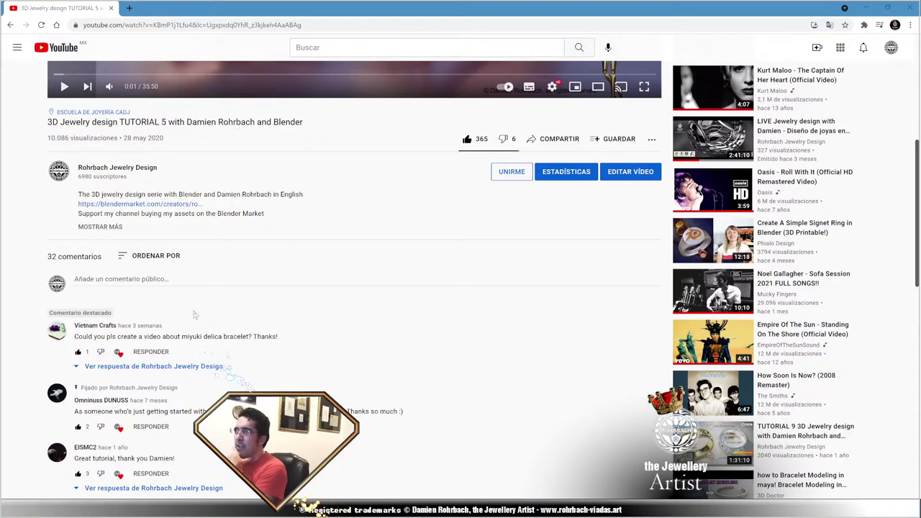
Review the jewelry tutorial video page and expand the reply under the comment requesting a miyuki delica bracelet video.
scroll(334, 272, up, 5)
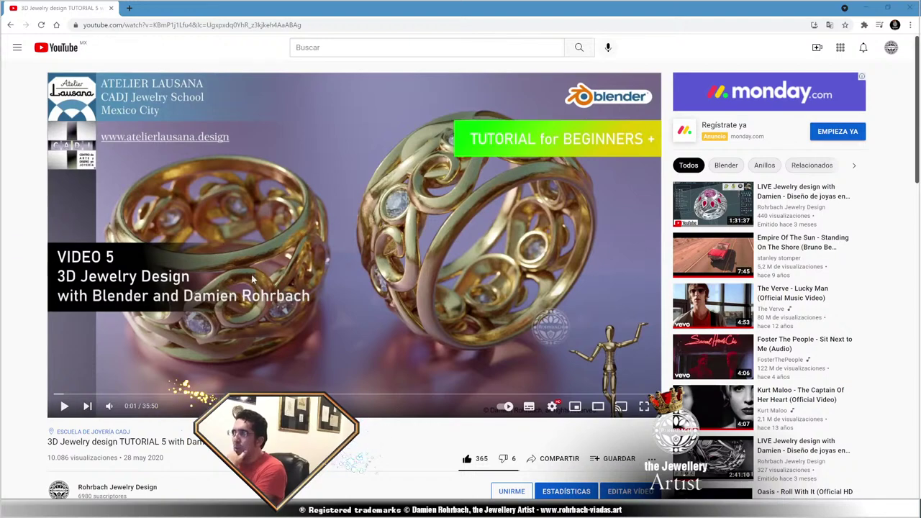
scroll(252, 281, down, 4)
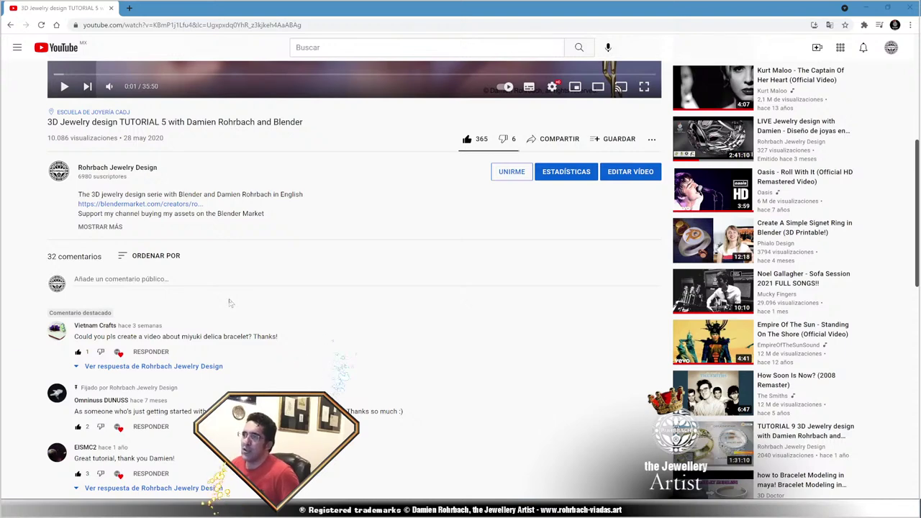
click(129, 366)
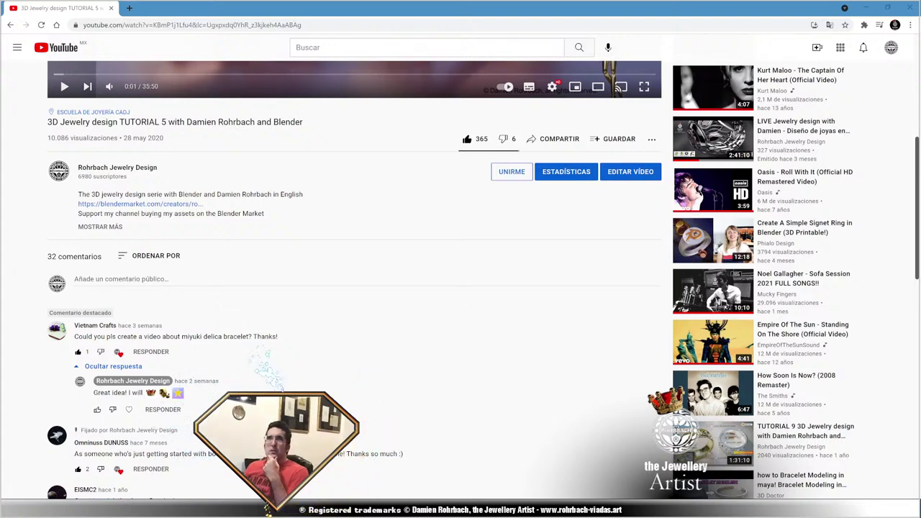
View and close the bracelet render MiyukiDelica-NFT-render.png, and place the 3D cursor beside the red axis in Blender's viewport.
drag(1, 167, 485, 105)
double_click(484, 106)
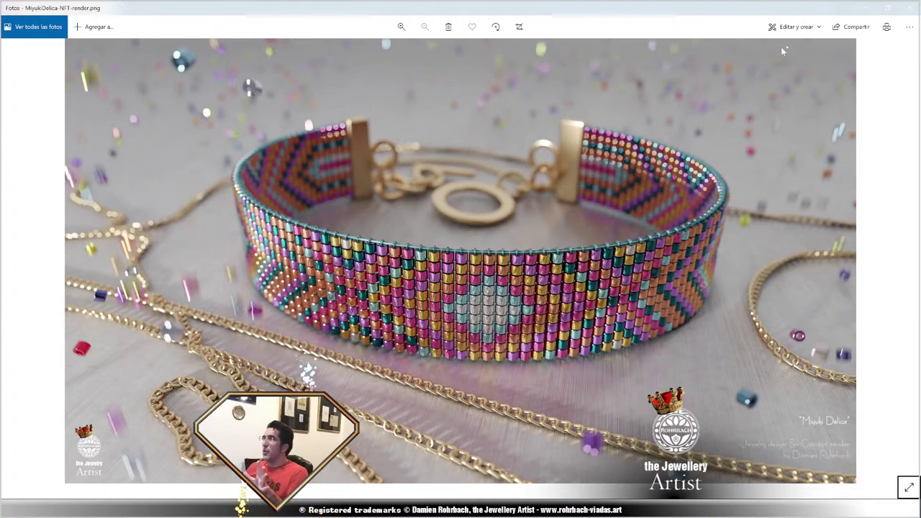
click(908, 7)
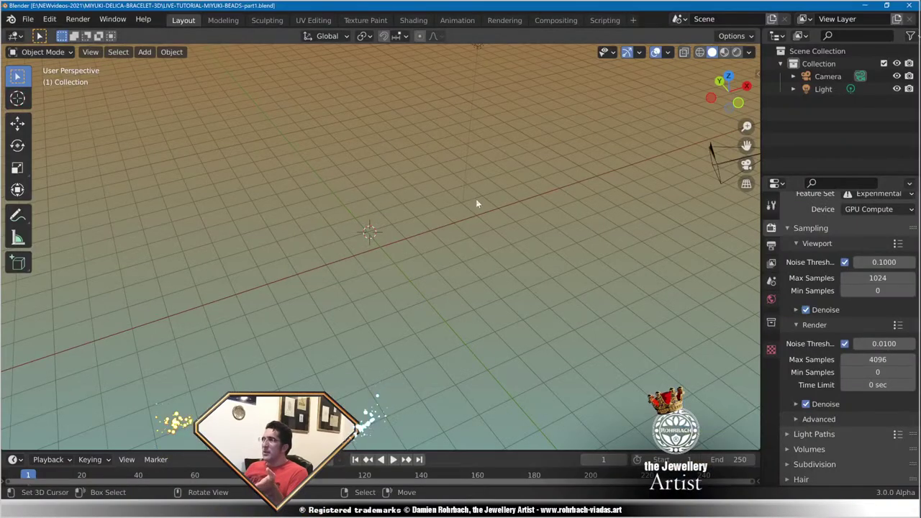
click(428, 229)
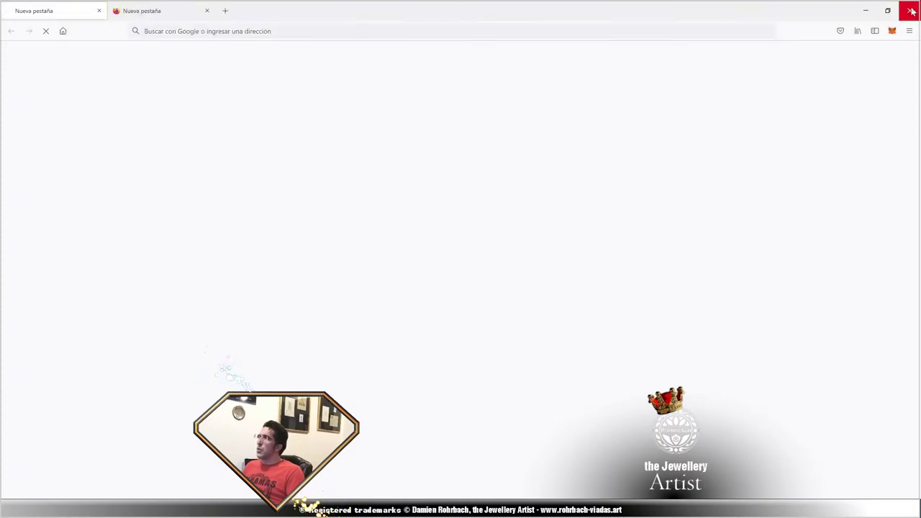
Close the empty Firefox window and search Google in Chrome for "MIYUKI BEADS".
click(910, 12)
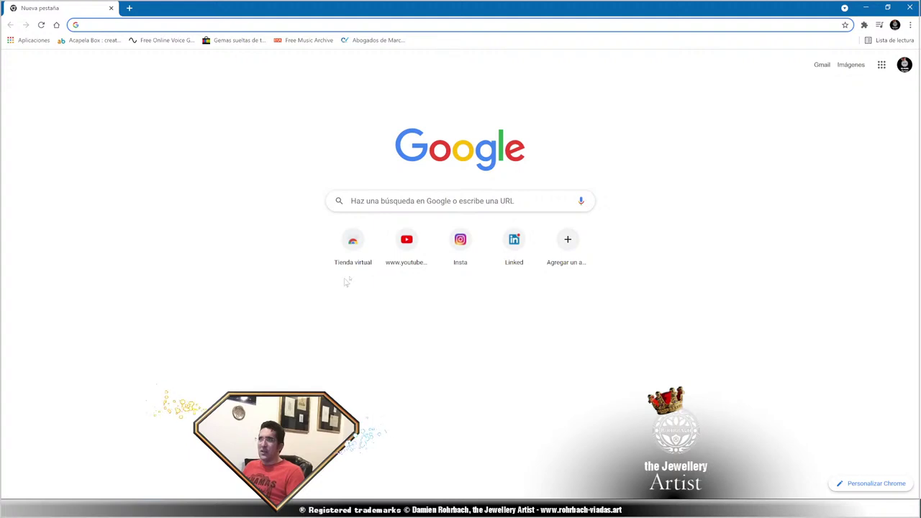
click(438, 200)
text(M)
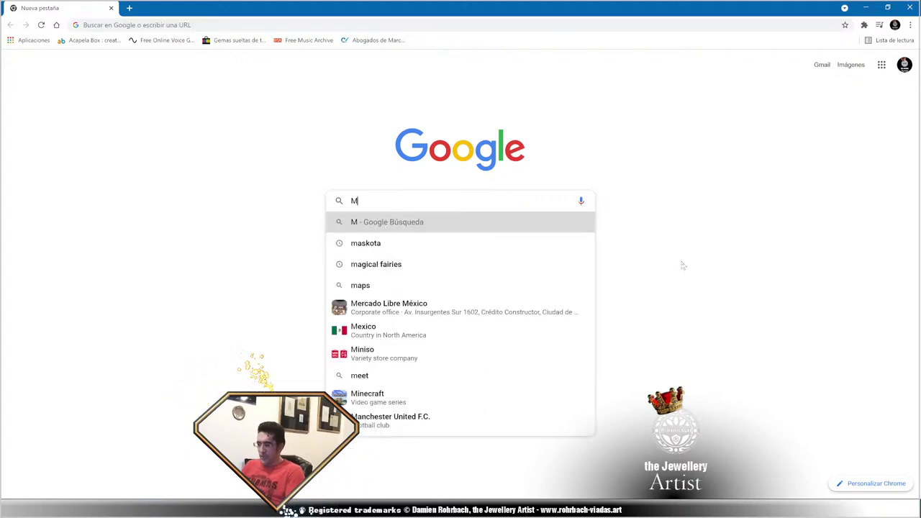
text(IYUKI)
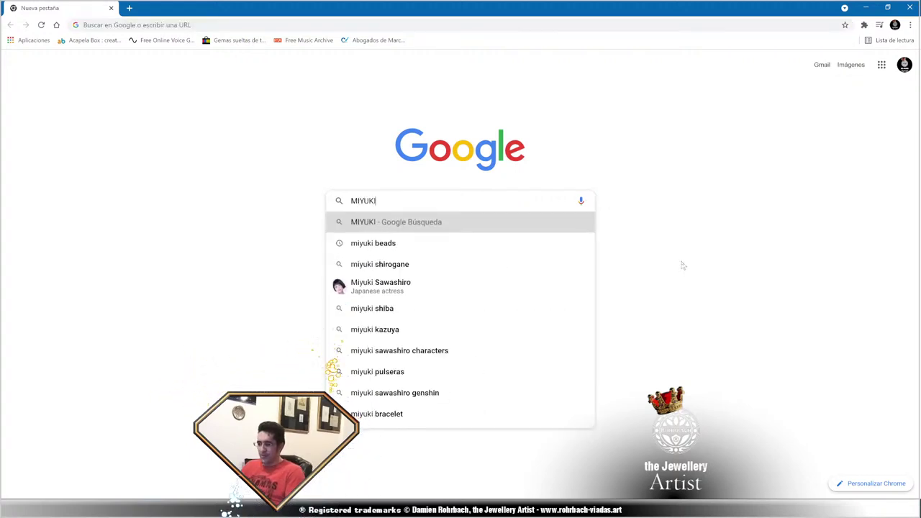
text( BEADS)
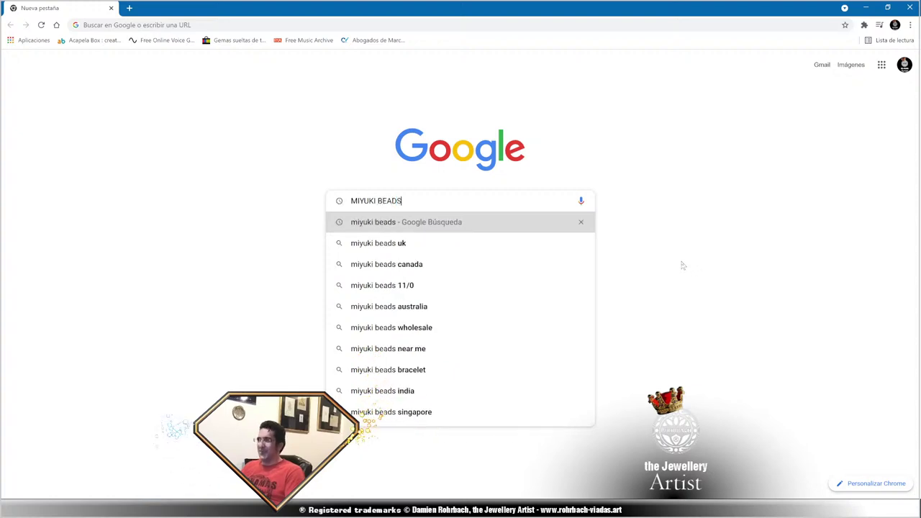
key(Return)
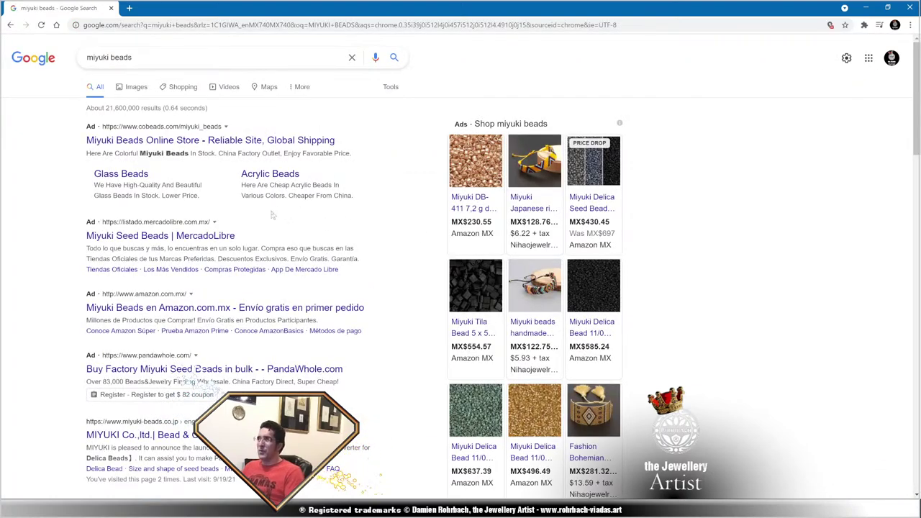
Open the MIYUKI Co.,ltd. Bead & Craft website from the search results and look through its English home page.
scroll(404, 212, down, 2)
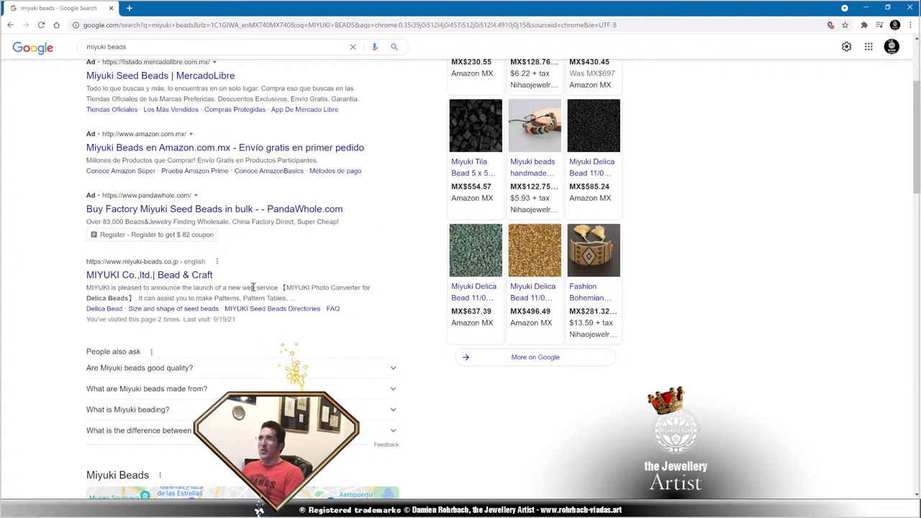
click(208, 275)
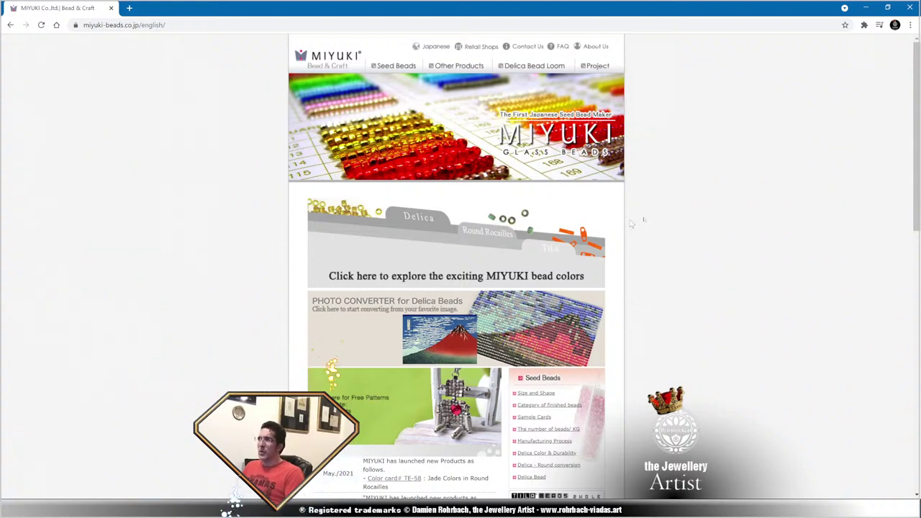
scroll(665, 230, down, 2)
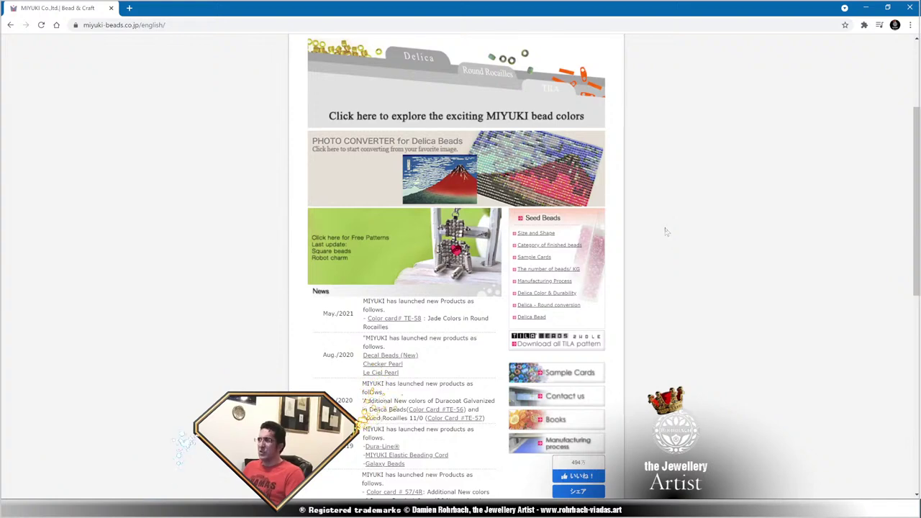
scroll(666, 233, down, 6)
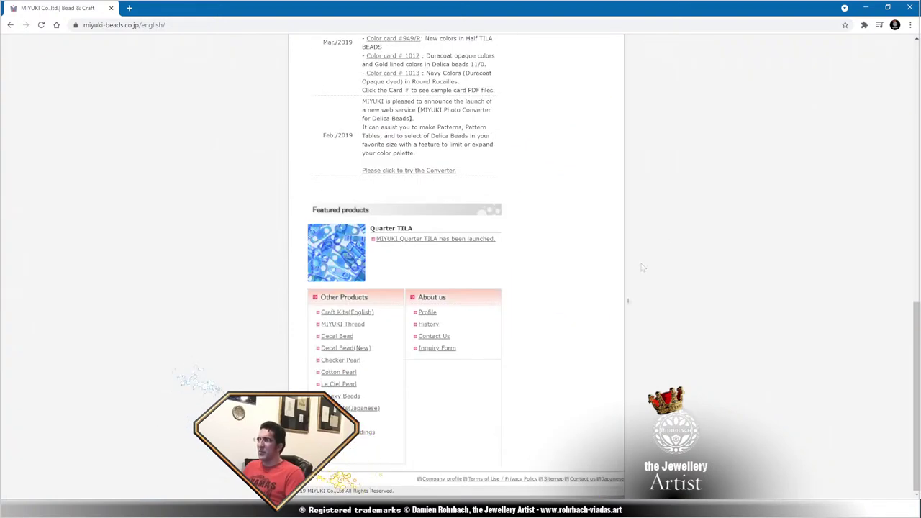
Open the company's History page and read through the timeline of seed bead manufacturing.
click(435, 328)
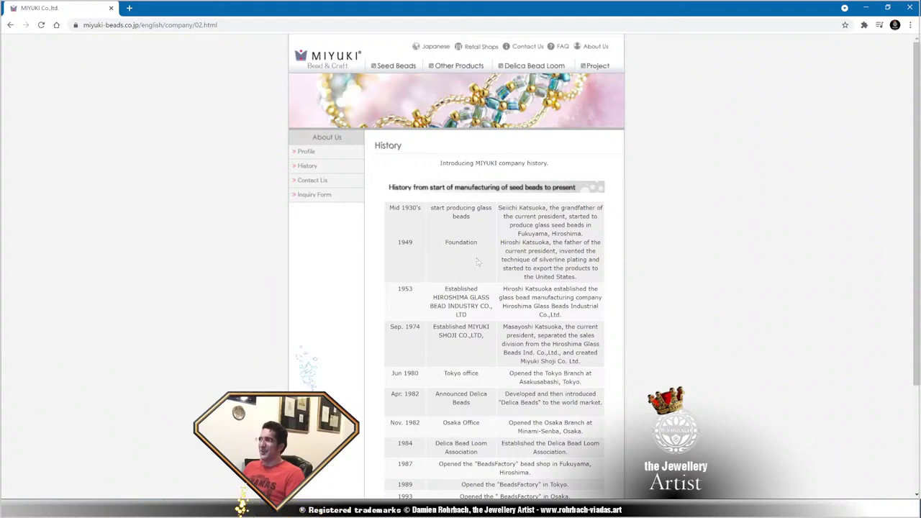
scroll(477, 262, down, 2)
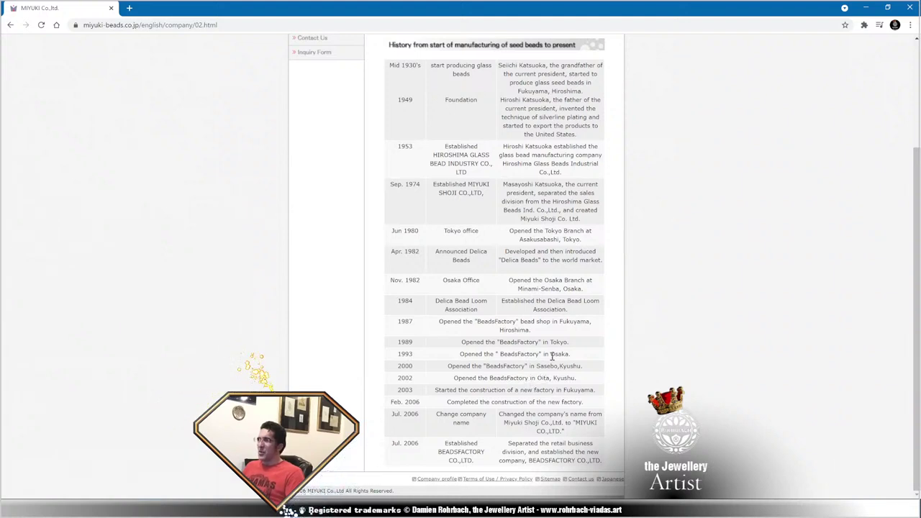
scroll(552, 356, up, 2)
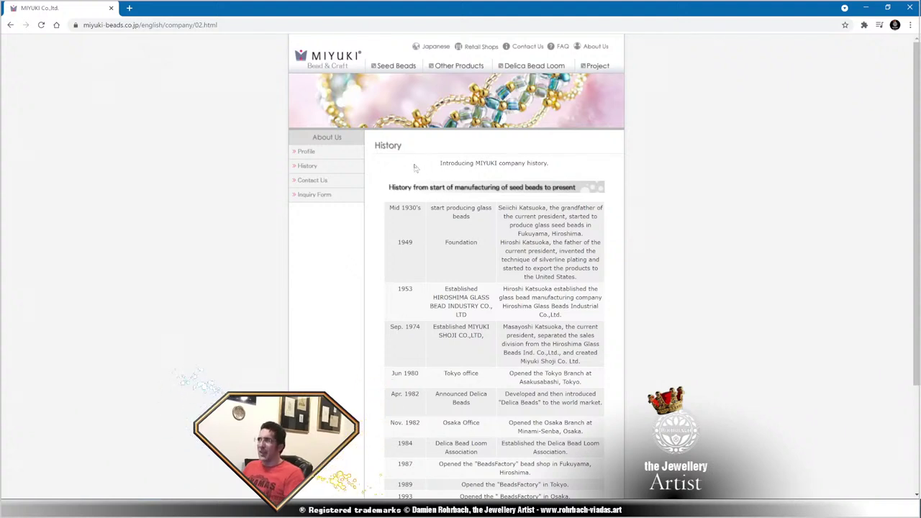
Open the About Seed Beads page and look through its production text and all topic sections.
click(405, 70)
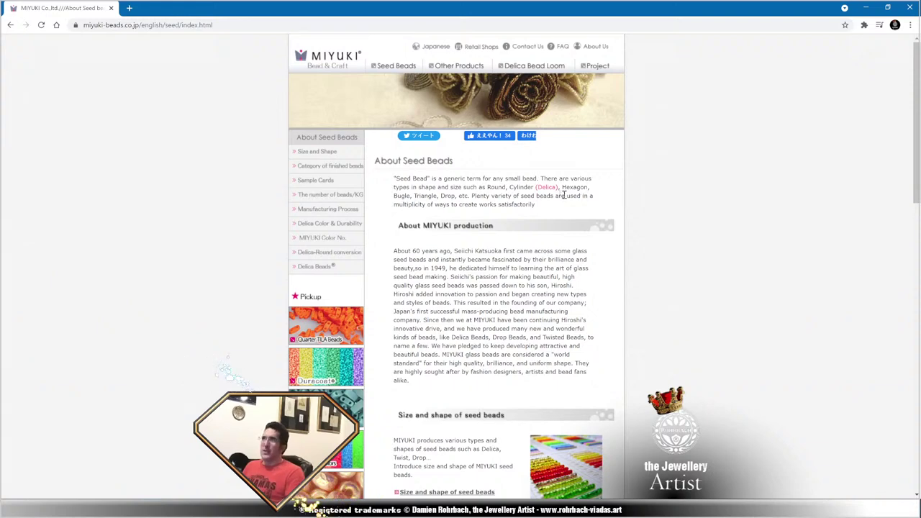
scroll(547, 196, down, 5)
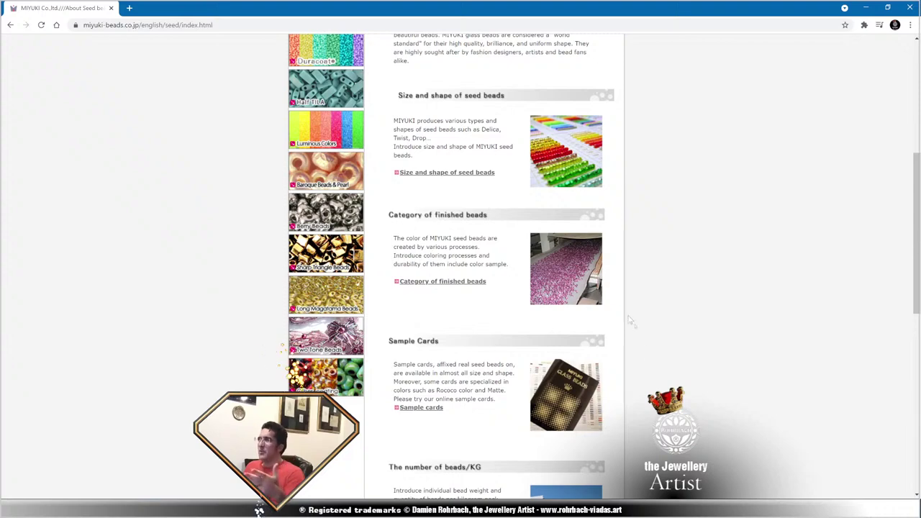
scroll(679, 303, up, 5)
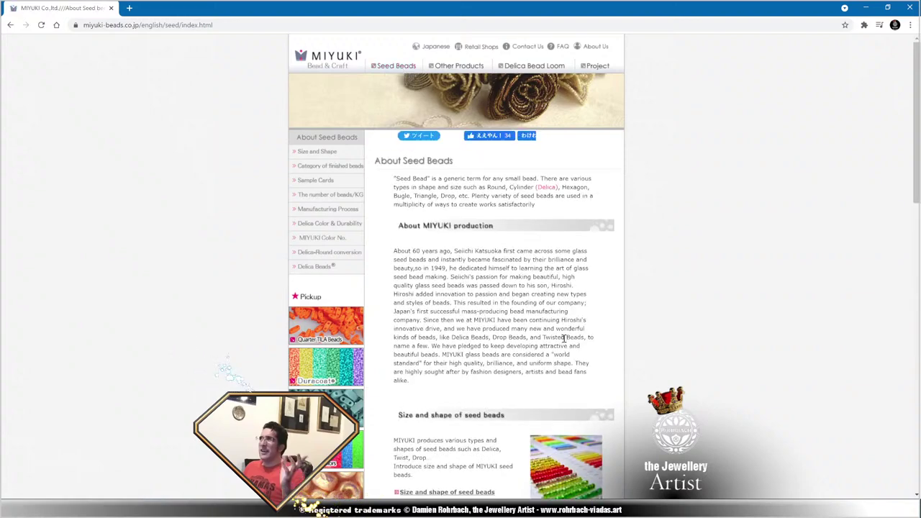
scroll(565, 331, down, 7)
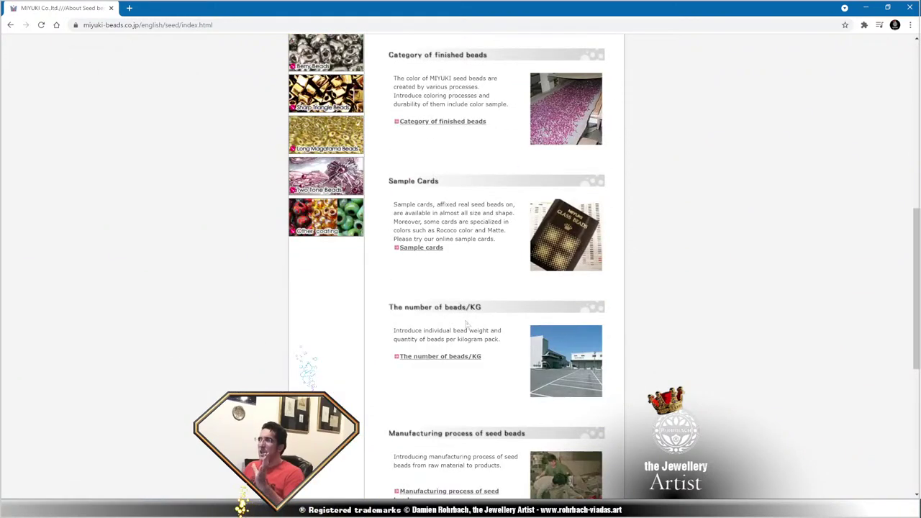
scroll(474, 315, down, 4)
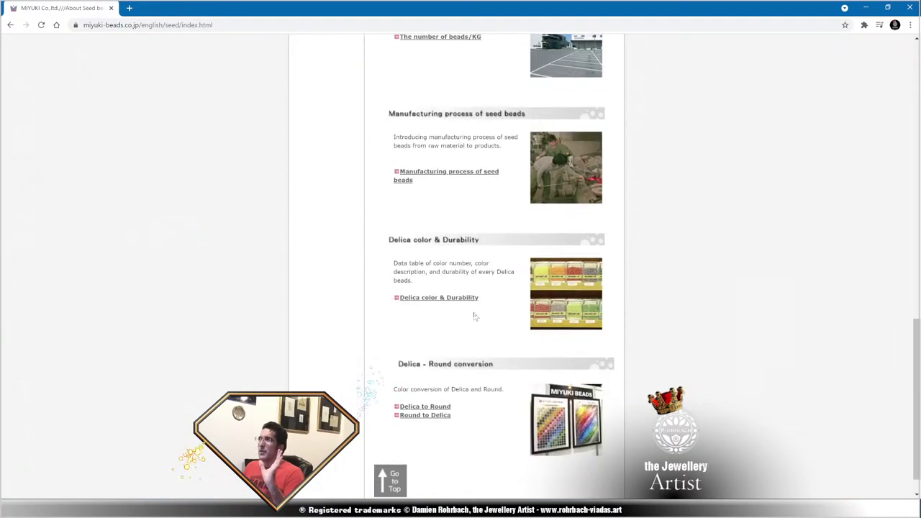
scroll(480, 313, up, 12)
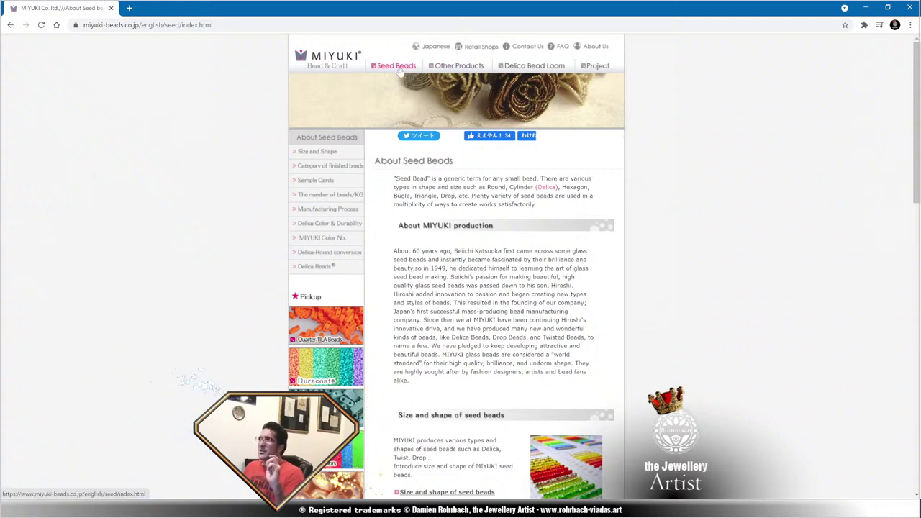
Open the Size and Shape of Seed Beads page and examine the table of bead types, sizes and hole sizes.
scroll(508, 327, down, 2)
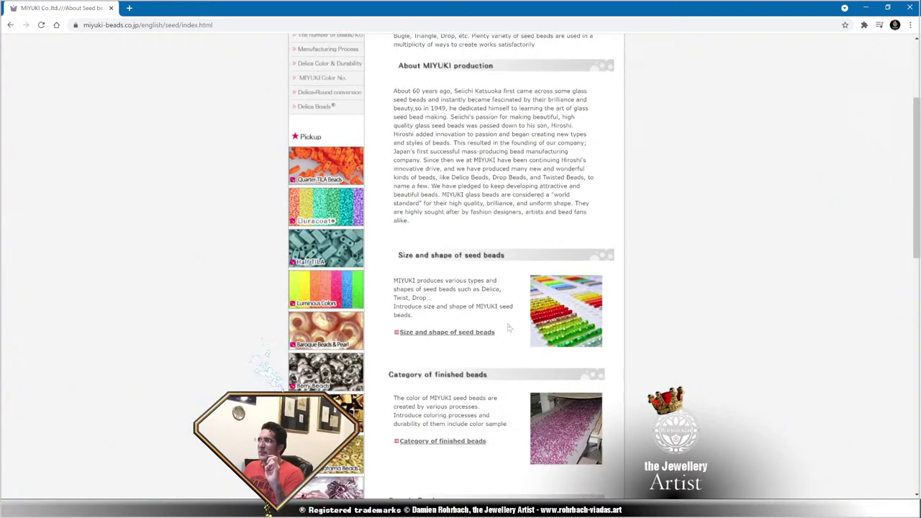
click(468, 335)
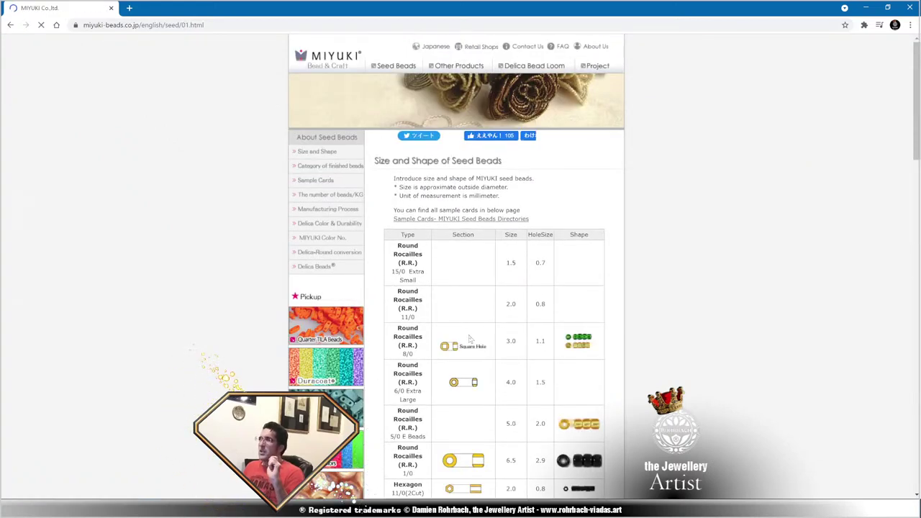
scroll(473, 301, down, 3)
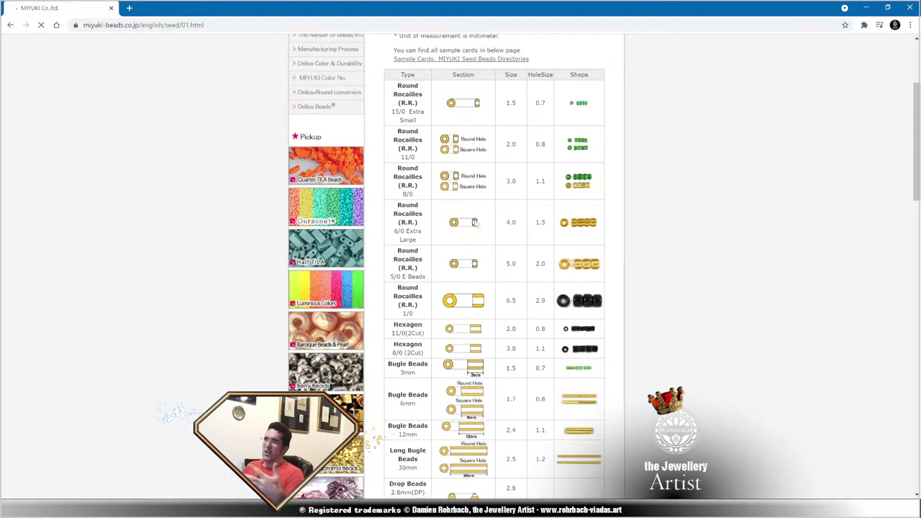
scroll(474, 213, down, 6)
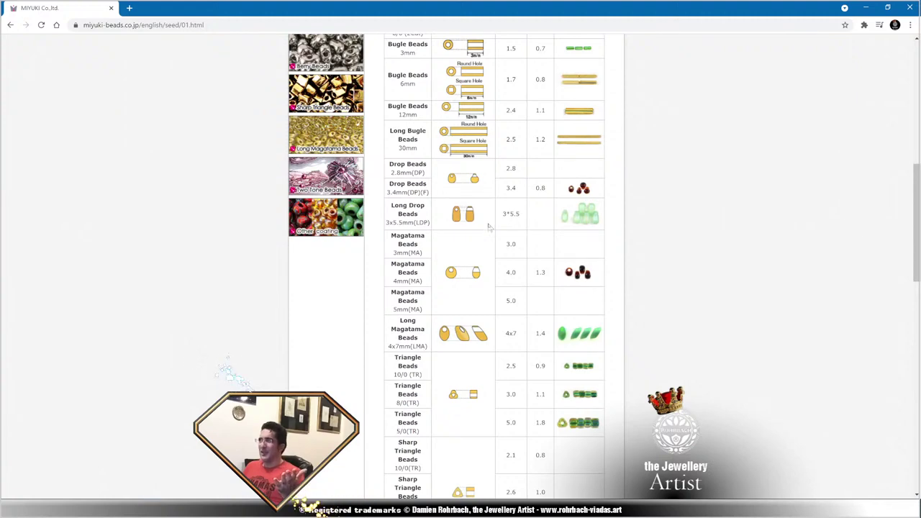
scroll(490, 238, up, 10)
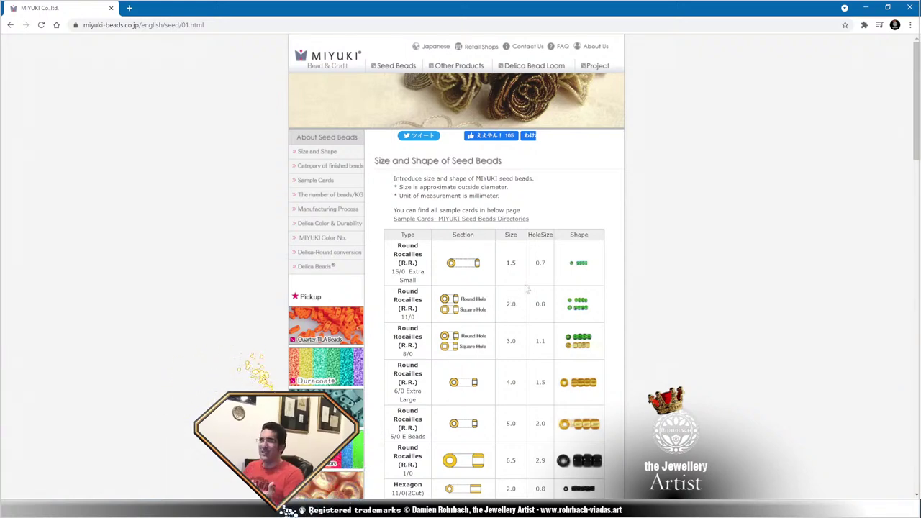
key(alt+Tab)
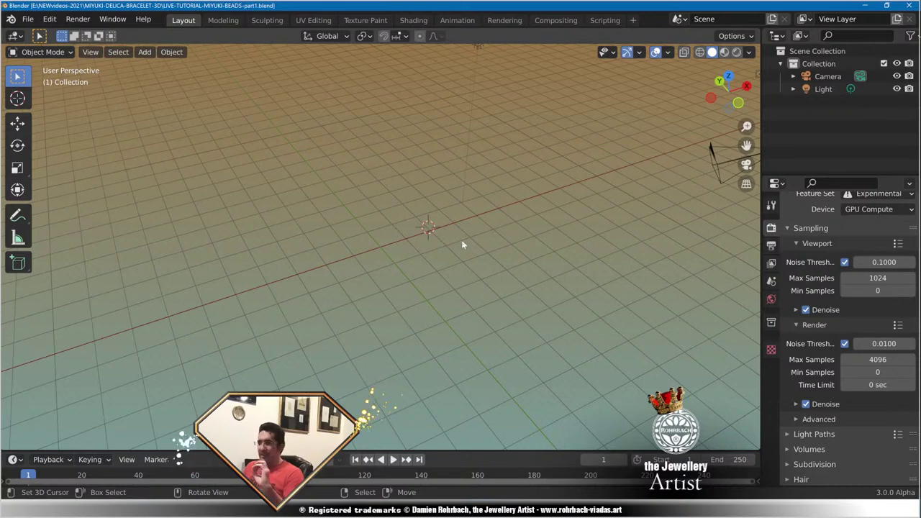
click(144, 510)
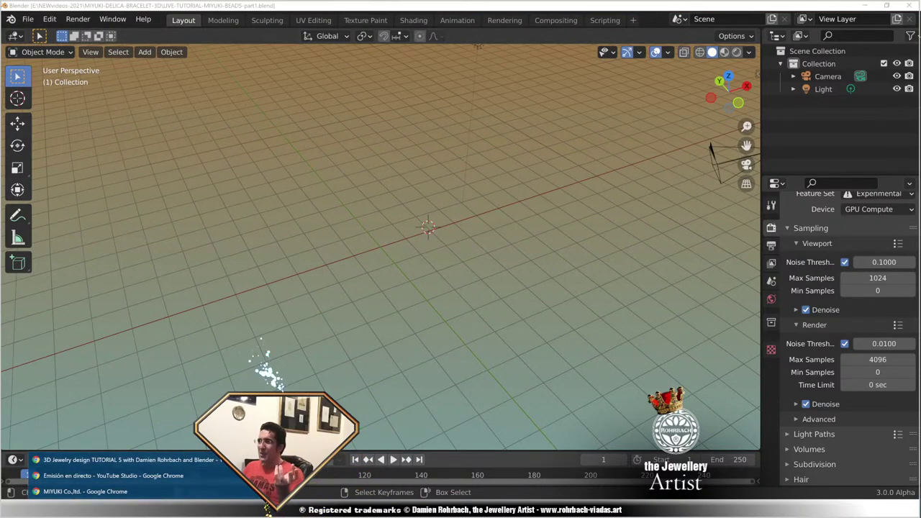
click(133, 492)
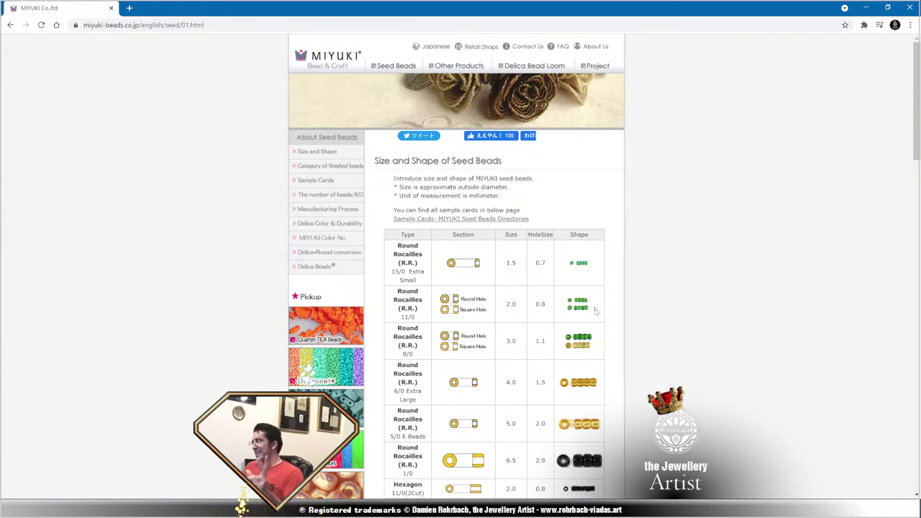
Find the Delica Beads rows in the size and shape table.
scroll(600, 308, down, 2)
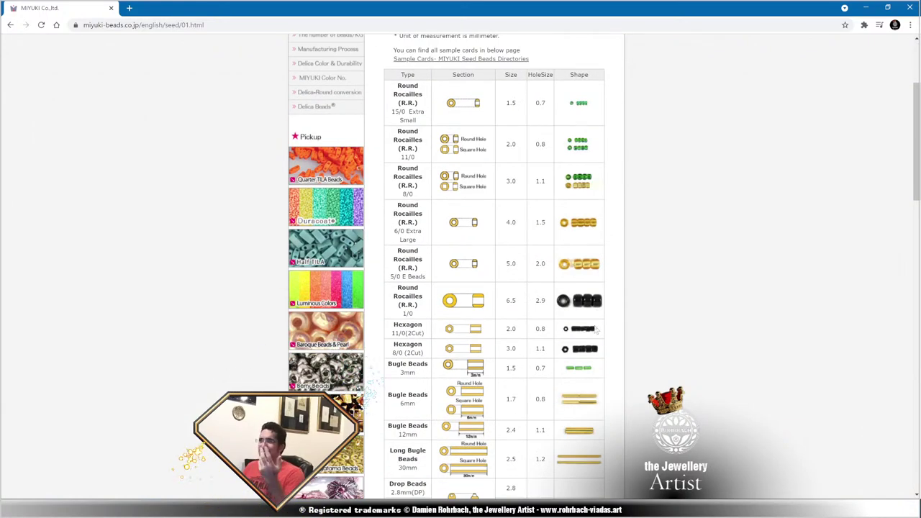
scroll(597, 314, down, 7)
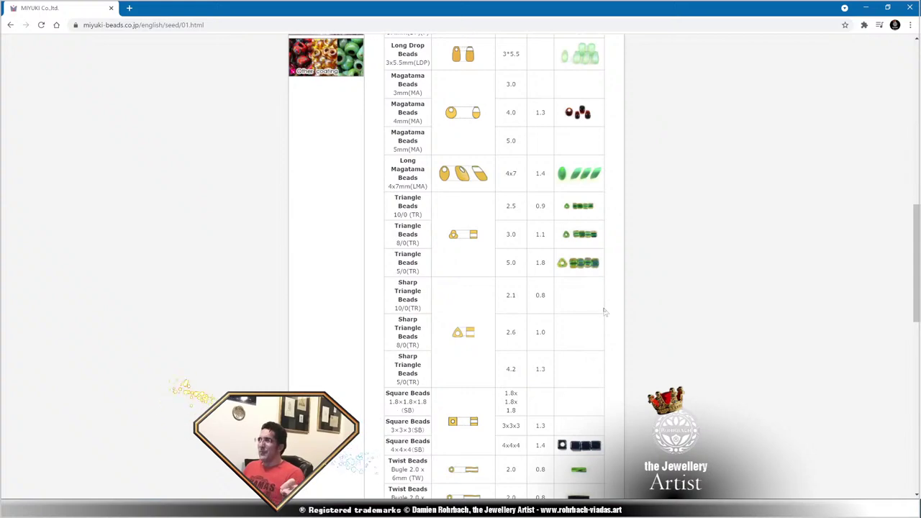
scroll(605, 311, down, 6)
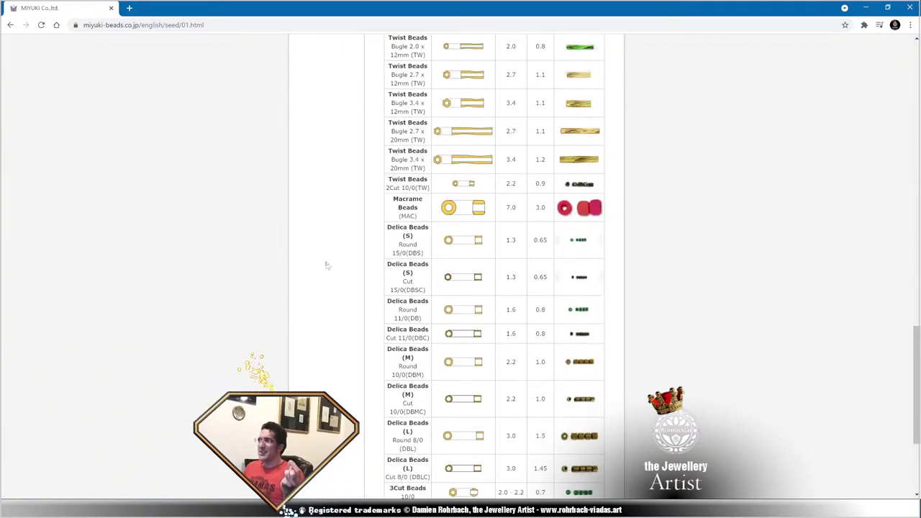
Examine the Delica Beads (S) Round 15/0 row and compare the Delica shapes with the other bead types in the table.
drag(387, 229, 429, 229)
click(310, 241)
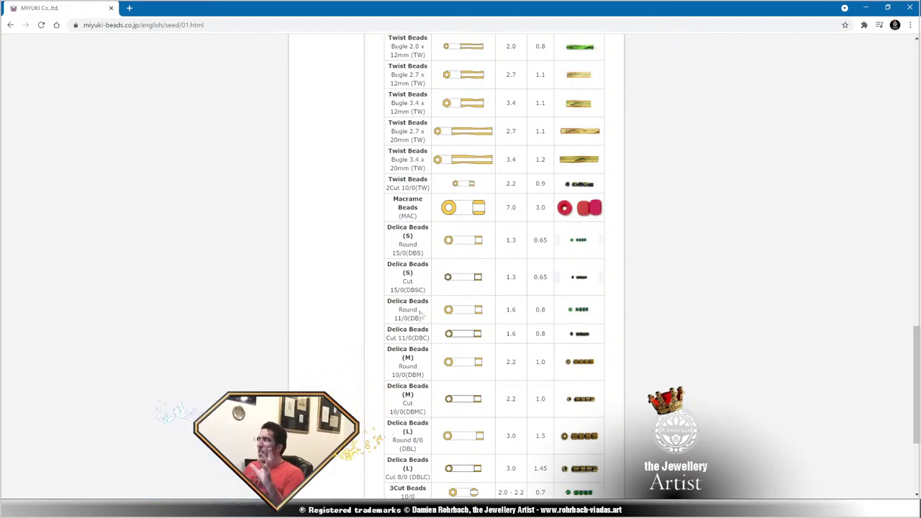
scroll(525, 331, up, 15)
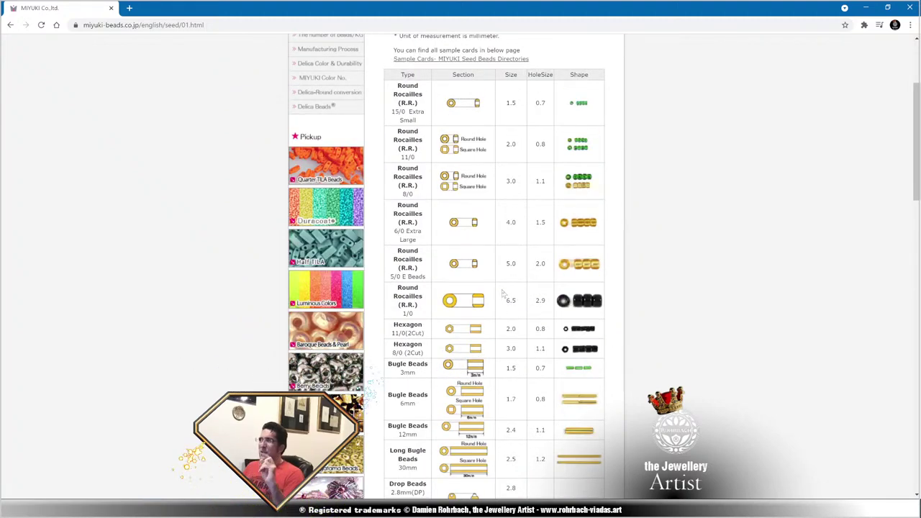
scroll(504, 297, down, 4)
scroll(503, 296, down, 10)
scroll(508, 302, up, 20)
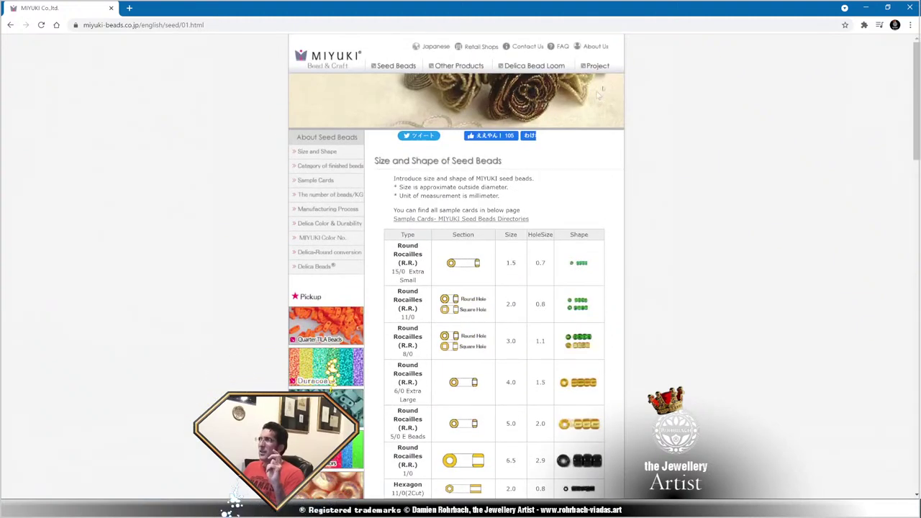
Open the Project page and browse its bracelet, charm, cover, earring and necklace projects.
click(591, 66)
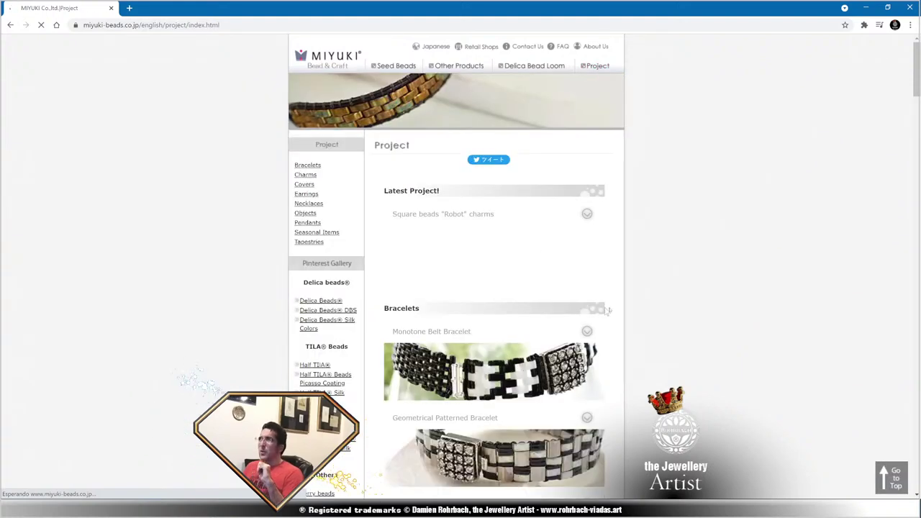
scroll(444, 205, down, 2)
scroll(526, 216, down, 2)
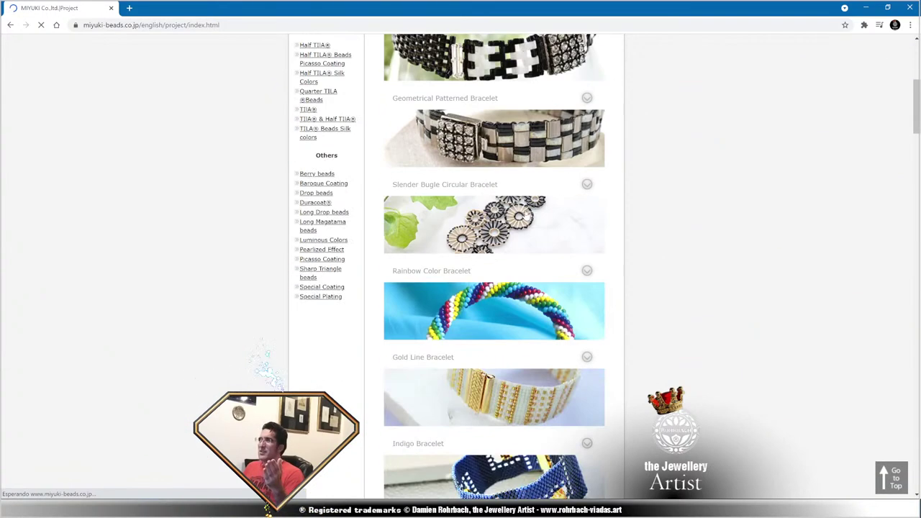
scroll(524, 226, down, 4)
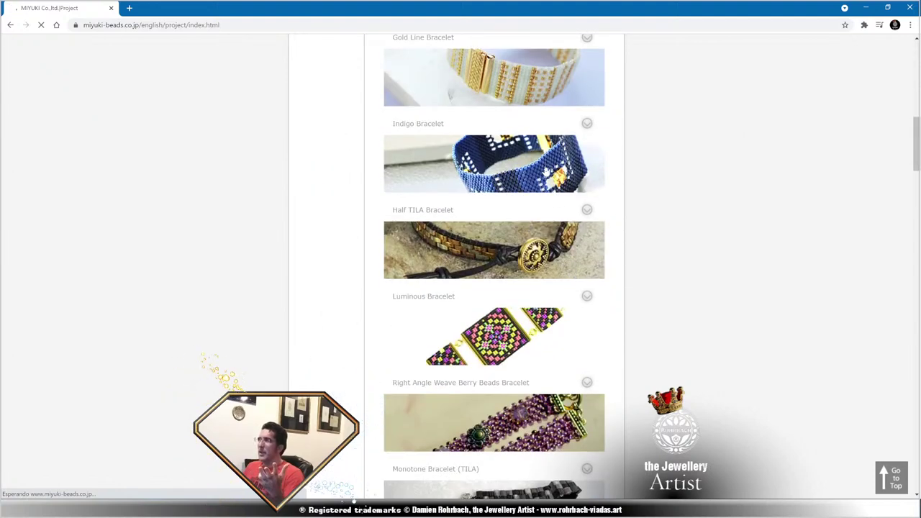
scroll(551, 202, down, 4)
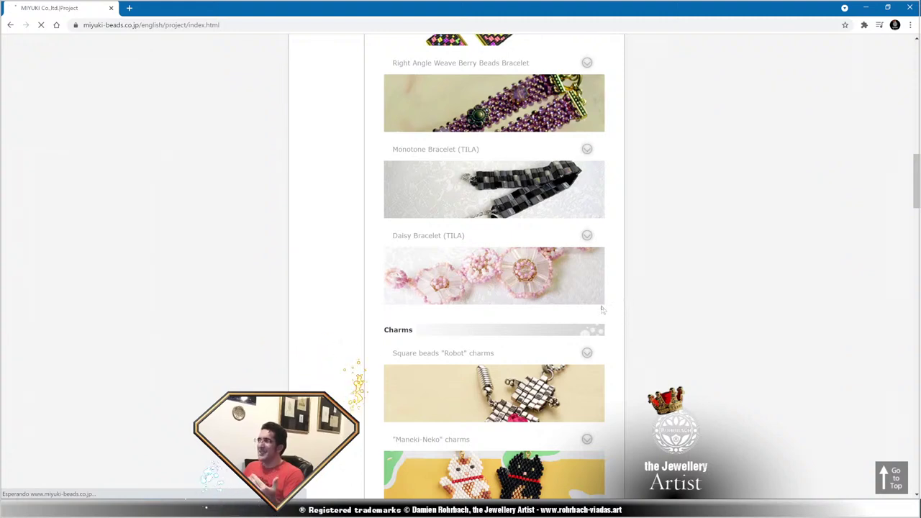
scroll(612, 309, down, 4)
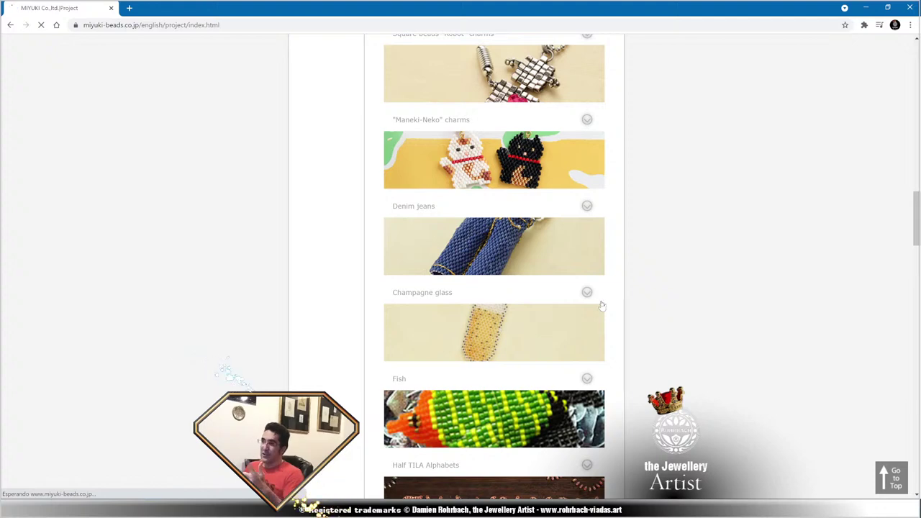
scroll(601, 307, down, 4)
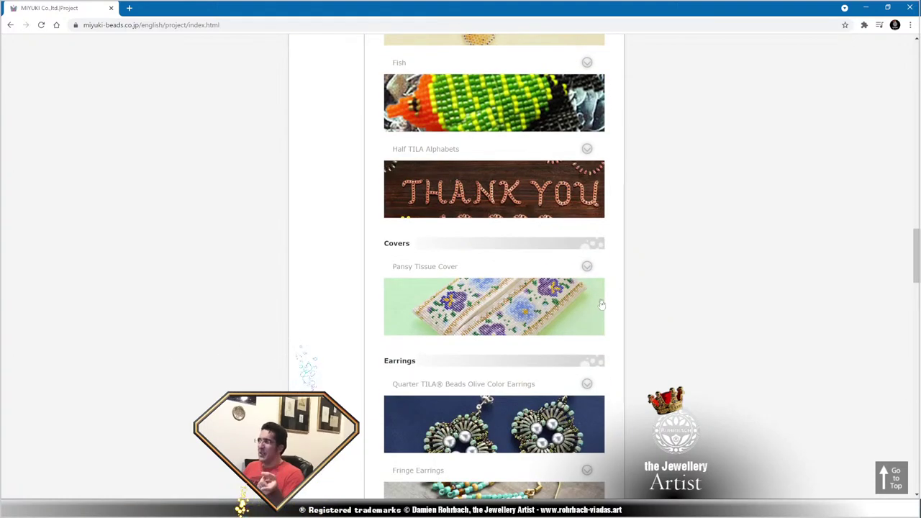
scroll(537, 306, down, 2)
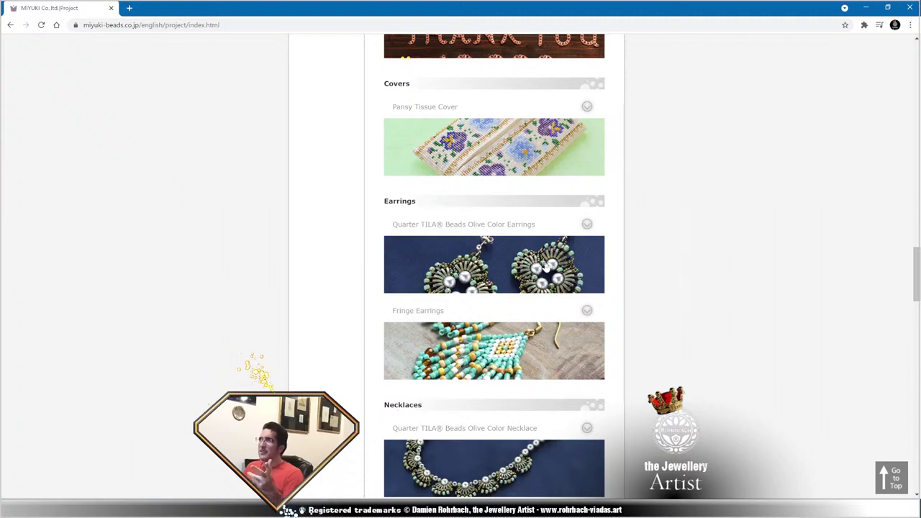
Look over the Bracelets projects again, including the Gold Line and Indigo bracelets, and return to the Covers and Earrings projects.
scroll(545, 268, up, 10)
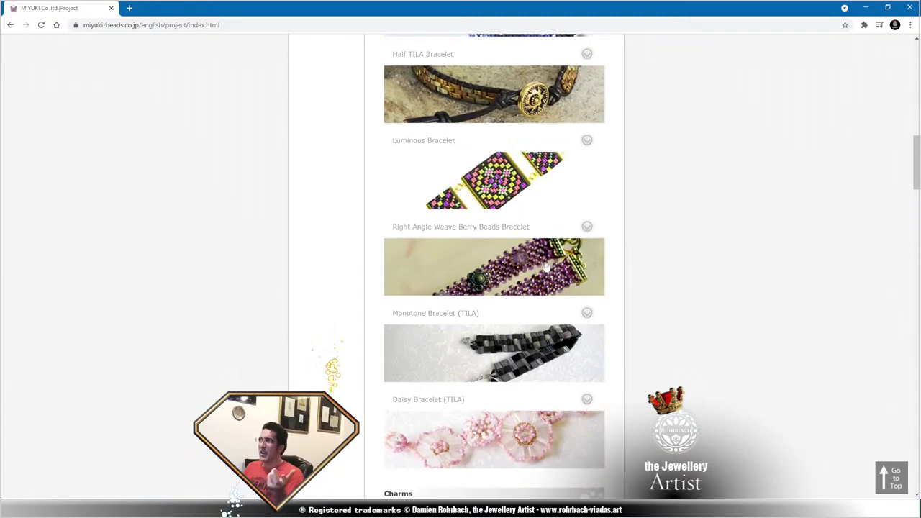
scroll(545, 268, up, 4)
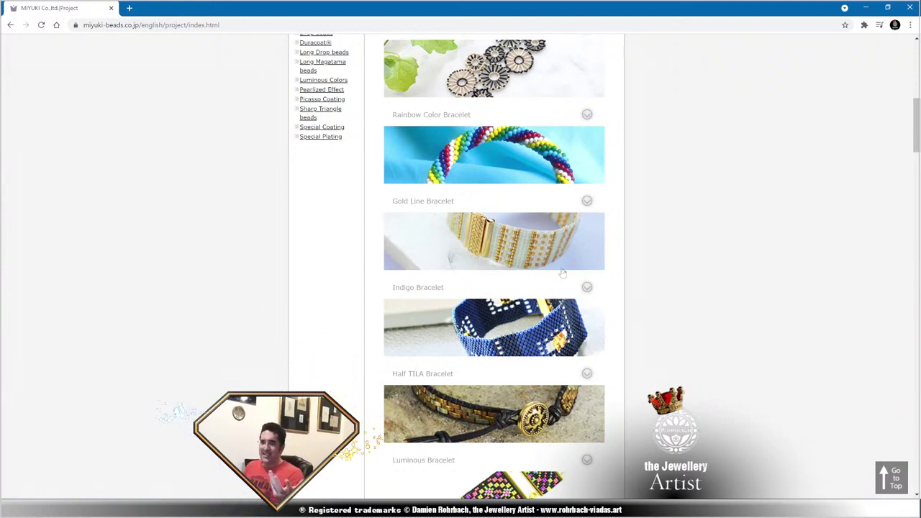
scroll(631, 285, up, 4)
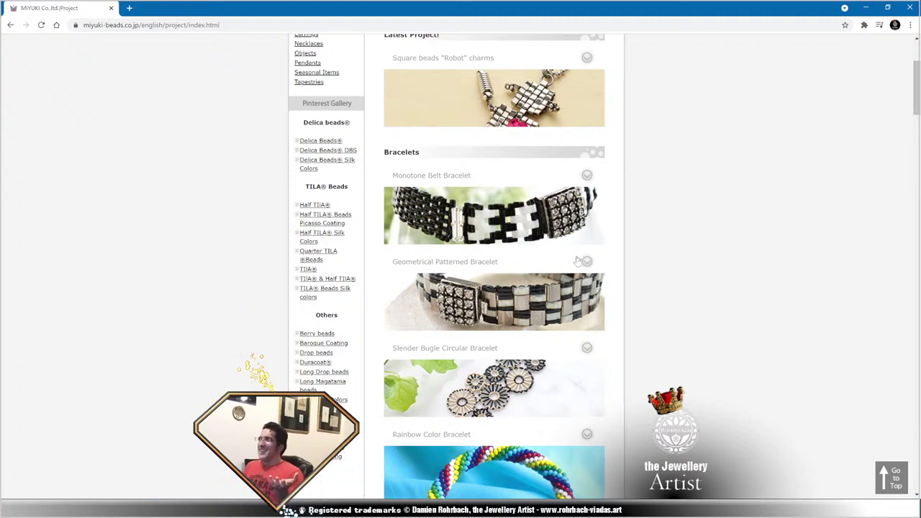
scroll(577, 261, down, 20)
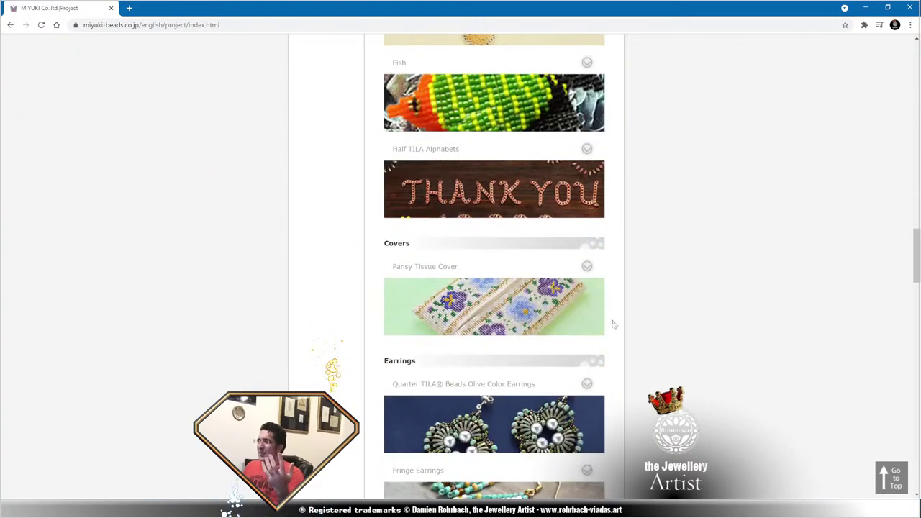
scroll(569, 266, down, 3)
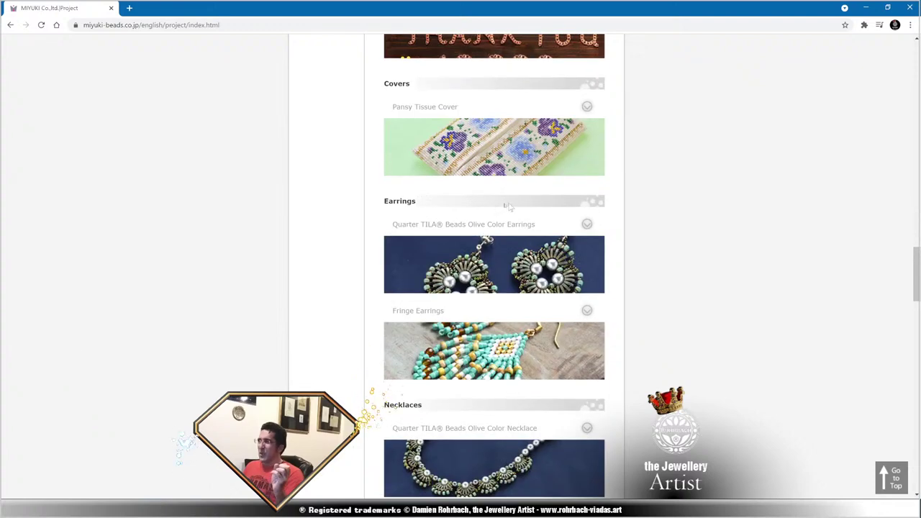
Search Google Images for "miyuki bracelet" in a new tab and open the preview of the turquoise, white and gold arrow-pattern bracelet.
click(129, 8)
click(455, 202)
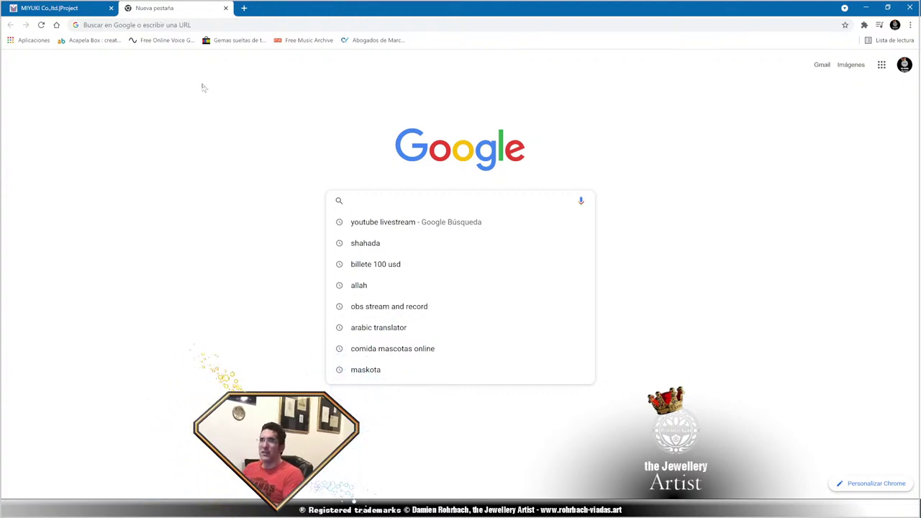
text(my)
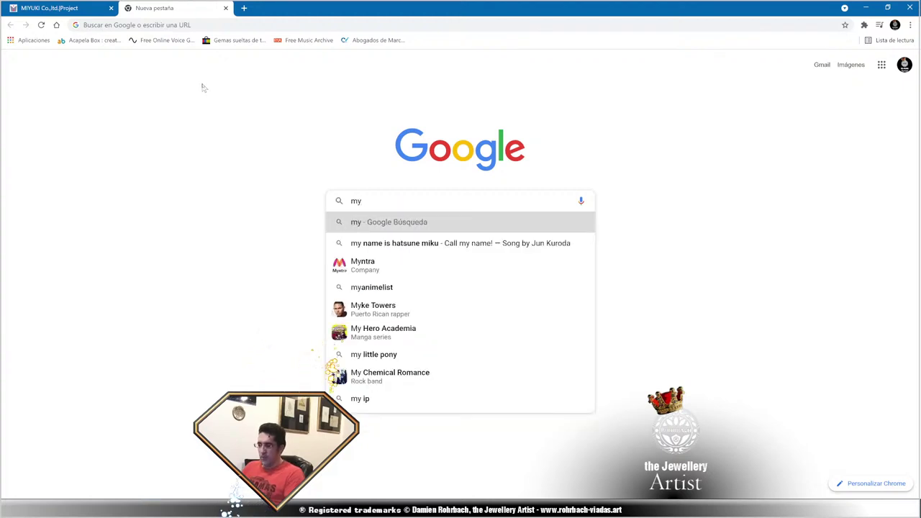
key(BackSpace)
text(iyuki bracele)
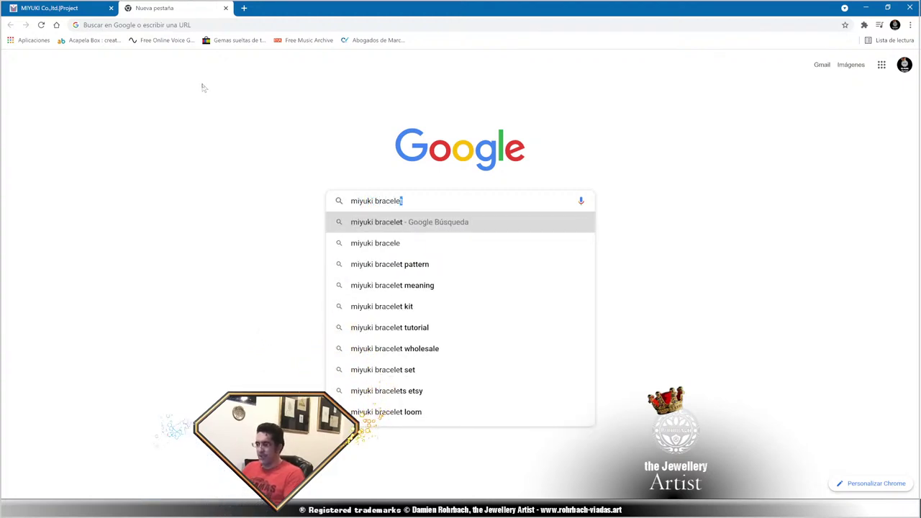
key(Return)
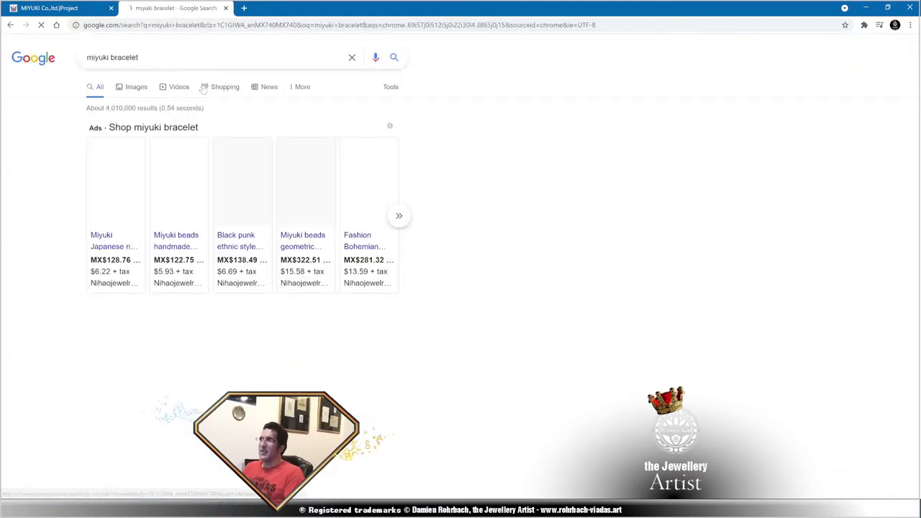
click(134, 87)
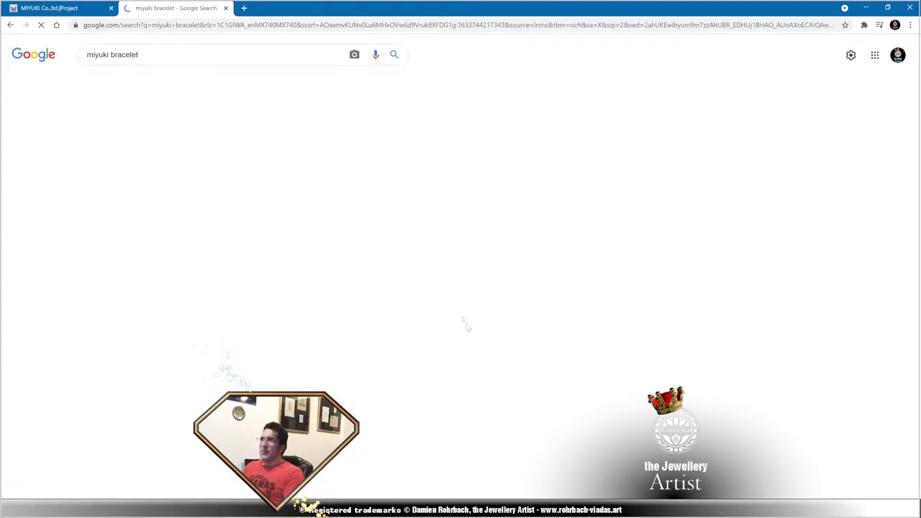
scroll(446, 144, down, 2)
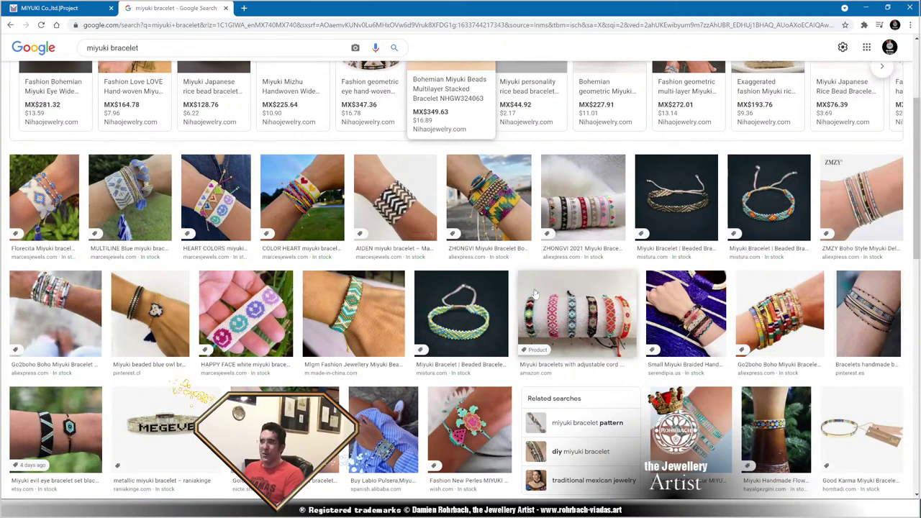
click(364, 318)
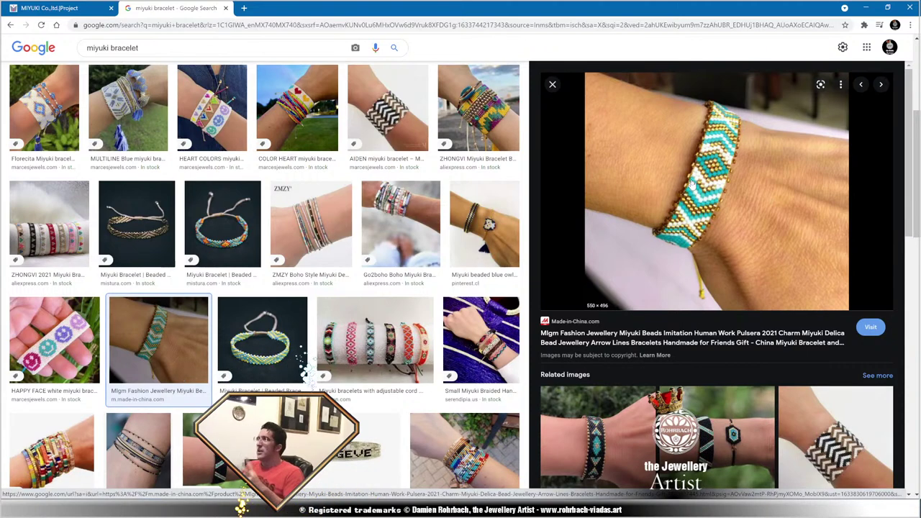
Return to the MIYUKI website and reopen the Size and Shape of Seed Beads page from the About Seed Beads page.
click(54, 8)
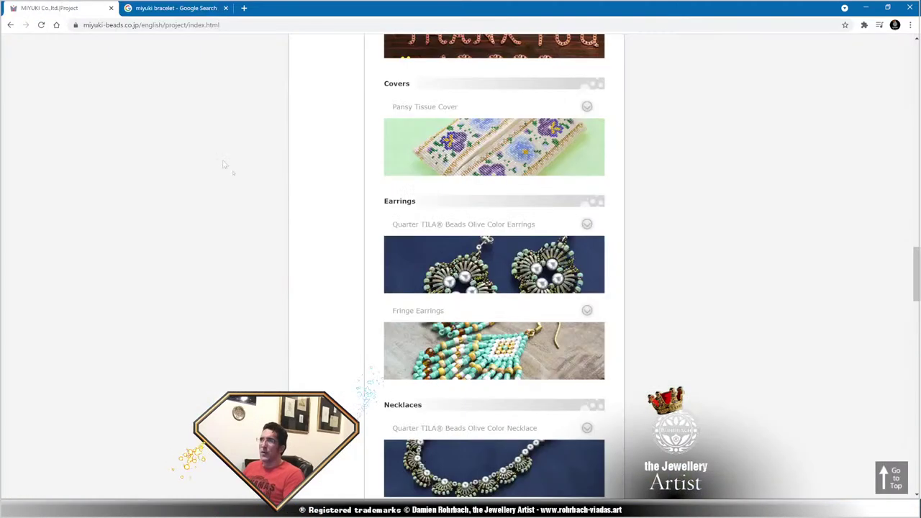
scroll(595, 313, up, 10)
scroll(595, 313, up, 10)
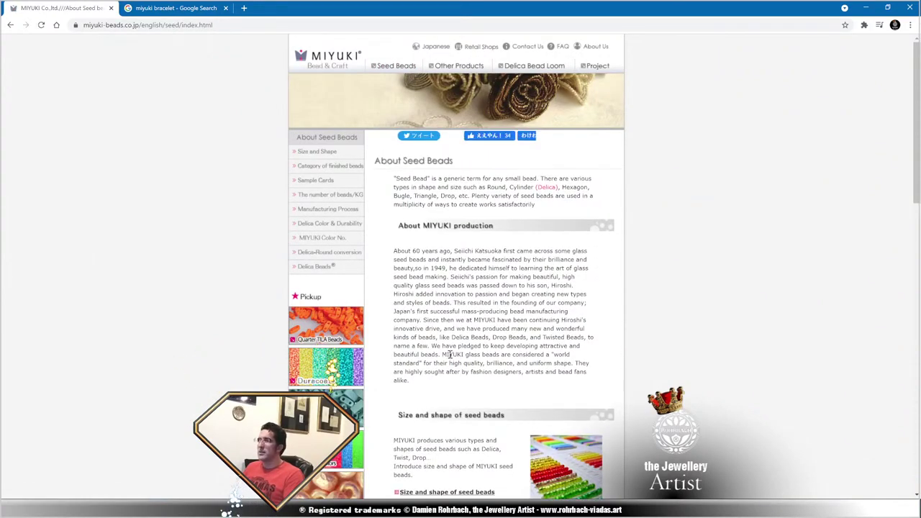
scroll(232, 507, down, 5)
click(443, 173)
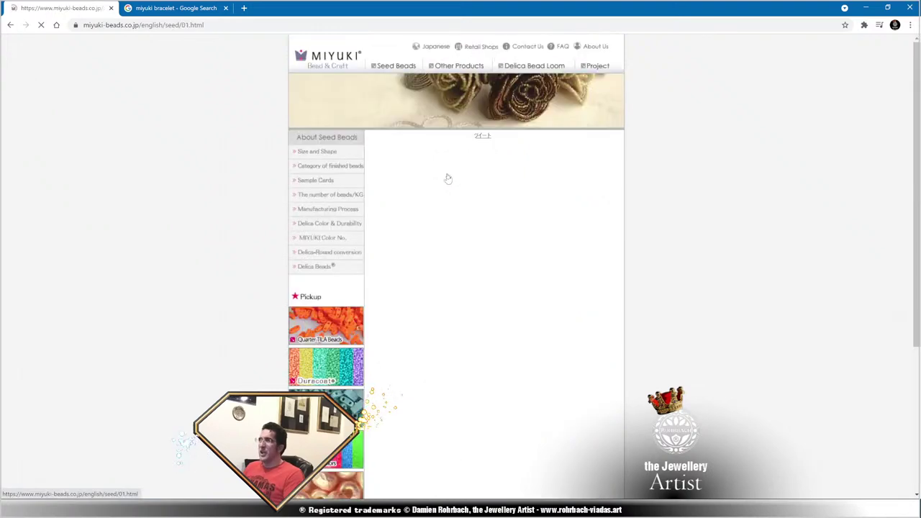
Find the Delica Beads rows in the size and shape table and enlarge the page to read them closely.
scroll(458, 366, down, 5)
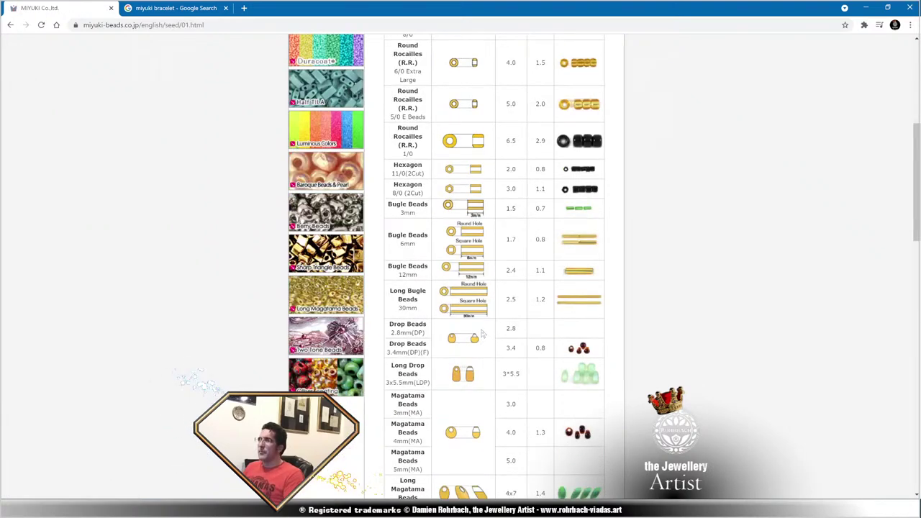
scroll(476, 340, down, 1)
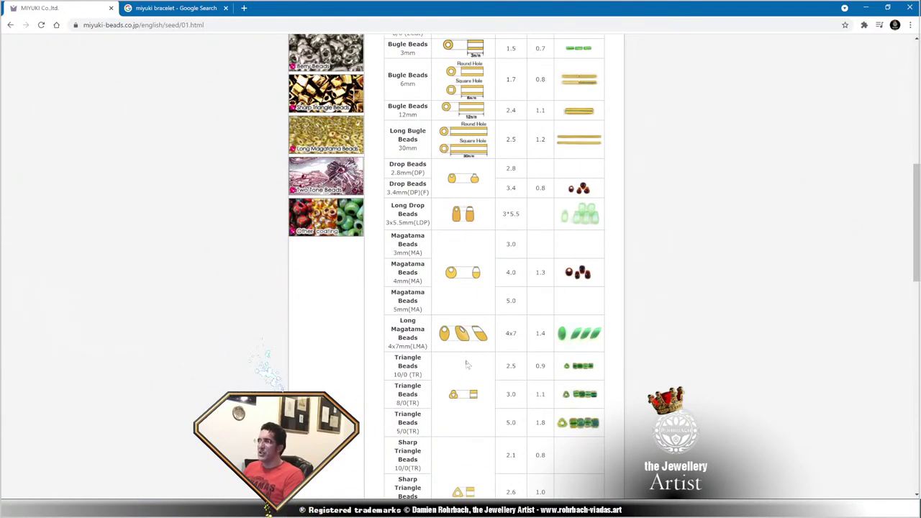
scroll(466, 365, down, 2)
scroll(467, 361, down, 4)
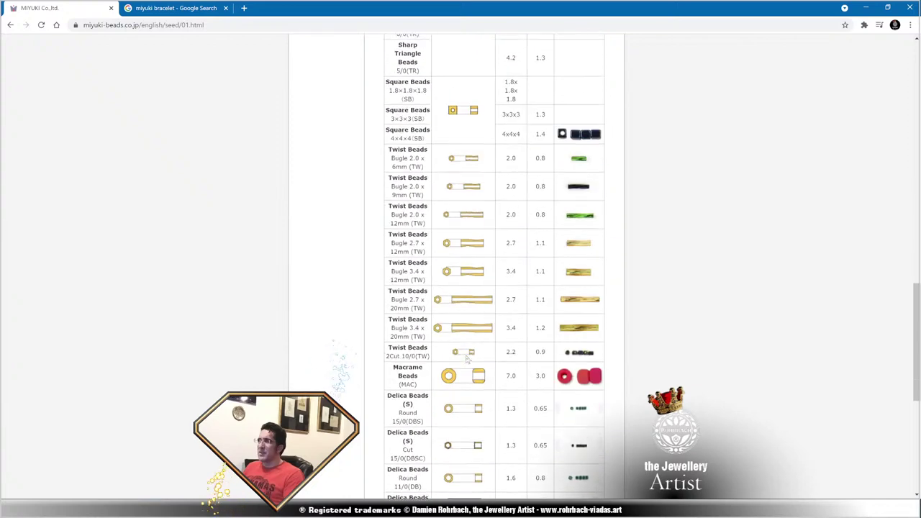
scroll(464, 360, down, 2)
ctrl+scroll(427, 342, up, 4)
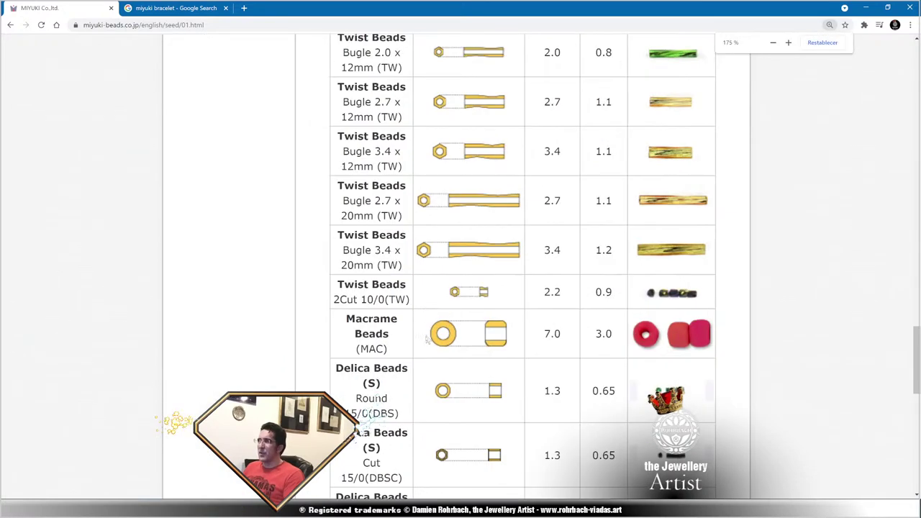
ctrl+scroll(425, 342, up, 1)
scroll(417, 343, down, 2)
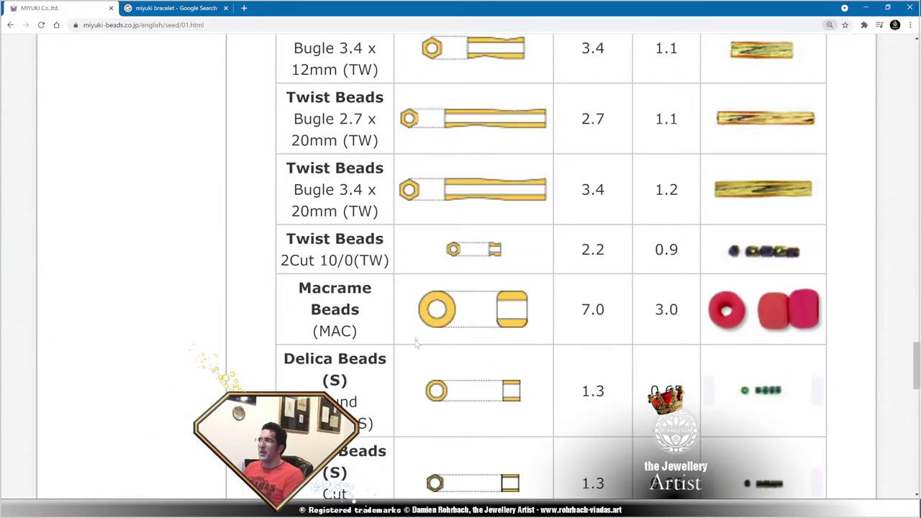
scroll(416, 343, down, 2)
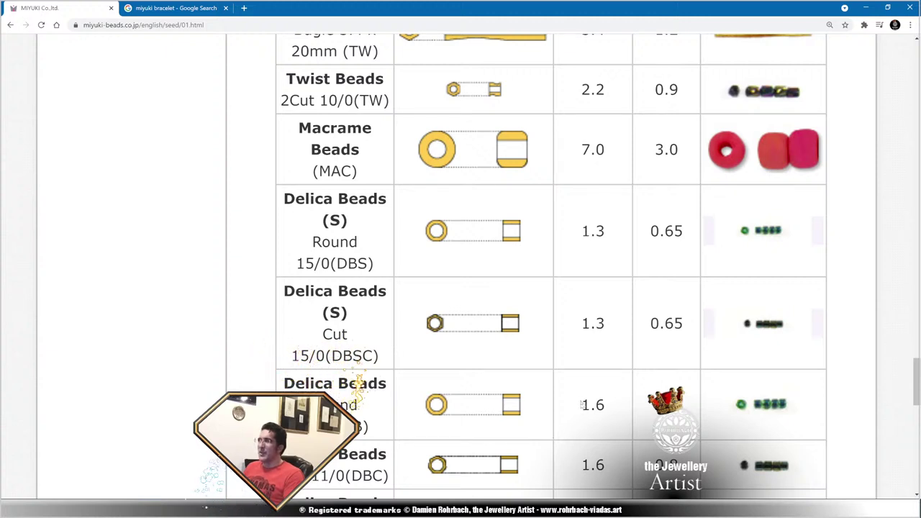
Highlight the 1.6 size in the Delica Beads Round 11/0 row and check the page's notes on outside diameter and measurement unit.
double_click(593, 405)
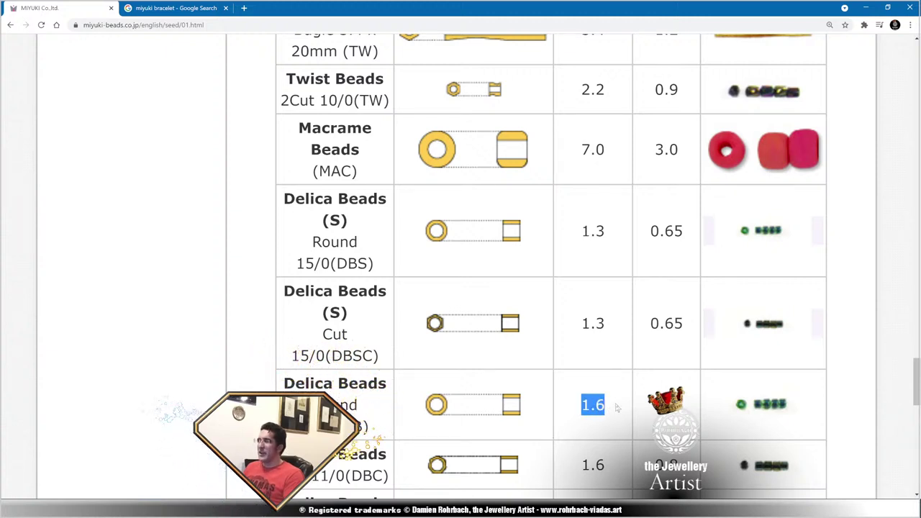
click(616, 408)
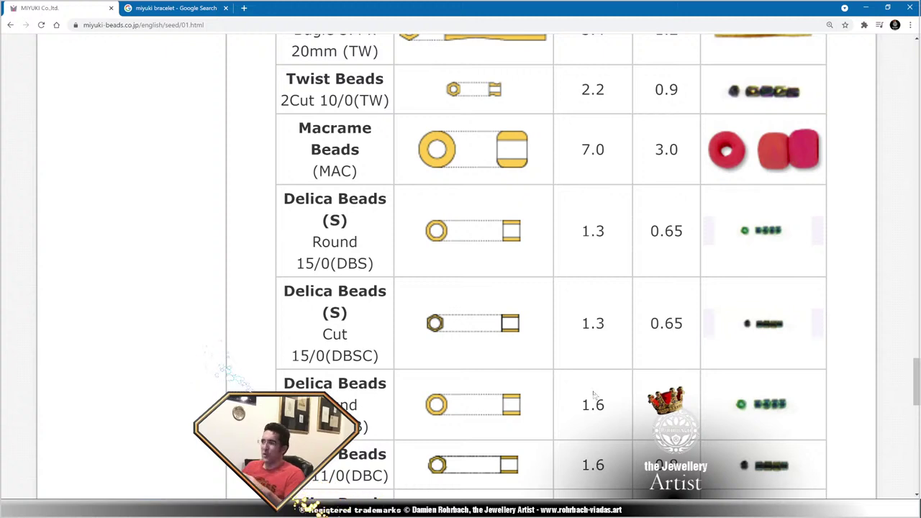
drag(584, 405, 613, 412)
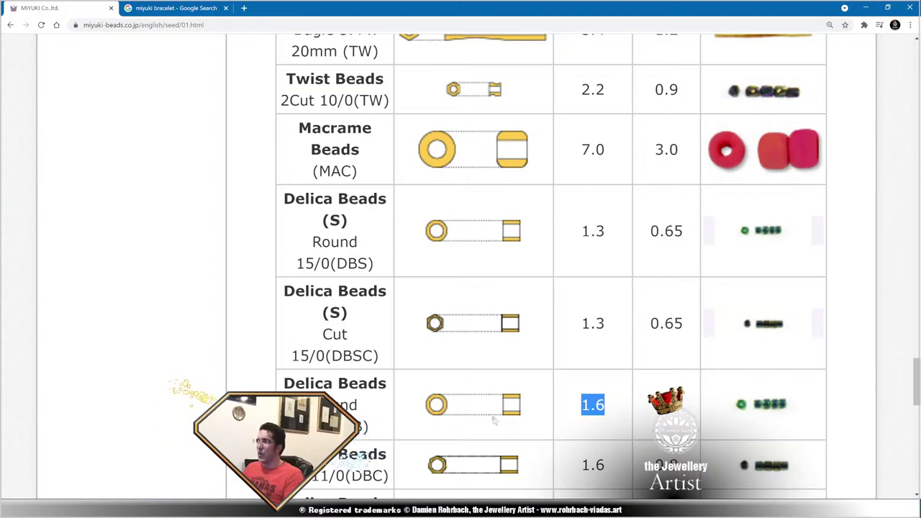
scroll(590, 358, up, 15)
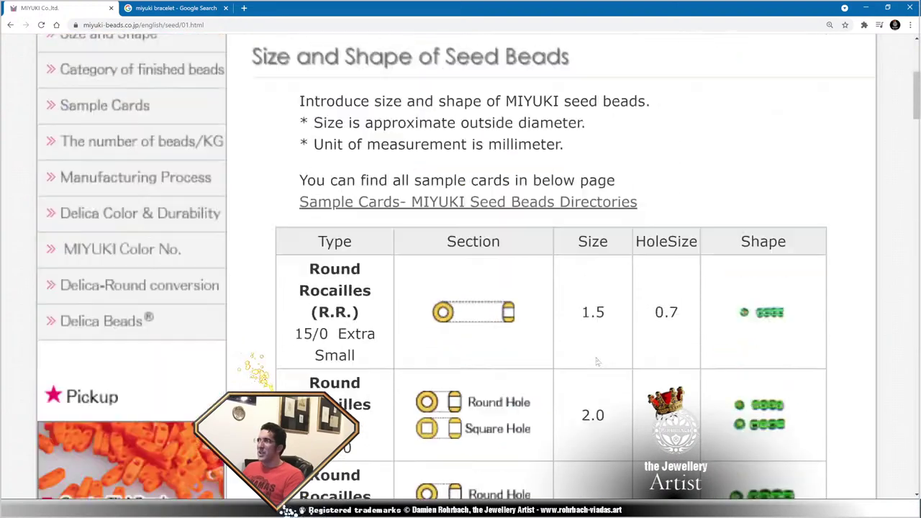
Recheck the measurement unit note and look through the size and shape table down to the Delica Beads rows.
scroll(597, 361, up, 1)
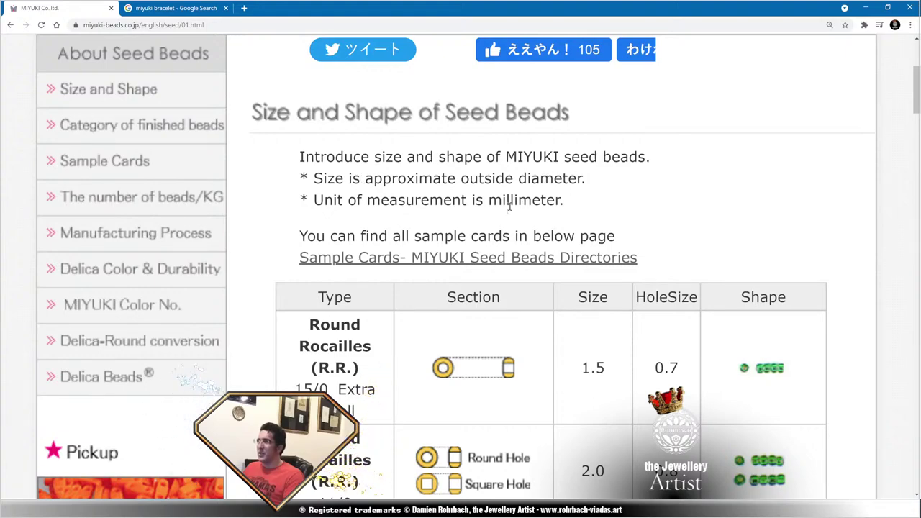
scroll(659, 302, down, 20)
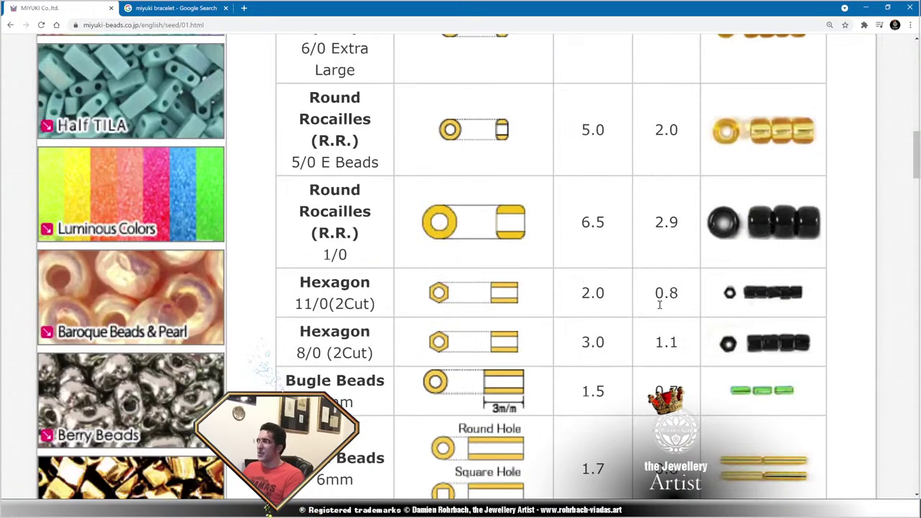
scroll(660, 305, down, 5)
scroll(661, 309, up, 7)
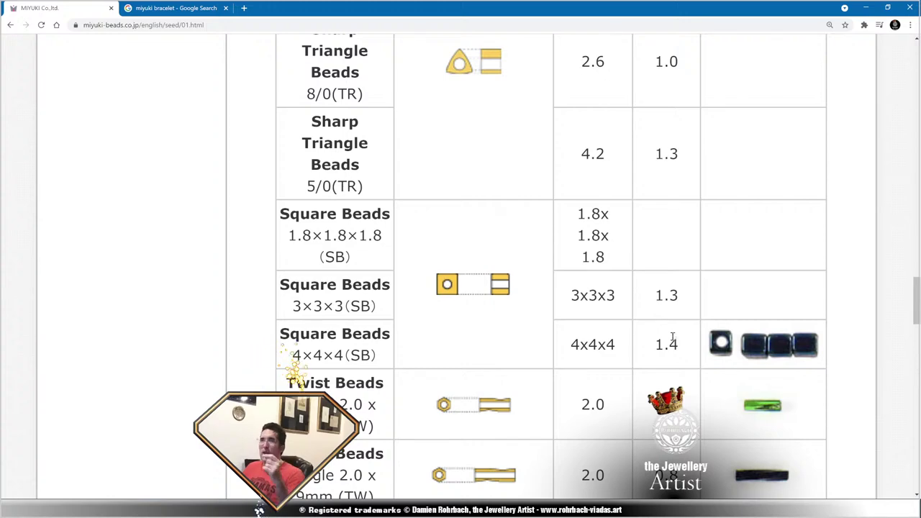
scroll(625, 382, down, 10)
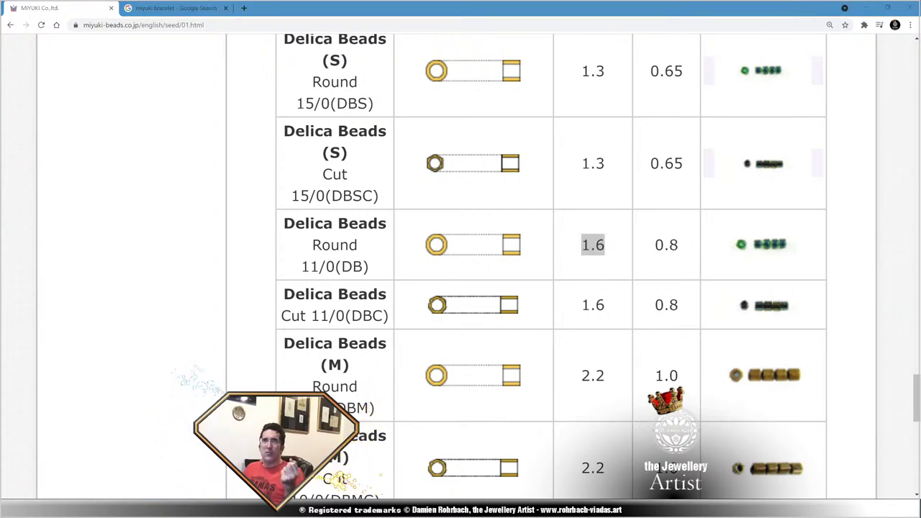
In File Explorer, open SIZE.cdr from the NEWvideos-2021 > MIYUKI-DELICA-BRACELET-3D folder on drive DISCOcombo (E:).
double_click(234, 204)
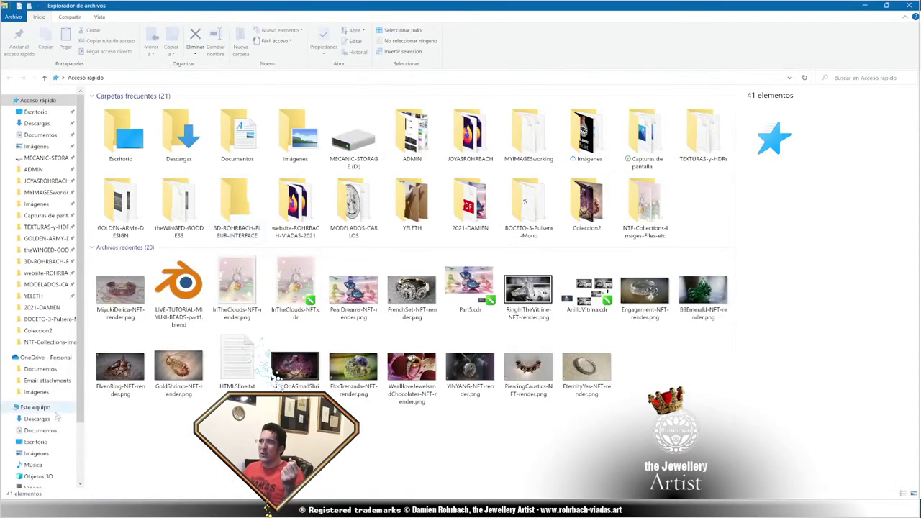
scroll(43, 360, down, 3)
click(49, 433)
click(45, 445)
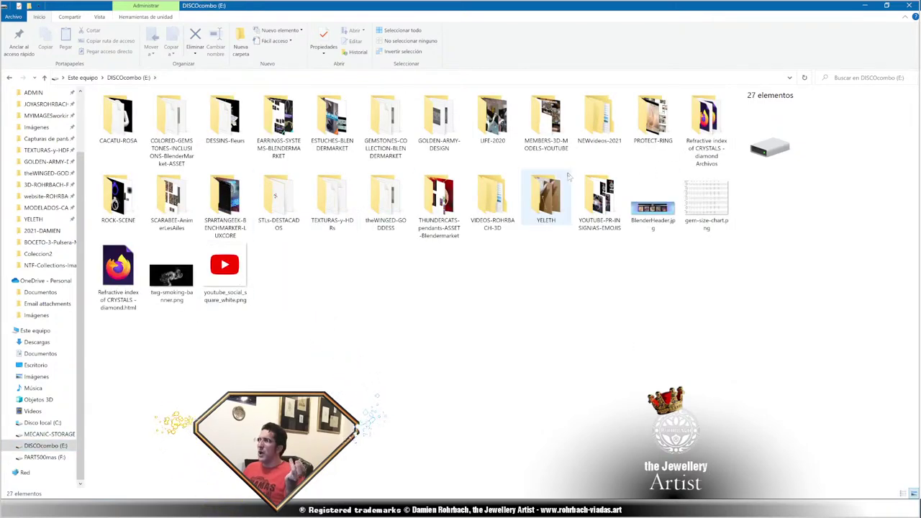
double_click(599, 119)
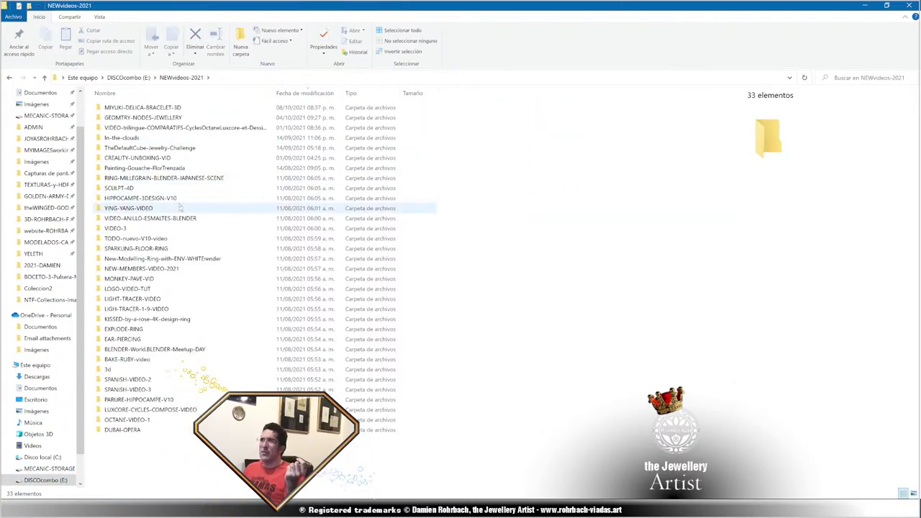
double_click(137, 107)
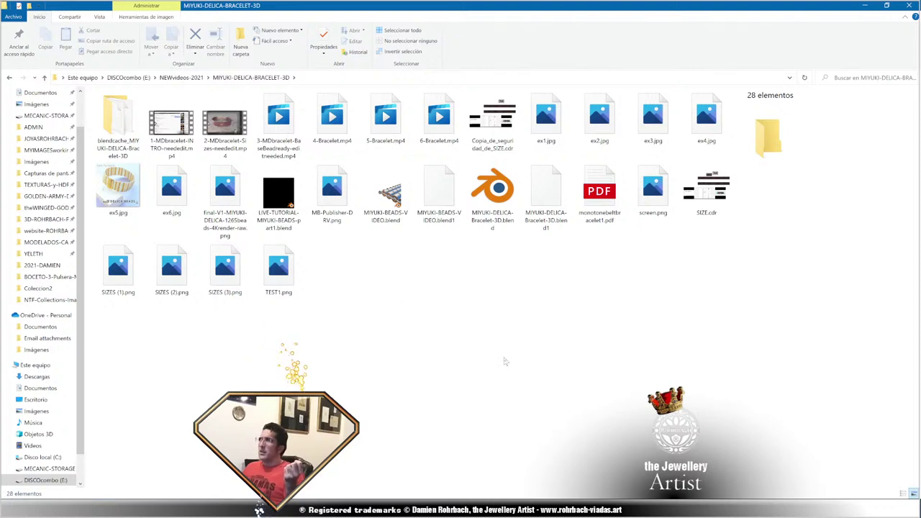
click(715, 202)
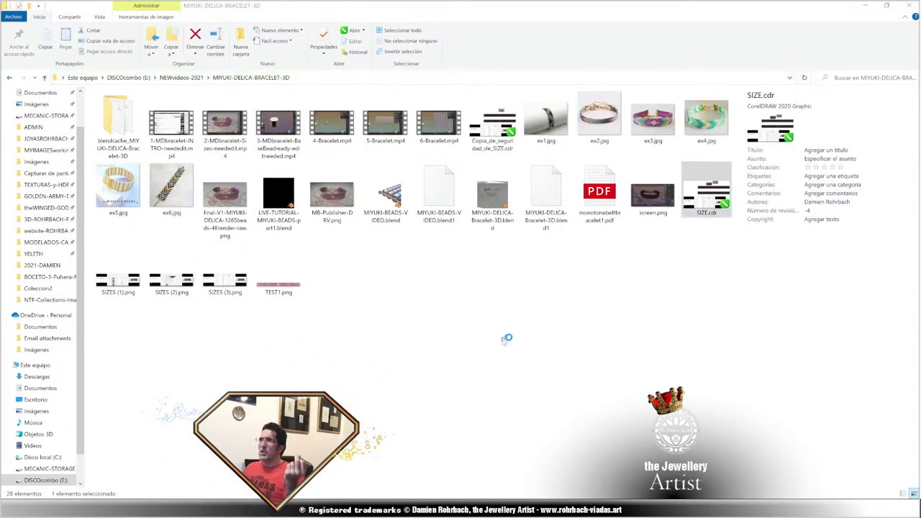
mouse_move(137, 509)
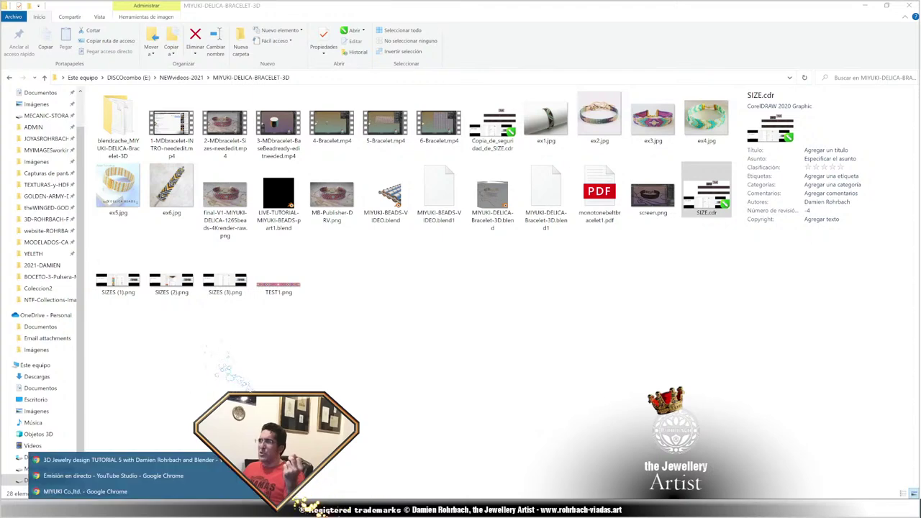
click(140, 492)
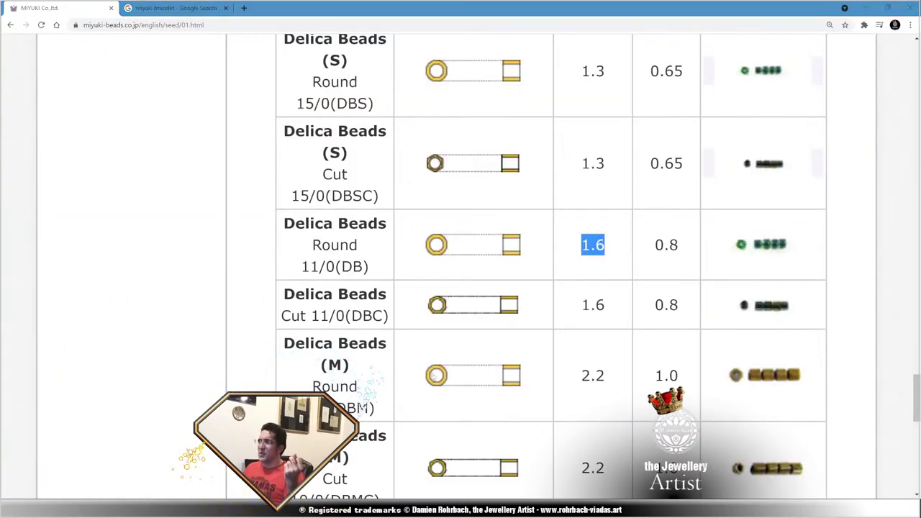
right_click(437, 376)
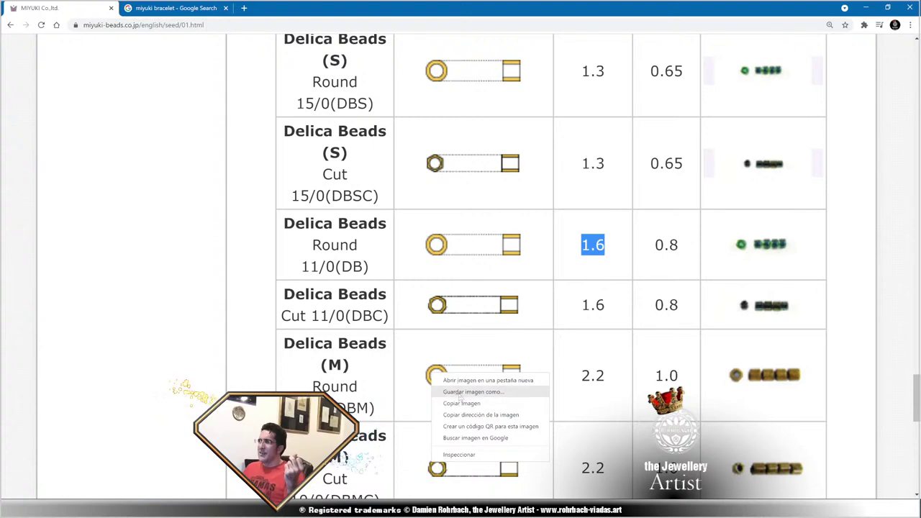
click(212, 298)
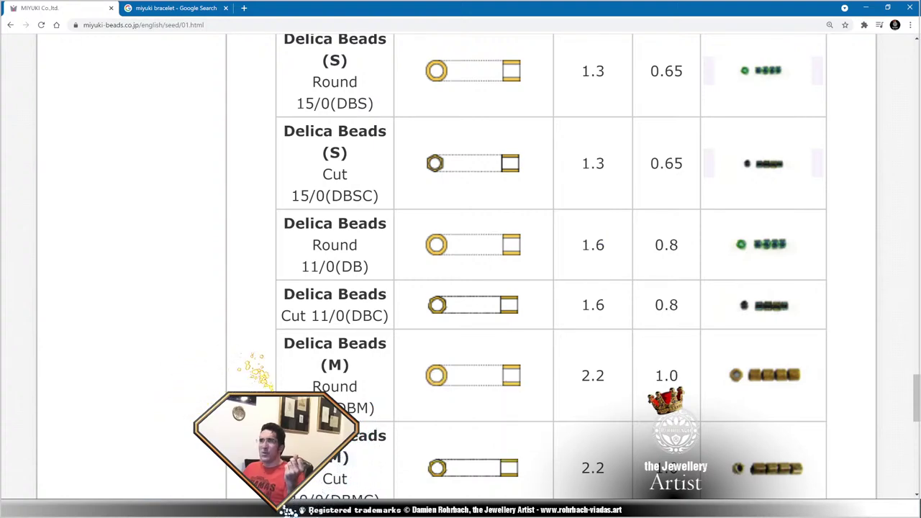
Switch to SIZE.cdr in CorelDRAW, maximize its window and examine the Delica Beads section drawings in the enlarged table screenshot.
click(245, 509)
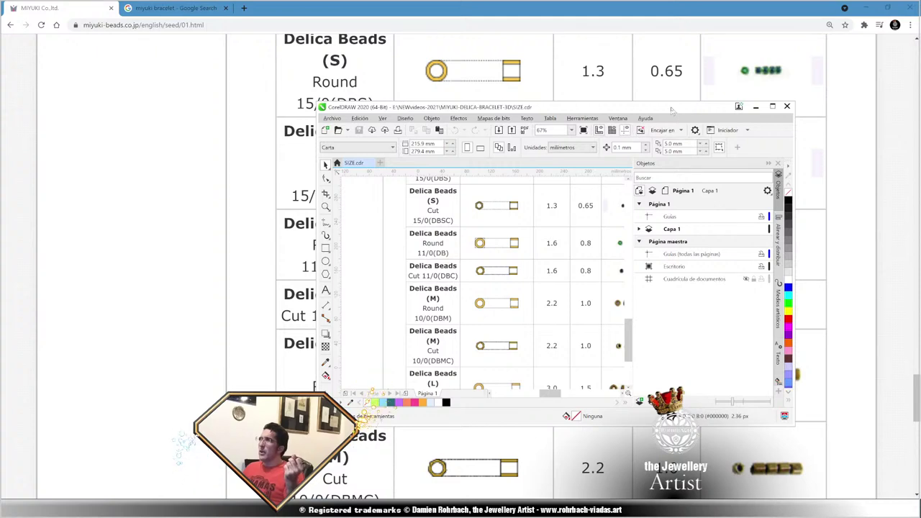
double_click(669, 108)
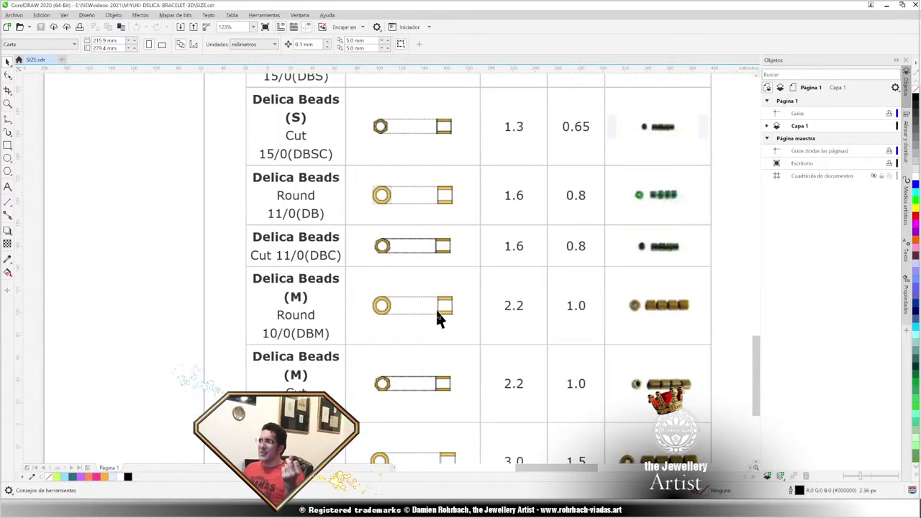
click(444, 305)
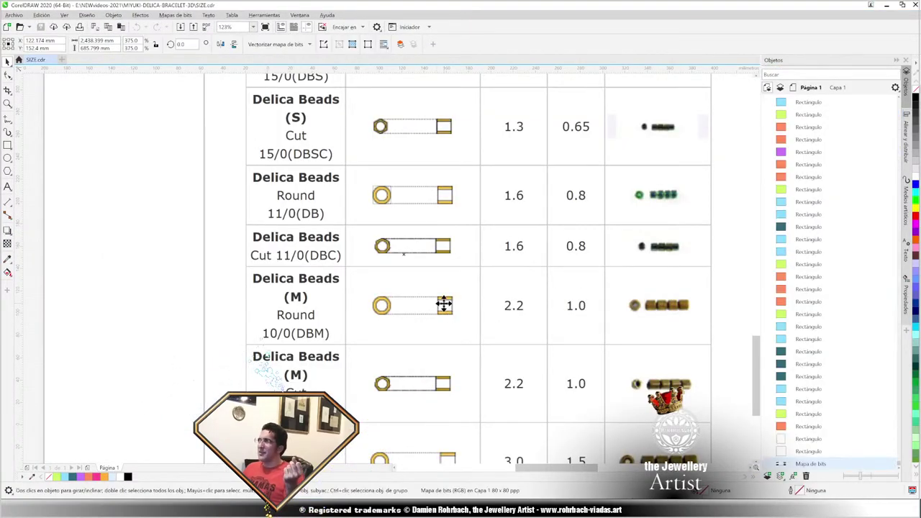
scroll(456, 296, down, 4)
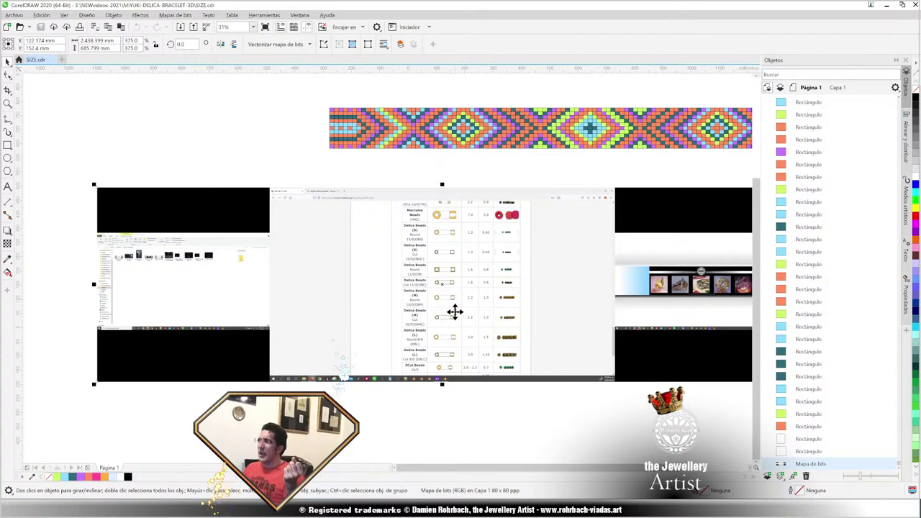
scroll(454, 311, up, 2)
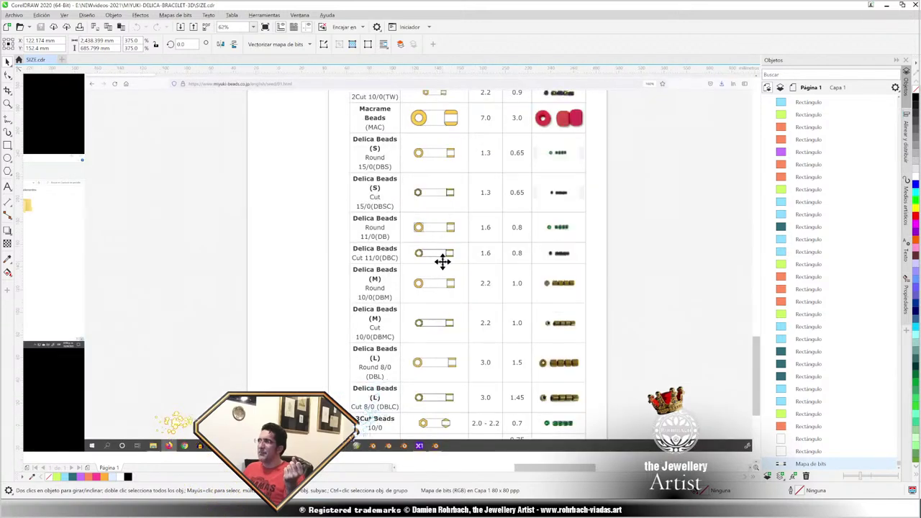
scroll(444, 285, up, 2)
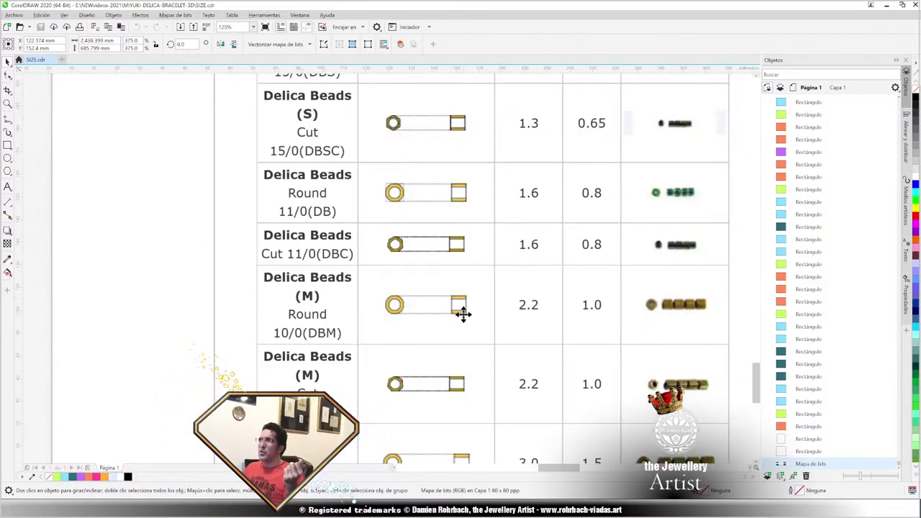
scroll(463, 312, up, 1)
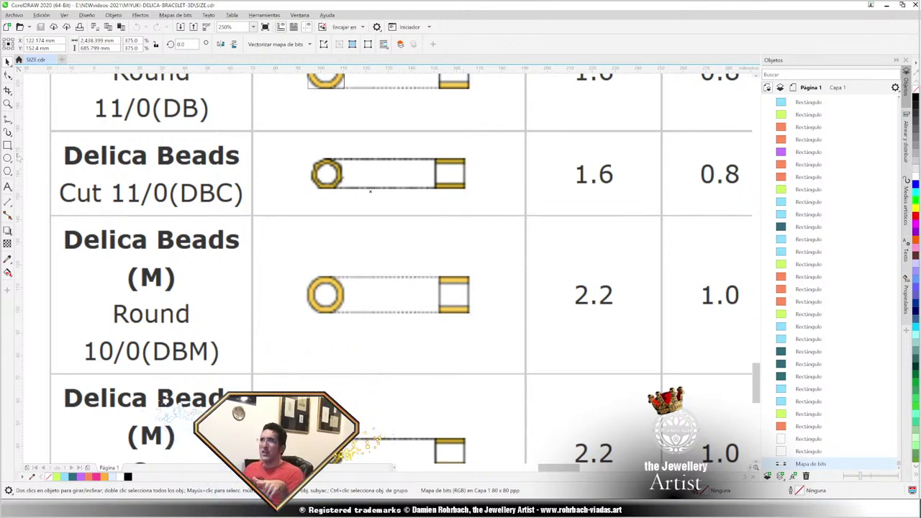
Select the rectangles traced around the front and side views of the Delica Beads Round 11/0 drawing to check their dimensions.
click(7, 144)
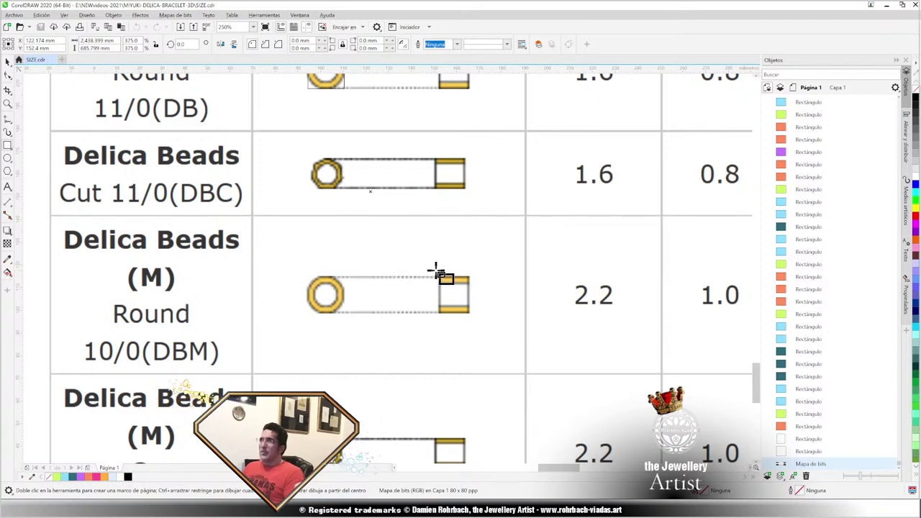
scroll(420, 255, down, 2)
scroll(406, 194, up, 2)
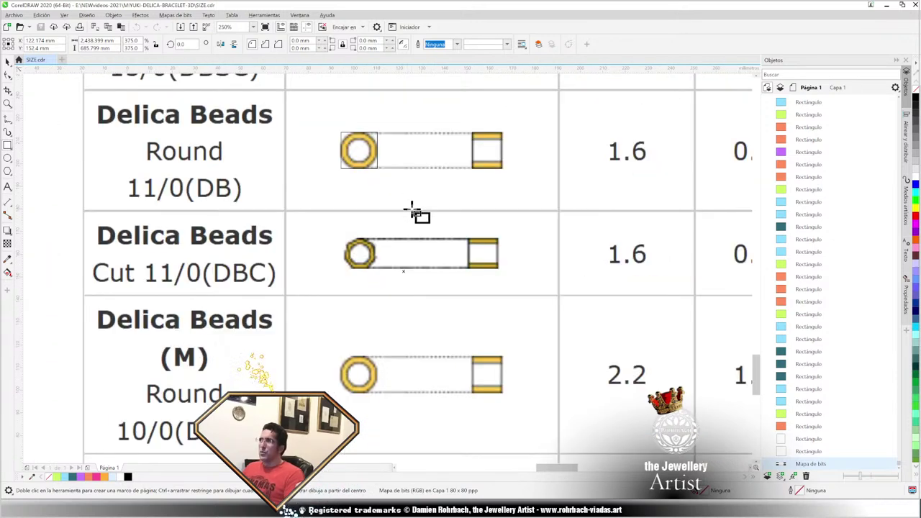
click(7, 62)
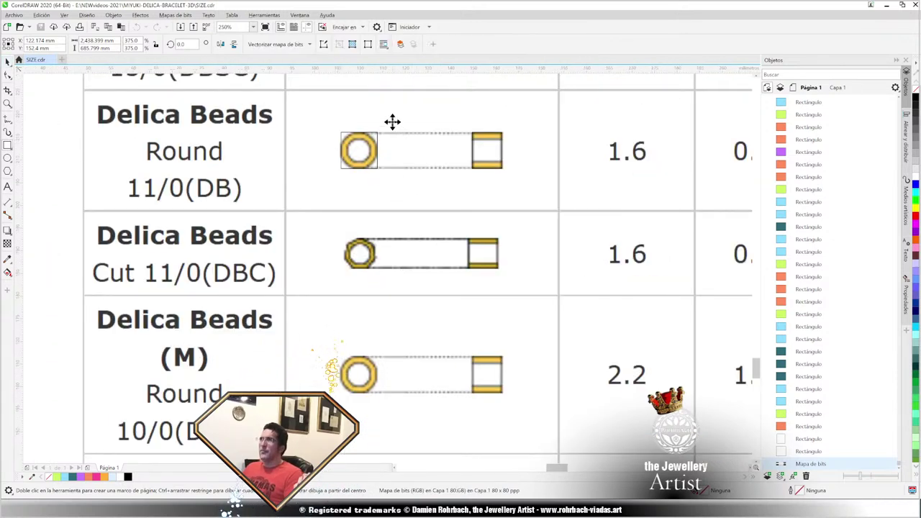
scroll(331, 170, up, 4)
click(331, 153)
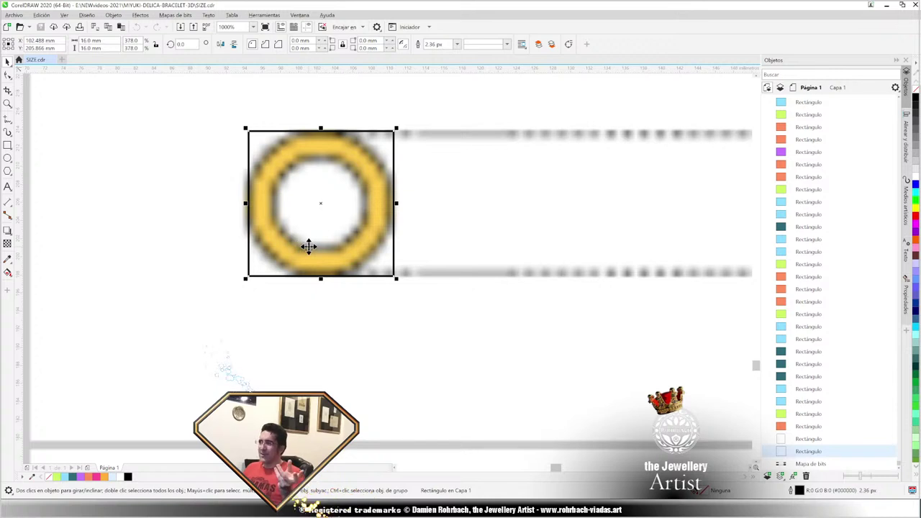
scroll(308, 247, down, 2)
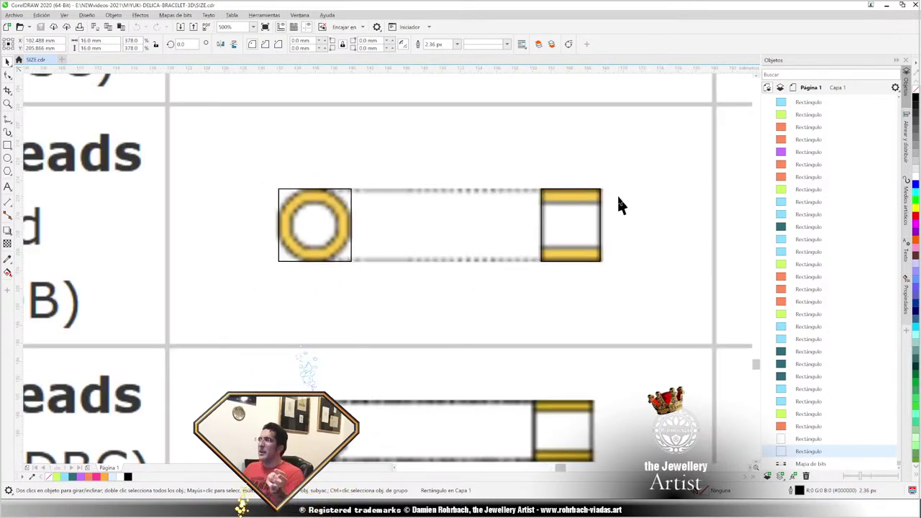
scroll(618, 200, up, 2)
click(554, 206)
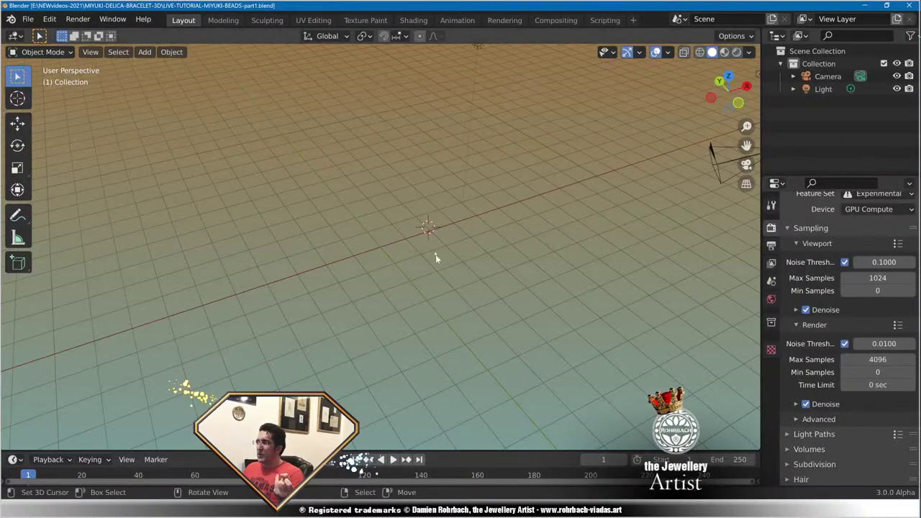
Switch to Blender and add a mesh cylinder with 120 vertices.
click(149, 53)
mouse_move(154, 70)
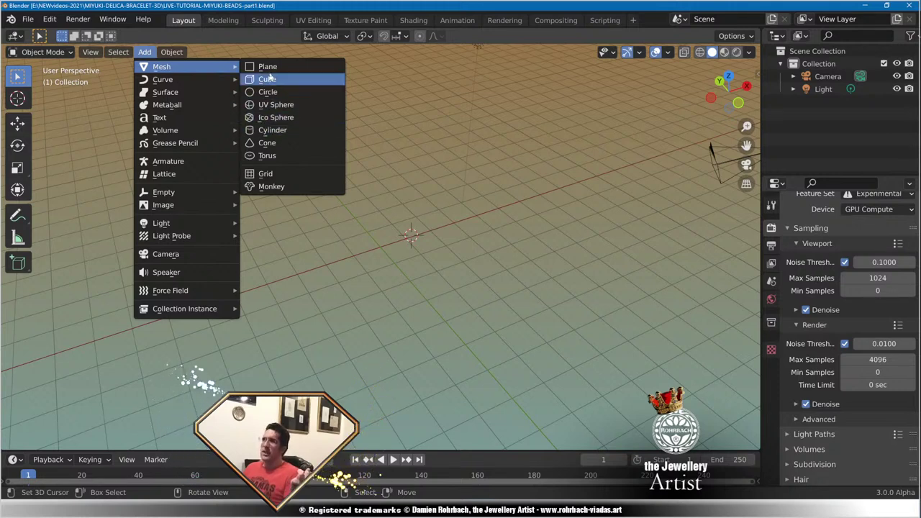
click(283, 131)
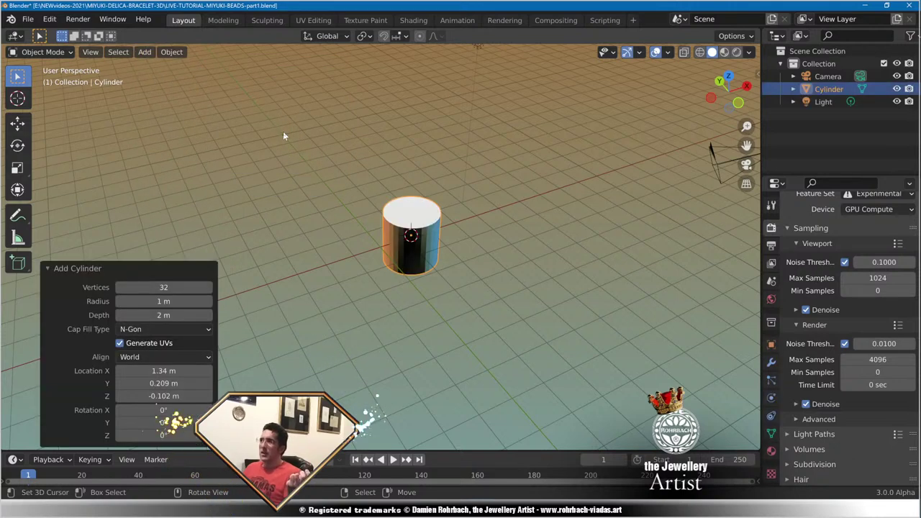
click(165, 288)
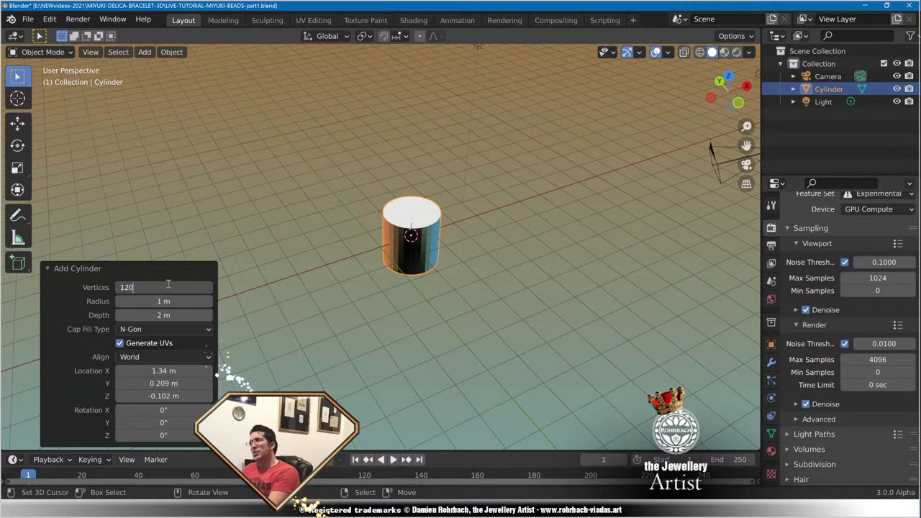
key(Return)
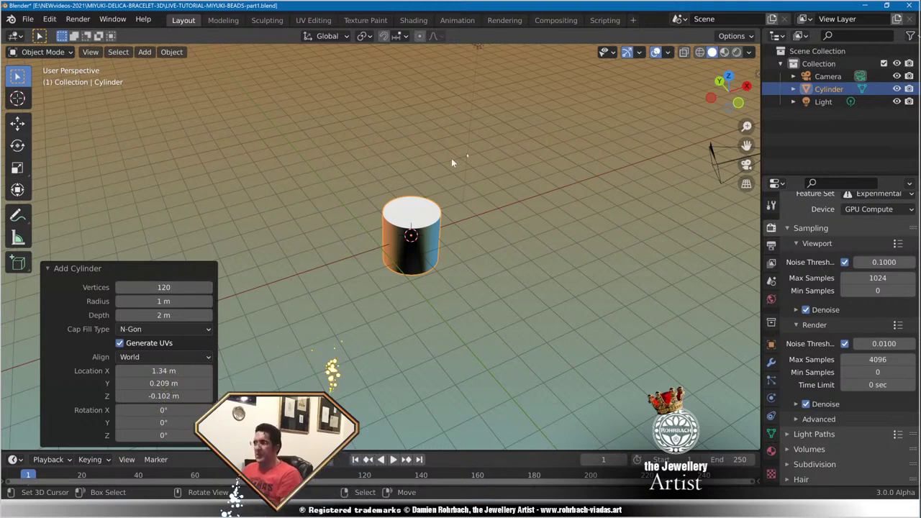
Collapse the cylinder's creation settings and set its location to 0 m on X, Y and Z.
key(n)
click(493, 186)
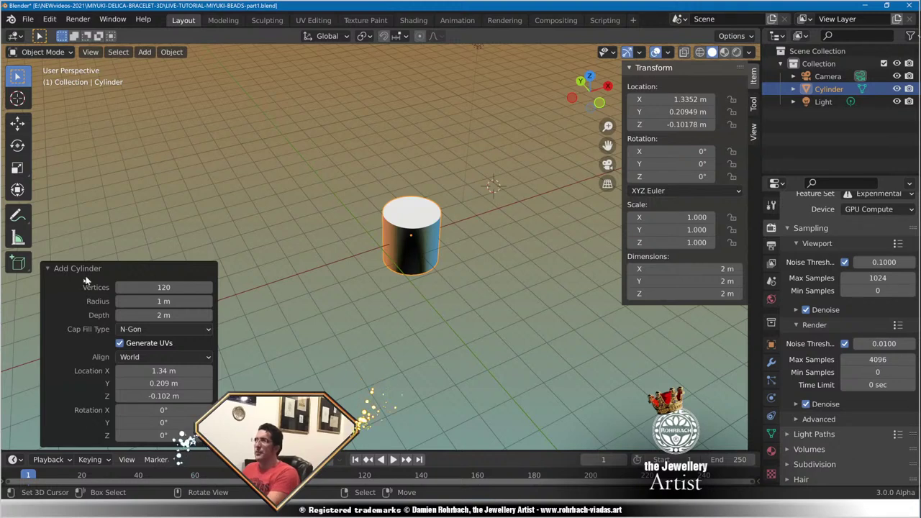
click(48, 269)
key(n)
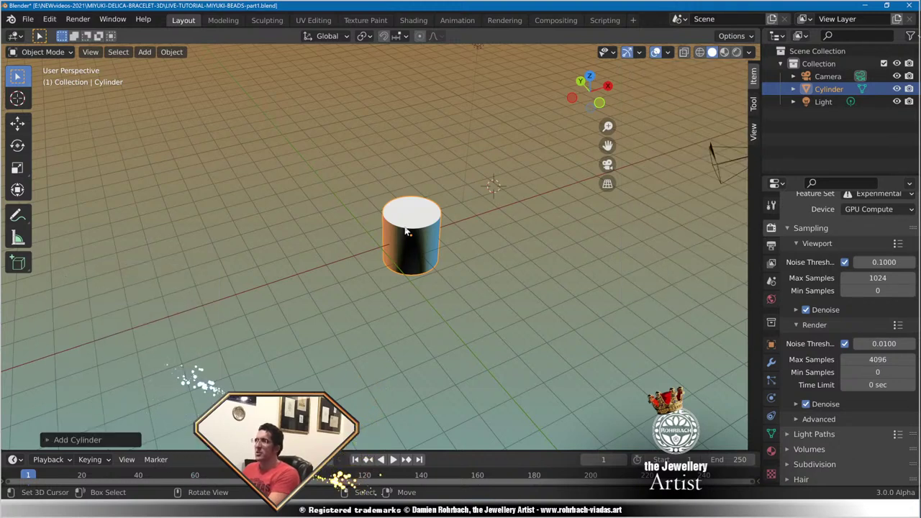
key(n)
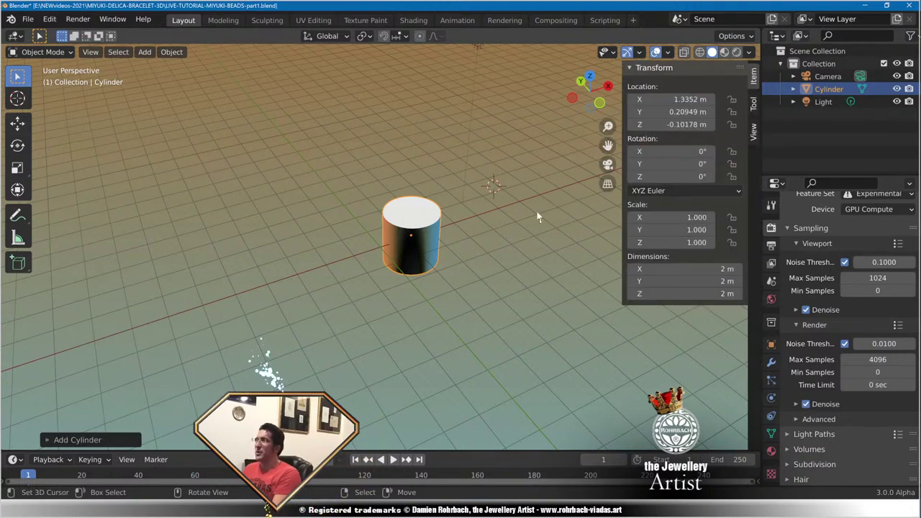
drag(651, 99, 651, 124)
text(0)
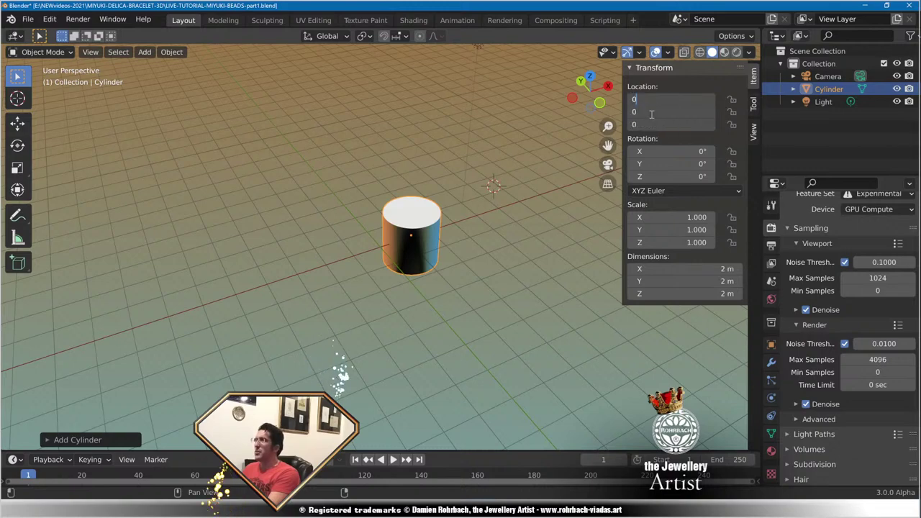
key(Return)
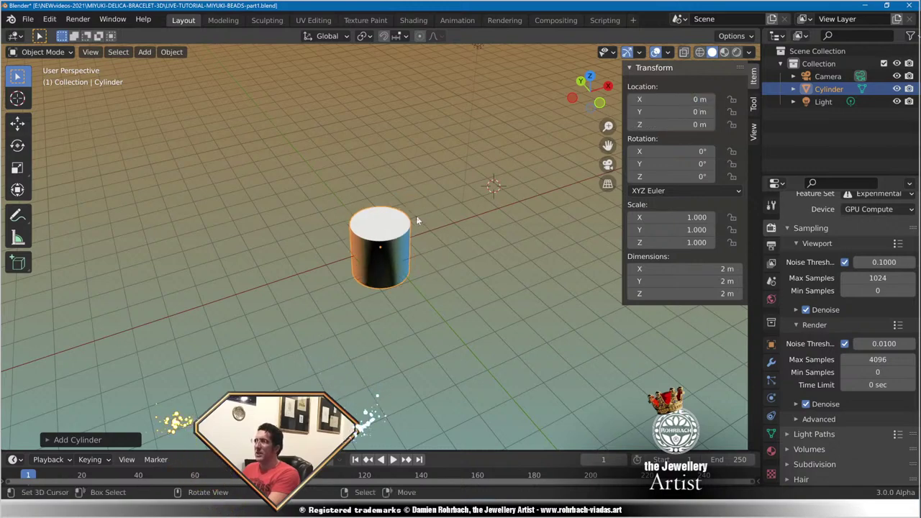
Set the cylinder's dimensions to 1.6 m on X, 1.6 m on Y and 1.3 m on Z.
key(KP_7)
scroll(403, 261, up, 5)
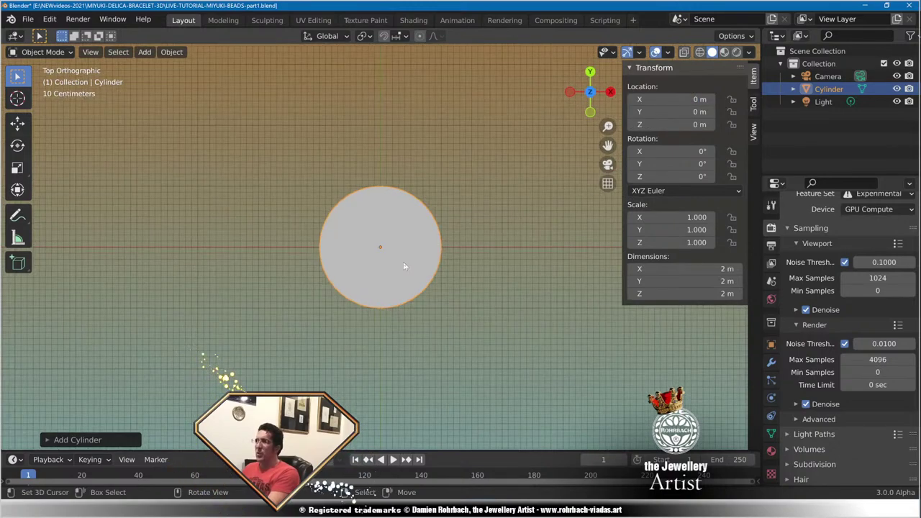
scroll(403, 261, down, 5)
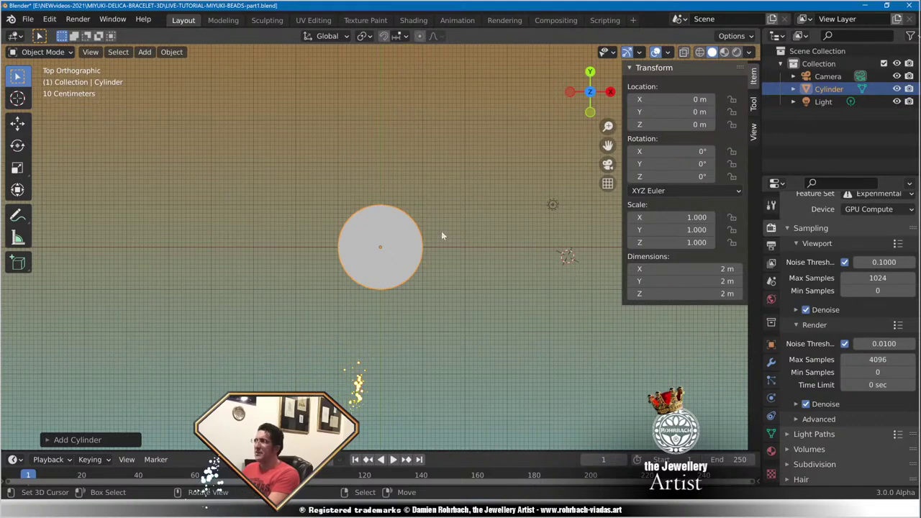
click(674, 269)
text(1.6)
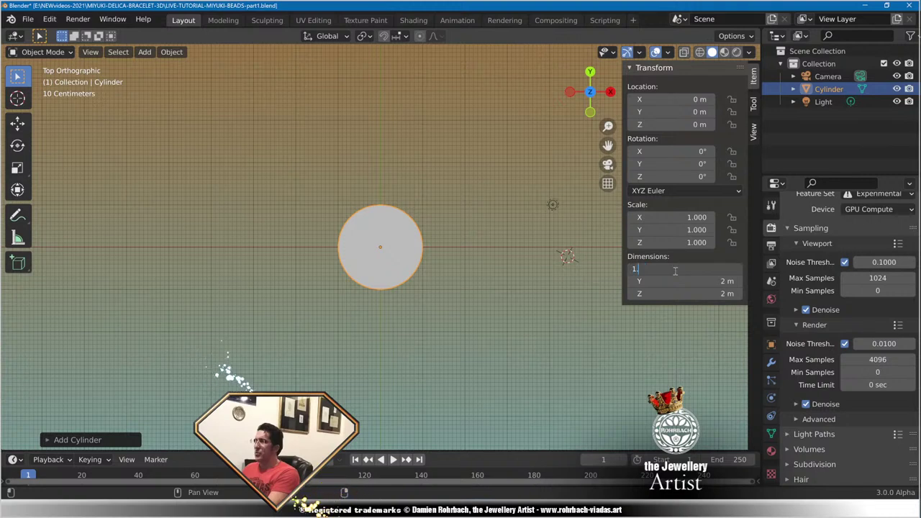
click(674, 281)
text(1.6)
click(679, 294)
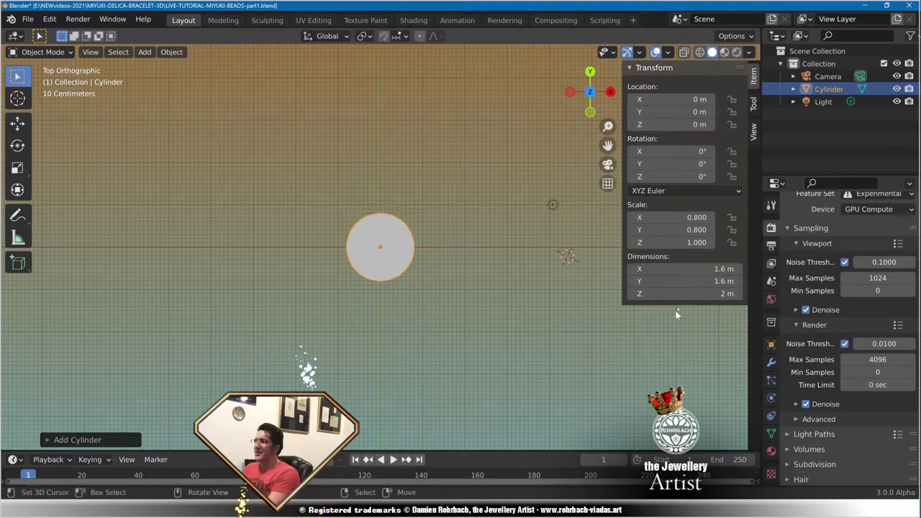
text(1.3)
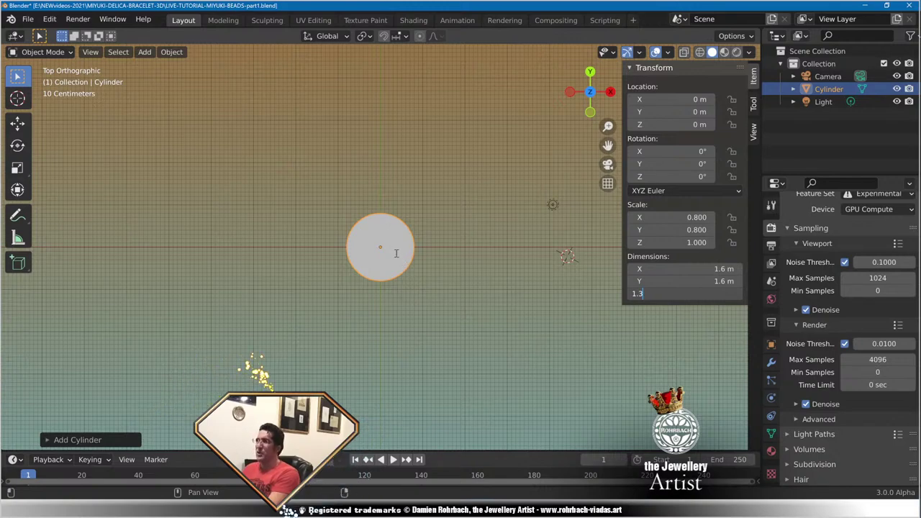
key(Return)
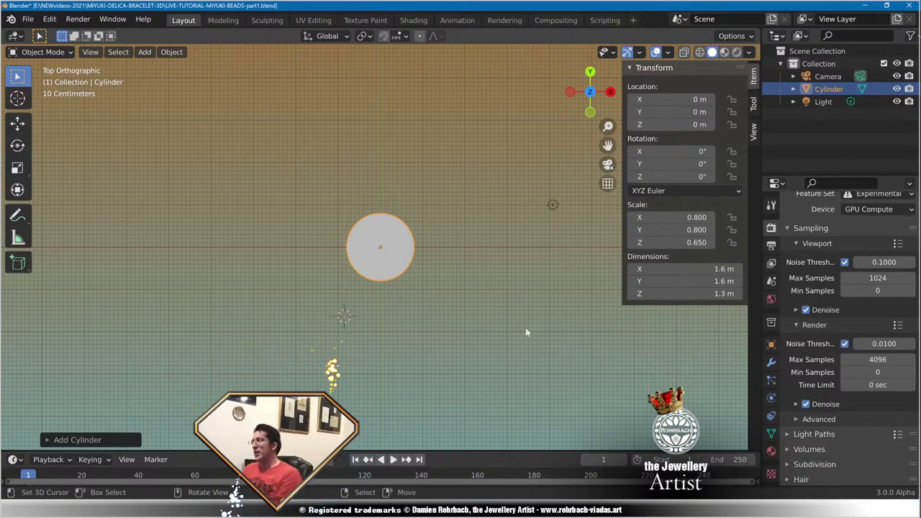
Apply all transforms to the resized cylinder and save the file.
middle_drag(525, 327, 471, 276)
scroll(471, 278, up, 5)
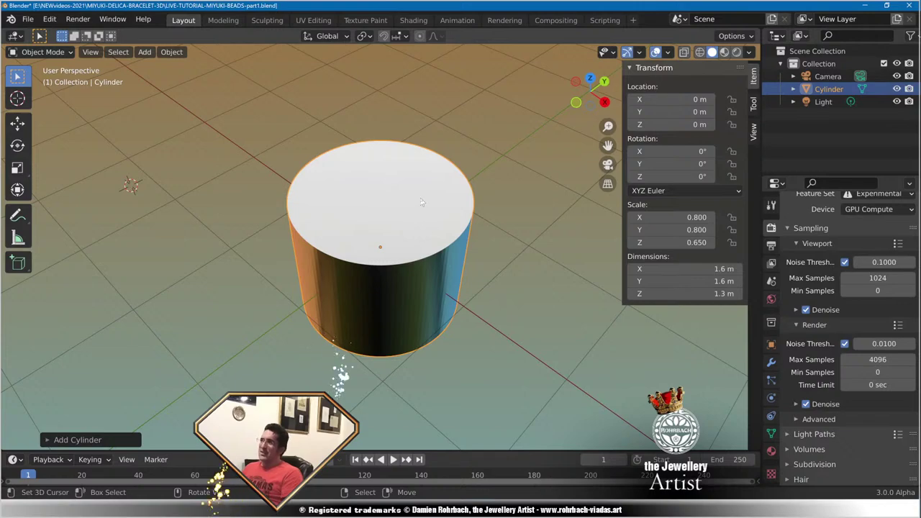
scroll(435, 234, down, 3)
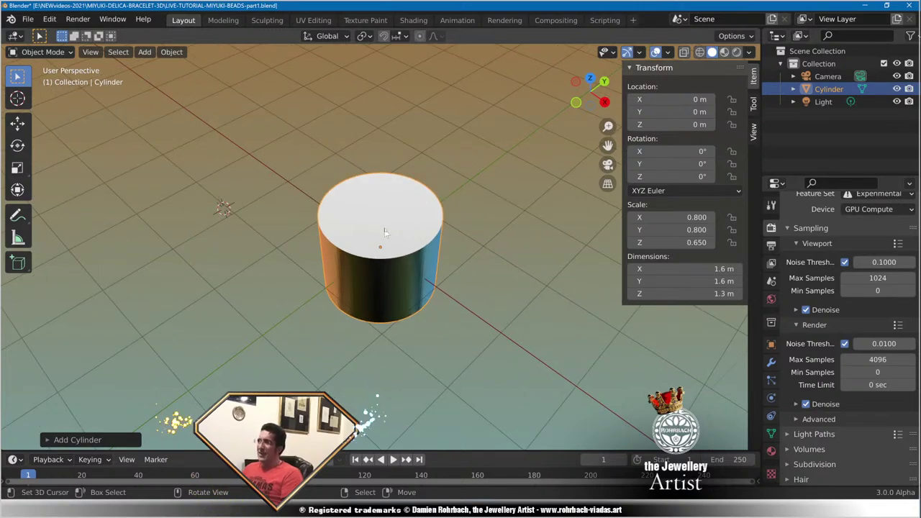
middle_drag(385, 231, 421, 235)
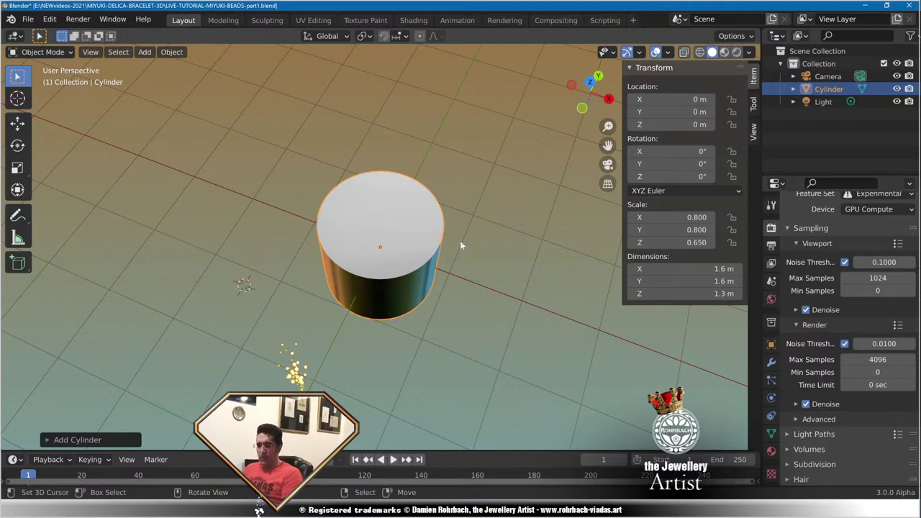
key(ctrl+a)
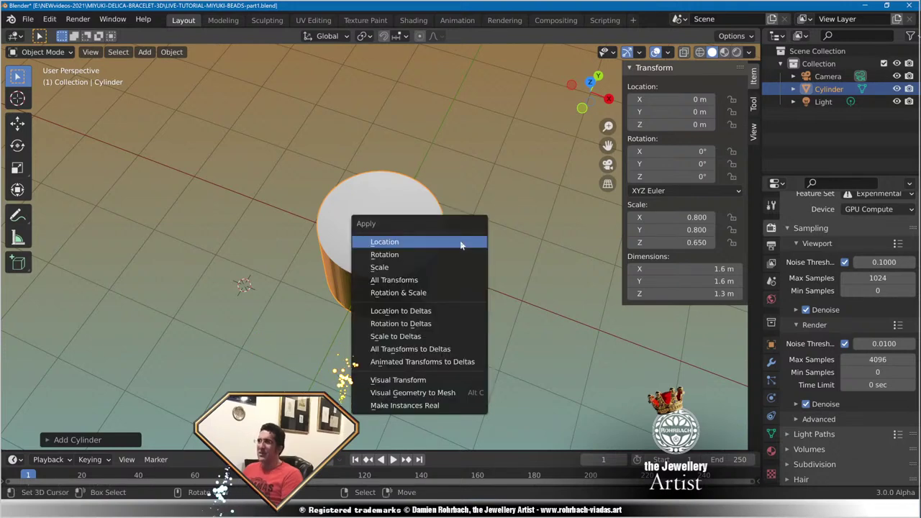
click(414, 280)
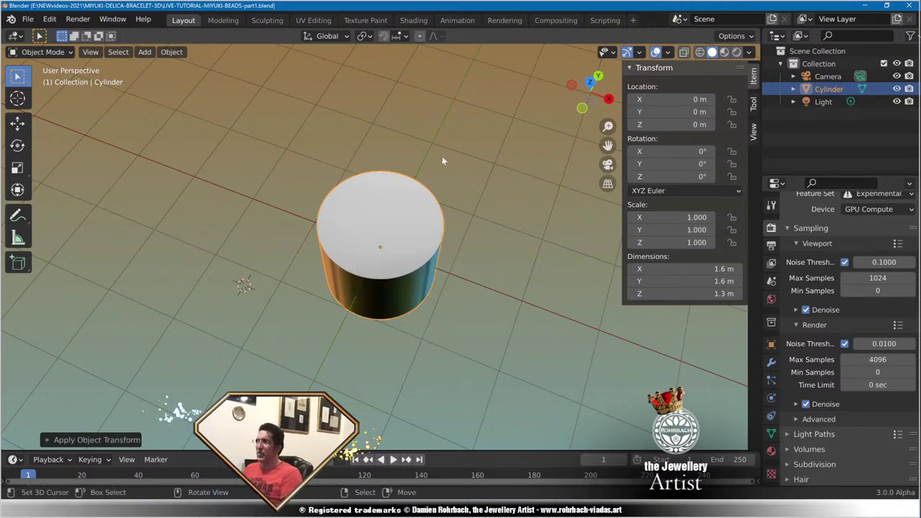
key(ctrl+s)
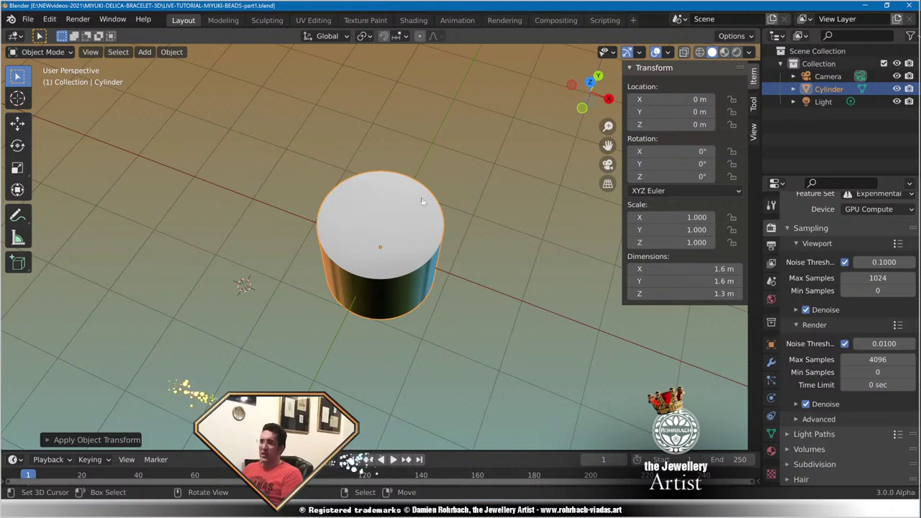
Duplicate the cylinder in place, check the Delica Beads 11/0 hole size in the browser's Miyuki table, and return to Blender.
key(shift+d)
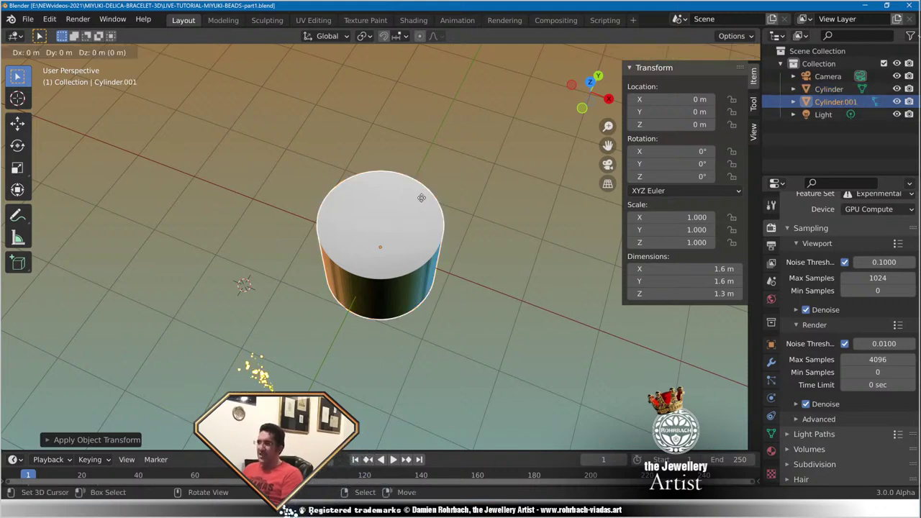
key(Escape)
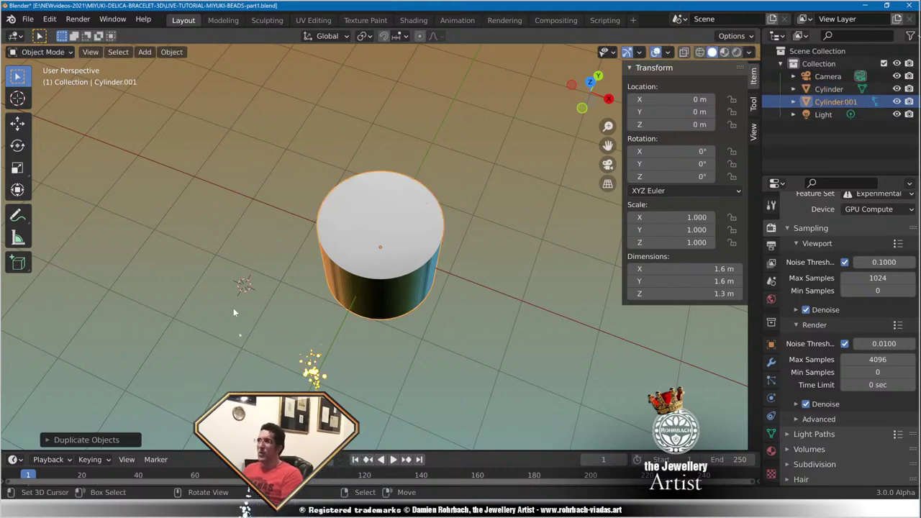
click(148, 509)
click(120, 492)
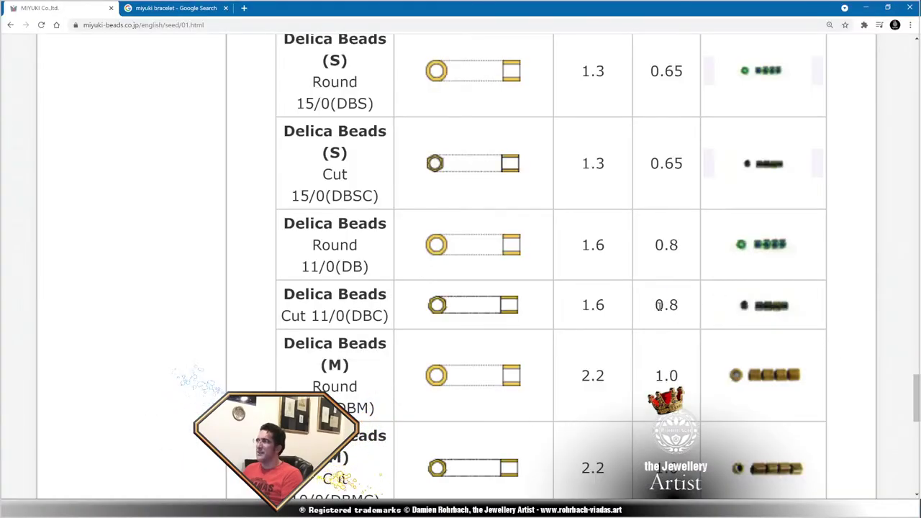
drag(642, 308, 695, 310)
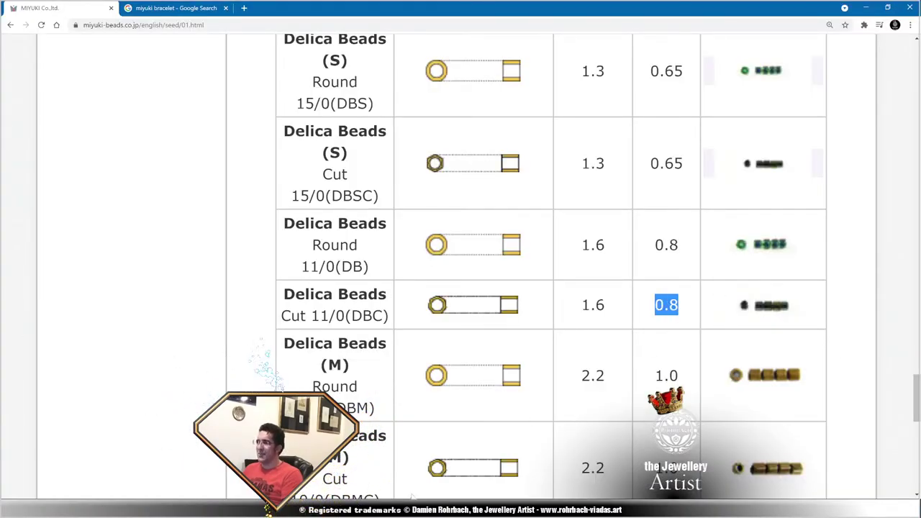
click(255, 511)
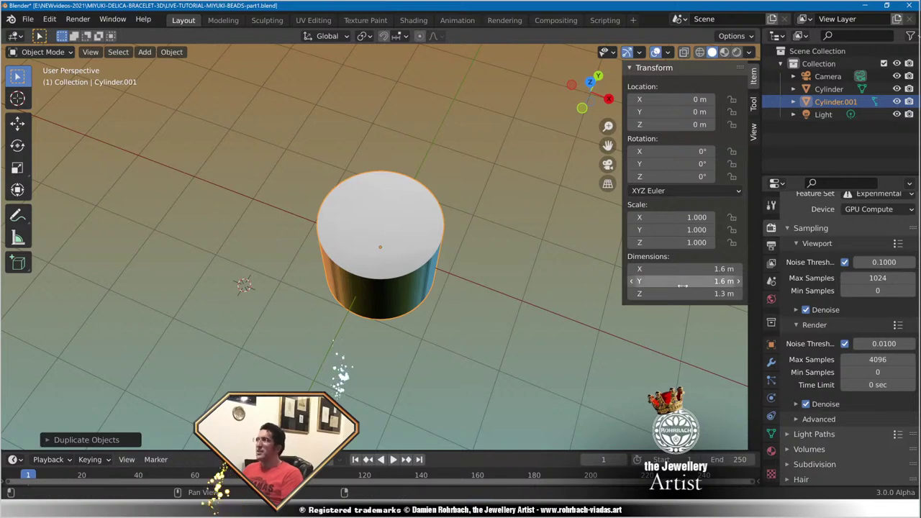
Set the duplicate cylinder's X and Y dimensions to 0.8 m.
drag(677, 269, 702, 269)
click(661, 269)
text(0.89)
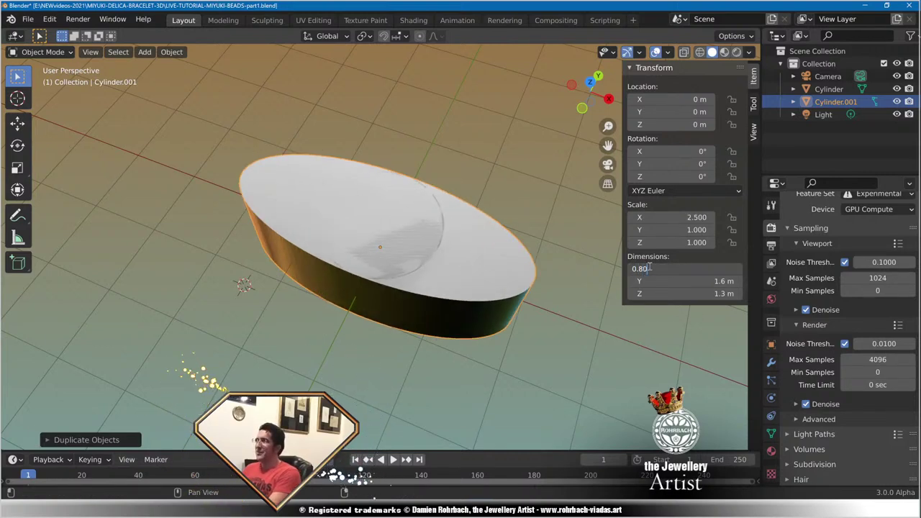
key(Tab)
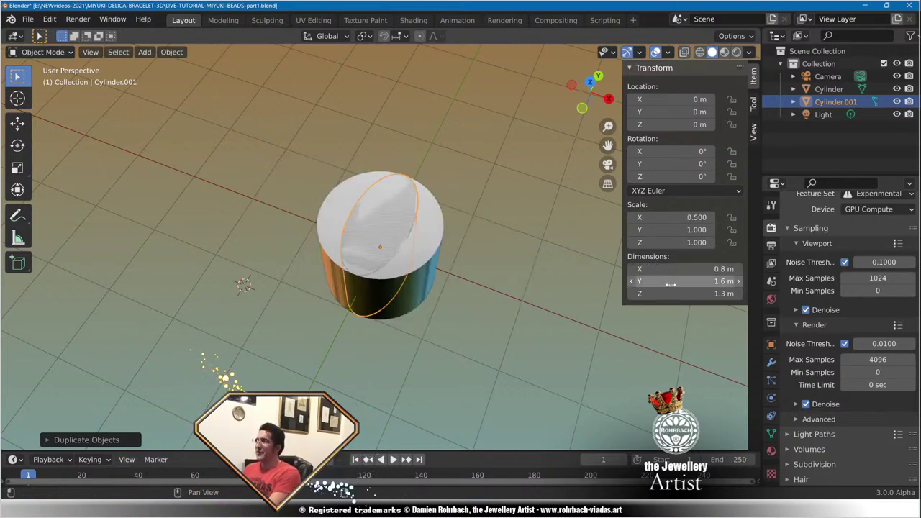
key(BackSpace)
text(.8)
key(Tab)
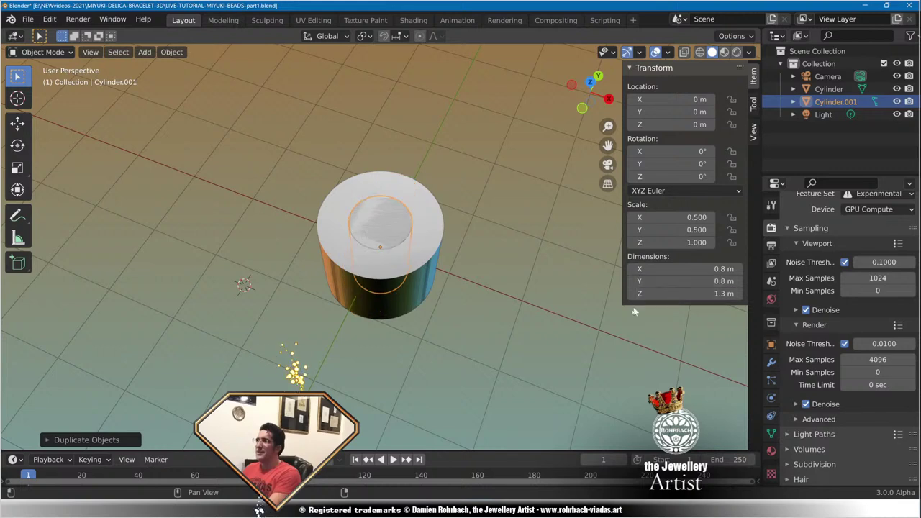
Lengthen the inner cylinder to 6.4 m on Z so it passes through the bead, select the outer cylinder and save.
text(4)
key(Return)
drag(684, 294, 703, 293)
middle_drag(375, 288, 448, 273)
click(453, 241)
key(ctrl+s)
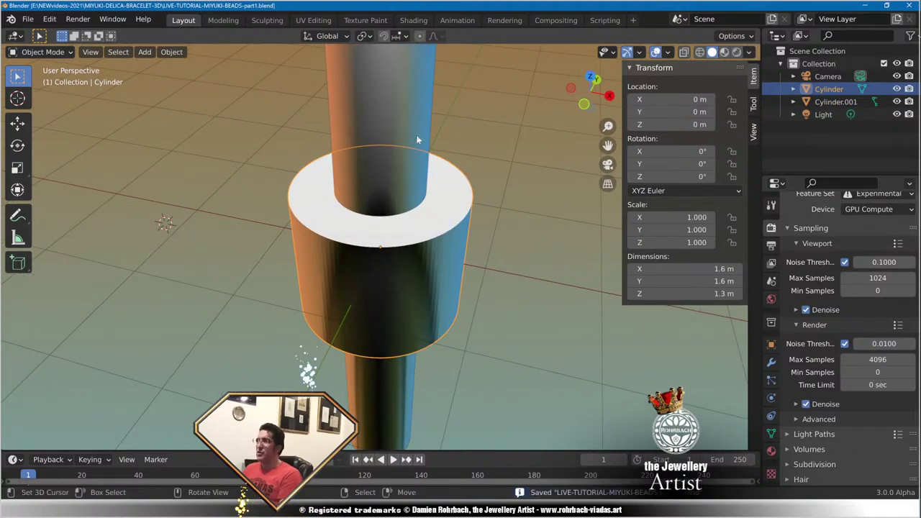
click(416, 134)
click(457, 219)
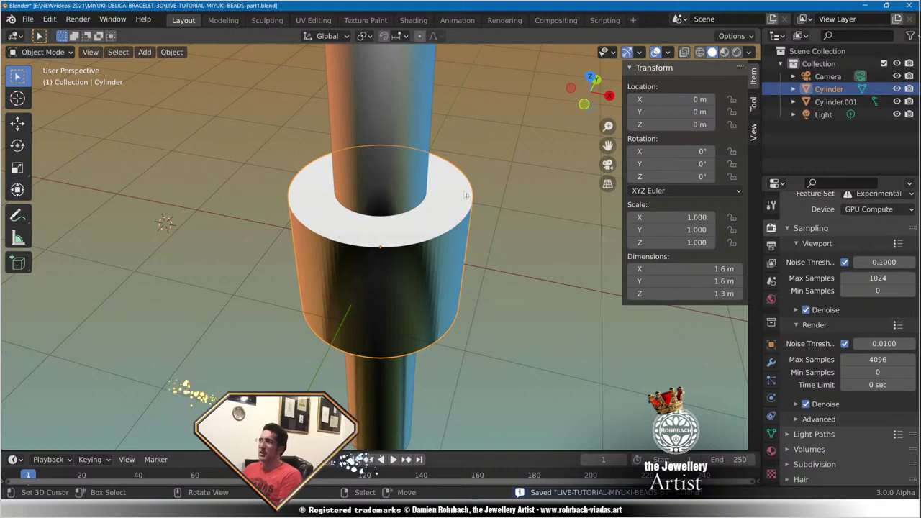
click(467, 127)
scroll(467, 127, down, 3)
scroll(458, 251, up, 4)
Add a Boolean Difference modifier with the Fast solver to the outer cylinder, using the inner cylinder as its object.
click(459, 251)
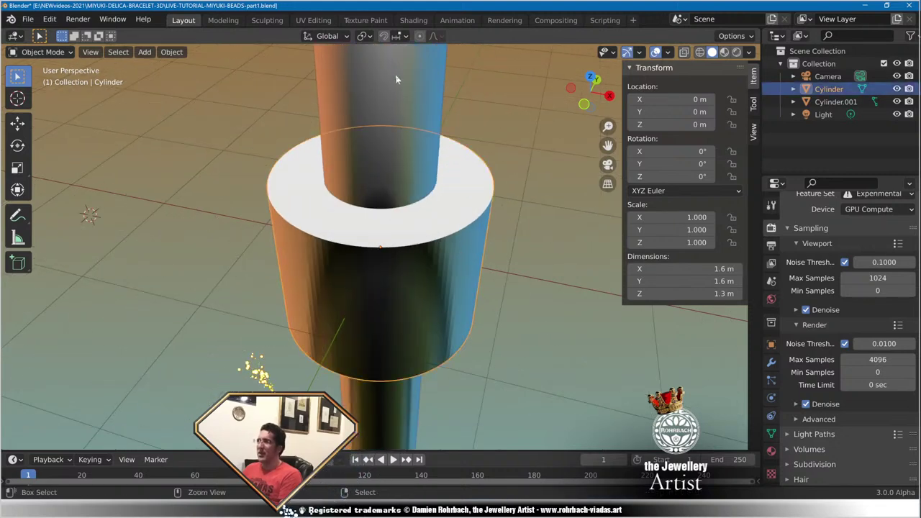
scroll(495, 211, down, 3)
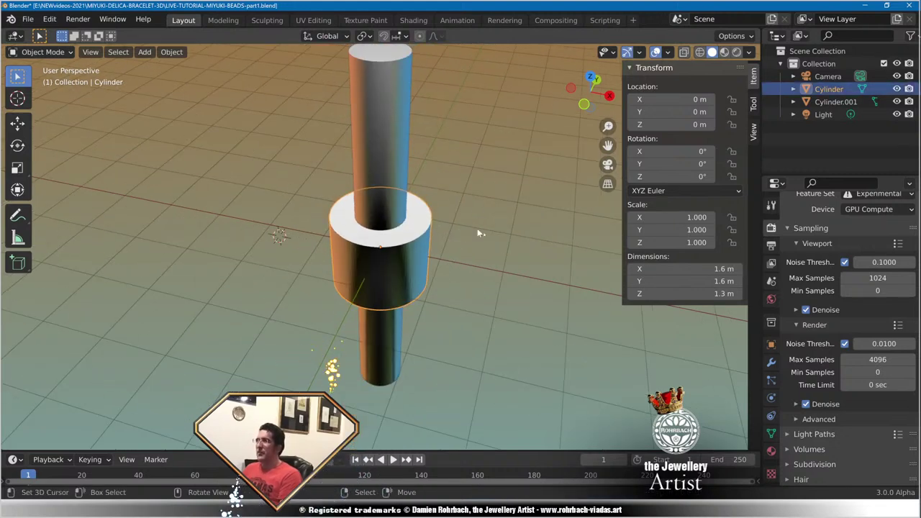
scroll(469, 248, up, 3)
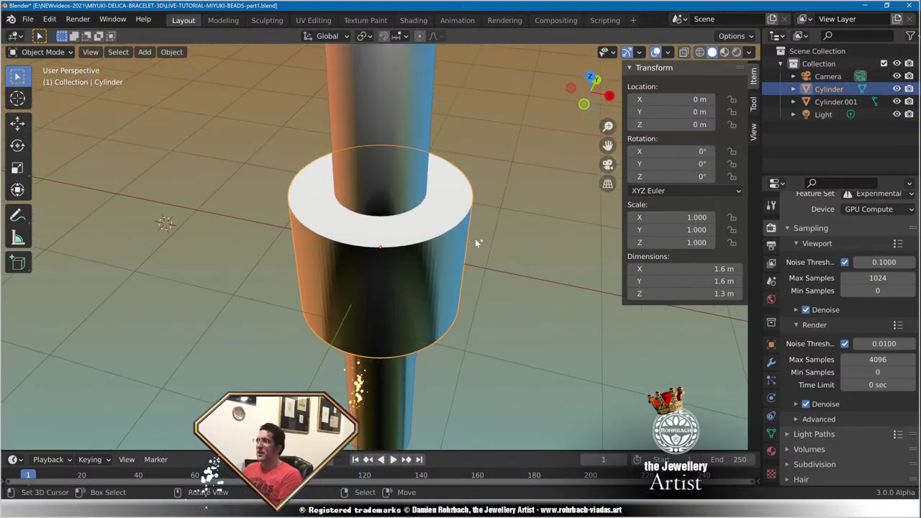
click(772, 363)
click(813, 225)
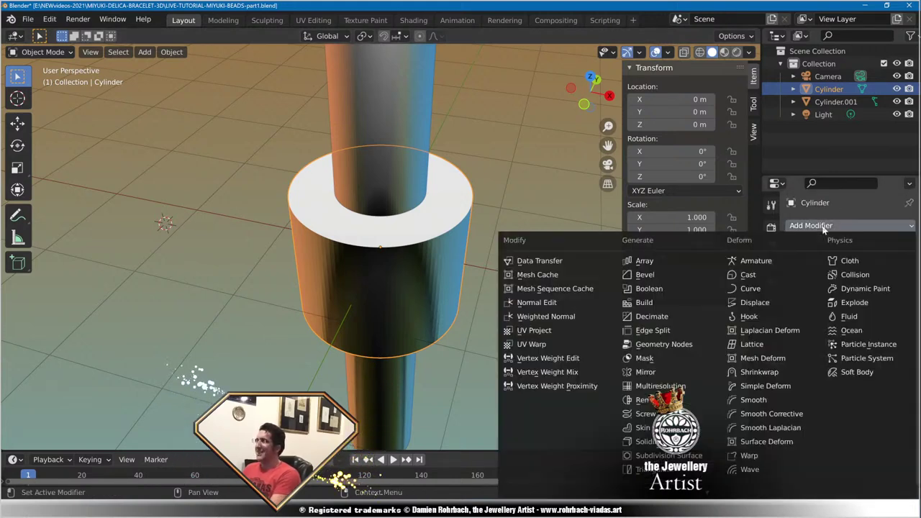
click(665, 288)
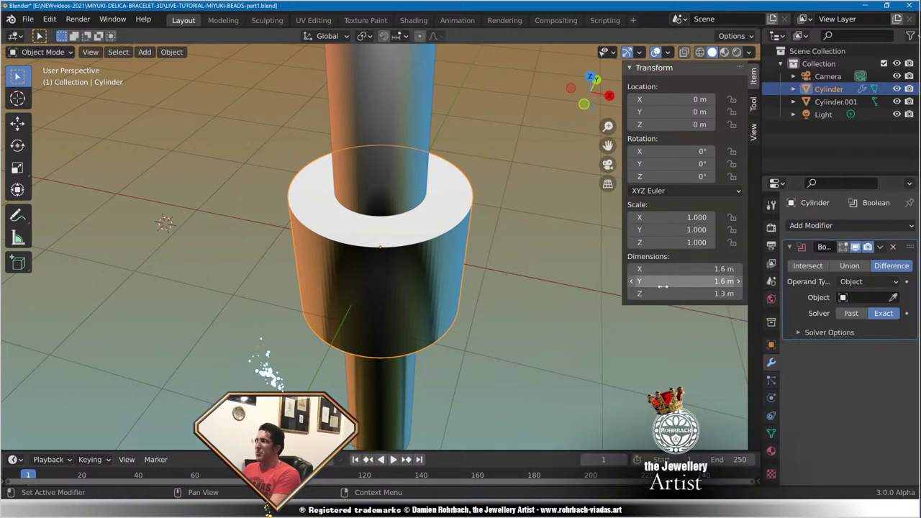
click(852, 314)
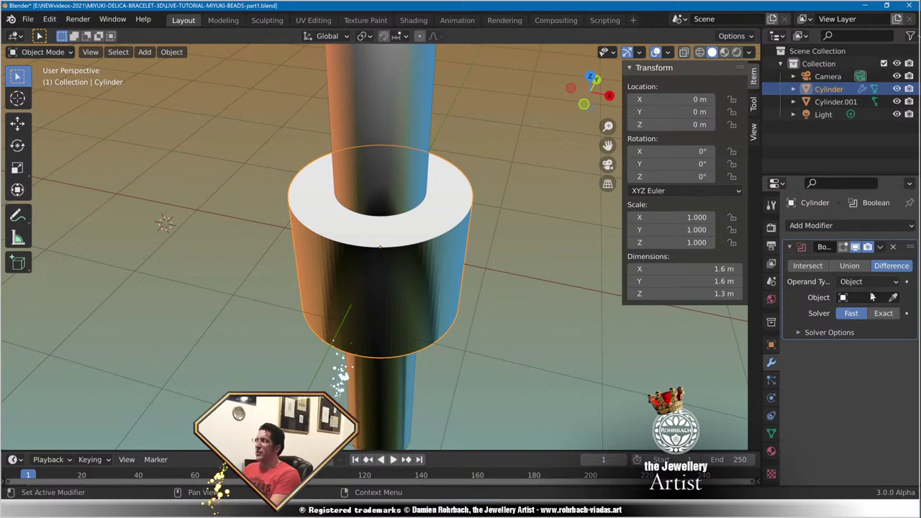
click(426, 108)
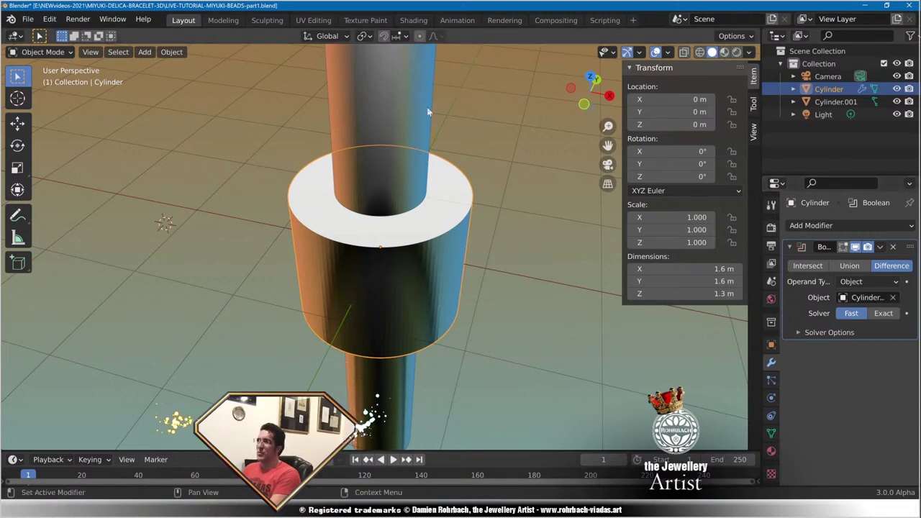
Hide the inner cutting cylinder and switch the outer cylinder's Boolean solver to Exact.
click(427, 108)
key(h)
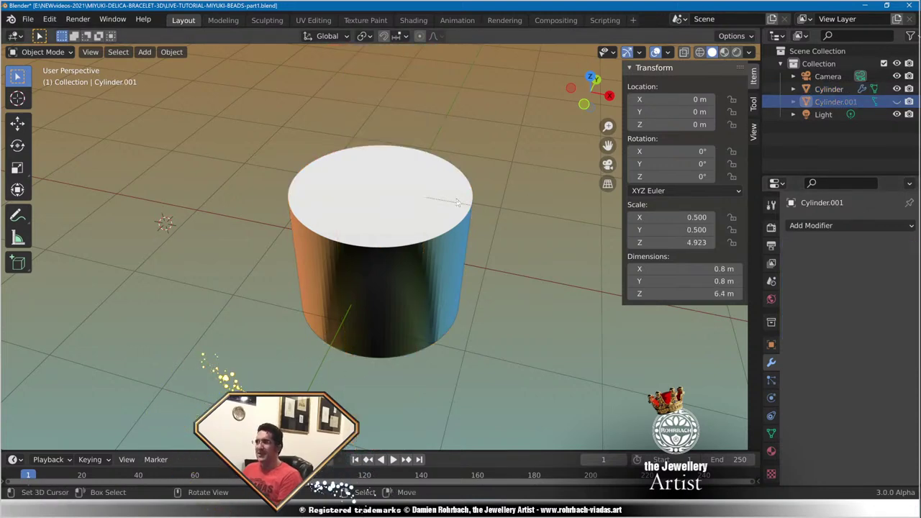
click(436, 216)
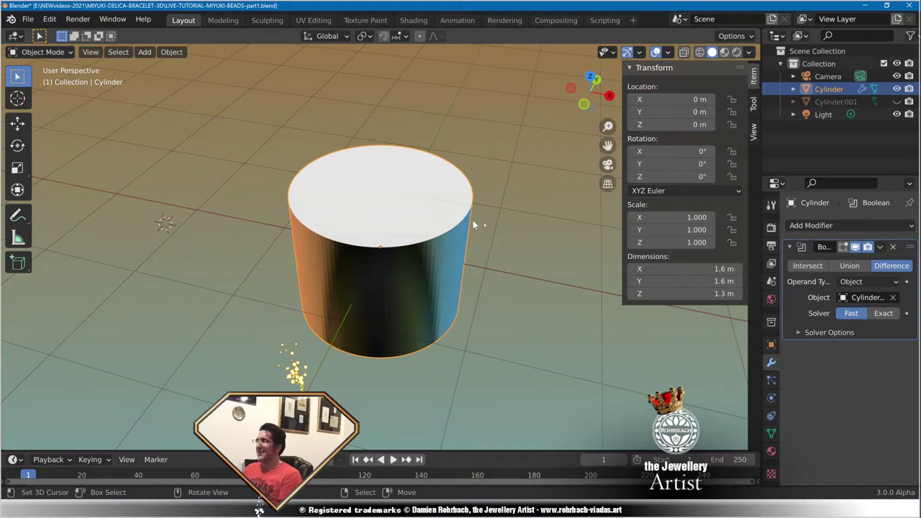
click(890, 317)
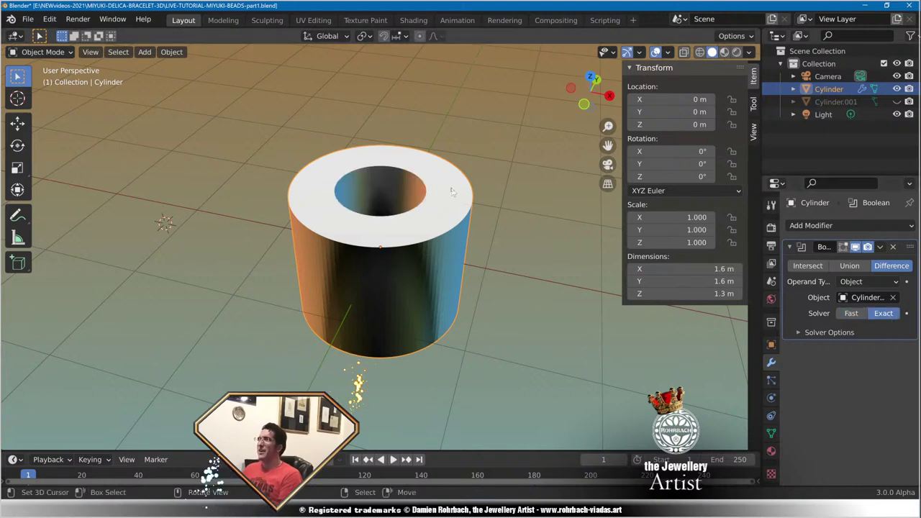
Inspect the hole through the bead from several angles and save the file.
middle_drag(437, 204, 456, 238)
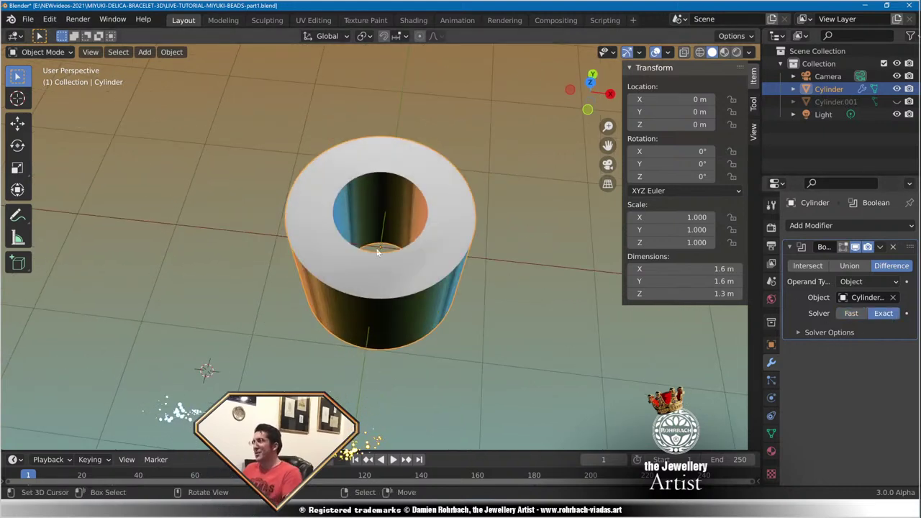
middle_drag(385, 173, 439, 299)
scroll(414, 195, up, 4)
middle_drag(414, 195, 362, 263)
scroll(422, 256, down, 4)
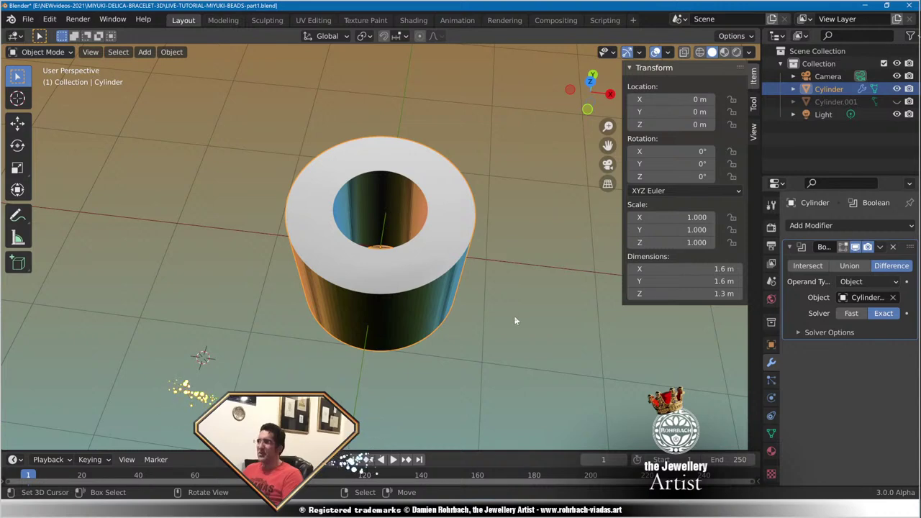
ctrl+middle_drag(514, 316, 521, 249)
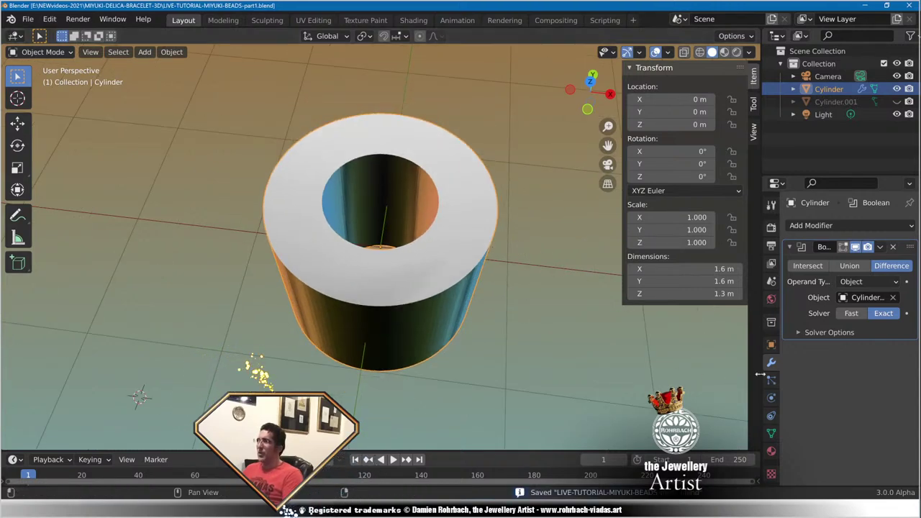
Add a Bevel modifier to the outer cylinder below its Boolean modifier and save the file.
click(806, 225)
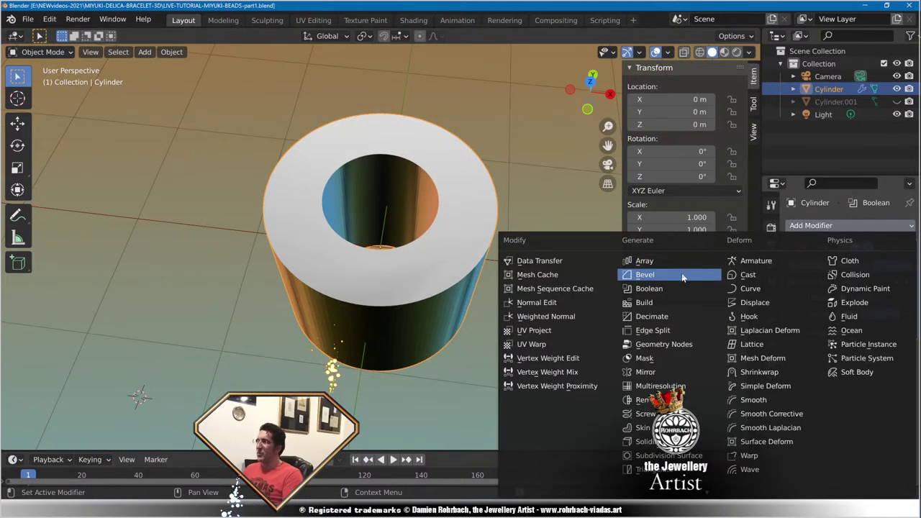
click(645, 274)
key(ctrl+s)
middle_drag(500, 288, 476, 286)
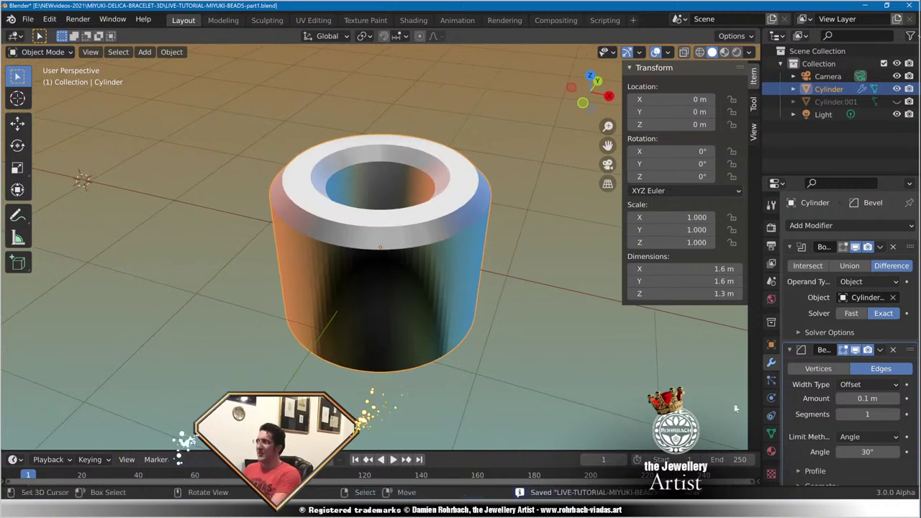
Try a bevel amount of 0.02 m, settle on 0.03 m and check the beveled edges at both ends of the bead.
click(866, 398)
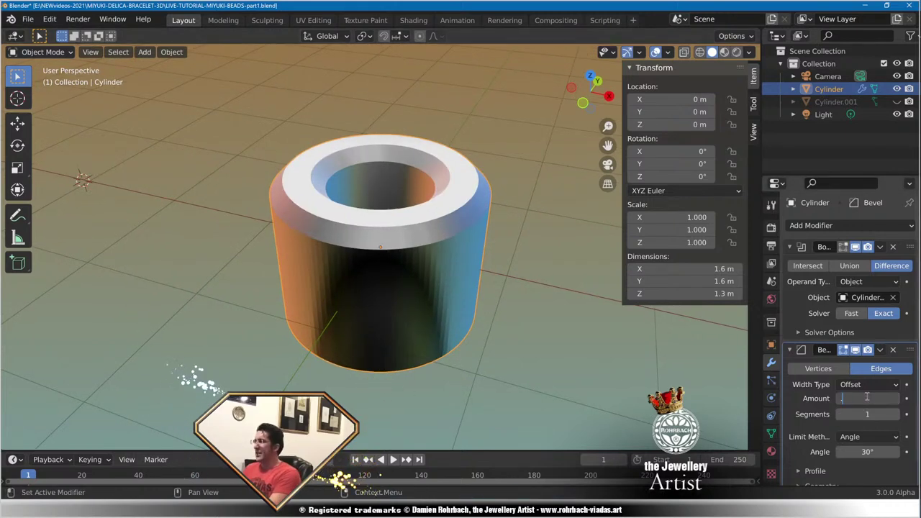
text(.02)
key(Return)
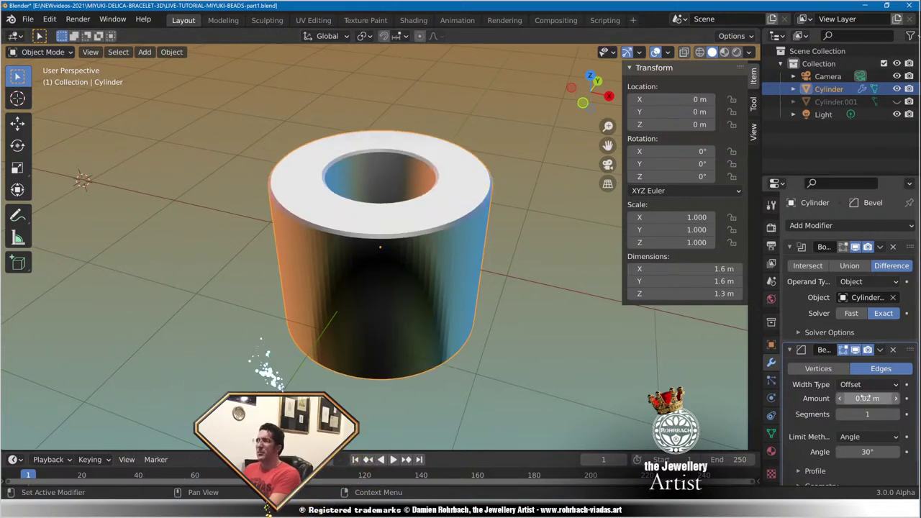
click(855, 399)
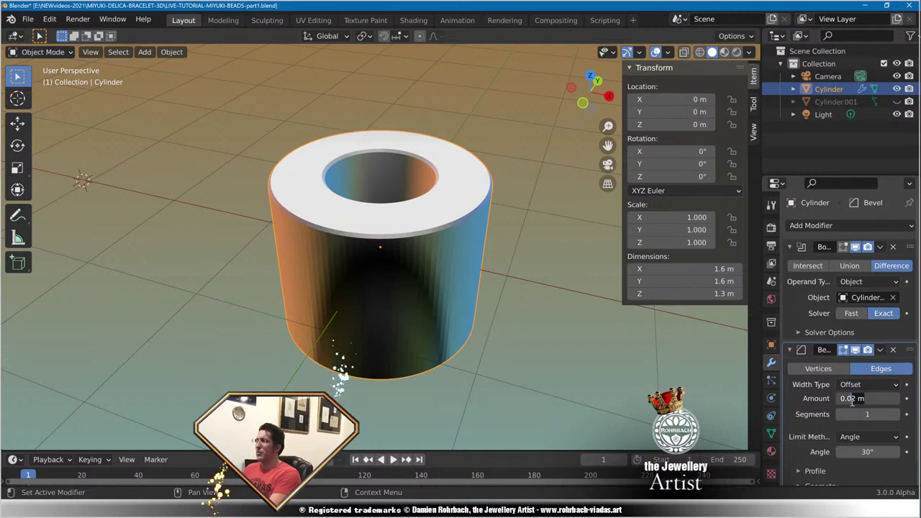
text(0.03)
key(Return)
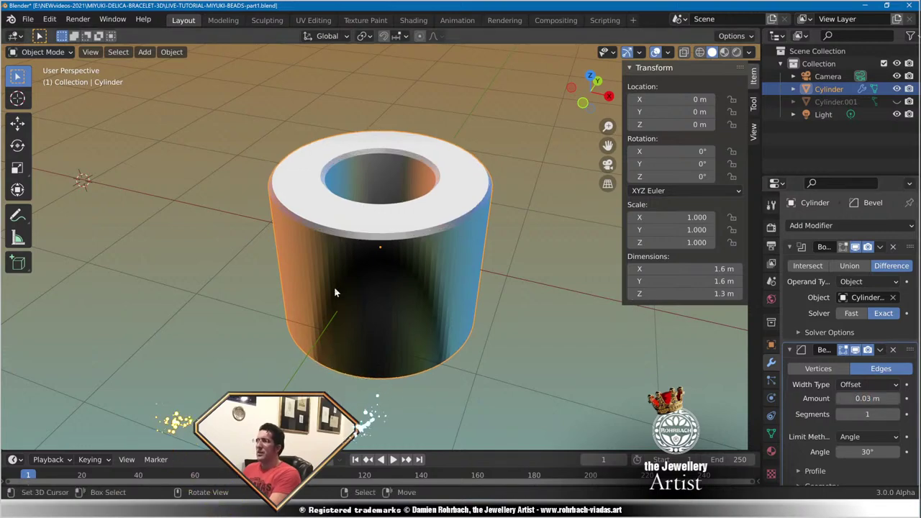
middle_drag(334, 286, 417, 85)
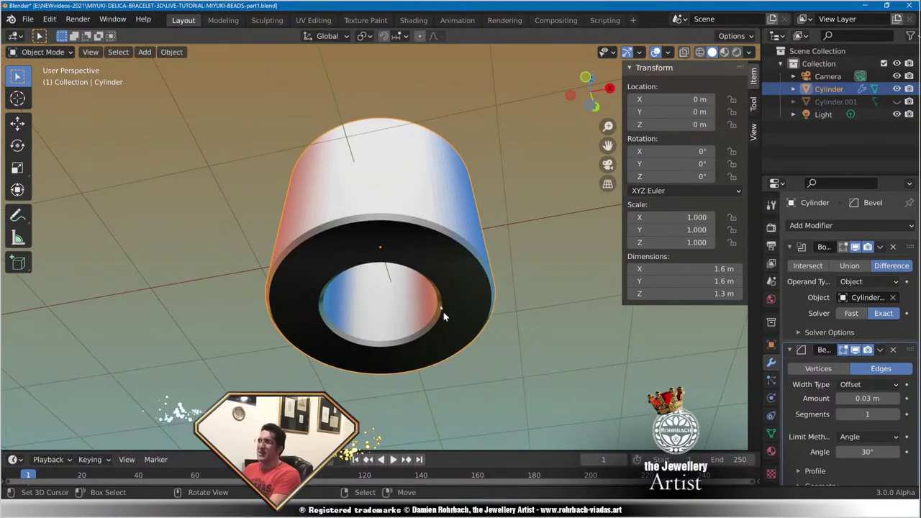
middle_drag(444, 312, 360, 328)
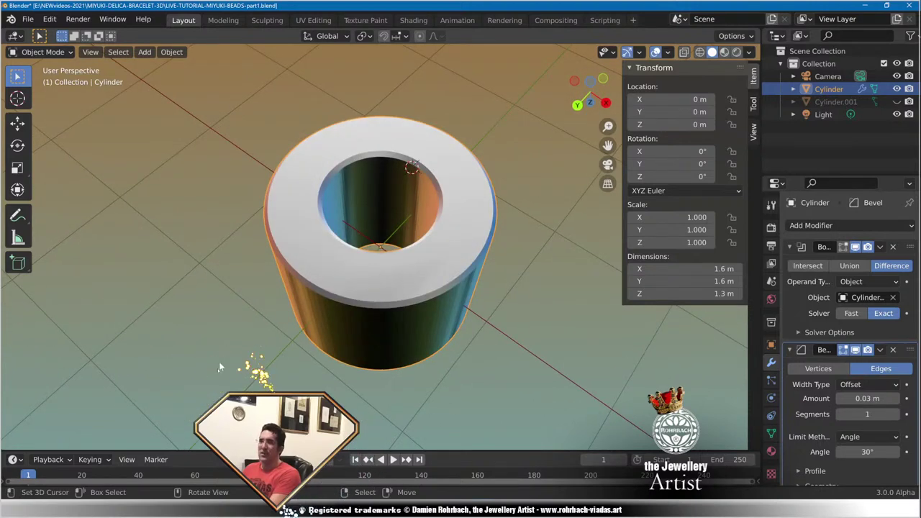
Switch to Chrome to check the Delica 11/0 dimensions in the Miyuki size table, and return to Blender.
click(129, 510)
click(177, 491)
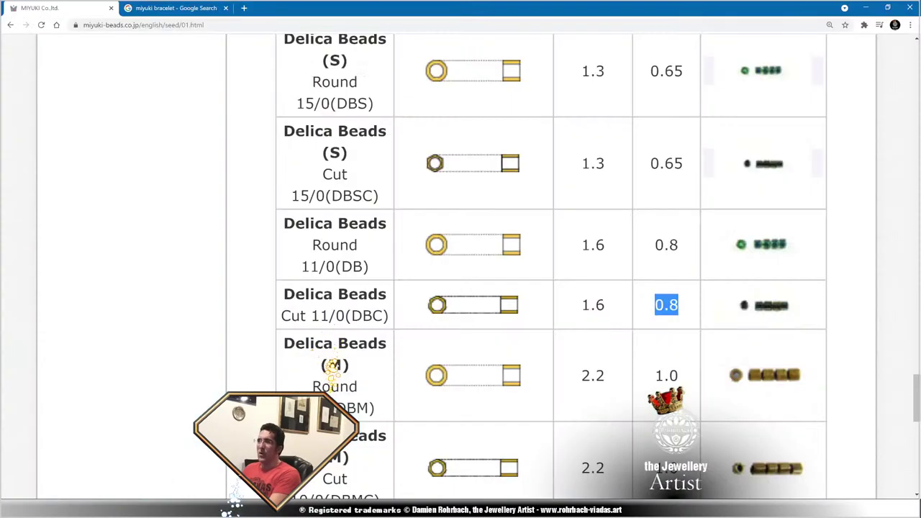
click(581, 305)
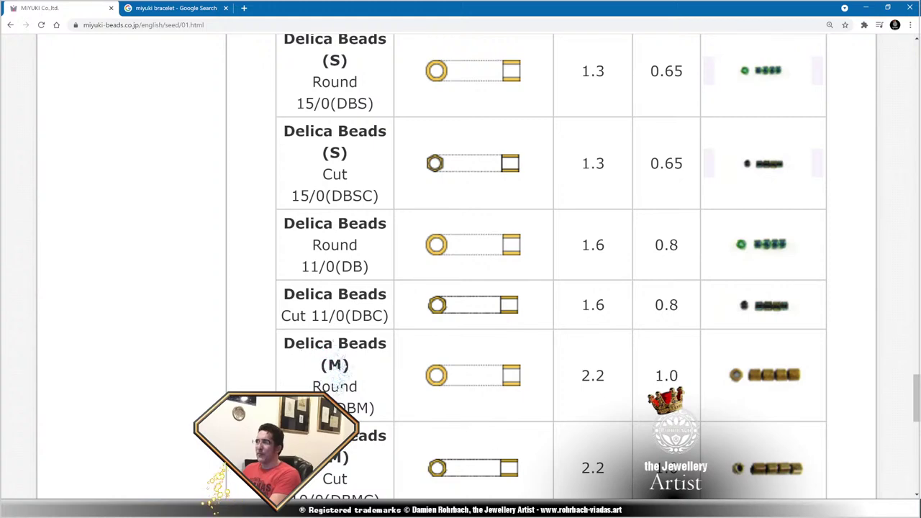
key(alt+Tab)
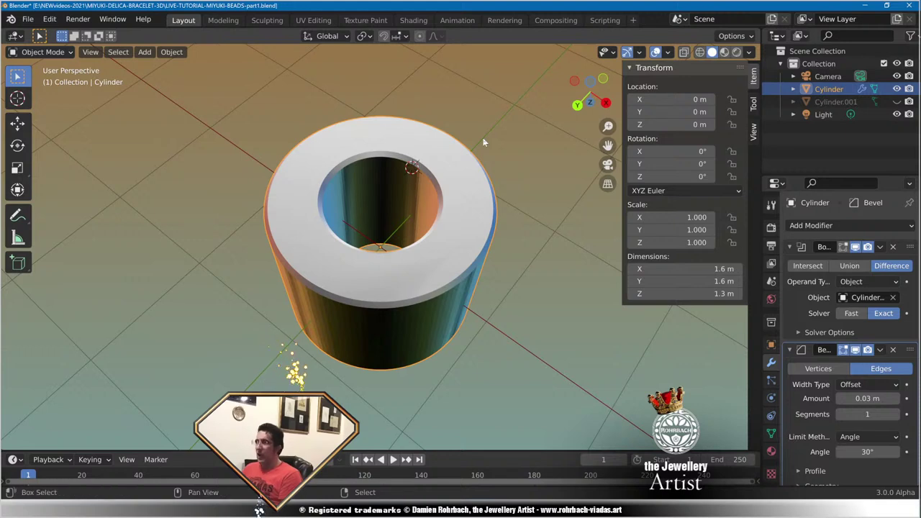
Duplicate the beveled cylinder in place and hide the original as a backup.
key(shift+d)
right_click(484, 141)
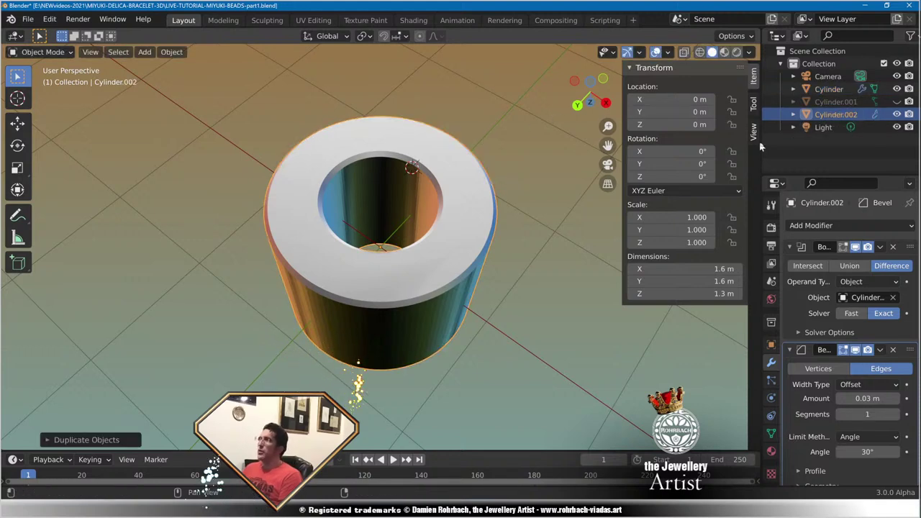
click(896, 89)
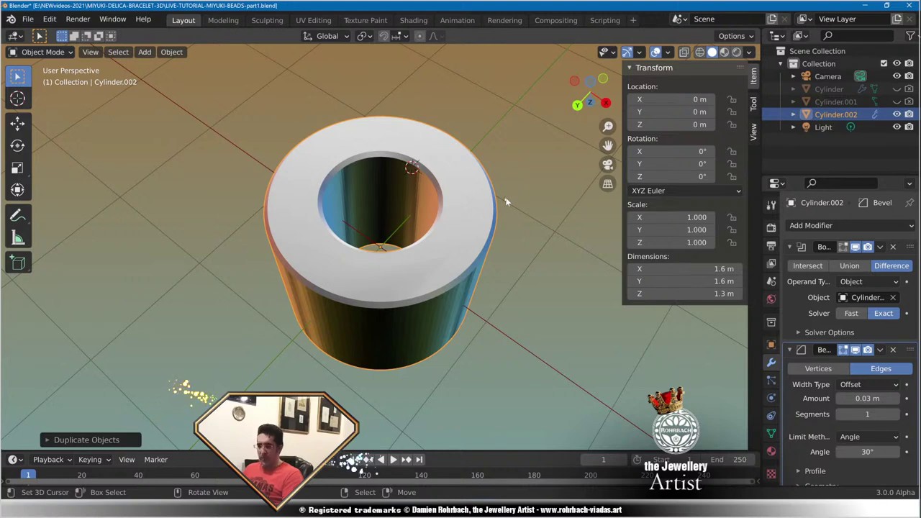
Convert the duplicated cylinder to a mesh so its Boolean and Bevel modifiers become real geometry.
click(172, 52)
mouse_move(266, 385)
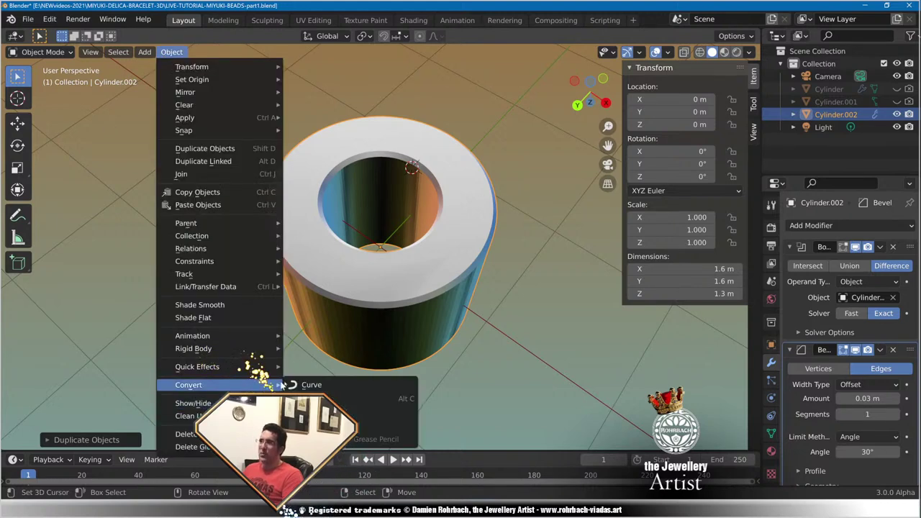
click(354, 397)
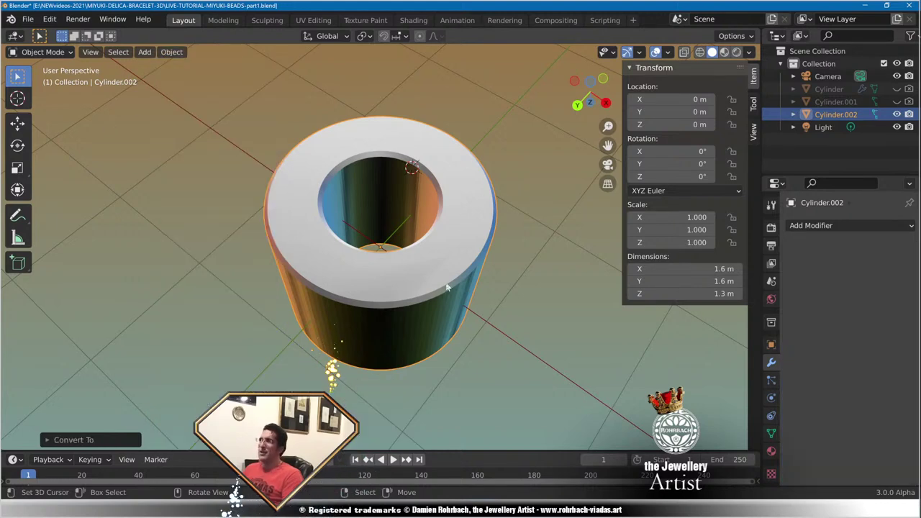
Inspect the converted bead's rim, hole and walls from several angles and in the top view.
middle_drag(446, 287, 413, 266)
scroll(483, 225, up, 4)
scroll(457, 240, down, 4)
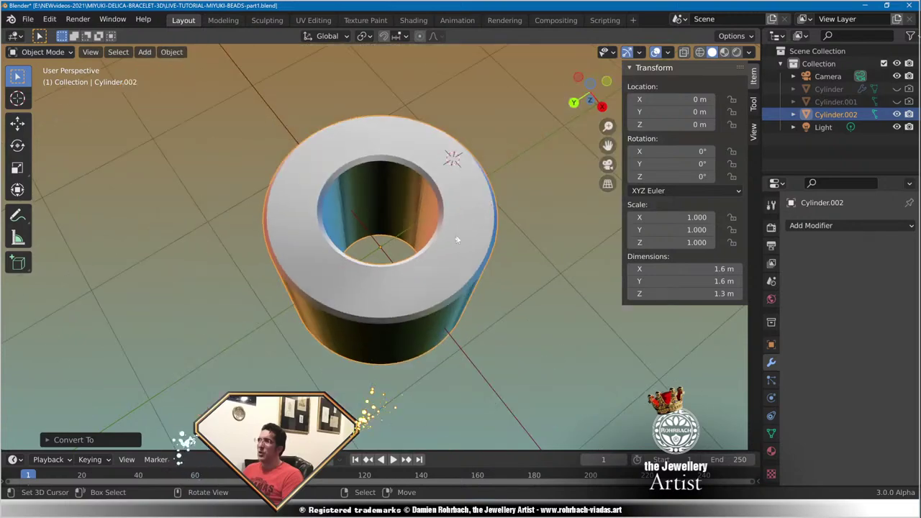
middle_drag(456, 240, 479, 218)
scroll(479, 217, down, 3)
scroll(479, 218, up, 6)
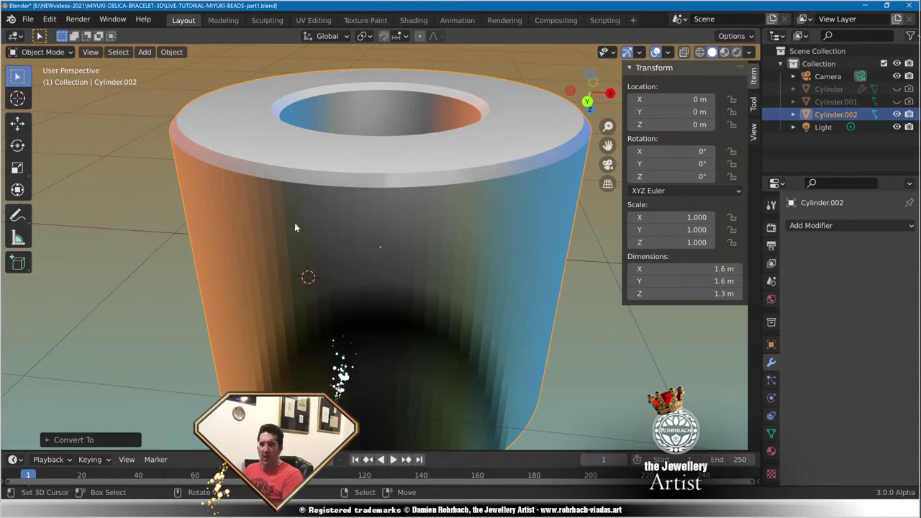
middle_drag(294, 228, 404, 240)
scroll(409, 154, down, 5)
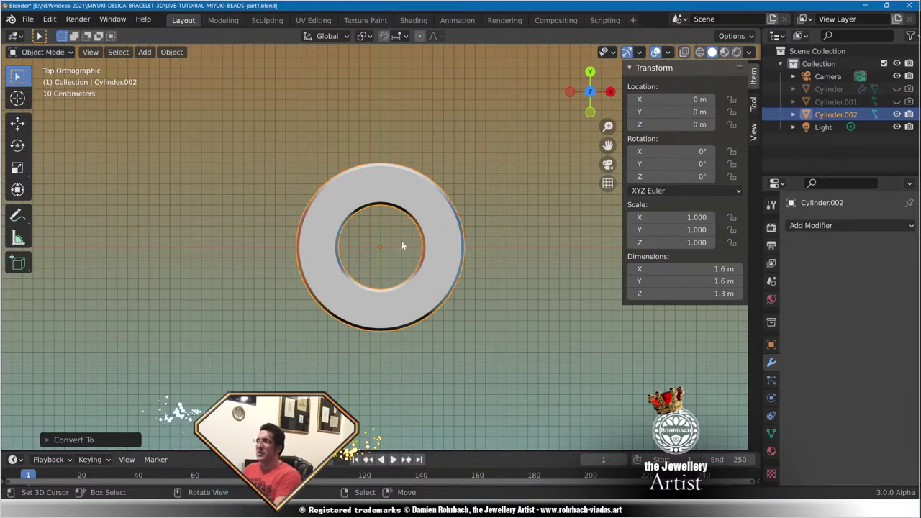
scroll(402, 241, down, 12)
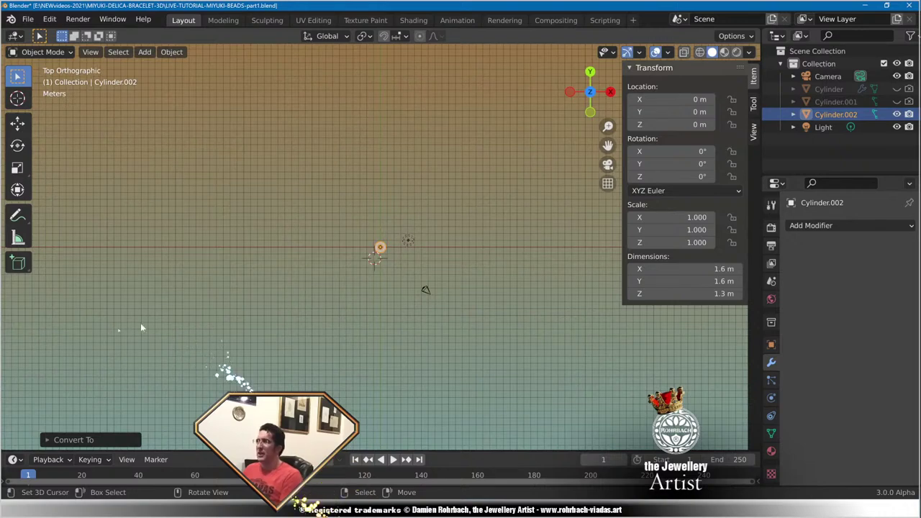
Switch to Chrome and compare Miyuki bracelet photos in the image search results as references for the bead pattern.
click(130, 509)
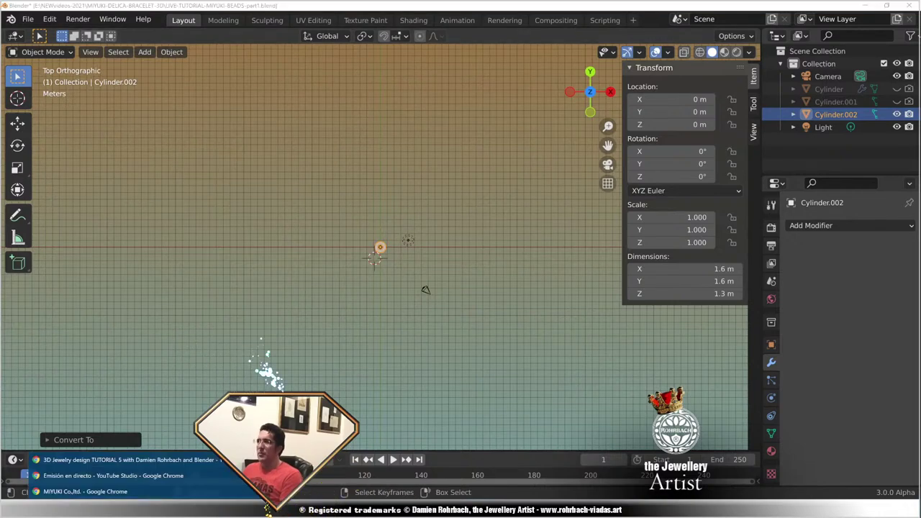
click(154, 492)
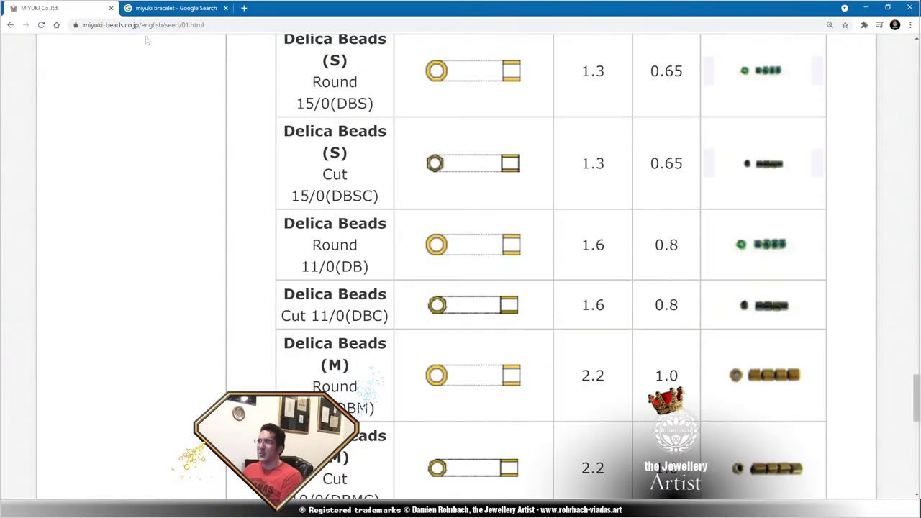
click(167, 9)
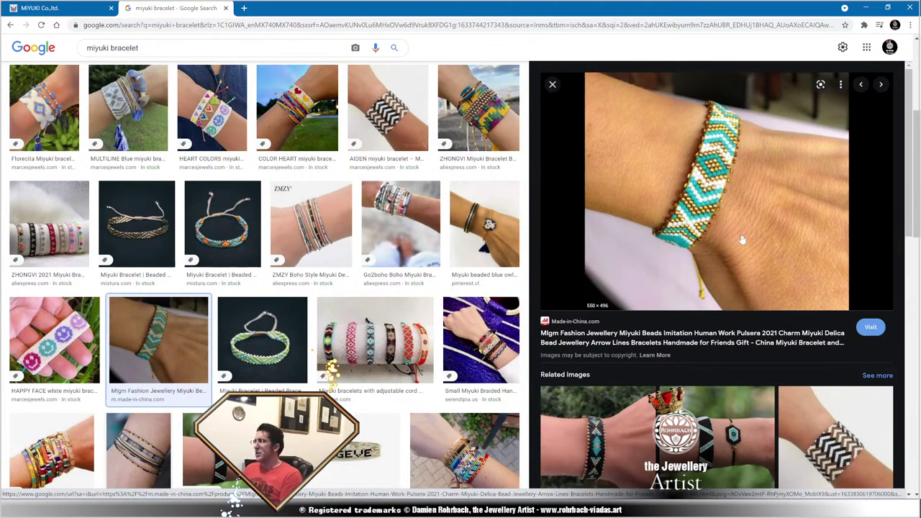
scroll(742, 240, down, 2)
scroll(734, 202, up, 2)
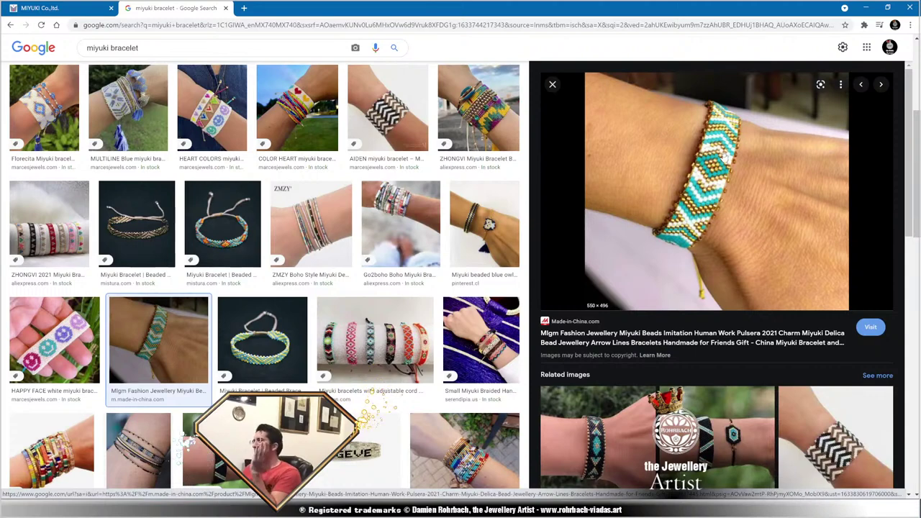
click(375, 338)
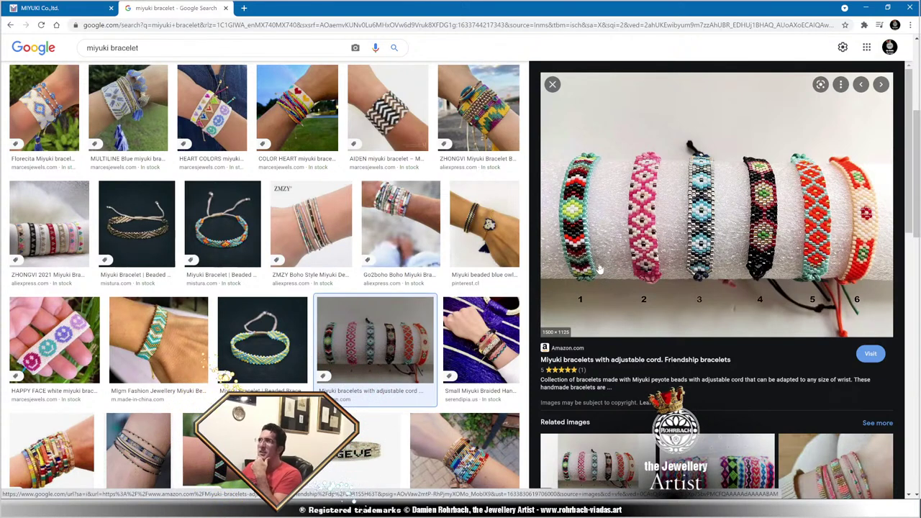
click(155, 113)
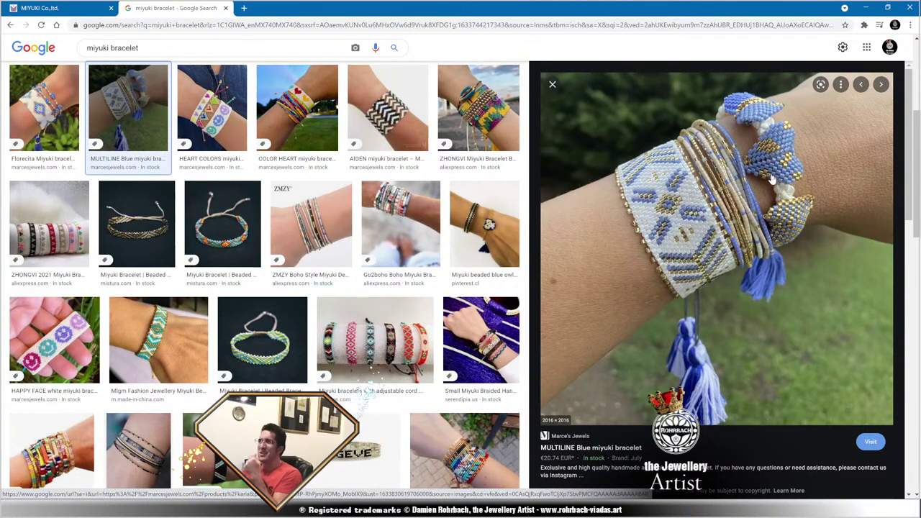
click(375, 338)
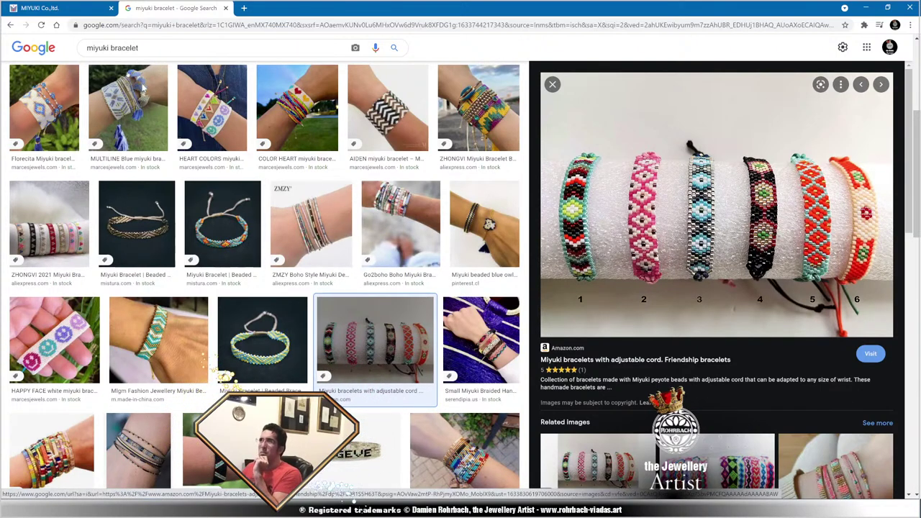
Open the Project section of the Miyuki website and browse its bracelet projects for a usable pattern.
click(64, 10)
scroll(533, 288, up, 20)
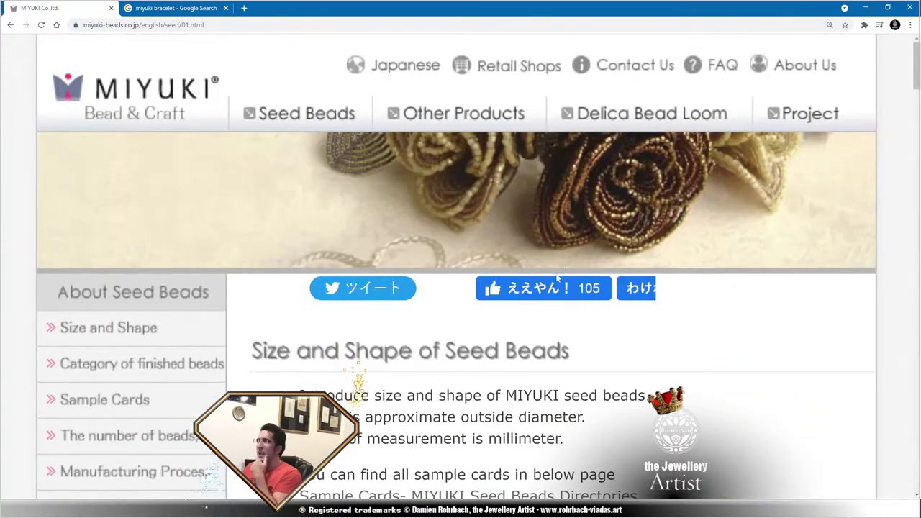
click(821, 117)
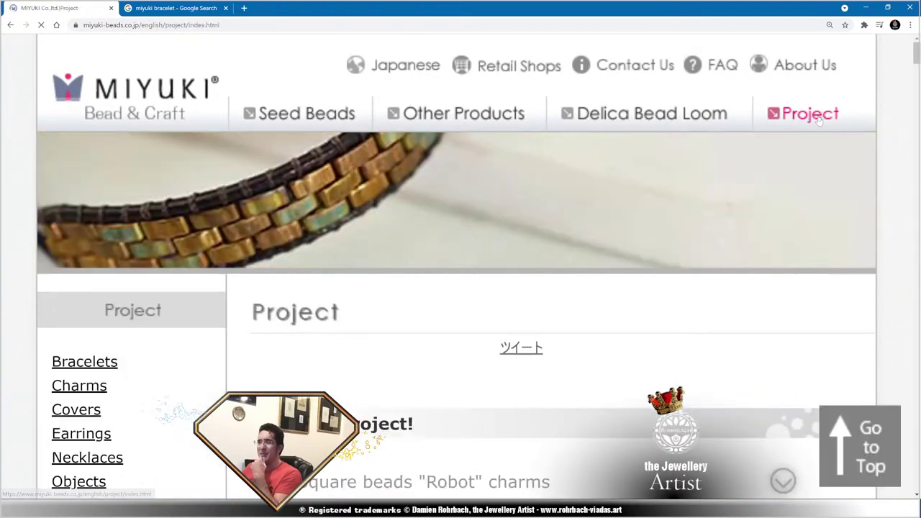
scroll(512, 310, down, 4)
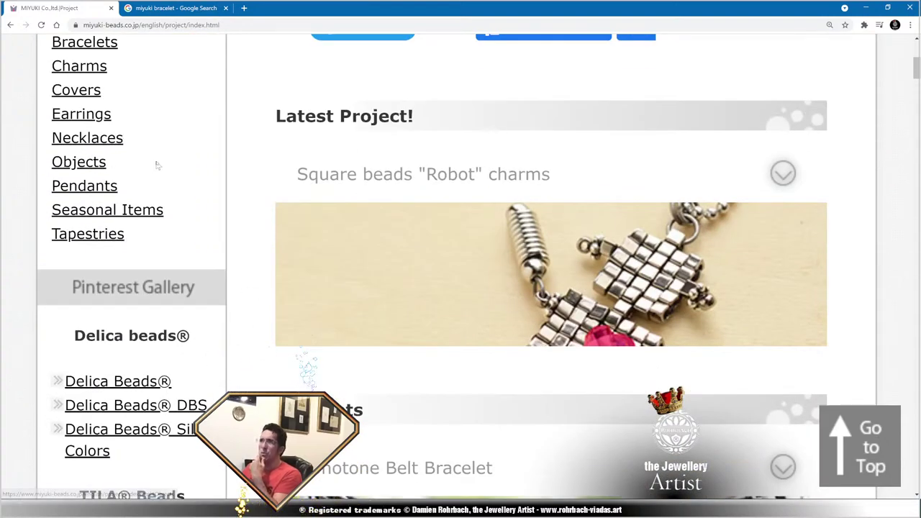
click(109, 44)
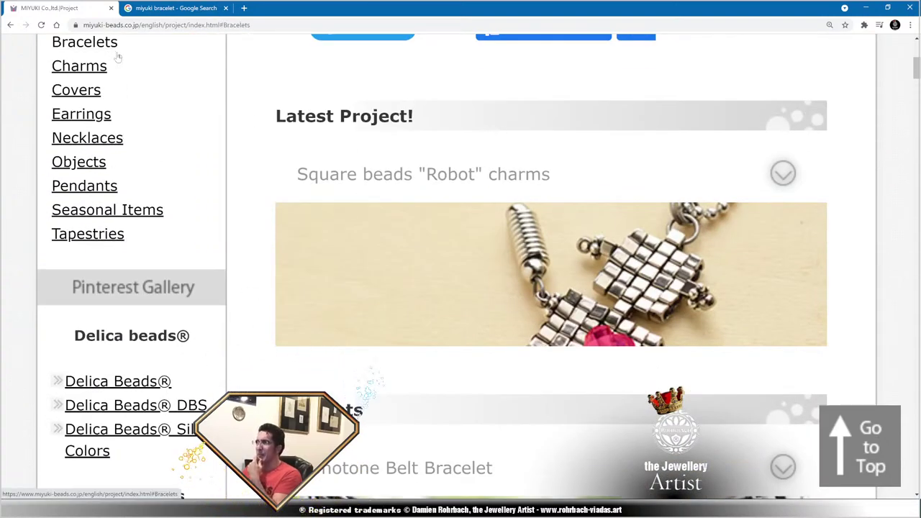
scroll(518, 274, down, 4)
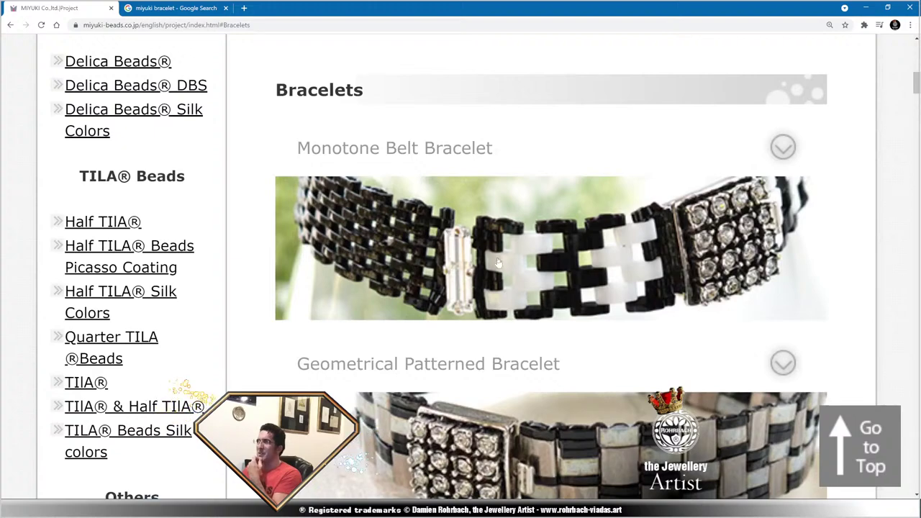
scroll(519, 273, down, 12)
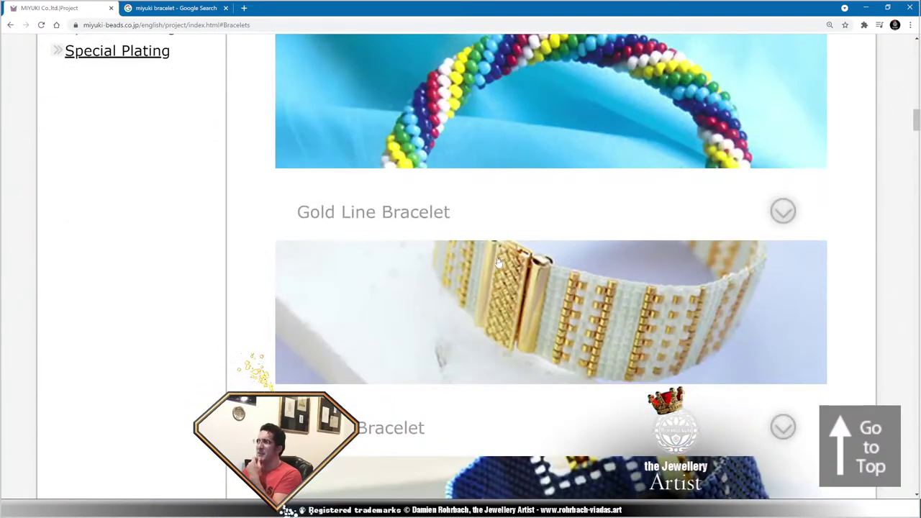
Expand the Gold Line Bracelet project, open its PDF instructions and examine the bead loom pattern.
click(606, 308)
scroll(575, 308, down, 6)
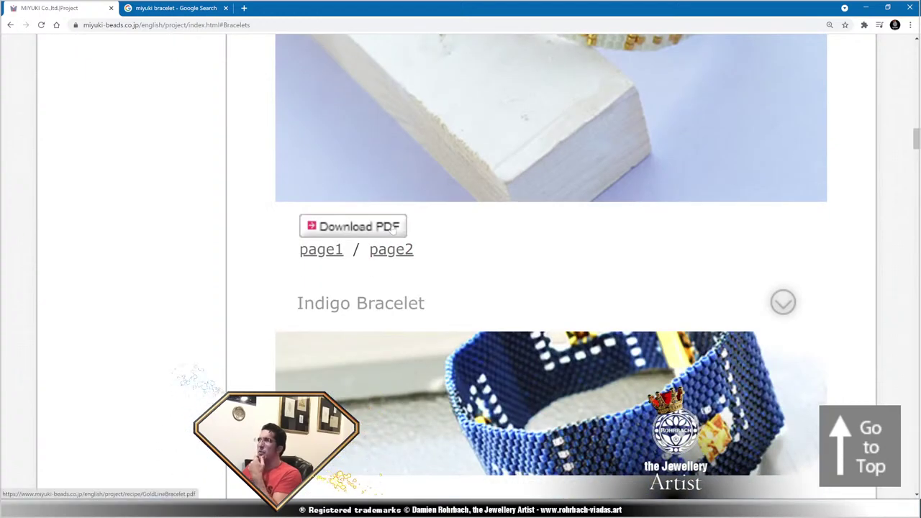
click(392, 228)
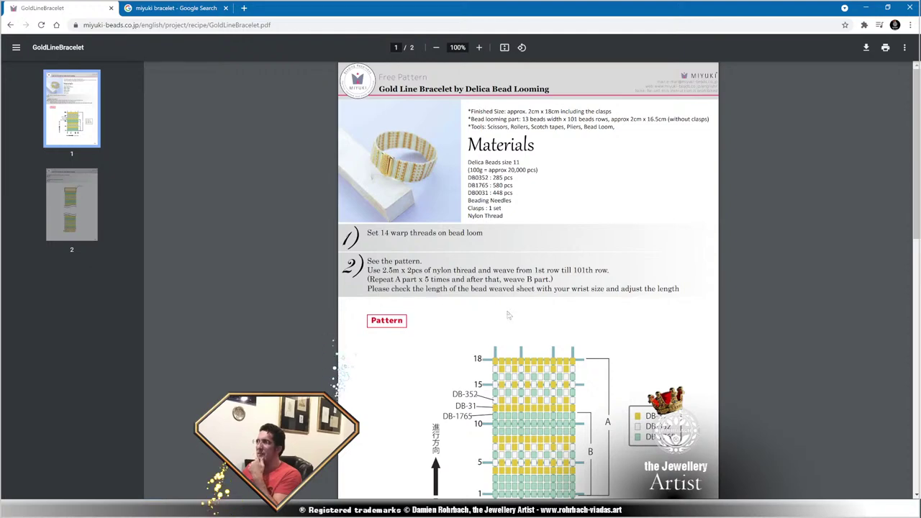
scroll(508, 314, down, 5)
scroll(544, 276, up, 3)
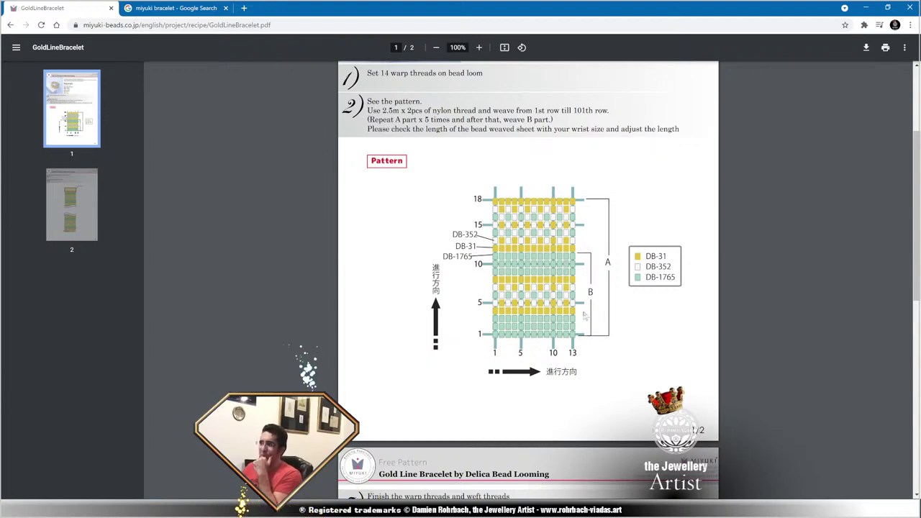
Review the bracelet PDF's clasp diagram, materials list and bead loom pattern.
scroll(584, 315, down, 2)
scroll(584, 313, down, 5)
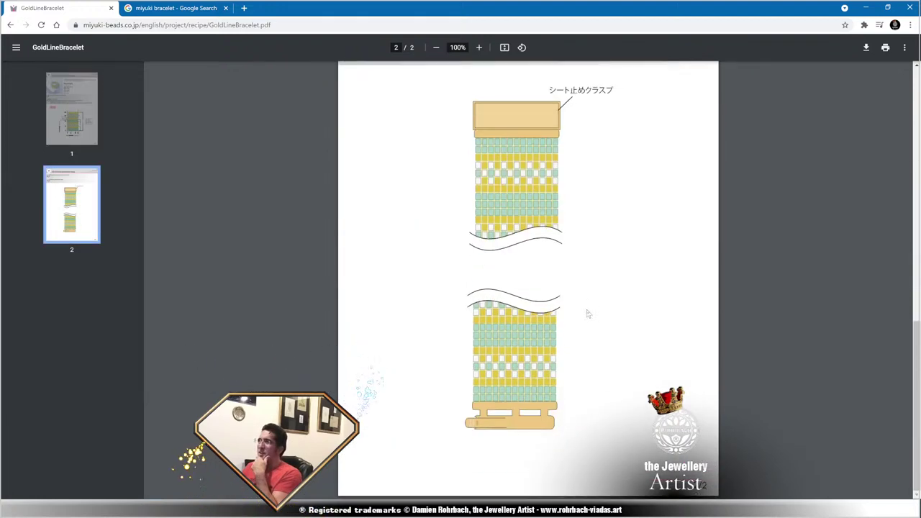
scroll(590, 312, up, 1)
key(Home)
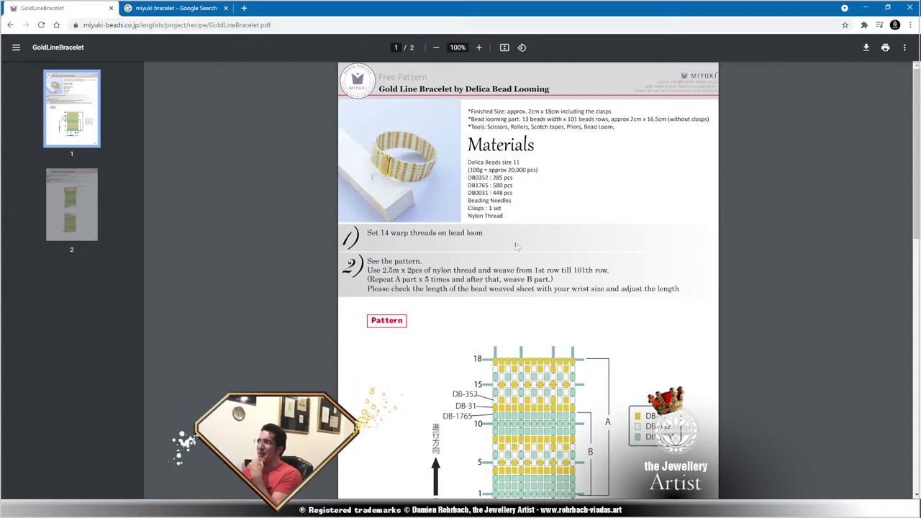
scroll(547, 288, down, 2)
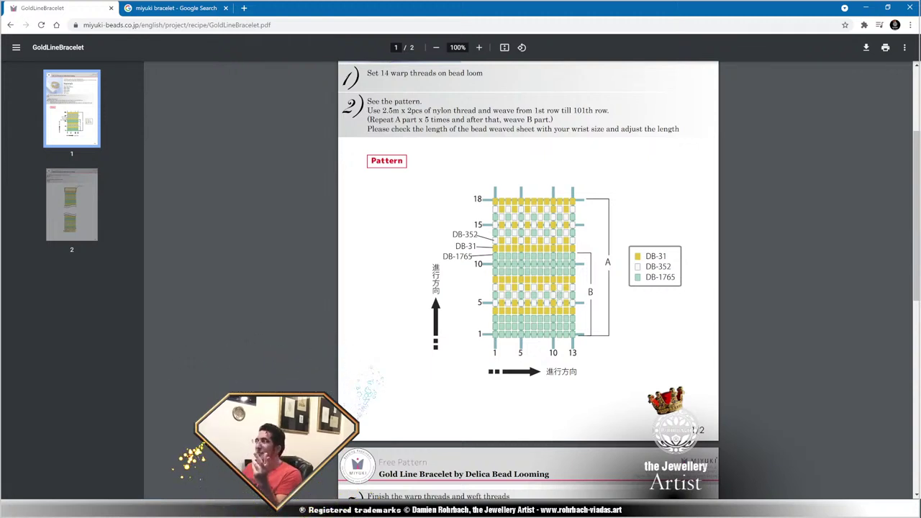
Switch to Blender, set the bead's X rotation to 90° and save the file.
mouse_move(482, 510)
click(482, 468)
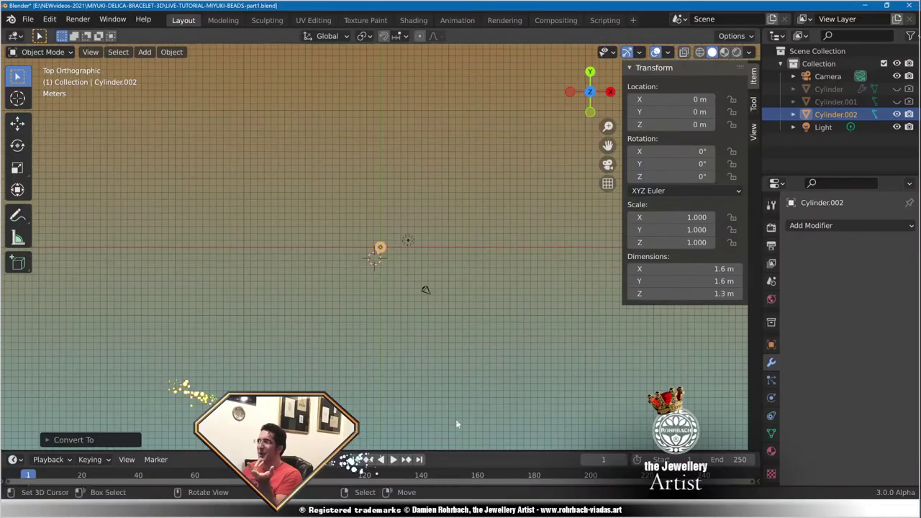
scroll(419, 300, up, 8)
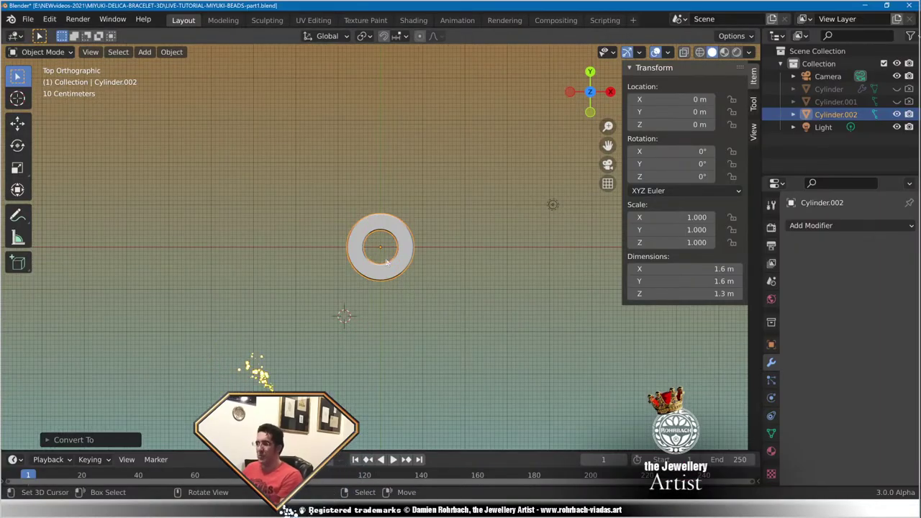
drag(684, 151, 620, 151)
click(679, 151)
text(90)
key(Return)
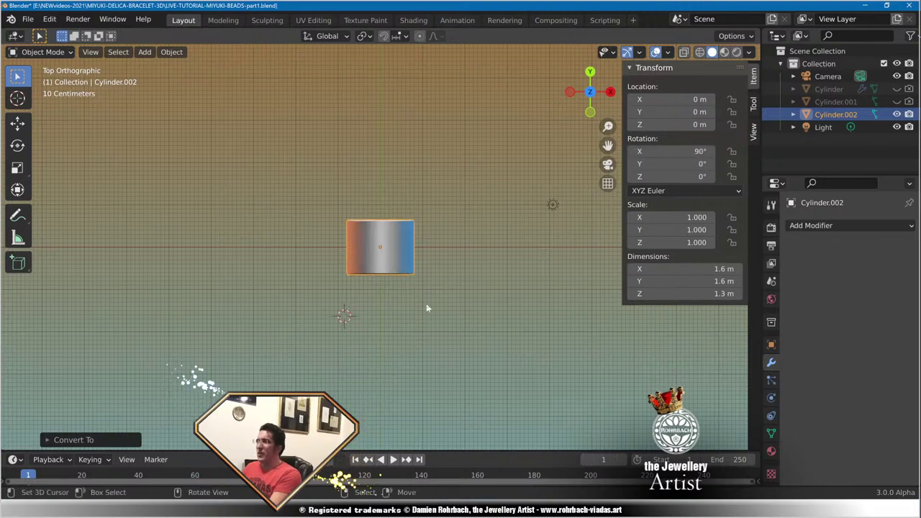
middle_drag(437, 321, 380, 270)
click(357, 268)
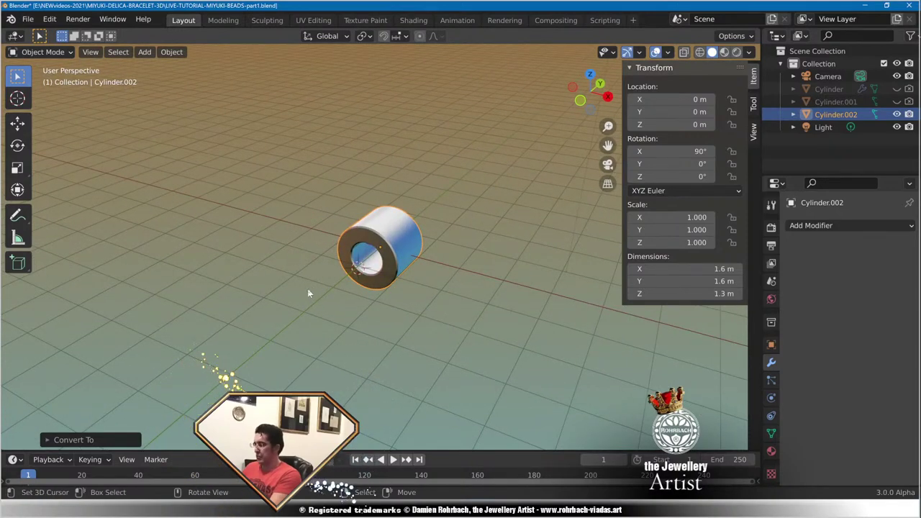
key(KP_7)
key(ctrl+s)
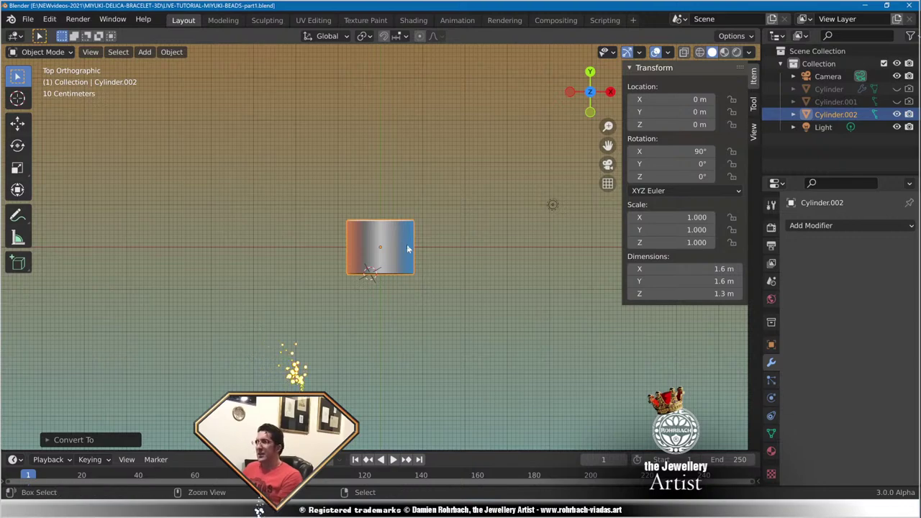
Add an Array modifier to the rotated bead.
scroll(464, 233, down, 2)
shift+middle_drag(465, 233, 416, 262)
scroll(360, 309, up, 4)
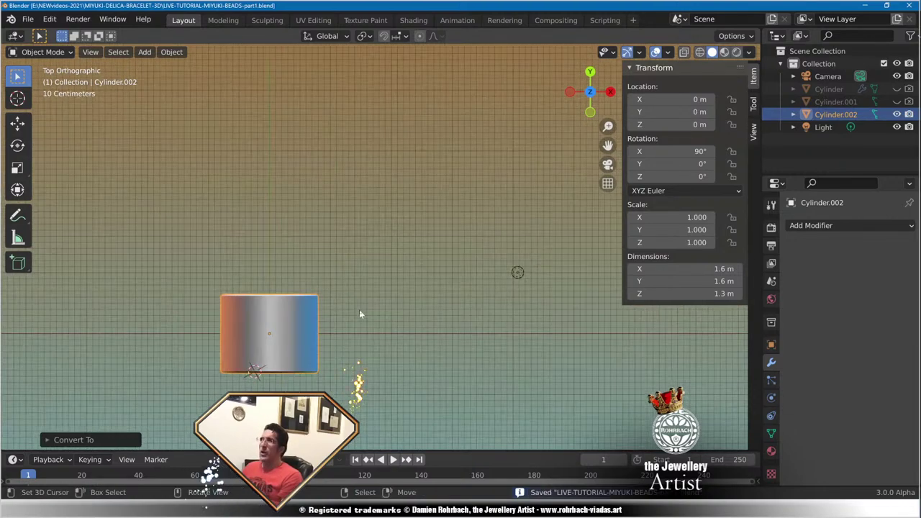
click(822, 226)
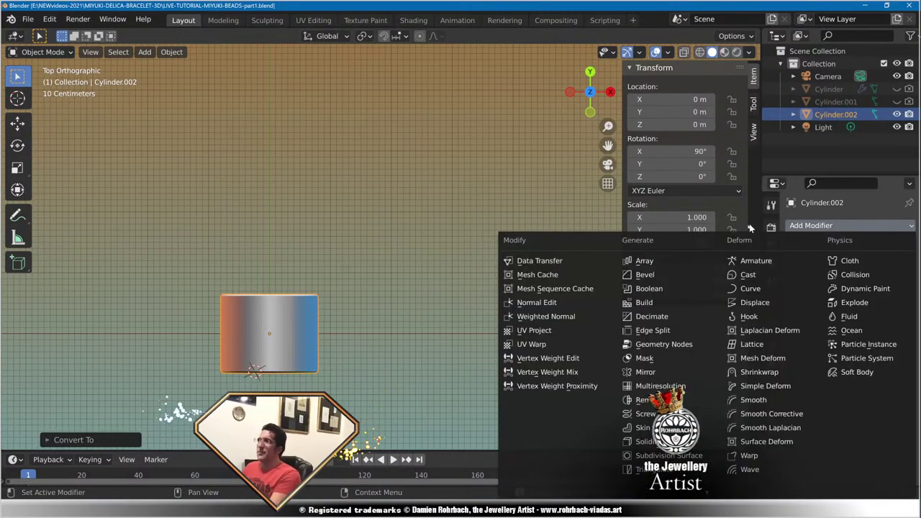
click(676, 257)
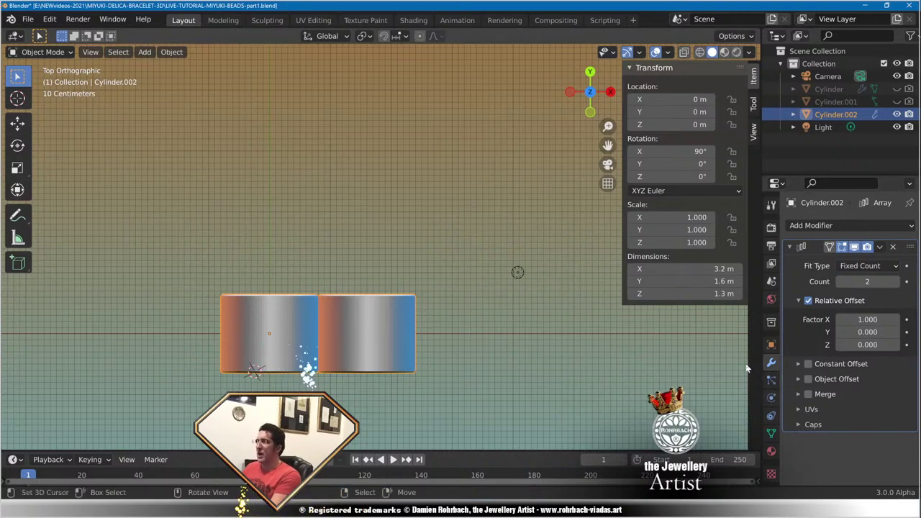
Set the array's relative offset factors to 0 in X and 1 in Y.
click(868, 320)
text(0)
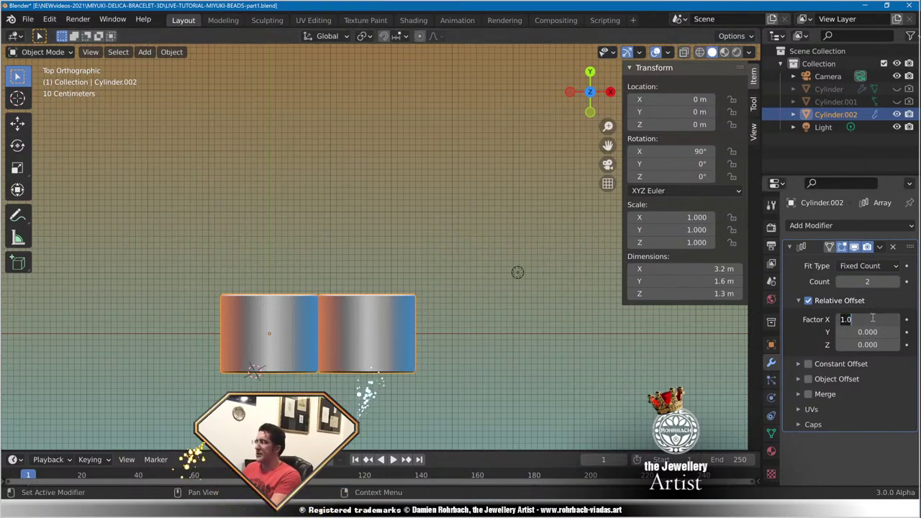
key(Return)
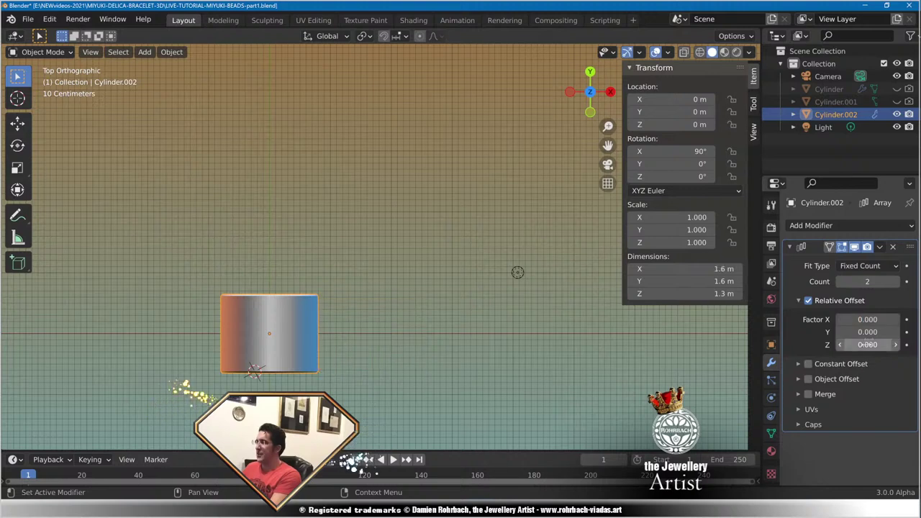
click(871, 332)
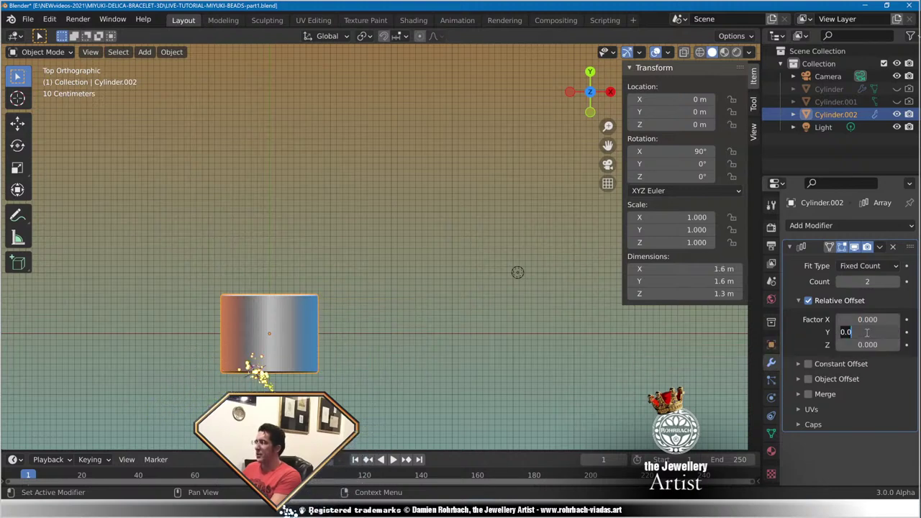
text(1)
key(Return)
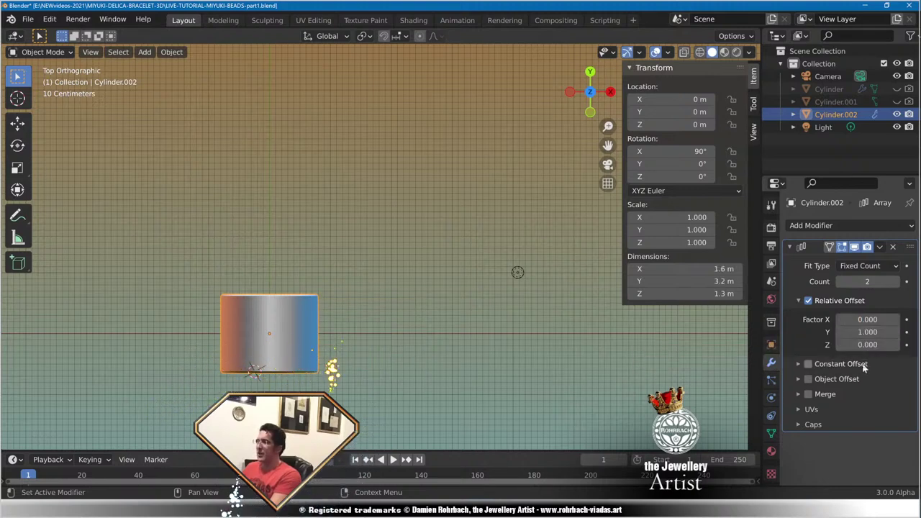
Apply the bead's rotation transform and inspect the joint between the two arrayed beads up close.
scroll(476, 334, down, 12)
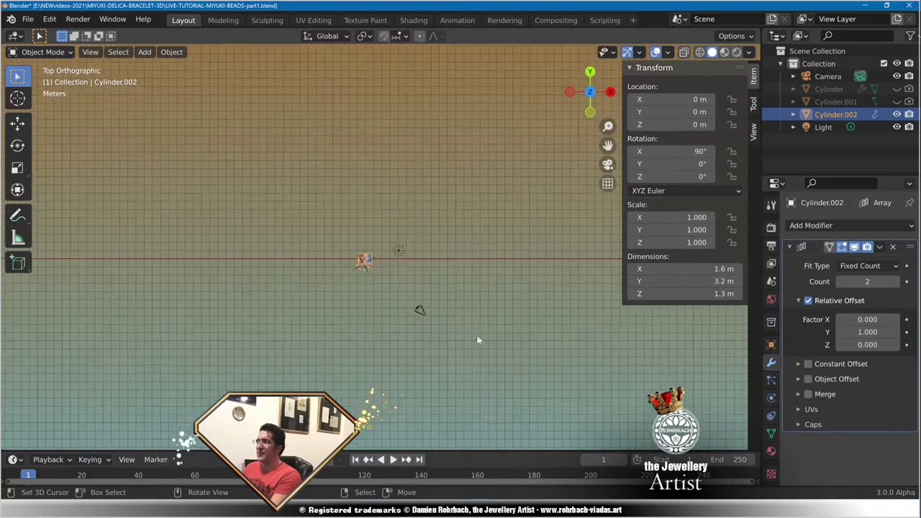
scroll(478, 334, up, 9)
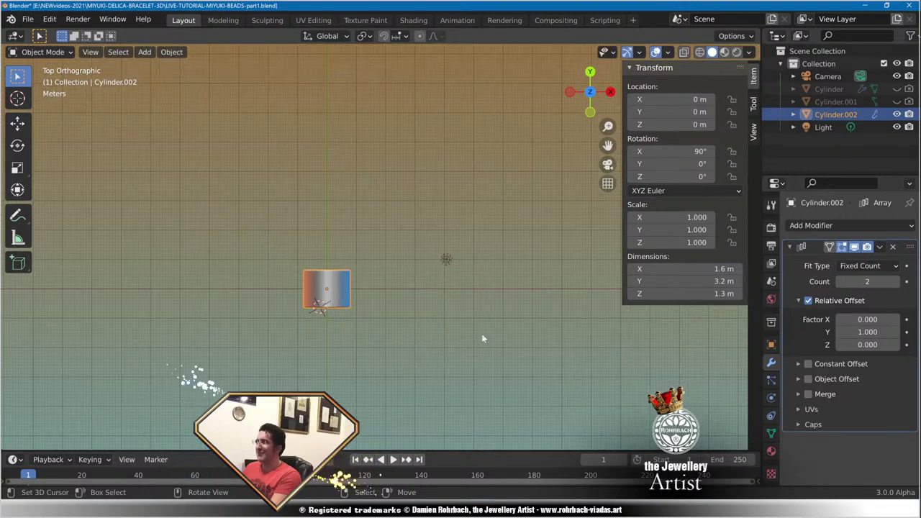
scroll(401, 306, up, 4)
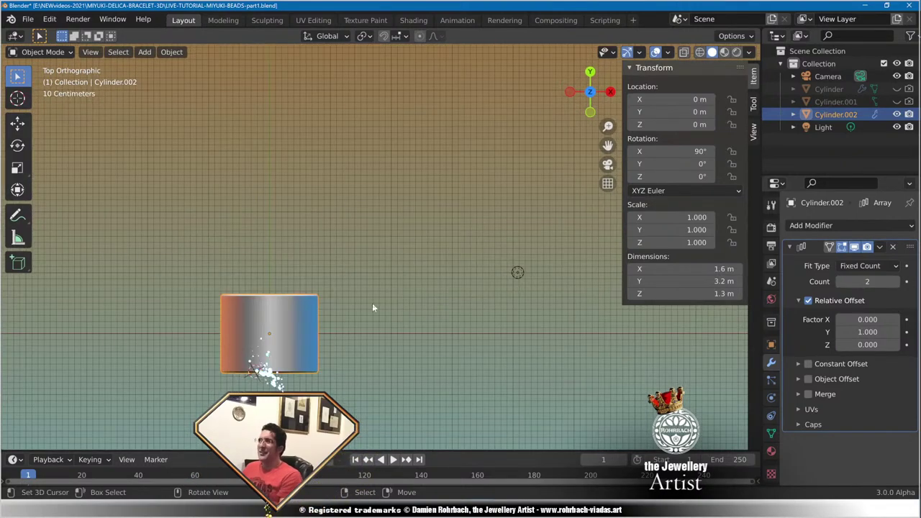
key(ctrl+a)
click(301, 280)
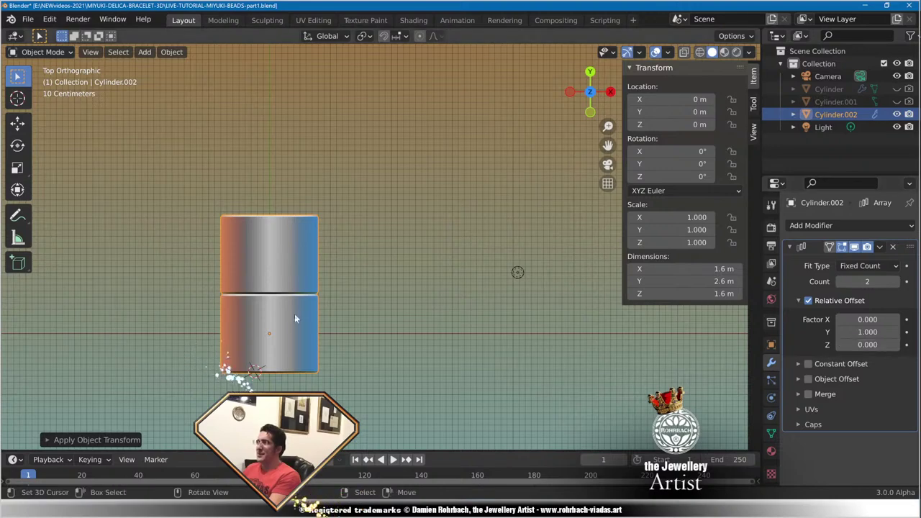
scroll(302, 317, up, 3)
shift+middle_drag(303, 318, 441, 238)
scroll(424, 241, up, 1)
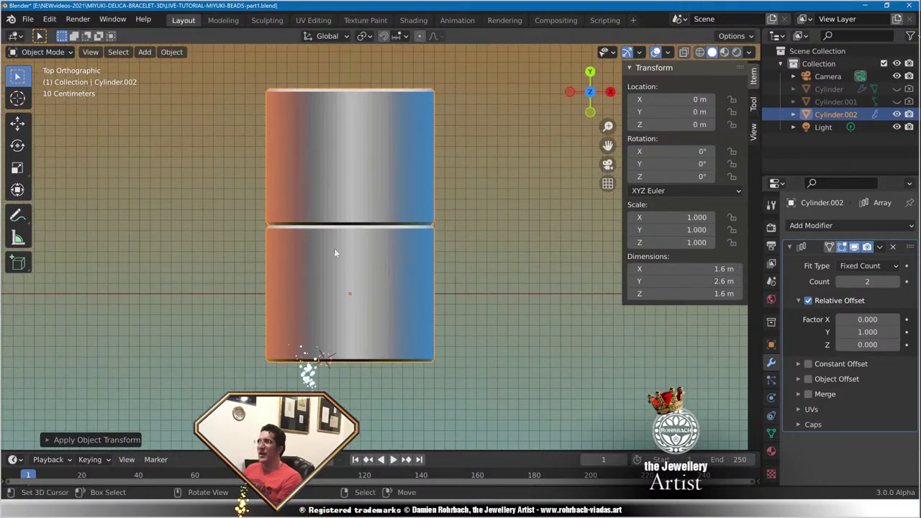
scroll(324, 246, up, 2)
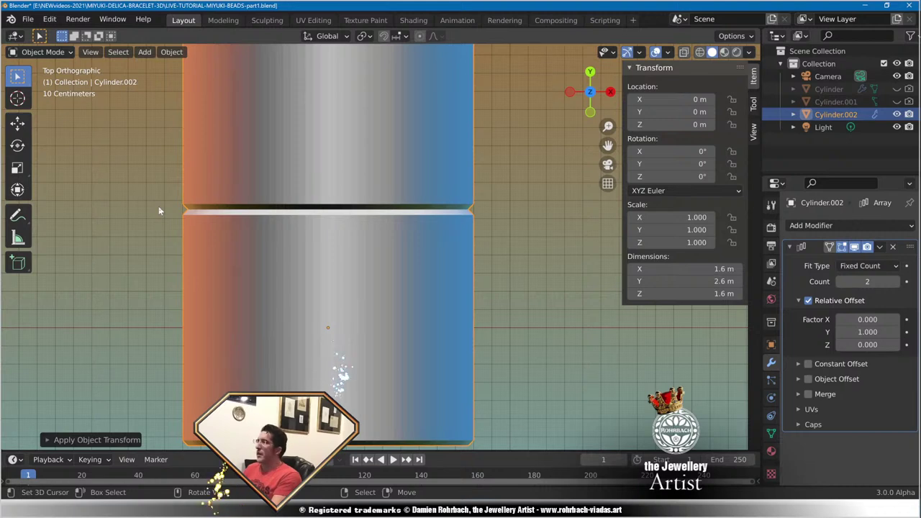
Switch to Chrome and search Google in a new tab for "miyuki bracelet wire".
click(133, 510)
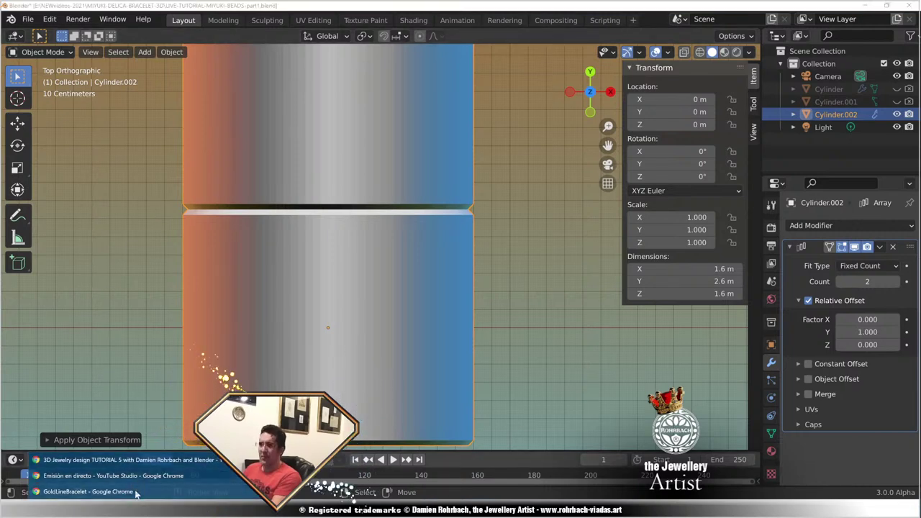
click(87, 491)
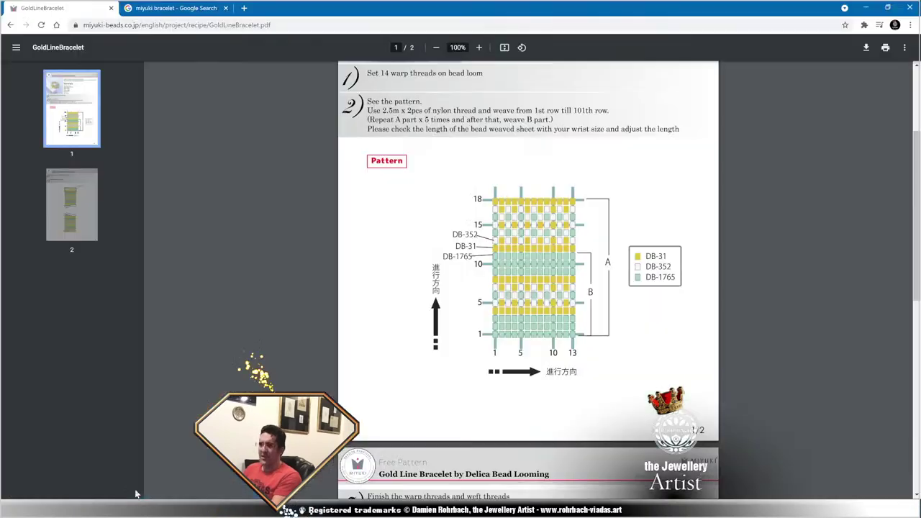
click(173, 9)
click(245, 8)
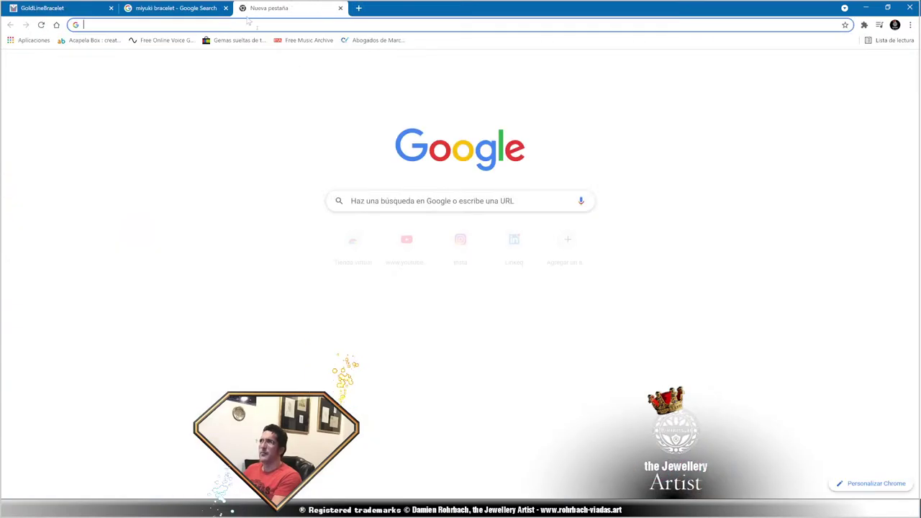
click(441, 201)
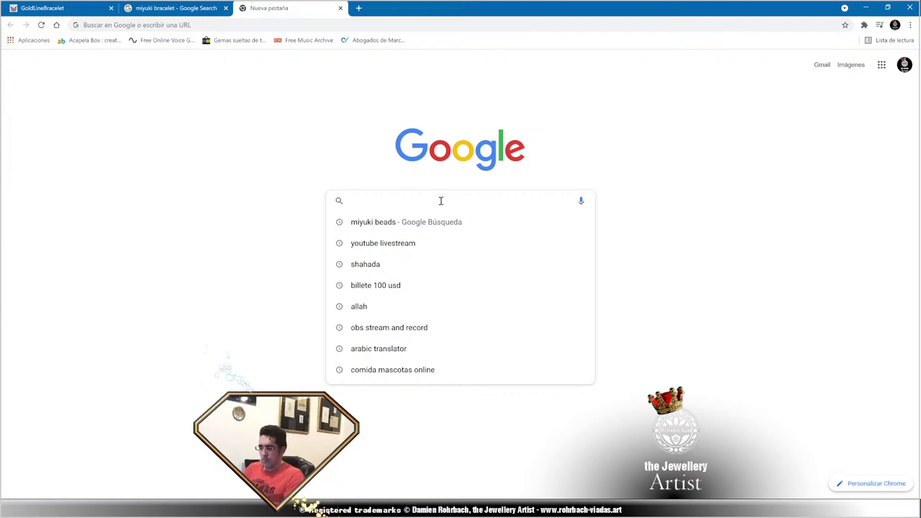
text(miyu)
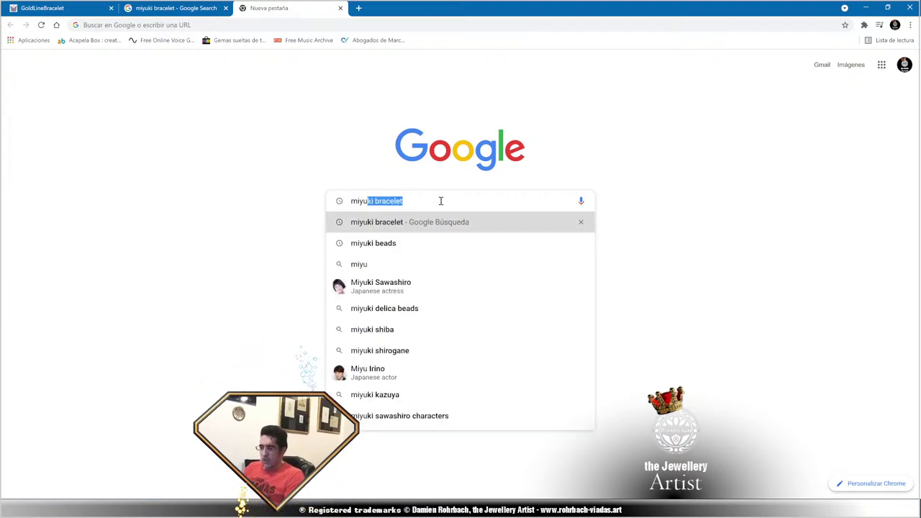
text(ki bracelet)
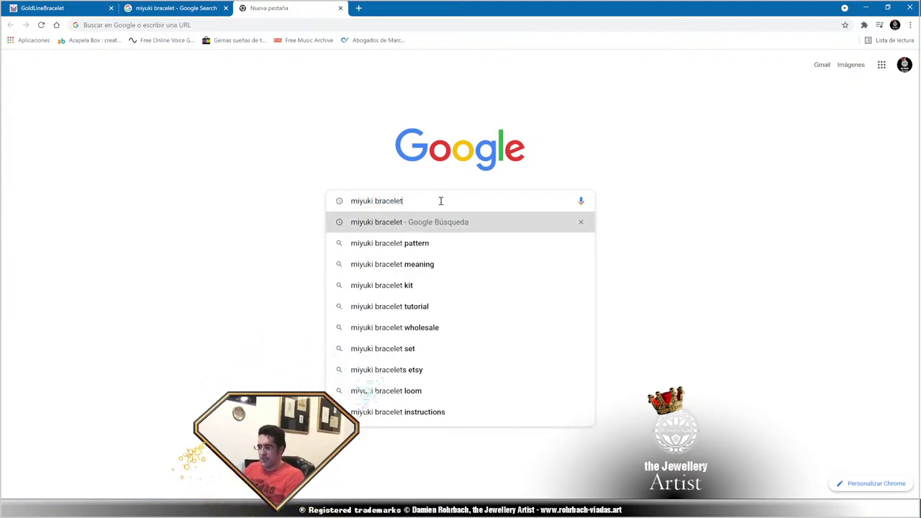
text( wire)
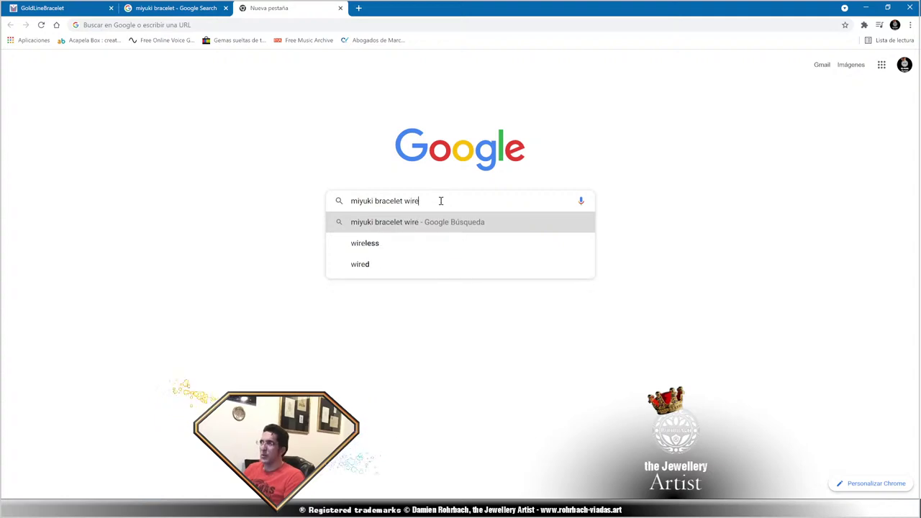
key(Return)
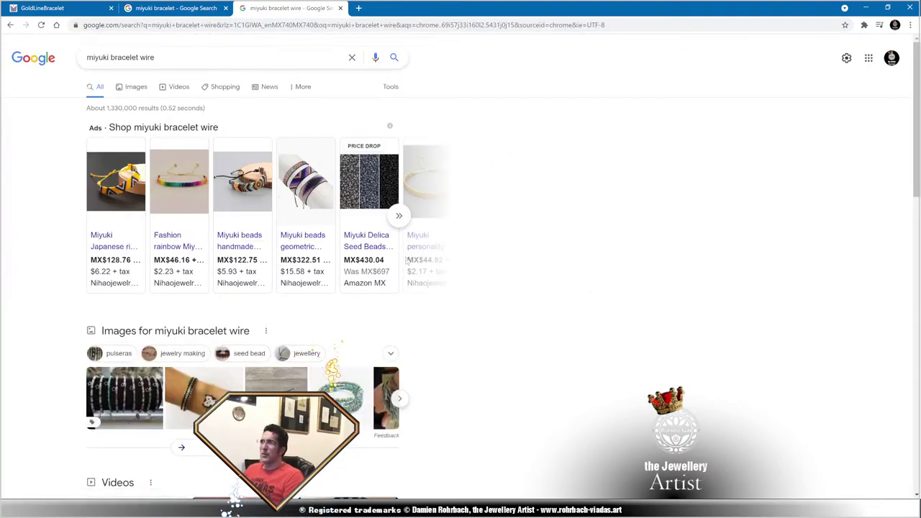
Browse the web and image results for photos showing how Miyuki bracelet beads are threaded.
scroll(408, 252, down, 4)
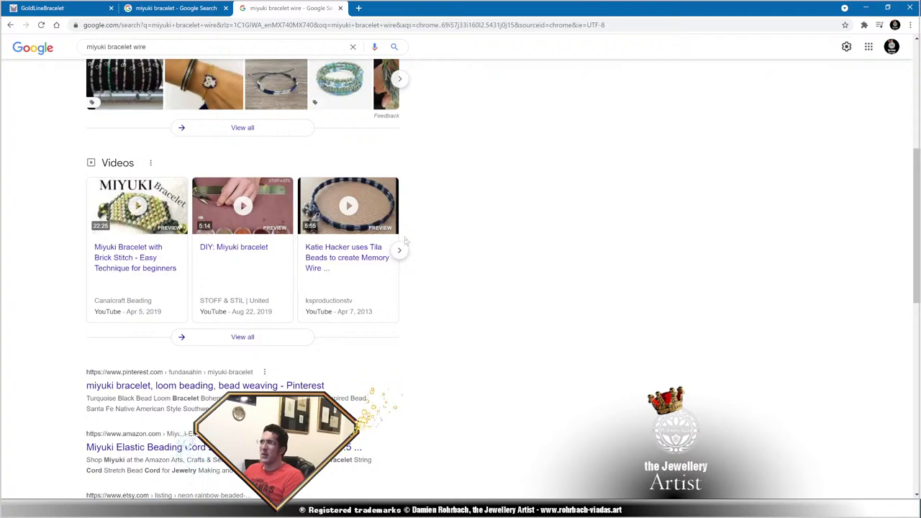
scroll(406, 242, up, 5)
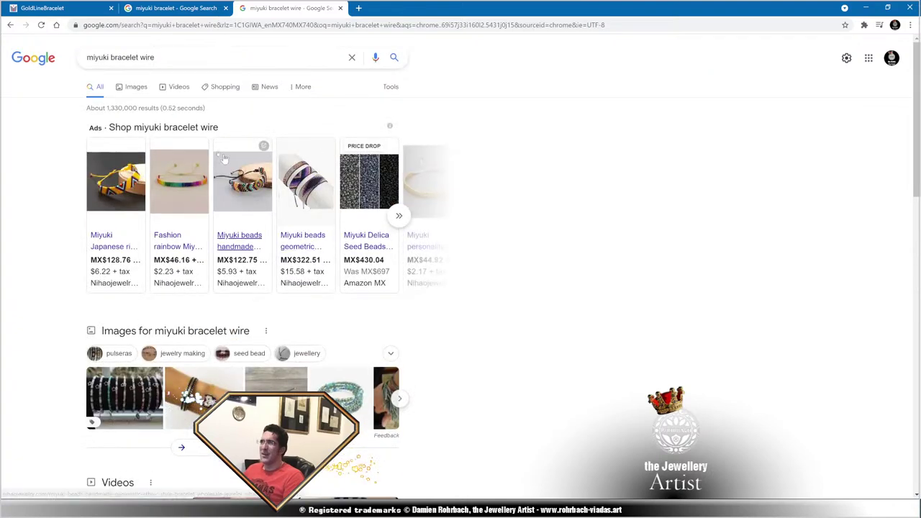
click(133, 90)
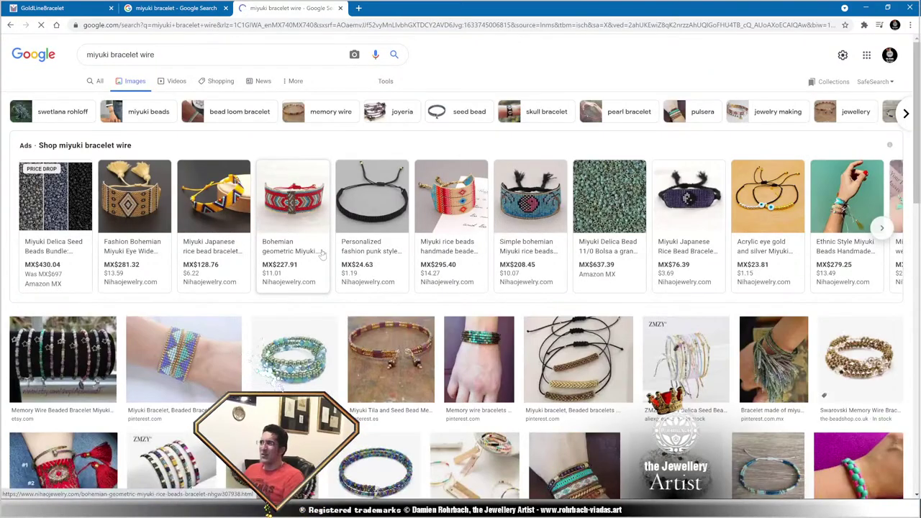
scroll(322, 254, down, 10)
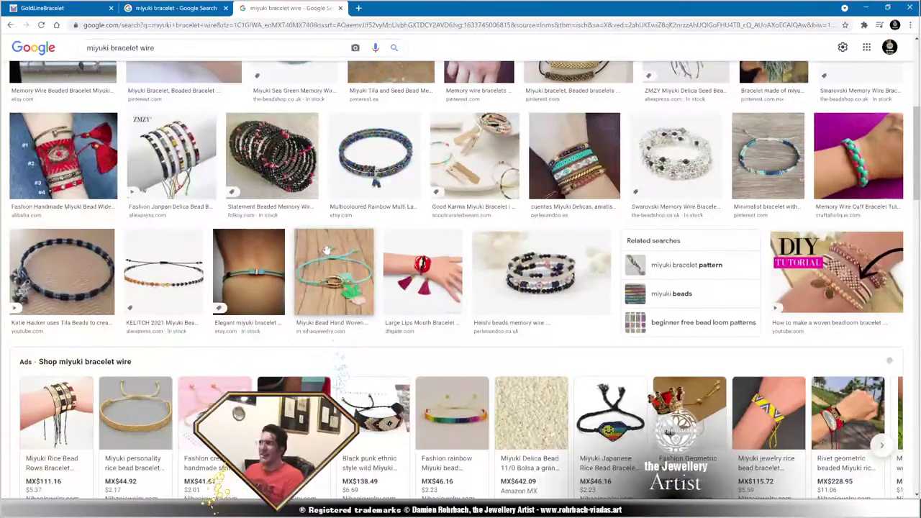
scroll(325, 249, down, 2)
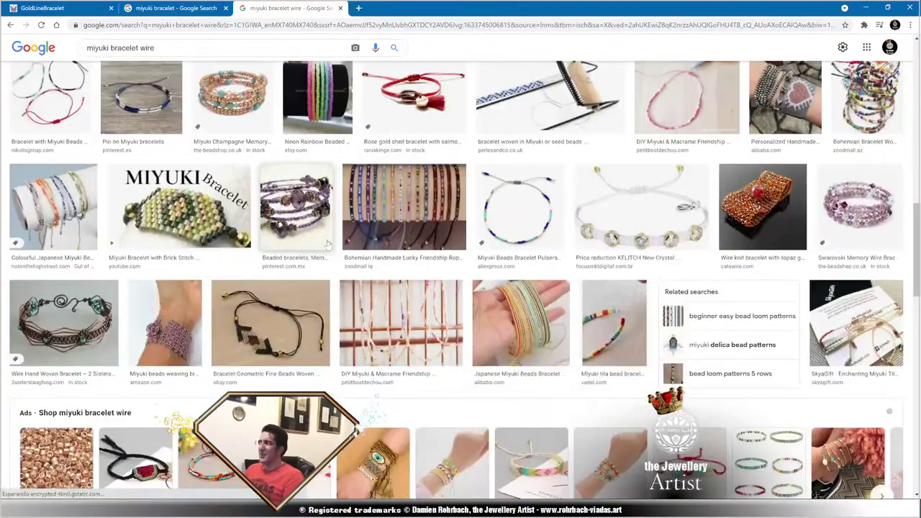
scroll(288, 201, up, 12)
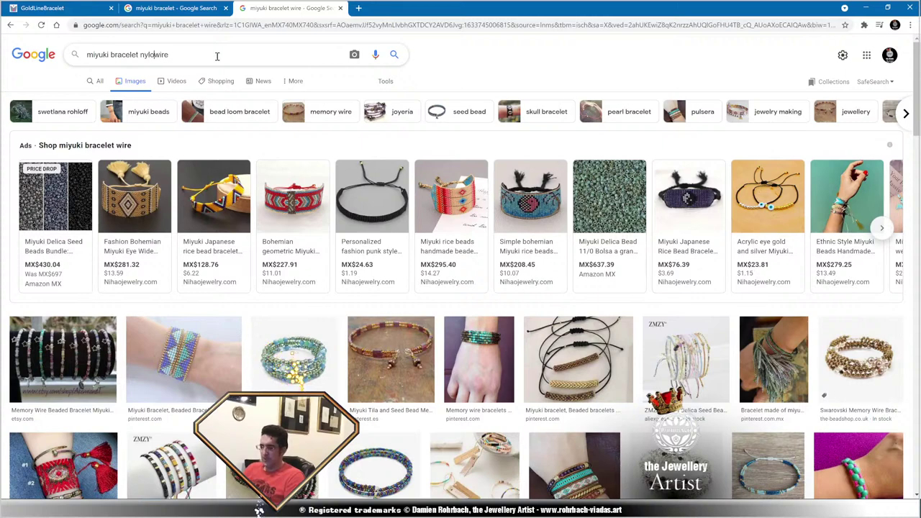
Search Google Images for "miyuki bracelet nylon wire" and look over the thread photos.
text(n)
key(Return)
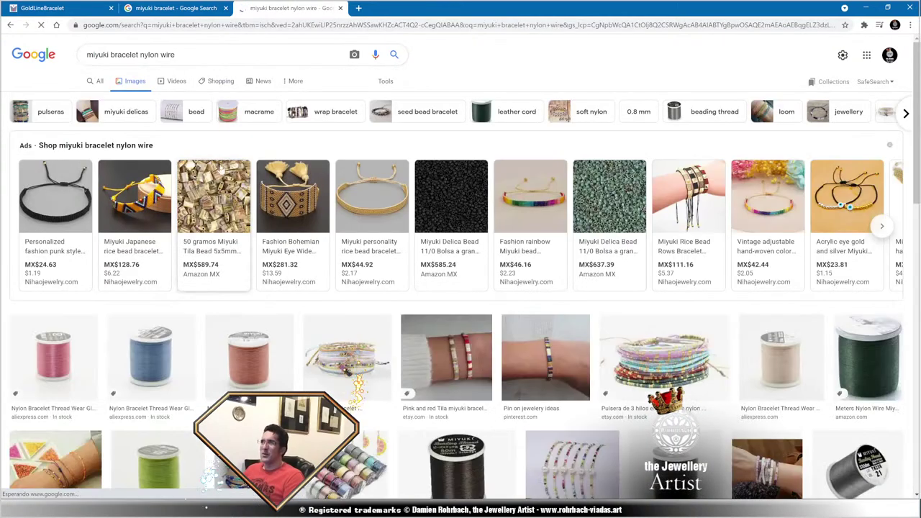
scroll(220, 173, down, 2)
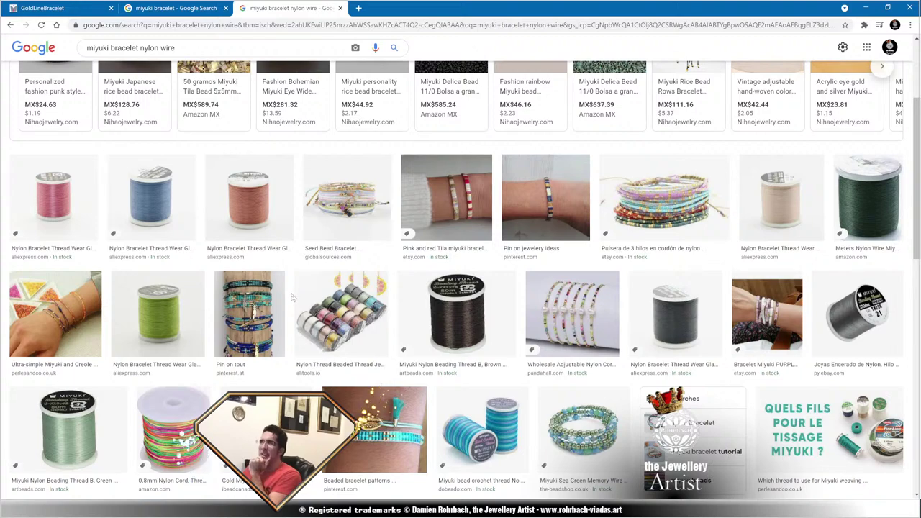
Check the blue Miyuki nylon thread's AliExpress listing for its specifications, including the thread thickness, and close the listing.
click(165, 183)
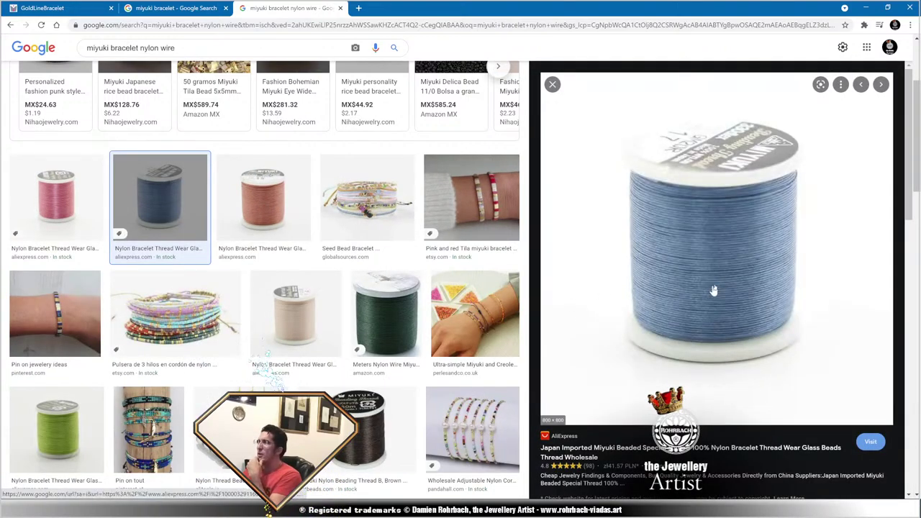
click(746, 257)
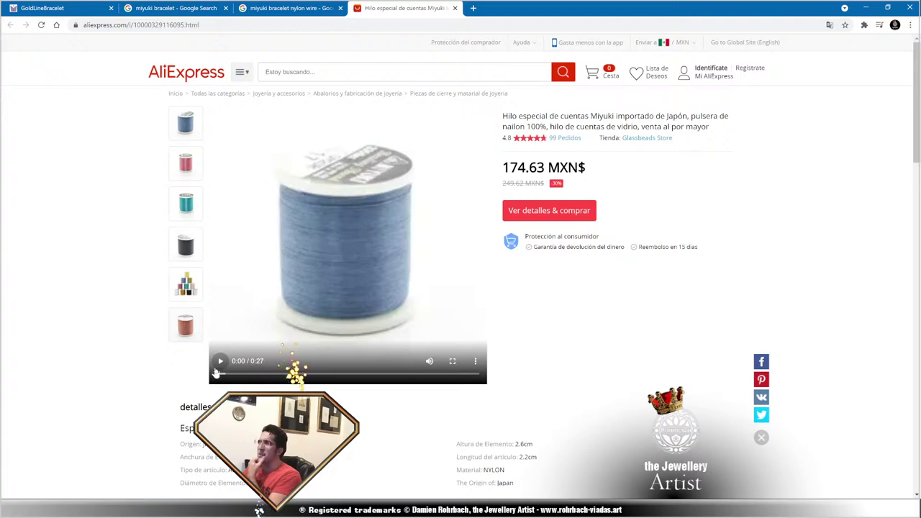
scroll(196, 383, down, 2)
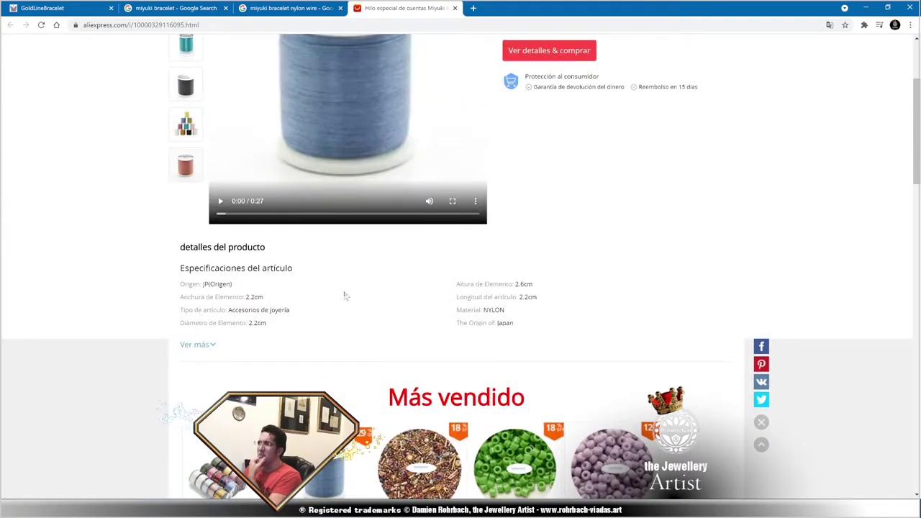
scroll(344, 295, down, 4)
scroll(359, 295, down, 4)
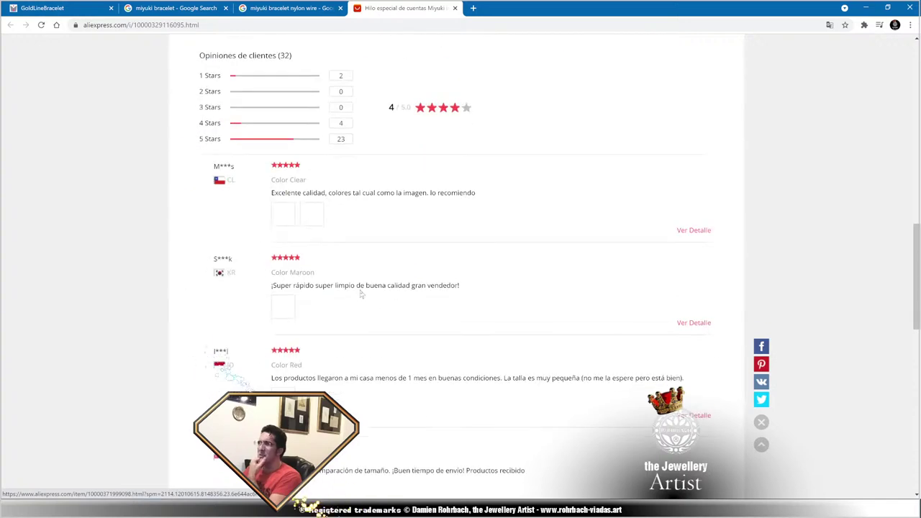
scroll(362, 293, up, 11)
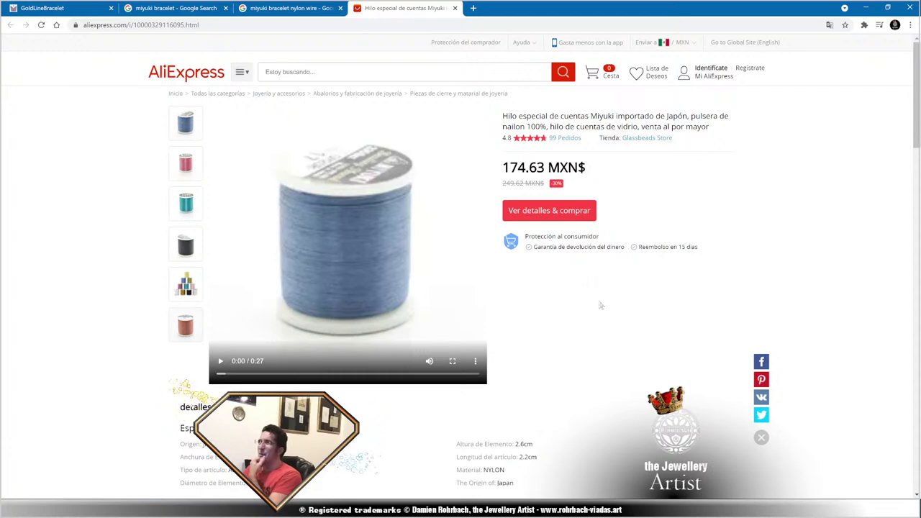
scroll(608, 313, down, 2)
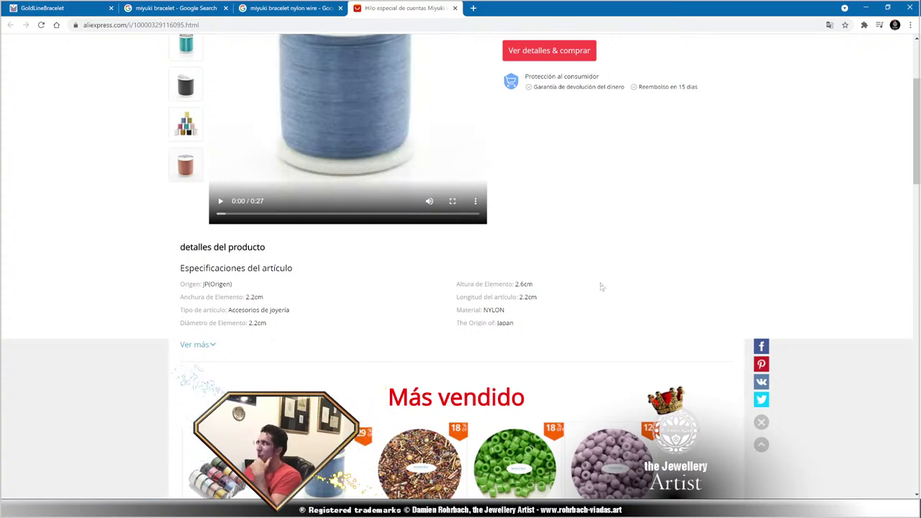
scroll(601, 284, up, 3)
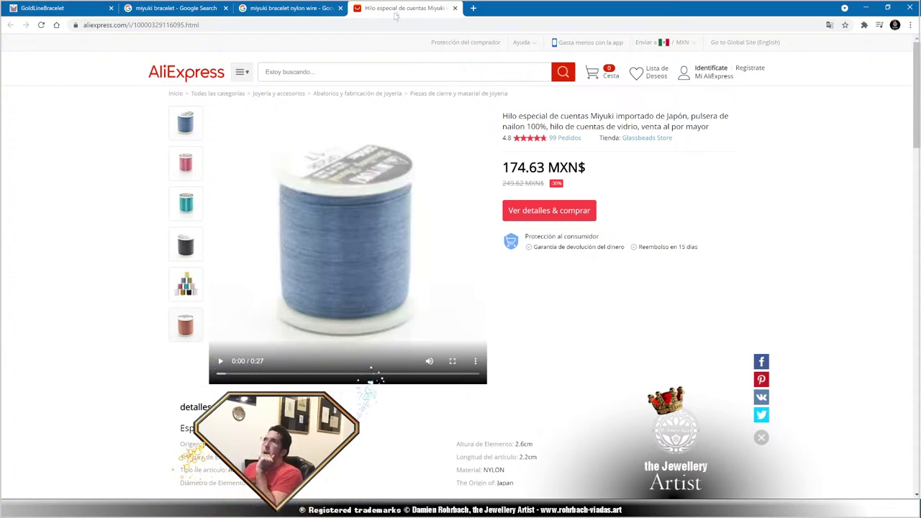
key(ctrl+w)
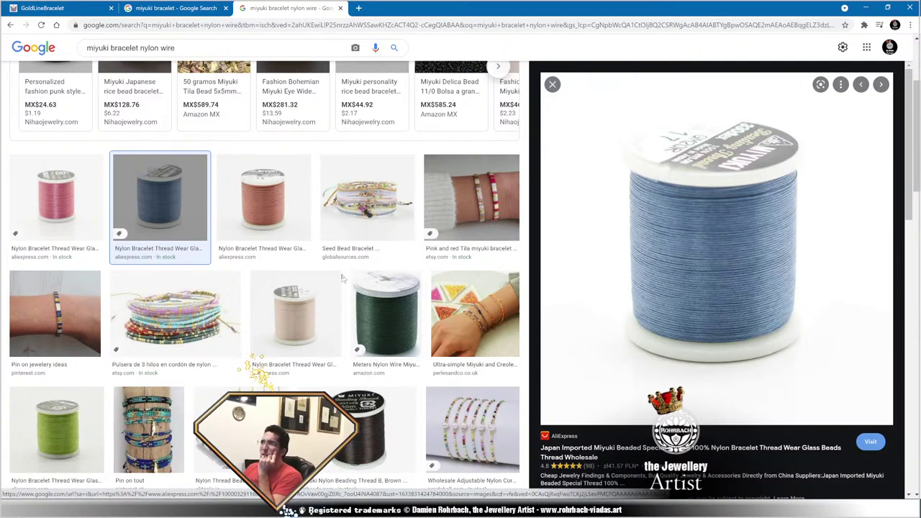
Open the Amazon listing of the green khaki Miyuki nylon wire reel and examine its details, highlighting the number in its title.
click(375, 305)
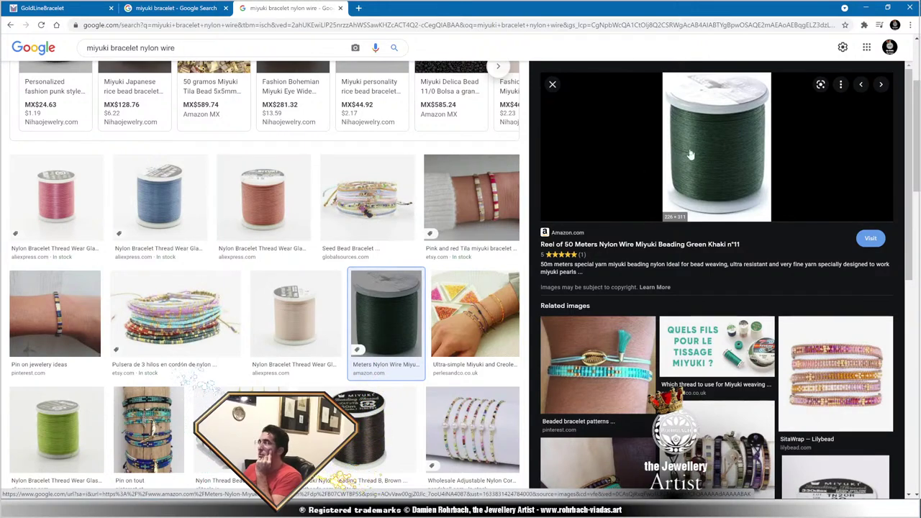
click(675, 216)
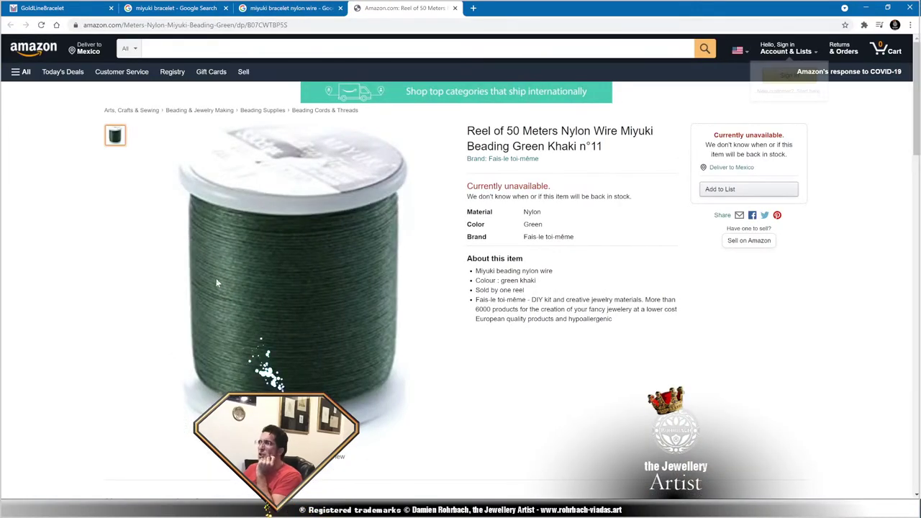
scroll(527, 312, down, 2)
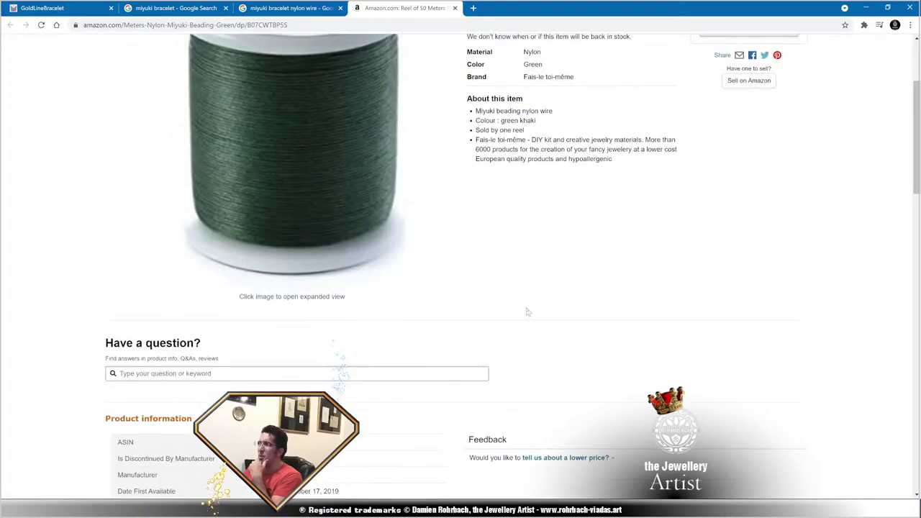
scroll(527, 312, down, 2)
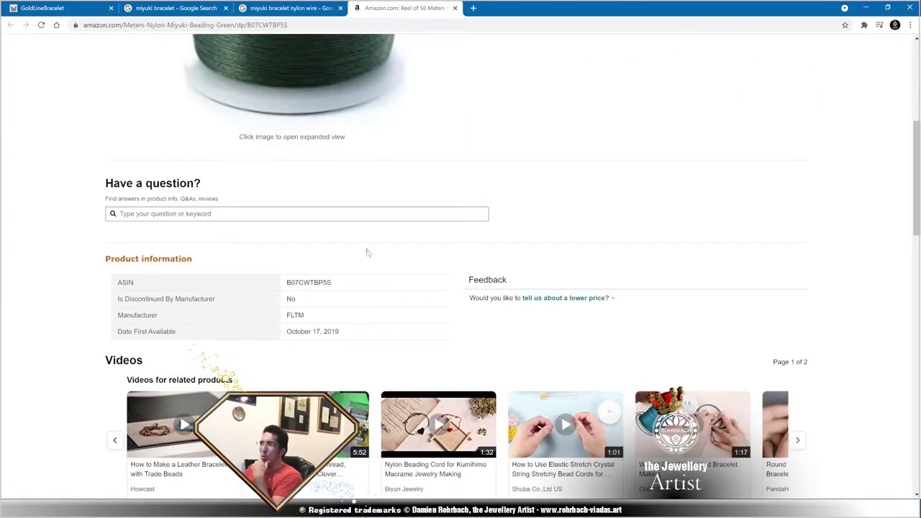
scroll(367, 251, down, 4)
scroll(368, 259, up, 10)
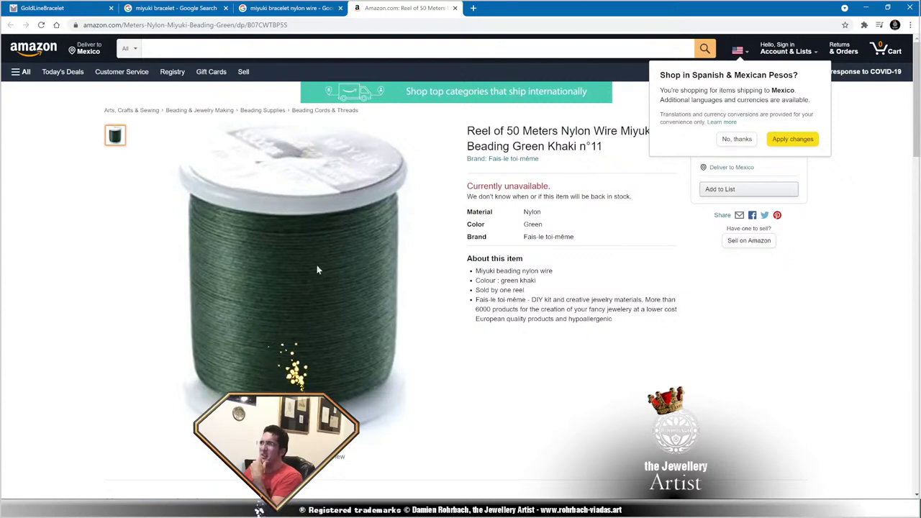
drag(580, 143, 603, 147)
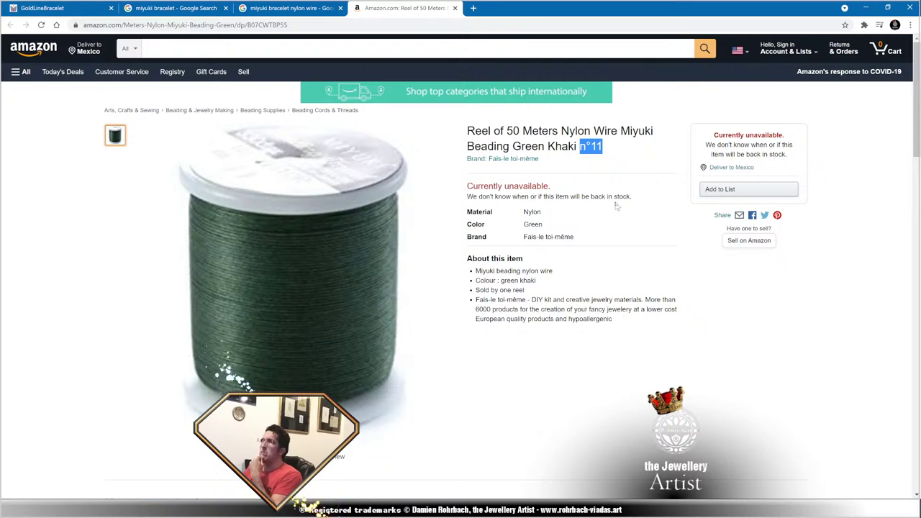
Search Google in a new tab for "gauge 11" and expand the answer about the size of 11 gauge steel.
click(474, 8)
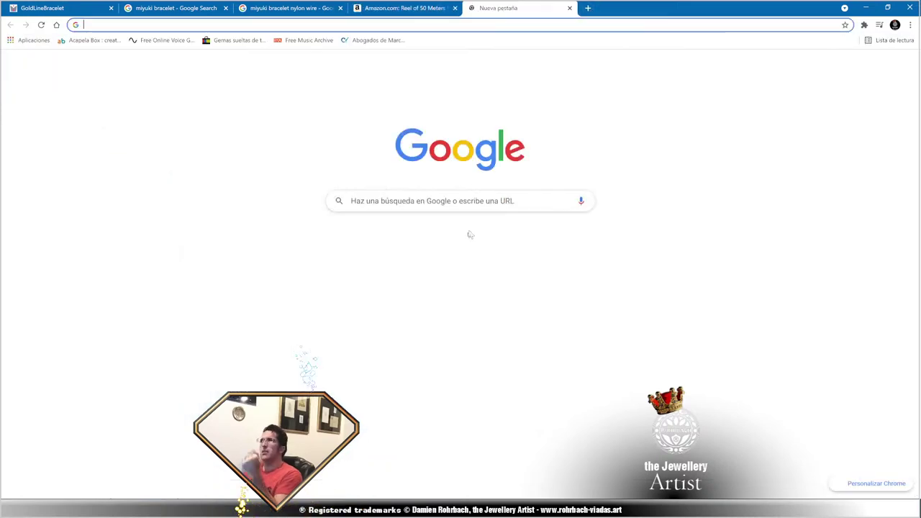
click(469, 200)
text(g)
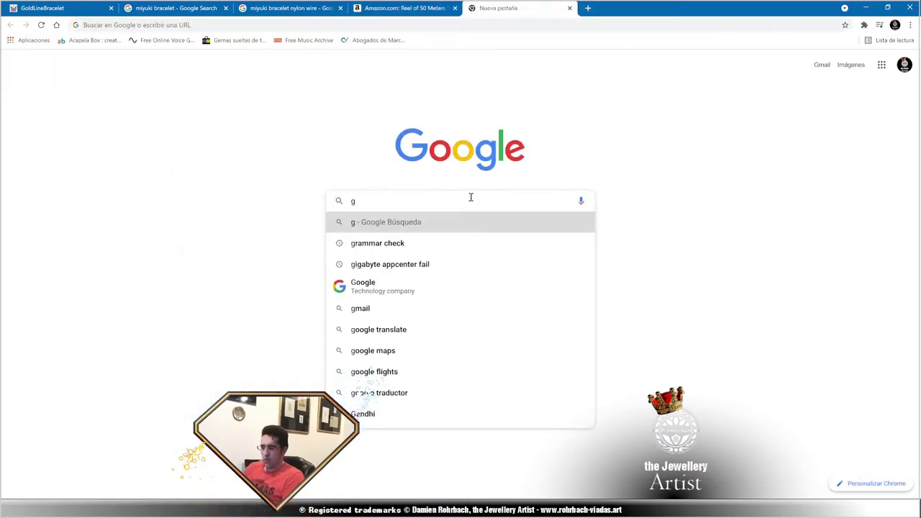
text(auge 11)
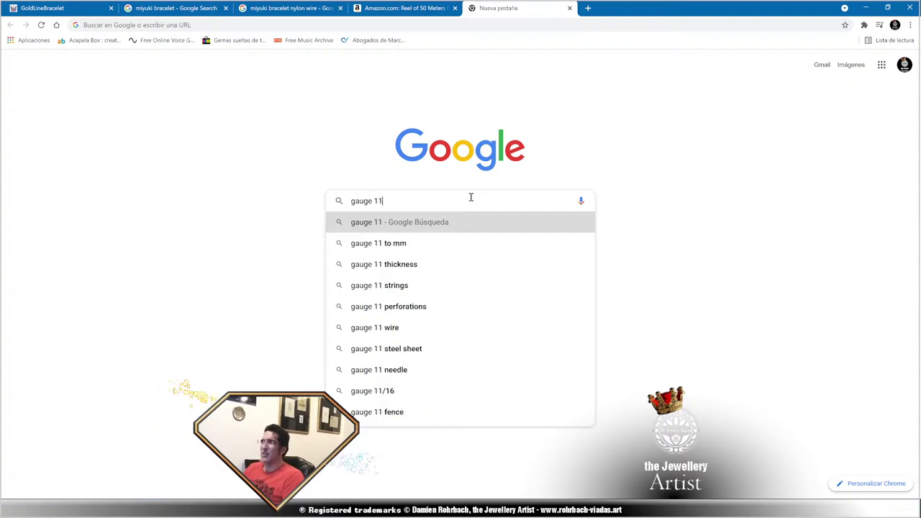
key(Return)
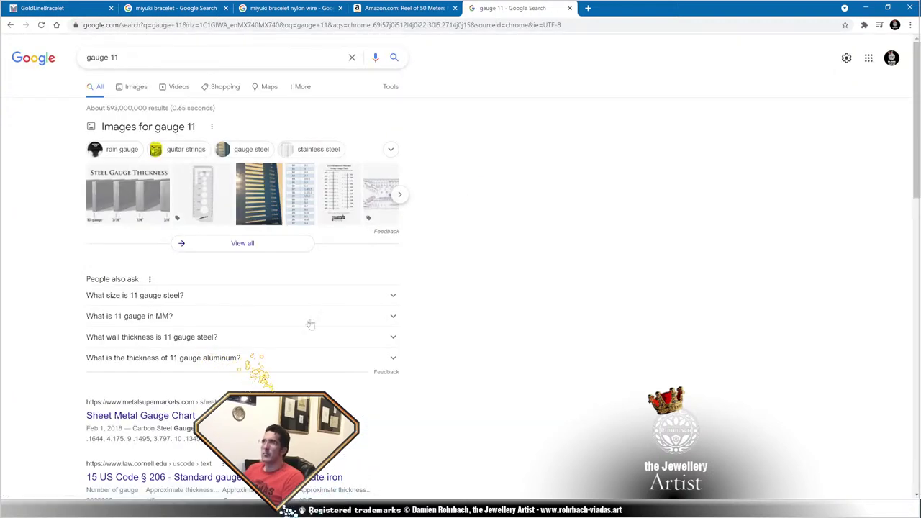
click(170, 296)
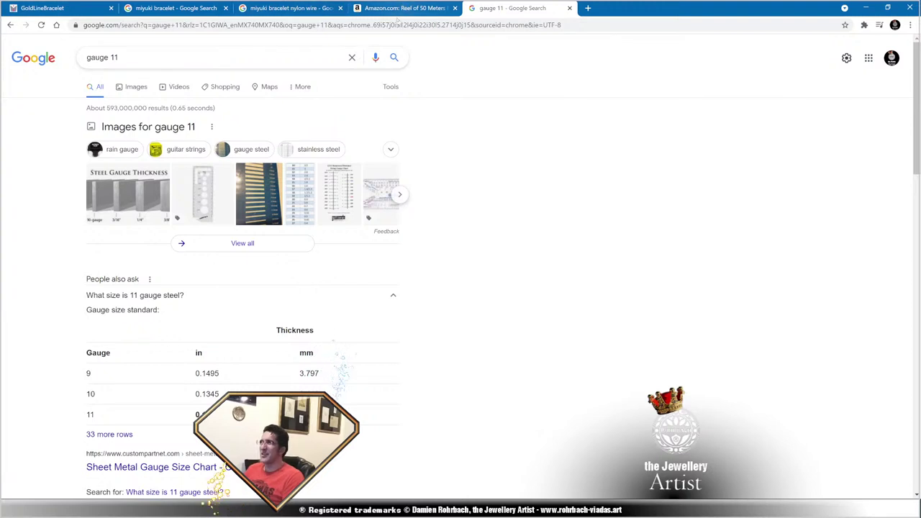
Recheck the green nylon wire's Amazon listing, reading its product information and description for the thread size.
click(416, 8)
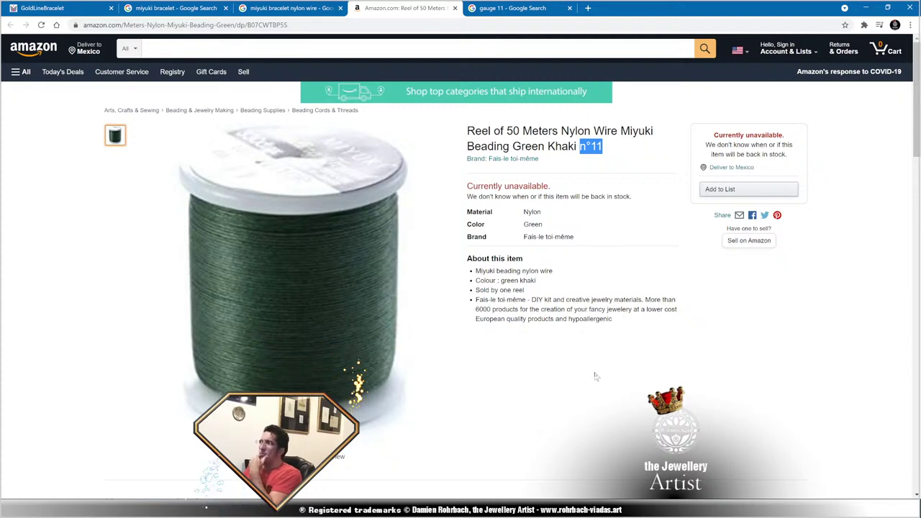
scroll(600, 285, down, 4)
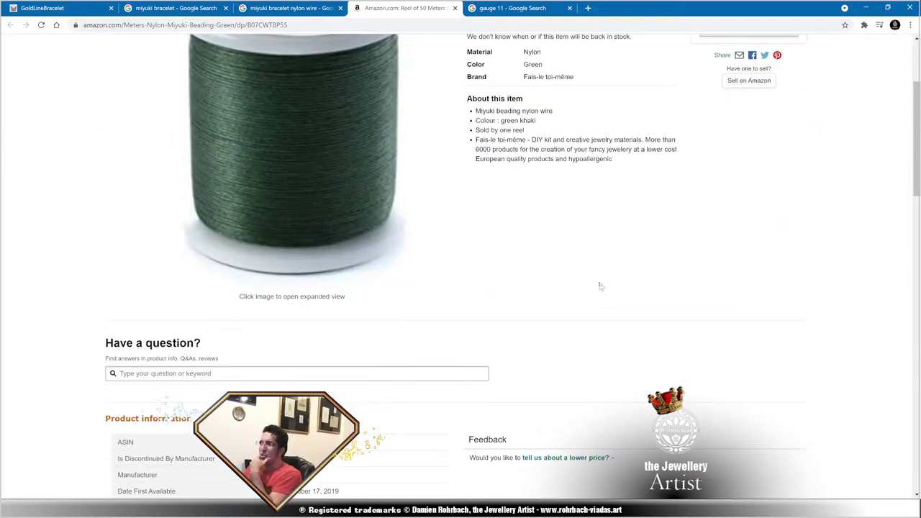
scroll(599, 286, down, 2)
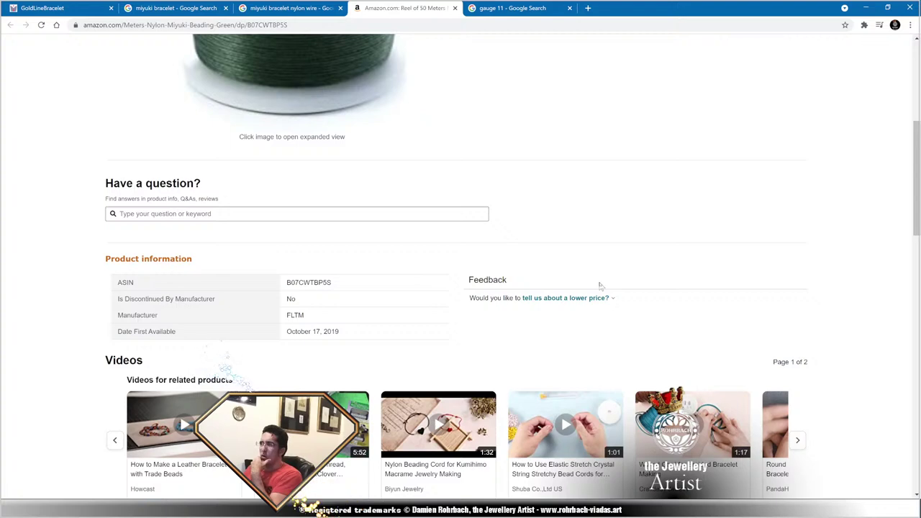
scroll(600, 285, down, 4)
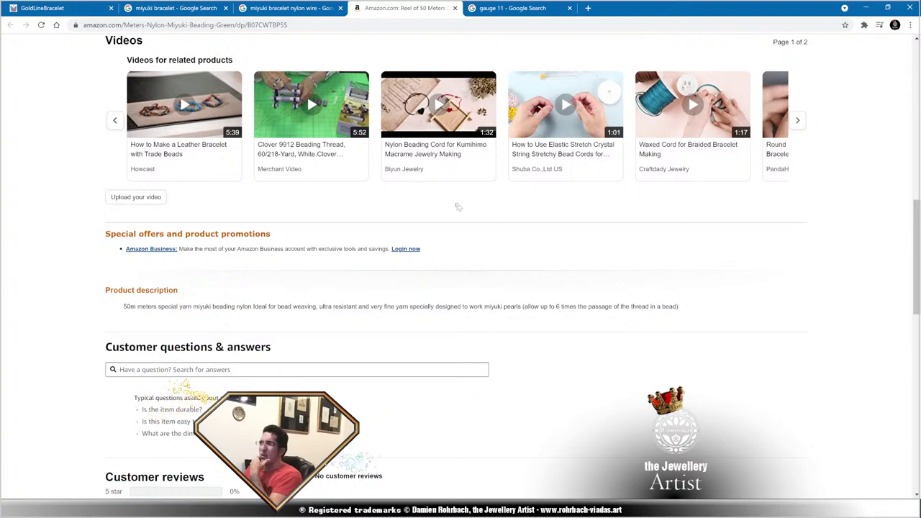
Copy "Nylon Thread" from the materials list of the GoldLineBracelet pattern PDF.
click(83, 7)
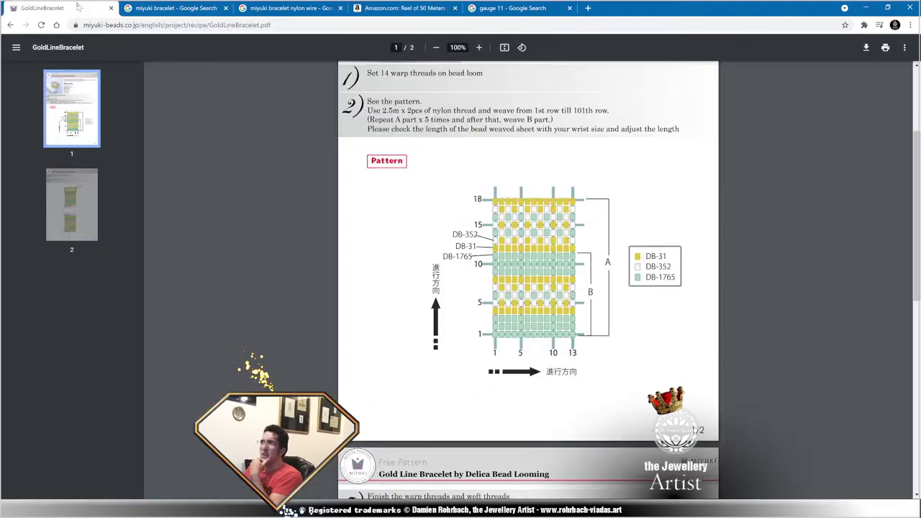
scroll(532, 293, up, 2)
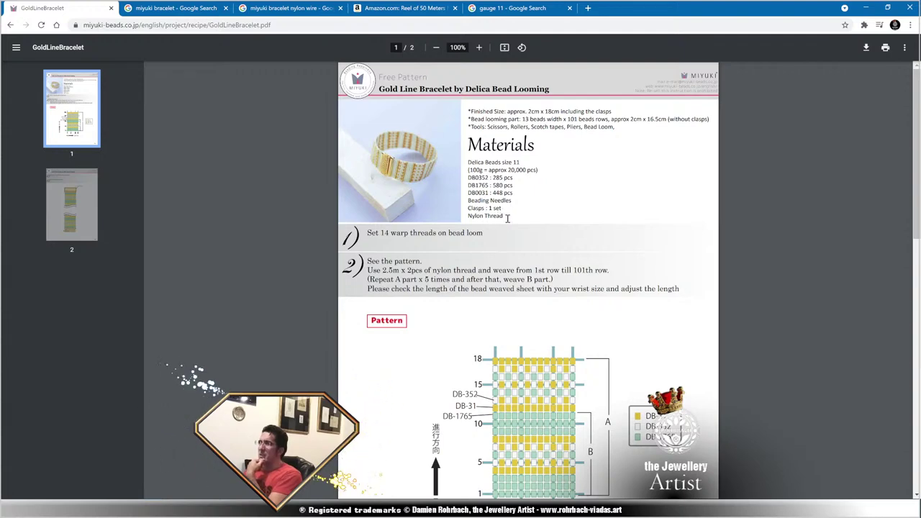
drag(507, 216, 471, 218)
key(ctrl+c)
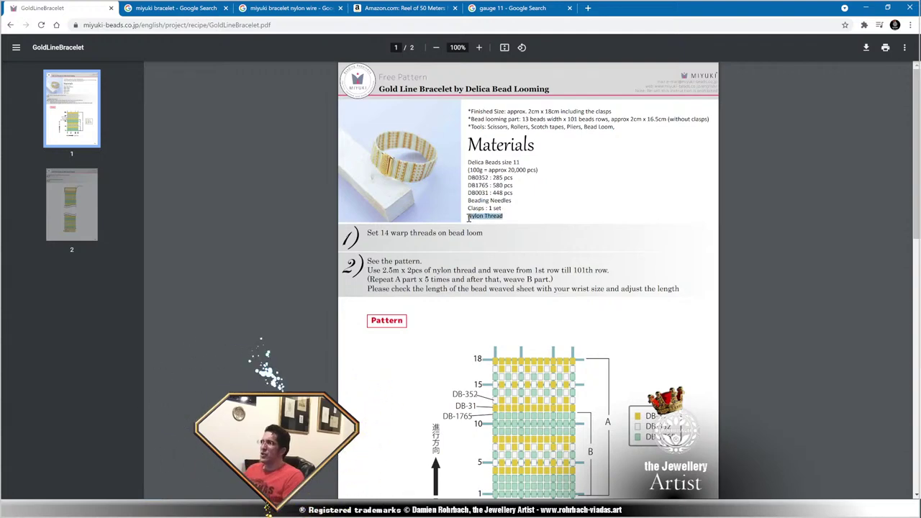
Replace the "gauge 11" query with the copied term and search Google for "miyuki Nylon Thread thickness".
click(512, 8)
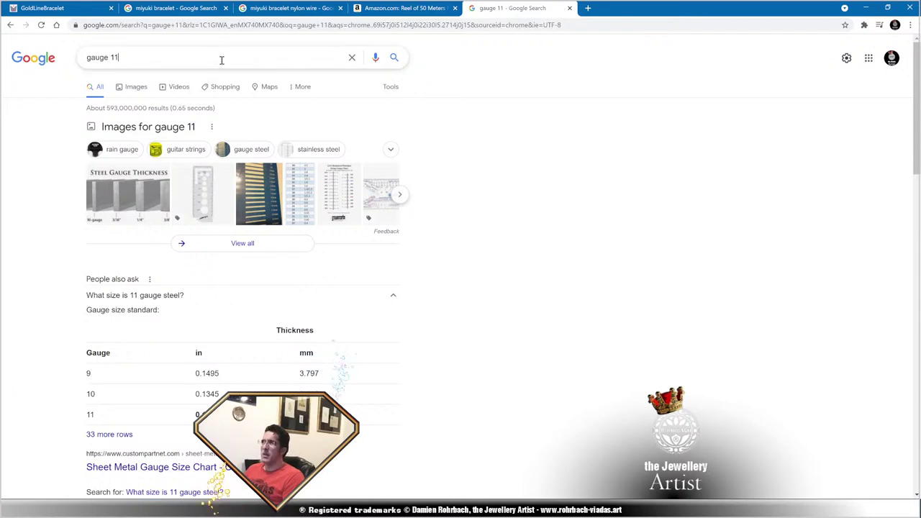
key(ctrl+v)
key(Home)
text(mi)
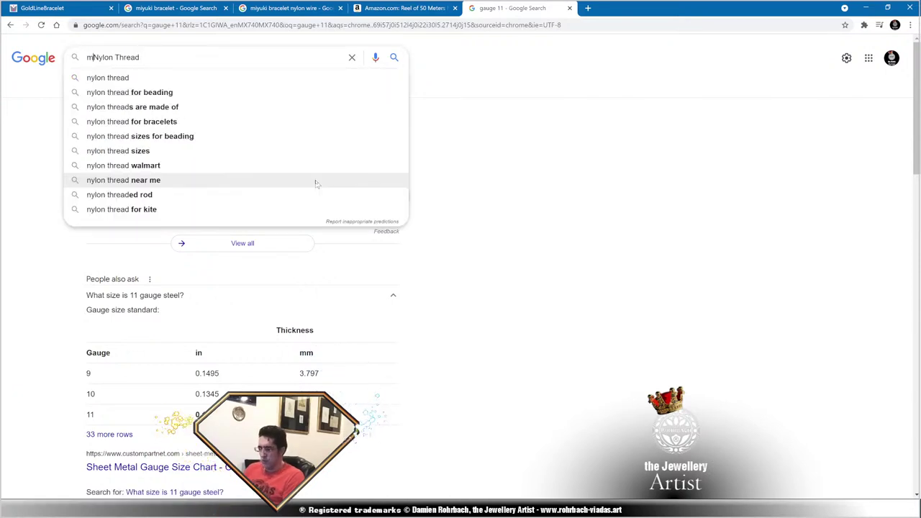
text(yuki Nylon)
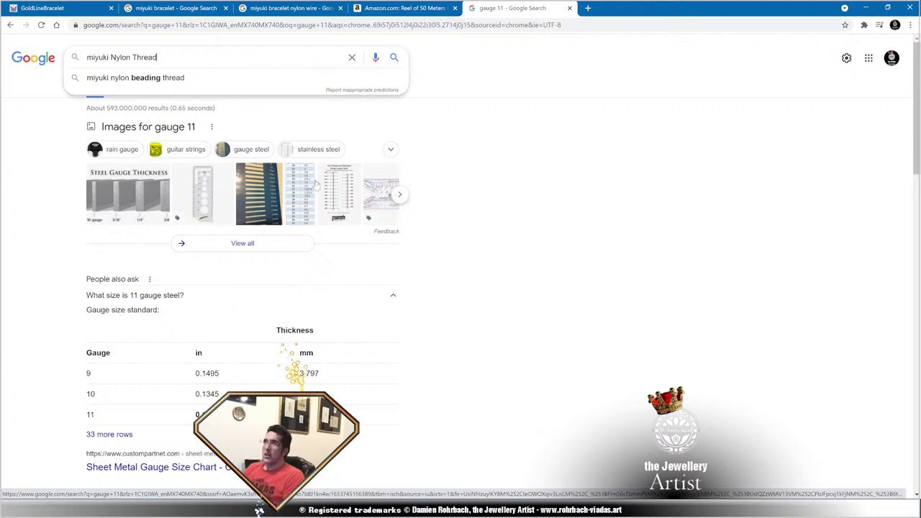
text( Thread thickness)
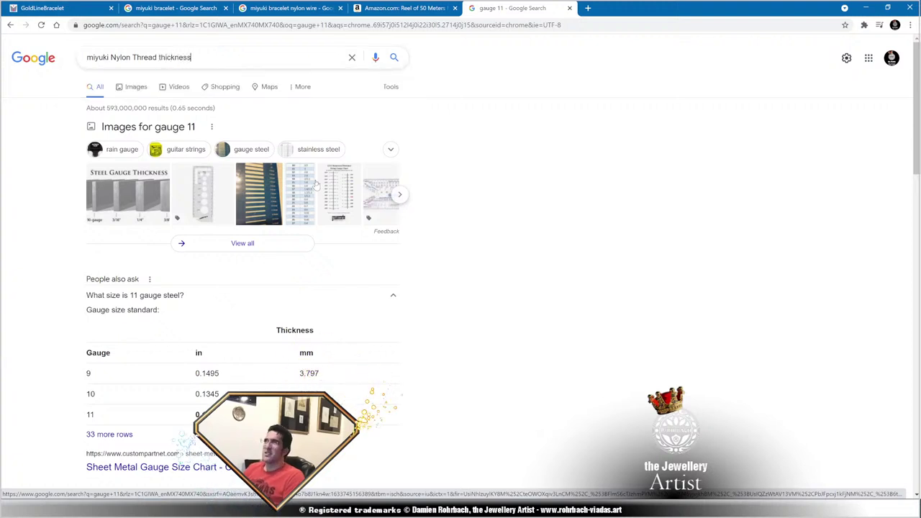
key(Return)
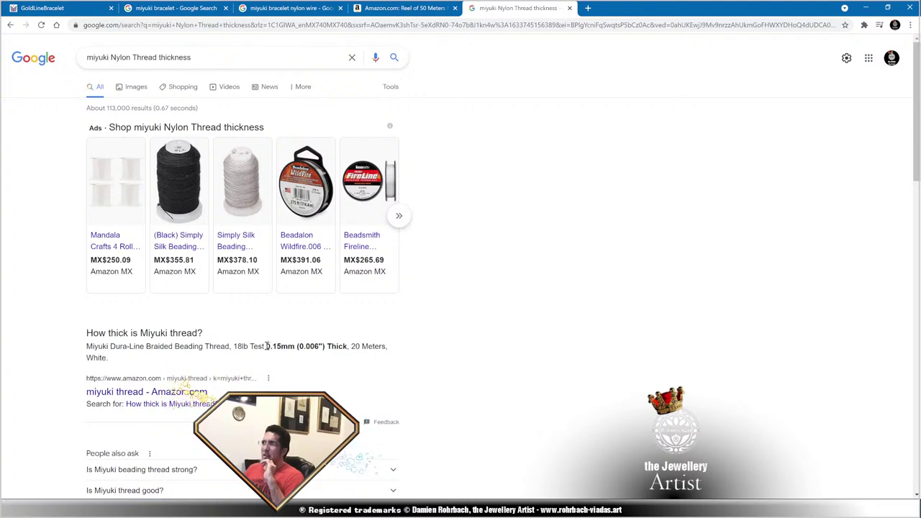
Highlight the millimetre thickness in the Miyuki thread answer and switch back to Blender.
drag(267, 346, 297, 348)
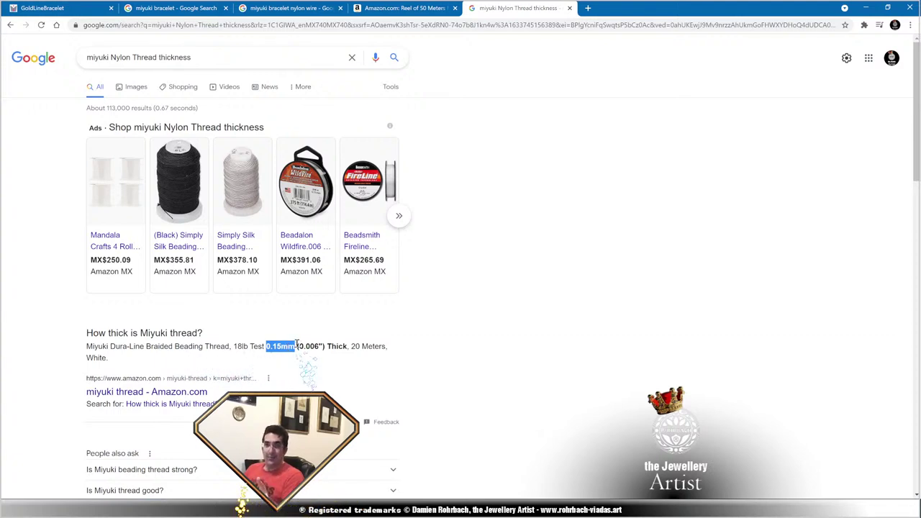
key(alt+Tab)
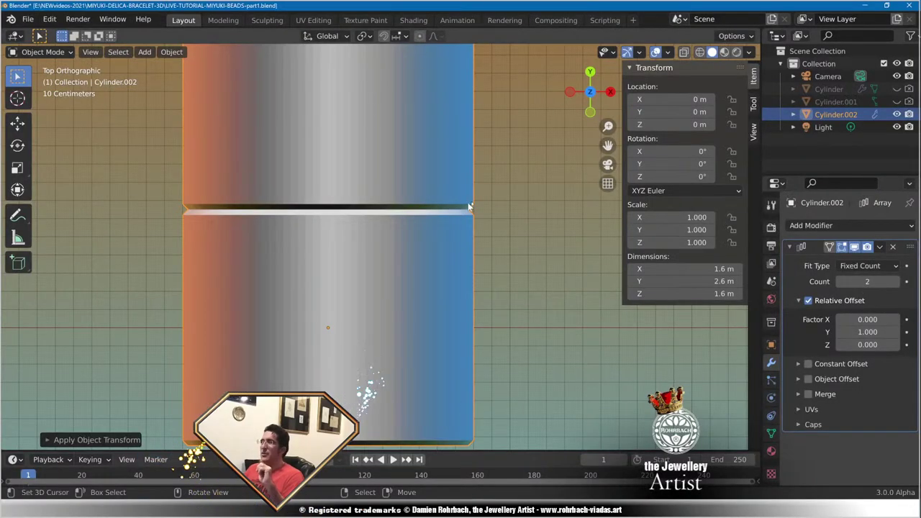
Add a Bezier curve for the thread and move it just below the two beads.
click(144, 52)
mouse_move(155, 81)
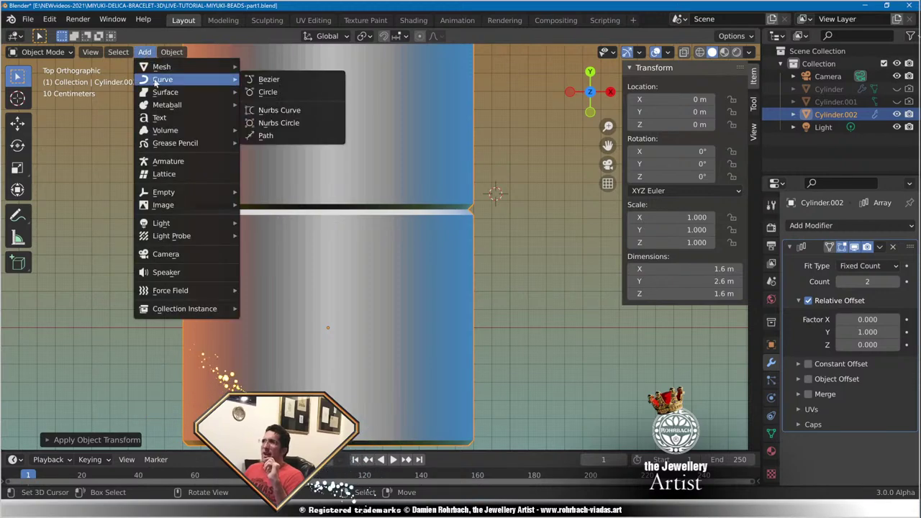
click(288, 79)
scroll(345, 267, down, 5)
scroll(346, 267, down, 2)
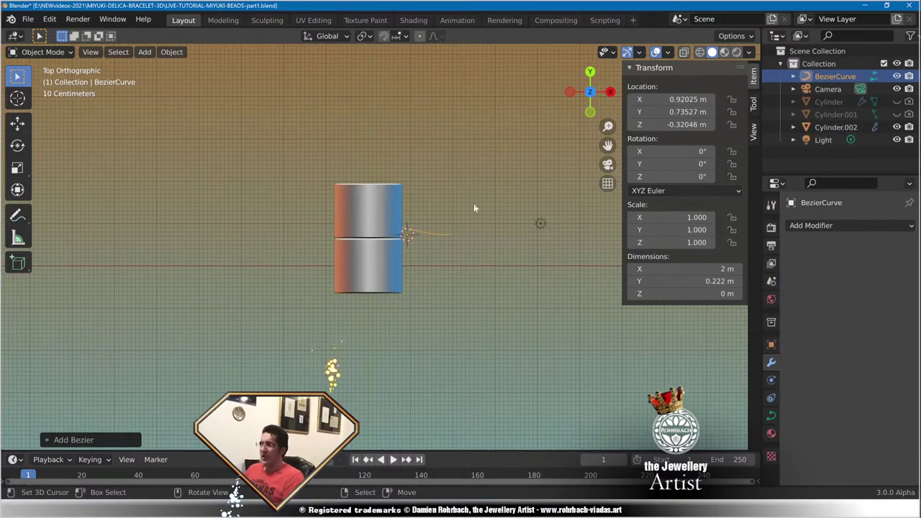
key(g)
click(431, 288)
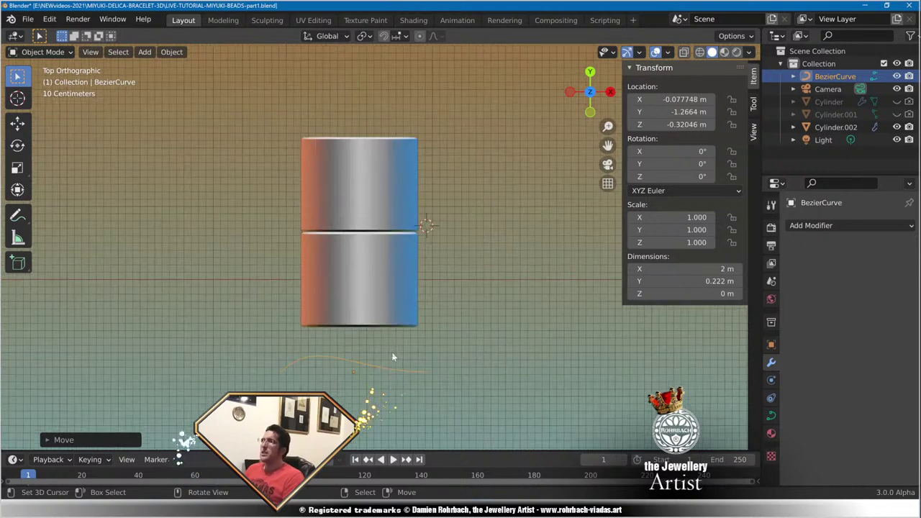
scroll(390, 335, up, 3)
Set the thread curve's round bevel depth to 0.0075 m in its geometry settings.
click(771, 416)
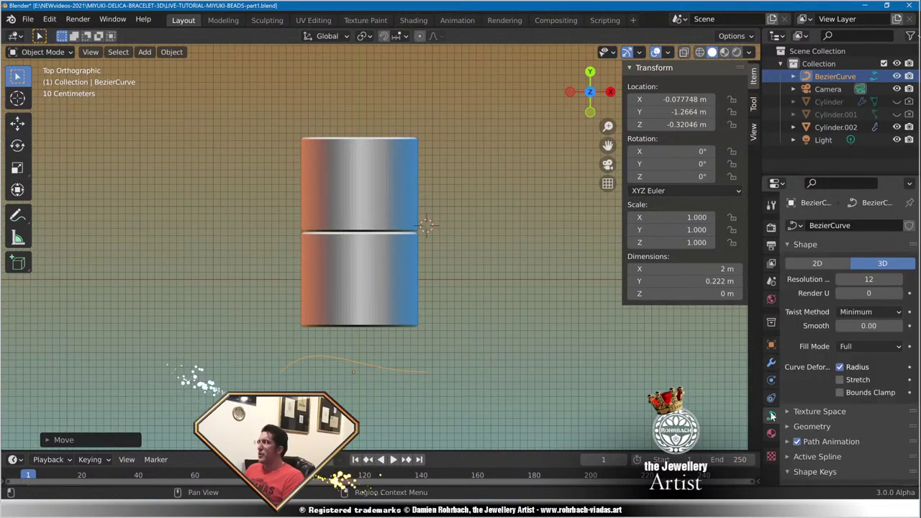
scroll(803, 343, down, 3)
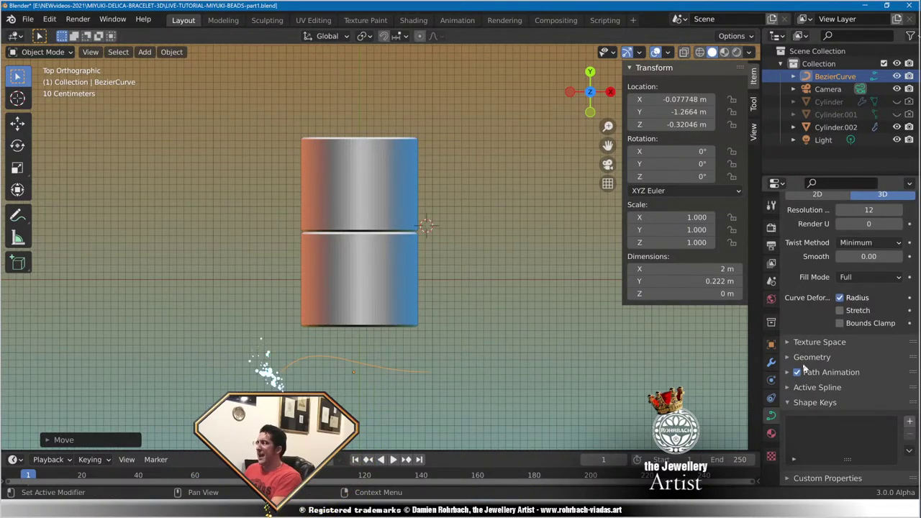
click(800, 358)
scroll(797, 331, down, 4)
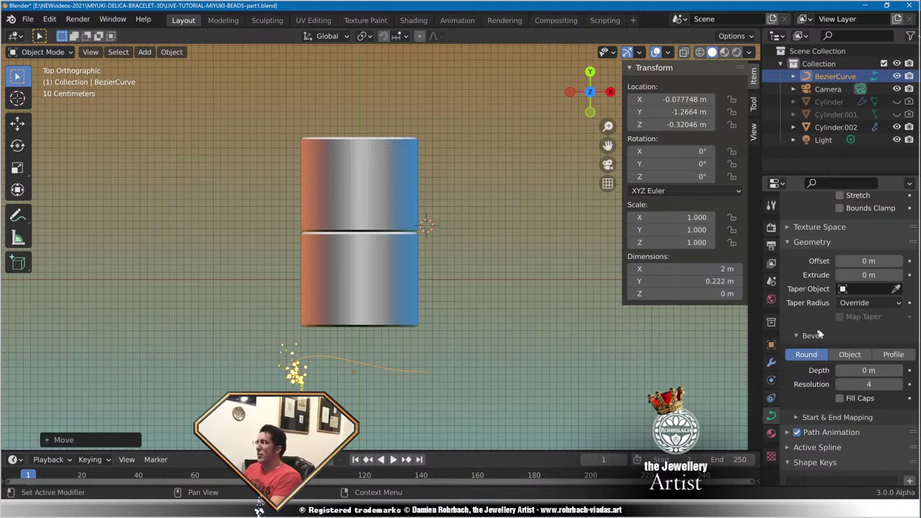
click(869, 370)
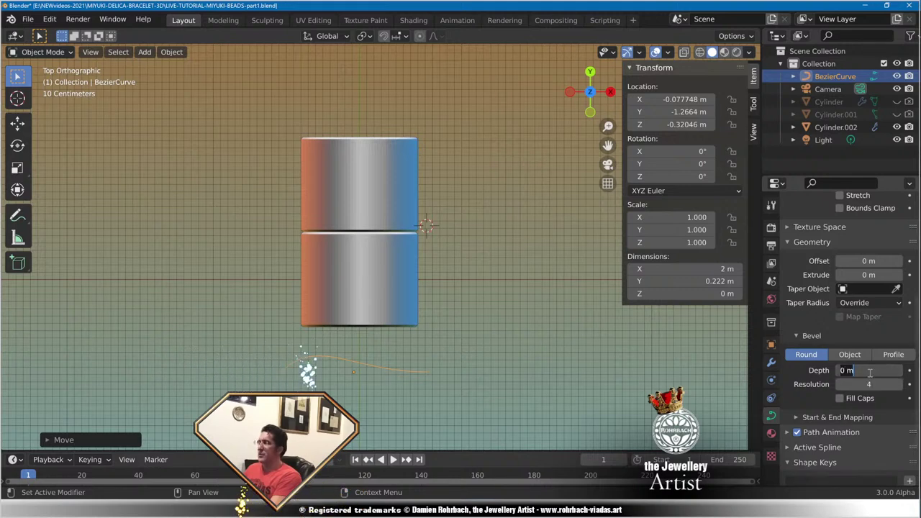
text(.00)
text(75)
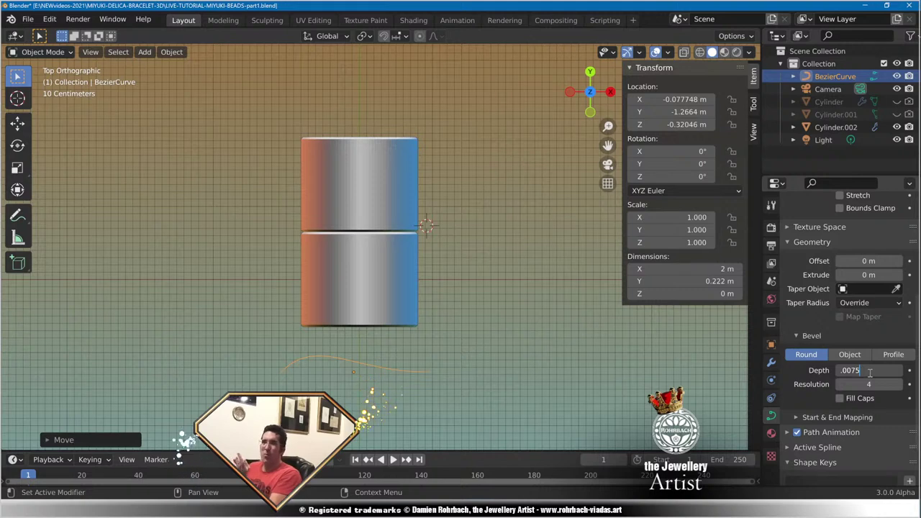
key(Return)
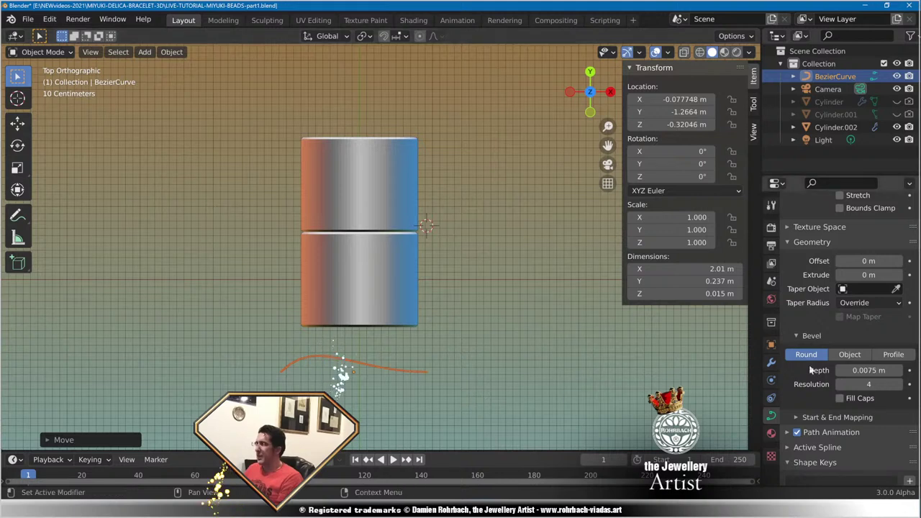
Change the thread curve's round bevel depth to 0.075 m.
drag(863, 369, 839, 370)
click(872, 370)
text(0.07)
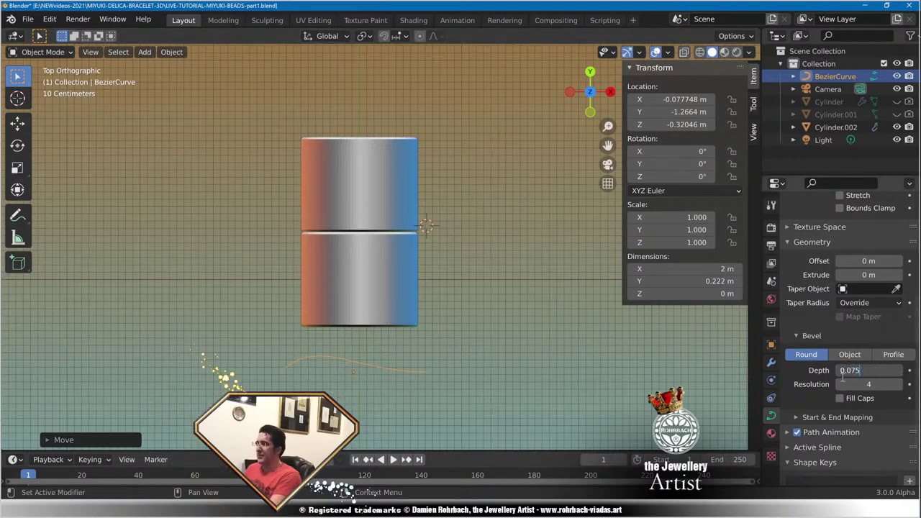
key(Return)
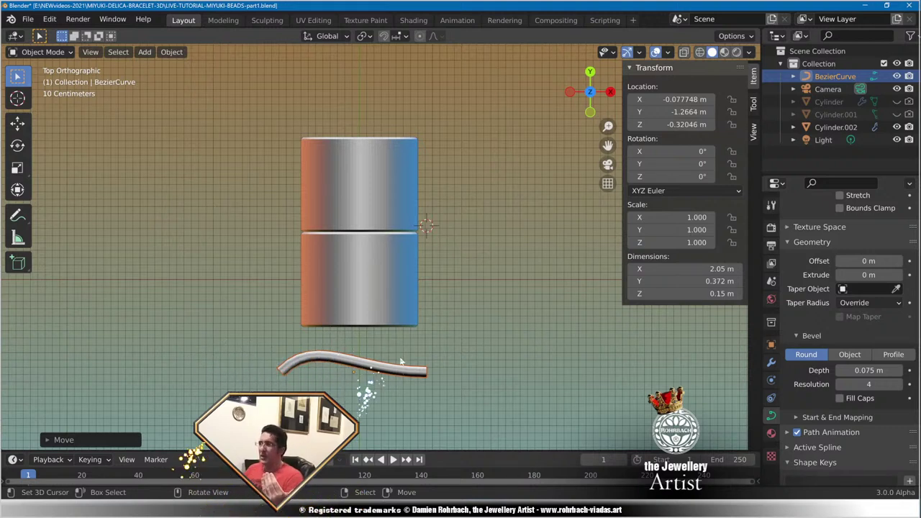
Try the thread at the gap between the beads, move it under the lower bead's left end, and save the file.
key(g)
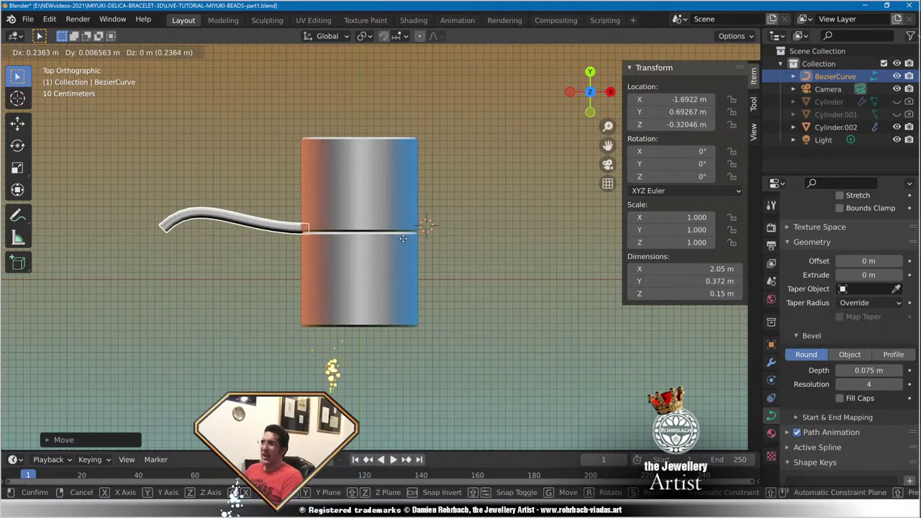
click(400, 245)
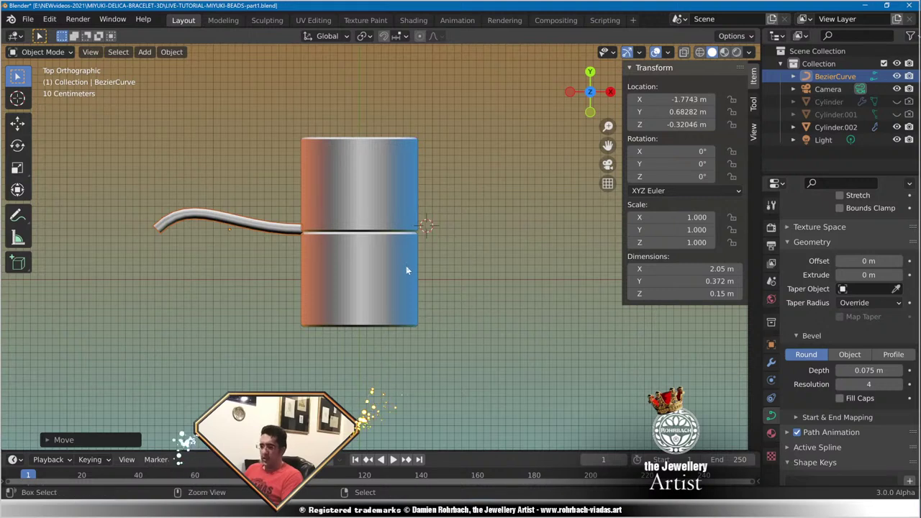
key(g)
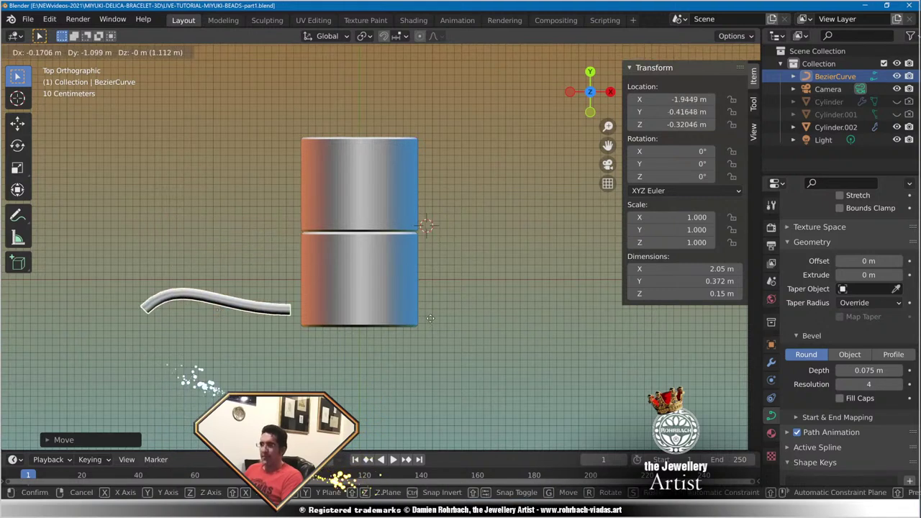
click(481, 344)
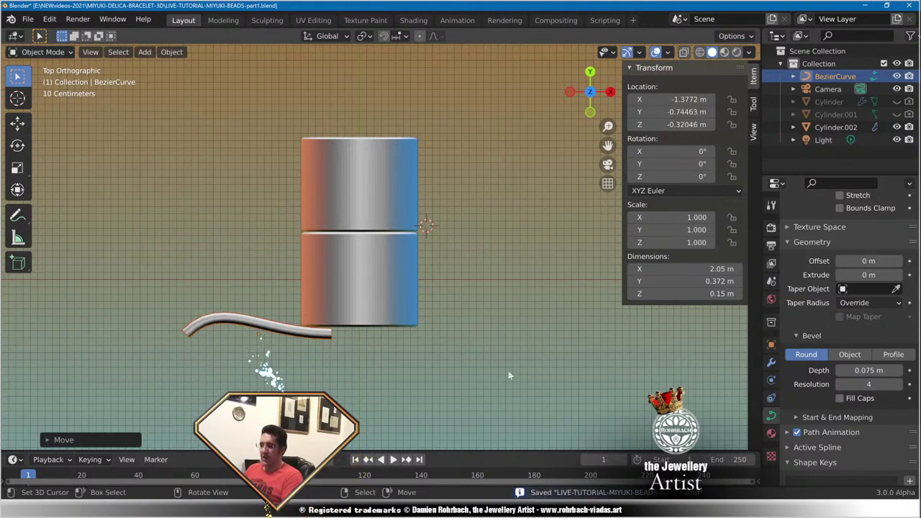
Duplicate the thread curve, position the copy's end at the left side of the gap between the beads, and save the file.
key(shift+d)
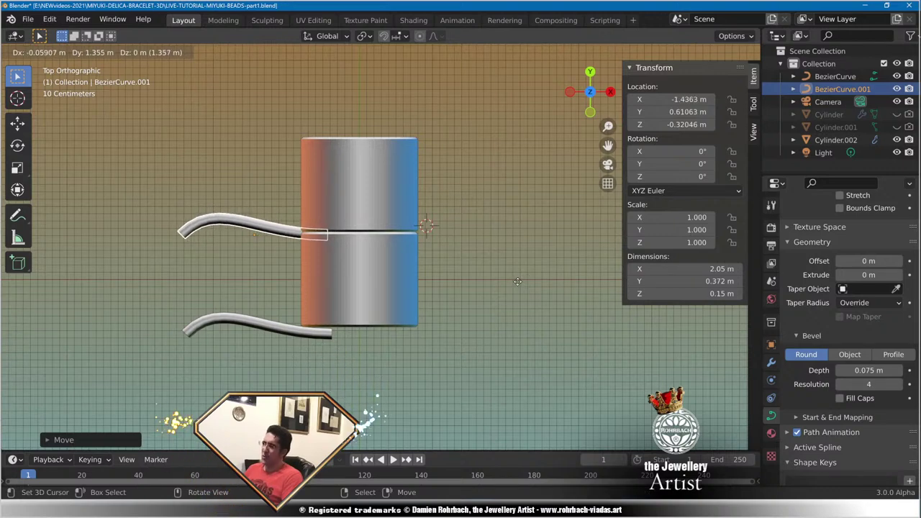
click(517, 282)
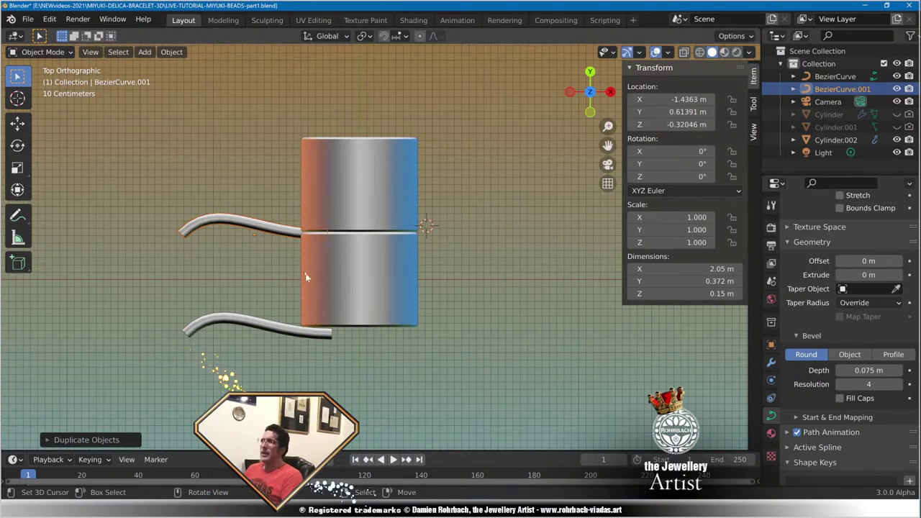
scroll(305, 277, up, 5)
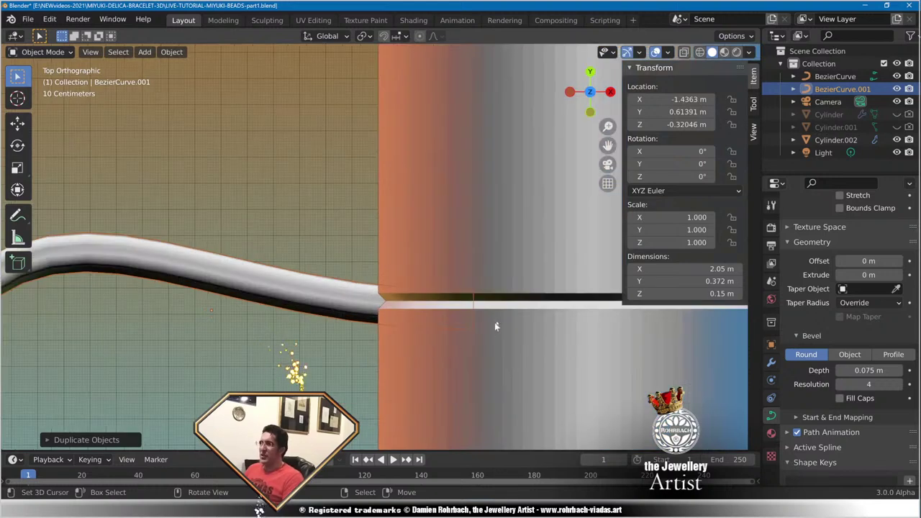
key(g)
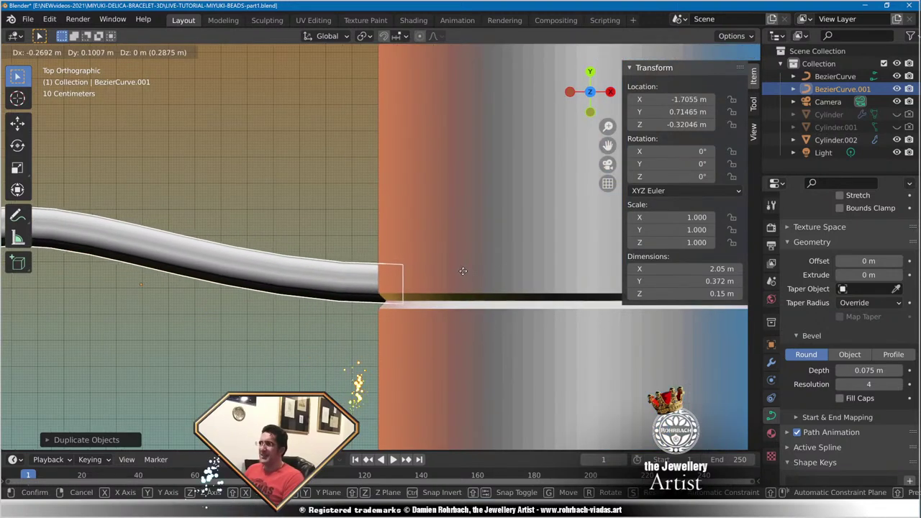
click(462, 270)
scroll(416, 309, down, 3)
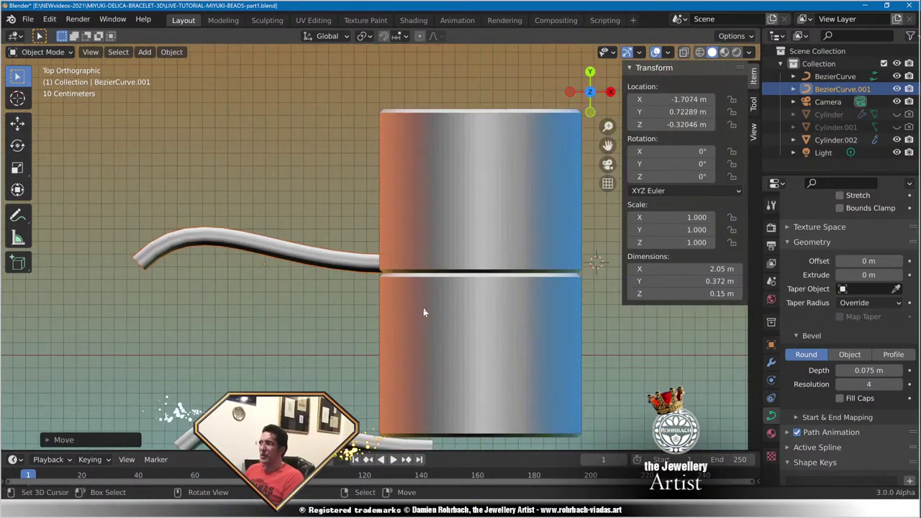
scroll(422, 306, down, 3)
key(ctrl+s)
scroll(428, 279, up, 4)
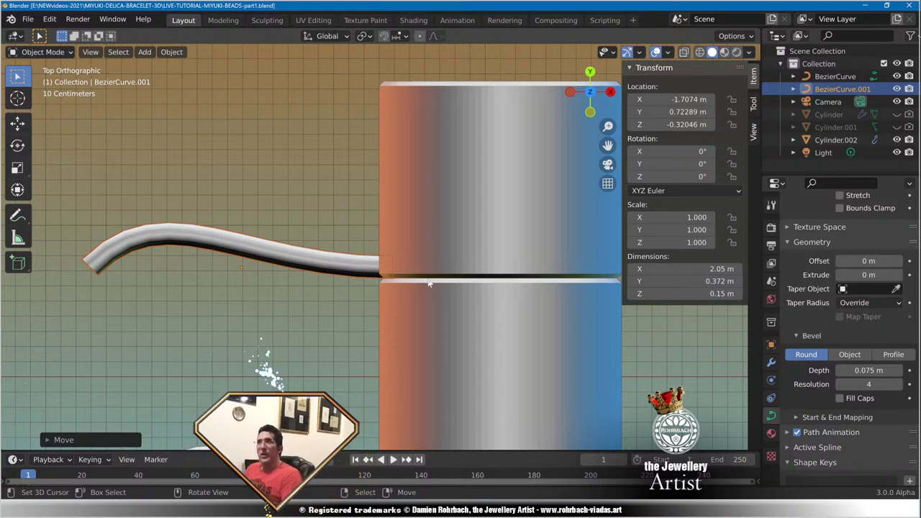
Widen the gap between the arrayed beads by trying relative Y offset factors of 1.05 and 1.1.
click(482, 218)
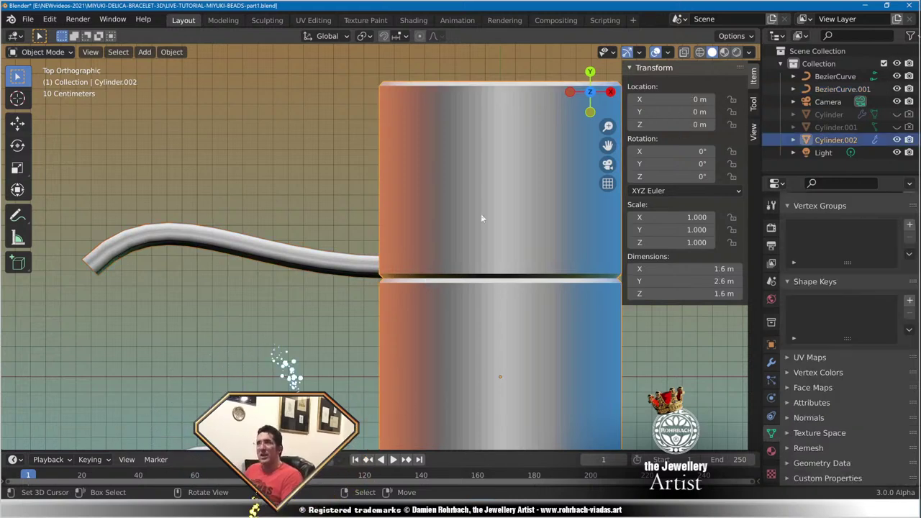
click(771, 362)
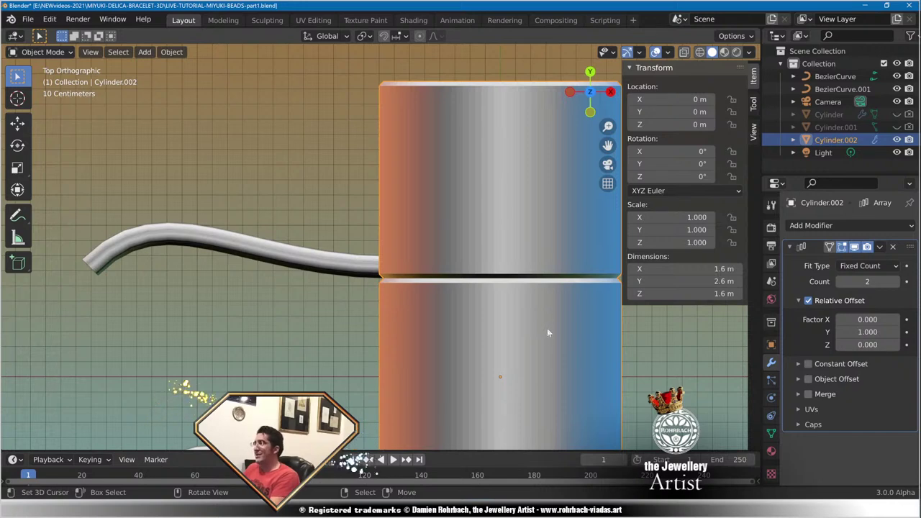
click(863, 331)
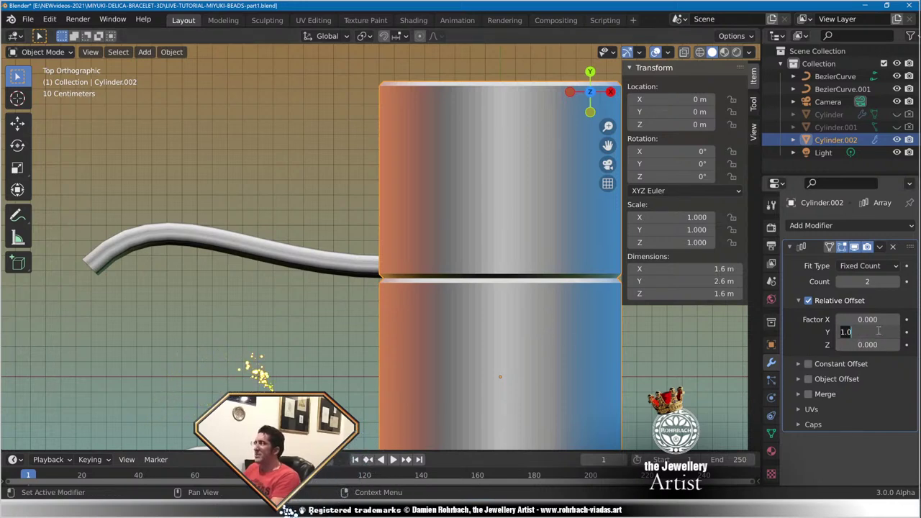
text(1.05)
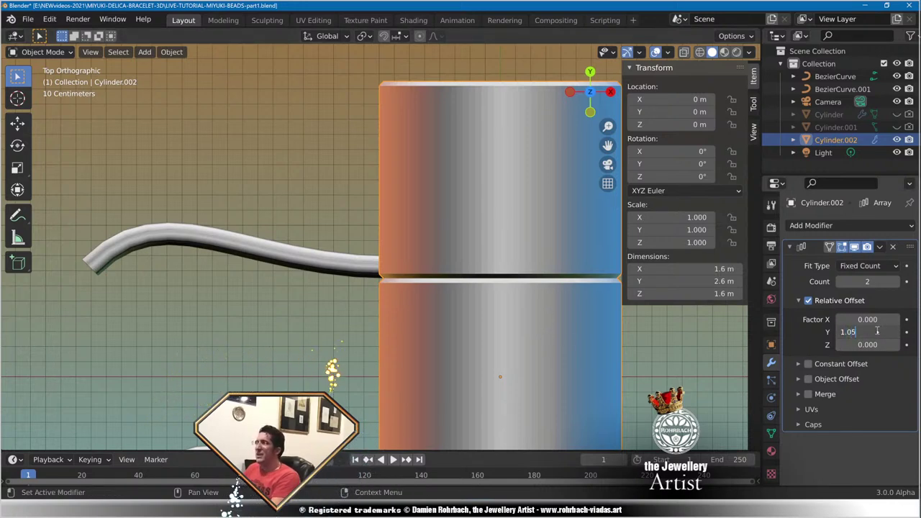
key(Return)
click(869, 331)
text(1.1)
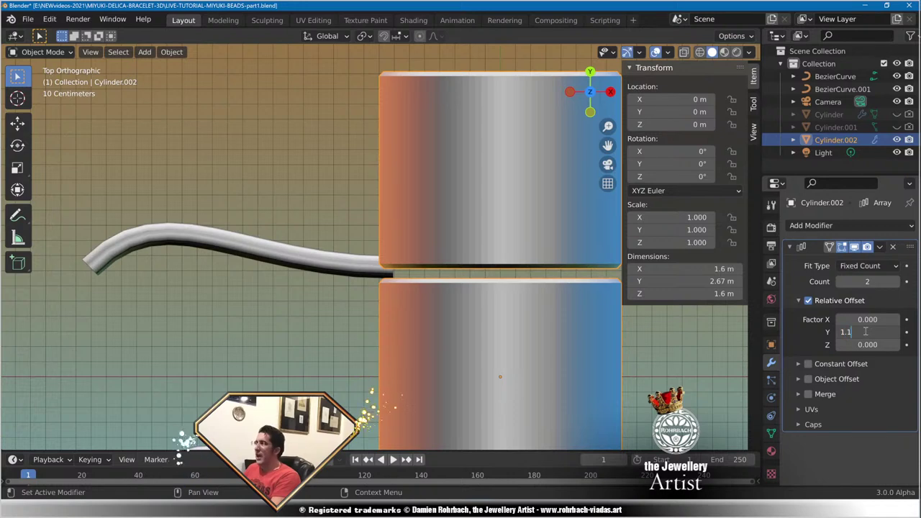
key(Return)
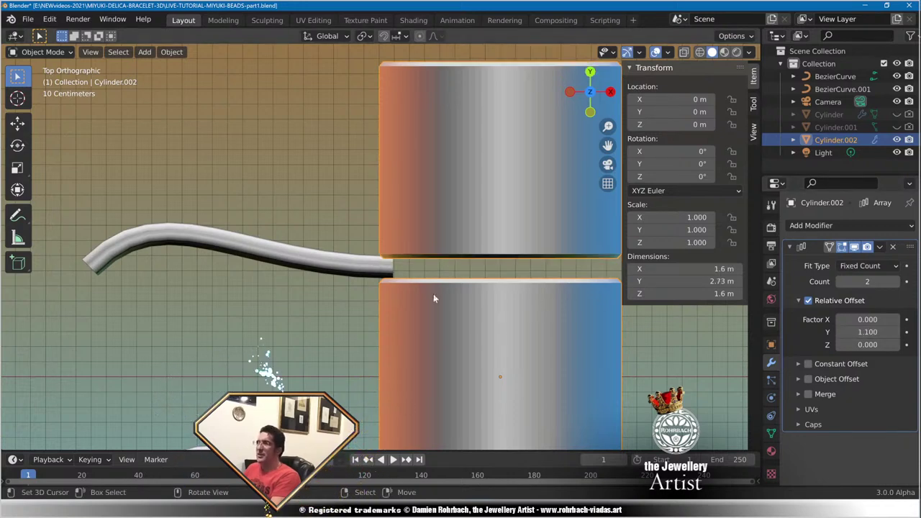
Examine how the thread's thickness fits the gap between the two beads.
scroll(433, 298, up, 2)
click(376, 288)
scroll(376, 286, down, 3)
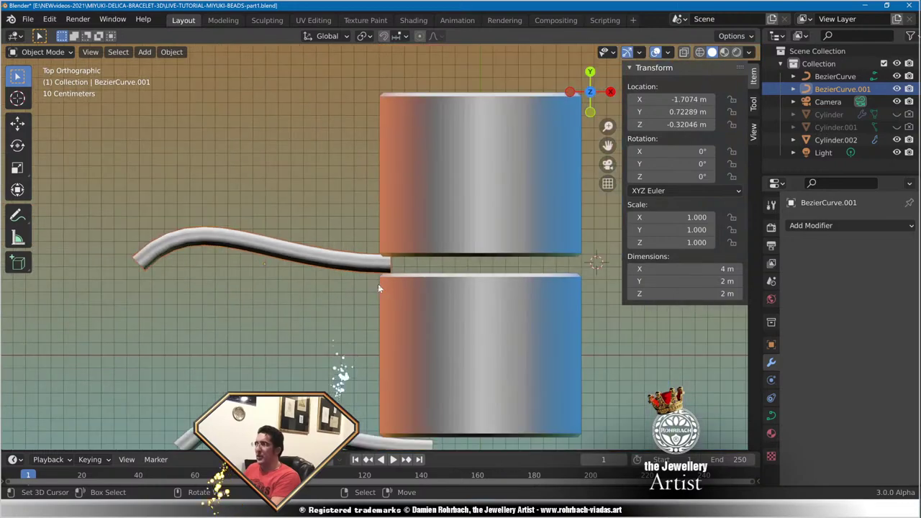
scroll(395, 289, up, 1)
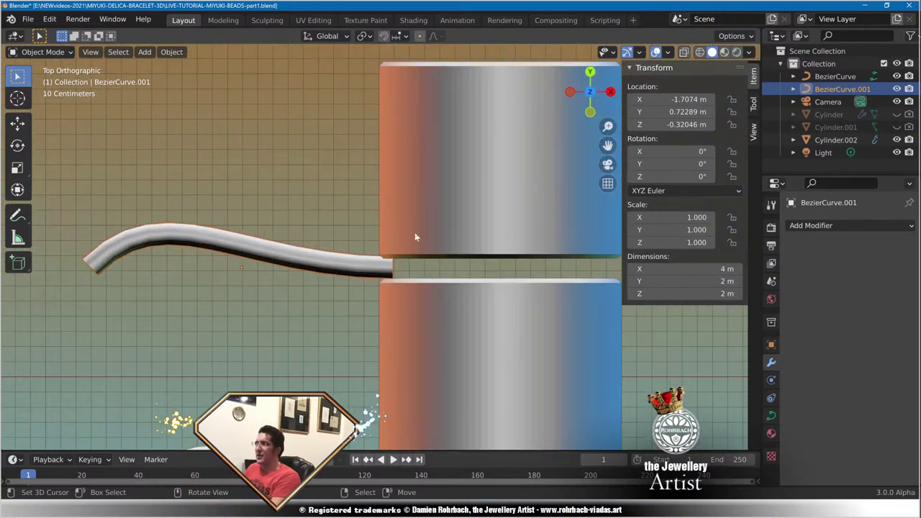
click(423, 286)
scroll(423, 289, up, 2)
scroll(458, 329, up, 1)
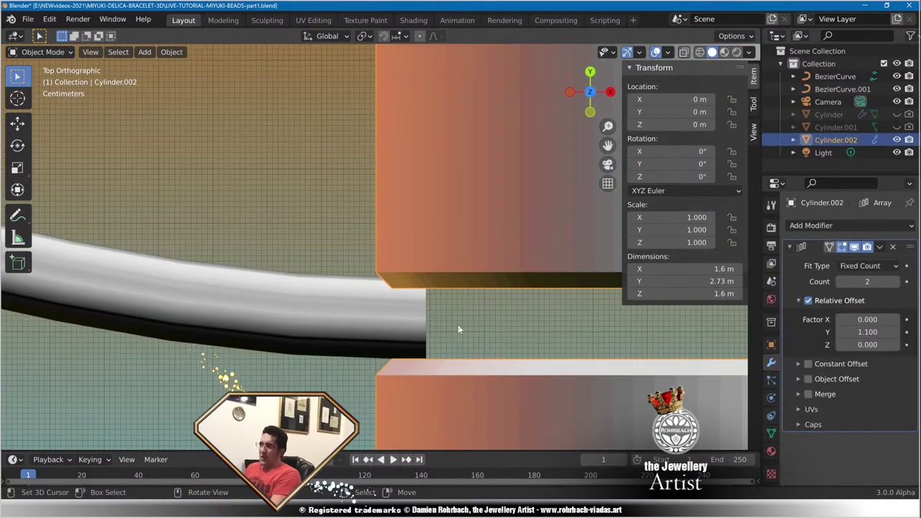
scroll(449, 330, down, 3)
scroll(448, 326, down, 5)
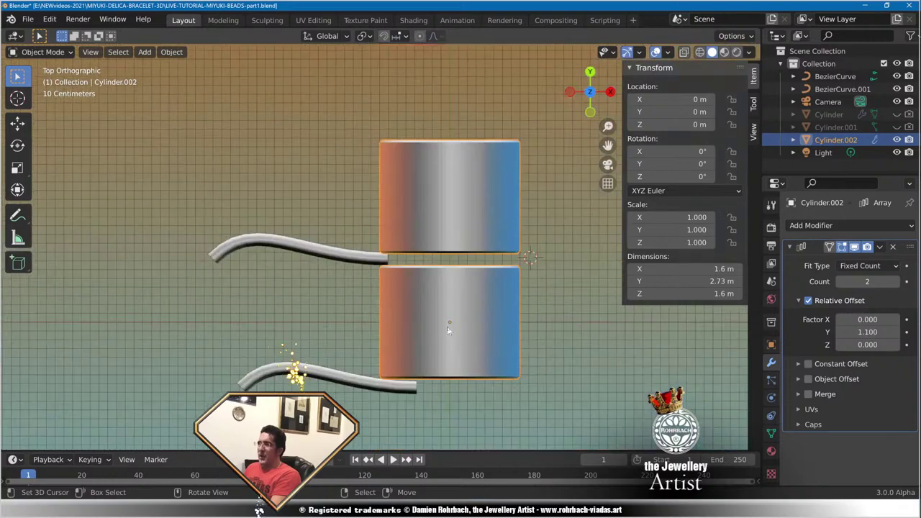
scroll(415, 306, up, 4)
scroll(421, 312, up, 2)
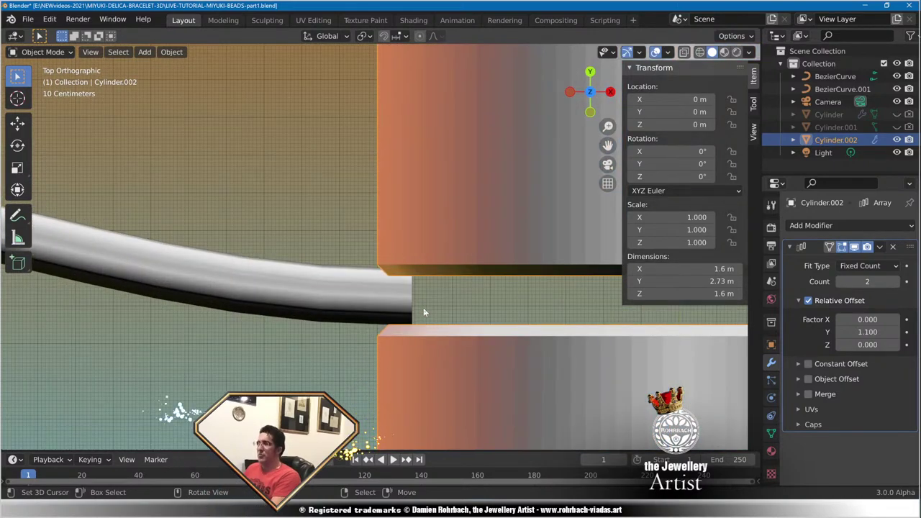
Set the bead array's relative Y offset factor to 1.11 and check the thread's clearance in the gap.
click(873, 345)
click(875, 332)
click(875, 332)
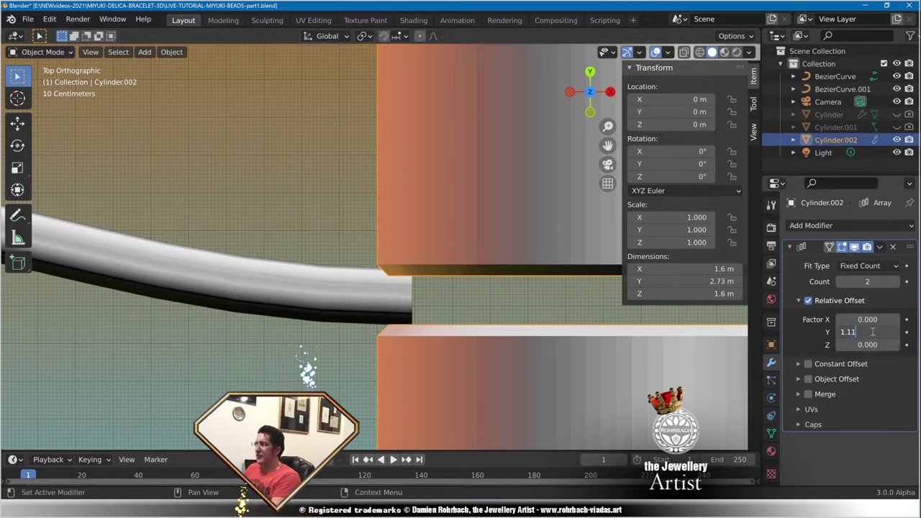
text(1)
key(Return)
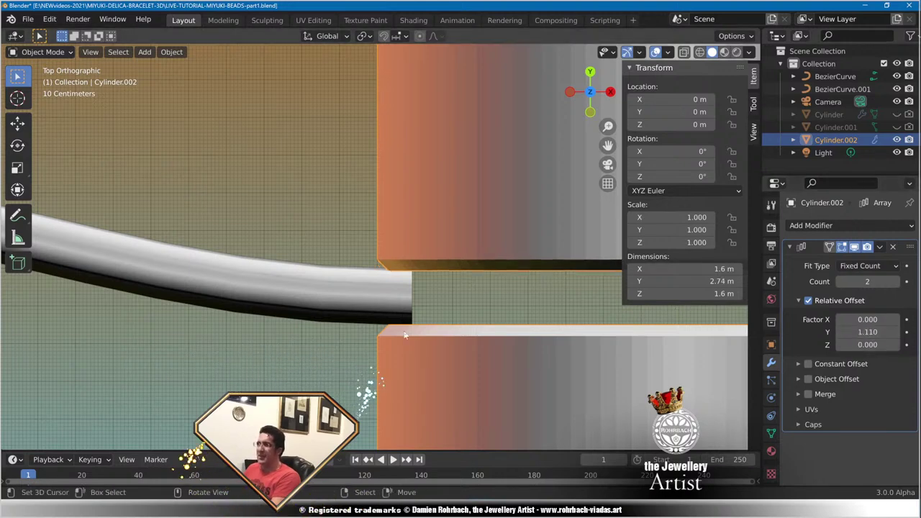
scroll(404, 335, up, 4)
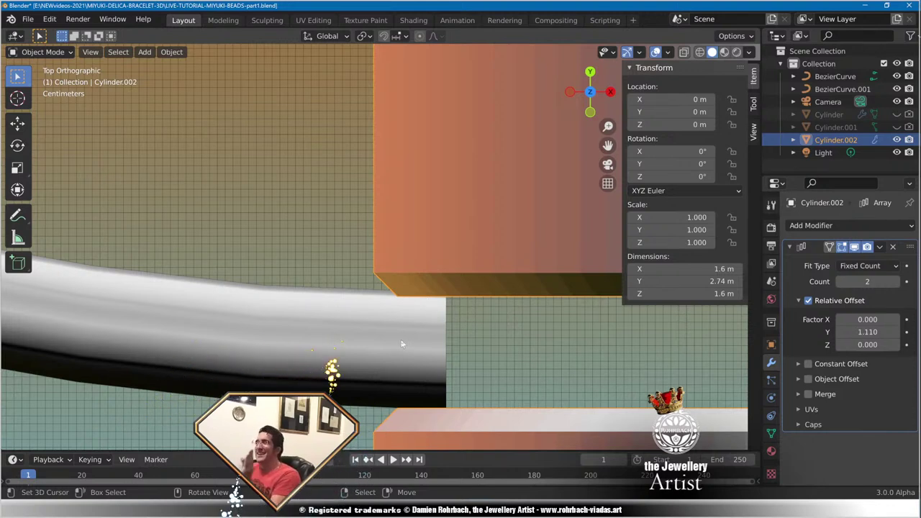
Select the upper thread curve to check it in the gap, reselect the arrayed beads and save the file.
click(387, 323)
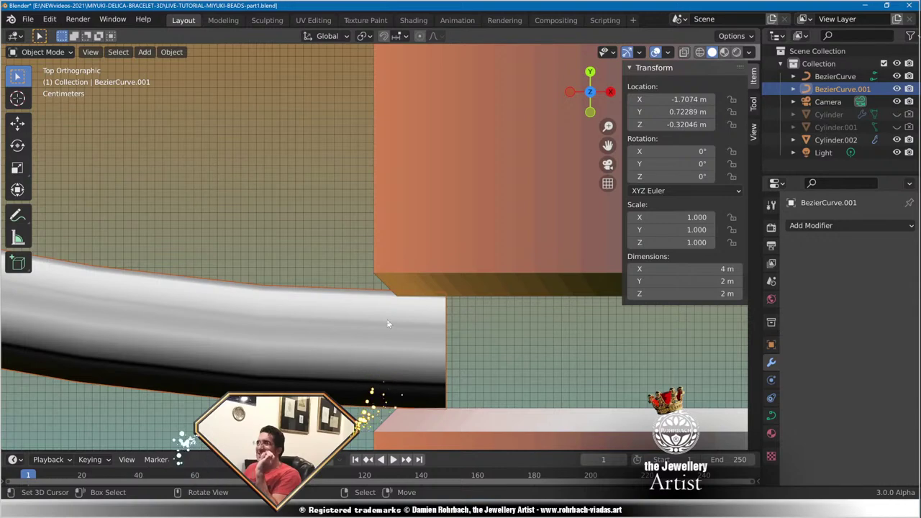
scroll(387, 324, down, 4)
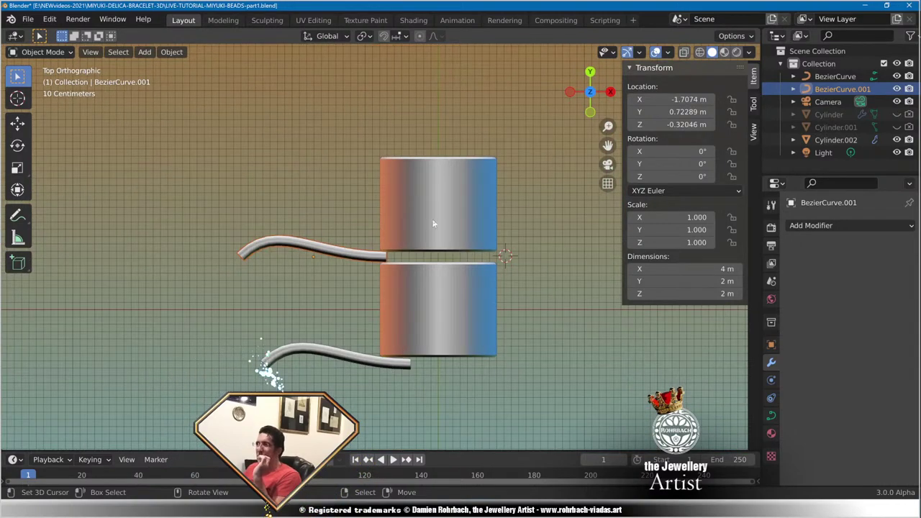
click(473, 317)
key(ctrl+s)
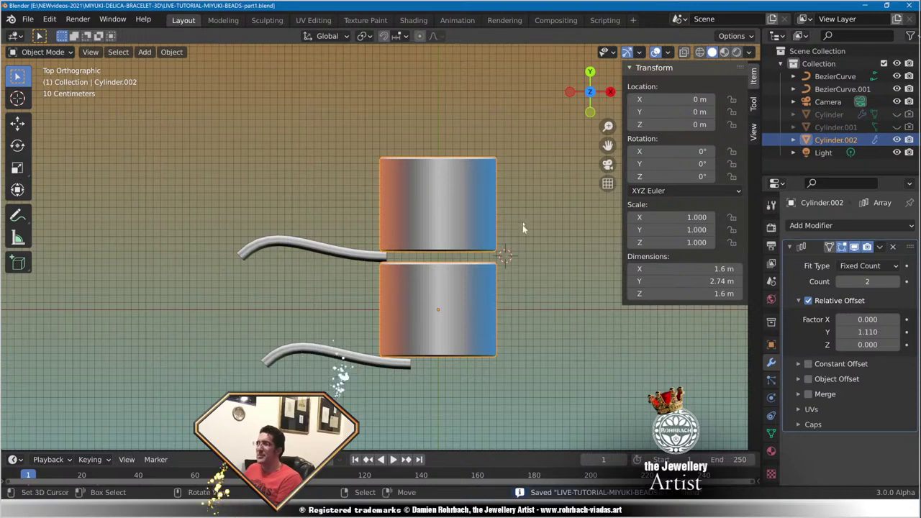
Set the bead array's count to 11 and save the file.
shift+middle_drag(520, 226, 459, 304)
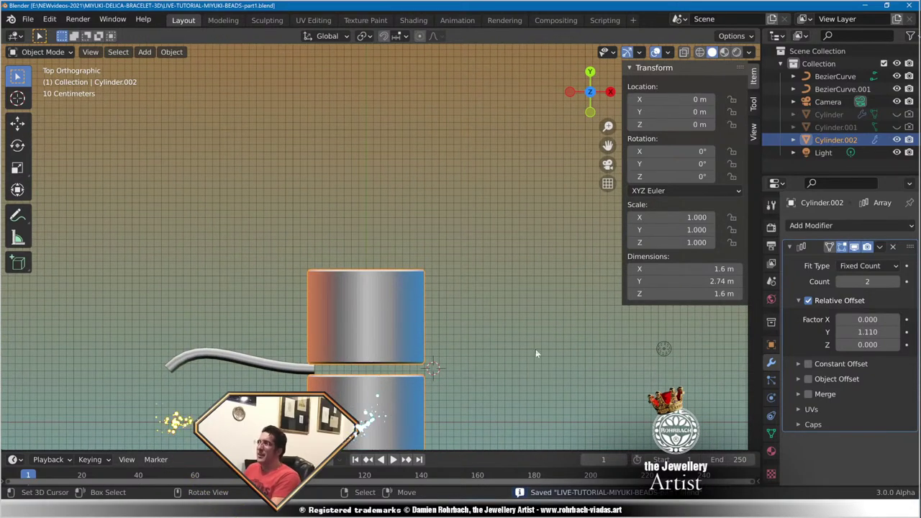
double_click(867, 282)
text(11)
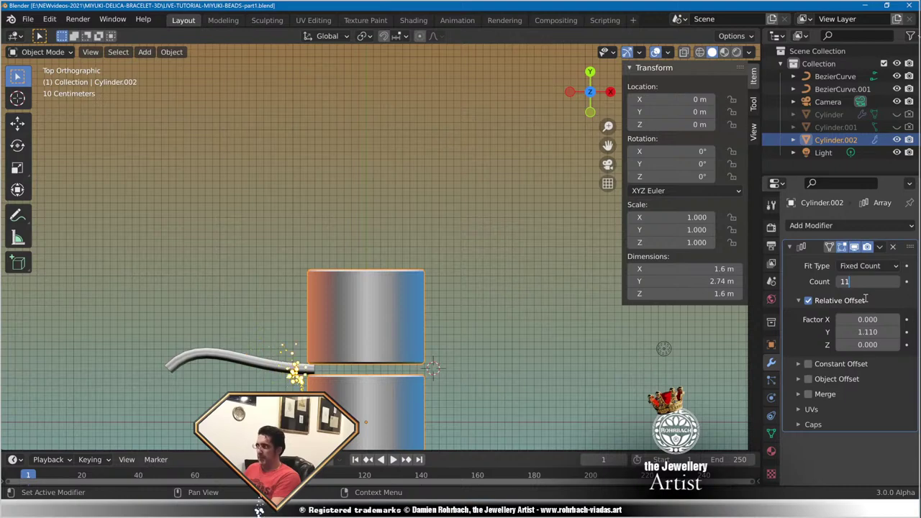
key(Return)
scroll(456, 267, down, 8)
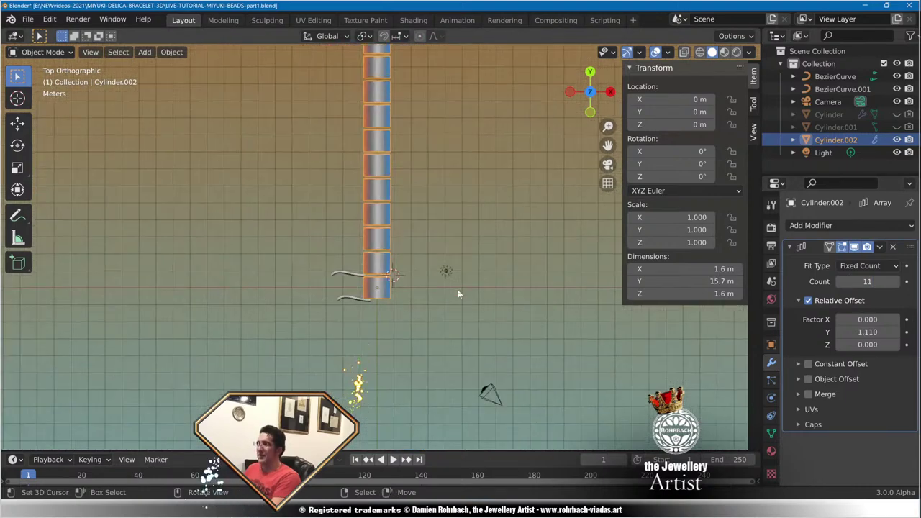
scroll(454, 263, up, 2)
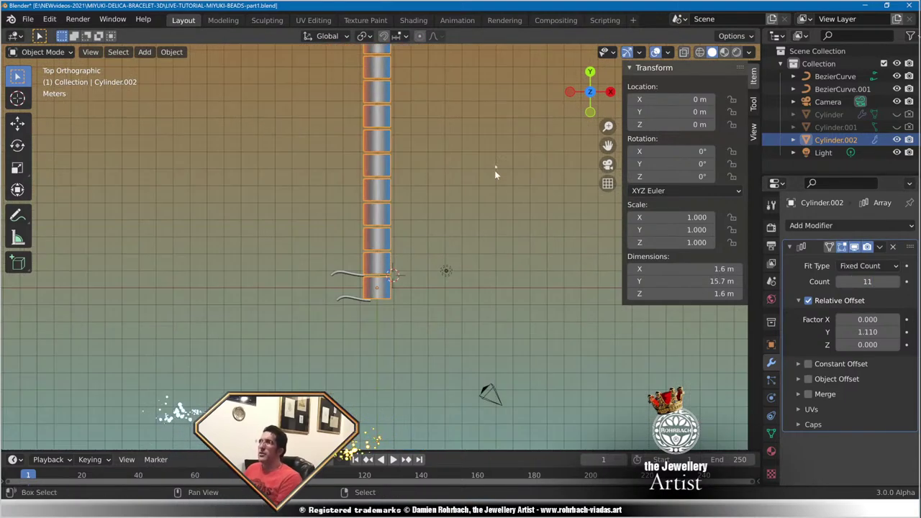
shift+middle_drag(494, 170, 464, 236)
scroll(463, 264, up, 1)
key(ctrl+s)
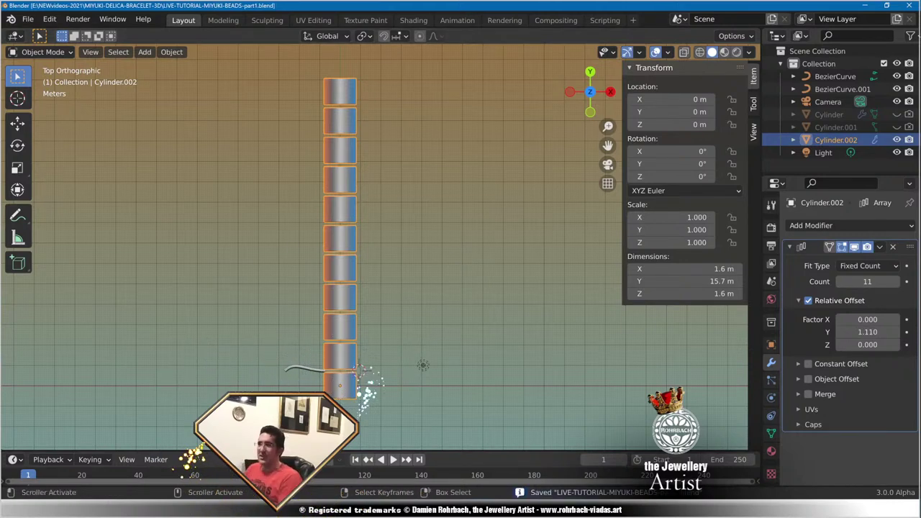
Switch to Chrome and examine the miyuki bracelet reference photos in the image search results.
click(160, 509)
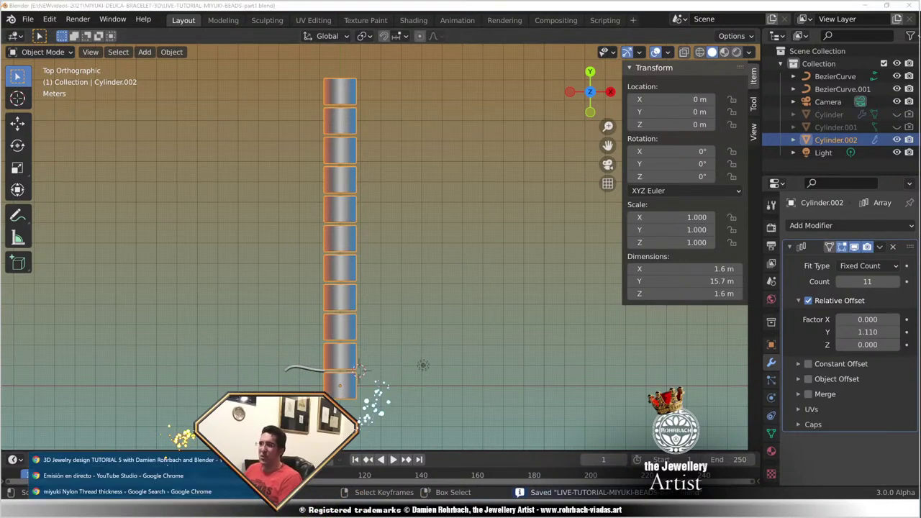
click(144, 492)
click(190, 9)
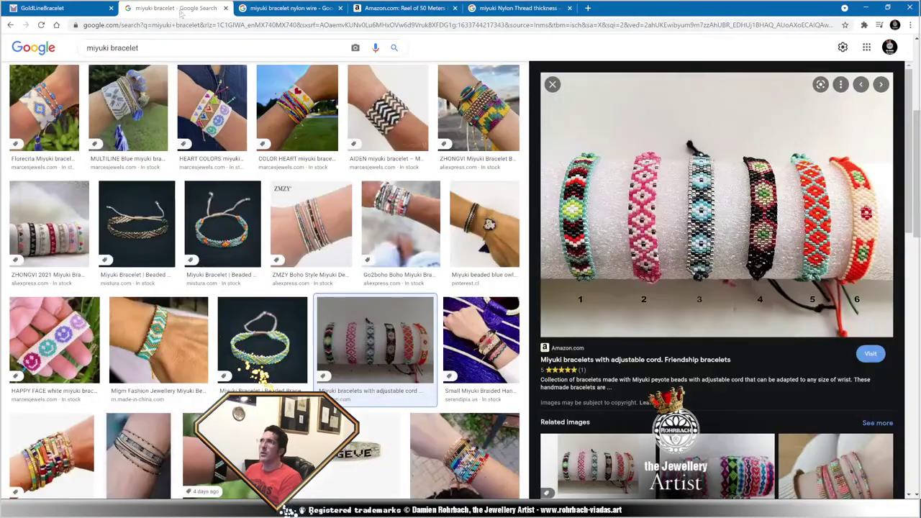
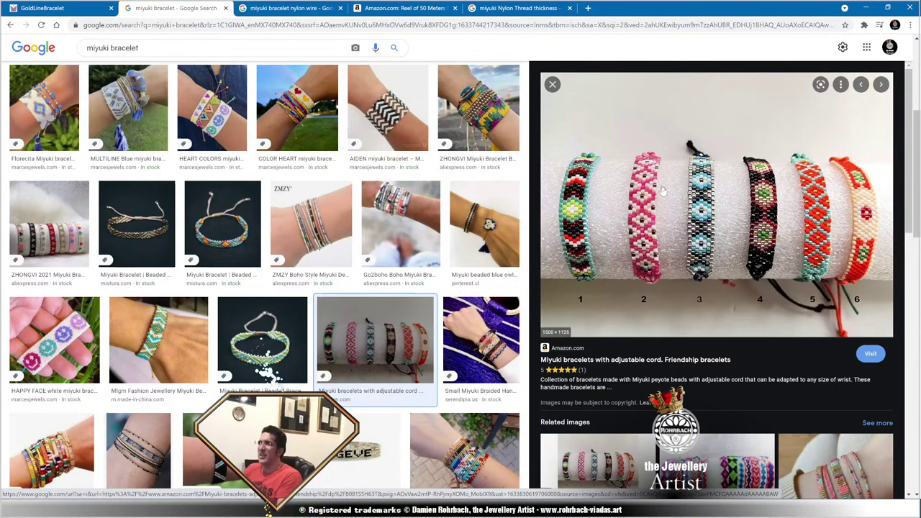
Examine the Gold Line Bracelet PDF's bead loom pattern, materials and enlarged bracelet photo.
click(72, 8)
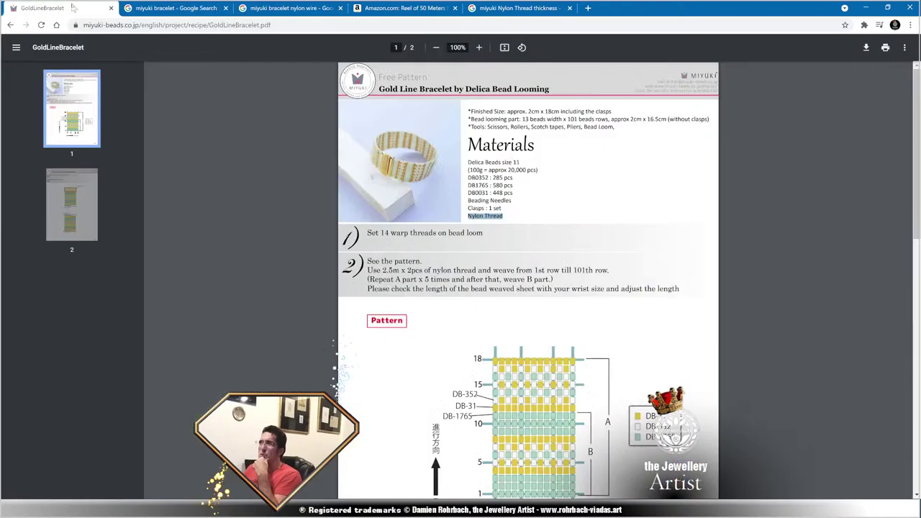
scroll(509, 257, down, 2)
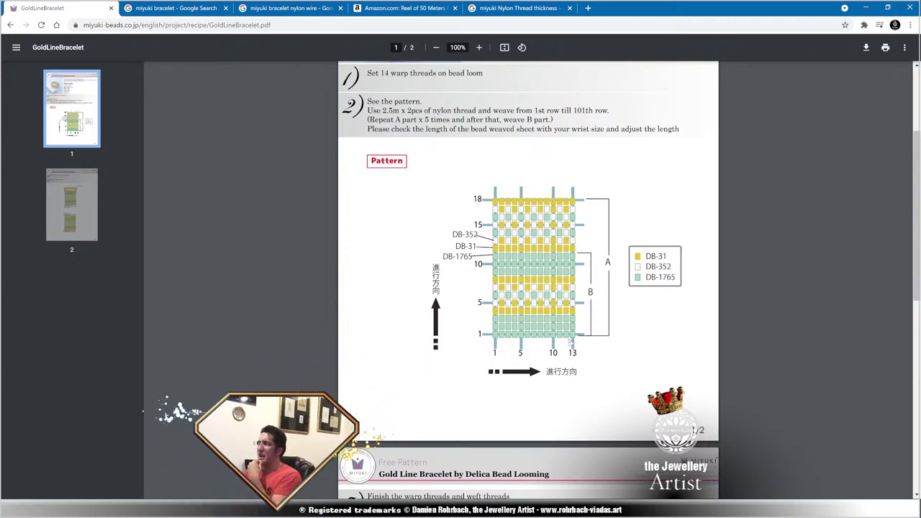
scroll(544, 272, up, 3)
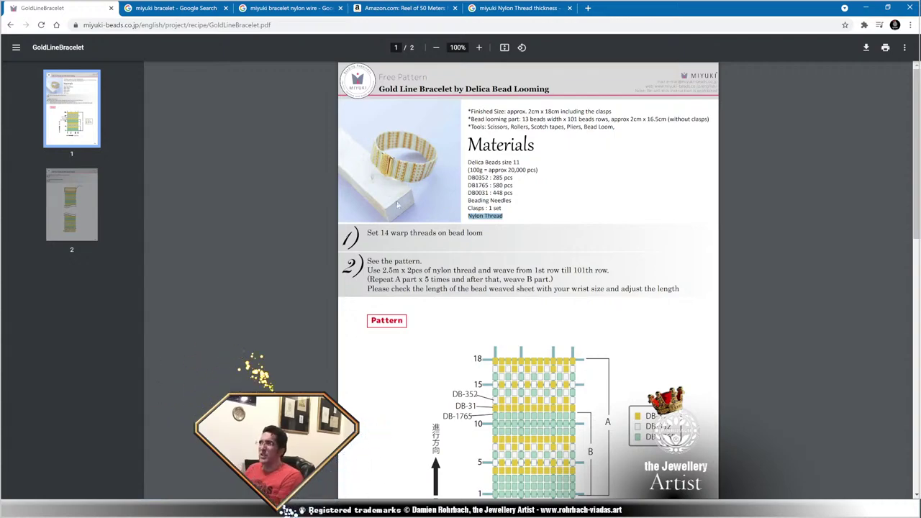
ctrl+scroll(397, 205, up, 9)
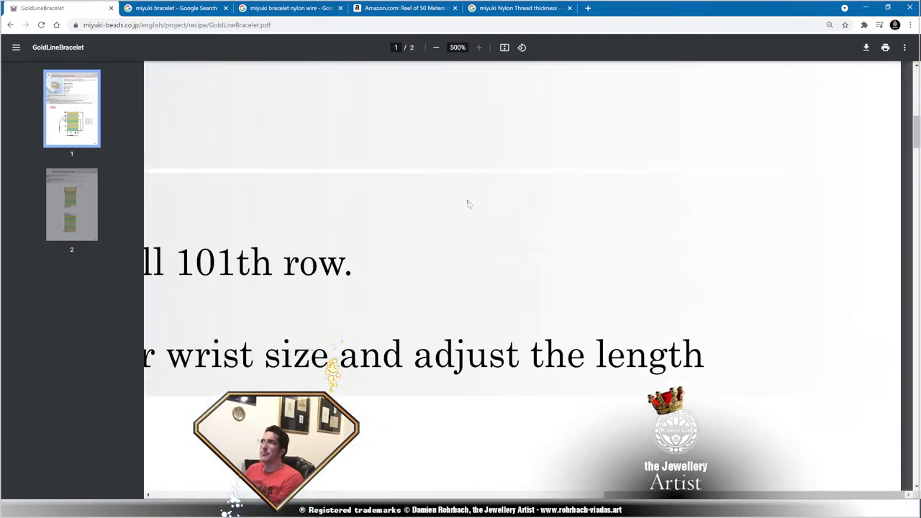
scroll(468, 203, up, 7)
scroll(324, 335, left, 3)
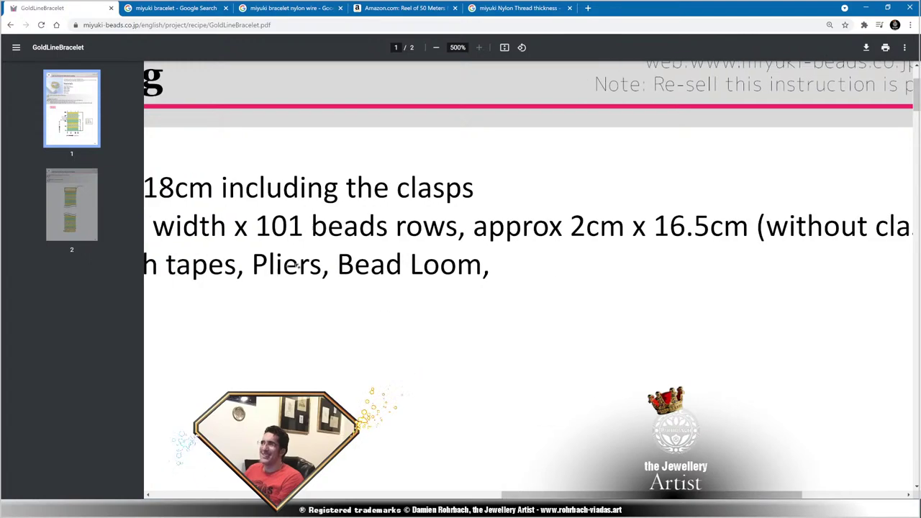
scroll(295, 266, left, 5)
scroll(466, 359, up, 2)
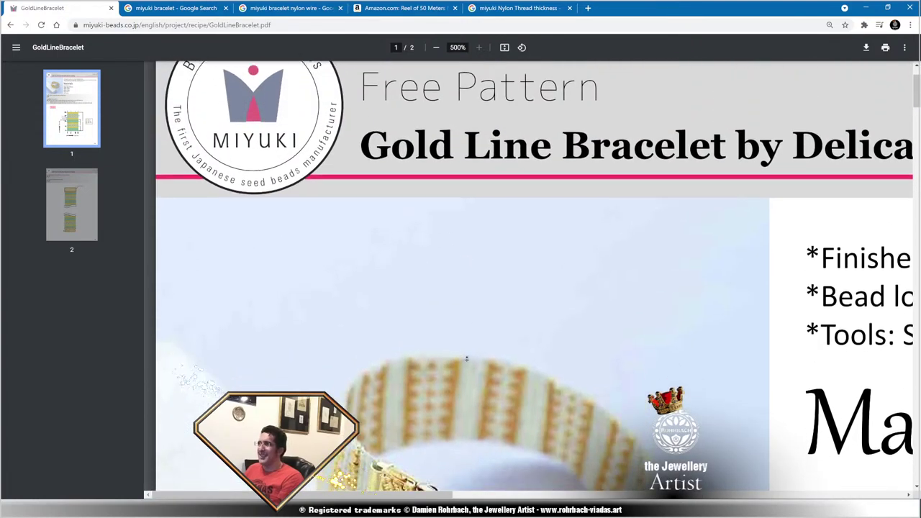
scroll(466, 359, down, 8)
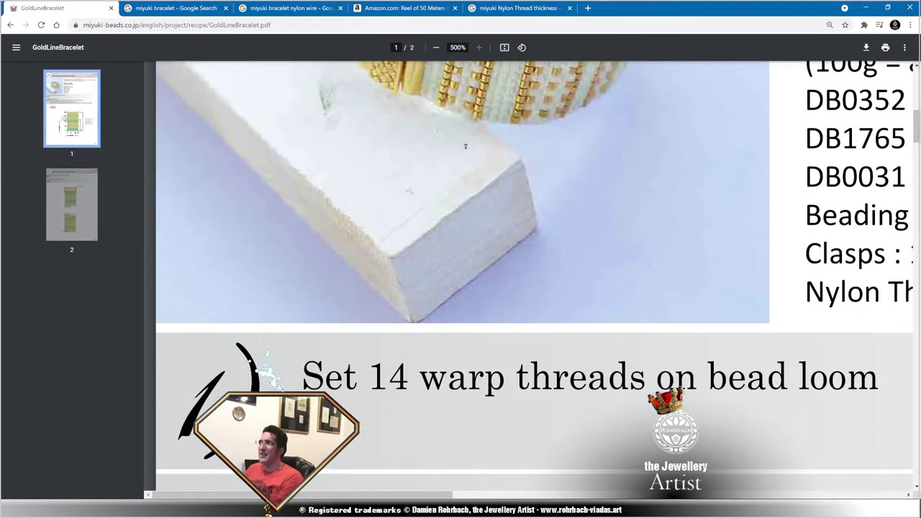
scroll(465, 147, up, 3)
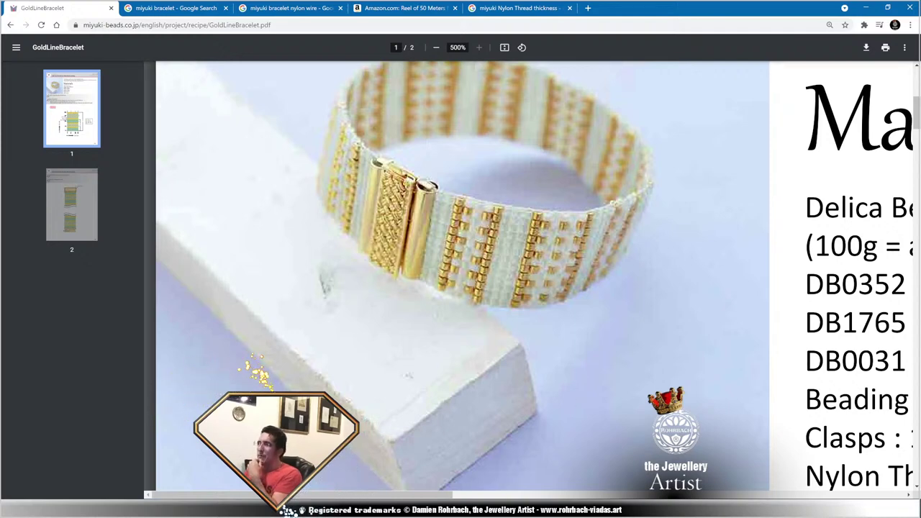
mouse_move(269, 512)
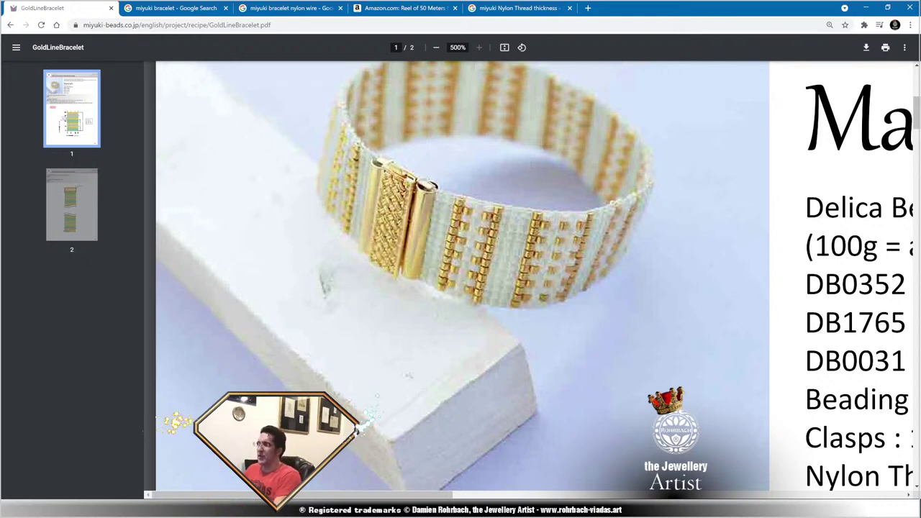
Switch back to Blender and add a second Array modifier to the beads, duplicating the column along X.
key(alt+Tab)
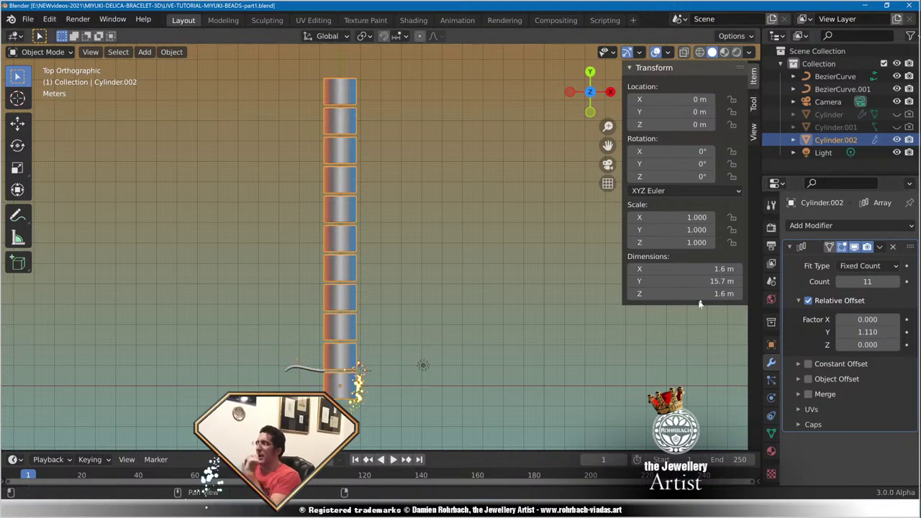
click(826, 227)
click(640, 261)
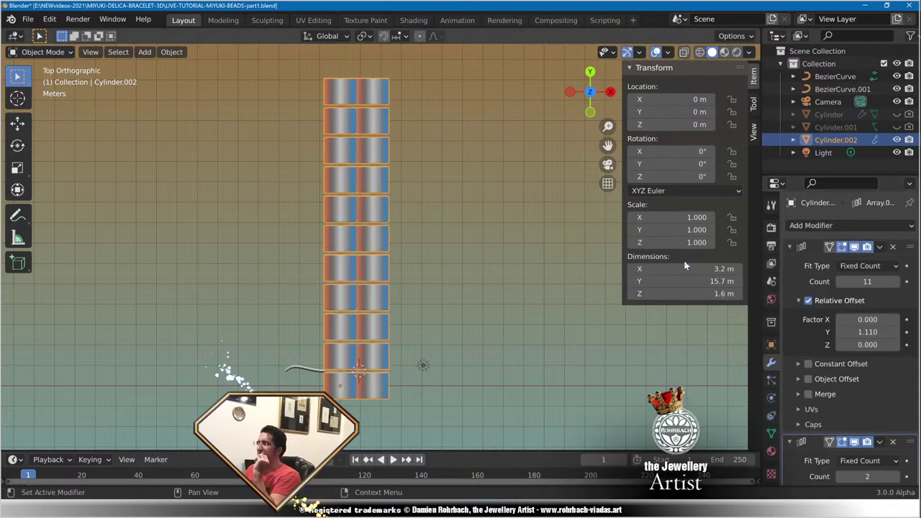
scroll(857, 402, down, 2)
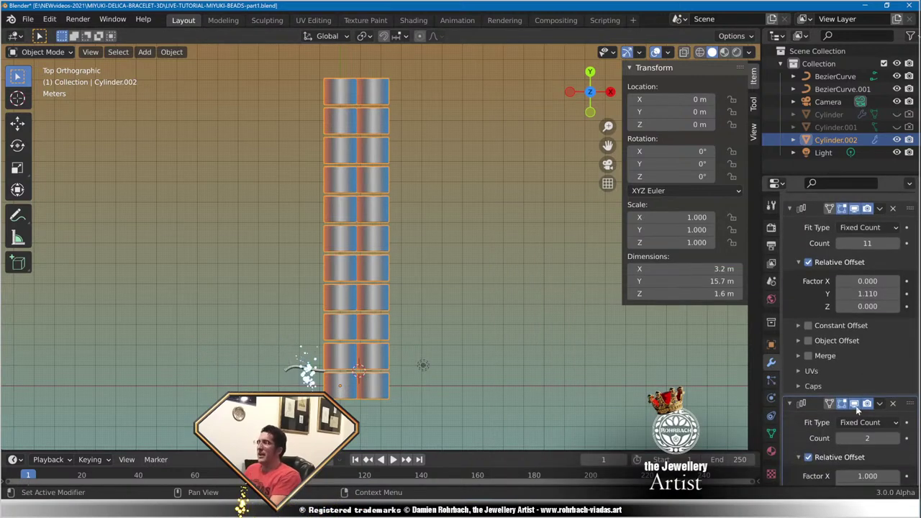
scroll(859, 389, down, 2)
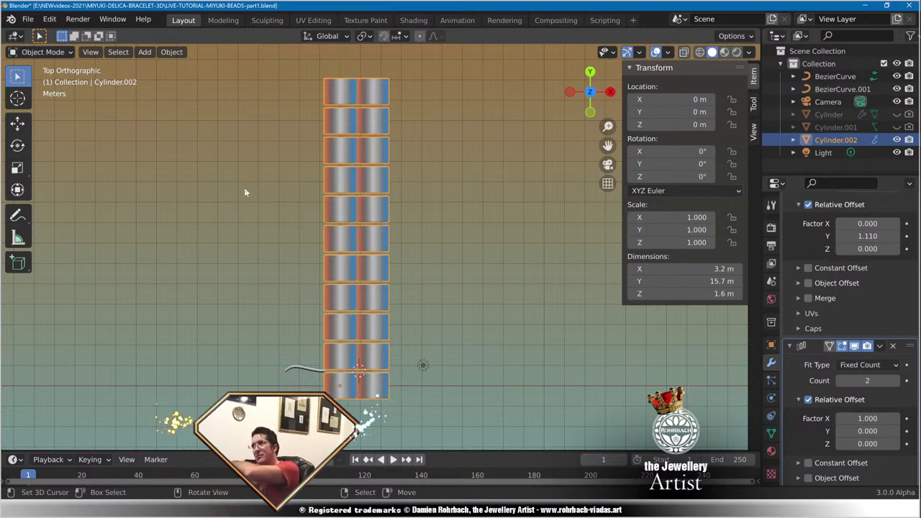
Select the lower thread curve beside the bottom row of beads.
scroll(421, 366, up, 4)
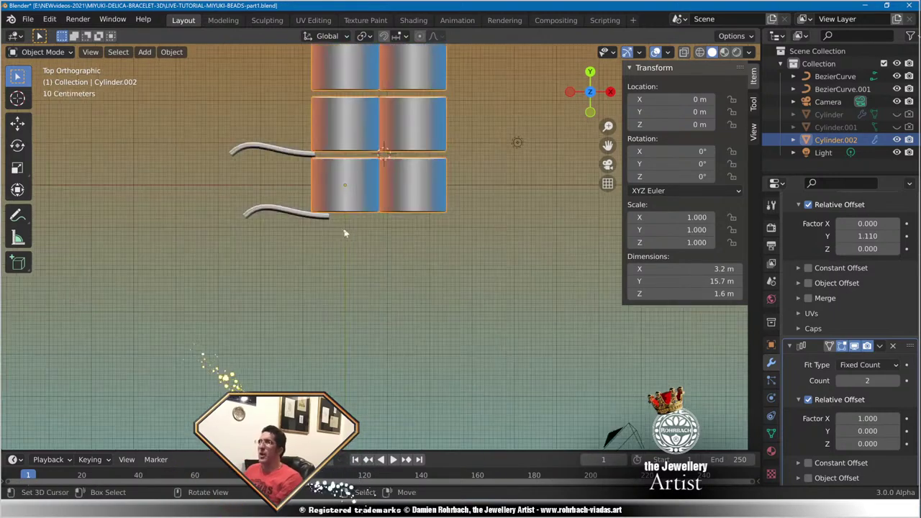
click(306, 219)
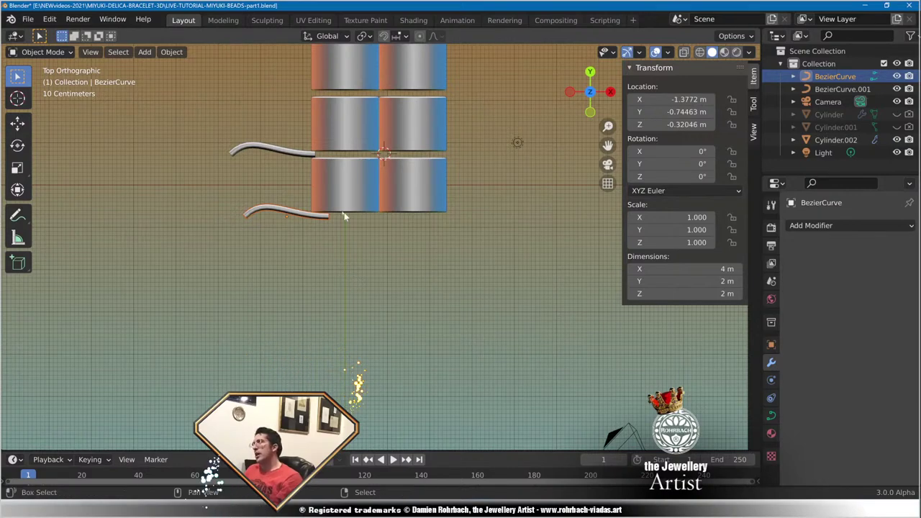
shift+middle_drag(345, 215, 364, 265)
scroll(364, 294, up, 2)
scroll(363, 292, up, 3)
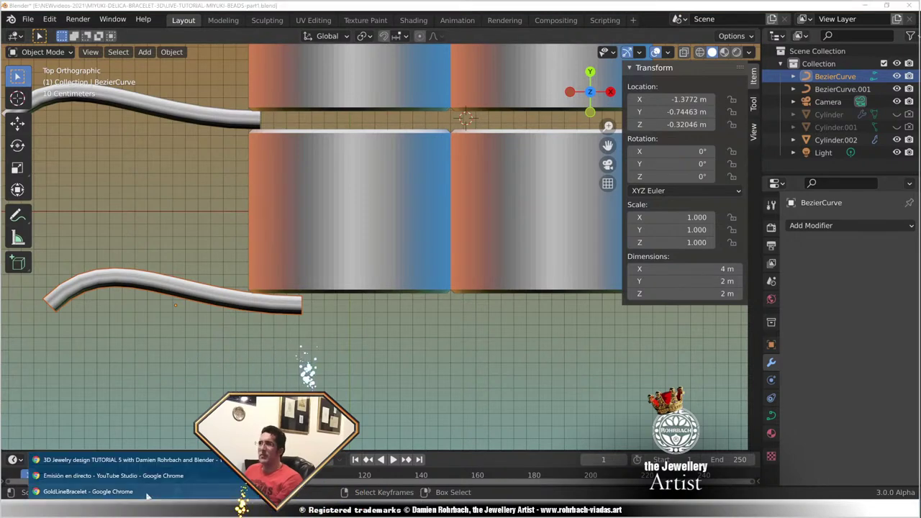
Switch to Chrome and examine the warp and weft thread layout and clasp placement in the Gold Line Bracelet pattern.
click(79, 486)
ctrl+scroll(312, 248, down, 6)
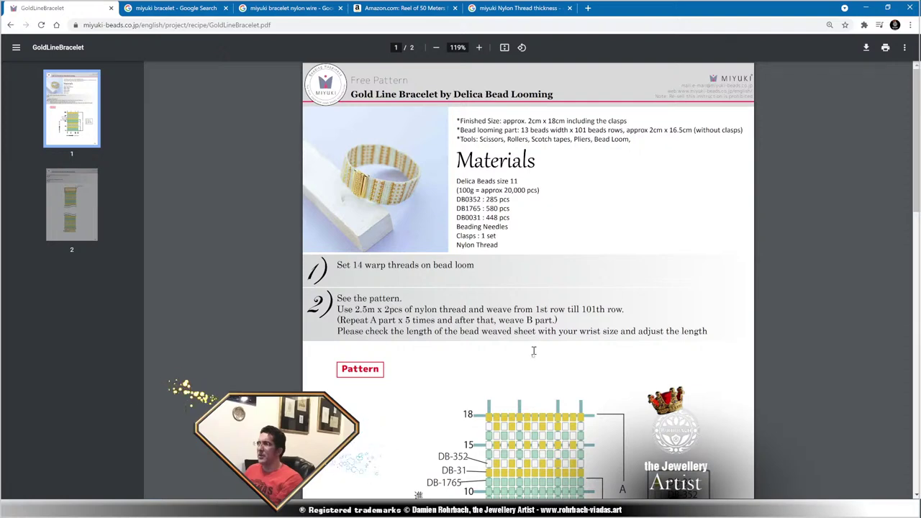
scroll(528, 367, down, 5)
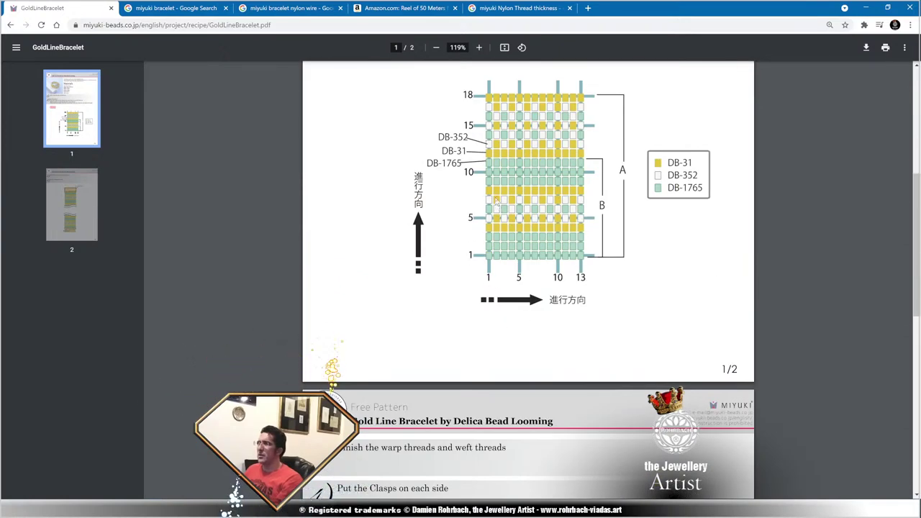
scroll(541, 276, down, 3)
scroll(540, 276, down, 8)
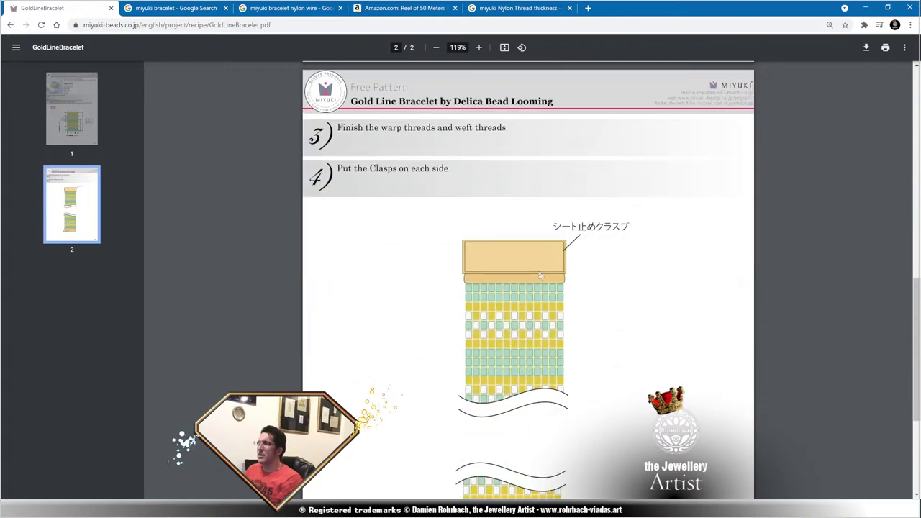
scroll(540, 276, up, 15)
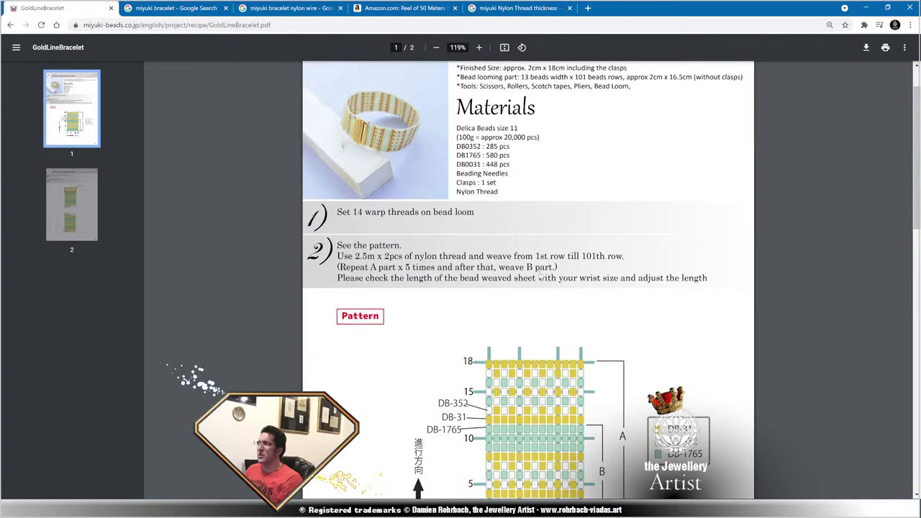
scroll(541, 275, up, 1)
scroll(532, 268, down, 3)
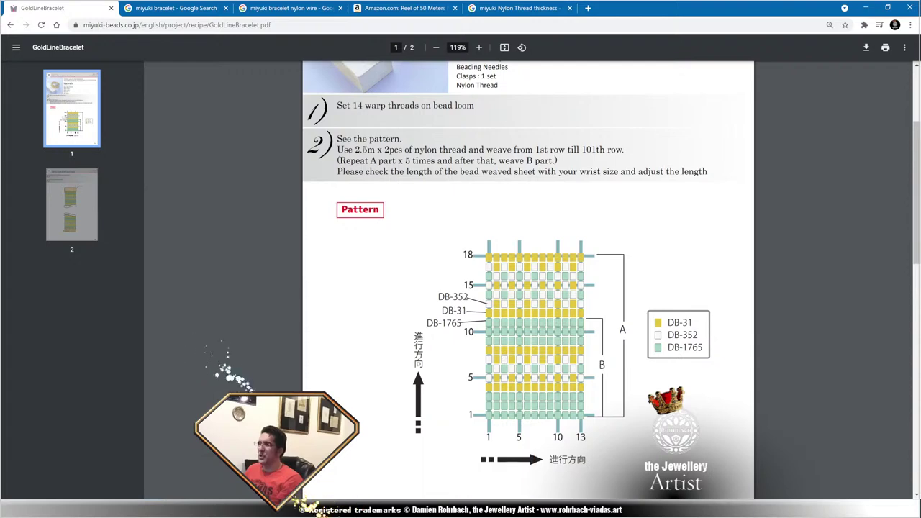
Switch back to Blender and duplicate the lower thread curve, placing the copy below the beads at about X 0.77 m, Y -1.34 m.
key(alt+Tab)
scroll(391, 270, down, 2)
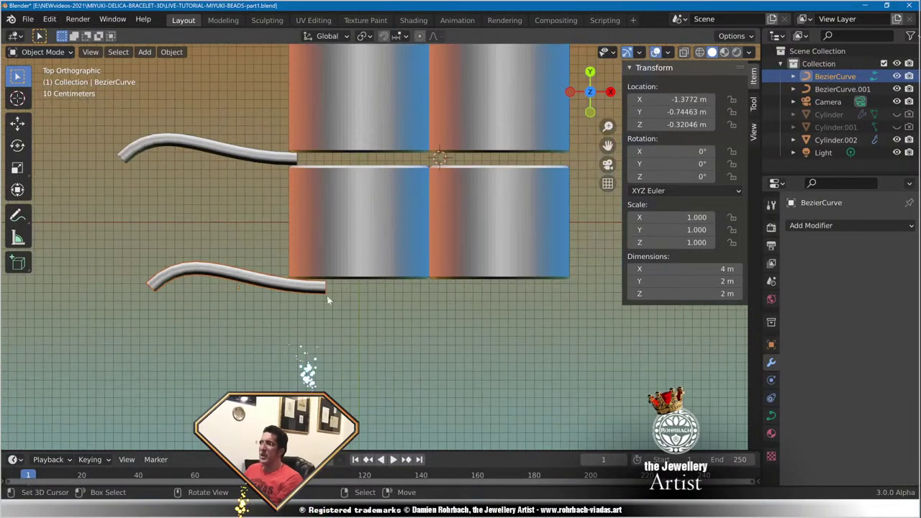
key(shift+d)
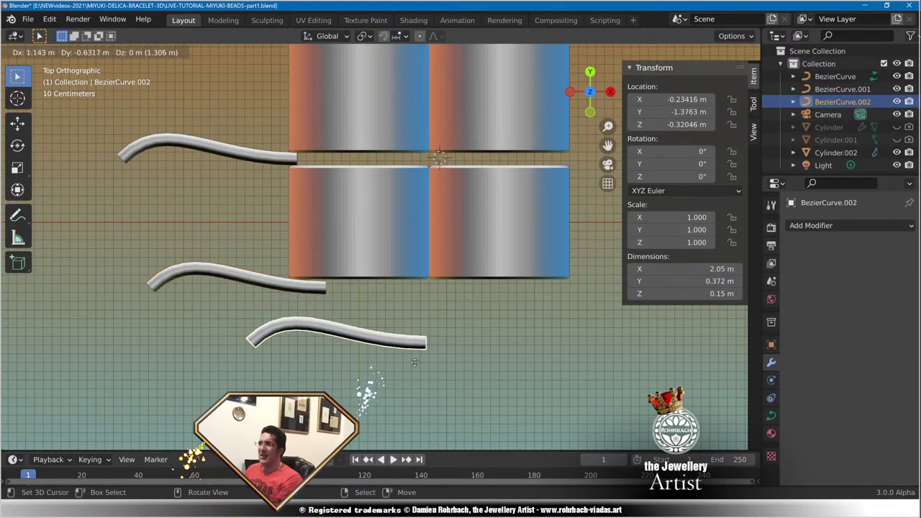
click(491, 348)
Rotate the duplicated thread curve to exactly 90° about Z so it runs between the bead columns.
key(r)
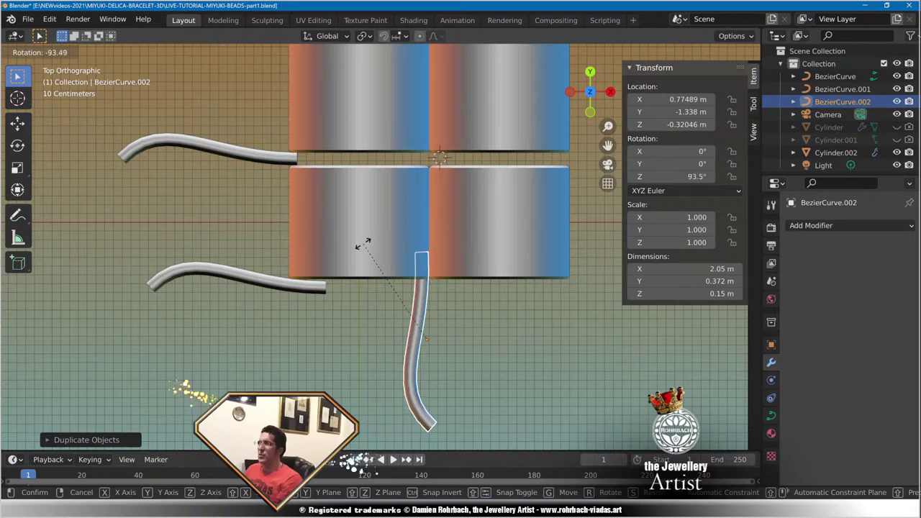
click(429, 240)
click(669, 176)
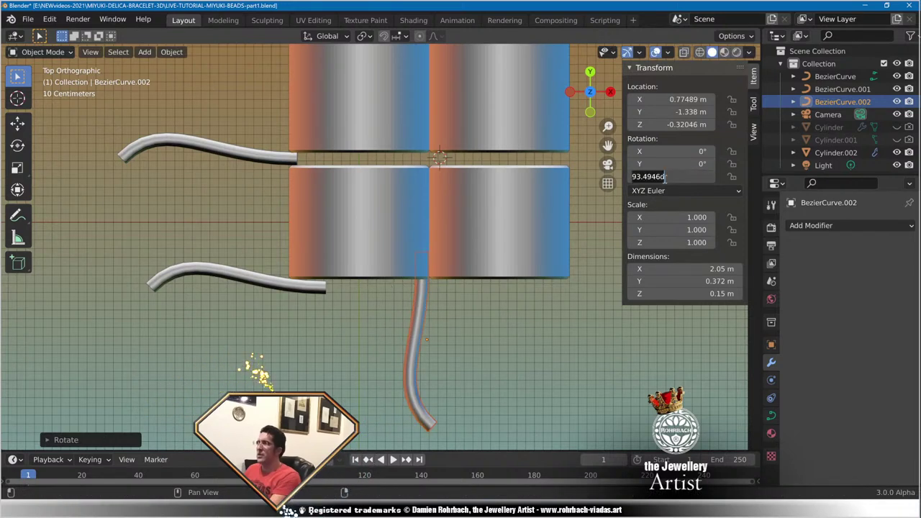
text(90)
key(Return)
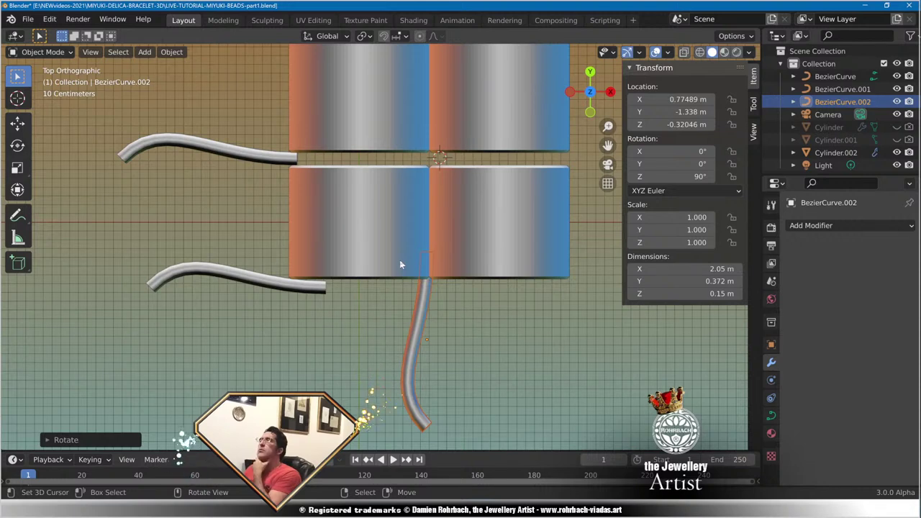
Move the vertical thread curve to the seam between the two bead columns, at about X 0.87 m, Y -1.36 m.
scroll(413, 382, up, 2)
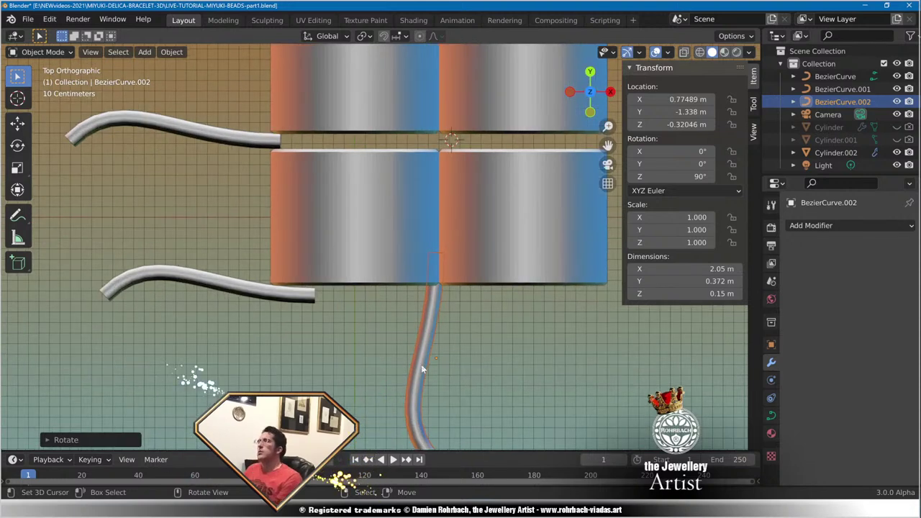
key(g)
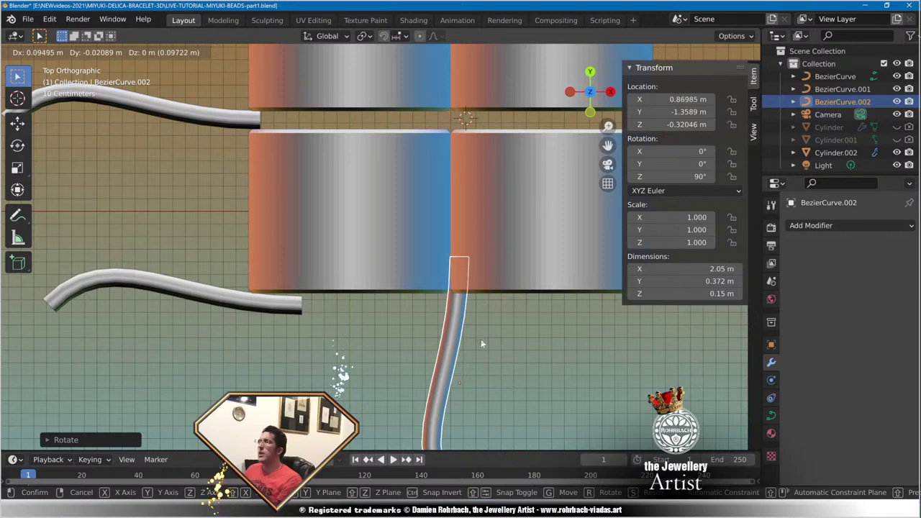
click(481, 339)
Switch to the MIYUKI-DELICA-BRACELET-3D folder, open MB-Publisher-DRV.png and examine up close how the threads run between the beads.
key(alt+Tab)
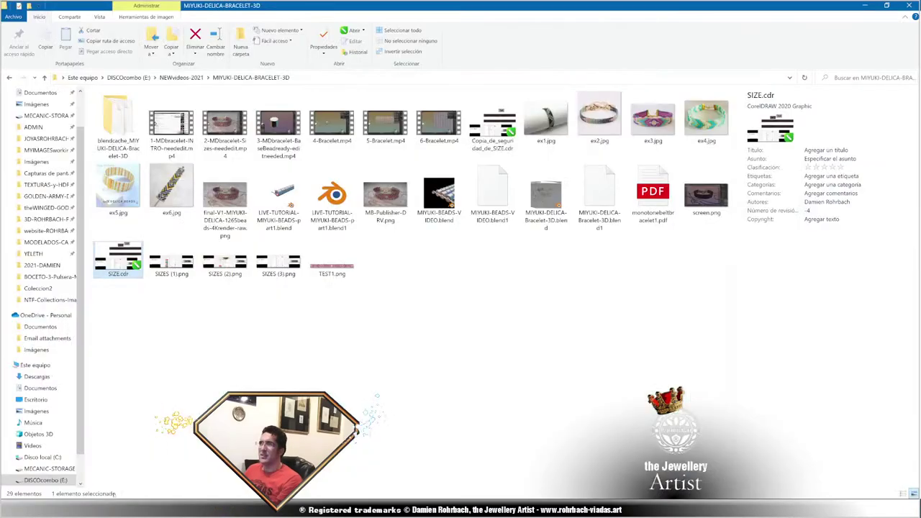
click(388, 190)
double_click(389, 190)
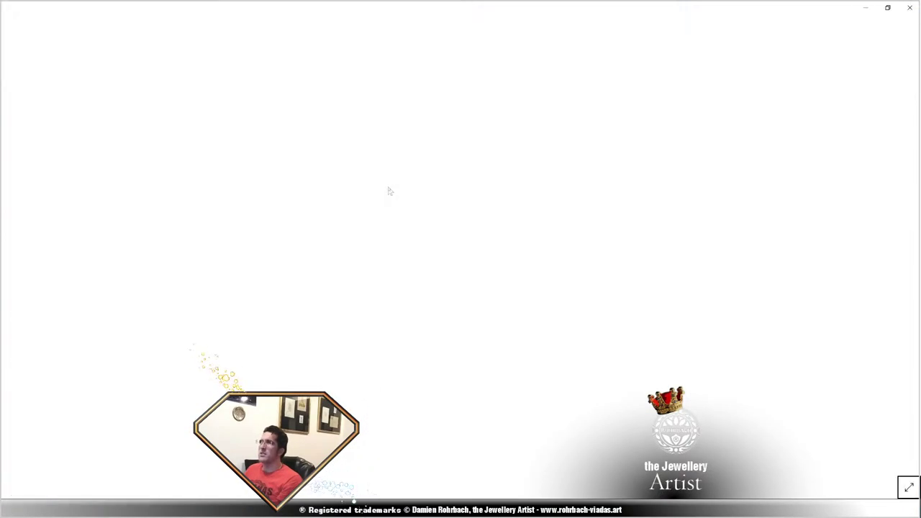
scroll(477, 284, up, 6)
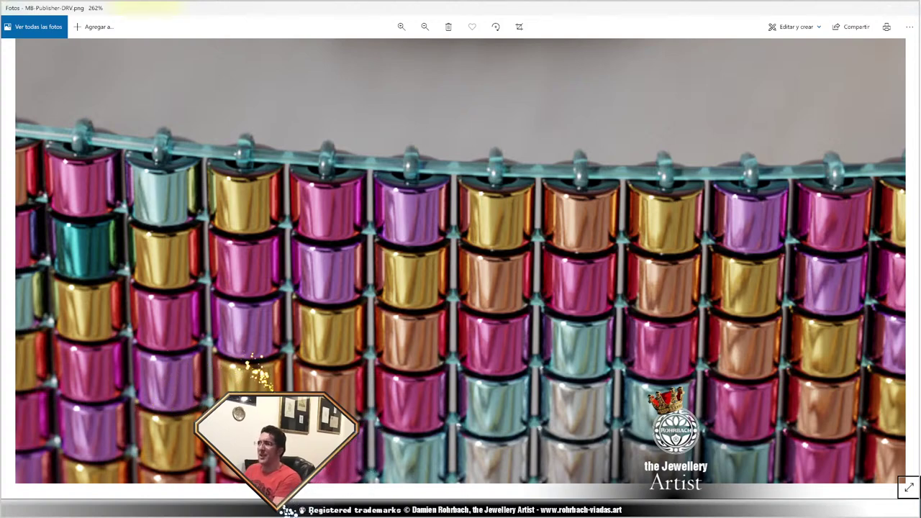
Return to Blender, select the bead array and set the second Array modifier's relative X offset to 1.02.
mouse_move(480, 510)
click(480, 466)
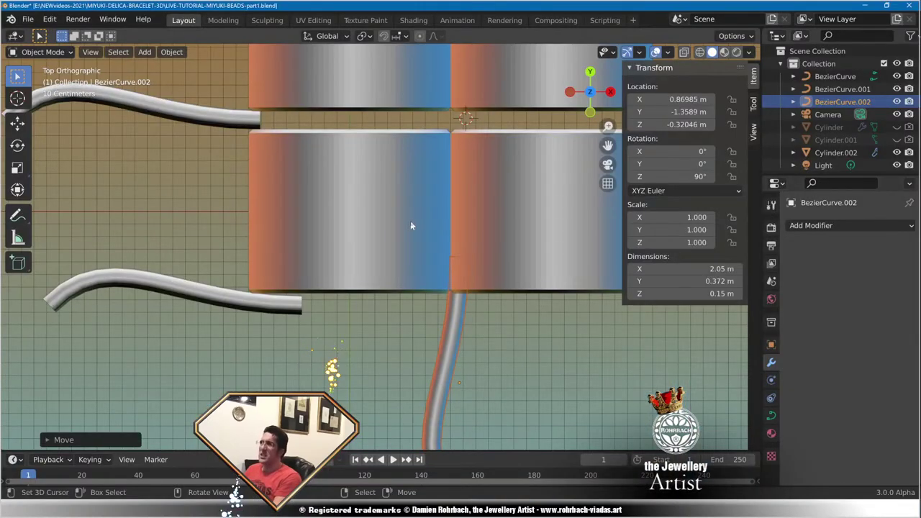
scroll(410, 223, down, 3)
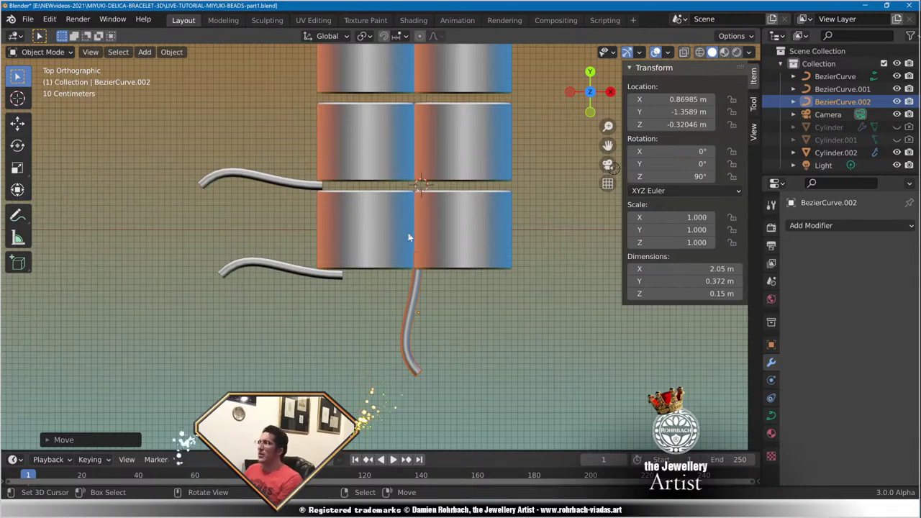
scroll(404, 239, up, 4)
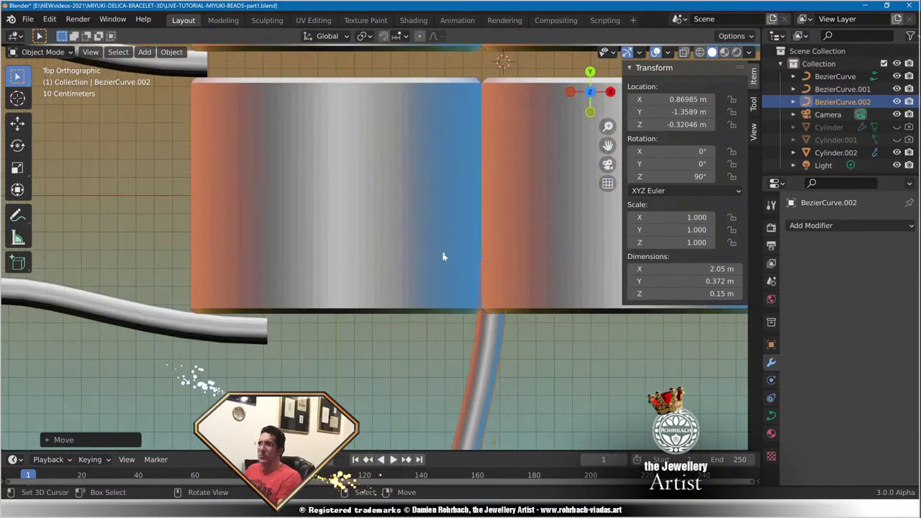
shift+middle_drag(523, 206, 372, 292)
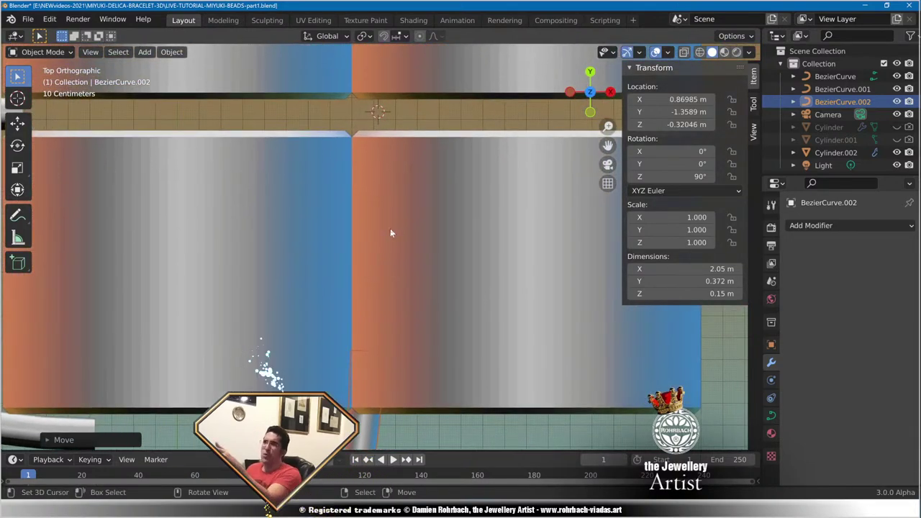
click(422, 236)
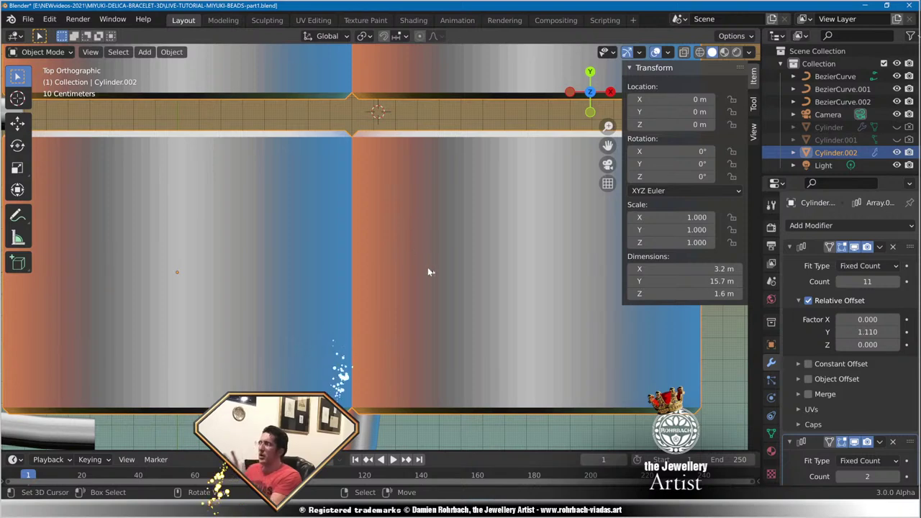
scroll(813, 367, down, 4)
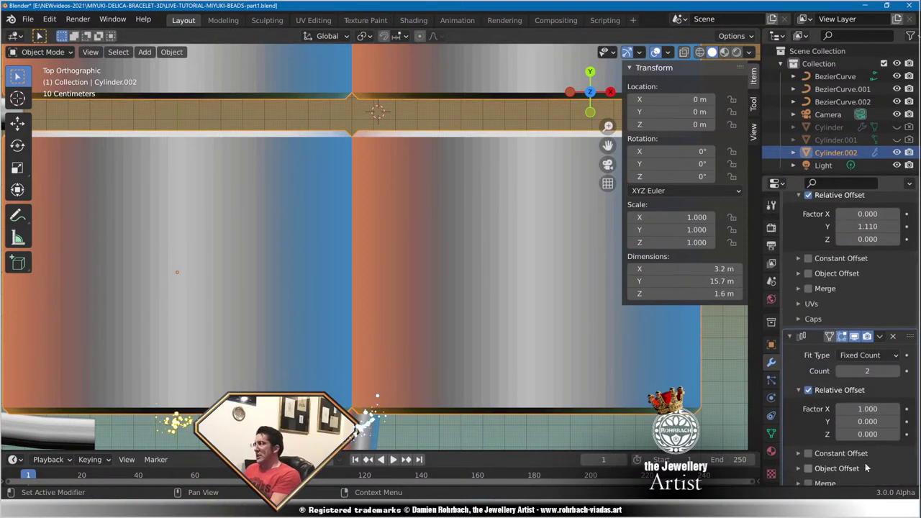
click(867, 409)
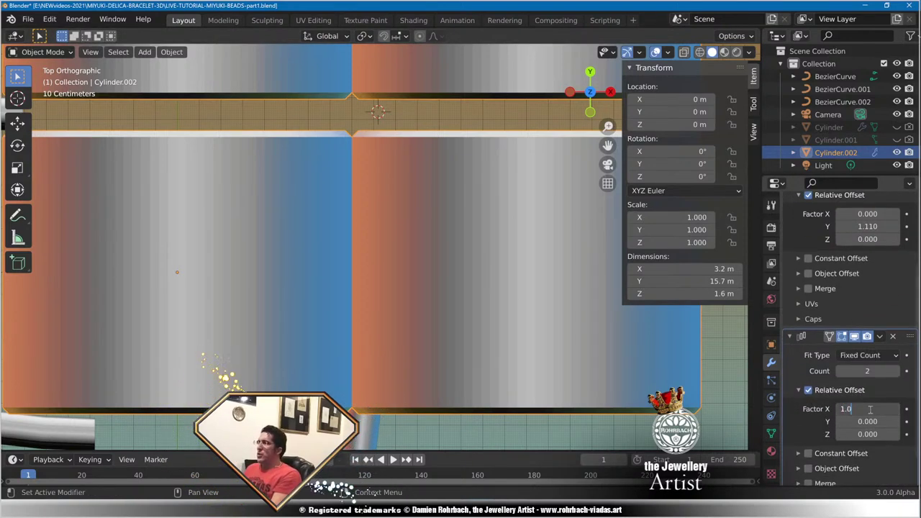
key(Return)
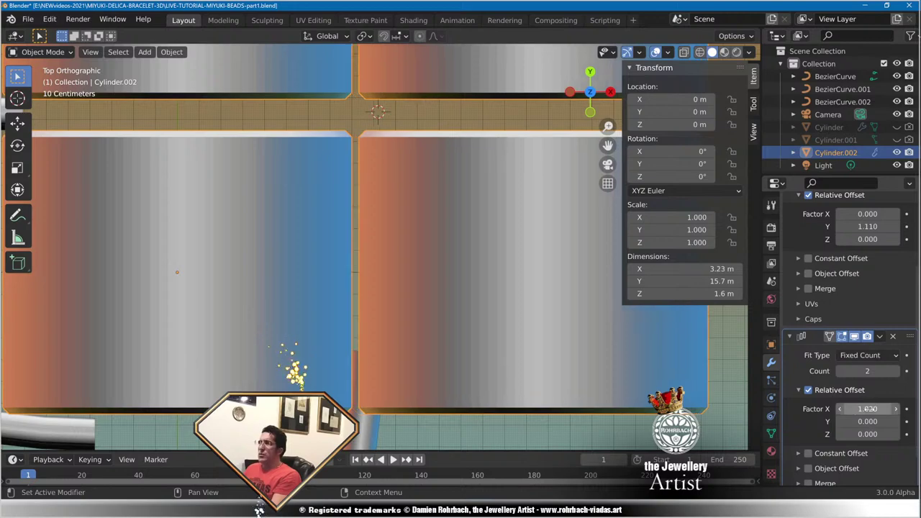
Widen the gap between the bead columns by setting the second Array's relative X offset to 1.03, and save the file.
click(880, 410)
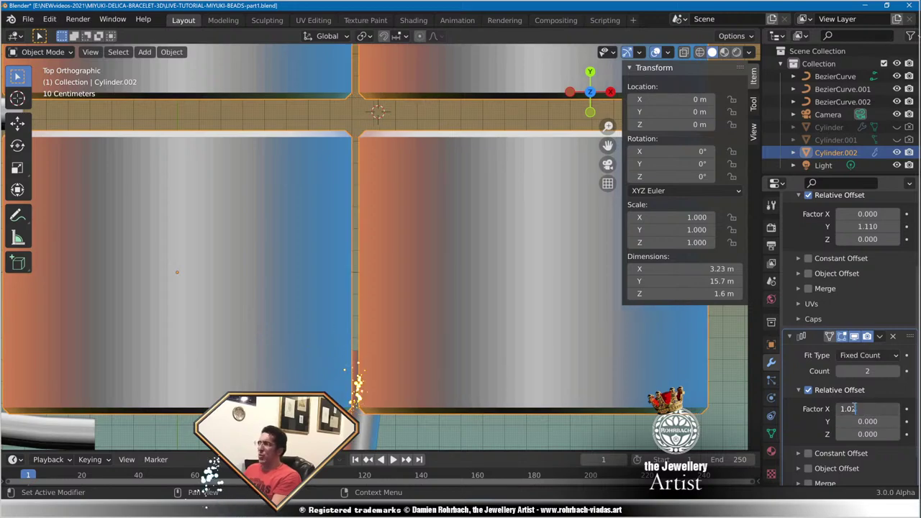
key(BackSpace)
text(3)
key(Return)
scroll(472, 295, down, 8)
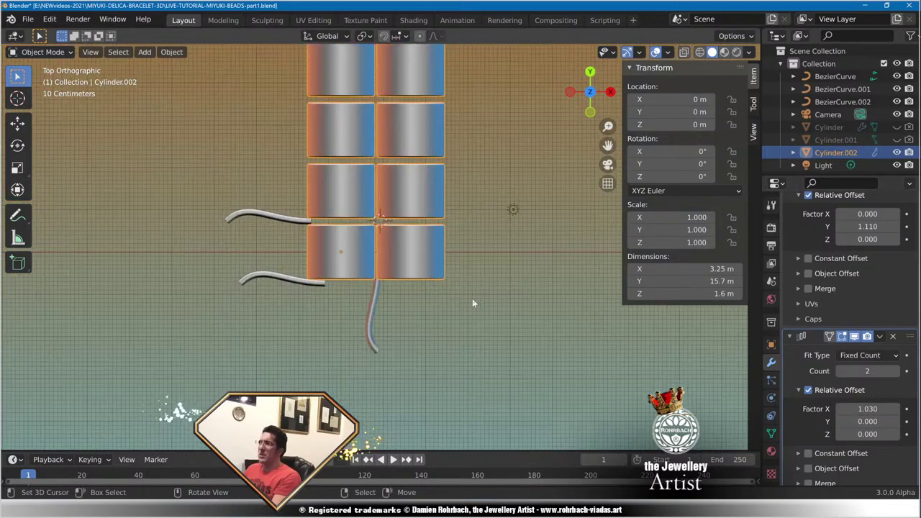
scroll(489, 286, down, 3)
shift+middle_drag(505, 164, 386, 254)
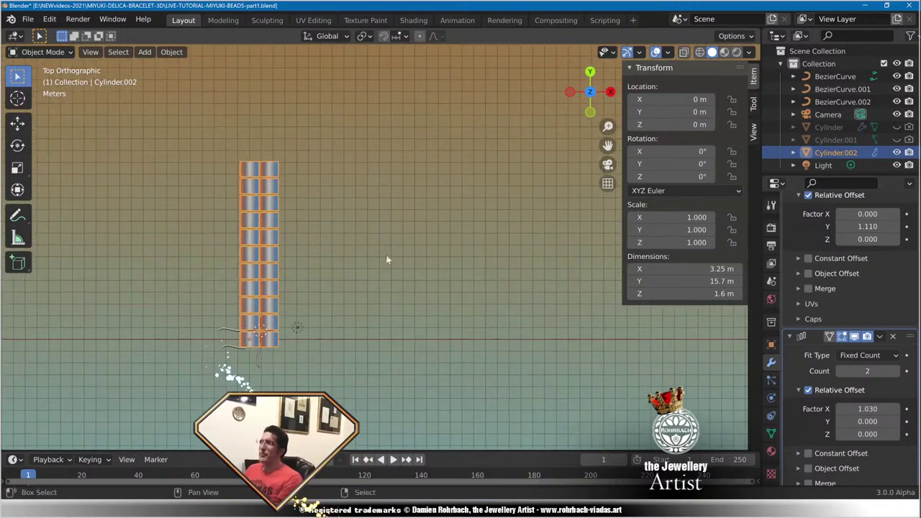
key(ctrl+s)
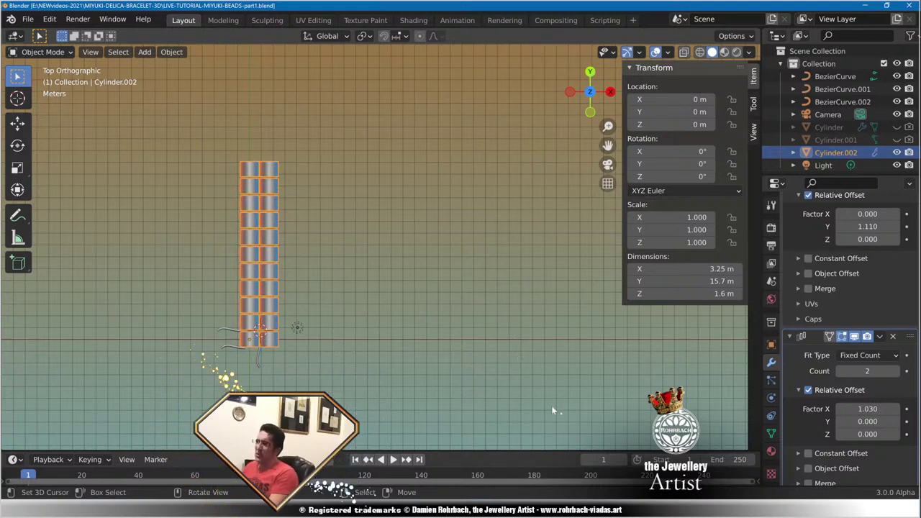
Set the second Array modifier's count to 115 to extend the beads along X, check the strip's far end, and save the file.
click(870, 371)
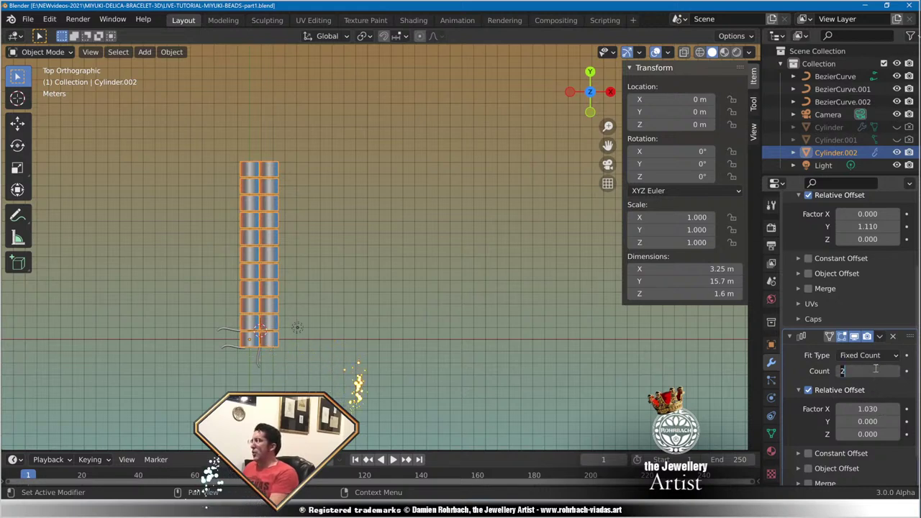
text(11)
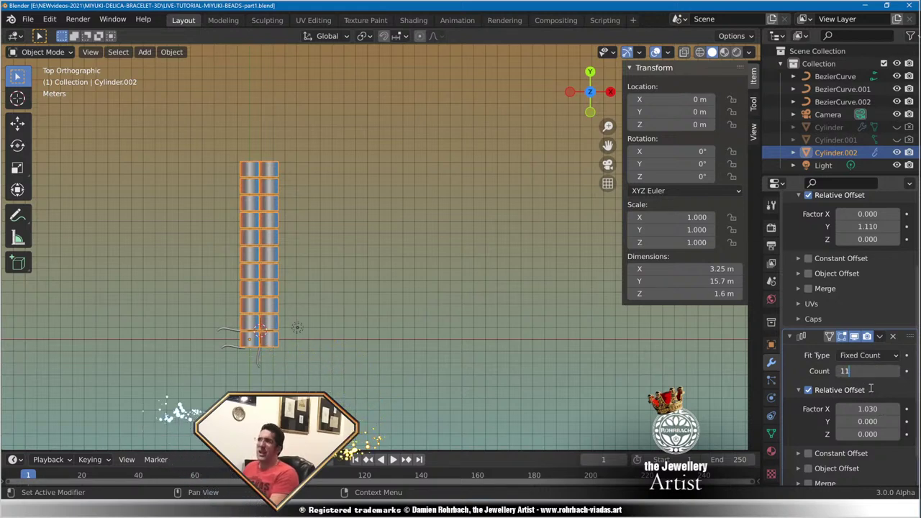
text(5)
key(Return)
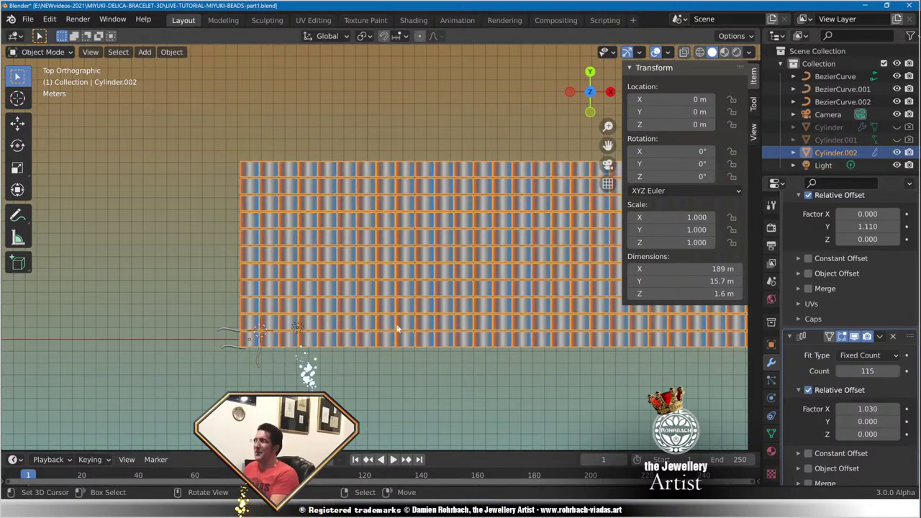
scroll(461, 352, down, 3)
scroll(558, 343, down, 4)
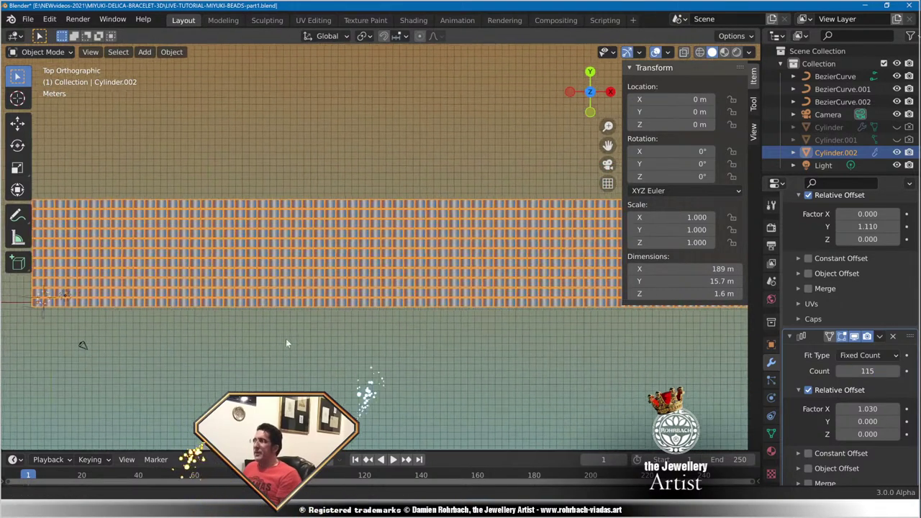
shift+middle_drag(636, 346, 348, 350)
scroll(552, 321, up, 5)
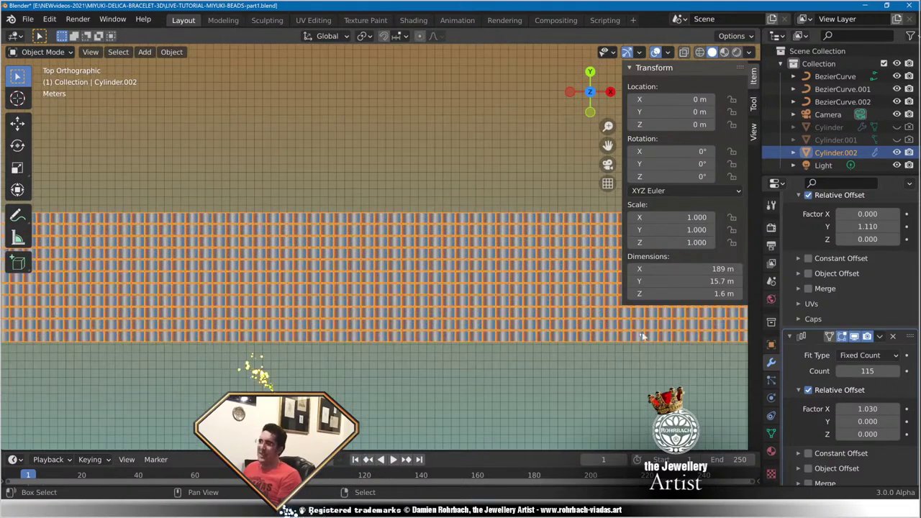
scroll(276, 297, up, 5)
key(ctrl+s)
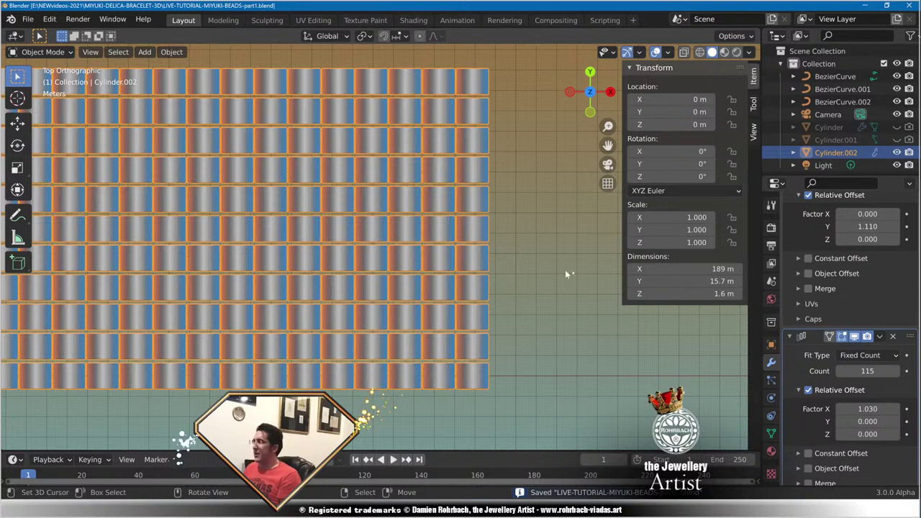
Set the second Array modifier's count to 120 and check the full length of the bead strip.
shift+middle_drag(601, 229, 581, 337)
scroll(556, 286, up, 3)
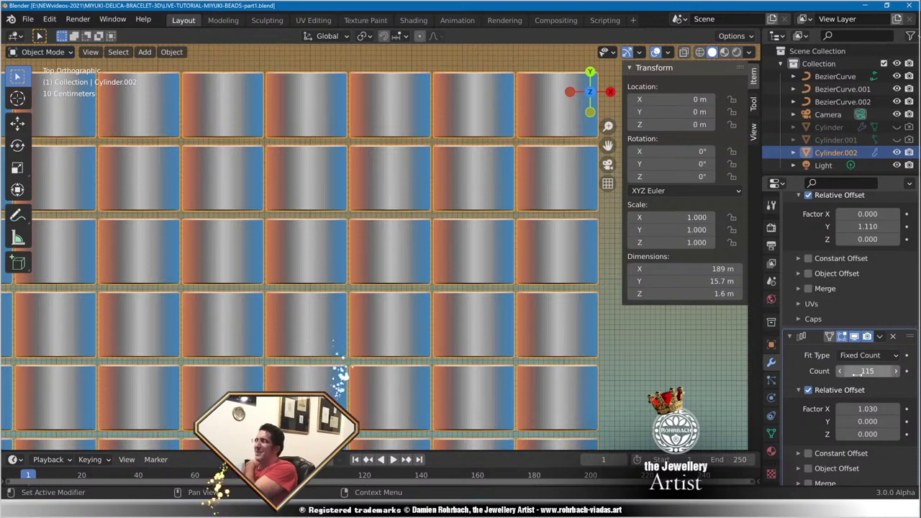
double_click(665, 268)
click(681, 357)
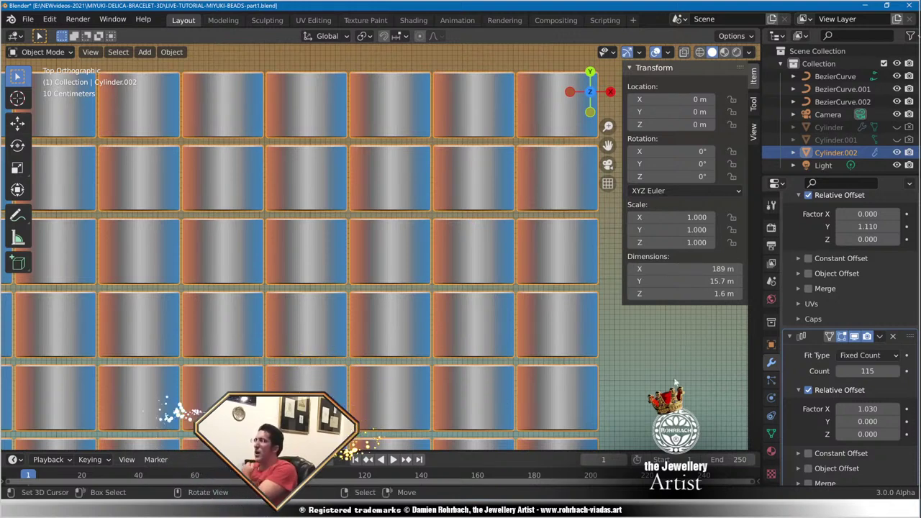
click(867, 371)
text(120)
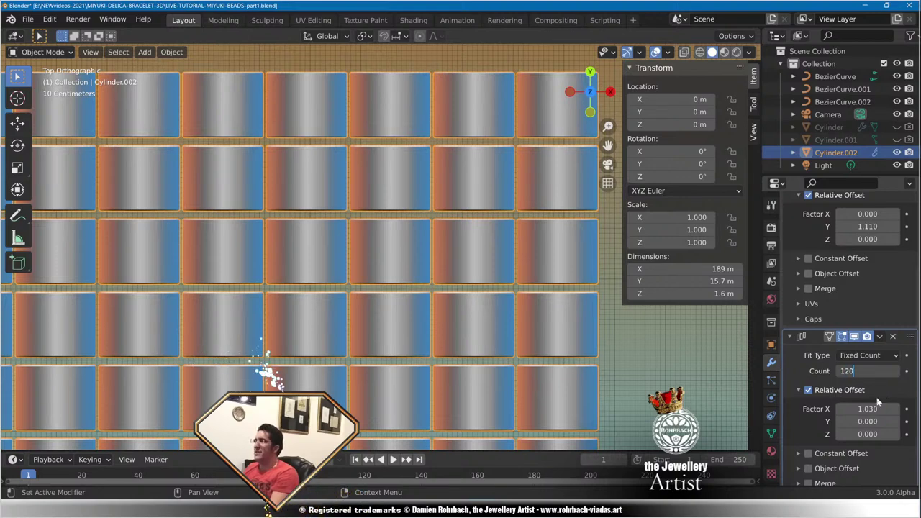
key(Return)
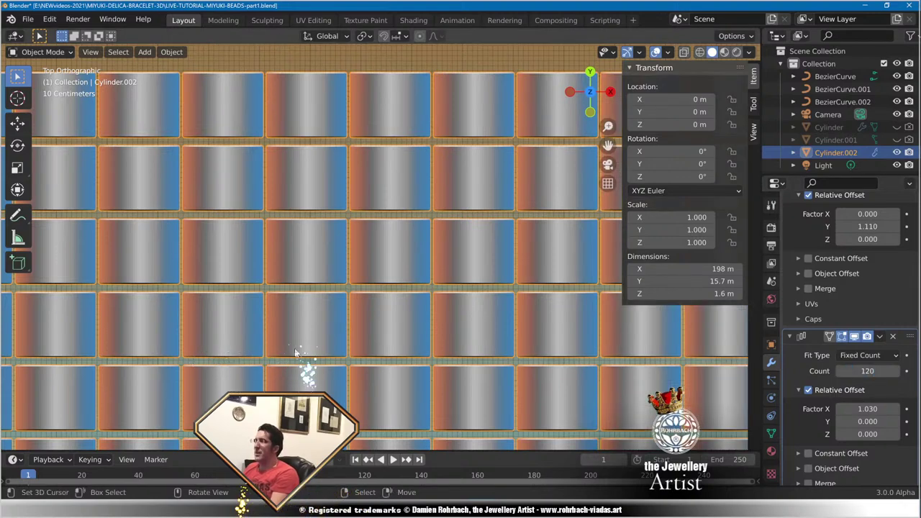
scroll(338, 331, down, 8)
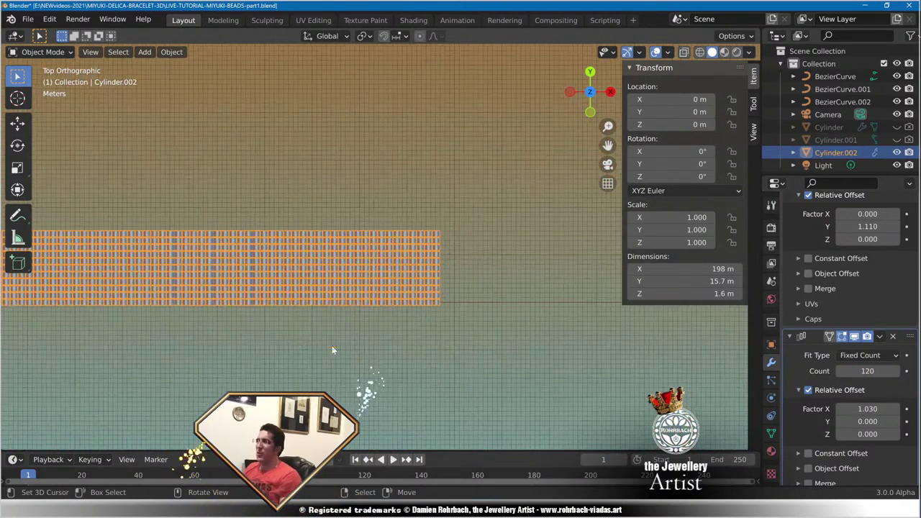
shift+middle_drag(96, 313, 385, 277)
scroll(384, 276, down, 4)
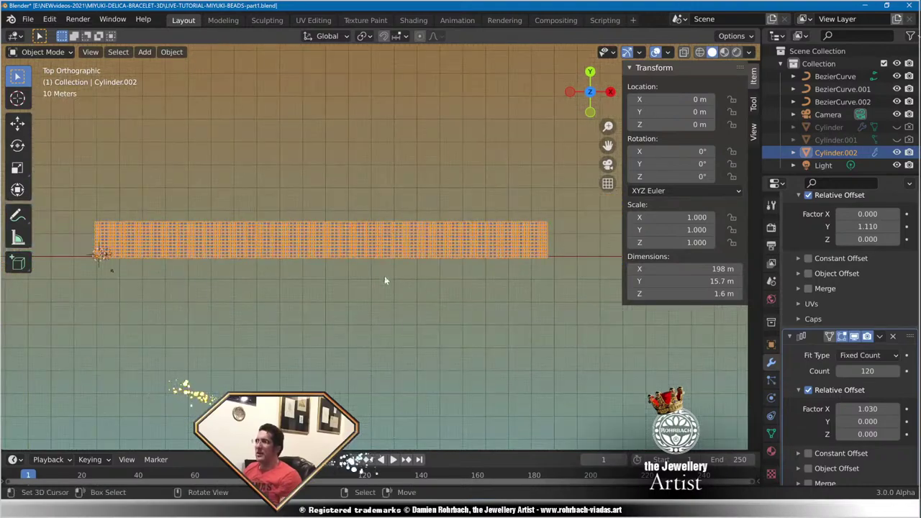
scroll(385, 279, up, 5)
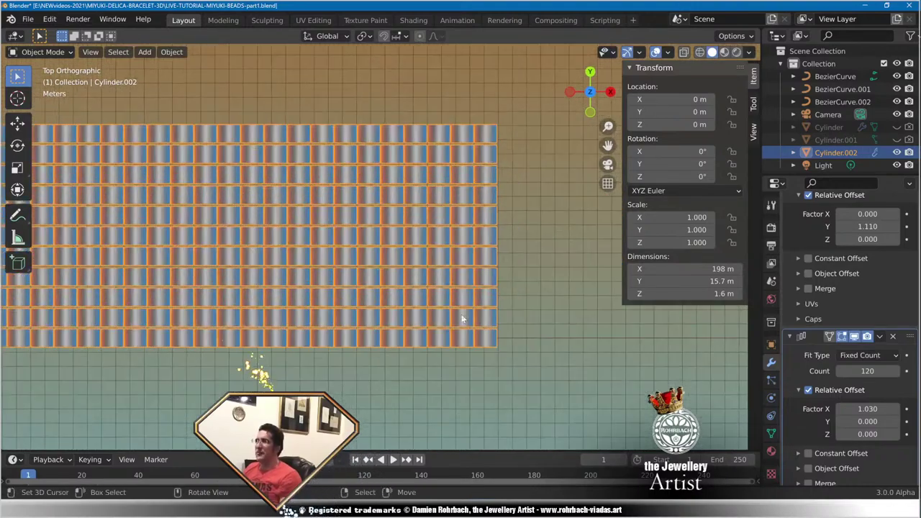
Save the file and look over the end of the bead strip.
key(ctrl+s)
scroll(461, 313, down, 4)
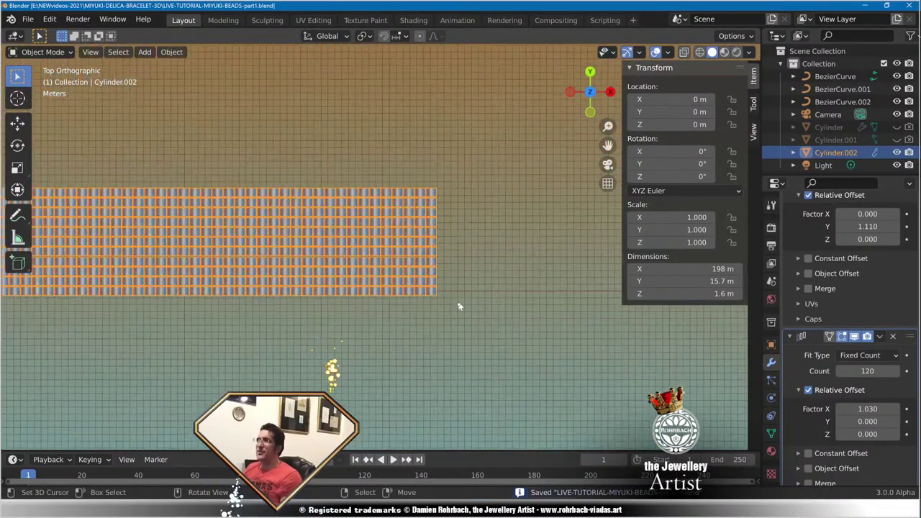
shift+middle_drag(125, 315, 365, 325)
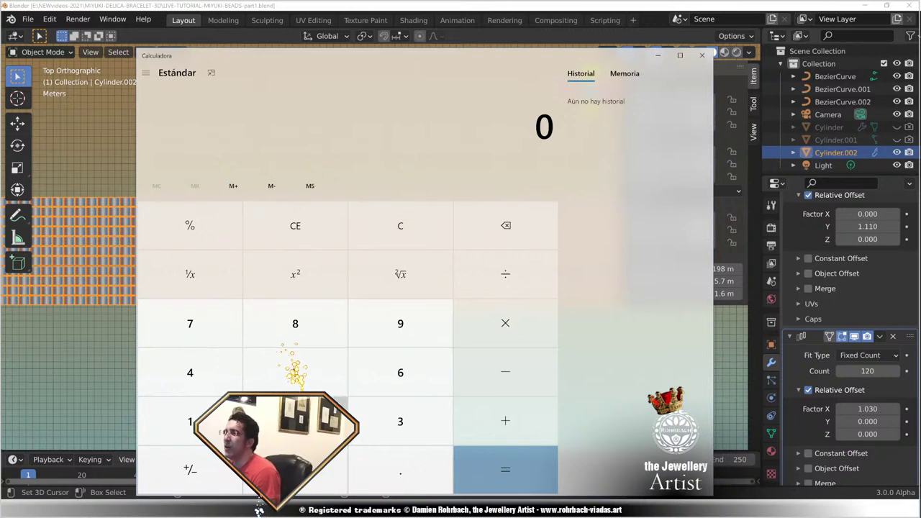
Multiply 11 by 120 in the Windows calculator to get the bracelet's total bead number, and close the calculator.
double_click(182, 421)
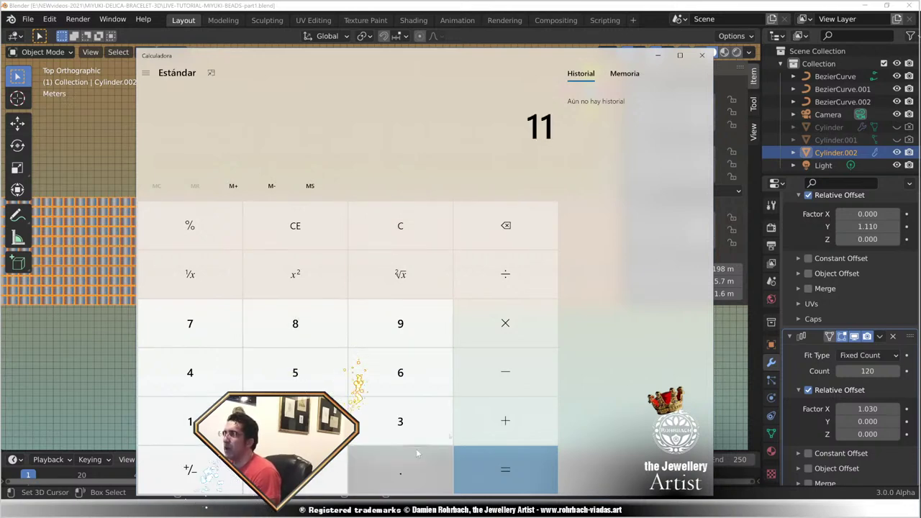
click(505, 323)
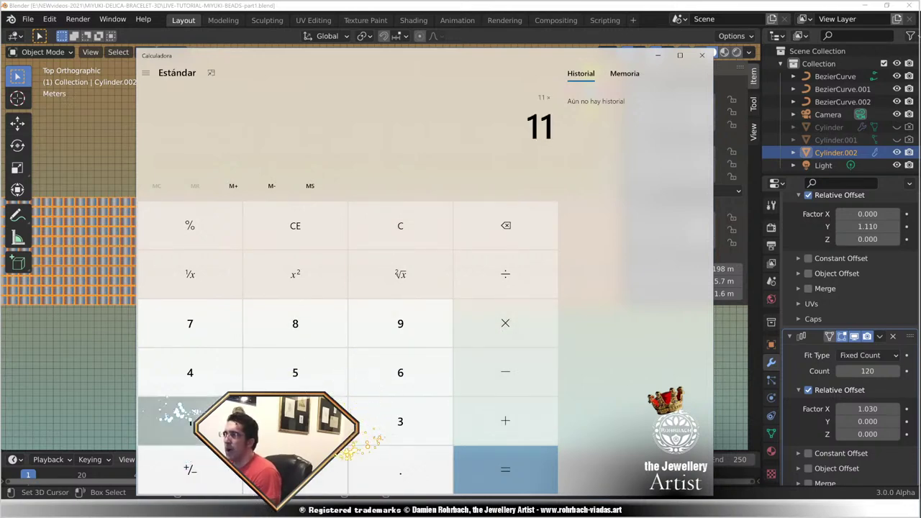
click(177, 423)
click(295, 421)
click(295, 469)
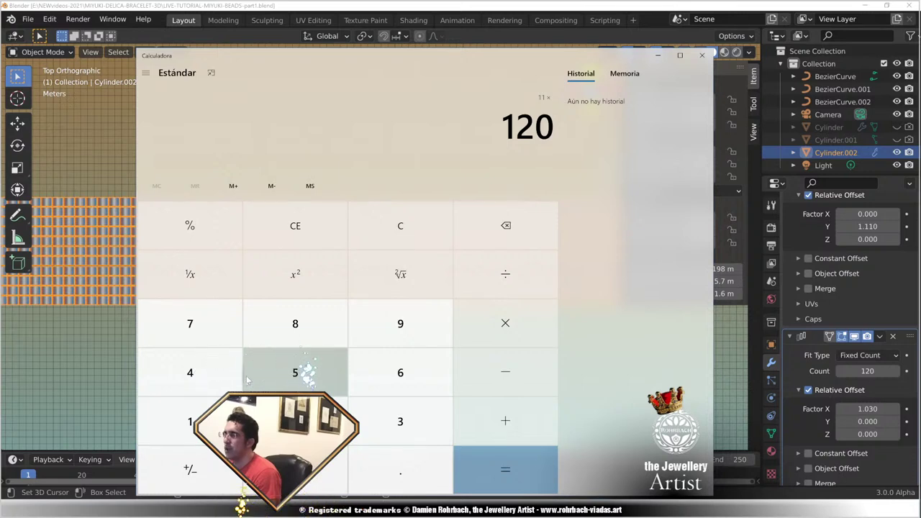
click(496, 471)
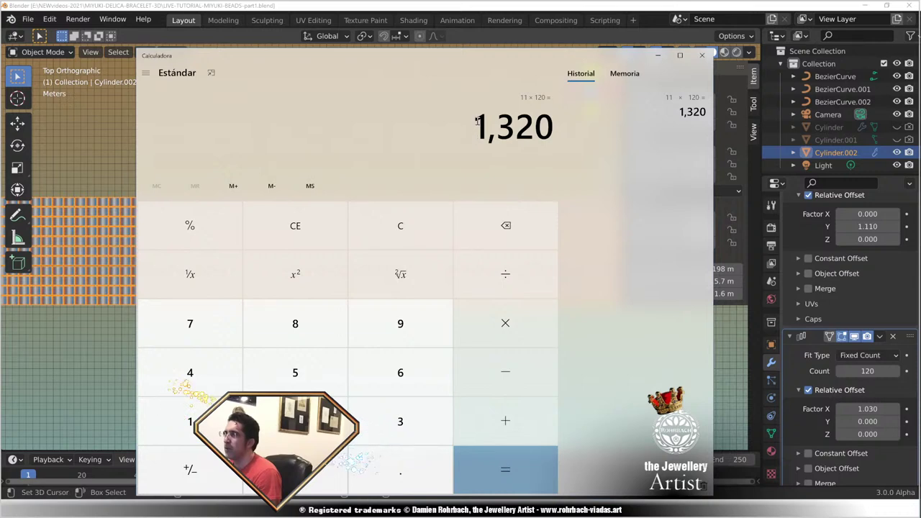
drag(476, 121, 551, 121)
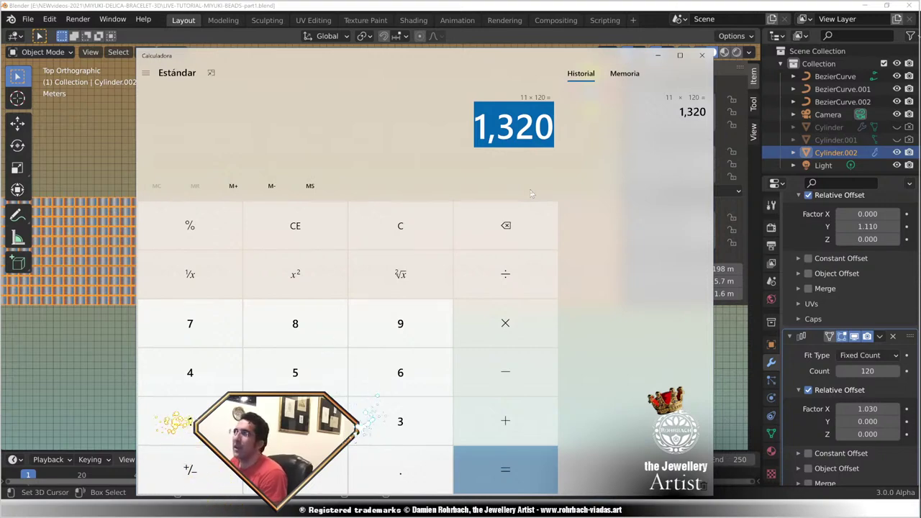
click(702, 55)
Back in Blender, rename the bead array object to MIYUKI-BEADS-11-per-120 and save the file.
scroll(445, 297, down, 4)
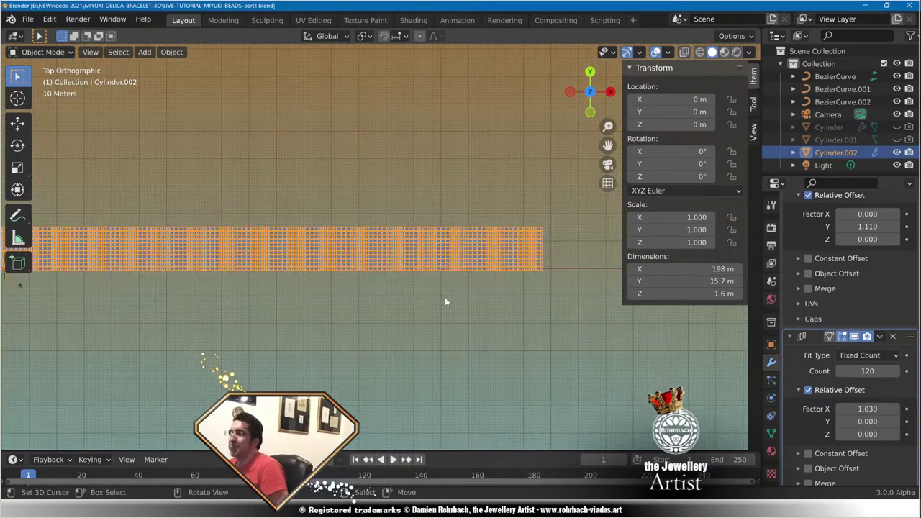
shift+middle_drag(198, 301, 251, 278)
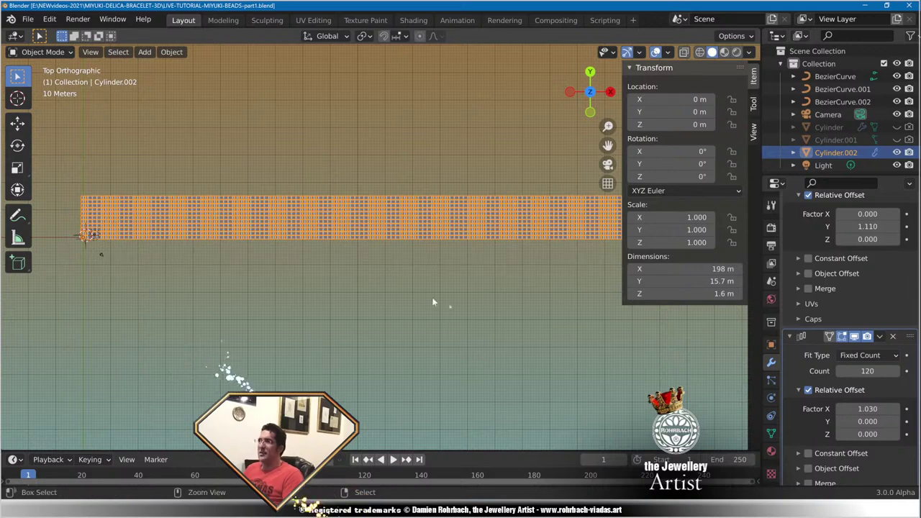
key(ctrl+s)
scroll(471, 317, up, 5)
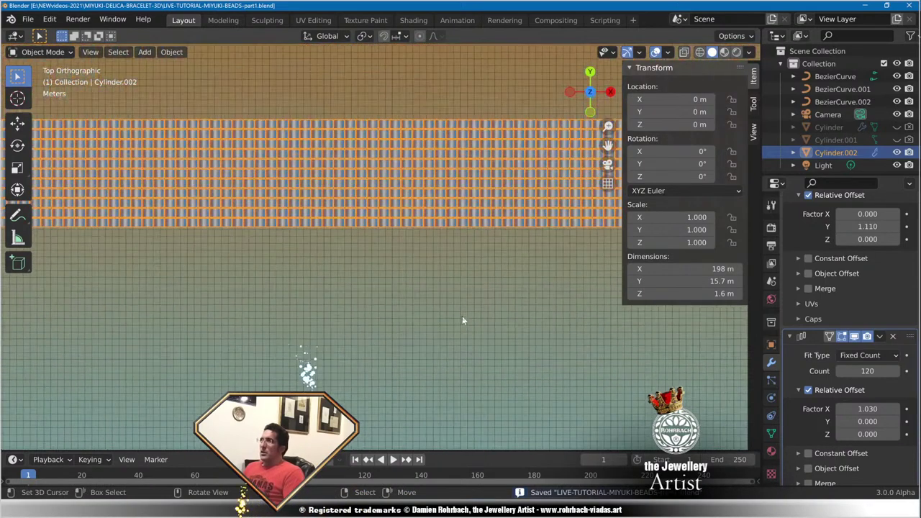
double_click(829, 158)
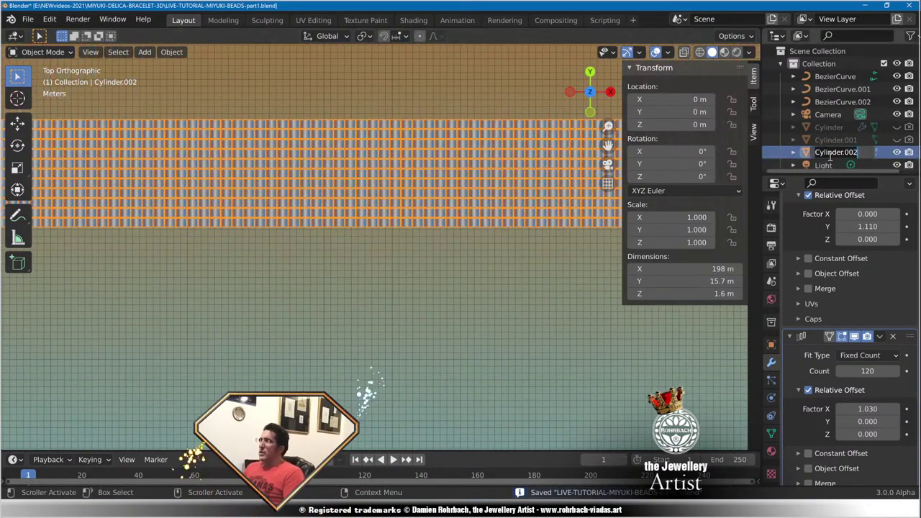
text(MI)
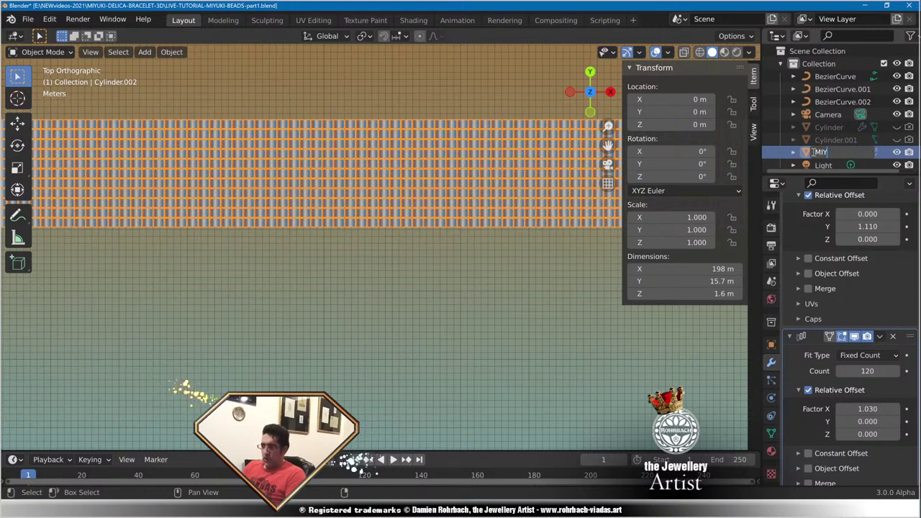
text(YUKI-BEADS)
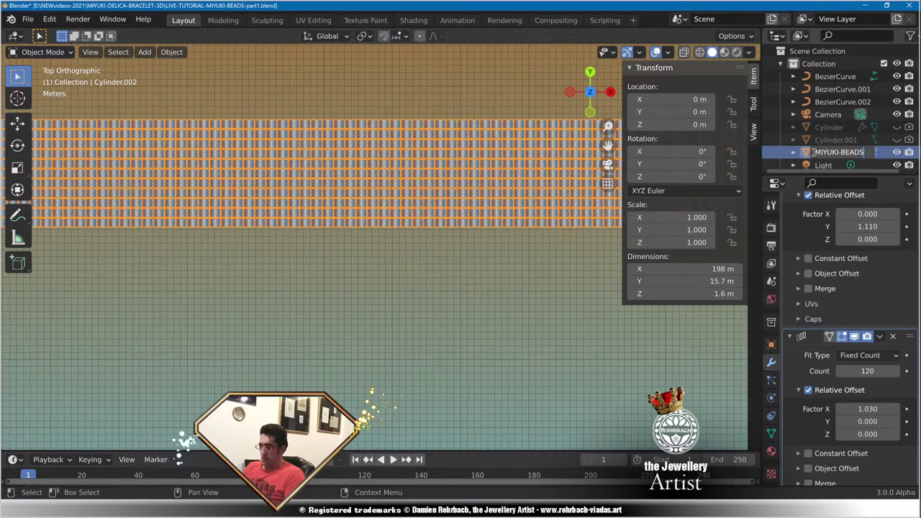
text(-1)
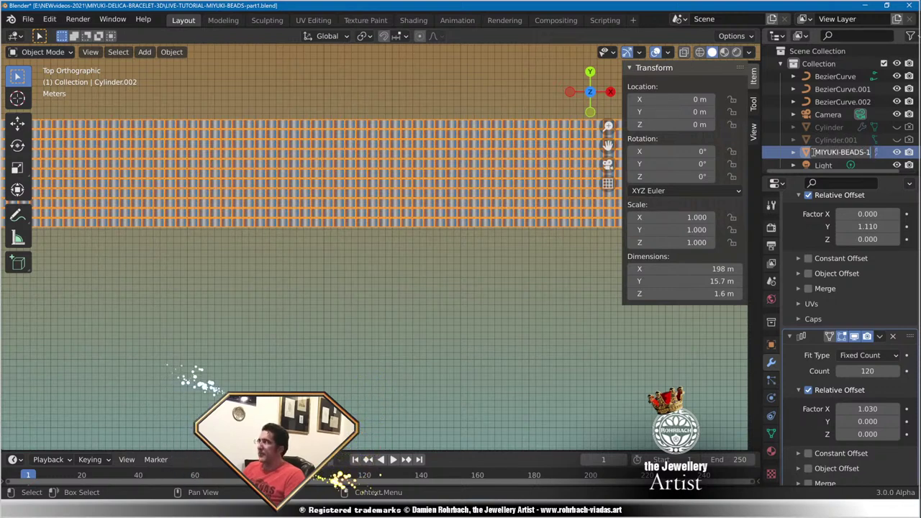
text(1-per)
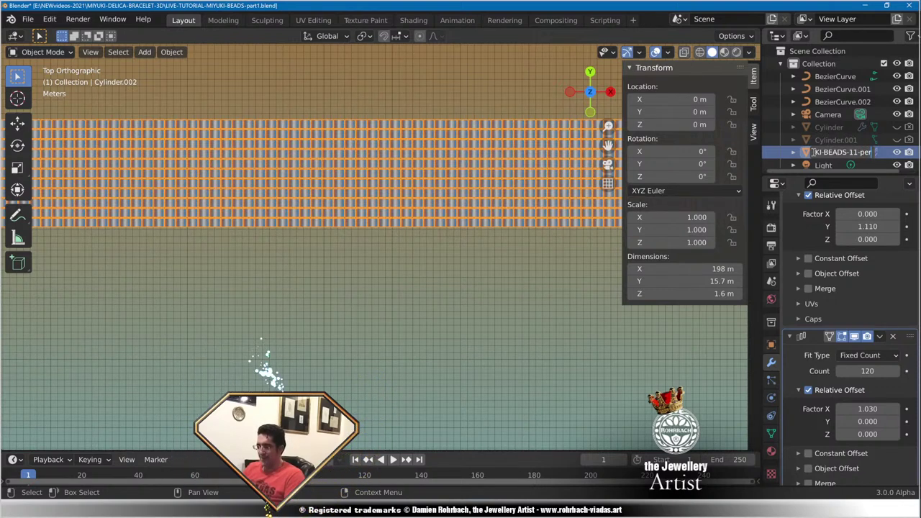
text(-120)
key(Return)
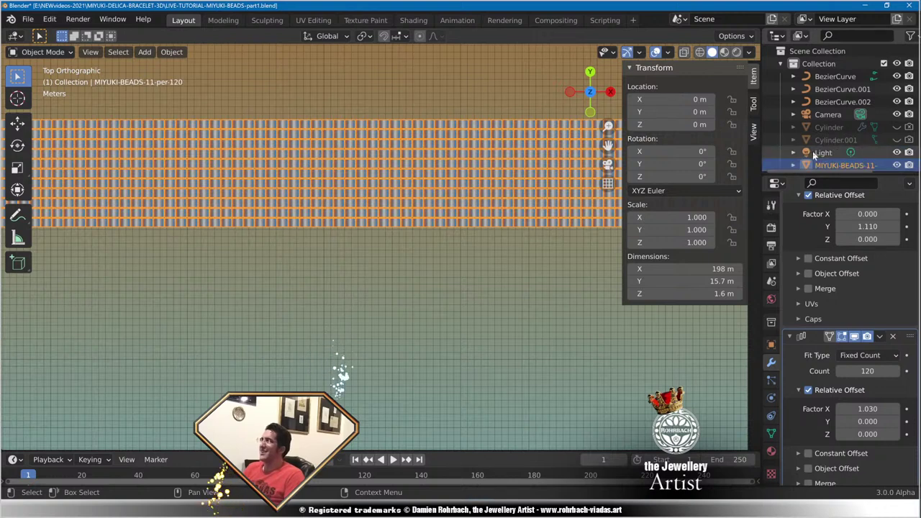
key(ctrl+s)
Prefix the bead array's name to make it BRACELET-MIYUKI-BEADS-11-per-120, enlarge the Outliner, and save the file.
double_click(820, 165)
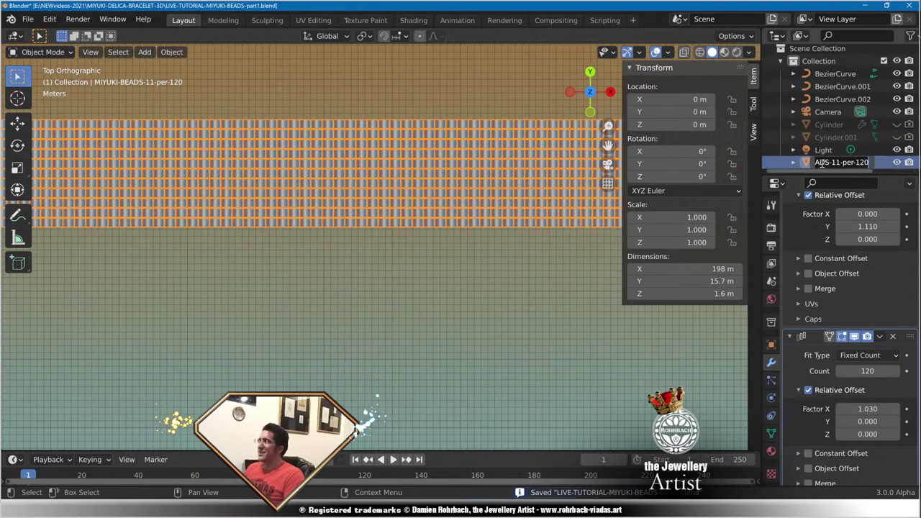
key(Home)
text(BRACELET)
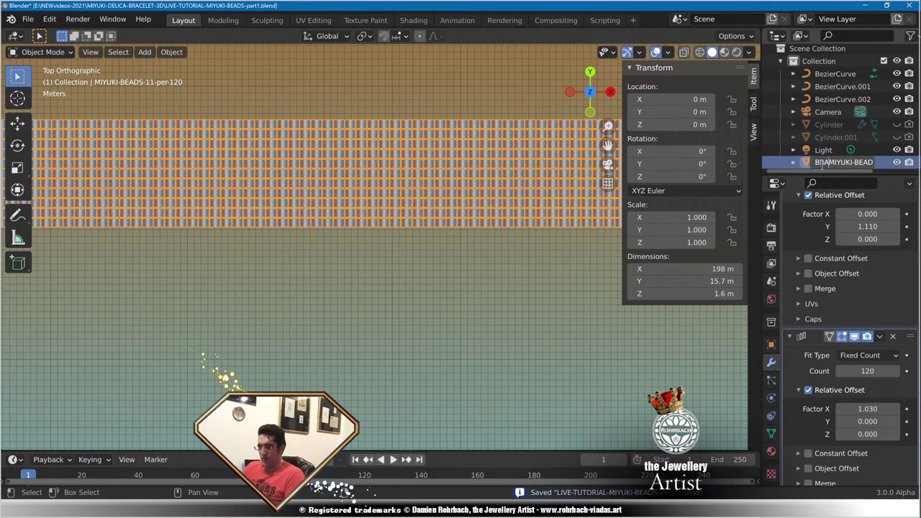
text(-)
key(Return)
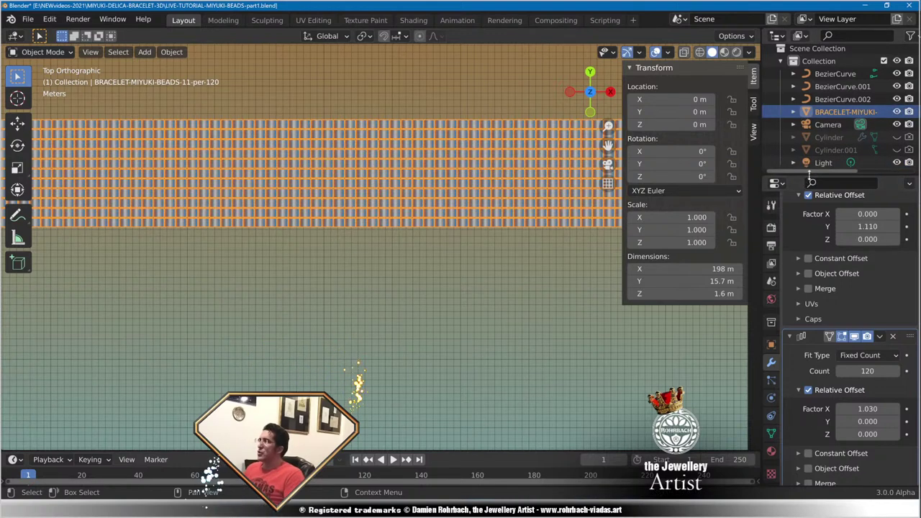
drag(806, 181, 827, 303)
click(832, 238)
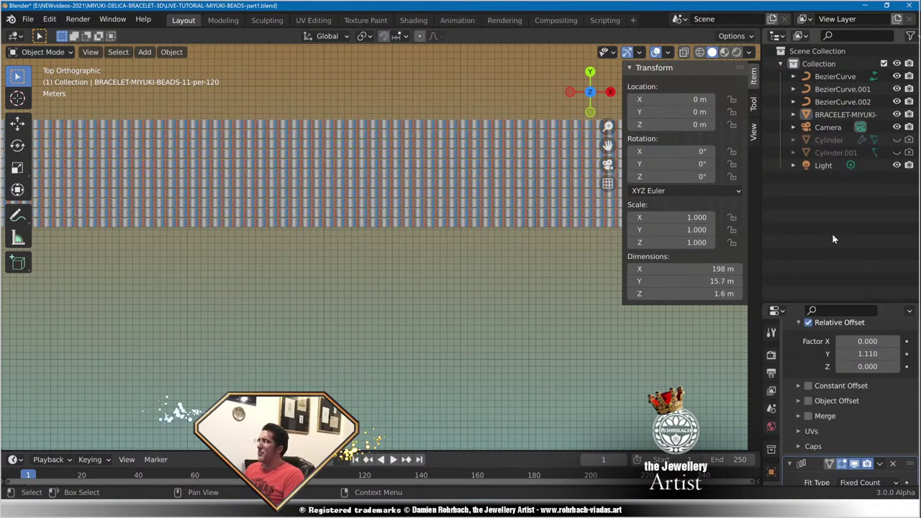
key(ctrl+s)
Create a new collection named MIYUKI BRACELET and save the file.
right_click(832, 234)
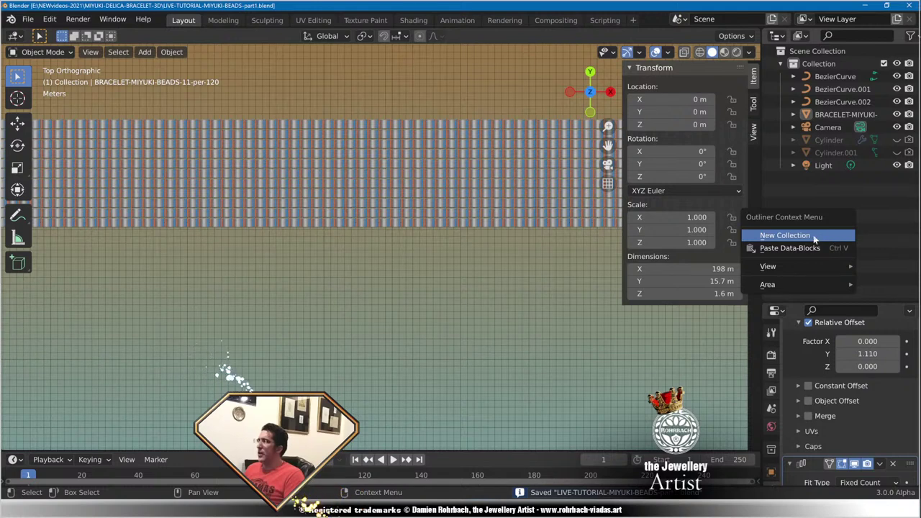
click(813, 235)
key(F2)
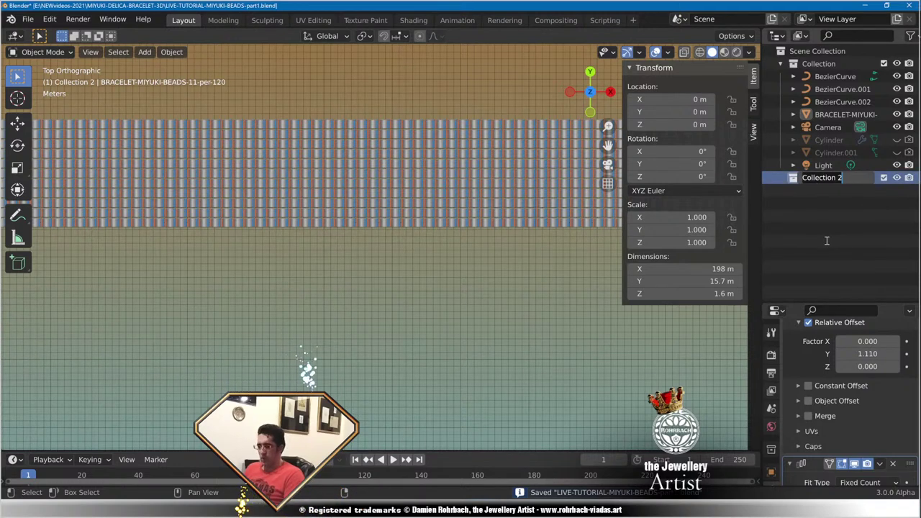
text(BRAC)
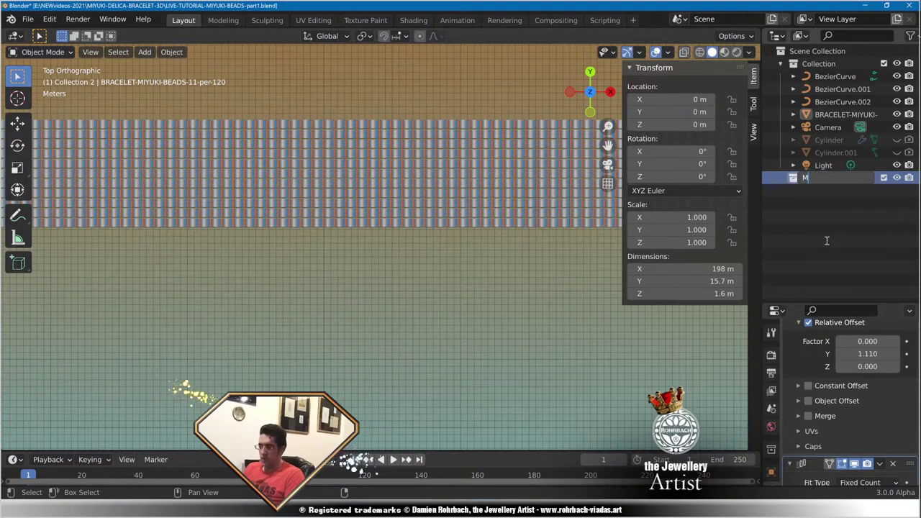
text(MIYUKI)
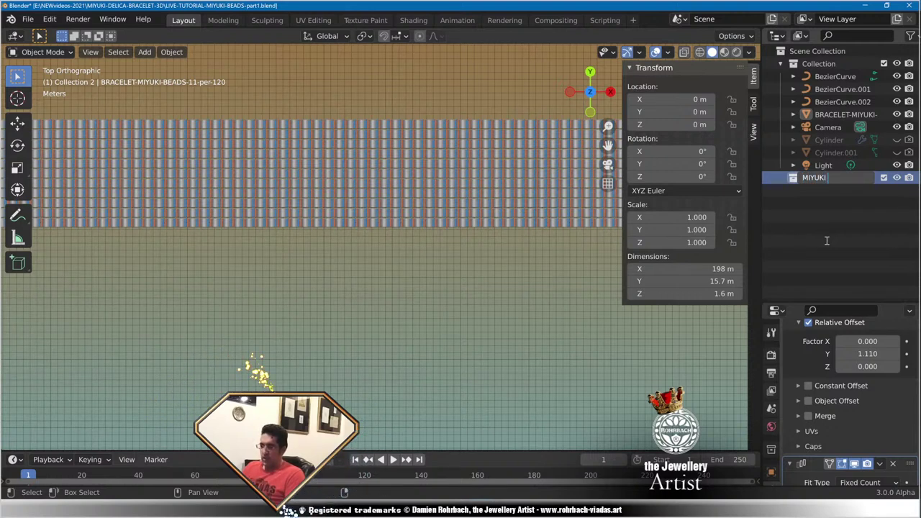
text( BRACELET)
key(Return)
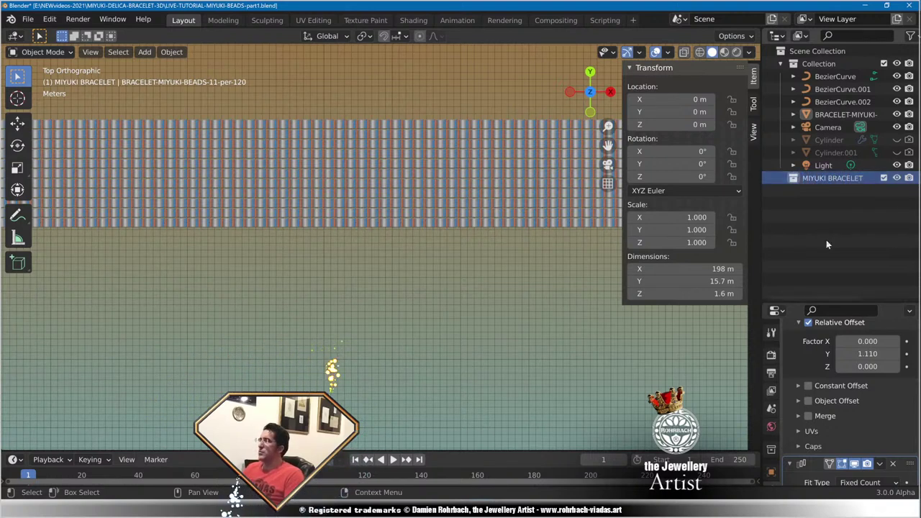
key(ctrl+s)
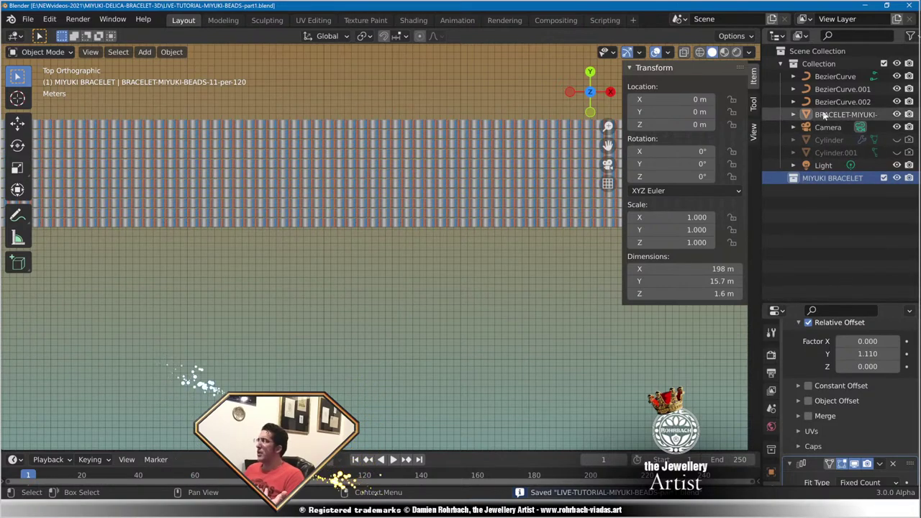
Move the bead array object into the MIYUKI BRACELET collection and save the file.
drag(824, 115, 826, 179)
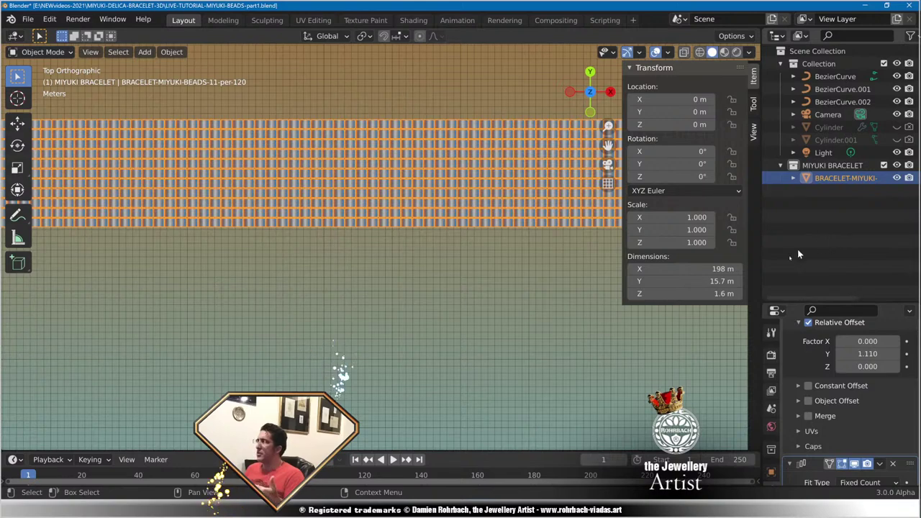
scroll(363, 288, down, 4)
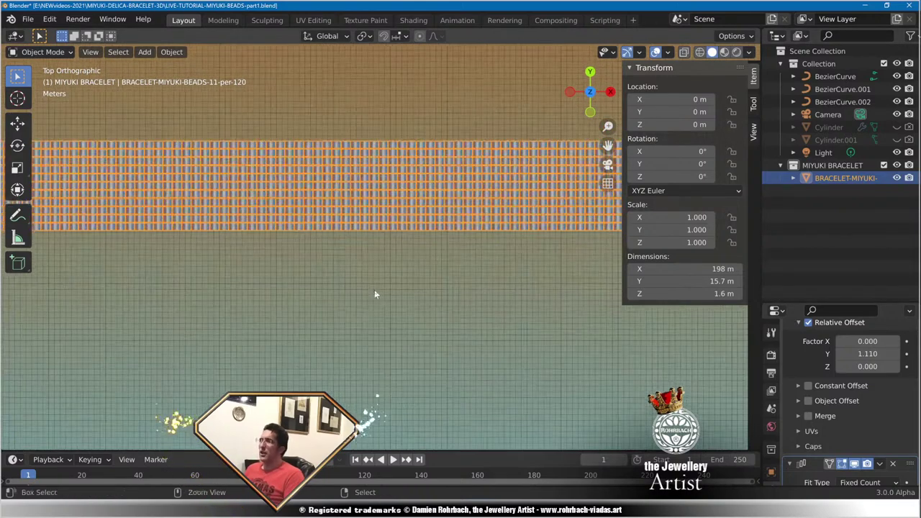
key(ctrl+s)
scroll(376, 289, down, 1)
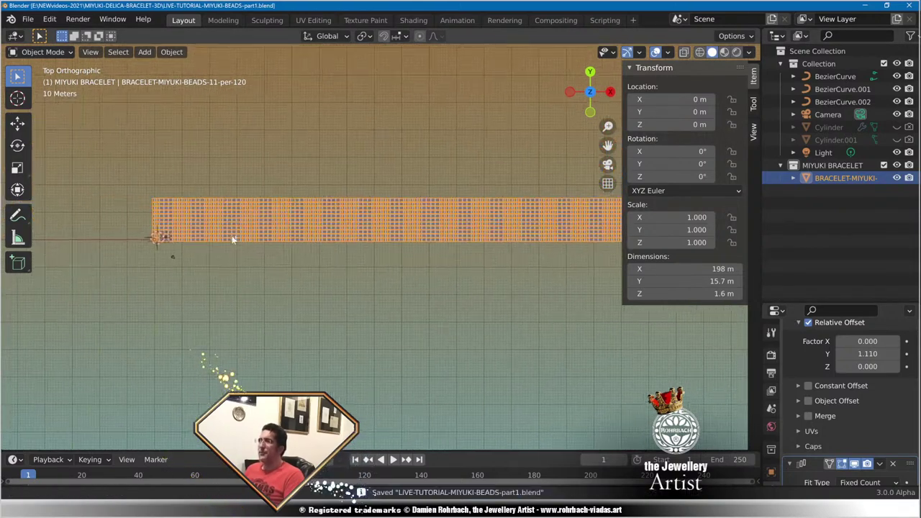
Create another collection named WIRES for the thread curves at the start of the strip.
scroll(249, 223, up, 3)
shift+middle_drag(190, 235, 384, 234)
scroll(295, 251, up, 5)
scroll(372, 255, up, 2)
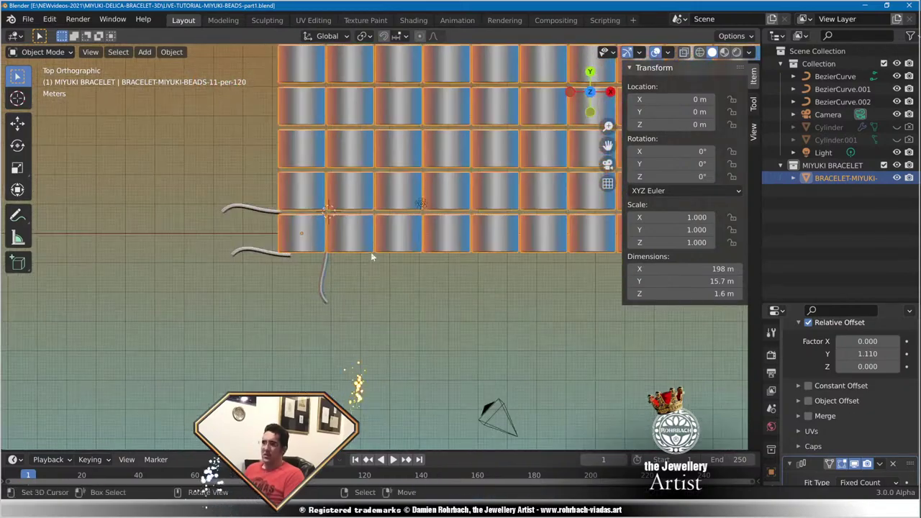
scroll(372, 256, up, 3)
scroll(377, 272, up, 4)
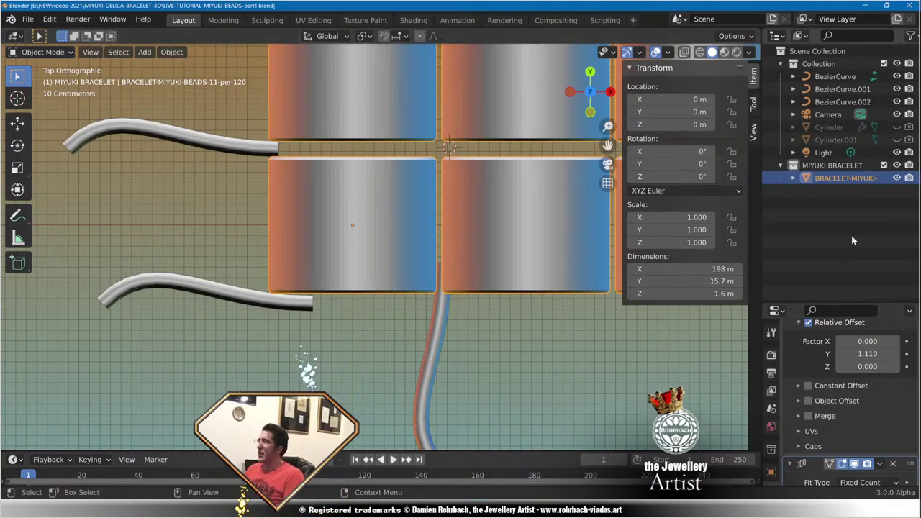
right_click(812, 237)
click(804, 237)
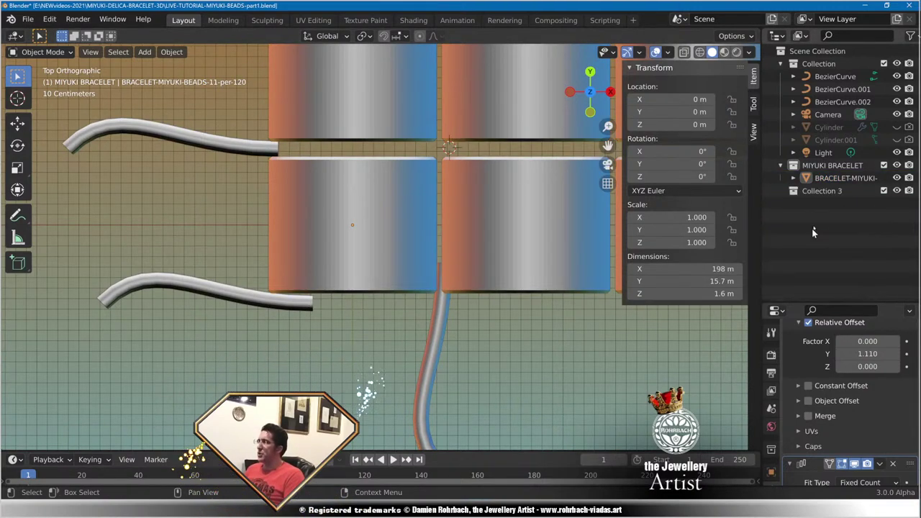
double_click(820, 190)
text(WIRES)
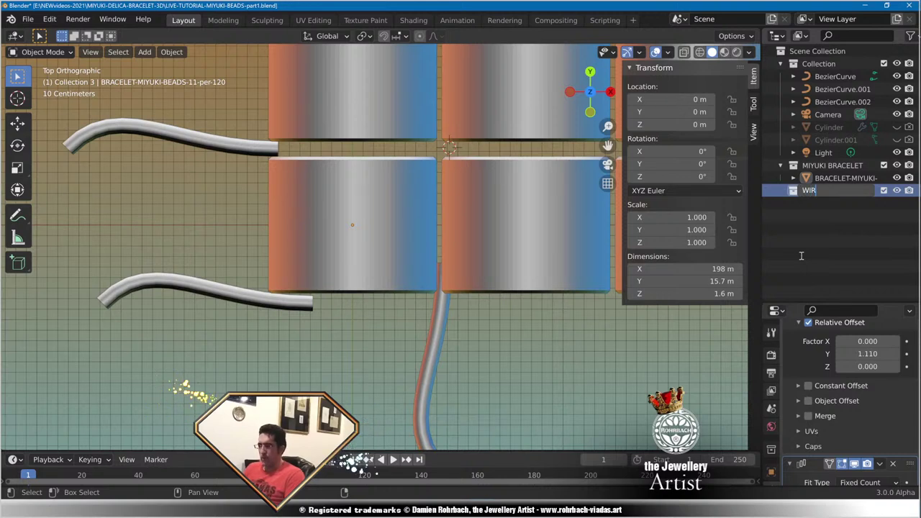
key(Return)
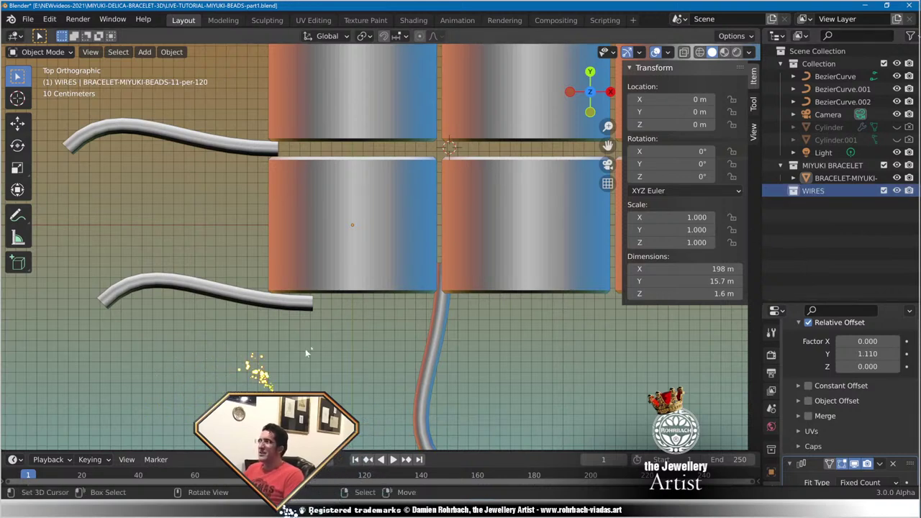
Move the three Bezier thread curves from the default Collection into the WIRES collection.
click(298, 303)
shift+click(431, 345)
shift+click(262, 147)
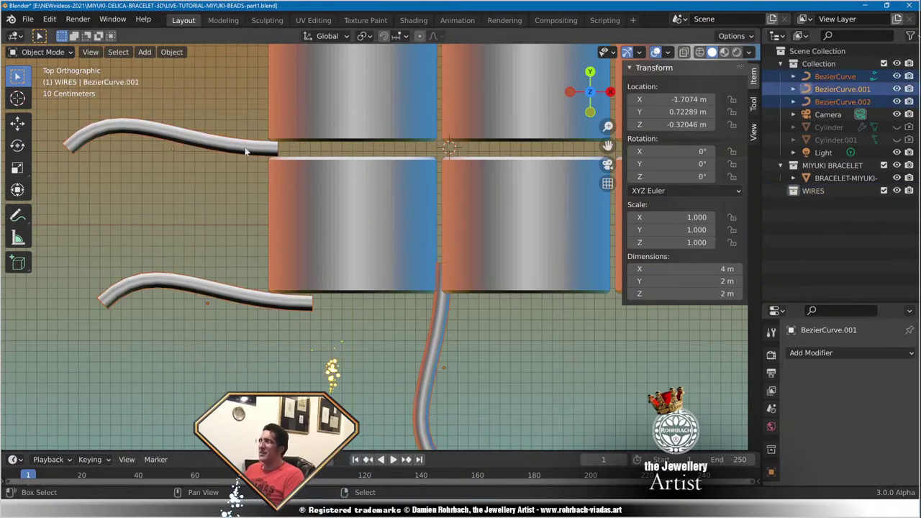
drag(844, 75, 834, 211)
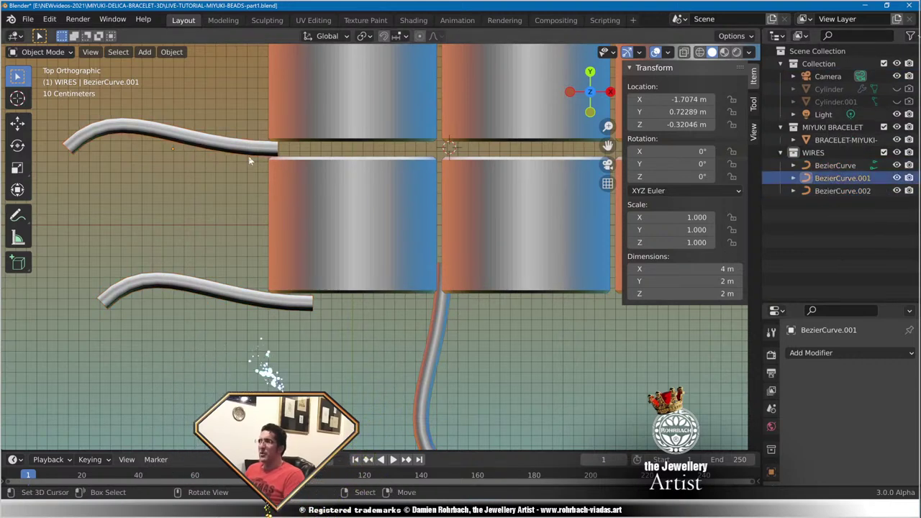
Delete the upper horizontal thread curve and the vertical thread curve, saving the file between the two deletions.
key(Delete)
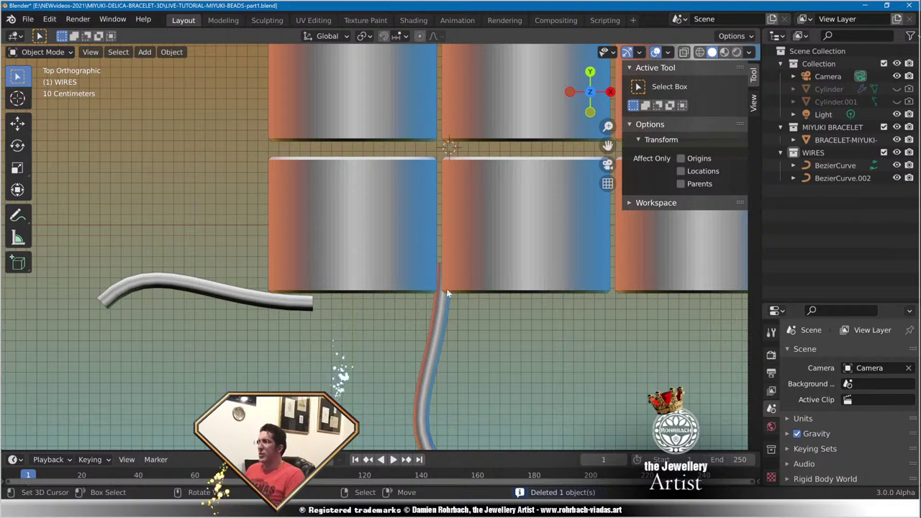
key(ctrl+s)
click(446, 333)
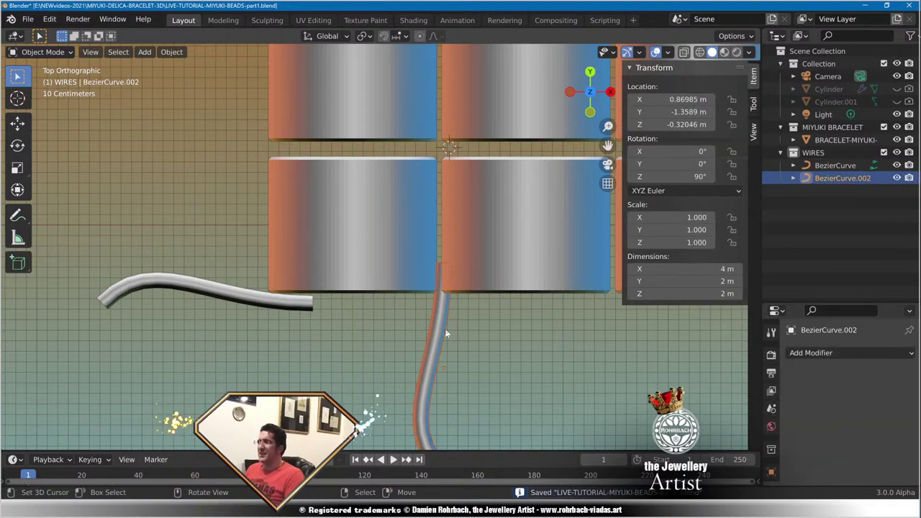
key(Delete)
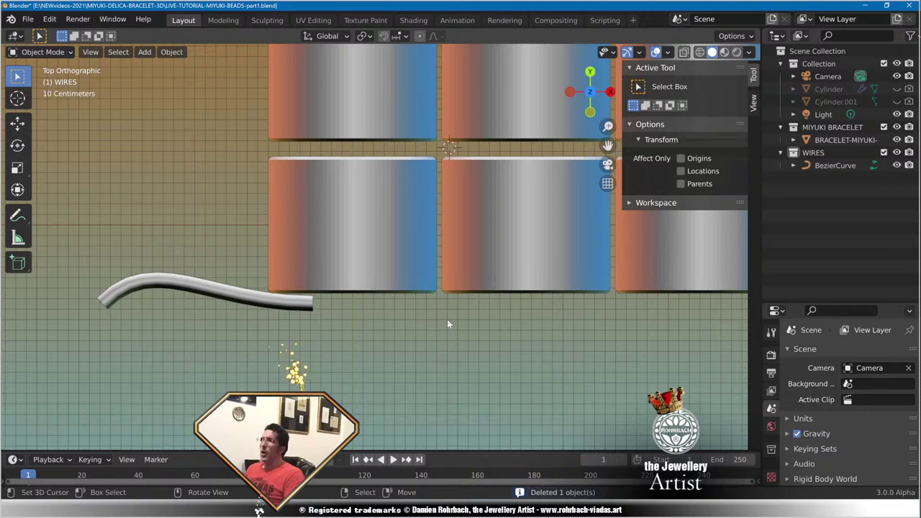
Rename the remaining Bezier curve in the WIRES collection as WIRE.001 and save the file.
click(306, 308)
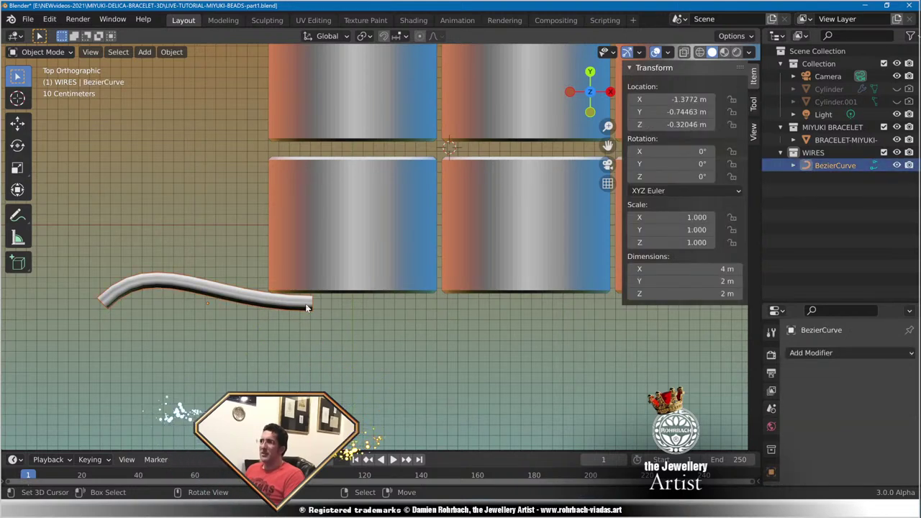
double_click(827, 166)
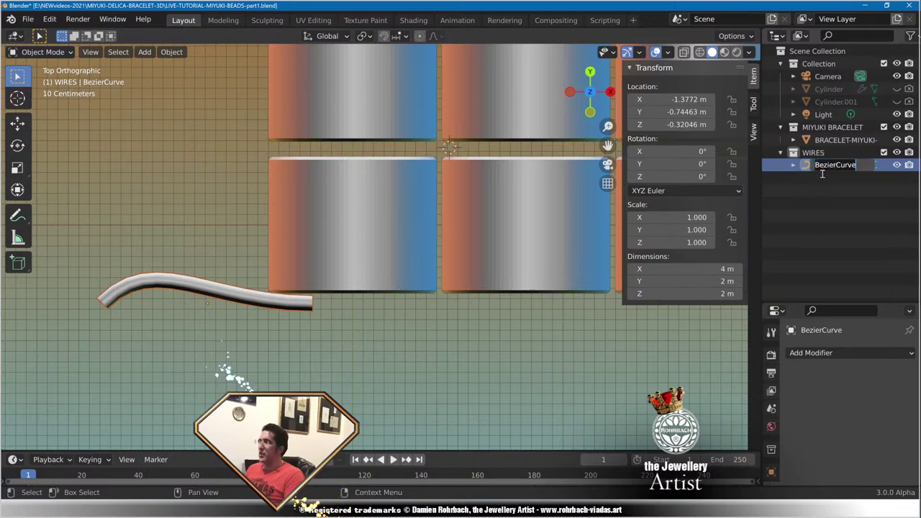
text(WIRE)
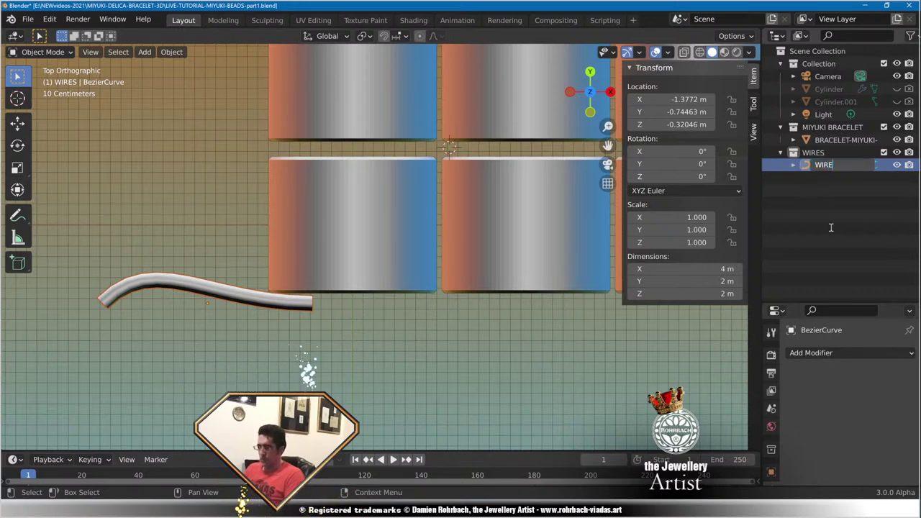
text(.001)
key(Return)
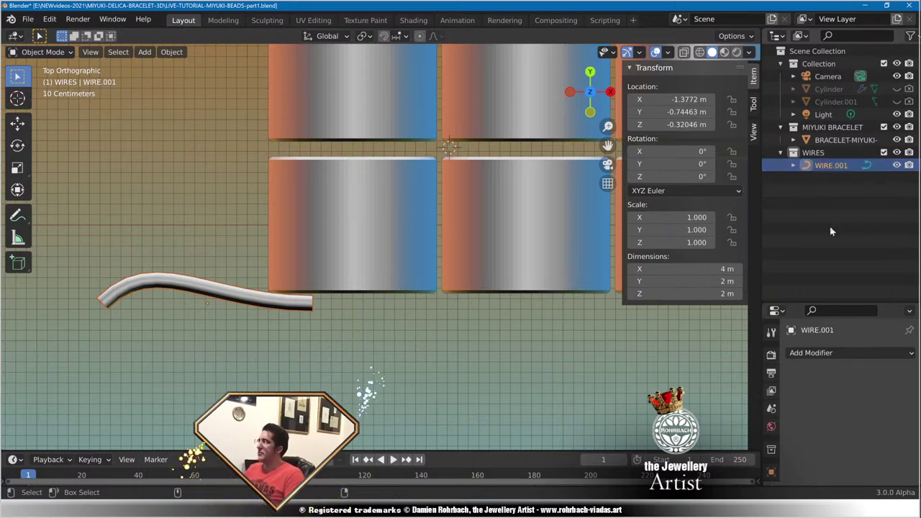
key(ctrl+s)
Show the curve data settings of WIRE.001 and open its preview resolution value for editing.
scroll(771, 443, down, 3)
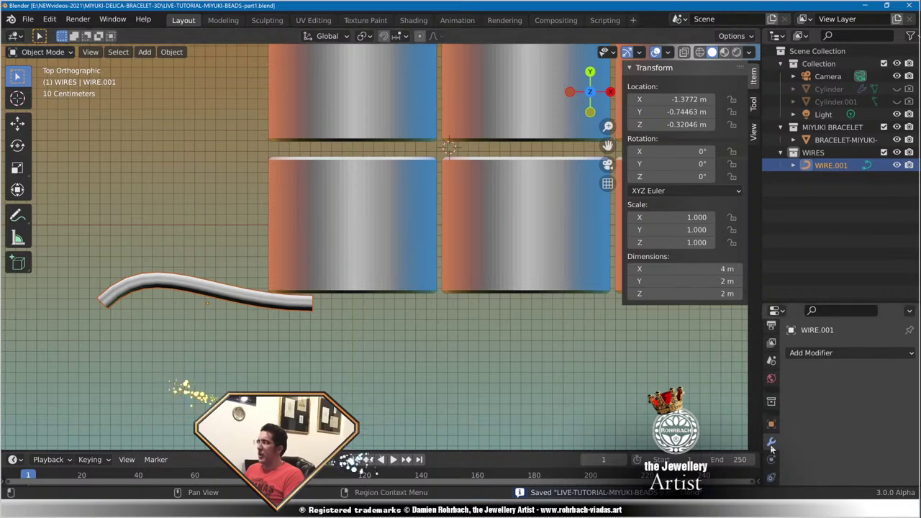
scroll(771, 448, down, 3)
click(771, 437)
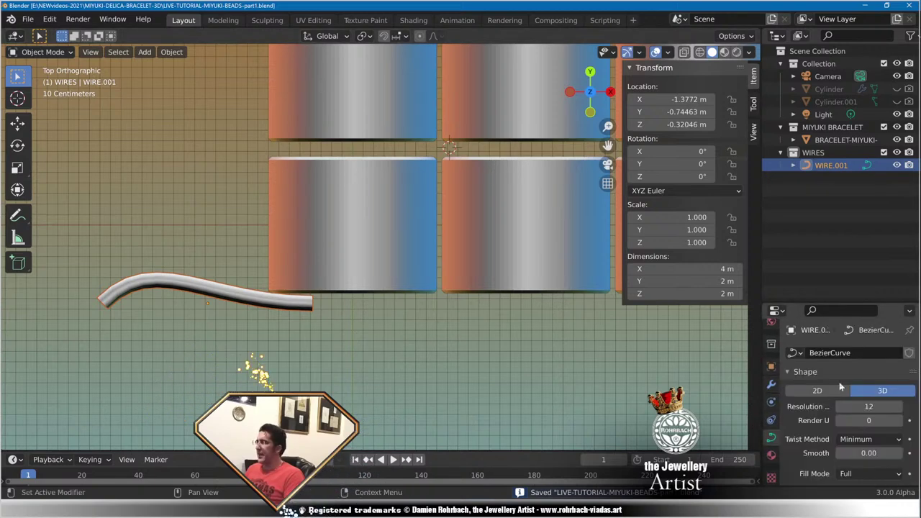
click(869, 406)
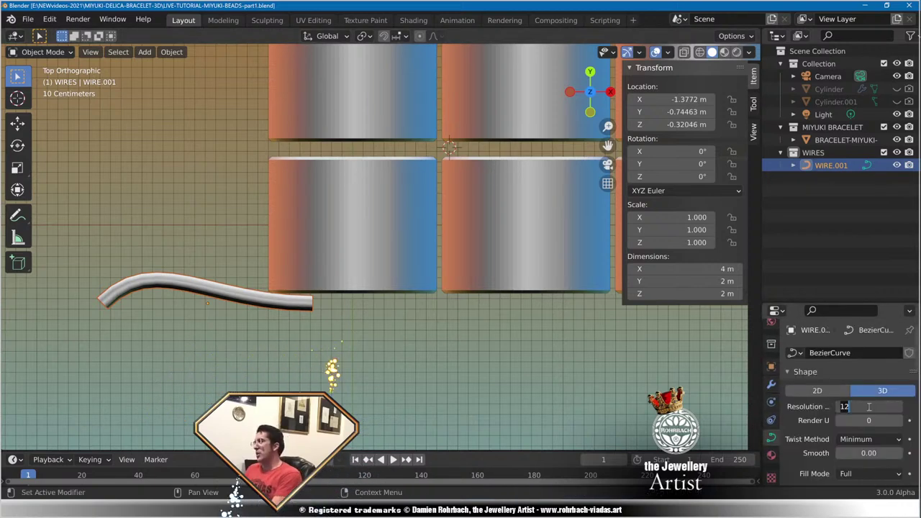
Set the wire curve's preview resolution to 100 and save the file.
text(100)
key(Return)
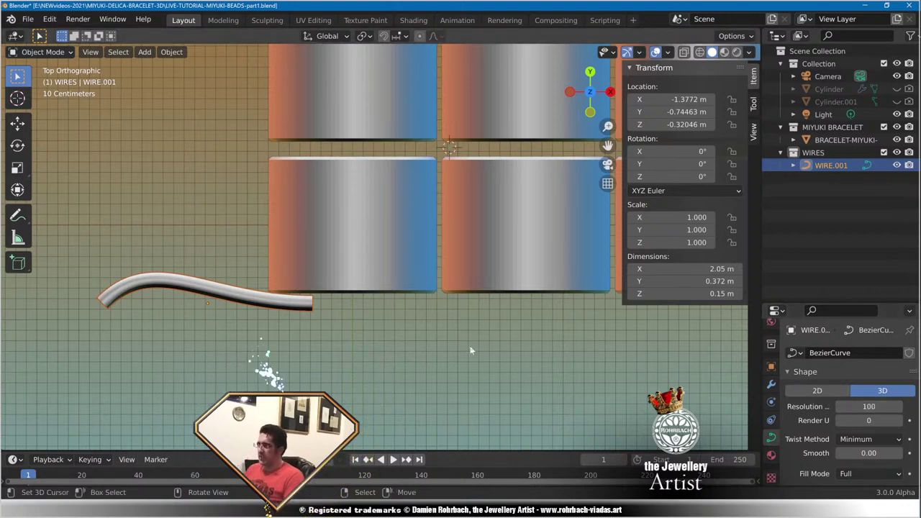
key(ctrl+s)
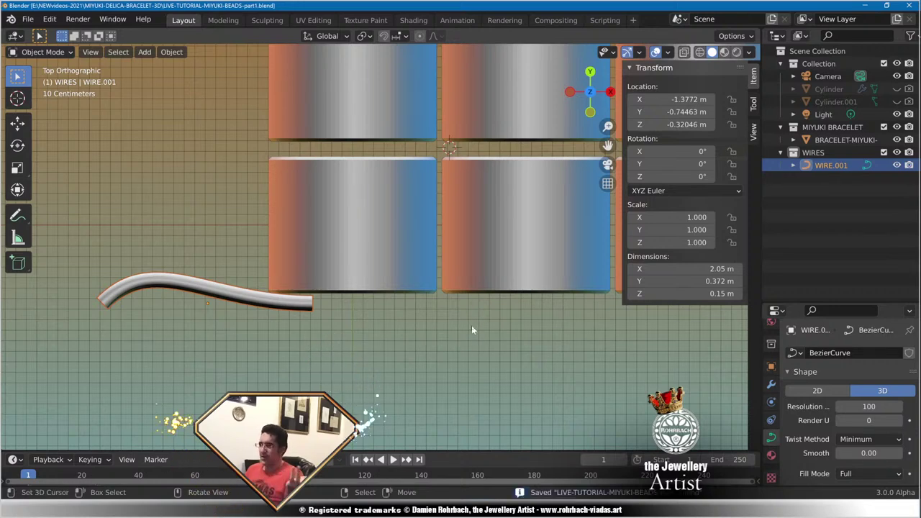
Create a new material named BEAD GLASS on the bead bracelet and save the file.
click(426, 265)
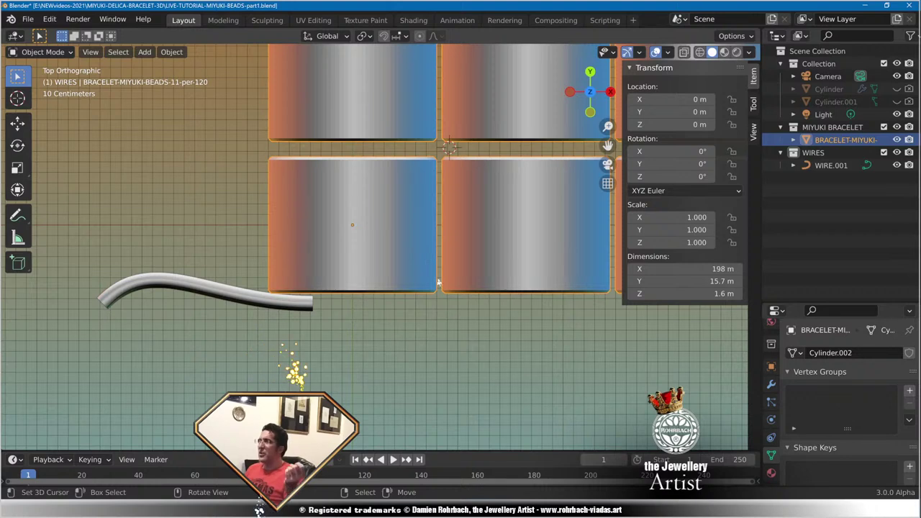
click(771, 472)
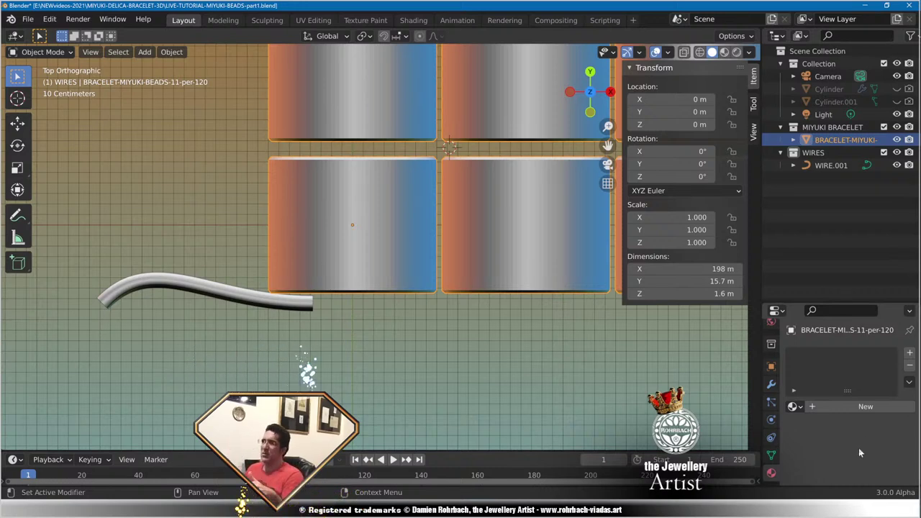
click(864, 409)
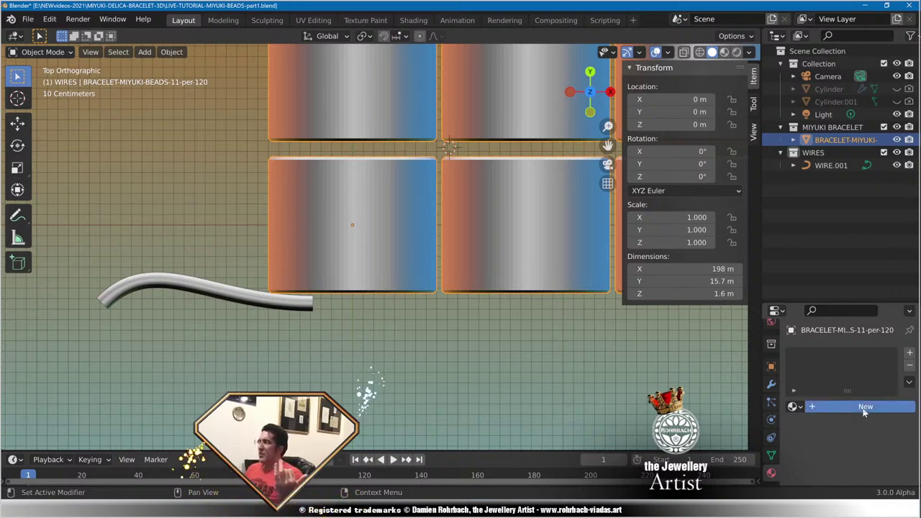
double_click(821, 407)
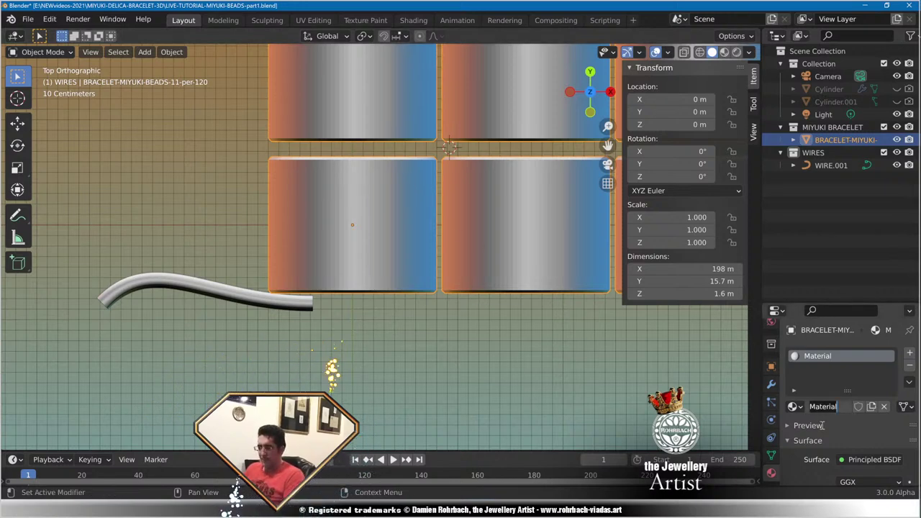
text(BEAD GLAS)
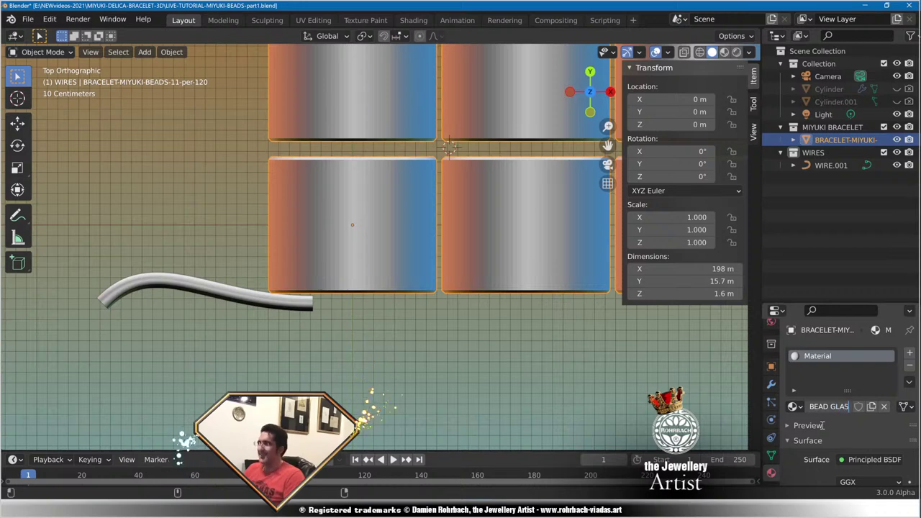
text(S)
key(Return)
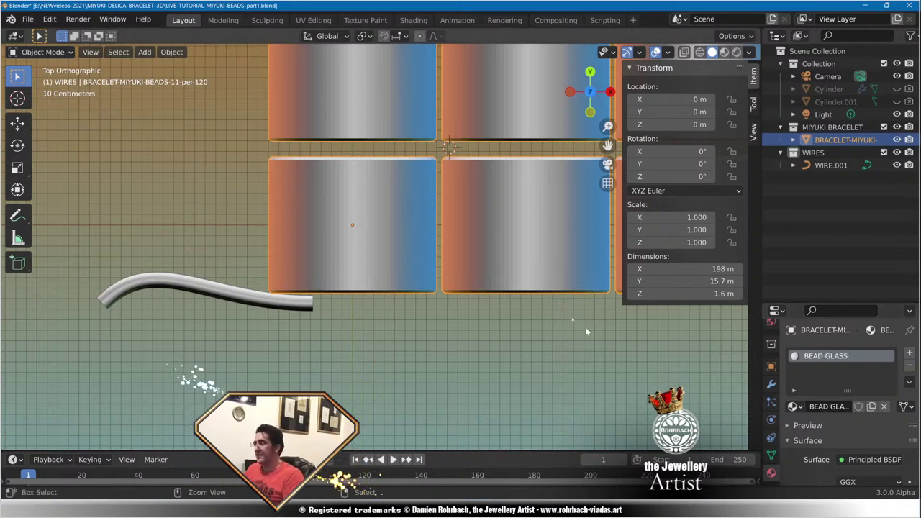
key(ctrl+s)
Give the wire curve a new material named WIRE NYLON.
click(309, 314)
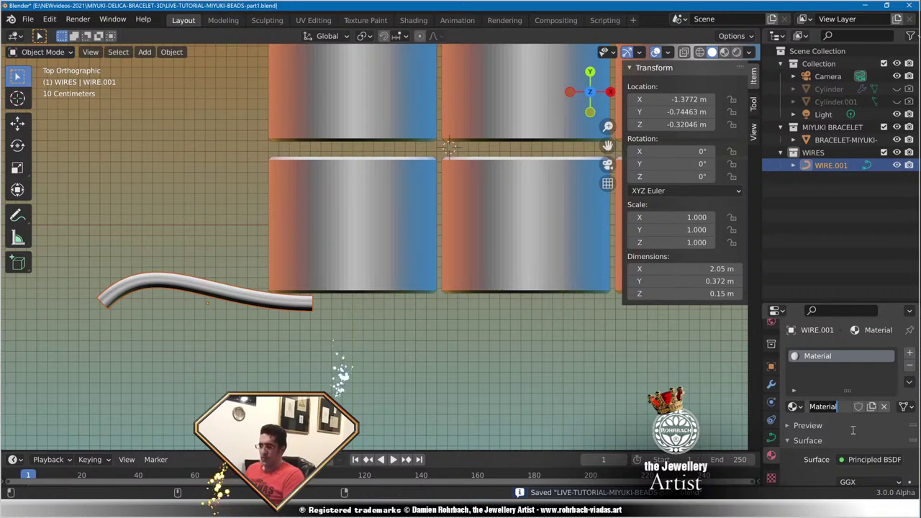
text(WIRE NY)
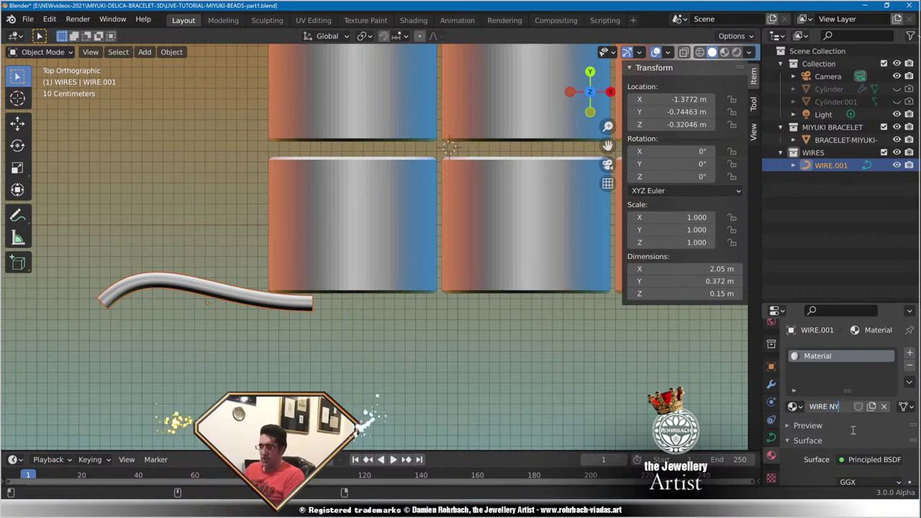
text(LON)
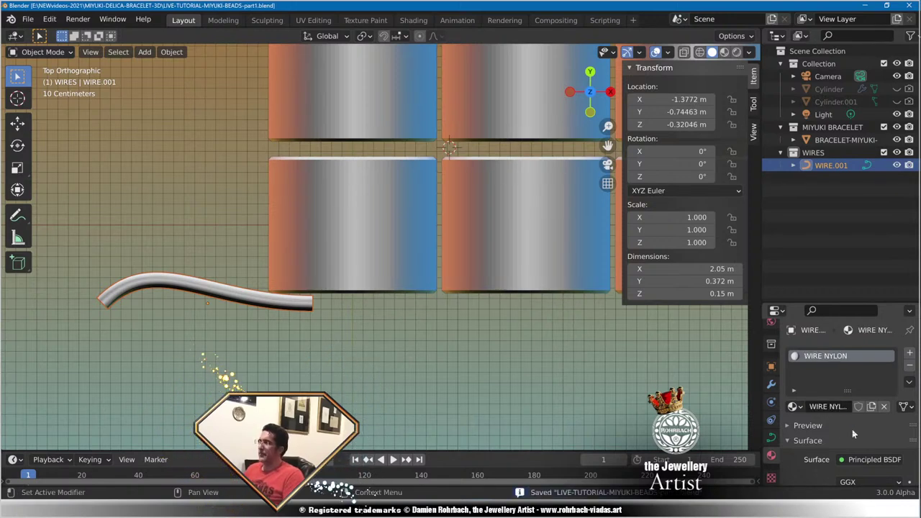
key(Return)
Set the WIRE NYLON material's viewport display color to light blue and save the file.
scroll(860, 431, down, 12)
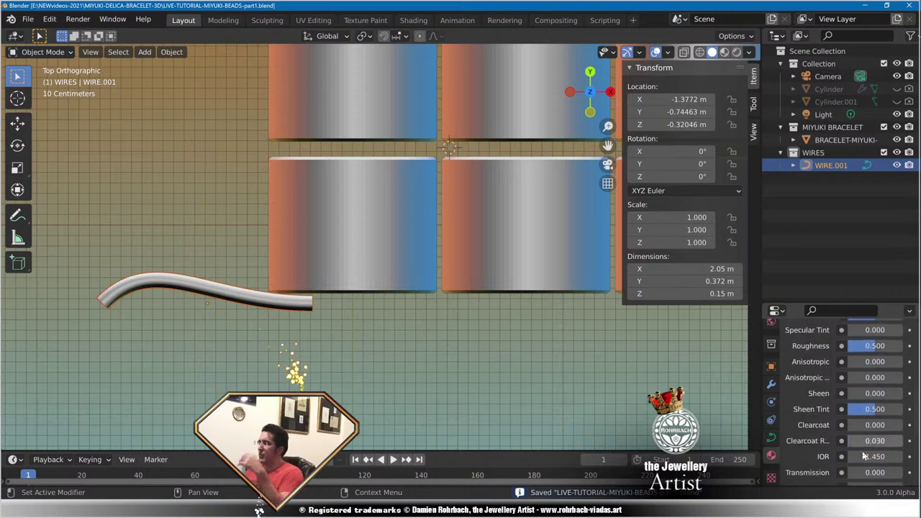
scroll(854, 449, down, 10)
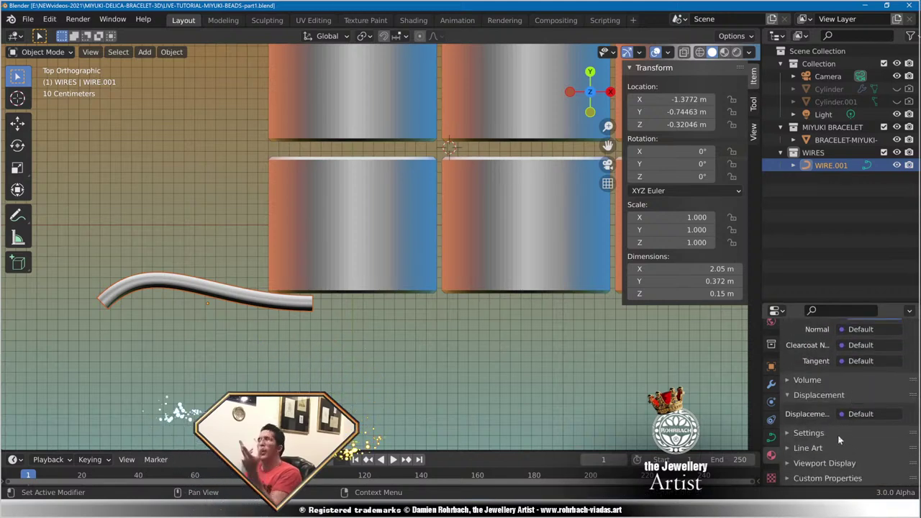
click(820, 463)
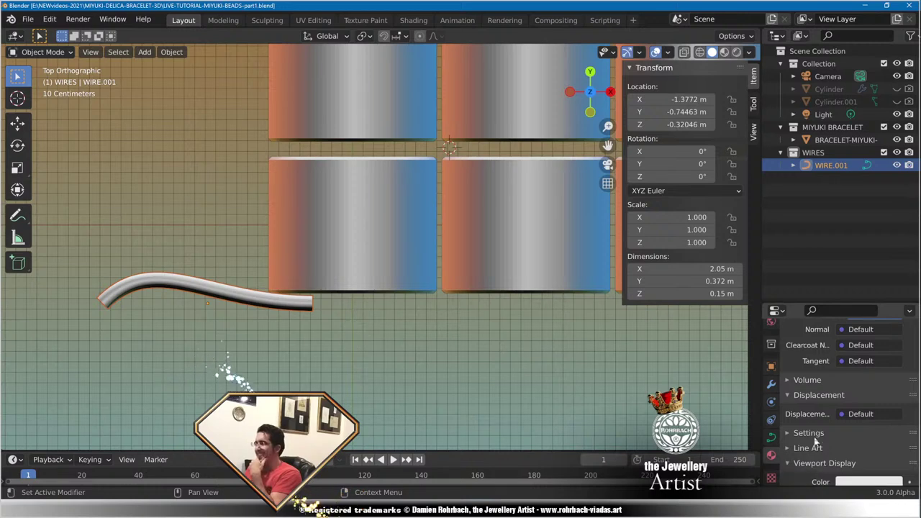
scroll(815, 440, down, 2)
scroll(815, 441, down, 2)
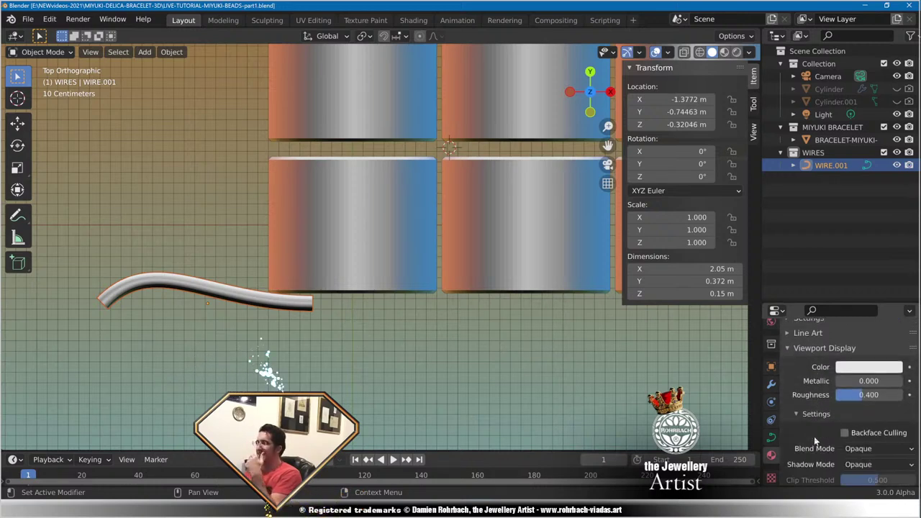
click(850, 369)
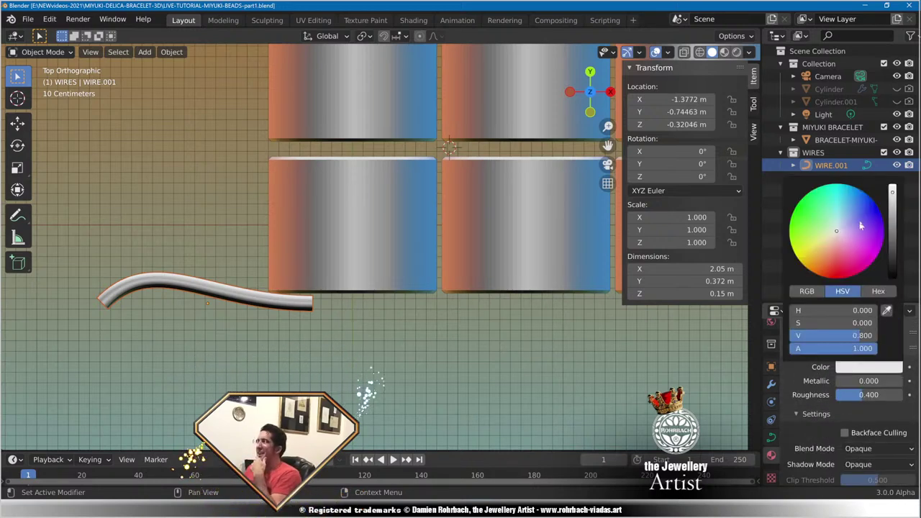
mouse_move(859, 224)
mouse_down()
mouse_move(843, 216)
mouse_move(851, 204)
mouse_up()
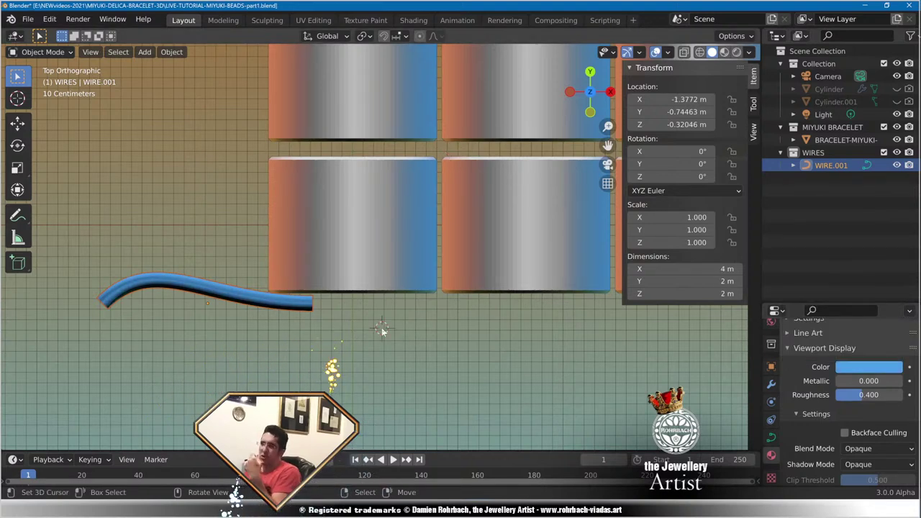
key(ctrl+s)
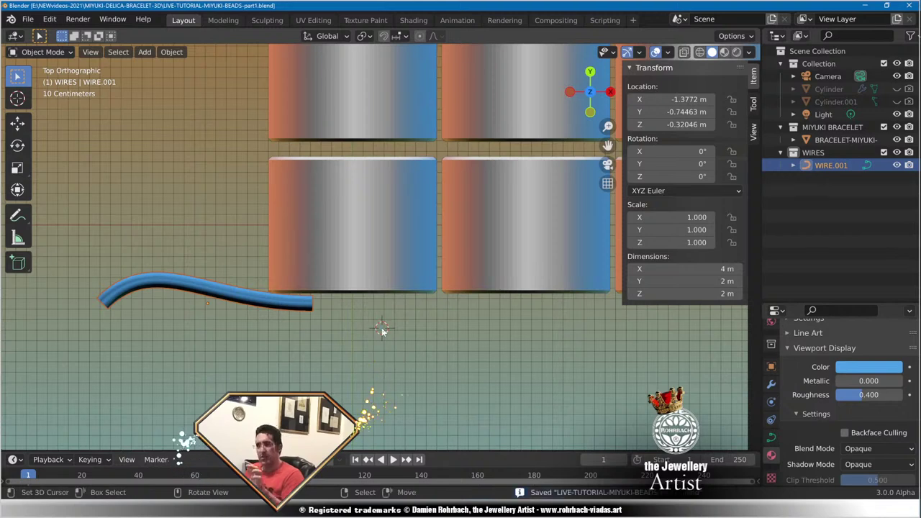
In edit mode with snapping enabled, move the wire's left control point about 0.88 m along X toward the beads.
key(n)
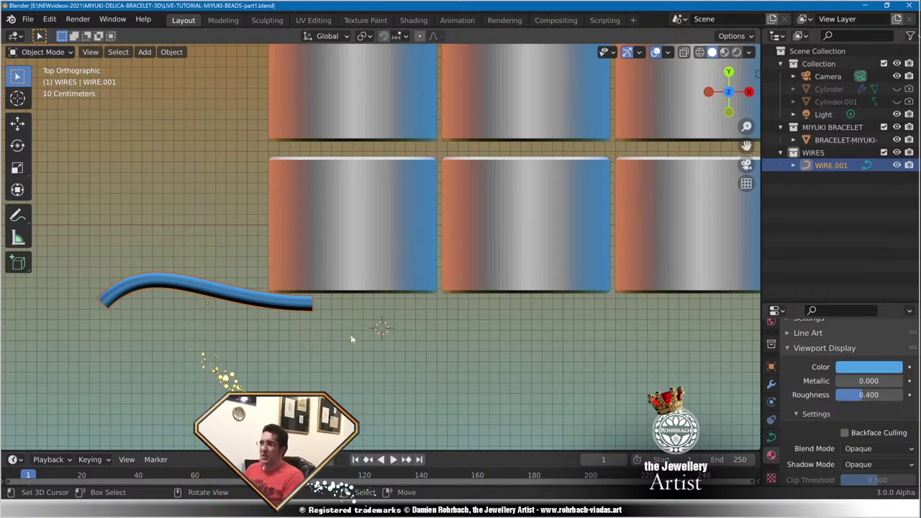
key(Tab)
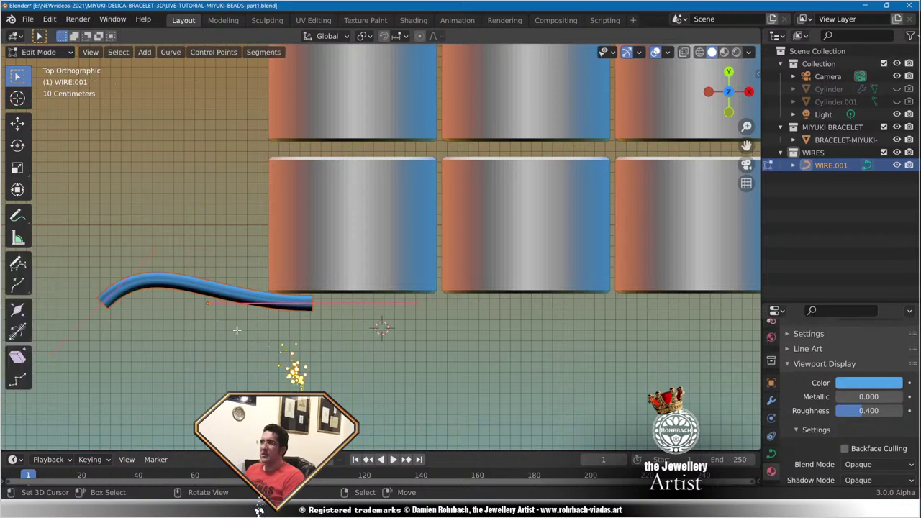
shift+middle_drag(225, 334, 343, 329)
scroll(344, 329, up, 1)
shift+middle_drag(286, 344, 331, 325)
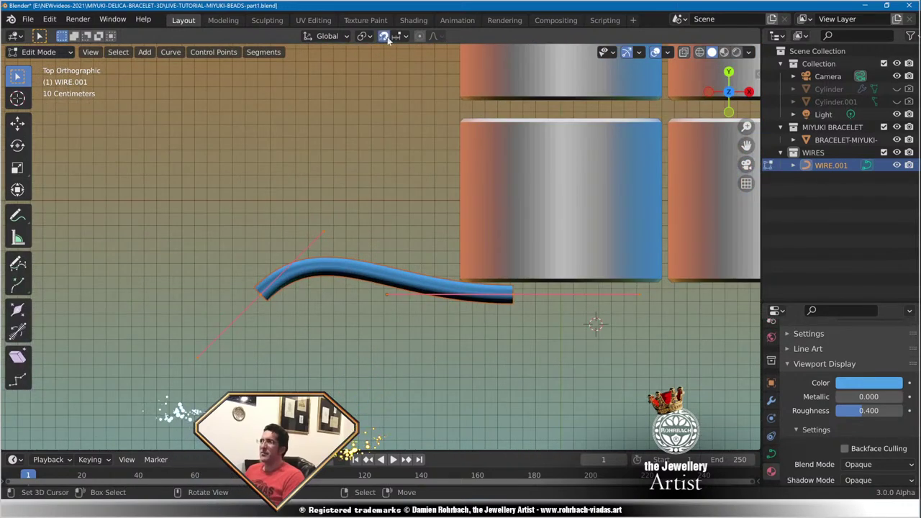
click(383, 36)
click(406, 36)
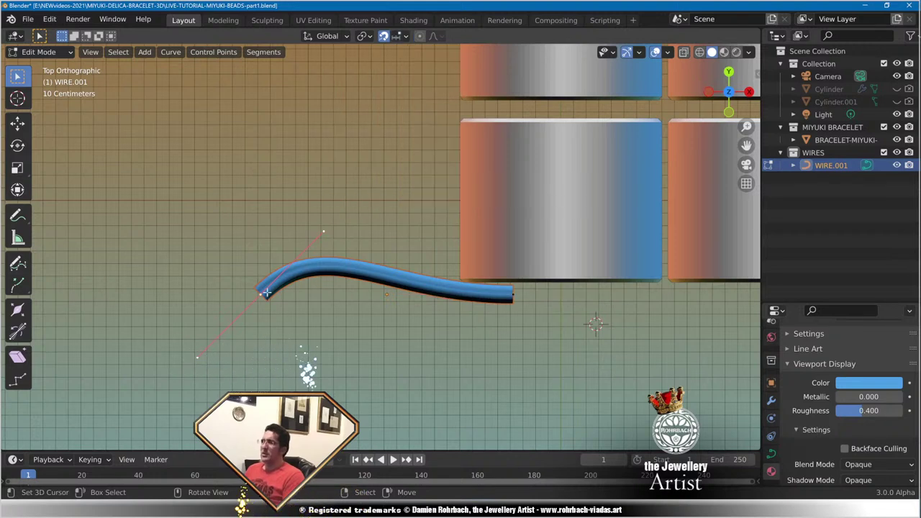
key(g)
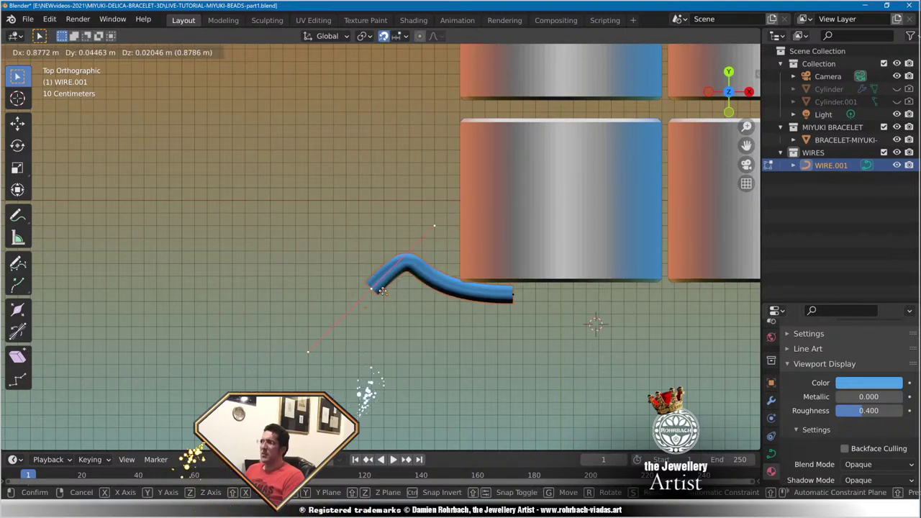
click(382, 291)
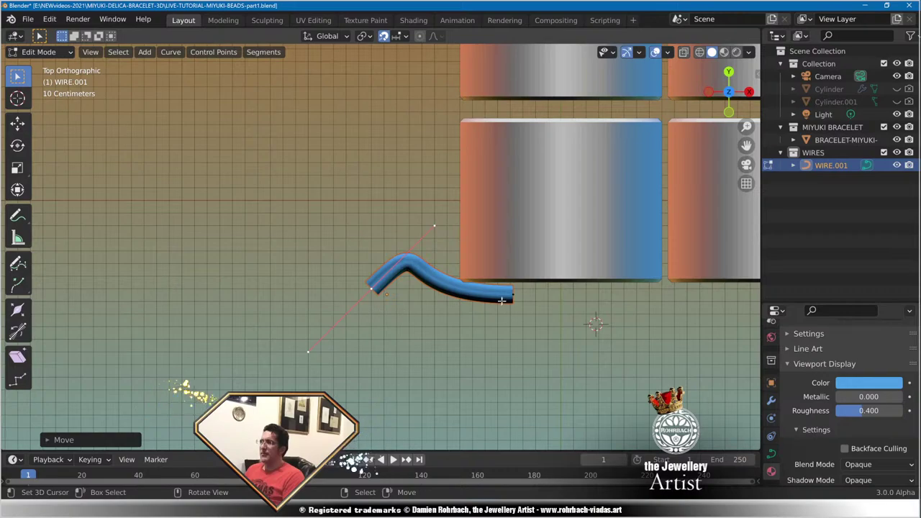
Stretch the wire along the bottom bead row by moving its right control point just past the far end of the bracelet.
scroll(417, 326, down, 5)
scroll(418, 327, down, 9)
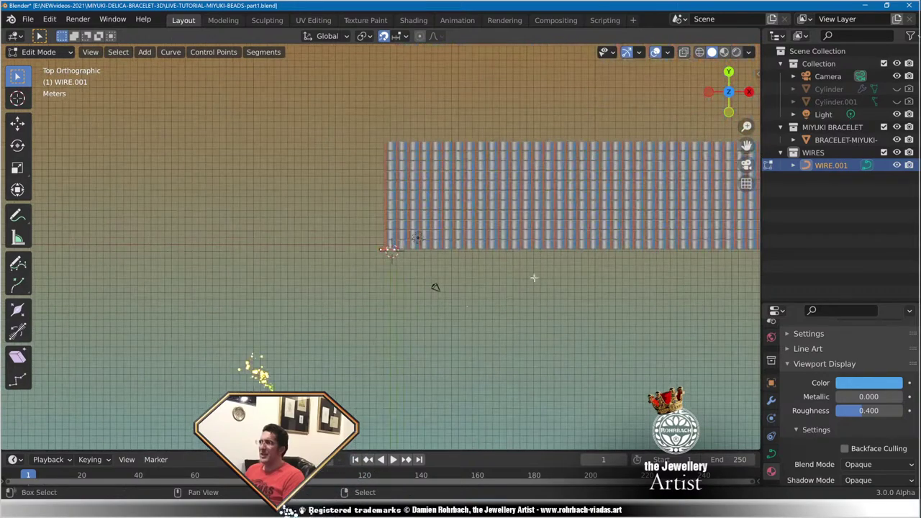
scroll(279, 298, down, 5)
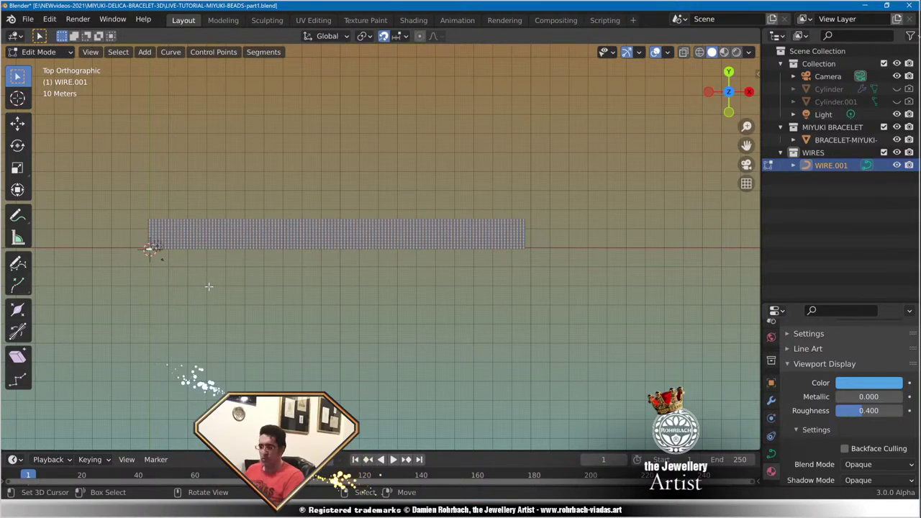
key(g)
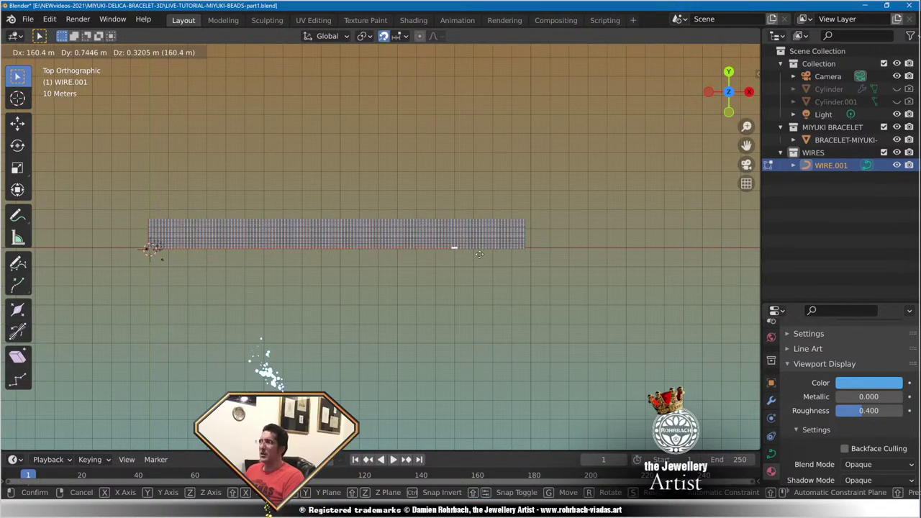
click(530, 249)
Move the wire's far end point back about 2.9 m in X and down about 0.7 m to sit just below the last bead.
scroll(531, 249, up, 6)
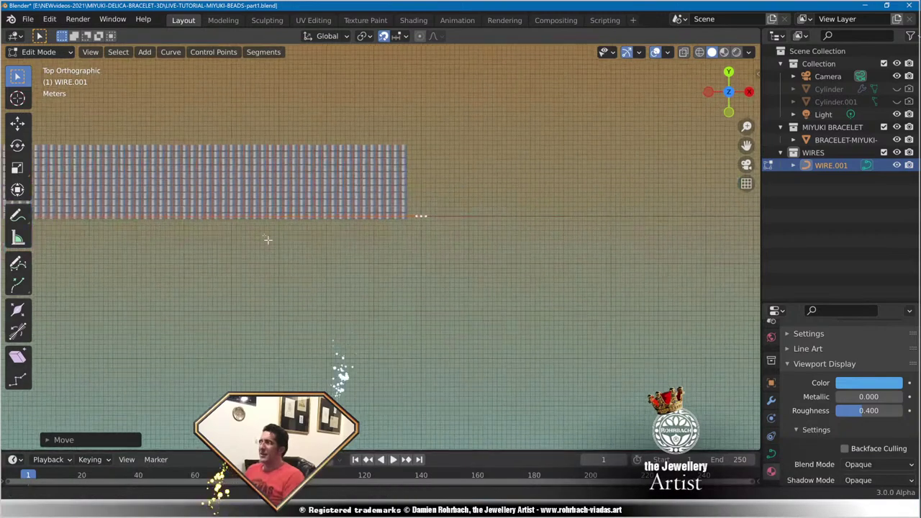
scroll(451, 217, up, 8)
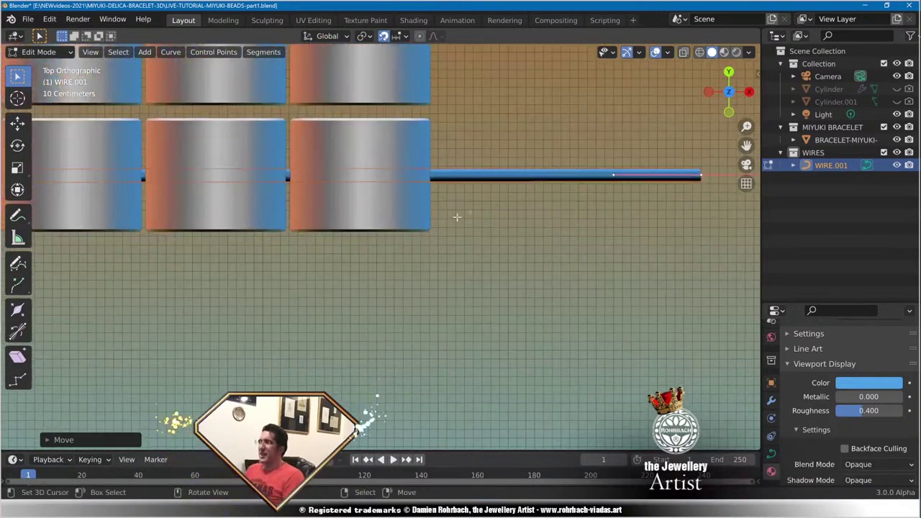
key(g)
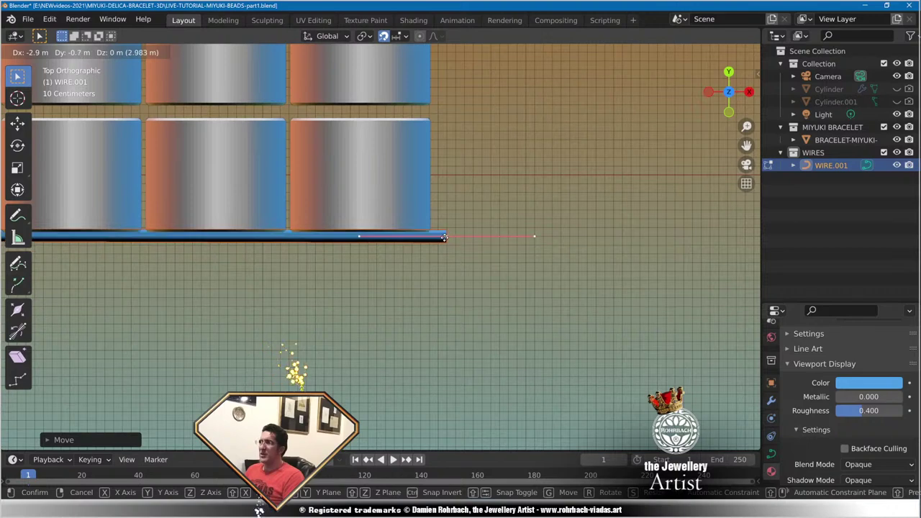
click(444, 237)
scroll(444, 237, up, 6)
scroll(554, 231, up, 6)
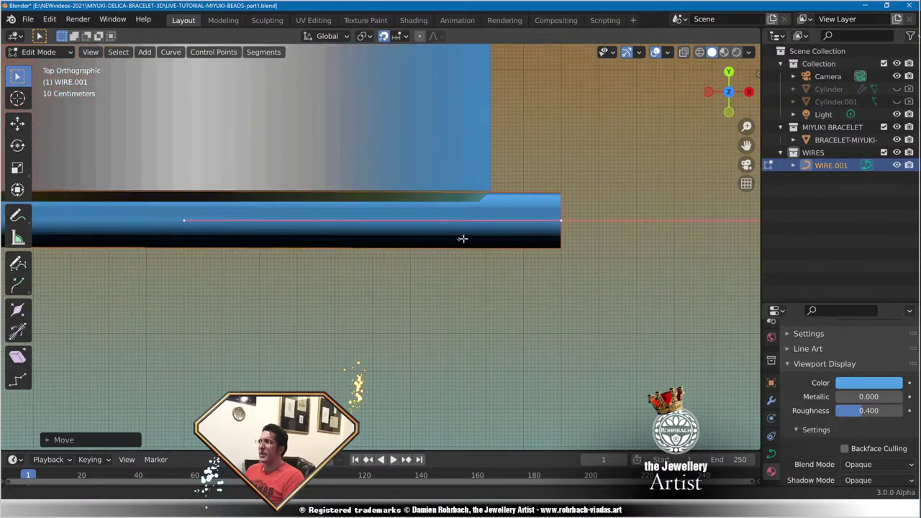
key(g)
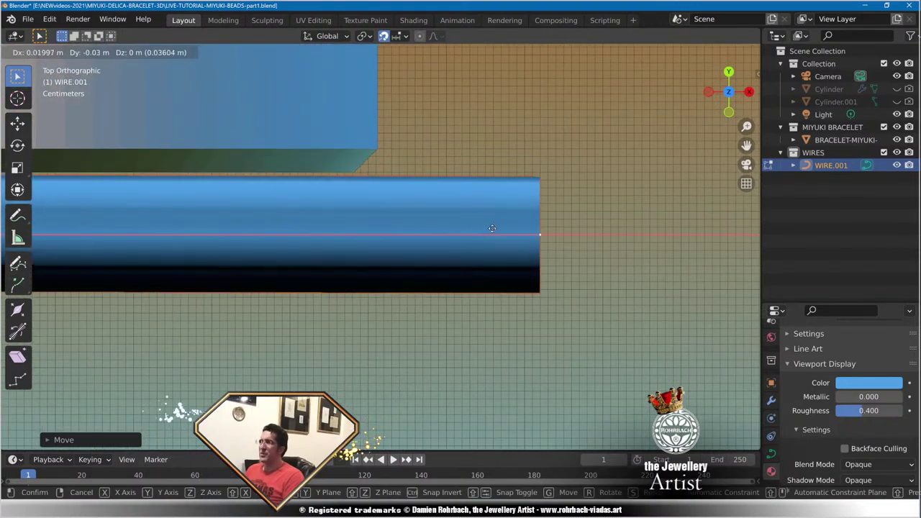
click(503, 230)
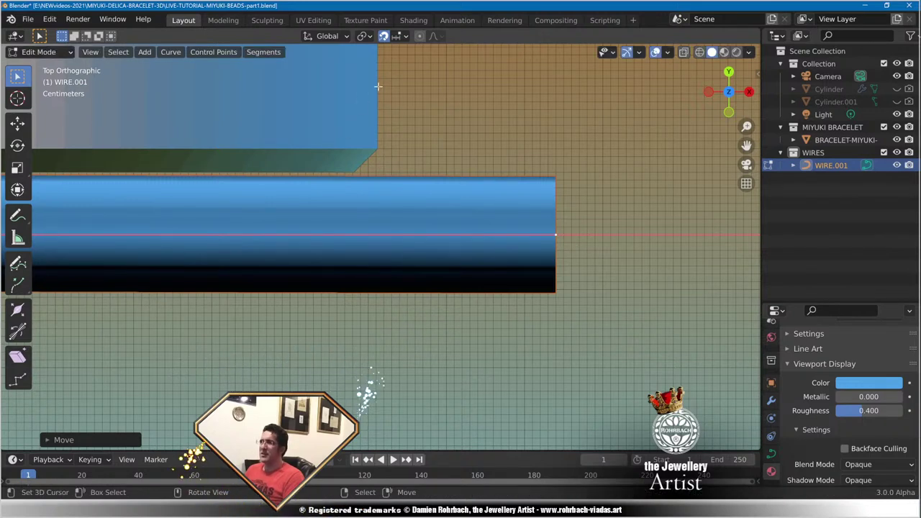
Turn off snapping and nudge the wire's far end point slightly up against the underside of the last bead.
click(387, 36)
click(406, 37)
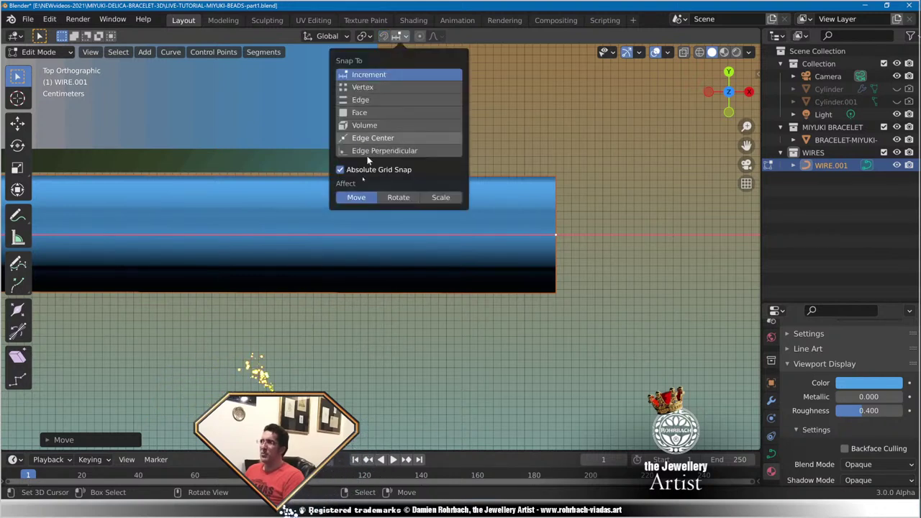
key(g)
click(554, 217)
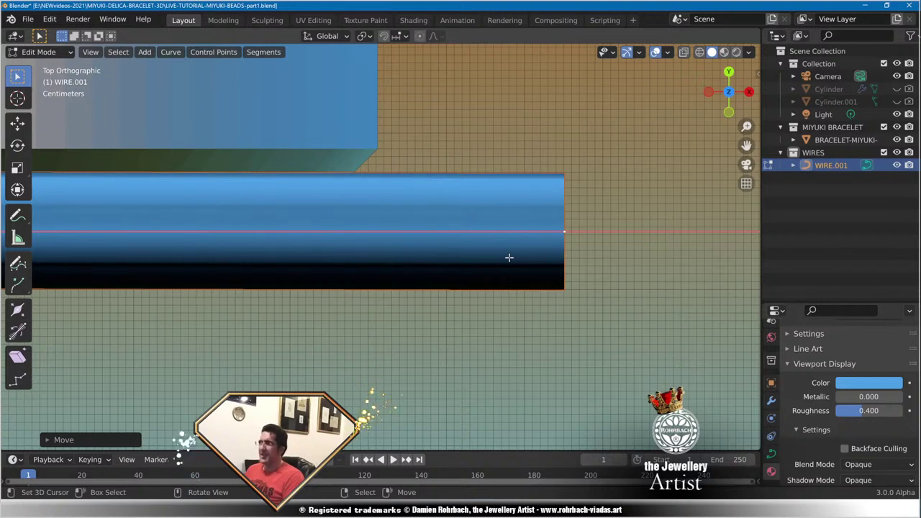
Show the transform values of the wire's far end point and copy its local Y coordinate.
key(n)
click(708, 111)
key(ctrl+c)
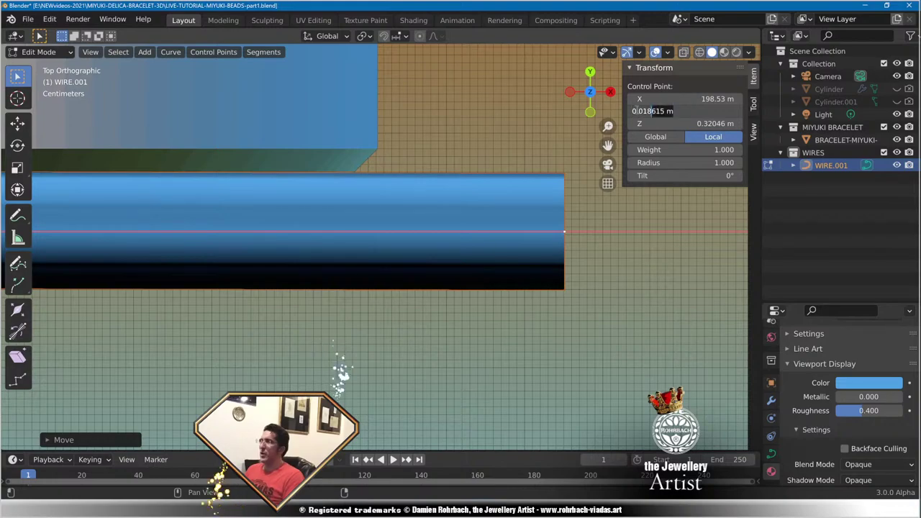
key(Return)
Set the local Y coordinate of the wire's starting end point, beside the first bead, to 0.018615 m.
scroll(549, 270, down, 10)
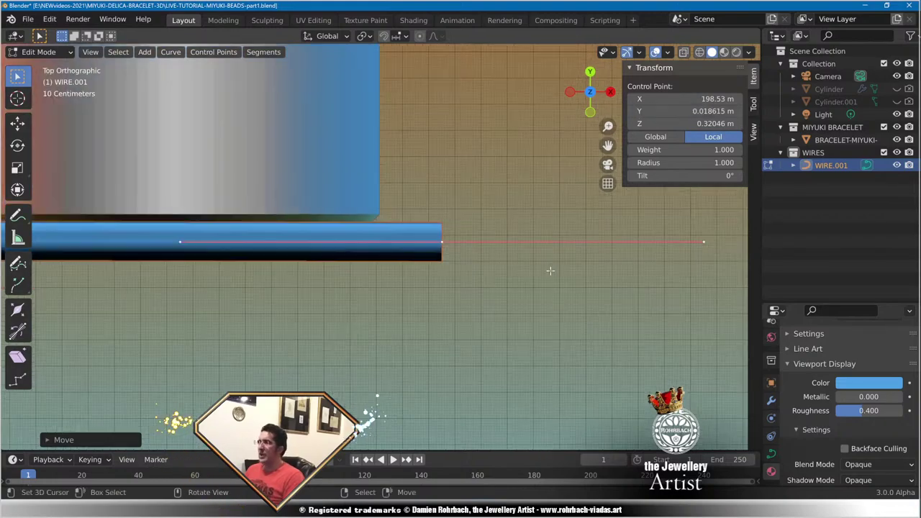
shift+middle_drag(139, 273, 116, 247)
scroll(253, 234, up, 11)
scroll(261, 234, up, 10)
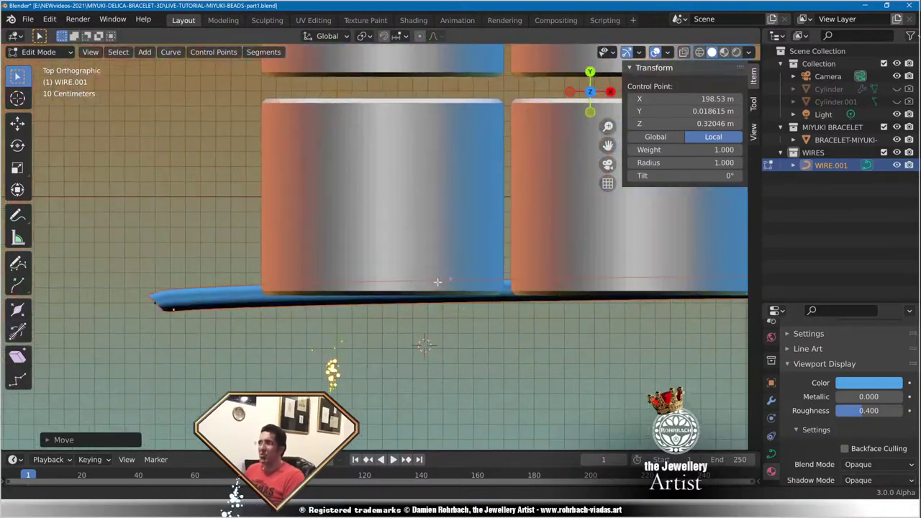
shift+middle_drag(438, 282, 528, 250)
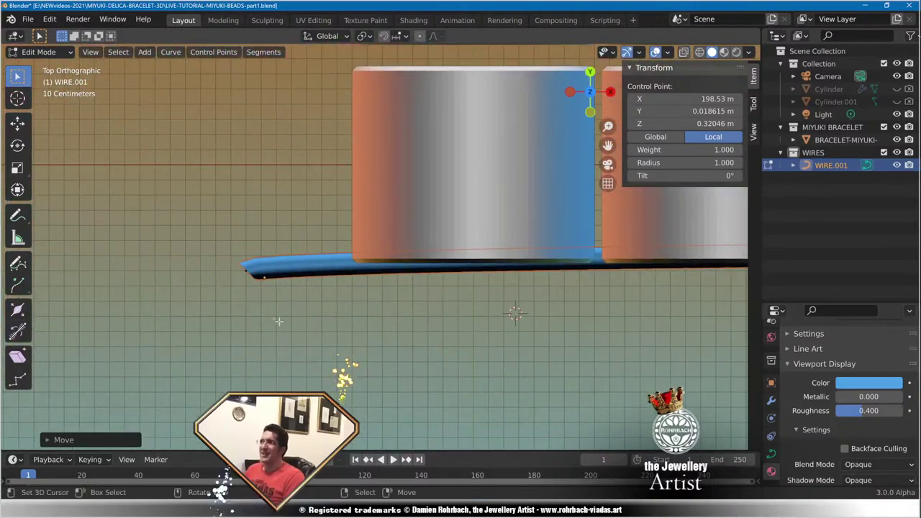
right_click(242, 270)
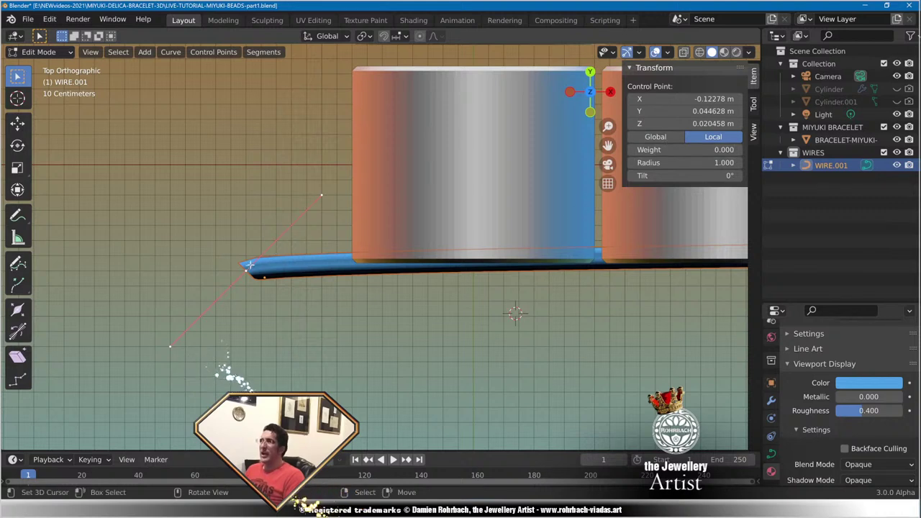
click(708, 111)
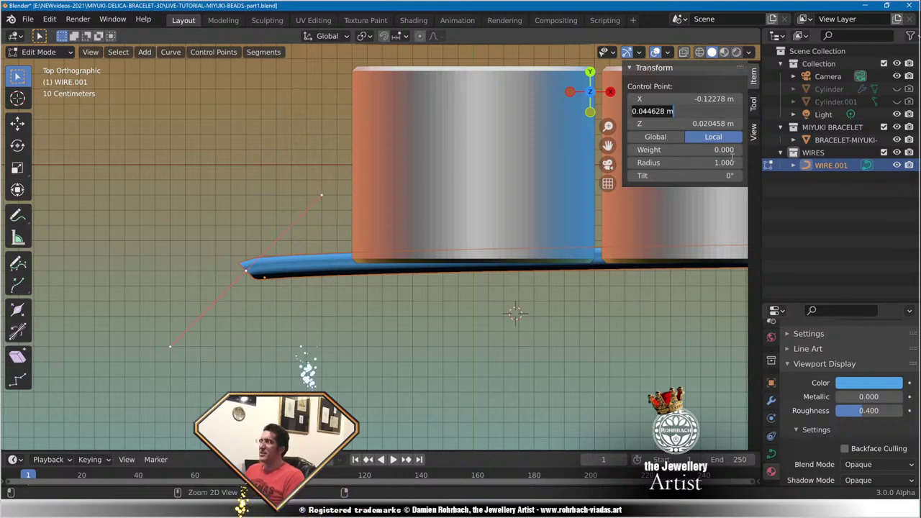
key(ctrl+v)
key(Return)
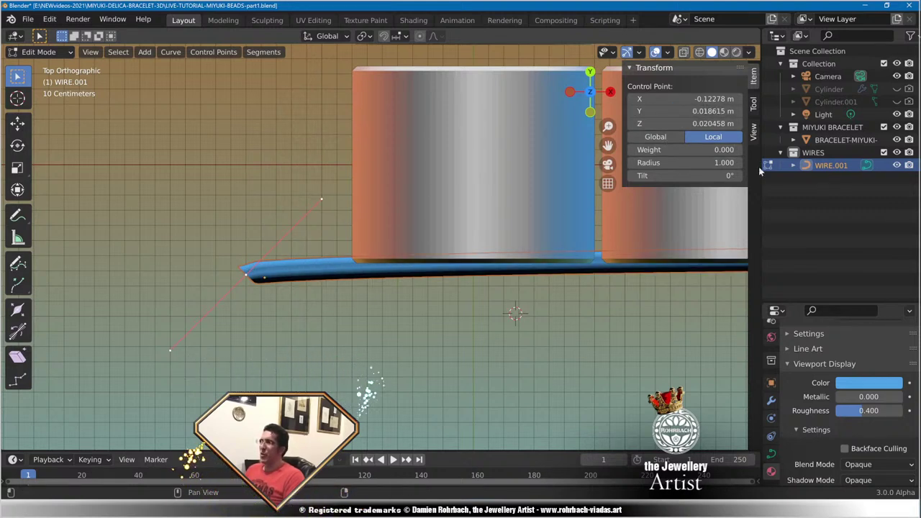
Switch the control point coordinates to global and copy the Y coordinate of the wire's far end point.
click(656, 137)
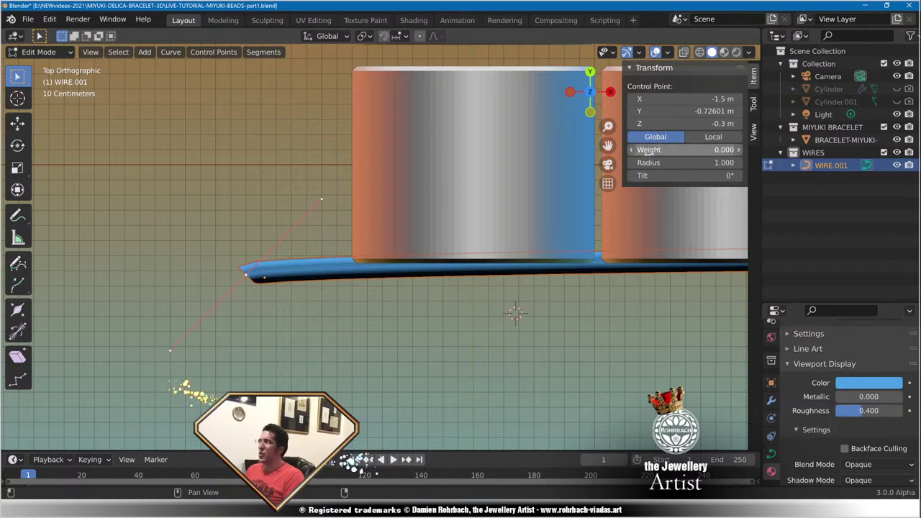
scroll(594, 301, down, 10)
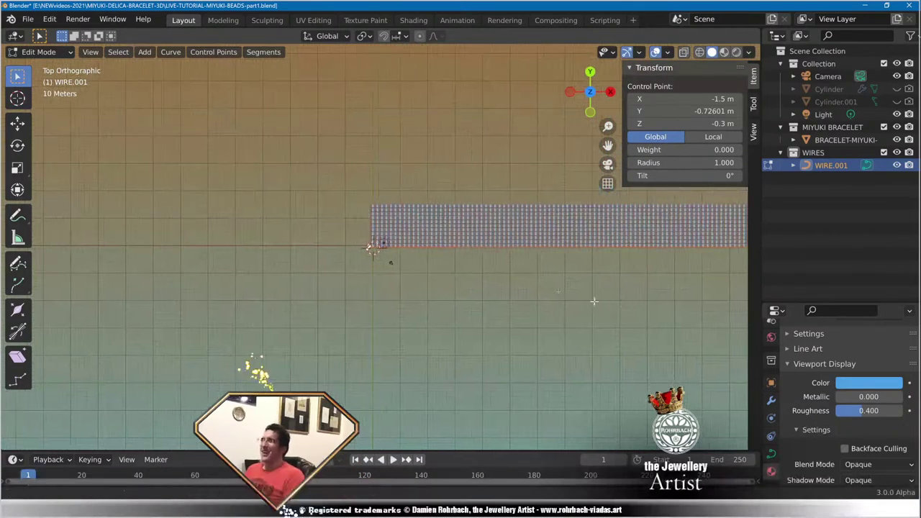
shift+middle_drag(594, 301, 690, 163)
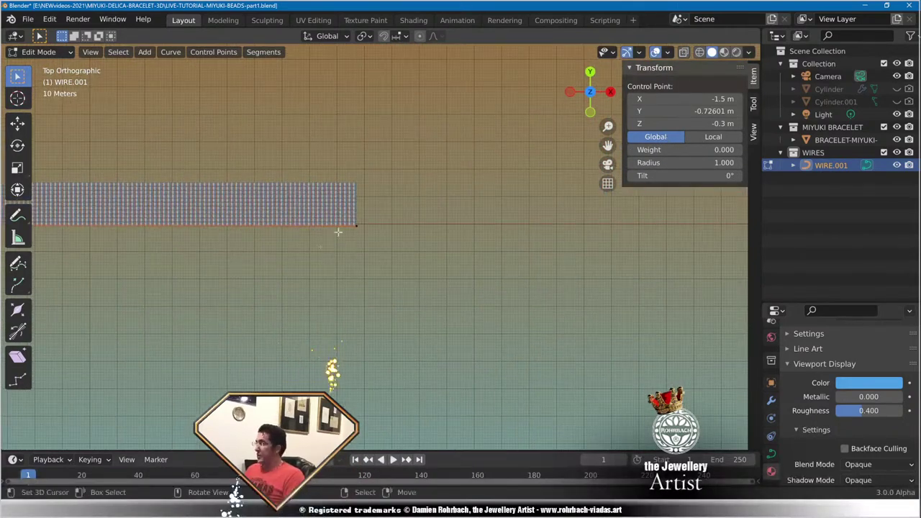
scroll(338, 230, up, 10)
shift+middle_drag(599, 291, 244, 276)
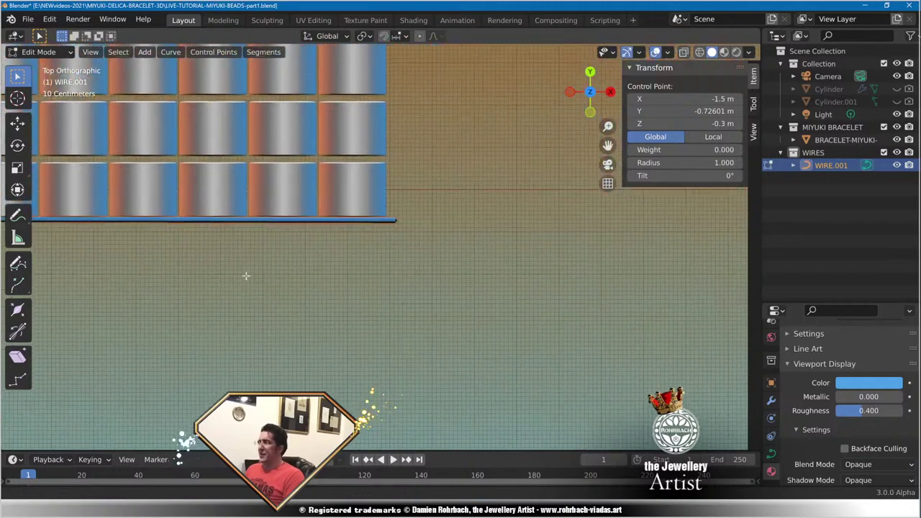
scroll(482, 237, up, 6)
right_click(433, 169)
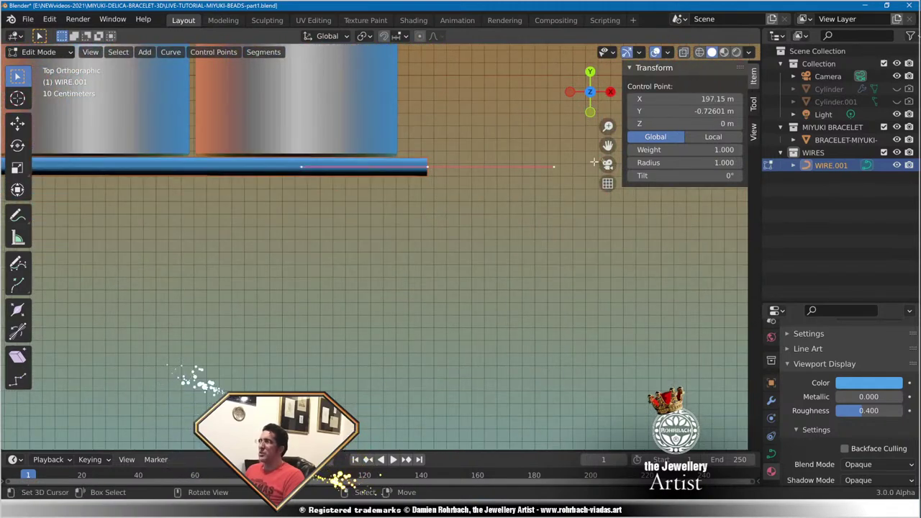
click(683, 111)
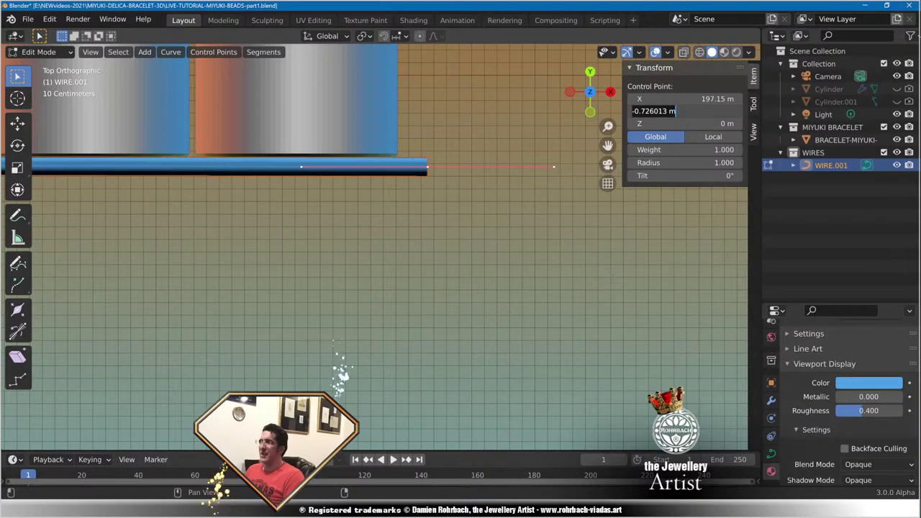
click(487, 284)
Set the global Y coordinate of the wire's starting end point to -0.726013 m.
scroll(504, 291, down, 16)
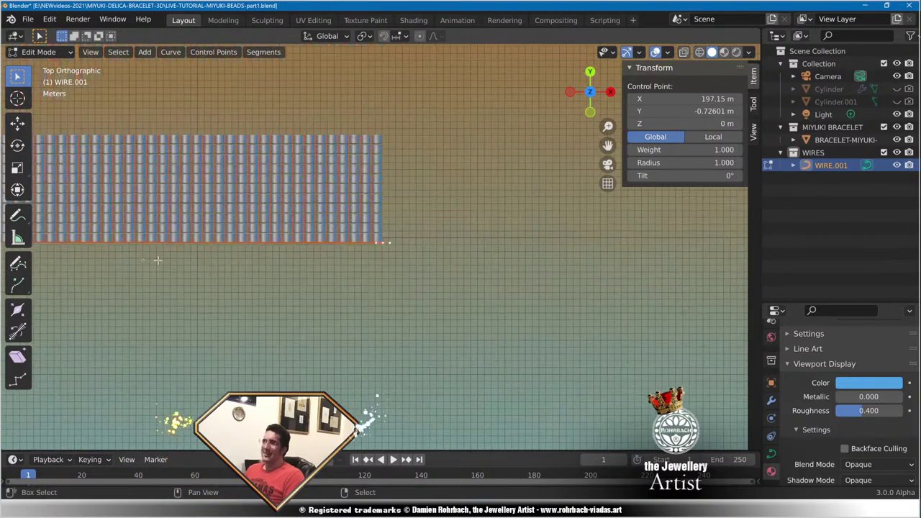
shift+middle_drag(158, 261, 747, 266)
shift+middle_drag(10, 265, 341, 296)
scroll(99, 276, down, 4)
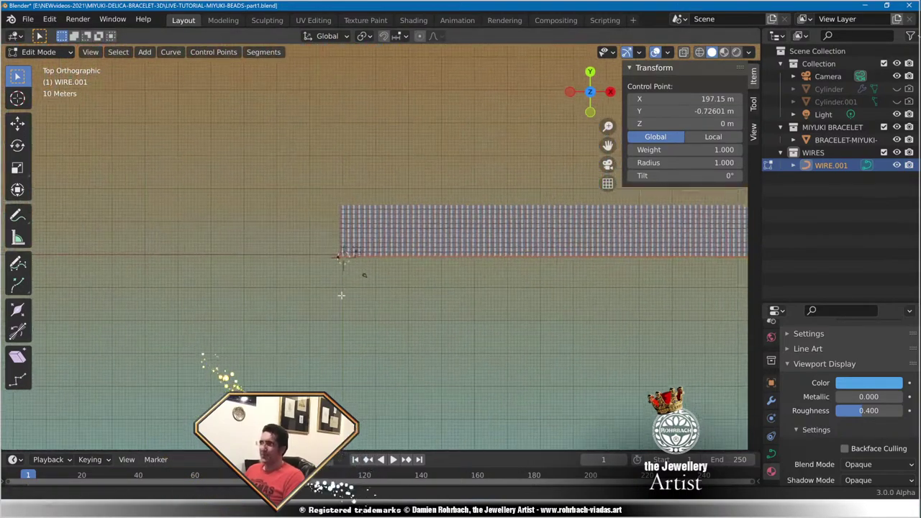
scroll(357, 295, up, 6)
scroll(356, 295, up, 10)
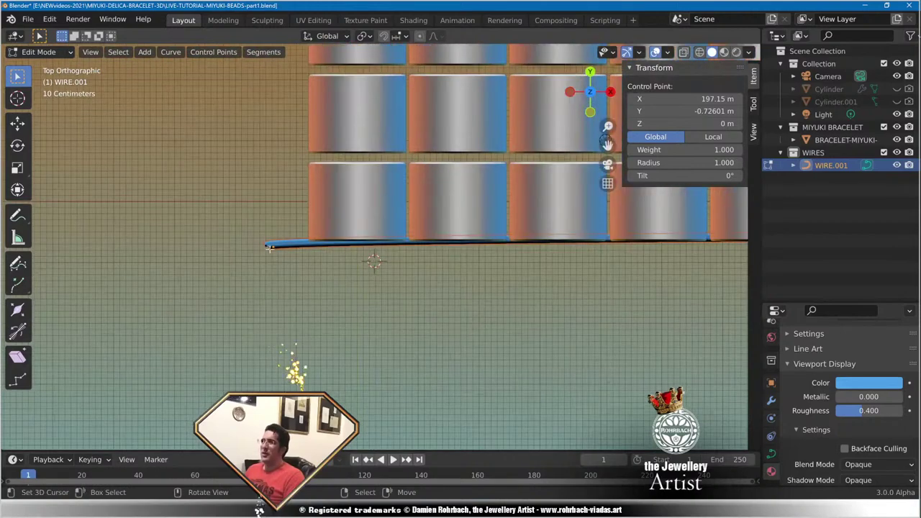
double_click(687, 112)
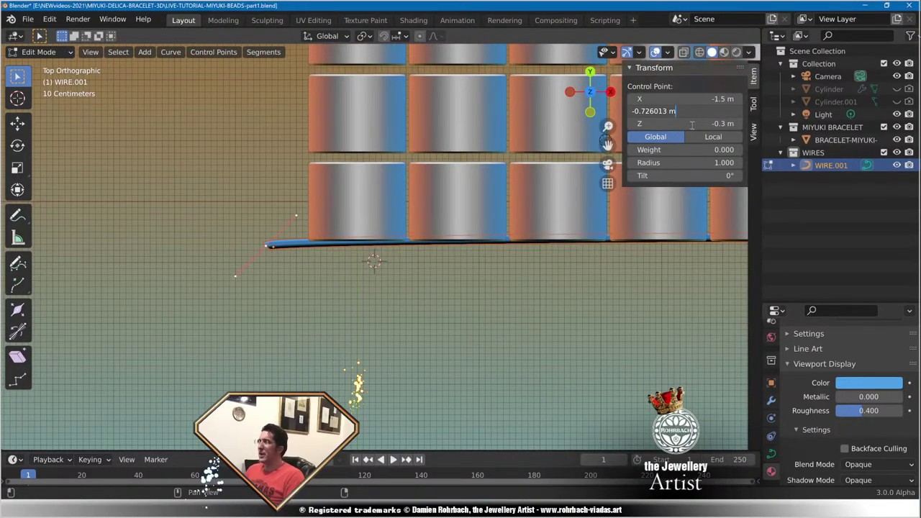
key(Return)
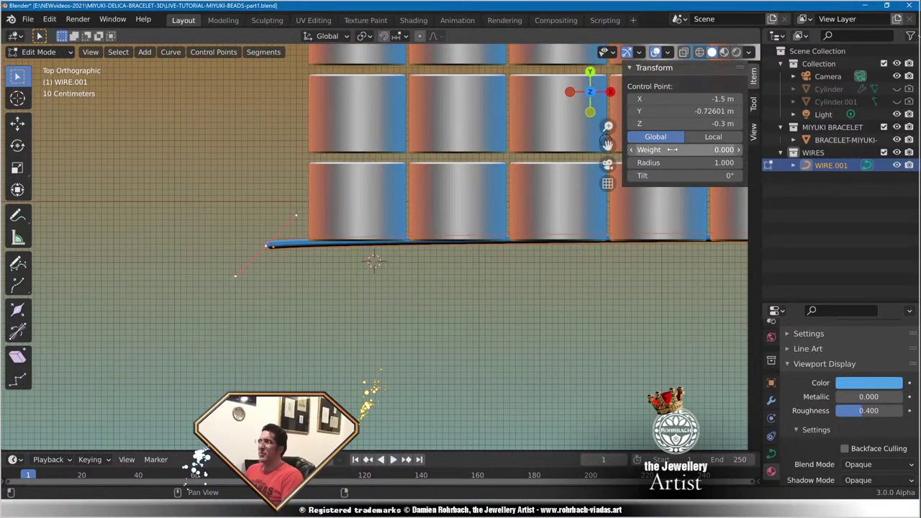
Straighten the start of the wire by setting its bead-side handle's global Y coordinate to -0.726013 m.
click(296, 214)
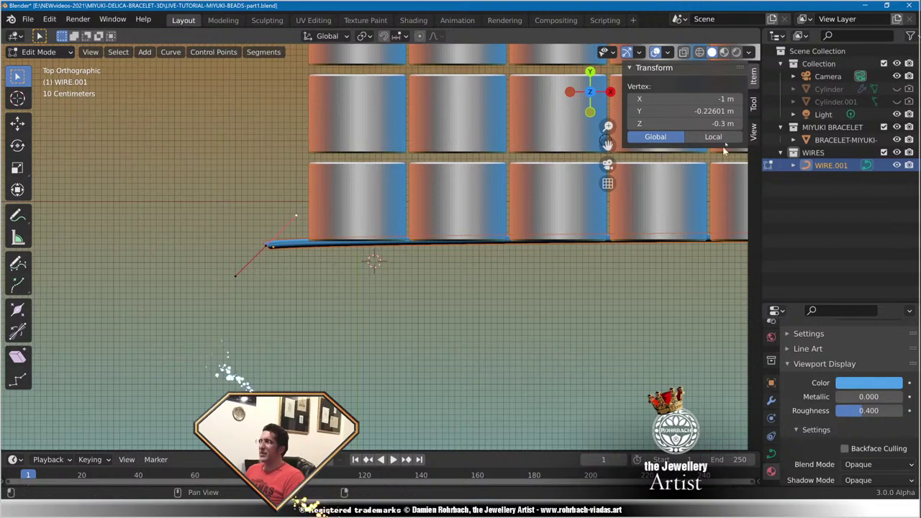
double_click(714, 112)
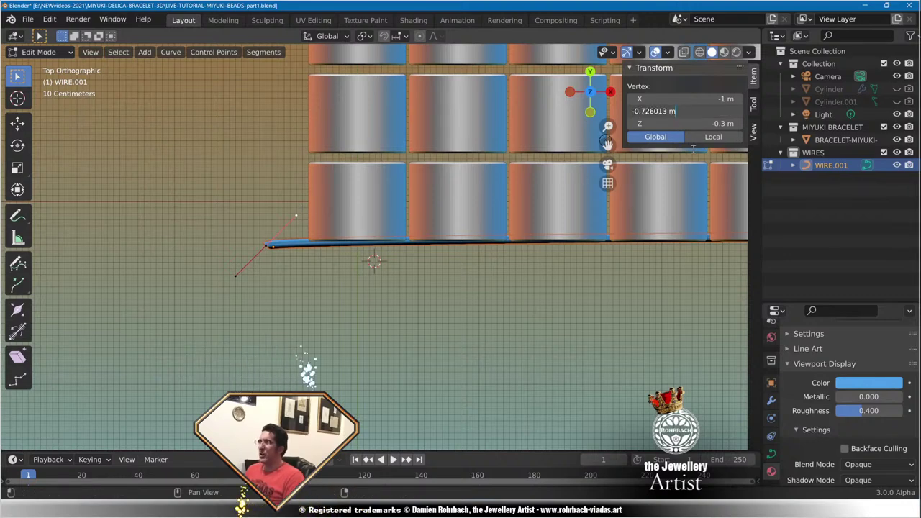
key(Return)
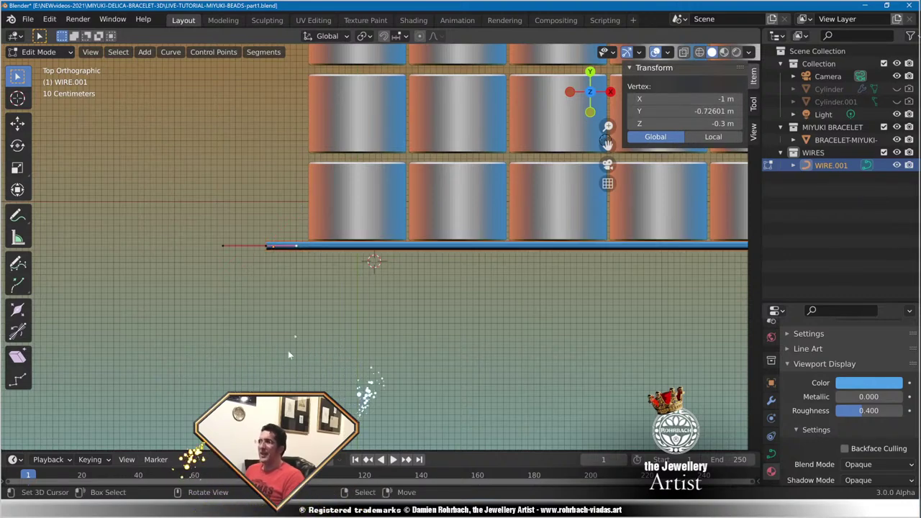
Extend the wire past the last bead by moving its far end point about 1.9 m along X.
scroll(312, 250, down, 15)
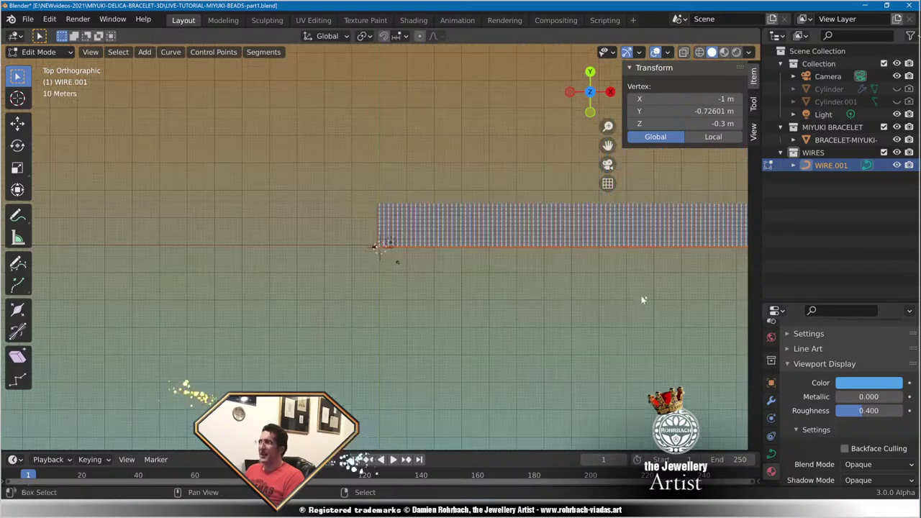
shift+middle_drag(643, 303, 149, 311)
scroll(371, 294, up, 15)
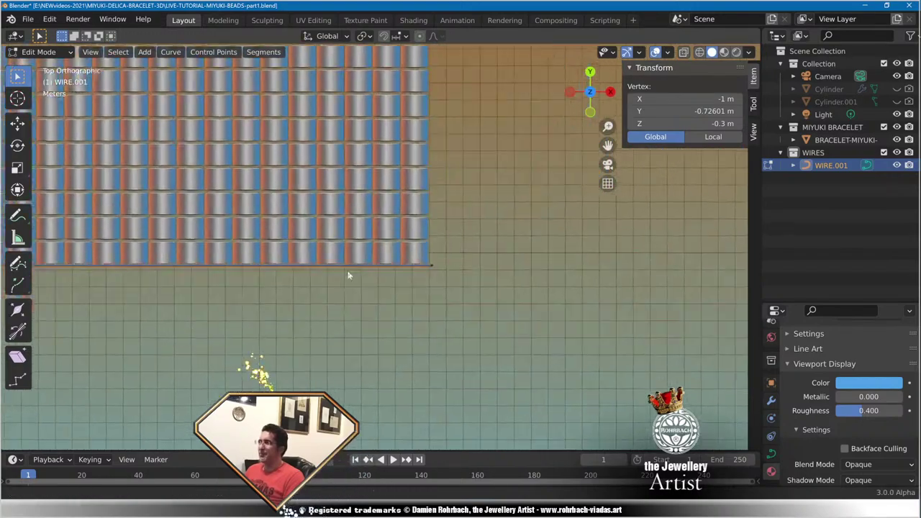
scroll(381, 261, up, 6)
click(493, 182)
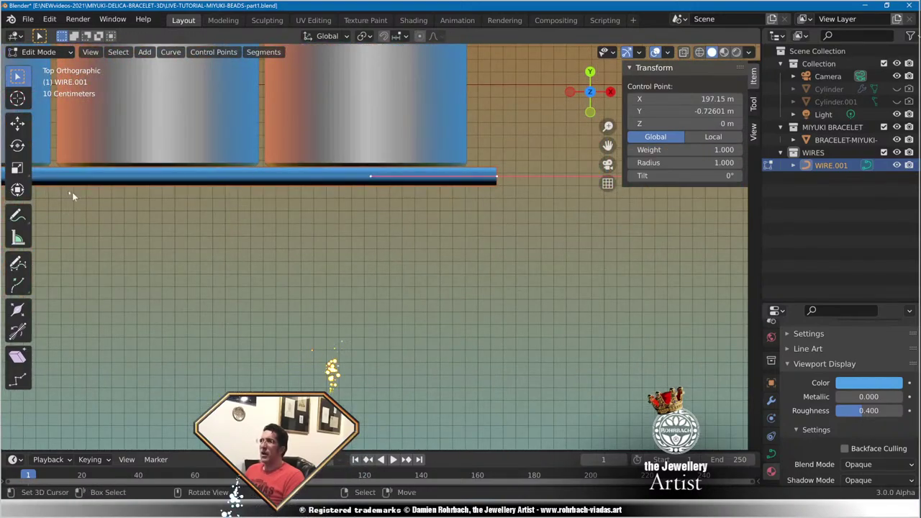
click(18, 122)
scroll(376, 244, down, 5)
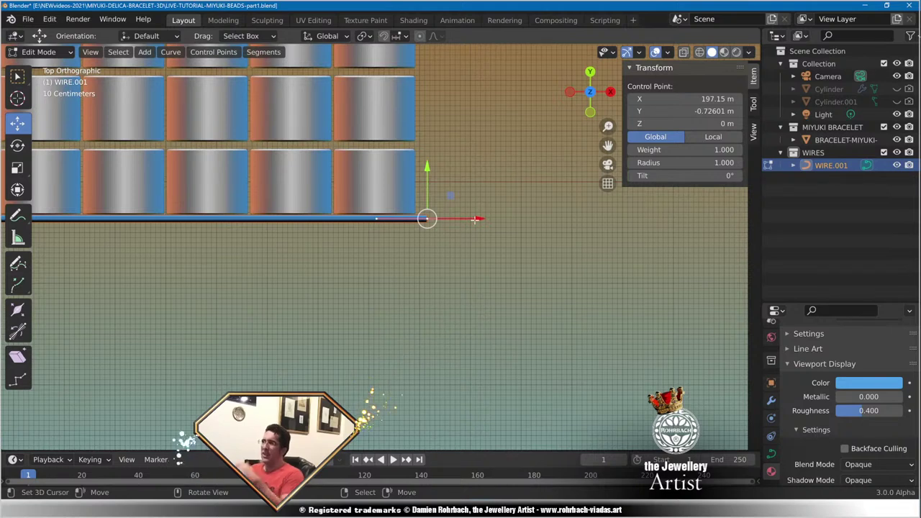
drag(476, 218, 569, 230)
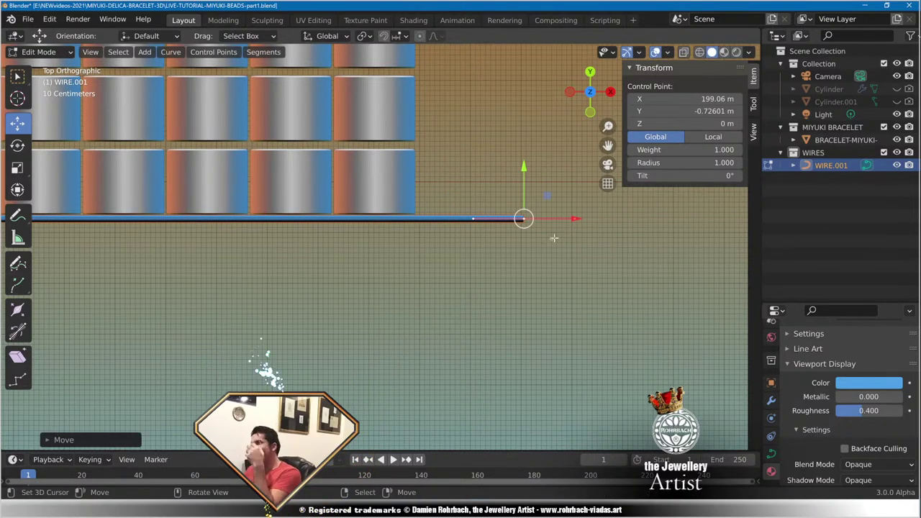
Return the wire to object mode and save the file.
scroll(426, 372, down, 7)
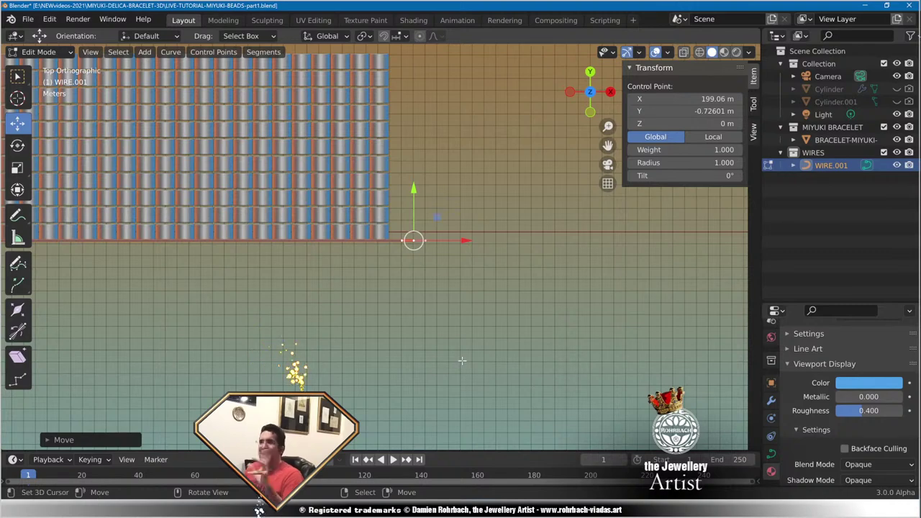
scroll(499, 336, up, 5)
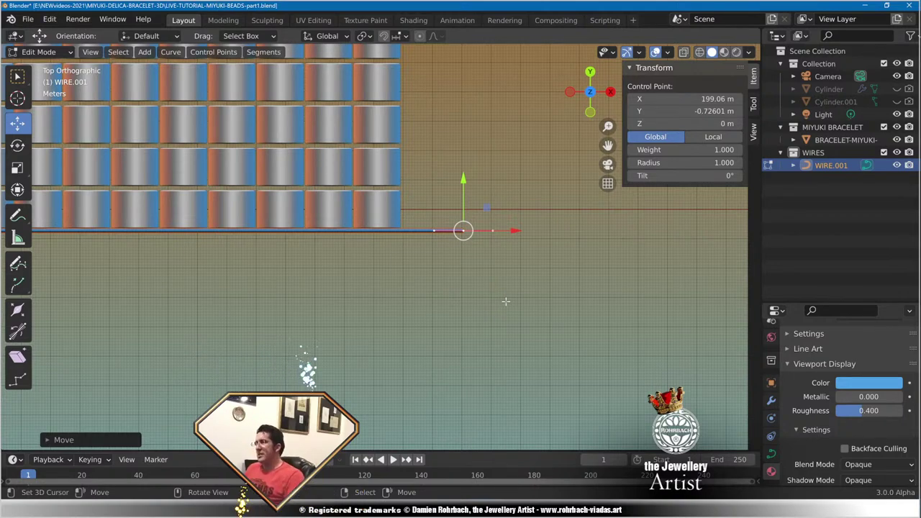
scroll(505, 302, down, 2)
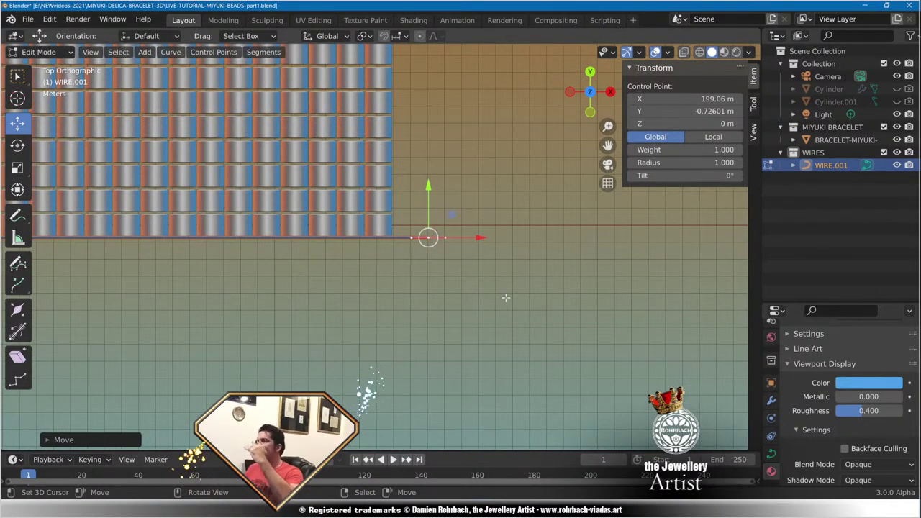
scroll(508, 300, down, 4)
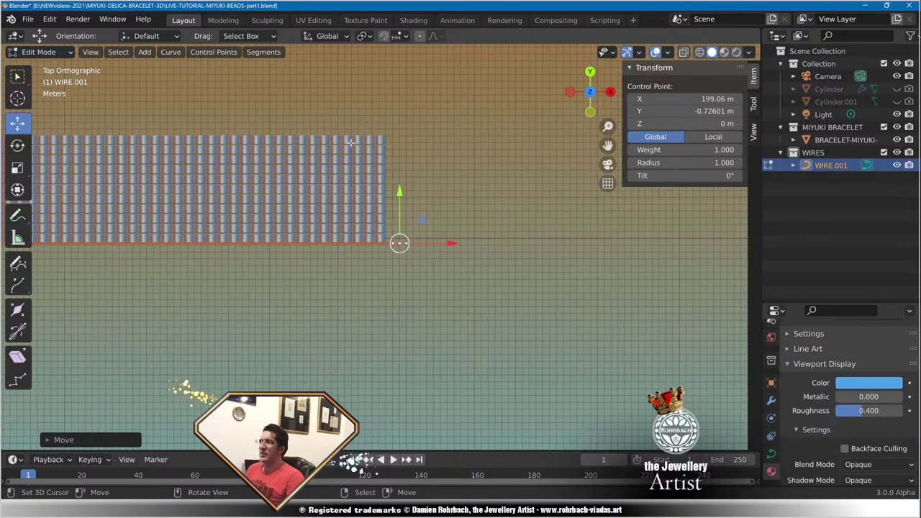
key(Tab)
scroll(468, 269, up, 8)
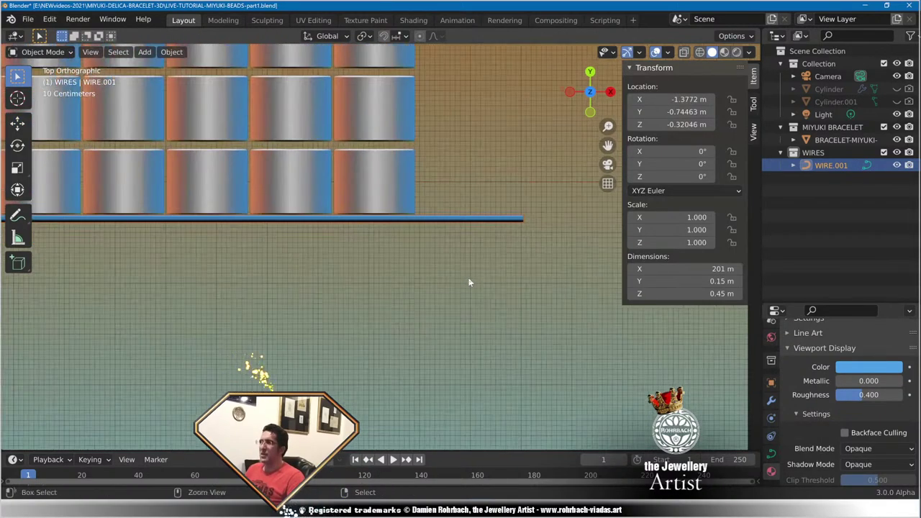
key(ctrl+s)
Select the wire and set its object Z location to 0 m.
click(771, 400)
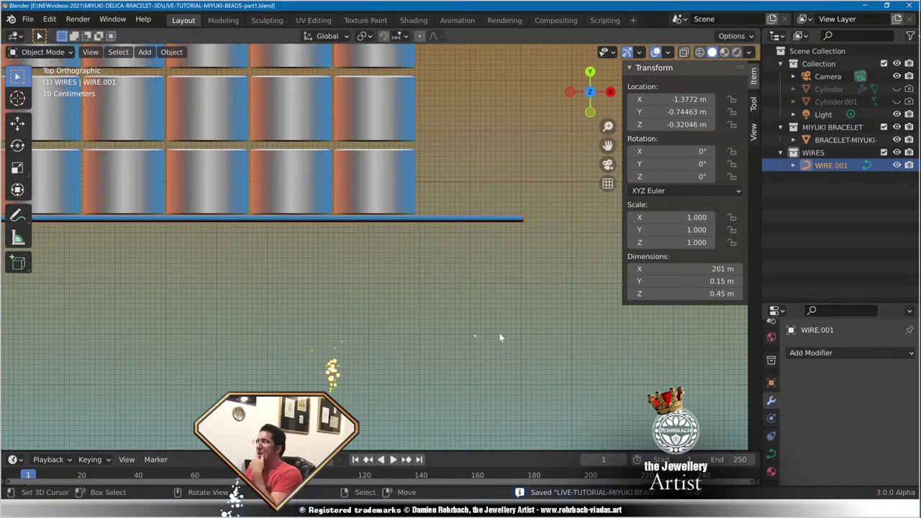
middle_drag(499, 332, 387, 203)
scroll(381, 245, up, 7)
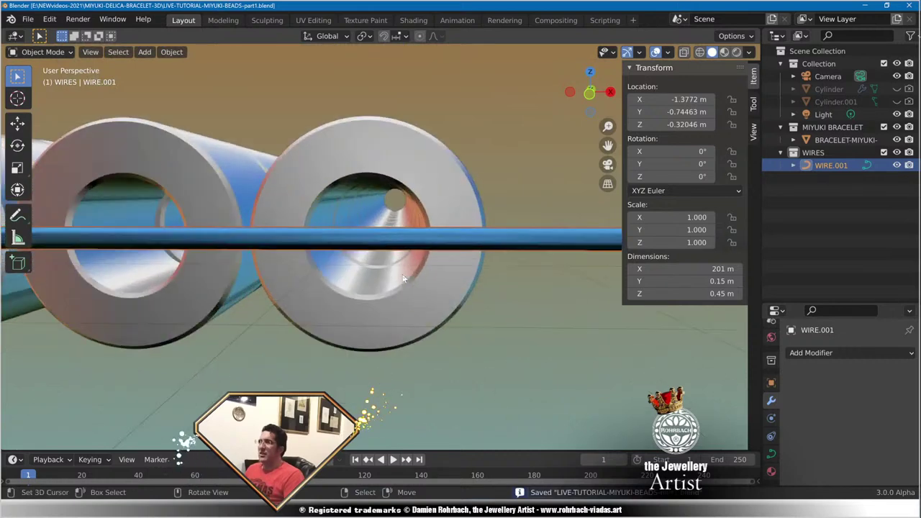
right_click(402, 241)
key(KP_1)
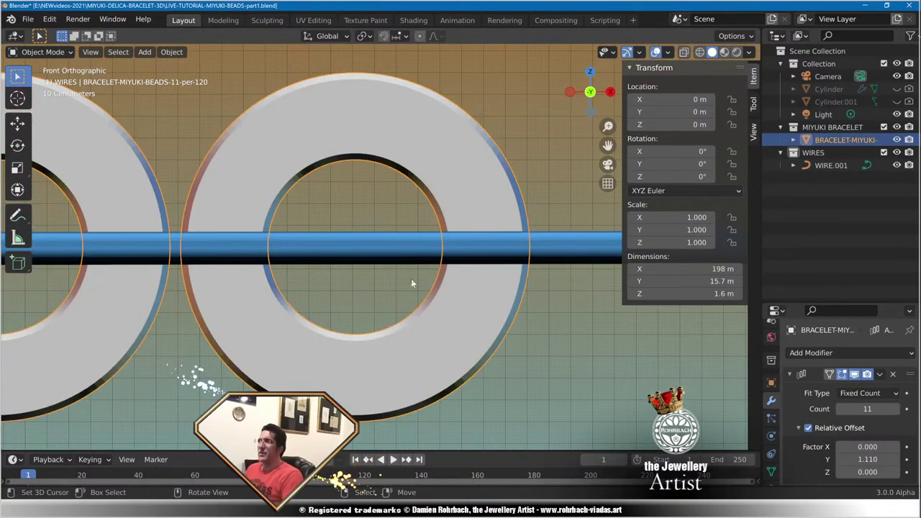
scroll(411, 283, up, 3)
click(404, 246)
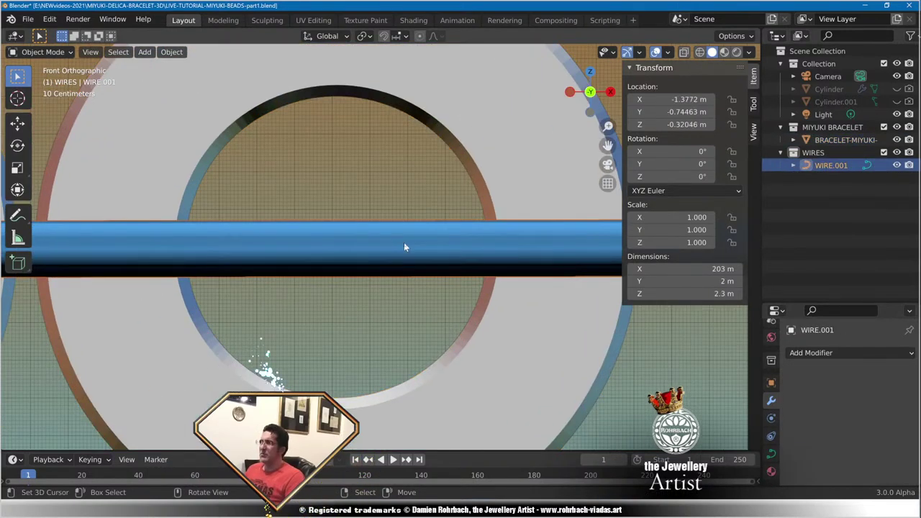
click(666, 126)
text(0)
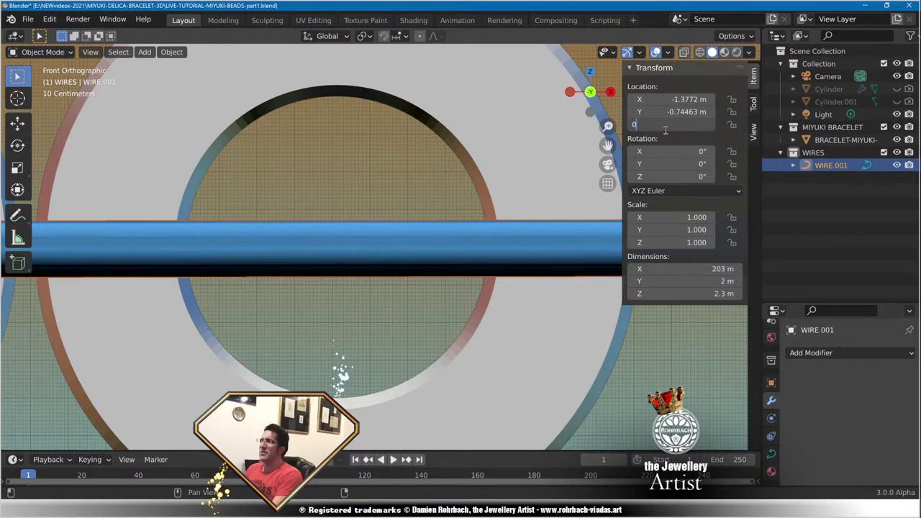
key(Return)
Examine the wire's height against the bead holes at both ends of the bracelet in front view.
scroll(348, 291, down, 6)
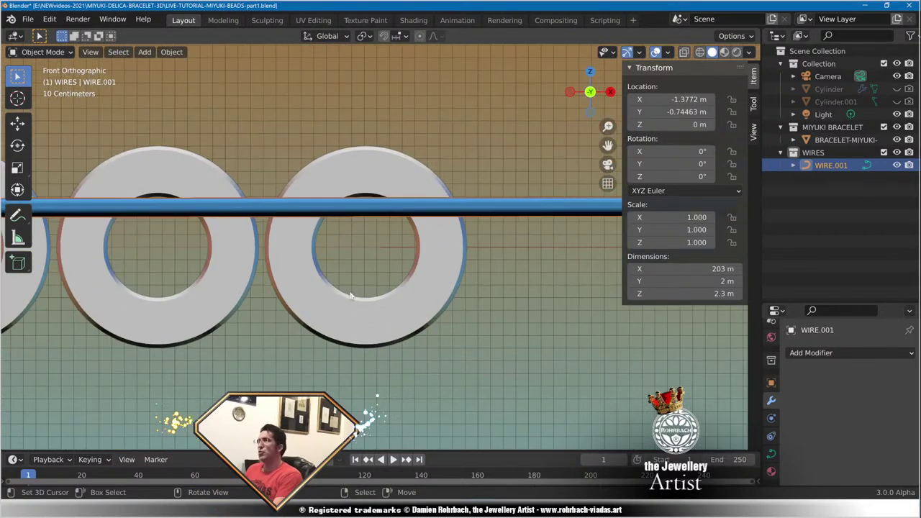
click(349, 315)
scroll(357, 310, down, 6)
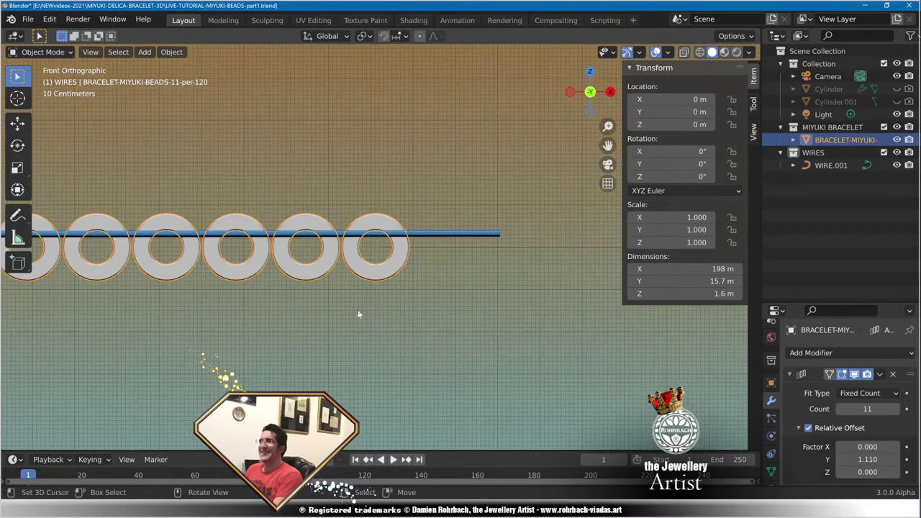
scroll(357, 314, down, 5)
scroll(157, 281, up, 3)
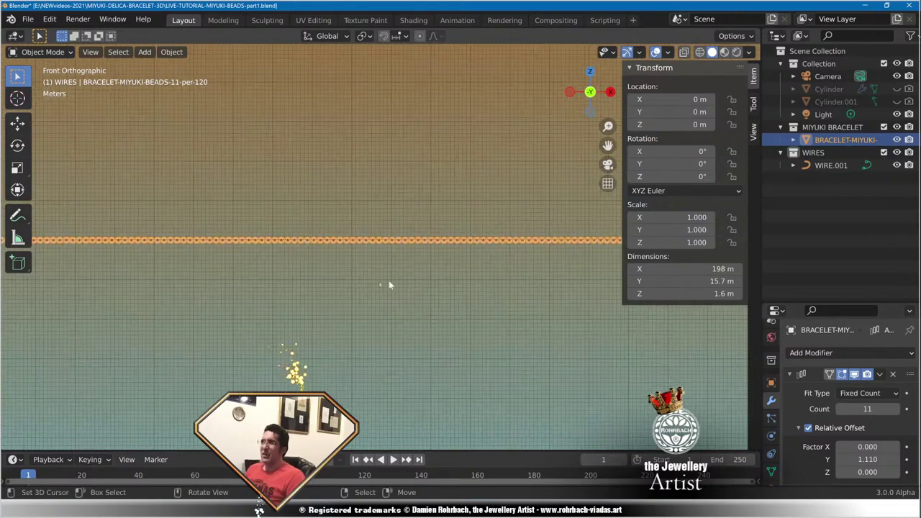
shift+middle_drag(388, 280, 13, 295)
scroll(348, 263, up, 5)
shift+middle_drag(468, 284, 253, 253)
scroll(347, 247, up, 9)
shift+middle_drag(370, 175, 285, 275)
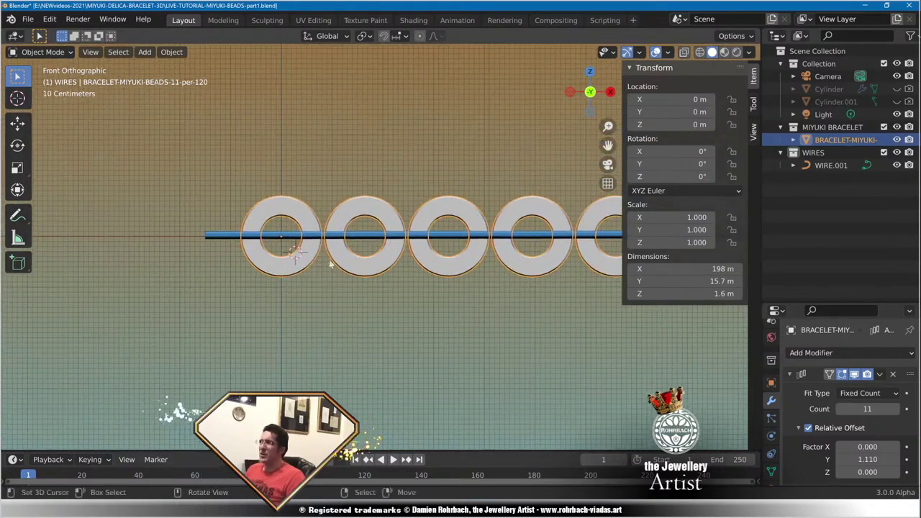
scroll(329, 264, up, 5)
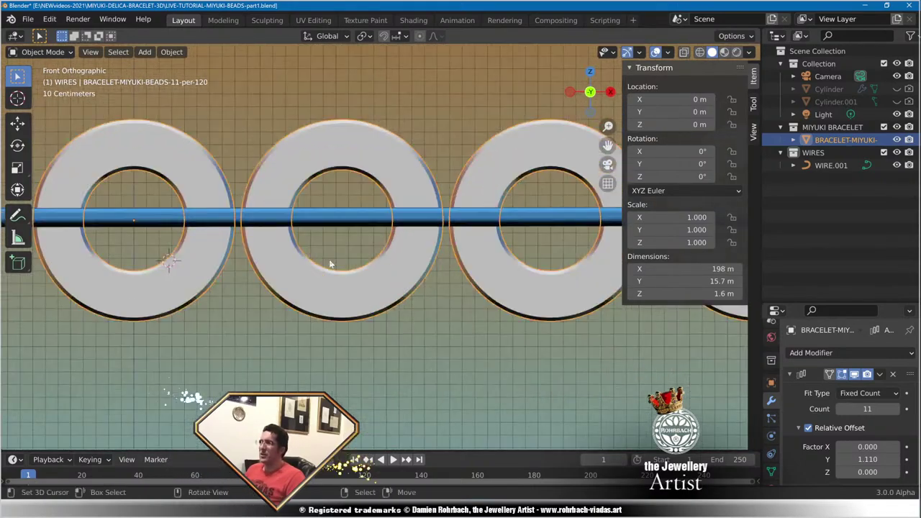
Edit the wire curve and set the global Z coordinate of its end point beyond the last bead to 0 m.
click(156, 224)
scroll(345, 304, down, 15)
ctrl+scroll(257, 353, down, 5)
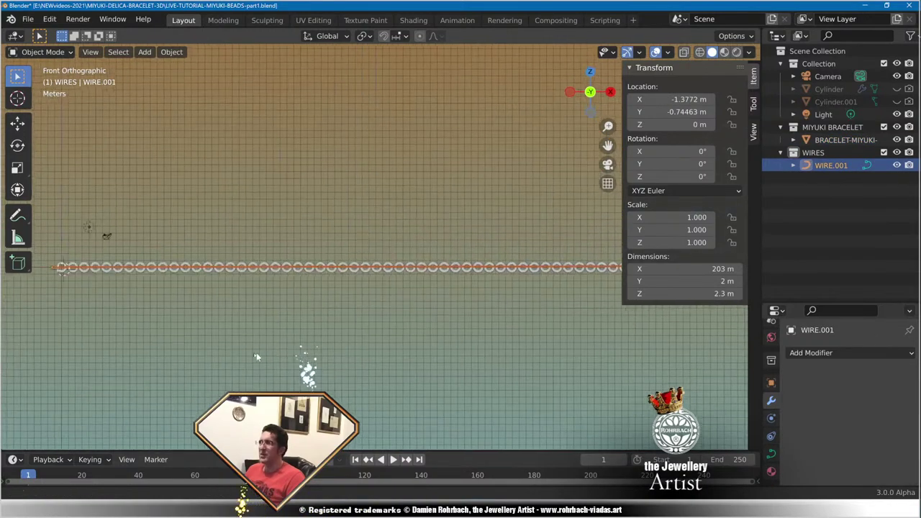
mouse_move(256, 352)
shift+middle_down()
mouse_move(753, 339)
mouse_move(243, 341)
shift+middle_up()
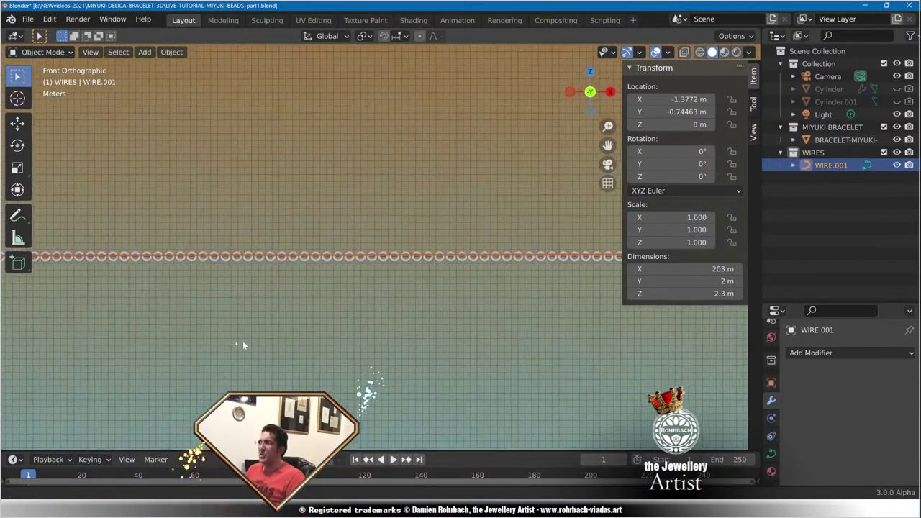
scroll(507, 250, up, 8)
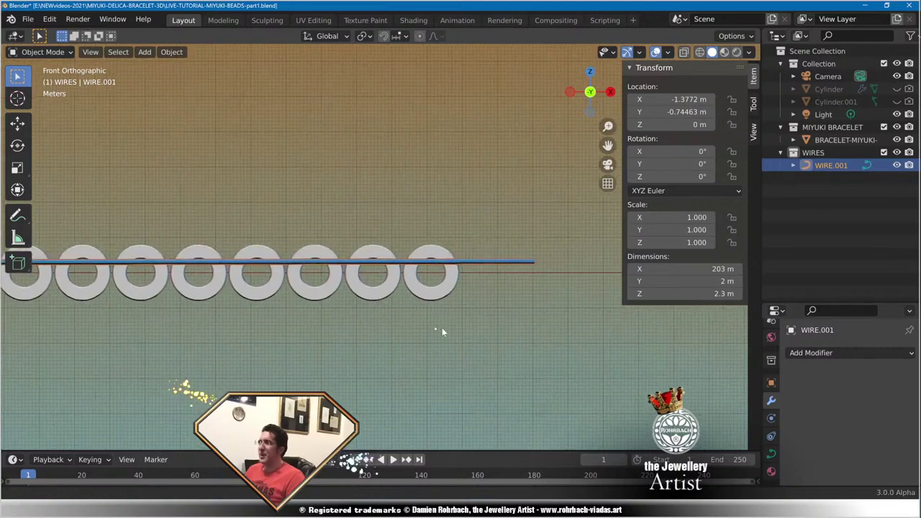
scroll(442, 317, up, 6)
key(Tab)
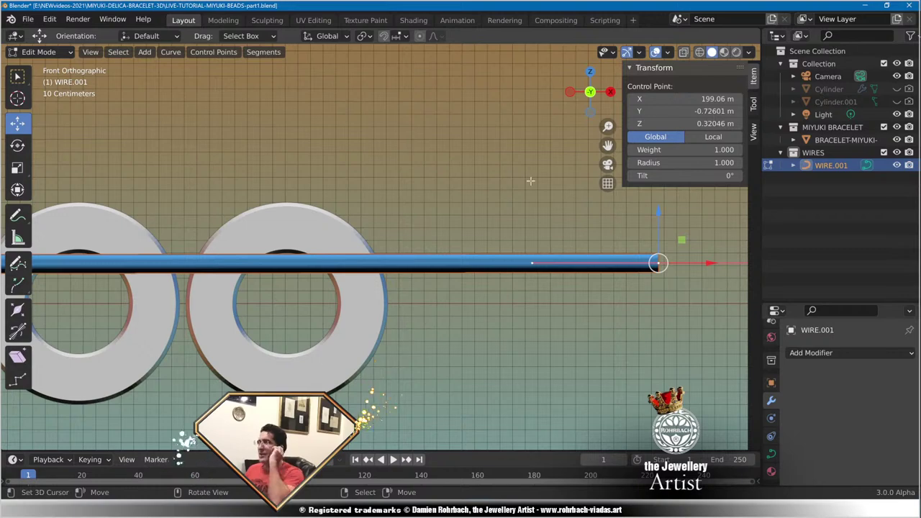
click(661, 123)
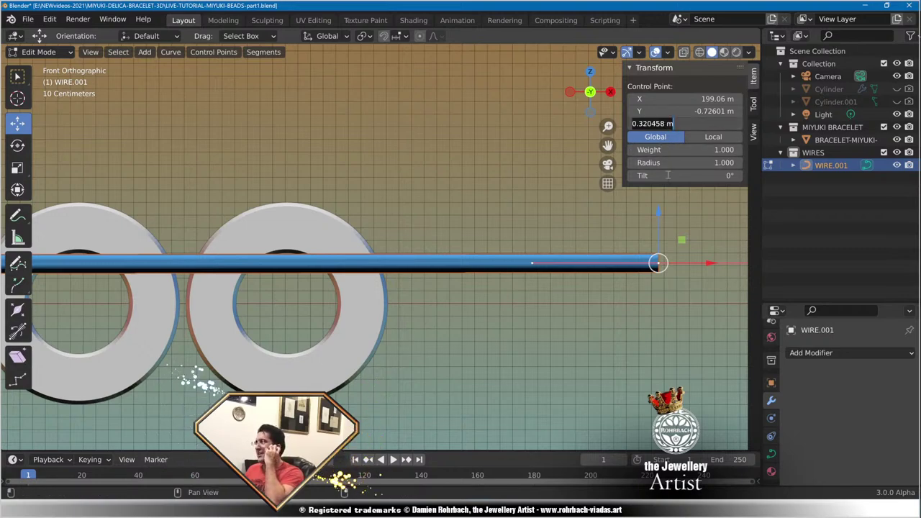
text(0)
key(Return)
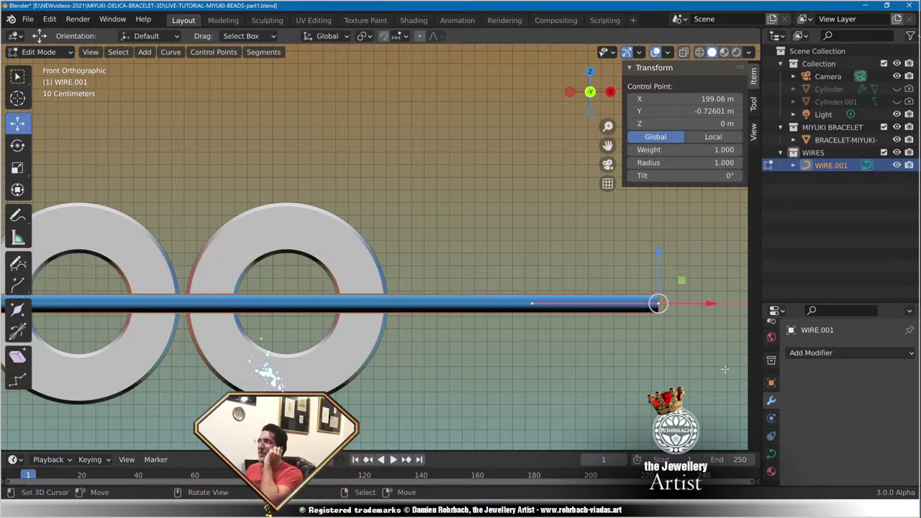
Set the global Z coordinate of the wire's starting control point, before the first bead, to 0 m.
scroll(499, 335, down, 8)
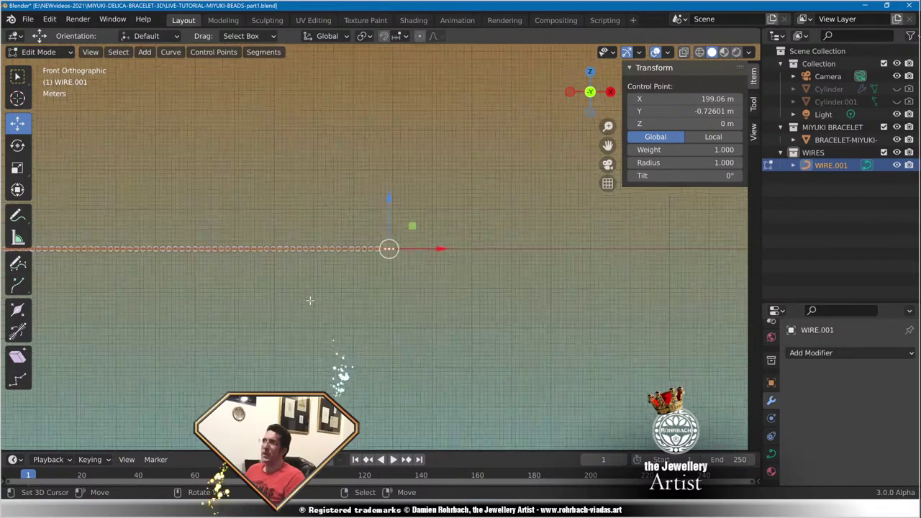
scroll(310, 301, down, 5)
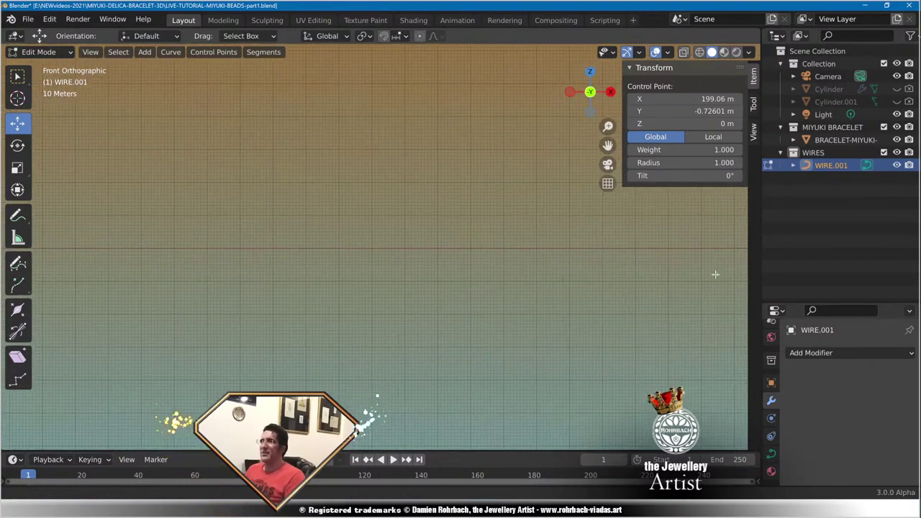
shift+middle_drag(715, 274, 578, 308)
scroll(619, 310, down, 4)
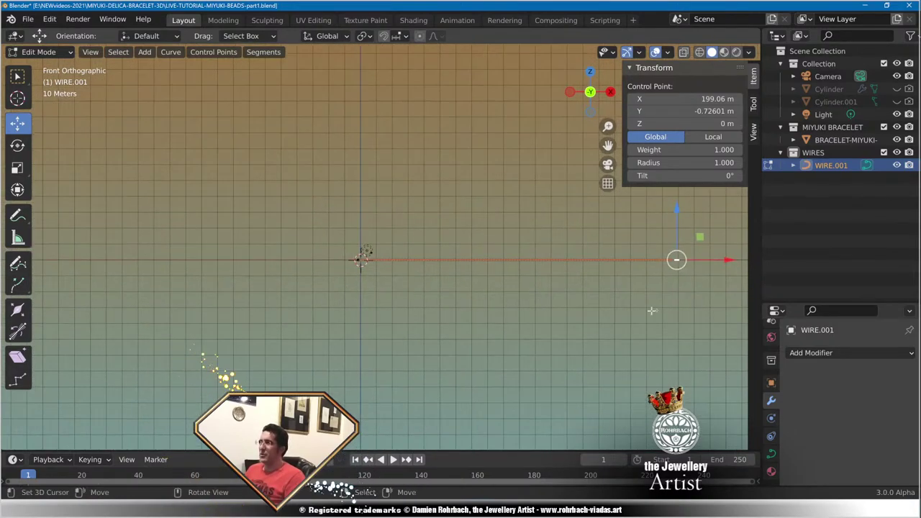
shift+middle_drag(651, 311, 442, 319)
scroll(510, 295, up, 5)
scroll(403, 350, down, 3)
shift+middle_drag(216, 338, 670, 327)
scroll(518, 300, up, 10)
shift+middle_drag(648, 364, 314, 258)
scroll(404, 308, up, 10)
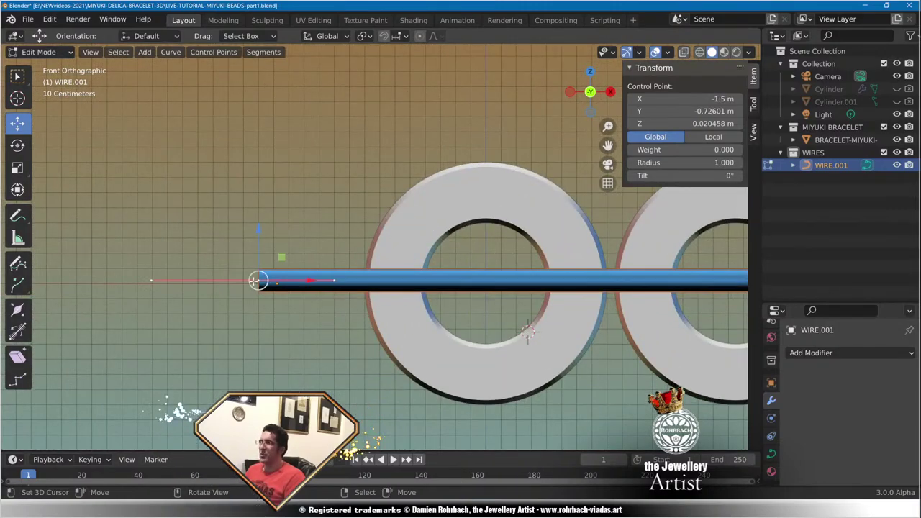
double_click(688, 123)
text(0)
key(Return)
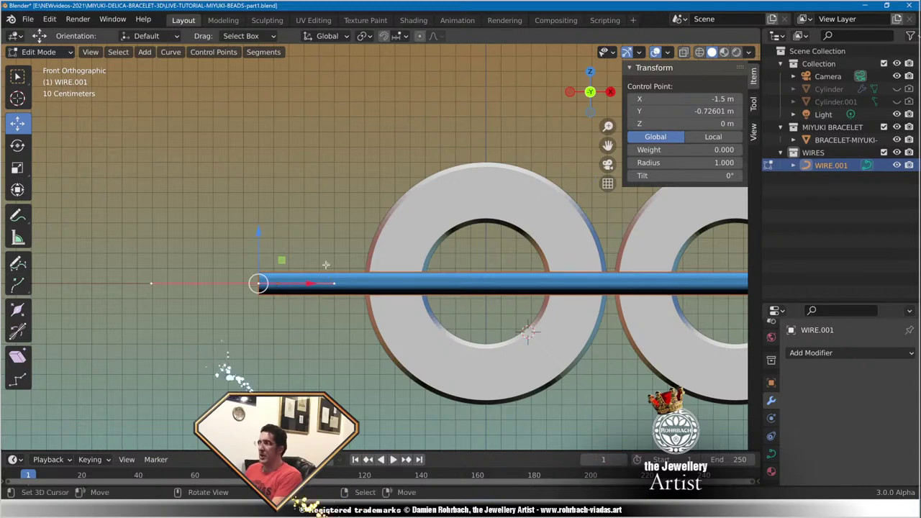
Return the levelled wire to object mode and save the file.
scroll(380, 290, down, 4)
middle_drag(380, 290, 452, 282)
key(Tab)
key(ctrl+s)
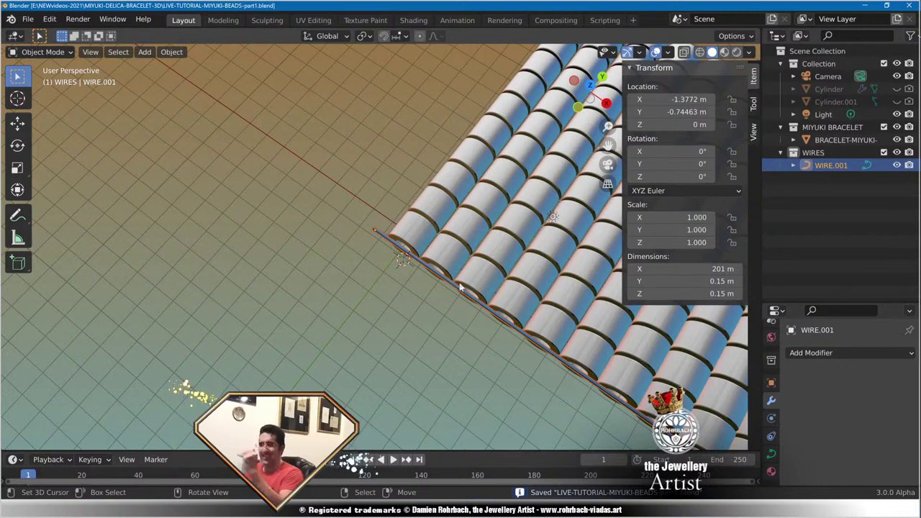
Add an Array modifier to the wire.
scroll(464, 302, down, 3)
key(KP_7)
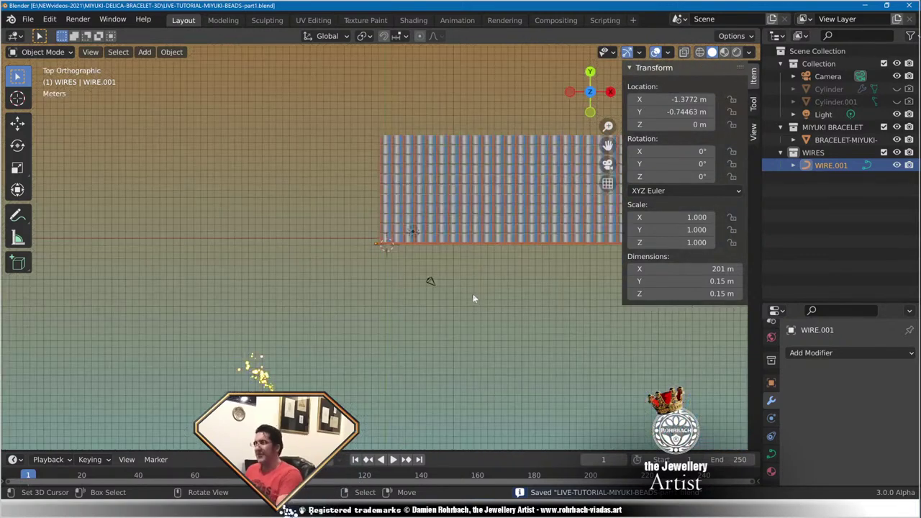
scroll(467, 286, up, 8)
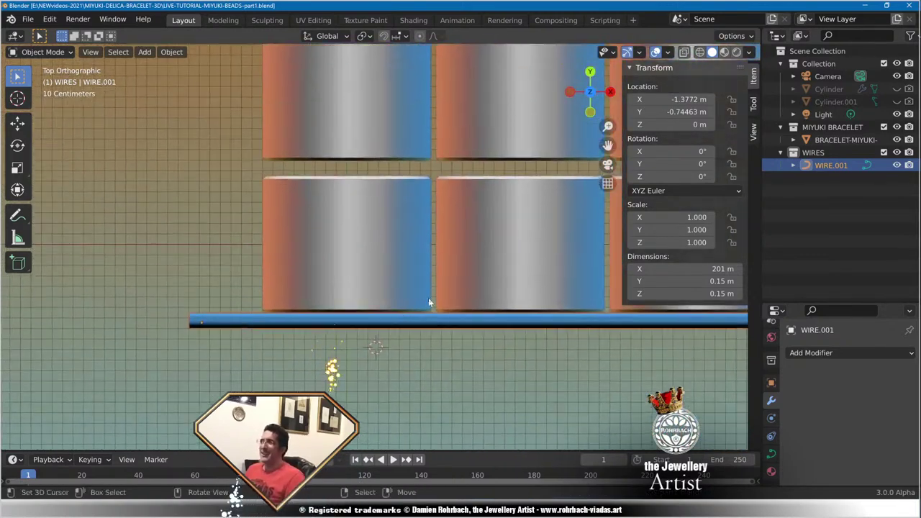
scroll(429, 298, up, 2)
click(795, 353)
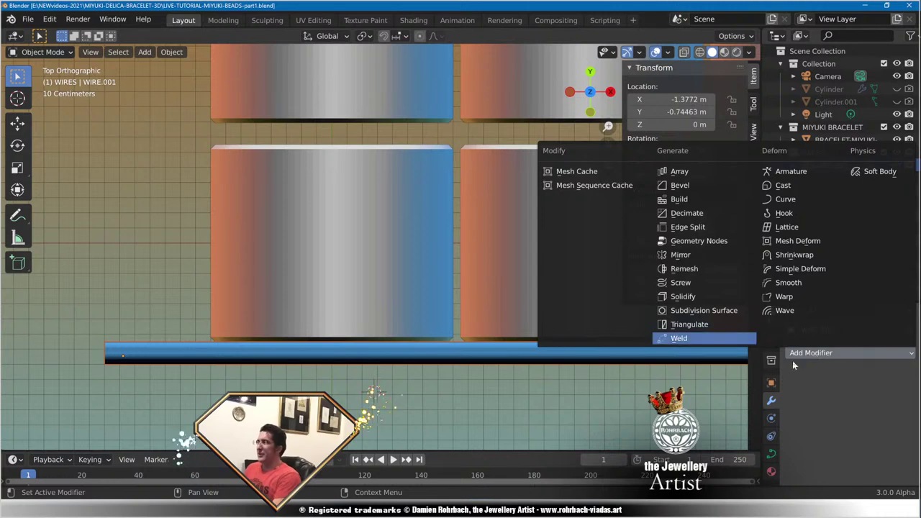
click(793, 362)
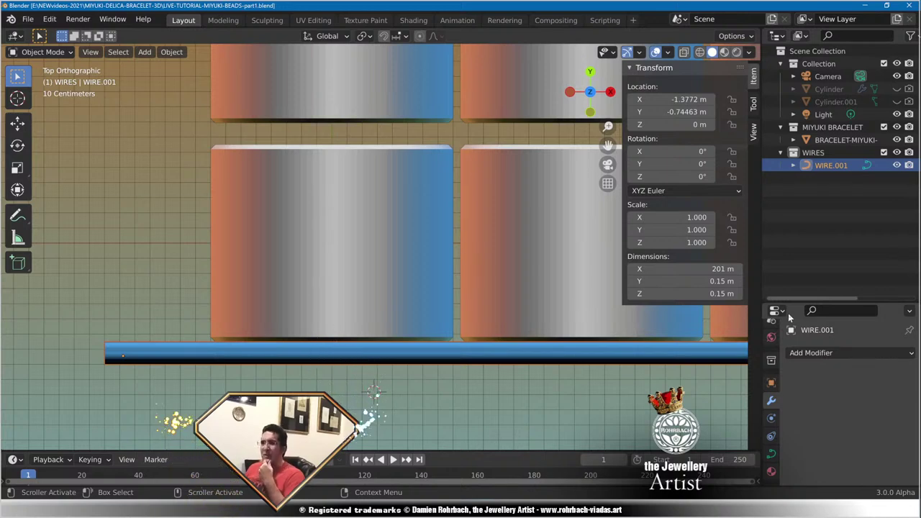
click(829, 353)
click(705, 173)
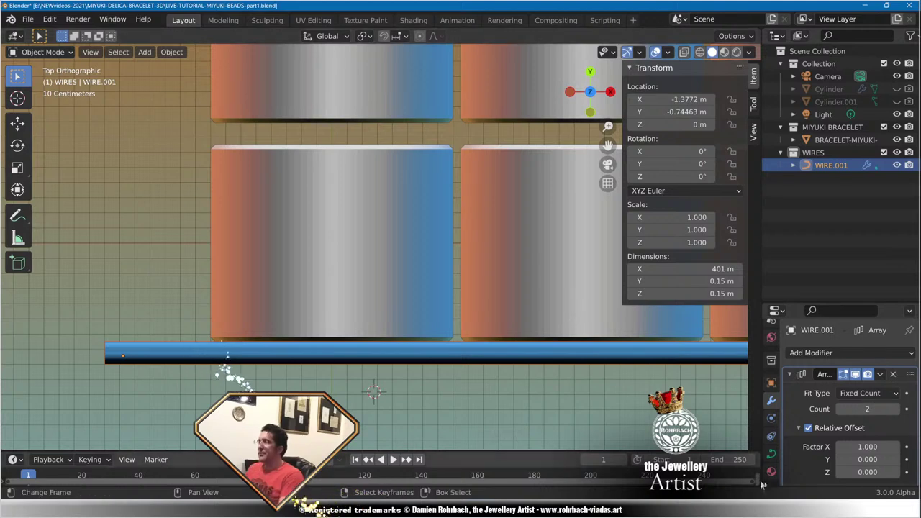
Set the wire array's relative offset factors to 0 on X and 1 on Y.
click(866, 446)
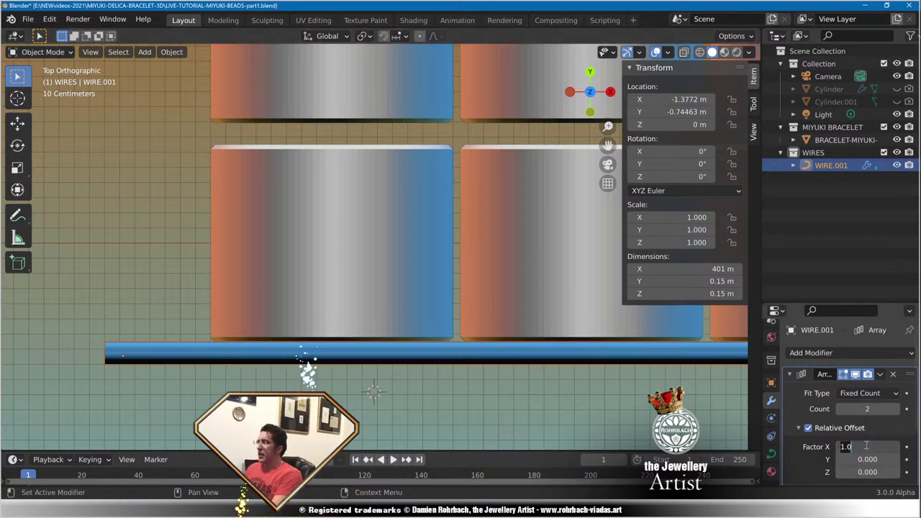
key(Return)
click(861, 462)
text(1)
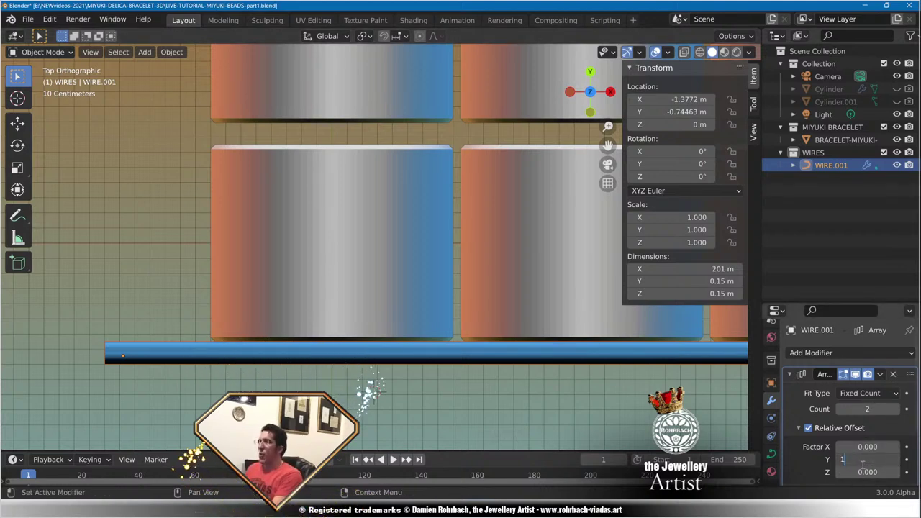
key(Return)
Raise the array's relative Y offset factor to 9.6, placing the second wire between the first two bead rows.
drag(867, 459, 912, 459)
drag(204, 357, 311, 356)
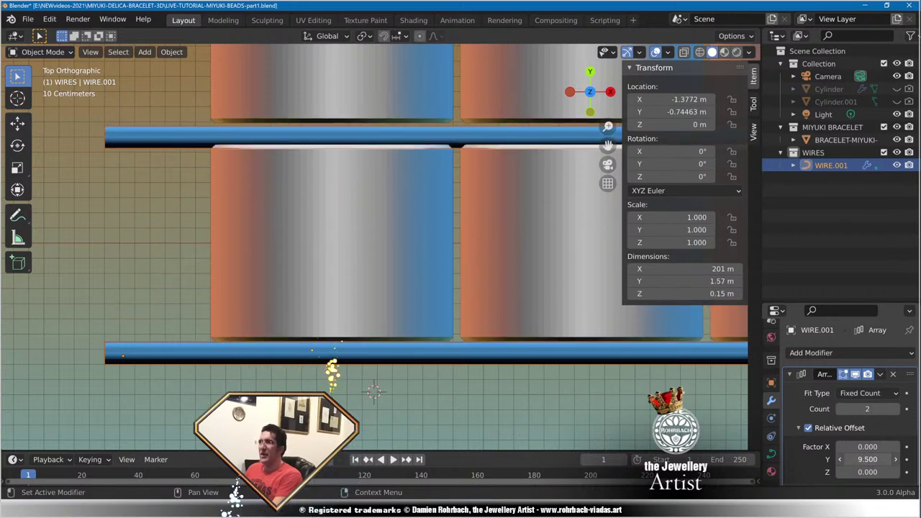
drag(867, 459, 874, 459)
Refine the array's relative Y offset factor to 9.62, checking the copied wire against the gap between the beads.
scroll(285, 162, up, 3)
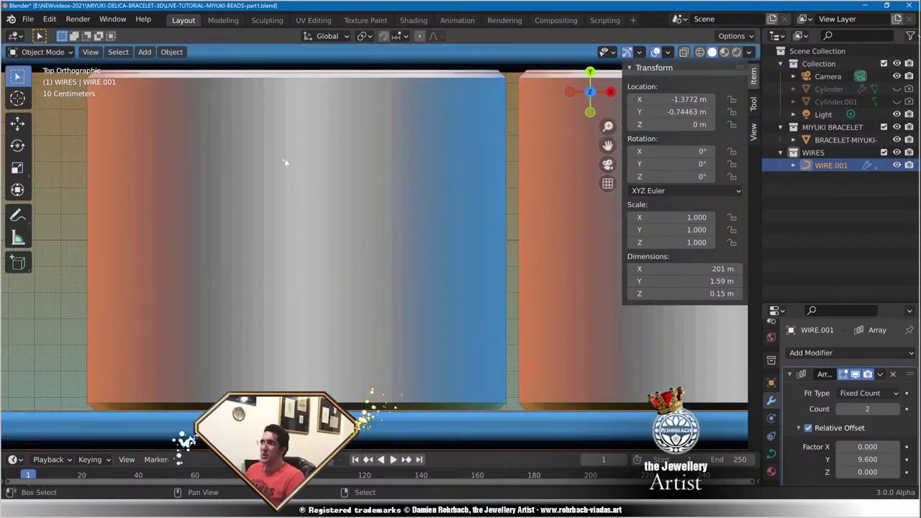
shift+middle_drag(285, 162, 542, 389)
scroll(514, 371, up, 4)
scroll(484, 305, up, 3)
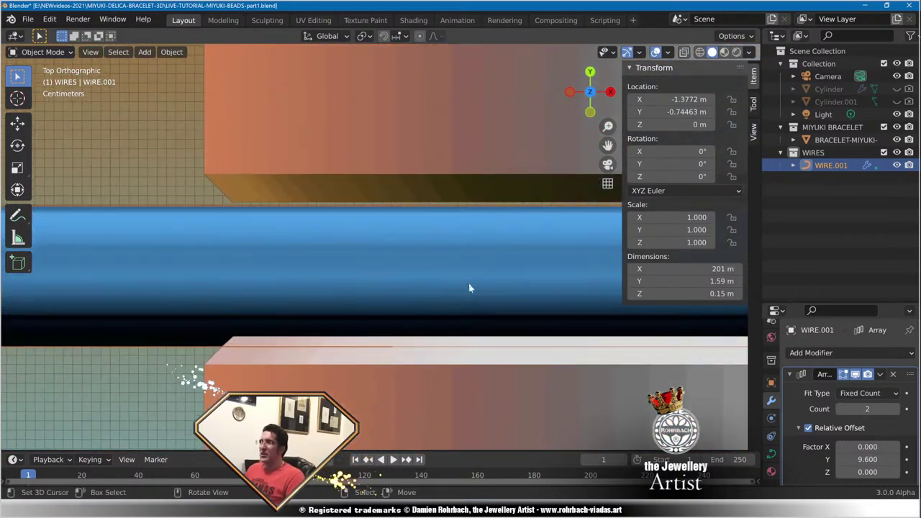
click(870, 459)
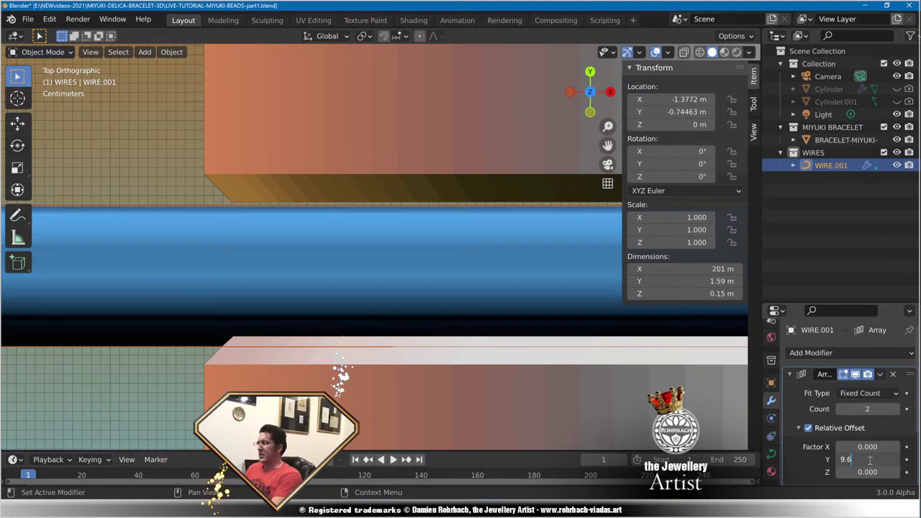
text(20)
key(Return)
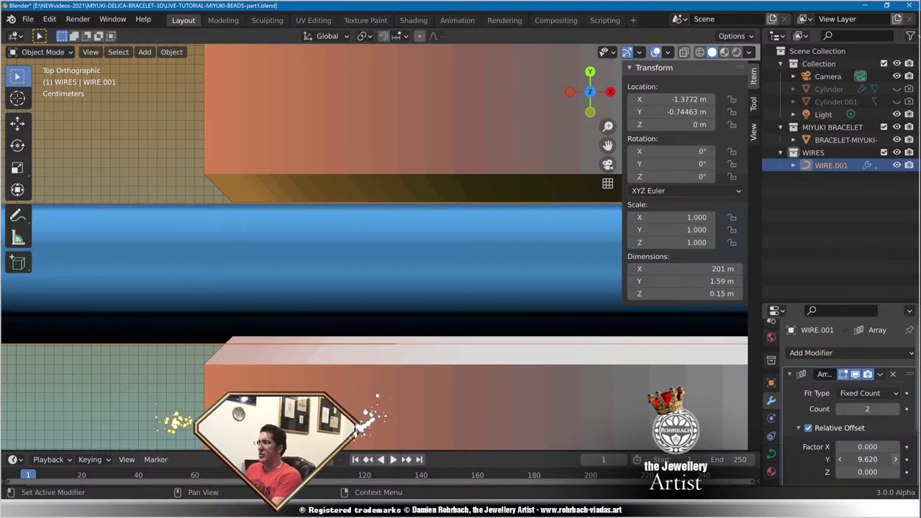
Try relative Y offset factors of 9.72 and 9.67 for the wire array.
click(895, 459)
click(863, 460)
drag(857, 459, 851, 459)
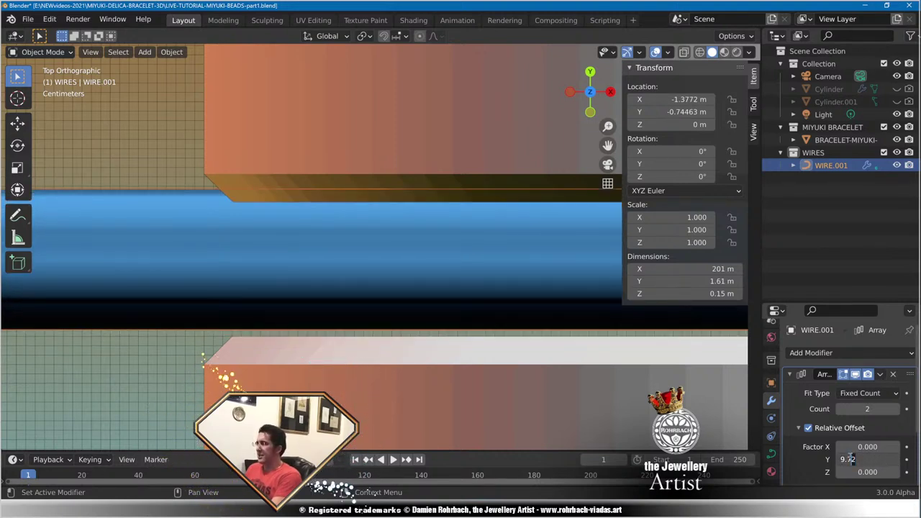
text(7)
key(Return)
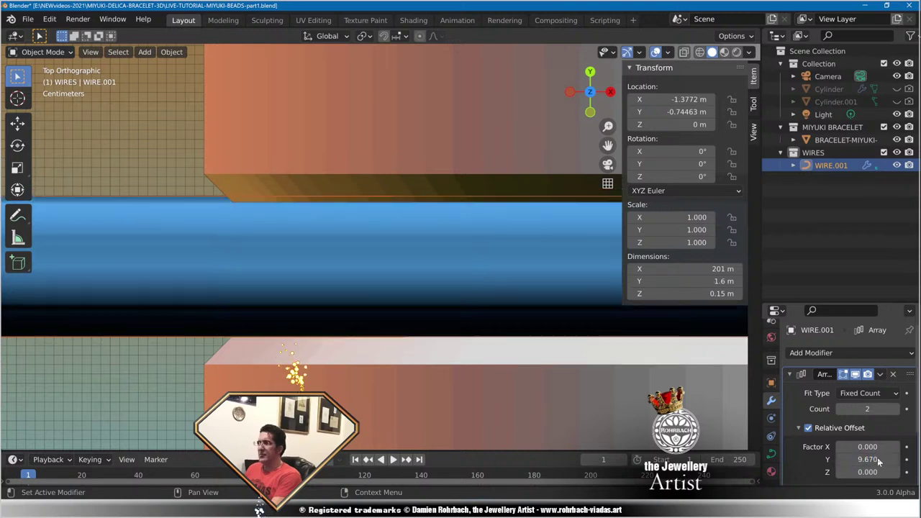
Set the wire array's relative Y offset factor to 9.65 and check the copied wire in the gap between the first bead rows.
click(869, 459)
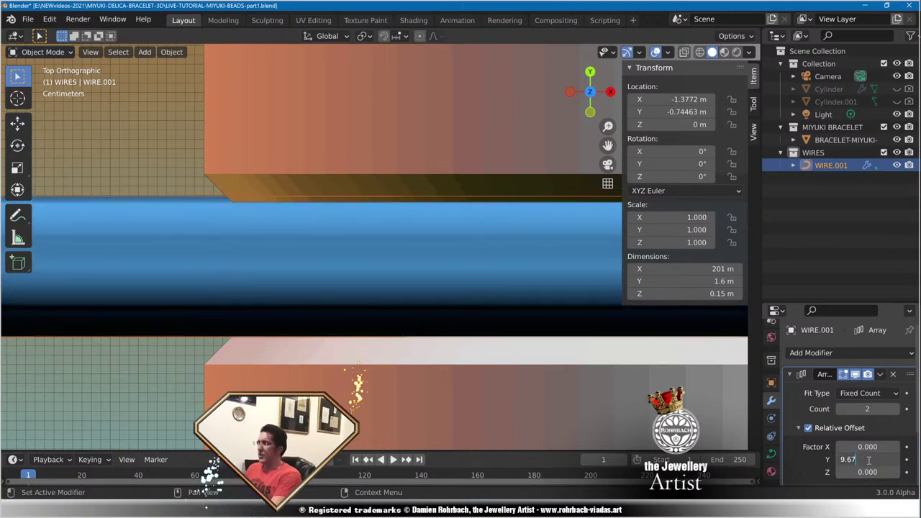
drag(862, 459, 854, 459)
text(5)
key(Return)
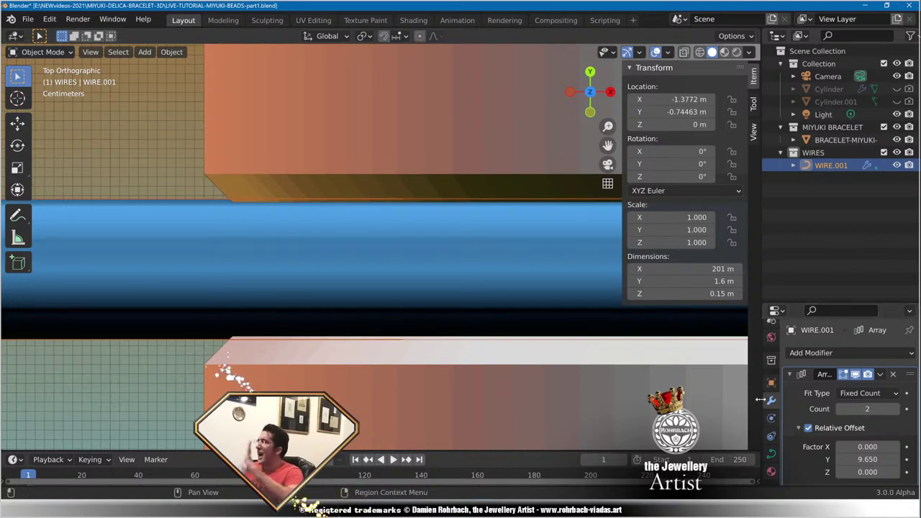
scroll(473, 275, down, 3)
scroll(473, 276, down, 8)
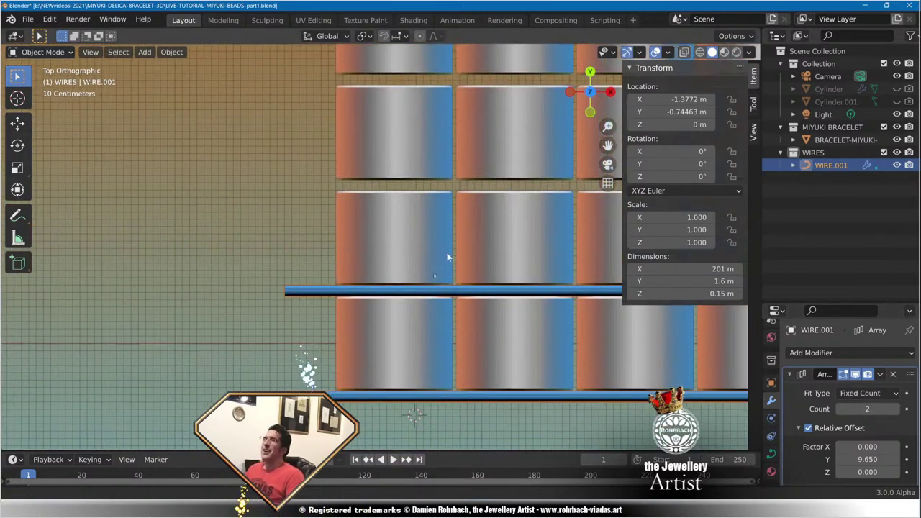
scroll(463, 278, up, 8)
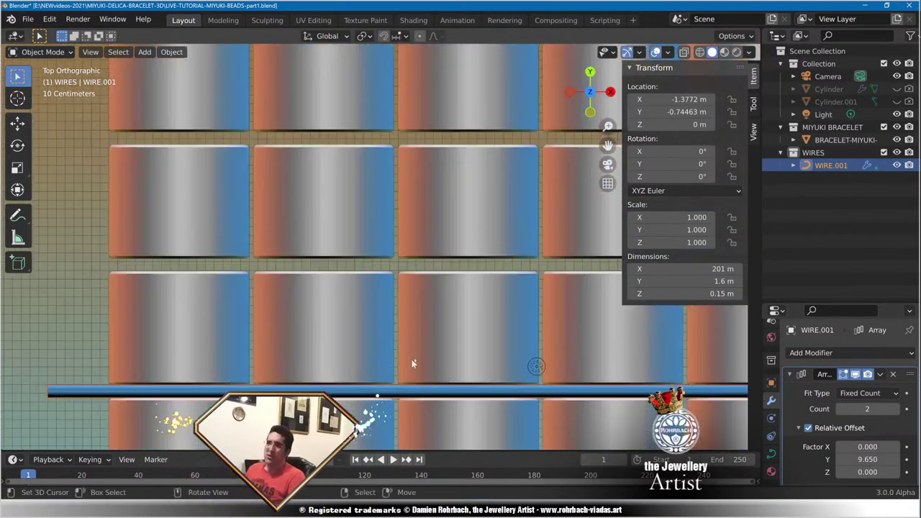
Increase the wire array's count to 12 so wires run between all bead rows and along the outer edge.
scroll(412, 360, down, 10)
shift+middle_drag(465, 147, 379, 274)
click(897, 408)
click(897, 409)
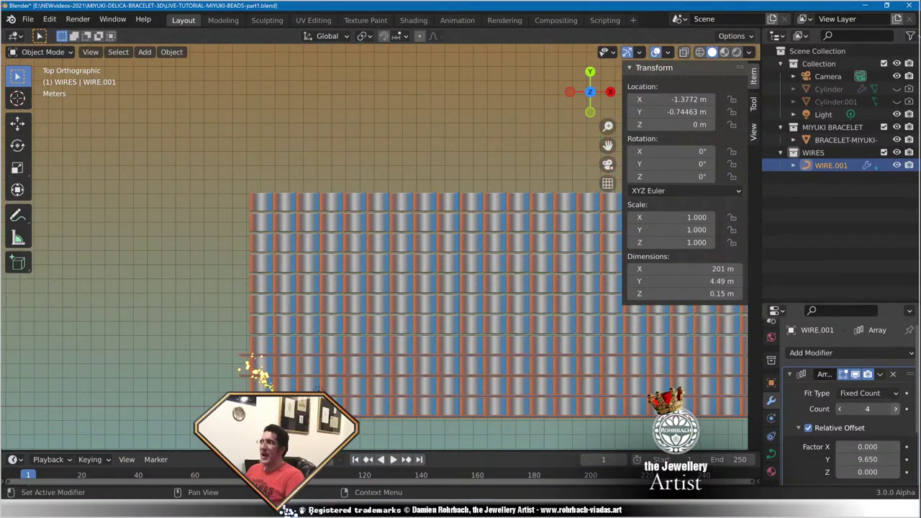
click(898, 409)
click(897, 408)
click(897, 409)
click(897, 409)
click(897, 409)
click(897, 409)
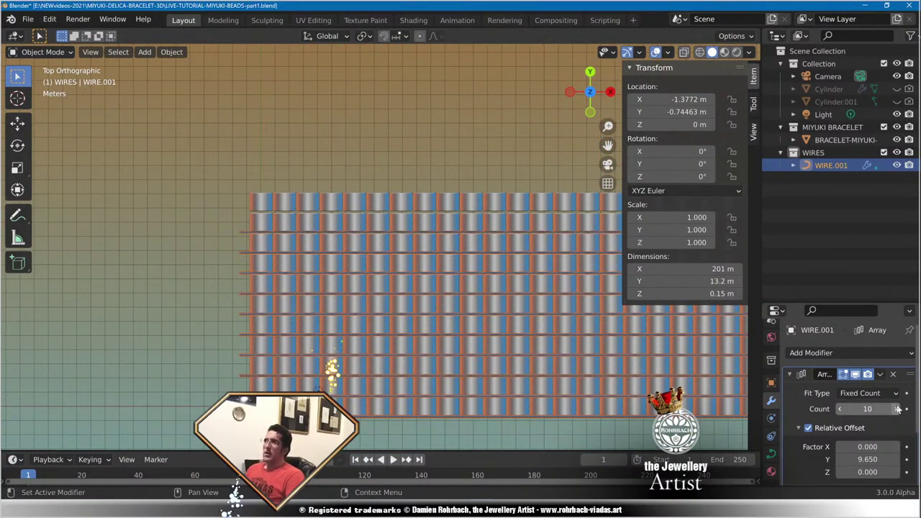
click(898, 409)
click(897, 408)
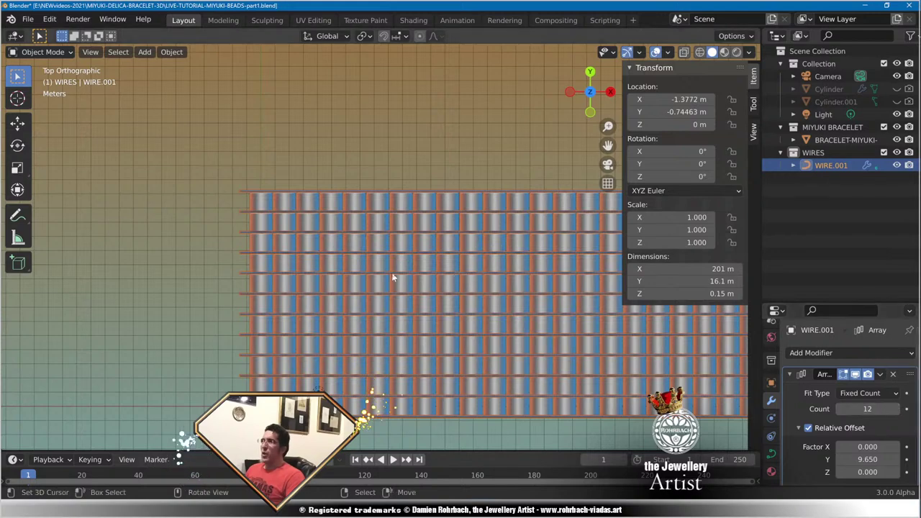
Inspect the arrayed wires against the bead rows up to the topmost wire and save the file.
scroll(393, 275, up, 5)
scroll(395, 280, down, 5)
shift+middle_drag(411, 307, 432, 153)
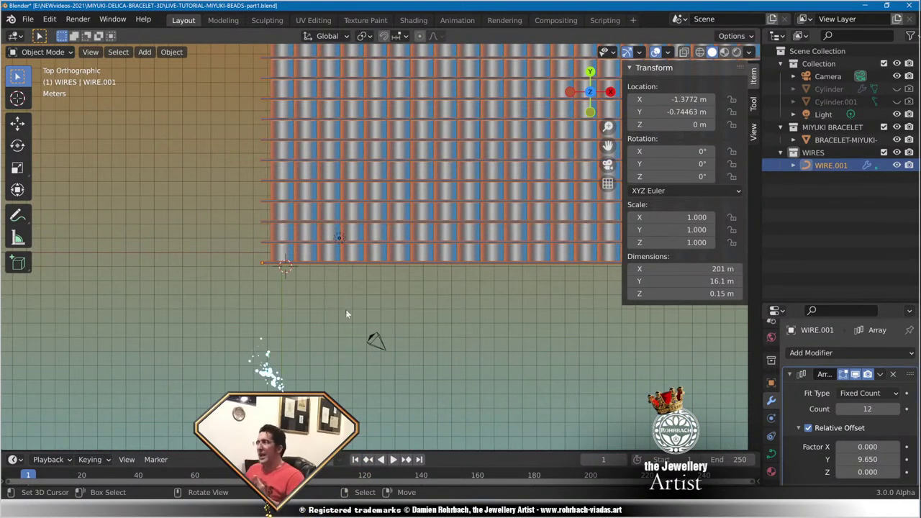
scroll(378, 321, down, 4)
shift+middle_drag(388, 243, 411, 313)
scroll(417, 319, up, 9)
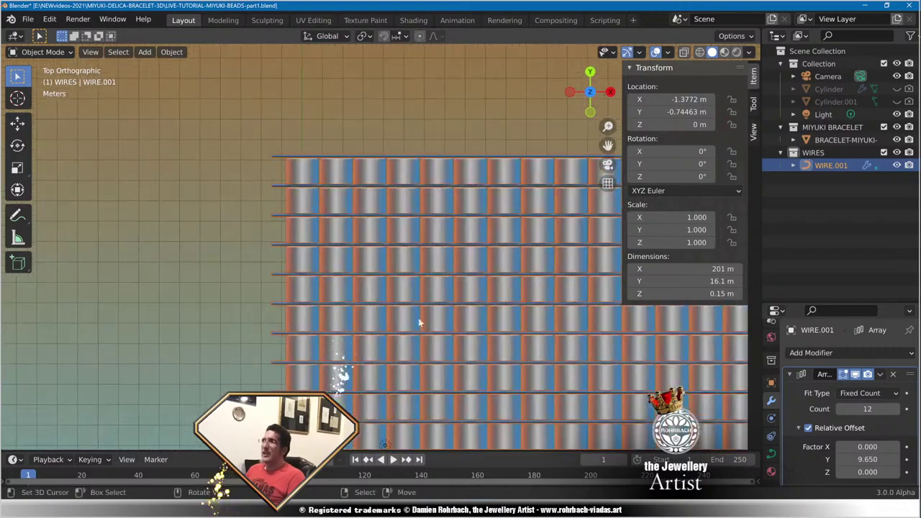
shift+middle_drag(448, 424, 469, 143)
scroll(461, 151, down, 2)
shift+scroll(403, 288, up, 3)
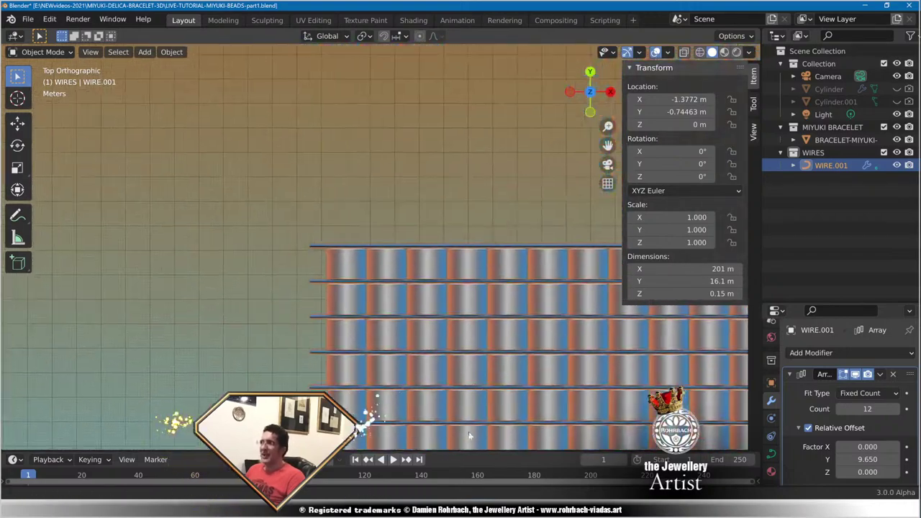
scroll(376, 294, up, 6)
scroll(425, 300, up, 4)
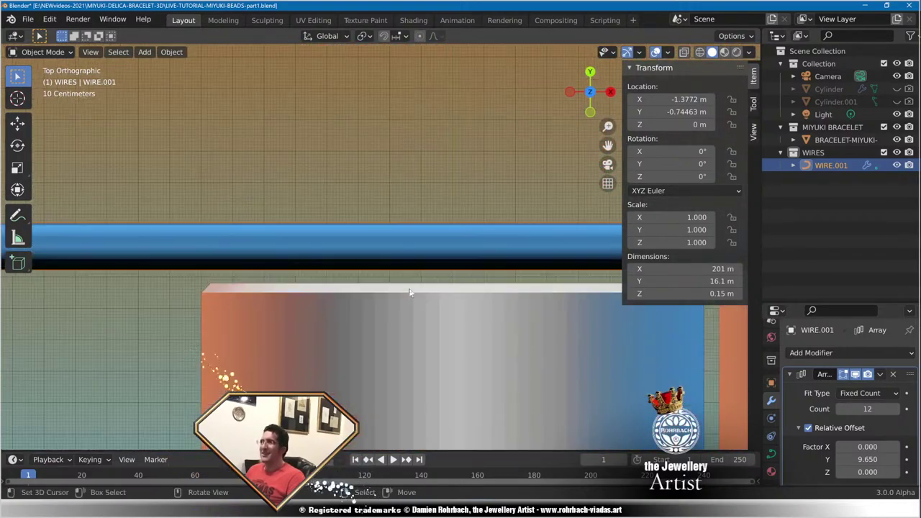
key(ctrl+s)
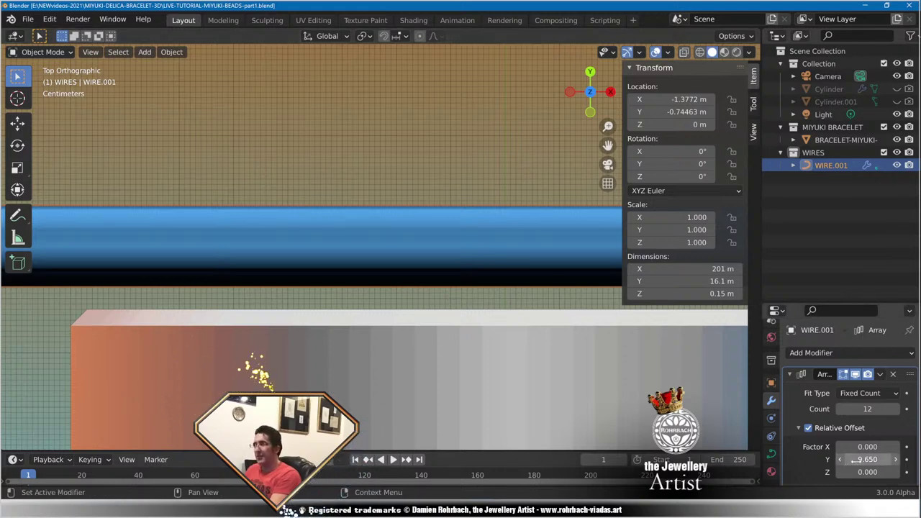
Try relative Y offset factors of 9.64, 9.63 and 9.62 to bring the topmost wire closer to its bead row.
click(885, 459)
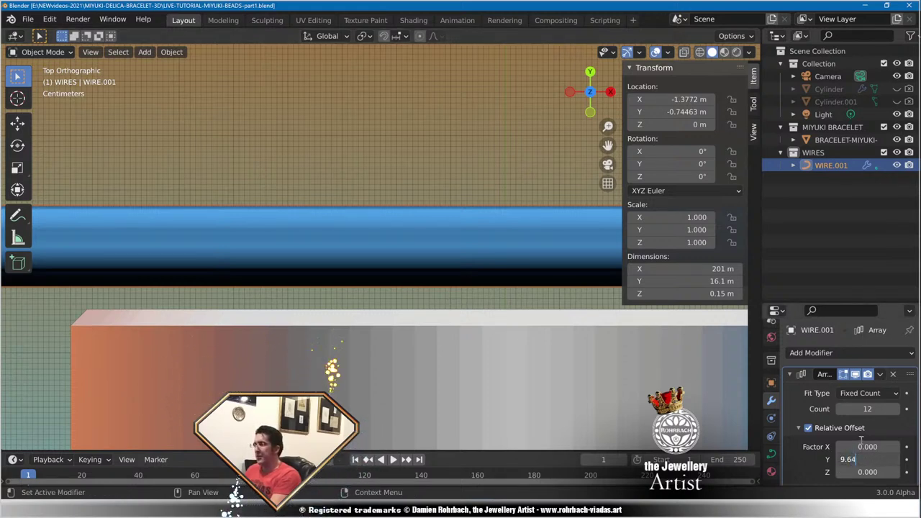
key(Return)
click(868, 459)
click(853, 459)
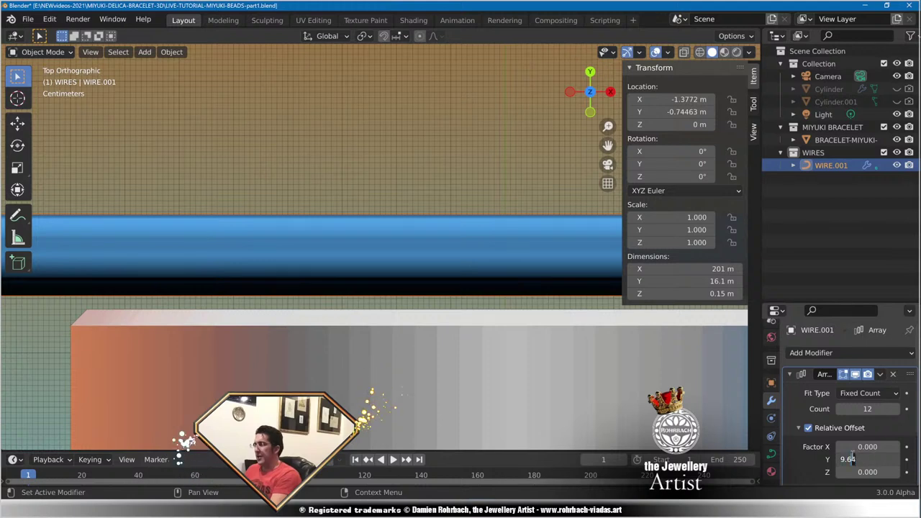
text(3)
key(Return)
click(868, 458)
drag(866, 457, 850, 452)
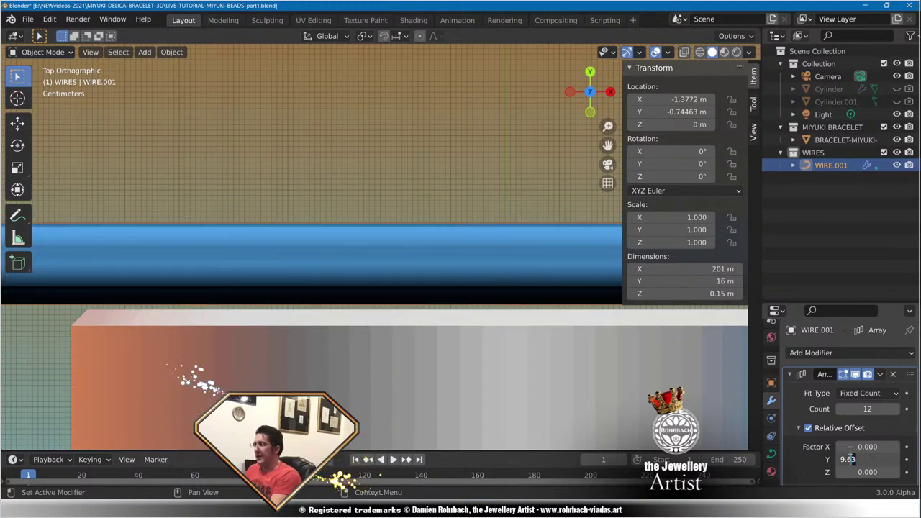
key(Return)
Set the wire array's relative Y offset factor to 9.625, check the topmost wire against the bead edge, and save the file.
click(868, 459)
text(9.62)
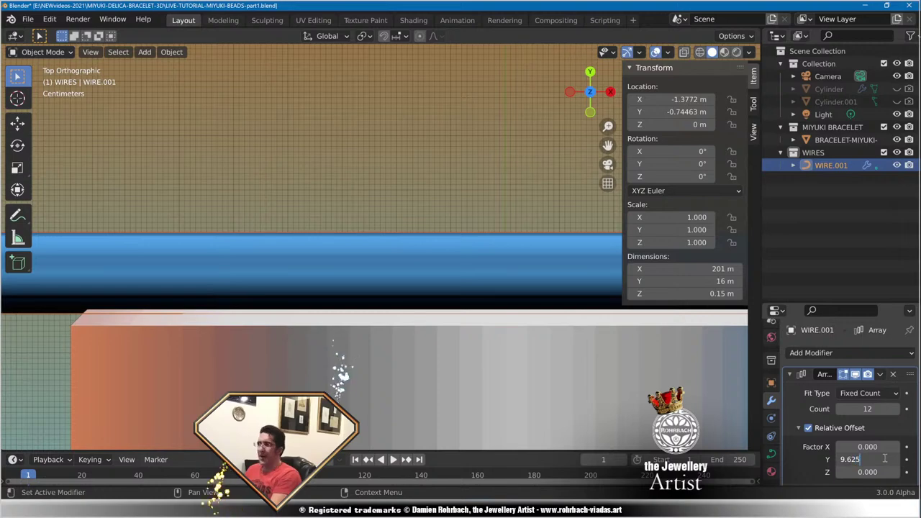
text(5)
key(Return)
scroll(302, 271, down, 5)
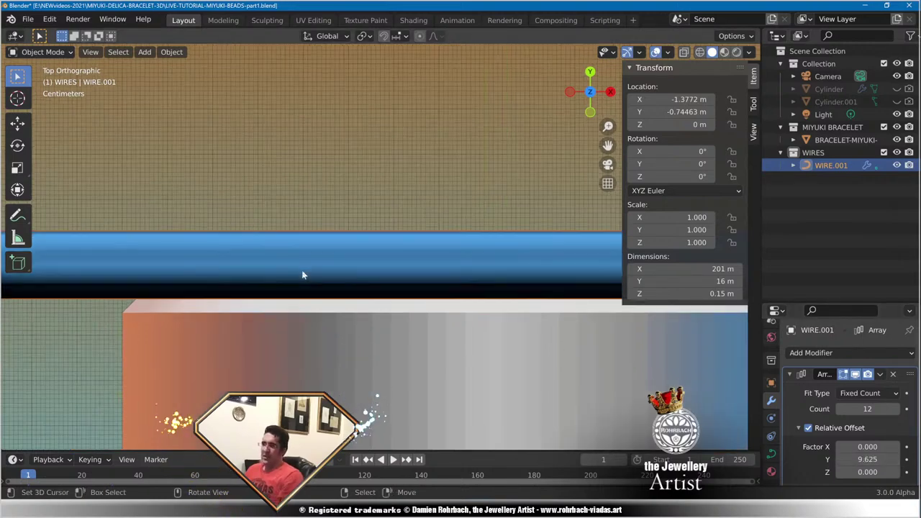
shift+middle_drag(324, 294, 408, 263)
scroll(394, 252, up, 6)
scroll(394, 257, up, 2)
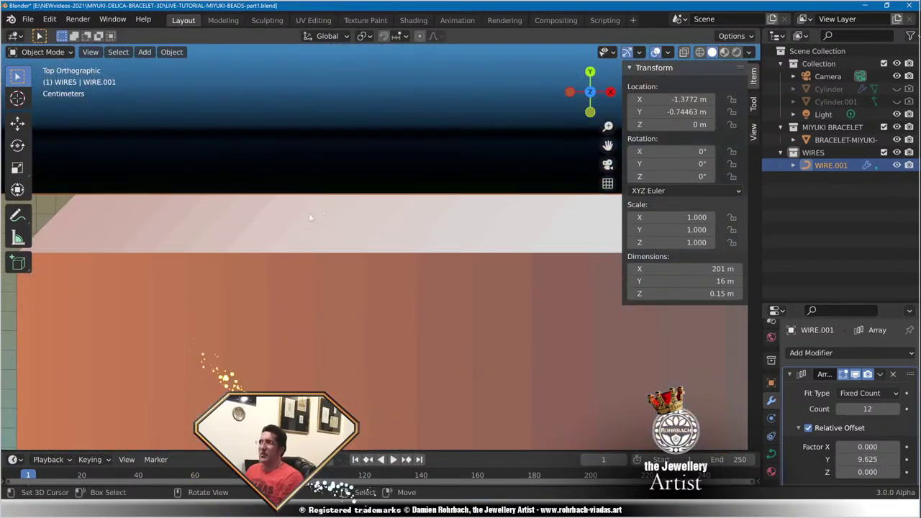
scroll(365, 211, down, 8)
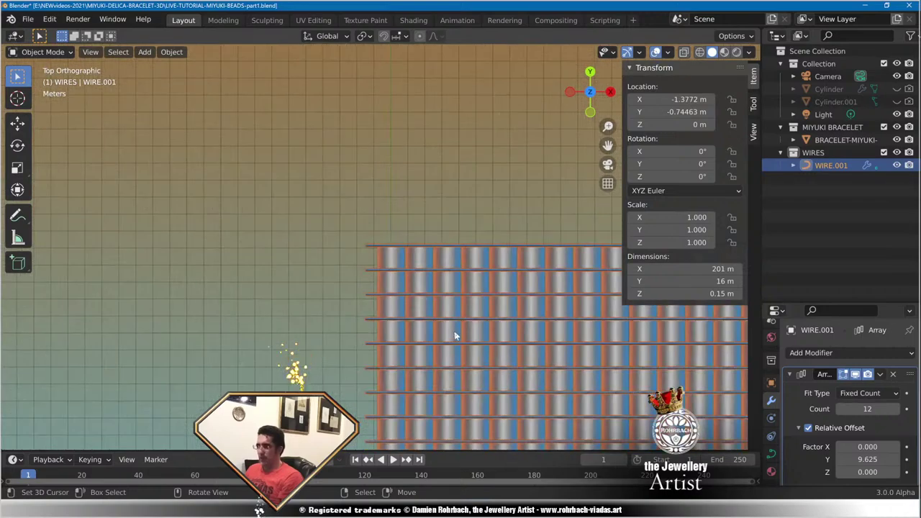
key(ctrl+s)
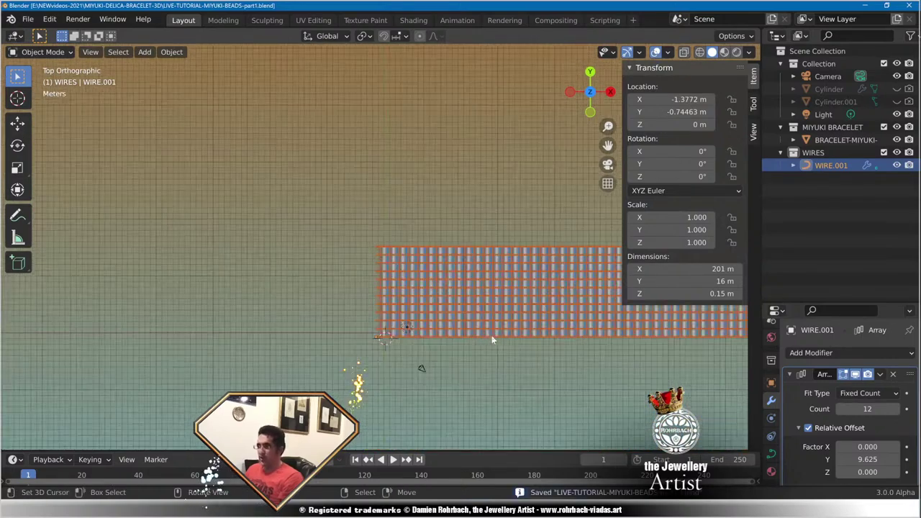
Switch to Chrome to review the GoldLineBracelet pattern and the Miyuki nylon thread thickness search, and return to Blender.
scroll(491, 335, up, 8)
scroll(349, 221, down, 3)
scroll(403, 218, down, 2)
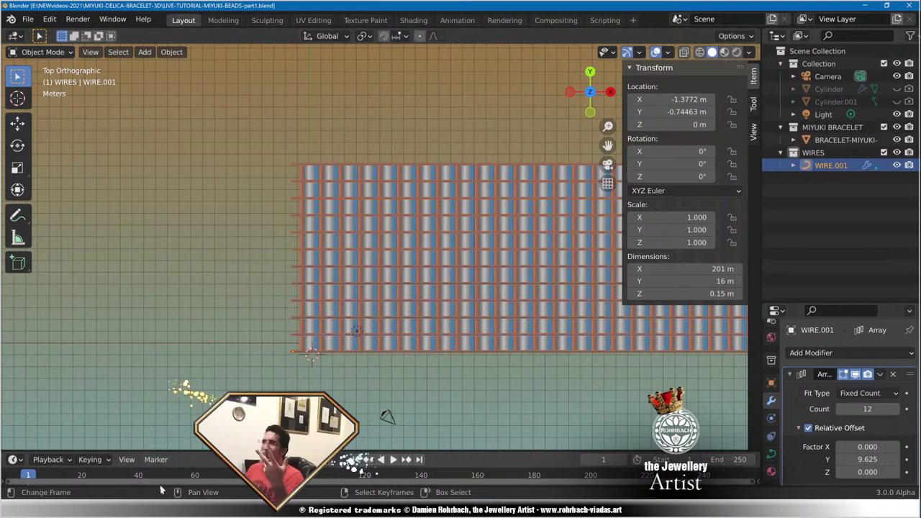
click(163, 510)
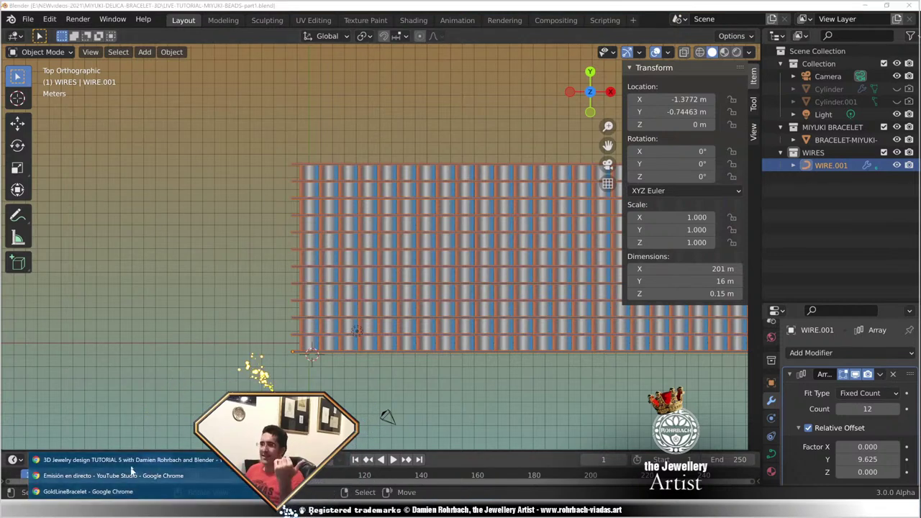
click(88, 491)
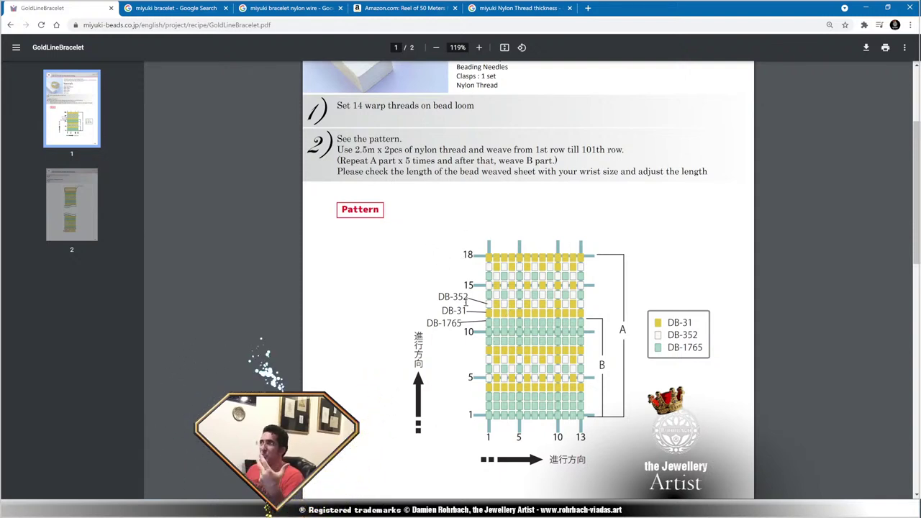
click(533, 10)
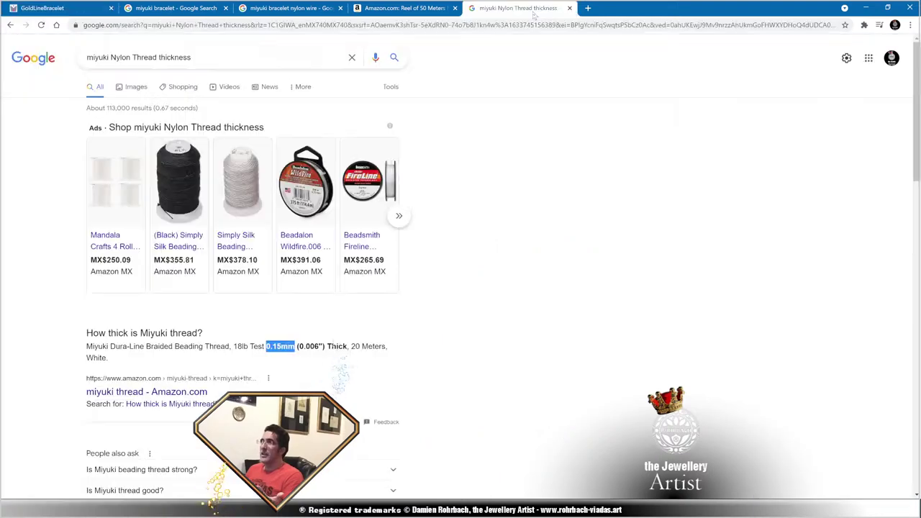
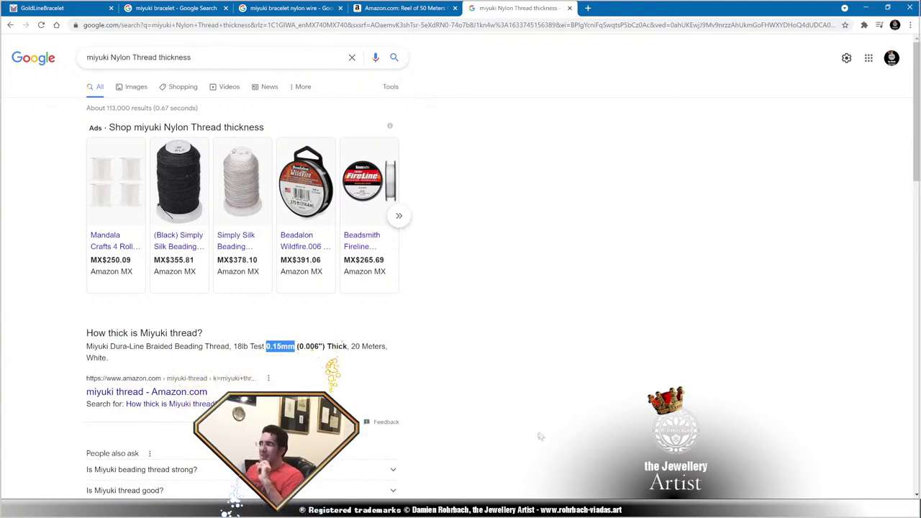
key(alt+Tab)
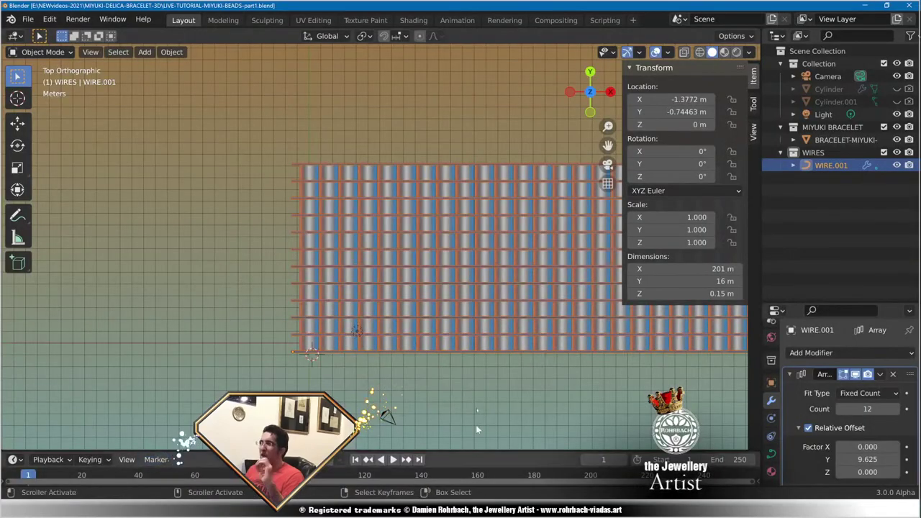
Save the bracelet file with the finished wire array.
scroll(478, 363, up, 5)
scroll(527, 300, down, 5)
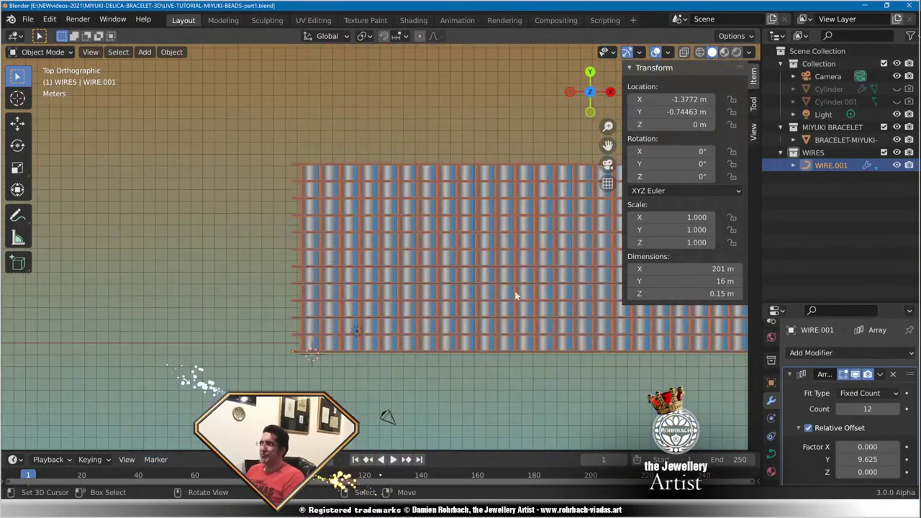
scroll(453, 279, up, 1)
key(ctrl+s)
scroll(359, 303, up, 2)
scroll(360, 303, up, 2)
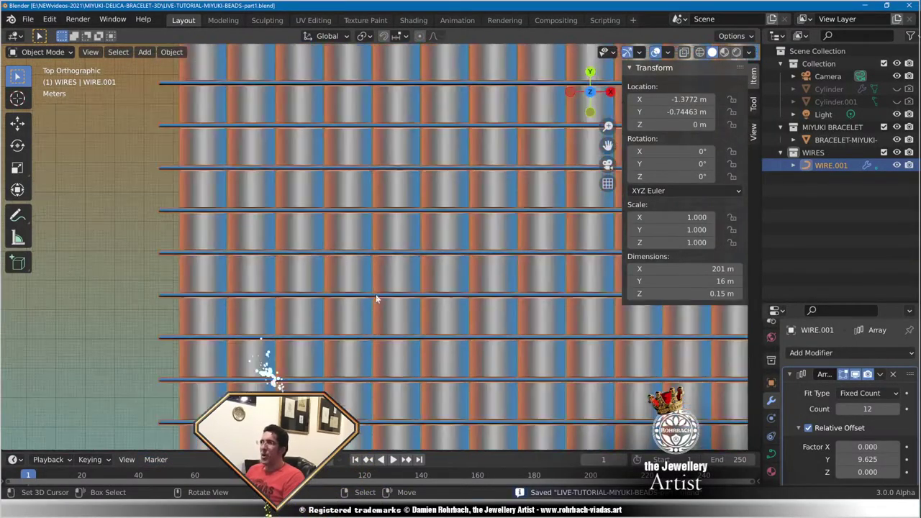
Examine how the arrayed wires sit between the bead rows in top view and in perspective.
scroll(376, 296, down, 6)
scroll(451, 302, up, 4)
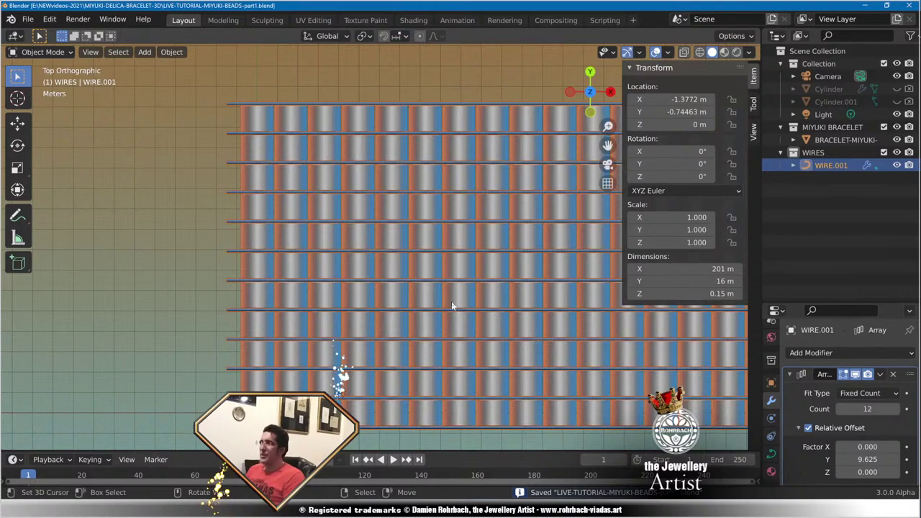
scroll(451, 301, down, 3)
scroll(426, 305, up, 4)
scroll(426, 306, down, 4)
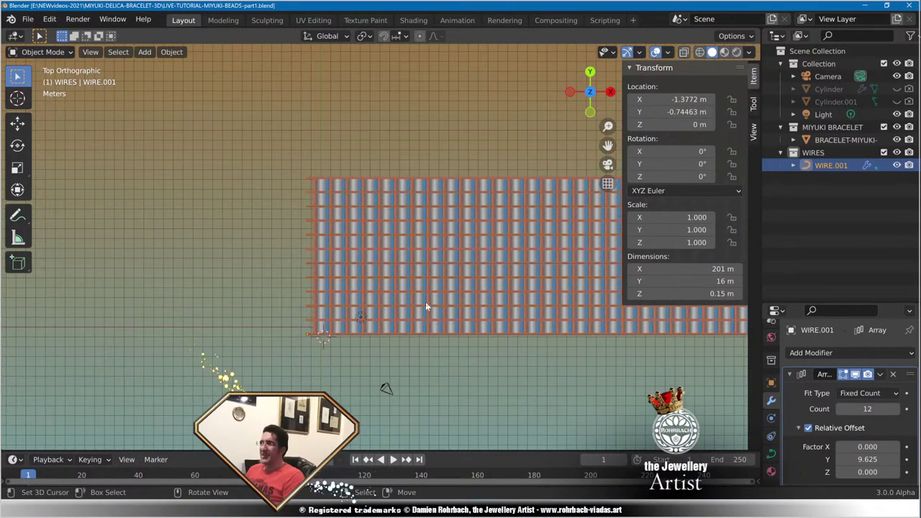
scroll(425, 306, up, 4)
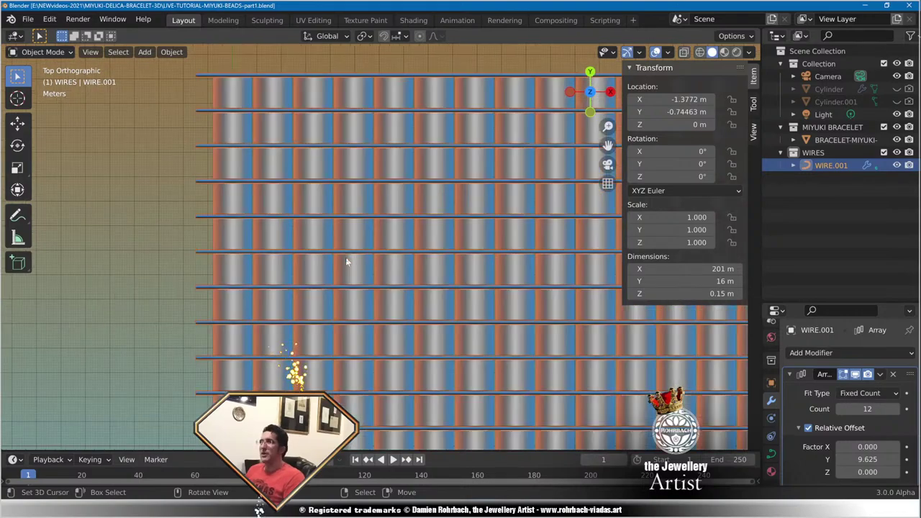
scroll(403, 303, down, 3)
middle_drag(419, 339, 461, 255)
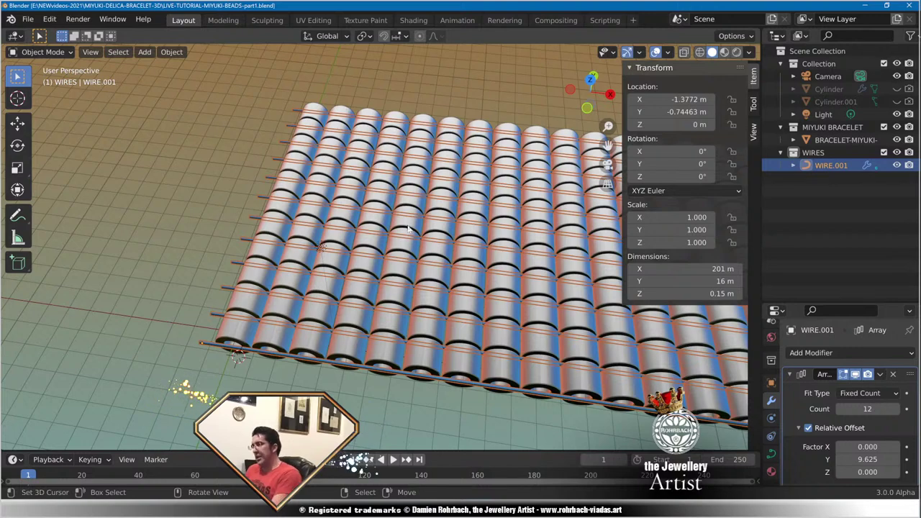
key(KP_7)
scroll(377, 214, down, 3)
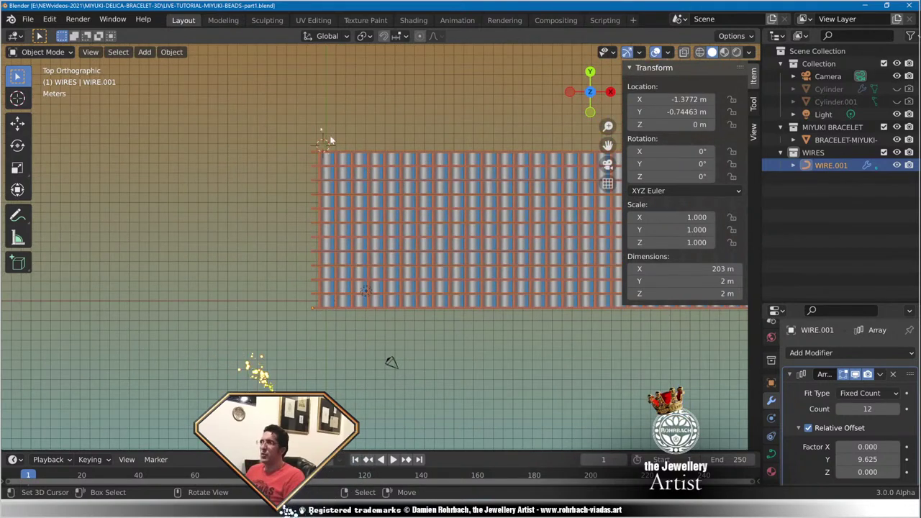
Add a Bezier curve beside the bracelet's upper corner and set its preview resolution to 100, matching the wire array.
click(145, 52)
mouse_move(173, 79)
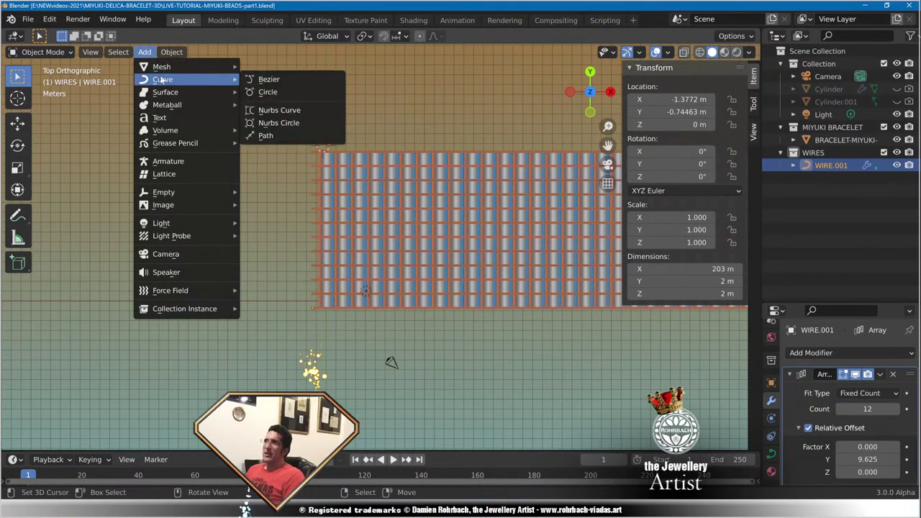
click(291, 80)
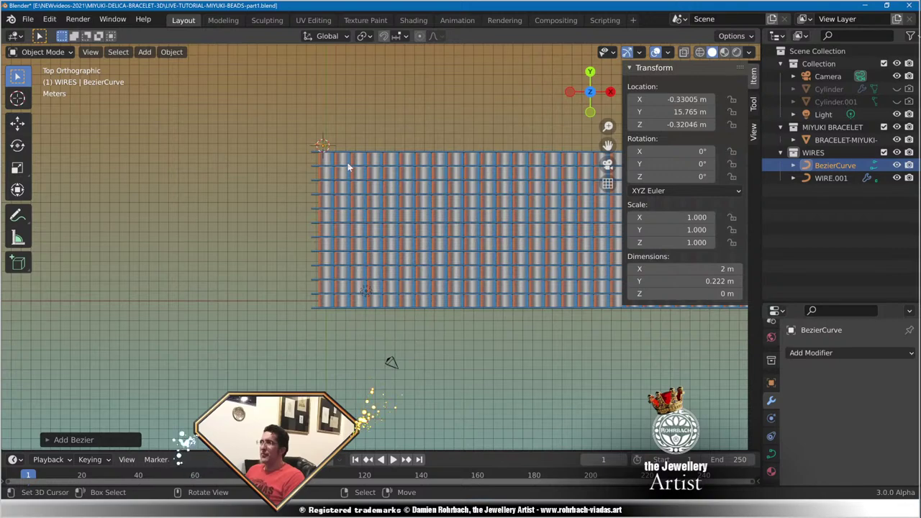
scroll(347, 163, up, 7)
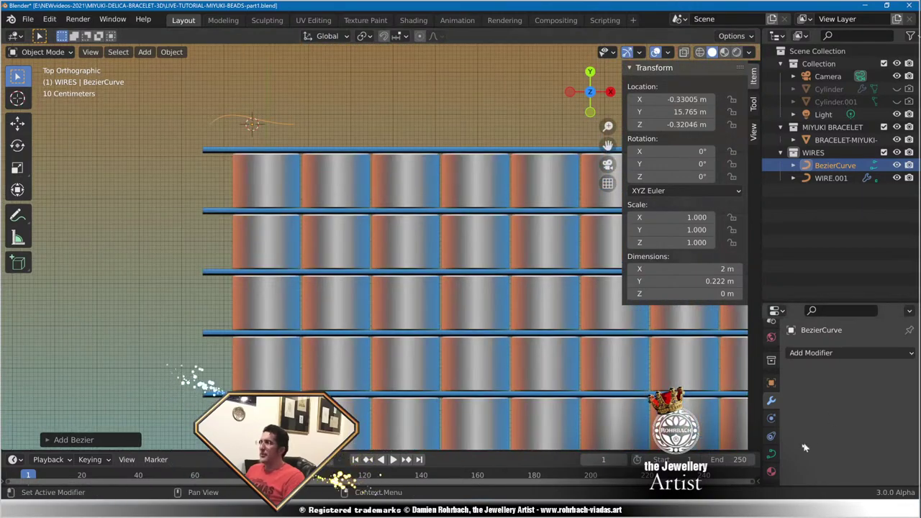
click(771, 454)
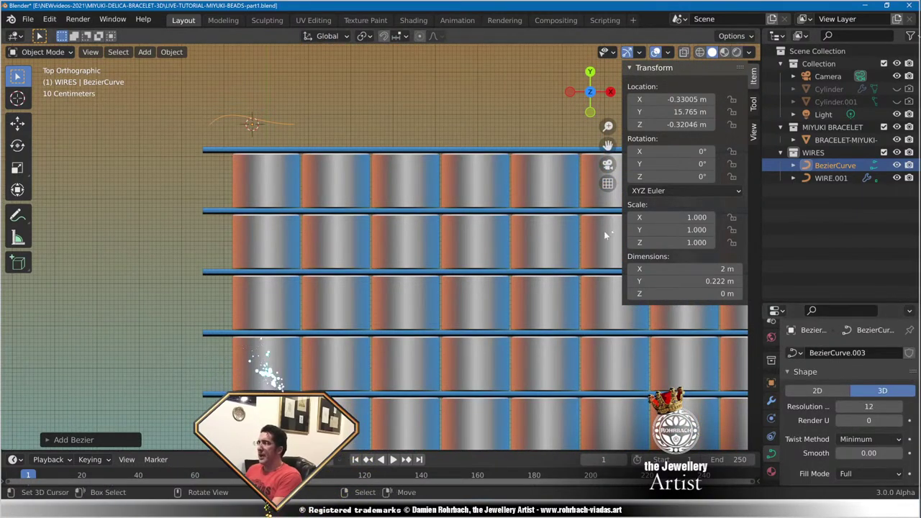
click(835, 179)
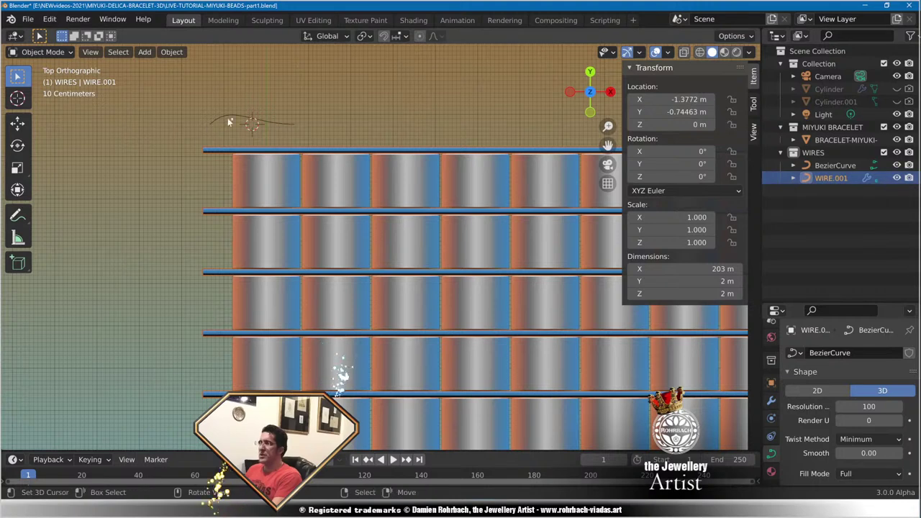
click(834, 165)
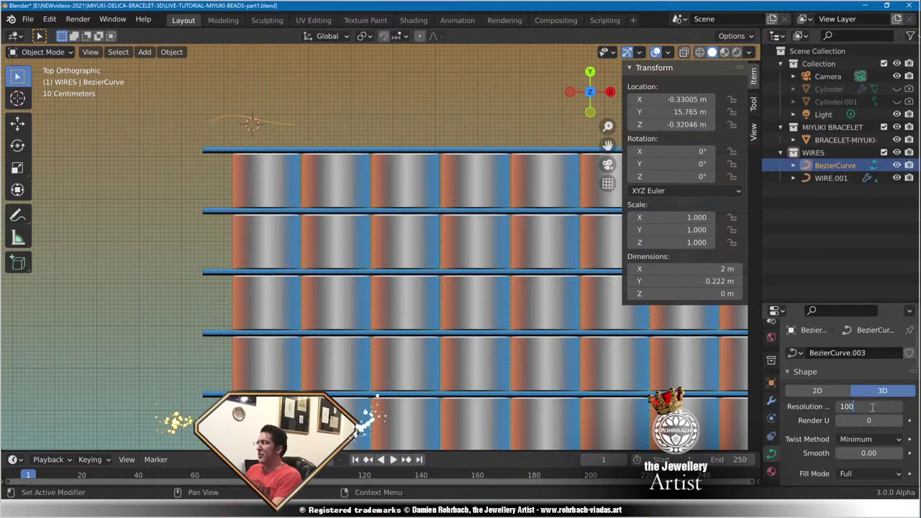
Give the new curve a round bevel with a depth of 0.075 m.
scroll(837, 448, down, 2)
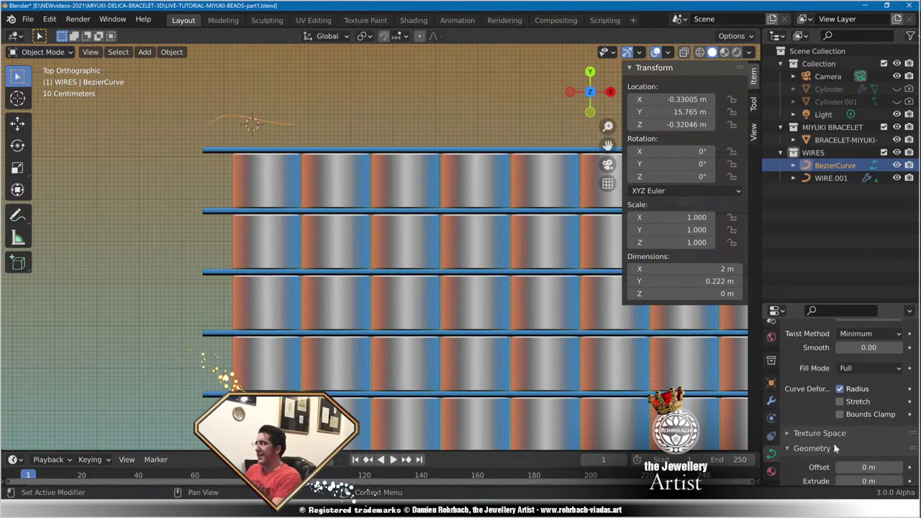
scroll(834, 442, down, 5)
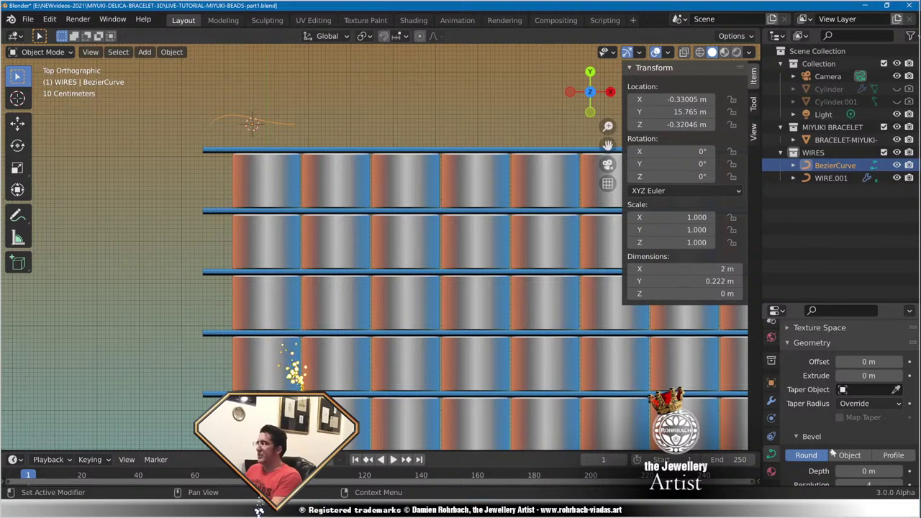
scroll(835, 443, down, 2)
click(871, 423)
key(BackSpace)
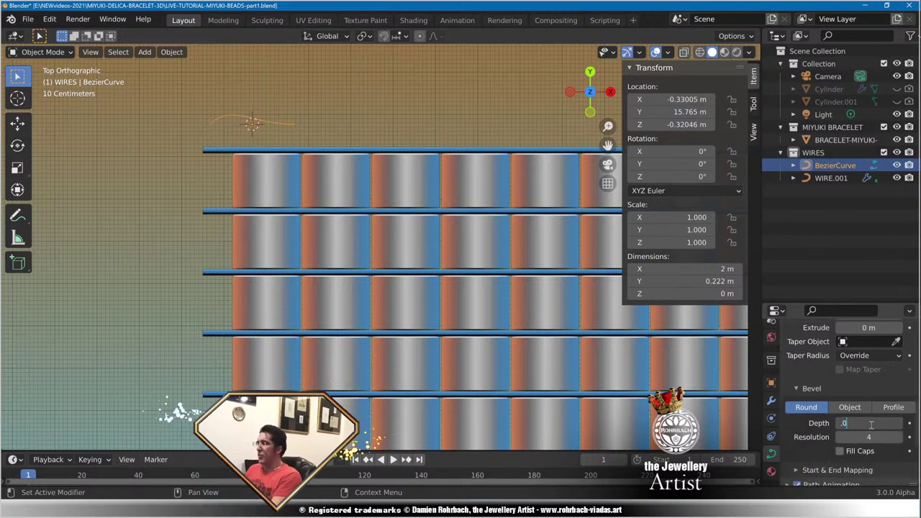
text(.075)
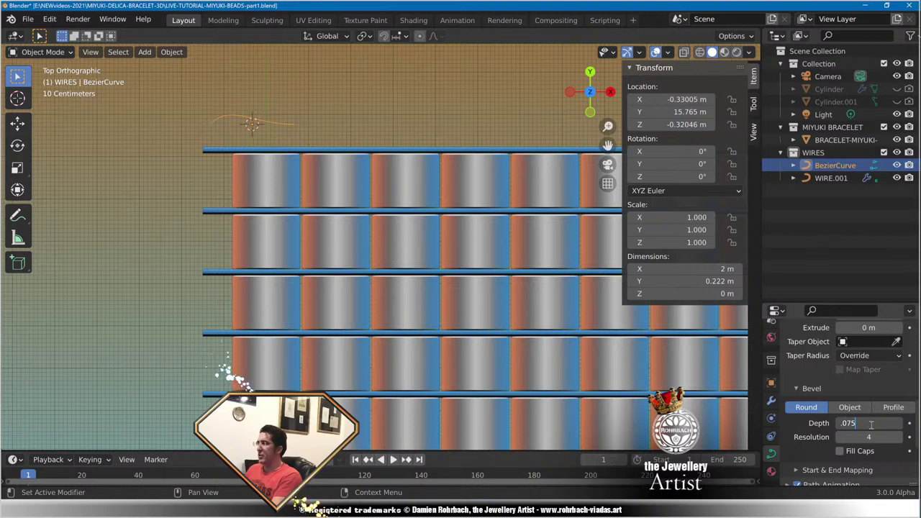
key(Return)
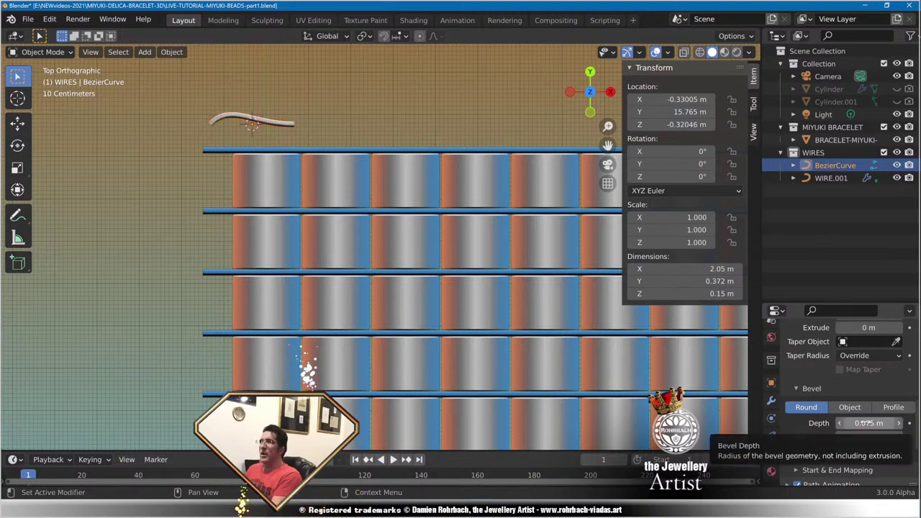
Assign the existing WIRE NYLON material to the new Bezier curve.
click(771, 471)
click(794, 407)
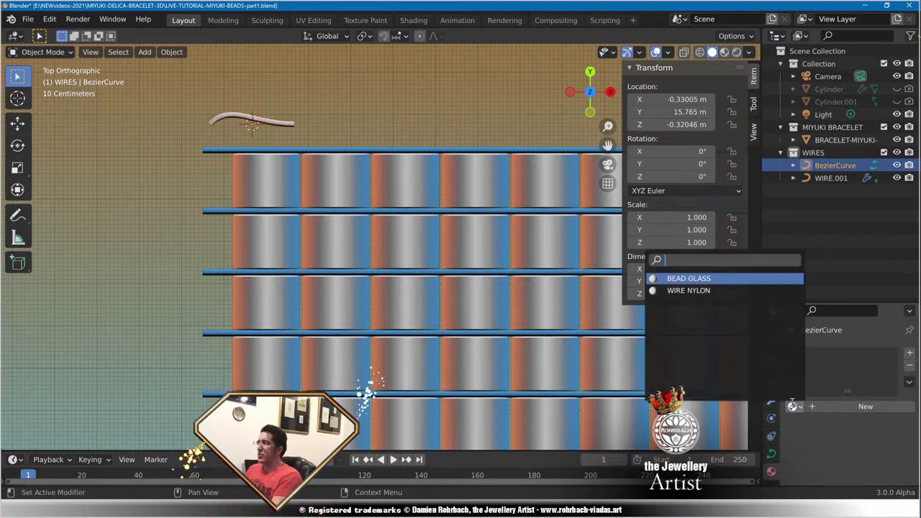
click(708, 291)
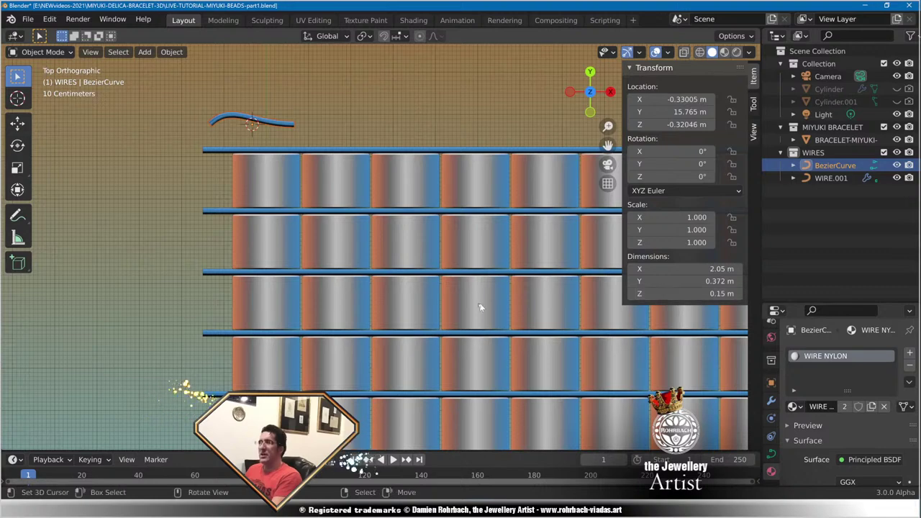
Move the Bezier curve onto the start of the topmost wire.
scroll(409, 254, down, 2)
scroll(392, 241, up, 5)
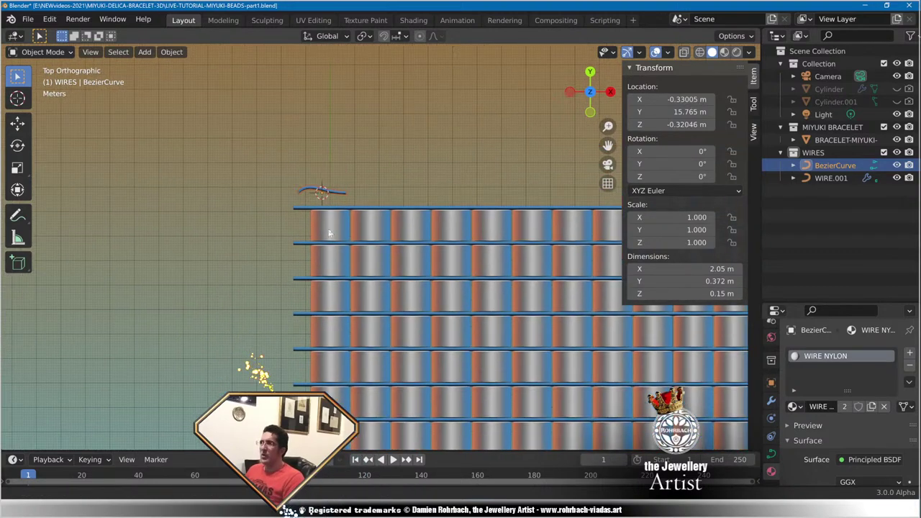
scroll(364, 225, up, 4)
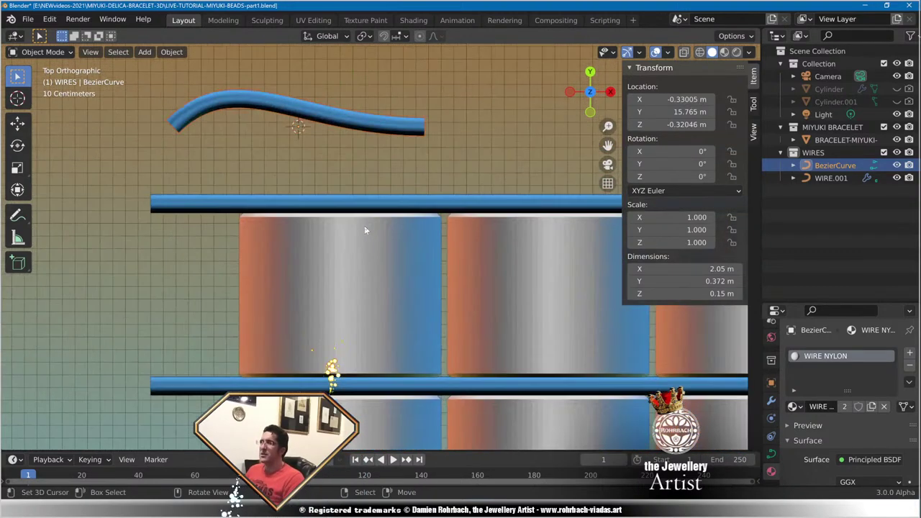
key(g)
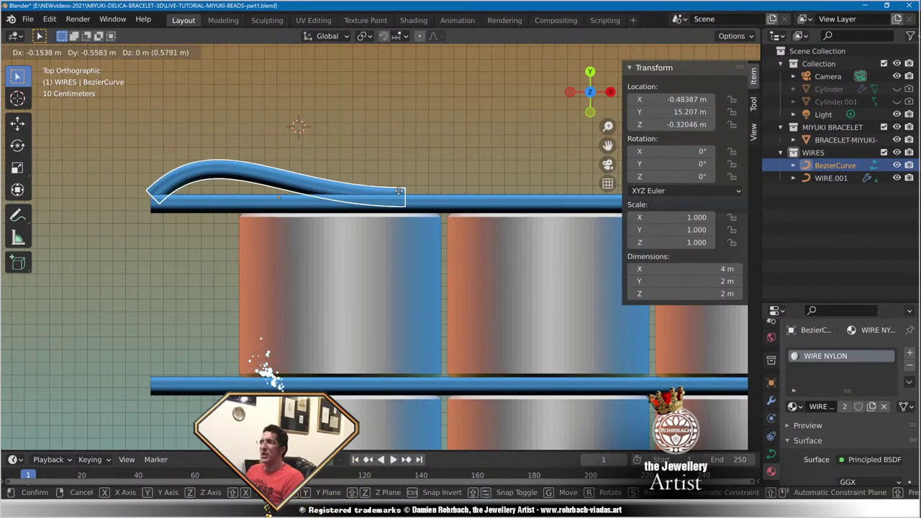
click(391, 193)
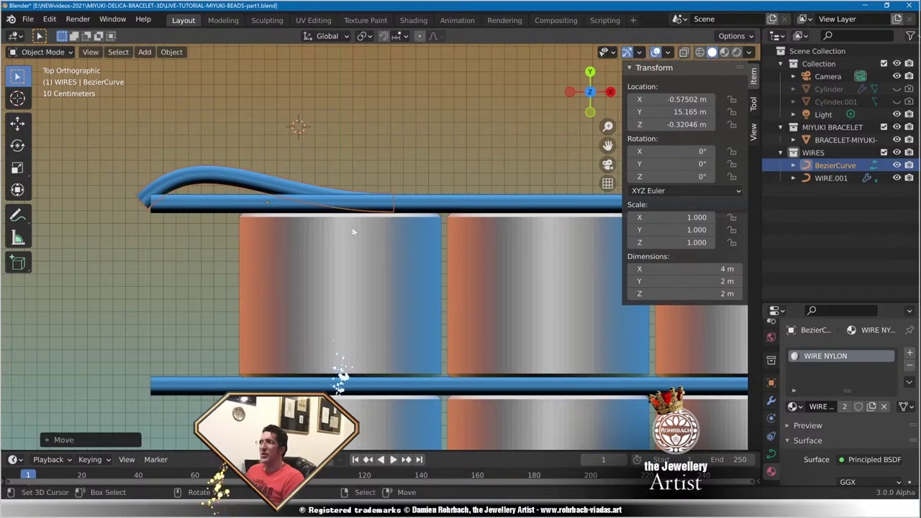
Move the Bezier curve to just below the start of the lowest wire, at about X -0.45 m, Y -1.86 m.
scroll(357, 238, down, 5)
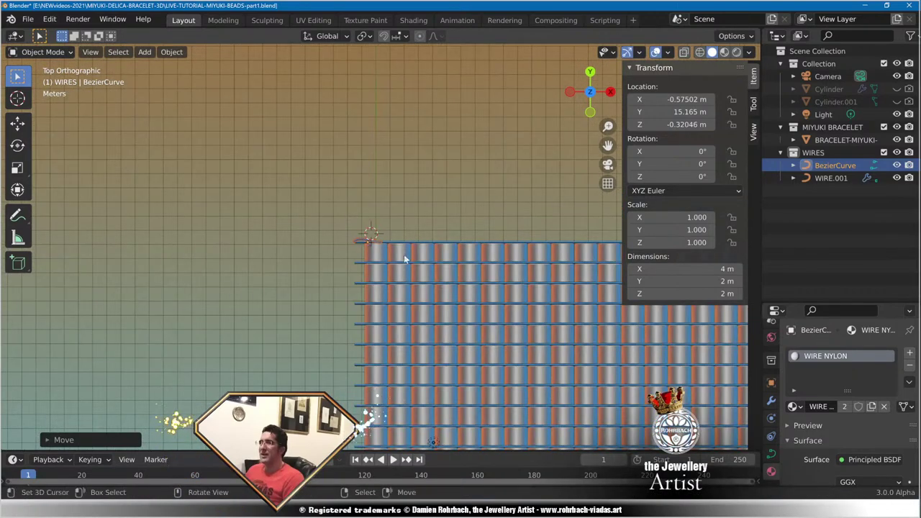
shift+middle_drag(433, 217, 427, 178)
key(g)
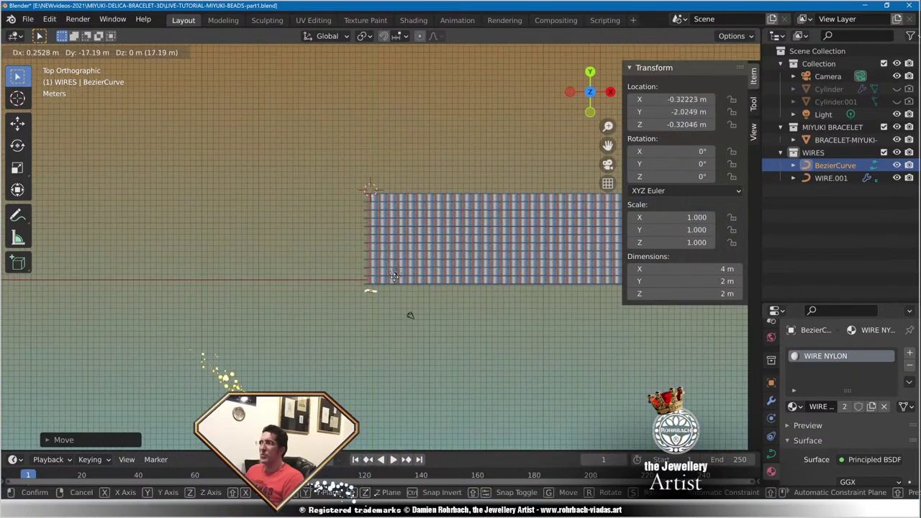
click(382, 293)
scroll(382, 291, up, 6)
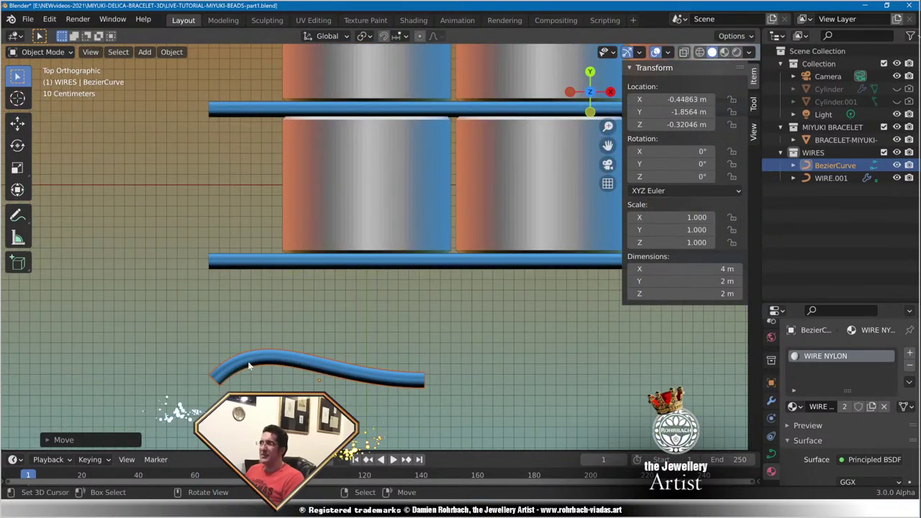
click(249, 366)
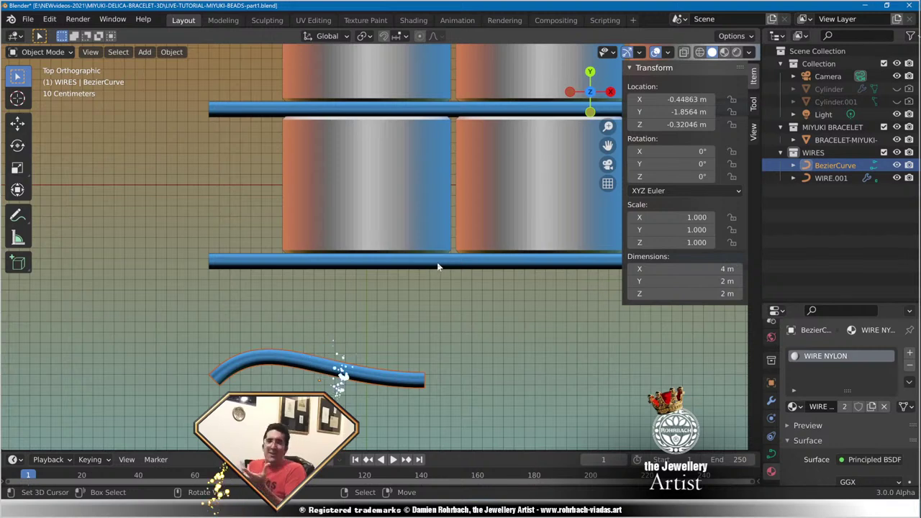
In Edit Mode, reposition the curve's start point just above the lowest wire beside the first bead and bend its handle downward.
key(Tab)
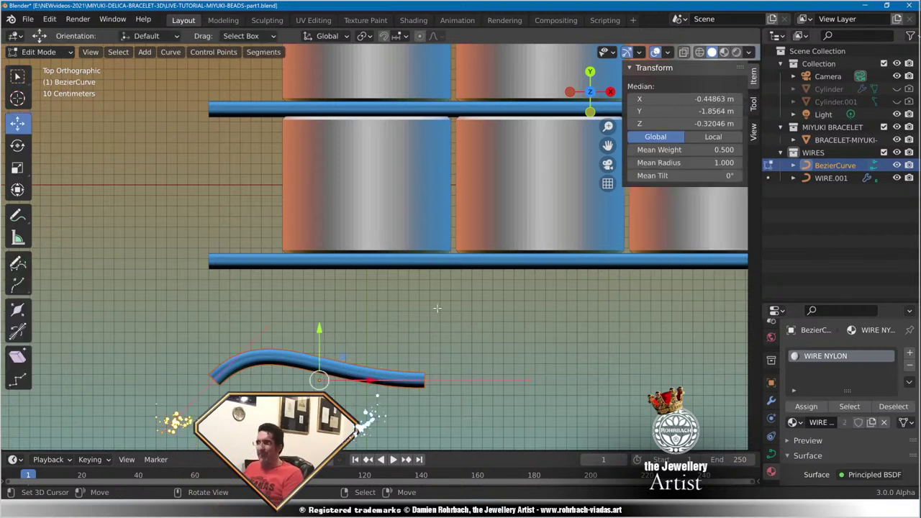
right_drag(220, 380, 182, 239)
right_drag(253, 201, 272, 303)
click(213, 316)
click(205, 222)
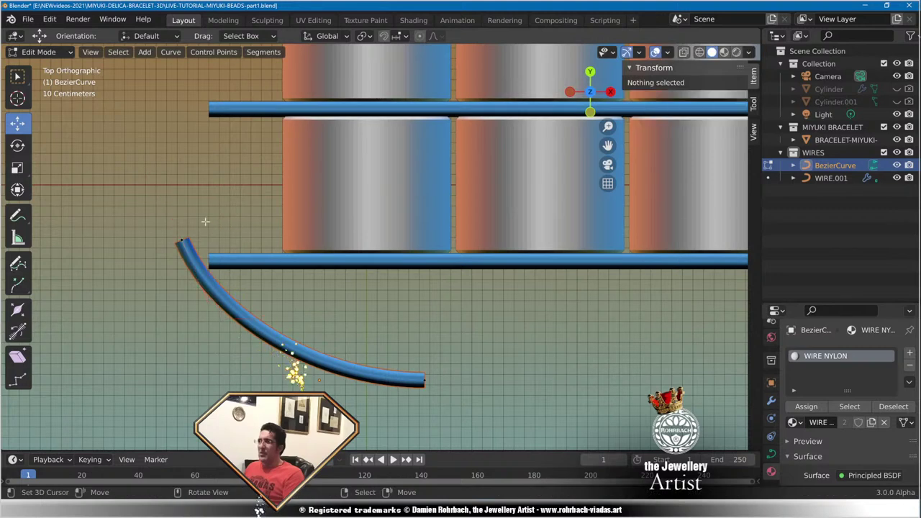
click(182, 241)
key(g)
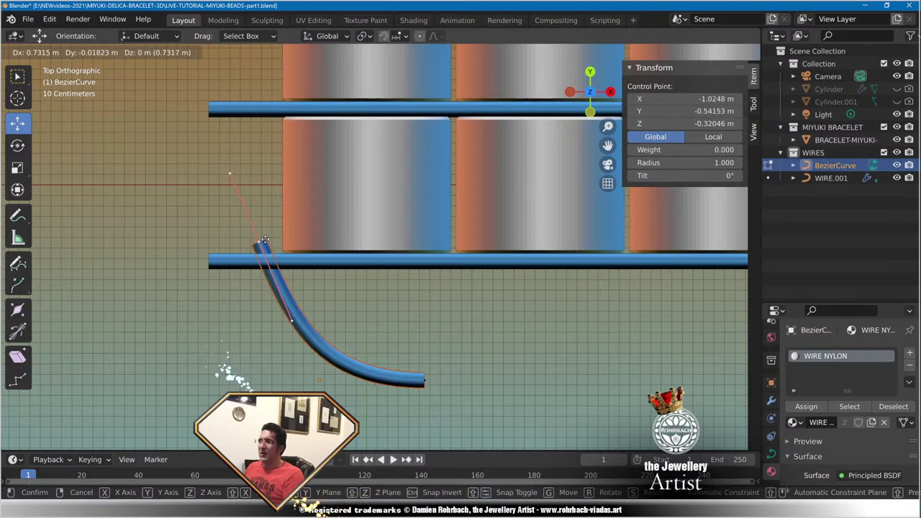
click(268, 243)
Move the curve's end point to about X 0.08 m, Y -0.43 m at the first bead, and pull its handle below the wire.
click(423, 380)
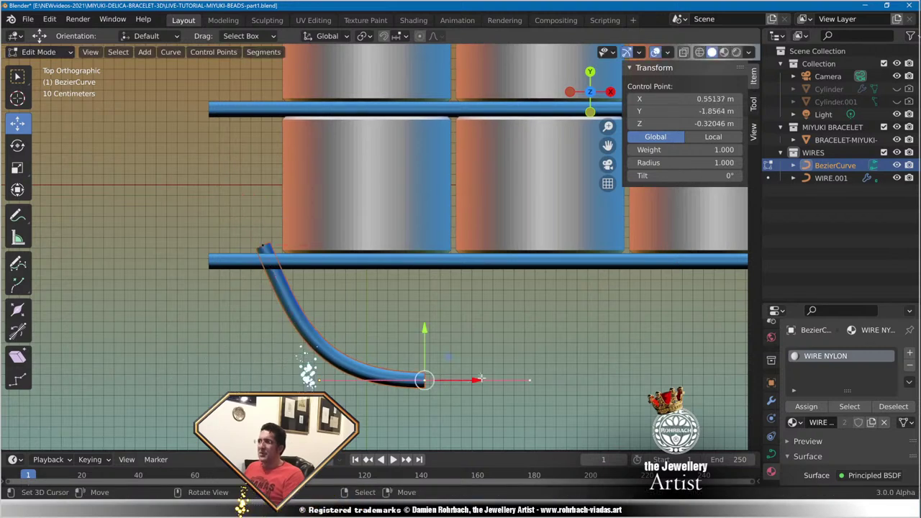
key(g)
click(425, 260)
click(282, 266)
key(g)
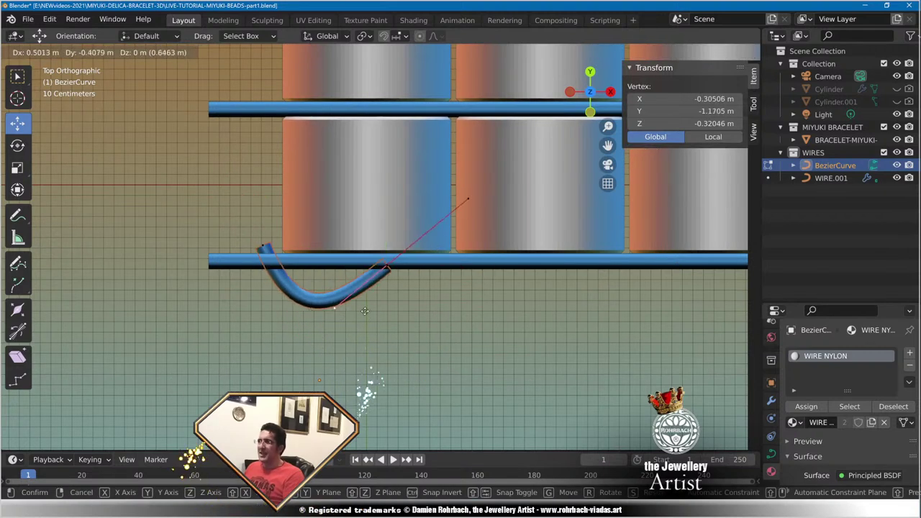
click(386, 319)
click(386, 265)
key(g)
click(402, 228)
Raise the curve's end point along Z to about 0.21 m, inside the top of the first bead's hole.
middle_drag(401, 228, 333, 221)
key(g)
key(z)
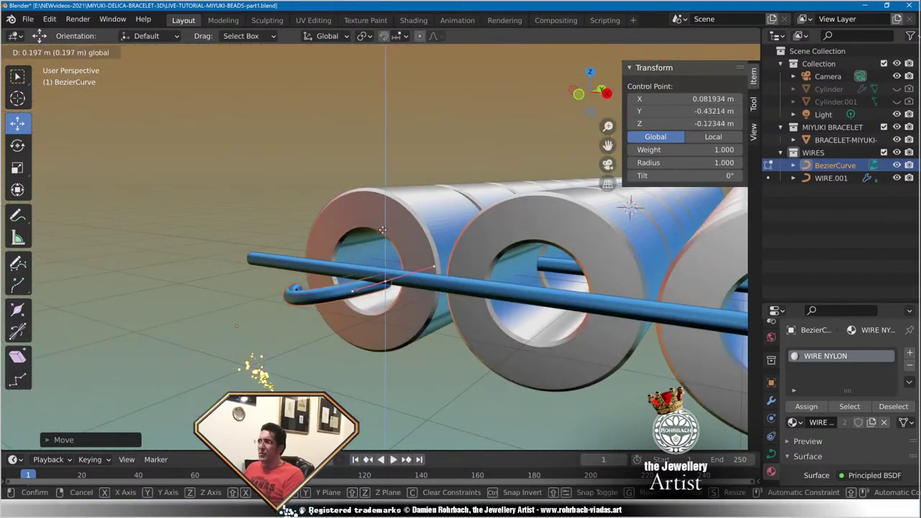
click(377, 202)
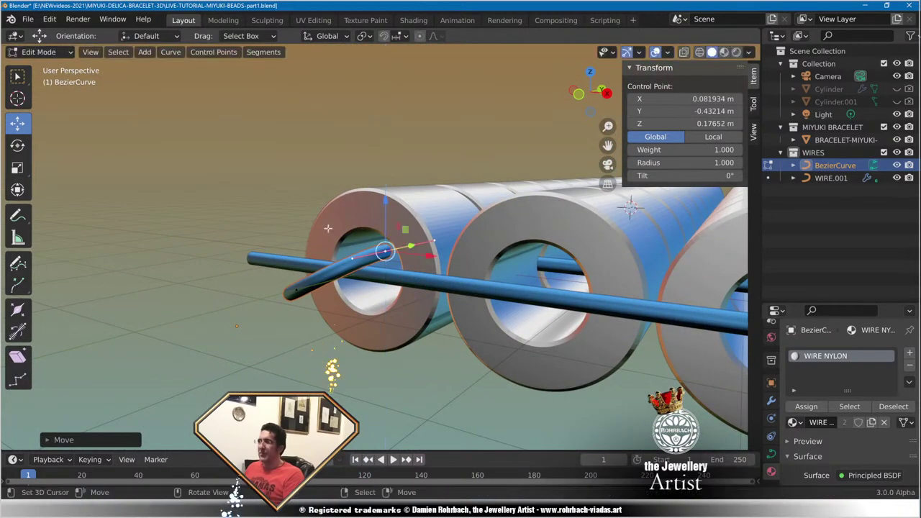
middle_drag(328, 229, 309, 280)
scroll(372, 285, up, 3)
scroll(343, 306, up, 1)
scroll(344, 307, up, 2)
middle_drag(343, 341, 300, 311)
key(g)
key(z)
click(405, 221)
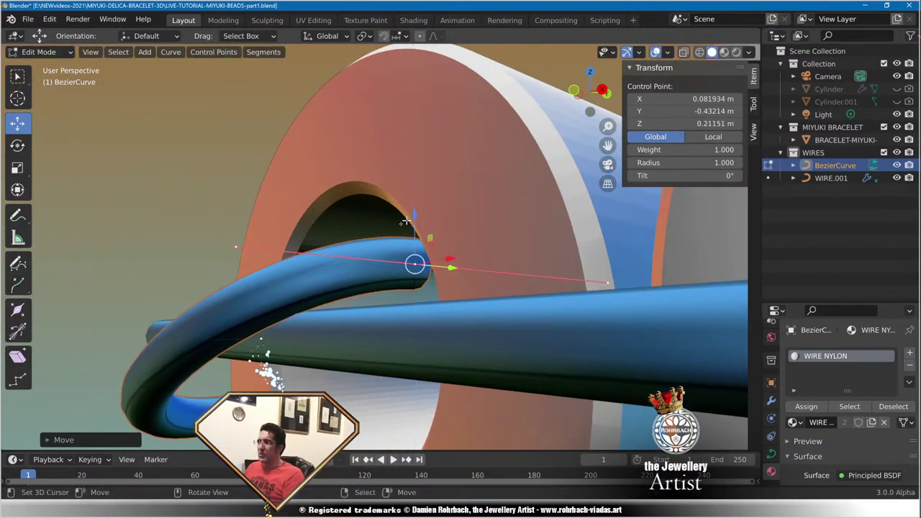
Shift the curve's end point along X to about 0 m, centring it in the first bead's hole.
middle_drag(405, 248, 348, 291)
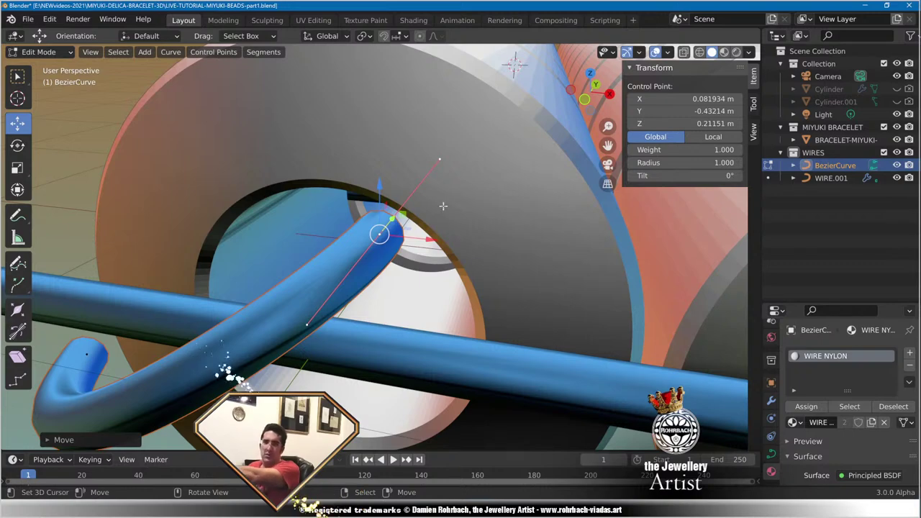
middle_drag(386, 278, 417, 234)
drag(416, 226, 387, 238)
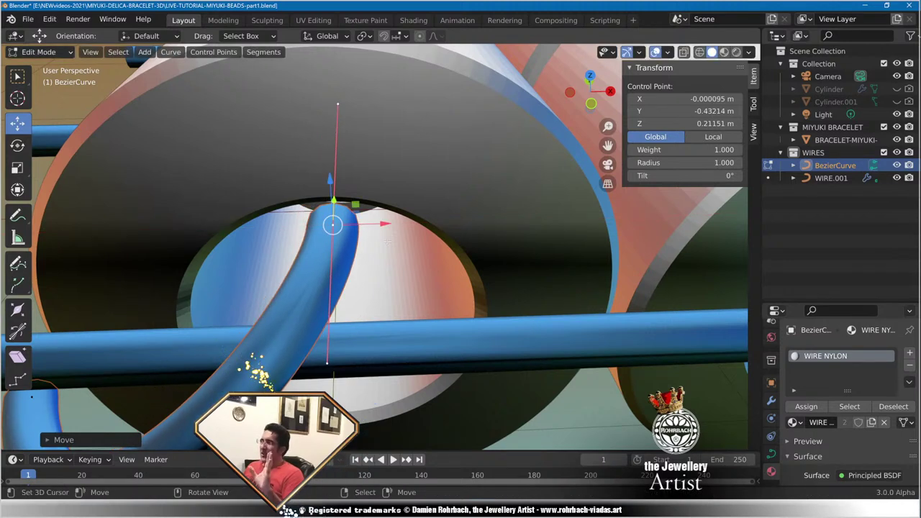
Select the curve's start point and raise it along Z to about -0.14 m, close to the lowest wire.
scroll(447, 275, down, 5)
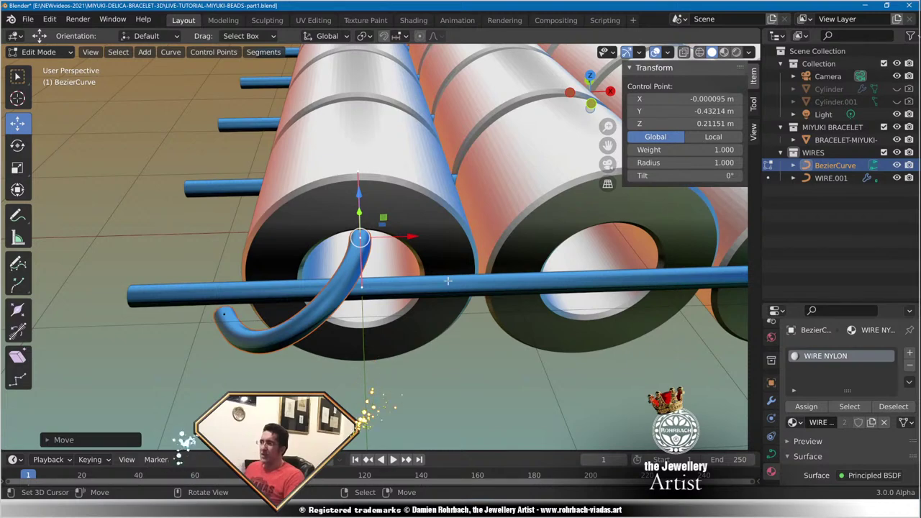
middle_drag(447, 280, 450, 257)
click(202, 350)
middle_drag(201, 350, 325, 327)
drag(287, 336, 287, 299)
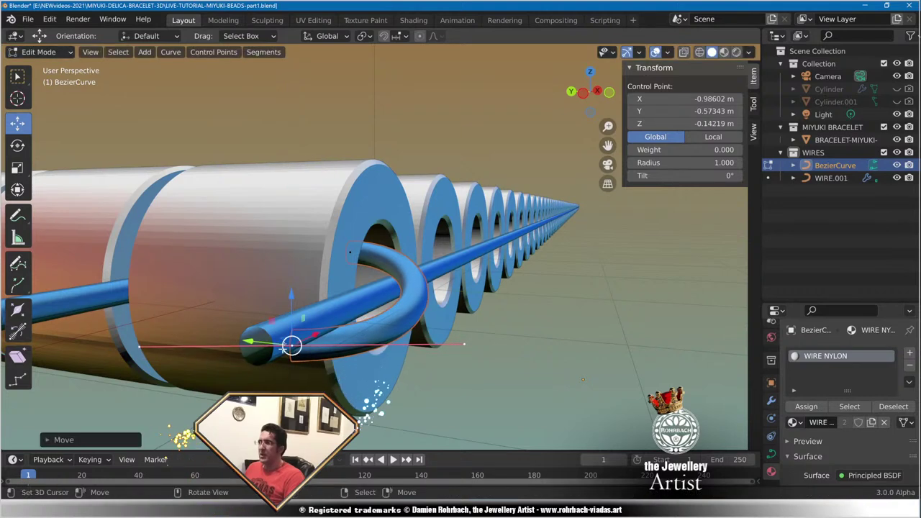
Leave the curve's editing, select the straight nylon wire and enable Fill Caps in its bevel settings.
key(Tab)
click(341, 305)
scroll(854, 421, down, 8)
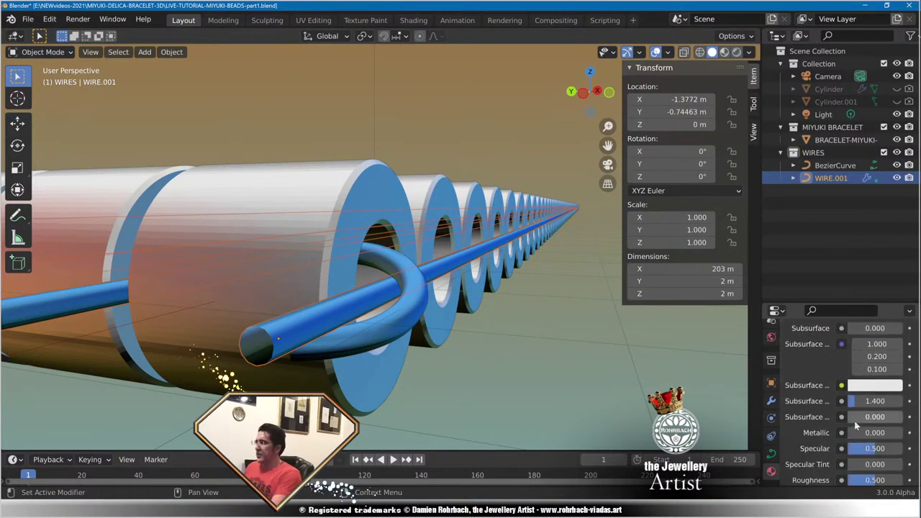
click(771, 453)
scroll(860, 404, down, 5)
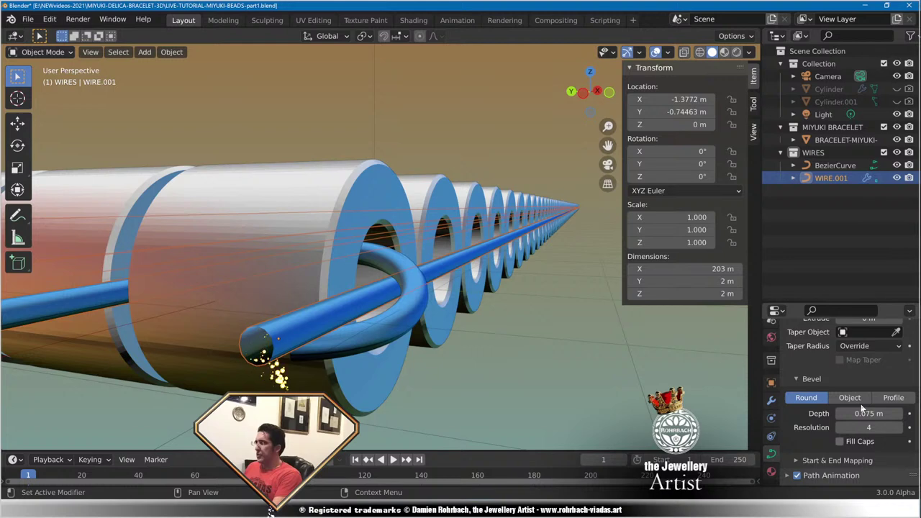
click(839, 441)
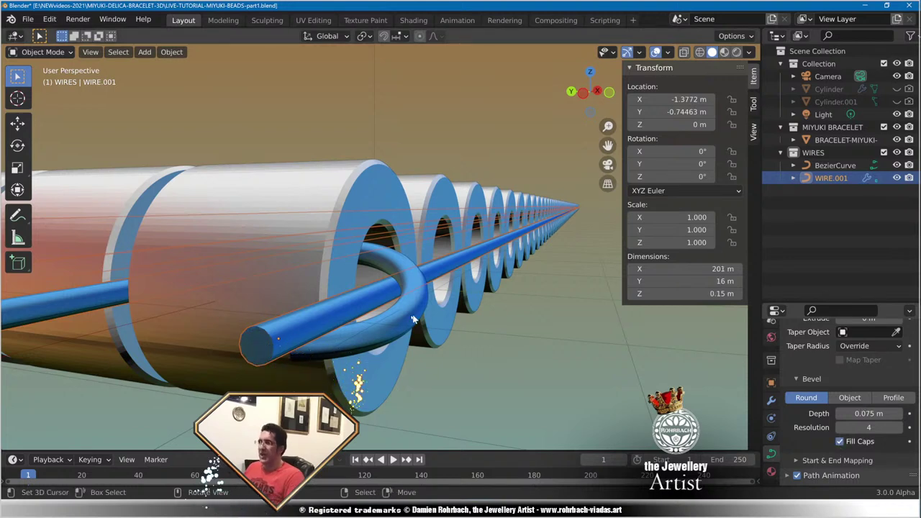
Raise the straight wire's bevel resolution to 12 for a smoother round section.
middle_drag(413, 314, 322, 257)
scroll(321, 259, up, 5)
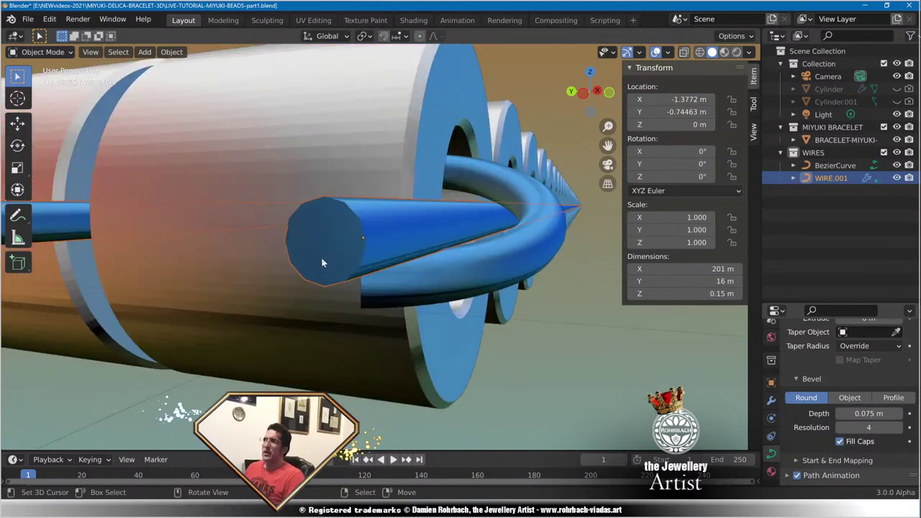
click(869, 428)
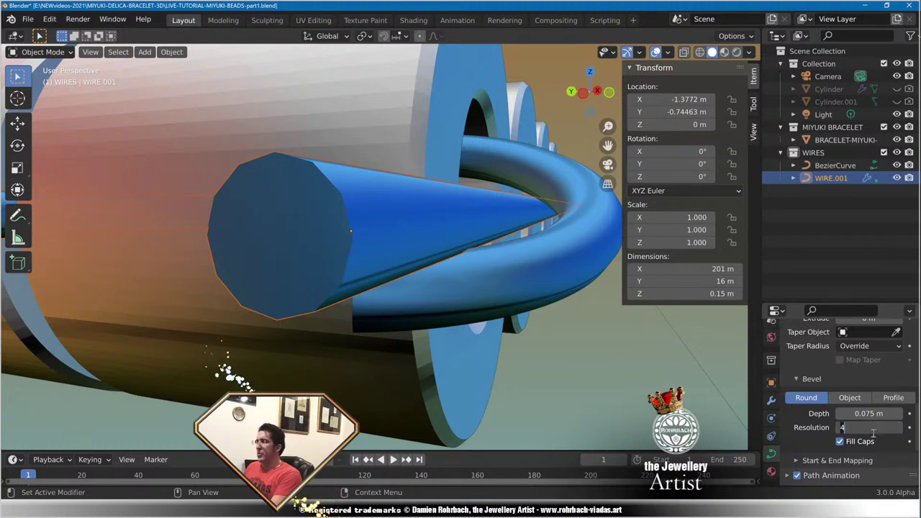
text(8)
key(Return)
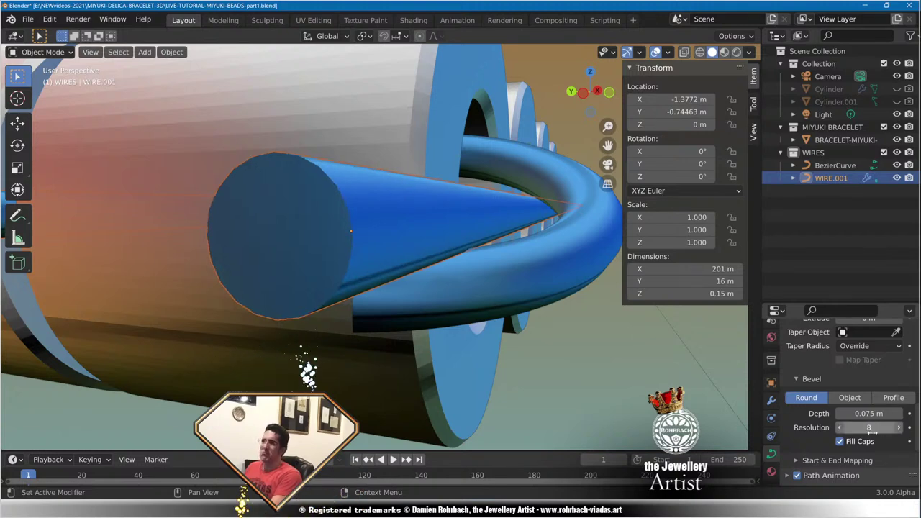
key(Return)
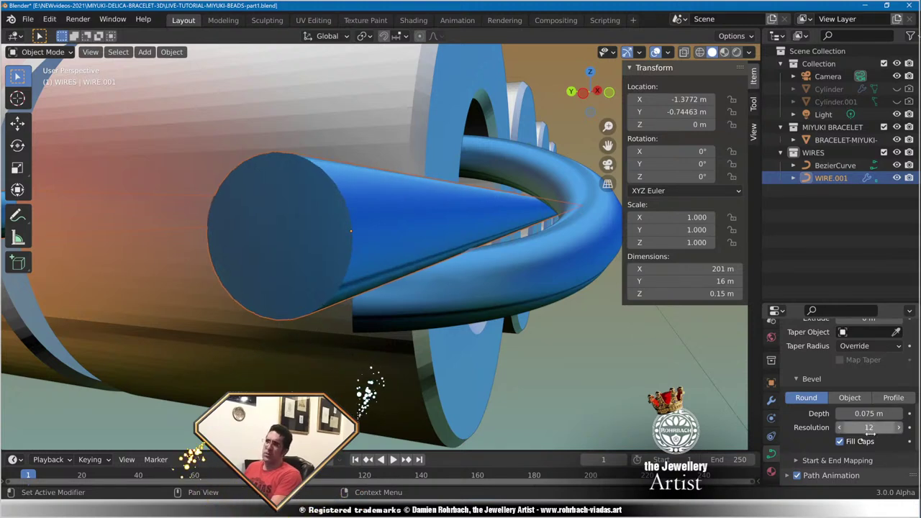
Enable Fill Caps on the curved thread, set its bevel resolution to 12, and save the file.
click(504, 279)
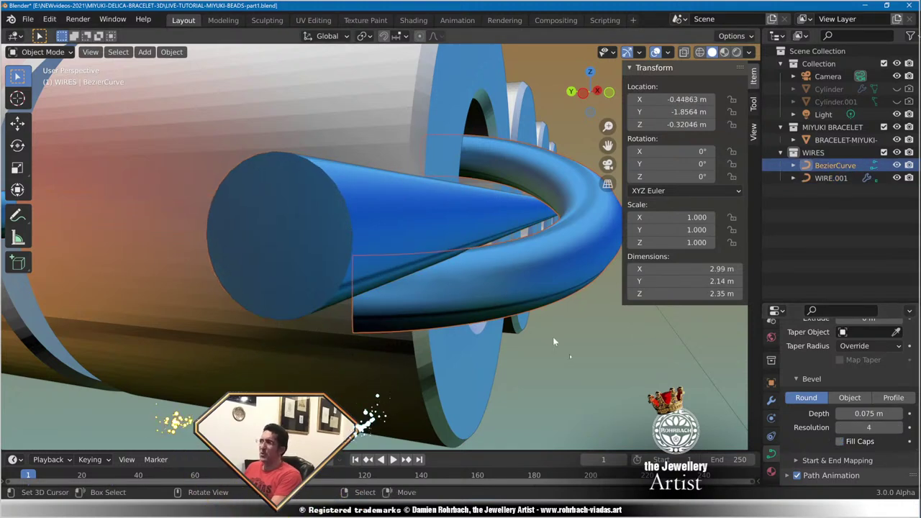
click(839, 441)
click(874, 429)
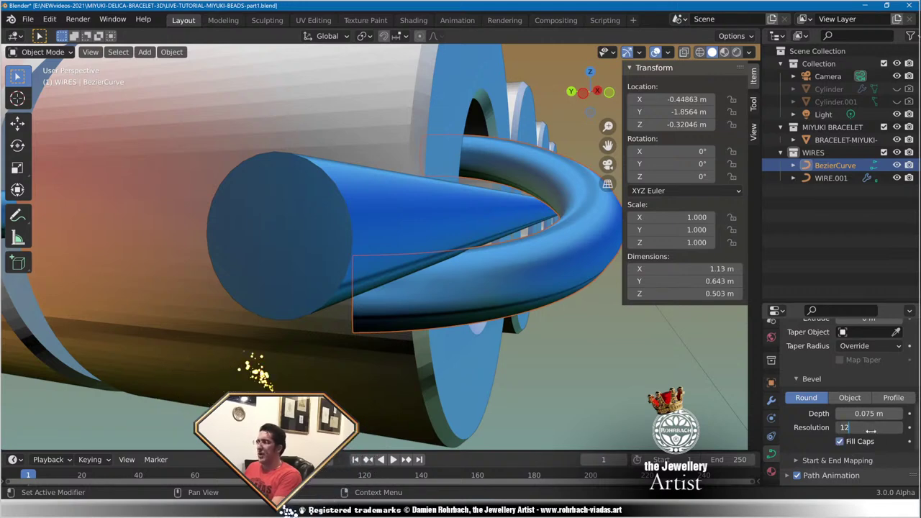
key(Return)
key(ctrl+s)
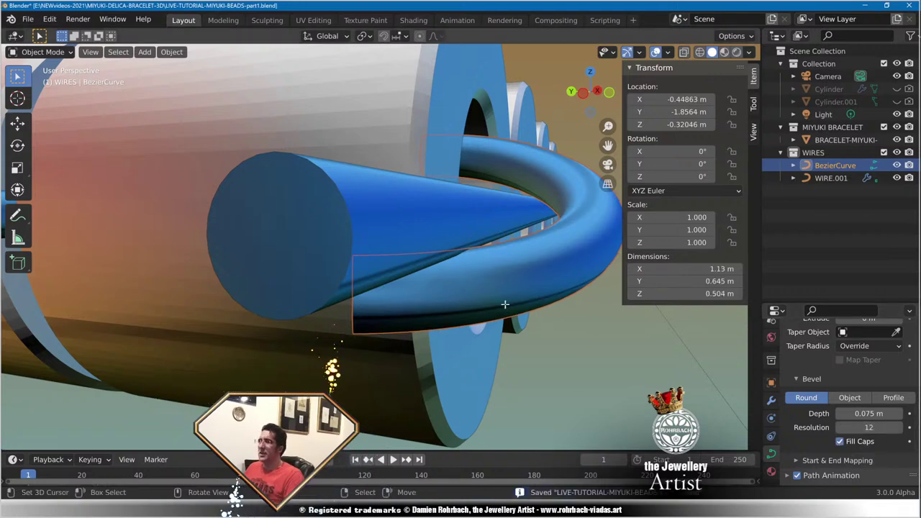
Edit the curved thread and lower its start point along Z to about -0.157 m.
key(Tab)
middle_drag(505, 305, 468, 292)
drag(301, 208, 301, 216)
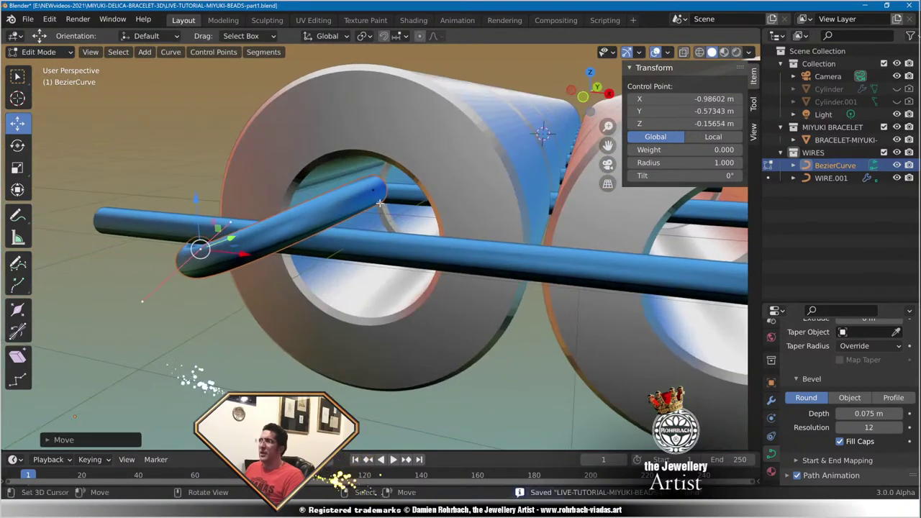
Extend the curve from its end point in the first bead with a new control point toward the opposite end of the bead column.
scroll(442, 235, down, 11)
middle_drag(442, 236, 240, 252)
scroll(497, 277, down, 2)
middle_drag(508, 277, 392, 243)
scroll(372, 232, up, 4)
key(ctrl)
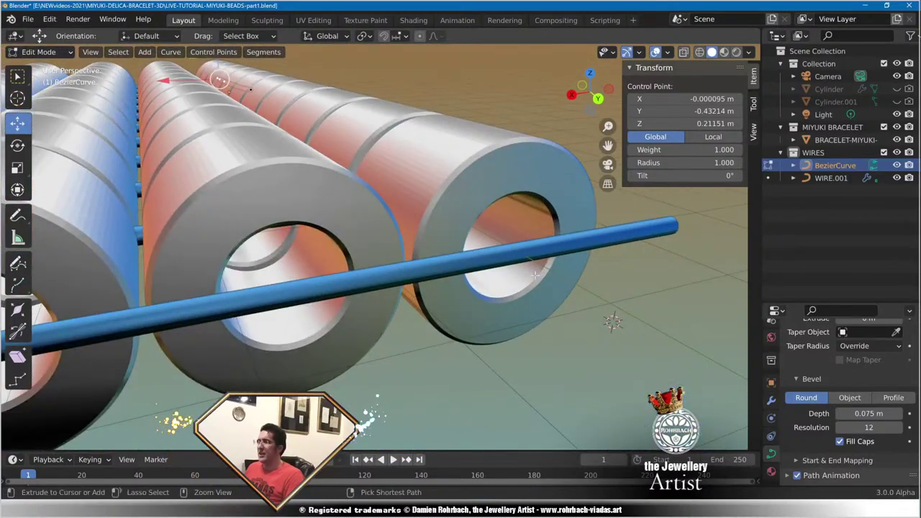
ctrl+right_click(502, 260)
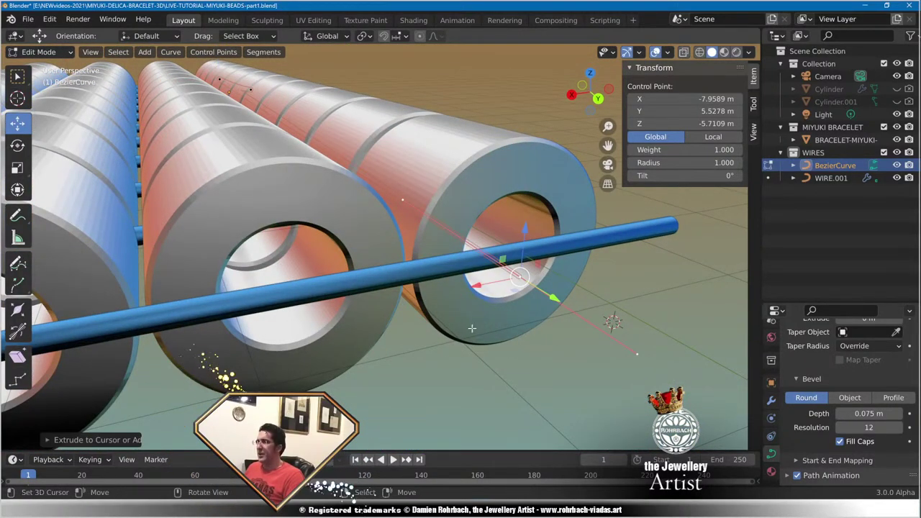
middle_drag(470, 329, 459, 321)
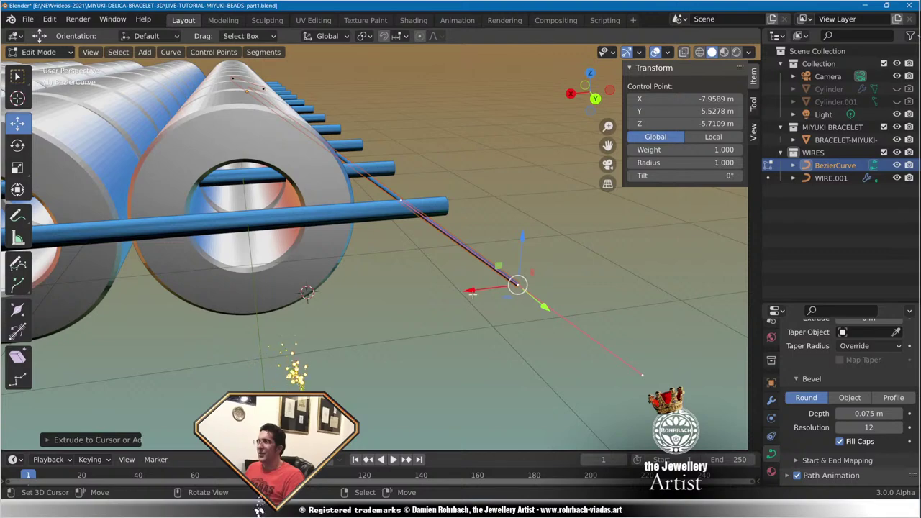
scroll(471, 292, down, 5)
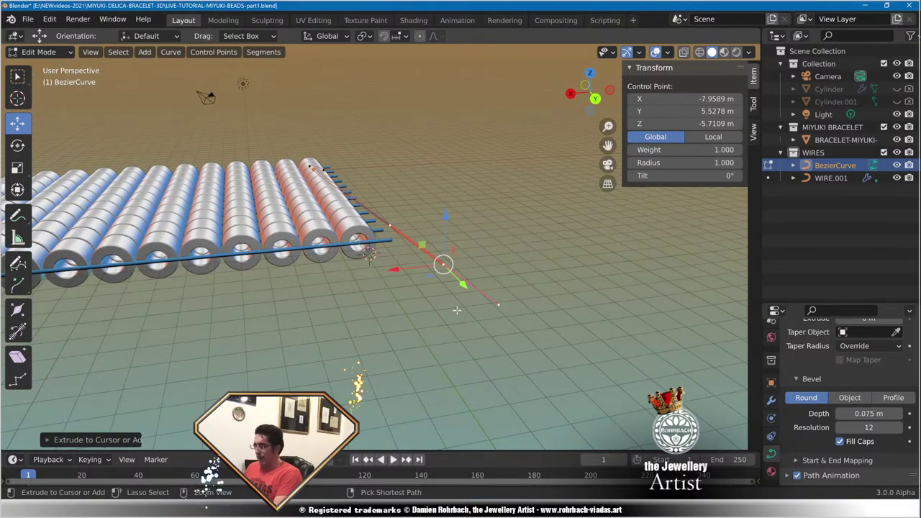
In the back view, move the new control point to about Z -0.18 m in the first column's hole and its handle to about Z 0.53 m.
key(ctrl+KP_1)
key(g)
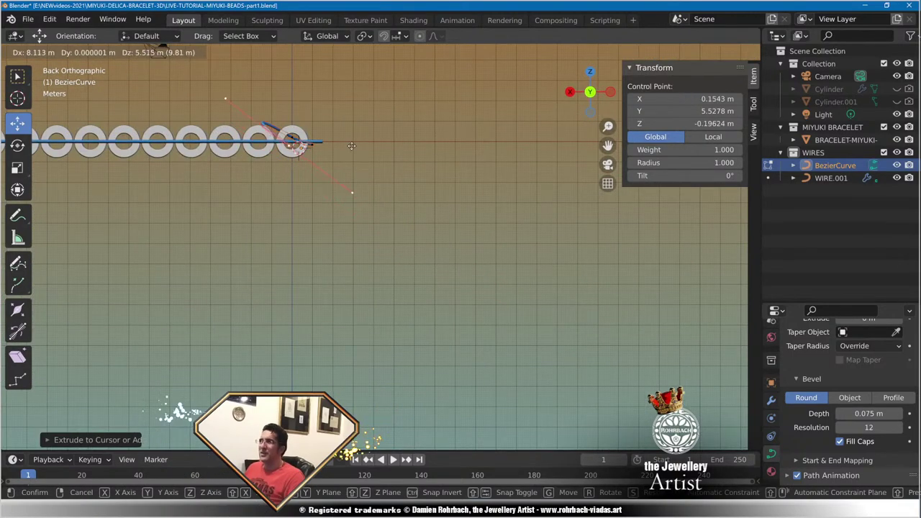
click(353, 146)
right_drag(227, 99, 295, 131)
middle_drag(289, 201, 540, 214)
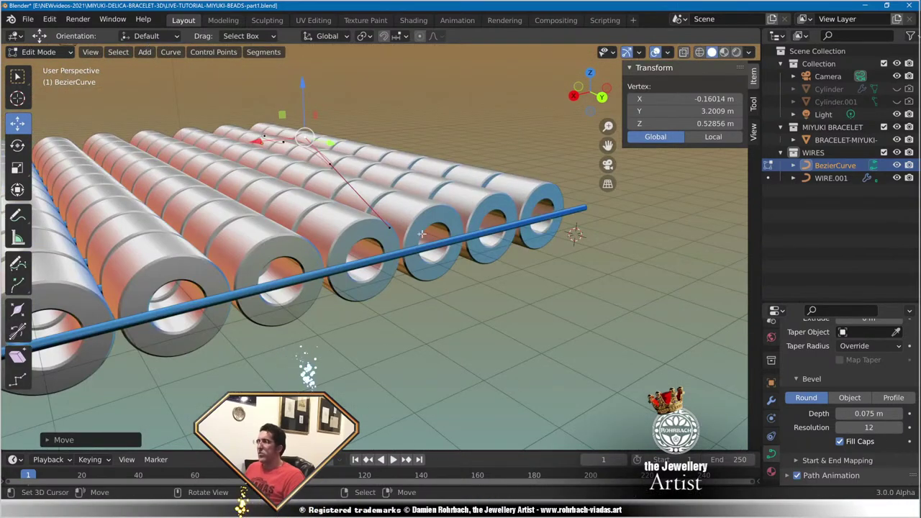
In the top view, move the new control point to about X 0.15 m, Y 15.65 m, just past the last bead.
right_click(330, 164)
key(KP_7)
scroll(478, 211, down, 3)
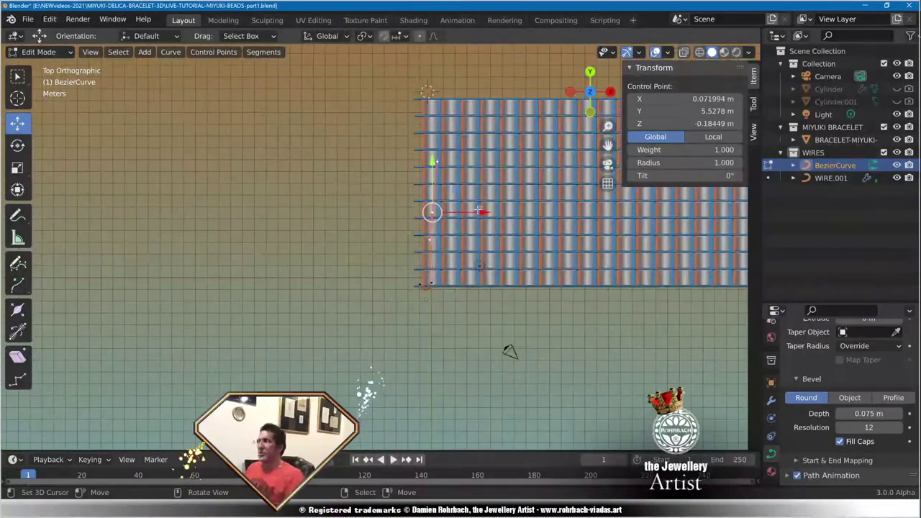
shift+middle_drag(479, 210, 456, 296)
key(g)
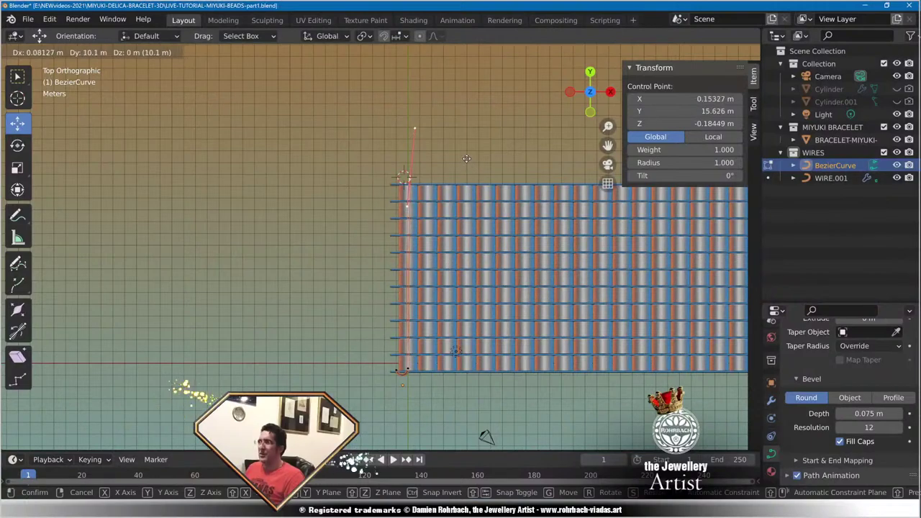
click(466, 158)
Lower the control point's inner handle along Z to about -0.27 m, so the thread leaves the last bead nearly level.
key(KP_3)
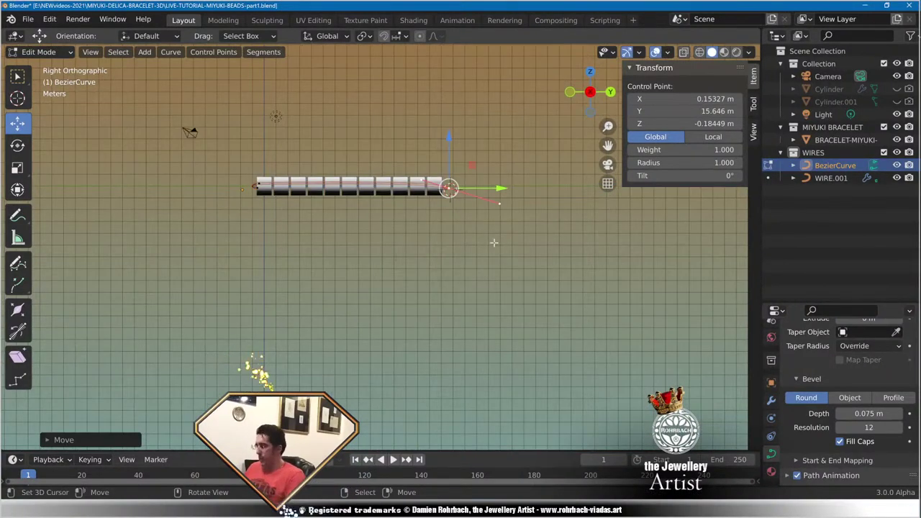
scroll(494, 243, up, 5)
scroll(470, 271, up, 3)
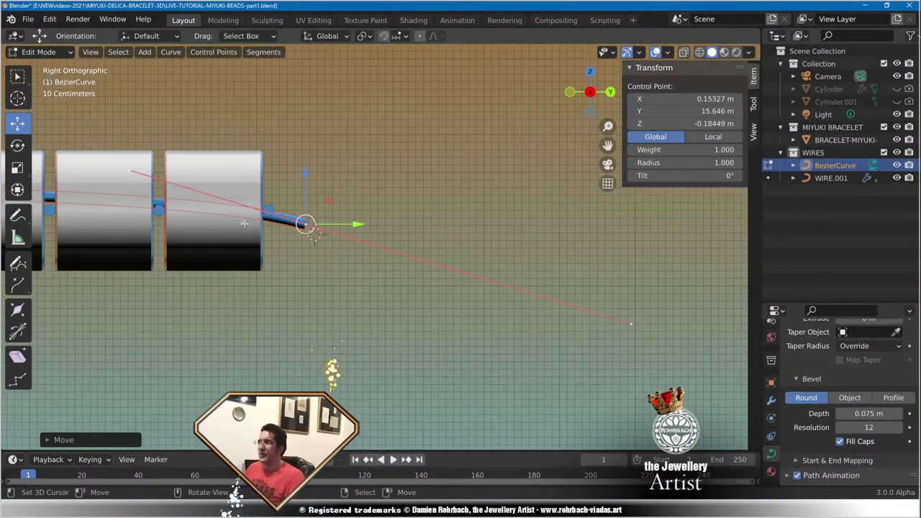
middle_drag(244, 224, 412, 272)
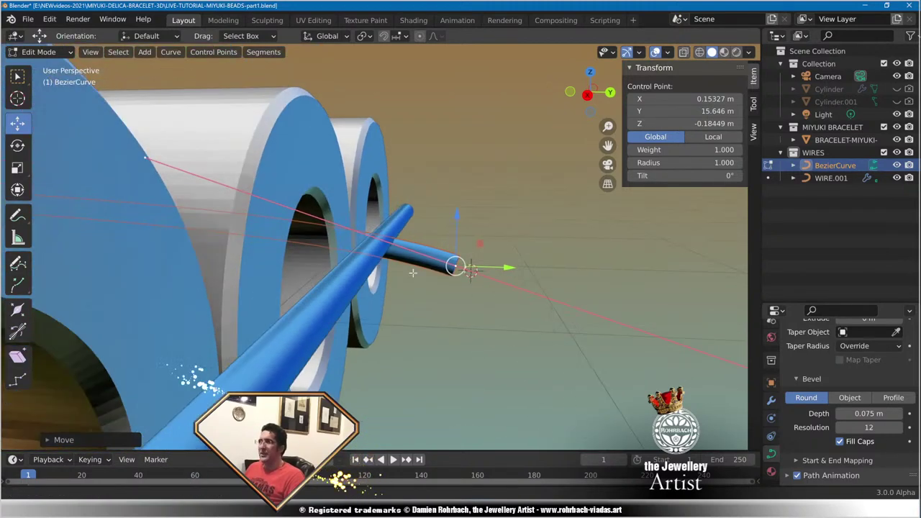
click(143, 156)
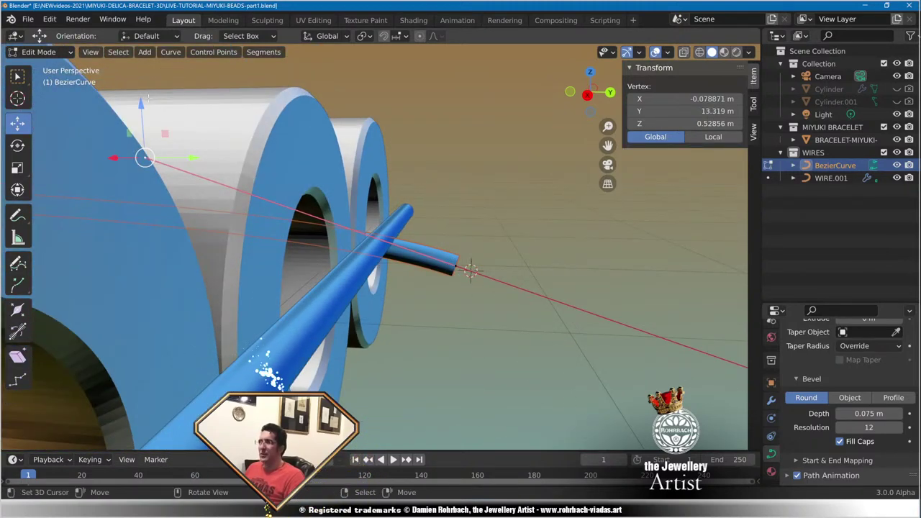
drag(148, 96, 246, 234)
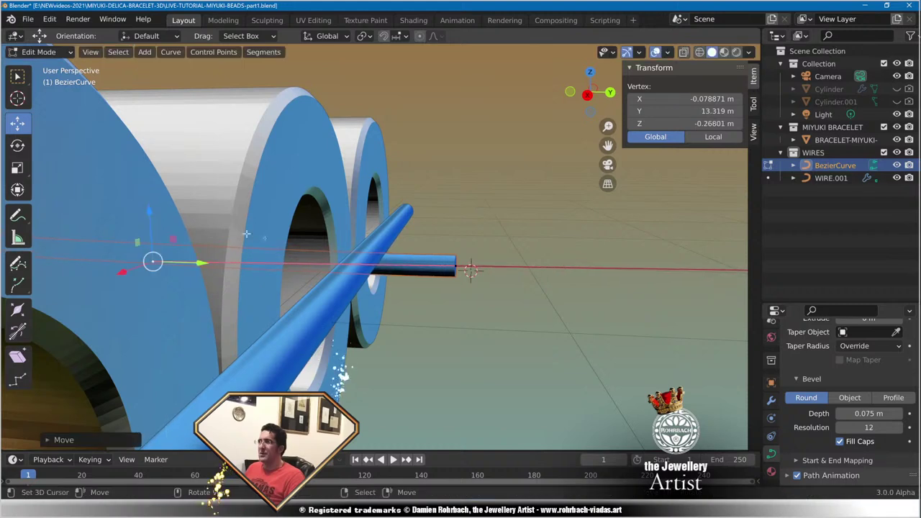
Select the thread's end point and move it closer to the wire, to about X 0.20 m, Y 15.29 m, Z -0.14 m.
scroll(246, 234, down, 1)
click(460, 265)
key(h)
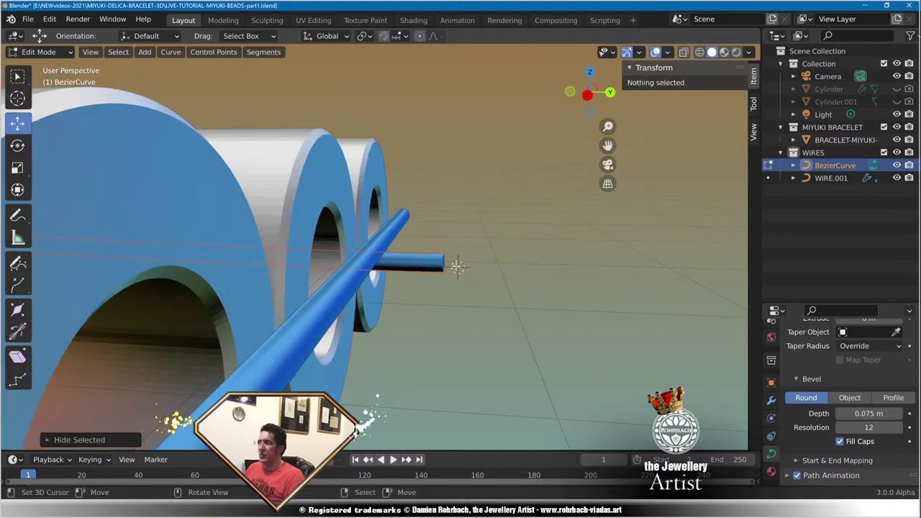
key(ctrl+z)
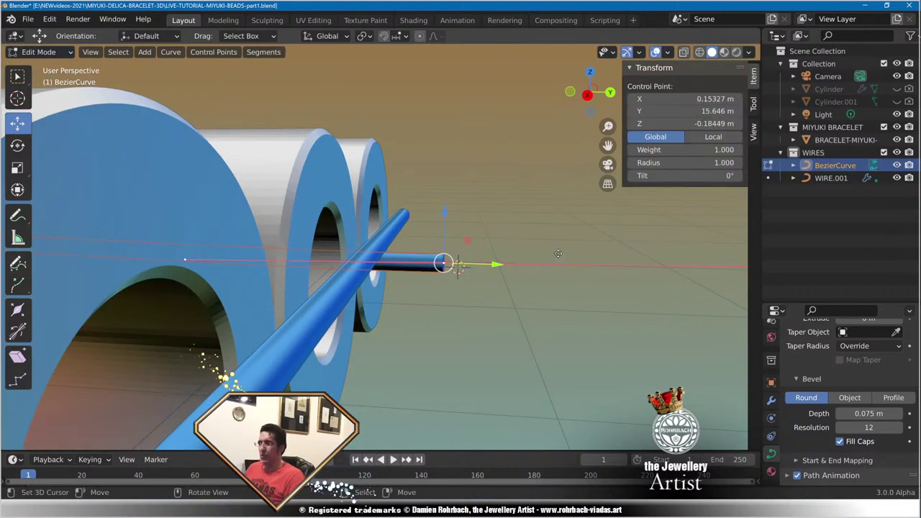
key(g)
click(515, 248)
Shift the thread's end point along X to about -0.05 m, near the centre of the last bead's hole.
middle_drag(490, 252, 382, 259)
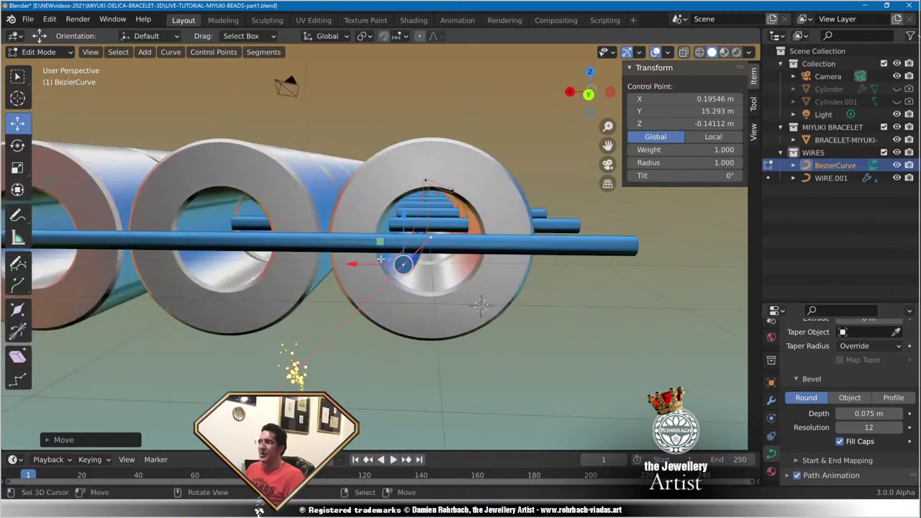
scroll(380, 259, up, 4)
drag(378, 285, 450, 290)
scroll(460, 291, down, 4)
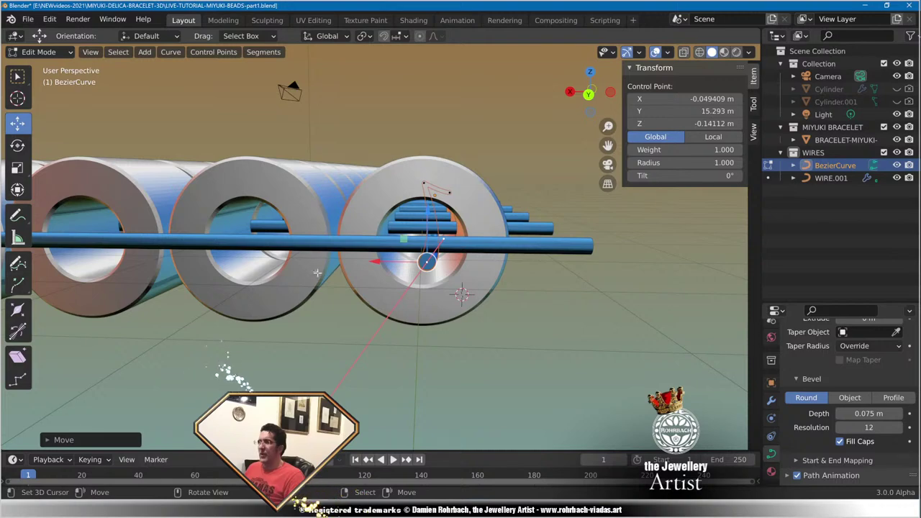
Extend the curve with a control point at the neighbouring column's end bead and turn its handle to run along the bead's axis.
ctrl+right_click(255, 226)
middle_drag(257, 227, 377, 322)
click(389, 276)
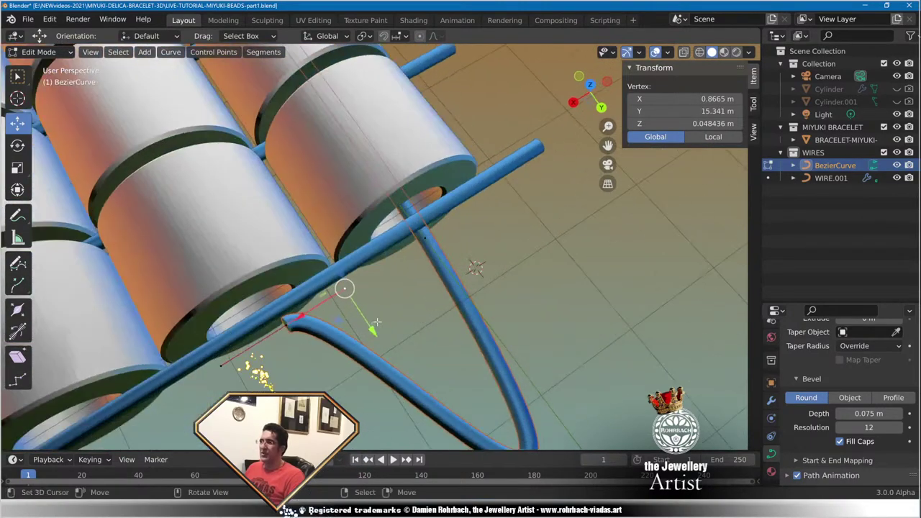
drag(374, 330, 379, 338)
drag(350, 295, 315, 356)
middle_drag(396, 337, 452, 252)
drag(393, 290, 439, 248)
Move the curve's new end point into the neighbouring bead's hole, at about X 1.71 m, Y 14.65 m, Z 0.20 m.
click(362, 253)
key(g)
click(252, 246)
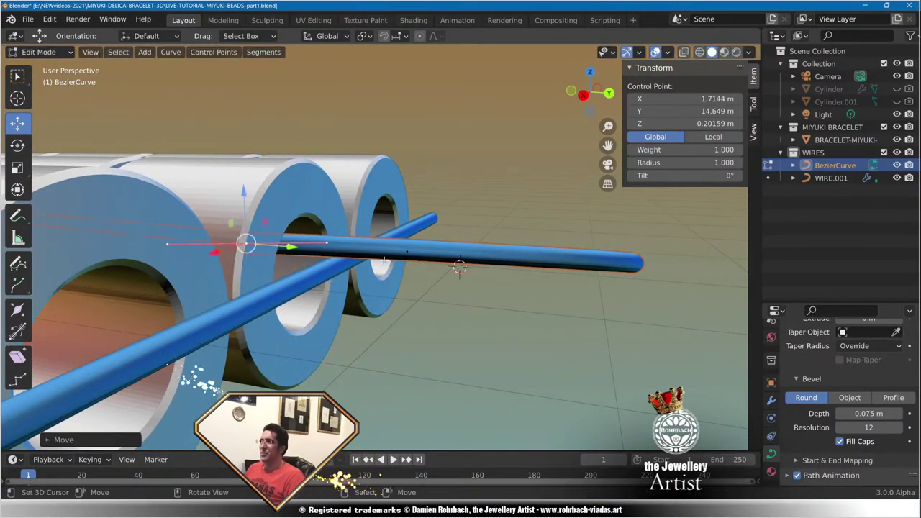
Select the control point outside the first column's last bead and pull its outer handle back along Y to about 15.73 m.
middle_drag(252, 247, 335, 331)
scroll(458, 318, down, 10)
scroll(440, 312, up, 12)
scroll(381, 314, down, 3)
right_click(410, 240)
scroll(566, 274, down, 3)
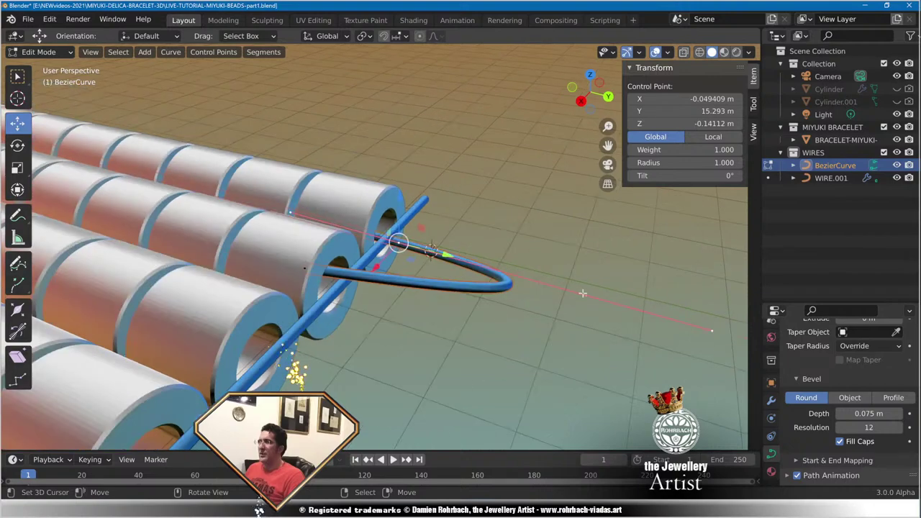
right_click(713, 331)
scroll(715, 346, down, 1)
drag(710, 330, 709, 330)
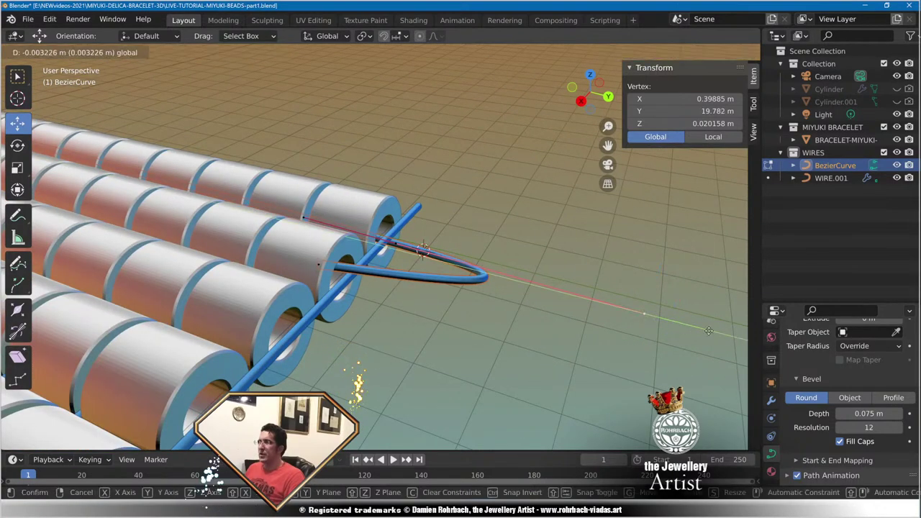
click(467, 275)
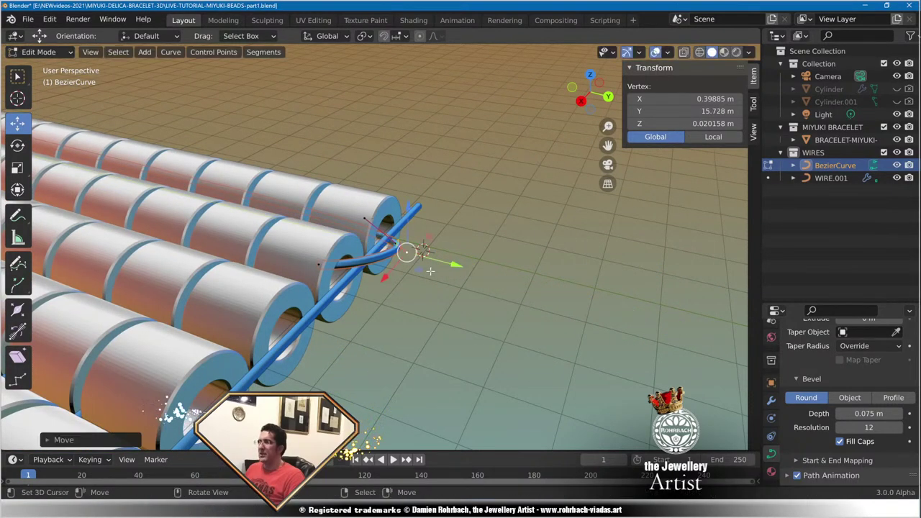
Select the control point at the thread's bend and move it back along Y, closer to the wire.
scroll(467, 275, up, 5)
click(441, 242)
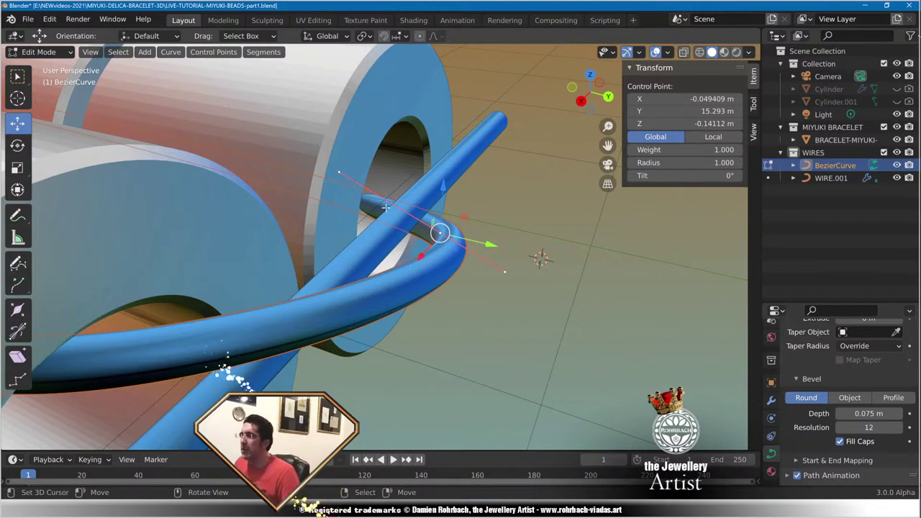
drag(487, 250, 460, 243)
scroll(460, 265, down, 4)
Move a handle of the thread's bend point to about X 0.01 m, Y 13.56 m, Z -0.73 m.
mouse_move(460, 265)
middle_down()
mouse_move(397, 270)
mouse_move(417, 257)
mouse_move(458, 258)
middle_up()
click(502, 275)
middle_drag(513, 273, 514, 401)
key(g)
drag(514, 399, 359, 383)
click(359, 382)
middle_drag(359, 382, 370, 262)
scroll(370, 263, up, 4)
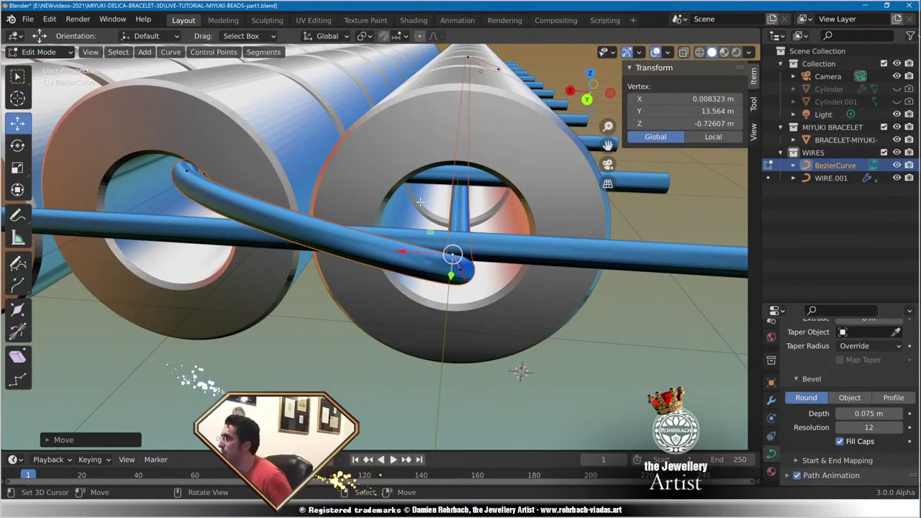
Raise the bend point's inner handle along Z to about 0.00 m.
middle_drag(421, 210, 594, 313)
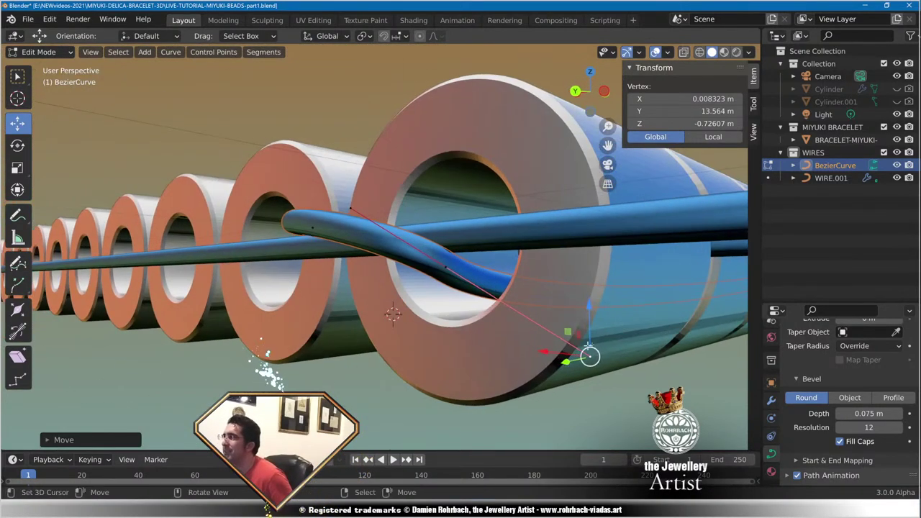
key(g)
key(z)
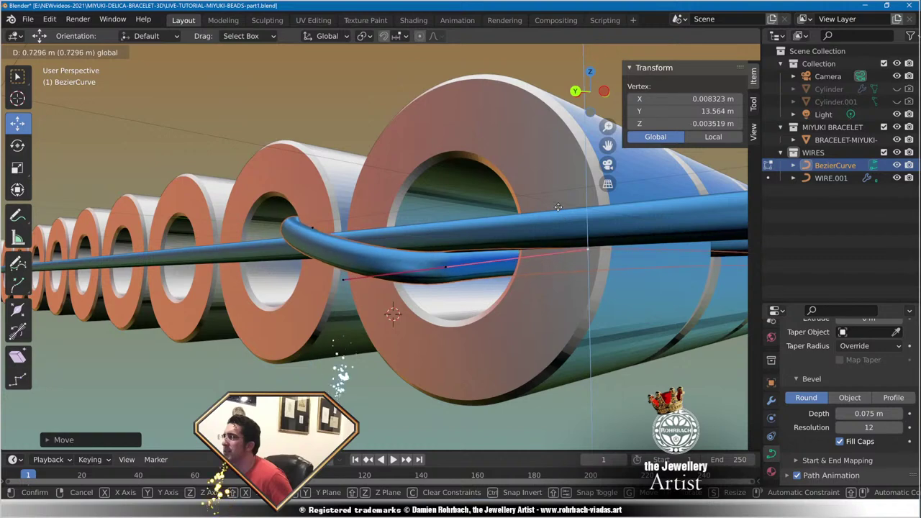
click(560, 214)
Lower the thread's bend point to about Z -0.14 m and pull it back along Y, closer to the bead.
click(445, 267)
key(g)
key(z)
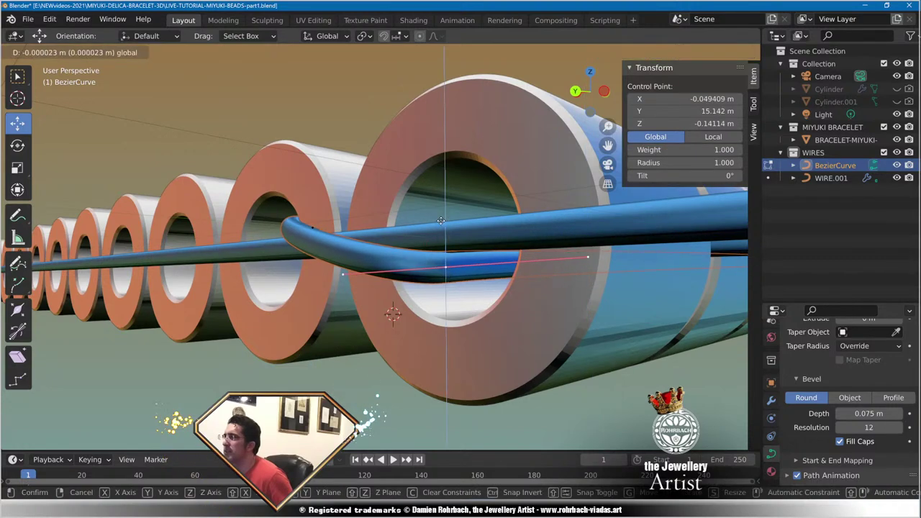
click(438, 219)
middle_drag(438, 220, 436, 288)
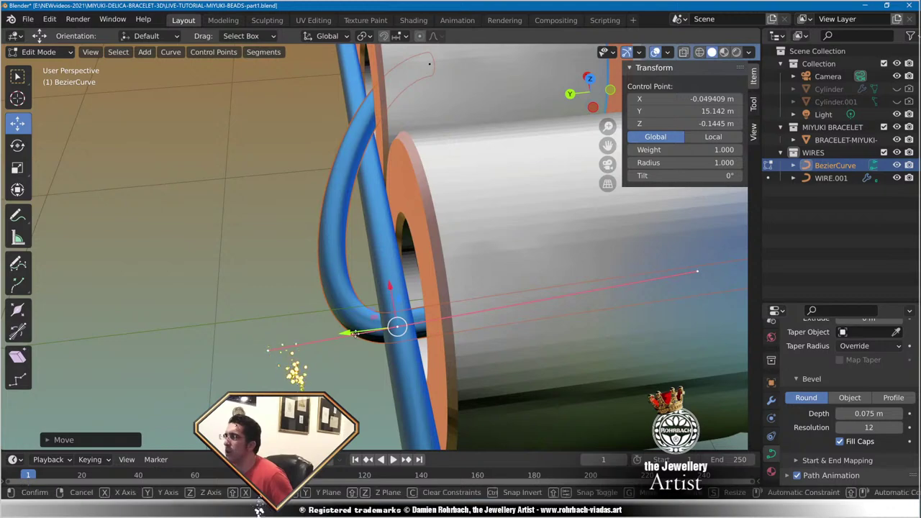
drag(355, 332, 388, 333)
Move the outer handle of the curve's end point to about X 1.94 m, Y 15.46 m, Z 0.22 m.
middle_drag(389, 334, 421, 303)
right_click(336, 242)
right_click(427, 269)
drag(466, 290, 512, 327)
right_click(303, 243)
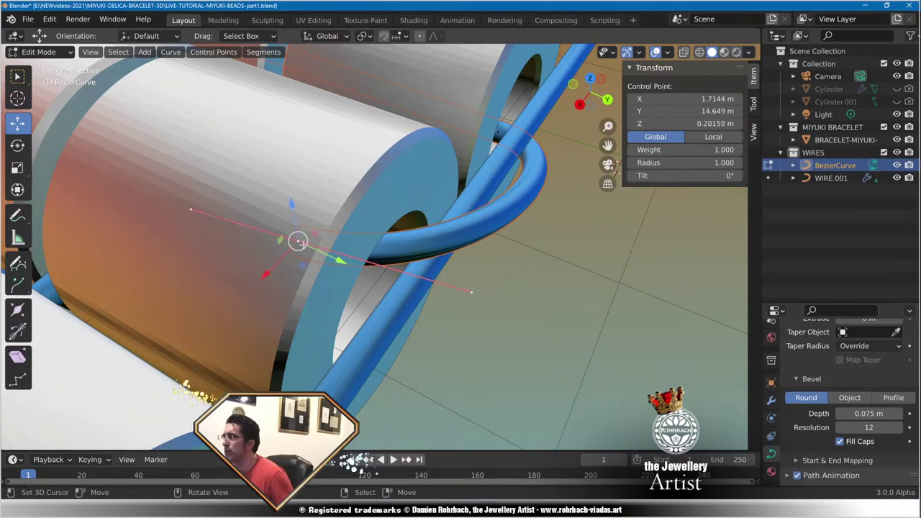
right_click(461, 288)
scroll(443, 310, down, 3)
drag(407, 308, 384, 342)
Move the curve's end point inside the second column's bead hole to about X 1.58 m and Z 0.08 m.
middle_drag(384, 342, 341, 240)
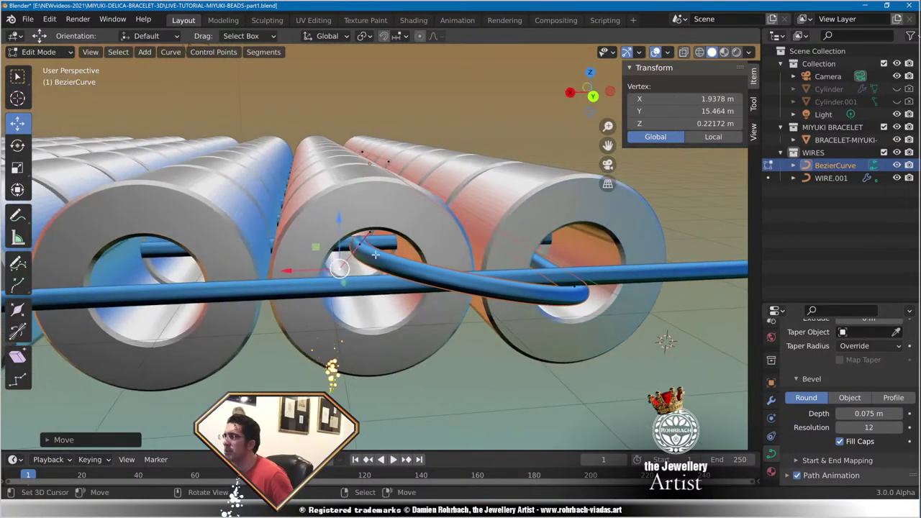
scroll(342, 240, up, 3)
right_click(360, 243)
key(g)
key(x)
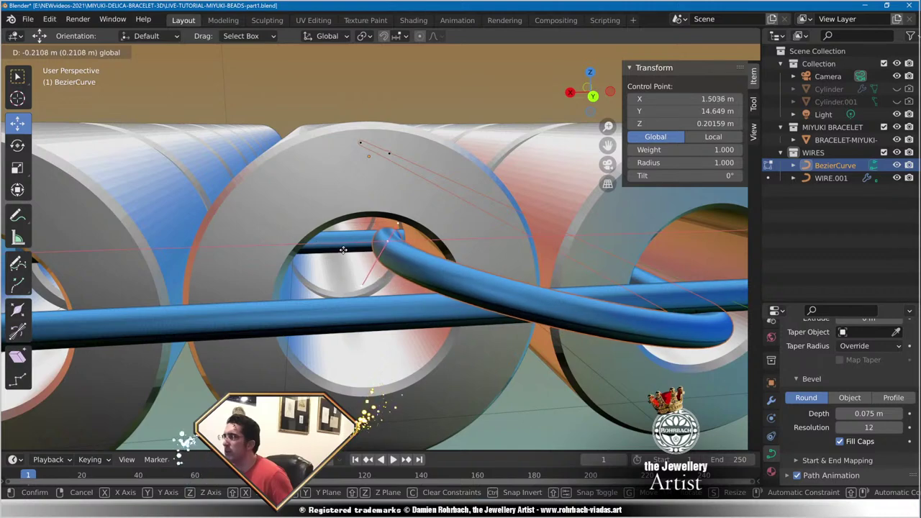
click(338, 269)
middle_drag(338, 269, 433, 282)
key(g)
key(z)
click(361, 256)
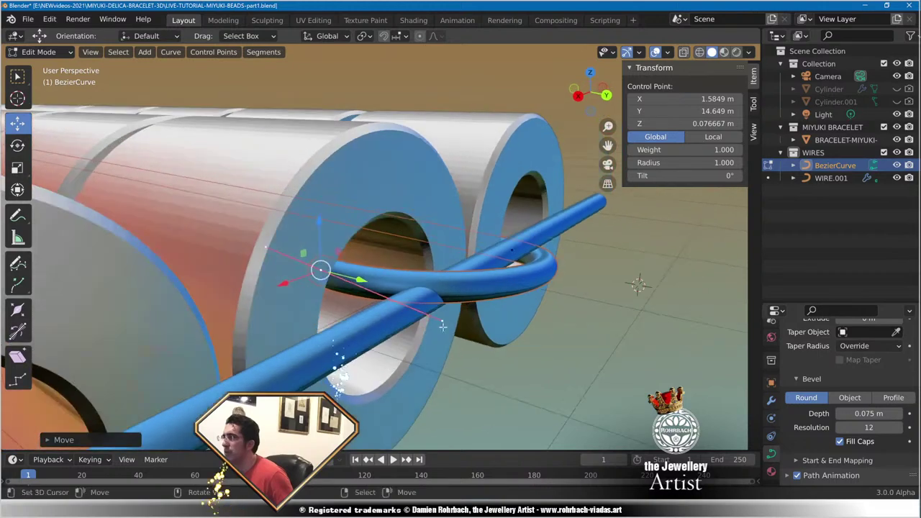
Move the end point's outer handle up to about Z 0.31 m and across to about X 1.52 m.
click(442, 321)
drag(440, 276, 424, 239)
click(424, 242)
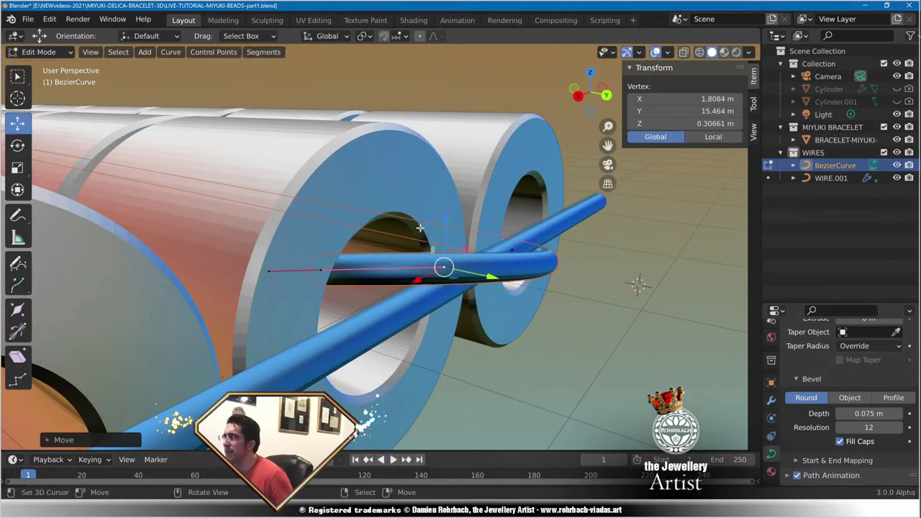
middle_drag(425, 241, 475, 298)
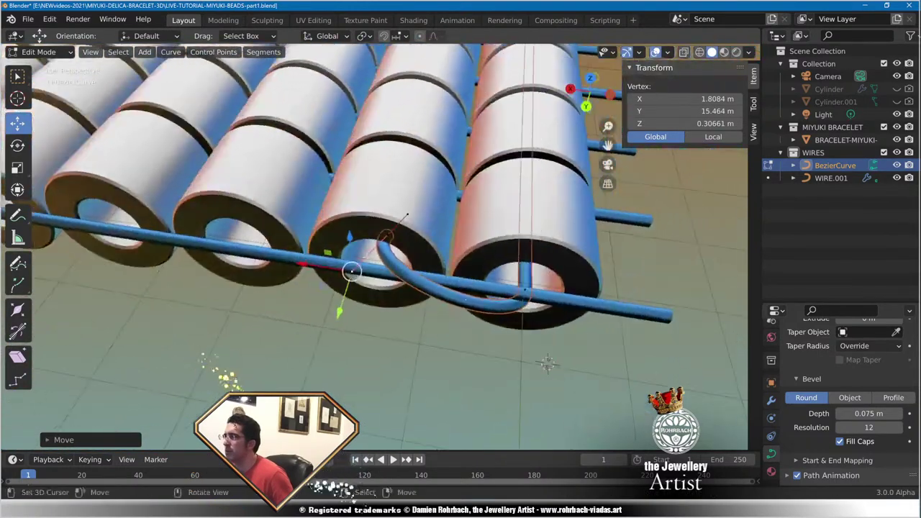
scroll(345, 263, up, 3)
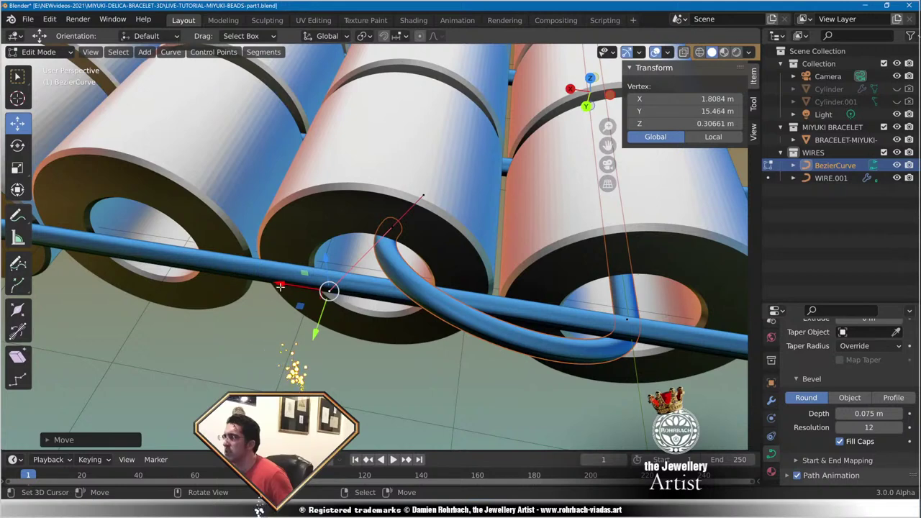
drag(280, 286, 357, 285)
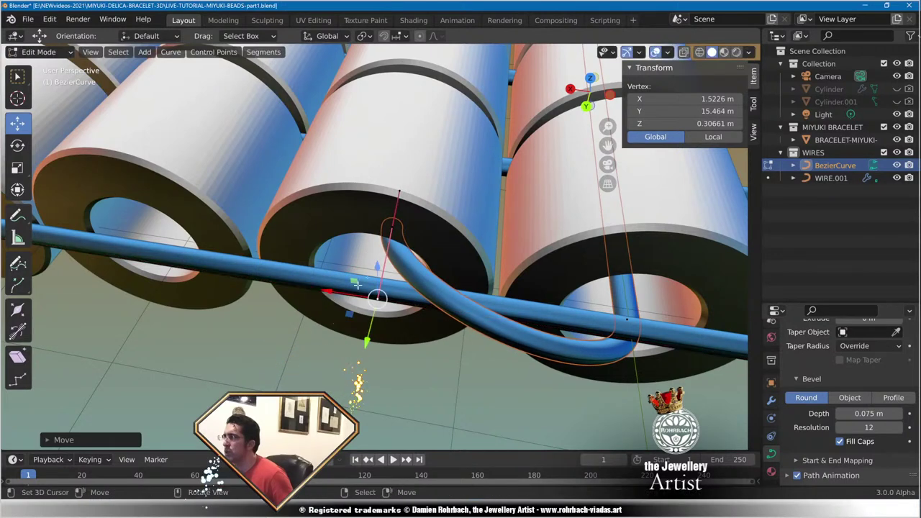
Subdivide the curve segment between the end point and the bend point.
shift+click(627, 318)
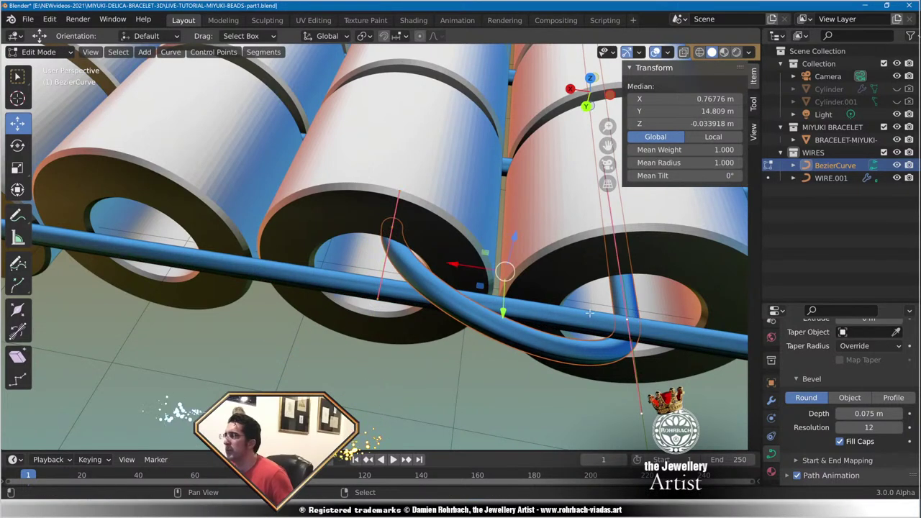
right_click(508, 188)
click(504, 154)
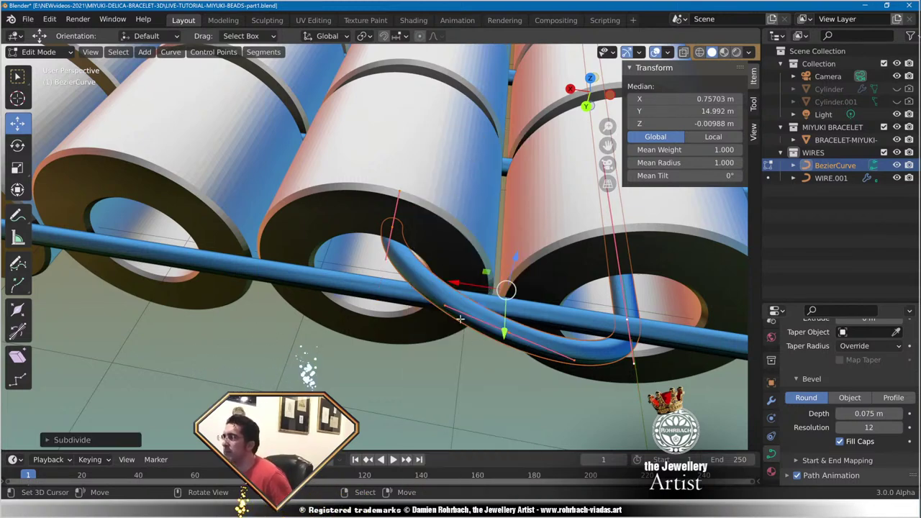
Move the new middle point's handle on the second column's side to about X 1.58 m and Z 0.35 m.
click(461, 319)
key(g)
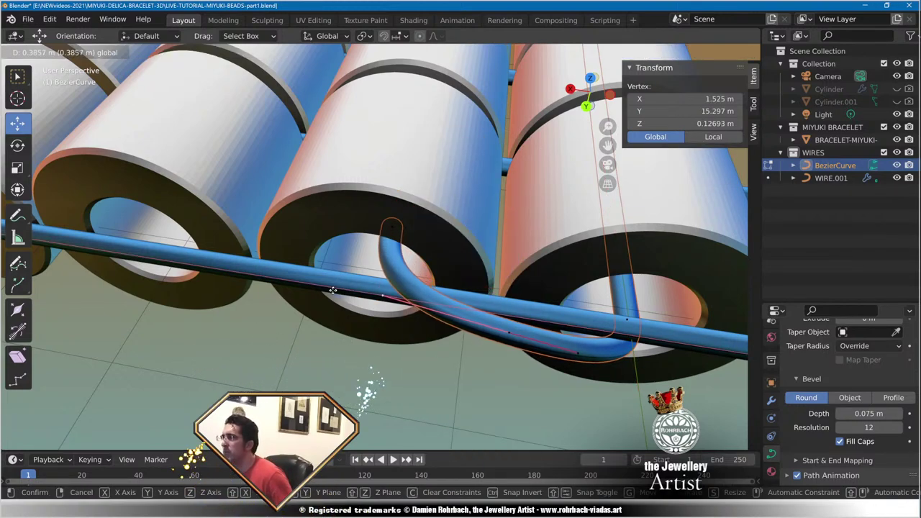
click(338, 290)
middle_drag(338, 290, 547, 257)
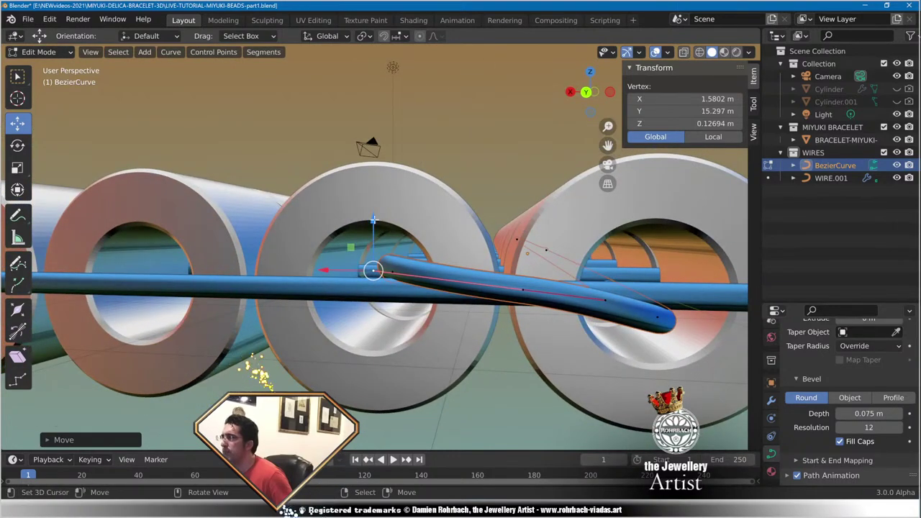
key(g)
key(z)
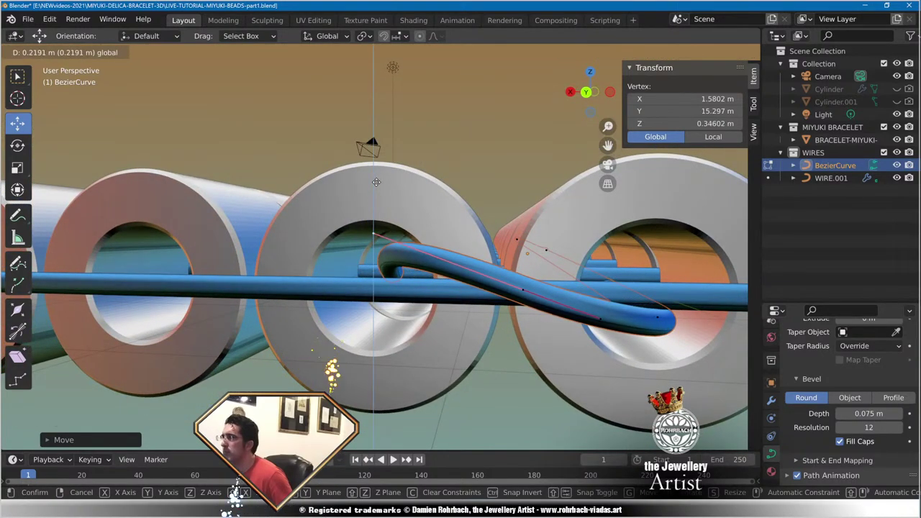
drag(376, 182, 376, 182)
Lower the curve's end point in the second column's bead to about Z -0.06 m.
middle_drag(405, 279, 460, 288)
click(360, 267)
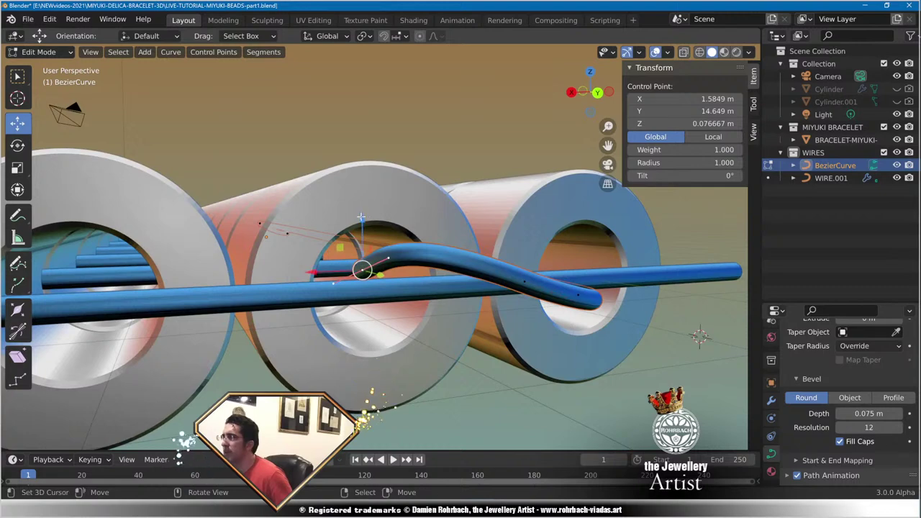
mouse_move(362, 216)
mouse_down()
mouse_move(362, 245)
mouse_move(362, 234)
mouse_up()
Move the middle control point of the loop back along Y to about 15.30 m, closer to the wire.
middle_drag(487, 310, 387, 269)
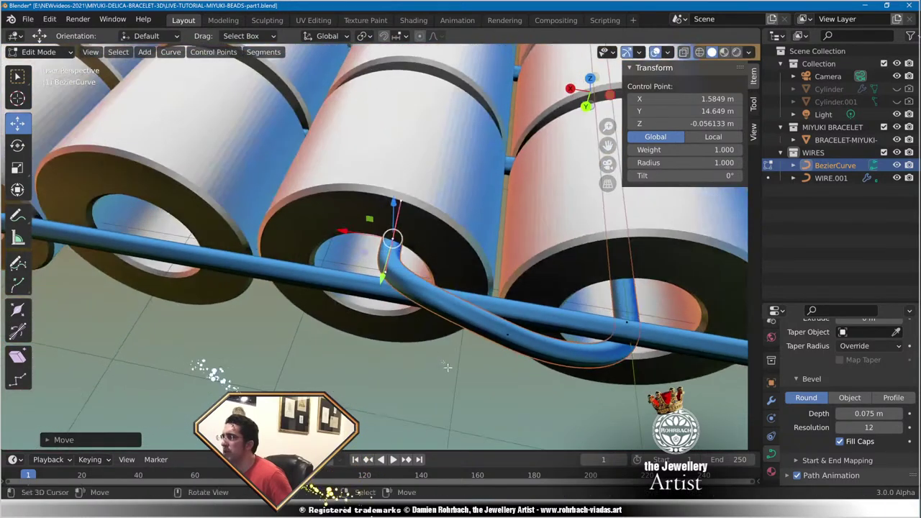
click(504, 336)
middle_drag(316, 324, 527, 192)
key(g)
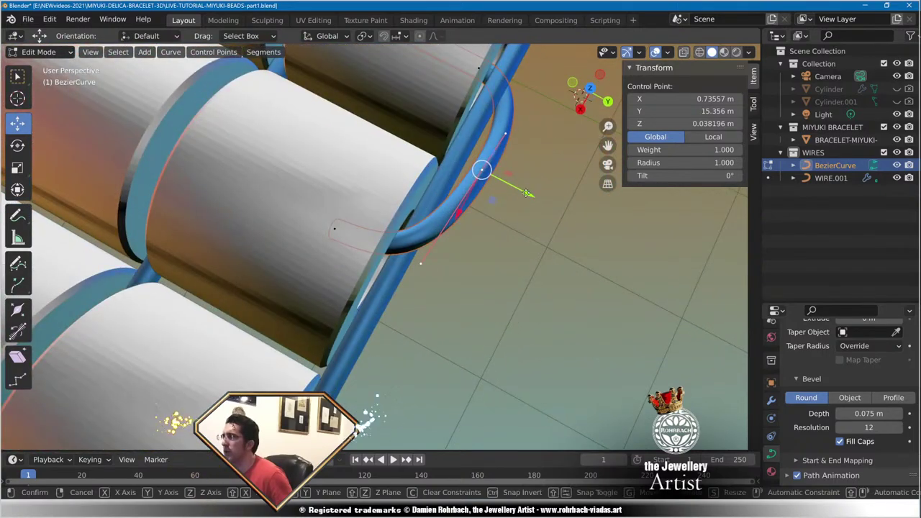
drag(527, 193, 520, 190)
Move the middle point's handle on the first column's side back along Y to about 15.31 m.
middle_drag(551, 245, 461, 173)
scroll(425, 193, up, 3)
middle_drag(393, 208, 549, 278)
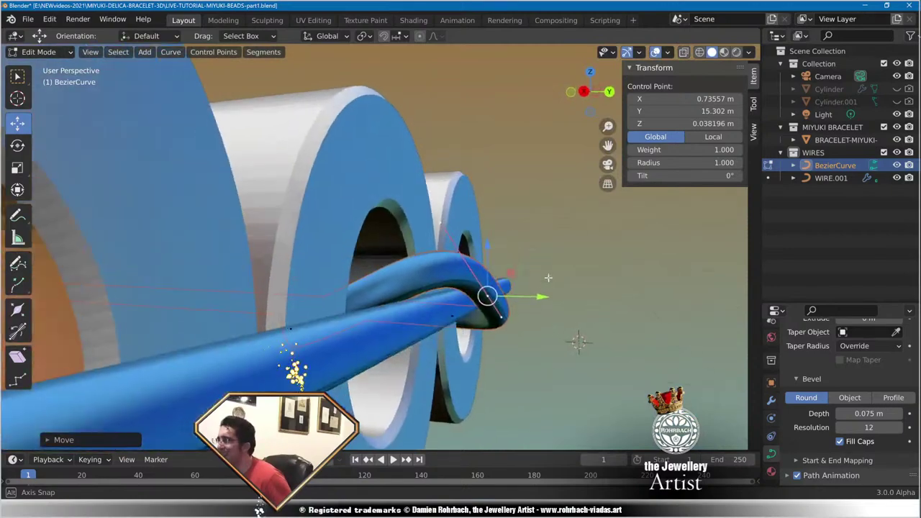
middle_drag(260, 509, 241, 507)
middle_drag(586, 308, 338, 331)
click(329, 336)
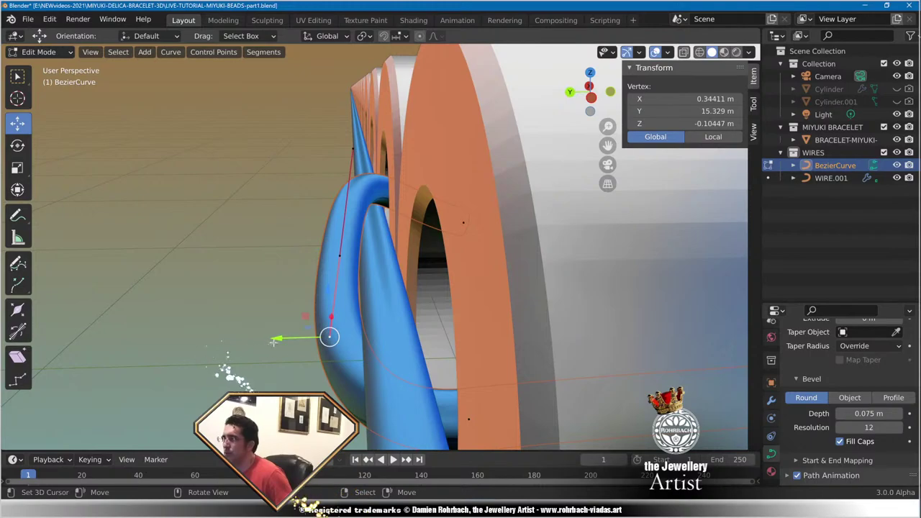
key(g)
click(329, 333)
Lower the end point's outer handle to about Z -0.02 m.
middle_drag(329, 332, 444, 289)
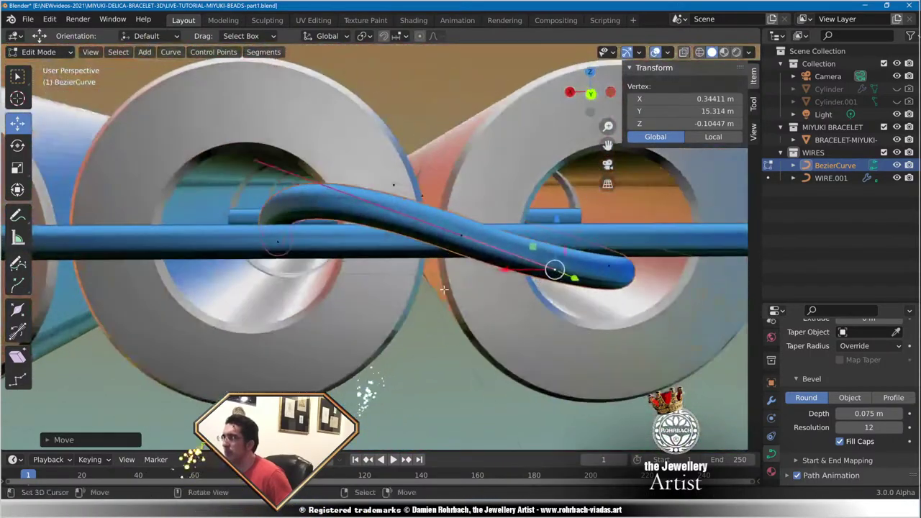
middle_drag(267, 253, 410, 286)
right_click(224, 275)
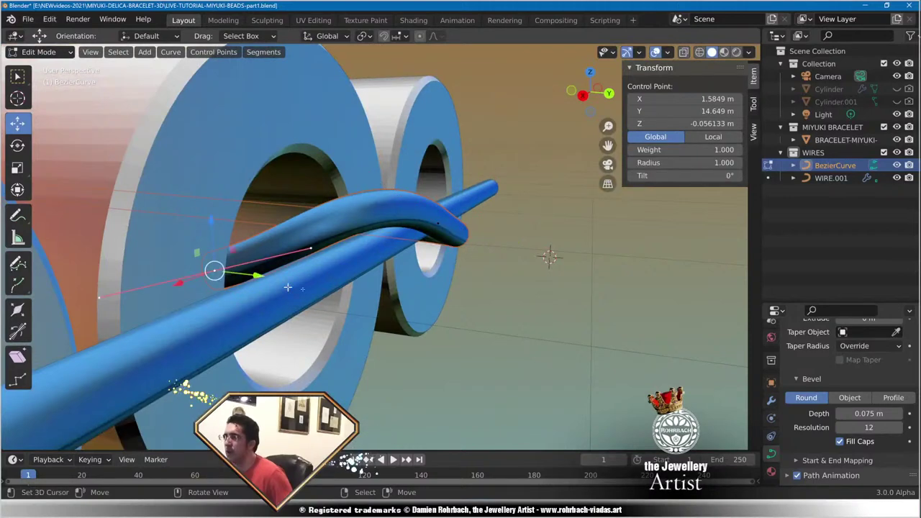
middle_drag(288, 286, 317, 296)
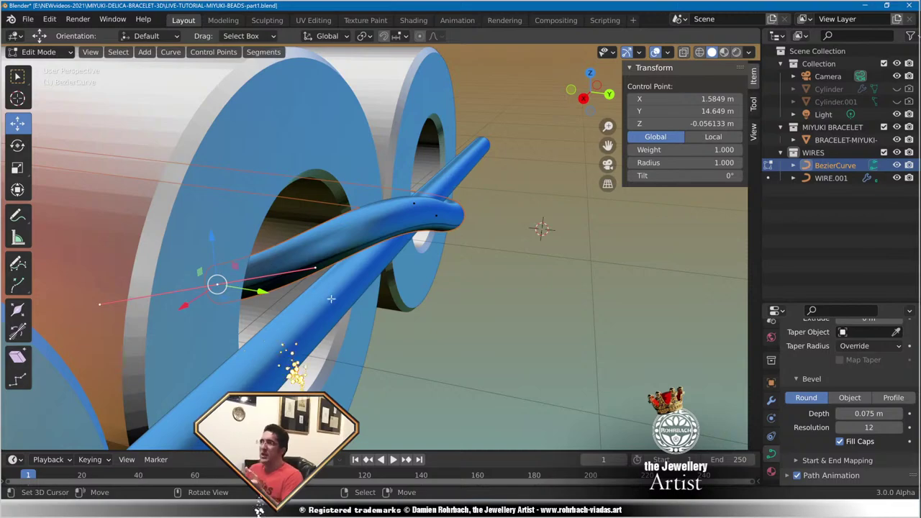
middle_drag(331, 299, 300, 285)
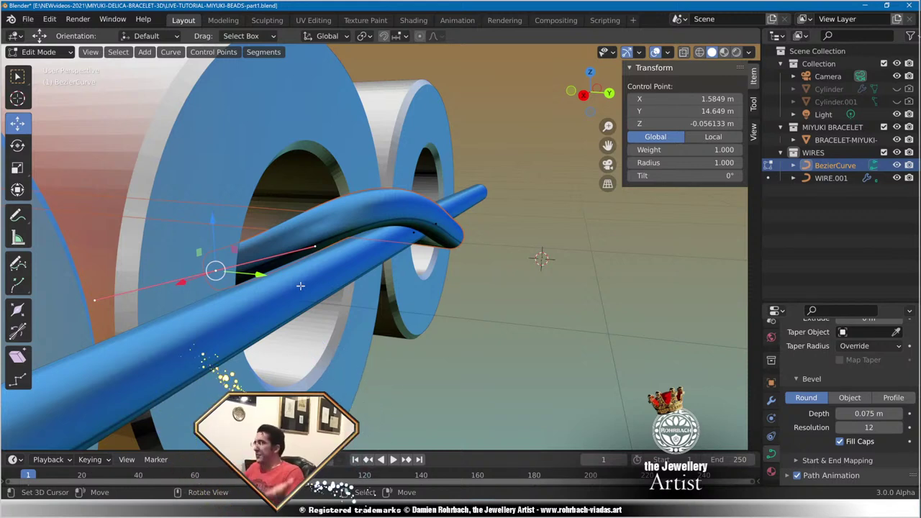
middle_drag(416, 273, 231, 211)
click(231, 211)
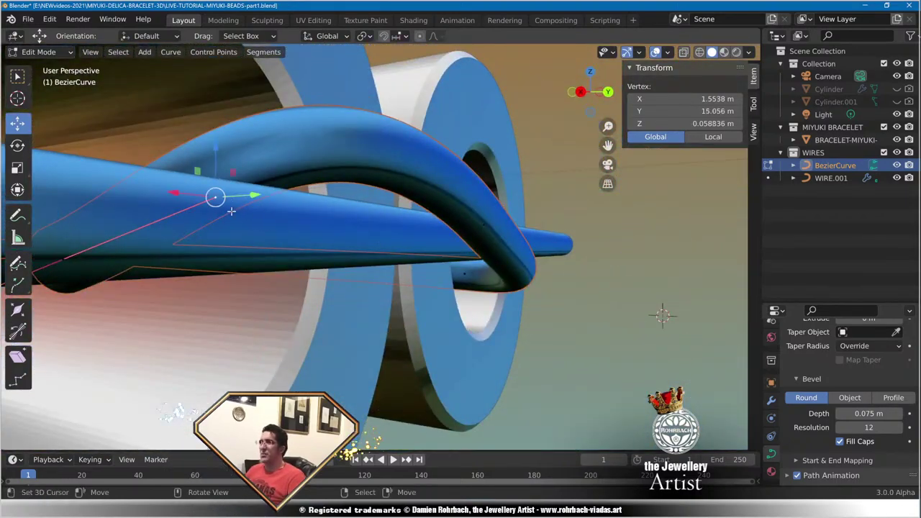
drag(212, 159, 218, 202)
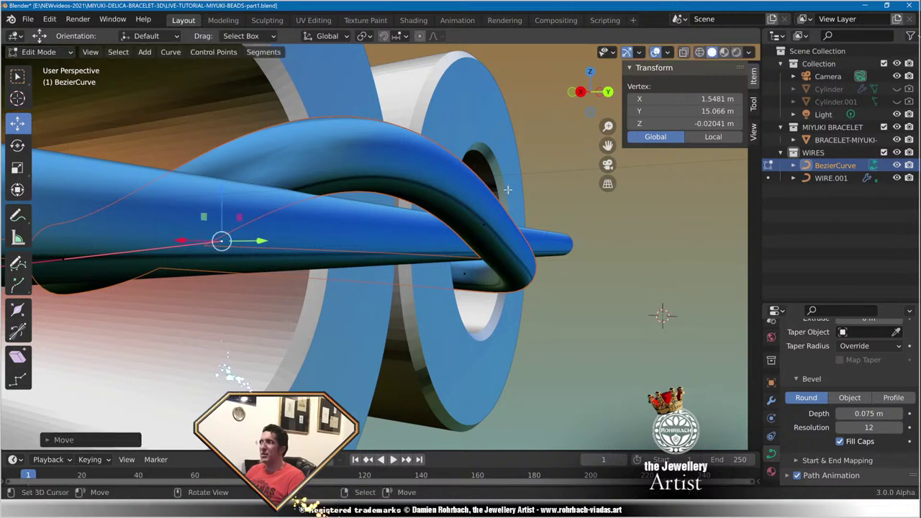
Lower the middle point's upper handle to about Z 0.29 m so the loop sits closer over the wire.
right_click(489, 221)
scroll(377, 138, down, 2)
right_click(359, 108)
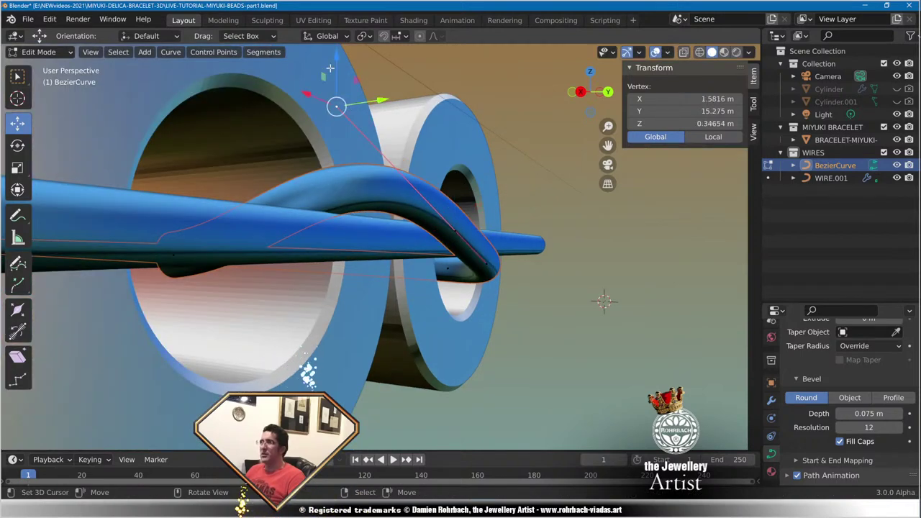
drag(338, 61, 335, 82)
Push the curve's end point deeper into the bead along Y, to about 14.35 m.
middle_drag(335, 148, 362, 172)
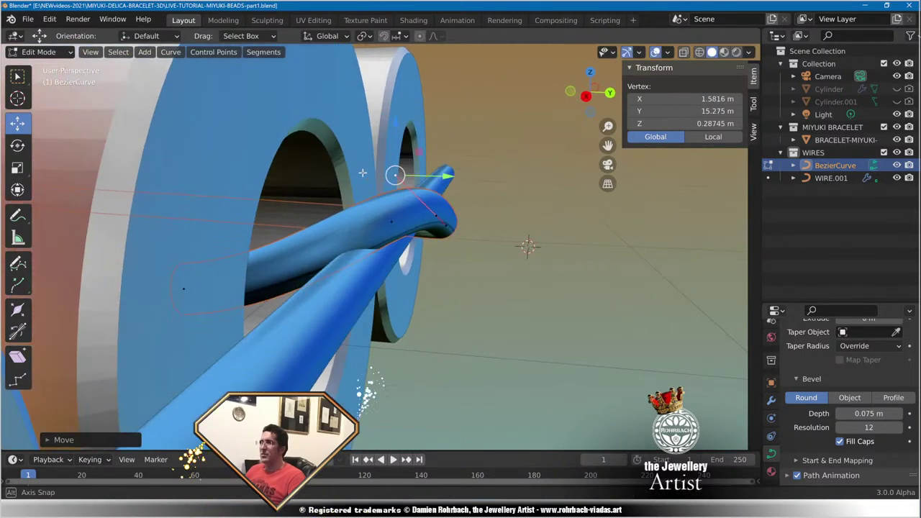
middle_drag(328, 269, 308, 269)
click(178, 287)
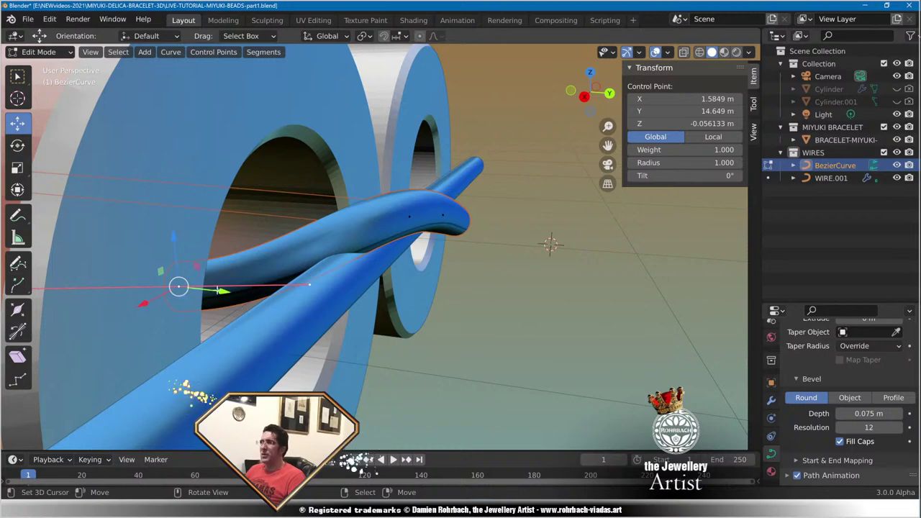
key(g)
key(y)
drag(182, 286, 151, 281)
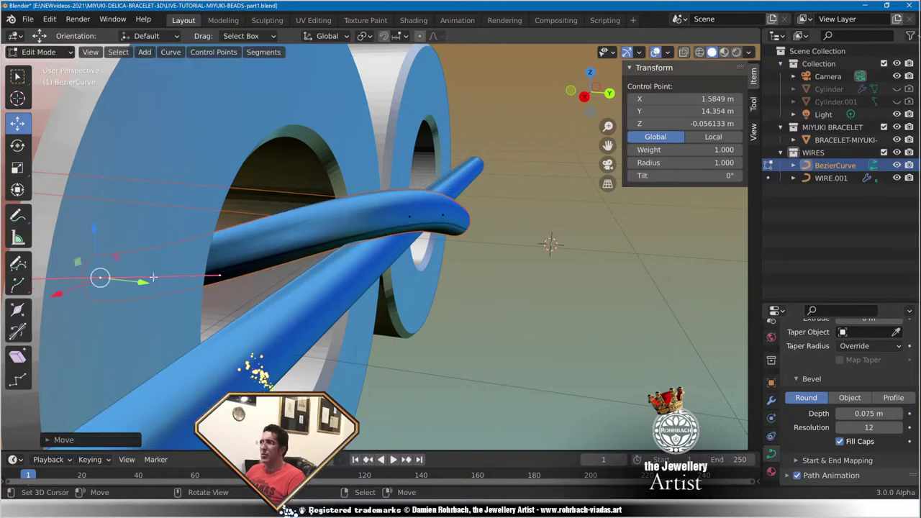
Lower the middle point's handle on the first column's side to about Z -0.11 m.
middle_drag(152, 282, 309, 237)
click(478, 236)
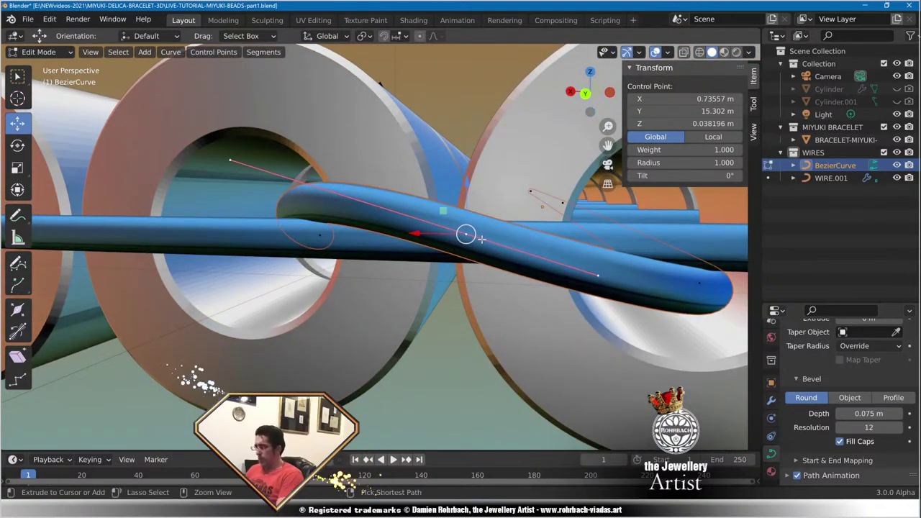
key(ctrl+KP_1)
scroll(564, 263, up, 1)
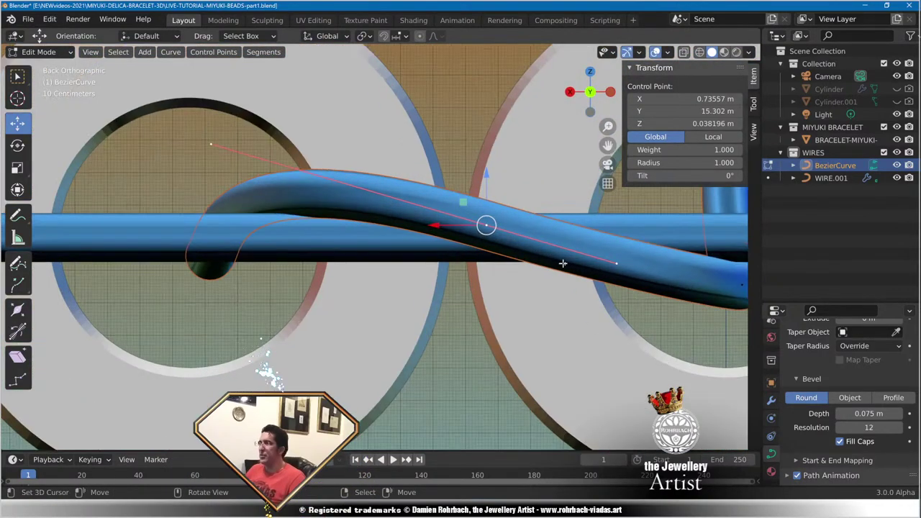
shift+middle_drag(580, 260, 425, 236)
click(449, 238)
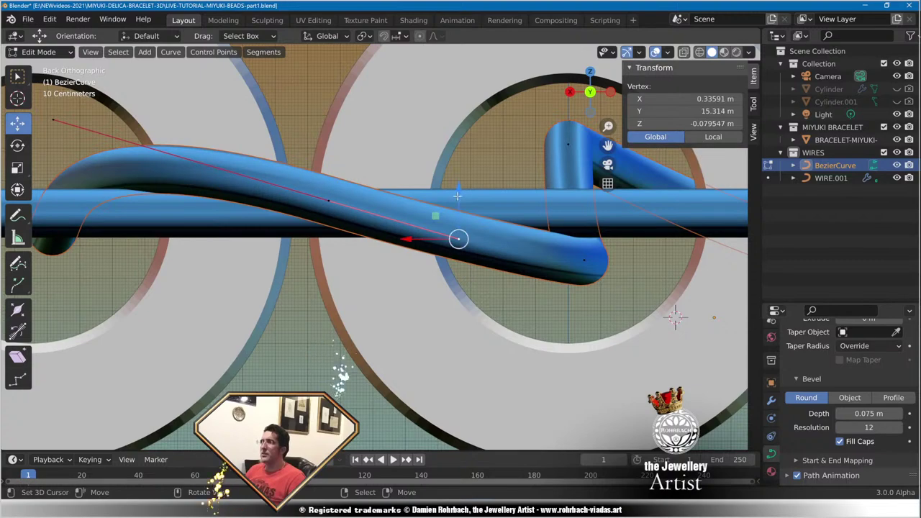
mouse_move(456, 189)
mouse_down()
mouse_move(456, 206)
mouse_move(456, 199)
mouse_up()
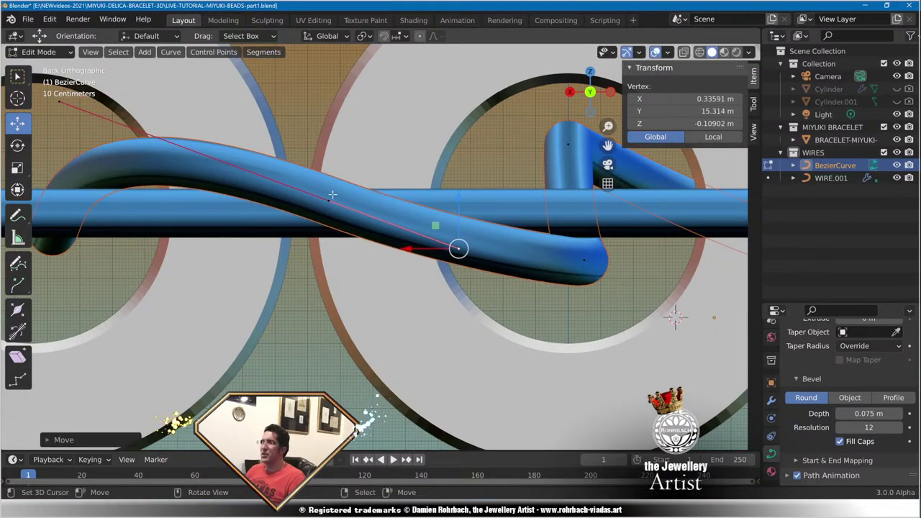
Adjust the height of the thread's middle point between the two bead columns along Z.
right_click(329, 200)
key(g)
key(z)
click(678, 319)
Move the thread's control point below the wire at the first column inward along Y to about 14.88 m.
middle_drag(679, 319, 519, 382)
click(520, 383)
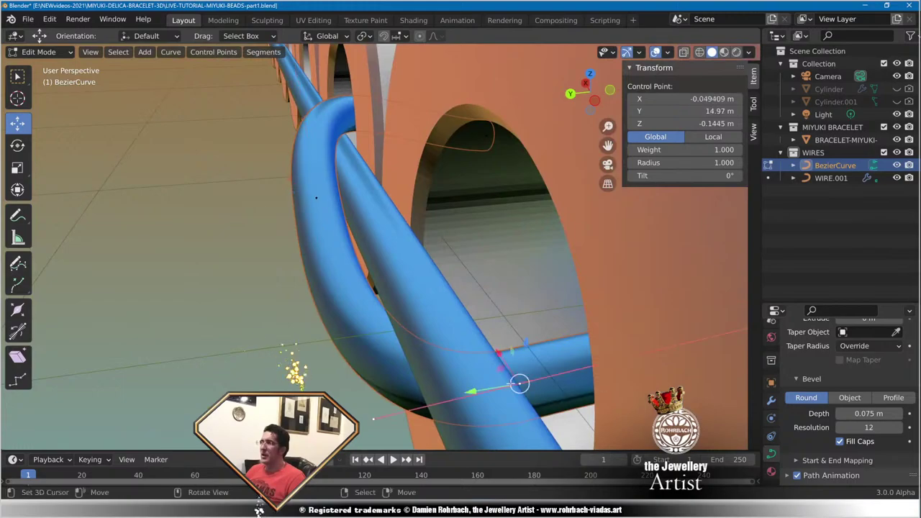
key(g)
key(y)
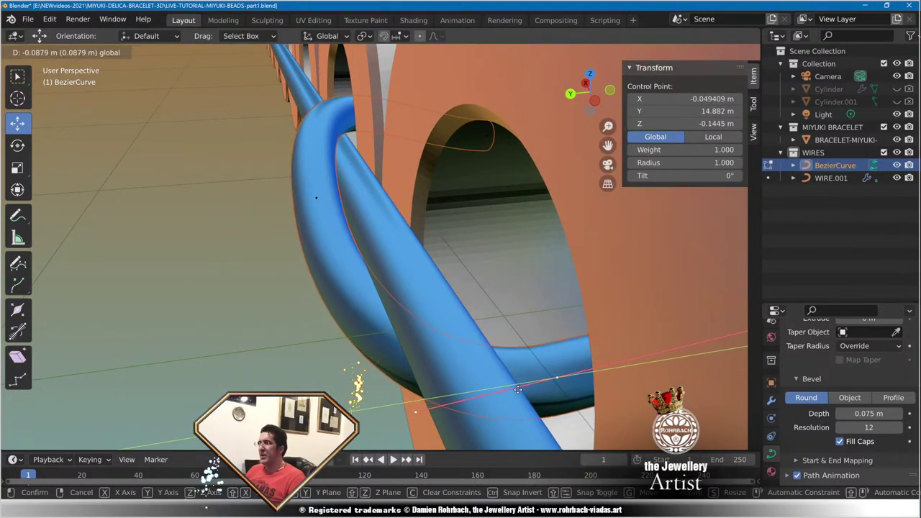
click(441, 373)
At the bracelet's opposite edge, subdivide the curve segment between the thread's open end and the point at the first bead's hole.
middle_drag(442, 373, 450, 226)
scroll(445, 359, down, 3)
scroll(450, 226, up, 6)
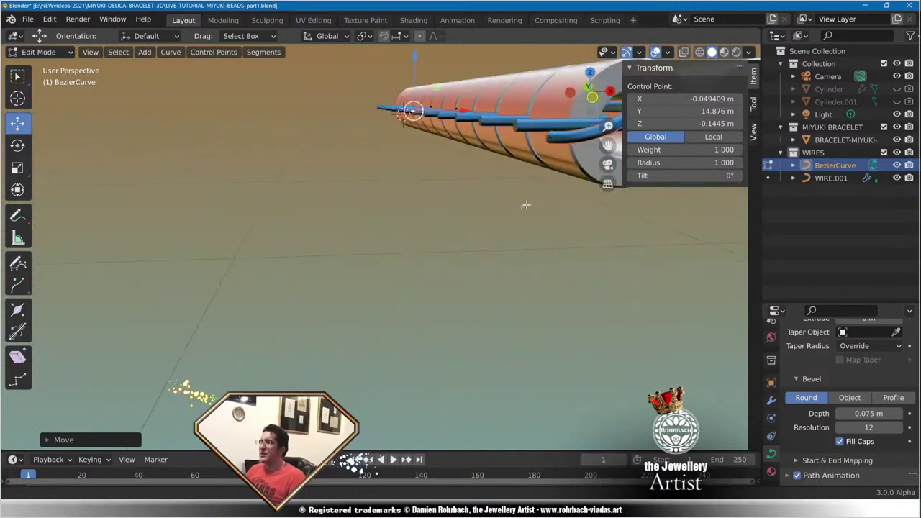
shift+middle_drag(526, 203, 467, 238)
scroll(395, 272, up, 5)
scroll(395, 272, down, 3)
click(436, 319)
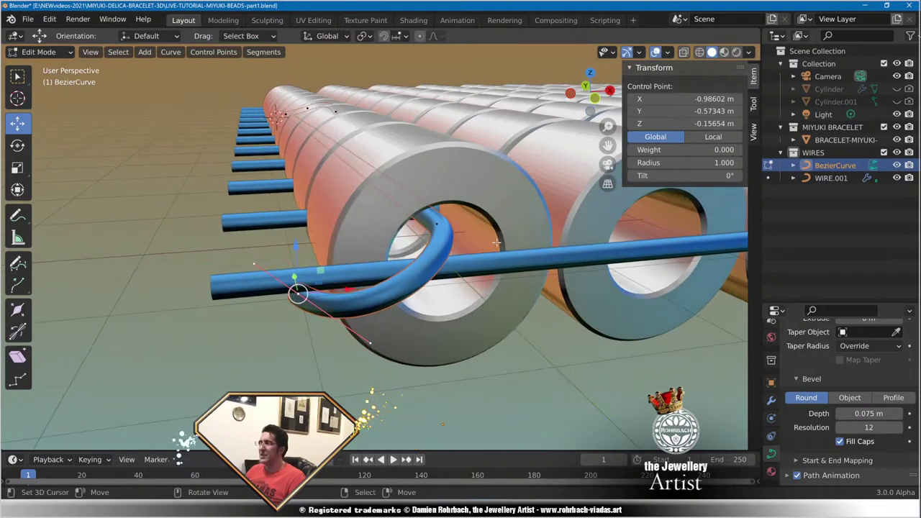
scroll(467, 238, up, 5)
shift+click(514, 192)
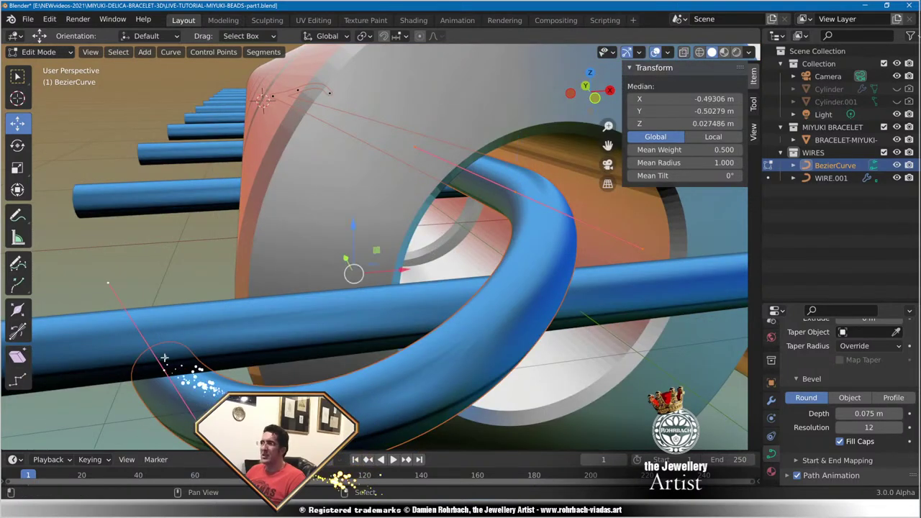
right_click(476, 149)
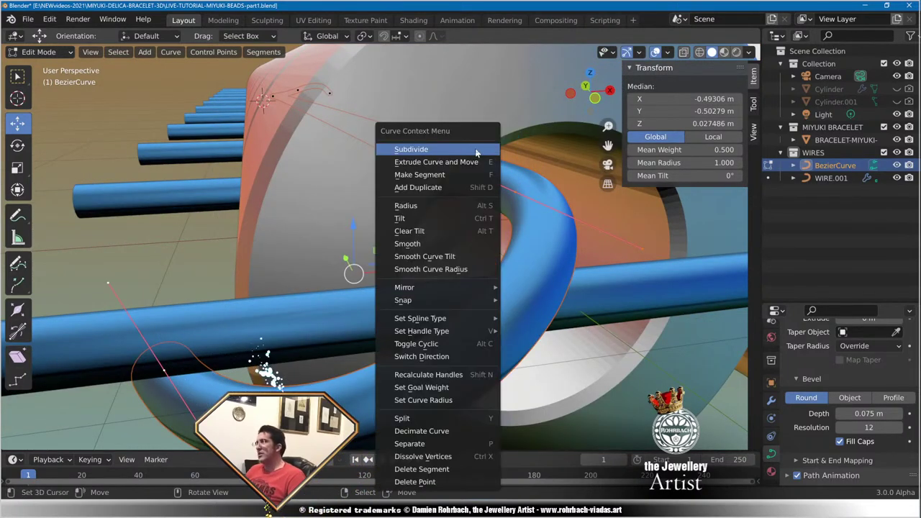
click(475, 151)
Move the thread's open end point outward to about X -1.08 m.
scroll(476, 151, down, 6)
middle_drag(476, 151, 439, 144)
scroll(460, 231, up, 3)
key(KP_1)
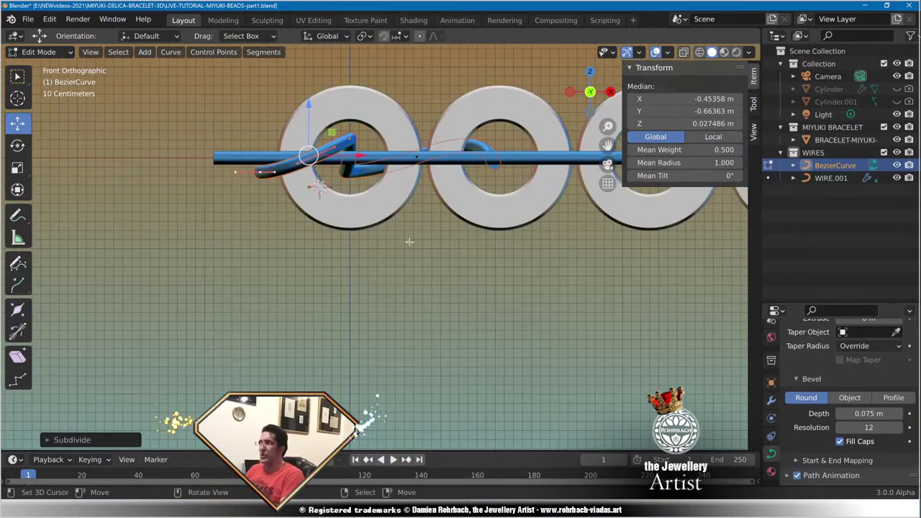
scroll(344, 180, up, 2)
shift+middle_drag(343, 180, 429, 274)
scroll(430, 275, up, 2)
right_click(267, 233)
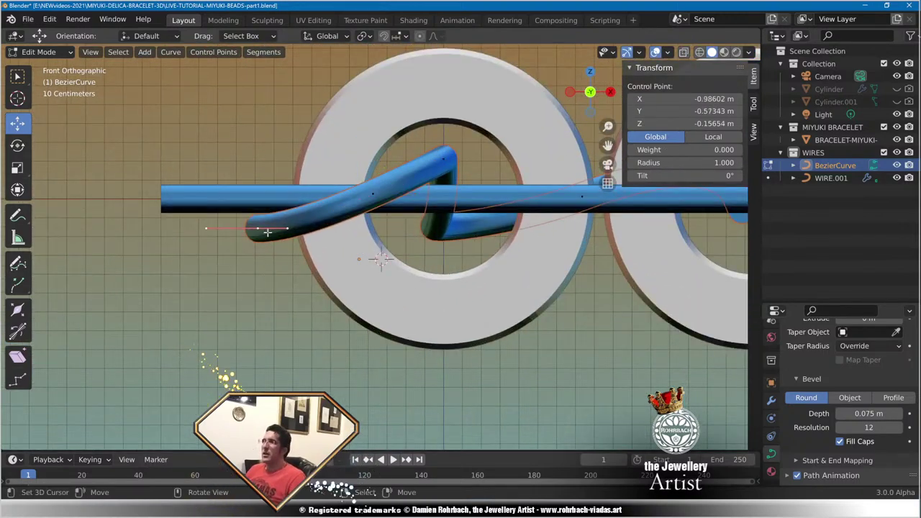
key(g)
click(279, 237)
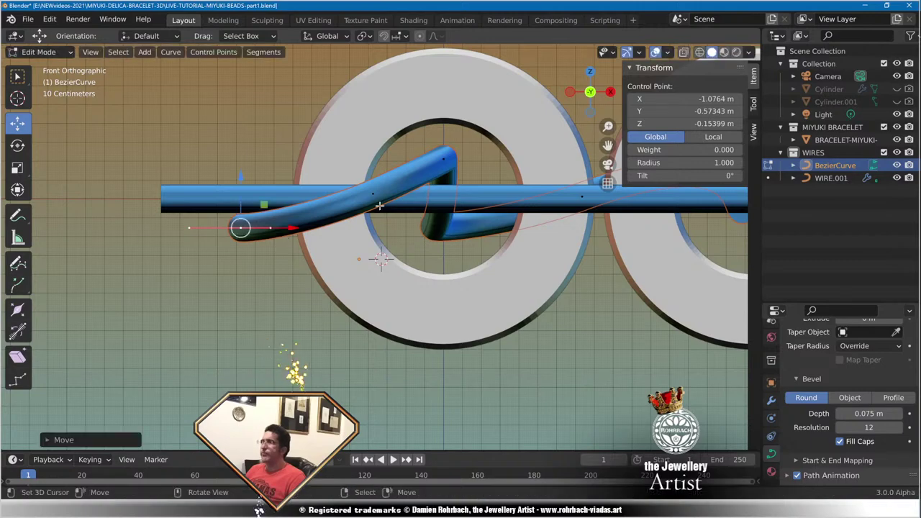
Shift the point added by the subdivision outward, toward the thread's open end.
click(380, 206)
key(g)
click(342, 204)
Lower the control point inside the first bead's hole to about Z 0 m.
click(444, 158)
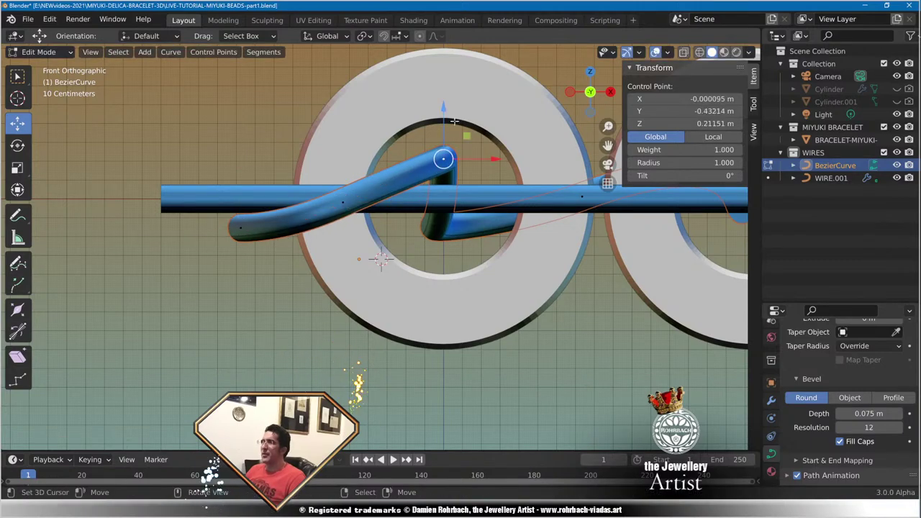
key(g)
key(z)
click(418, 181)
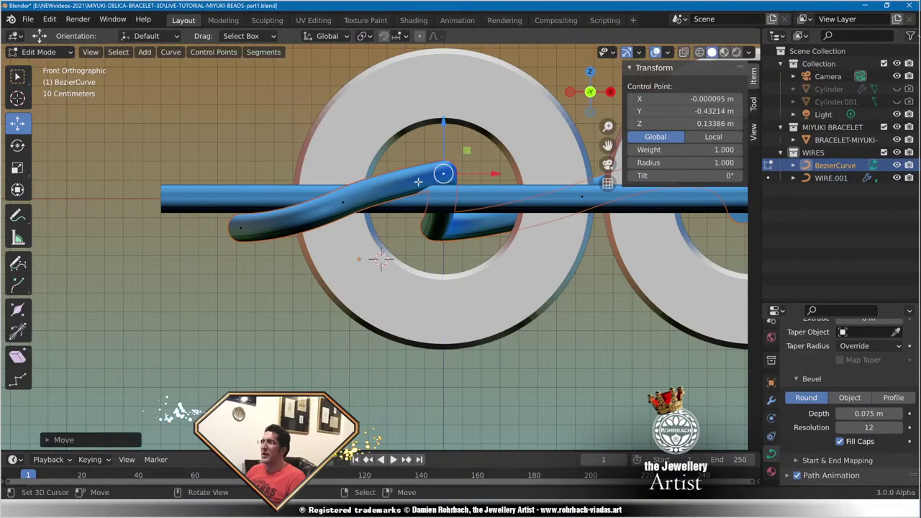
middle_drag(417, 182, 333, 259)
scroll(333, 259, down, 6)
scroll(341, 258, up, 2)
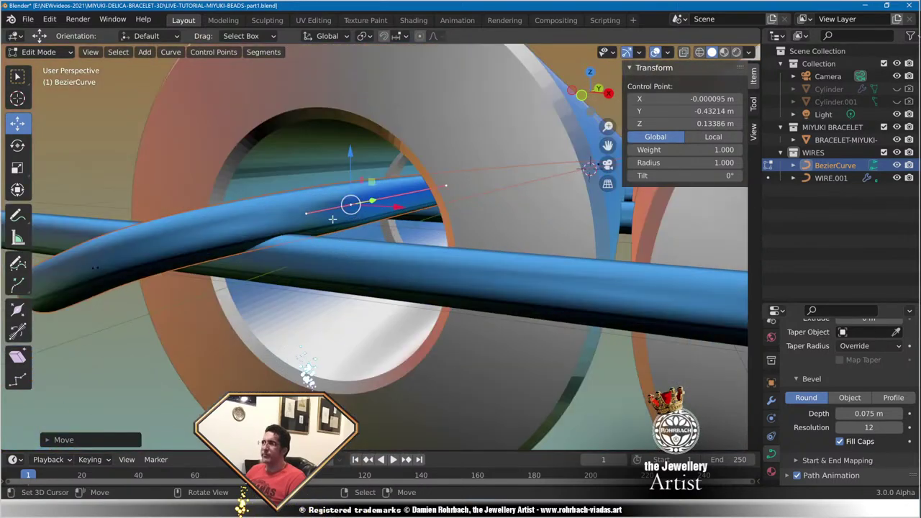
key(g)
key(z)
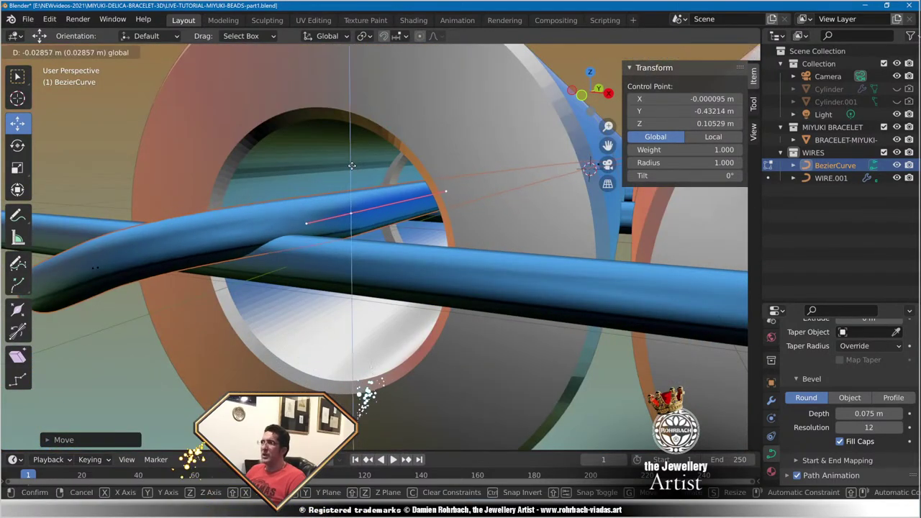
click(324, 269)
Raise the outer handle of the control point in the bead's hole to about Z 0.10 m.
click(308, 260)
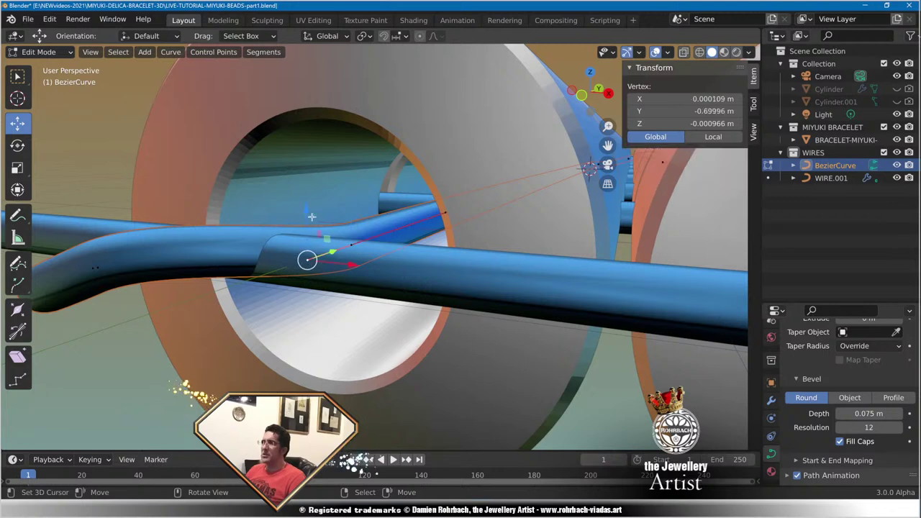
key(g)
key(z)
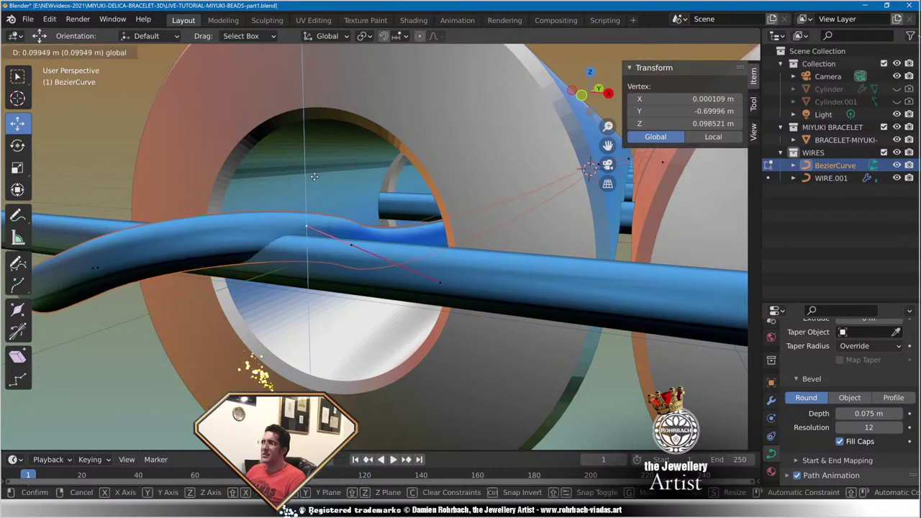
click(313, 188)
Raise the control point in the bead's hole to about Z 0.08 m so the thread clears the wire.
click(351, 241)
key(g)
key(z)
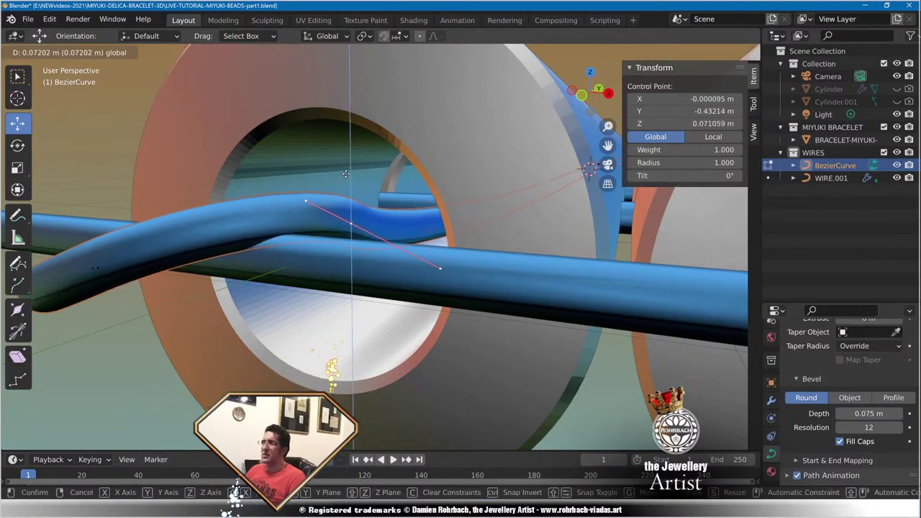
click(349, 184)
Shift the outer handle of the bead-hole point along X to about -0.05 m.
mouse_move(349, 216)
middle_down()
mouse_move(374, 219)
mouse_move(352, 224)
middle_up()
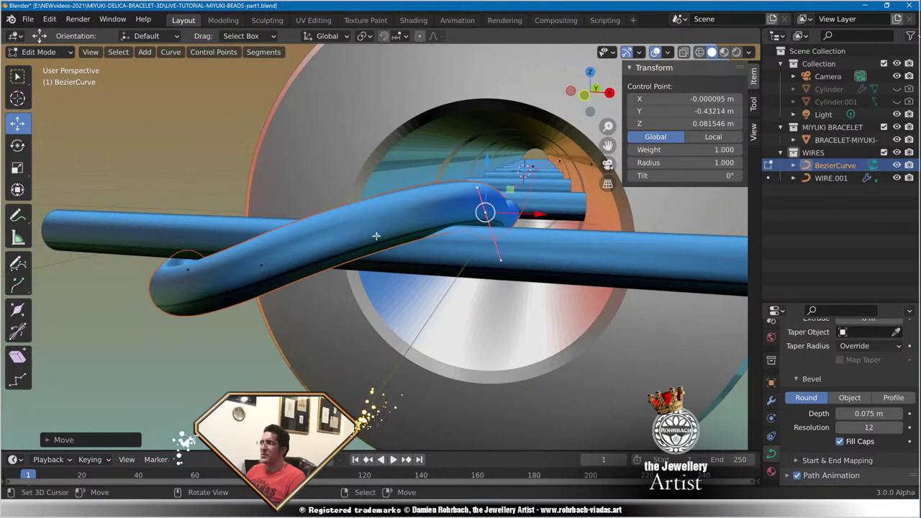
middle_drag(448, 209, 407, 249)
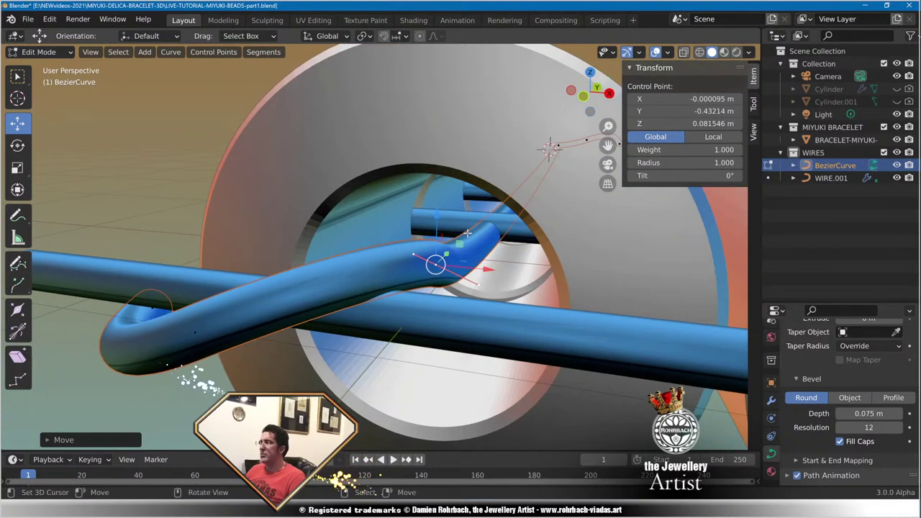
right_click(409, 251)
drag(467, 258, 449, 257)
middle_drag(421, 234, 466, 171)
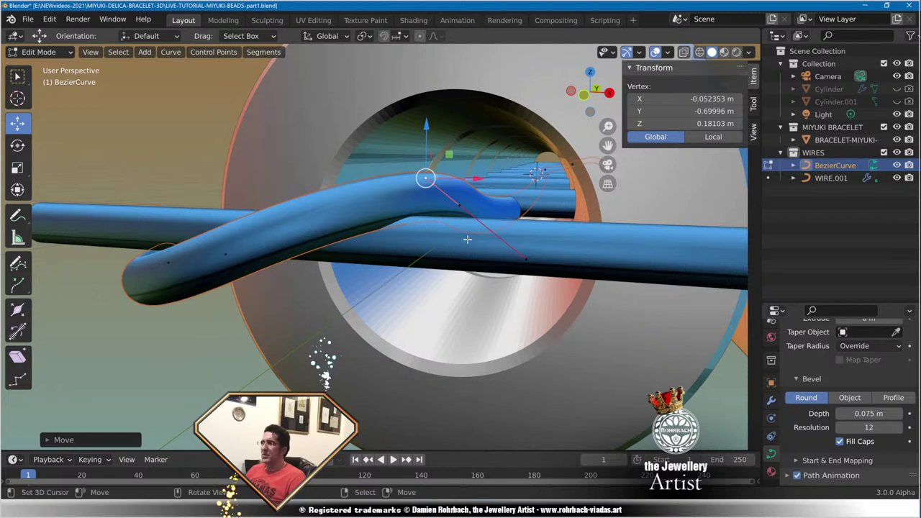
Lower the bead-hole control point along Z again so the thread dips behind the wire.
click(466, 171)
key(g)
key(z)
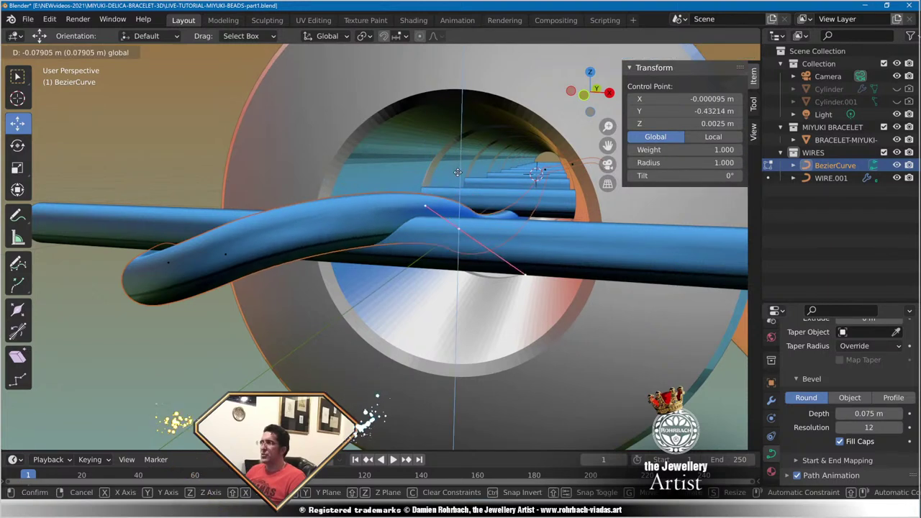
drag(456, 176, 430, 157)
Raise the bead-hole point's outer handle to about Z 0.26 m so the thread arches over the wire.
click(426, 214)
click(428, 157)
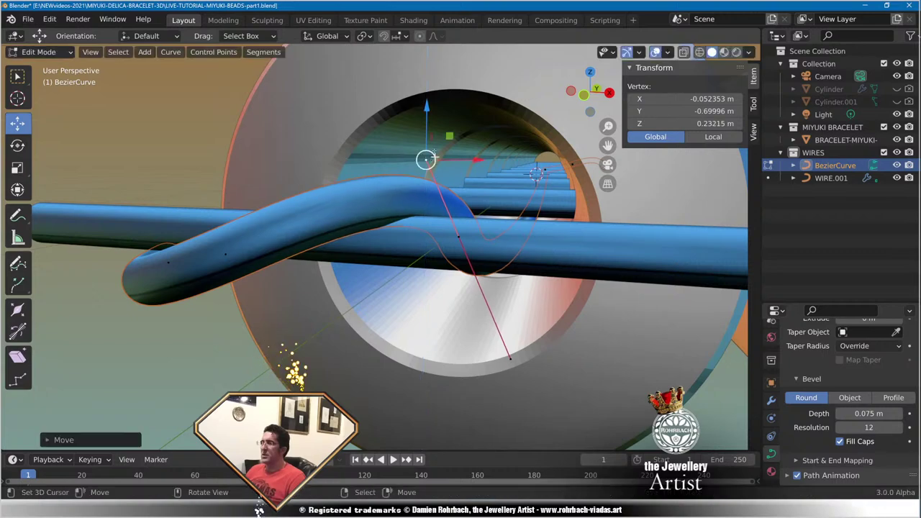
drag(426, 112, 425, 101)
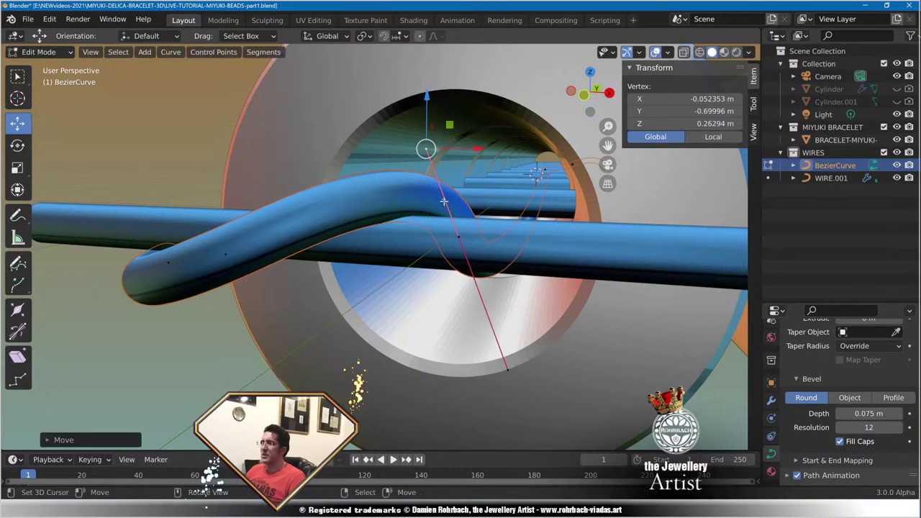
Move the thread's open end point back along Y to about -0.30 m, past the outer wire.
middle_drag(444, 201, 424, 240)
click(336, 307)
scroll(406, 201, up, 4)
drag(425, 241, 368, 216)
Shift the end point's handle nearest the wire outward along X to steepen the thread's end.
middle_drag(458, 216, 378, 273)
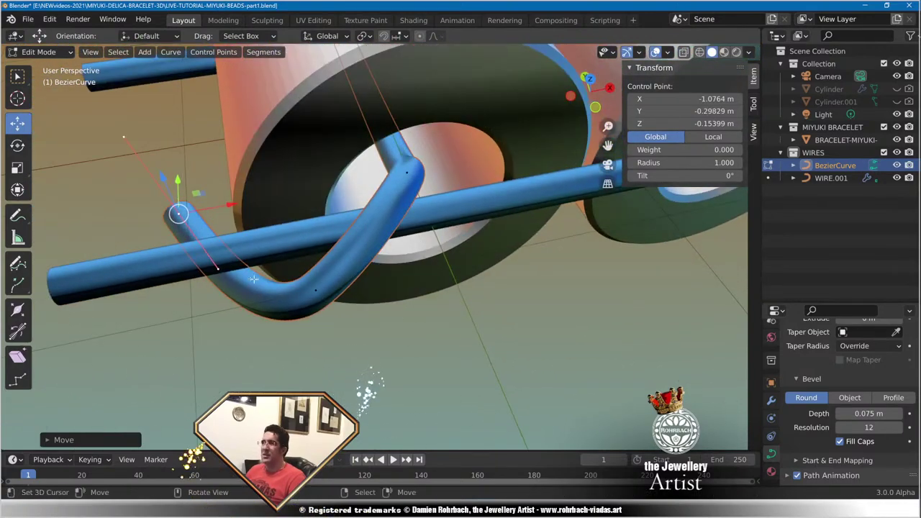
right_click(218, 269)
drag(268, 262, 241, 266)
Move the thread's end point closer to the bead, to about X -1.01 m, and save the file.
right_click(179, 214)
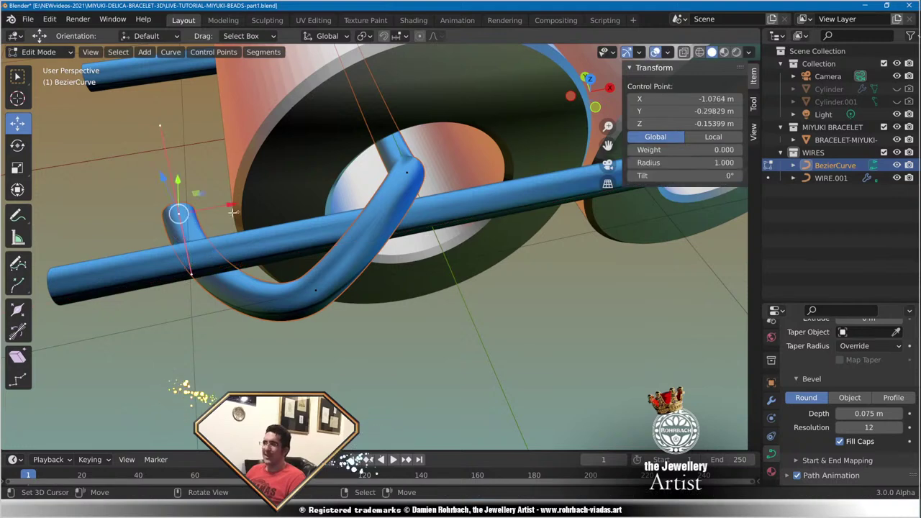
key(g)
click(209, 208)
middle_drag(208, 207, 303, 225)
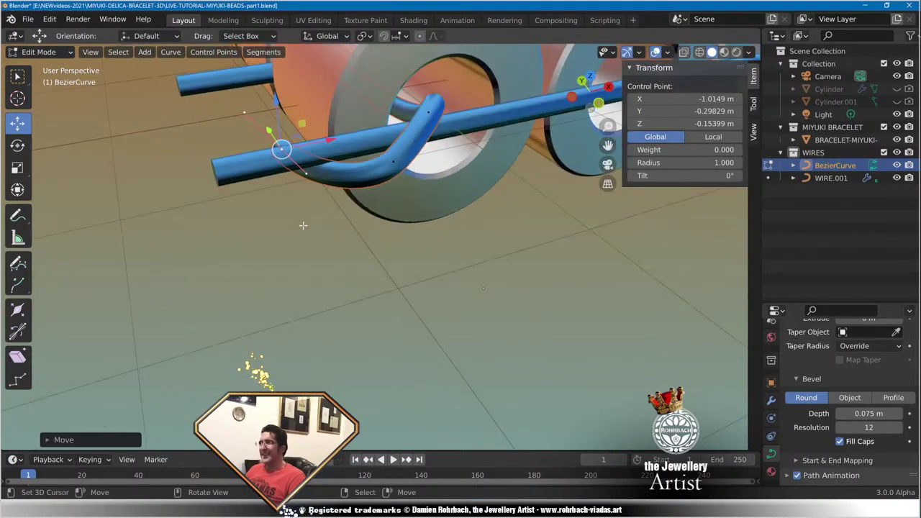
key(ctrl+s)
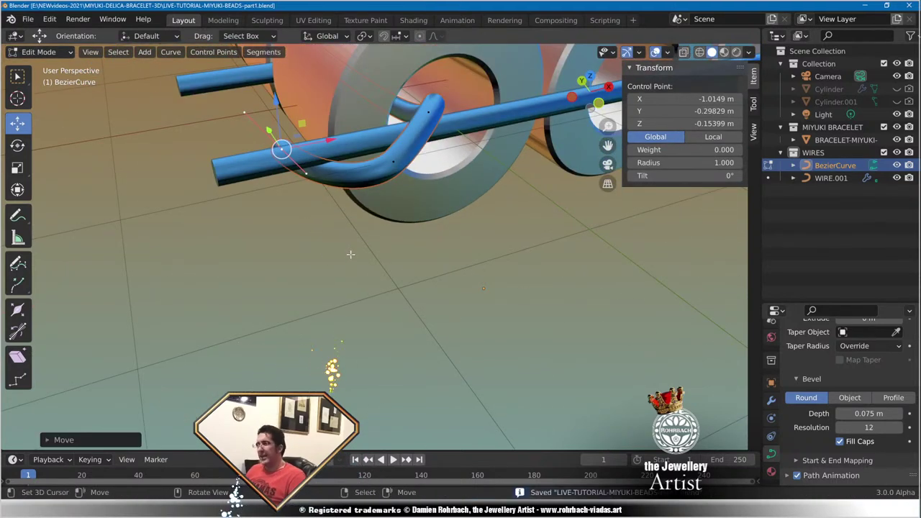
Extend the thread's end point further back along Y to about -0.14 m.
key(KP_7)
shift+middle_drag(363, 346, 431, 216)
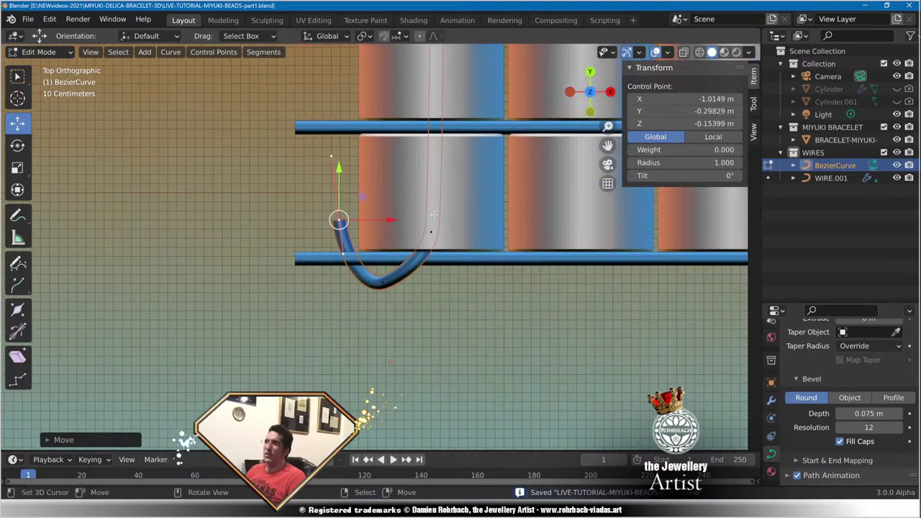
scroll(358, 245, up, 4)
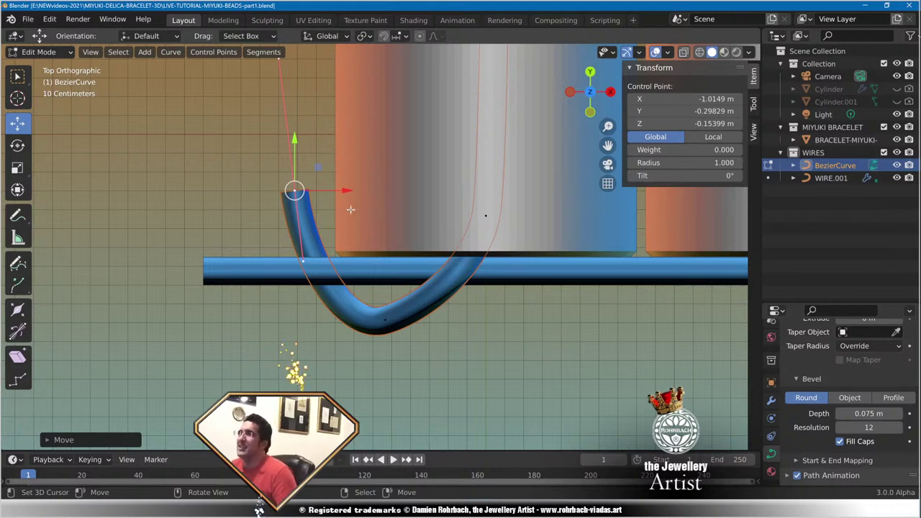
drag(297, 148, 297, 116)
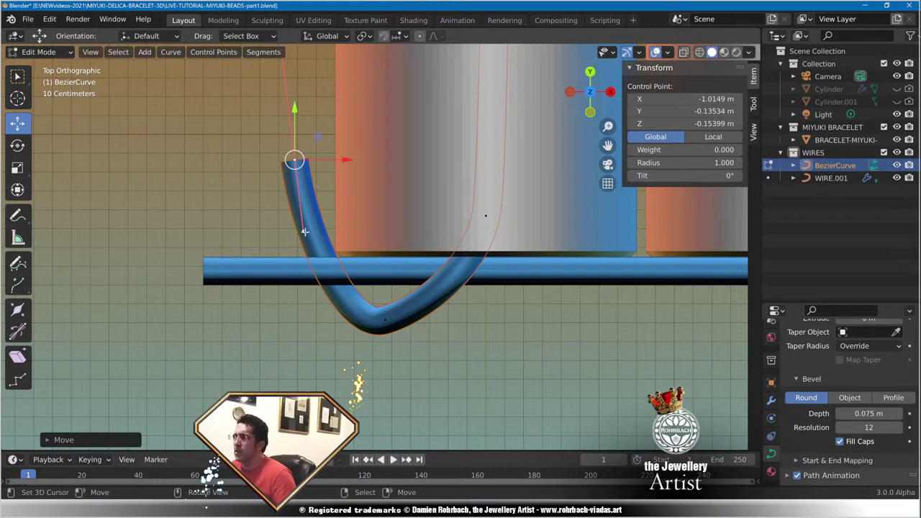
Move the handle of the thread's end point toward the outer wire, to about X -1.00 m, Y -0.64 m.
right_click(304, 231)
drag(326, 231, 325, 230)
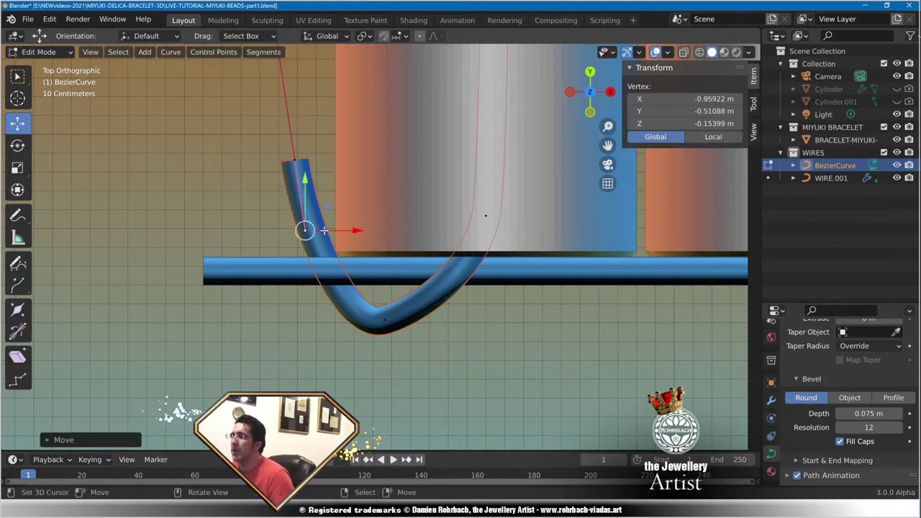
key(g)
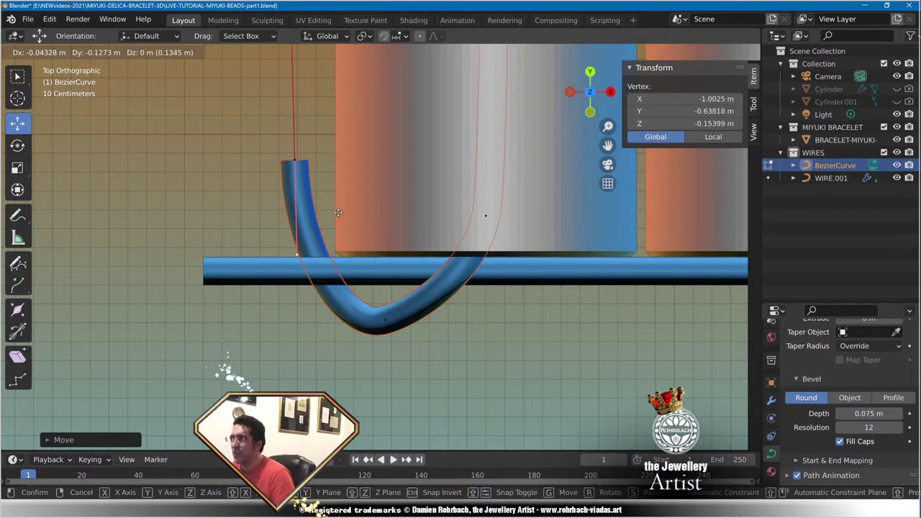
click(338, 211)
key(alt+a)
Move the thread's bend point closer to the outer wire, to about X -0.55 m, Y -0.88 m.
right_click(383, 320)
drag(387, 280, 389, 254)
key(g)
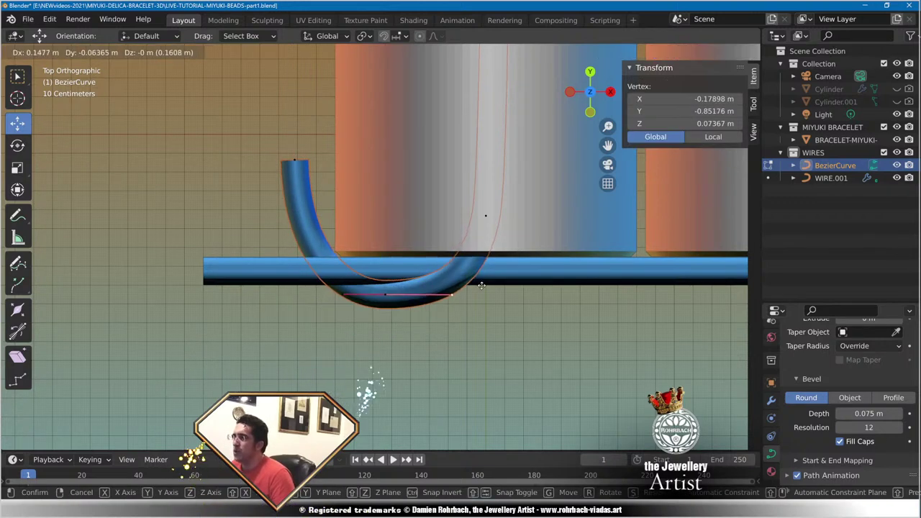
key(Escape)
key(g)
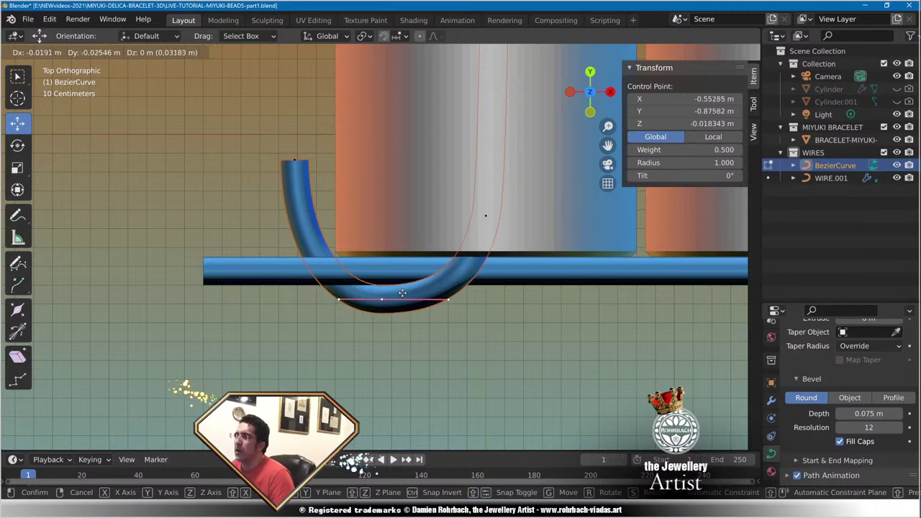
click(401, 294)
Pull the bend point's outer handle away from the bead, to about X -1.00 m, Y -0.86 m.
right_click(340, 299)
key(g)
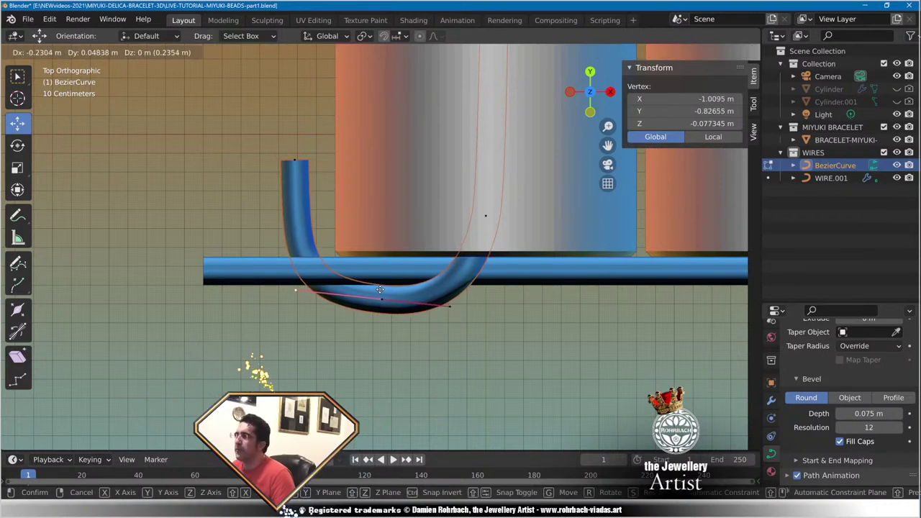
click(381, 295)
In front view, raise the bend point's inner handle along Z to about 0.15 m, lifting the thread over the wire.
middle_drag(381, 296, 398, 249)
key(KP_1)
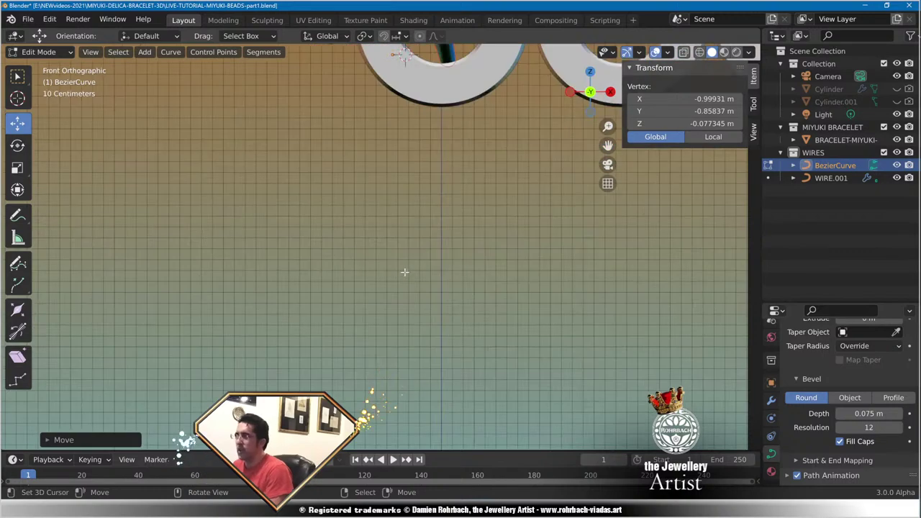
scroll(404, 271, down, 2)
shift+middle_drag(422, 138, 428, 208)
scroll(360, 188, up, 6)
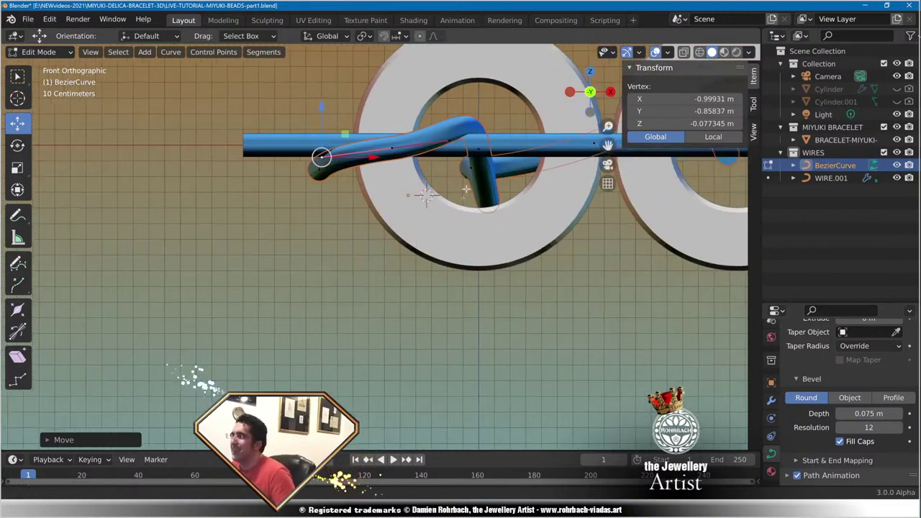
click(464, 207)
key(g)
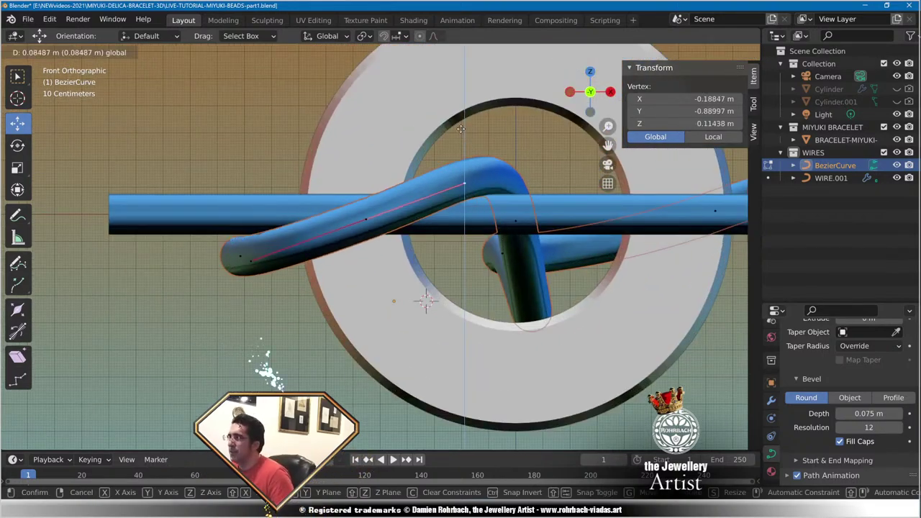
click(458, 123)
Return the thread curve to Object Mode and save the file.
middle_drag(458, 123, 276, 272)
scroll(367, 250, down, 6)
scroll(368, 250, down, 4)
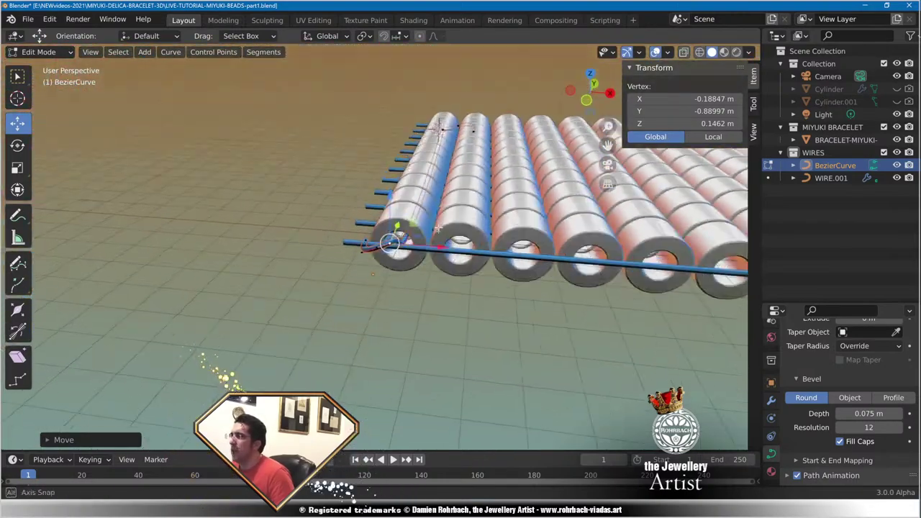
middle_drag(368, 250, 467, 235)
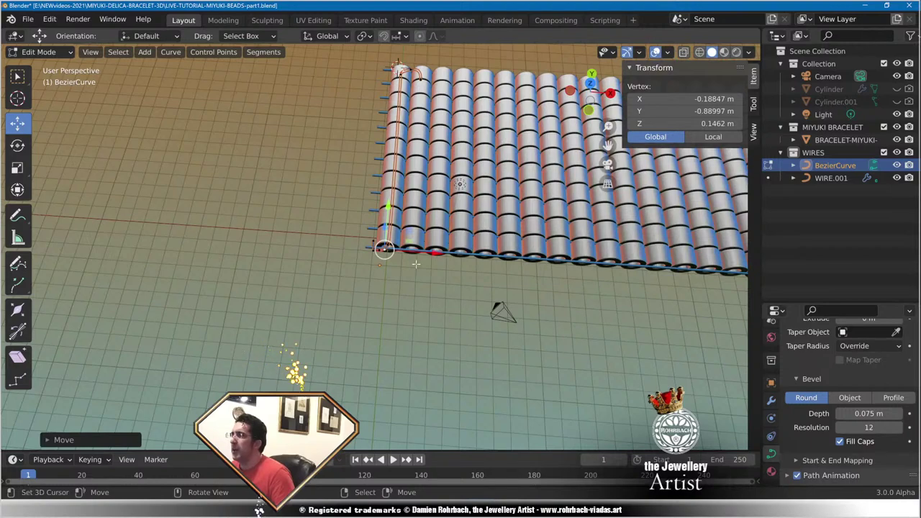
key(KP_Decimal)
key(Tab)
key(ctrl+s)
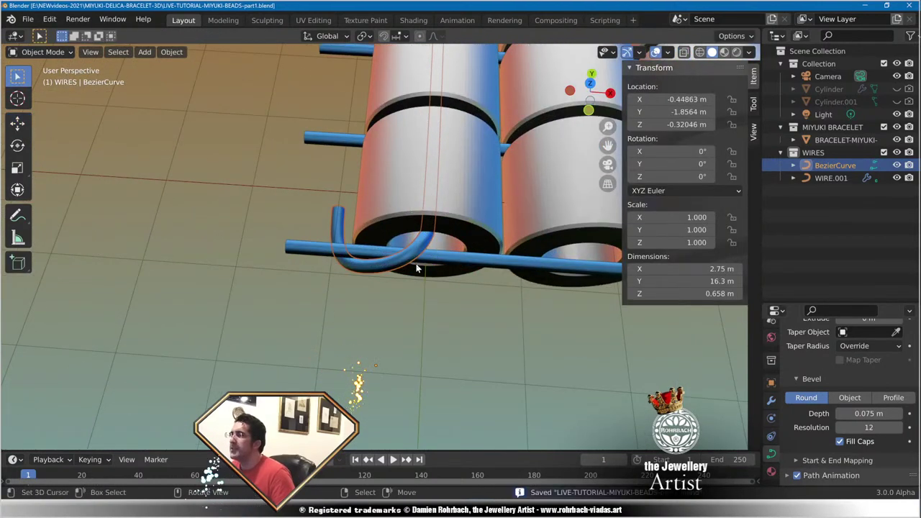
Add an Array modifier to the thread curve with a relative offset X factor of 0.500.
scroll(416, 265, down, 9)
shift+middle_drag(465, 257, 389, 236)
scroll(389, 236, up, 4)
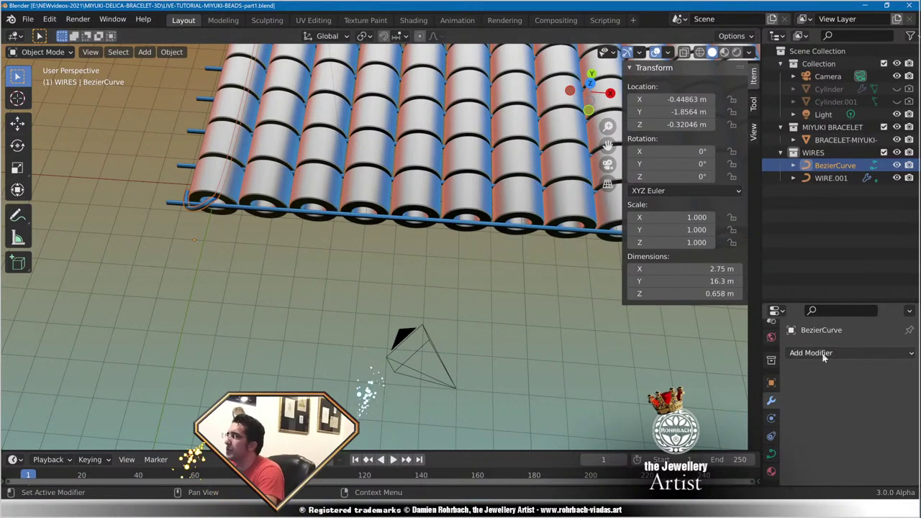
click(820, 353)
click(676, 173)
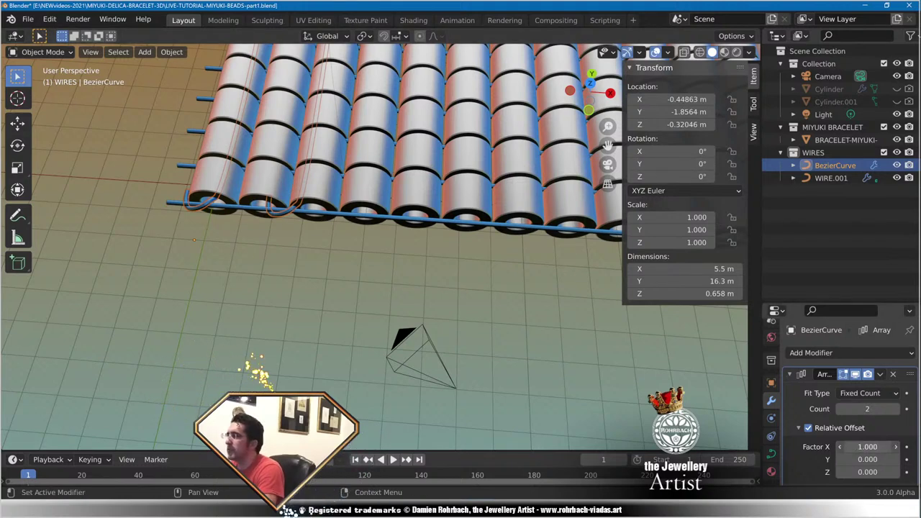
key(Return)
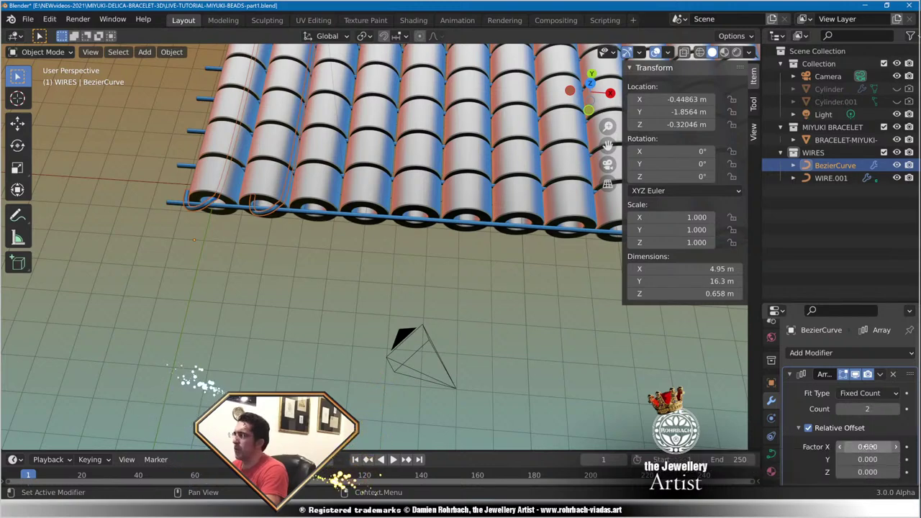
key(Return)
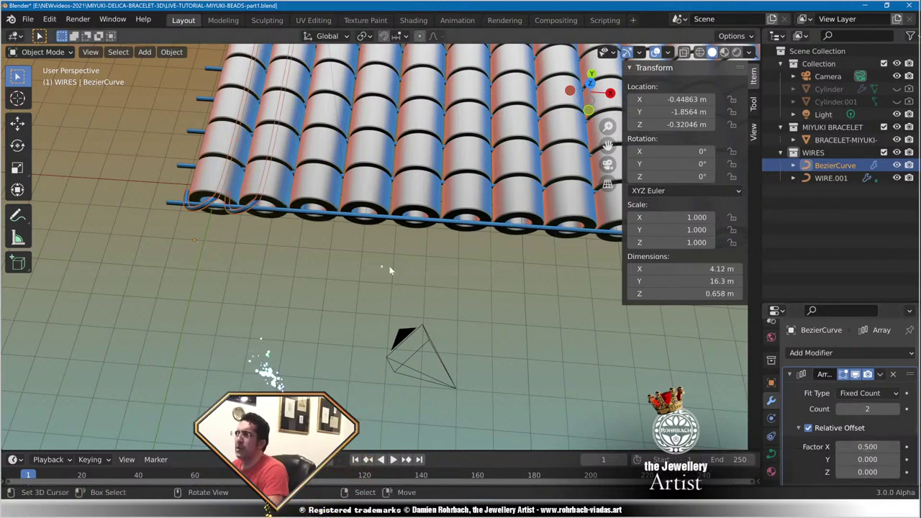
Shift the thread's end point and the bend point along negative X, away from the first bead.
mouse_move(387, 267)
middle_down()
mouse_move(321, 249)
mouse_move(383, 283)
middle_up()
scroll(382, 283, up, 6)
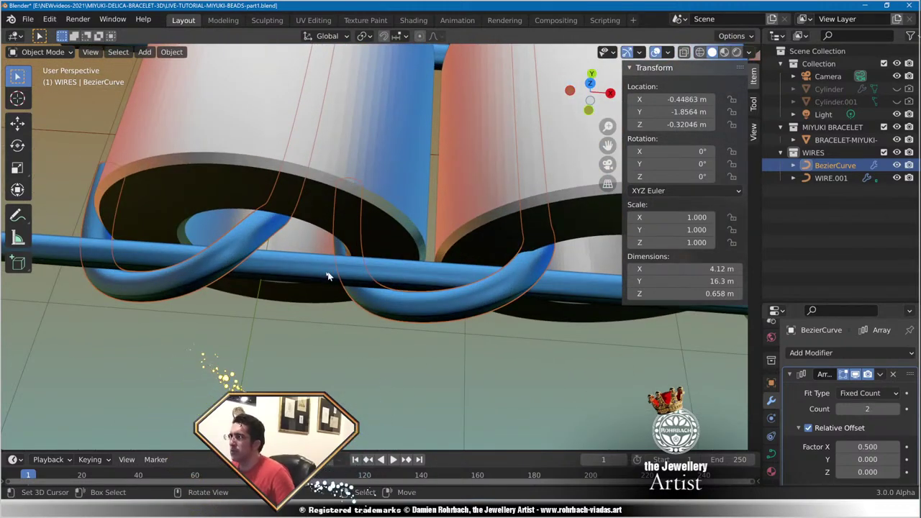
middle_drag(328, 273, 393, 265)
key(n)
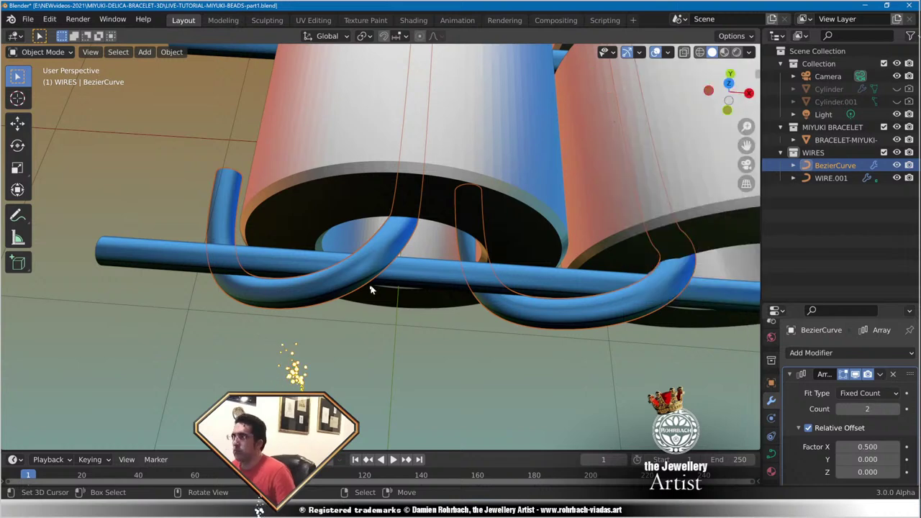
key(Tab)
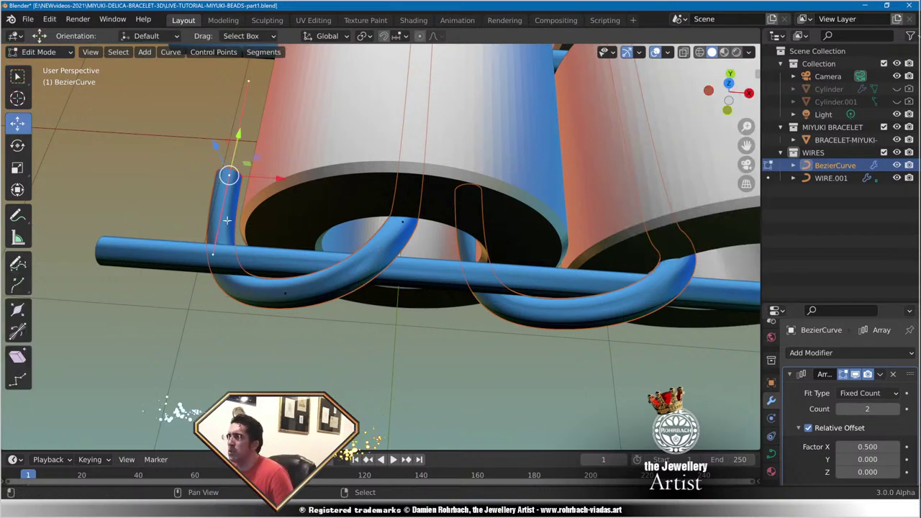
drag(281, 179, 251, 175)
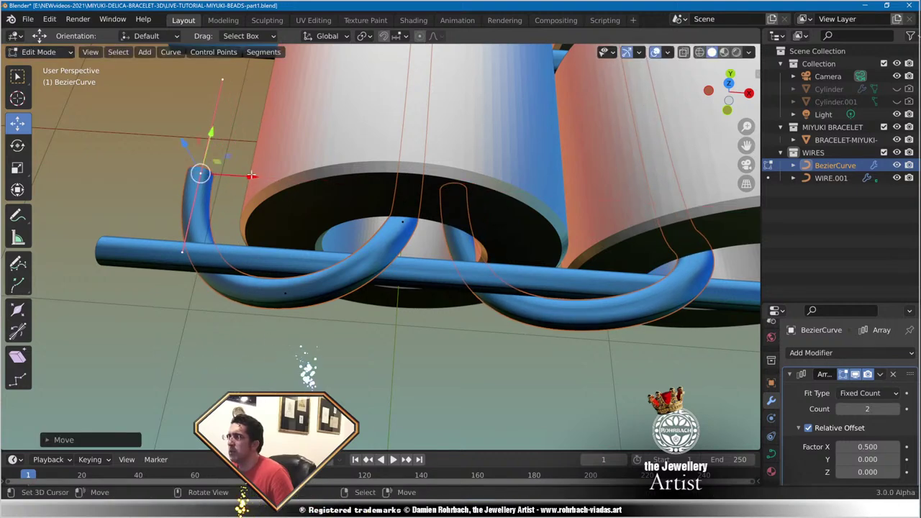
click(280, 300)
drag(336, 296, 314, 296)
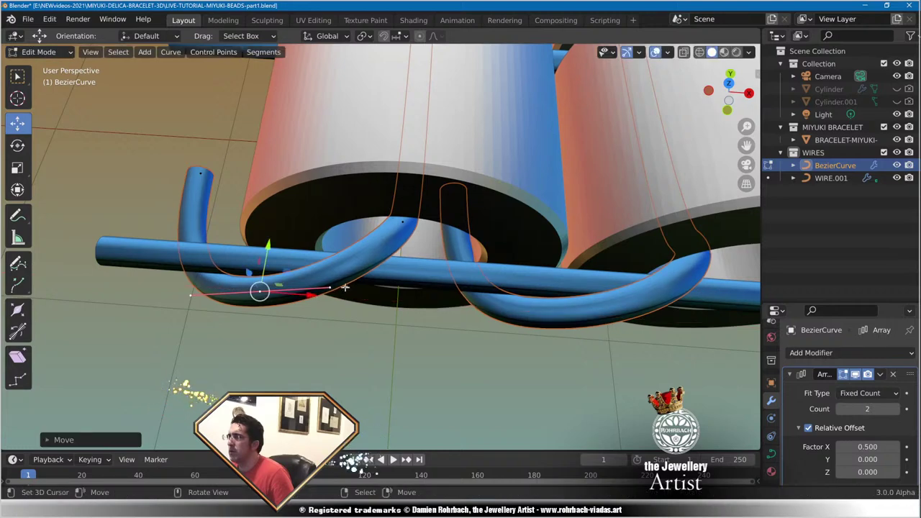
Adjust the bend point's inner handle to round the loop over the outer wire, fine-tune its height along Z, and save the file.
middle_drag(313, 296, 255, 370)
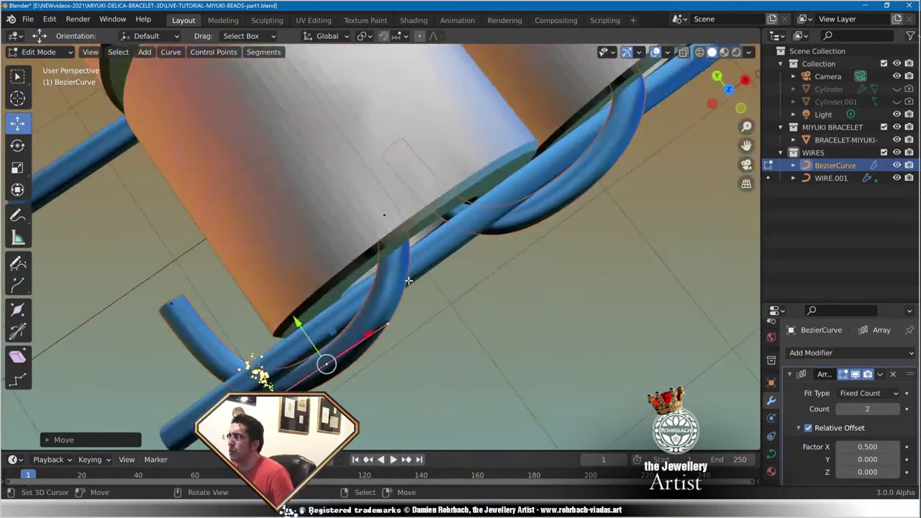
drag(430, 294, 465, 270)
middle_drag(465, 270, 302, 162)
scroll(299, 159, up, 3)
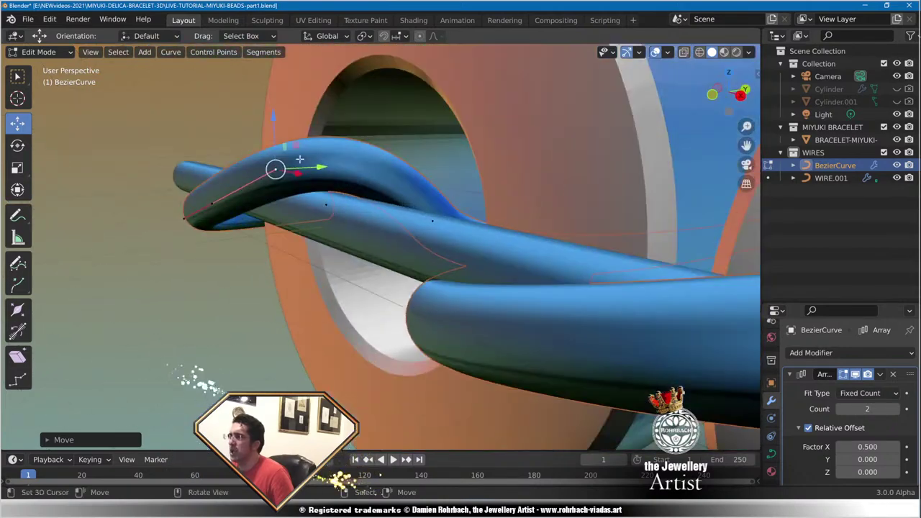
drag(272, 121, 267, 119)
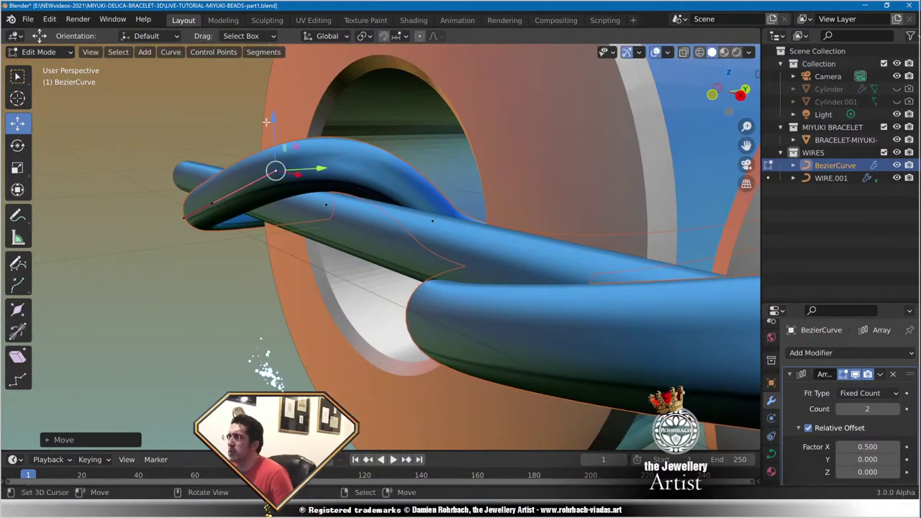
middle_drag(267, 119, 420, 232)
scroll(349, 145, up, 3)
key(ctrl+s)
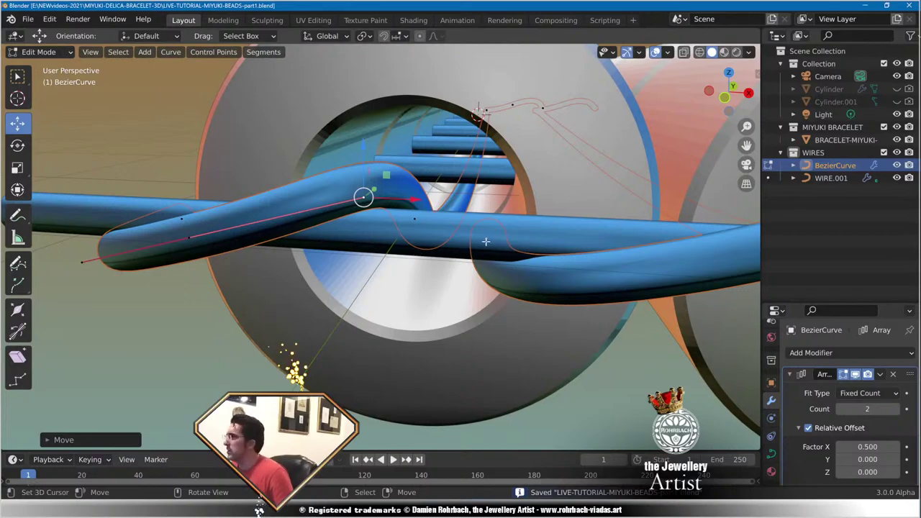
Move the thread's end point further along negative X, bringing the array copy's start closer to the first thread inside the bead.
middle_drag(654, 242, 467, 238)
scroll(441, 210, up, 4)
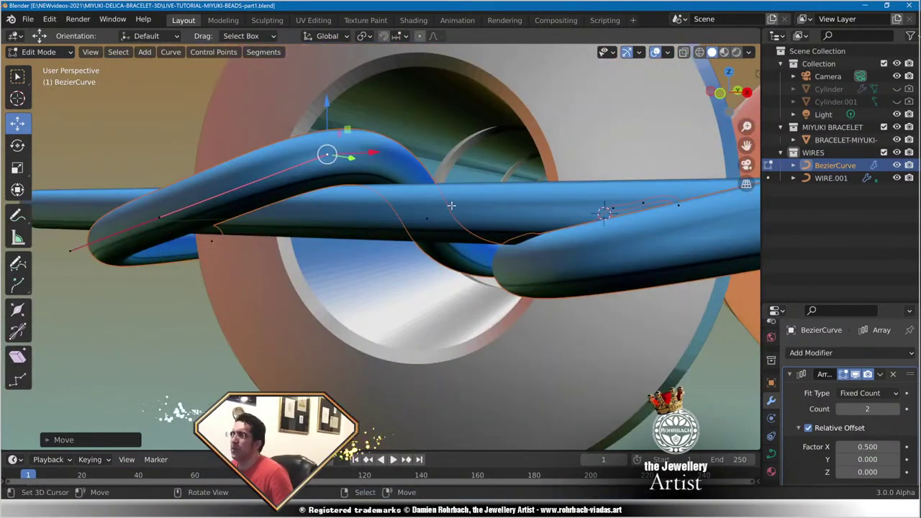
scroll(451, 206, down, 4)
middle_drag(451, 206, 406, 252)
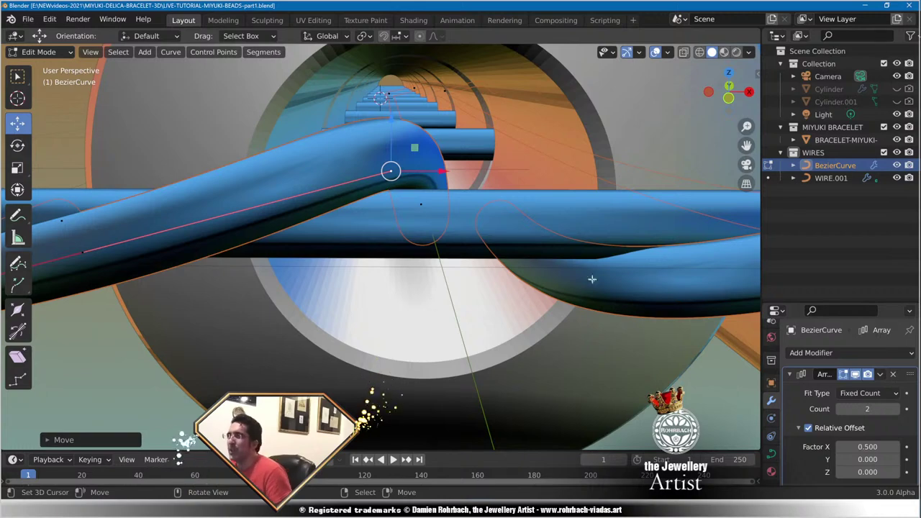
key(Tab)
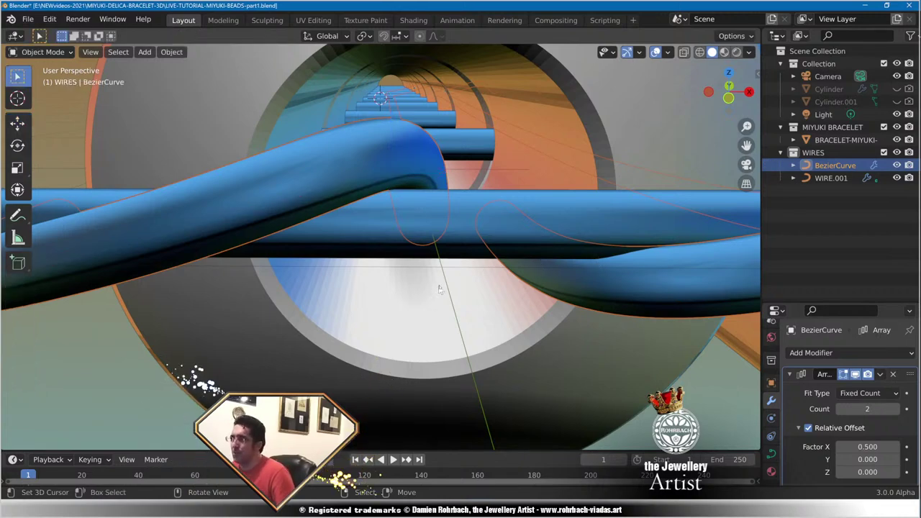
middle_drag(541, 265, 467, 265)
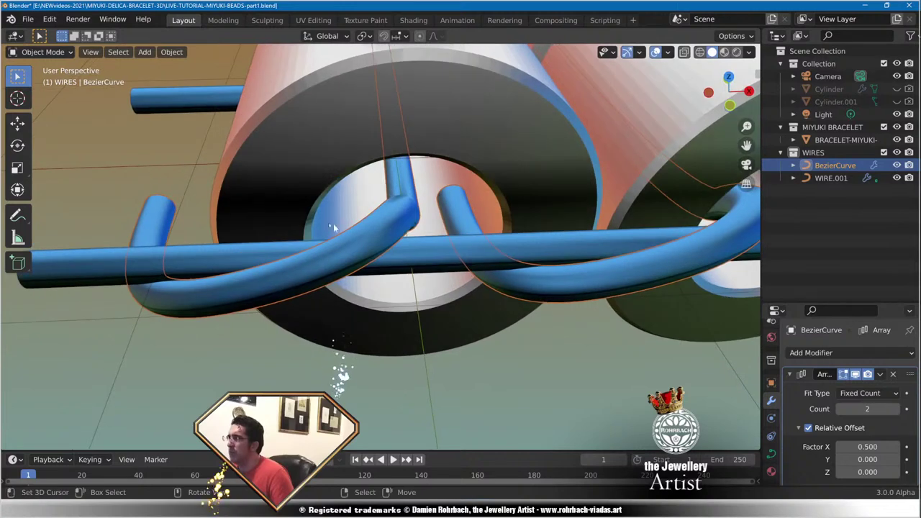
key(Tab)
click(170, 213)
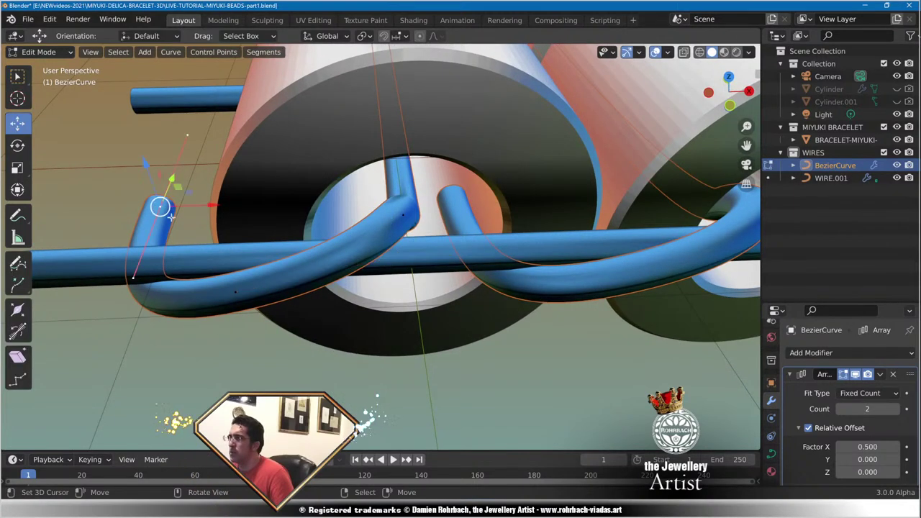
drag(204, 206, 186, 205)
scroll(341, 255, down, 3)
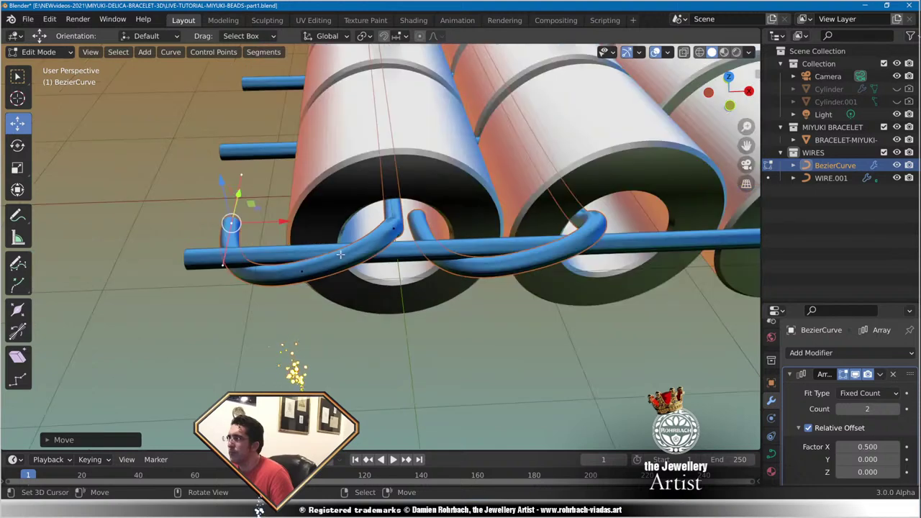
drag(281, 222, 259, 211)
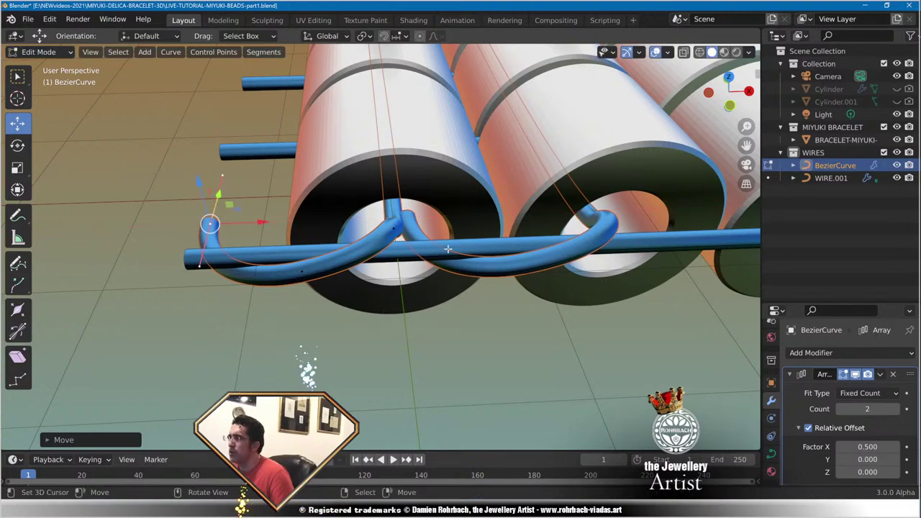
middle_drag(259, 210, 357, 236)
key(Tab)
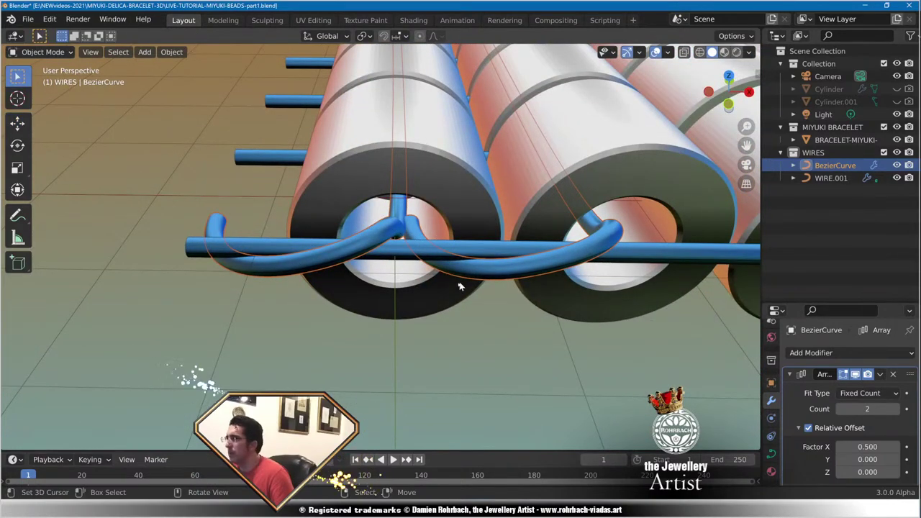
Move the thread's end point slightly further along negative X and raise it along Z to about the outer wire's level.
key(Tab)
drag(274, 228, 247, 218)
middle_drag(247, 218, 313, 316)
scroll(446, 259, up, 4)
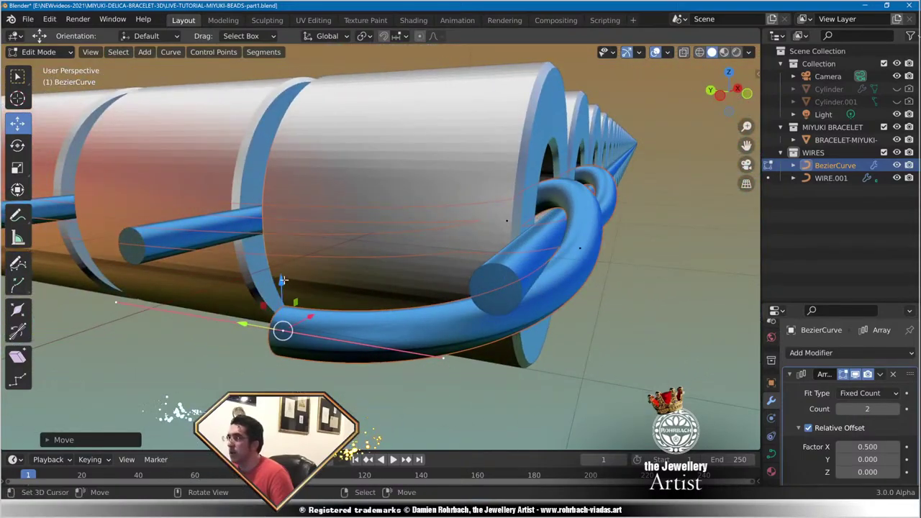
key(g)
key(z)
click(285, 218)
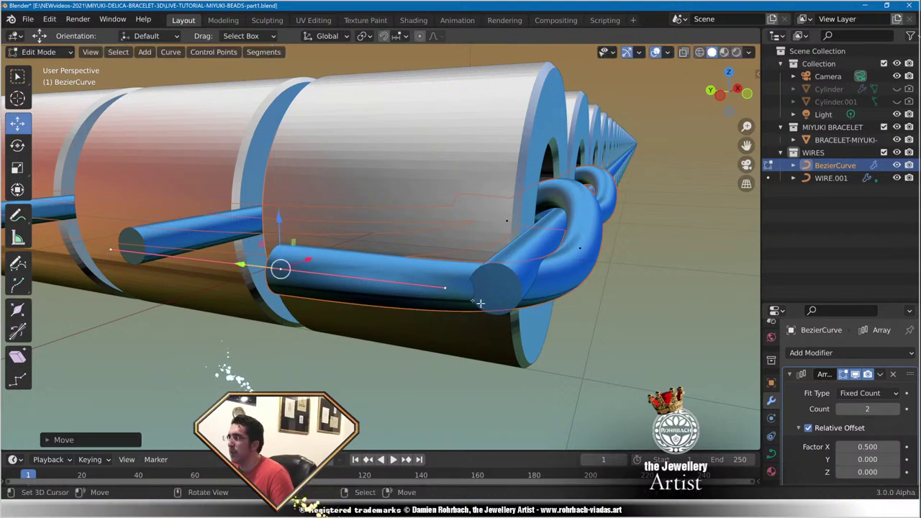
Lower the end point's handle along Z to curve the thread's end beneath the outer wire.
click(445, 288)
key(g)
key(z)
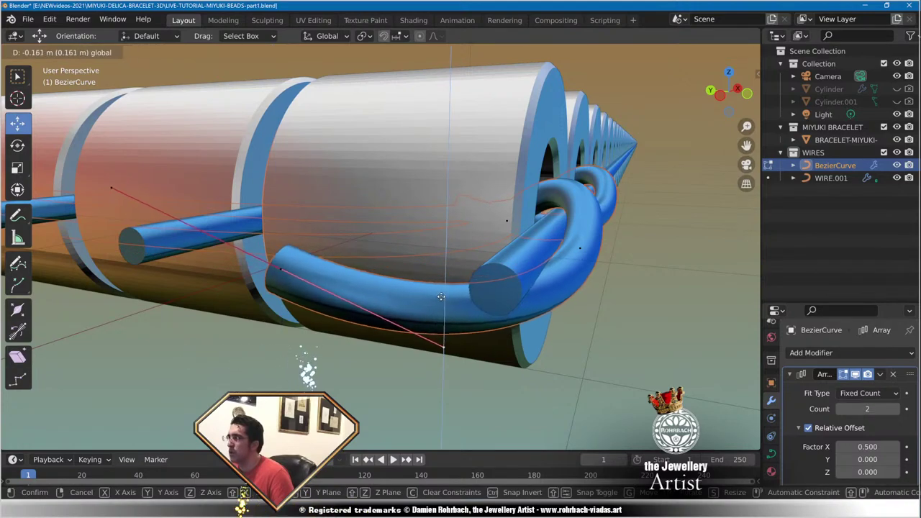
click(441, 297)
middle_drag(441, 297, 502, 279)
middle_drag(222, 257, 273, 281)
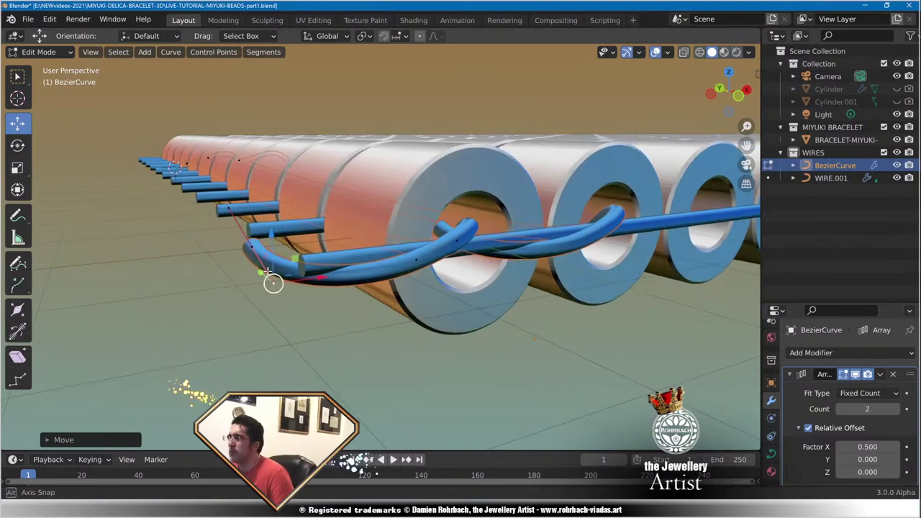
key(g)
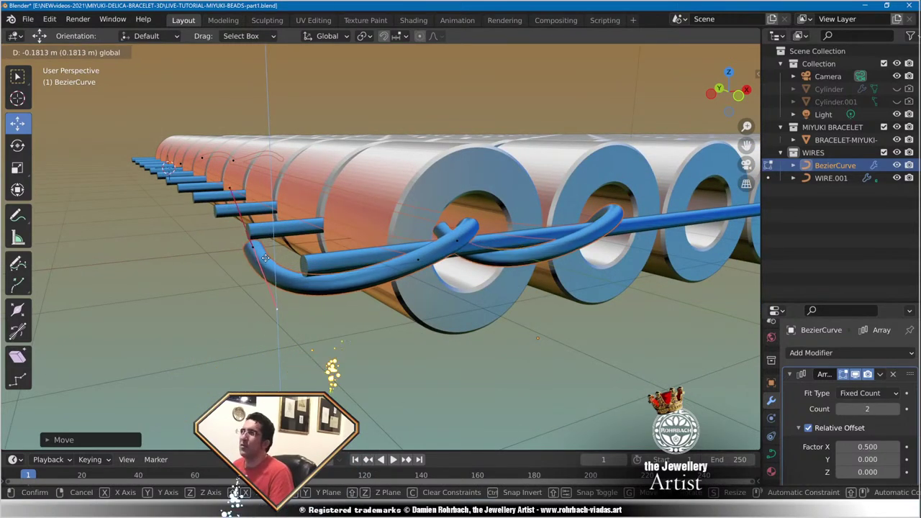
click(265, 250)
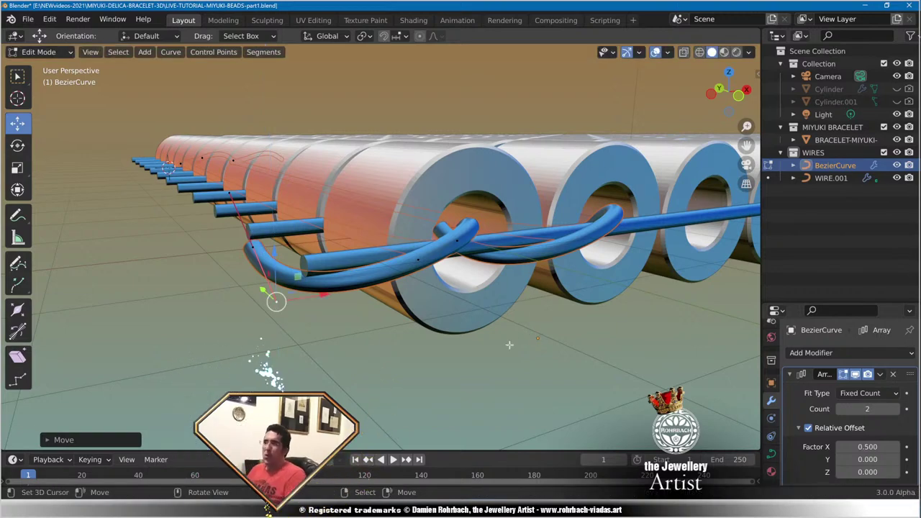
Extend the thread with a new control point past its end, and adjust the neighbouring handles to soften the bend.
middle_drag(510, 345, 347, 329)
scroll(432, 282, up, 4)
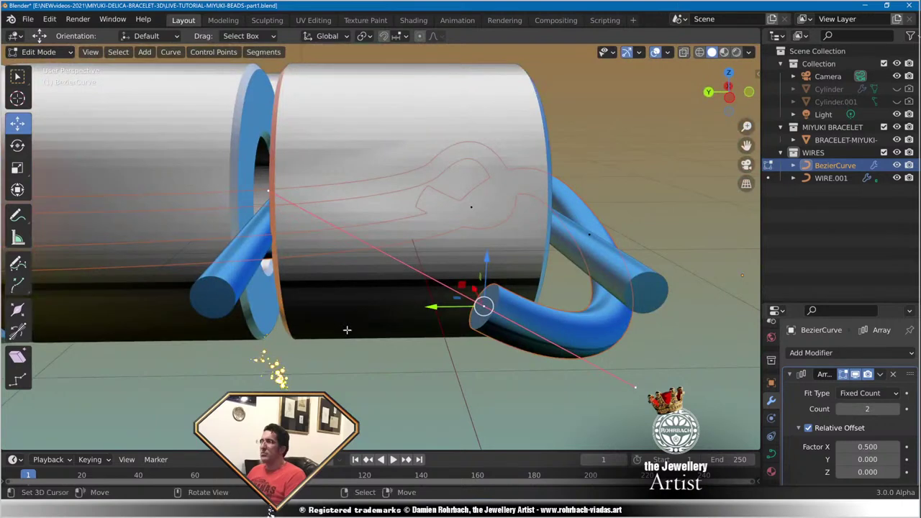
ctrl+right_click(398, 344)
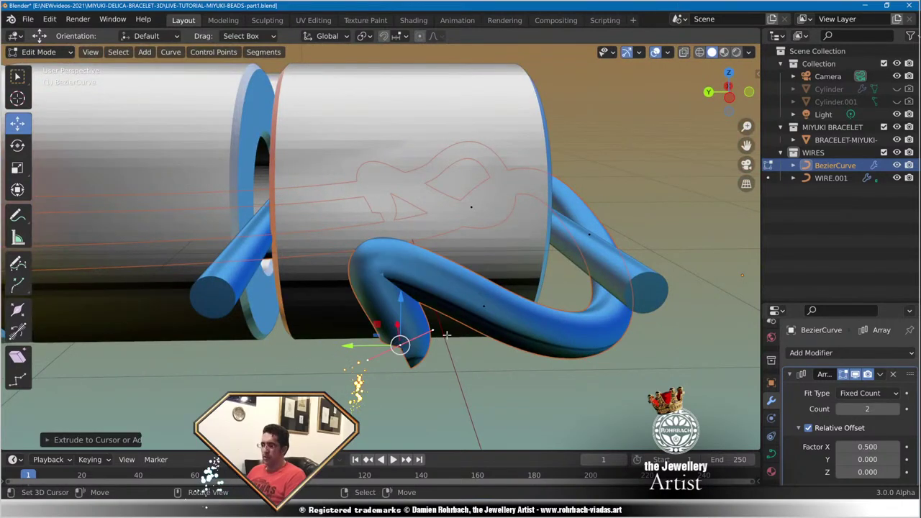
key(g)
click(367, 331)
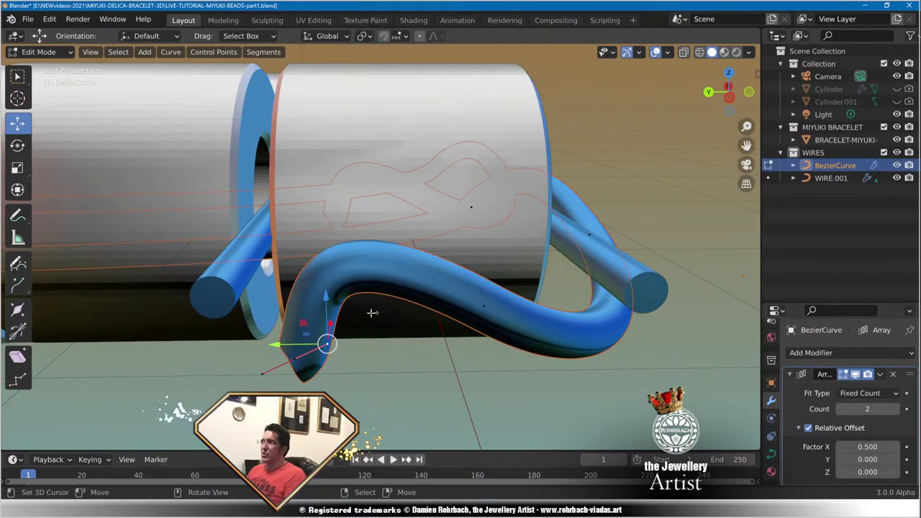
key(g)
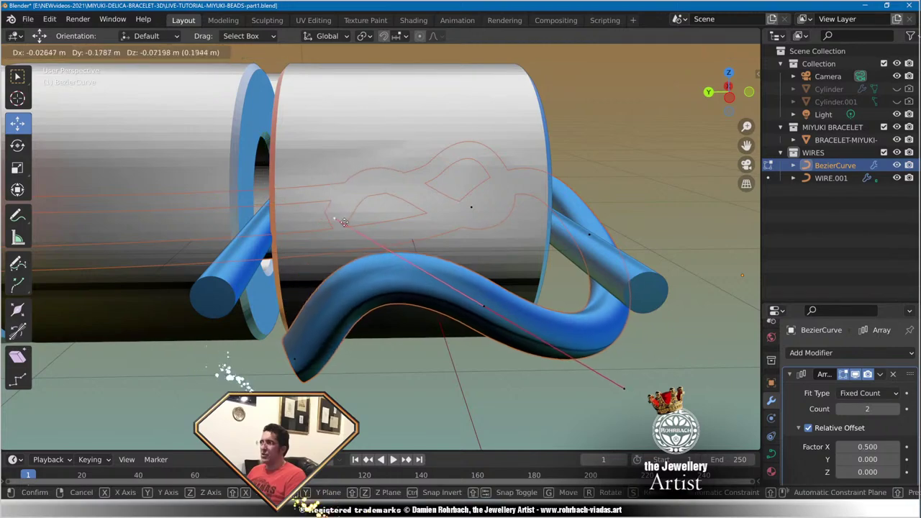
click(358, 305)
right_click(296, 356)
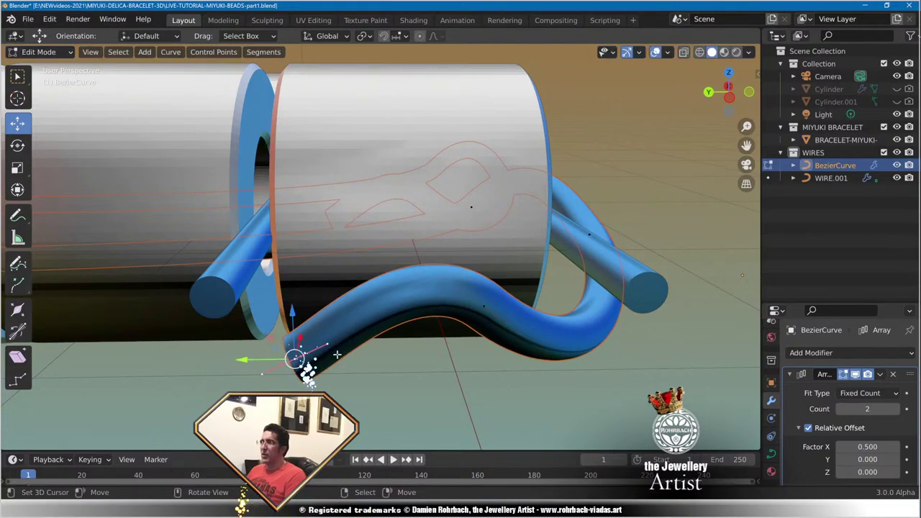
key(g)
click(320, 338)
Lower the former end point and its handle along Z to flatten the hump before the new end.
middle_drag(402, 326, 354, 259)
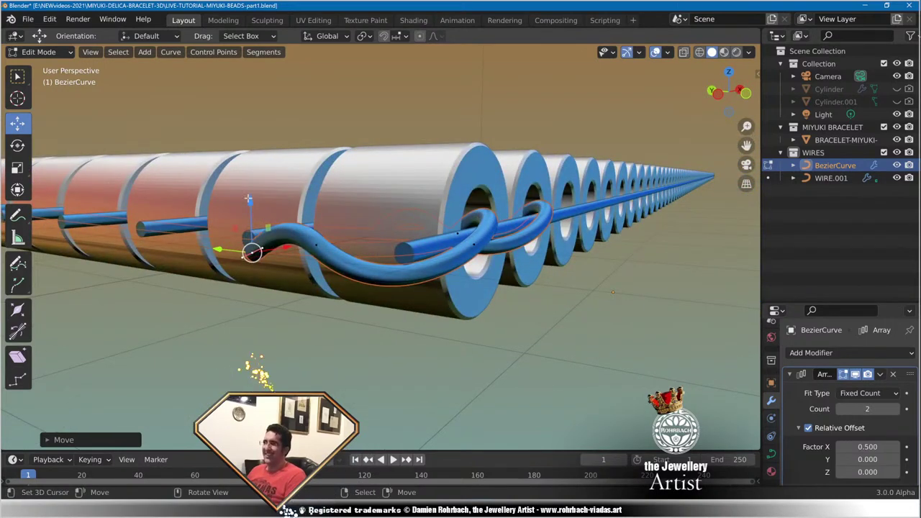
click(317, 243)
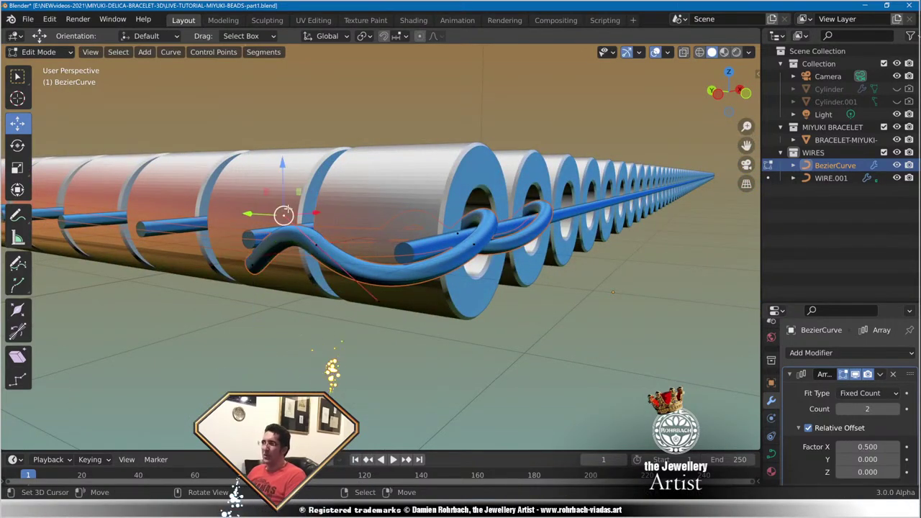
drag(282, 164, 282, 173)
middle_drag(283, 173, 546, 231)
right_click(273, 229)
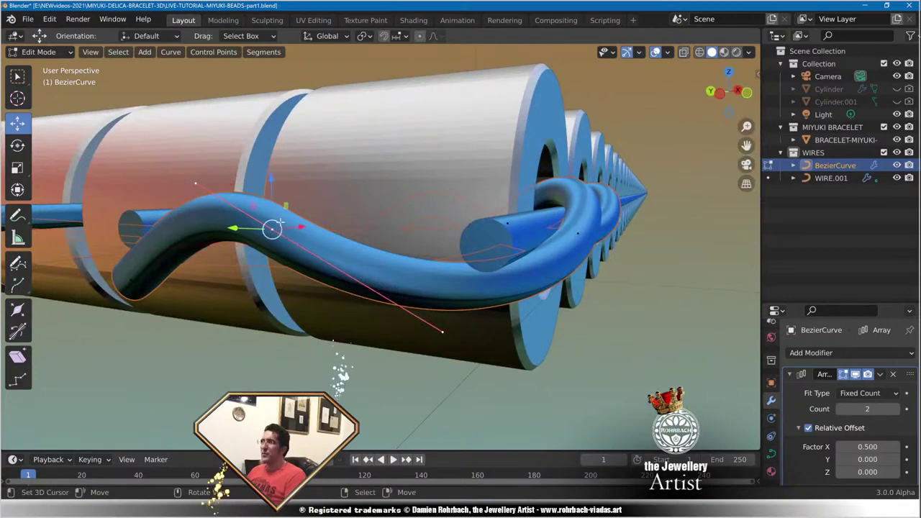
drag(271, 181, 267, 210)
middle_drag(267, 210, 327, 282)
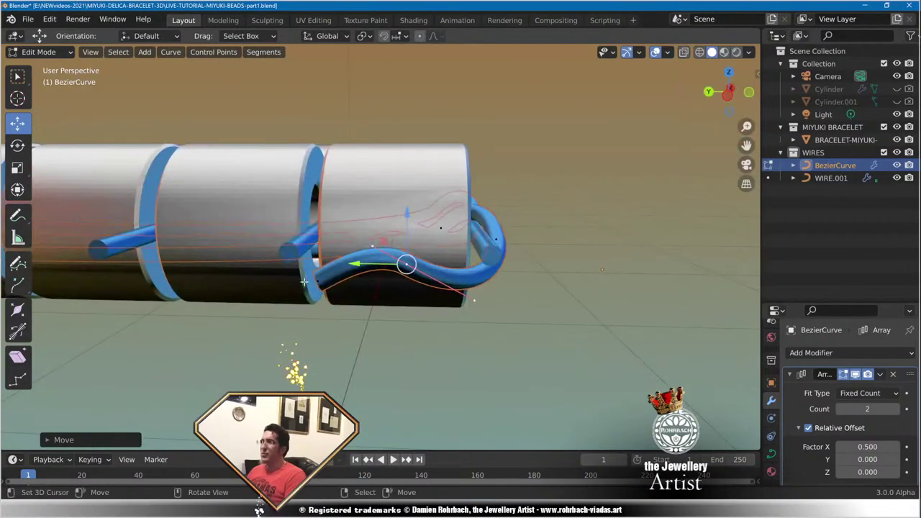
Raise the new end point along Z and extend it along positive Y, and smooth the adjoining bend point and its handle.
drag(313, 251, 314, 242)
drag(270, 283, 238, 280)
middle_drag(494, 286, 458, 279)
click(412, 244)
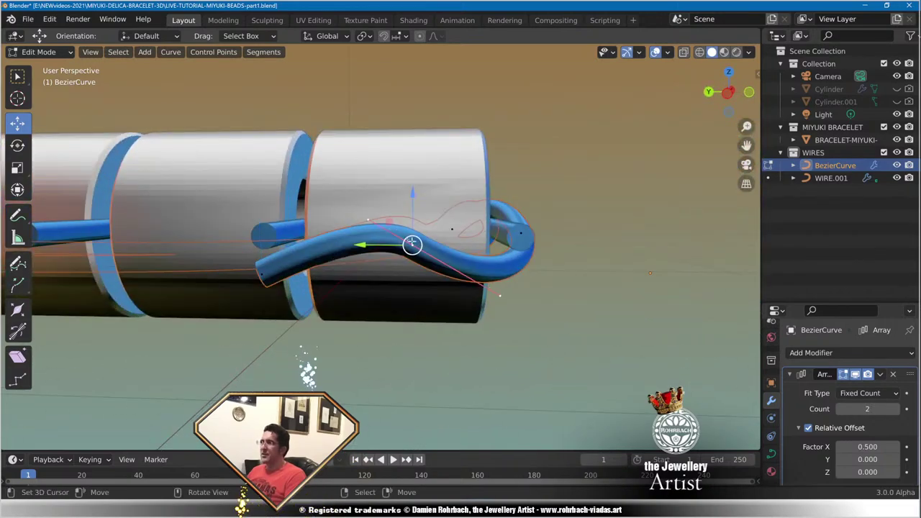
mouse_move(368, 219)
mouse_down()
mouse_move(410, 242)
mouse_move(354, 224)
mouse_up()
click(412, 241)
drag(411, 193, 409, 201)
middle_drag(587, 216, 353, 260)
scroll(482, 260, up, 4)
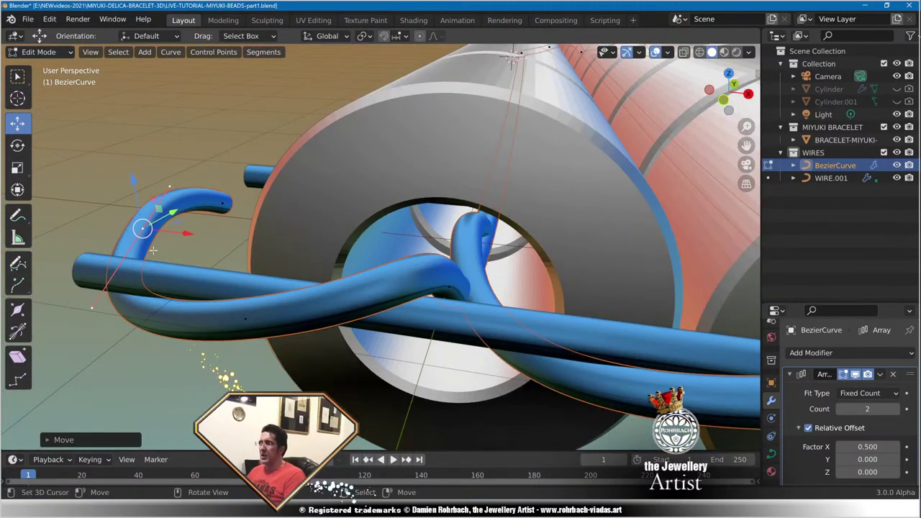
Shift the front diagonal segment's point along negative X and adjust its handle nearest the bead hole in front view.
drag(204, 242, 200, 241)
middle_drag(388, 271, 509, 253)
drag(371, 231, 372, 244)
middle_drag(482, 245, 309, 302)
key(KP_1)
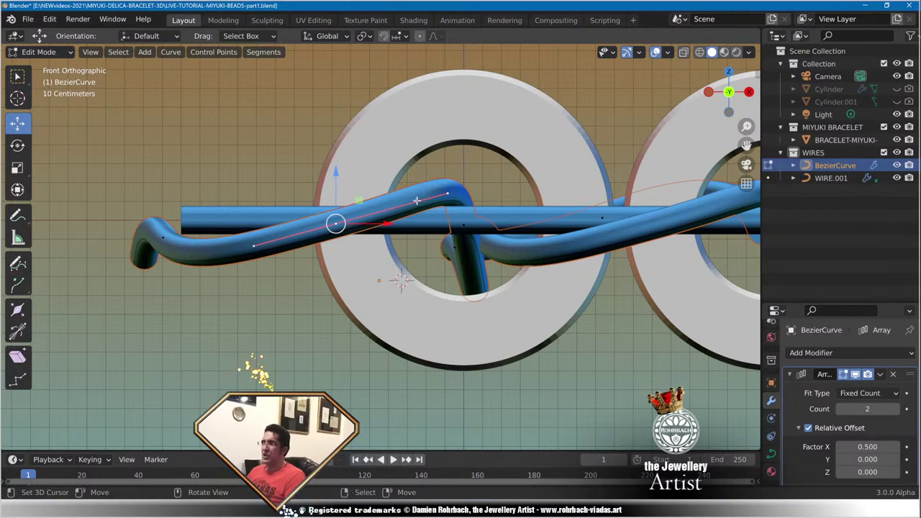
key(g)
click(388, 202)
right_click(416, 193)
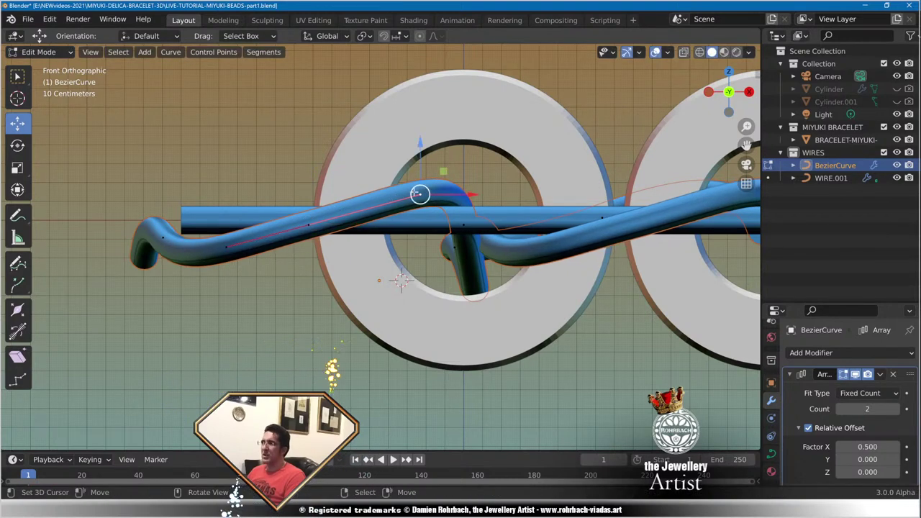
drag(420, 193, 418, 191)
Move the loop's bend point slightly inward and up, and raise the front diagonal point's outer handle along Z.
click(164, 236)
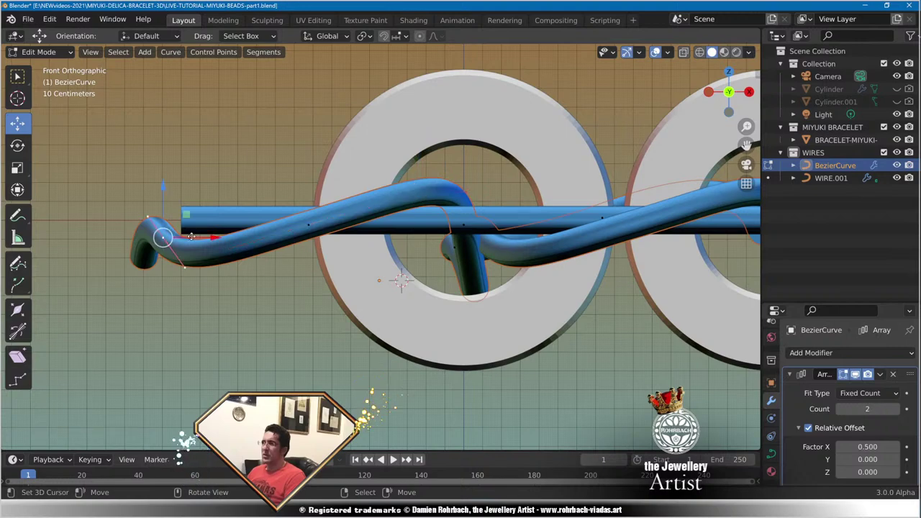
key(g)
click(201, 231)
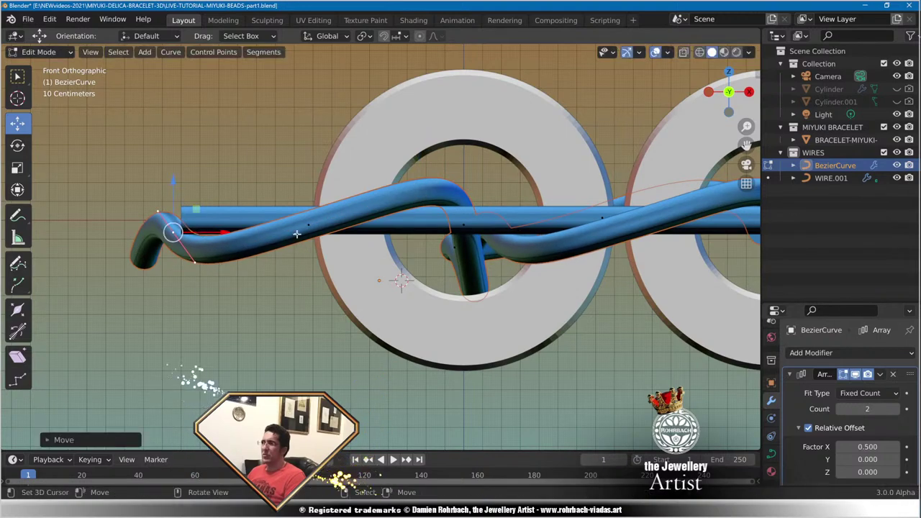
click(308, 224)
click(226, 249)
drag(227, 207, 228, 203)
Move the thread's end point along positive X toward the bead column, and save the file.
scroll(359, 235, down, 1)
middle_drag(430, 209, 263, 212)
click(223, 220)
key(g)
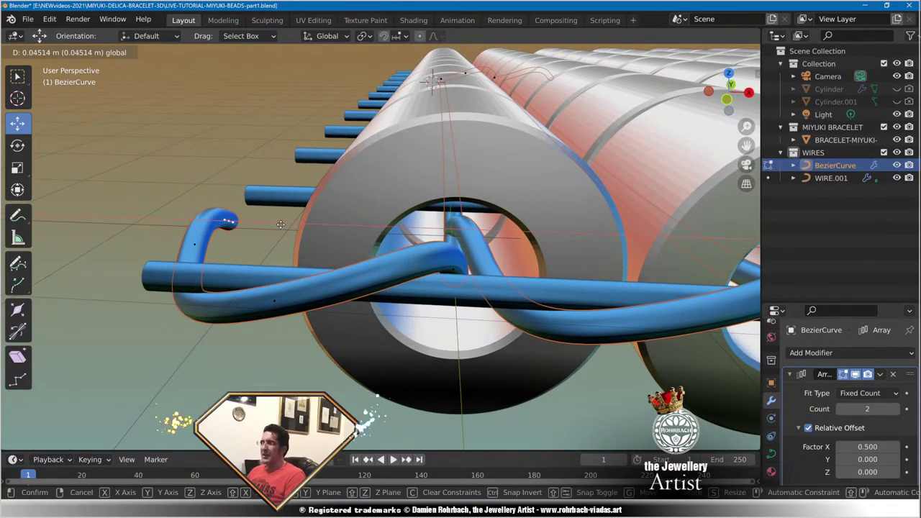
click(283, 224)
middle_drag(282, 225, 464, 269)
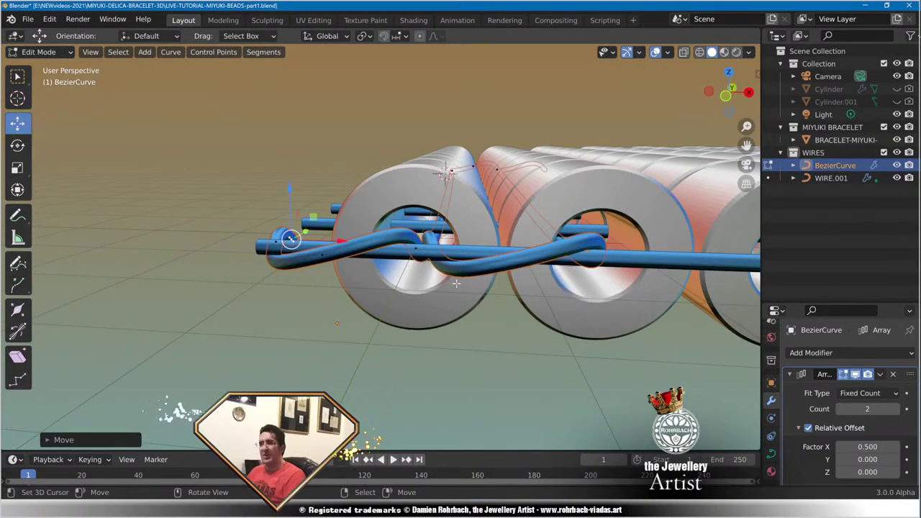
click(456, 282)
key(ctrl+s)
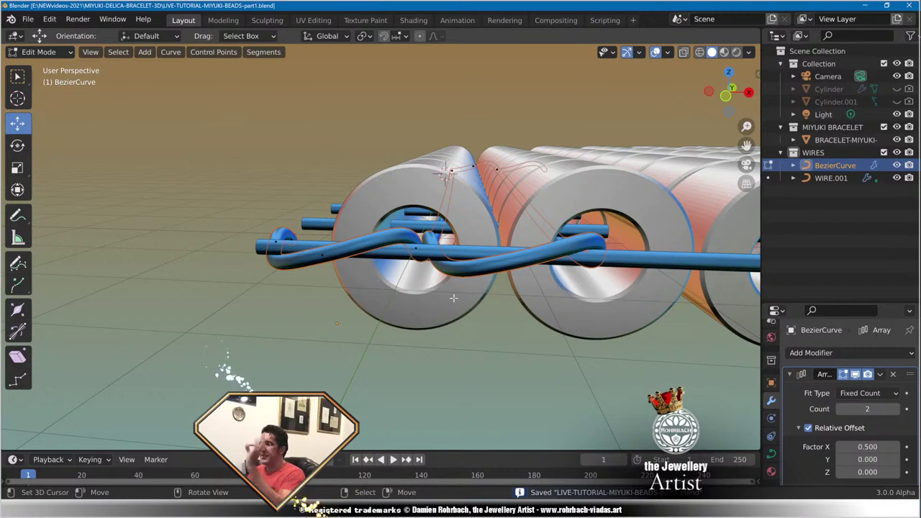
Lower the thread's control point at the rear of the first bead column slightly along Z, and save the file.
key(ctrl+KP_1)
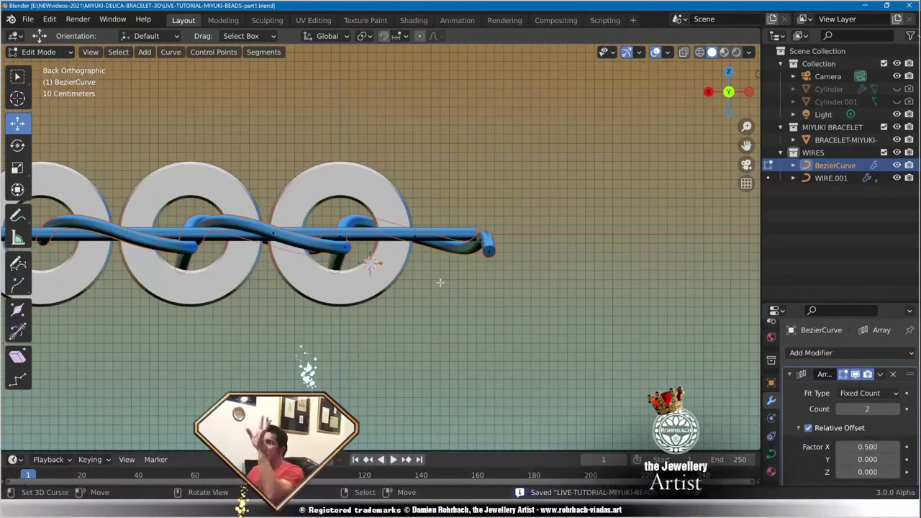
scroll(440, 282, up, 4)
middle_drag(440, 282, 464, 281)
middle_drag(396, 267, 461, 244)
drag(447, 201, 446, 206)
scroll(445, 255, down, 8)
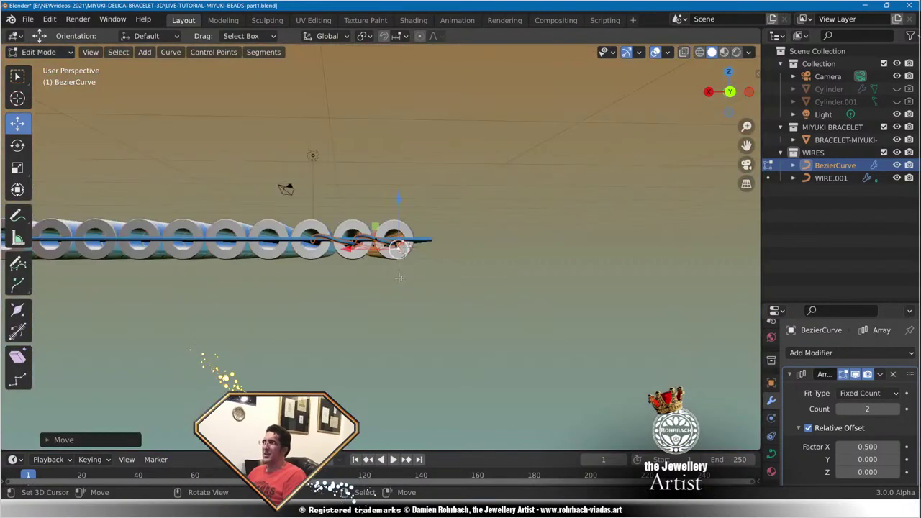
middle_drag(495, 261, 475, 303)
key(ctrl+s)
Move the thread's bend point at the second bead's rear hole along positive X, and lower it along Z.
shift+middle_drag(475, 303, 391, 267)
scroll(381, 268, up, 3)
scroll(503, 309, up, 3)
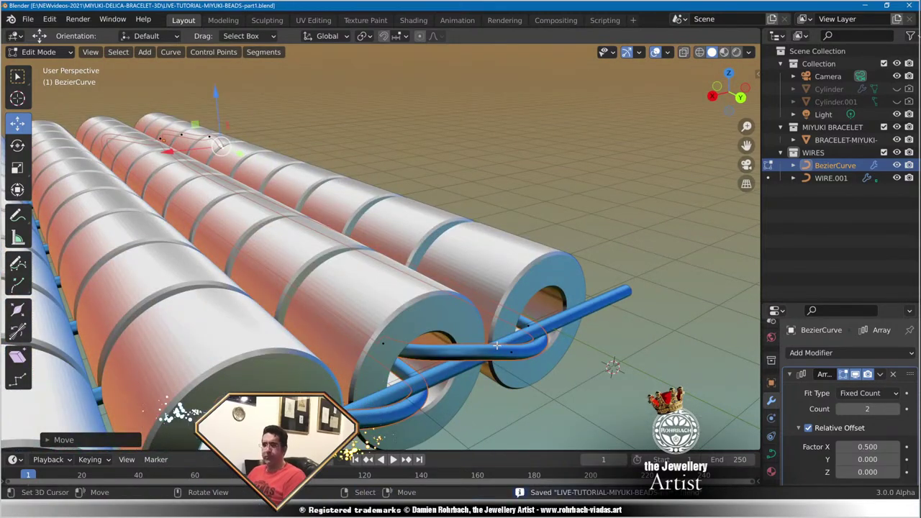
middle_drag(497, 346, 396, 345)
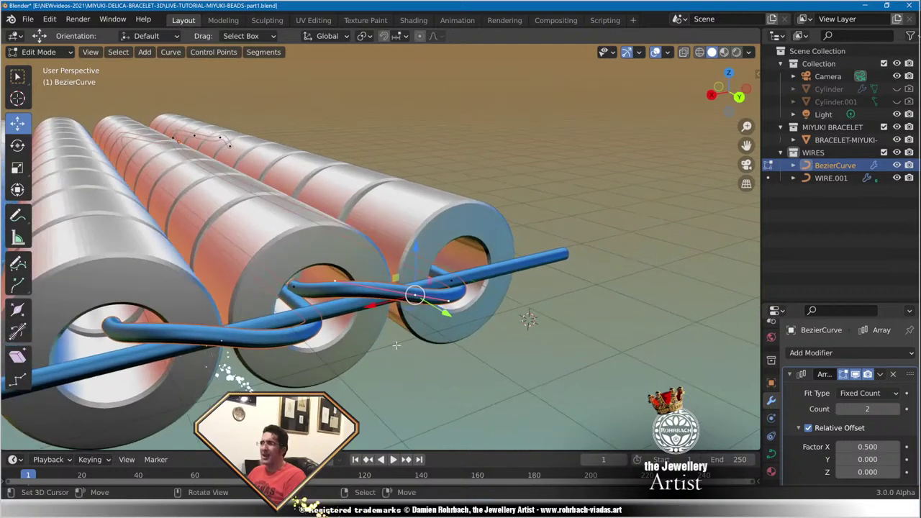
scroll(397, 345, up, 4)
shift+middle_drag(270, 349, 353, 312)
right_click(294, 286)
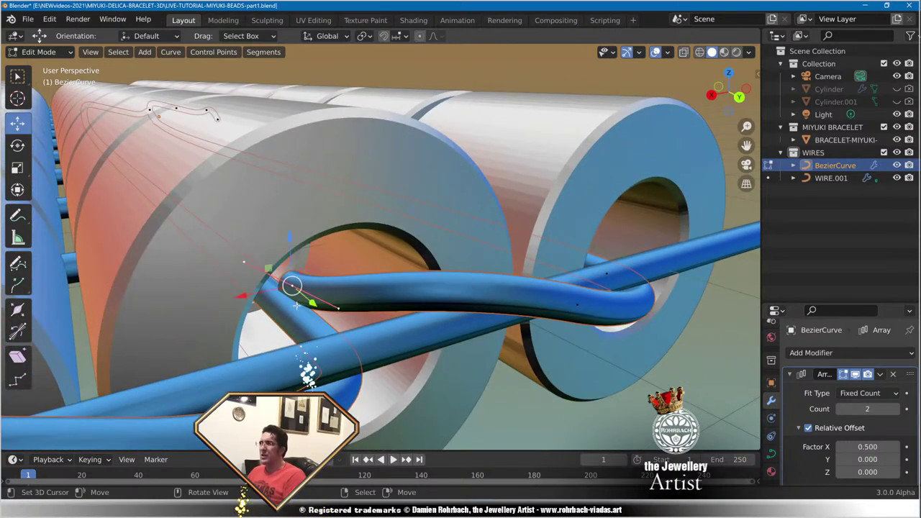
drag(242, 295, 217, 300)
drag(267, 238, 266, 257)
mouse_move(393, 298)
middle_down()
mouse_move(334, 298)
mouse_move(403, 296)
mouse_move(381, 296)
middle_up()
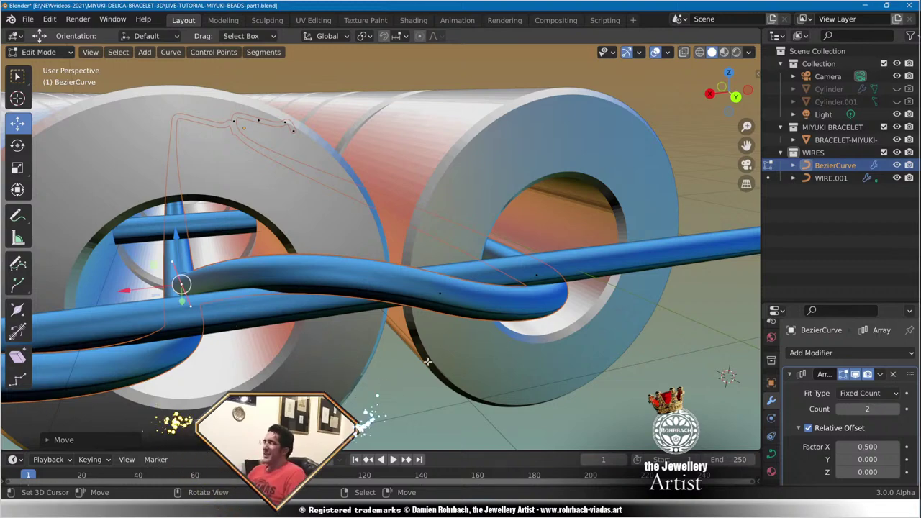
Raise the rear bend point's handle along Z to arch the thread over the outer wire.
middle_drag(427, 361, 274, 305)
right_click(324, 219)
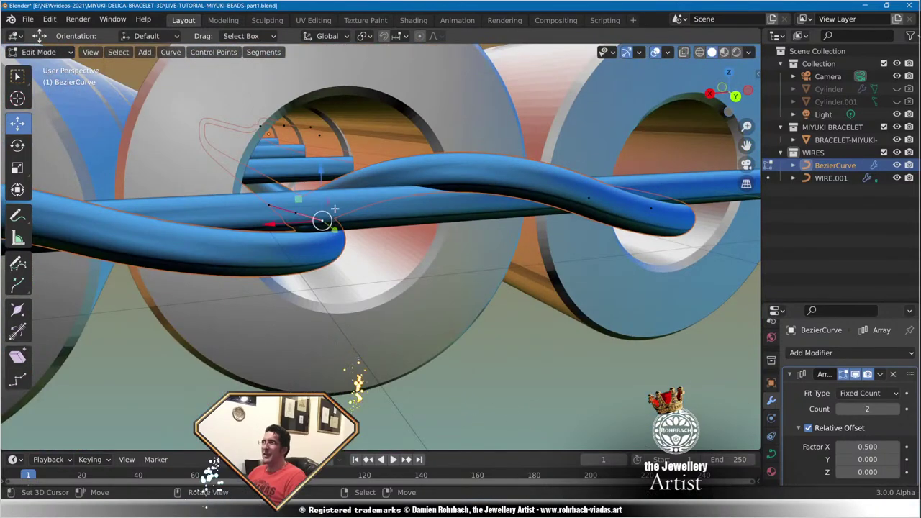
drag(323, 166, 326, 129)
scroll(326, 129, down, 9)
middle_drag(394, 253, 379, 249)
scroll(379, 249, up, 9)
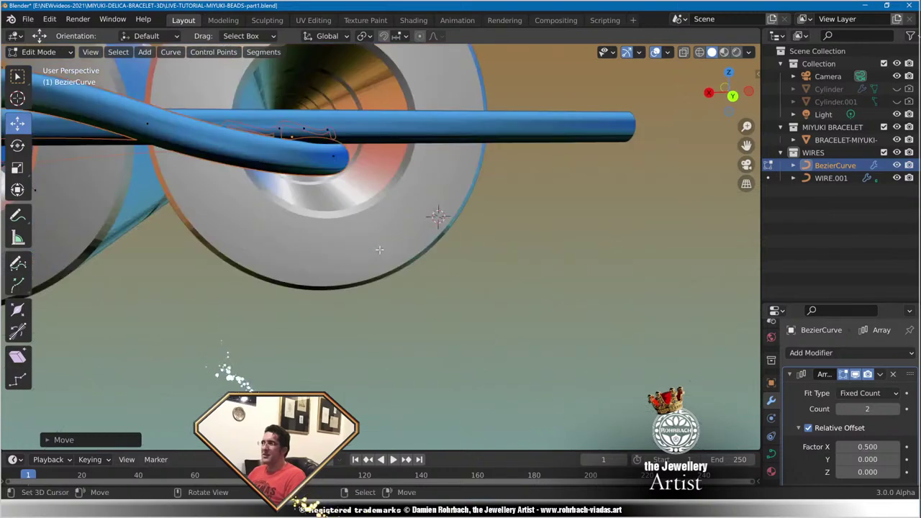
Adjust the lower handle of the rear diagonal segment's point, and shift the point along X by about 0.077 m.
key(ctrl+KP_1)
scroll(315, 201, up, 3)
shift+middle_drag(241, 140, 395, 290)
scroll(374, 245, up, 4)
scroll(355, 197, up, 3)
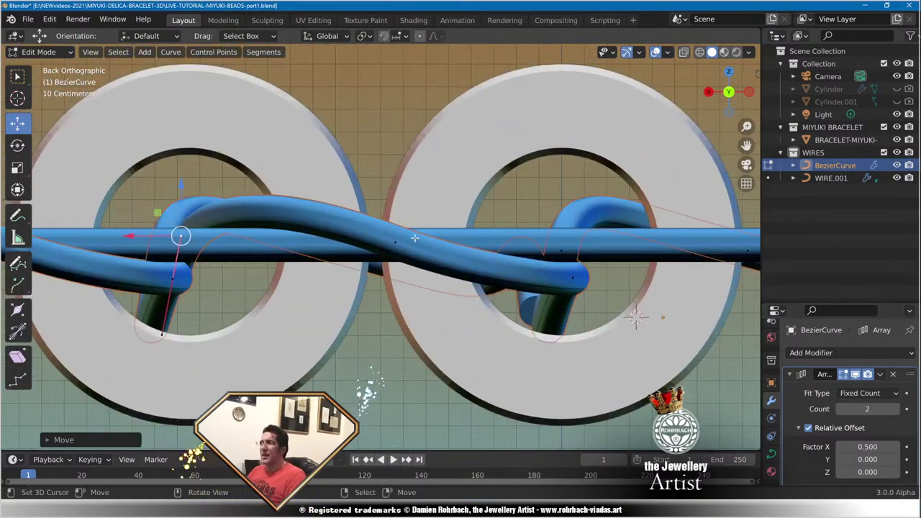
click(395, 242)
click(487, 277)
drag(486, 277, 498, 281)
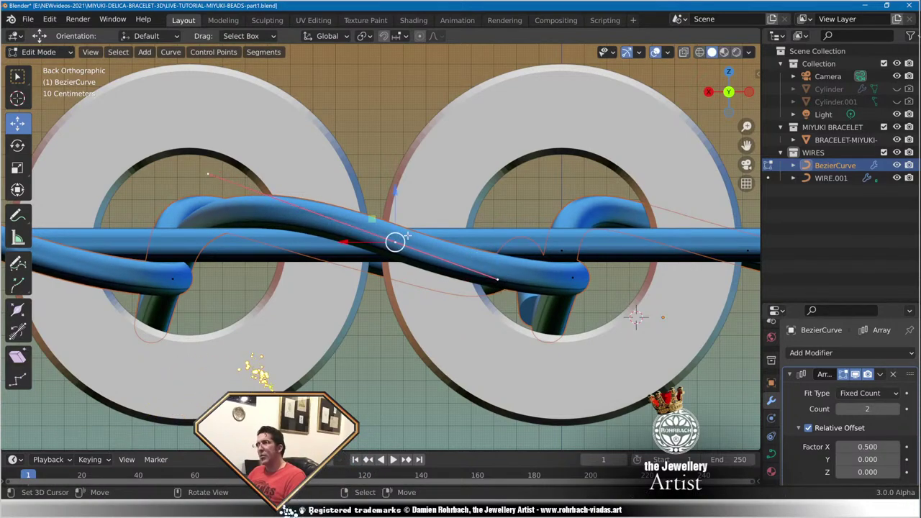
key(g)
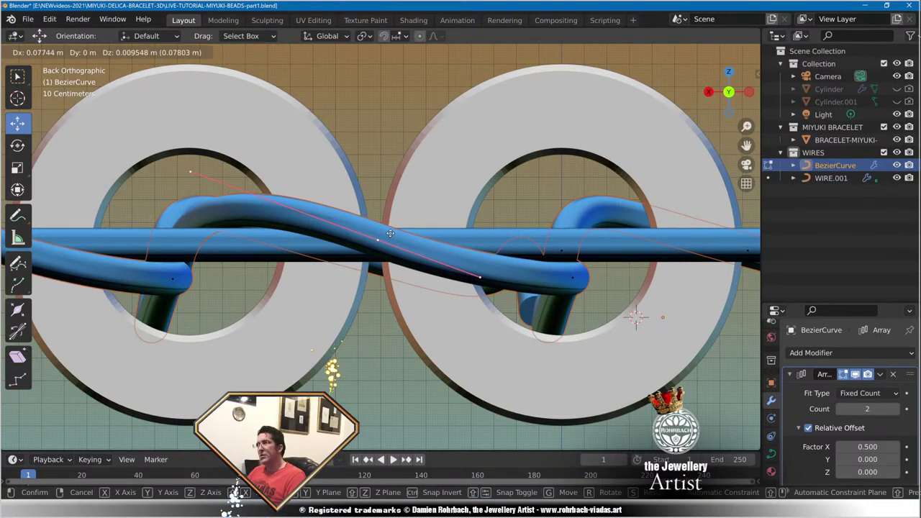
click(390, 233)
middle_drag(390, 234, 446, 247)
scroll(464, 246, up, 5)
scroll(468, 243, down, 7)
scroll(394, 261, up, 6)
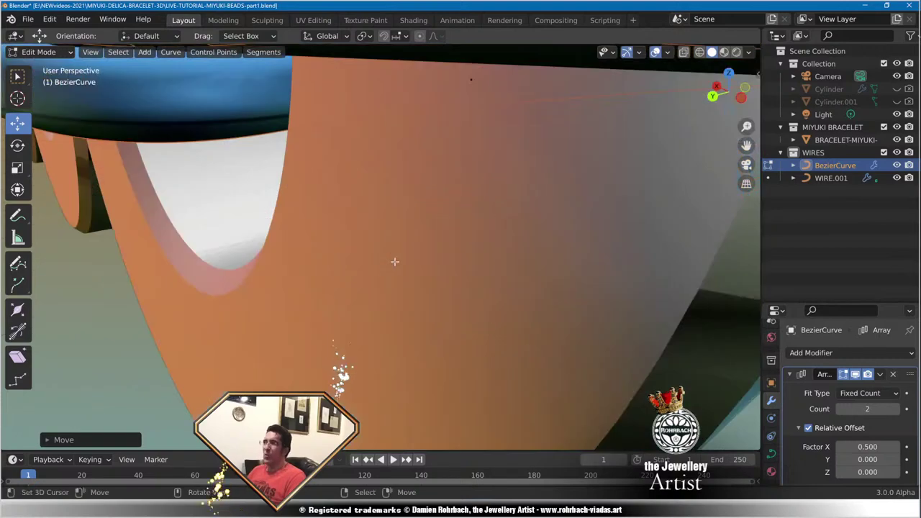
scroll(414, 262, down, 5)
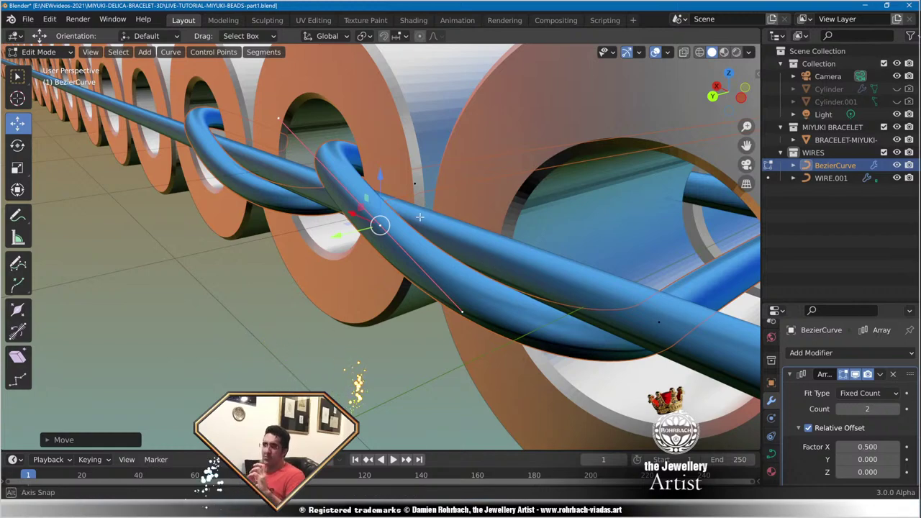
Save the file and leave edit mode on the thread curve.
middle_drag(420, 216, 411, 220)
middle_drag(289, 302, 334, 317)
scroll(285, 295, down, 4)
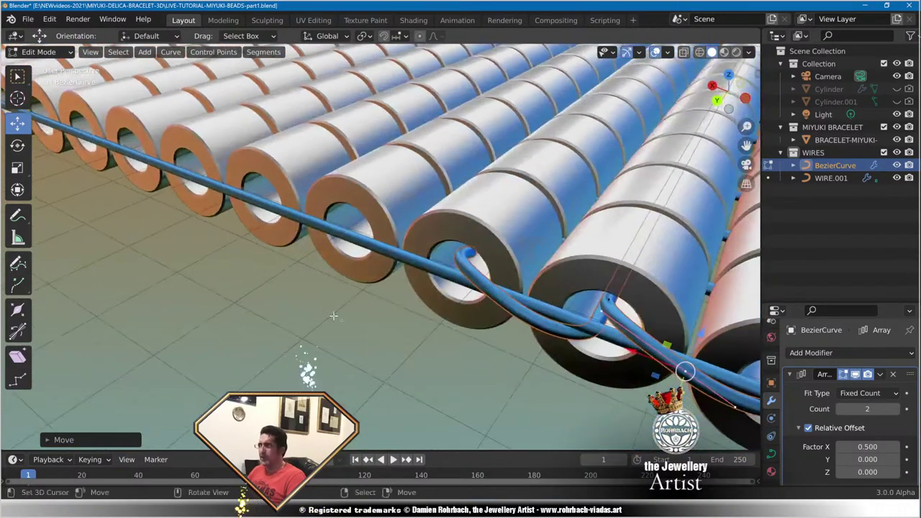
scroll(417, 333, down, 6)
key(ctrl+s)
key(Tab)
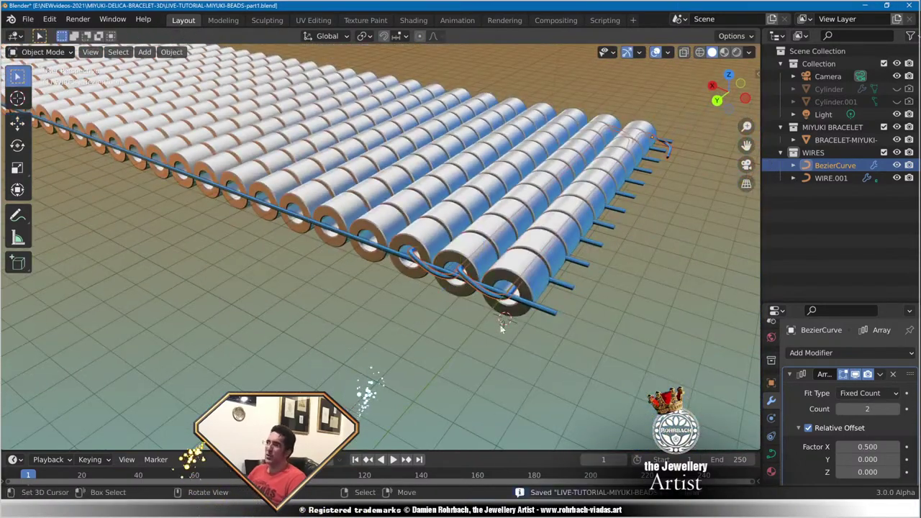
Select the thread curve, save the file, and set the thread's array count to 120.
middle_drag(502, 328, 426, 216)
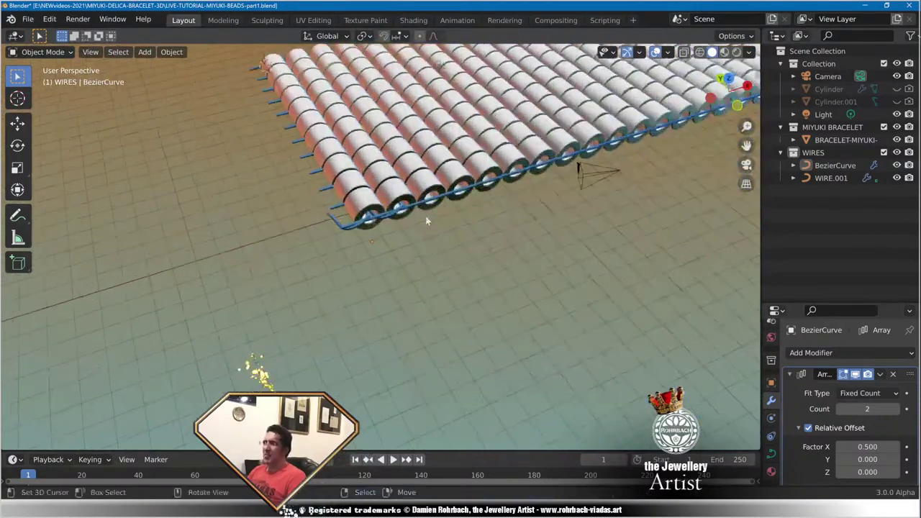
scroll(425, 216, up, 5)
click(423, 181)
key(ctrl+s)
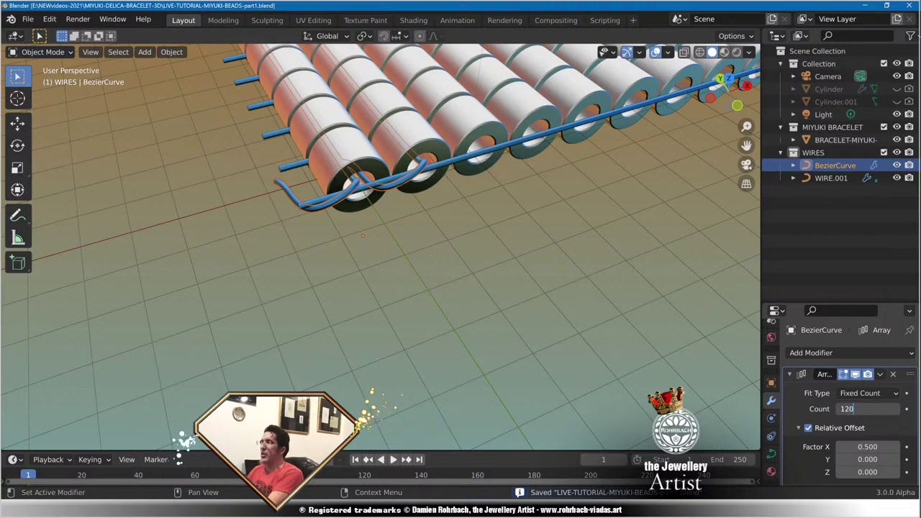
key(Return)
Examine how far the arrayed thread extends along the bracelet, including past the last bead column and in front view.
scroll(483, 263, down, 5)
scroll(564, 288, down, 4)
shift+middle_drag(564, 289, 327, 197)
scroll(580, 160, up, 4)
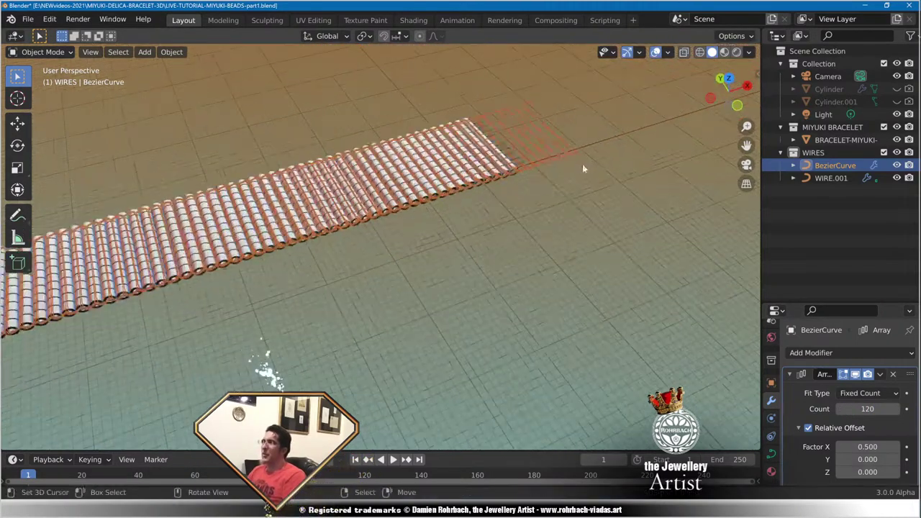
middle_drag(607, 173, 482, 182)
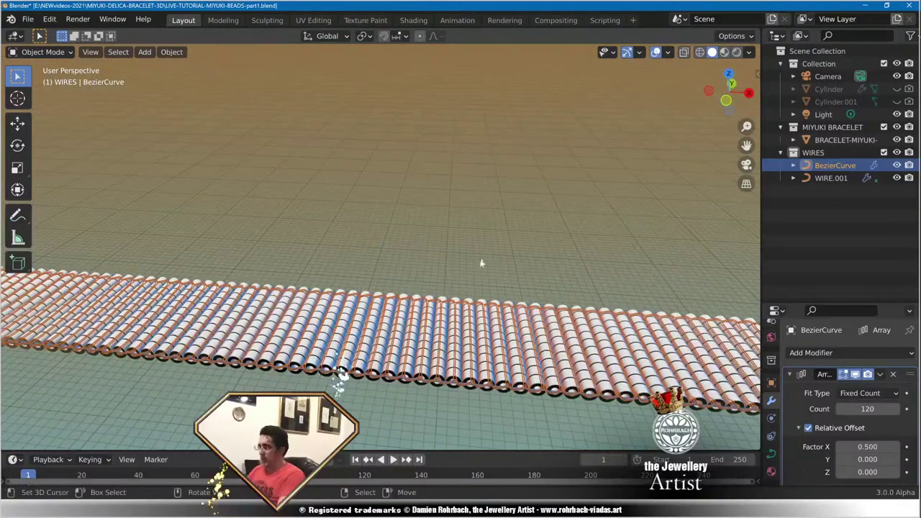
key(KP_1)
scroll(491, 267, down, 10)
shift+middle_drag(197, 307, 410, 264)
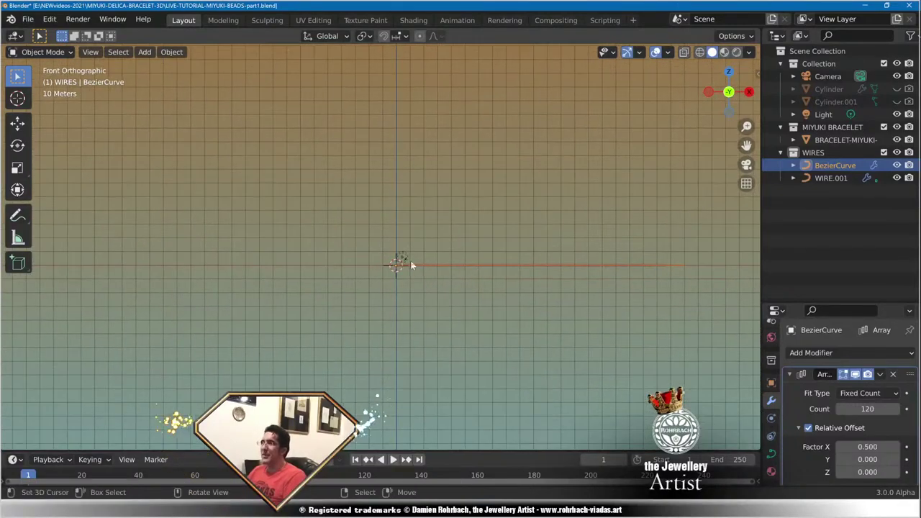
Examine how the arrayed thread loops line up with the bead holes, in front view and in perspective.
scroll(410, 264, up, 15)
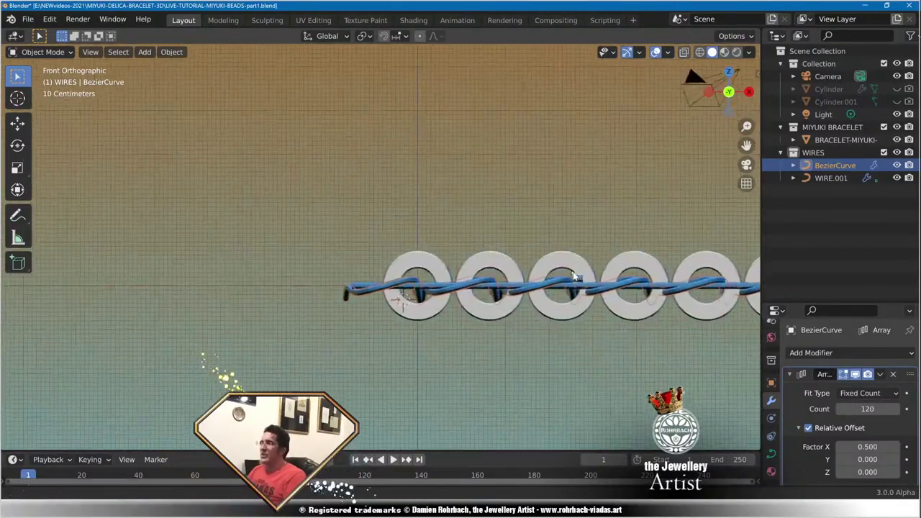
scroll(574, 276, up, 8)
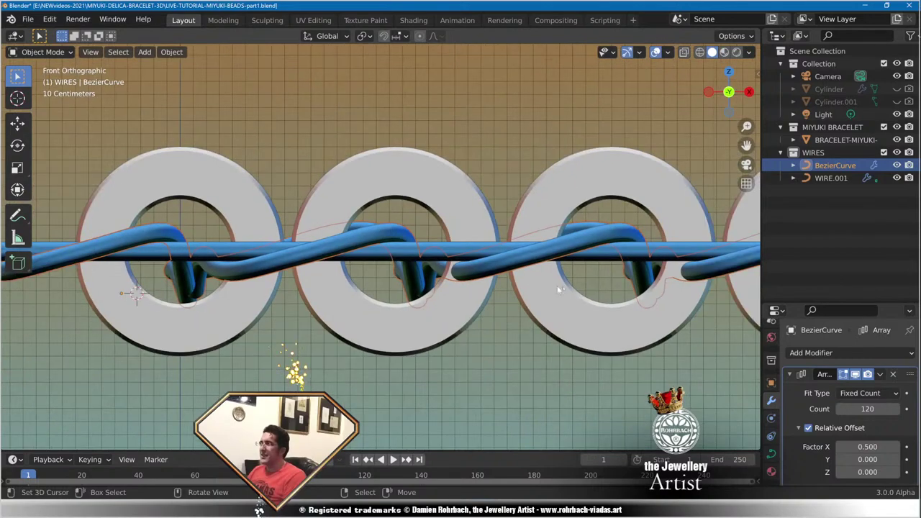
shift+middle_drag(557, 285, 326, 279)
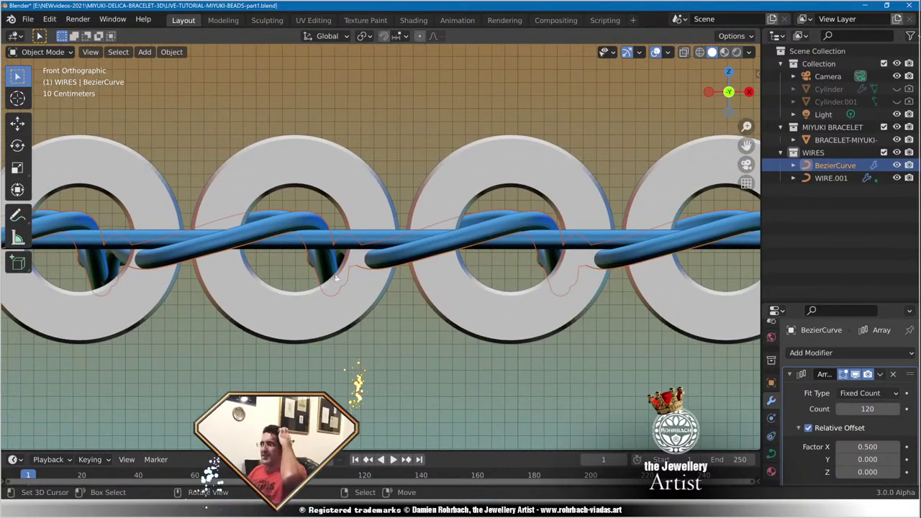
scroll(335, 273, down, 3)
scroll(328, 276, down, 3)
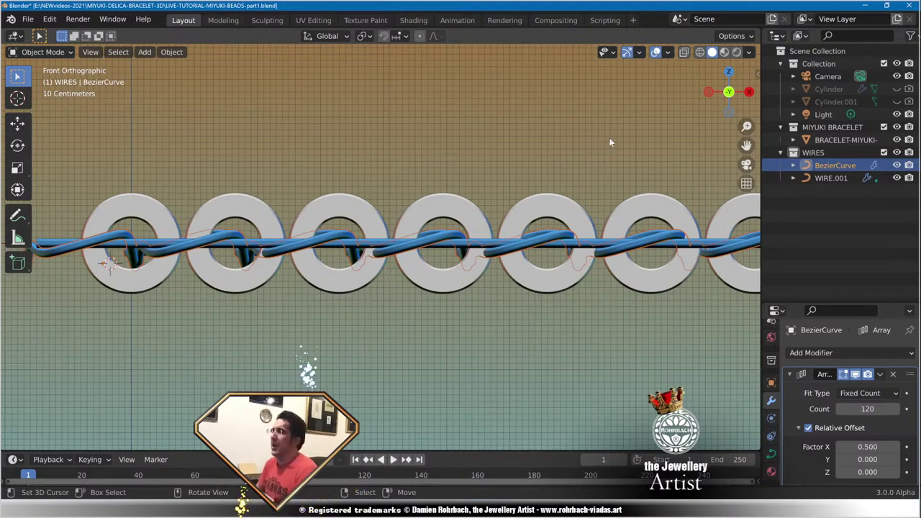
scroll(490, 252, down, 1)
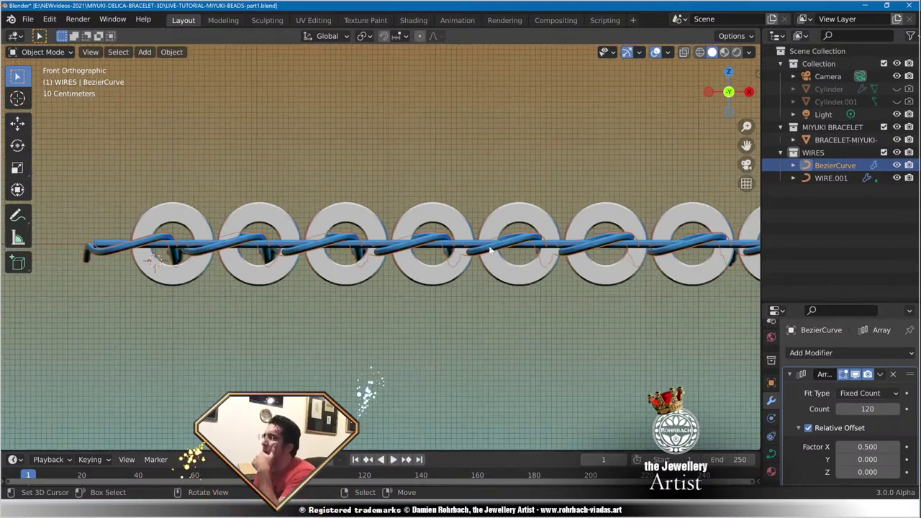
middle_drag(490, 251, 494, 296)
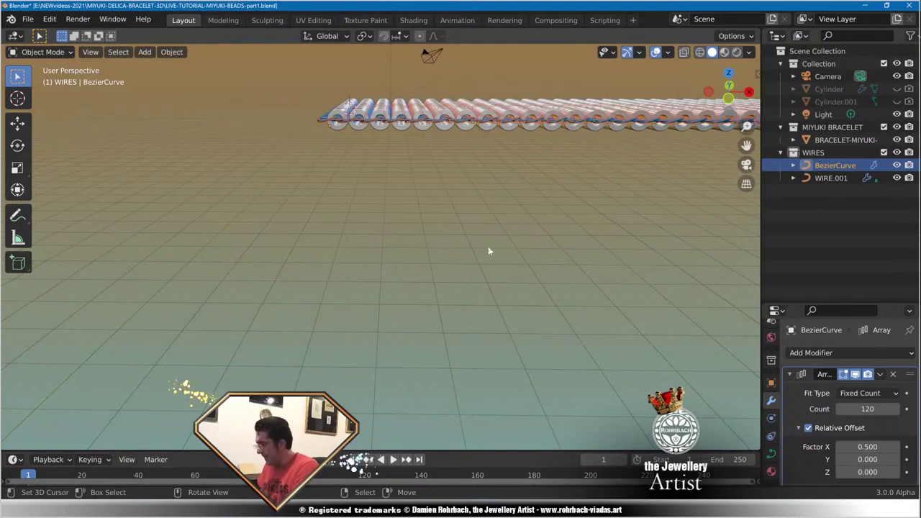
middle_drag(490, 251, 415, 305)
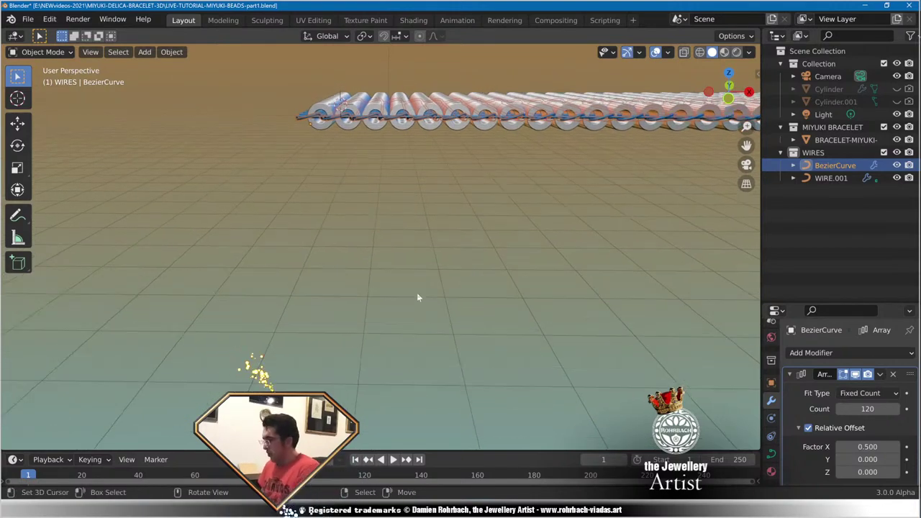
scroll(416, 292, up, 8)
scroll(471, 275, down, 3)
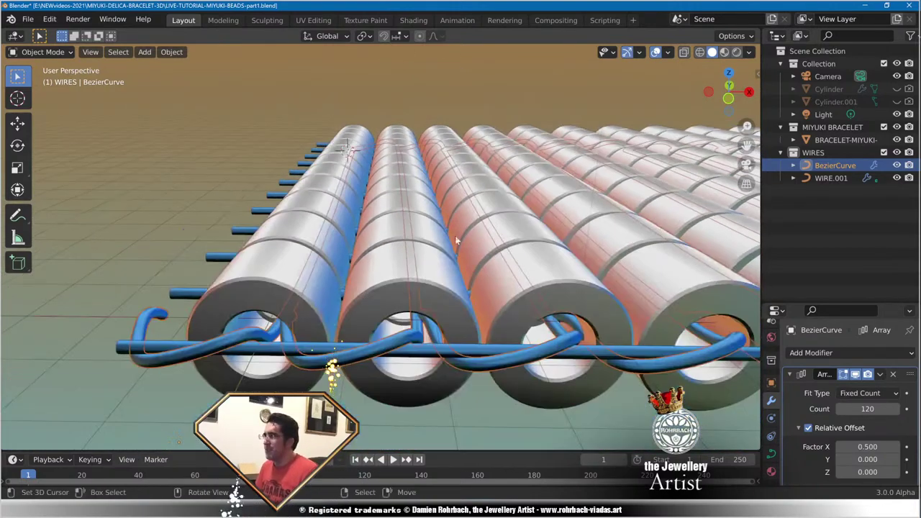
Save the file with the thread arrayed along the bracelet.
middle_drag(456, 240, 466, 275)
key(ctrl+s)
key(ctrl+s)
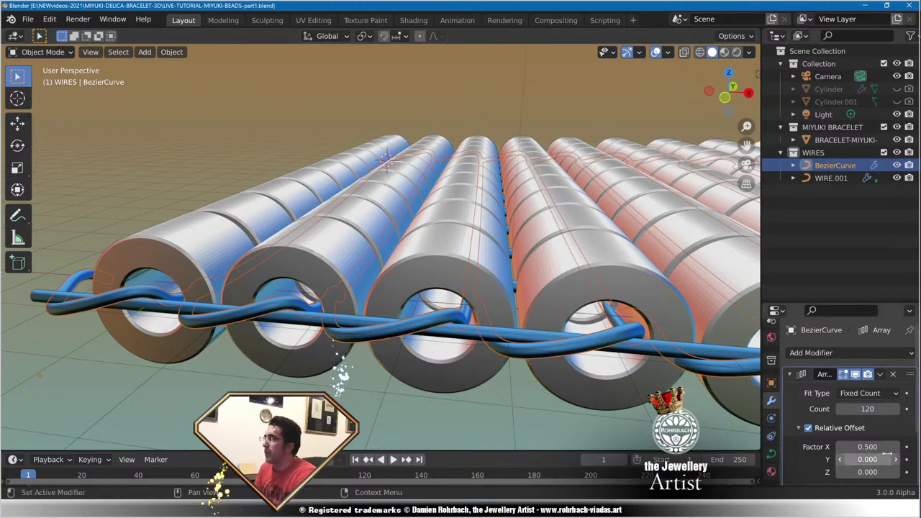
Set the X factor of the thread array's relative offset to 0.45.
click(866, 446)
key(BackSpace)
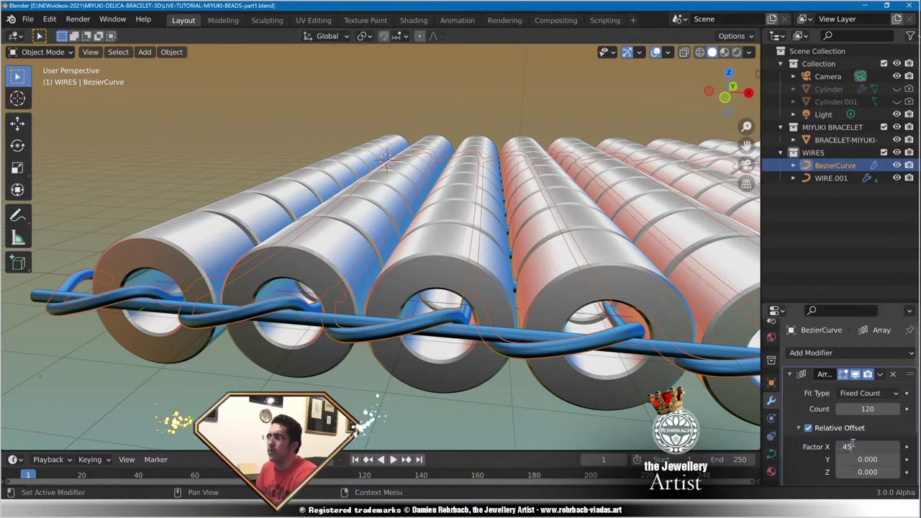
text(.45)
key(Return)
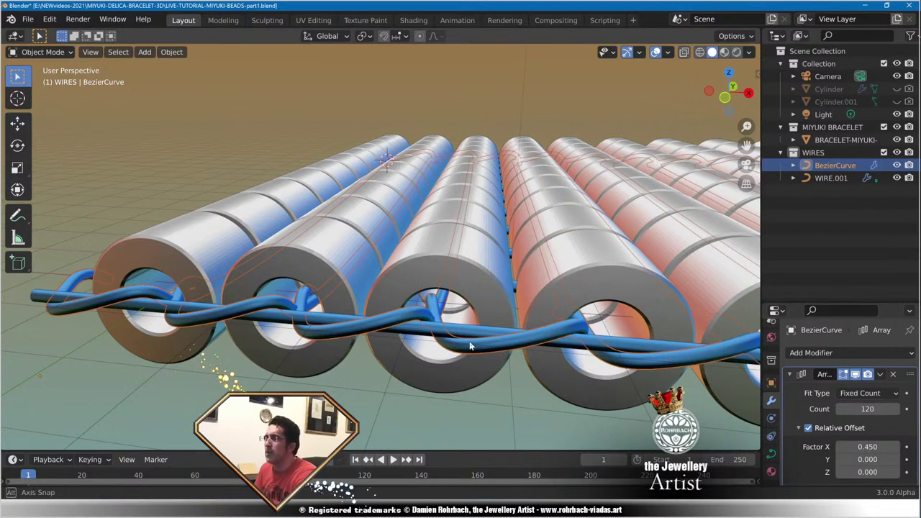
Try X relative offset factors of 0.44 and 0.43 on the thread's array.
scroll(469, 341, up, 1)
click(865, 446)
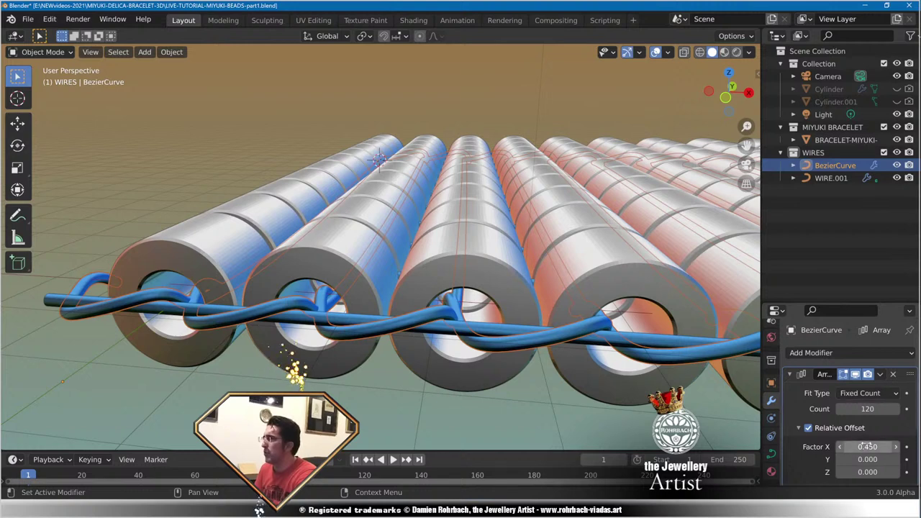
text(3)
text(44)
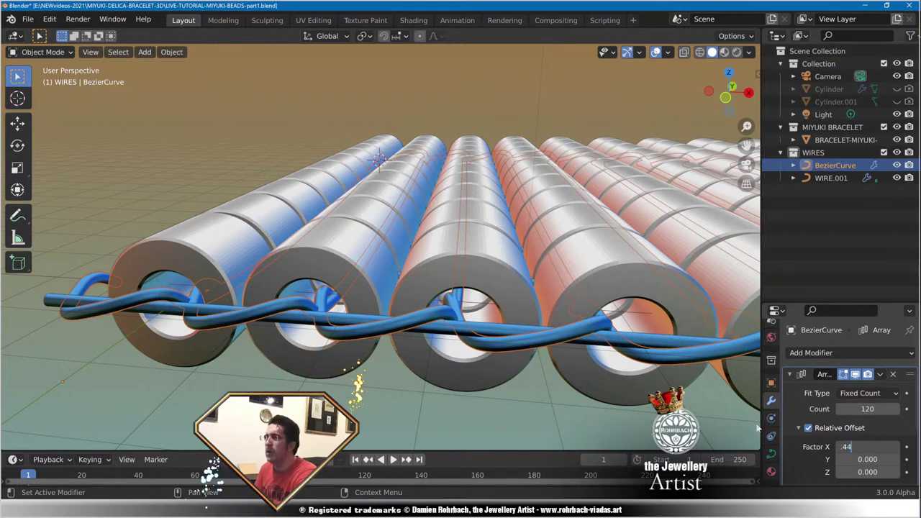
key(Return)
click(869, 446)
text(.4)
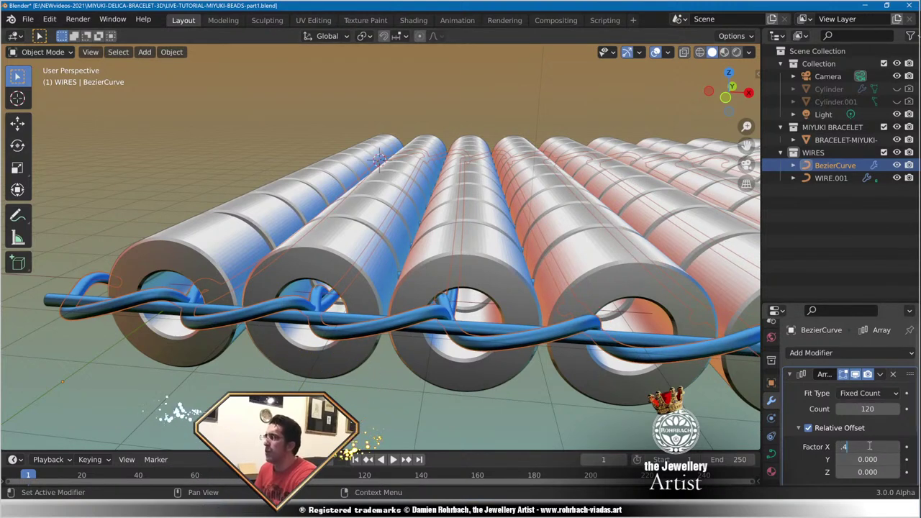
text(3)
key(Return)
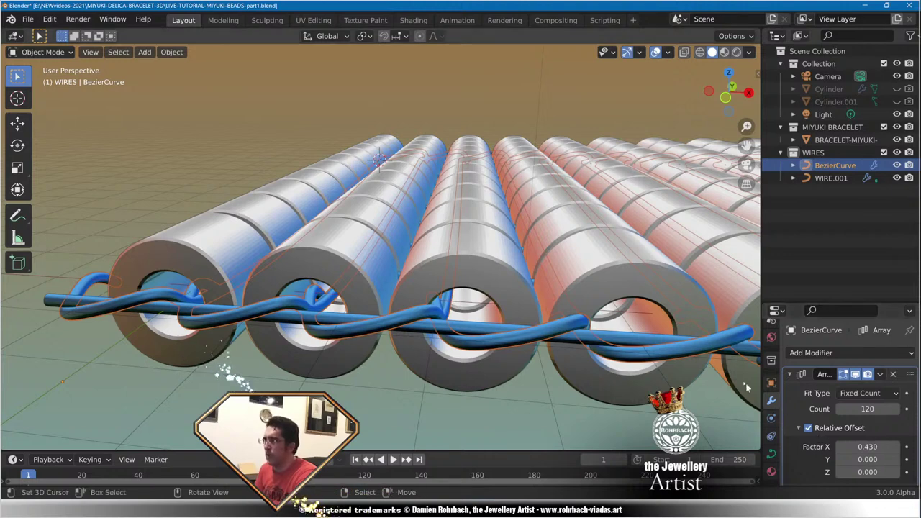
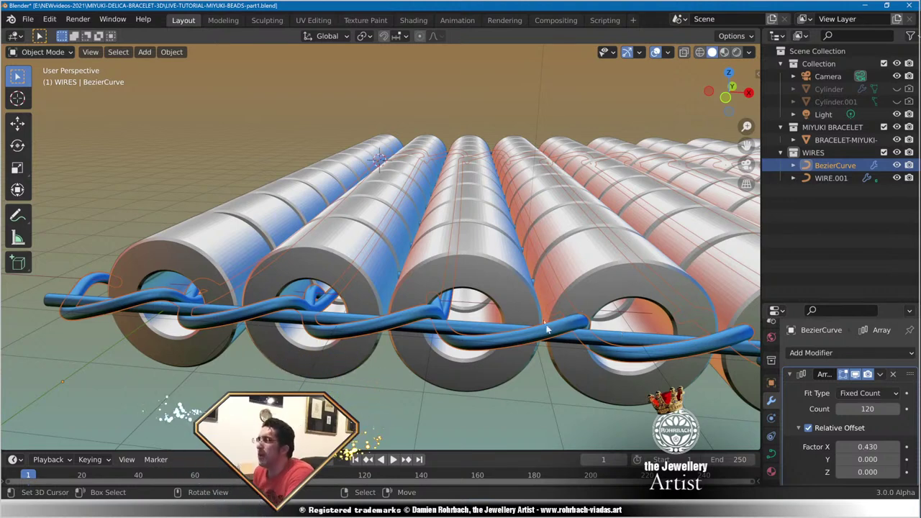
Examine the alignment of the thread loops with the bead holes from the first columns to the array's far end.
scroll(547, 329, up, 2)
middle_drag(487, 336, 440, 273)
scroll(442, 265, down, 4)
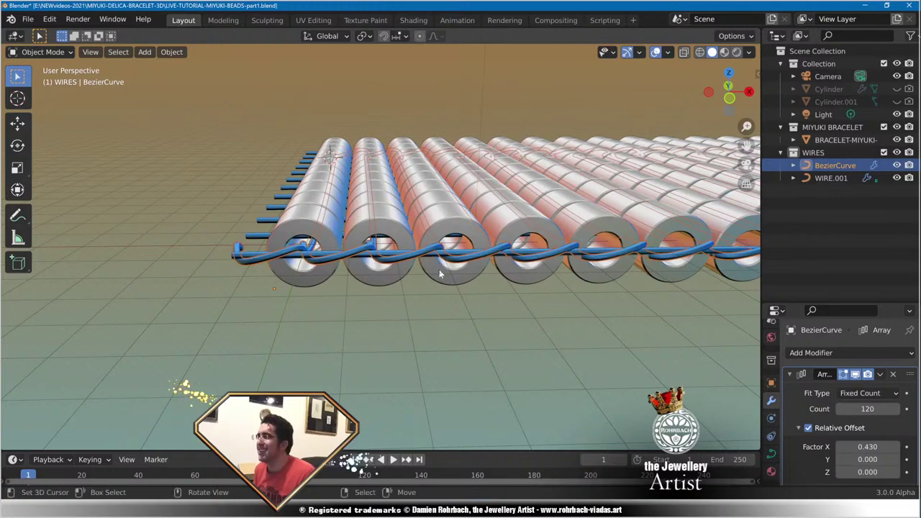
scroll(439, 269, up, 3)
scroll(441, 275, up, 2)
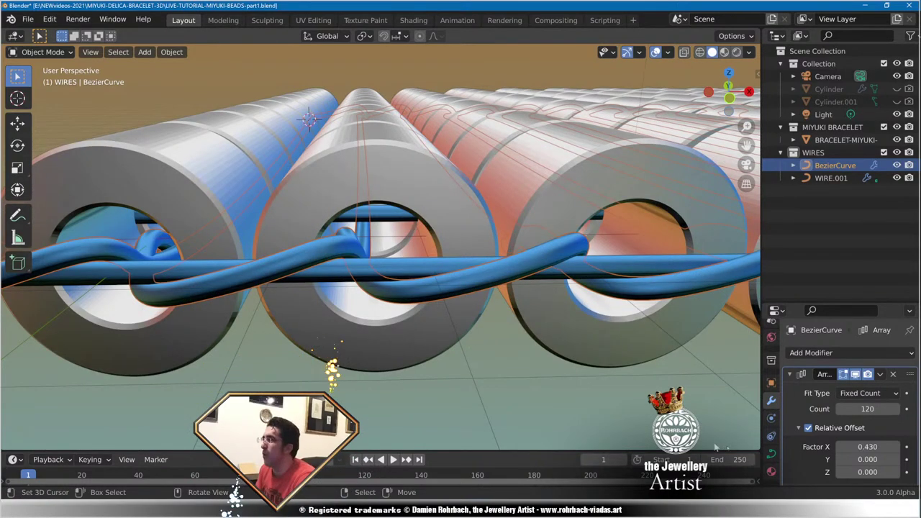
scroll(606, 329, down, 6)
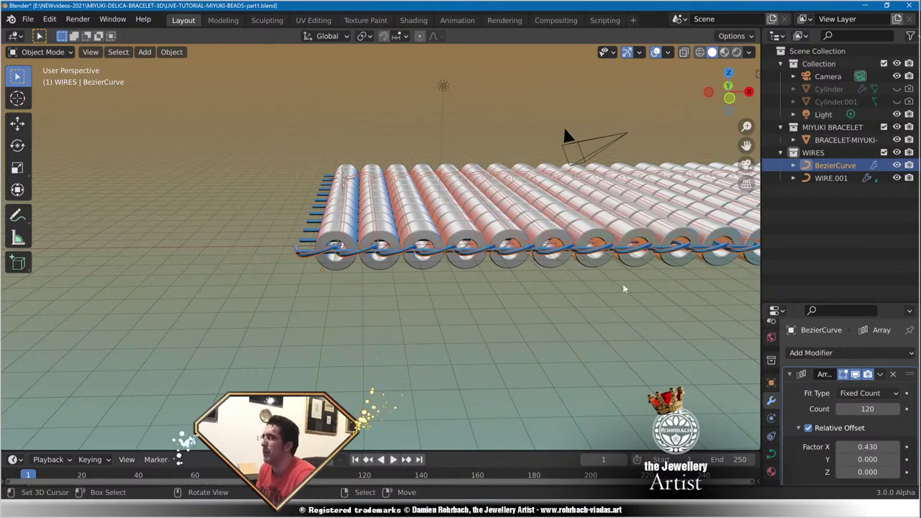
scroll(625, 287, down, 8)
shift+middle_drag(624, 288, 492, 294)
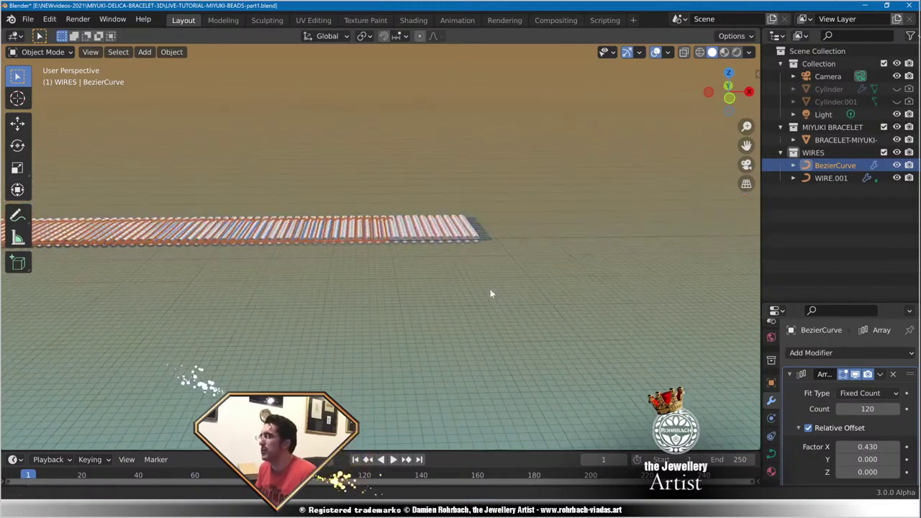
scroll(483, 263, up, 10)
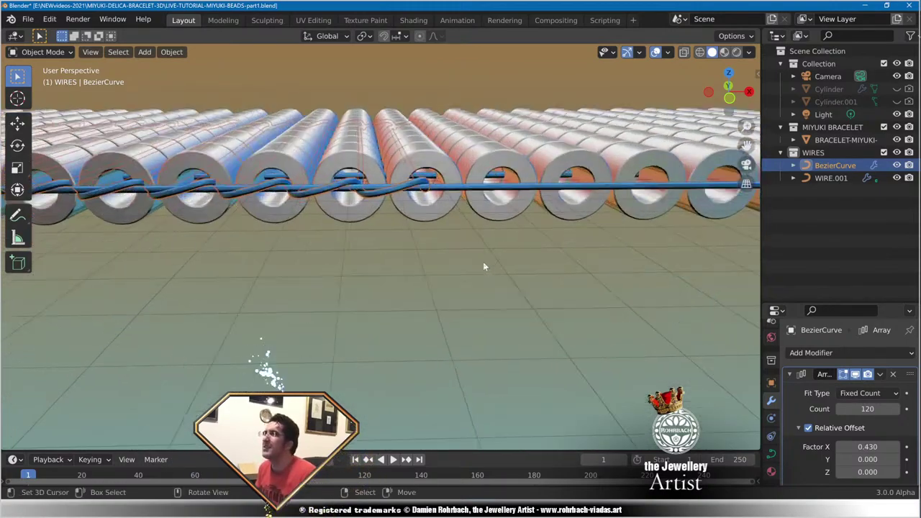
scroll(483, 264, down, 3)
shift+middle_drag(491, 252, 331, 279)
scroll(331, 280, down, 3)
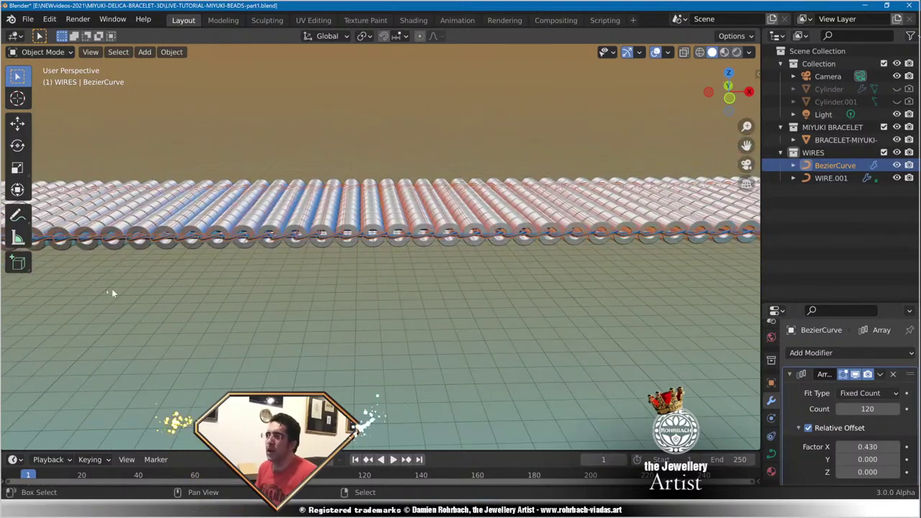
Check the thread loops at the bracelet's first columns and save the file.
mouse_move(111, 293)
middle_down()
mouse_move(430, 304)
mouse_move(499, 206)
mouse_move(318, 206)
mouse_move(111, 276)
middle_up()
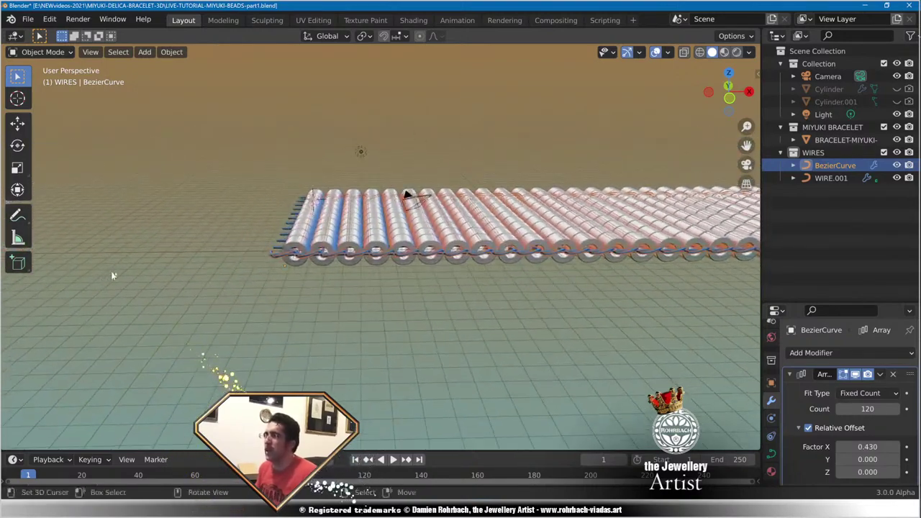
scroll(284, 304, up, 8)
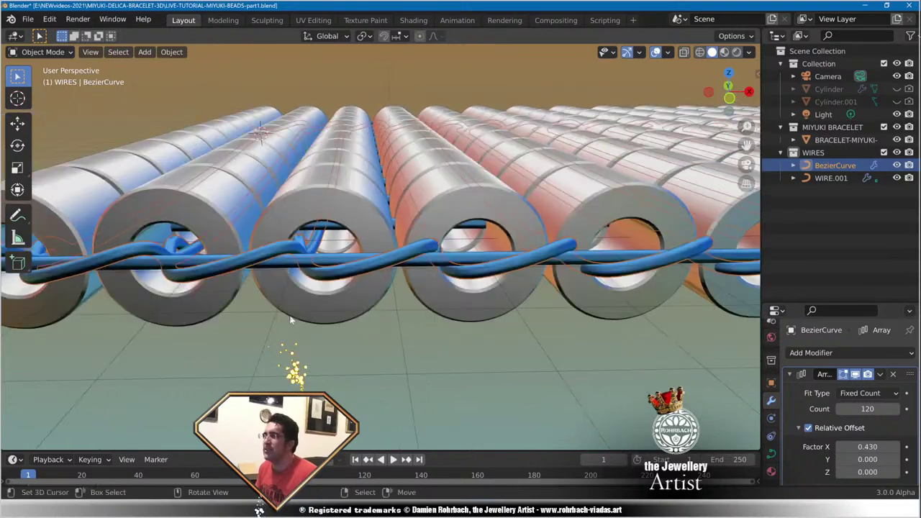
scroll(291, 320, down, 2)
key(ctrl+s)
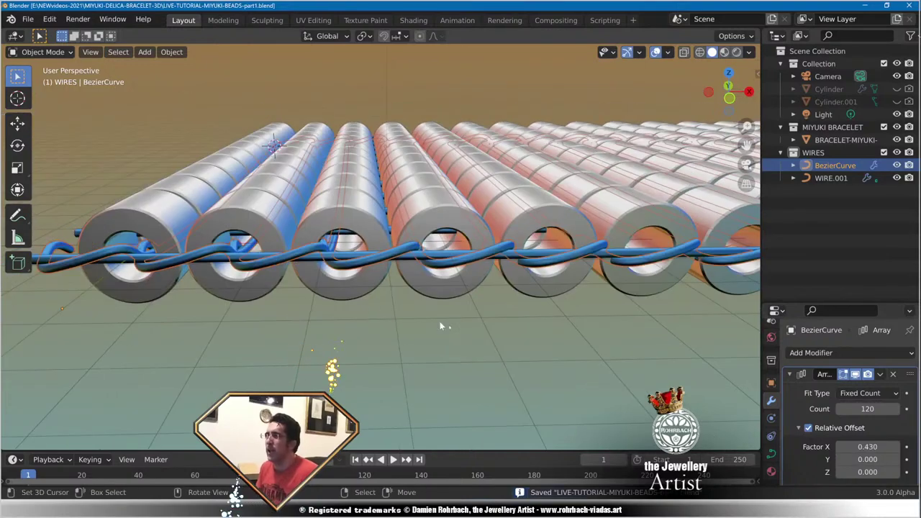
Set the thread array's X relative offset factor back to 0.5 and enter edit mode on the thread curve.
click(872, 447)
text(.5)
key(Return)
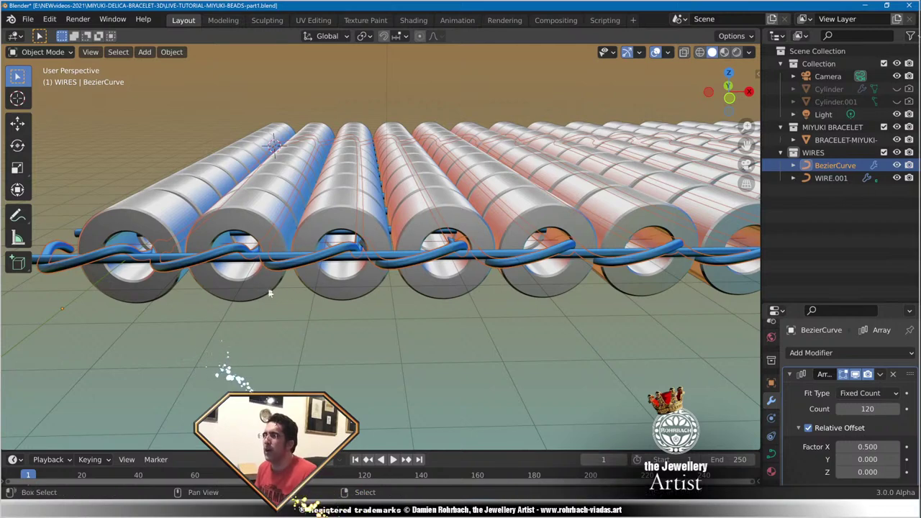
shift+middle_drag(270, 292, 374, 284)
scroll(456, 268, up, 4)
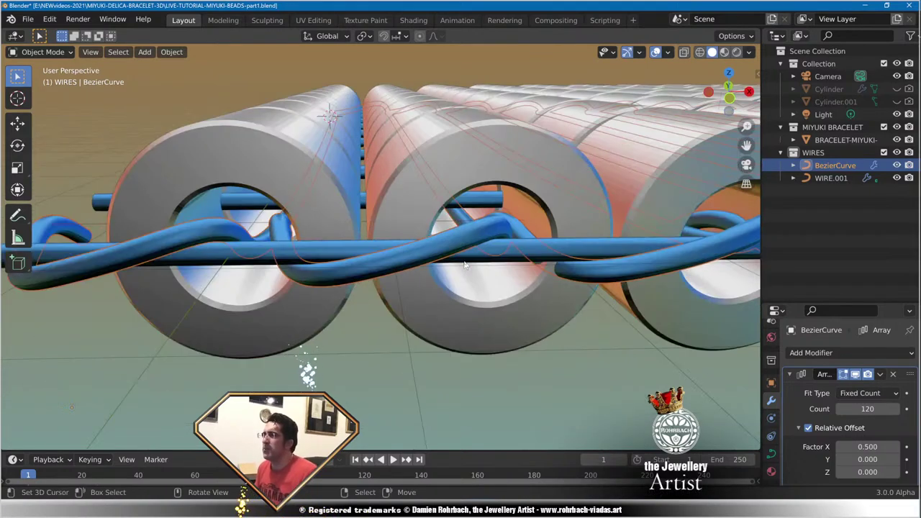
scroll(464, 264, down, 3)
key(Tab)
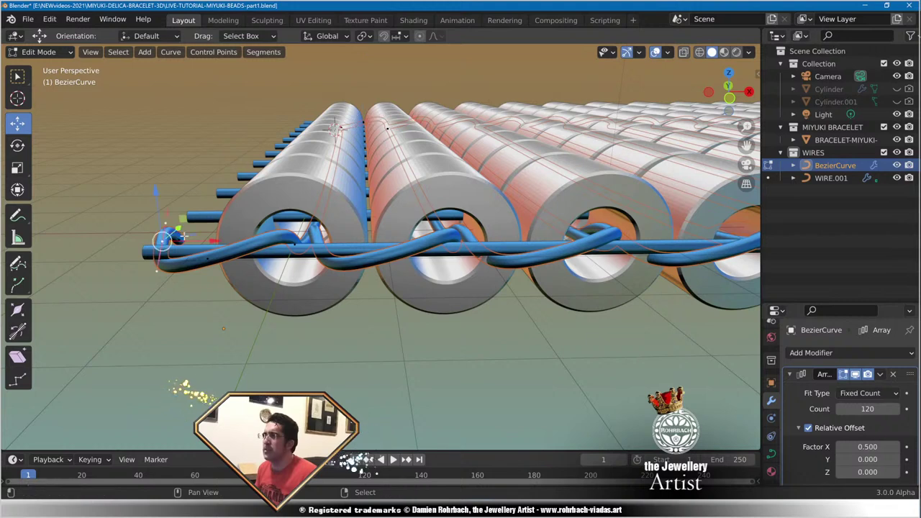
Try to move a control point at the start of the thread curve along X.
click(170, 240)
key(g)
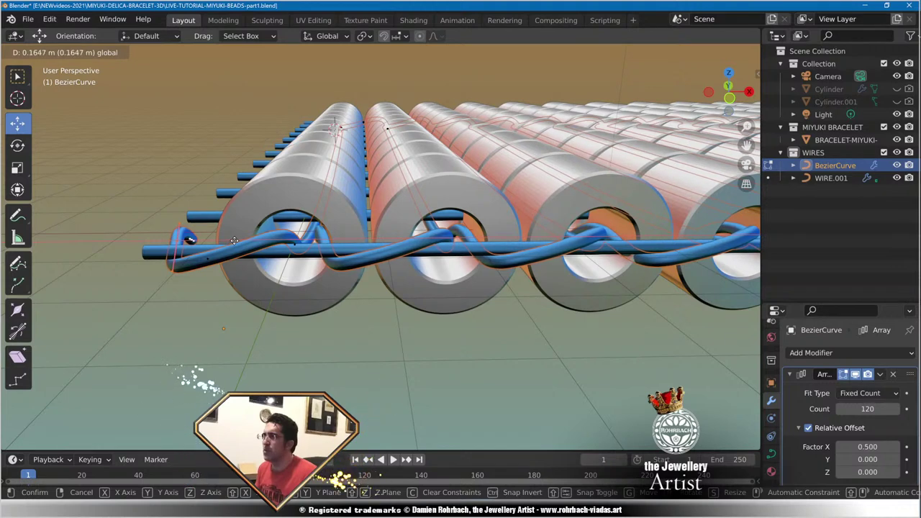
click(232, 241)
key(ctrl+z)
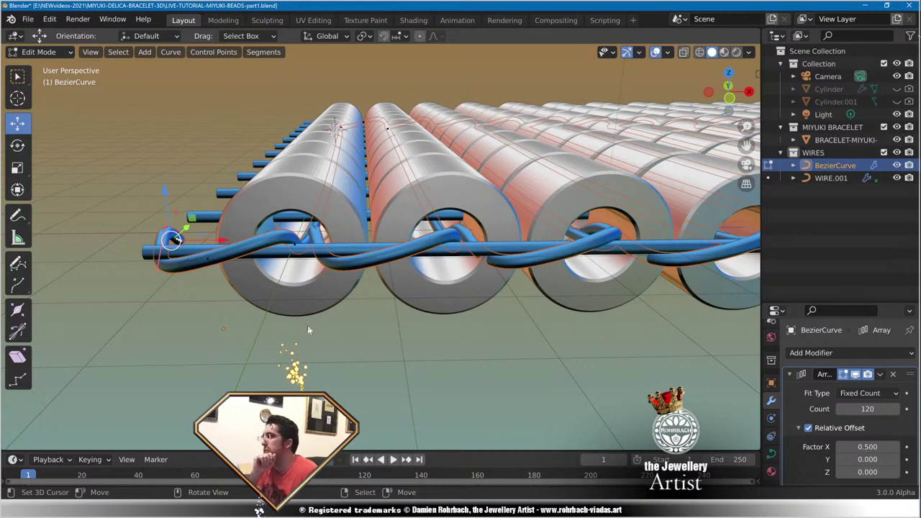
Leave edit mode on the thread curve and save the file.
key(Tab)
key(ctrl+s)
Try X relative offset factors of 0.49 and 0.48 on the thread's array.
middle_drag(392, 324, 416, 315)
click(862, 446)
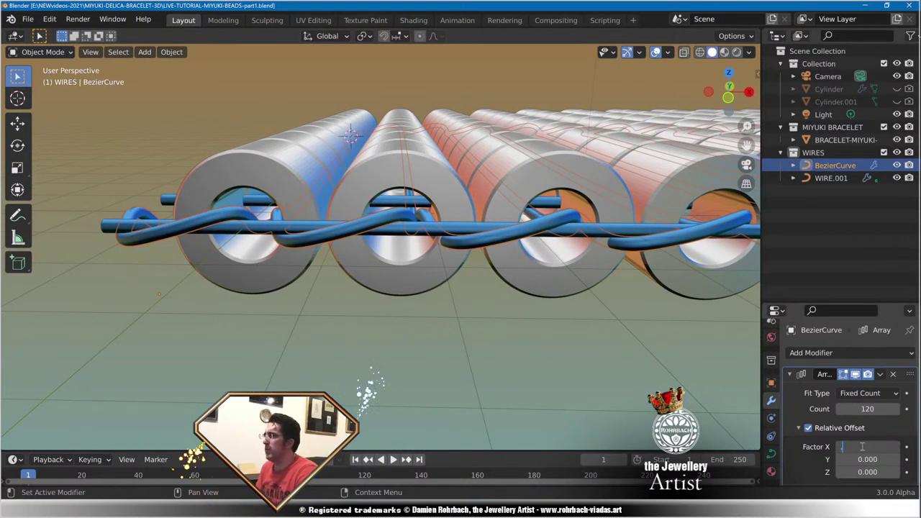
text(.49)
key(Return)
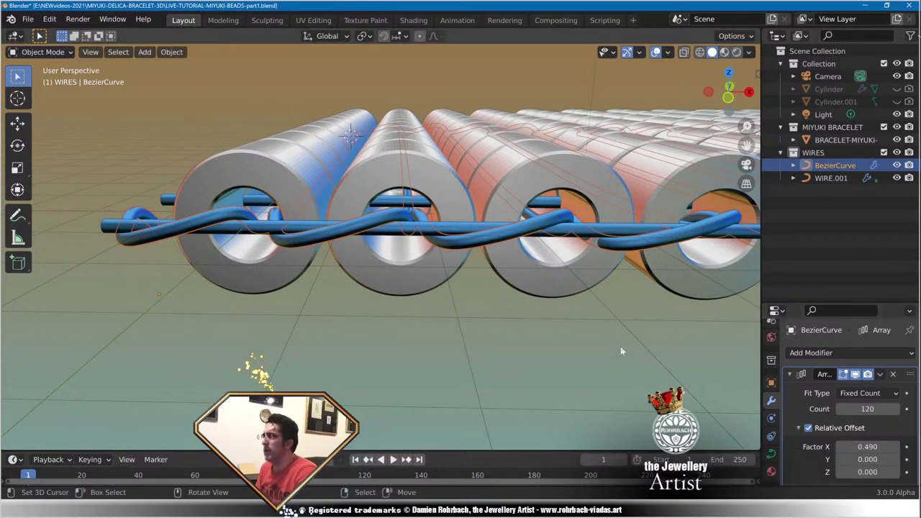
click(867, 447)
key(BackSpace)
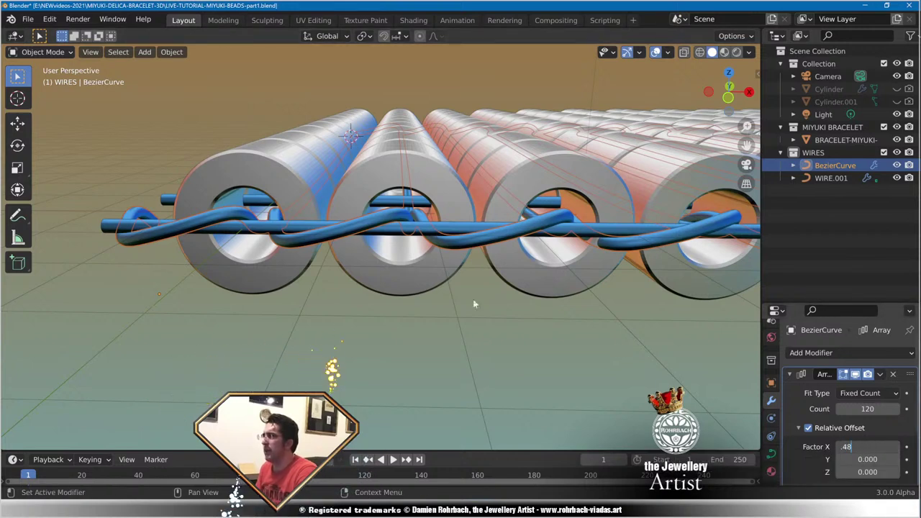
text(.48)
key(Return)
middle_drag(472, 298, 452, 282)
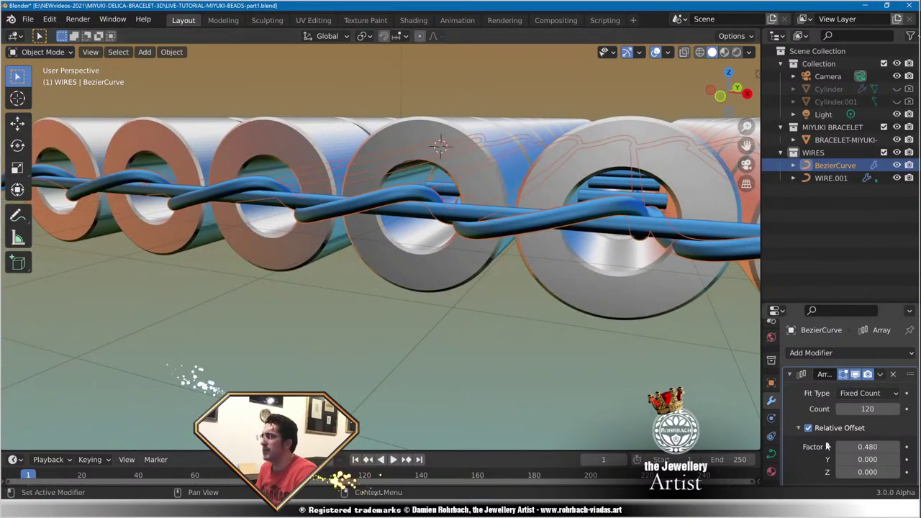
Try an X relative offset factor of 0.475 on the thread's array.
click(858, 448)
key(BackSpace)
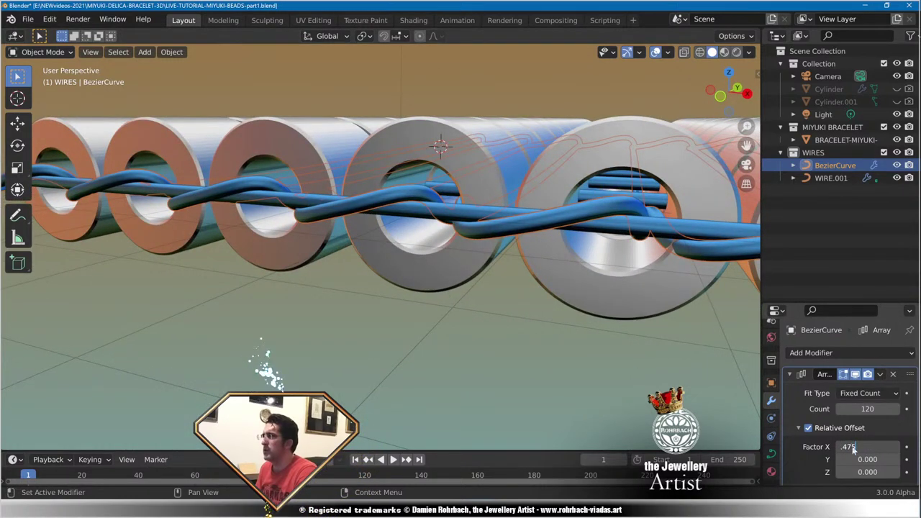
key(Return)
middle_drag(528, 311, 533, 270)
scroll(482, 289, up, 1)
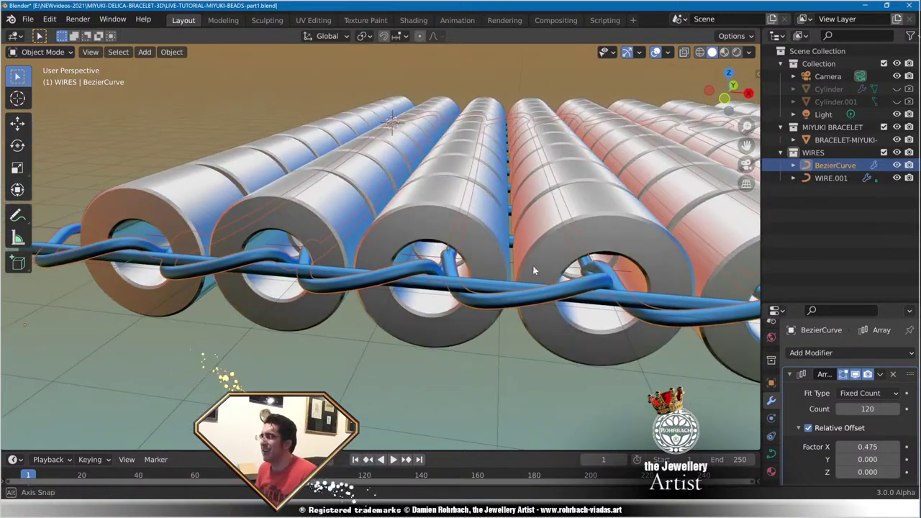
Check the thread loops against the bead holes up to the bracelet's far end and save the file.
scroll(533, 270, up, 5)
scroll(533, 268, down, 6)
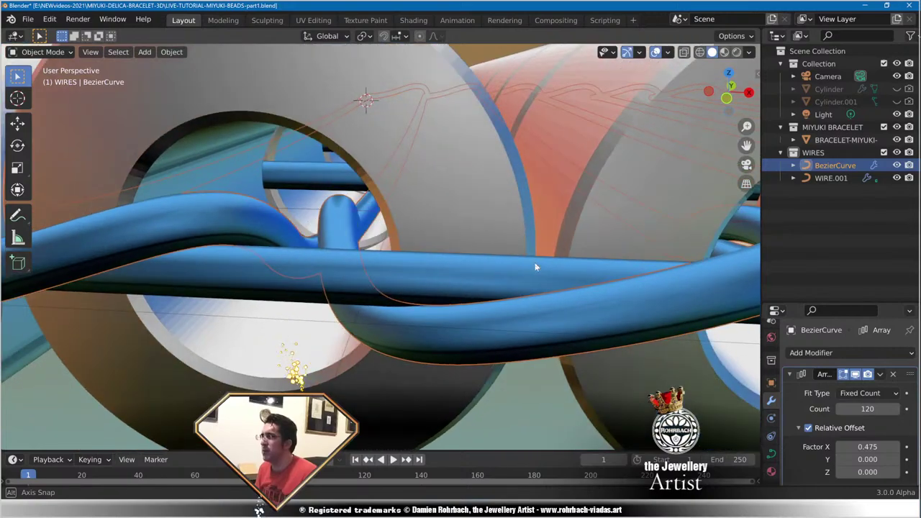
scroll(563, 278, down, 8)
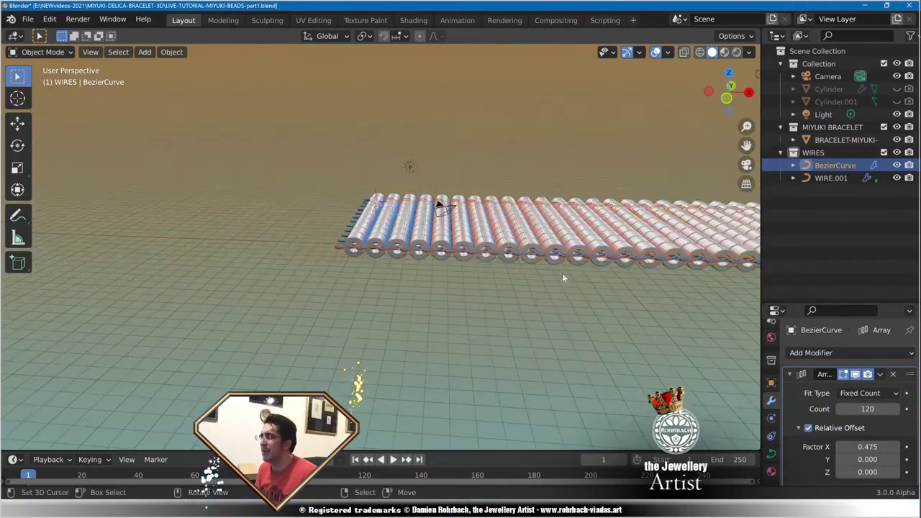
scroll(124, 227, up, 5)
middle_drag(124, 227, 460, 328)
shift+middle_drag(553, 336, 475, 288)
scroll(471, 286, up, 4)
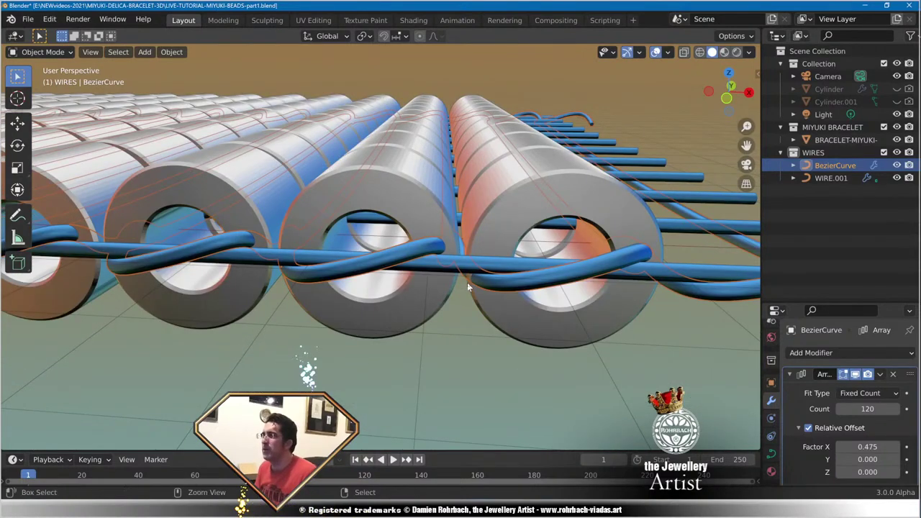
key(ctrl+s)
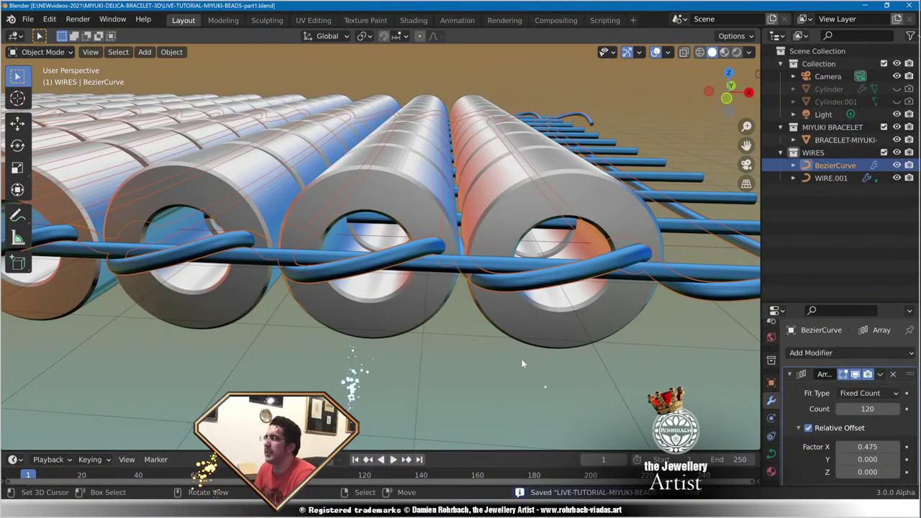
Try X relative offset factors of 0.47 and 0.468 on the thread's array.
click(867, 446)
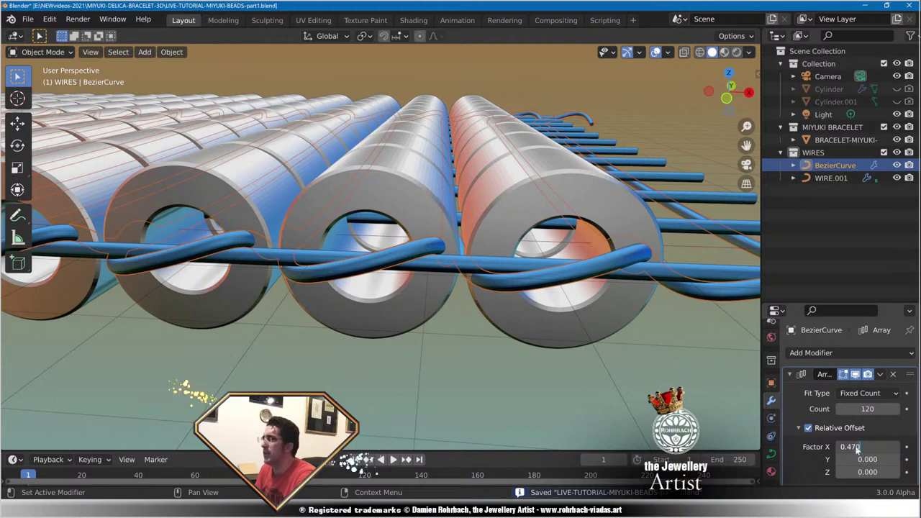
key(Return)
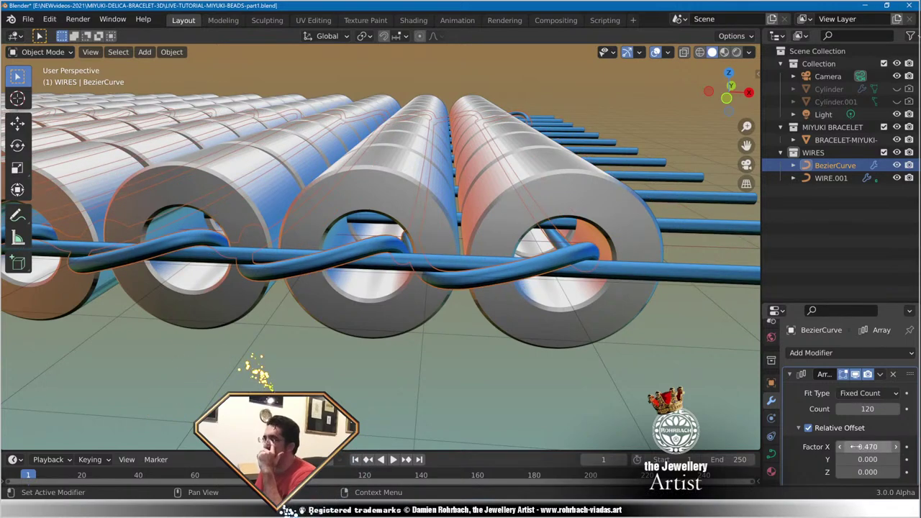
middle_drag(459, 343, 484, 331)
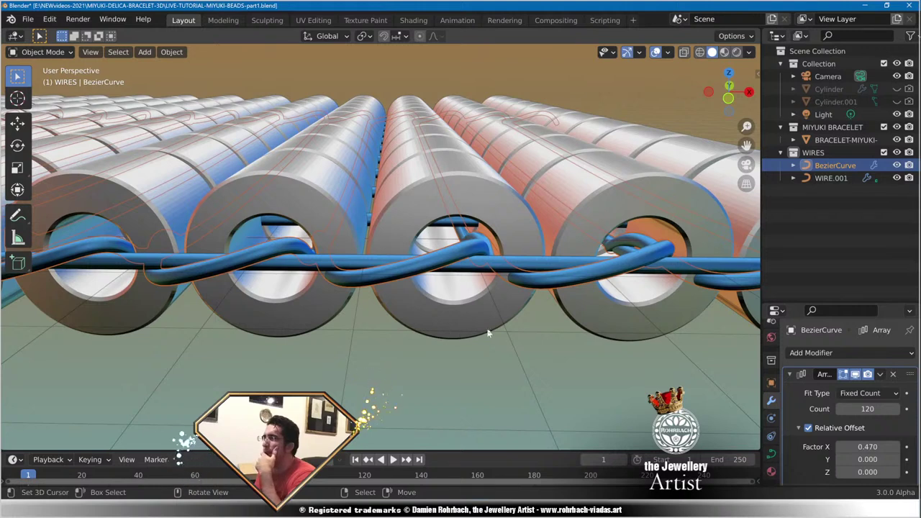
click(874, 447)
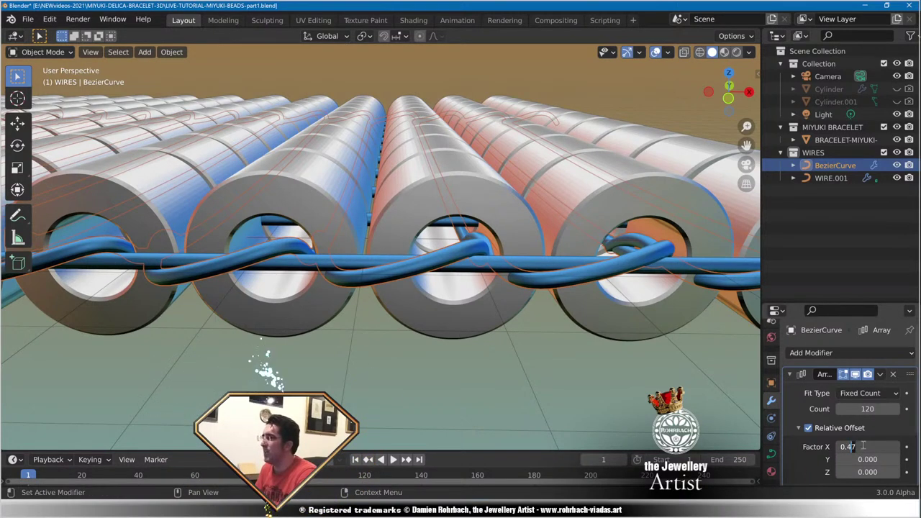
key(Return)
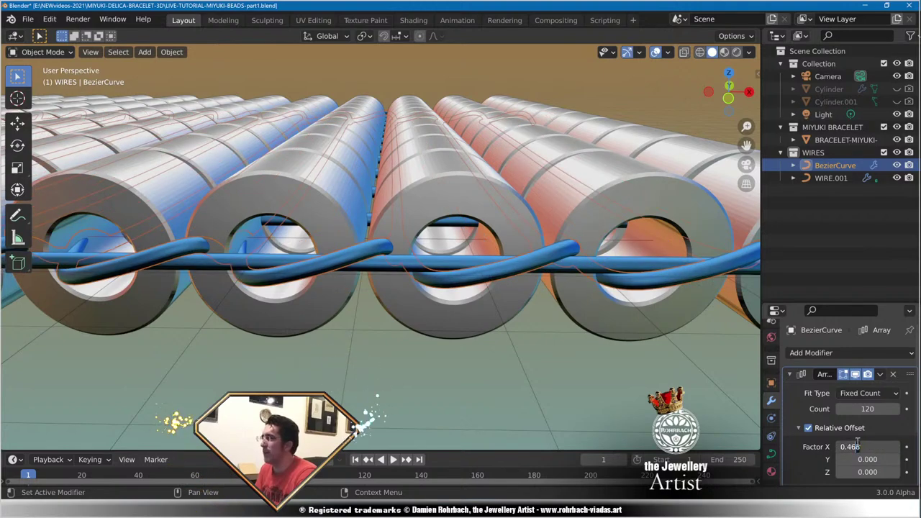
Set the thread array's X relative offset factor to 0.469 and check the loops at the bracelet's last columns.
text(9)
key(Return)
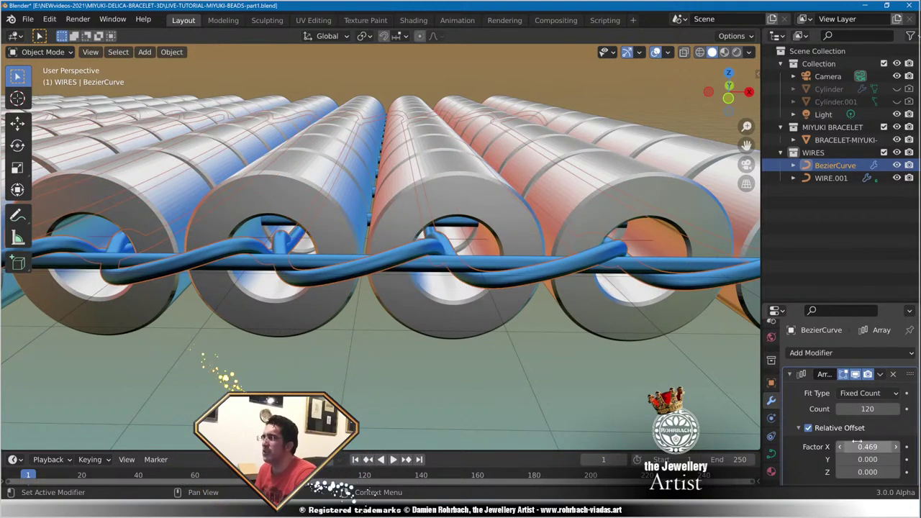
middle_drag(598, 328, 583, 324)
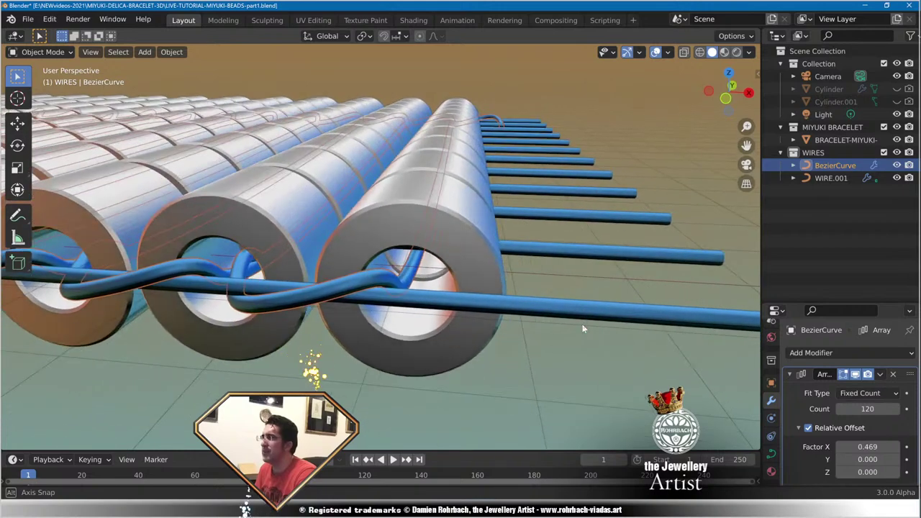
Raise the thread array's count to 121 and review the threading at the bracelet's far end.
click(895, 409)
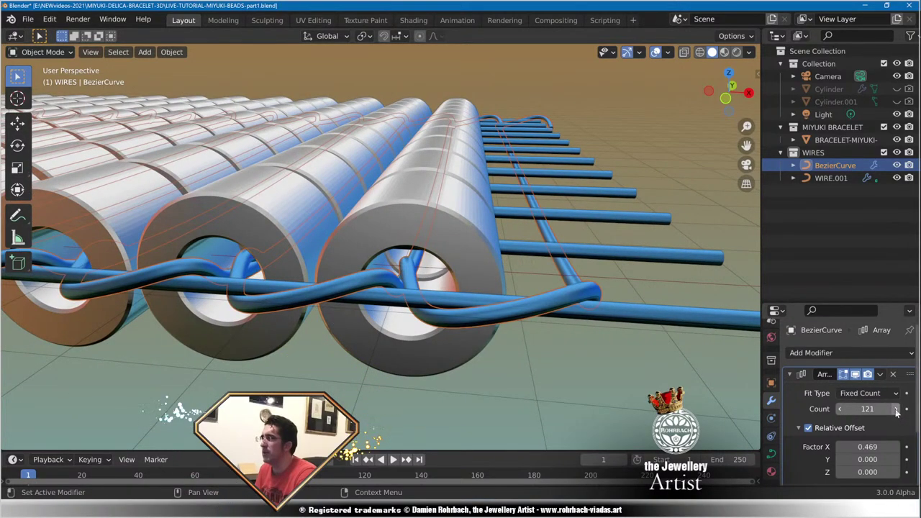
scroll(570, 297, down, 8)
middle_drag(423, 280, 363, 289)
scroll(310, 251, up, 3)
middle_drag(319, 263, 434, 282)
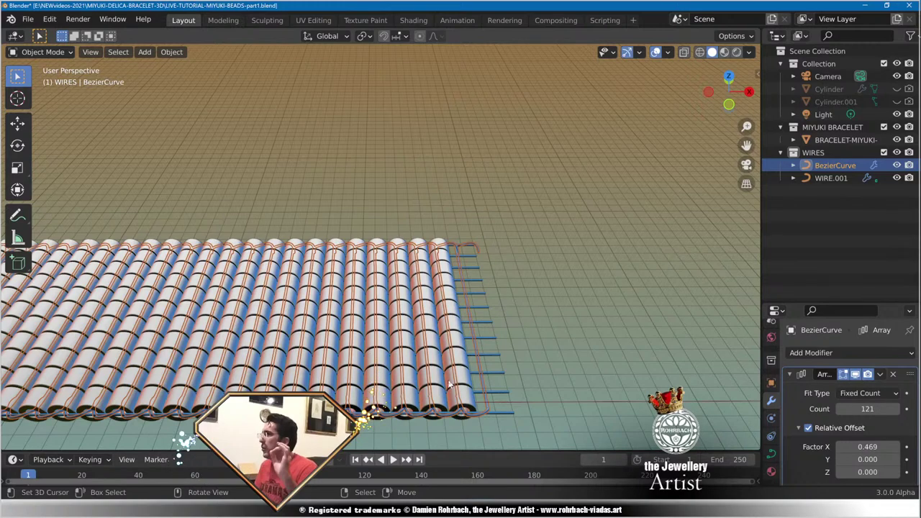
scroll(575, 316, down, 5)
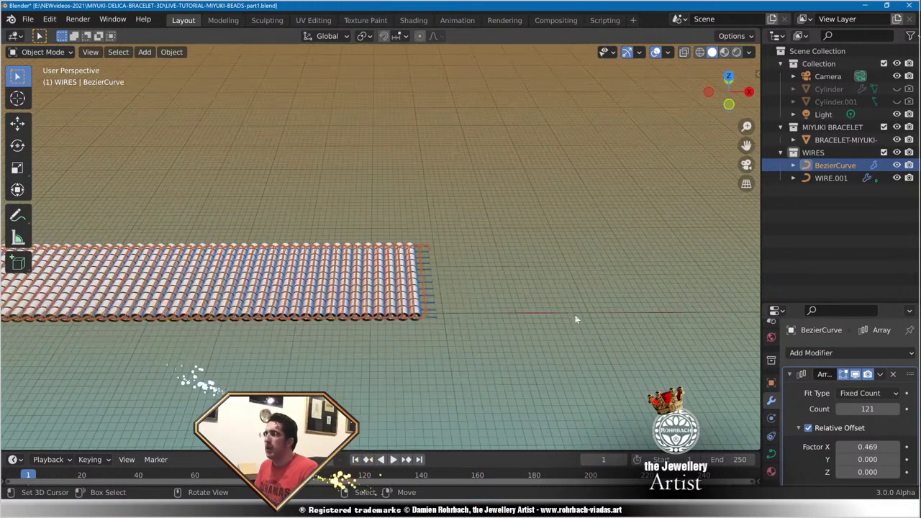
Save the bracelet file and check the twisted thread along the edge of the beads up to its loose end.
key(ctrl+s)
scroll(347, 325, down, 3)
shift+middle_drag(208, 328, 700, 288)
scroll(437, 282, up, 10)
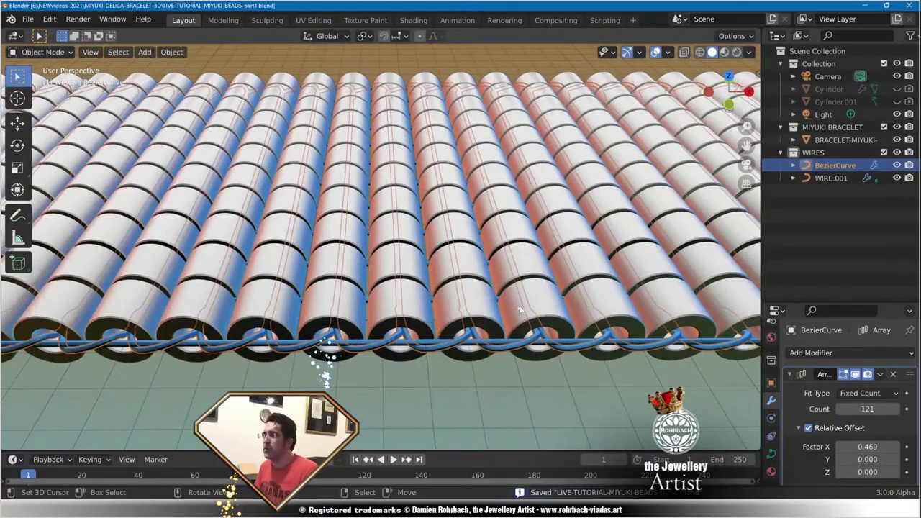
middle_drag(519, 305, 563, 289)
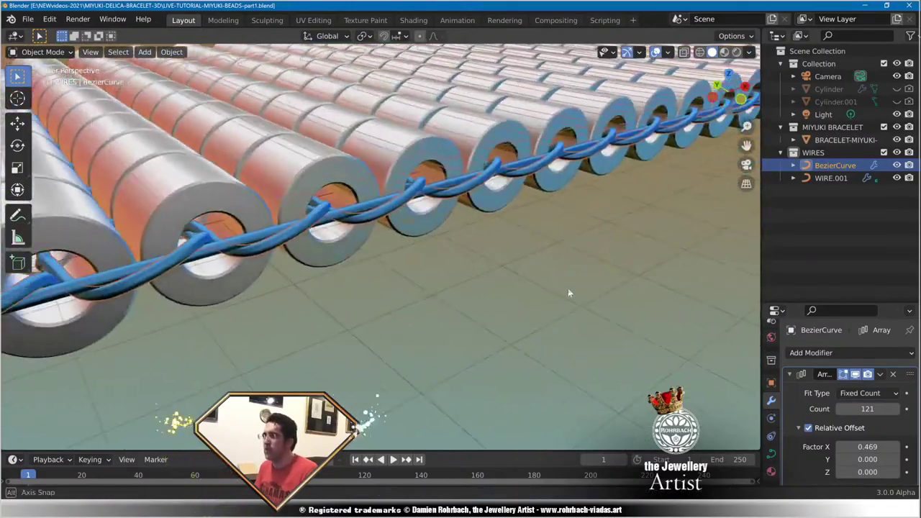
scroll(568, 288, down, 6)
middle_drag(435, 269, 446, 249)
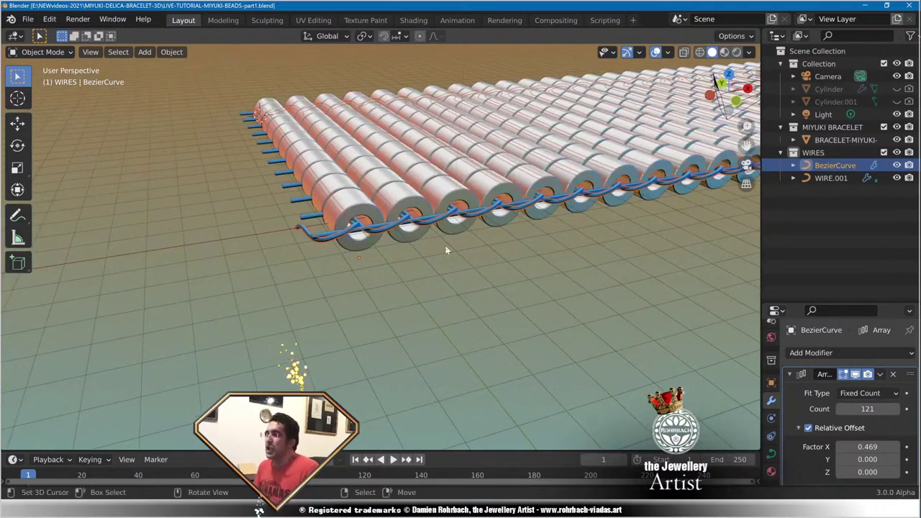
scroll(446, 249, up, 8)
scroll(446, 249, down, 3)
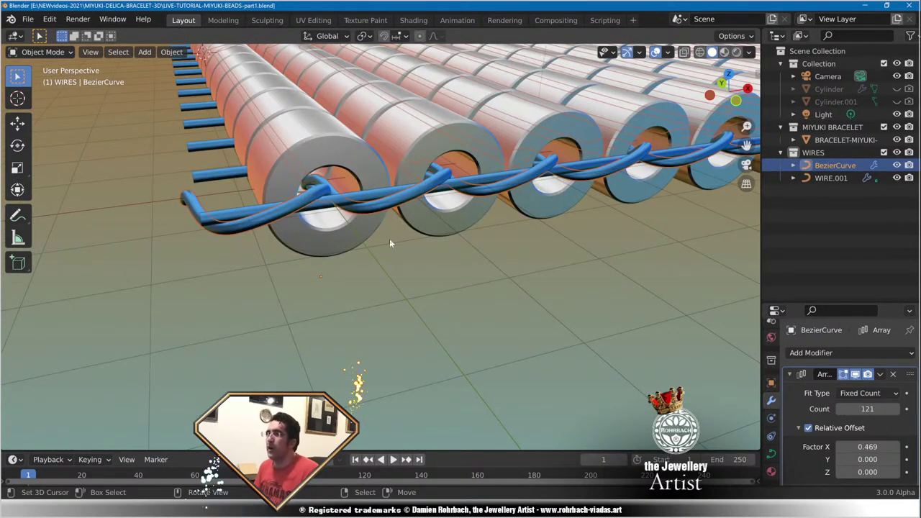
key(ctrl+s)
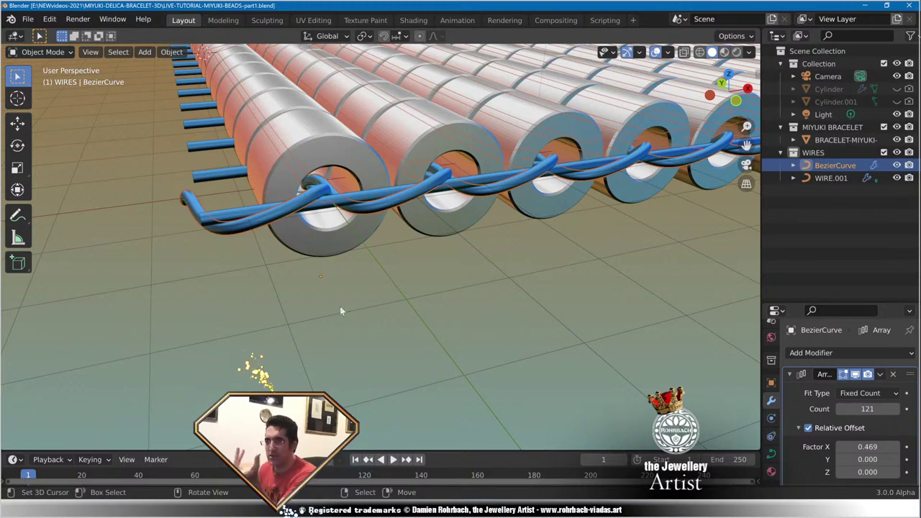
Examine from both sides and in close-up how the thread loops out of the bead holes and twists along the edge.
middle_drag(344, 305, 231, 292)
scroll(345, 294, up, 1)
scroll(345, 293, down, 1)
scroll(279, 266, down, 6)
middle_drag(281, 269, 590, 256)
scroll(480, 274, up, 4)
scroll(475, 271, up, 5)
scroll(472, 270, down, 2)
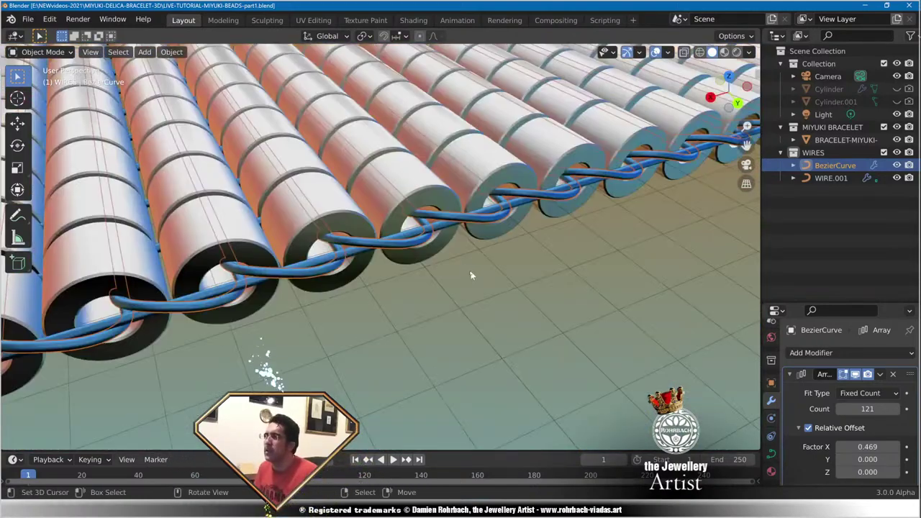
middle_drag(472, 270, 397, 259)
scroll(389, 252, up, 6)
shift+middle_drag(210, 159, 459, 279)
scroll(333, 218, up, 6)
scroll(332, 245, up, 6)
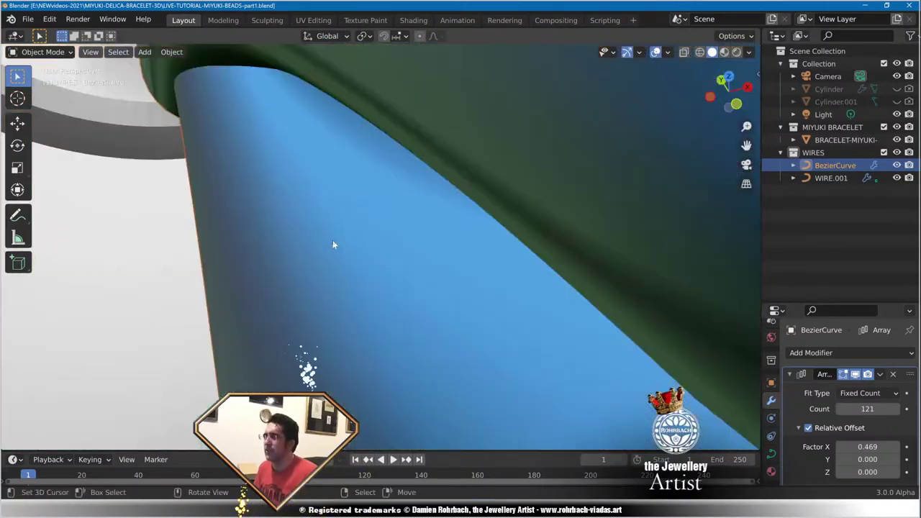
scroll(332, 240, down, 1)
scroll(353, 287, up, 1)
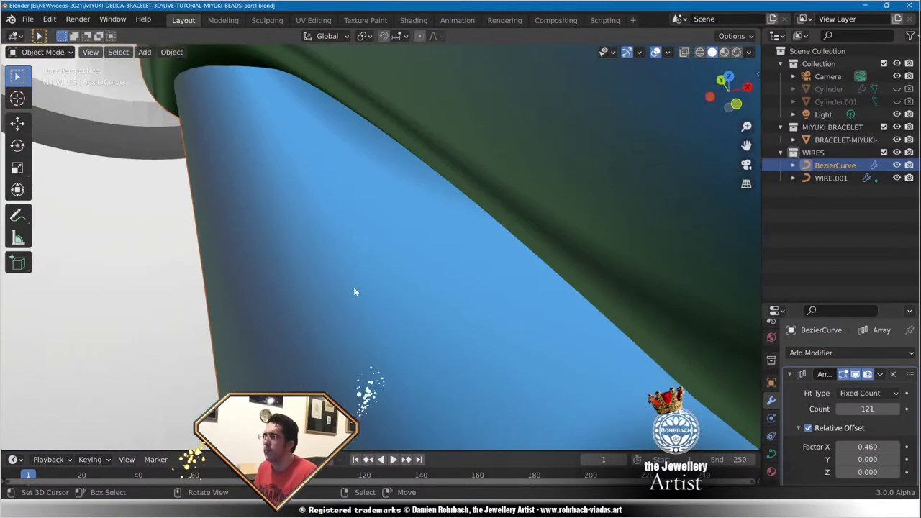
scroll(354, 291, down, 8)
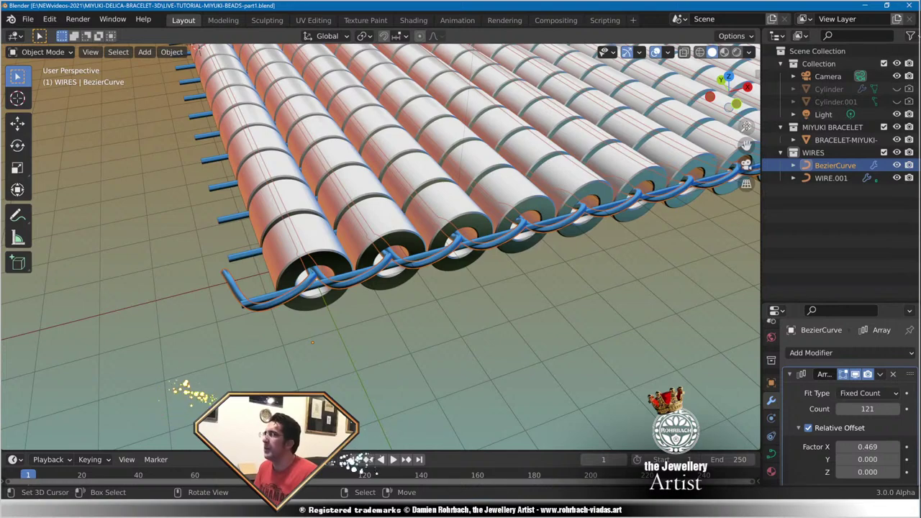
scroll(354, 291, up, 8)
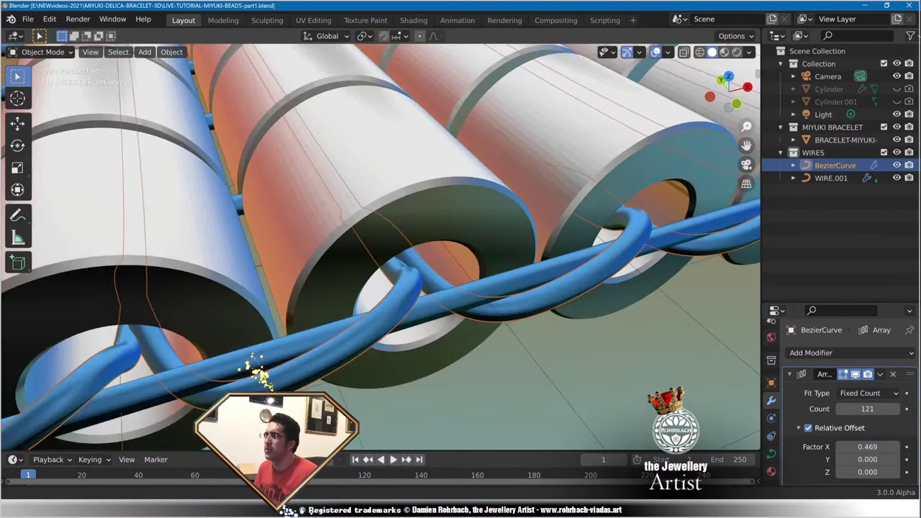
mouse_move(295, 315)
shift+middle_down()
mouse_move(329, 308)
mouse_move(302, 308)
shift+middle_up()
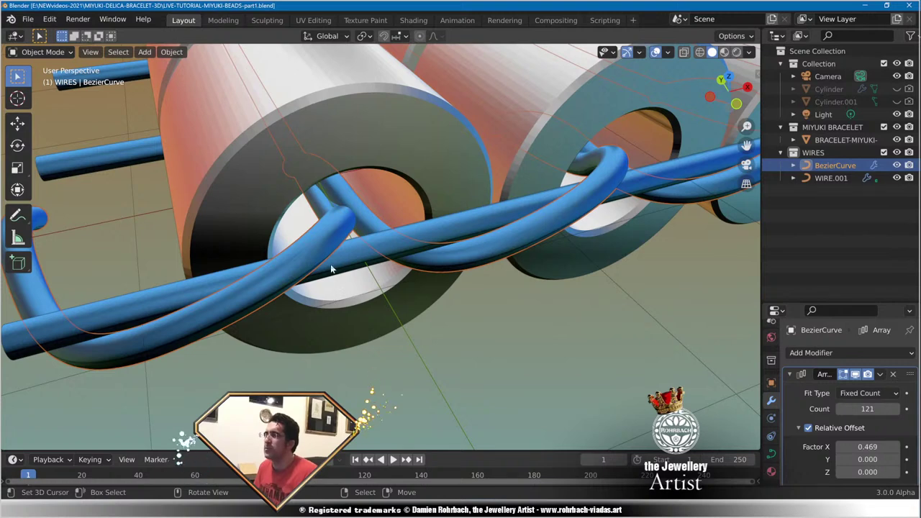
In Edit Mode, move the free end control point of the BezierCurve about 0.06 m along X toward the beads.
key(Tab)
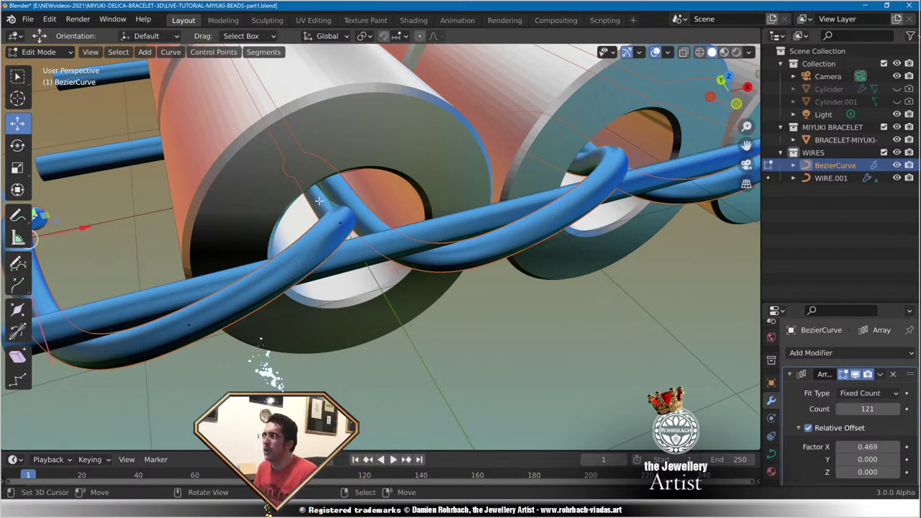
shift+middle_drag(319, 201, 185, 228)
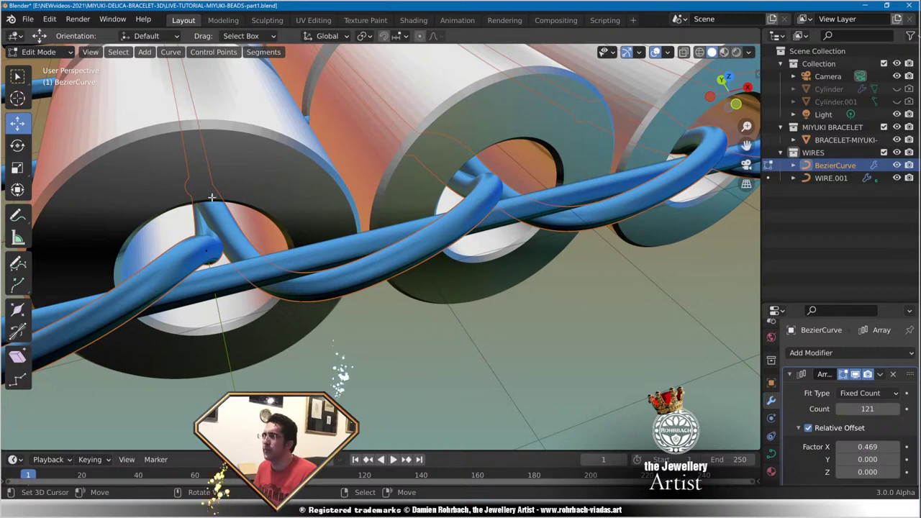
scroll(206, 216, down, 10)
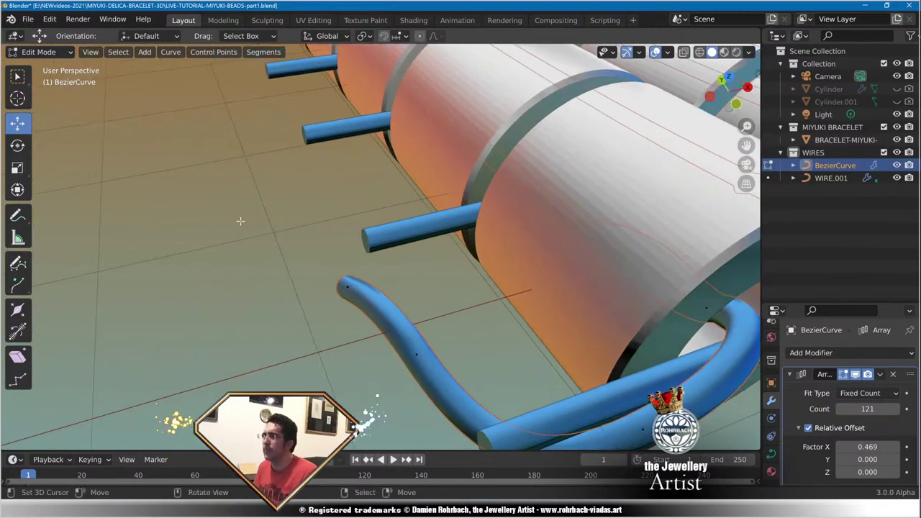
middle_drag(221, 226, 383, 237)
scroll(302, 255, up, 9)
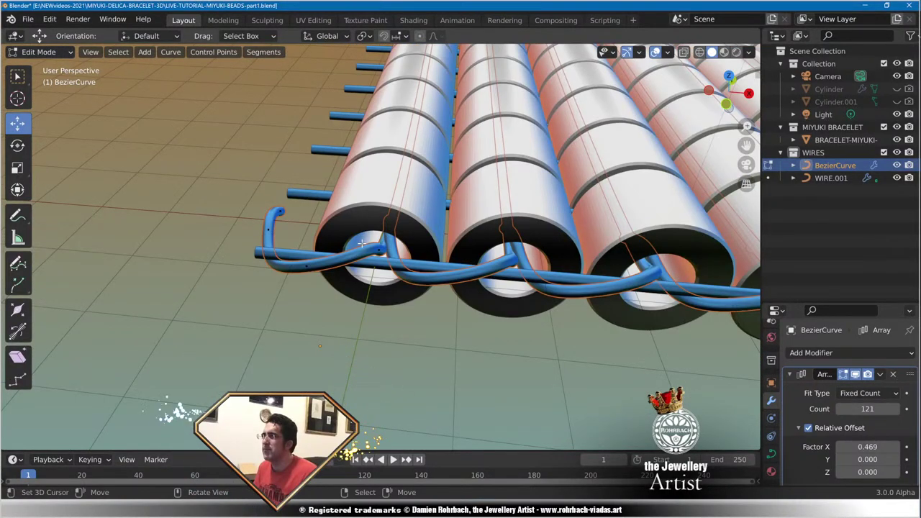
click(279, 212)
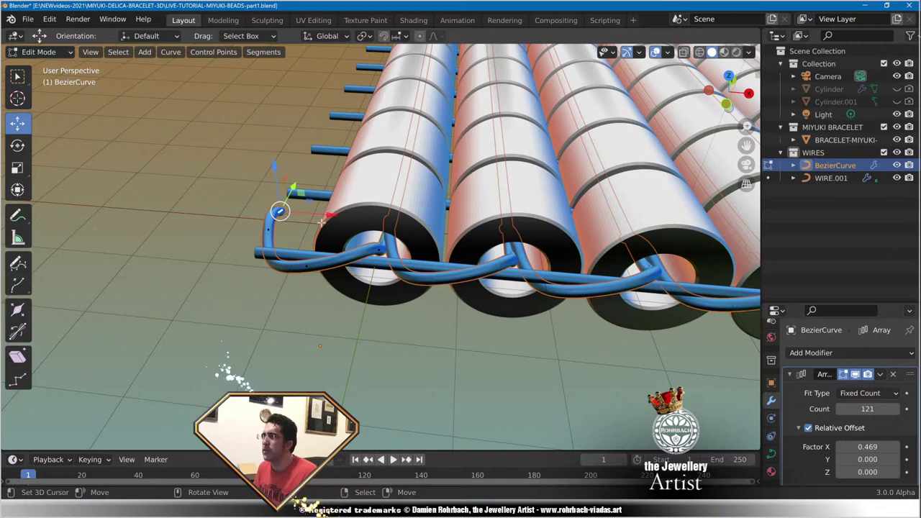
key(g)
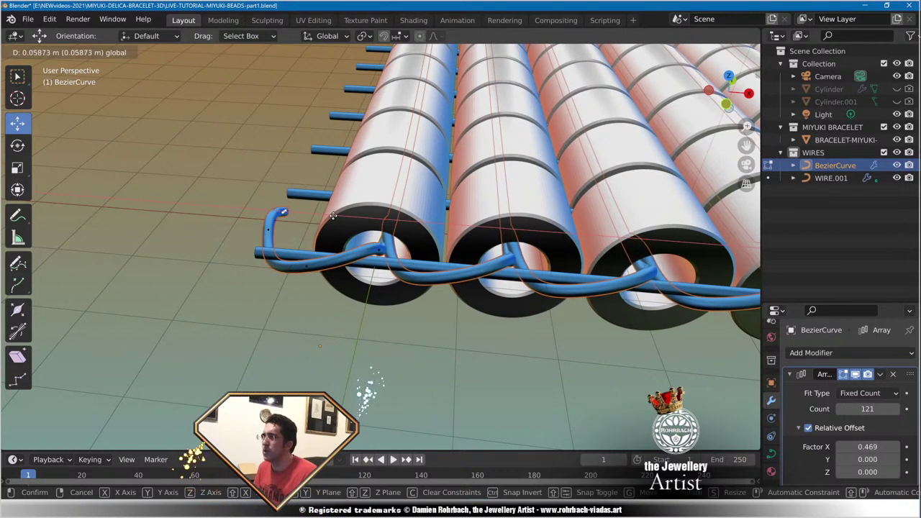
click(333, 215)
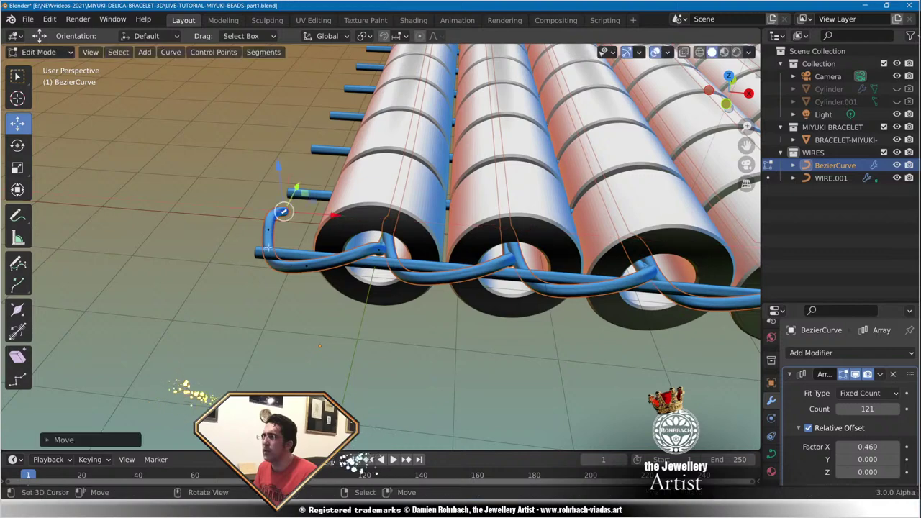
In the top orthographic view, move the same end control point about 0.007 m further along X.
middle_drag(279, 226, 294, 247)
key(KP_7)
key(KP_Decimal)
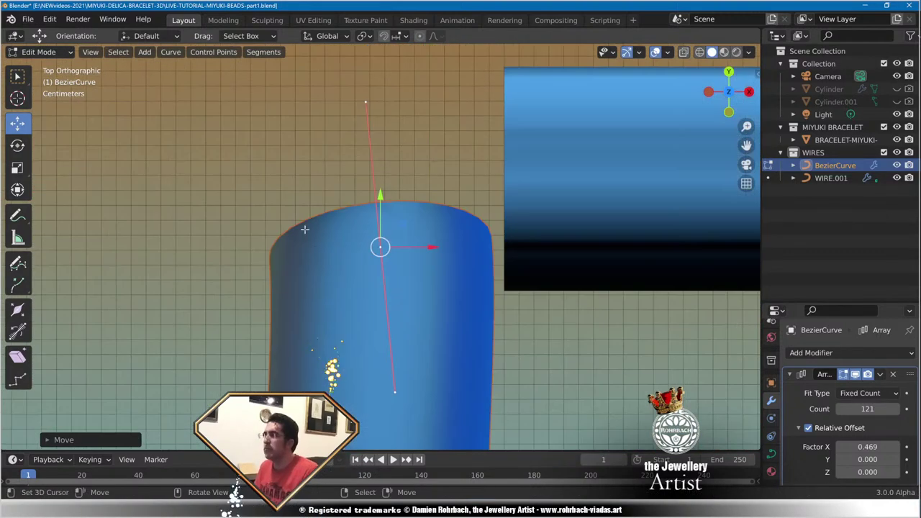
scroll(411, 274, down, 4)
shift+middle_drag(412, 275, 282, 106)
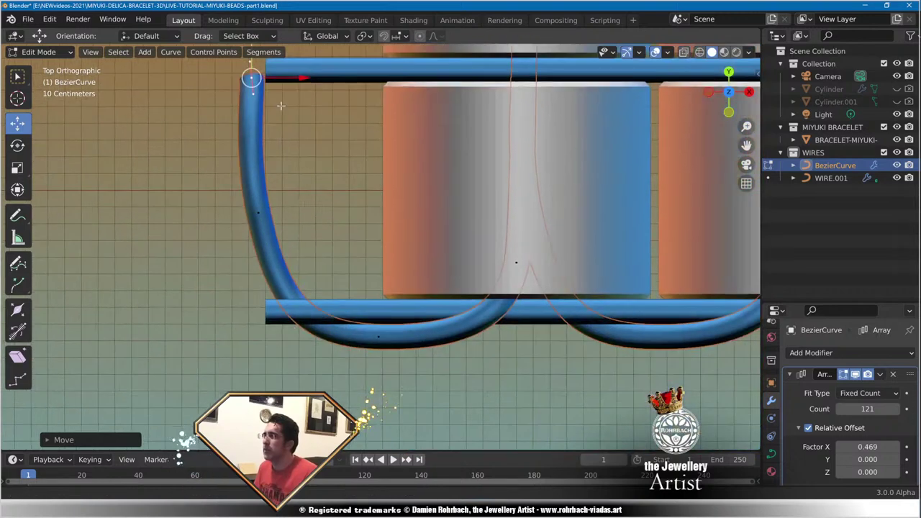
shift+middle_drag(497, 188, 445, 248)
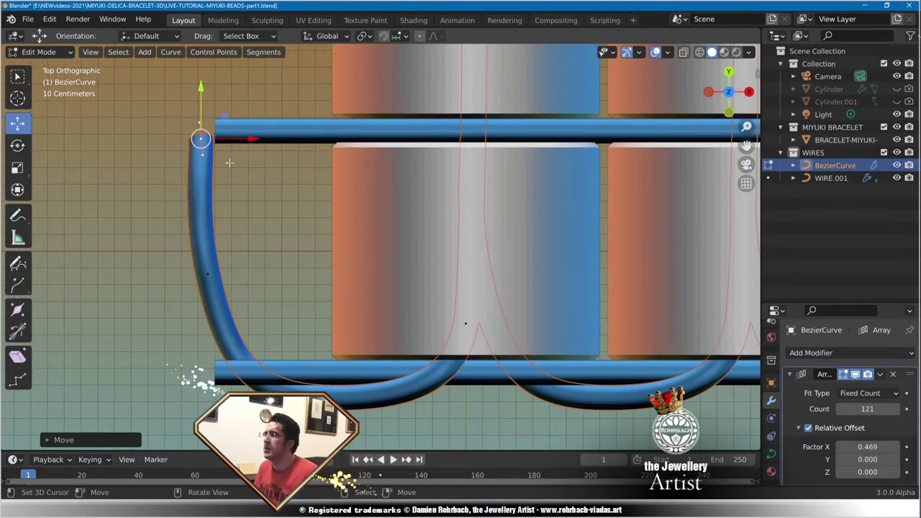
key(g)
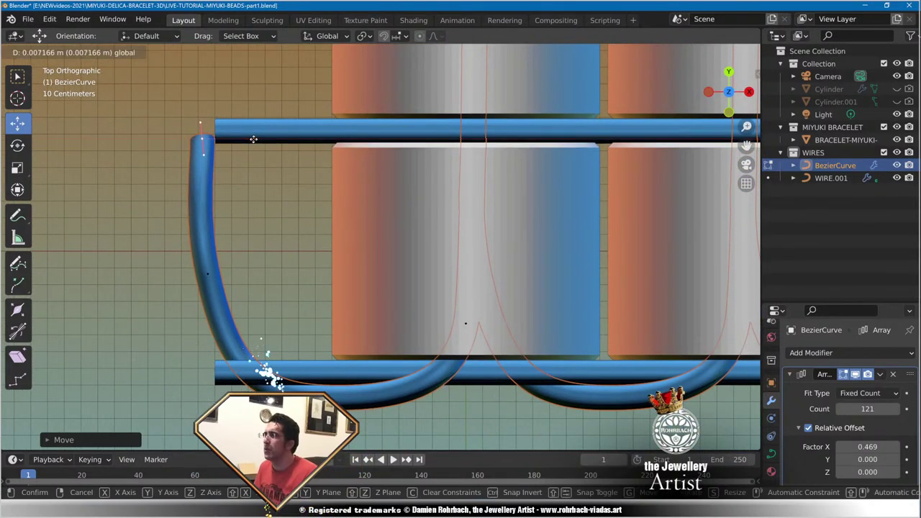
click(215, 162)
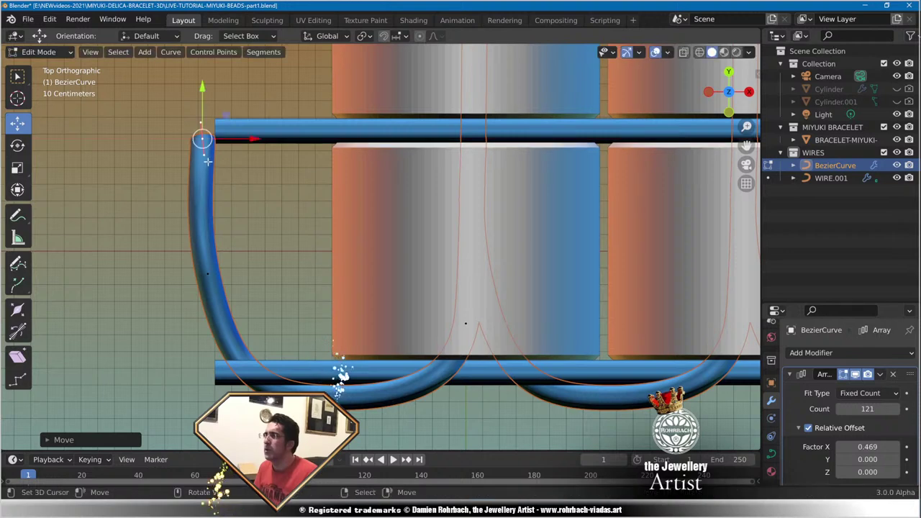
Lengthen the end point's inner handle along the wire and align it vertically below the point.
click(205, 158)
key(g)
key(g)
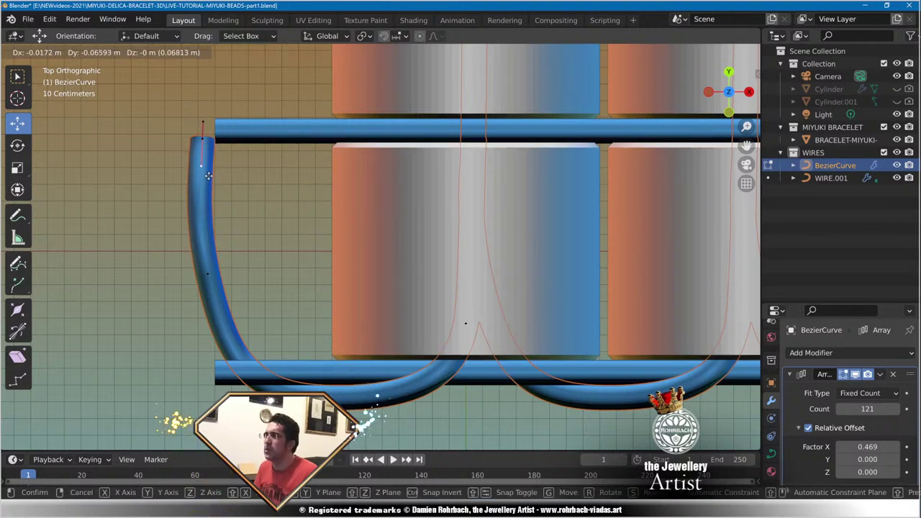
click(208, 176)
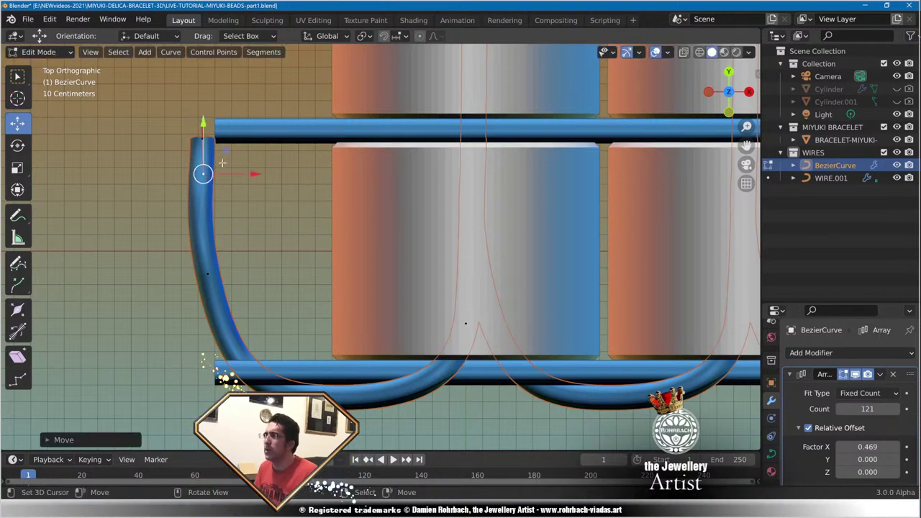
Try shifting the handle along X, undo that shift, and nudge the whole end control point along X instead.
drag(253, 175, 322, 157)
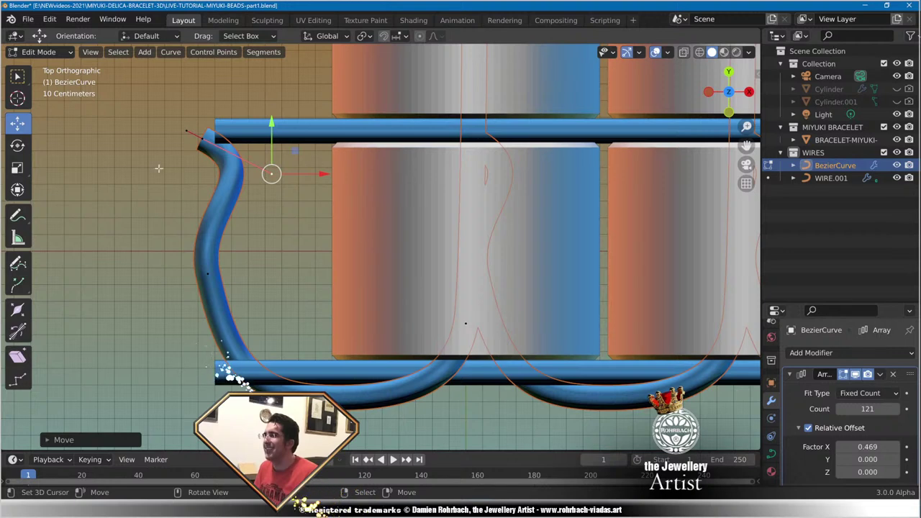
key(ctrl+z)
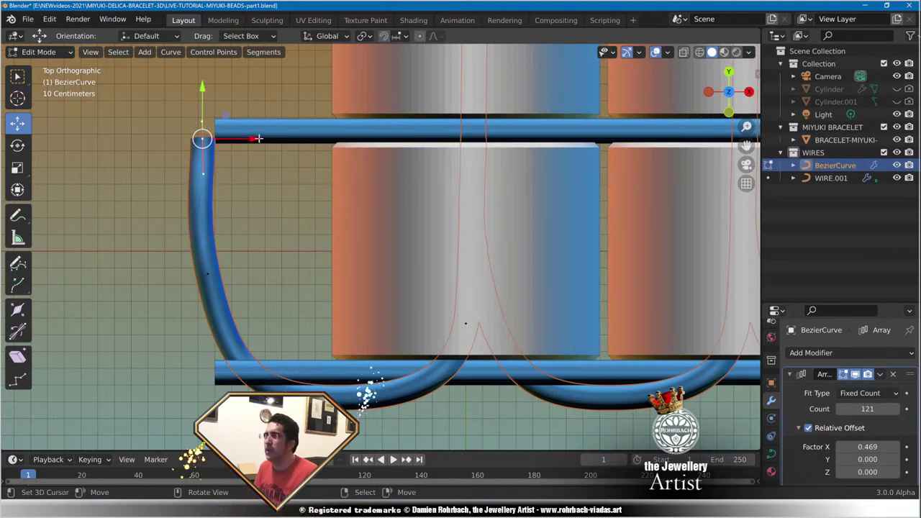
key(g)
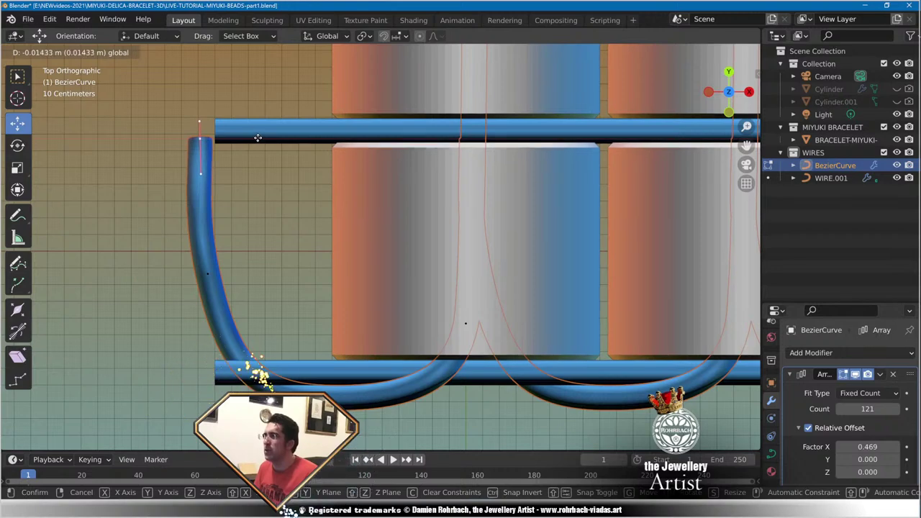
click(284, 145)
Check the repeated thread across the bracelet, bring its opposite edge into the top view, and save the file.
middle_drag(284, 145, 477, 227)
scroll(476, 220, up, 1)
scroll(478, 227, down, 7)
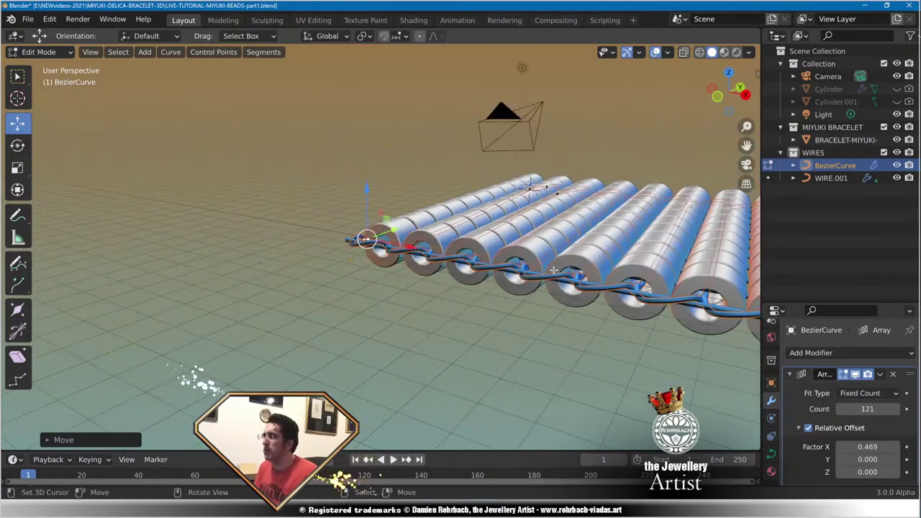
middle_drag(540, 232, 382, 247)
middle_drag(237, 370, 308, 368)
key(KP_7)
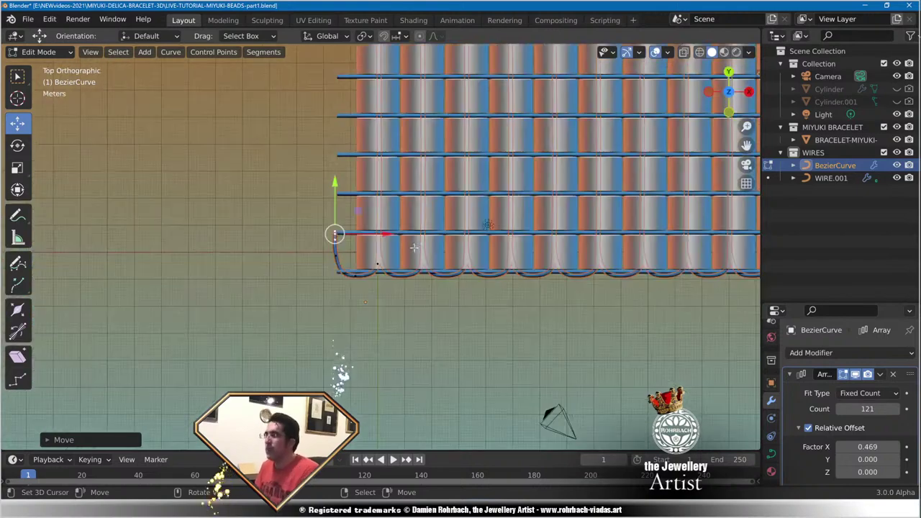
scroll(413, 244, down, 4)
shift+middle_drag(393, 118, 393, 290)
scroll(389, 280, up, 8)
scroll(380, 266, up, 3)
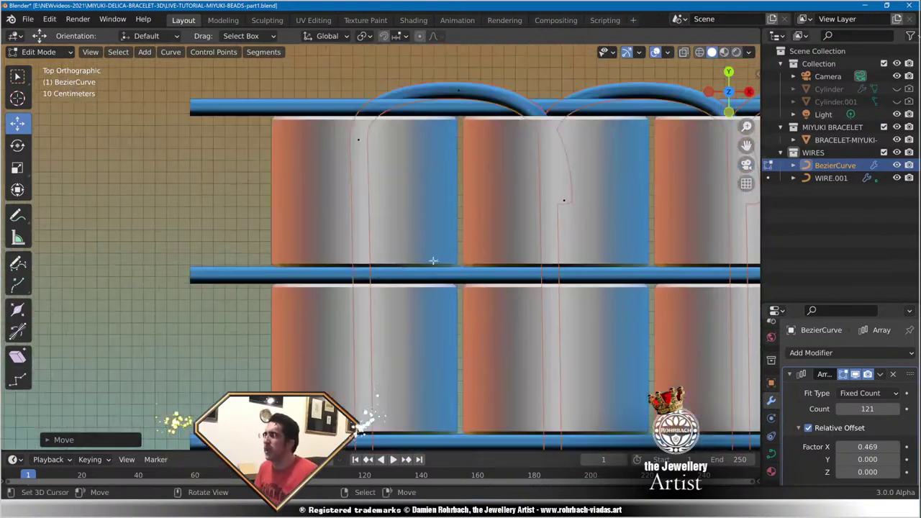
key(ctrl+s)
Move the curve's other end point, inside the second bead column, in negative X to align it with the adjacent thread strand.
click(564, 200)
shift+middle_drag(614, 223, 512, 269)
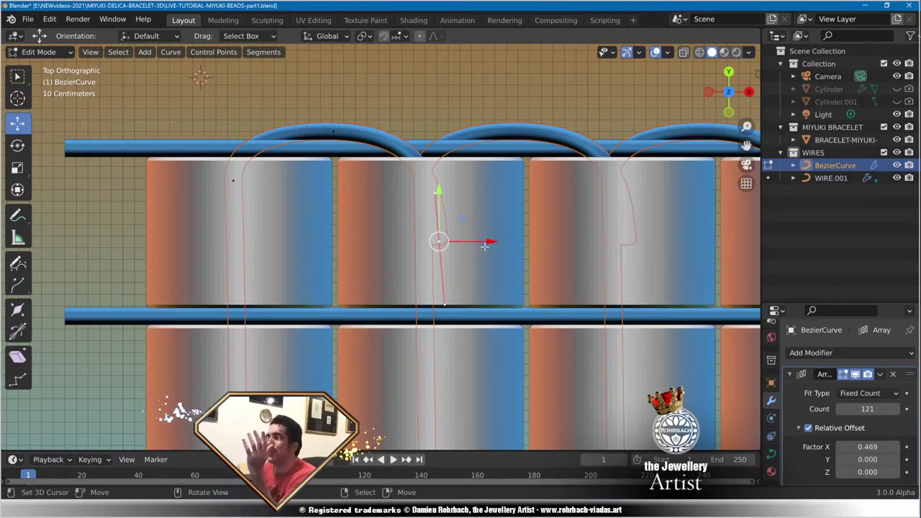
drag(487, 245, 461, 238)
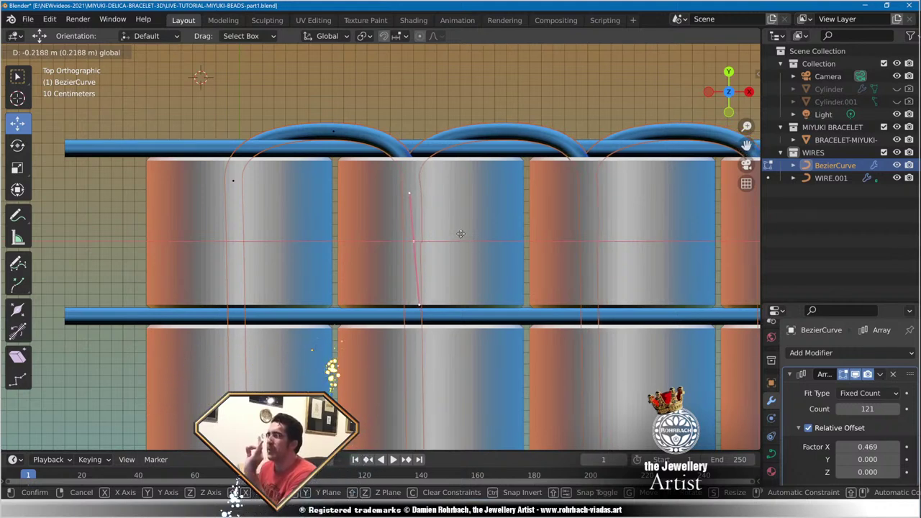
drag(461, 234, 462, 231)
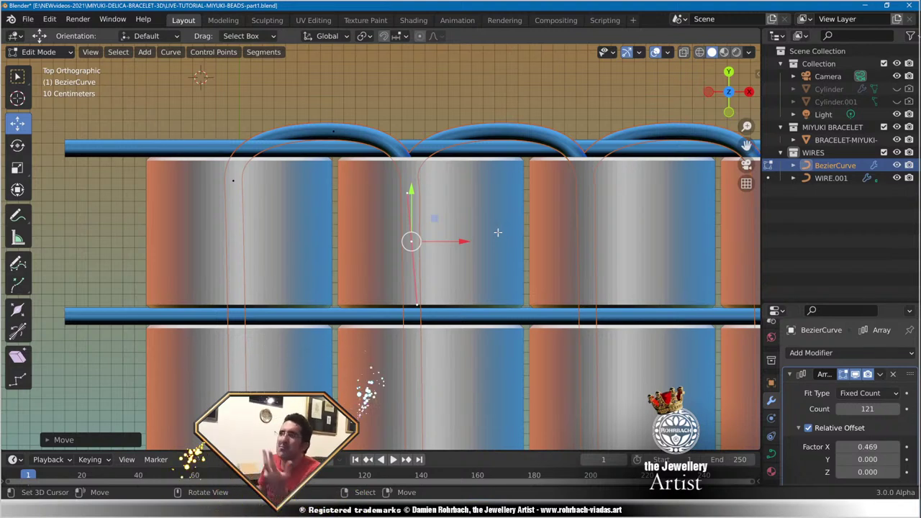
scroll(511, 227, down, 5)
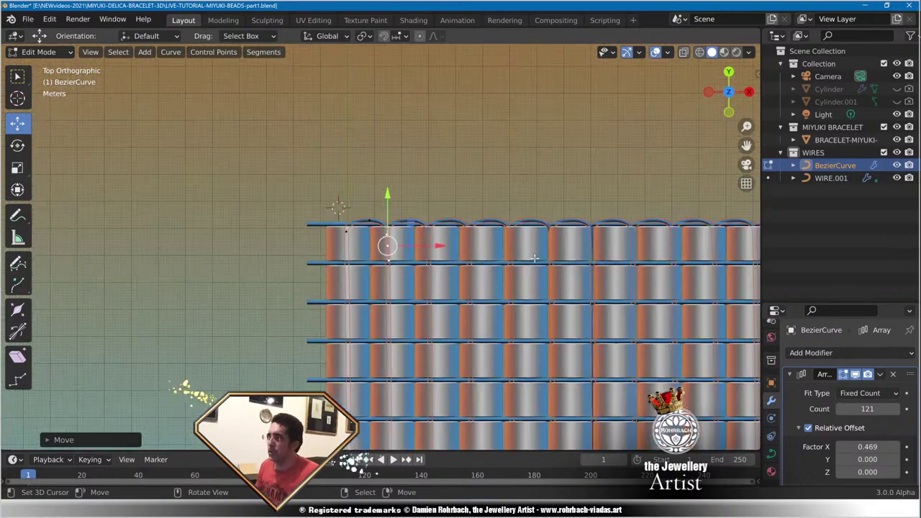
Save the file and return the thread curve to Object Mode.
middle_drag(504, 238, 529, 289)
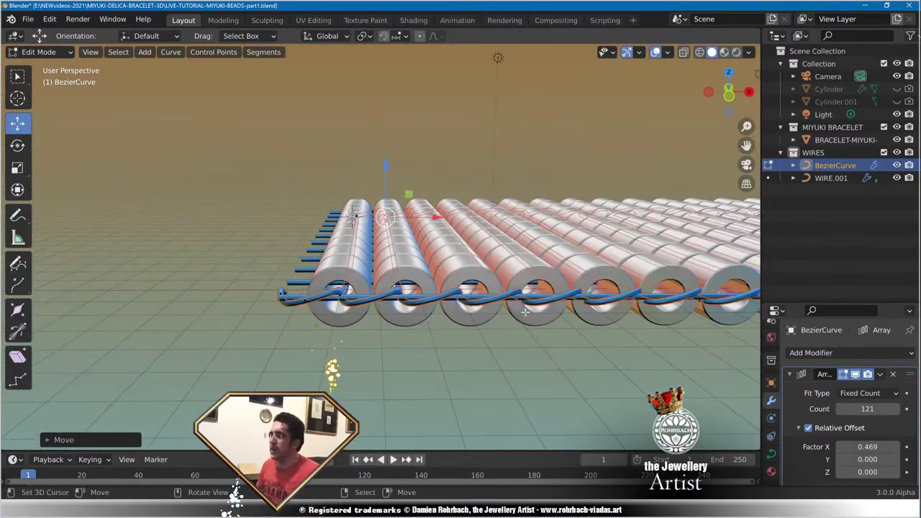
key(ctrl+s)
key(Tab)
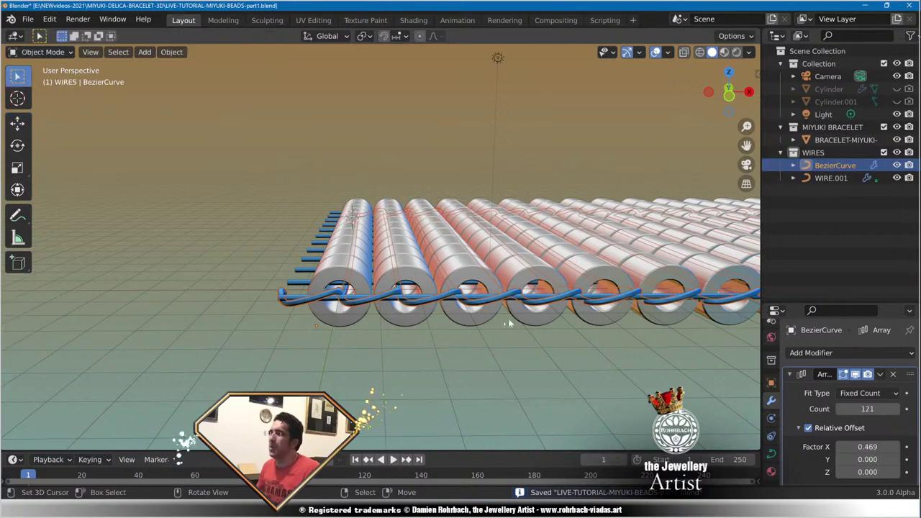
Reselect the thread curve near the first bead columns and set its Array modifier's relative offset X factor to 0.478.
middle_drag(504, 317, 414, 324)
scroll(403, 308, up, 4)
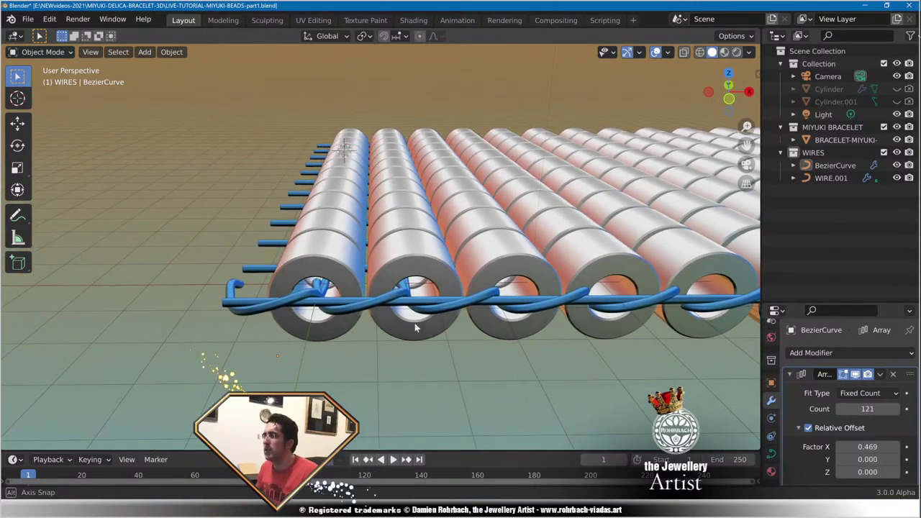
scroll(389, 338, up, 2)
click(253, 320)
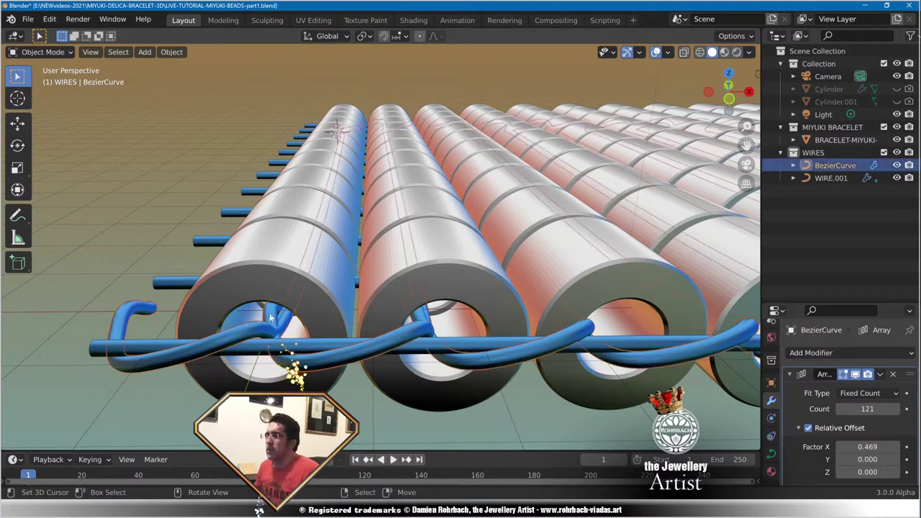
click(879, 448)
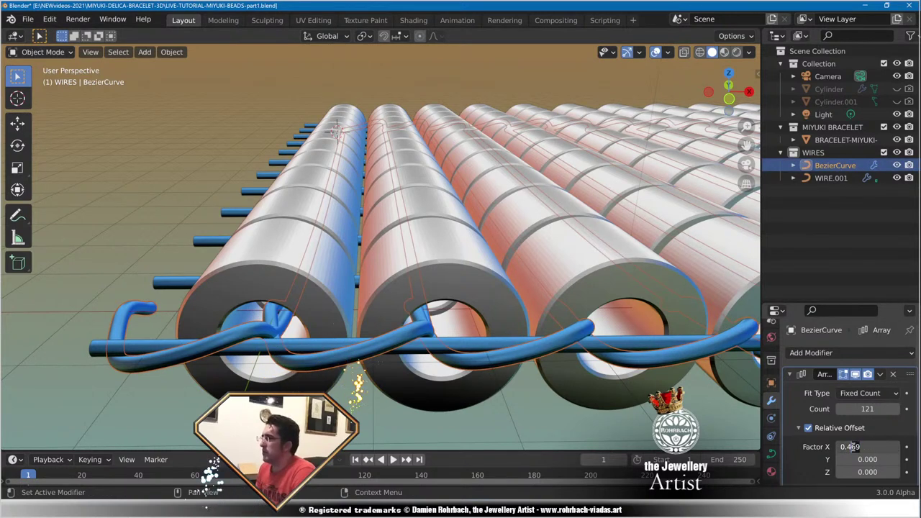
text(0.47)
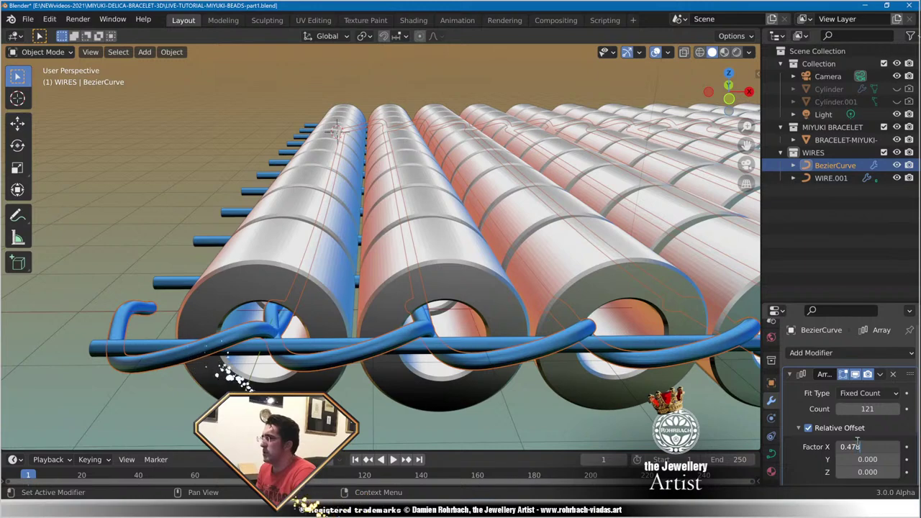
text(8)
key(Return)
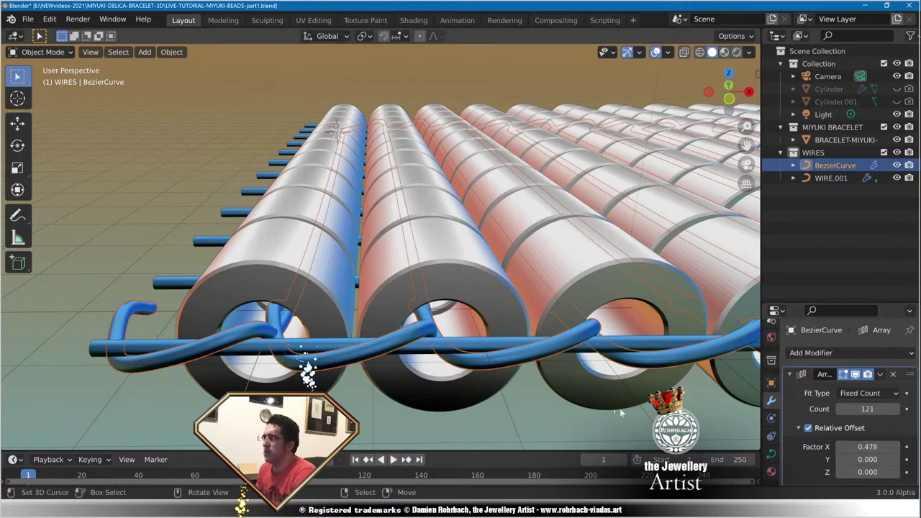
Increase the thread array's relative offset X factor to 0.485.
middle_drag(547, 385, 580, 353)
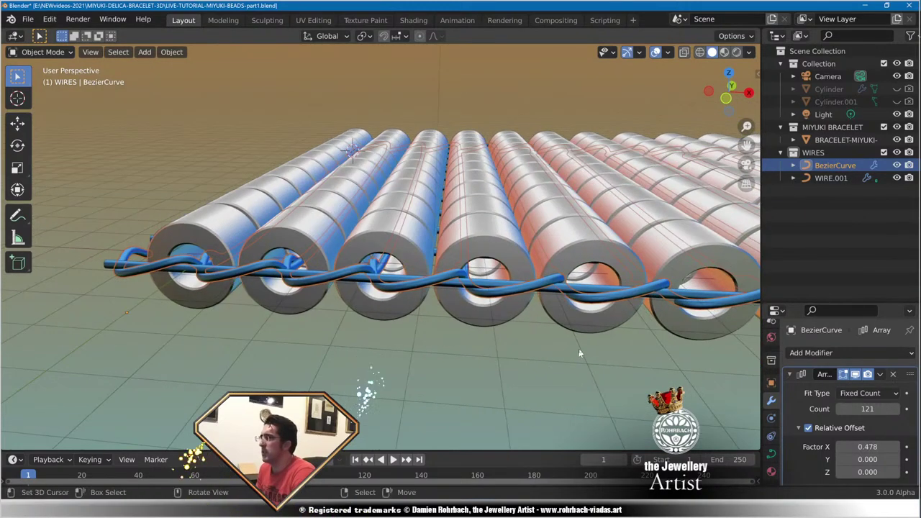
double_click(864, 447)
key(BackSpace)
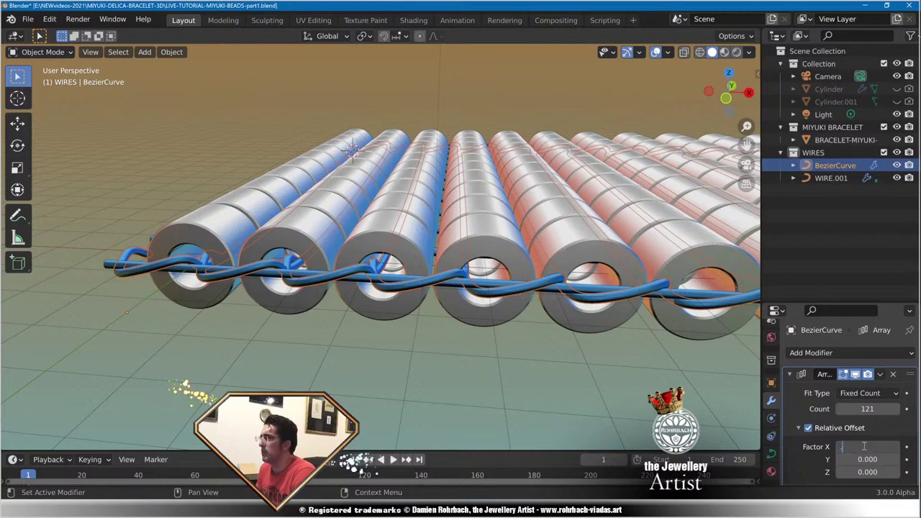
key(Return)
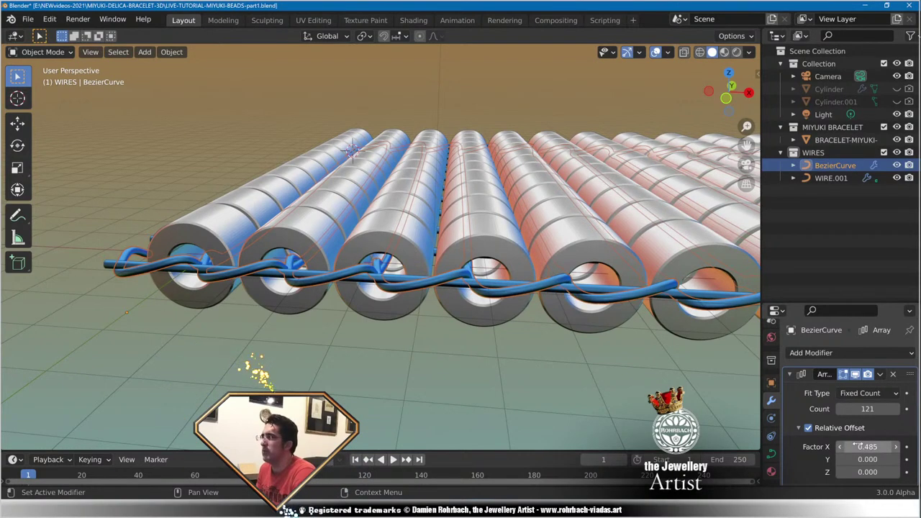
Raise the relative offset X factor of the thread's Array modifier to 0.495.
middle_drag(369, 334, 382, 333)
scroll(383, 333, up, 3)
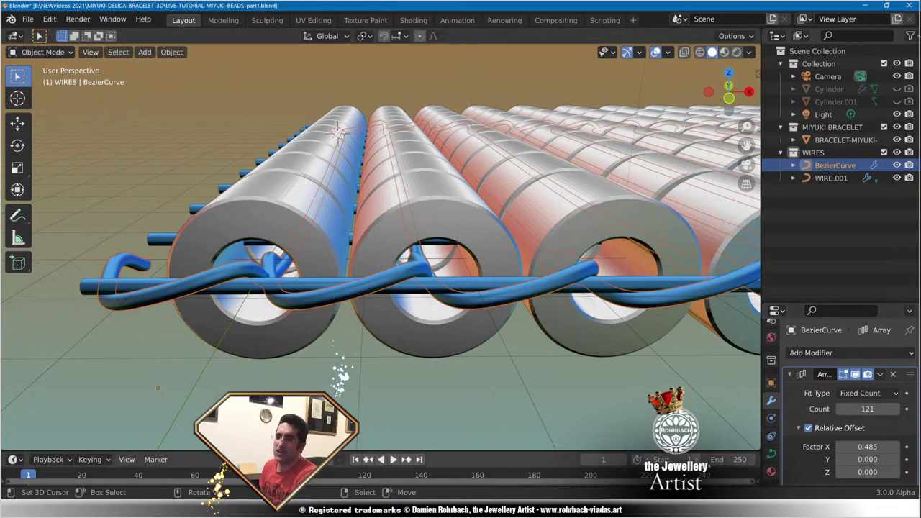
click(877, 449)
text(.)
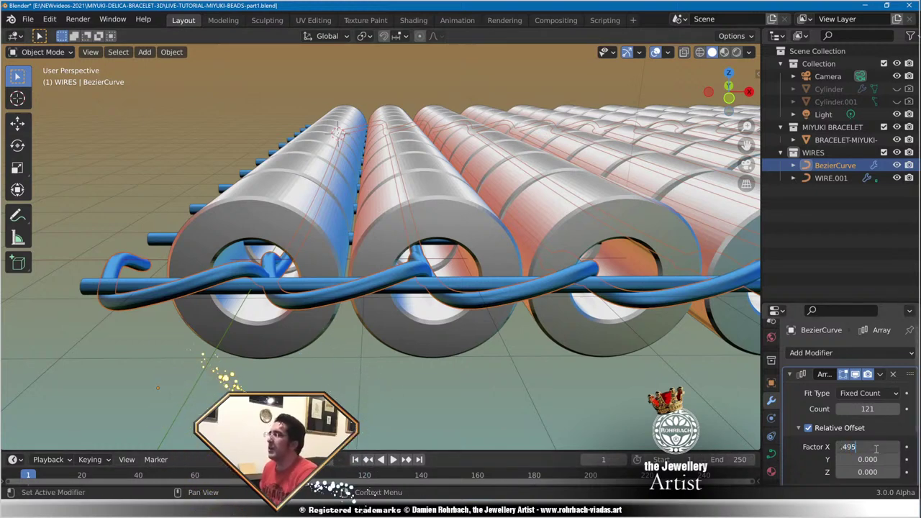
key(Return)
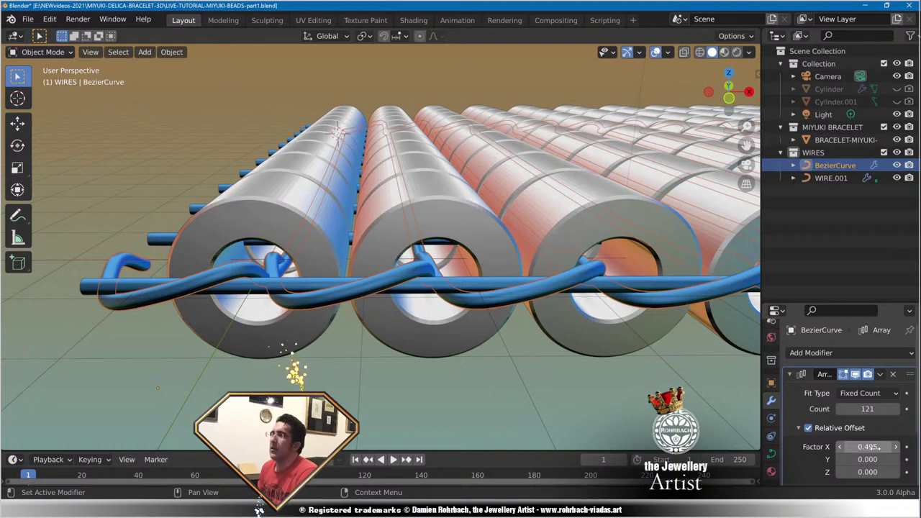
Set the thread array's relative offset X factor to 0.5.
middle_drag(524, 328, 542, 311)
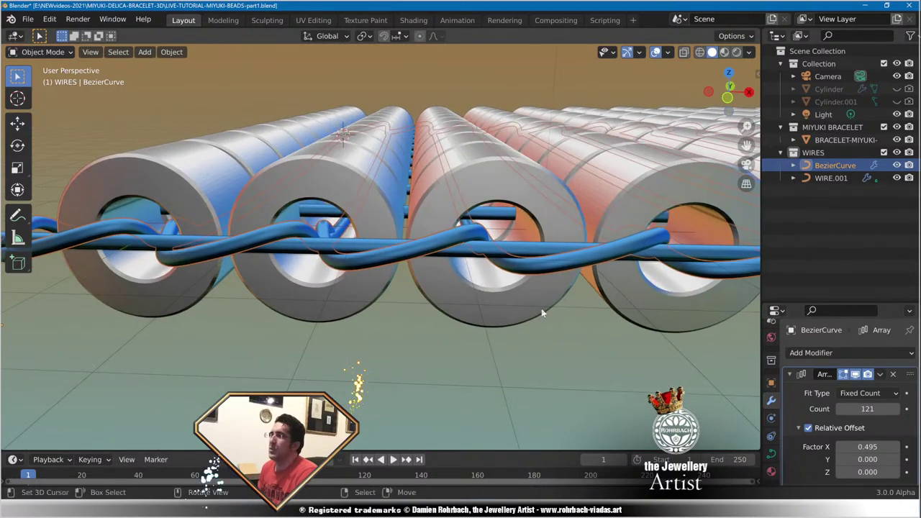
middle_drag(475, 333, 484, 338)
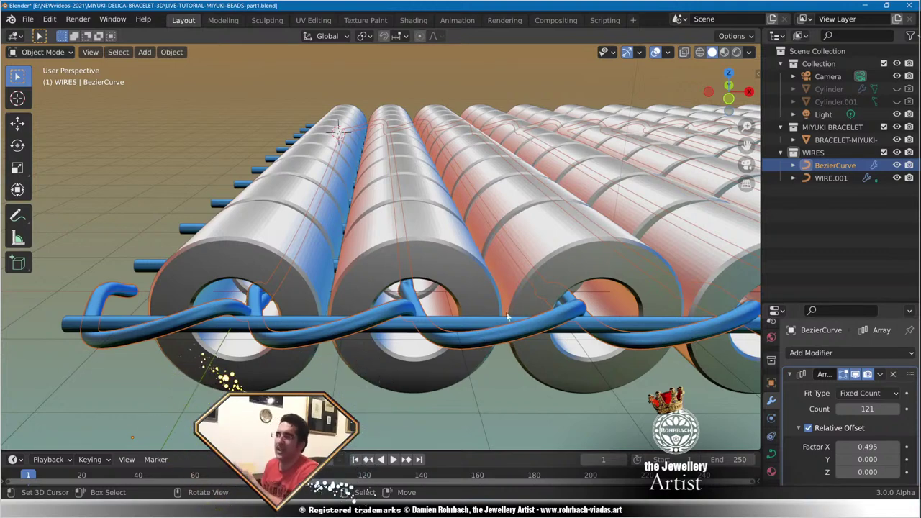
mouse_move(508, 316)
middle_down()
mouse_move(485, 317)
mouse_move(493, 315)
middle_up()
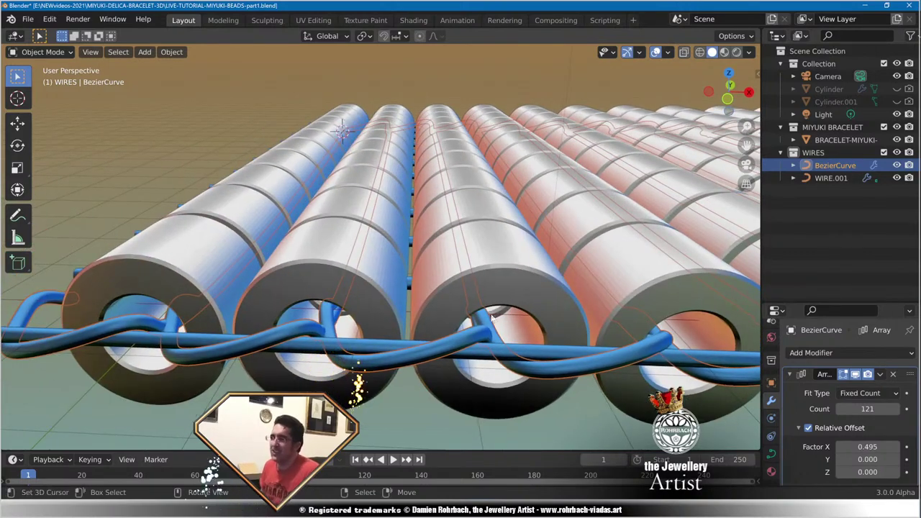
click(877, 446)
key(BackSpace)
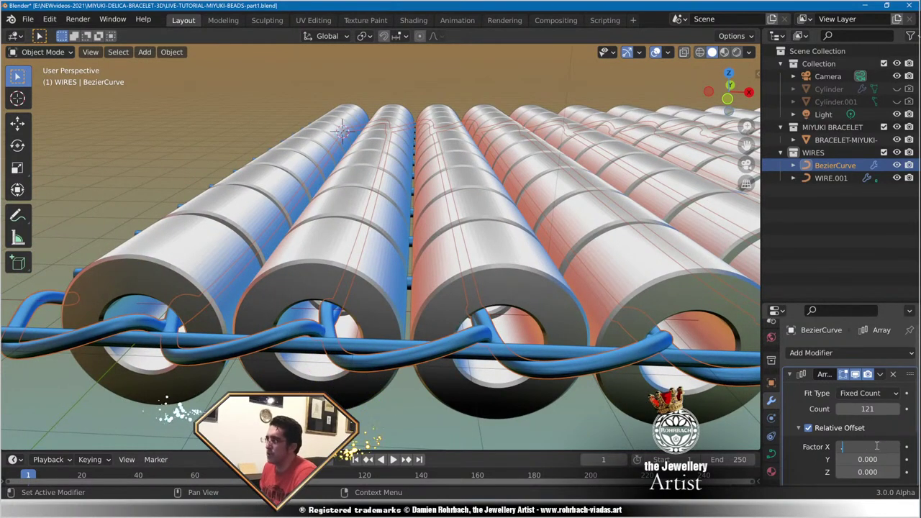
text(.5)
key(Return)
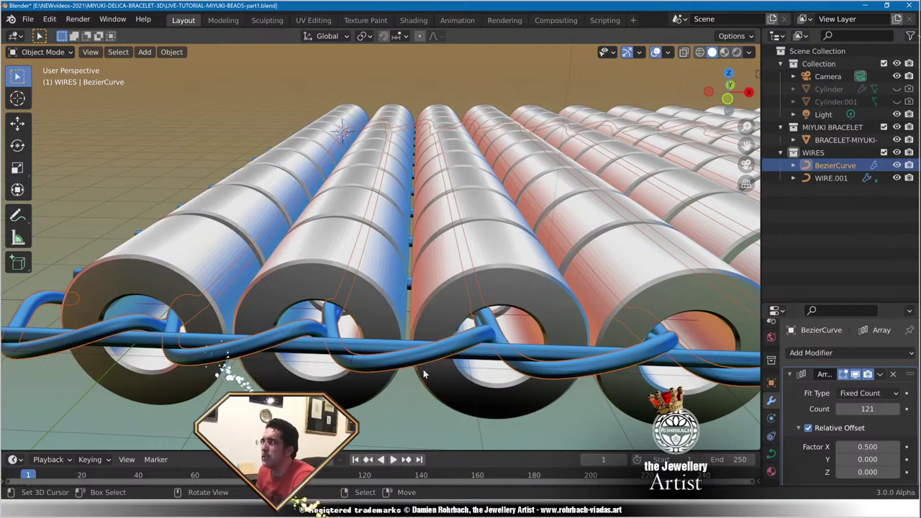
Examine how the repeated thread lines up with the bead holes at both ends of the bracelet.
scroll(424, 373, down, 10)
shift+middle_drag(652, 325, 452, 284)
scroll(464, 283, up, 4)
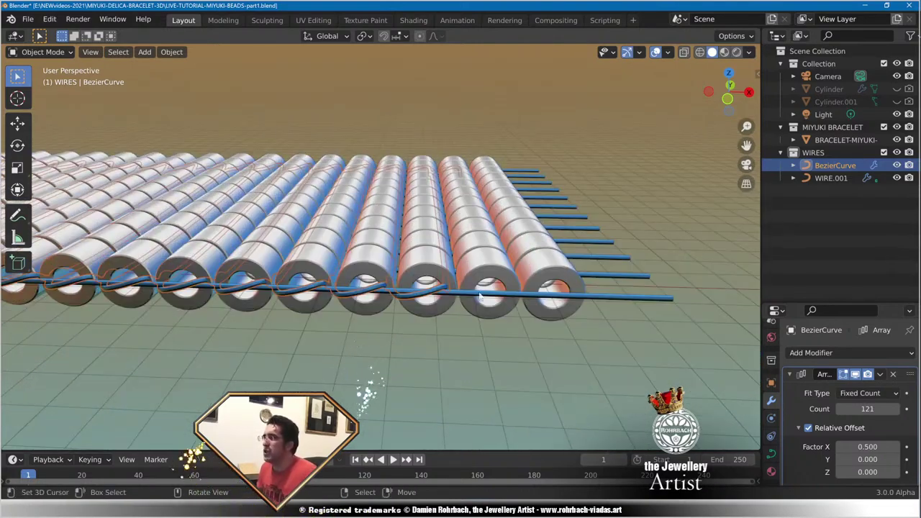
scroll(480, 295, up, 2)
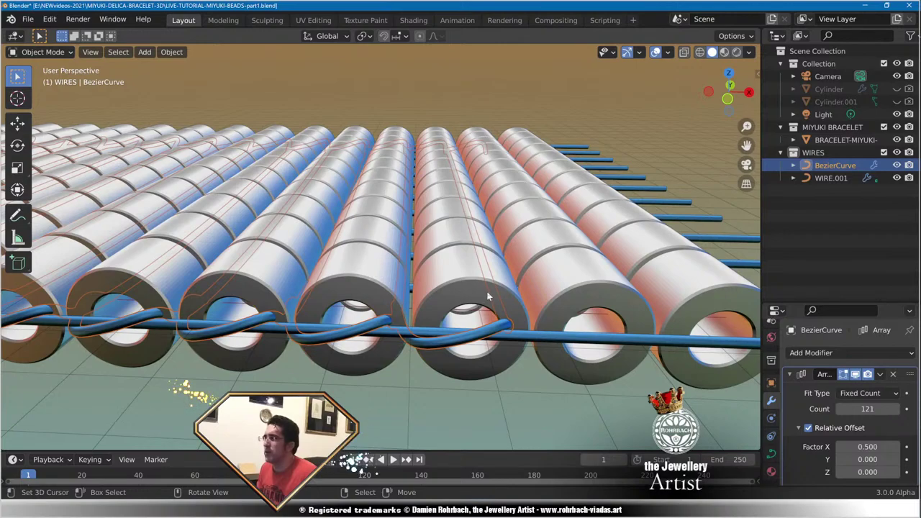
scroll(487, 295, down, 7)
shift+middle_drag(193, 298, 503, 351)
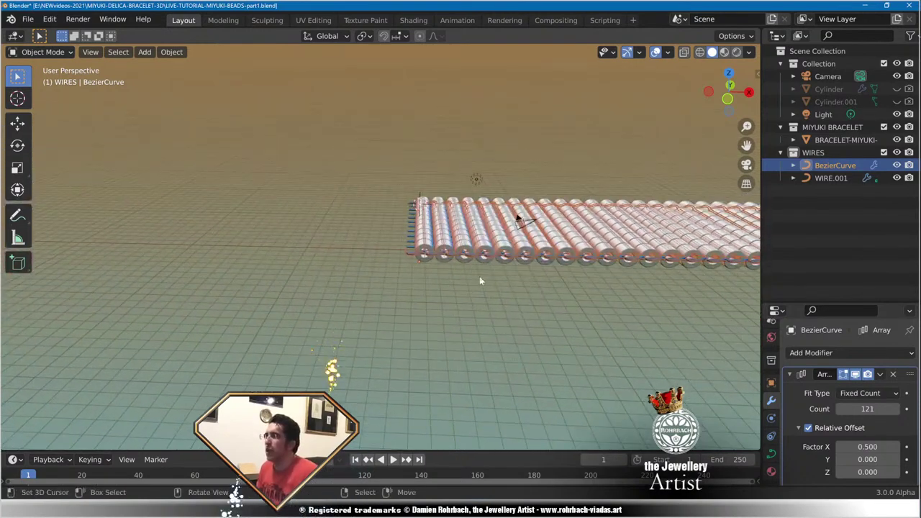
scroll(481, 279, up, 5)
shift+middle_drag(526, 292, 452, 299)
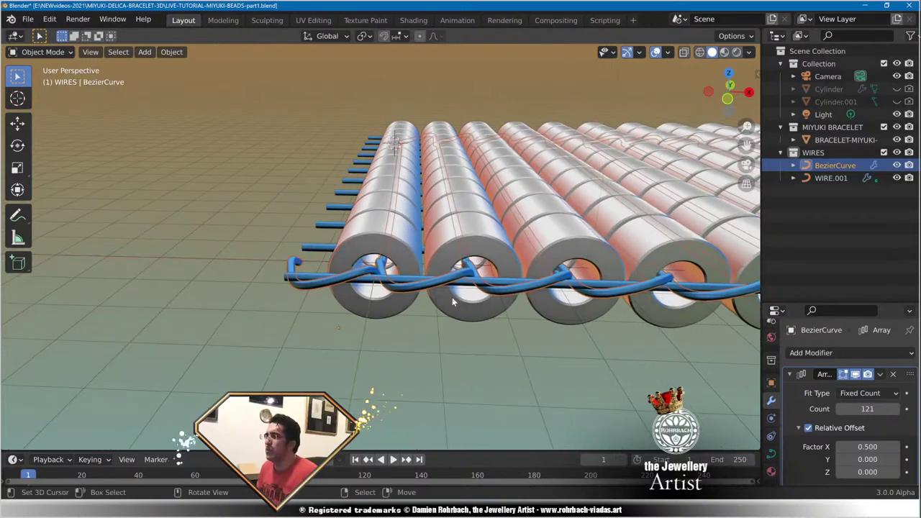
scroll(452, 297, up, 5)
scroll(452, 298, down, 4)
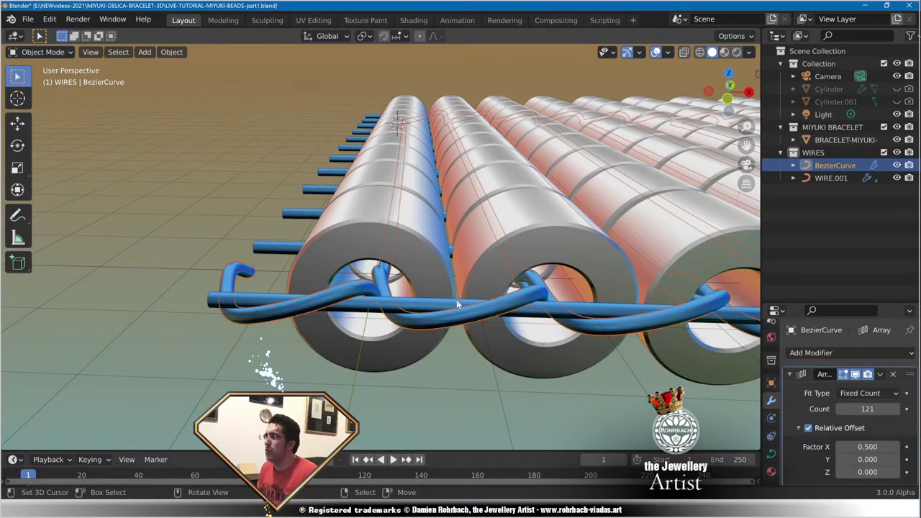
Move the whole thread curve about 0.11 m along the global X axis.
key(g)
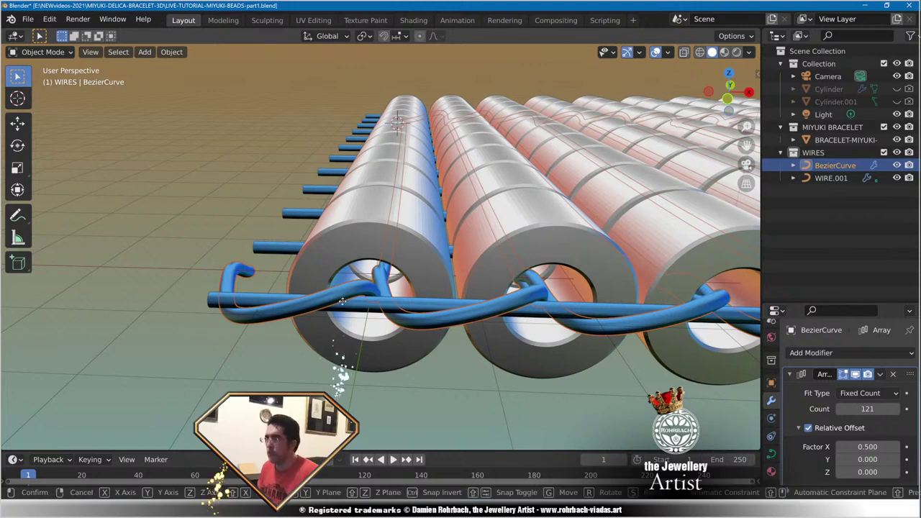
key(x)
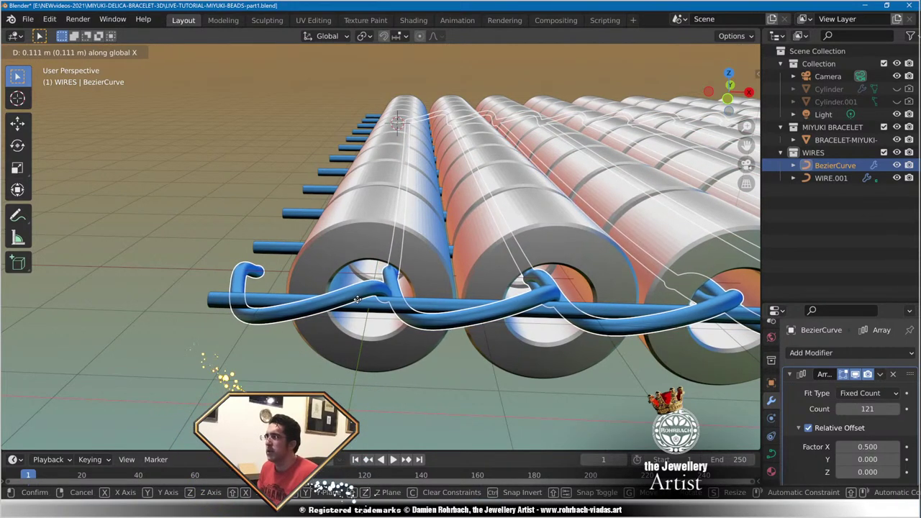
click(360, 299)
middle_drag(360, 299, 413, 358)
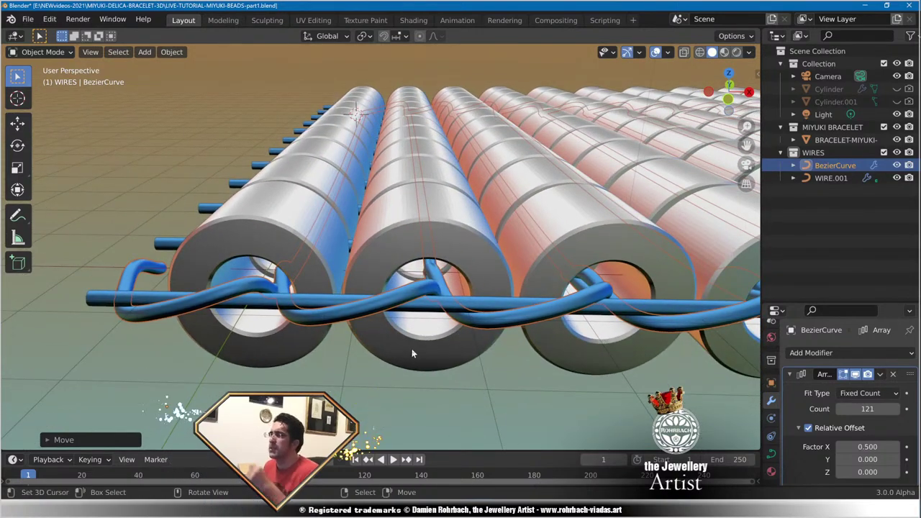
Inspect closely where the thread copies meet inside the first bead holes and save the file.
click(873, 447)
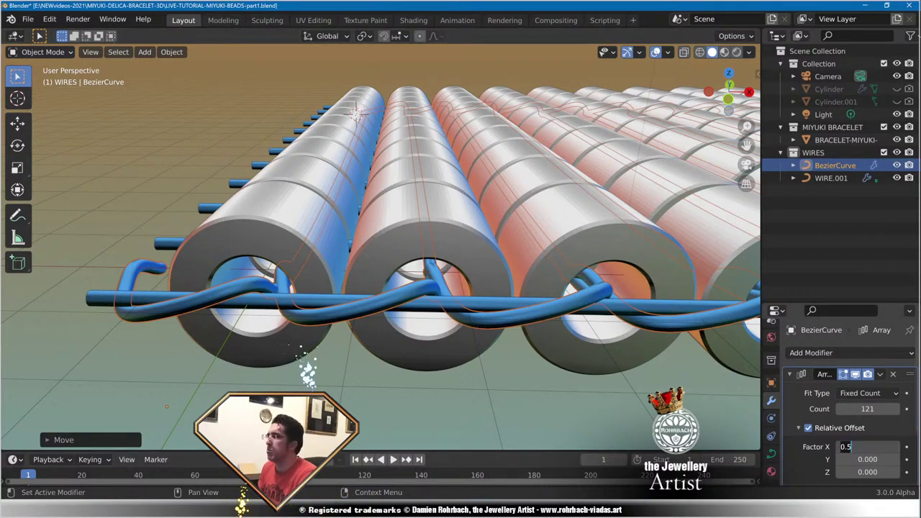
key(Return)
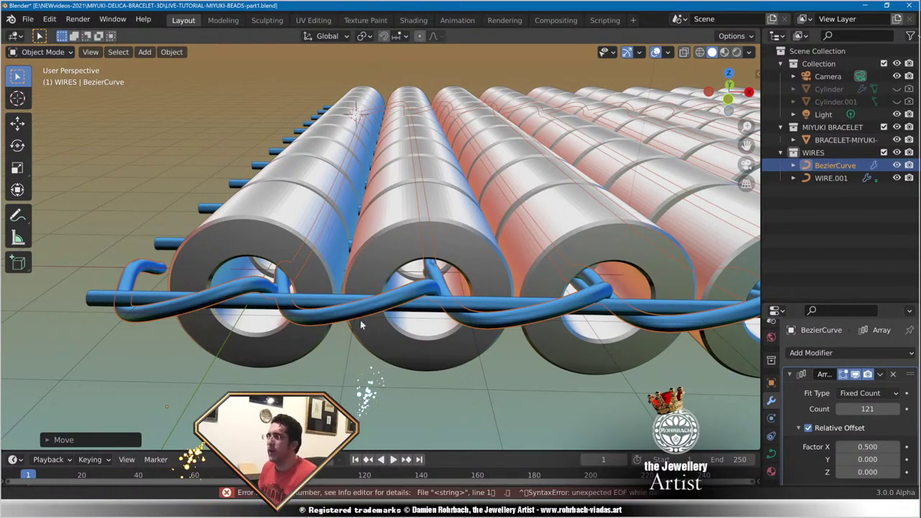
scroll(360, 319, up, 5)
middle_drag(514, 360, 431, 331)
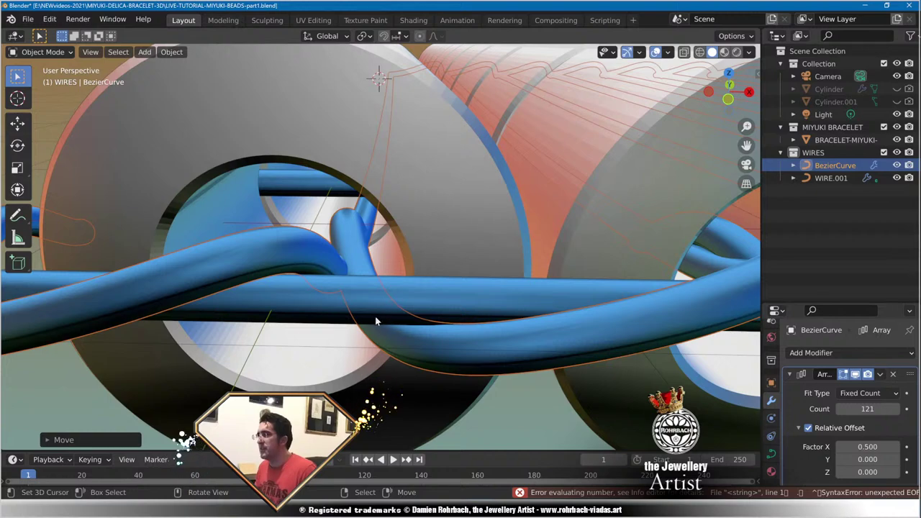
scroll(387, 307, down, 3)
shift+middle_drag(538, 281, 498, 279)
scroll(472, 283, up, 1)
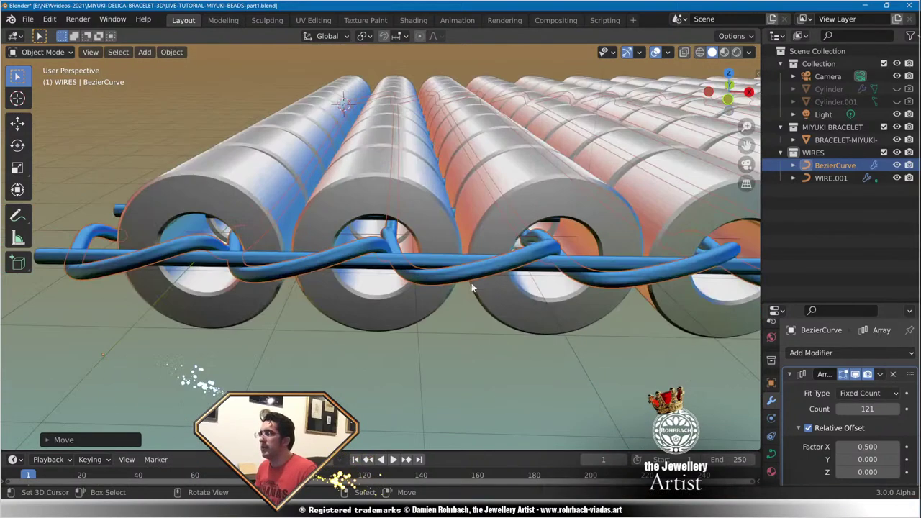
scroll(439, 282, up, 5)
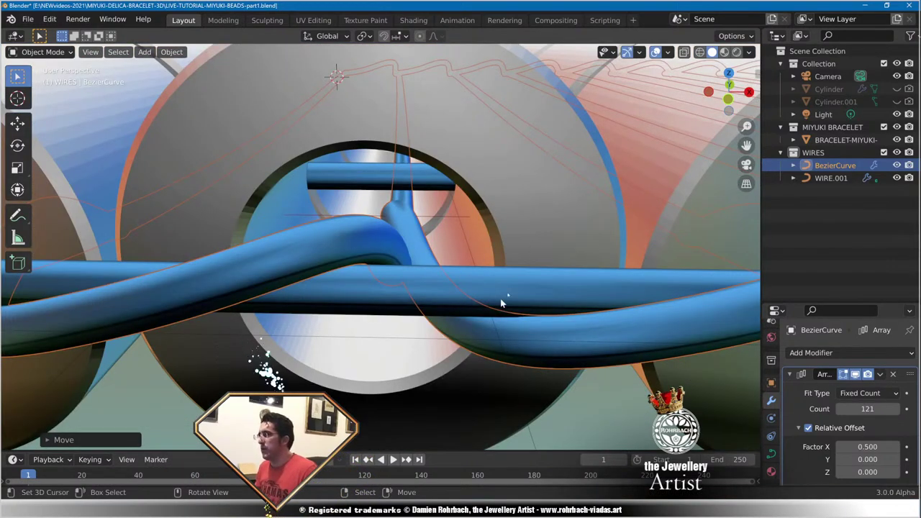
key(ctrl+s)
Change the thread's Array modifier relative offset X factor to 0.505.
click(868, 447)
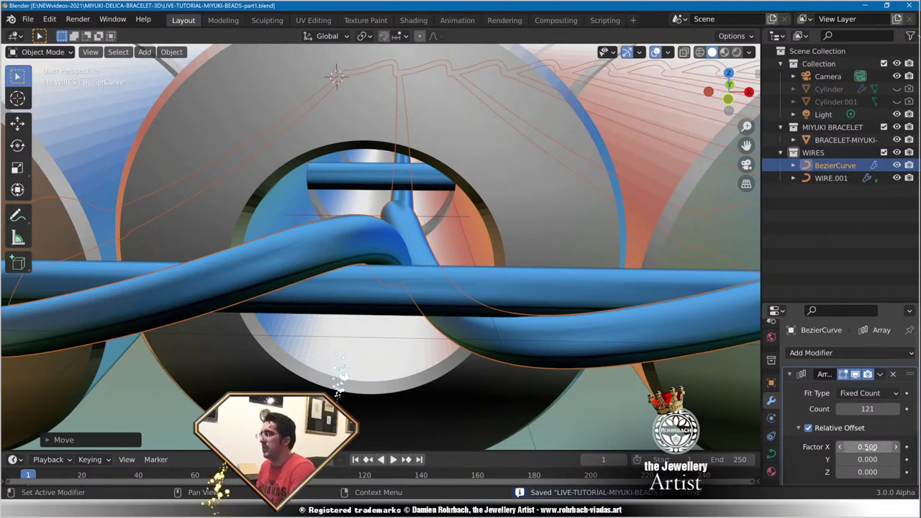
key(BackSpace)
key(BackSpace)
key(BackSpace)
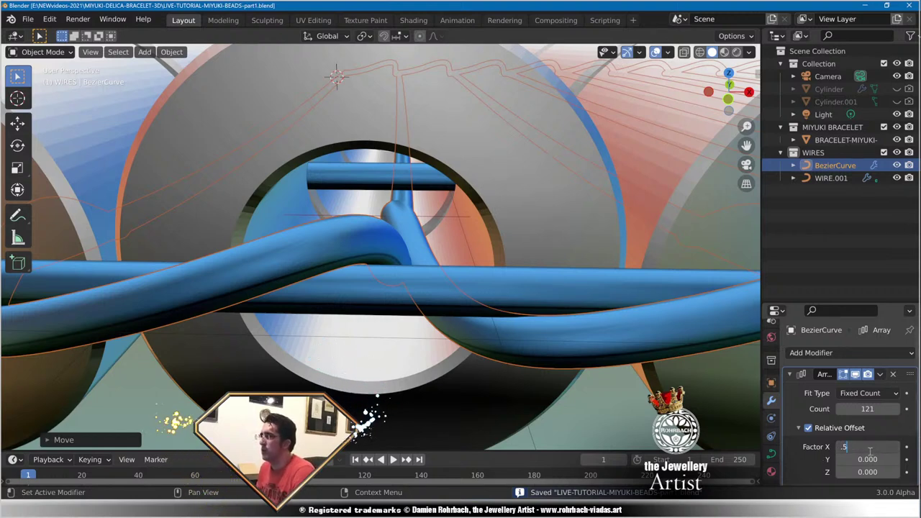
text(.505)
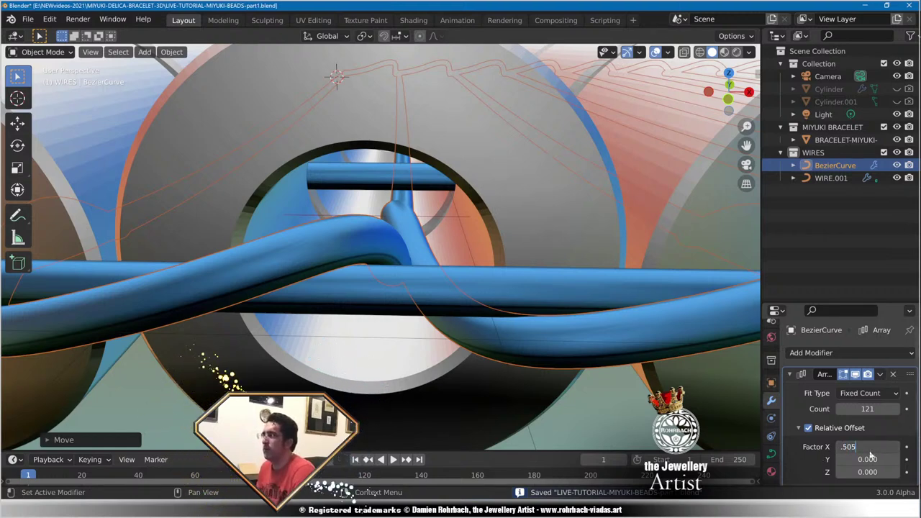
key(Return)
Set the thread array's relative offset X factor to 0.51, check the copies along the bracelet edge, and save the file.
click(868, 446)
key(BackSpace)
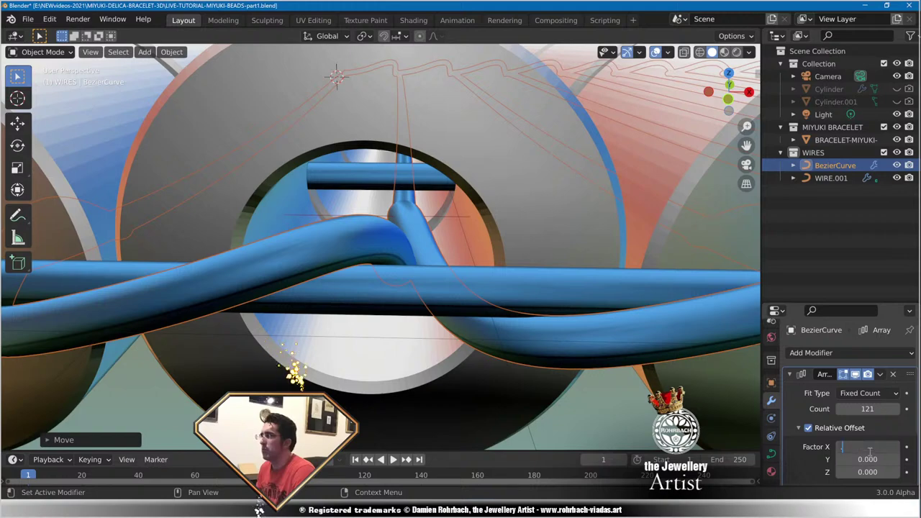
text(.51)
key(Return)
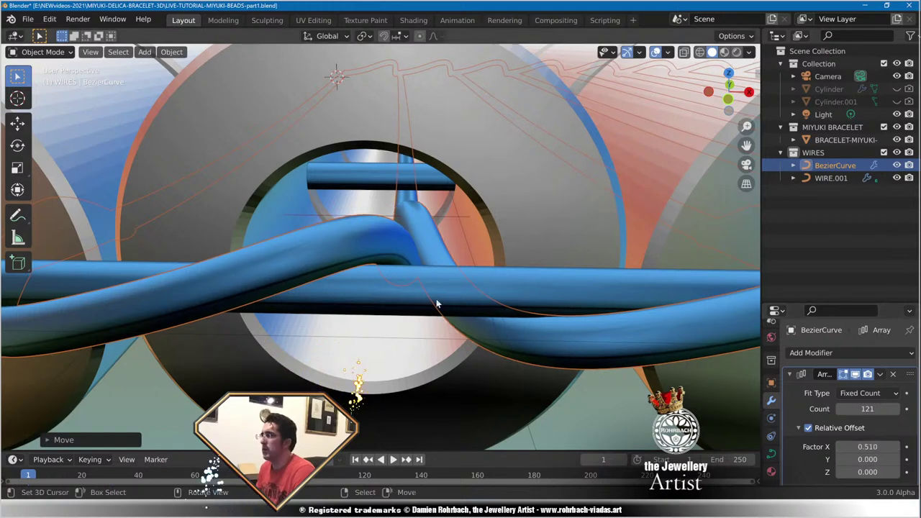
scroll(440, 301, down, 10)
shift+middle_drag(611, 297, 304, 283)
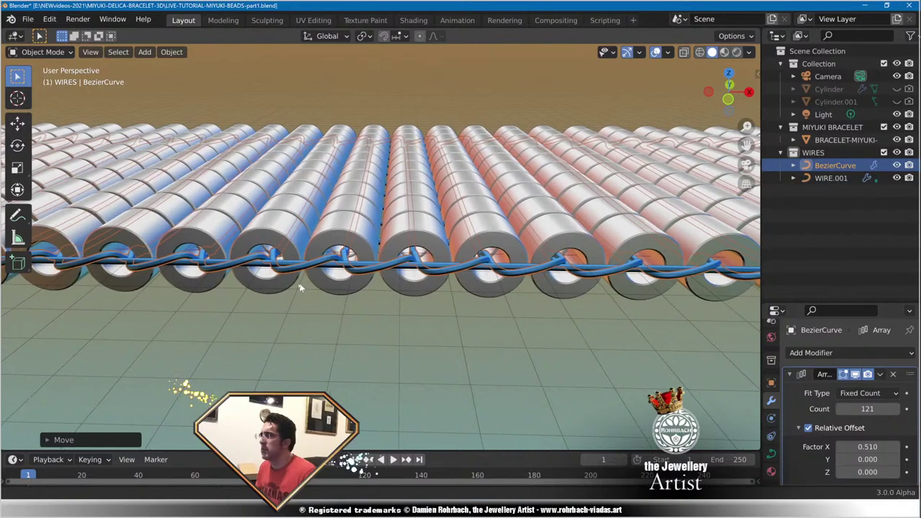
scroll(299, 282, up, 4)
scroll(353, 267, up, 3)
key(ctrl+s)
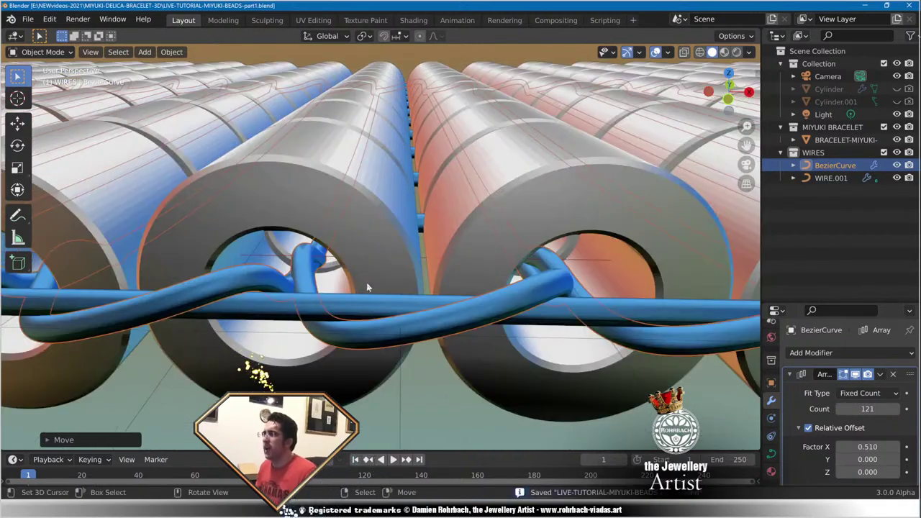
Try relative offset X factors of 0.52 and 0.502 on the thread's Array modifier.
click(866, 447)
key(BackSpace)
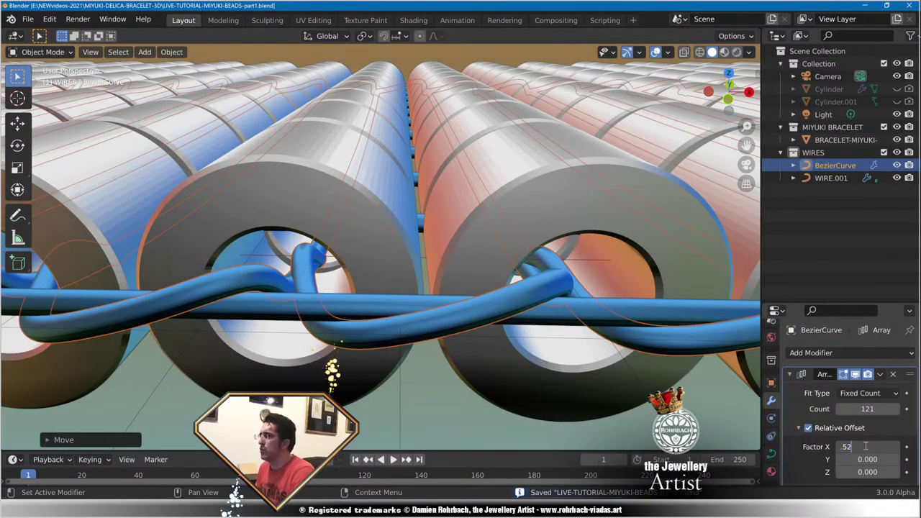
text(.52)
key(Return)
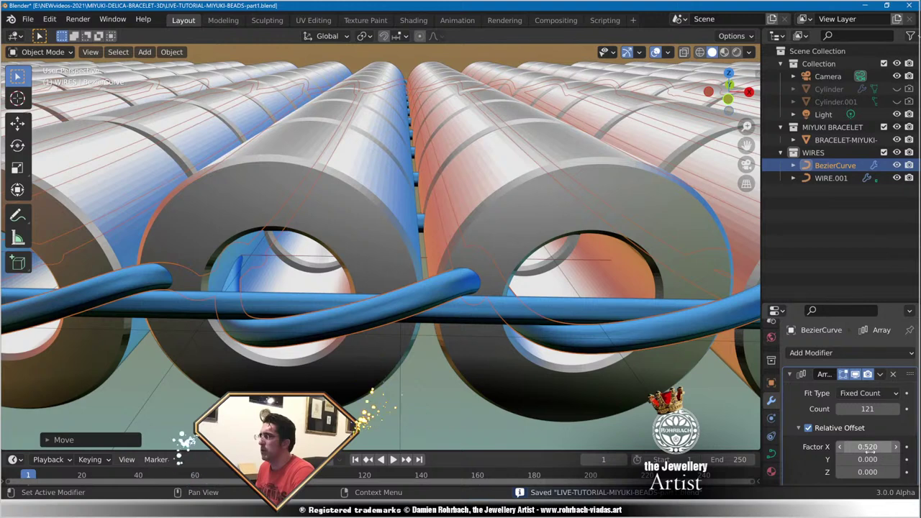
click(869, 446)
key(BackSpace)
text(.502)
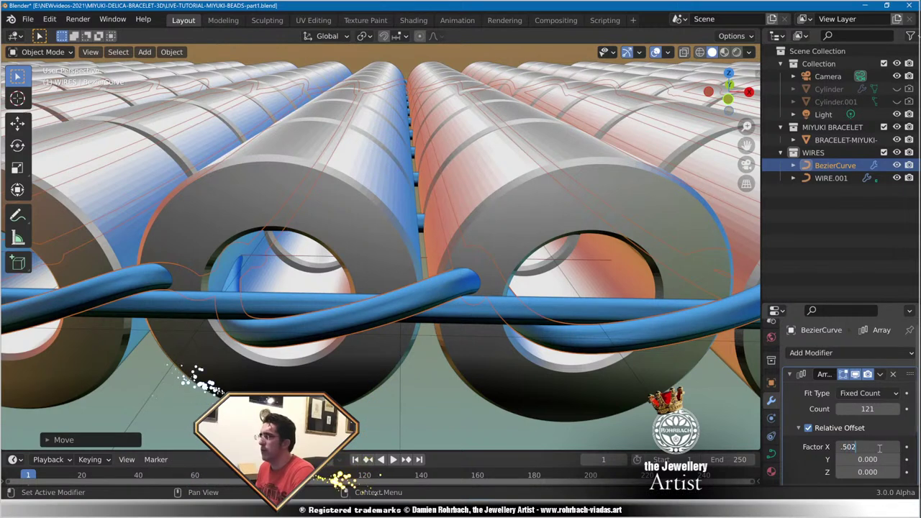
key(Return)
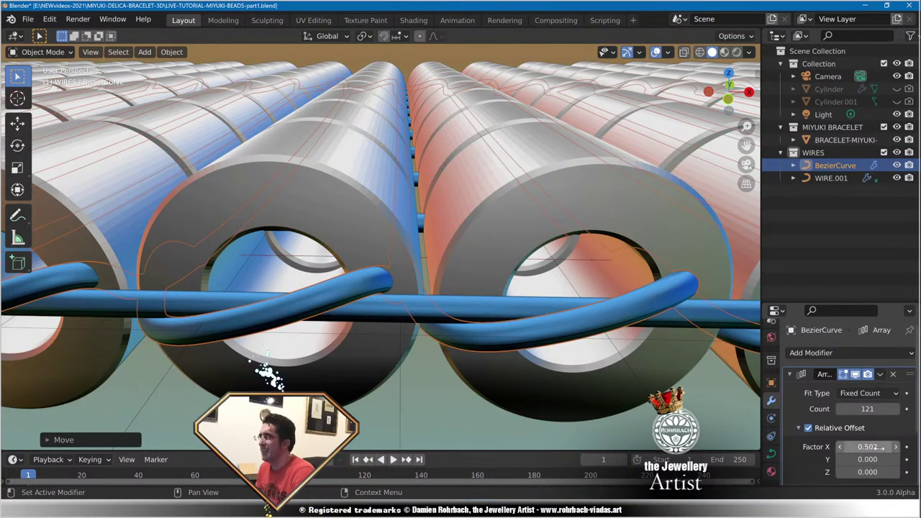
Try a relative offset X factor of 0.501 and undo the trial offsets back to 0.510.
click(871, 447)
key(BackSpace)
text(1)
key(Return)
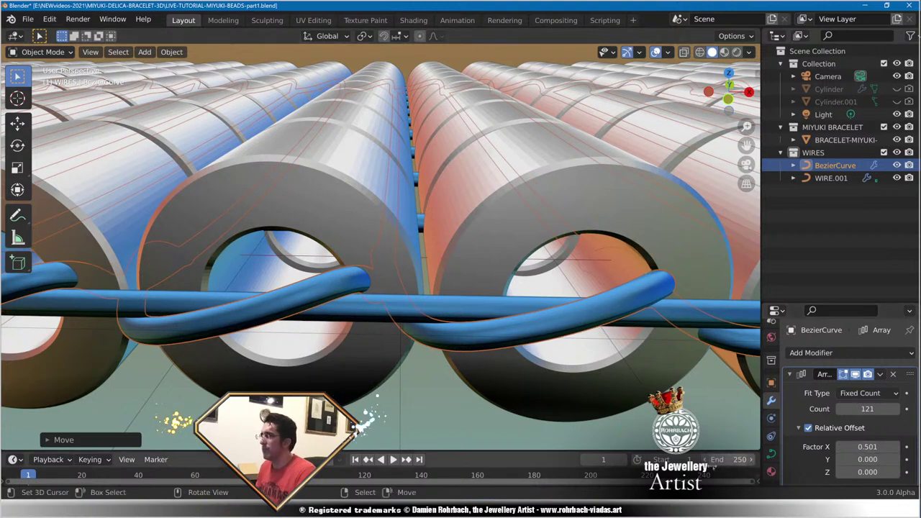
key(ctrl+z)
key(ctrl+z)
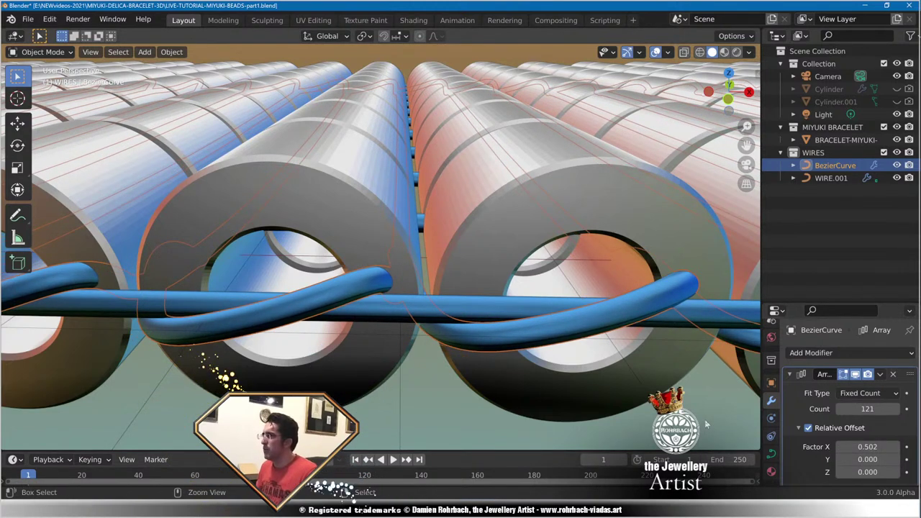
key(ctrl+z)
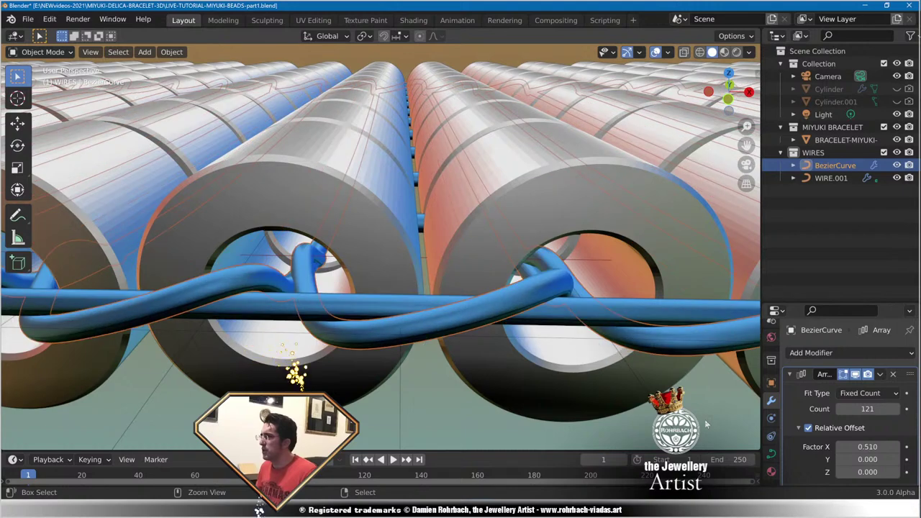
Check the thread toward the far end of the bracelet and try a relative offset X factor of 0.512.
scroll(496, 391, down, 4)
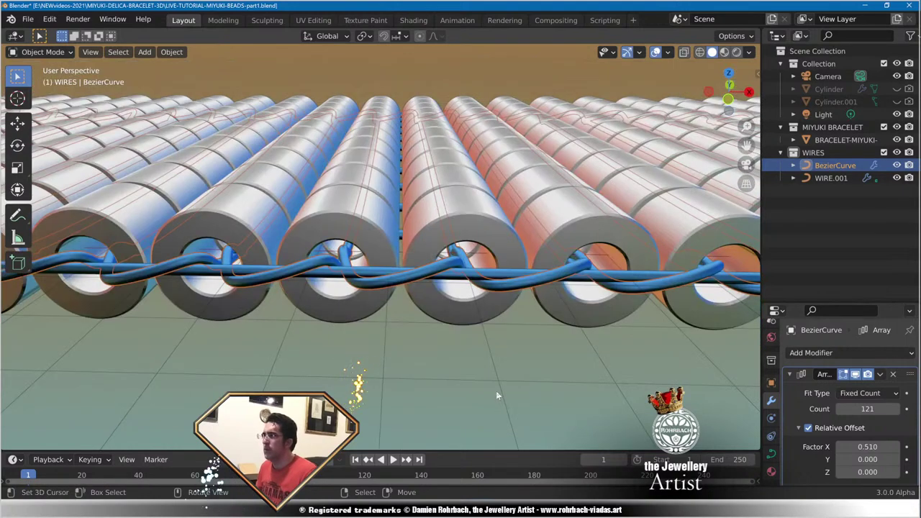
middle_drag(495, 391, 381, 410)
scroll(513, 390, down, 5)
scroll(382, 411, up, 8)
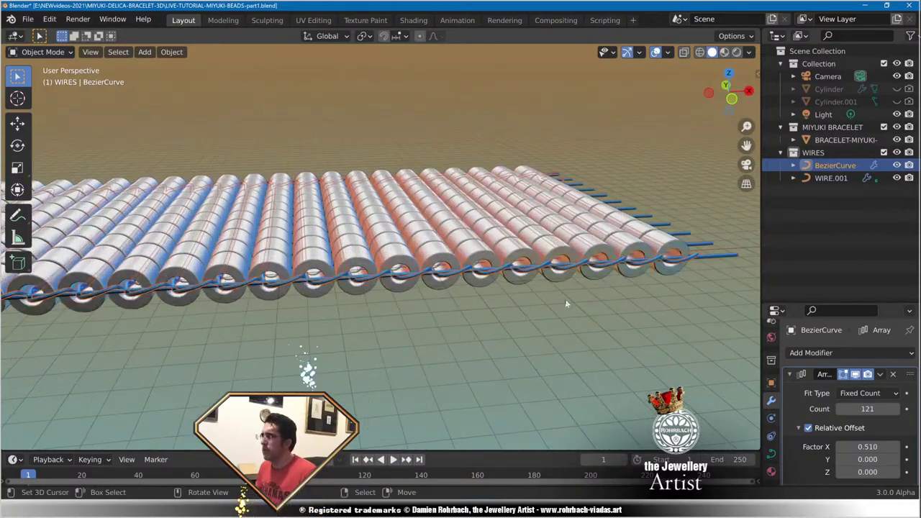
scroll(470, 311, up, 4)
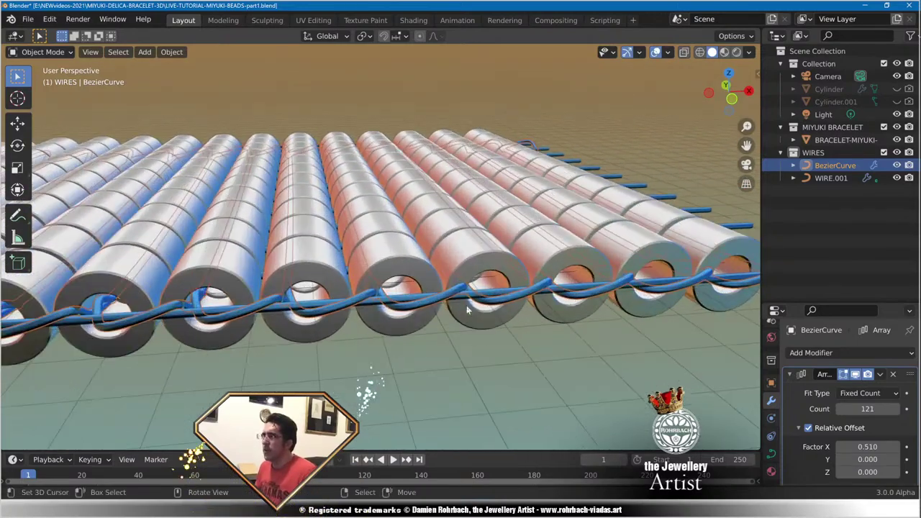
click(883, 447)
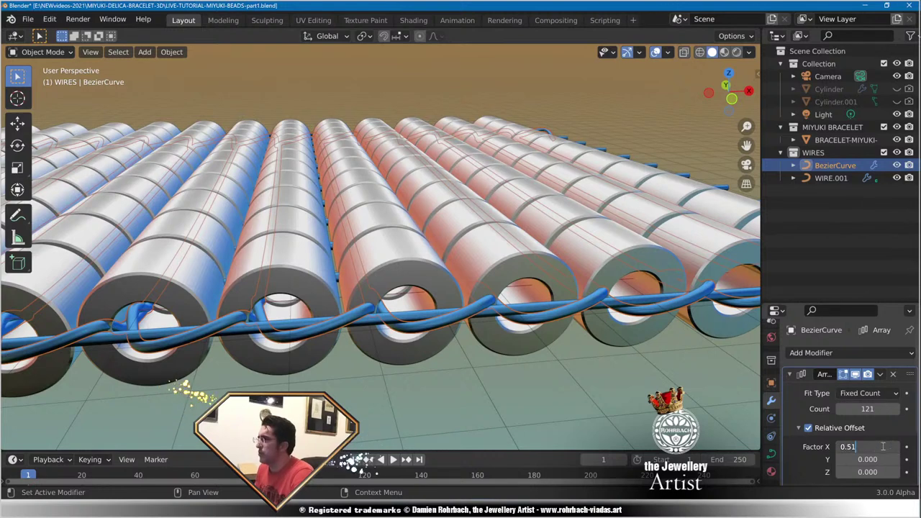
text(0.512)
key(Return)
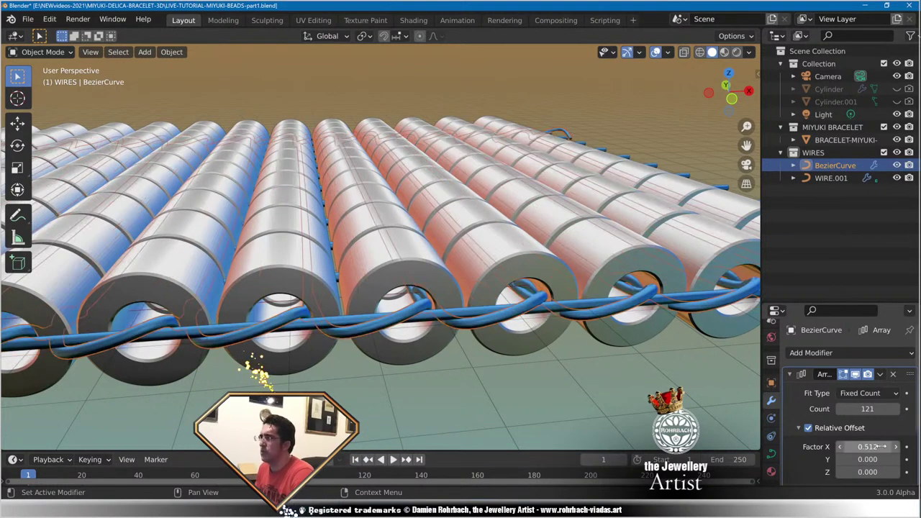
Fine-tune the thread array's relative offset X factor to 0.5112.
click(850, 447)
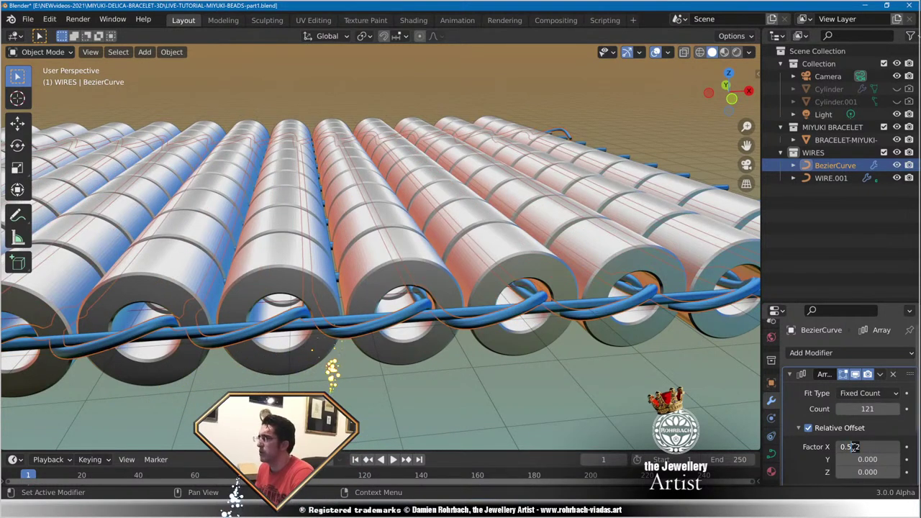
key(Return)
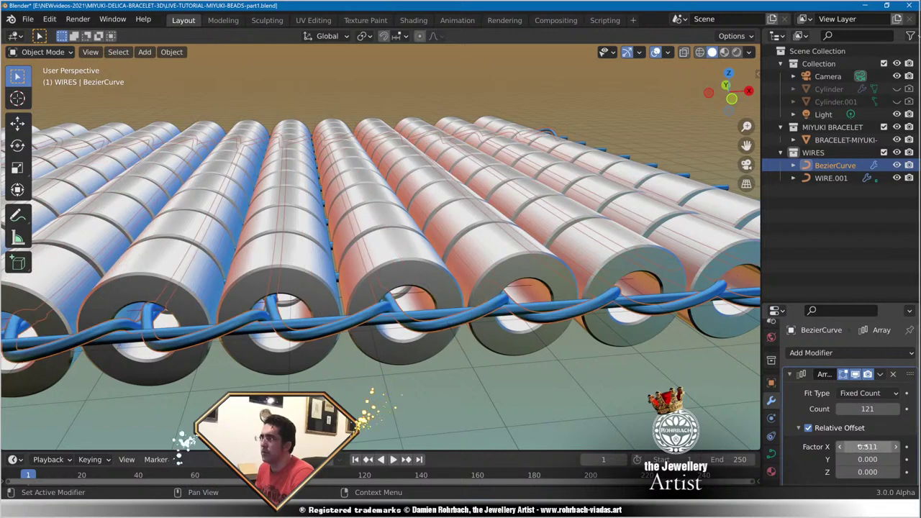
click(858, 447)
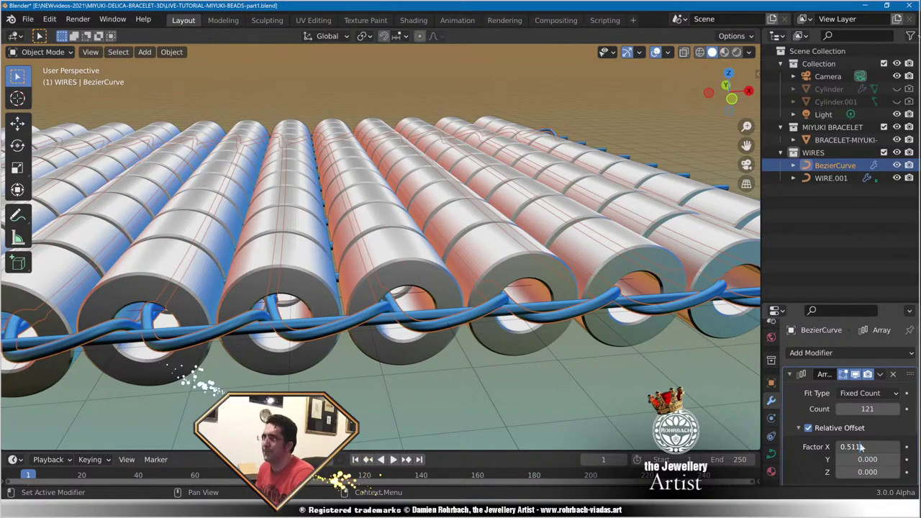
key(Return)
click(879, 446)
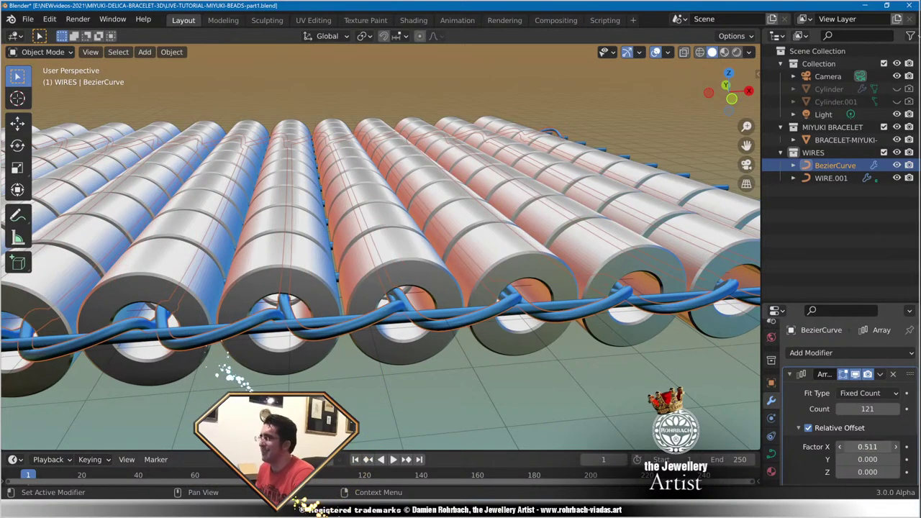
text(5)
key(Return)
click(867, 447)
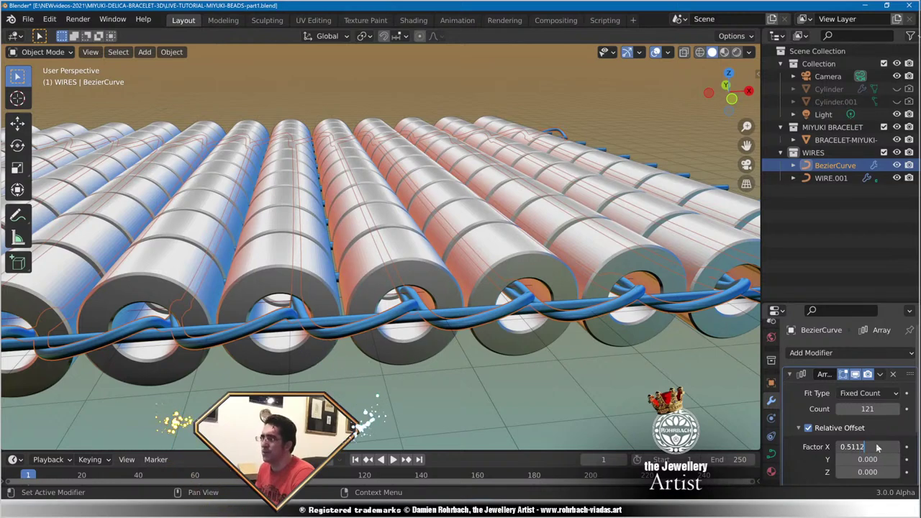
key(Return)
Check how the thread passes through the last beads at the bracelet's end and save the file.
middle_drag(571, 340, 550, 339)
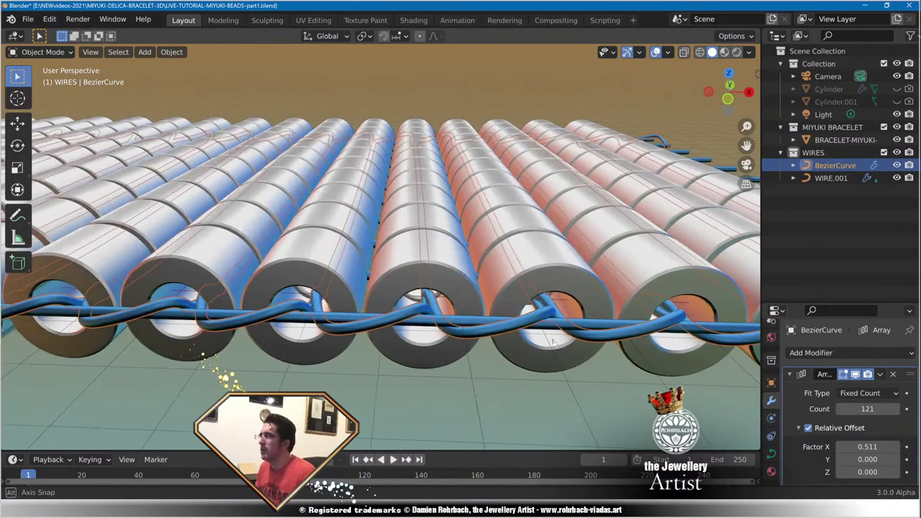
shift+middle_drag(673, 359, 241, 321)
scroll(485, 308, up, 2)
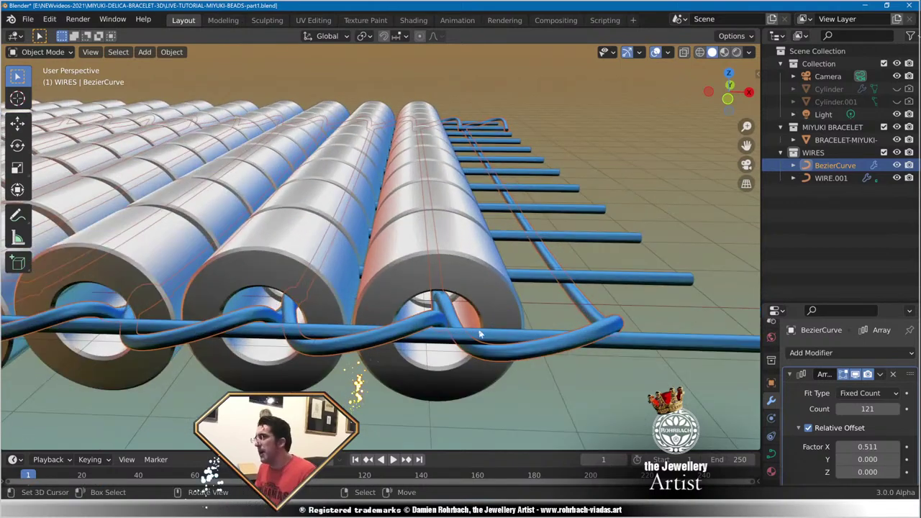
scroll(504, 327, down, 4)
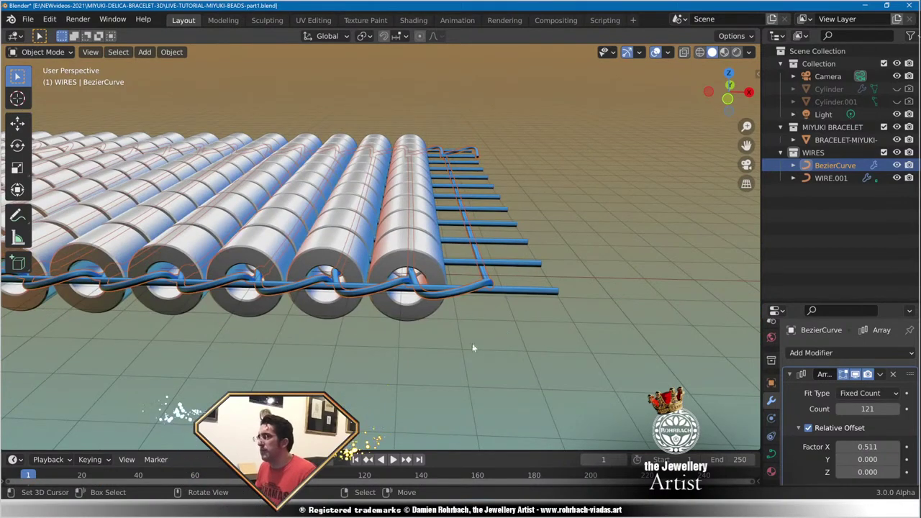
scroll(475, 342, up, 4)
key(ctrl+s)
scroll(489, 341, down, 5)
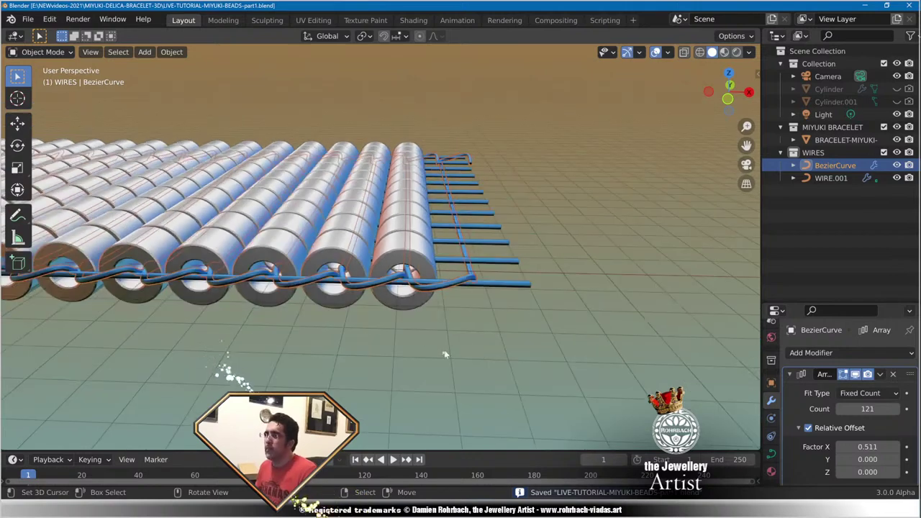
Examine the thread loops and their joins in the bead holes at both ends and on the opposite edge of the bracelet.
middle_drag(444, 352, 420, 306)
scroll(465, 320, up, 3)
middle_drag(467, 324, 498, 354)
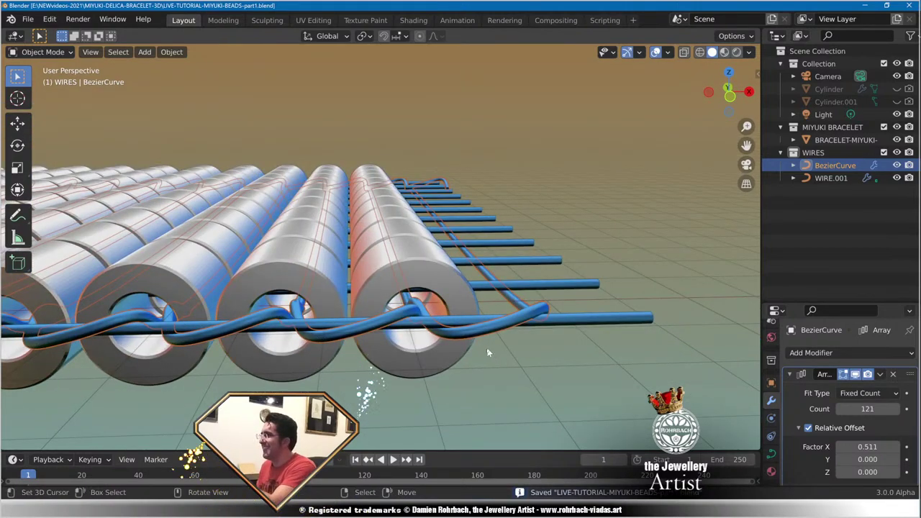
scroll(463, 361, up, 2)
middle_drag(463, 364, 439, 319)
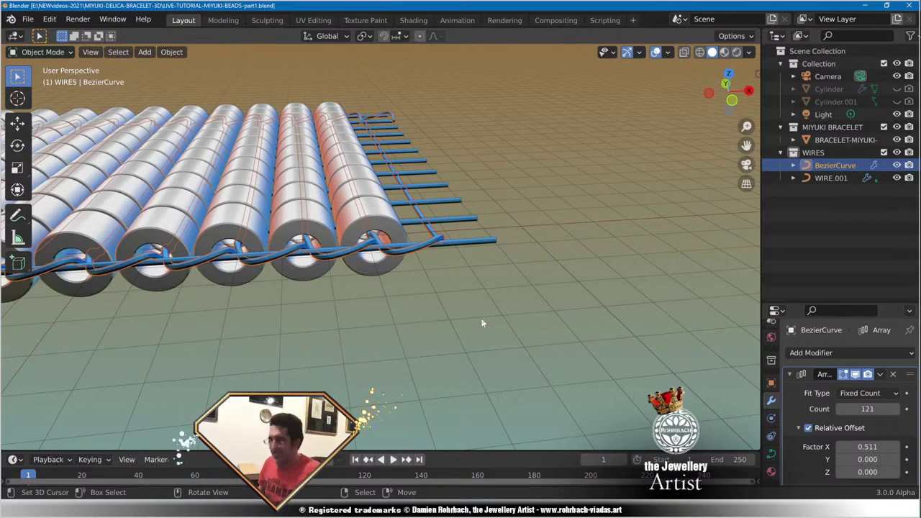
scroll(483, 324, down, 11)
shift+middle_drag(169, 285, 648, 254)
scroll(651, 259, up, 4)
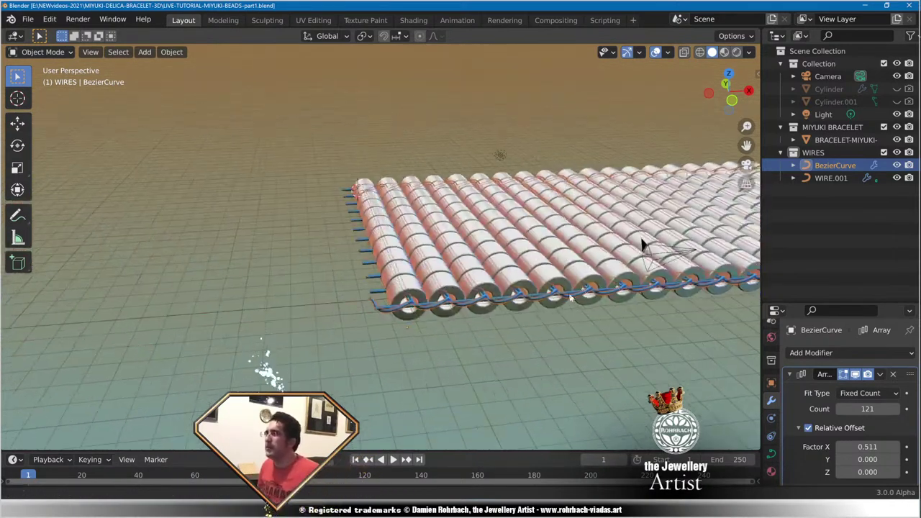
shift+middle_drag(604, 309, 214, 259)
scroll(504, 263, up, 4)
scroll(464, 213, down, 2)
shift+middle_drag(576, 302, 471, 284)
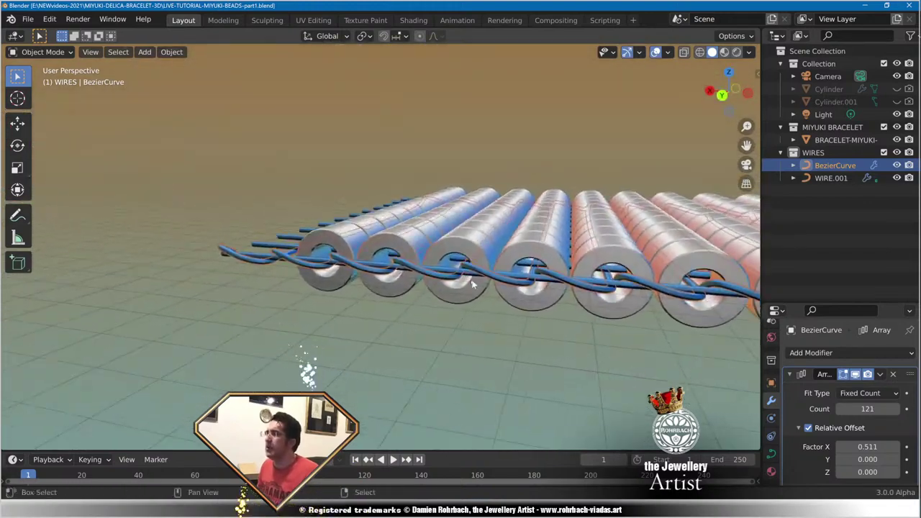
scroll(470, 295, up, 5)
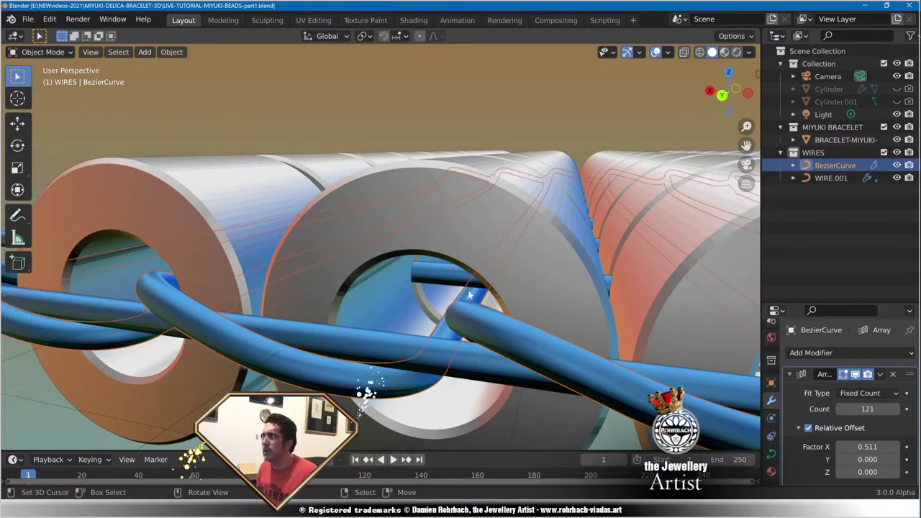
scroll(469, 291, down, 5)
scroll(473, 278, down, 3)
Compare the thread's alignment with the beads at both bracelet ends from the top view and save the file.
key(KP_7)
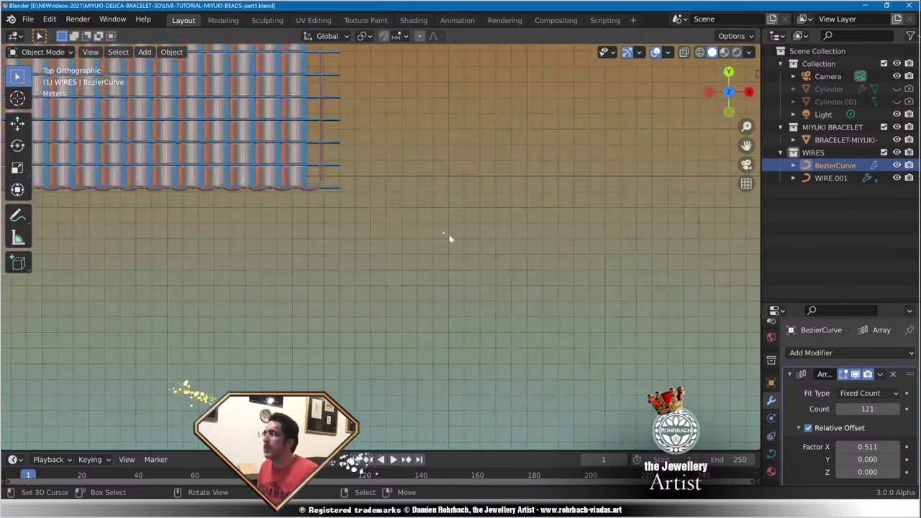
scroll(344, 208, up, 4)
shift+middle_drag(366, 208, 427, 164)
scroll(431, 158, up, 2)
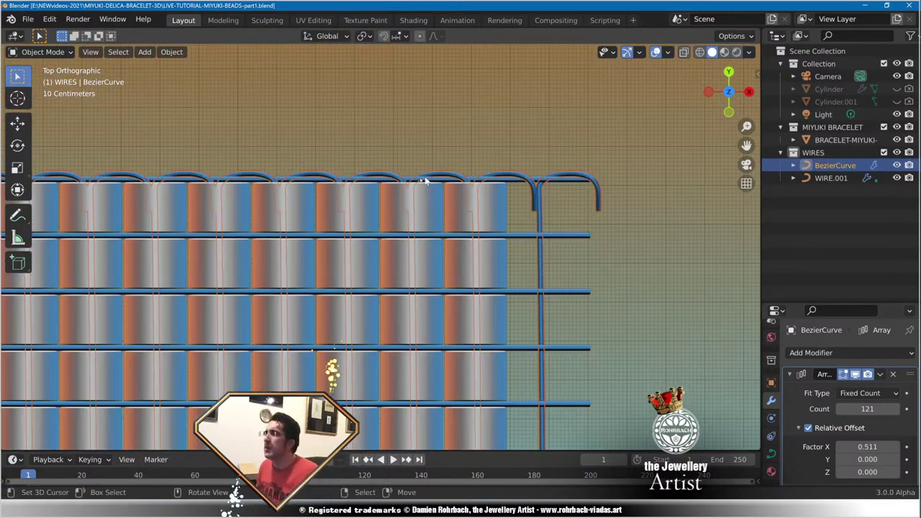
scroll(423, 180, down, 8)
shift+middle_drag(220, 243, 611, 256)
scroll(488, 246, up, 4)
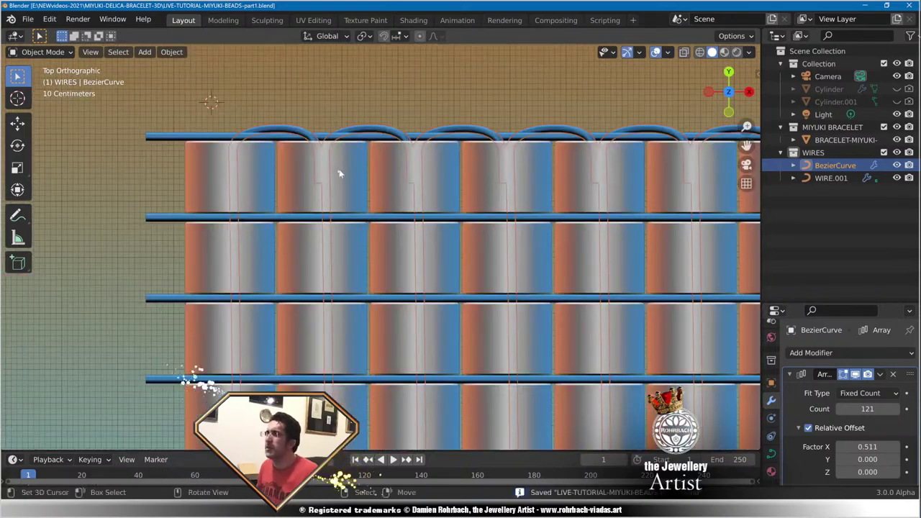
key(ctrl+s)
Enter editing of the thread curve and try shifting its end point about 0.11 m along X, undoing the move.
scroll(390, 180, up, 3)
key(Tab)
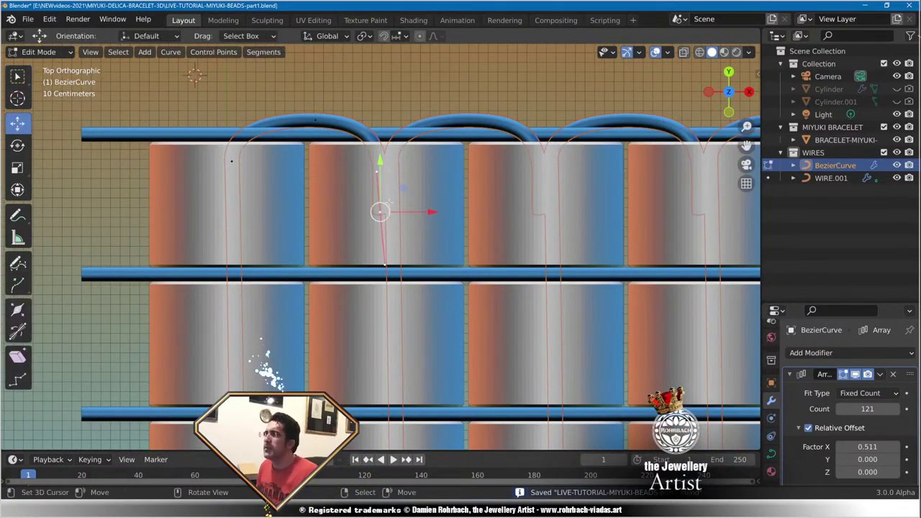
key(g)
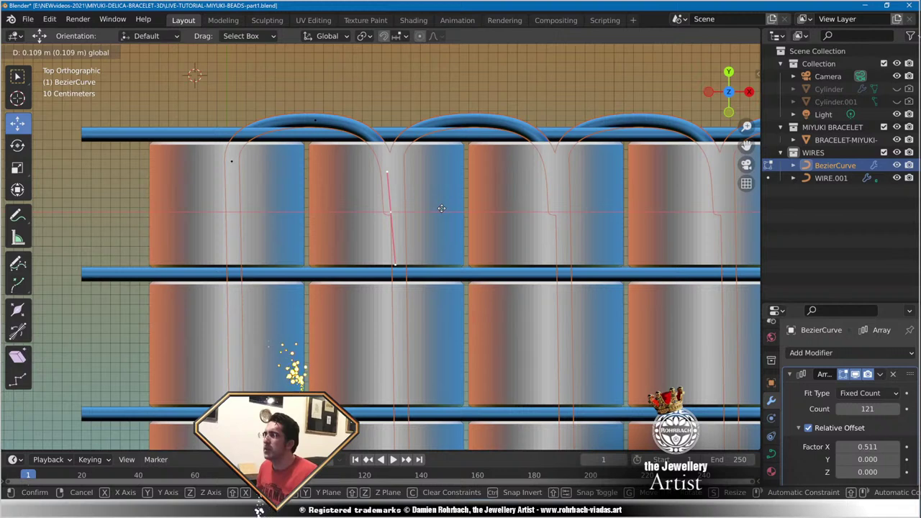
click(441, 208)
key(ctrl+z)
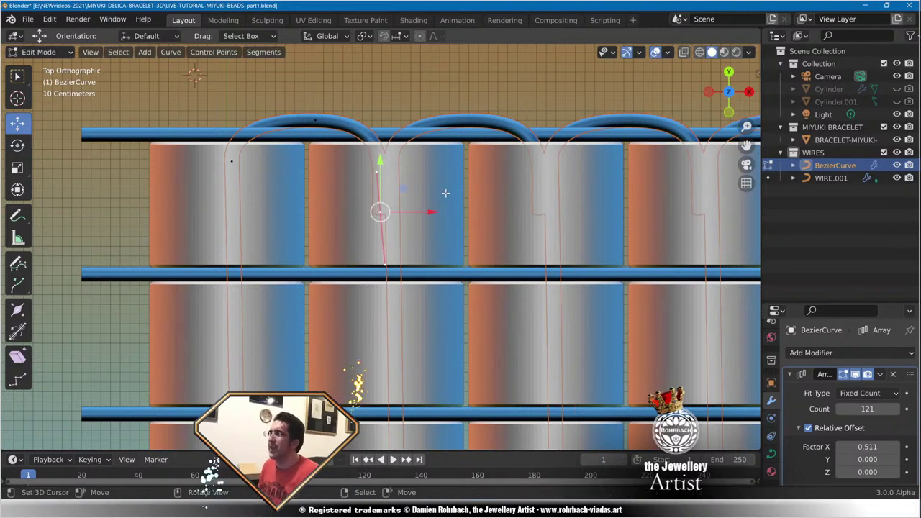
Extrude an extra end point further down inside the second bead, shift it slightly along X, and finish editing the curve.
ctrl+right_click(389, 242)
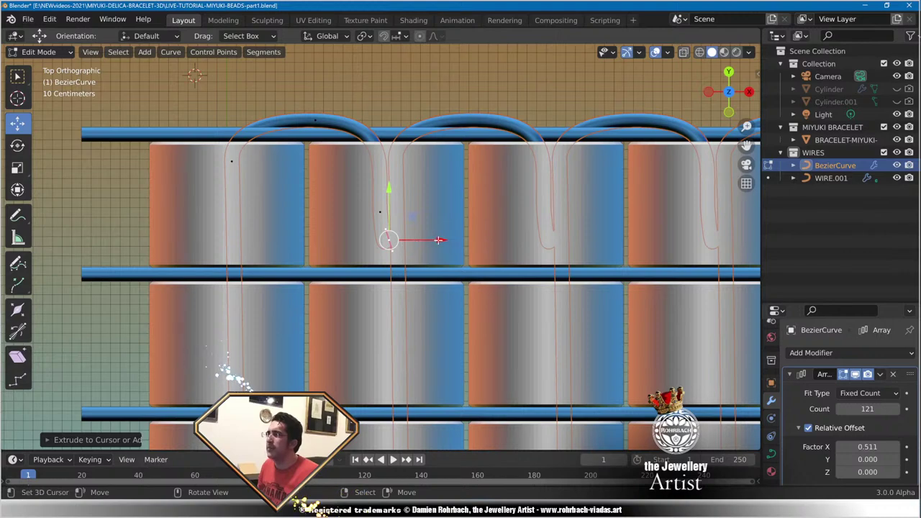
key(g)
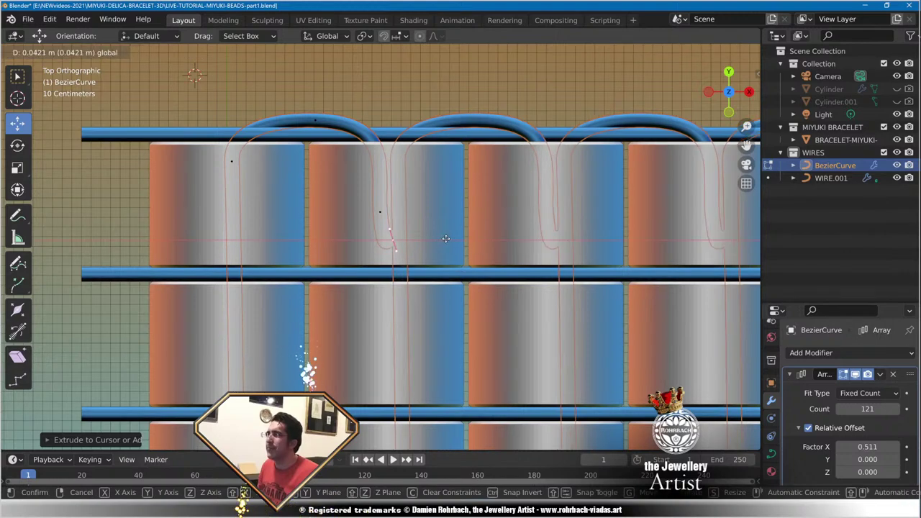
click(453, 238)
scroll(455, 238, down, 3)
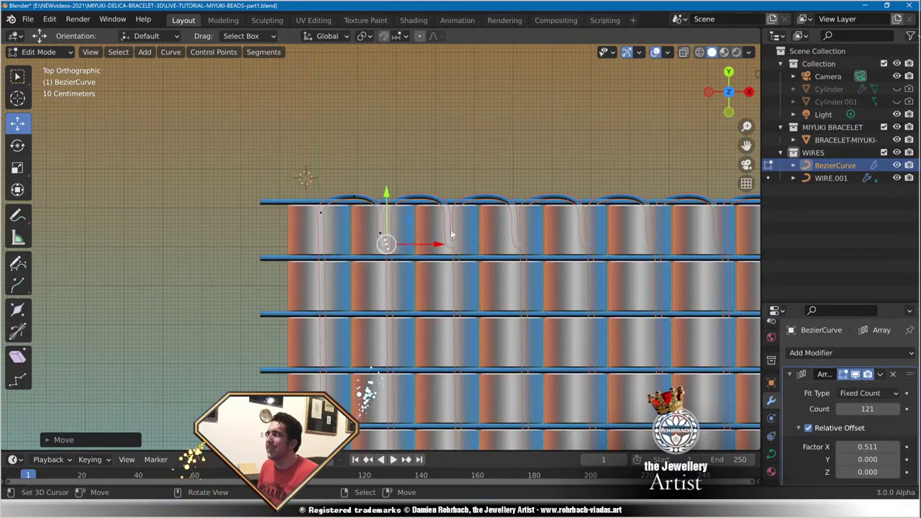
key(Tab)
Try lower values for the thread array's relative offset X factor: 0.505, 0.5 and 0.49.
middle_drag(454, 238, 448, 220)
scroll(446, 205, down, 2)
click(882, 447)
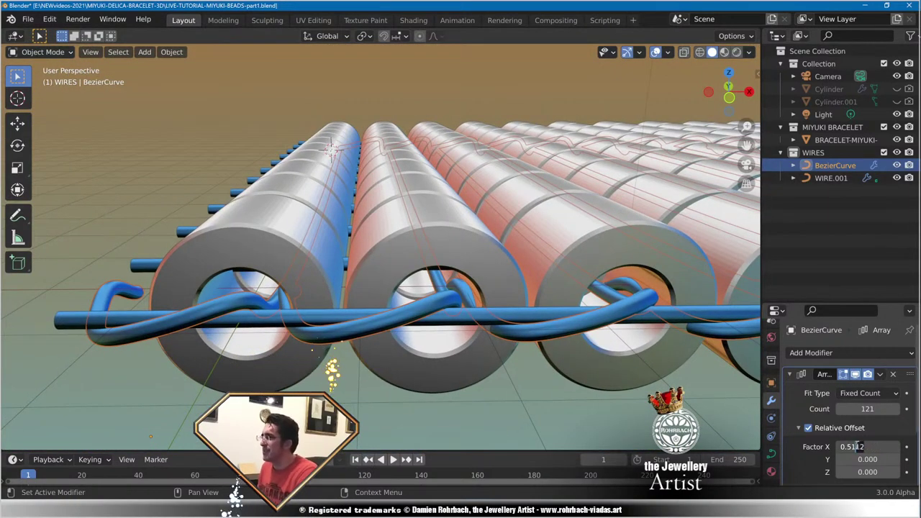
text(0.50)
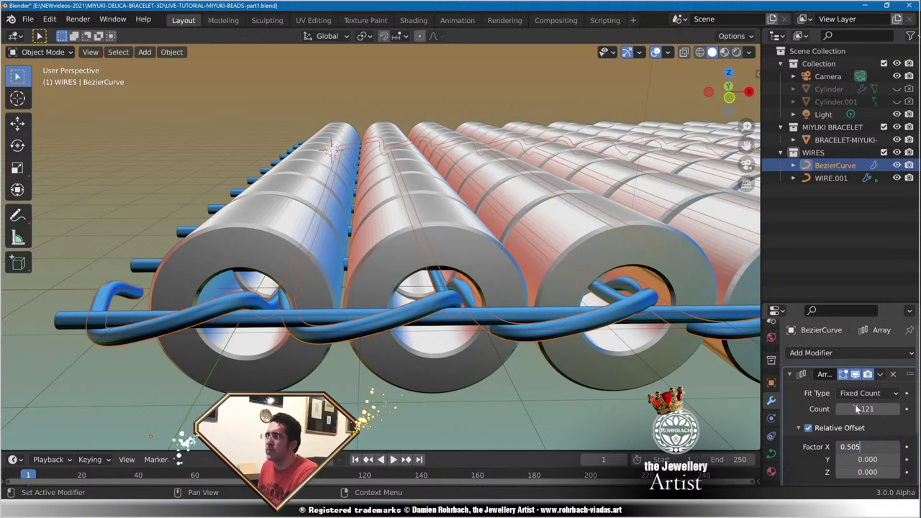
text(5)
key(Return)
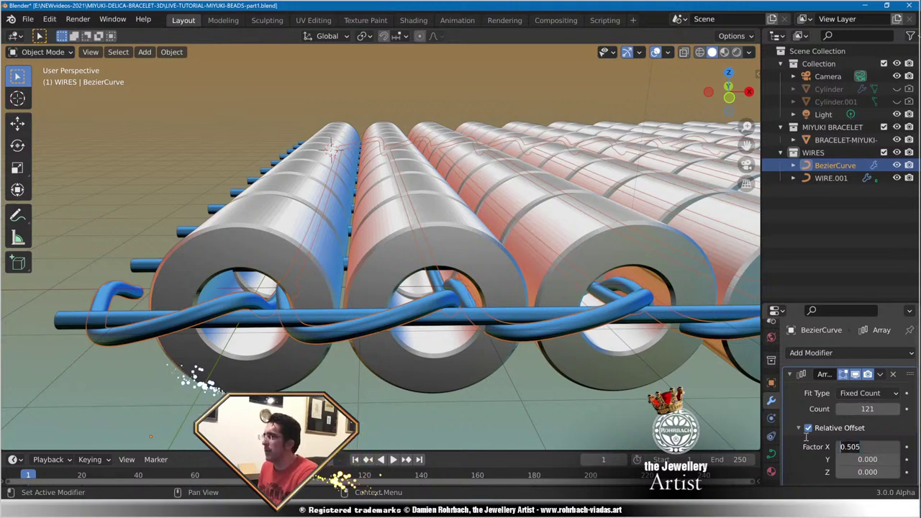
text(0.5)
key(Return)
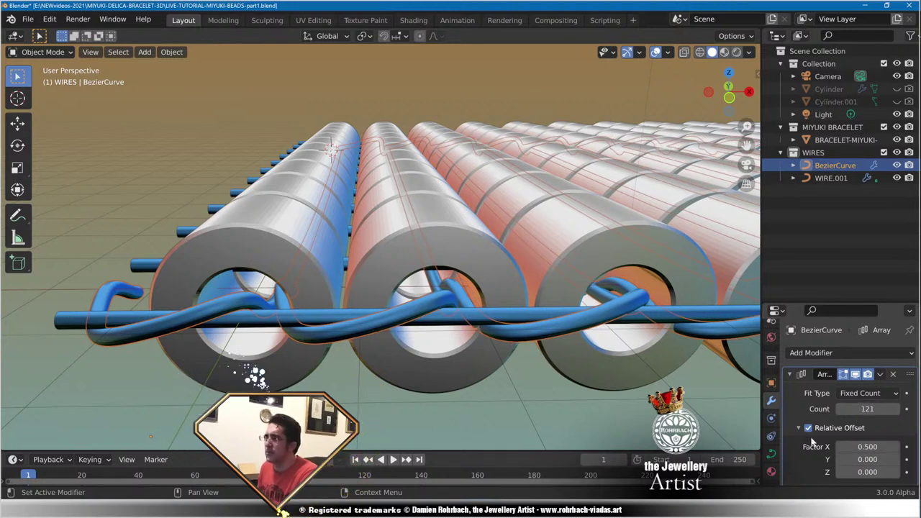
click(870, 447)
text(.49)
key(Return)
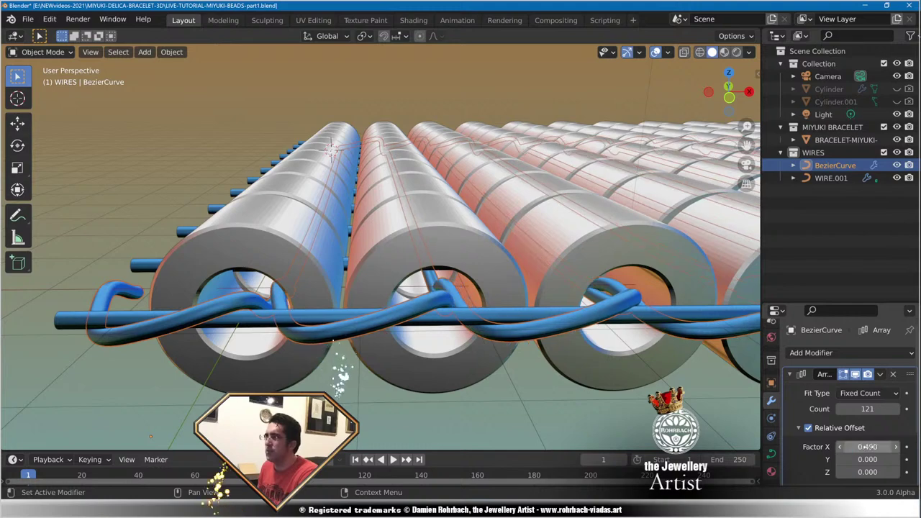
Set the thread array's relative offset X factor to 0.488 and check the loops against the beads at the bracelet's far end.
middle_drag(547, 324, 597, 321)
click(867, 447)
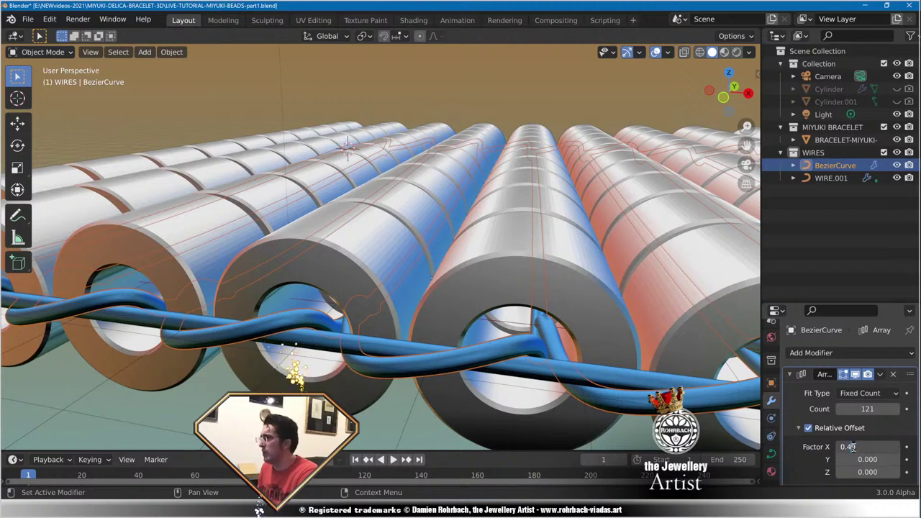
text(0.488)
key(Return)
scroll(585, 294, down, 8)
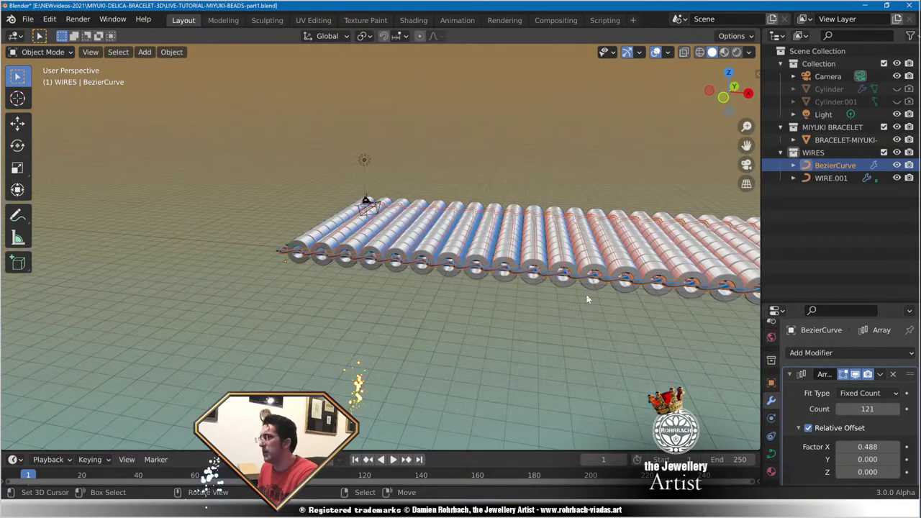
scroll(600, 276, down, 3)
shift+middle_drag(599, 276, 554, 283)
scroll(580, 263, up, 3)
shift+middle_drag(605, 241, 318, 218)
scroll(374, 217, up, 5)
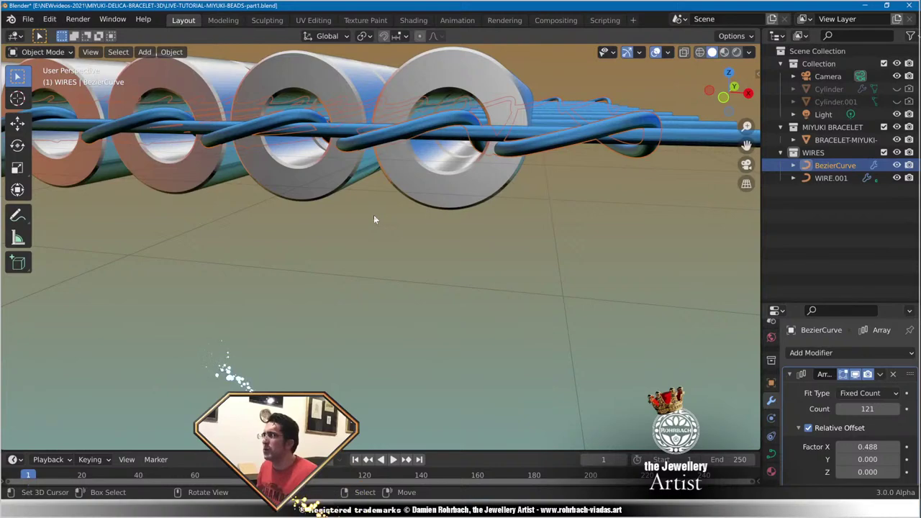
middle_drag(373, 216, 386, 224)
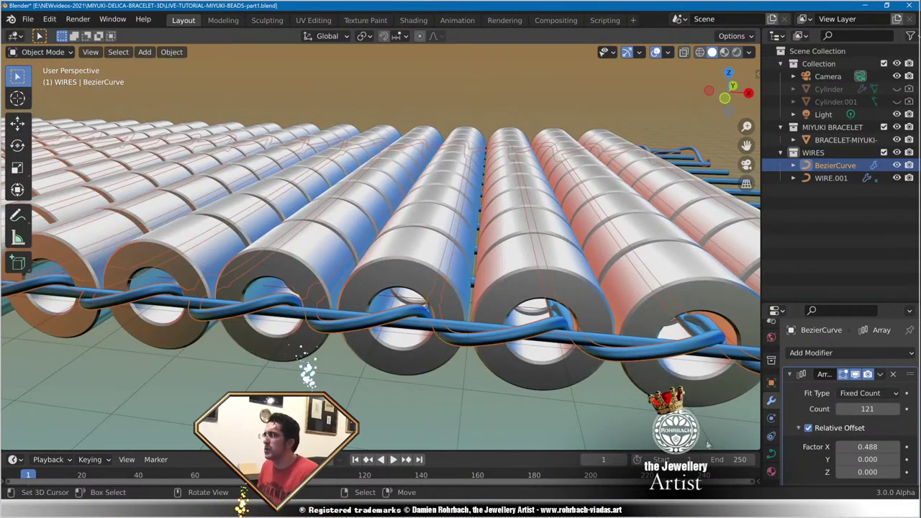
Try a relative offset X factor of 0.485 on the thread array, and settle on 0.4875.
click(880, 447)
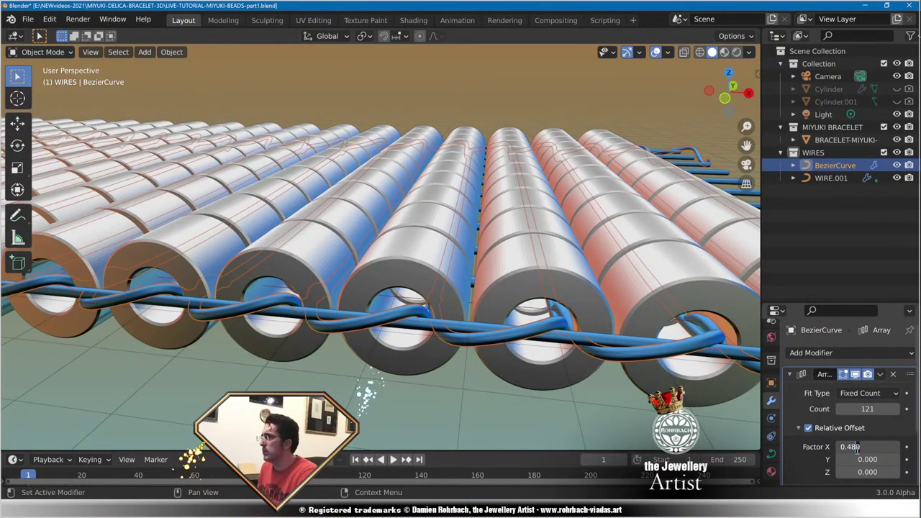
key(Return)
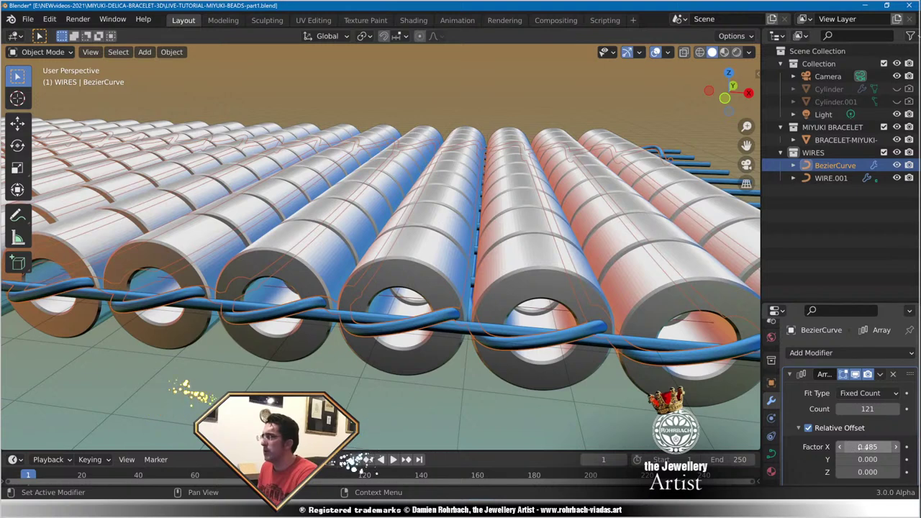
click(855, 448)
click(859, 447)
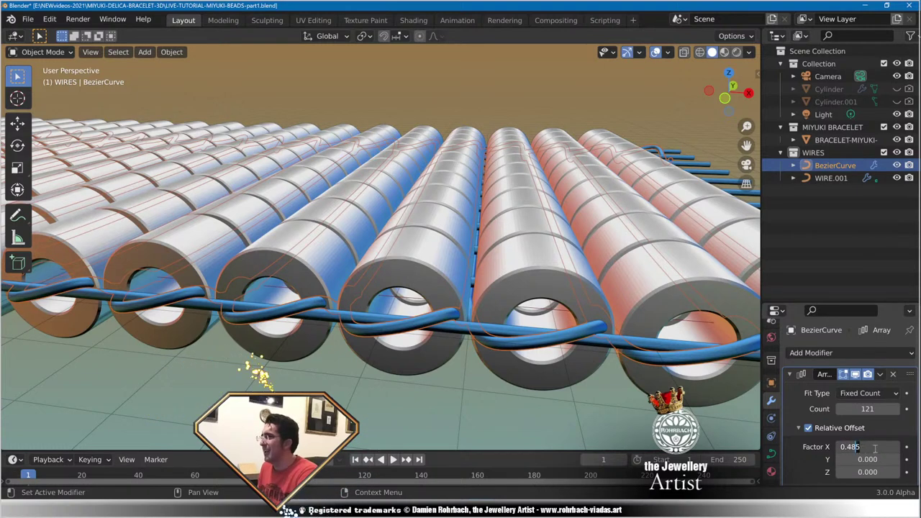
text(0.4875)
key(Return)
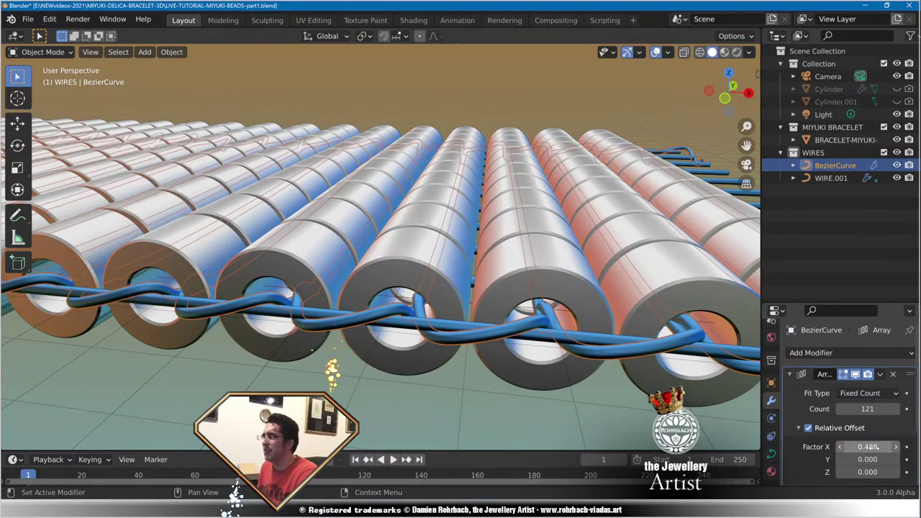
Examine from the top view how the thread copies line up with the beads at both ends of the bracelet.
scroll(511, 311, down, 10)
key(KP_7)
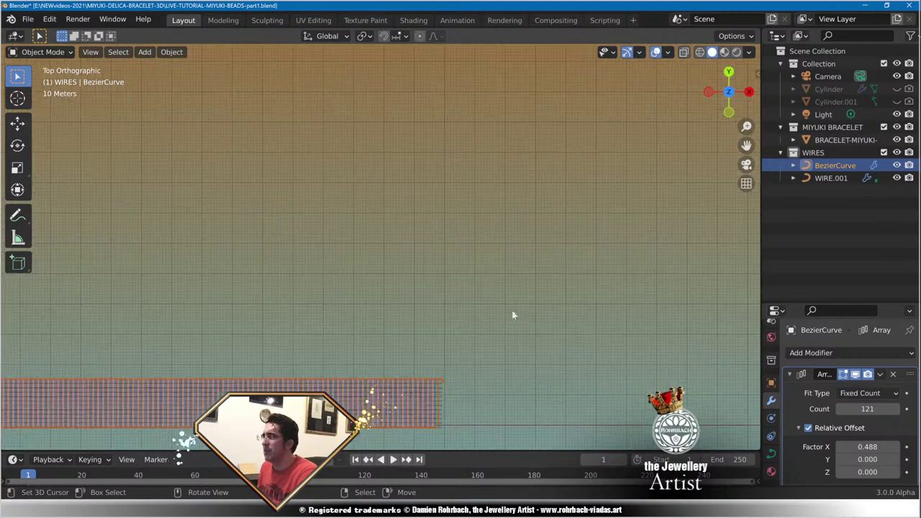
shift+middle_drag(485, 373, 436, 281)
scroll(435, 261, up, 8)
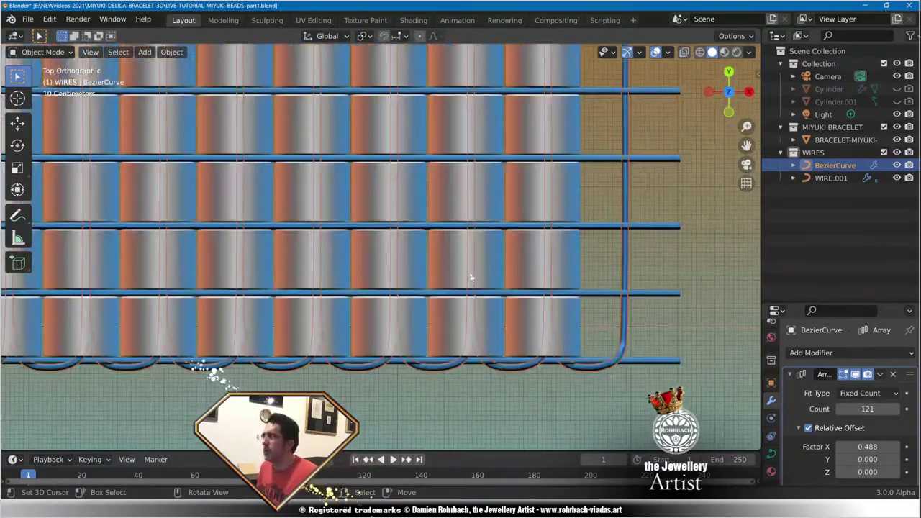
scroll(472, 277, down, 5)
shift+middle_drag(469, 180, 465, 366)
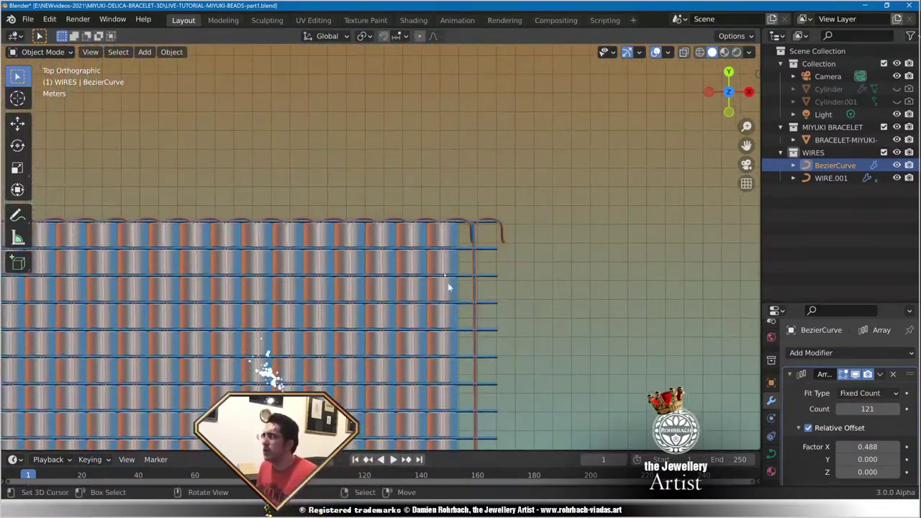
scroll(441, 266, up, 3)
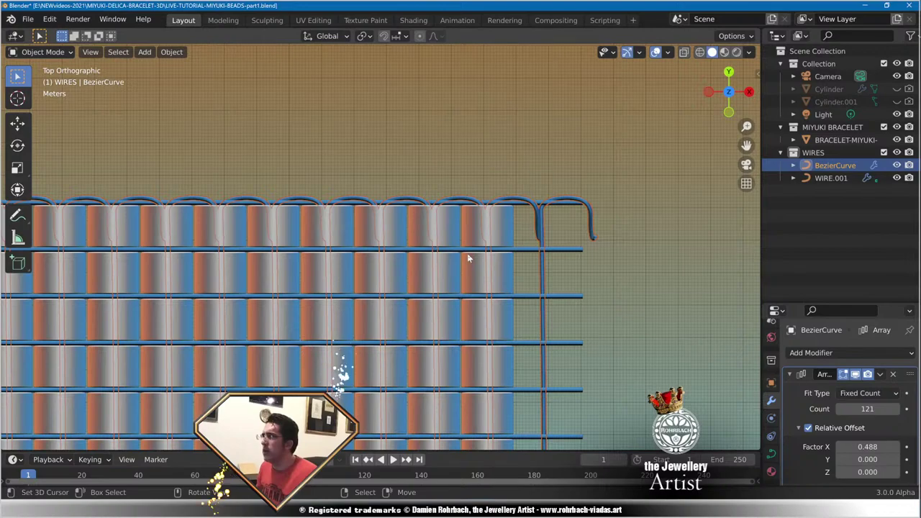
scroll(468, 259, down, 9)
shift+middle_drag(232, 292, 723, 322)
scroll(516, 297, up, 9)
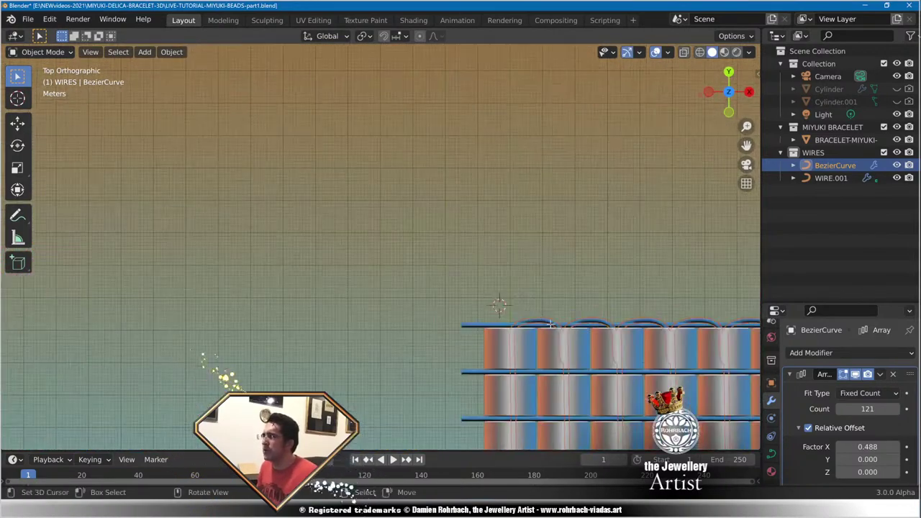
Isolate the thread curve for editing and move its end point in the negative Y direction along the neighbouring strand.
key(Tab)
scroll(532, 278, up, 2)
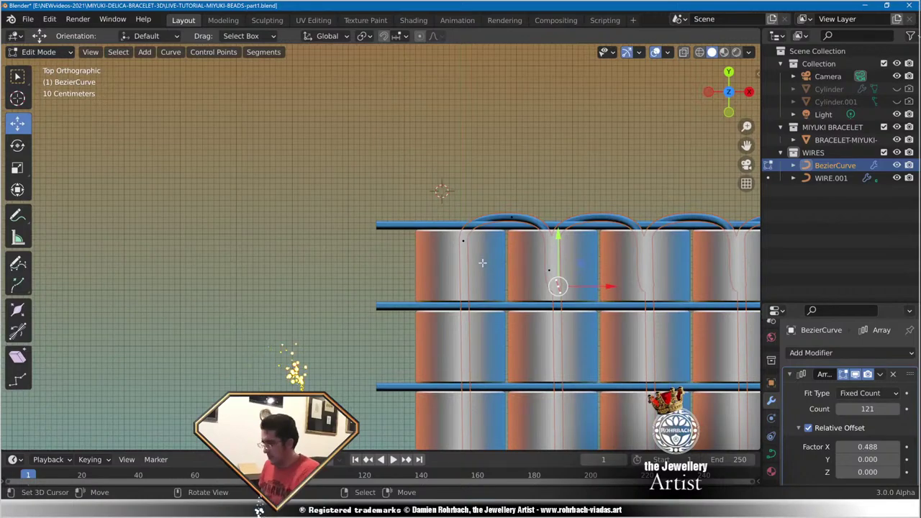
key(KP_Divide)
middle_drag(470, 285, 331, 263)
scroll(492, 290, up, 5)
middle_drag(413, 275, 407, 309)
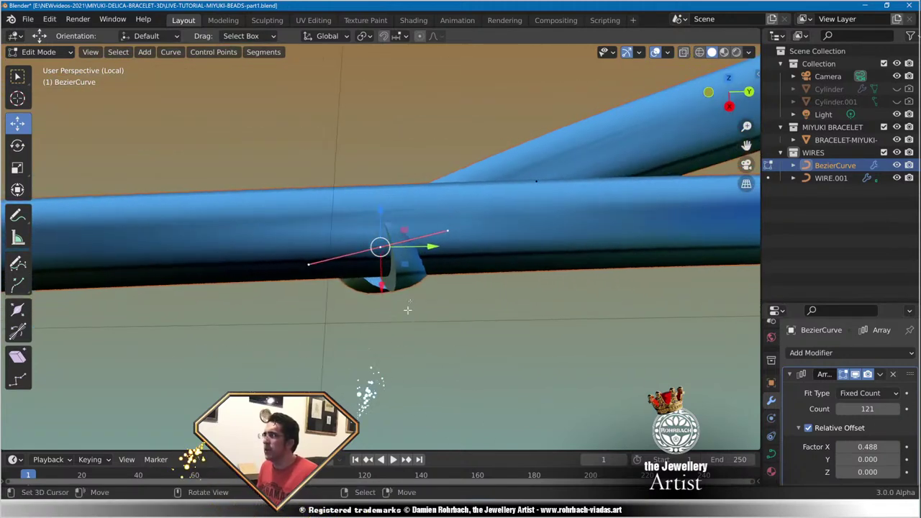
drag(431, 246, 131, 258)
Nudge the thread's end point slightly along X so it sits inside the neighbouring strand, and save the file.
middle_drag(275, 268, 282, 110)
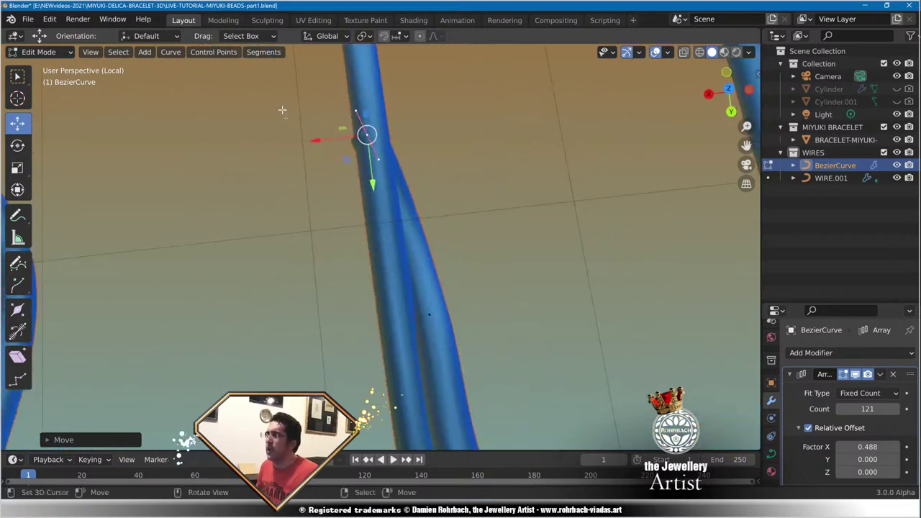
drag(311, 141, 323, 143)
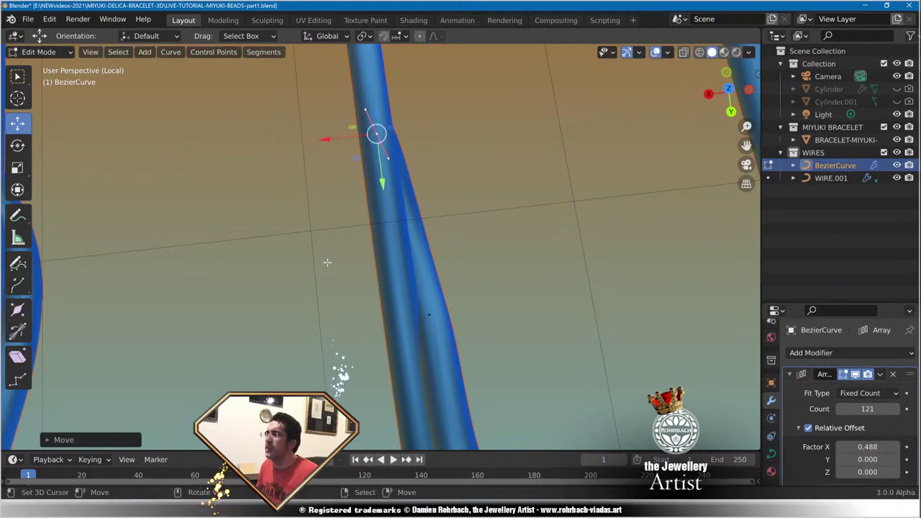
middle_drag(325, 261, 590, 226)
scroll(590, 226, down, 6)
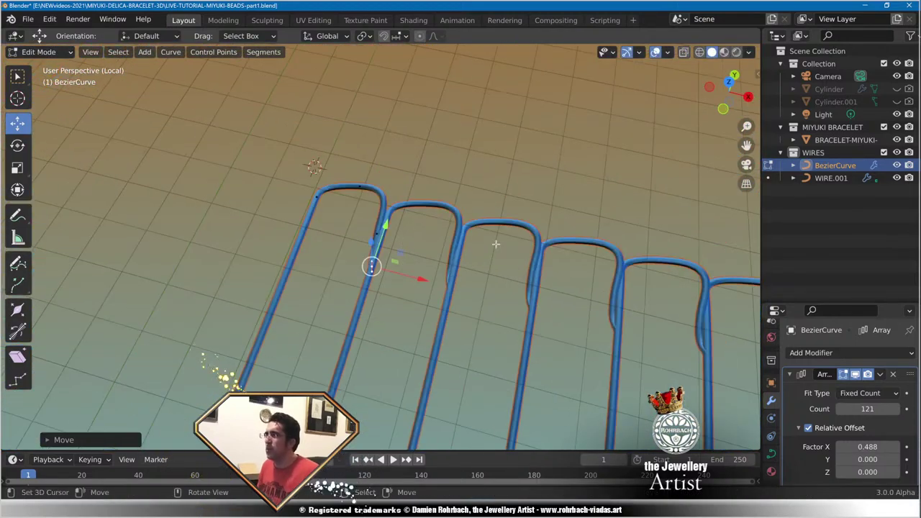
key(ctrl+s)
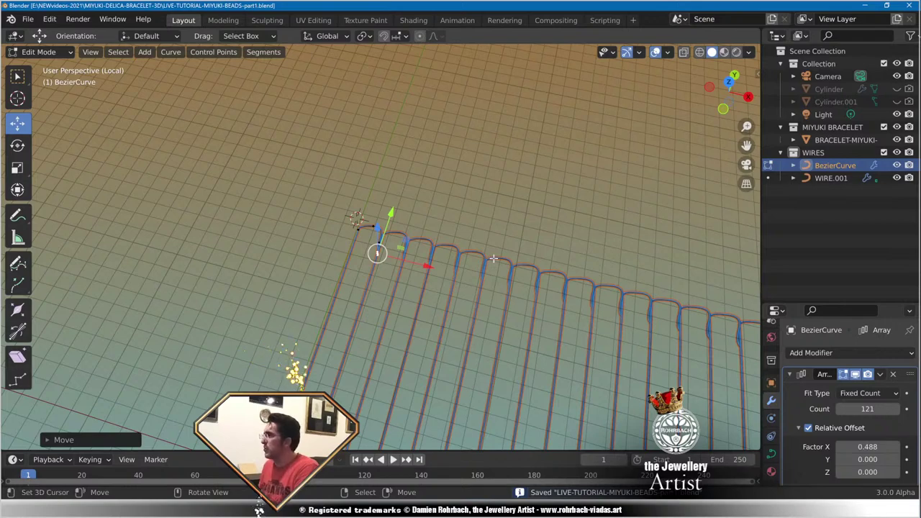
Bring back the full bracelet and set the thread array's relative offset X factor to 0.493, judging it along the bead edge.
key(KP_Divide)
scroll(467, 242, down, 4)
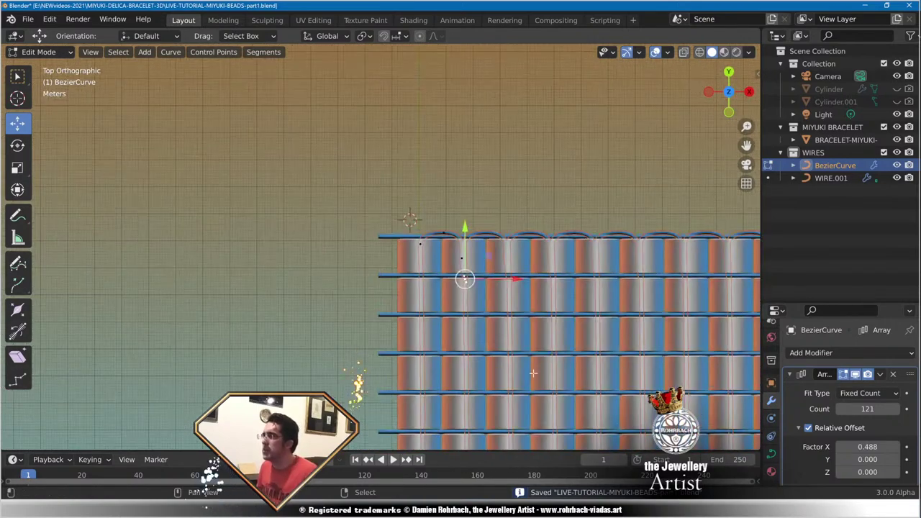
shift+middle_drag(467, 242, 280, 116)
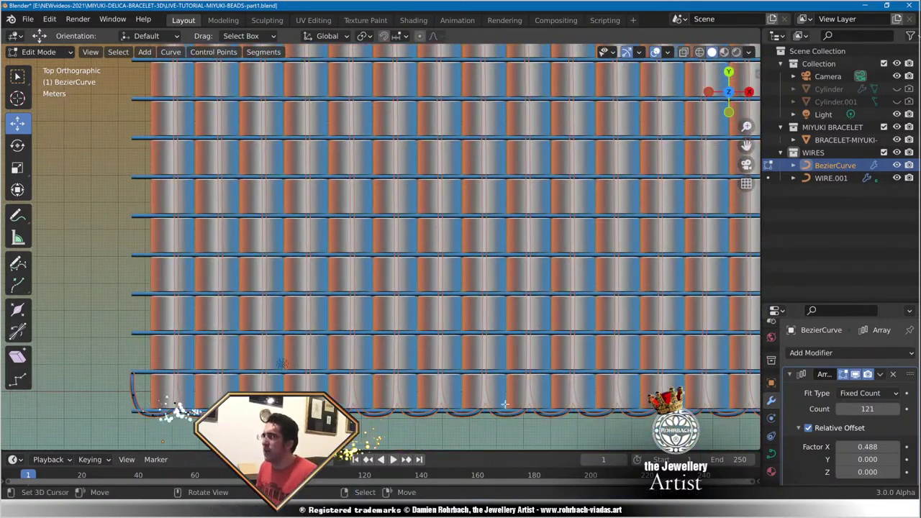
middle_drag(504, 405, 451, 269)
scroll(450, 269, up, 2)
shift+middle_drag(633, 180, 282, 205)
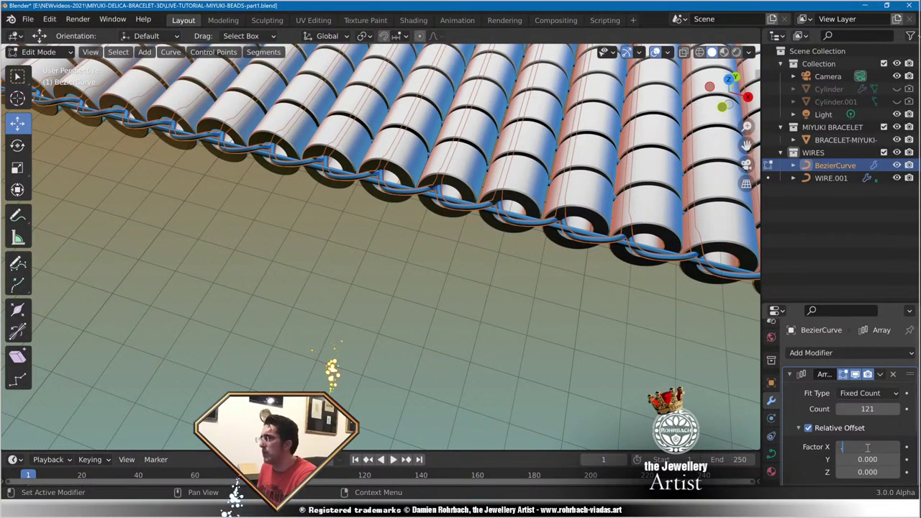
key(Return)
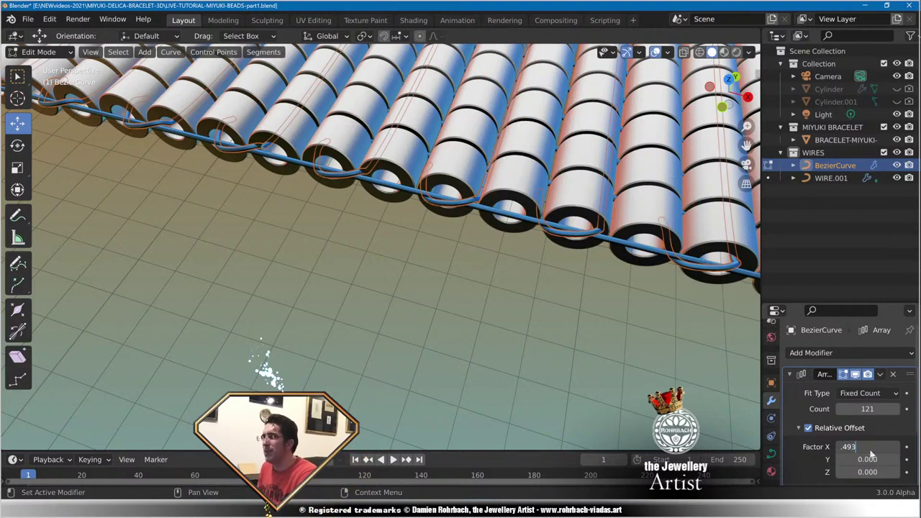
key(Return)
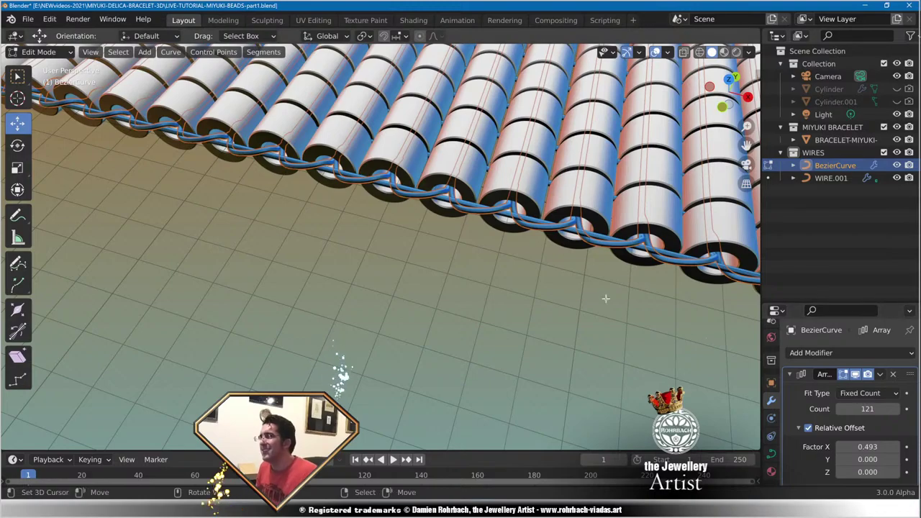
Check the thread copies along the bead edges at the bracelet's end and from the top view, and save the file.
shift+middle_drag(605, 298, 441, 271)
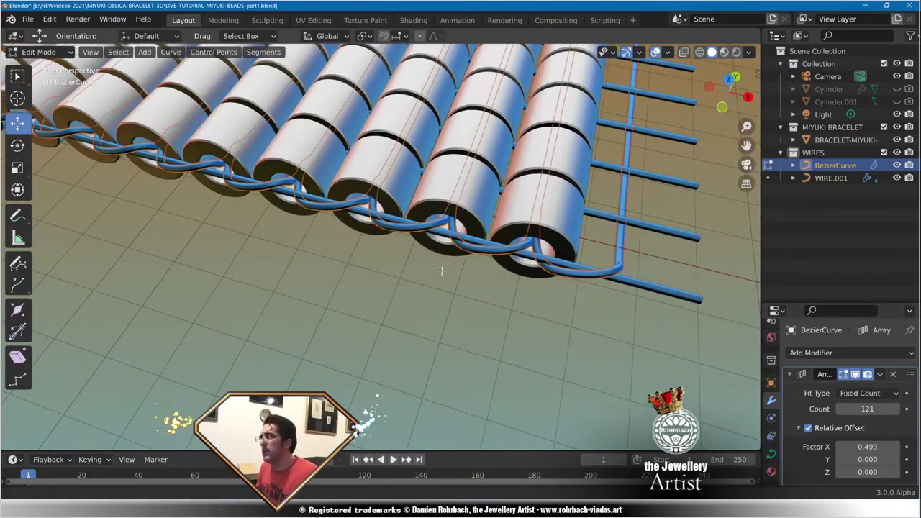
scroll(441, 270, down, 8)
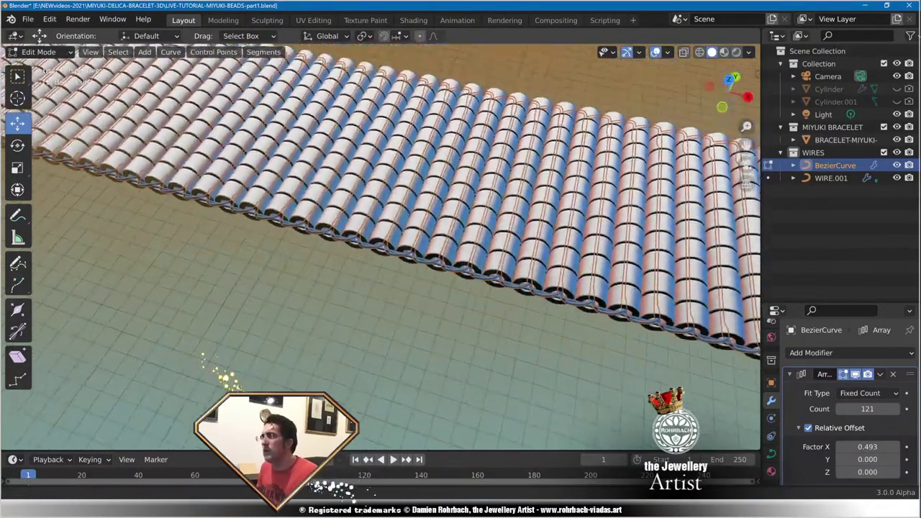
shift+middle_drag(5, 165, 541, 314)
key(KP_7)
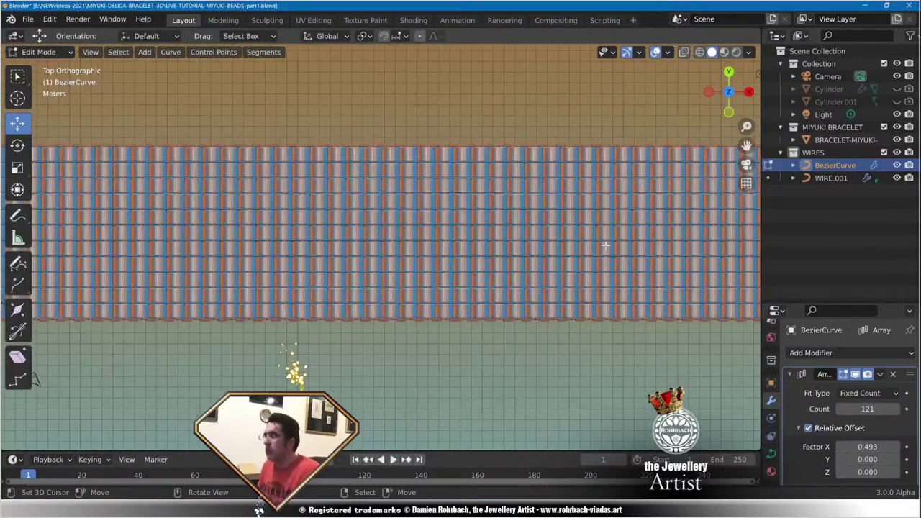
scroll(605, 246, up, 6)
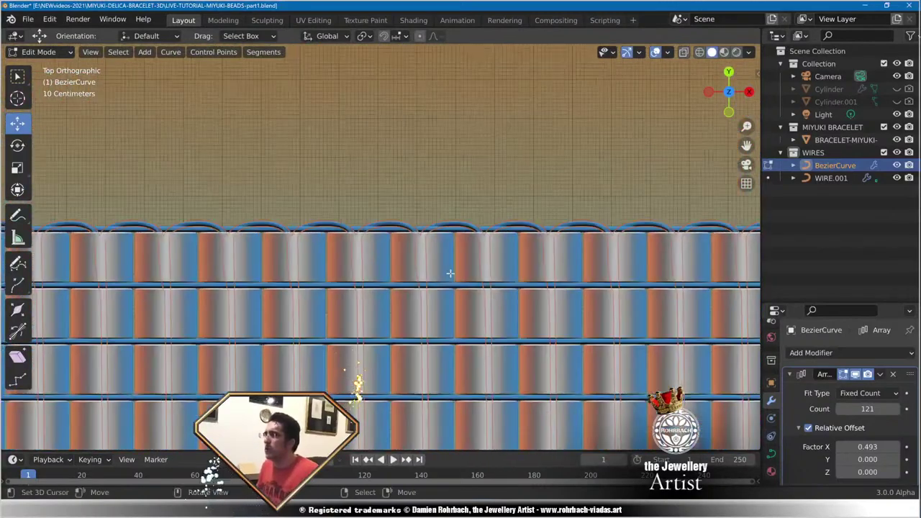
scroll(449, 273, up, 3)
key(ctrl+s)
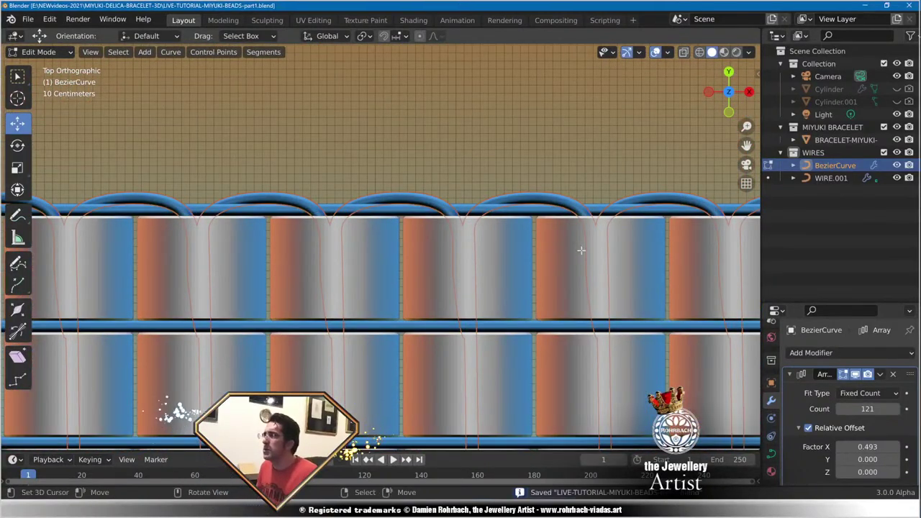
Check the thread from the side and over the bracelet's full length, and save the file.
scroll(599, 321, down, 8)
middle_drag(599, 321, 492, 127)
scroll(494, 200, up, 3)
scroll(420, 184, up, 4)
middle_drag(432, 187, 437, 218)
scroll(503, 223, down, 5)
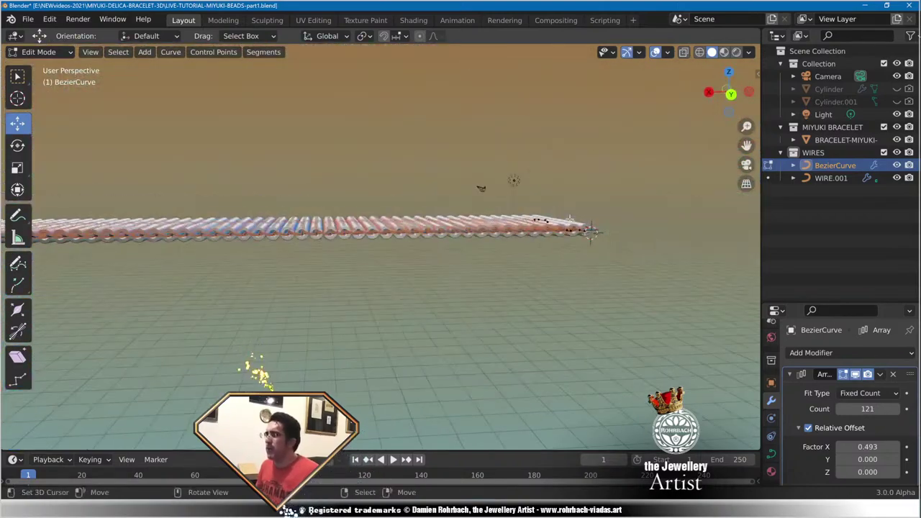
middle_drag(590, 228, 480, 282)
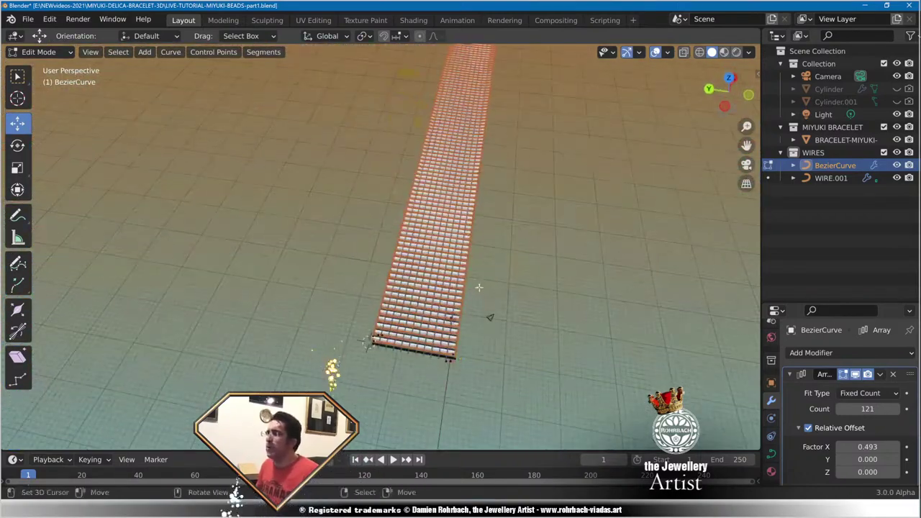
key(ctrl+s)
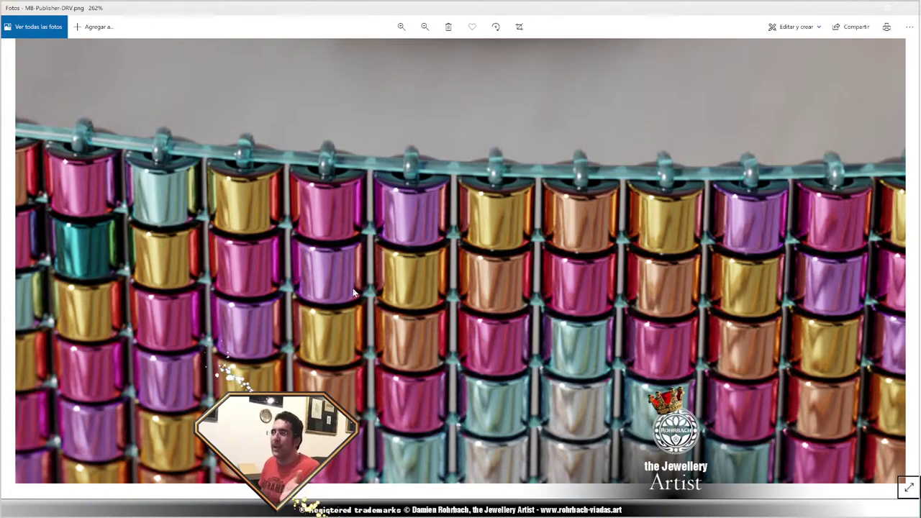
Compare the edge thread in the reference photo MB-Publisher-DRV.png with the modelled thread along the bracelet's side.
ctrl+scroll(403, 327, down, 5)
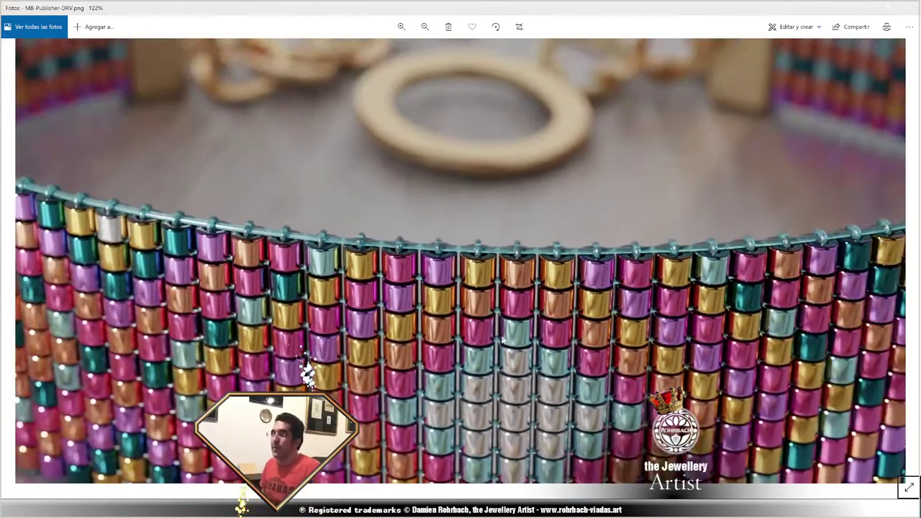
ctrl+scroll(593, 253, up, 4)
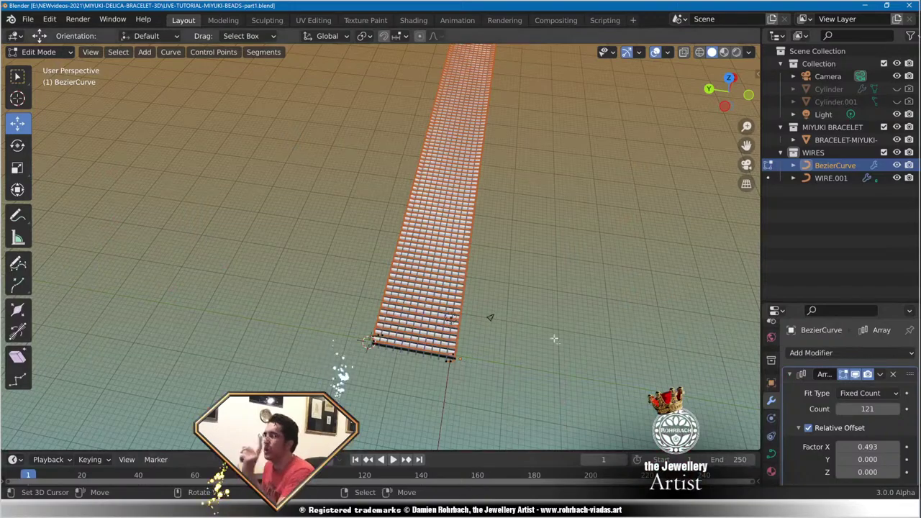
middle_drag(483, 319, 165, 189)
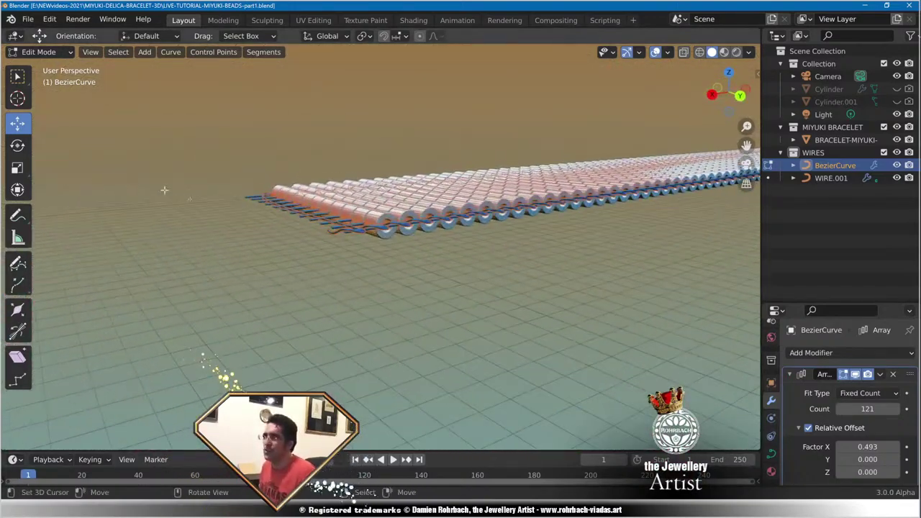
scroll(313, 230, up, 6)
scroll(365, 234, down, 2)
shift+middle_drag(365, 235, 357, 243)
scroll(371, 242, up, 1)
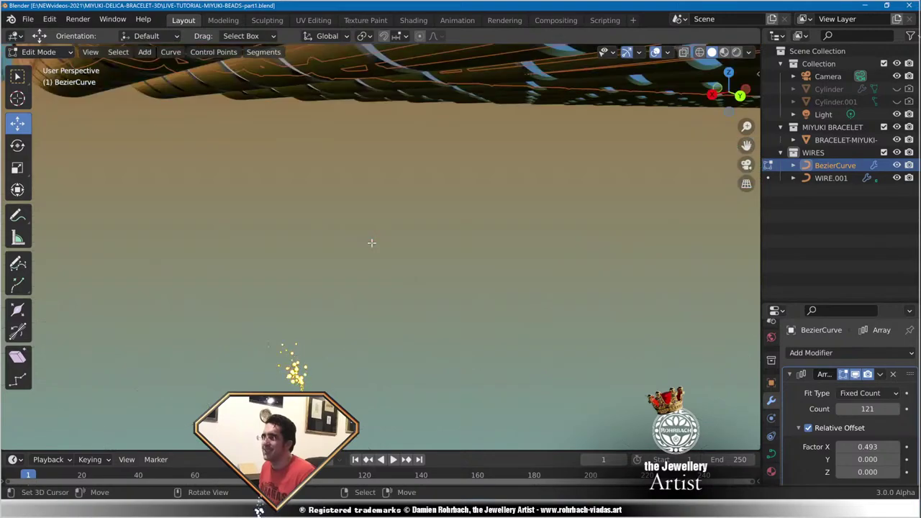
scroll(372, 243, down, 1)
scroll(362, 275, down, 8)
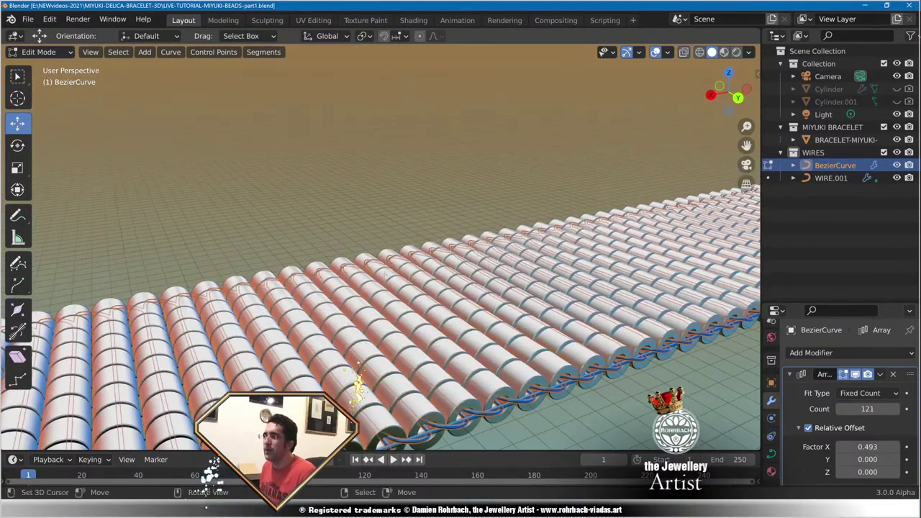
middle_drag(362, 276, 141, 198)
scroll(465, 321, up, 4)
scroll(464, 322, up, 1)
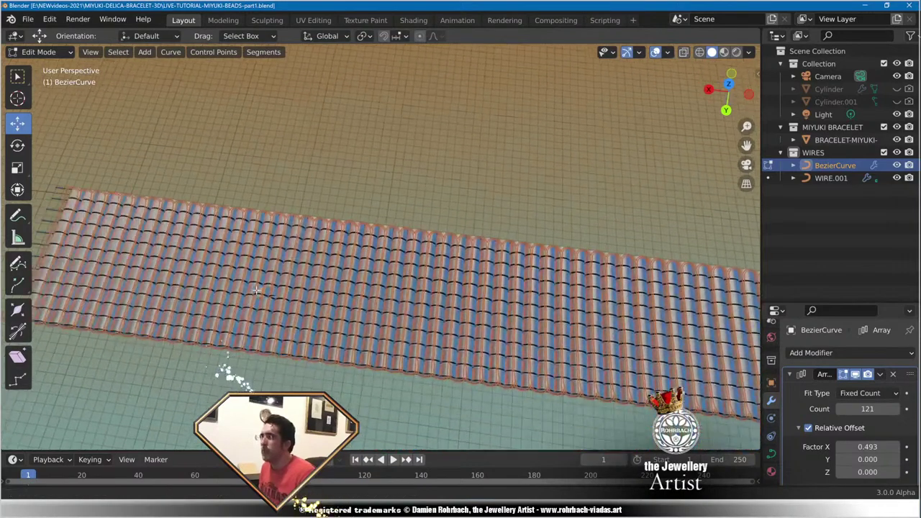
Finish editing the thread curve, returning to Object Mode, and save the file.
scroll(560, 323, down, 4)
shift+middle_drag(734, 351, 269, 290)
scroll(381, 272, up, 9)
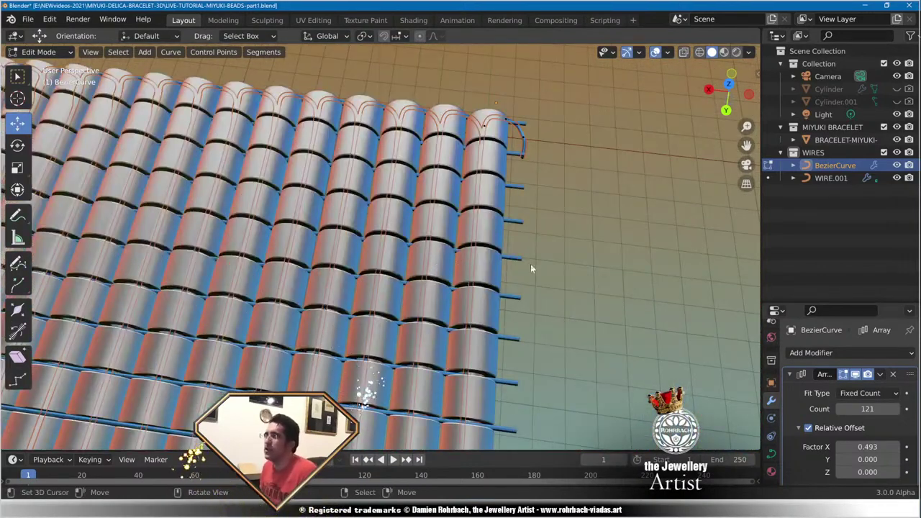
key(Tab)
key(ctrl+s)
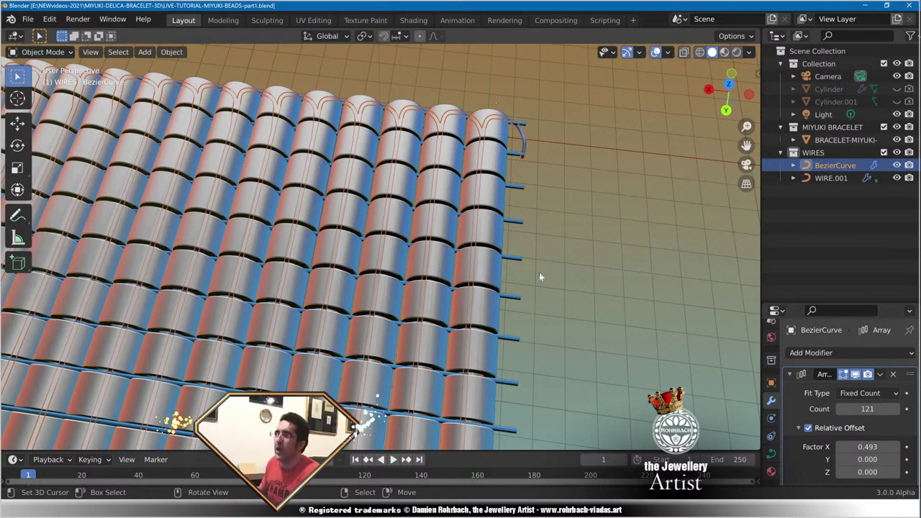
Examine close up and from the top view how the thread loops through the bead holes along the edge.
middle_drag(491, 290, 501, 267)
shift+middle_drag(523, 209, 531, 258)
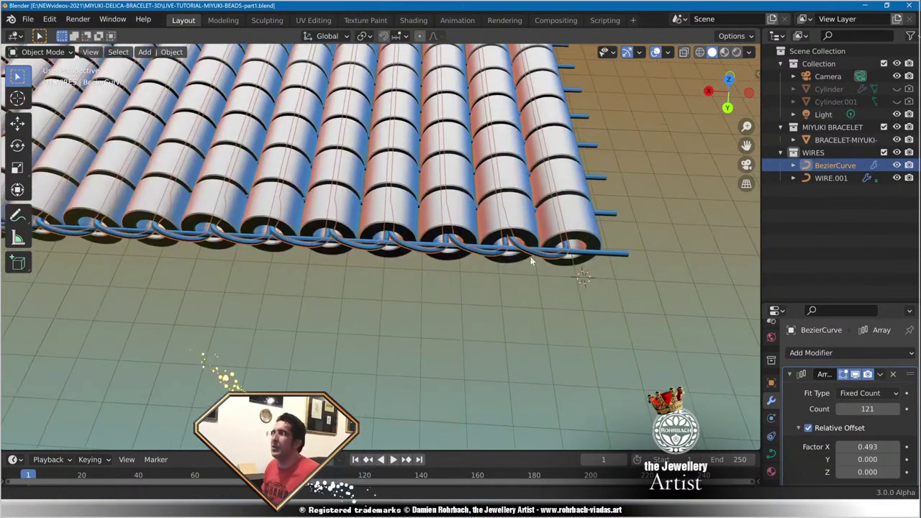
scroll(531, 261, up, 6)
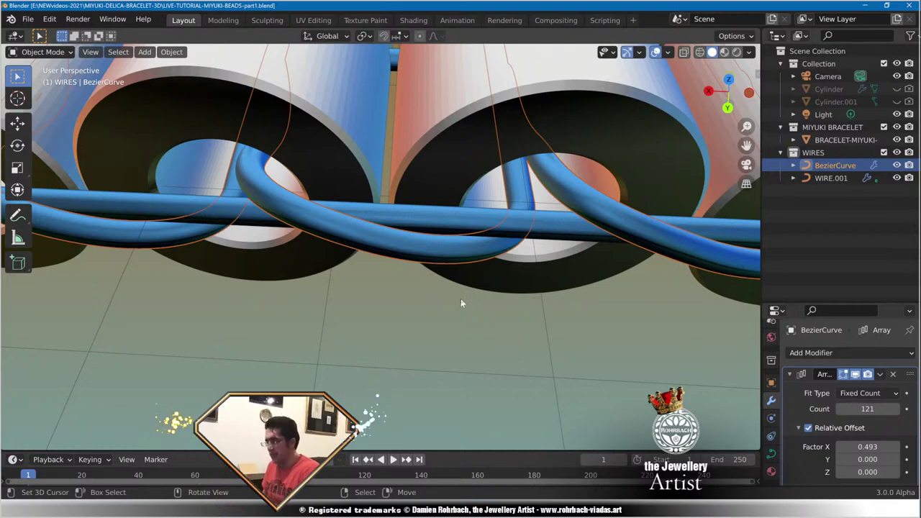
key(KP_7)
scroll(428, 205, up, 5)
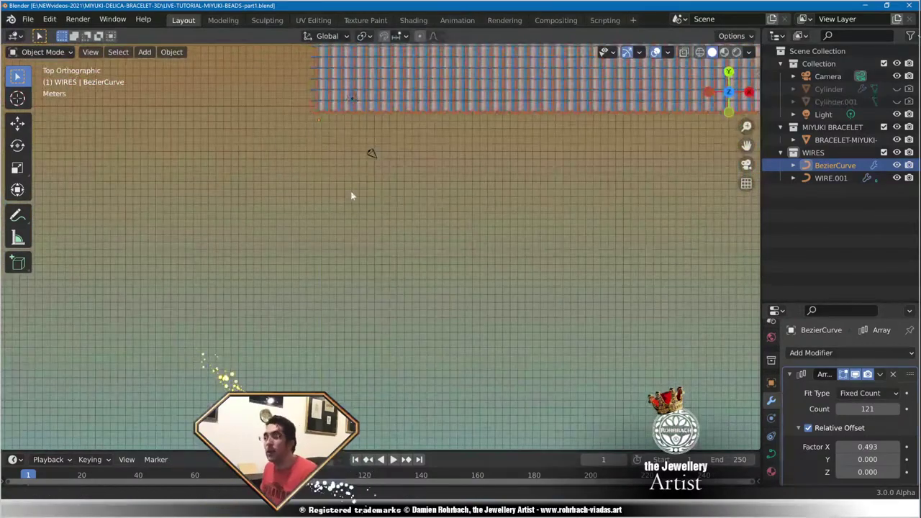
shift+middle_drag(365, 161, 500, 271)
scroll(437, 296, up, 5)
scroll(437, 300, up, 6)
scroll(460, 267, down, 6)
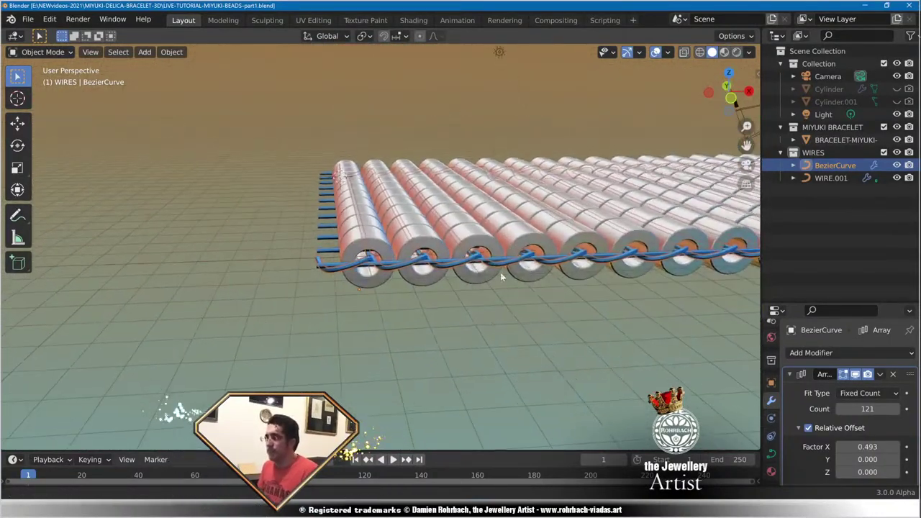
Deselect the thread curve at the bracelet's first bead column and save the file.
scroll(500, 272, up, 5)
key(alt+a)
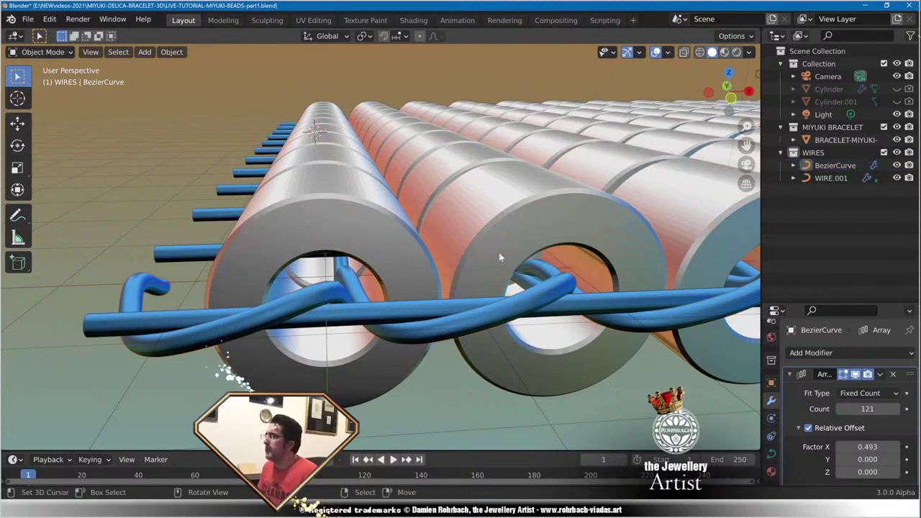
key(ctrl+s)
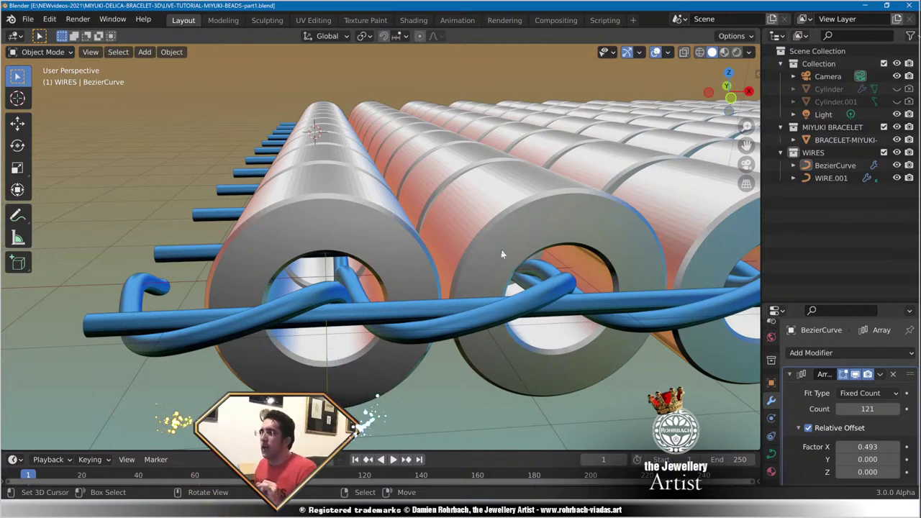
Examine how the thread and the straight wires extend past the last bead column at the bracelet's opposite end.
scroll(500, 249, down, 8)
middle_drag(427, 269, 640, 354)
scroll(592, 170, up, 8)
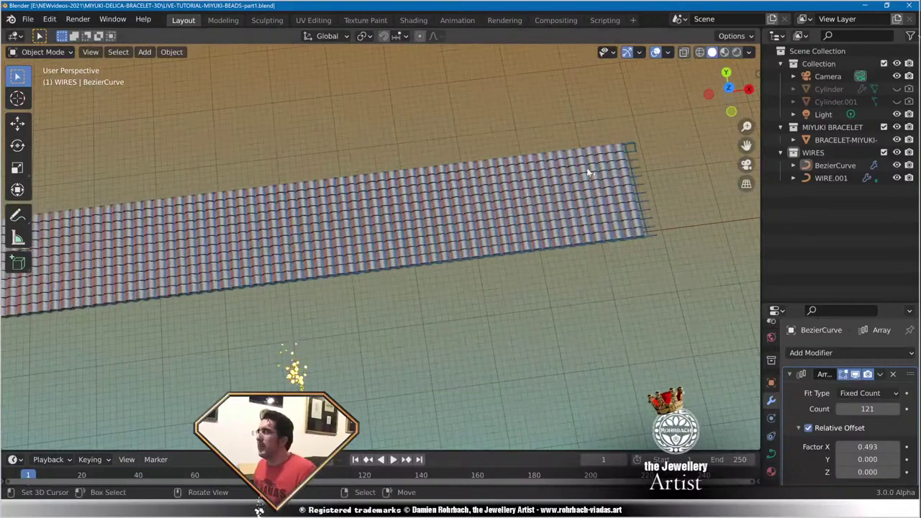
scroll(492, 229, up, 10)
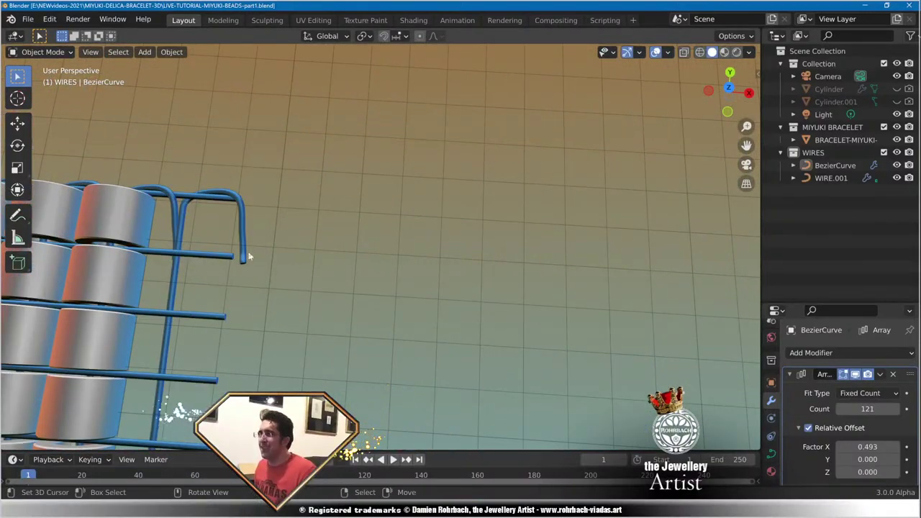
scroll(364, 278, down, 3)
shift+middle_drag(364, 278, 326, 169)
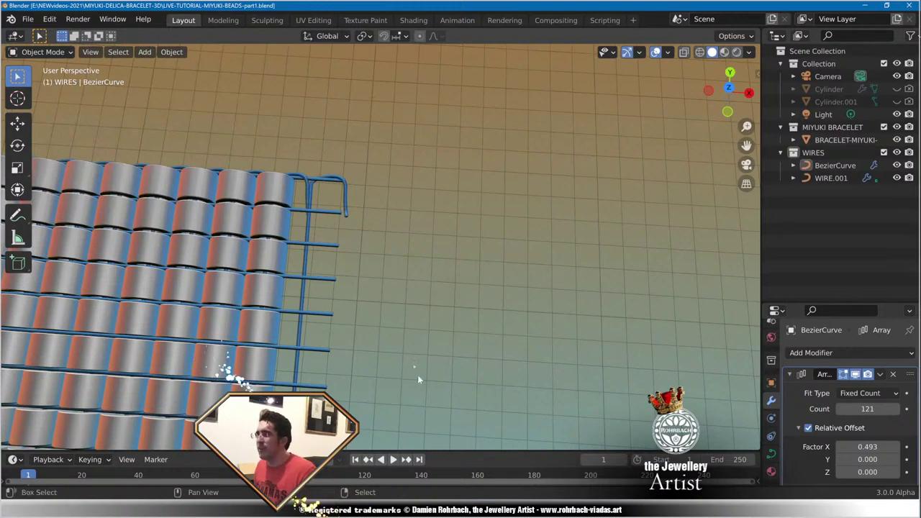
shift+middle_drag(417, 375, 507, 74)
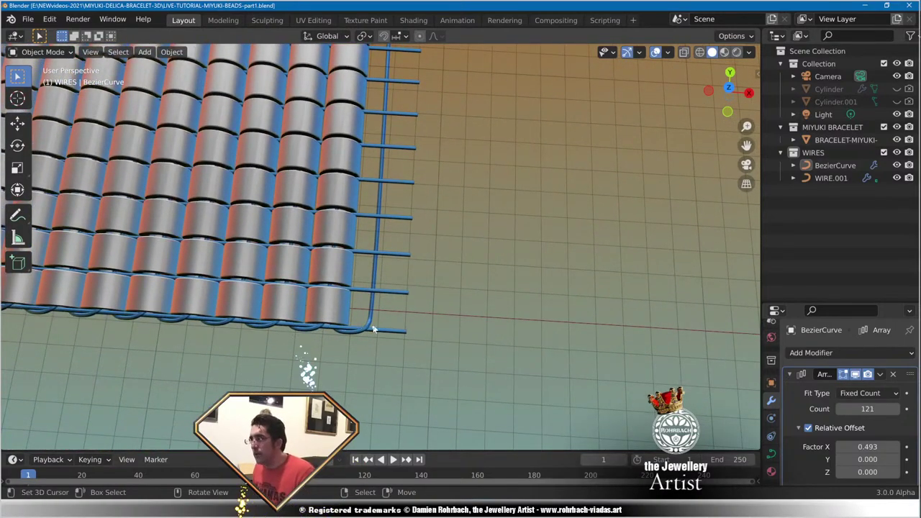
middle_drag(459, 285, 413, 313)
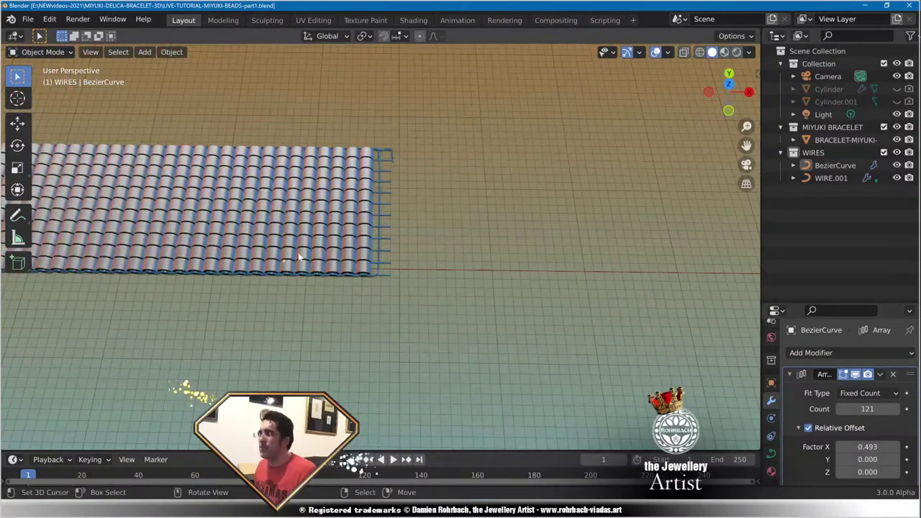
Switch to Google Chrome and go from the GoldLineBracelet pattern back to the MIYUKI website's English home page.
click(133, 511)
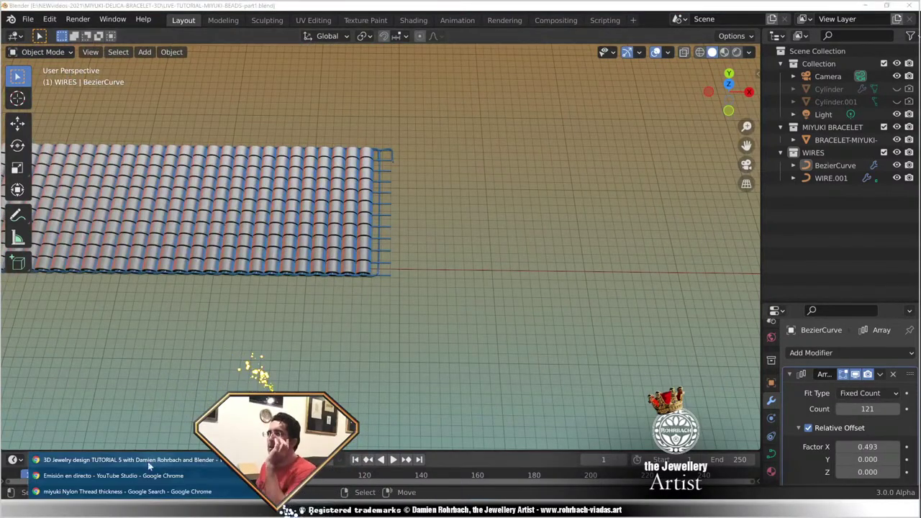
click(128, 491)
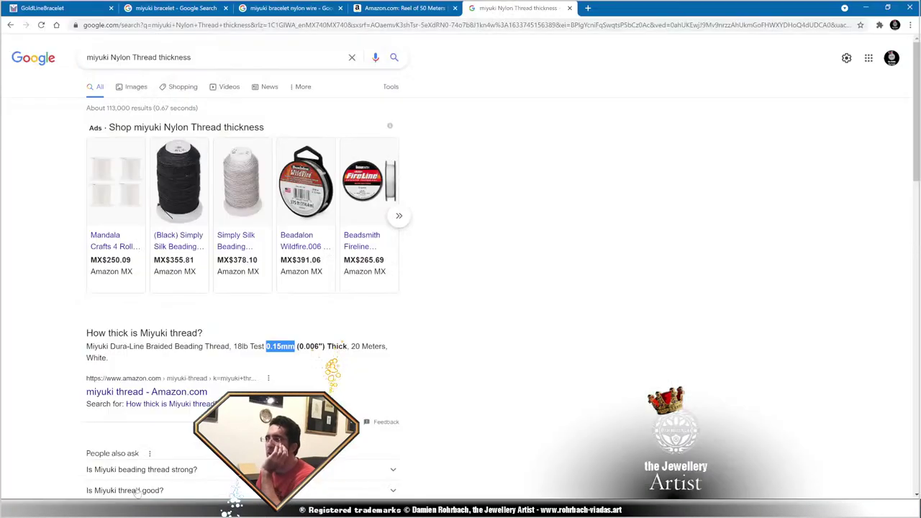
click(70, 8)
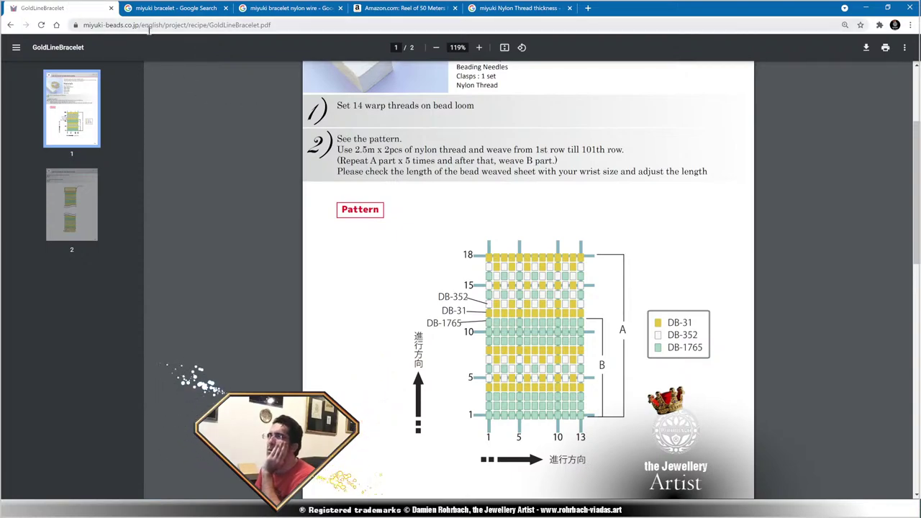
click(11, 25)
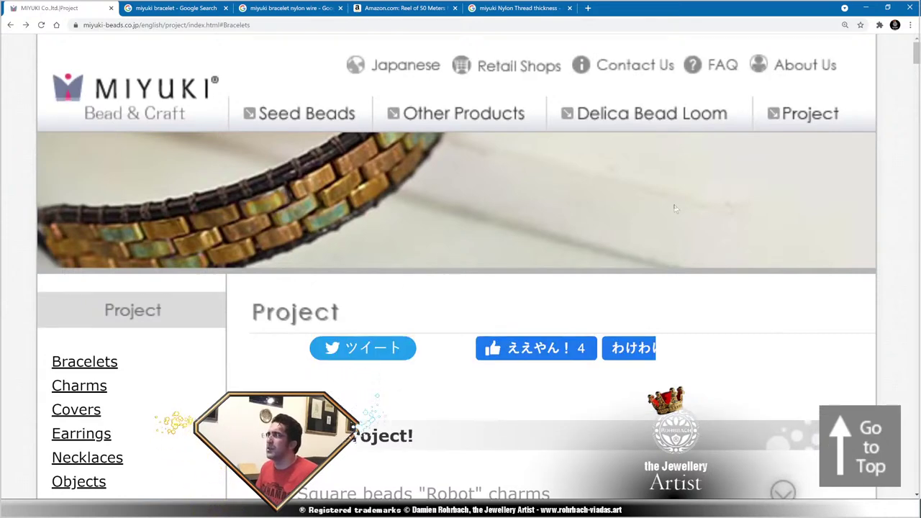
ctrl+scroll(675, 209, down, 1)
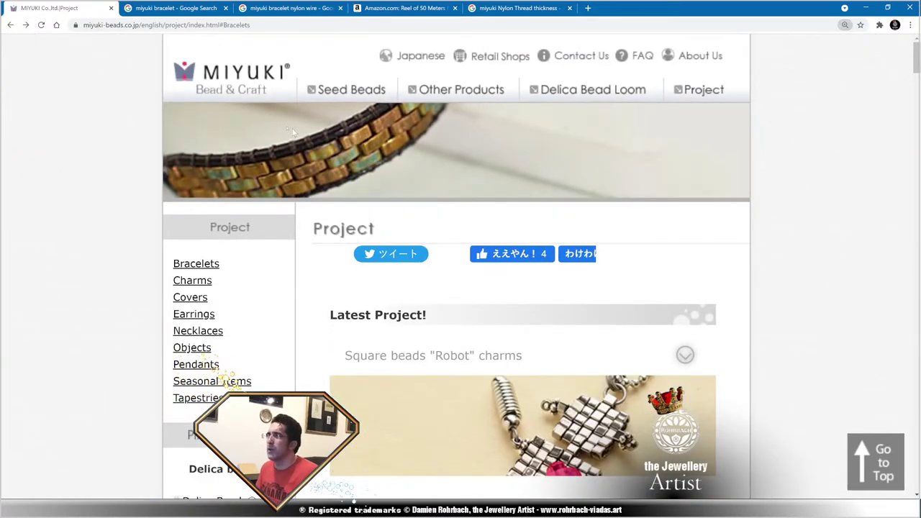
click(236, 92)
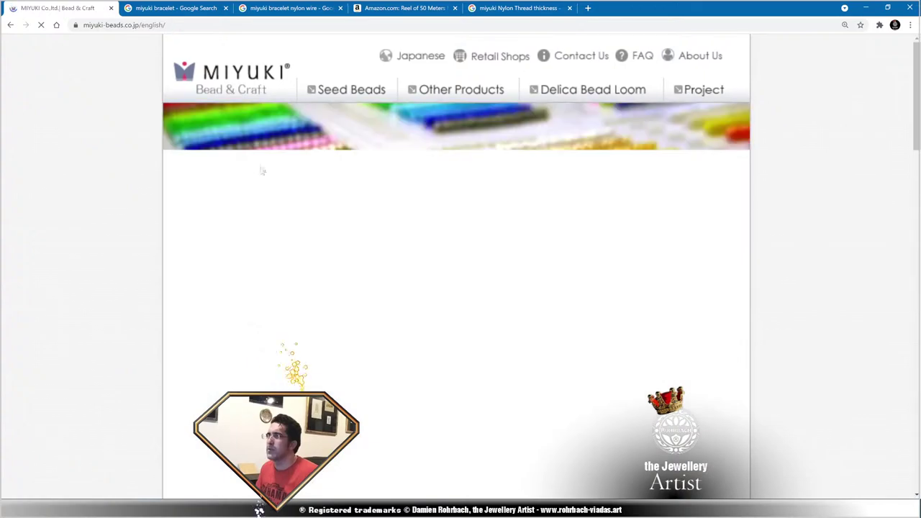
Look through the seed bead links and product news on the MIYUKI home page for bracelet findings.
scroll(374, 258, down, 5)
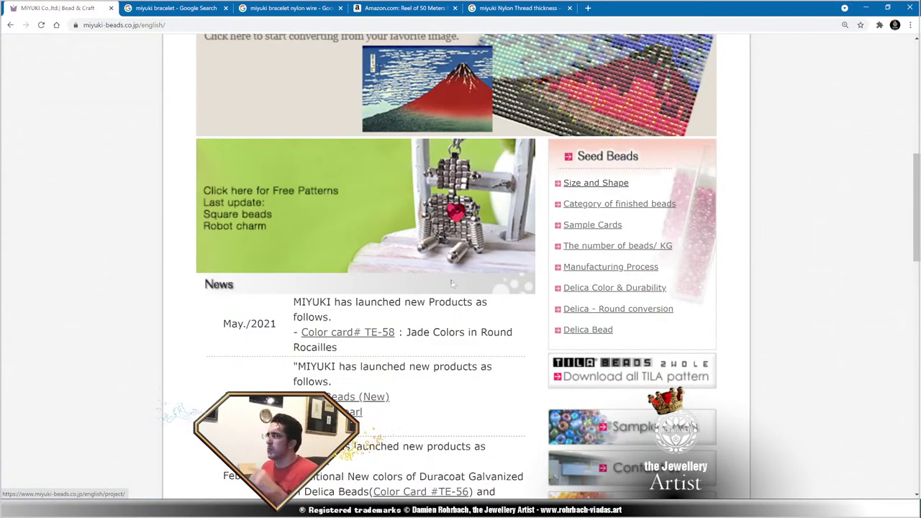
scroll(452, 284, down, 4)
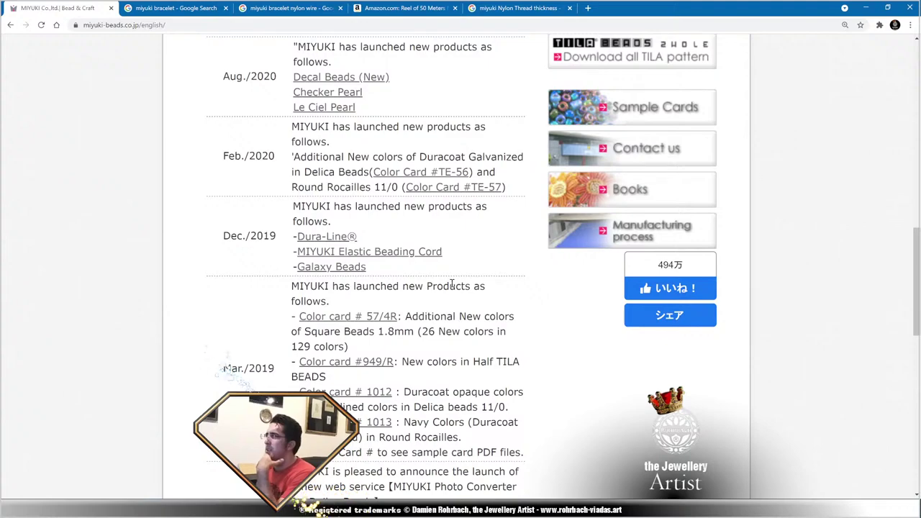
scroll(452, 284, up, 10)
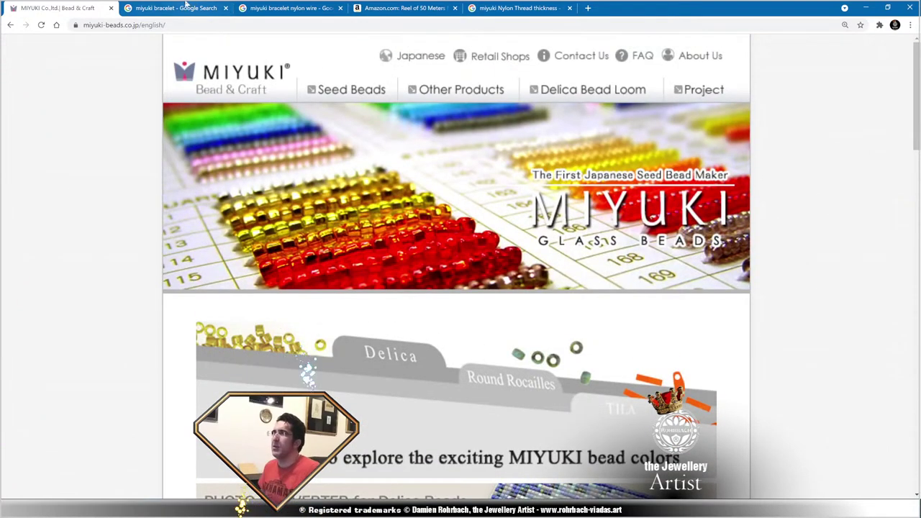
Search Google for "miyuki metal findings" in place of the nylon thread search and show the image results.
click(180, 7)
click(295, 8)
click(518, 8)
click(505, 25)
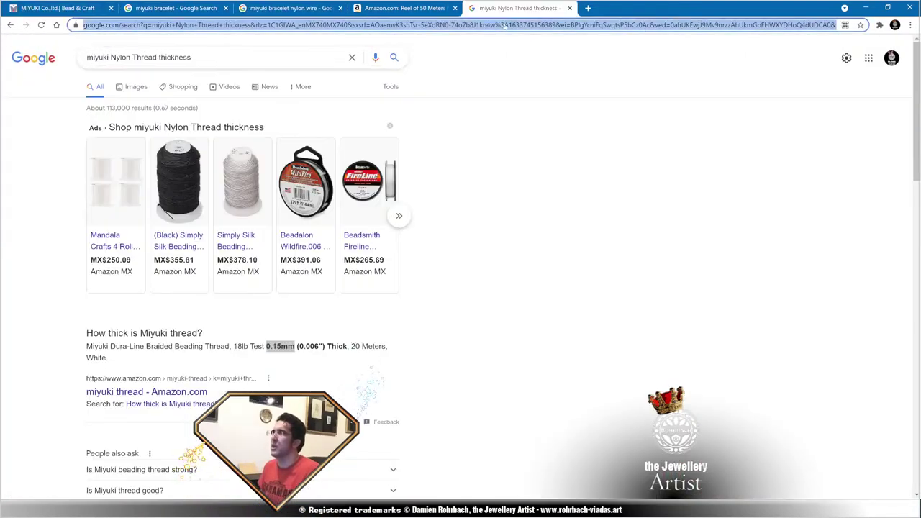
text(miyuki)
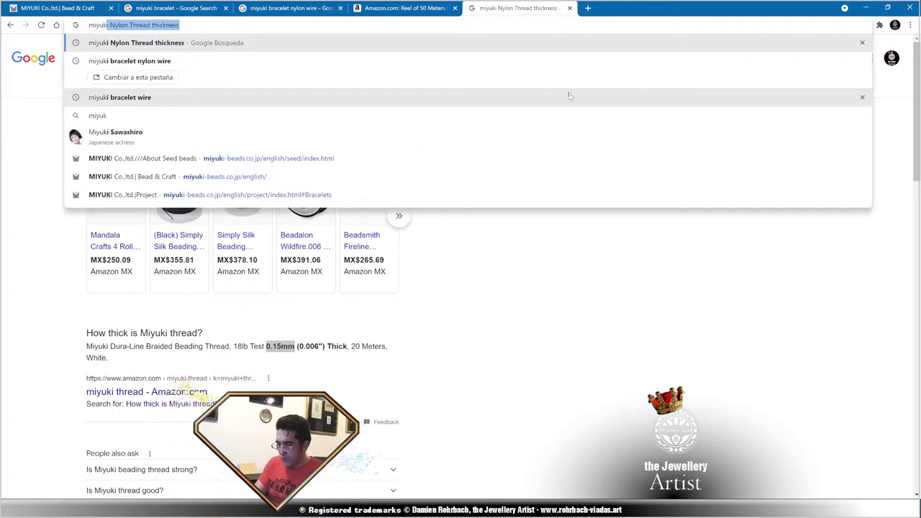
text( metal findings)
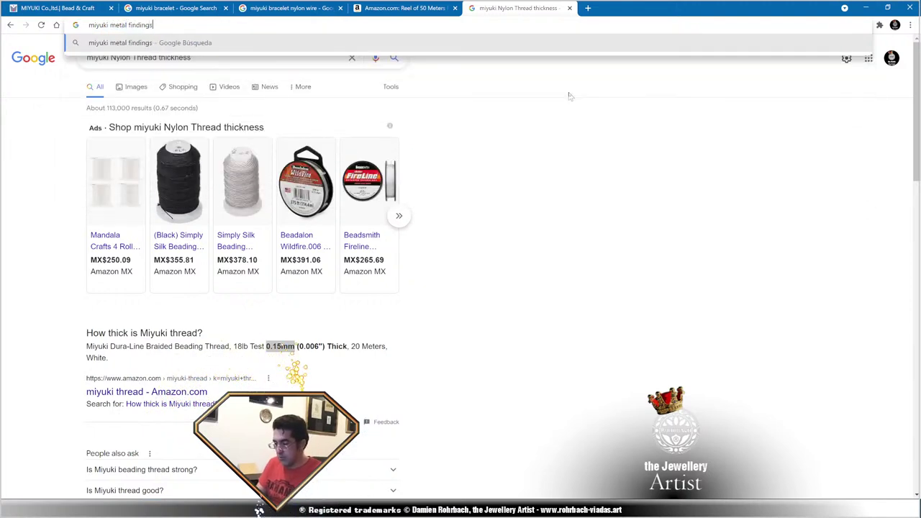
key(Return)
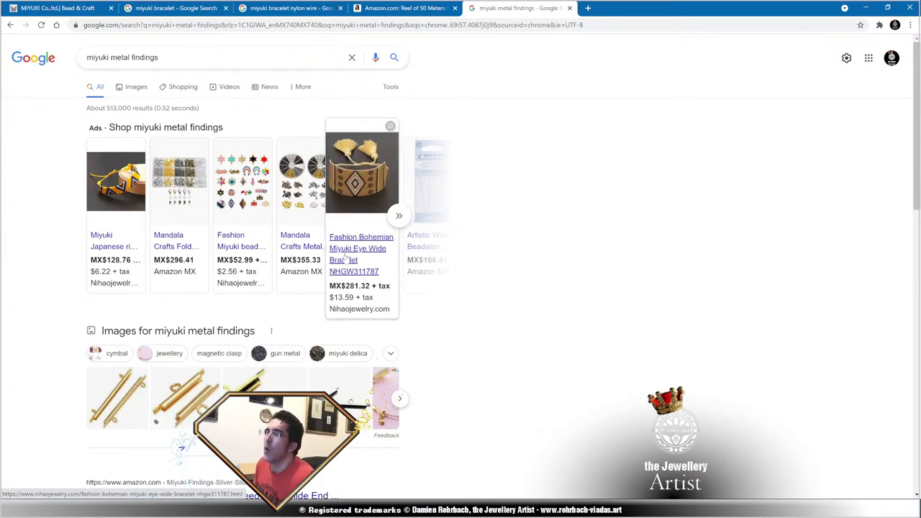
click(136, 87)
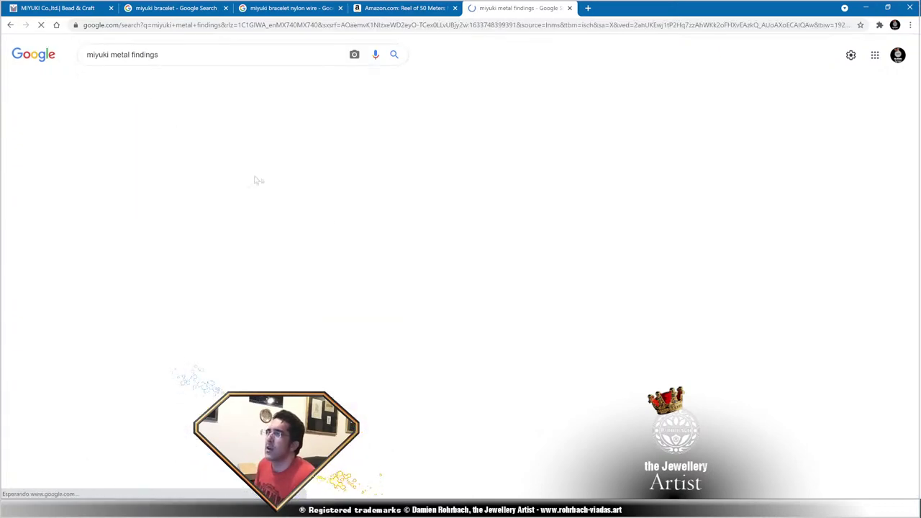
Browse the metal findings images and refine the image search to "miyuki metal bracelet findings".
scroll(453, 266, down, 2)
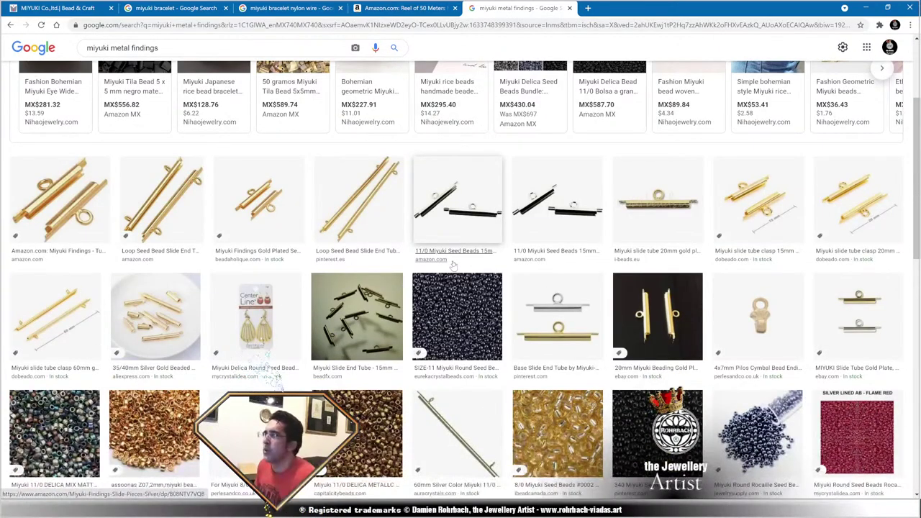
scroll(453, 266, down, 8)
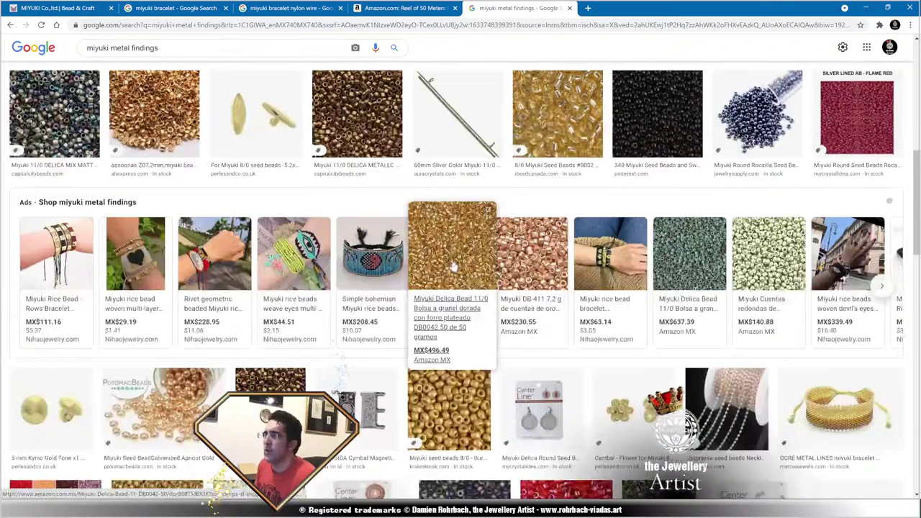
scroll(453, 267, down, 2)
scroll(453, 267, down, 5)
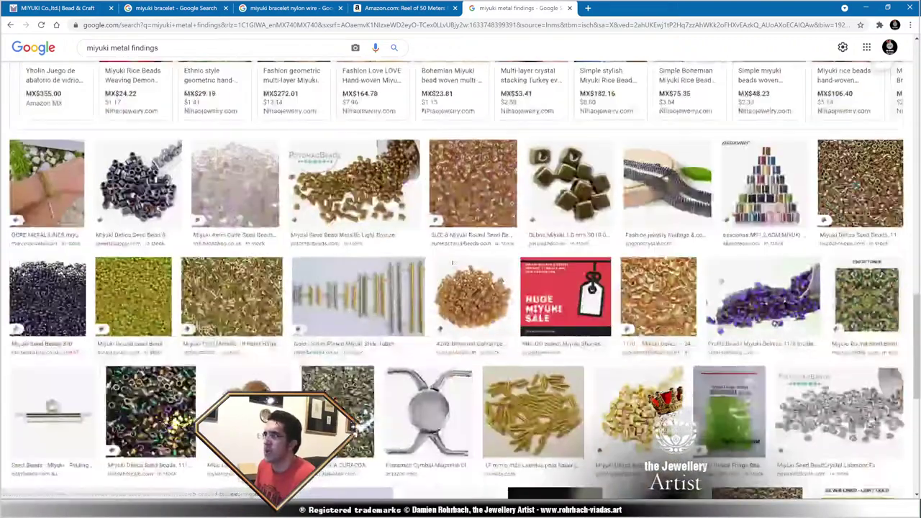
scroll(452, 267, up, 15)
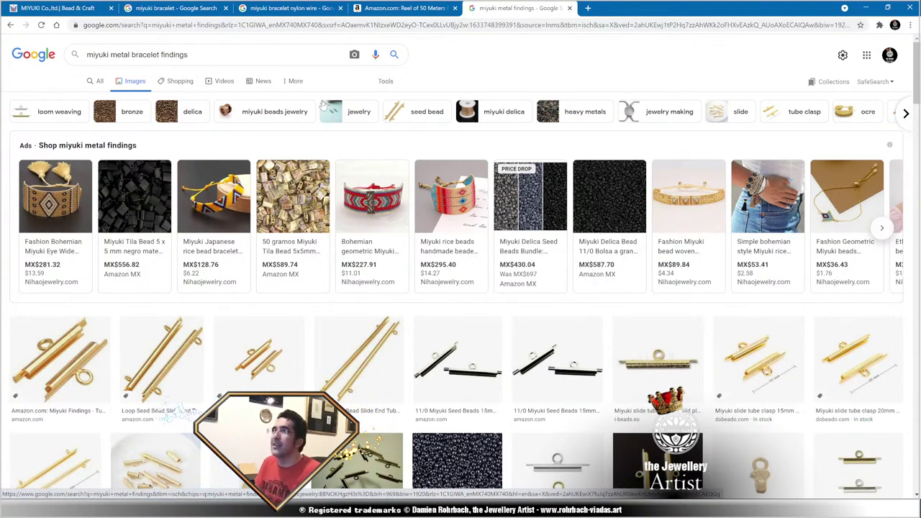
key(Return)
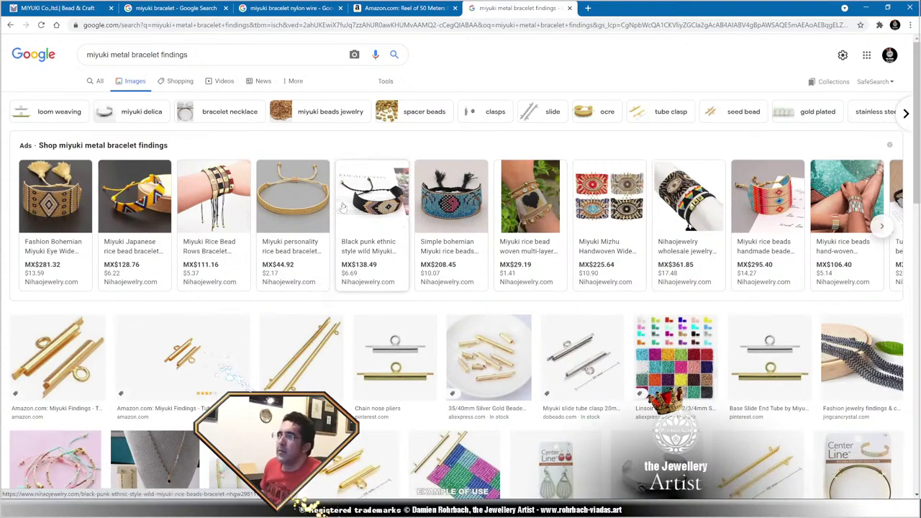
Examine the image results for metal end pieces and clasps suited to a woven Miyuki bead bracelet.
scroll(343, 208, down, 2)
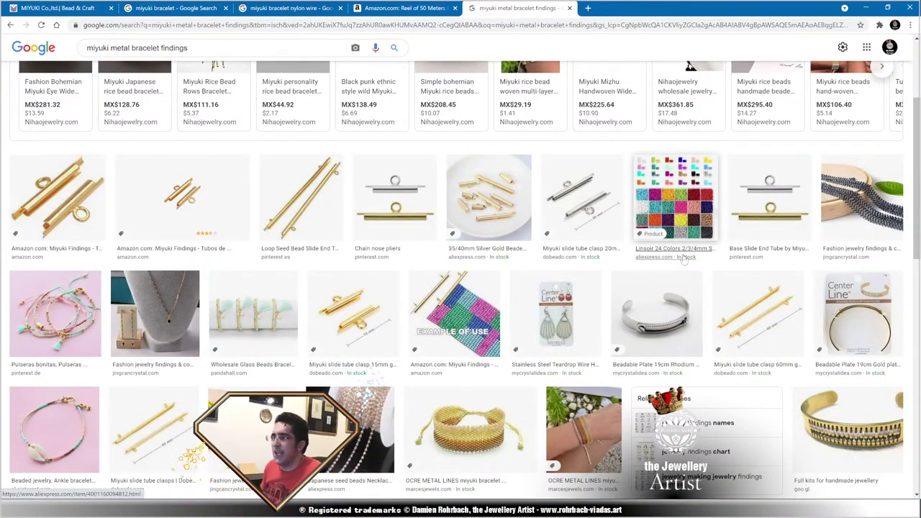
scroll(683, 262, down, 2)
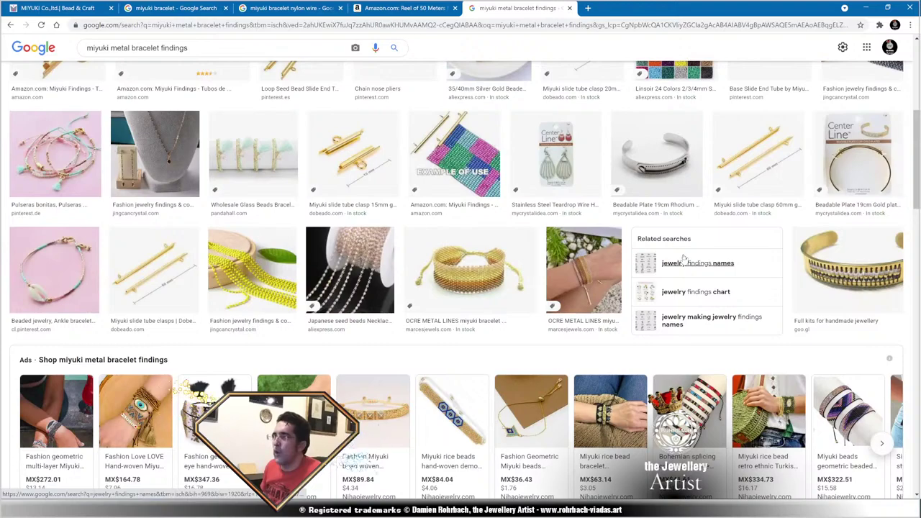
scroll(683, 259, down, 5)
scroll(683, 252, down, 2)
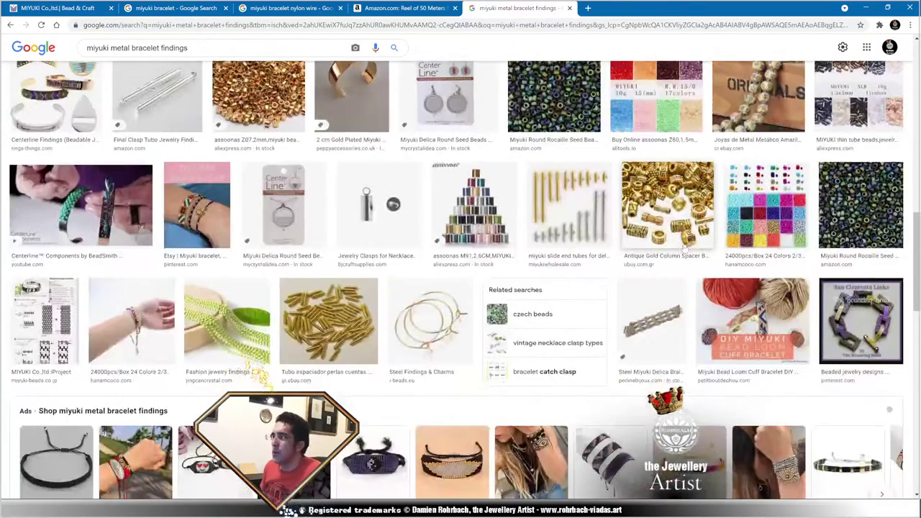
scroll(683, 246, down, 5)
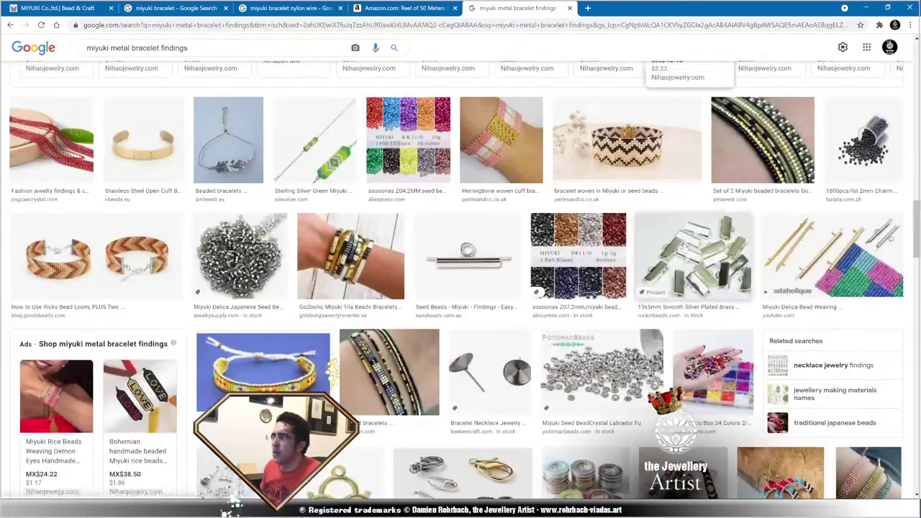
scroll(683, 249, down, 3)
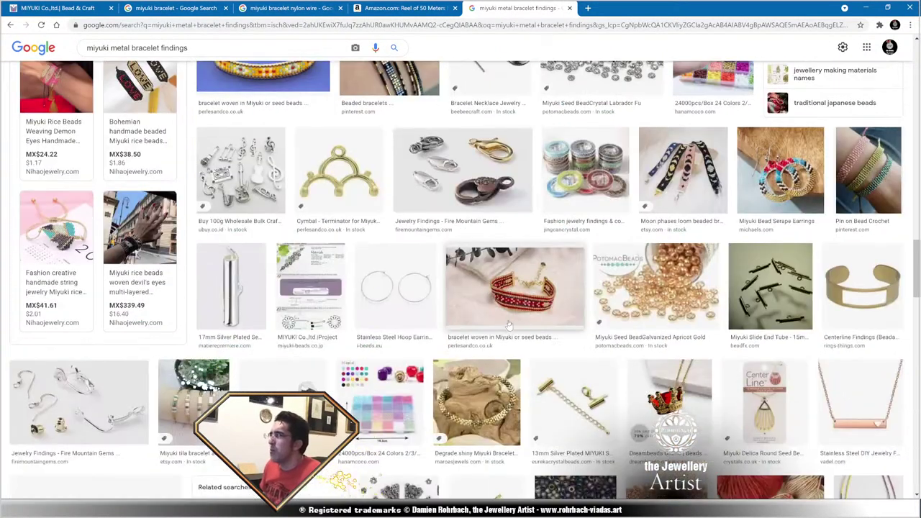
scroll(509, 326, down, 3)
scroll(547, 322, down, 3)
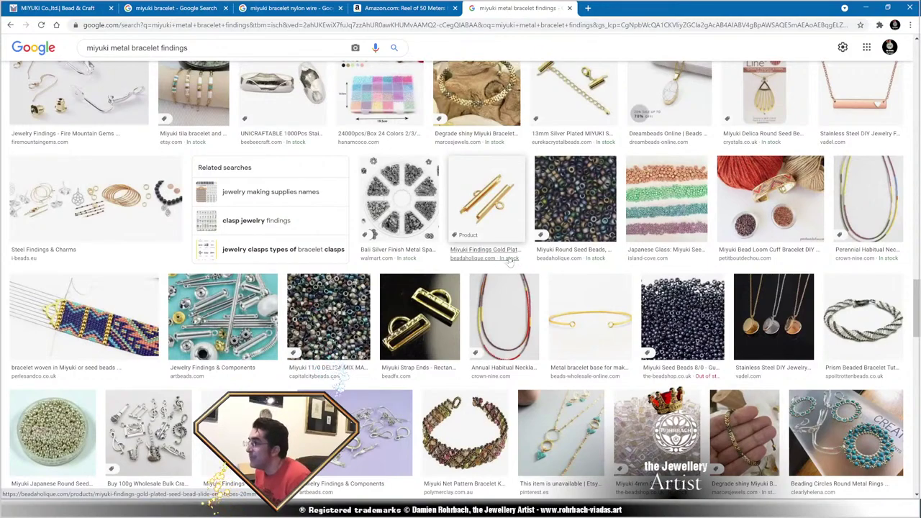
scroll(473, 275, down, 2)
scroll(475, 277, down, 2)
scroll(490, 290, down, 3)
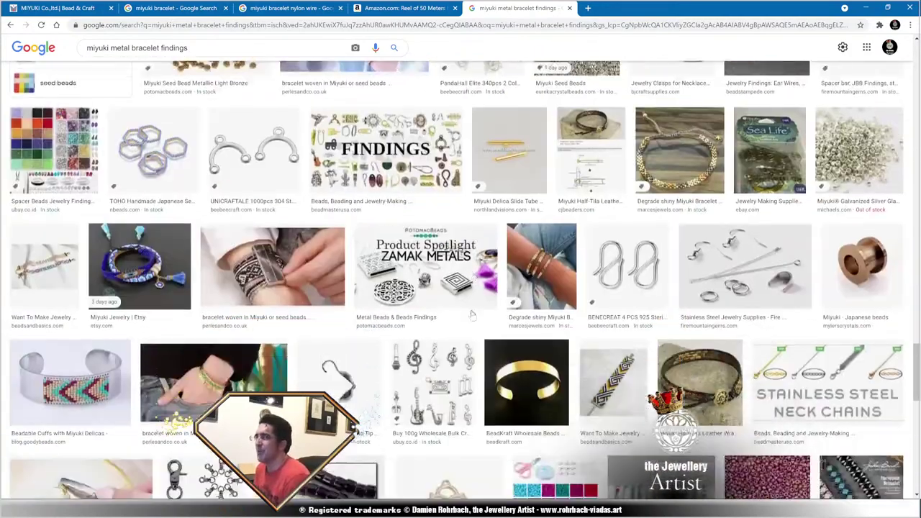
scroll(492, 288, down, 4)
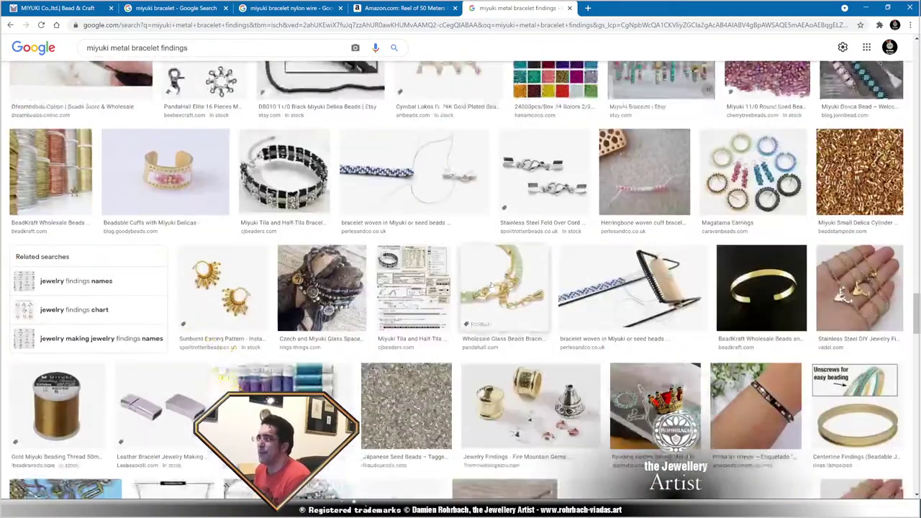
scroll(432, 230, up, 2)
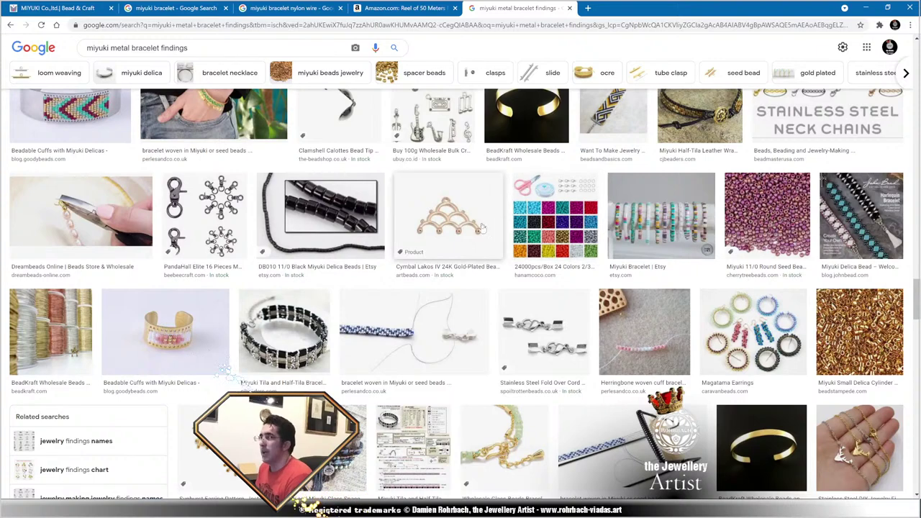
scroll(526, 327, down, 3)
scroll(526, 327, down, 3)
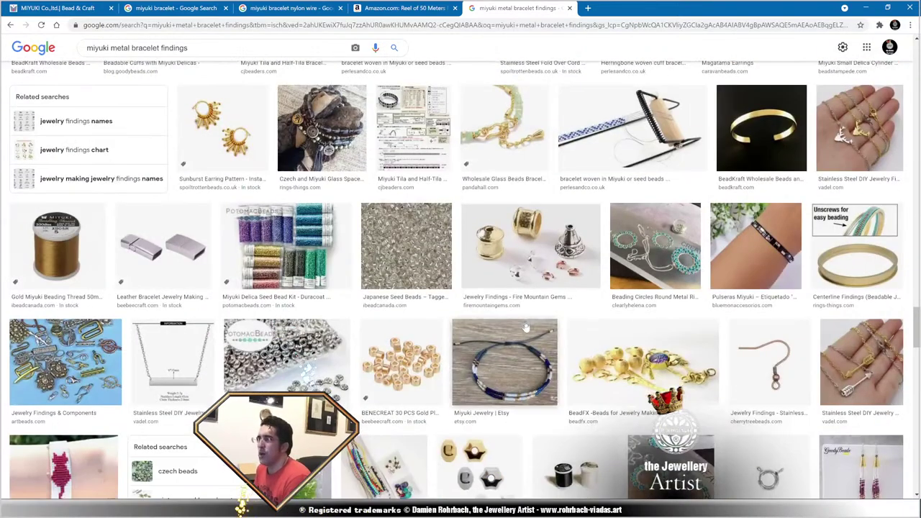
Return to the MIYUKI home page, look through its product links, and open the Delica Bead Loom page.
click(65, 8)
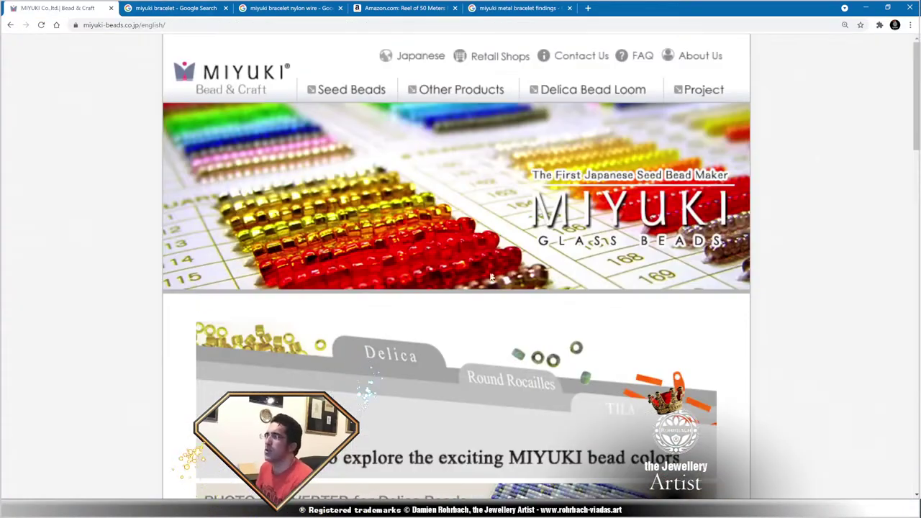
scroll(365, 242, down, 2)
scroll(469, 291, down, 2)
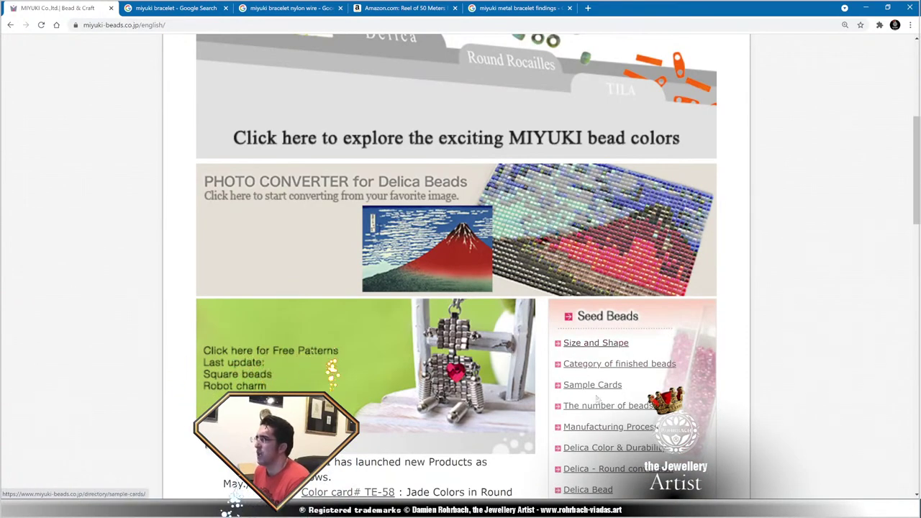
scroll(602, 411, down, 2)
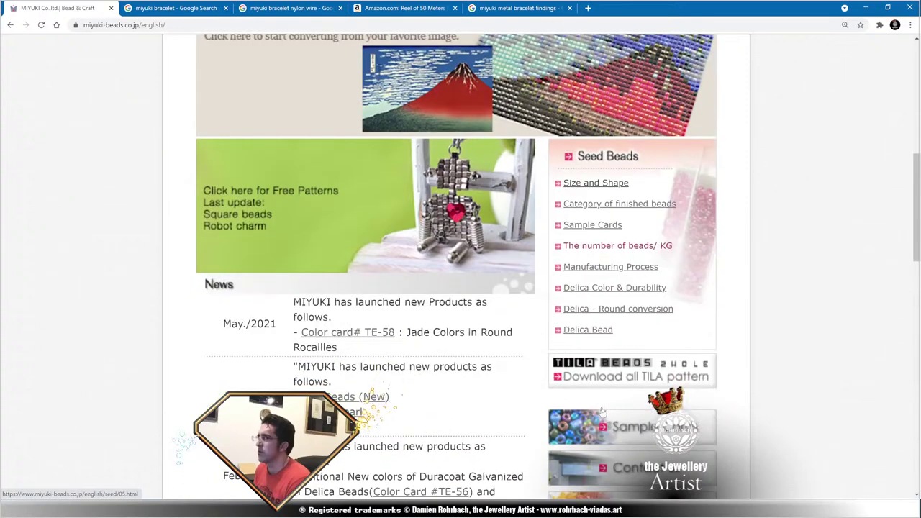
scroll(594, 339, down, 3)
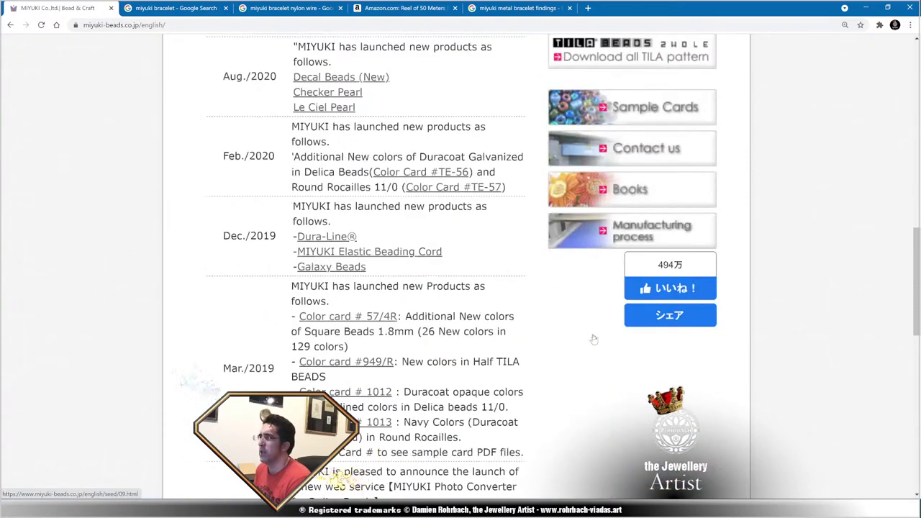
scroll(596, 352, up, 10)
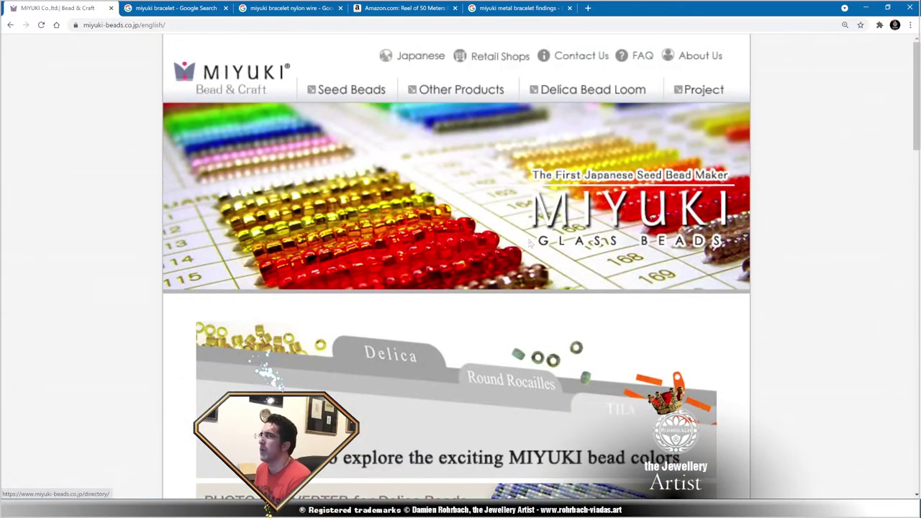
click(597, 92)
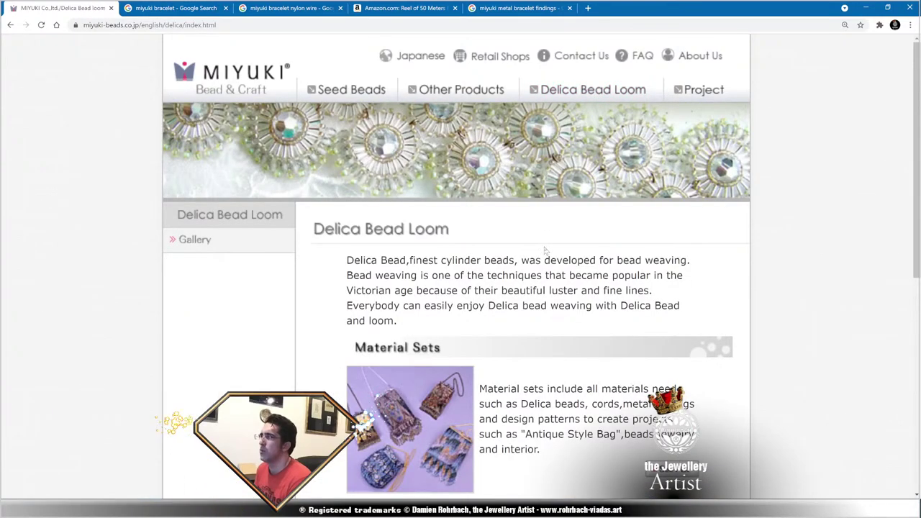
Open the Metal Parts/Frames PDF from the Delica Bead Loom parts section and dismiss the tab-grouping notice.
scroll(545, 250, down, 2)
scroll(546, 246, down, 2)
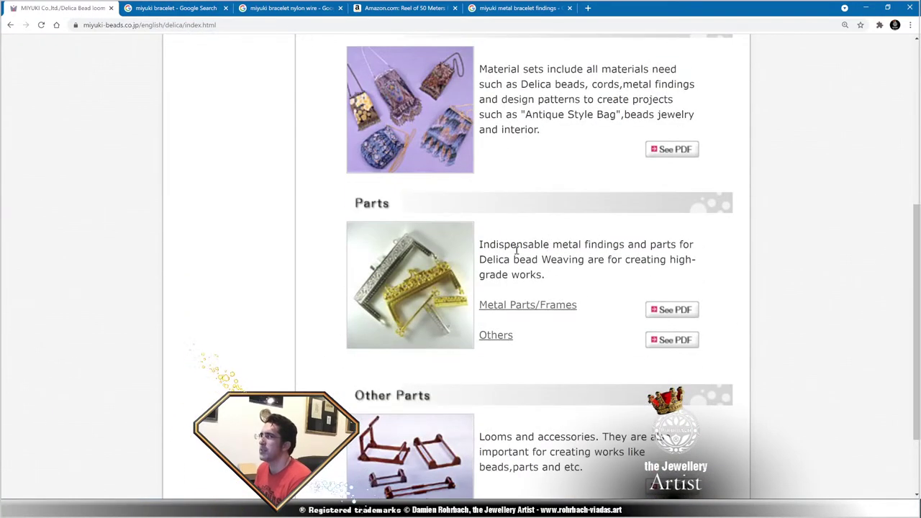
click(554, 308)
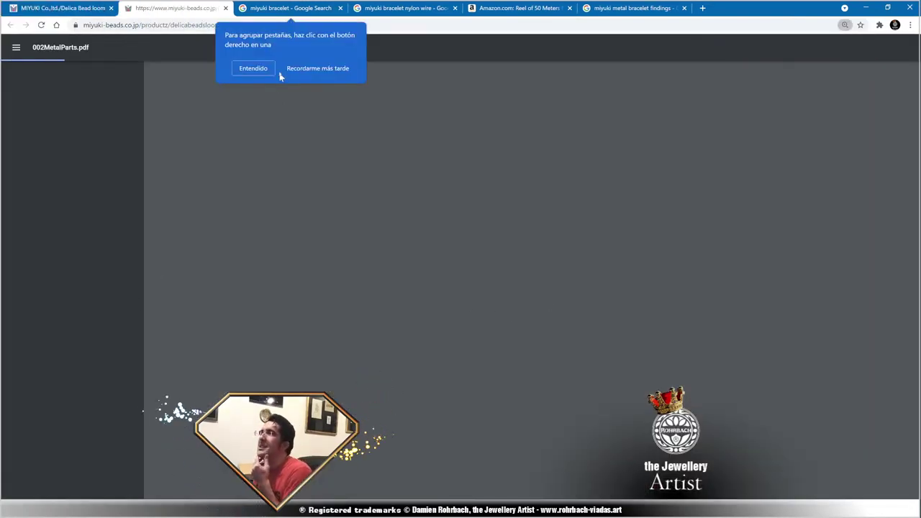
click(264, 69)
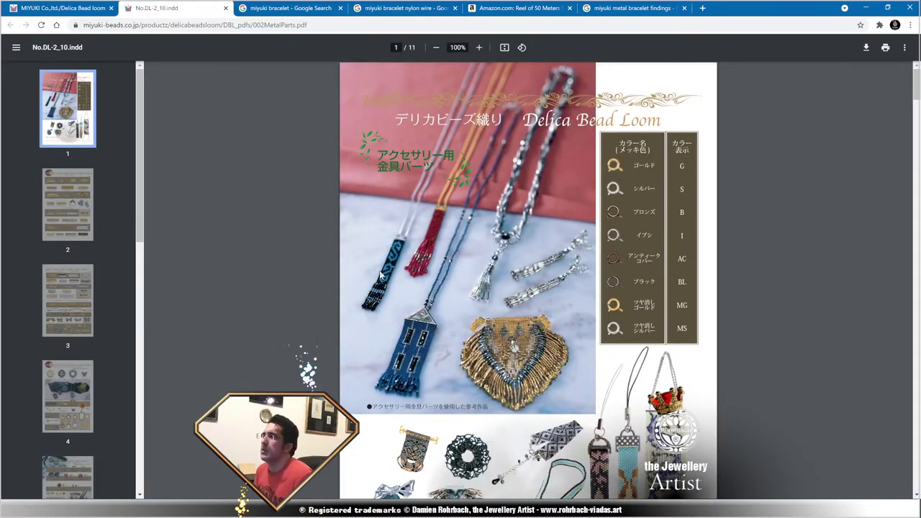
Examine the pendant and brooch metal findings on page 2 of the catalogue for a bracelet end-piece reference.
scroll(382, 274, down, 7)
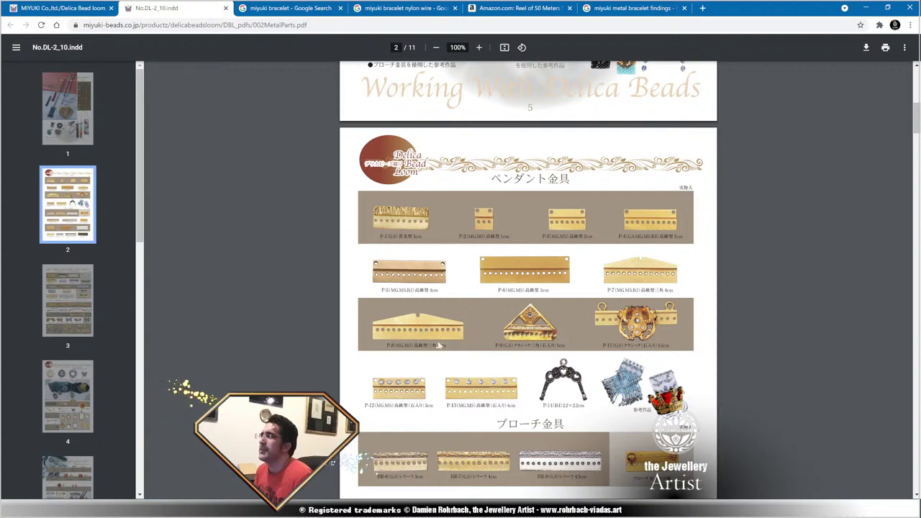
ctrl+scroll(531, 352, up, 5)
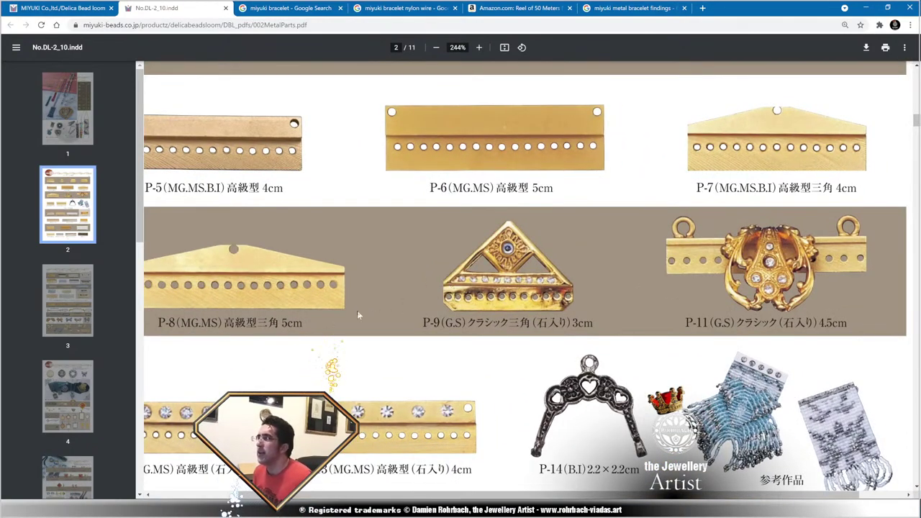
scroll(358, 314, right, 1)
scroll(335, 278, left, 3)
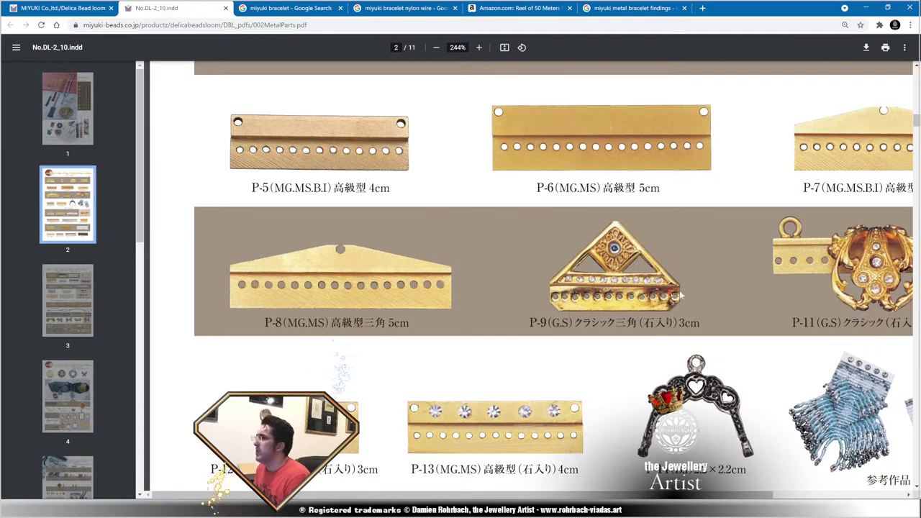
scroll(670, 295, down, 5)
scroll(670, 295, up, 2)
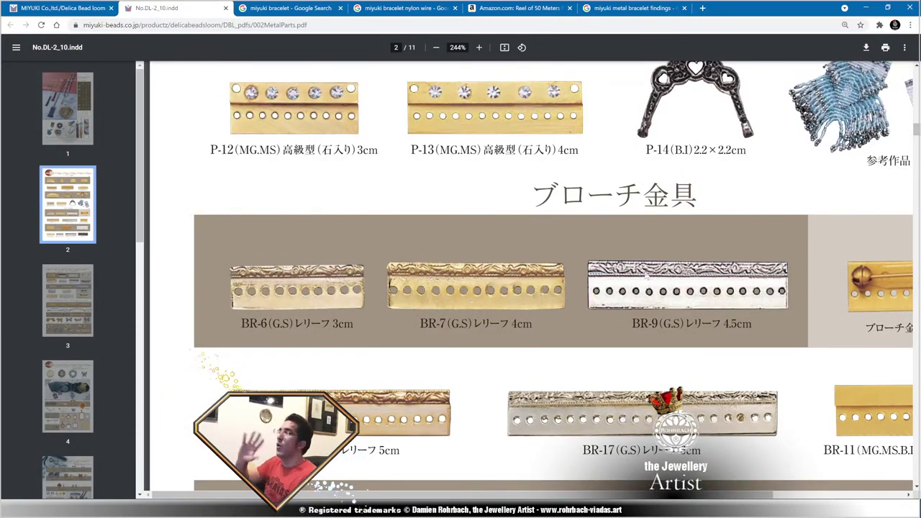
scroll(611, 312, down, 5)
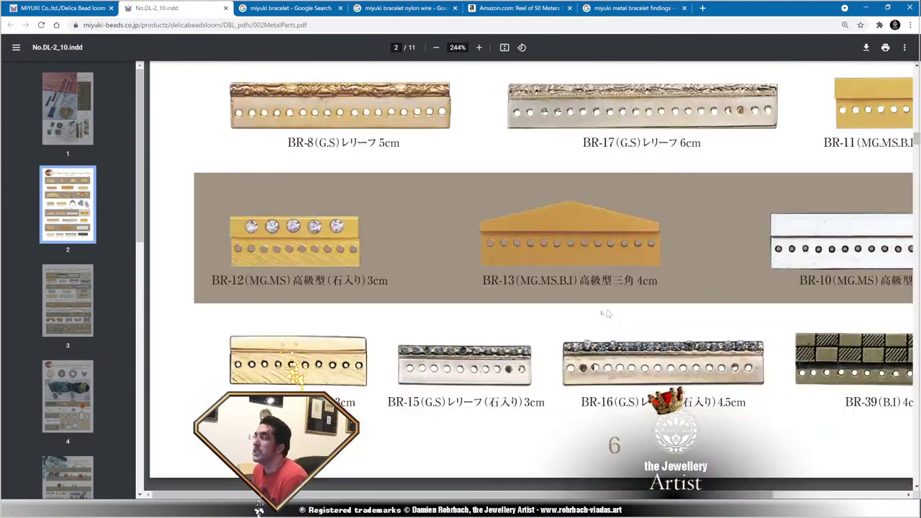
scroll(594, 313, up, 5)
scroll(596, 315, down, 2)
scroll(599, 316, up, 4)
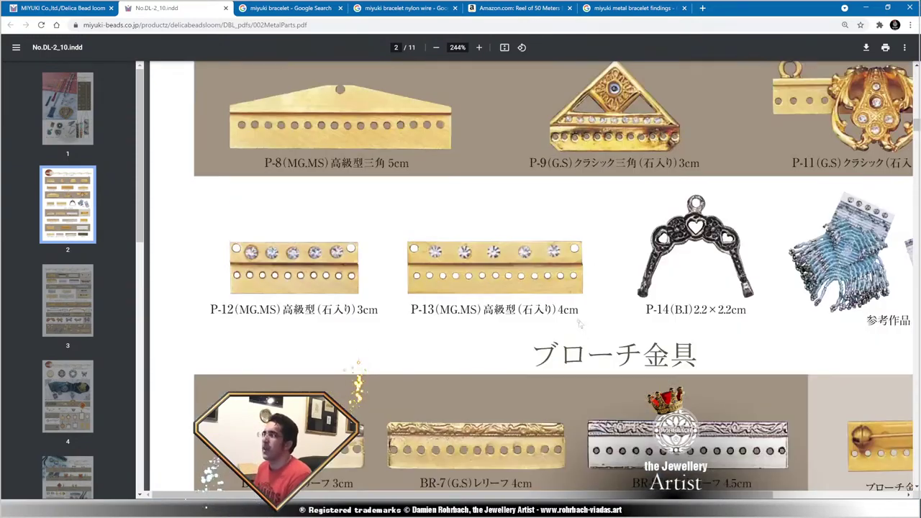
scroll(579, 322, down, 2)
scroll(611, 321, up, 2)
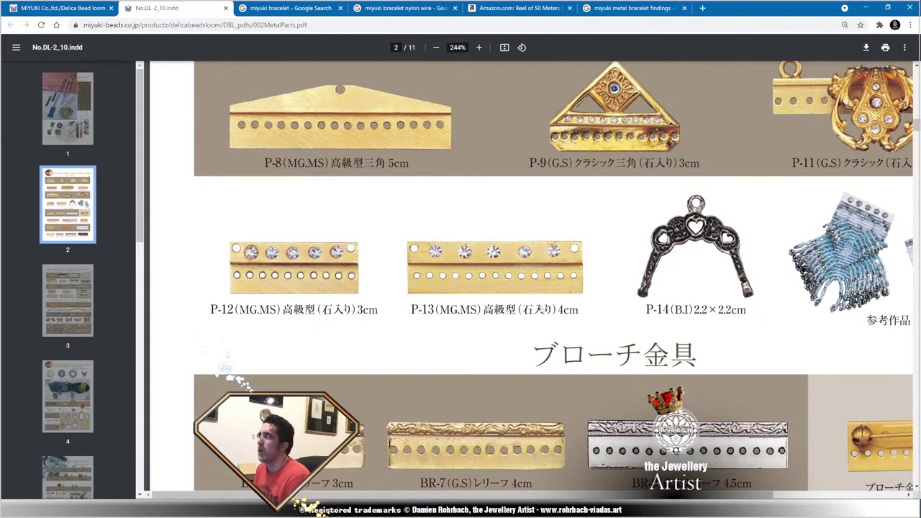
scroll(541, 308, down, 2)
scroll(540, 306, up, 2)
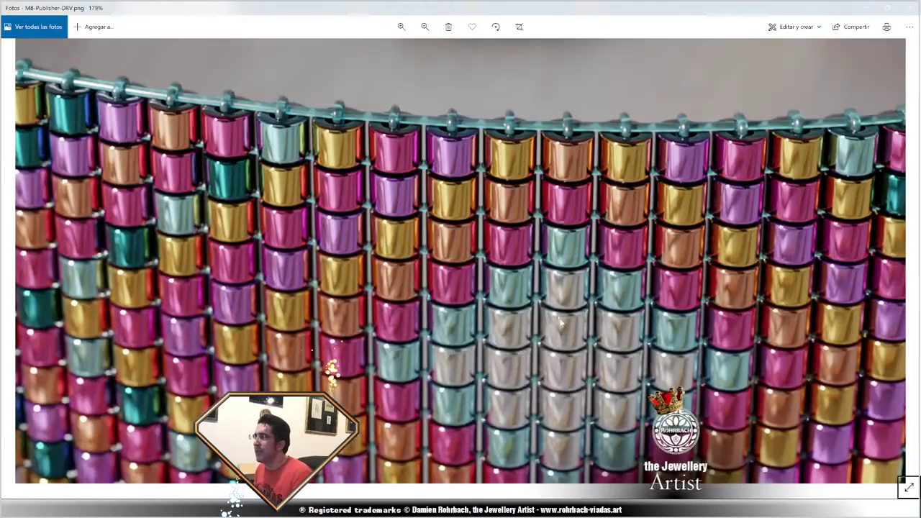
Examine the metal end caps and toggle clasp in MB-Publisher-DRV.png, and compare them with the catalogue's metal bars.
scroll(523, 285, down, 5)
scroll(523, 286, up, 3)
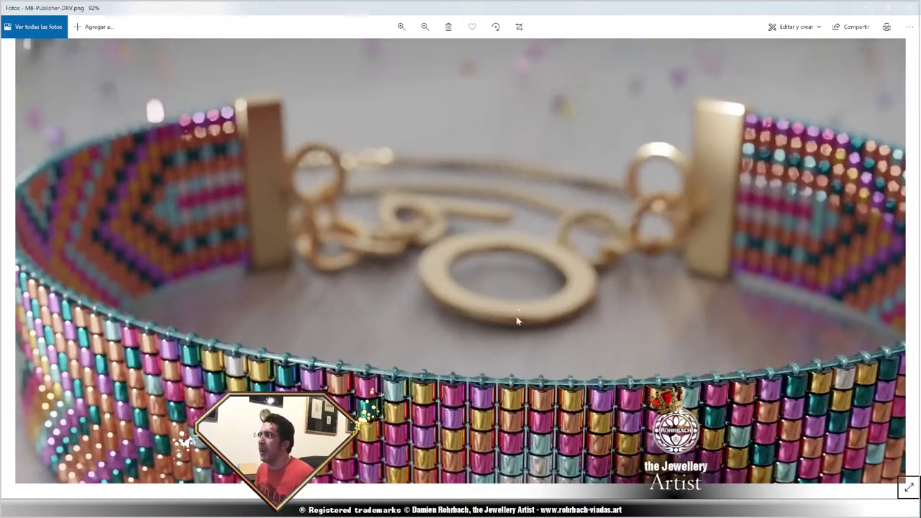
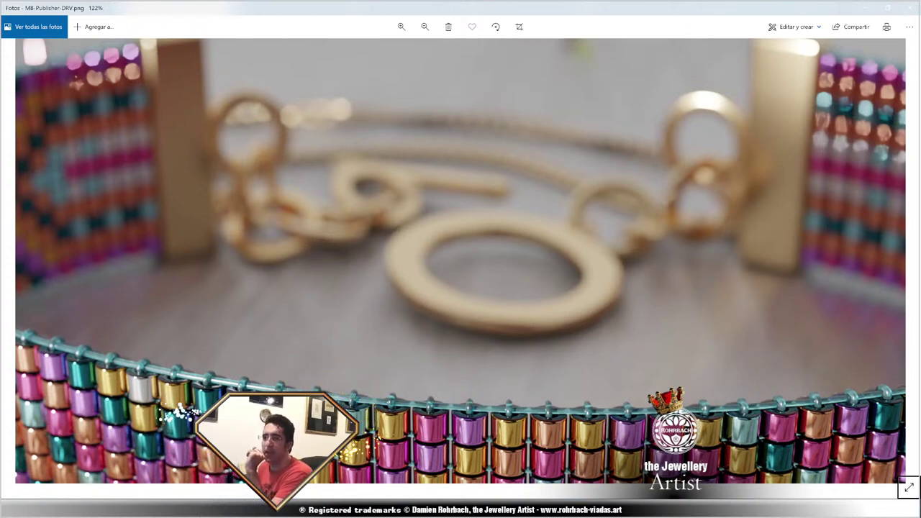
key(alt+Tab)
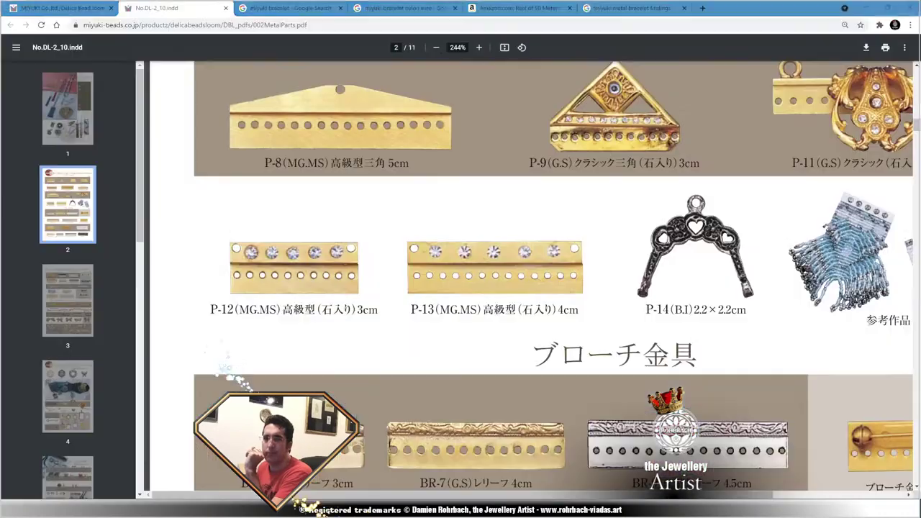
scroll(542, 163, up, 3)
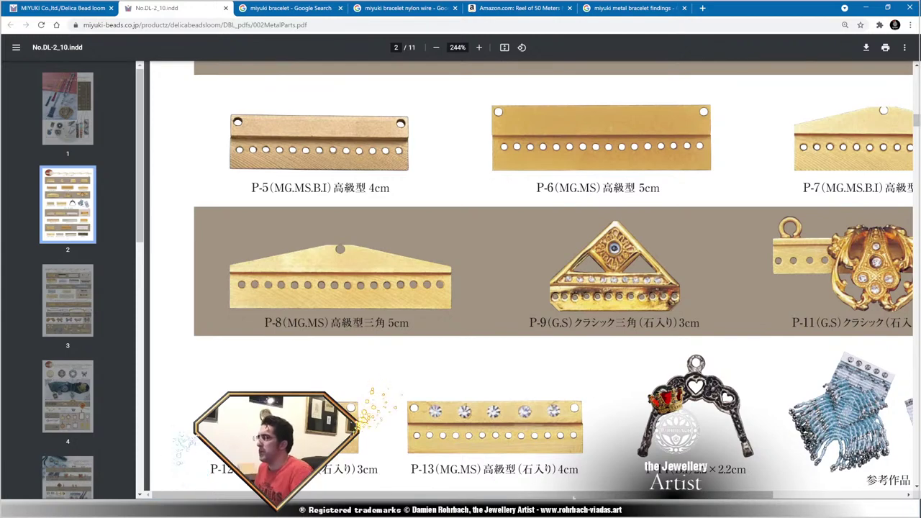
Switch to Blender, show the bracelet in the top orthographic view and save the file.
key(alt+Tab)
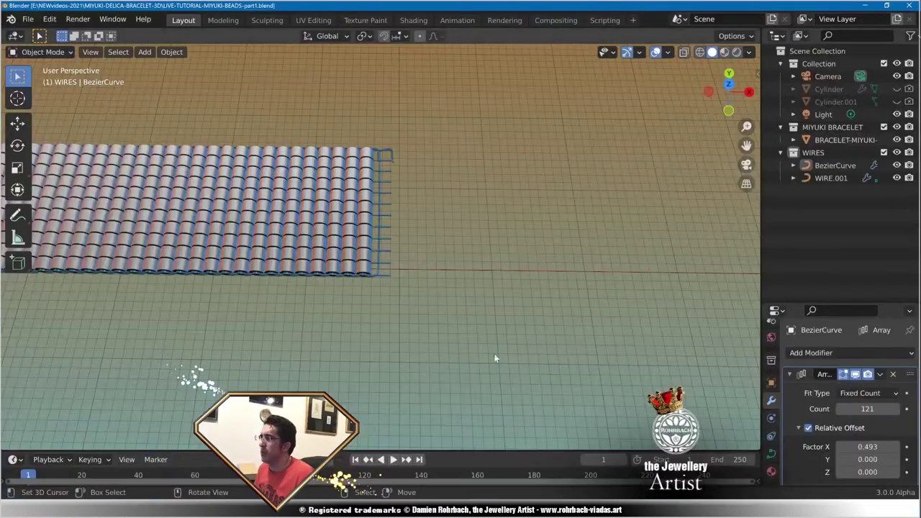
scroll(538, 302, down, 3)
key(KP_7)
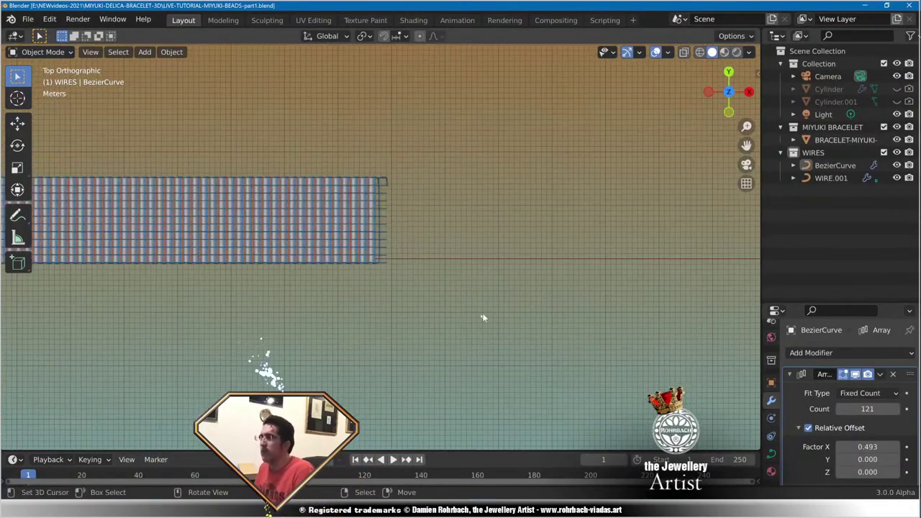
scroll(483, 318, up, 4)
key(ctrl+s)
scroll(497, 259, down, 4)
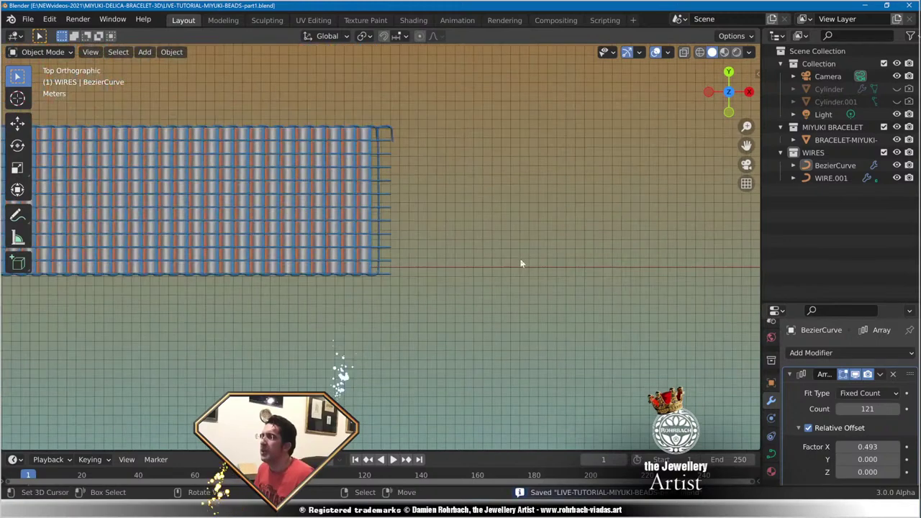
Select the bead bracelet and inspect it along its full length, ending at the end beside the origin.
shift+middle_drag(130, 275, 399, 319)
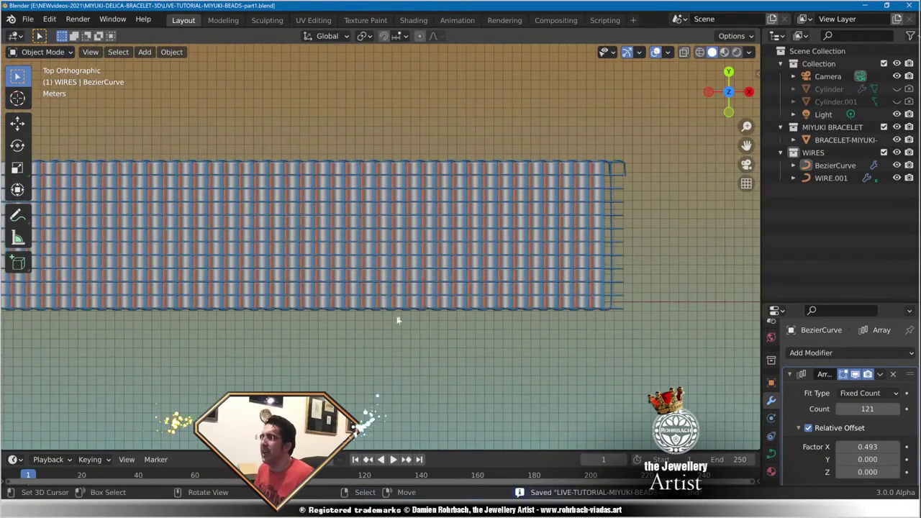
click(415, 202)
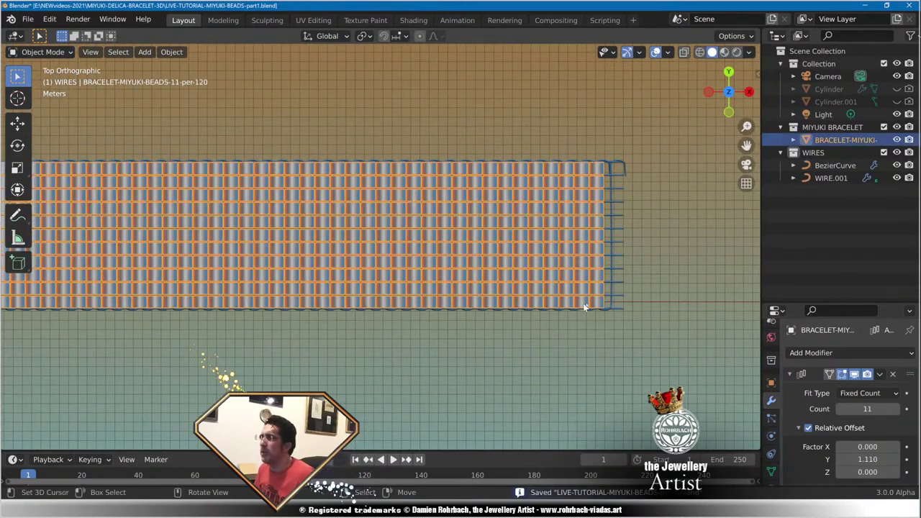
scroll(584, 308, down, 4)
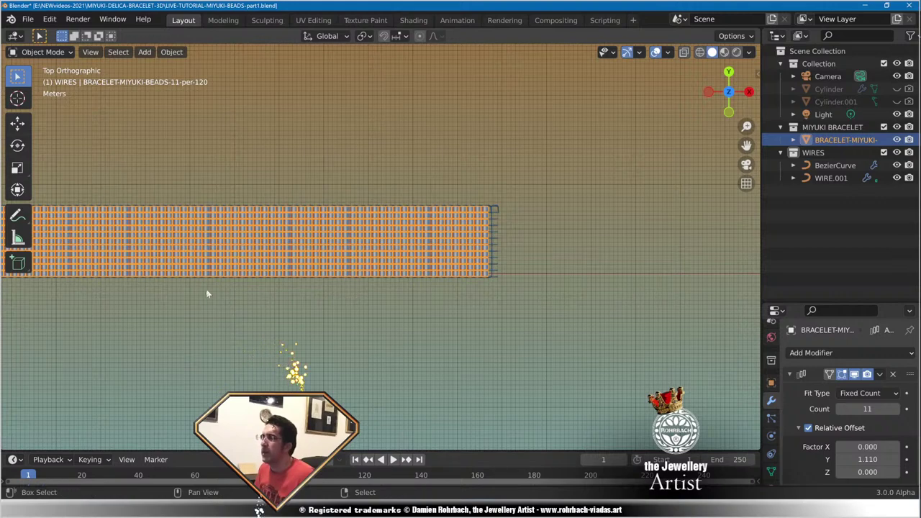
shift+middle_drag(206, 293, 533, 294)
scroll(525, 299, down, 5)
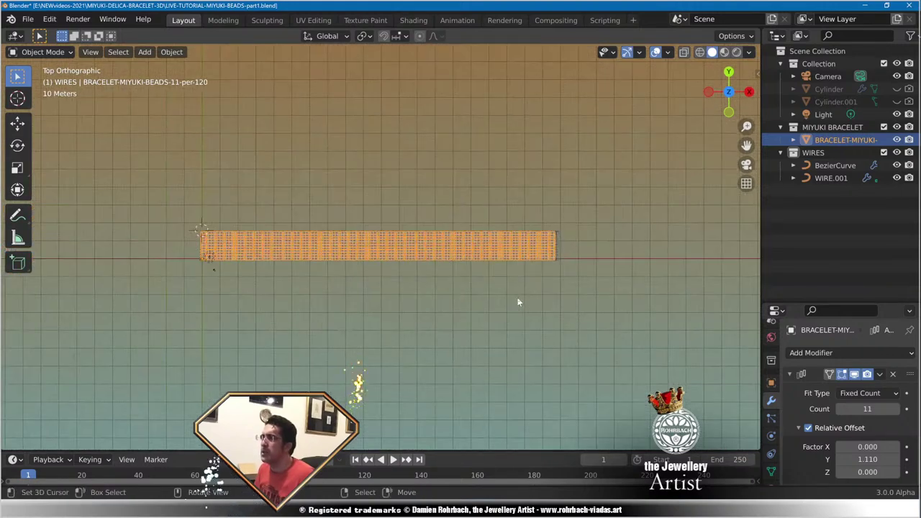
scroll(517, 302, up, 2)
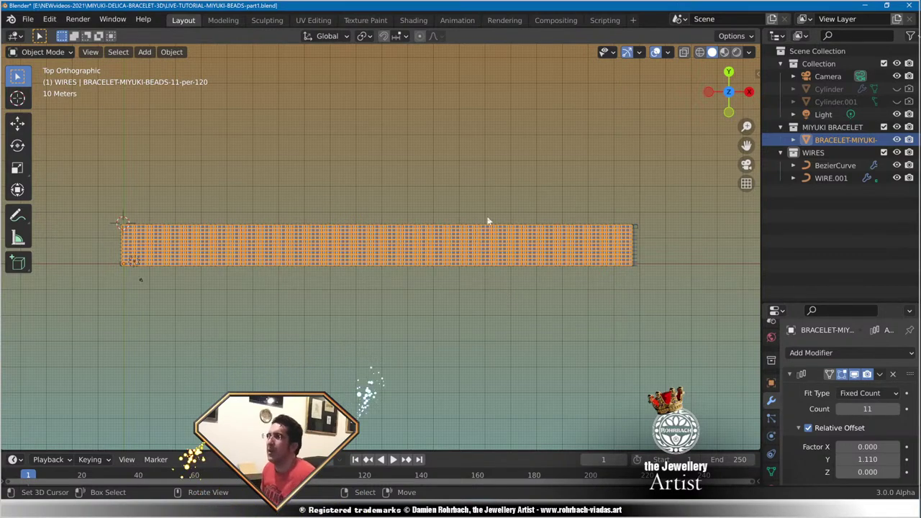
shift+middle_drag(333, 331, 566, 331)
scroll(441, 280, up, 8)
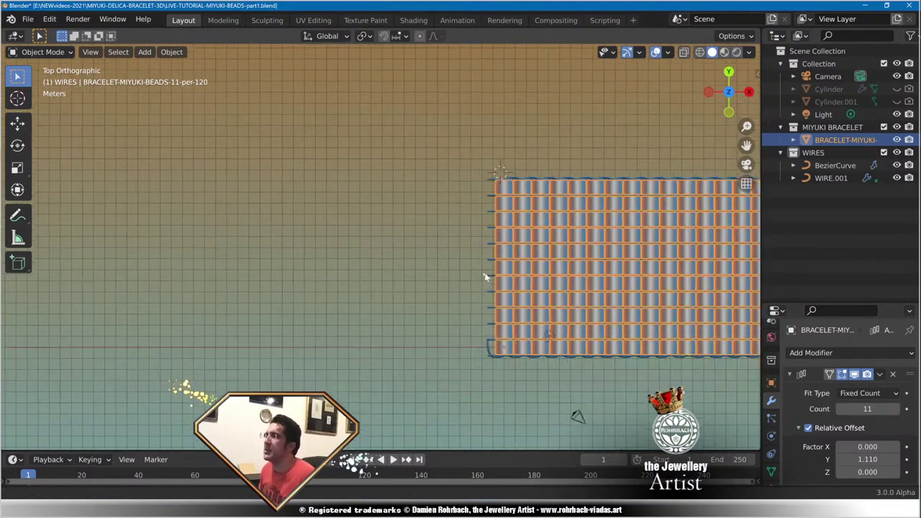
Create a new collection named CLAPS in the scene and save the file.
right_click(835, 238)
click(833, 238)
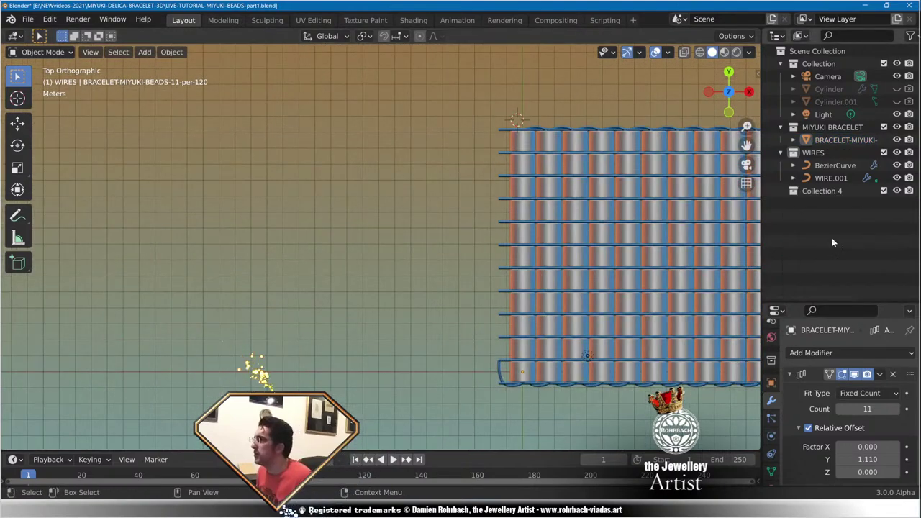
double_click(831, 193)
text(CLA)
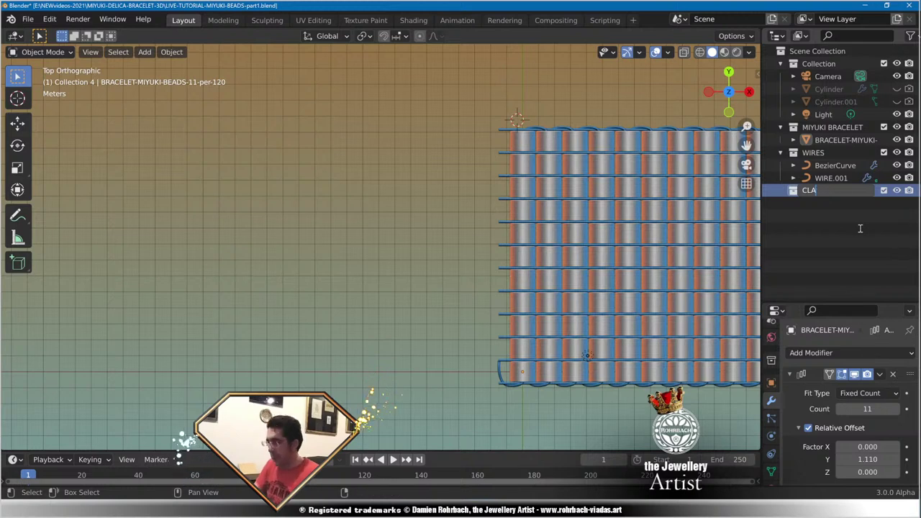
text(PS)
key(Return)
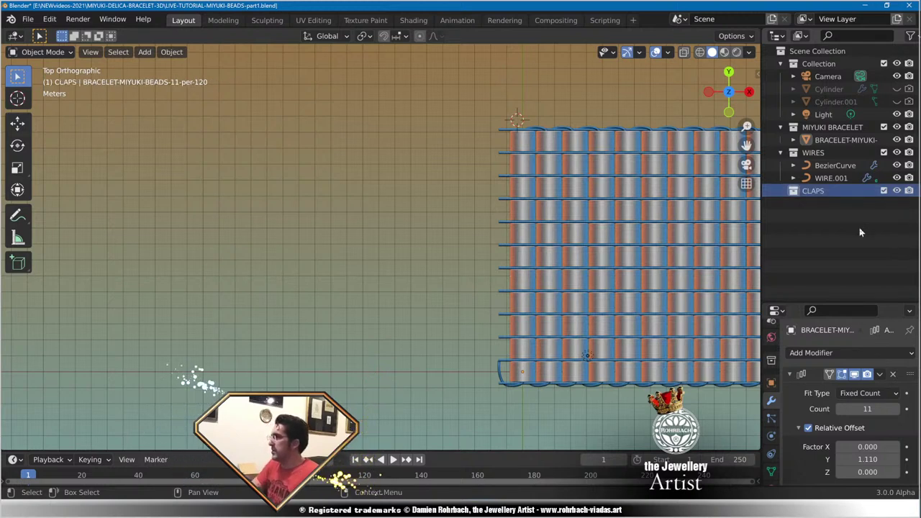
key(ctrl+s)
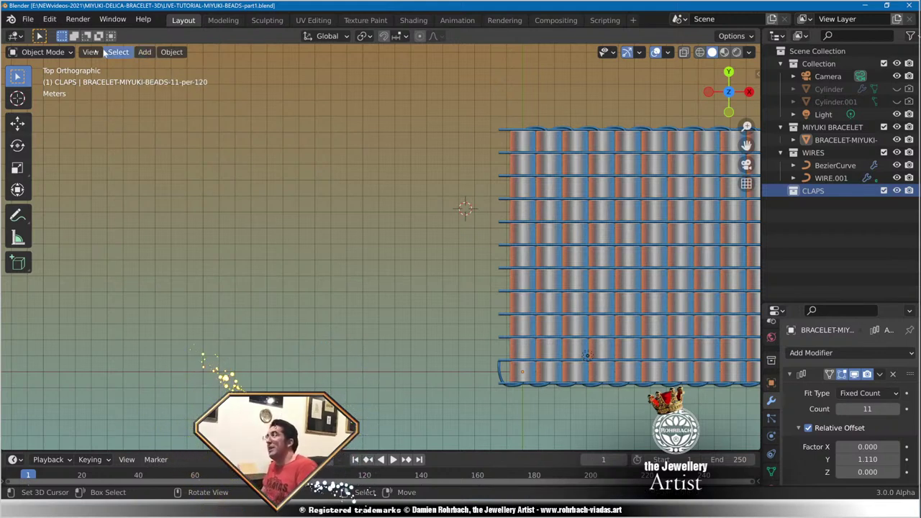
Add a plane in the CLAPS collection just beyond the bracelet's left end and scale it about 7.9 times along Y.
click(144, 52)
click(144, 52)
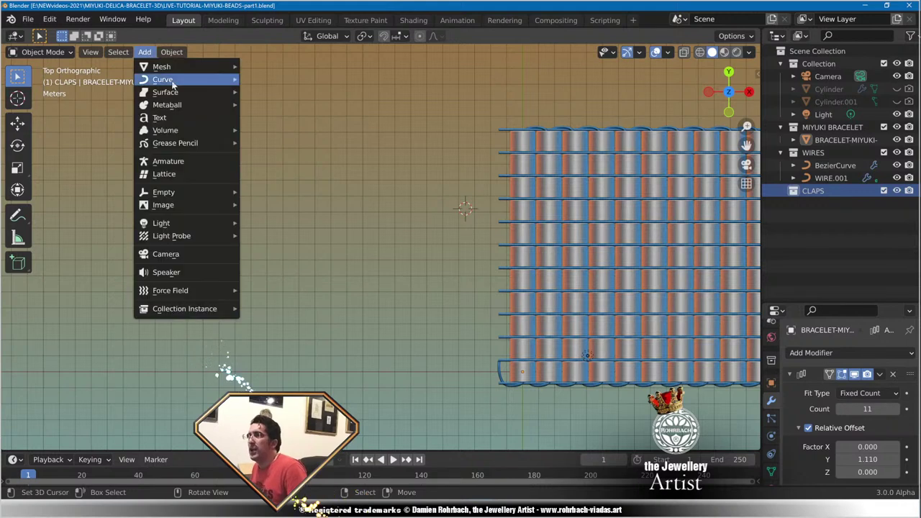
mouse_move(187, 67)
click(274, 67)
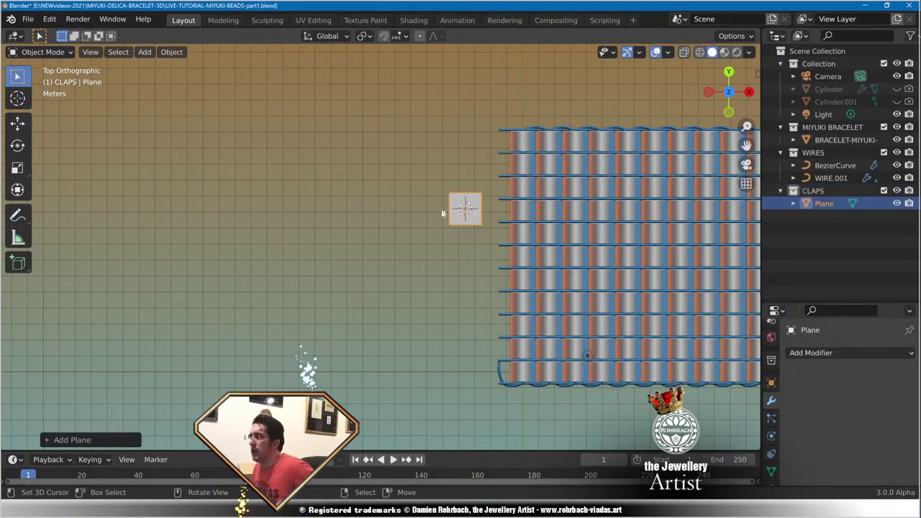
key(s)
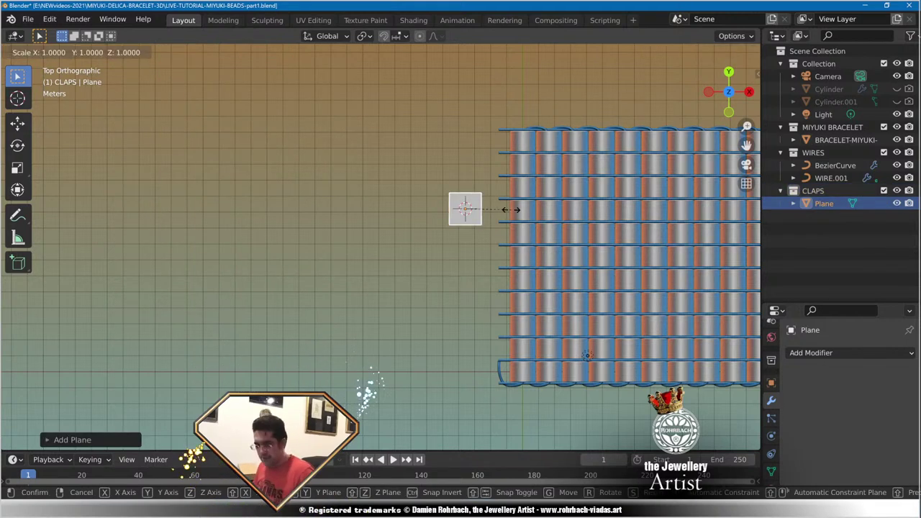
key(y)
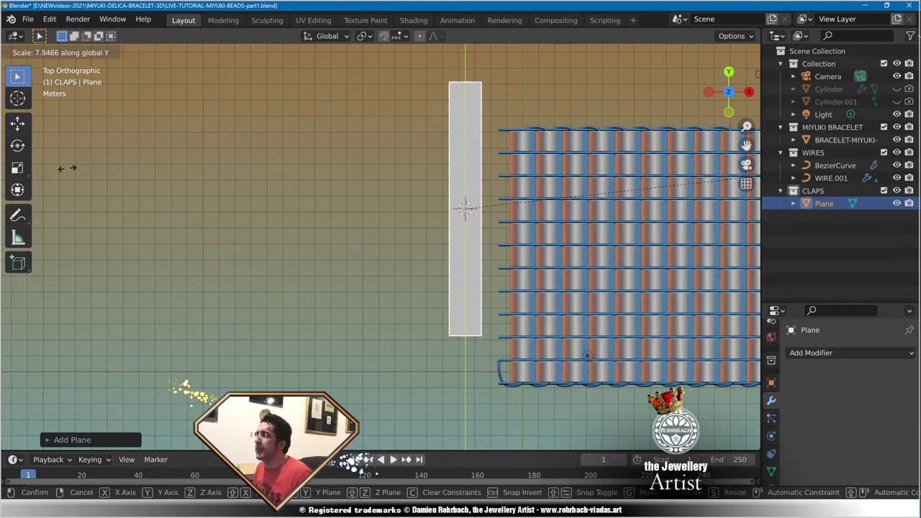
click(66, 318)
Move the plane over the thread ends at the bracelet's edge, scale it about 1.1 times along Y, and save the file.
key(g)
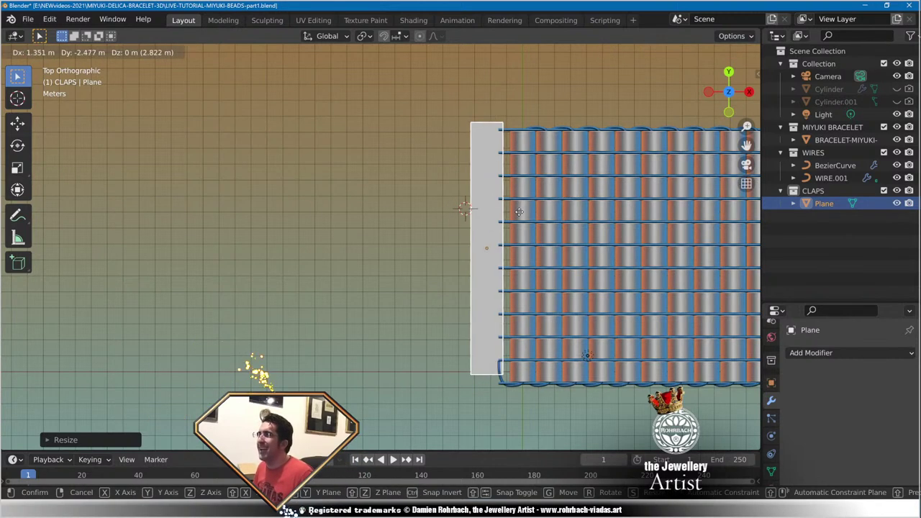
click(518, 222)
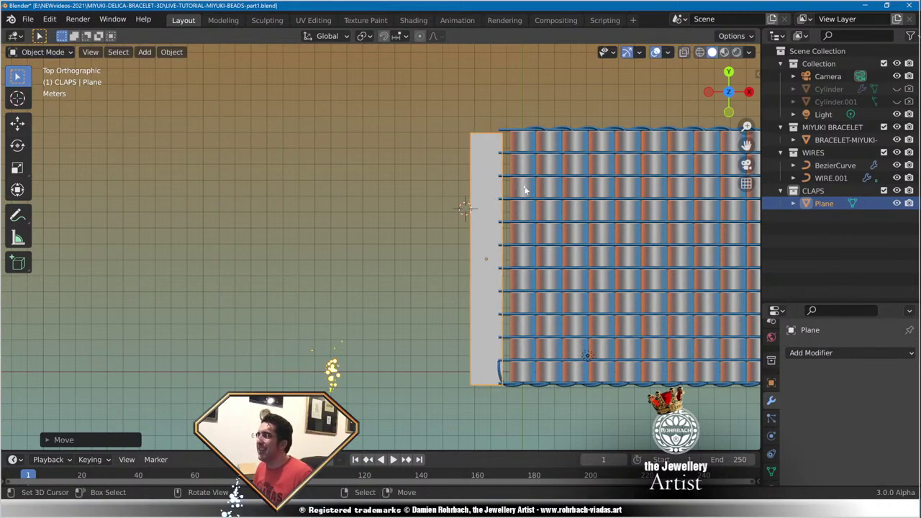
key(s)
key(y)
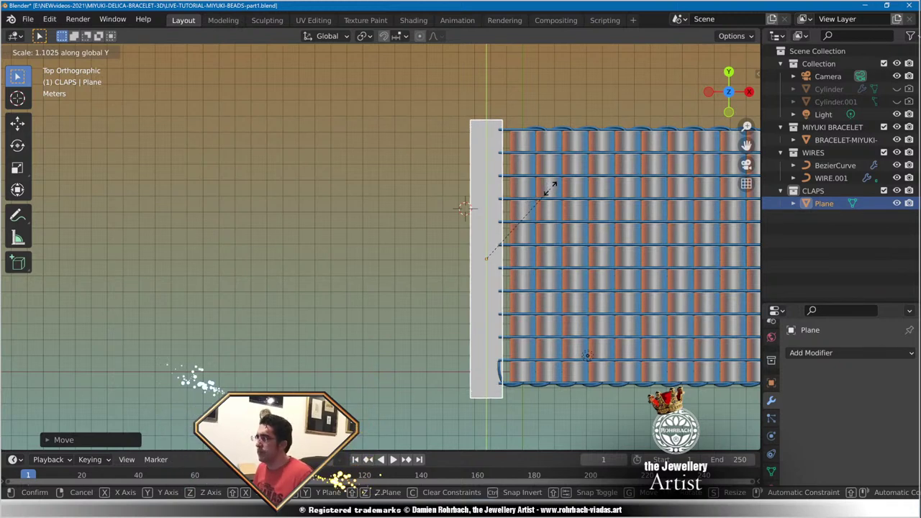
click(551, 192)
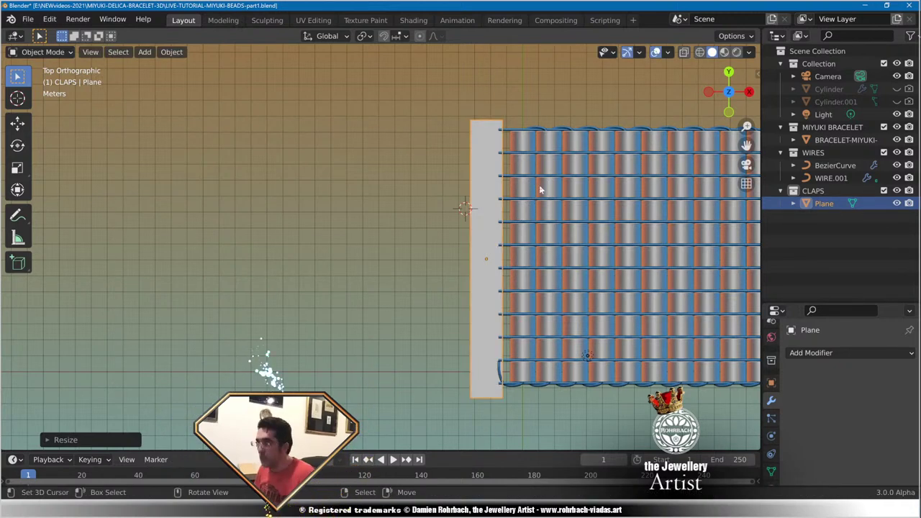
key(g)
click(532, 202)
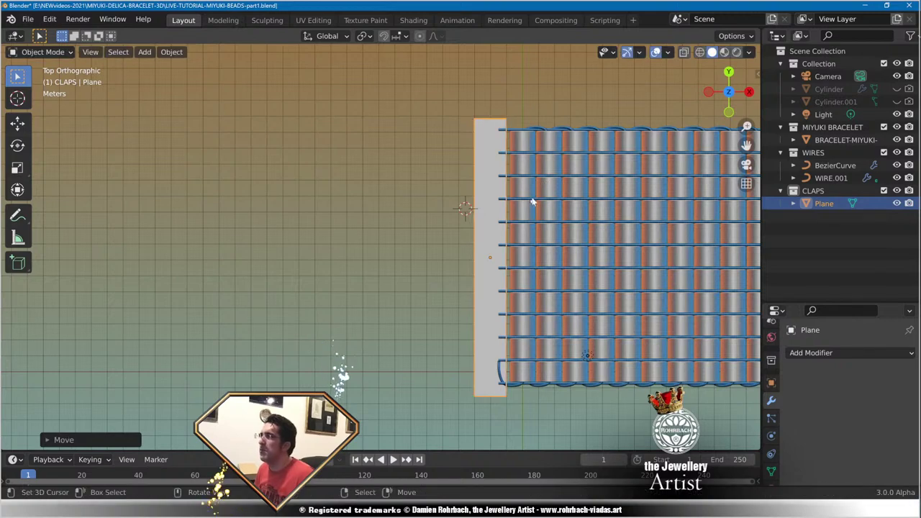
scroll(489, 262, up, 5)
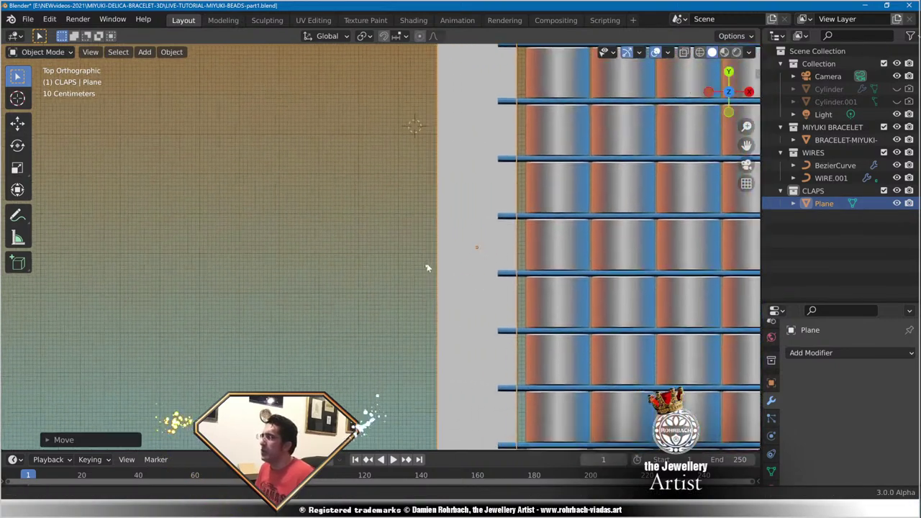
scroll(432, 266, up, 3)
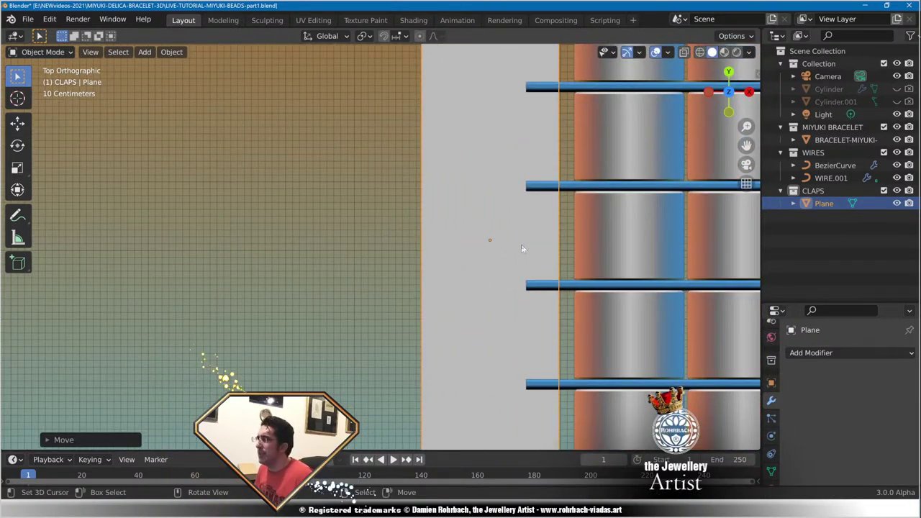
scroll(522, 246, down, 6)
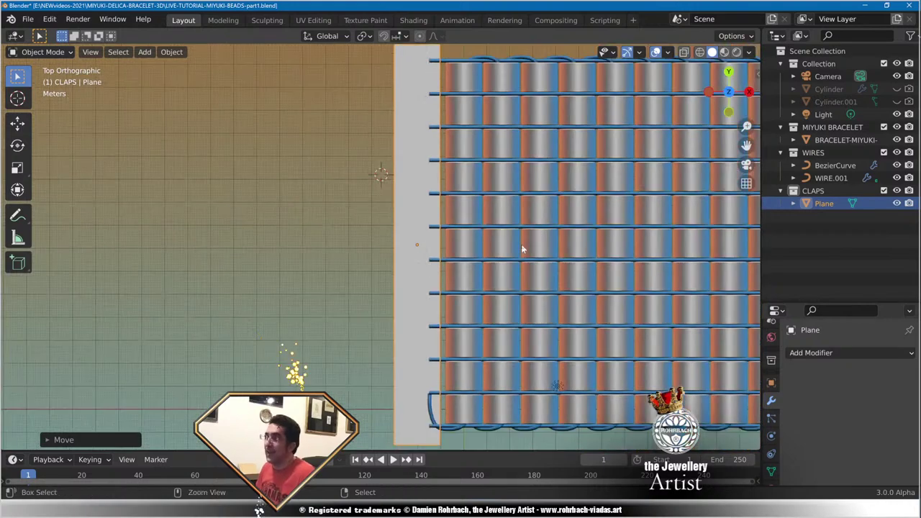
key(ctrl+s)
Duplicate the bead bracelet in place and hide the original.
click(517, 249)
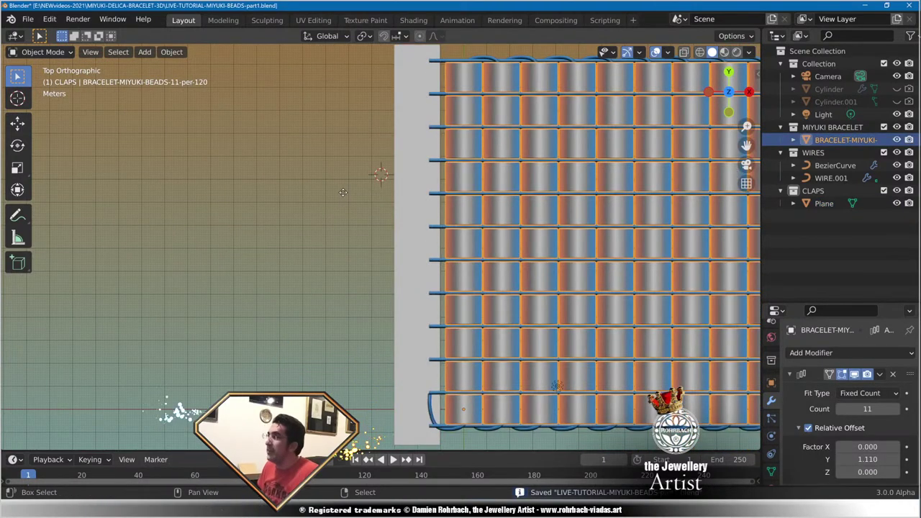
key(shift+d)
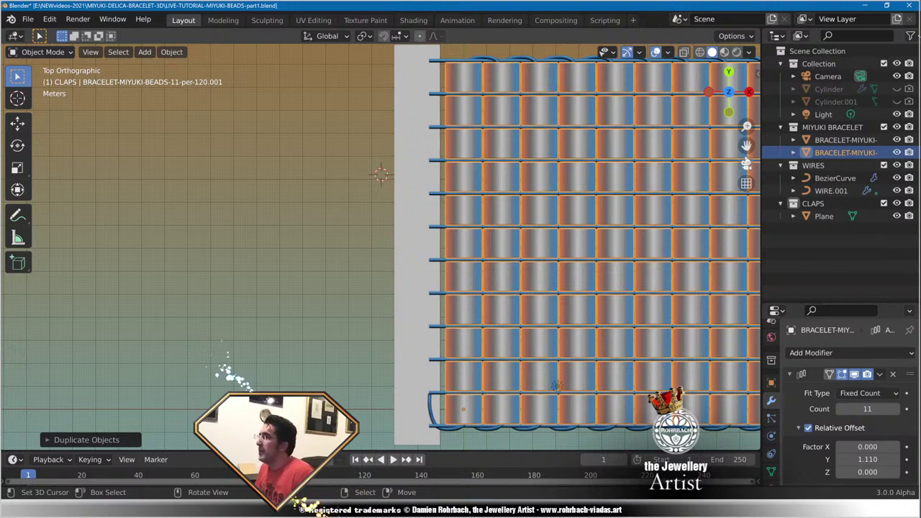
click(897, 141)
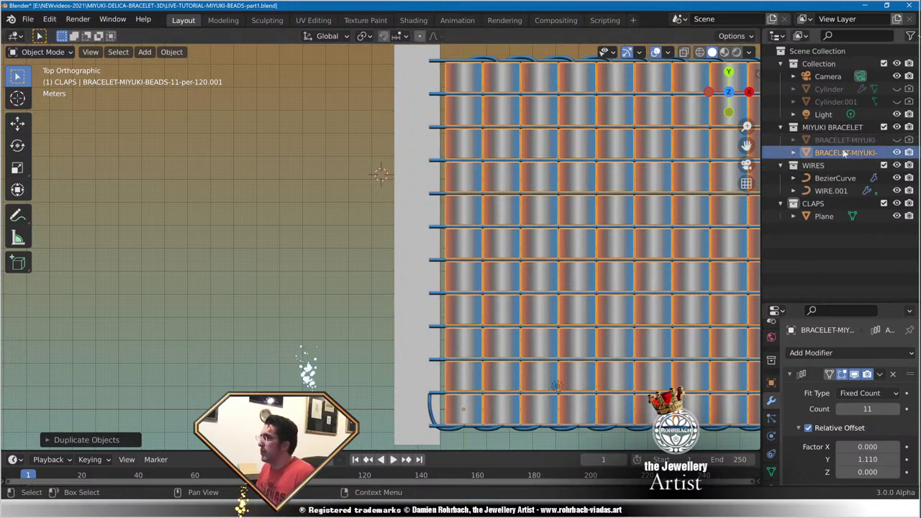
scroll(490, 185, down, 1)
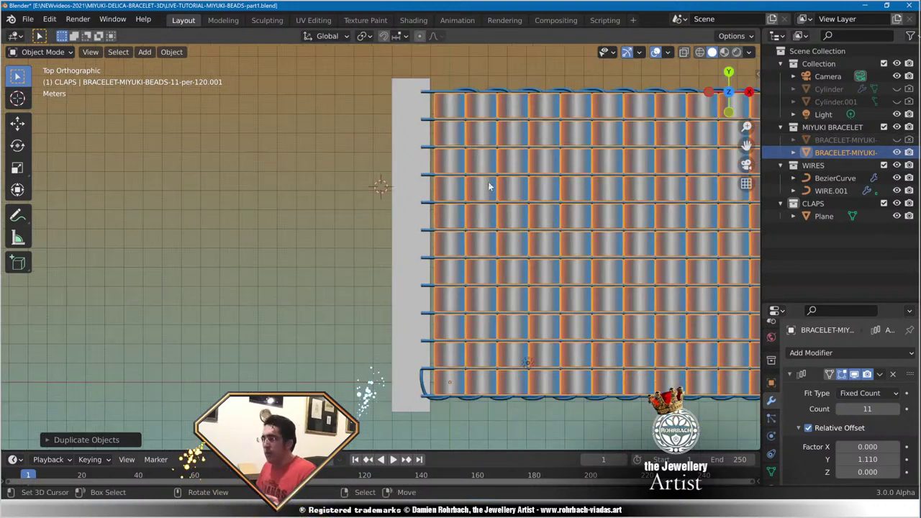
Convert the duplicate bracelet to a mesh so its modifiers are applied.
click(171, 51)
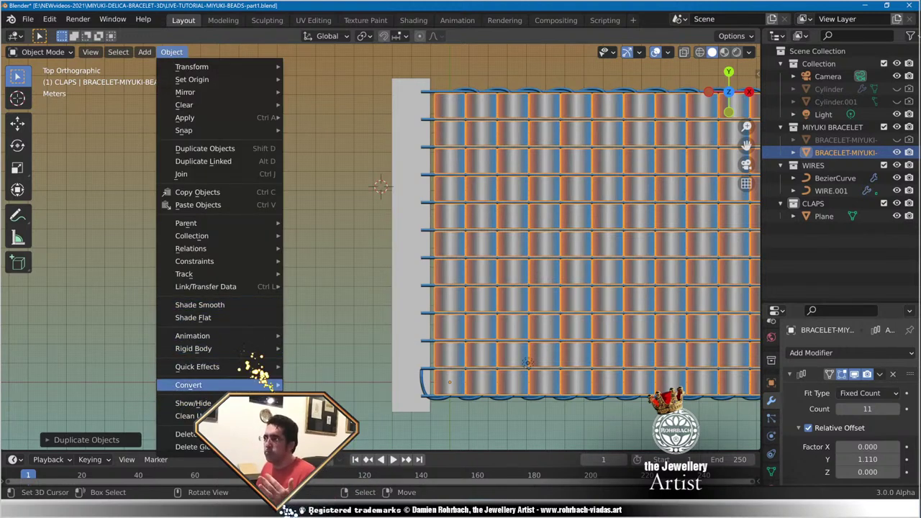
mouse_move(263, 385)
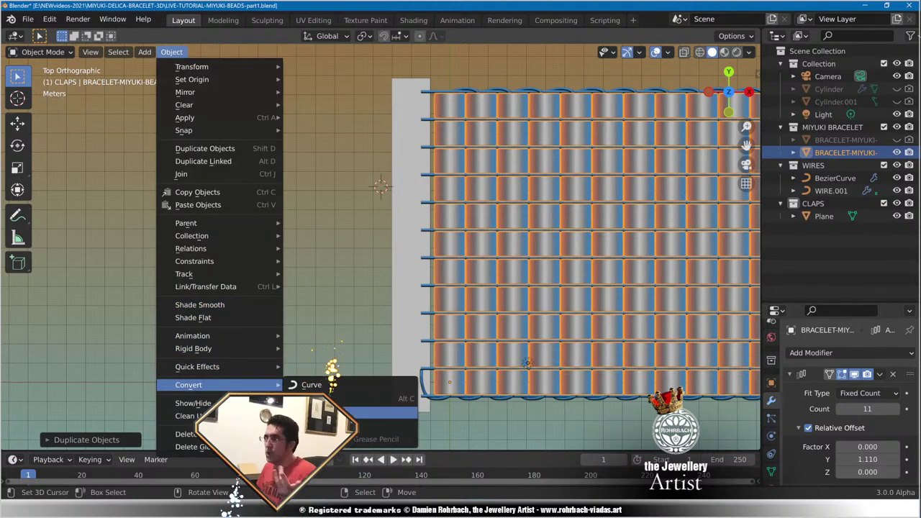
click(353, 385)
scroll(475, 303, down, 1)
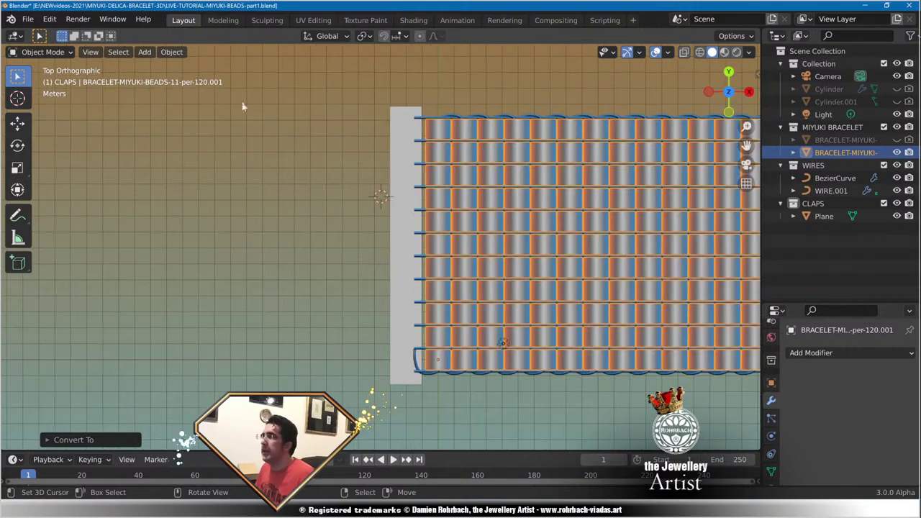
Set the duplicate bracelet's origin to its center of mass by volume and check it at the middle of the bracelet.
click(171, 52)
mouse_move(192, 80)
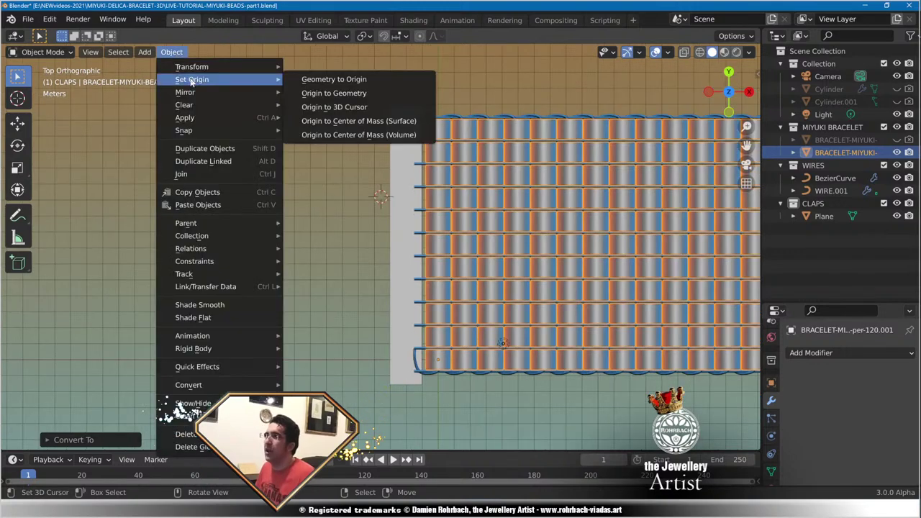
click(358, 136)
scroll(303, 185, down, 6)
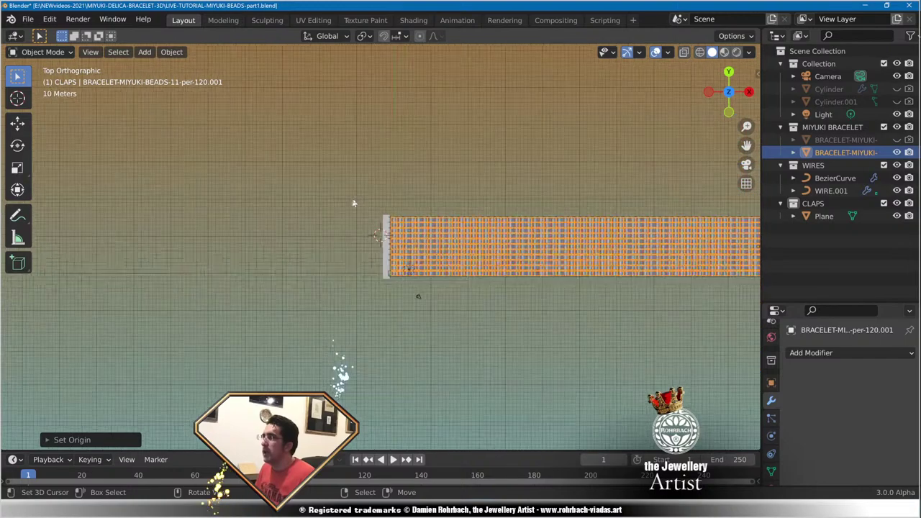
shift+middle_drag(535, 252, 199, 238)
scroll(437, 258, up, 4)
scroll(360, 256, up, 3)
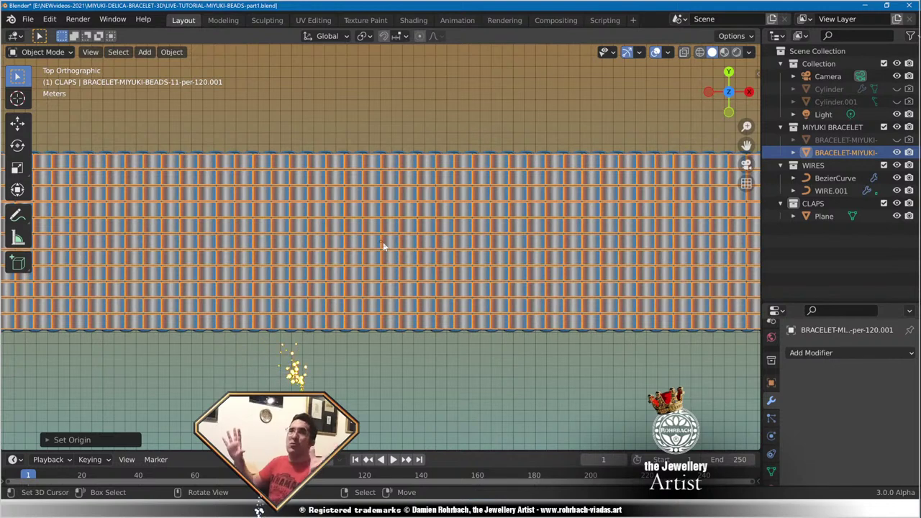
Copy the duplicate bracelet's Y location, 7.215 m, to the plane so both are centred on the same line.
key(n)
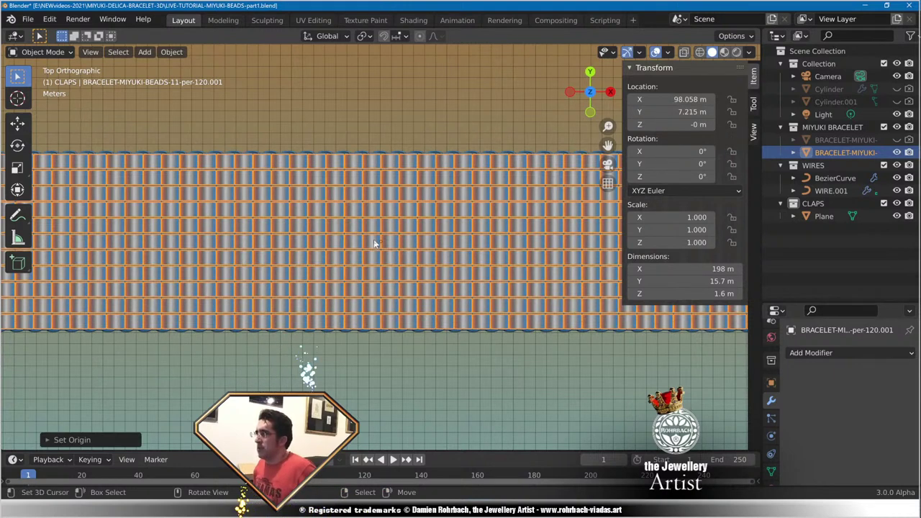
click(669, 112)
key(ctrl+c)
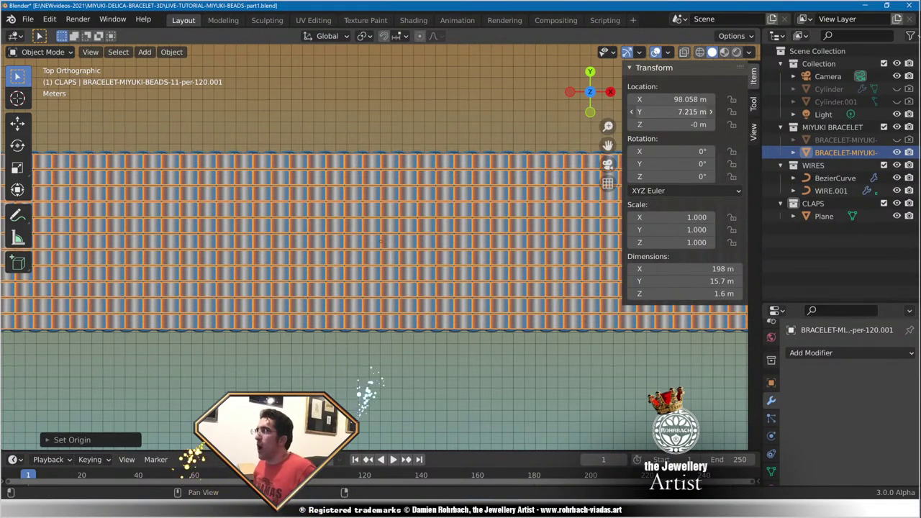
key(Return)
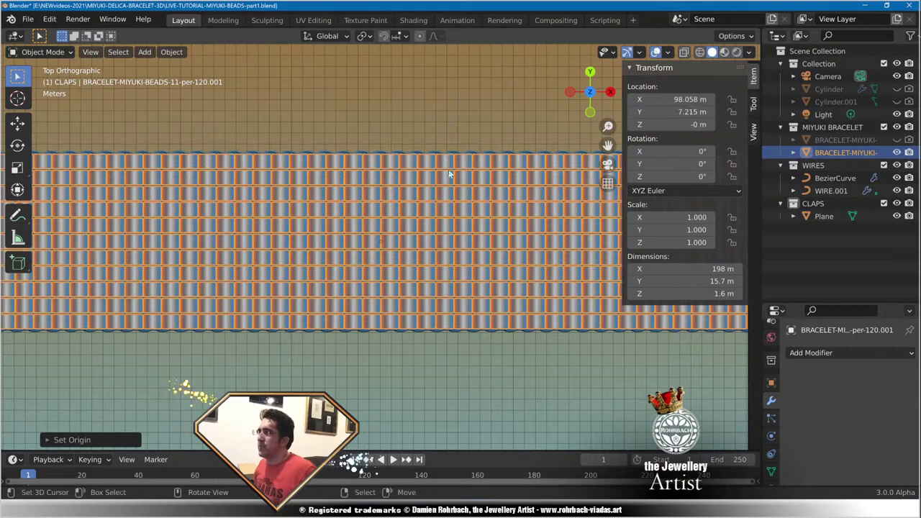
scroll(216, 305, down, 8)
scroll(454, 269, up, 10)
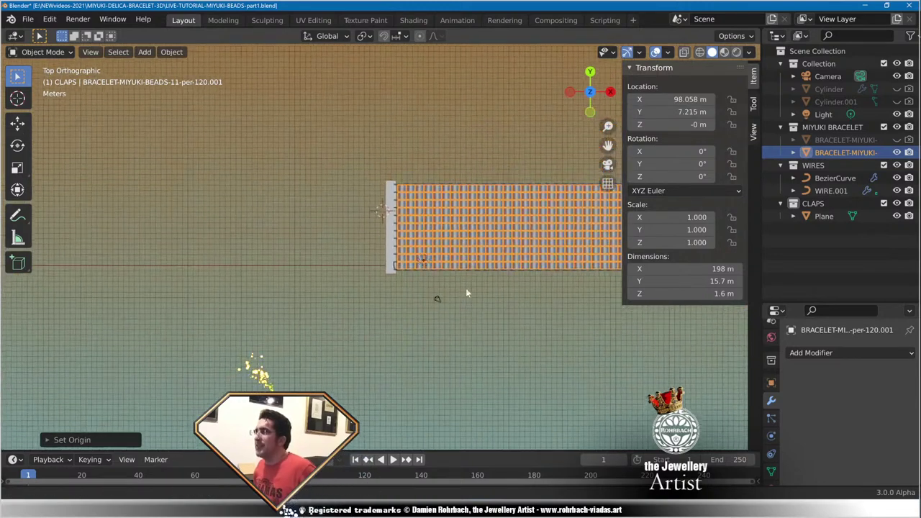
click(389, 185)
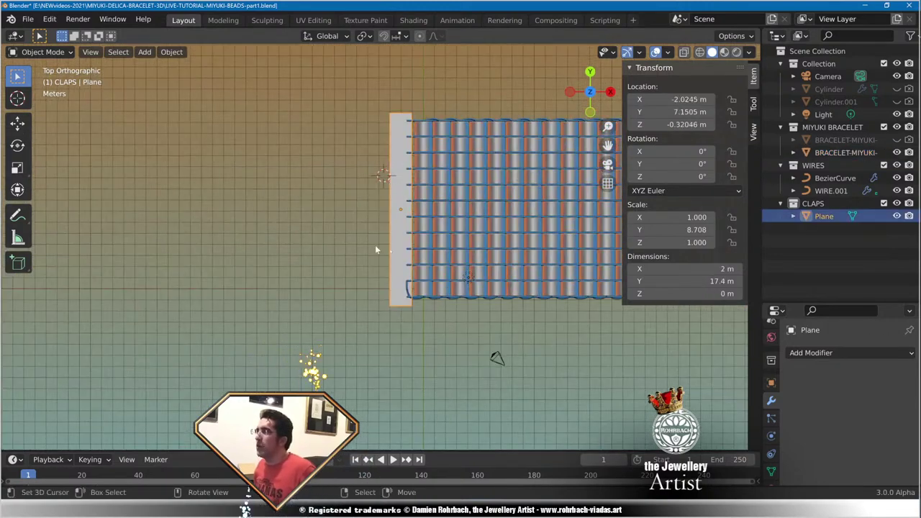
click(669, 111)
key(ctrl+v)
key(Return)
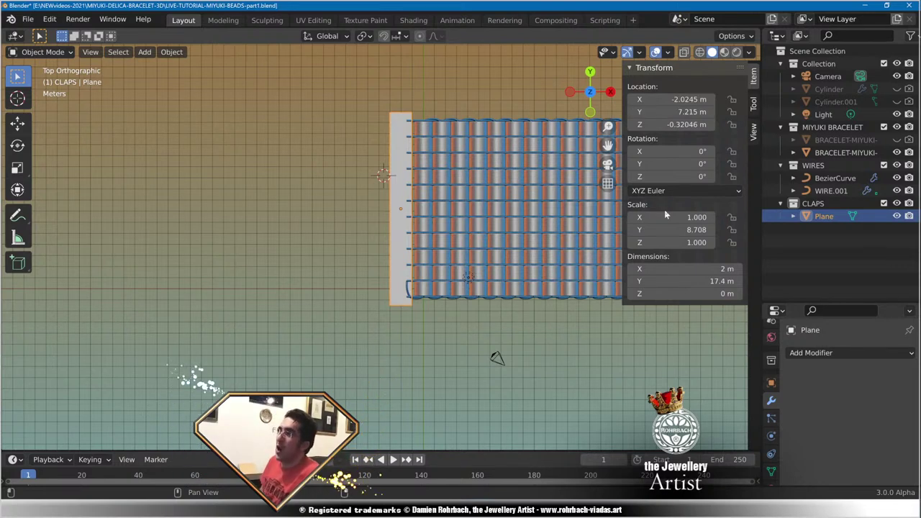
Rename the duplicate bracelet center-of-the-bracelet, reselect the plane and save the file.
double_click(830, 151)
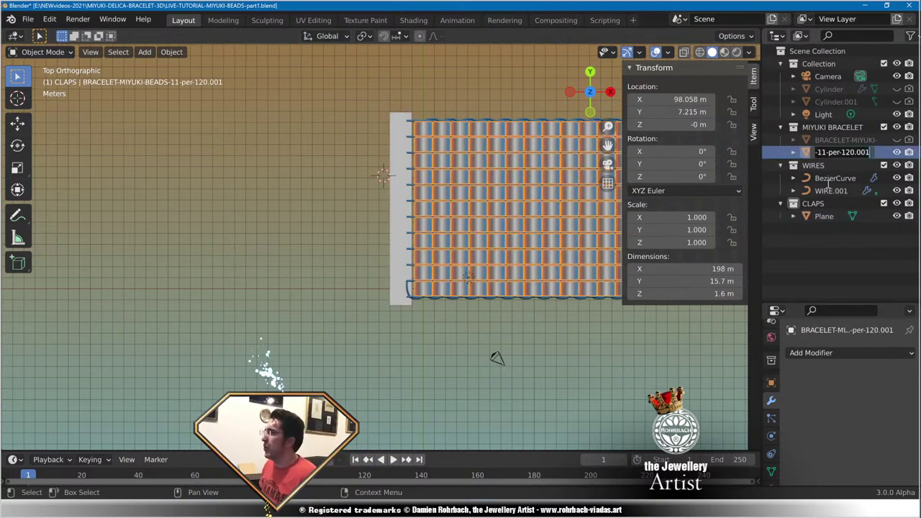
text(center-of-the-)
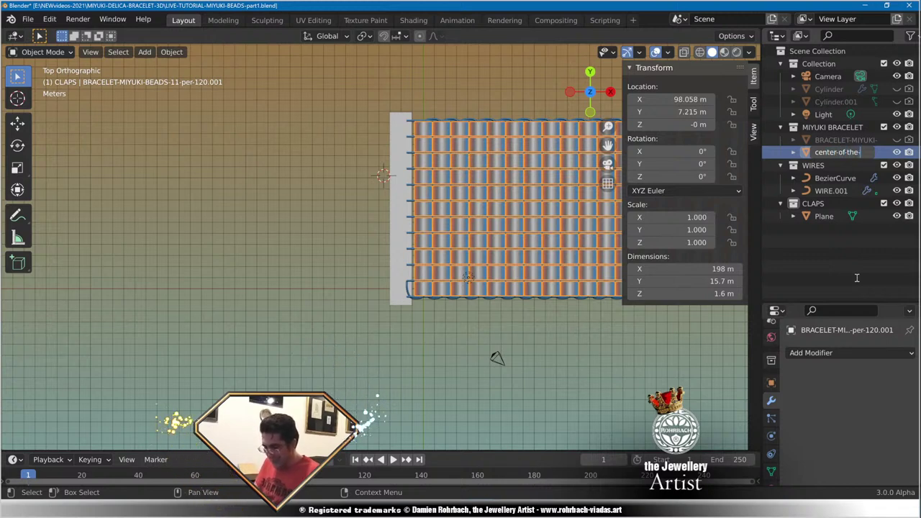
text(bracelet)
key(Return)
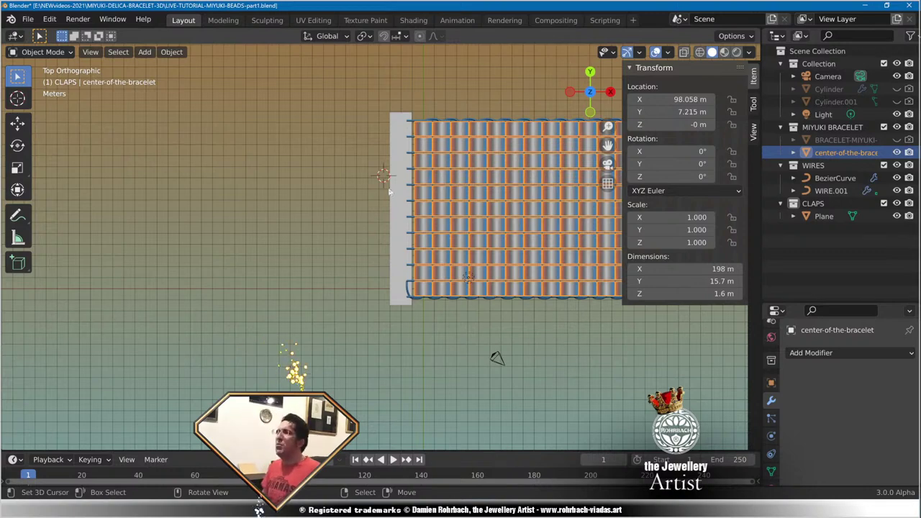
scroll(389, 191, up, 3)
click(416, 188)
key(ctrl+s)
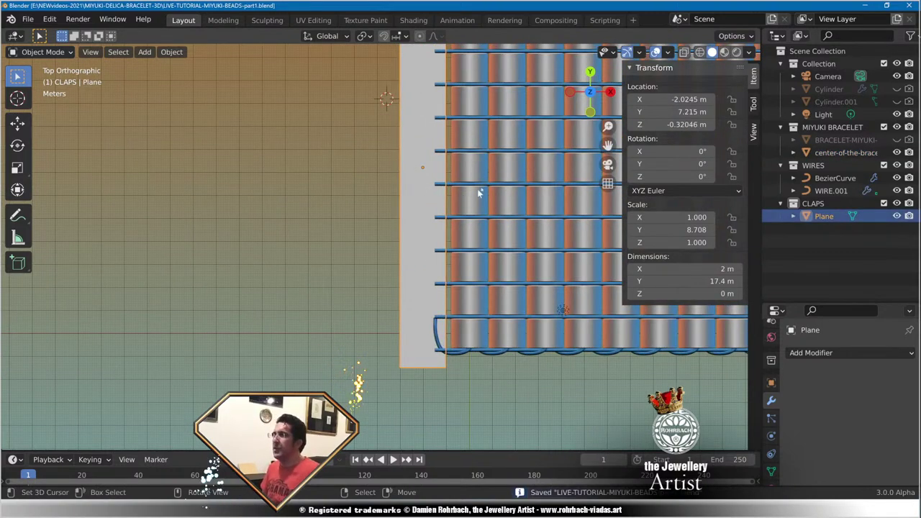
Give the plane a new material named GOLDED METAL and save the file.
scroll(478, 193, down, 1)
middle_drag(477, 193, 590, 269)
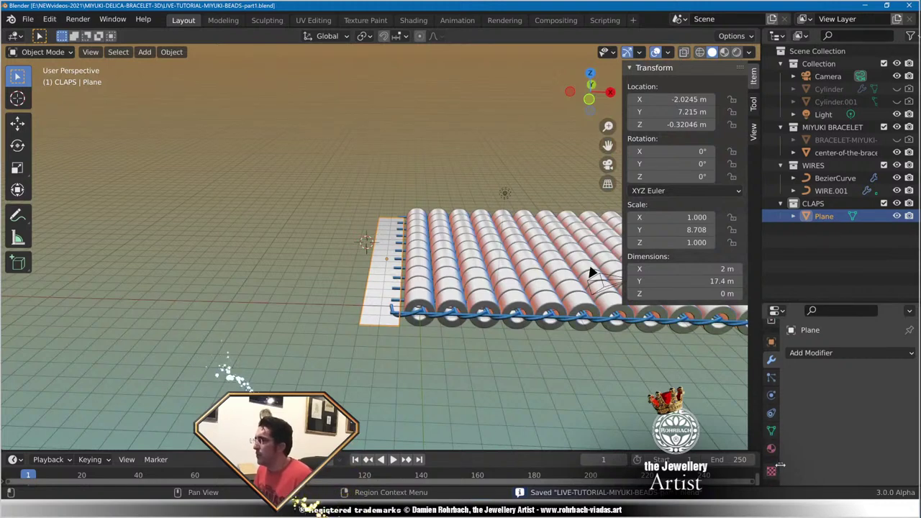
click(771, 448)
click(821, 406)
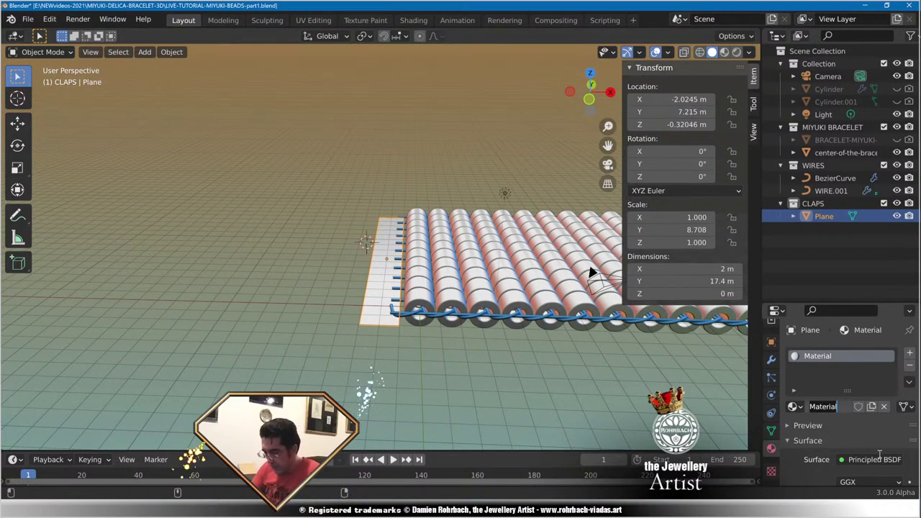
text(GOLDEN METAL)
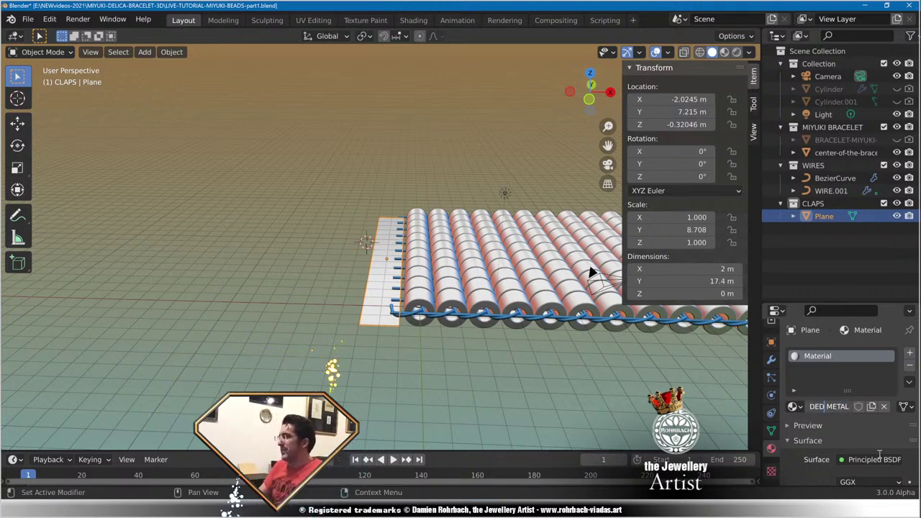
key(Return)
key(ctrl+s)
Rename the plane's material GOLD PLATED BRASS.
double_click(849, 410)
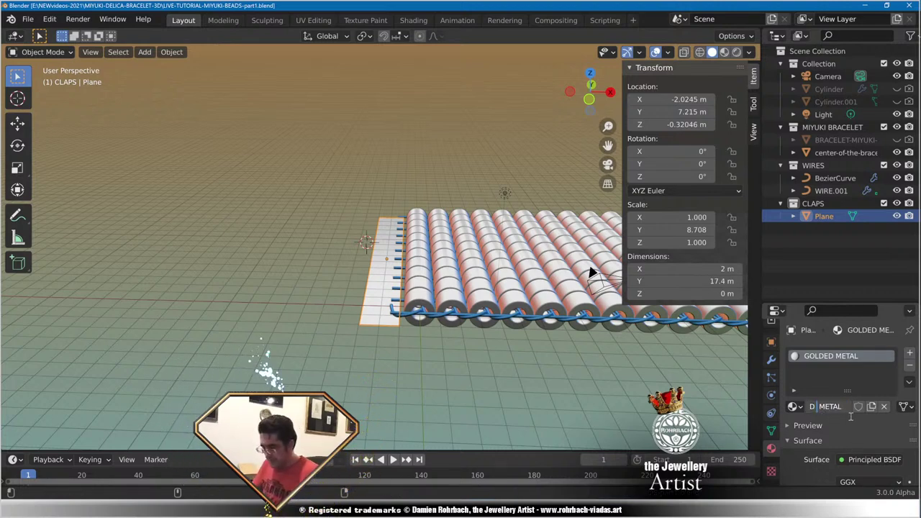
text(PLATED M)
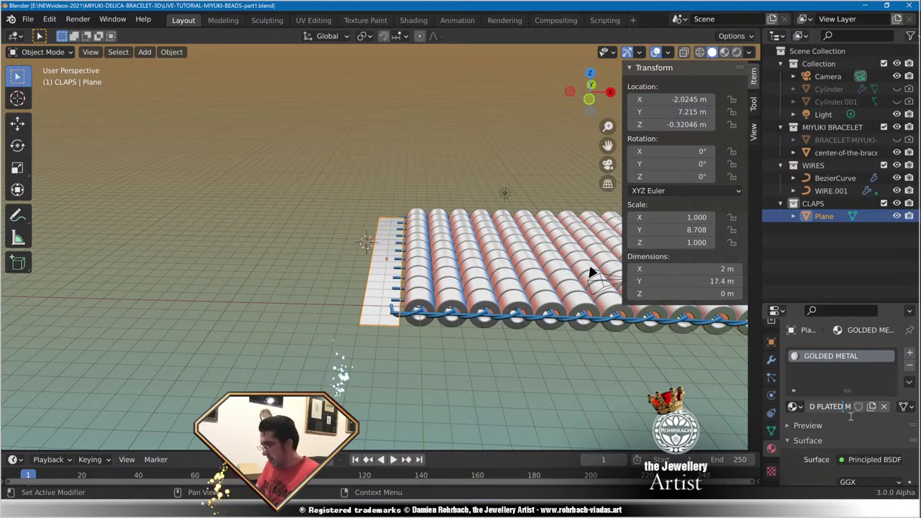
key(End)
key(BackSpace)
key(BackSpace)
key(BackSpace)
key(BackSpace)
key(BackSpace)
key(BackSpace)
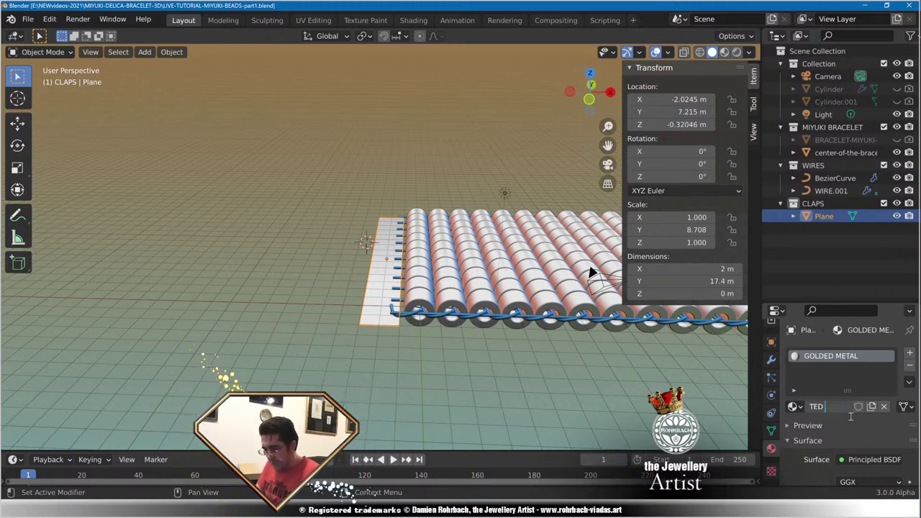
text(BRASS)
key(Return)
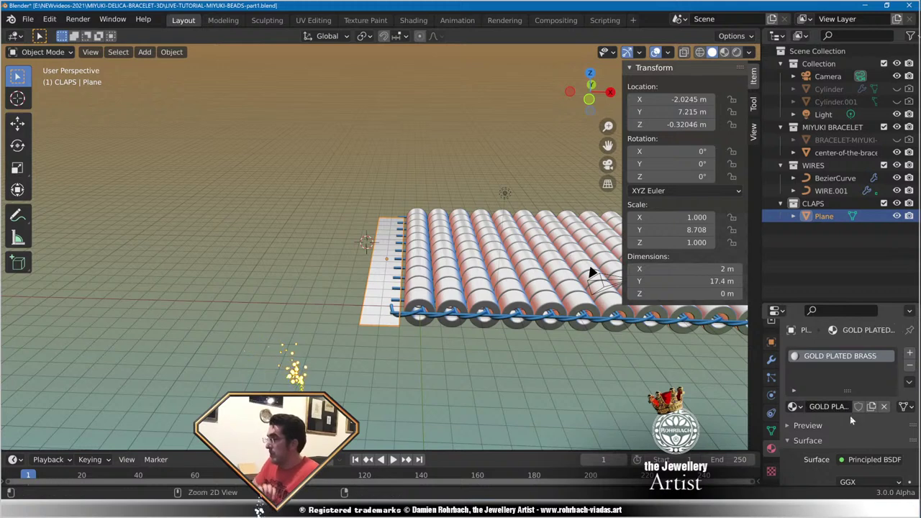
Save the Blender file and inspect the plane where it meets the wire ends and first bead row.
key(ctrl+s)
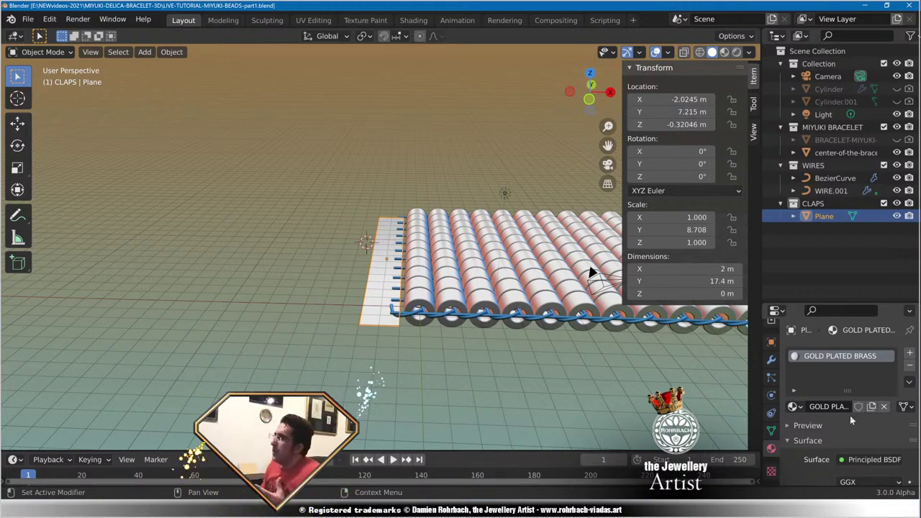
scroll(405, 368, up, 3)
middle_drag(404, 369, 385, 266)
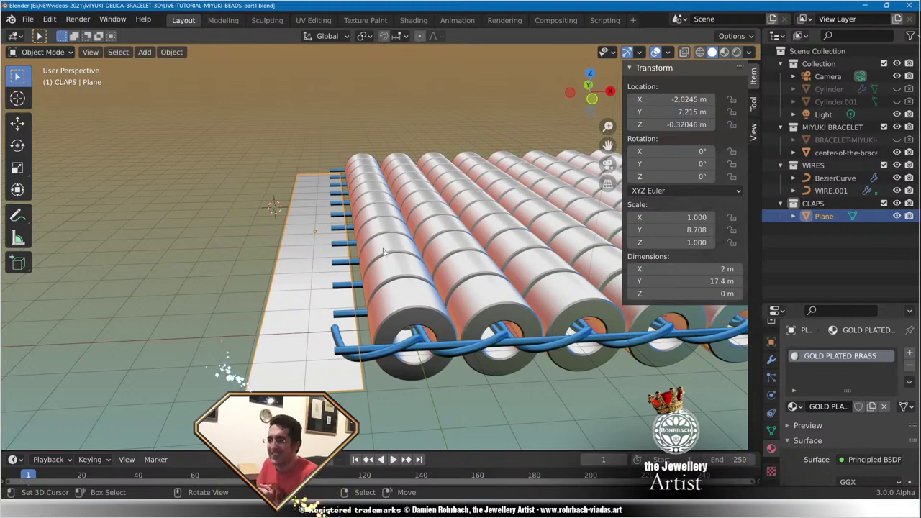
mouse_move(398, 243)
middle_down()
mouse_move(414, 231)
mouse_move(414, 243)
middle_up()
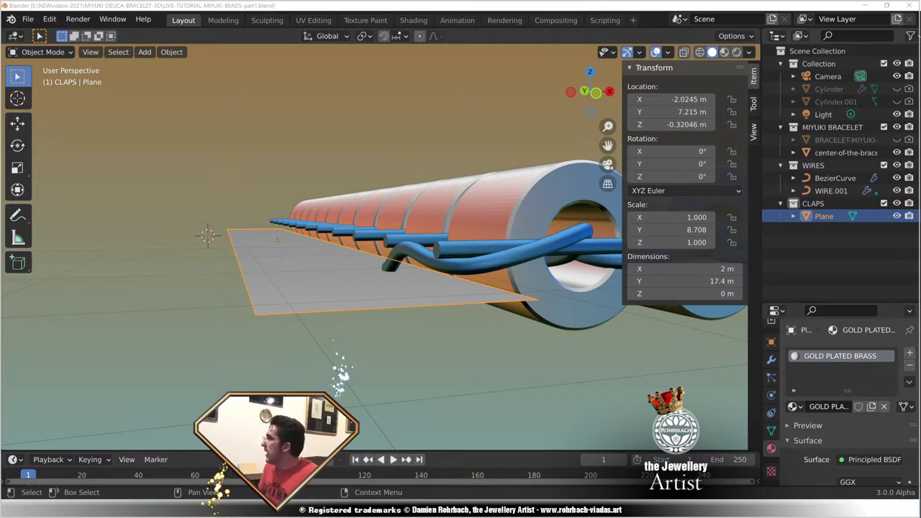
click(543, 5)
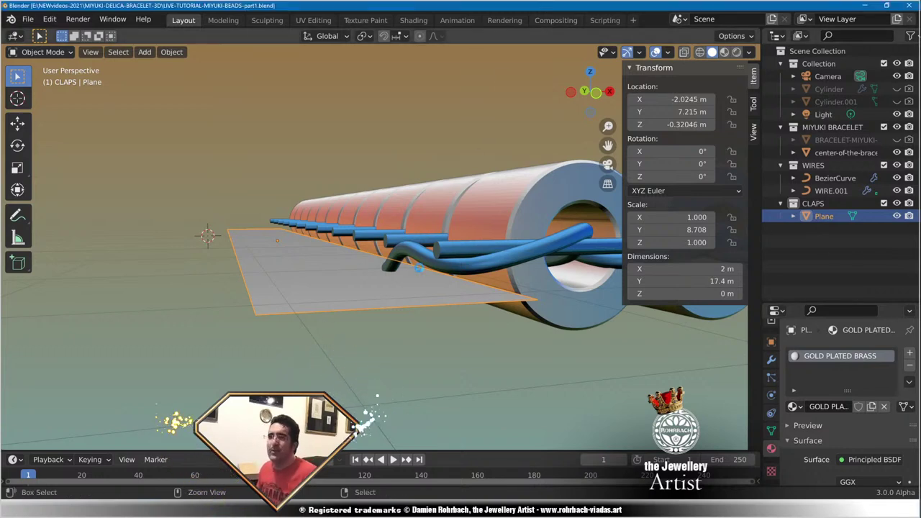
key(ctrl+s)
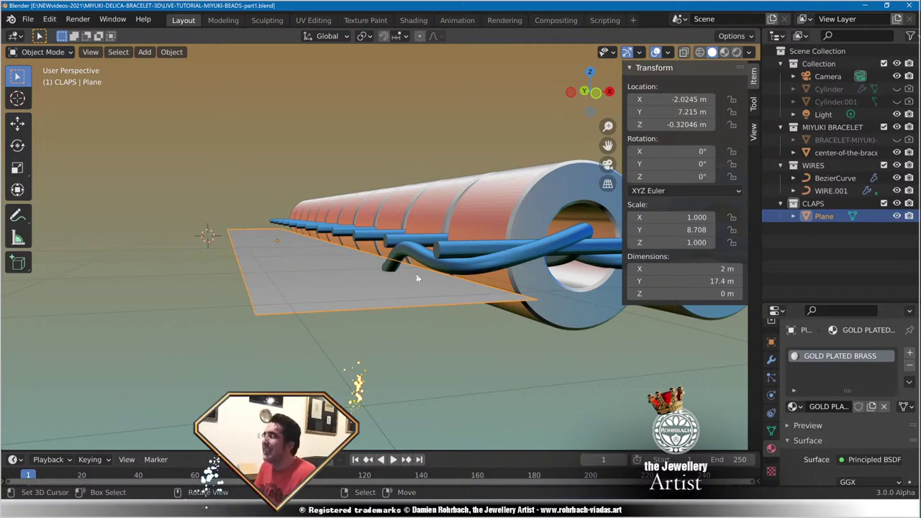
Lower the plane beneath the bent wire ends to a Z location of about -0.46 m.
middle_drag(417, 275, 384, 272)
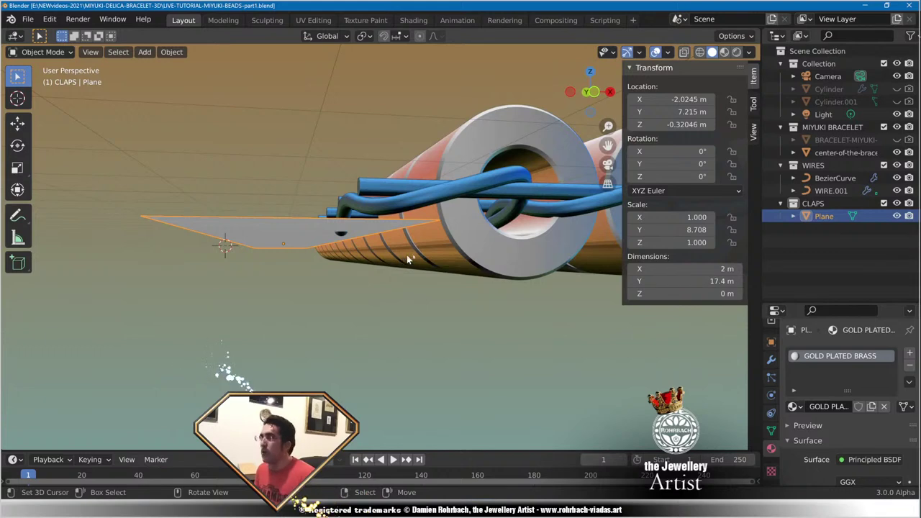
key(n)
key(n)
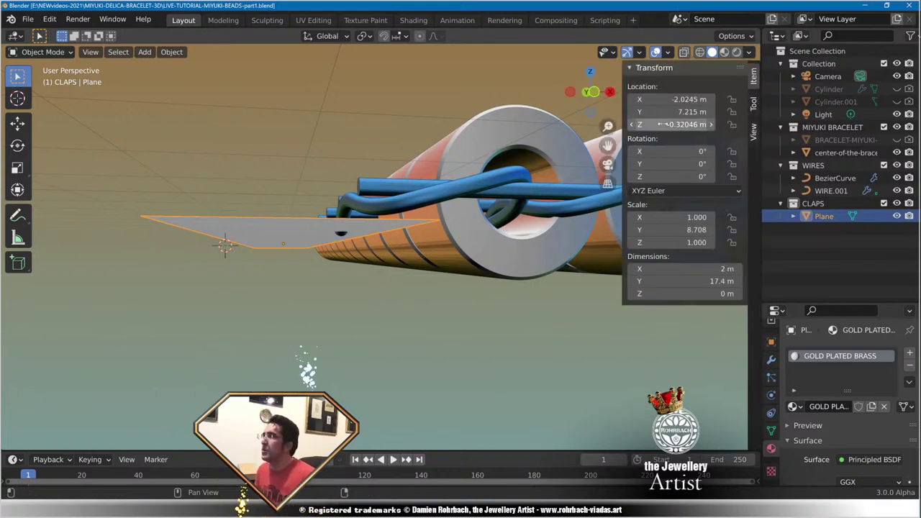
mouse_move(661, 125)
mouse_down()
mouse_move(641, 125)
mouse_move(652, 124)
mouse_up()
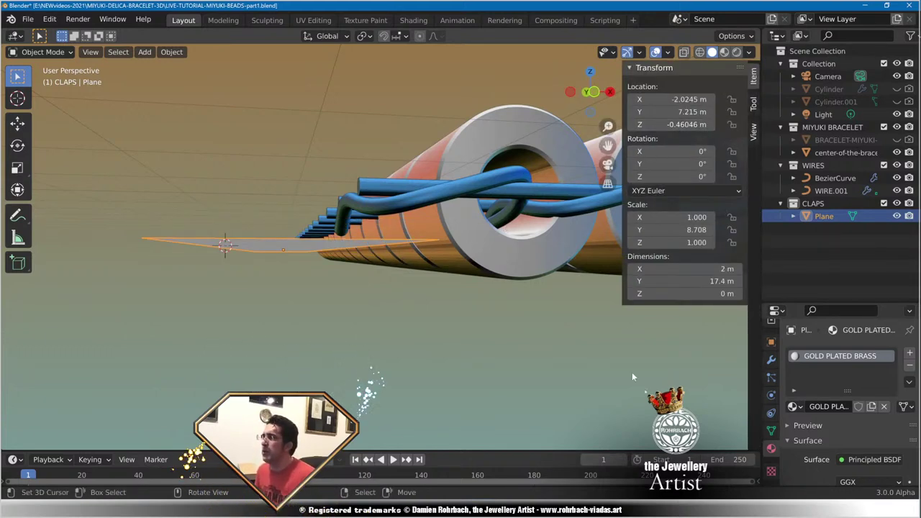
Set the GOLD PLATED BRASS material's viewport display color to golden yellow (hue 0.093, saturation 0.872, value 0.8) and save the file.
scroll(831, 423, down, 3)
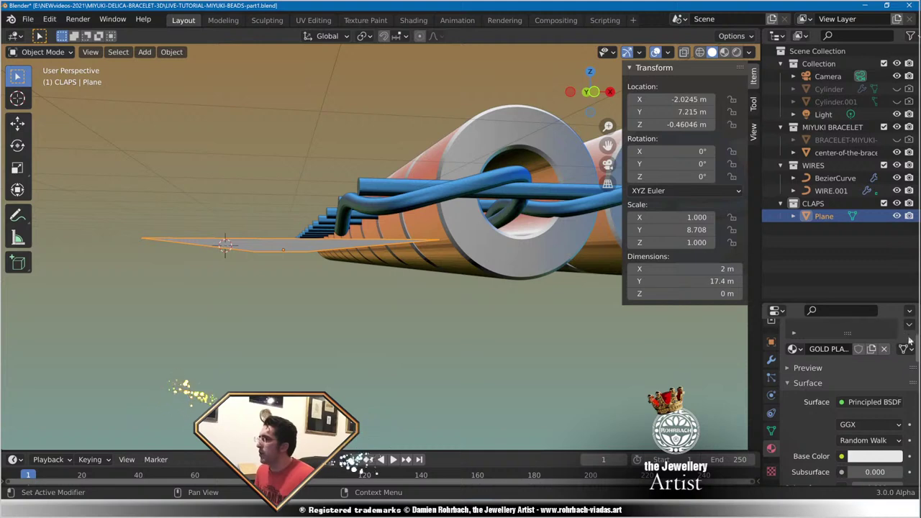
scroll(892, 447, down, 10)
scroll(910, 472, down, 1)
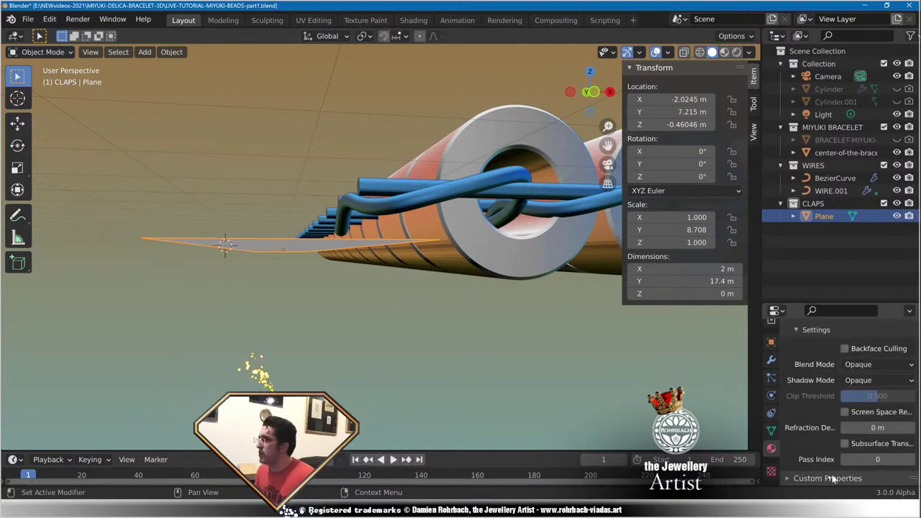
scroll(828, 407, up, 4)
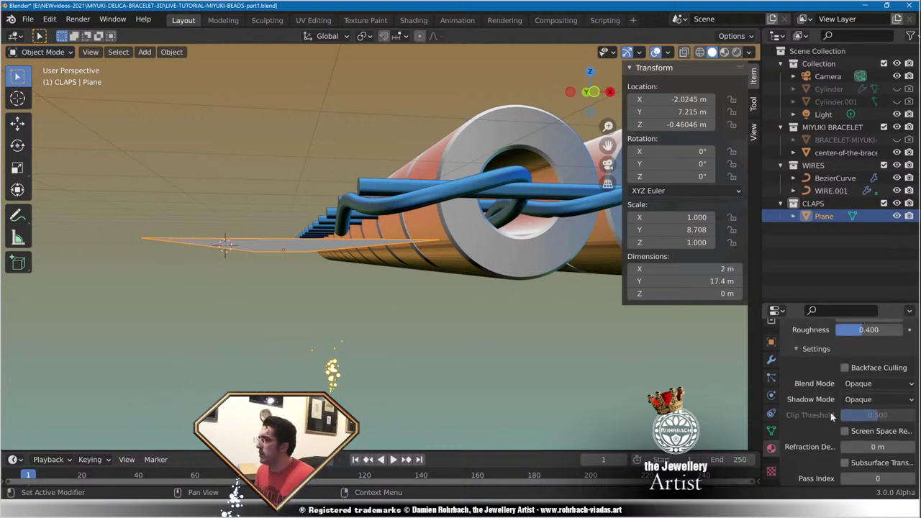
scroll(835, 360, up, 10)
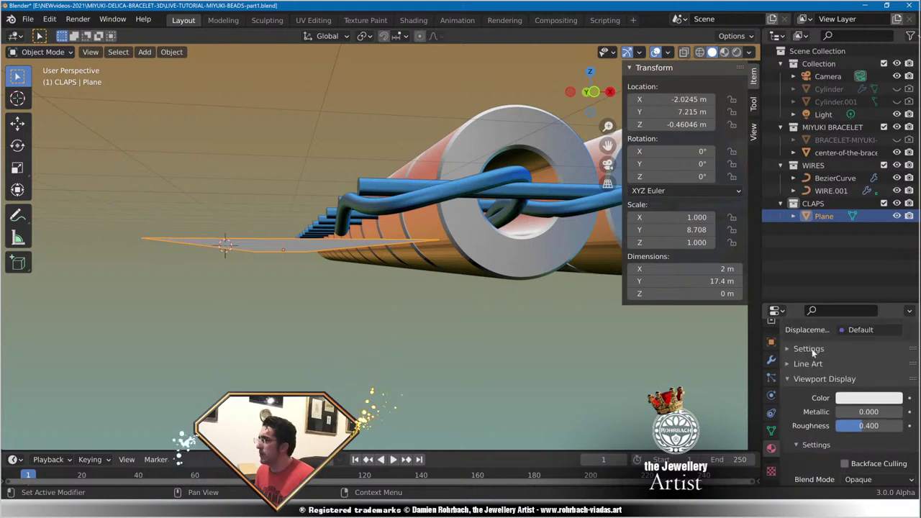
scroll(852, 348, up, 12)
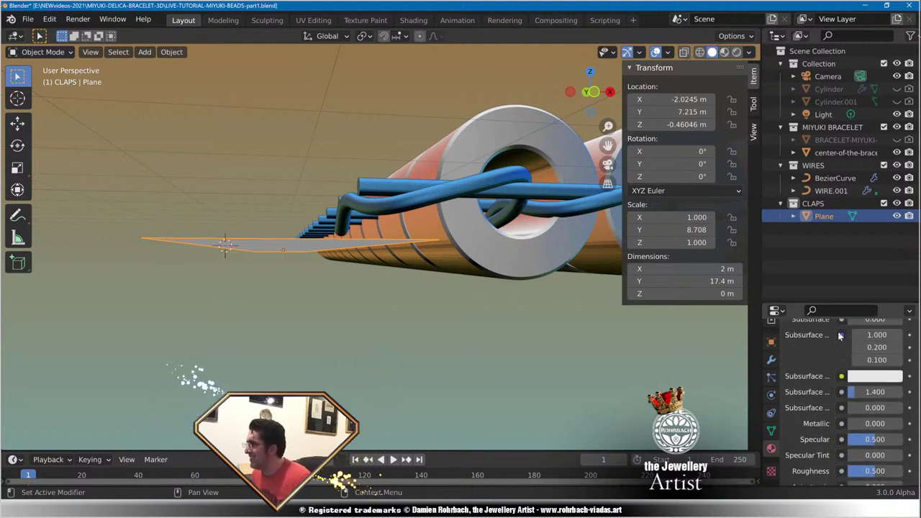
scroll(835, 374, up, 3)
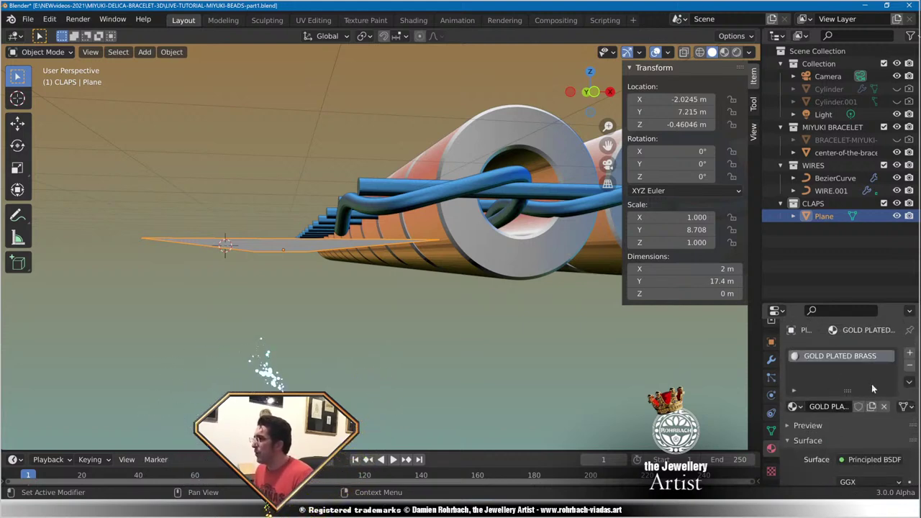
scroll(893, 403, down, 20)
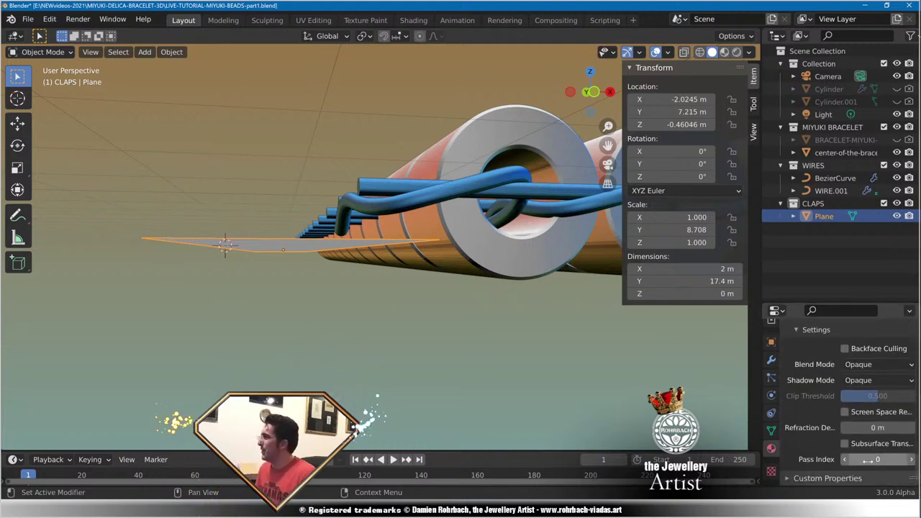
scroll(855, 440, up, 1)
scroll(854, 432, up, 3)
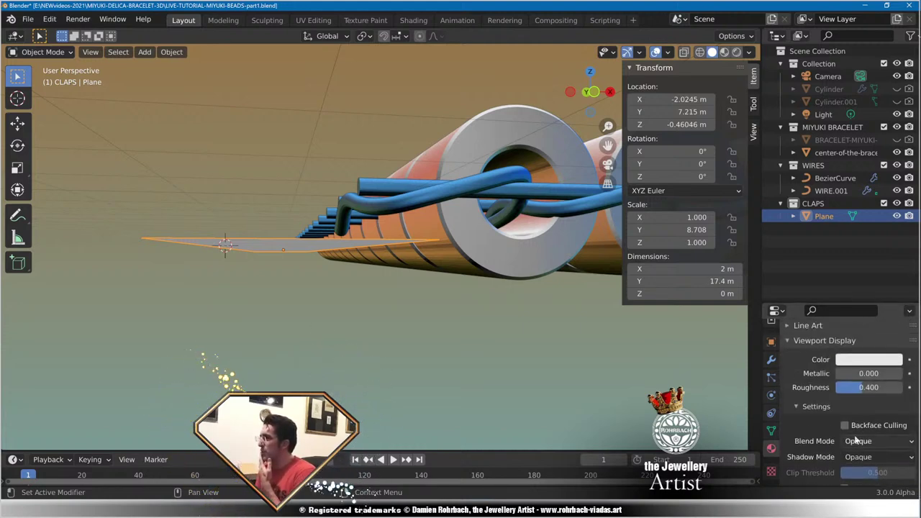
click(855, 386)
click(816, 274)
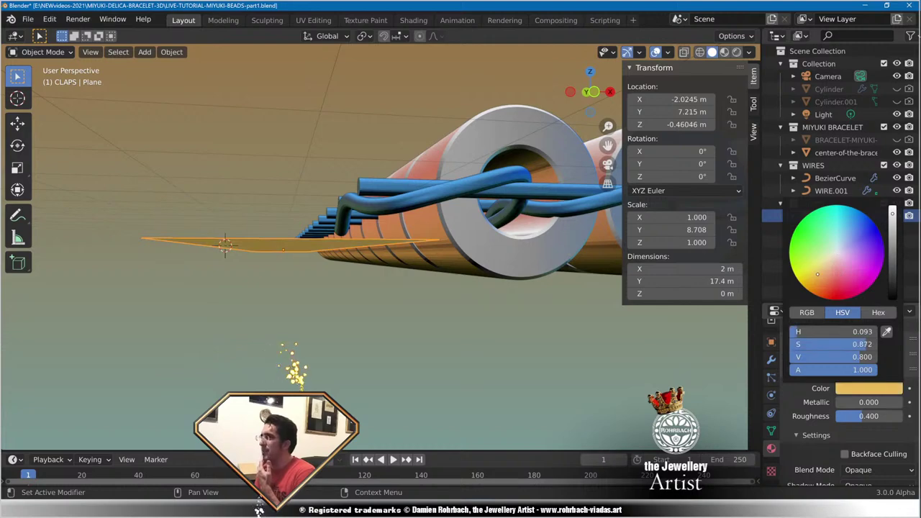
middle_drag(407, 257, 379, 271)
key(ctrl+s)
Move the plane along X up to the edge of the first bead row, at about -1.84 m.
key(KP_7)
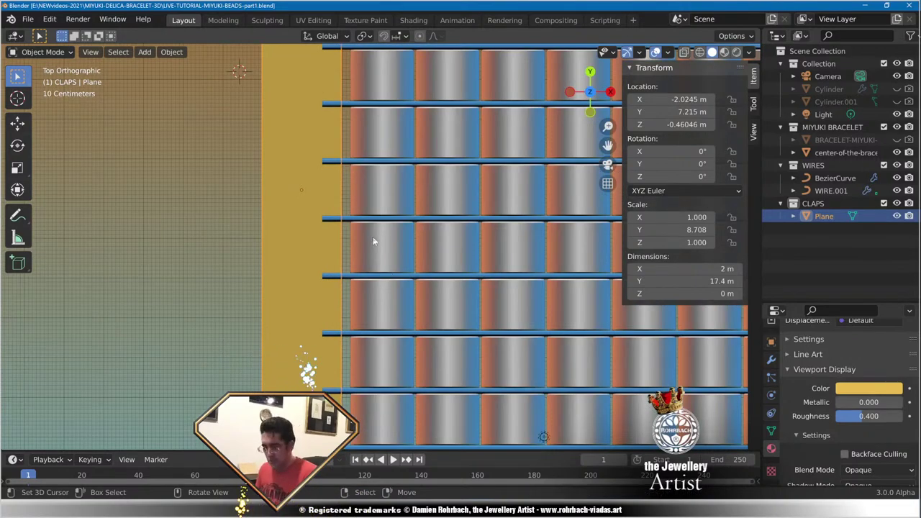
key(g)
key(x)
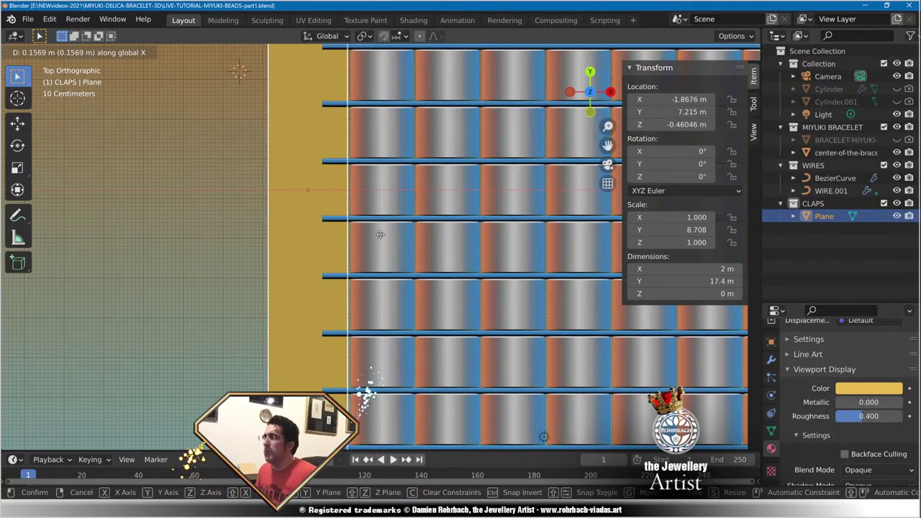
click(385, 237)
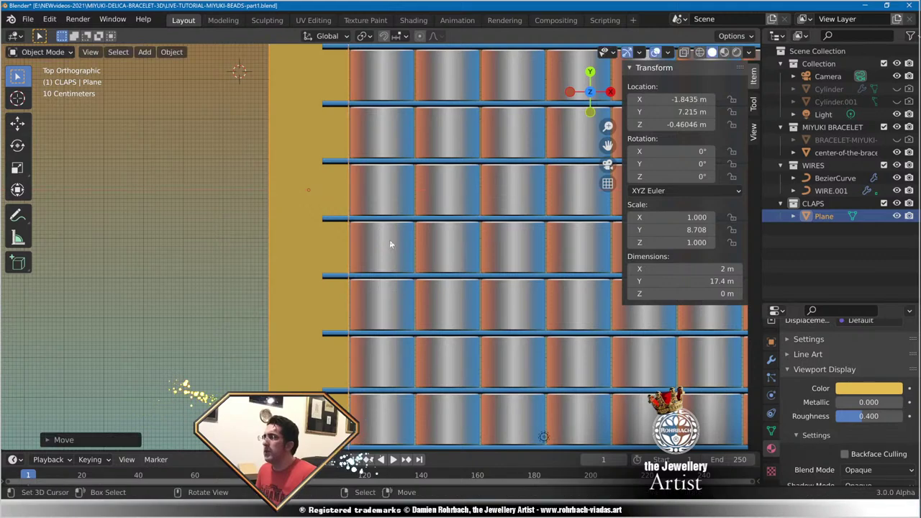
Extrude the whole plane 1.5 m along global Z to form a solid end bar.
middle_drag(389, 239, 418, 130)
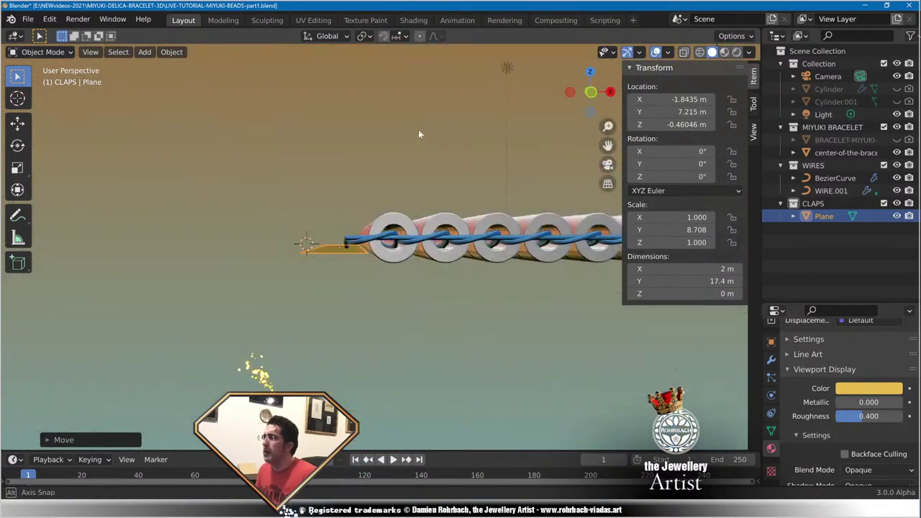
scroll(394, 231, up, 3)
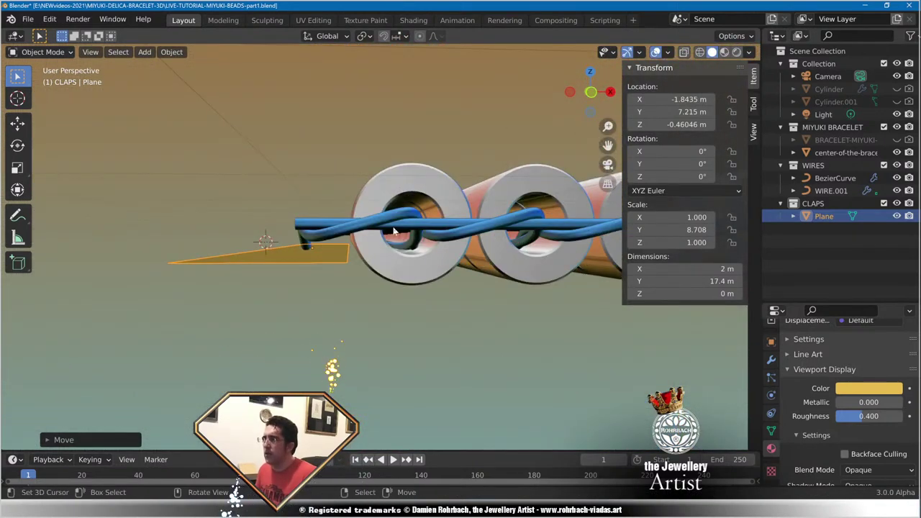
key(Tab)
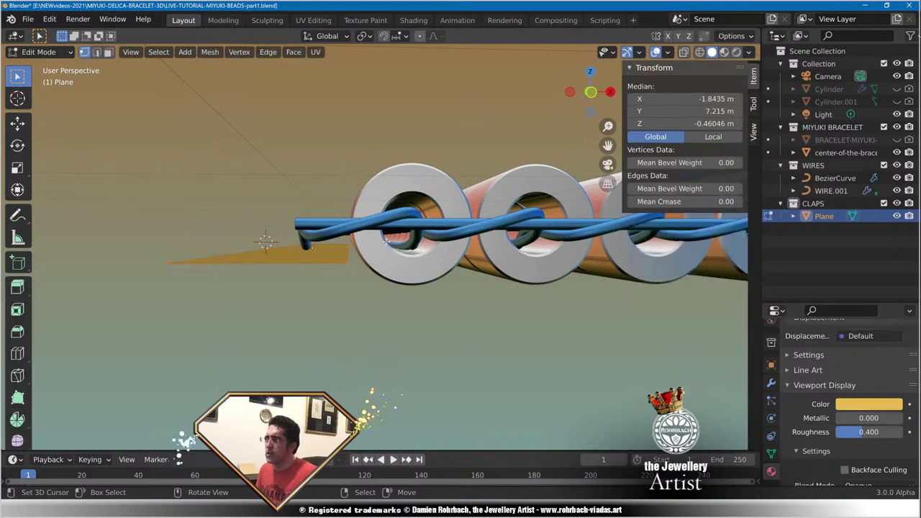
key(g)
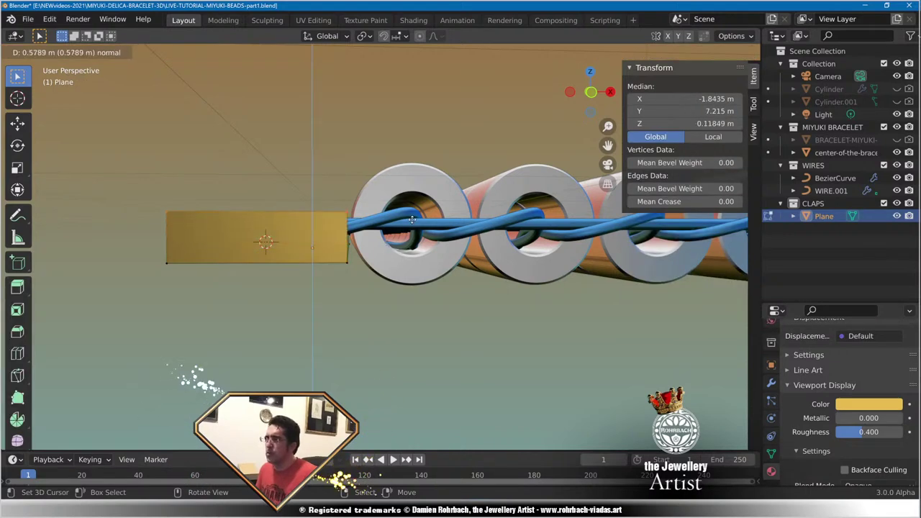
key(z)
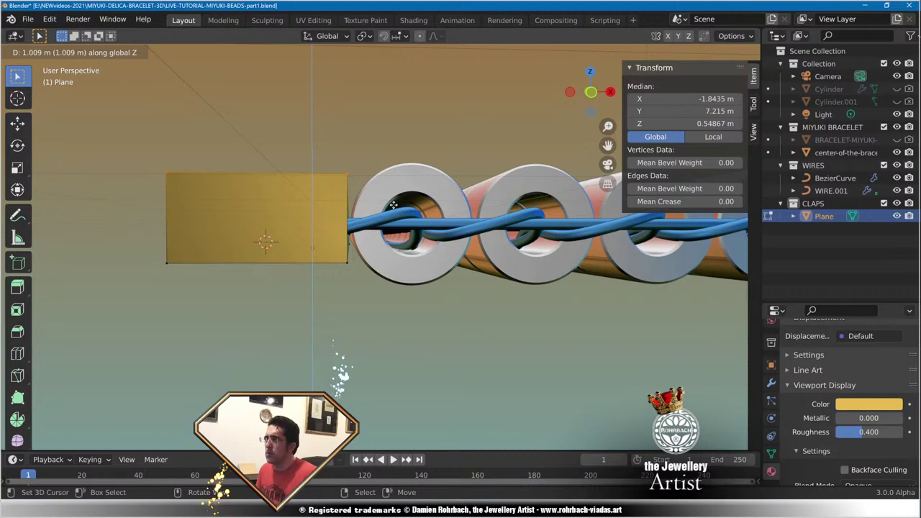
click(394, 205)
click(94, 438)
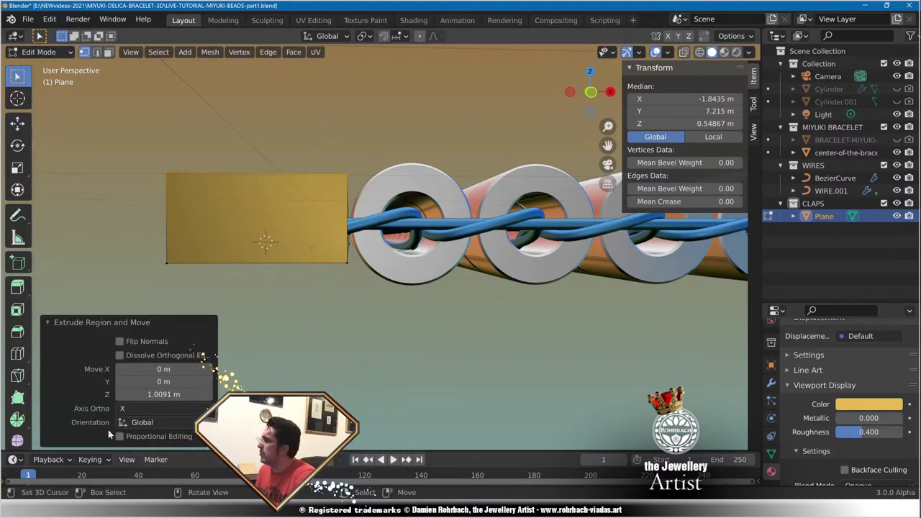
click(155, 394)
text(1.5)
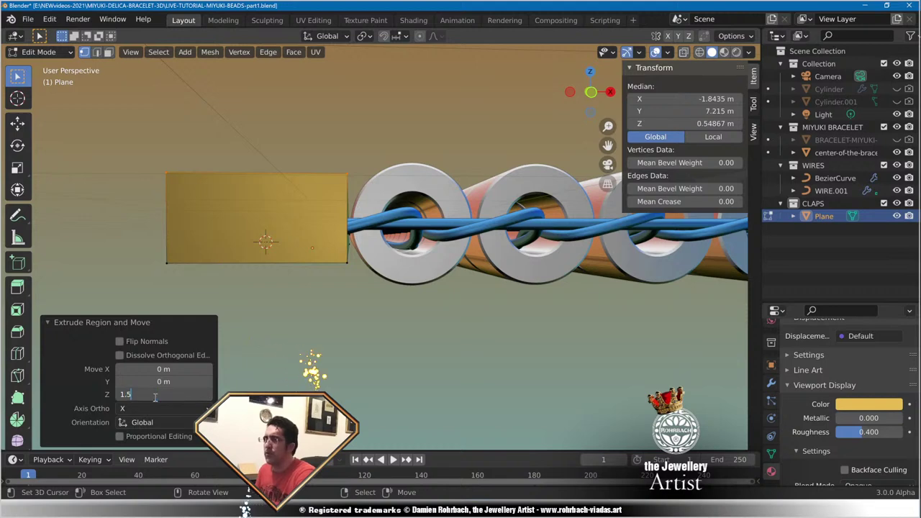
key(Return)
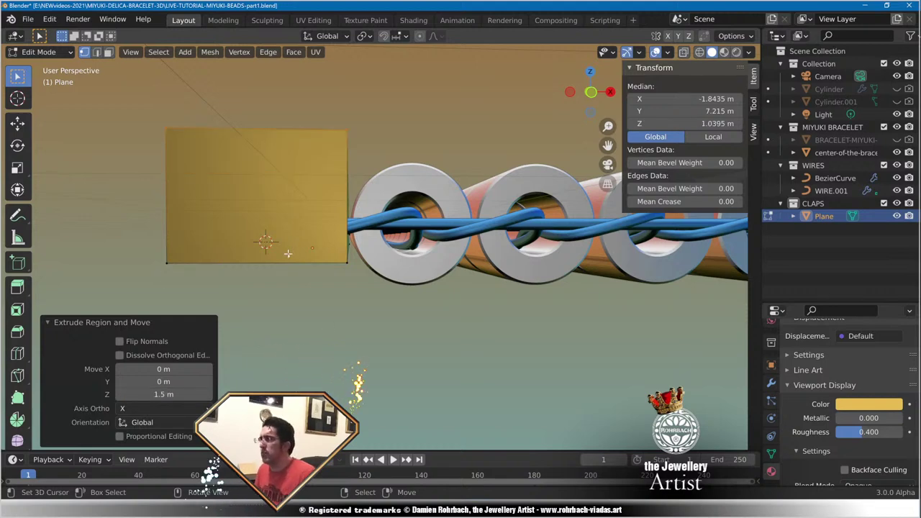
Set the end bar's origin to its geometry and its Z location to 0 m.
key(Tab)
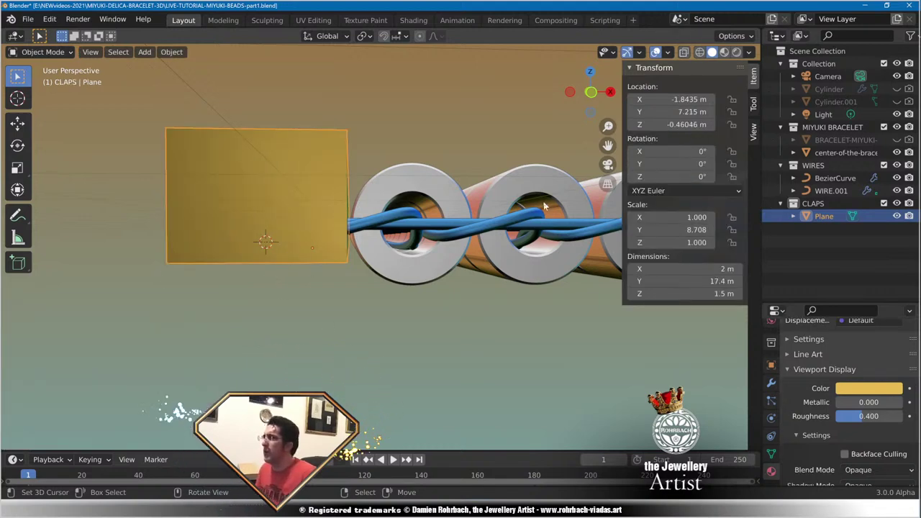
click(171, 52)
mouse_move(197, 79)
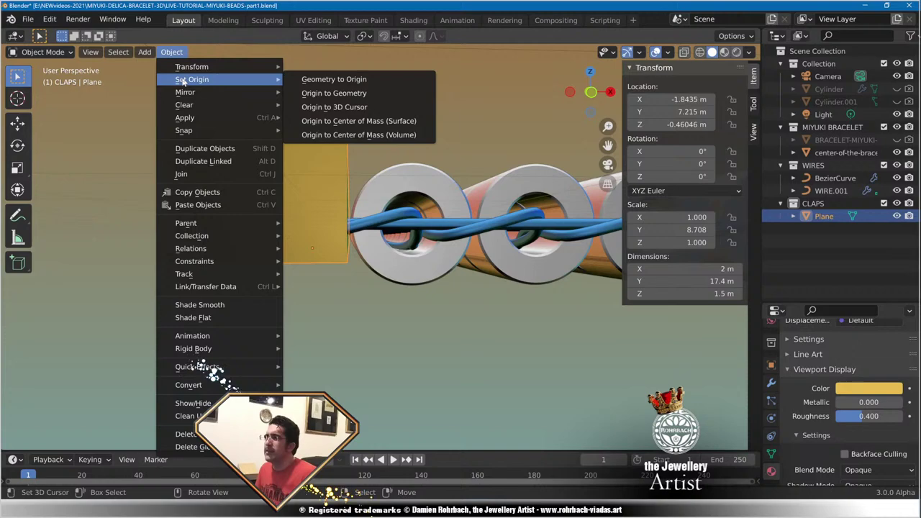
click(313, 91)
middle_drag(335, 194, 356, 239)
click(687, 124)
text(0)
key(Return)
Examine the end bar's fit against the bracelet's edge from above and in perspective.
scroll(362, 261, up, 2)
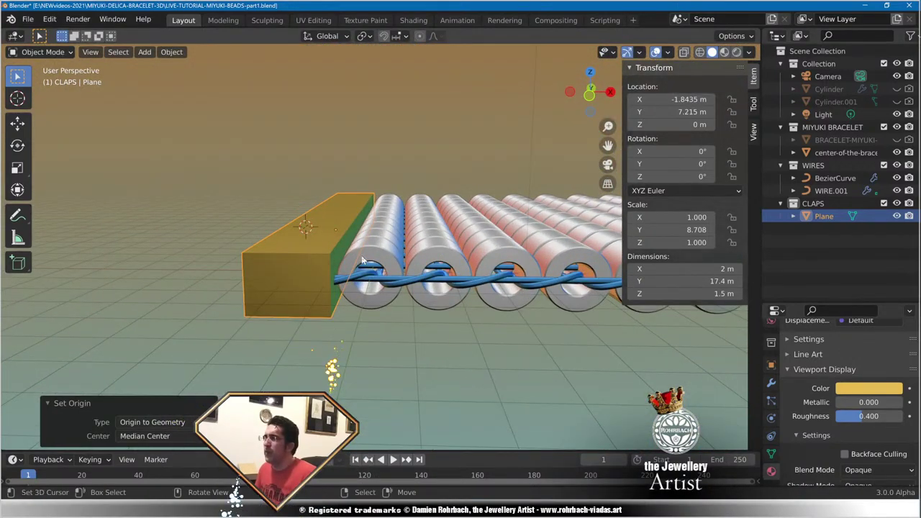
middle_drag(342, 278, 368, 328)
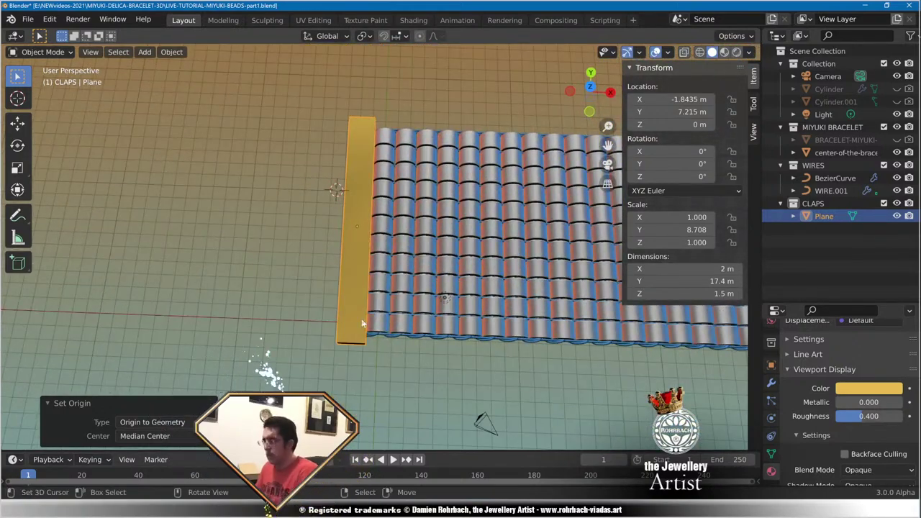
key(KP_7)
scroll(371, 318, up, 4)
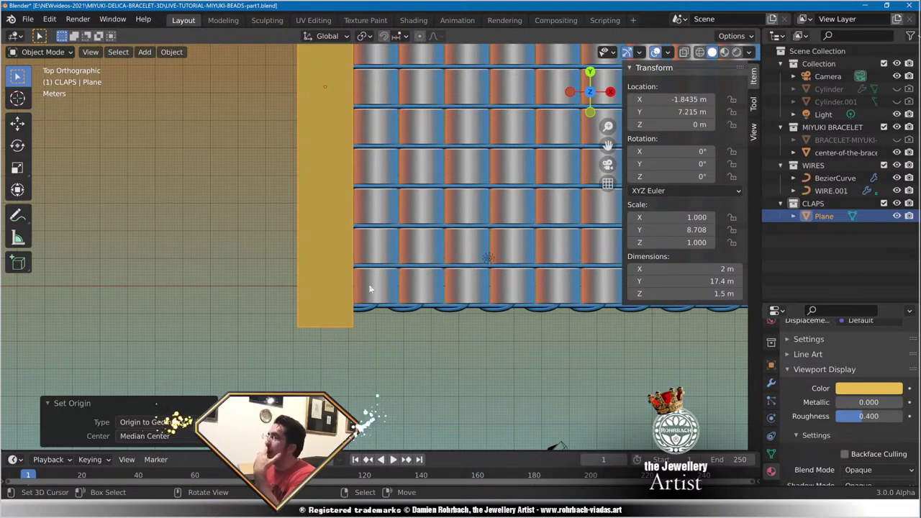
scroll(374, 281, up, 2)
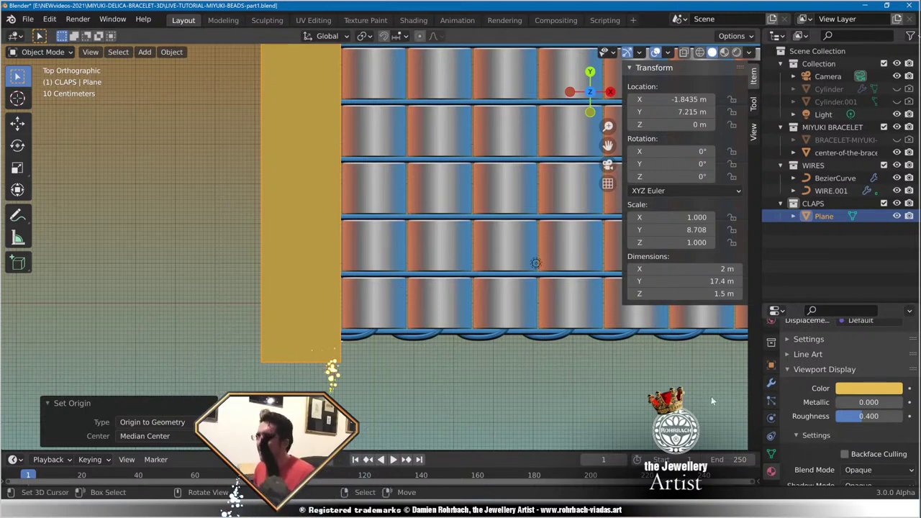
scroll(381, 218, down, 3)
middle_drag(316, 277, 425, 191)
scroll(423, 236, down, 3)
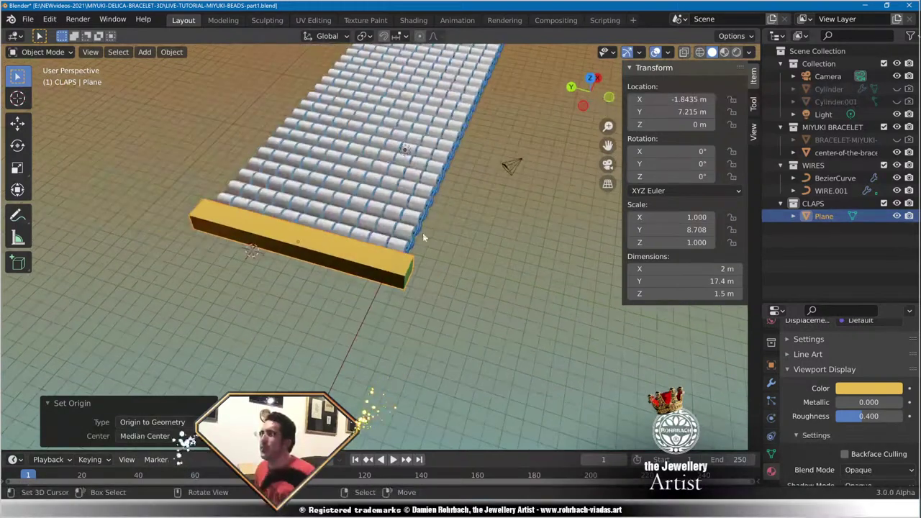
Save the file and extrude the end bar's outer side face about 8.59 m away from the bracelet along global X.
key(ctrl+s)
key(Tab)
middle_drag(426, 231, 389, 262)
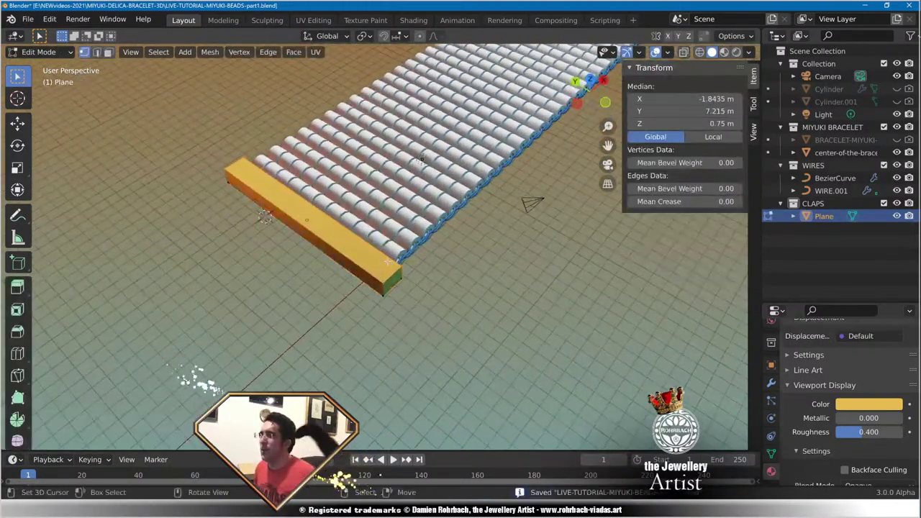
click(296, 226)
key(KP_7)
scroll(378, 151, up, 5)
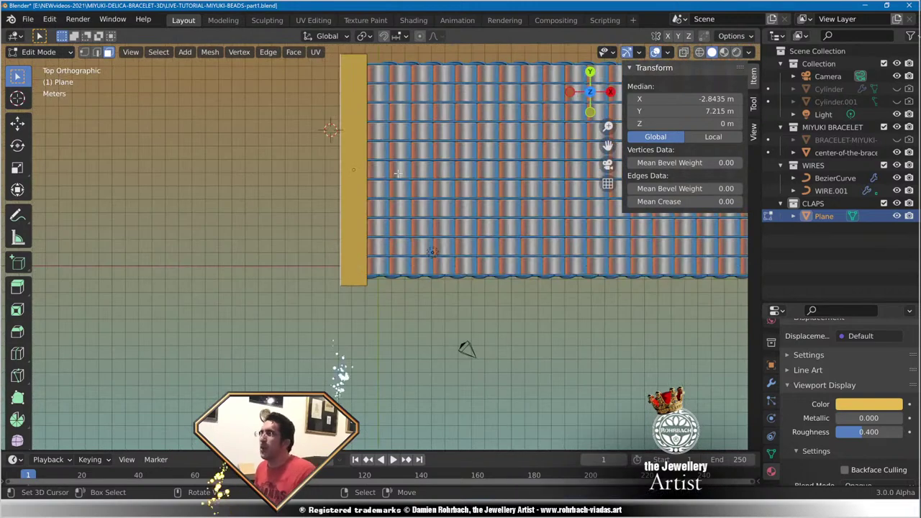
shift+middle_drag(379, 151, 436, 214)
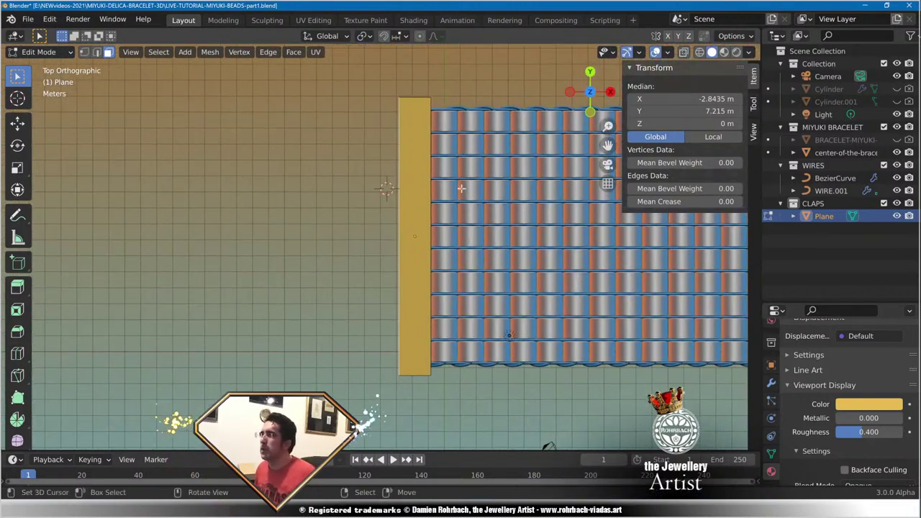
key(e)
key(x)
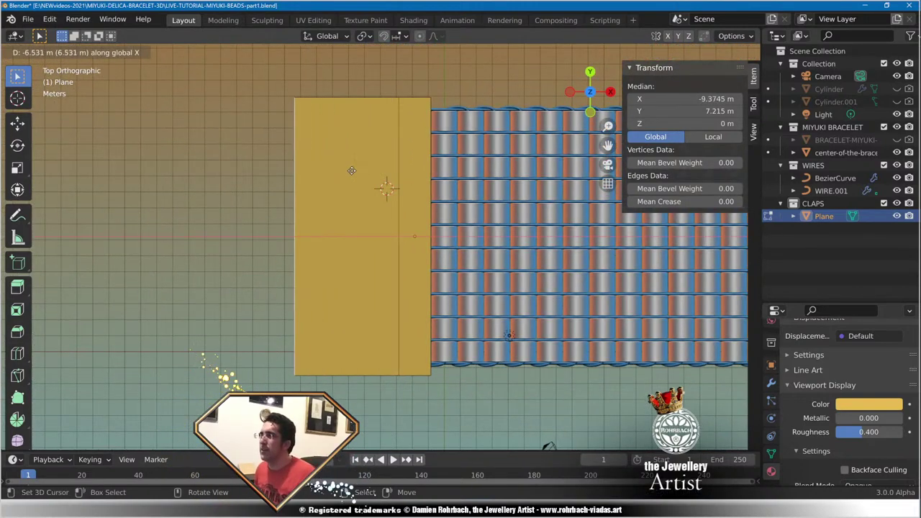
click(345, 185)
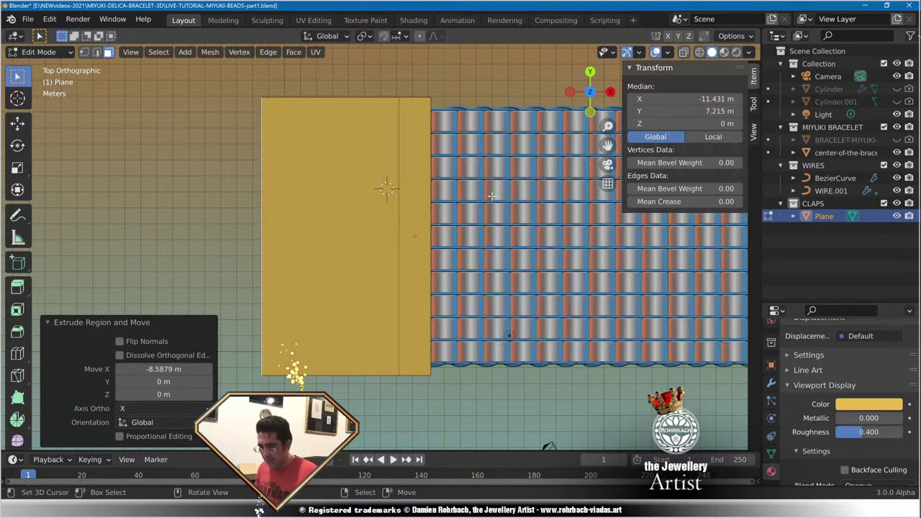
Scale the extruded outer face along Y to about 0.074 to taper the end piece into a triangle, and save the file.
key(s)
key(y)
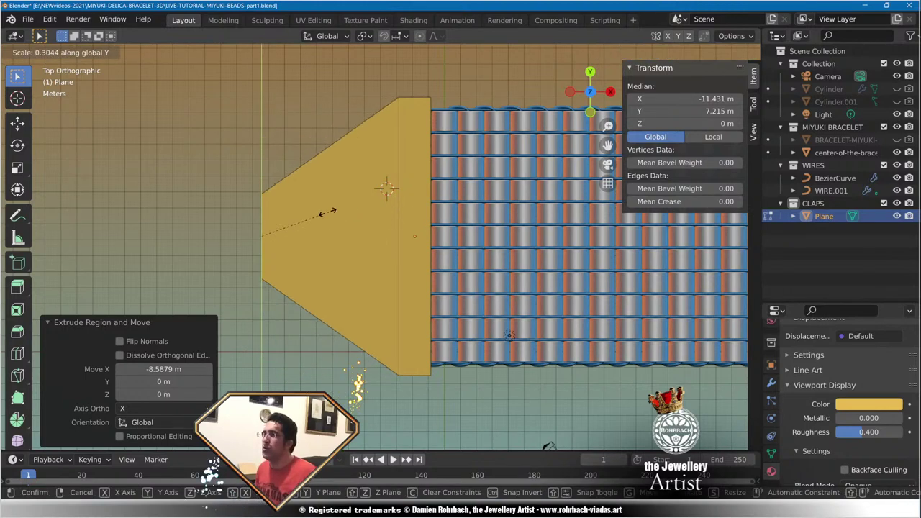
click(275, 226)
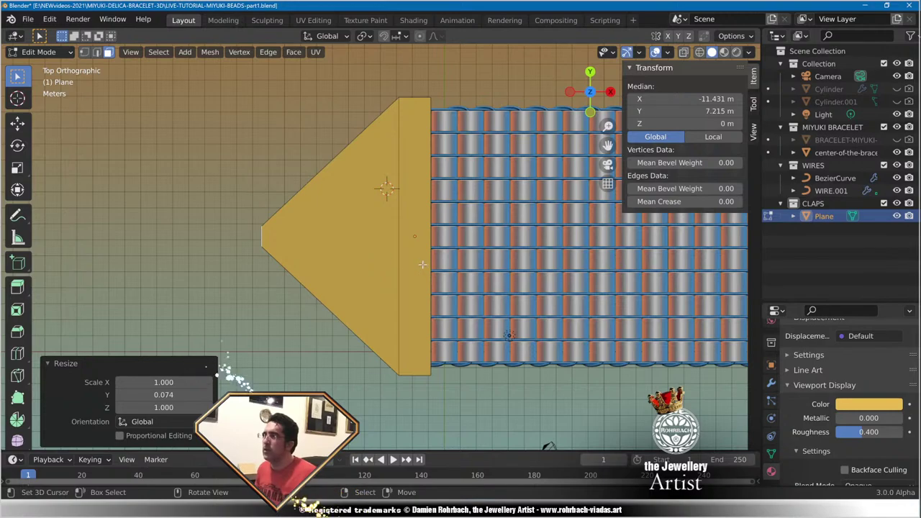
scroll(417, 258, down, 3)
middle_drag(417, 258, 368, 249)
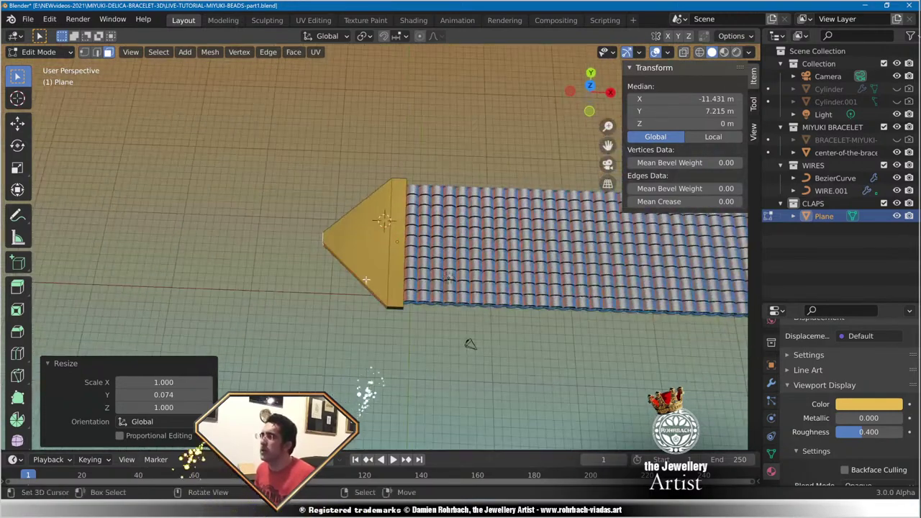
scroll(369, 248, up, 4)
key(ctrl+s)
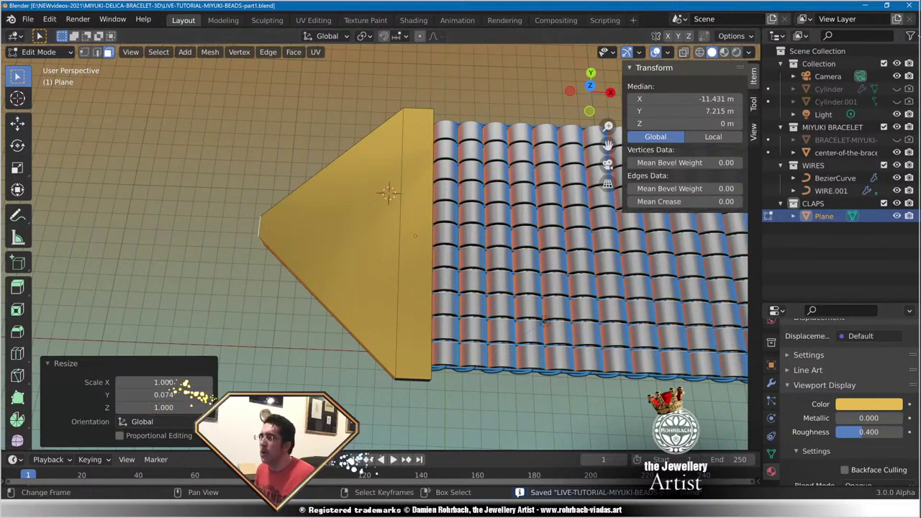
Switch to Chrome to check the triangular end pieces in the Miyuki metal parts PDF, and return to Blender.
click(149, 508)
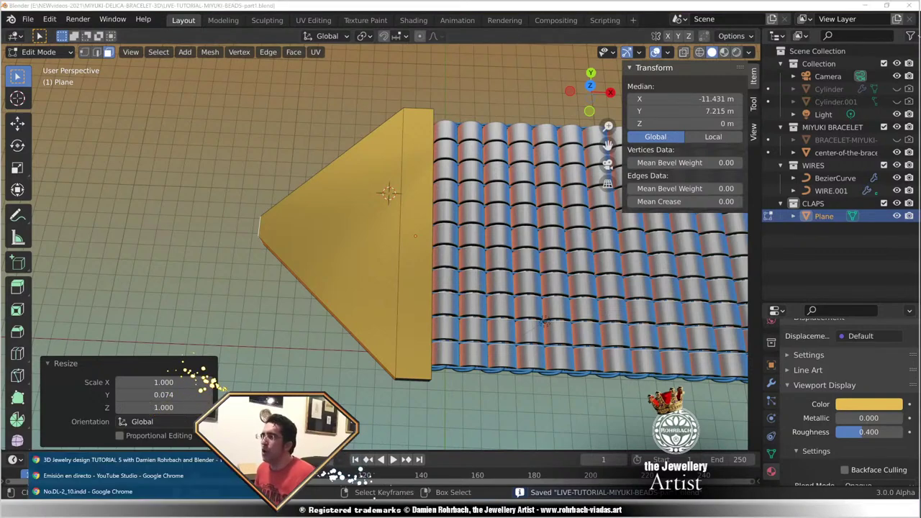
click(149, 491)
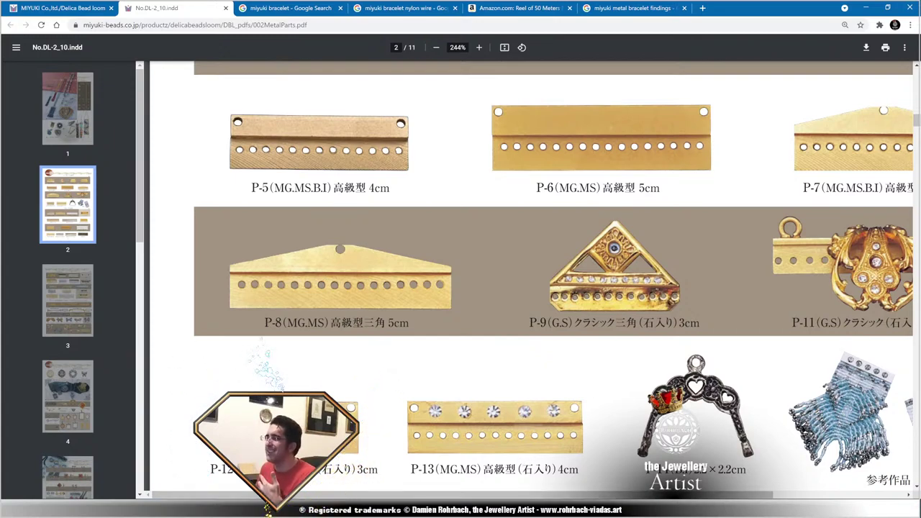
key(alt+Tab)
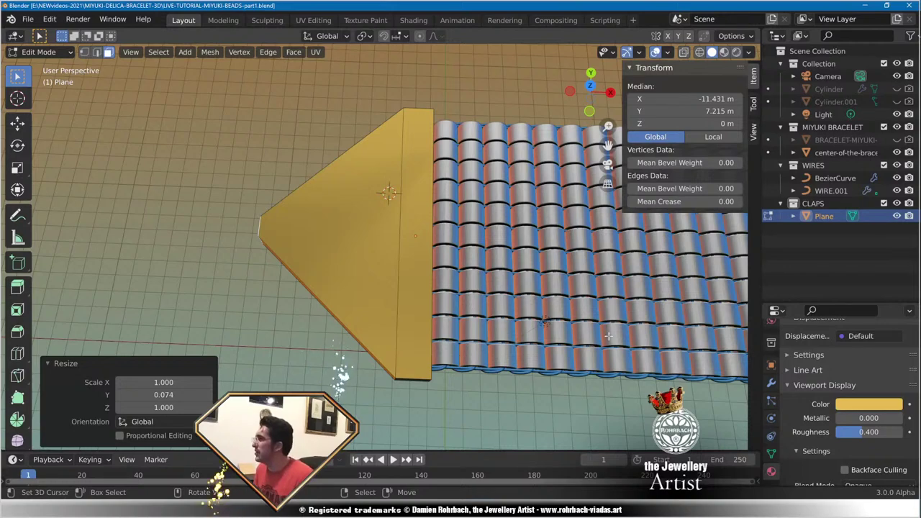
Try to inset the triangular section's faces on the end piece.
middle_drag(609, 336, 595, 344)
key(KP_7)
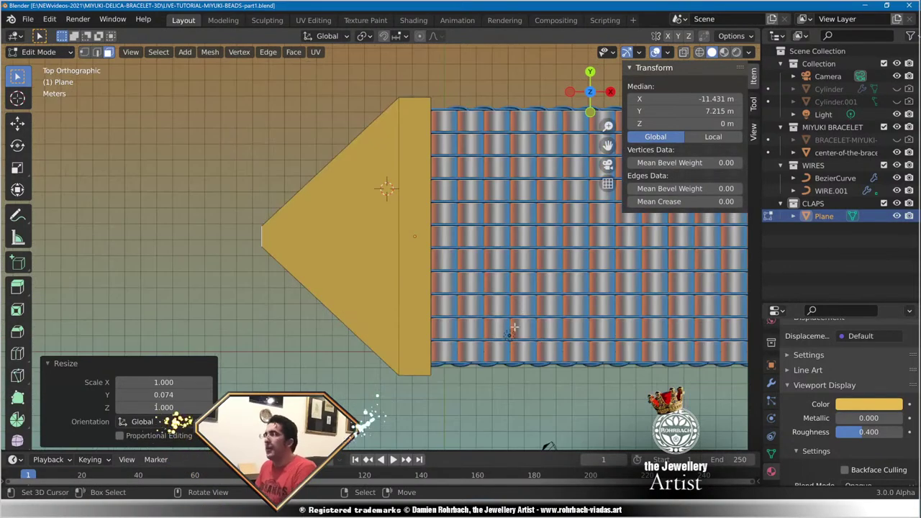
scroll(387, 292, up, 2)
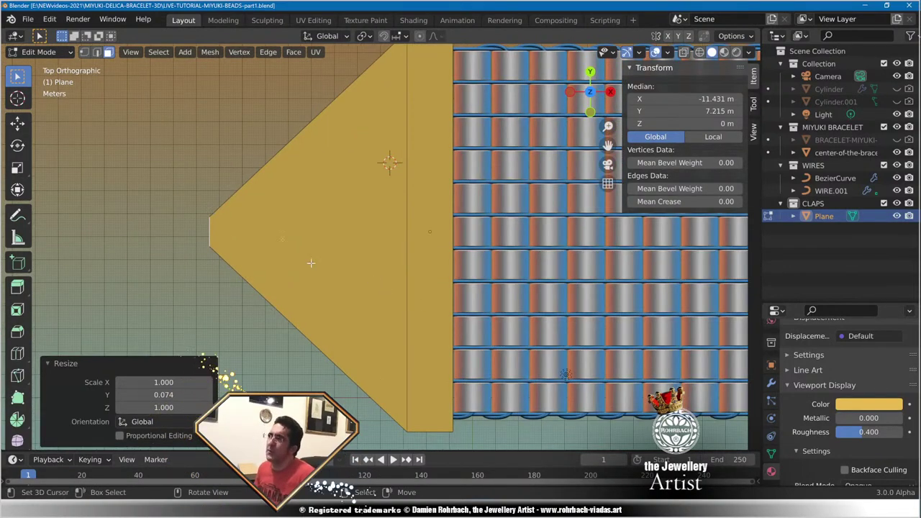
key(a)
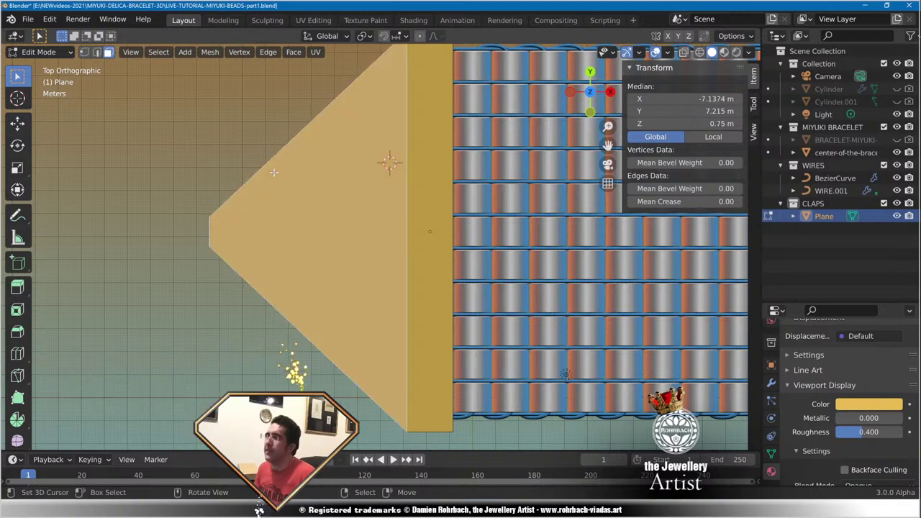
middle_drag(386, 165, 383, 191)
ctrl+click(408, 189)
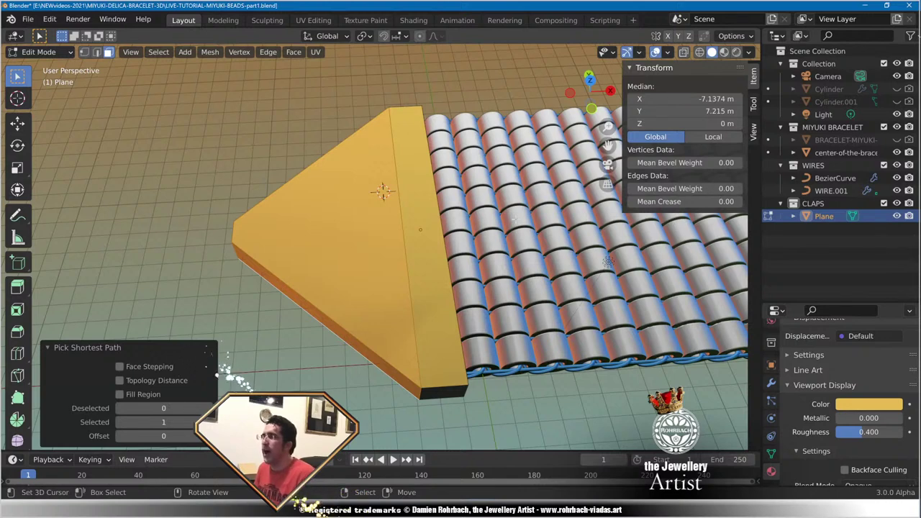
key(i)
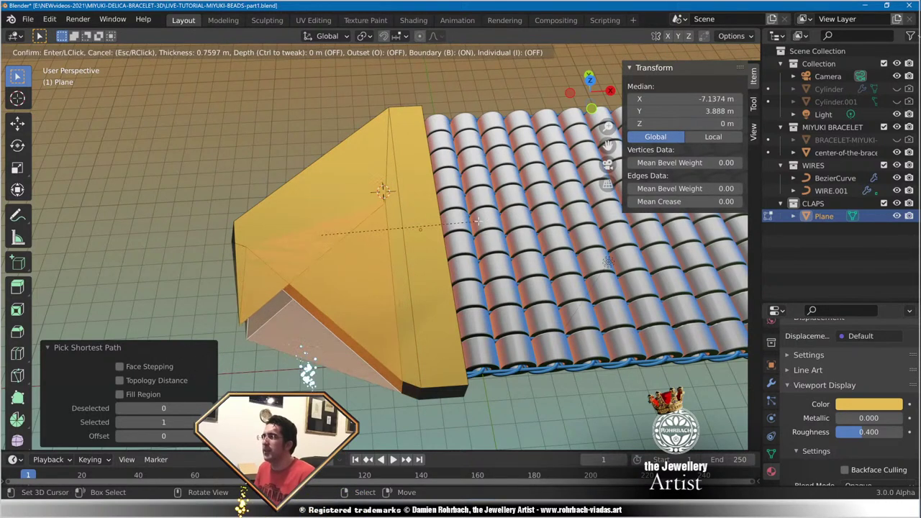
key(Escape)
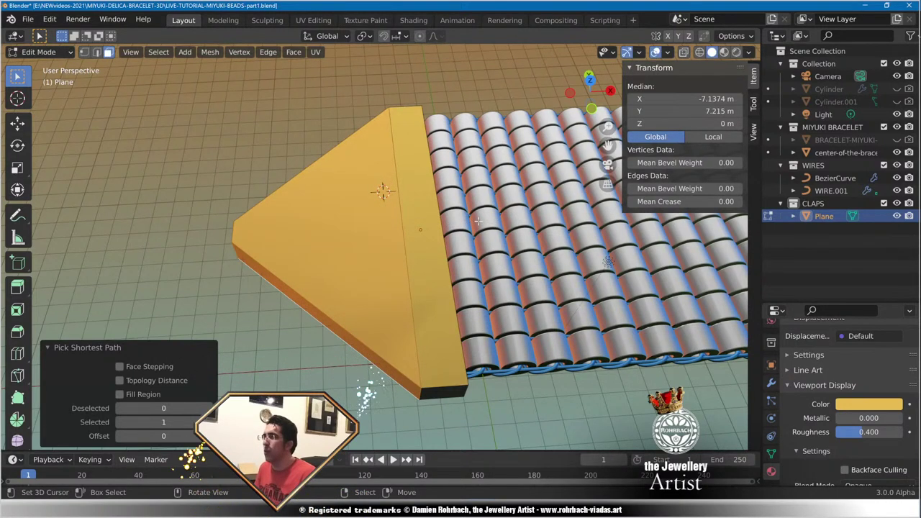
key(ctrl+z)
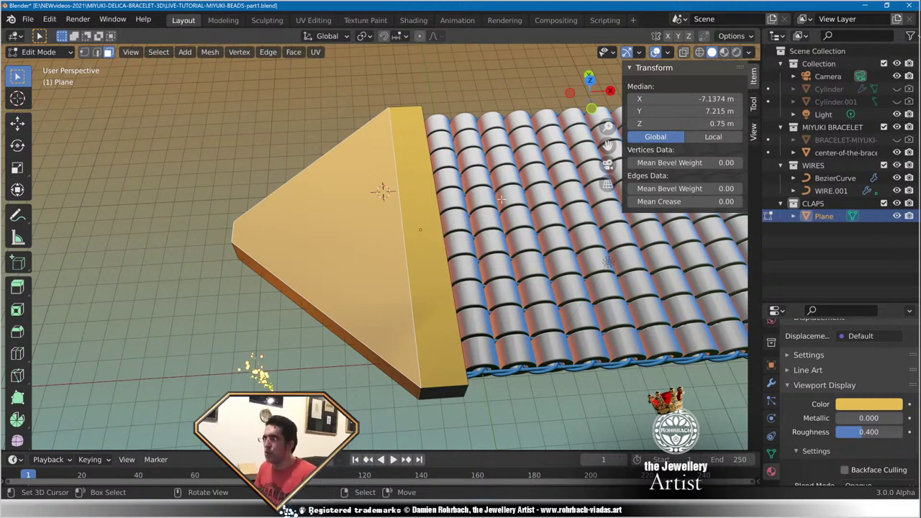
Extrude the triangular top face in place and set the transform pivot point to Individual Origins.
key(e)
key(Escape)
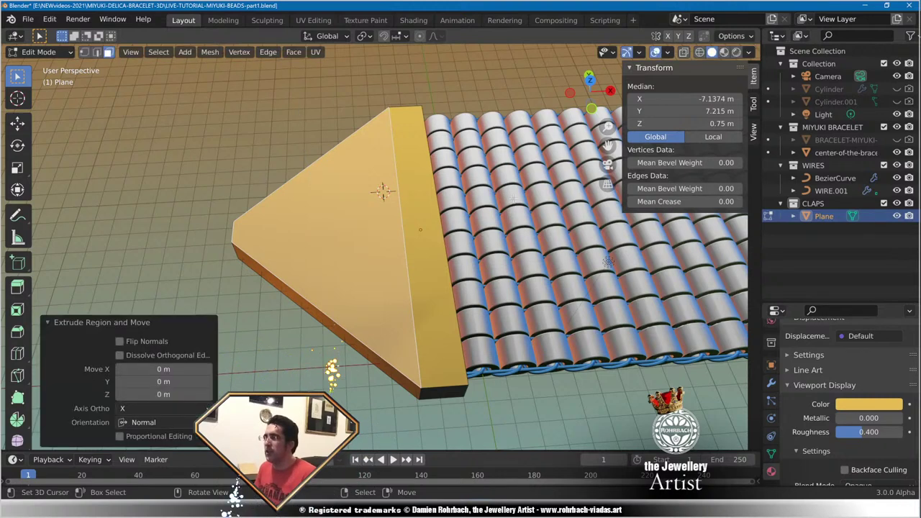
click(365, 36)
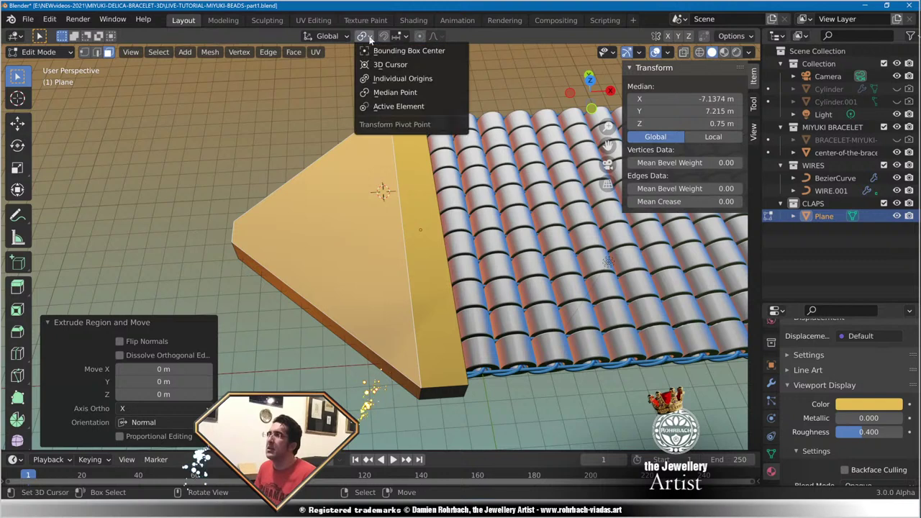
click(399, 79)
Scale the extruded top face to about 0.709 in X and Y, with the Z scale set to 1.
key(s)
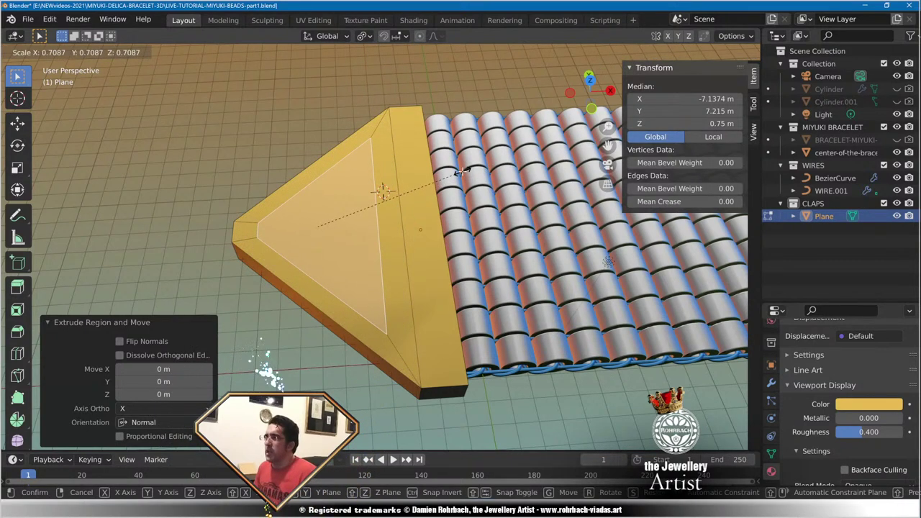
click(461, 172)
click(172, 407)
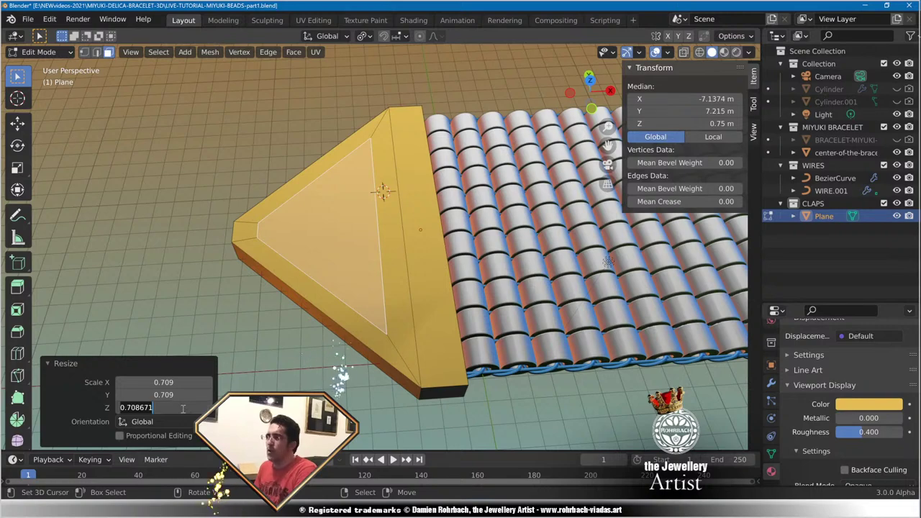
text(1)
key(Return)
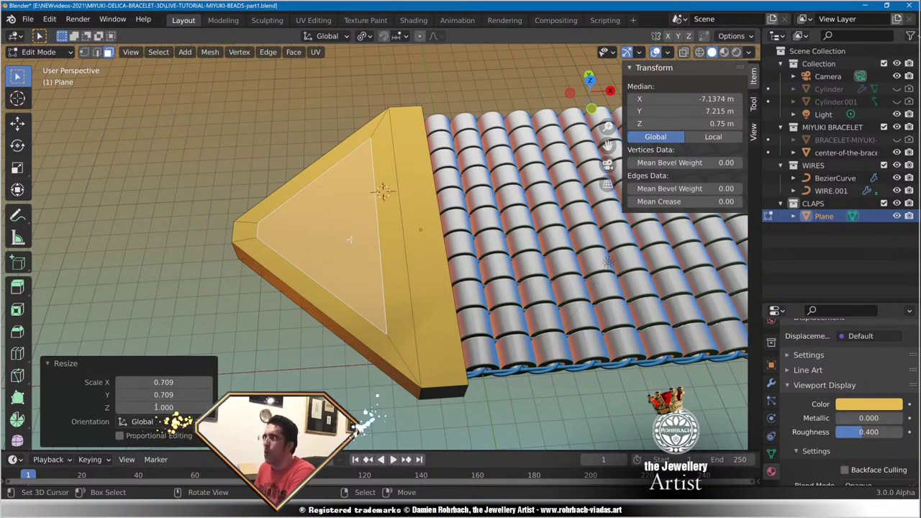
Move the inner triangular face about 0.638 m along X toward the bracelet.
key(KP_7)
key(shift+space)
key(g)
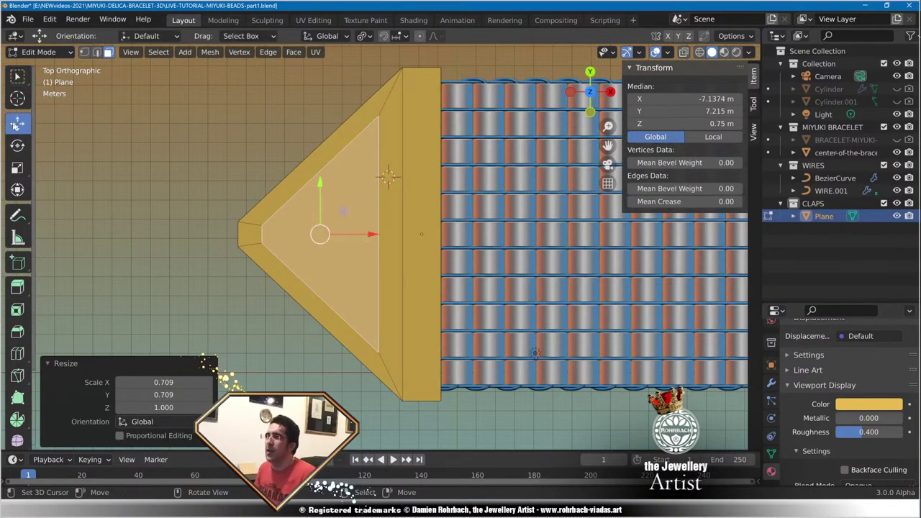
drag(368, 234, 381, 237)
middle_drag(381, 236, 400, 224)
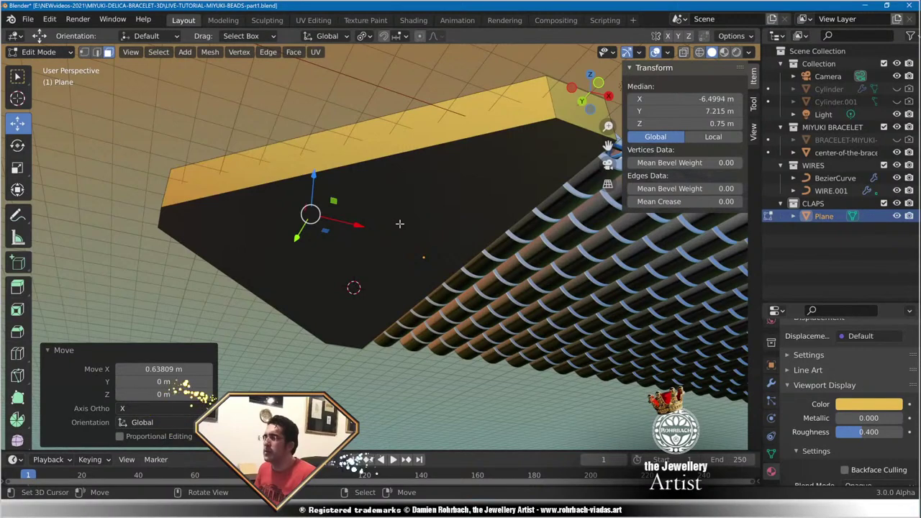
Examine the end piece's underside and undo the inner top face's move, scaling and extrusion.
middle_drag(452, 191, 135, 47)
key(ctrl+z)
key(ctrl+z)
middle_drag(144, 86, 319, 241)
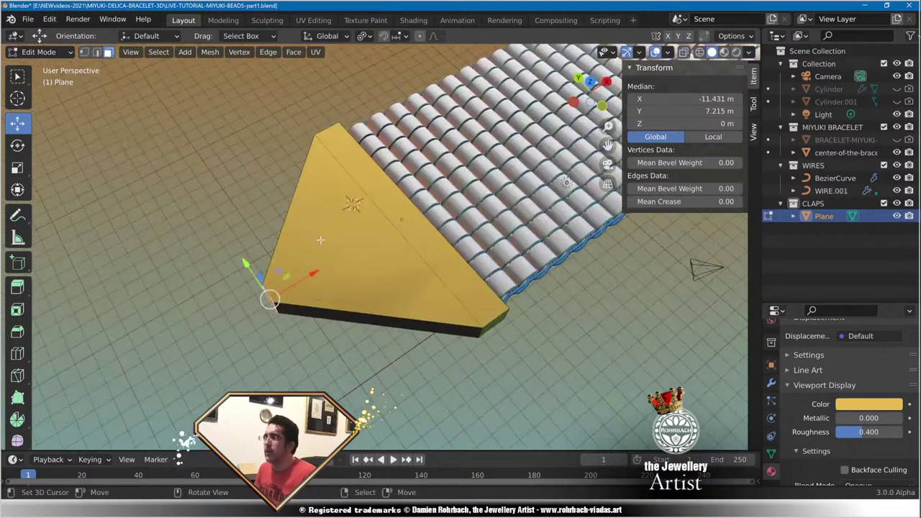
Extrude the top and bottom triangular faces in place and scale them to about 0.645 in X and Y, with Z at 1.
click(318, 240)
middle_drag(436, 347, 372, 242)
click(372, 242)
middle_drag(489, 136, 444, 205)
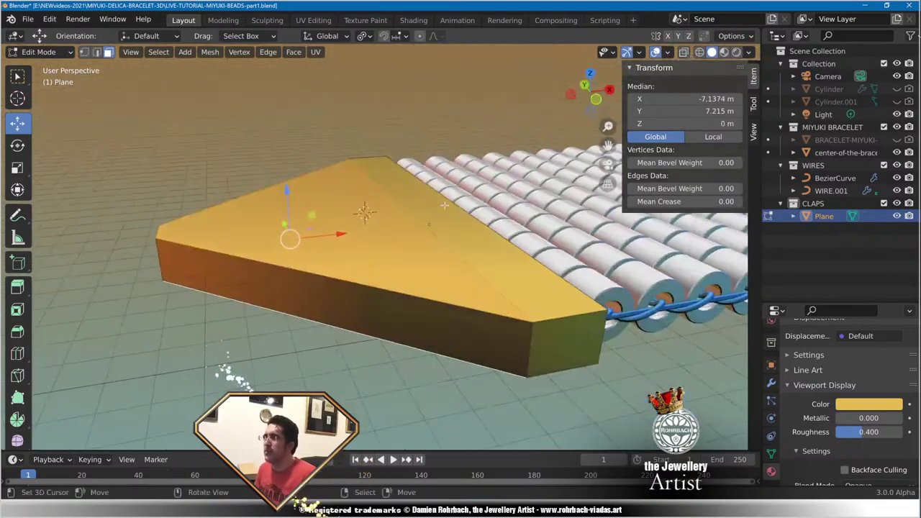
key(e)
right_click(459, 158)
scroll(459, 158, down, 2)
middle_drag(579, 221, 548, 222)
key(s)
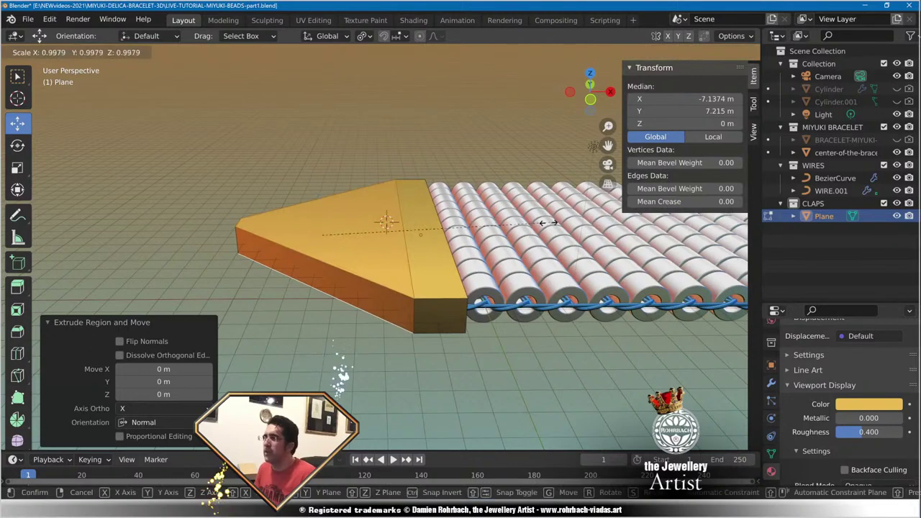
click(461, 222)
middle_drag(461, 221, 349, 304)
click(153, 407)
text(1)
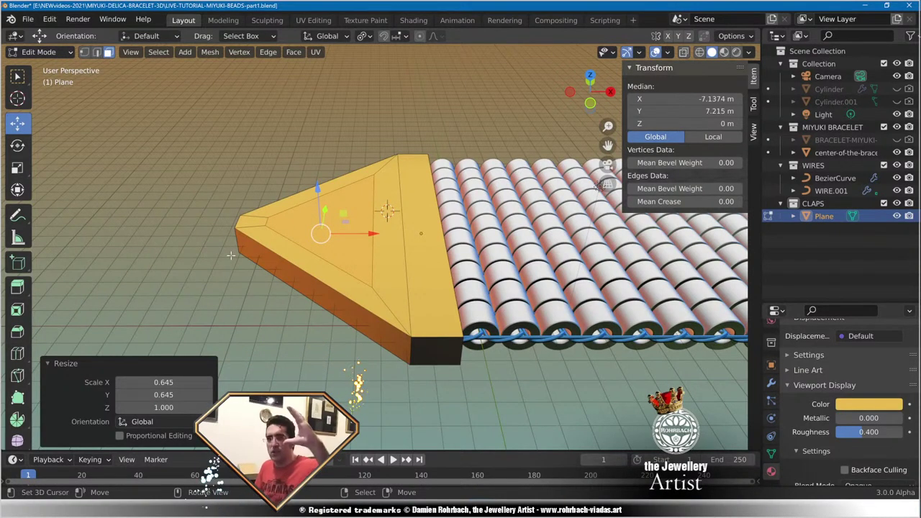
Move both inner triangular faces about 1.09 m along X toward the bracelet and save the file.
key(KP_7)
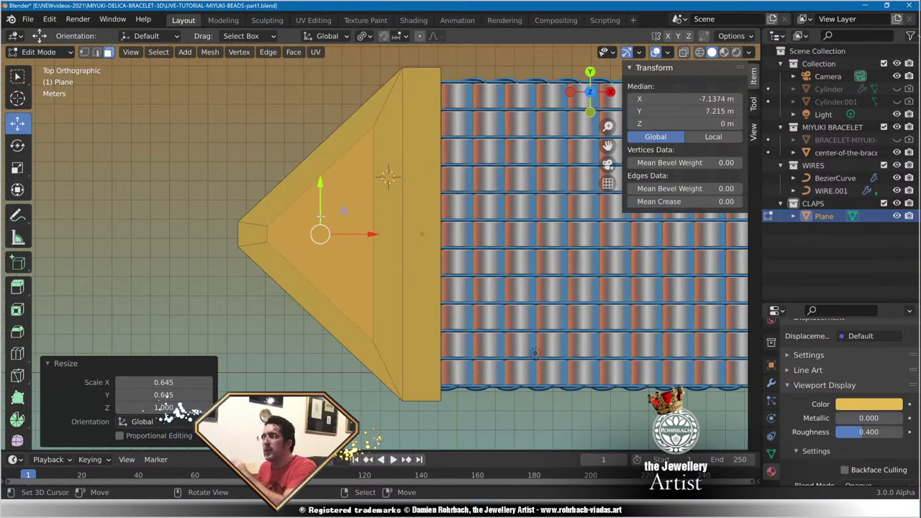
scroll(320, 217, up, 2)
key(g)
key(x)
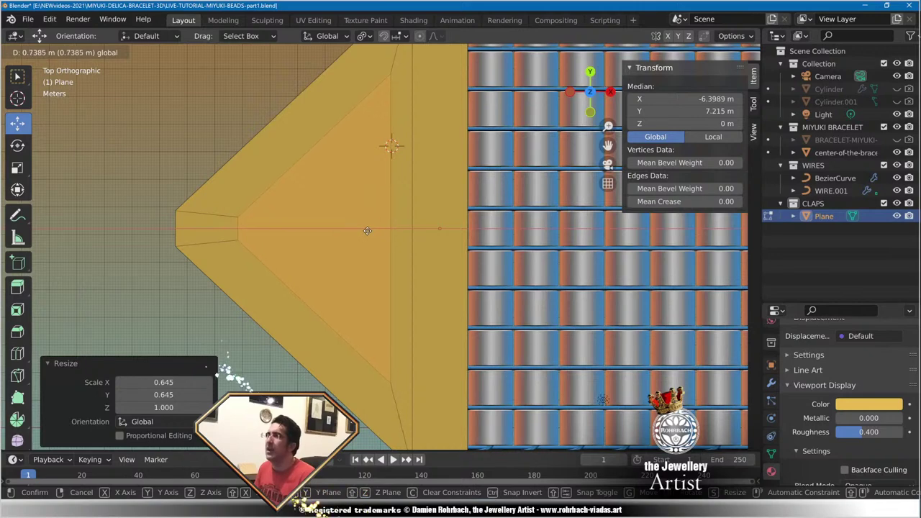
click(267, 360)
middle_drag(375, 228, 423, 287)
key(ctrl+s)
scroll(423, 273, down, 3)
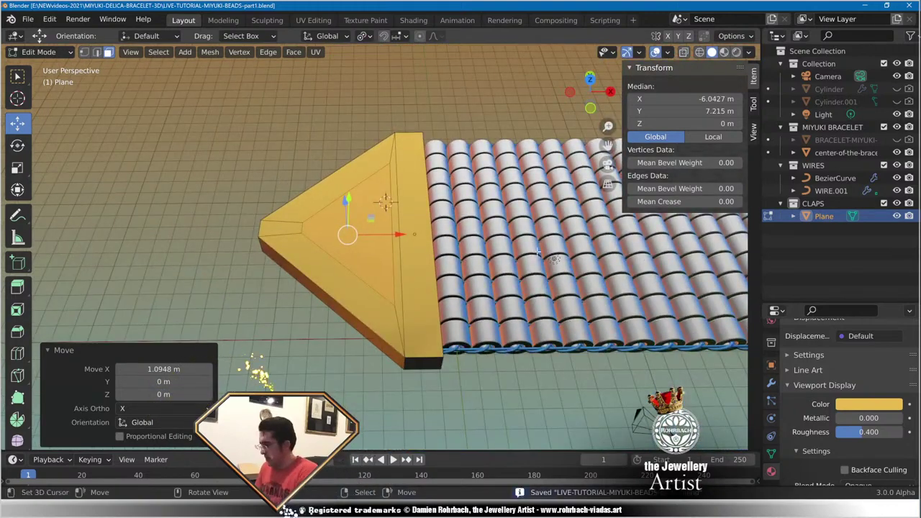
Enlarge both inner triangular faces by a scale factor of about 1.136.
key(KP_7)
scroll(446, 216, up, 2)
key(s)
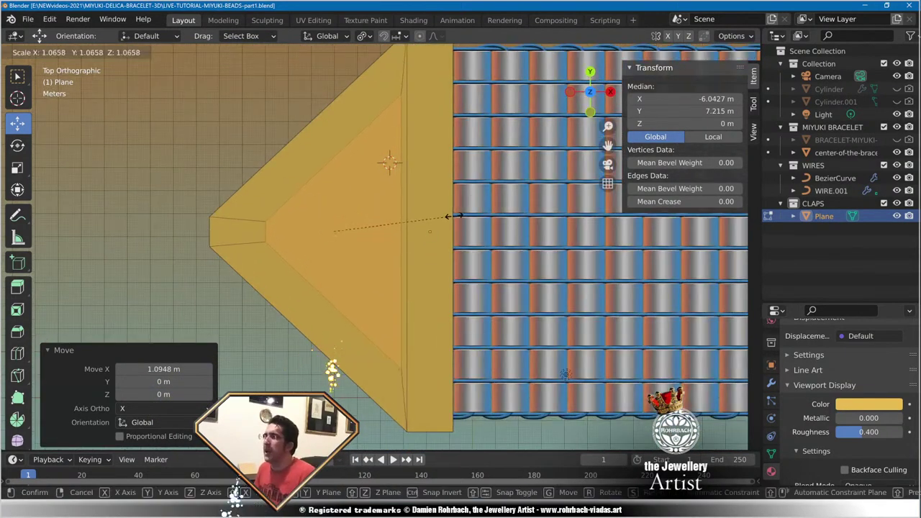
click(461, 216)
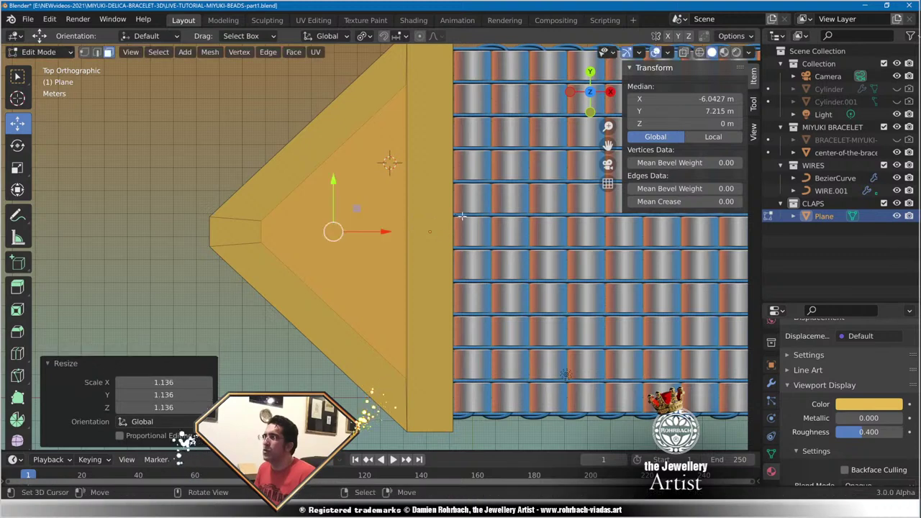
Undo the inner triangular faces' last move and enlargement, and scale them by about 1.159 in X and Y, with Z at 1.
drag(386, 231, 356, 232)
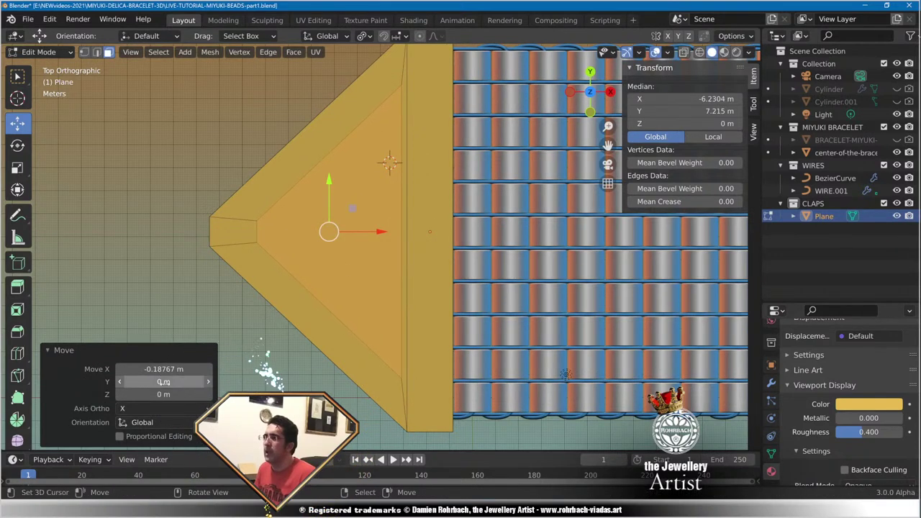
key(ctrl+z)
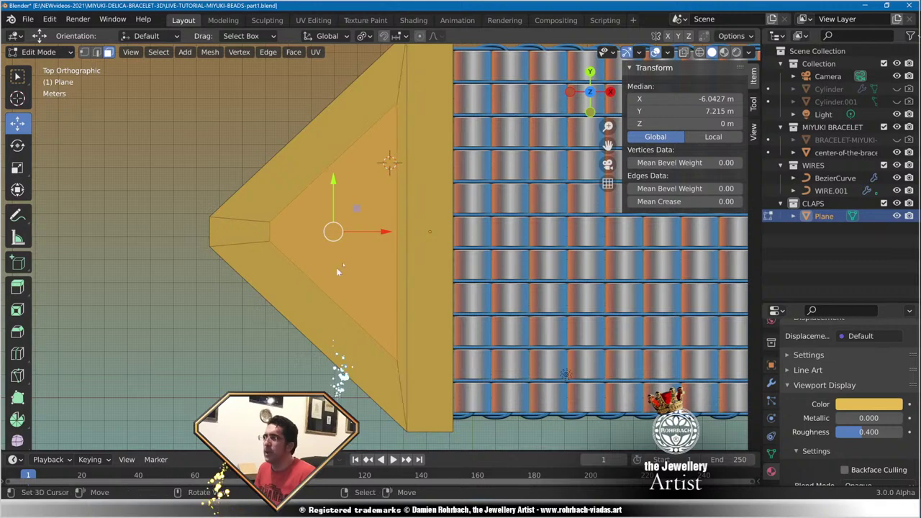
key(s)
click(466, 202)
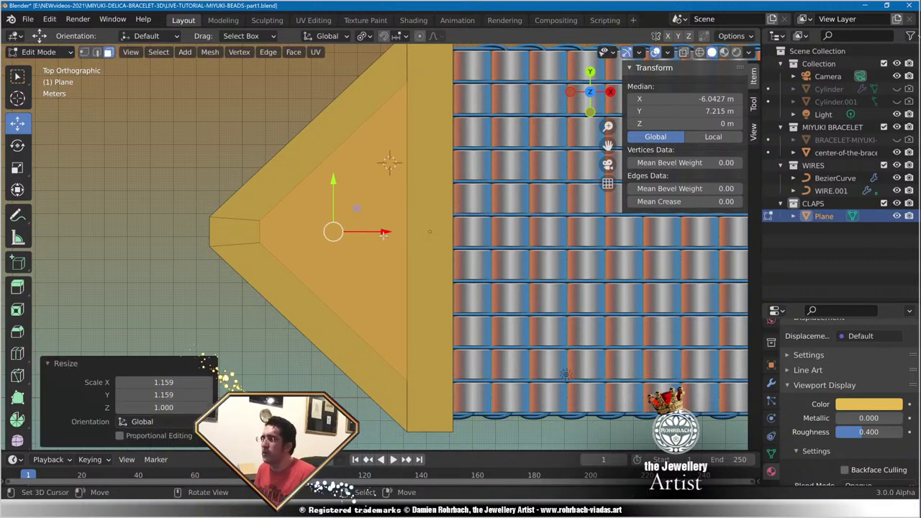
Move both inner triangular faces about -0.313 m along X, away from the bracelet, and save the file.
drag(383, 231, 375, 234)
middle_drag(376, 233, 529, 235)
middle_drag(397, 224, 436, 211)
scroll(411, 206, up, 3)
key(ctrl+s)
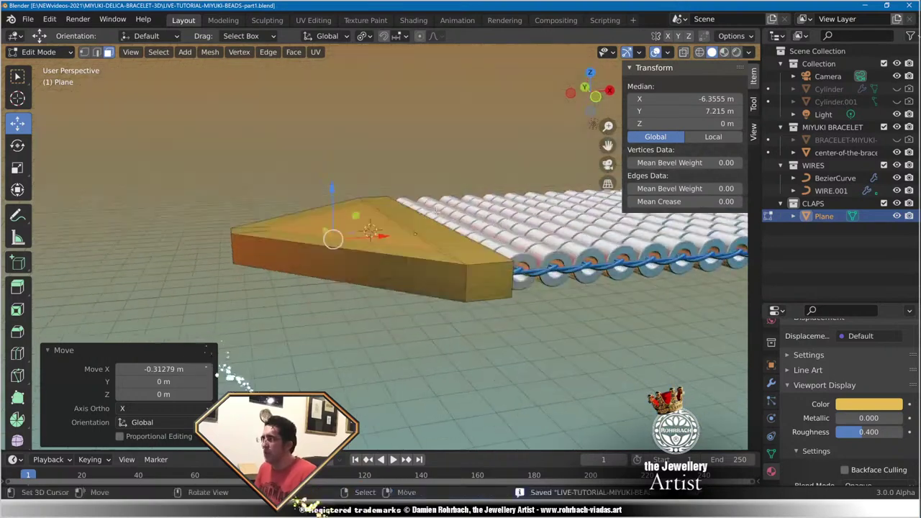
Delete only the faces of the two inner triangles to open a hole through the end piece.
key(x)
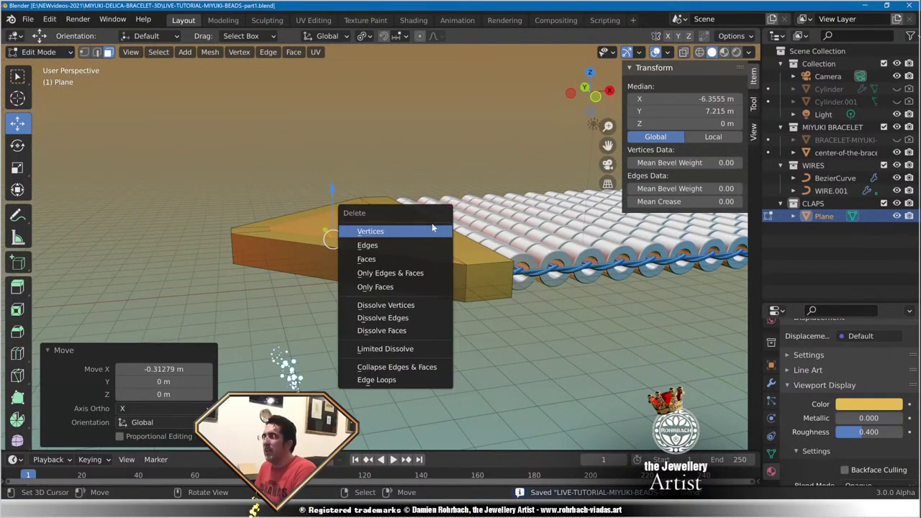
click(392, 286)
middle_drag(392, 283, 189, 140)
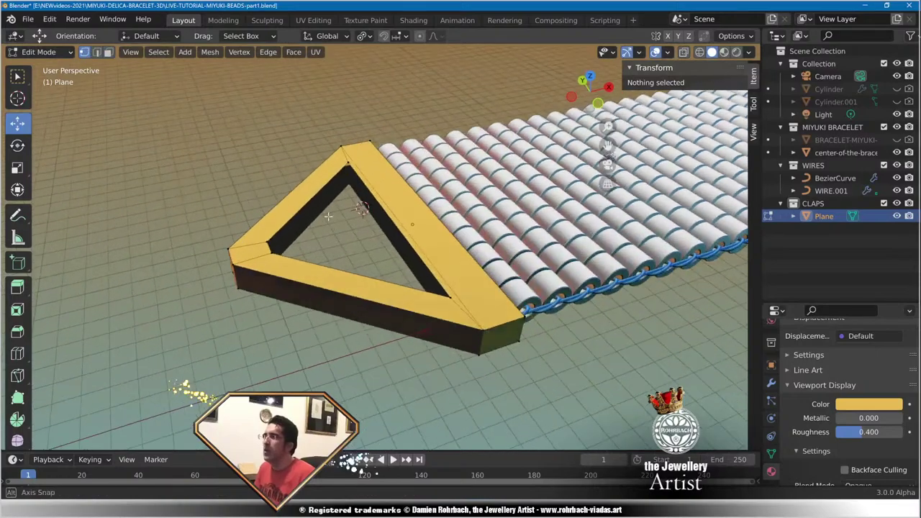
scroll(344, 189, up, 3)
Select the upper and lower rims of the triangular opening and connect them with Bridge Edge Loops.
click(344, 143)
shift+click(344, 168)
middle_drag(343, 169, 240, 314)
shift+click(221, 218)
shift+click(240, 240)
shift+click(221, 271)
middle_drag(221, 270, 382, 368)
shift+click(250, 149)
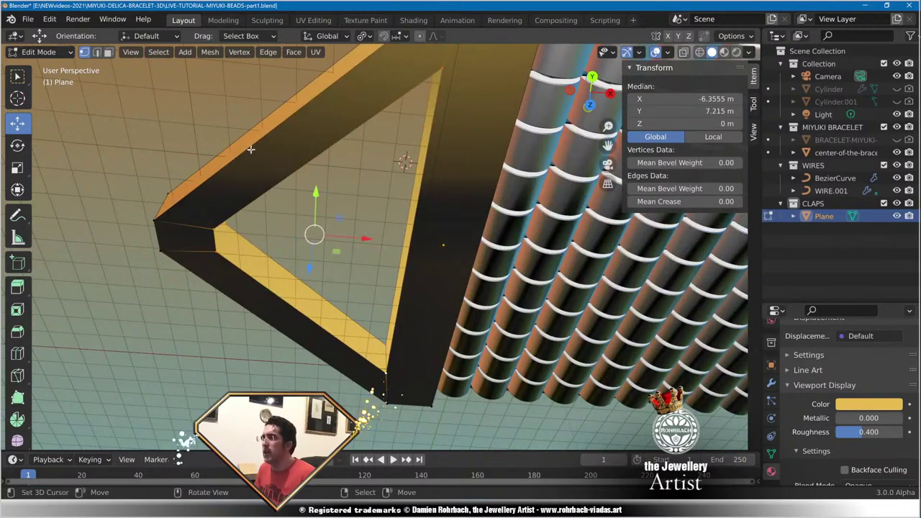
click(268, 52)
click(302, 92)
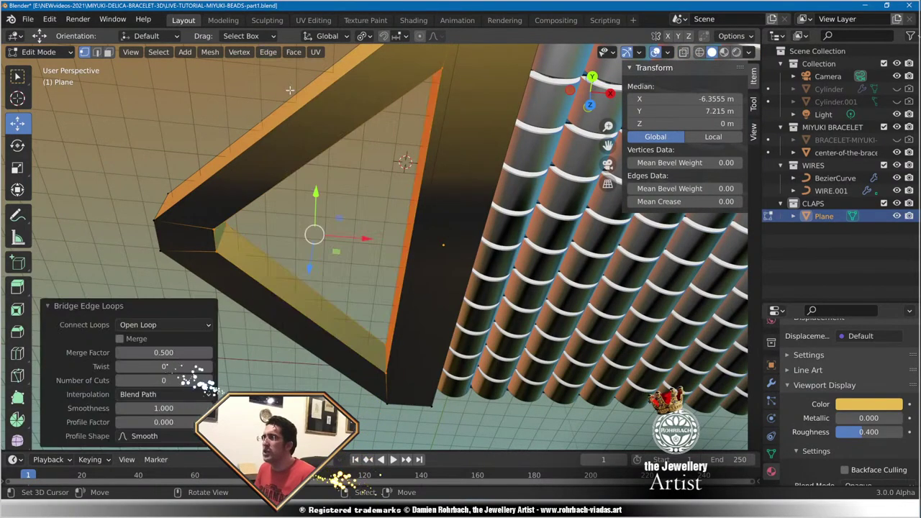
Save the file and apply the end piece's scale in Object Mode.
middle_drag(348, 300, 403, 234)
scroll(404, 234, down, 4)
key(ctrl+s)
scroll(376, 262, up, 3)
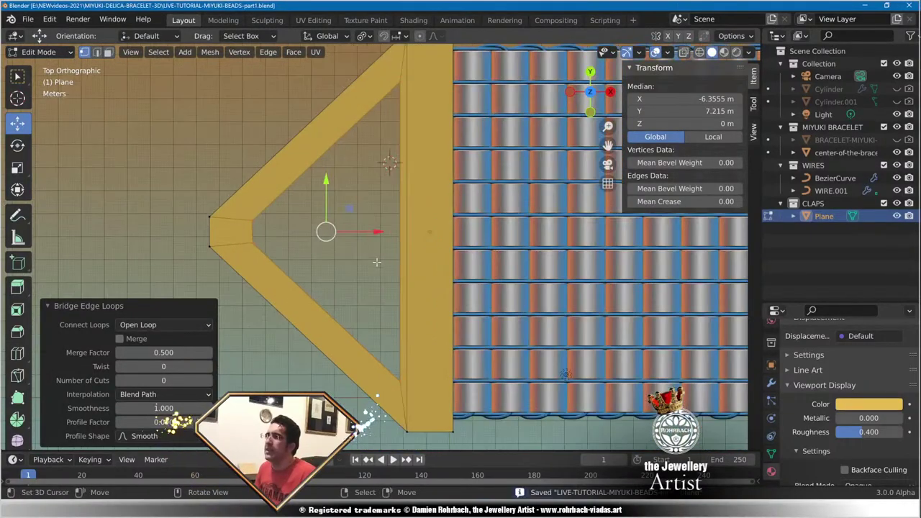
key(Tab)
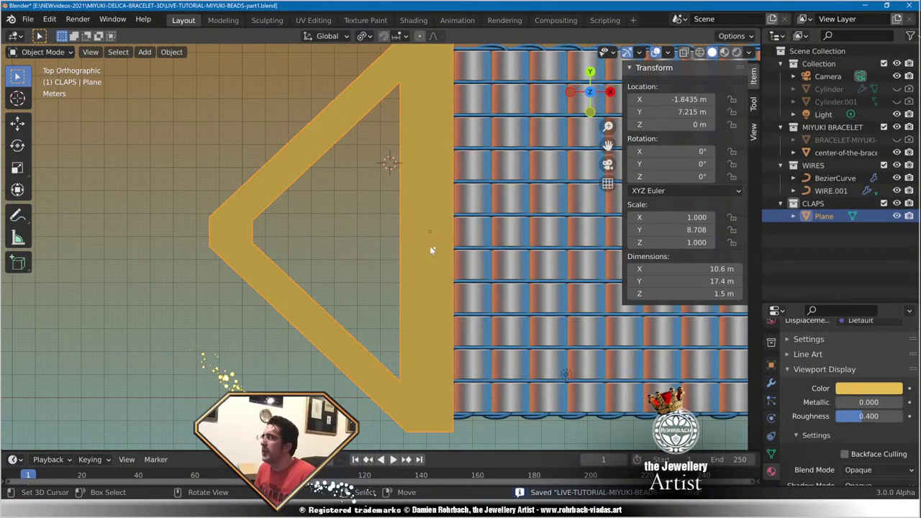
key(ctrl+a)
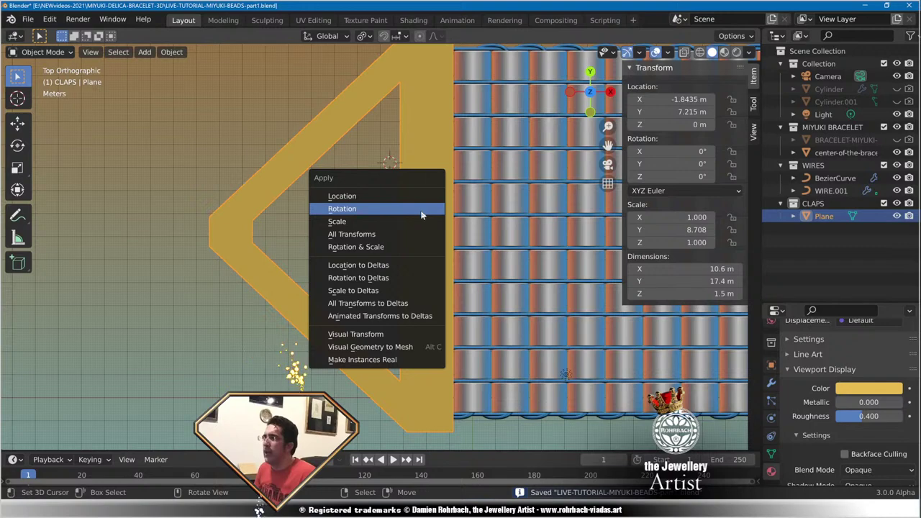
click(387, 223)
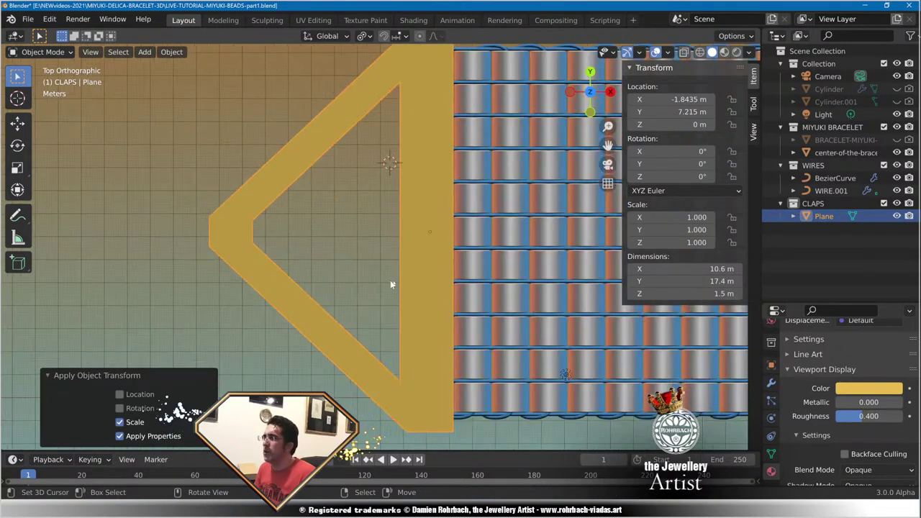
Try a Bevel modifier on the triangular end piece and inspect its edges up close.
click(771, 383)
click(831, 350)
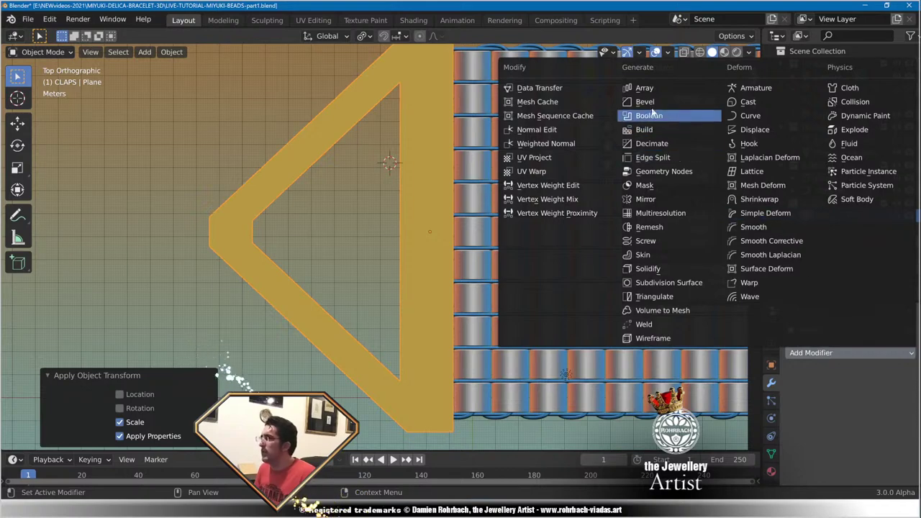
click(647, 101)
middle_drag(401, 225, 365, 252)
scroll(432, 260, up, 4)
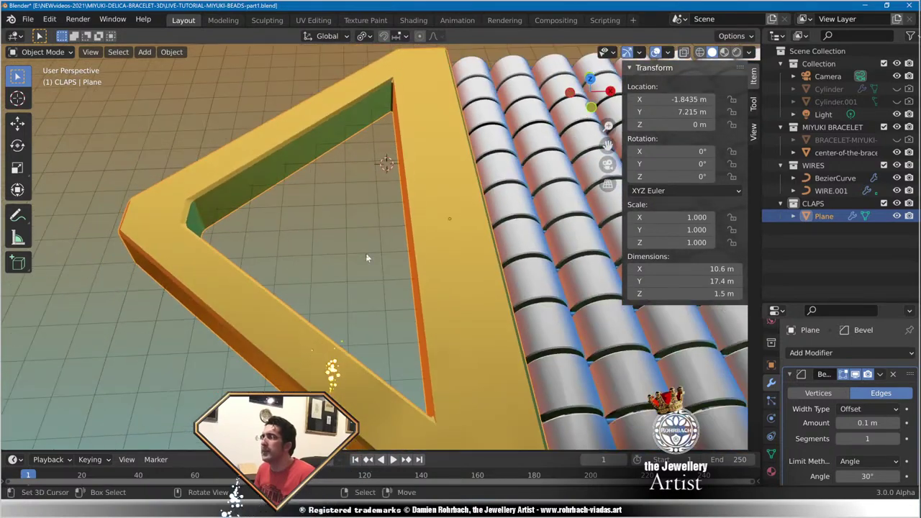
Try the bevel's Percent and Absolute width types, and remove the Bevel modifier.
click(869, 410)
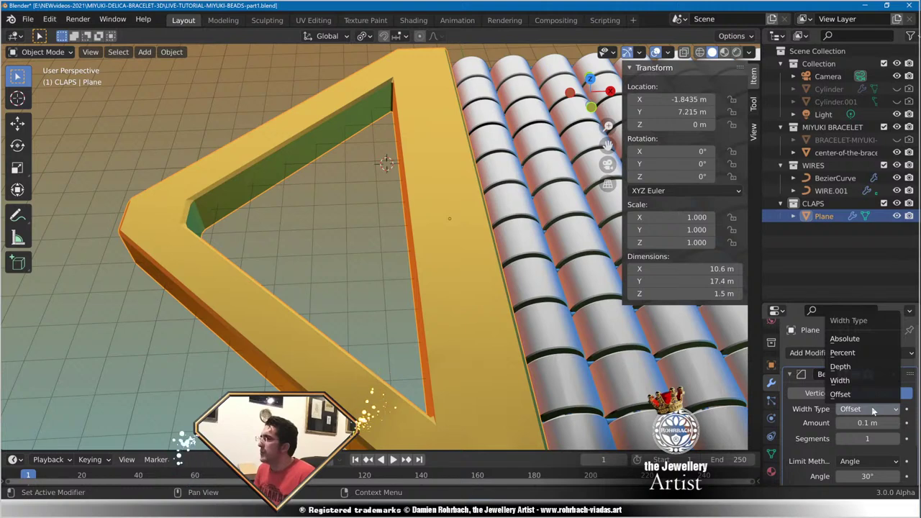
click(858, 351)
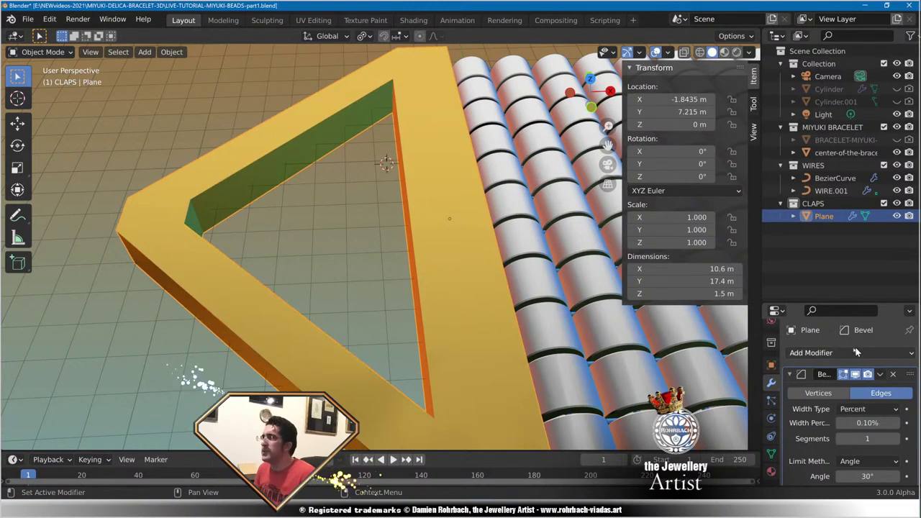
scroll(854, 431, down, 2)
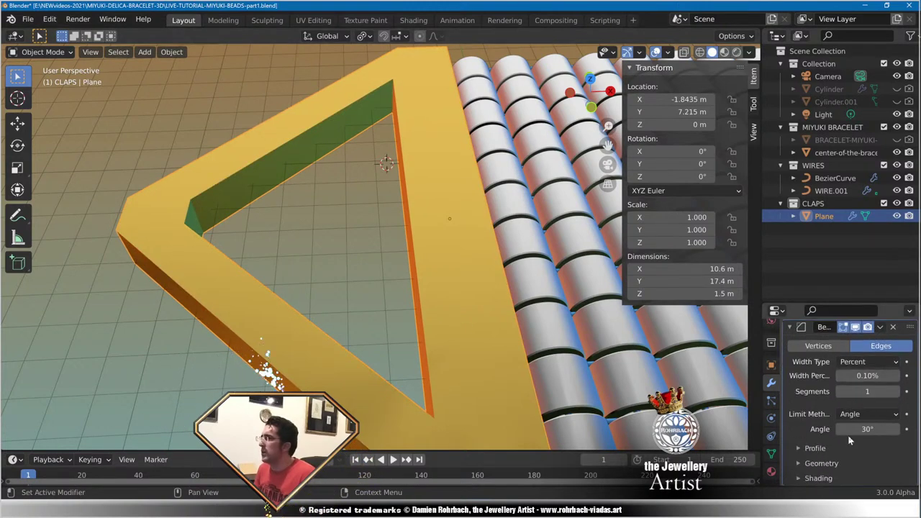
click(874, 362)
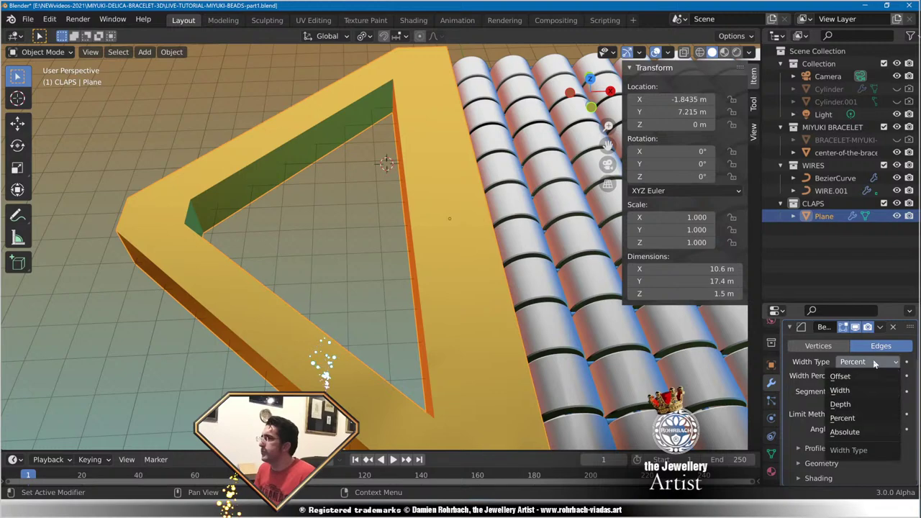
click(848, 431)
middle_drag(411, 323, 654, 347)
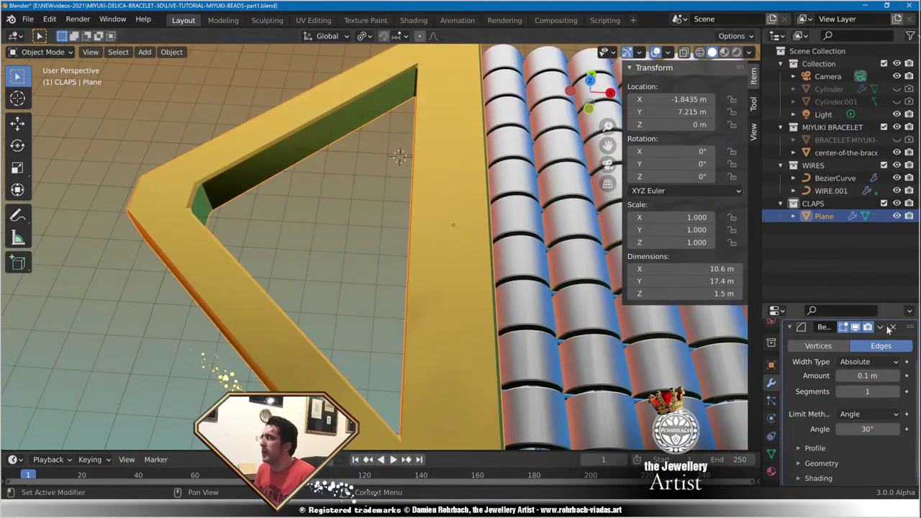
click(893, 327)
Examine the end piece's mesh in Edit Mode from several angles, save the file and return to Object Mode.
middle_drag(248, 289, 308, 294)
key(Tab)
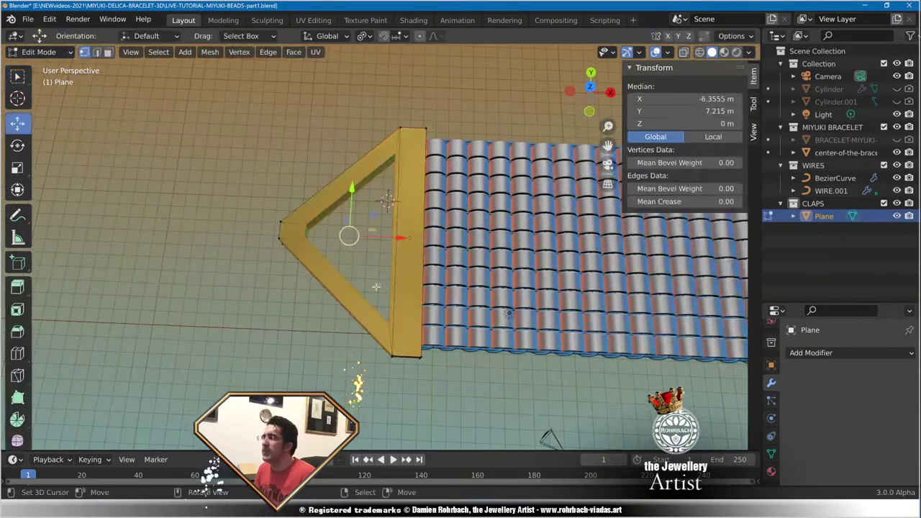
scroll(379, 294, up, 5)
middle_drag(378, 295, 383, 244)
scroll(390, 291, down, 5)
scroll(382, 243, up, 3)
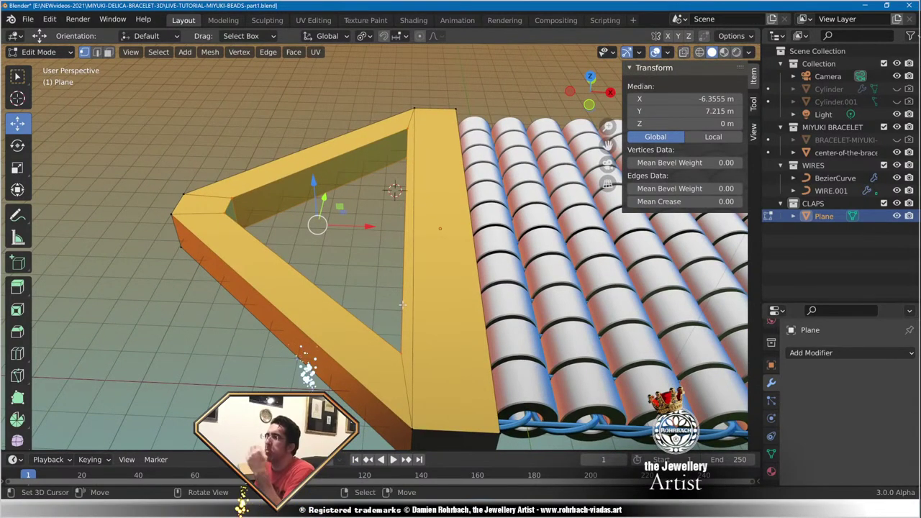
key(ctrl+s)
key(Tab)
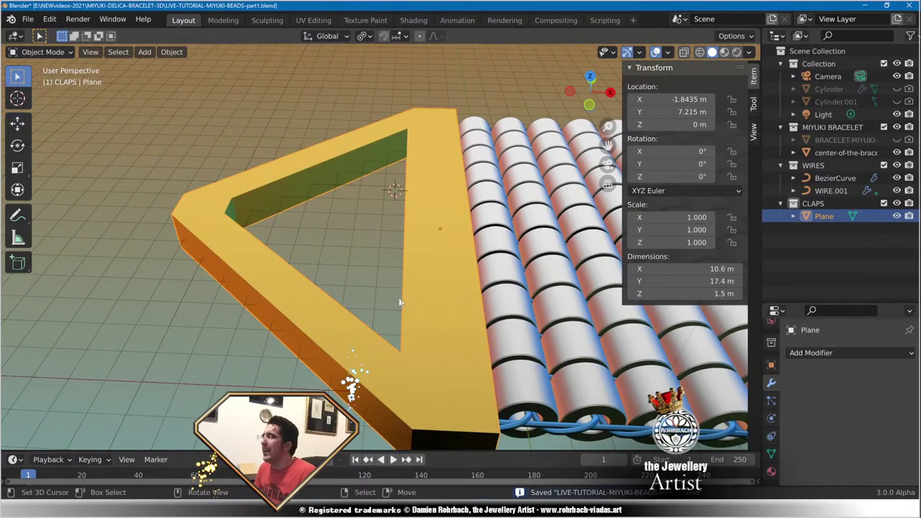
Add a Subdivision Surface modifier to the end piece with 3 viewport levels, check it from the top and save.
click(830, 353)
click(667, 283)
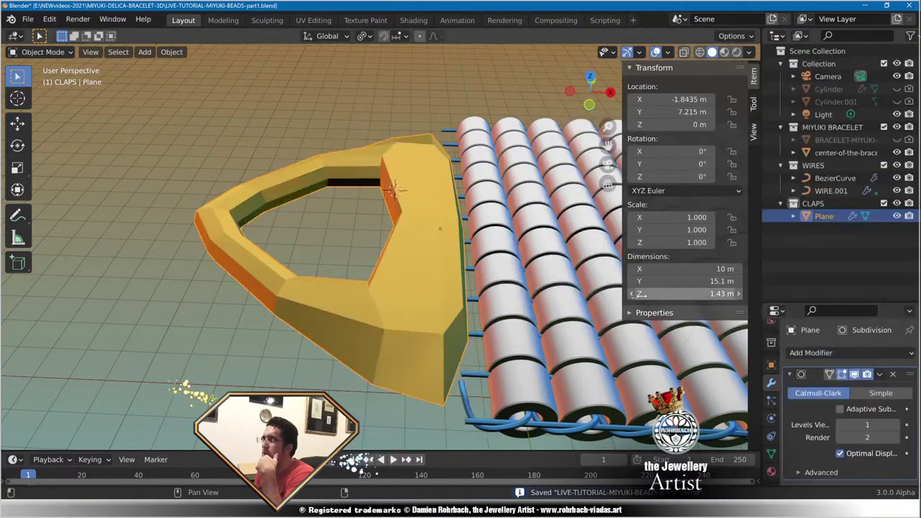
click(896, 424)
click(897, 424)
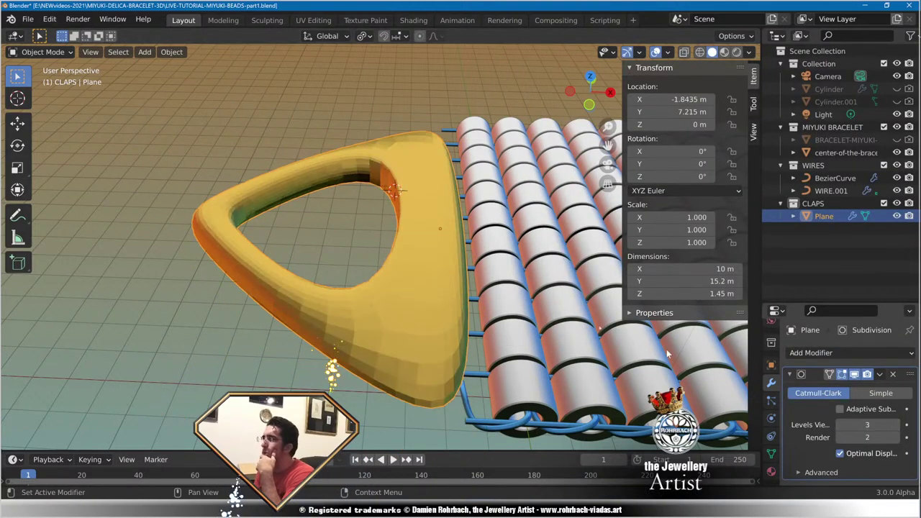
key(KP_7)
key(KP_5)
scroll(450, 330, down, 4)
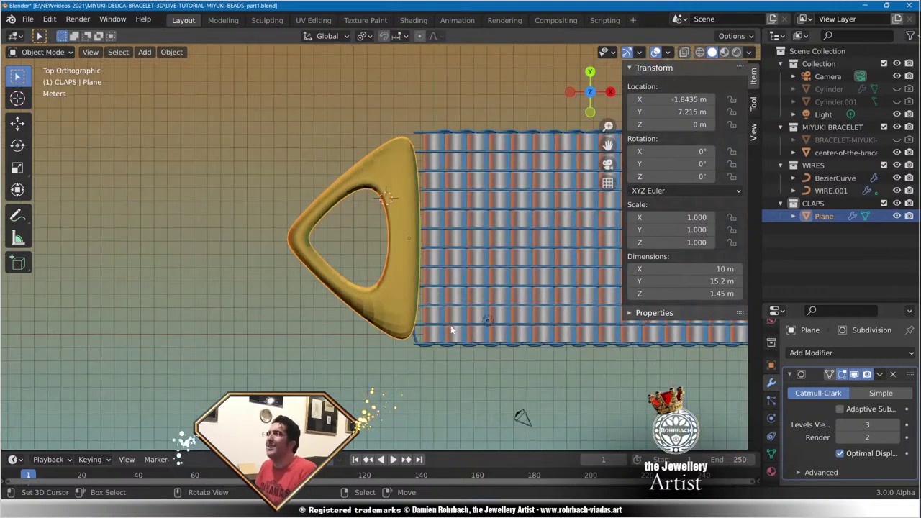
key(ctrl+s)
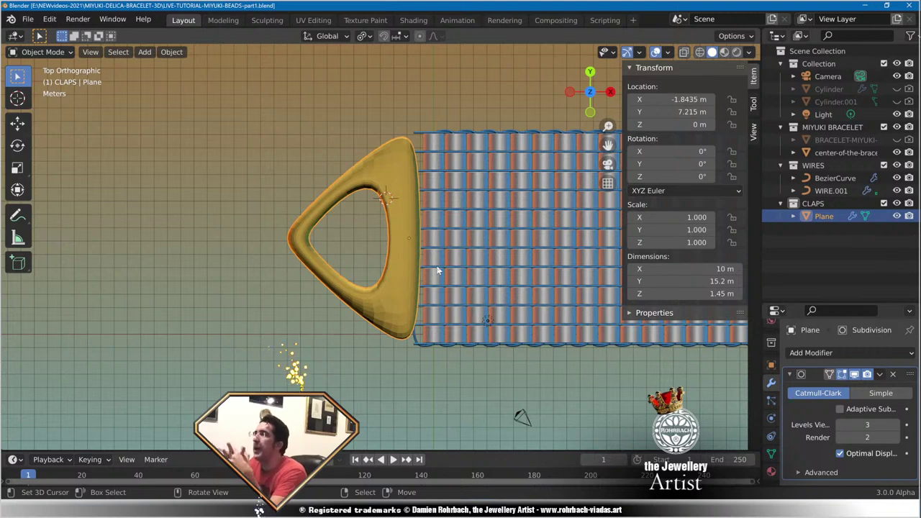
Apply Shade Smooth to the end piece and save the file.
click(171, 51)
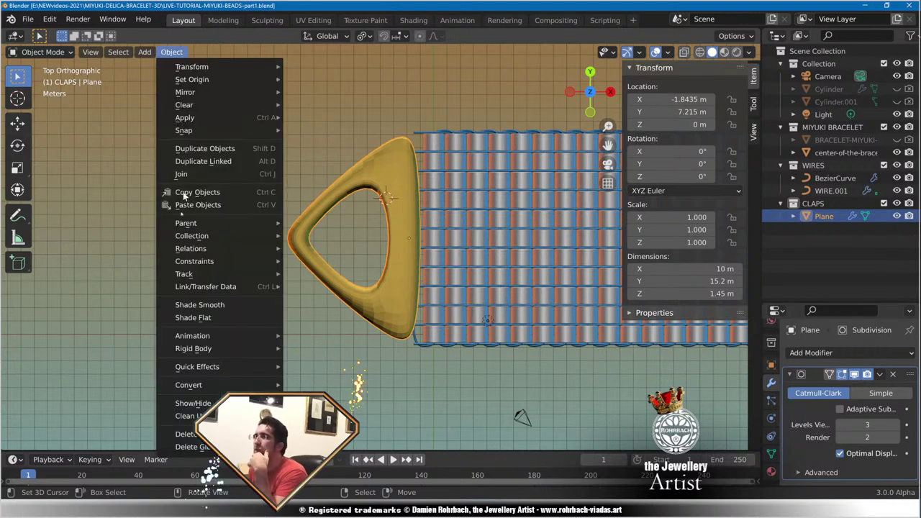
click(194, 305)
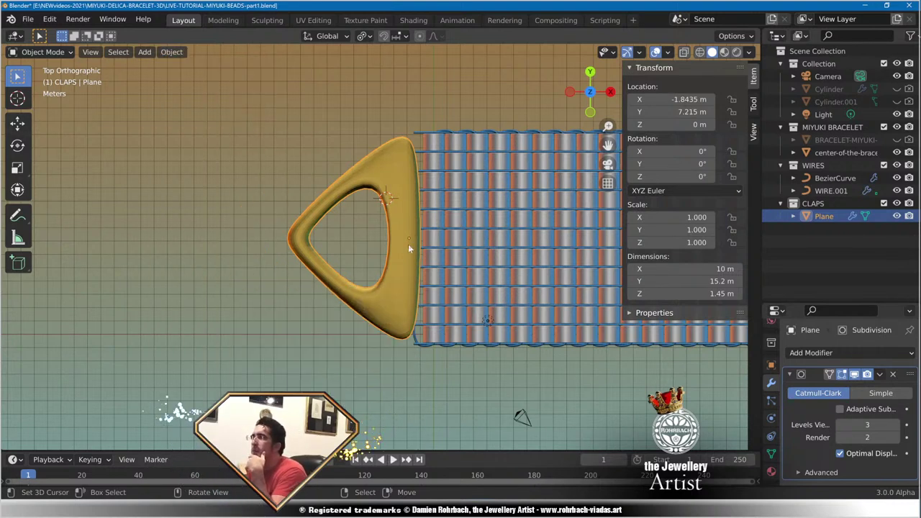
scroll(444, 262, up, 2)
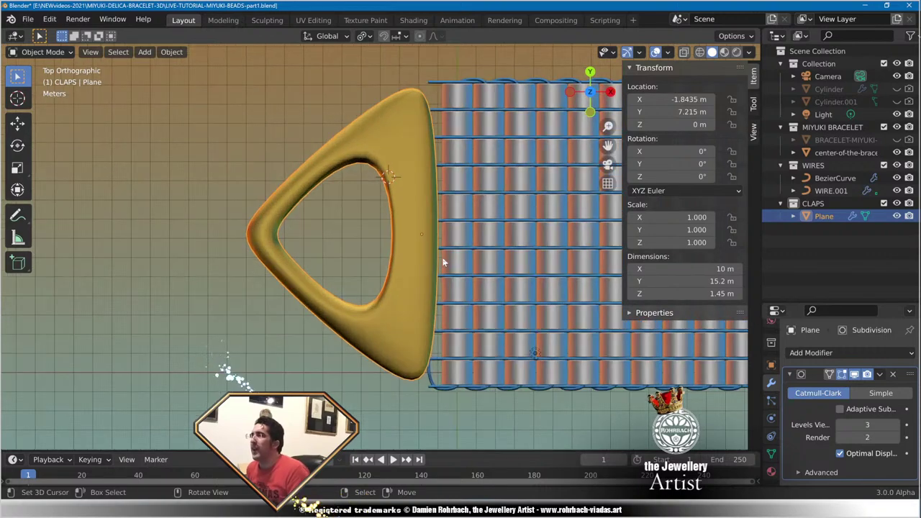
key(ctrl+s)
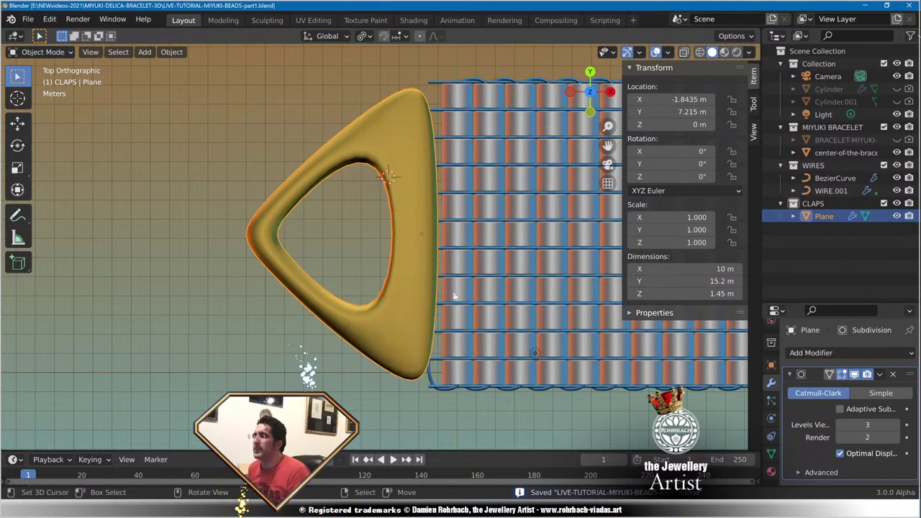
Enter Edit Mode on the triangular end piece and isolate it in Local View.
key(Tab)
middle_drag(469, 305, 479, 242)
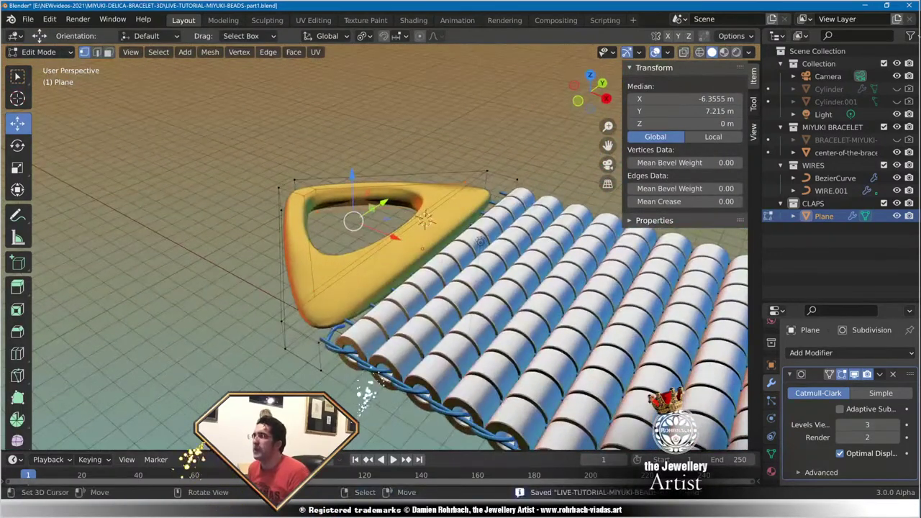
key(KP_Divide)
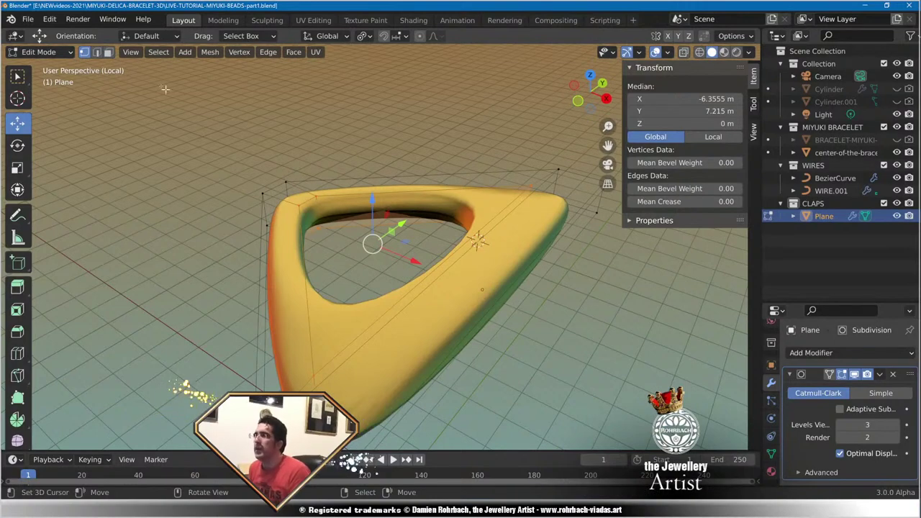
Extrude the outer face of the end piece's straight side about 0.62 m along X, away from the hole.
key(alt+a)
right_click(525, 306)
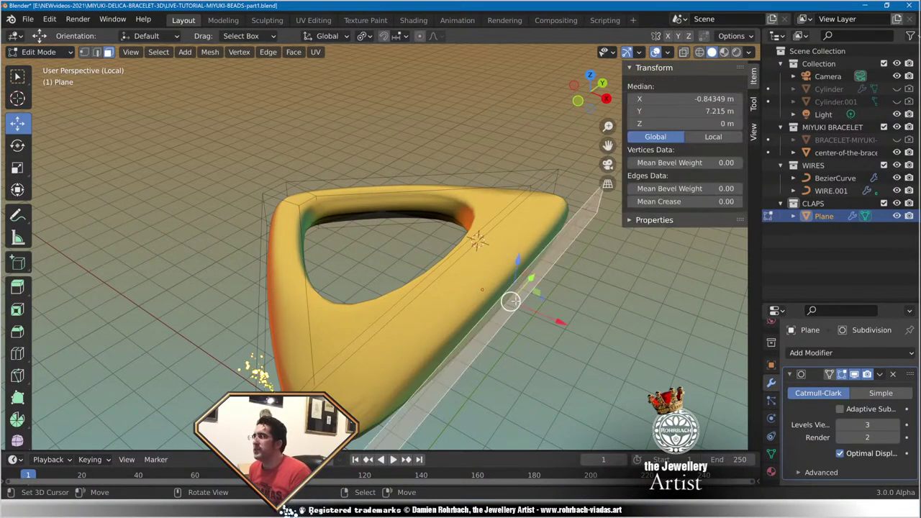
scroll(524, 302, down, 3)
middle_drag(519, 268, 513, 298)
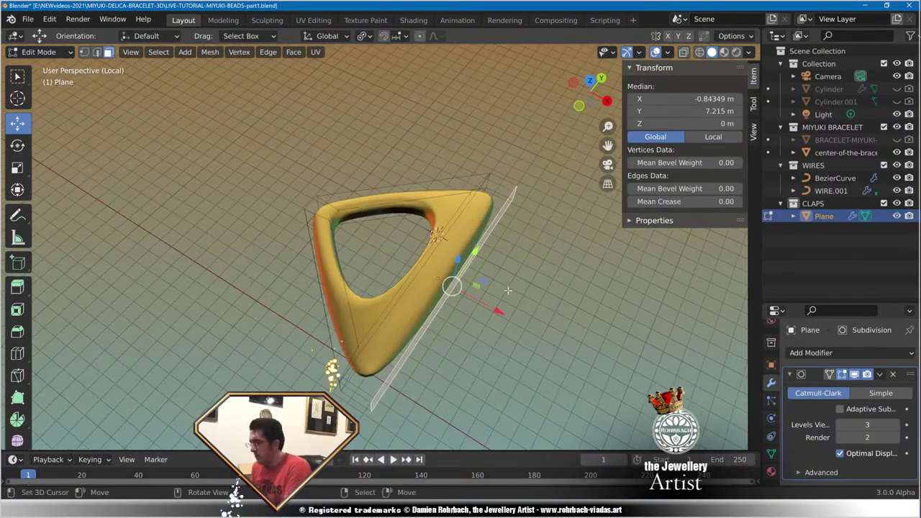
key(KP_7)
scroll(514, 245, up, 1)
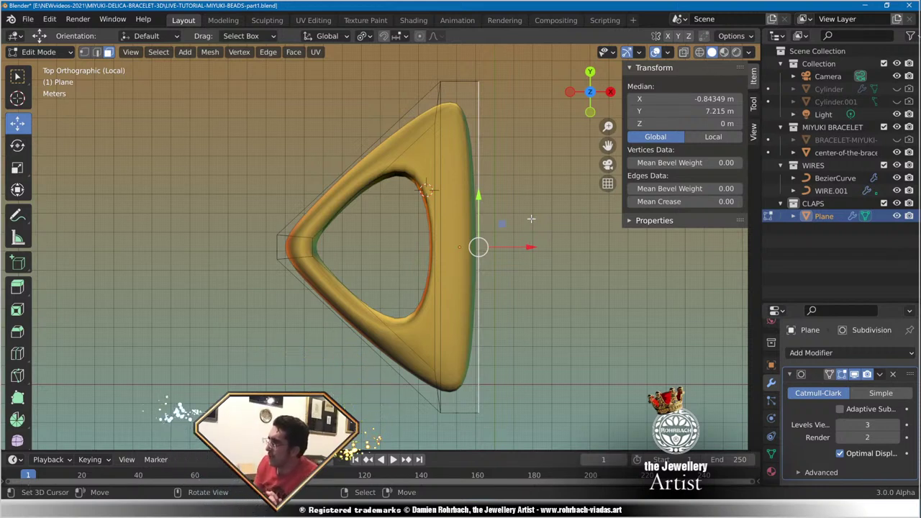
key(g)
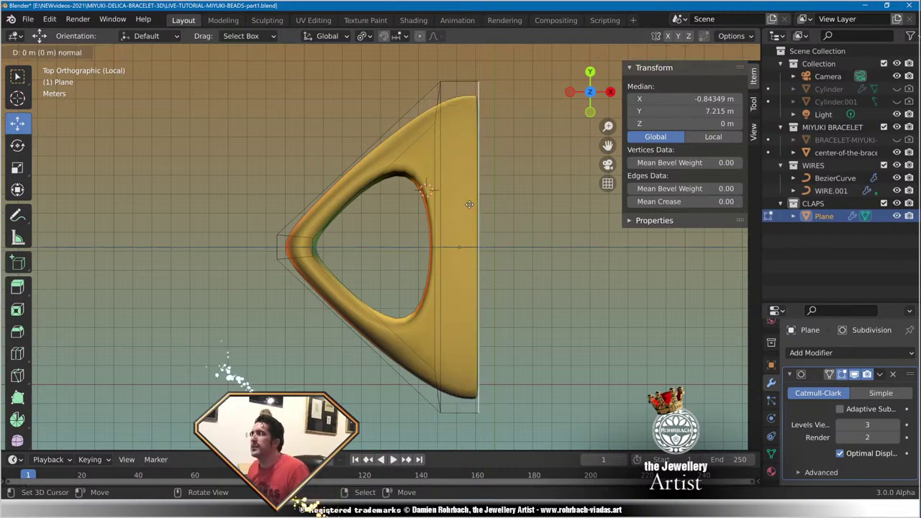
key(x)
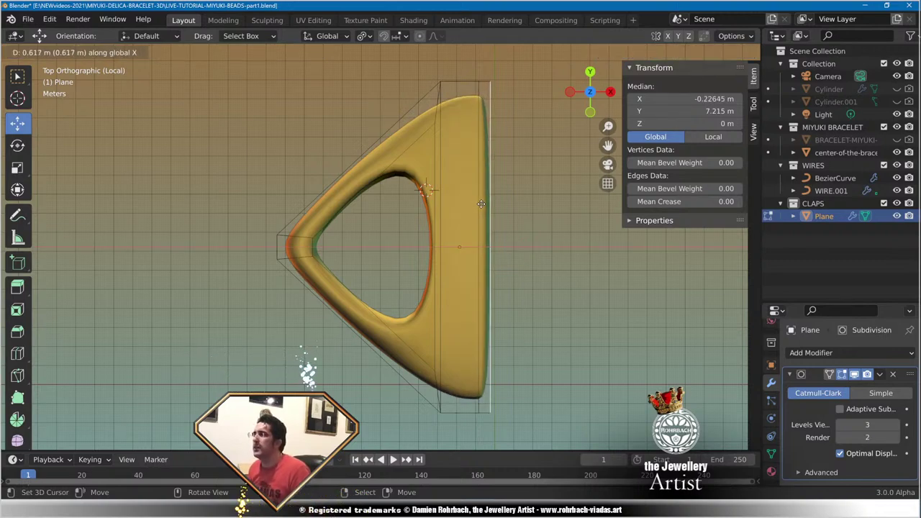
click(481, 204)
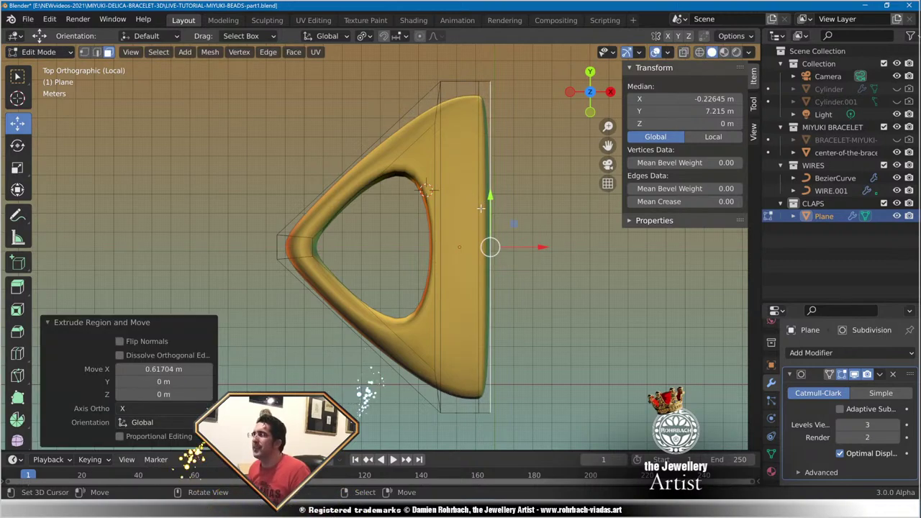
middle_drag(485, 215, 423, 130)
click(434, 275)
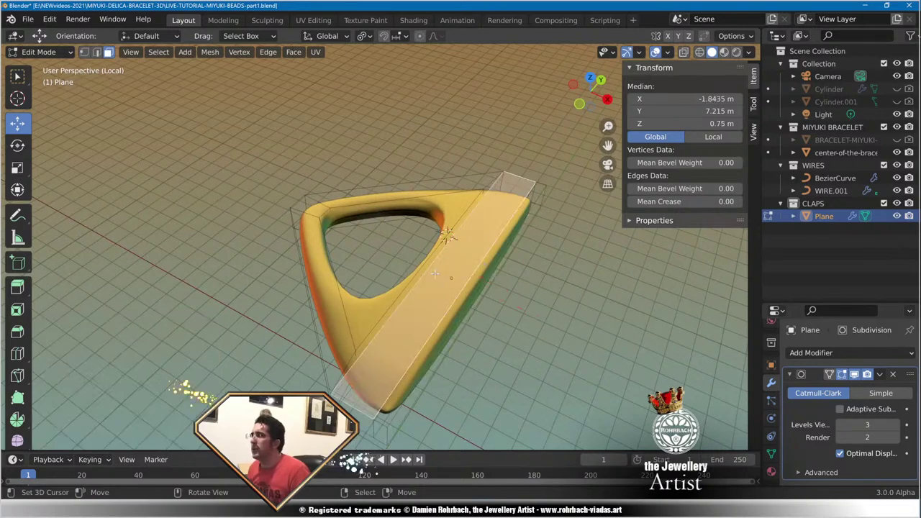
middle_drag(434, 274, 504, 251)
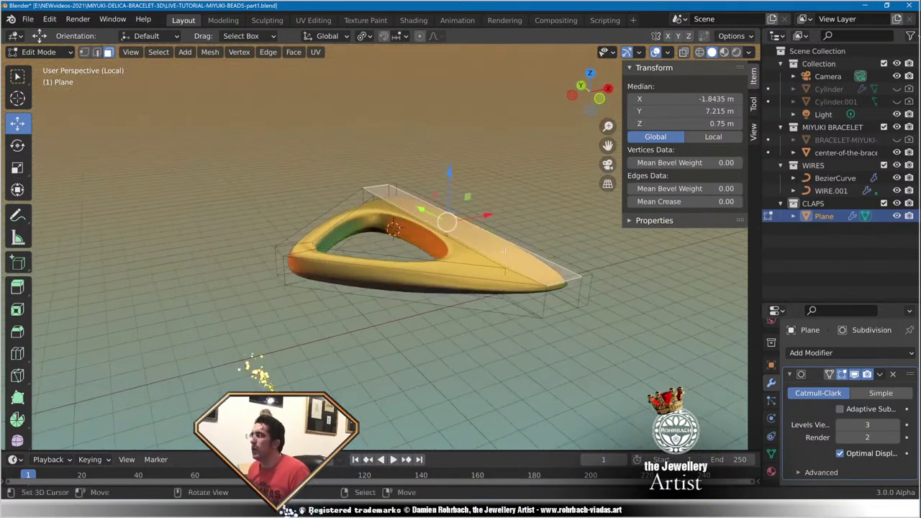
click(527, 292)
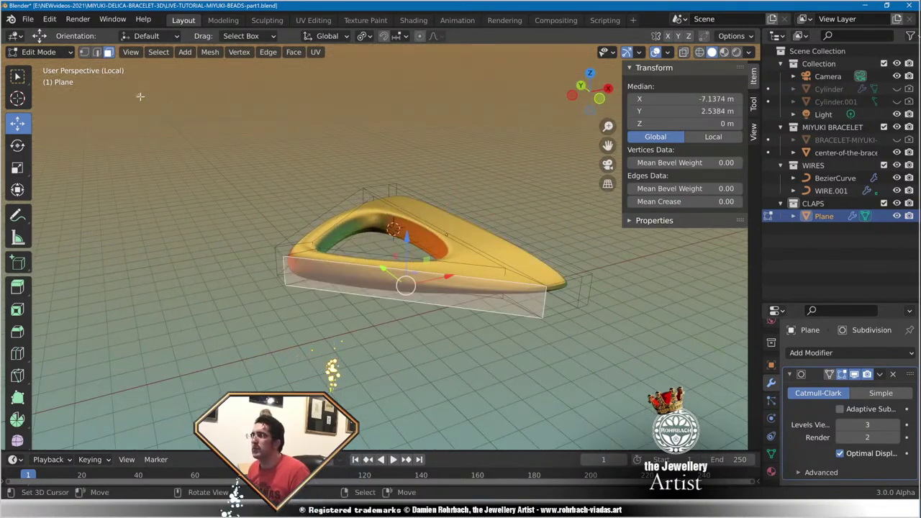
Move the upper and lower long edges between the straight bar and the triangle's arms about 1.37 m along X.
click(96, 52)
click(524, 271)
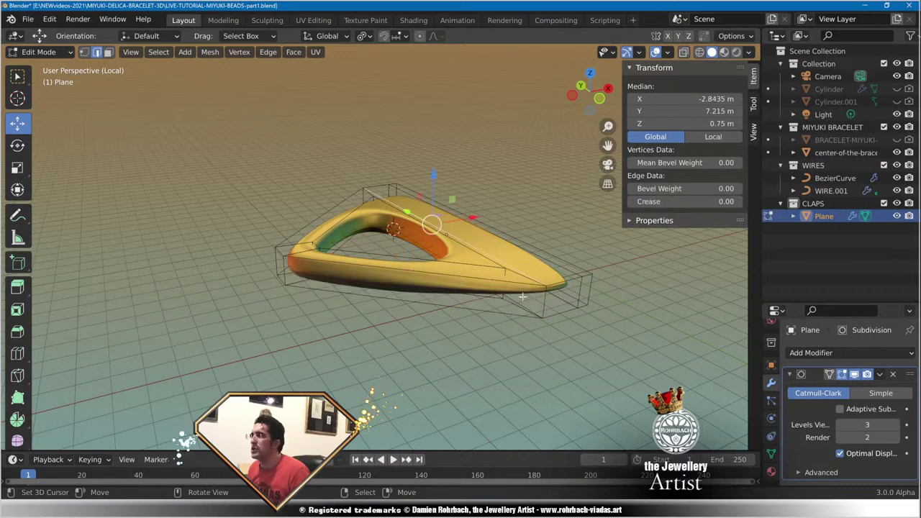
shift+click(525, 287)
middle_drag(526, 286, 405, 209)
scroll(549, 285, up, 2)
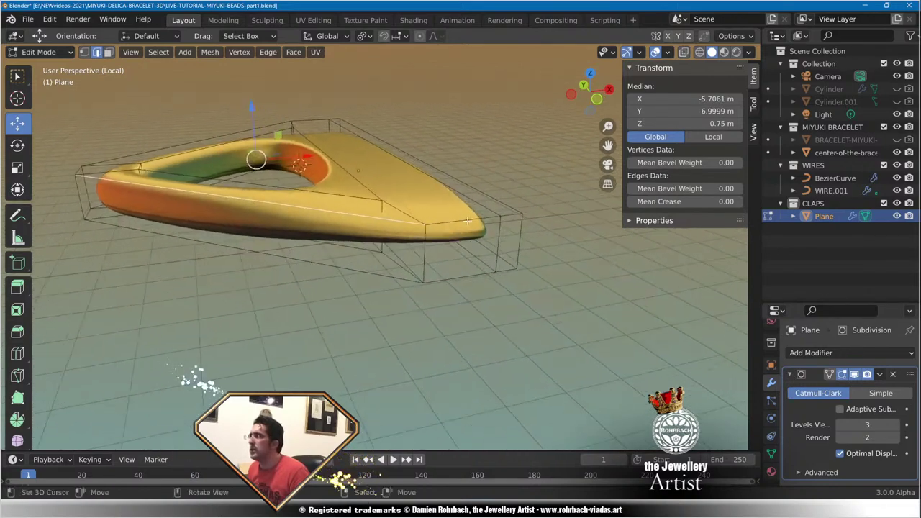
scroll(405, 209, up, 1)
right_click(428, 205)
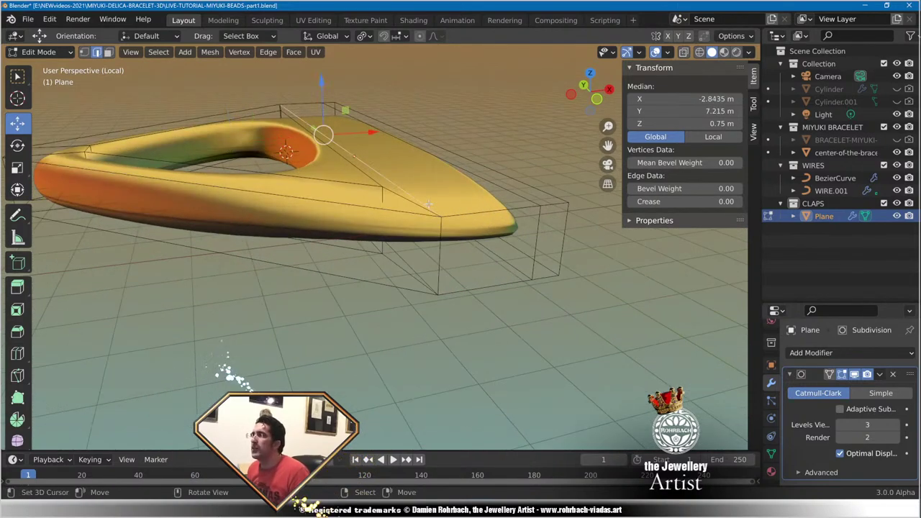
shift+right_click(405, 262)
right_click(407, 261)
middle_drag(404, 259, 445, 248)
right_click(370, 105)
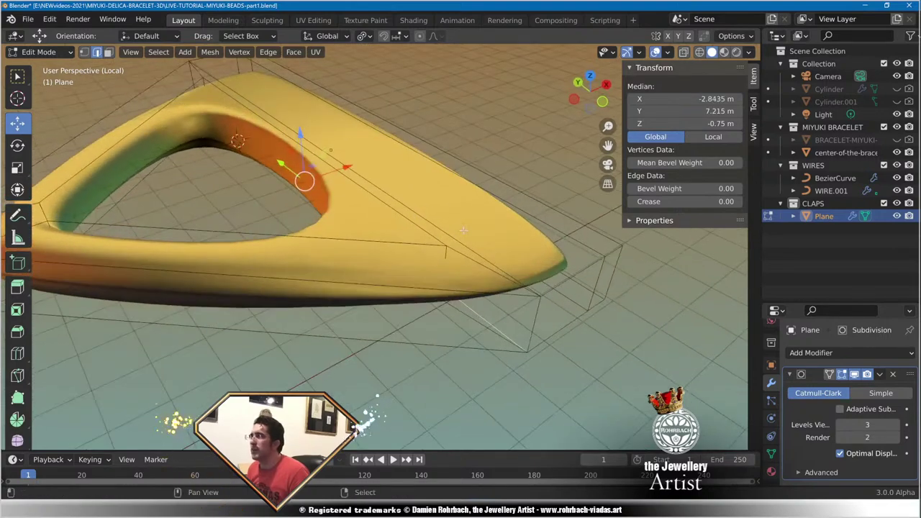
shift+right_click(445, 247)
key(KP_7)
scroll(433, 249, down, 2)
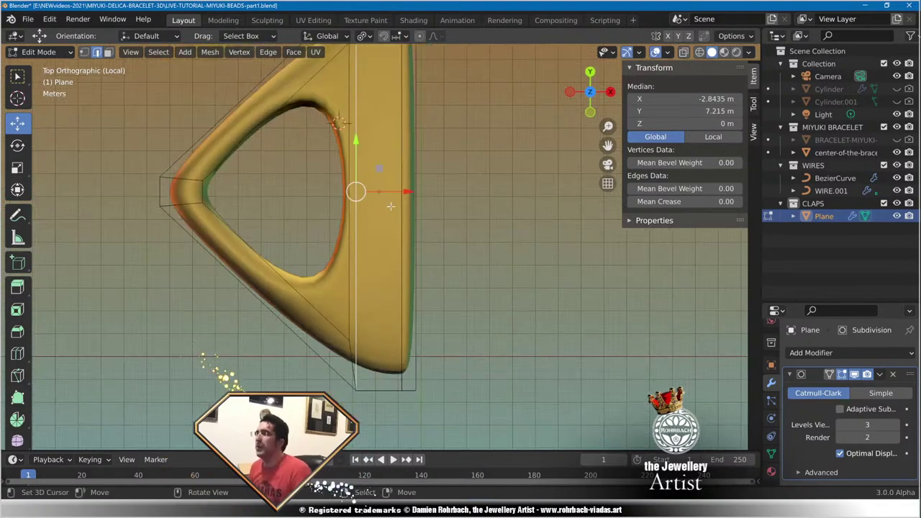
key(g)
key(x)
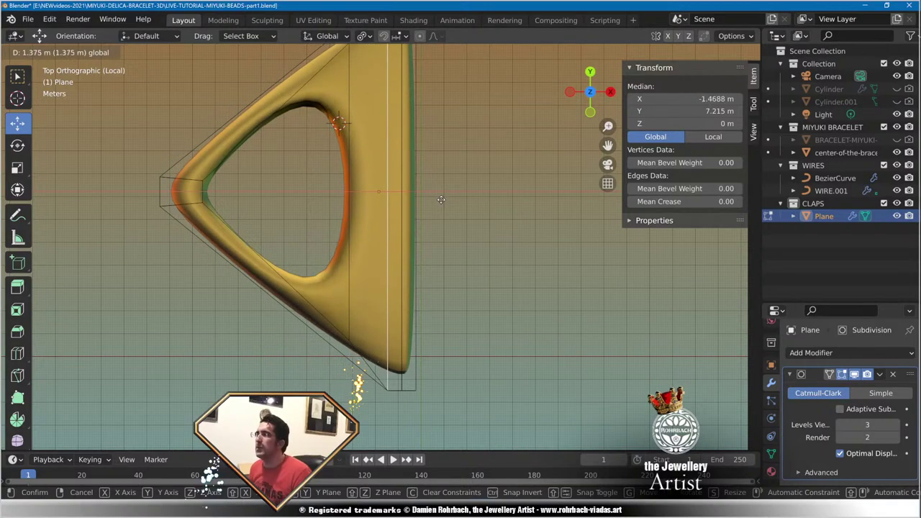
click(441, 200)
scroll(441, 199, down, 2)
scroll(374, 196, up, 2)
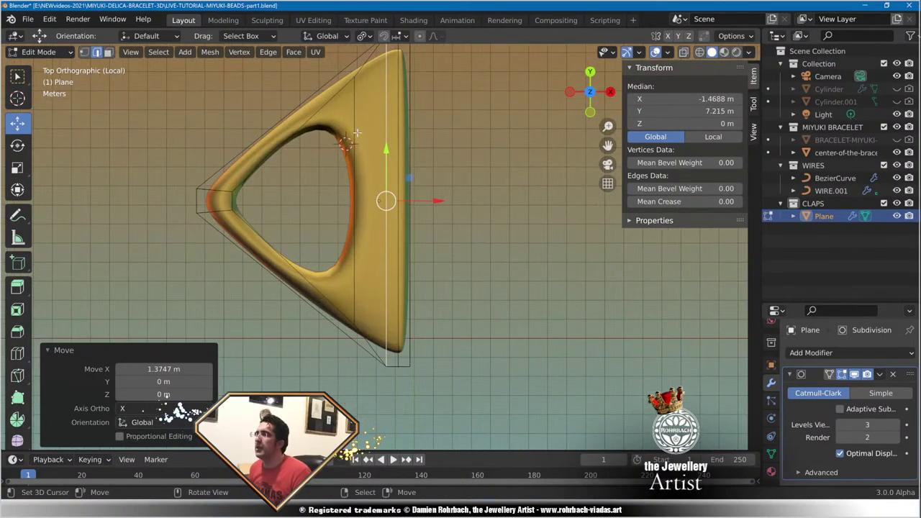
Move the hole's upper and lower edges beside the straight bar about 1.02 m along X and save the file.
right_click(359, 231)
middle_drag(395, 272, 436, 109)
shift+right_click(396, 226)
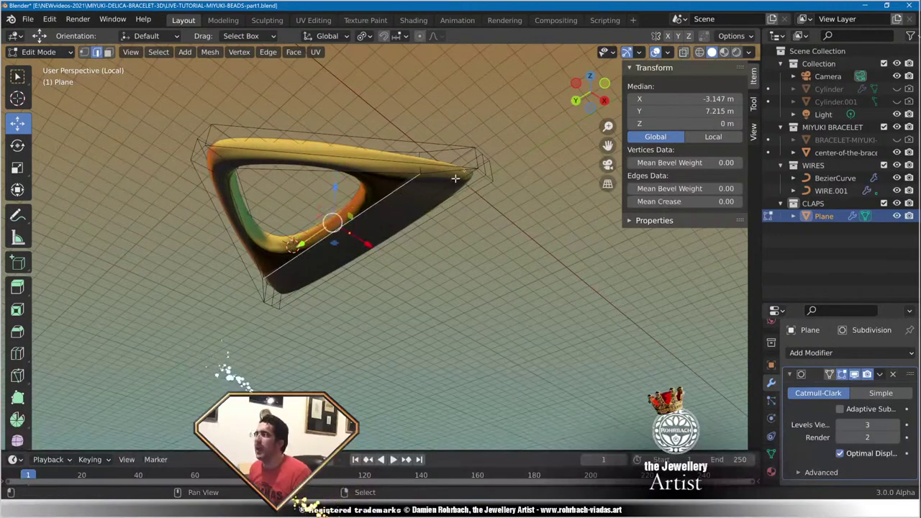
middle_drag(455, 179, 440, 273)
key(KP_7)
scroll(378, 242, up, 2)
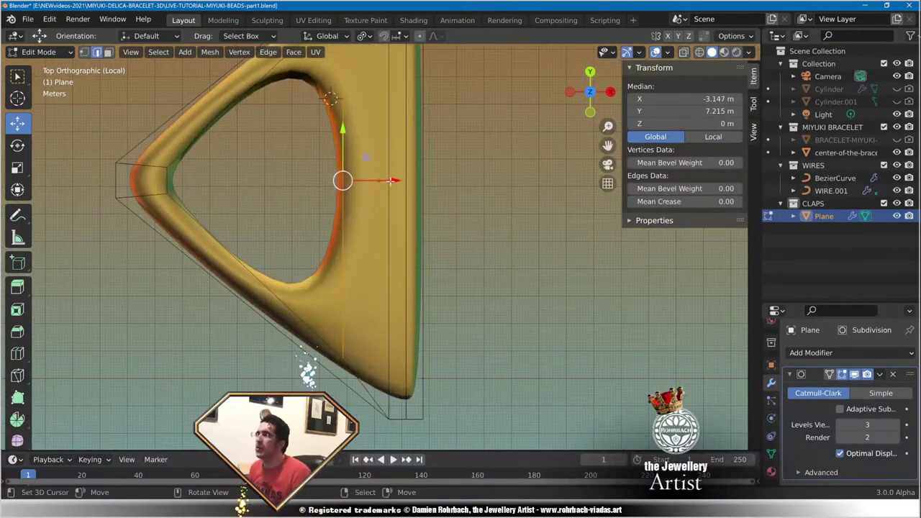
drag(390, 181, 419, 188)
scroll(419, 188, down, 2)
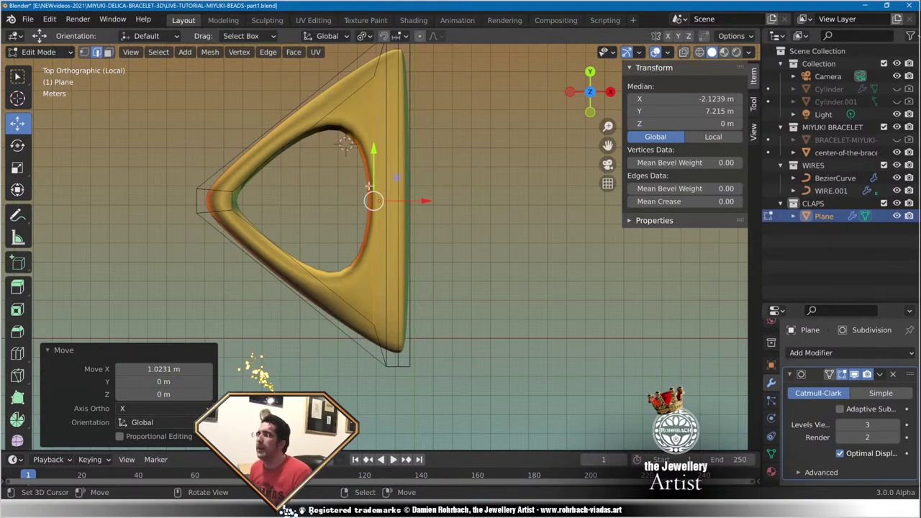
key(ctrl+s)
Try subdividing the hole's inner face along the straight bar with one cut, and undo the subdivision.
middle_drag(320, 237, 378, 132)
click(109, 53)
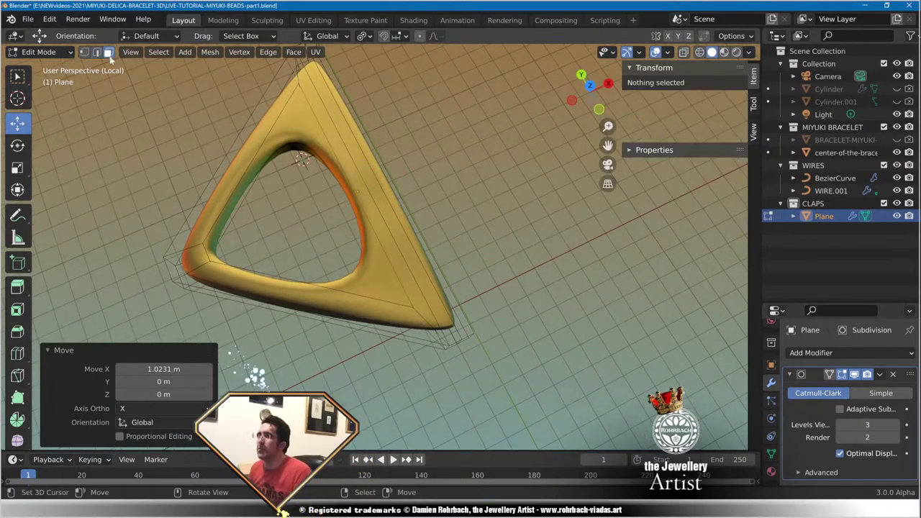
right_click(257, 165)
middle_drag(335, 232, 330, 301)
shift+right_click(428, 282)
right_click(427, 134)
click(428, 131)
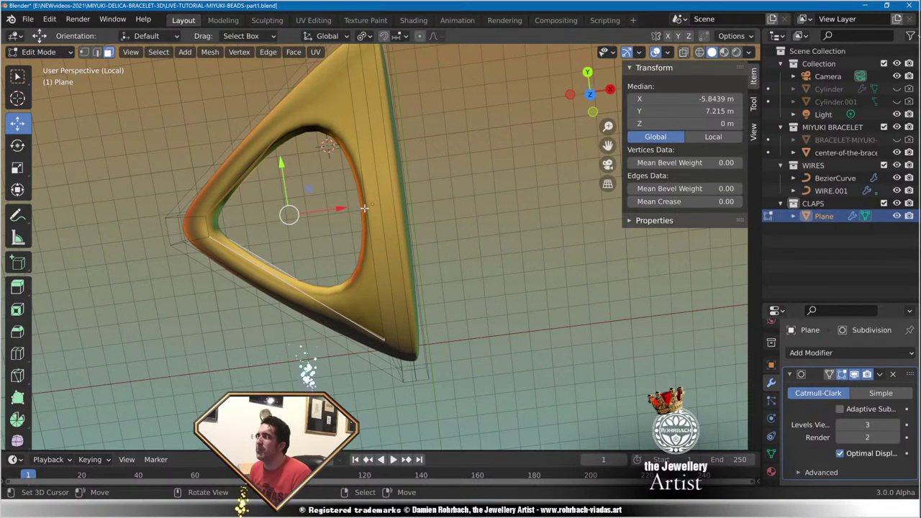
middle_drag(365, 208, 269, 135)
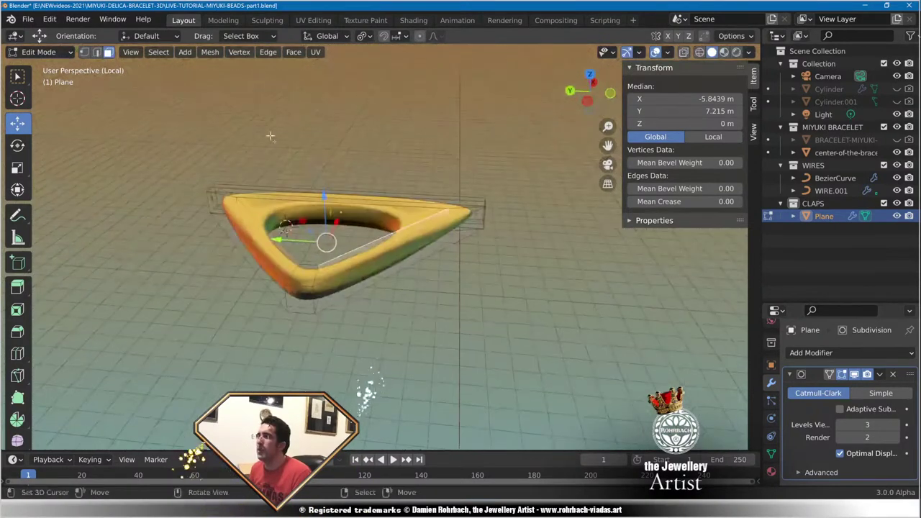
scroll(290, 198, up, 2)
right_click(461, 122)
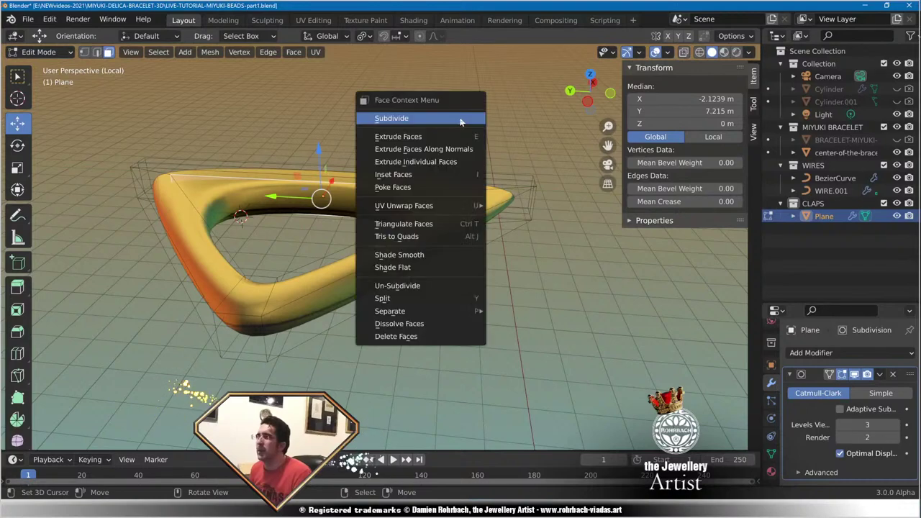
click(461, 119)
middle_drag(350, 494, 245, 508)
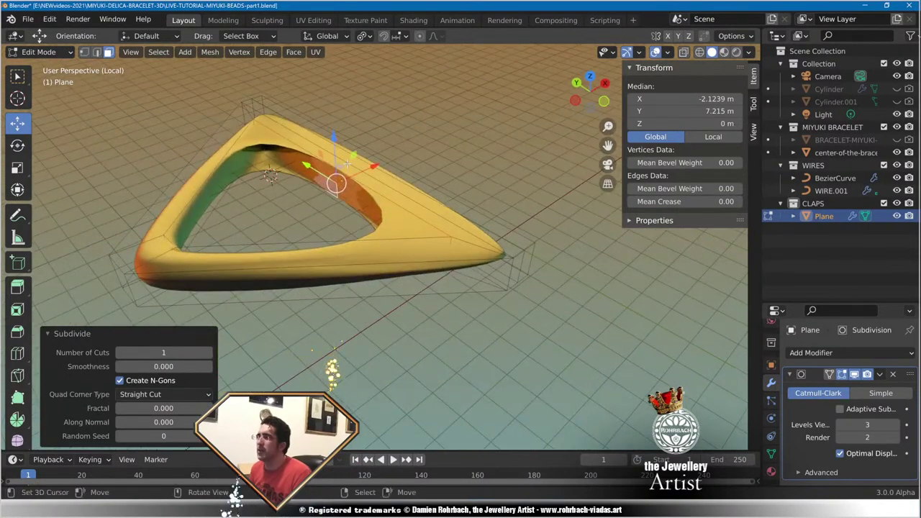
key(ctrl+z)
Save the file with the reshaped end piece.
middle_drag(487, 174, 446, 240)
key(ctrl+s)
scroll(444, 214, down, 3)
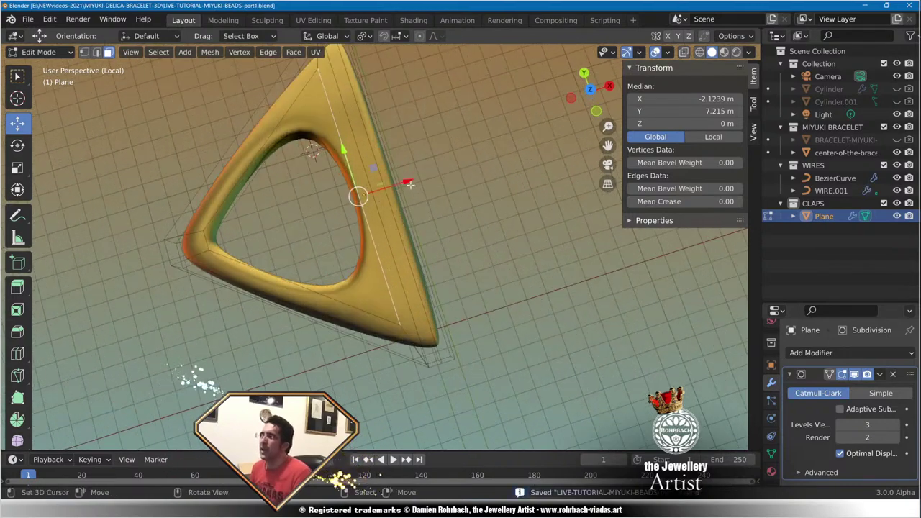
Move the selected faces on the base side of the clasp's opening about -0.28 m along X.
drag(407, 182, 405, 186)
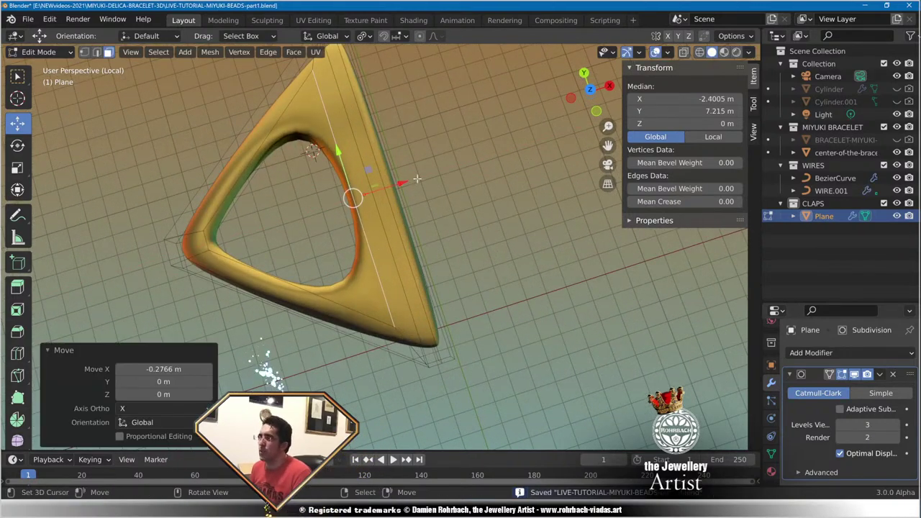
key(s)
key(y)
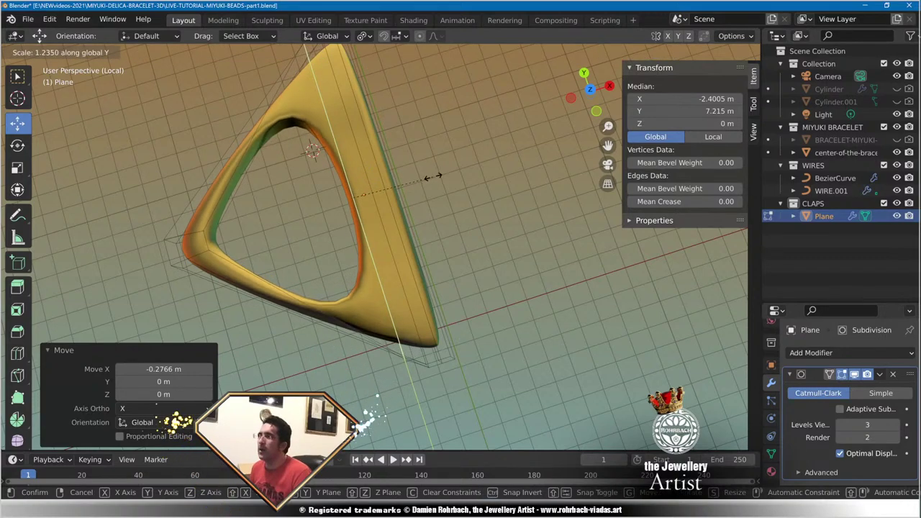
right_click(428, 176)
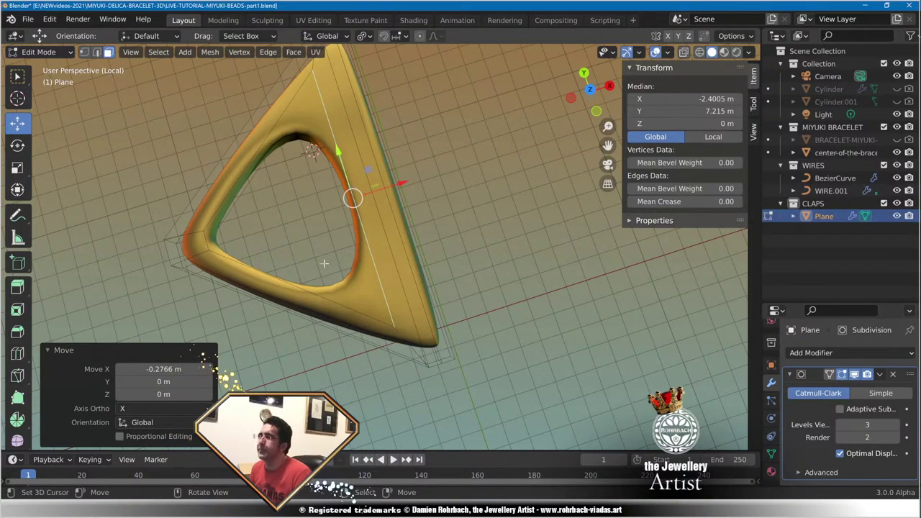
Finish editing the clasp mesh, save the file, and set its Subdivision modifier's render level to 3.
middle_drag(324, 263, 320, 245)
scroll(332, 242, down, 4)
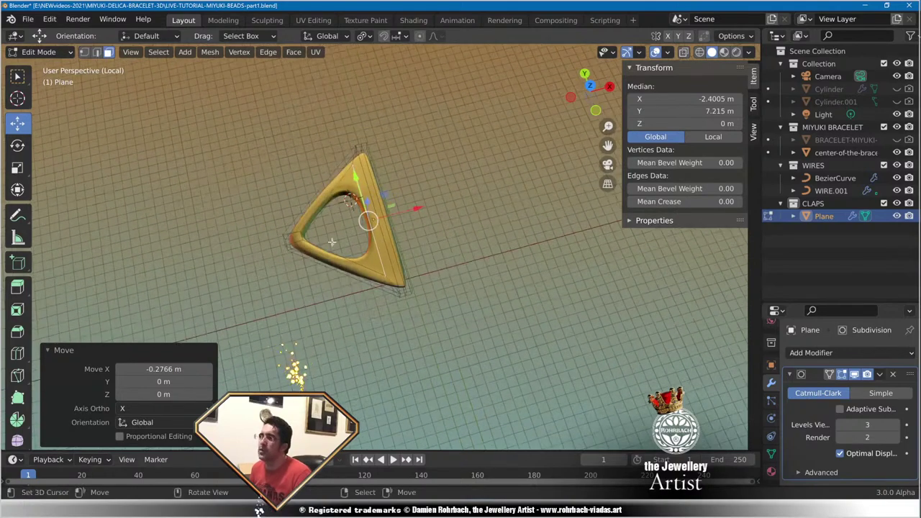
key(Tab)
middle_drag(492, 259, 346, 226)
key(ctrl+s)
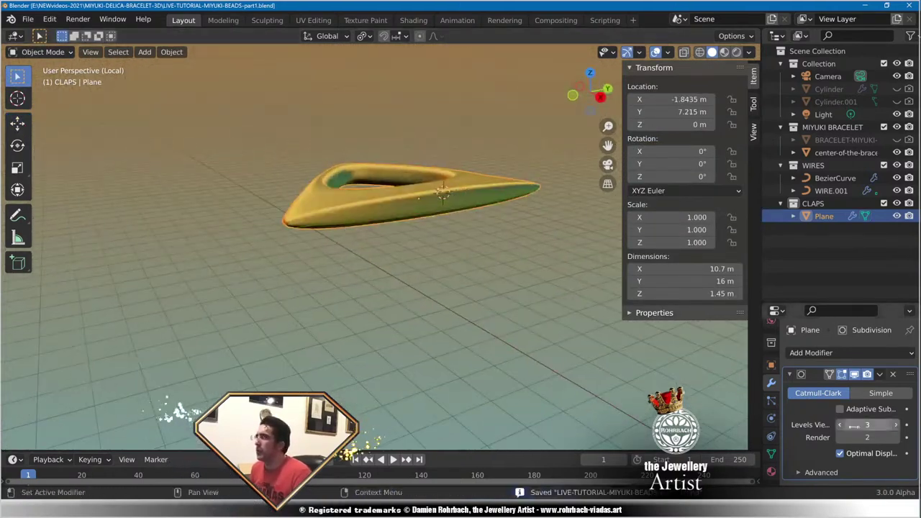
click(895, 437)
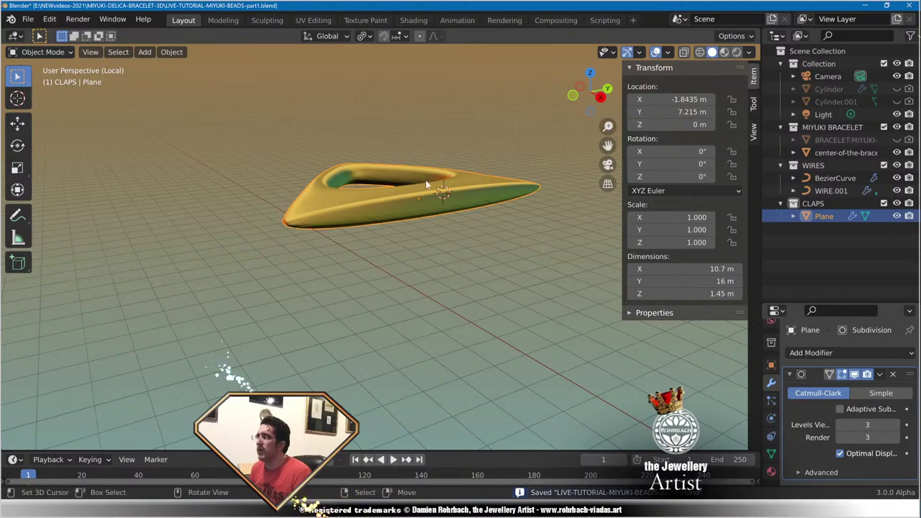
Leave local view and shift the clasp's entire mesh about -0.7 m along X, away from the beads.
middle_drag(427, 186, 471, 241)
key(KP_Divide)
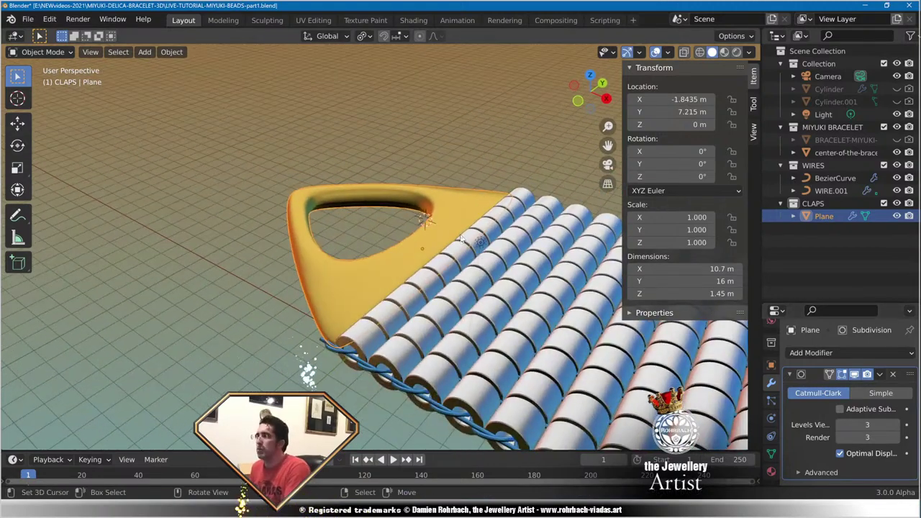
key(KP_7)
scroll(432, 221, up, 1)
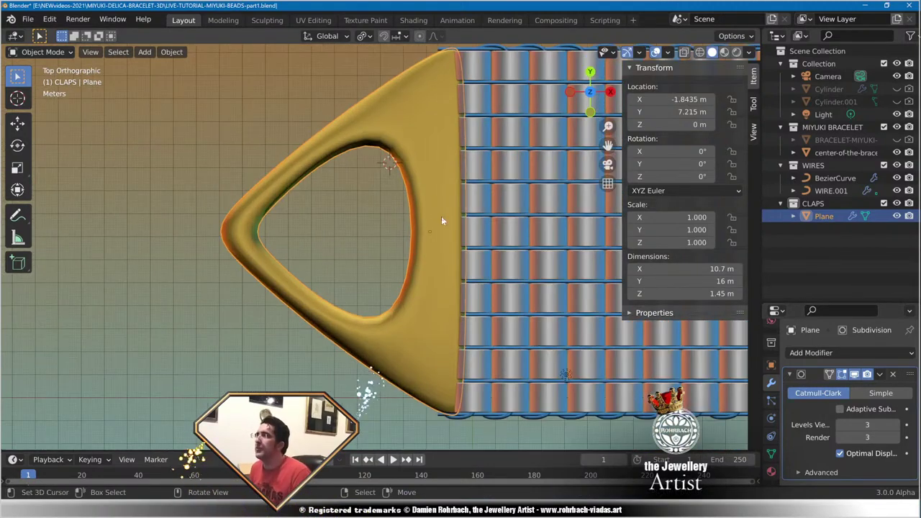
key(Tab)
key(a)
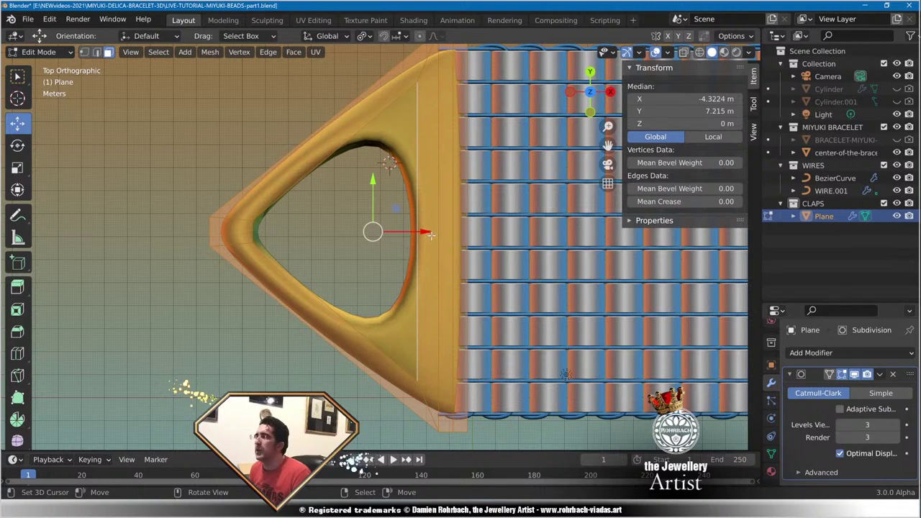
drag(429, 234, 412, 235)
Scale the whole clasp mesh along Y by about 1.104, making it wider than the bead band.
scroll(413, 234, down, 2)
key(s)
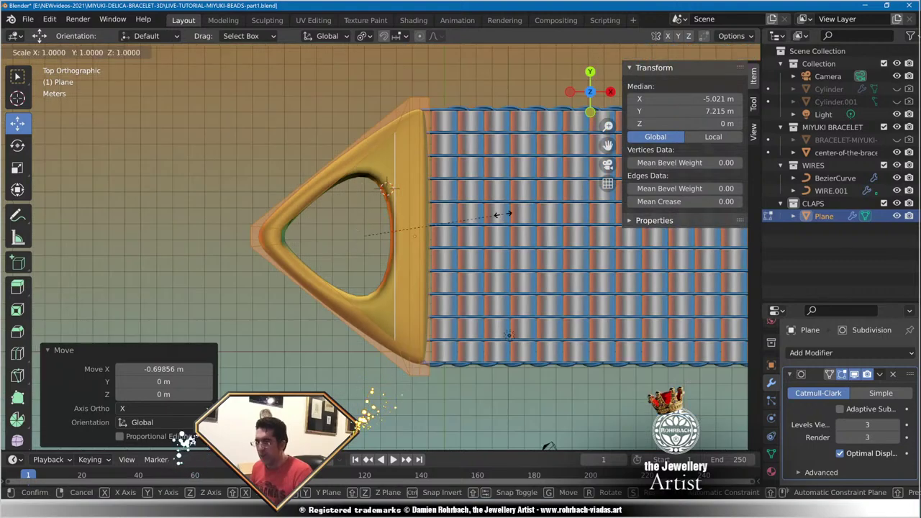
key(y)
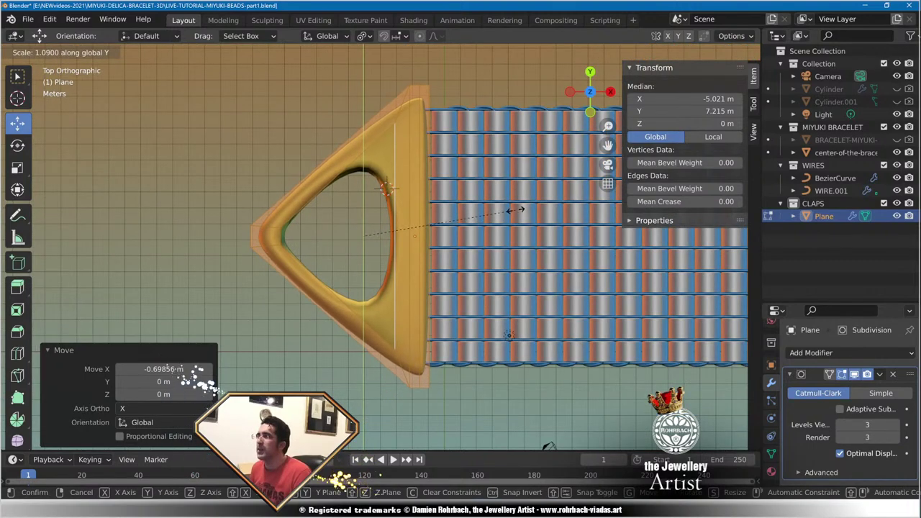
click(515, 209)
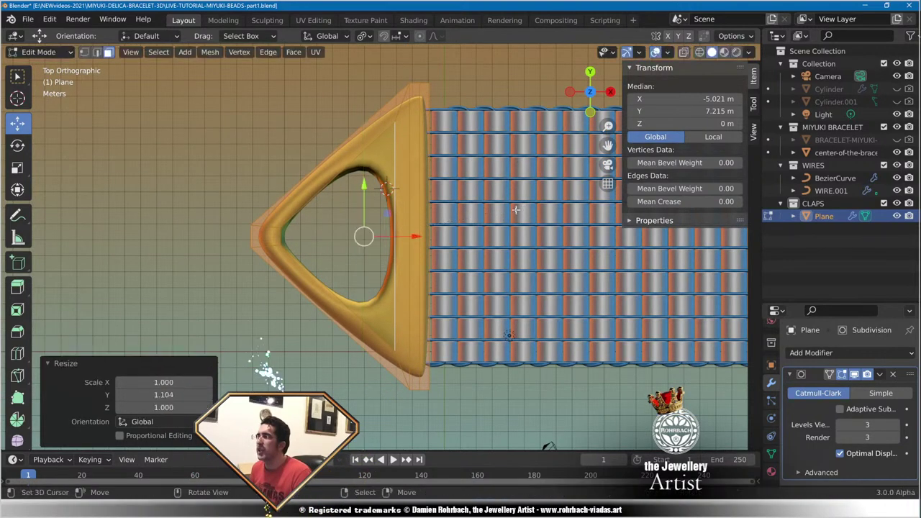
Return to Object Mode, save the file, and set the clasp's Subdivision viewport and render levels to 4.
middle_drag(469, 183, 484, 145)
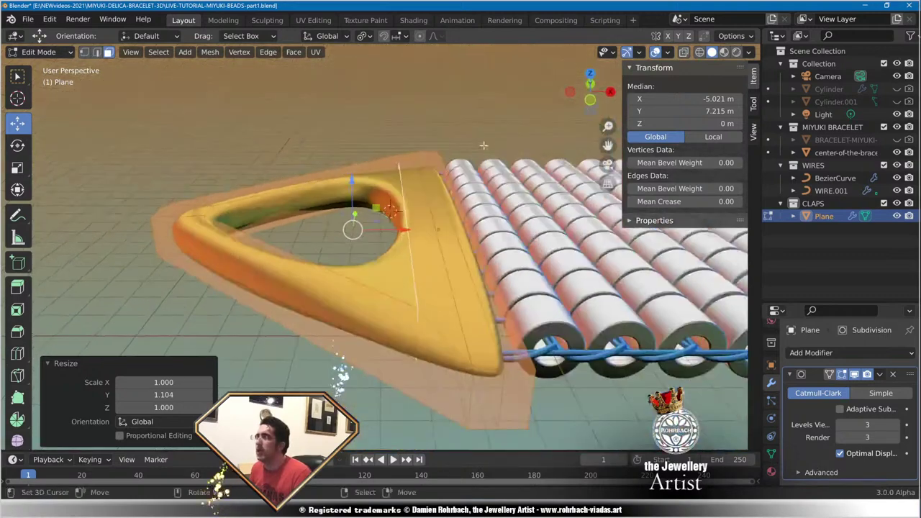
middle_drag(450, 222, 464, 247)
key(Tab)
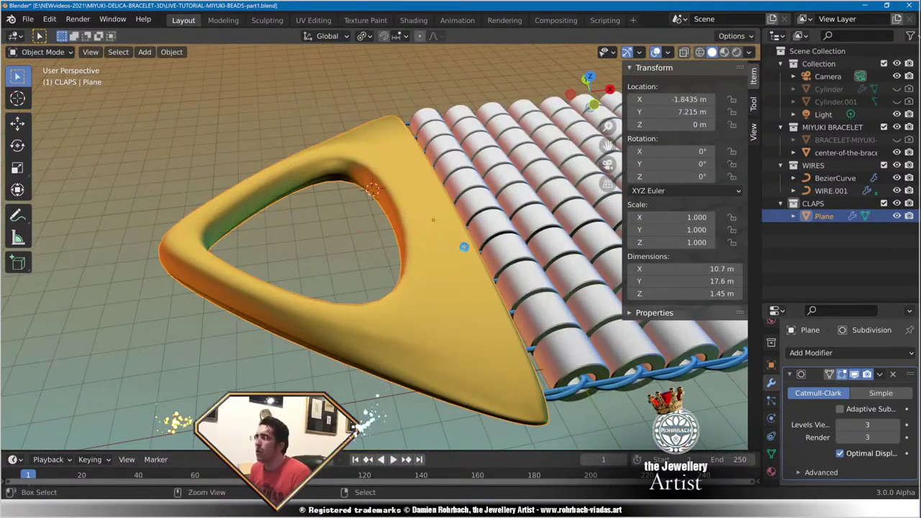
key(ctrl+s)
click(896, 425)
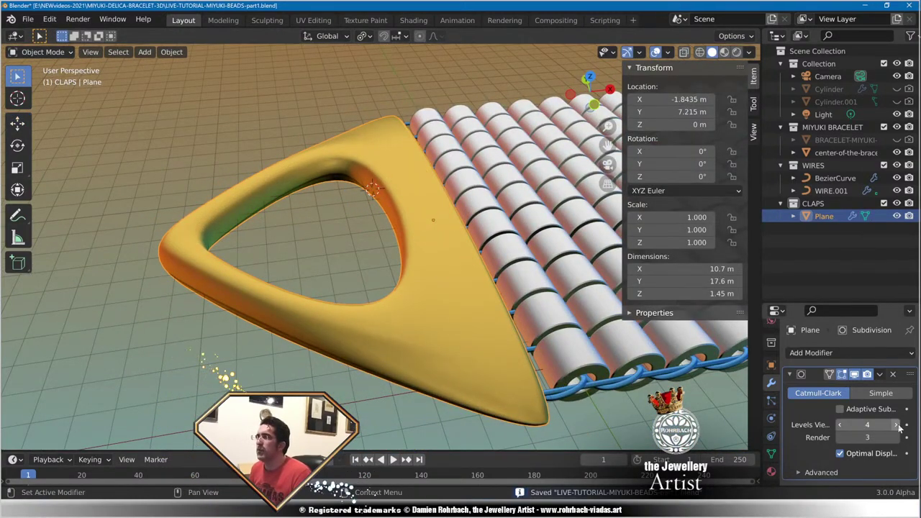
click(895, 437)
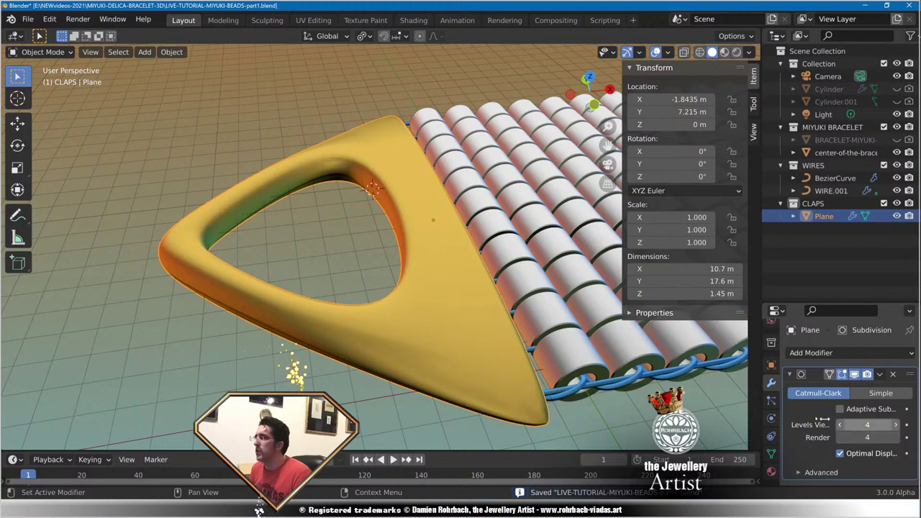
Nudge the whole clasp mesh slightly along X toward the beads and save the file.
middle_drag(475, 287, 428, 243)
key(Tab)
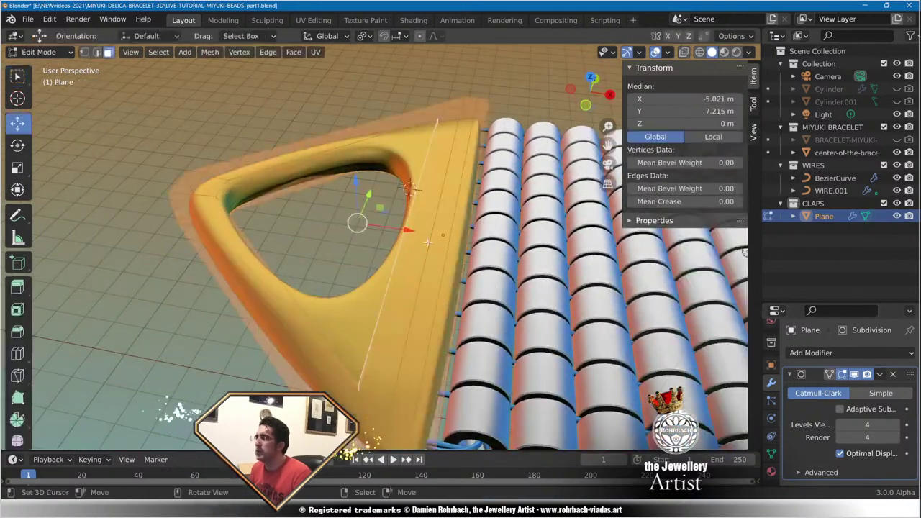
drag(399, 232, 405, 233)
scroll(404, 232, down, 5)
key(ctrl+s)
key(Tab)
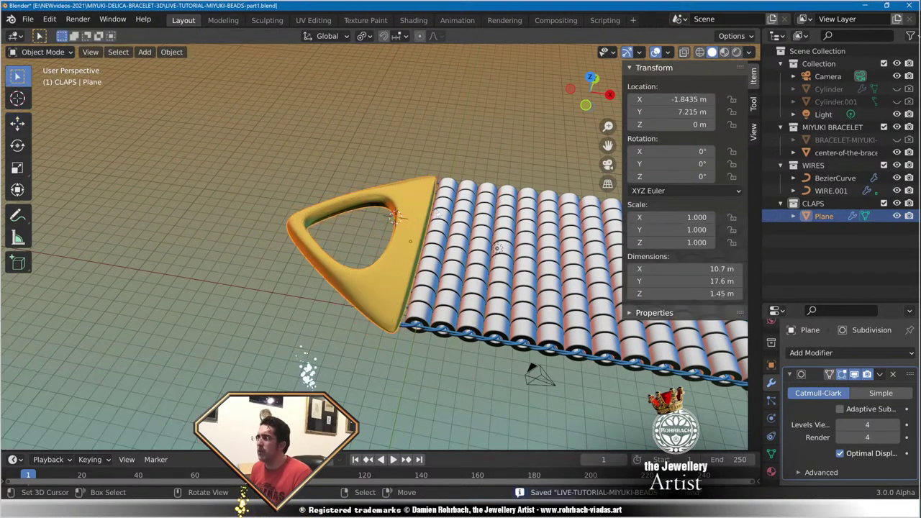
Examine from above how the clasp's straight edge and upper corner meet the wires and first bead column.
key(KP_7)
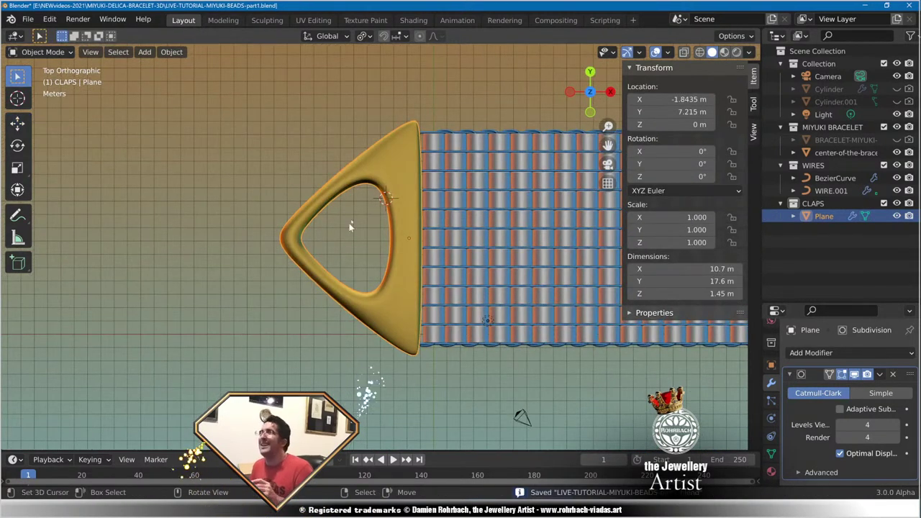
scroll(406, 192, up, 10)
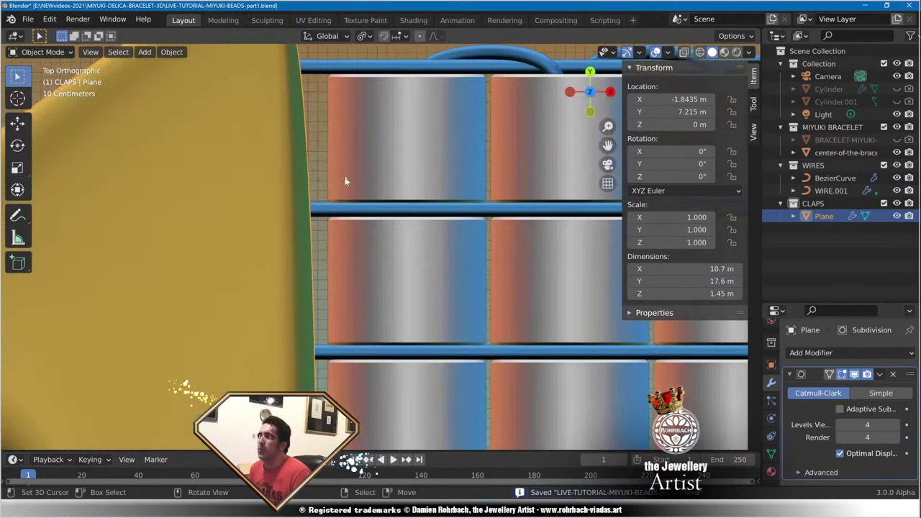
shift+middle_drag(345, 177, 438, 317)
scroll(381, 224, up, 2)
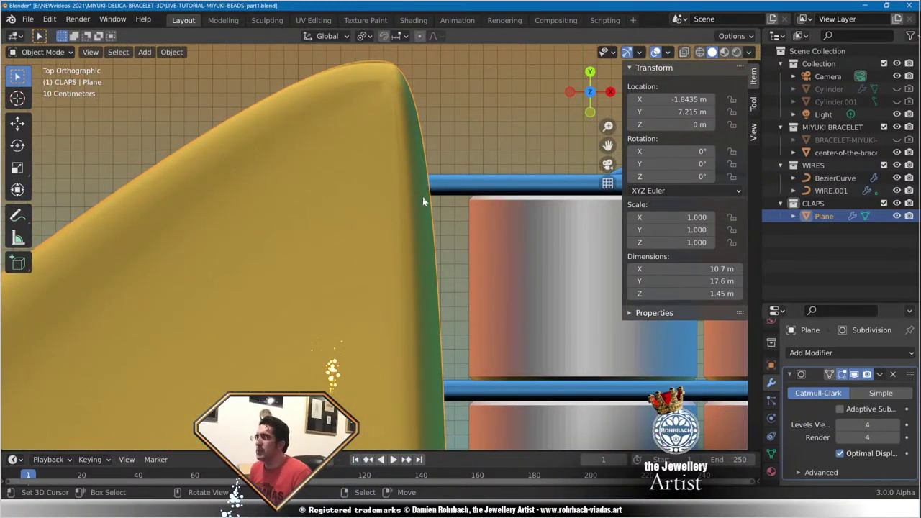
scroll(428, 208, down, 8)
middle_drag(431, 323, 379, 248)
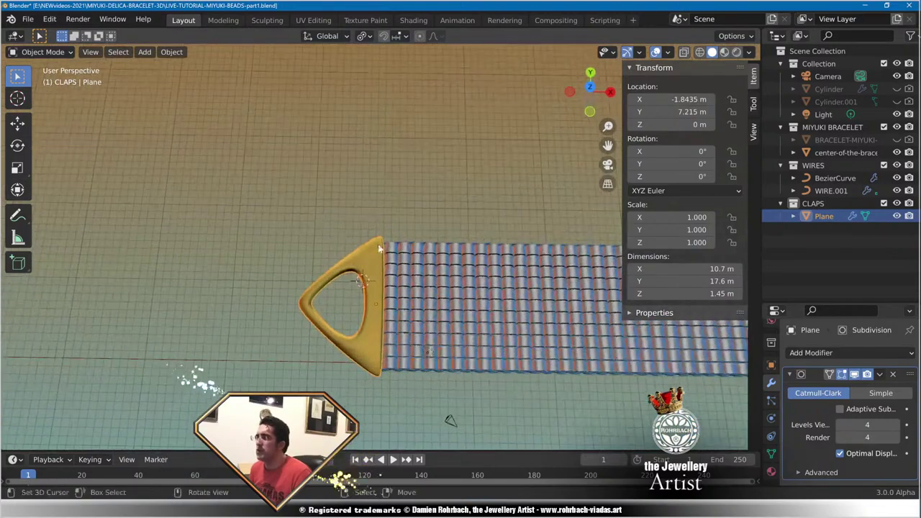
scroll(379, 248, up, 6)
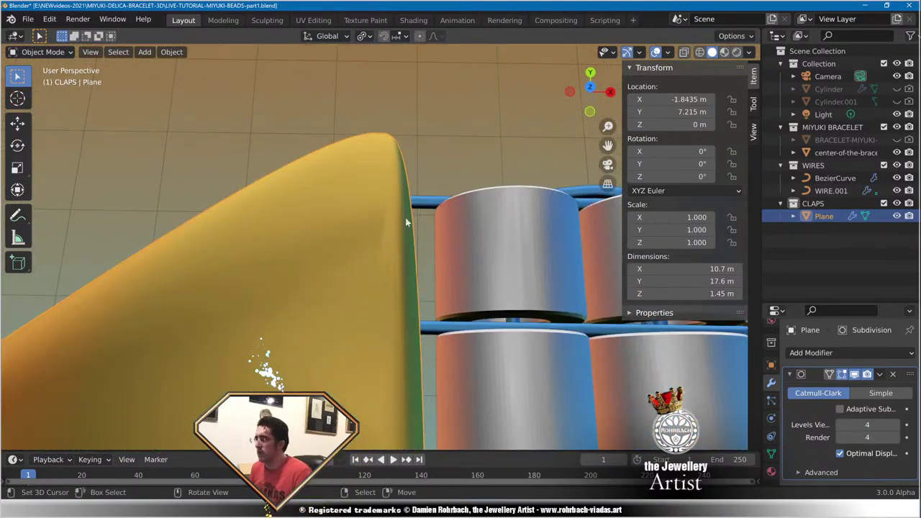
key(KP_7)
scroll(517, 362, down, 5)
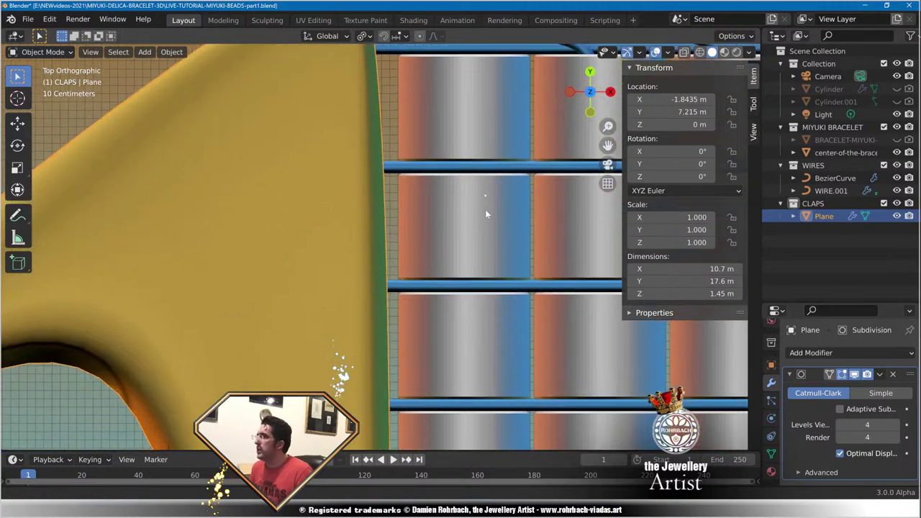
Add a mesh cylinder at the clasp's lower corner beside the outermost wire and scale it to about 0.268.
scroll(417, 150, up, 3)
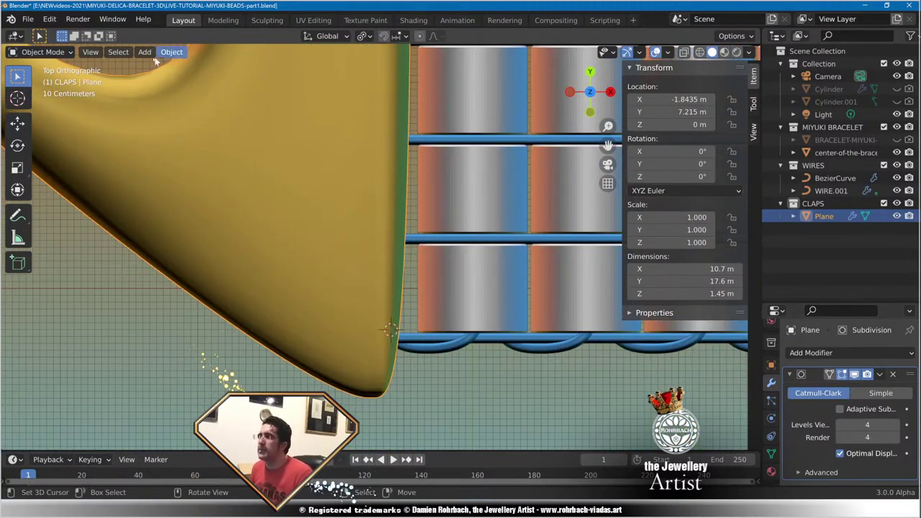
click(145, 52)
mouse_move(161, 66)
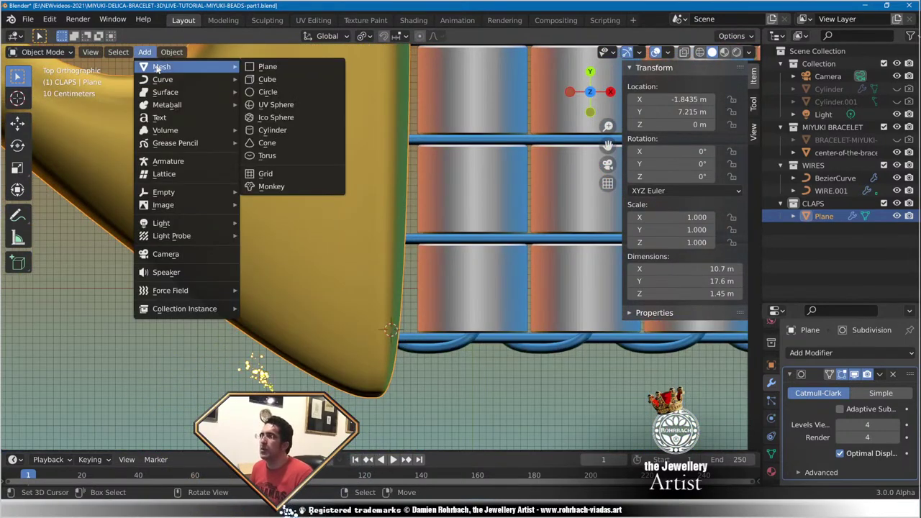
click(272, 131)
key(s)
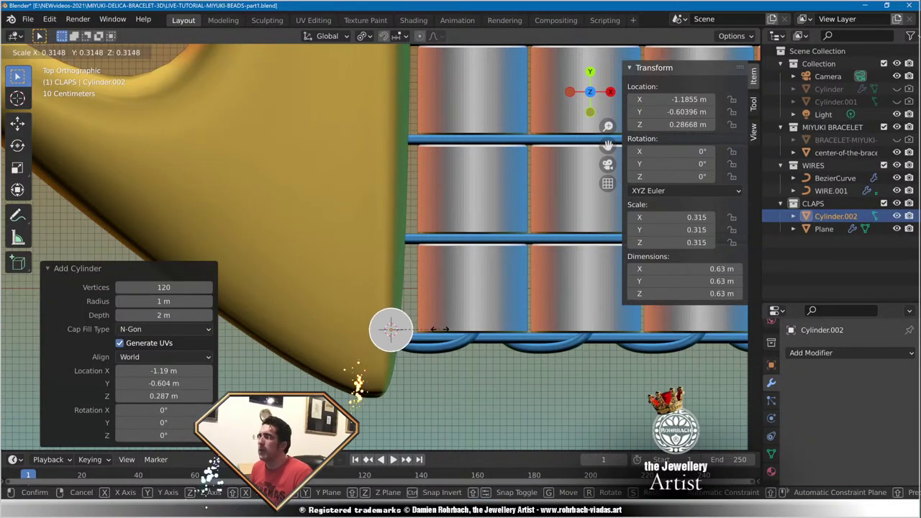
click(442, 327)
Move the small cylinder onto the end of the outermost wire, about -0.015 m in X and -0.107 m in Y.
shift+middle_drag(436, 348, 455, 152)
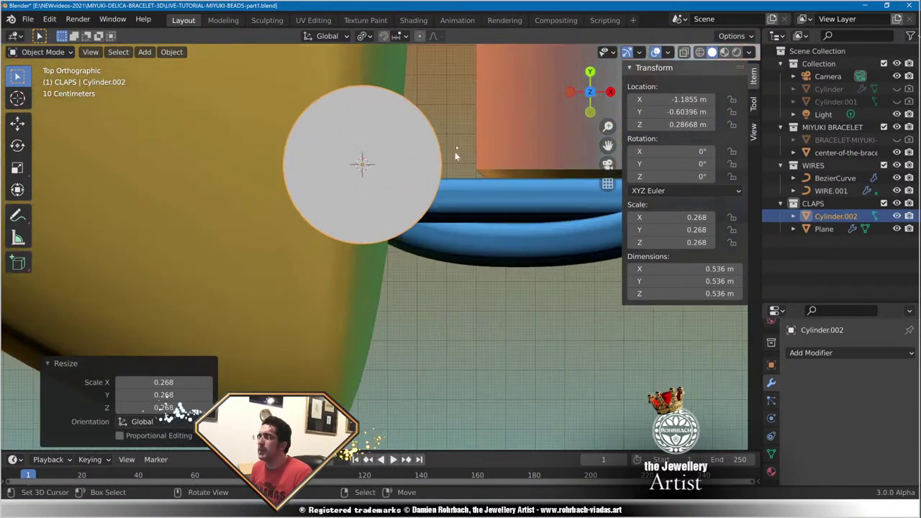
key(g)
click(474, 179)
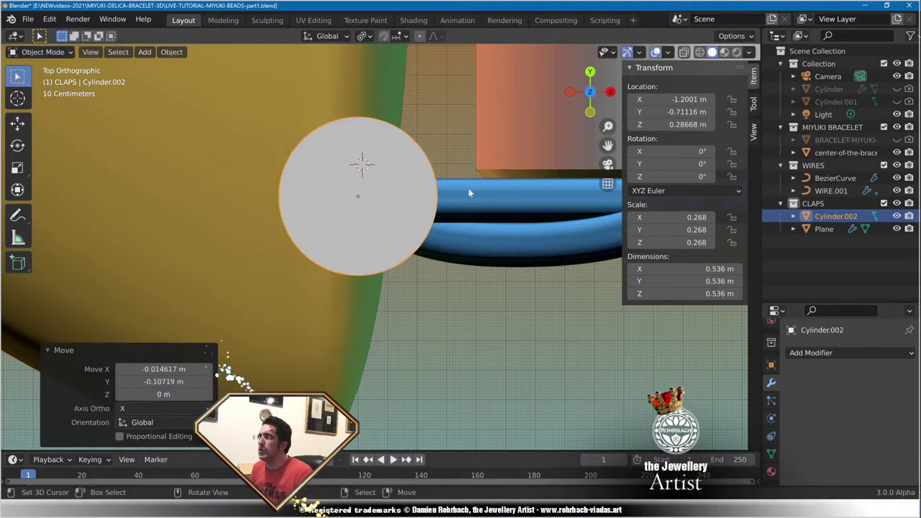
Select WIRE.001, collapse its Array modifier, and turn off the modifier's viewport display.
click(467, 193)
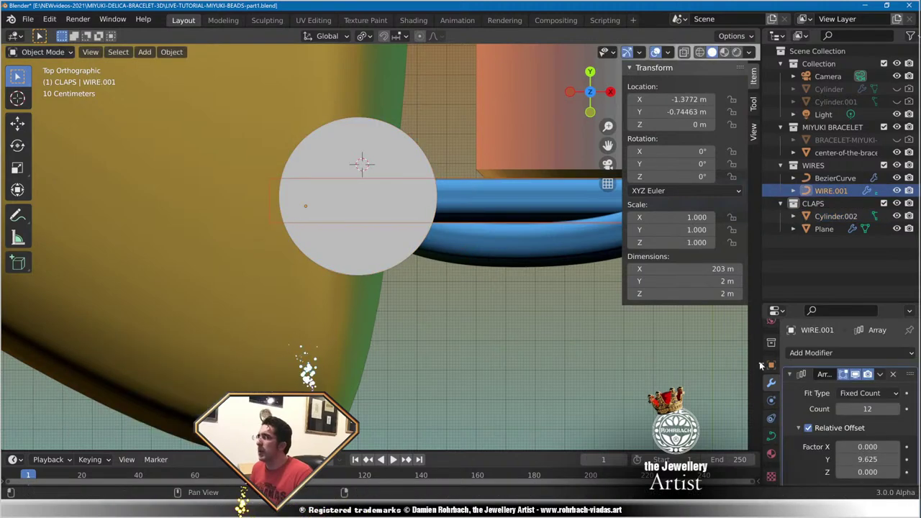
click(790, 375)
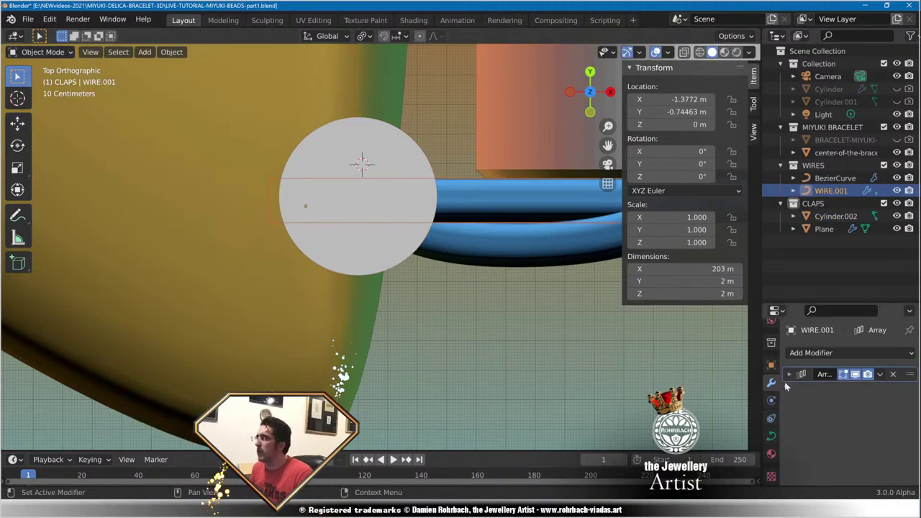
click(857, 375)
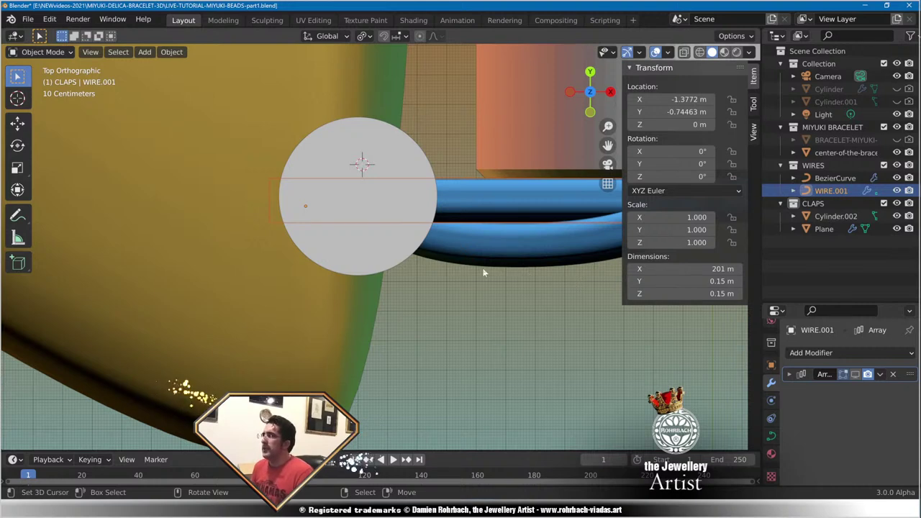
Copy WIRE.001's Y location to the small cylinder, setting the cylinder's Y location to -0.744628 m.
click(669, 112)
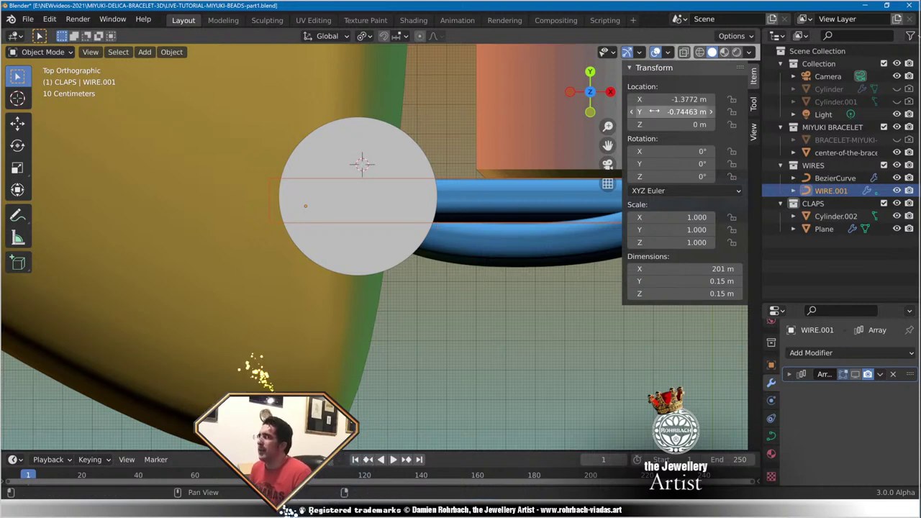
click(396, 148)
click(398, 149)
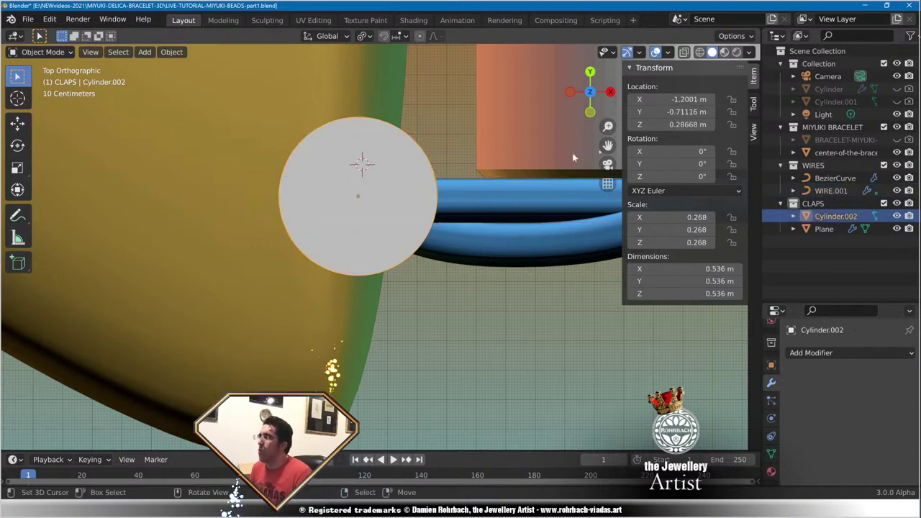
click(669, 112)
text(-0.744628 m)
key(Return)
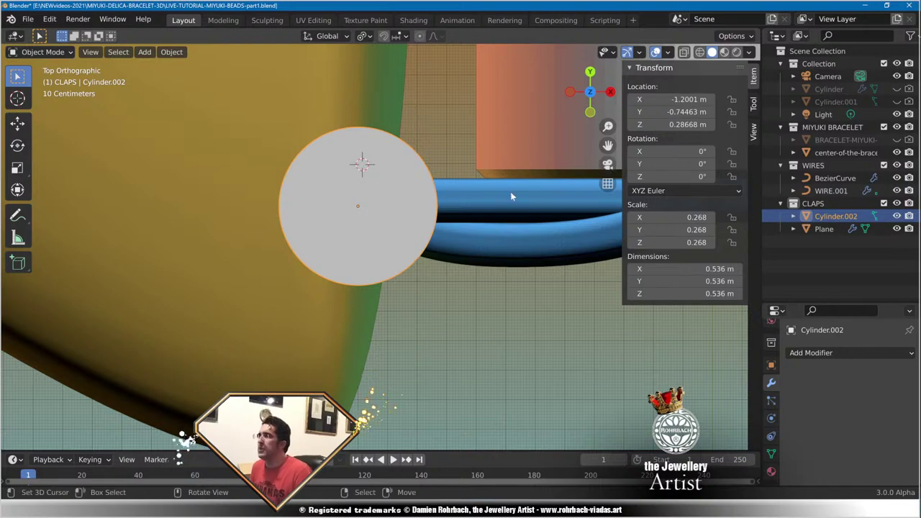
Raise the small cylinder about 0.224 m along Z and stretch it by about 1.476 along Z.
middle_drag(493, 203, 412, 219)
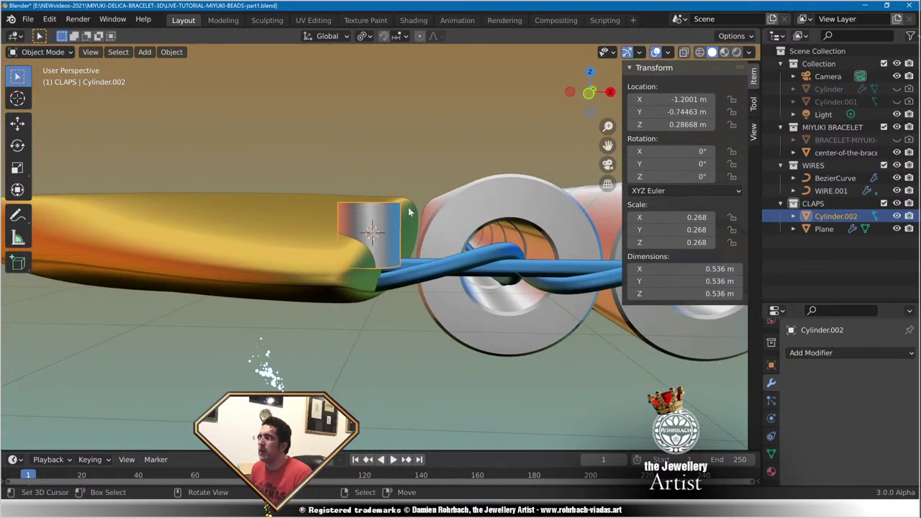
key(KP_1)
scroll(397, 224, up, 2)
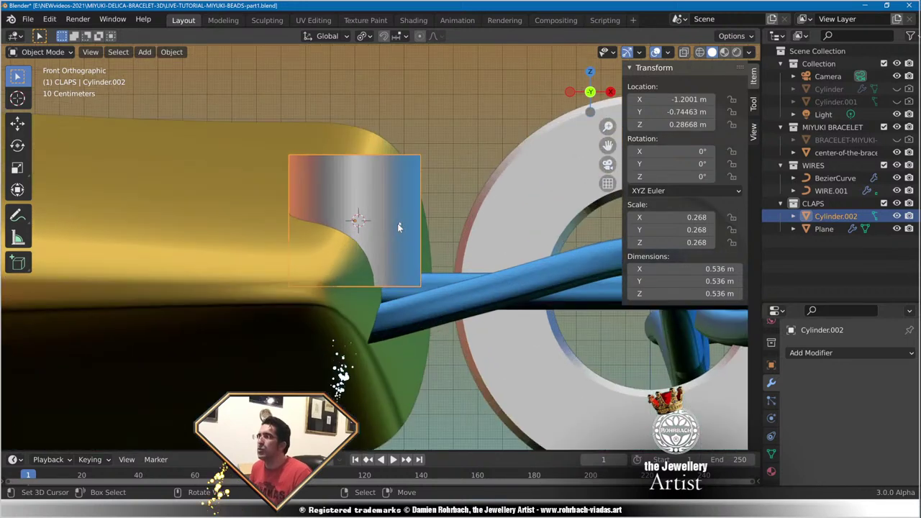
key(g)
key(z)
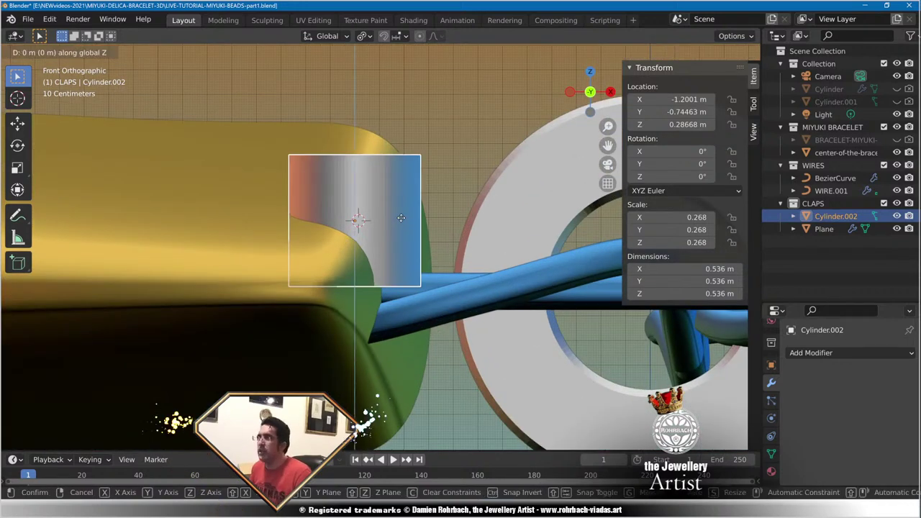
click(422, 161)
key(s)
key(z)
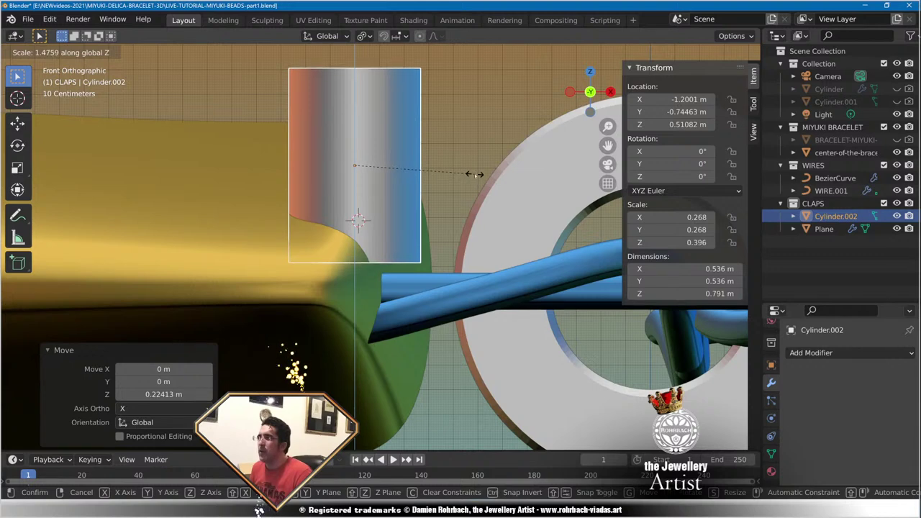
click(466, 178)
Copy WIRE.001's Y location again and apply -0.744628 m to the small cylinder.
key(KP_7)
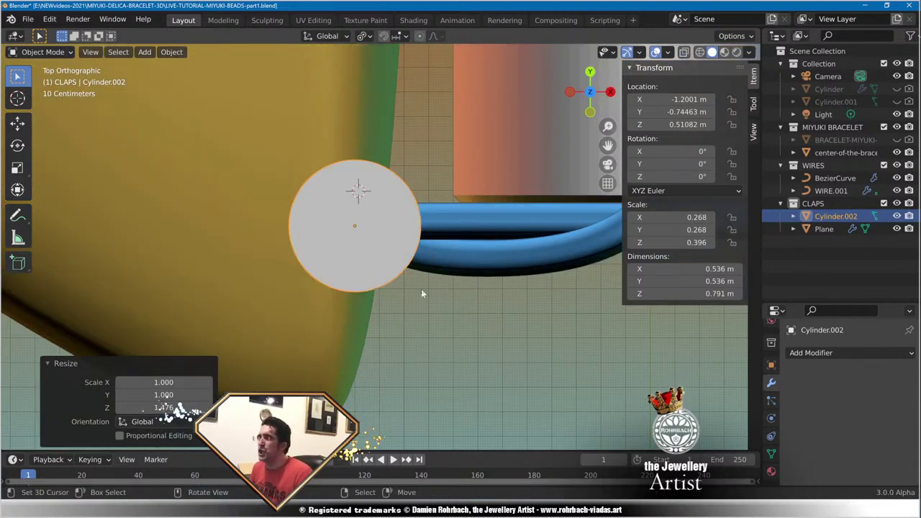
click(447, 225)
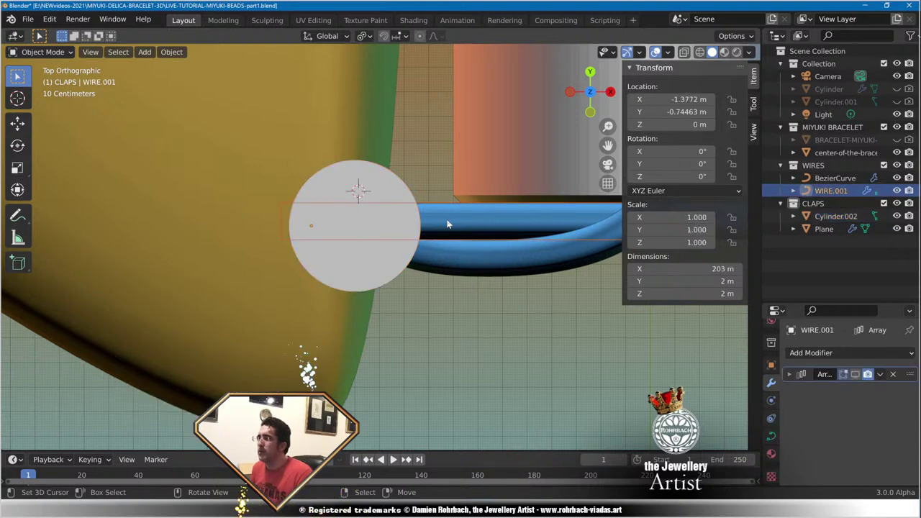
scroll(447, 224, down, 4)
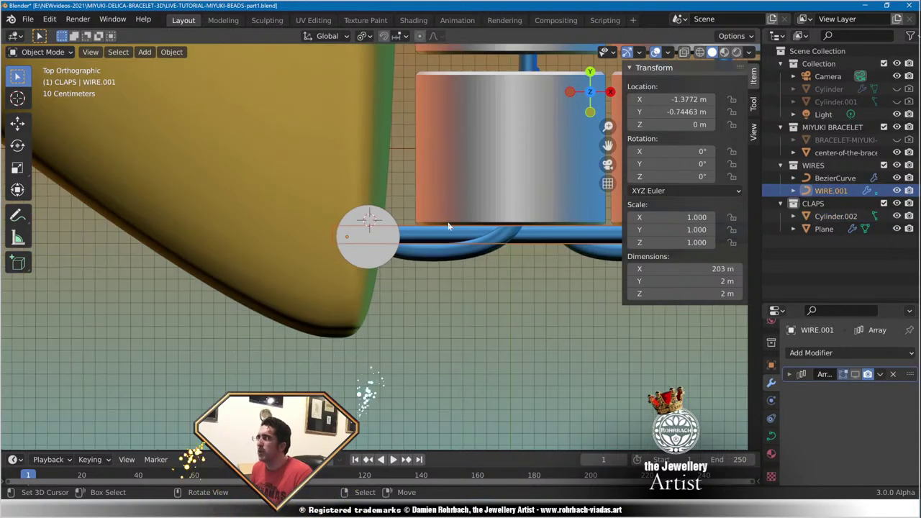
click(662, 111)
key(ctrl+c)
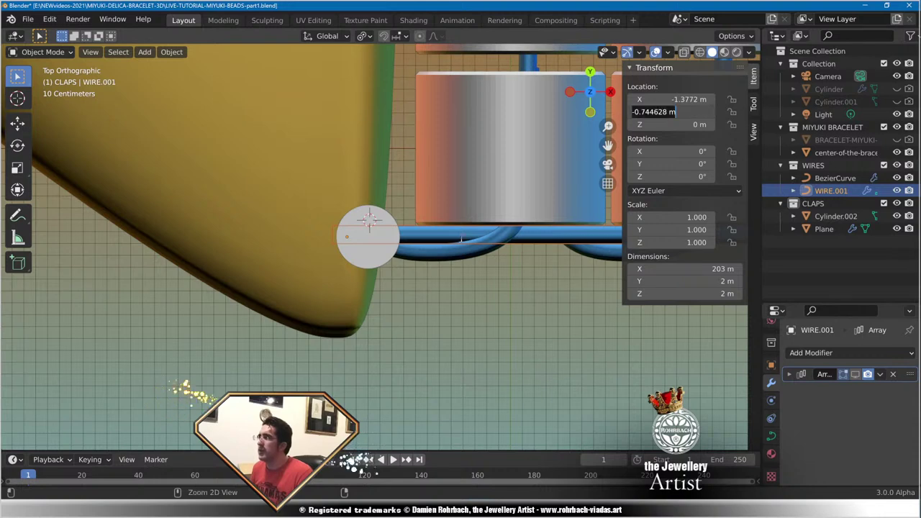
click(376, 218)
click(392, 216)
click(677, 113)
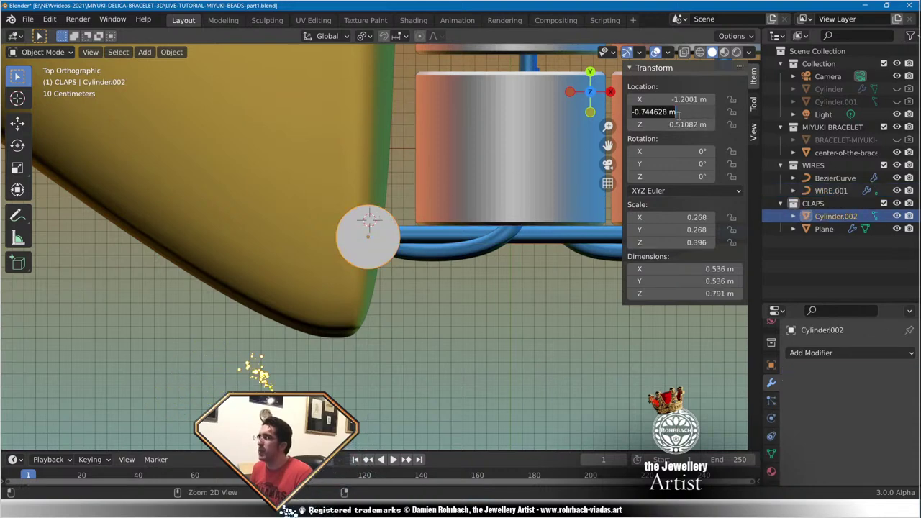
key(Return)
scroll(369, 240, up, 2)
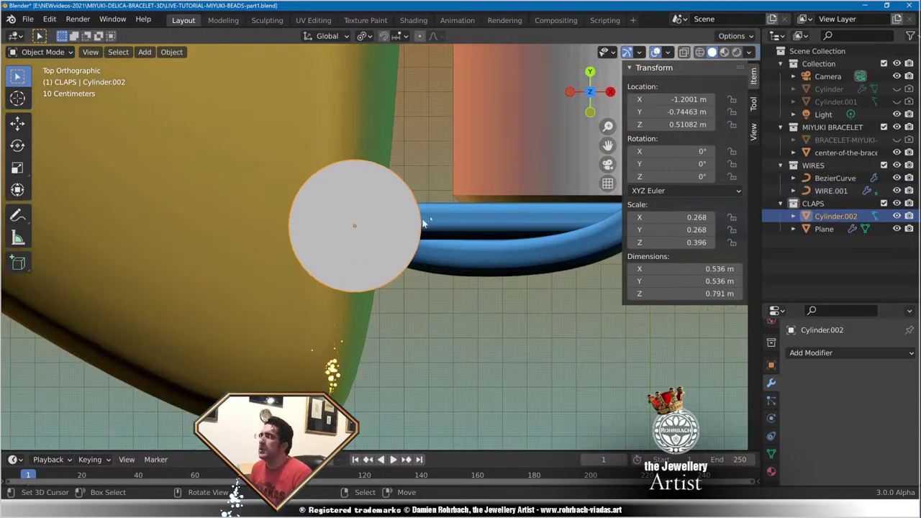
Select WIRE.001, turn its Array modifier's viewport display back on, and save the file.
click(443, 214)
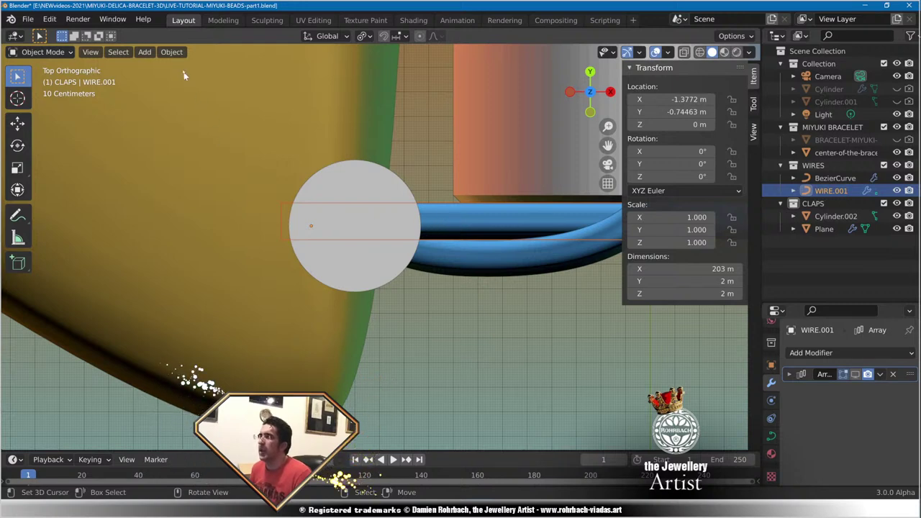
scroll(413, 294, down, 5)
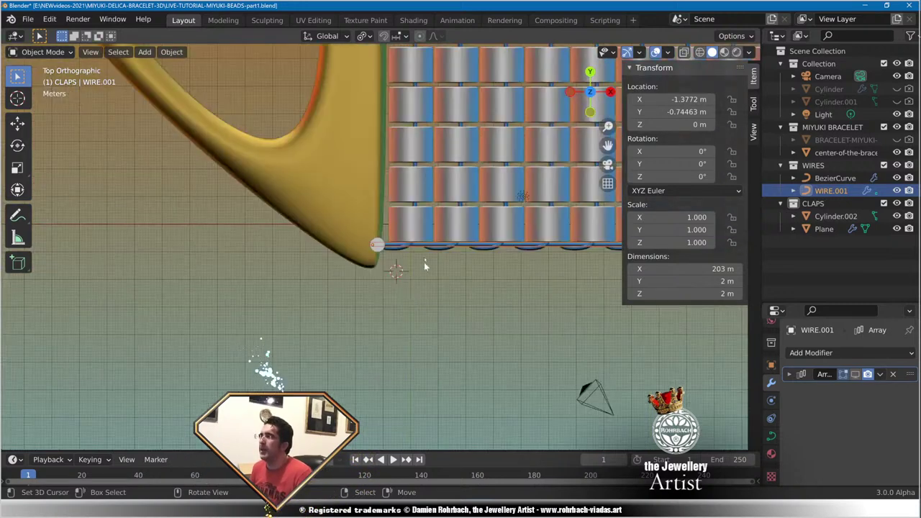
click(854, 374)
key(ctrl+s)
scroll(338, 269, up, 6)
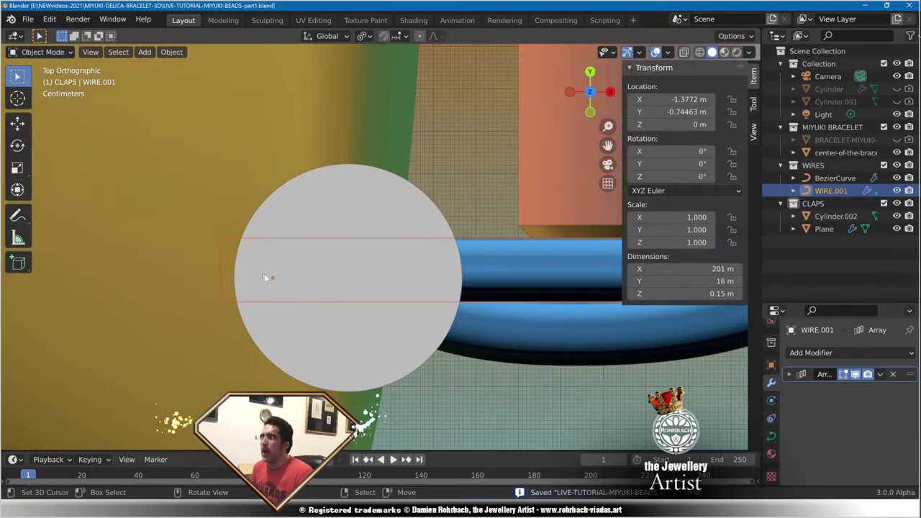
Set WIRE.001's origin to its geometry and save the file.
click(169, 53)
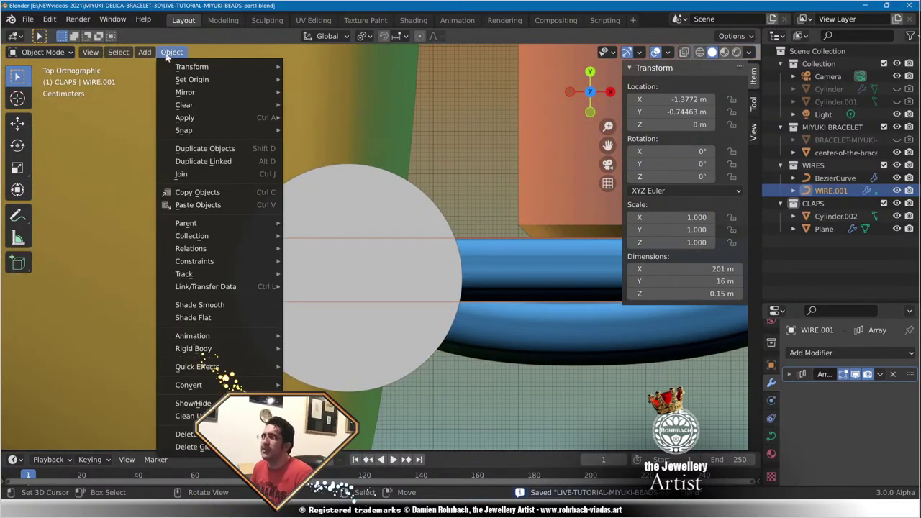
mouse_move(184, 82)
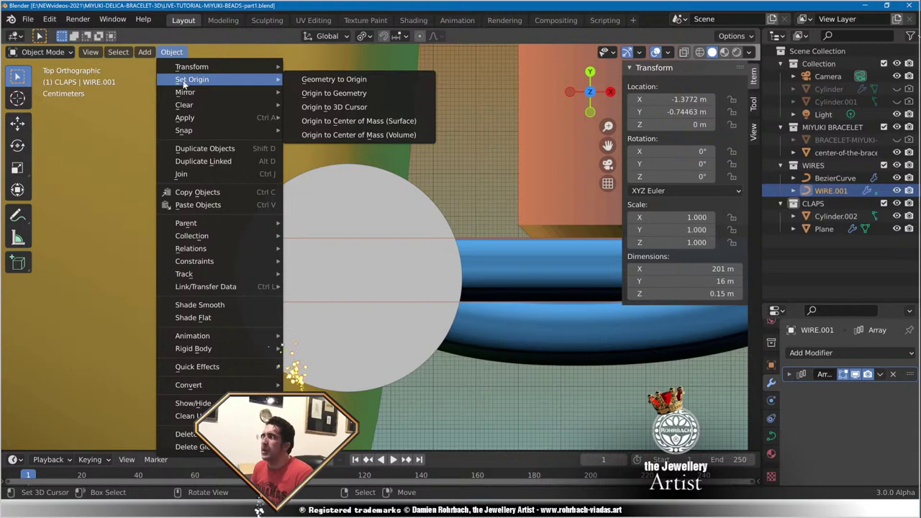
click(315, 93)
scroll(408, 254, down, 10)
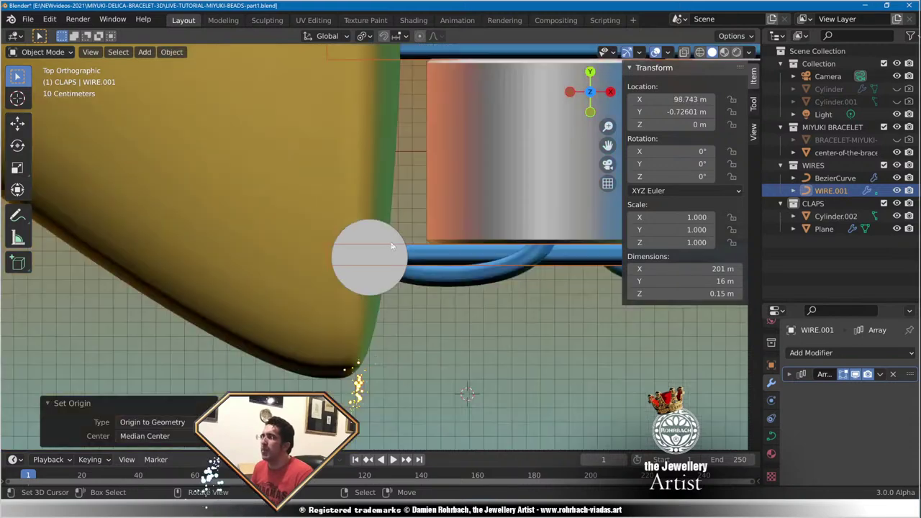
shift+middle_drag(572, 303, 126, 264)
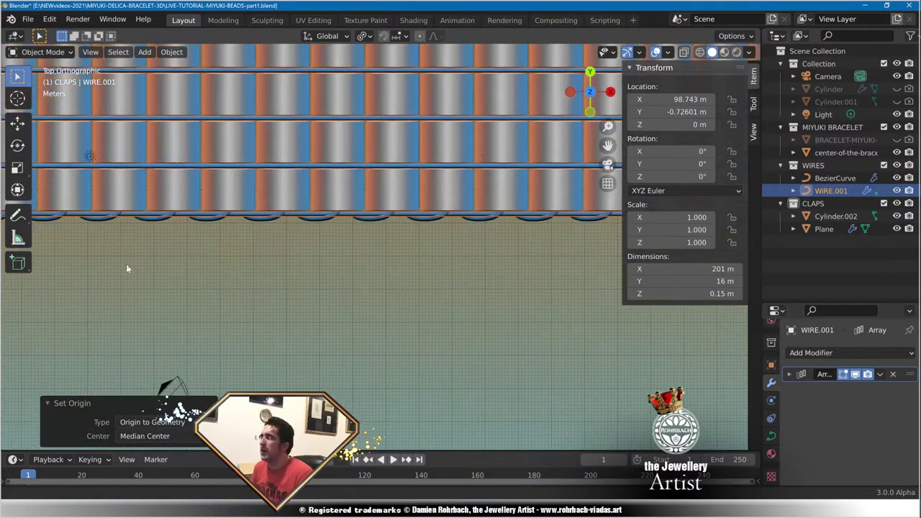
scroll(359, 274, down, 10)
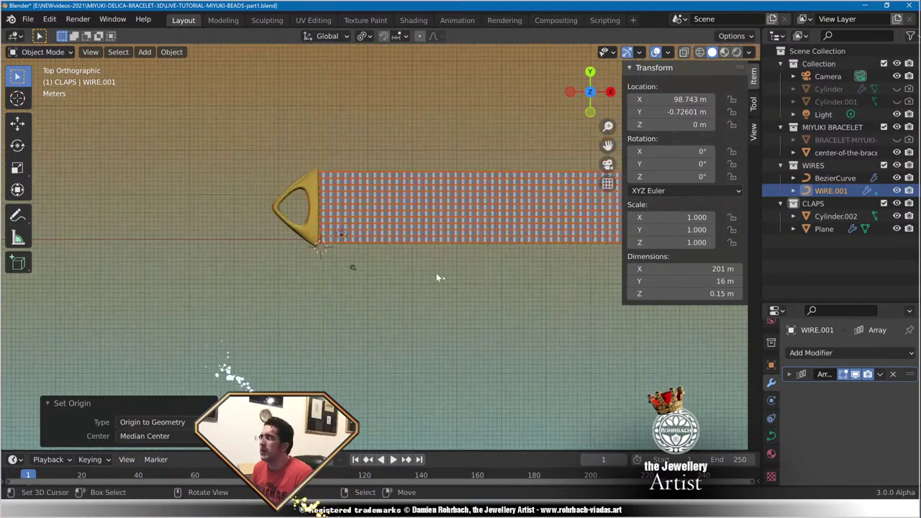
shift+middle_drag(481, 277, 612, 270)
scroll(483, 232, up, 3)
scroll(483, 233, down, 3)
scroll(460, 268, up, 6)
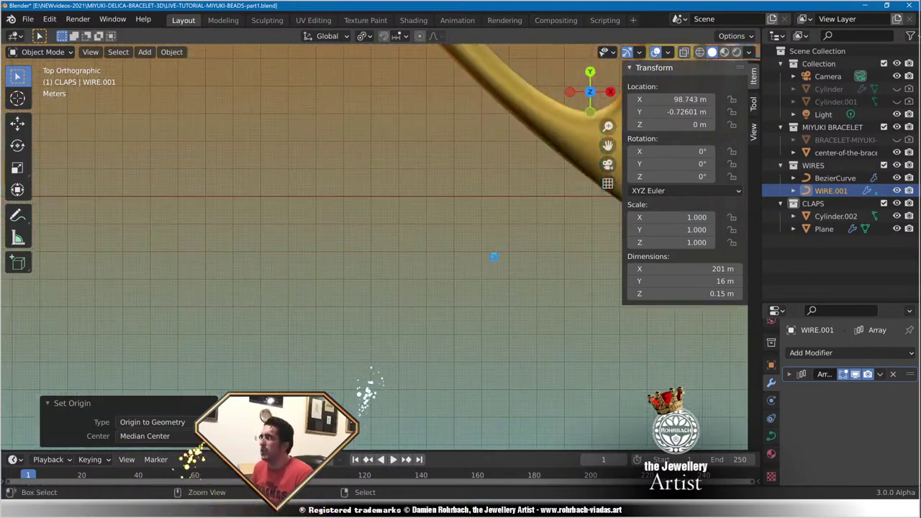
key(ctrl+s)
scroll(340, 350, up, 6)
scroll(381, 315, up, 5)
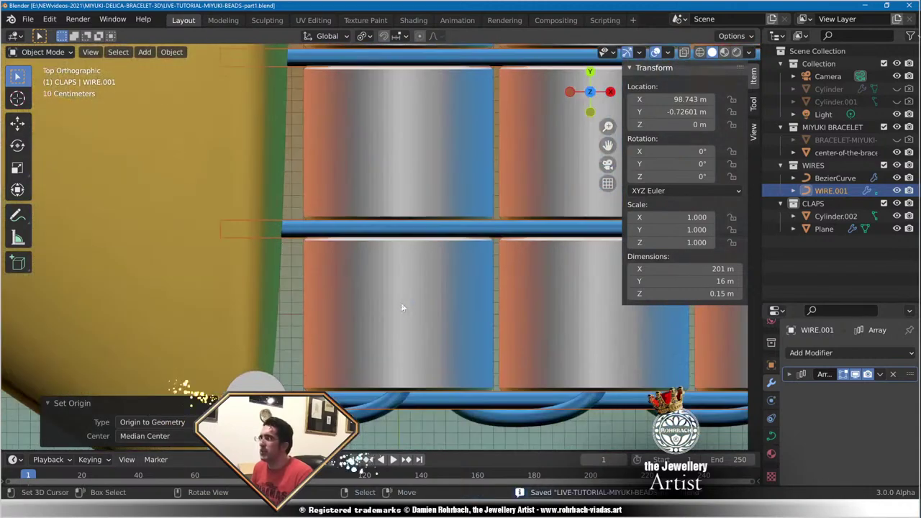
Turn off WIRE.001's Array viewport display and copy its Y location, -0.72601 m, to the small cylinder.
click(855, 374)
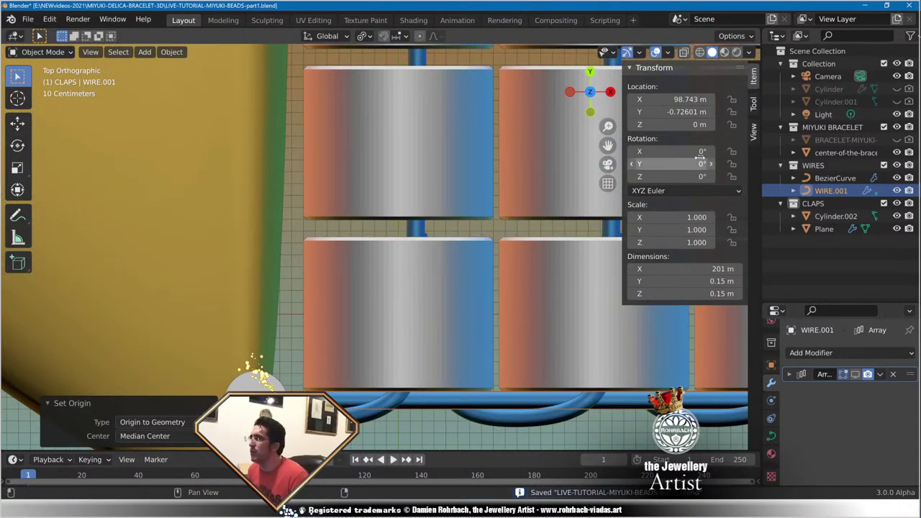
click(669, 112)
key(Return)
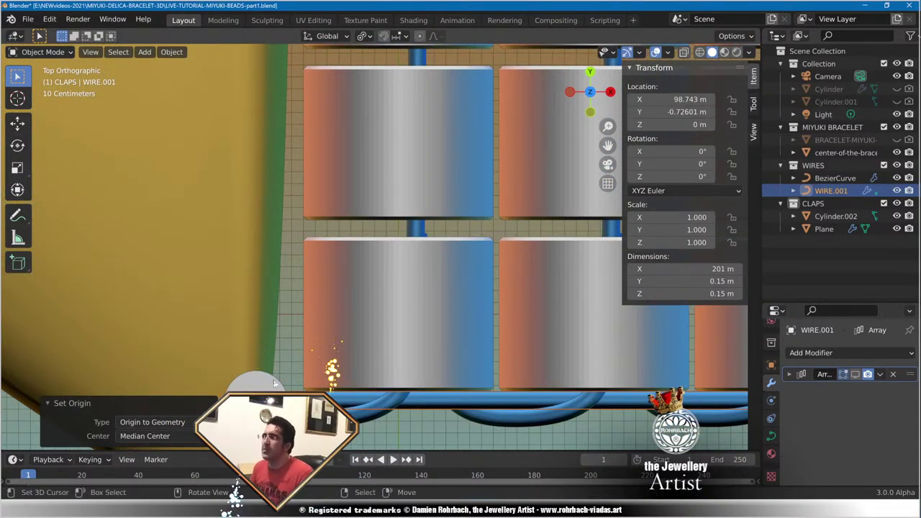
click(255, 382)
click(656, 111)
key(ctrl+v)
key(Return)
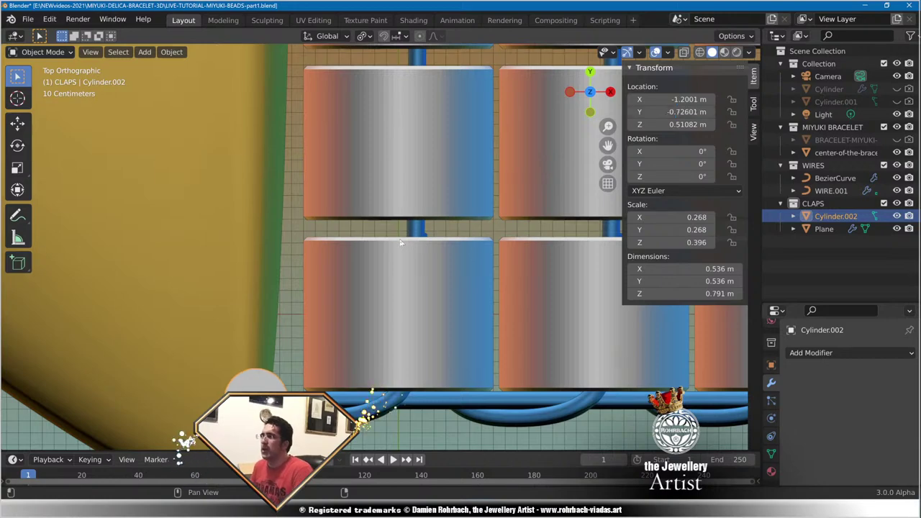
Scale the small cylinder up uniformly by about 1.394 at the clasp's lower corner.
middle_drag(337, 317, 334, 235)
key(KP_7)
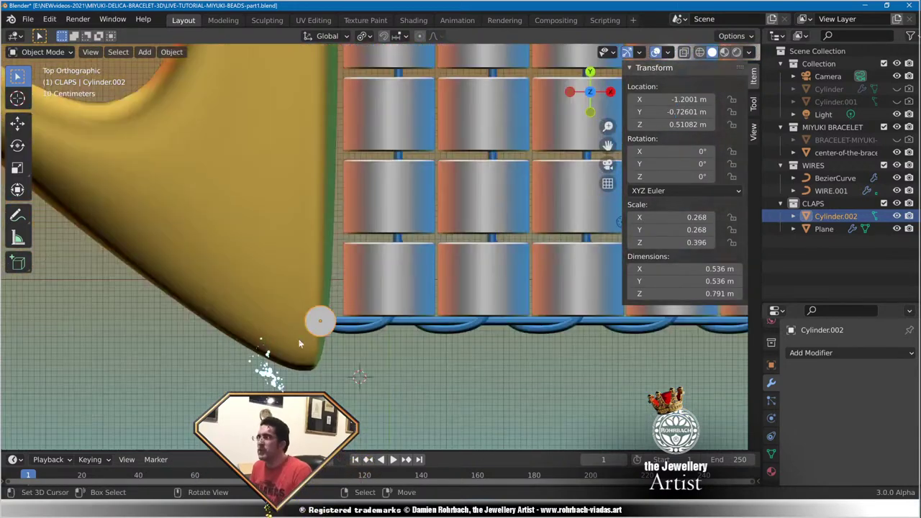
scroll(324, 338, up, 4)
scroll(324, 338, down, 2)
scroll(383, 294, up, 1)
shift+middle_drag(331, 347, 377, 223)
scroll(383, 294, up, 1)
key(s)
click(413, 301)
Move the cylinder up about 0.184 m along Z above the wire and save the file.
key(KP_1)
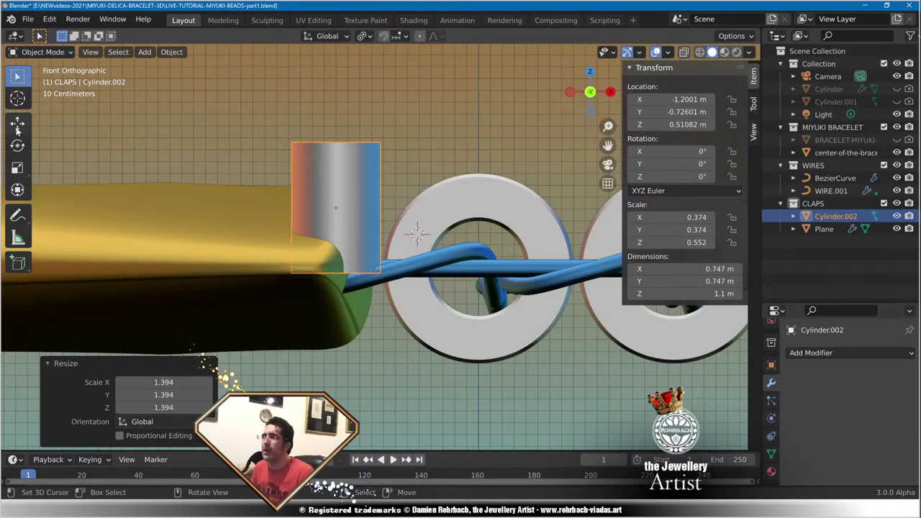
click(17, 126)
drag(341, 159, 333, 133)
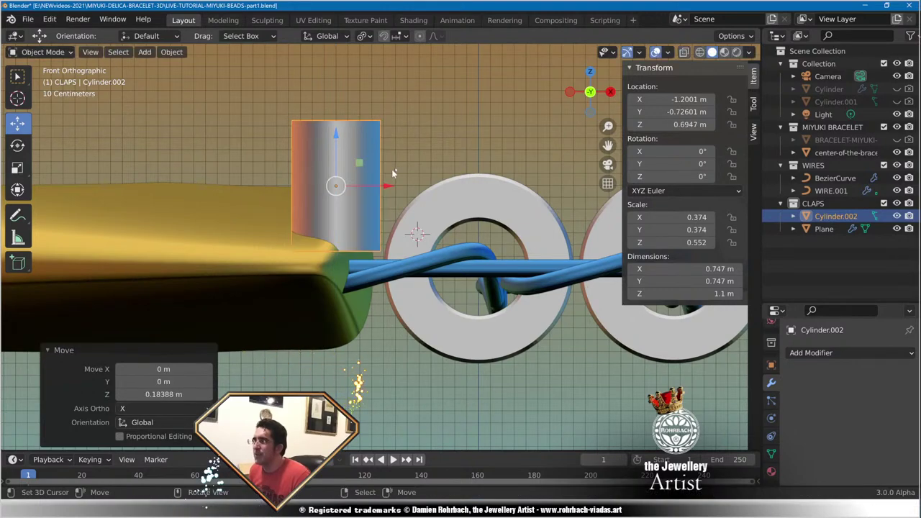
middle_drag(392, 170, 374, 254)
key(KP_7)
scroll(378, 313, up, 4)
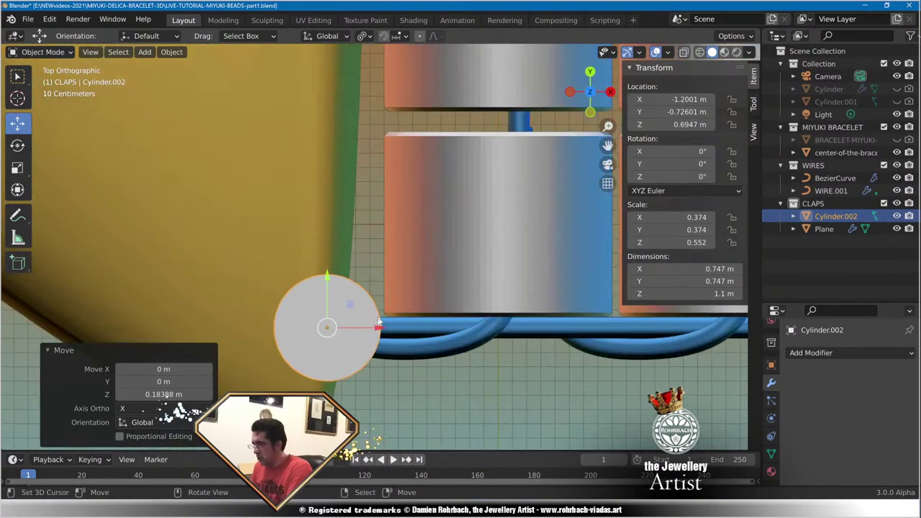
key(ctrl+s)
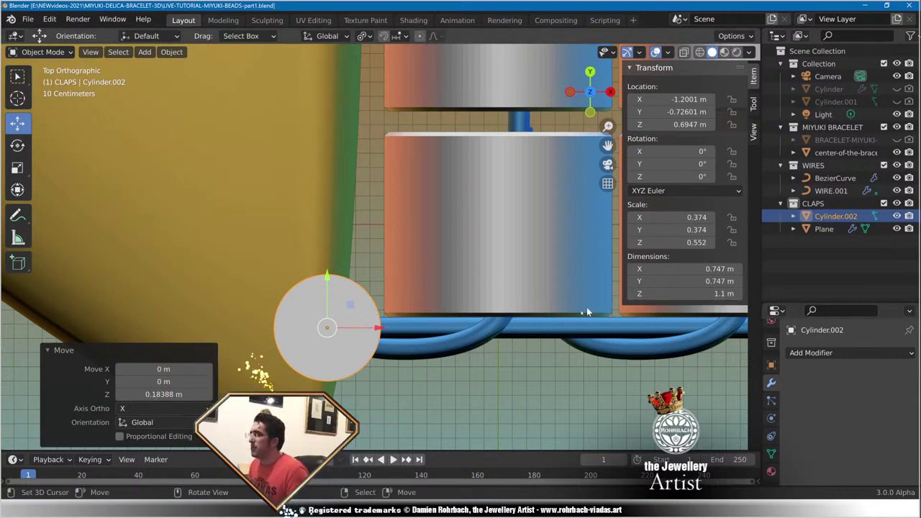
key(ctrl+s)
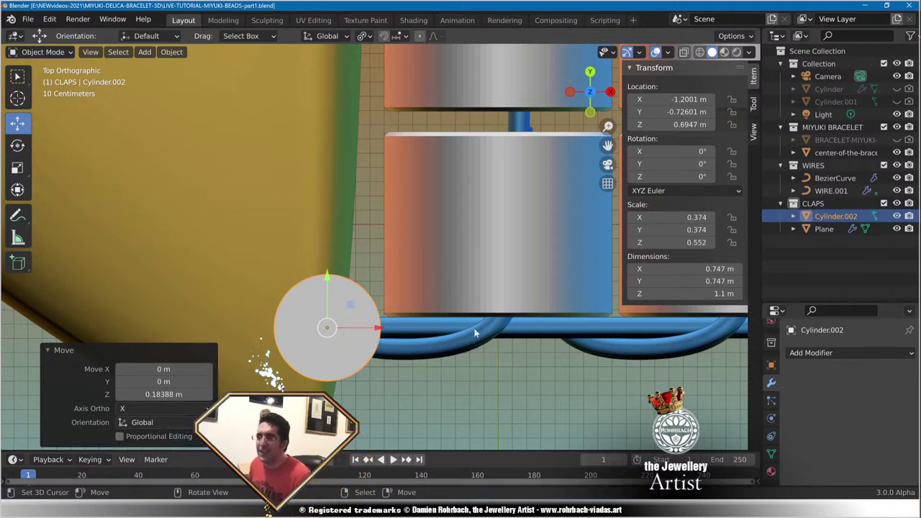
Add a Mirror modifier to the cylinder, using the clasp Plane as mirror object and only the Z axis.
middle_drag(327, 380, 360, 288)
click(816, 353)
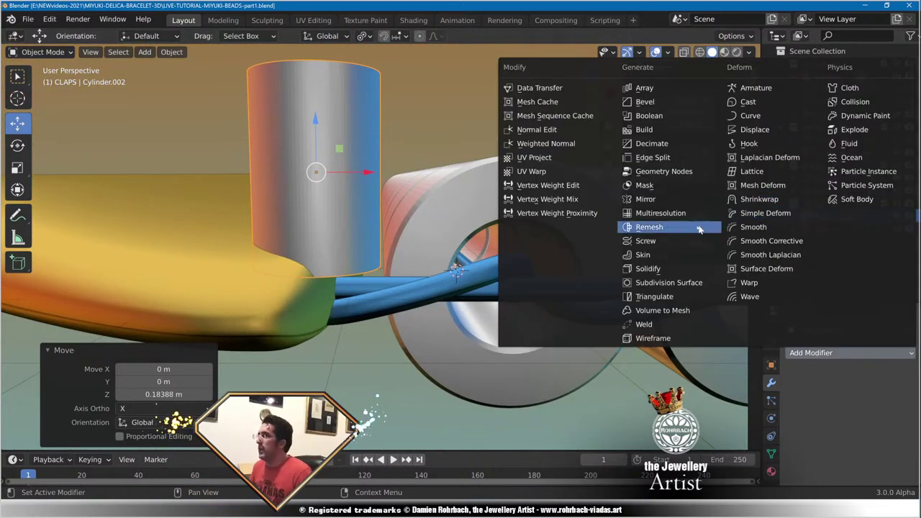
click(645, 199)
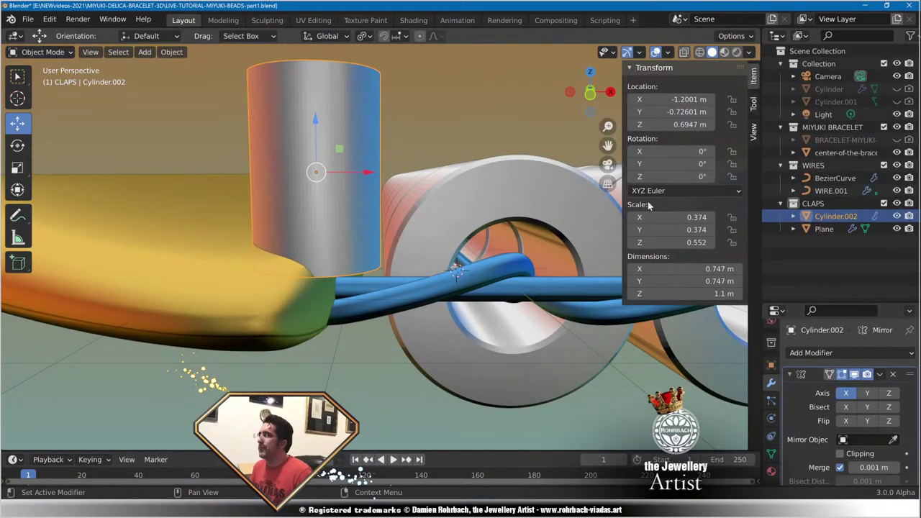
click(895, 441)
click(295, 296)
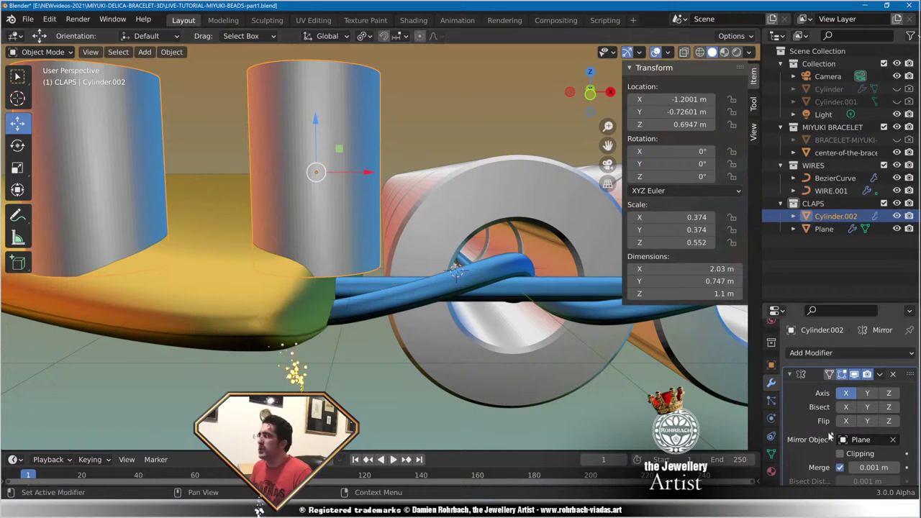
click(854, 396)
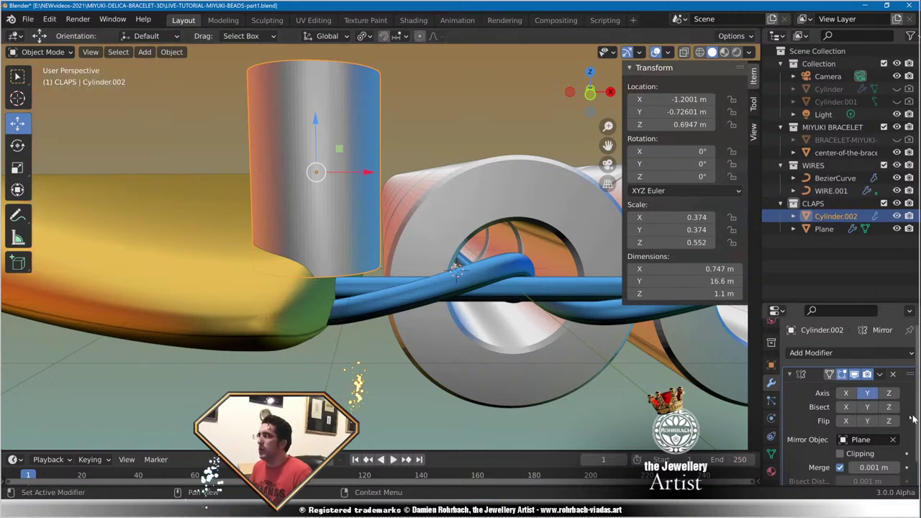
click(868, 394)
click(886, 393)
scroll(403, 294, down, 5)
middle_drag(404, 294, 387, 280)
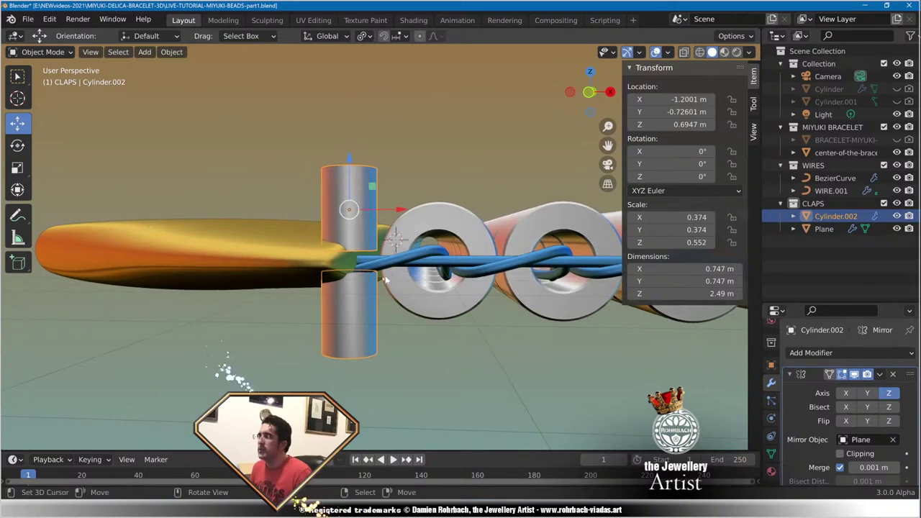
scroll(358, 285, up, 2)
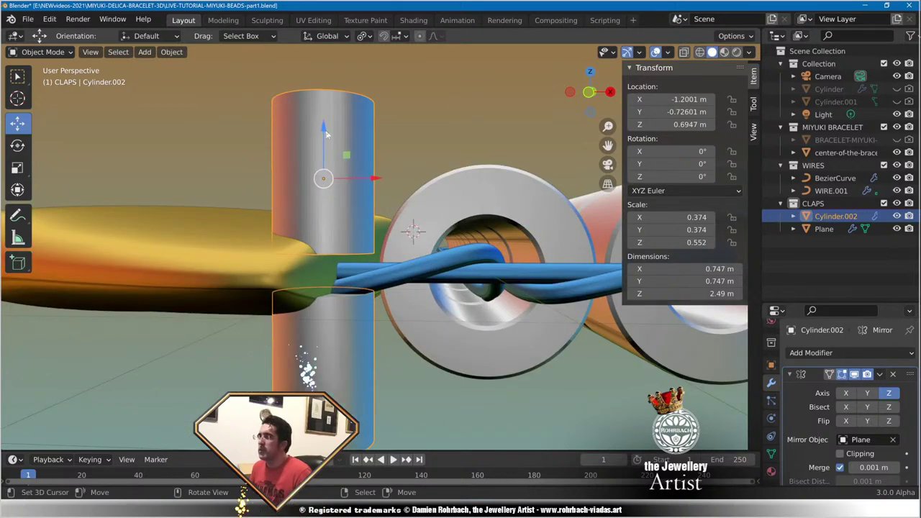
Adjust the mirrored cylinder's height along Z to 0.6606 m, closer to the clasp, and save the file.
drag(326, 133, 328, 126)
drag(332, 124, 332, 118)
scroll(360, 216, down, 2)
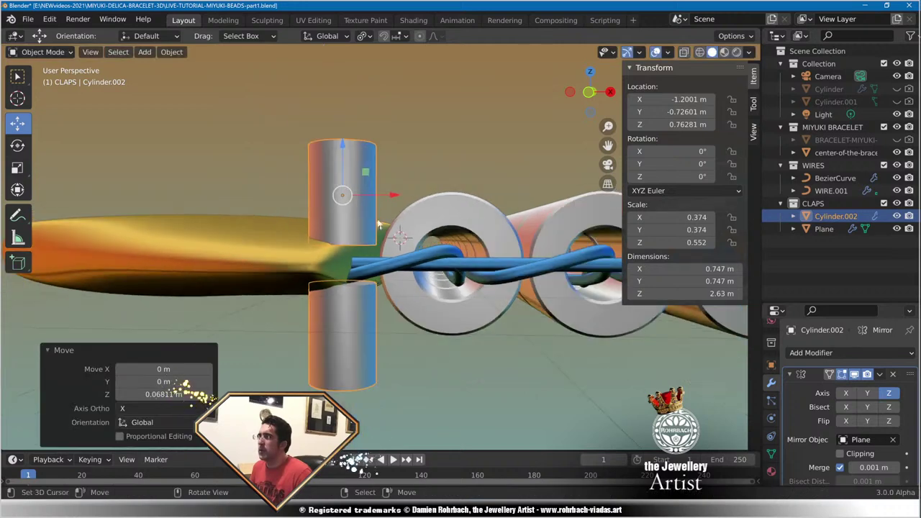
mouse_move(374, 230)
middle_down()
mouse_move(342, 194)
mouse_move(328, 242)
mouse_move(368, 248)
middle_up()
drag(344, 140, 332, 147)
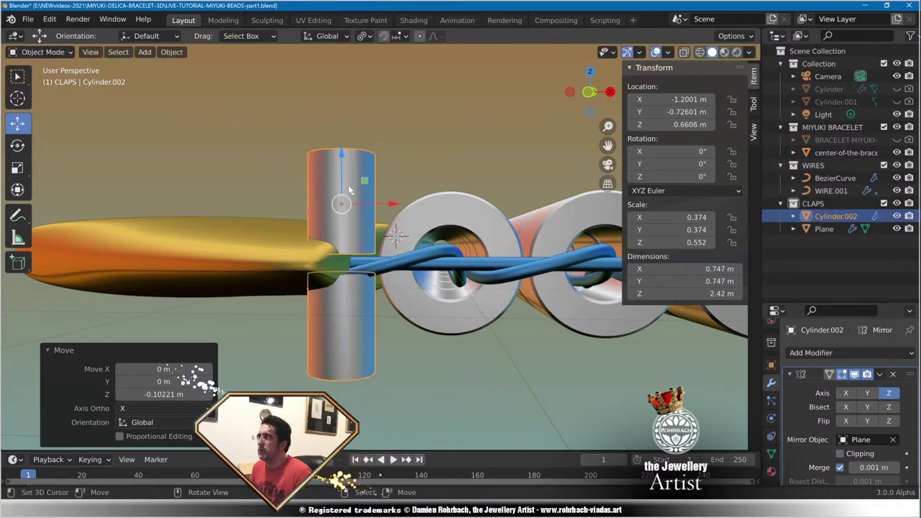
key(ctrl+s)
Open the cylinder for mesh editing in top view with vertex selection active.
key(KP_7)
key(Tab)
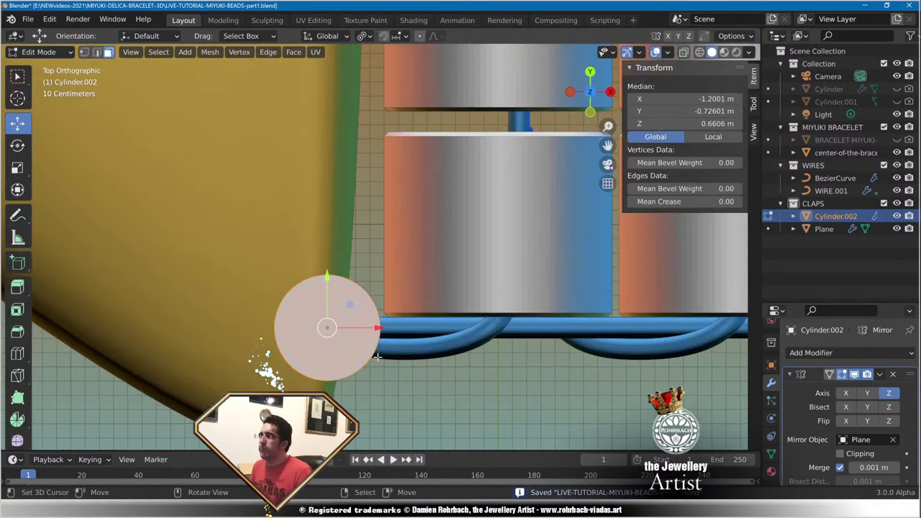
scroll(310, 360, up, 6)
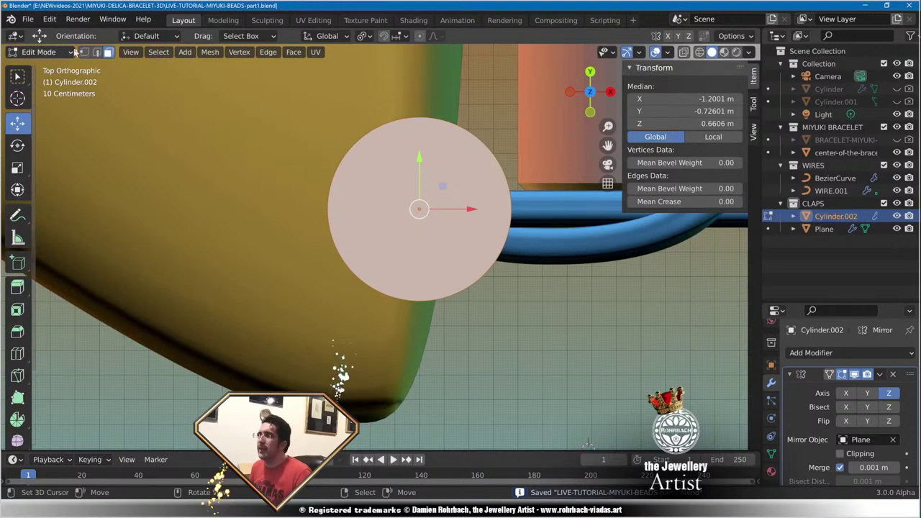
click(84, 51)
Try to move the vertices on the cylinder's clasp-side half outward along negative X.
drag(266, 91, 417, 351)
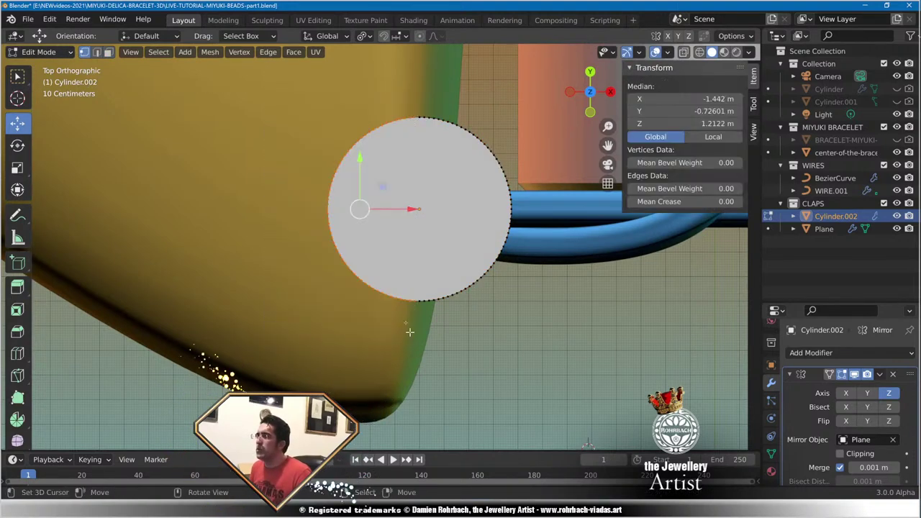
drag(411, 209, 338, 202)
middle_drag(338, 202, 439, 267)
key(ctrl+z)
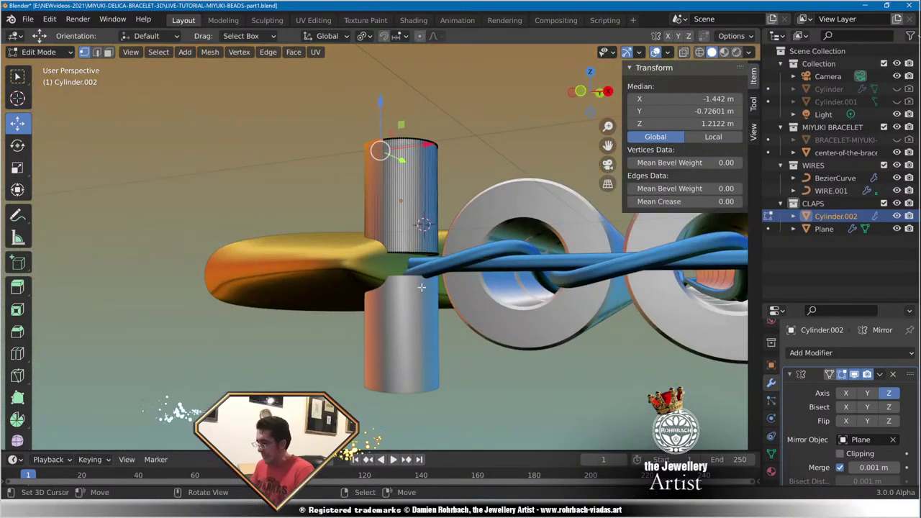
Turn on X-ray and select the vertices of the cylinder's clasp-side half through its full height.
key(KP_7)
scroll(385, 281, up, 4)
key(alt+z)
key(alt+a)
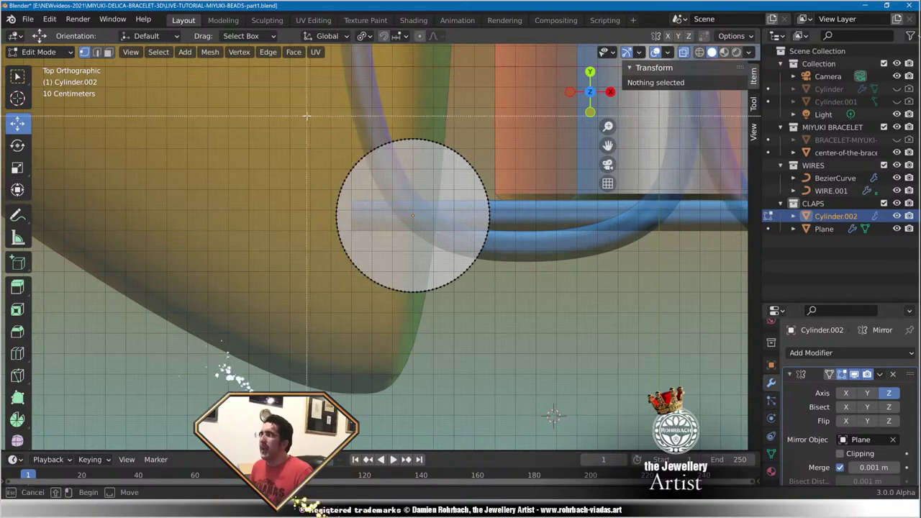
drag(308, 112, 410, 322)
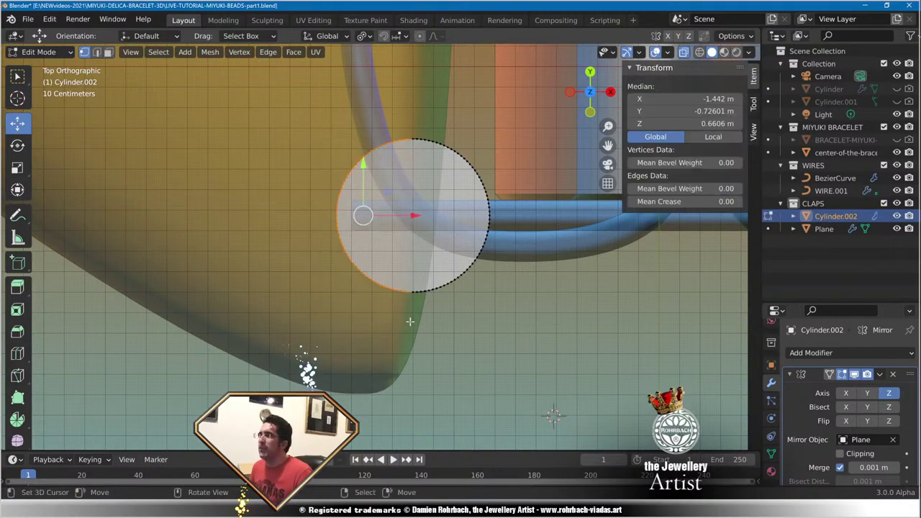
middle_drag(421, 290, 381, 268)
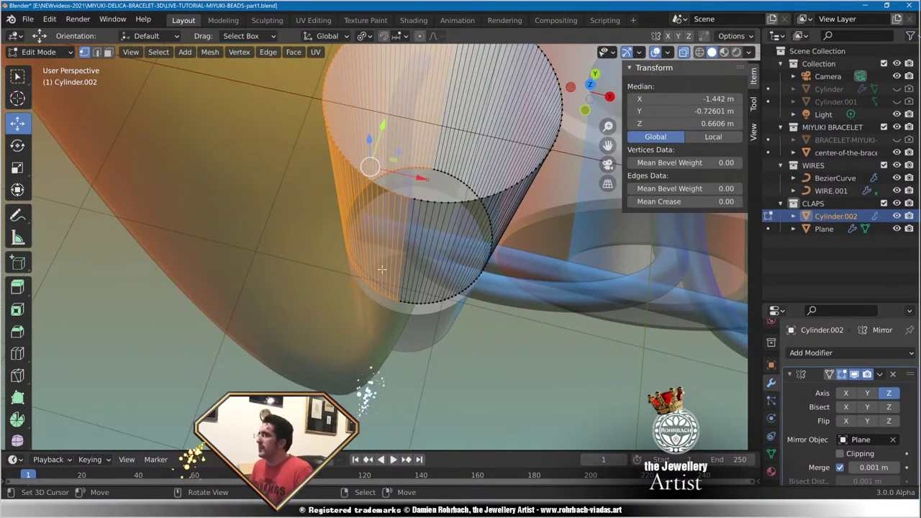
key(KP_7)
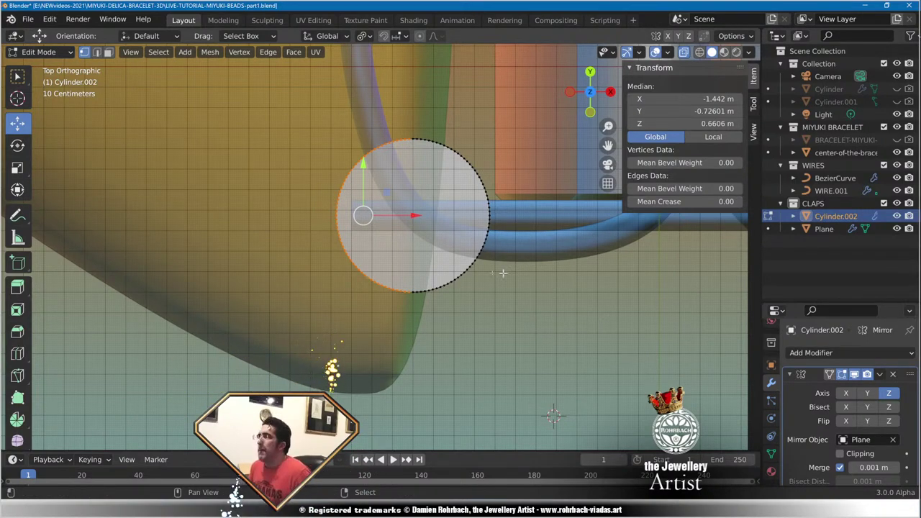
Move the selected half along negative X until the cylinder is about 0.972 m long in X, and return to Object Mode.
shift+middle_drag(446, 221, 485, 243)
scroll(485, 242, up, 2)
drag(464, 233, 431, 234)
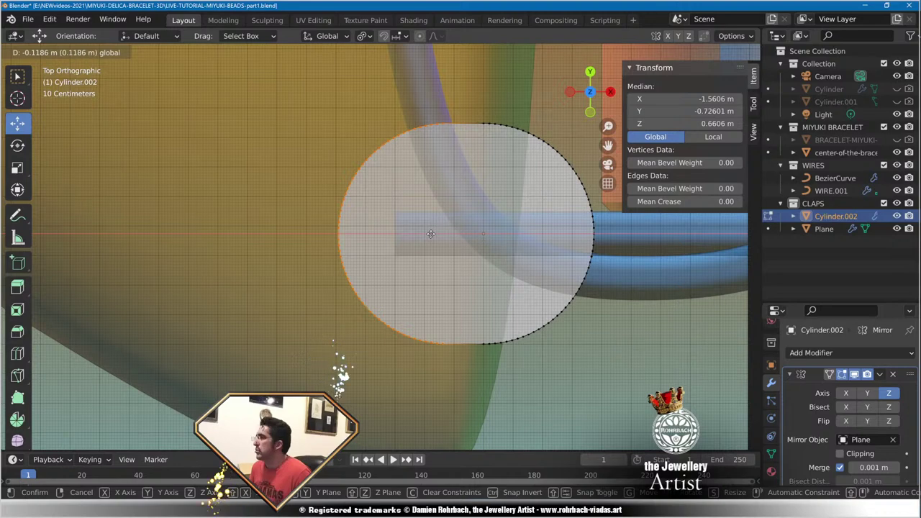
drag(431, 234, 420, 234)
middle_drag(420, 234, 380, 187)
key(g)
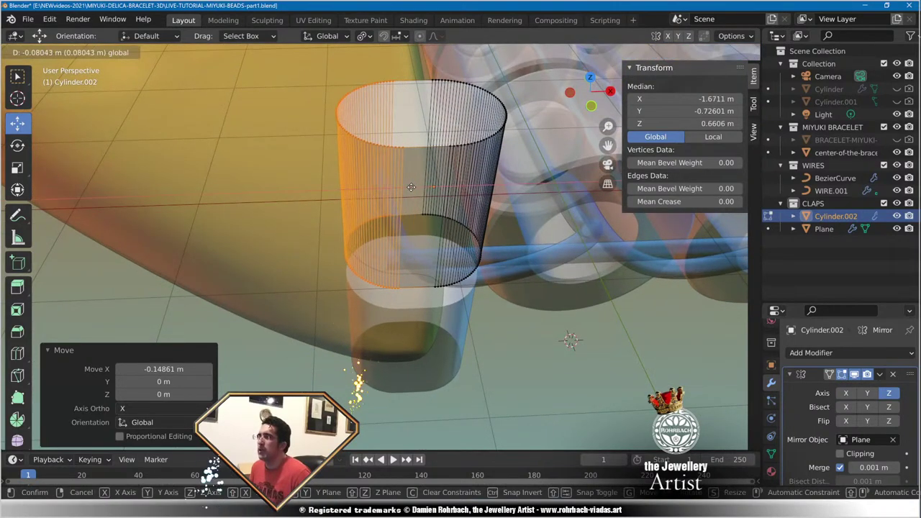
drag(411, 187, 412, 187)
scroll(412, 188, down, 5)
key(Tab)
Add an Array modifier to the elongated cylinder and save the file.
middle_drag(548, 275, 483, 302)
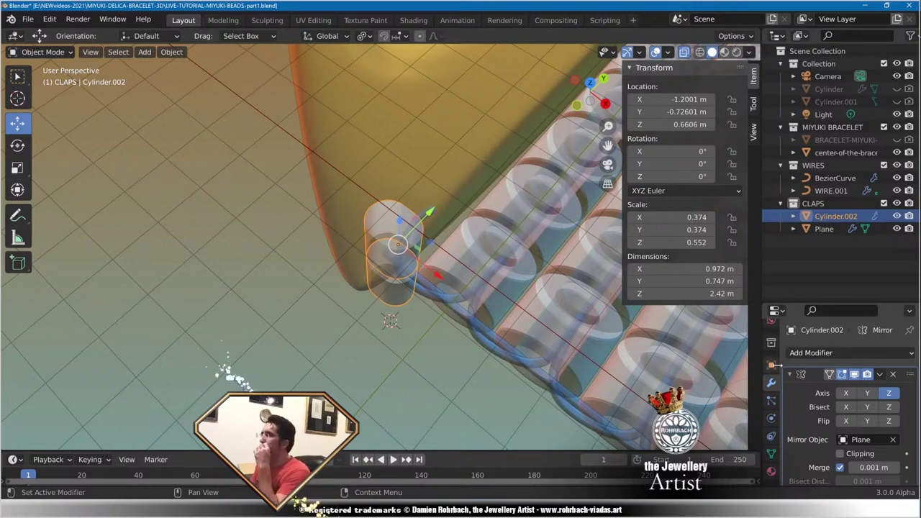
click(811, 353)
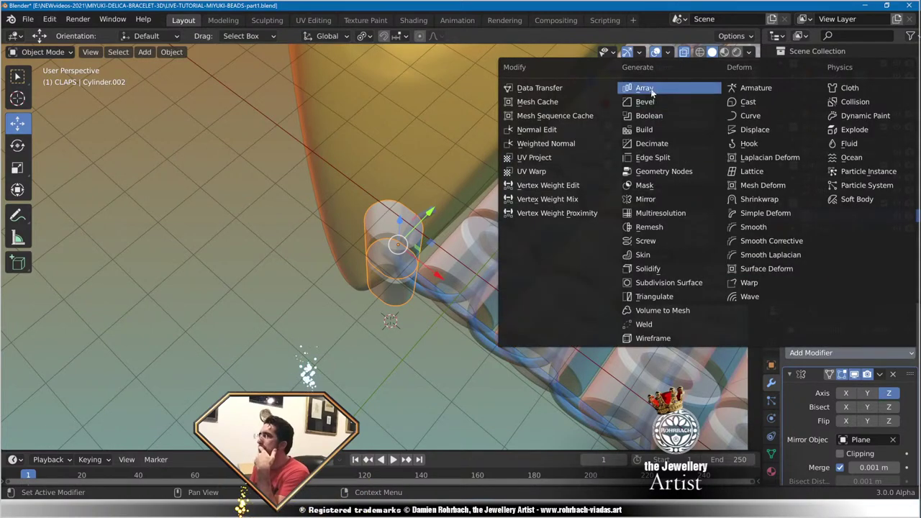
click(673, 87)
middle_drag(601, 131, 496, 296)
key(KP_7)
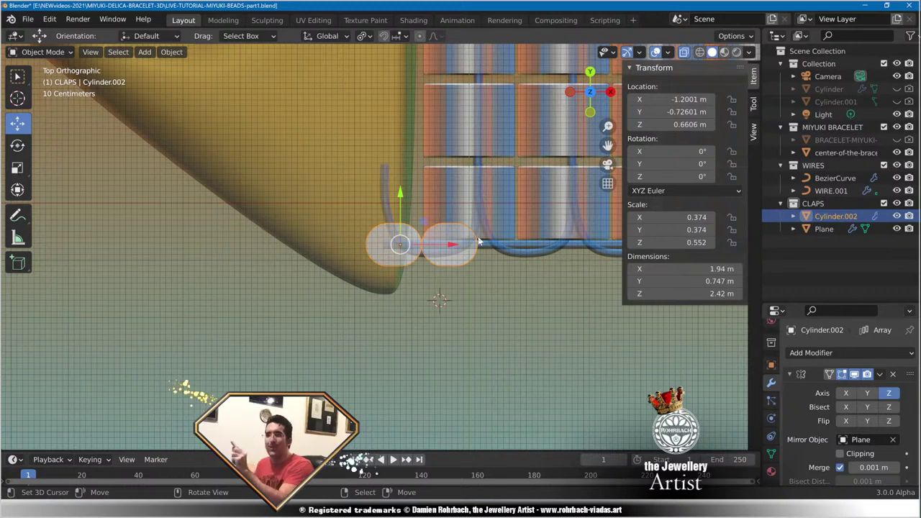
key(ctrl+s)
Switch to the Miyuki metal parts PDF in the browser, examine the clasps' hole rows, and return to Blender.
scroll(523, 261, up, 2)
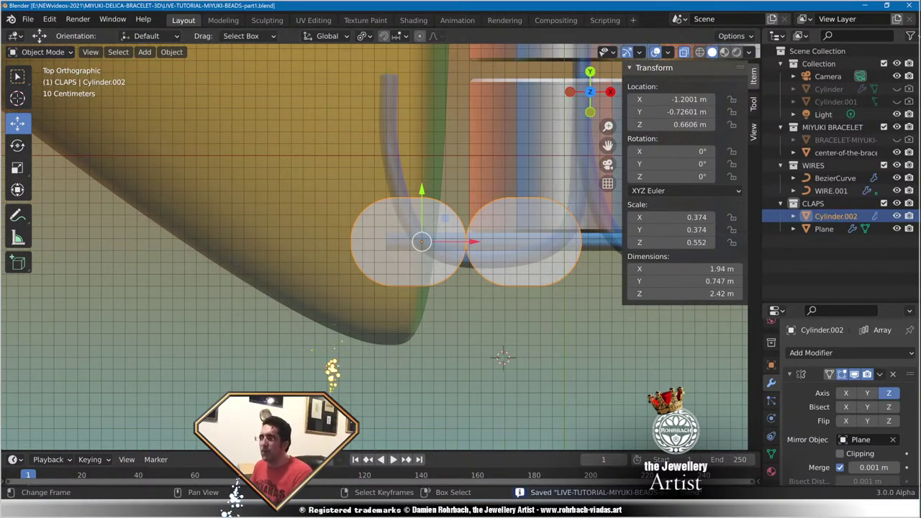
click(129, 509)
click(132, 492)
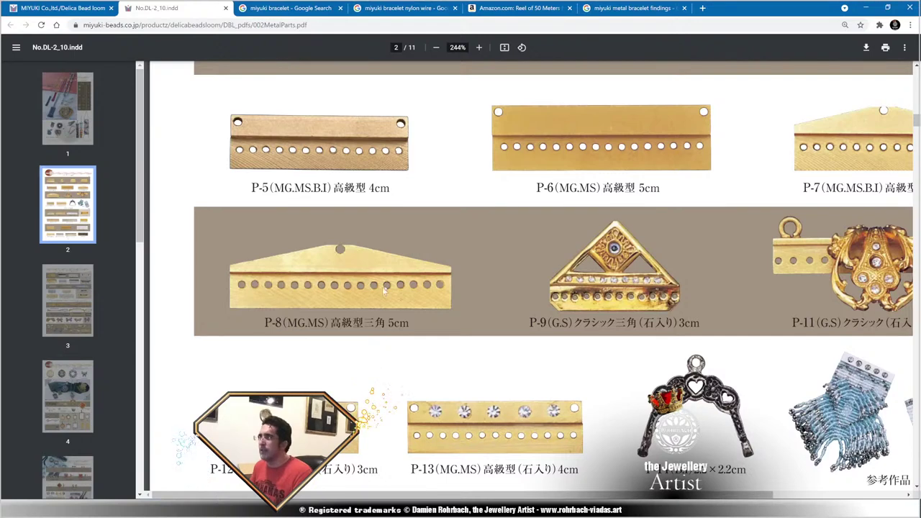
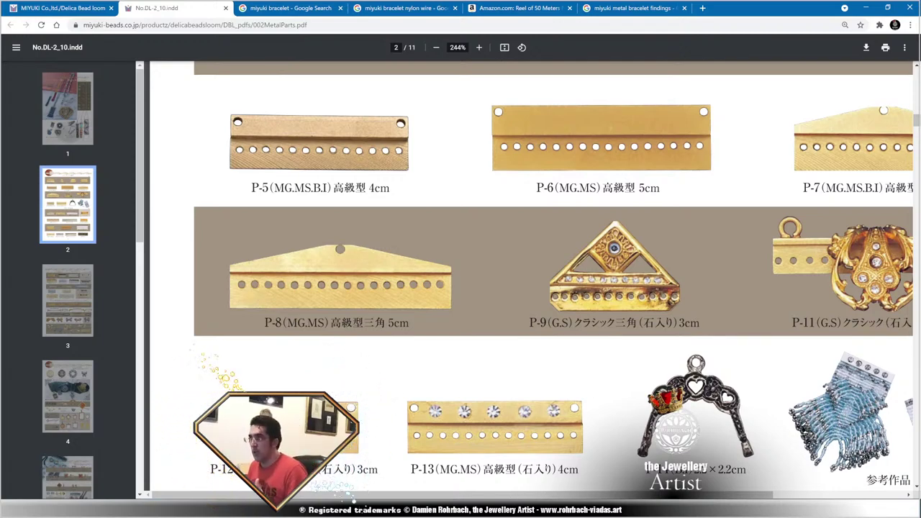
click(502, 507)
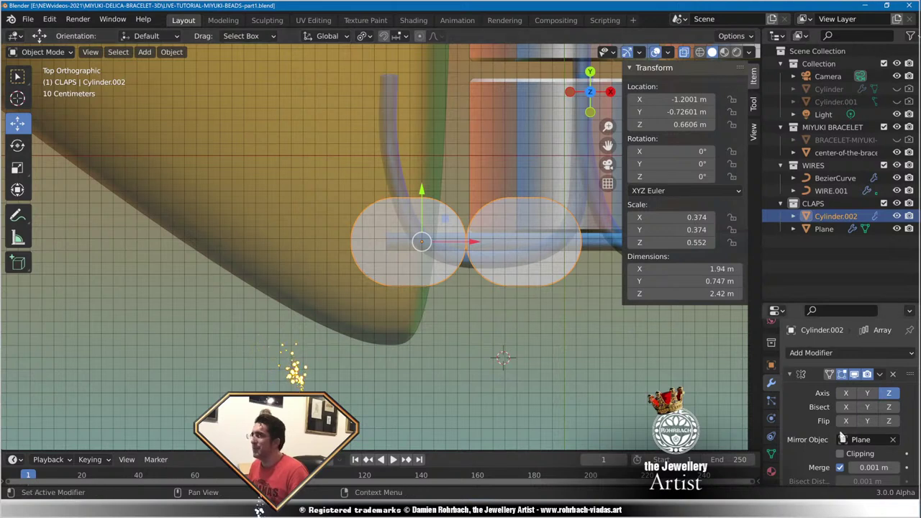
Set the cylinder Array's relative offset factors to X 0 and Y 1.
scroll(831, 441, down, 10)
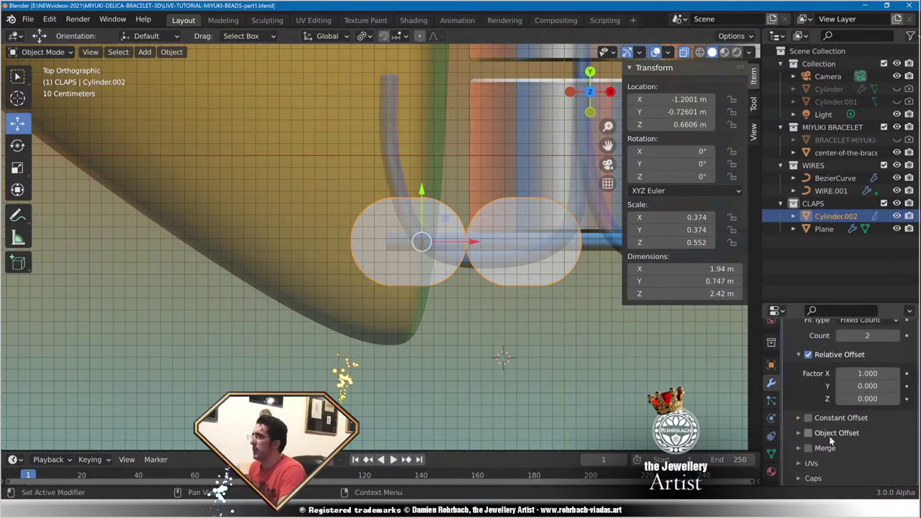
click(868, 372)
text(0)
key(Return)
click(869, 386)
text(1)
key(Return)
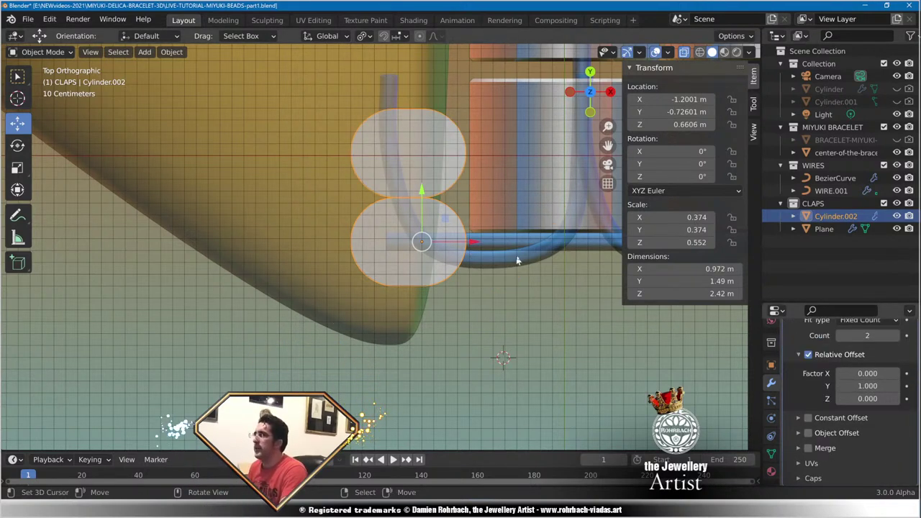
Turn WIRE.001's Array viewport display back on, reselect the cylinder and save the file.
click(586, 248)
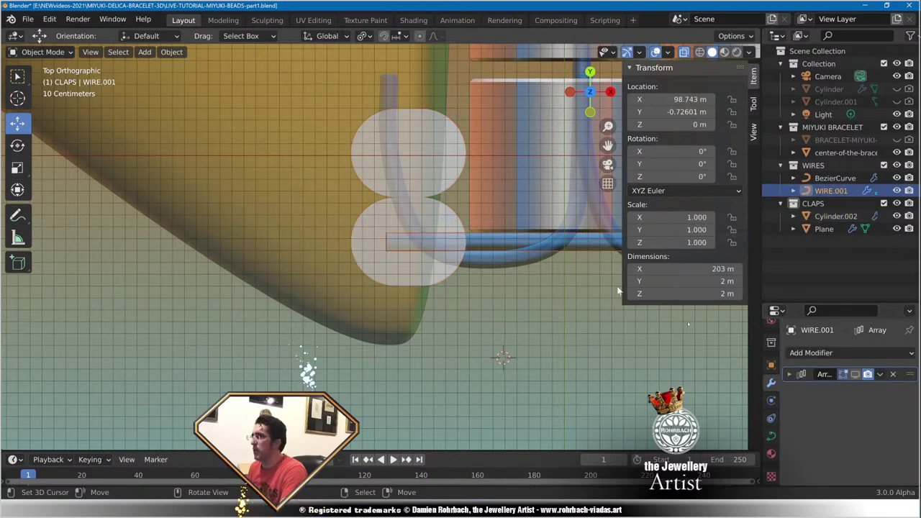
click(856, 375)
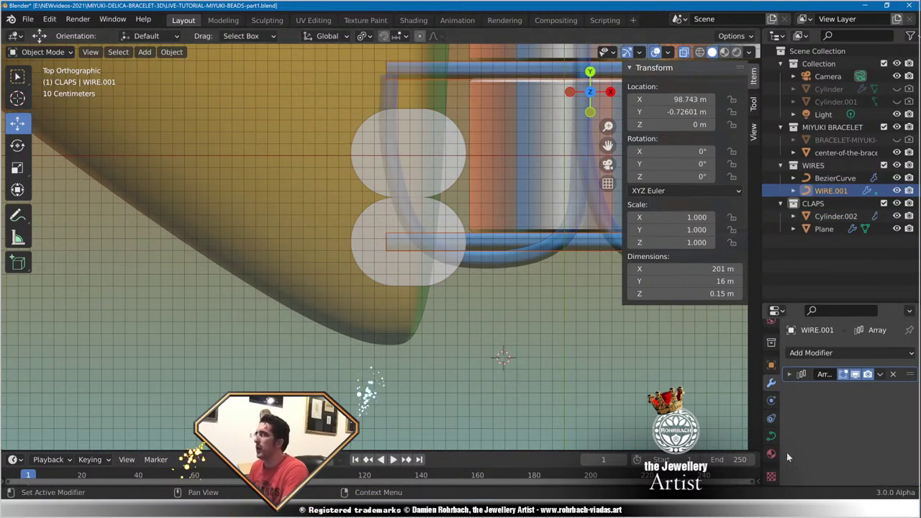
shift+middle_drag(435, 165, 460, 310)
click(412, 359)
key(ctrl+s)
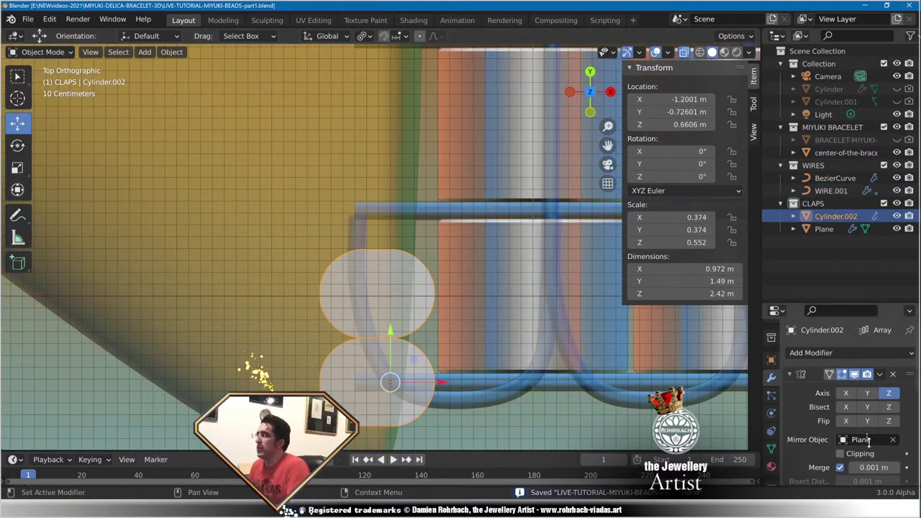
Set the cylinder Array's relative Y factor to 2 and its count to 12.
scroll(863, 425, down, 8)
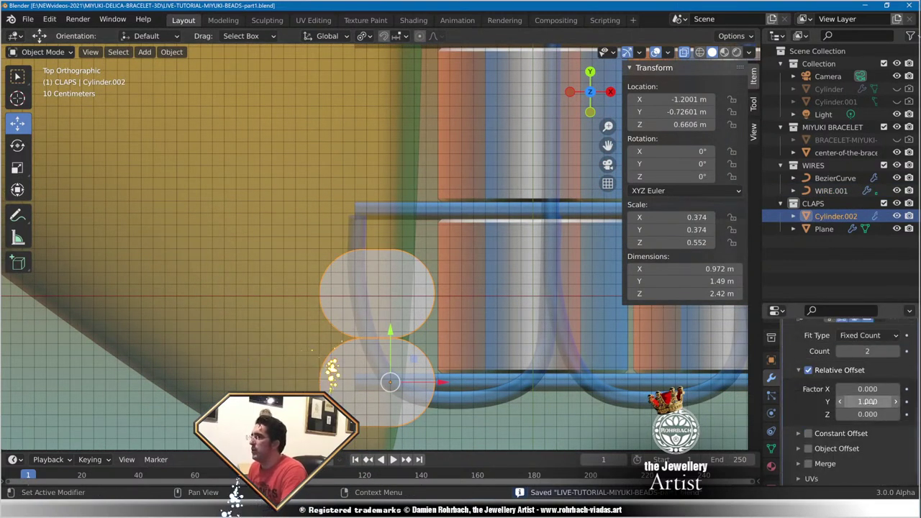
mouse_move(896, 401)
mouse_down()
mouse_move(917, 401)
mouse_move(895, 401)
mouse_up()
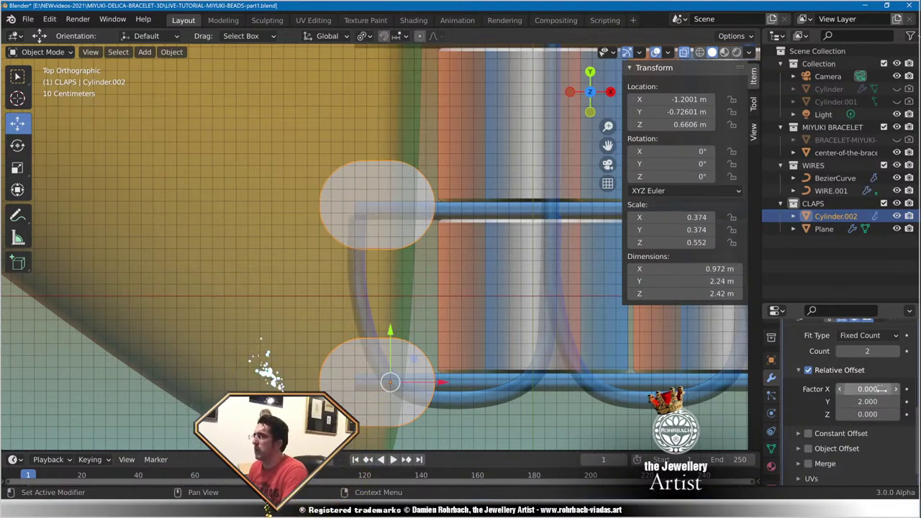
click(867, 352)
text(12)
key(Return)
scroll(503, 269, down, 6)
scroll(503, 268, down, 5)
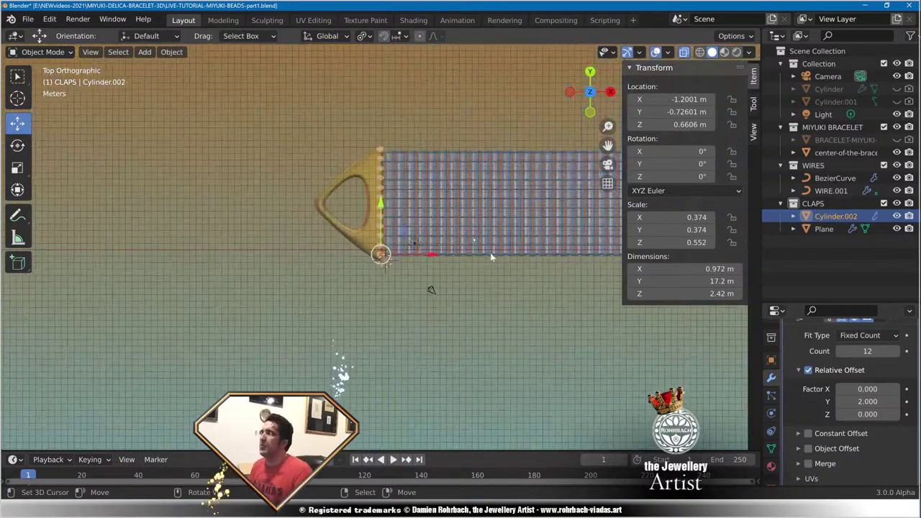
Fine-tune the Array's relative Y factor through 1.9 and 1.925 to 1.935, aligning the farthest cylinder with its wire and saving along the way.
scroll(401, 284, up, 5)
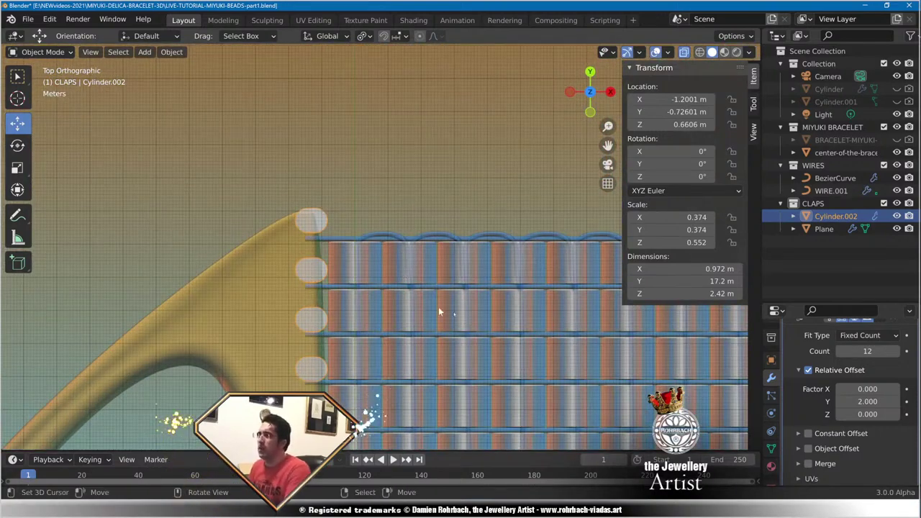
click(871, 402)
text(1.9)
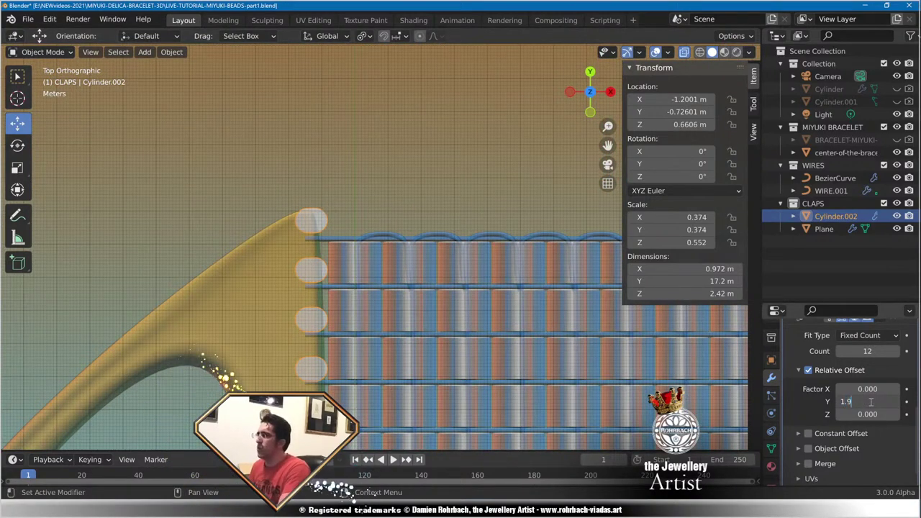
key(Return)
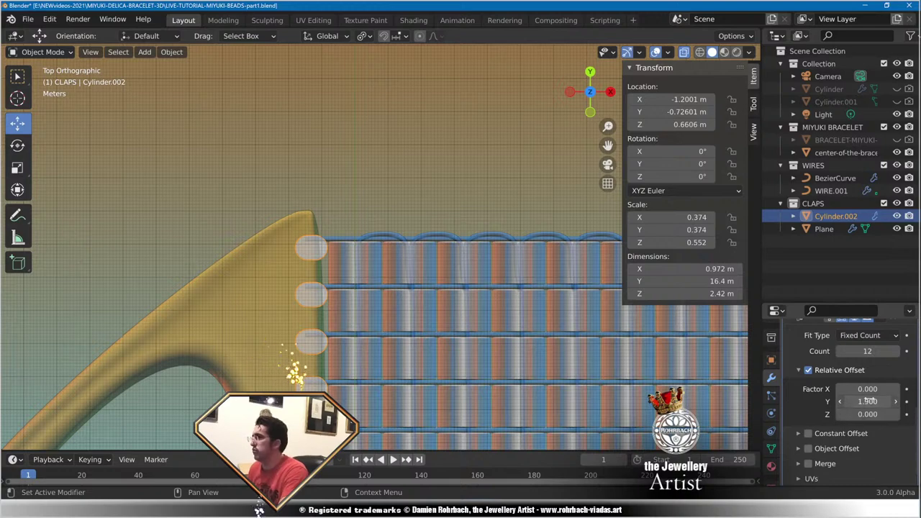
text(5)
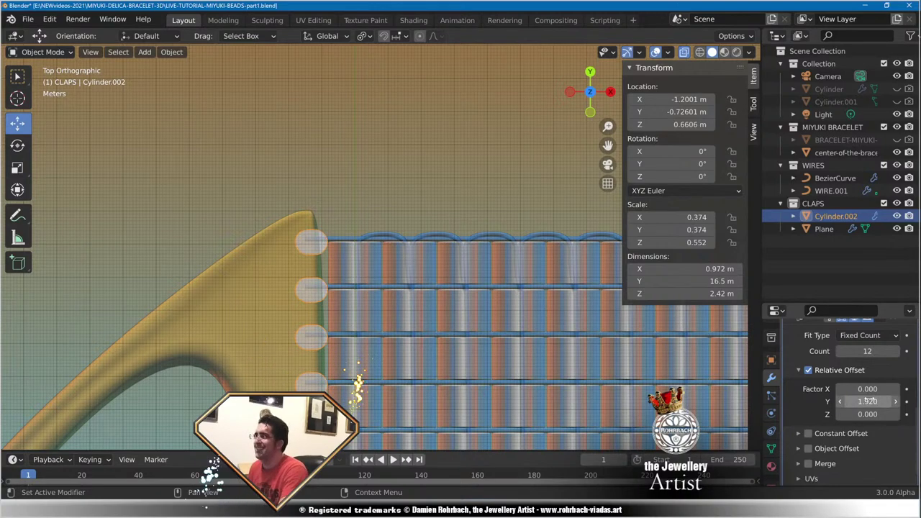
key(Return)
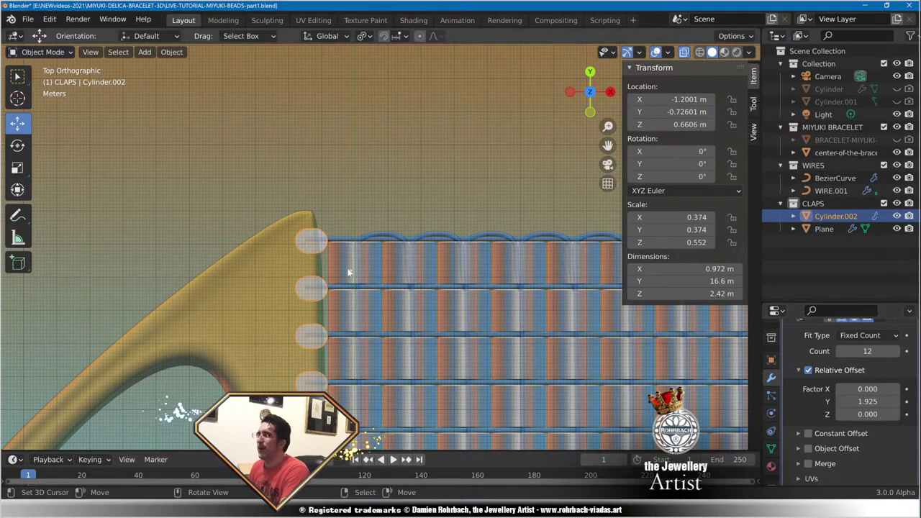
scroll(299, 291, up, 8)
scroll(432, 319, up, 4)
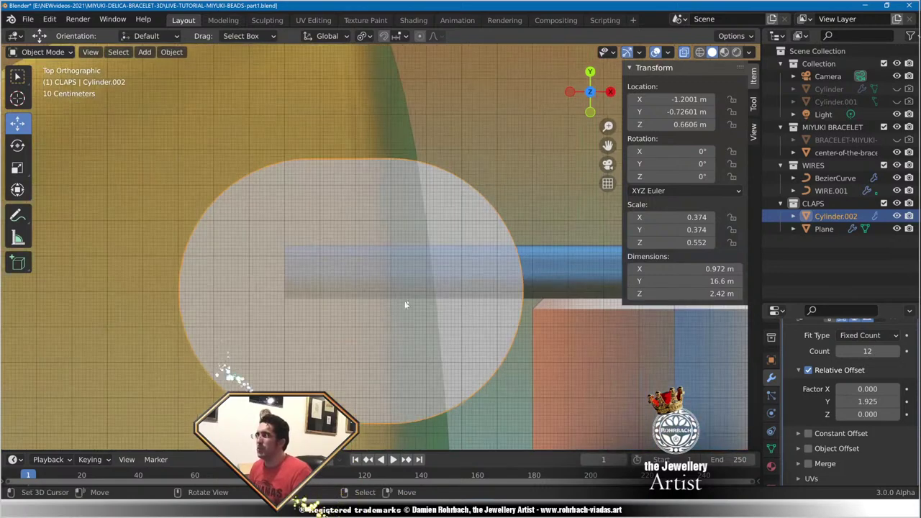
key(ctrl+s)
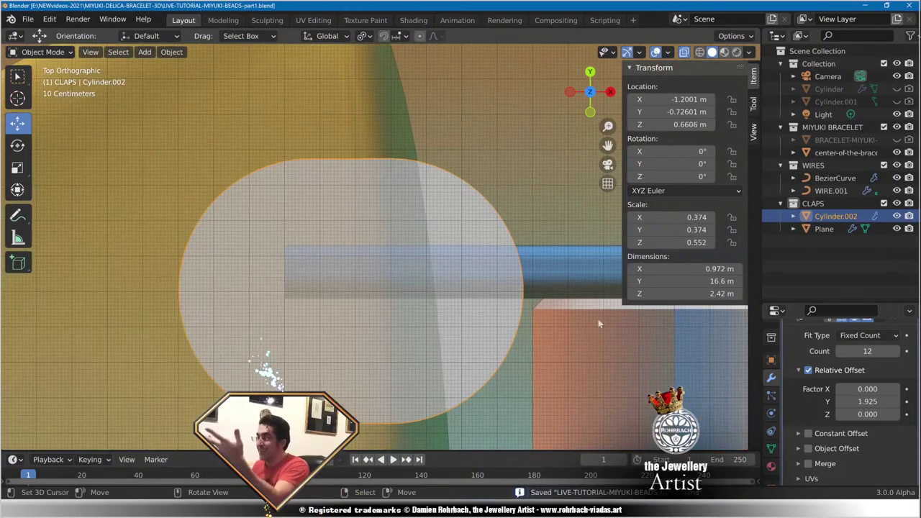
click(869, 401)
text(1.935)
key(Return)
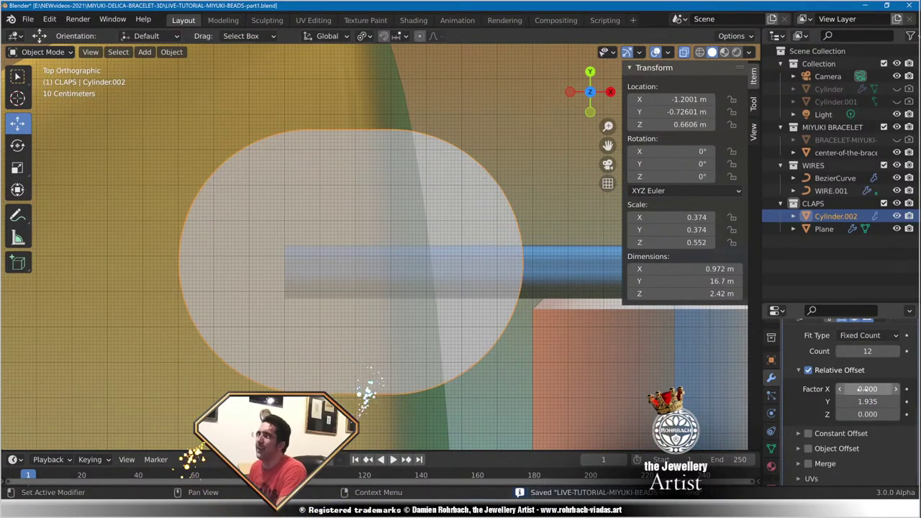
Set the cylinder Array's relative Y factor to 1.93, turn off X-ray display and save the file.
click(854, 401)
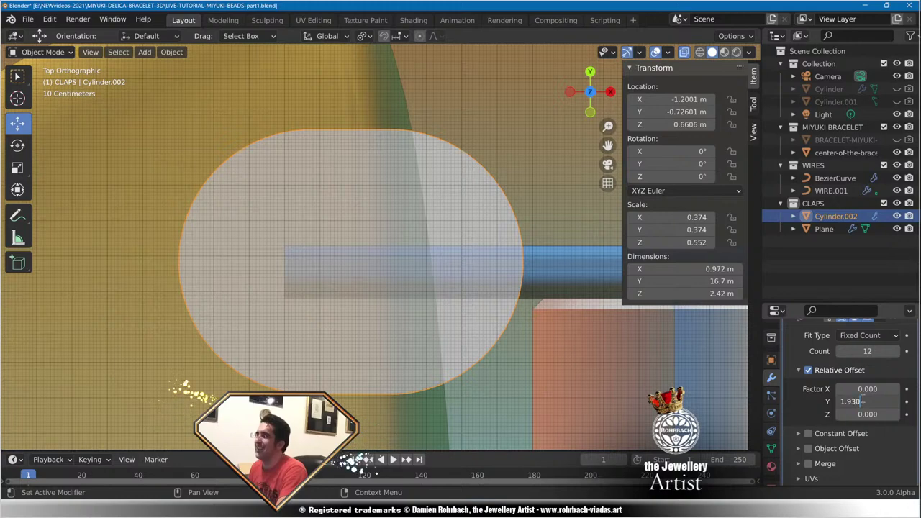
text(0)
key(Return)
scroll(455, 290, down, 10)
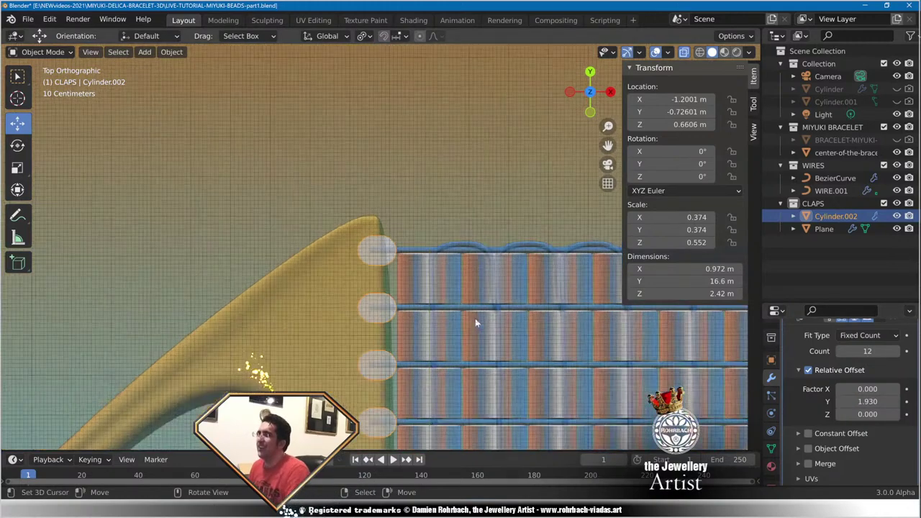
scroll(475, 318, down, 10)
middle_drag(472, 345, 444, 210)
scroll(460, 263, up, 10)
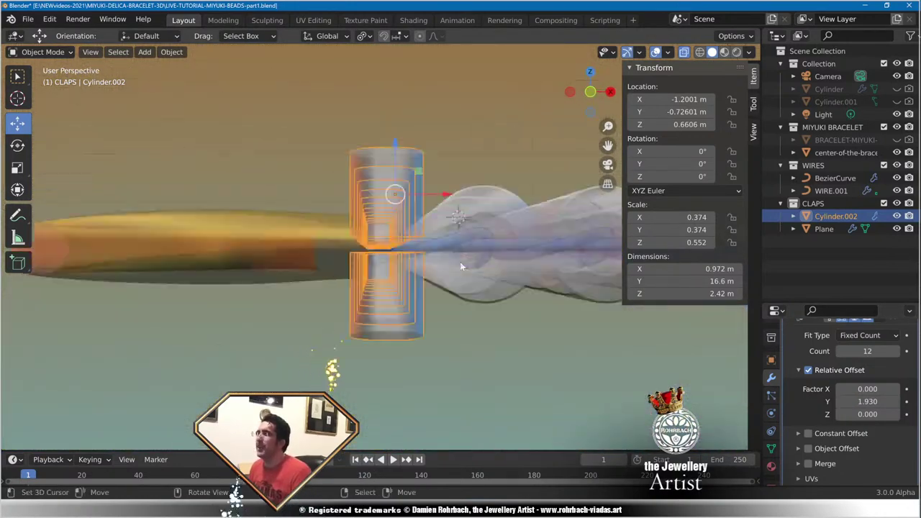
scroll(462, 266, up, 4)
middle_drag(462, 266, 391, 286)
key(alt+z)
scroll(455, 254, down, 8)
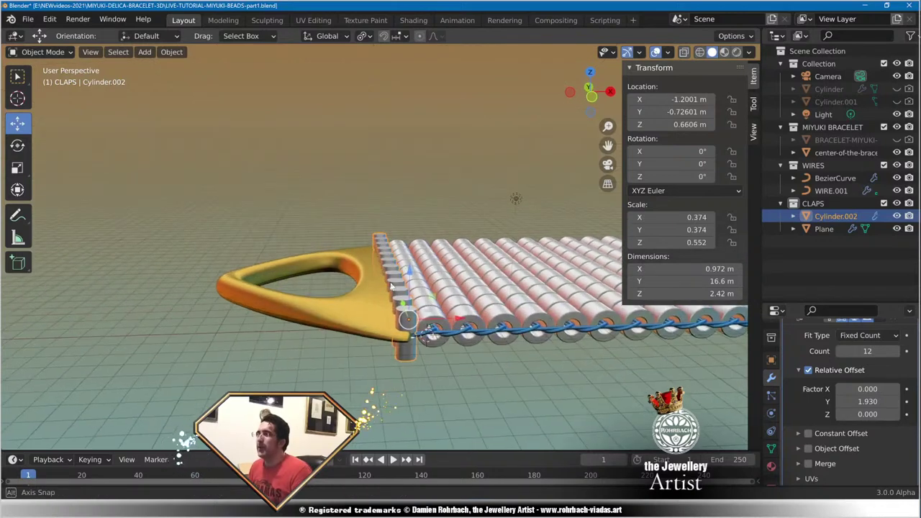
scroll(390, 313, up, 3)
key(ctrl+s)
Add a Boolean Difference modifier with the Fast solver to the clasp, using the arrayed cylinder as its cutting object.
click(374, 329)
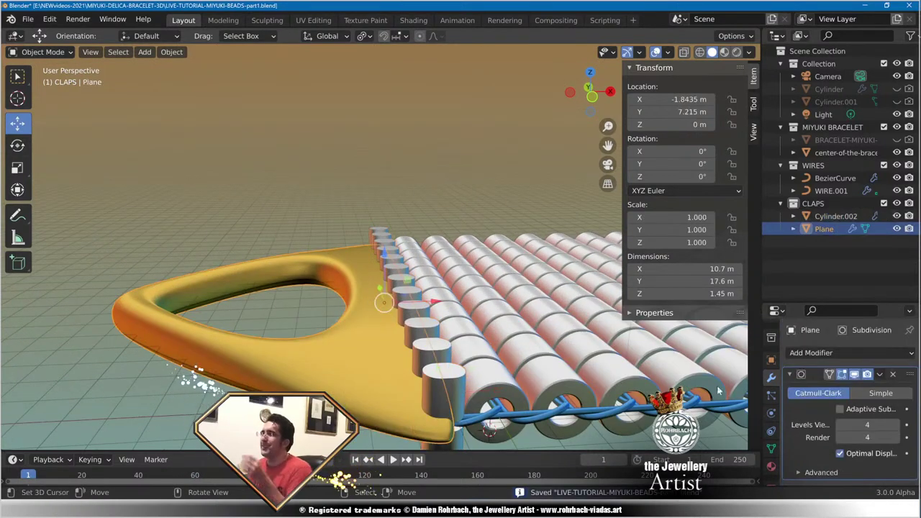
click(830, 353)
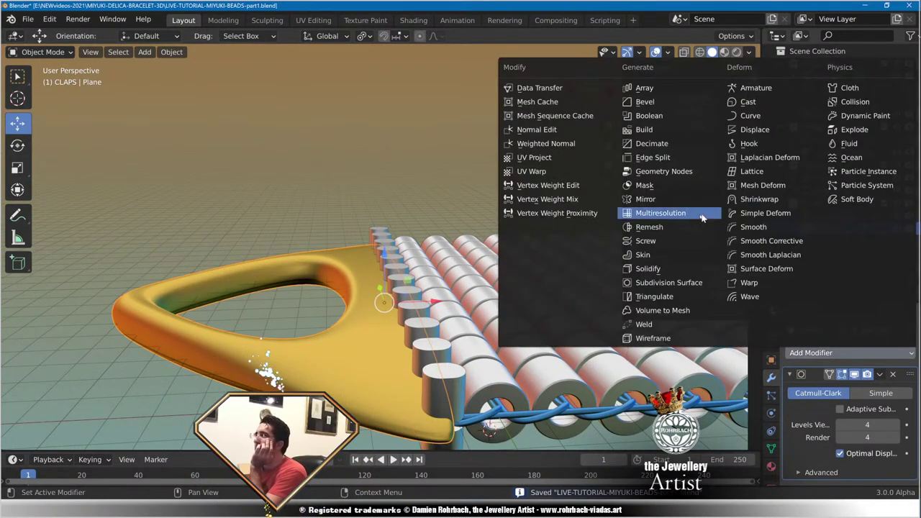
click(648, 116)
scroll(867, 412, down, 3)
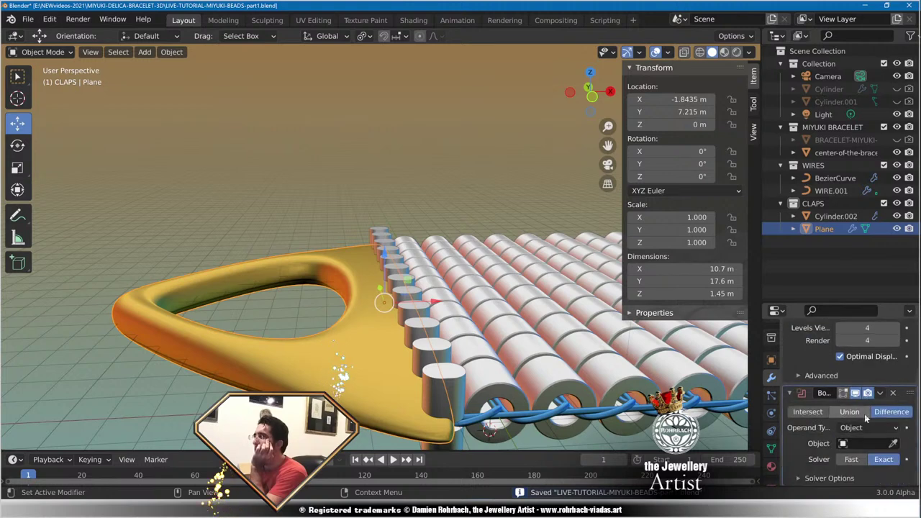
click(865, 460)
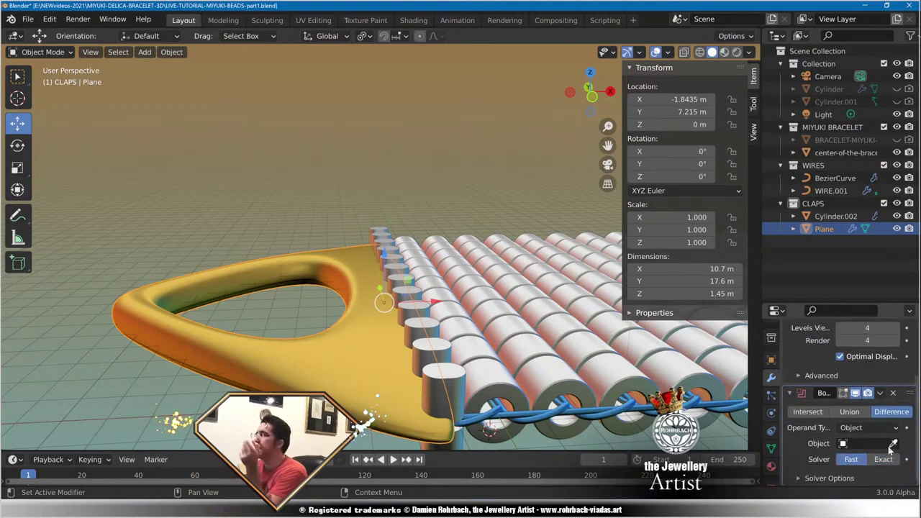
click(892, 444)
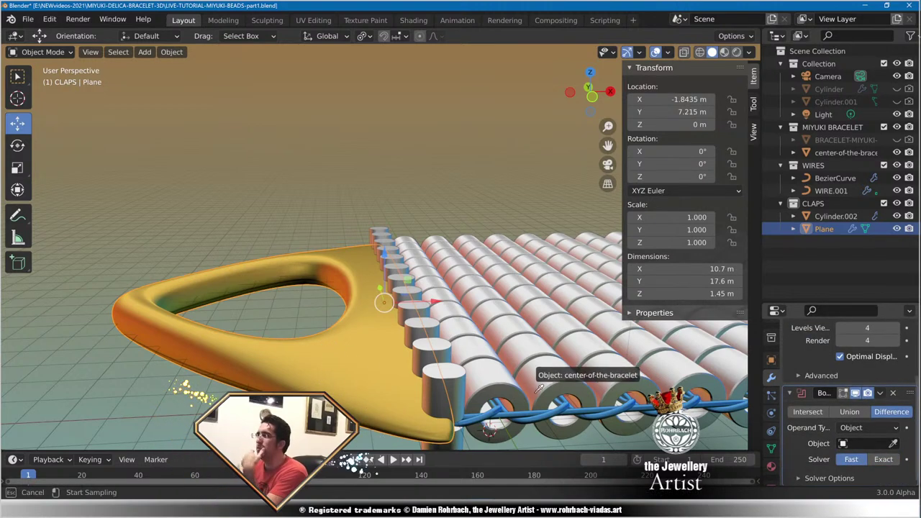
click(462, 382)
Hide the arrayed cutting cylinder to expose the clasp's wire holes and save the file.
right_click(462, 379)
key(h)
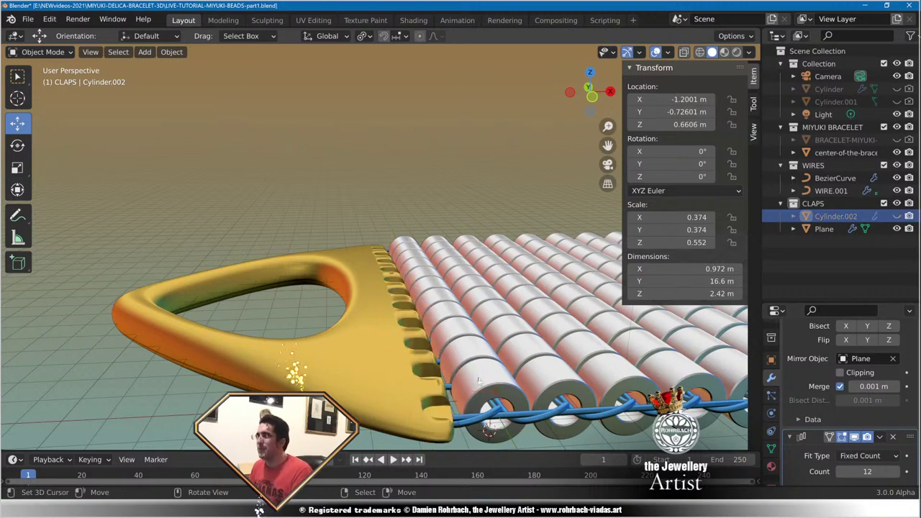
middle_drag(520, 303, 514, 405)
scroll(485, 372, up, 3)
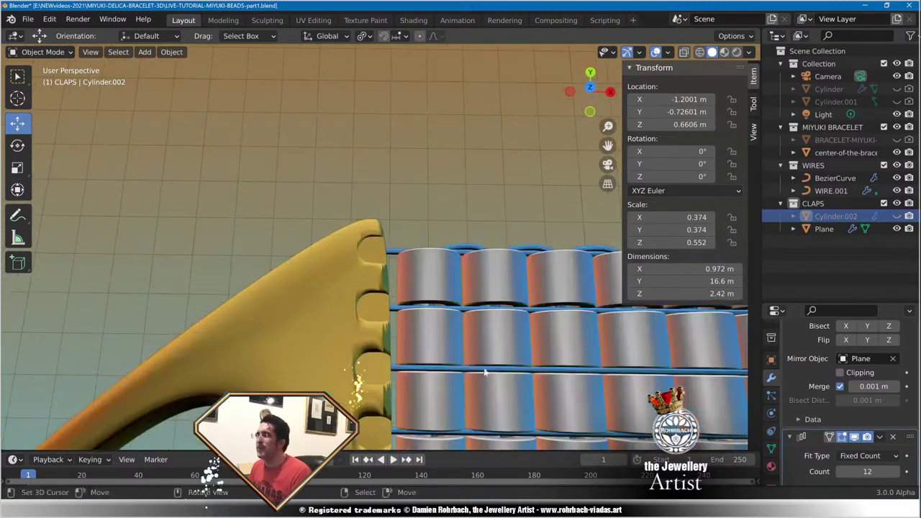
key(ctrl+s)
middle_drag(495, 375, 495, 378)
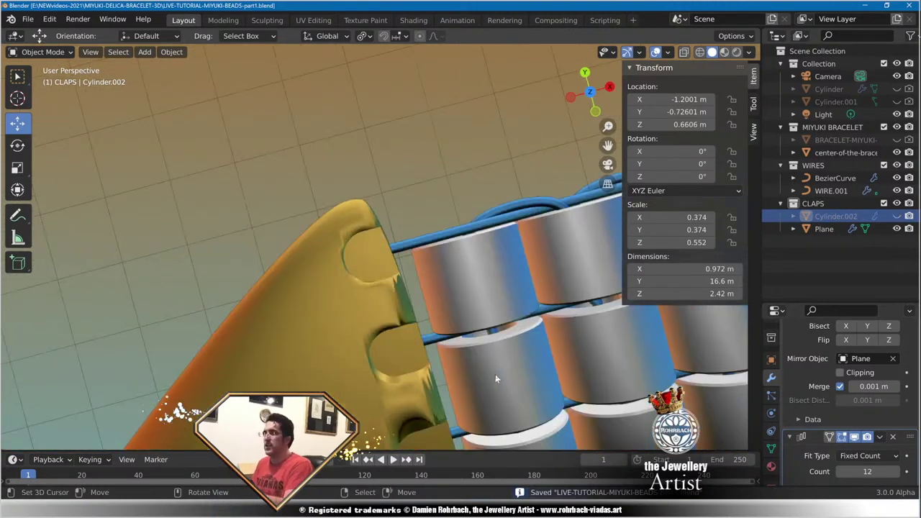
scroll(494, 374, down, 4)
key(KP_7)
scroll(360, 326, down, 3)
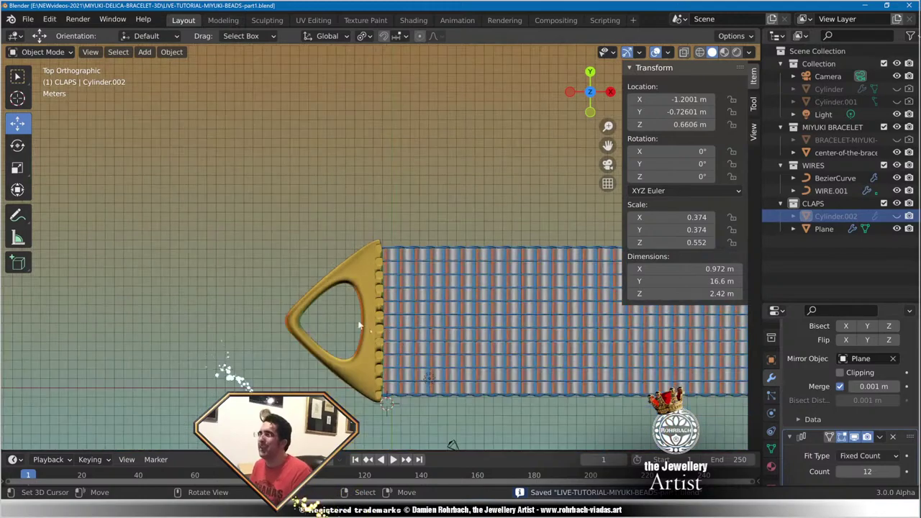
scroll(360, 326, up, 8)
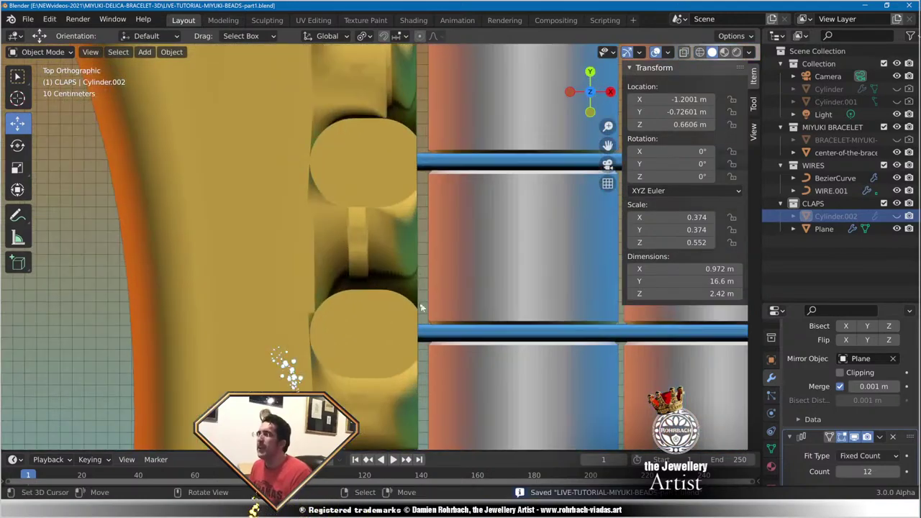
Save the file and enable Auto Smooth at 30° in the clasp mesh's normals.
click(337, 246)
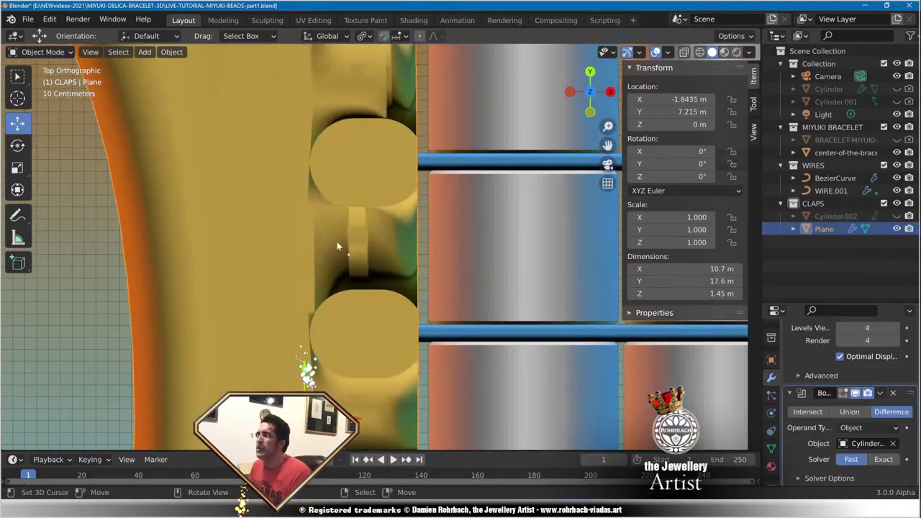
scroll(337, 246, down, 5)
middle_drag(336, 246, 444, 286)
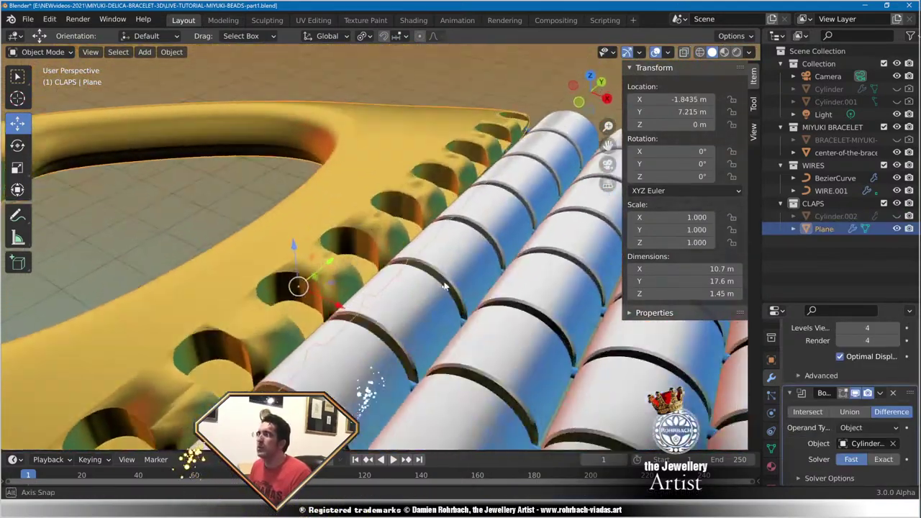
scroll(444, 287, up, 5)
key(ctrl+s)
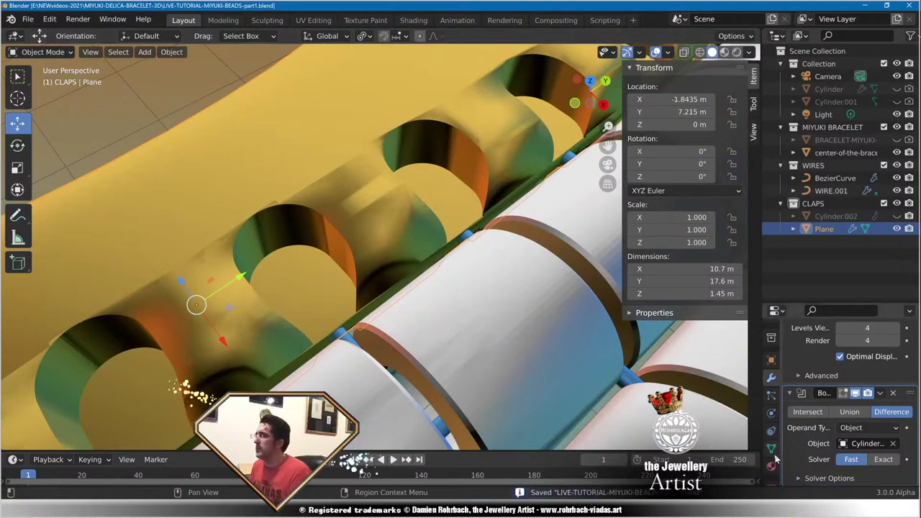
click(771, 448)
scroll(830, 420, down, 4)
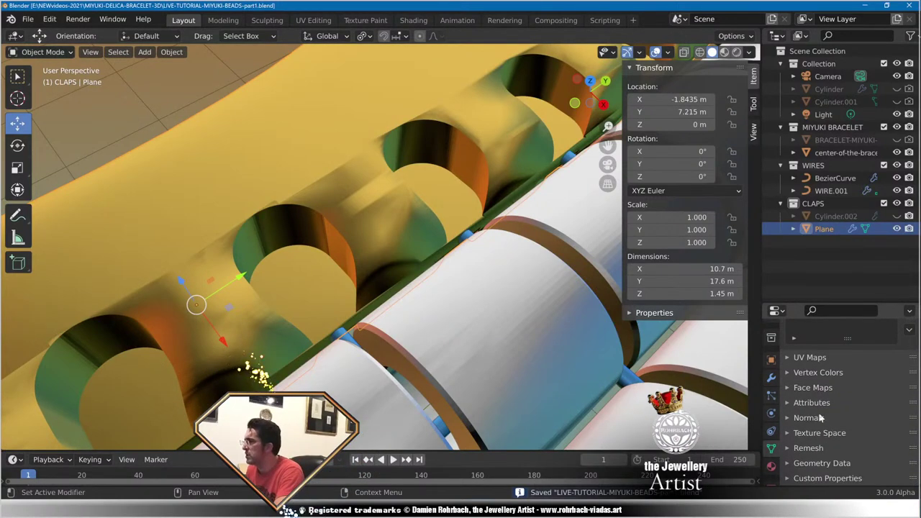
click(820, 417)
click(839, 415)
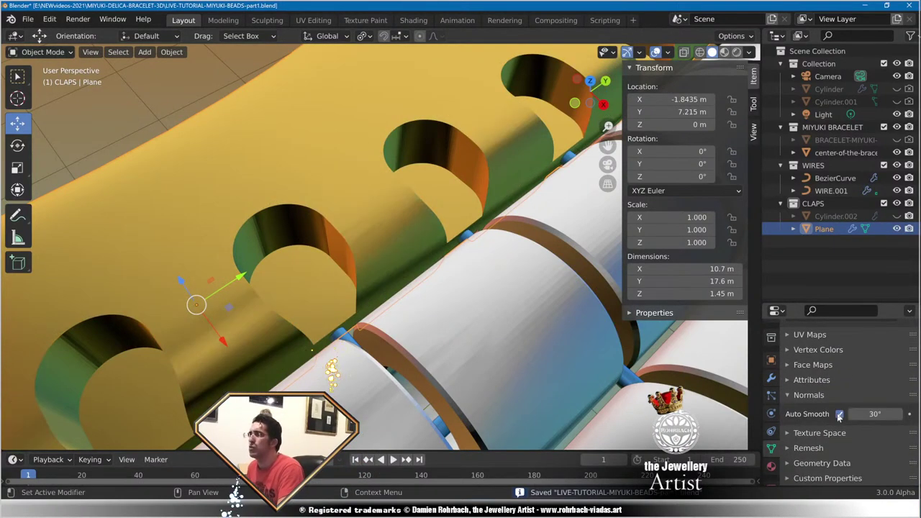
scroll(424, 327, down, 6)
mouse_move(425, 326)
middle_down()
mouse_move(401, 278)
mouse_move(398, 297)
mouse_move(442, 312)
mouse_move(442, 322)
mouse_move(426, 282)
middle_up()
scroll(439, 322, up, 5)
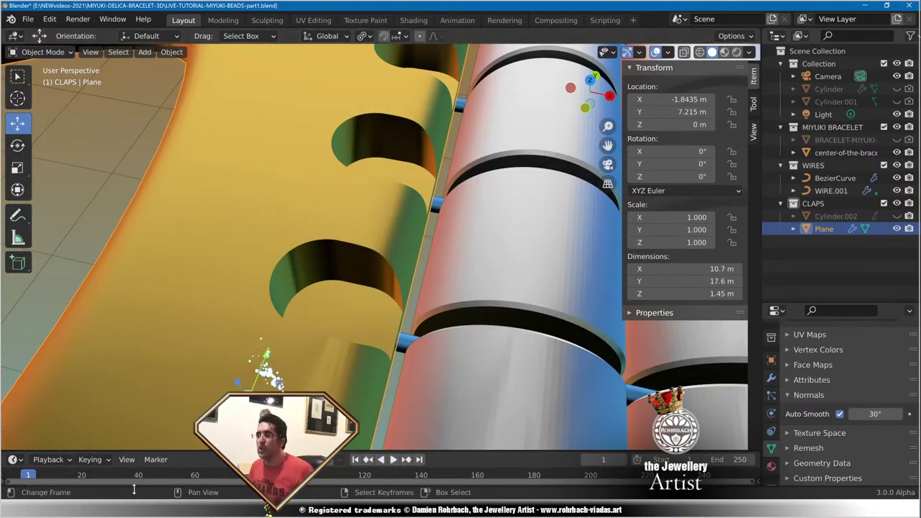
Switch to Chrome to examine the clasp designs in the Miyuki metal parts PDF, and return to Blender.
mouse_move(122, 517)
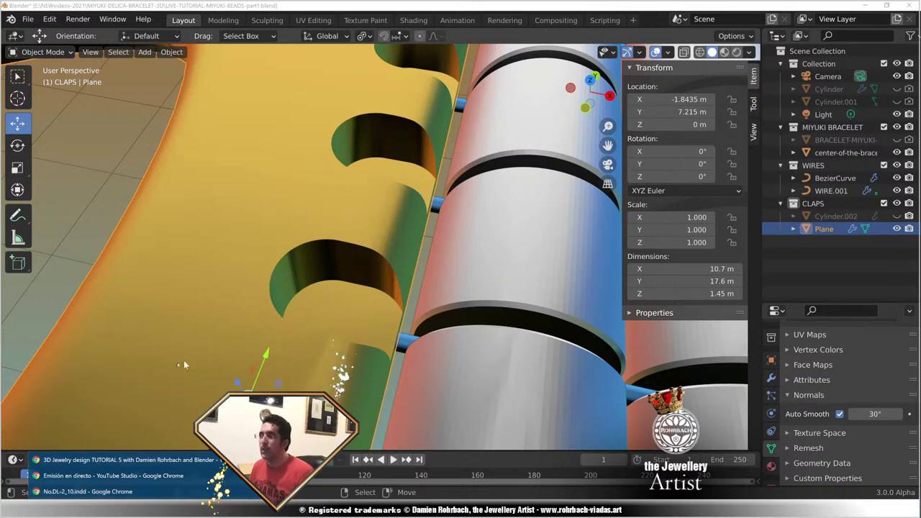
click(87, 492)
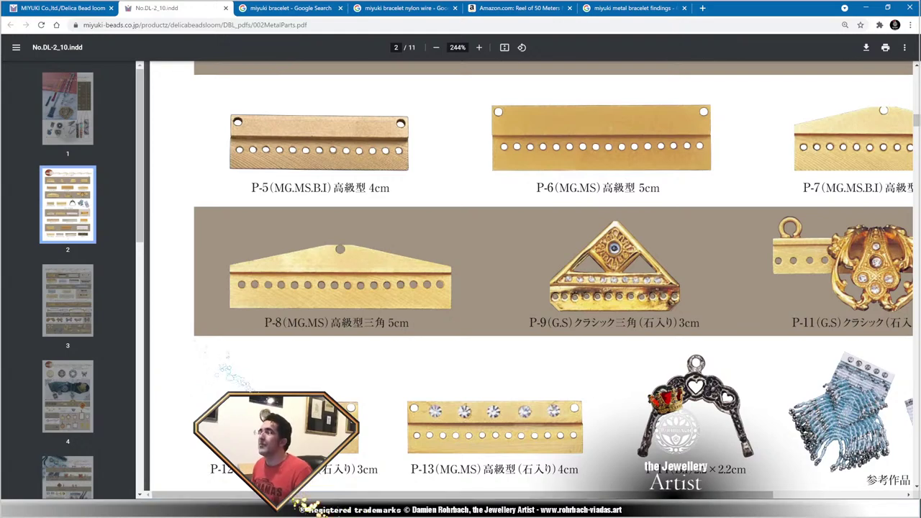
key(alt+Tab)
Save the file, unhide the arrayed cutting cylinder and snap the 3D cursor to it.
key(ctrl+s)
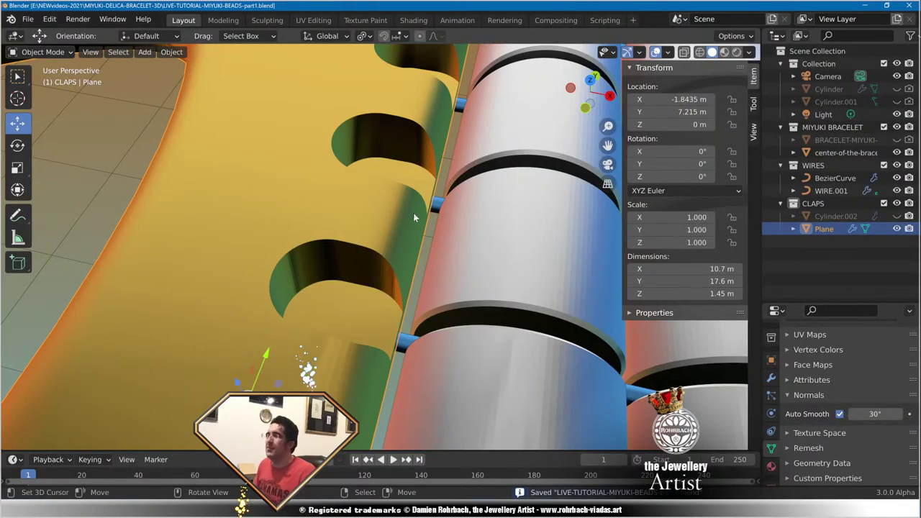
key(KP_7)
middle_drag(443, 249, 431, 186)
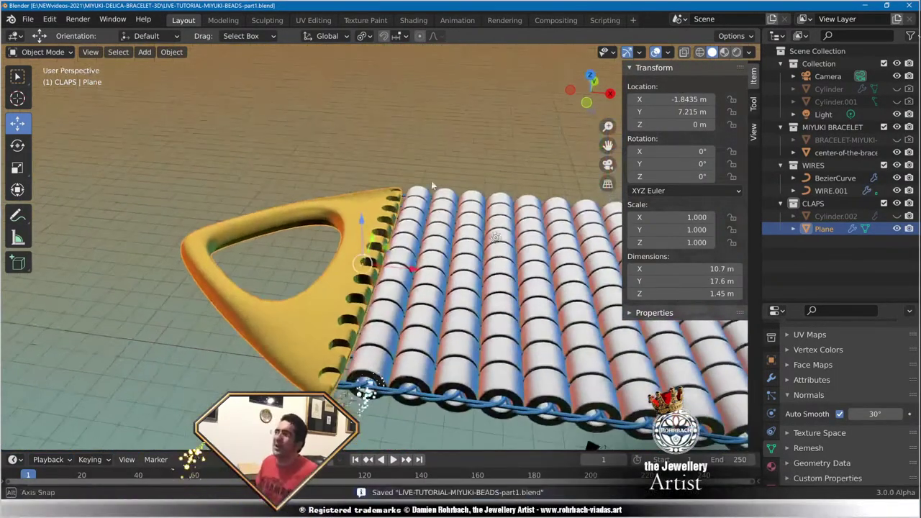
scroll(450, 241, up, 3)
key(KP_5)
middle_drag(449, 234, 416, 202)
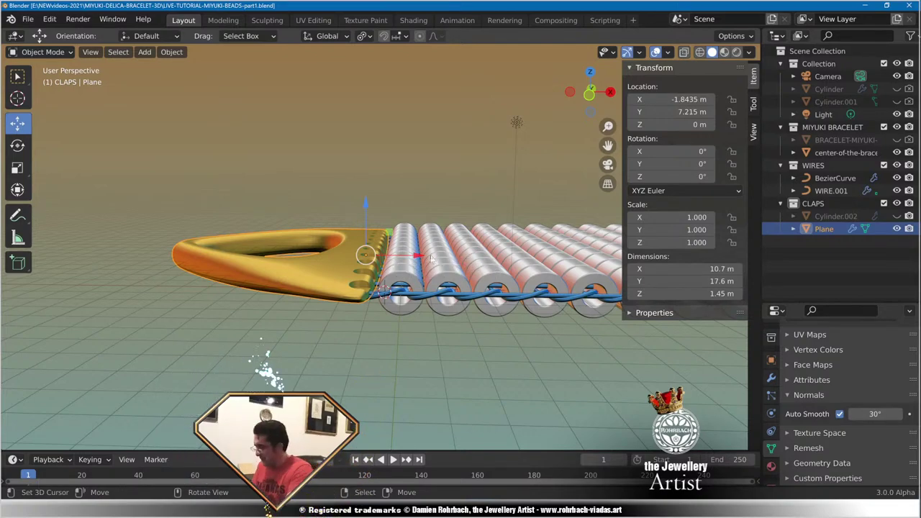
key(KP_7)
scroll(435, 248, up, 6)
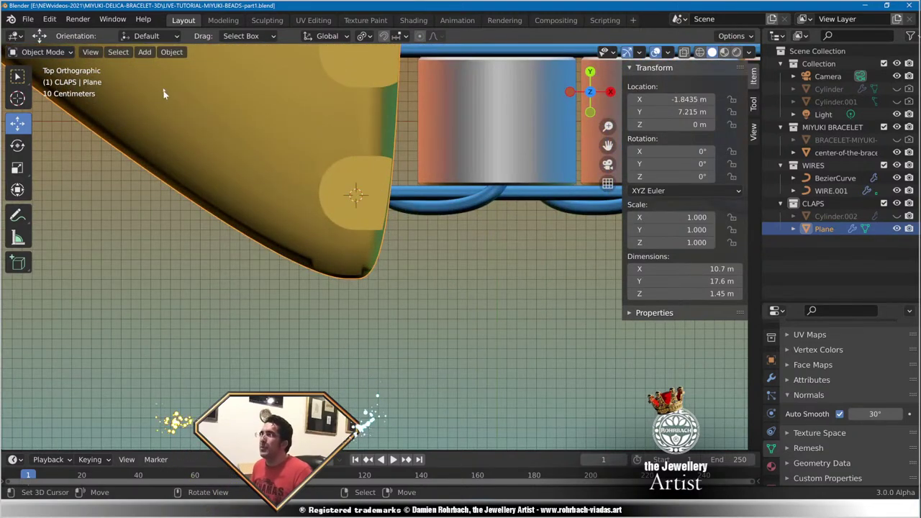
click(897, 215)
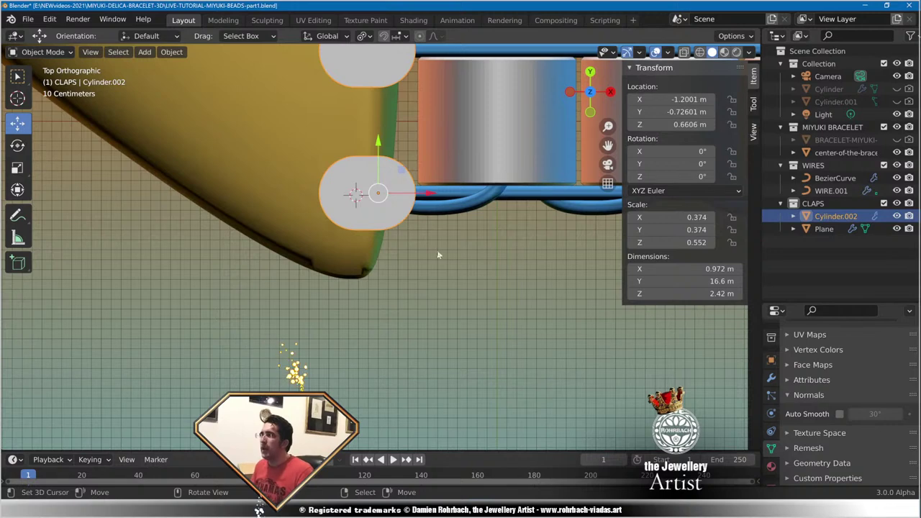
key(shift+s)
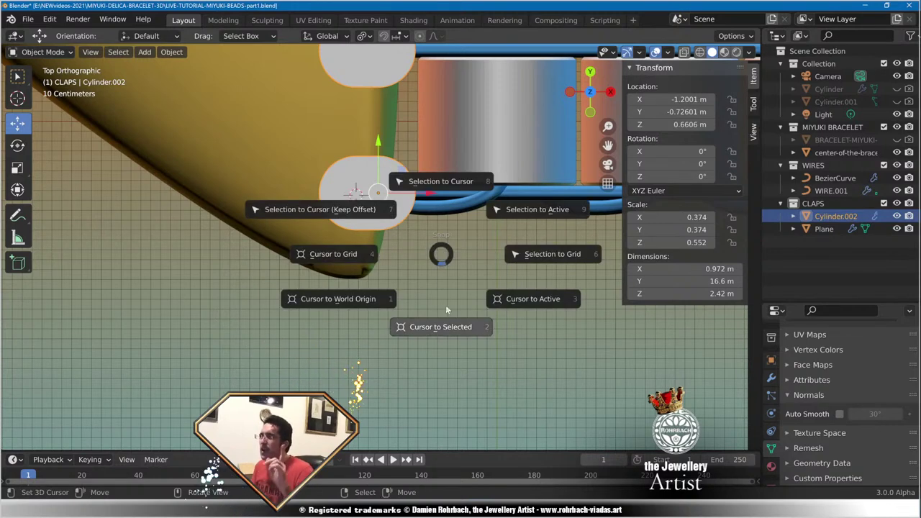
click(444, 328)
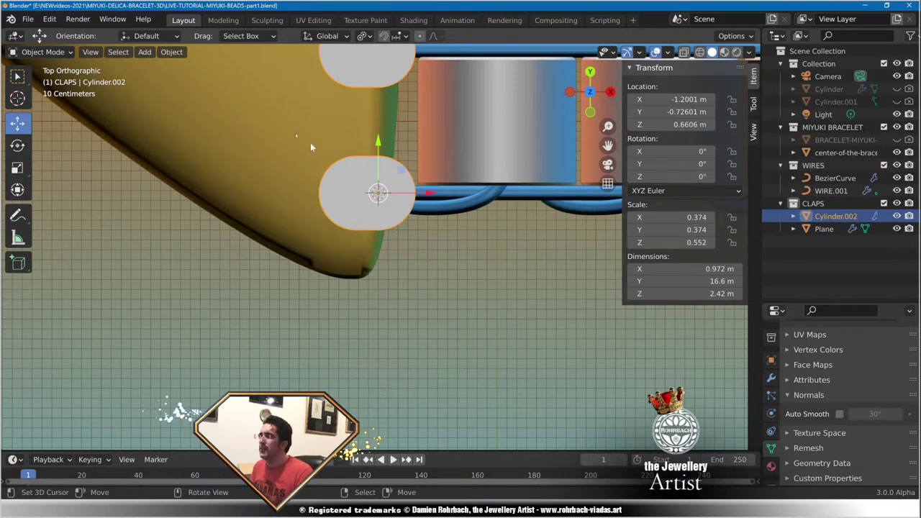
Add a mesh cylinder at the 3D cursor and scale it down to about 0.35 m across.
click(147, 51)
mouse_move(162, 67)
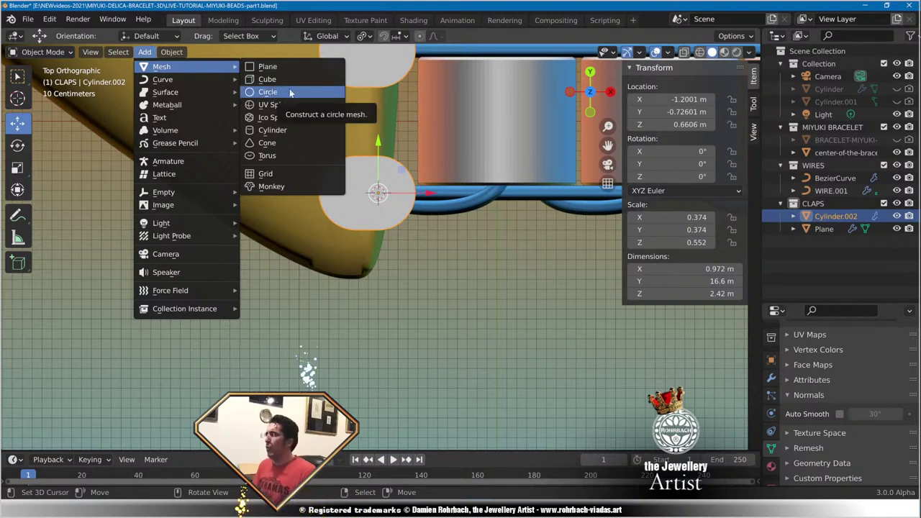
click(273, 130)
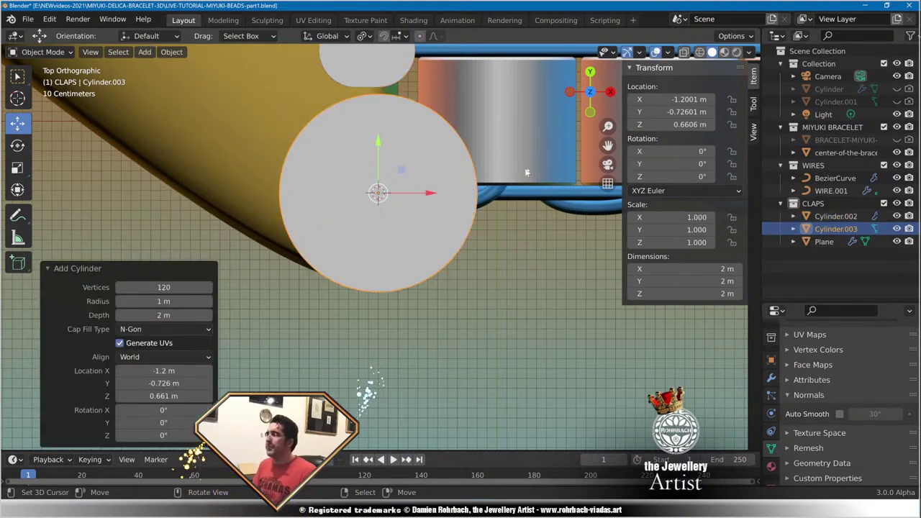
key(s)
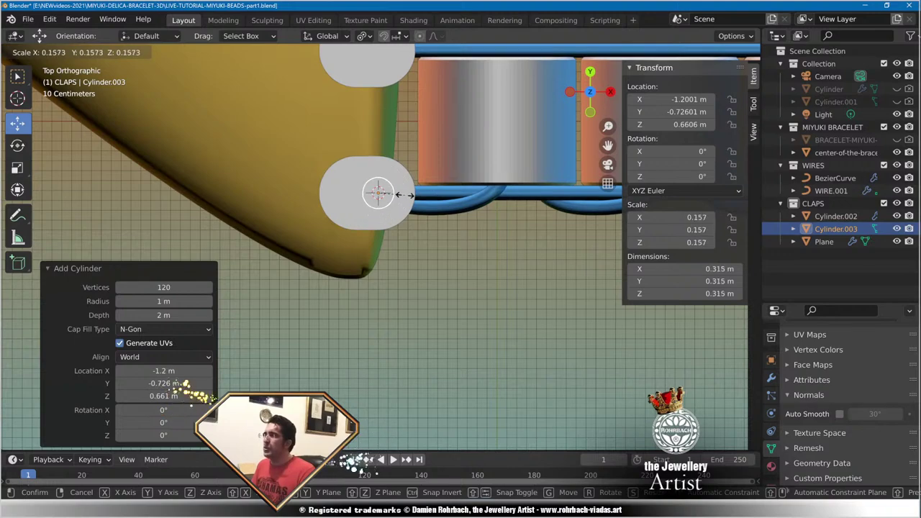
click(403, 194)
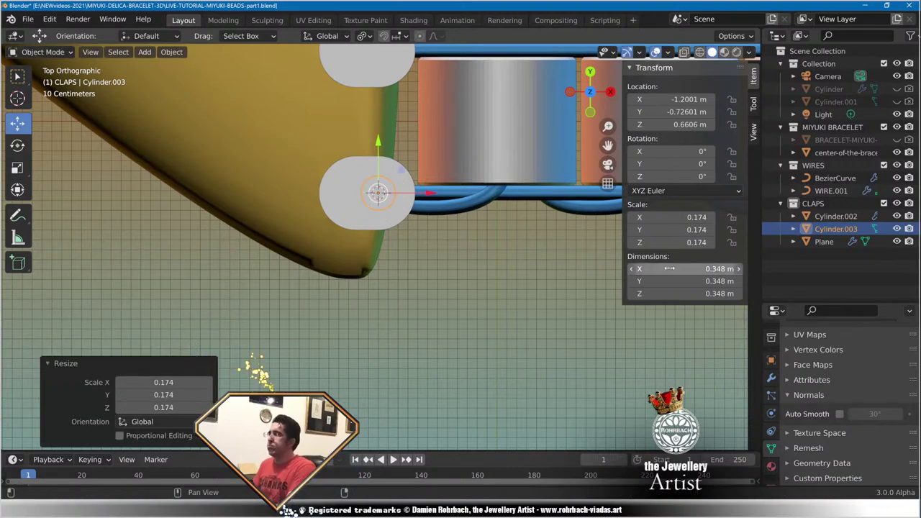
Set the new cylinder's dimensions to 0.4 m in X and Y and stretch its Z dimension to about 57.3 m.
drag(679, 269, 672, 292)
text(.4)
key(Return)
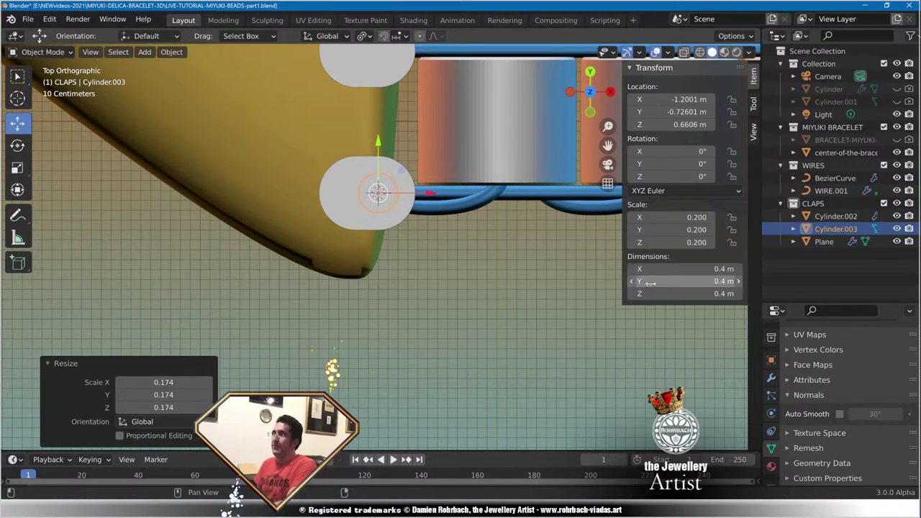
middle_drag(421, 295, 407, 206)
mouse_move(692, 294)
mouse_down()
mouse_move(738, 293)
mouse_move(702, 293)
mouse_up()
scroll(383, 303, down, 7)
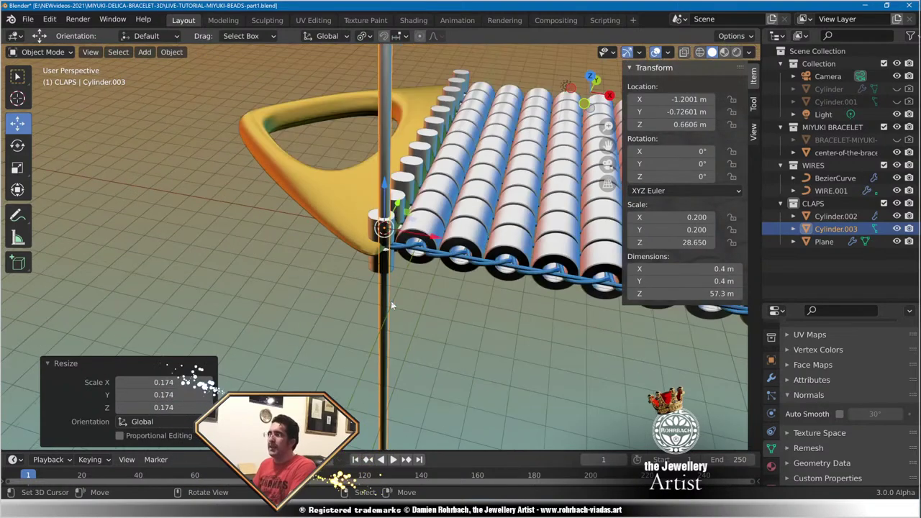
Move the thin cylinder about -0.244 m along X within the wide slot-shaped cutter.
scroll(391, 301, up, 4)
key(KP_7)
scroll(425, 222, up, 5)
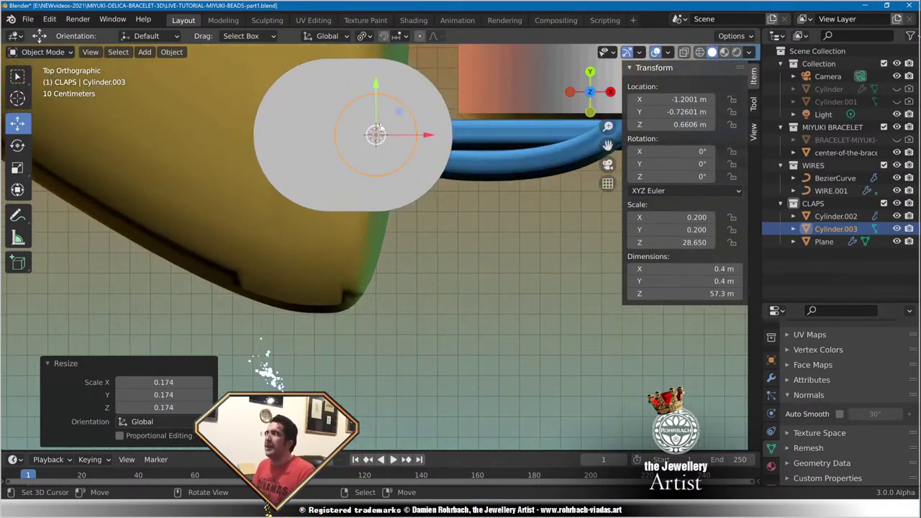
key(g)
key(x)
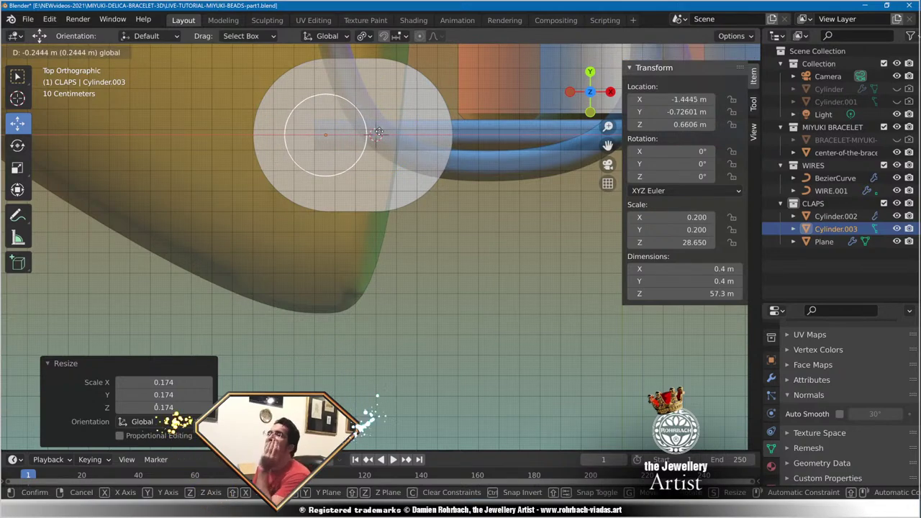
click(378, 132)
Shorten the thin cylinder to a Z scale of about 1.97, making it 3.94 m tall.
scroll(377, 290, down, 6)
middle_drag(378, 290, 452, 287)
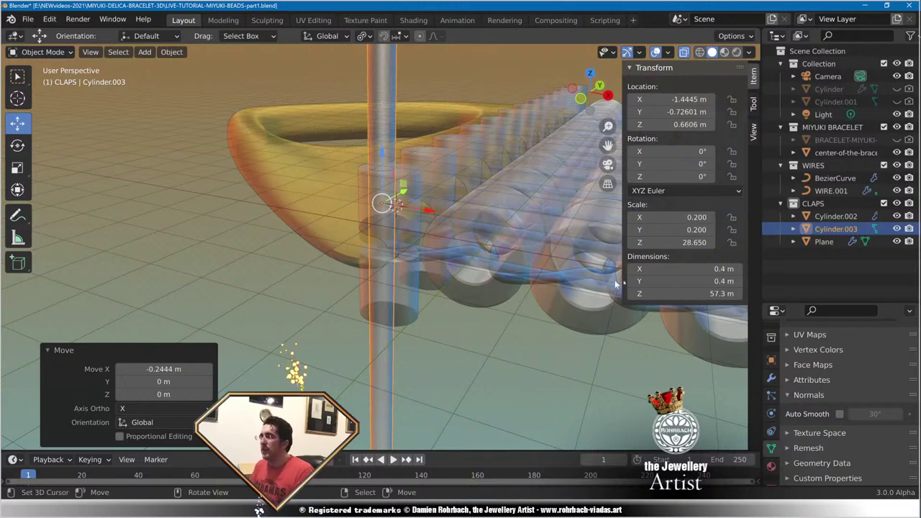
click(675, 242)
key(Return)
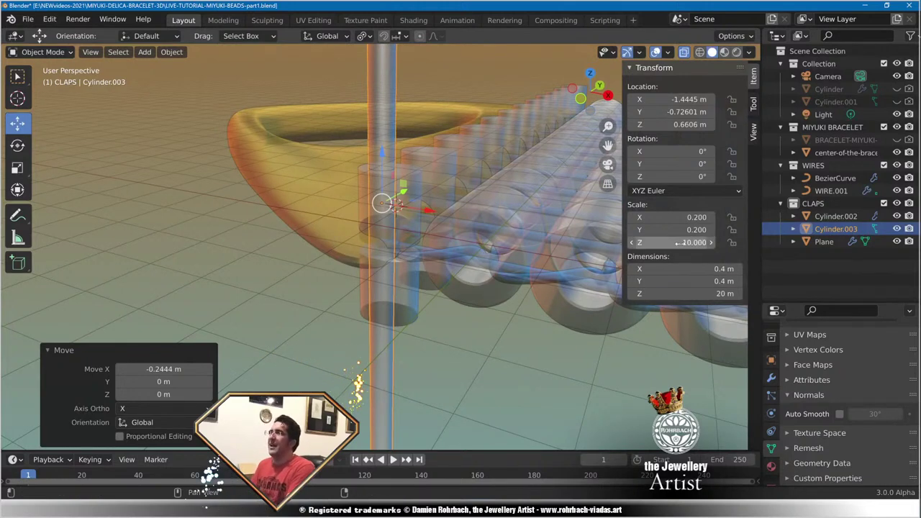
drag(675, 243, 482, 243)
Lower the thin cylinder about 0.46 m along Z so it passes through the clasp, and save the file.
drag(382, 152, 383, 150)
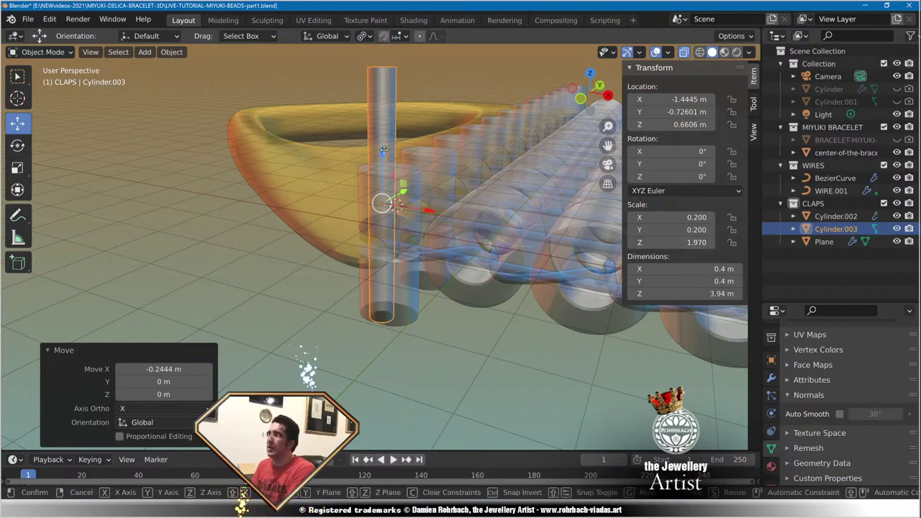
key(z)
click(379, 205)
key(alt+z)
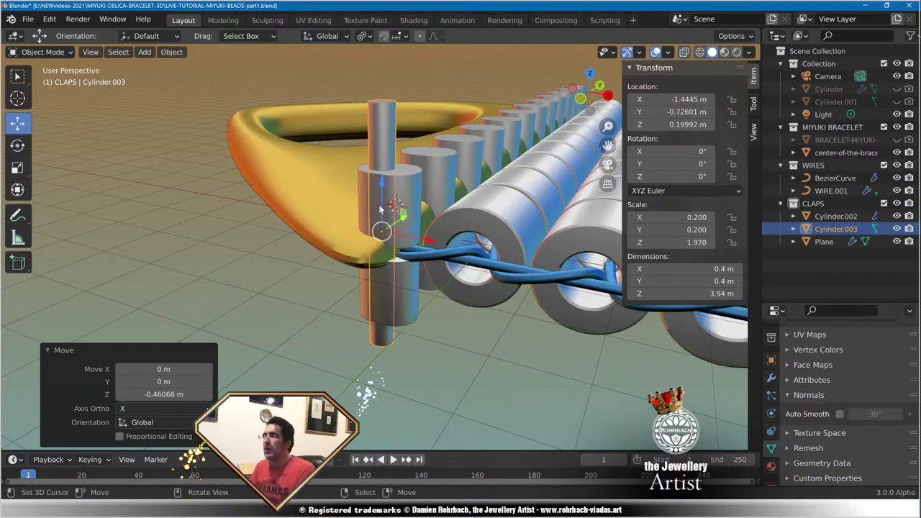
middle_drag(379, 209, 464, 289)
key(ctrl+s)
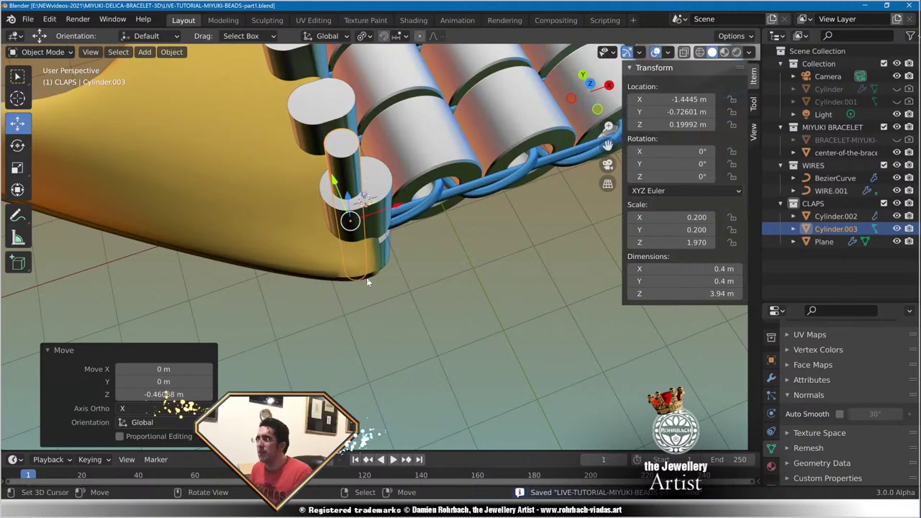
click(308, 113)
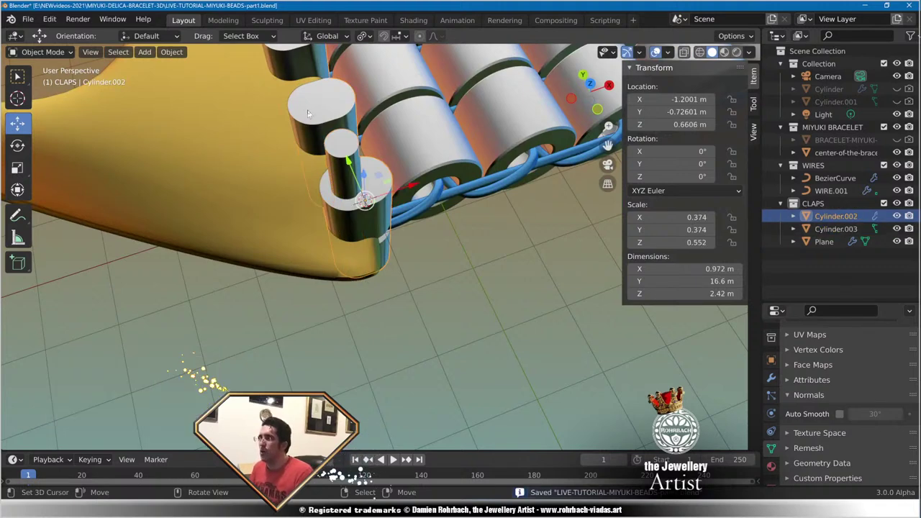
click(351, 191)
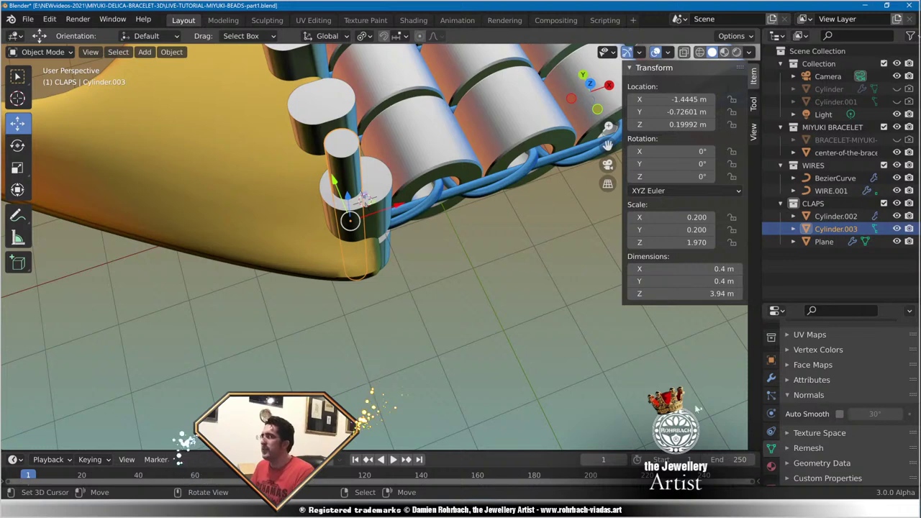
key(ctrl+z)
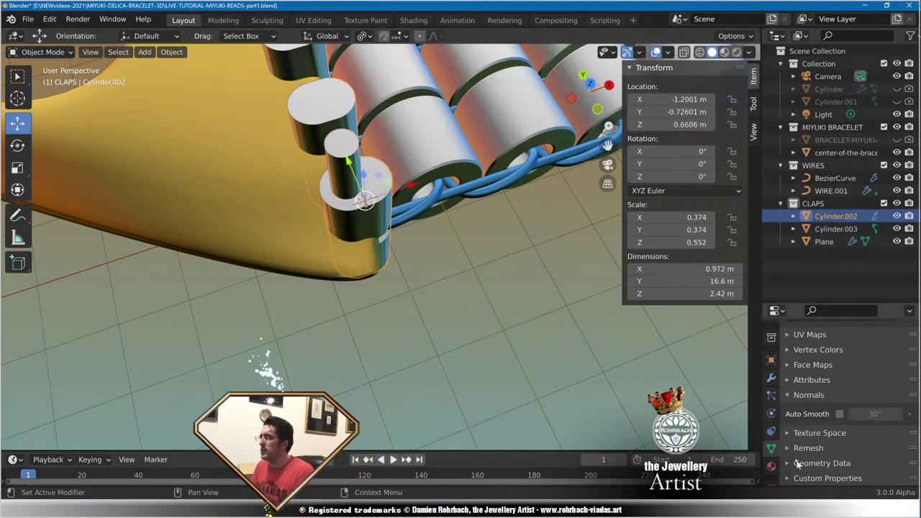
Add an Array modifier to the thin cylinder with relative offset factors of 0 in X and 1 in Y.
click(353, 157)
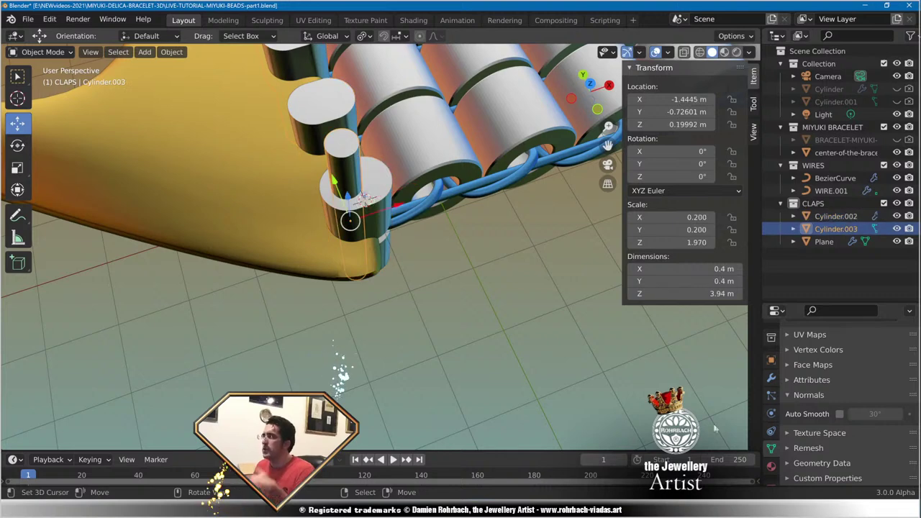
click(770, 378)
click(813, 353)
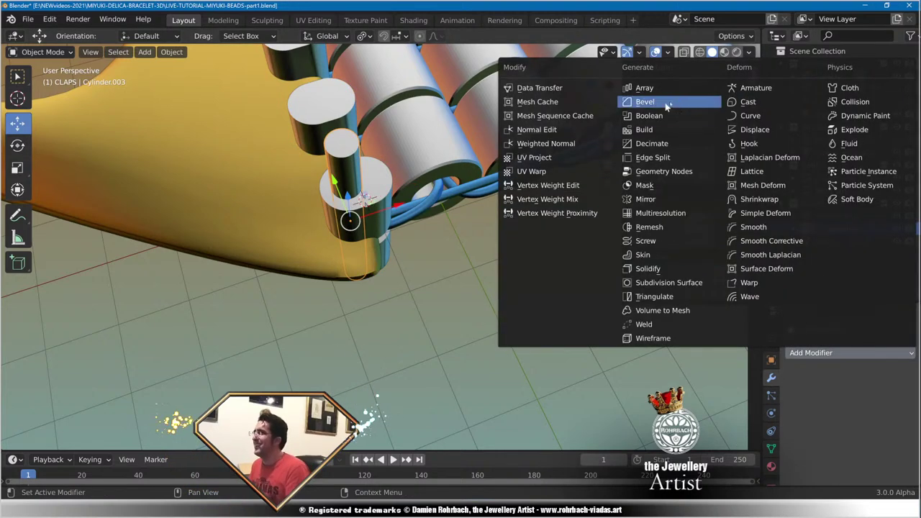
click(644, 87)
scroll(844, 440, down, 1)
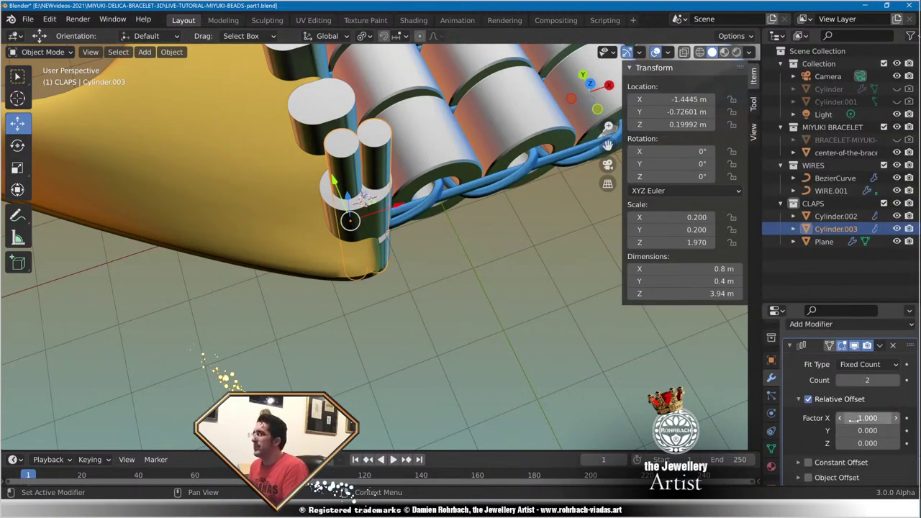
click(850, 419)
text(0)
key(Return)
click(857, 431)
text(1)
key(Return)
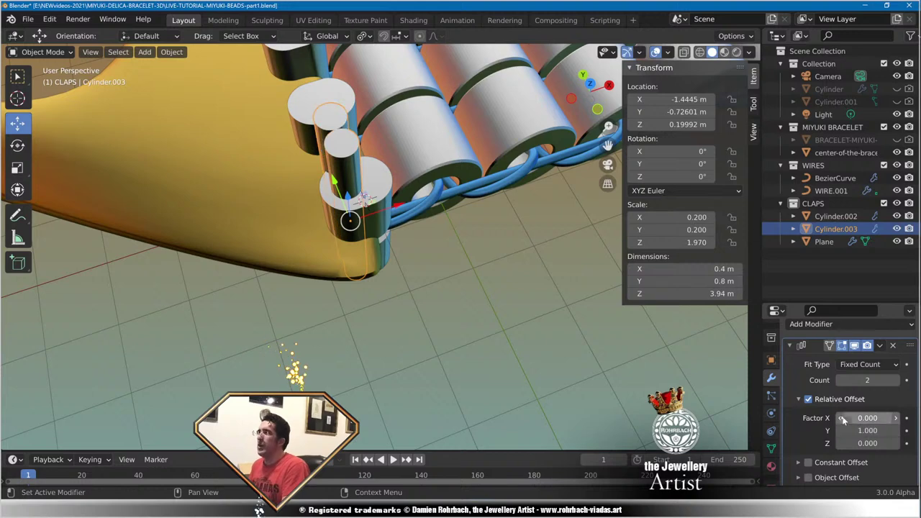
Look up the wide cutter's array offset and set the thin cylinder's array Y factor to the same 1.93.
right_click(387, 174)
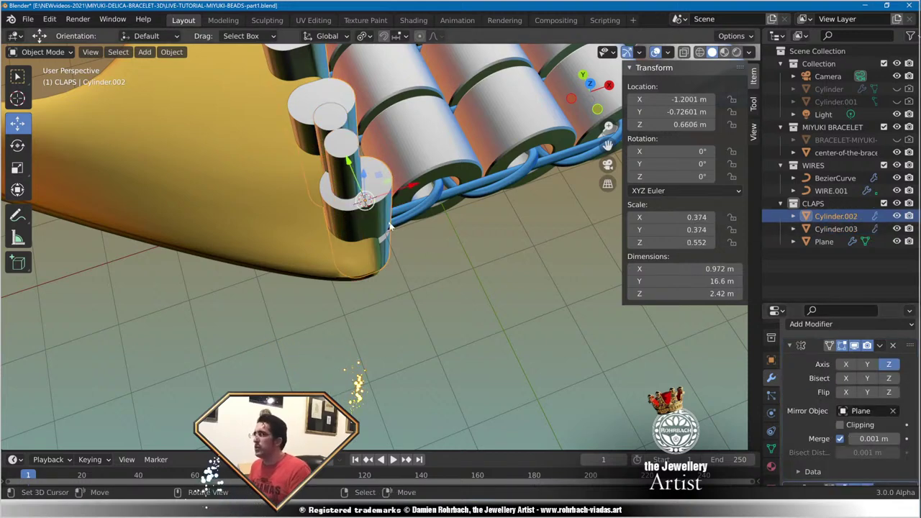
scroll(864, 428, down, 2)
scroll(876, 440, down, 3)
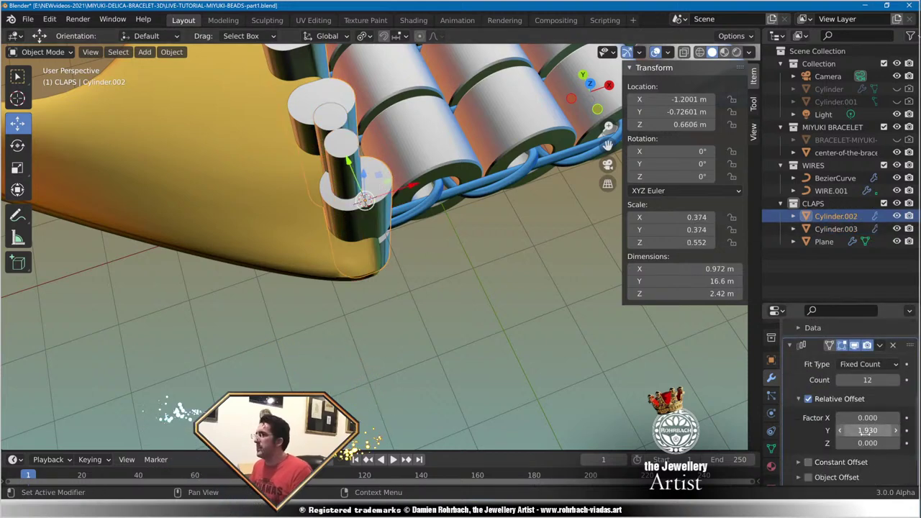
double_click(867, 430)
text(1.93)
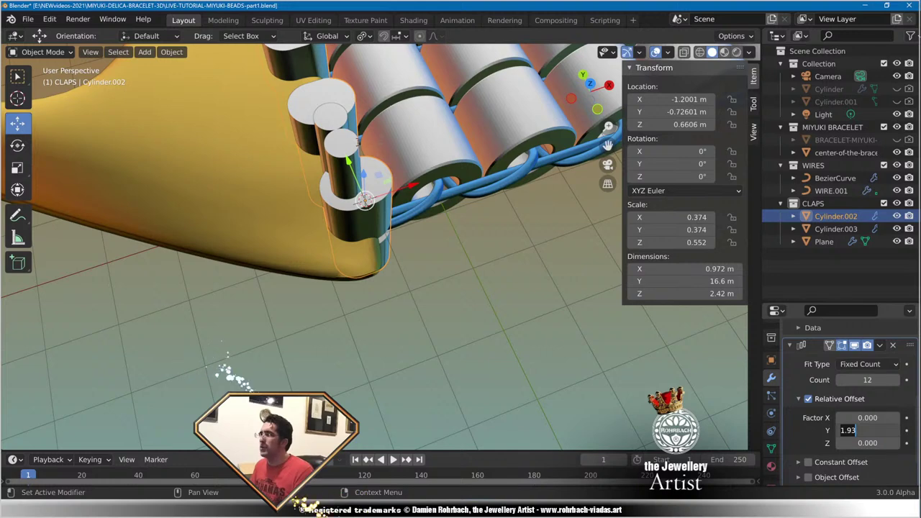
click(358, 143)
right_click(349, 155)
click(882, 389)
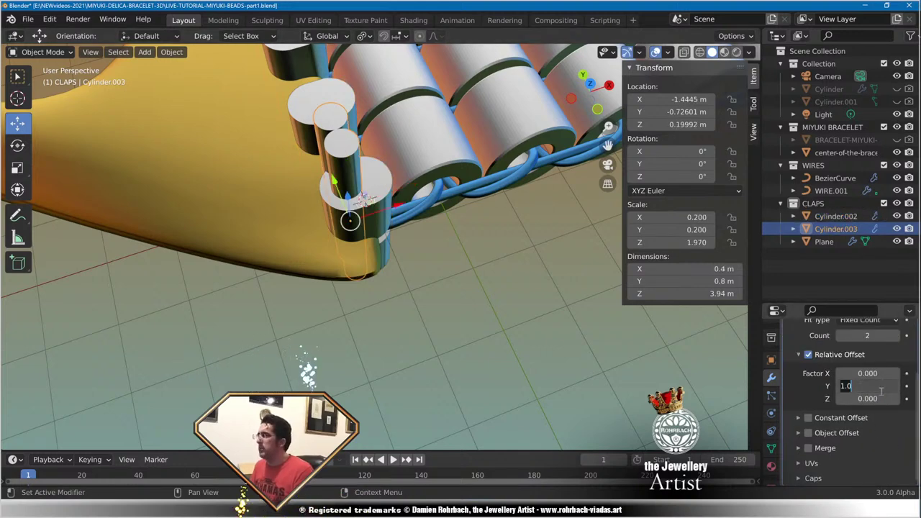
text(1.93)
key(Return)
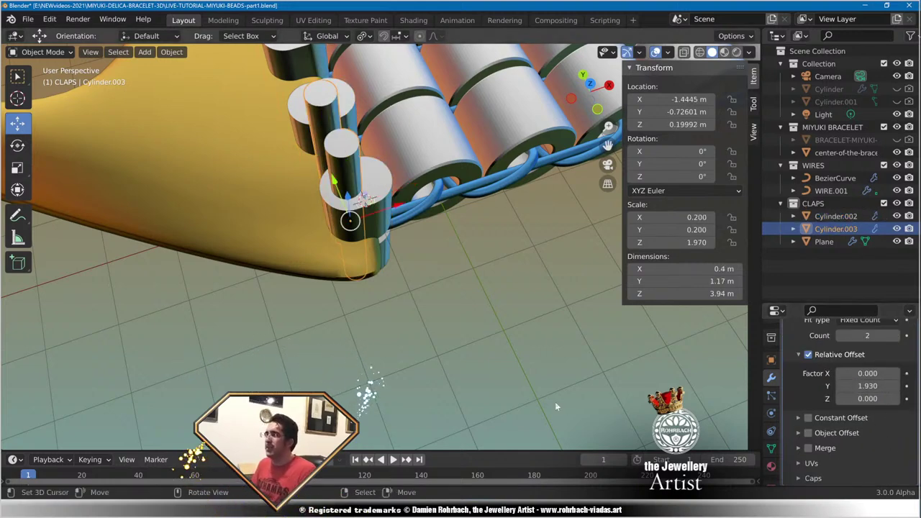
Increase the thin cylinder's array Y factor to 3.53 to match the next wide cutter, and set the count to 12.
key(KP_7)
scroll(424, 221, up, 4)
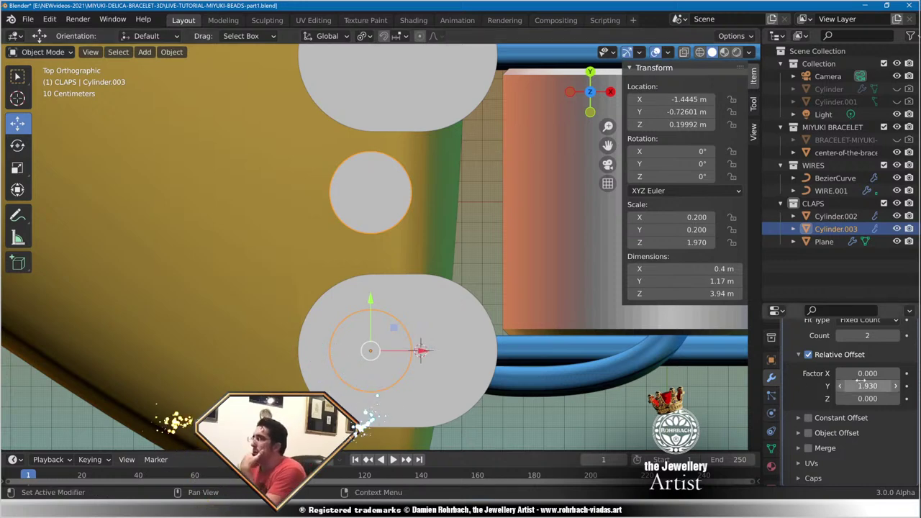
drag(863, 386, 899, 386)
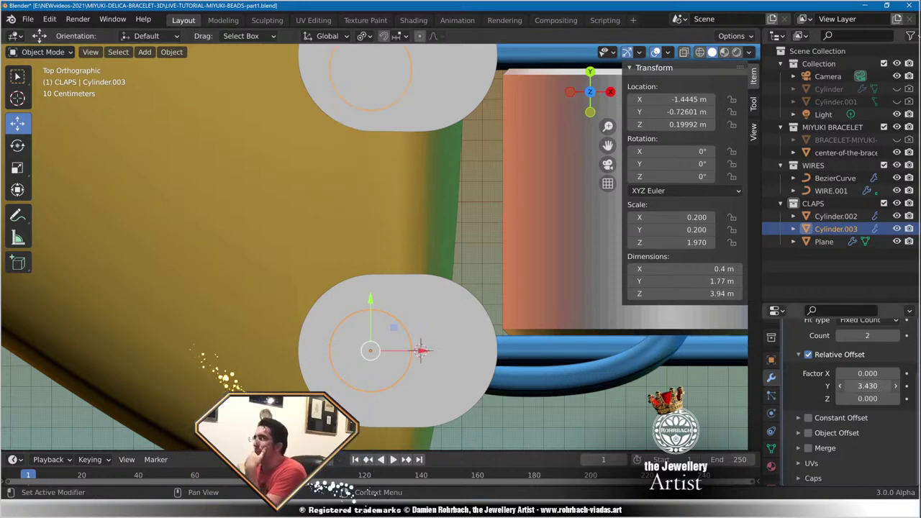
scroll(455, 313, down, 2)
shift+middle_drag(432, 220, 448, 288)
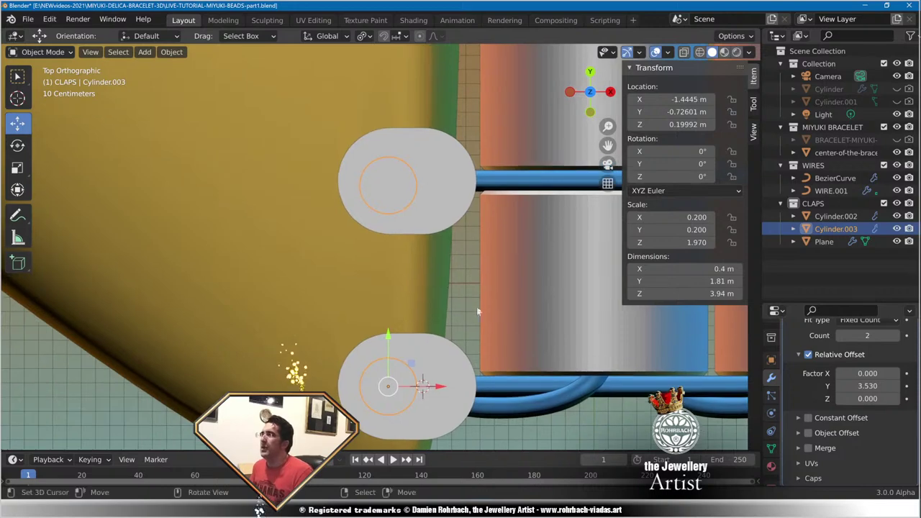
click(858, 339)
text(12)
key(Return)
scroll(534, 300, down, 4)
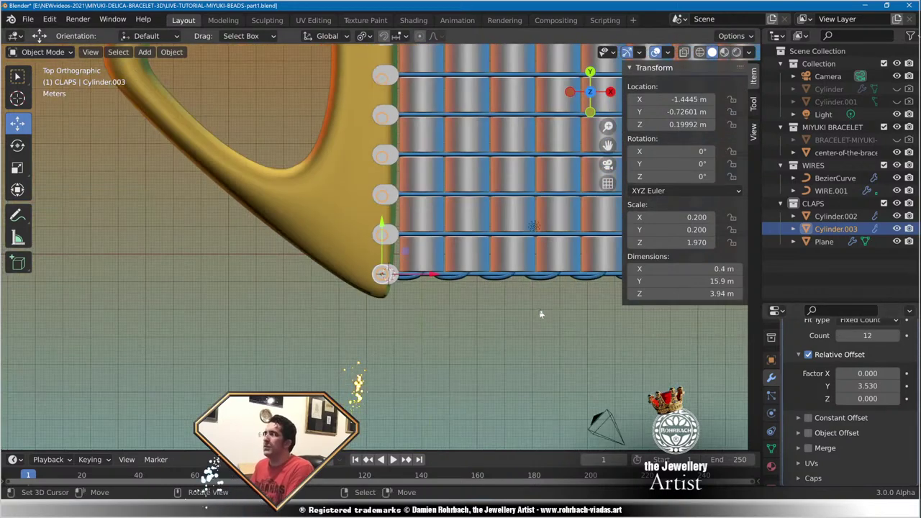
Fine-tune the thin cylinder's array Y factor through 3.6 and 3.61 to 3.608, aligning the last copy with the final wide cutter.
shift+middle_drag(495, 160, 493, 305)
scroll(452, 209, up, 3)
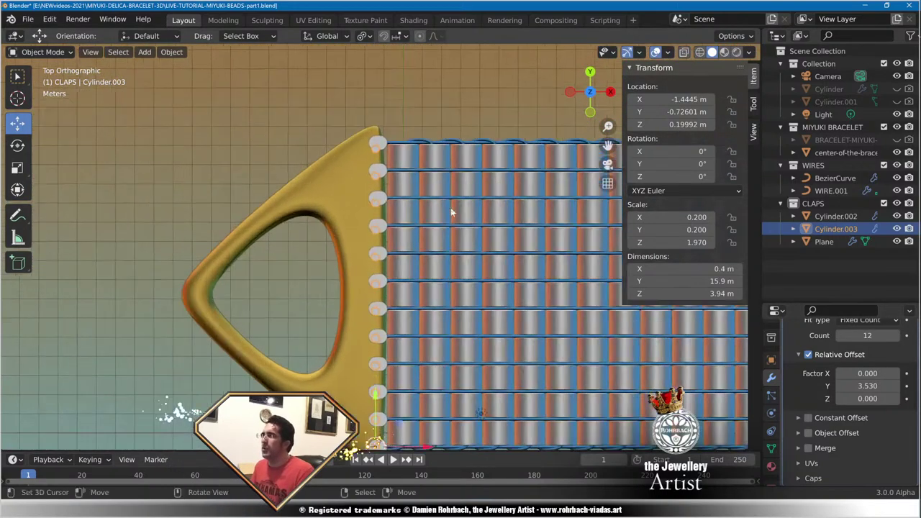
shift+middle_drag(479, 195, 467, 334)
scroll(466, 331, up, 5)
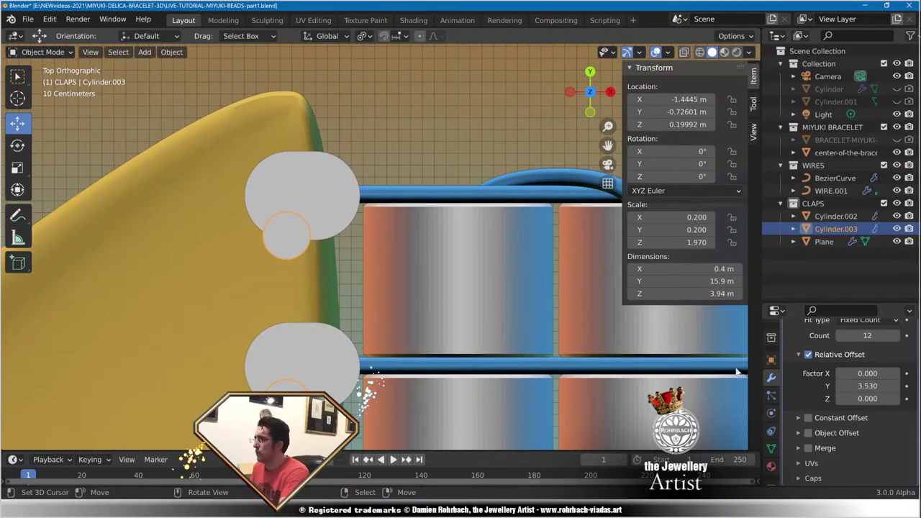
click(867, 386)
text(3.)
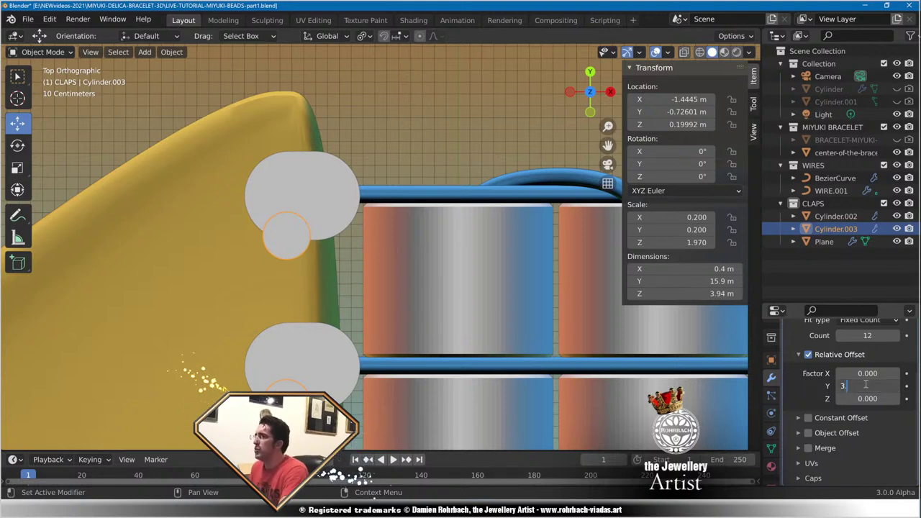
key(Return)
click(867, 386)
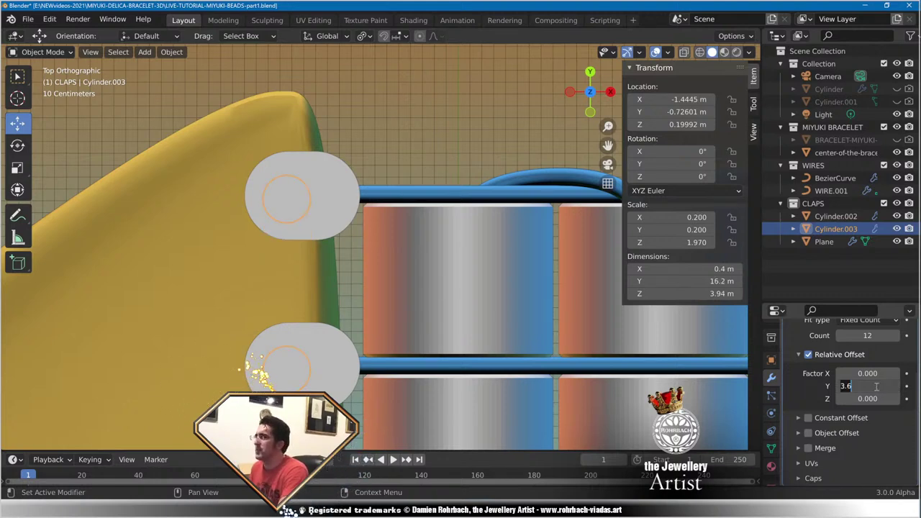
text(1)
key(Return)
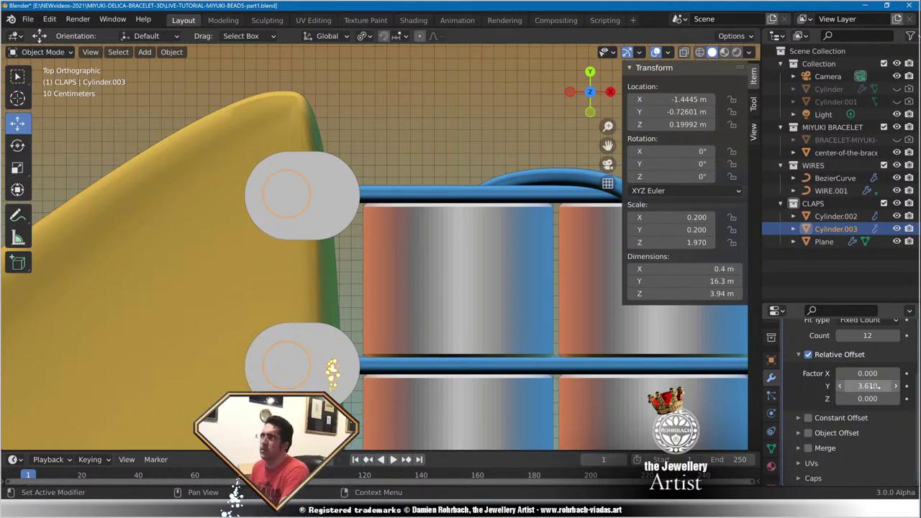
click(870, 386)
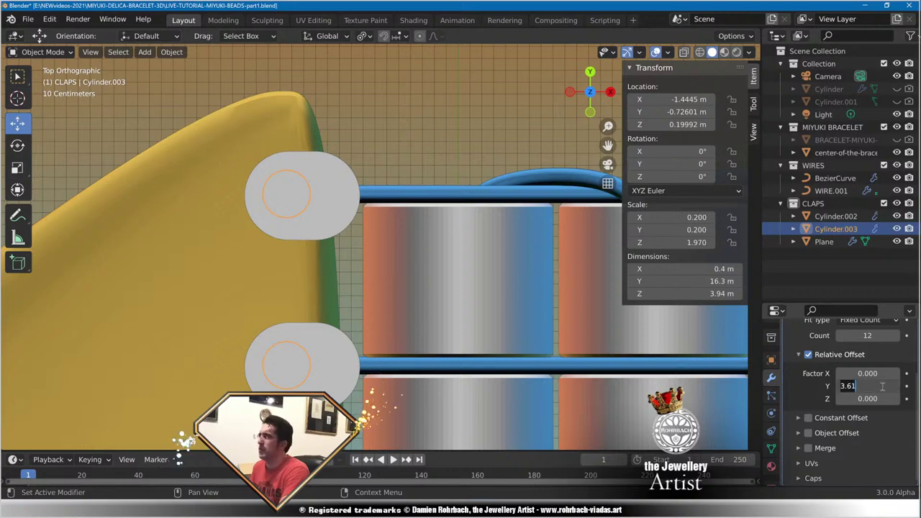
text(08)
key(Return)
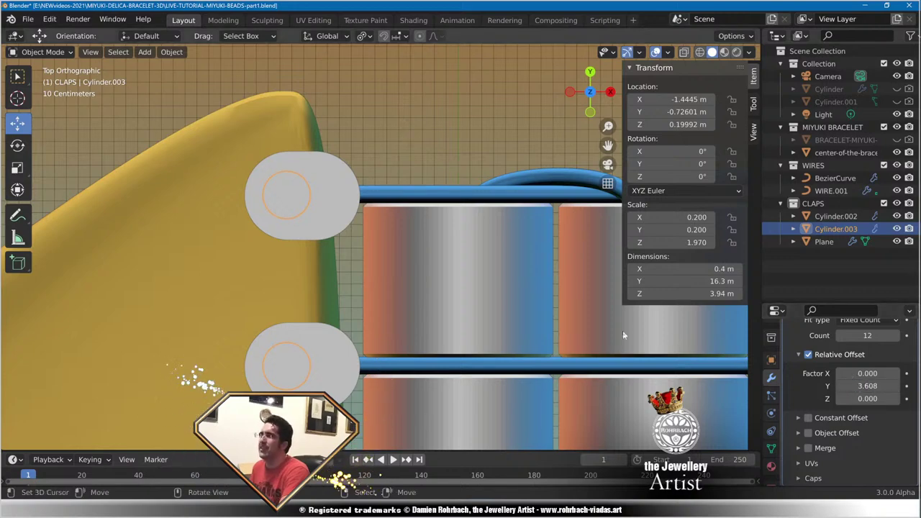
Hide the wide arrayed cutter, select the clasp and save the file.
scroll(610, 300, down, 4)
middle_drag(523, 293, 509, 234)
scroll(348, 328, up, 4)
right_click(324, 304)
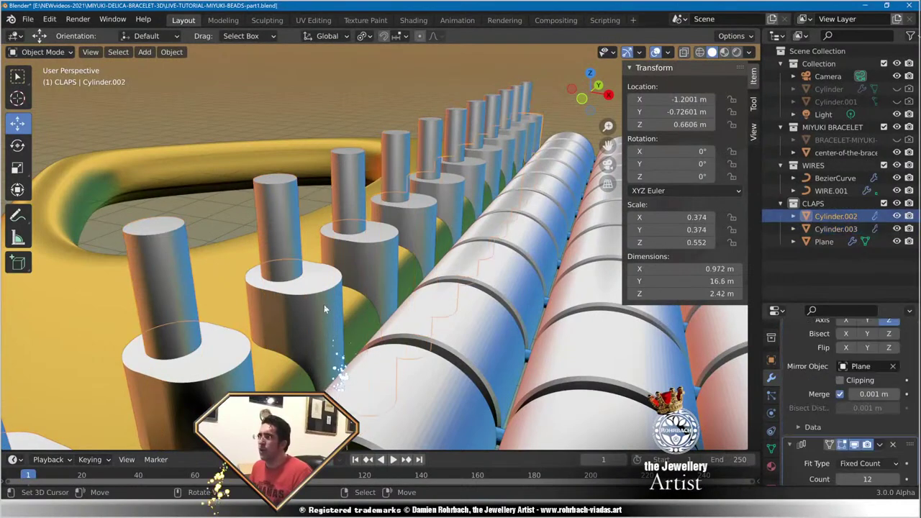
key(h)
right_click(327, 316)
key(ctrl+s)
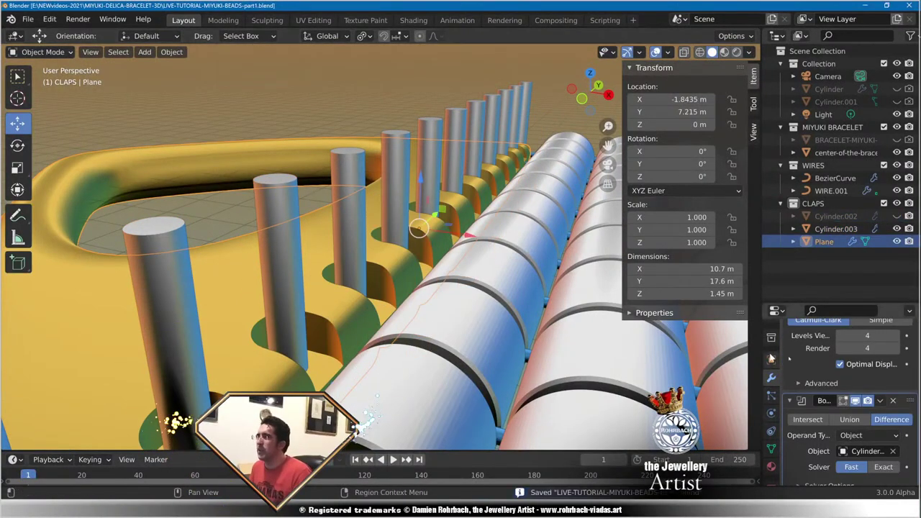
Add a Boolean difference modifier with the Fast solver to the clasp, using the thin cylinder array as cutter, and hide that array.
scroll(842, 388, up, 3)
click(811, 352)
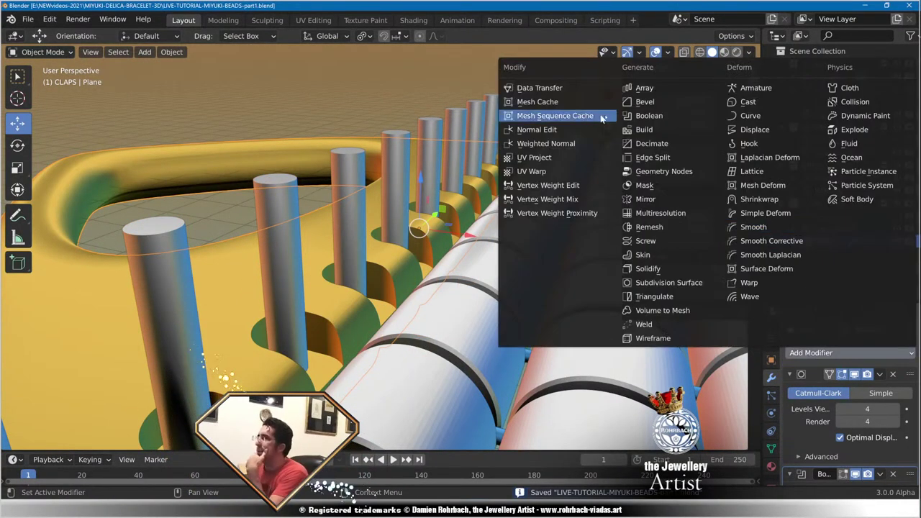
click(658, 117)
scroll(870, 423, down, 5)
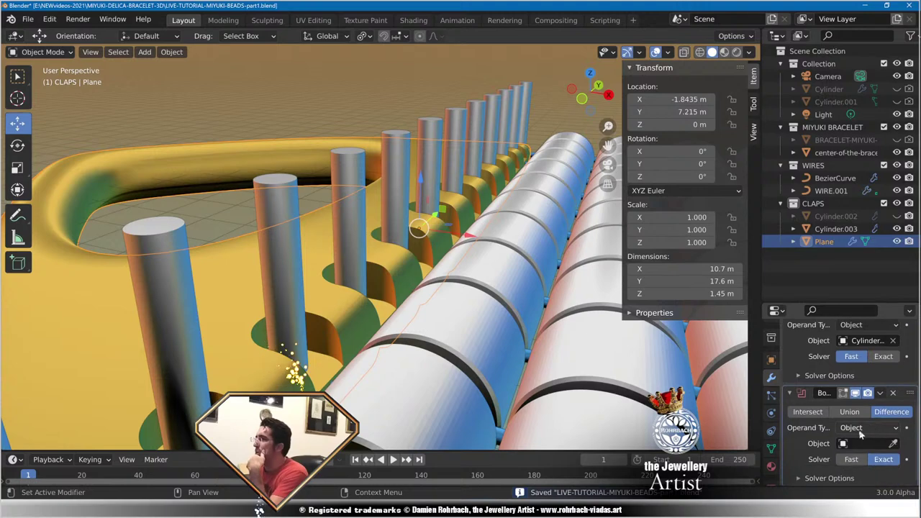
click(893, 446)
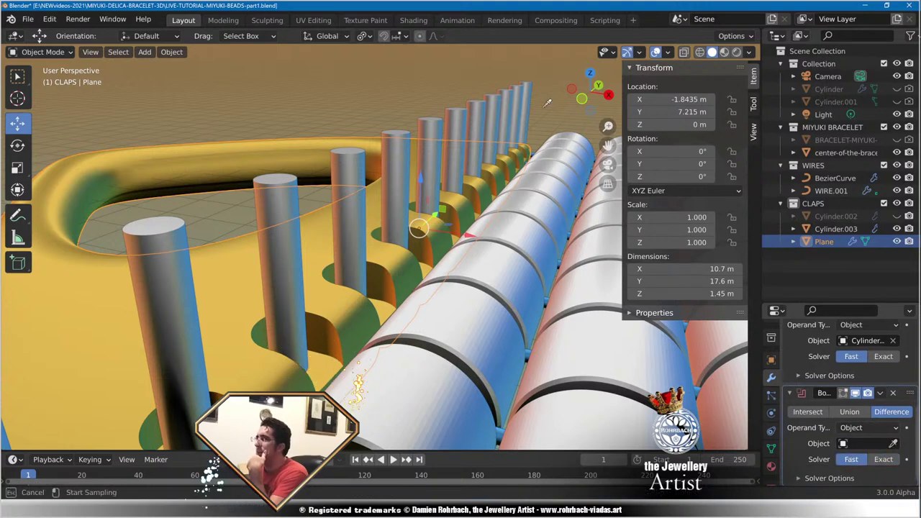
click(529, 95)
click(529, 100)
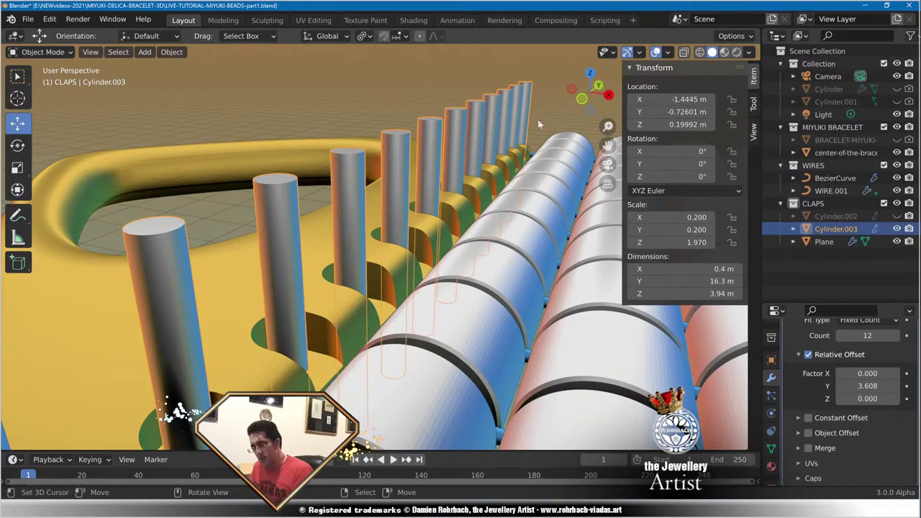
key(h)
Inspect the holes cut along the clasp's edge and save the file.
middle_drag(538, 120, 474, 301)
scroll(479, 302, down, 5)
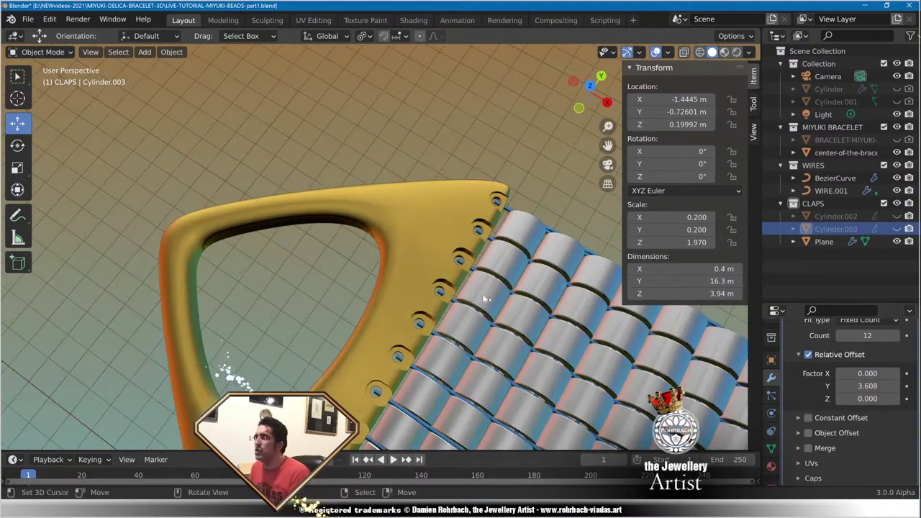
scroll(470, 302, up, 4)
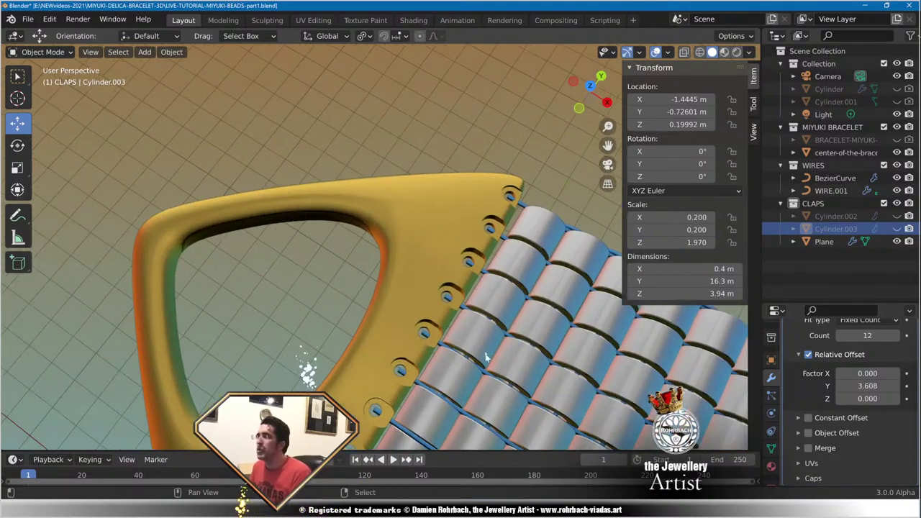
shift+middle_drag(485, 357, 452, 237)
scroll(453, 236, down, 3)
middle_drag(414, 308, 437, 268)
scroll(437, 267, down, 3)
key(ctrl+s)
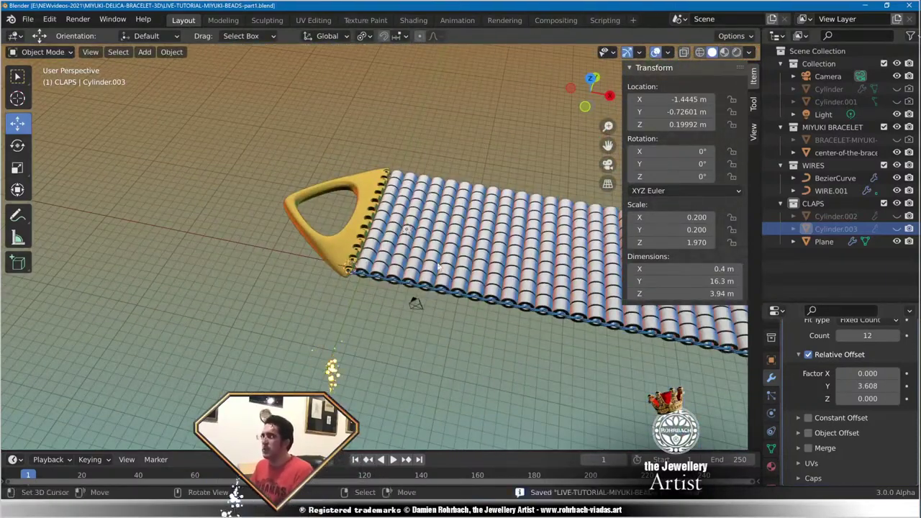
Examine how the twisted wires meet the holes at the clasp's corner, select the wire curve and save the file.
scroll(379, 279, up, 8)
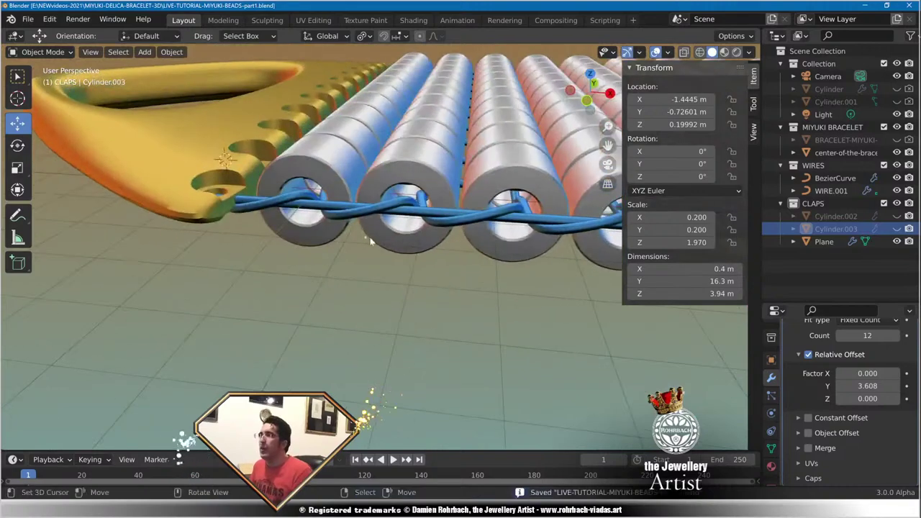
scroll(268, 229, up, 2)
click(272, 221)
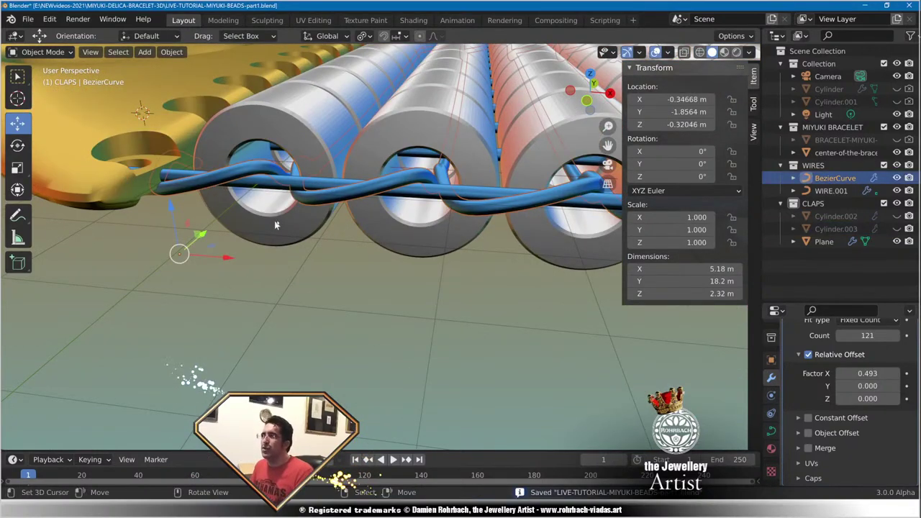
middle_drag(272, 221, 283, 243)
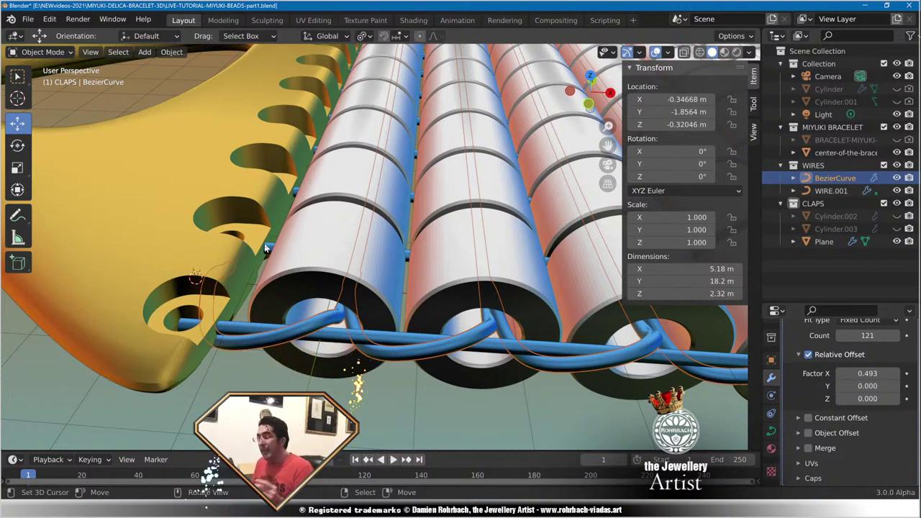
key(ctrl+s)
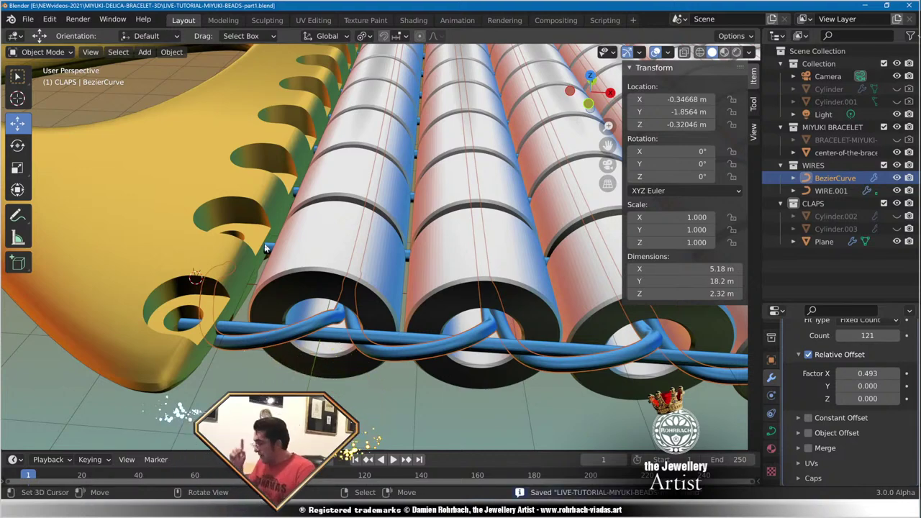
key(KP_7)
scroll(411, 324, down, 4)
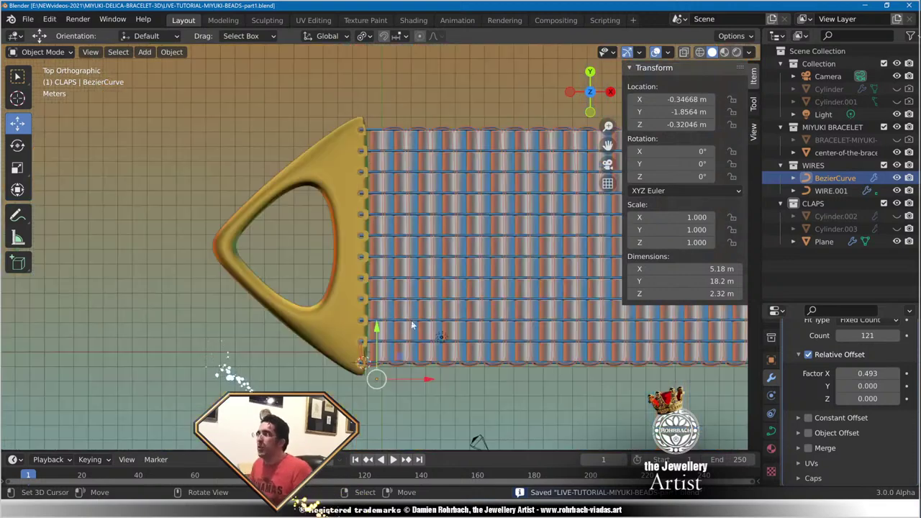
middle_drag(411, 324, 396, 203)
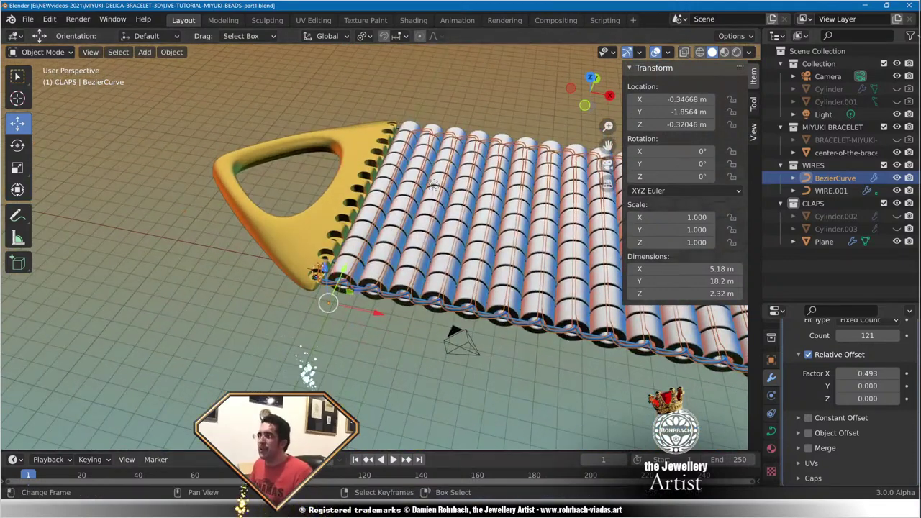
Switch to the browser to consult the Miyuki metal parts PDF for clasp designs, return to Blender and save the file.
click(144, 507)
click(162, 490)
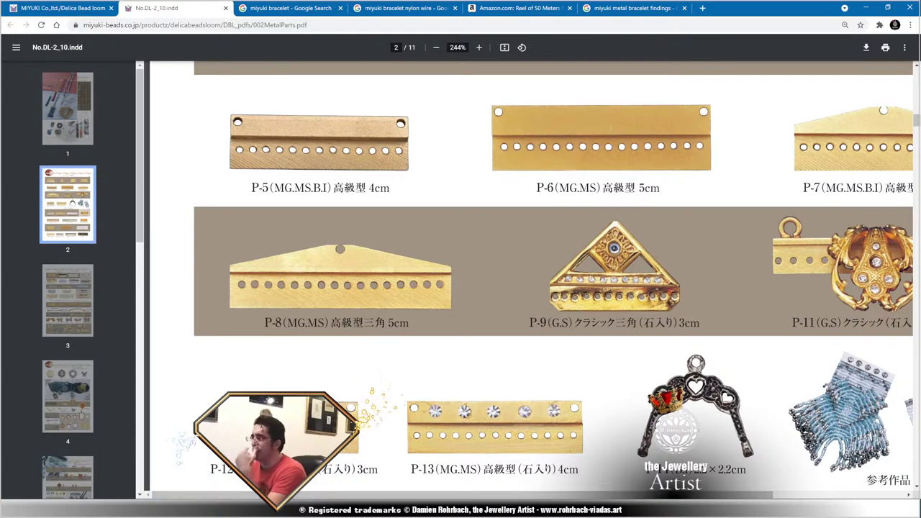
click(475, 439)
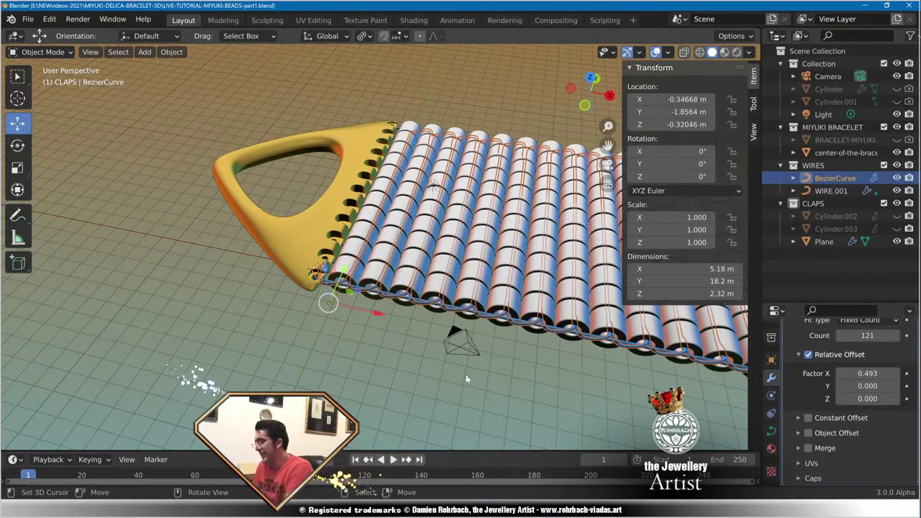
key(KP_7)
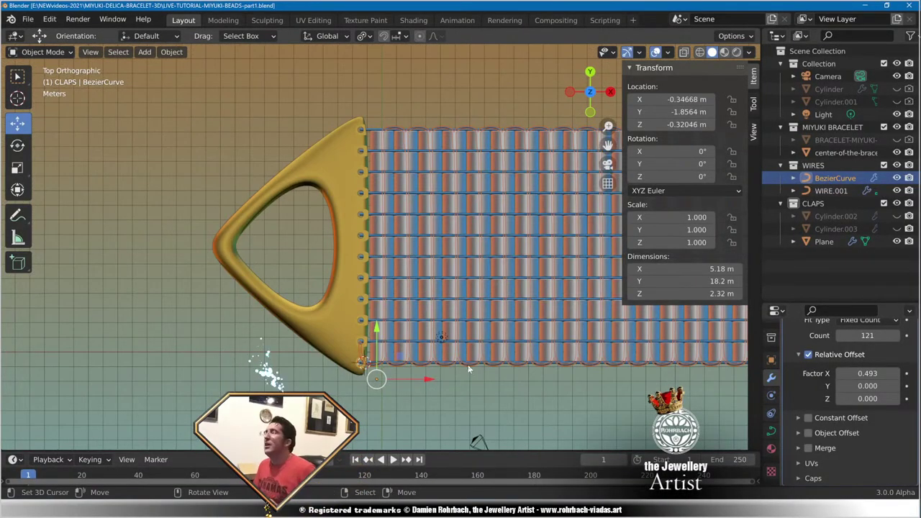
scroll(468, 364, up, 3)
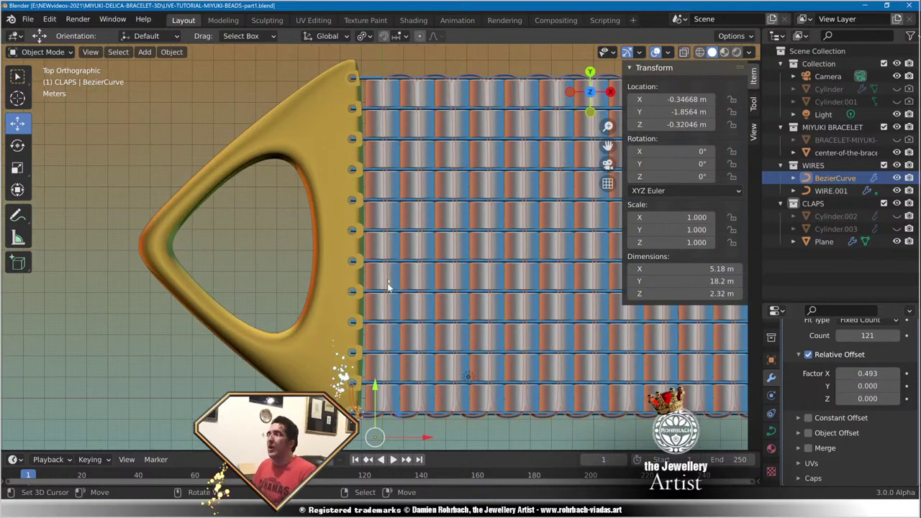
scroll(485, 364, up, 3)
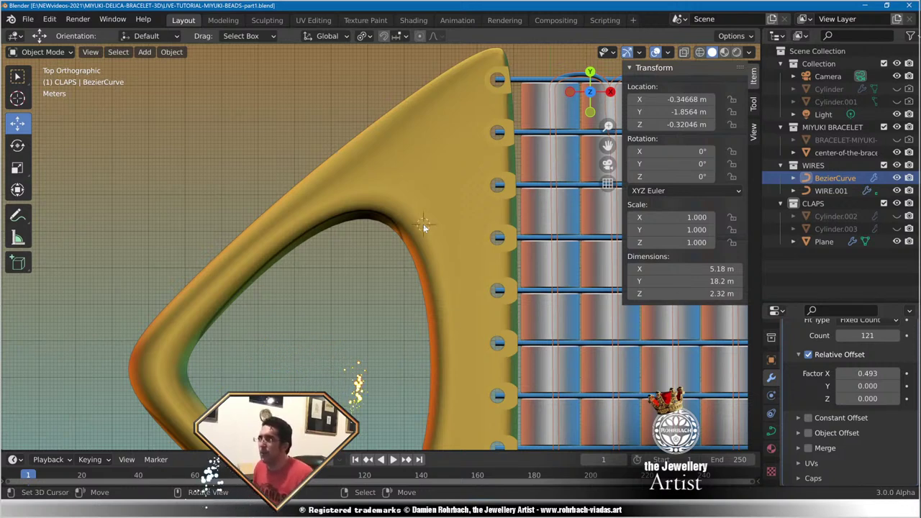
key(ctrl+s)
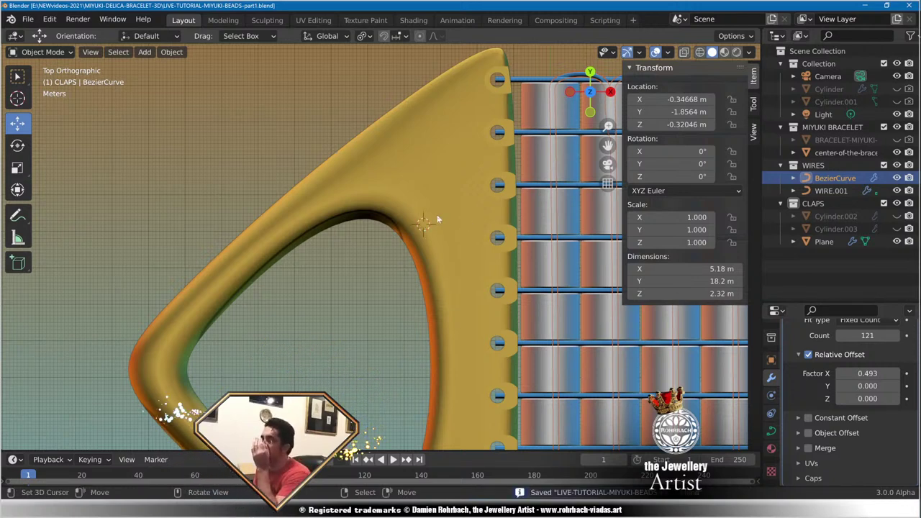
Rename the clasp object from Plane to BRASS CLASP and save the file.
shift+right_click(324, 140)
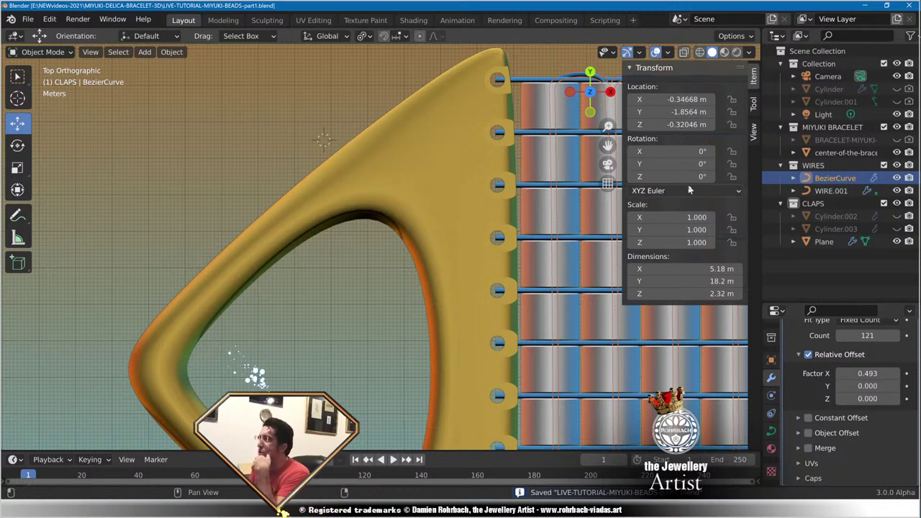
double_click(829, 243)
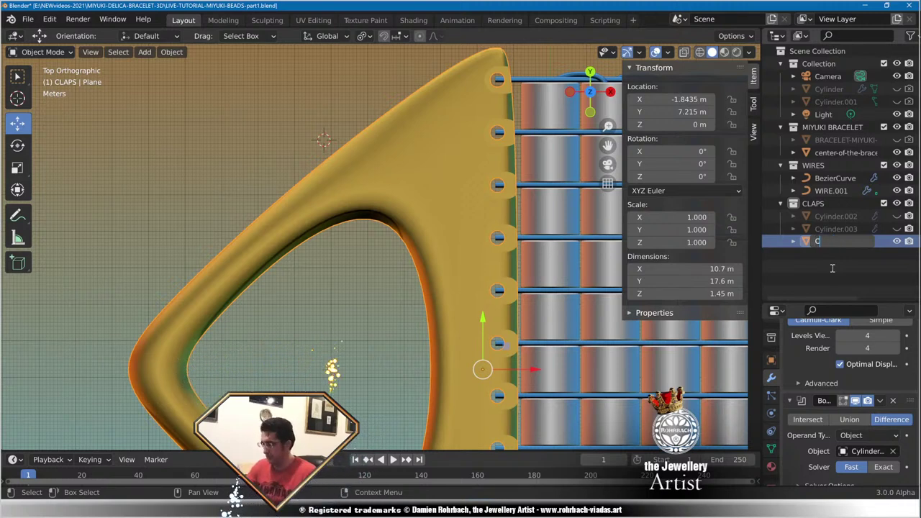
text(ASS CLASP)
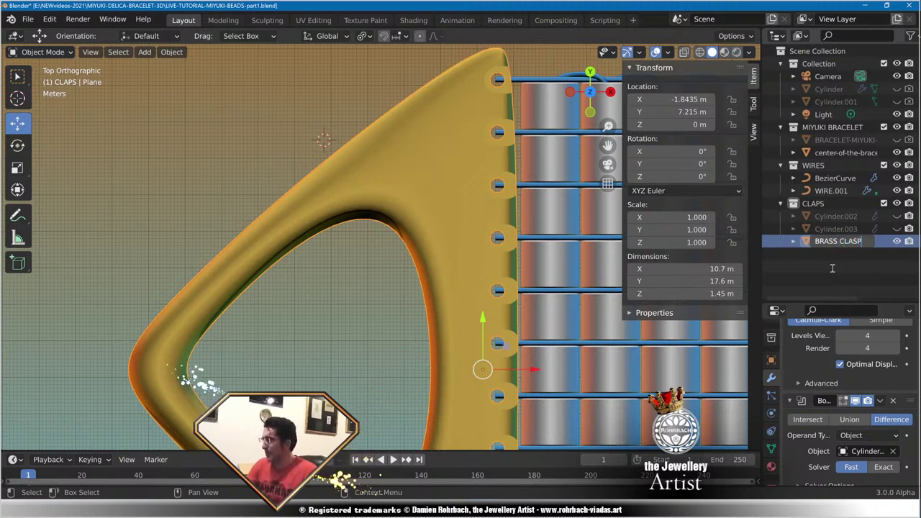
key(Return)
key(ctrl+s)
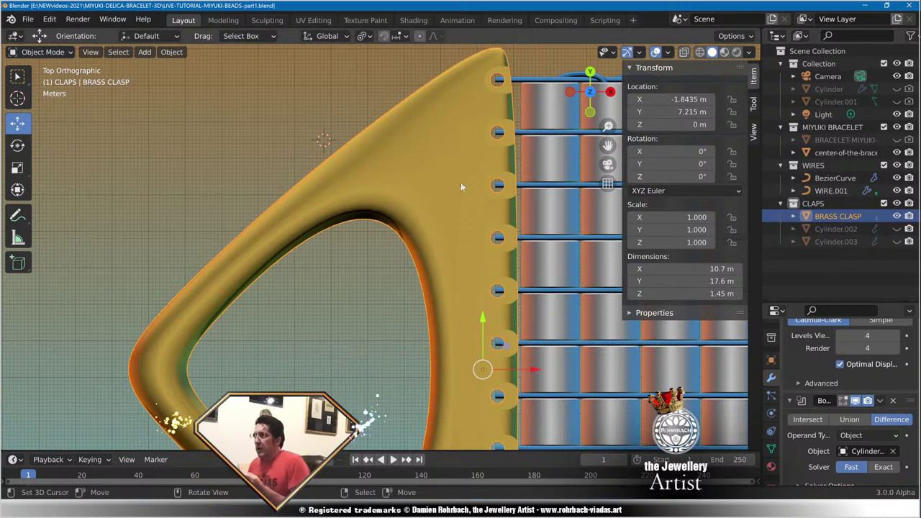
Add a Bezier curve over the clasp's wide upper area, raise it about 0.86 m along Z, and save the file.
click(145, 52)
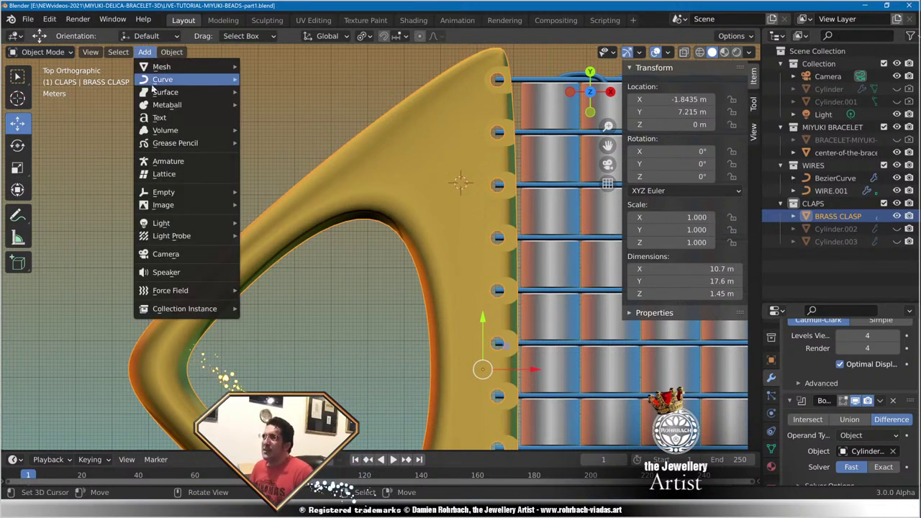
mouse_move(166, 76)
click(274, 77)
middle_drag(392, 263, 337, 173)
key(g)
key(z)
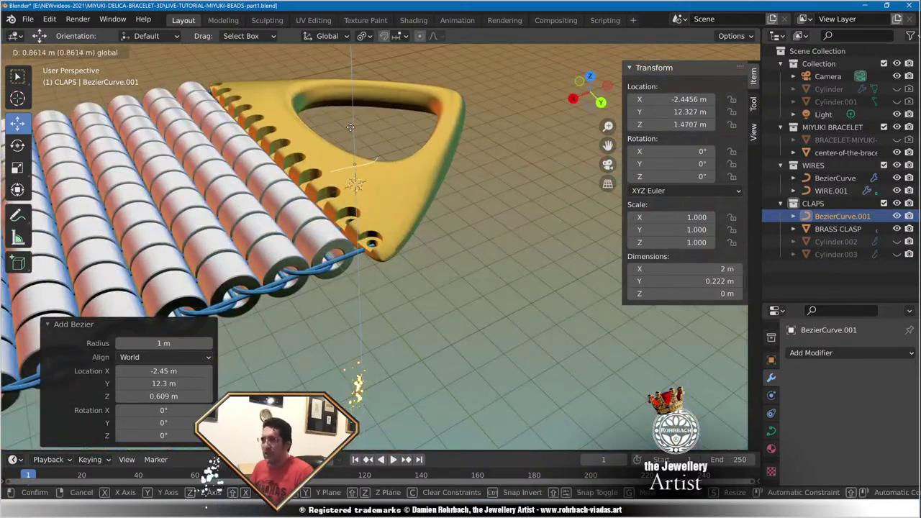
click(350, 126)
key(KP_7)
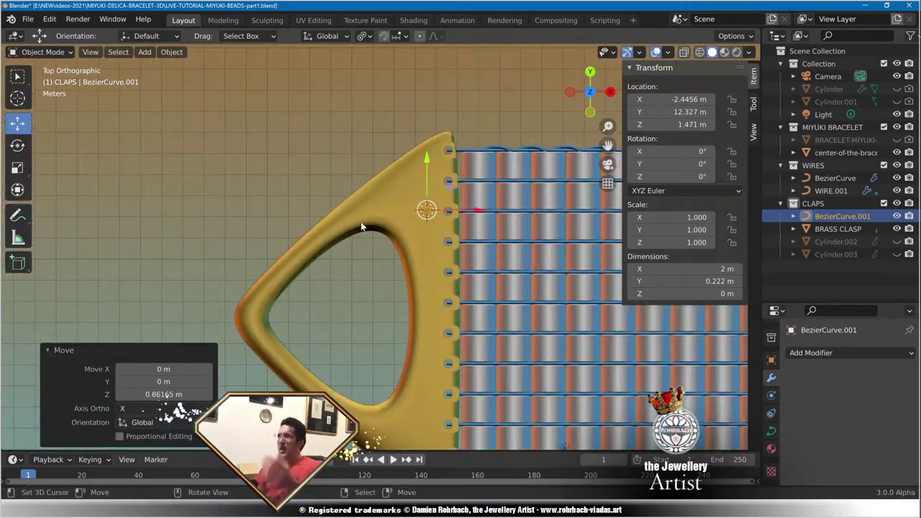
scroll(360, 221, up, 5)
shift+middle_drag(515, 157, 434, 225)
key(ctrl+s)
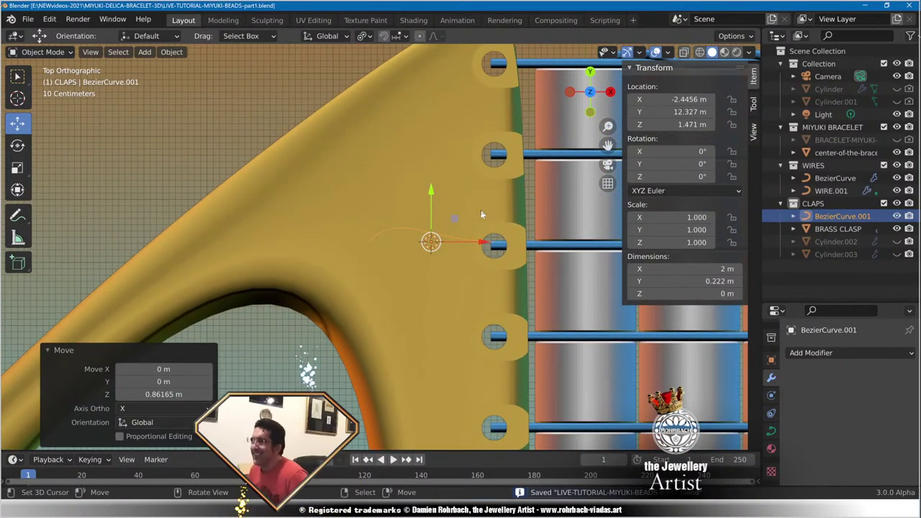
Edit the Bezier curve, moving its first control point toward the clasp's outer edge and its other one about -2.01 m in X and -0.25 m in Y.
key(Tab)
click(365, 242)
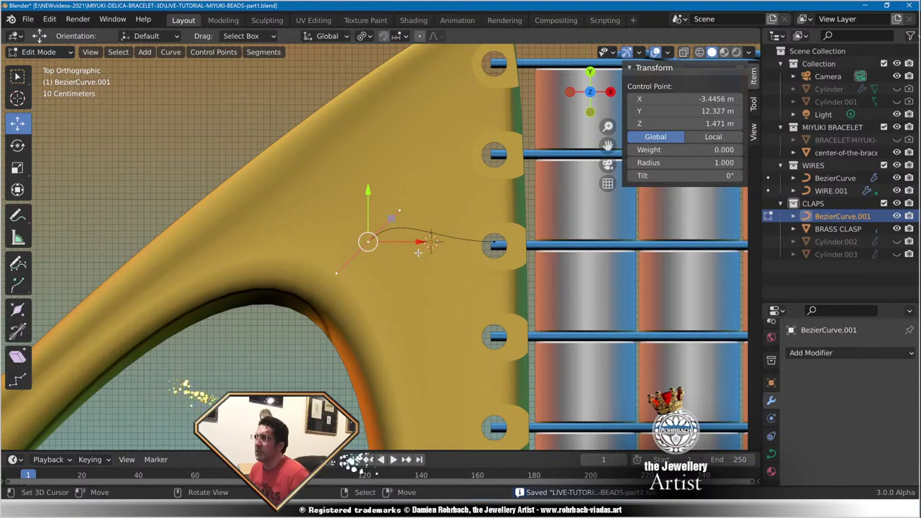
key(g)
click(438, 256)
right_click(493, 242)
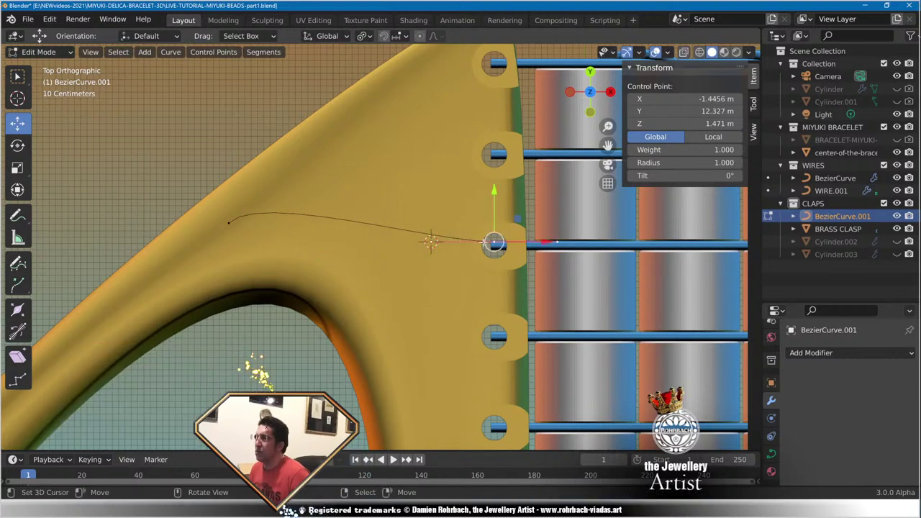
key(g)
click(354, 258)
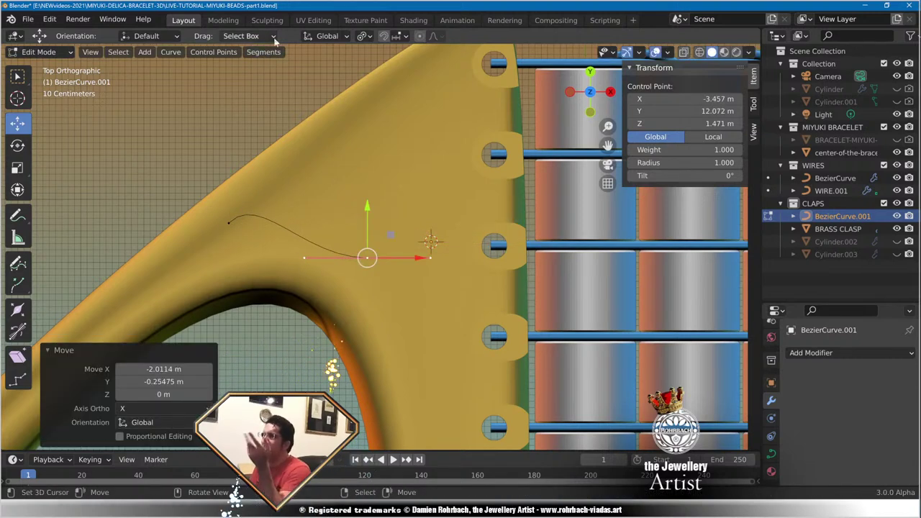
Turn on snapping and set it to Face, snapping with Center.
click(365, 36)
click(394, 92)
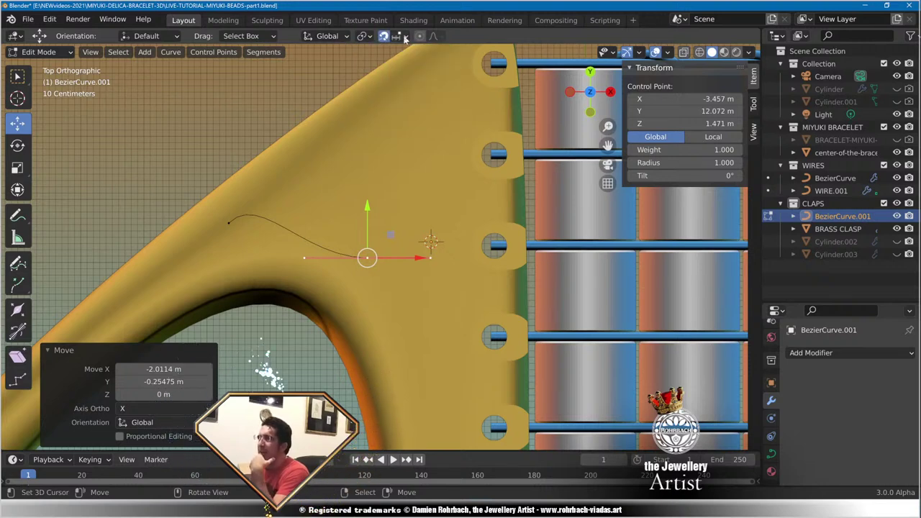
click(405, 37)
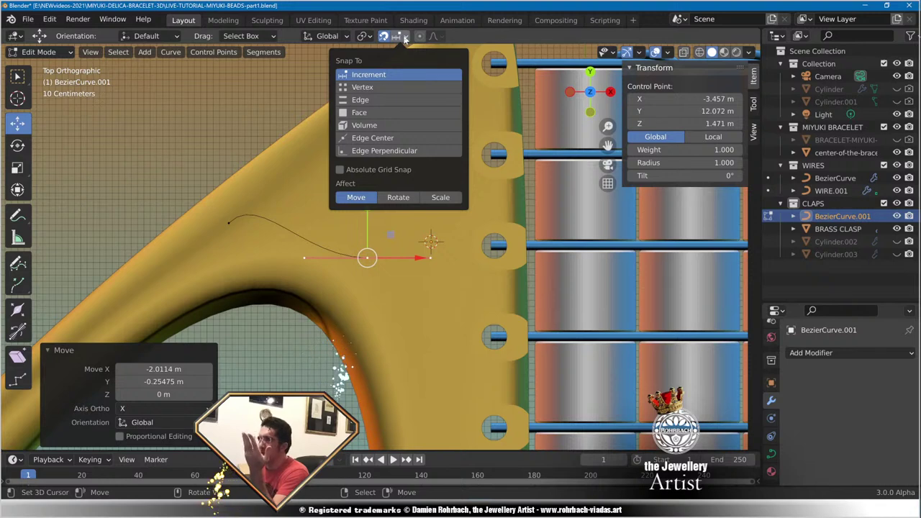
click(362, 113)
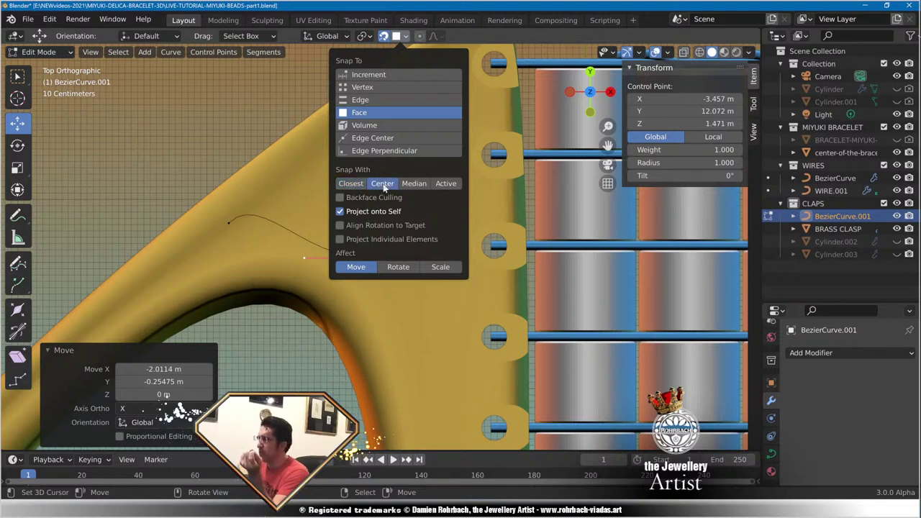
Move the curve's outer control point about 0.47 m in X, snapping it onto the clasp's surface, and check its placement up close.
click(228, 223)
key(g)
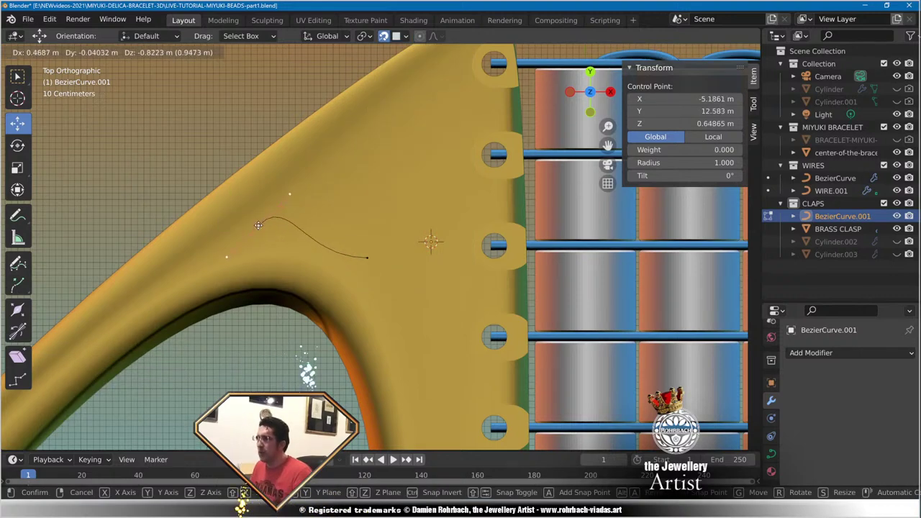
click(258, 226)
middle_drag(258, 264, 343, 216)
scroll(298, 236, down, 4)
key(KP_Decimal)
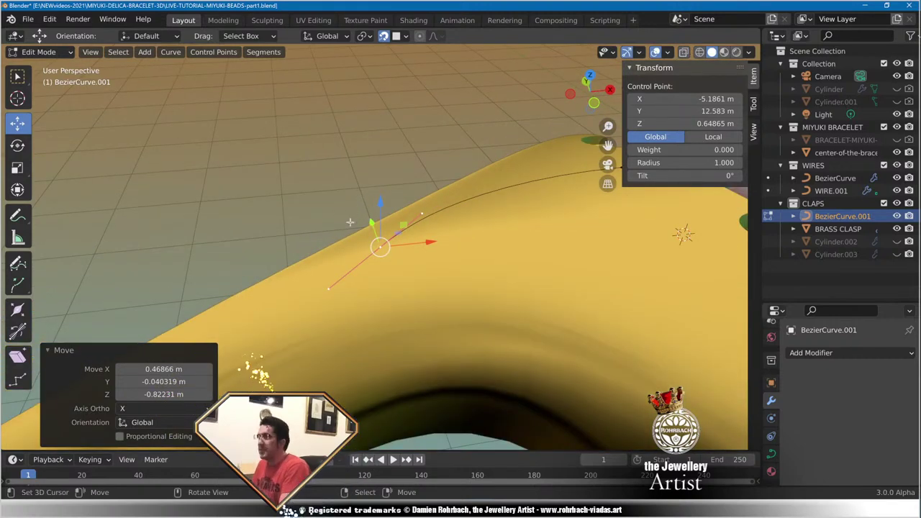
Move the curve's inner control point about 1.30 m in X and -0.11 m in Y, snapping it onto the clasp's surface.
key(KP_7)
click(583, 308)
key(KP_Decimal)
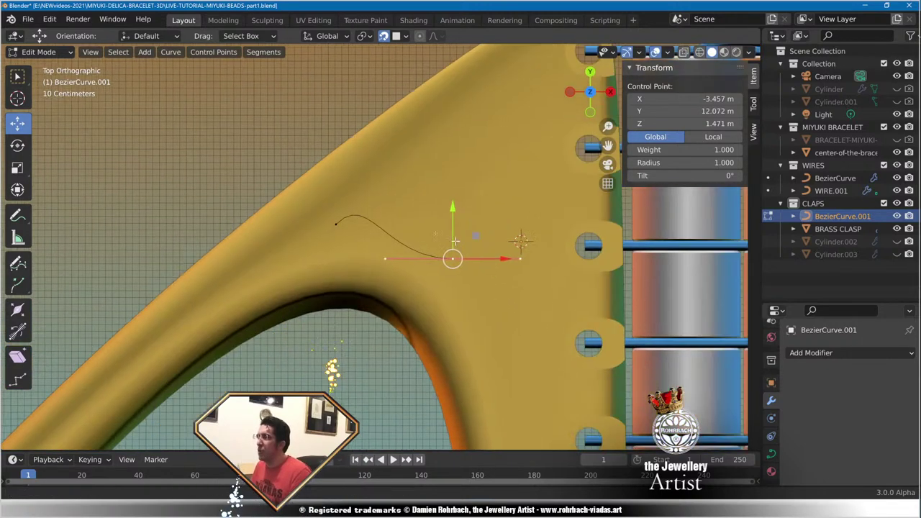
key(g)
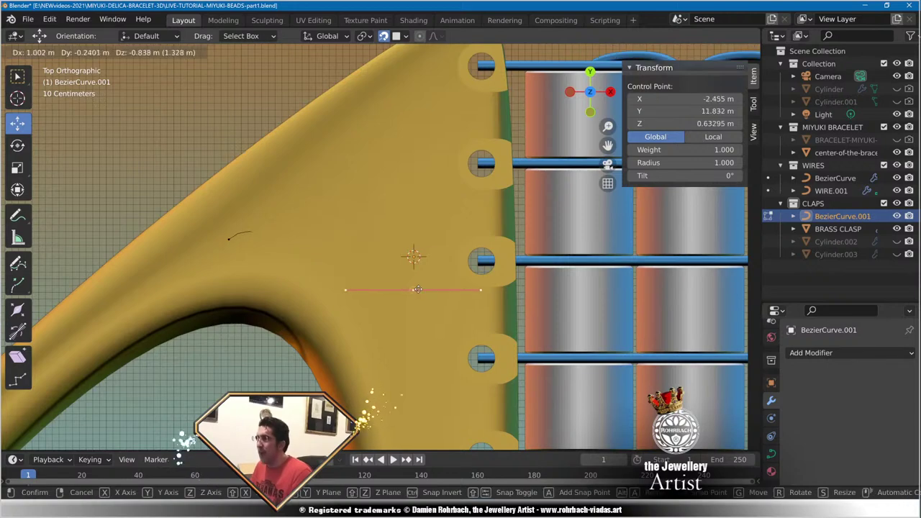
click(423, 258)
middle_drag(423, 258, 398, 180)
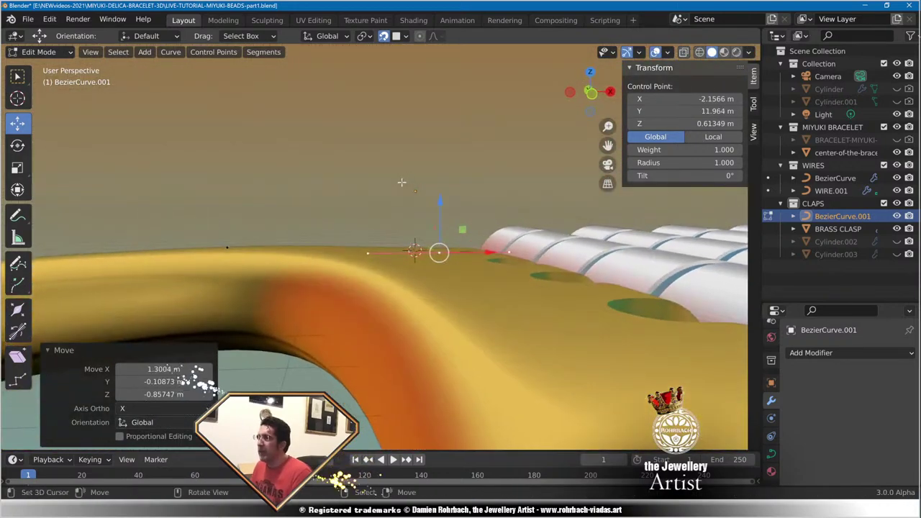
Turn on X-ray and raise the inner control point's outward-facing handle about 0.08 m along Z.
scroll(398, 180, up, 3)
key(alt+z)
right_click(364, 254)
drag(367, 215, 367, 207)
key(KP_7)
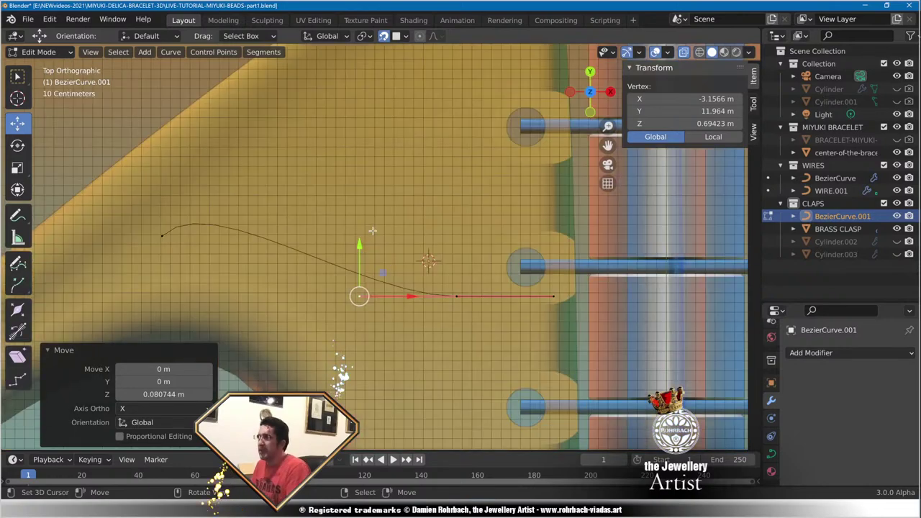
Move the curve's outer control point about -3.24 m in X and -2.36 m in Y, onto the clasp's slanted arm.
scroll(381, 241, down, 3)
shift+middle_drag(401, 231, 492, 214)
scroll(337, 249, up, 1)
scroll(338, 249, down, 5)
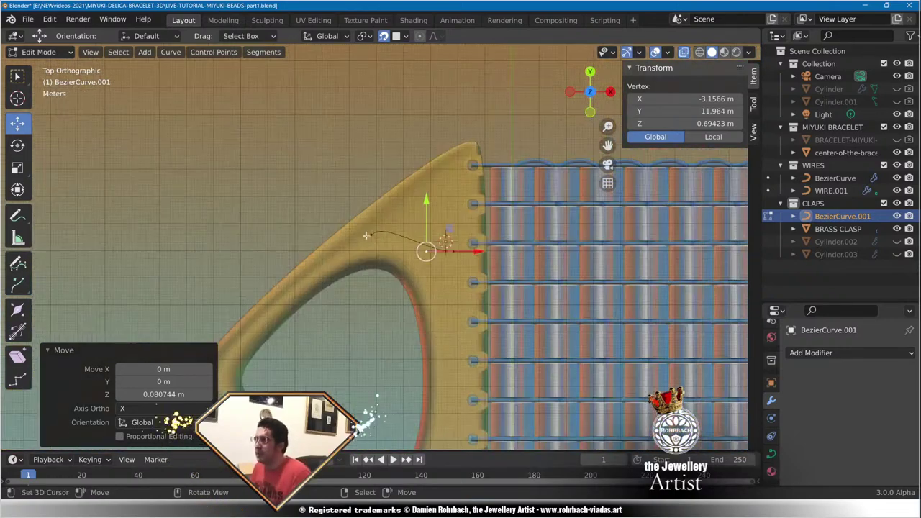
shift+middle_drag(379, 257, 428, 237)
scroll(420, 238, up, 3)
right_click(445, 189)
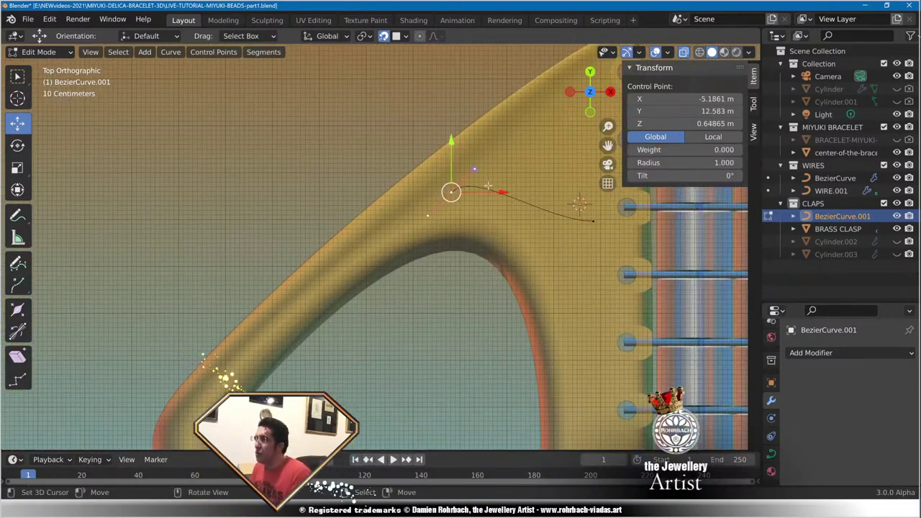
key(g)
click(340, 290)
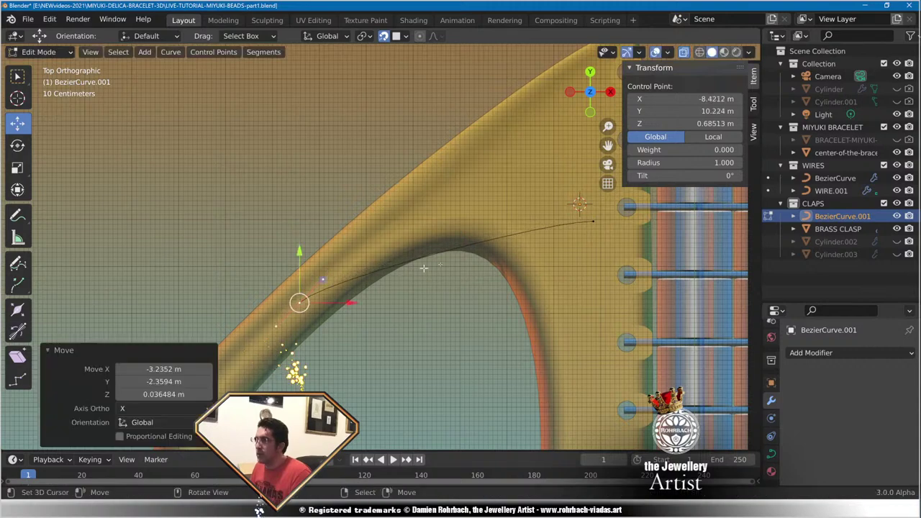
Move the curve's inner control point onto the slanted arm at about X -7.20 m, Y 11.13 m.
click(594, 222)
key(g)
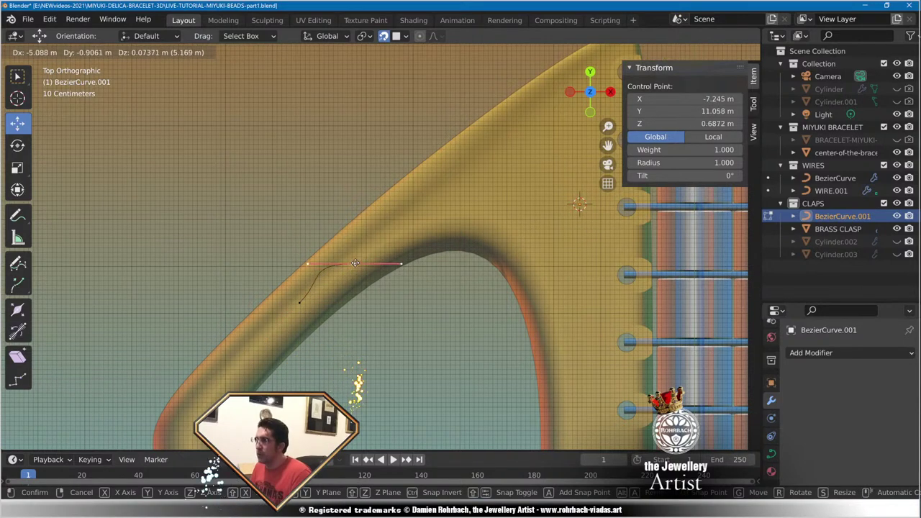
click(354, 260)
Turn the lower control point's handle across the arm toward the outer edge, so the curve bends into a rounded arc.
scroll(313, 279, up, 2)
shift+middle_drag(314, 280, 437, 222)
scroll(437, 221, up, 1)
right_click(391, 272)
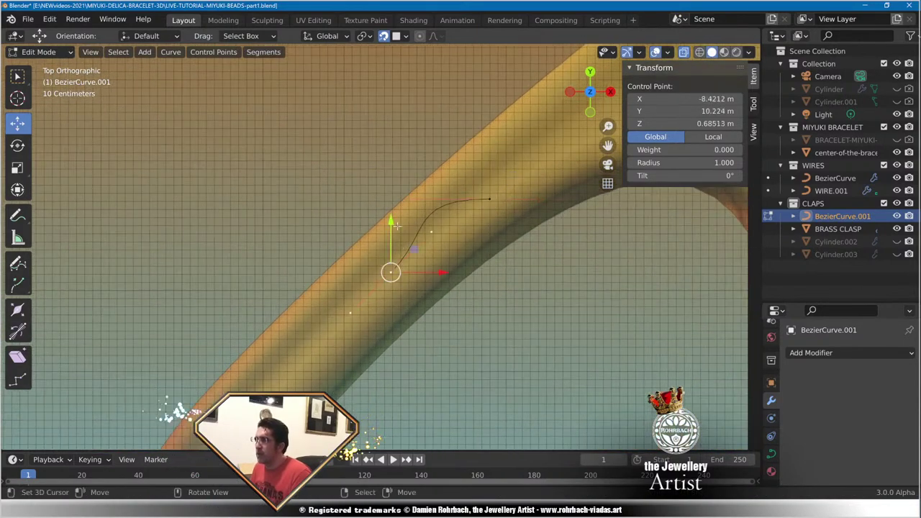
right_drag(426, 232, 401, 226)
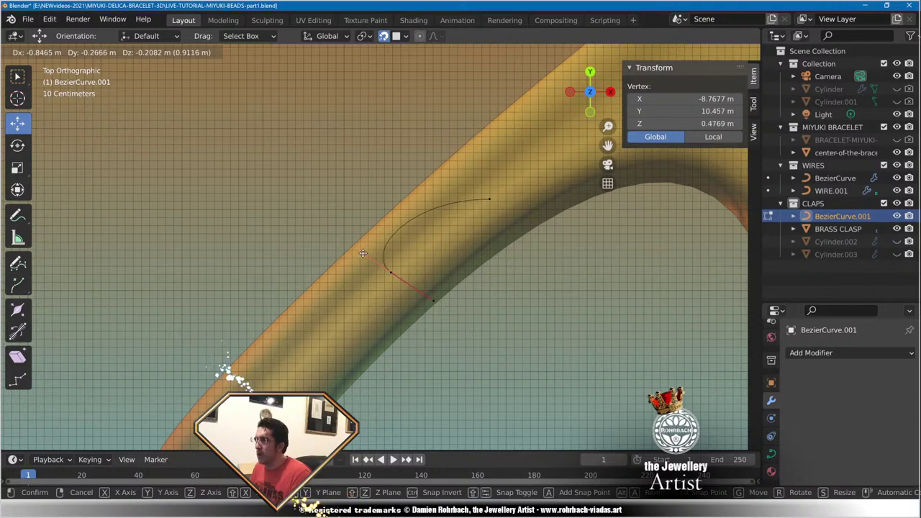
click(383, 268)
Extend the curve's lower end with a new point curling inward, adjusting the neighbouring points and handles into a rounded loop.
right_click(391, 272)
ctrl+click(418, 248)
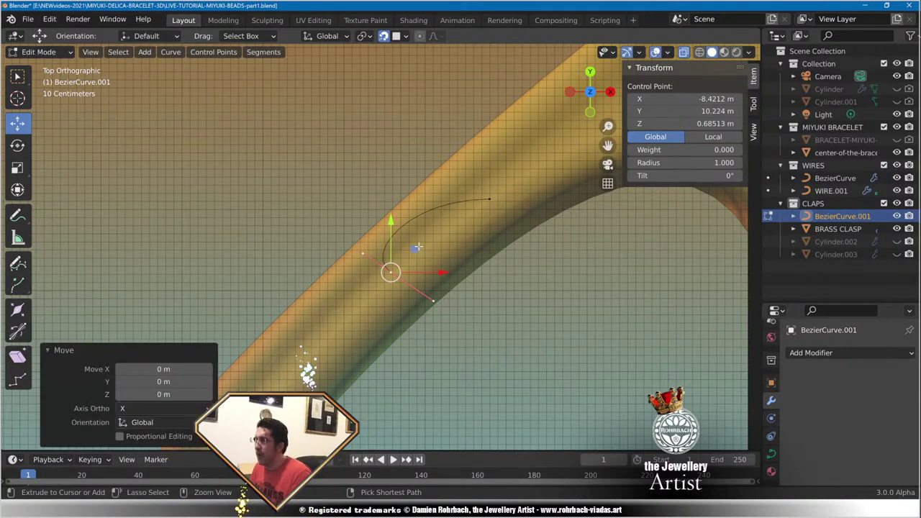
ctrl+click(423, 238)
mouse_move(411, 251)
right_down()
mouse_move(451, 252)
mouse_move(424, 243)
mouse_move(416, 252)
right_up()
right_drag(451, 265, 436, 257)
right_drag(390, 276, 374, 284)
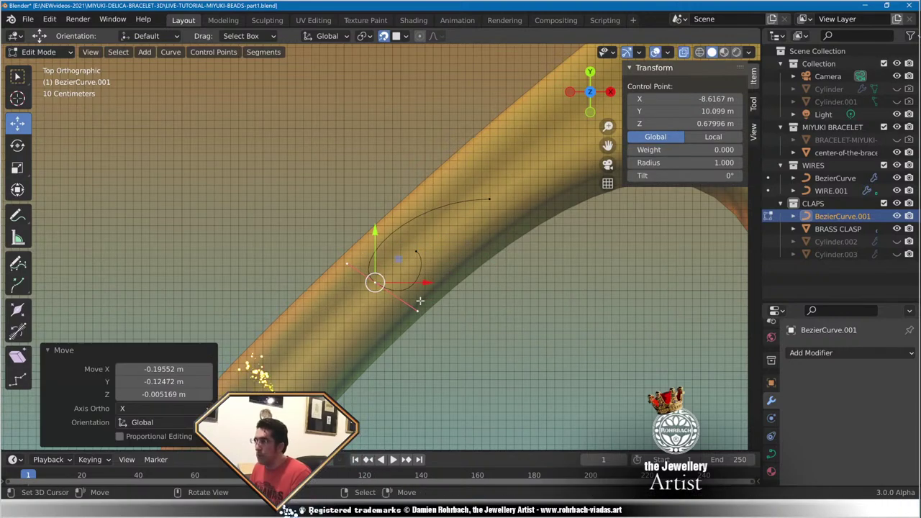
right_drag(419, 308, 432, 294)
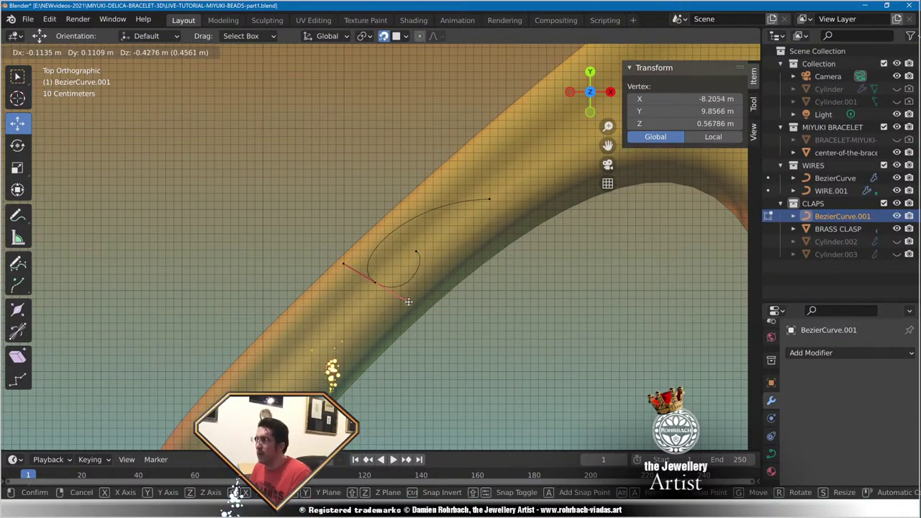
click(431, 280)
Extend the curve's upper end with a new point near the arm's outer edge, at about X -6.78 m, Y 12.14 m.
right_click(489, 199)
shift+middle_drag(489, 199, 413, 292)
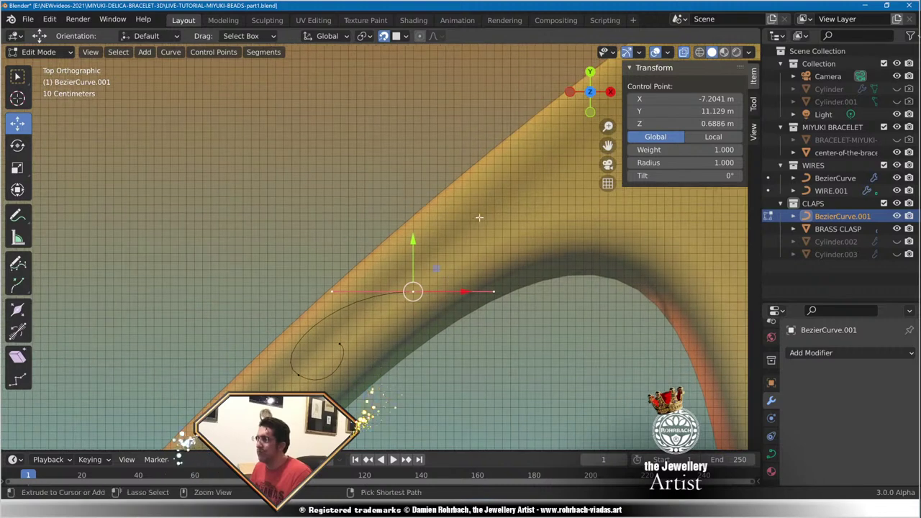
ctrl+click(472, 207)
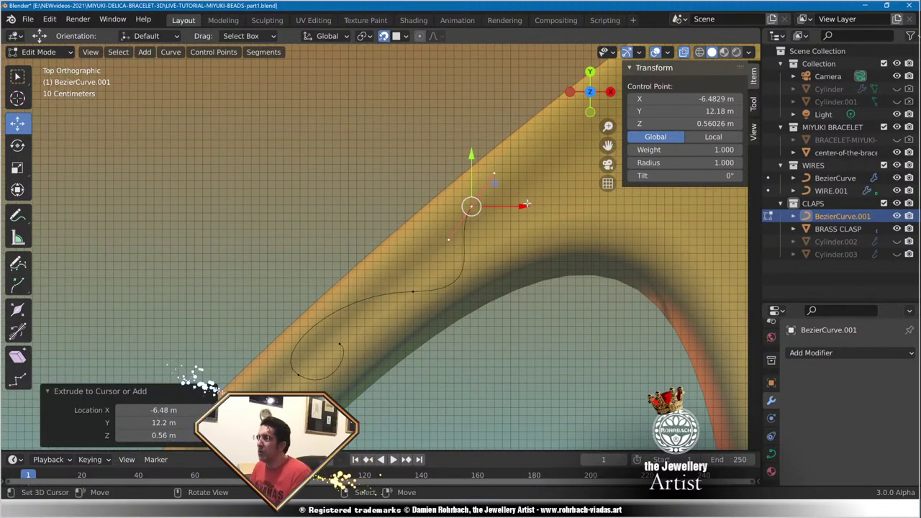
key(g)
click(446, 209)
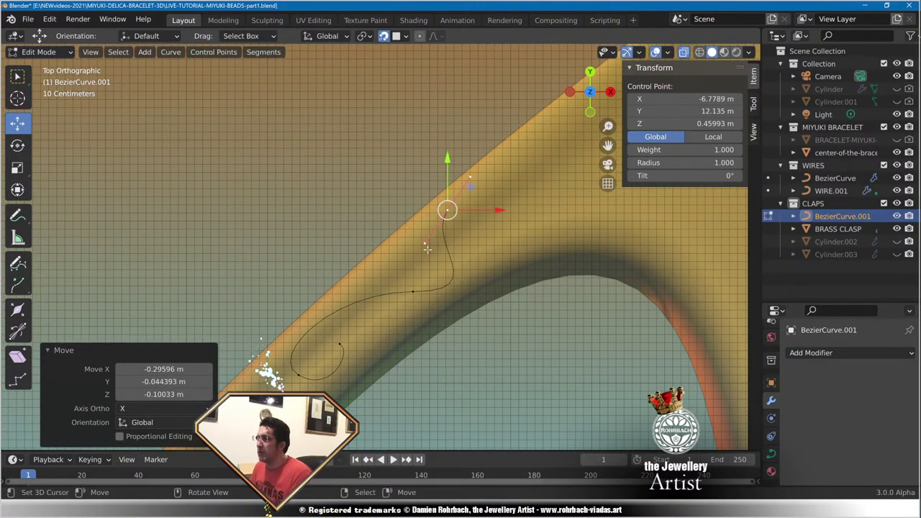
Add two more points that bring the upper end back down and curl it inward, and adjust their positions.
ctrl+right_click(397, 263)
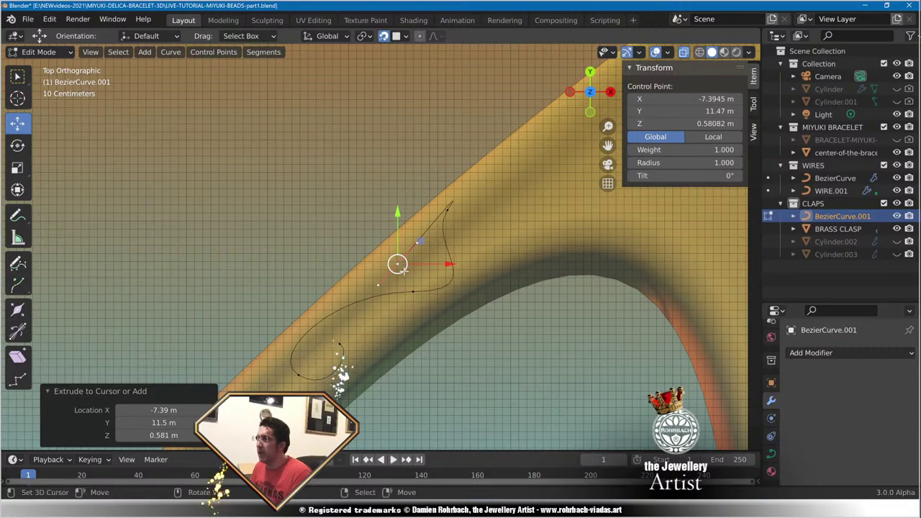
ctrl+click(430, 261)
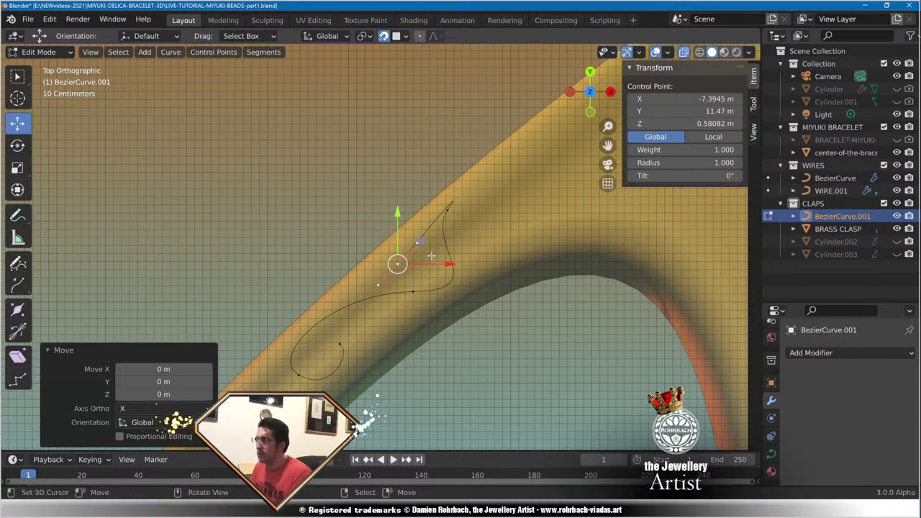
ctrl+click(430, 256)
scroll(452, 266, up, 3)
right_drag(445, 267, 468, 279)
mouse_move(409, 275)
right_down()
mouse_move(415, 265)
mouse_move(405, 260)
right_up()
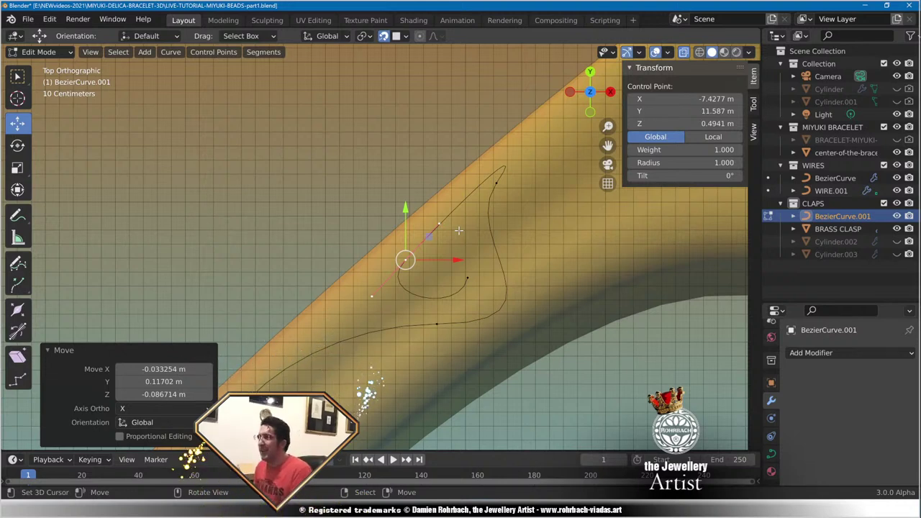
Move the end point of the upper curl about -0.06 m in X and 0.06 m in Y.
click(467, 281)
key(g)
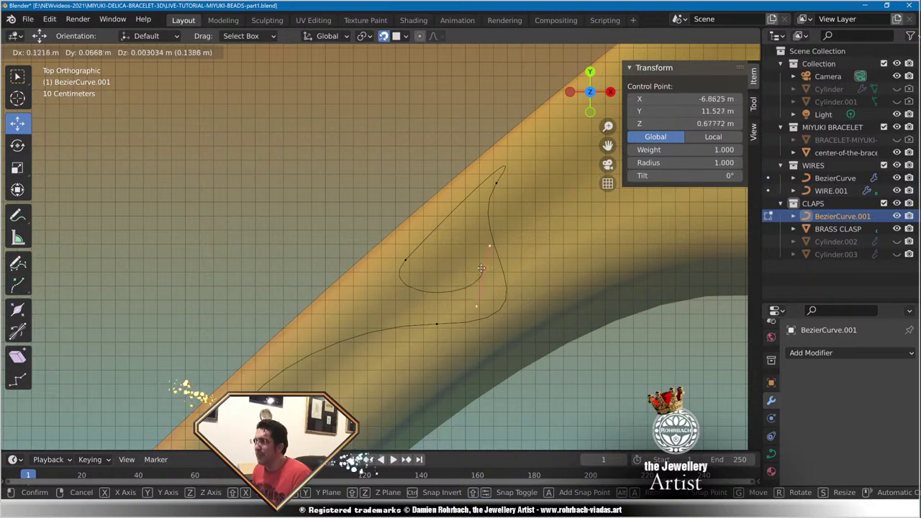
click(459, 269)
scroll(554, 233, down, 4)
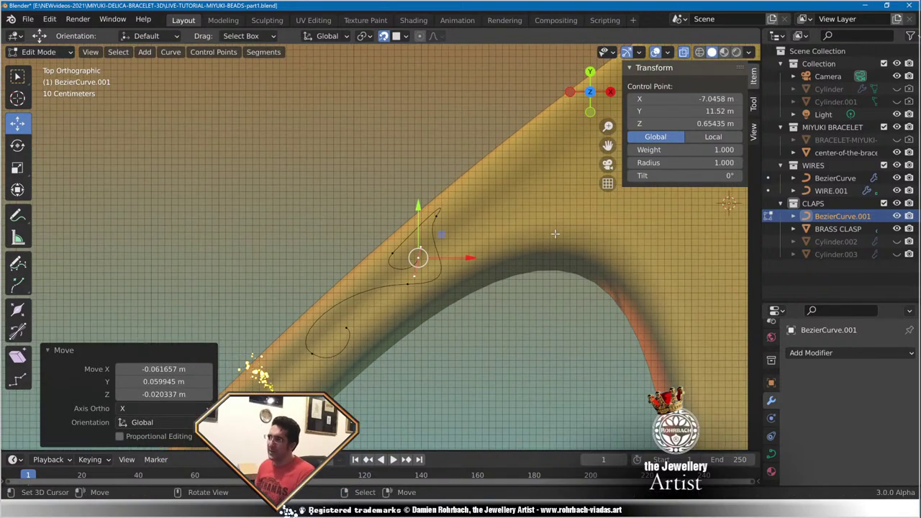
Lower the middle control point's handle on the lower loop's side about 0.11 m along Z, toward the clasp's surface.
middle_drag(501, 263, 361, 233)
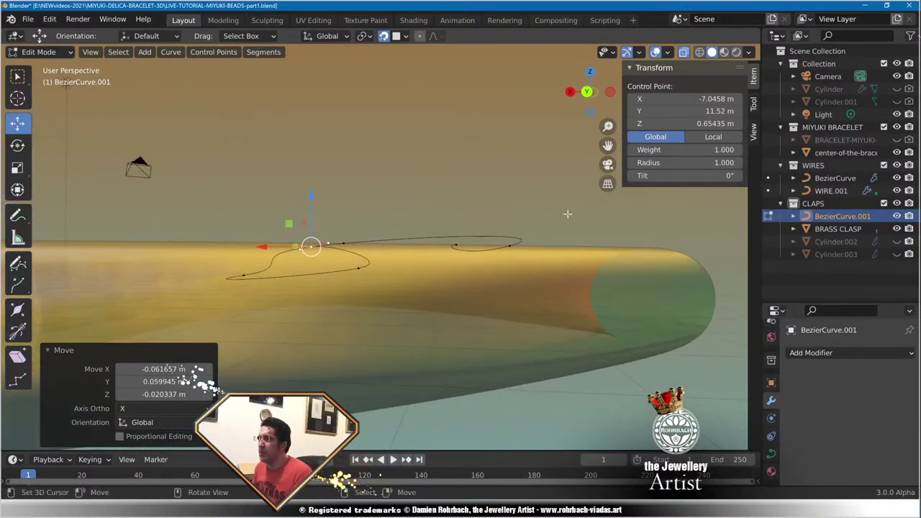
right_click(344, 243)
right_click(466, 232)
drag(466, 179, 466, 193)
shift+middle_drag(466, 193, 338, 210)
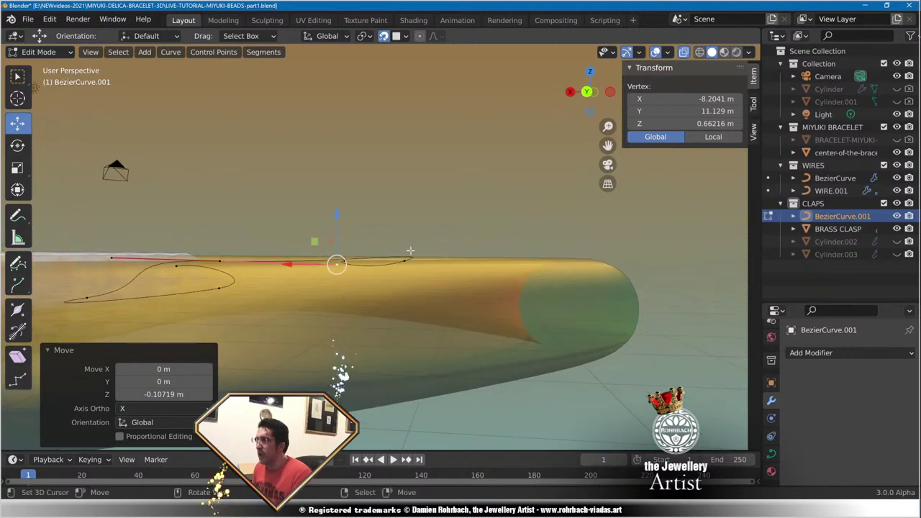
Lower the outer control point of the lower loop about 0.03 m along Z.
right_click(405, 259)
middle_drag(406, 260, 294, 266)
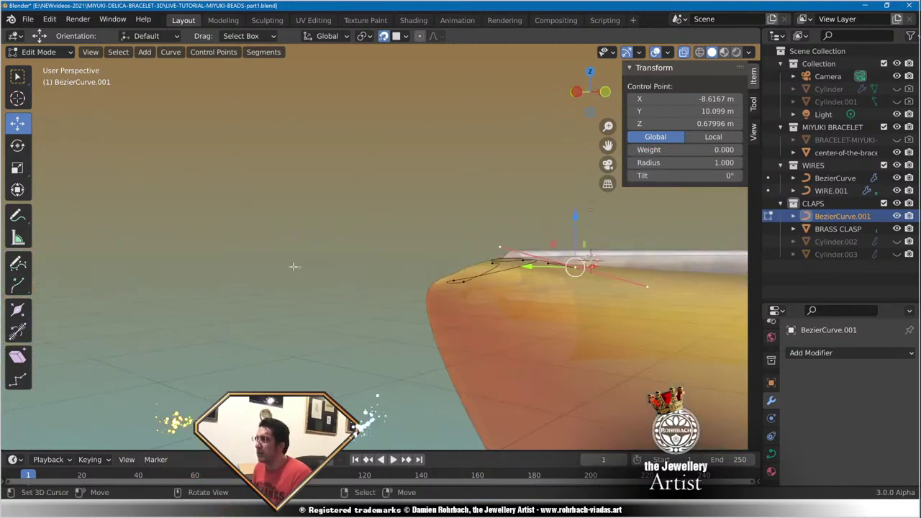
key(g)
key(z)
click(564, 238)
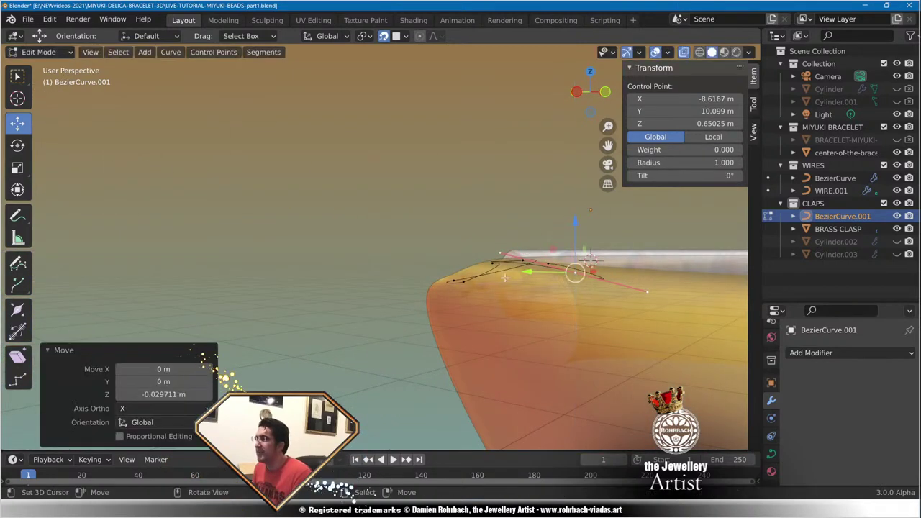
middle_drag(564, 237, 444, 239)
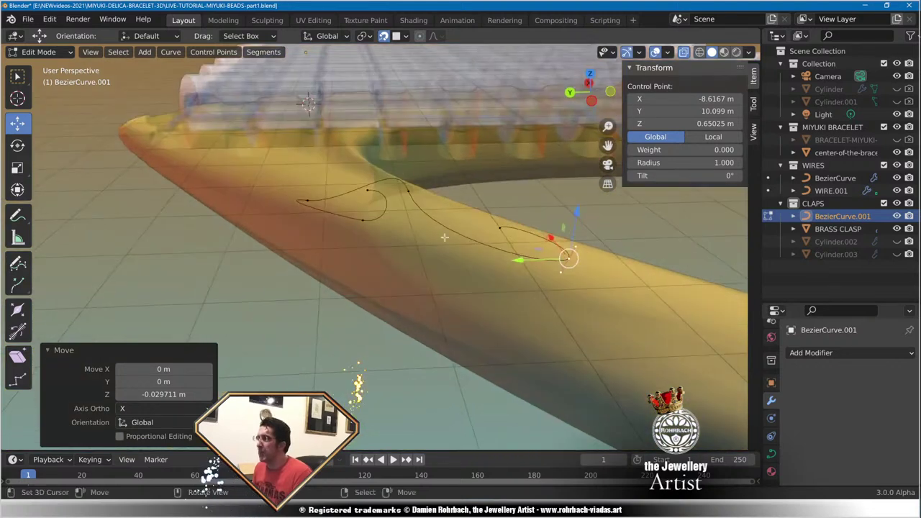
Subdivide the segment between the lower loop and the middle point with one cut, and lower the new point about 0.065 m along Z.
shift+right_click(425, 192)
right_click(480, 136)
click(480, 137)
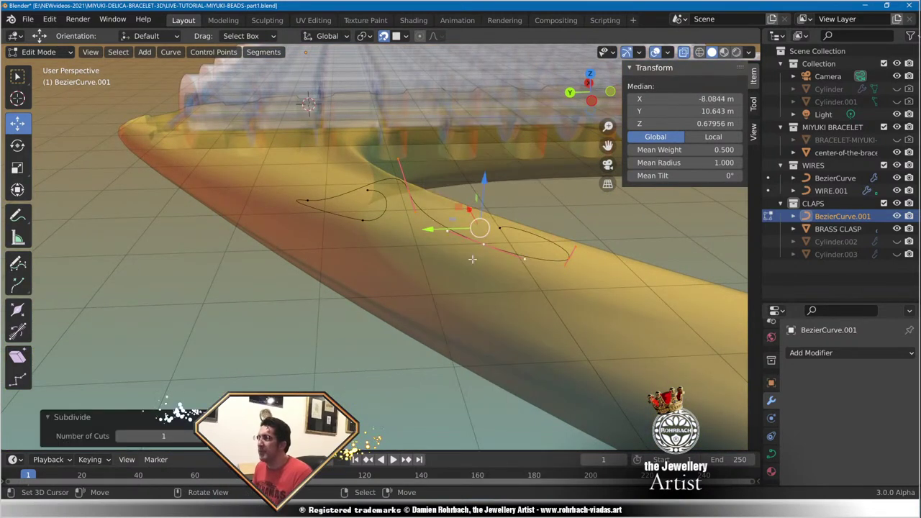
click(489, 229)
key(g)
key(z)
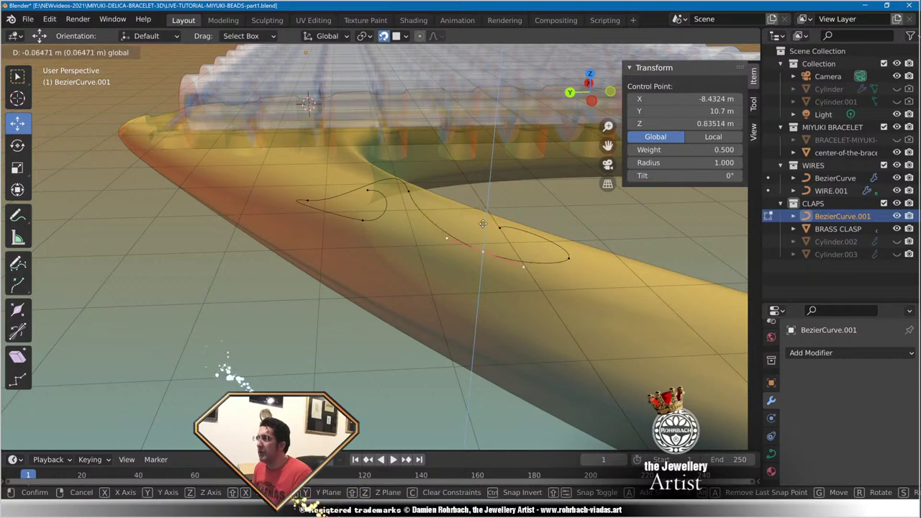
click(468, 284)
middle_drag(468, 283, 468, 255)
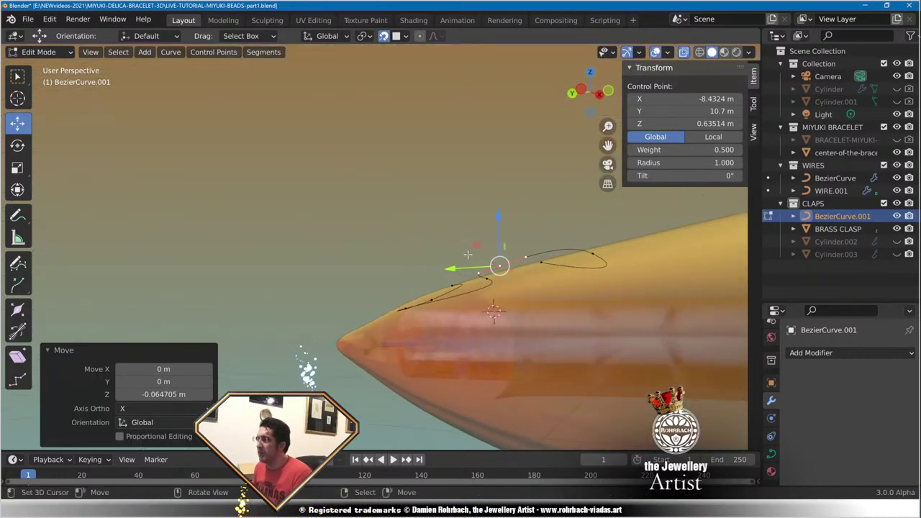
Snap the new point onto the clasp's surface, moving it about 0.06 m in X, 0.04 m in Y and -0.10 m in Z.
key(KP_7)
scroll(425, 376, up, 1)
key(g)
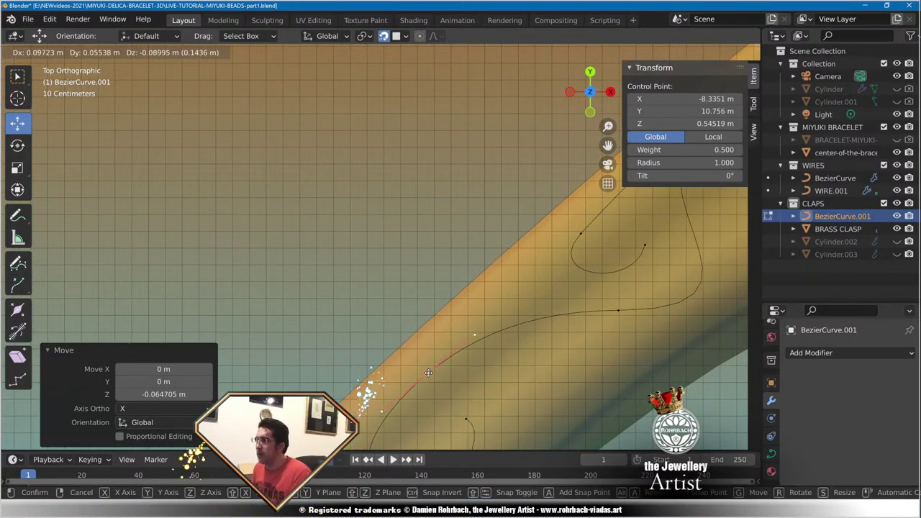
click(423, 376)
middle_drag(423, 375, 422, 350)
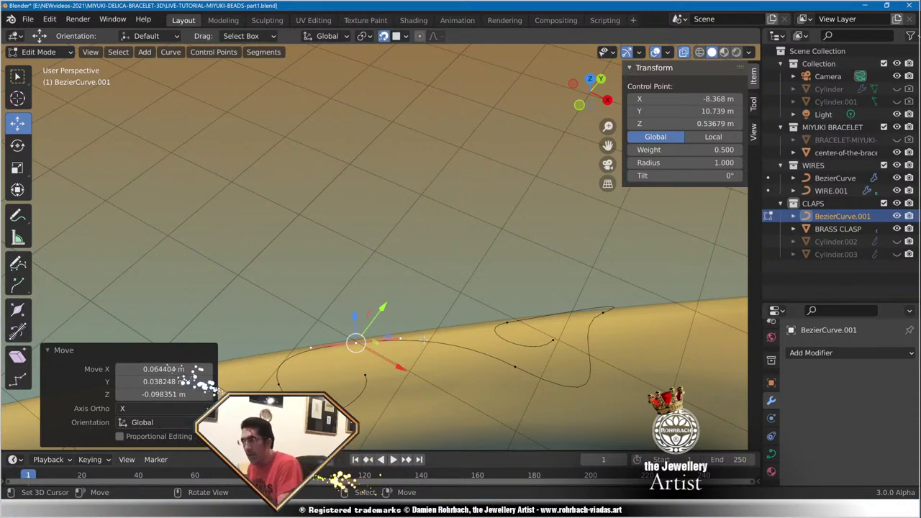
Save the file and return the Bezier curve to Object Mode.
key(KP_7)
scroll(567, 315, down, 5)
key(ctrl+s)
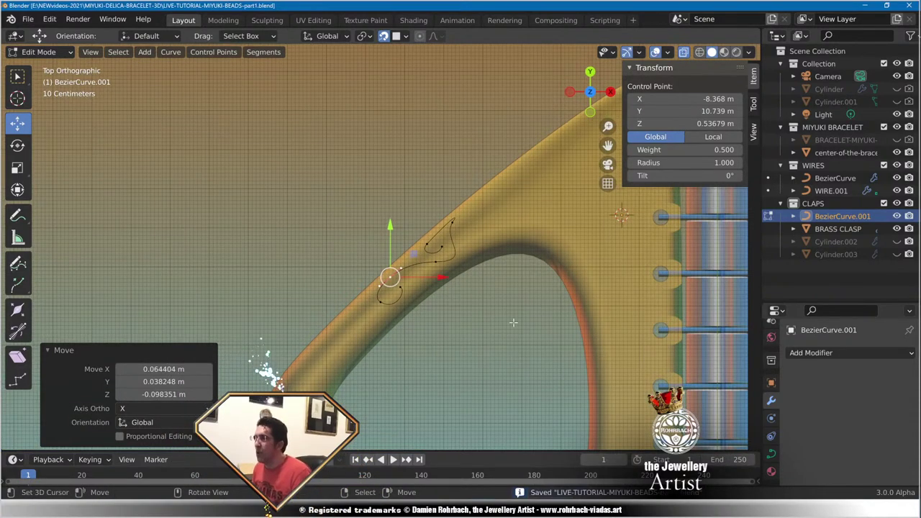
scroll(513, 323, down, 3)
key(Tab)
scroll(463, 327, up, 3)
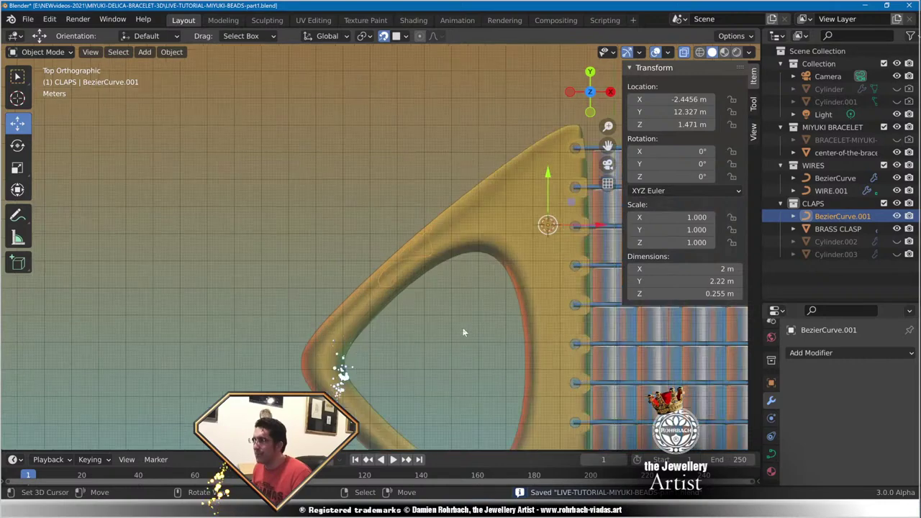
scroll(460, 319, down, 2)
scroll(454, 312, up, 3)
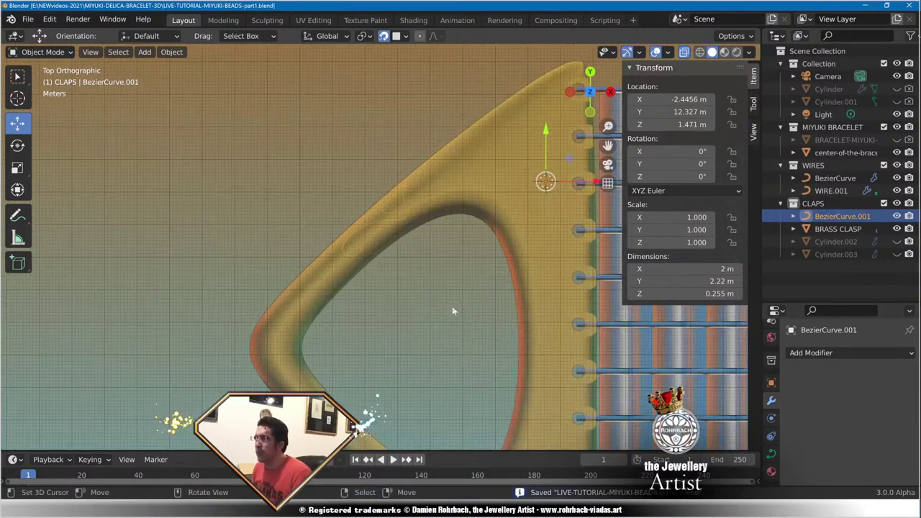
Place the 3D cursor in the empty area outside the clasp's slanted outer edge.
click(270, 201)
shift+middle_drag(286, 254, 373, 307)
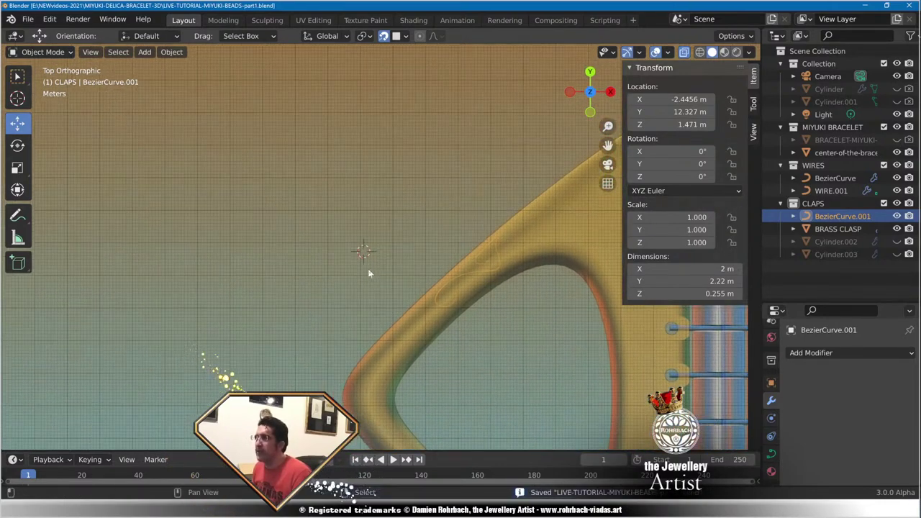
Add a Bezier circle with a 1 m radius at the 3D cursor outside the clasp's slanted edge.
scroll(367, 251, up, 3)
click(141, 56)
mouse_move(148, 80)
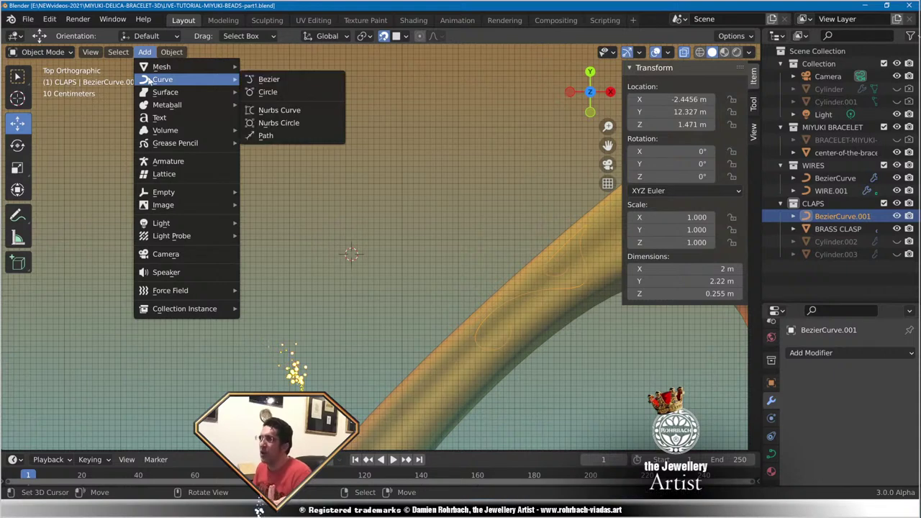
click(327, 93)
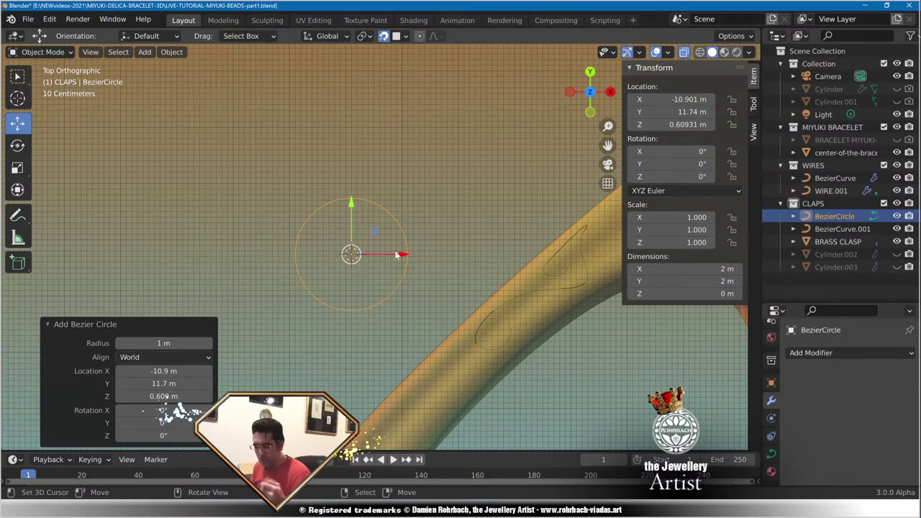
Scale the handles of all four circle points by about 0.227, each about its own point, and save the file from Object Mode.
key(Tab)
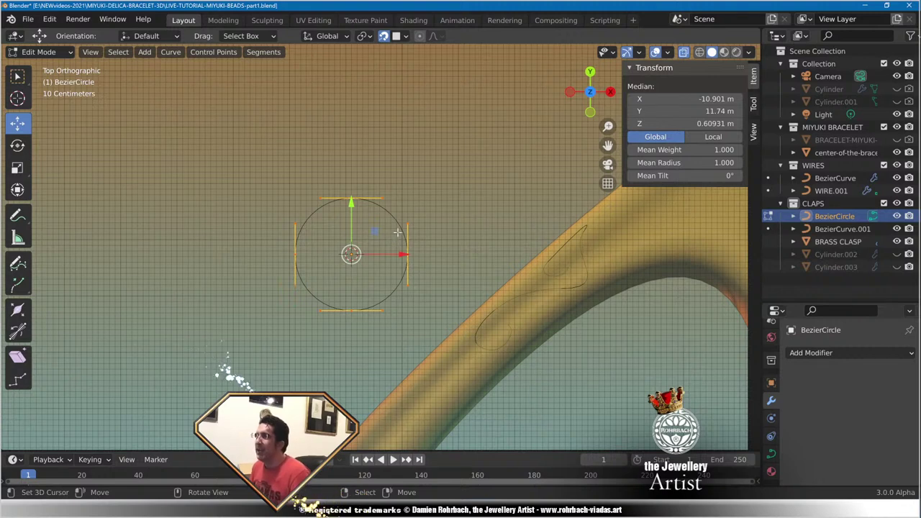
click(369, 37)
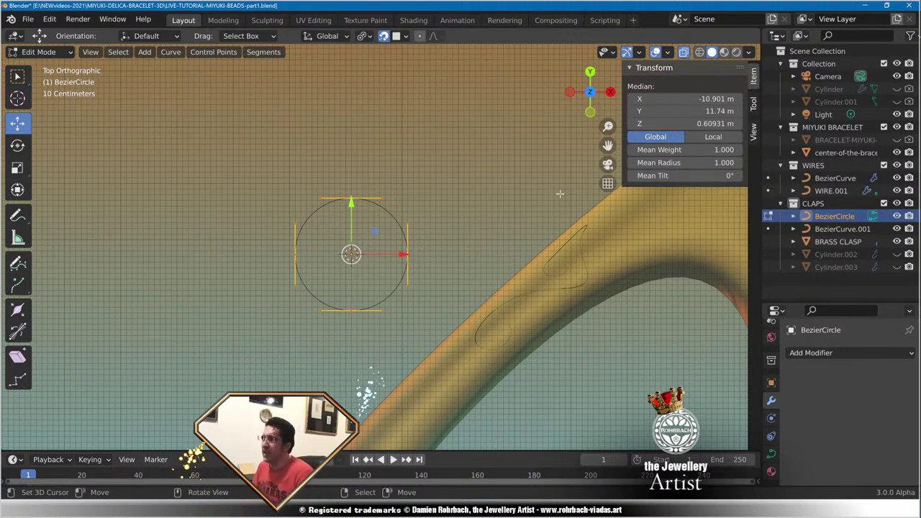
key(s)
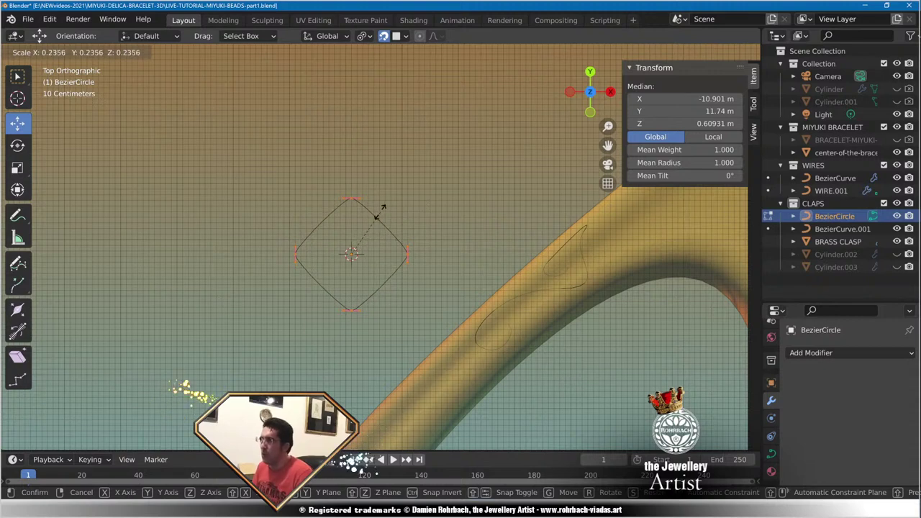
click(378, 210)
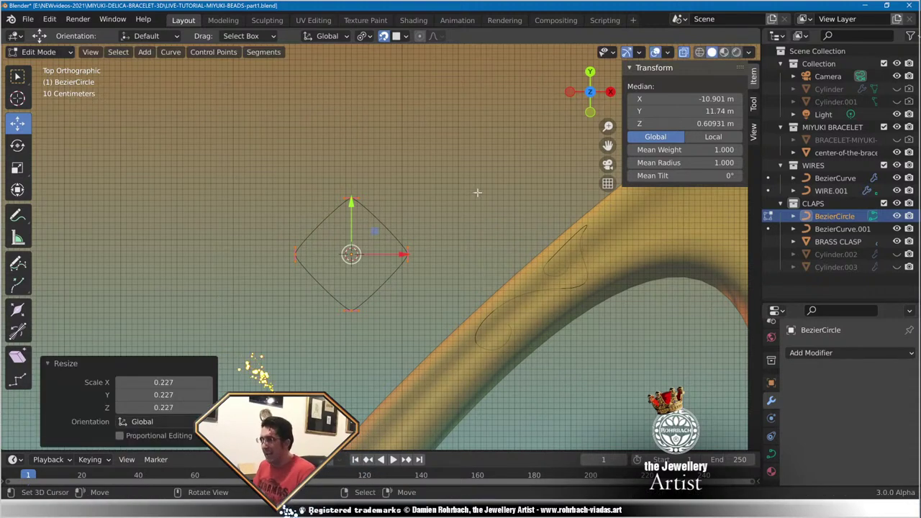
key(Tab)
key(ctrl+s)
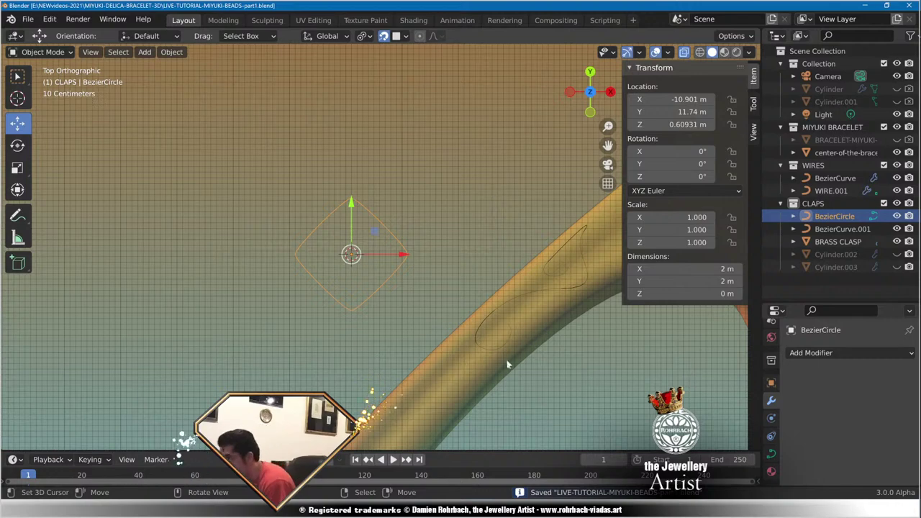
Scale the diamond-shaped circle down by about 0.312 and apply its scale.
click(486, 318)
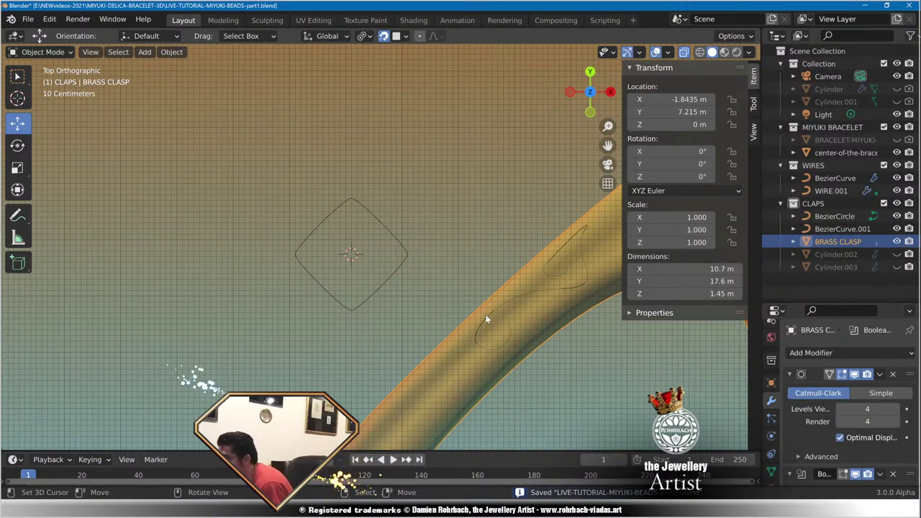
click(488, 314)
scroll(488, 317, down, 1)
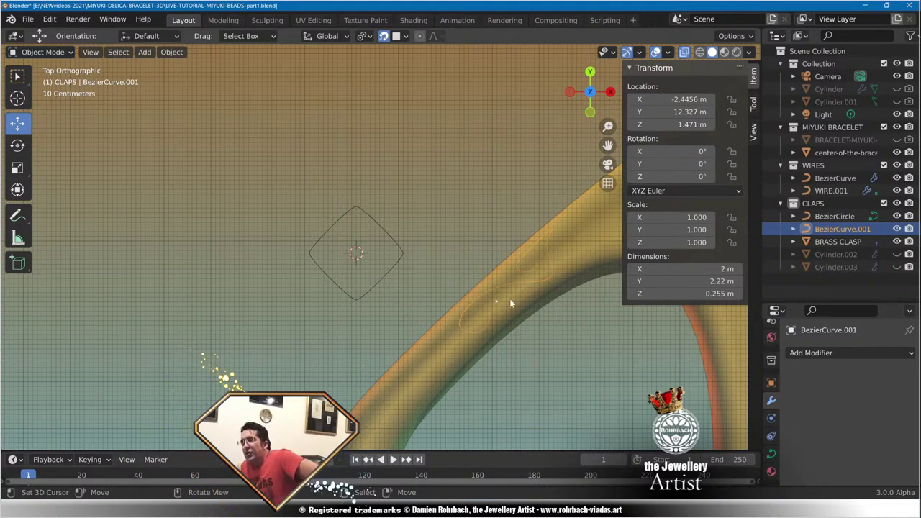
click(404, 254)
key(s)
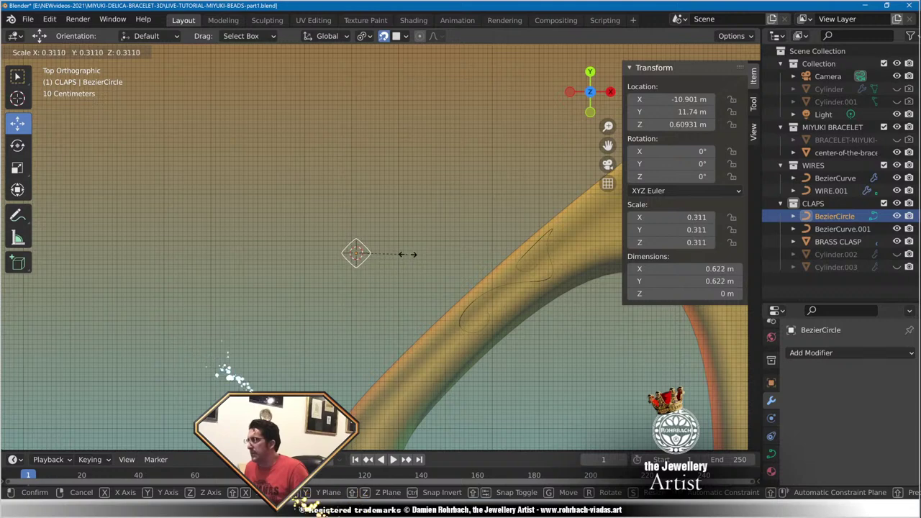
click(408, 254)
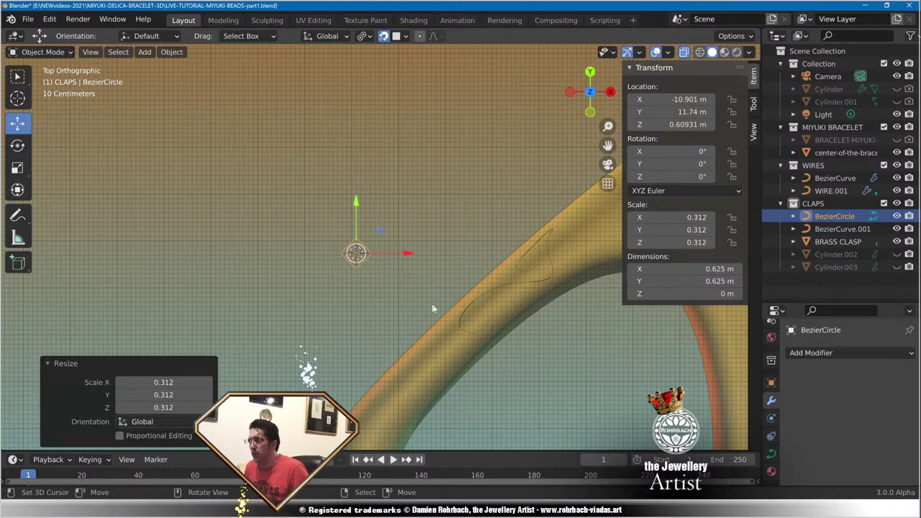
key(ctrl+a)
click(433, 300)
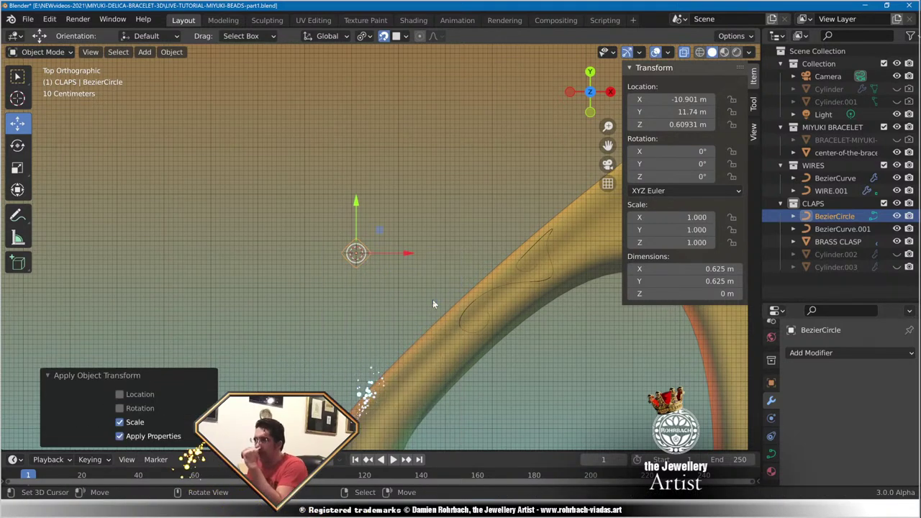
Save the file and bevel the scroll curve on the clasp with an object, choosing the small diamond-shaped circle as its profile.
click(547, 281)
click(547, 282)
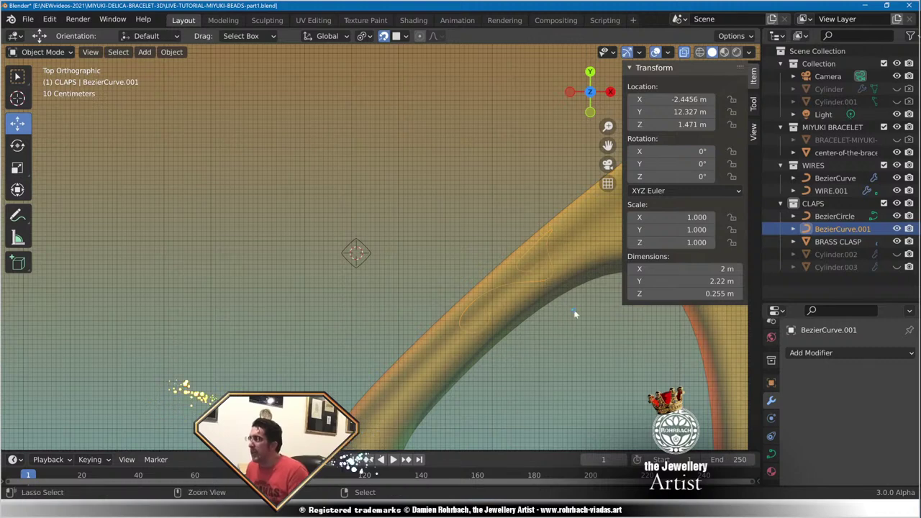
key(ctrl+s)
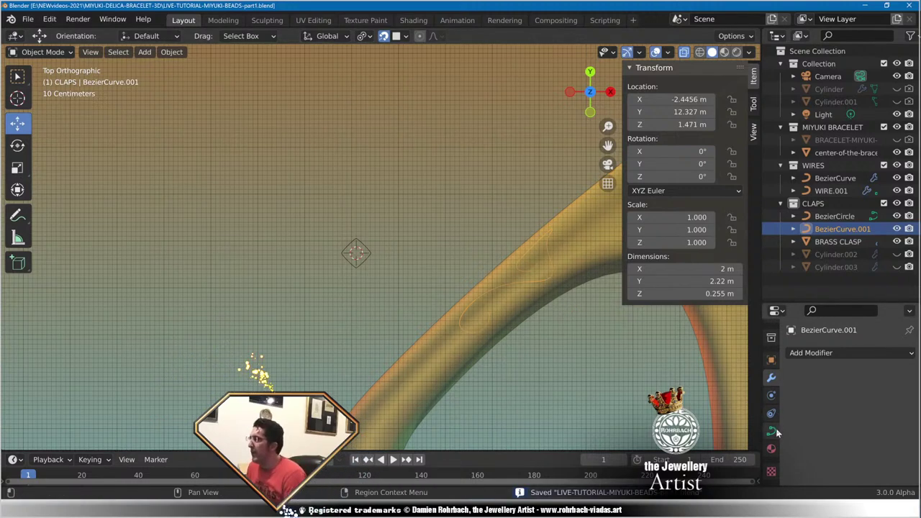
click(771, 430)
scroll(820, 432, down, 10)
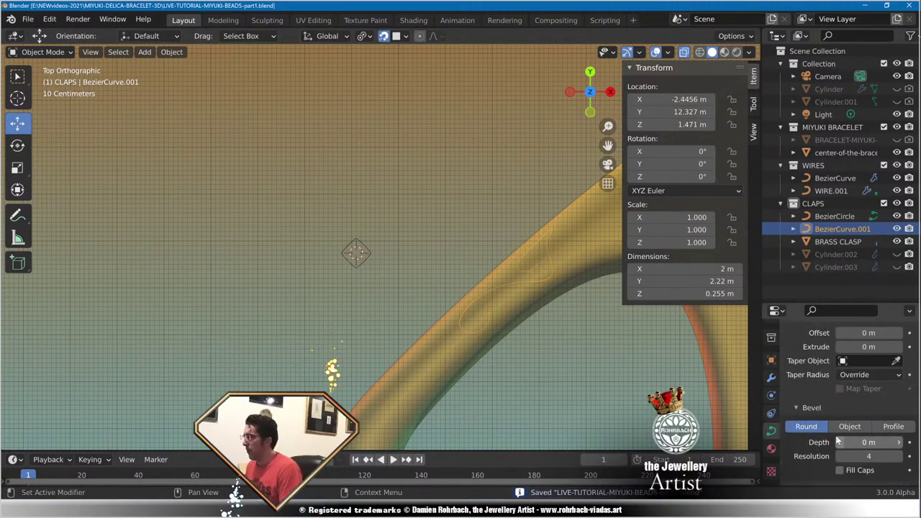
scroll(835, 440, down, 3)
click(850, 378)
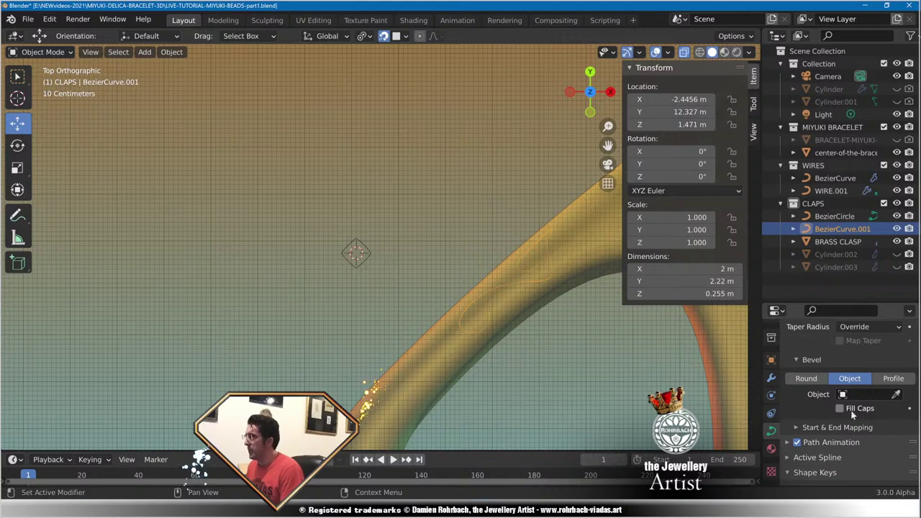
click(896, 395)
click(356, 252)
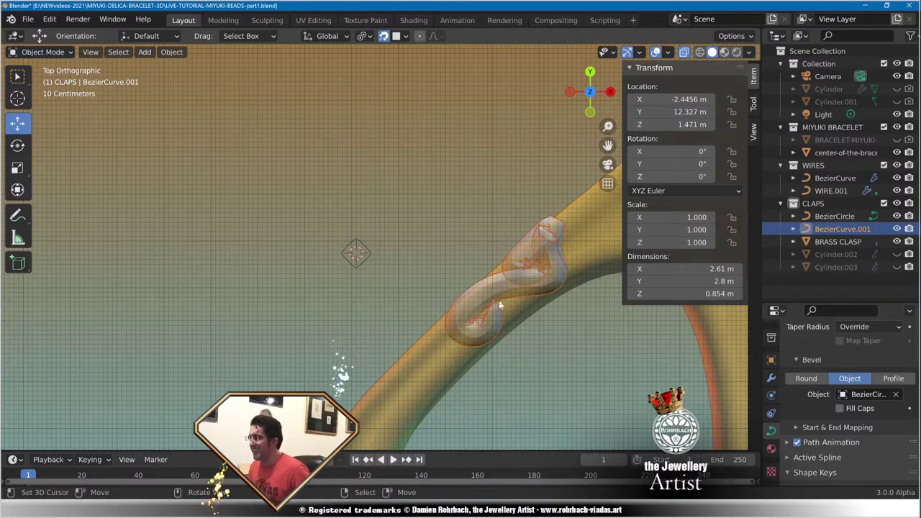
Turn off X-ray display and set the scroll curve's preview resolution to 85.
middle_drag(518, 297, 525, 264)
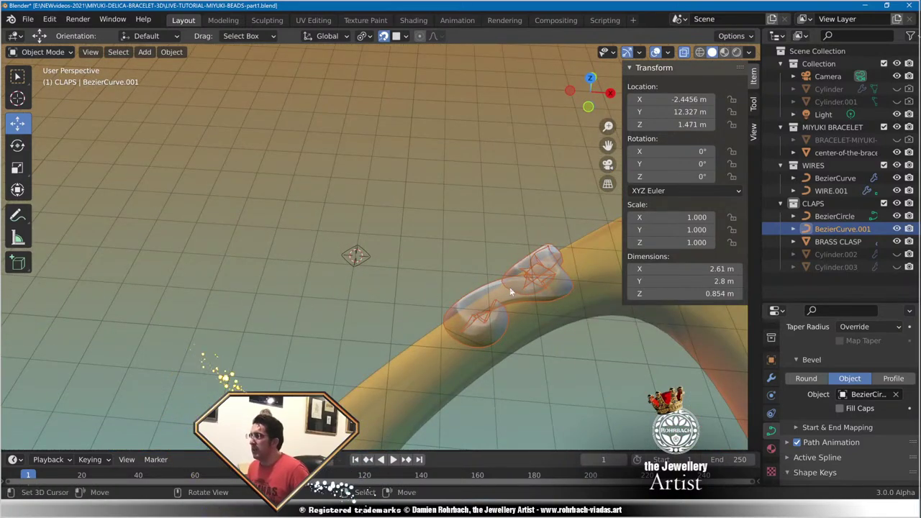
click(509, 287)
click(509, 287)
key(alt+z)
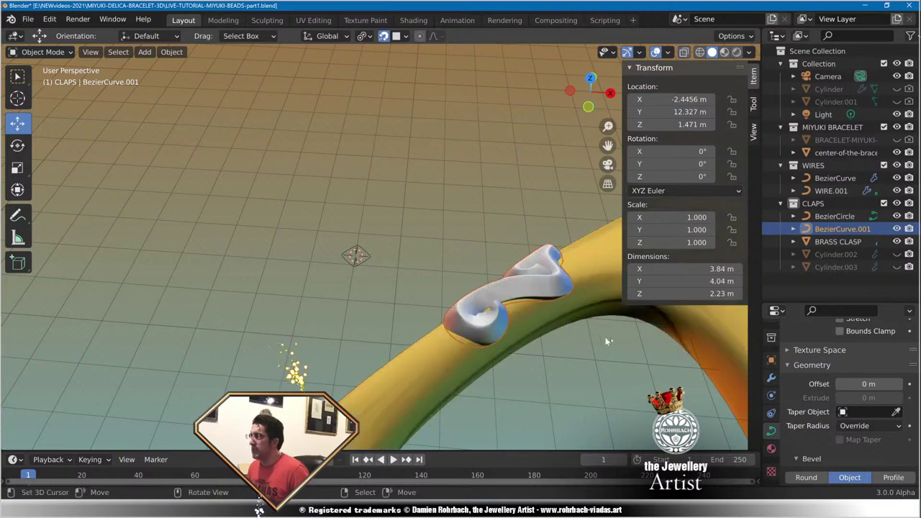
scroll(864, 394, up, 6)
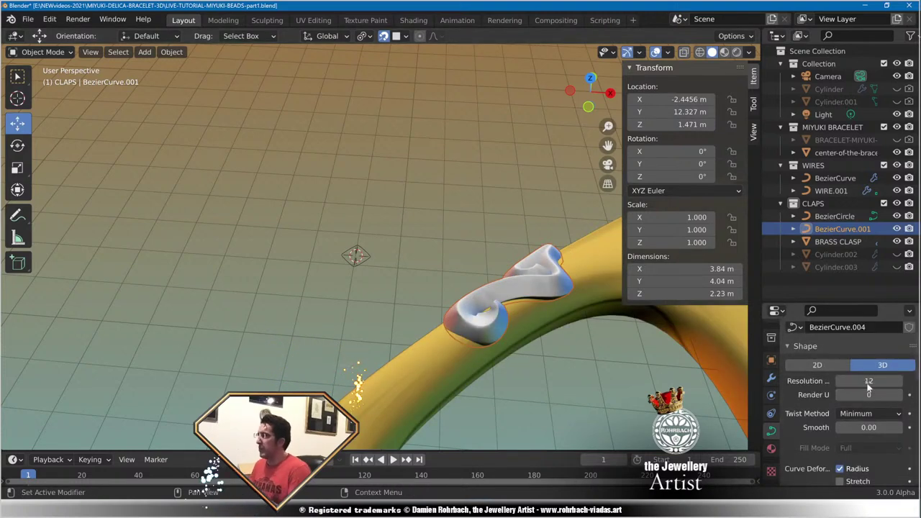
click(868, 381)
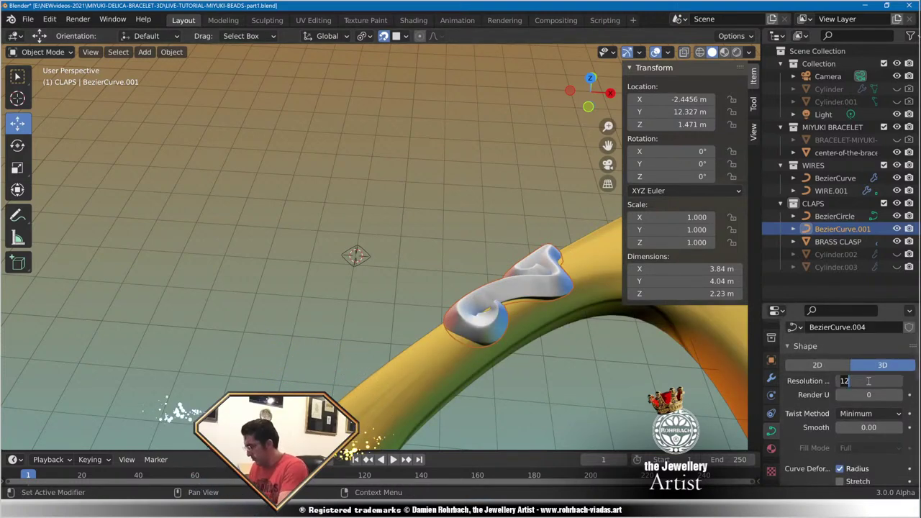
text(85)
key(Return)
middle_drag(633, 364, 477, 314)
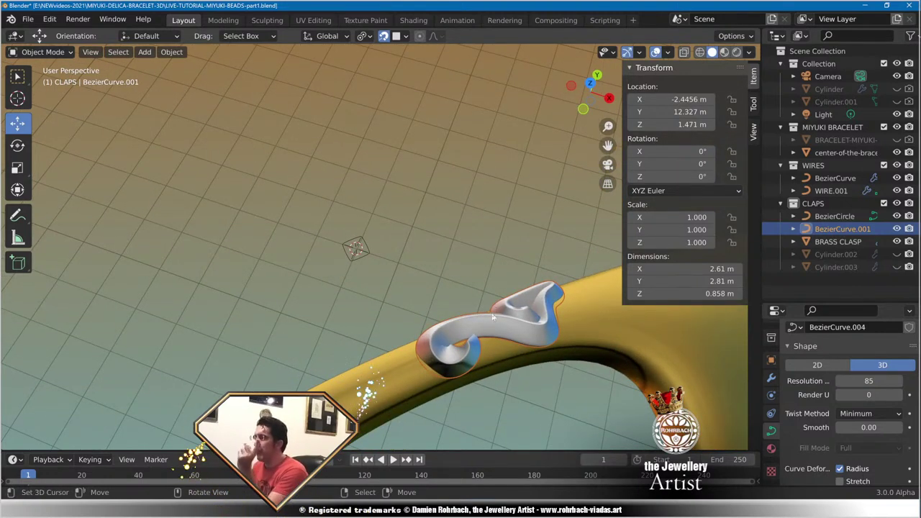
Place the 3D cursor between the diamond profile and the clasp in top view, and add a Bezier curve there.
key(KP_7)
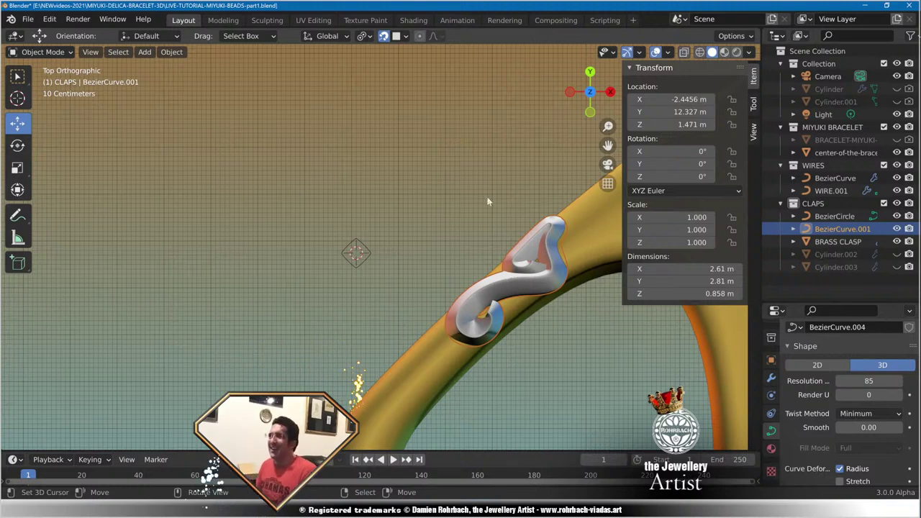
shift+right_click(431, 220)
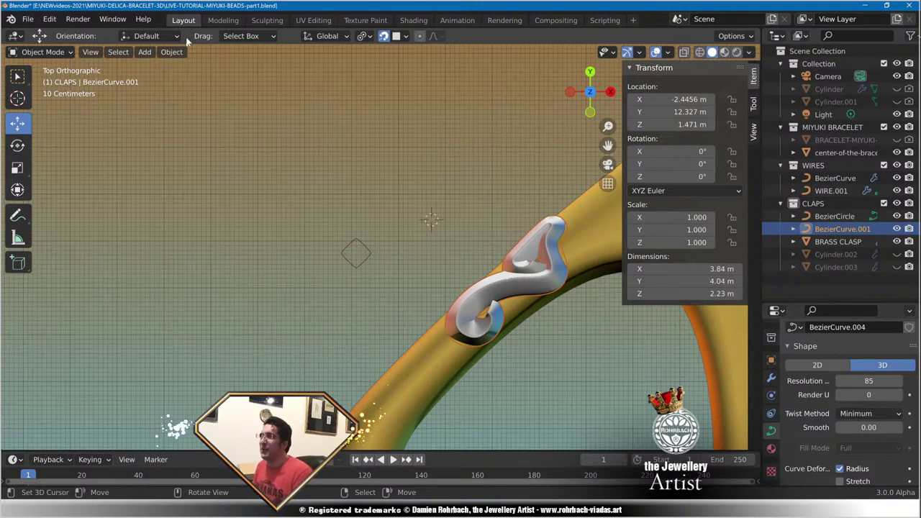
click(145, 52)
mouse_move(197, 81)
click(269, 79)
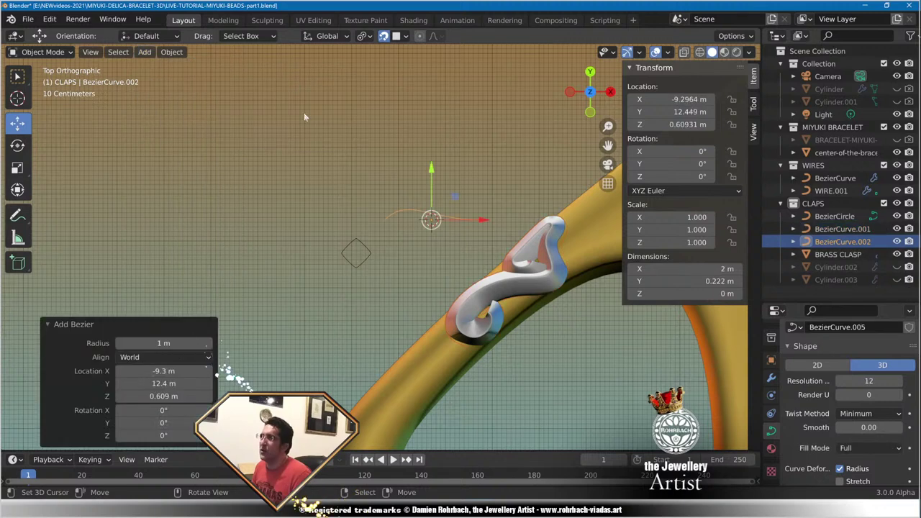
Assign the new Bezier curve as the scroll curve's taper object.
click(492, 284)
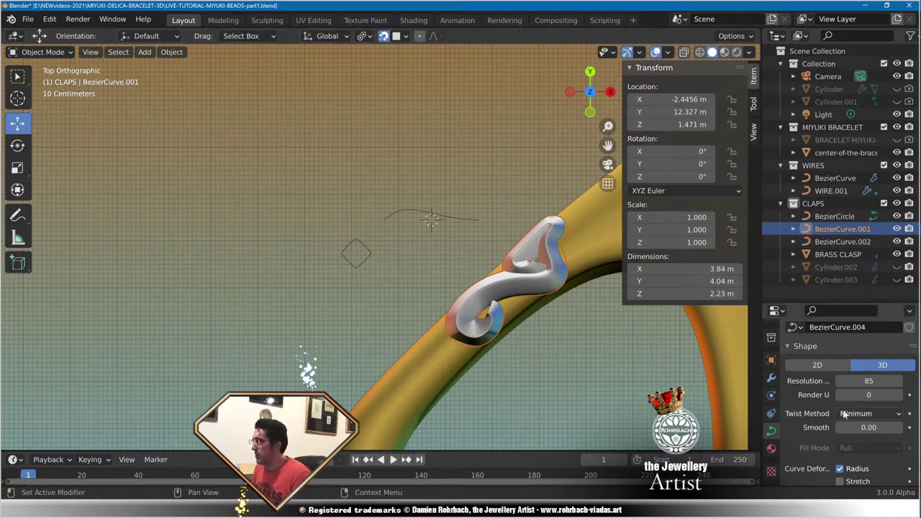
scroll(841, 408, down, 8)
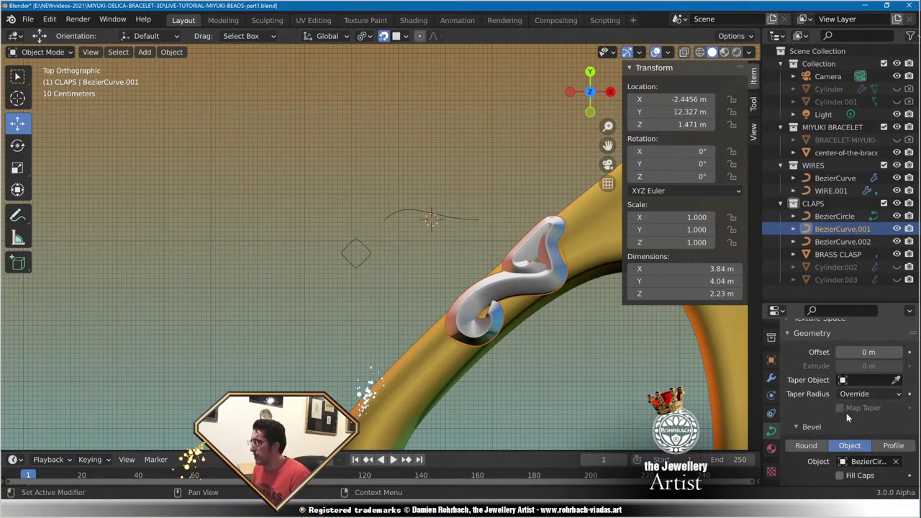
click(896, 379)
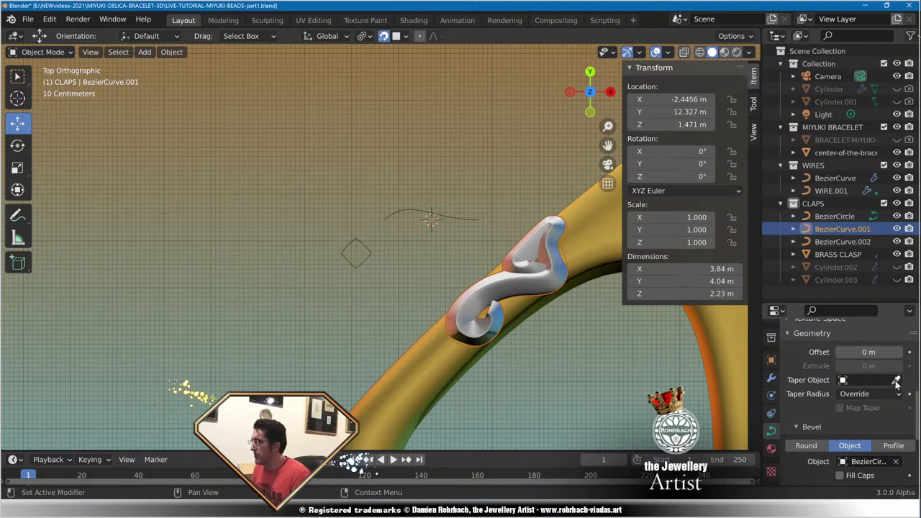
click(463, 218)
Move the inner handle of the taper curve's right end point about 0.39 m in X and 0.49 m in Y.
click(463, 220)
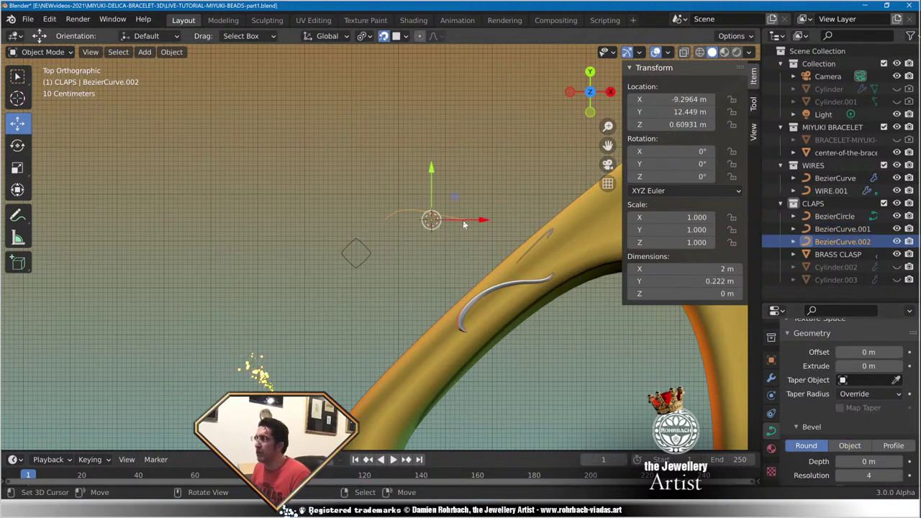
key(Tab)
right_click(442, 221)
right_drag(431, 220, 461, 192)
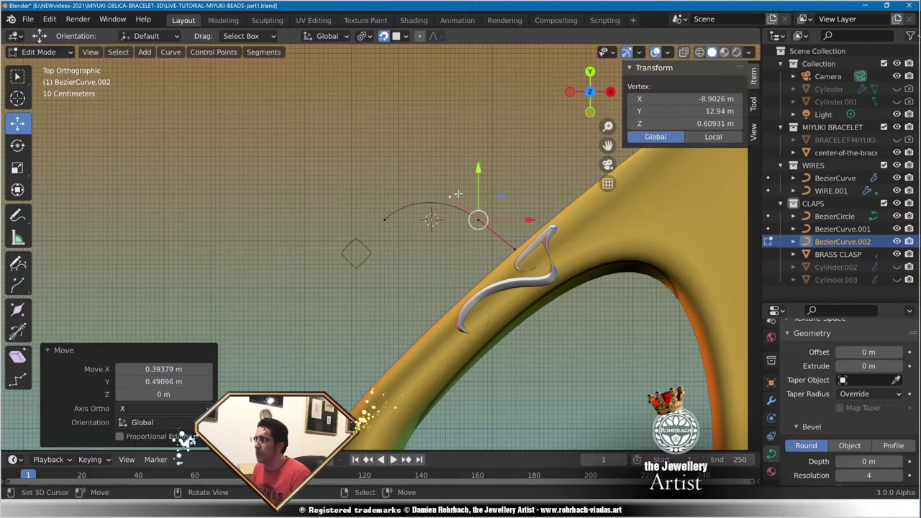
Raise both end points of the taper curve along Y, bringing the left one to about 12.8 m.
right_click(386, 218)
drag(387, 183, 388, 175)
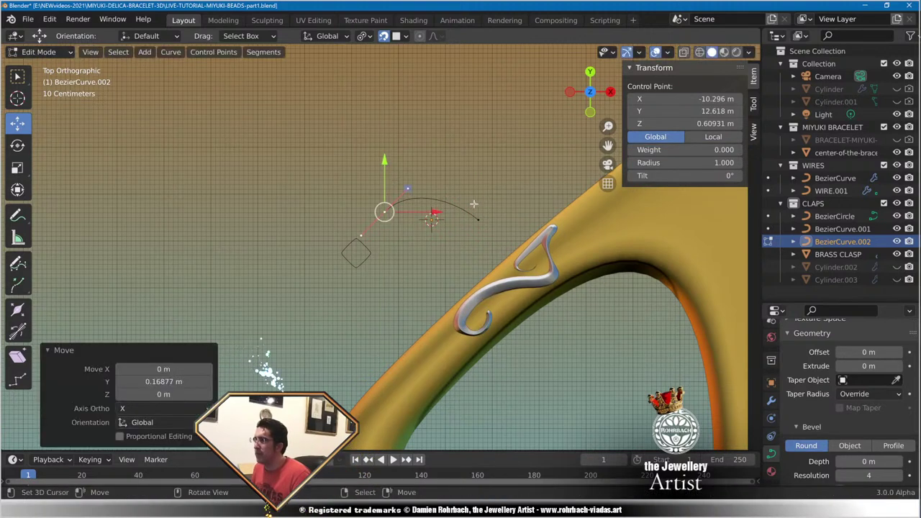
click(478, 220)
drag(477, 168, 475, 160)
click(395, 209)
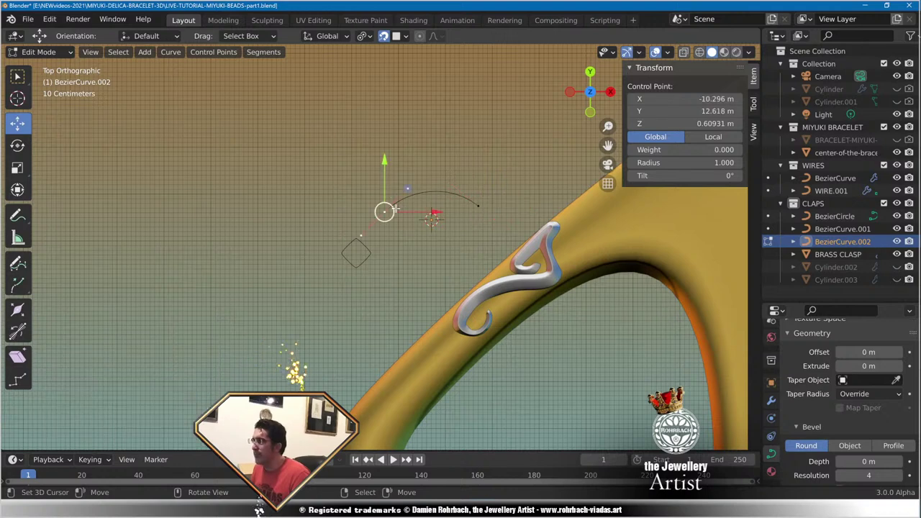
mouse_move(386, 165)
mouse_down()
mouse_move(448, 159)
mouse_move(435, 170)
mouse_move(389, 174)
mouse_up()
Flatten the taper curve's left end by moving that point's inner handle about 0.06 m in X and -0.14 m in Y.
click(408, 186)
key(g)
right_click(385, 209)
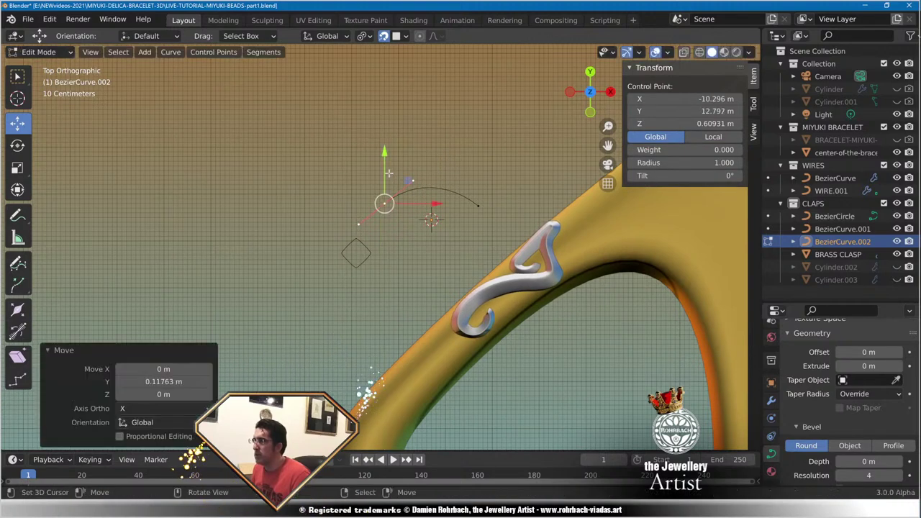
click(408, 180)
key(g)
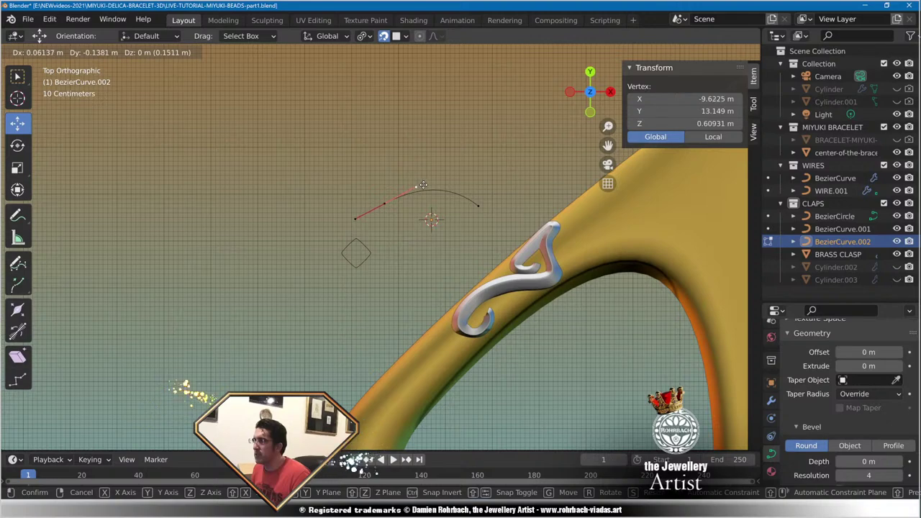
click(423, 185)
Lower the inner handle of the taper curve's right end point about 0.11 m in Y.
right_click(478, 206)
right_click(455, 180)
key(g)
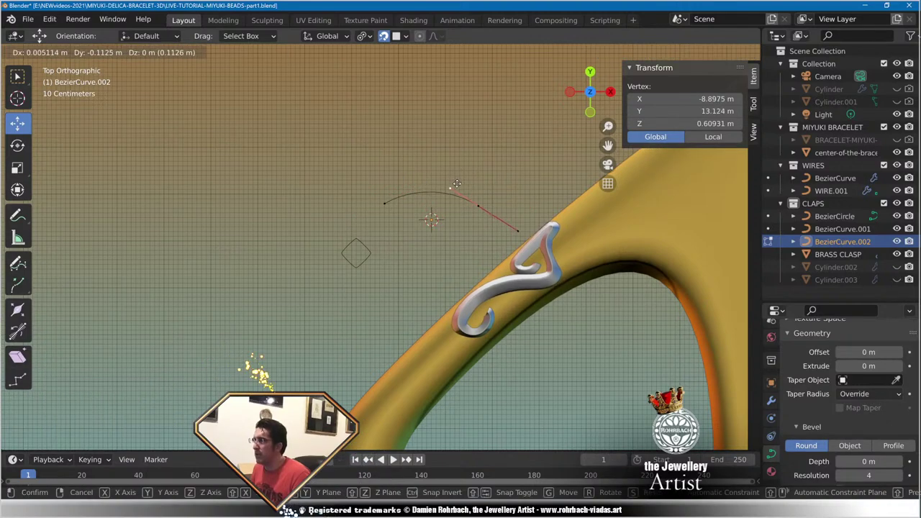
click(454, 182)
Subdivide the taper curve between its two end points with one cut.
right_click(385, 203)
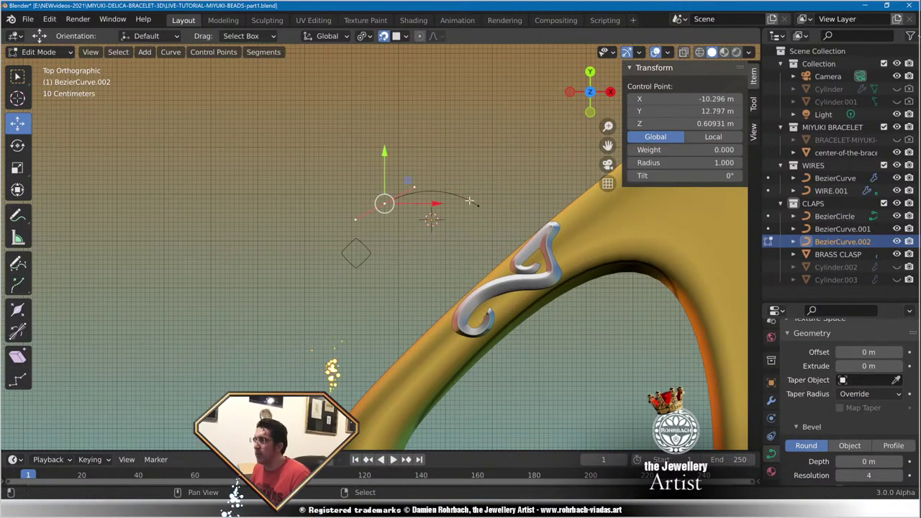
shift+click(469, 202)
right_click(506, 150)
click(506, 151)
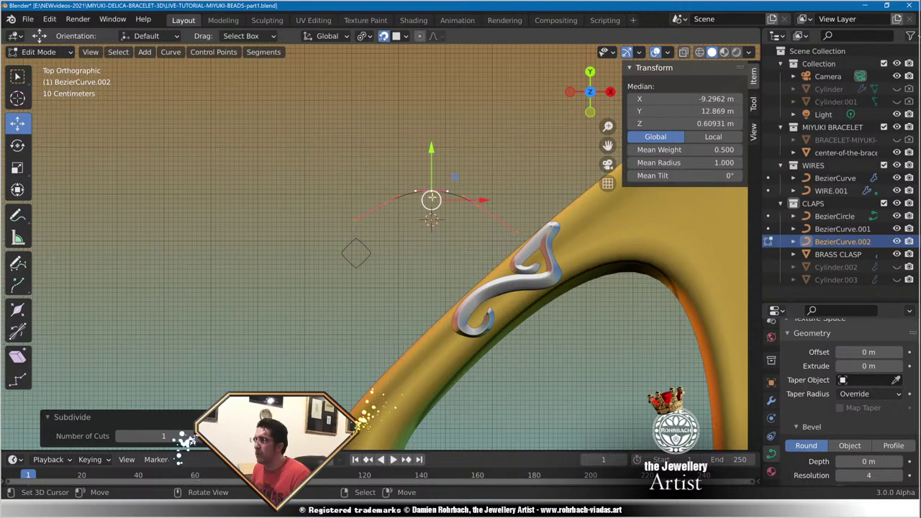
scroll(390, 247, up, 3)
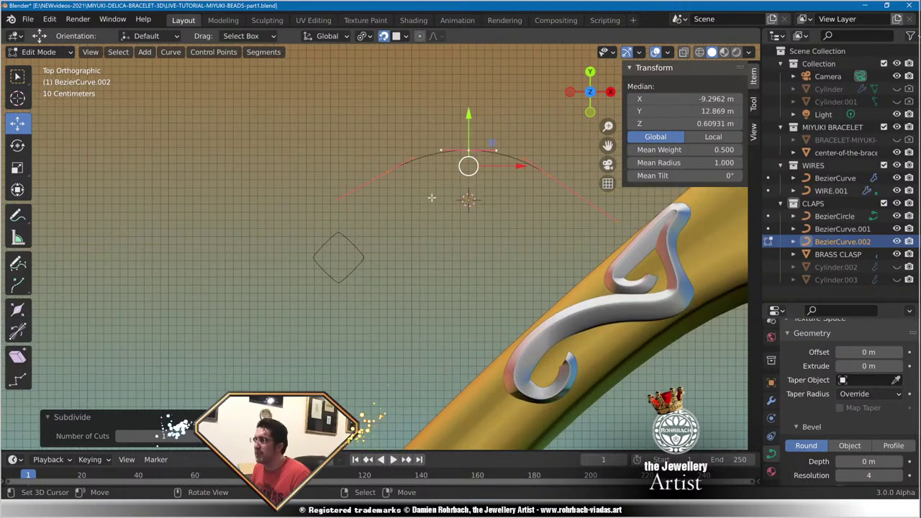
Move the inner handle of the taper curve's left end point about 0.23 m in X and -0.09 m in Y.
click(410, 159)
key(g)
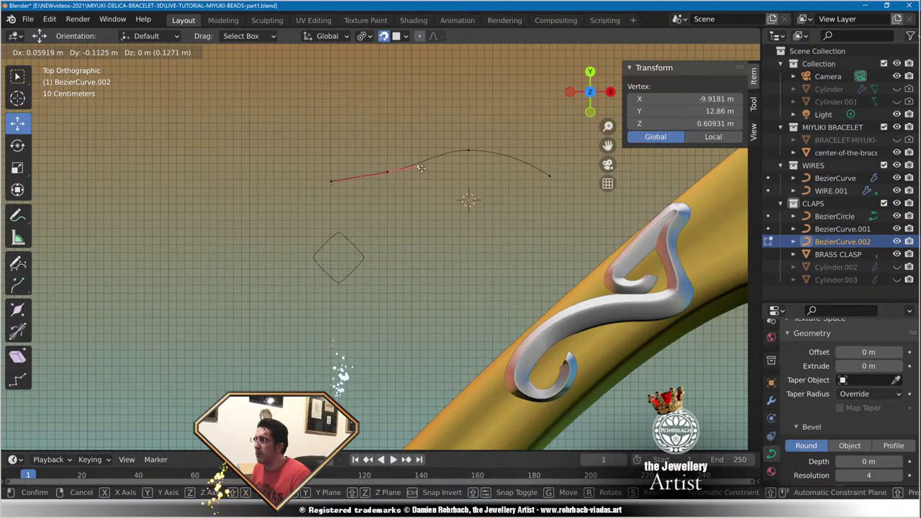
click(432, 168)
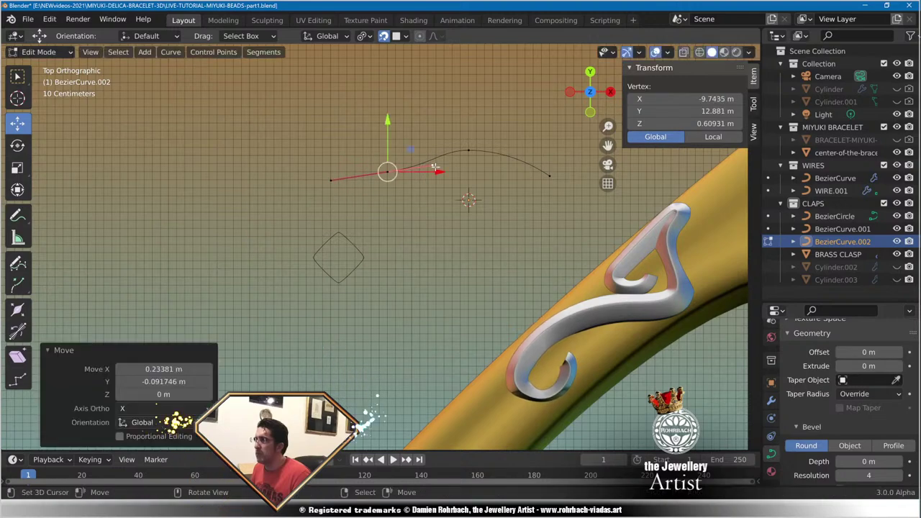
shift+middle_drag(595, 241, 460, 246)
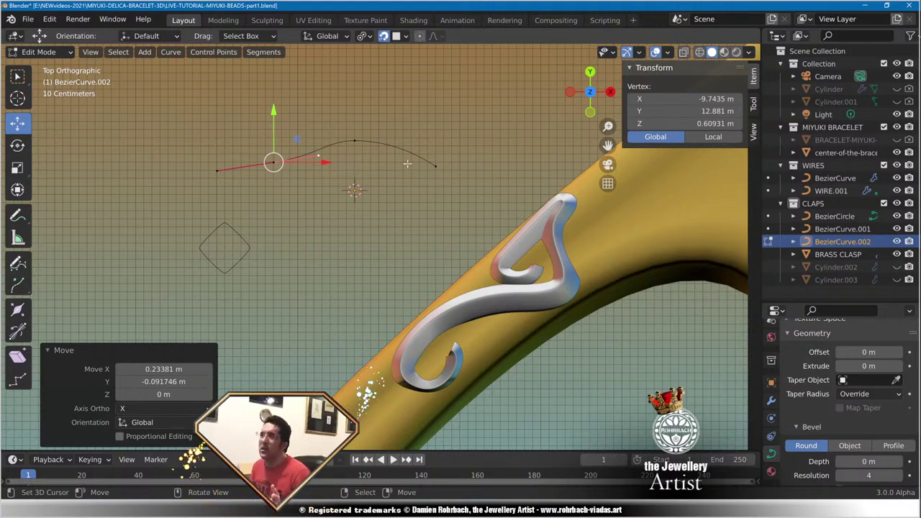
Shift the taper curve's left end point slightly outward and down, and move its inner handle about -0.29 m in X and 0.19 m in Y.
right_click(290, 154)
key(g)
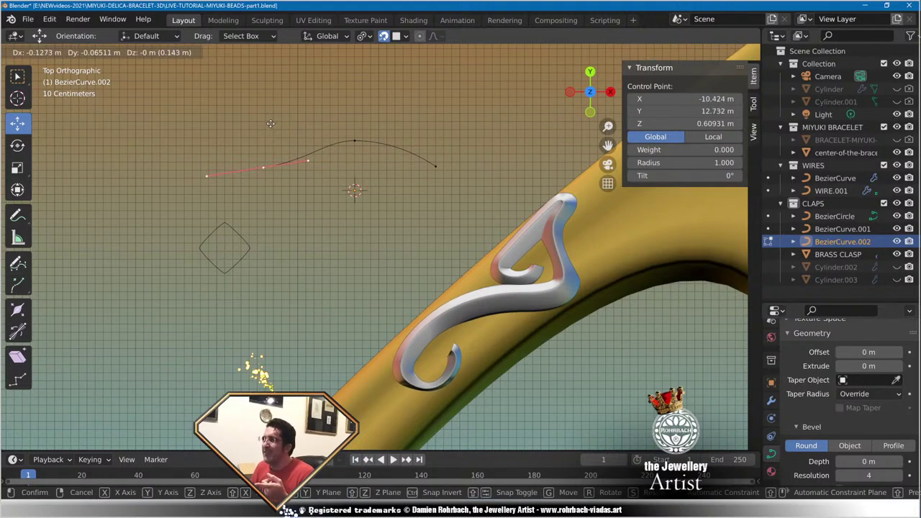
click(281, 131)
click(308, 159)
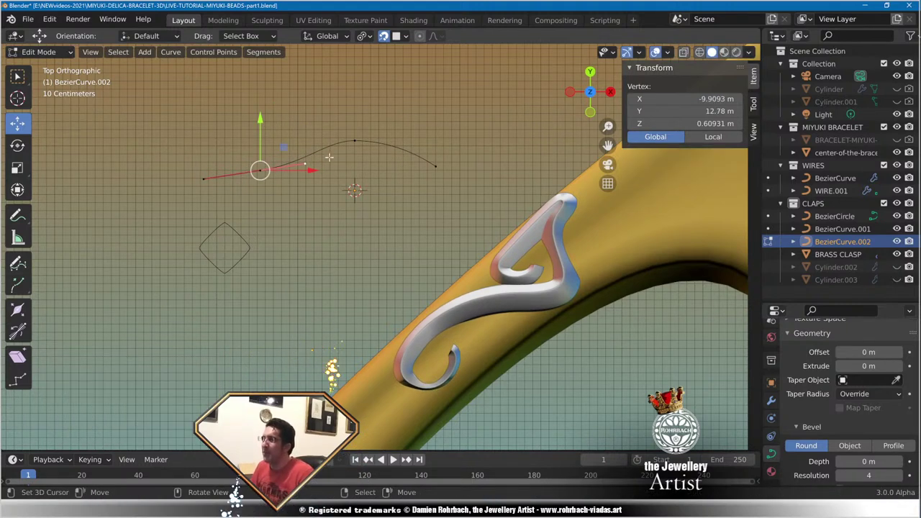
key(g)
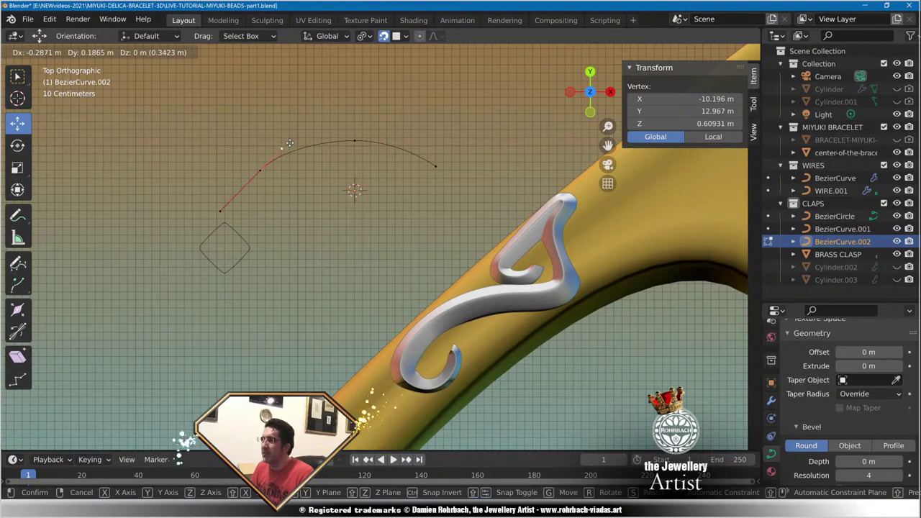
click(289, 143)
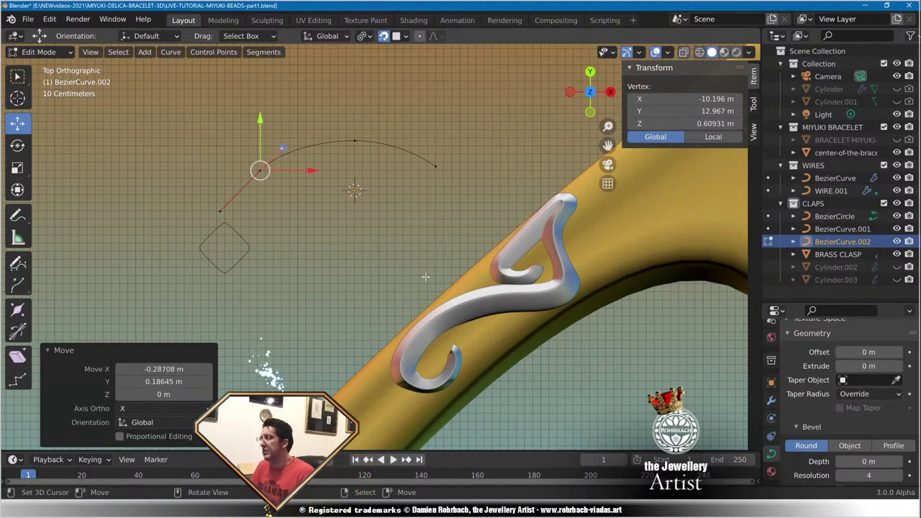
key(Tab)
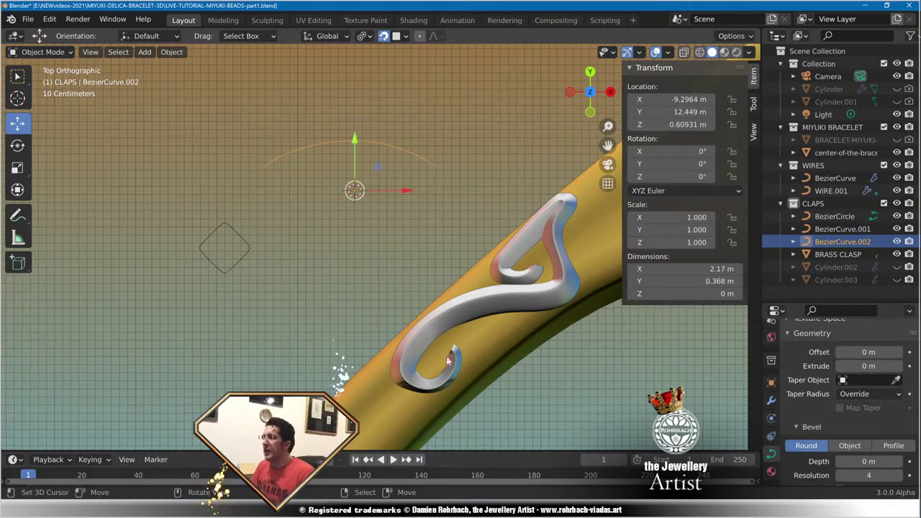
Extend the scroll curve's lower end with a new control point inside the curl, near X -8.3 m and Y 10.3 m.
click(474, 335)
key(Tab)
shift+middle_drag(474, 336, 406, 213)
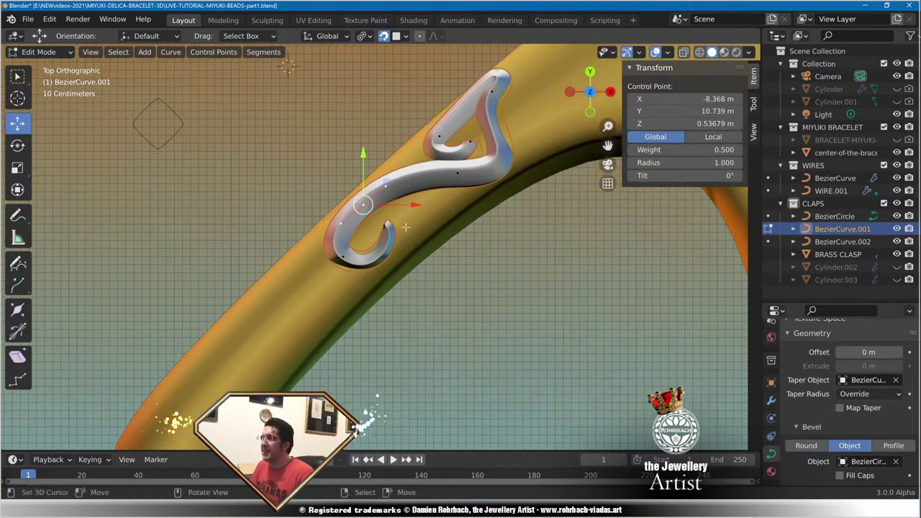
scroll(406, 213, up, 3)
right_click(387, 209)
ctrl+click(362, 225)
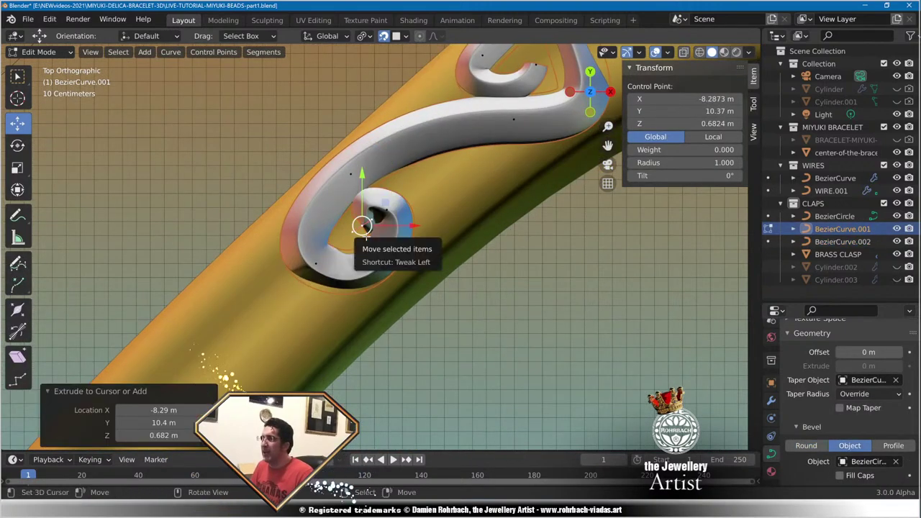
mouse_move(362, 225)
mouse_down()
mouse_move(372, 221)
mouse_move(355, 235)
mouse_up()
Bend the scroll's new tip inward by moving its upper handle about -0.12 m in X and 0.08 m in Y, and nudge the tip point.
right_drag(363, 229, 343, 221)
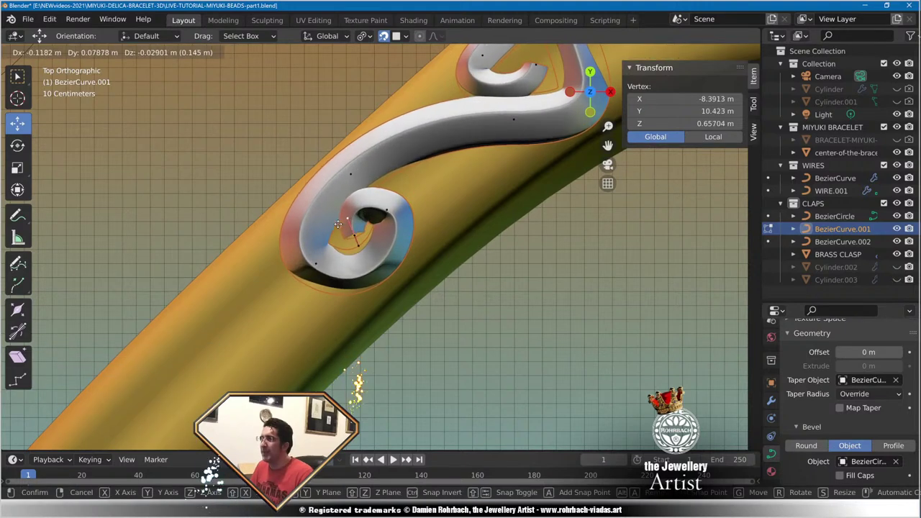
click(351, 229)
click(359, 239)
drag(361, 242, 352, 236)
right_drag(352, 236, 352, 236)
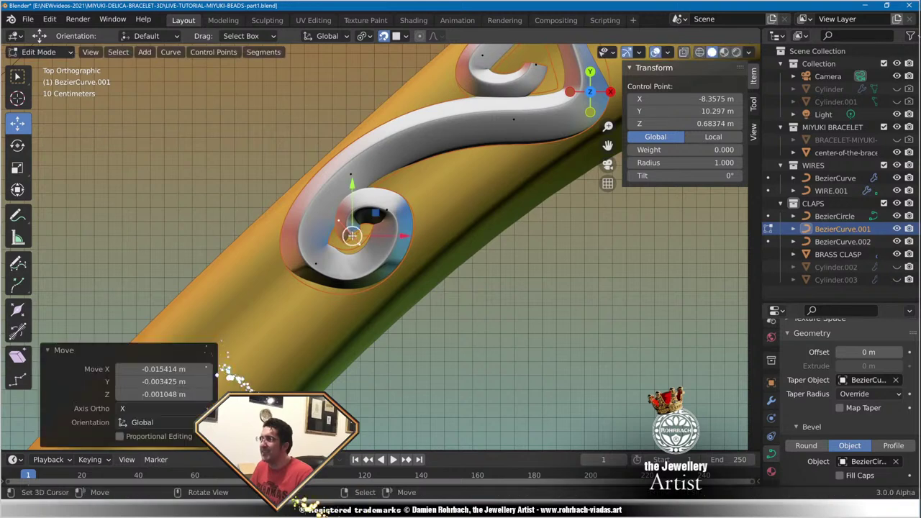
Widen the lower curl by moving the point before its tip up and outward, and shift that point's upper handle about -0.13 m in X.
right_drag(386, 210, 398, 182)
drag(399, 181, 389, 195)
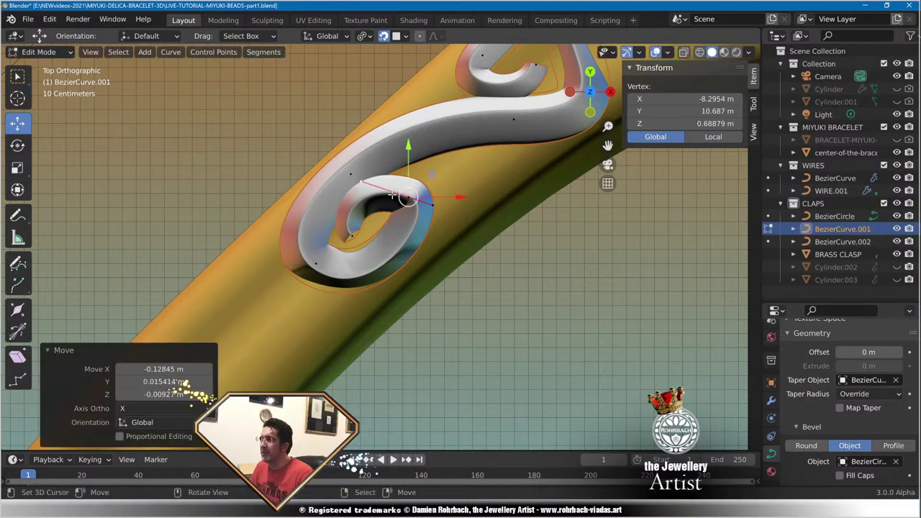
middle_drag(389, 195, 409, 251)
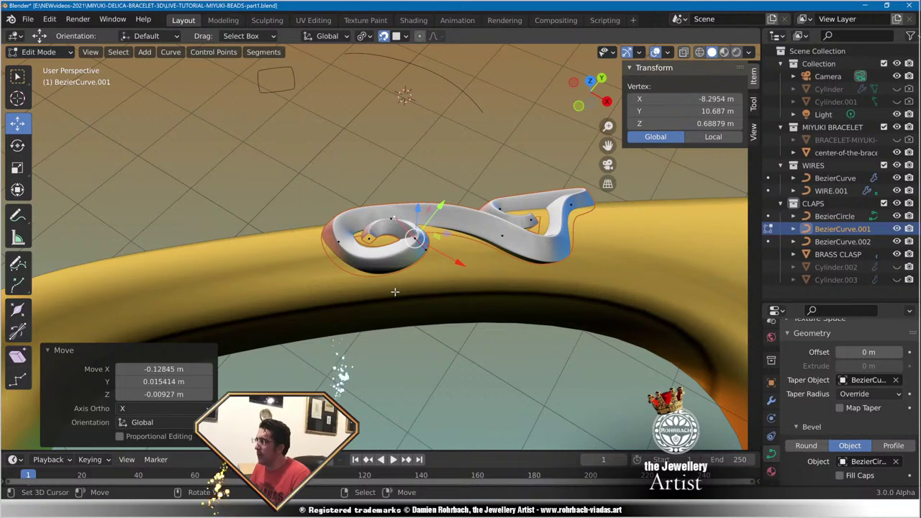
scroll(394, 292, down, 3)
scroll(395, 297, up, 3)
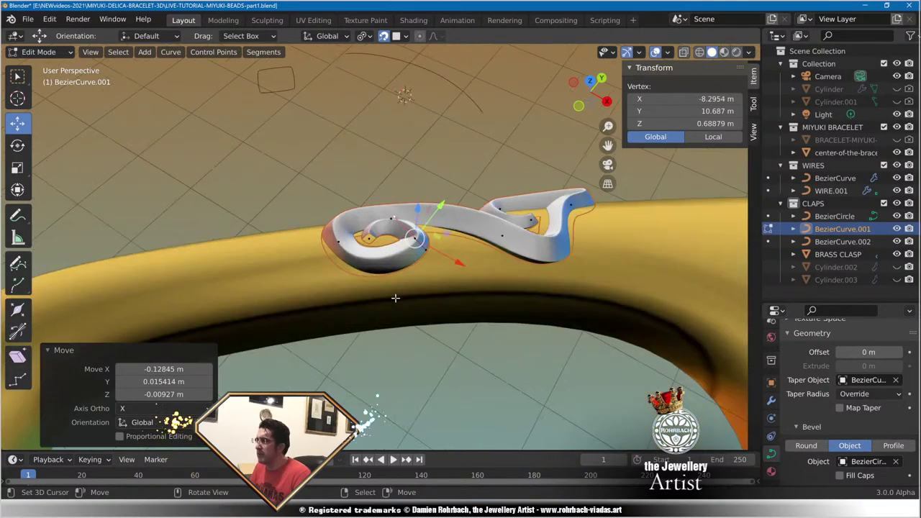
scroll(395, 297, down, 4)
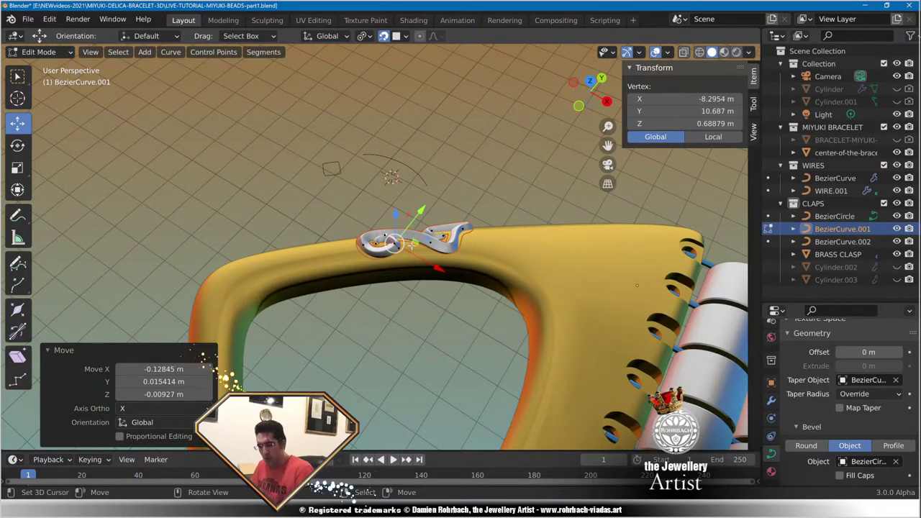
Finish editing the scroll curve, save the file, and turn off snapping.
key(Tab)
key(ctrl+s)
key(KP_7)
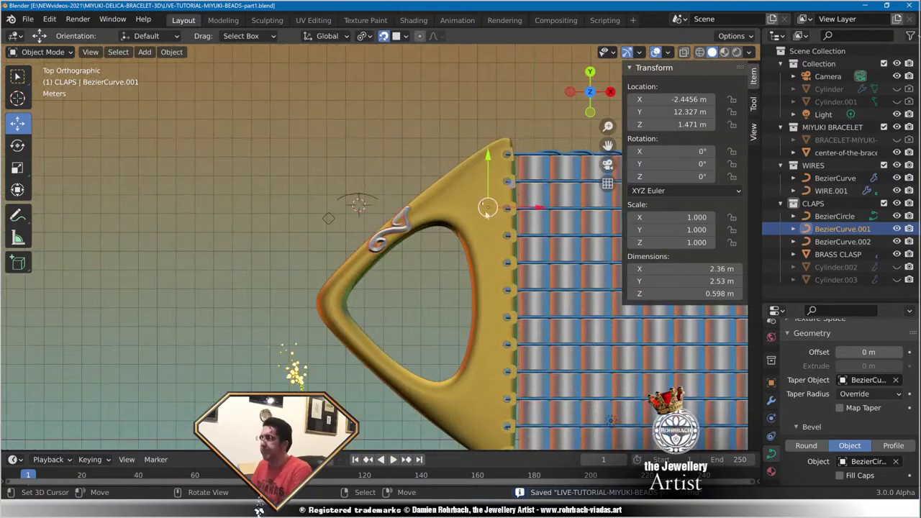
scroll(391, 55, up, 2)
click(385, 36)
shift+middle_drag(471, 195, 328, 253)
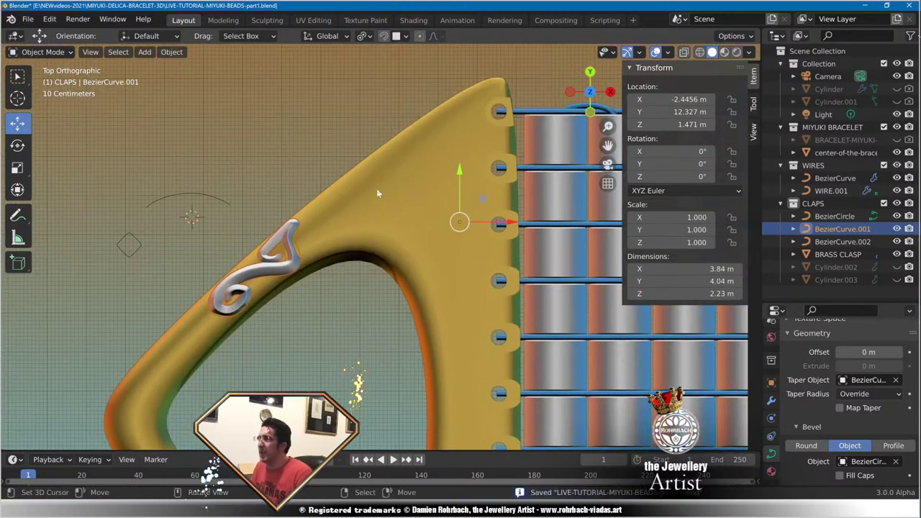
Add a plane mesh beside the clasp and scale it down to about 0.122.
click(144, 51)
mouse_move(162, 66)
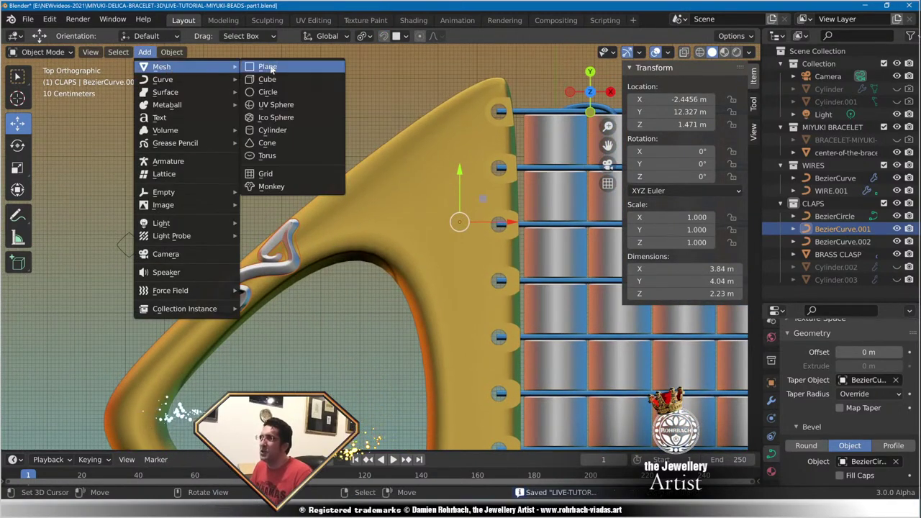
click(265, 68)
key(s)
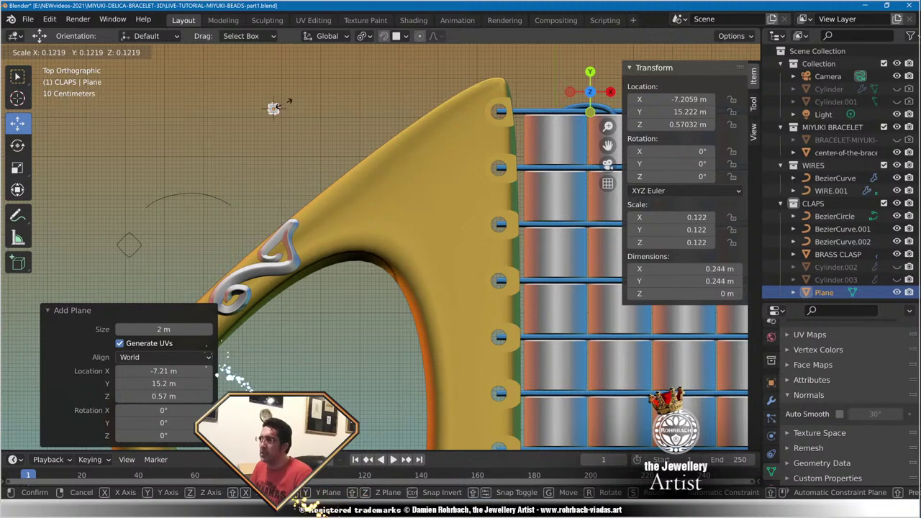
click(286, 106)
Hide the scroll curve and position the small plane over the clasp's upper arm, raising it about 0.5 m in Z.
click(245, 278)
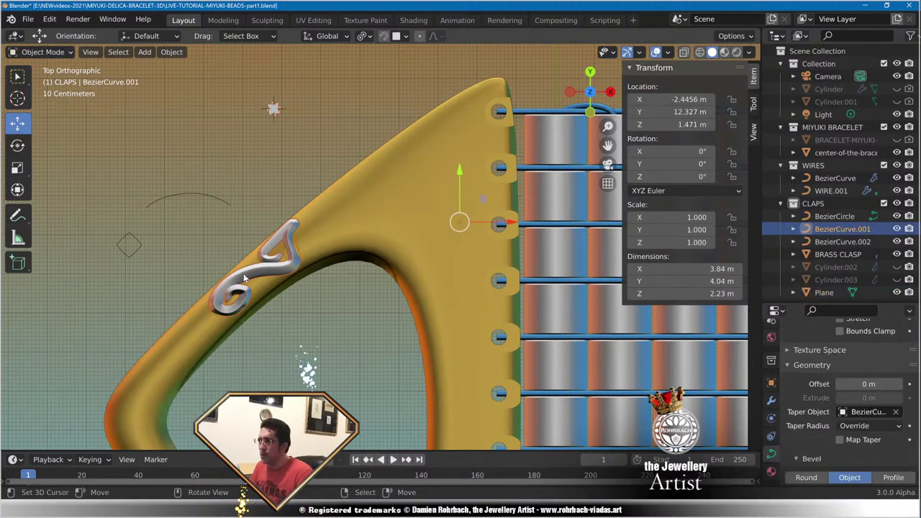
key(h)
click(274, 108)
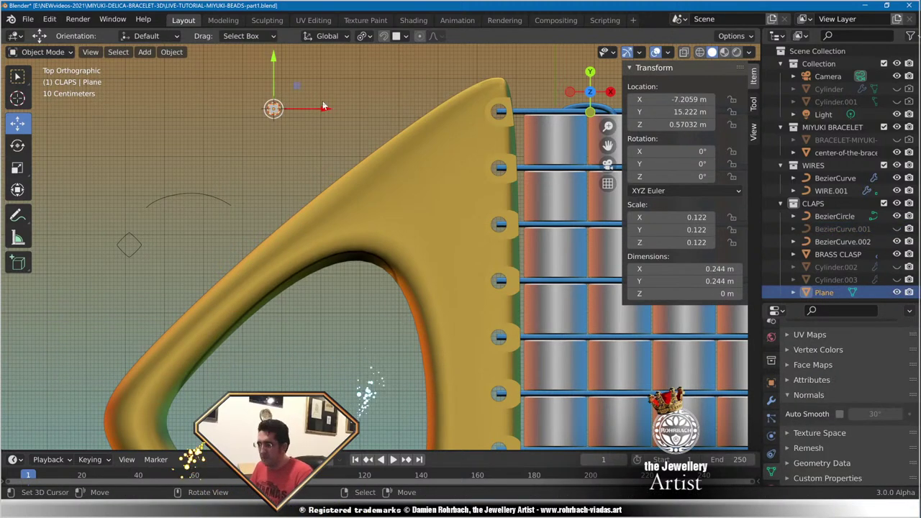
key(g)
click(279, 302)
middle_drag(281, 300, 316, 173)
drag(220, 234, 218, 210)
key(KP_7)
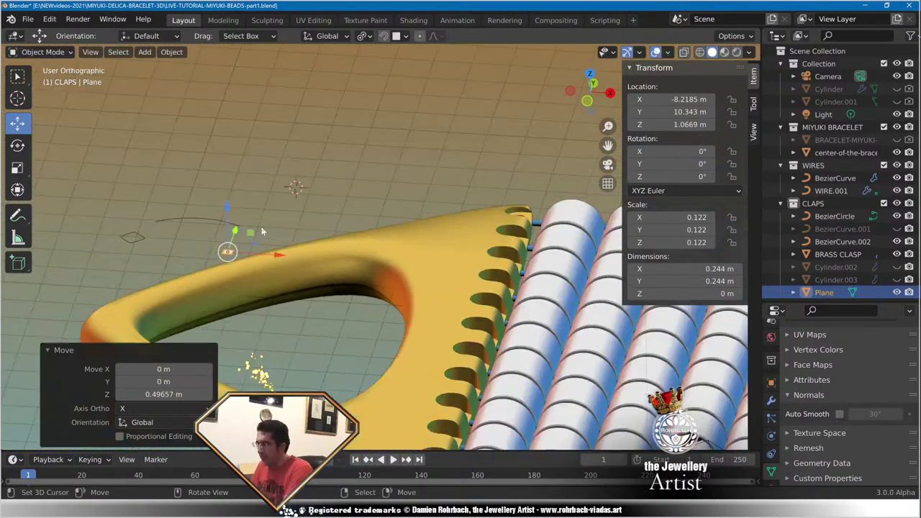
Rotate the plane to about 45.5° around Z to follow the clasp arm's direction.
scroll(256, 285, up, 4)
shift+middle_drag(267, 284, 409, 208)
scroll(333, 248, up, 4)
key(r)
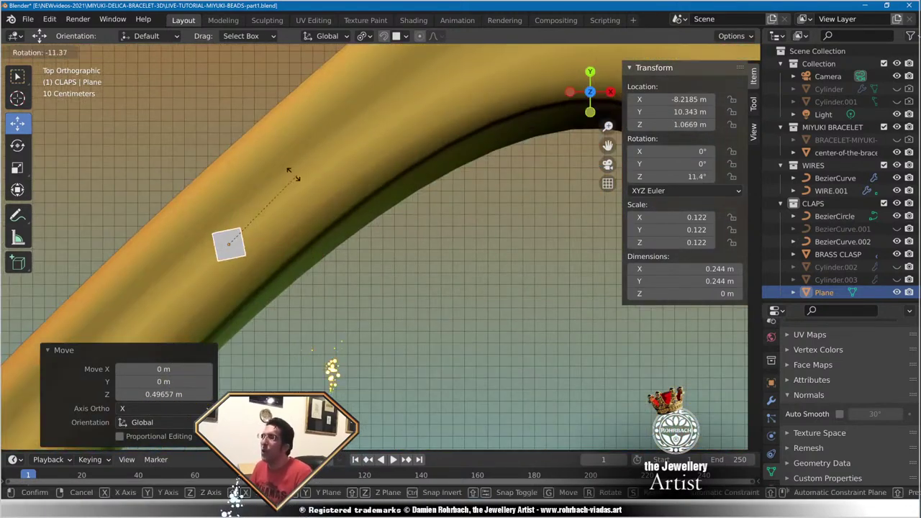
click(242, 183)
Move the plane about -0.22 m in X and 0.3 m in Y toward the arm's outer edge, and save the file.
key(g)
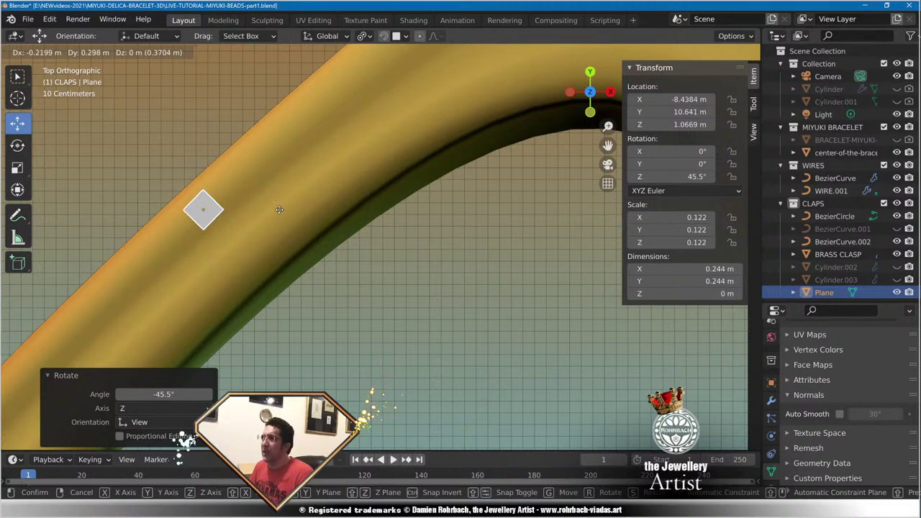
click(280, 213)
key(ctrl+s)
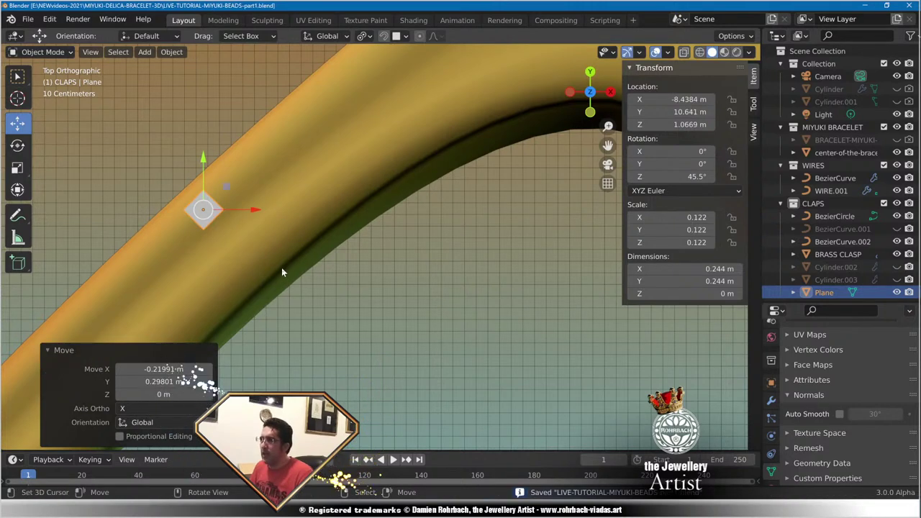
Extrude the small plane's upper-right edge repeatedly into a curved strip of faces following the clasp arm.
key(Tab)
click(208, 190)
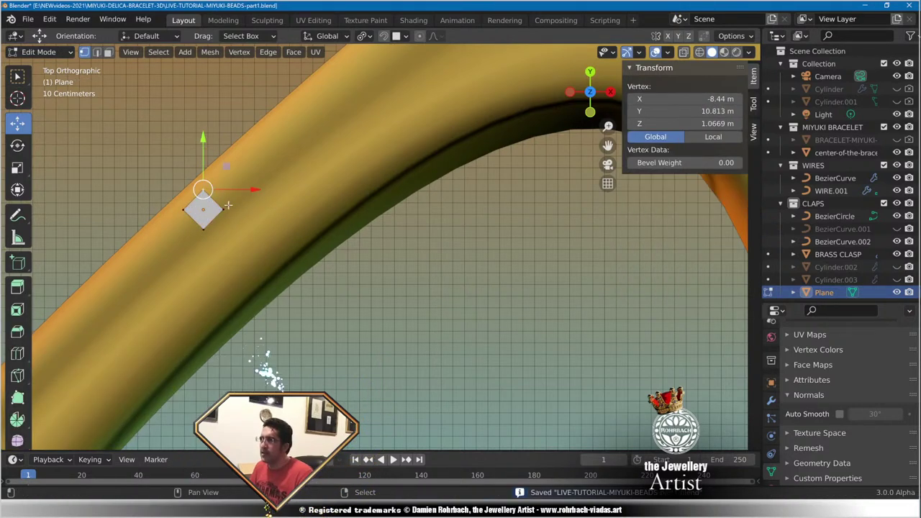
shift+click(226, 206)
key(e)
click(266, 167)
key(e)
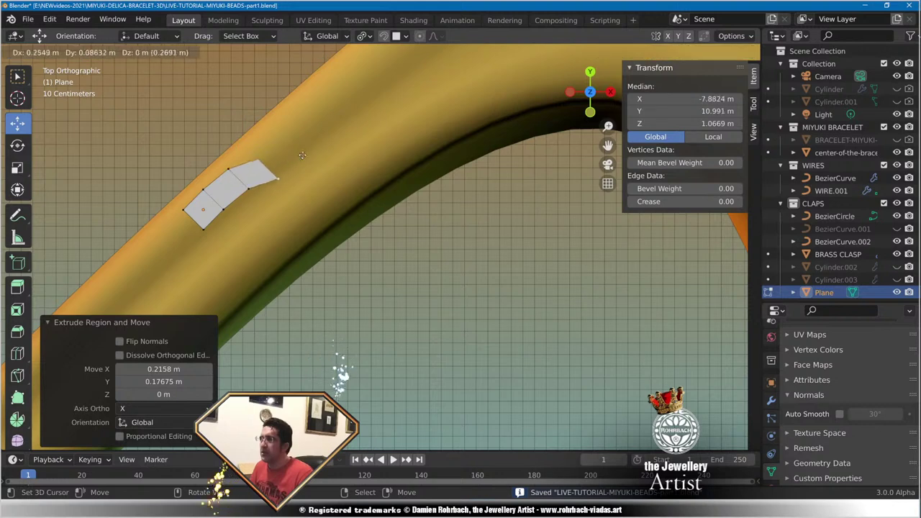
click(308, 147)
key(e)
click(352, 136)
key(e)
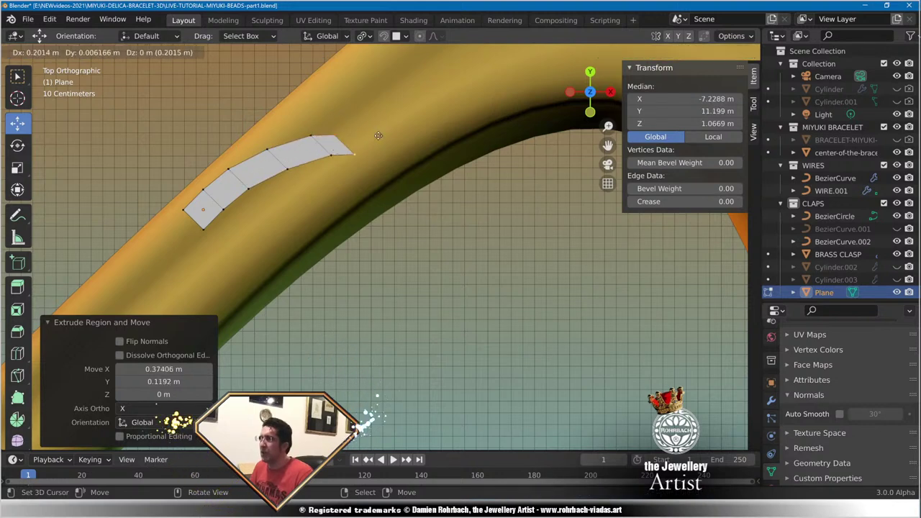
click(394, 129)
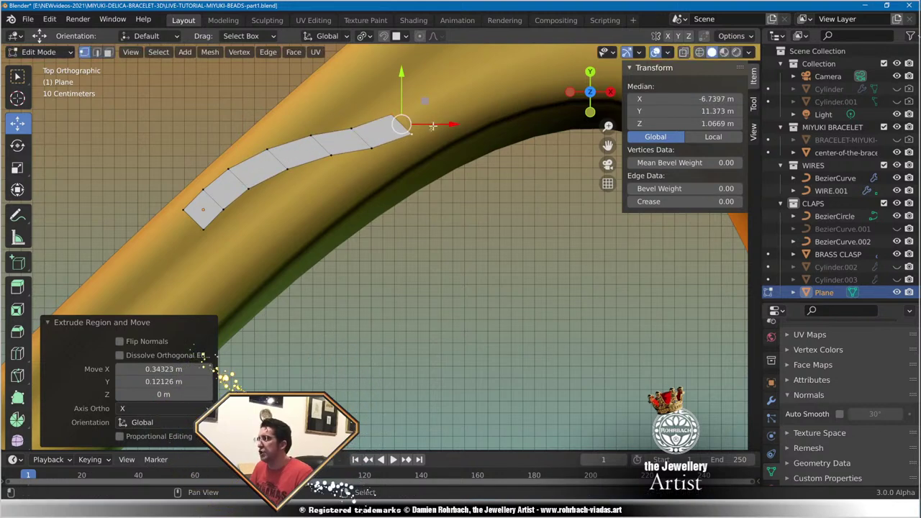
Extend the strip with another face angled upward toward the middle of the clasp arm.
shift+middle_drag(394, 130, 394, 198)
key(e)
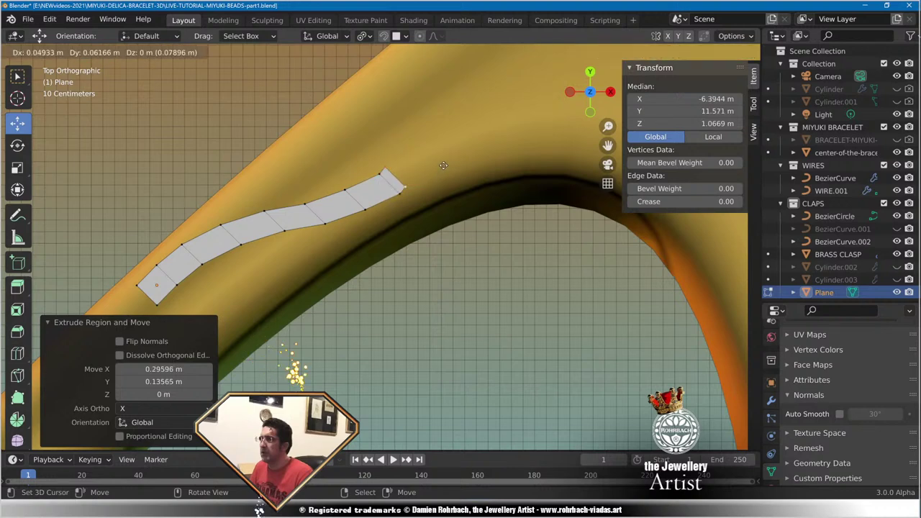
click(436, 155)
key(e)
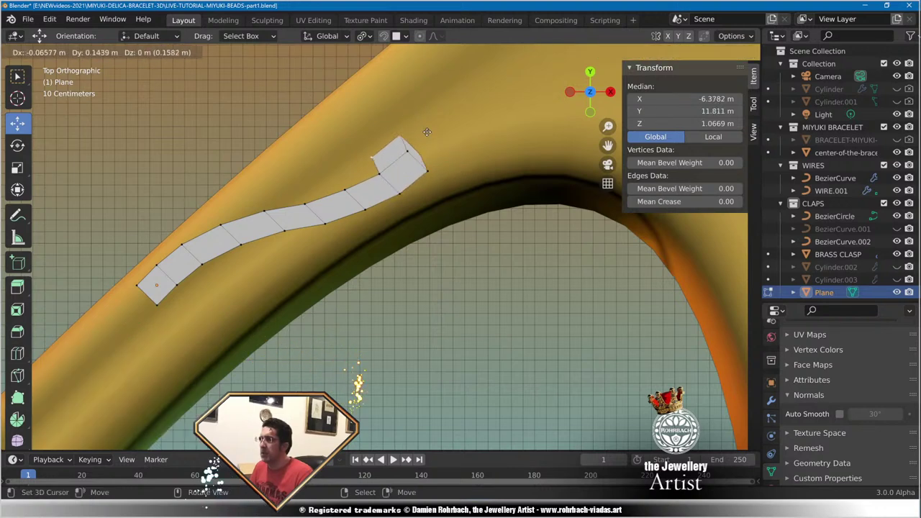
key(Escape)
Extrude the upper side edge of the strip's last face in several segments up toward the arm's outer edge.
click(379, 174)
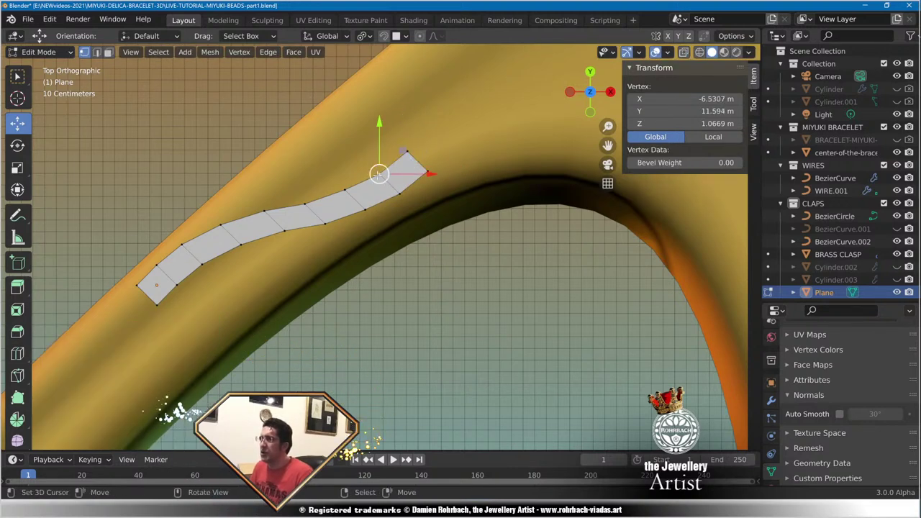
shift+click(407, 152)
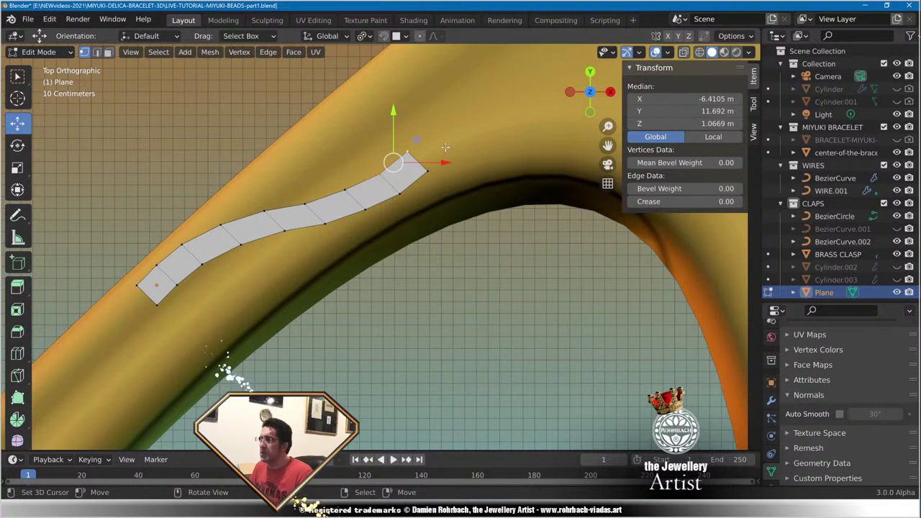
key(e)
click(423, 129)
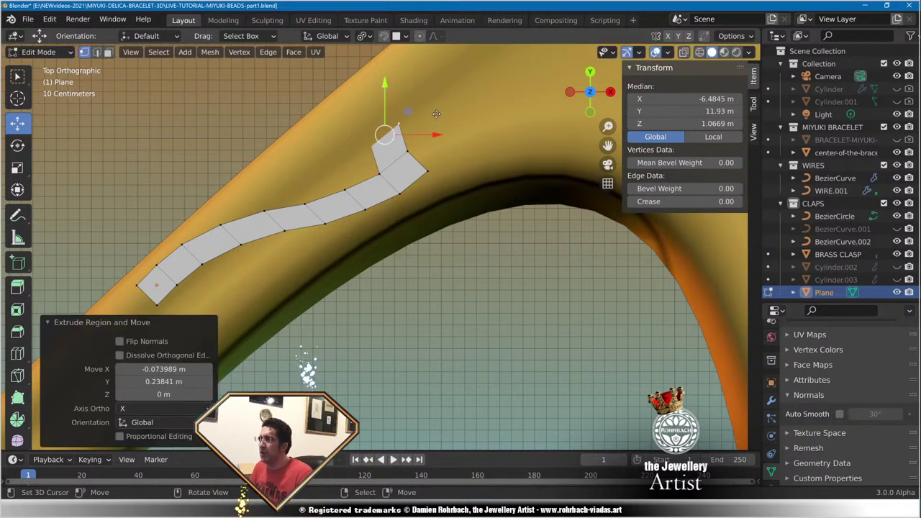
key(e)
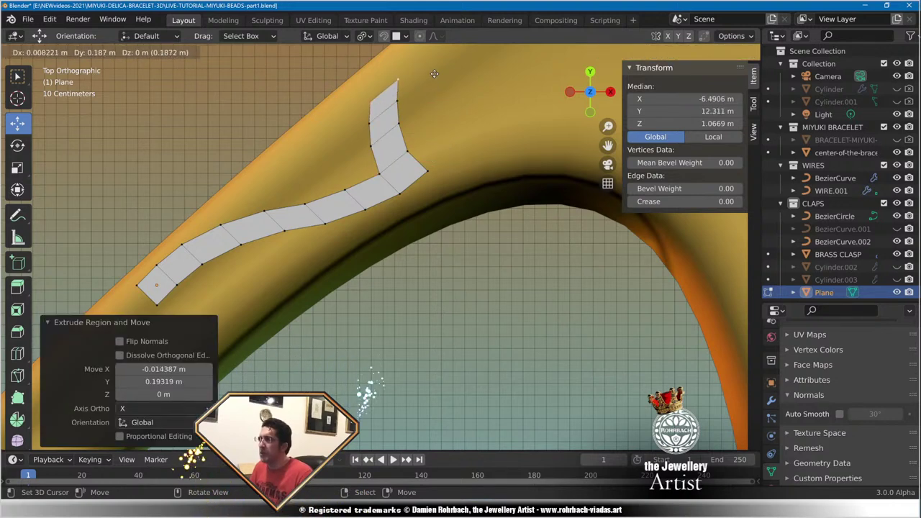
click(432, 62)
Extrude the outer side edge of the top face back down along the arm's outer edge in several segments.
shift+click(369, 102)
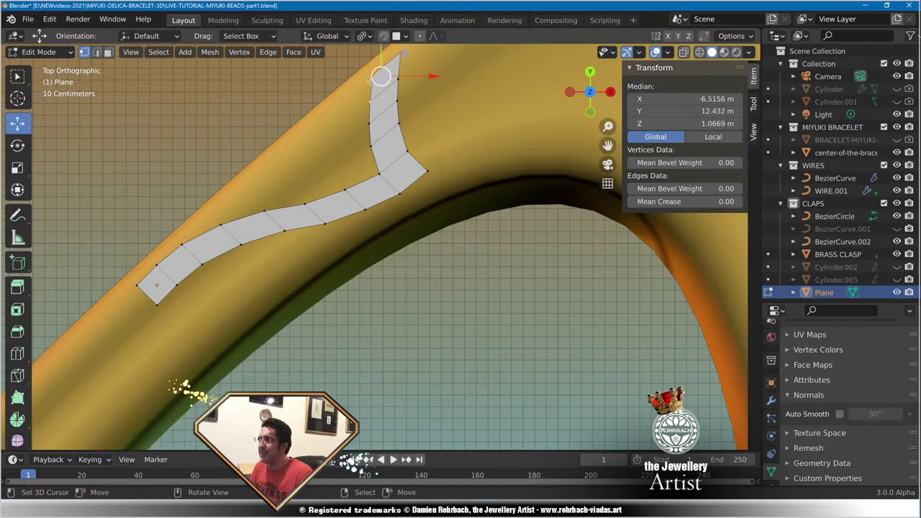
click(373, 76)
shift+click(369, 101)
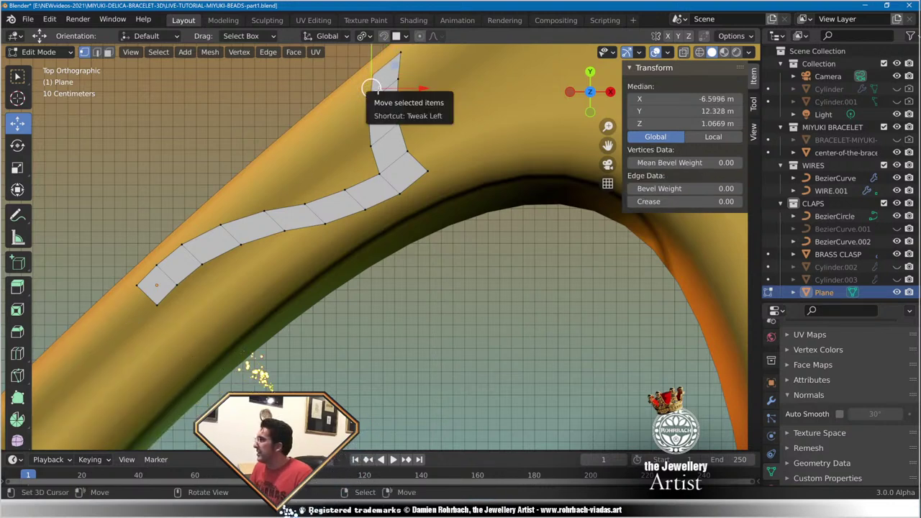
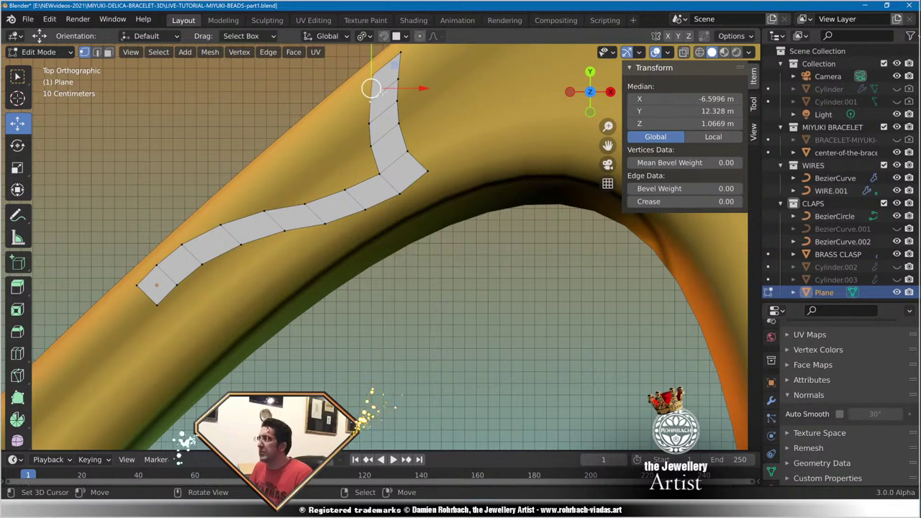
key(g)
right_click(374, 98)
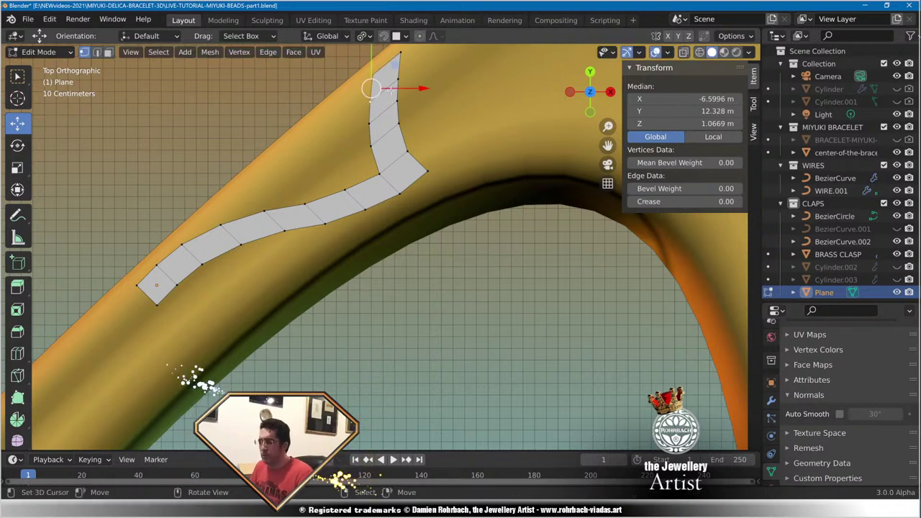
key(e)
click(371, 107)
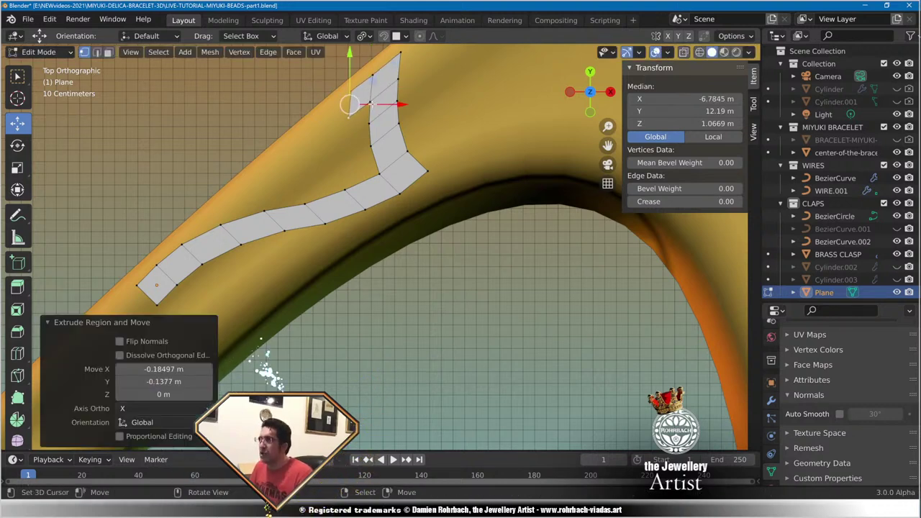
key(e)
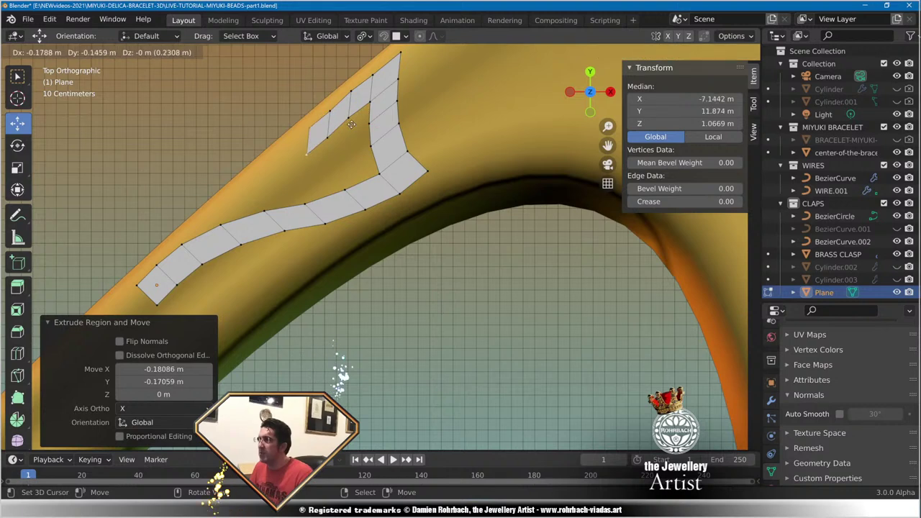
click(350, 128)
key(e)
click(324, 156)
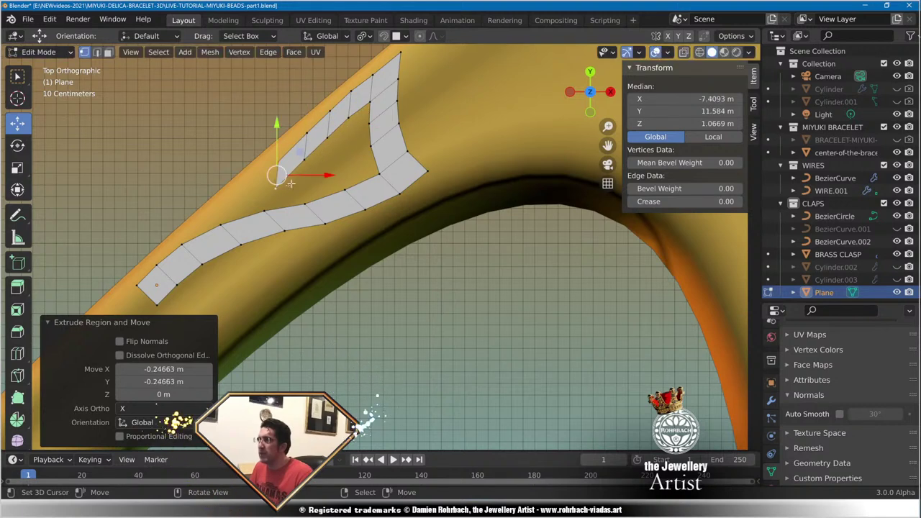
Extrude the inner side edge of the descending branch's last face in two segments to form an inward prong.
right_click(277, 188)
shift+right_click(305, 161)
key(e)
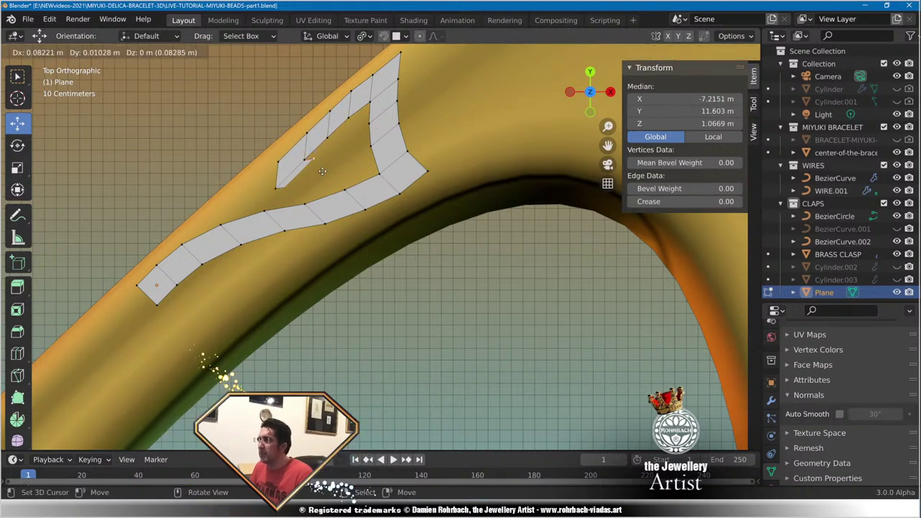
click(337, 167)
key(e)
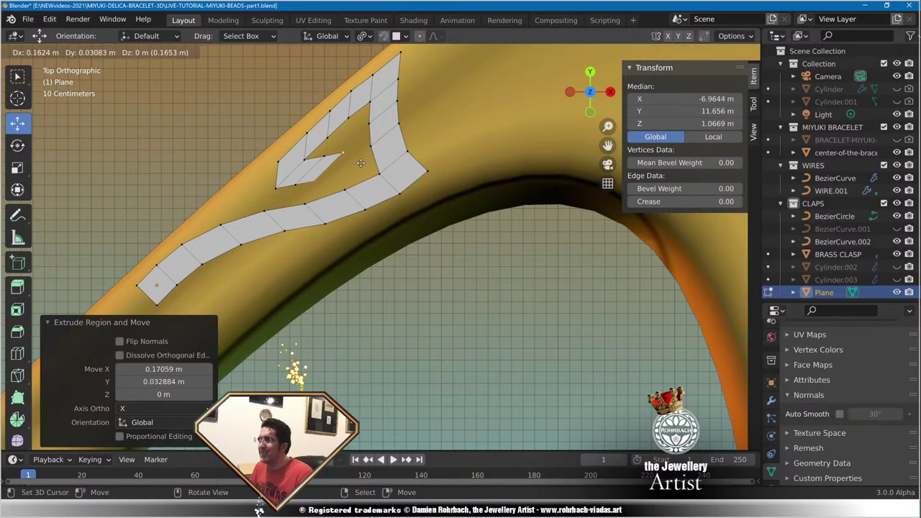
click(364, 158)
Extrude the descending branch's end edge about -0.17 m in X and -0.11 m in Y, scale it to 0.57 and nudge it.
scroll(399, 128, up, 3)
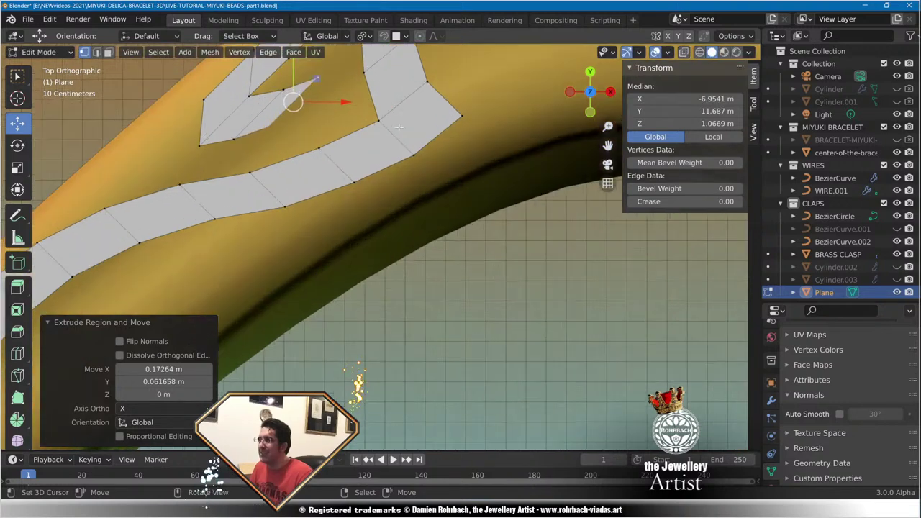
shift+middle_drag(342, 125, 394, 221)
right_click(254, 194)
shift+right_click(251, 239)
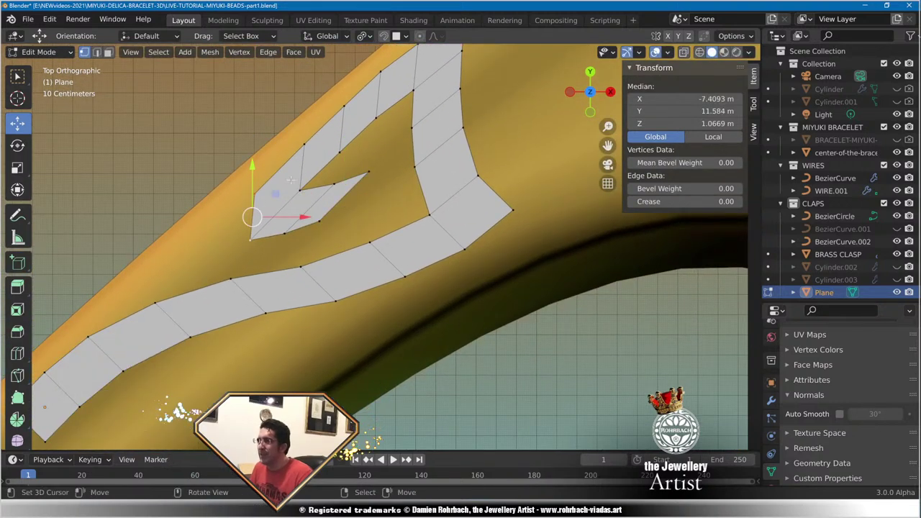
key(e)
click(242, 209)
key(s)
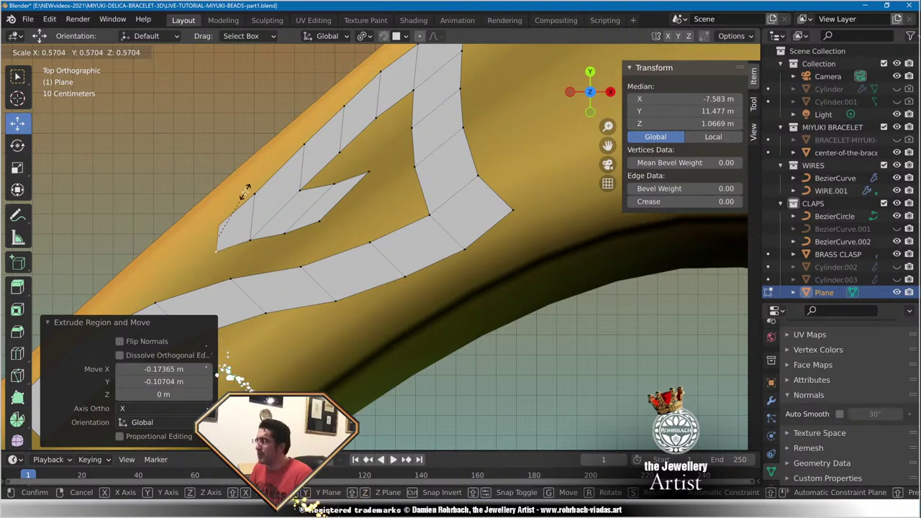
click(245, 190)
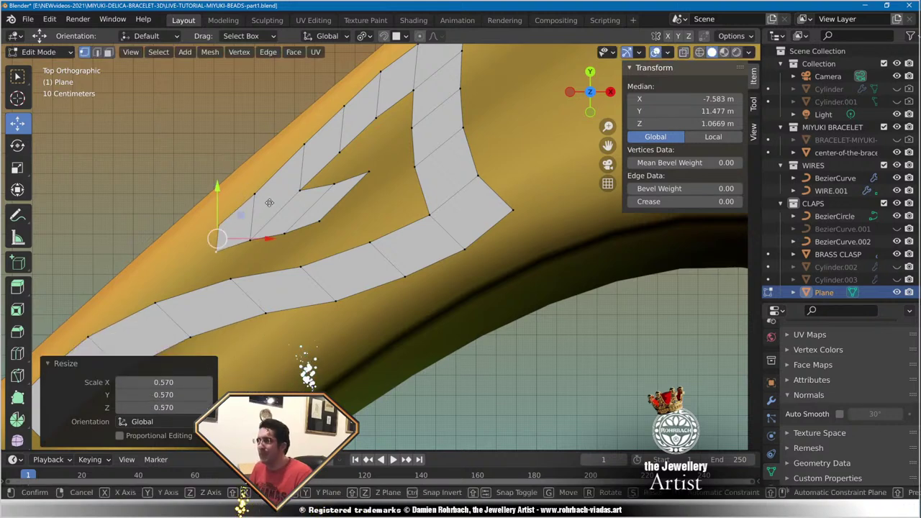
key(g)
click(349, 189)
Move the prong's upper edge about -0.083 m in X and -0.057 m in Y.
right_click(368, 172)
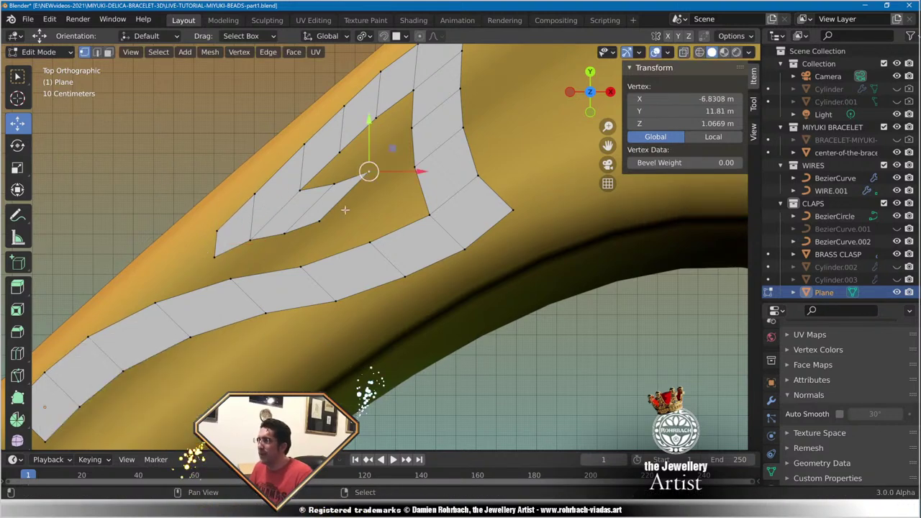
shift+right_click(321, 219)
right_click(335, 184)
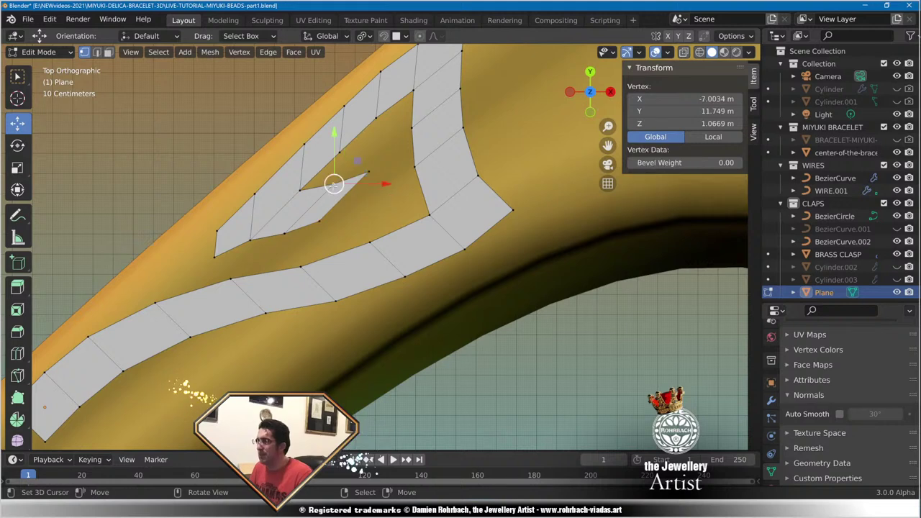
shift+right_click(368, 172)
key(g)
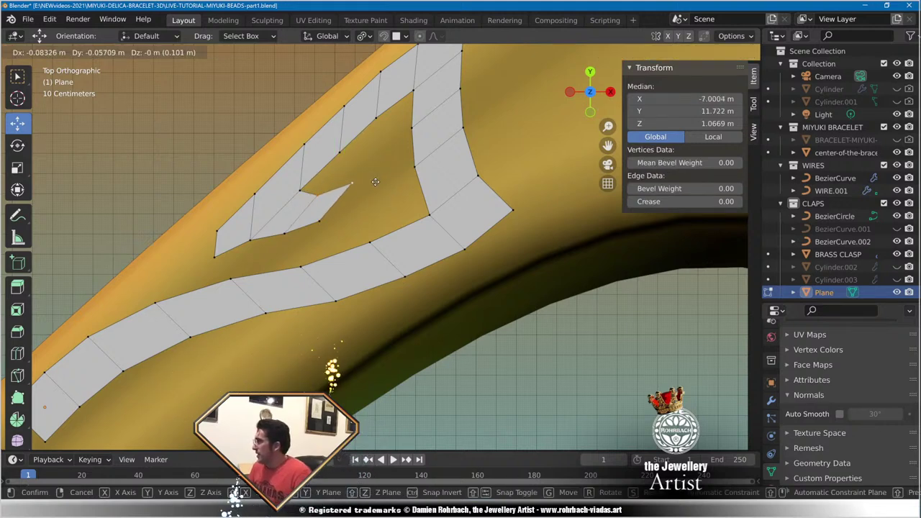
click(374, 182)
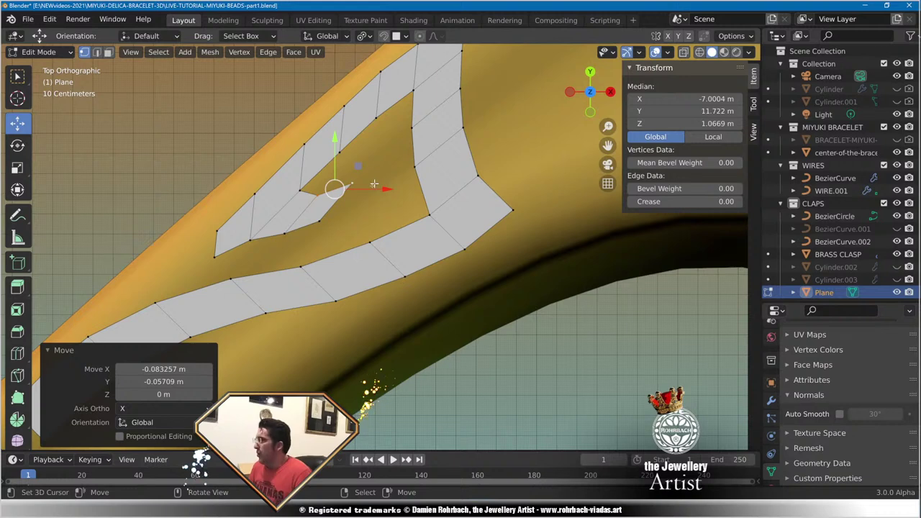
Move the prong's inner vertex about -0.068 m in X and -0.024 m in Y, and its tip vertex about -0.073 m and -0.067 m.
right_click(303, 194)
right_click(317, 195)
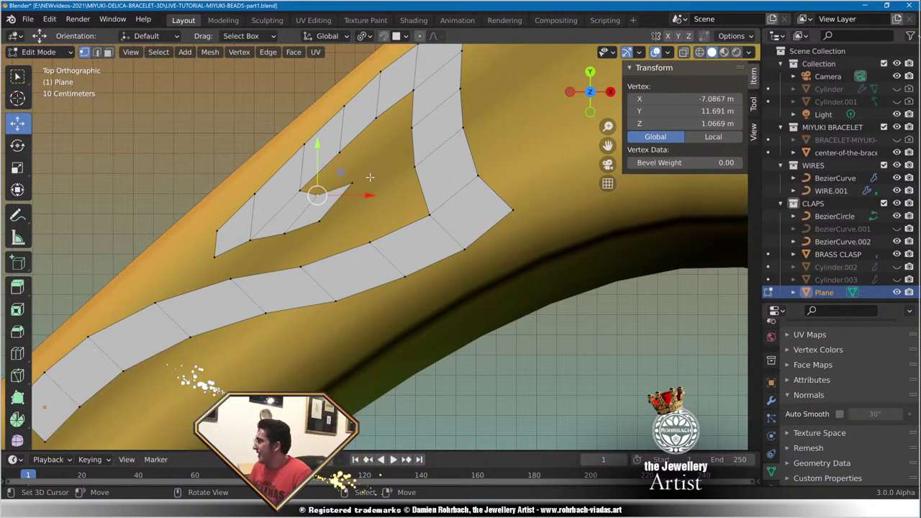
key(g)
click(353, 185)
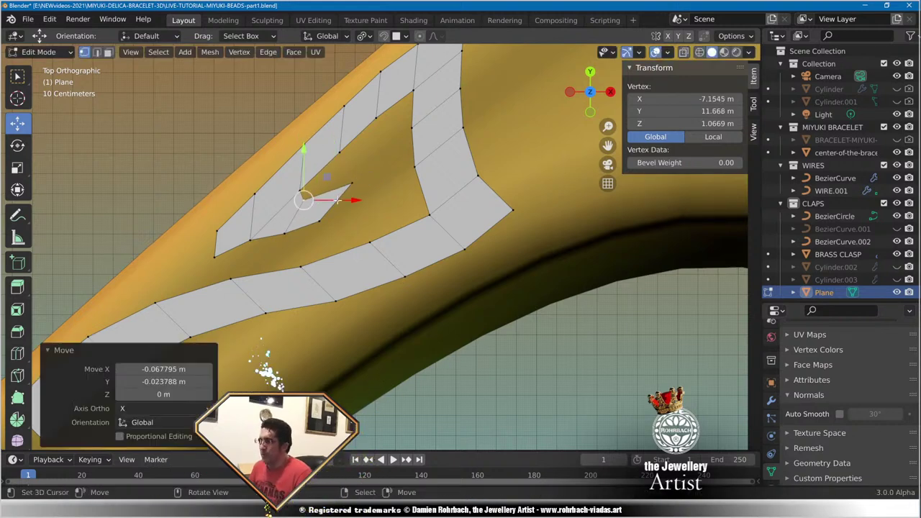
click(320, 226)
key(g)
click(314, 203)
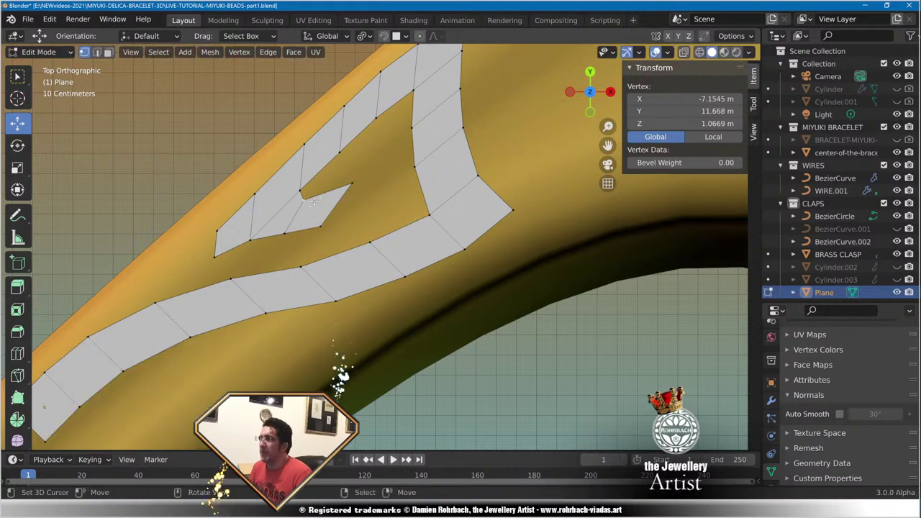
key(g)
click(318, 217)
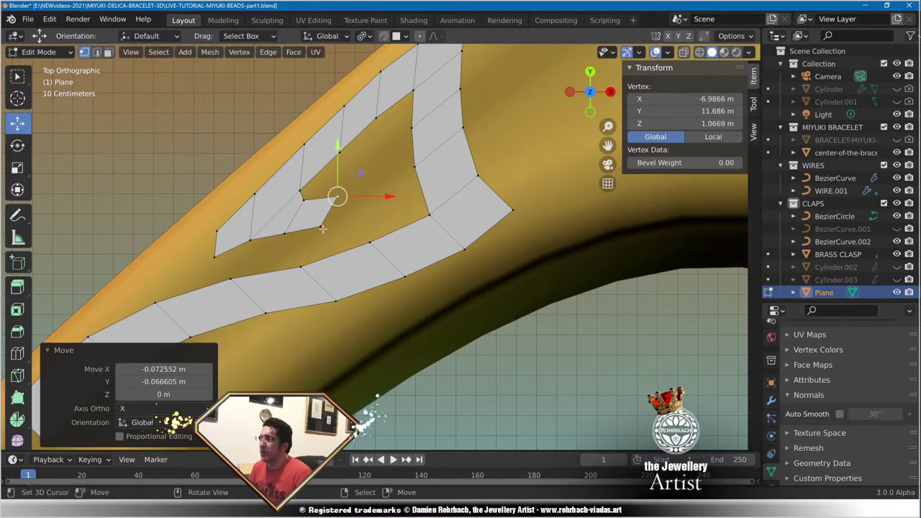
Extrude the prong's end edge by about 0.1 m in X and 0.04 m in Y, then about 0.14 m and 0.09 m.
right_click(321, 226)
shift+right_click(338, 197)
key(e)
click(392, 192)
key(e)
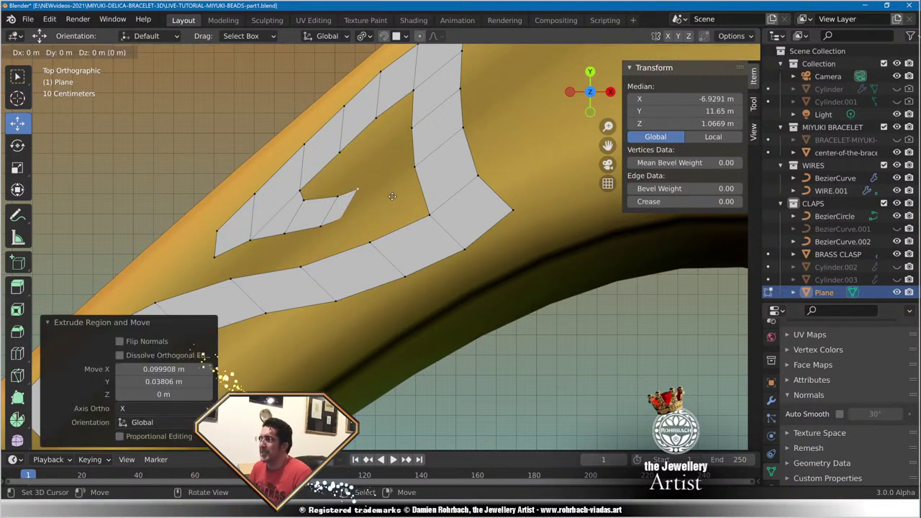
click(419, 176)
Extrude the lower scroll's end edge four times along a rising curve, including segments of about 0.12 m and 0.19 m in X.
scroll(368, 216, down, 4)
scroll(368, 216, down, 1)
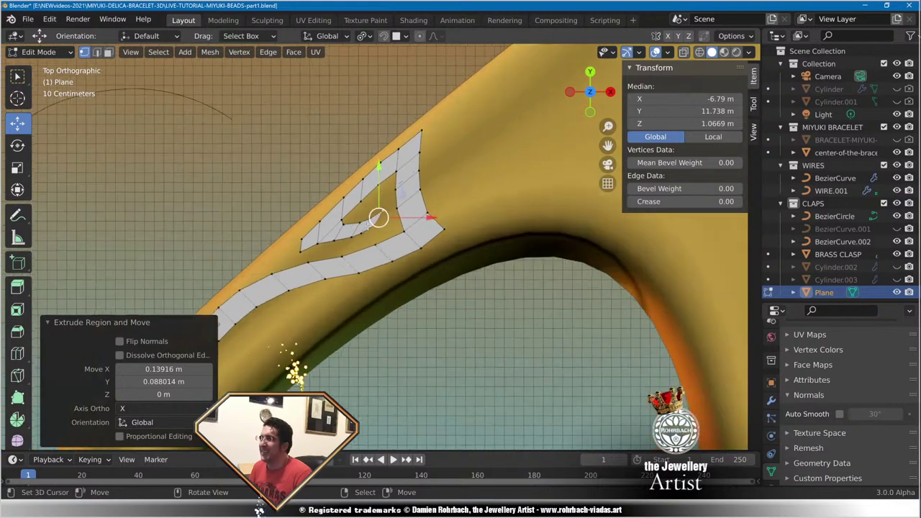
shift+middle_drag(245, 324, 386, 256)
scroll(386, 257, up, 4)
right_click(376, 232)
shift+click(345, 260)
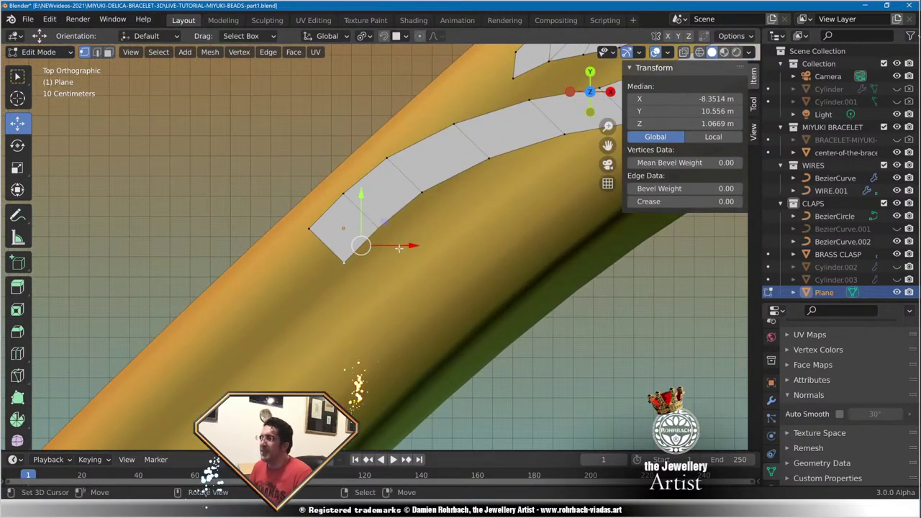
key(e)
click(421, 265)
key(e)
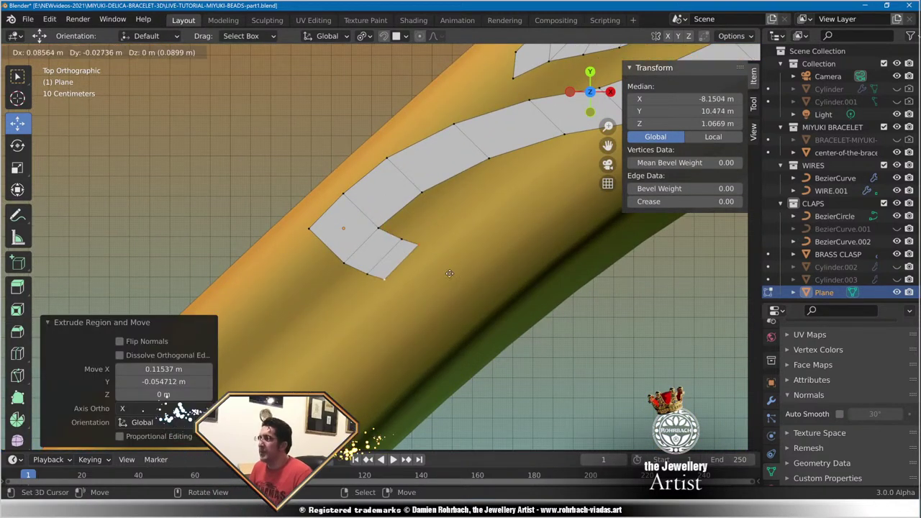
click(472, 277)
key(e)
click(508, 273)
key(e)
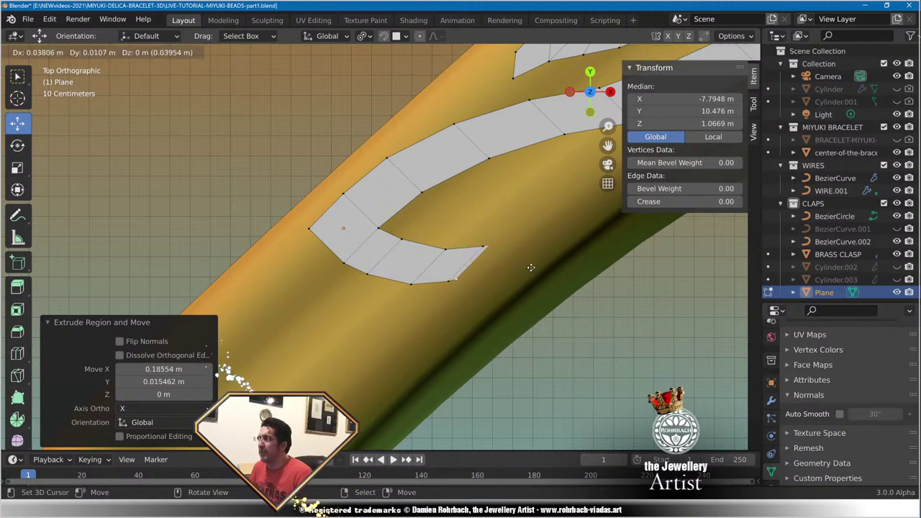
click(553, 264)
Extrude the lower scroll's tip edge upward three times so it hooks back, with a middle segment of about 0.11 m in Y.
right_click(485, 247)
shift+right_click(526, 238)
key(e)
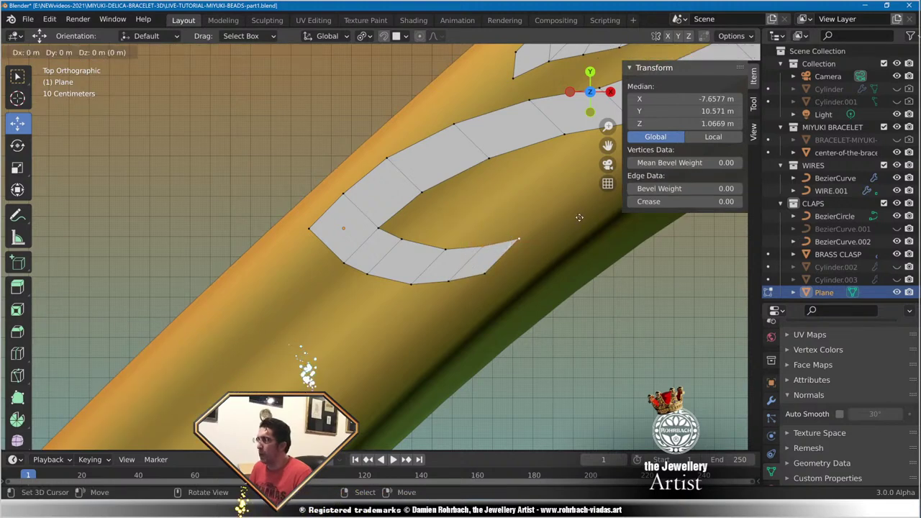
click(575, 223)
key(e)
click(575, 200)
key(e)
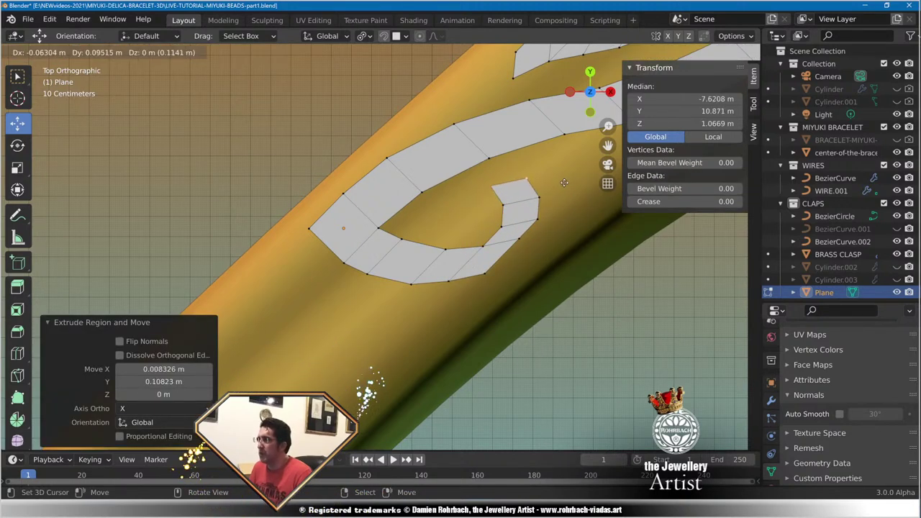
click(560, 179)
Extrude the inner side edge of the hook's last face inward twice, the second time about -0.14 m in X and -0.08 m in Y.
right_click(490, 184)
shift+click(506, 204)
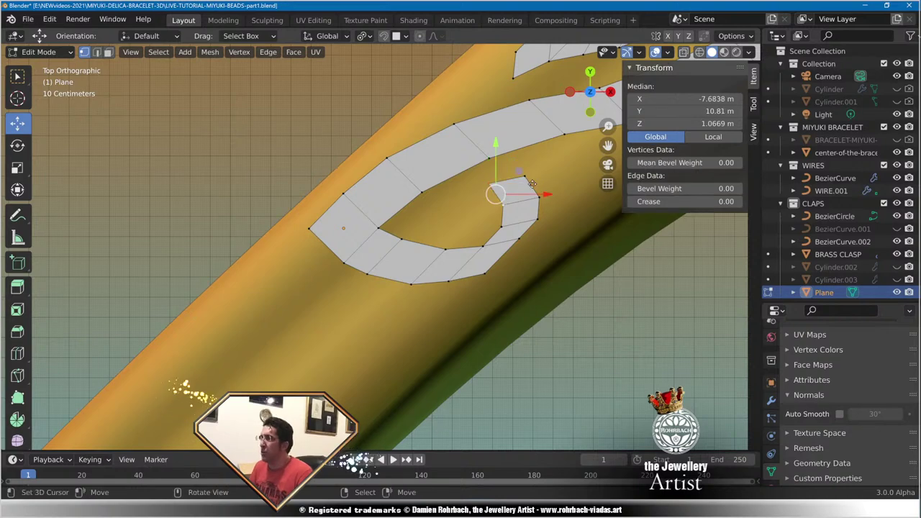
key(e)
click(505, 200)
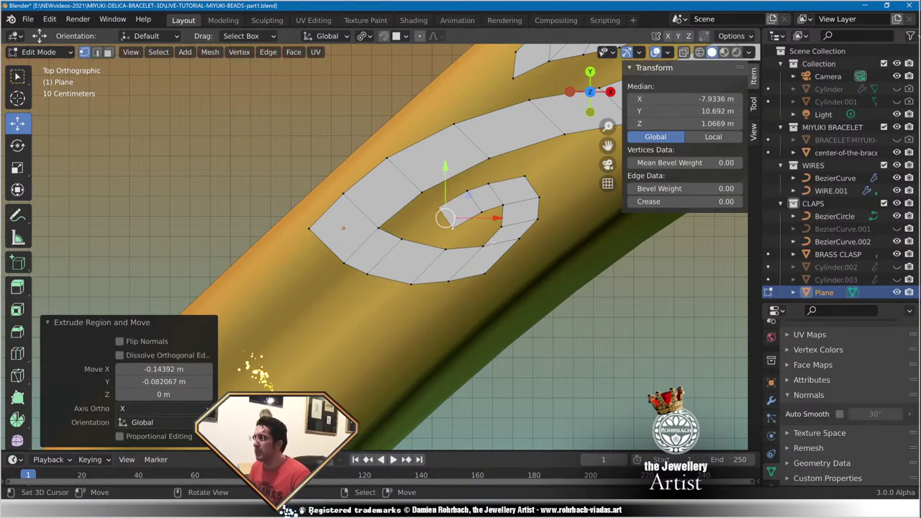
click(482, 245)
Move the curl's outer corner vertex about 0.024 m in X and -0.004 m in Y.
key(g)
click(507, 243)
right_drag(527, 235, 539, 176)
scroll(466, 249, down, 5)
scroll(467, 249, down, 3)
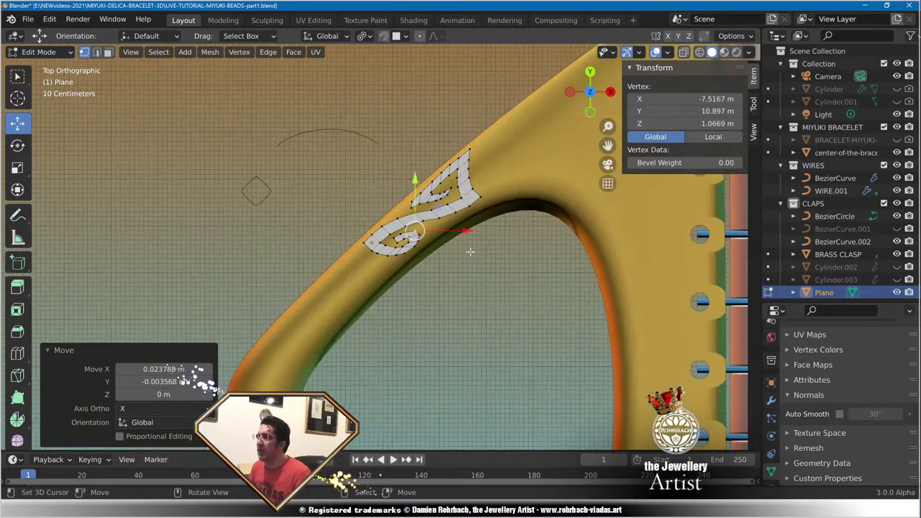
Return the ornament to Object Mode and save the file.
key(Tab)
middle_drag(450, 302, 433, 274)
key(ctrl+s)
Add a Shrinkwrap modifier to the ornament with the brass clasp as its target.
click(771, 400)
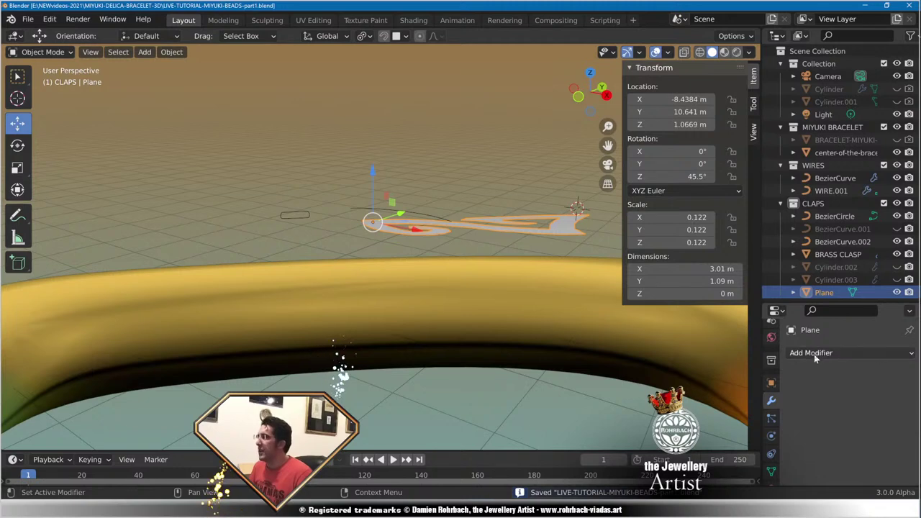
click(814, 353)
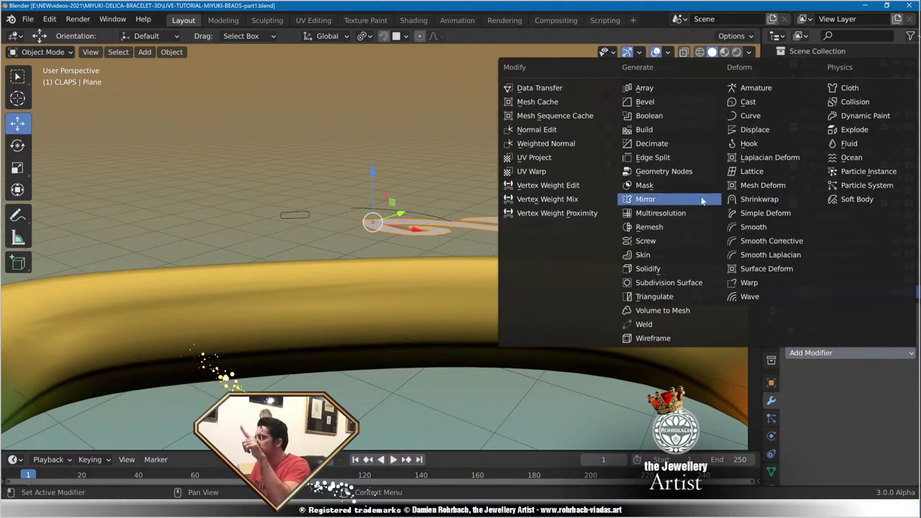
click(771, 201)
click(893, 425)
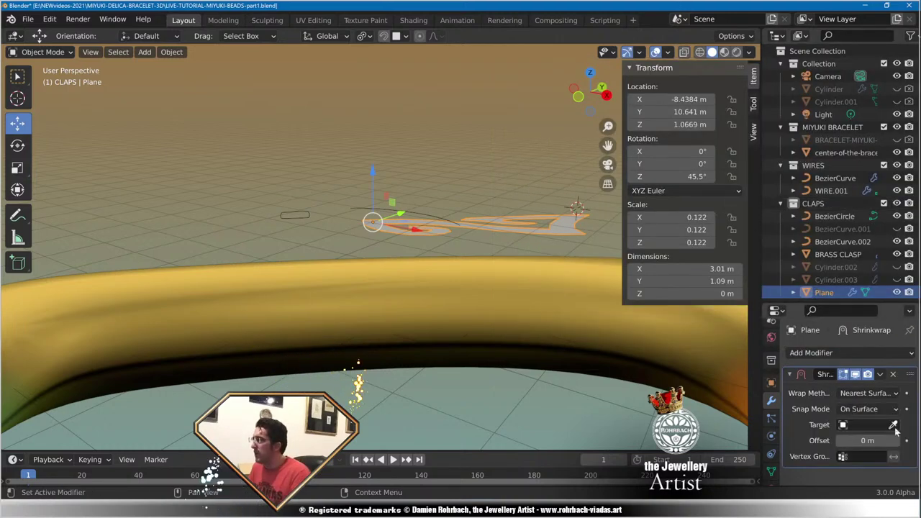
click(585, 299)
middle_drag(585, 299, 546, 281)
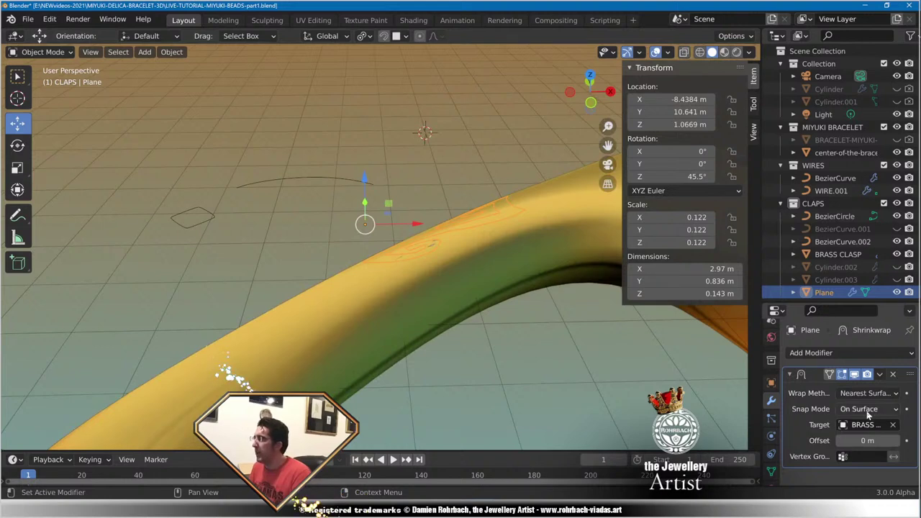
Set the Shrinkwrap wrap method to Project along the Z axis and enable the negative direction.
click(868, 408)
click(867, 409)
click(867, 393)
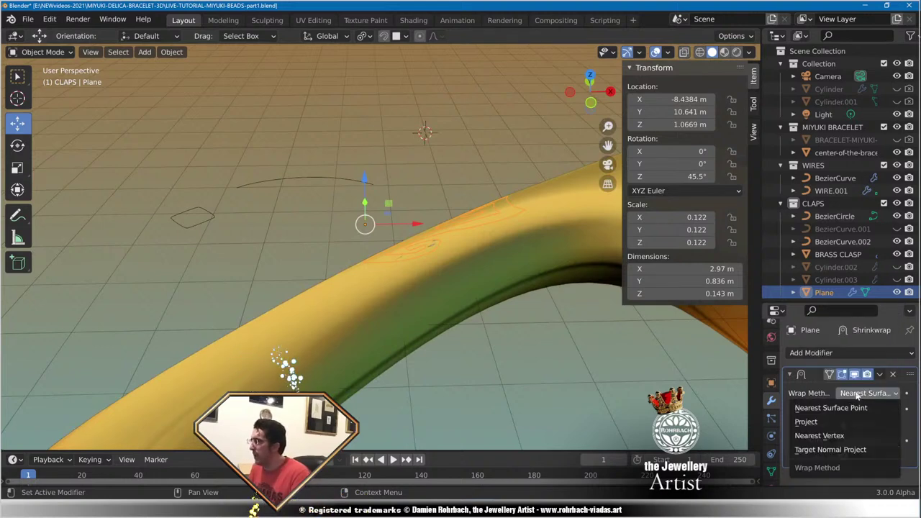
click(826, 423)
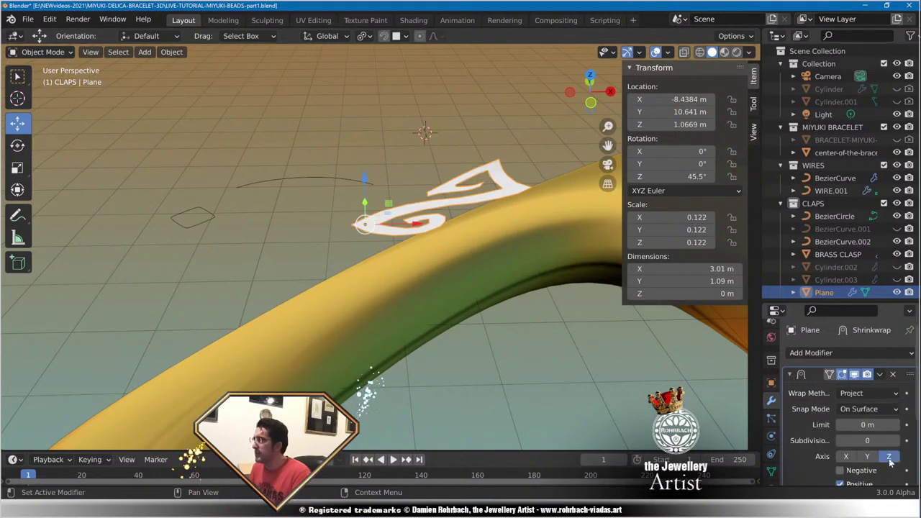
scroll(840, 413, down, 3)
click(840, 422)
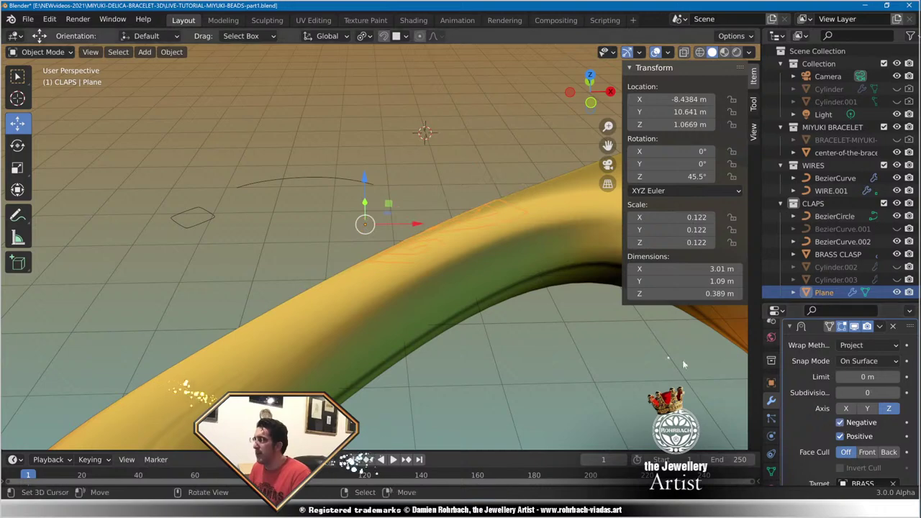
middle_drag(439, 338, 536, 326)
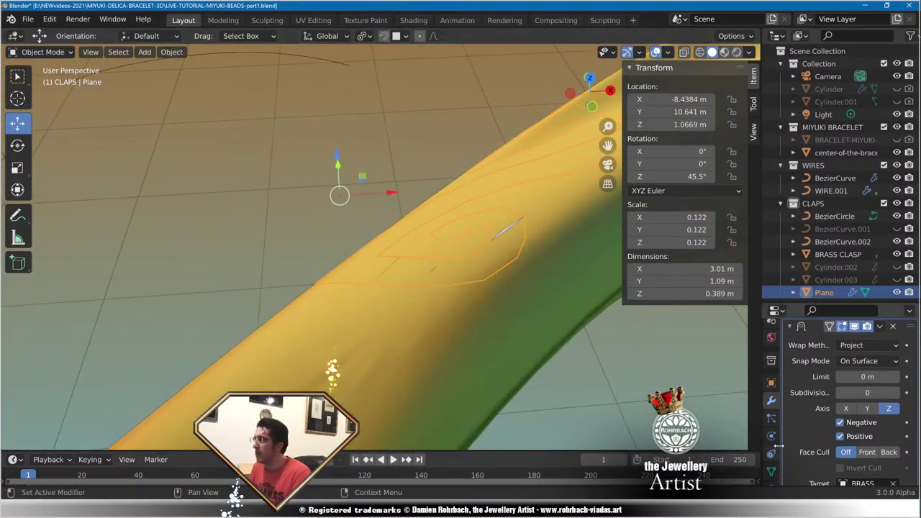
Add a Solidify modifier to the ornament after the Shrinkwrap and apply the object's scale.
middle_drag(820, 323, 795, 361)
click(788, 365)
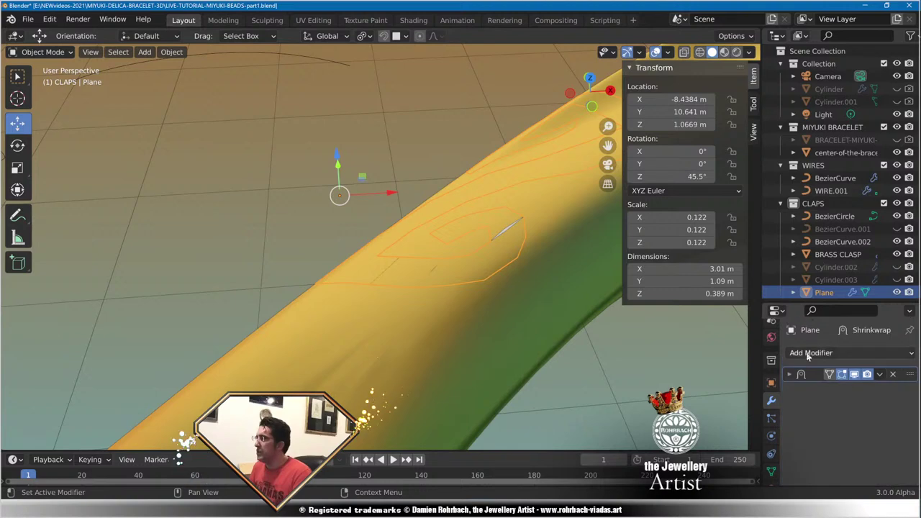
click(807, 354)
click(668, 274)
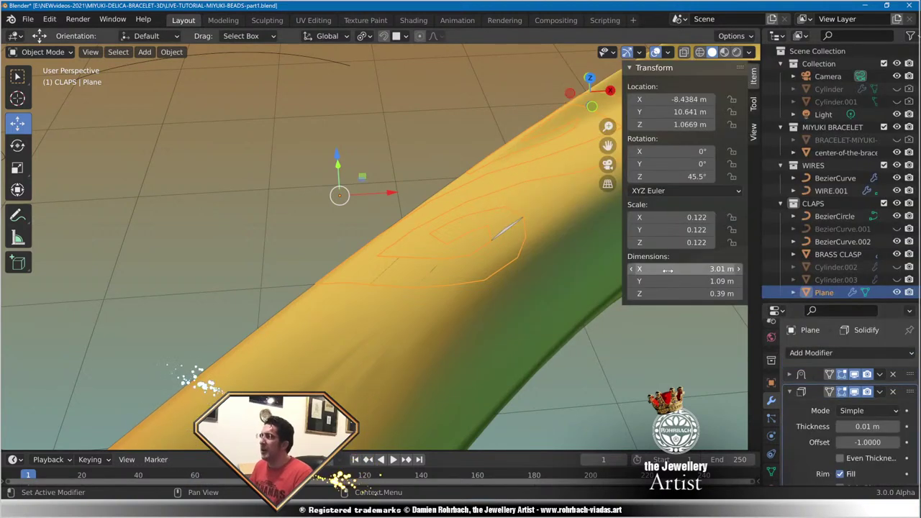
scroll(778, 401, down, 2)
middle_drag(605, 358, 504, 300)
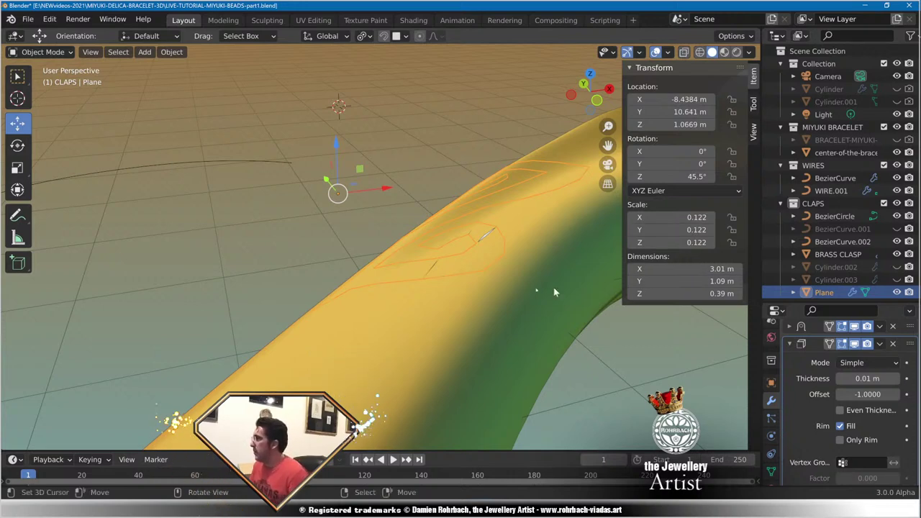
key(ctrl+a)
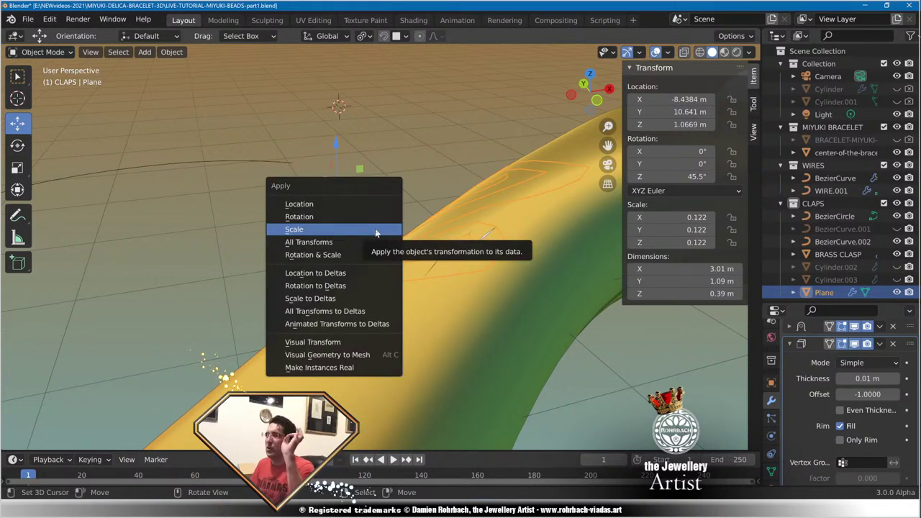
click(376, 230)
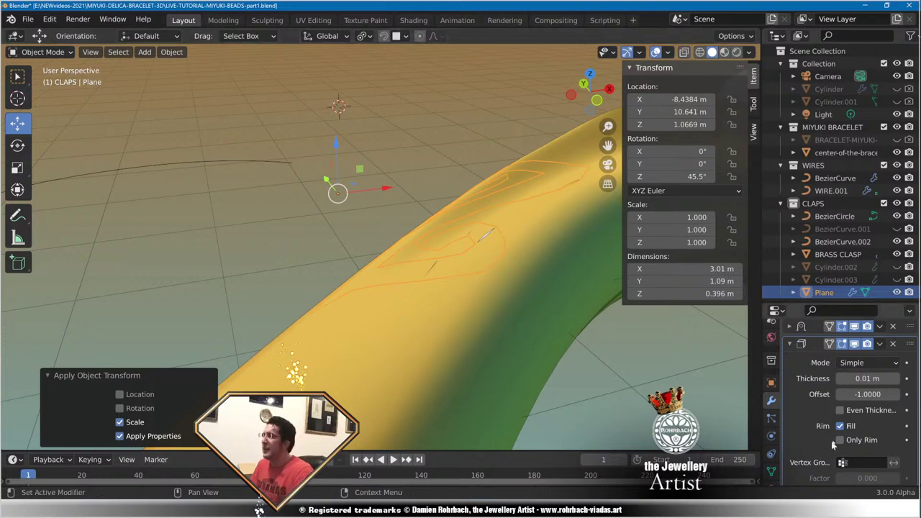
Set the Solidify thickness to 0.6 m and its offset to 0.
scroll(824, 425, down, 5)
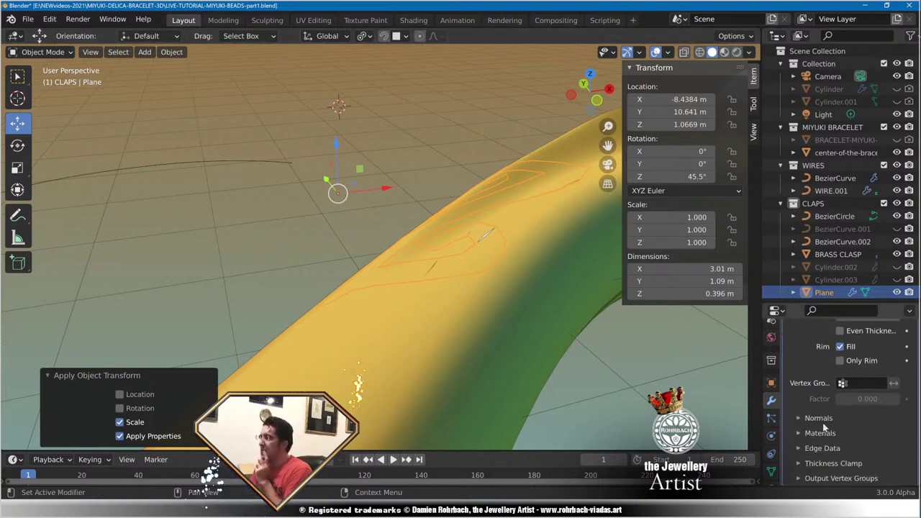
scroll(831, 431, up, 5)
scroll(832, 430, up, 2)
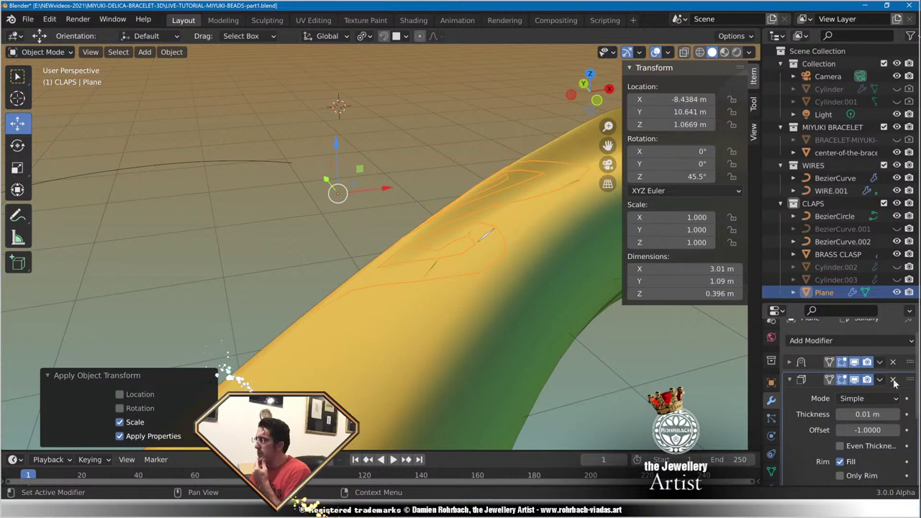
scroll(863, 374, up, 1)
click(853, 354)
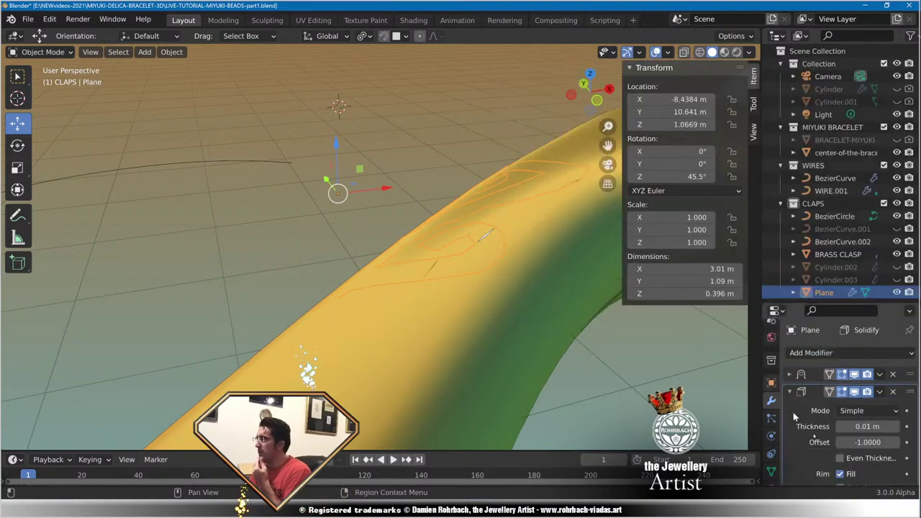
scroll(827, 403, down, 3)
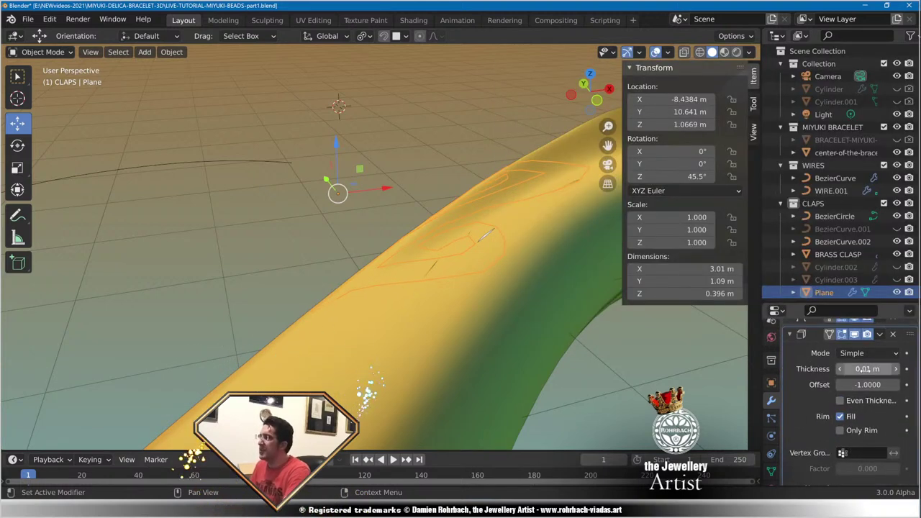
key(Return)
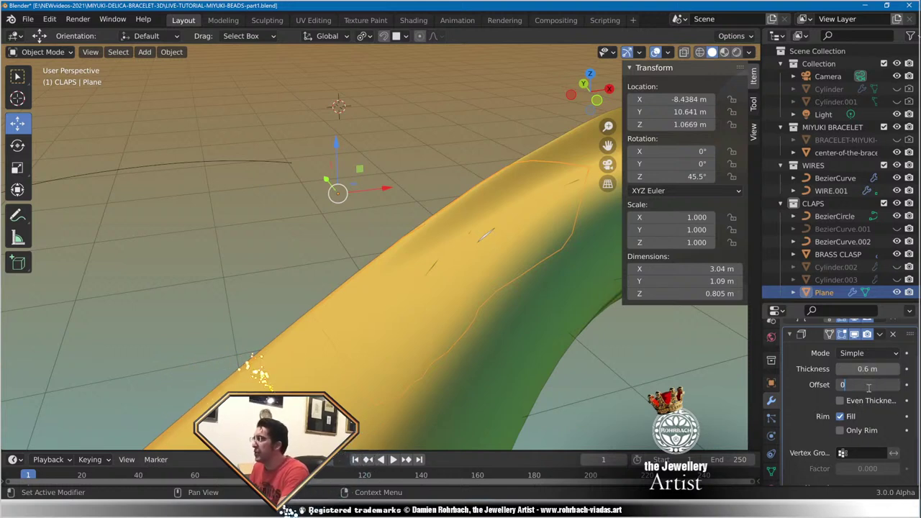
click(868, 385)
text(0)
key(Return)
Try a Solidify thickness of 0.3 m, and set it to 0.4 m.
middle_drag(520, 343, 494, 310)
click(859, 370)
text(.3)
key(Return)
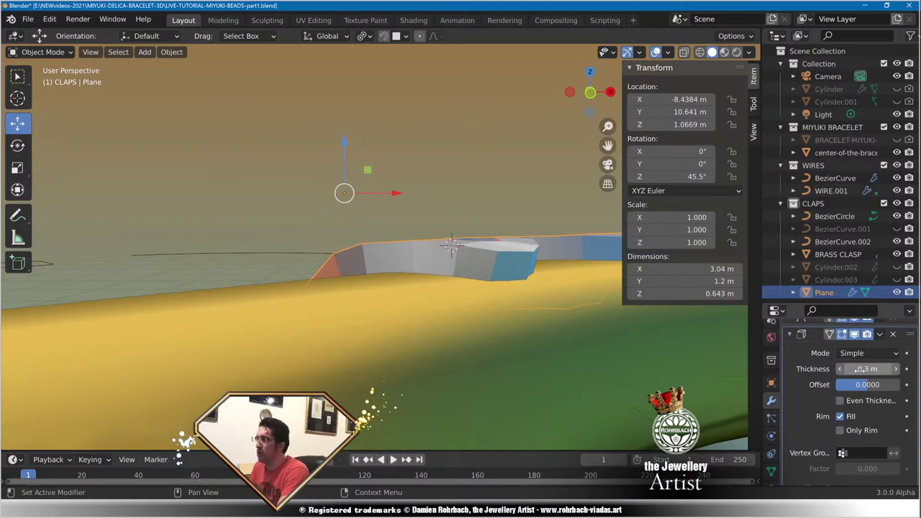
text(.4)
key(Return)
scroll(537, 277, down, 3)
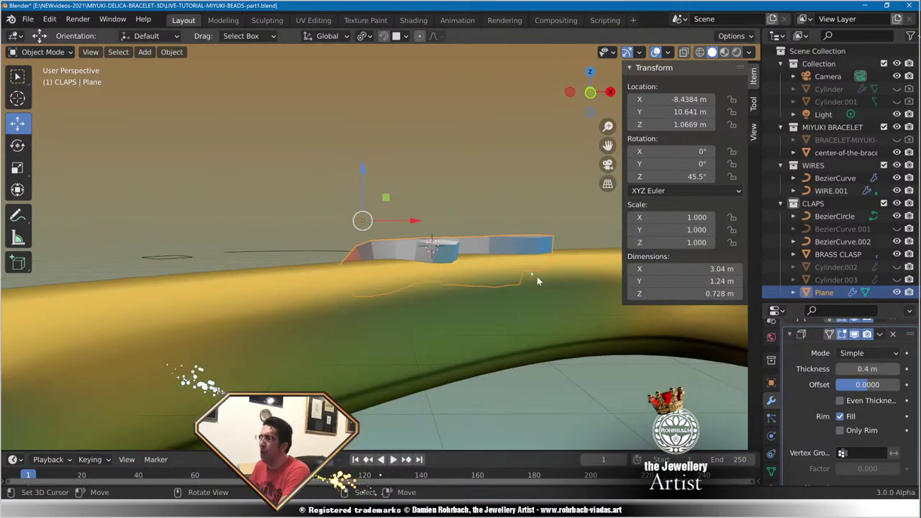
middle_drag(537, 277, 467, 316)
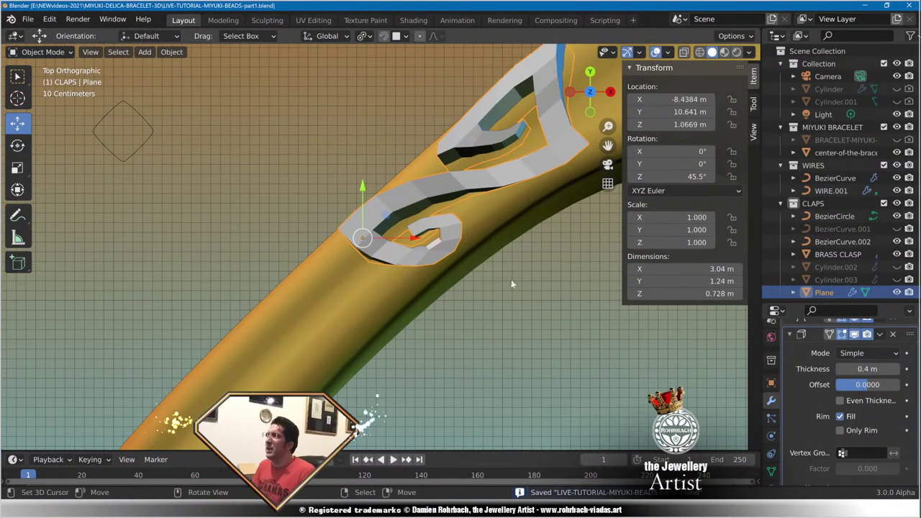
shift+middle_drag(512, 284, 412, 350)
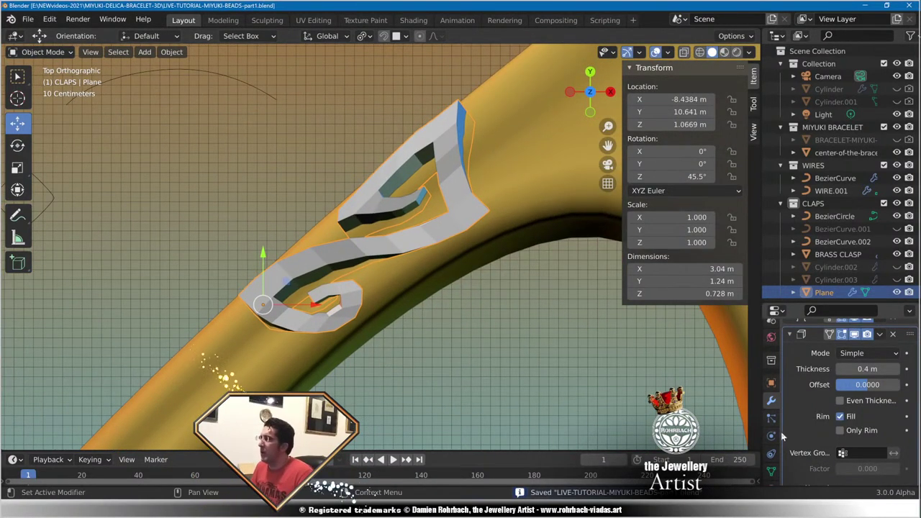
Try the GOLD PLATED BRASS material on the ornament and undo the assignment.
click(770, 451)
click(794, 408)
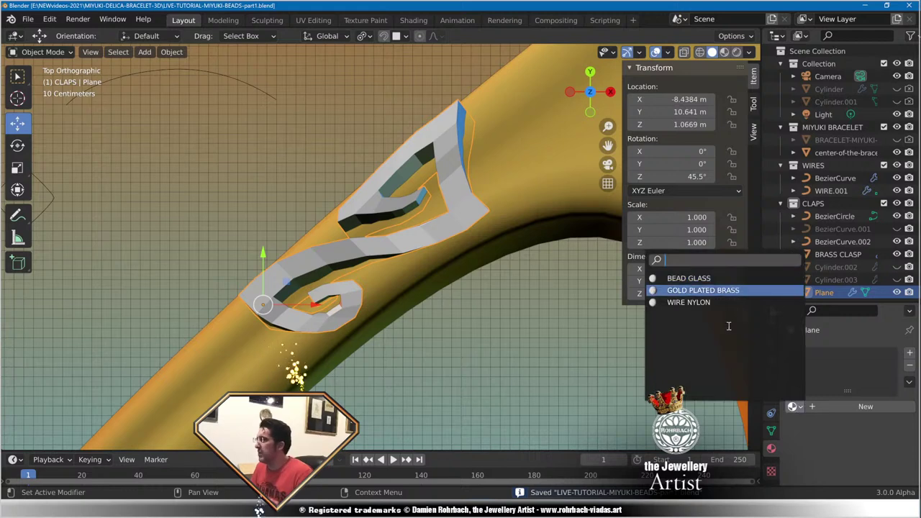
click(722, 290)
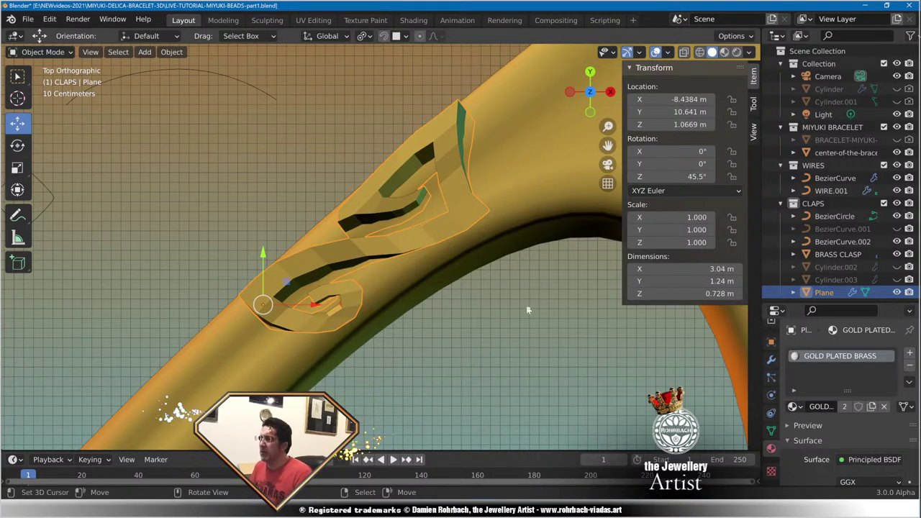
key(ctrl+z)
Save the file and reopen the ornament's modifier settings.
key(ctrl+s)
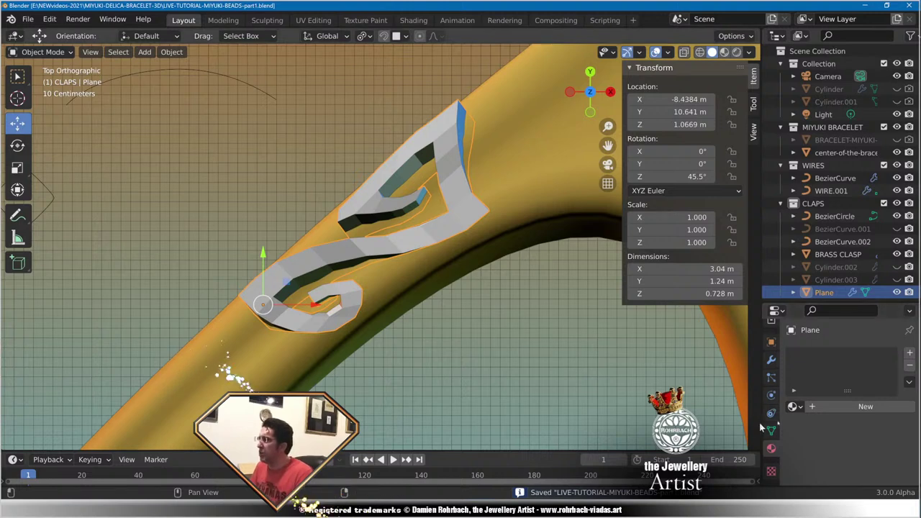
click(771, 362)
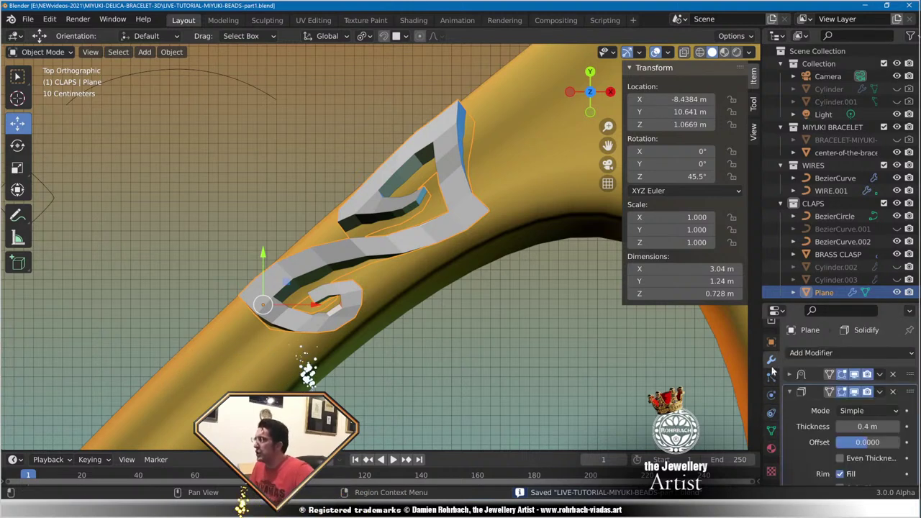
Add a Subdivision Surface modifier to the ornament and set both its viewport and render levels to 3.
click(818, 353)
click(696, 283)
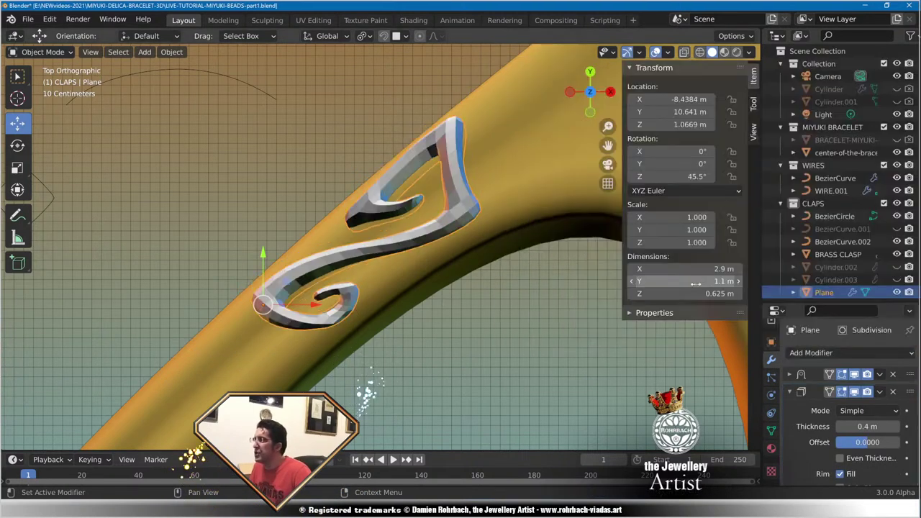
scroll(796, 431, down, 5)
middle_drag(432, 288, 368, 247)
scroll(854, 389, down, 5)
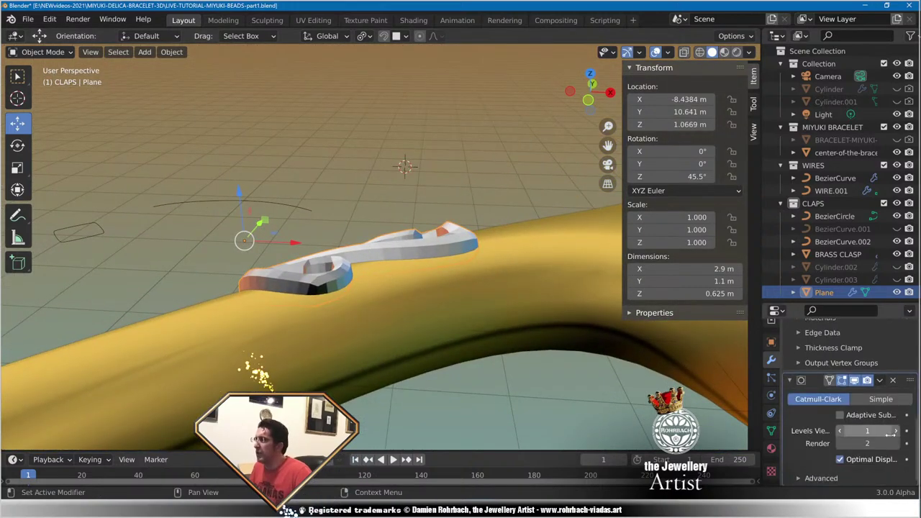
click(895, 430)
click(896, 430)
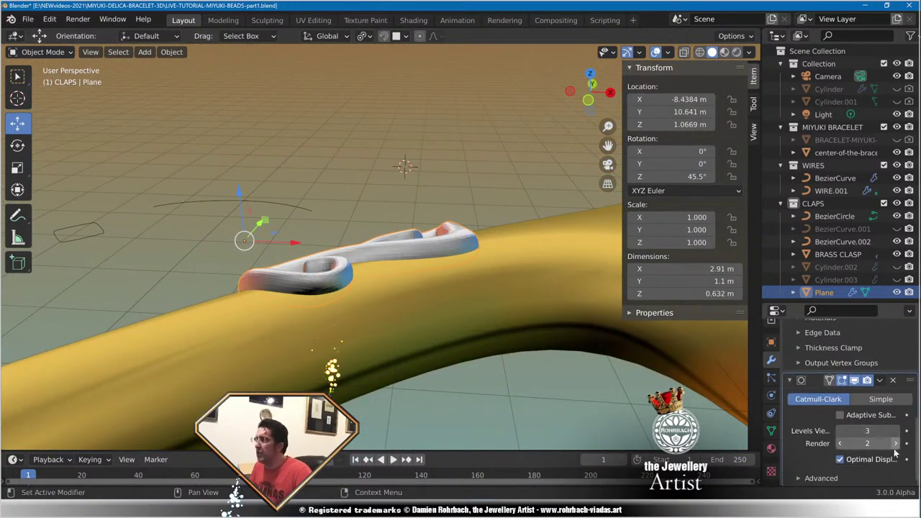
click(896, 443)
Shade the ornament smooth, open its mesh for editing in top view, and save the file.
middle_drag(460, 288, 324, 208)
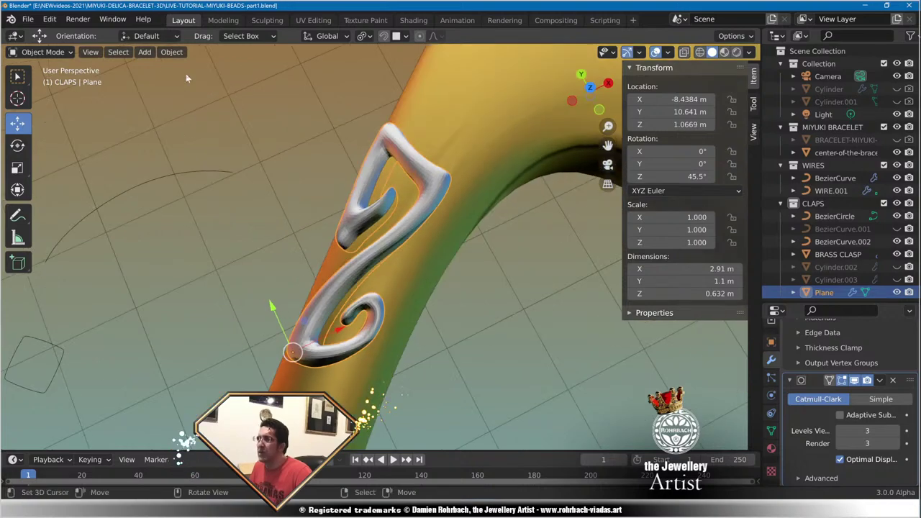
click(171, 52)
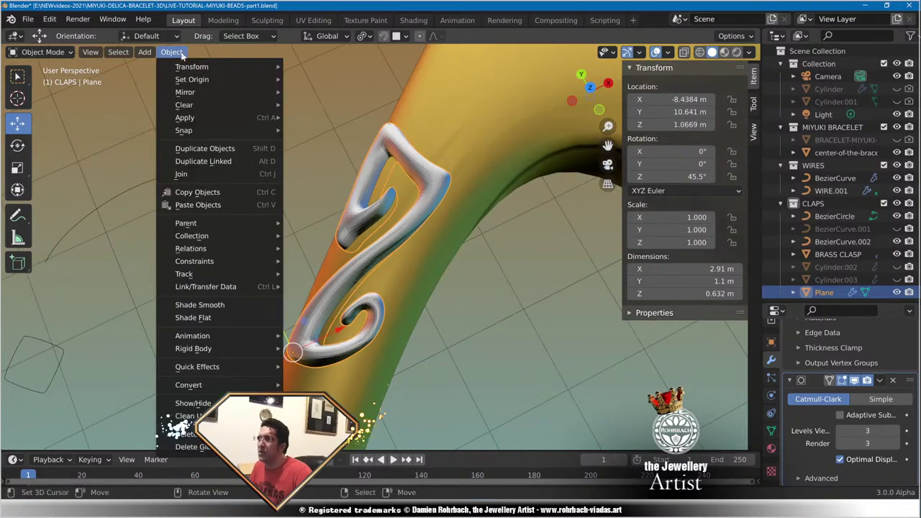
click(208, 305)
key(KP_7)
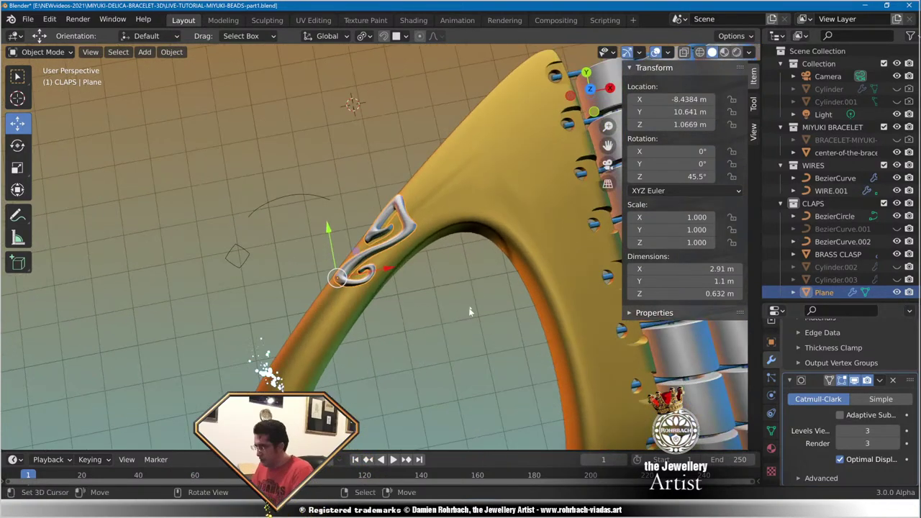
key(KP_Decimal)
key(Tab)
key(ctrl+s)
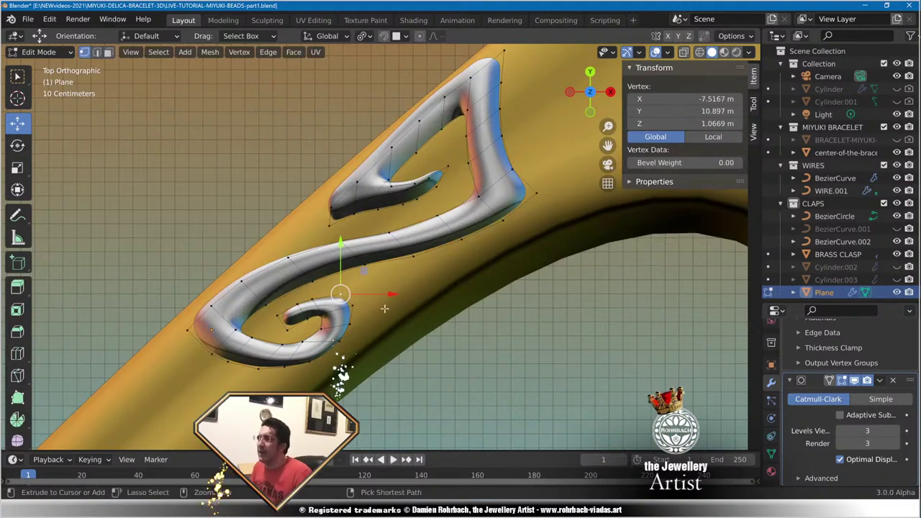
Pull the lower scroll's outer corner vertex outward and shift the vertices along its lower edge to widen the curve.
middle_drag(361, 336, 436, 236)
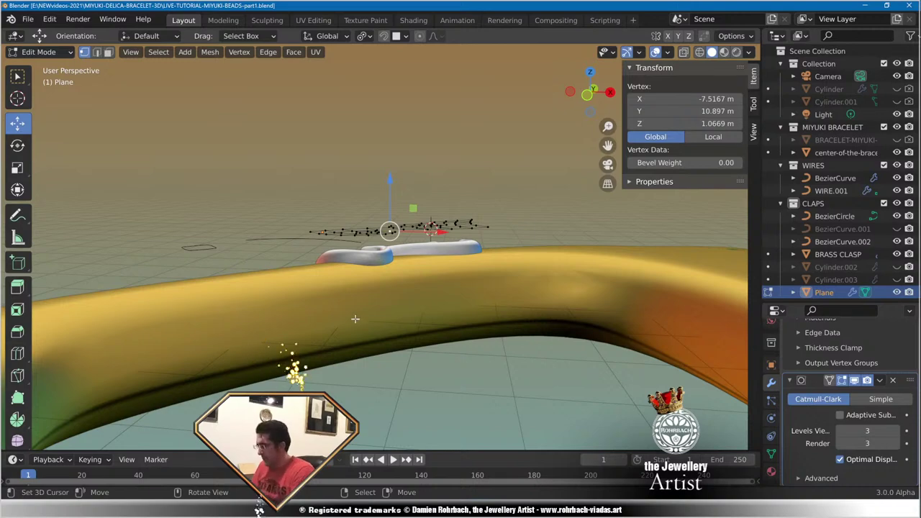
key(KP_7)
scroll(390, 292, up, 4)
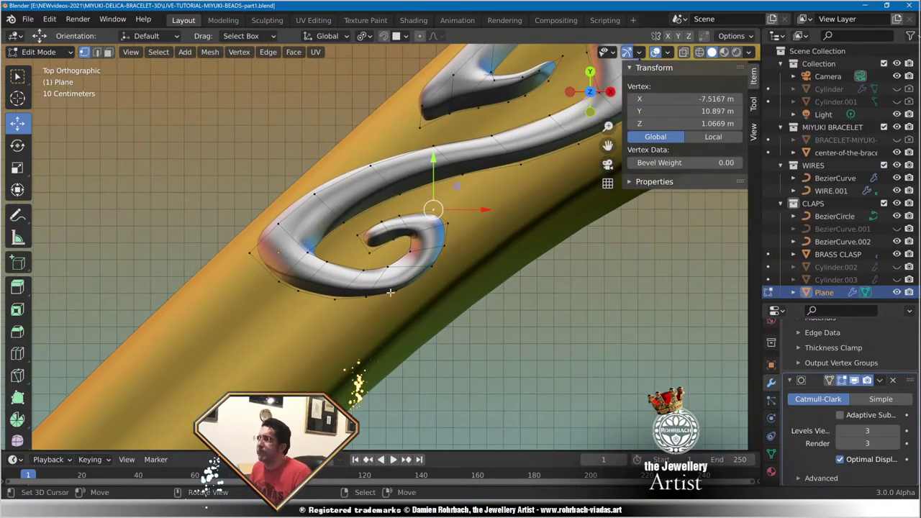
scroll(390, 291, up, 3)
scroll(208, 266, down, 4)
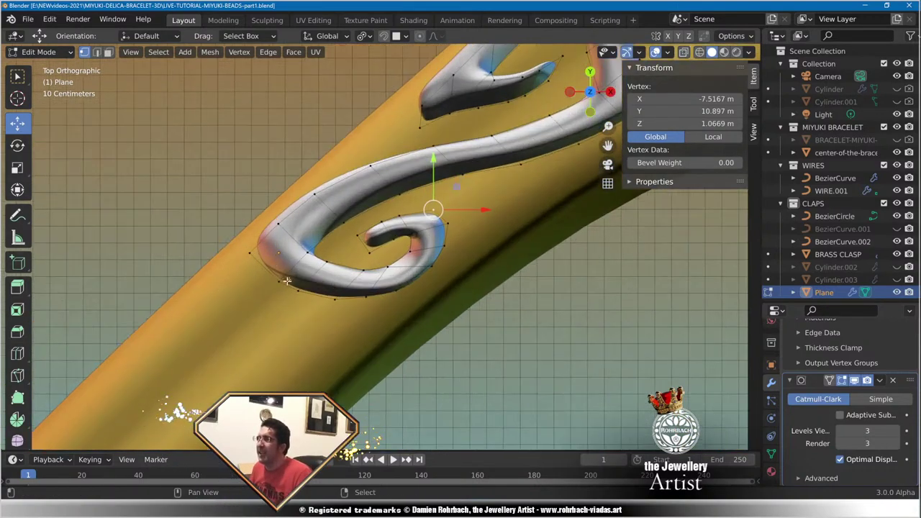
scroll(213, 241, up, 4)
drag(213, 241, 154, 287)
right_drag(254, 291, 230, 297)
right_drag(289, 307, 287, 318)
drag(287, 318, 285, 319)
drag(350, 320, 347, 330)
click(405, 318)
drag(405, 321, 404, 336)
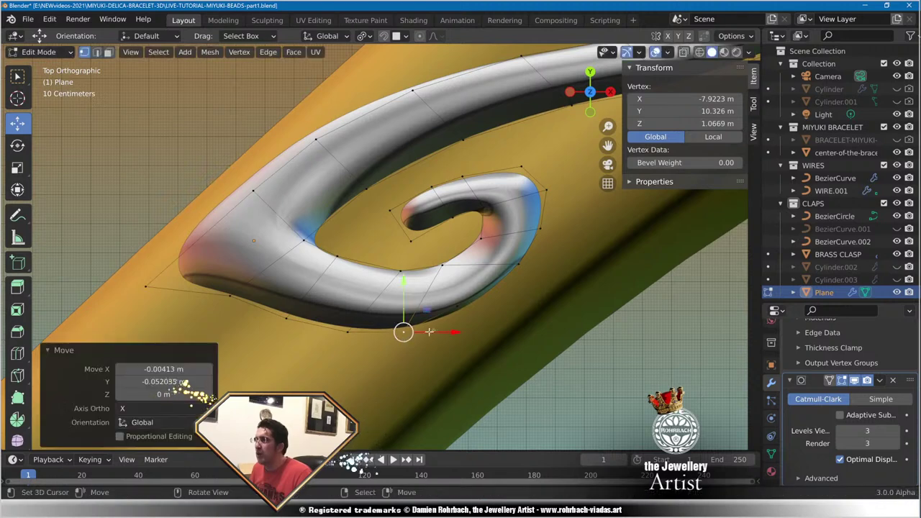
Move the vertices around the lower scroll's outer bend outward and extend its upper corner vertex up and outward.
right_click(457, 306)
drag(476, 304, 499, 311)
right_click(525, 264)
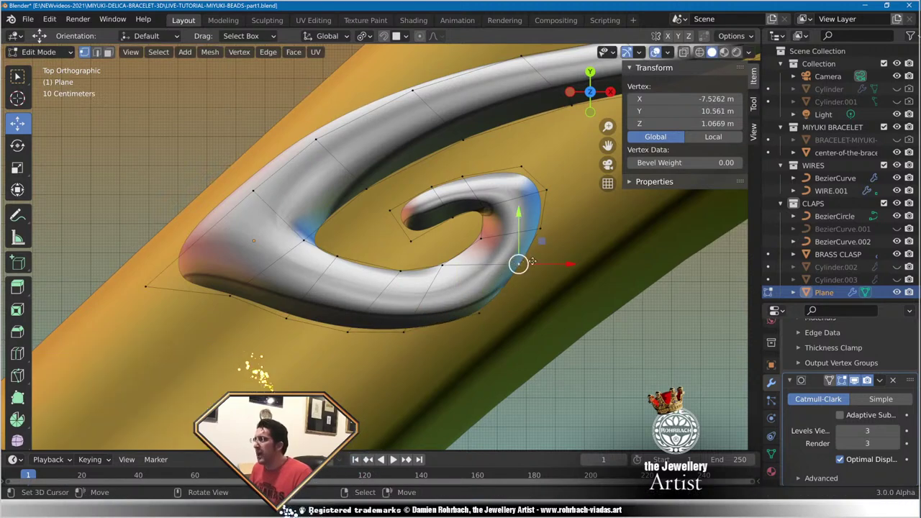
drag(530, 264, 546, 261)
right_click(550, 228)
drag(551, 229, 553, 134)
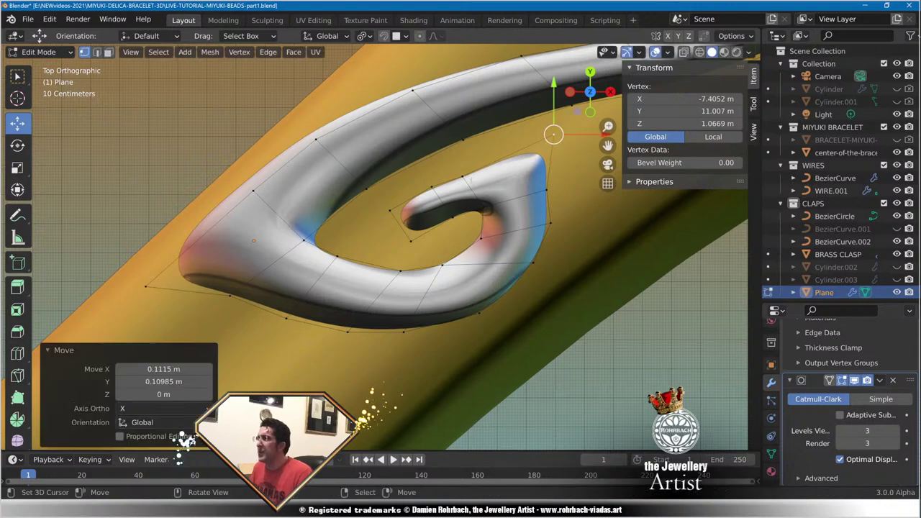
Raise the upper-edge vertices of the lower scroll's inner curl and pull its end vertex down into a pointed tip.
right_drag(468, 178, 461, 156)
click(425, 185)
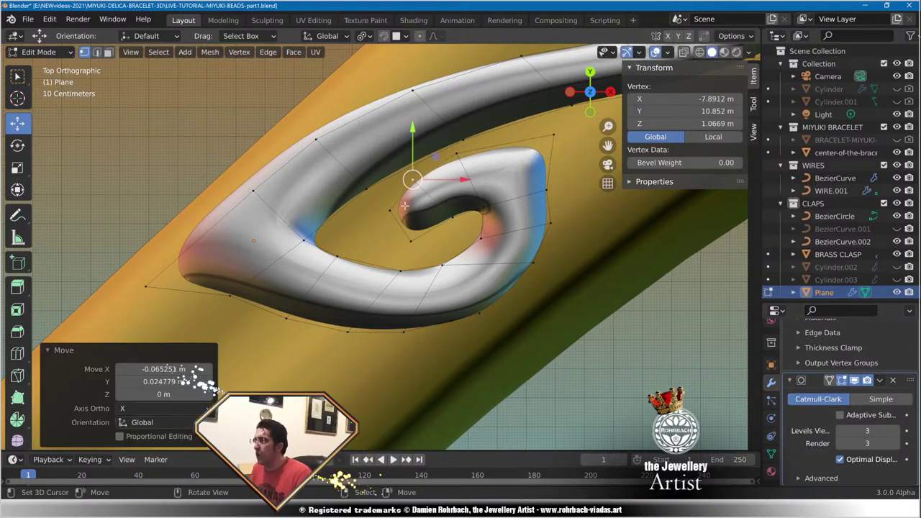
key(g)
click(363, 250)
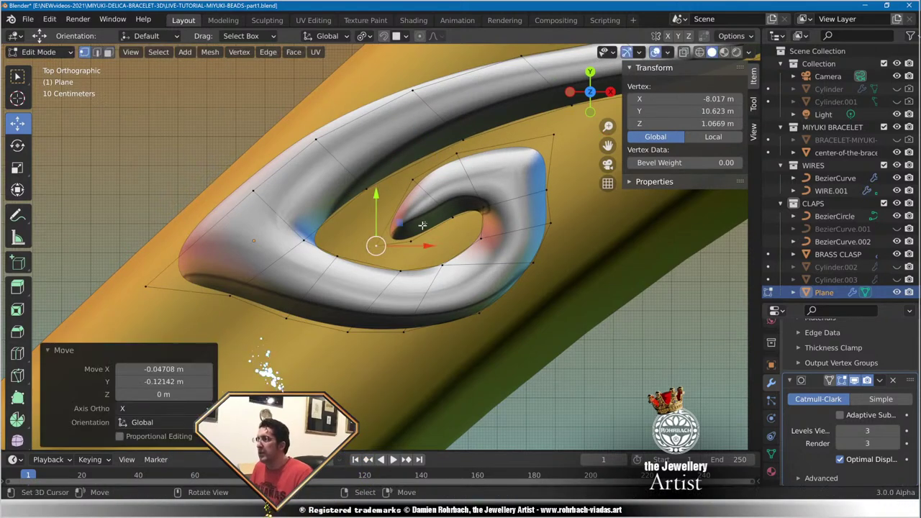
Extend the upper scroll's pointed end by moving its corner vertex down and outward along the clasp.
scroll(487, 262, down, 5)
shift+middle_drag(508, 226, 401, 298)
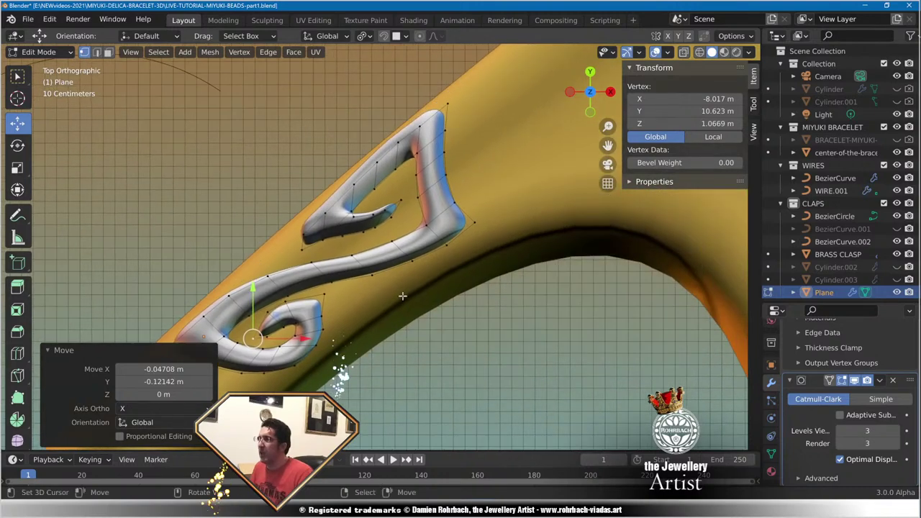
scroll(401, 298, up, 3)
shift+middle_drag(341, 263, 388, 315)
click(376, 269)
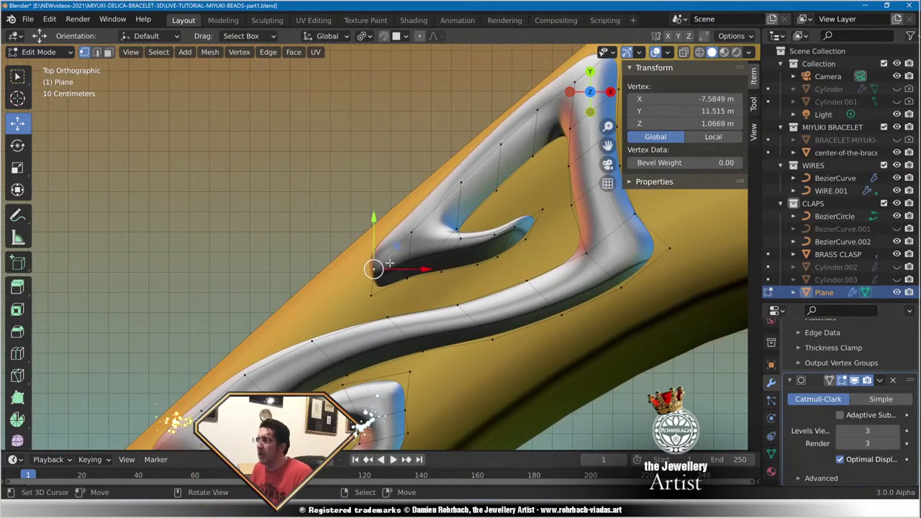
key(g)
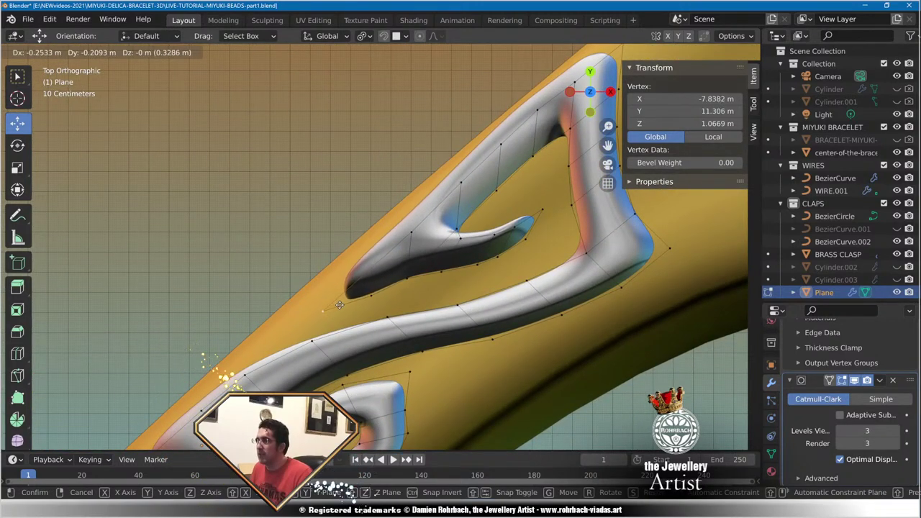
click(340, 305)
Move two vertices on the lower edge of the upper scroll's branch slightly downward to thicken it.
click(404, 286)
key(g)
click(412, 293)
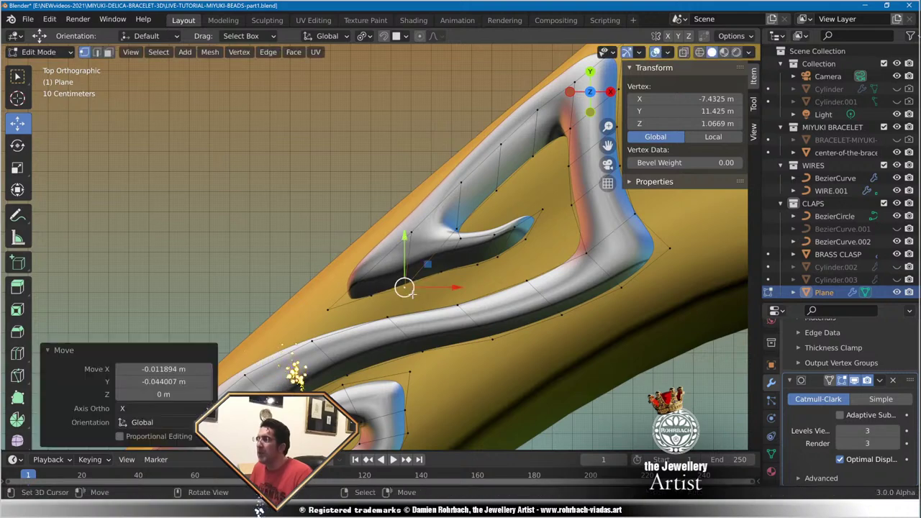
click(441, 272)
key(g)
click(448, 278)
Reposition the lower-edge vertex near the end of the upper scroll's small branch and pull its tip outward.
scroll(459, 249, up, 2)
shift+middle_drag(459, 249, 345, 277)
right_drag(371, 299, 426, 304)
right_drag(441, 272, 466, 277)
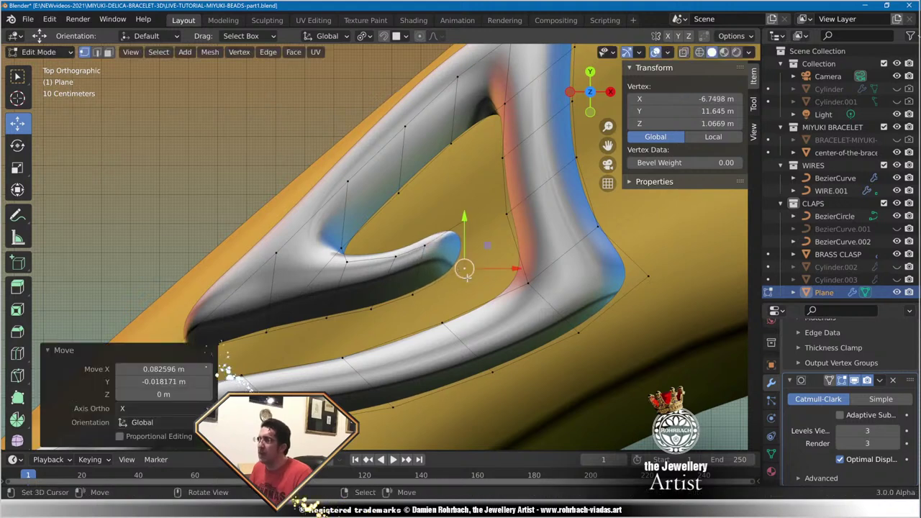
Extrude the end edge of the ornament's inner branch upward to form an upturned hook.
right_click(424, 246)
shift+right_click(466, 221)
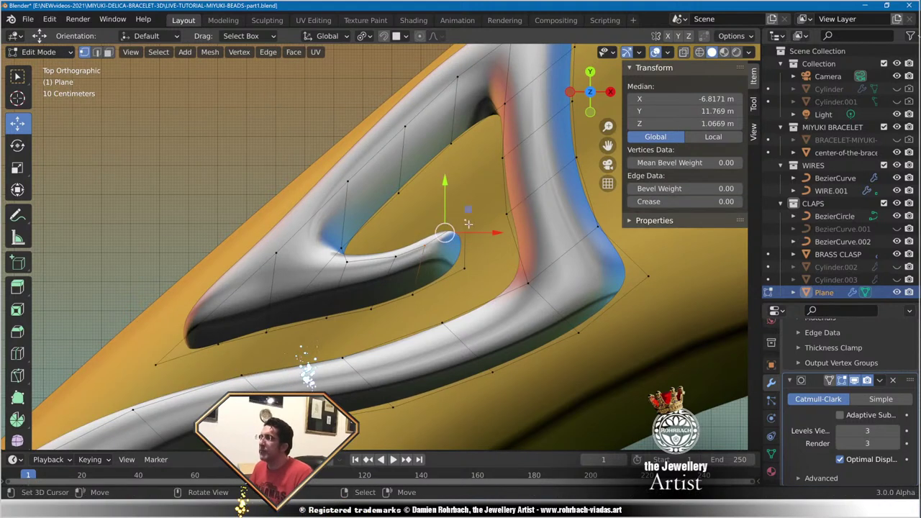
key(e)
click(479, 178)
Move one upper-edge vertex and two underside vertices of the inner branch outward to reshape it.
click(395, 256)
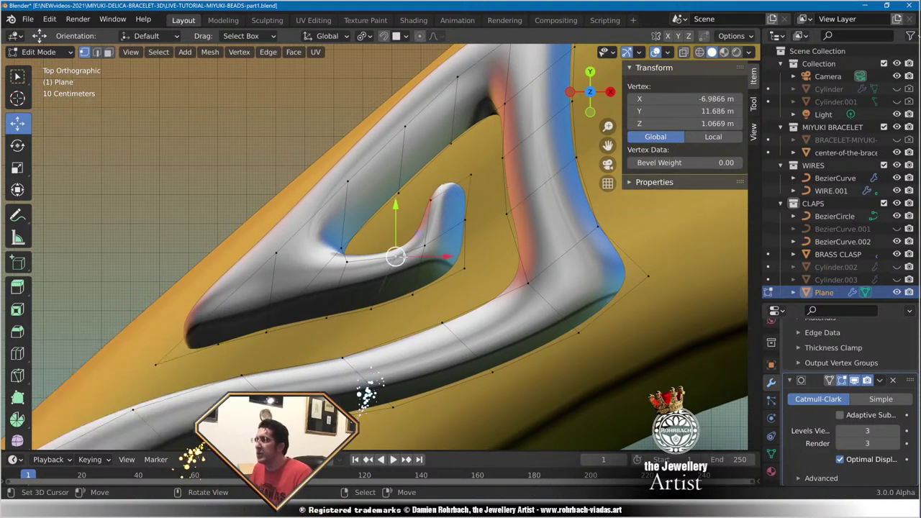
key(g)
click(360, 278)
click(326, 317)
key(g)
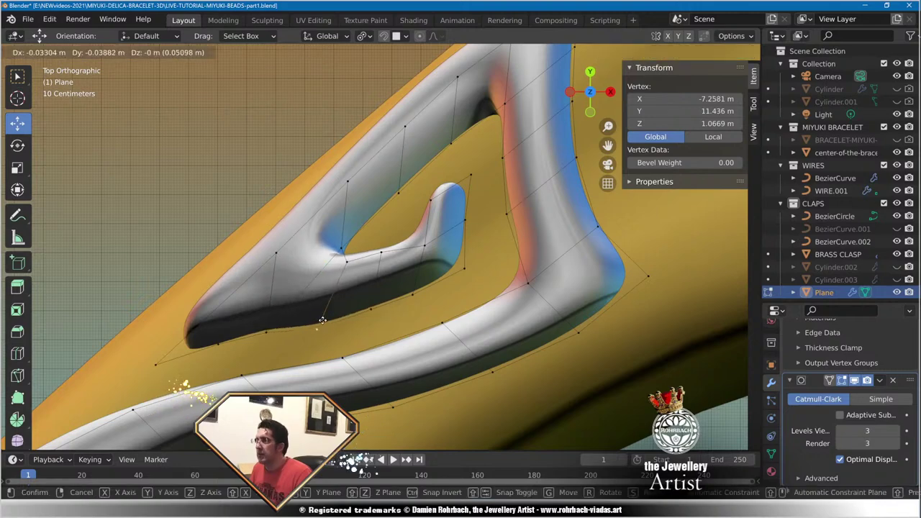
click(320, 327)
click(267, 332)
key(g)
click(260, 341)
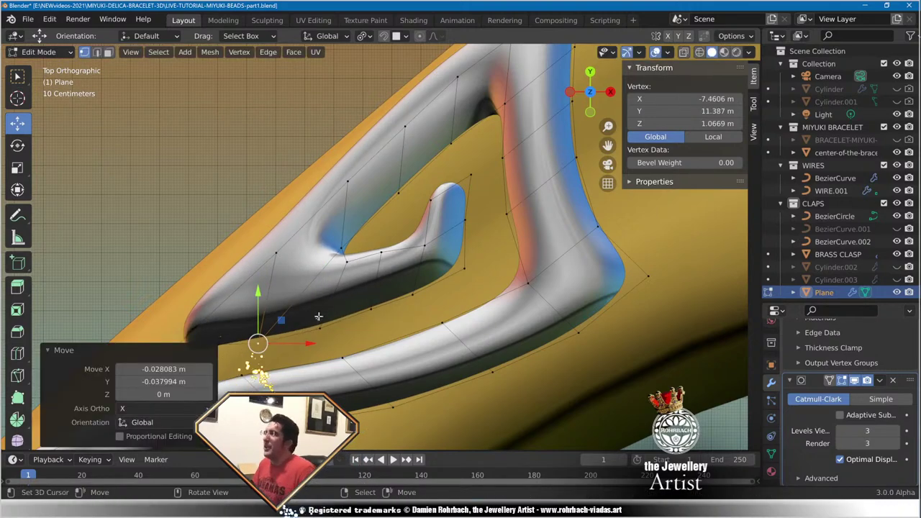
Reposition the underside vertex next to the pointed tip of the inner branch.
scroll(349, 338, up, 2)
scroll(349, 337, down, 2)
shift+middle_drag(335, 310, 426, 250)
click(311, 285)
key(g)
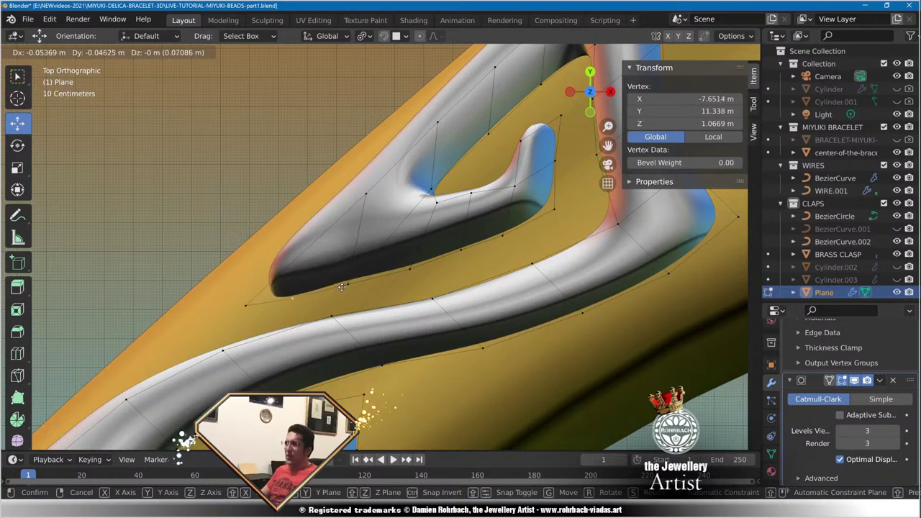
click(343, 277)
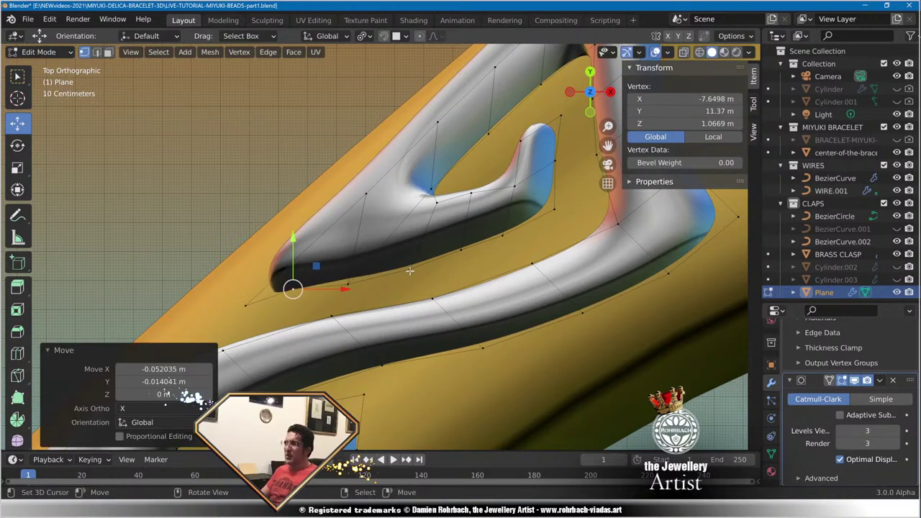
Move the underside vertices below the hook's bend and its outer corner vertex outward to round the curve.
click(469, 245)
key(g)
click(474, 260)
click(503, 235)
key(g)
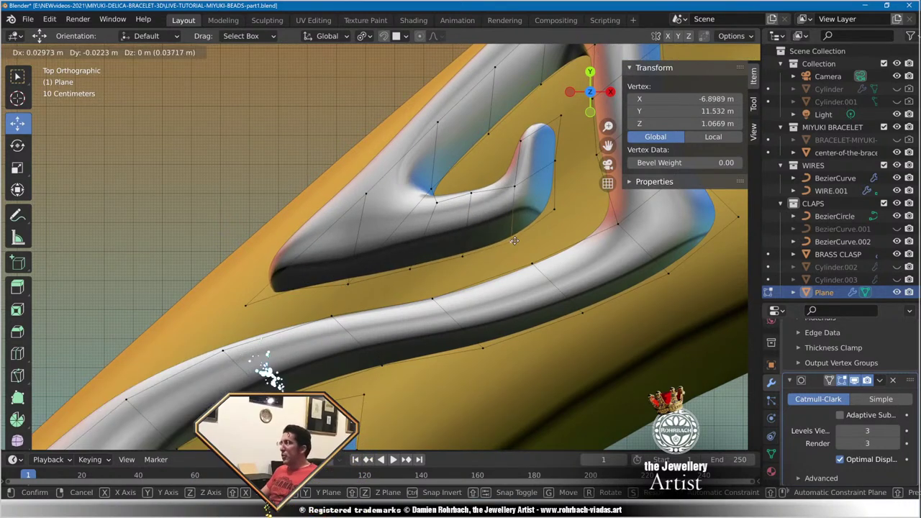
click(520, 243)
click(557, 210)
key(g)
click(588, 207)
Widen the upturned hook's outer side and raise the vertex at its inner bend to smooth the curl.
shift+middle_drag(524, 209, 391, 288)
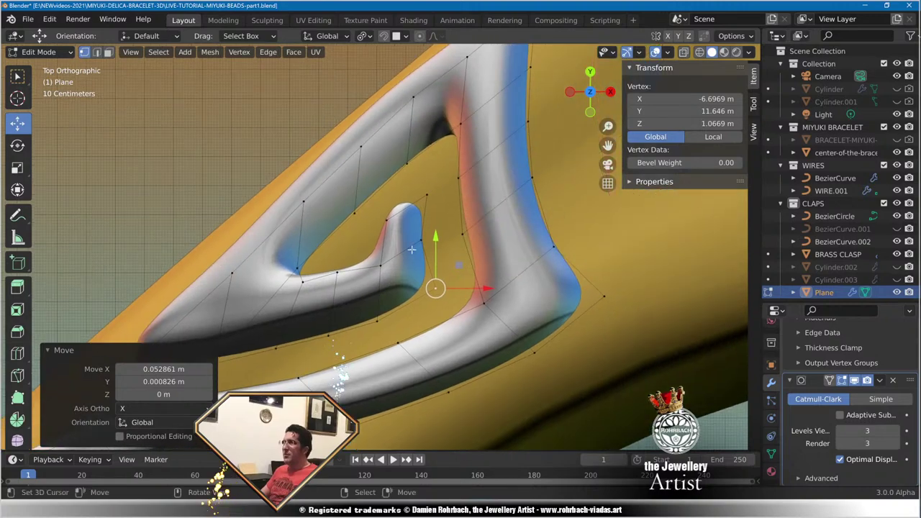
click(421, 240)
key(g)
click(475, 226)
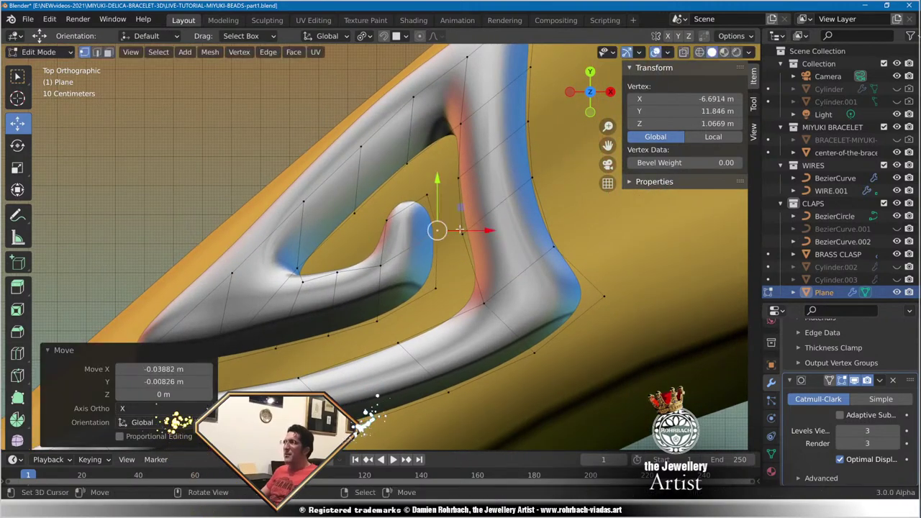
click(379, 265)
key(g)
click(313, 276)
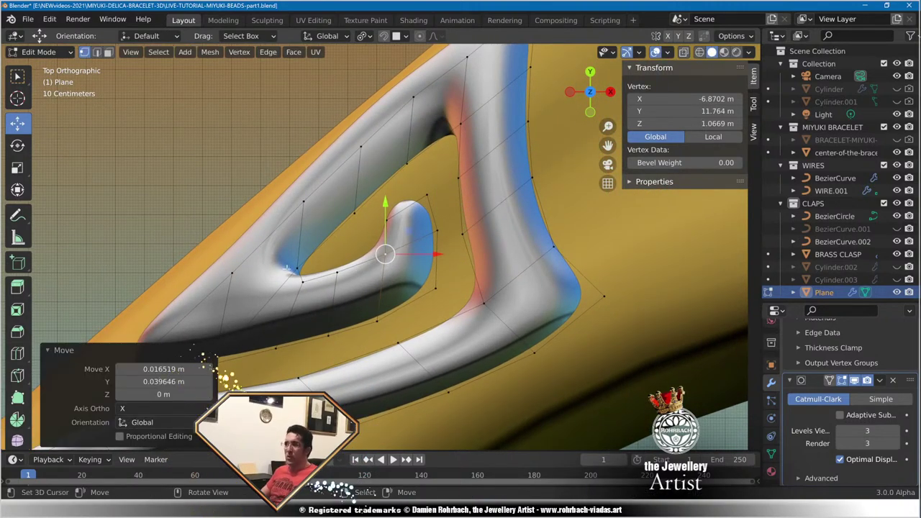
Pull the junction's inner corner vertex into the opening and shift the branch's outer-edge vertex outward.
click(287, 269)
key(g)
click(302, 250)
click(231, 269)
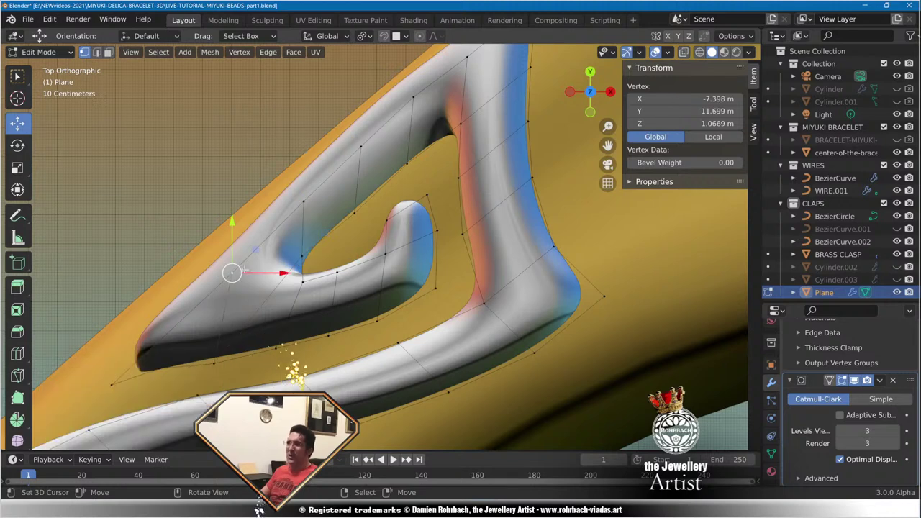
key(g)
click(228, 272)
Refine the inner-edge vertices from the junction corner along the top of the inner branch.
click(301, 258)
key(g)
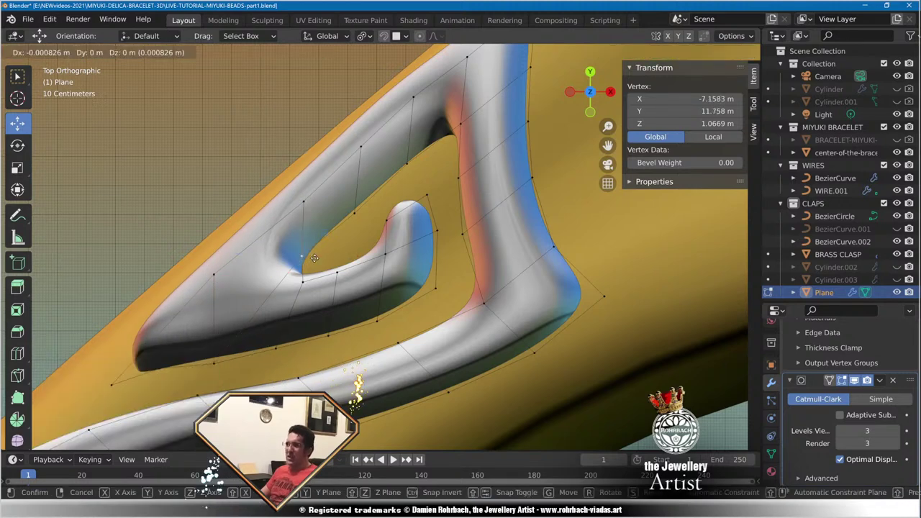
click(305, 260)
right_drag(312, 284, 317, 274)
right_drag(350, 266, 357, 258)
Nudge the vertices on the upper edge of the ornament's long S-shaped stem outward.
scroll(357, 257, down, 4)
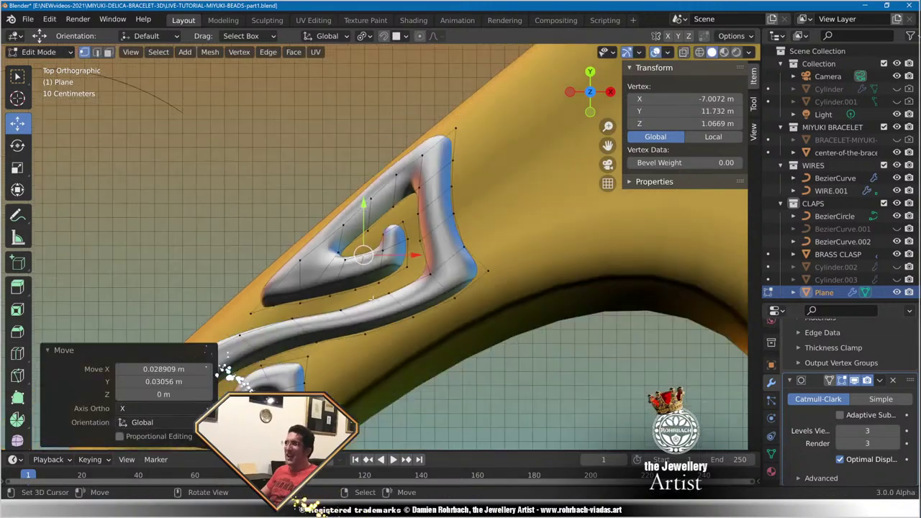
shift+middle_drag(342, 325, 377, 262)
scroll(377, 261, up, 2)
right_drag(377, 252, 386, 244)
right_drag(311, 265, 306, 260)
click(305, 261)
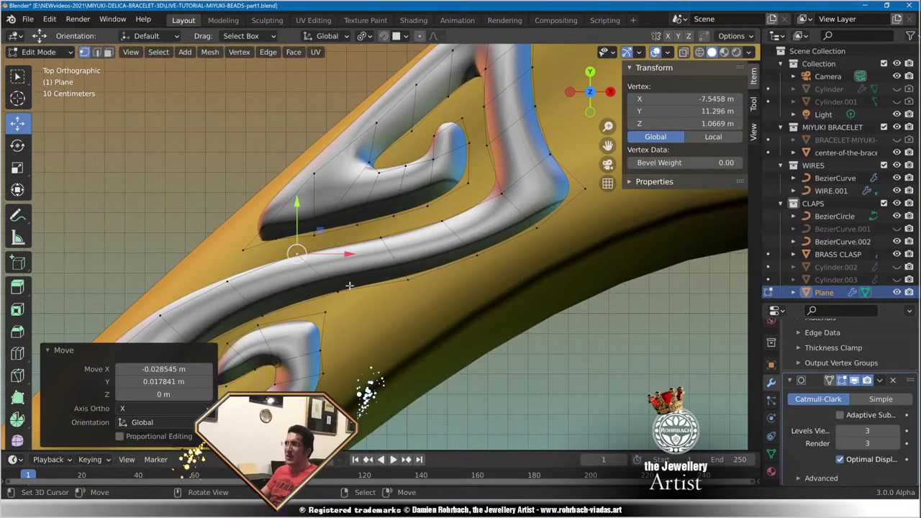
Move four vertices along the long stem's lower edge outward to thicken the stem toward its corner.
click(337, 292)
key(g)
click(329, 295)
click(412, 276)
key(g)
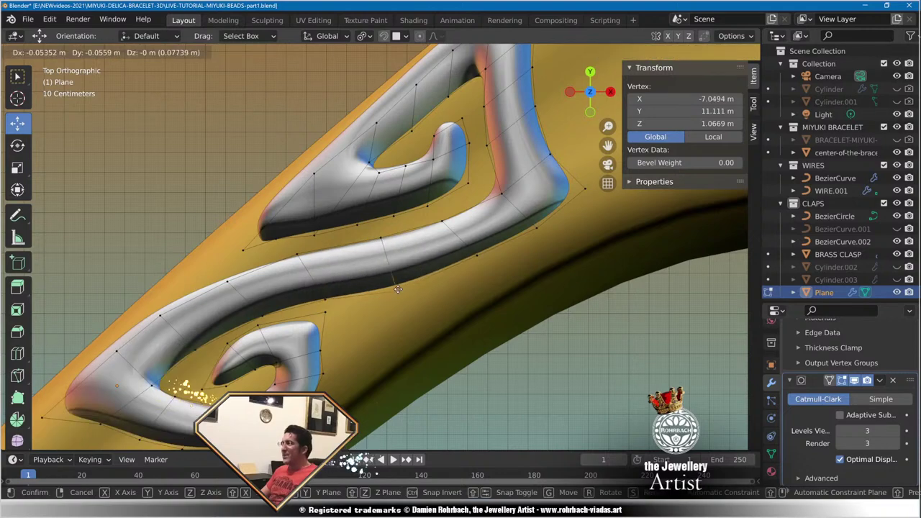
click(397, 290)
click(475, 255)
key(g)
click(466, 278)
right_click(539, 240)
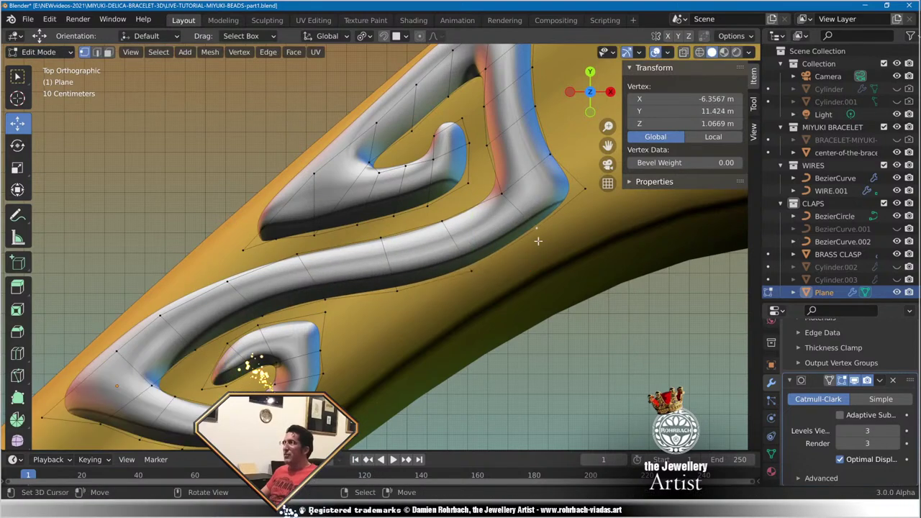
key(g)
click(551, 251)
Extend the stem's pointed corner vertex by about 0.107 m in X and -0.037 m in Y, and save the file.
scroll(529, 270, down, 5)
scroll(529, 269, up, 6)
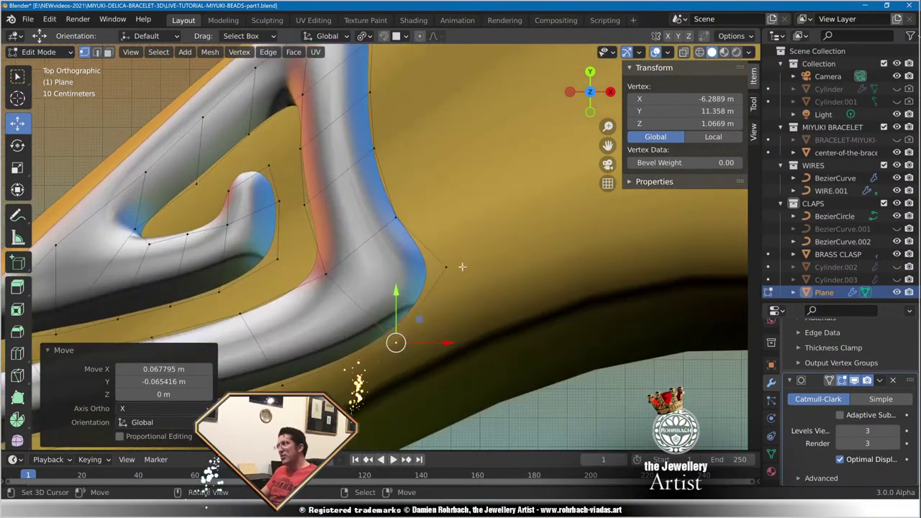
click(445, 266)
key(g)
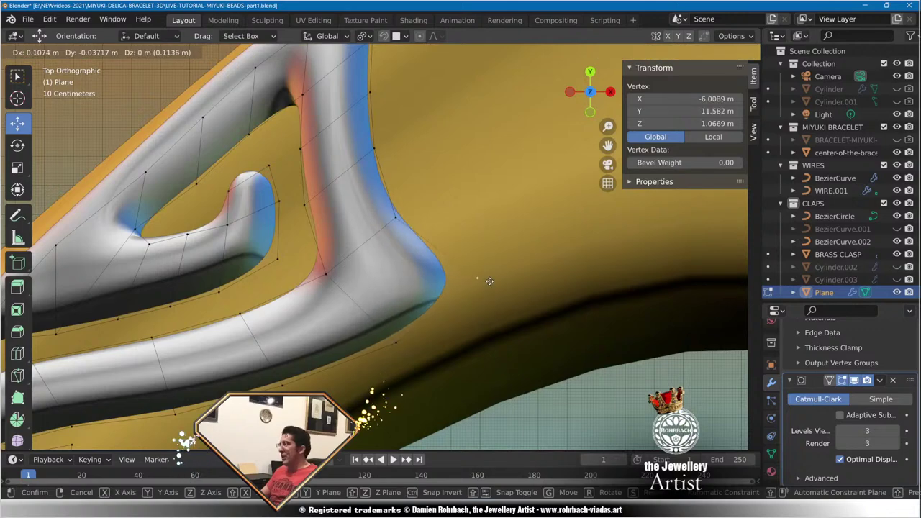
click(477, 273)
scroll(487, 284, down, 5)
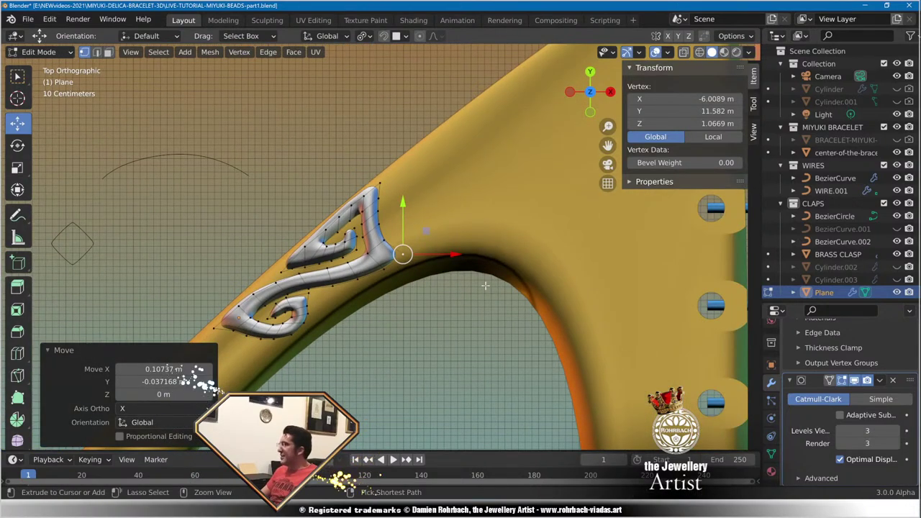
key(ctrl+s)
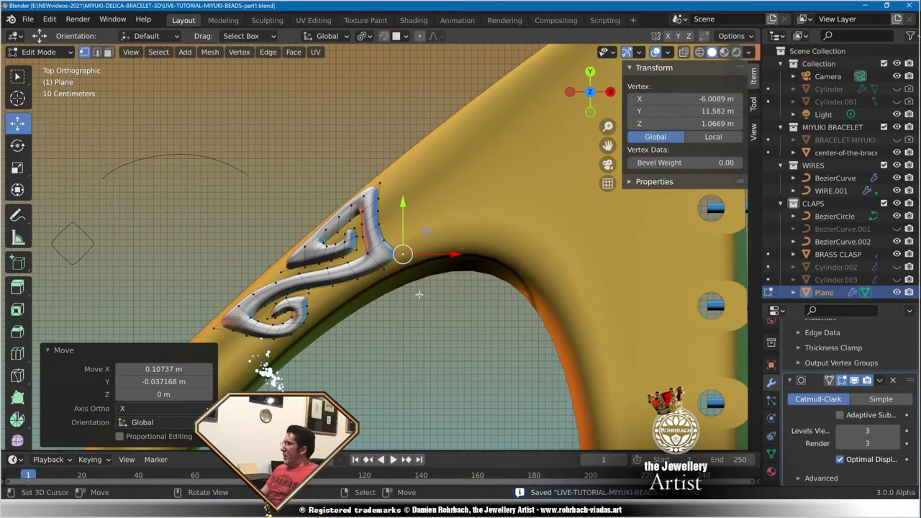
Examine the ornament's shape and placement on the clasp in perspective and top views.
scroll(325, 371, down, 6)
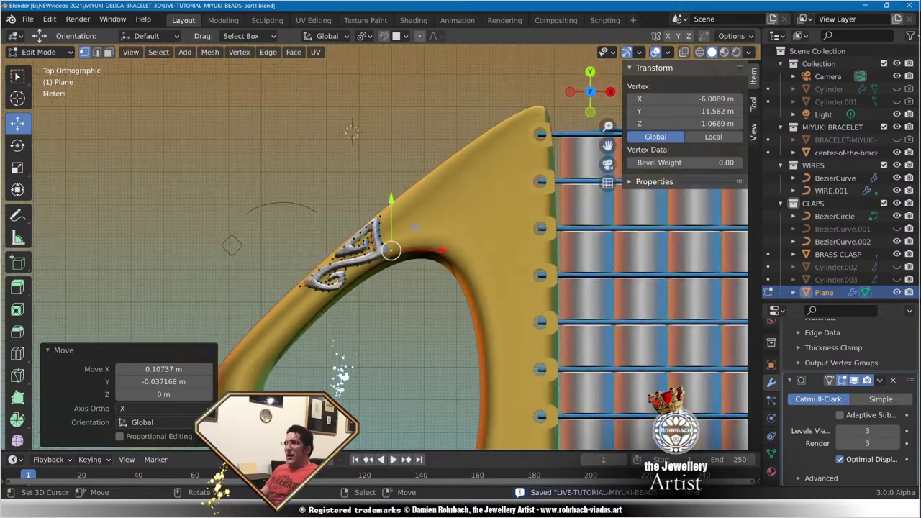
middle_drag(349, 380, 374, 395)
middle_drag(510, 150, 411, 225)
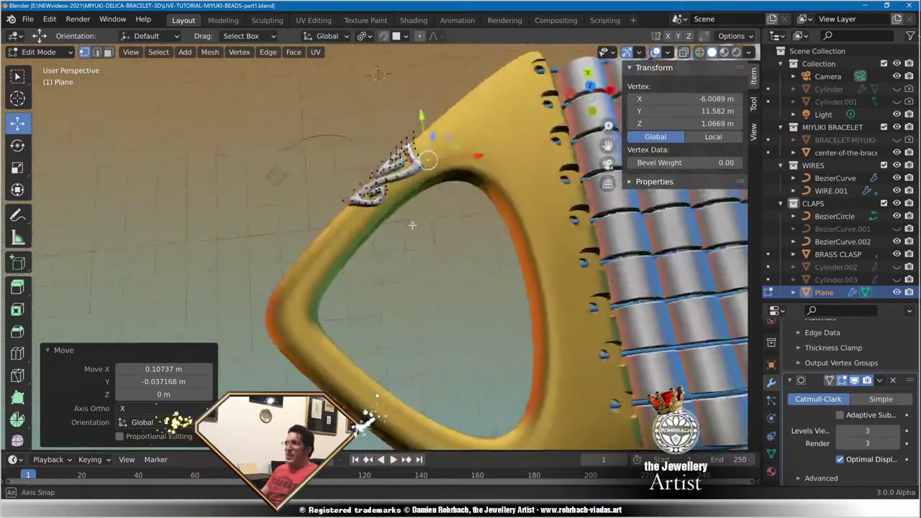
scroll(412, 217, up, 2)
scroll(417, 221, down, 2)
key(KP_7)
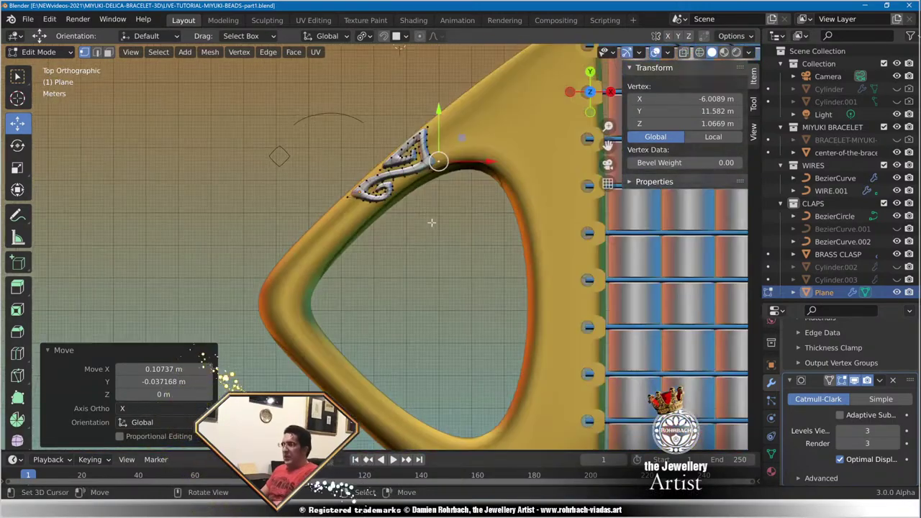
scroll(430, 230, up, 6)
scroll(427, 306, down, 3)
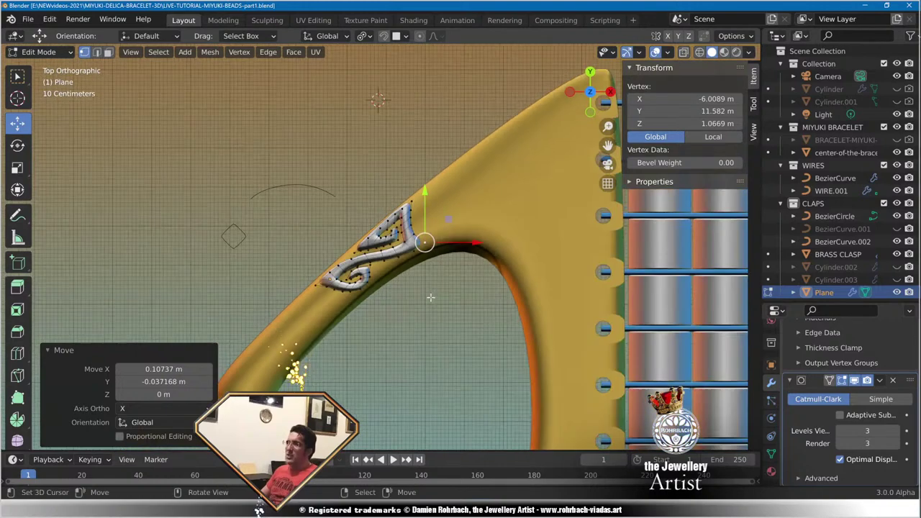
scroll(432, 298, up, 5)
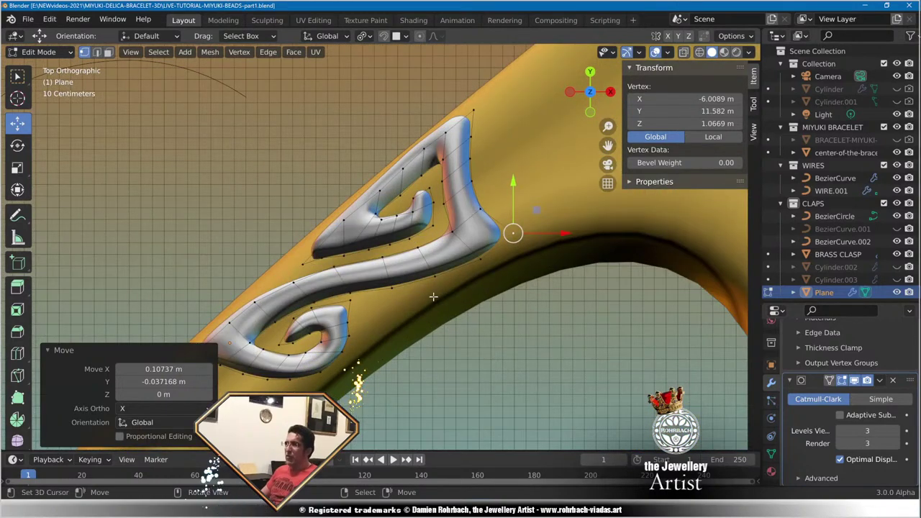
Shift the inner-edge vertex above the lower spiral by about -0.032 m in X.
shift+middle_drag(396, 306, 467, 255)
scroll(345, 266, up, 3)
click(354, 269)
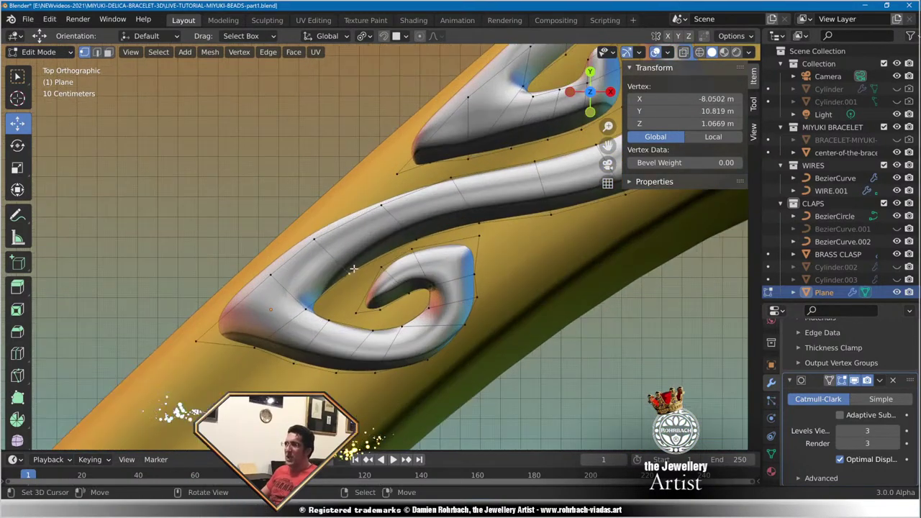
key(g)
click(341, 269)
Duplicate the stem's pointed corner edge about 0.38 m in X and 0.22 m in Y, and extrude it into a new face.
scroll(449, 281, down, 6)
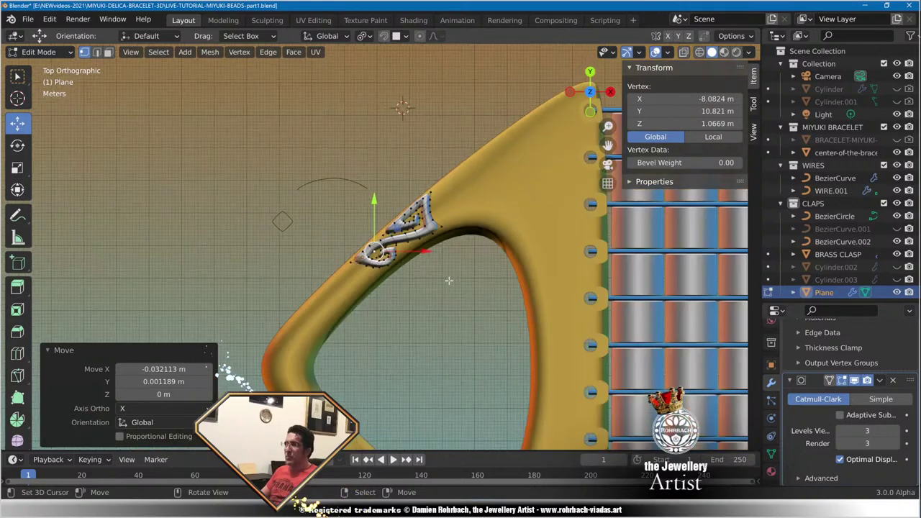
scroll(475, 257, up, 3)
shift+middle_drag(544, 226, 421, 294)
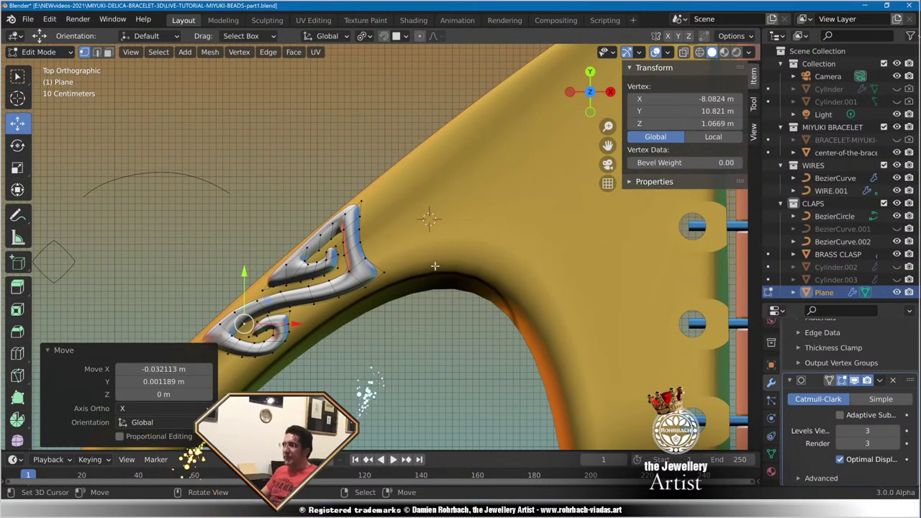
right_click(365, 258)
shift+right_click(384, 273)
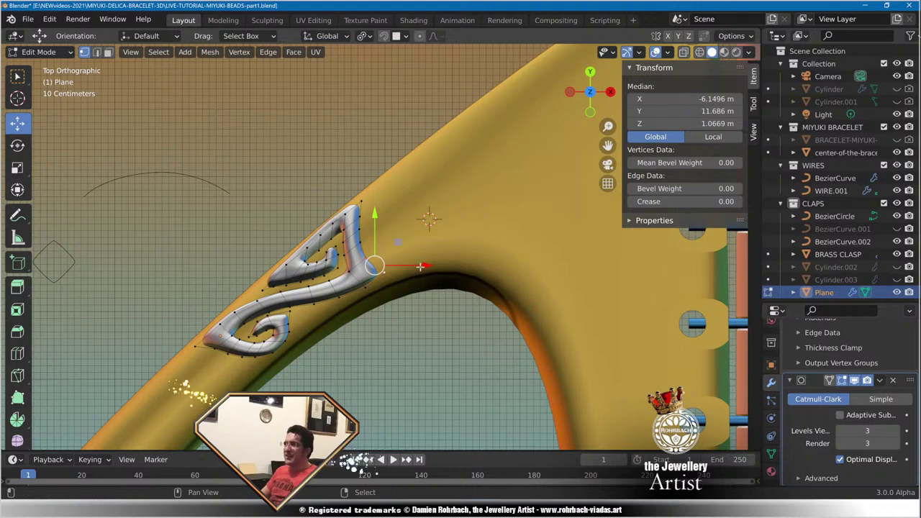
drag(415, 267, 416, 268)
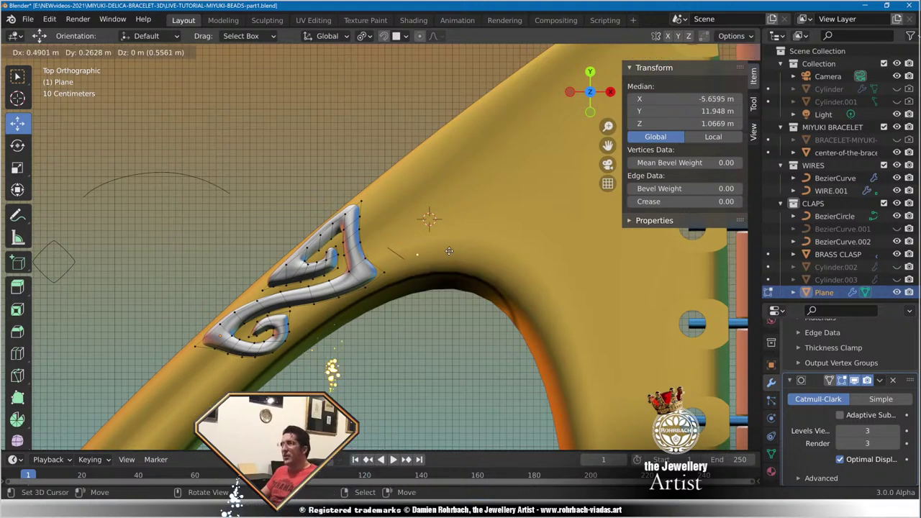
click(441, 254)
key(e)
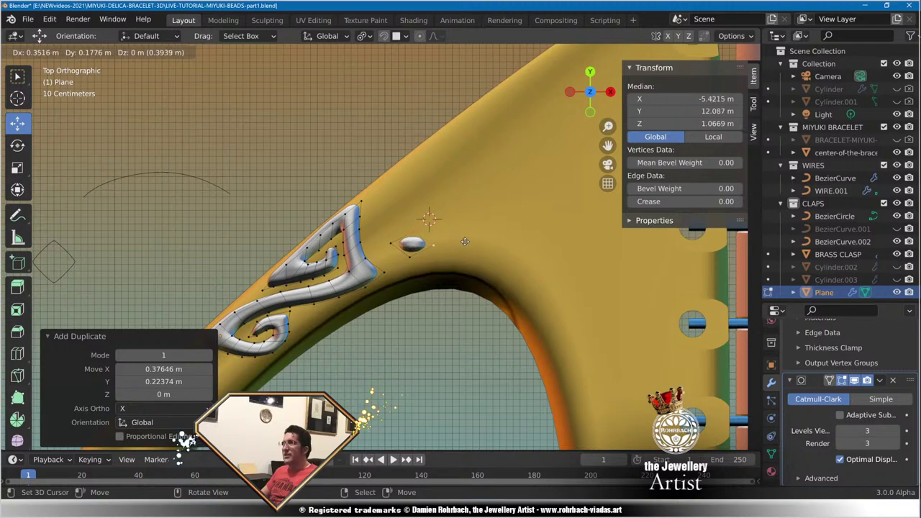
click(464, 242)
Move the two end vertices of the new separate piece to widen its end edge.
right_click(415, 233)
scroll(452, 256, up, 3)
right_click(472, 244)
key(g)
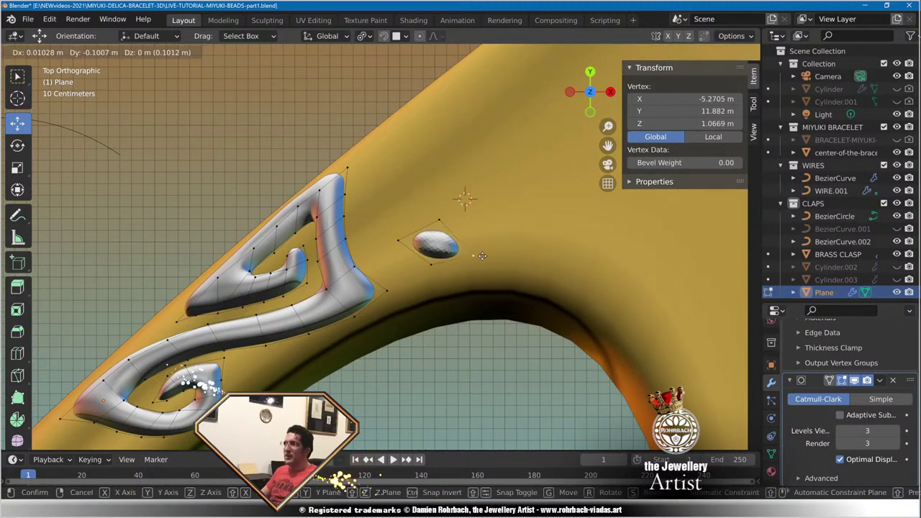
click(482, 262)
right_click(444, 219)
key(g)
click(458, 221)
Extrude the new piece's end edge three times into an arc above the clasp opening, starting with about 0.51 m in X.
shift+right_click(476, 254)
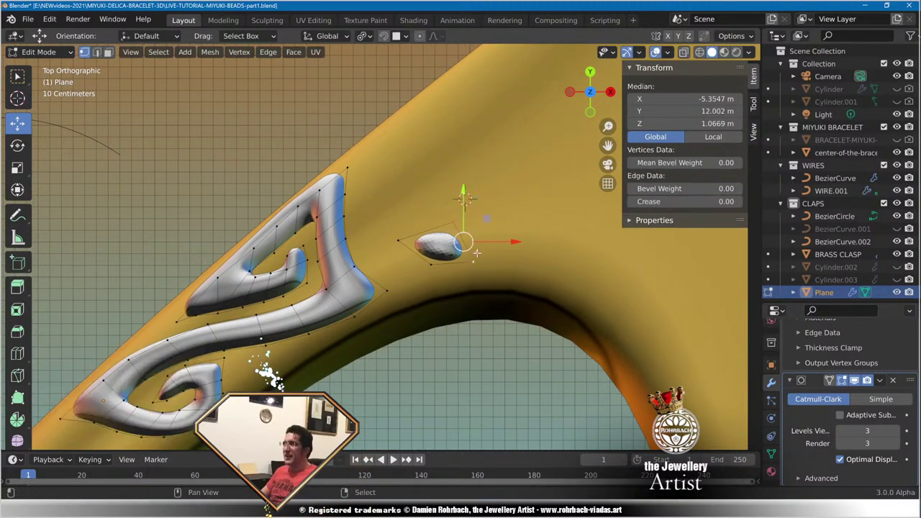
key(g)
click(548, 243)
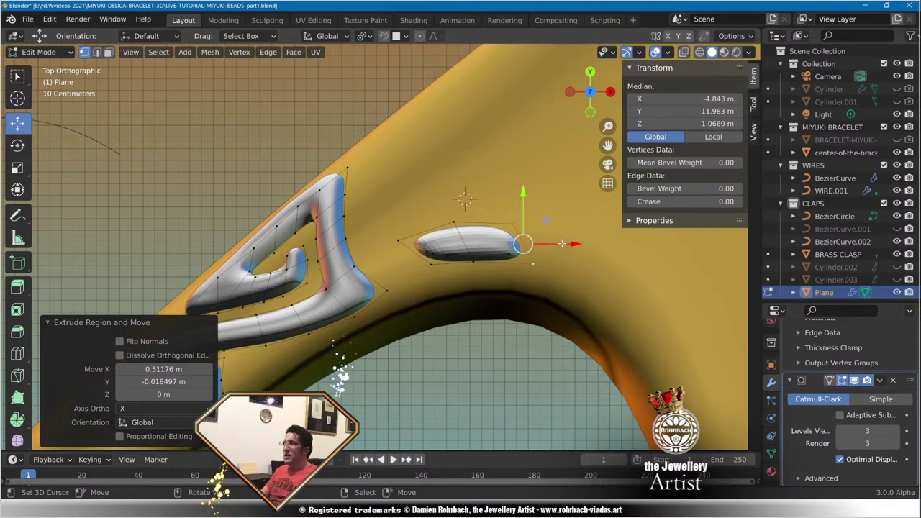
key(e)
click(615, 259)
shift+middle_drag(578, 288, 378, 213)
key(e)
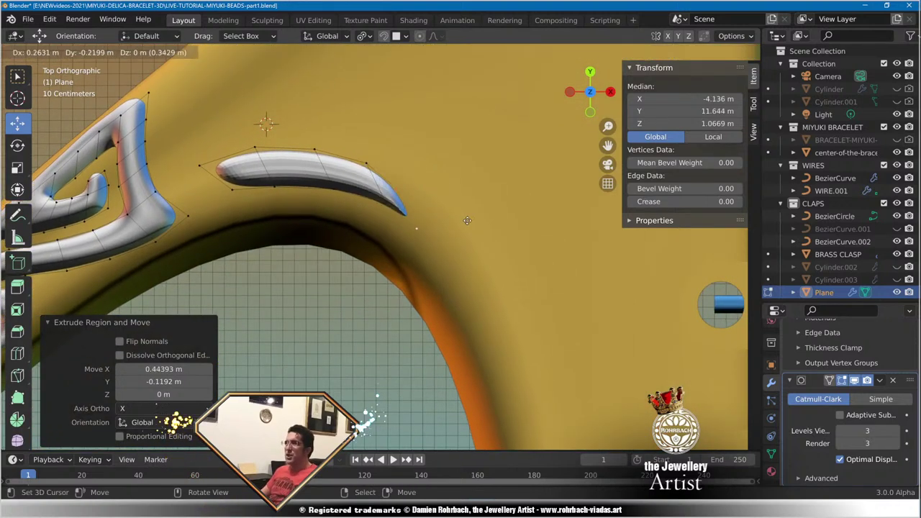
click(485, 229)
Move the arc's end corner and two upper-edge vertices outward to even out its width and curvature.
right_click(431, 195)
key(g)
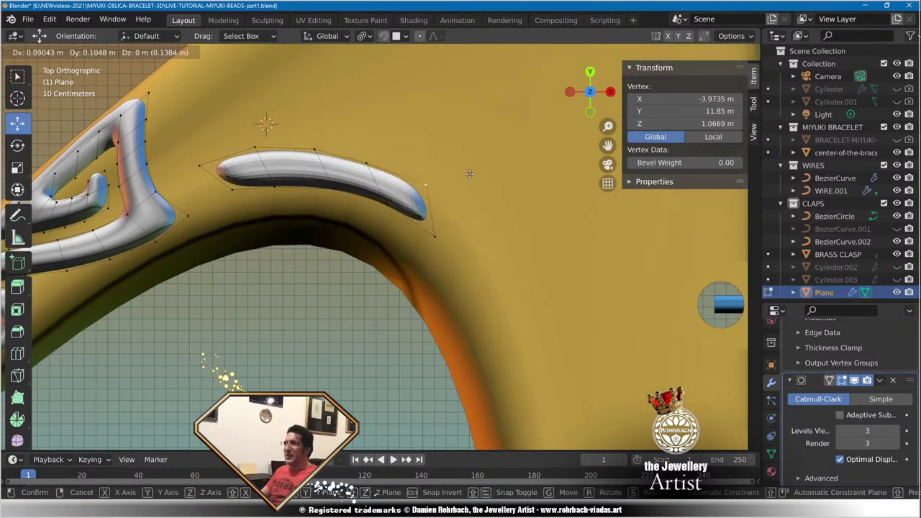
click(471, 176)
right_click(369, 162)
key(g)
click(388, 150)
right_click(319, 148)
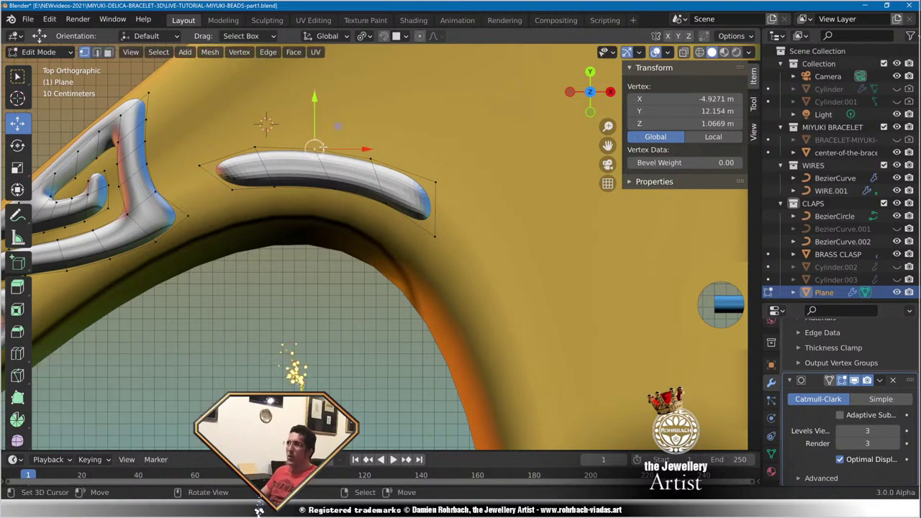
key(g)
click(329, 136)
Extrude the arc's opposite end edge into a bend turning up toward the clasp's outer edge, including a segment about 0.34 m in Y.
shift+middle_drag(290, 198, 412, 292)
right_click(324, 259)
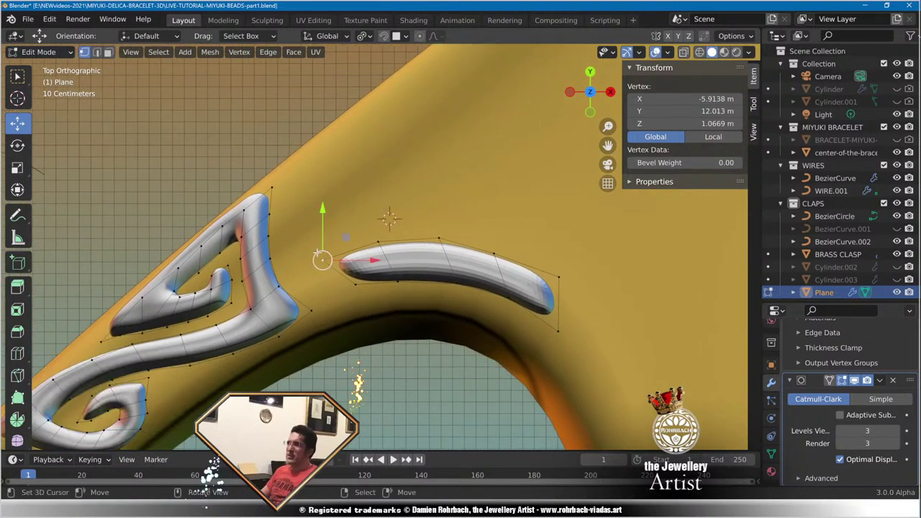
shift+right_click(378, 242)
key(g)
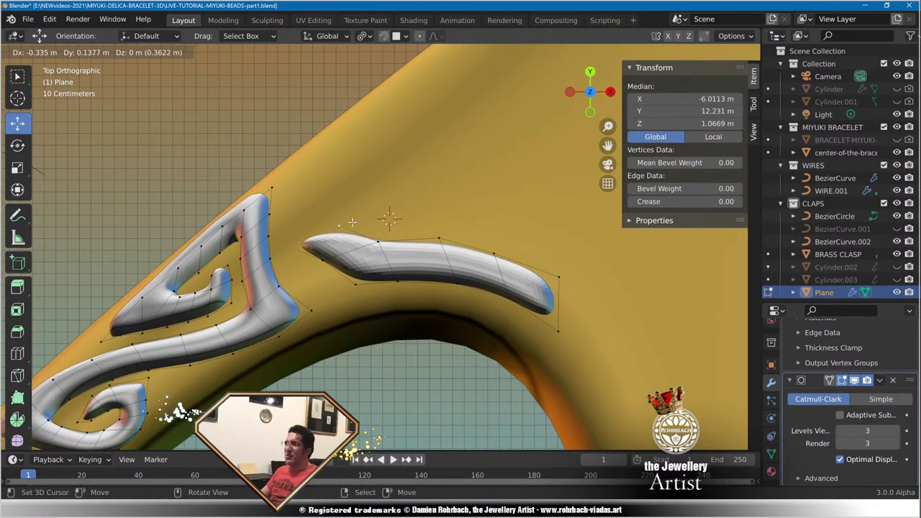
click(352, 223)
key(g)
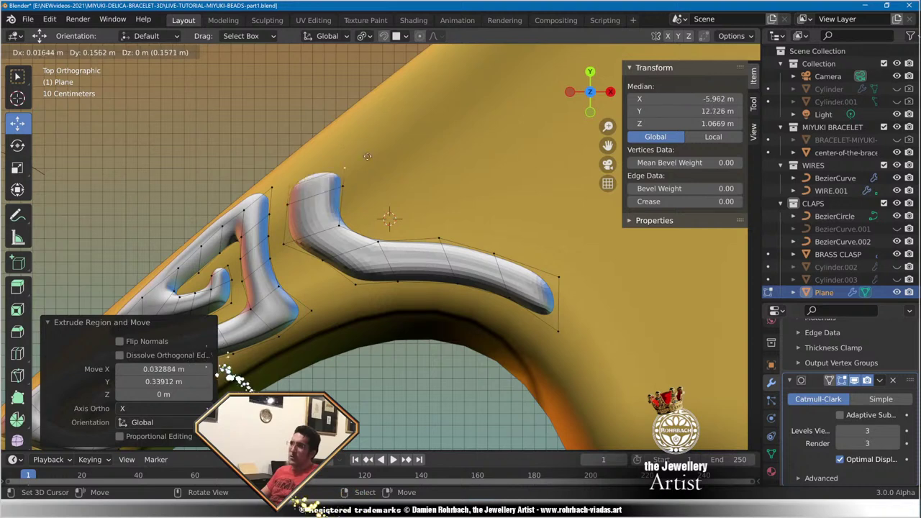
click(374, 134)
Pull the outer-edge vertices of the new bend down and outward, shifting the lowest one about -0.19 m in X and -0.18 m in Y.
right_click(323, 261)
key(g)
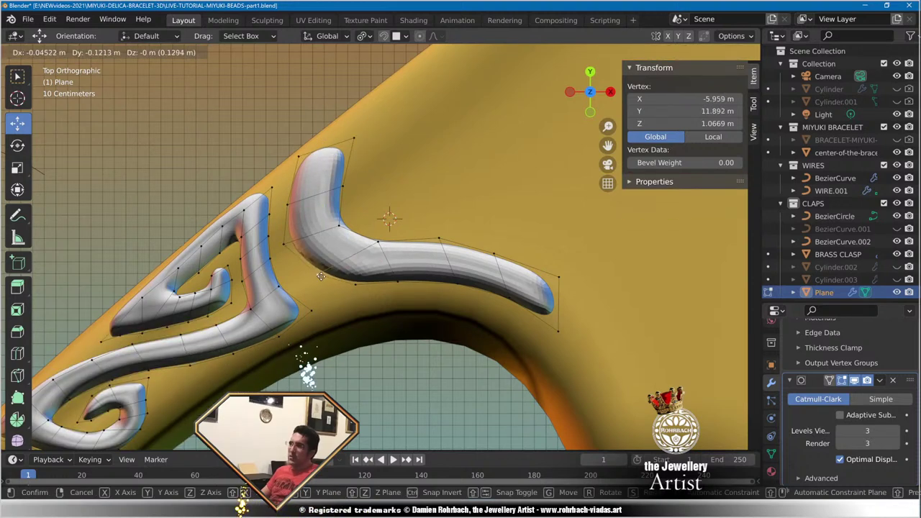
click(349, 282)
right_click(353, 283)
key(g)
click(335, 303)
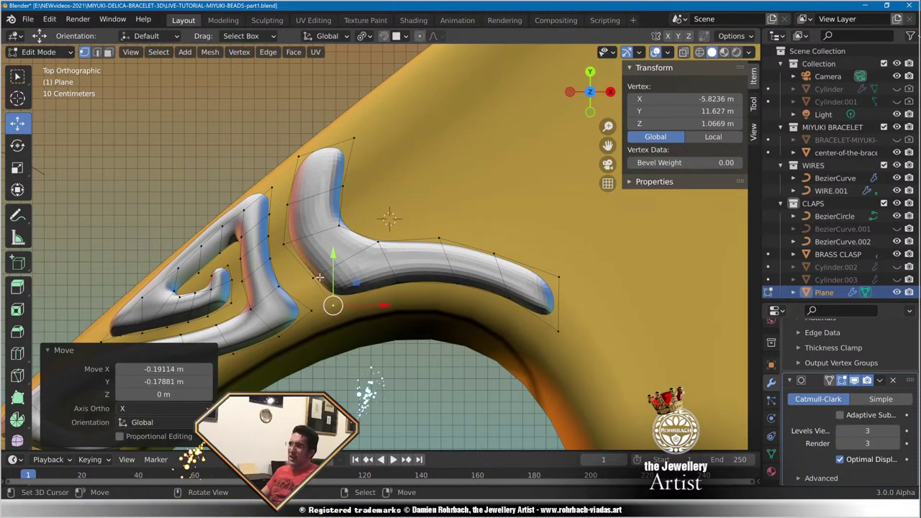
right_click(321, 274)
key(g)
click(312, 286)
Shift the bend's inner-edge vertices toward the outer side and move the upper stem's inner vertex about -0.11 m in X and -0.07 m in Y.
key(g)
click(333, 262)
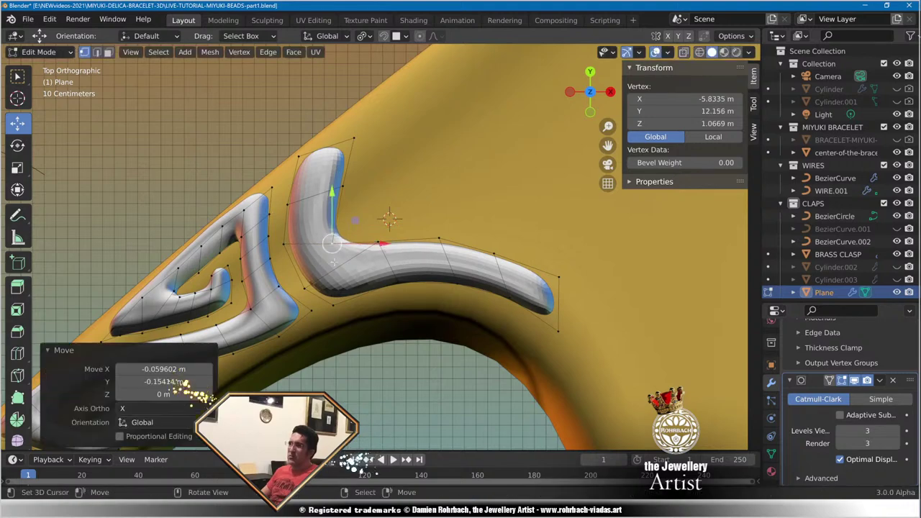
key(g)
click(241, 376)
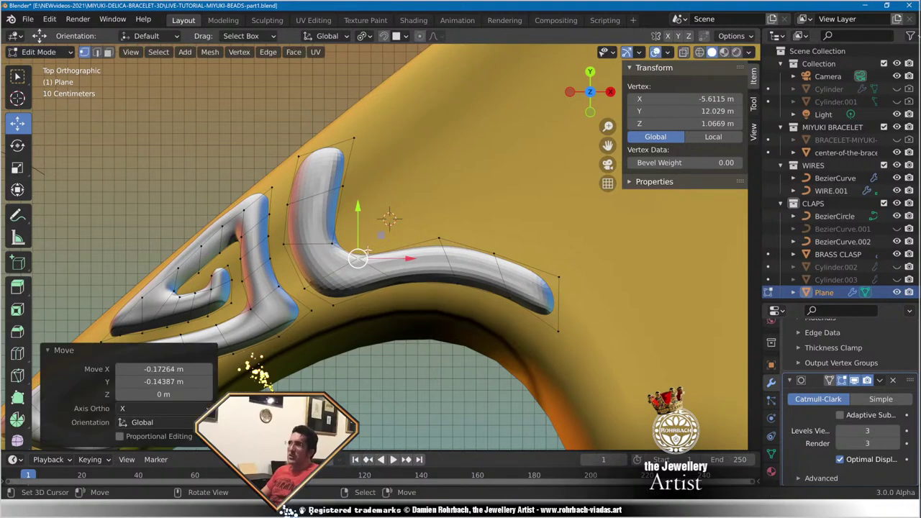
scroll(368, 233, up, 3)
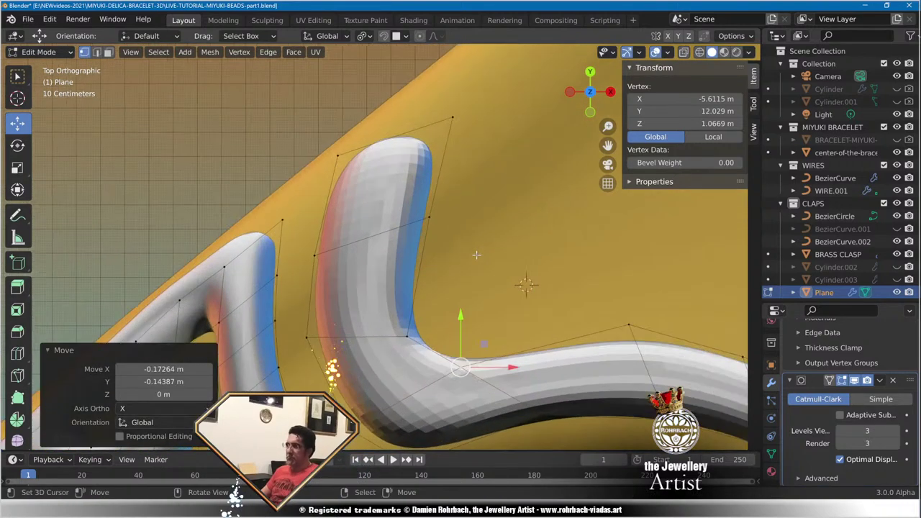
right_click(425, 229)
key(g)
click(430, 244)
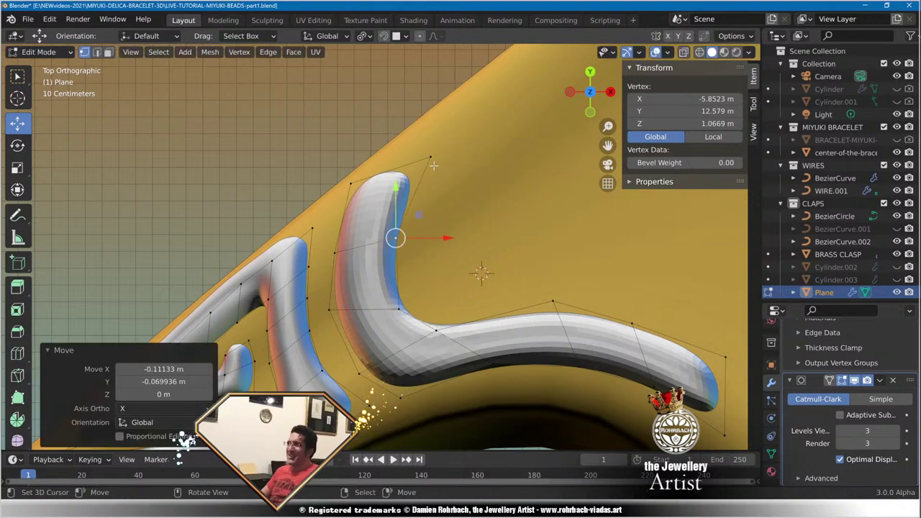
Extrude the upper stem's inner side edge three times into a branch, ending with a segment about 0.54 m in X.
right_click(432, 160)
shift+right_click(407, 227)
key(e)
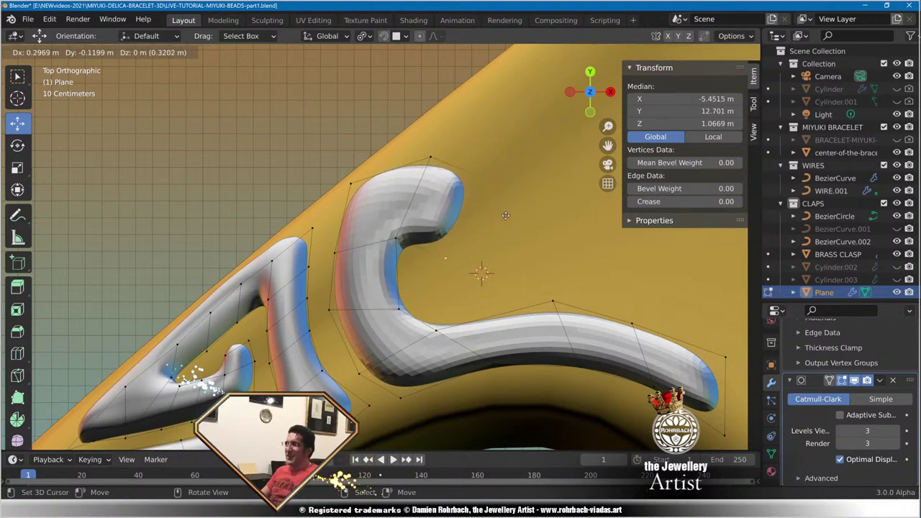
click(508, 216)
key(e)
click(540, 249)
shift+middle_drag(541, 249, 394, 246)
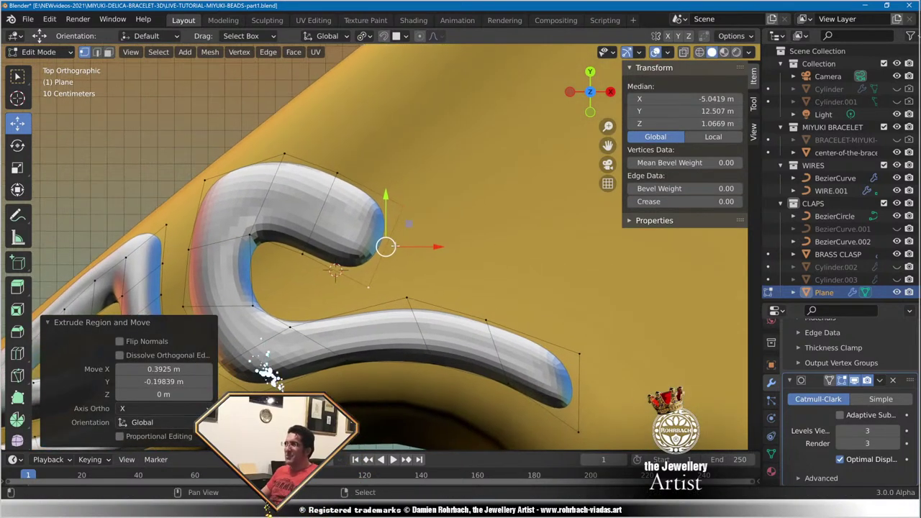
key(e)
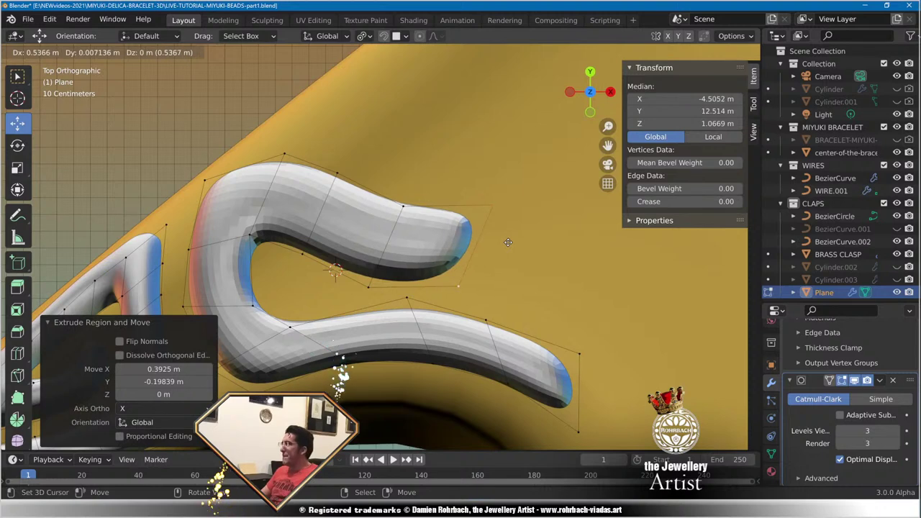
click(508, 243)
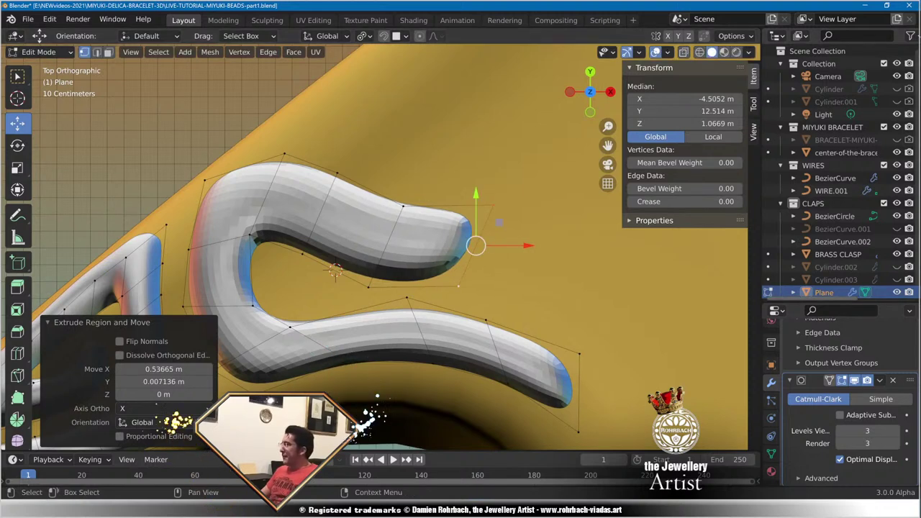
Extrude the upper edge of the branch's last segment into a rising stem that curves back toward the clasp's outer edge.
click(400, 205)
shift+click(492, 205)
key(e)
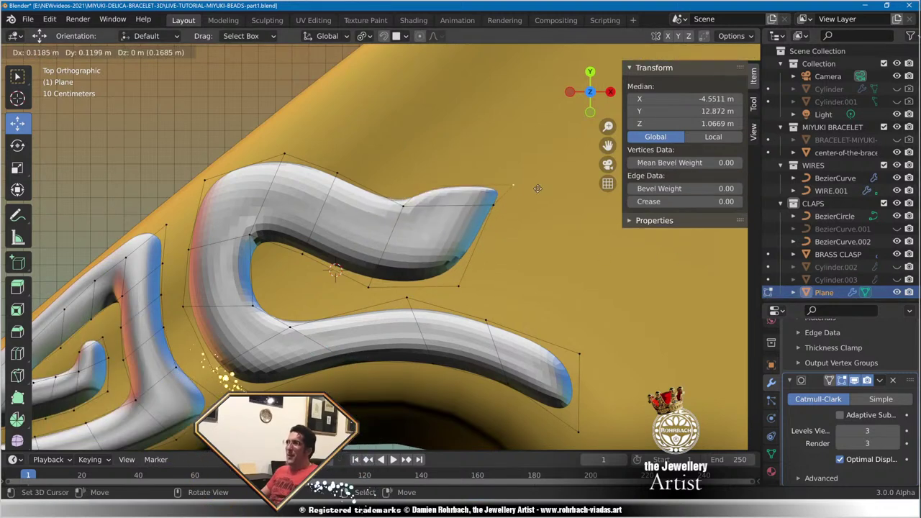
click(553, 174)
shift+middle_drag(502, 231, 434, 319)
key(e)
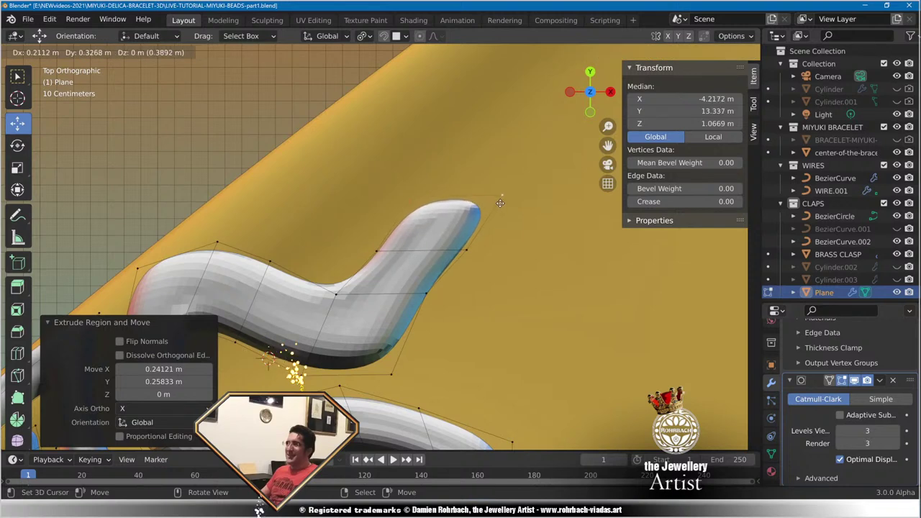
click(494, 164)
key(e)
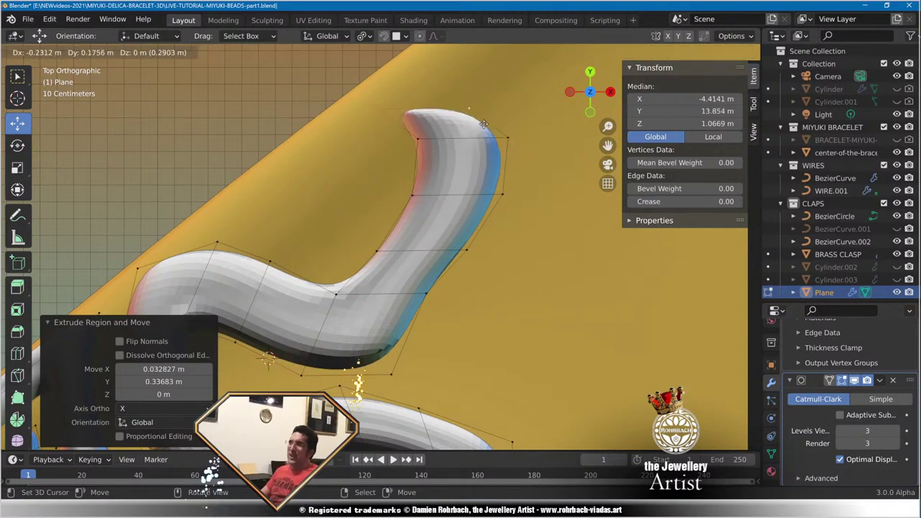
click(374, 131)
Reposition the stem's top corner vertex and extrude its side edge twice into a curl returning down, ending with about -0.43 m X, -0.36 m Y.
click(356, 88)
key(g)
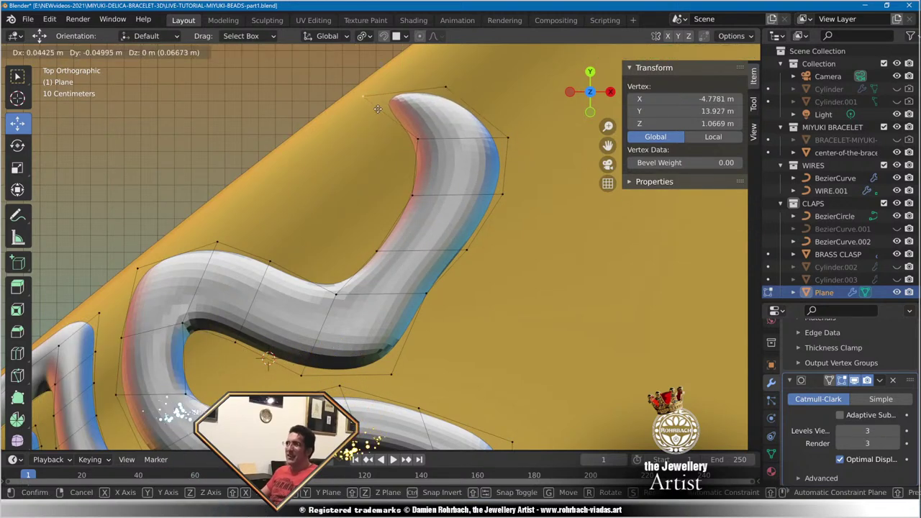
click(376, 92)
shift+click(418, 133)
key(e)
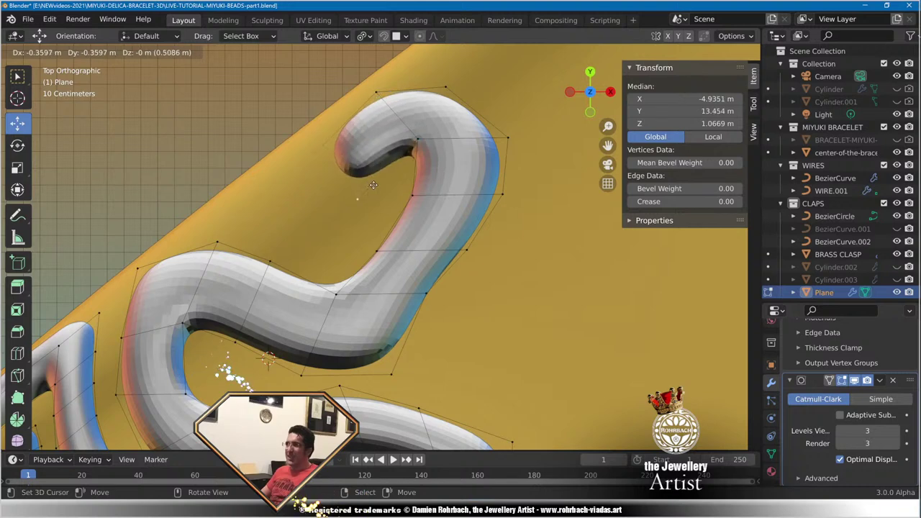
click(369, 182)
key(e)
click(338, 231)
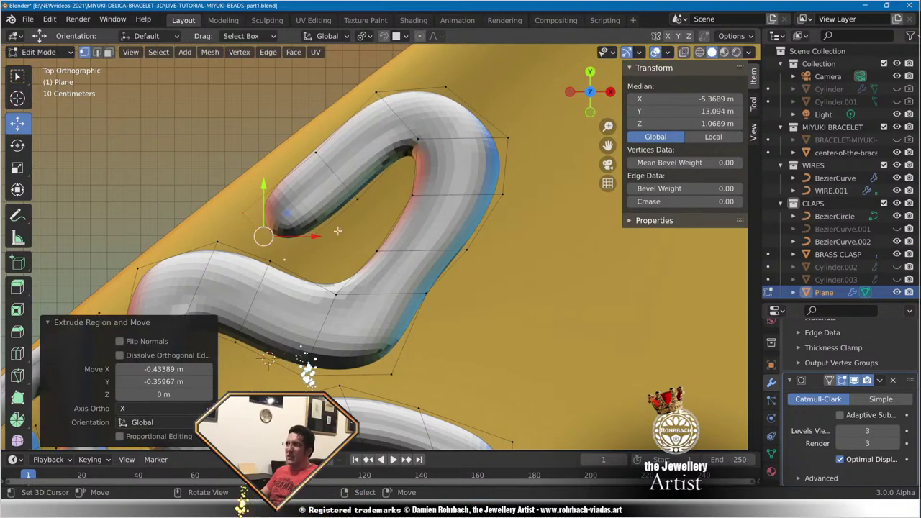
Move the curl's inner vertex and tip vertices closer together to taper the curl toward its end.
key(g)
click(363, 175)
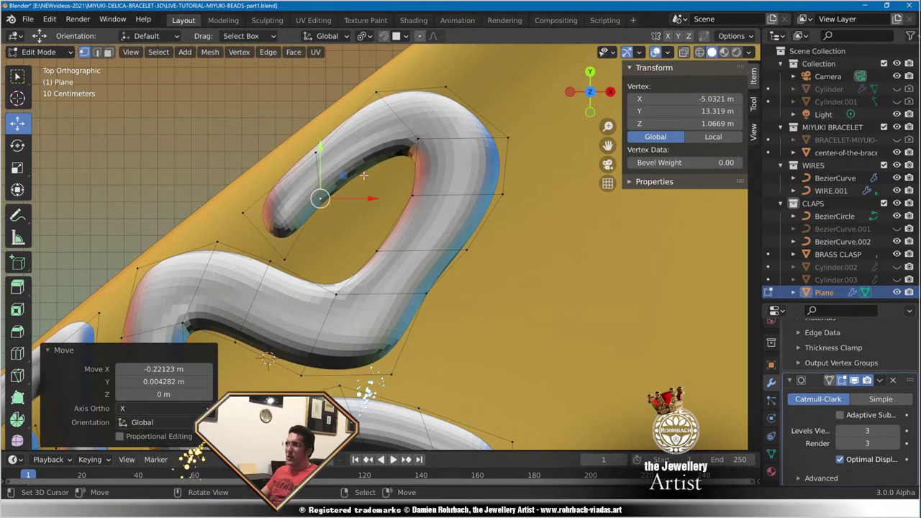
key(g)
click(280, 236)
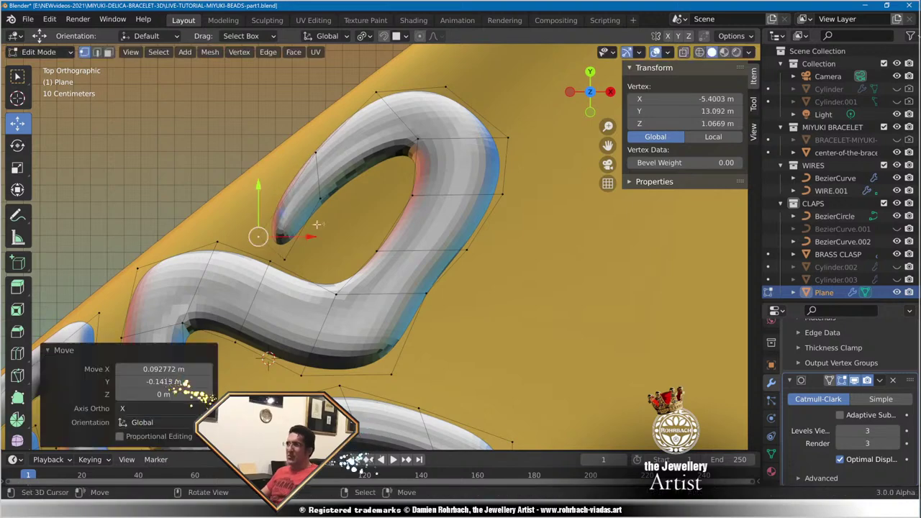
Pull the loop's outer top vertex toward the clasp edge by about 0.33 m X, 0.21 m Y, plus another 0.08 m X, 0.22 m Y.
shift+middle_drag(315, 224, 274, 322)
click(424, 179)
key(g)
click(481, 143)
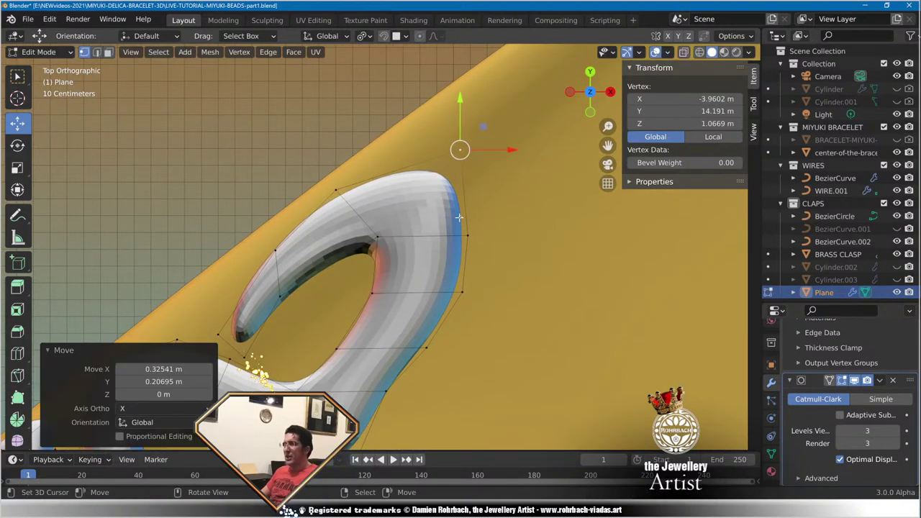
drag(464, 149, 477, 111)
scroll(440, 272, down, 4)
shift+middle_drag(440, 272, 488, 204)
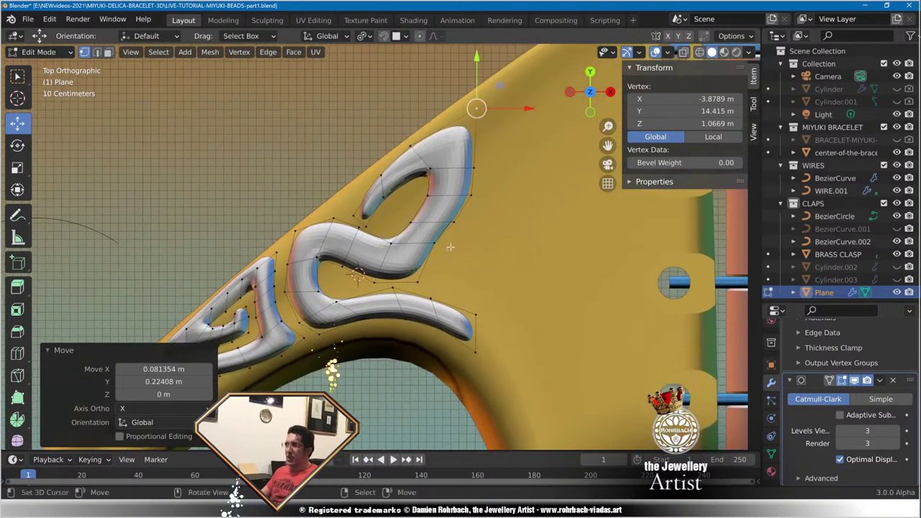
Reposition the vertices along the branch's upper edge beside the outer bend to make its upper contour more concave.
scroll(325, 275, up, 3)
shift+middle_drag(325, 275, 465, 287)
scroll(368, 252, up, 1)
right_drag(369, 251, 397, 234)
right_drag(447, 216, 445, 228)
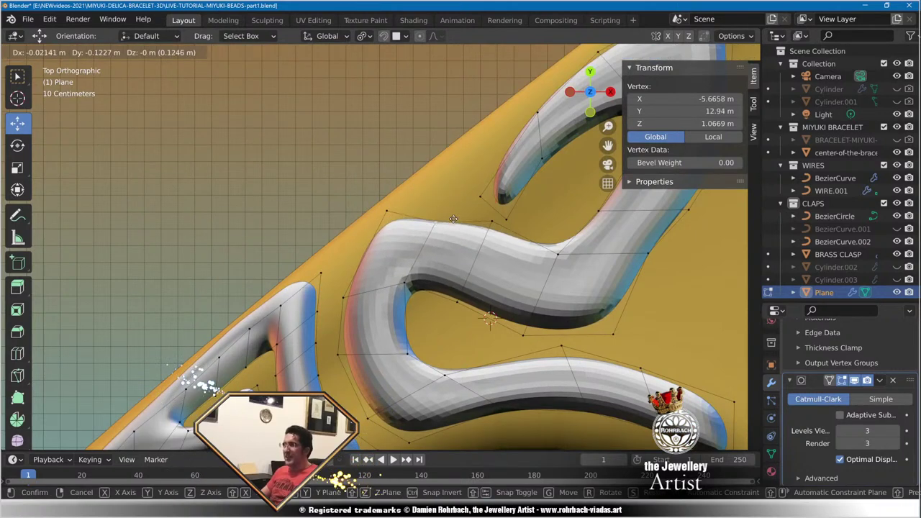
click(456, 216)
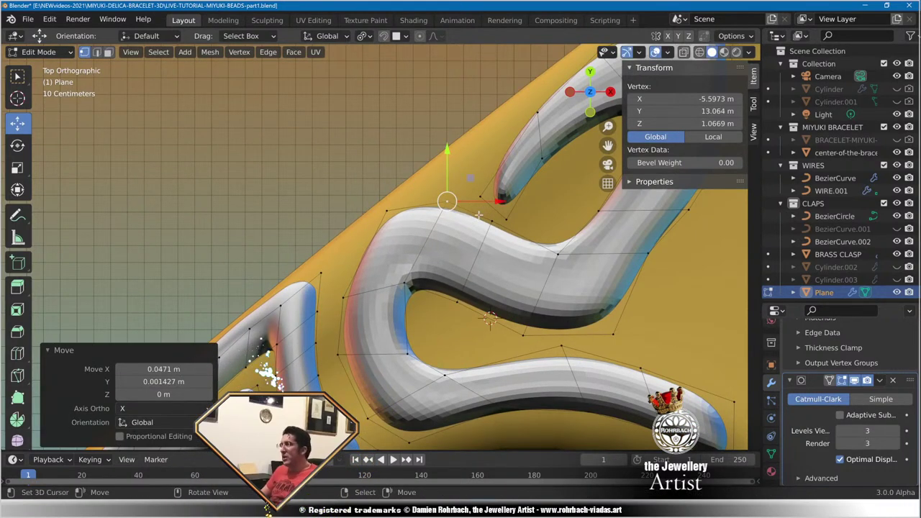
key(g)
click(474, 225)
right_drag(494, 229, 494, 254)
Pull the bend's outer corner into a point about 0.28 m X, 0.27 m Y, and raise the adjoining outer-edge vertex about 0.10 m.
right_drag(402, 205, 449, 160)
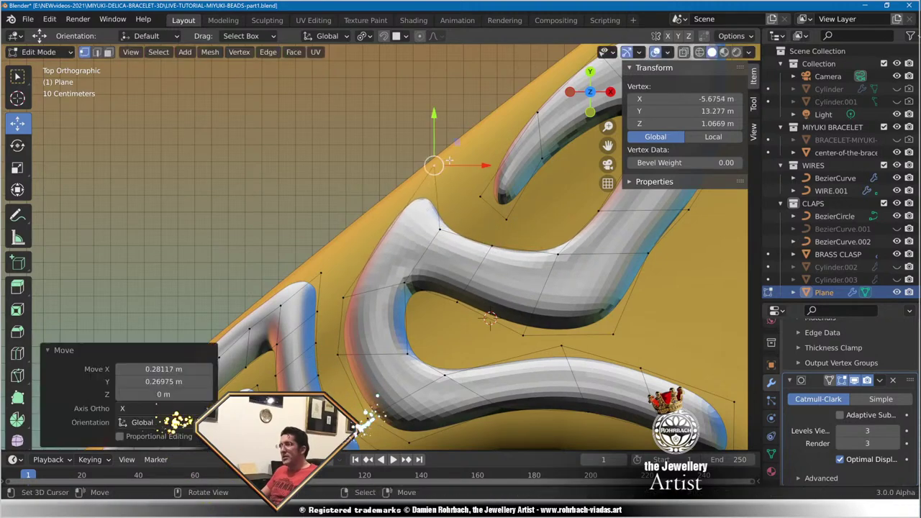
right_drag(345, 297, 340, 283)
scroll(468, 339, down, 4)
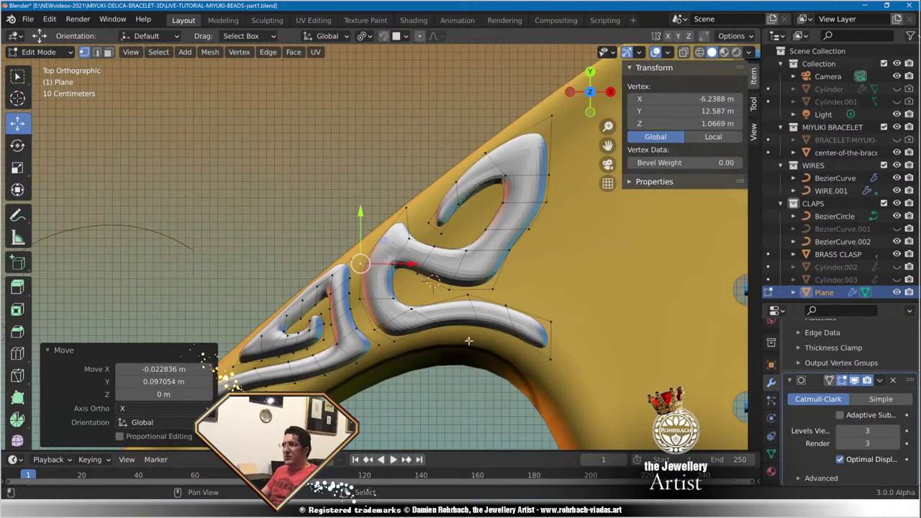
Lower the outer vertices of the bottom bend, move its inner corner about -0.07 m X and -0.12 m Y, and adjust the upper inner corner.
shift+middle_drag(468, 339, 502, 298)
scroll(502, 298, up, 3)
right_click(455, 269)
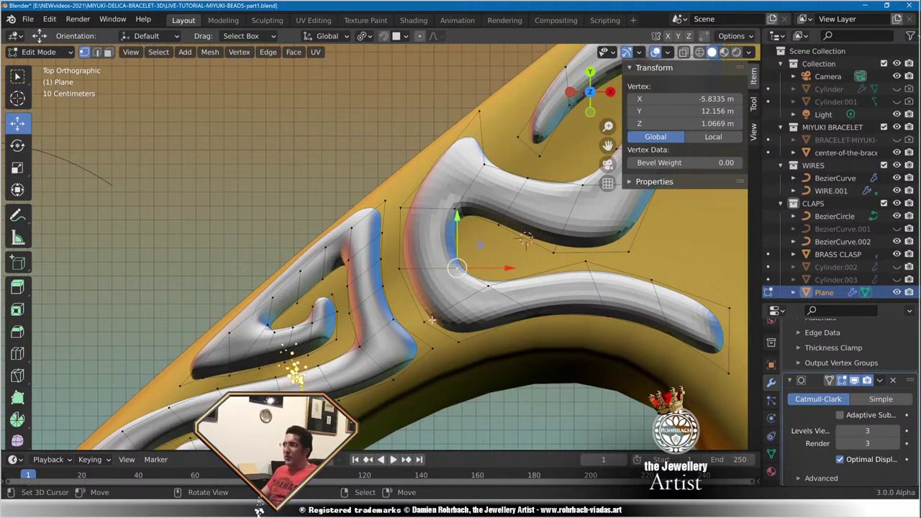
right_drag(432, 320, 440, 341)
right_drag(405, 283, 406, 312)
right_drag(464, 267, 464, 264)
click(448, 286)
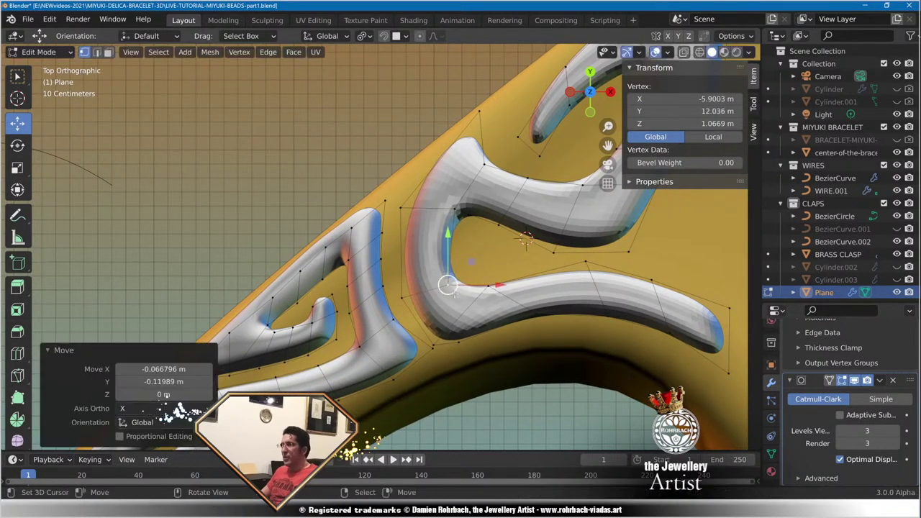
right_drag(462, 208, 467, 187)
Stretch the branch's lower corner outward into a point and move the edge vertex above it about -0.18 m X and -0.17 m Y.
scroll(537, 238, down, 2)
shift+middle_drag(552, 238, 462, 260)
scroll(462, 260, up, 2)
right_drag(499, 284, 558, 286)
right_click(530, 224)
key(g)
click(493, 243)
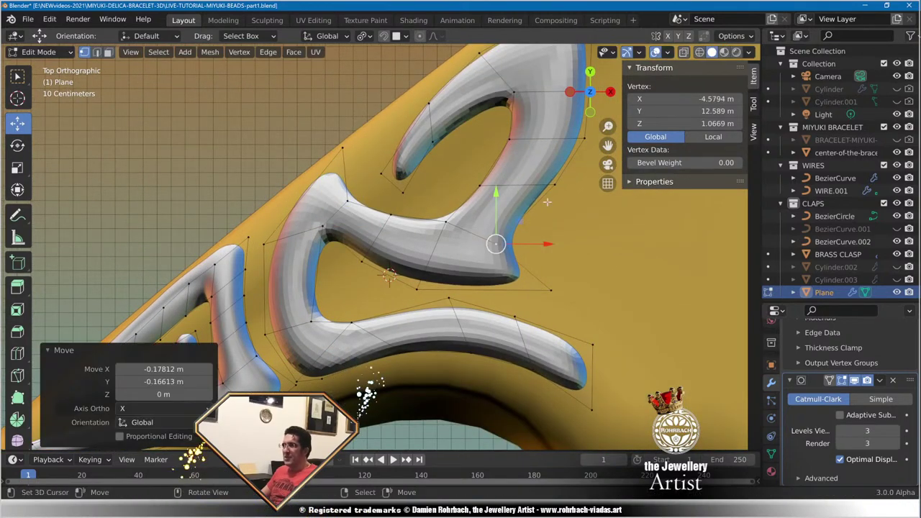
Move the outer edge vertex of the stem above the branch's pointed corner about -0.08 m X and -0.01 m Y.
key(g)
click(544, 186)
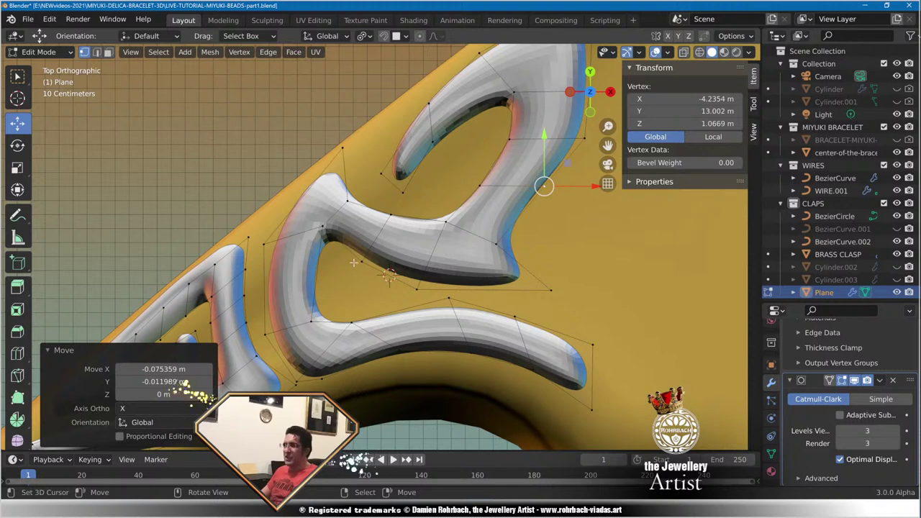
Extrude the edge at the outer bend's corner into a short spur and move its outer base vertex about -0.07 m X, -0.15 m Y.
shift+middle_drag(372, 246, 407, 273)
scroll(380, 238, up, 2)
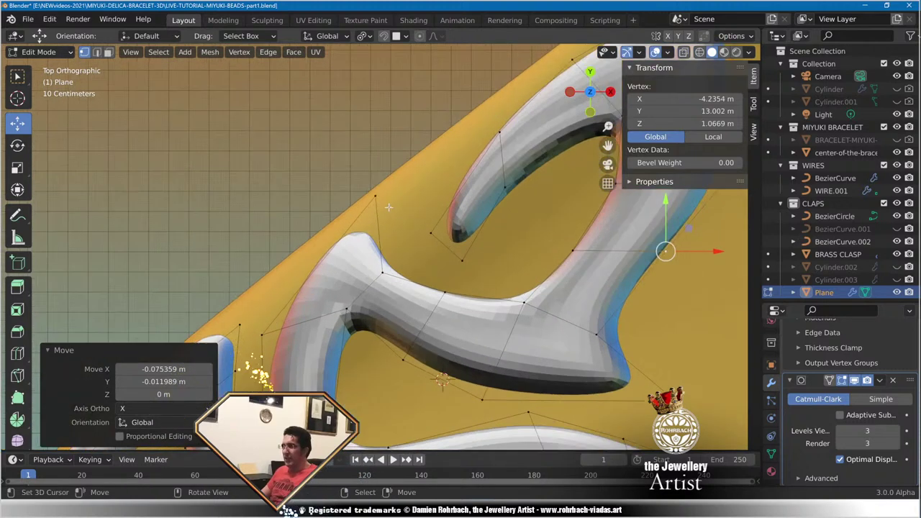
click(380, 235)
key(e)
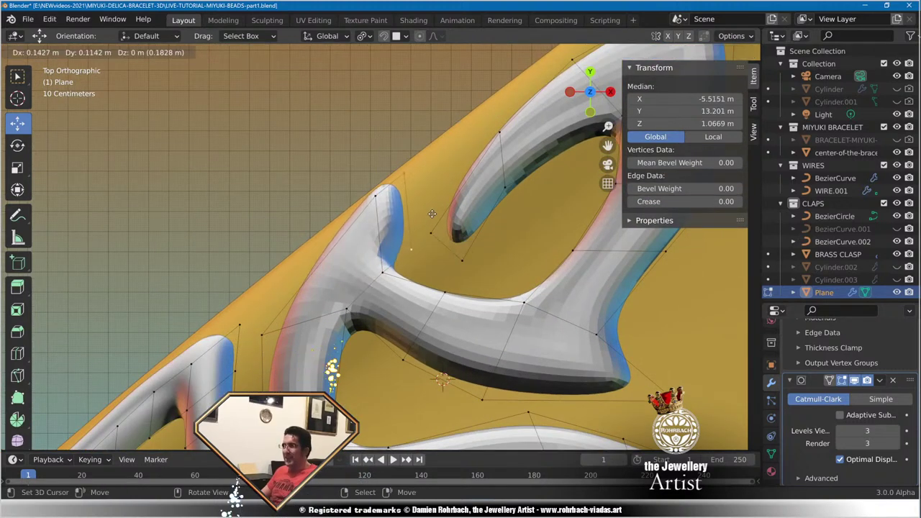
click(450, 207)
click(377, 198)
key(g)
click(371, 237)
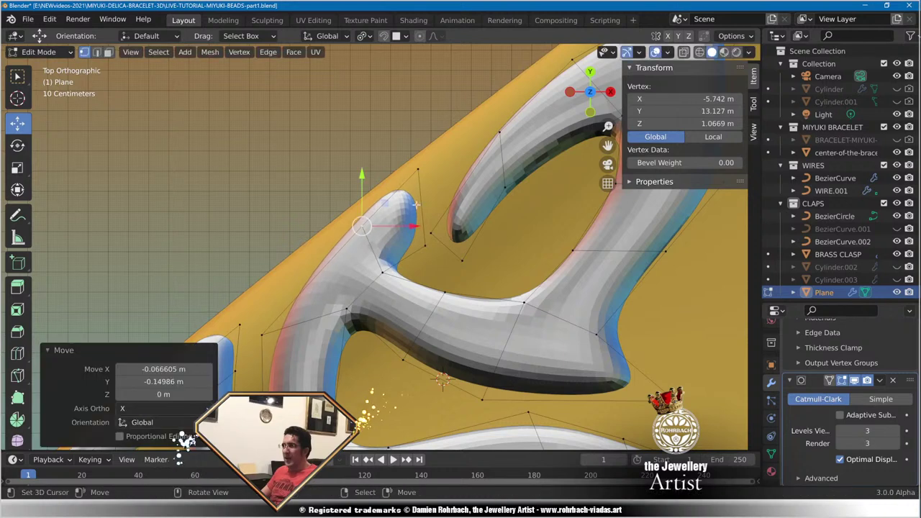
Move the spur's inner base vertex about -0.06 m X, -0.09 m Y and its lower tip vertex about -0.13 m X, -0.04 m Y.
right_click(383, 273)
key(g)
click(372, 292)
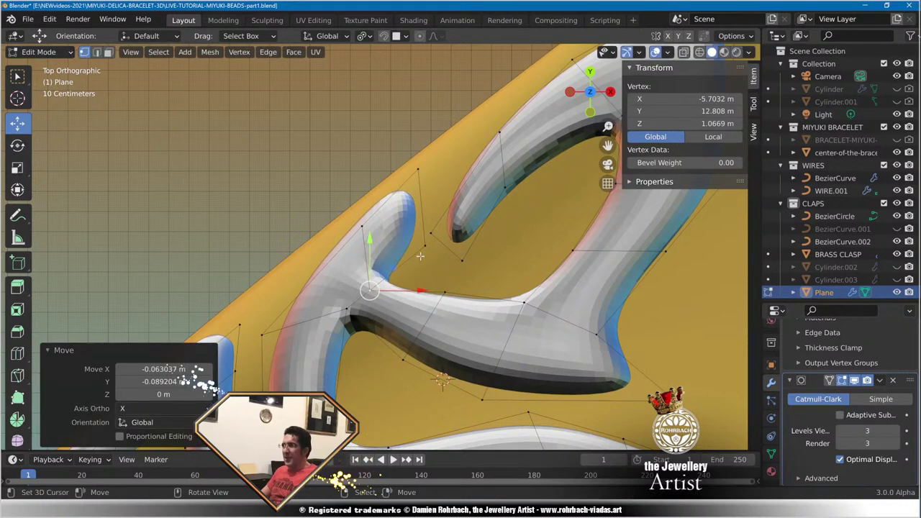
right_click(420, 253)
key(g)
click(393, 262)
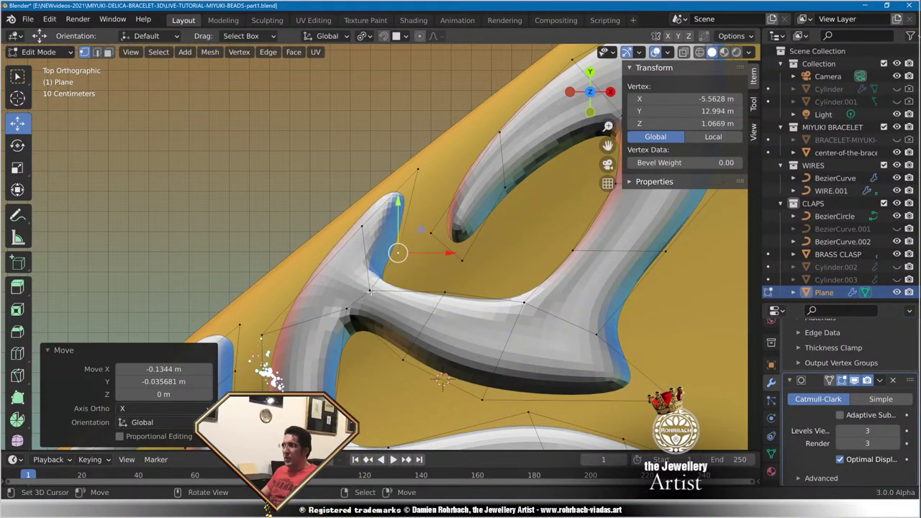
key(g)
right_click(430, 261)
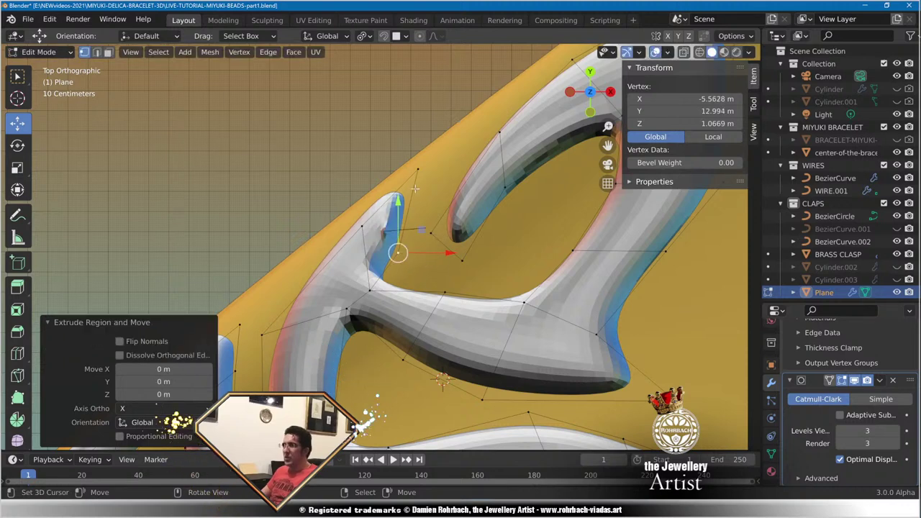
key(ctrl+z)
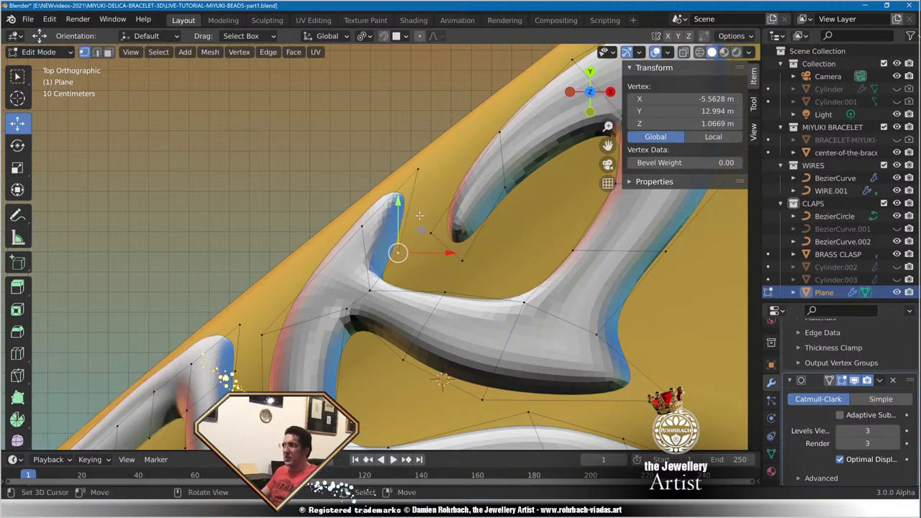
Delete the two tip vertices of the spur on the outer bend.
shift+click(418, 169)
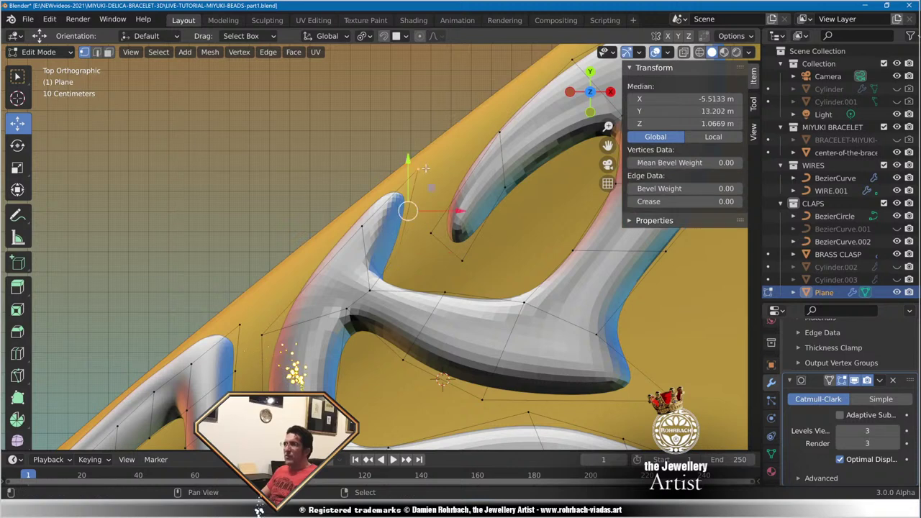
key(x)
click(415, 116)
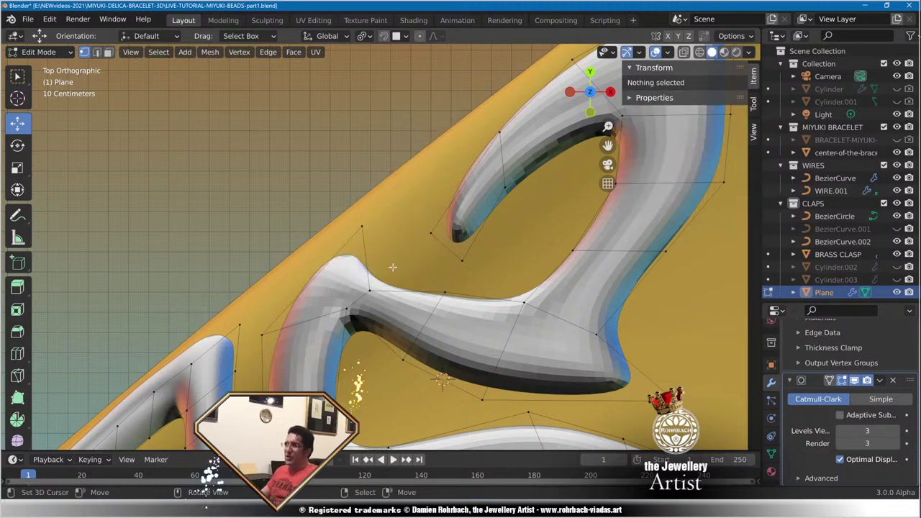
Pull the bend's inner base vertex up toward the clasp's outer edge and raise the neighbouring vertex on the branch's upper contour slightly.
click(370, 290)
key(g)
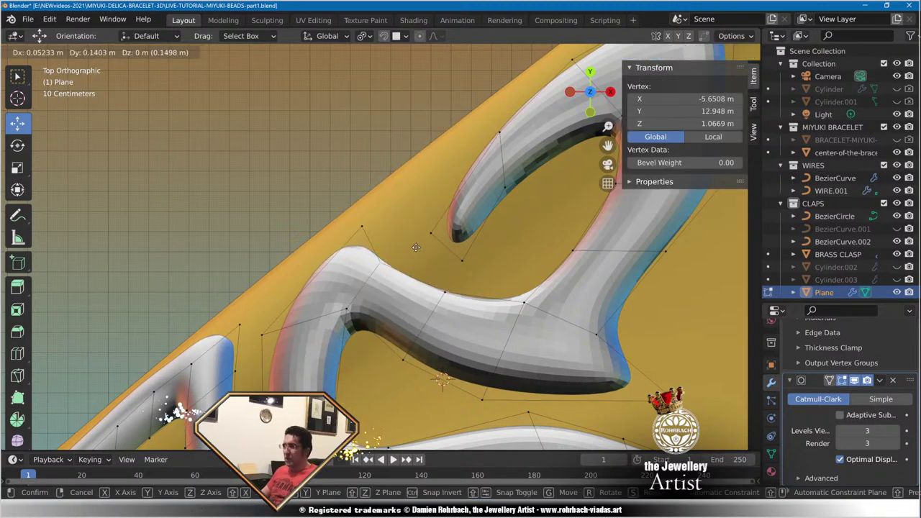
click(387, 206)
click(444, 290)
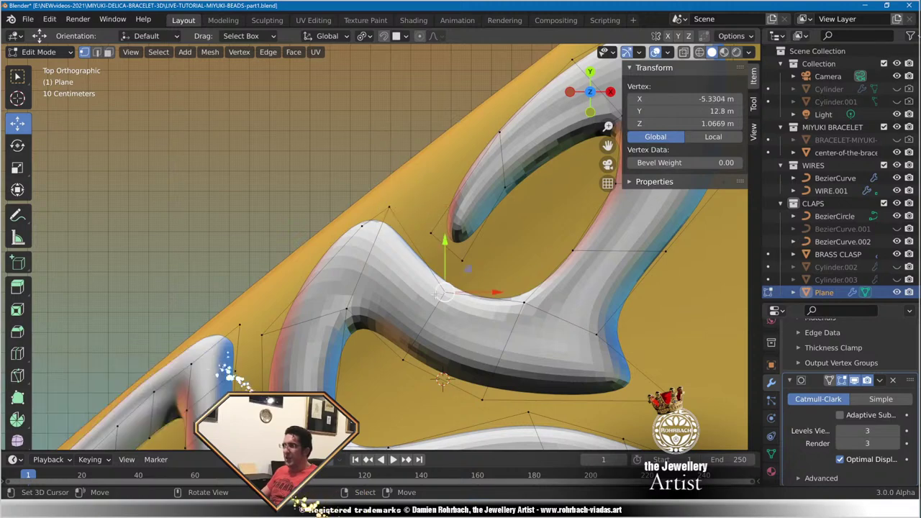
key(g)
right_drag(452, 282, 452, 282)
Raise the bend's inner corner, move the lower-edge vertex beside it about -0.02 m X and 0.10 m Y, and save the file.
right_drag(348, 309, 358, 284)
click(418, 354)
key(g)
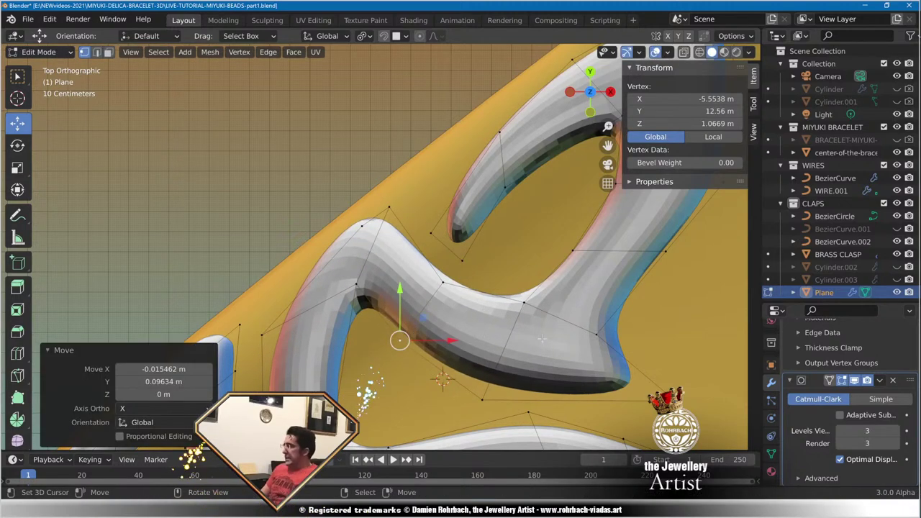
key(ctrl+s)
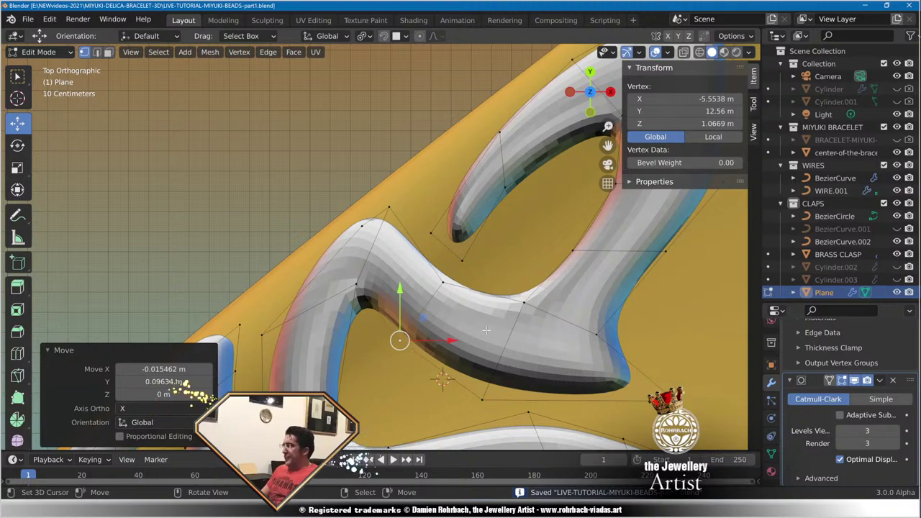
Delete the two end vertices of the lower branch to shorten it by one segment.
scroll(486, 330, down, 9)
scroll(486, 330, up, 6)
shift+middle_drag(499, 324, 494, 242)
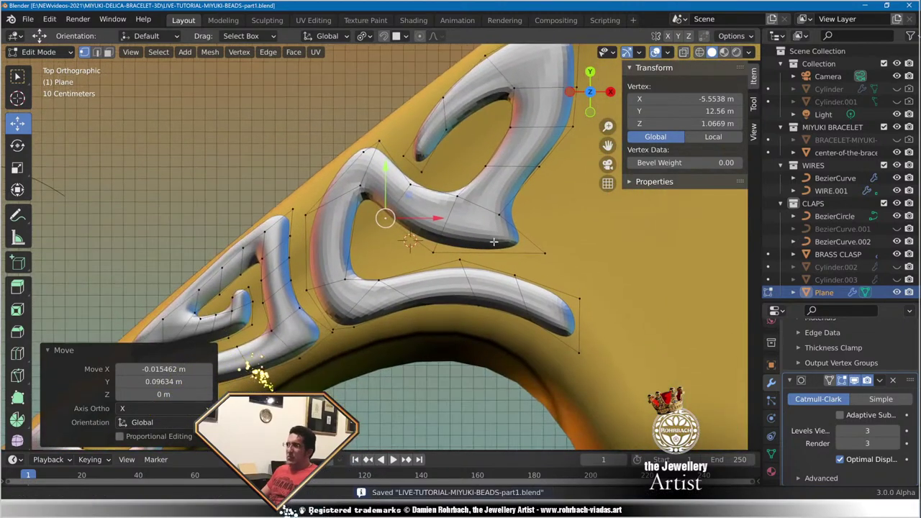
scroll(493, 242, up, 2)
right_click(668, 321)
shift+right_click(668, 367)
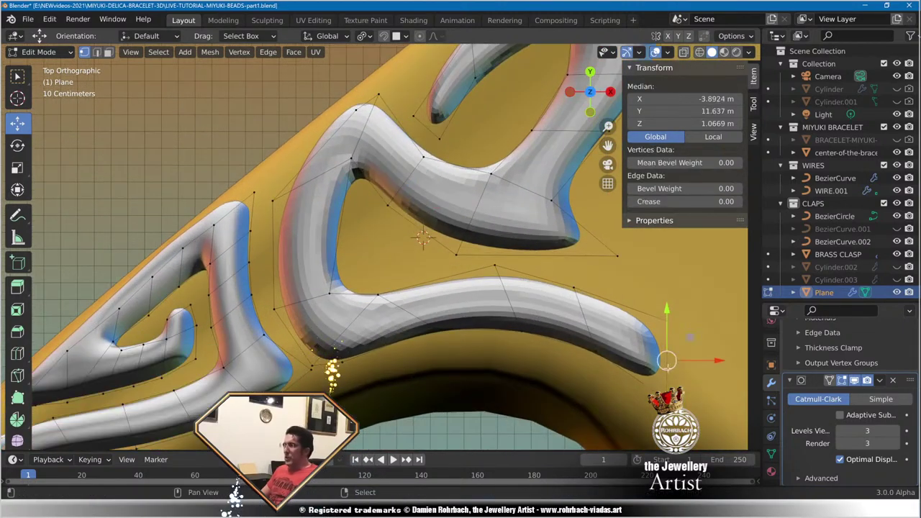
key(x)
click(637, 277)
Lower the shortened branch's two end vertices outward, moving the upper one about 0.16 m X and -0.22 m Y.
click(594, 350)
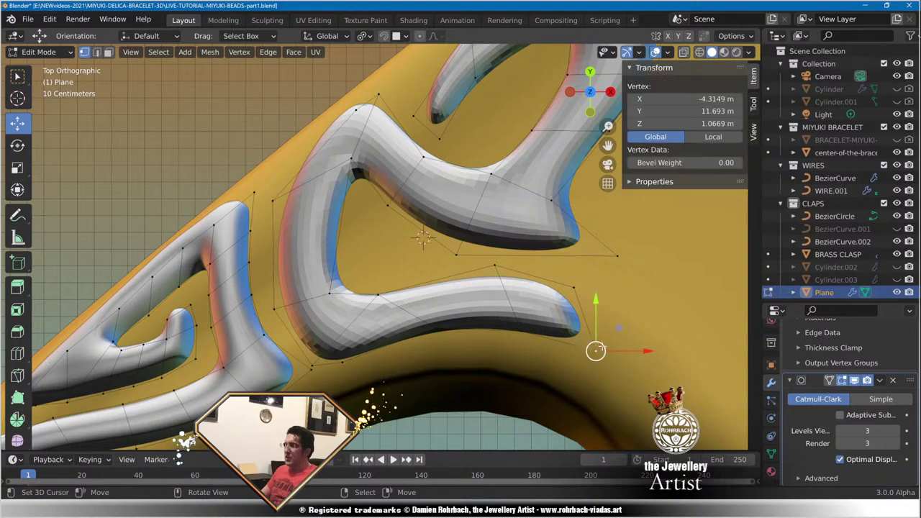
key(g)
click(618, 392)
right_click(592, 302)
key(g)
click(620, 340)
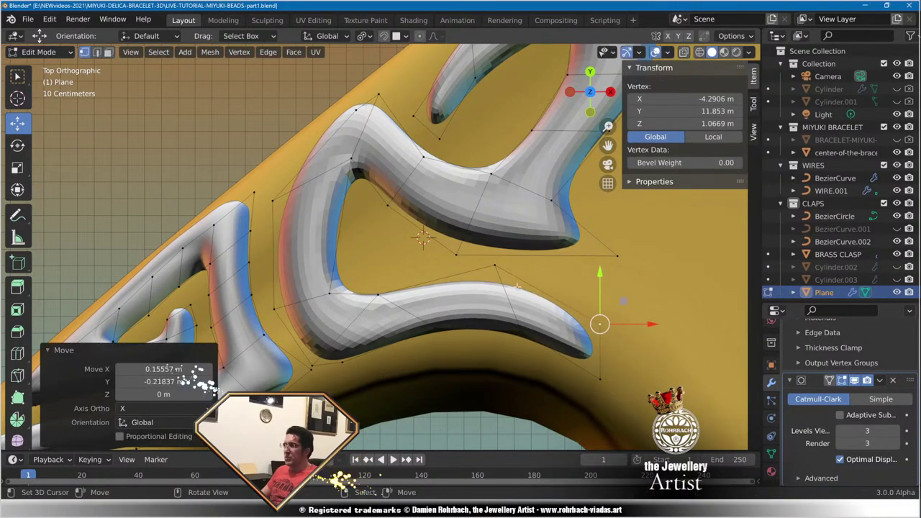
Move the bottom bend's inner corner about 0.12 m X, 0.21 m Y and raise the lower-edge vertex of the branch above.
click(330, 292)
key(g)
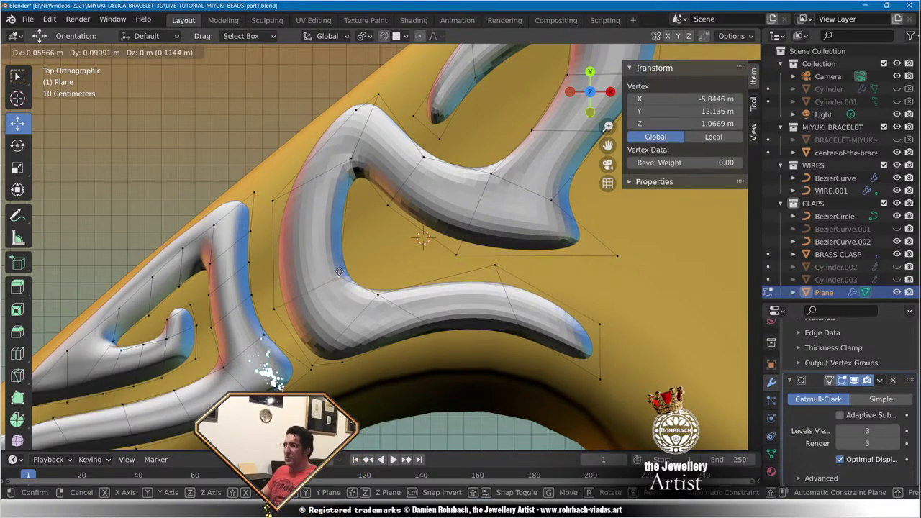
click(357, 249)
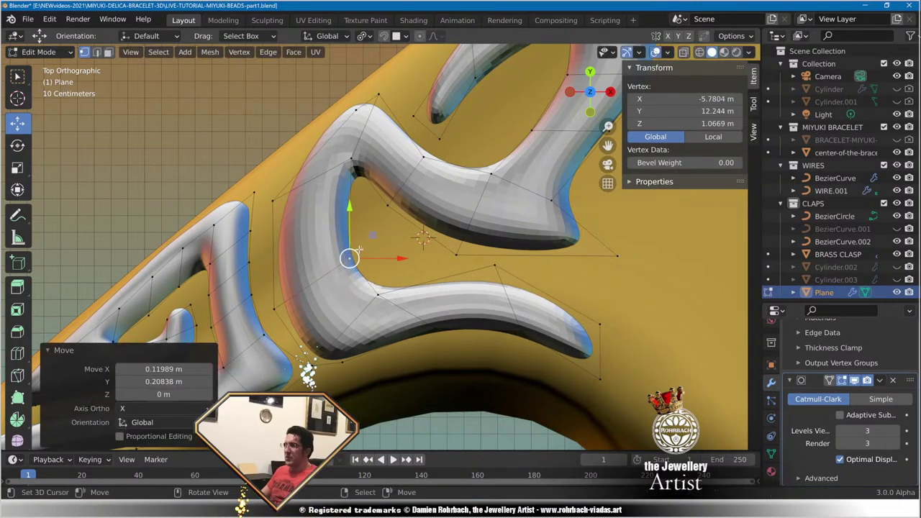
click(457, 253)
key(g)
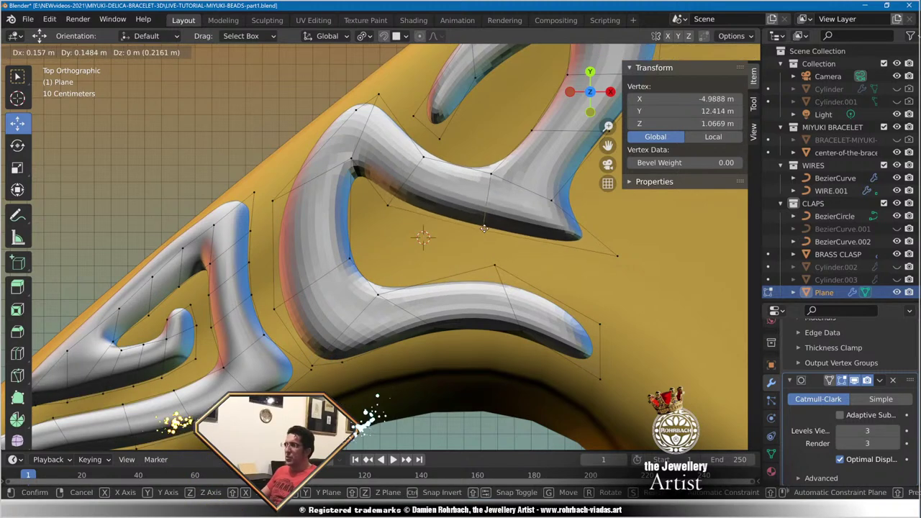
click(475, 233)
Pull the lower branch's two end vertices up and back toward the bend to make the branch shorter and wider.
key(g)
right_drag(498, 296, 495, 268)
right_drag(600, 325, 560, 296)
right_drag(600, 379, 571, 363)
Shift the lower branch's middle pair of vertices toward the bend, lowering the upper one to flatten the branch's upper contour.
right_click(496, 272)
key(g)
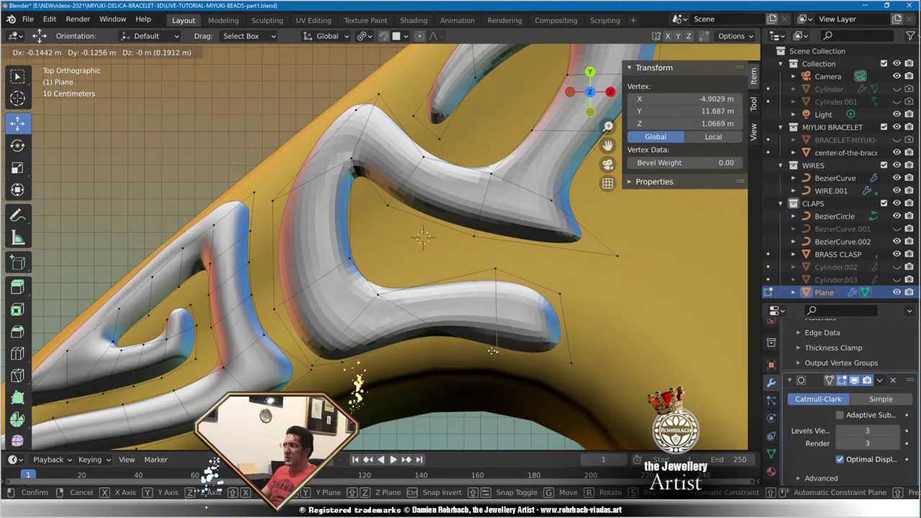
click(457, 388)
key(g)
click(452, 318)
right_drag(496, 268, 479, 287)
Extrude the upper edge at the lower branch's end about -0.10 m X and 0.14 m Y, and shift the new edge back toward the bend.
shift+right_click(562, 293)
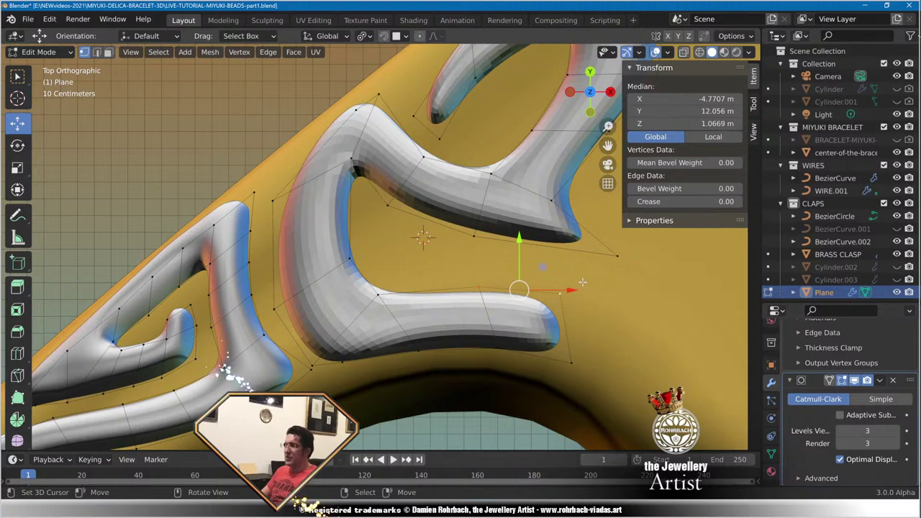
key(e)
click(571, 266)
key(g)
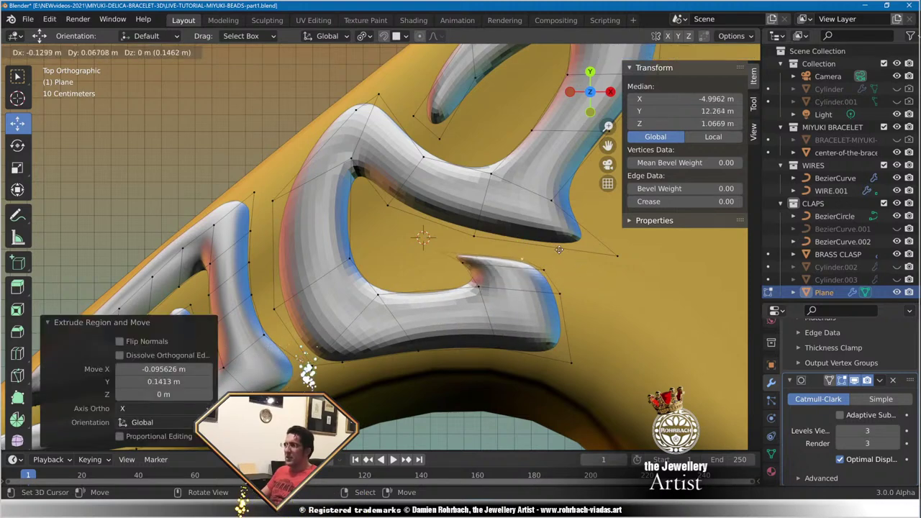
click(552, 244)
Extrude the new segment's side edge about -0.21 m X and -0.01 m Y, and extrude again downward to form a curled hook.
right_click(462, 263)
shift+right_click(432, 247)
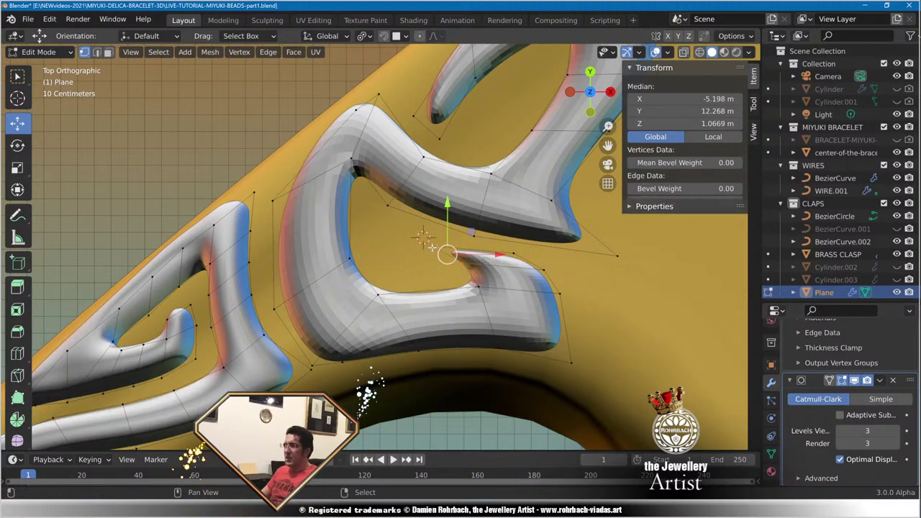
key(e)
click(458, 244)
key(e)
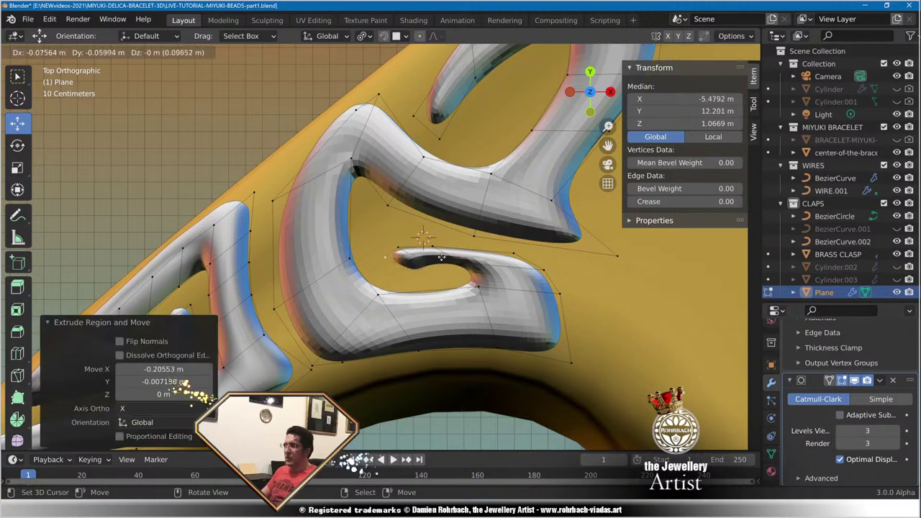
click(435, 265)
Raise two vertices along the hook's outer contour to round it, and pull the branch's end vertex inward about -0.23 m X, -0.12 m Y.
scroll(450, 263, up, 2)
click(571, 256)
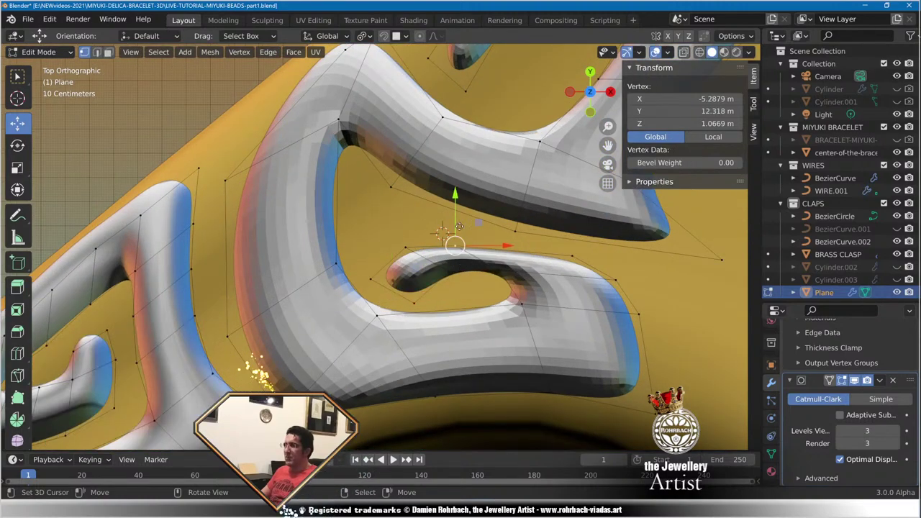
key(g)
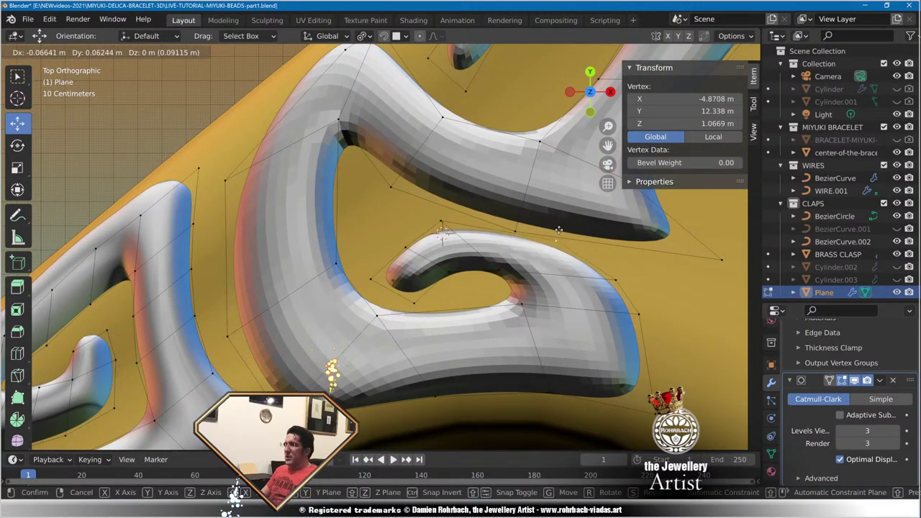
click(557, 236)
right_drag(640, 314, 584, 343)
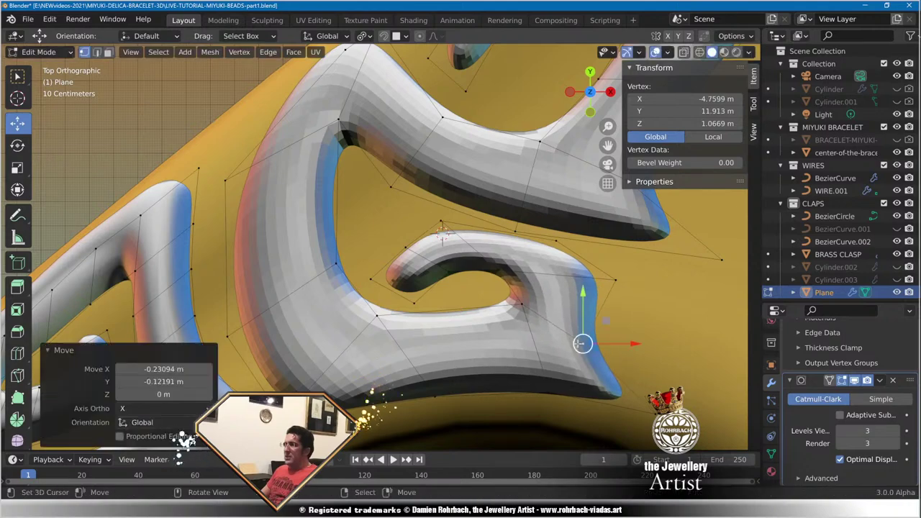
Move the bottom bend's inner corner about -0.09 m X and -0.13 m Y, return to Object Mode, and save the file.
scroll(583, 334, down, 9)
scroll(432, 273, up, 7)
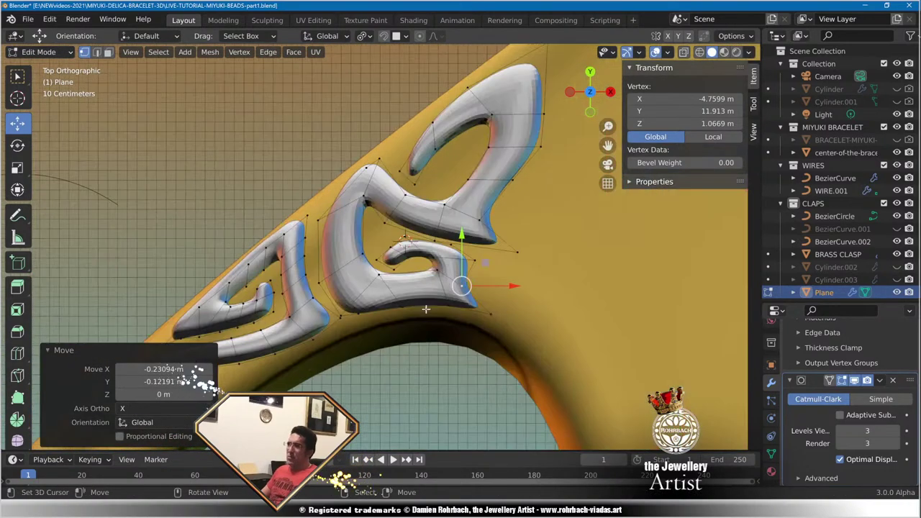
key(g)
click(334, 288)
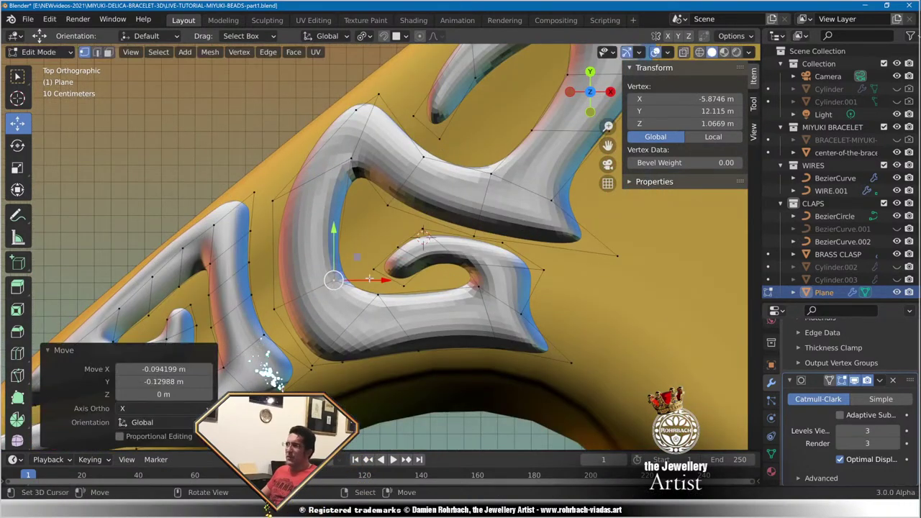
scroll(302, 346, down, 6)
key(Tab)
middle_drag(309, 353, 396, 260)
key(ctrl+s)
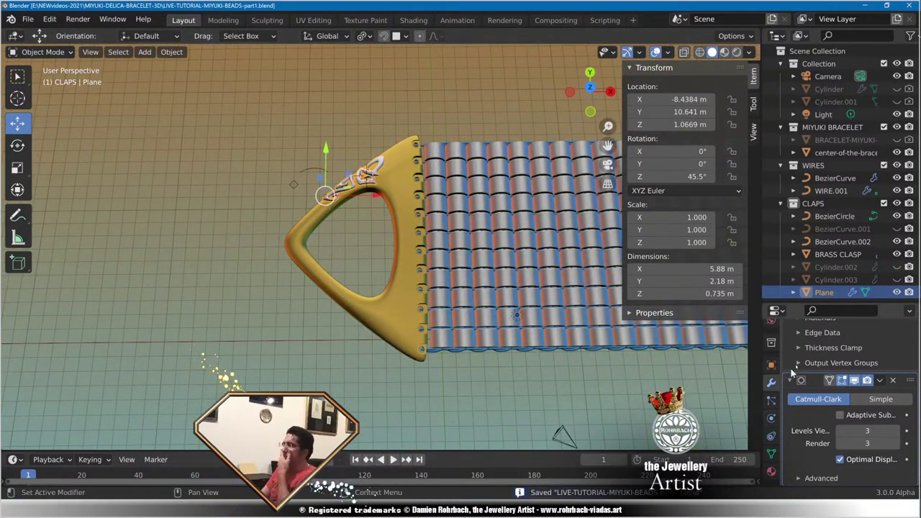
Add a Mirror modifier to the plane that forms the scroll ornaments.
scroll(803, 360, up, 10)
click(811, 353)
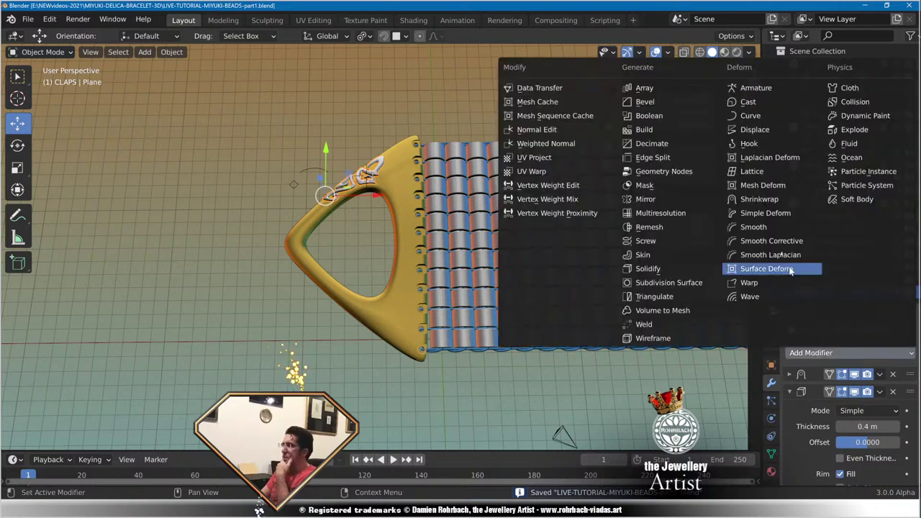
click(645, 198)
scroll(869, 433, down, 2)
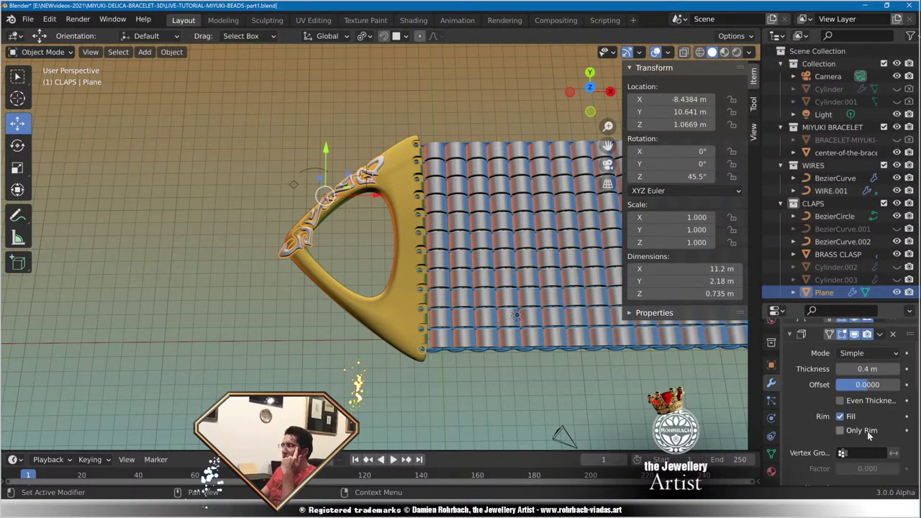
scroll(868, 432, down, 8)
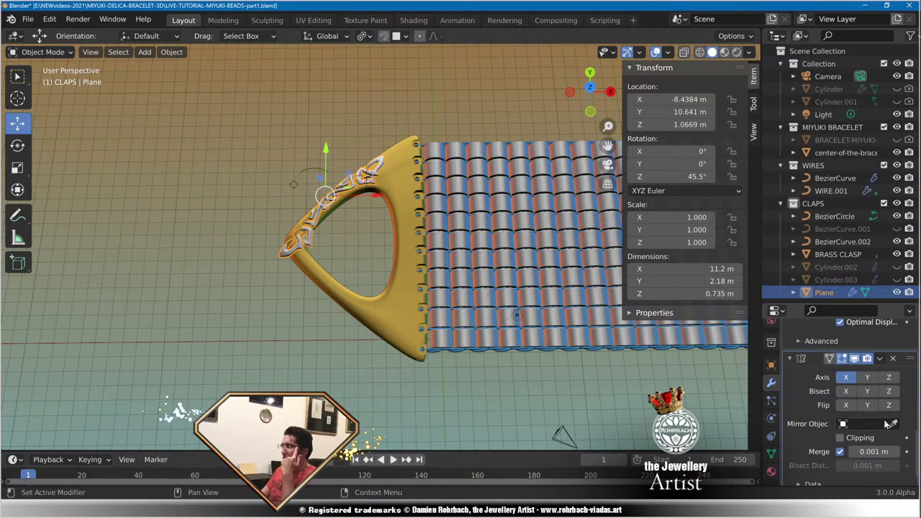
Set the brass clasp as the mirror object, mirror the ornaments on Y and Z instead of X, and save the file.
click(393, 323)
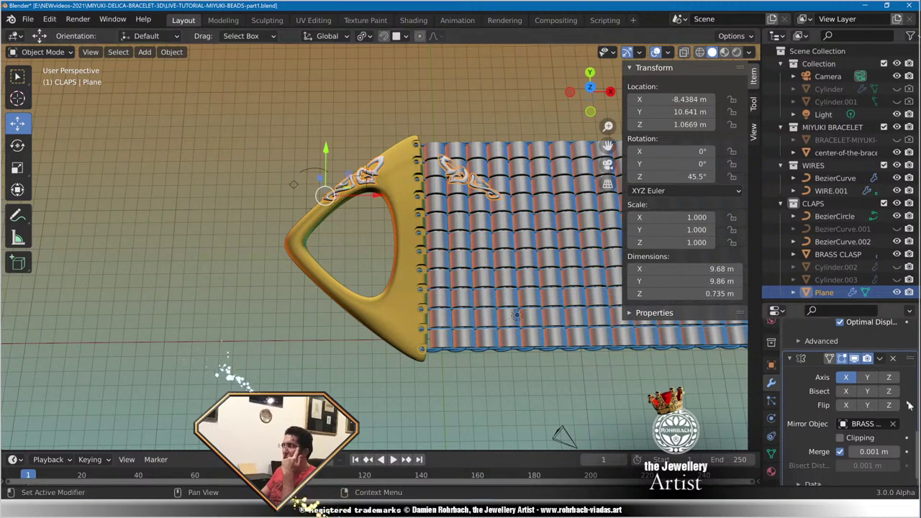
click(866, 379)
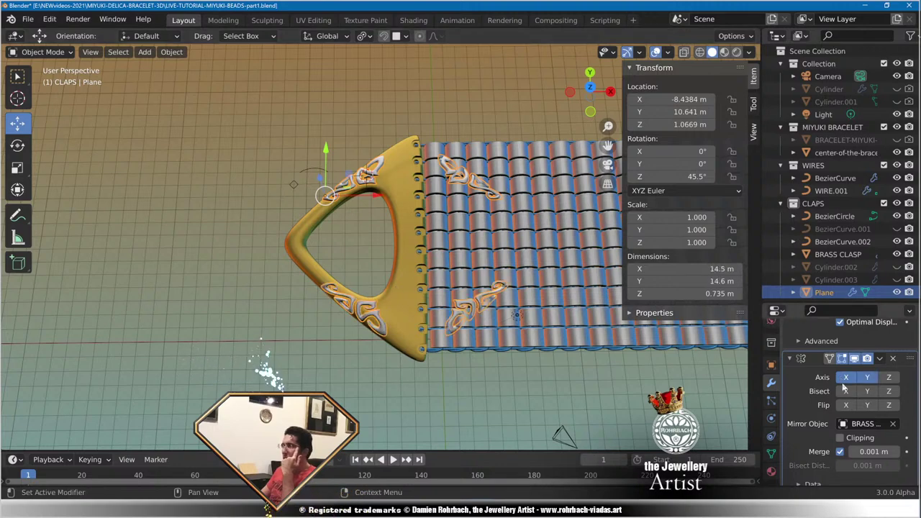
click(888, 379)
middle_drag(374, 237, 411, 337)
scroll(411, 337, up, 3)
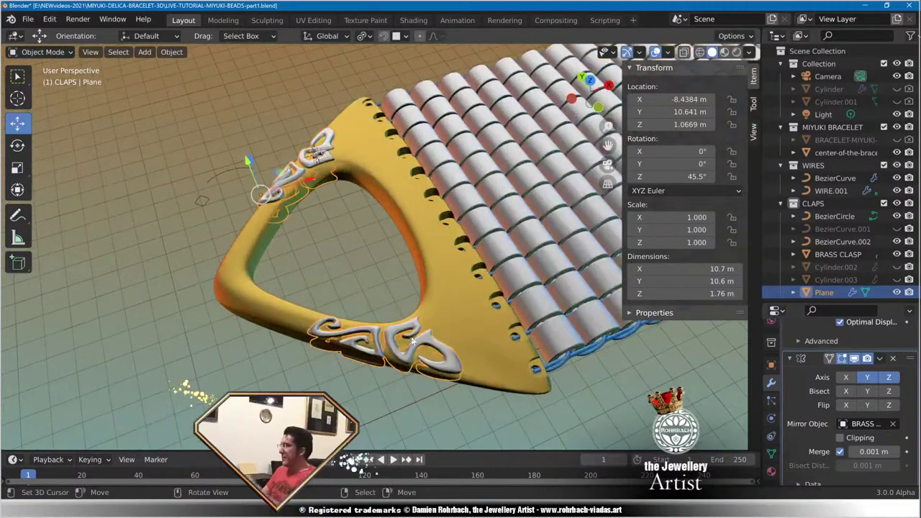
key(KP_7)
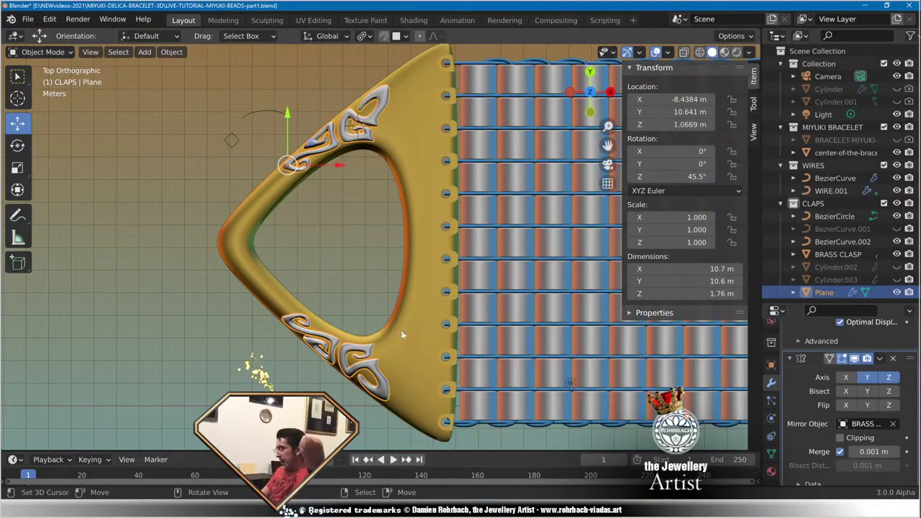
scroll(419, 280, up, 4)
scroll(399, 294, down, 4)
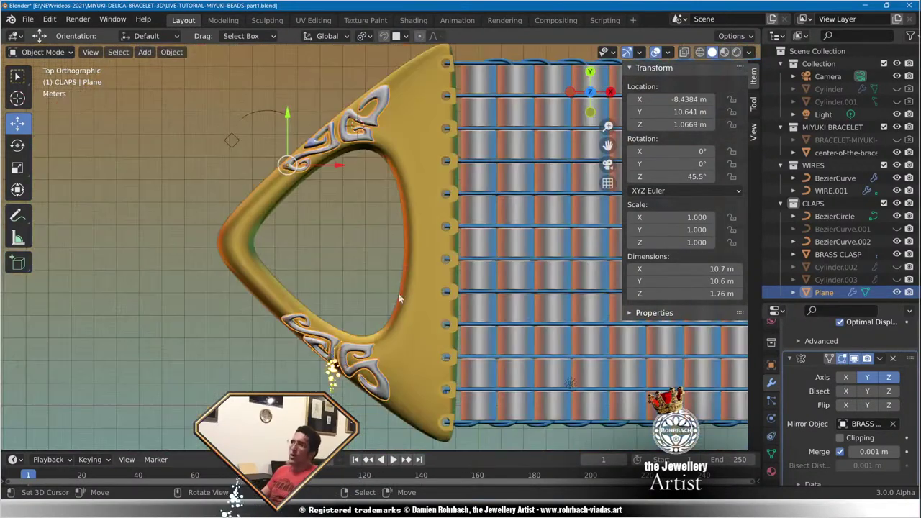
shift+middle_drag(426, 180, 423, 300)
scroll(423, 299, up, 5)
key(ctrl+s)
scroll(464, 323, down, 4)
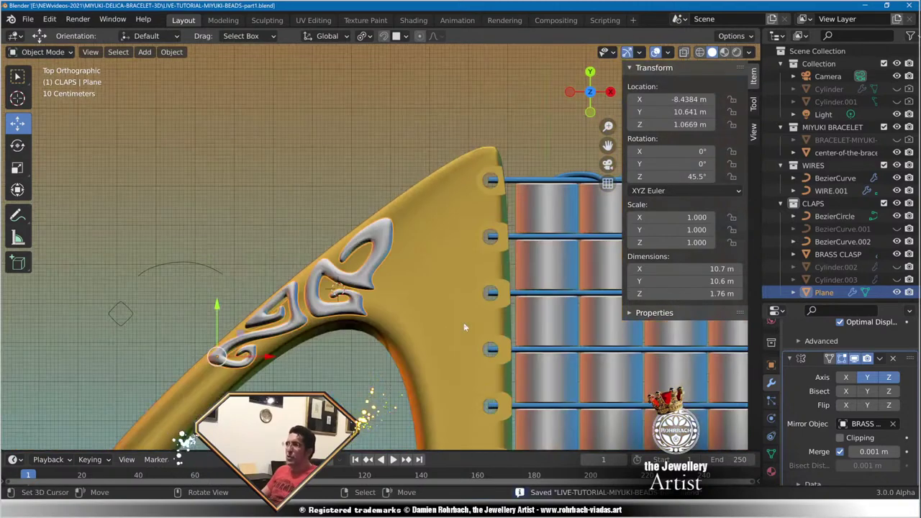
In Edit Mode, move the end loop's inner corner about 0.09 m X, 0.11 m Y and the inner vertex below it about 0.08 m X.
scroll(410, 337, up, 4)
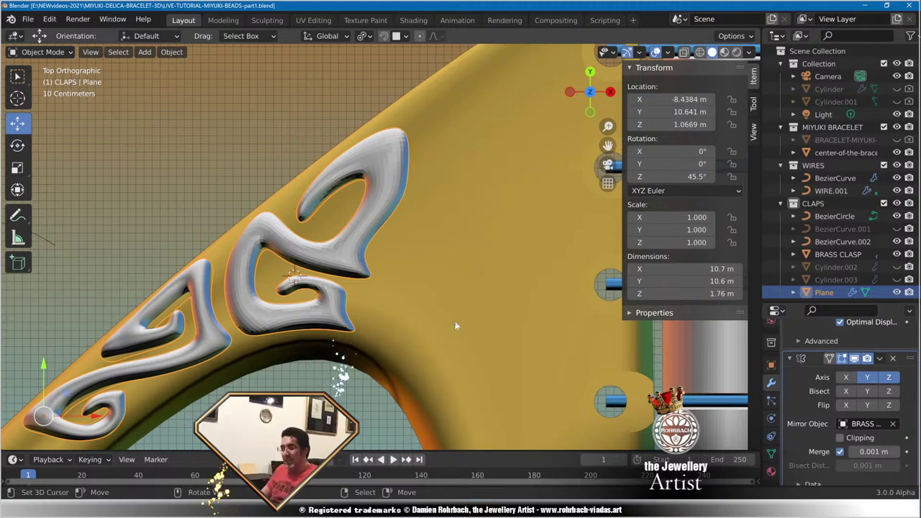
key(Tab)
scroll(412, 319, up, 5)
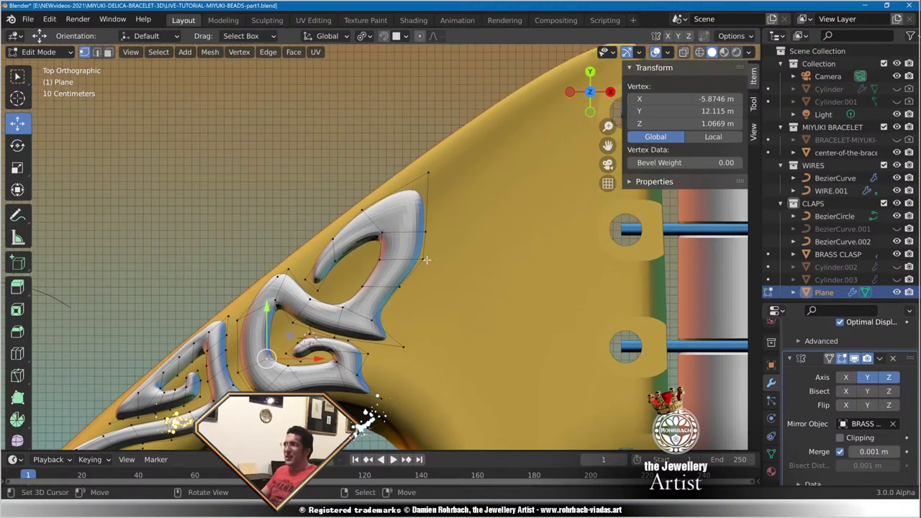
drag(400, 207, 416, 188)
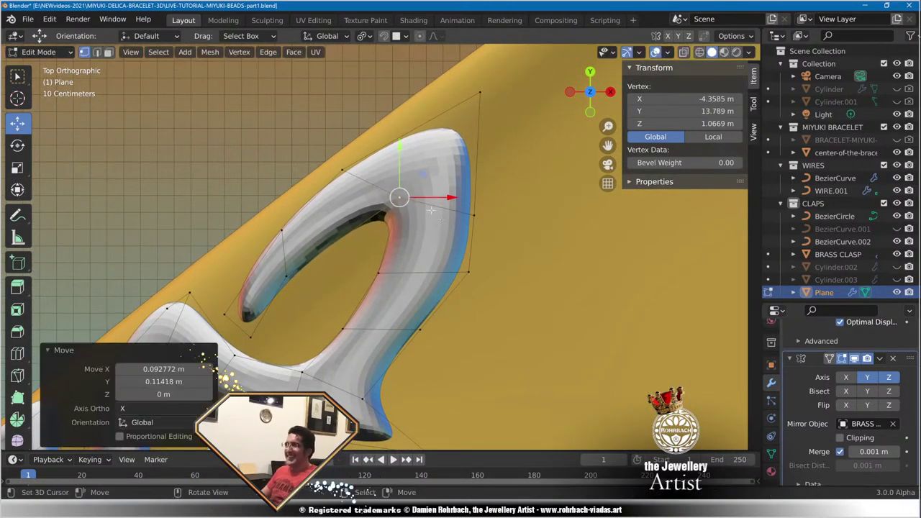
right_drag(375, 279, 390, 280)
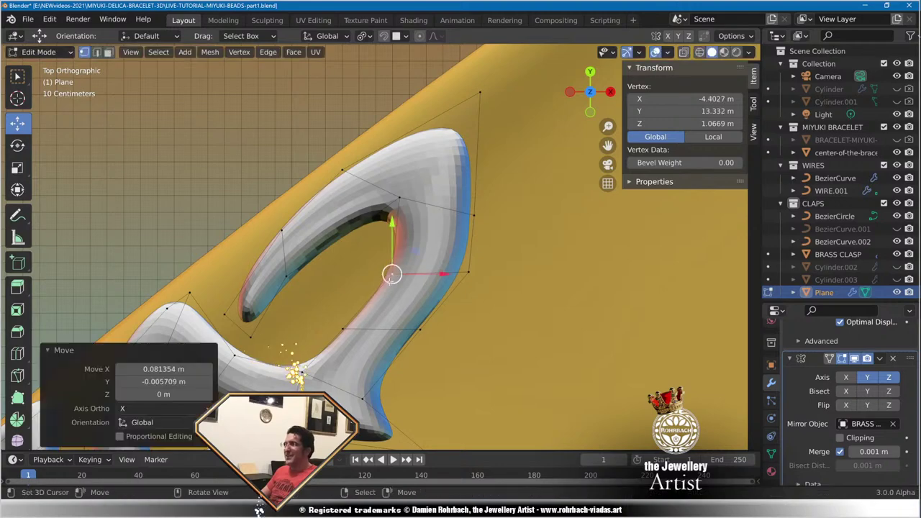
Push the end loop's lower outer vertex outward and raise the one below its tip about -0.14 m X, 0.39 m Y.
right_drag(484, 267, 496, 268)
right_drag(495, 212, 510, 194)
drag(510, 195, 471, 149)
scroll(471, 149, down, 9)
shift+middle_drag(442, 300, 446, 235)
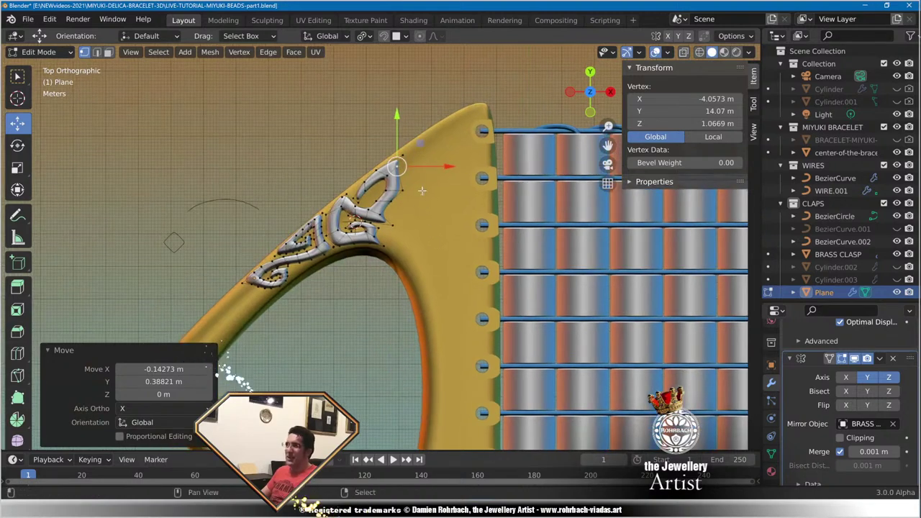
Raise the middle scroll's upper bend vertex outward and move its inner corner about 0.13 m X, -0.07 m Y.
scroll(389, 230, up, 5)
scroll(388, 231, up, 4)
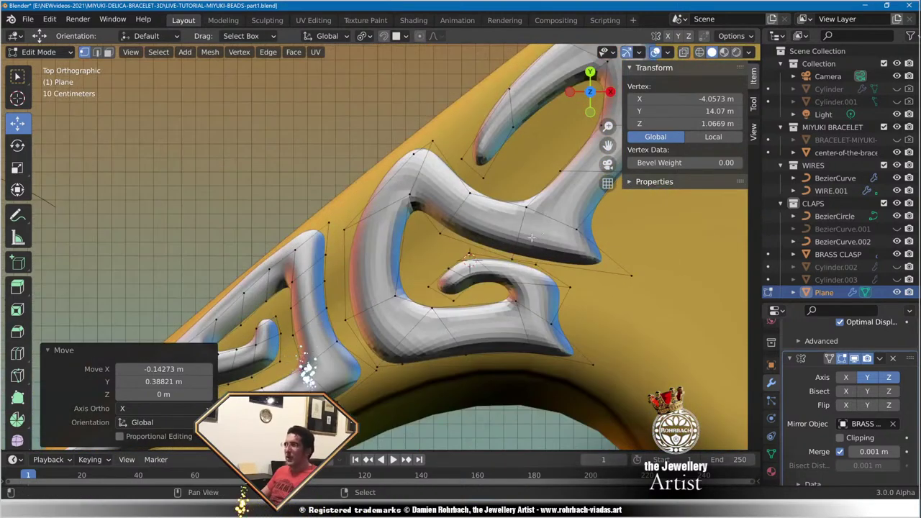
shift+middle_drag(531, 238, 432, 310)
right_drag(335, 208, 354, 188)
right_drag(322, 264, 348, 277)
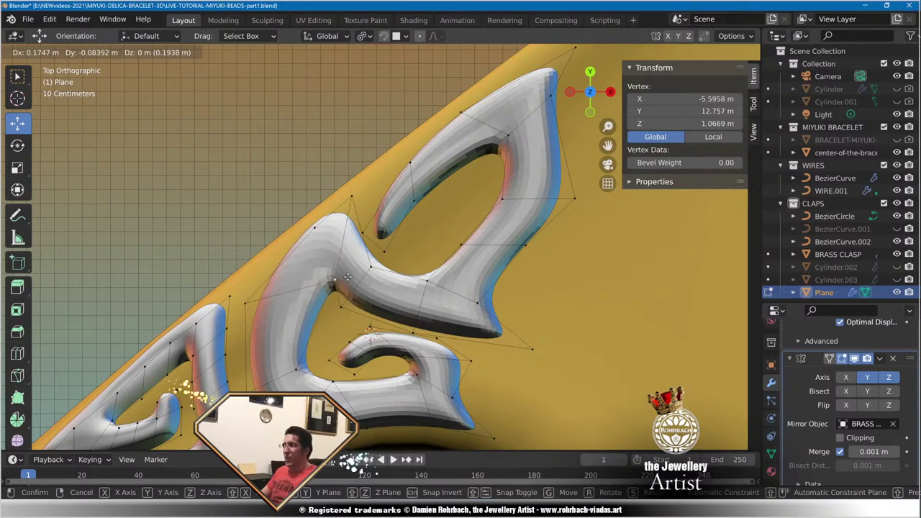
drag(348, 277, 328, 278)
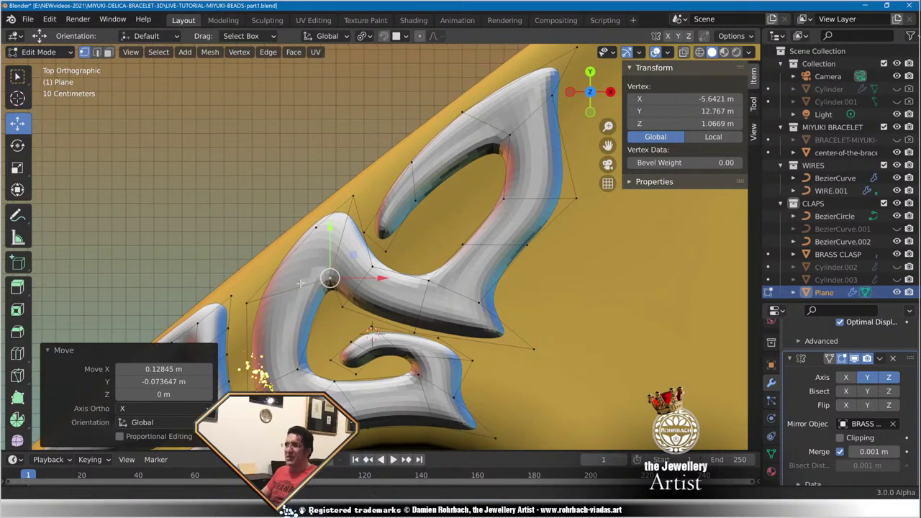
Add a single loop cut across the curved stem of the middle scroll.
shift+middle_drag(264, 342, 434, 301)
click(18, 352)
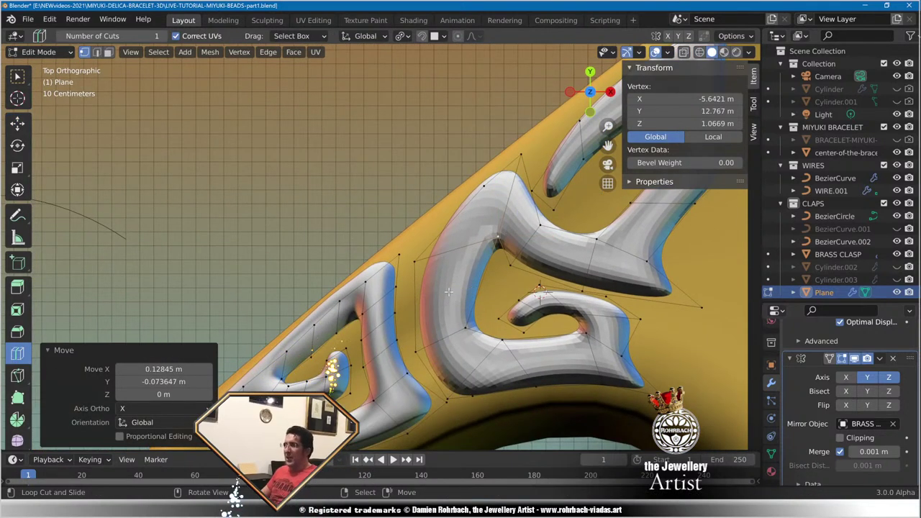
click(458, 294)
click(18, 77)
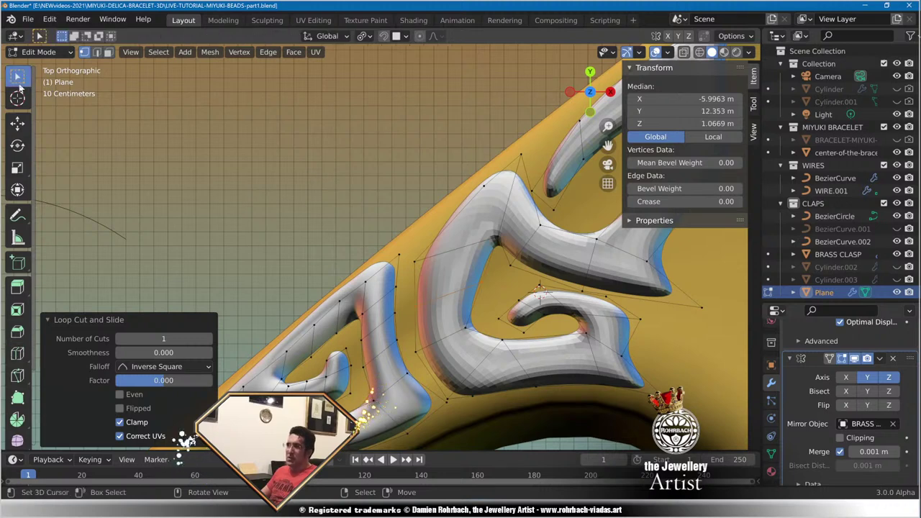
Round the middle scroll's stem by repositioning its upper outer and inner vertices, and move its lower outer vertex about 0.08 m X, -0.08 m Y.
scroll(421, 264, up, 1)
click(421, 264)
key(g)
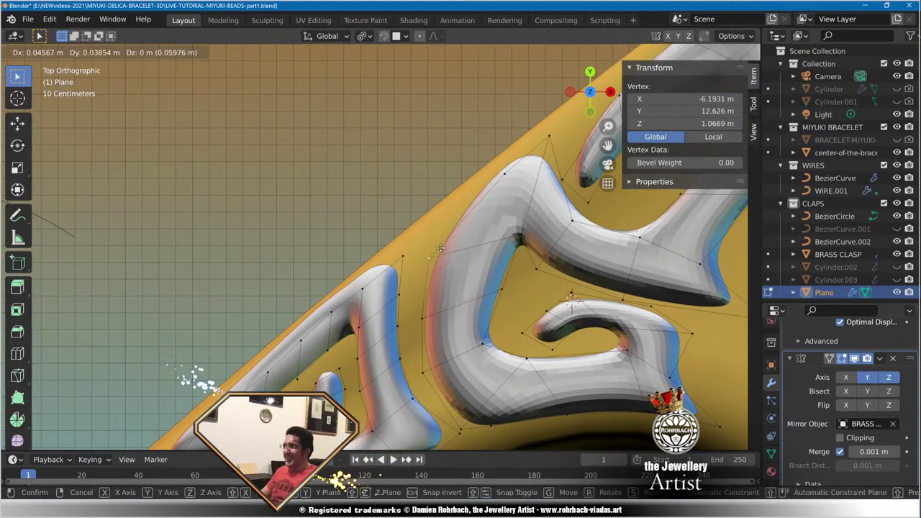
click(447, 237)
click(446, 371)
key(g)
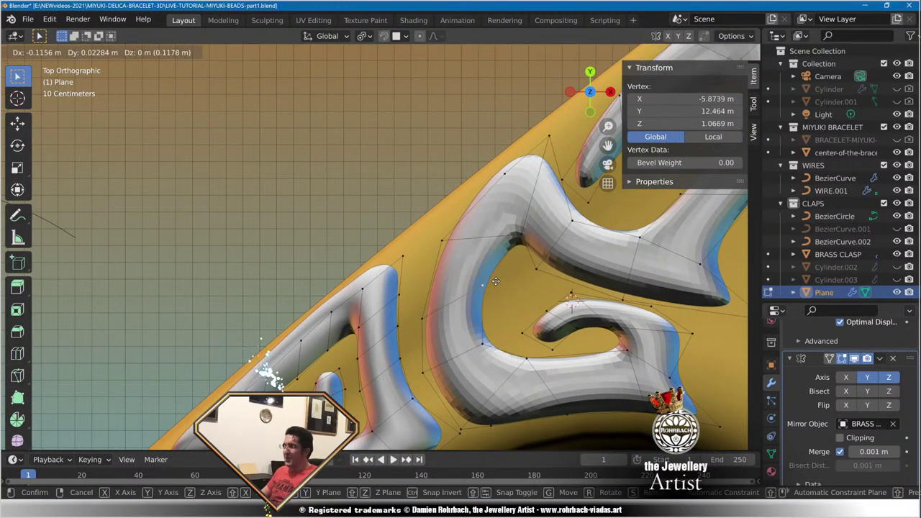
click(434, 373)
click(433, 373)
key(g)
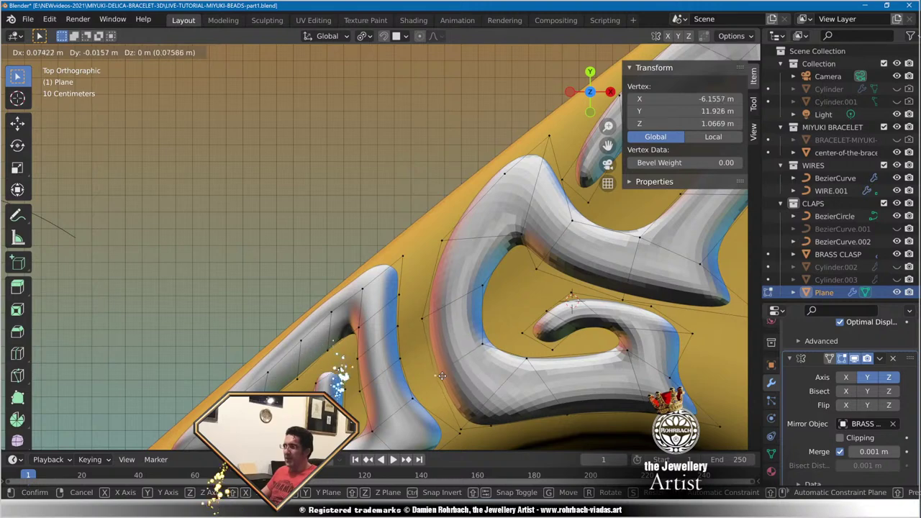
click(442, 384)
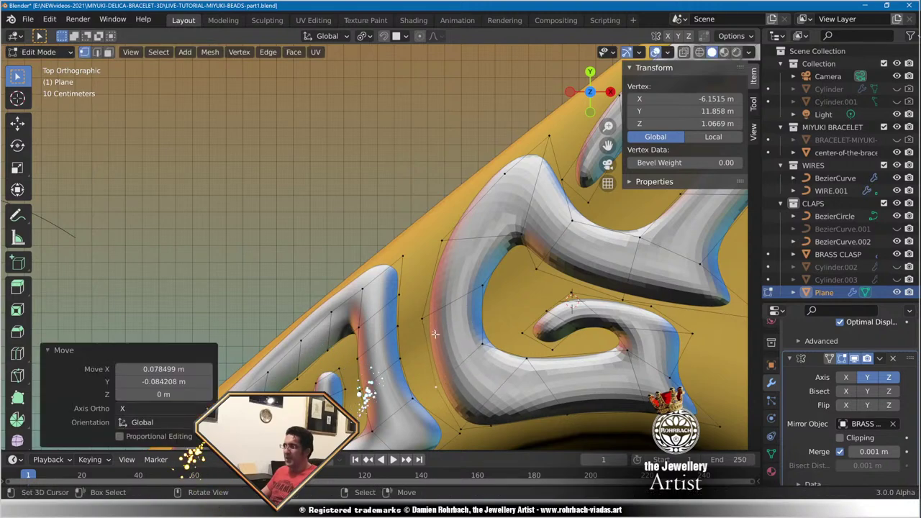
Move the neighbouring scroll's upper tip vertex about 0.17 m X and 0.13 m Y toward the clasp's outer edge.
click(405, 257)
key(g)
click(441, 233)
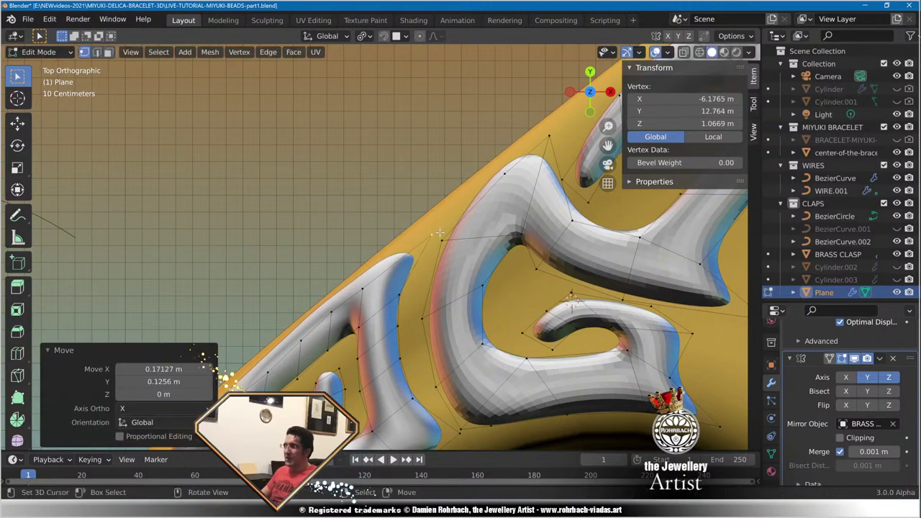
scroll(467, 297, down, 3)
scroll(469, 306, up, 3)
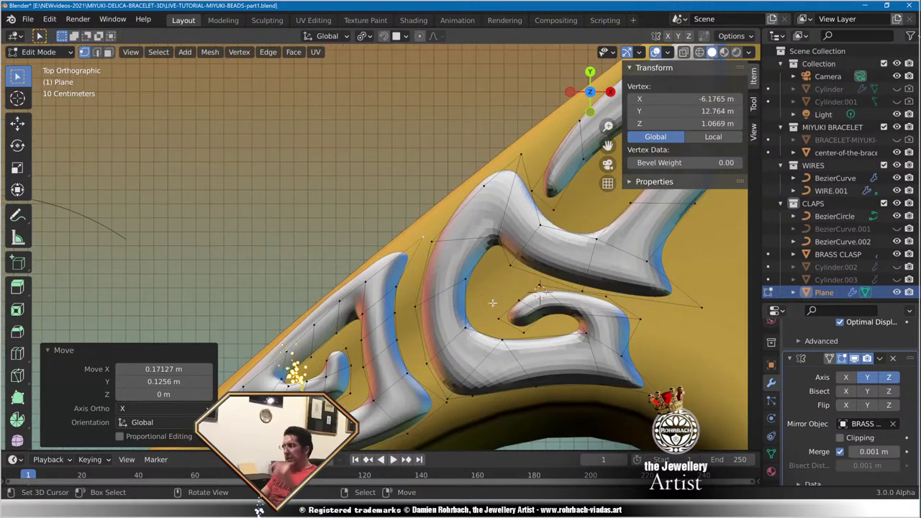
scroll(517, 330, down, 3)
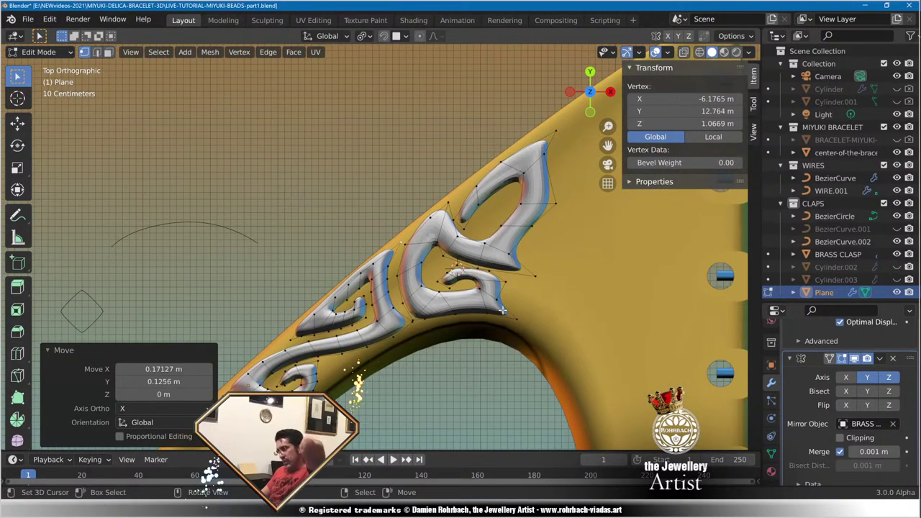
Duplicate the face on the end loop's outer side and place it near the clasp's upper corner, about 2.27 m X, 2.36 m Y away.
scroll(560, 255, up, 3)
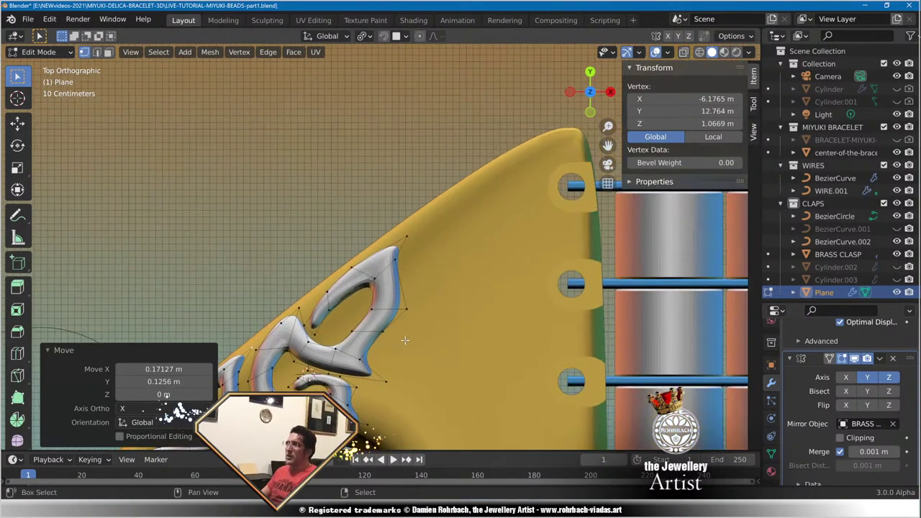
middle_drag(560, 256, 429, 283)
key(KP_7)
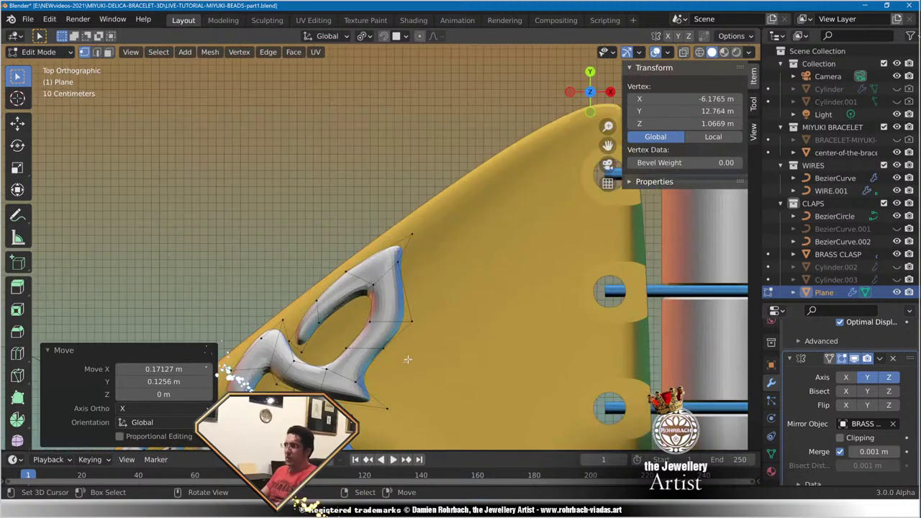
scroll(408, 358, up, 1)
right_click(405, 268)
shift+right_click(424, 333)
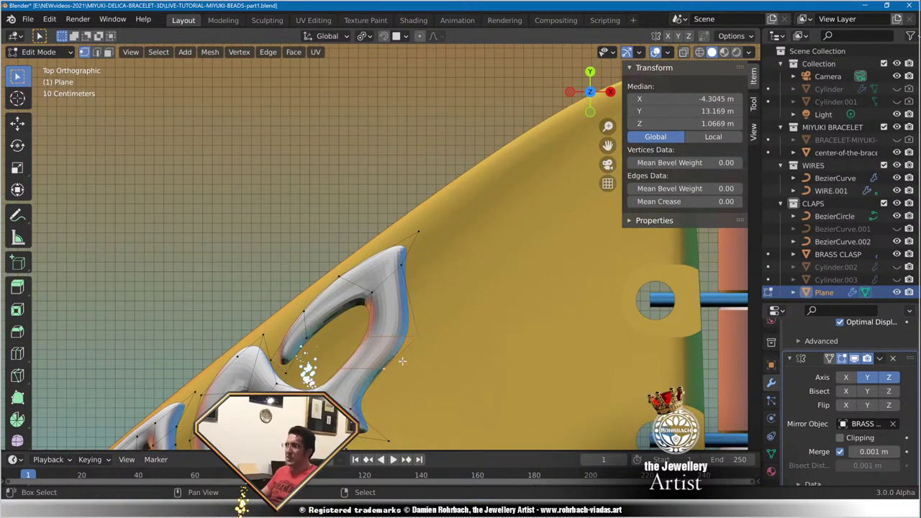
scroll(388, 326, down, 2)
drag(391, 330, 513, 210)
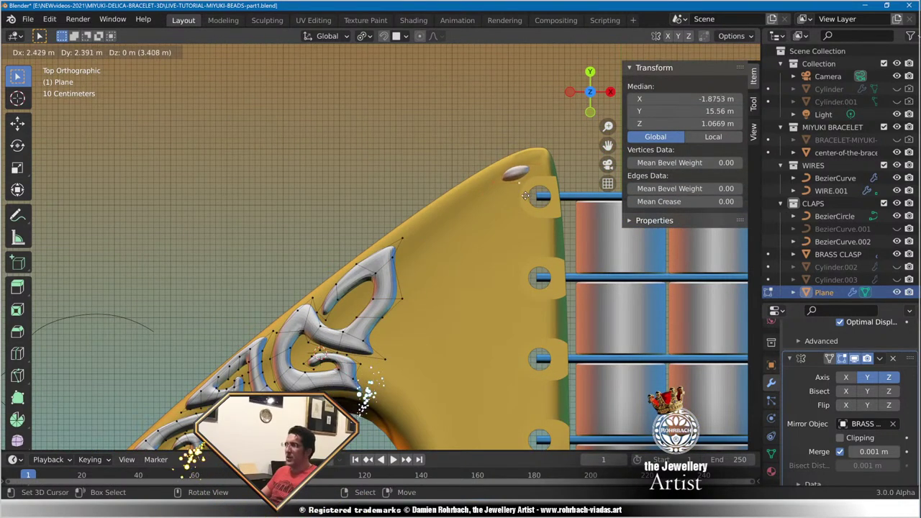
click(521, 197)
scroll(518, 199, up, 2)
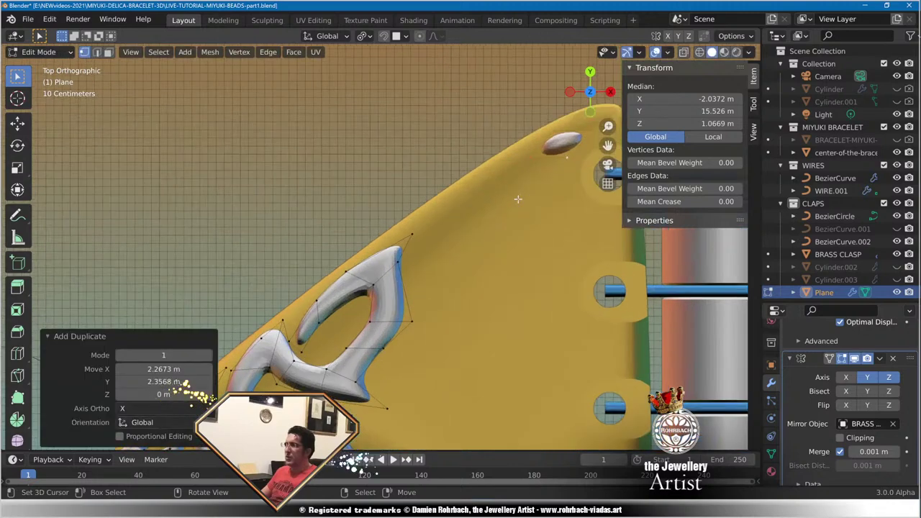
Shift the duplicated piece's lower edge and move its upper inner vertex about 0.22 m X, 0.07 m Y.
shift+middle_drag(517, 199, 393, 280)
scroll(393, 280, up, 2)
right_click(431, 226)
shift+right_click(477, 226)
key(g)
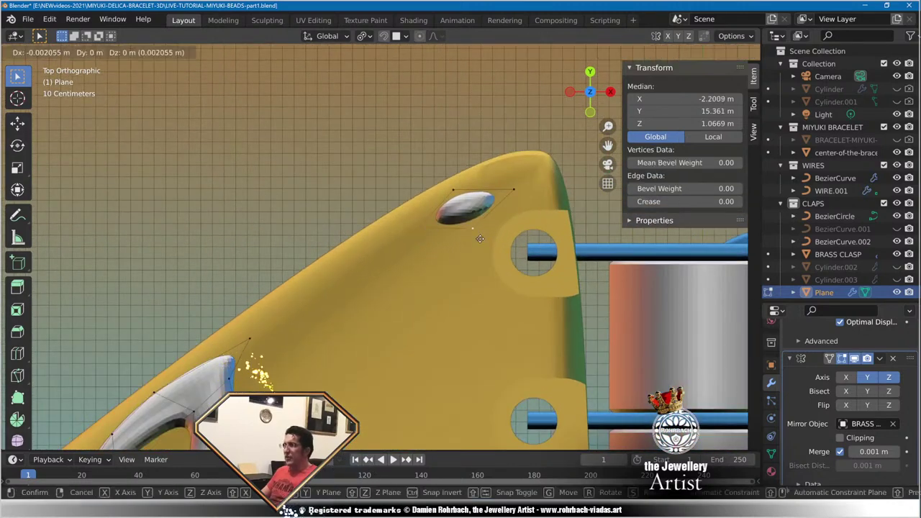
click(468, 230)
right_click(460, 193)
key(g)
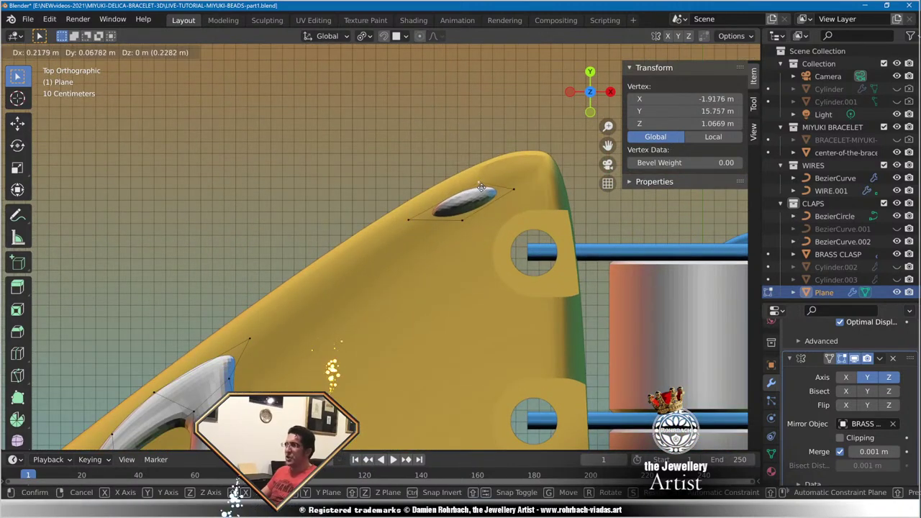
click(481, 188)
Move the duplicated piece's lower edge about 0.12 m X and 0.06 m Y.
right_click(408, 220)
shift+right_click(461, 220)
key(g)
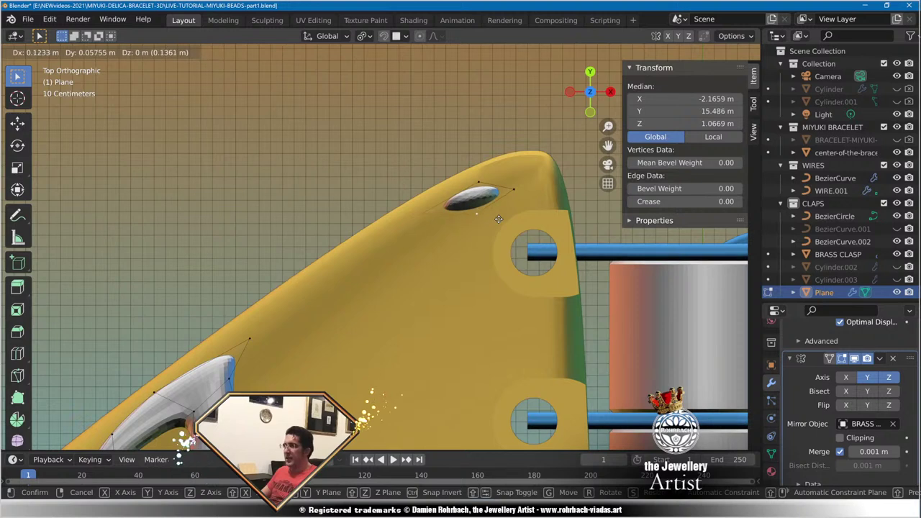
click(498, 219)
Extrude the corner piece's lower edge down along the clasp's outer edge in four segments, the last about -0.14 m X, -0.55 m Y.
shift+middle_drag(498, 219, 511, 160)
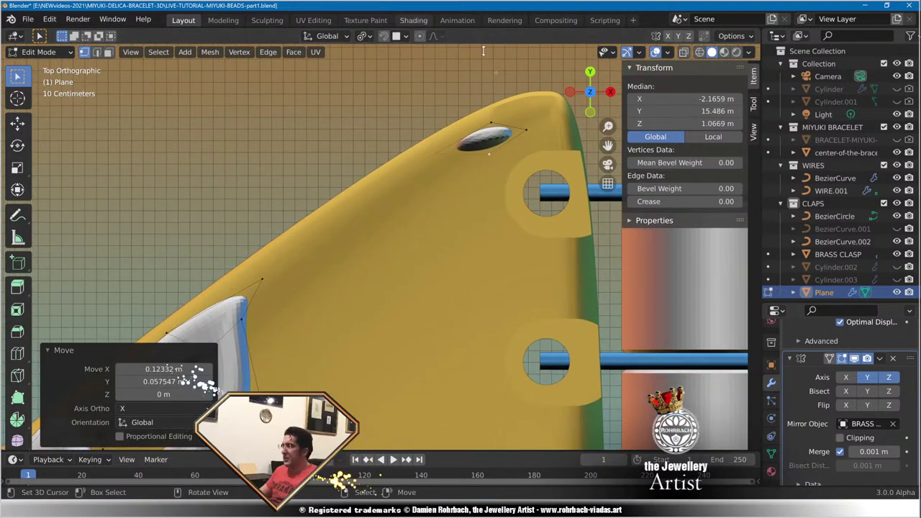
key(g)
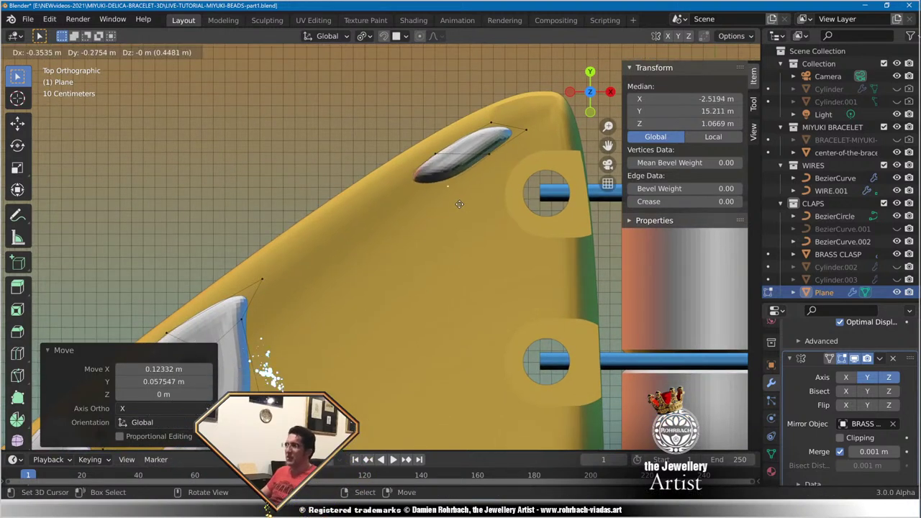
click(446, 206)
key(e)
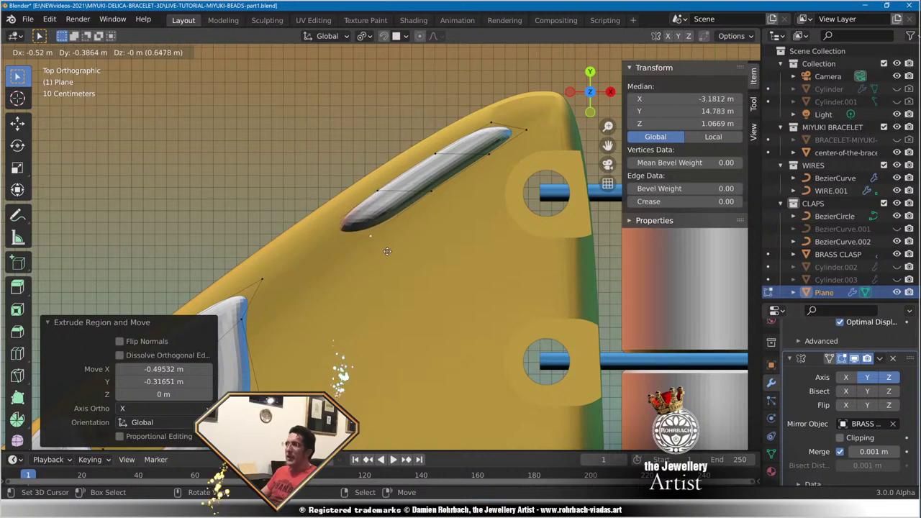
click(386, 251)
key(e)
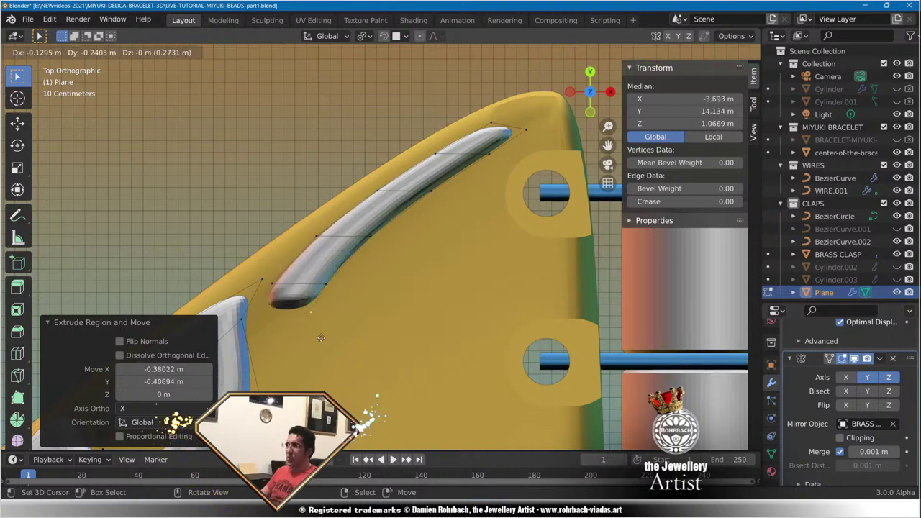
click(321, 368)
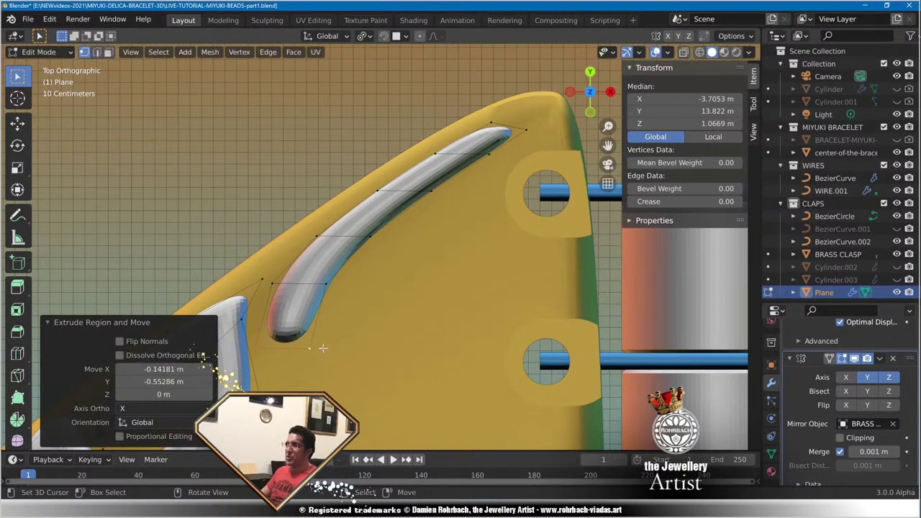
Extrude a tapering branch from the strip's lower inner side toward the clasp holes, ending with a segment about 0.20 m X, -0.35 m Y.
key(e)
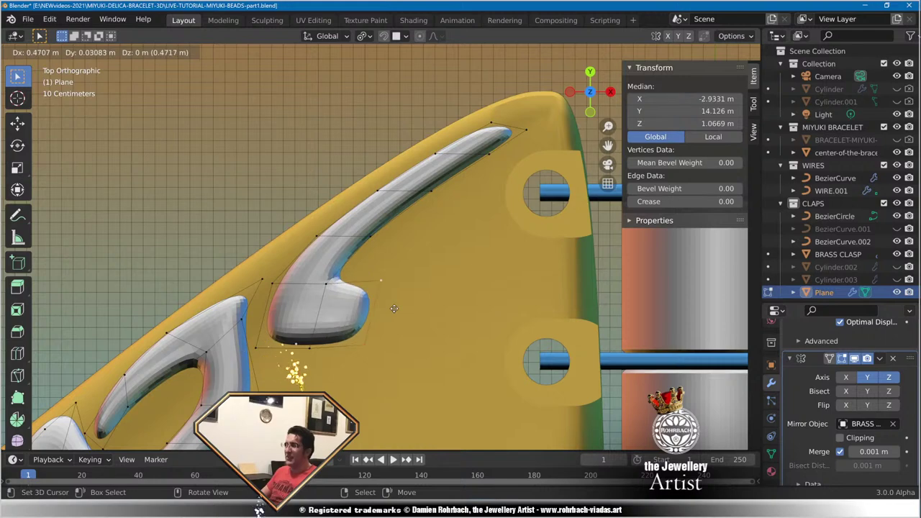
click(396, 309)
key(e)
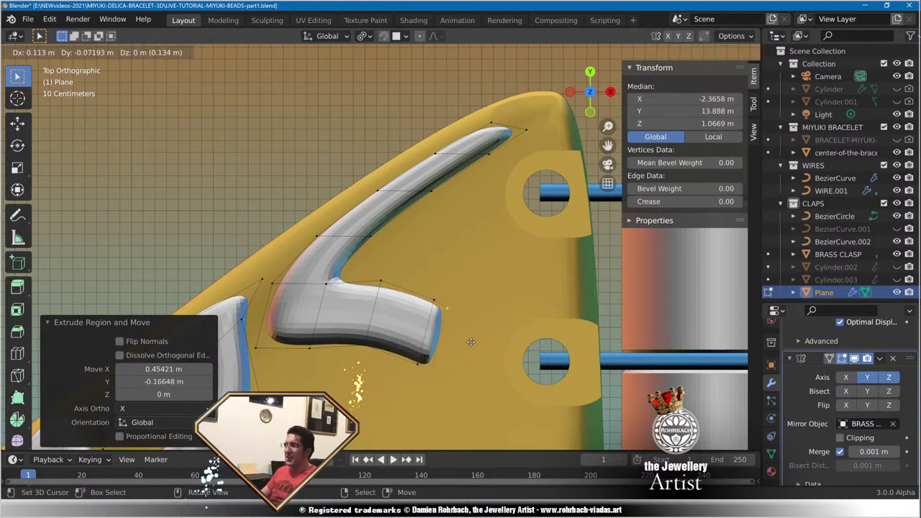
click(468, 345)
key(e)
click(485, 359)
Move the branch's upper vertex nearest the fork about -0.16 m X, -0.02 m Y.
scroll(497, 351, down, 6)
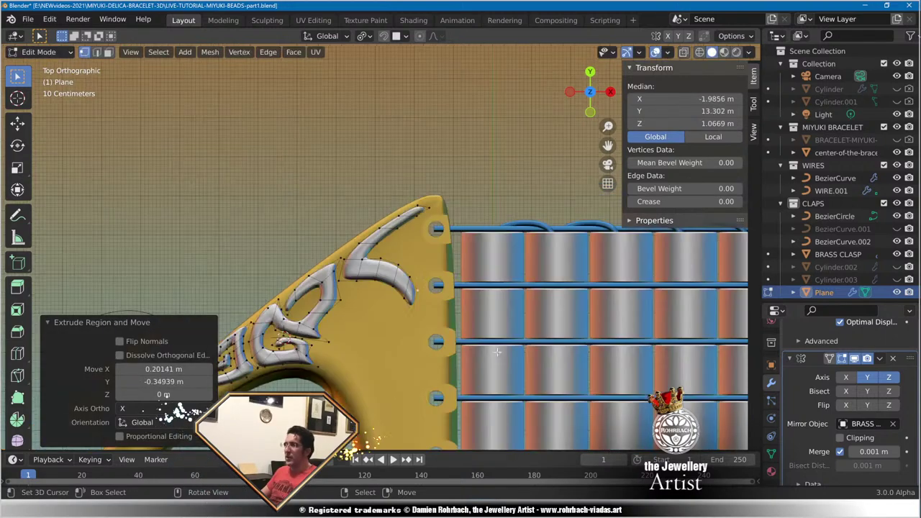
middle_drag(496, 351, 451, 265)
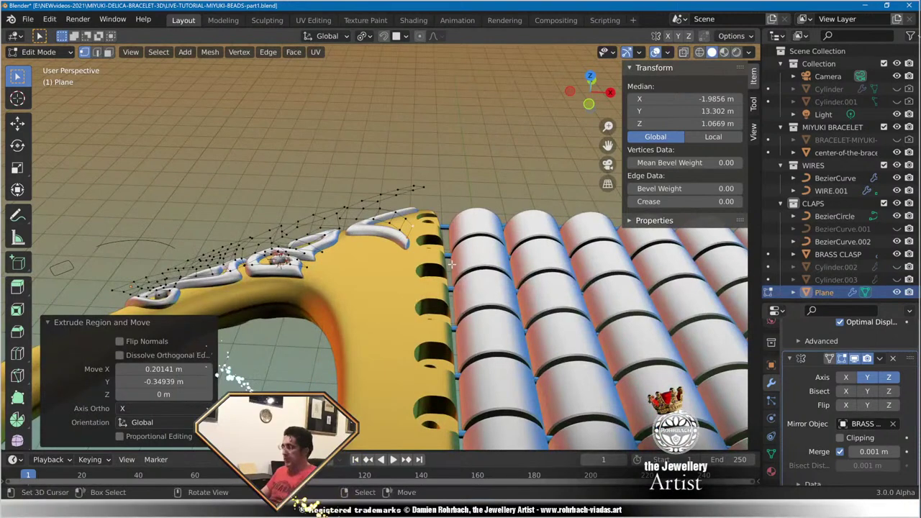
key(KP_7)
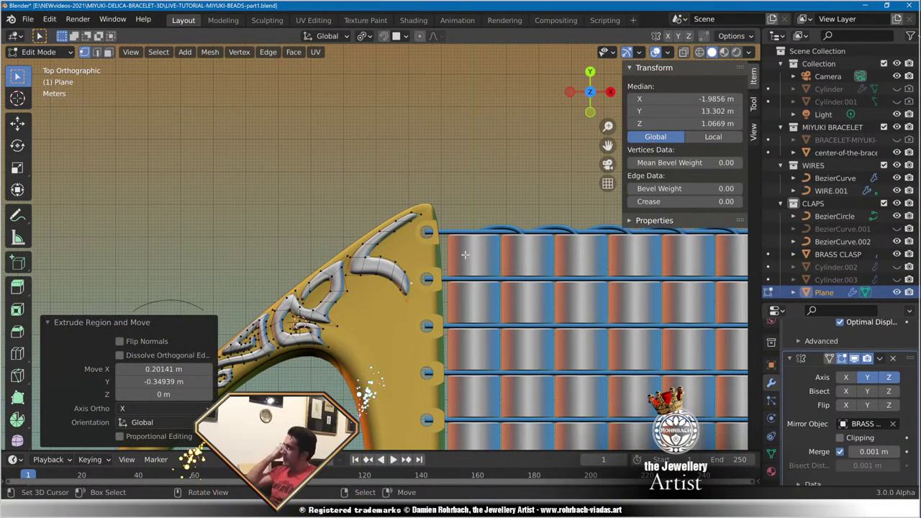
scroll(436, 314, up, 6)
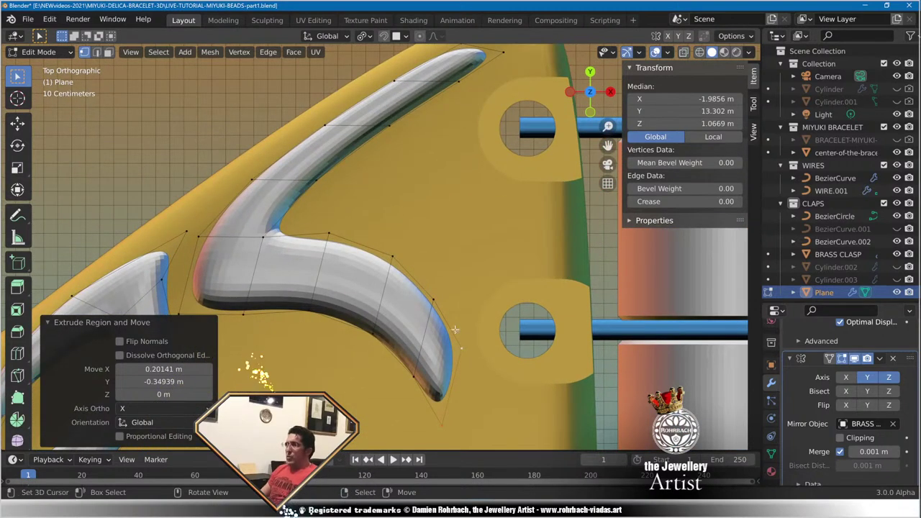
click(326, 235)
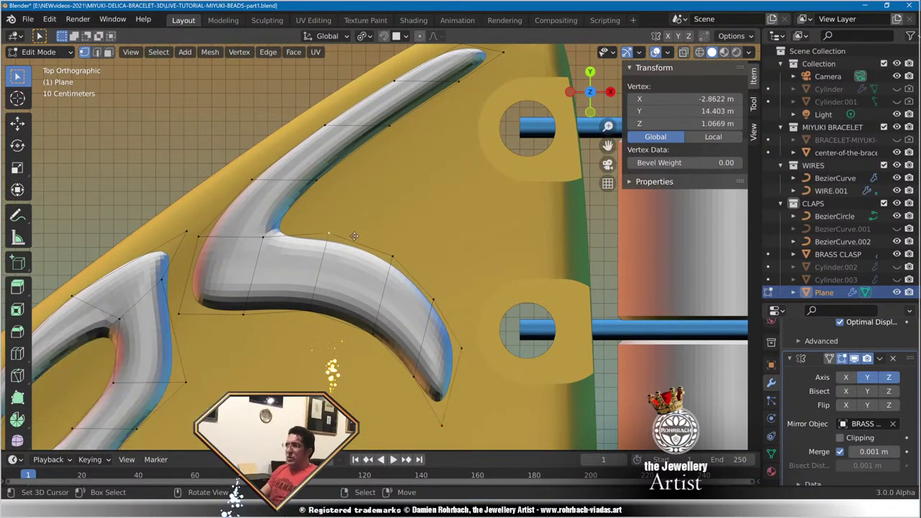
key(g)
click(332, 240)
click(318, 233)
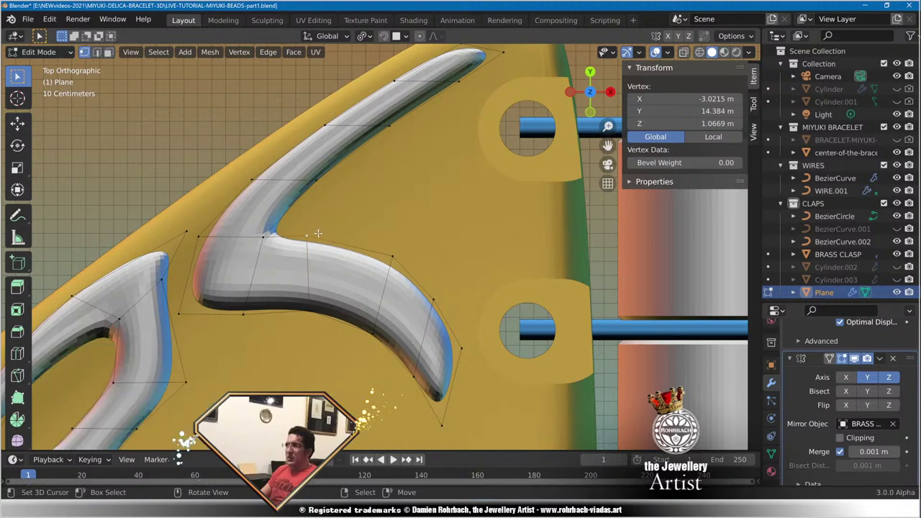
Shift the branch's remaining upper and lower outline vertices back toward the fork, the outermost lower one about -0.13 m X, 0.18 m Y.
right_drag(432, 289, 420, 273)
right_drag(395, 255, 364, 246)
right_drag(383, 324, 359, 318)
right_drag(434, 363, 415, 339)
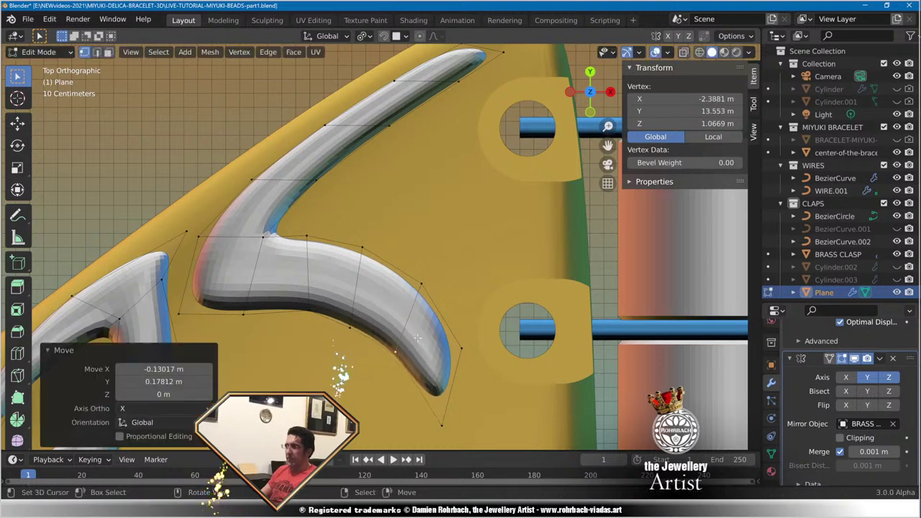
right_drag(429, 275, 414, 269)
Extrude the upper edge at the branch's end upward in three segments, the first two about 0.34 m and 0.26 m in Y.
right_drag(453, 316, 452, 316)
shift+right_click(410, 281)
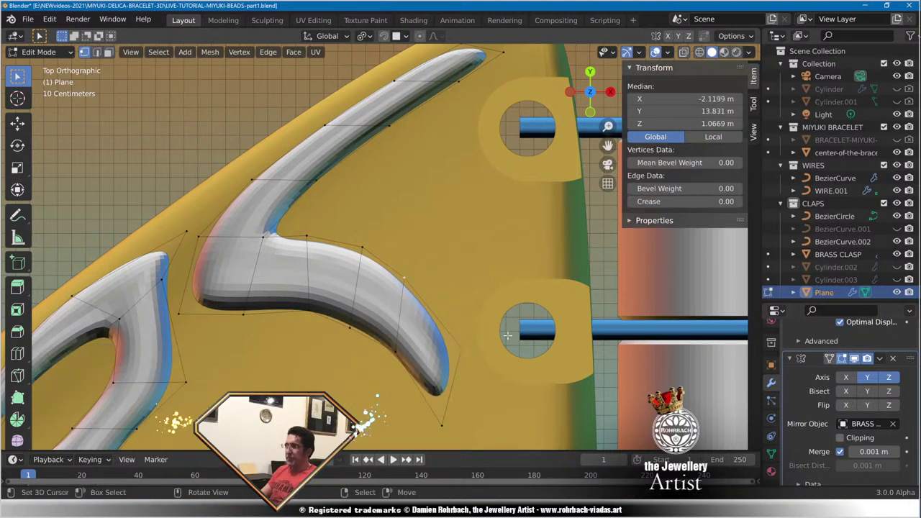
key(e)
click(513, 280)
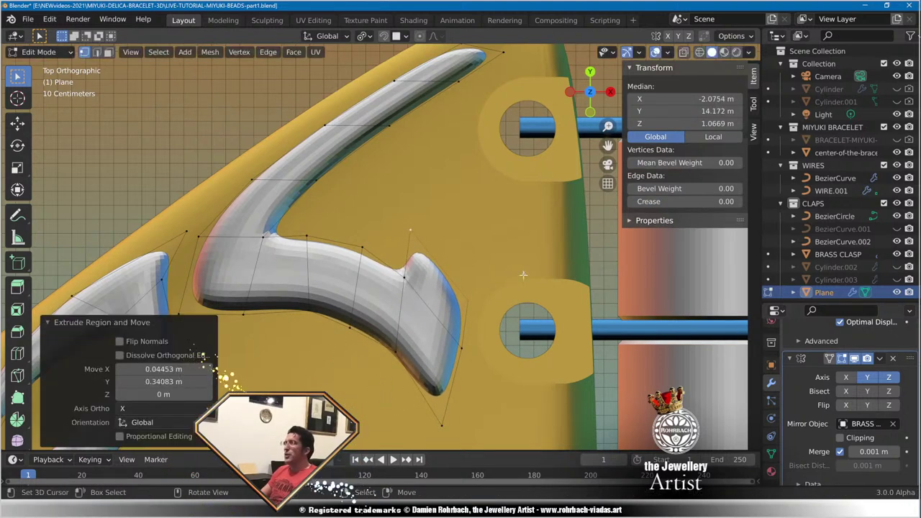
key(e)
click(537, 238)
key(e)
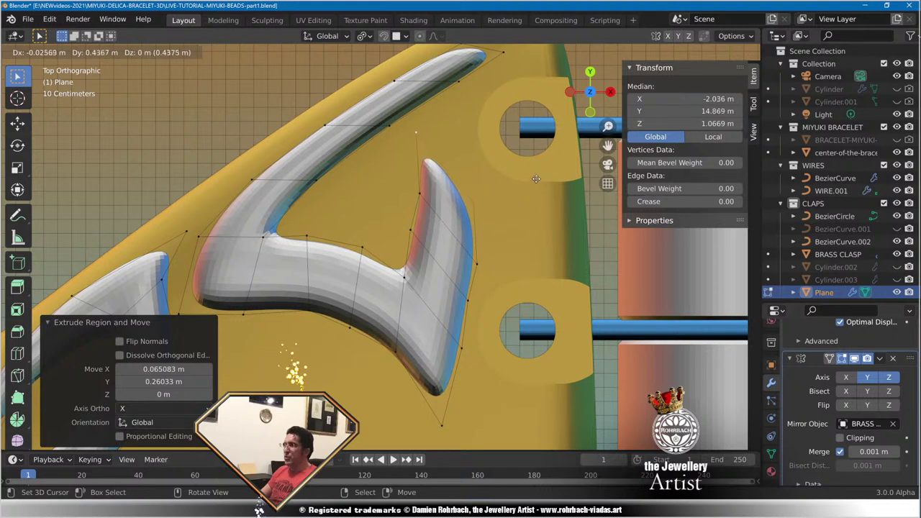
click(537, 176)
Extrude the upright arm's upper inner edge back toward the strip in two segments, about -0.23 m X, -0.20 m Y and -0.32 m X, -0.15 m Y.
right_click(417, 131)
shift+right_click(419, 190)
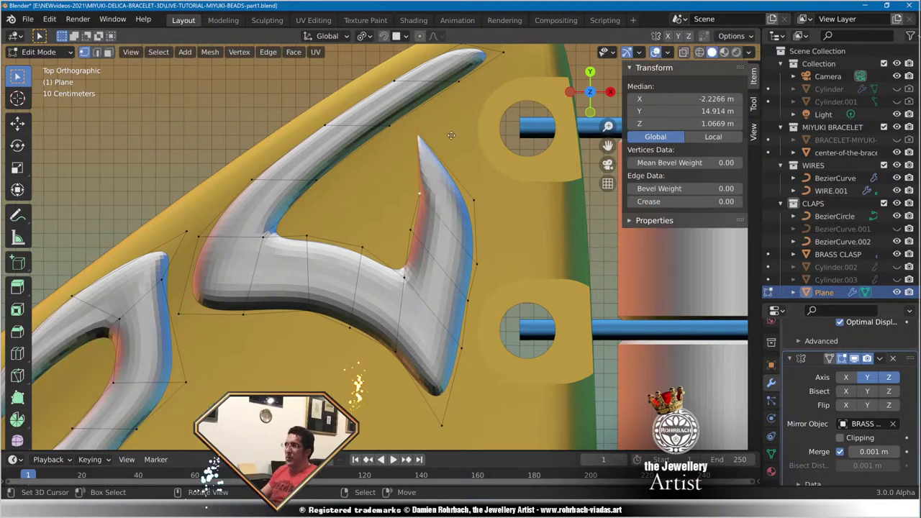
key(e)
click(407, 148)
key(e)
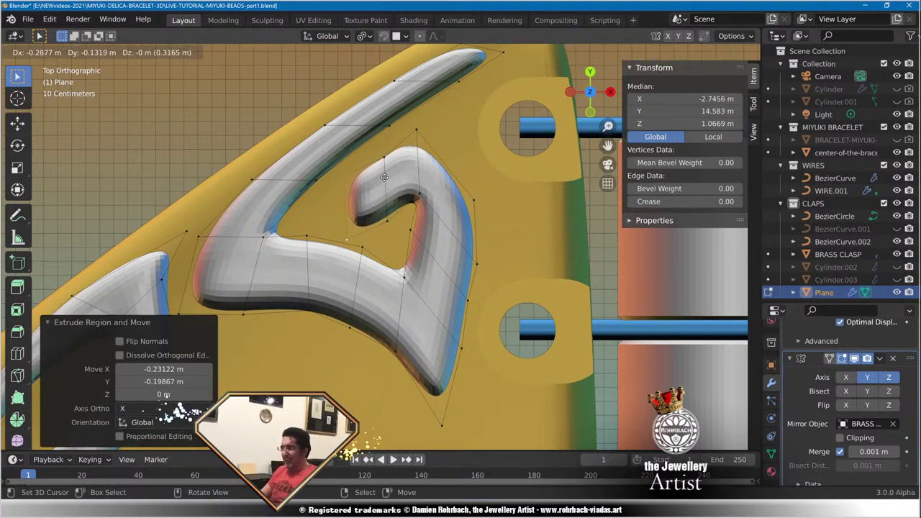
click(381, 180)
scroll(415, 291, up, 3)
shift+middle_drag(511, 171, 448, 265)
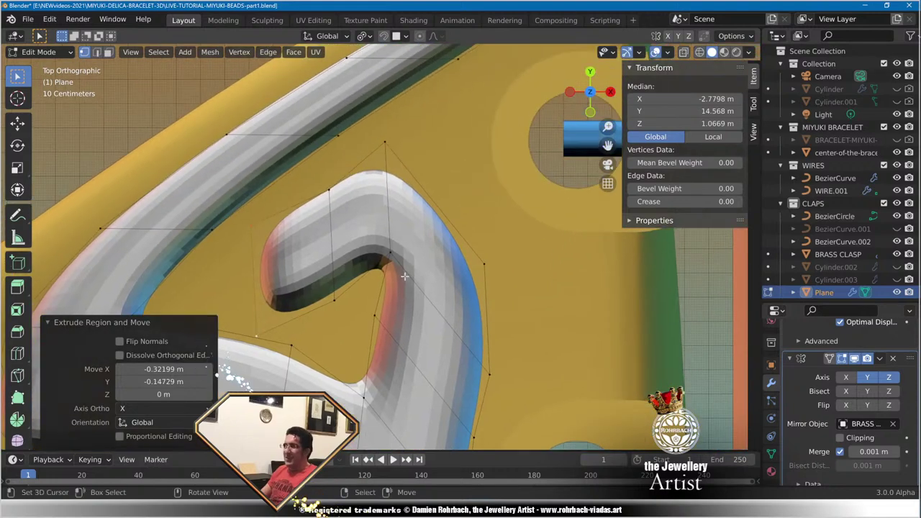
Pull the arm's outer corner vertex upward, raise the curl's lower middle vertex about 0.13 m Y, and lower its upper end vertex.
scroll(449, 265, down, 3)
scroll(448, 264, up, 3)
right_drag(485, 265, 477, 109)
right_drag(316, 310, 304, 279)
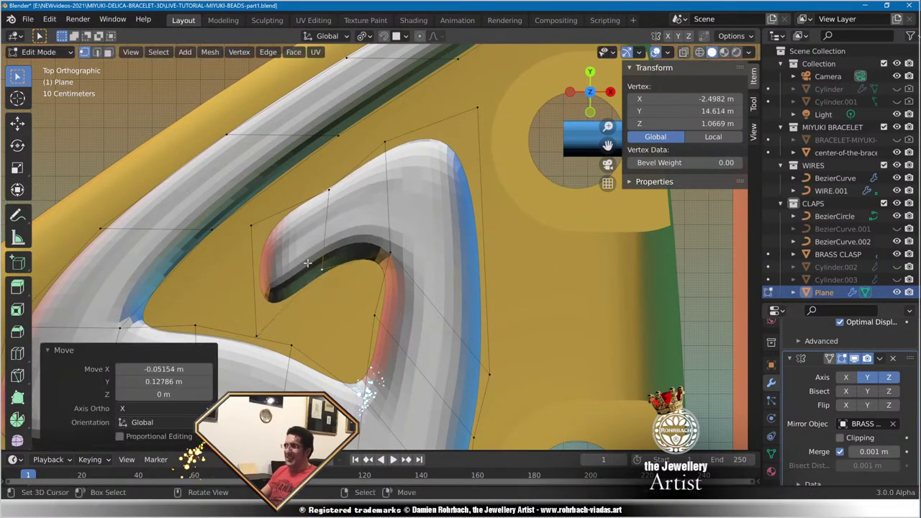
right_drag(263, 247, 257, 285)
click(259, 284)
Lower the curl's two upper outline vertices and move the arm's inner middle vertex about 0.08 m X, -0.08 m Y to round the opening.
key(g)
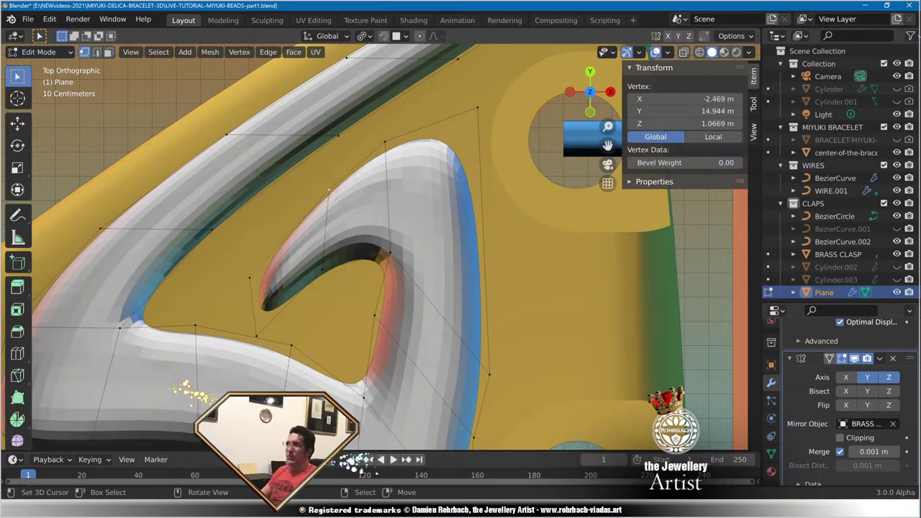
click(395, 139)
key(g)
click(394, 147)
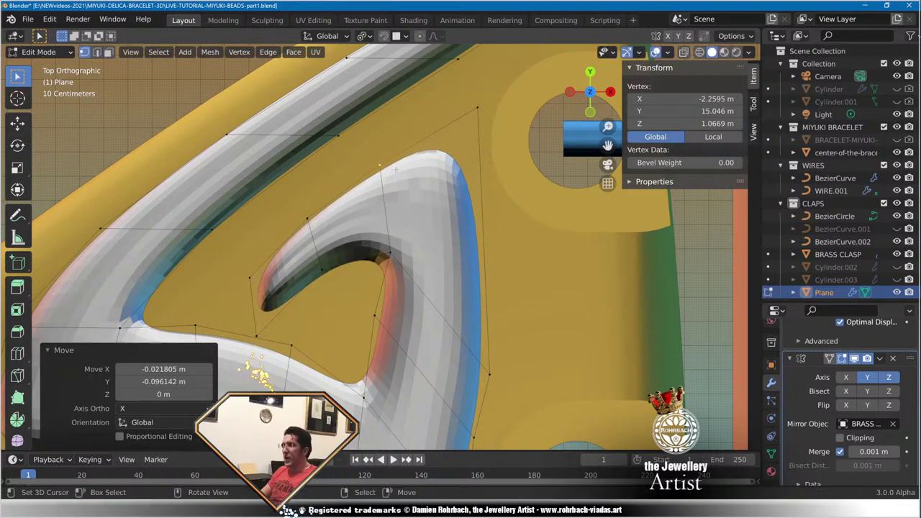
scroll(424, 284, down, 3)
scroll(424, 284, up, 5)
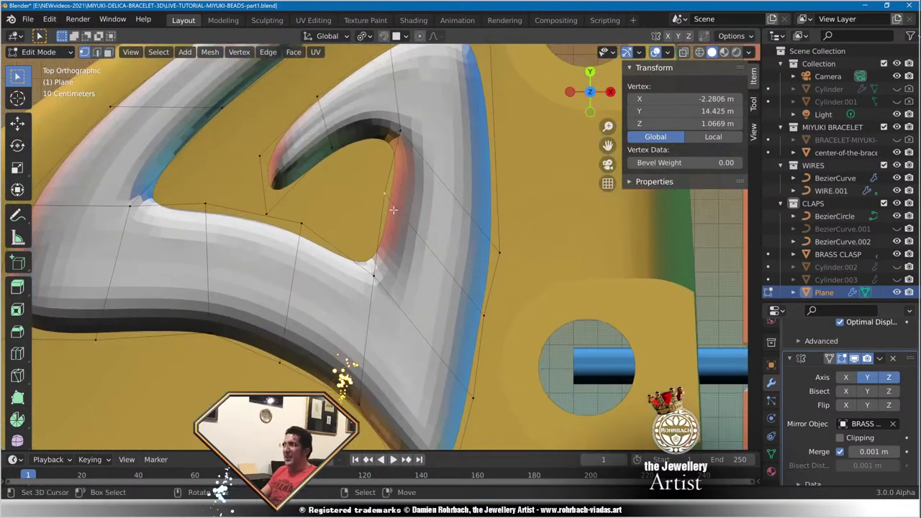
key(g)
click(408, 229)
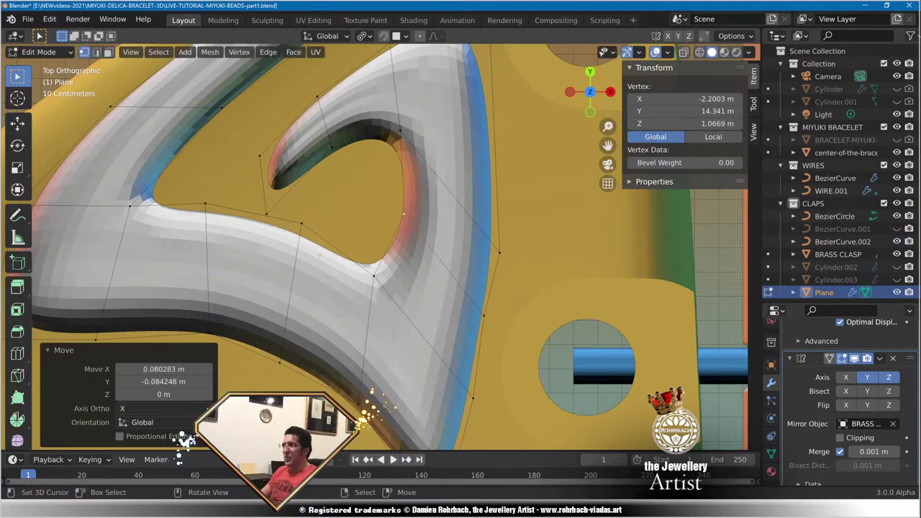
Smooth the branch's lower outline by shifting its three vertices, raising the one nearest the strip about 0.12 m Y.
scroll(401, 236, down, 3)
scroll(401, 235, up, 3)
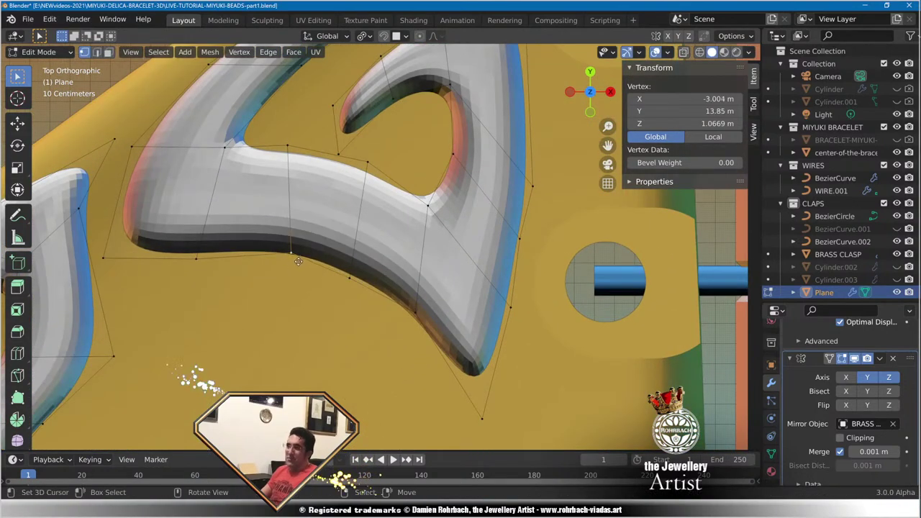
key(g)
click(355, 269)
right_drag(354, 269, 356, 254)
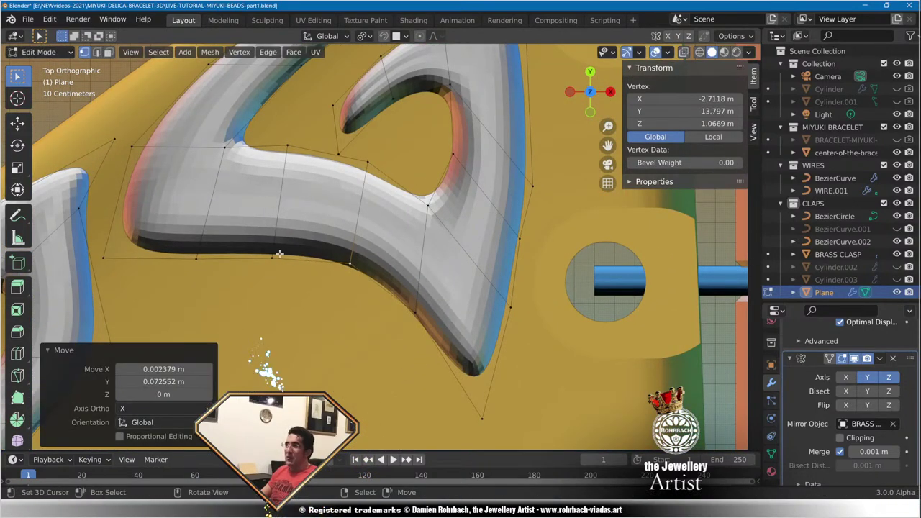
right_drag(275, 248, 277, 235)
click(197, 256)
key(g)
click(191, 235)
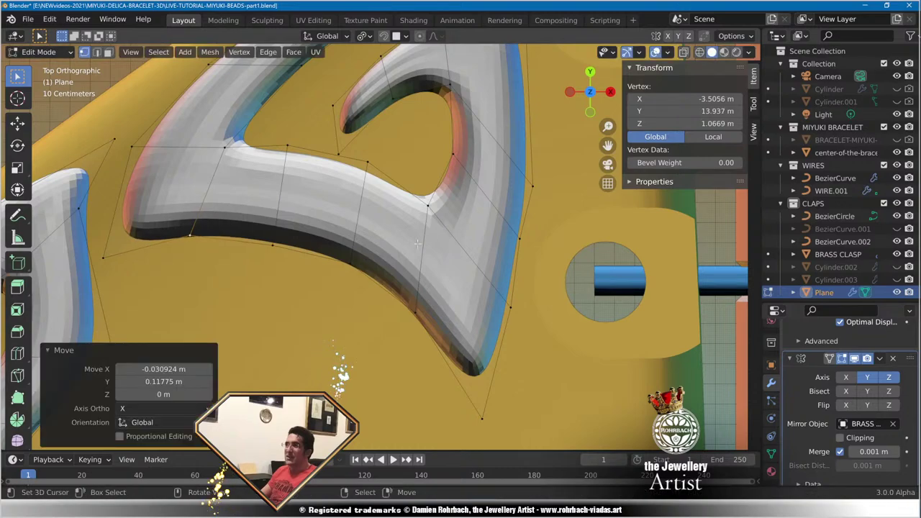
Save the Blender file.
scroll(404, 295, down, 5)
scroll(387, 315, up, 4)
key(ctrl+s)
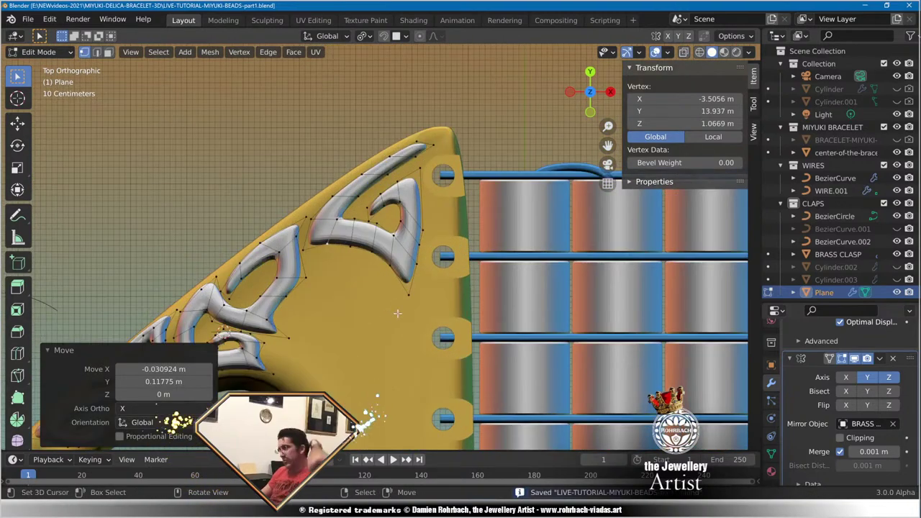
Examine the scroll ornaments across the clasp, their mirrored copies, and the empty area between the opening and the holes.
scroll(382, 309, down, 5)
middle_drag(382, 312, 455, 247)
middle_drag(435, 218, 386, 311)
scroll(386, 311, up, 3)
scroll(386, 311, up, 1)
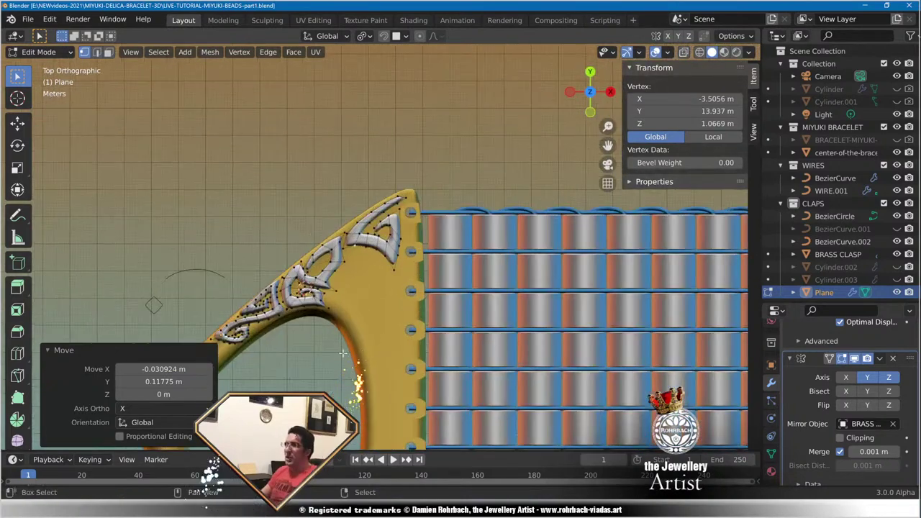
shift+middle_drag(347, 348, 522, 189)
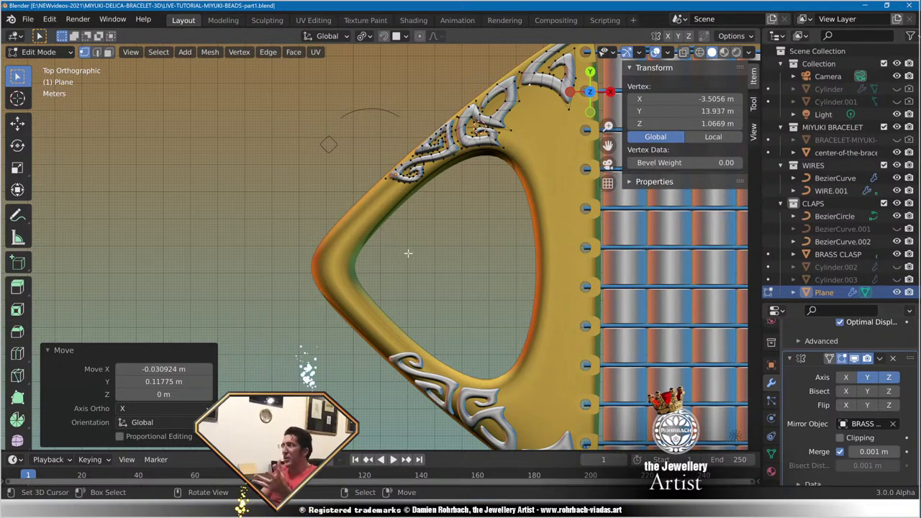
shift+middle_drag(564, 211, 505, 249)
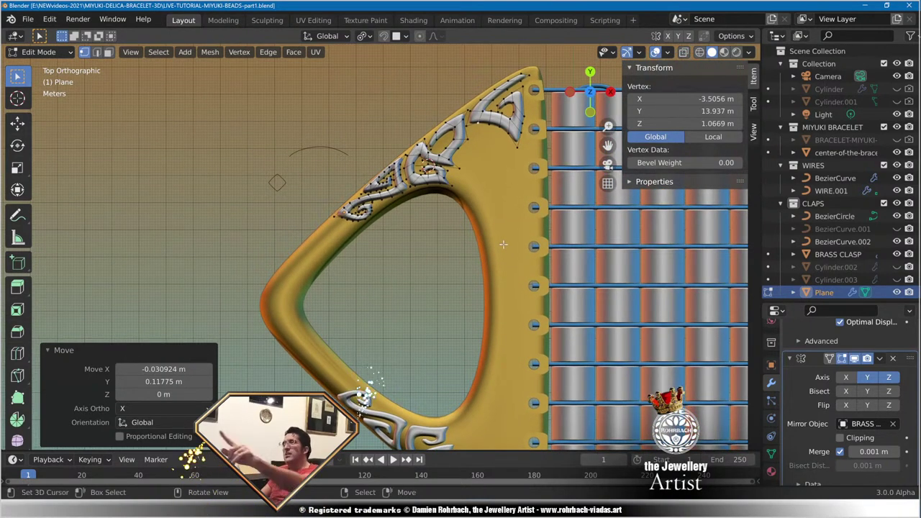
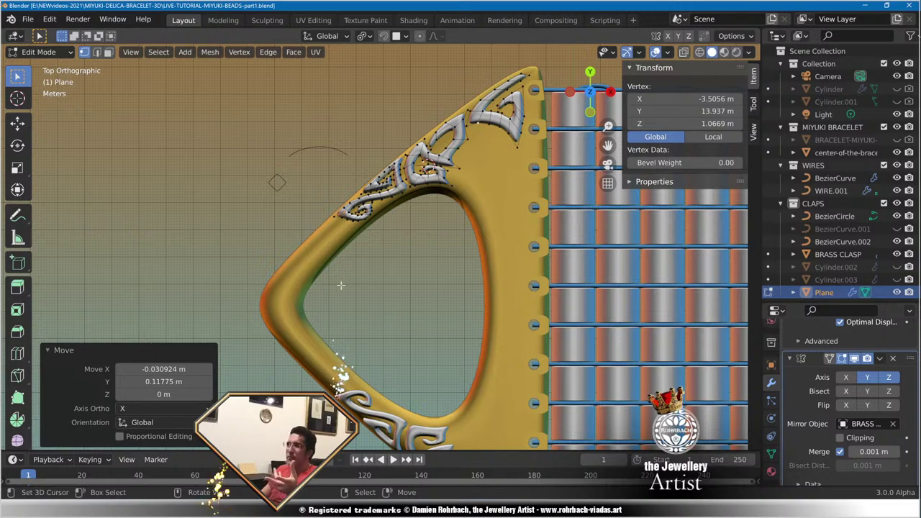
scroll(360, 250, up, 2)
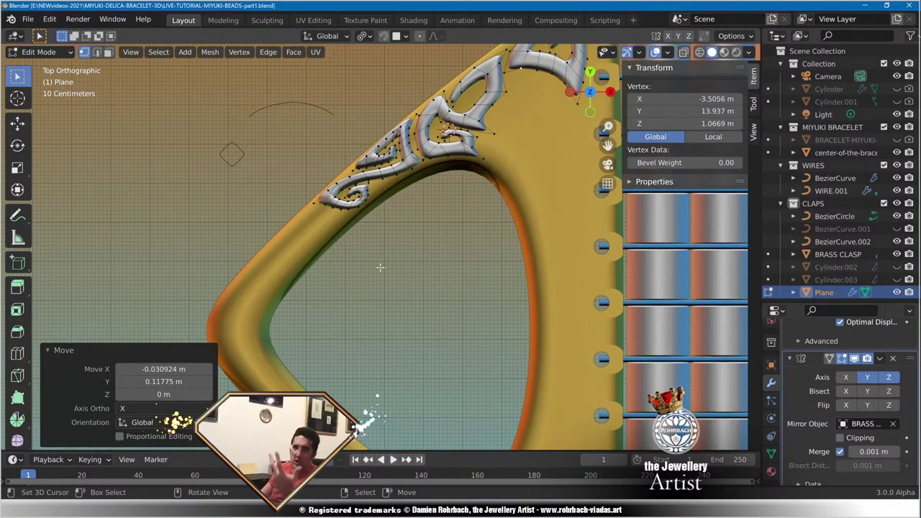
shift+middle_drag(510, 268, 393, 400)
scroll(430, 238, up, 4)
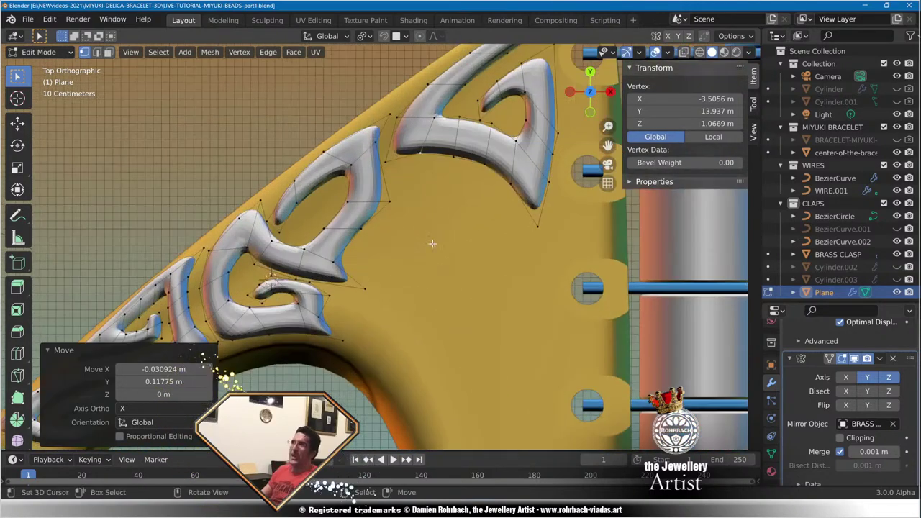
Duplicate a face of the upper ornament's lower strip and place it about -0.26 m X, -0.62 m Y away in the empty area.
shift+middle_drag(461, 196, 394, 273)
scroll(394, 273, up, 2)
scroll(401, 254, up, 2)
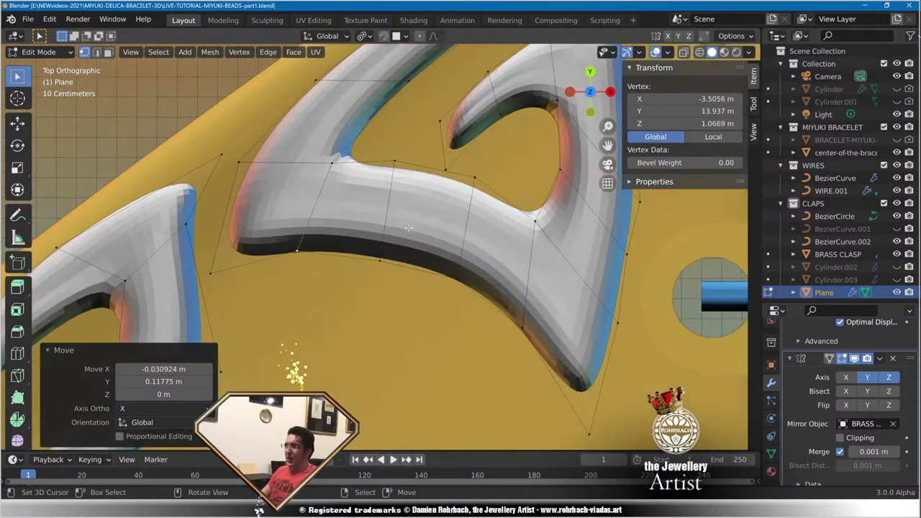
scroll(407, 232, down, 4)
scroll(390, 207, up, 1)
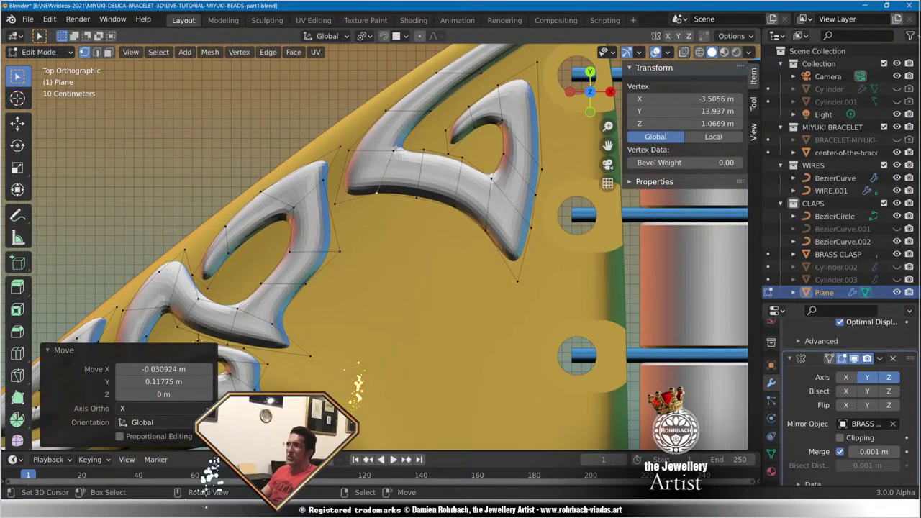
right_click(398, 157)
shift+right_click(424, 149)
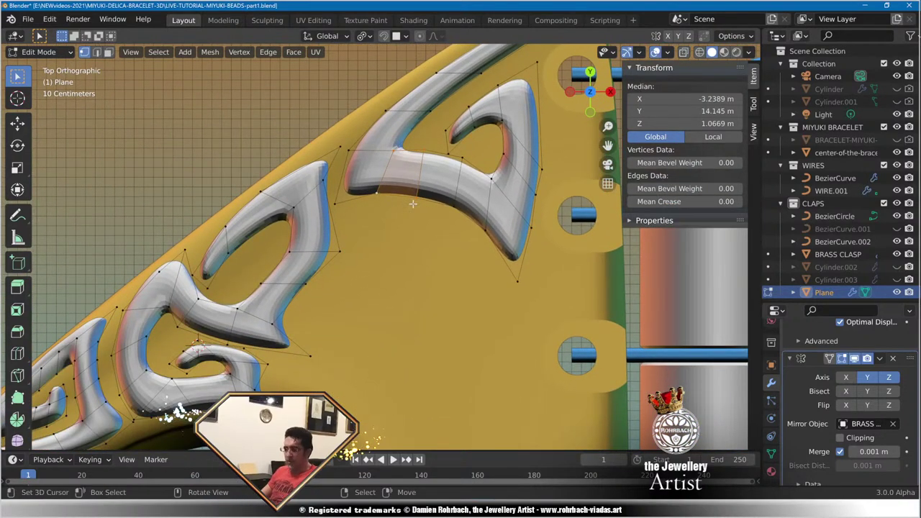
key(shift+d)
click(377, 241)
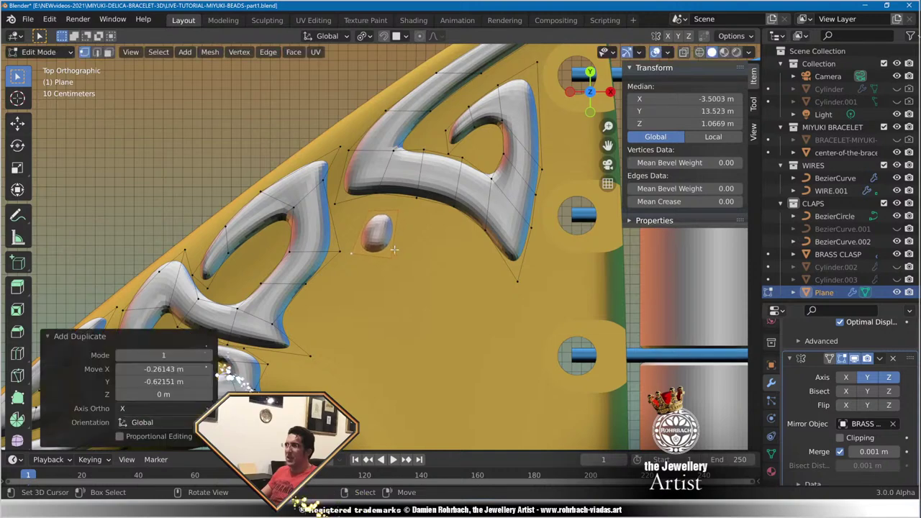
Reshape the duplicated face into a wider, roughly square start piece by repositioning its four corner vertices.
scroll(364, 225, up, 2)
right_drag(361, 186, 312, 188)
right_drag(329, 259, 328, 253)
right_drag(412, 183, 403, 175)
right_drag(411, 268, 411, 254)
Extrude the piece's edge facing the holes in four segments to form a long arm curving down beside the upper ornament.
right_click(408, 181)
shift+right_click(406, 254)
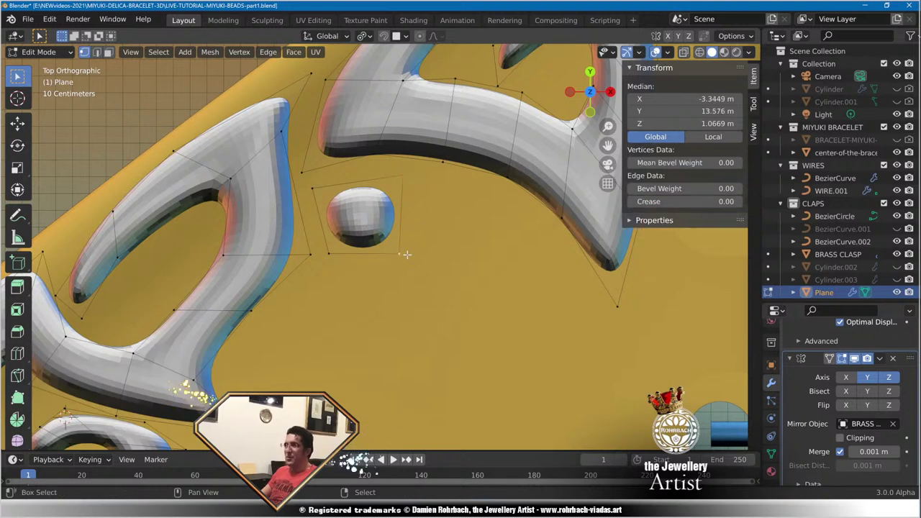
key(e)
click(490, 229)
shift+middle_drag(495, 272, 449, 160)
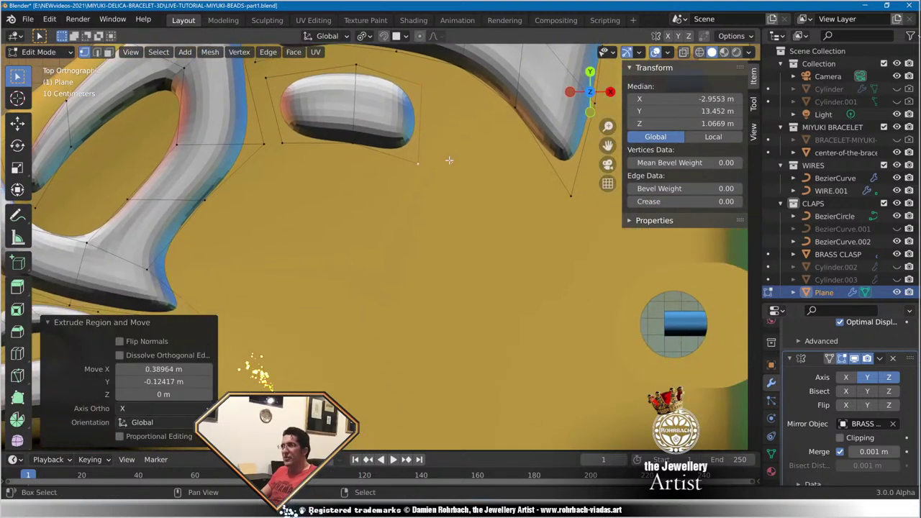
key(e)
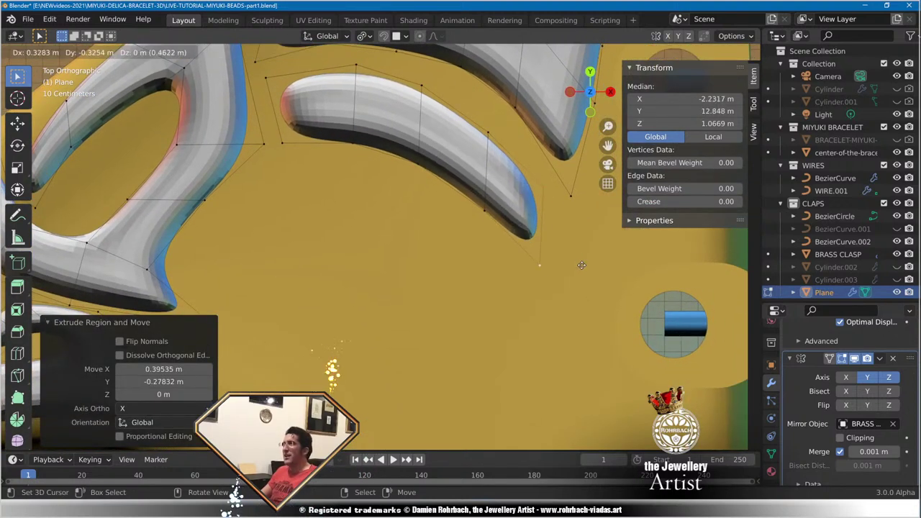
click(575, 273)
key(e)
click(616, 340)
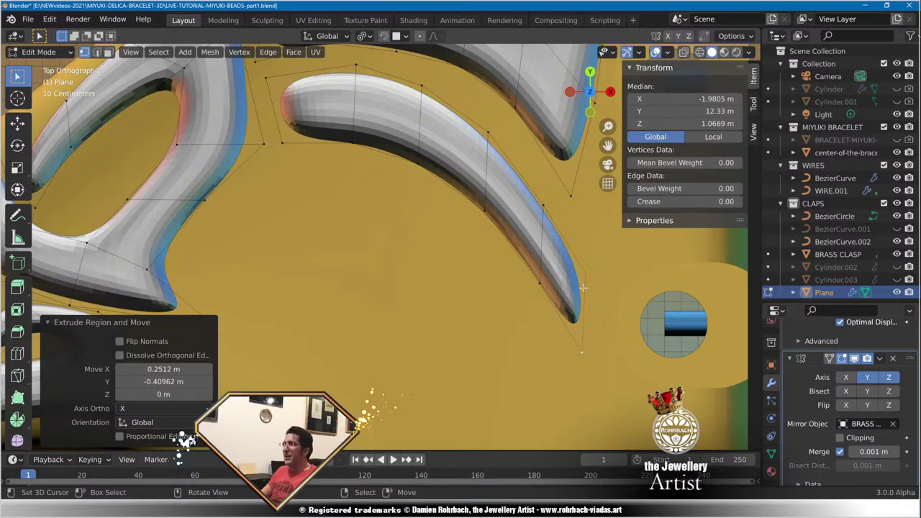
Extrude a branch from the lower edge of the arm's first face, about -0.27 m Y and then about -0.37 m X, -0.39 m Y.
scroll(526, 257, down, 3)
shift+middle_drag(525, 258, 531, 222)
scroll(532, 222, up, 1)
right_click(323, 137)
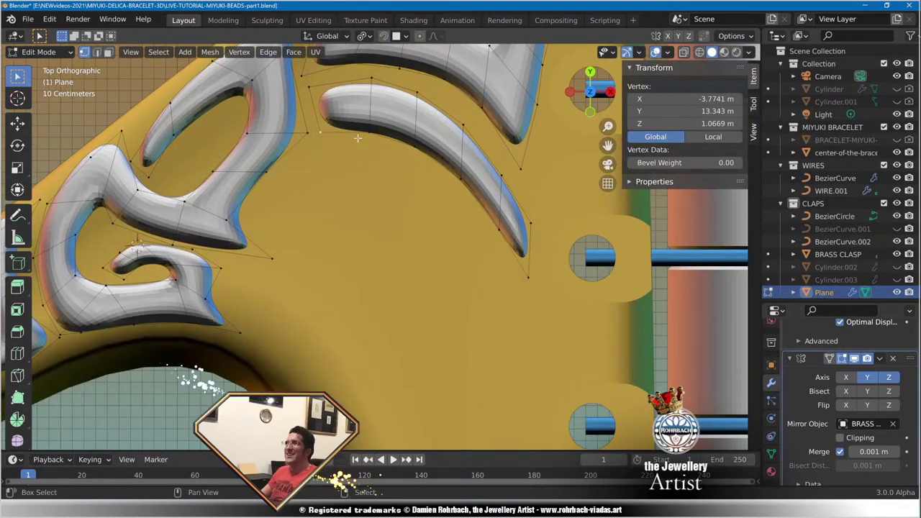
shift+right_click(373, 149)
key(e)
click(376, 184)
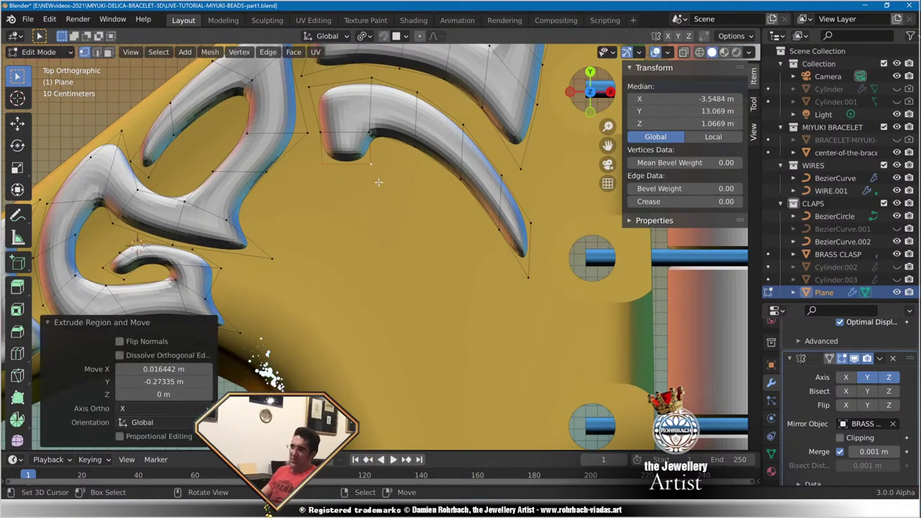
key(e)
click(331, 232)
shift+middle_drag(331, 223, 407, 269)
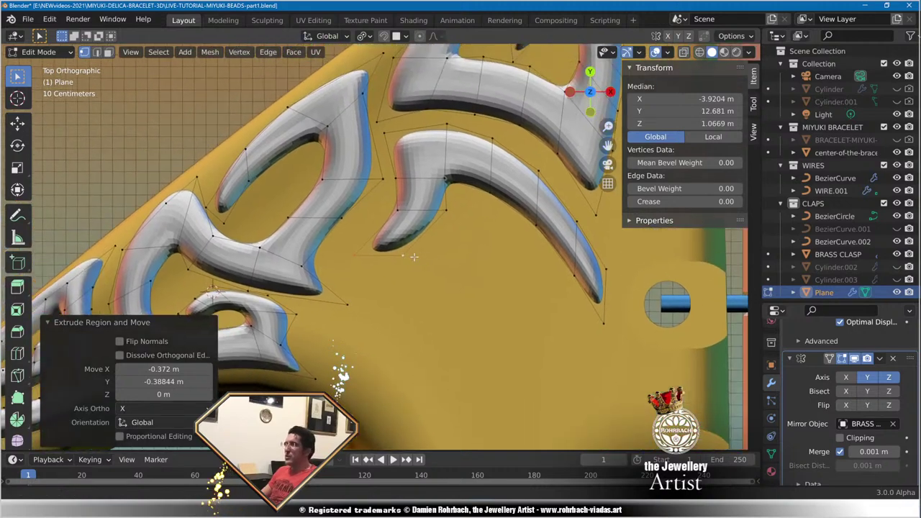
Shift the branch's lower section about -0.22 m X, 0.04 m Y and adjust its inner outline vertices to smooth the bend.
scroll(395, 237, up, 2)
shift+click(477, 199)
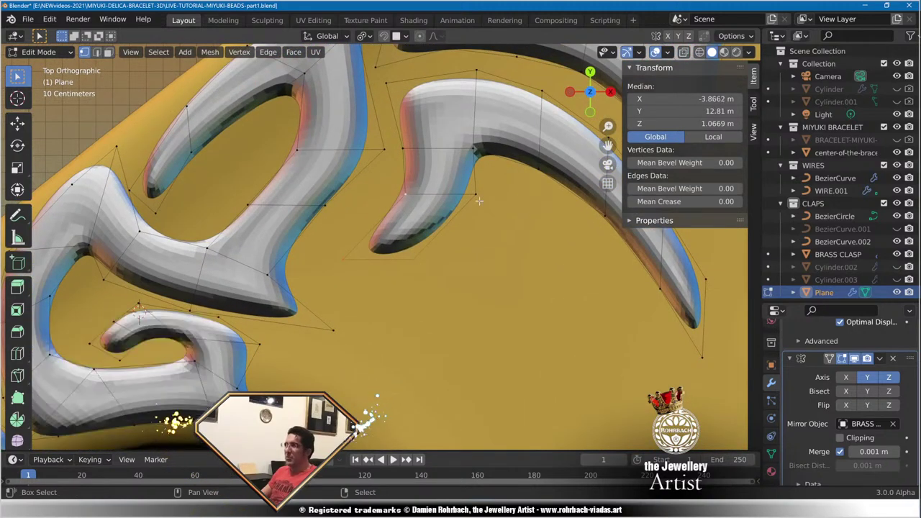
key(g)
click(430, 203)
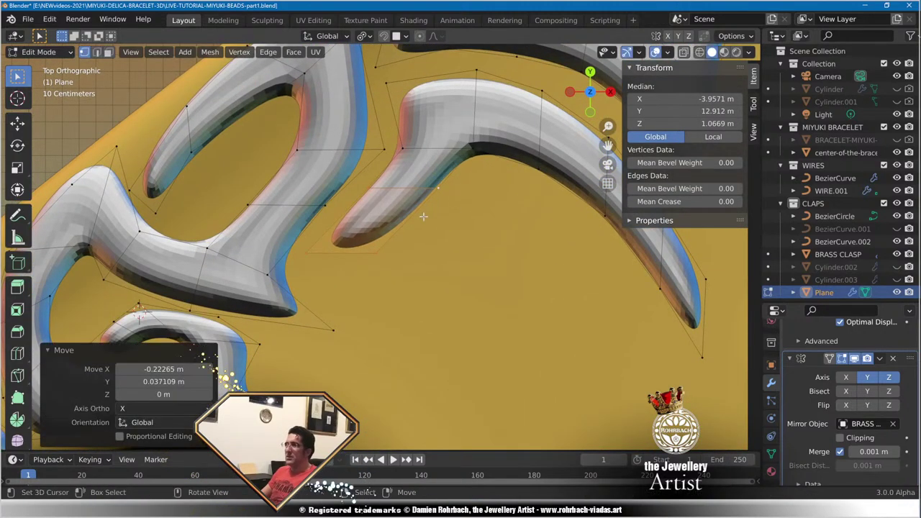
right_click(451, 202)
key(g)
click(483, 161)
key(g)
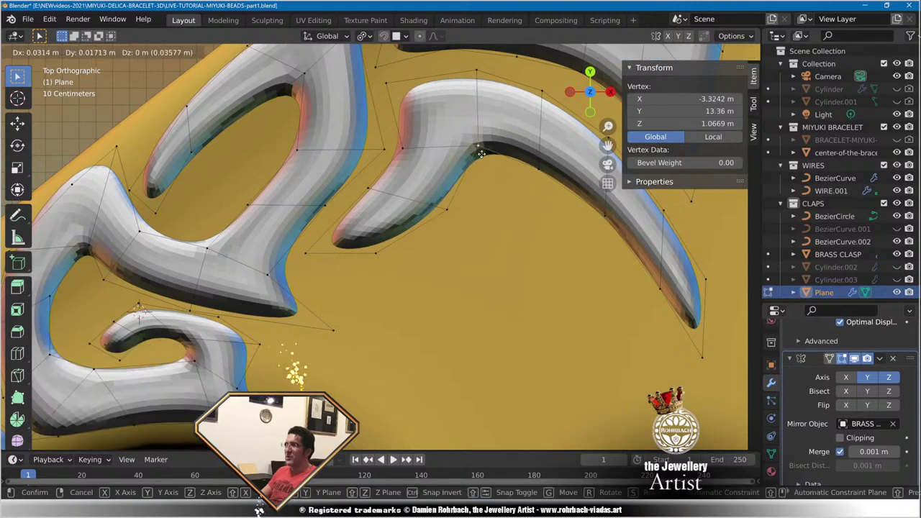
click(465, 173)
shift+middle_drag(521, 265, 514, 222)
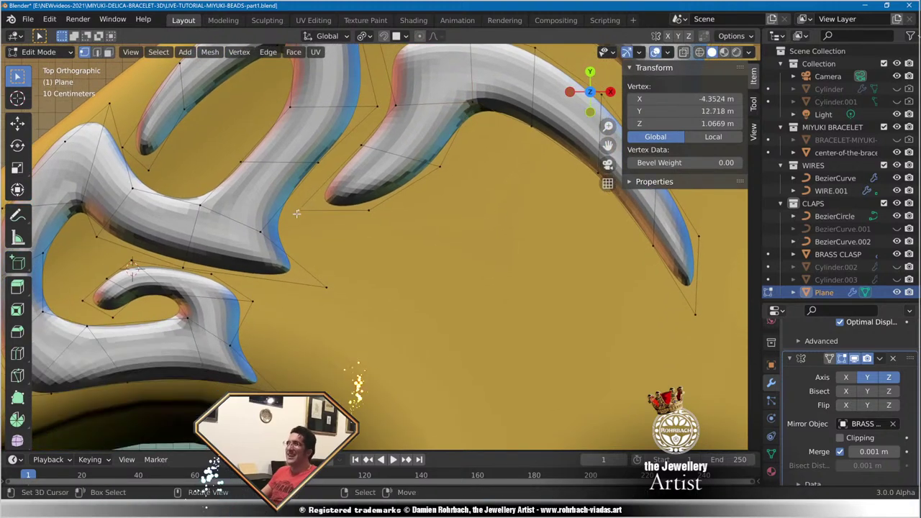
Extrude the branch tip twice, about 0.13 m X, -0.29 m Y and about 0.29 m X, -0.26 m Y, to make an S-shaped tail.
shift+click(384, 212)
key(e)
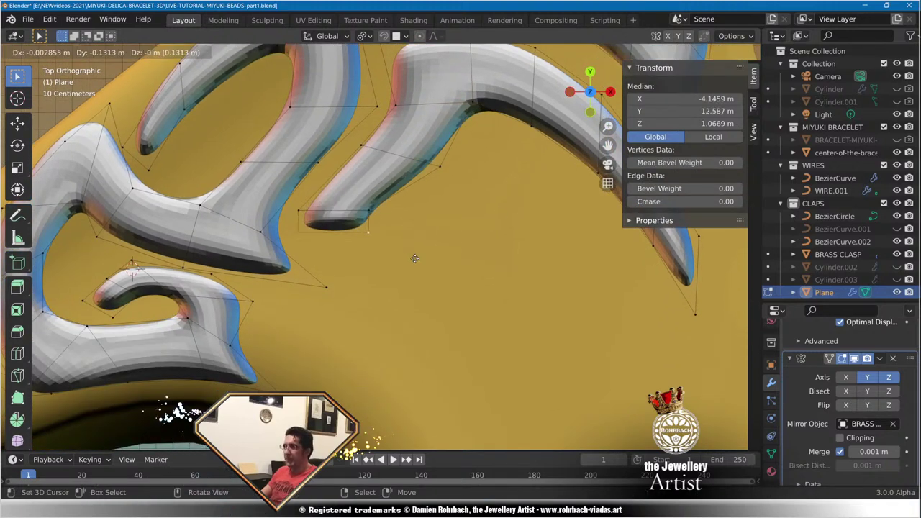
click(429, 278)
key(e)
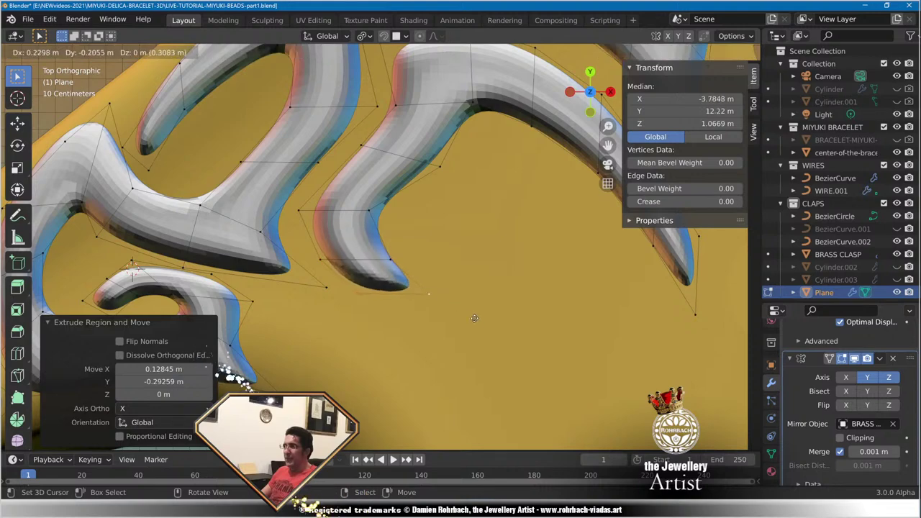
click(482, 324)
scroll(478, 266, down, 4)
shift+middle_drag(477, 265, 409, 280)
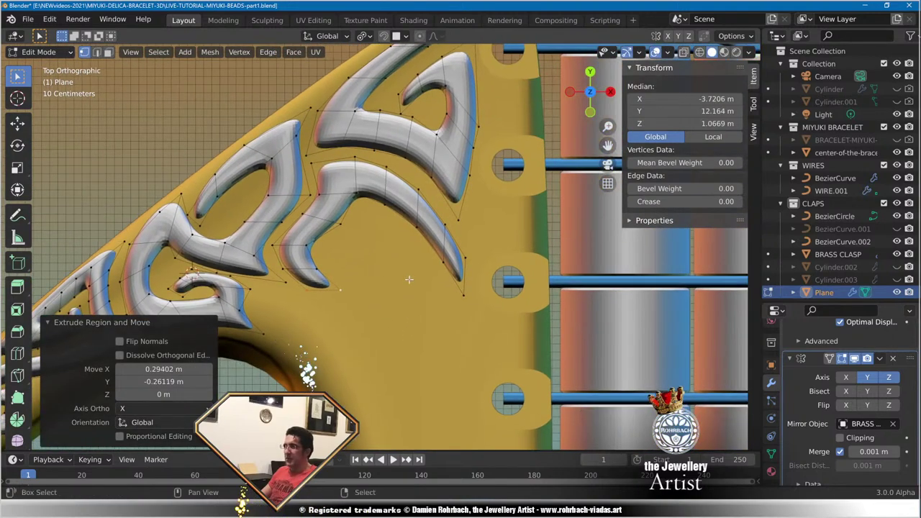
Extrude the inner side edge of the long arm's end twice toward the branch, each segment about 0.65 to 0.69 m long.
scroll(409, 280, up, 2)
click(503, 263)
shift+click(501, 316)
key(g)
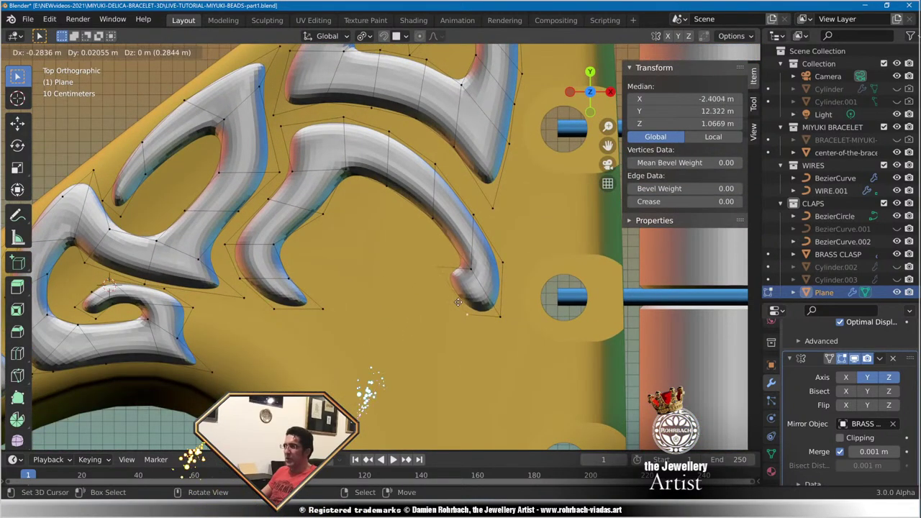
click(416, 297)
key(e)
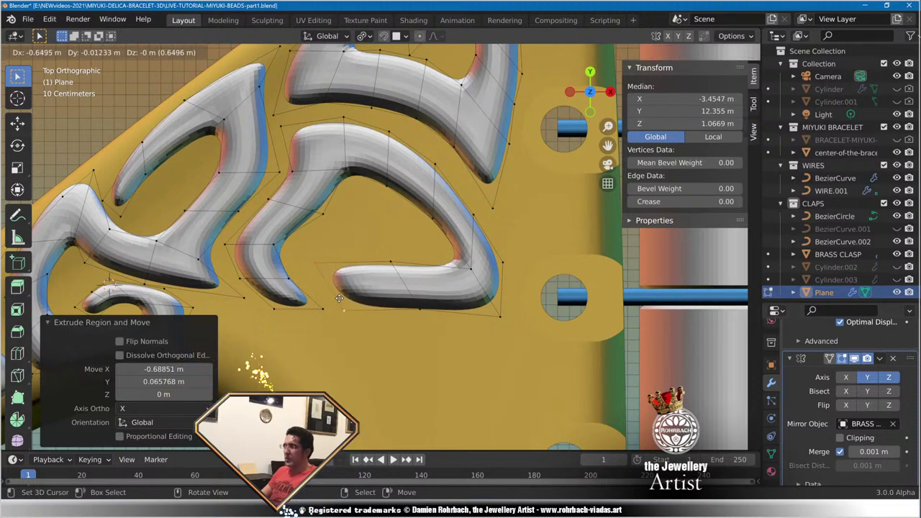
click(336, 303)
Extrude the upper edge of the returning arm's end face in two segments, the second about 0.20 m X, 0.21 m Y.
click(315, 263)
shift+right_click(391, 262)
key(g)
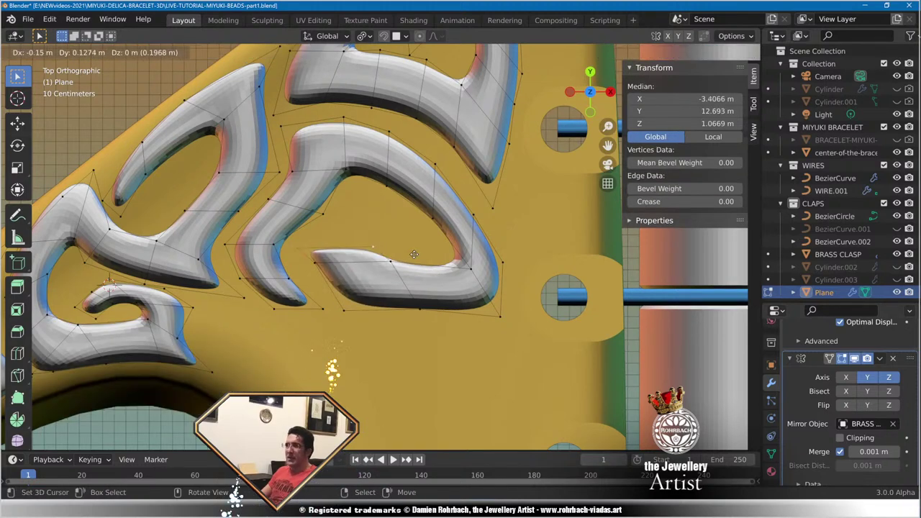
click(410, 250)
scroll(392, 235, up, 3)
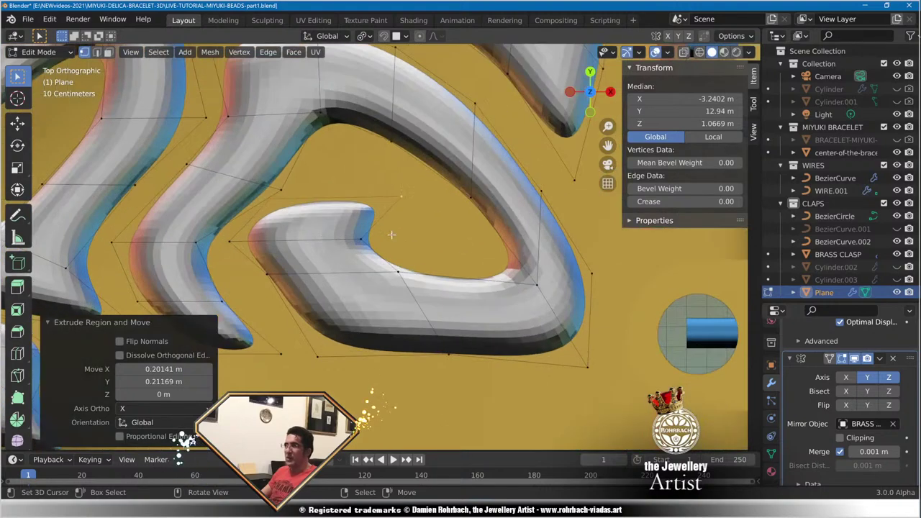
Round the curl's outer outline by pulling its two upper vertices inward and moving its two lower vertices outward and into line.
right_click(243, 236)
key(g)
click(285, 235)
right_click(277, 203)
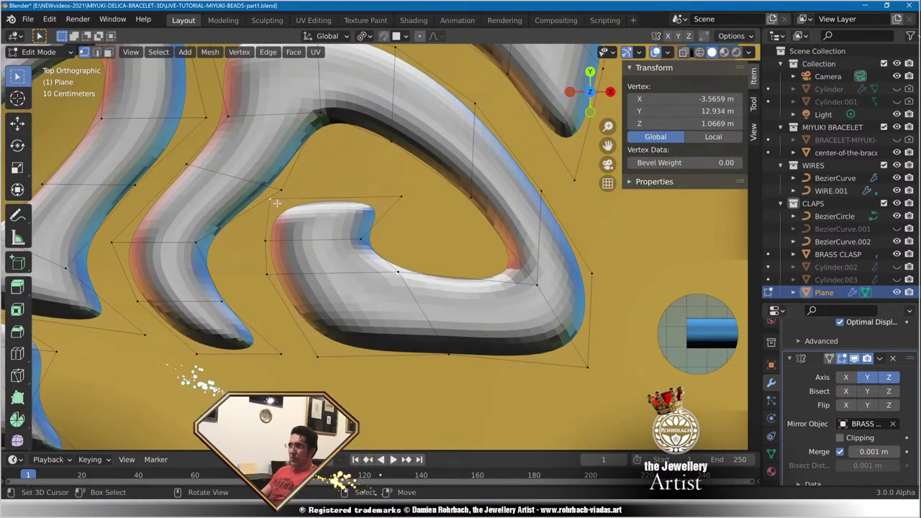
key(g)
click(307, 203)
click(317, 354)
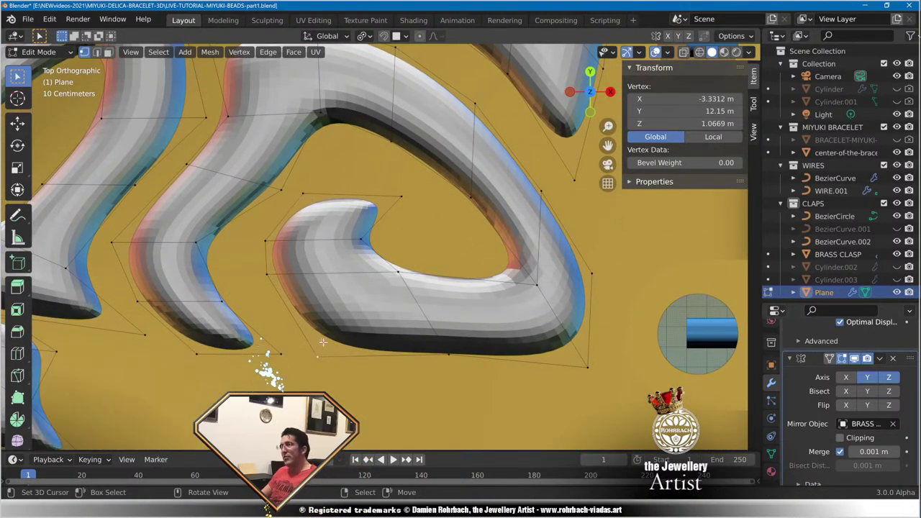
key(g)
click(285, 331)
click(275, 278)
key(g)
click(262, 290)
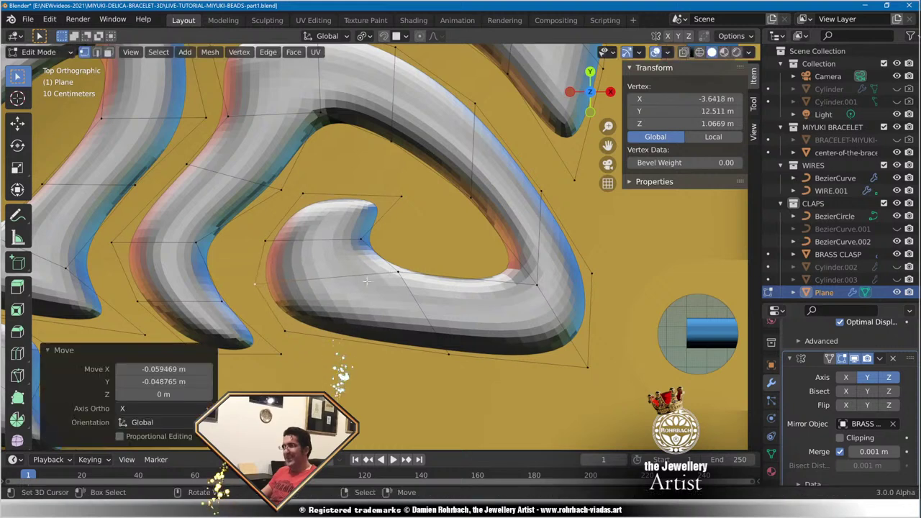
Move the curl's inner bend vertex toward the branch and pull the tip's inner corner back to narrow the curl.
right_click(400, 273)
key(g)
click(372, 288)
right_click(402, 197)
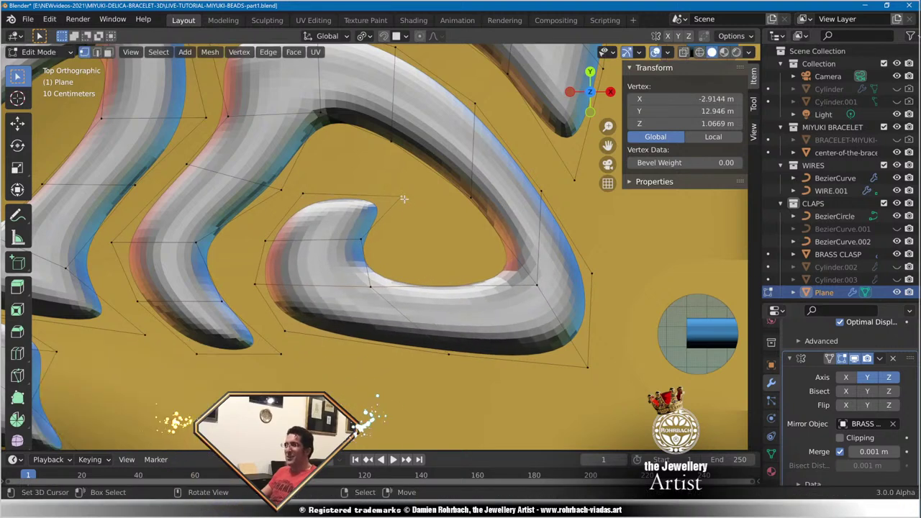
key(g)
click(382, 223)
Extrude the curl's tip edge up and inward toward the long arm by one segment.
right_click(304, 194)
shift+right_click(369, 215)
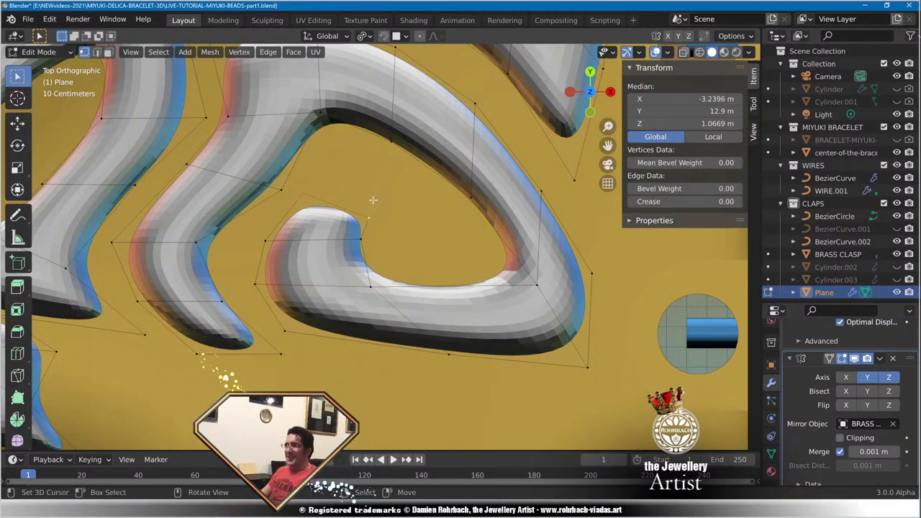
key(e)
click(410, 163)
Extrude the curl's inner edge about 0.20 m X, -0.13 m Y and about 0.11 m X, -0.18 m Y to wind it into a spiral.
right_click(371, 218)
shift+right_click(409, 177)
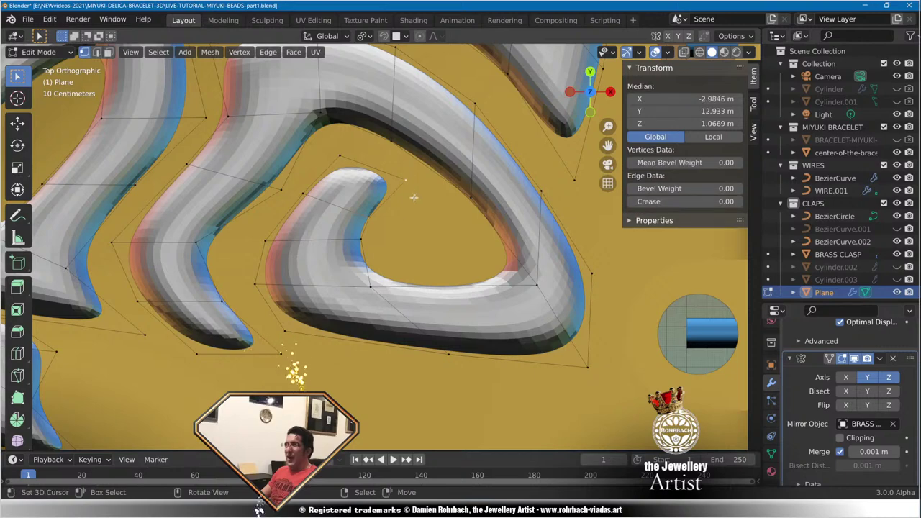
key(e)
click(462, 222)
key(e)
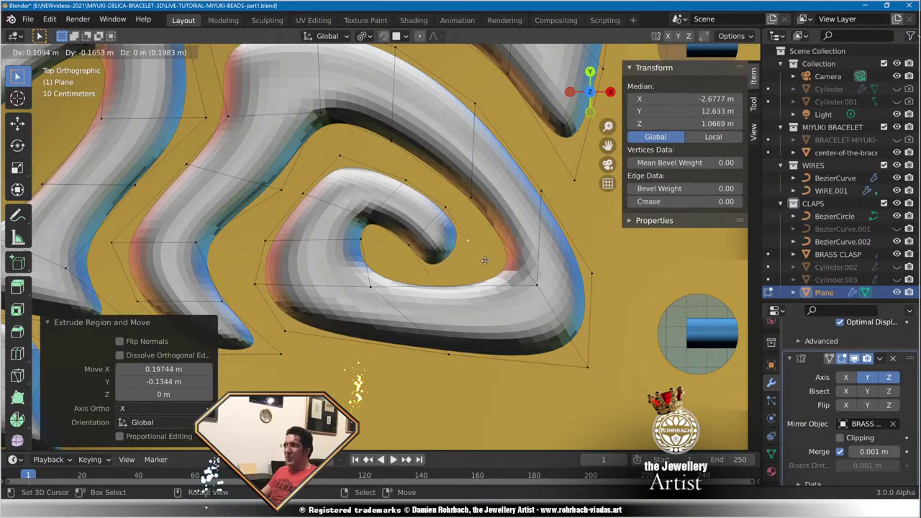
click(492, 275)
scroll(423, 285, down, 6)
scroll(424, 285, up, 7)
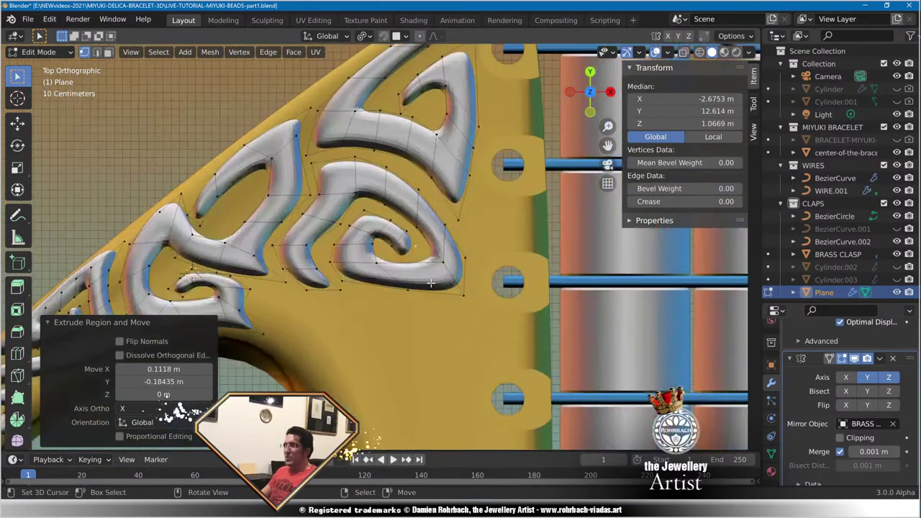
Move the ornament's shoulder vertex about 0.11 m X, 0.06 m Y and its upper corner about -0.08 m X, 0.08 m Y, and save the file.
scroll(371, 298, up, 3)
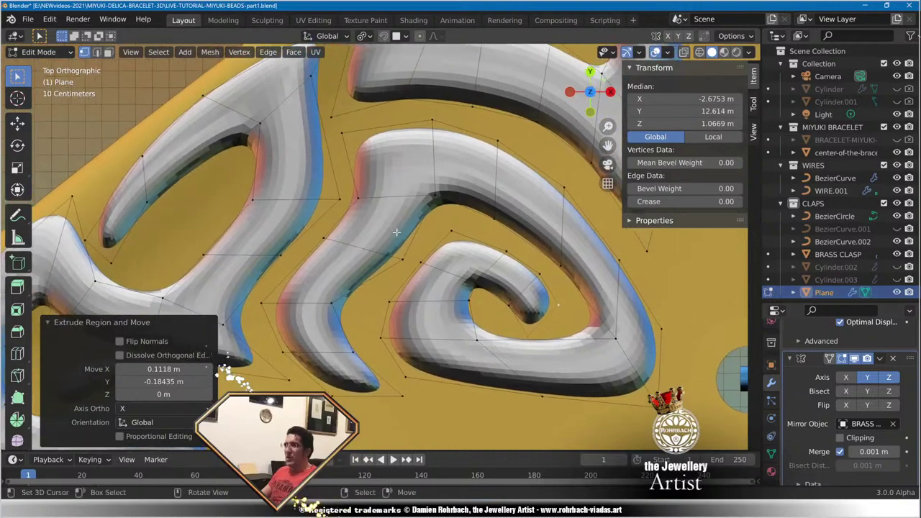
right_click(359, 206)
key(g)
click(377, 194)
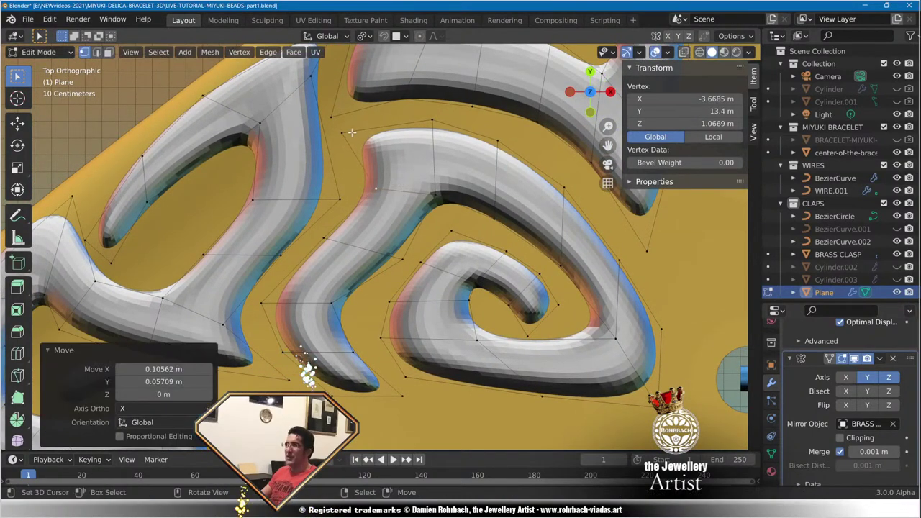
right_click(344, 123)
key(g)
click(358, 139)
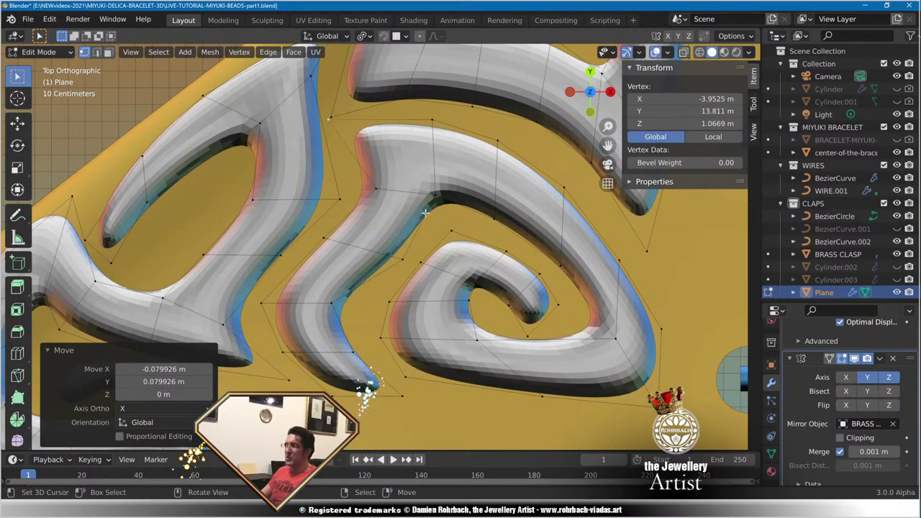
key(ctrl+s)
scroll(444, 216, down, 2)
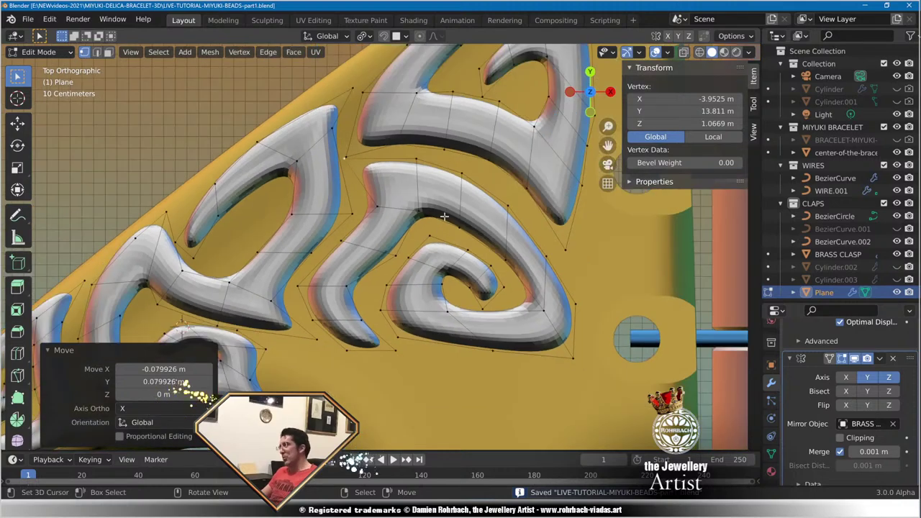
Move two vertices on the long arm's outer edge outward, the lower one by about 0.08 m X, 0.016 m Y.
scroll(444, 216, up, 2)
shift+middle_drag(541, 182, 375, 198)
scroll(375, 198, up, 2)
right_click(421, 187)
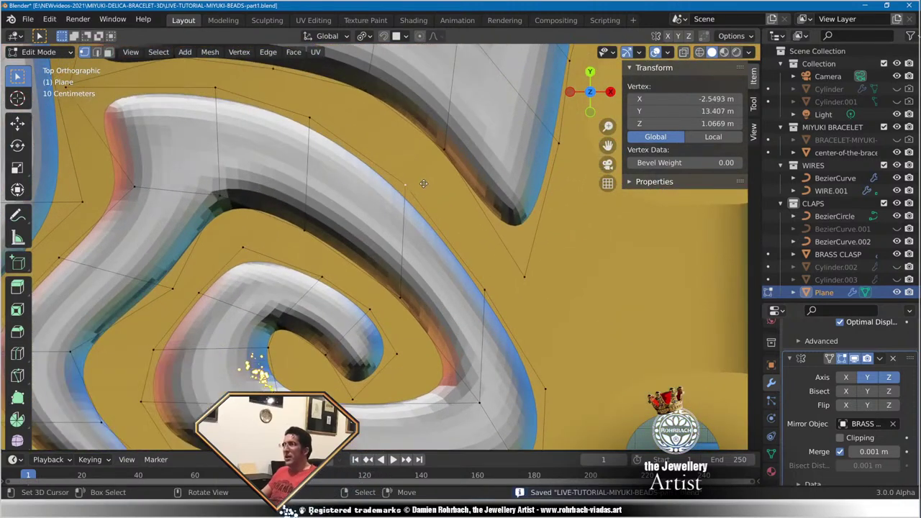
key(g)
click(434, 179)
click(484, 289)
key(g)
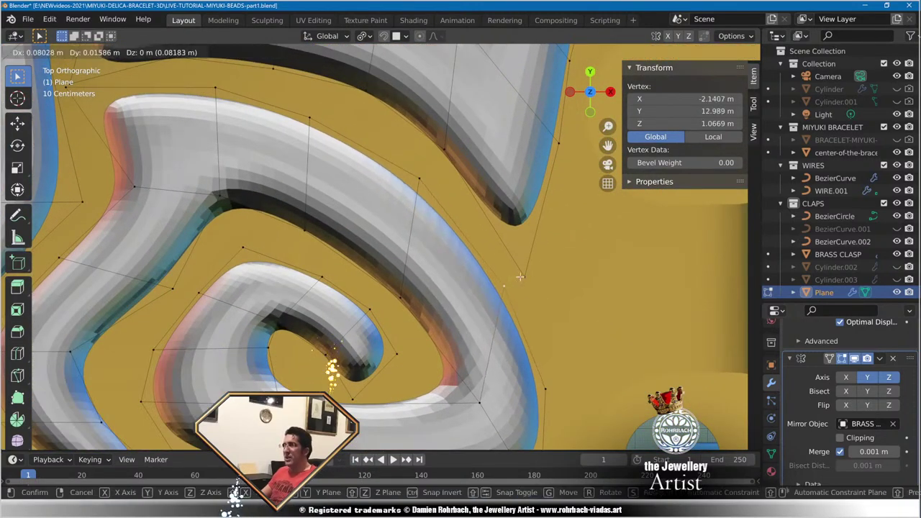
click(459, 290)
Move the spiral's lower inner vertex about -0.20 m X, 0.02 m Y and the inner vertex above it about -0.10 m X, 0.003 m Y.
scroll(458, 291, down, 4)
scroll(428, 272, up, 4)
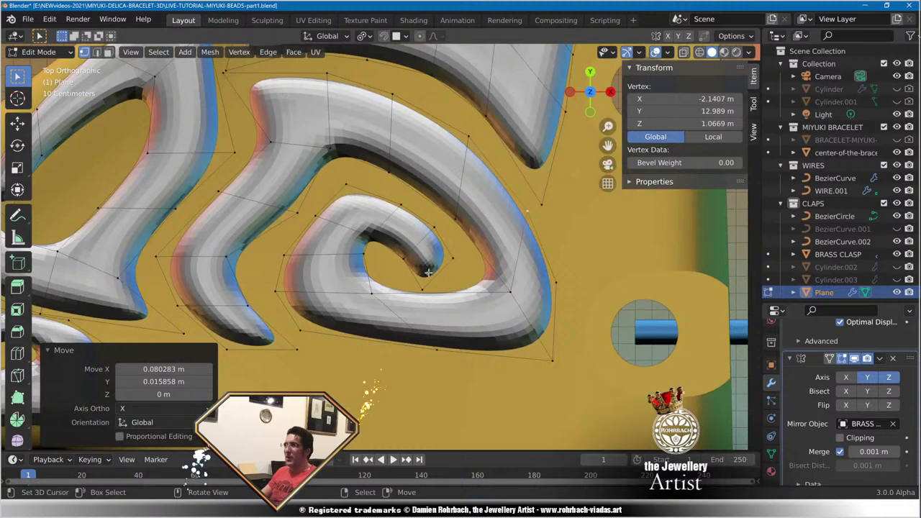
click(331, 303)
key(g)
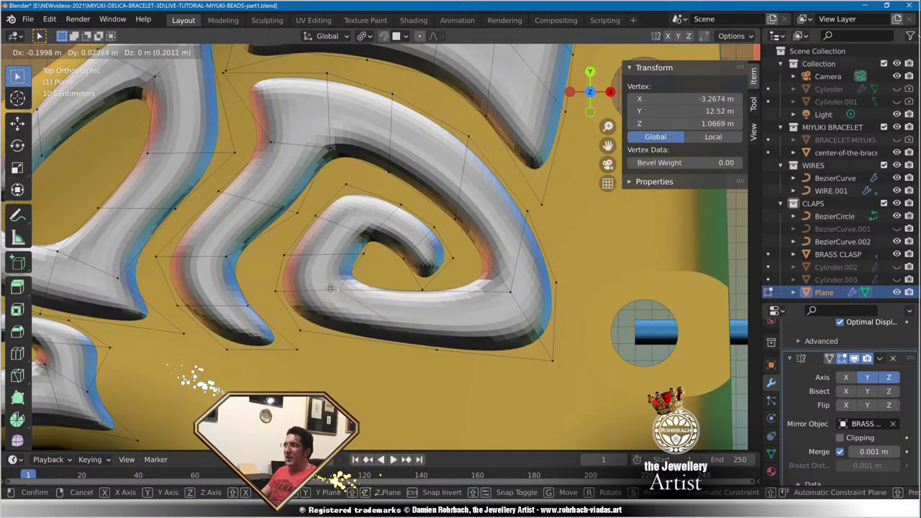
right_drag(330, 288, 330, 288)
right_drag(364, 253, 339, 253)
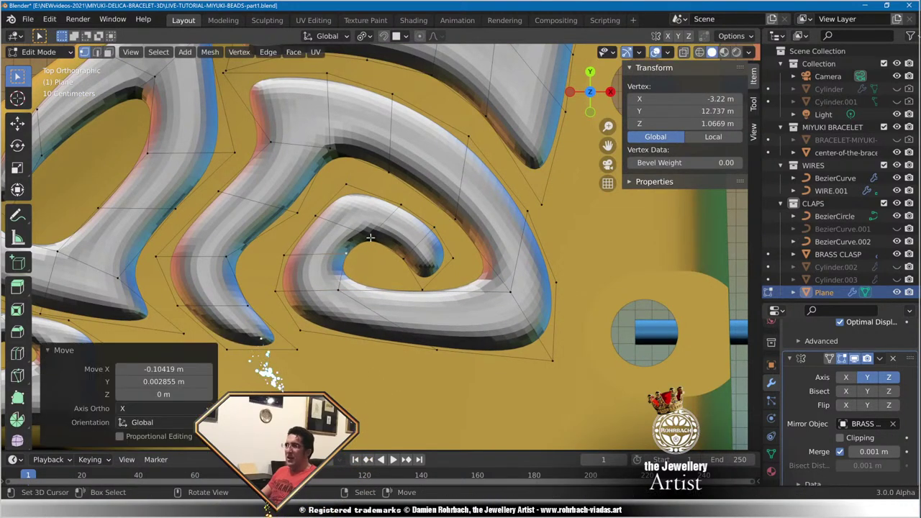
Raise the inner and outer vertices at the spiral's top and move its outer shoulder vertex about 0.06 m X, 0.02 m Y.
click(370, 238)
key(g)
click(367, 225)
right_drag(355, 185, 364, 170)
right_drag(411, 201, 418, 199)
click(419, 199)
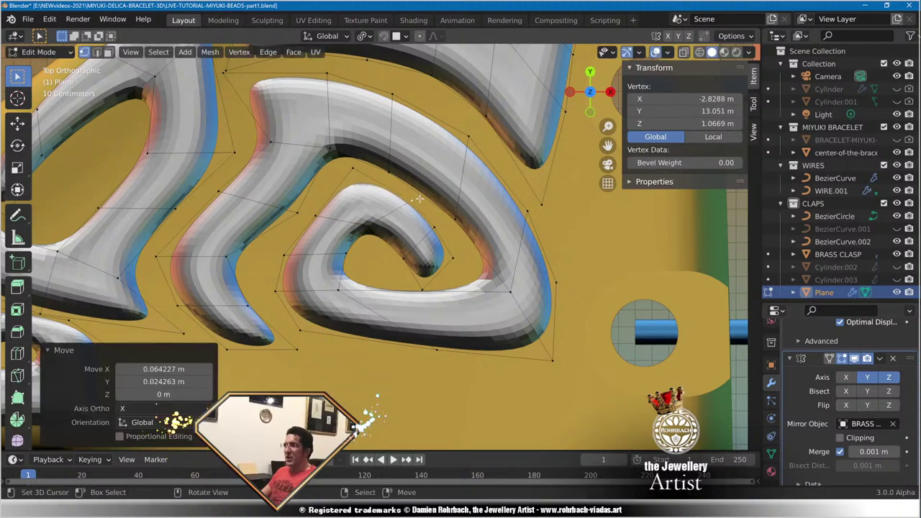
Move the spiral tip's inner corner about 0.06 m X, 0.02 m Y and again about 0.05 m X, 0.02 m Y to taper it.
click(414, 249)
key(g)
click(428, 246)
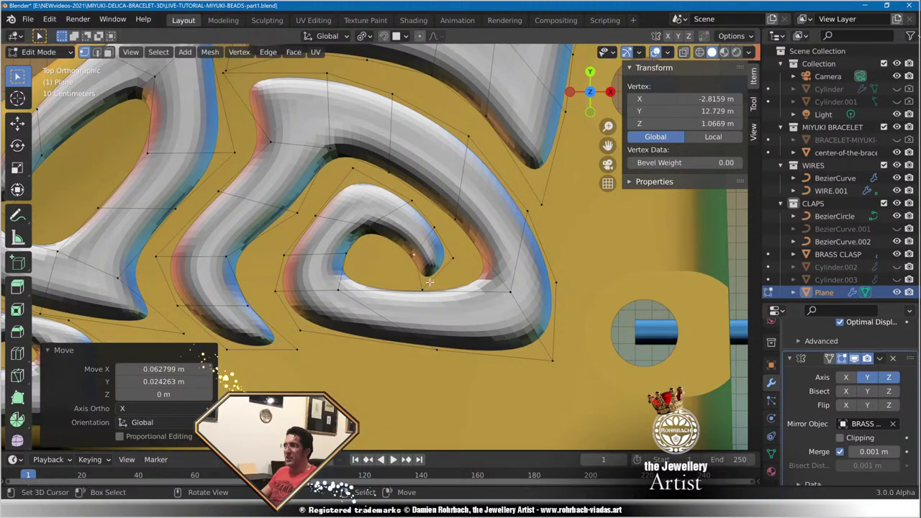
right_drag(416, 261, 427, 257)
Examine the scroll ornaments on the clasp from perspective and top views.
scroll(421, 281, down, 10)
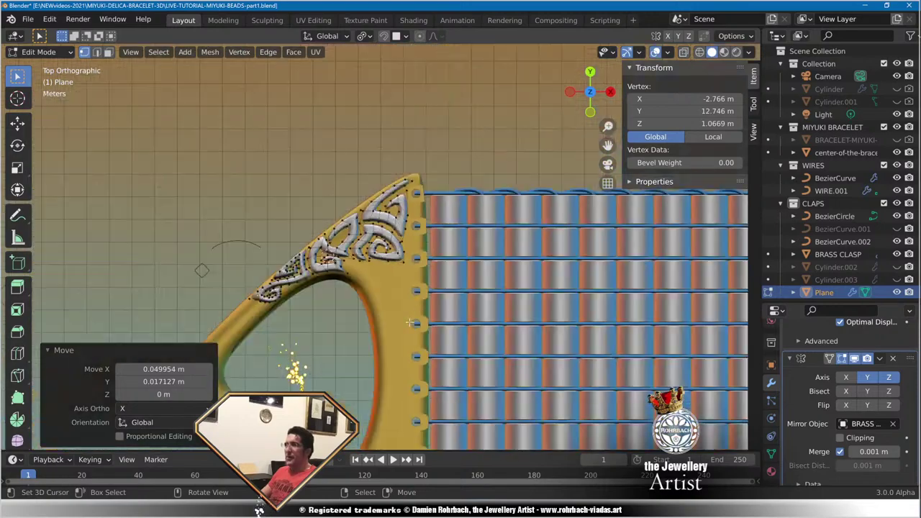
middle_drag(409, 322, 290, 297)
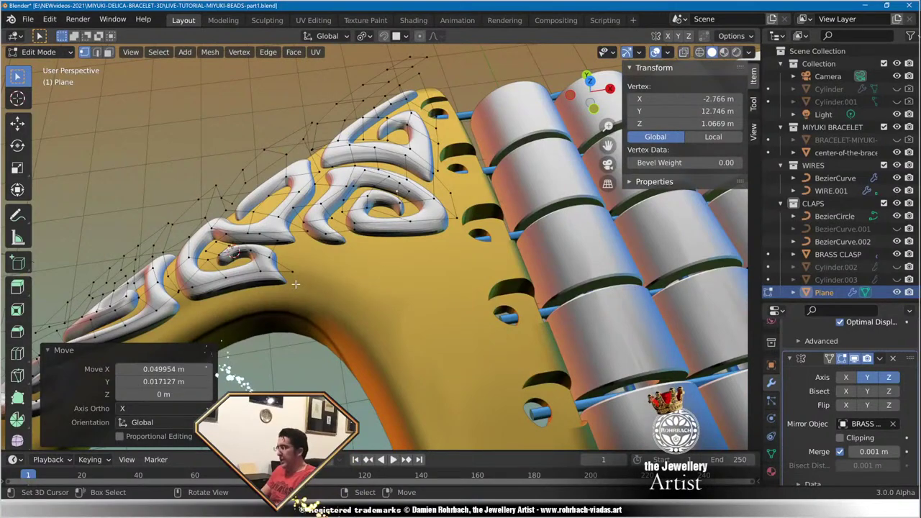
key(KP_7)
middle_drag(444, 270, 333, 275)
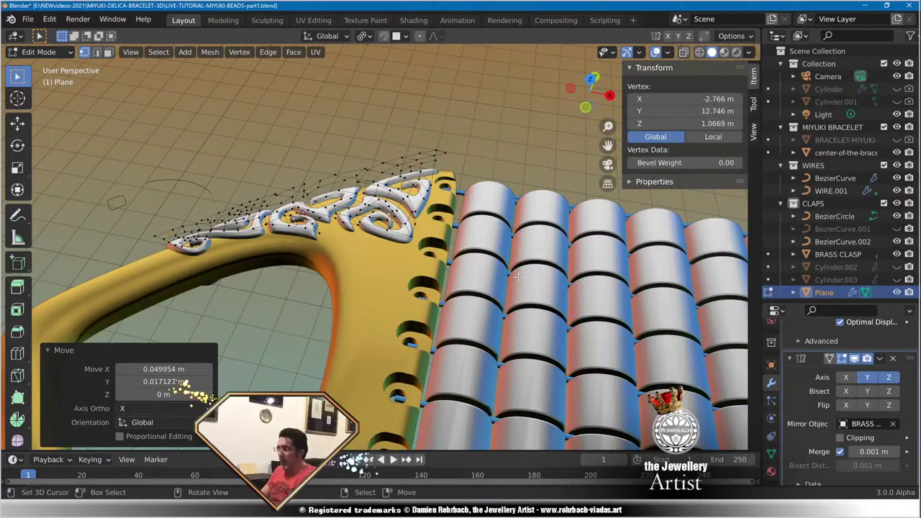
key(KP_7)
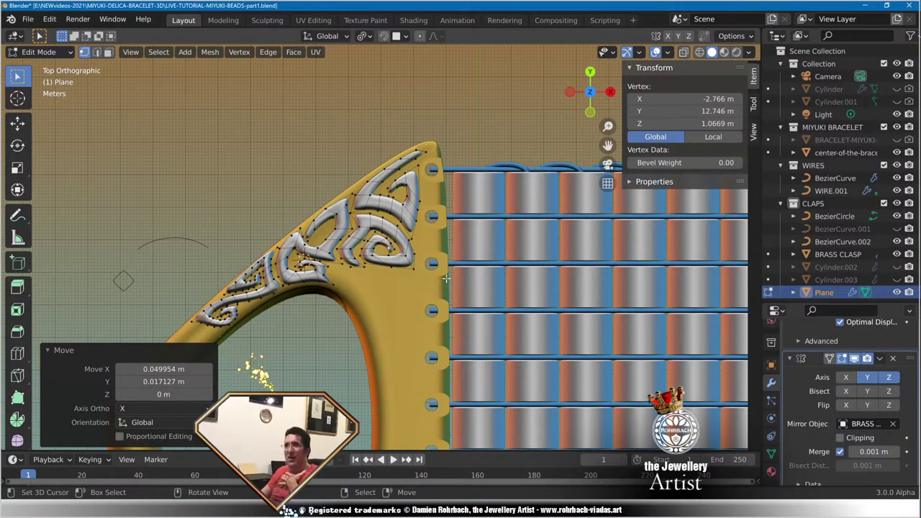
middle_drag(435, 325, 435, 268)
scroll(430, 267, up, 2)
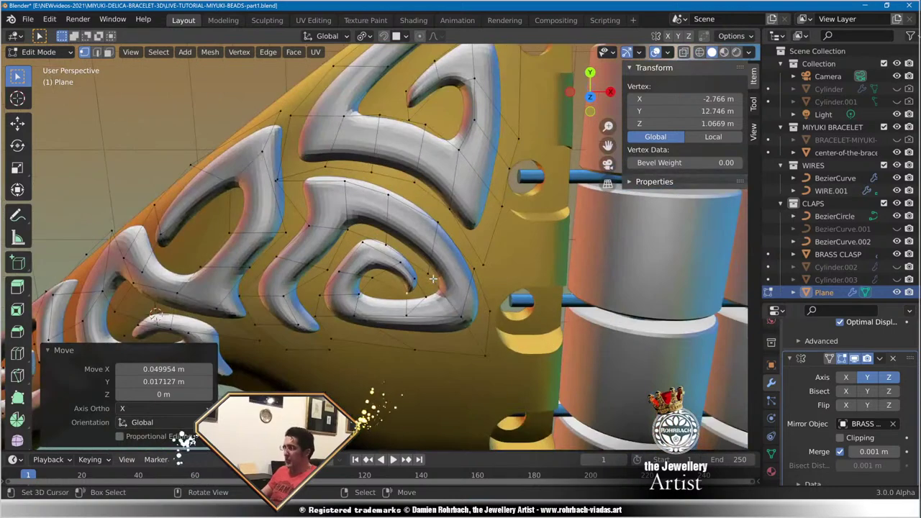
Move the wavy branch's outer edge vertex about -0.017 m X, -0.058 m Y in top view.
key(KP_7)
scroll(452, 277, up, 5)
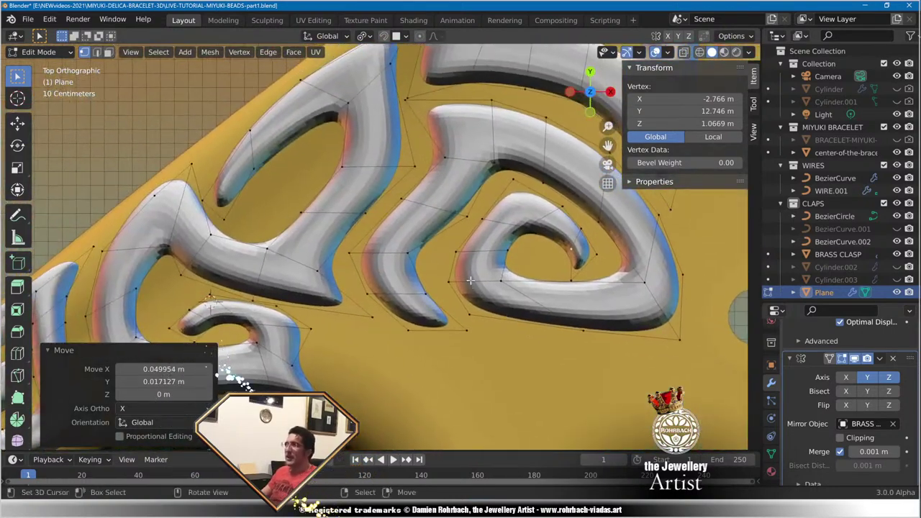
scroll(470, 280, up, 2)
right_drag(409, 178, 406, 190)
Move the hook's end vertices on the C-shaped ornament toward its back, the lower one about -0.26 m X, 0.03 m Y.
scroll(419, 230, down, 4)
scroll(419, 230, down, 1)
shift+middle_drag(257, 294, 400, 243)
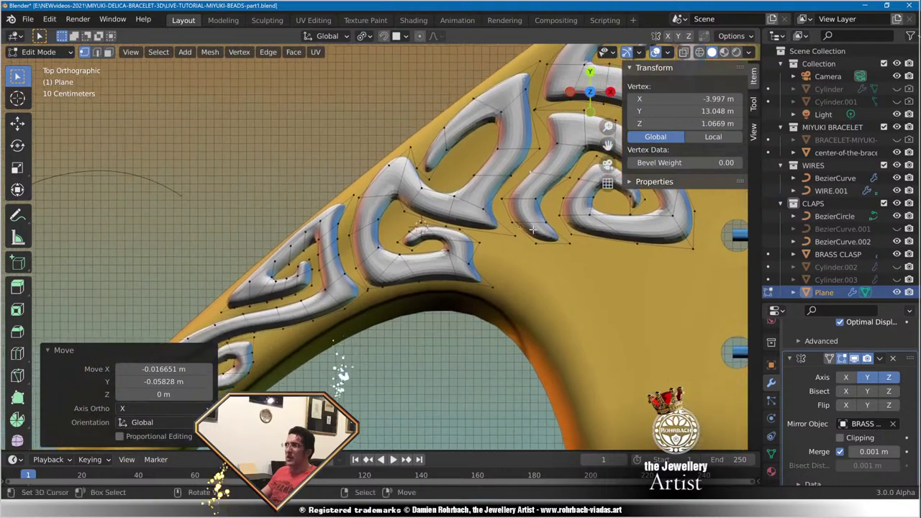
scroll(400, 243, up, 6)
right_drag(508, 180, 412, 154)
right_drag(444, 206, 379, 198)
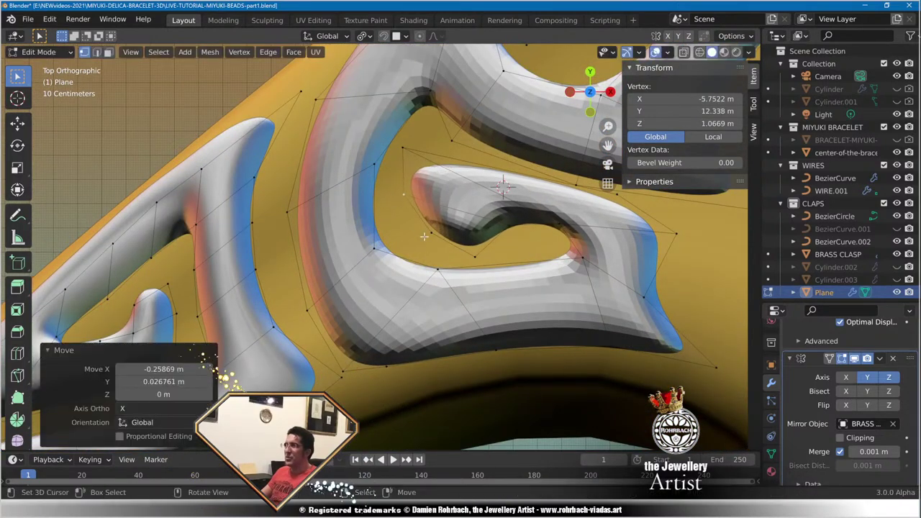
Extrude the hook's inner end edge about 0.12 m X, -0.05 m Y to continue the curl.
right_click(450, 235)
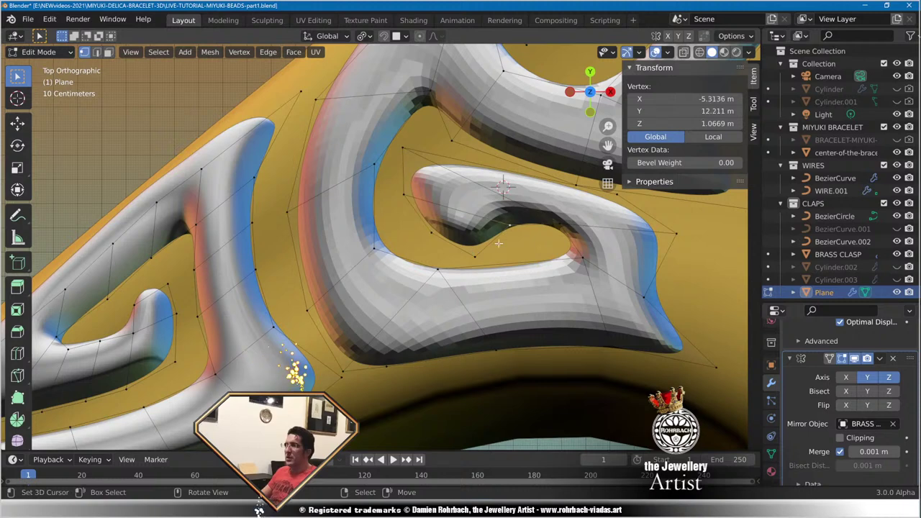
shift+right_click(499, 244)
key(e)
click(529, 256)
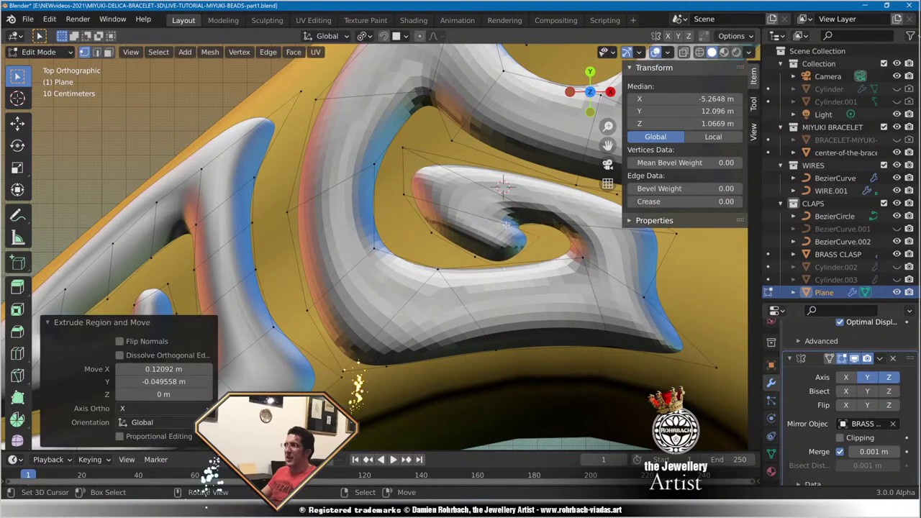
Reshape the new curl tip, moving its upper corner about -0.12 m X, -0.04 m Y and its lower corner about -0.10 m X, 0.02 m Y.
click(506, 225)
key(g)
click(505, 237)
key(g)
click(506, 247)
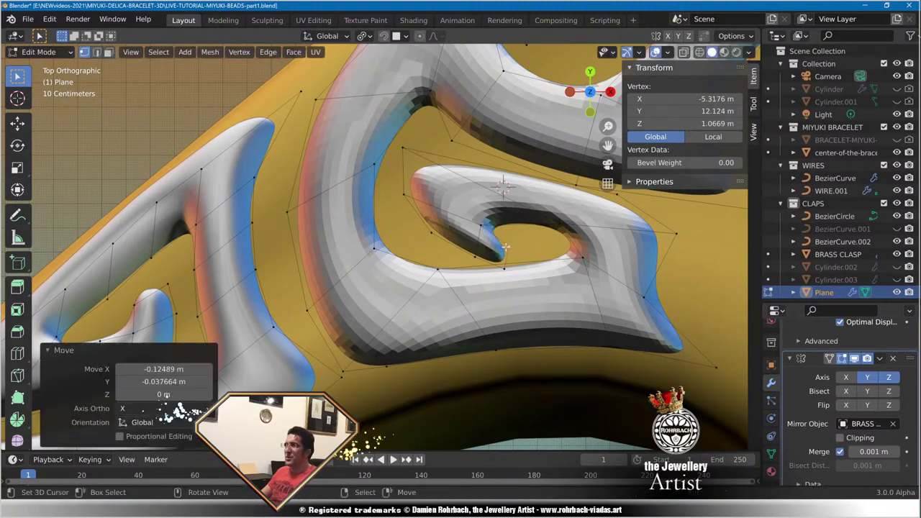
key(g)
click(446, 245)
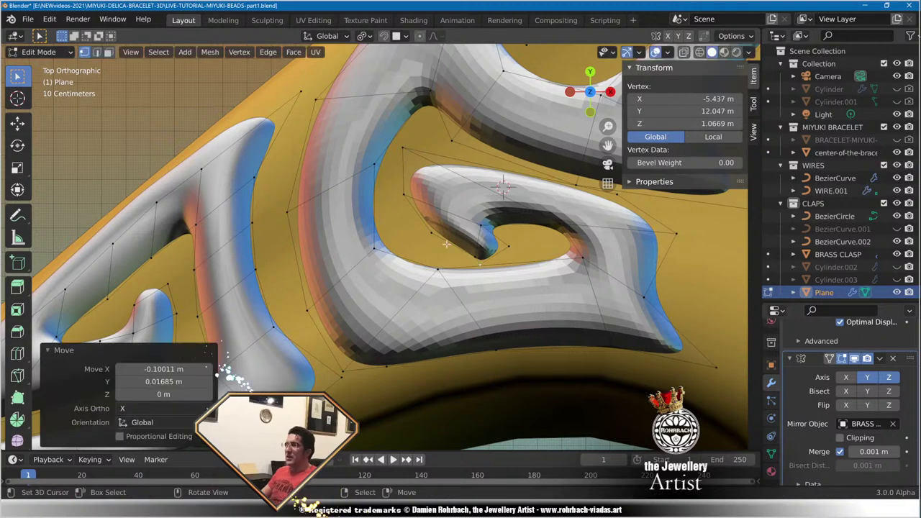
Raise the outer vertices at the hook's bend, moving the upper corner about -0.006 m X, 0.07 m Y.
click(422, 214)
key(g)
click(400, 176)
key(g)
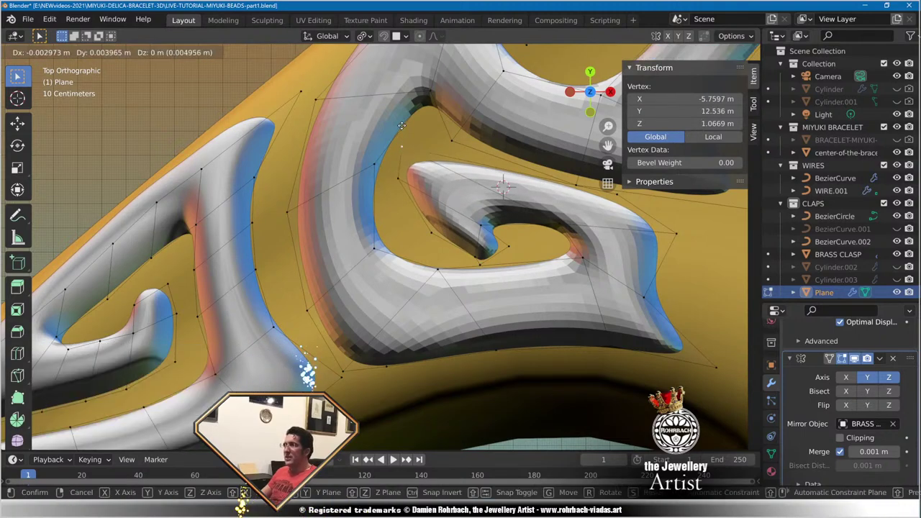
click(513, 195)
Add a single centred loop cut across the C-shaped ornament between the hook's root and its pointed tail.
scroll(514, 197, down, 1)
shift+middle_drag(515, 196, 452, 235)
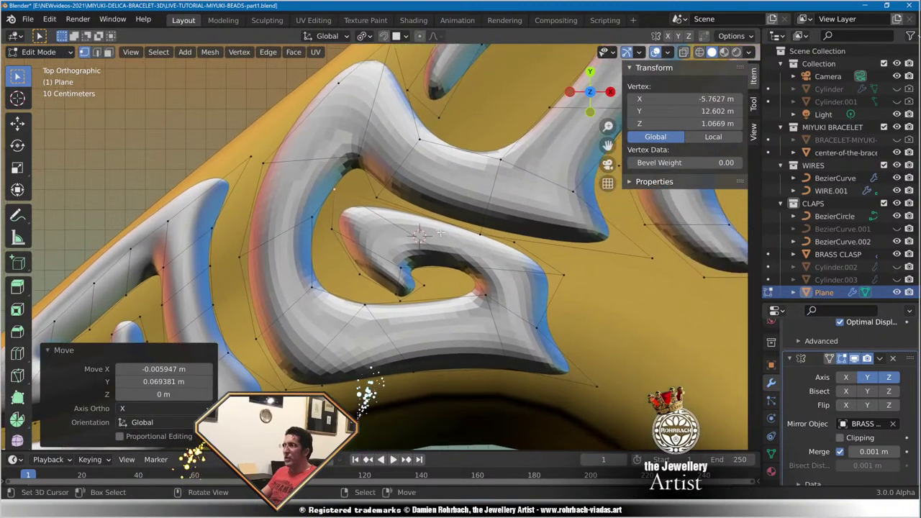
scroll(452, 236, up, 1)
click(18, 353)
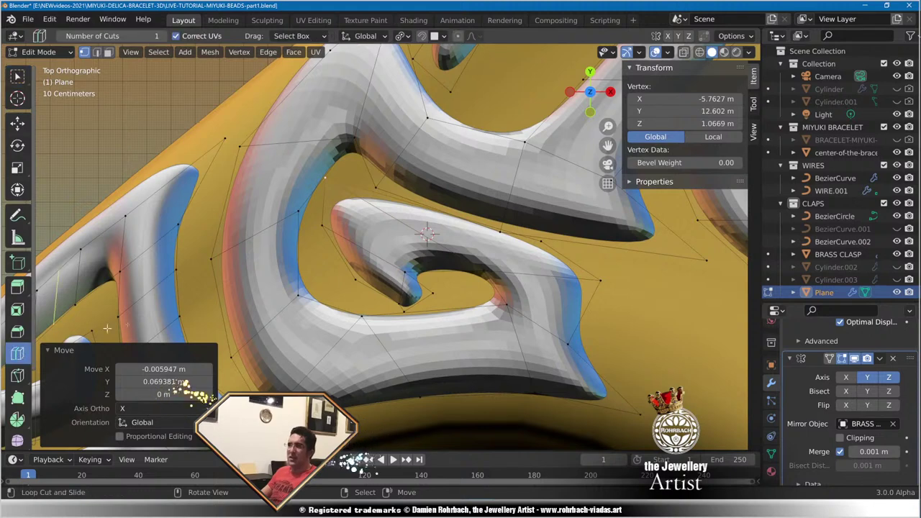
click(500, 256)
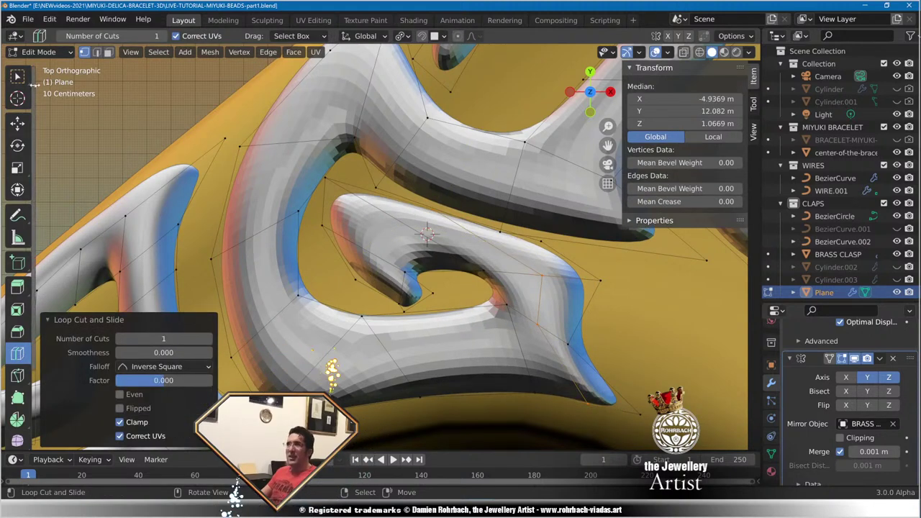
click(18, 76)
Lower the vertex on the hook's upper edge slightly and move the bend's upper corner about 0.03 m X, 0.06 m Y.
click(454, 233)
key(g)
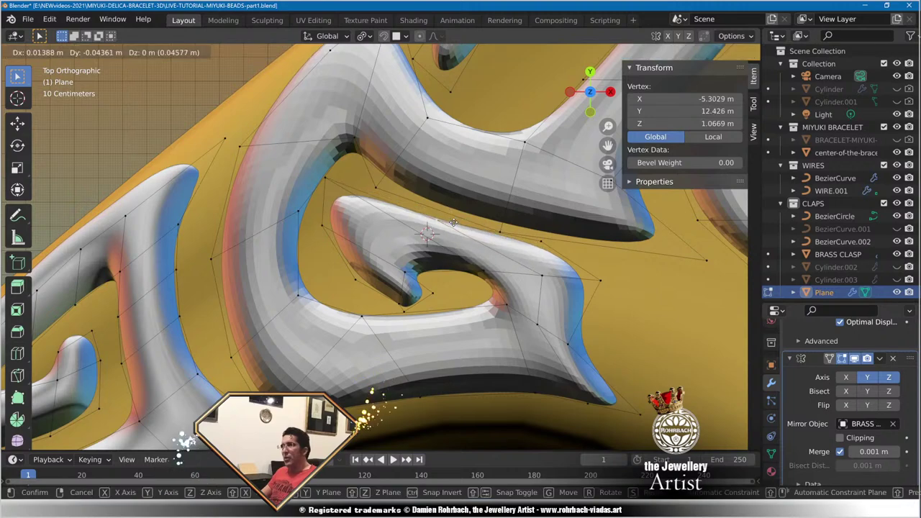
click(455, 229)
key(g)
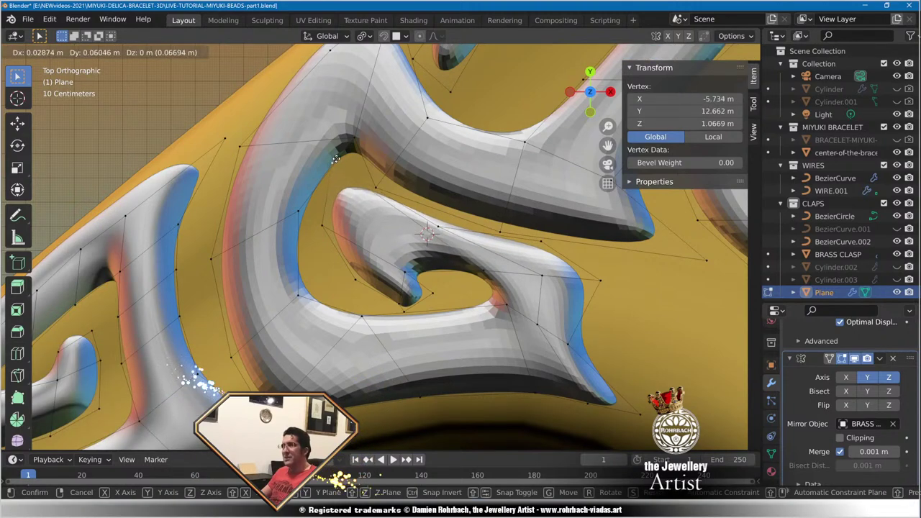
Move the hook's inner bend vertex about -0.08 m X, 0.09 m Y and adjust the curl's lower edge to slim it.
click(398, 264)
key(g)
click(420, 284)
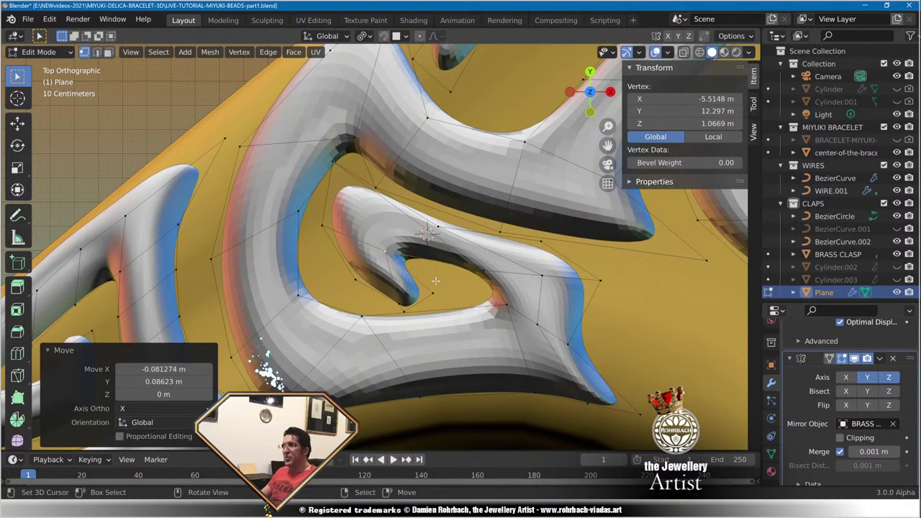
key(g)
click(409, 272)
Lengthen the curl's tip by moving its lower corner about 0.13 m X and its upper corner about 0.15 m X, -0.03 m Y.
key(g)
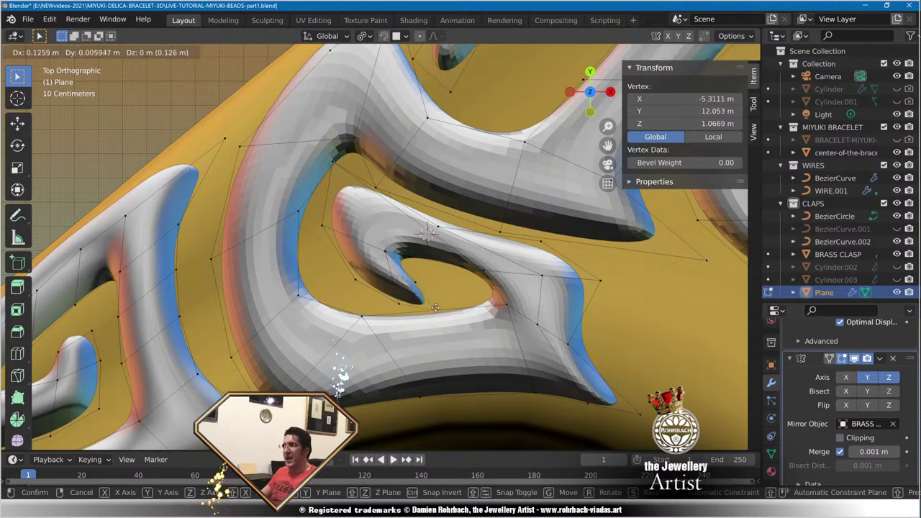
click(415, 280)
key(g)
click(450, 288)
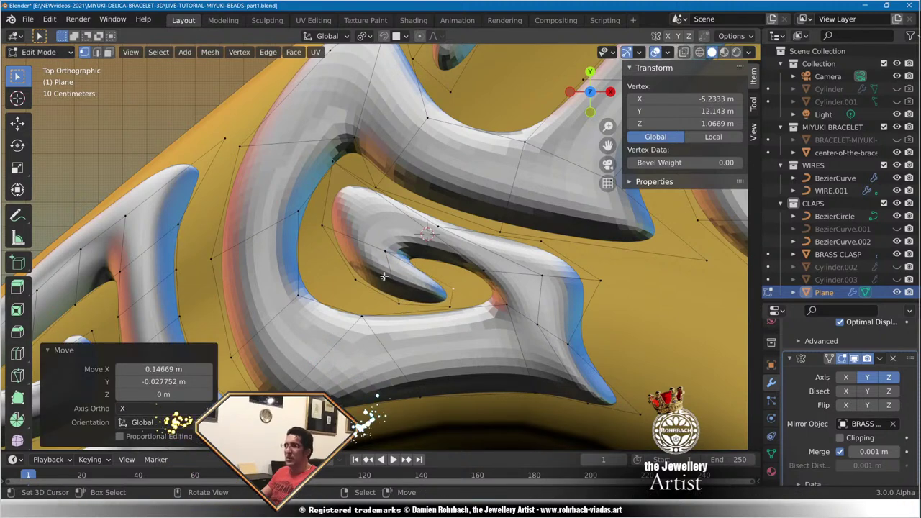
Move the hook's outer lower vertex about -0.05 m X, 0.04 m Y and its upper corner about -0.04 m X, -0.07 m Y.
key(g)
click(373, 236)
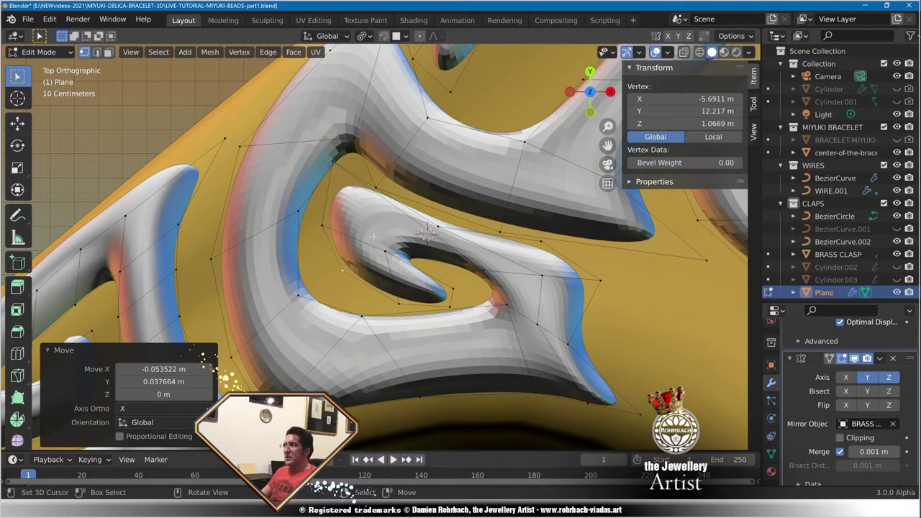
key(g)
click(325, 176)
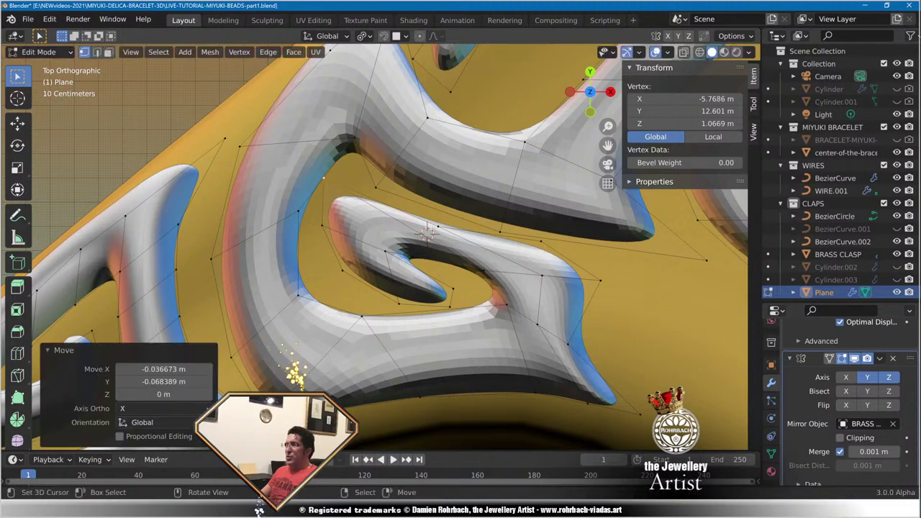
Move the hook's inner edge vertex about -0.17 m X, 0.05 m Y and the ornament's outer shoulder corner about 0.17 m X, 0.08 m Y.
key(g)
click(429, 256)
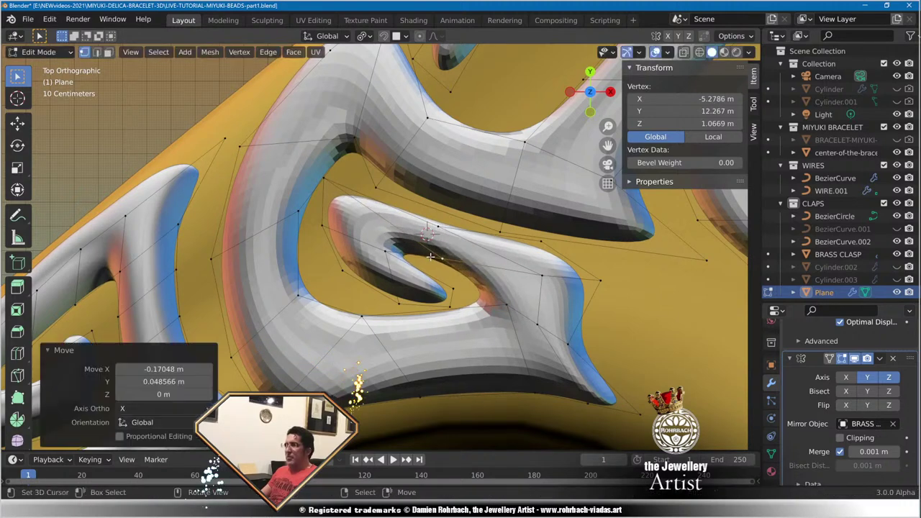
right_drag(549, 252, 617, 257)
click(634, 253)
Move the hook's inner bend vertex about -0.055 m X, 0.018 m Y to deepen the curl's opening.
scroll(434, 243, up, 2)
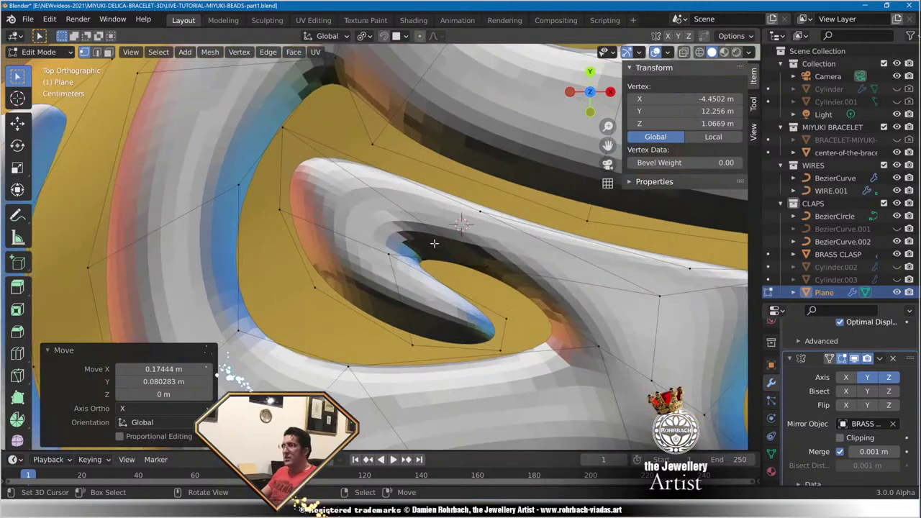
key(g)
click(373, 240)
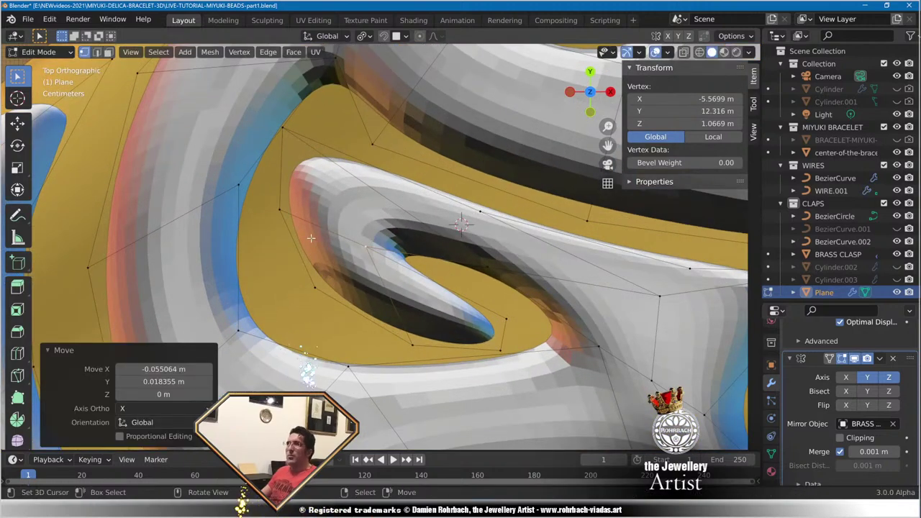
Pull the curl tip's two corners and its lower edge vertex back toward the hook's bend to shorten the tip.
scroll(368, 263, down, 5)
scroll(369, 262, up, 4)
shift+middle_drag(368, 263, 347, 211)
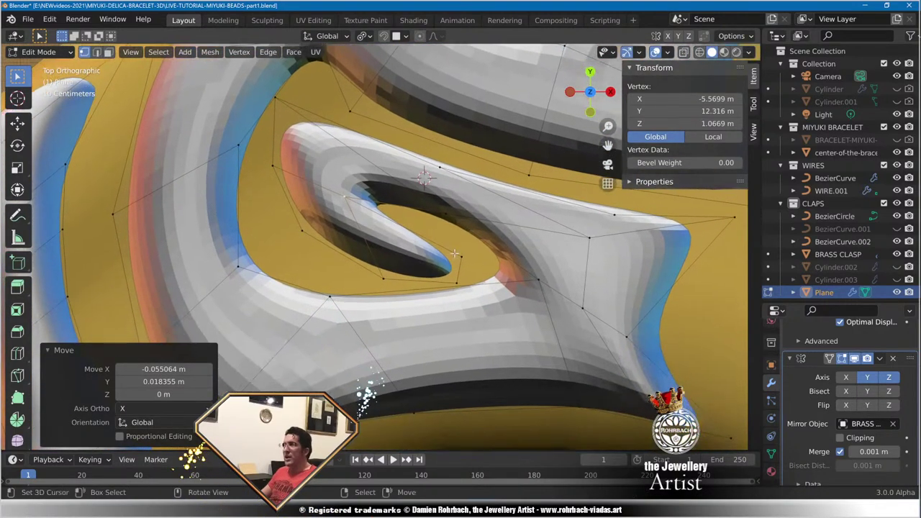
right_drag(427, 253, 384, 248)
right_drag(464, 280, 384, 274)
key(g)
click(393, 254)
key(g)
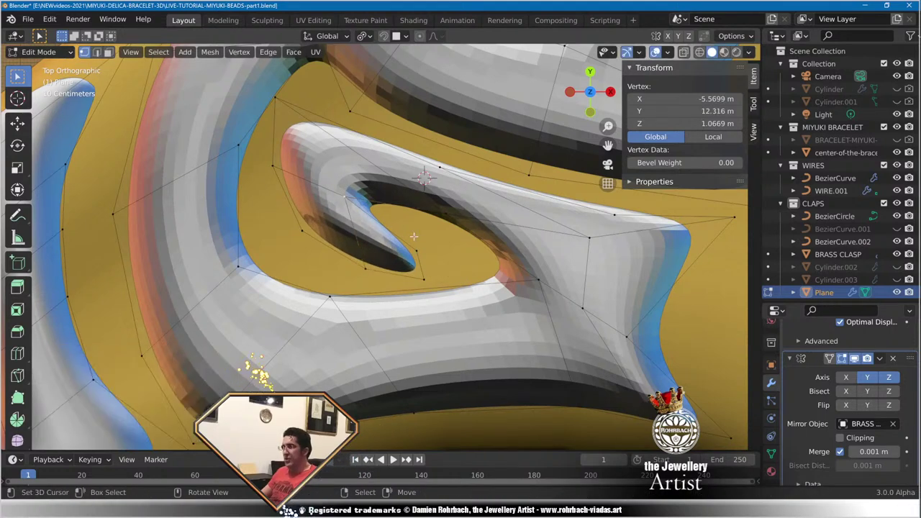
Extrude the end edge of the curl tip about 0.138 m in X and 0.036 m in Y to lengthen the curl.
click(396, 249)
shift+right_click(424, 279)
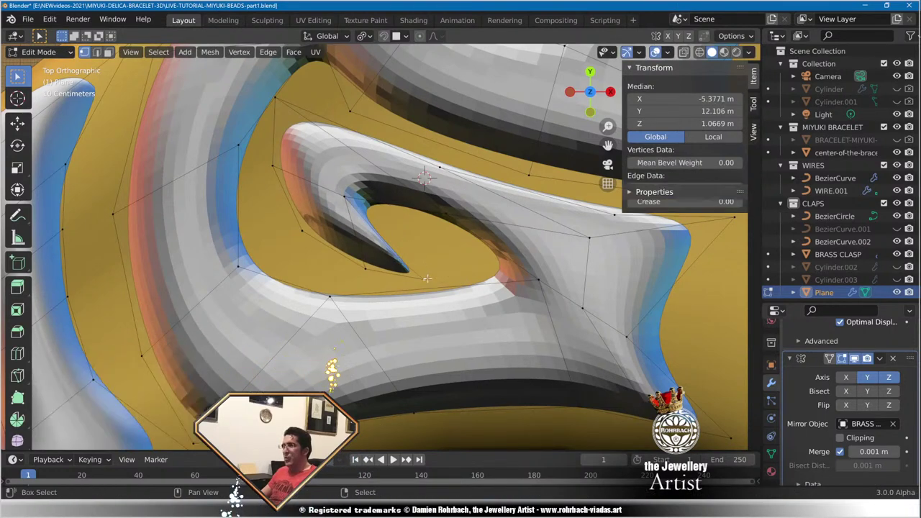
key(g)
click(493, 256)
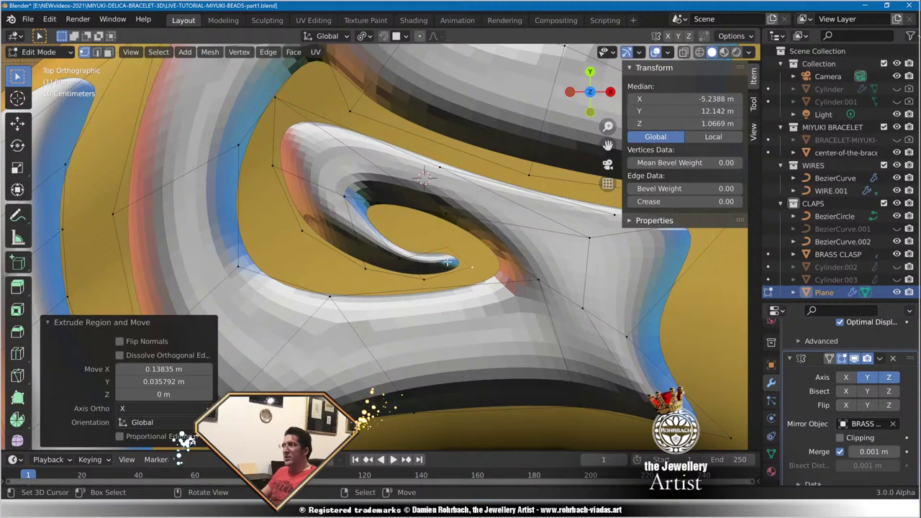
Bend the curl tip upward by moving its inner edge vertex and both end corners, the outer corner about -0.05 m X, 0.06 m Y.
click(413, 257)
key(g)
click(409, 241)
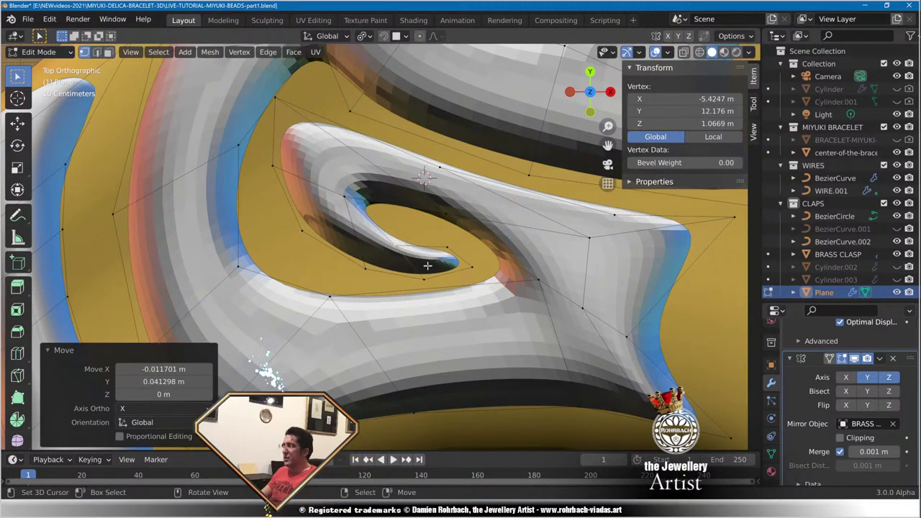
scroll(464, 256, up, 1)
right_drag(461, 247, 444, 229)
right_drag(494, 270, 473, 246)
scroll(444, 260, down, 4)
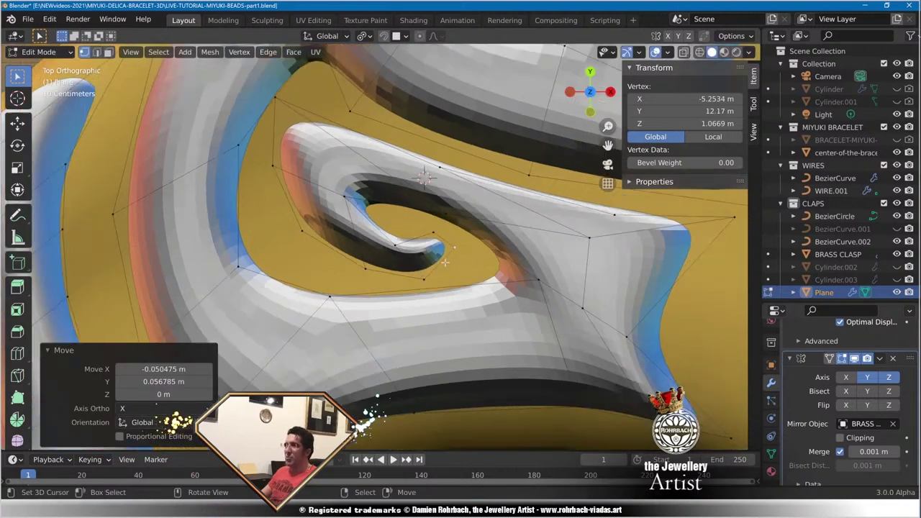
Save the file and move the curl's outer lower-left vertex about 0.016 m X, -0.017 m Y.
key(ctrl+s)
scroll(444, 260, up, 2)
key(g)
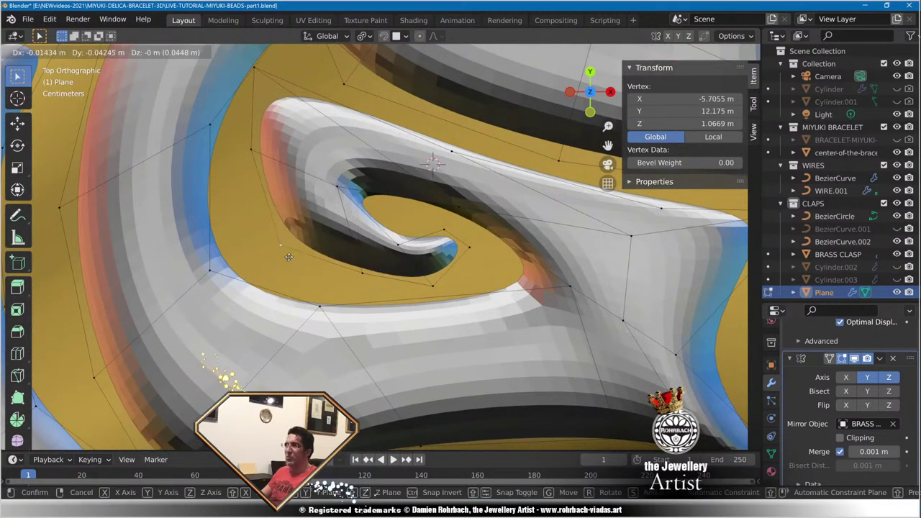
click(301, 246)
scroll(456, 264, down, 3)
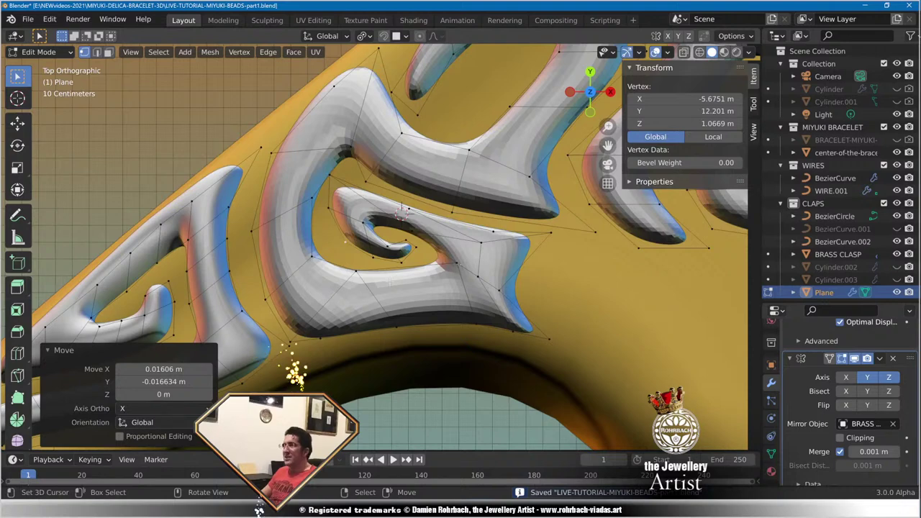
Move the ornament's lower edge vertex about -0.054 m X, 0.048 m Y and its lower left corner about 0.059 m X, -0.109 m Y.
scroll(390, 283, up, 3)
scroll(403, 287, down, 3)
scroll(421, 303, up, 2)
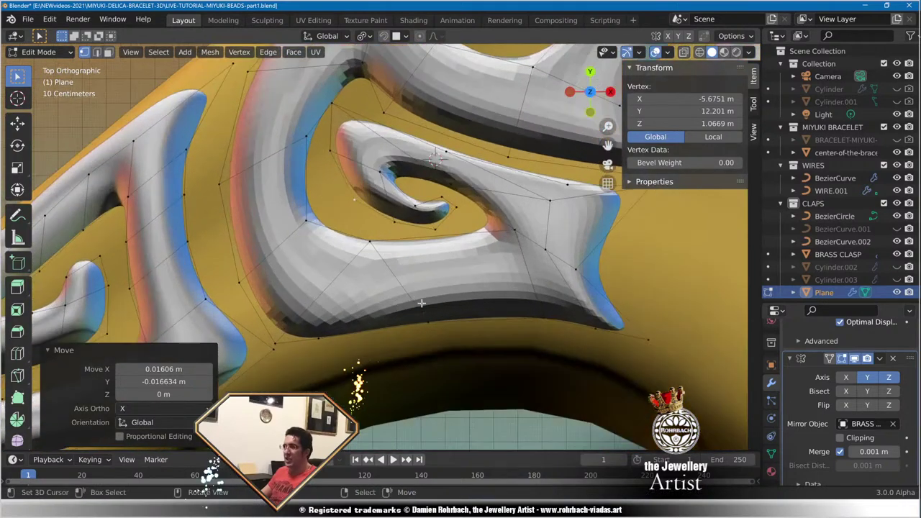
right_click(424, 312)
key(g)
click(410, 301)
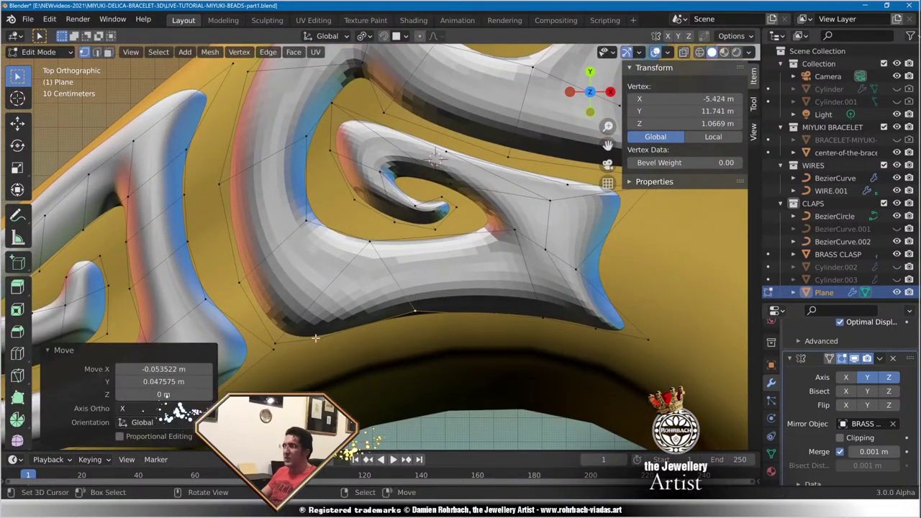
right_click(286, 339)
key(g)
click(301, 367)
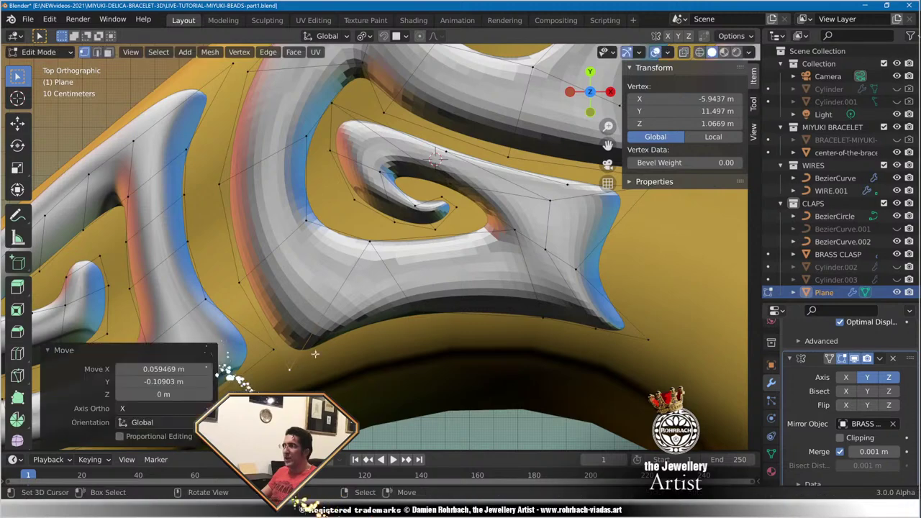
Smooth the ornament's lower edge by shifting the vertex beside the corner and the middle vertex toward the open end, and save the file.
click(322, 337)
key(g)
click(375, 321)
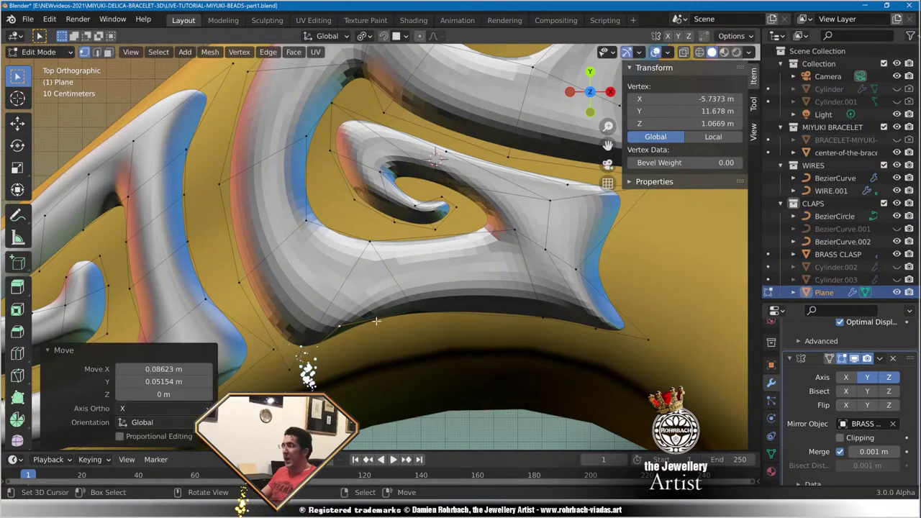
right_click(408, 313)
key(g)
click(438, 310)
right_click(360, 320)
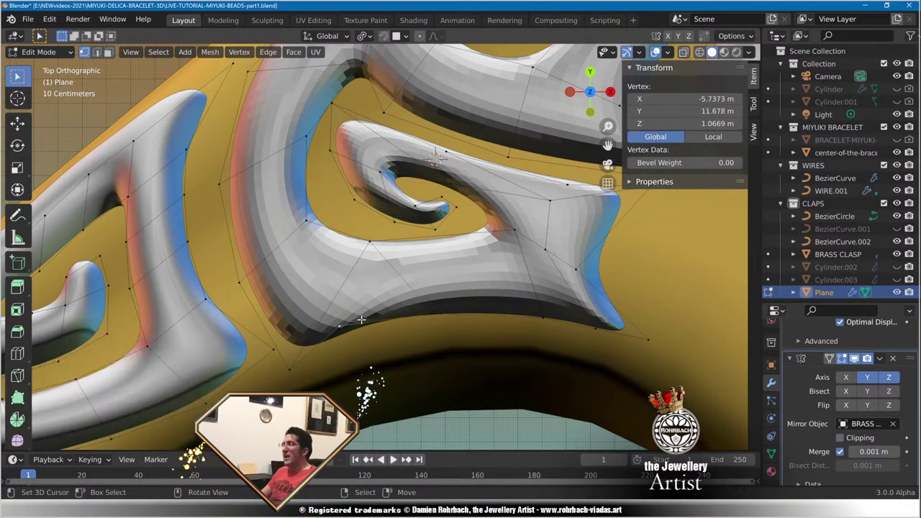
key(g)
click(365, 321)
scroll(410, 321, down, 3)
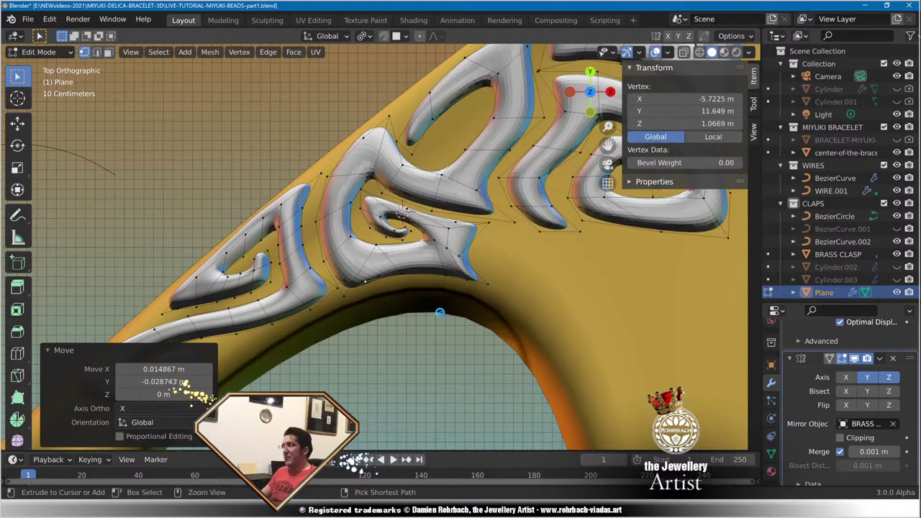
key(ctrl+s)
Reshape the arch's inner contour by moving its top bend vertex, its side vertex and its lower bend vertex, the last about 0.014 m X, 0.04 m Y.
scroll(432, 288, up, 3)
shift+middle_drag(413, 180, 487, 256)
scroll(448, 230, up, 3)
right_click(501, 164)
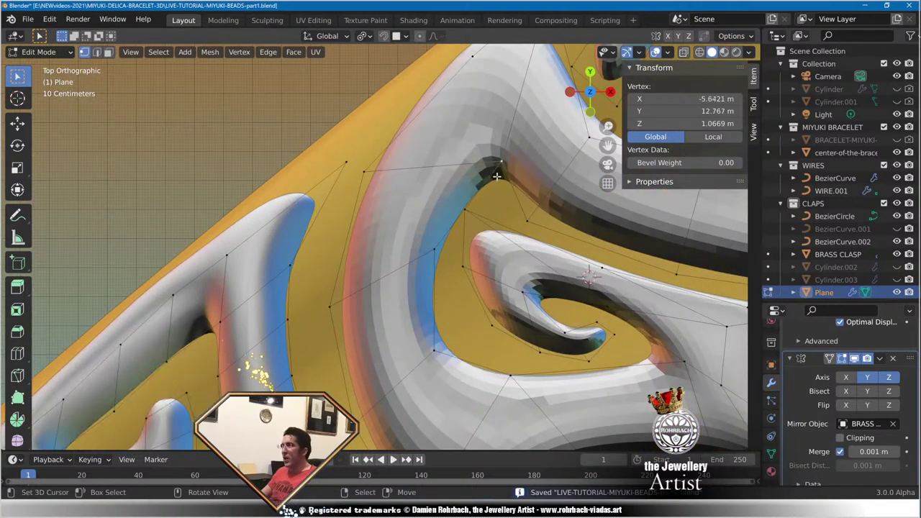
key(g)
click(480, 161)
click(442, 257)
key(g)
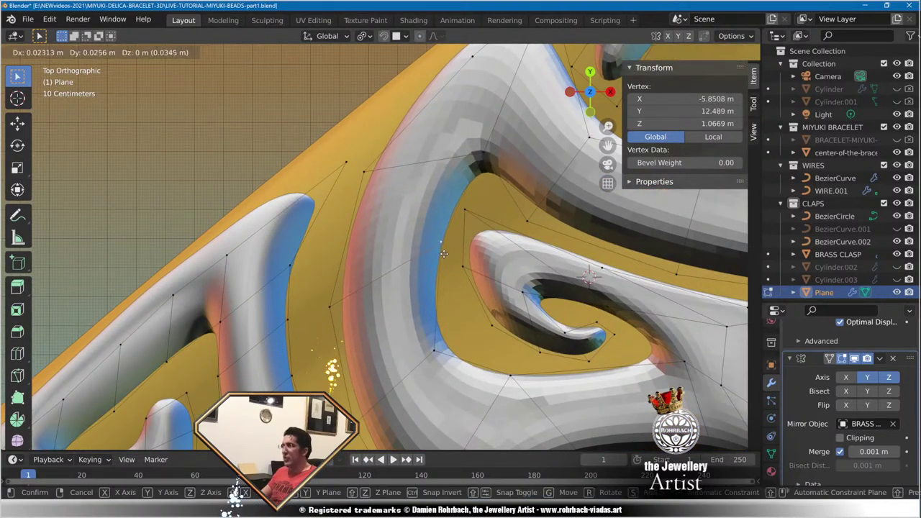
click(453, 328)
scroll(490, 317, down, 4)
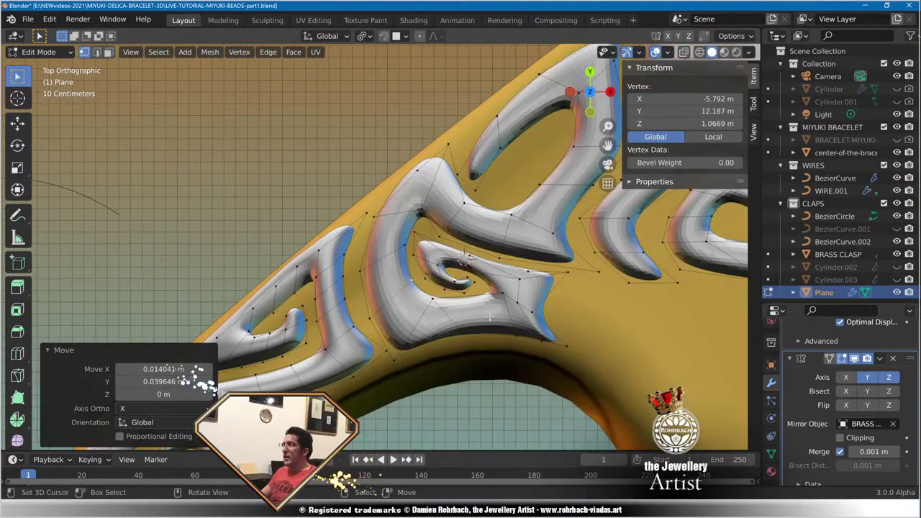
Raise the curl's upper outer corner toward the arch and move the curl's upper edge vertex about -0.137 m X, 0.028 m Y.
scroll(489, 317, up, 6)
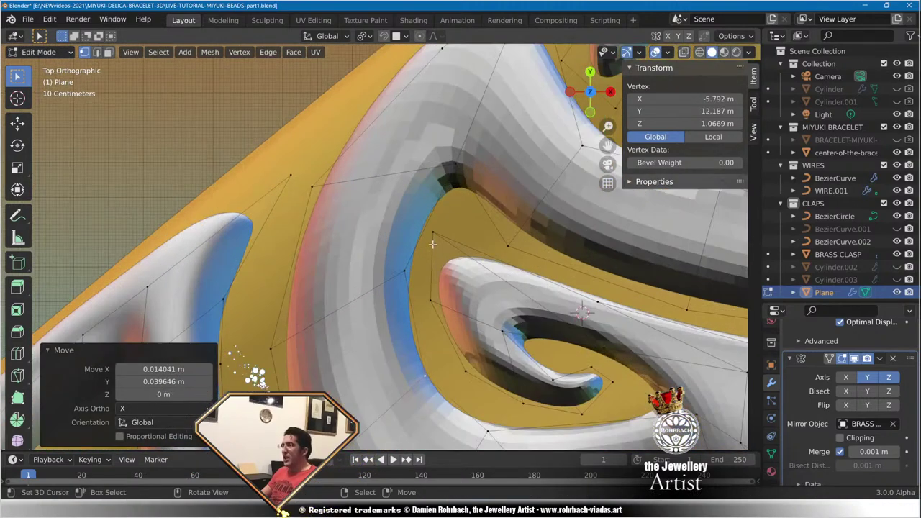
click(440, 224)
key(g)
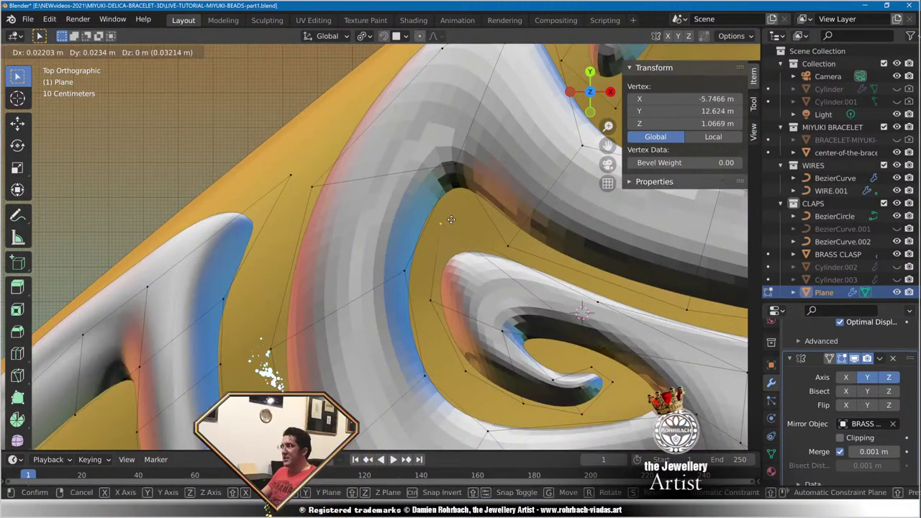
click(446, 216)
right_drag(596, 340, 562, 332)
right_drag(578, 302, 565, 300)
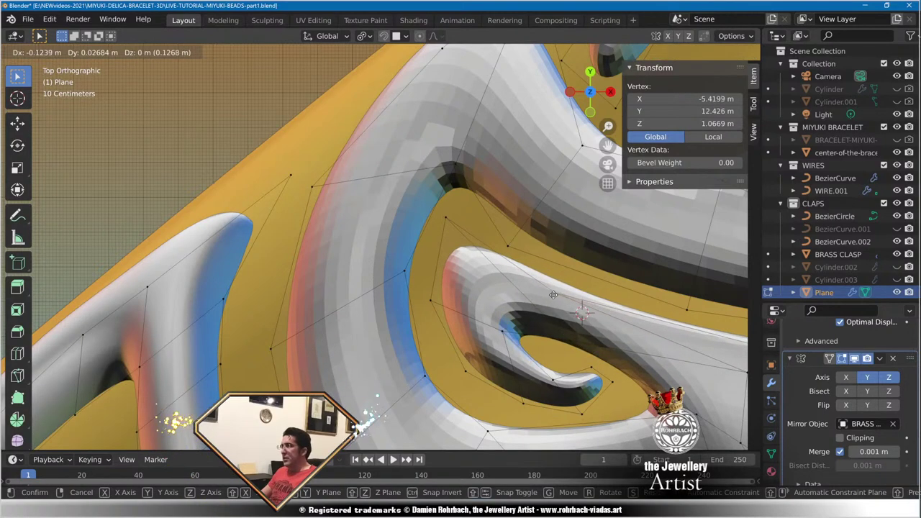
click(565, 301)
Pull the curl's two outer lower vertices down toward the arch's inner edge to thicken the curl.
scroll(567, 316, down, 4)
scroll(569, 333, up, 2)
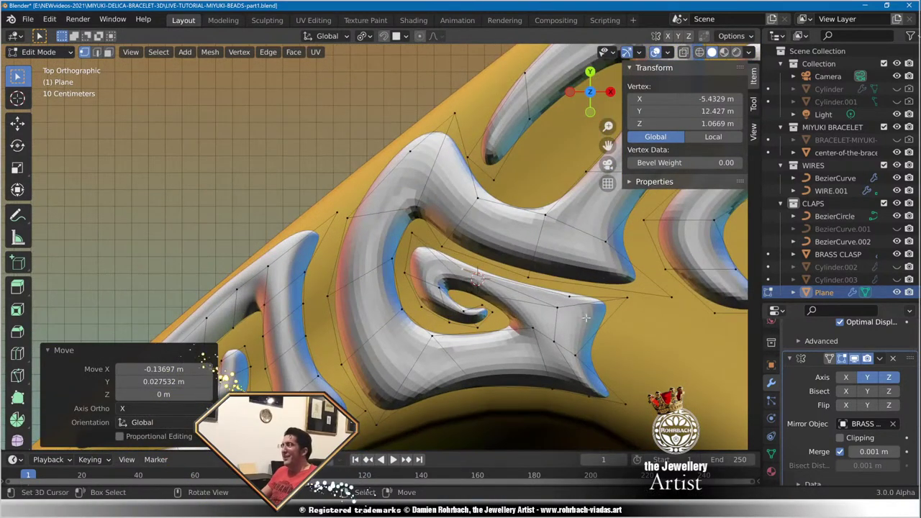
shift+middle_drag(587, 318, 519, 269)
scroll(519, 269, up, 3)
right_click(341, 279)
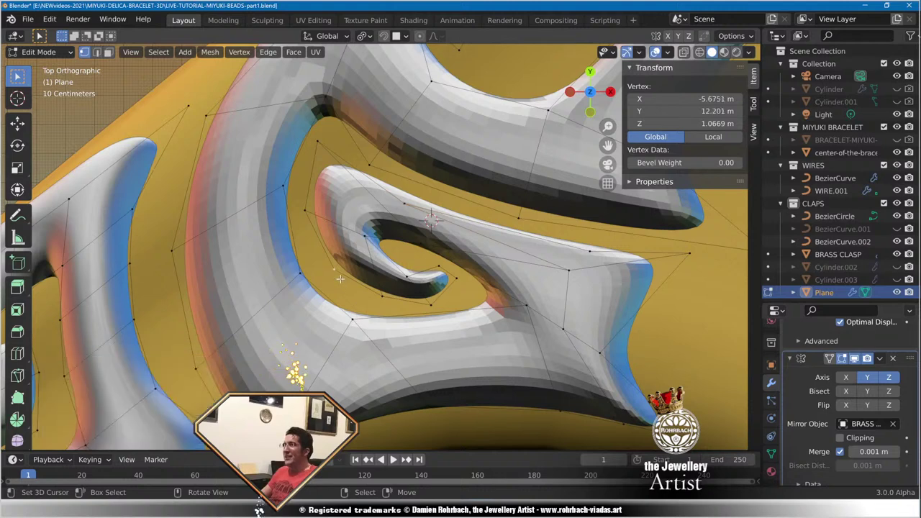
key(g)
click(335, 299)
right_click(385, 304)
key(g)
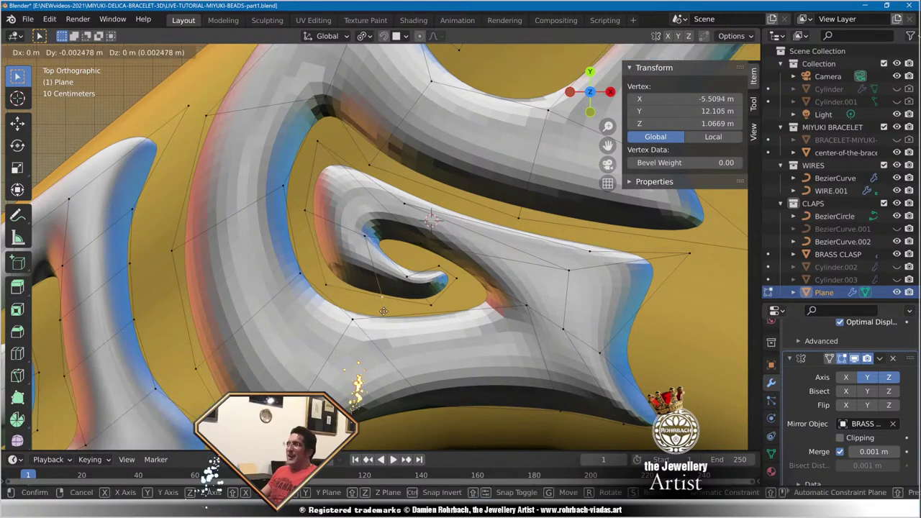
click(377, 323)
Move the curl's inner bend vertex about 0.083 m X, -0.031 m Y and save the file.
right_click(377, 246)
key(g)
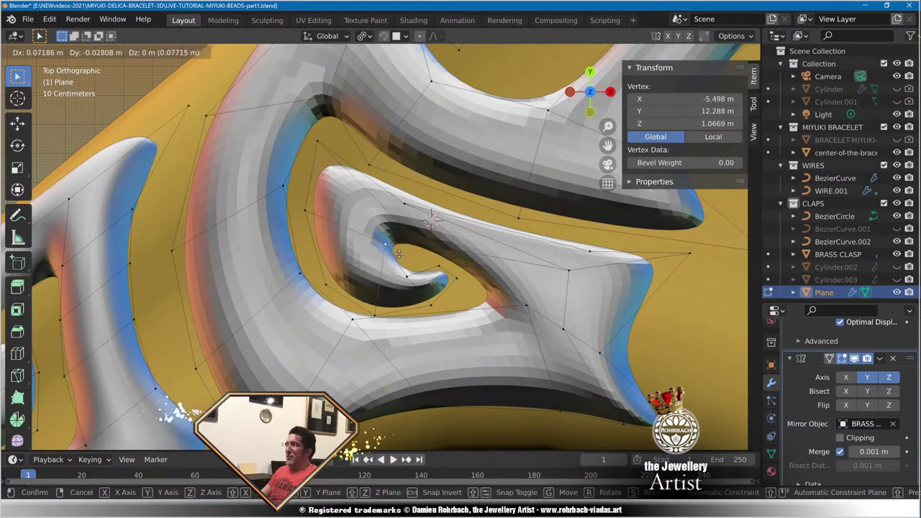
click(399, 263)
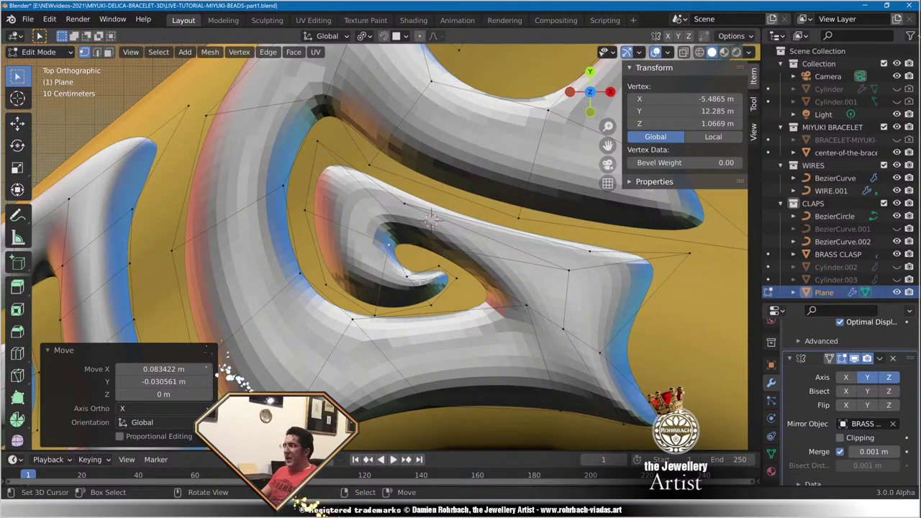
click(410, 282)
key(ctrl+s)
Push the ornament's end notch vertex and upper end corner outward, and move the adjacent upper edge vertex about 0.073 m X, -0.05 m Y.
scroll(414, 279, down, 5)
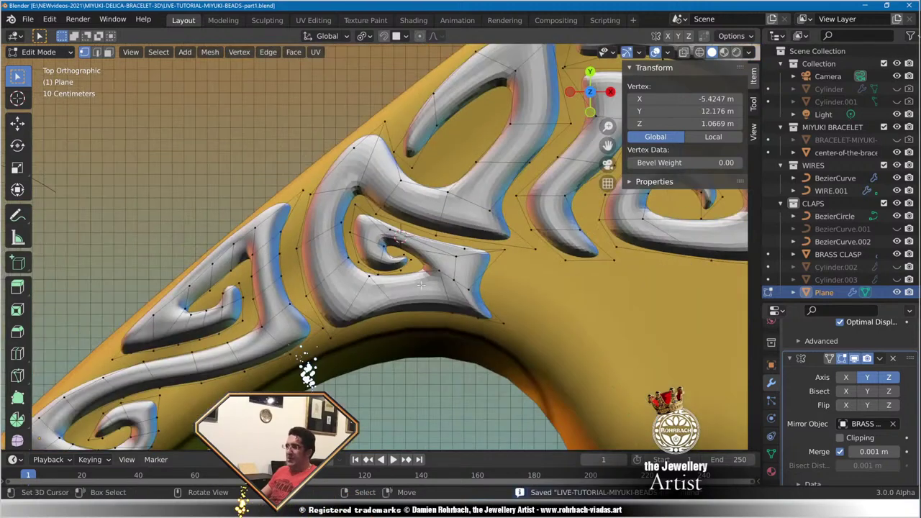
scroll(418, 278, up, 5)
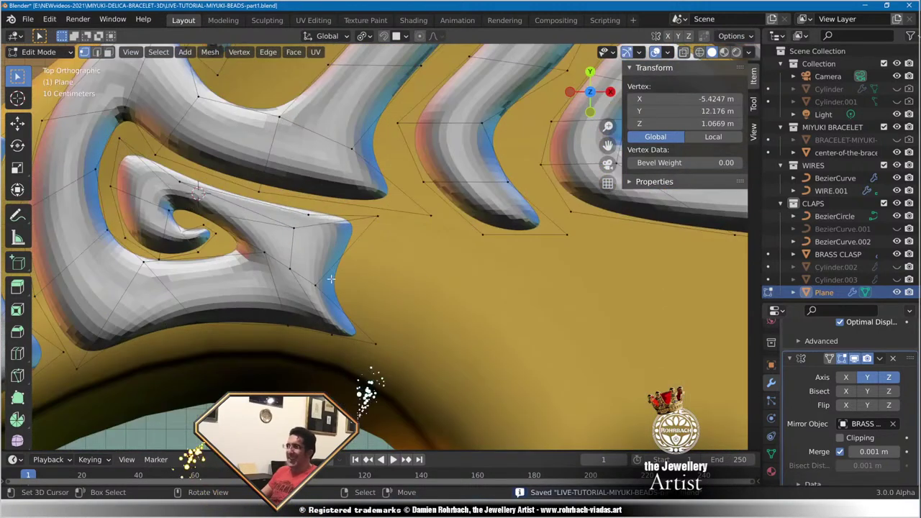
key(g)
click(378, 223)
key(g)
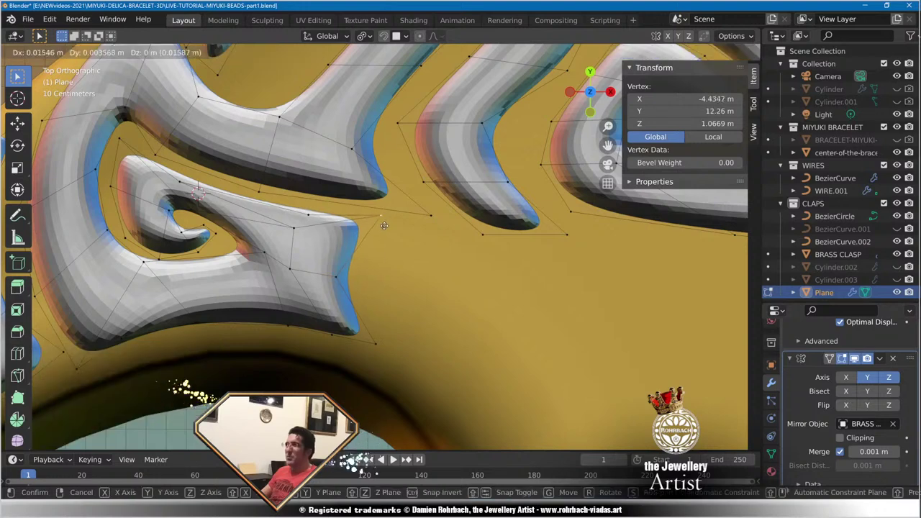
click(346, 224)
key(g)
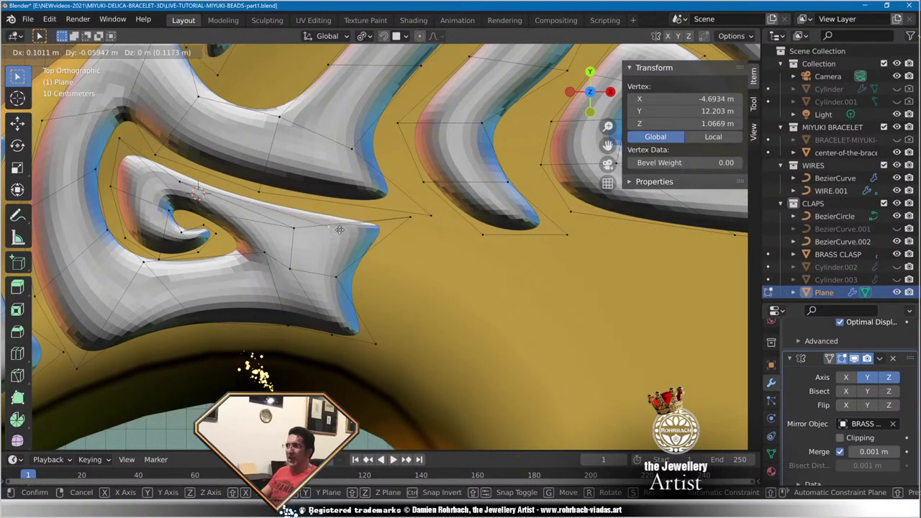
click(336, 228)
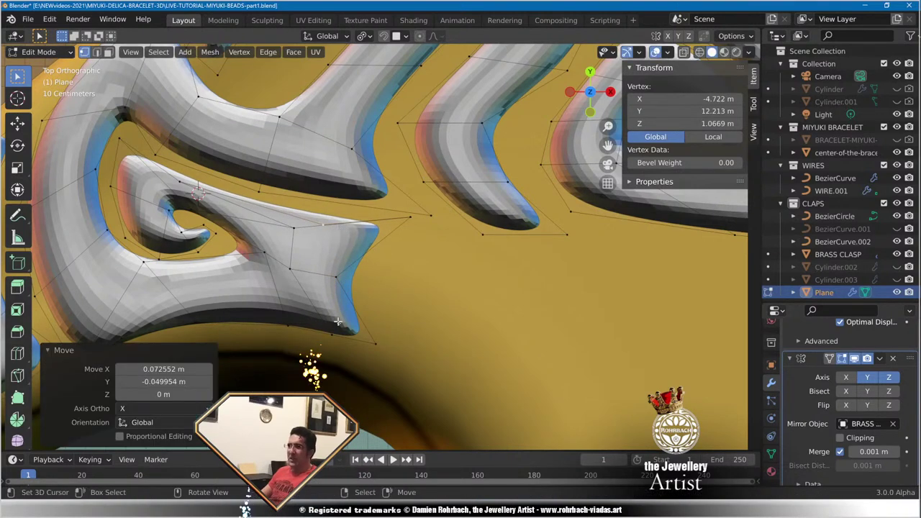
Widen the curl's opening by lowering its inner corner and moving its upper inner vertex about 0.136 m X, -0.045 m Y, and adjust the upper edge vertex.
key(g)
click(257, 264)
key(g)
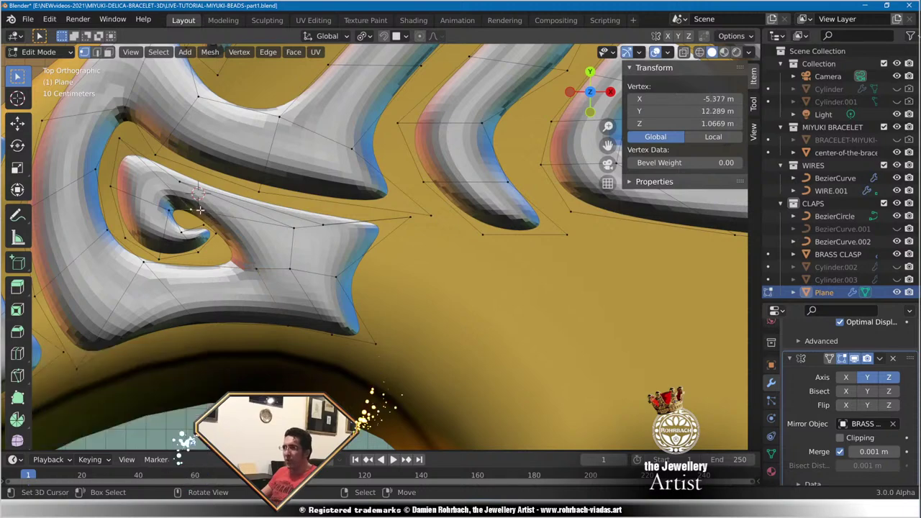
click(227, 219)
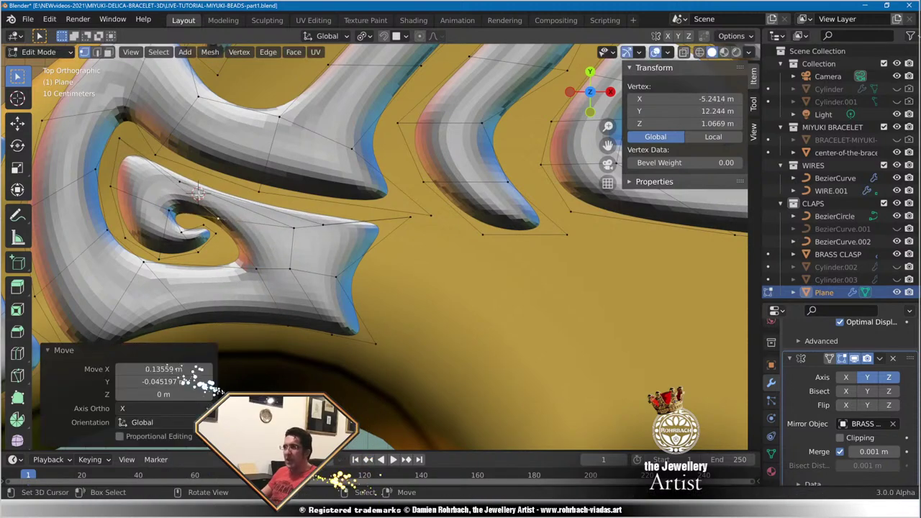
key(g)
click(222, 198)
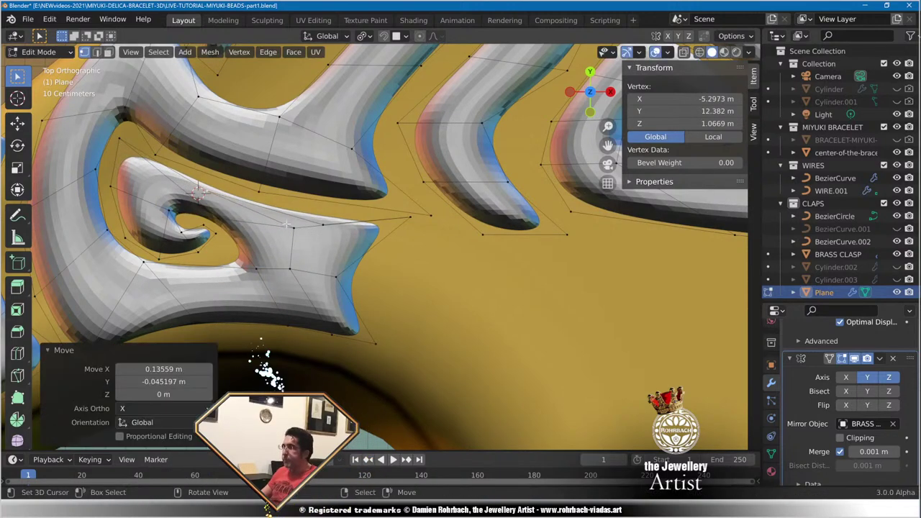
Move the inner vertex below the upper scroll's crest up and toward the crest to slim its neck.
scroll(404, 270, down, 3)
scroll(427, 295, up, 6)
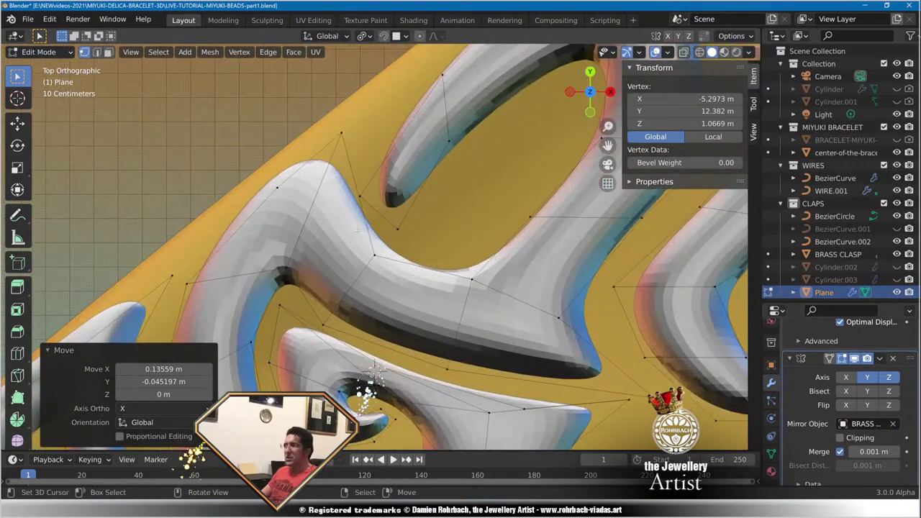
click(375, 372)
right_drag(370, 249, 347, 235)
scroll(403, 233, down, 4)
scroll(411, 231, up, 2)
Reshape the neighbouring leaf by moving its inner edge vertex, two tip corners and outer edge vertex, the last about -0.067 m X, 0.051 m Y, and save.
right_drag(435, 181, 429, 172)
right_drag(401, 237, 425, 251)
right_drag(368, 210, 383, 224)
right_drag(424, 135, 413, 126)
scroll(421, 237, down, 8)
key(ctrl+s)
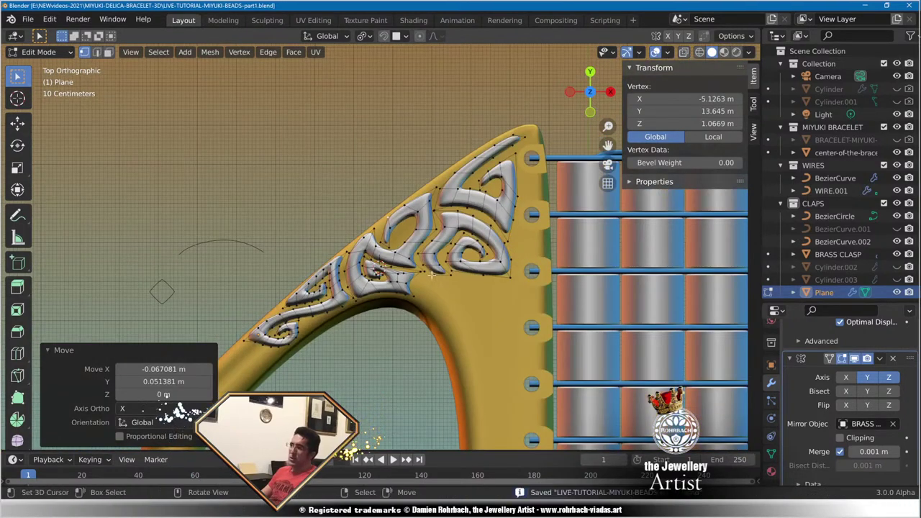
Duplicate the end face of the curved tail beside the spiral and place the copy just below the tail's tip.
scroll(421, 259, up, 5)
scroll(421, 259, down, 4)
shift+middle_drag(533, 324, 473, 256)
scroll(472, 256, down, 2)
scroll(465, 257, up, 8)
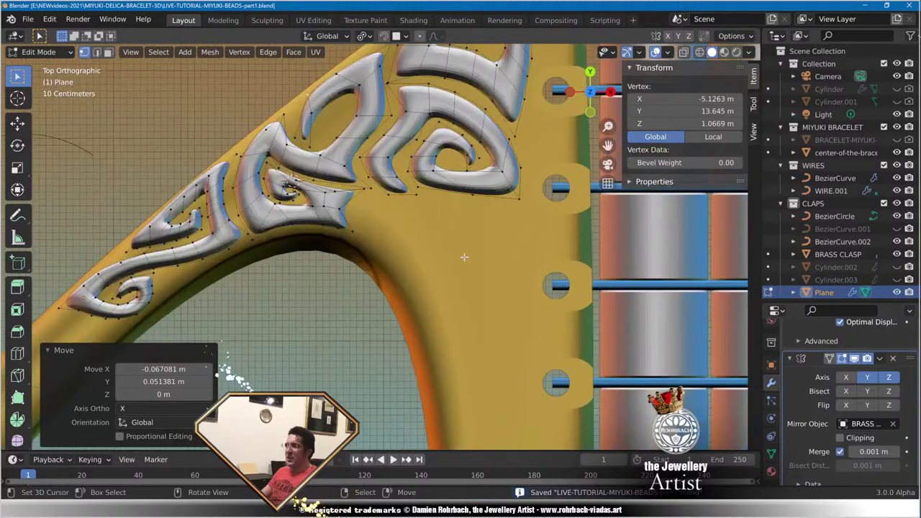
shift+middle_drag(465, 206, 428, 304)
shift+right_click(396, 254)
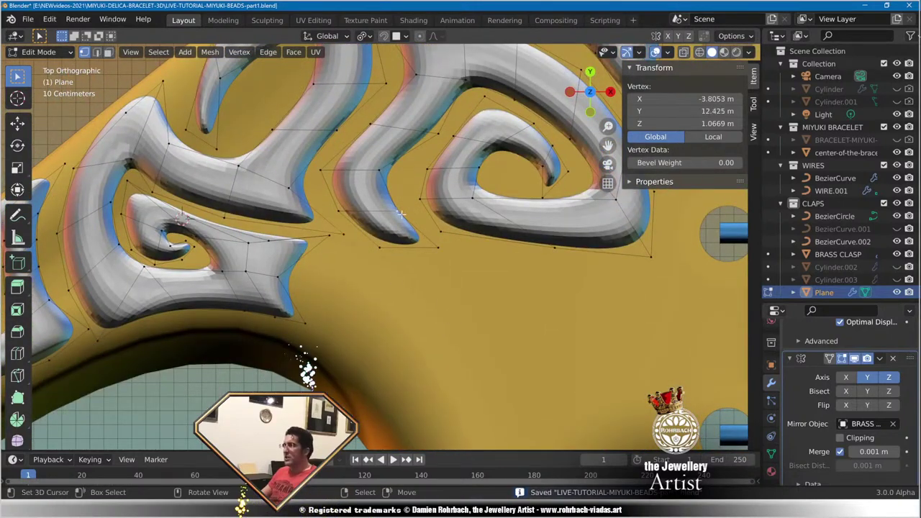
shift+click(376, 235)
shift+click(418, 244)
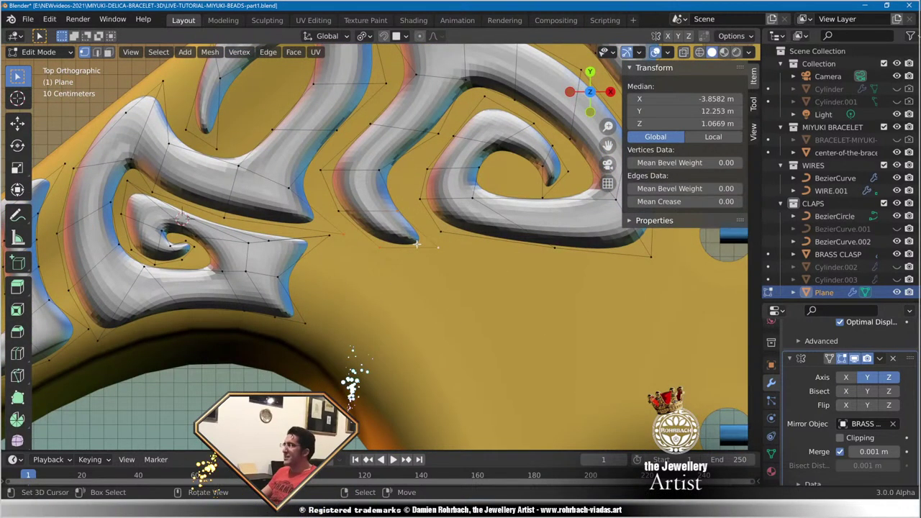
shift+click(392, 207)
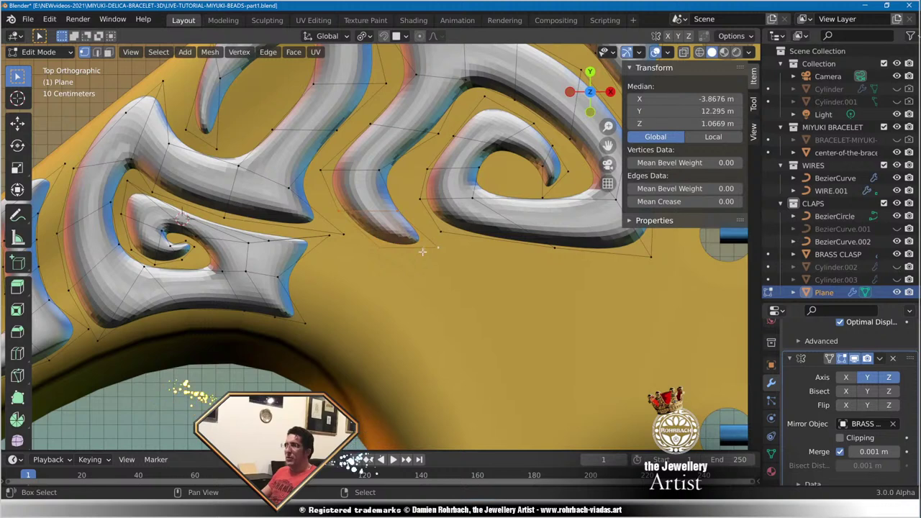
key(g)
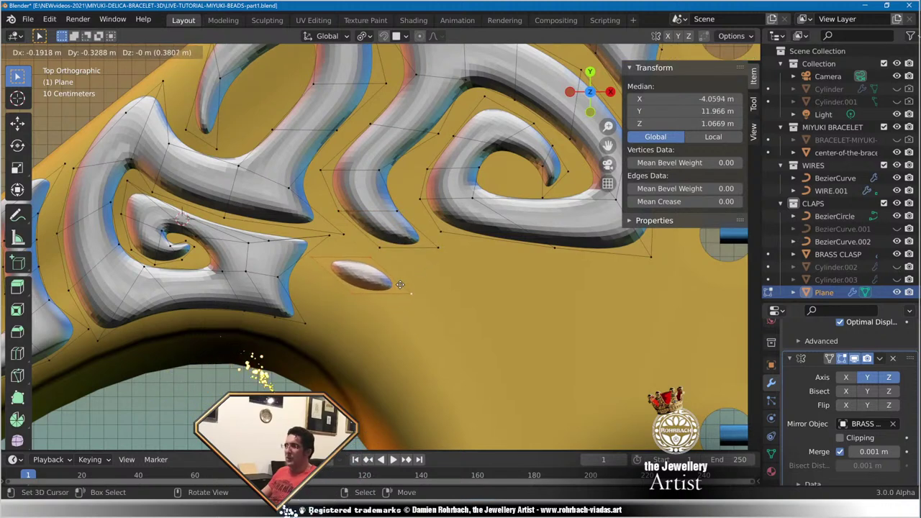
click(401, 279)
Reshape the small copied face by moving its upper corners and its inner vertex, the latter about 0.057 m X, -0.014 m Y.
click(338, 249)
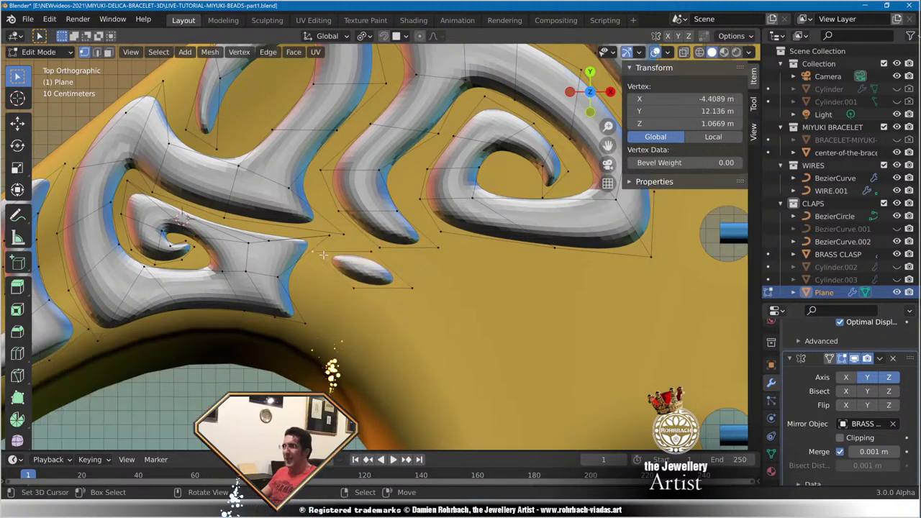
key(g)
click(339, 248)
click(383, 254)
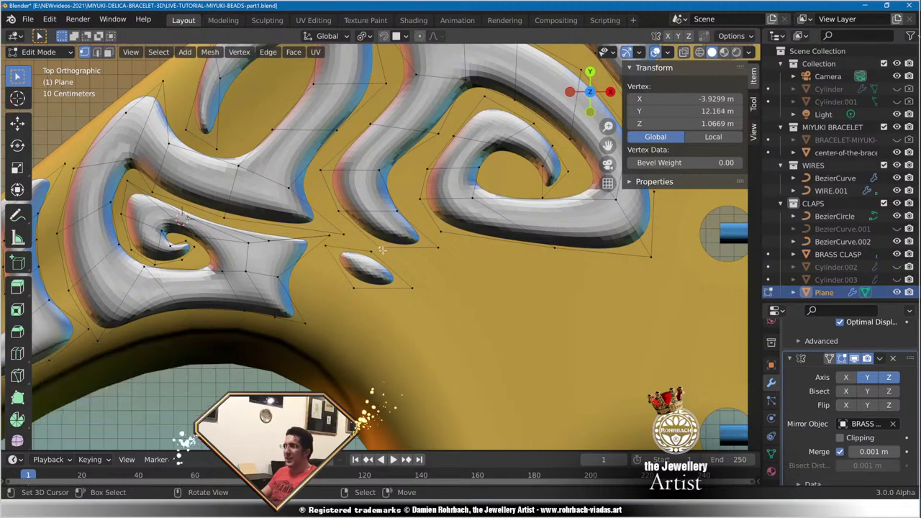
key(g)
click(387, 246)
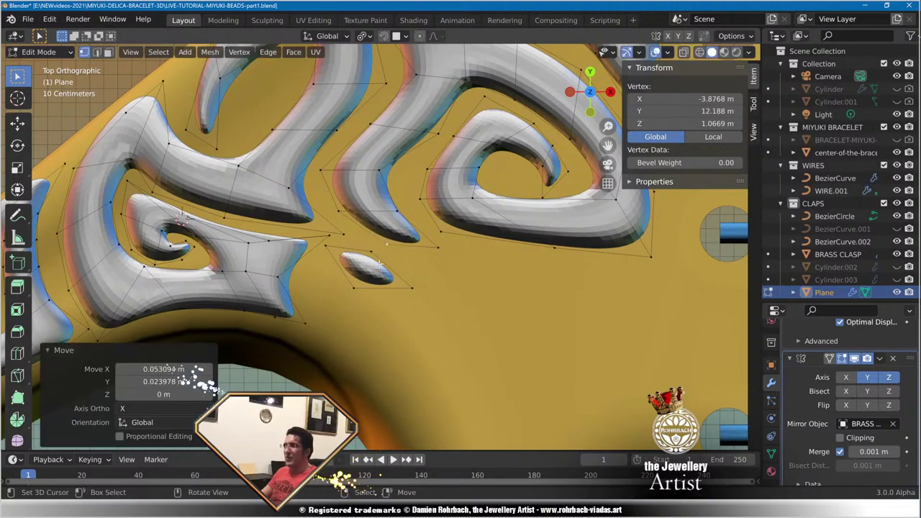
click(375, 257)
key(g)
click(383, 259)
Extrude the copied face's end edge about 0.263 m X, -0.046 m Y, and again about 0.39 m X, 0.093 m Y.
scroll(383, 259, down, 6)
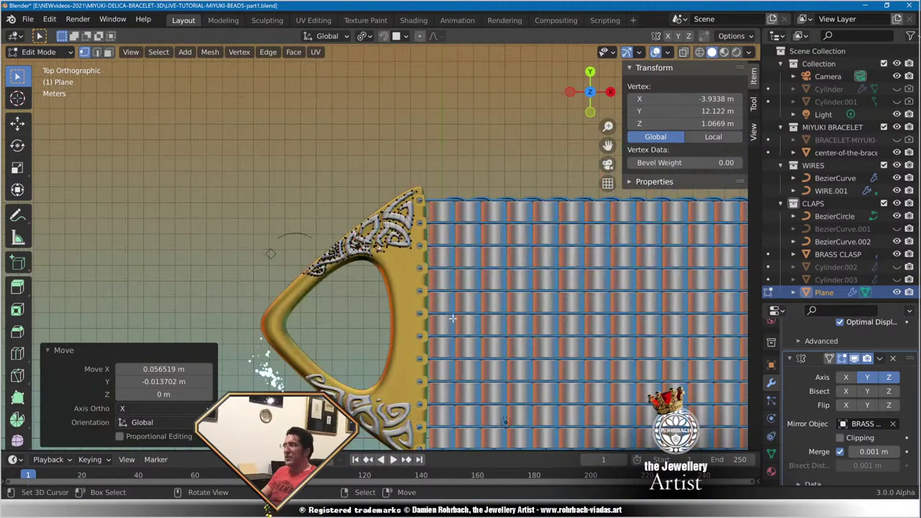
scroll(423, 304, up, 6)
shift+click(411, 287)
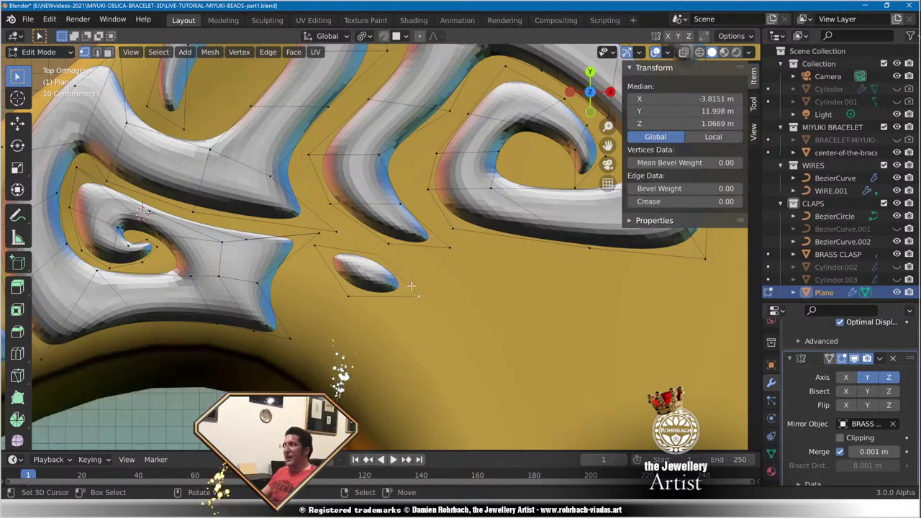
key(g)
click(476, 282)
key(e)
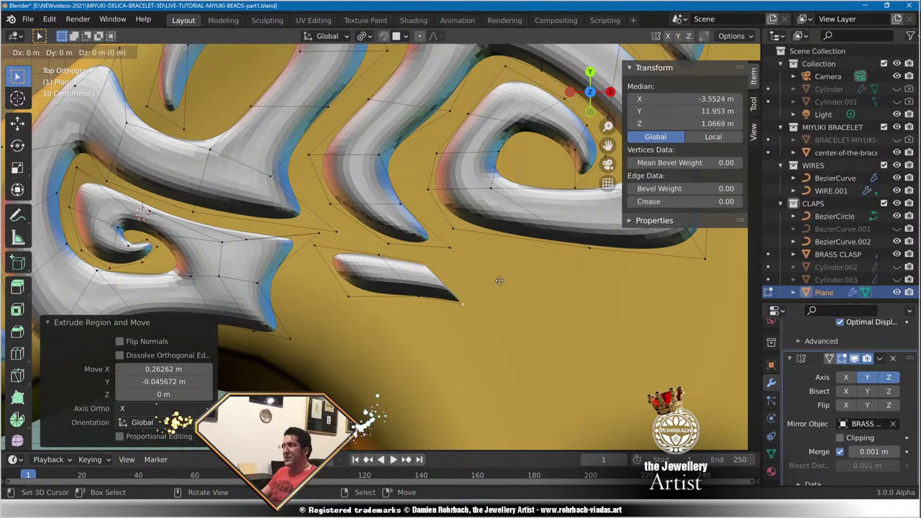
click(540, 267)
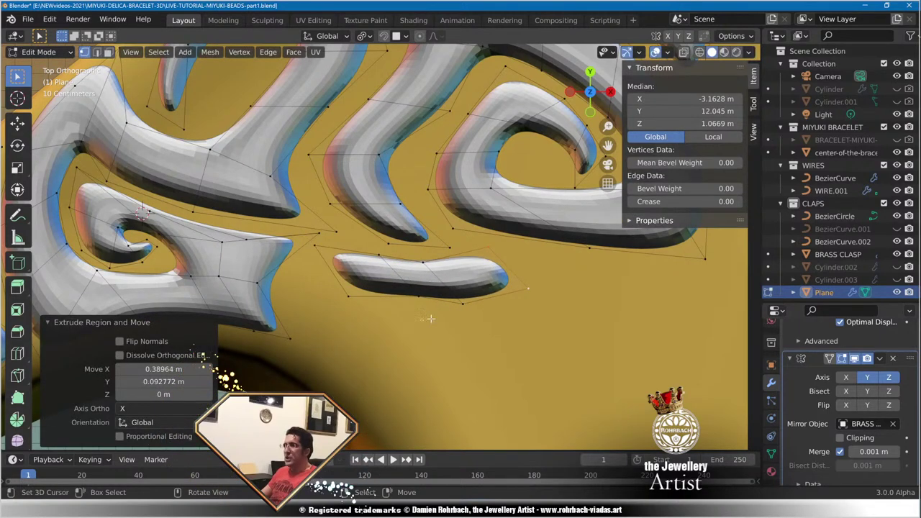
Move the new strip's lower edge vertex about -0.056 m X, -0.047 m Y, and its end edge about 0.18 m X, -0.078 m Y.
right_click(424, 300)
key(g)
click(415, 308)
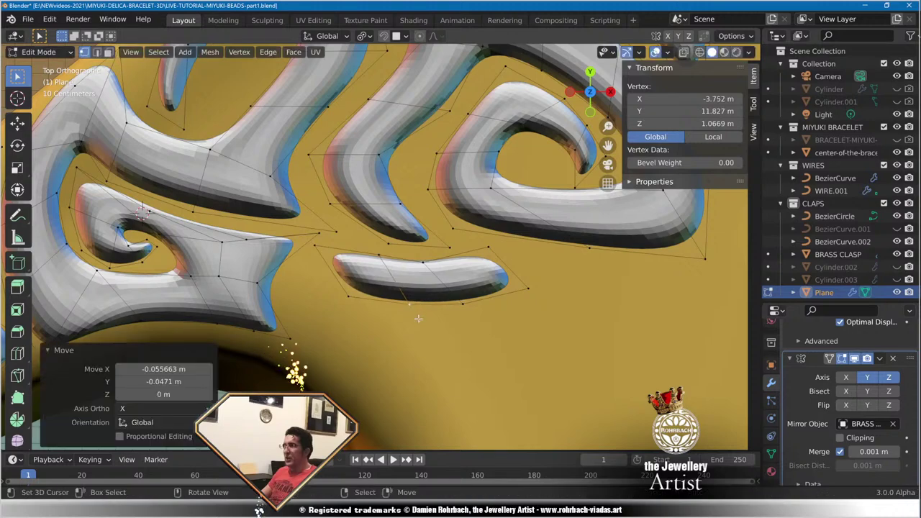
scroll(447, 308, down, 2)
shift+middle_drag(447, 308, 376, 287)
scroll(375, 287, up, 2)
shift+click(377, 281)
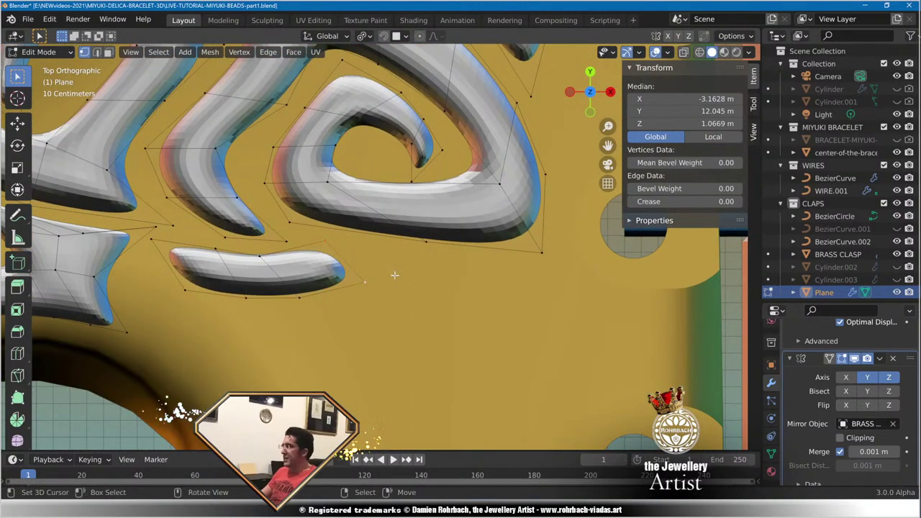
key(g)
click(424, 290)
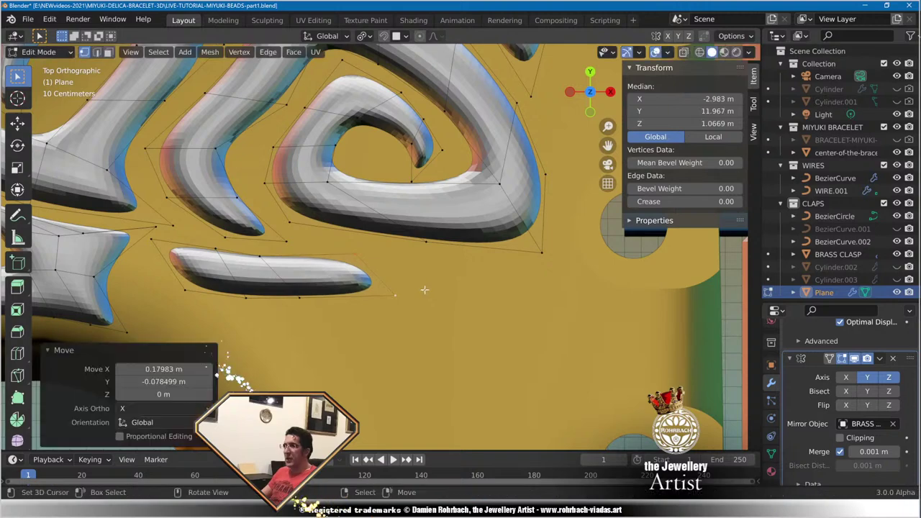
Extend the strip toward the bead side with three extrusions, the last two about 0.532 m X, -0.045 m Y and 0.649 m X, -0.294 m Y.
scroll(417, 293, down, 3)
scroll(414, 292, up, 2)
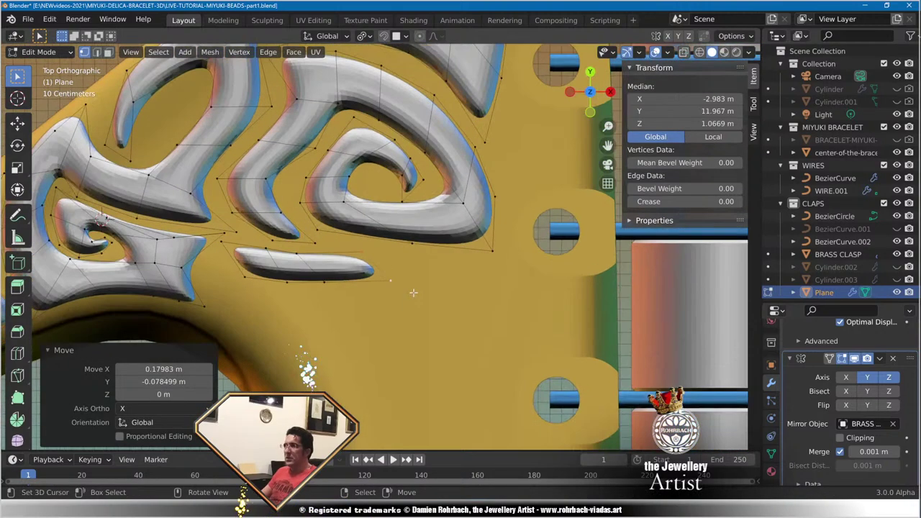
key(e)
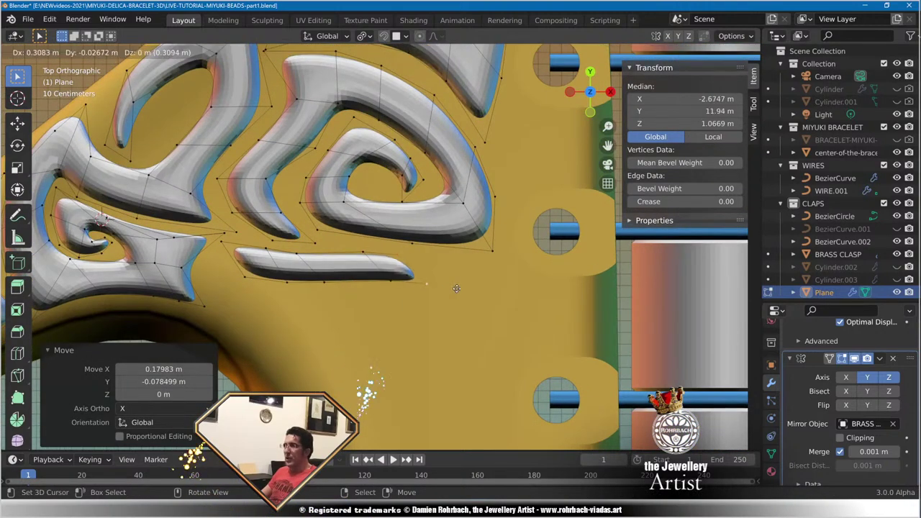
click(466, 290)
key(e)
click(528, 296)
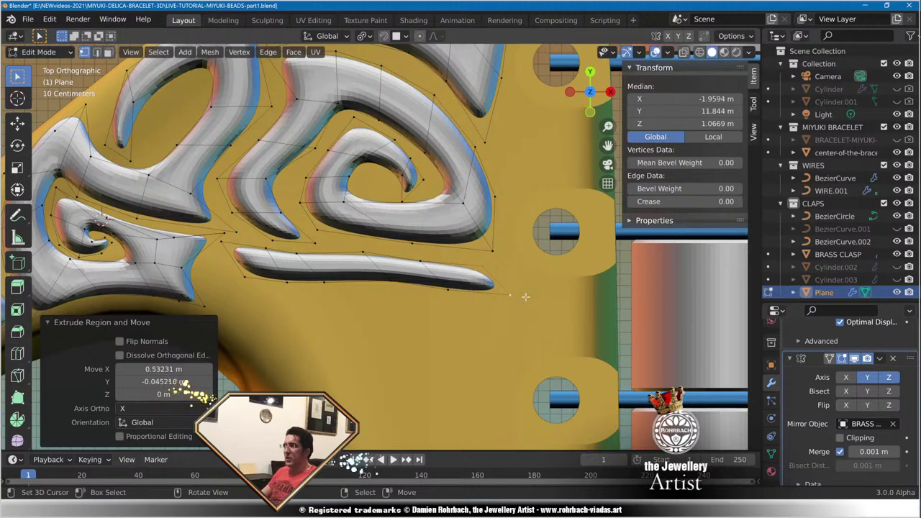
key(e)
click(612, 334)
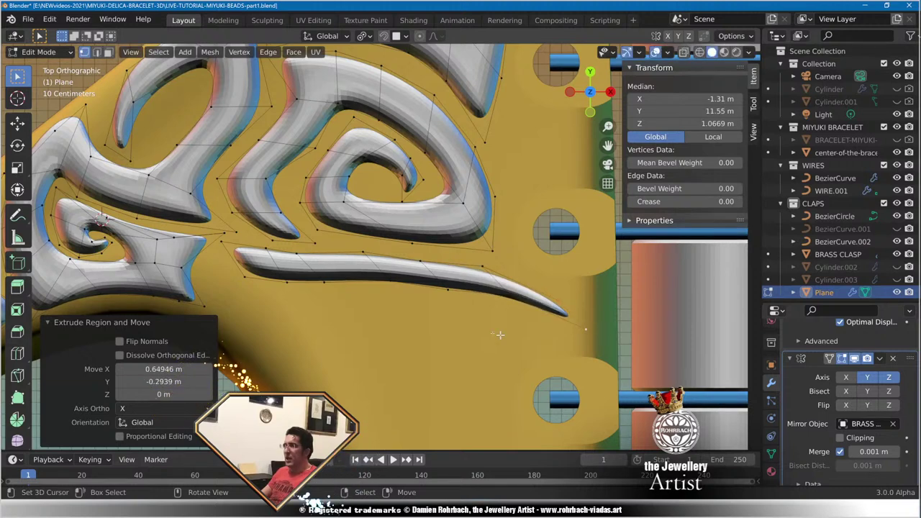
Extrude the strip's first lower edge three times into a curved prong, ending with about 0.24 m X, -0.401 m Y and 0.345 m X, -0.339 m Y.
click(280, 289)
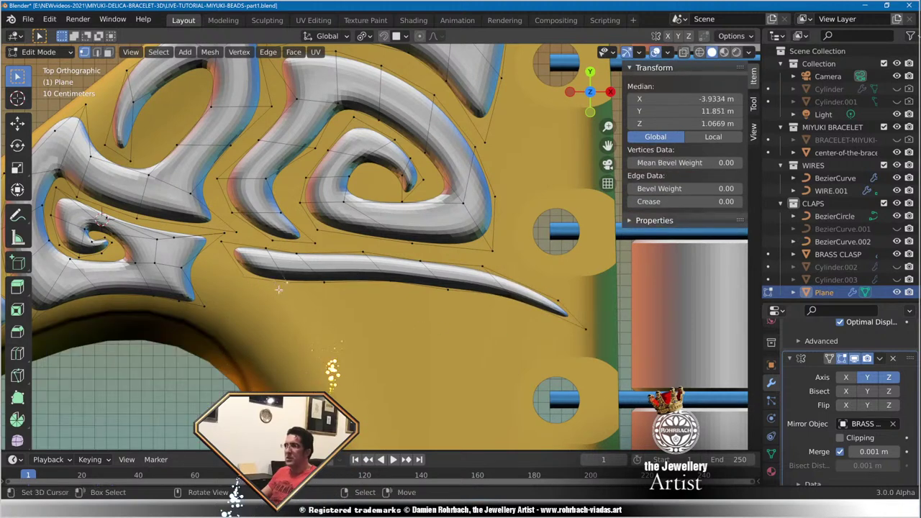
key(e)
click(281, 323)
key(e)
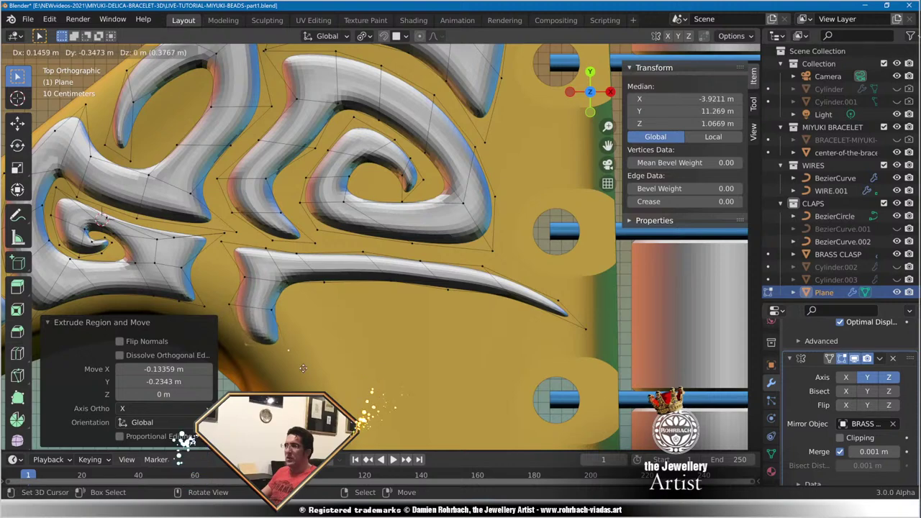
click(309, 371)
shift+middle_drag(309, 371, 341, 295)
key(e)
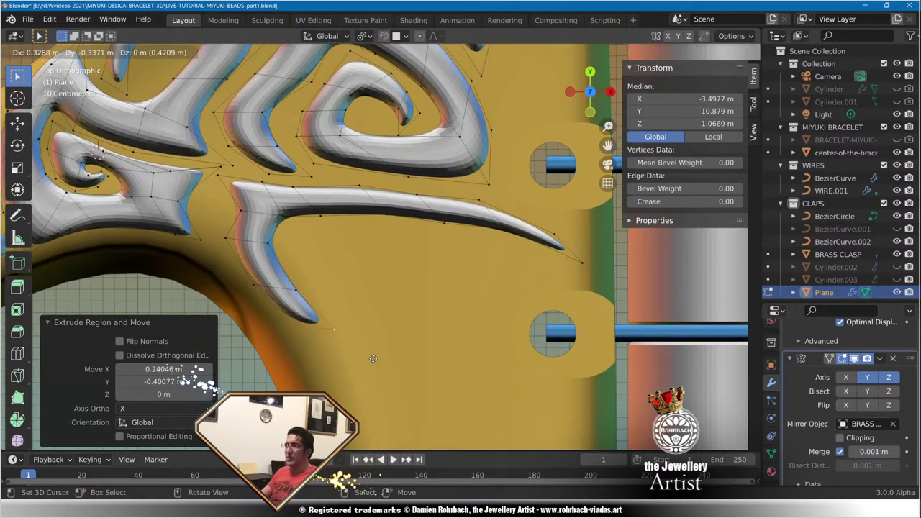
click(374, 358)
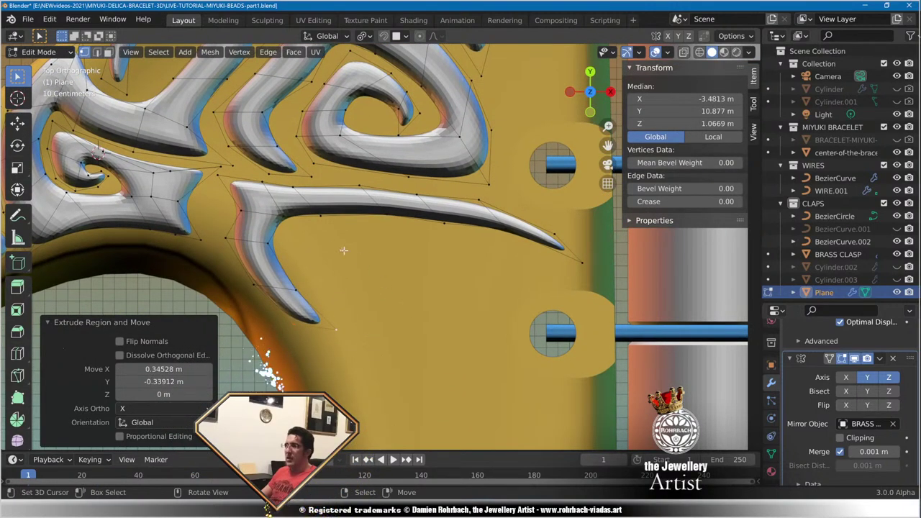
Extrude a second prong from the strip's lower edge by about -0.16, -0.323 m, 0.269, -0.504 m and 0.43, -0.275 m in X and Y.
click(385, 215)
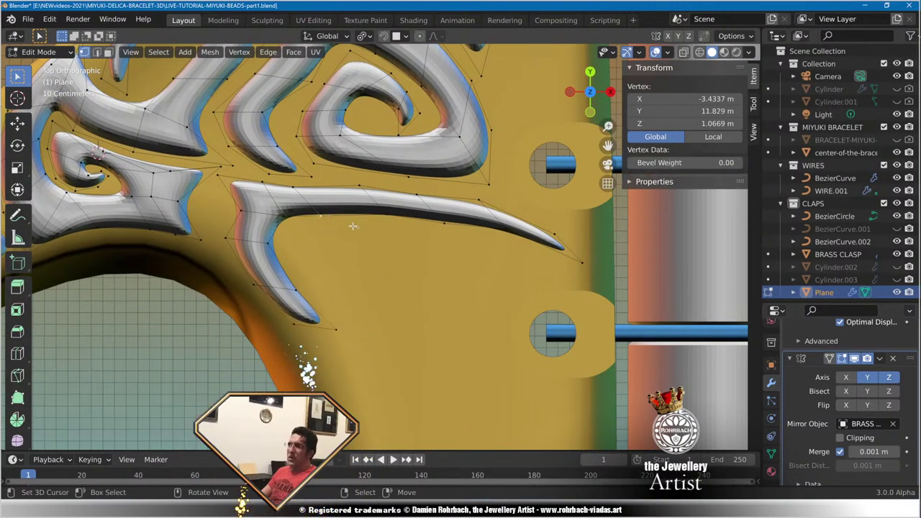
click(406, 227)
shift+click(385, 216)
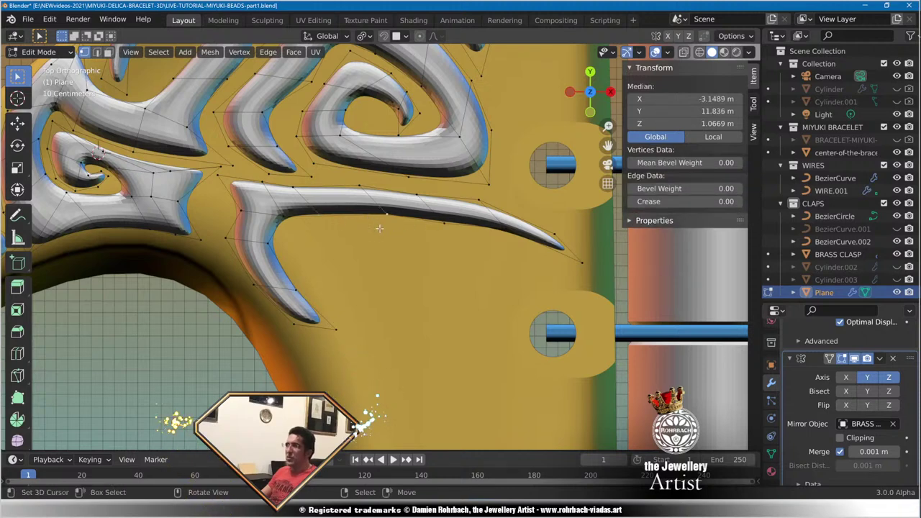
key(e)
click(361, 267)
key(e)
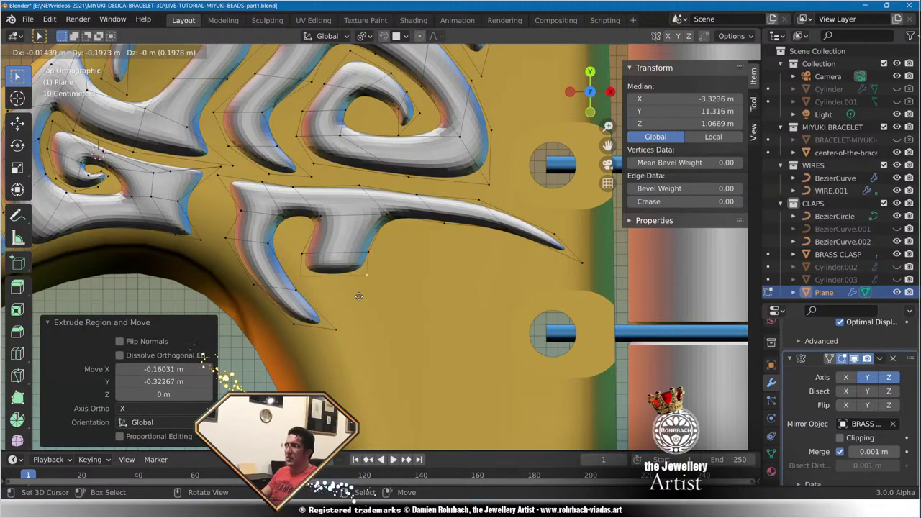
click(391, 328)
key(e)
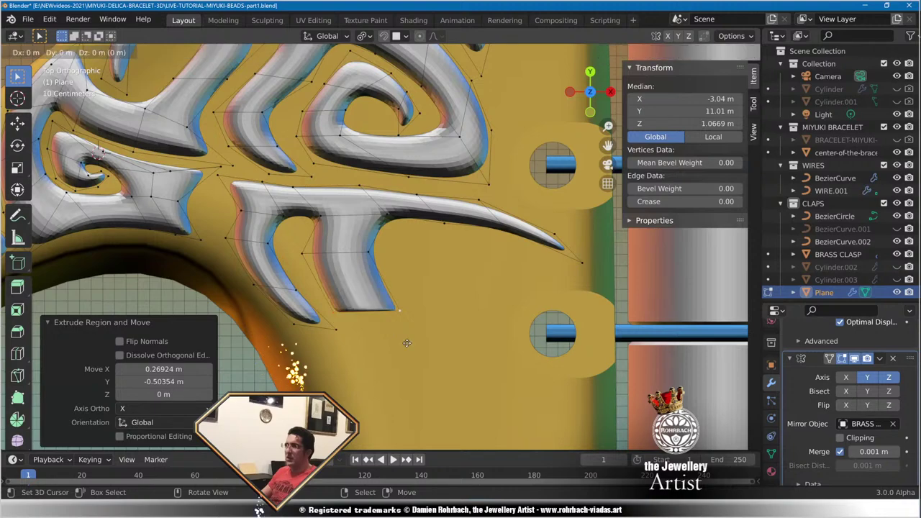
click(444, 363)
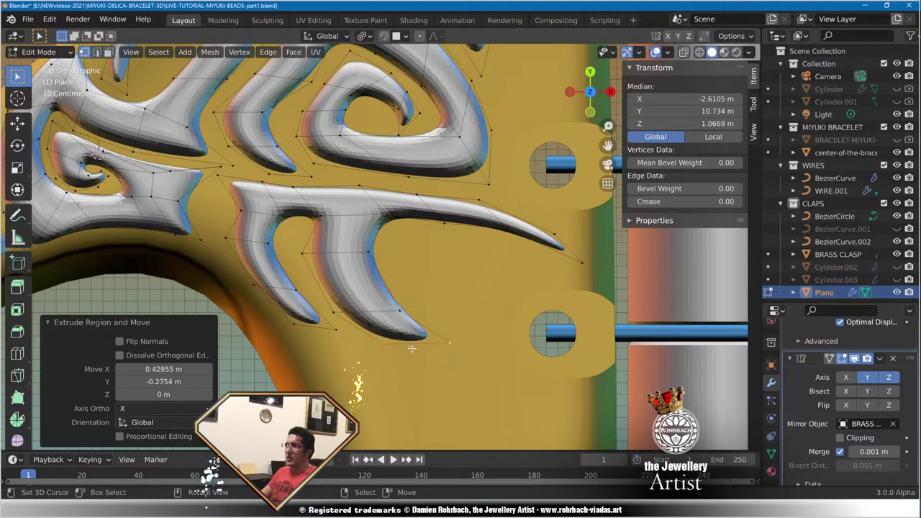
Reshape the first prong by moving its outer vertex about -0.096 m X, -0.091 m Y, and its inner vertices, one about 0.094 m X, -0.118 m Y.
scroll(306, 310, up, 3)
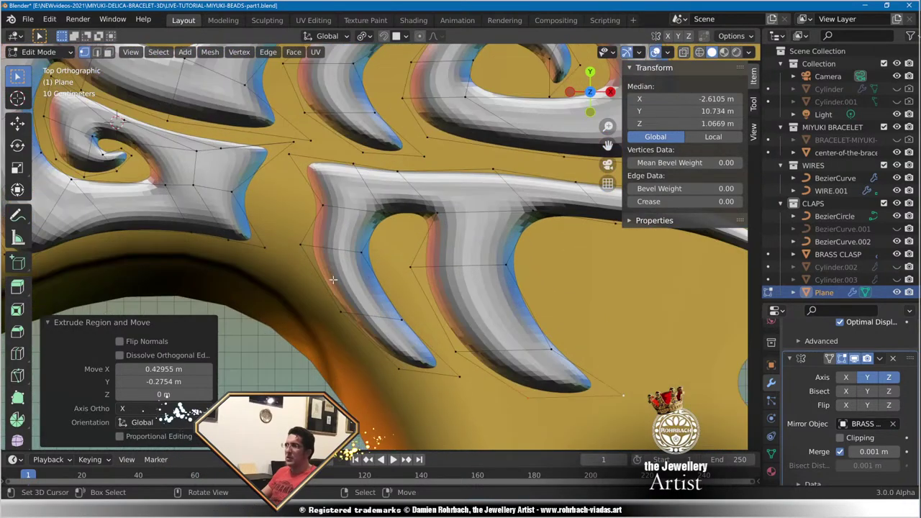
click(336, 301)
click(340, 325)
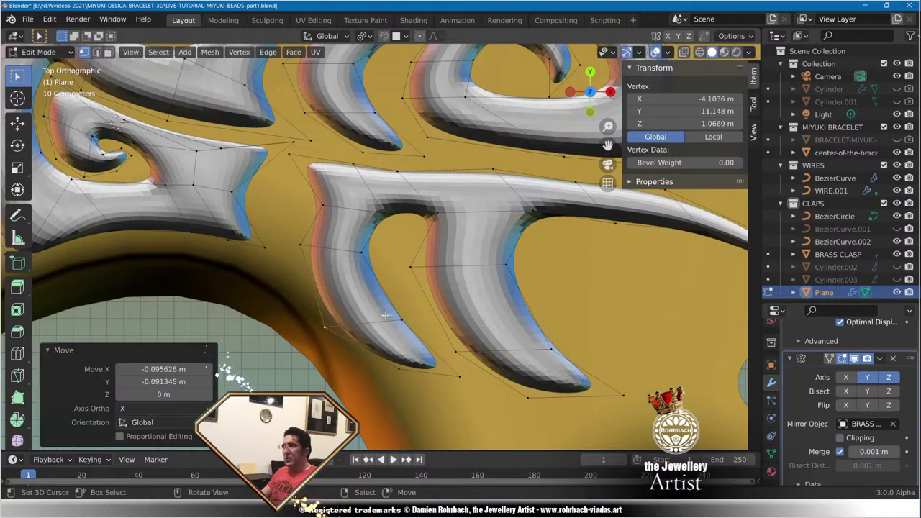
right_click(383, 311)
key(g)
click(363, 309)
key(g)
click(369, 202)
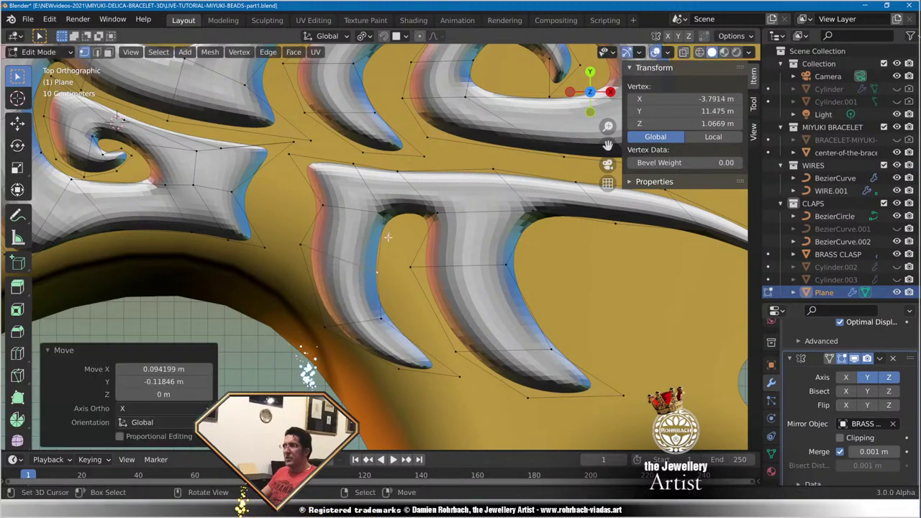
key(g)
click(369, 200)
Pull the strip's starting corner about -0.108 m X, 0.074 m Y, and adjust the two neighbouring upper edge vertices.
key(g)
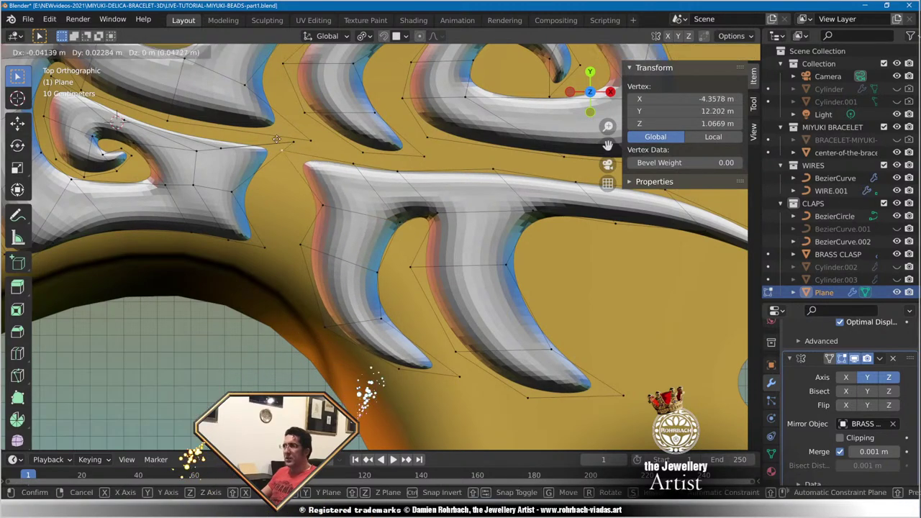
click(272, 135)
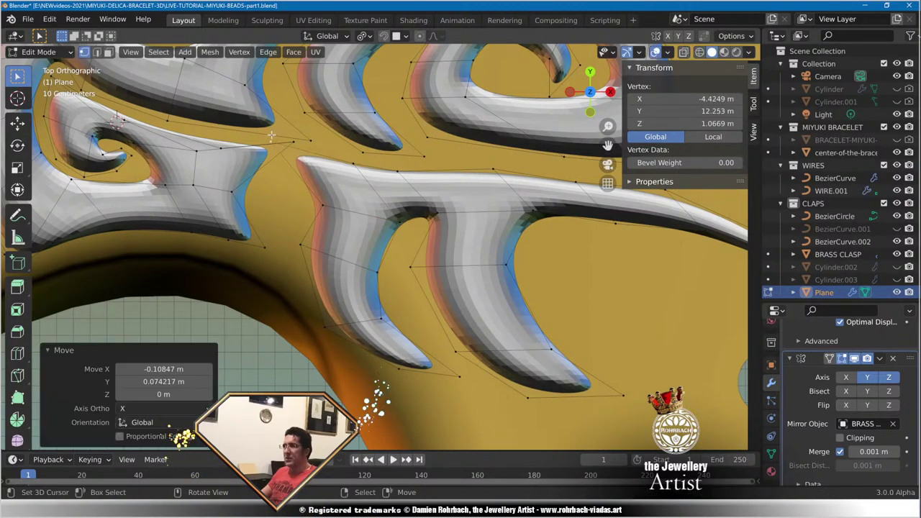
key(g)
click(325, 156)
right_click(412, 176)
key(g)
click(412, 174)
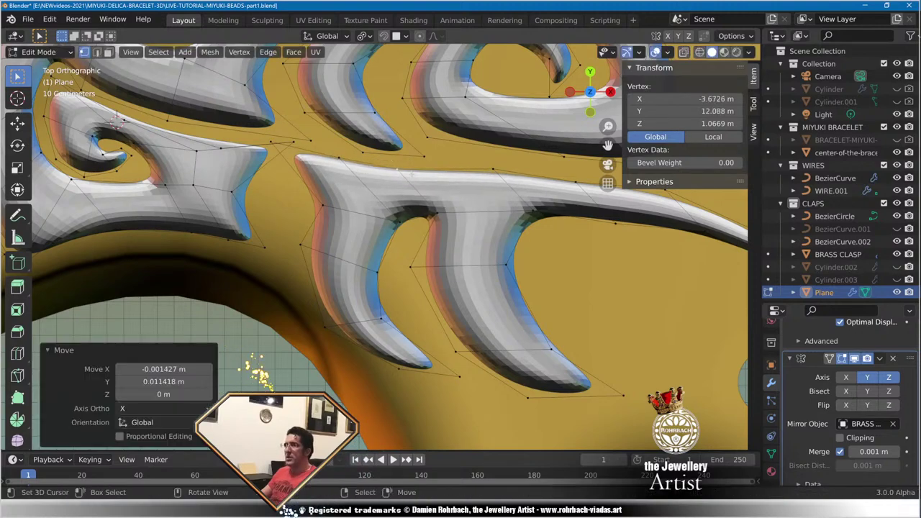
Adjust the vertices along the pronged strip's upper edge, moving the one before the tail about 0.08 m X, -0.006 m Y.
right_click(494, 168)
key(g)
click(490, 175)
shift+middle_drag(555, 213, 388, 250)
key(g)
click(504, 216)
key(g)
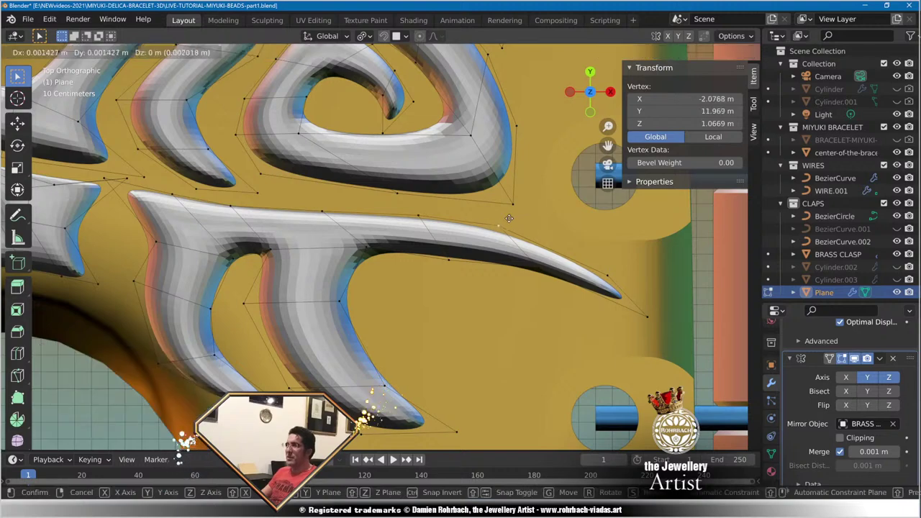
click(532, 216)
right_click(418, 215)
key(g)
click(432, 215)
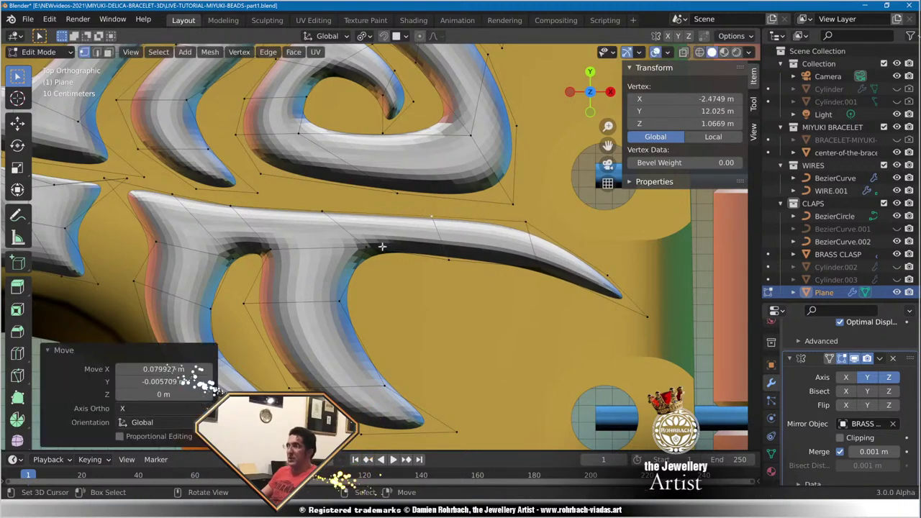
Move the lower vertex where the second prong meets the strip's tail about 0.023 m X, -0.097 m Y.
right_click(369, 245)
click(376, 260)
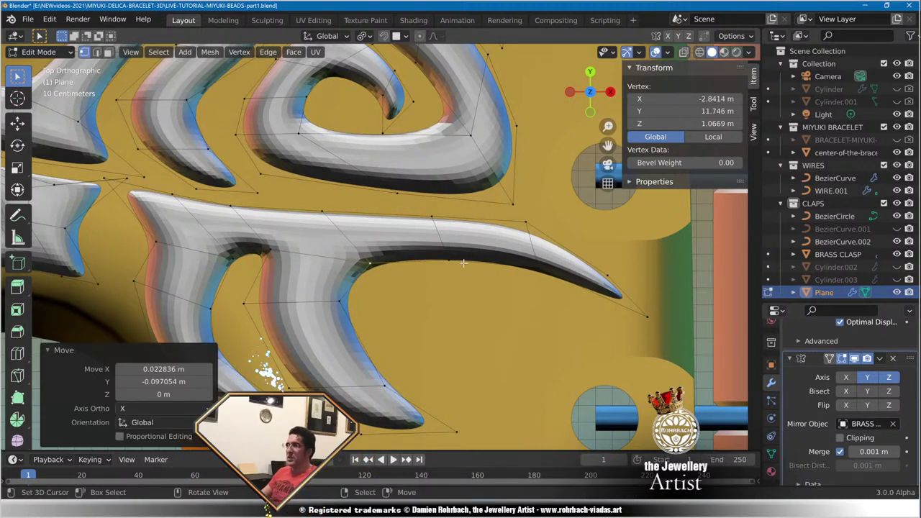
scroll(454, 278, down, 10)
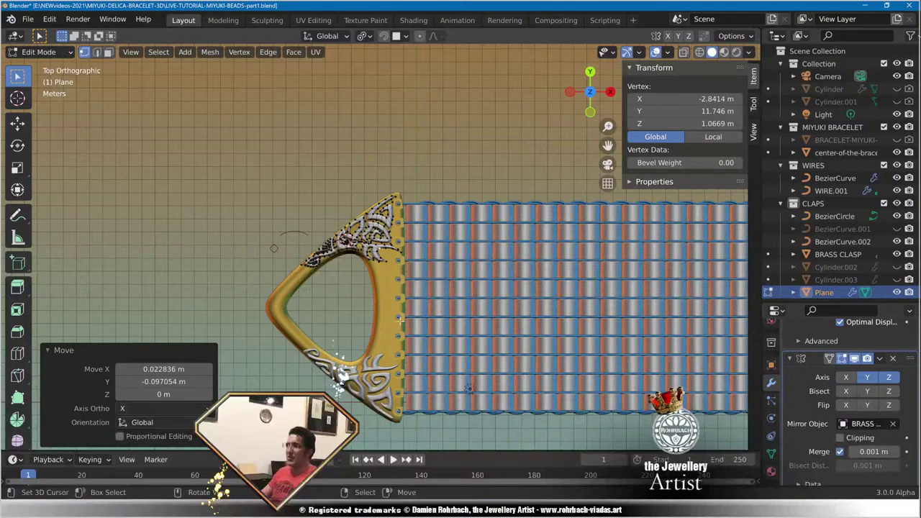
scroll(401, 319, up, 10)
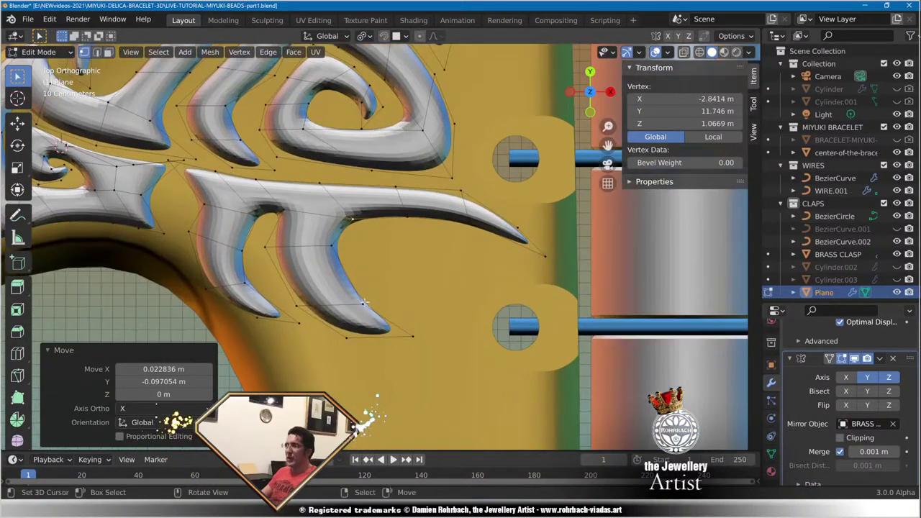
Extrude the second prong's inner end edge into a curl by about 0.271 m X, 0.263 m Y, and spread its vertices outward.
shift+click(364, 303)
key(g)
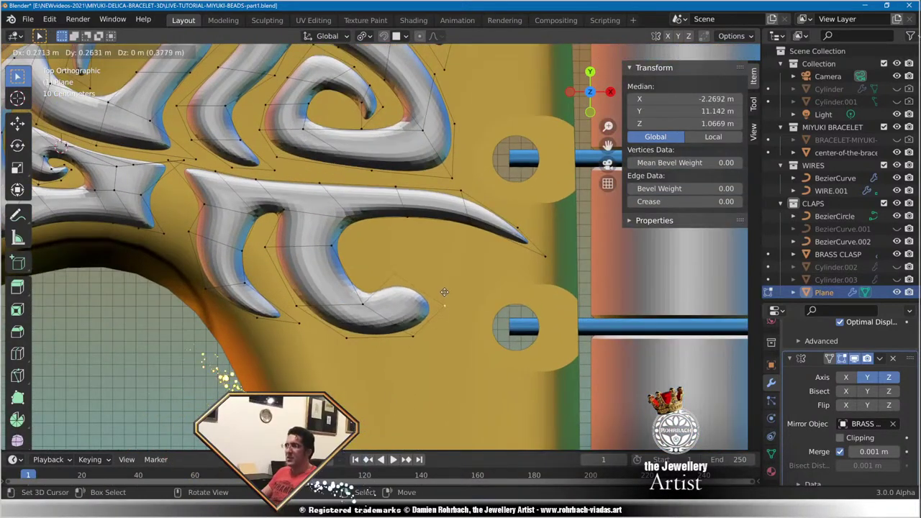
click(444, 291)
right_drag(364, 302, 358, 305)
right_drag(394, 271, 380, 241)
right_drag(446, 294, 465, 282)
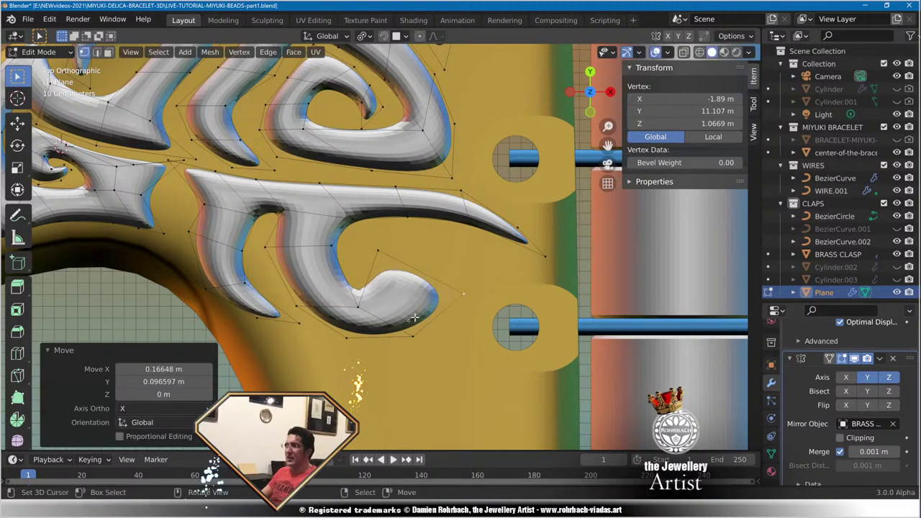
Lower the two bottom vertices of the curl, moving the one nearer the prong about -0.004 m X, -0.078 m Y.
right_drag(413, 337, 412, 340)
key(g)
click(409, 344)
click(346, 337)
key(g)
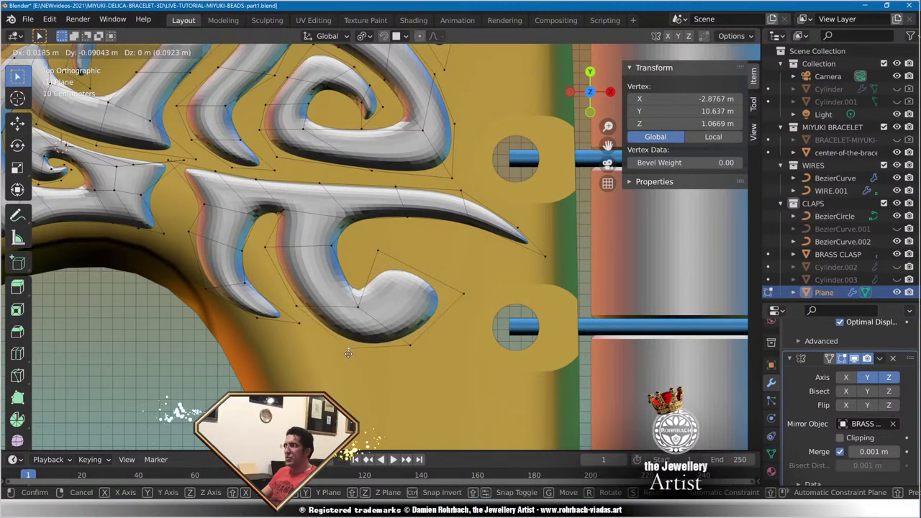
click(345, 348)
Move the second prong's inner vertex about 0.049, -0.103 m, the curl's top vertex 0.054, -0.119 m and its outer vertex -0.195, -0.046 m.
scroll(333, 332, up, 3)
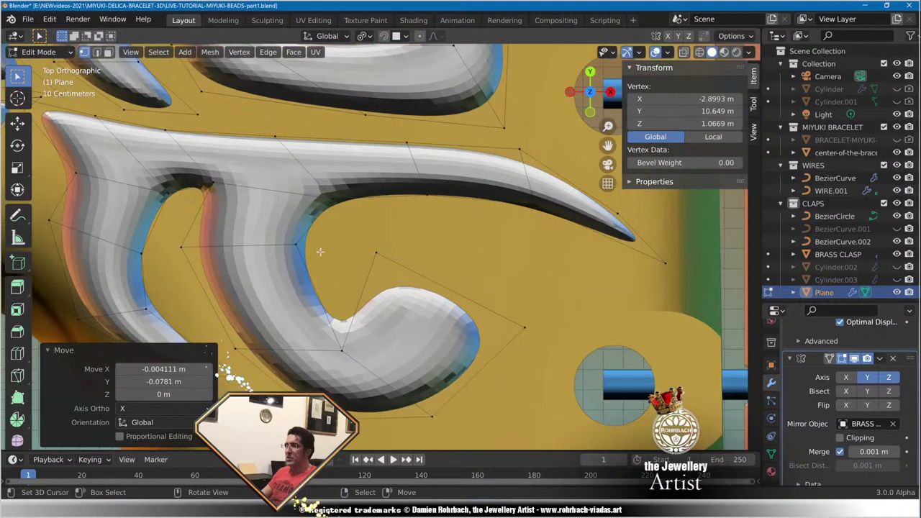
click(295, 243)
key(g)
click(322, 264)
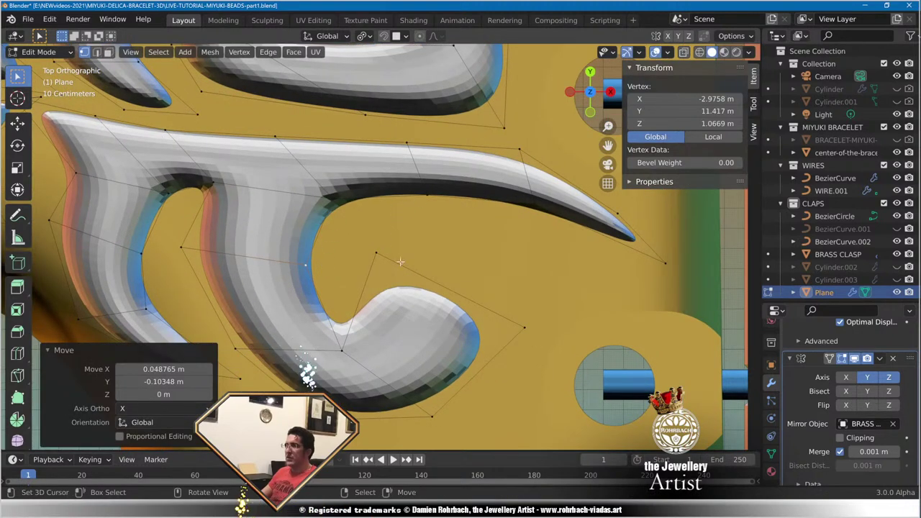
click(376, 253)
key(g)
click(387, 278)
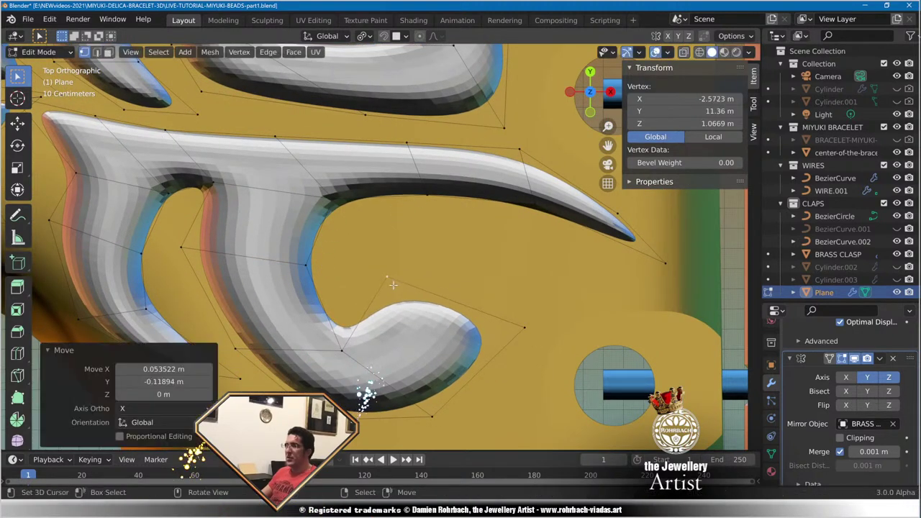
click(517, 328)
key(g)
click(477, 337)
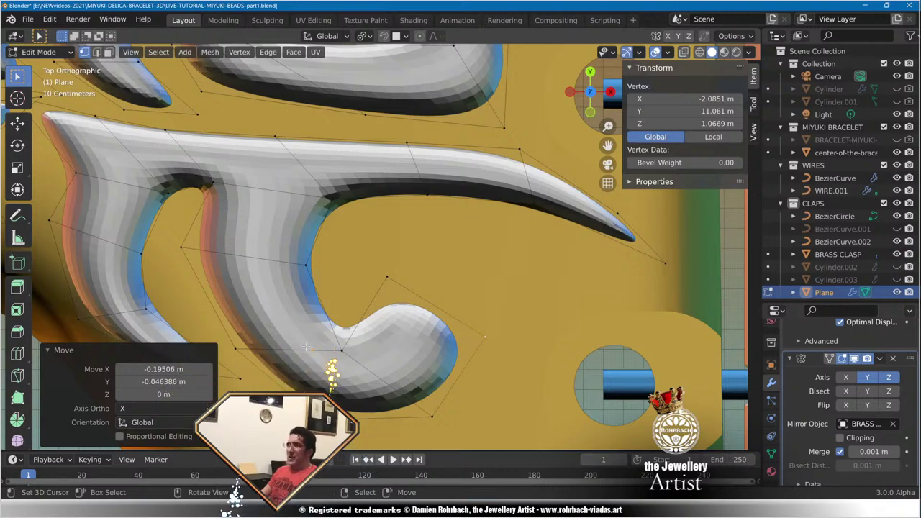
Move the two arch vertices between the prongs about -0.095 m X, -0.163 m Y.
scroll(306, 348, down, 6)
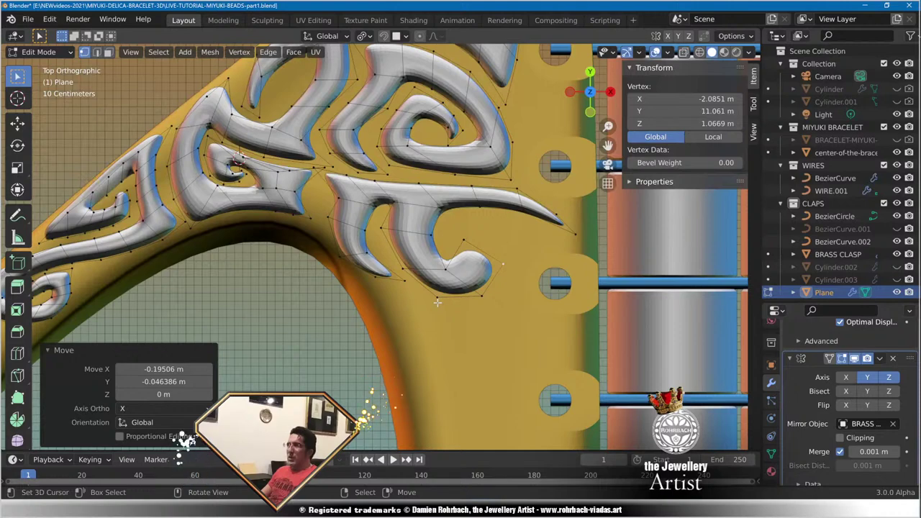
scroll(437, 303, up, 6)
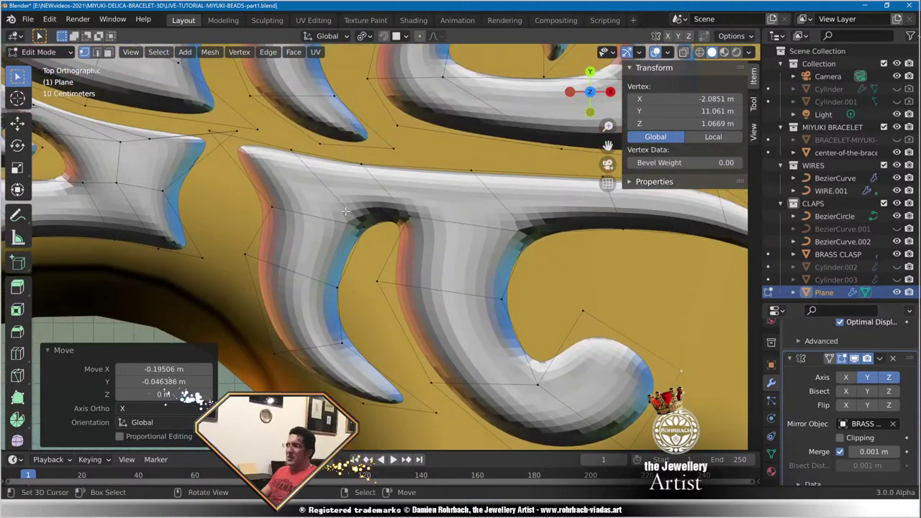
click(416, 215)
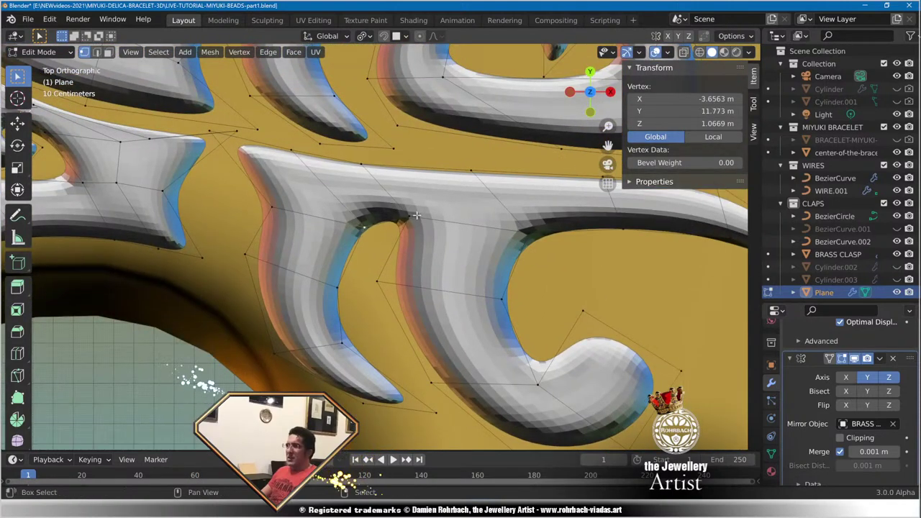
shift+click(417, 215)
key(g)
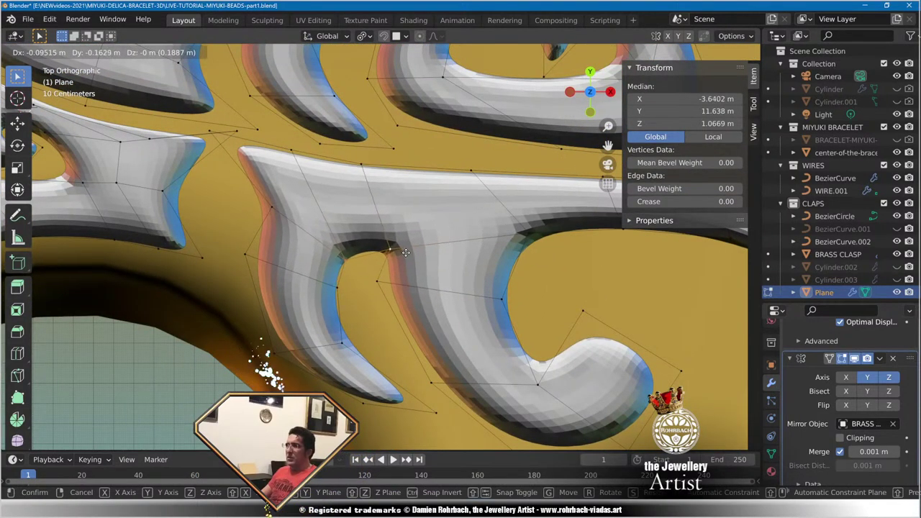
click(406, 252)
scroll(403, 253, down, 3)
scroll(499, 271, up, 2)
shift+middle_drag(499, 270, 304, 256)
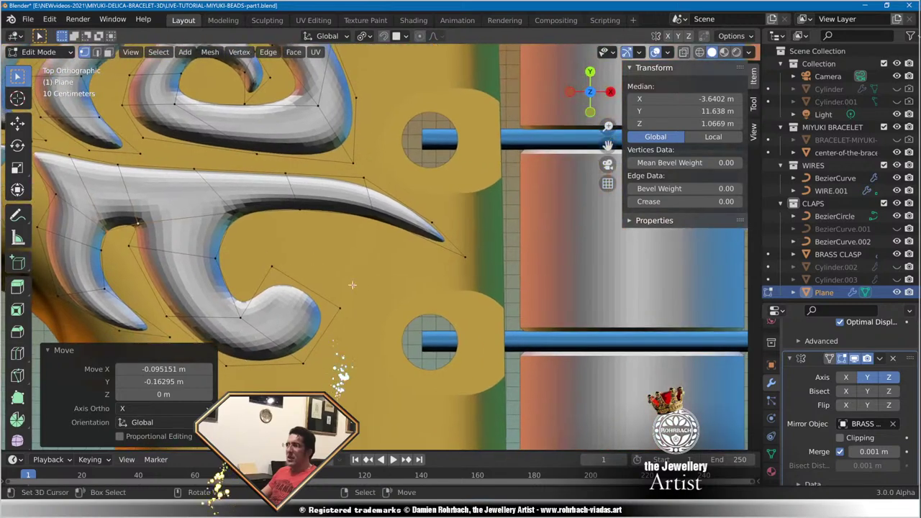
Select the vertices of the second prong's curled end and move them about -0.128 m X, 0.159 m Y.
shift+middle_drag(231, 316, 374, 273)
right_click(311, 274)
shift+right_click(384, 275)
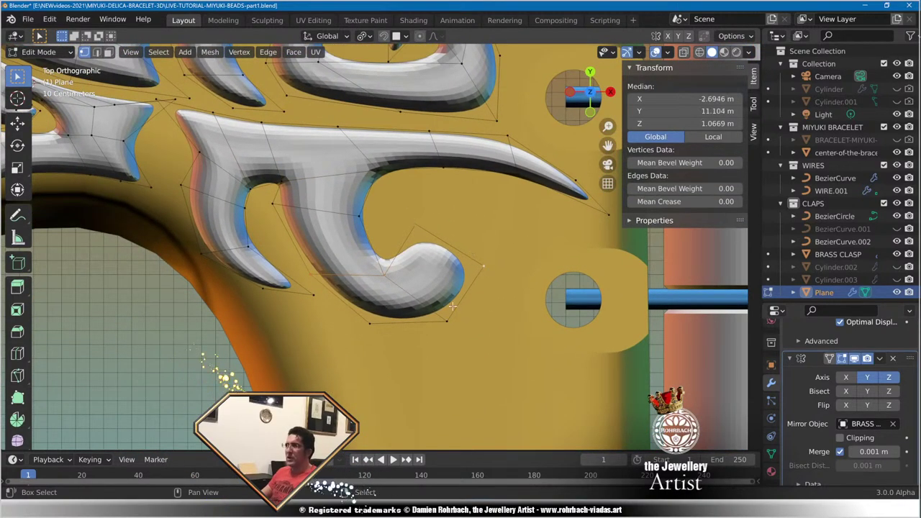
key(g)
click(375, 270)
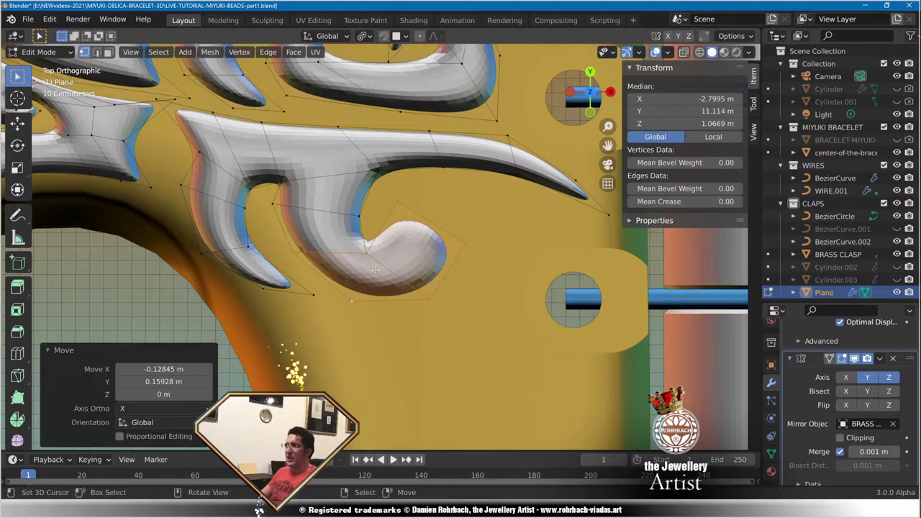
Adjust the curl's inner corner vertex, move the prong's inner vertex about -0.144 m X, 0.075 m Y, and save the file.
right_click(371, 259)
key(g)
click(373, 251)
right_click(354, 223)
key(g)
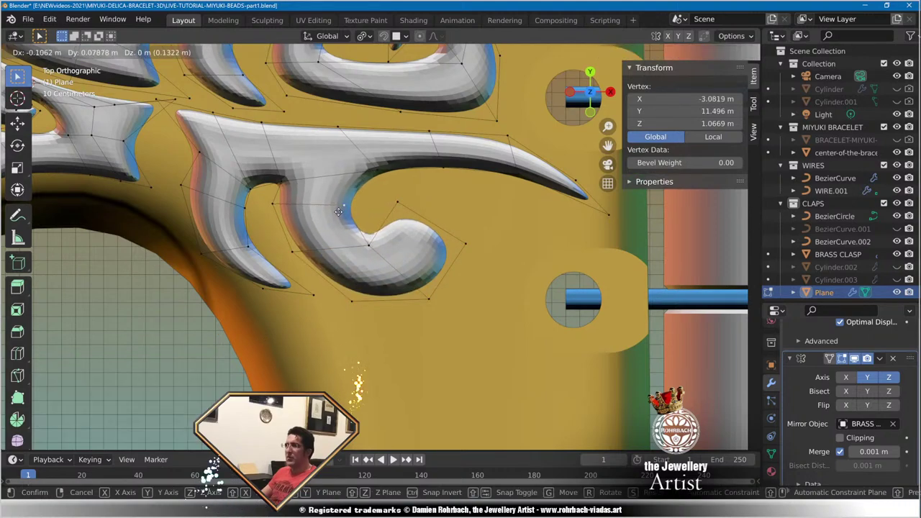
click(336, 211)
scroll(391, 264, down, 5)
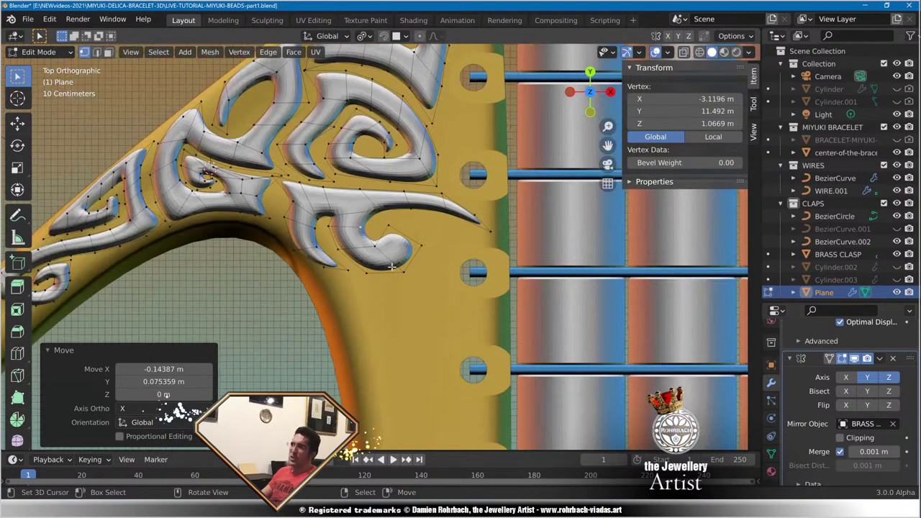
scroll(374, 274, up, 6)
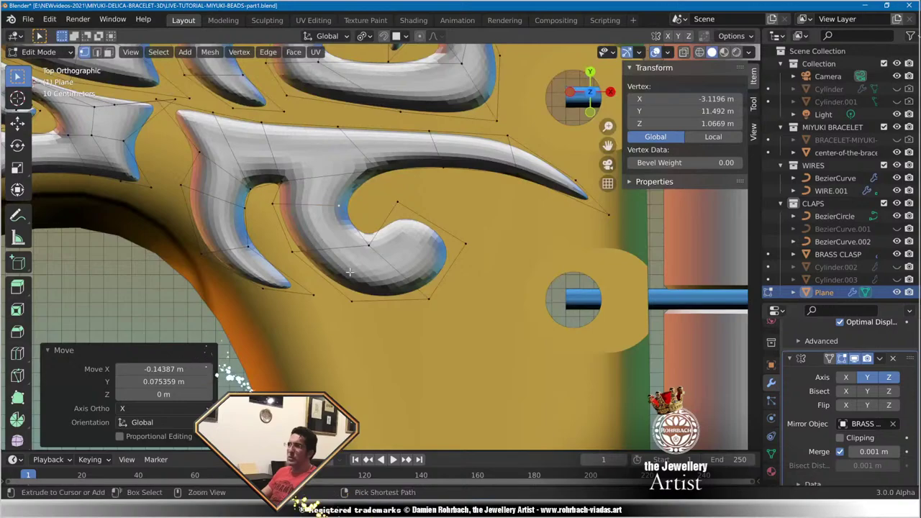
key(ctrl+s)
Examine the strip and surrounding ornaments on the clasp from an angle and from the top view.
scroll(487, 229, down, 2)
shift+middle_drag(468, 228, 360, 293)
scroll(399, 274, up, 2)
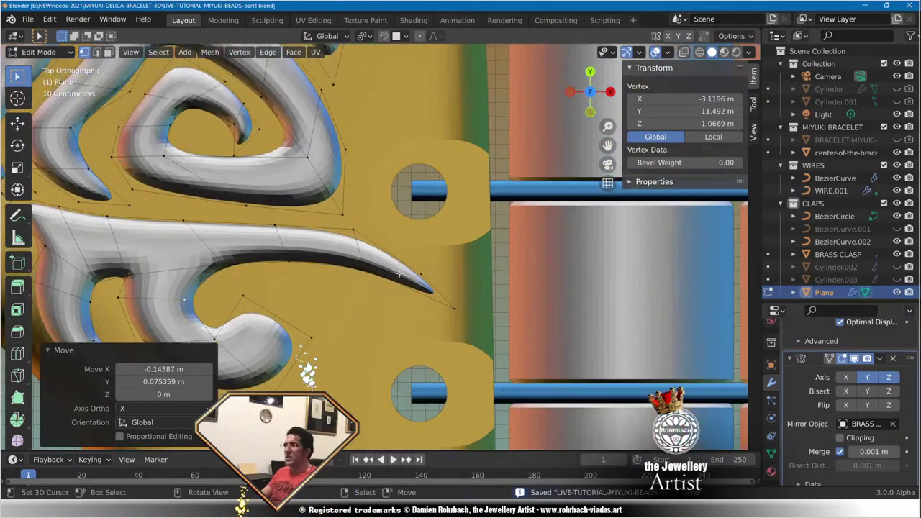
middle_drag(418, 298, 251, 328)
middle_drag(194, 274, 345, 304)
key(KP_7)
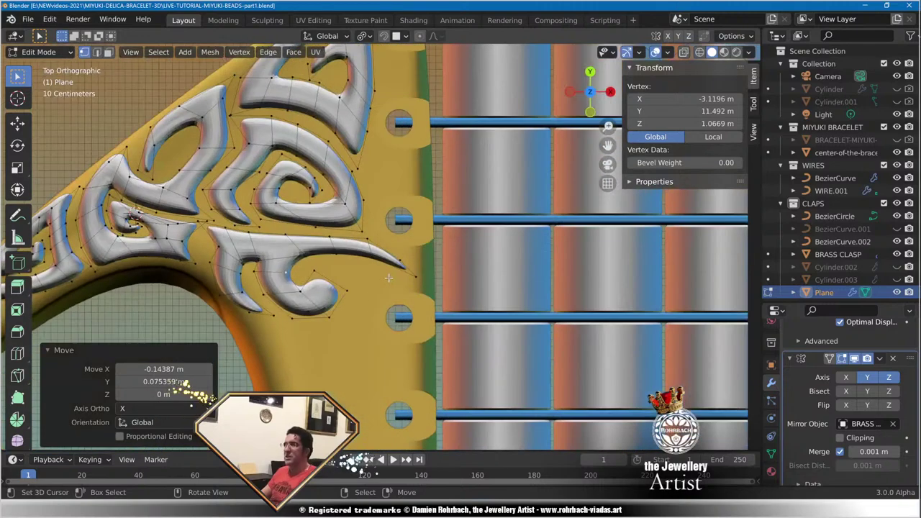
shift+middle_drag(411, 196, 425, 170)
scroll(280, 265, up, 1)
Duplicate the face at the curl's end and place the copy about 0.441 m X, 0.269 m Y away, below the strip's tail.
right_click(308, 243)
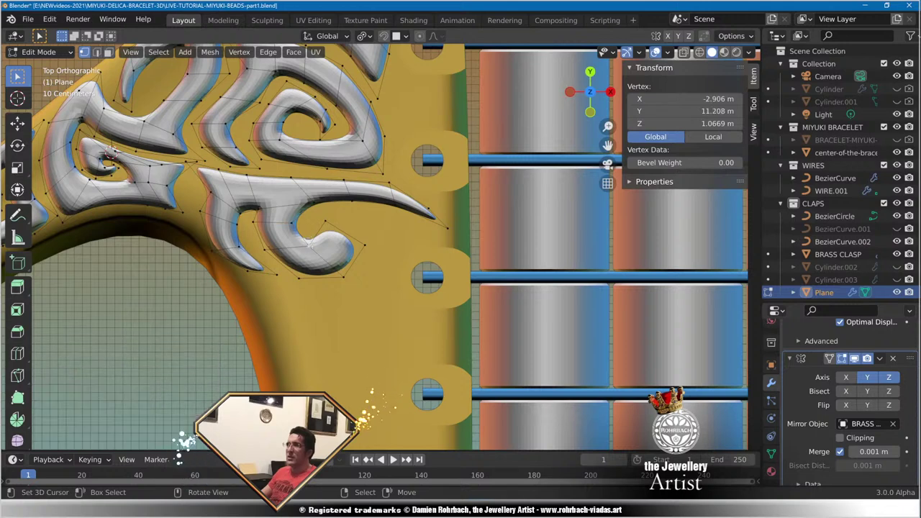
shift+right_click(325, 222)
shift+right_click(365, 241)
key(g)
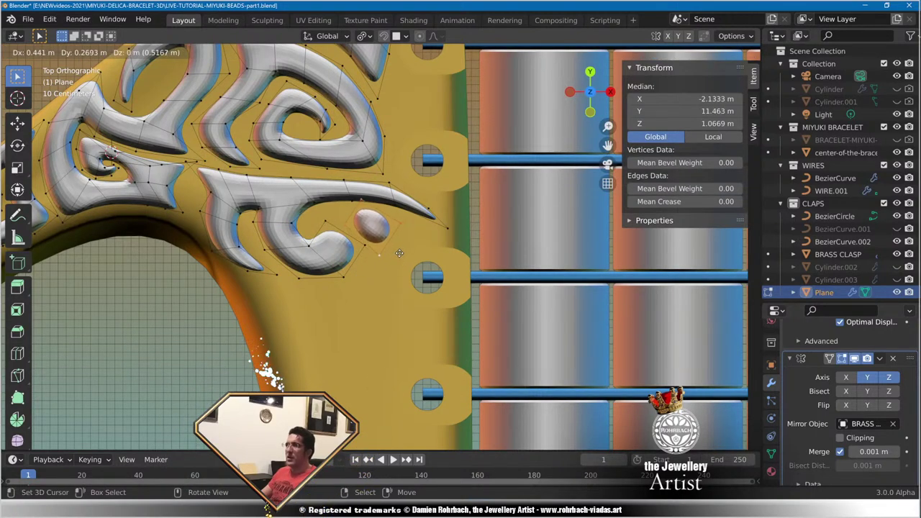
click(398, 254)
Extrude the copied face's lower edge about -0.033 m X, -0.403 m Y and reshape the vertices into a curved drop.
right_click(401, 223)
shift+right_click(382, 256)
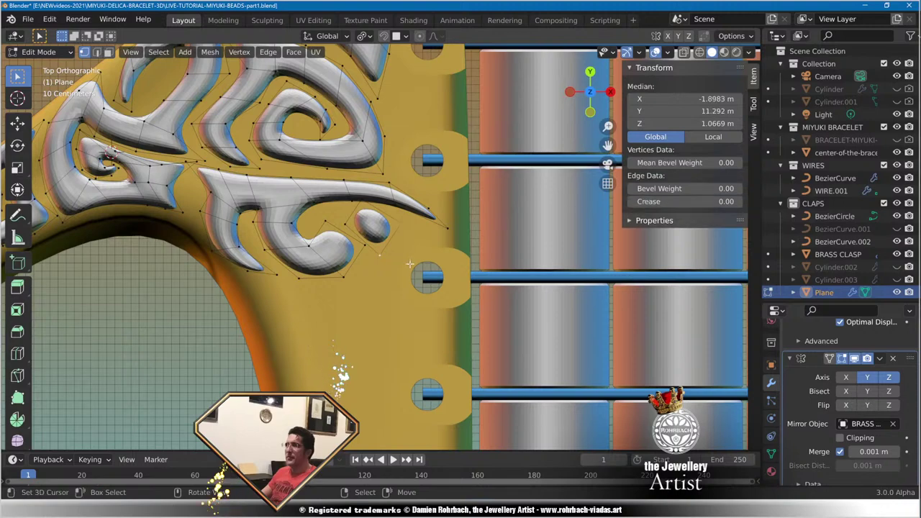
key(g)
click(390, 288)
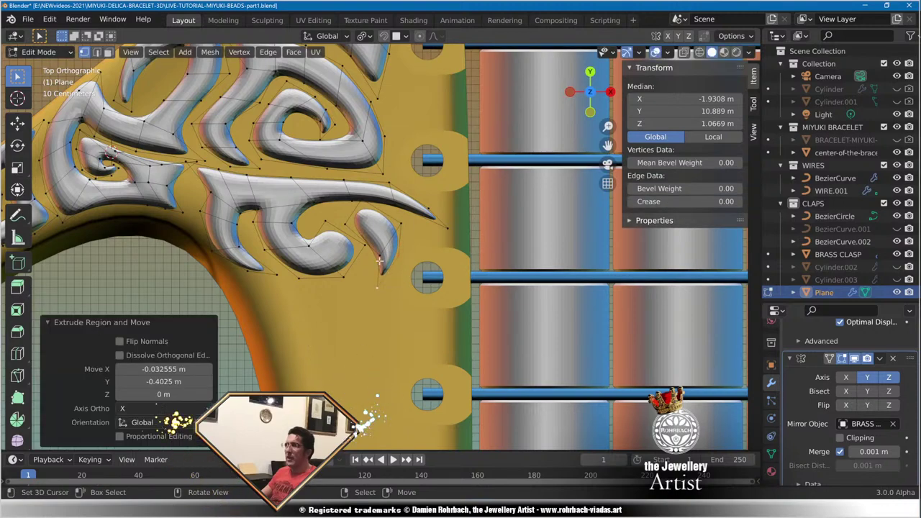
right_drag(380, 259, 375, 242)
right_drag(385, 287, 401, 268)
right_drag(407, 232, 418, 233)
Extrude the new ornament's lower edge twice down toward the clasp opening, the second time about -0.577 m X, -0.482 m Y.
right_click(395, 270)
shift+right_click(374, 270)
right_drag(386, 288, 382, 294)
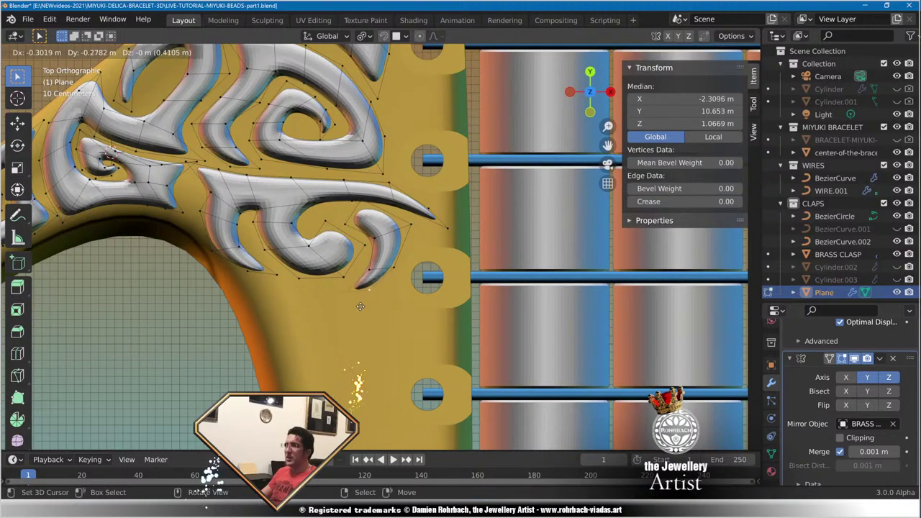
click(360, 307)
key(e)
click(295, 355)
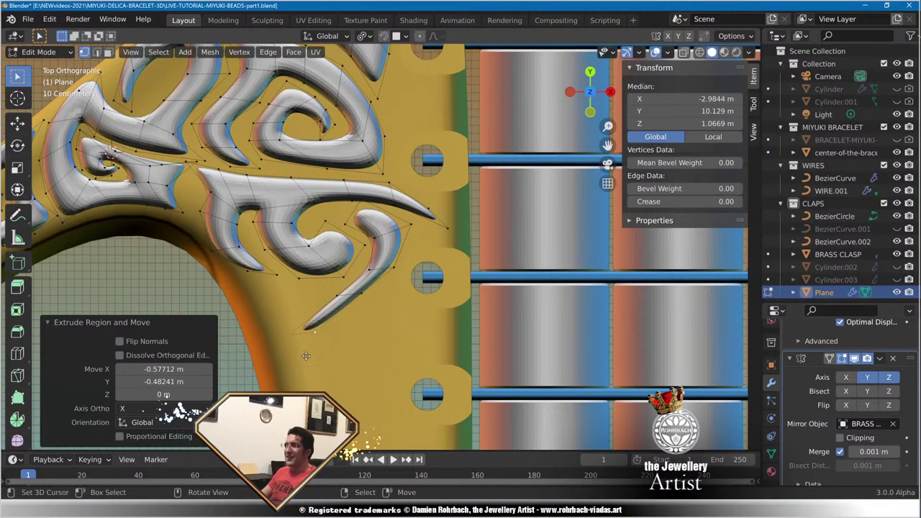
Extrude the ornament's end edge three times downward, starting with about -0.041 m X, -0.456 m Y and ending with 0.163 m X, -0.352 m Y.
key(e)
click(349, 369)
shift+middle_drag(349, 369, 367, 259)
key(e)
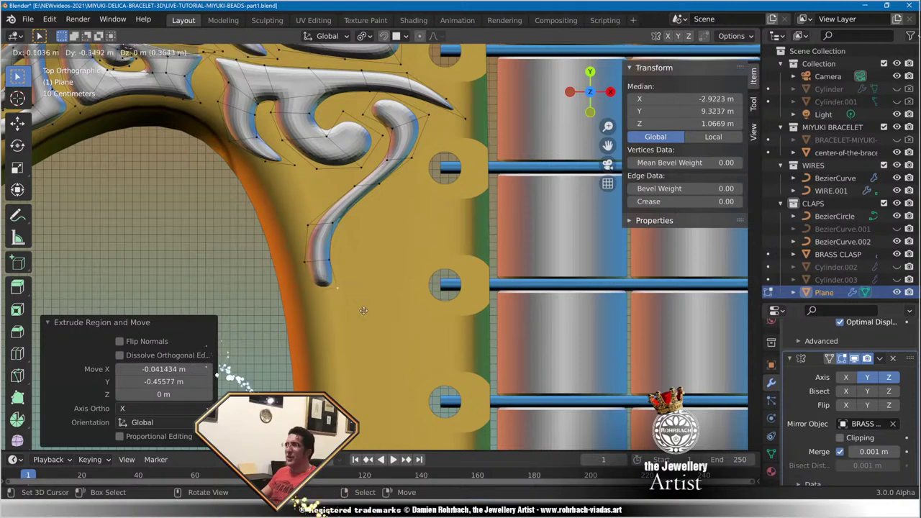
click(359, 318)
key(e)
click(374, 347)
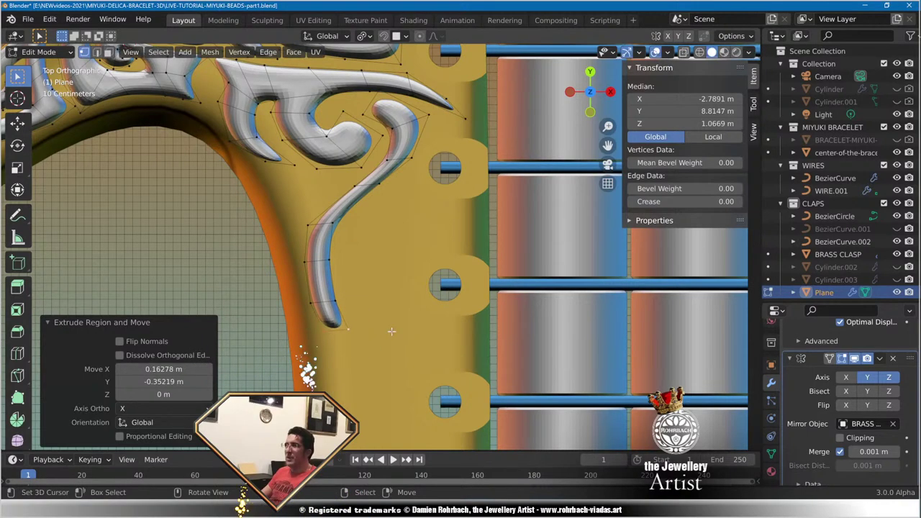
Extrude the stem's lower side edge three times into an upturned hook, starting about 0.477 m X, -0.076 m Y and ending about 0.080 m X, 0.393 m Y.
scroll(392, 337, down, 4)
scroll(393, 338, up, 6)
right_click(315, 325)
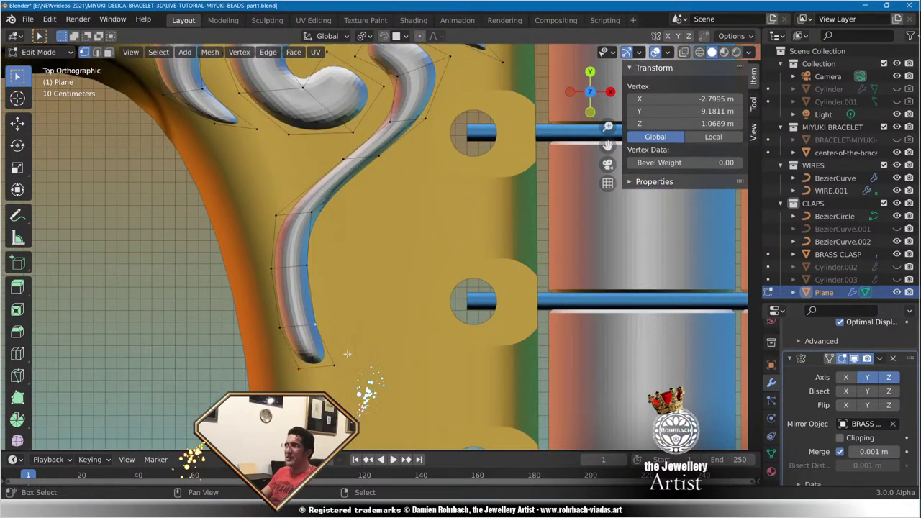
shift+right_click(334, 365)
key(e)
key(e)
click(429, 360)
key(e)
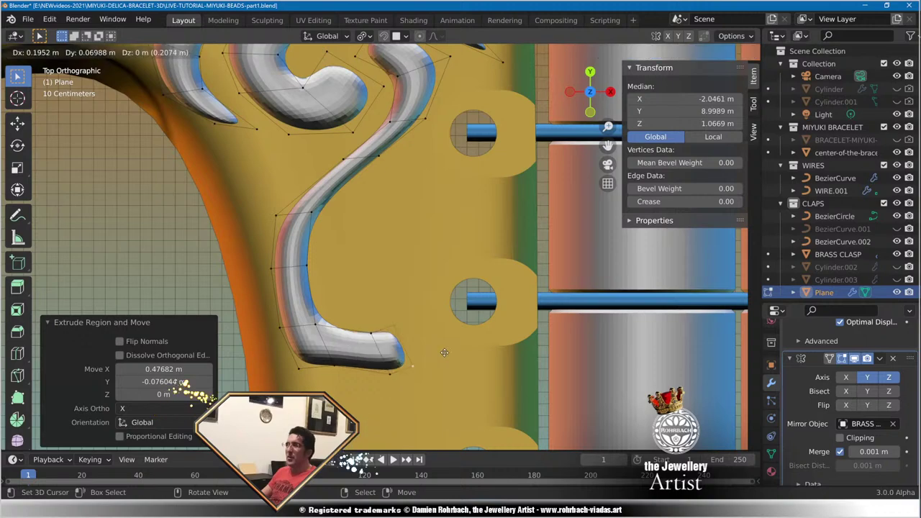
click(446, 342)
key(e)
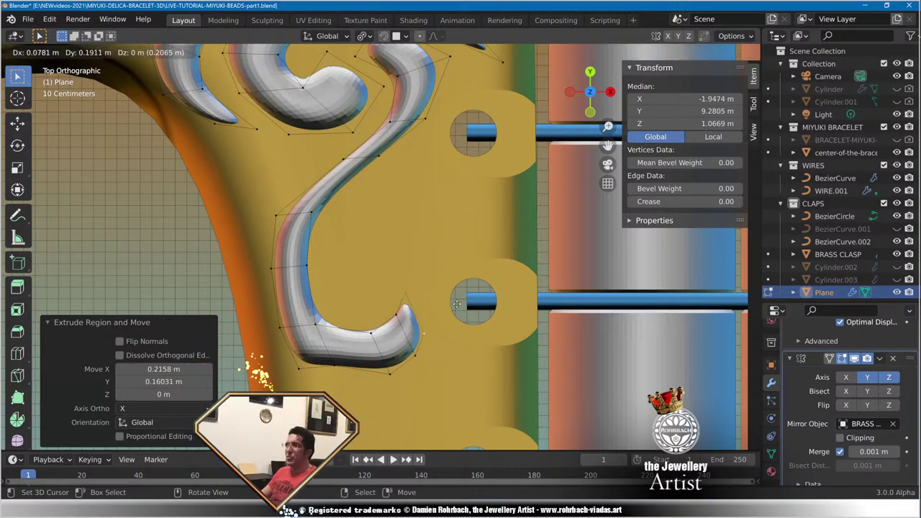
click(457, 297)
scroll(421, 291, down, 3)
shift+middle_drag(369, 277, 397, 325)
scroll(393, 311, up, 3)
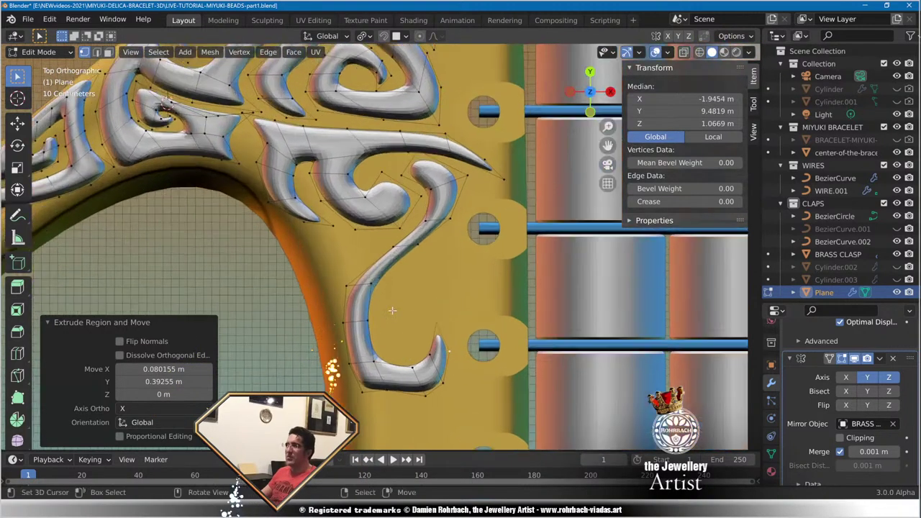
Move the vertices along the hooked stem's middle and neck to smooth its S-curve and even out its width.
click(372, 297)
key(g)
click(454, 201)
key(g)
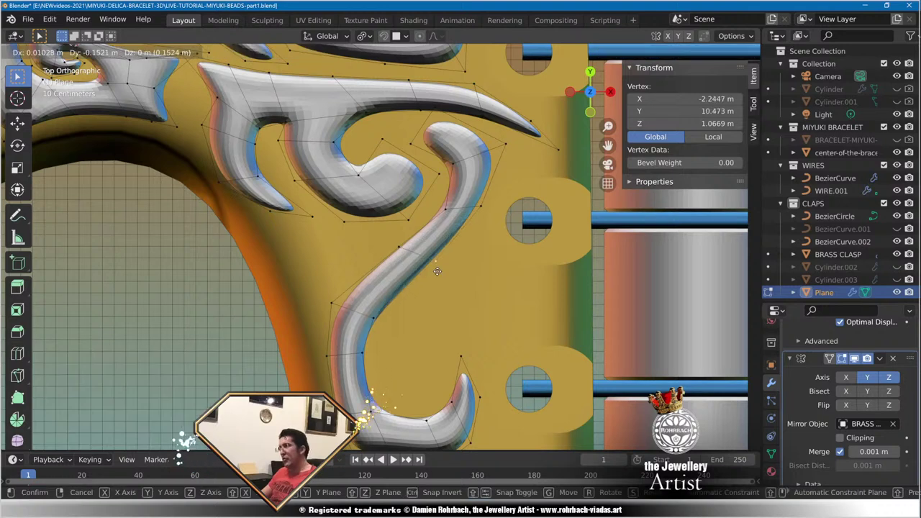
click(456, 222)
key(g)
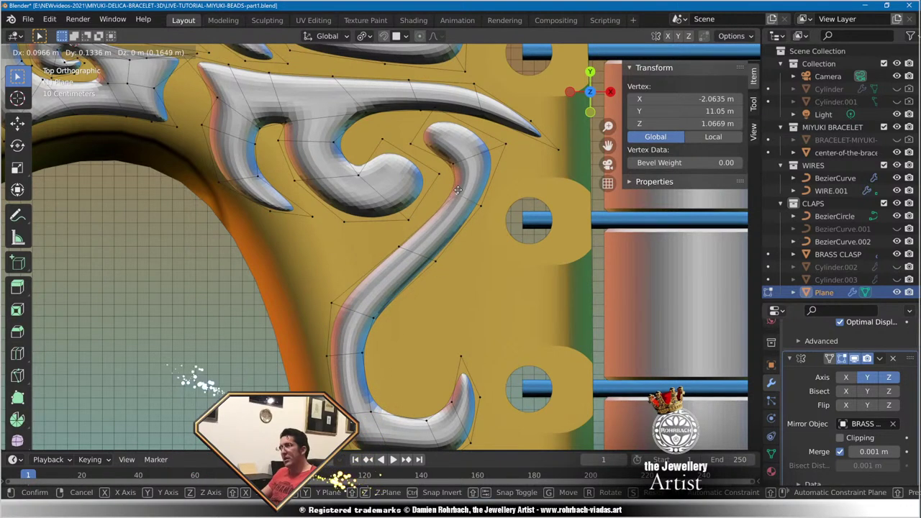
right_drag(458, 190, 457, 190)
Reposition the end vertices of the hooked stem's rounded head beneath the pronged strip's tail.
right_drag(411, 143, 404, 155)
right_click(421, 115)
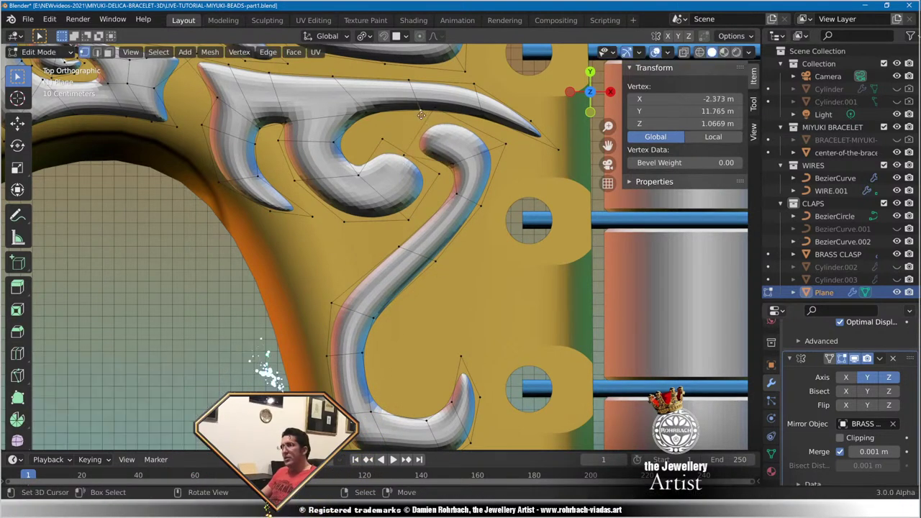
key(g)
right_click(434, 114)
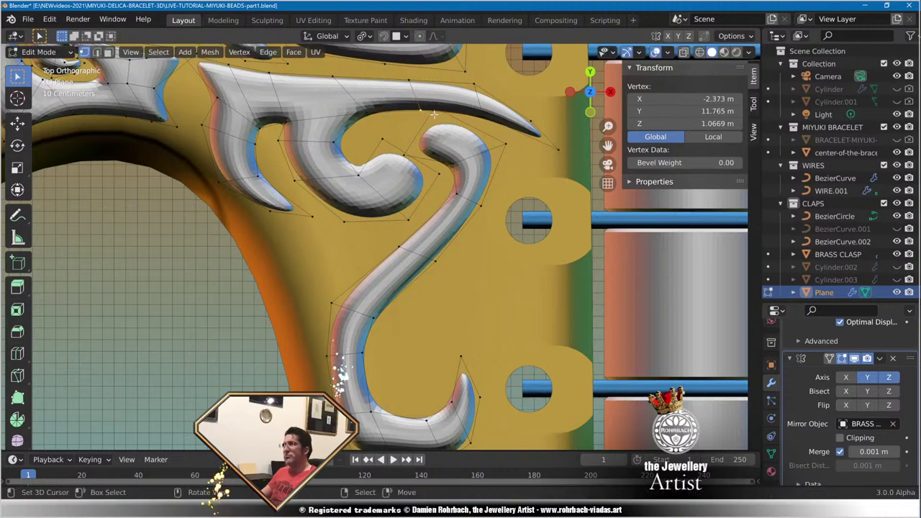
key(g)
click(439, 109)
Shift the inner neck vertex toward the stem's head and nudge the head's outer bend vertex.
right_click(460, 191)
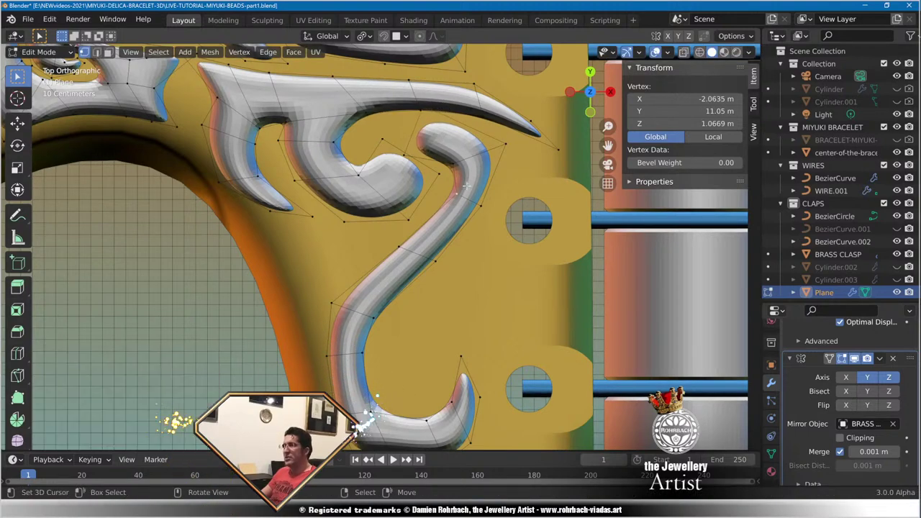
key(g)
click(460, 180)
click(505, 144)
key(g)
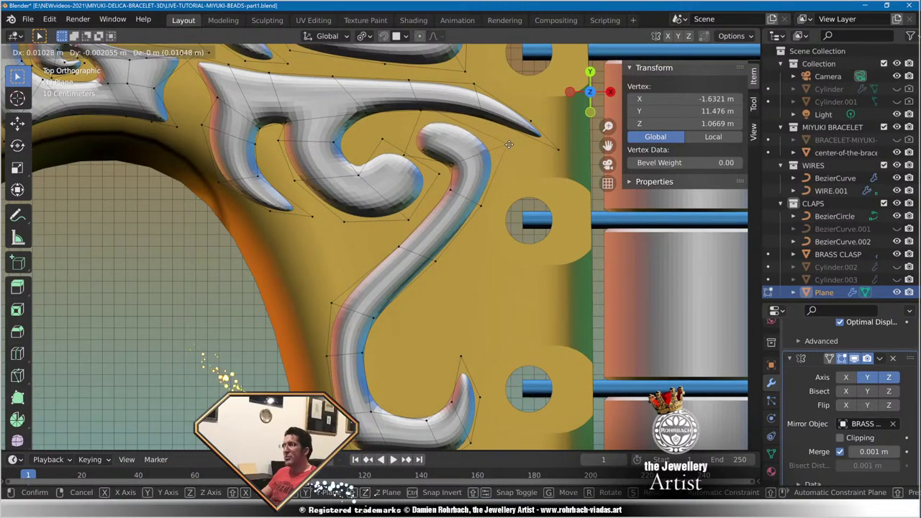
click(507, 144)
Tighten the head's bend by moving the inner neck vertex about 0.077 m X, 0.113 m Y and pulling the outer bend vertex inward.
shift+middle_drag(404, 290, 342, 368)
scroll(345, 360, up, 1)
right_click(399, 268)
key(g)
click(415, 251)
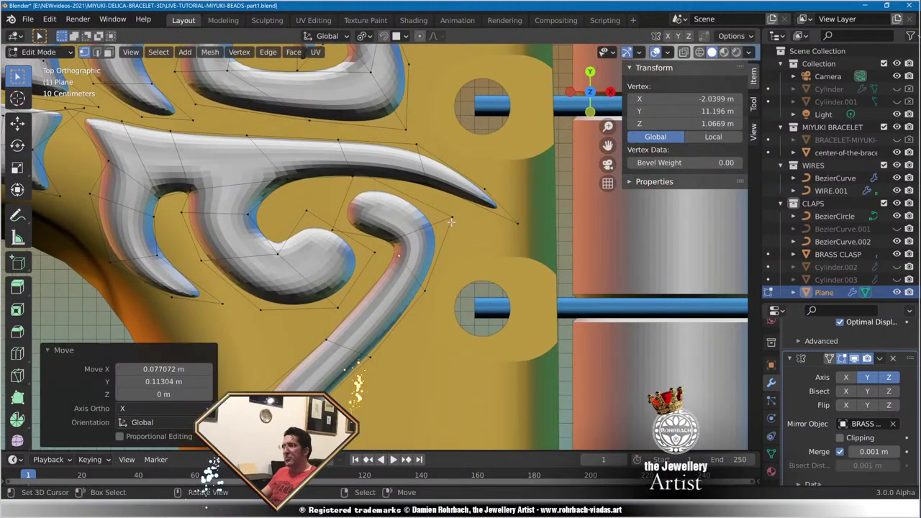
right_click(452, 220)
key(g)
click(439, 213)
Raise the outer neck vertex and move the inner mid-stem vertex about 0.164 m X, 0.128 m Y.
right_click(431, 286)
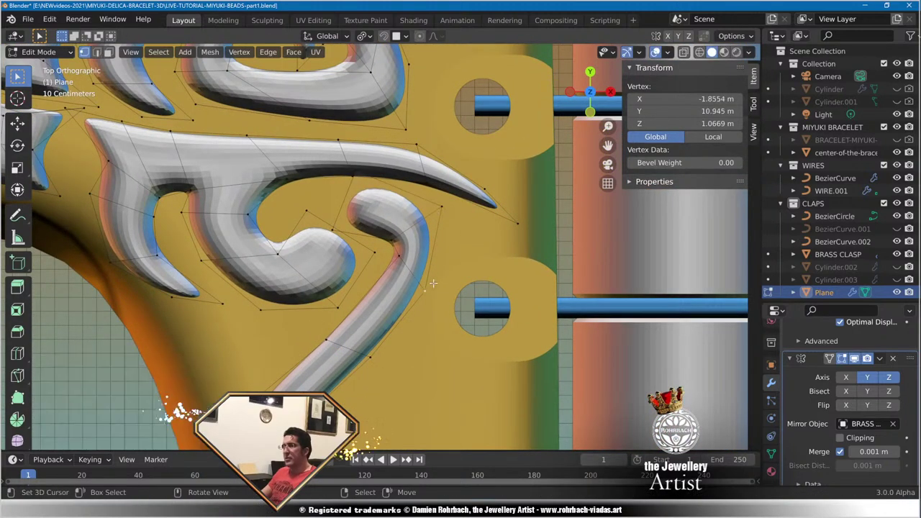
key(g)
click(444, 261)
click(327, 339)
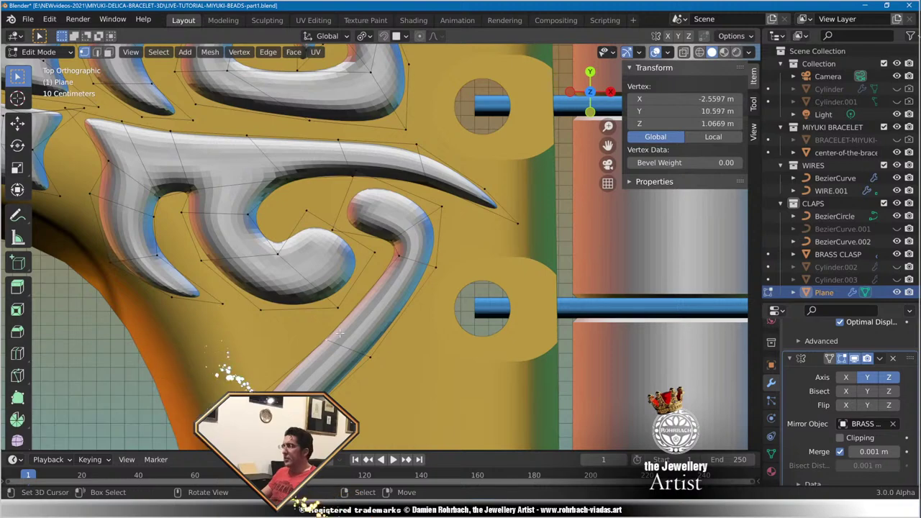
key(g)
click(352, 319)
Add two single loop cuts across the diagonal middle section of the hooked stem.
shift+middle_drag(372, 336, 474, 235)
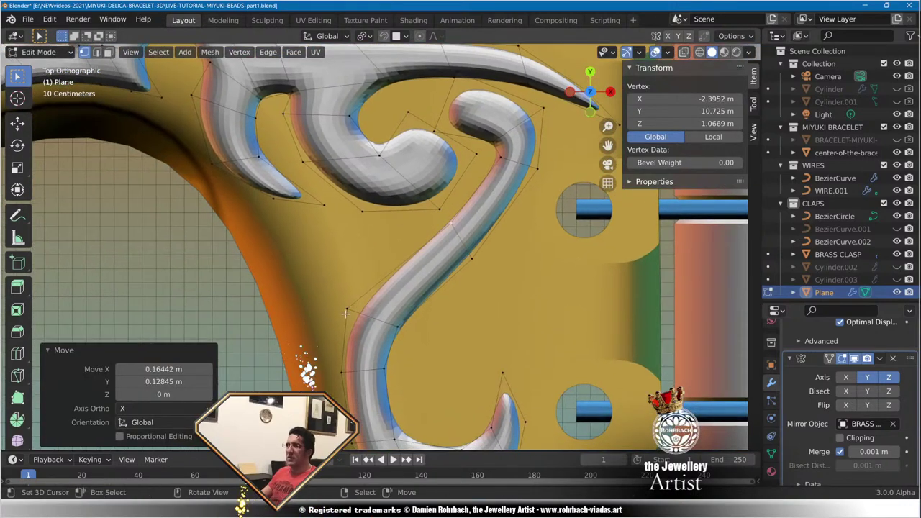
scroll(349, 311, down, 3)
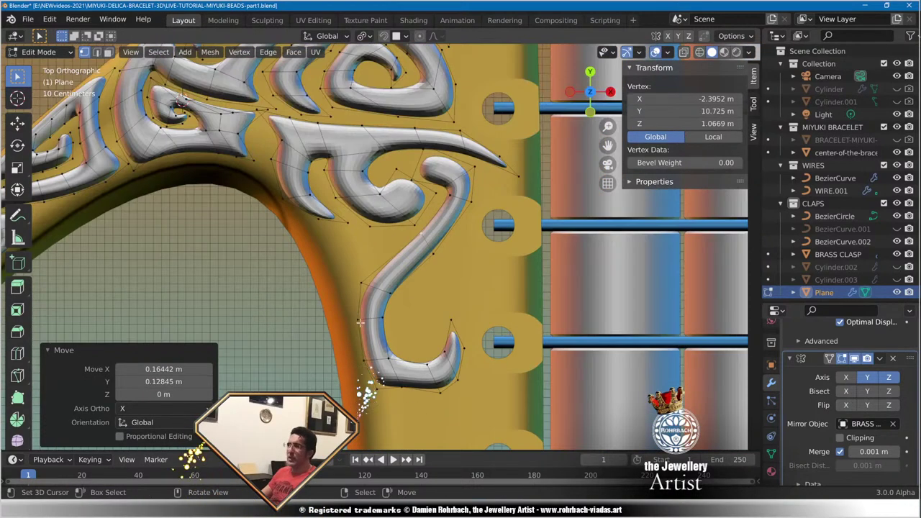
scroll(359, 322, up, 3)
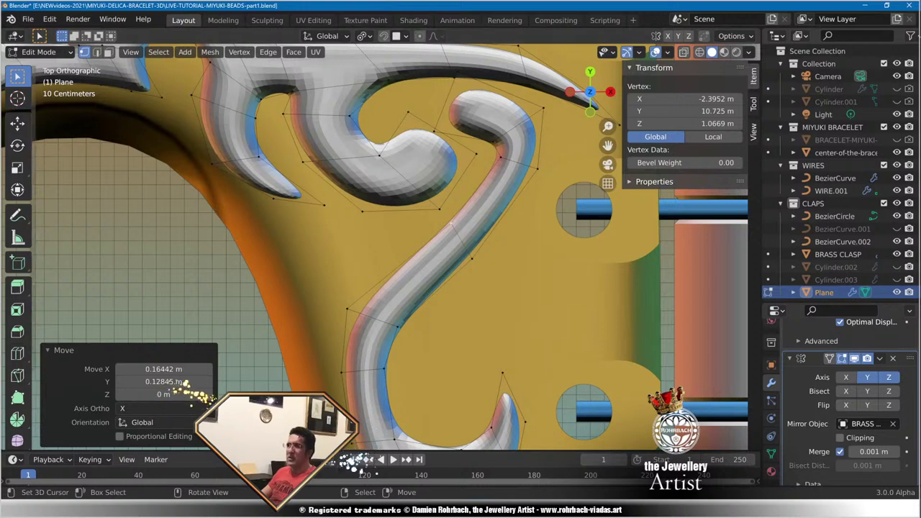
click(18, 353)
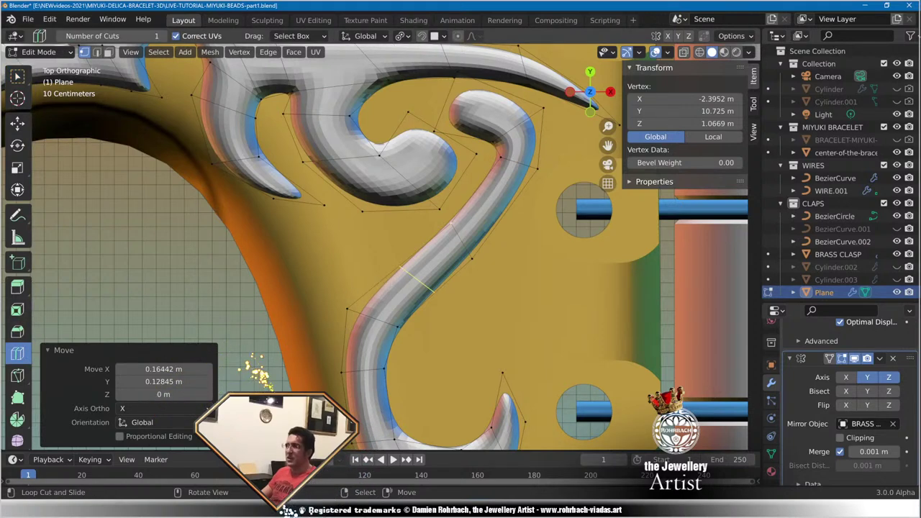
click(416, 279)
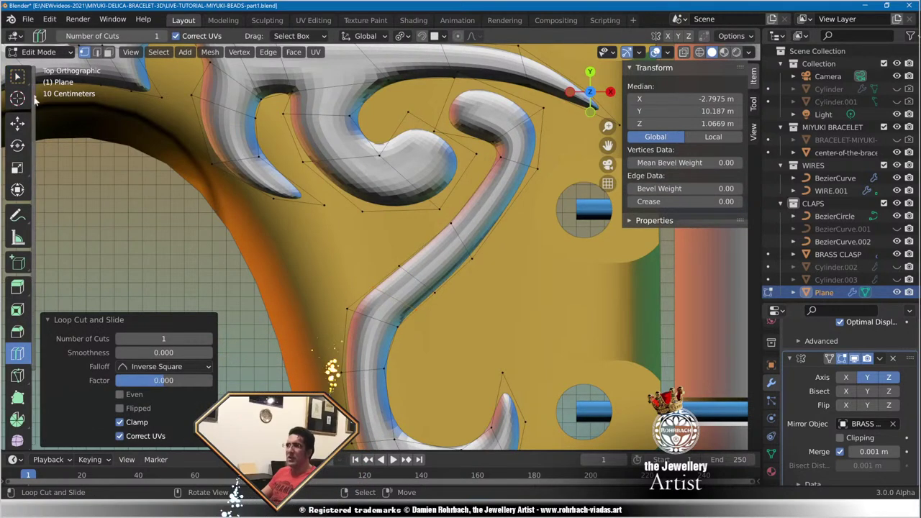
click(19, 79)
Shift the upper edge between the new loops along the stem and extrude it three times into a branch, starting about -0.166 m X, 0.147 m Y.
click(374, 288)
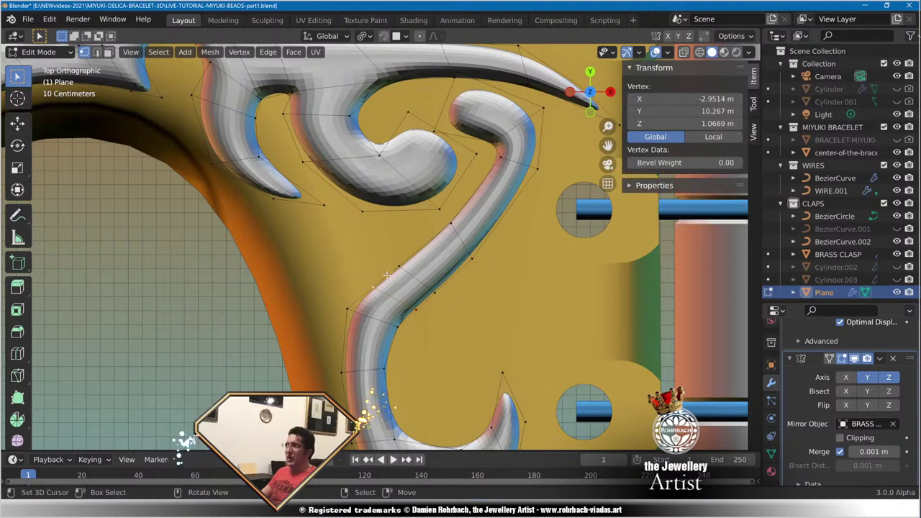
shift+click(400, 266)
key(g)
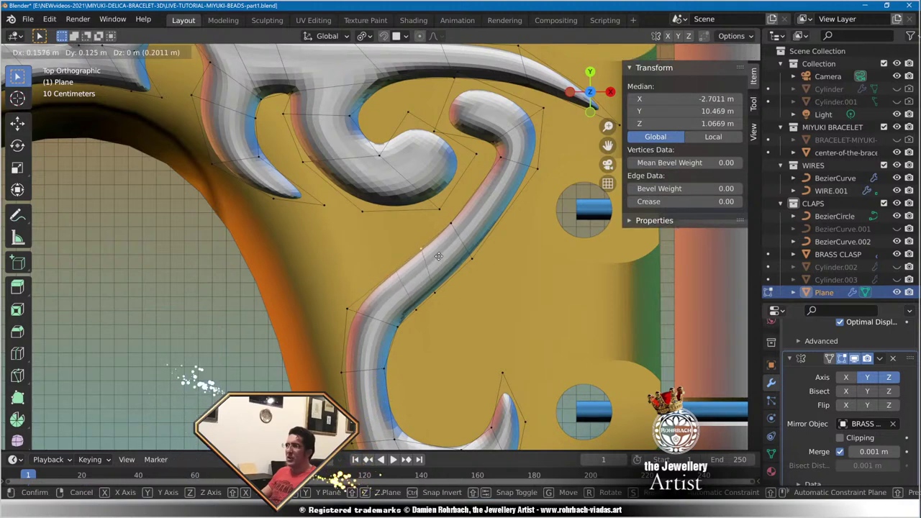
click(447, 244)
key(e)
click(404, 226)
key(e)
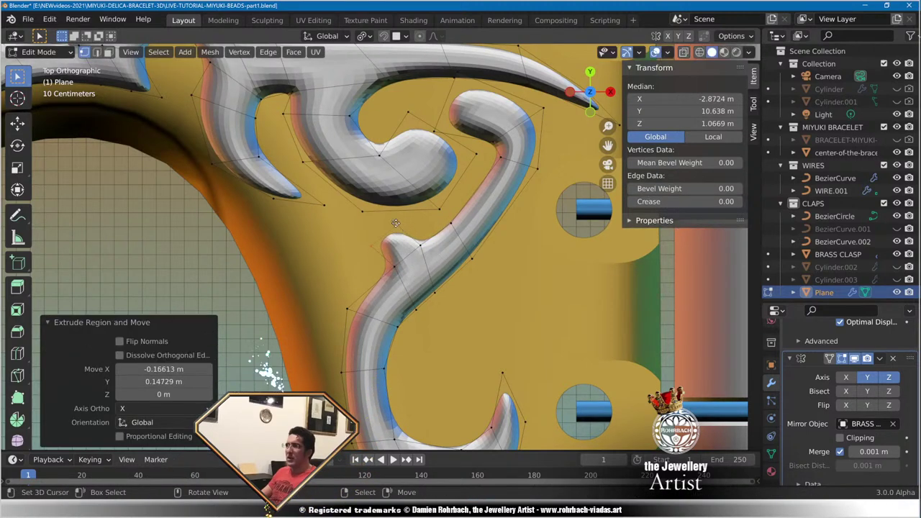
click(350, 216)
key(e)
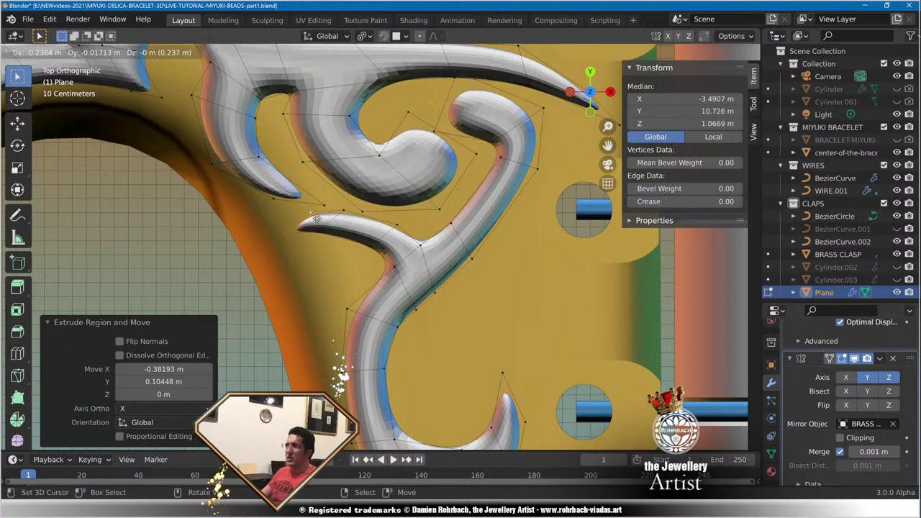
click(315, 236)
Extrude the branch's end downward twice and extrude its inner side edge about 0.228 m X, 0.082 m Y to form a curl.
shift+right_click(315, 236)
shift+right_click(315, 236)
key(e)
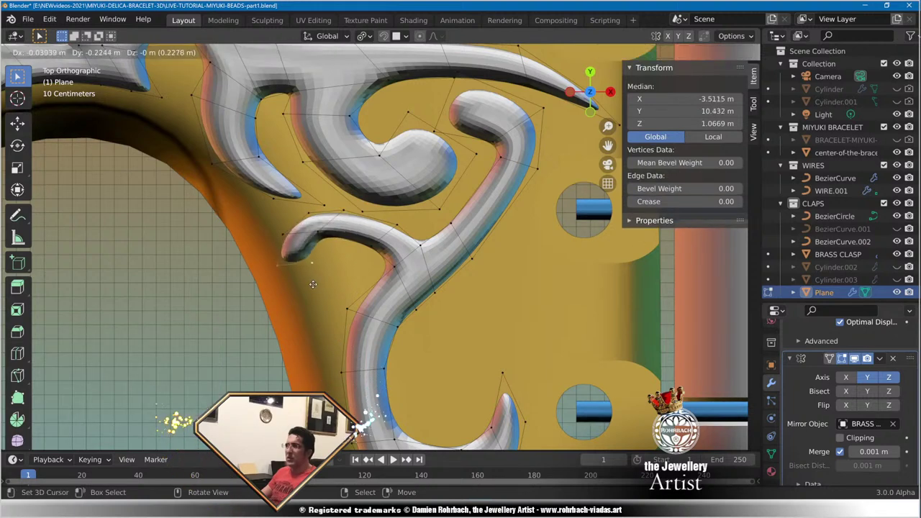
click(317, 289)
key(e)
click(337, 324)
right_click(313, 264)
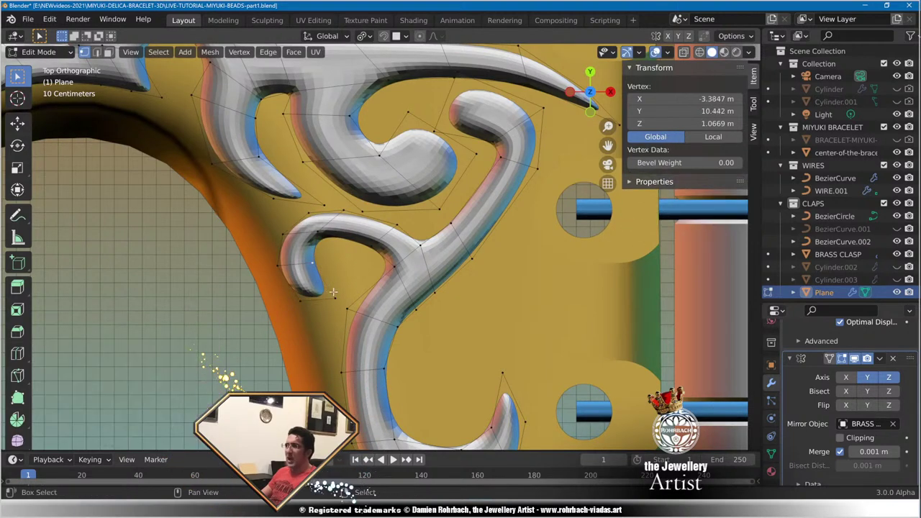
shift+right_click(335, 297)
key(e)
click(389, 269)
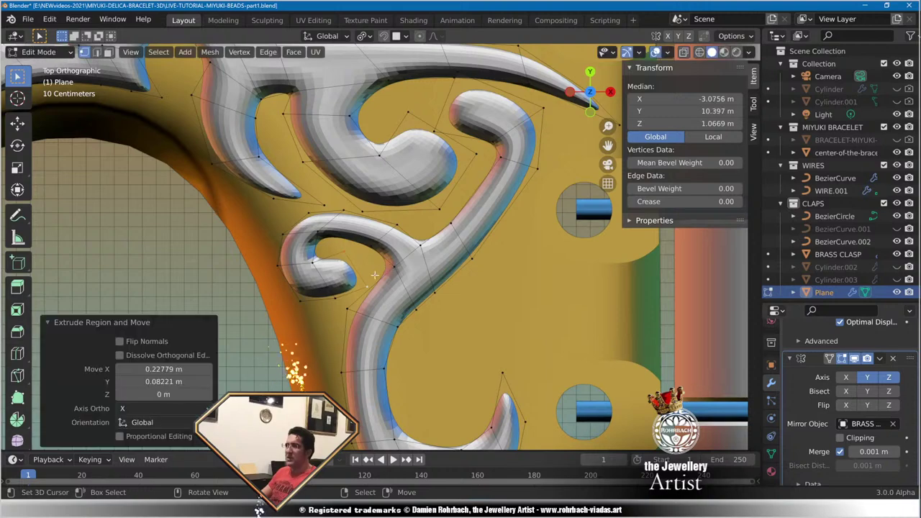
Enlarge the curl's rounded end by lowering its bottom vertices, the last one about -0.018 m X, -0.150 m Y.
scroll(378, 270, down, 4)
scroll(367, 273, up, 4)
scroll(365, 272, up, 5)
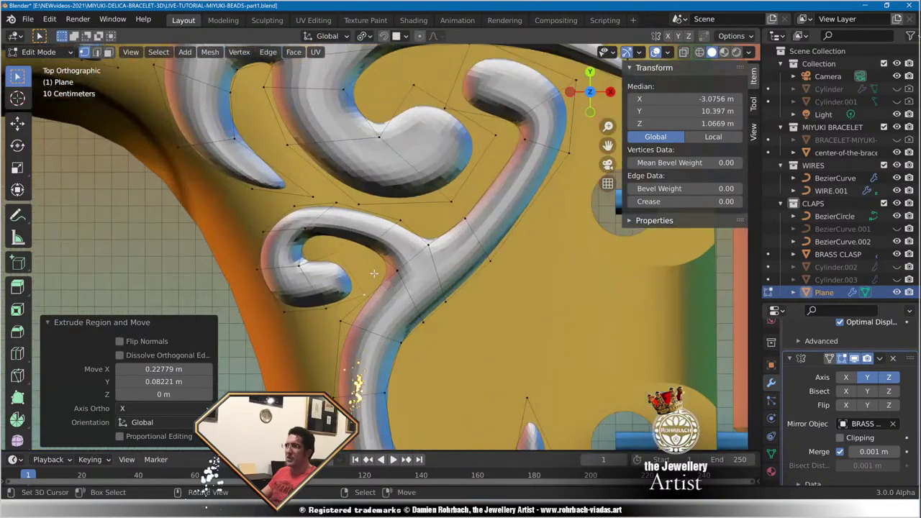
right_drag(281, 349, 293, 382)
right_drag(341, 340, 331, 386)
click(326, 386)
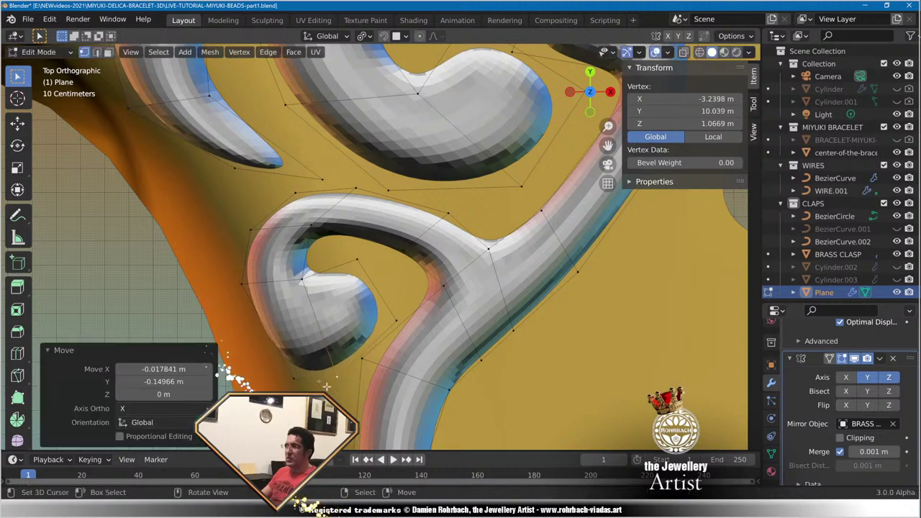
Widen the curl by moving its outer and inner bend vertices, and shift the branch's upper-edge vertex about -0.019 m X, 0.026 m Y.
right_drag(244, 283, 233, 306)
right_drag(254, 226, 239, 229)
right_drag(312, 225, 317, 237)
right_drag(296, 193, 303, 198)
right_drag(328, 234, 334, 241)
click(333, 240)
click(448, 213)
key(g)
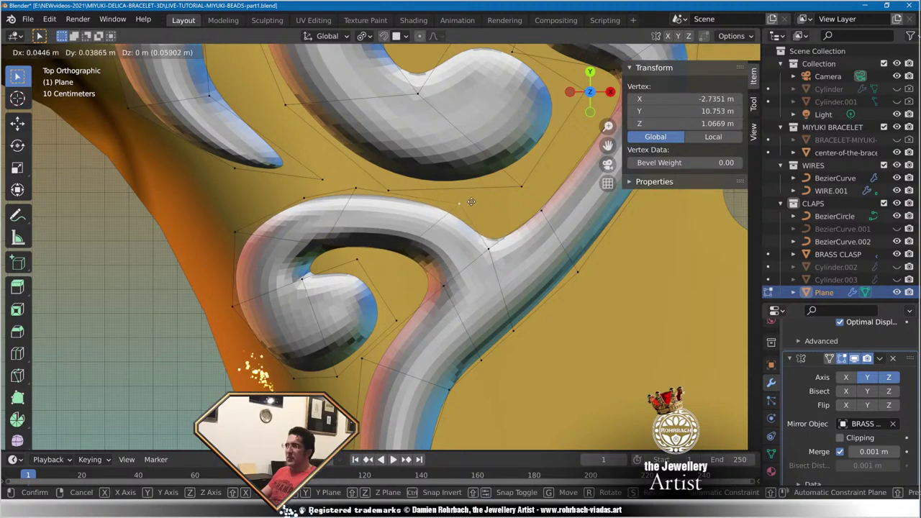
right_drag(468, 201, 451, 208)
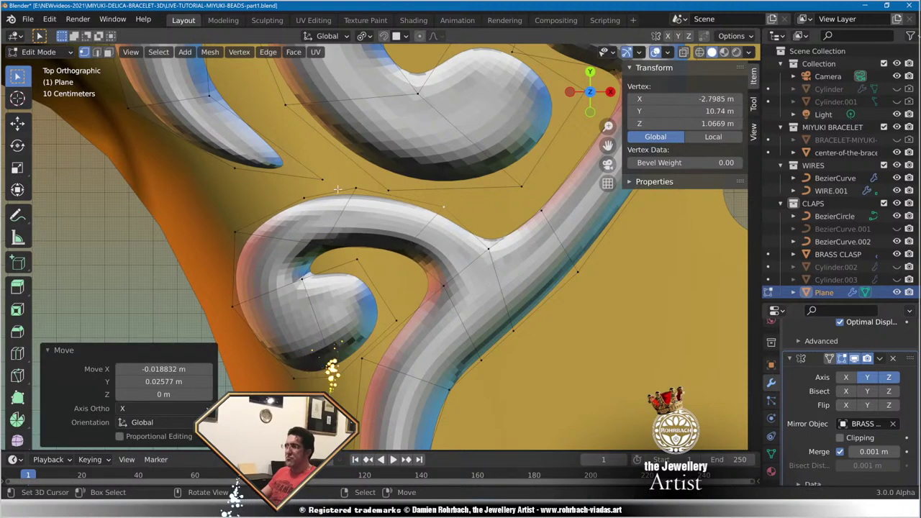
Raise the curl's two crown vertices, then round its outer contour, shifting the outer crown vertex about -0.037 m X, -0.041 m Y.
key(g)
right_click(314, 196)
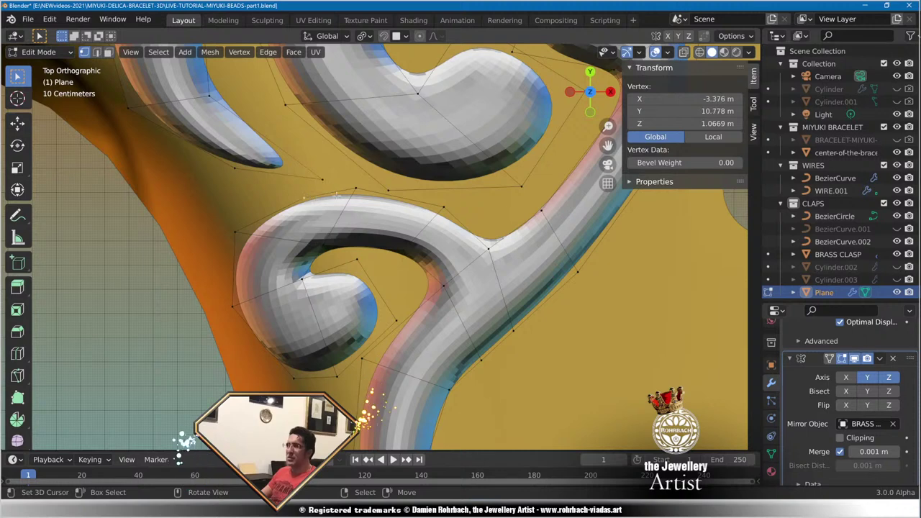
shift+click(364, 192)
key(g)
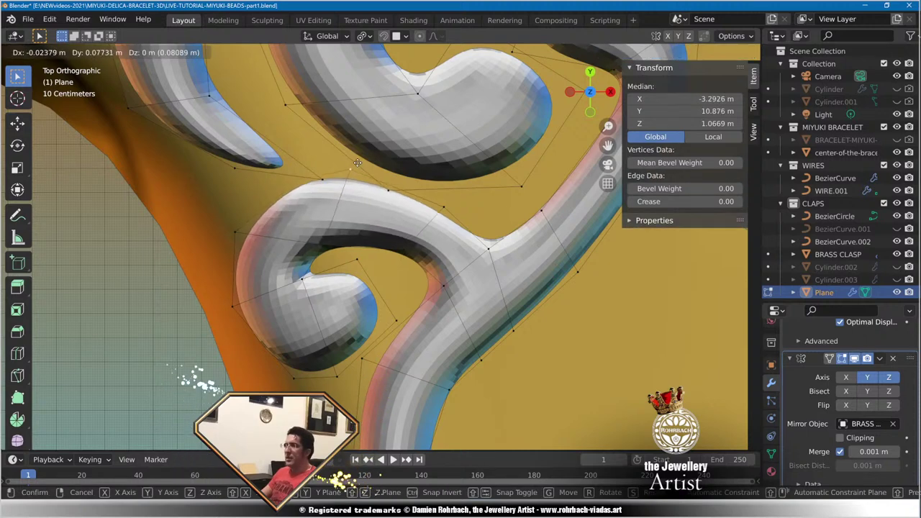
click(351, 171)
click(236, 232)
key(g)
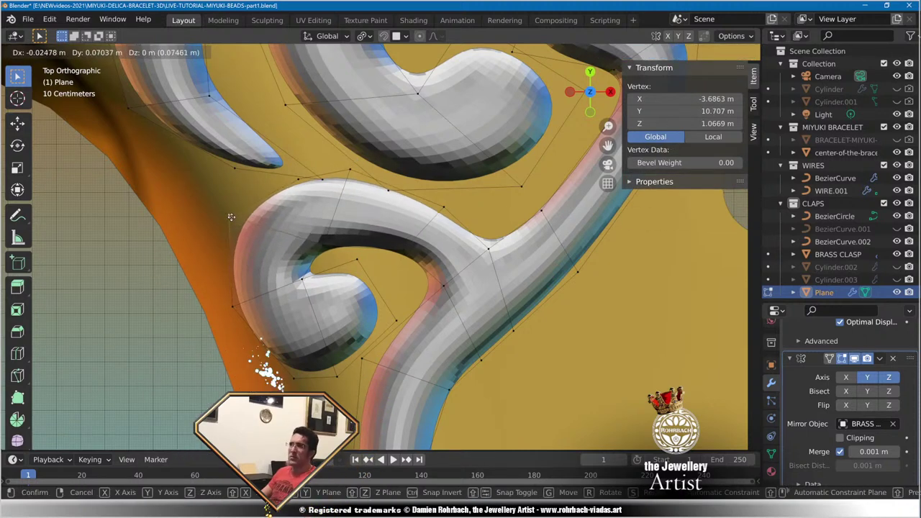
click(240, 223)
right_drag(357, 165, 366, 170)
right_drag(287, 191, 284, 200)
click(286, 200)
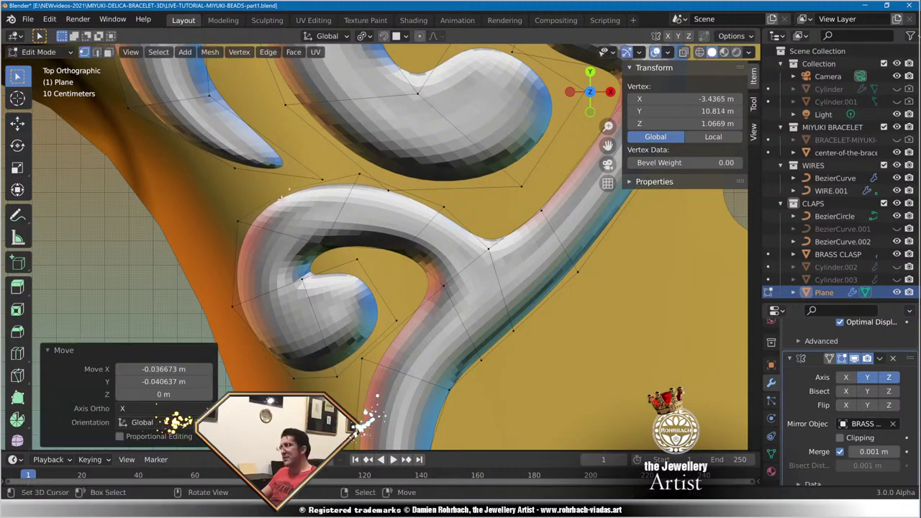
scroll(402, 266, down, 6)
scroll(402, 267, up, 6)
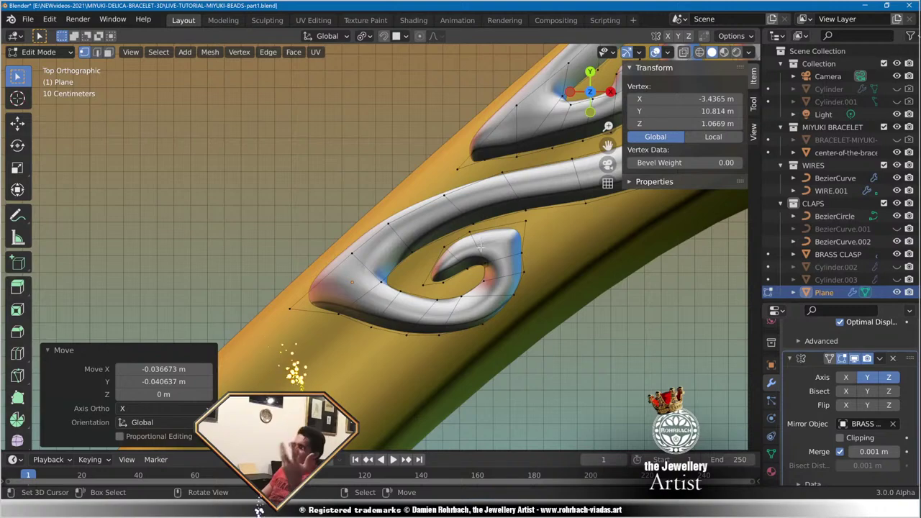
scroll(649, 280, down, 5)
shift+middle_drag(649, 280, 310, 281)
scroll(403, 275, up, 5)
scroll(401, 277, up, 4)
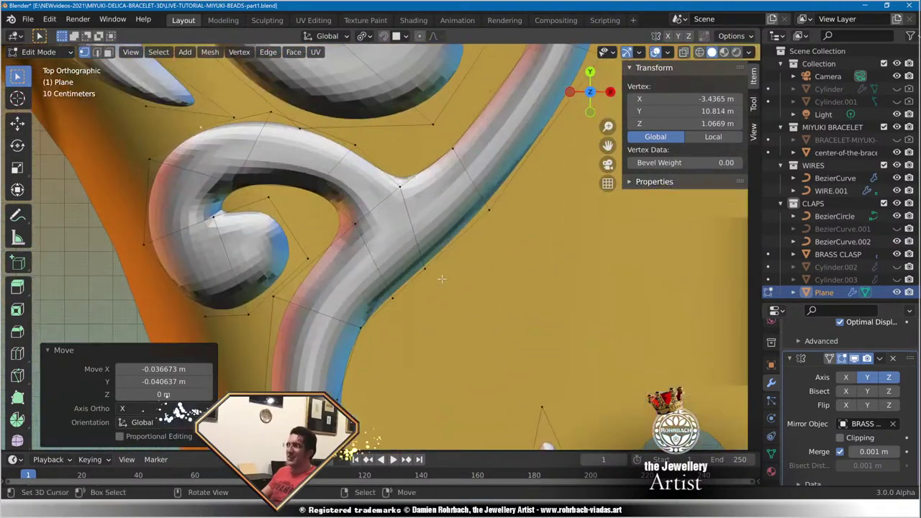
Move two vertices on the stem's inner edge below the branch junction, the lower one about -0.030 m X, -0.106 m Y.
click(429, 256)
key(g)
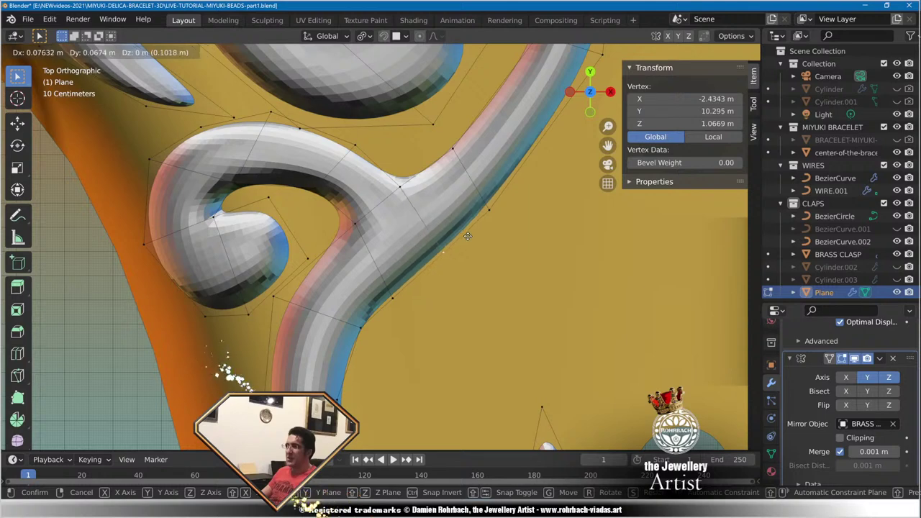
click(468, 236)
click(376, 325)
key(g)
click(369, 351)
Smooth the stem's inner curve above the hook by lowering its vertices, the middle one about 0.035 m X, -0.056 m Y.
shift+middle_drag(416, 367, 434, 244)
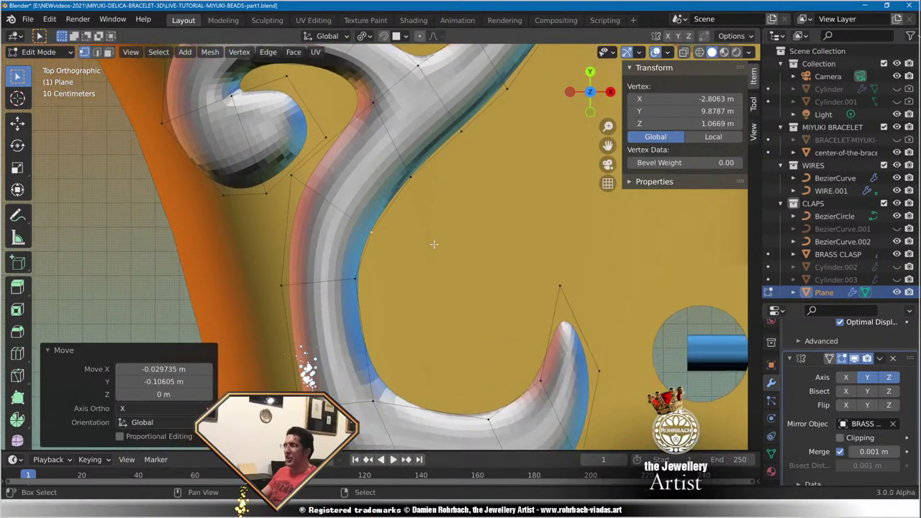
click(355, 279)
key(g)
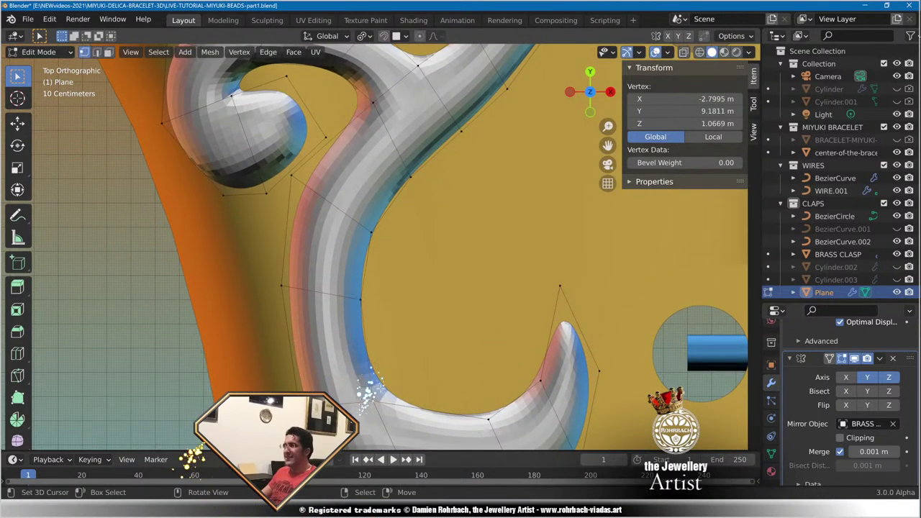
click(374, 324)
key(g)
right_drag(388, 331, 392, 336)
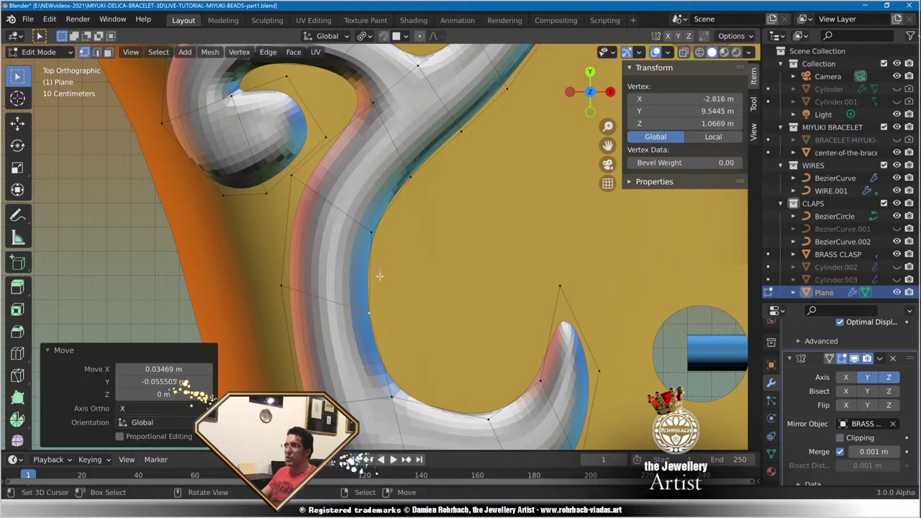
Shift the two upper vertices of the stem's inner curve outward to even out the bend below the branch.
right_drag(387, 240, 399, 246)
click(408, 167)
key(g)
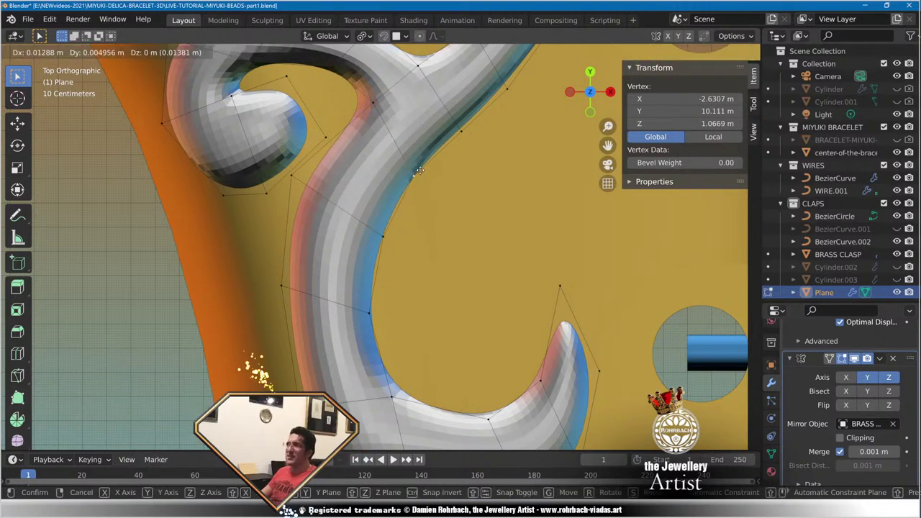
click(424, 166)
Reshape the stem's outer contour down to the hook's corner, shifting its mid-stem vertex about -0.022 m X, -0.037 m Y.
right_drag(314, 183, 329, 195)
right_click(295, 288)
right_drag(295, 288, 289, 296)
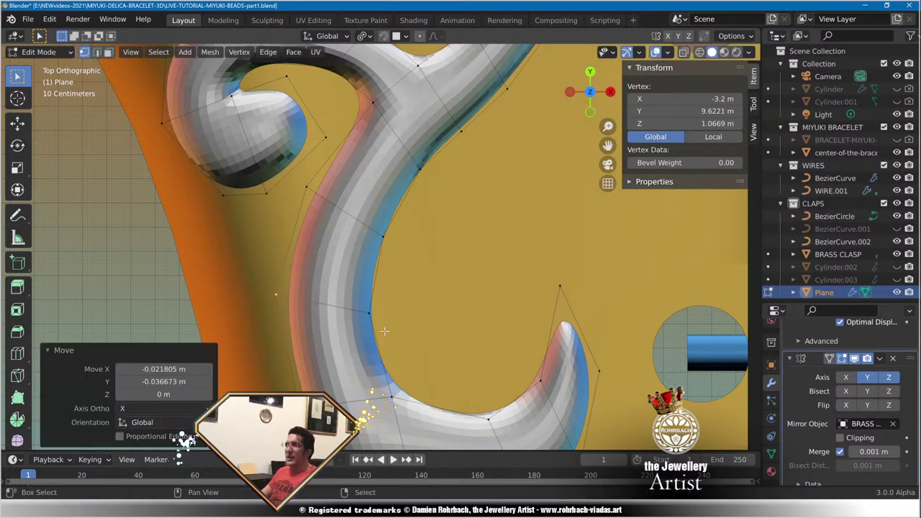
shift+middle_drag(325, 400, 366, 254)
right_click(348, 258)
right_drag(347, 258, 339, 274)
right_drag(368, 347, 350, 407)
click(351, 407)
Move the hook's underside vertex next to the corner about -0.075 m X, -0.028 m Y.
click(442, 346)
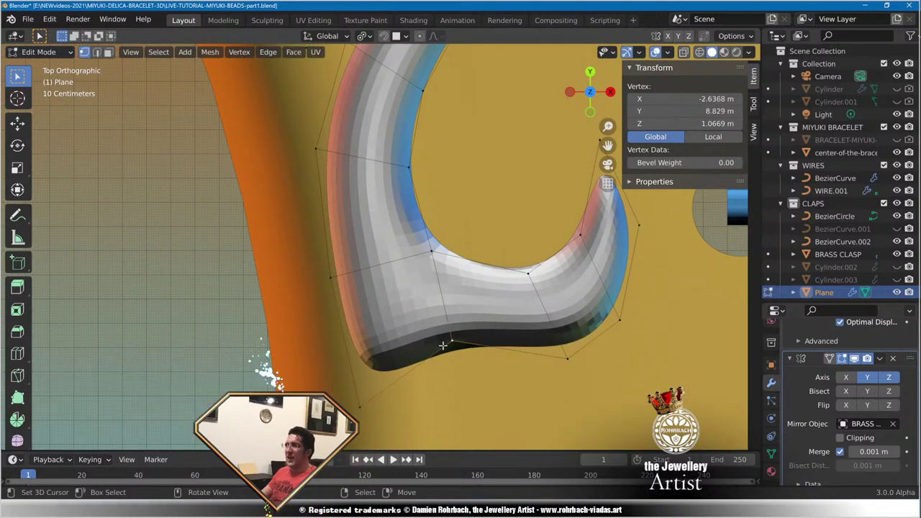
key(g)
click(424, 352)
scroll(424, 352, down, 5)
scroll(425, 350, up, 4)
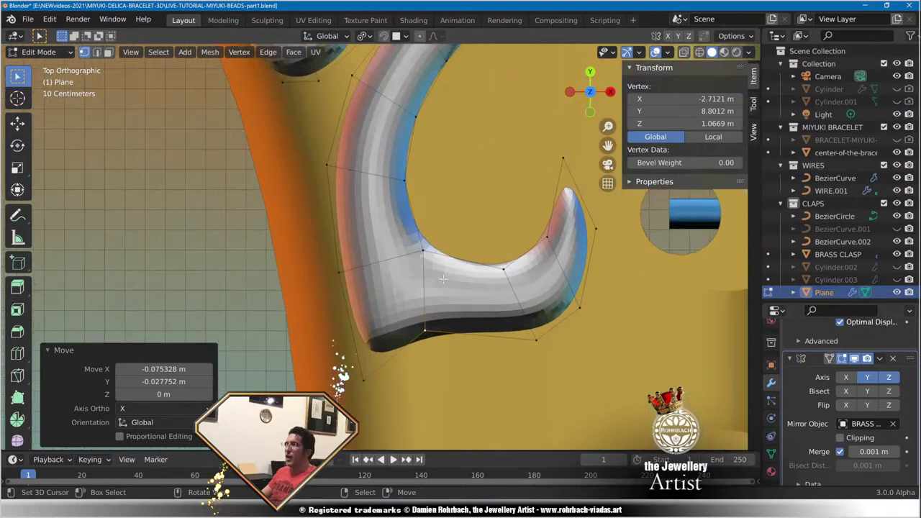
Raise the edge pair midway along the stem's upper arm, finishing its inner vertex with about 0.032 m X, -0.009 m Y.
shift+middle_drag(490, 245, 398, 377)
scroll(440, 284, down, 2)
scroll(438, 209, up, 4)
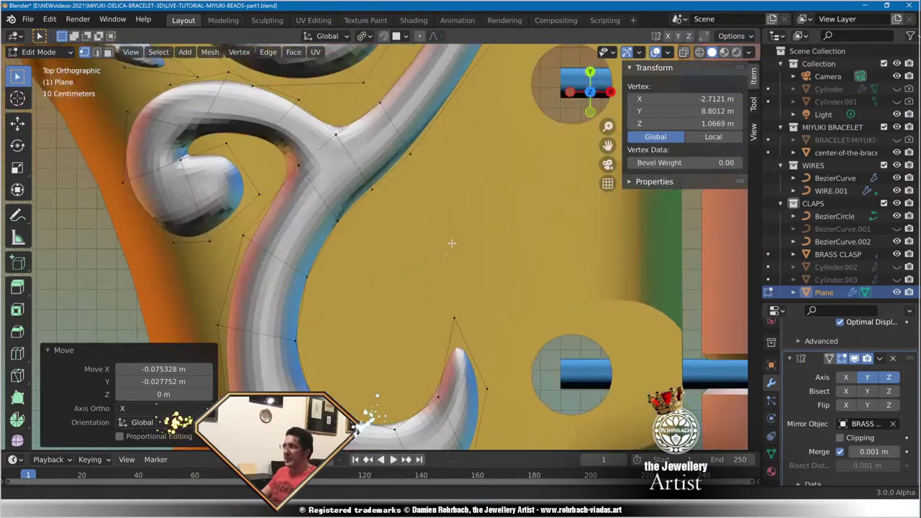
scroll(406, 253, down, 5)
scroll(406, 252, up, 4)
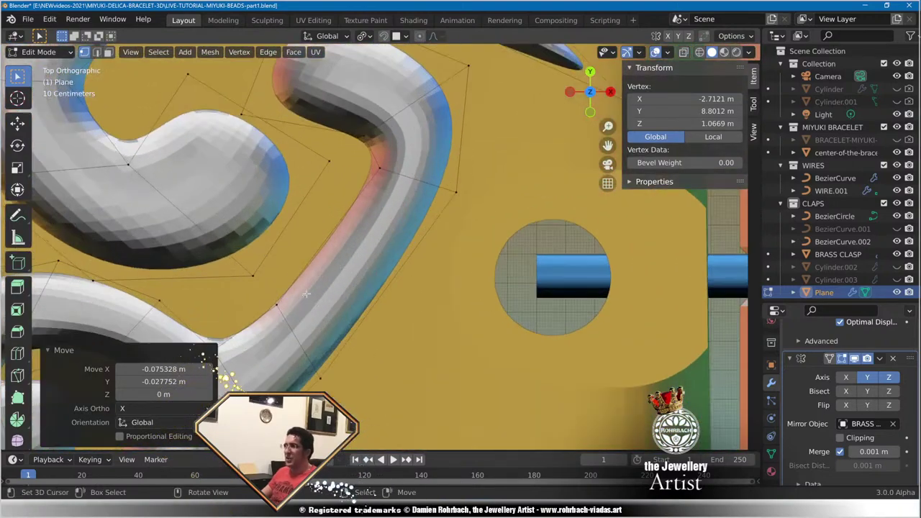
right_click(290, 293)
key(g)
click(305, 260)
key(g)
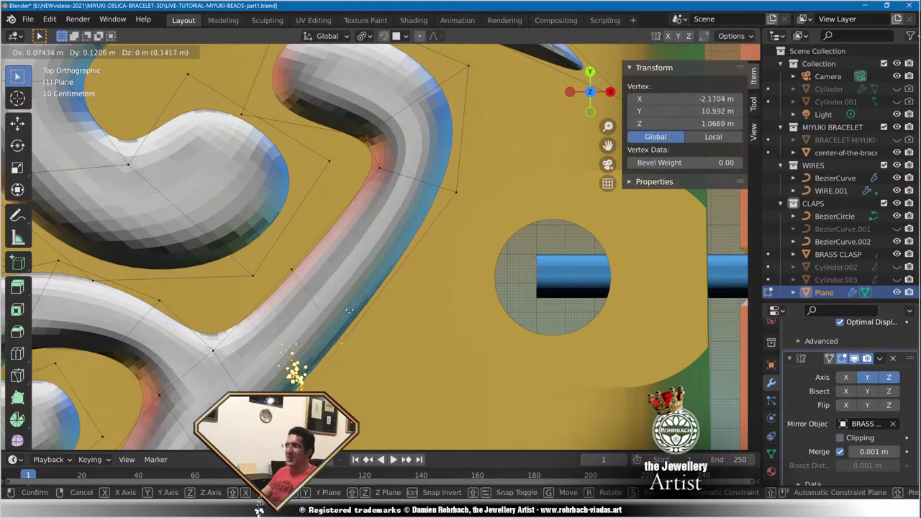
click(367, 293)
key(g)
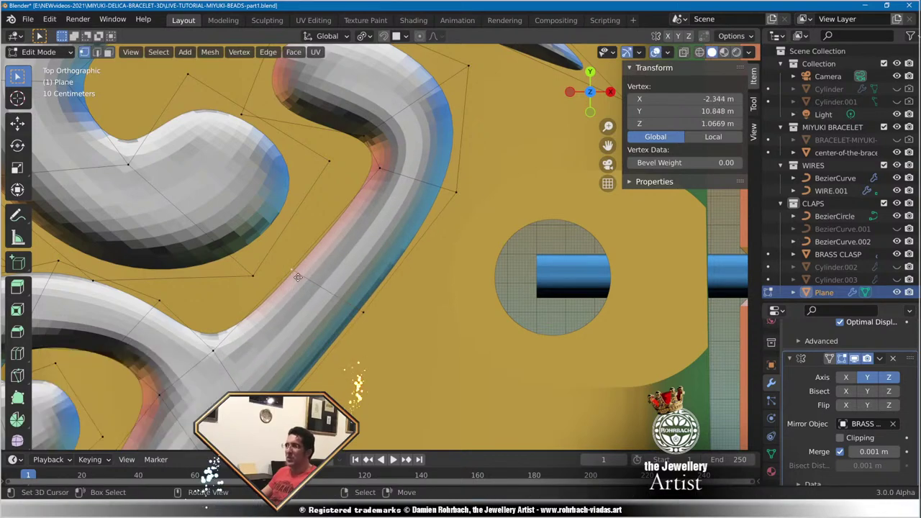
click(423, 281)
scroll(424, 281, down, 4)
scroll(410, 295, up, 4)
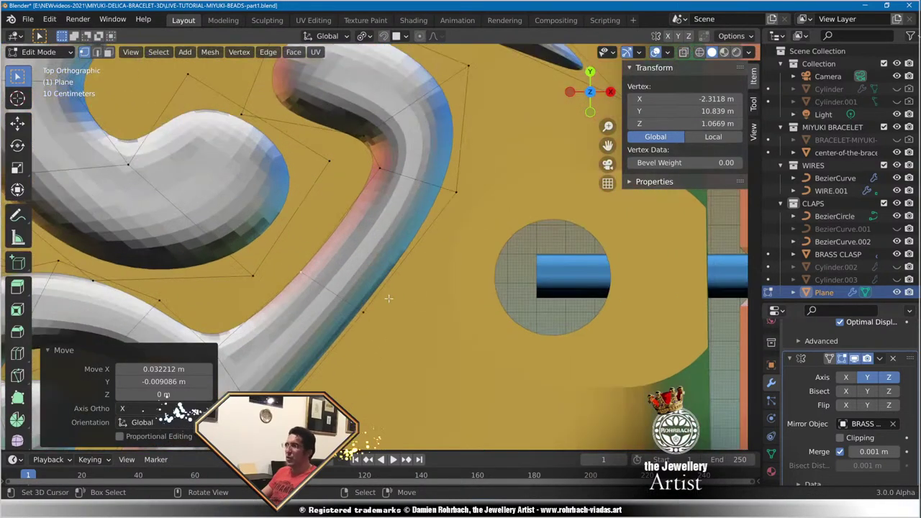
Shift the outer vertex midway along the stem's upper arm about 0.059 m X, 0.017 m Y.
key(alt+a)
right_click(377, 310)
key(g)
key(g)
click(396, 302)
scroll(396, 288, down, 4)
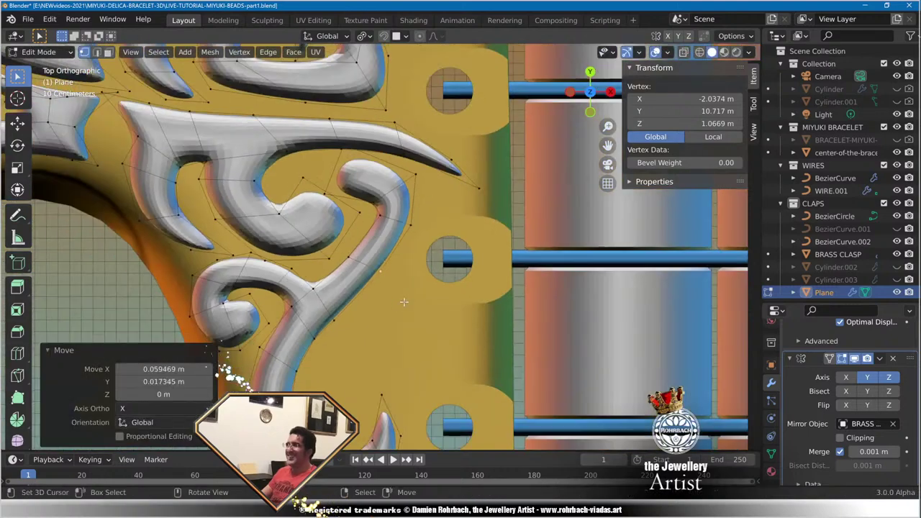
scroll(401, 261, up, 3)
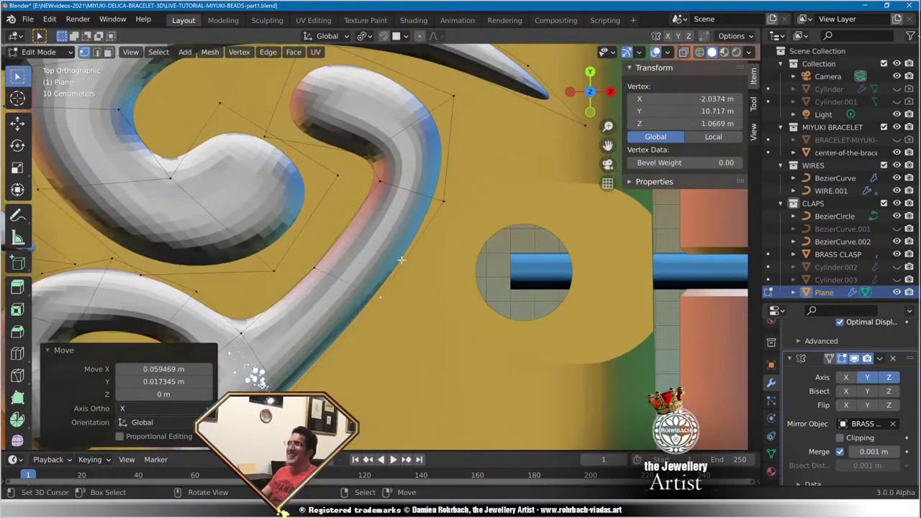
Extrude the outer edge of the stem's upper bend about 0.105 m X, 0.094 m Y.
right_click(448, 102)
shift+right_click(446, 195)
key(e)
click(476, 152)
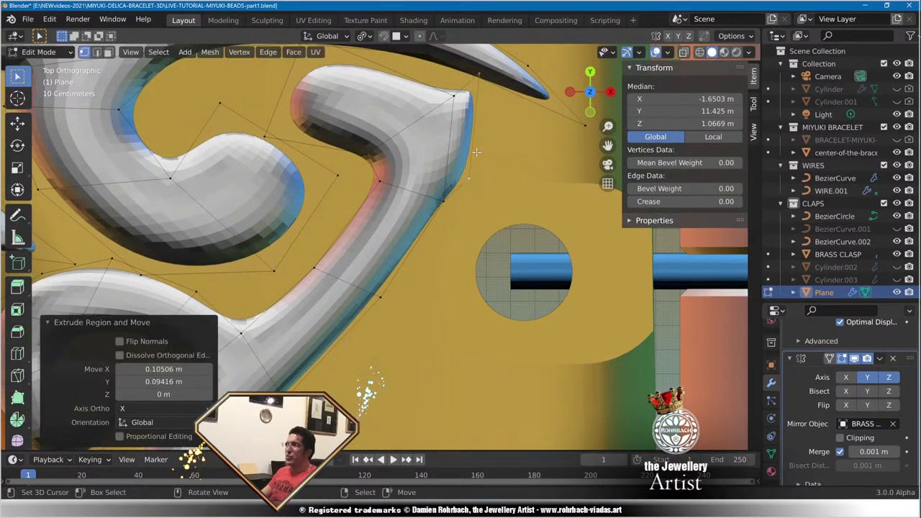
shift+middle_drag(397, 173, 335, 300)
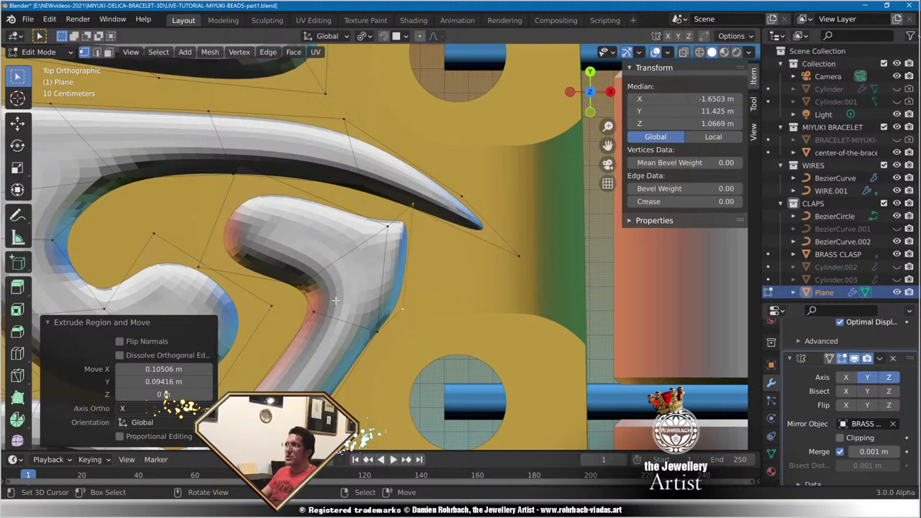
Reposition the extruded edge's two vertices, lowering the upper one and nudging the lower one up to narrow the new spur.
right_click(415, 211)
key(g)
click(421, 245)
right_click(404, 308)
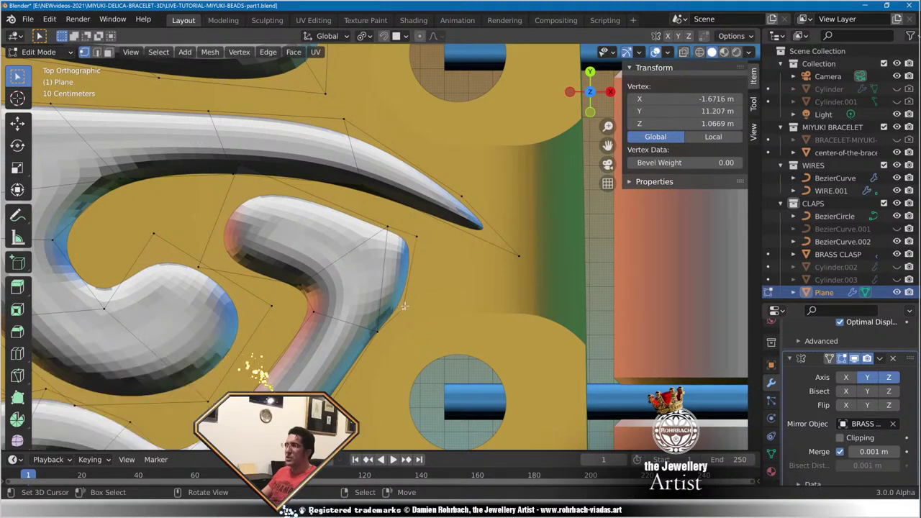
key(g)
click(409, 300)
Extrude the spur's end edge outward again and shift its upper tip vertex about 0.098 m X, -0.074 m Y.
right_click(419, 242)
shift+right_click(411, 296)
key(e)
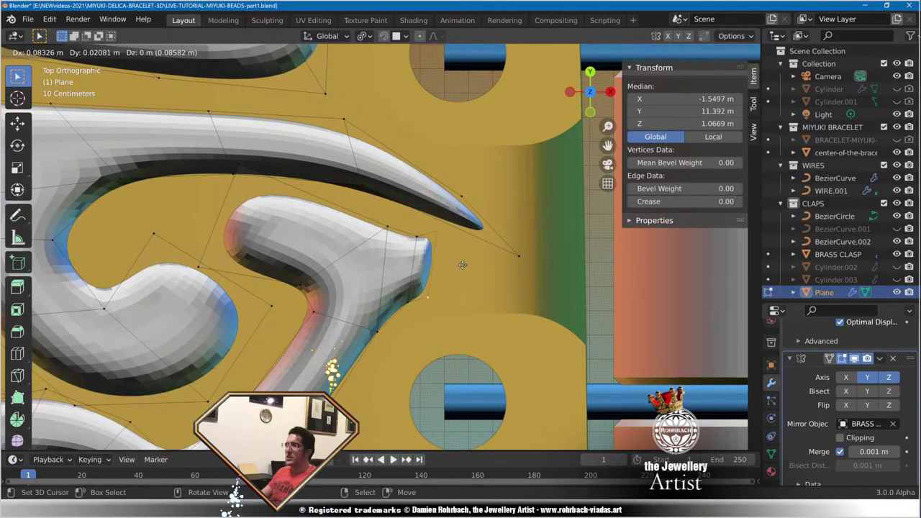
click(490, 266)
right_click(464, 237)
key(g)
click(487, 255)
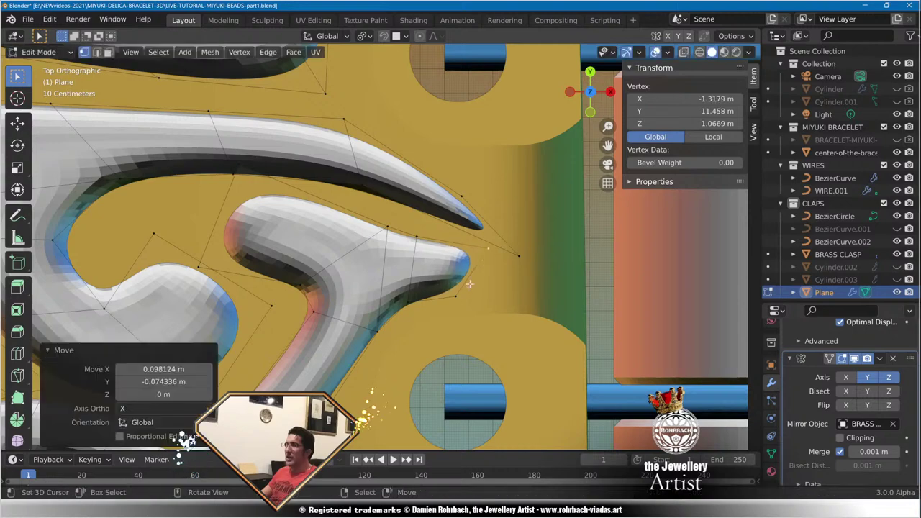
Taper the spur by raising its lower tip vertex and shifting the lower-edge vertex behind it about 0.072 m X, 0.027 m Y.
right_click(454, 298)
key(g)
click(467, 286)
right_click(413, 299)
key(g)
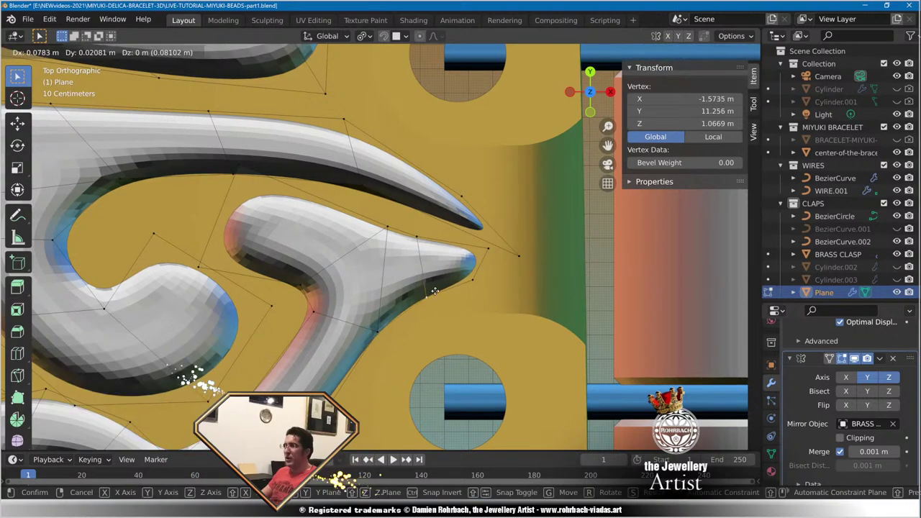
click(435, 290)
scroll(424, 309, down, 5)
scroll(413, 334, up, 5)
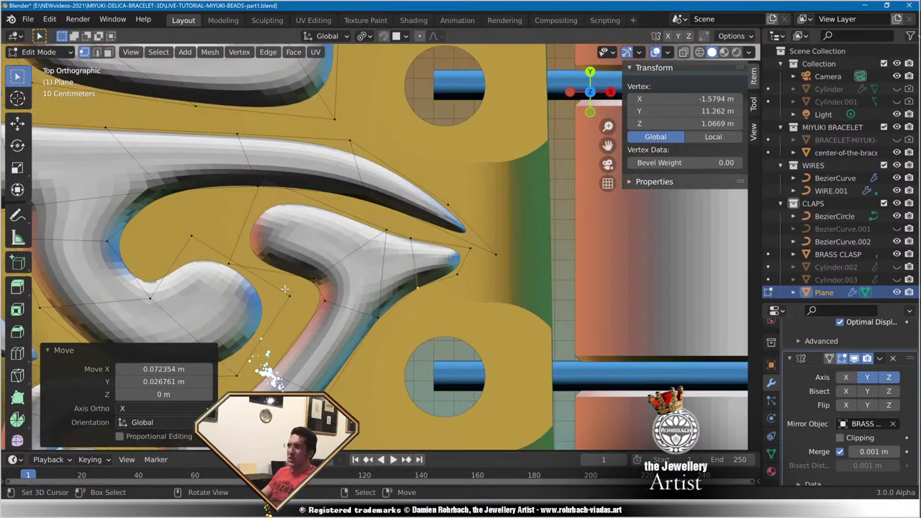
scroll(295, 371, down, 5)
scroll(338, 389, up, 3)
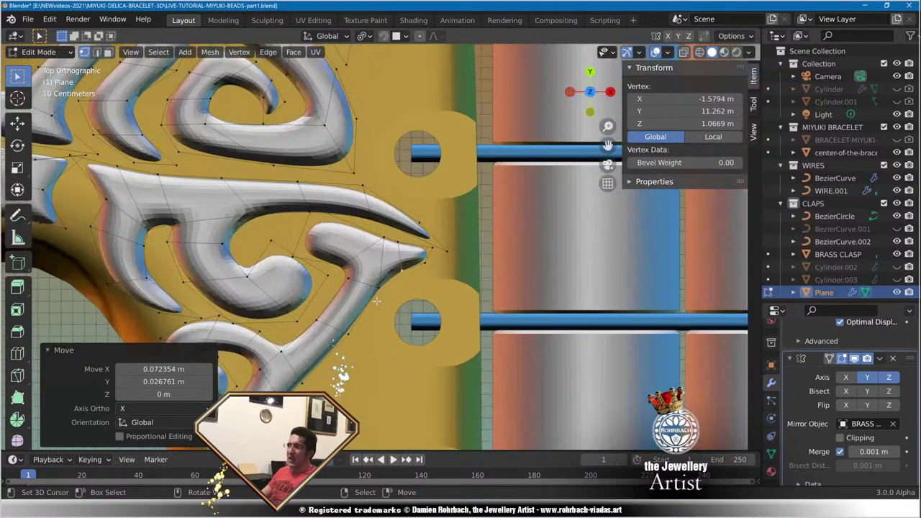
Extrude the tip edge of the ornament's lowest hook about -0.13 m in X and 0.36 m in Y to lengthen it.
shift+middle_drag(453, 303, 460, 226)
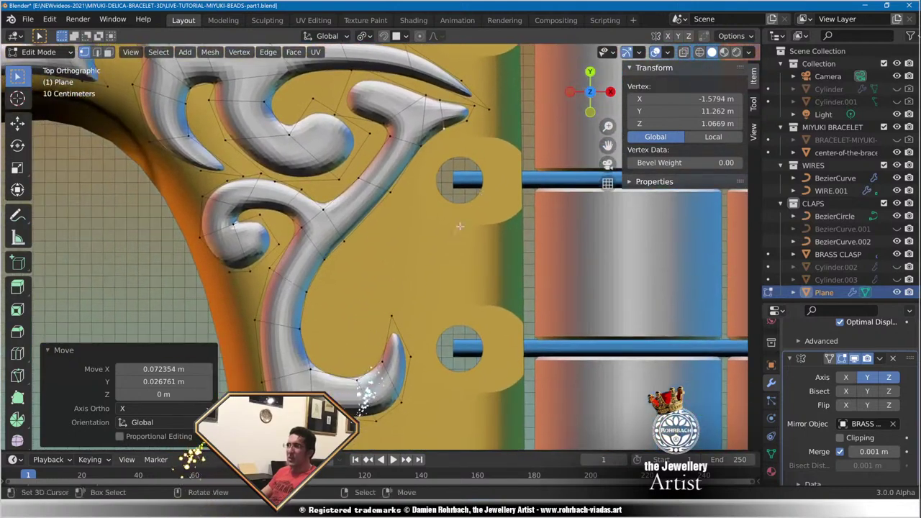
right_click(390, 315)
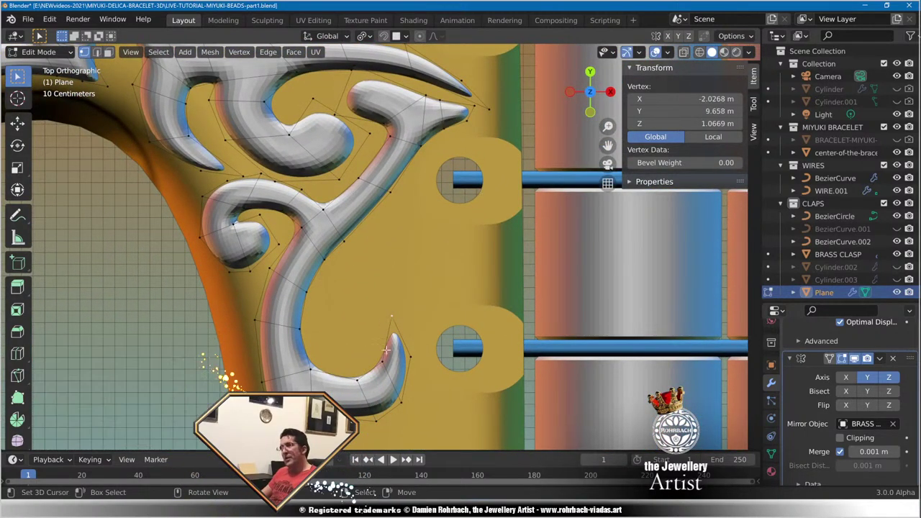
shift+right_click(383, 361)
key(r)
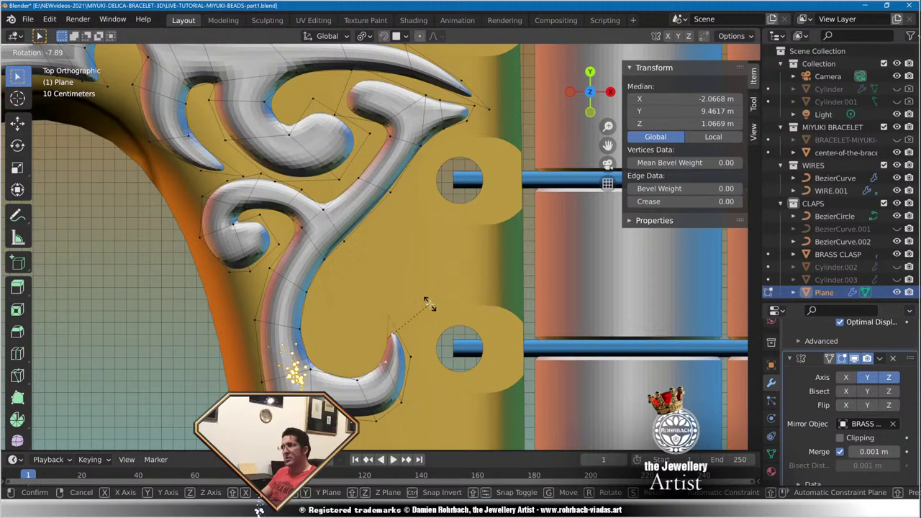
key(g)
click(418, 286)
click(412, 265)
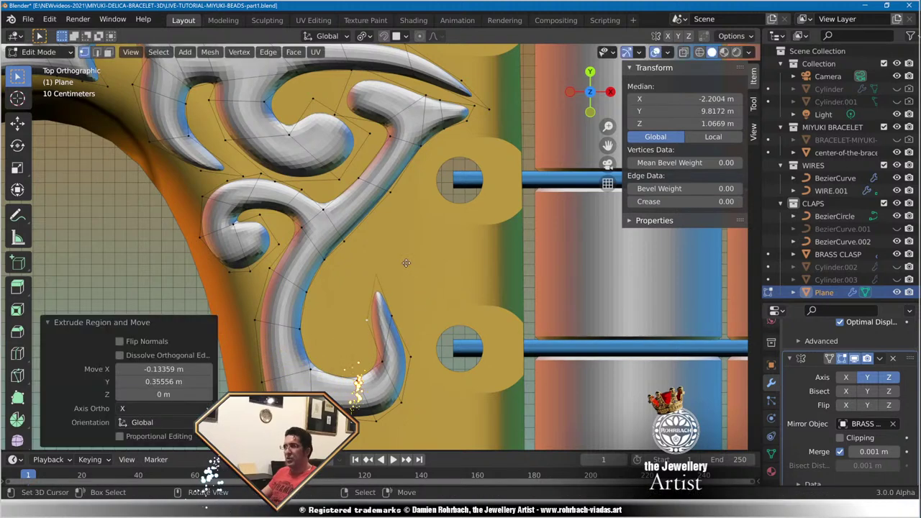
Extrude the lengthened hook's end edge several more times, curling it over, down and back inward into a spiral.
key(e)
click(378, 268)
key(e)
click(361, 282)
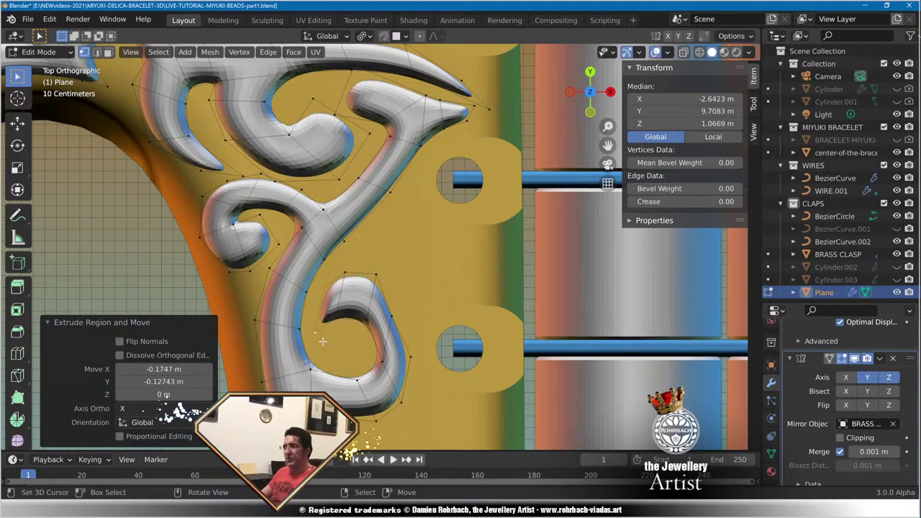
click(316, 332)
shift+click(336, 319)
key(g)
click(368, 343)
key(e)
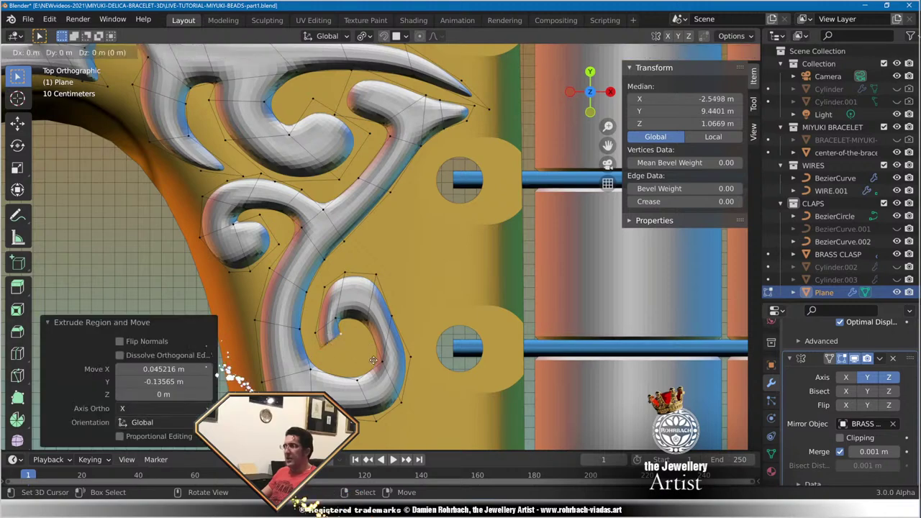
click(385, 364)
Move the vertices around the outside of the spiral outward to round its contour.
scroll(367, 338, up, 4)
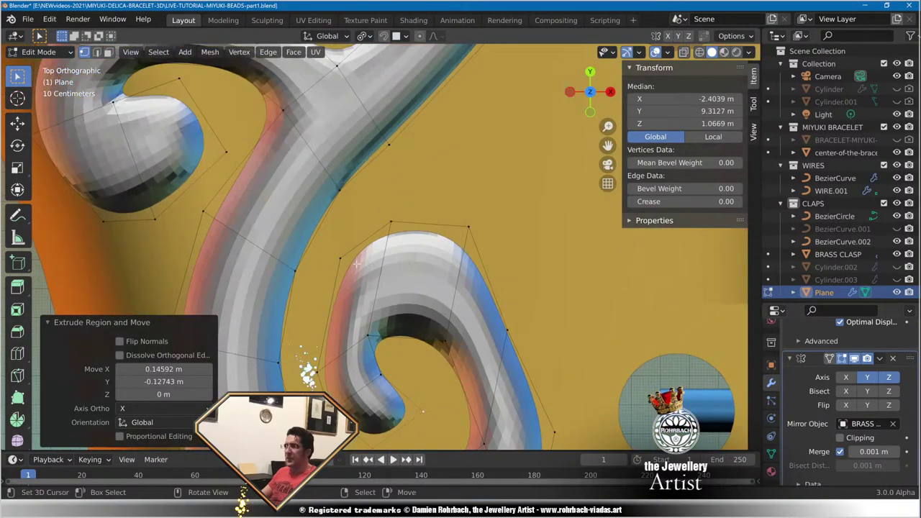
click(336, 287)
right_drag(336, 288, 315, 328)
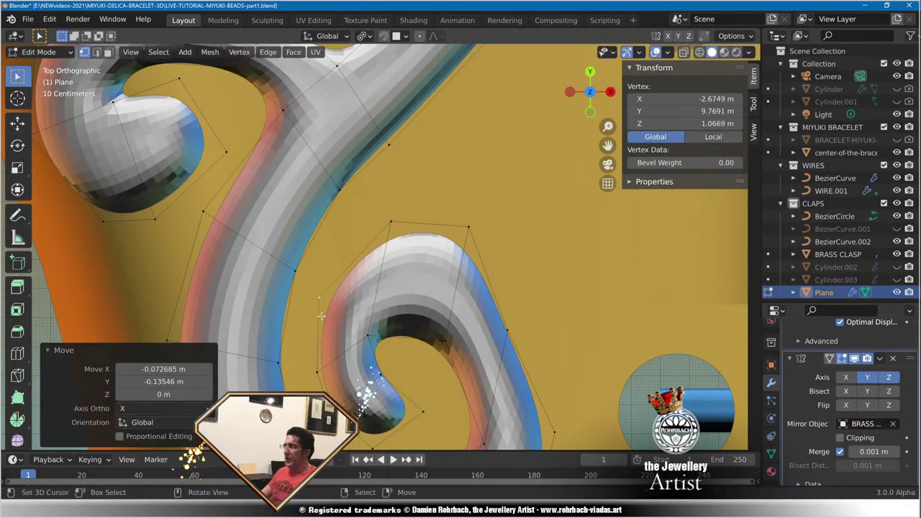
right_click(320, 369)
right_drag(320, 369, 308, 367)
right_drag(391, 222, 386, 234)
right_drag(467, 233, 479, 258)
right_drag(507, 319, 529, 314)
scroll(530, 314, down, 5)
scroll(532, 250, up, 4)
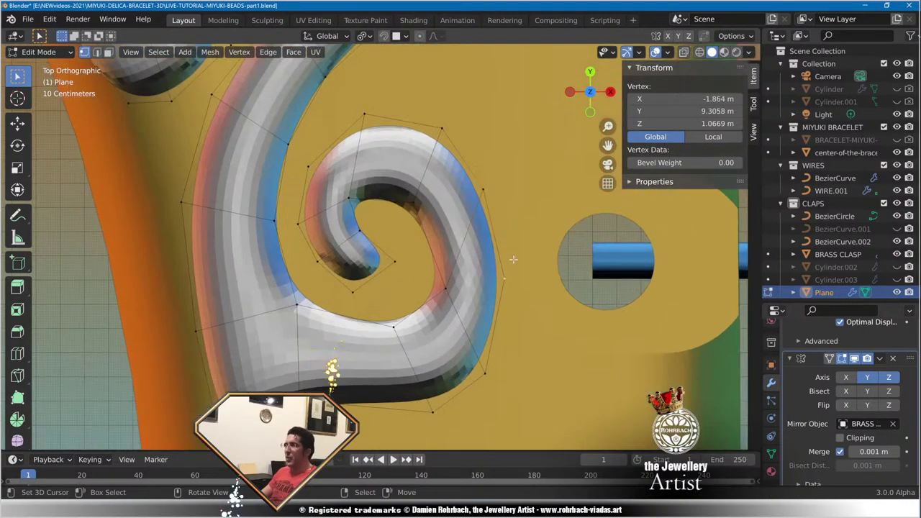
key(g)
click(532, 249)
Move the vertices at the spiral's inner end to thin and taper its curled tip.
click(351, 198)
key(g)
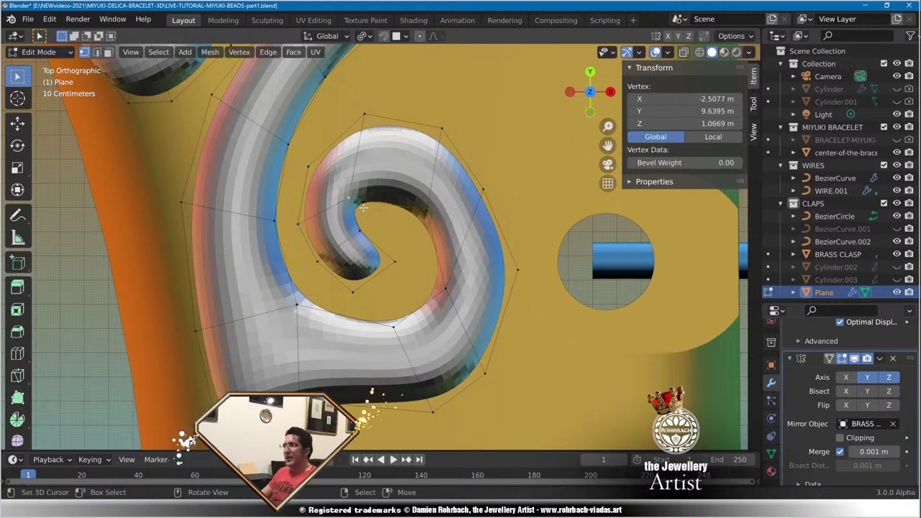
right_drag(381, 217, 381, 214)
right_drag(395, 250, 370, 254)
right_click(370, 225)
key(g)
click(358, 231)
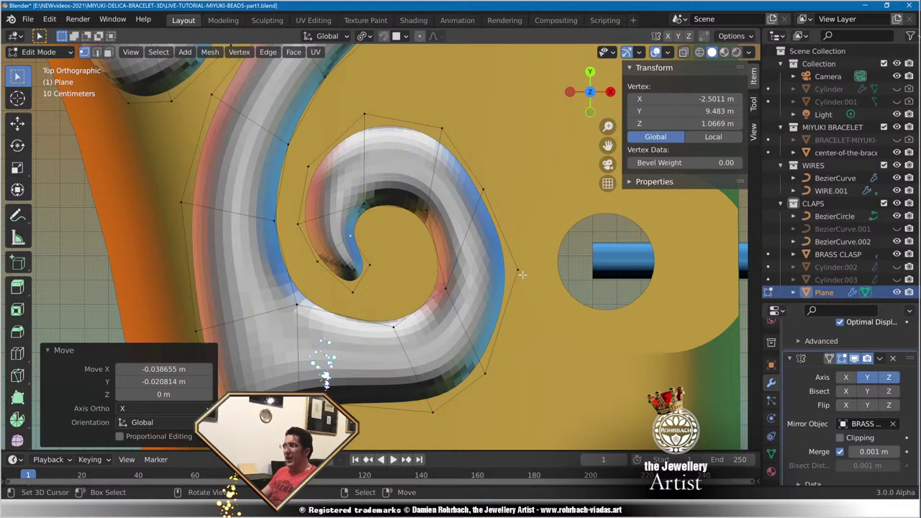
In top view, extrude the spiral's outer lower edge downward about 0.3 m to start a pointed spur.
middle_drag(521, 275, 404, 297)
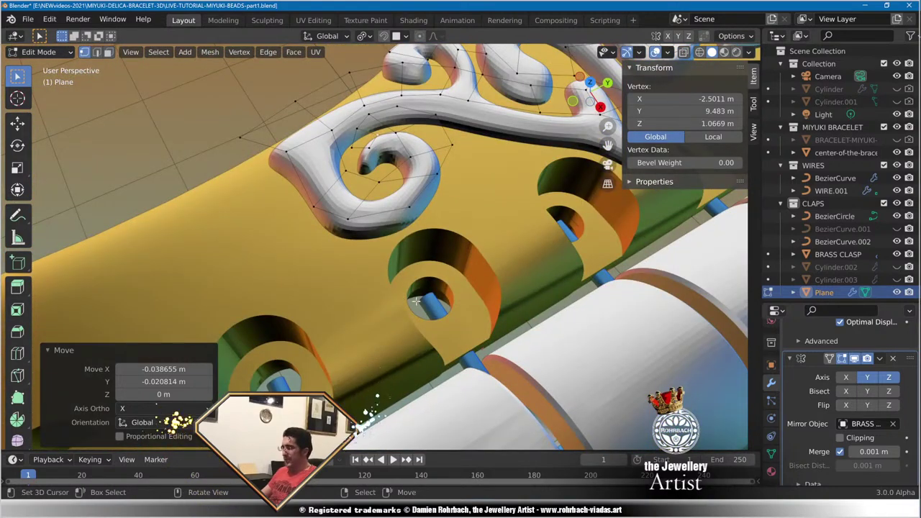
key(KP_7)
scroll(431, 295, up, 3)
right_click(472, 268)
shift+right_click(455, 332)
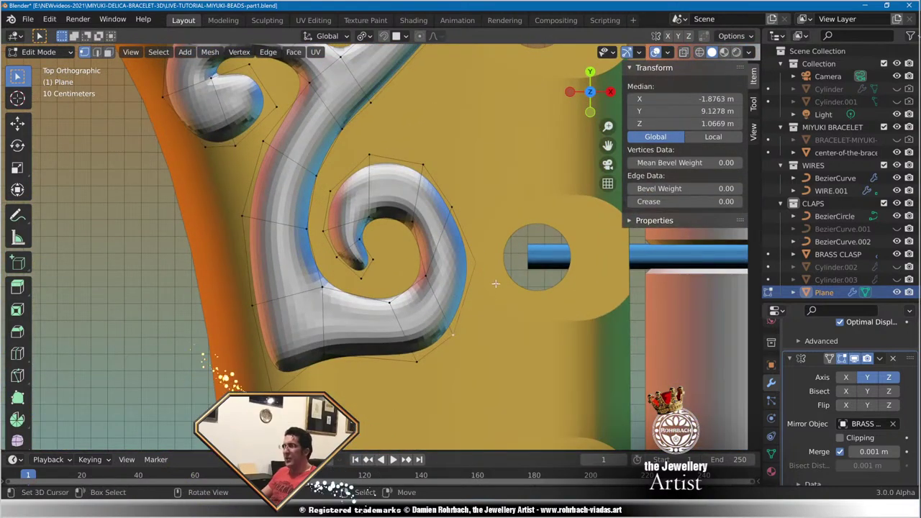
key(g)
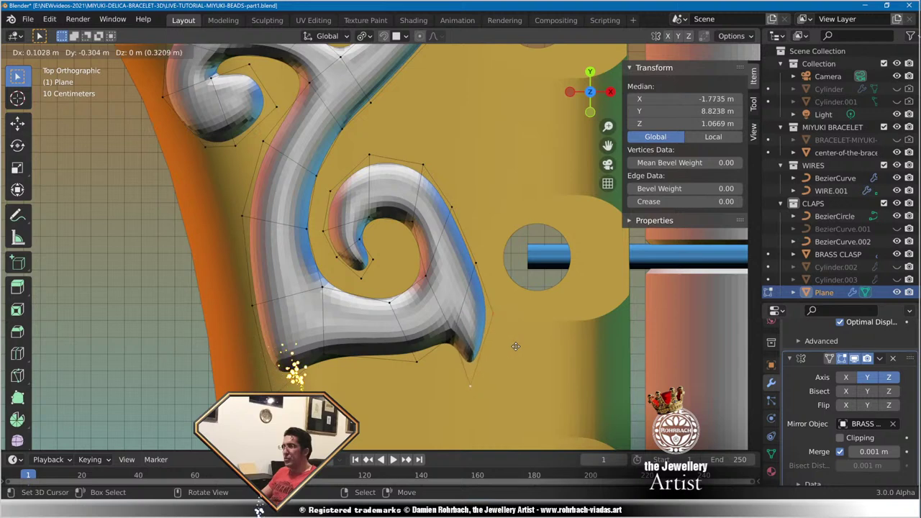
click(510, 336)
Reposition the spiral's outer vertices and the vertex at the spur's inner base to shape the transition between them.
click(472, 272)
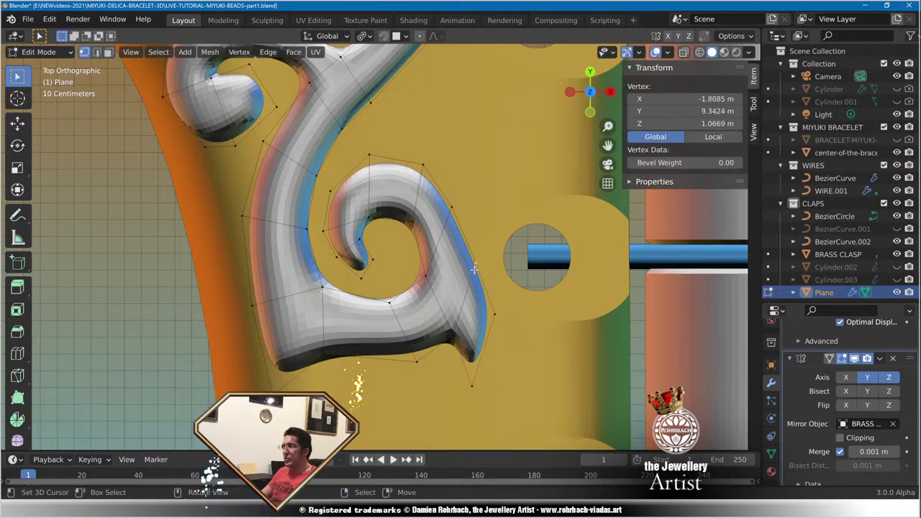
key(g)
click(457, 205)
key(g)
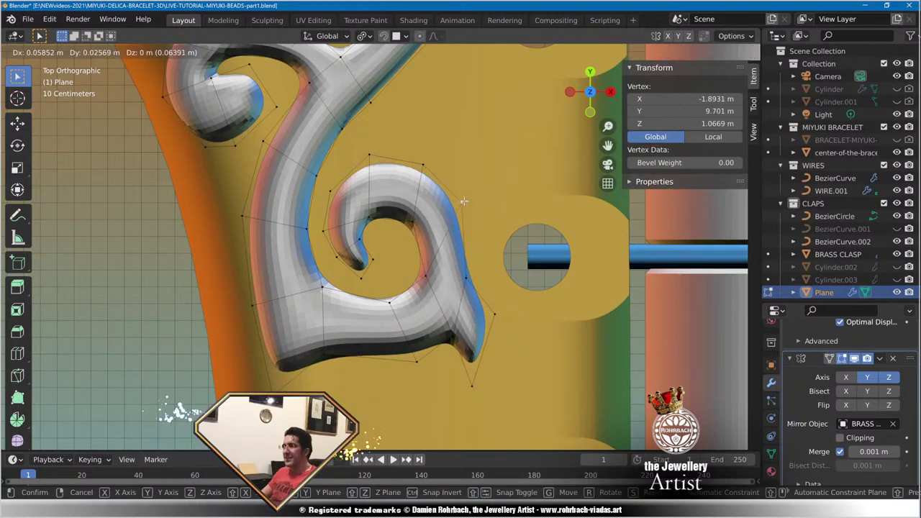
click(464, 201)
key(g)
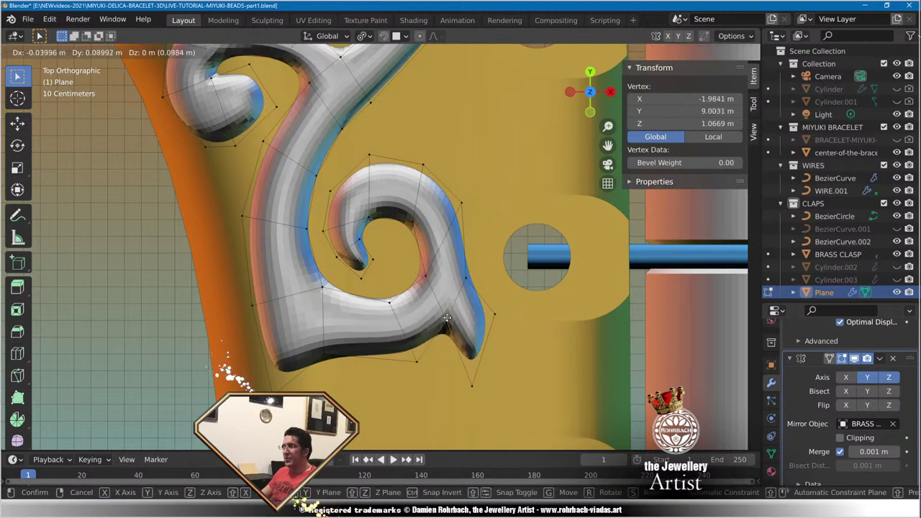
click(454, 331)
Extrude the spur's end edge about 0.06 m in X and -0.26 m in Y.
click(483, 367)
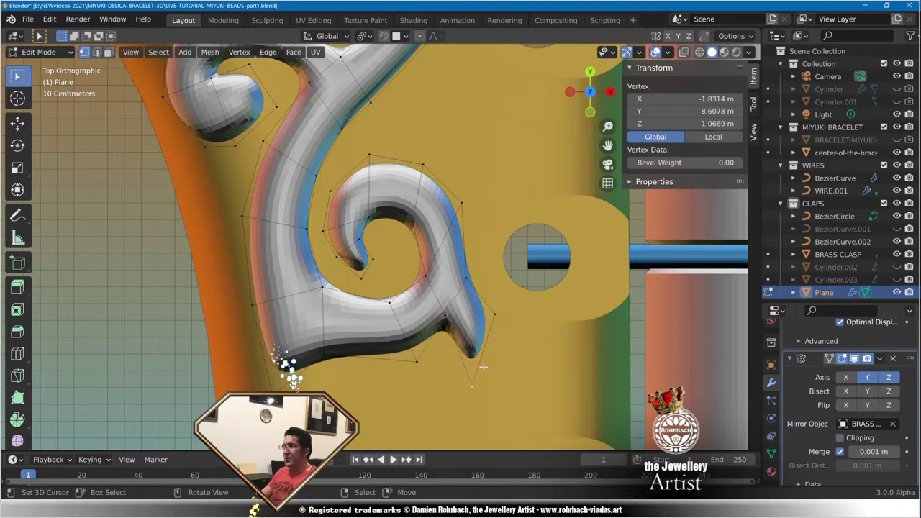
shift+click(494, 320)
key(e)
click(471, 384)
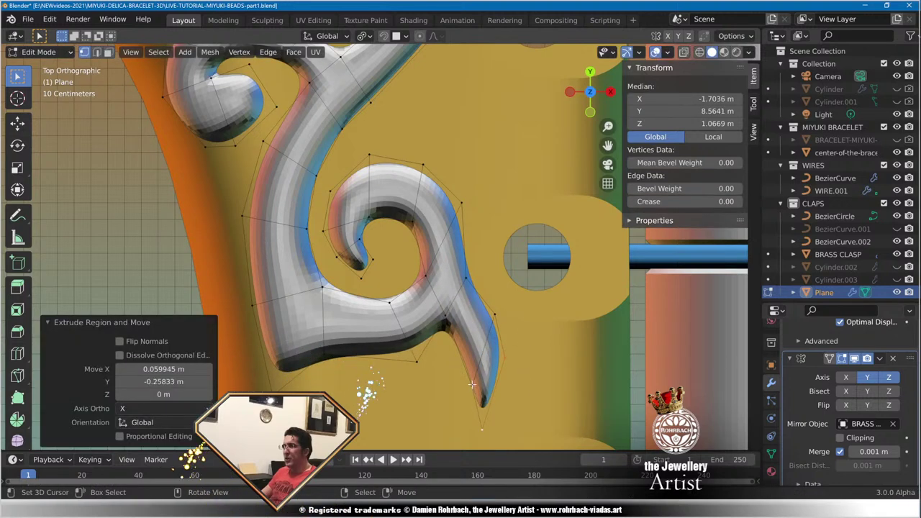
Move the spur's inner, tip and outer vertices to shorten it and narrow it to a point.
click(472, 384)
key(g)
click(474, 342)
click(488, 418)
key(g)
click(482, 367)
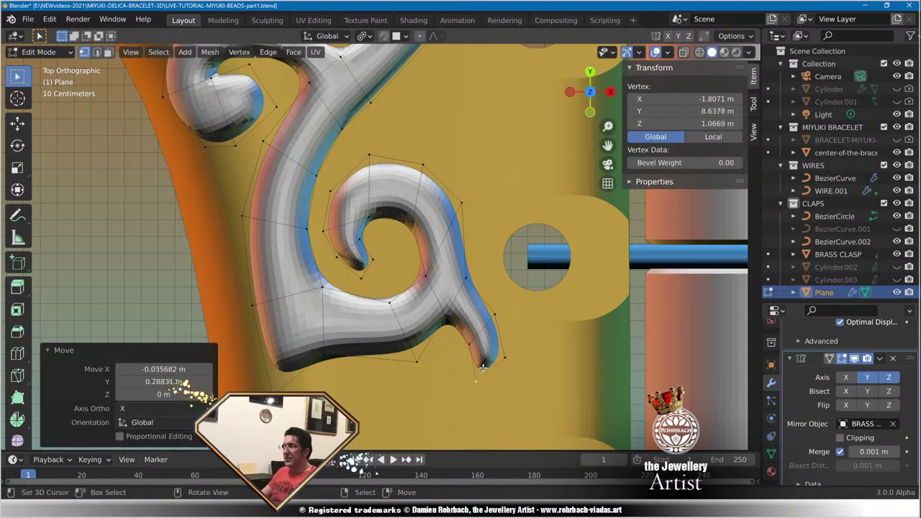
right_click(503, 356)
key(g)
click(491, 349)
Move the outer vertices from the spur up along the spiral to smooth the outline between them.
right_click(495, 315)
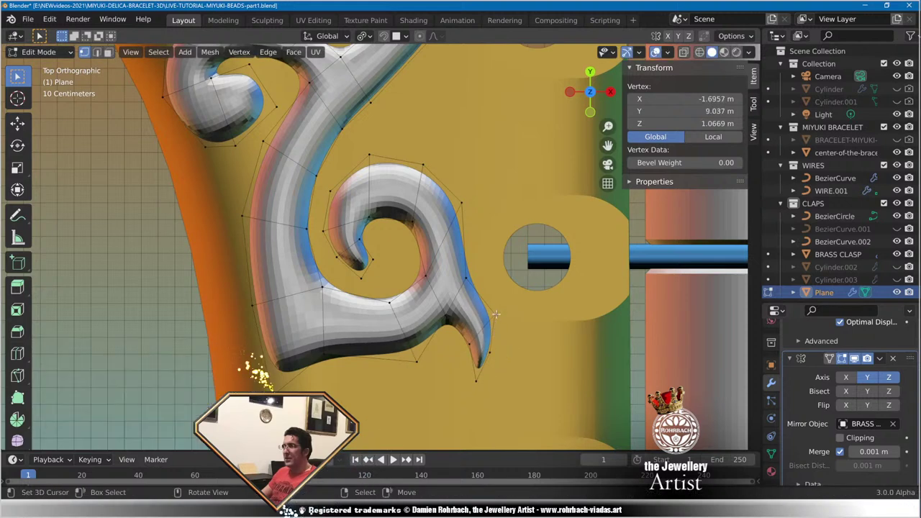
key(g)
click(493, 322)
right_click(467, 278)
key(g)
click(464, 295)
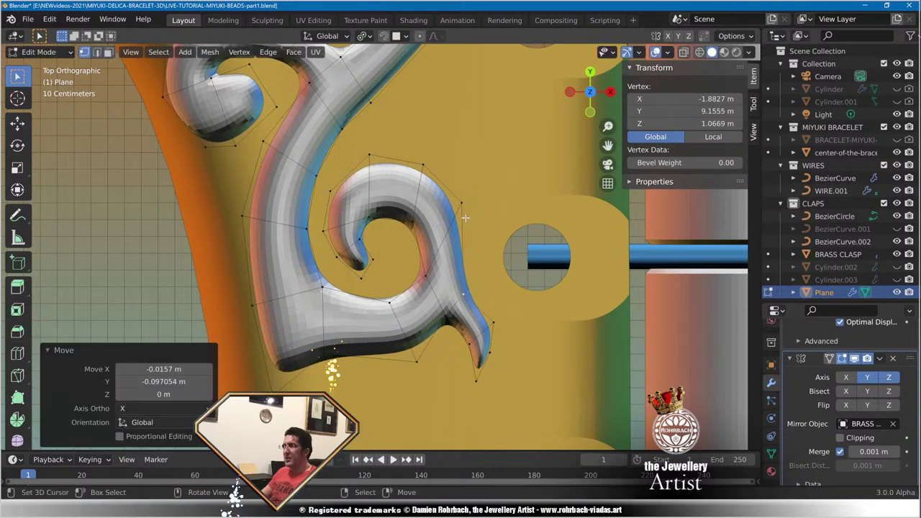
click(463, 203)
key(g)
click(465, 203)
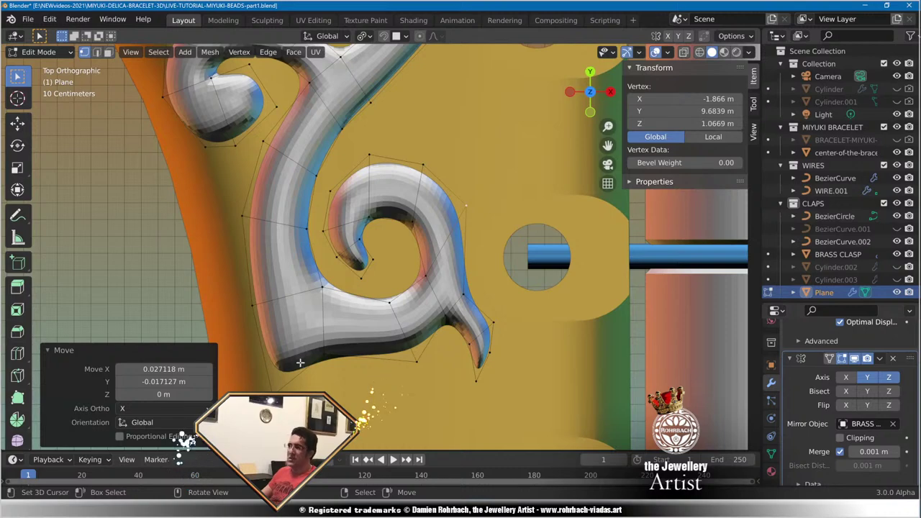
Add a single loop cut across the diagonal stem between the ornament's upper fork and the lower scroll junction.
right_click(290, 384)
scroll(537, 353, down, 6)
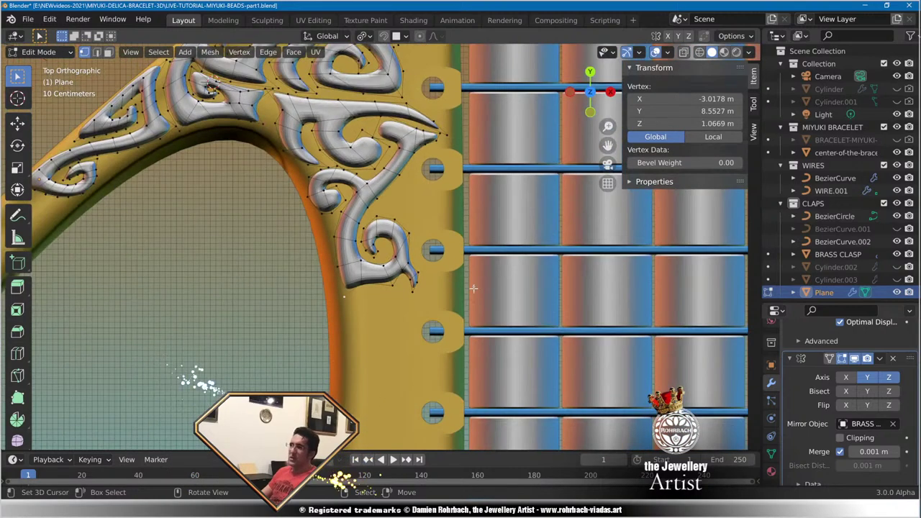
scroll(467, 281, up, 6)
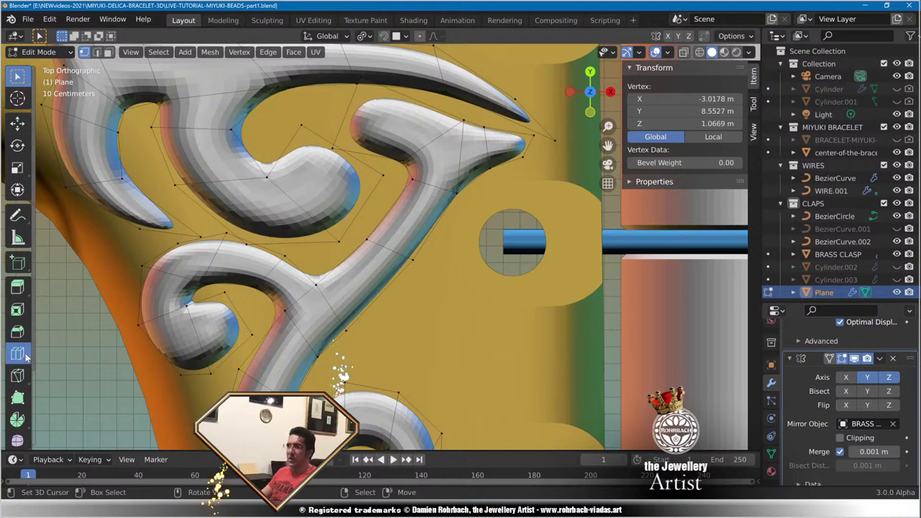
click(18, 353)
click(108, 114)
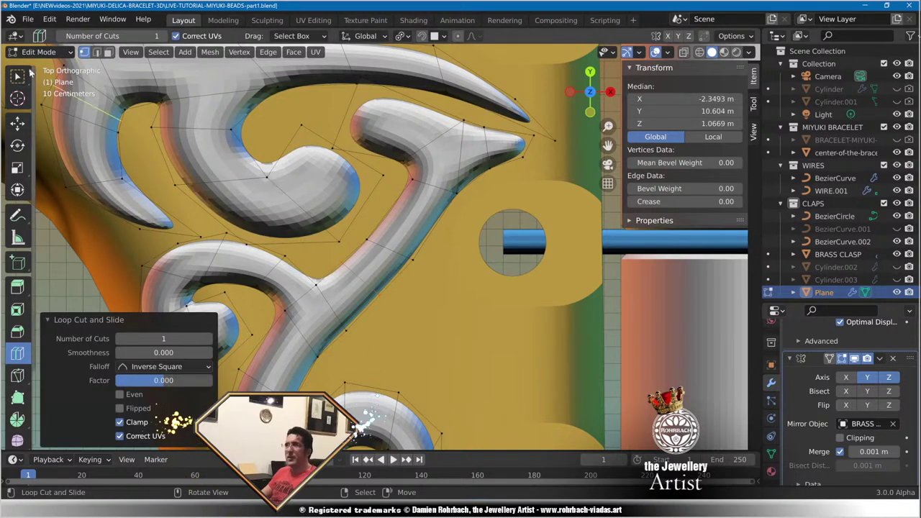
click(19, 75)
Extrude the stem's outer edge beside the loop cut three times into a branch curving toward the bead wires.
click(413, 260)
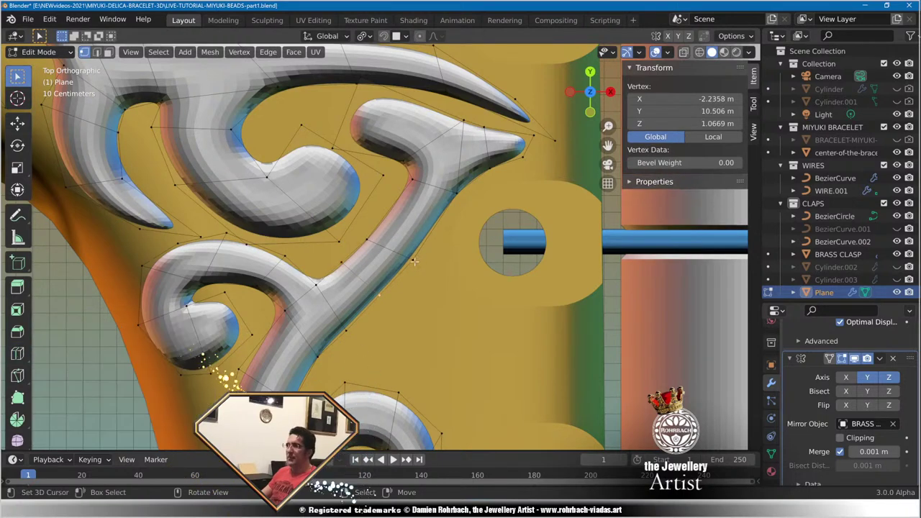
shift+click(412, 262)
key(e)
click(439, 317)
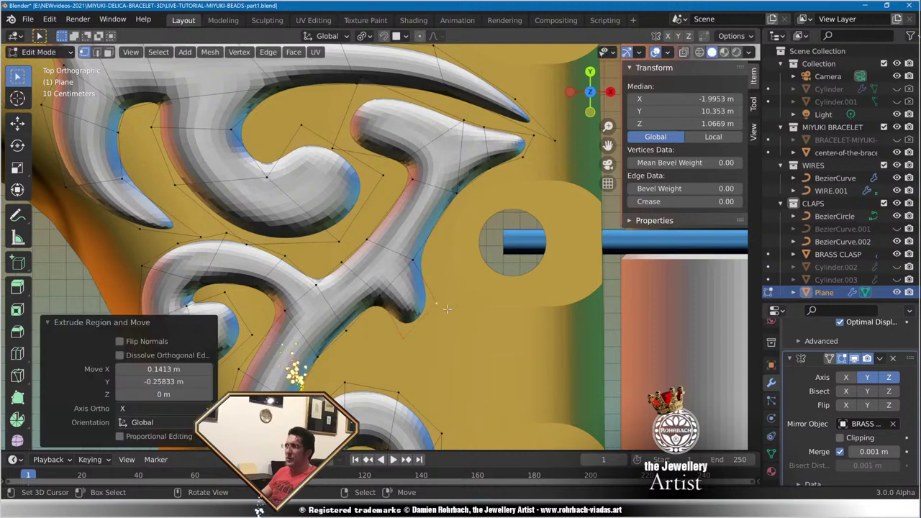
key(e)
click(500, 339)
key(e)
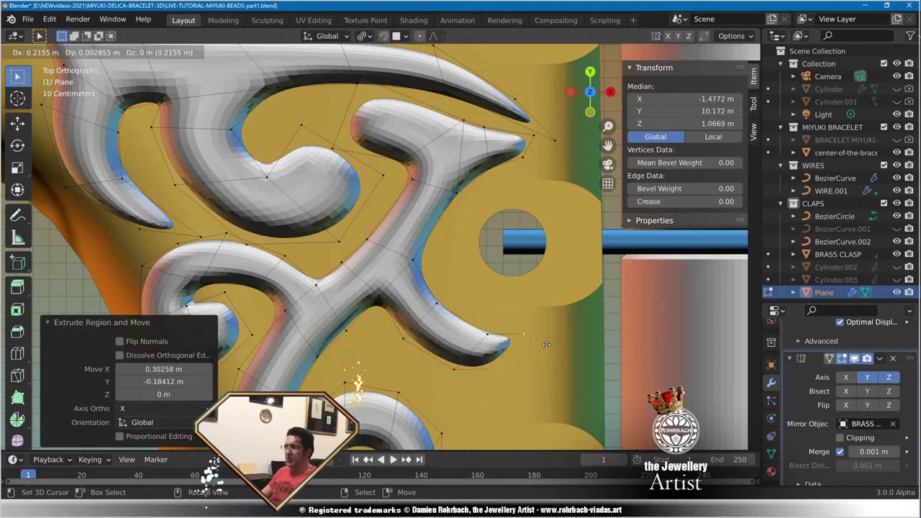
click(575, 333)
Extrude the new branch's underside edge twice back toward the stem to form an opposing pointed spike.
scroll(462, 310, down, 4)
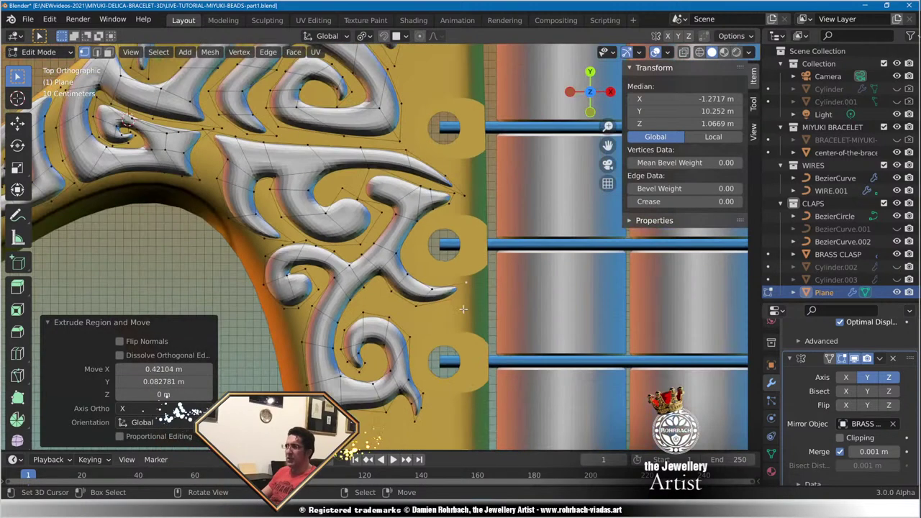
scroll(377, 301, up, 6)
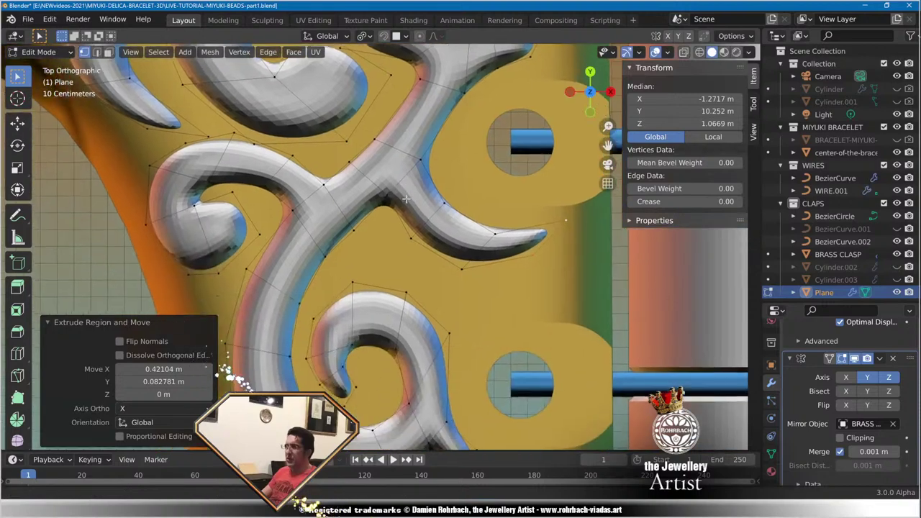
scroll(391, 223, up, 2)
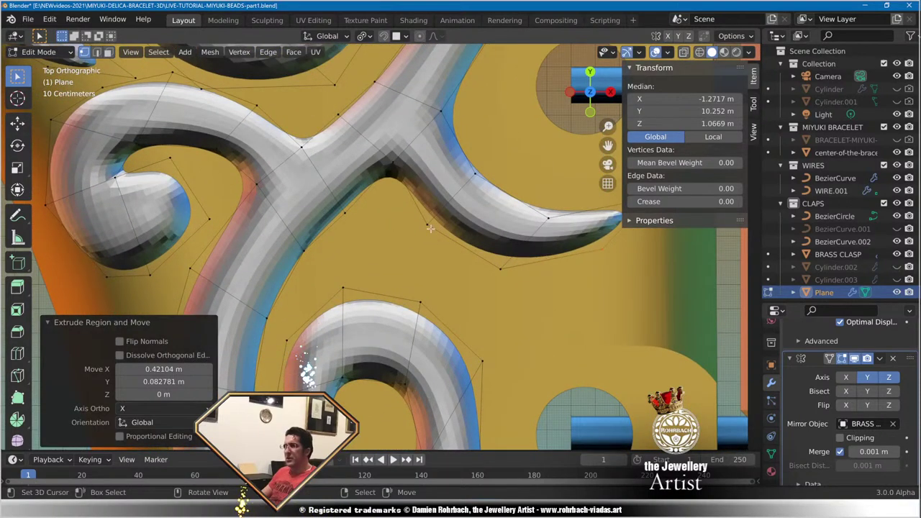
key(e)
click(458, 277)
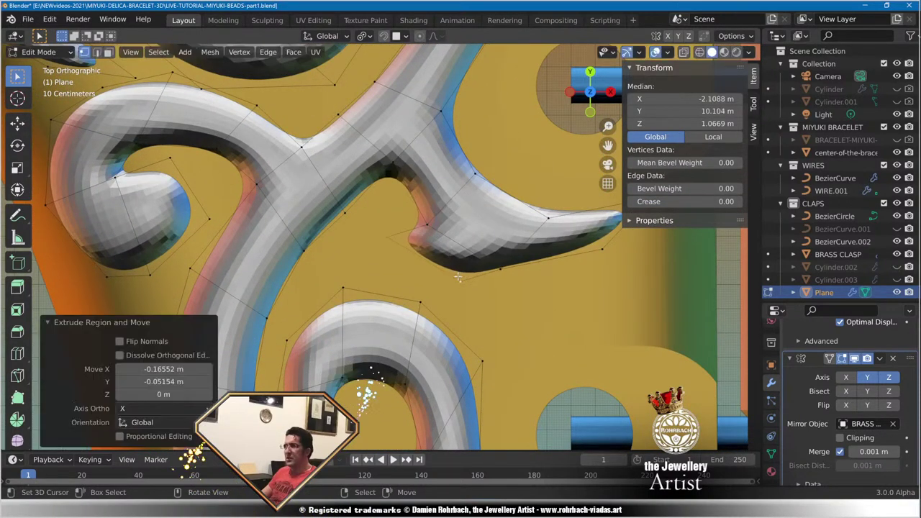
key(e)
click(376, 277)
Move the vertices along the underside of the double-pointed branch to round its lower contour.
right_drag(504, 279, 471, 303)
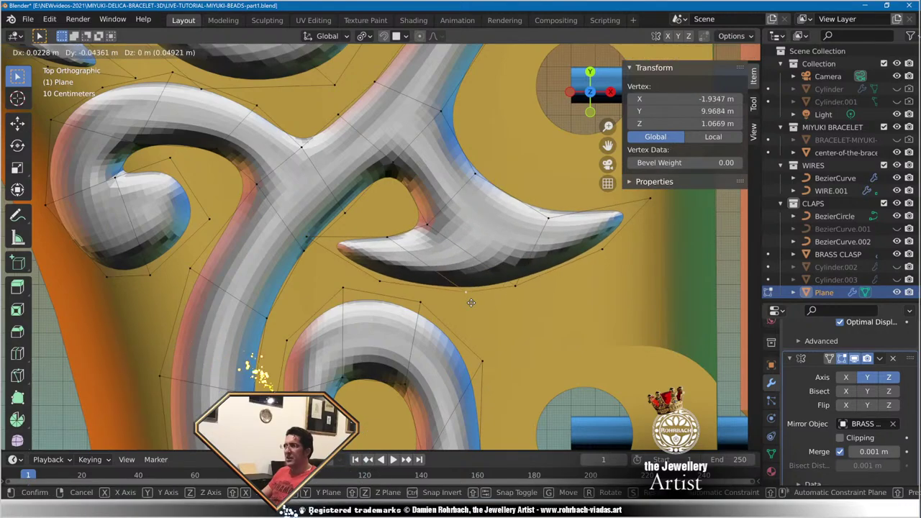
click(470, 303)
key(g)
click(474, 300)
scroll(528, 287, down, 5)
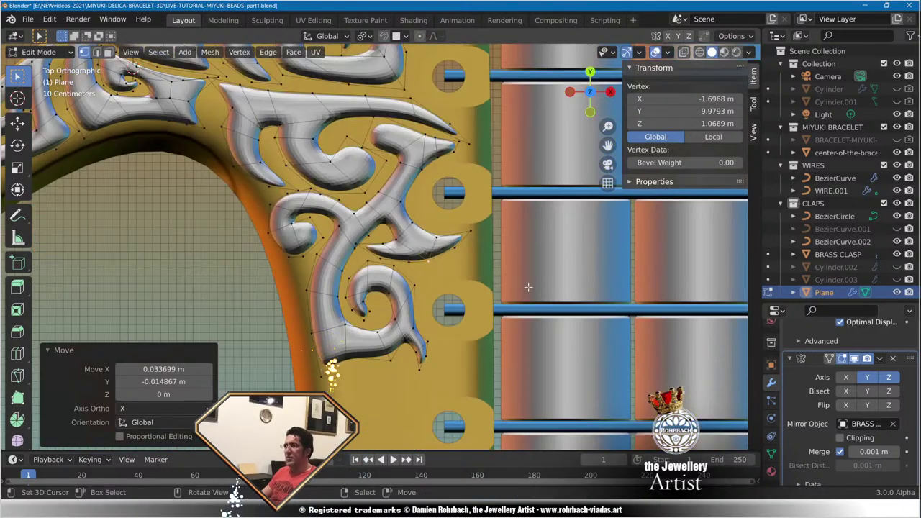
Move the vertices on both edges of the diagonal stem just above the double-pointed branch up along the stem.
middle_drag(528, 287, 454, 244)
scroll(446, 241, up, 4)
key(KP_7)
scroll(444, 243, up, 7)
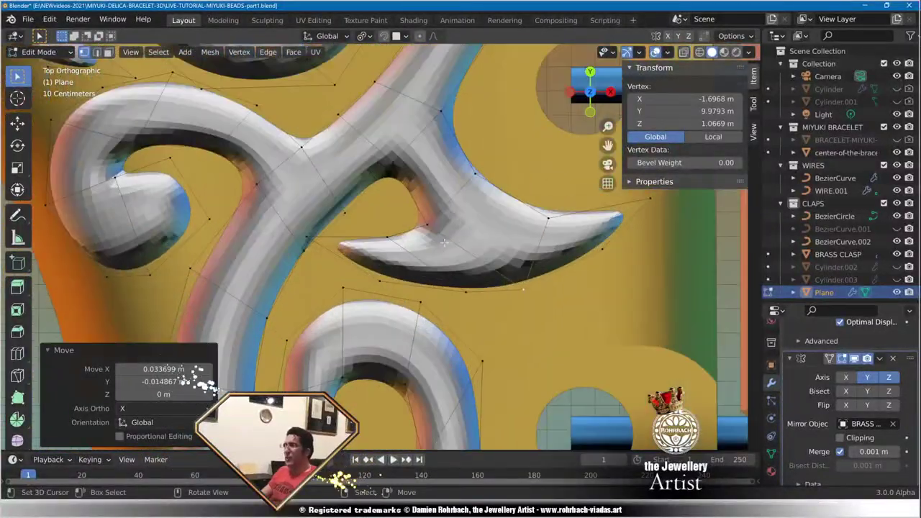
shift+middle_drag(338, 171, 371, 303)
key(g)
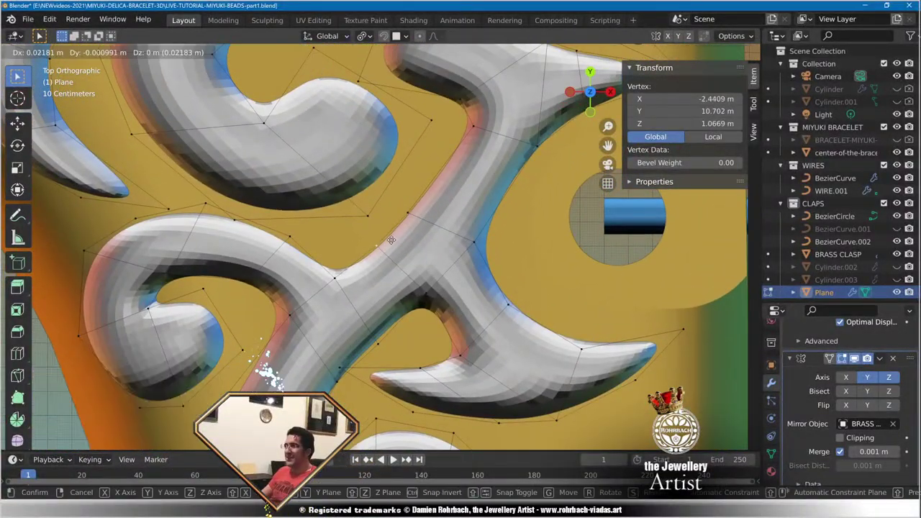
click(414, 212)
key(g)
click(431, 199)
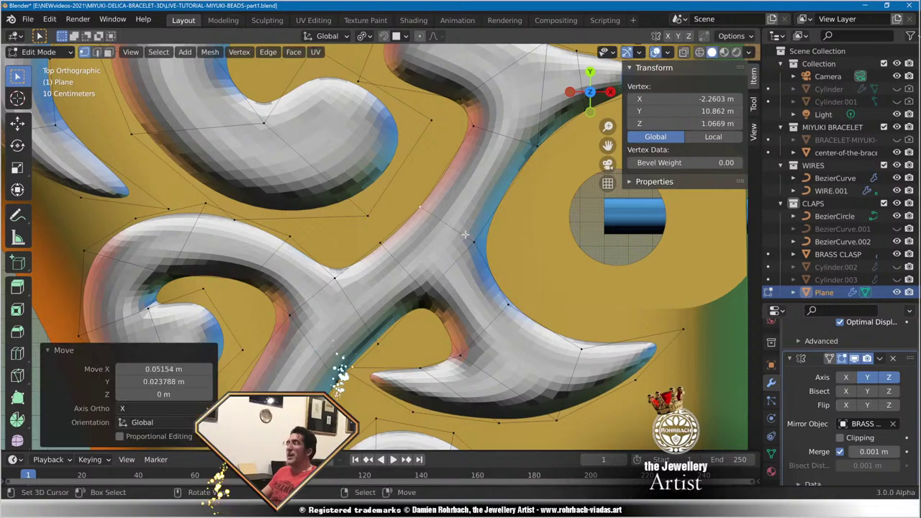
key(g)
click(356, 270)
Move the vertices in the notch between the hooked curl and the diagonal stem outward into a smooth concave contour.
key(g)
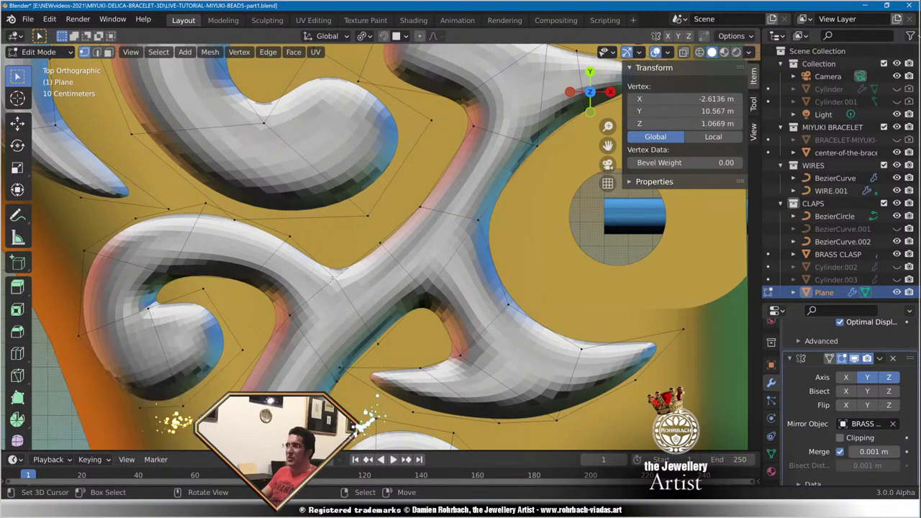
click(345, 249)
right_click(382, 241)
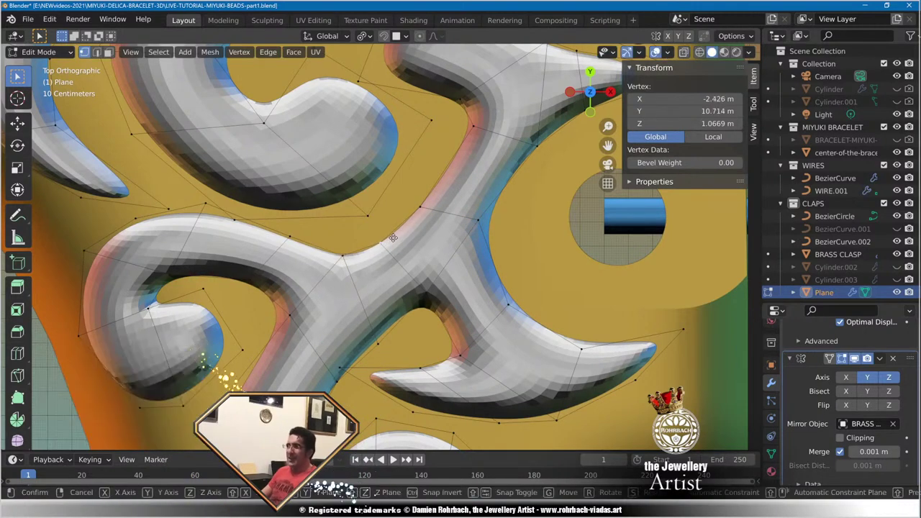
key(g)
click(399, 232)
right_click(353, 246)
key(g)
click(347, 248)
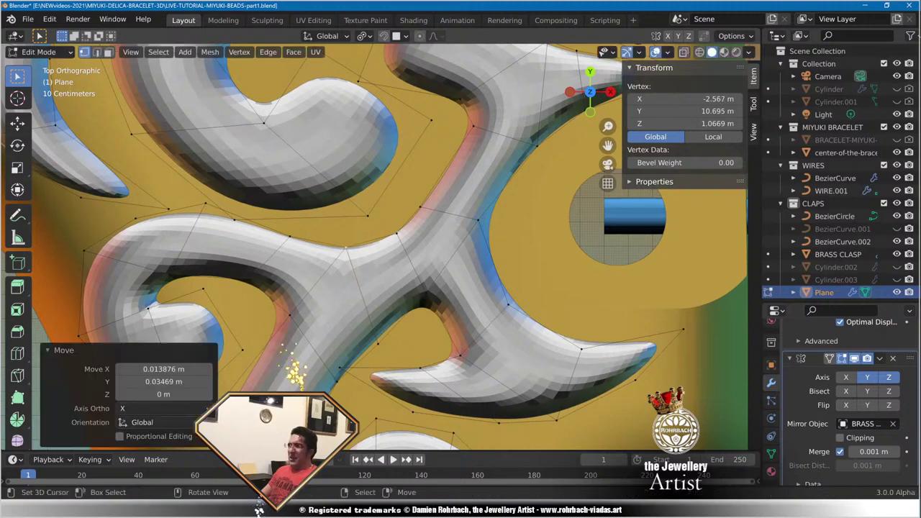
right_drag(348, 248, 342, 240)
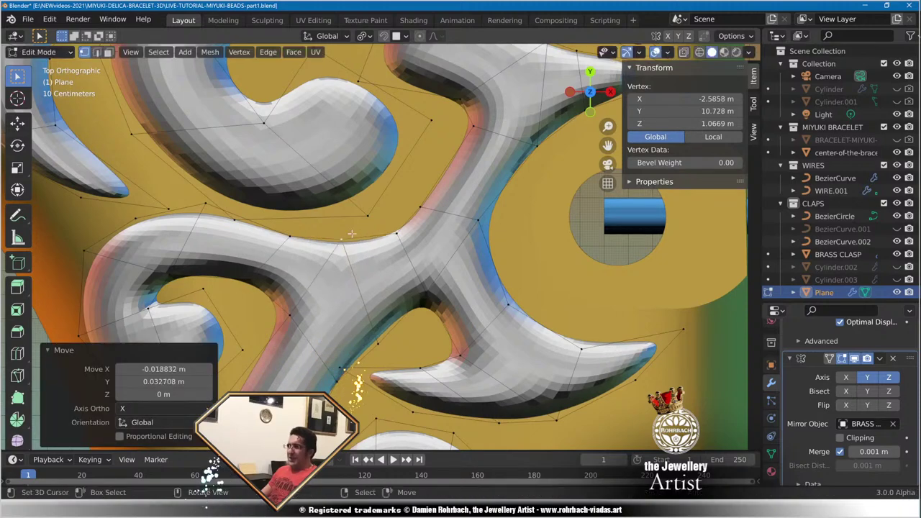
right_drag(397, 233, 393, 226)
key(g)
click(416, 240)
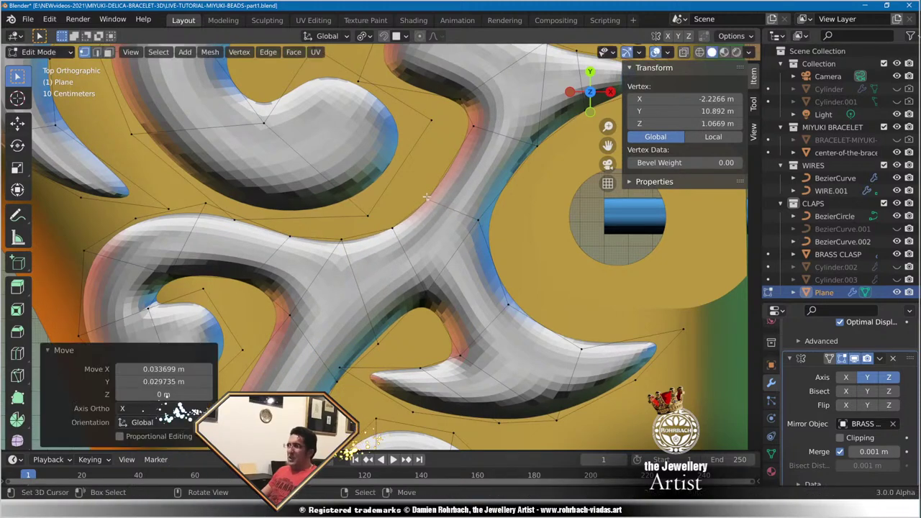
Save the file.
scroll(422, 268, down, 5)
scroll(421, 268, down, 5)
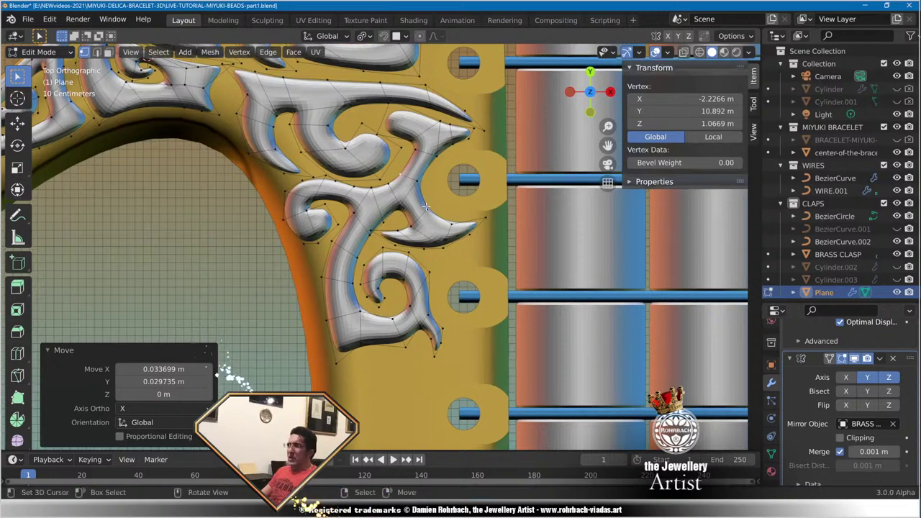
scroll(420, 240, up, 3)
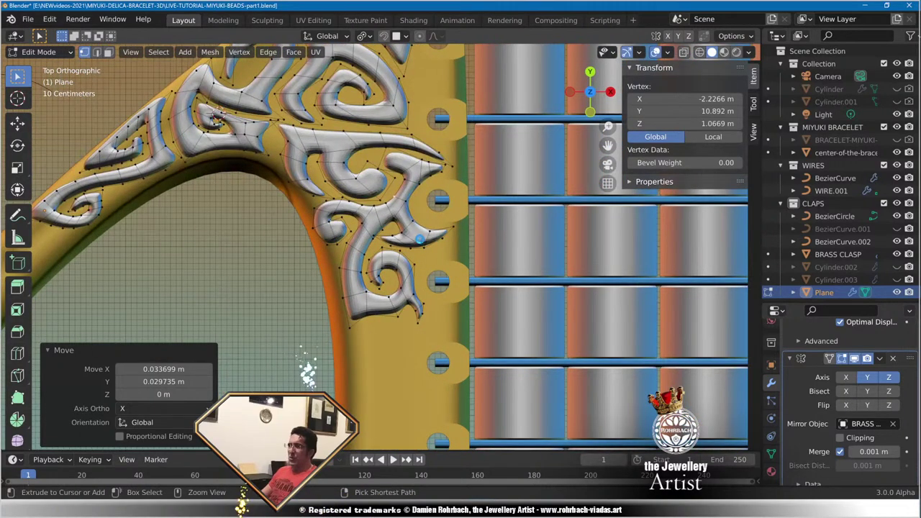
key(ctrl+s)
Duplicate the corner face of the lower scroll and place the copy just below it on the clasp.
scroll(419, 239, down, 3)
scroll(425, 231, up, 6)
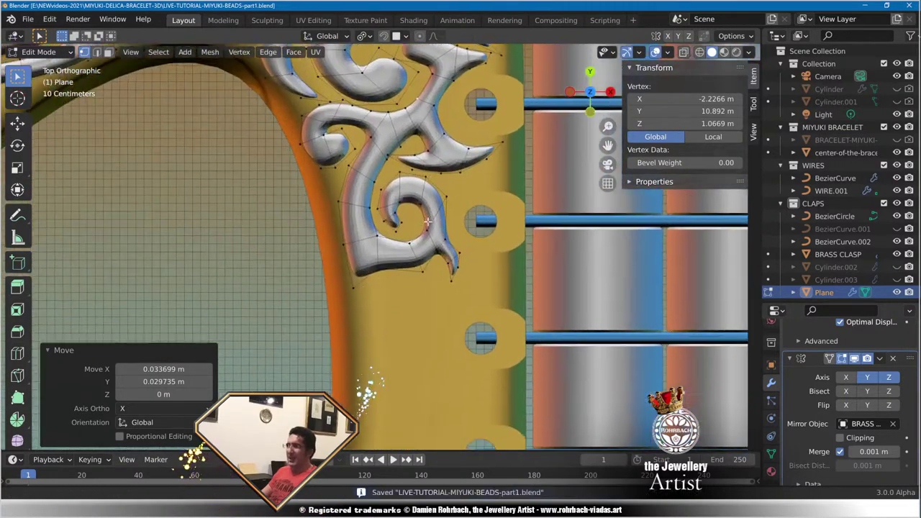
scroll(428, 223, up, 3)
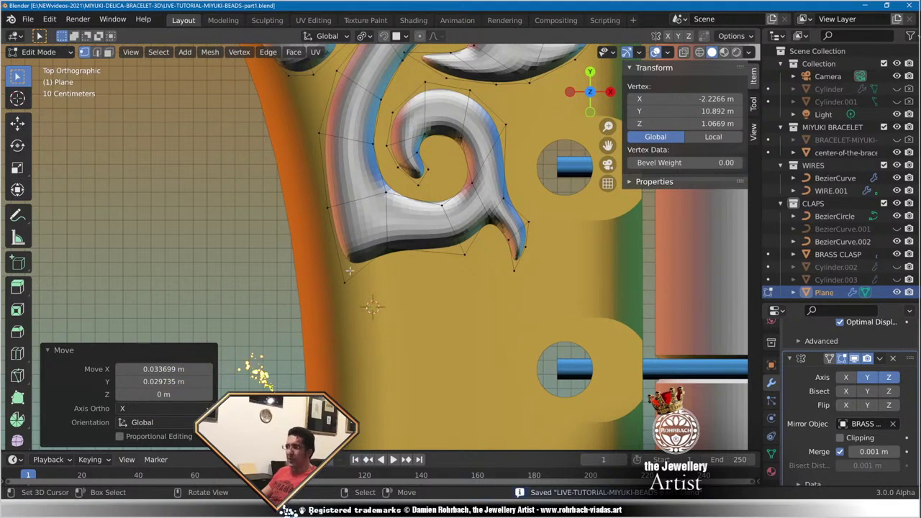
click(334, 216)
shift+click(349, 275)
shift+click(383, 205)
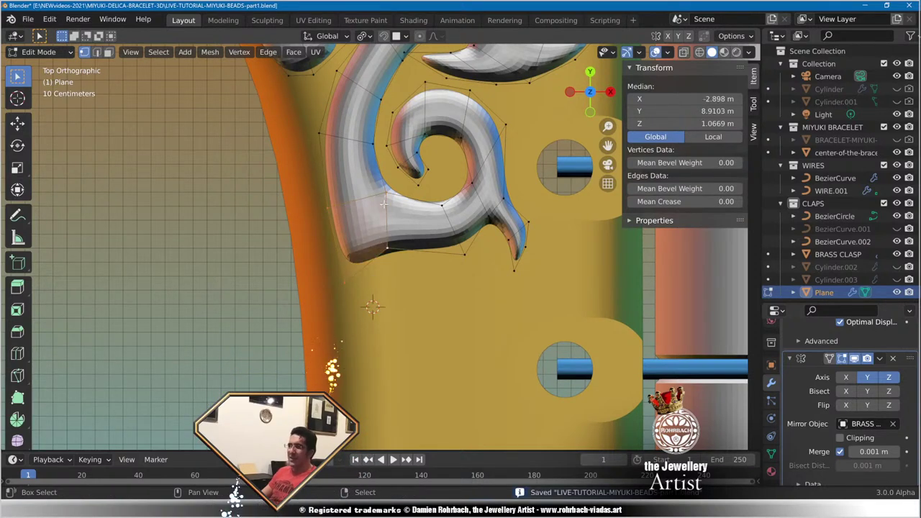
key(shift+d)
click(409, 285)
click(410, 281)
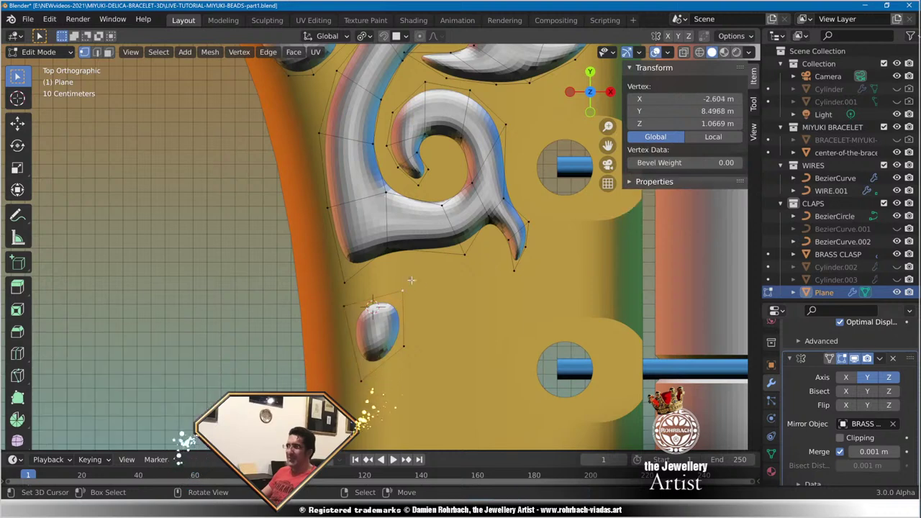
Move the corner vertices of the duplicated face to shape it into a slanted starting piece below the scroll.
key(g)
click(398, 252)
click(403, 347)
key(g)
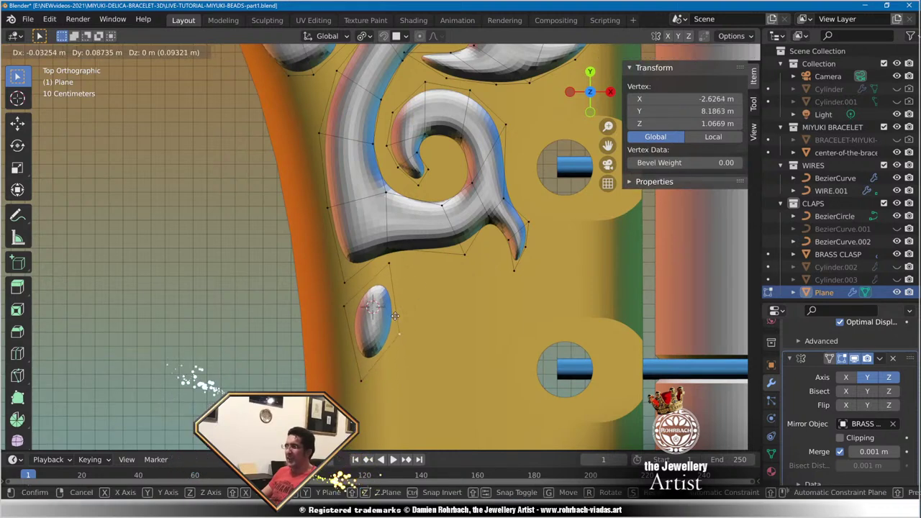
click(400, 331)
click(361, 381)
key(g)
click(350, 362)
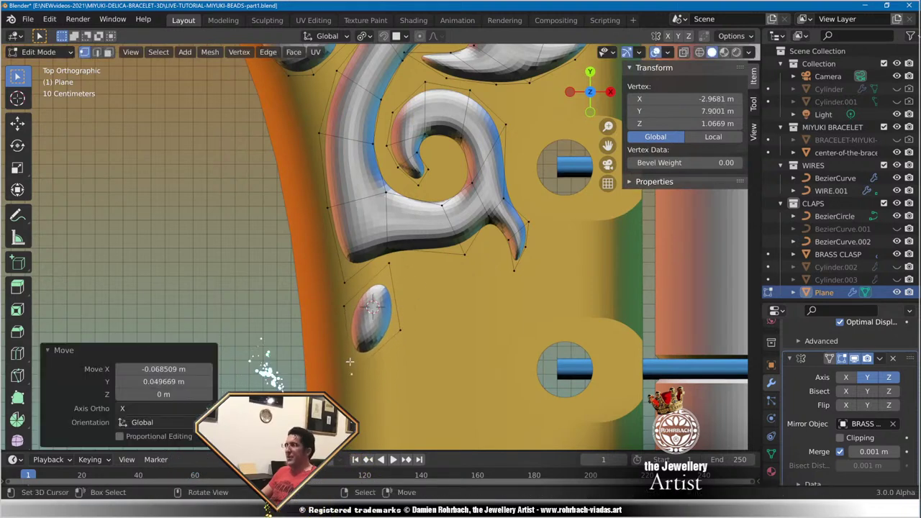
Extrude the new piece's edge nearest the bead wires twice toward them to form a curved upper arm.
shift+middle_drag(431, 348, 415, 257)
click(373, 174)
shift+click(385, 238)
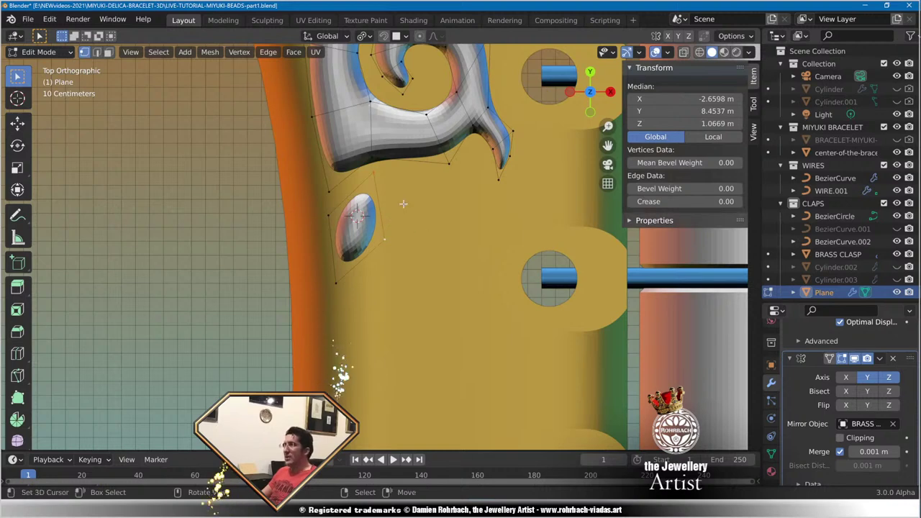
key(e)
click(464, 197)
key(e)
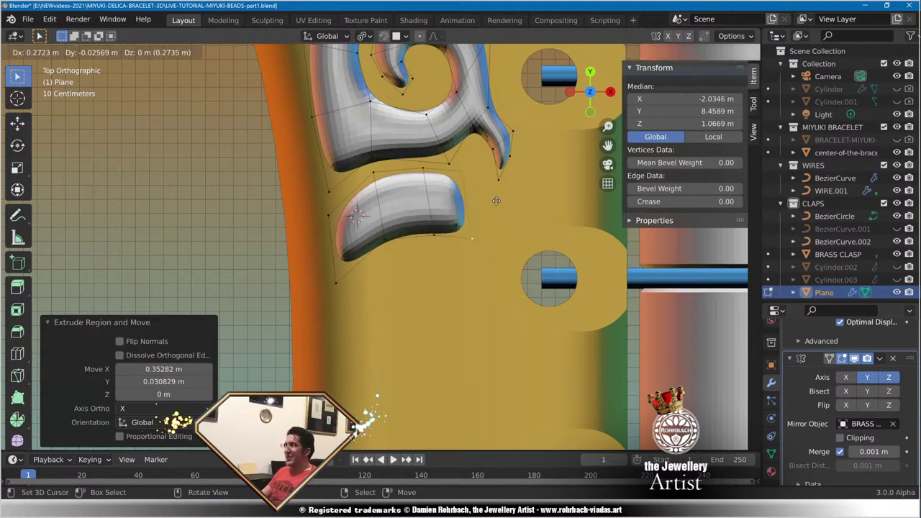
click(509, 214)
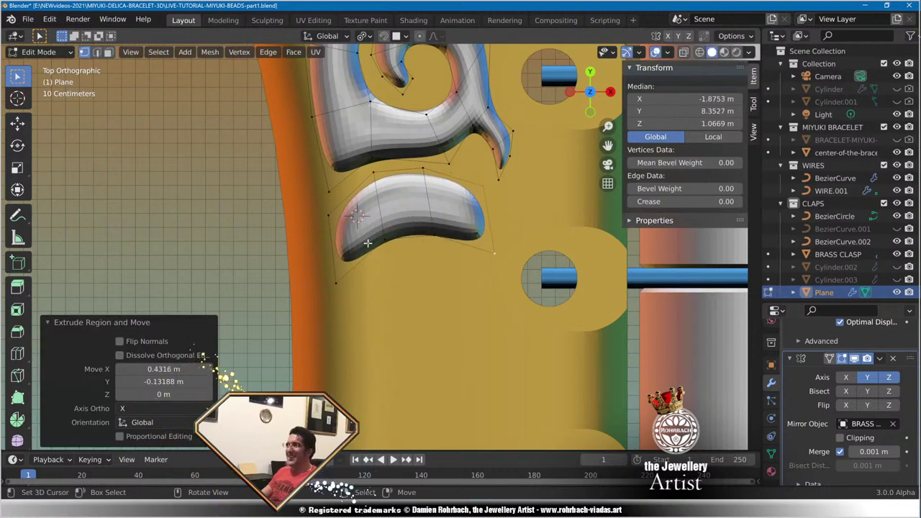
Extrude the piece's lower edge once downward and once toward the bead wires to form a C-shaped bend.
click(372, 242)
shift+click(344, 281)
scroll(403, 292, down, 3)
shift+middle_drag(425, 310, 441, 247)
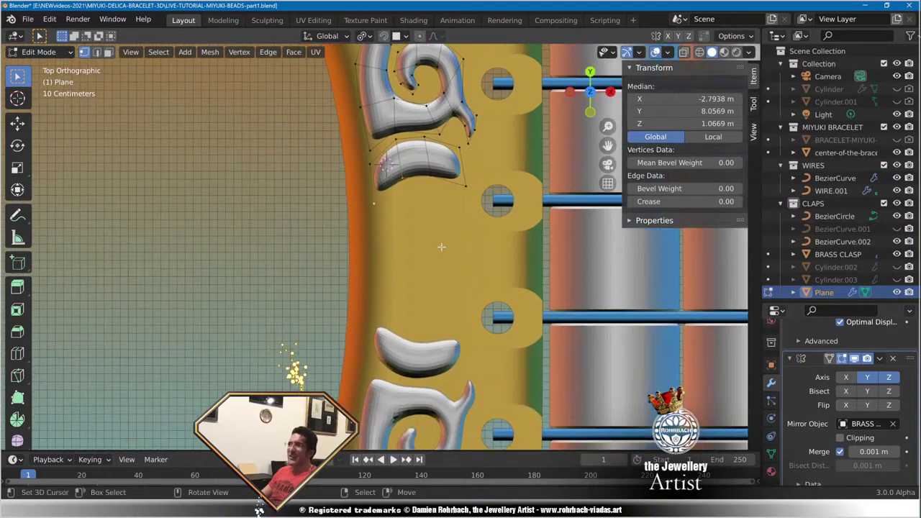
scroll(441, 247, up, 3)
key(e)
click(436, 207)
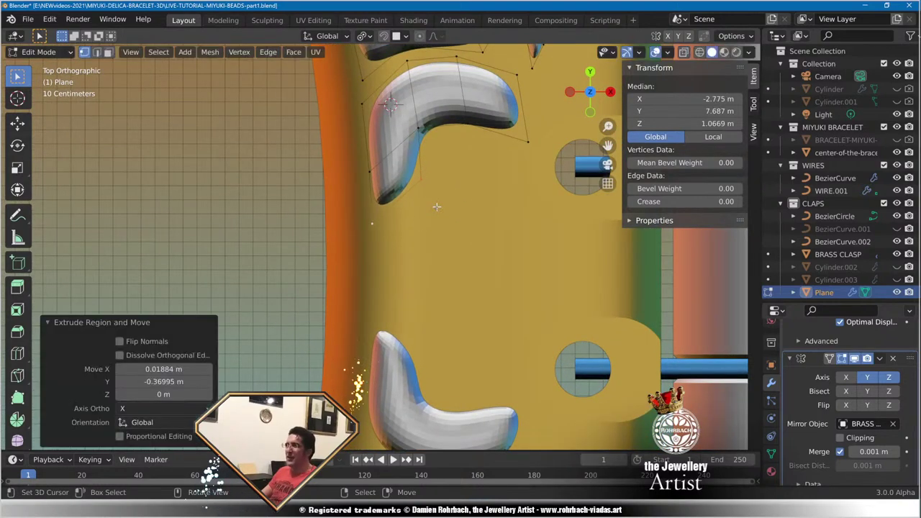
key(e)
click(550, 233)
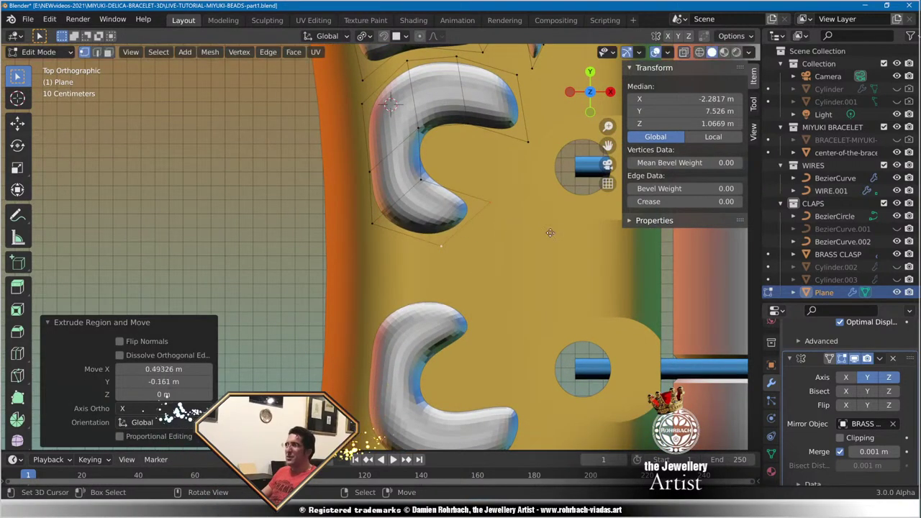
Extrude the end of the lower arm twice more diagonally so its tip meets the mirrored half in a V.
key(e)
click(580, 250)
key(e)
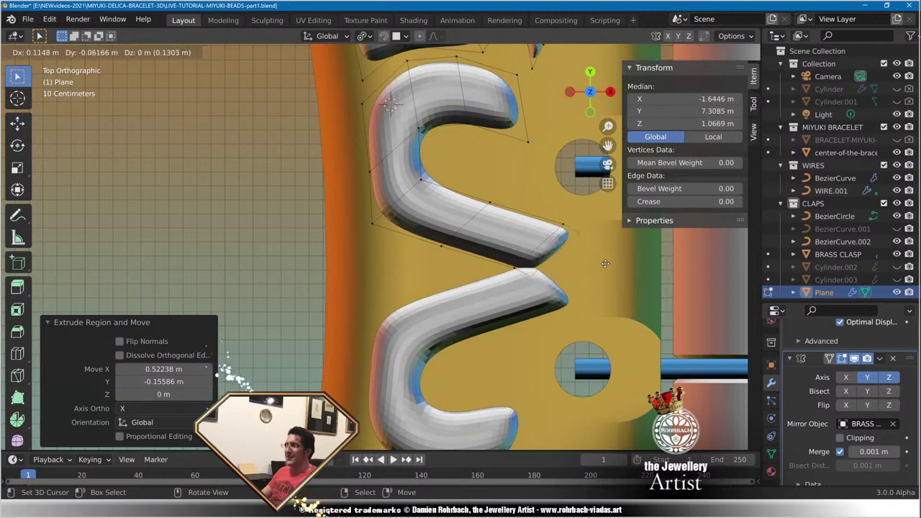
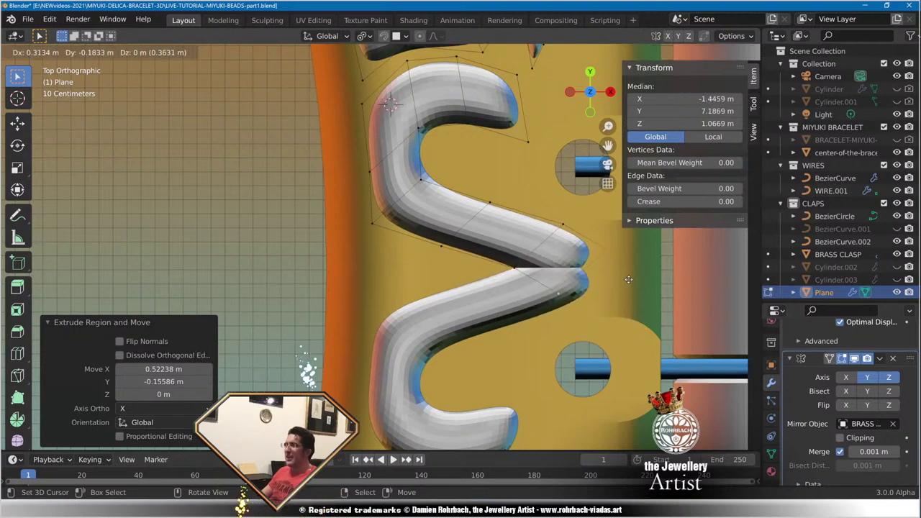
click(666, 289)
Move the vertices along the C-shaped bend's outer contour toward the clasp's inner rim to widen the curve.
scroll(666, 289, down, 5)
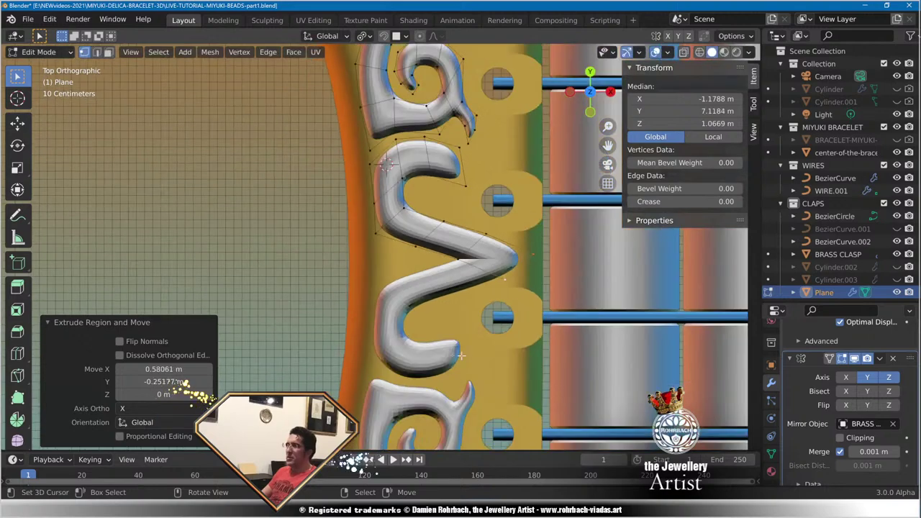
middle_drag(569, 345, 407, 286)
scroll(408, 265, up, 5)
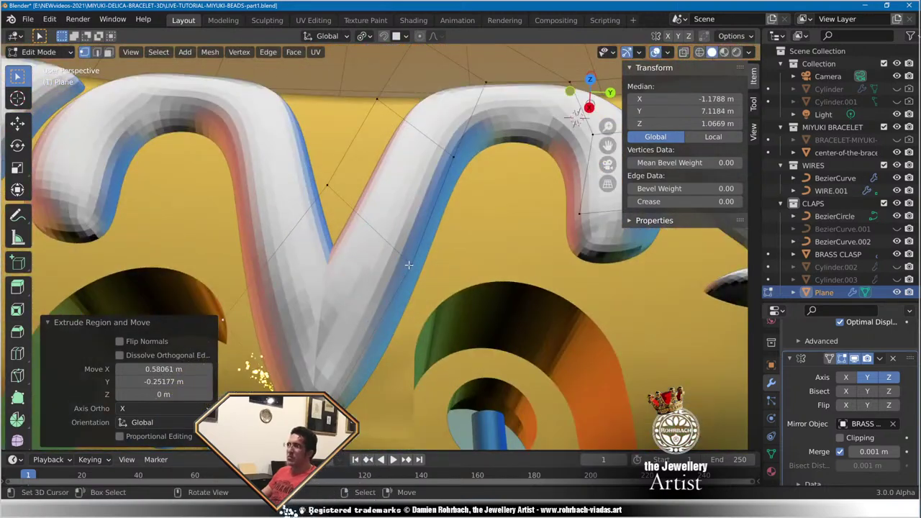
key(KP_7)
shift+middle_drag(447, 241, 437, 337)
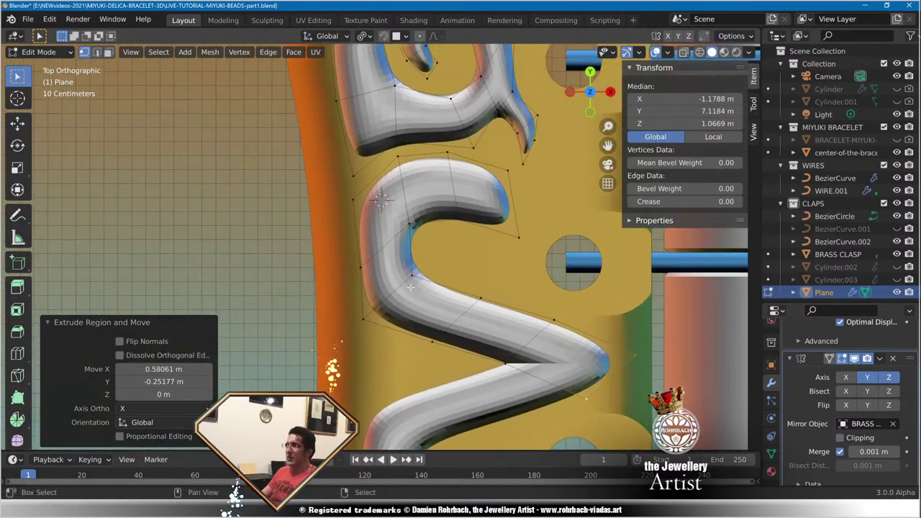
scroll(385, 335, up, 3)
key(alt+a)
click(354, 365)
key(g)
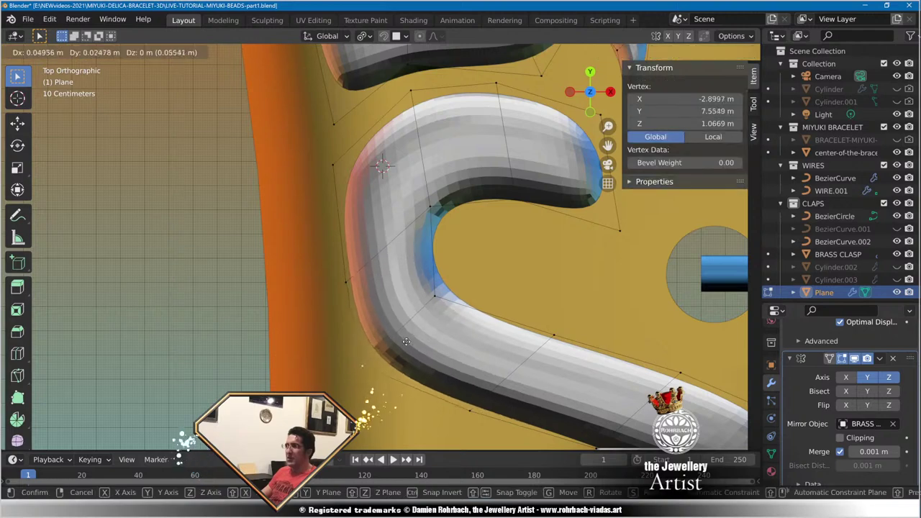
click(313, 309)
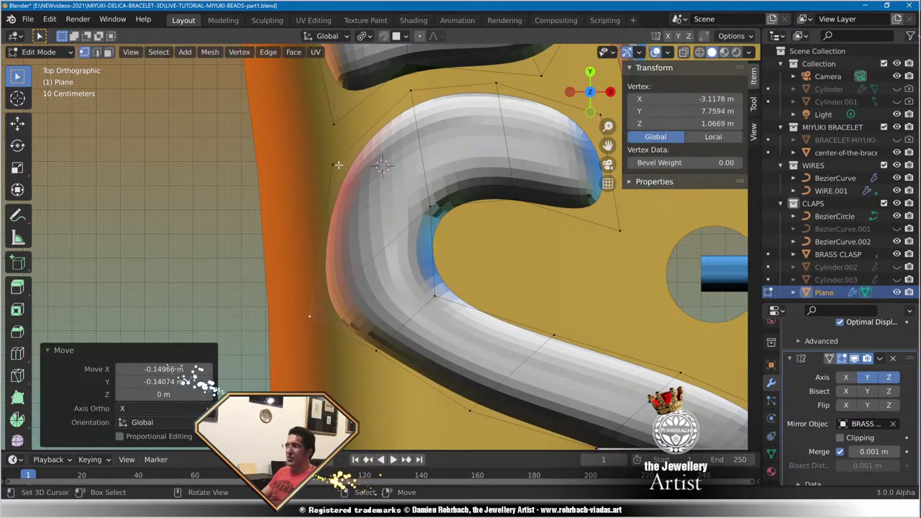
click(332, 165)
key(g)
click(314, 197)
Reposition the lower vertex on the inside of the C-shaped bend, raising it where the diagonal arm begins.
click(431, 290)
key(g)
click(400, 260)
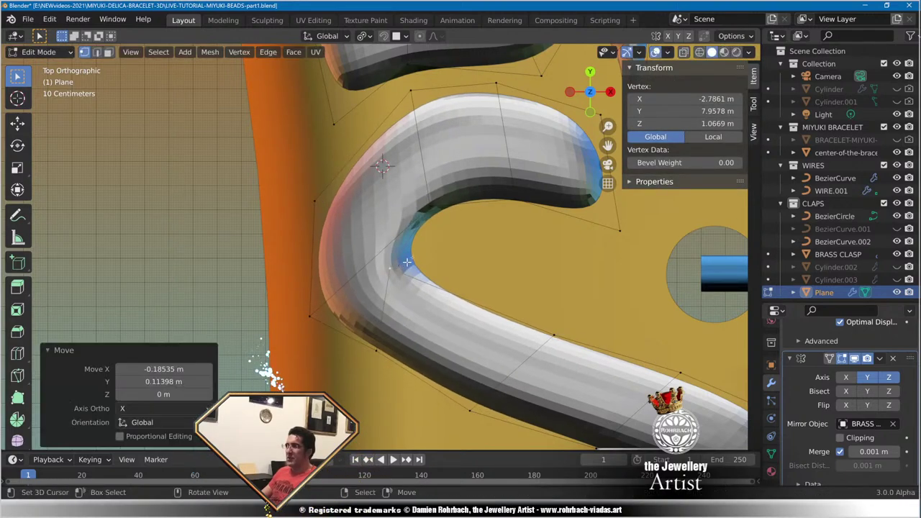
key(g)
click(464, 274)
Move the two underside vertices of the curved upper arm upward to make the arm slimmer.
scroll(446, 267, down, 4)
shift+middle_drag(427, 260, 377, 251)
scroll(377, 250, up, 2)
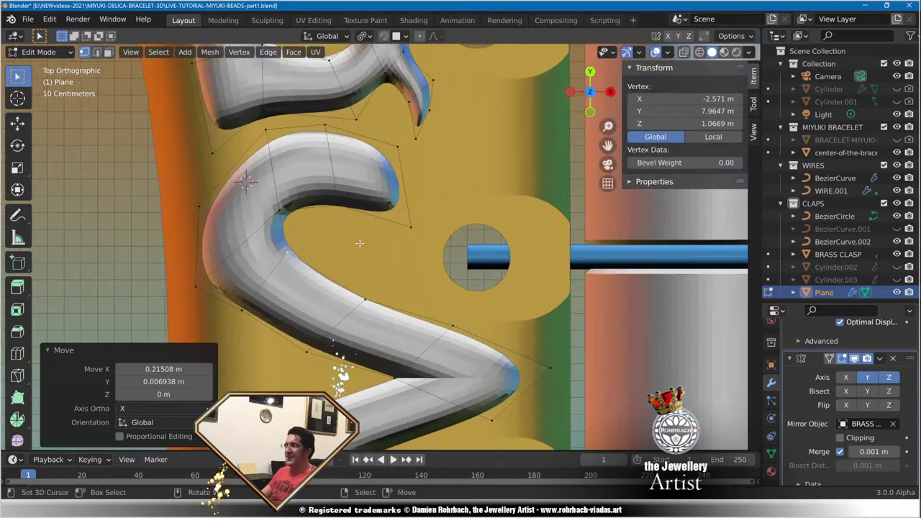
click(360, 207)
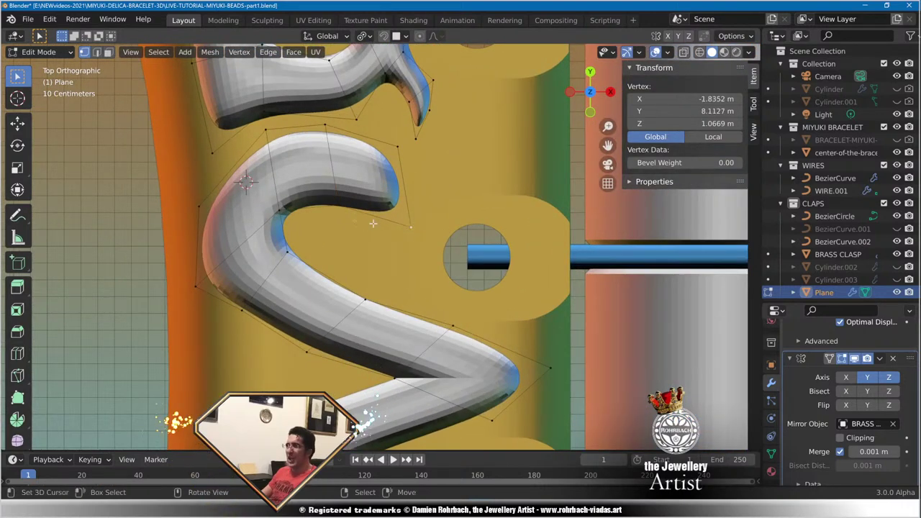
shift+click(411, 227)
key(g)
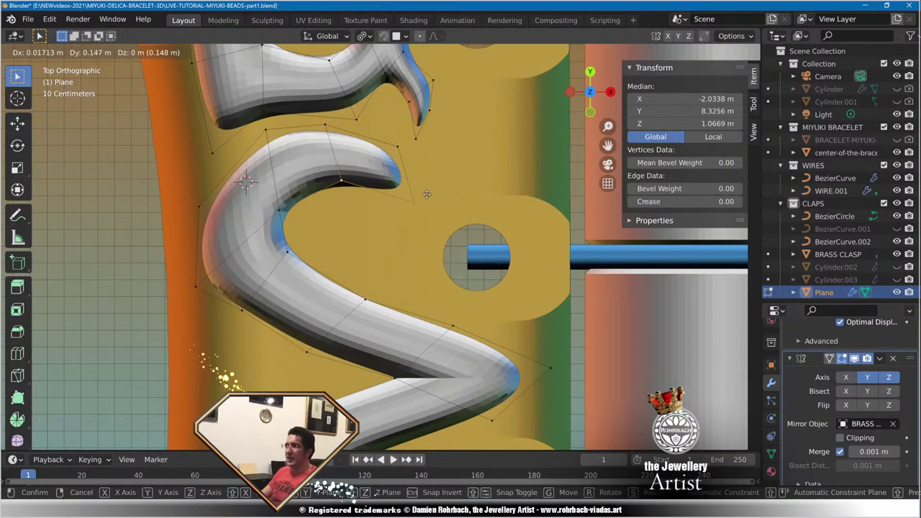
click(425, 197)
Lower the inner and outer vertices where the C-shaped bend turns into the diagonal arm to round the curve.
right_drag(284, 255, 279, 264)
right_drag(249, 307, 246, 315)
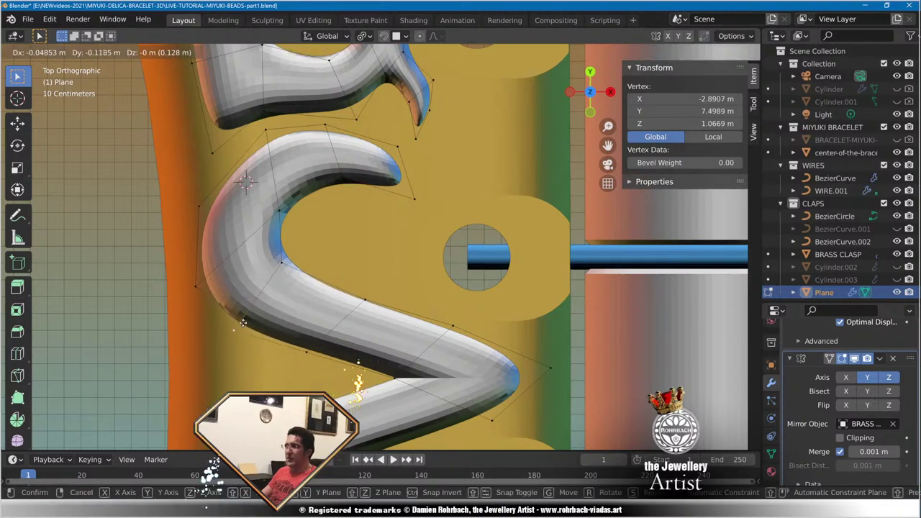
click(242, 322)
scroll(441, 326, down, 10)
scroll(388, 329, up, 8)
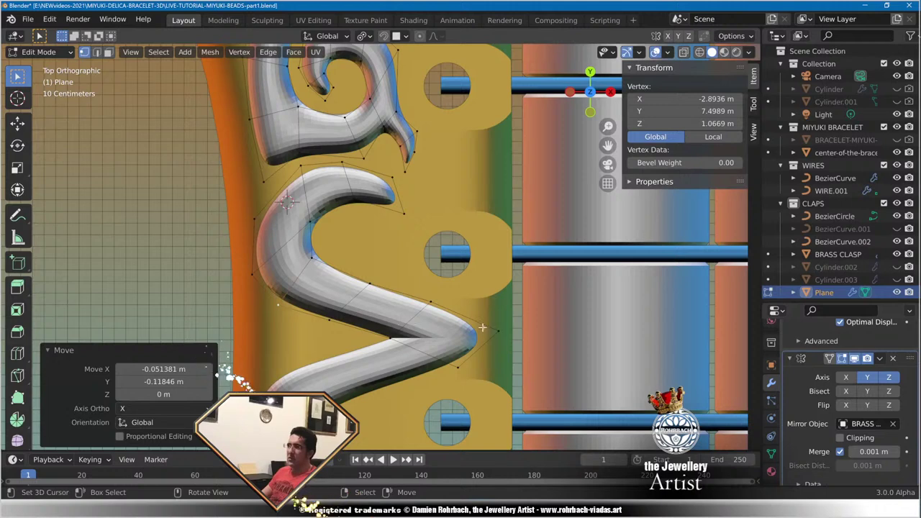
Raise the diagonal arm's end vertices clear of the mirror line and adjust its underside vertices to taper the arm to a slim tip.
right_drag(516, 331, 509, 309)
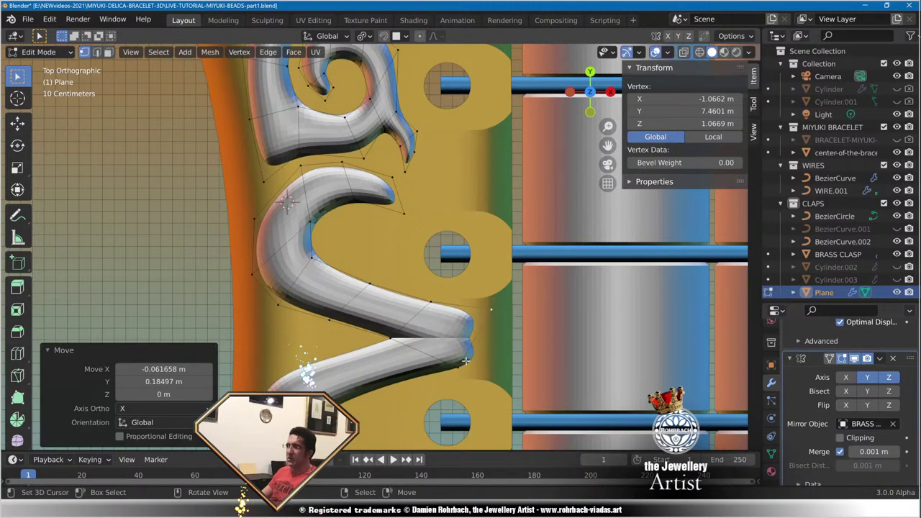
right_drag(470, 354, 473, 352)
click(404, 330)
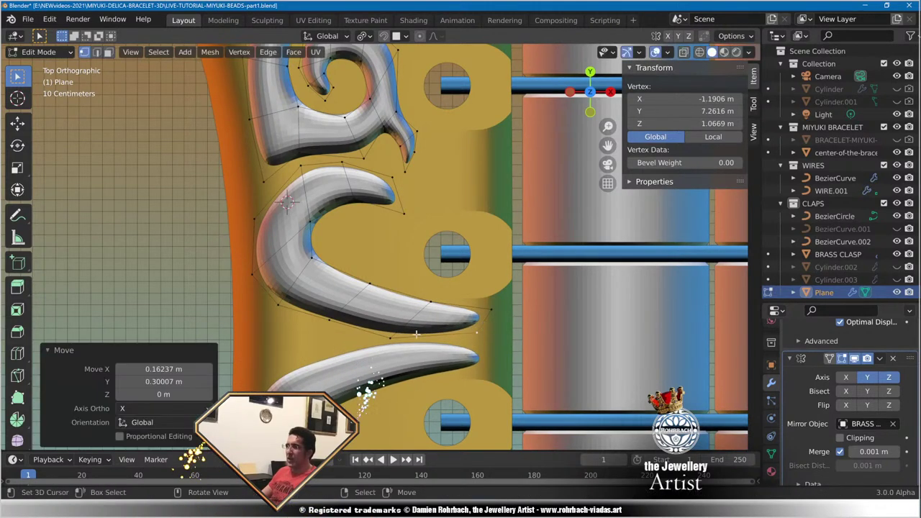
right_drag(405, 330, 408, 325)
right_drag(327, 322, 337, 325)
Pull the bend's lower outer vertex down into a pointed corner and move the neighbouring underside and inner vertices upward.
right_drag(281, 307, 296, 306)
right_drag(251, 282, 253, 325)
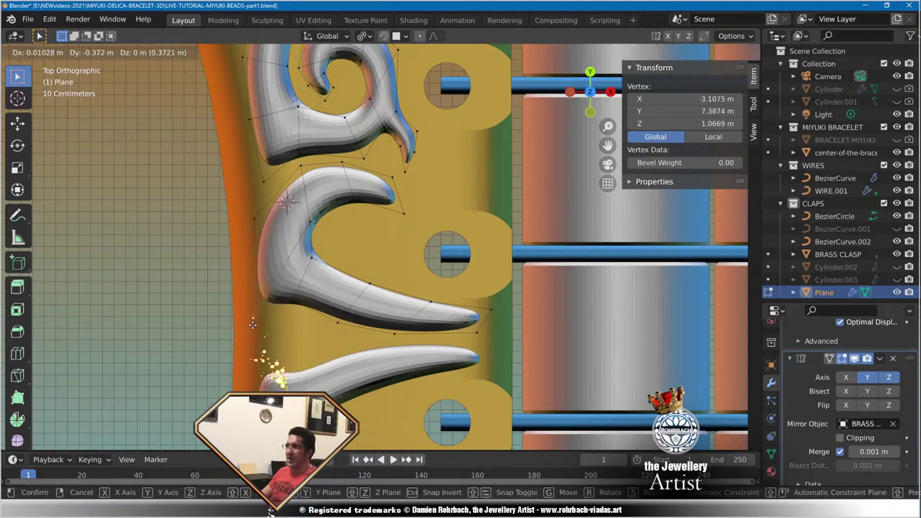
click(243, 370)
click(316, 303)
right_drag(309, 299, 323, 252)
click(320, 217)
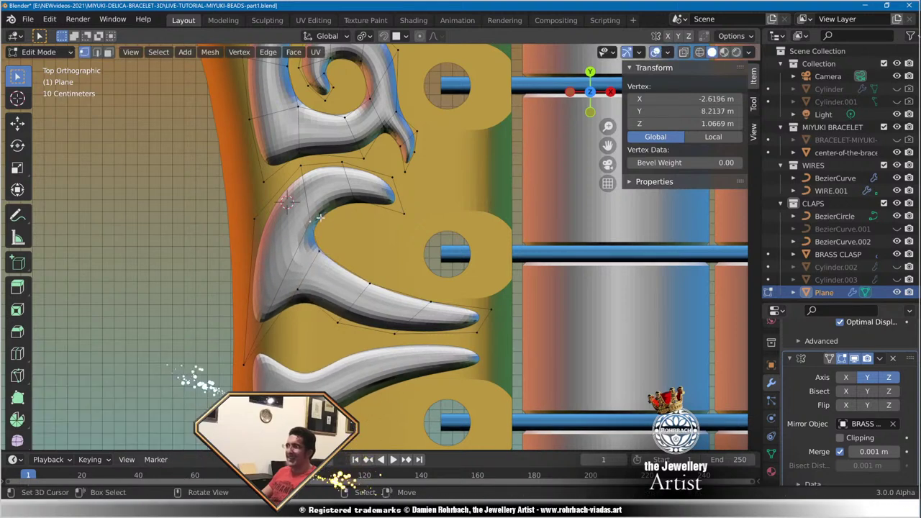
Extrude the end edge of the curved upper arm twice, downward and back inward, to form a hooked curl.
shift+right_click(404, 213)
key(e)
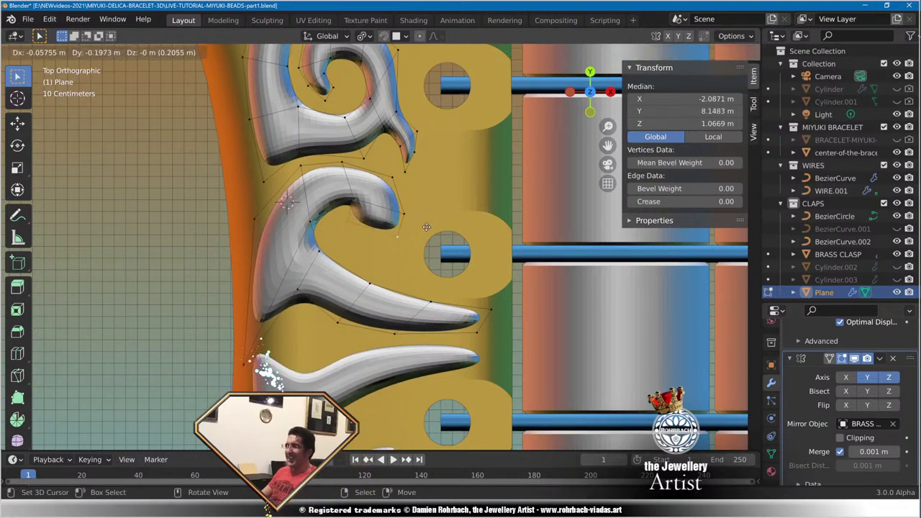
click(423, 243)
key(e)
click(392, 261)
scroll(395, 256, up, 2)
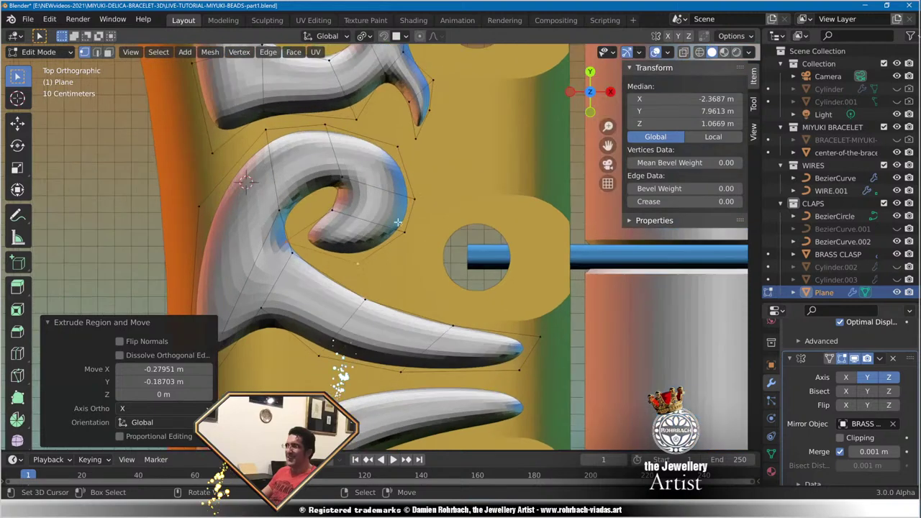
Extrude a spur outward from the curl's upper outer edge, about 0.29 m in X, and shift its end and base vertices to taper it.
right_click(399, 150)
shift+right_click(414, 198)
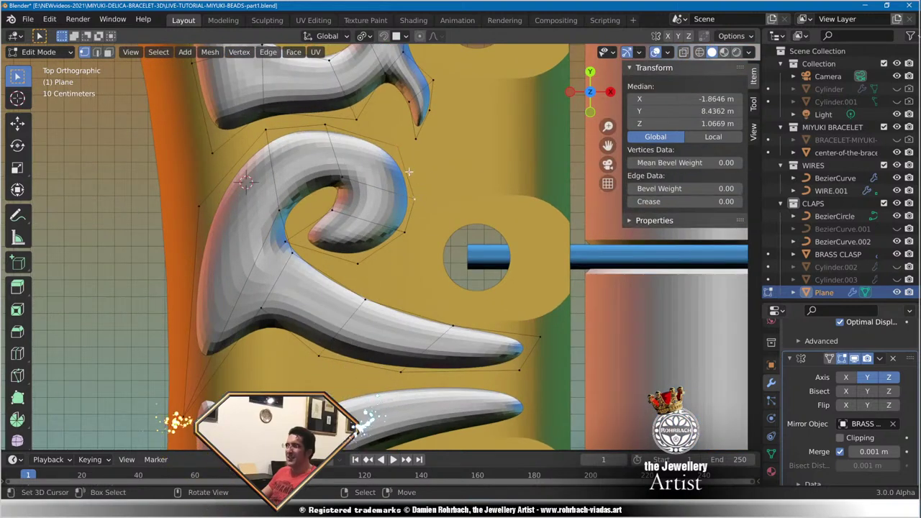
key(e)
click(480, 162)
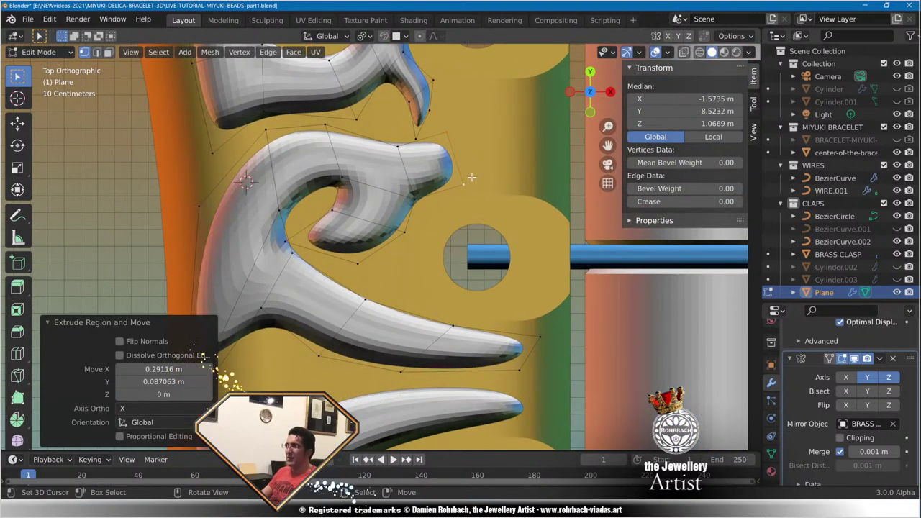
right_drag(471, 177, 484, 149)
right_drag(407, 147, 419, 159)
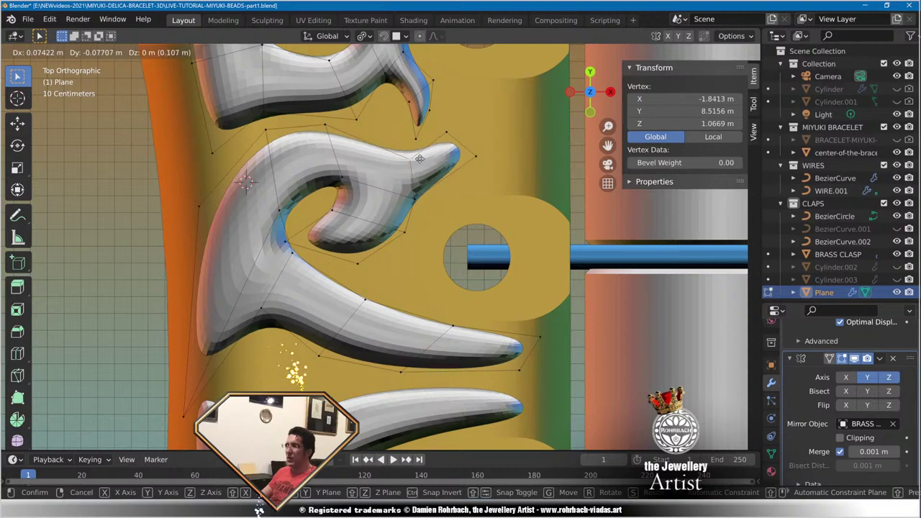
click(429, 159)
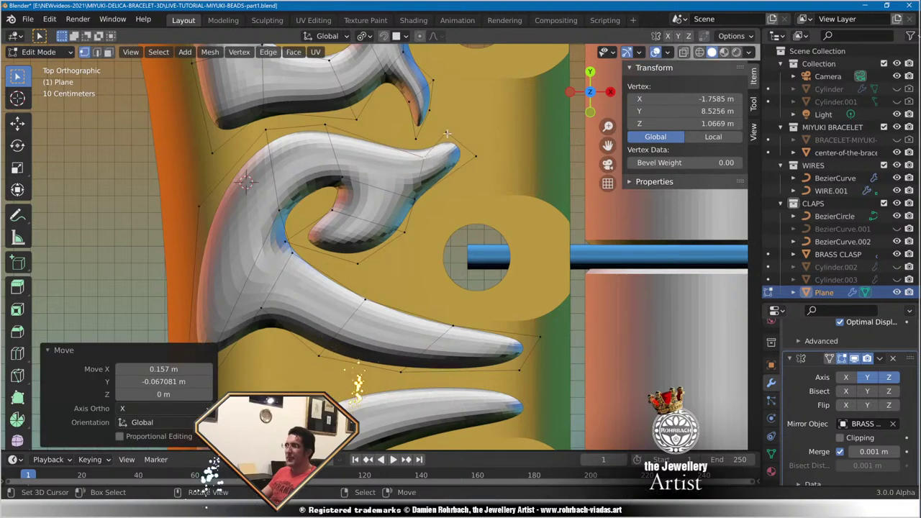
Move the two vertices on the inside of the C-shaped bend toward the clasp's inner rim to open the space around the curl.
scroll(447, 134, down, 5)
scroll(369, 303, up, 5)
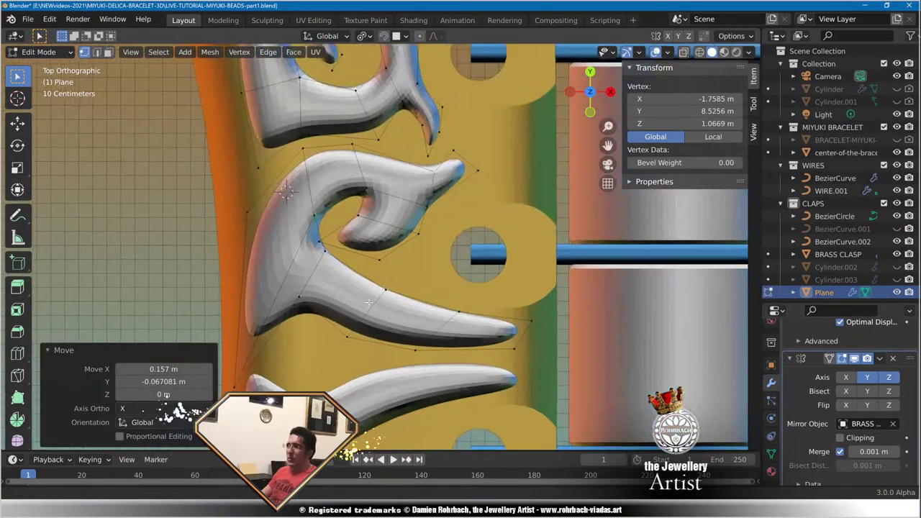
scroll(369, 302, up, 5)
key(g)
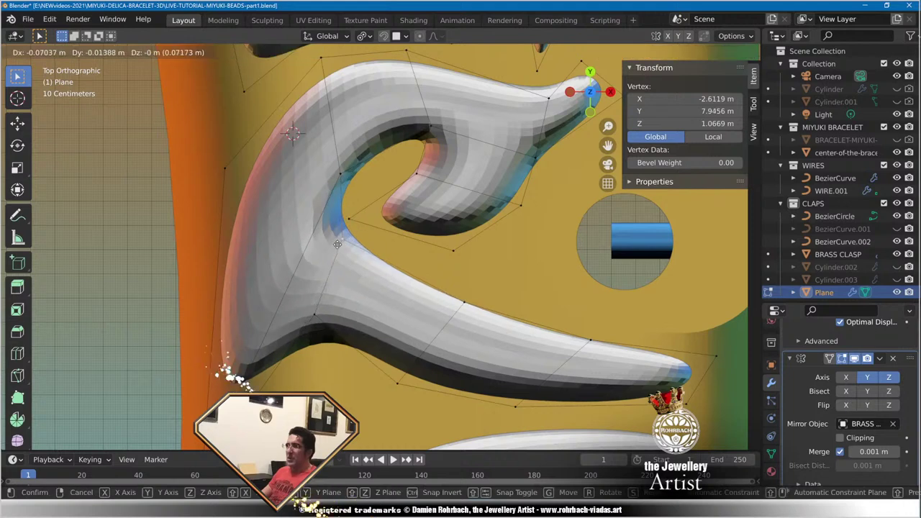
click(337, 245)
right_click(341, 174)
key(g)
click(303, 182)
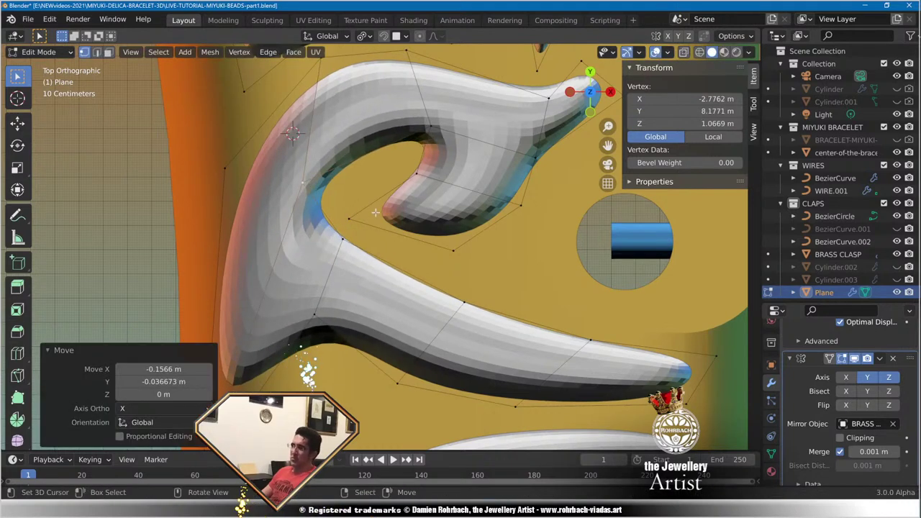
Shift the upper vertex of the curl's tip back toward the curl, and extrude the tip's end edge toward the bend.
right_click(359, 214)
key(g)
click(386, 194)
right_click(453, 249)
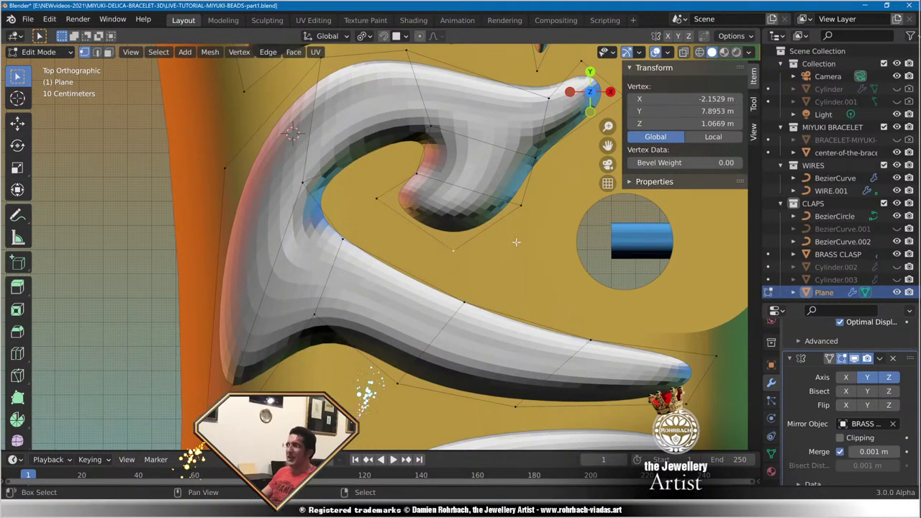
shift+right_click(380, 200)
key(e)
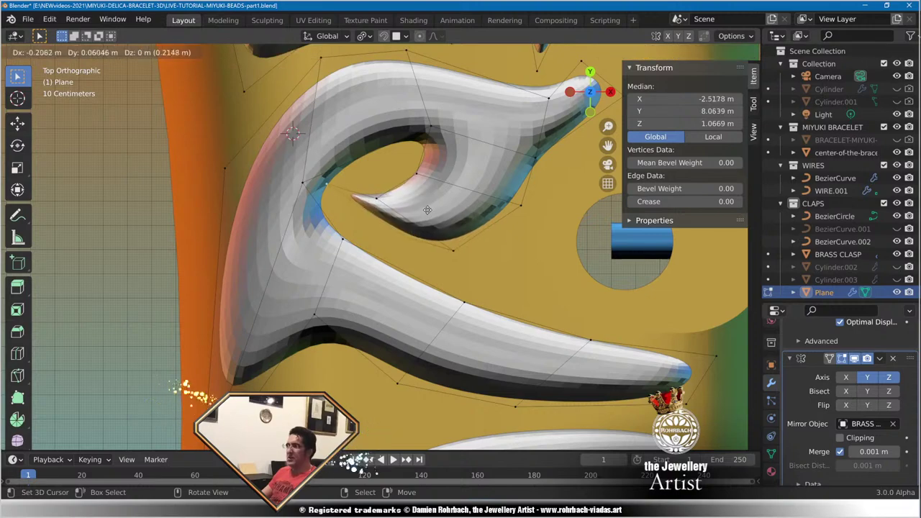
click(403, 205)
Reposition the curl's new tip vertices and its inner-side vertex to give it a slender, smoothly curved point.
right_click(324, 185)
key(g)
click(339, 181)
key(g)
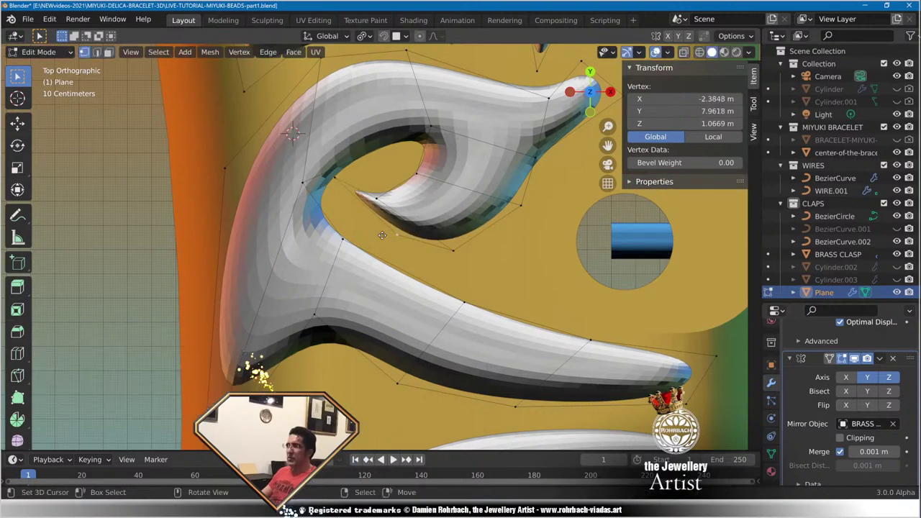
click(392, 211)
key(g)
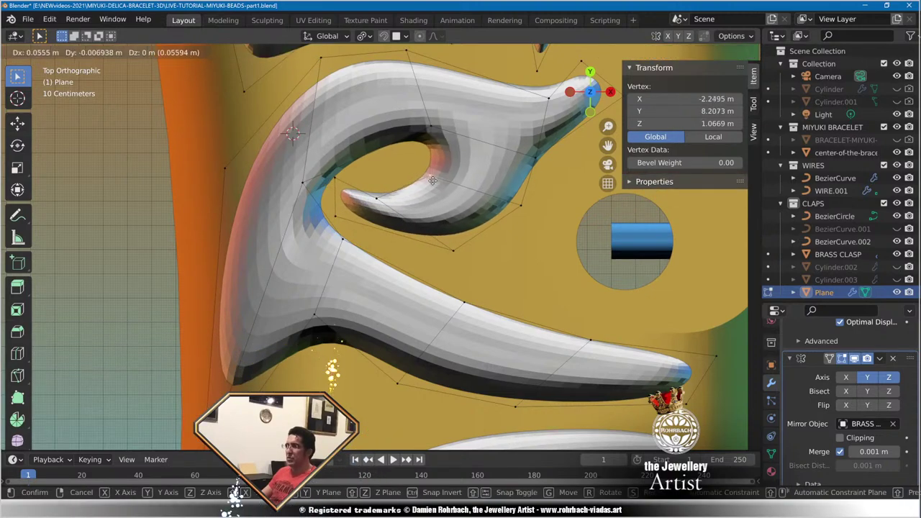
click(436, 180)
Save the bracelet project file under its current name.
scroll(414, 225, down, 10)
middle_drag(465, 234, 345, 229)
scroll(346, 229, up, 4)
key(KP_7)
scroll(408, 250, up, 6)
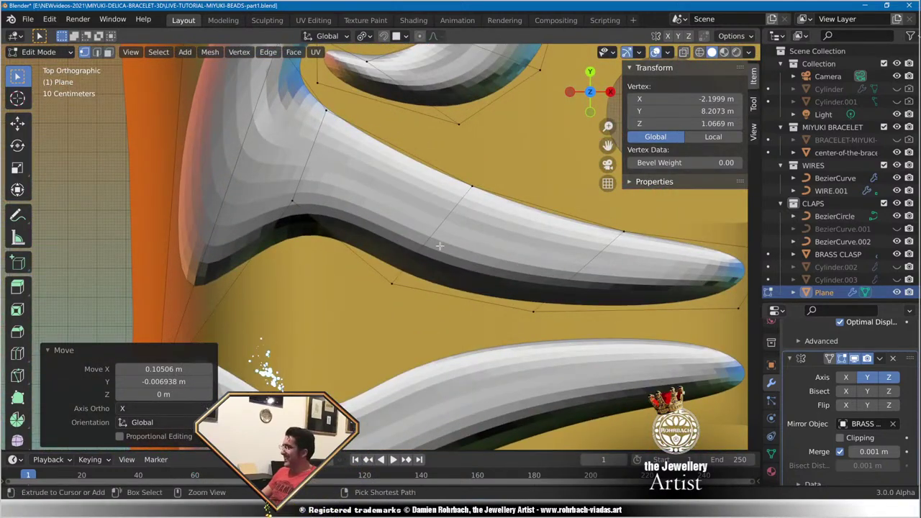
key(ctrl+s)
Move the outer upper-edge vertex and upper tip vertex of the diagonal arm along negative Y, about 0.065 m and 0.081 m.
scroll(439, 246, down, 5)
middle_drag(439, 246, 382, 202)
scroll(385, 196, up, 4)
right_click(407, 112)
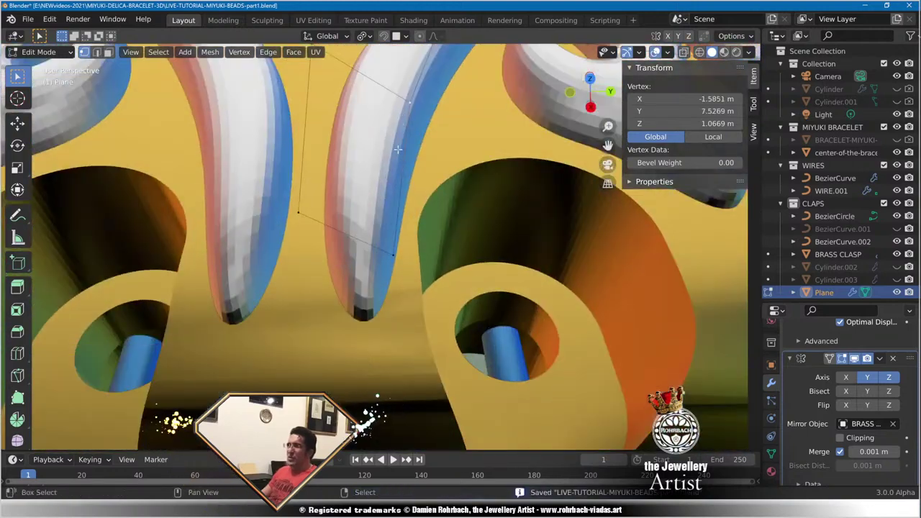
shift+middle_drag(407, 111, 419, 263)
click(18, 125)
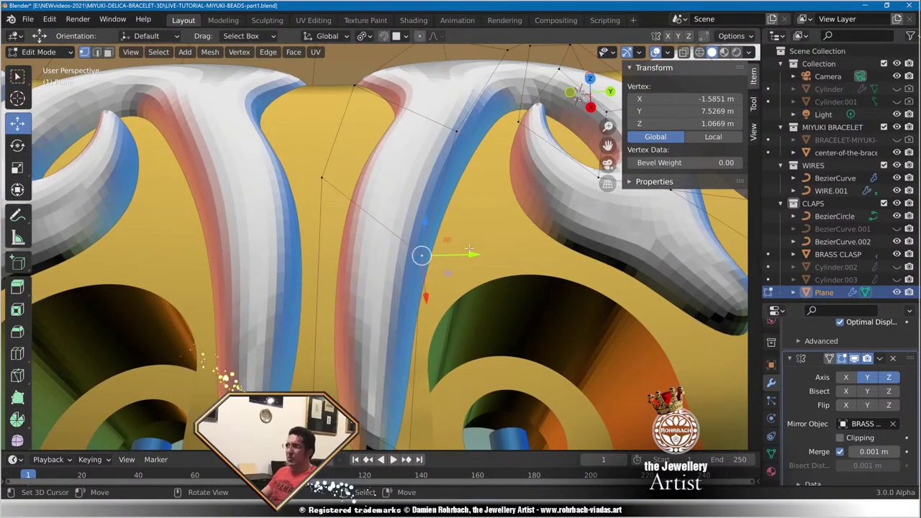
drag(469, 270, 446, 270)
shift+middle_drag(447, 270, 490, 115)
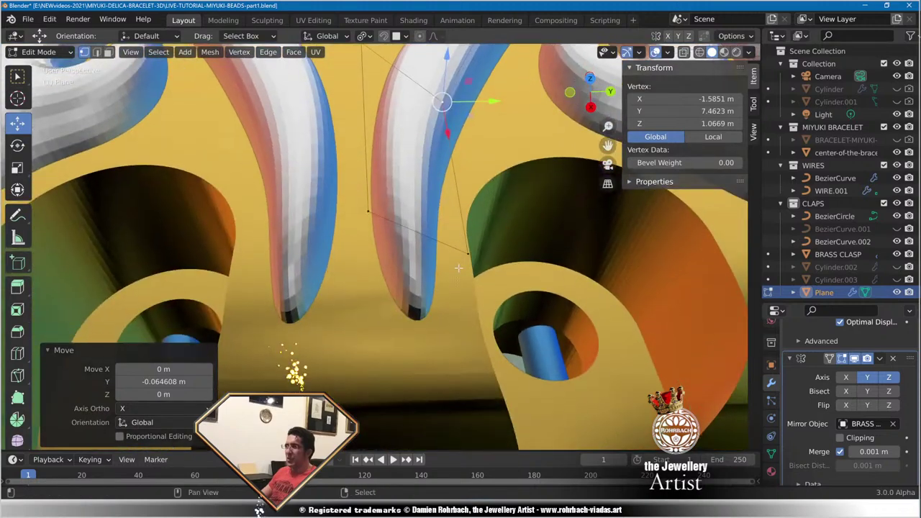
right_click(477, 258)
drag(519, 253, 479, 256)
Examine the ornament's height and its control vertices relative to the clasp and beads from the side and in perspective.
middle_drag(479, 256, 425, 269)
scroll(425, 270, down, 5)
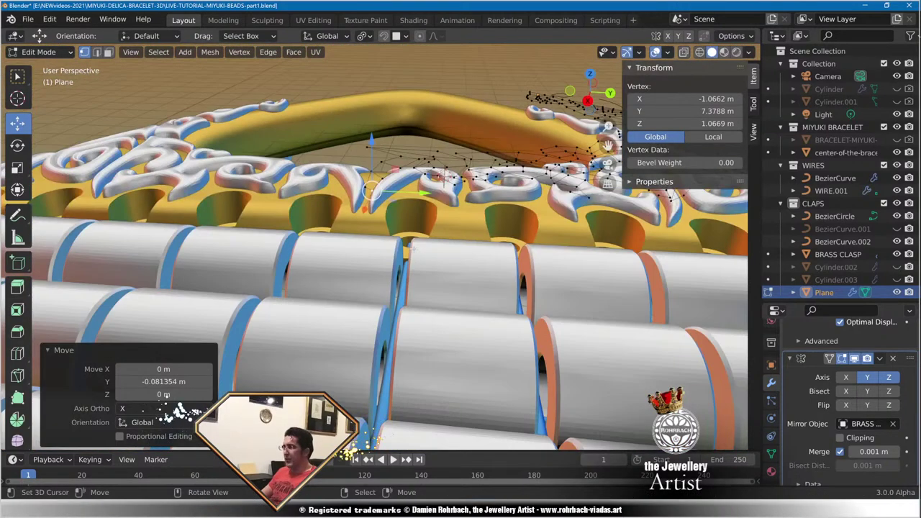
key(KP_3)
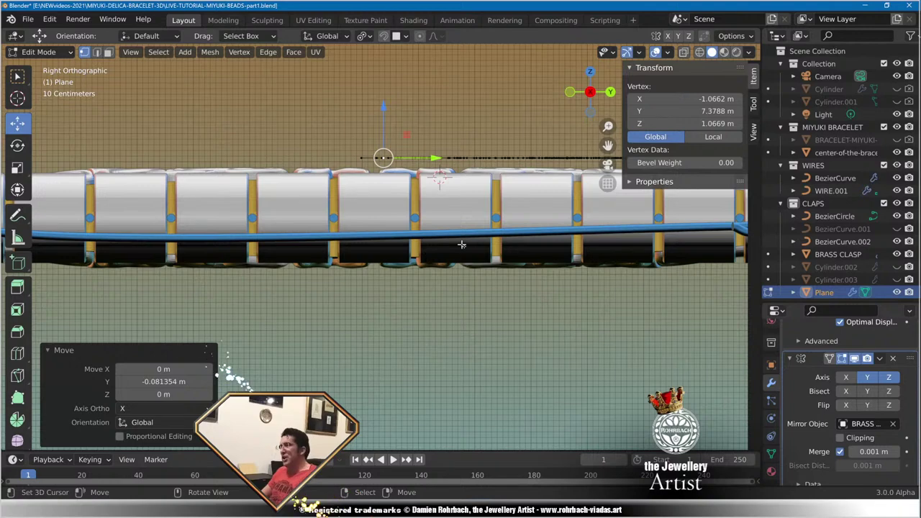
shift+middle_drag(461, 244, 377, 230)
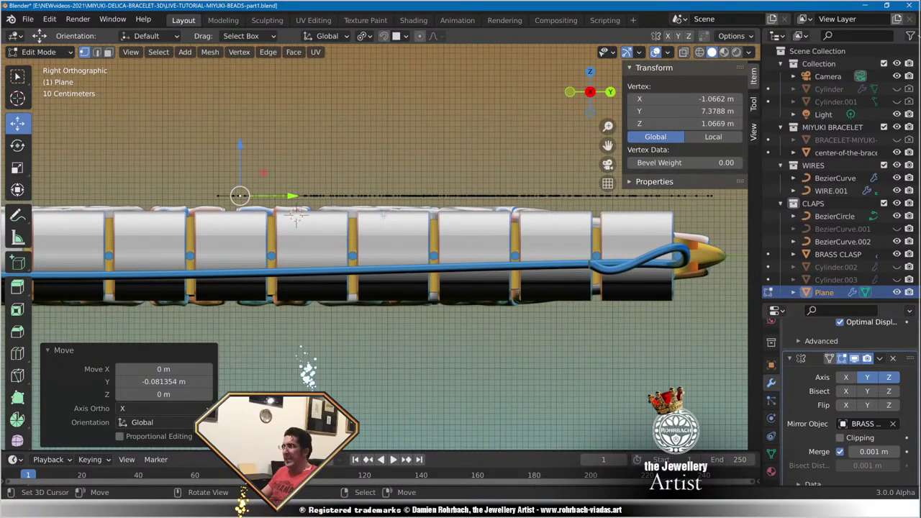
middle_drag(295, 215, 428, 265)
key(KP_7)
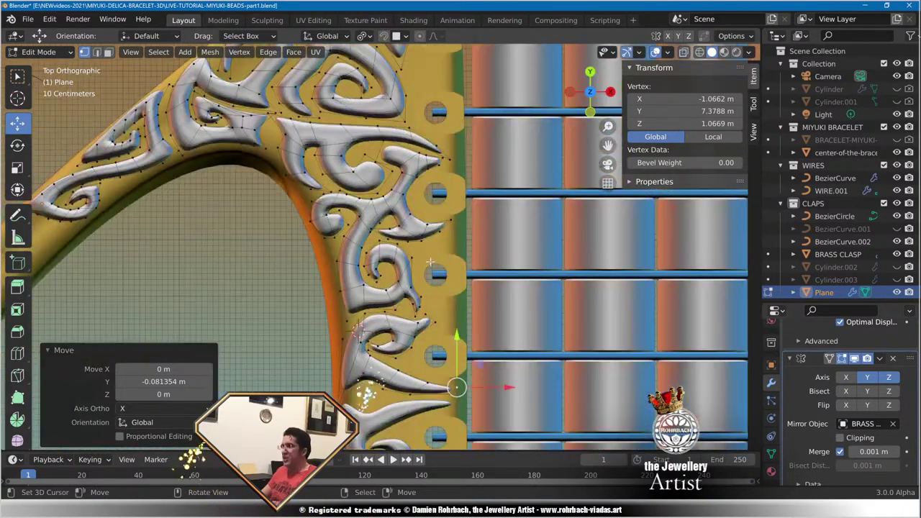
Lower the inner vertex where the C-shaped bend meets the diagonal arm by about 0.09 m in Y.
scroll(426, 276, up, 8)
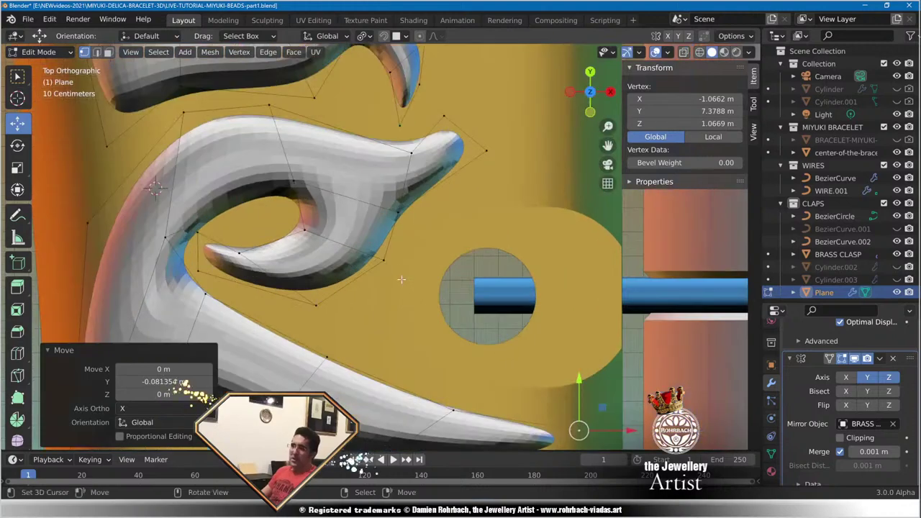
shift+middle_drag(364, 310, 427, 223)
scroll(425, 226, up, 2)
right_click(393, 280)
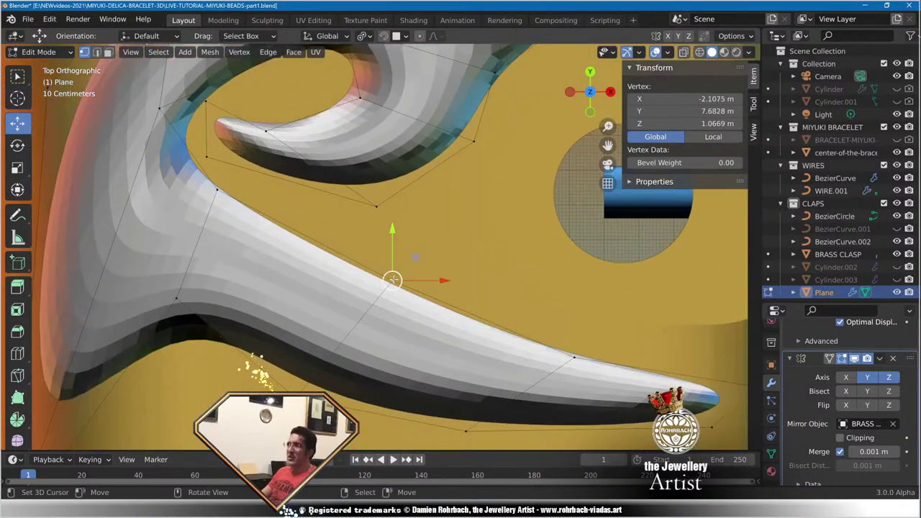
key(alt+a)
click(217, 189)
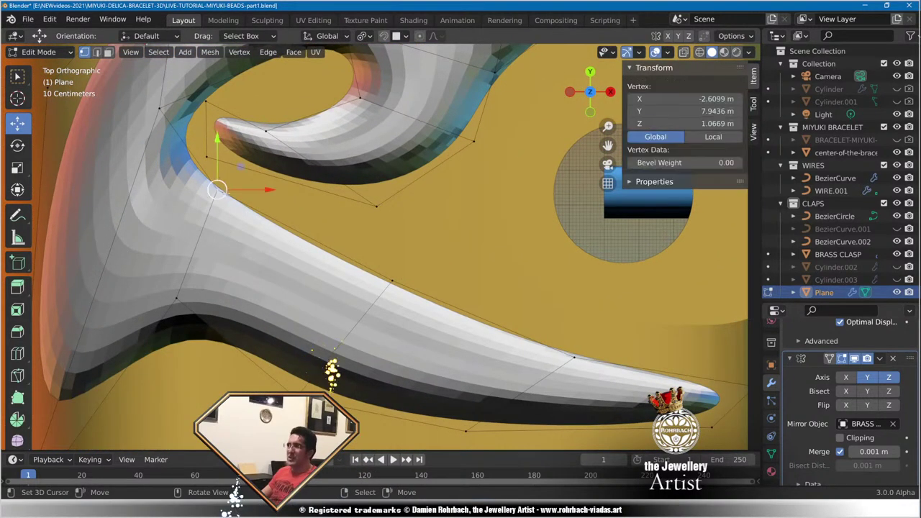
key(g)
click(215, 223)
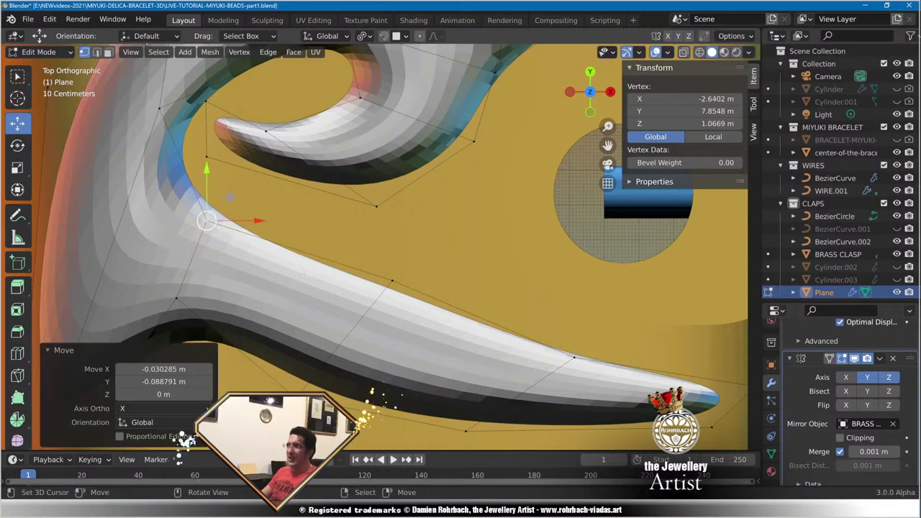
Lower the diagonal arm's two upper-edge vertices, moving the outer one about 0.08 m in negative Y, to slim the arm.
click(382, 282)
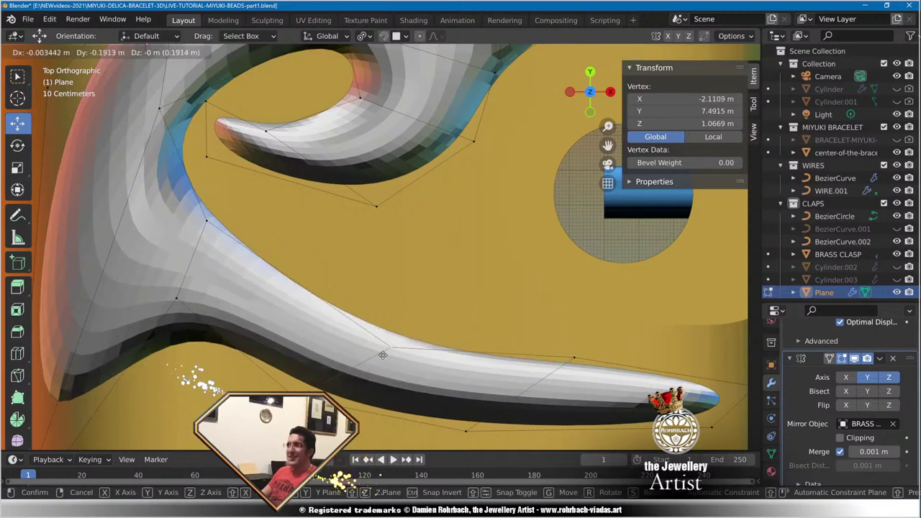
click(383, 351)
right_click(553, 360)
key(g)
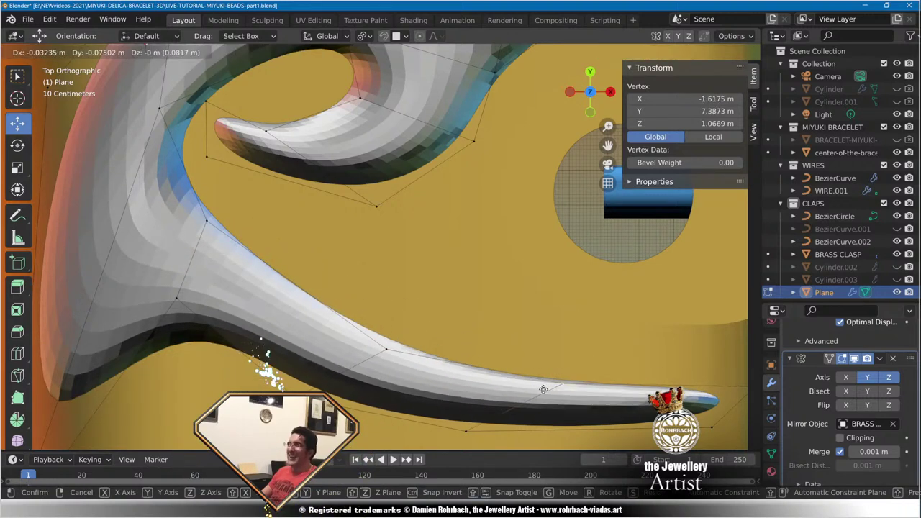
click(542, 388)
scroll(544, 378, down, 5)
shift+middle_drag(399, 299, 437, 269)
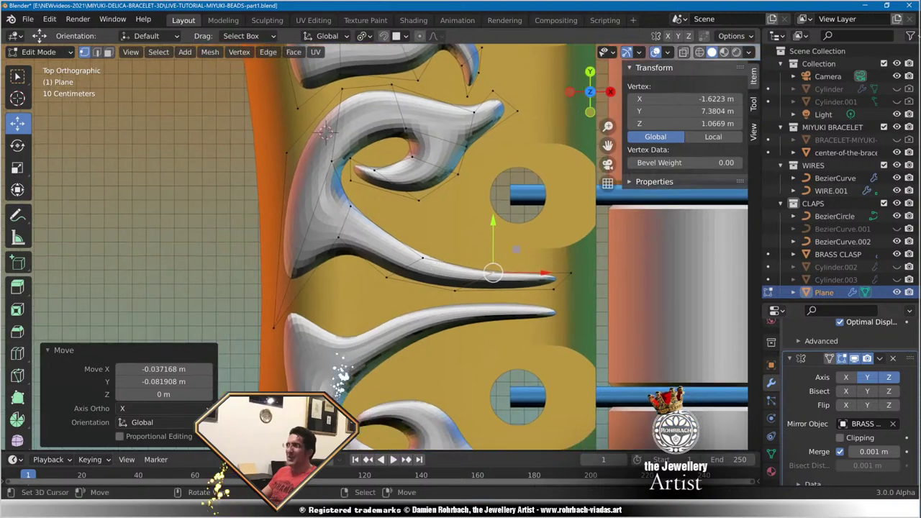
Extrude the diagonal arm's two upper-edge vertices twice toward the curl to form a pointed branch, first about -0.144 m X and 0.212 m Y.
scroll(438, 269, up, 2)
right_click(442, 263)
shift+right_click(541, 283)
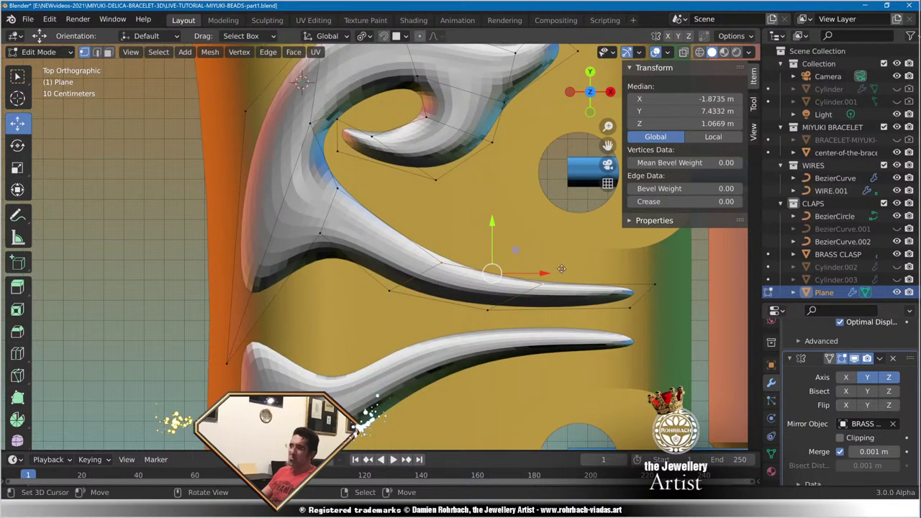
key(e)
click(533, 229)
key(g)
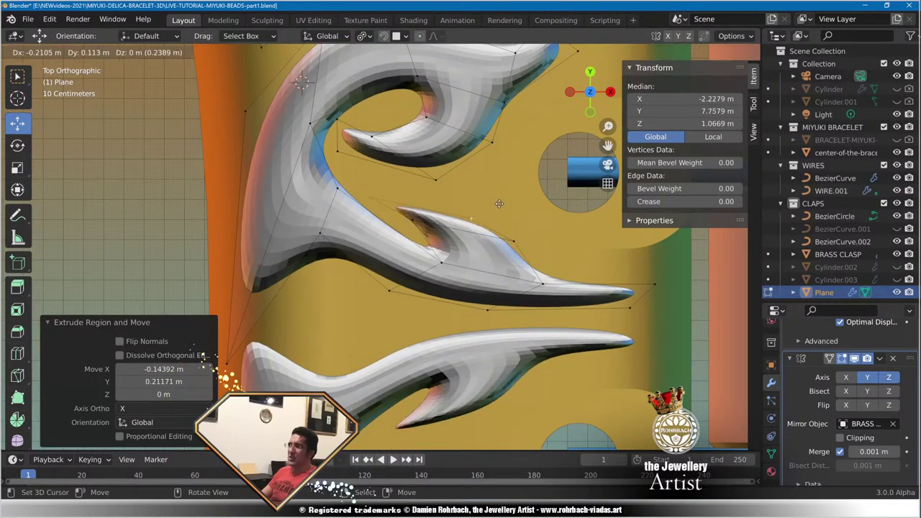
click(468, 183)
Move the new branch's inner middle vertex by about 0.117 m X and -0.037 m Y to slim its underside.
right_click(422, 223)
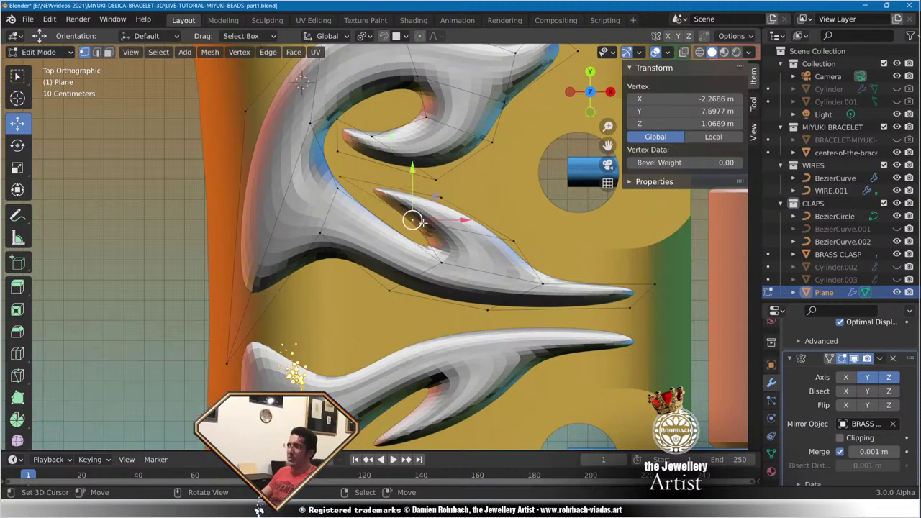
key(g)
click(457, 247)
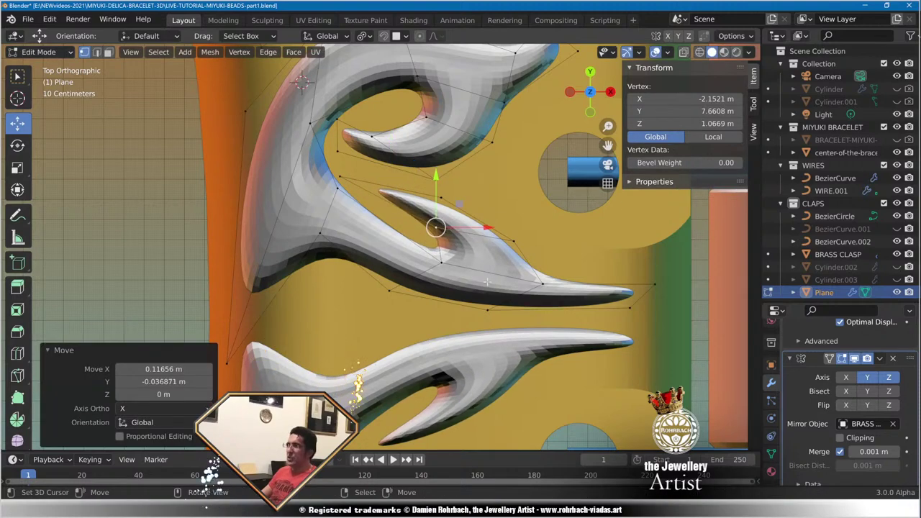
Extrude the lower outer edge of the C-shaped bend, between its bottom corner and the arm junction, slightly toward the mirror line.
scroll(487, 282, down, 3)
scroll(395, 293, up, 6)
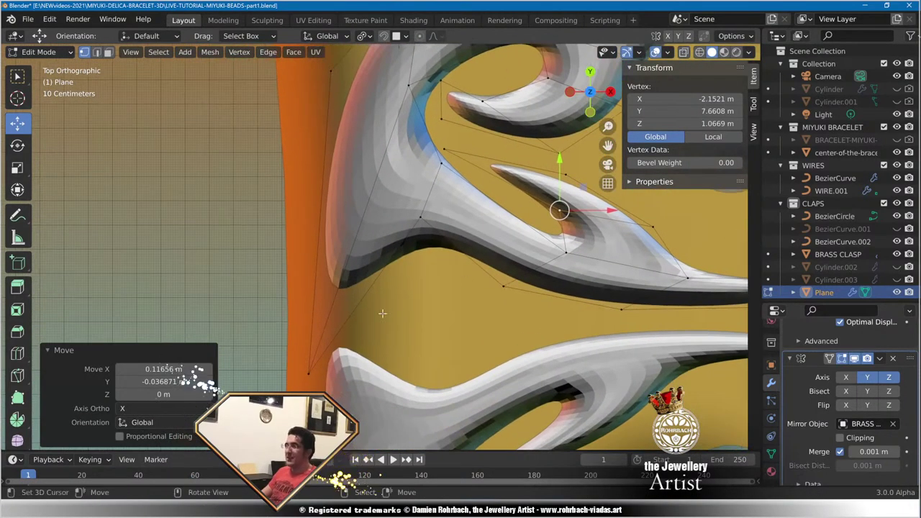
scroll(382, 314, down, 1)
click(333, 332)
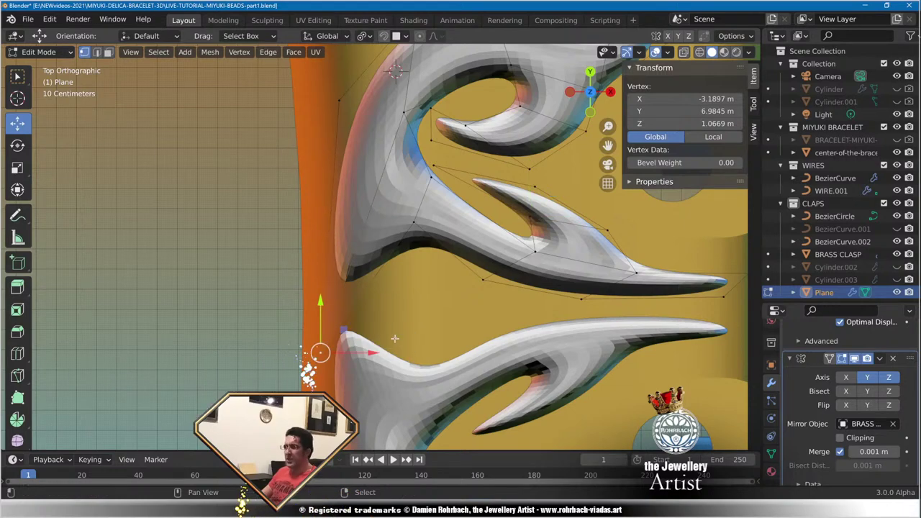
shift+middle_drag(399, 304, 400, 276)
scroll(401, 296, up, 3)
scroll(401, 296, down, 2)
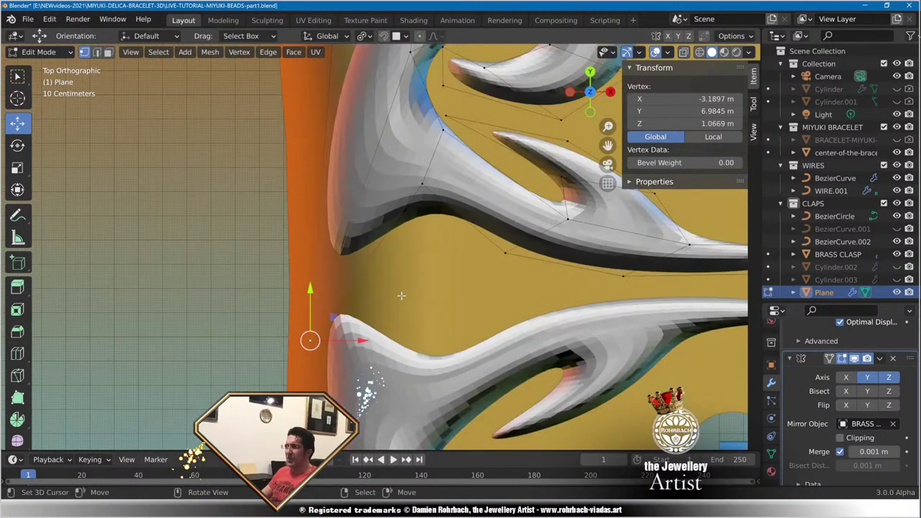
key(e)
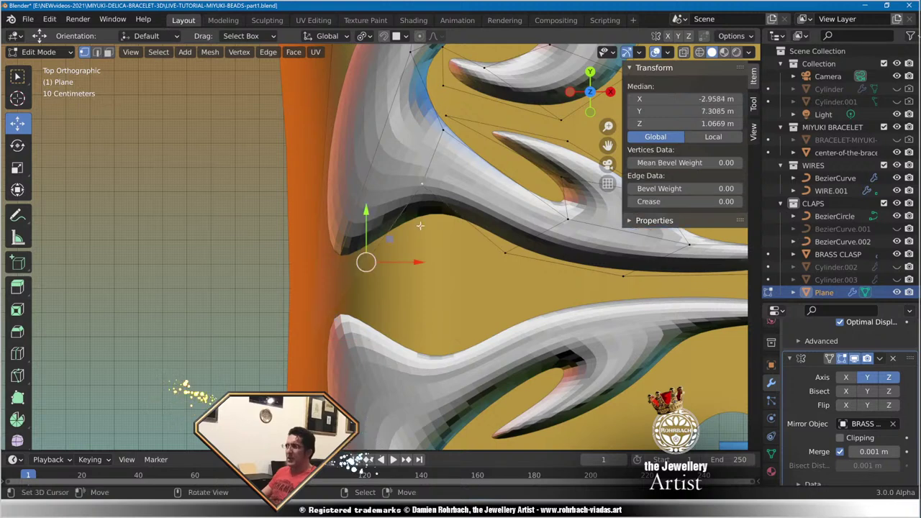
click(338, 343)
Raise the bend's old corner vertex and place the extruded end vertices about 0.027, 0.161 m and -0.235, -0.184 m away in X, Y.
right_drag(314, 341, 331, 257)
right_drag(335, 354, 346, 308)
click(348, 291)
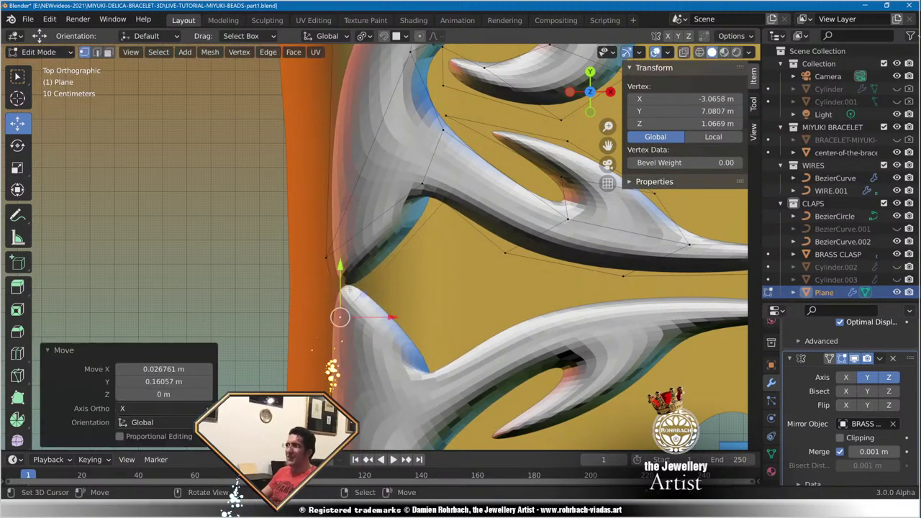
right_drag(444, 207, 386, 252)
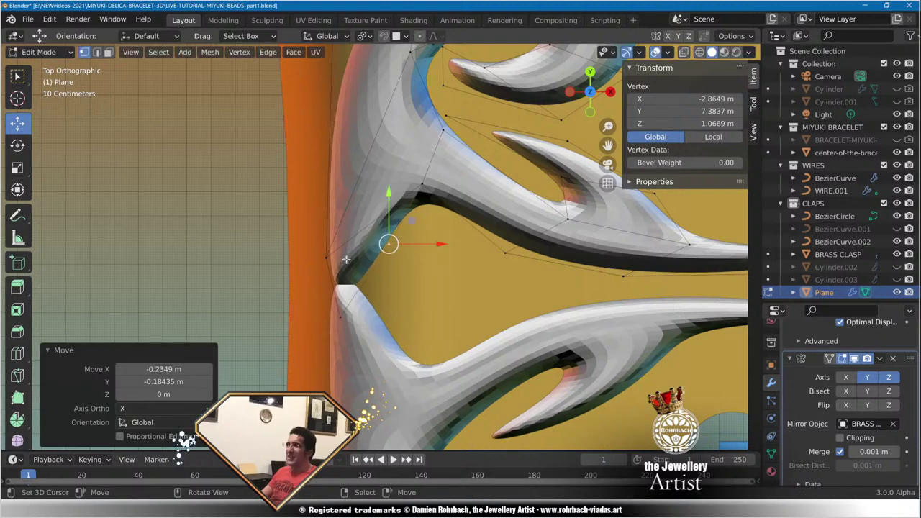
Raise the bend's outer-side vertex further and adjust the two end vertices of the extruded tail into a rounded tip.
right_drag(335, 225, 330, 155)
mouse_move(350, 293)
right_down()
mouse_move(345, 263)
mouse_move(392, 247)
mouse_move(370, 229)
mouse_move(346, 297)
right_up()
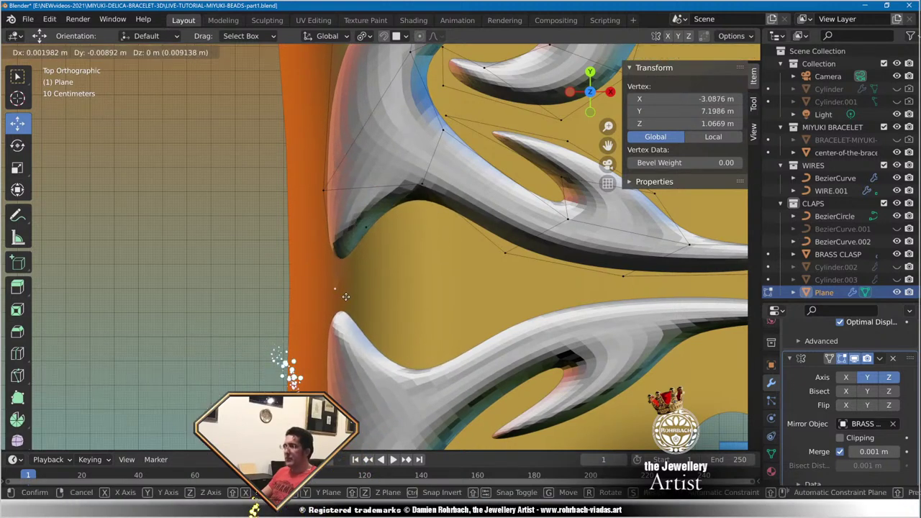
click(377, 253)
Move the vertex where the tail meets the diagonal arm by about -0.055 m X and 0.059 m Y.
click(422, 184)
key(g)
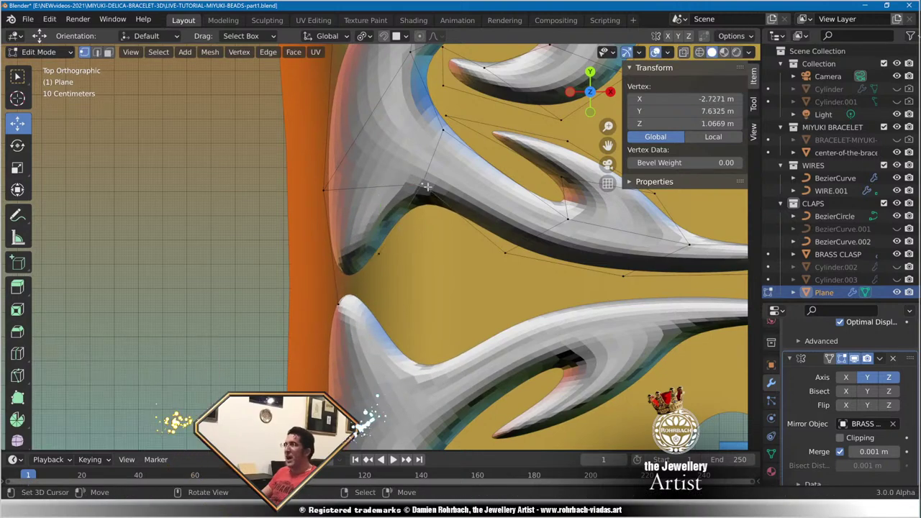
click(411, 170)
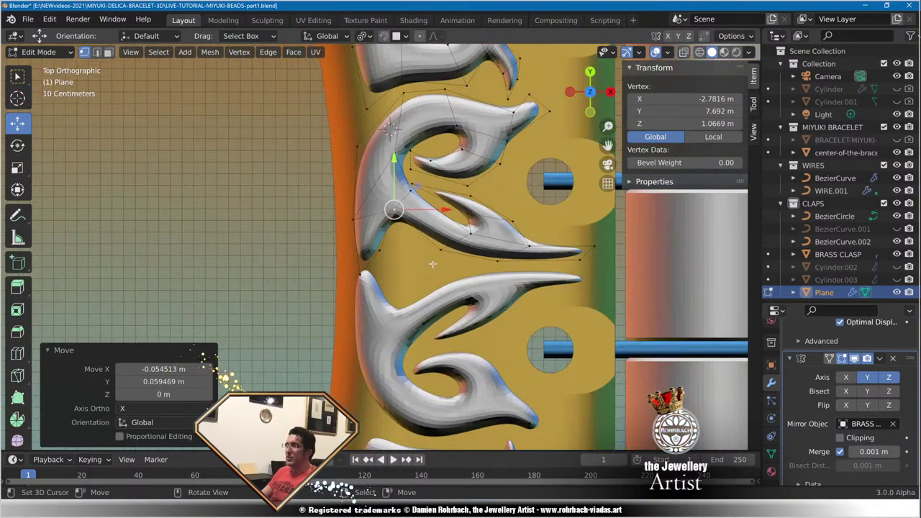
Move the C-shaped bend's upper outer-side vertex by about 0.061 m X and 0.084 m Y to smooth its outline.
scroll(446, 263, down, 4)
shift+middle_drag(446, 263, 433, 334)
scroll(433, 334, up, 3)
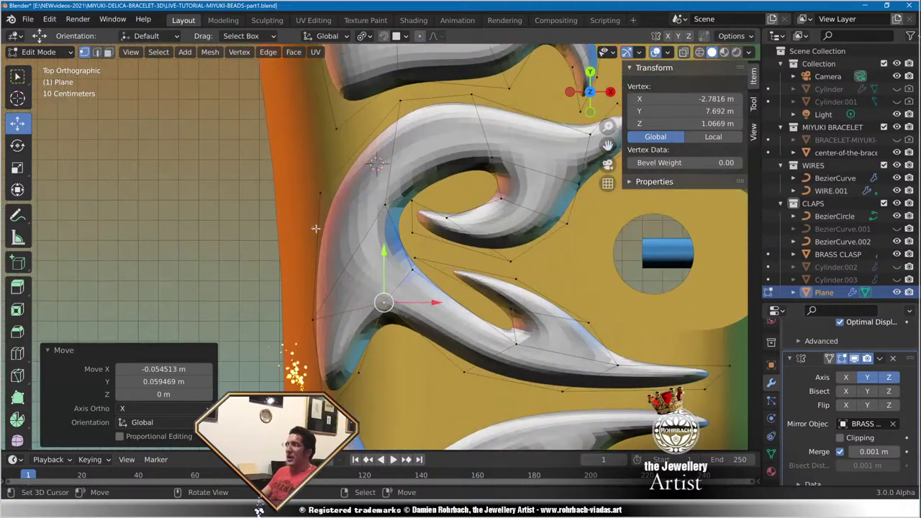
right_click(310, 200)
key(g)
click(350, 181)
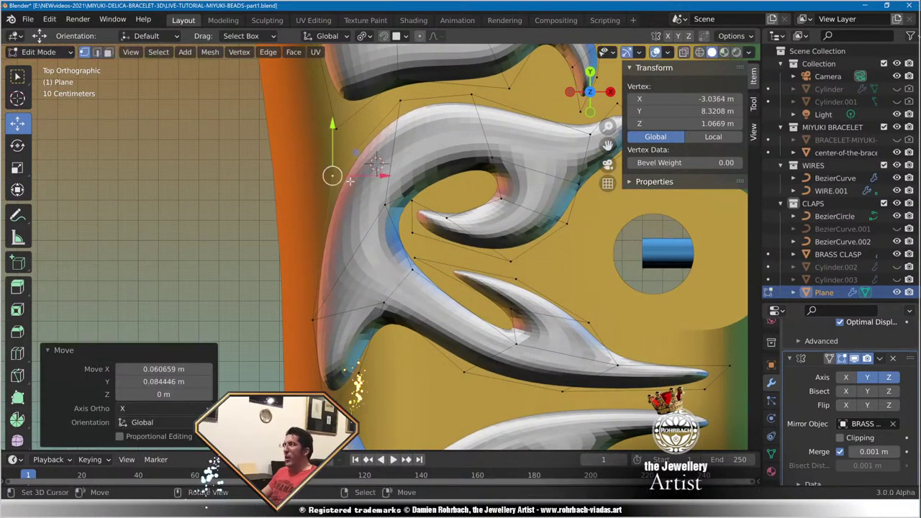
Raise the upper vertex on the bend's inner curve and move the lower one by about -0.086 m X and -0.069 m Y.
key(g)
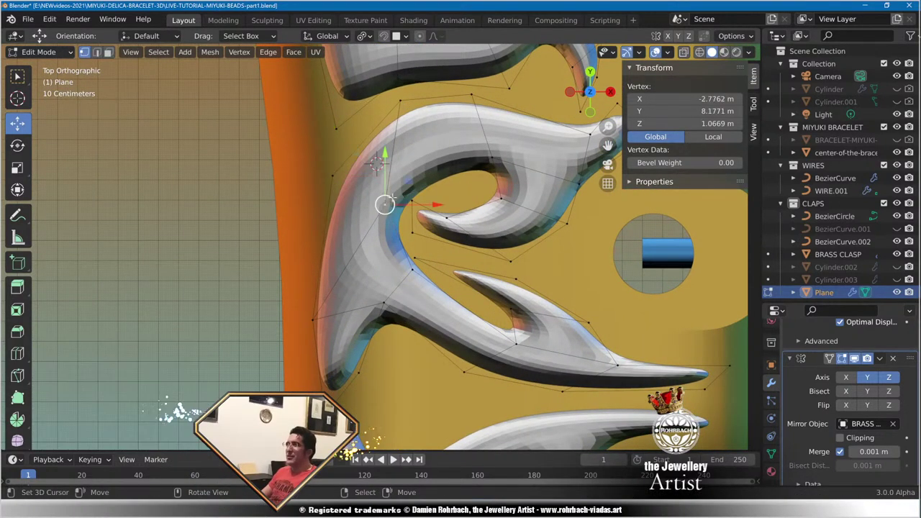
click(392, 178)
click(406, 268)
key(g)
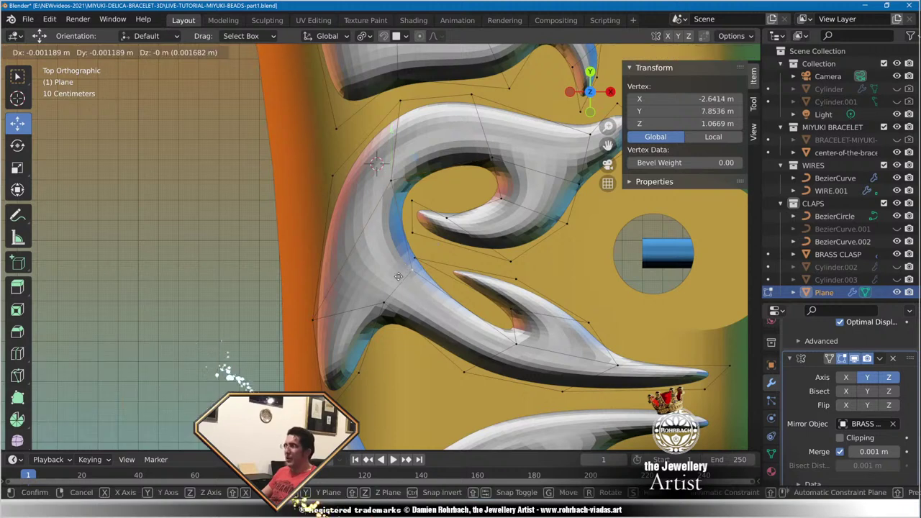
click(393, 283)
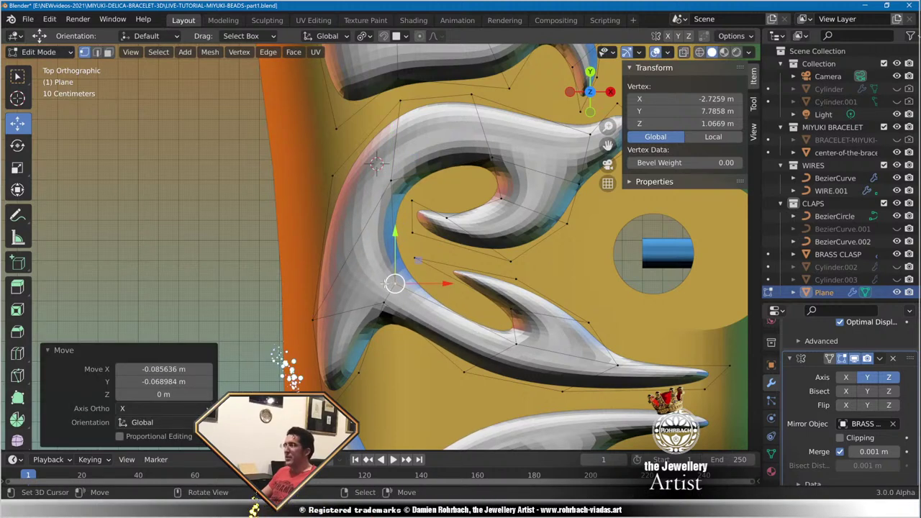
Pull the branch's tip vertex back about 0.24 m in X and extrude its end edge by about -0.25 m X and 0.049 m Y.
click(417, 259)
key(g)
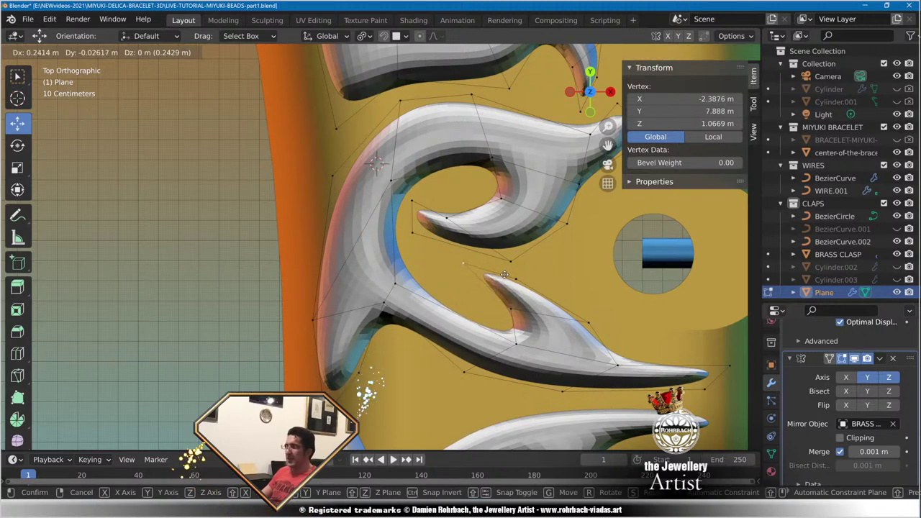
click(506, 277)
shift+right_click(511, 309)
key(e)
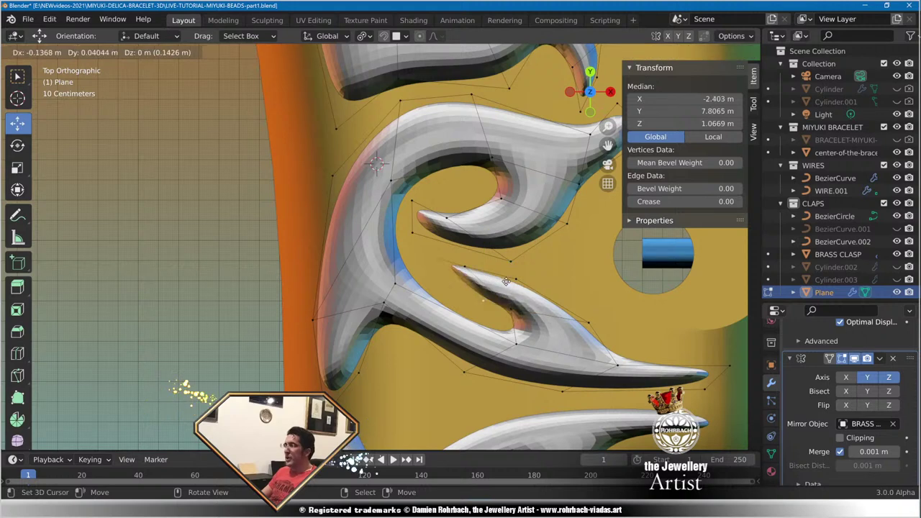
click(490, 281)
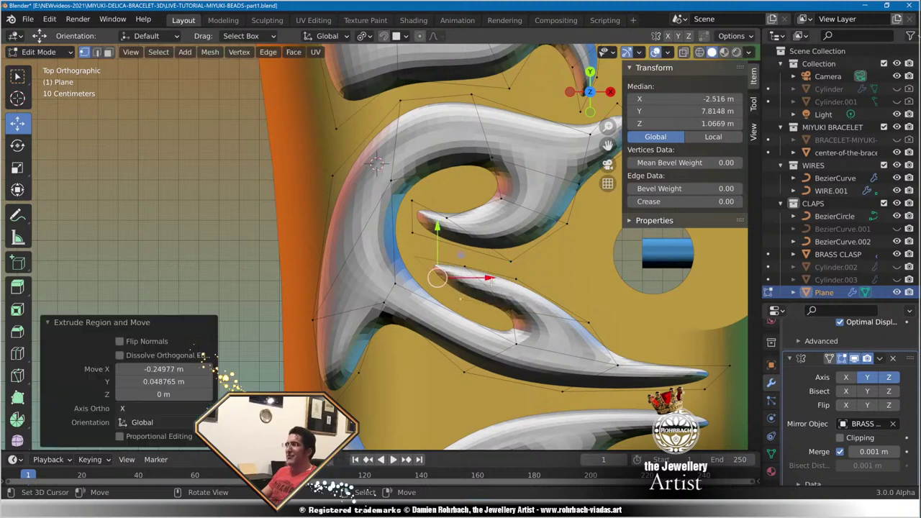
Move the extruded tip's upper vertex by about 0.038 m X, -0.117 m Y and its lower vertex by 0.019 m X, 0.026 m Y.
click(429, 259)
key(g)
click(437, 286)
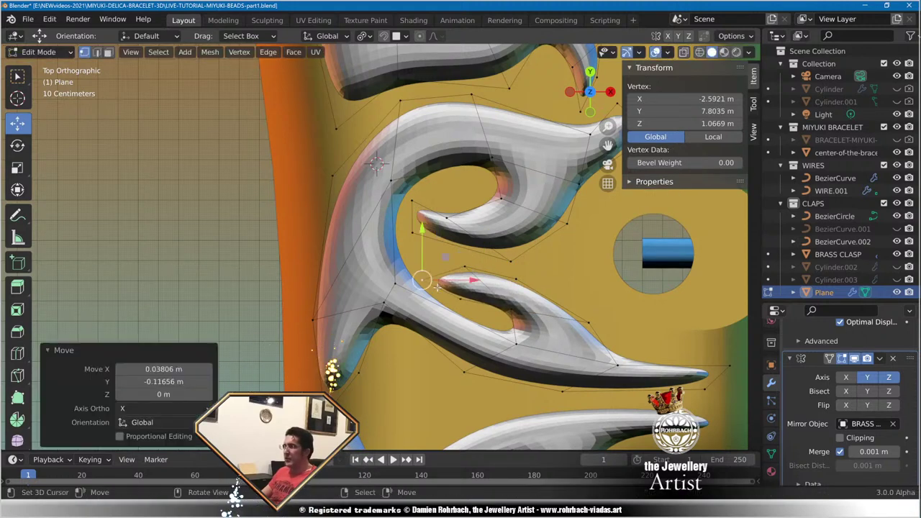
click(465, 296)
key(g)
click(464, 293)
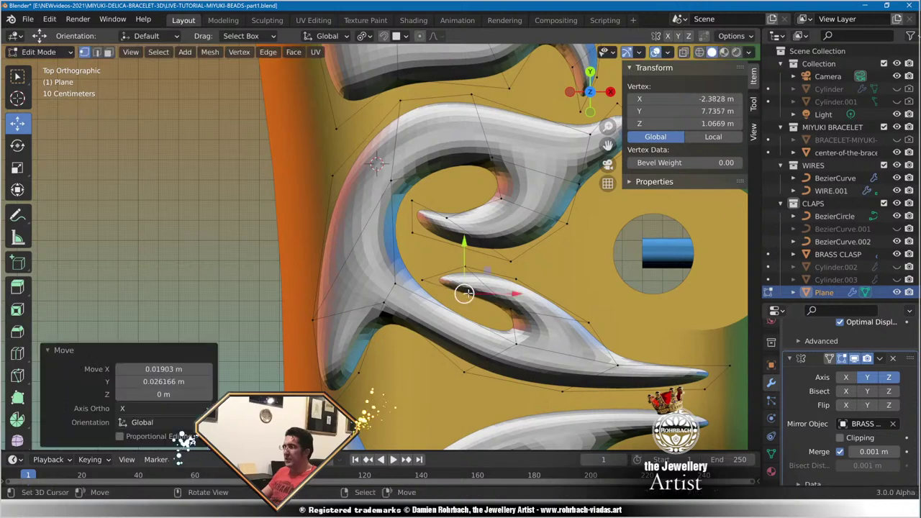
Lower the branch's tip, inner and upper vertices, shifting the tip about 0.025, -0.056 m and the upper one 0.025, -0.052 m in X, Y.
key(g)
click(468, 298)
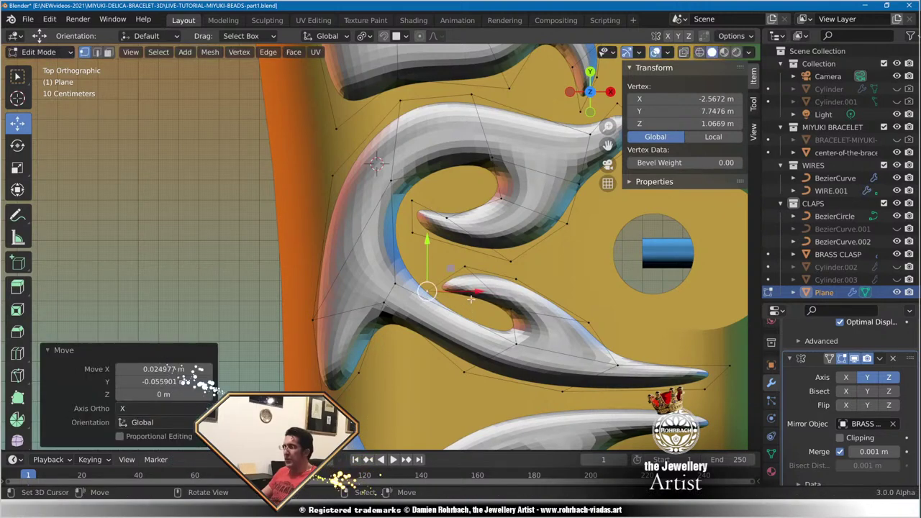
key(g)
click(464, 302)
key(g)
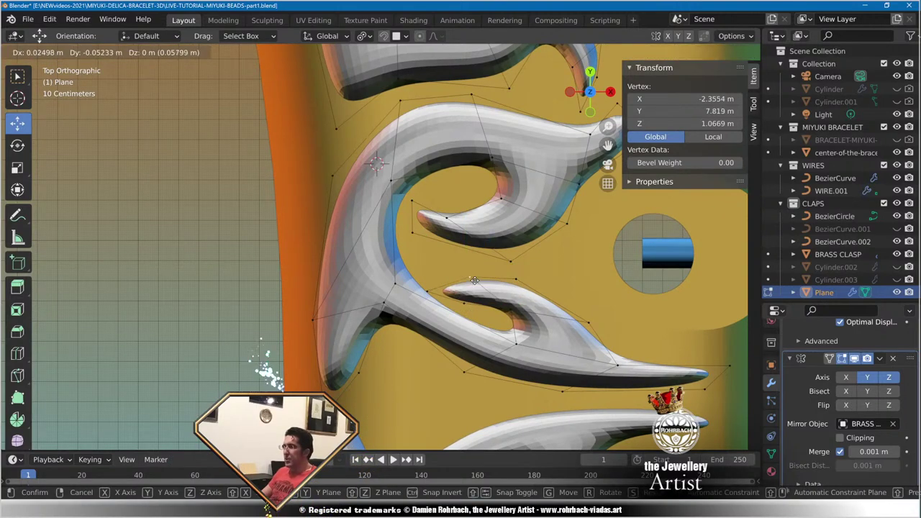
click(469, 276)
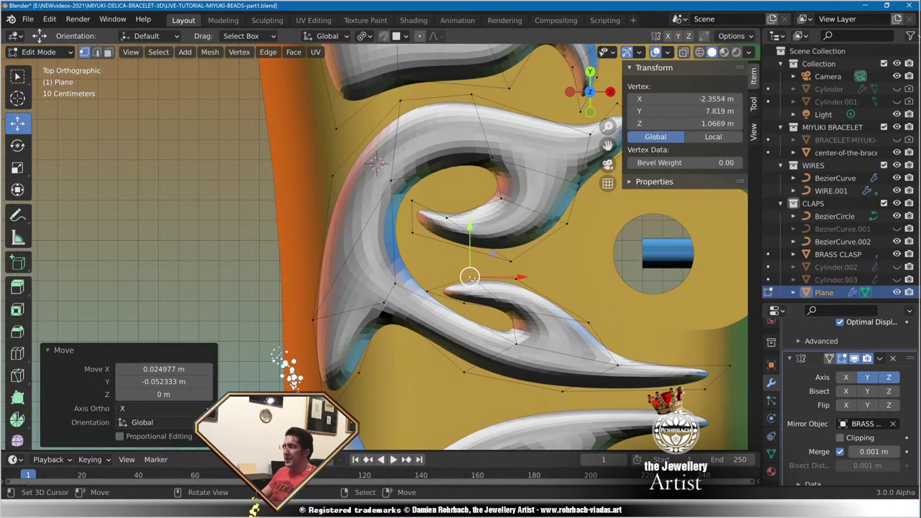
Move the branch's two upper-edge vertices together by about -0.025 m X and 0.074 m Y to round its back.
shift+click(516, 278)
key(g)
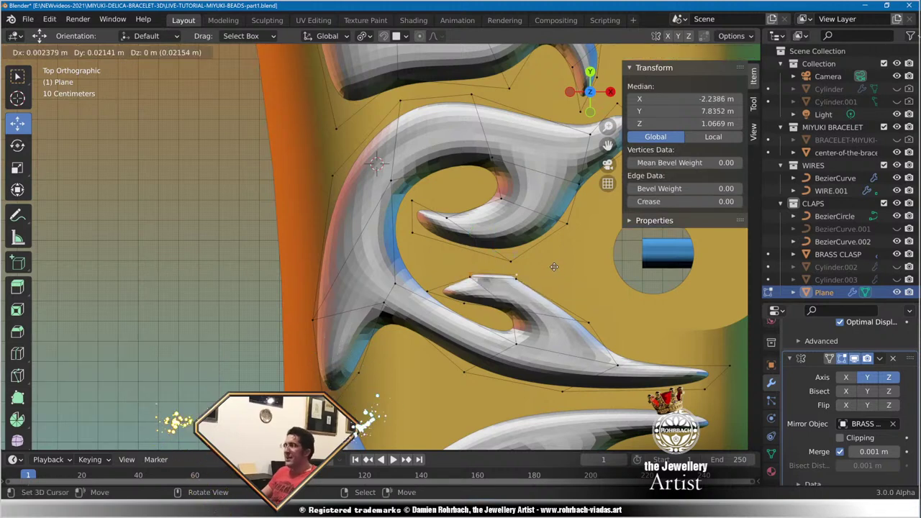
click(554, 265)
key(ctrl+z)
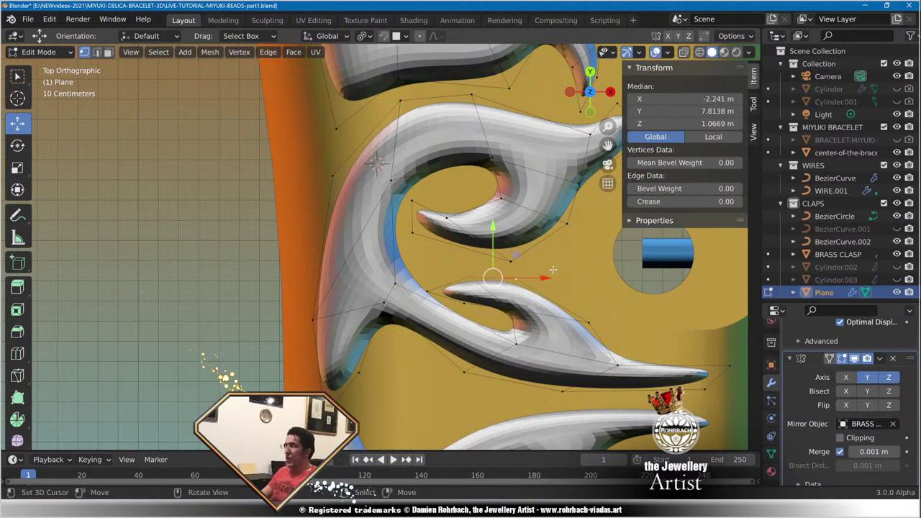
key(g)
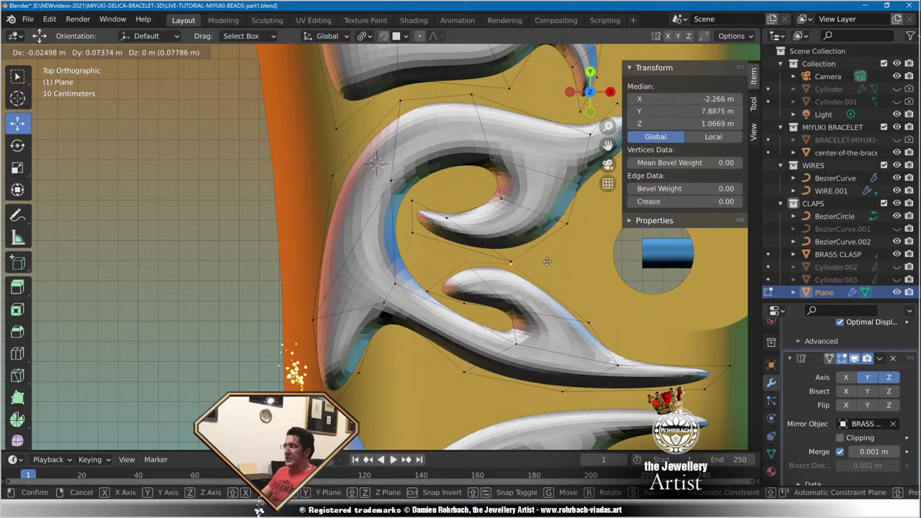
click(547, 262)
Shift the branch's inner vertex about 0.04 m in X and Y, and its tip vertex about 0.055 m X and -0.075 m Y.
click(469, 304)
key(g)
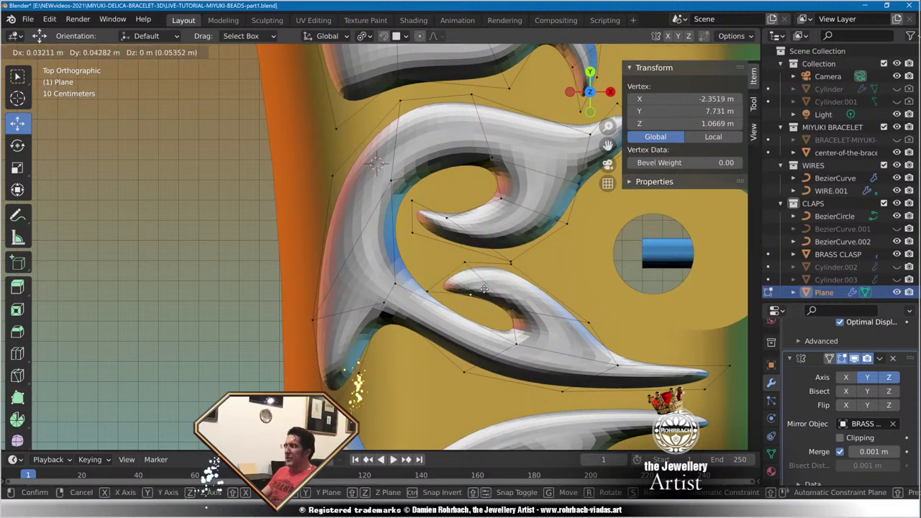
click(474, 294)
key(ctrl+z)
key(g)
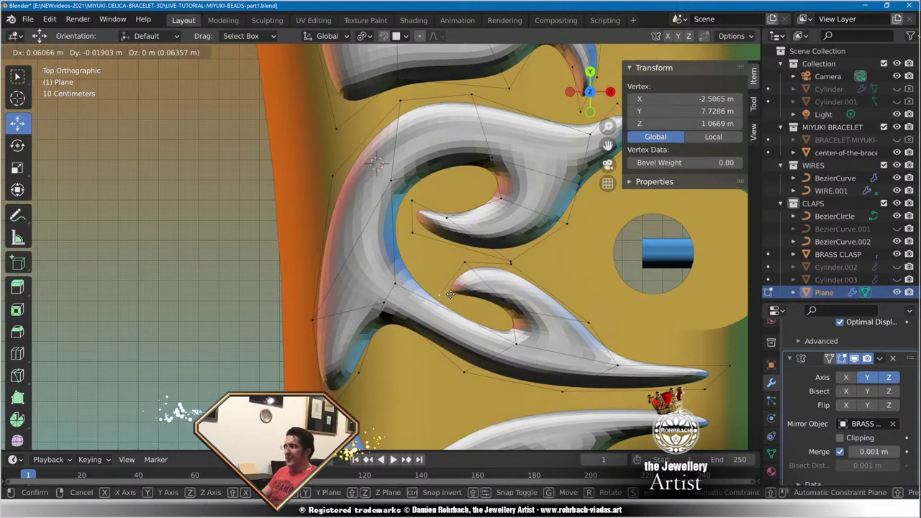
click(448, 305)
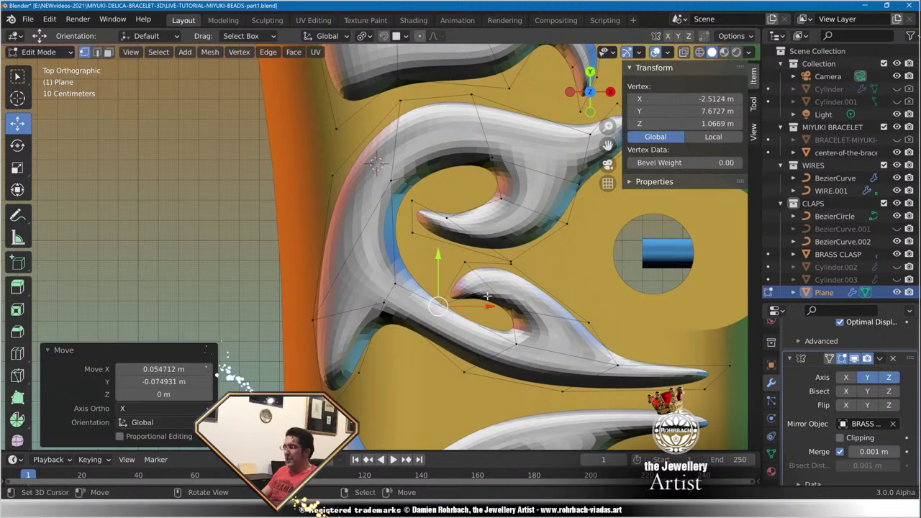
Lower the branch's inner vertex slightly and move its rear upper-edge vertex by about 0.124 m X and -0.008 m Y.
key(ctrl+z)
key(g)
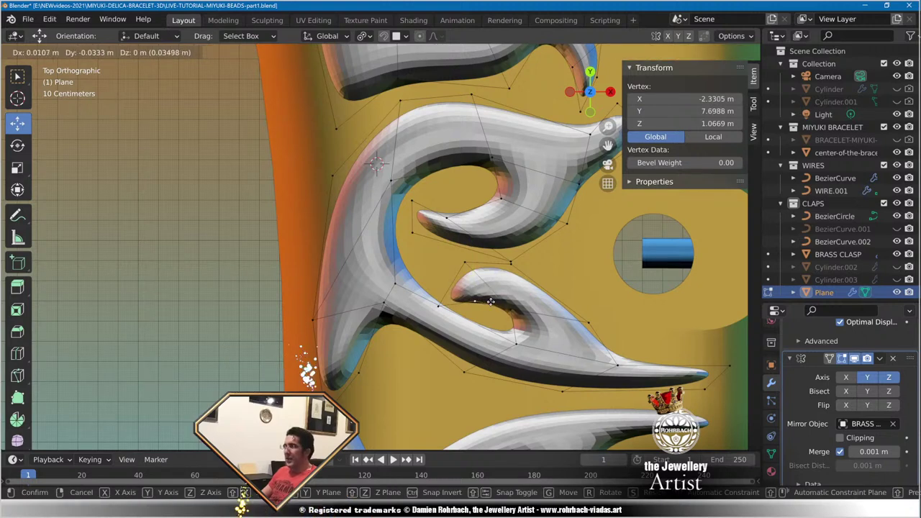
click(475, 302)
key(ctrl+z)
key(g)
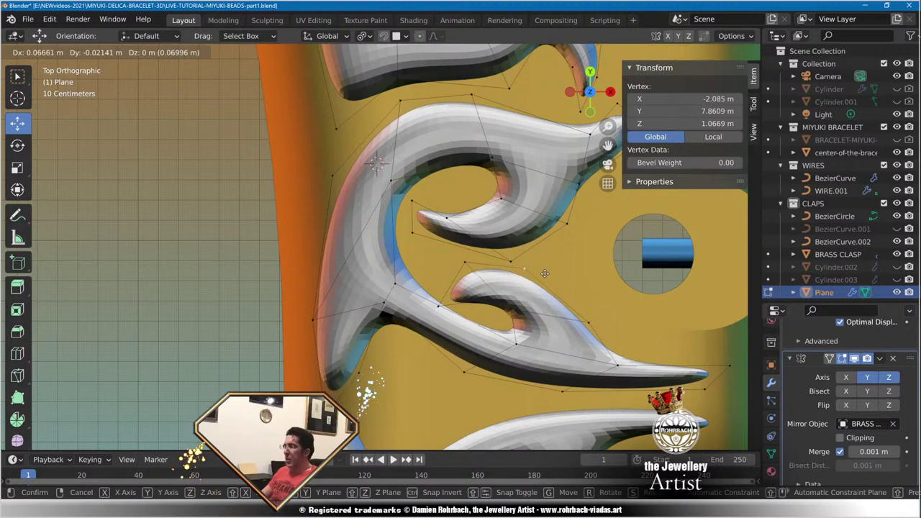
click(552, 271)
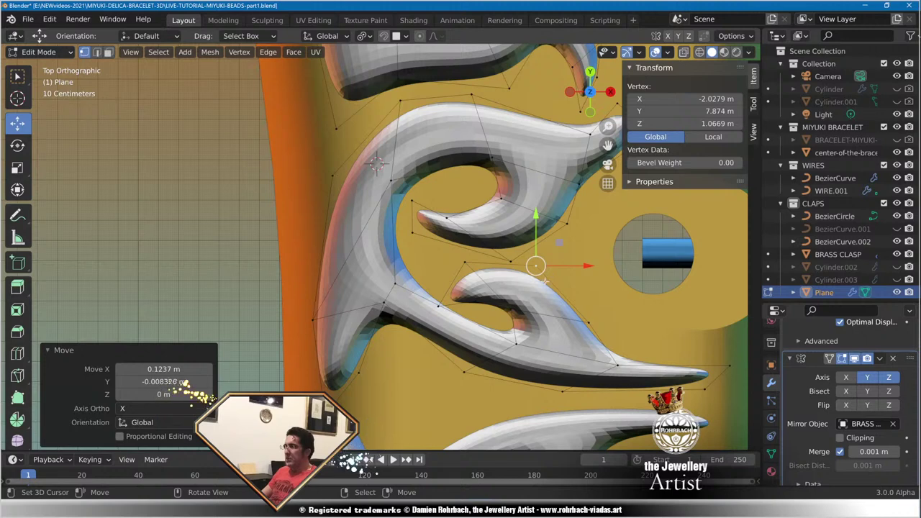
Adjust the spur's tip vertex and reposition the fork vertex under the stem, shifting it finally by about -0.059 m X and 0.033 m Y.
key(ctrl+z)
key(g)
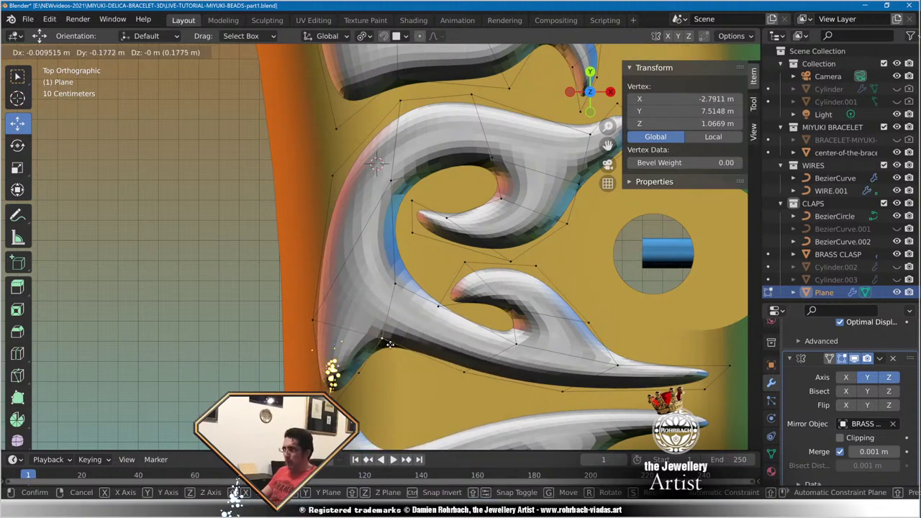
click(381, 340)
key(ctrl+z)
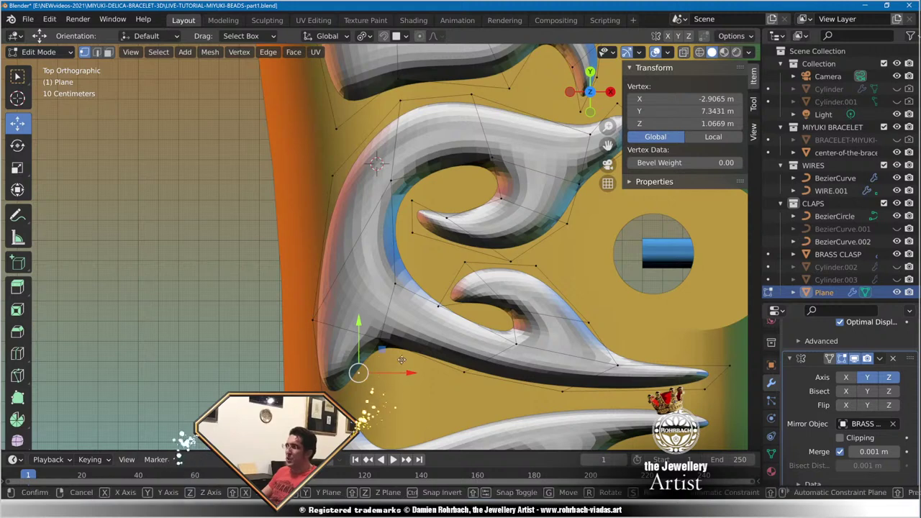
key(g)
click(348, 371)
key(ctrl+z)
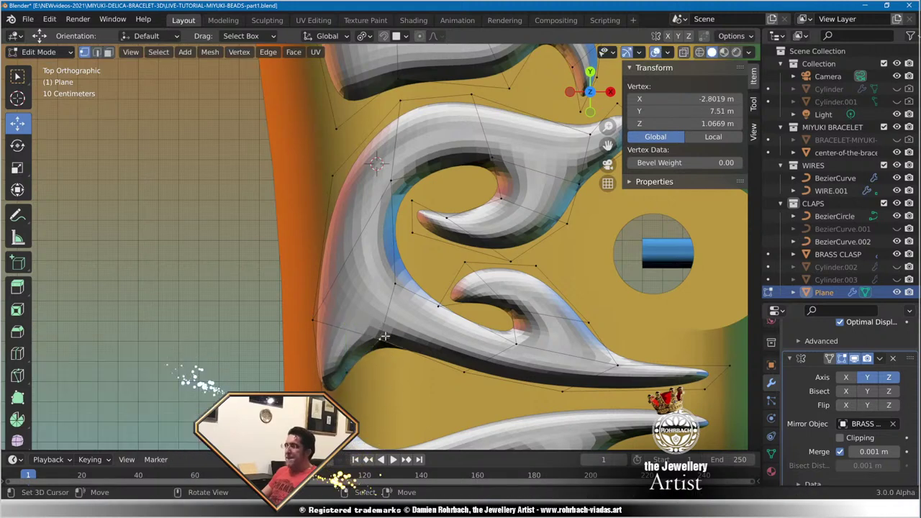
key(g)
click(408, 332)
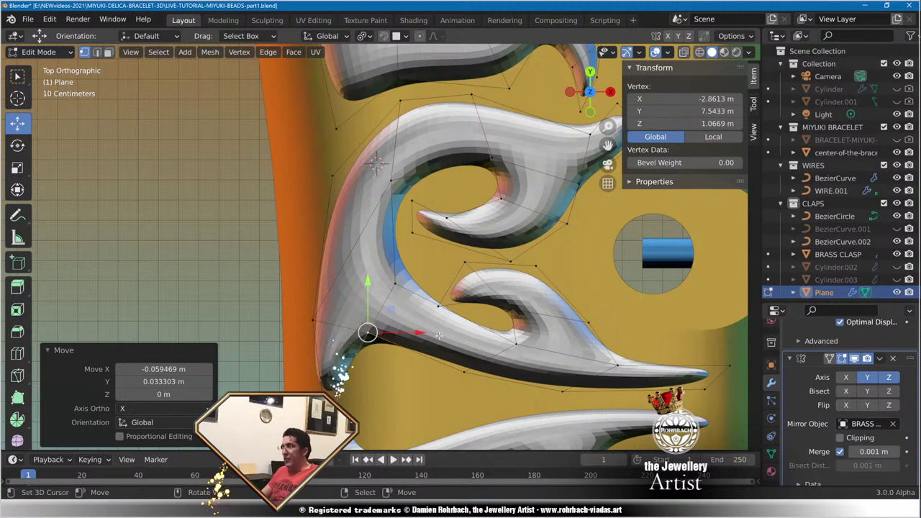
Lower the ornament's bottom-edge vertex below the branch by about 0.046 m, and move the fork vertex about 0.095 m X and -0.061 m Y.
scroll(441, 327, down, 6)
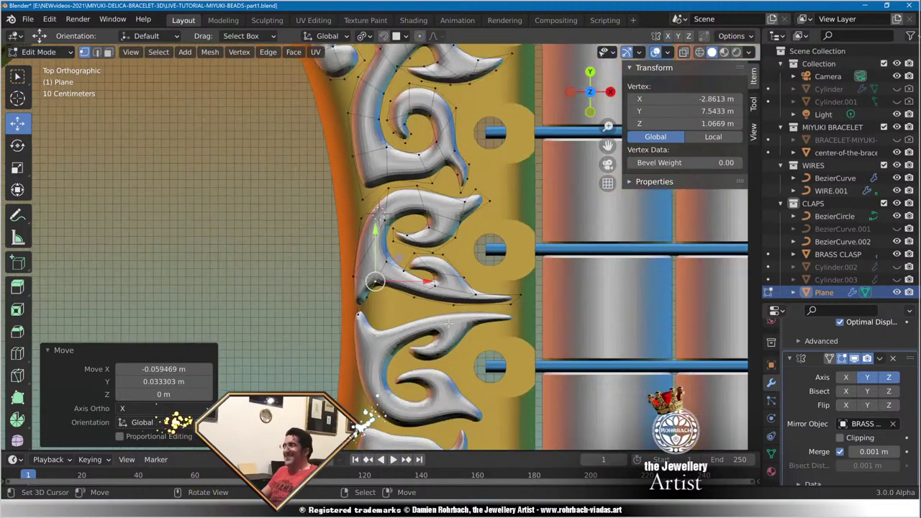
scroll(506, 324, up, 4)
scroll(506, 325, up, 8)
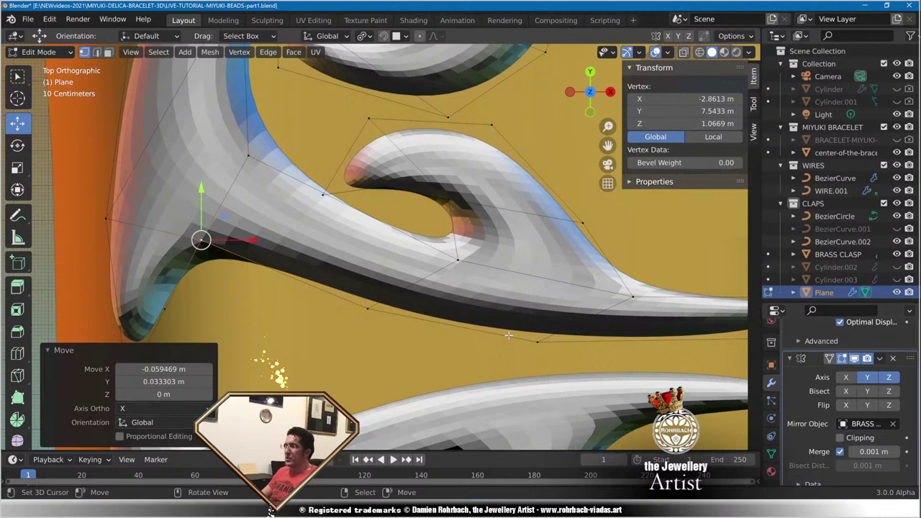
right_click(533, 340)
scroll(517, 327, down, 3)
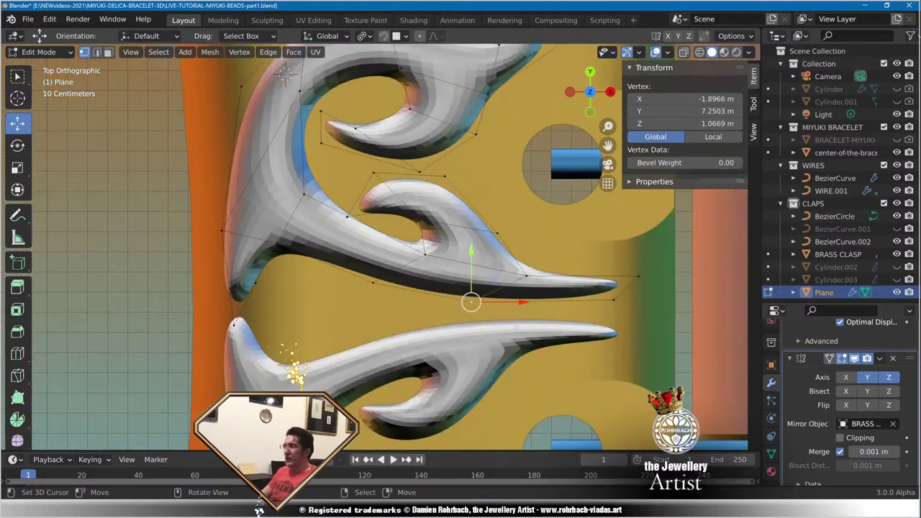
key(g)
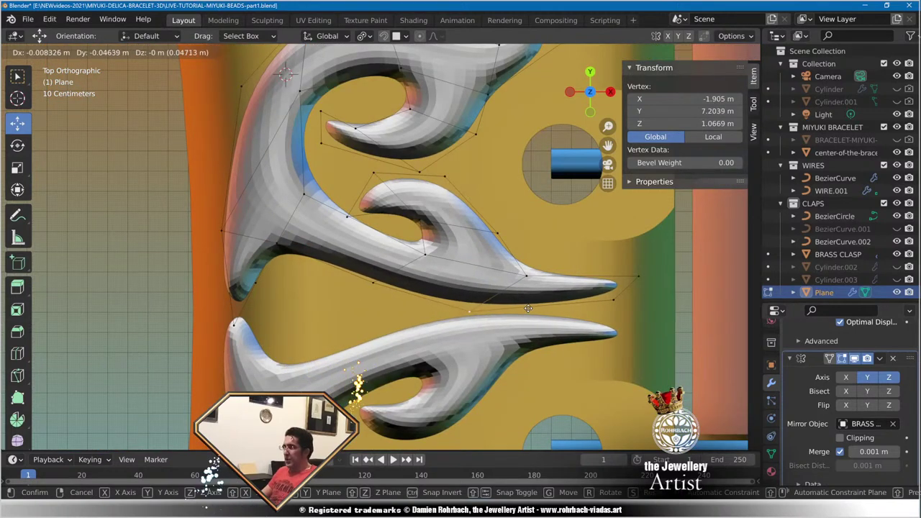
click(537, 311)
key(g)
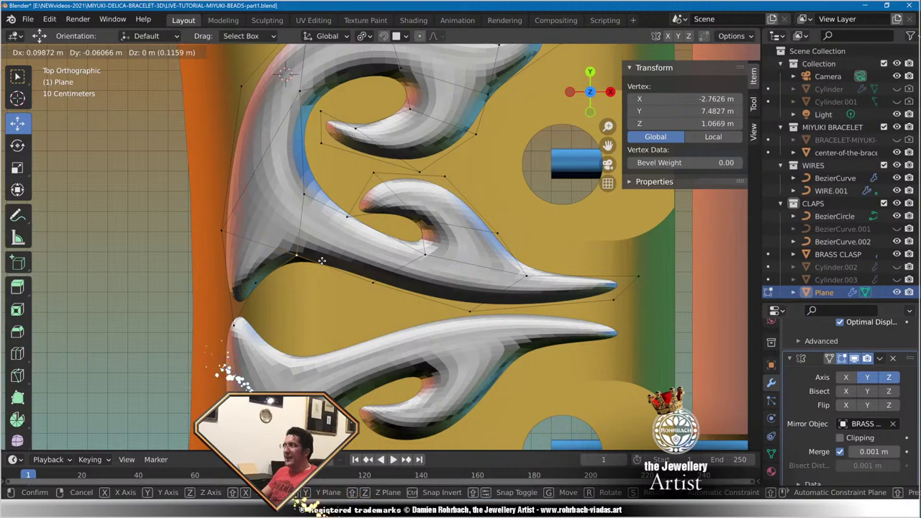
click(321, 260)
Widen the spur's tip by moving its inner vertex about -0.006, -0.088 m and its outer vertex about 0.012, 0.059 m in X, Y.
scroll(321, 261, up, 3)
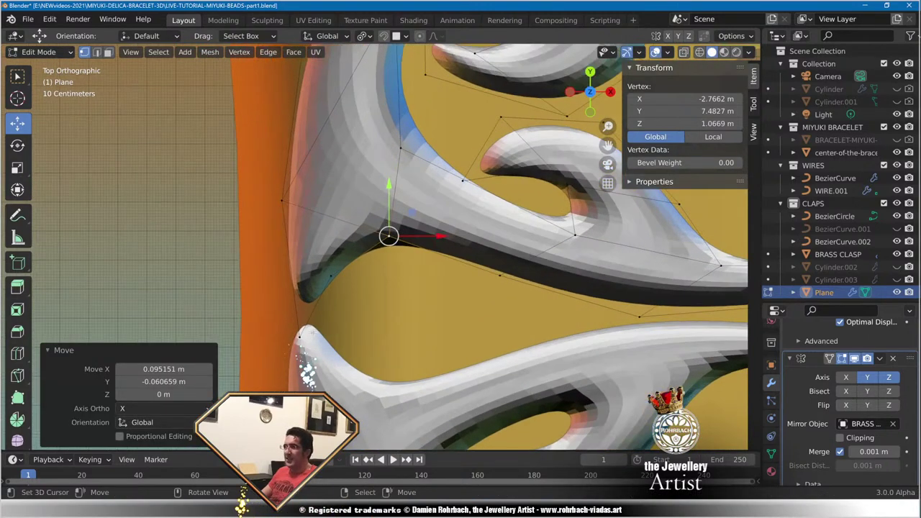
key(g)
click(320, 313)
key(g)
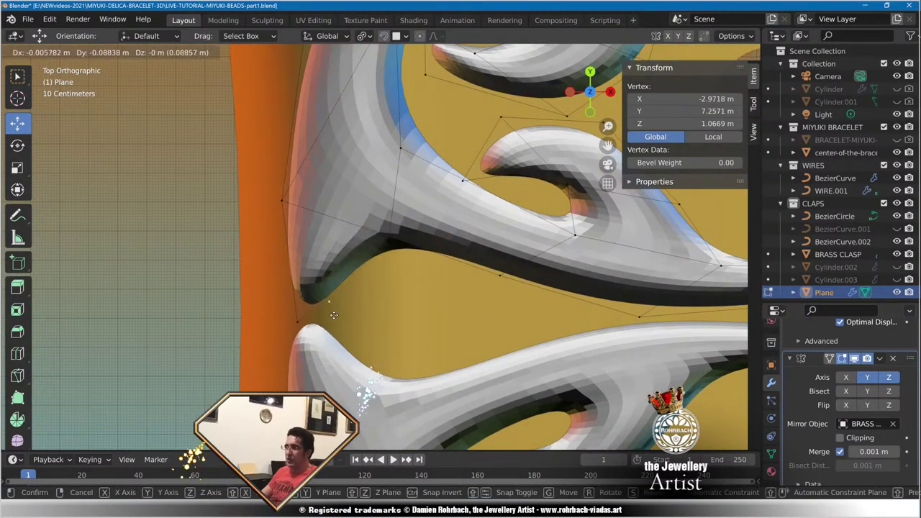
click(332, 313)
key(g)
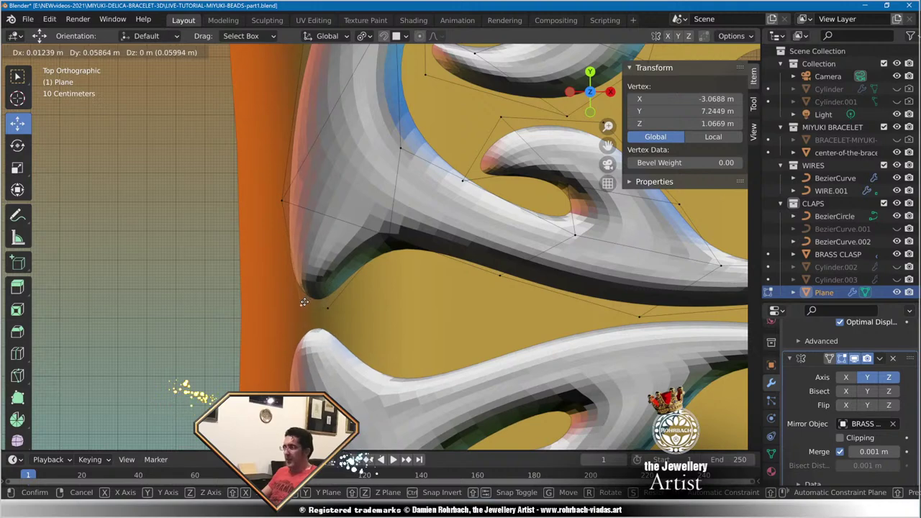
click(300, 263)
Move the fork vertex between the spur and the lower arm by about -0.078 m X and 0.080 m Y.
key(g)
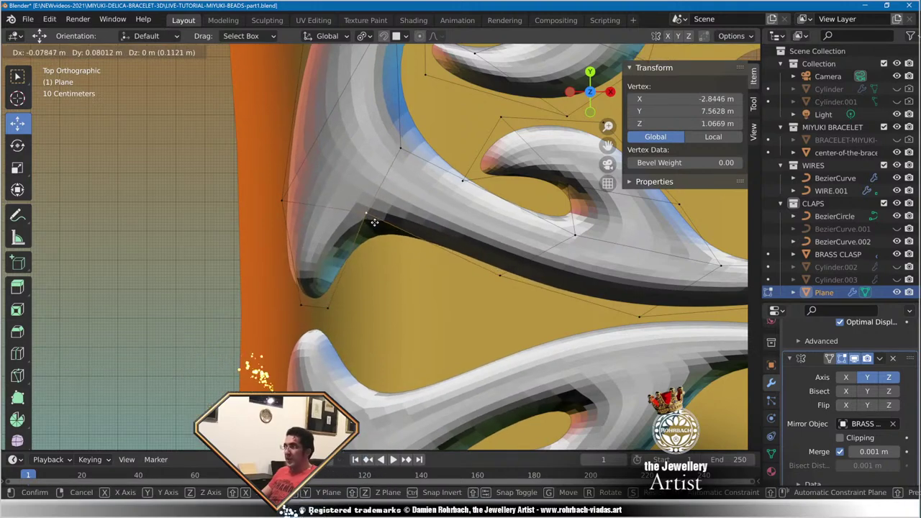
click(363, 217)
scroll(367, 223, down, 8)
scroll(449, 297, up, 8)
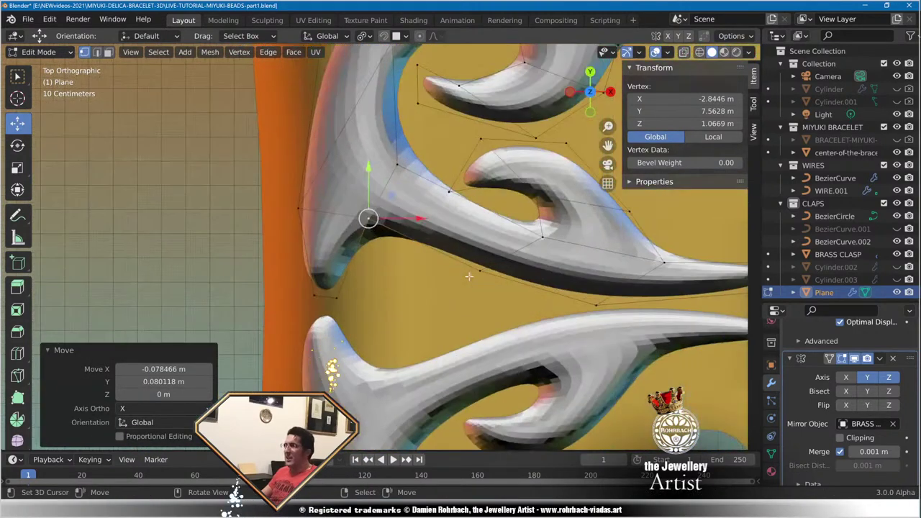
Move the lower arm's two bottom-edge vertices by about -0.025, -0.075 m and -0.076, 0.007 m in X, Y, and save the file.
click(479, 267)
key(g)
click(473, 288)
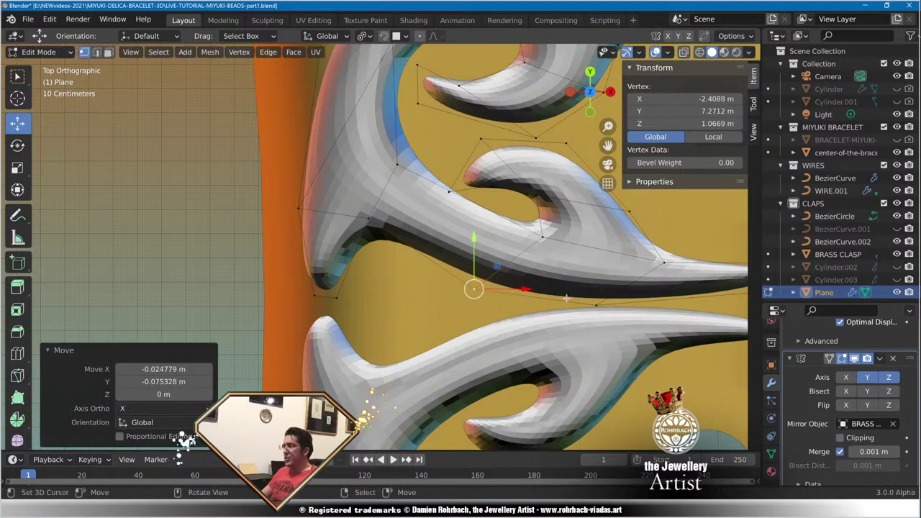
click(596, 305)
key(g)
click(575, 304)
scroll(565, 305, down, 3)
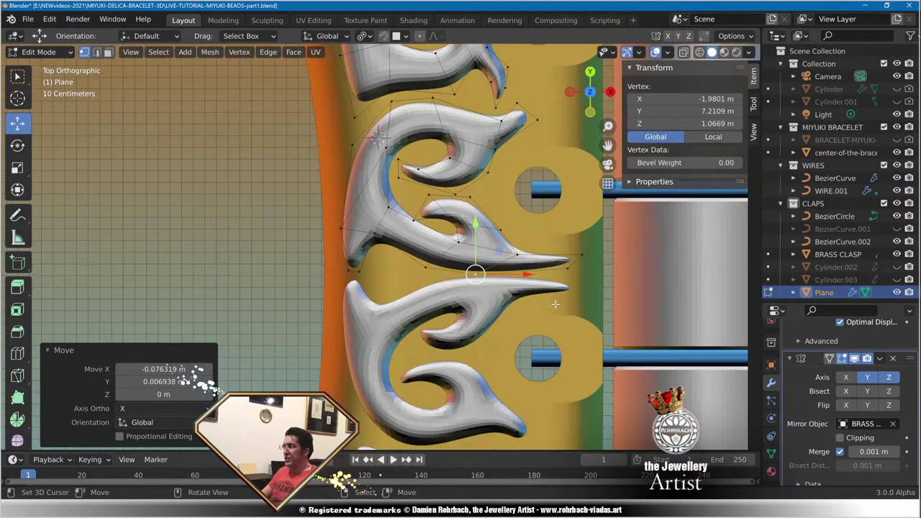
scroll(411, 275, down, 6)
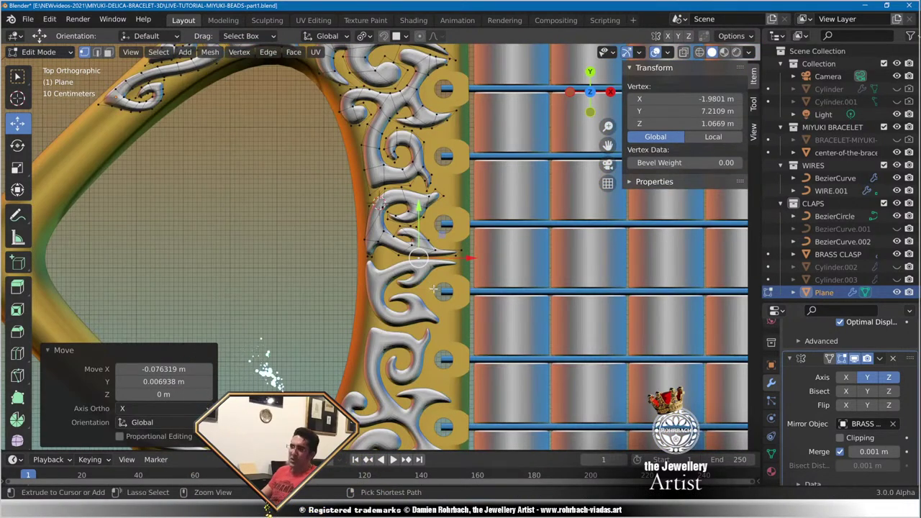
key(ctrl+s)
Examine the curve flow of the stem, upper curl, branch and spur, close up and beside the mirrored half.
scroll(395, 271, up, 8)
shift+middle_drag(392, 269, 469, 295)
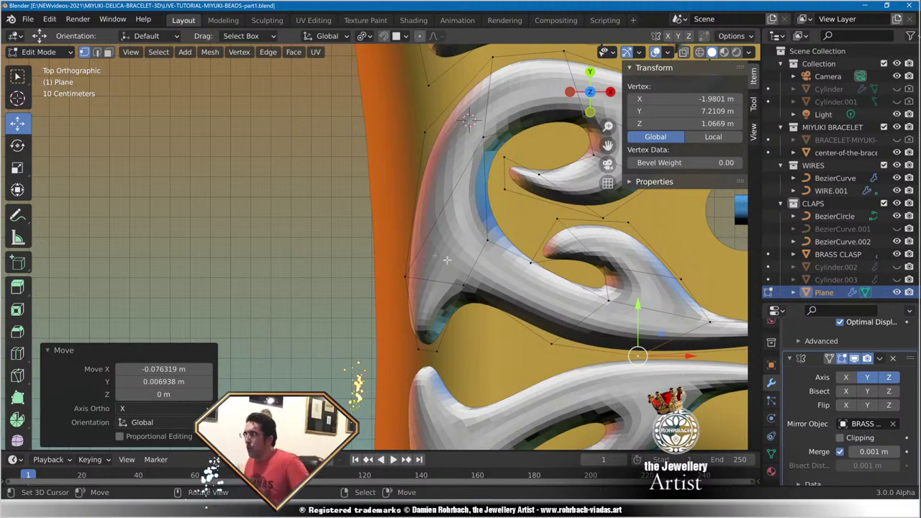
scroll(460, 253, down, 4)
scroll(454, 255, up, 4)
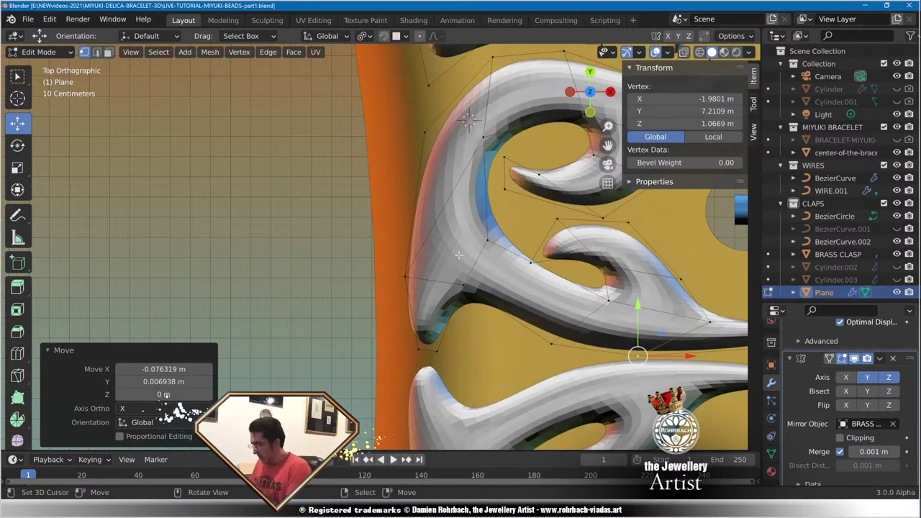
shift+middle_drag(445, 187, 274, 179)
scroll(341, 246, down, 3)
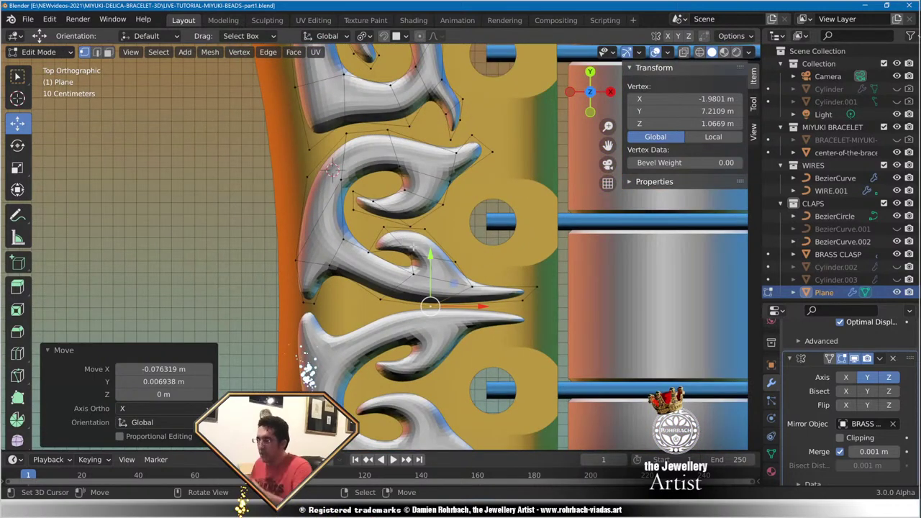
scroll(374, 251, up, 3)
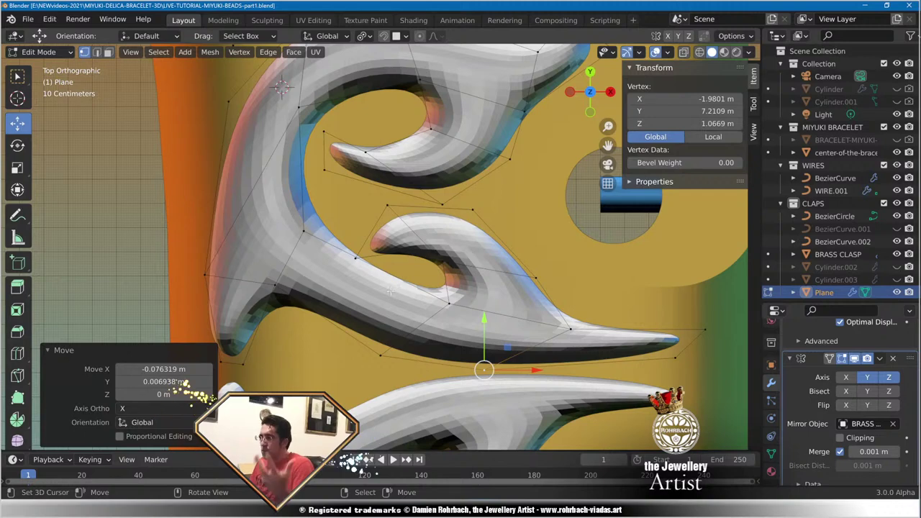
scroll(448, 269, down, 3)
shift+middle_drag(448, 269, 499, 299)
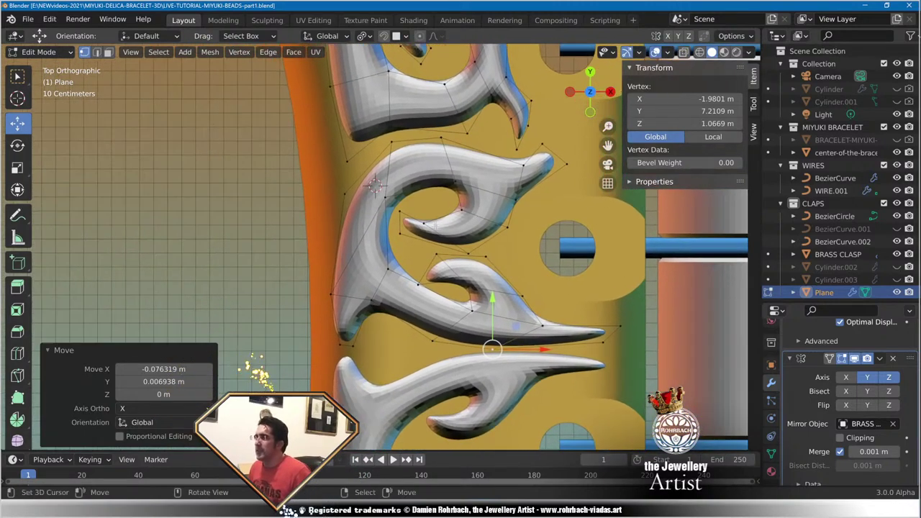
scroll(436, 224, up, 3)
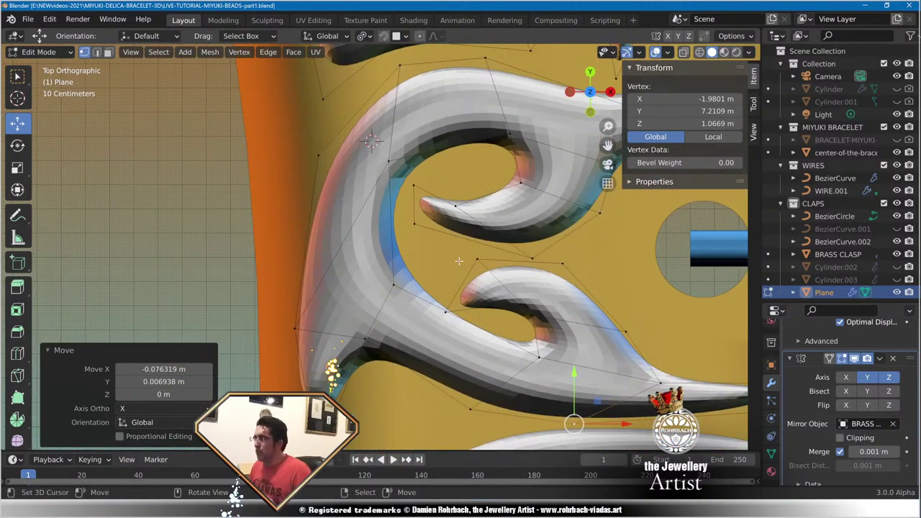
scroll(459, 271, down, 3)
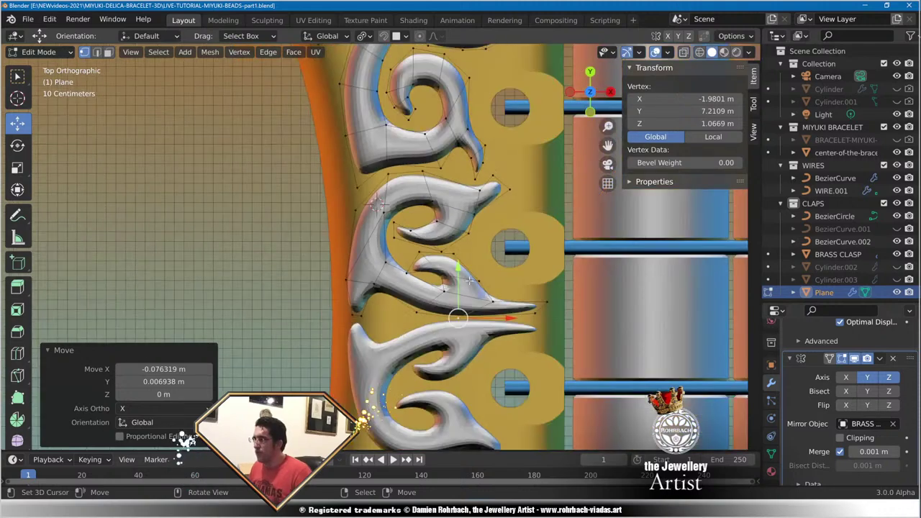
Shift the fork vertex above the spur by about 0.058 m in X to smooth the junction.
scroll(446, 277, up, 5)
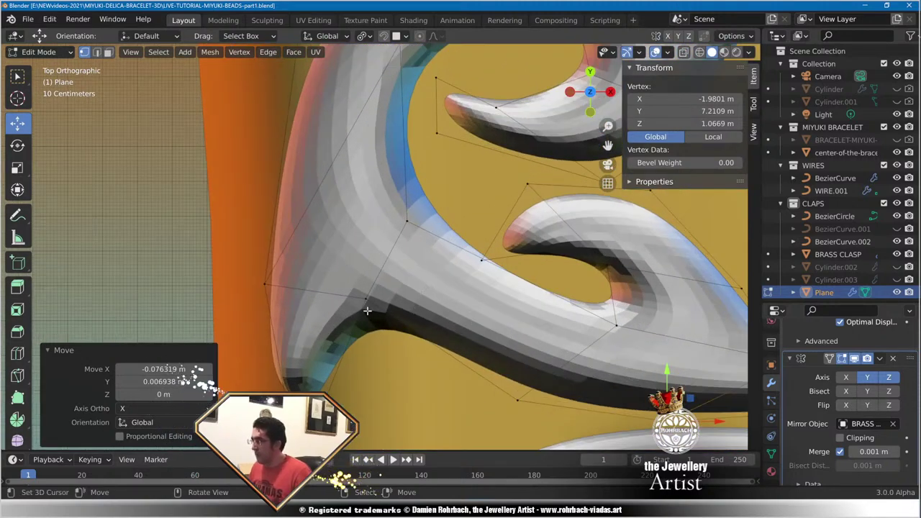
right_drag(366, 300, 386, 300)
scroll(443, 297, down, 6)
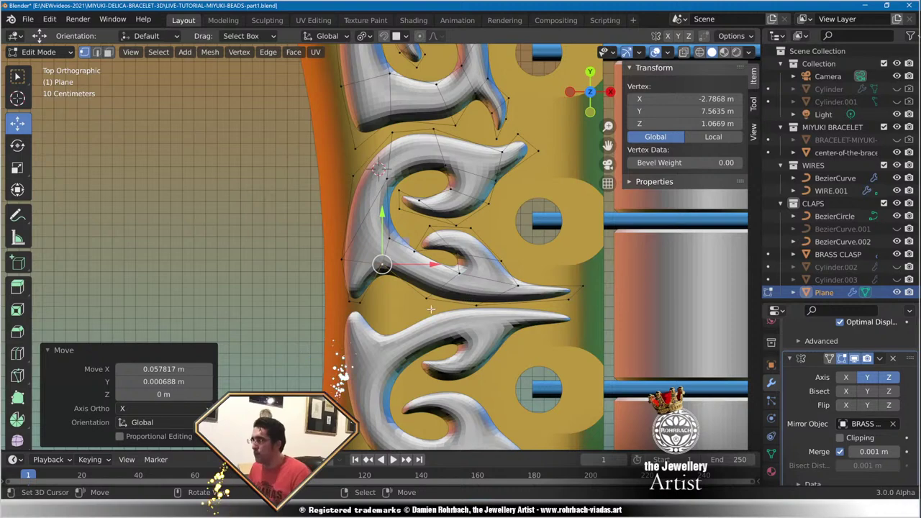
scroll(430, 309, up, 2)
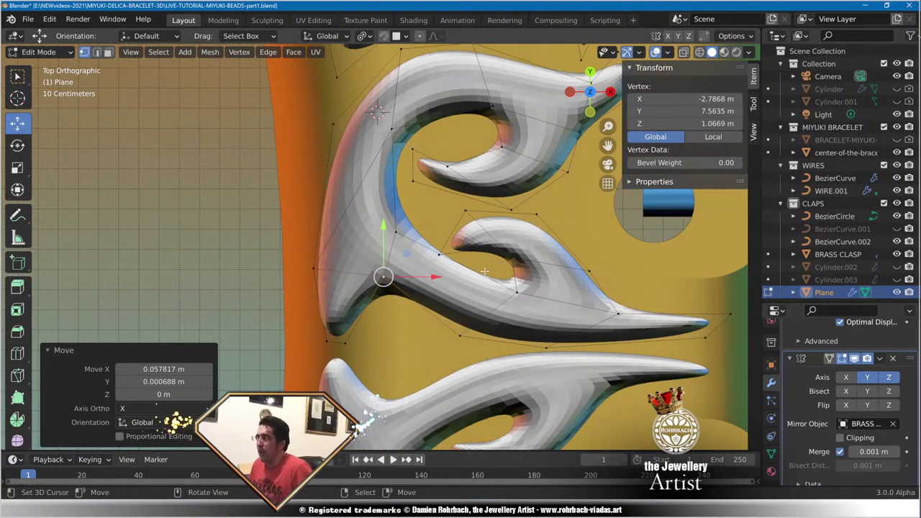
Move the branch tip's lower vertex inward and down, and its upper vertex by about -0.026 m X and -0.070 m Y.
click(455, 257)
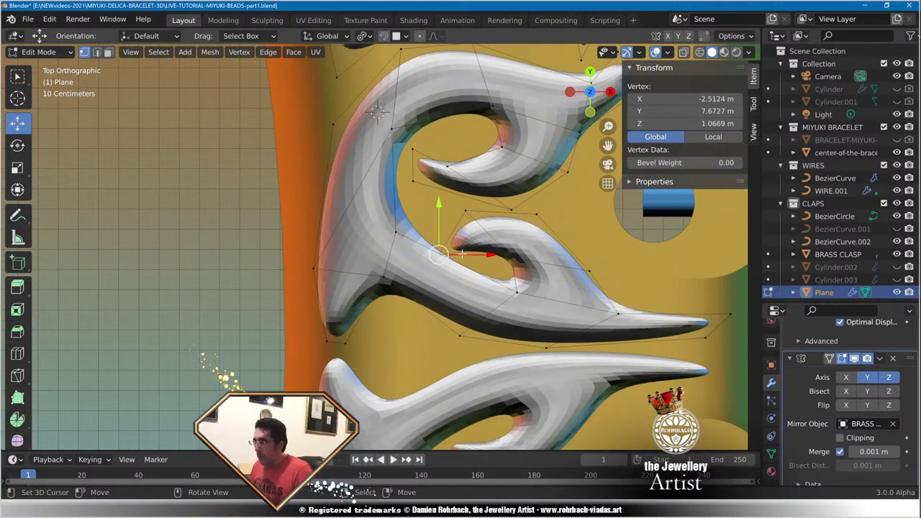
right_drag(462, 254, 487, 269)
right_drag(470, 236, 470, 238)
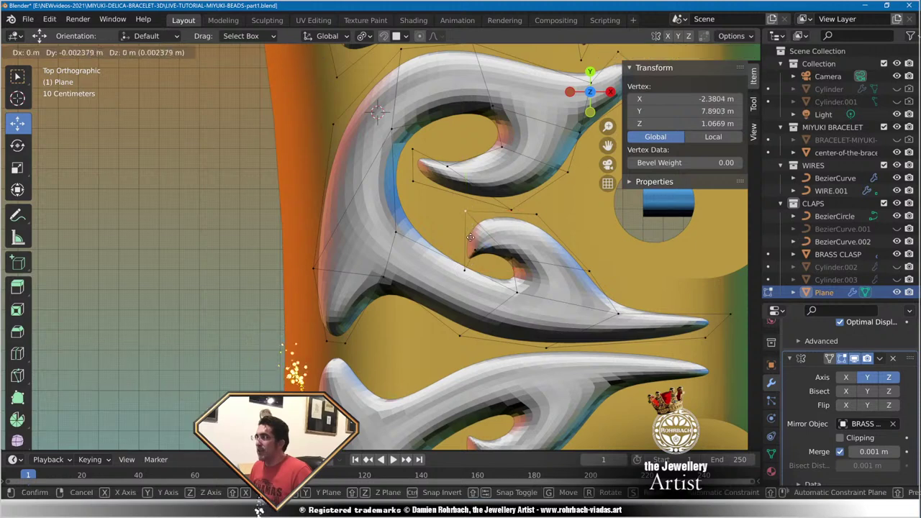
drag(470, 237, 467, 246)
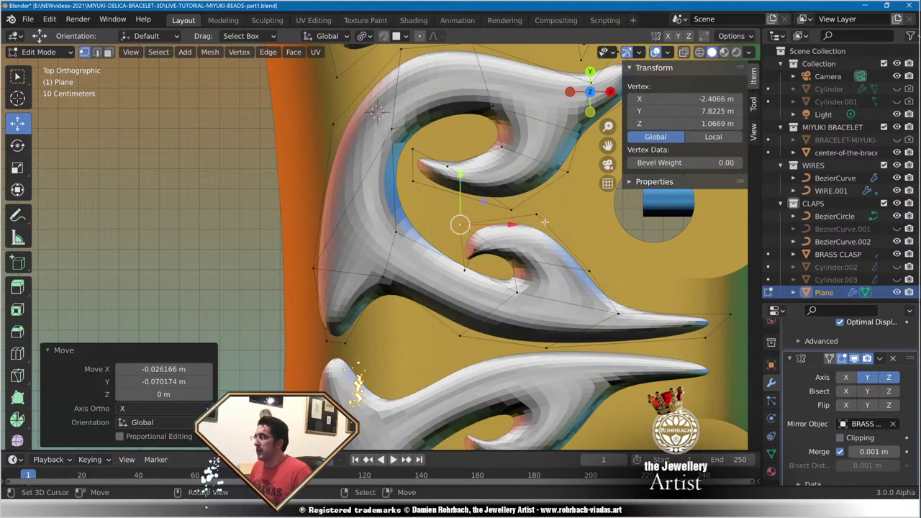
Raise the branch's rear upper-edge vertex slightly outward, and shift its inner-edge vertex by about 0.034 m X and 0.030 m Y.
right_drag(545, 223, 553, 210)
right_click(527, 253)
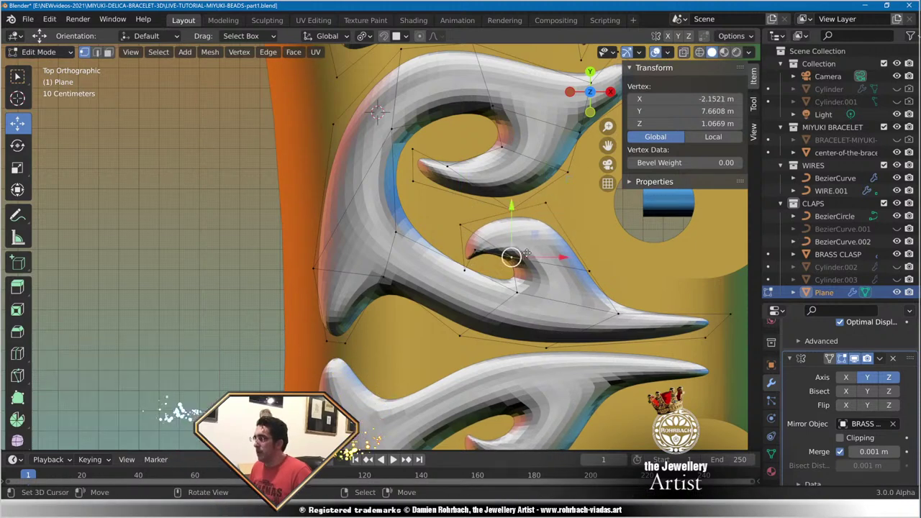
drag(527, 253, 533, 247)
scroll(539, 282, down, 1)
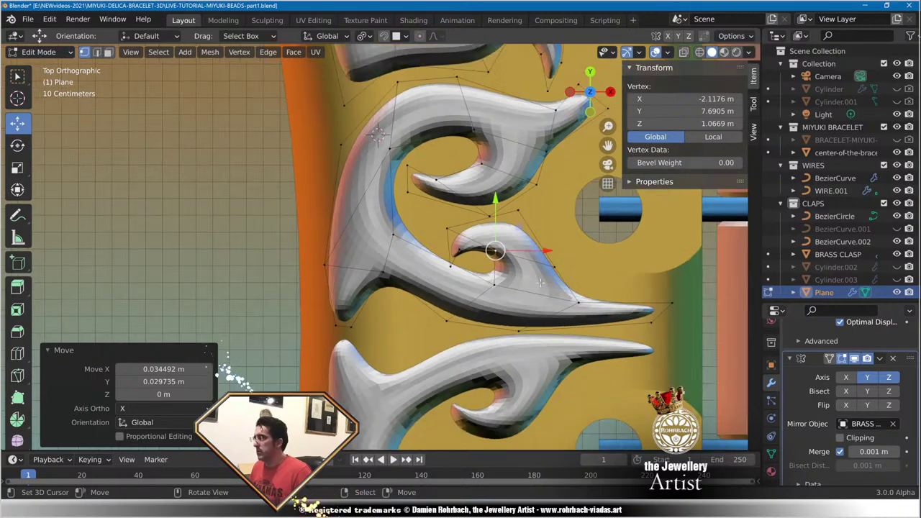
Check the reshaped branch against the neighbouring scrolls and save the file.
scroll(539, 283, down, 3)
scroll(538, 282, up, 3)
scroll(536, 282, down, 3)
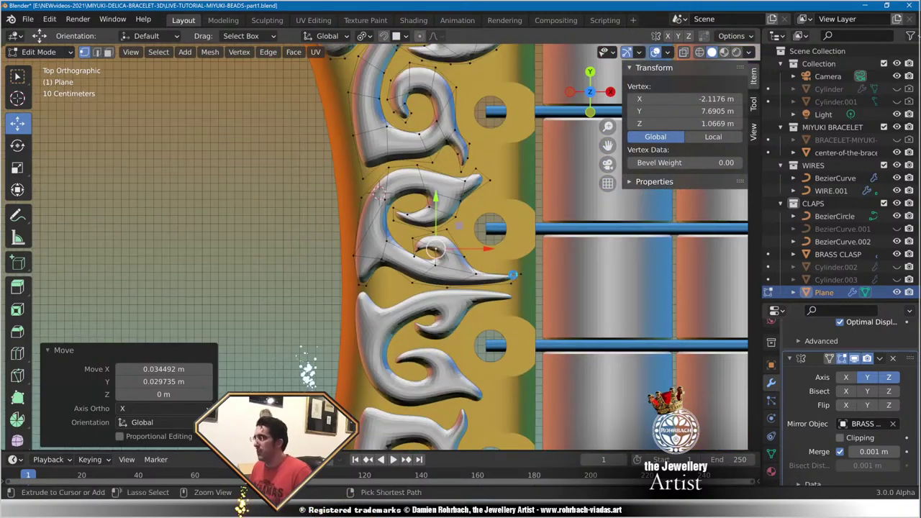
key(ctrl+s)
Review the mirrored scrollwork across the whole clasp from above and the gap between its two halves.
scroll(513, 275, up, 5)
scroll(540, 310, down, 10)
middle_drag(540, 310, 340, 300)
key(KP_7)
scroll(450, 272, down, 7)
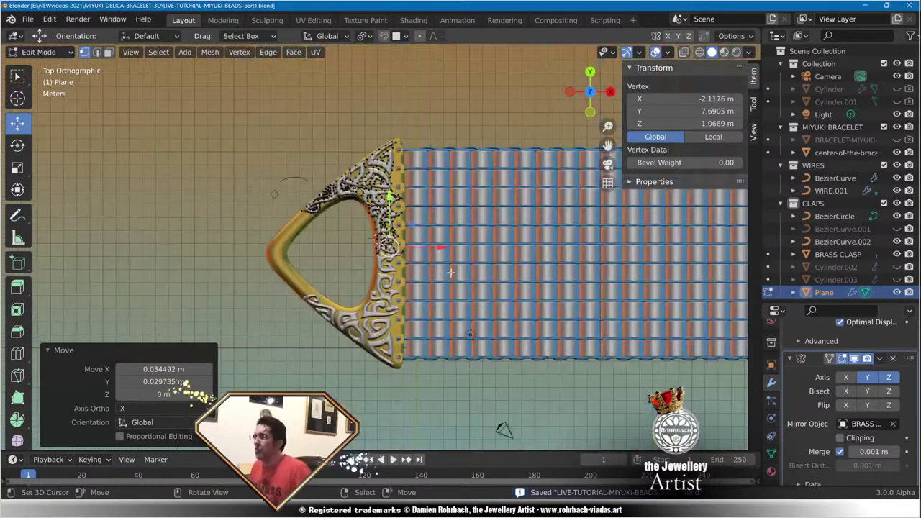
scroll(428, 300, up, 11)
scroll(429, 300, up, 5)
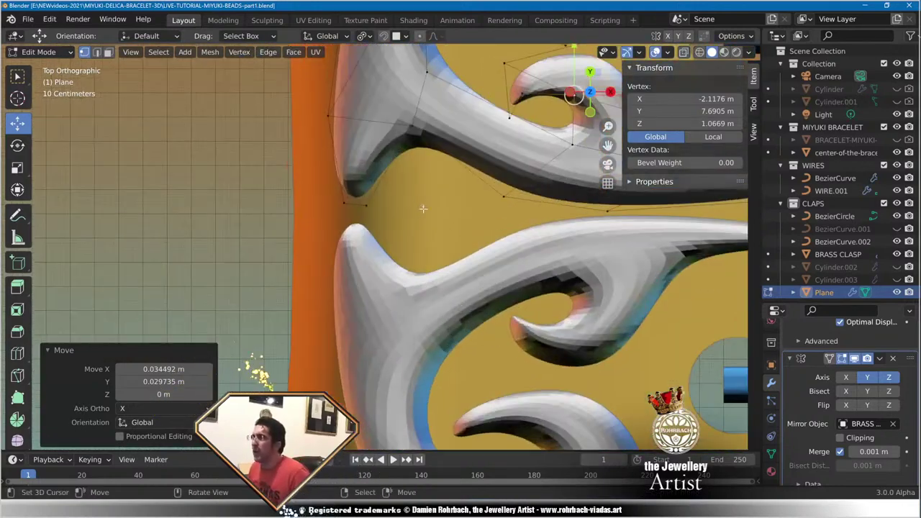
Duplicate the face at the branch's lower tip and place the copy in the gap between the mirrored scrolls, about 0.25 m X away.
right_click(405, 137)
shift+right_click(502, 193)
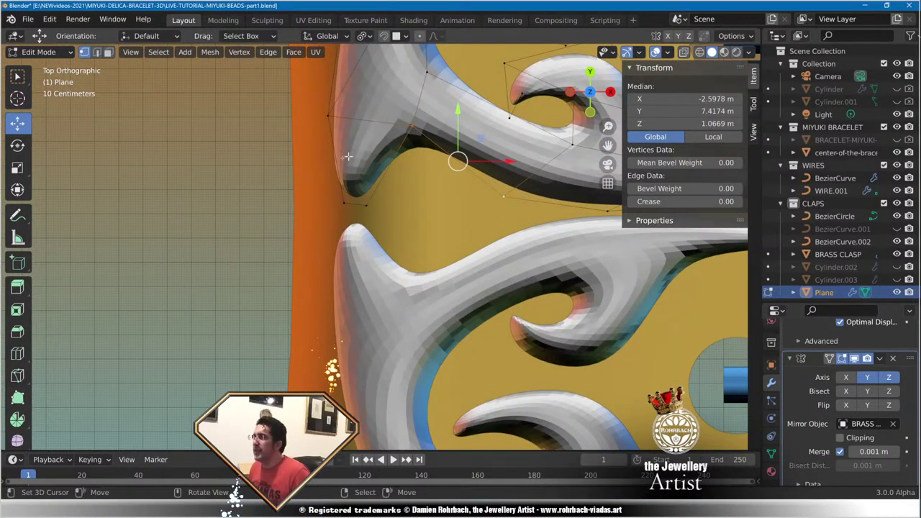
right_click(329, 117)
shift+right_click(345, 202)
shift+right_click(367, 205)
shift+right_click(410, 130)
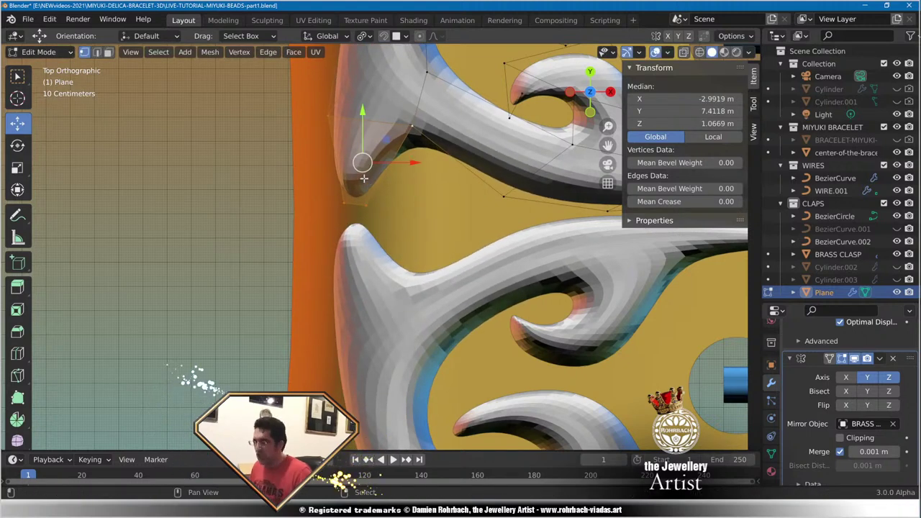
drag(364, 177, 424, 228)
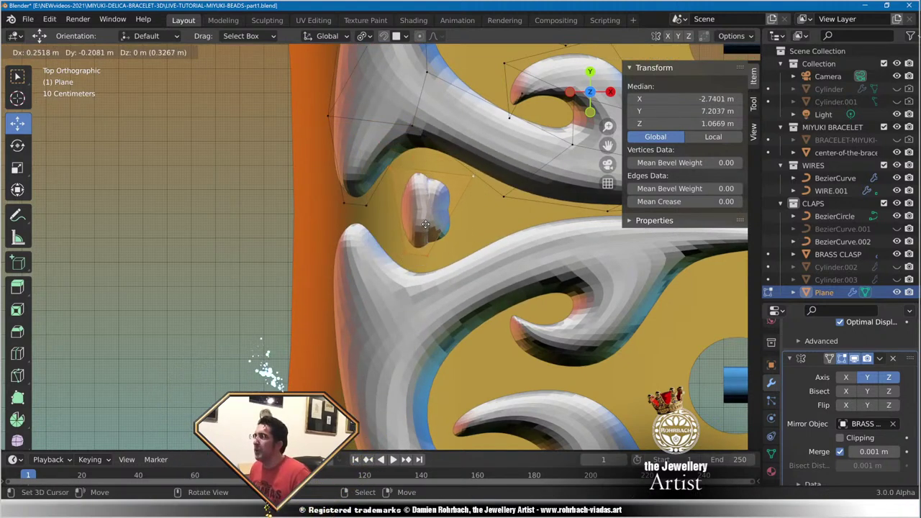
click(426, 223)
Move the copied face's lower-right vertex by about 0.14 m X, and shift its upper-right vertex outward and down.
right_click(439, 237)
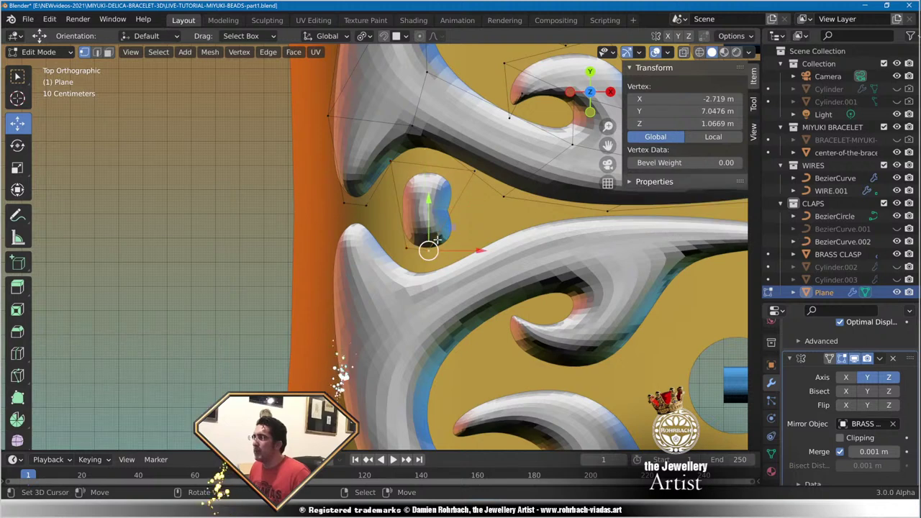
key(g)
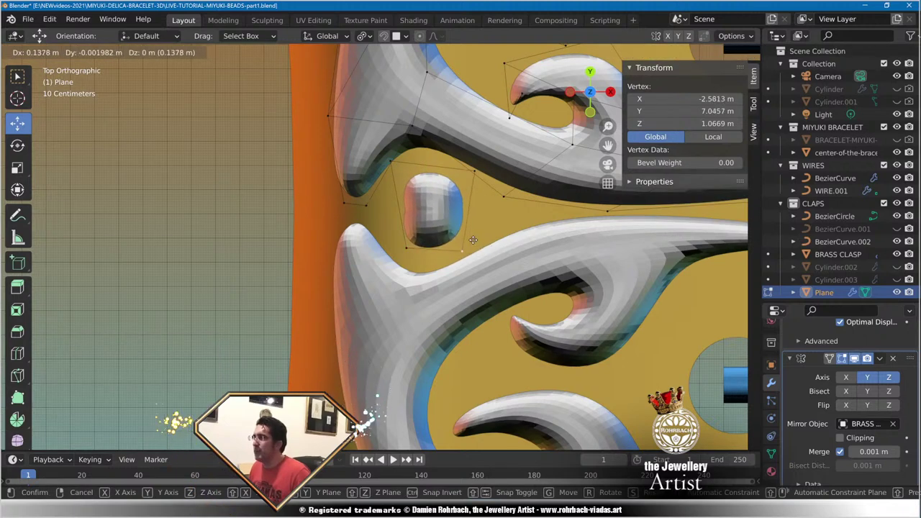
click(469, 242)
right_click(481, 178)
key(g)
drag(498, 207, 501, 201)
Move the copied face's upper-left vertex by about -0.152 m X and -0.125 m Y, and its upper-right vertex by 0.029 m X and 0.073 m Y.
click(386, 158)
drag(386, 158, 358, 197)
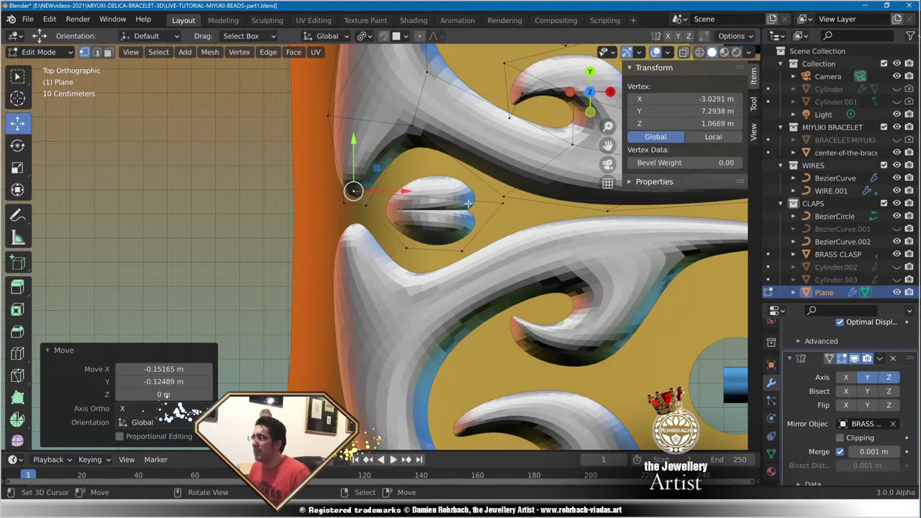
click(502, 195)
mouse_move(502, 196)
mouse_down()
mouse_move(512, 219)
mouse_move(513, 192)
mouse_up()
scroll(513, 192, down, 3)
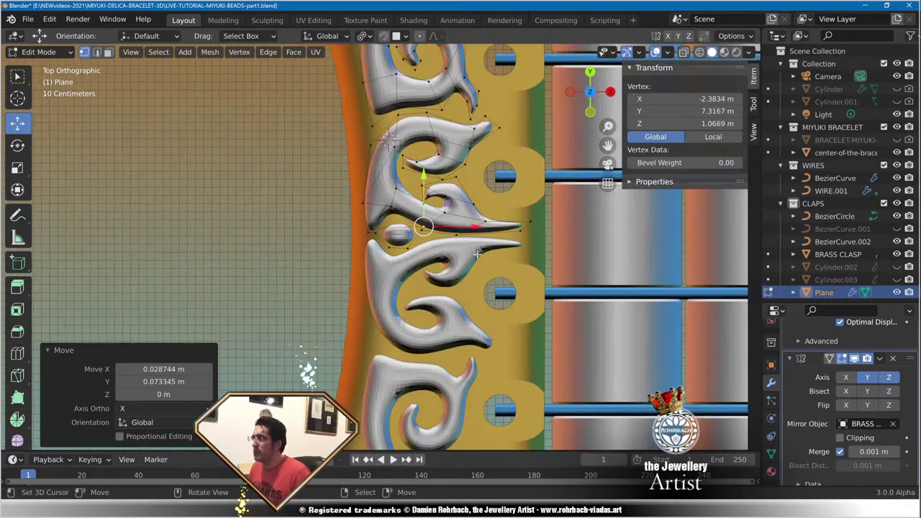
scroll(463, 242, up, 3)
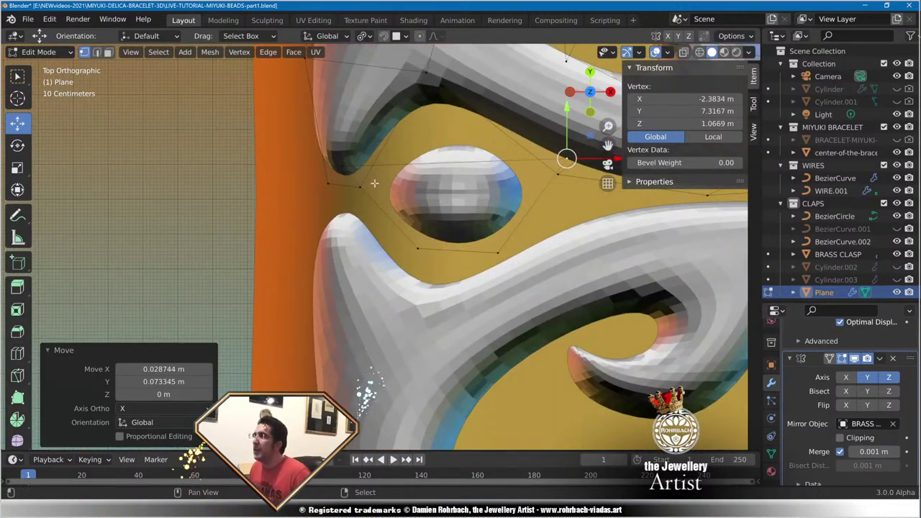
shift+middle_drag(374, 184, 325, 251)
right_click(296, 232)
shift+right_click(519, 224)
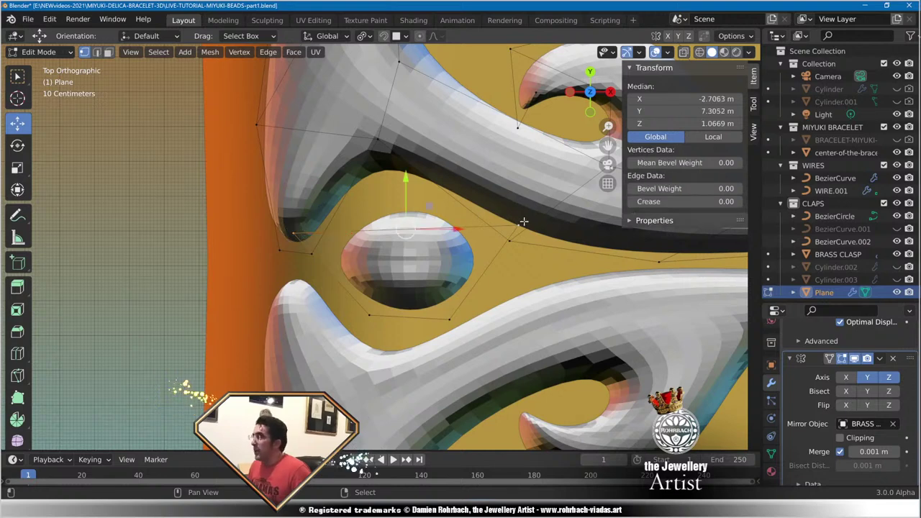
key(e)
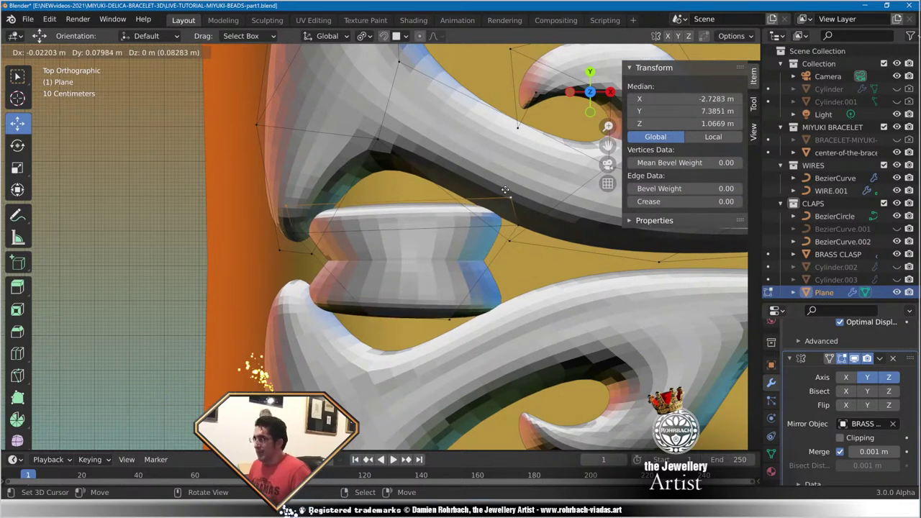
right_click(495, 204)
key(ctrl+z)
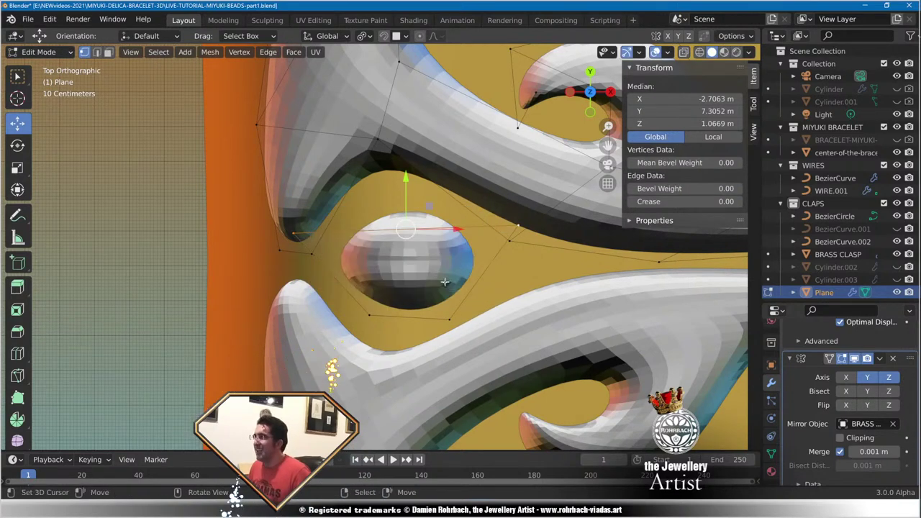
Extrude the small ornament's lower edge by about -0.017 m X and -0.028 m Y, and move the original lower-left vertex outward and up.
alt+click(381, 306)
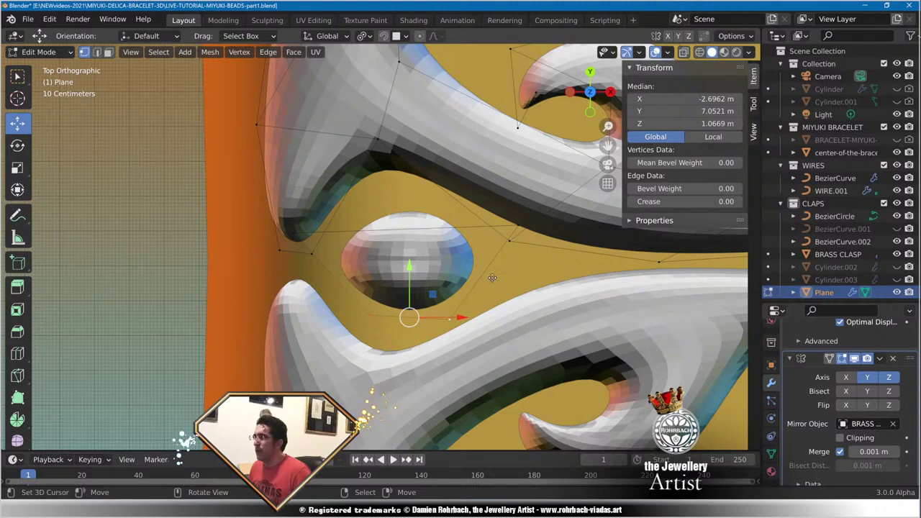
key(e)
click(435, 319)
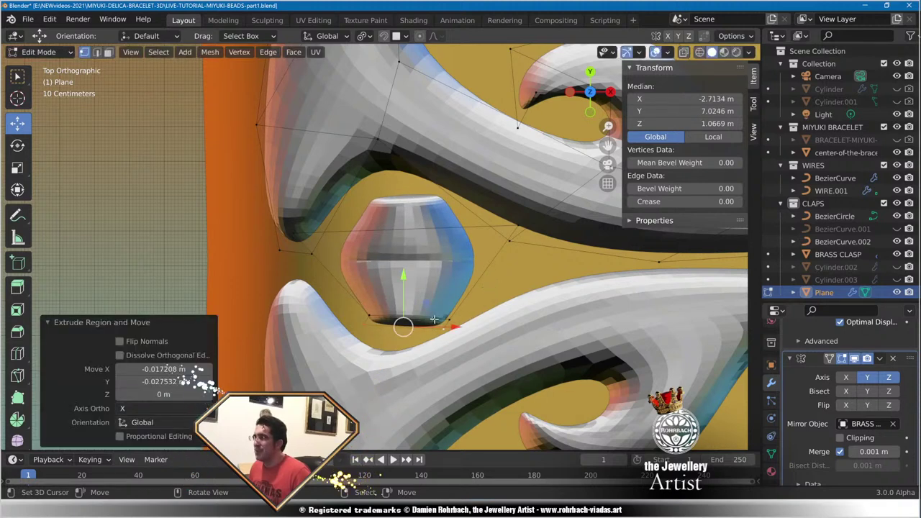
key(ctrl+z)
click(369, 313)
key(g)
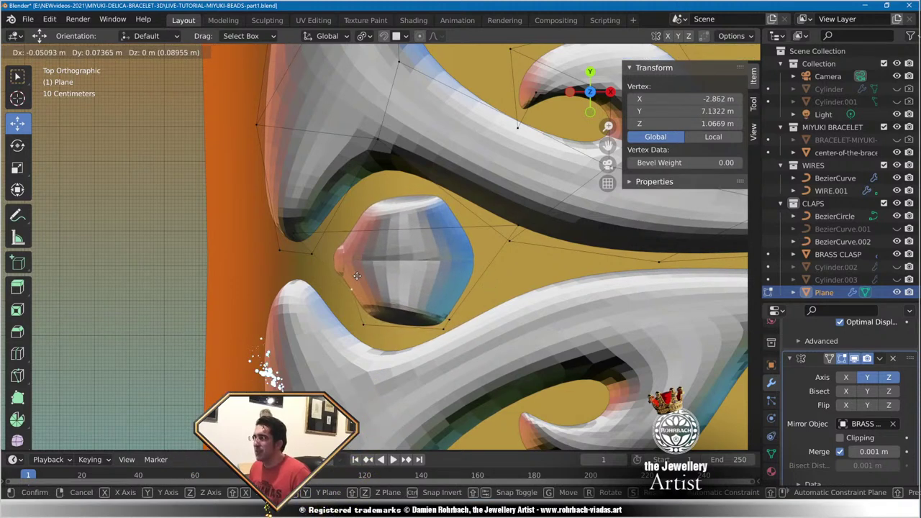
click(354, 277)
Move the ornament's upper-right vertex outward by about 0.057 m X, and its original lower-right vertex by about -0.020 m X and -0.004 m Y.
click(502, 225)
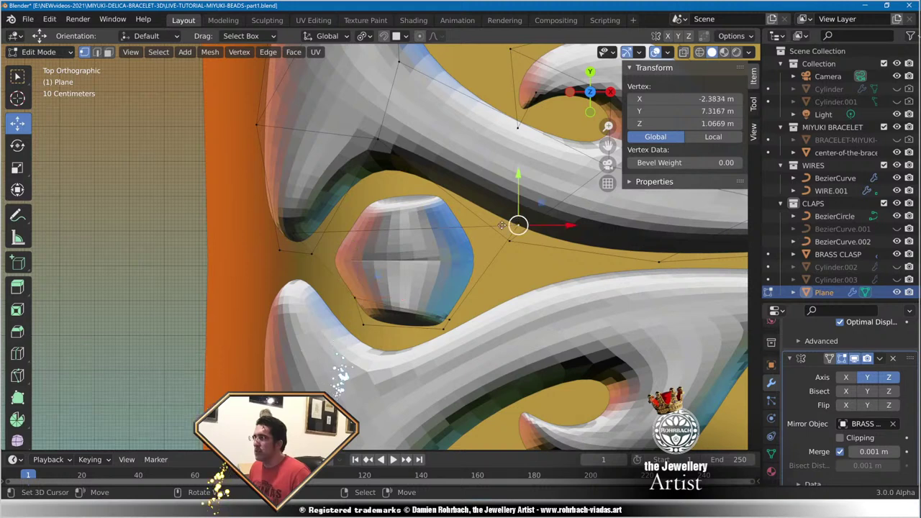
key(g)
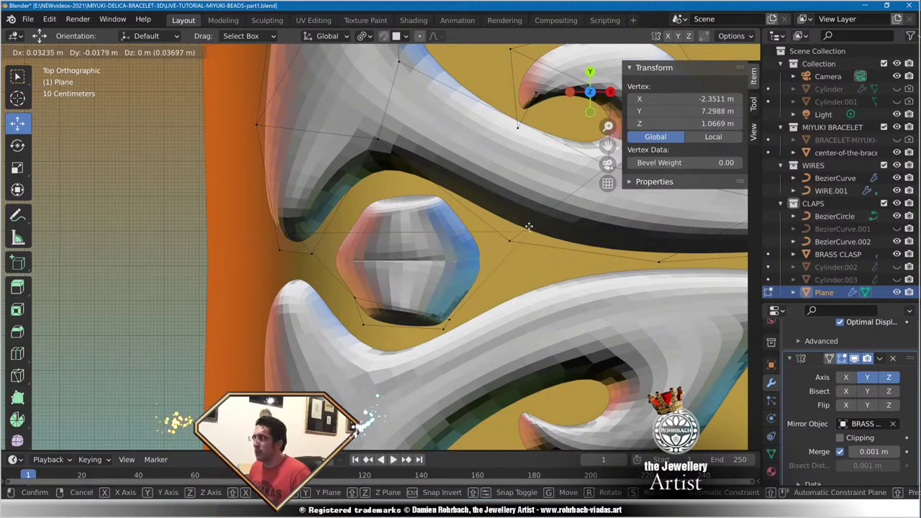
click(536, 222)
click(449, 319)
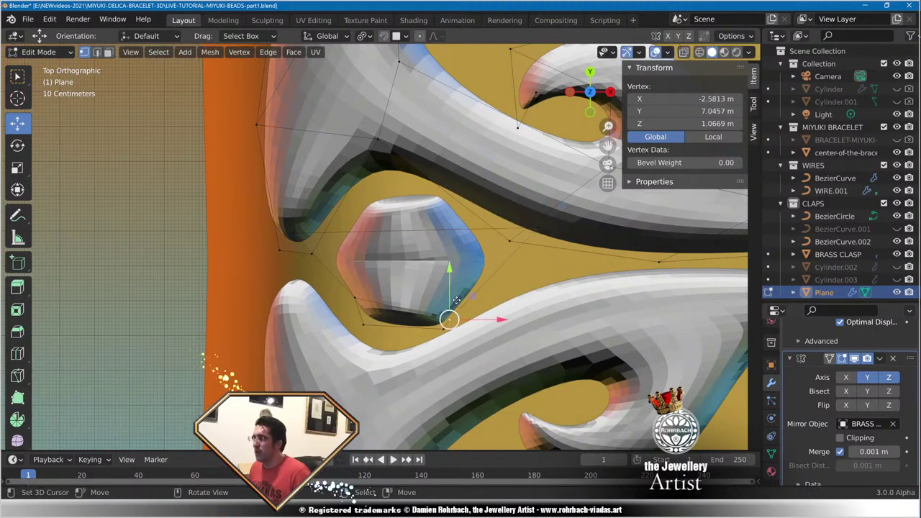
key(g)
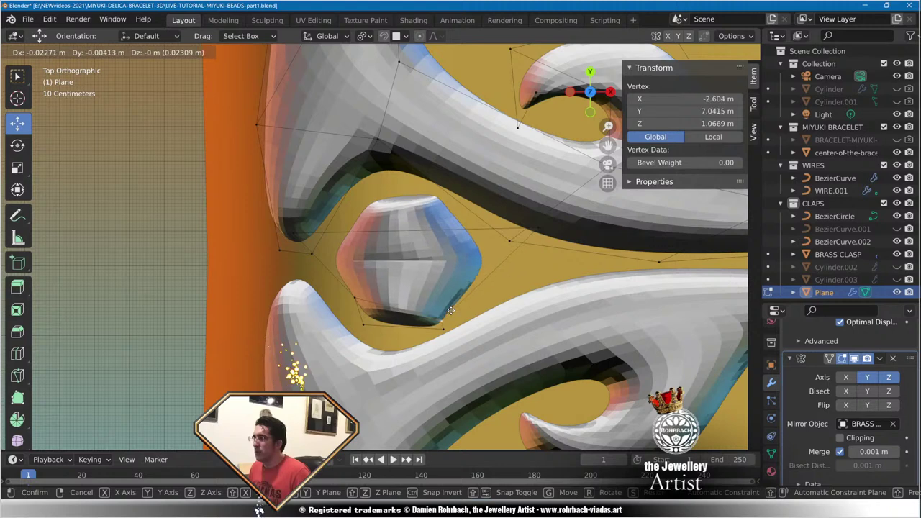
click(438, 319)
Move the extruded edge's right vertex inward and down to form the bottom point, and shift the ornament's left vertex by about -0.070 m X.
click(440, 324)
key(g)
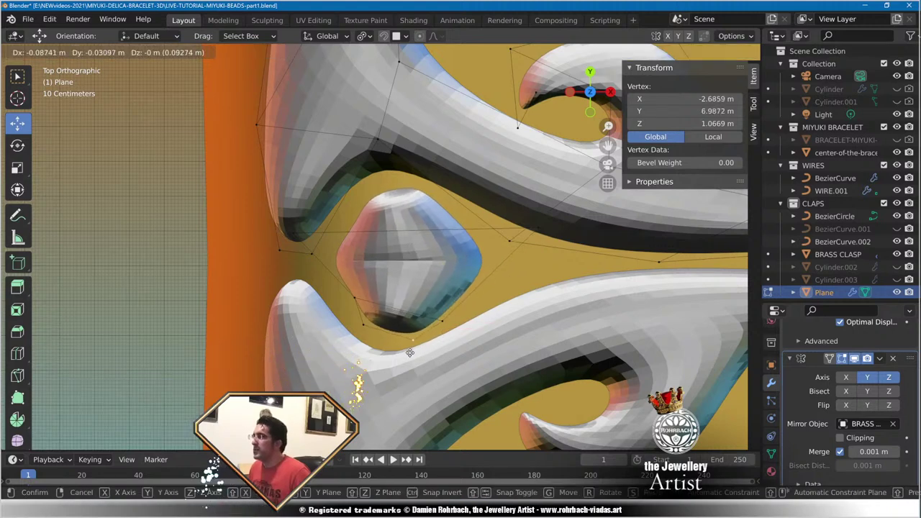
click(360, 301)
click(365, 304)
key(g)
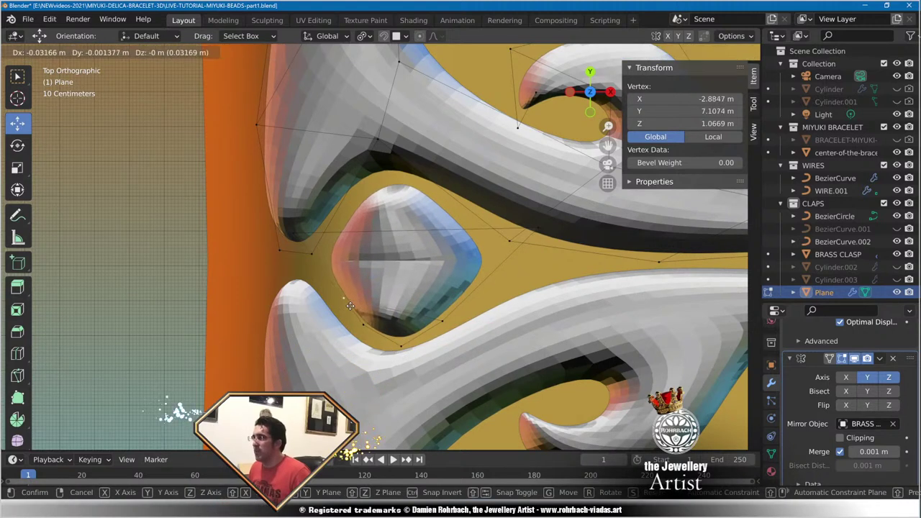
click(341, 297)
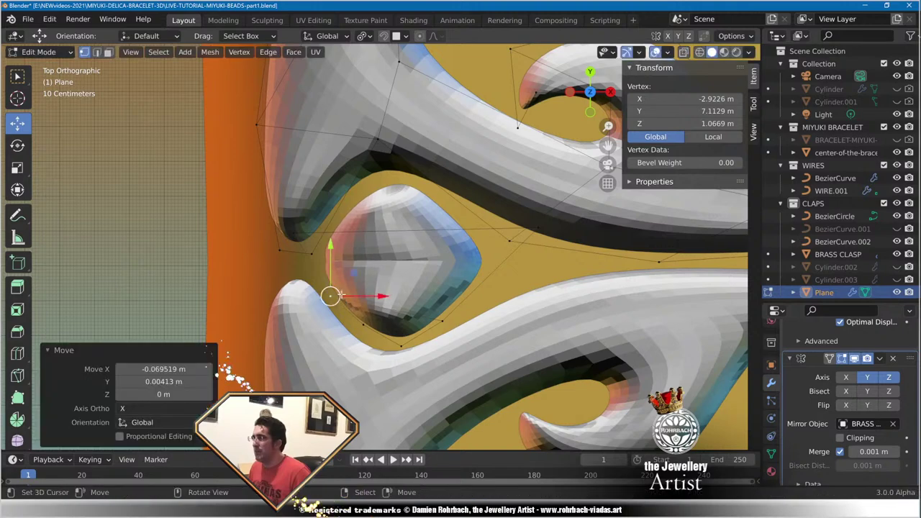
Check the diamond-shaped ornament against the surrounding scrolls and save the file.
scroll(367, 287, up, 2)
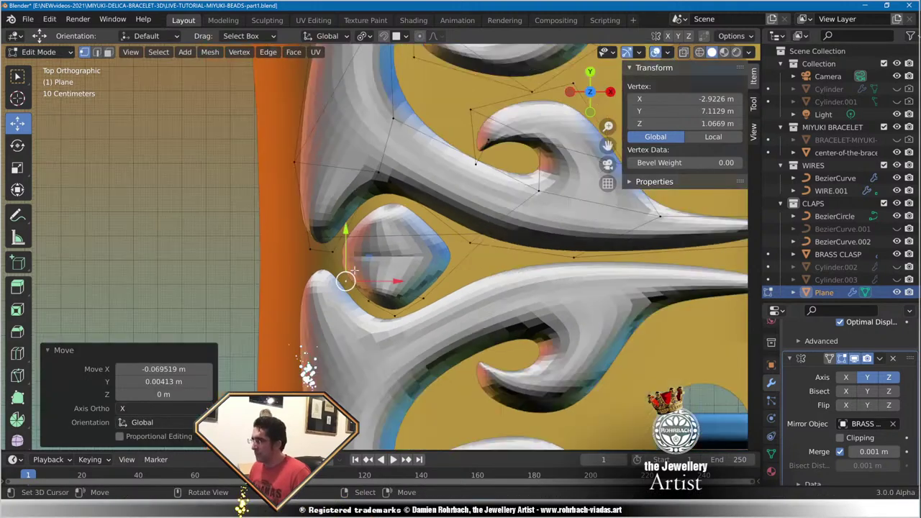
scroll(371, 283, down, 2)
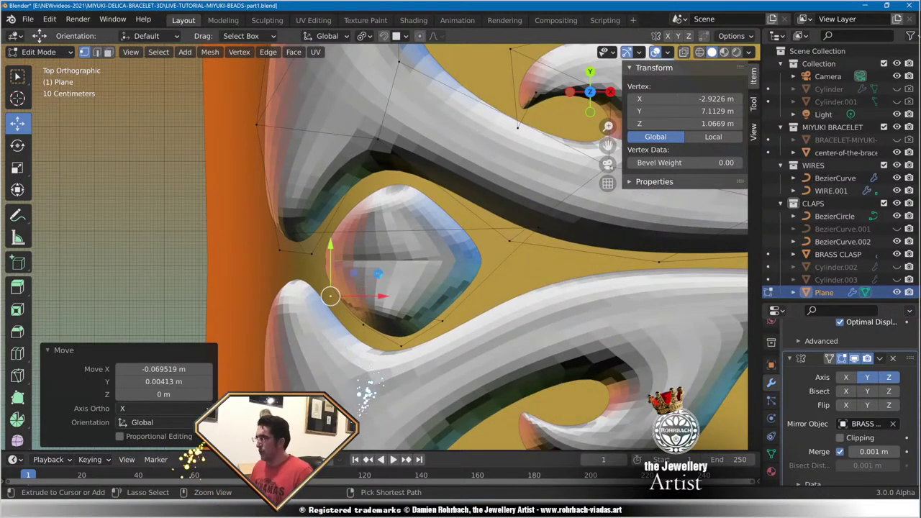
key(ctrl+s)
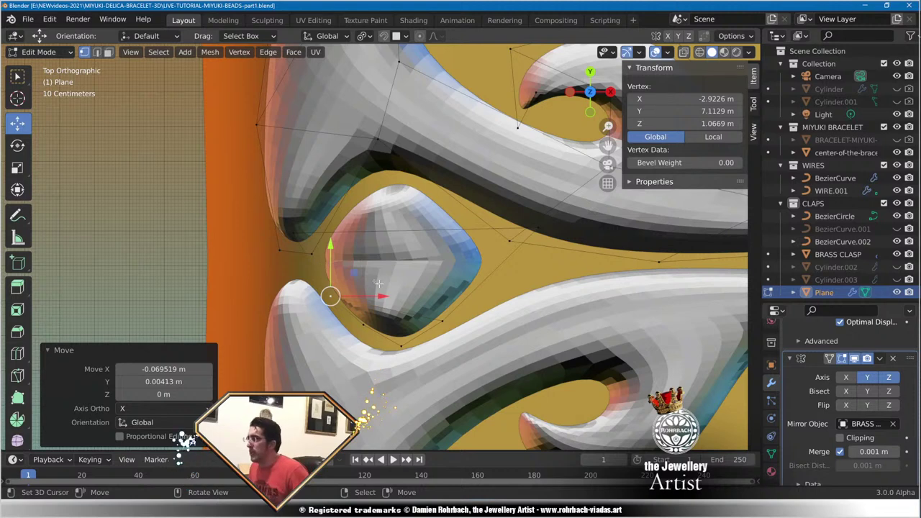
Shift the ornament's left vertex by about -0.012 m X and 0.034 m Y, and nudge its lower-left vertex down and inward.
key(g)
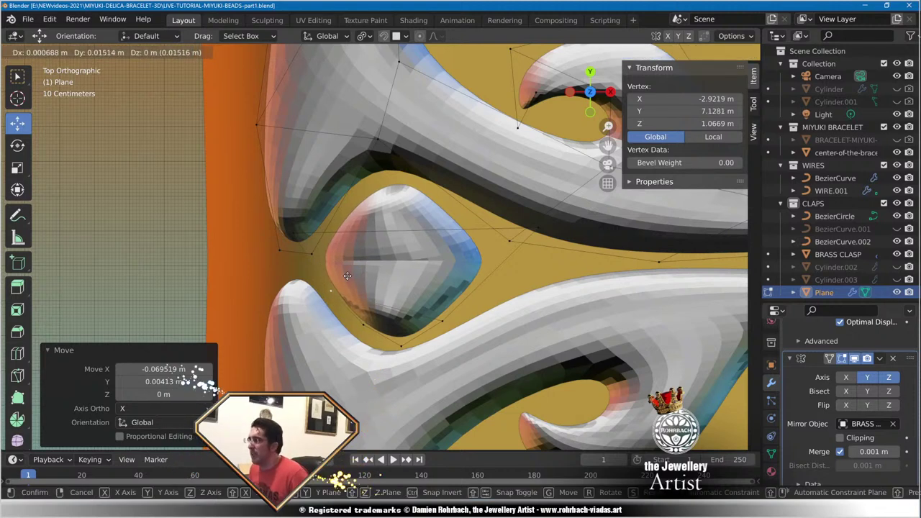
click(344, 270)
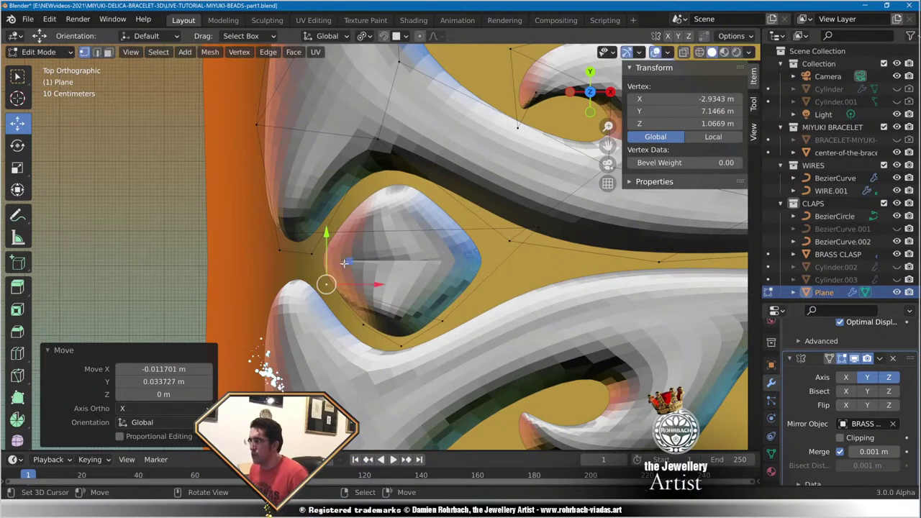
click(370, 326)
key(g)
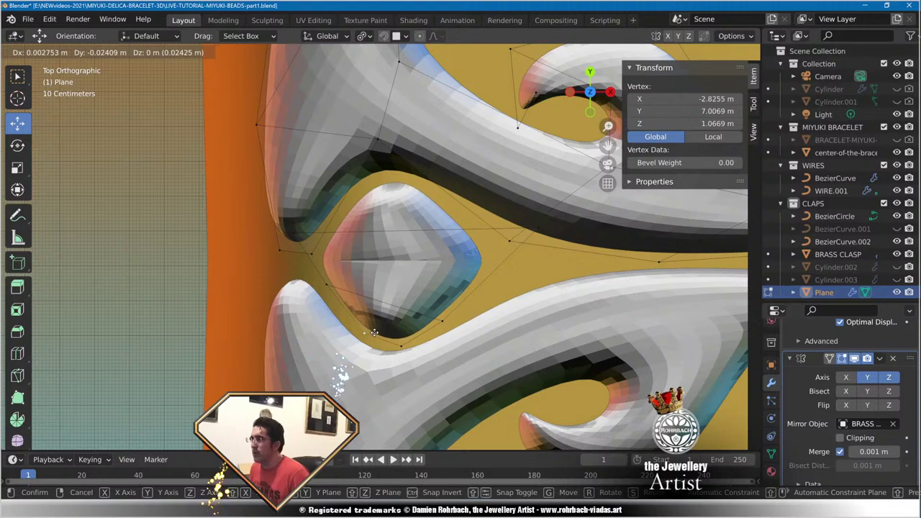
click(367, 334)
key(g)
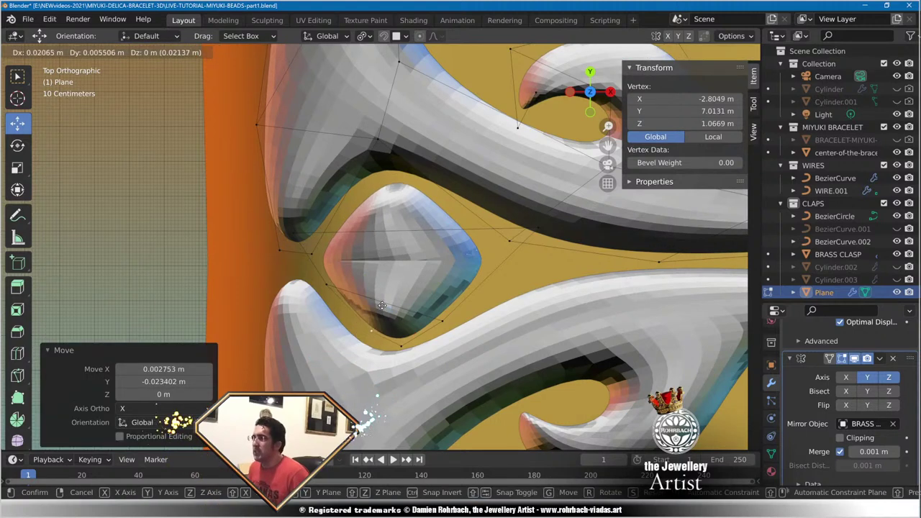
click(382, 306)
Move the ornament's lower-right vertex slightly outward and up, and its bottom vertex by about 0.017 m X and 0.011 m Y.
right_click(445, 322)
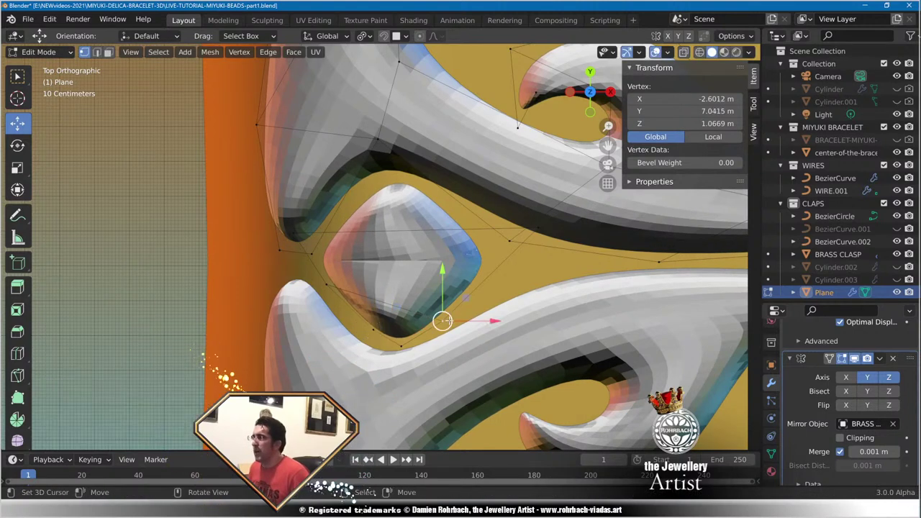
key(g)
click(454, 320)
right_click(403, 346)
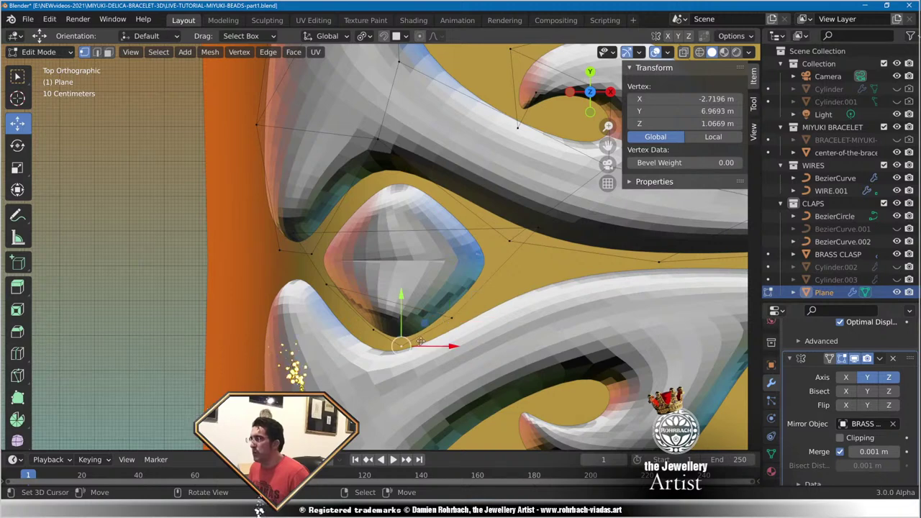
key(g)
click(408, 343)
Lower the ornament's upper-right vertex slightly, and nudge its lower-right vertex outward and up.
scroll(502, 219, down, 1)
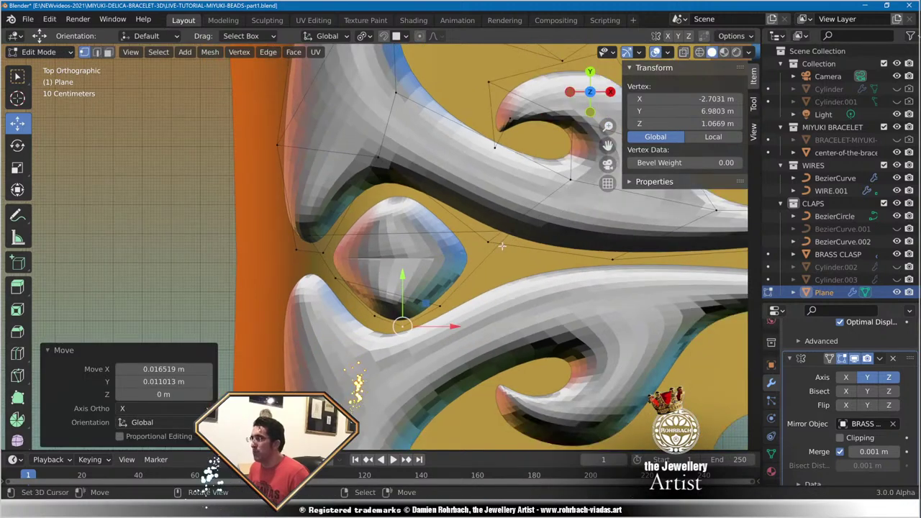
click(509, 232)
key(g)
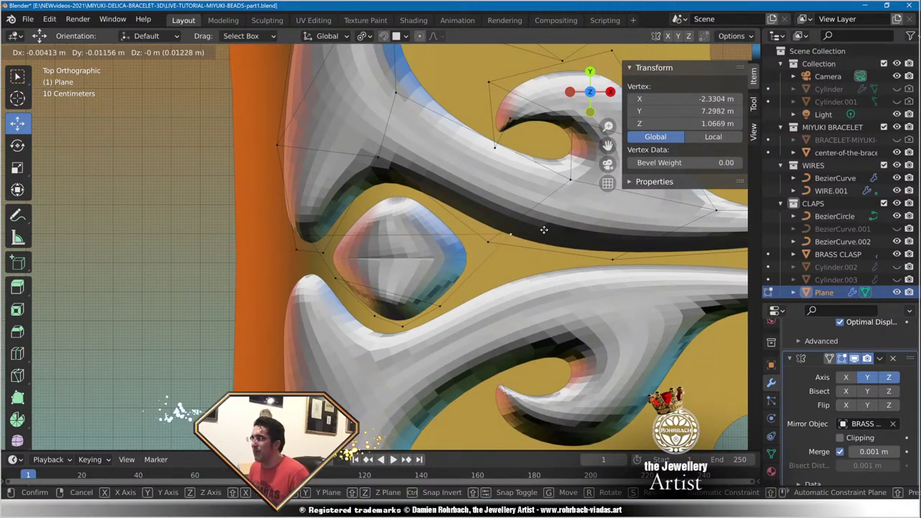
click(512, 233)
click(438, 304)
key(g)
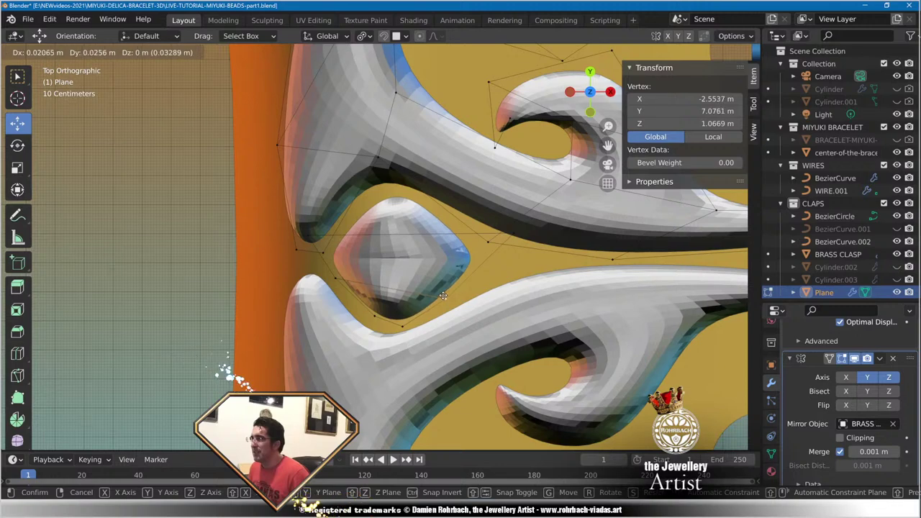
click(432, 303)
Raise the diamond ornament's bottom vertex by about 0.027 m in Y and shift its lower-left vertex about 0.013 m in X.
click(416, 317)
key(g)
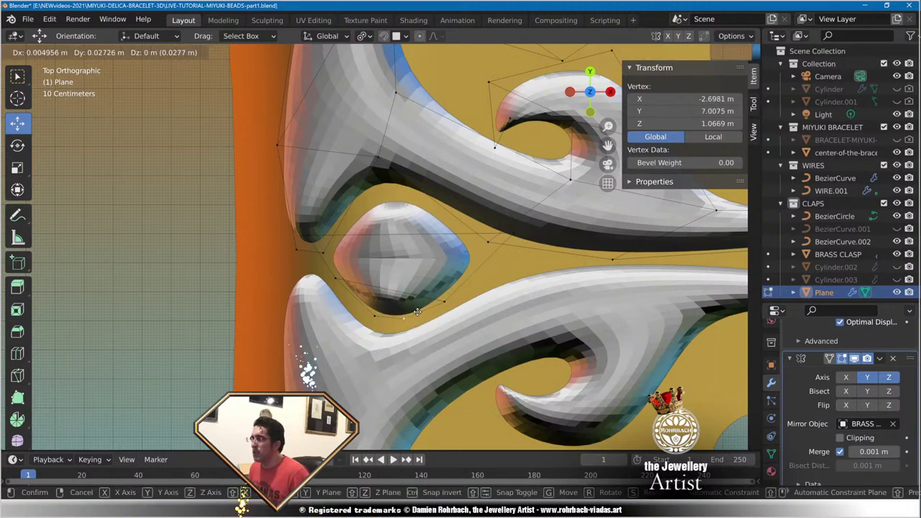
click(305, 268)
click(330, 271)
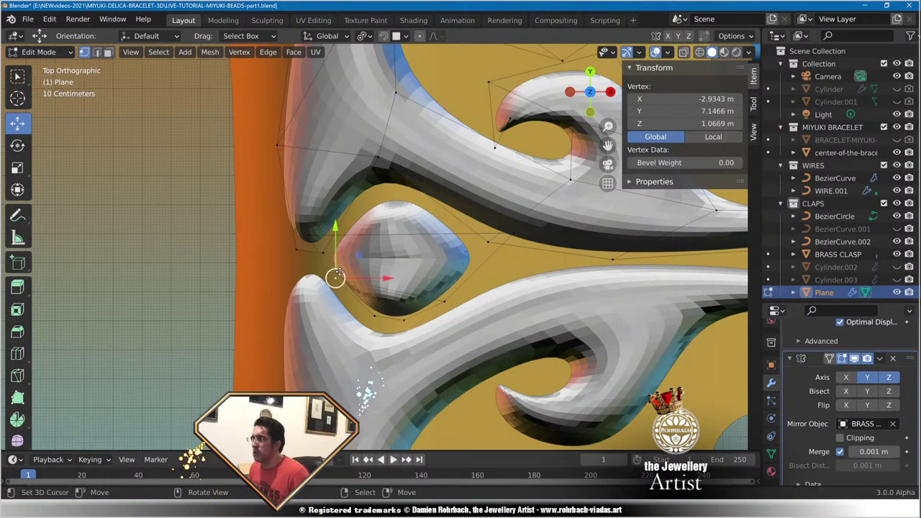
key(g)
click(332, 272)
Leave Edit Mode, check the whole clasp ornament, and save the file.
scroll(423, 272, down, 5)
scroll(423, 272, down, 2)
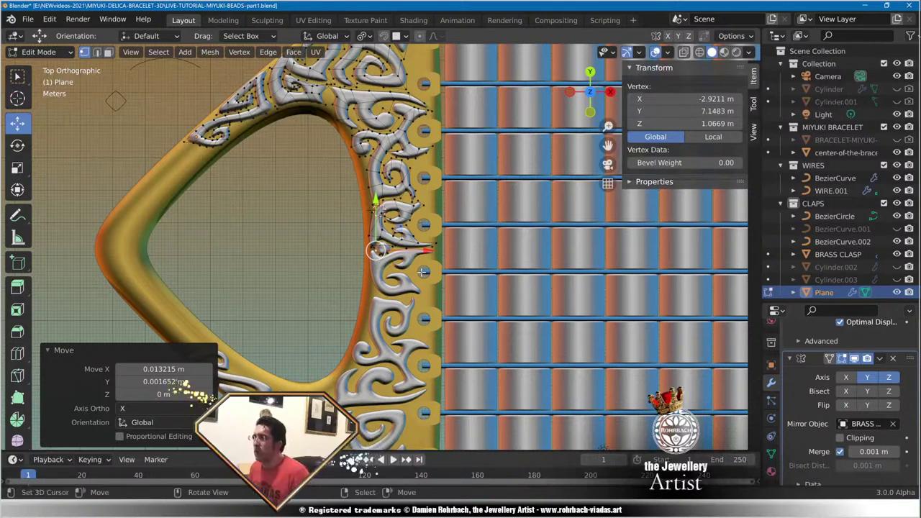
key(Tab)
scroll(423, 276, down, 2)
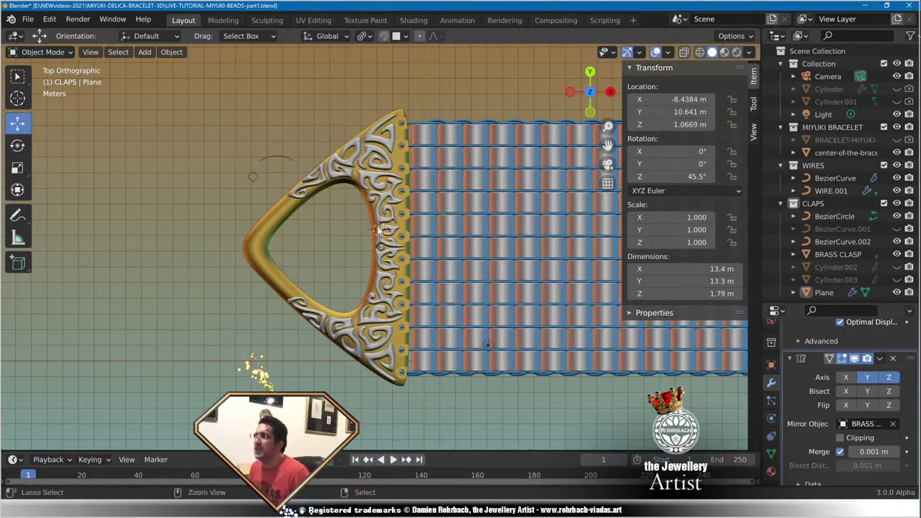
key(ctrl+s)
Reopen the scrollwork mesh in Edit Mode and lower the upper hook's inner-curve vertex by about 0.104 m in Y.
scroll(383, 254, up, 5)
shift+middle_drag(421, 190, 410, 321)
scroll(408, 217, up, 2)
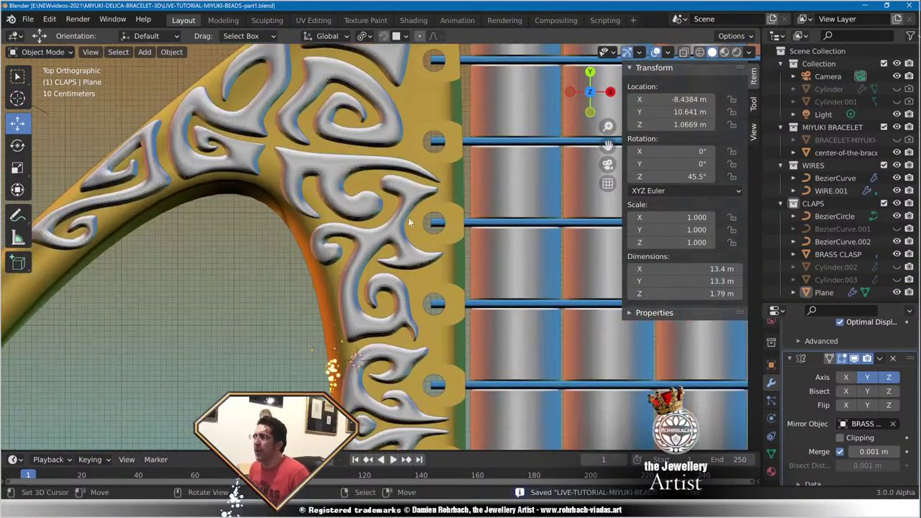
click(411, 210)
key(Tab)
scroll(414, 190, up, 3)
scroll(415, 191, up, 3)
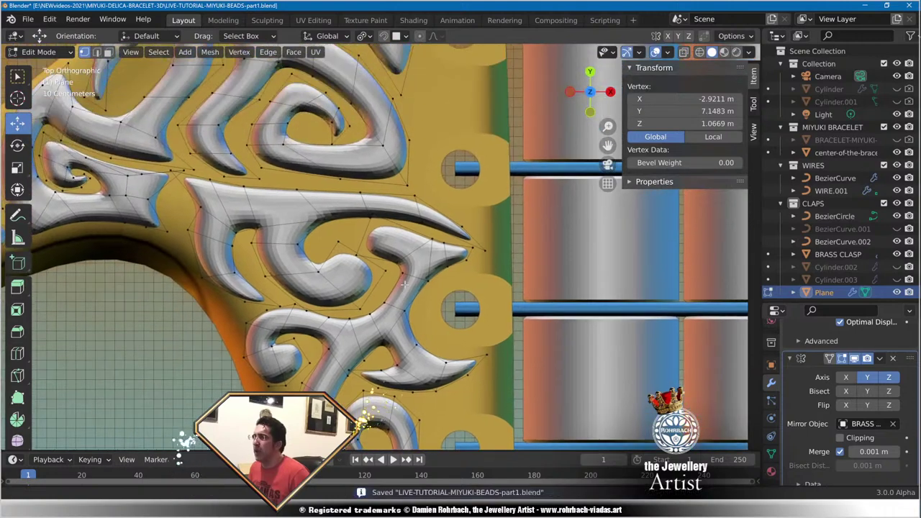
click(286, 290)
key(g)
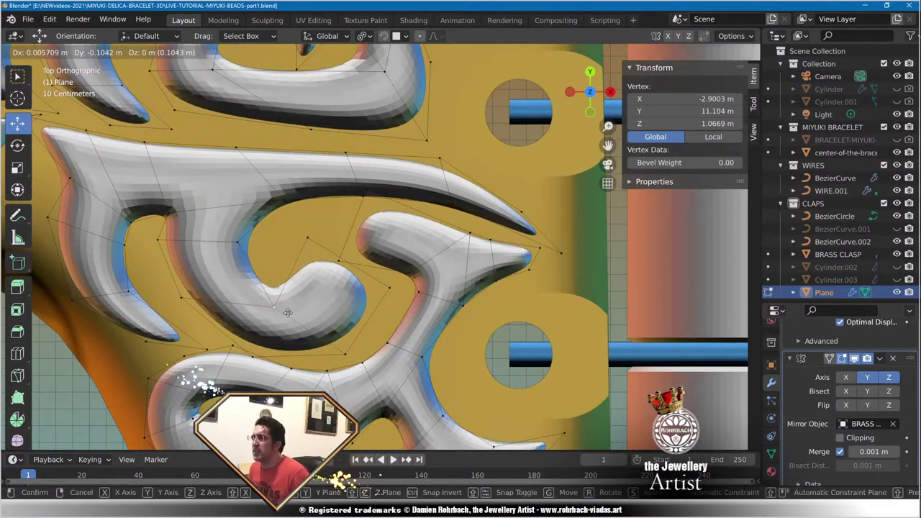
click(287, 312)
Shift the vertices above and below the hook's rounded end slightly to the lower right.
click(302, 246)
drag(302, 246, 320, 262)
click(345, 352)
drag(345, 353, 371, 365)
Extrude the neighbouring branch's blunt end edge into the hook's opening by -0.27261 m X and -0.044245 m Y.
click(364, 197)
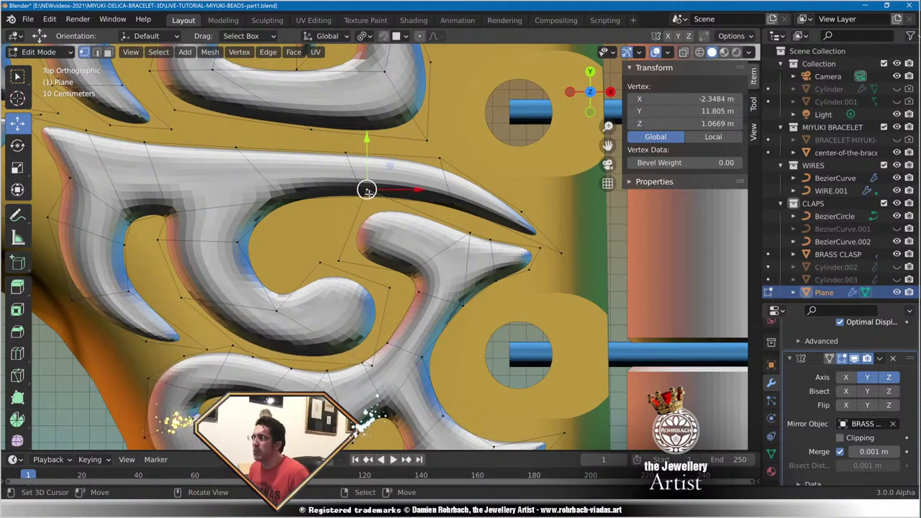
shift+click(339, 261)
key(r)
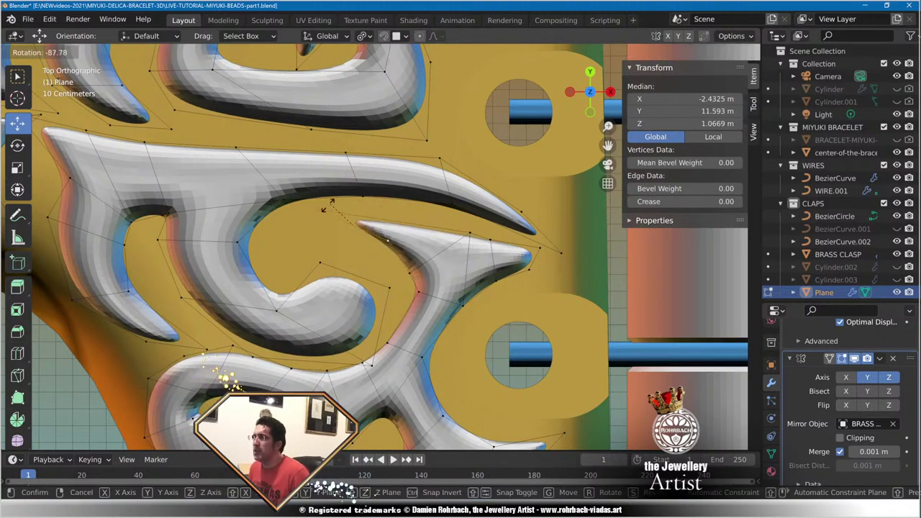
right_click(386, 215)
drag(360, 219, 326, 224)
click(317, 228)
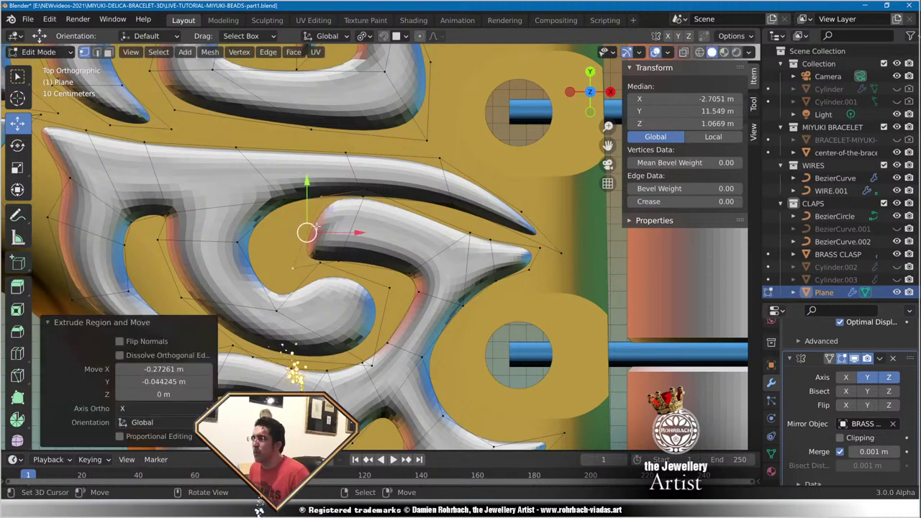
Move the extruded end further left and down, and pull its upper vertex inward to taper the branch into a point.
key(g)
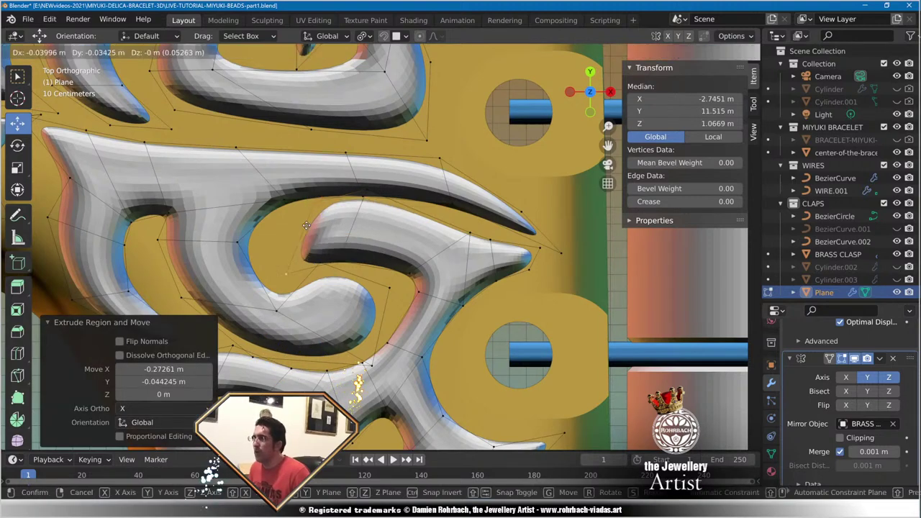
click(285, 231)
right_click(289, 214)
key(g)
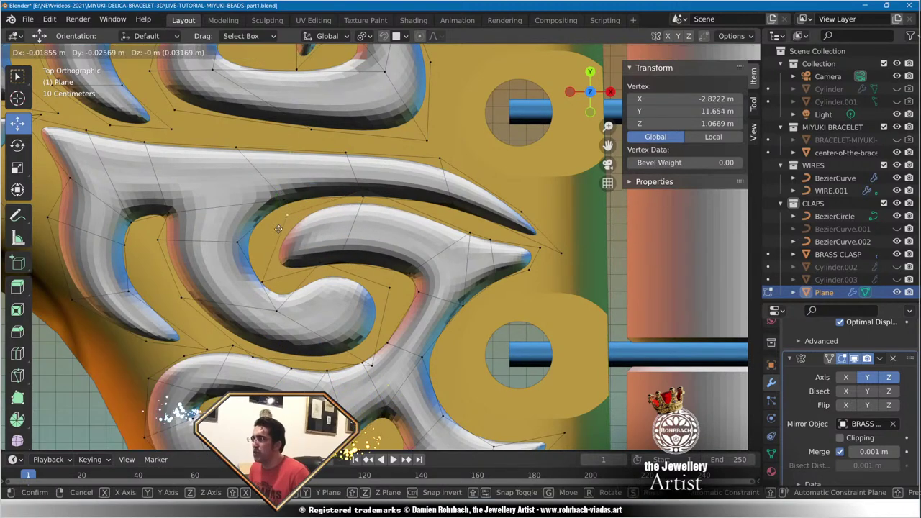
click(271, 239)
Reshape the branch's inner curve, raising its underside vertex and moving the two vertices at the bend toward the hook's rounded end.
click(338, 261)
key(g)
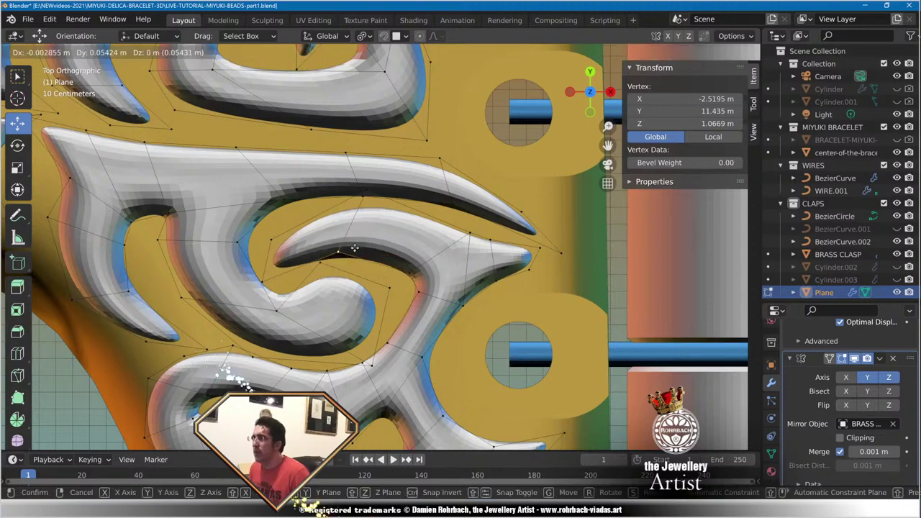
click(361, 244)
right_click(419, 299)
key(g)
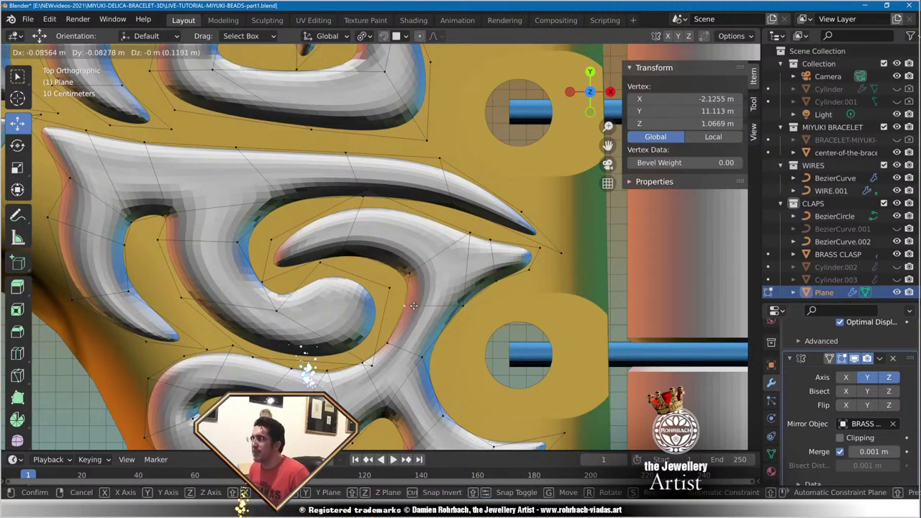
click(410, 283)
key(g)
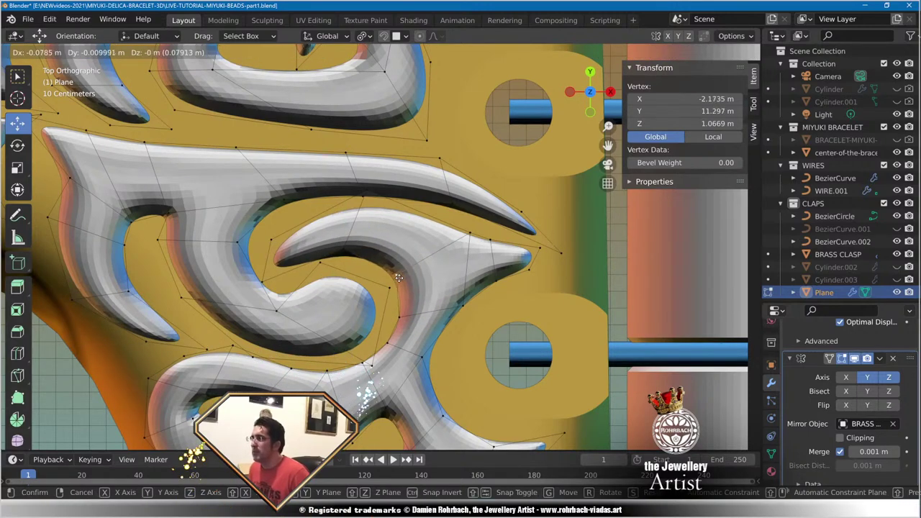
click(398, 278)
Move the branch's spike tip vertex by 0.006938 m X, 0.029735 m Y and its upper-edge vertex by 0.080284 m X, -0.03469 m Y.
scroll(398, 278, down, 6)
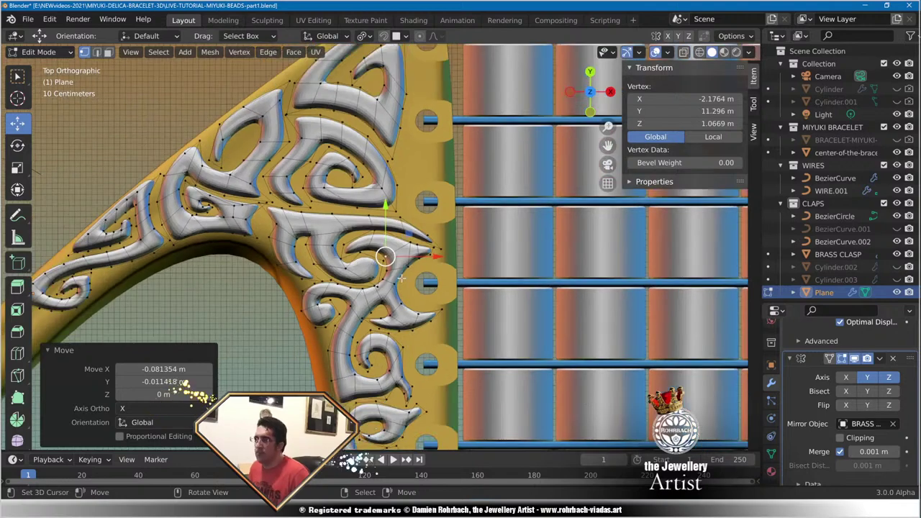
scroll(413, 287, up, 7)
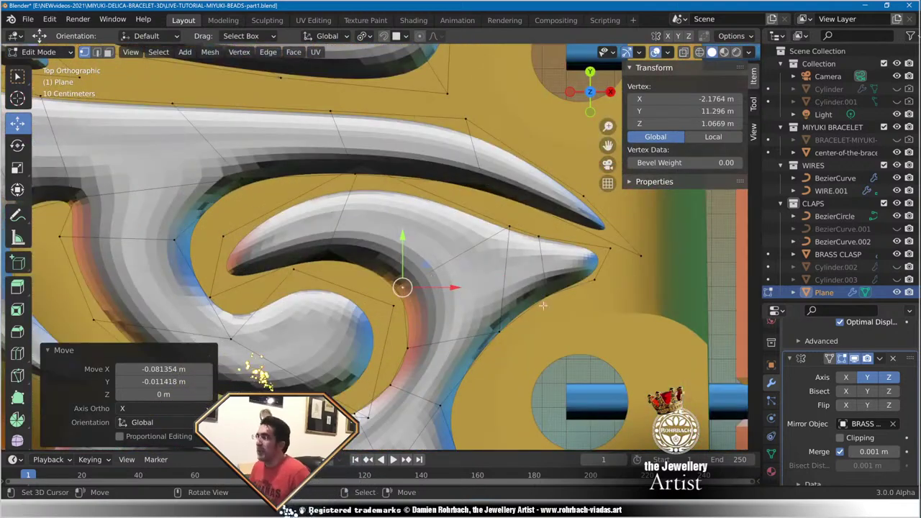
click(596, 278)
key(g)
click(603, 271)
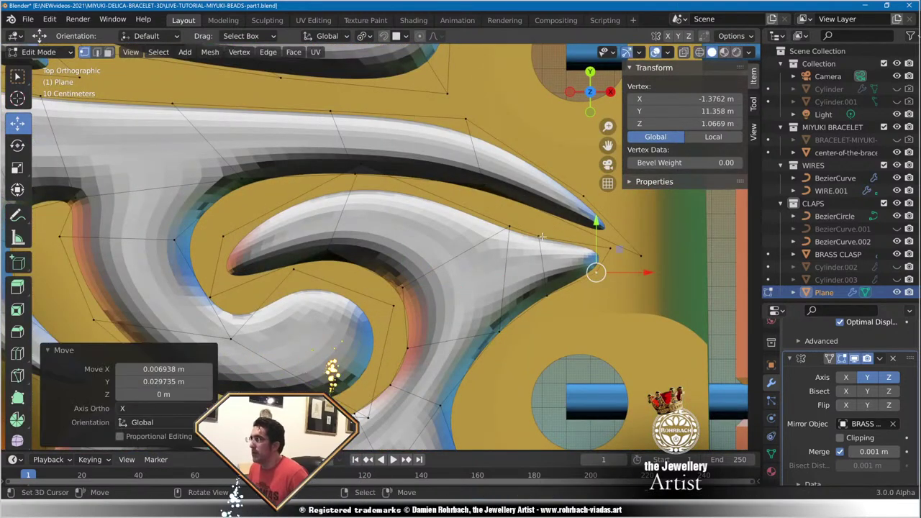
key(g)
click(497, 223)
scroll(547, 245, down, 8)
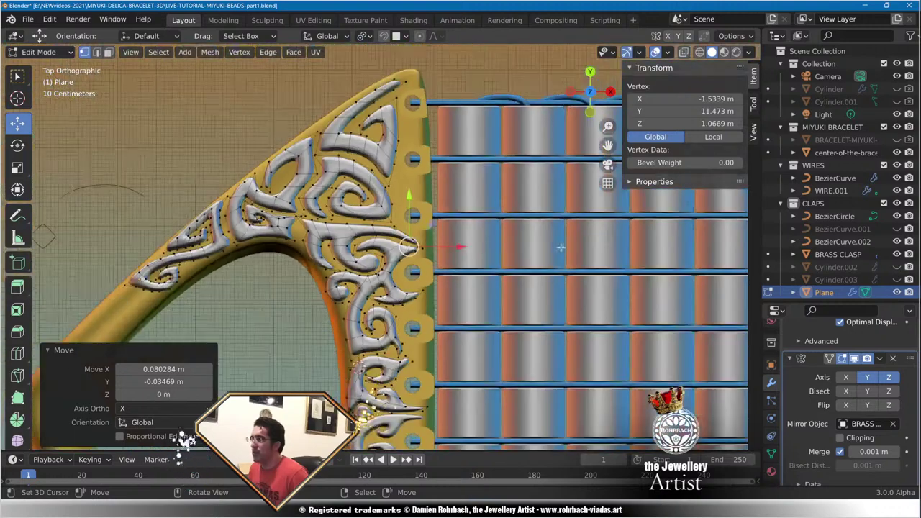
Move the spiral's lower-left corner vertex by 0.029973 m X, -0.16271 m Y and lower the left-edge vertex above it by 0.0471 m.
scroll(560, 248, up, 5)
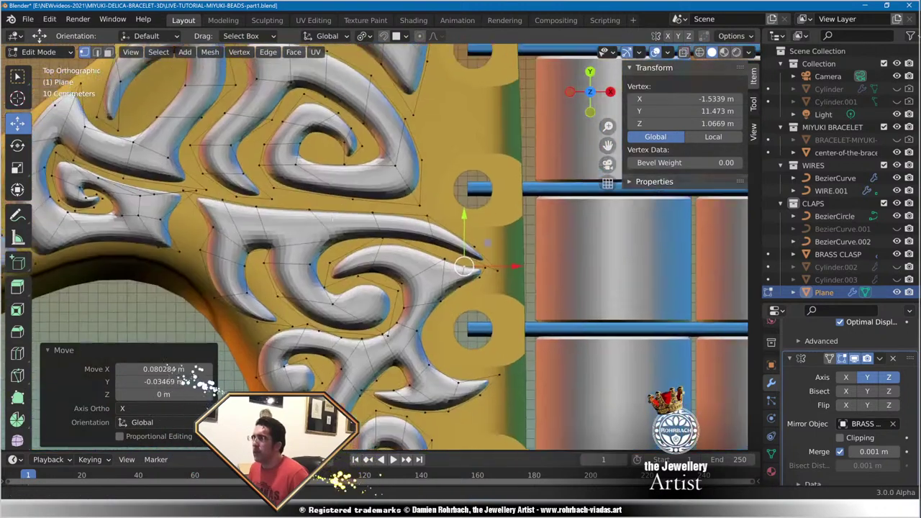
shift+middle_drag(333, 218, 407, 269)
scroll(408, 269, up, 3)
right_click(333, 231)
key(g)
click(345, 251)
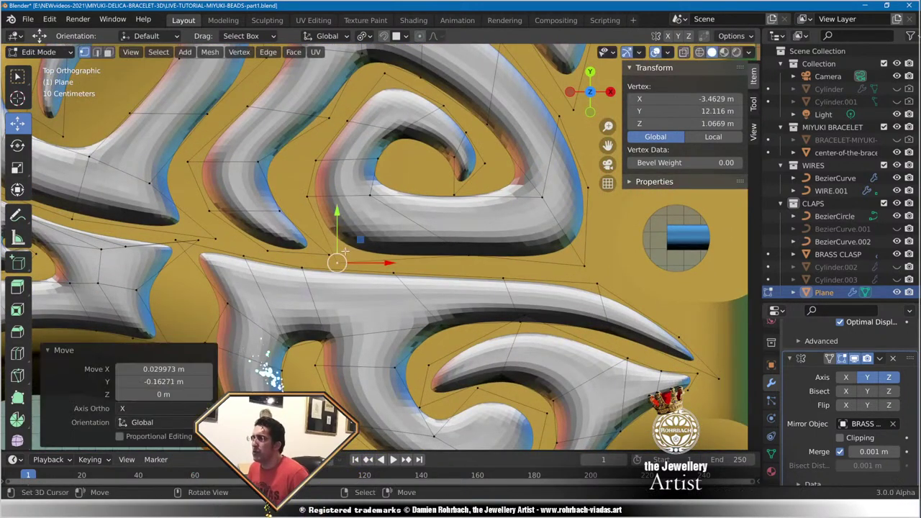
click(305, 196)
key(g)
click(307, 205)
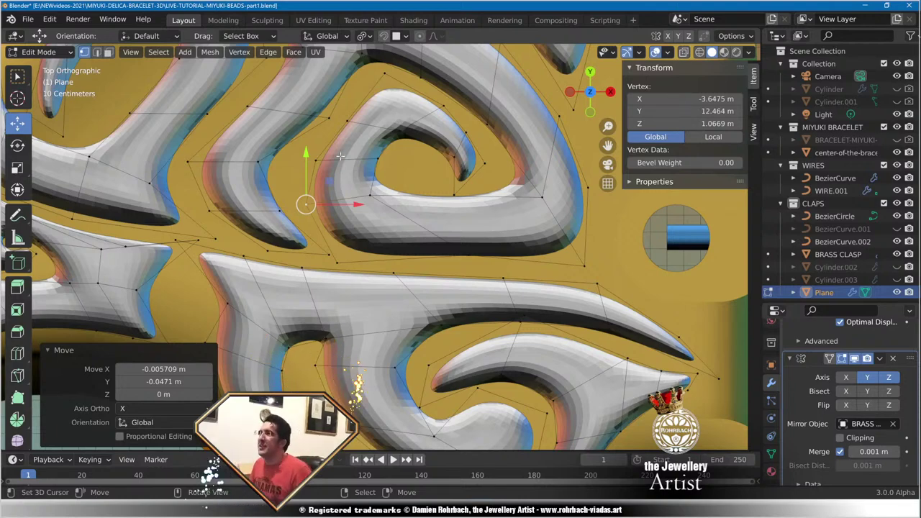
Push the spiral's left-edge vertices outward, shifting the upper one by -0.029973 m X and 0.007136 m Y.
right_drag(350, 132, 346, 137)
right_drag(320, 171, 306, 173)
right_drag(312, 182, 298, 166)
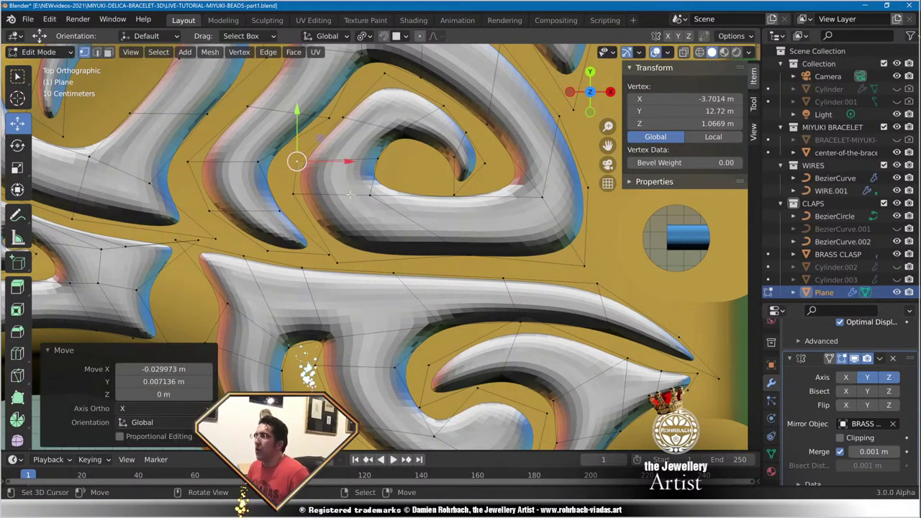
Adjust the spiral's inner-curve vertices to the lower right, moving the top one by 0.041391 m X and -0.067081 m Y.
right_drag(369, 191, 380, 206)
right_drag(389, 149, 394, 160)
click(403, 141)
key(g)
click(414, 169)
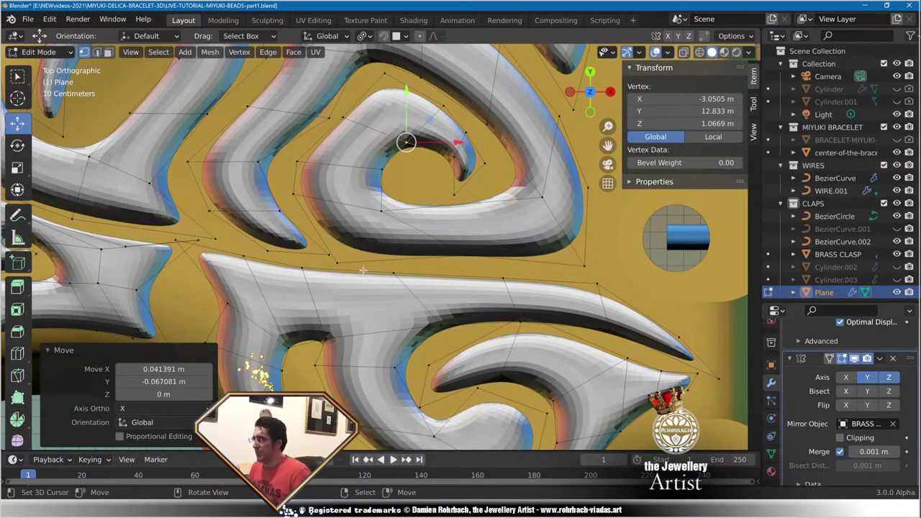
Lower the spiral's bottom-edge vertex slightly and move its lower-right corner vertex by 0.091345 m X and -0.068509 m Y.
click(469, 257)
key(g)
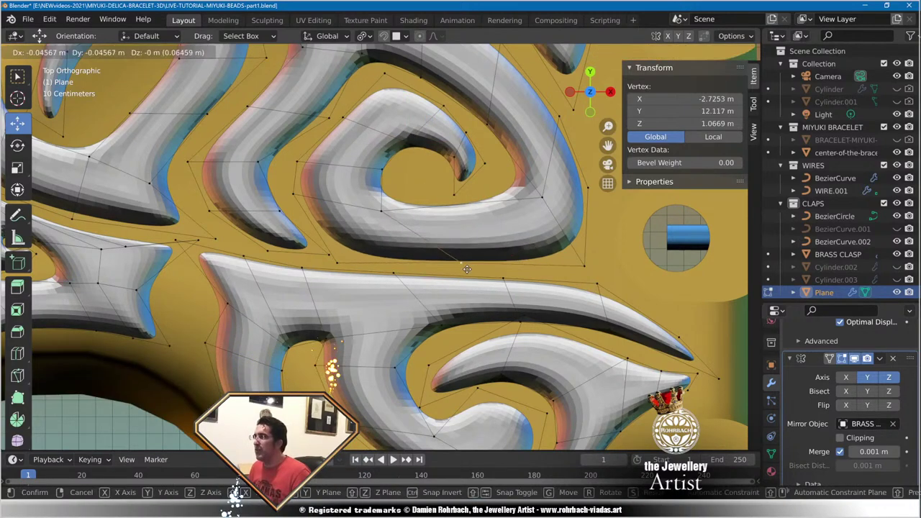
click(461, 269)
click(588, 266)
key(g)
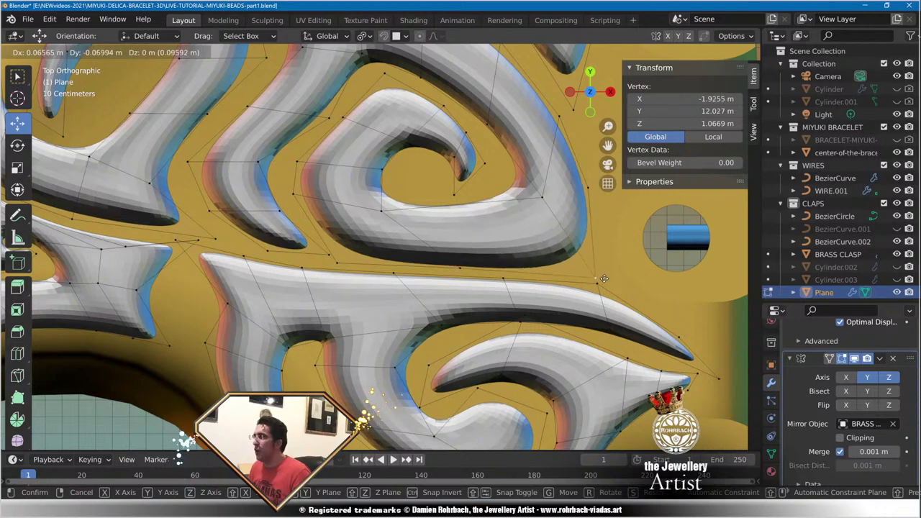
click(602, 273)
scroll(590, 246, down, 5)
scroll(398, 253, up, 5)
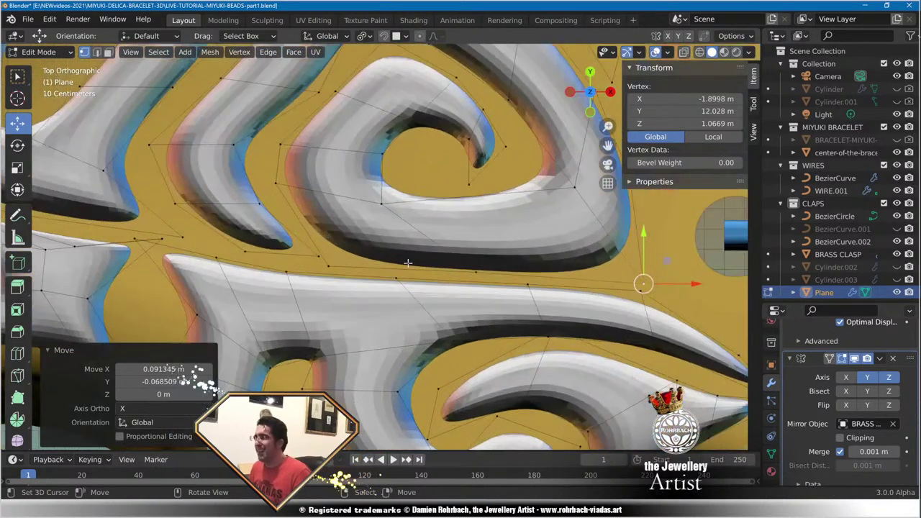
scroll(317, 221, down, 3)
scroll(316, 221, up, 4)
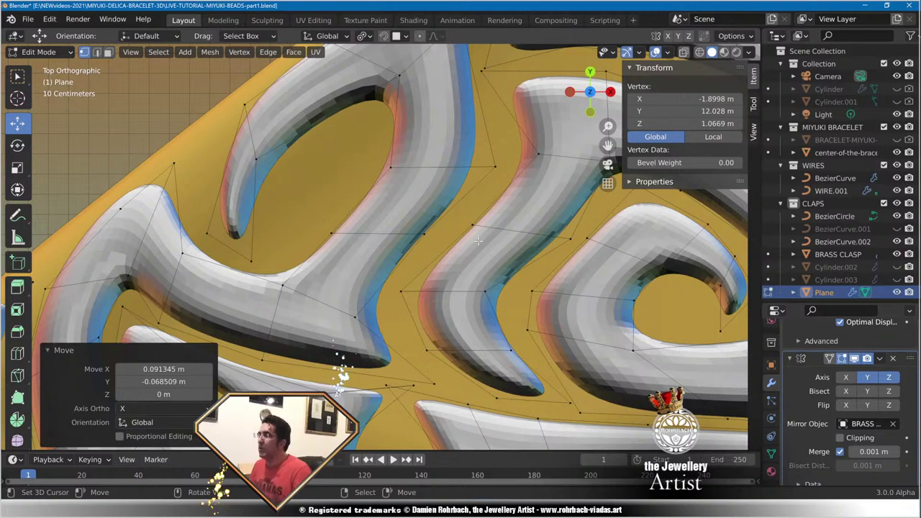
scroll(478, 241, down, 2)
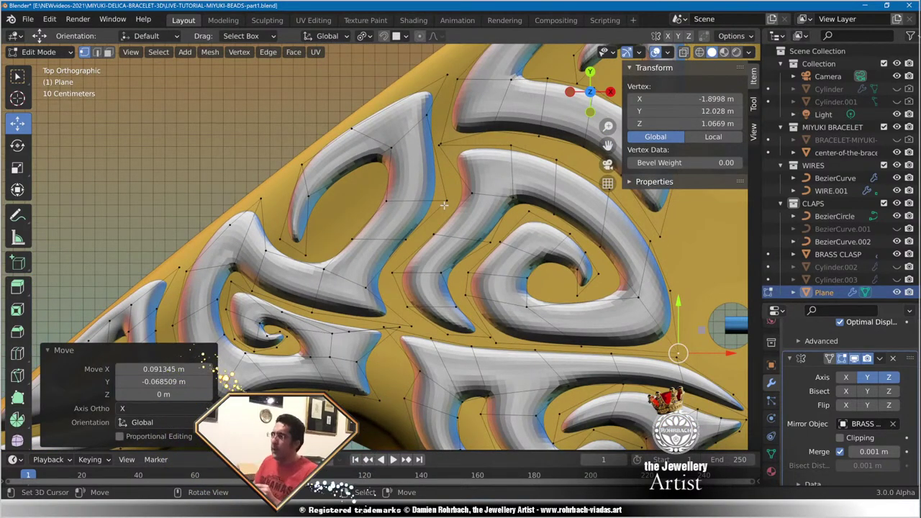
Switch to Chrome and view the comments on the YouTube page of 3D Jewelry design TUTORIAL 5.
click(124, 510)
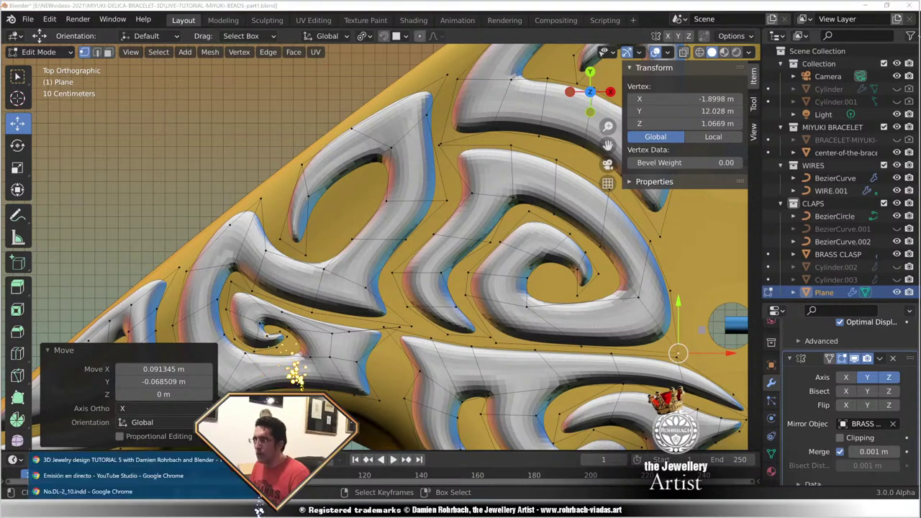
click(143, 464)
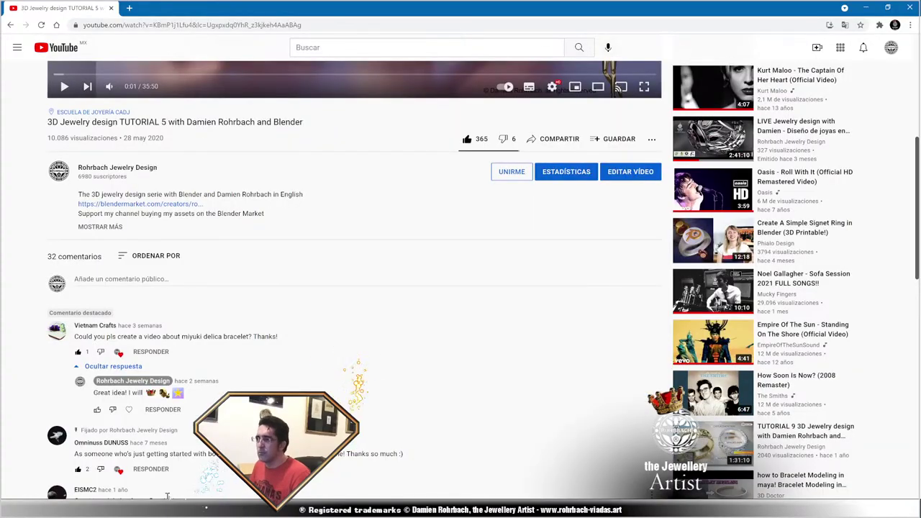
click(123, 510)
click(401, 345)
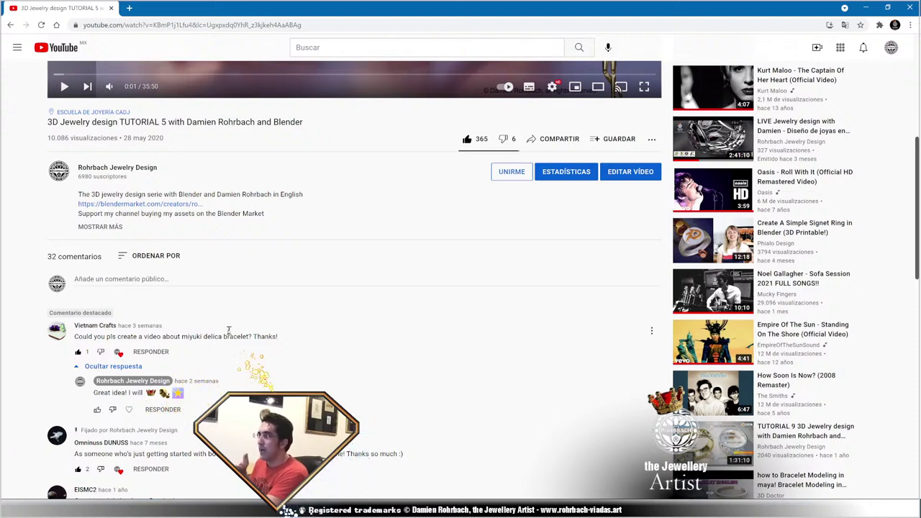
Bring up the Chrome window with the bead references and view the MIYUKI Delica page and the "miyuki bracelet" image results.
click(244, 510)
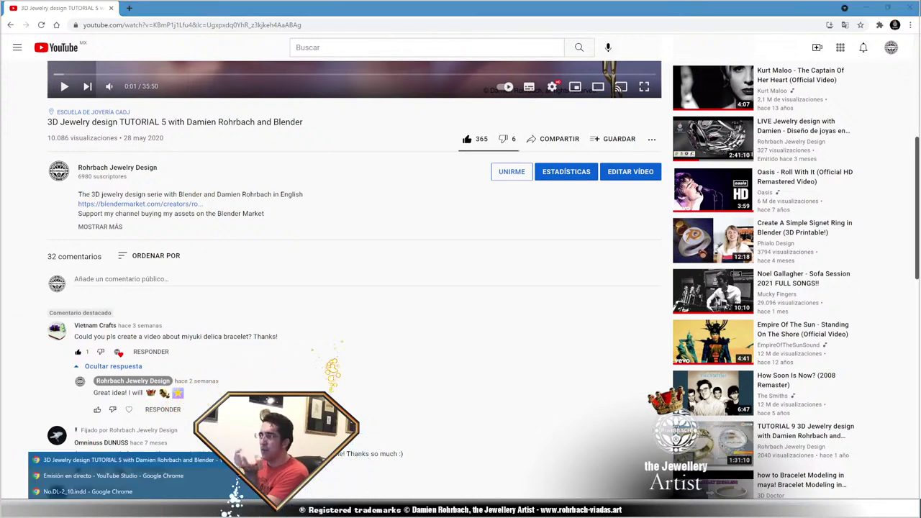
click(160, 491)
click(63, 10)
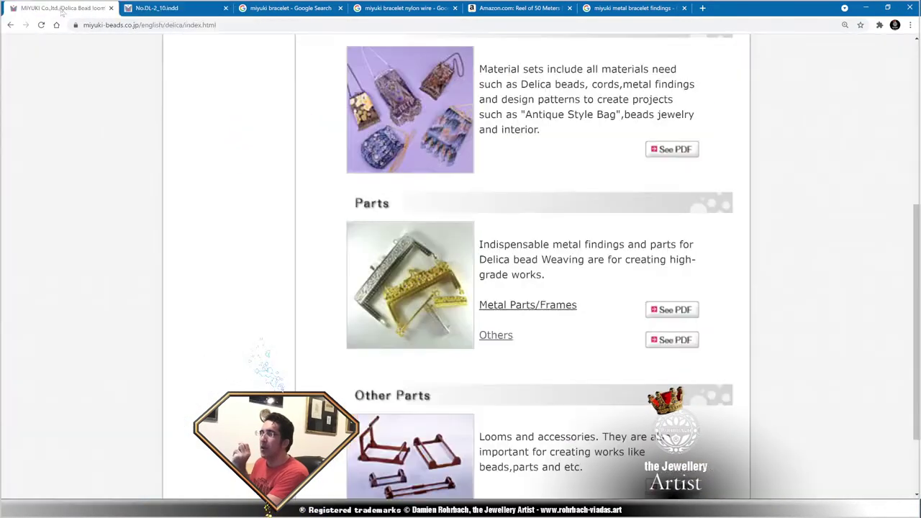
click(200, 8)
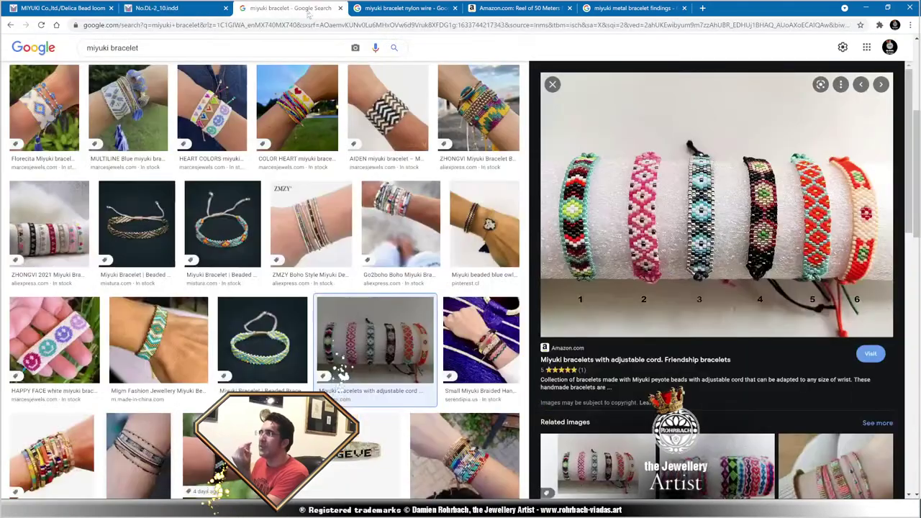
Search Google for "peyote beads" in a new tab and bring up the image results.
click(316, 8)
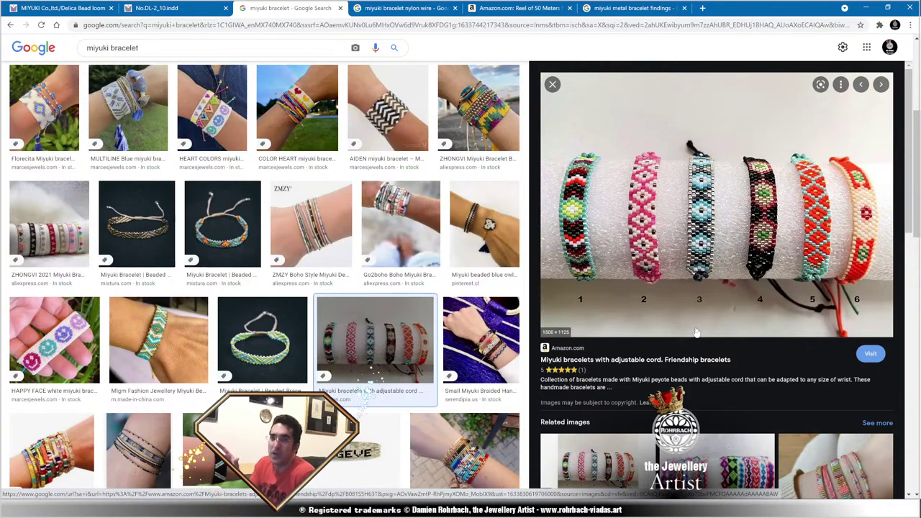
click(703, 8)
click(475, 201)
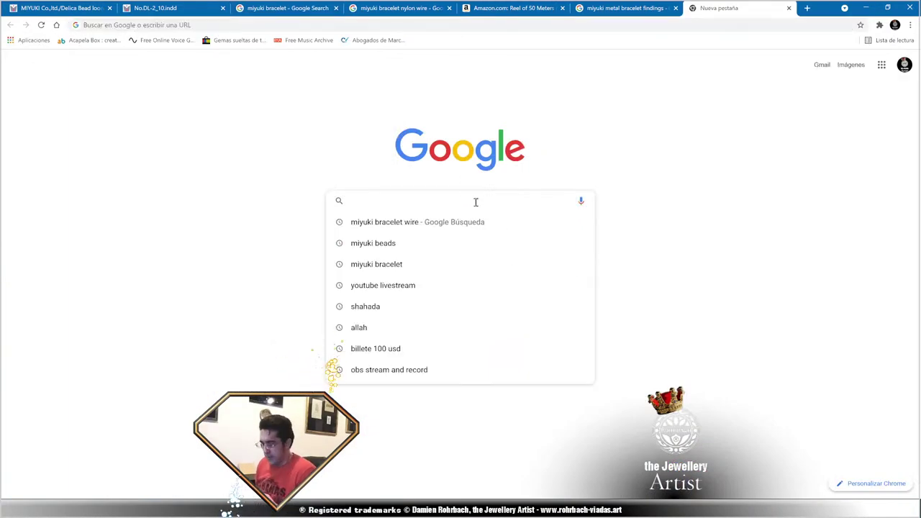
text(peyt)
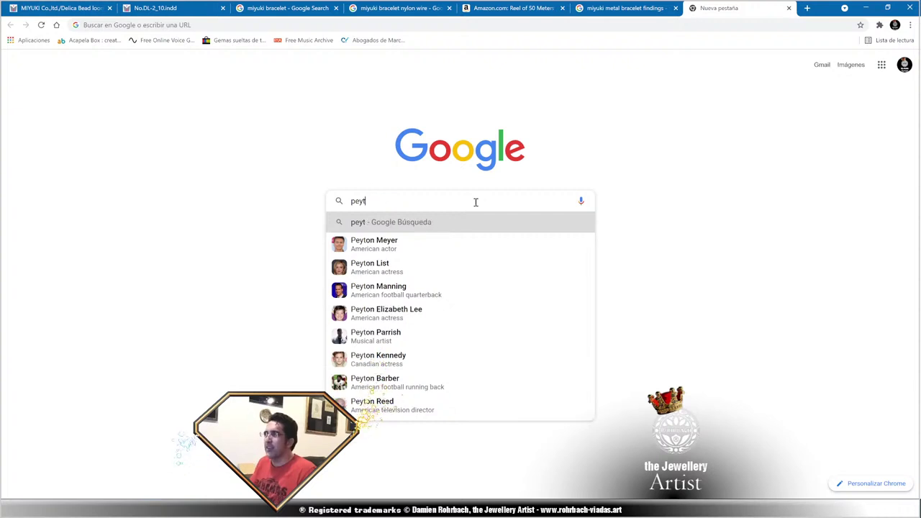
key(BackSpace)
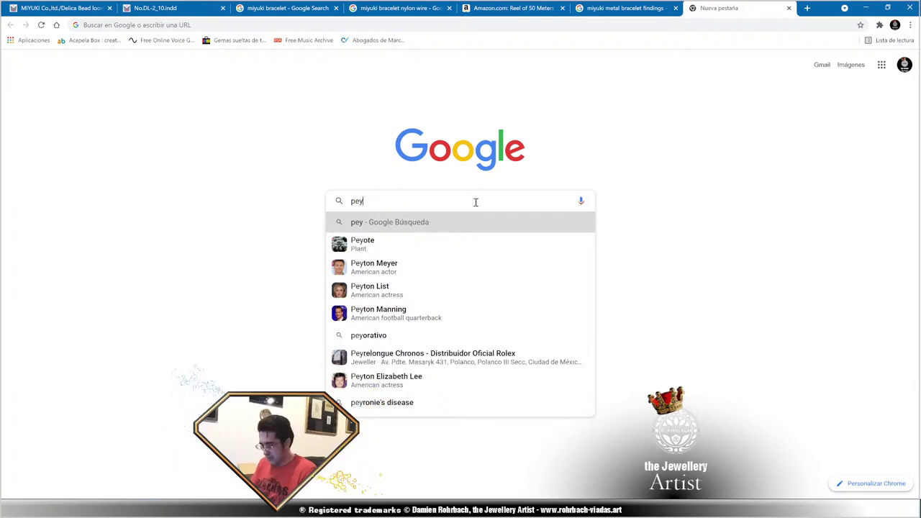
text(ote)
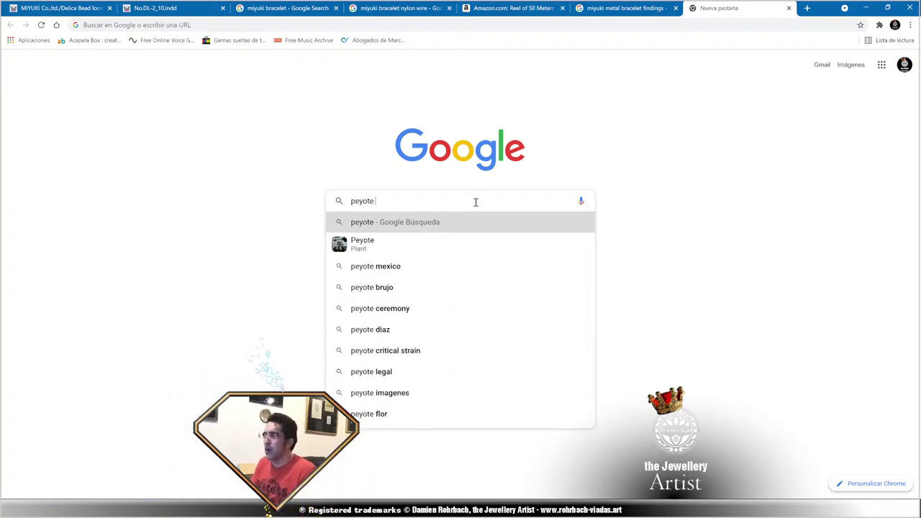
text( beads)
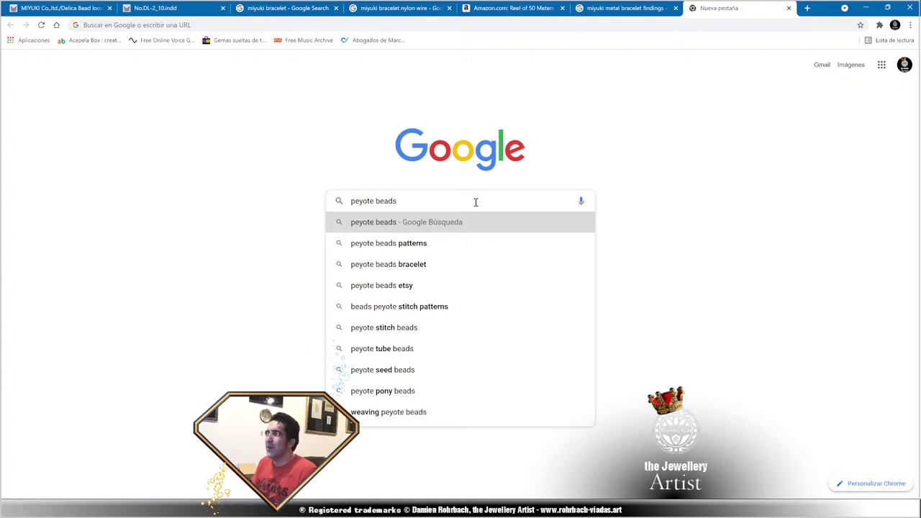
key(Return)
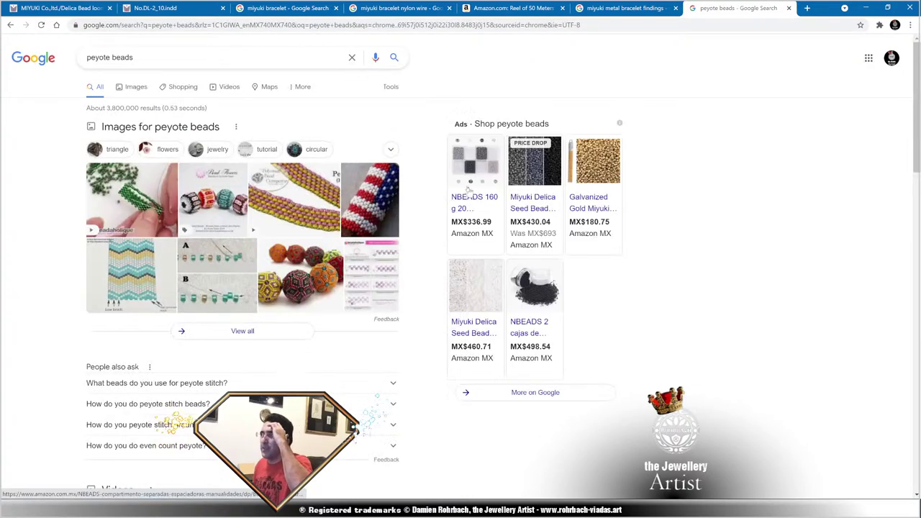
click(137, 86)
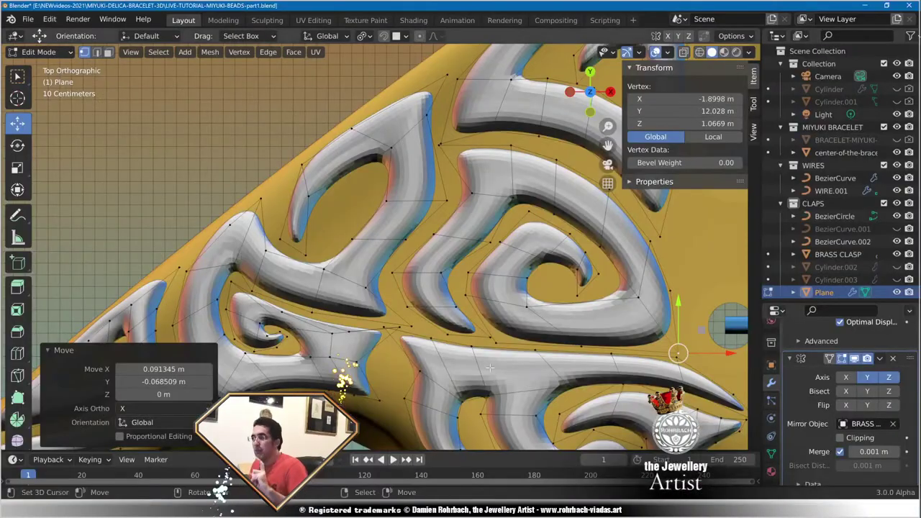
Return to Blender and inspect the bead band from above, then view the MB-Publisher-DRV.png render in Photos.
scroll(516, 323, down, 8)
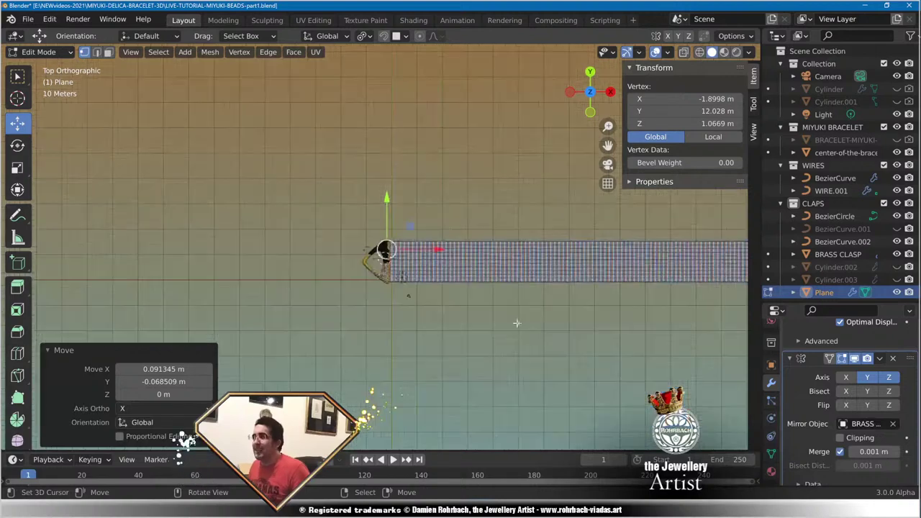
scroll(516, 323, up, 8)
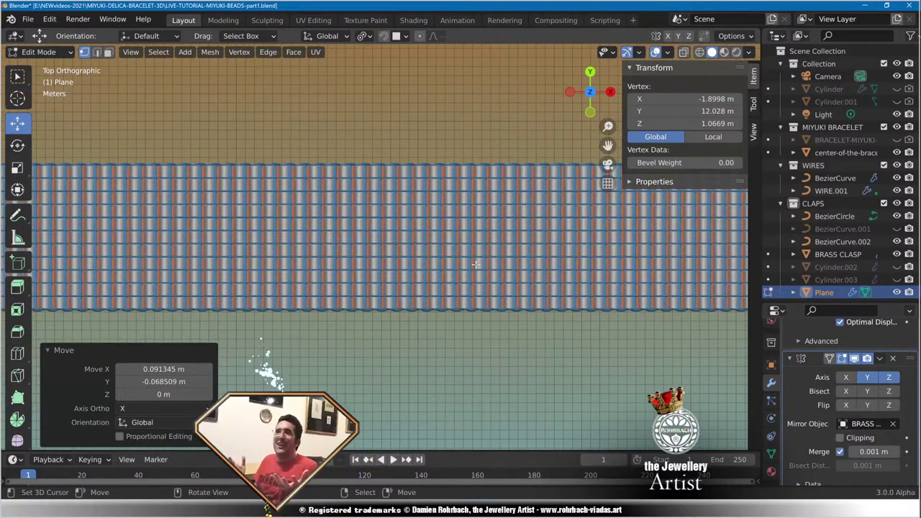
scroll(473, 259, down, 3)
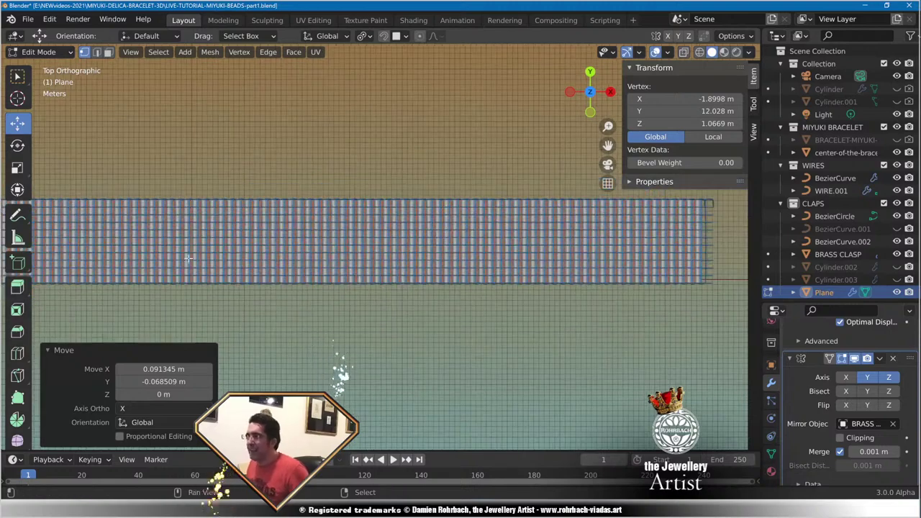
shift+middle_drag(303, 271, 610, 284)
shift+middle_drag(253, 277, 523, 277)
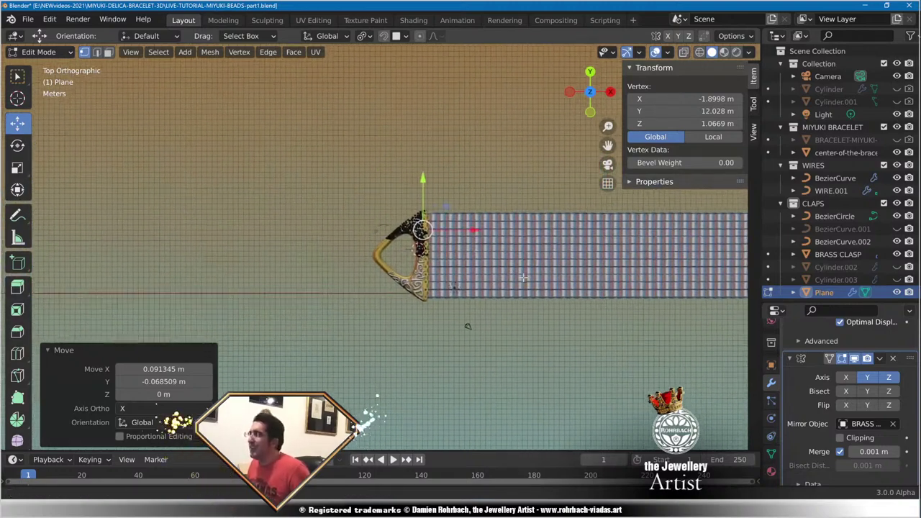
scroll(316, 216, up, 8)
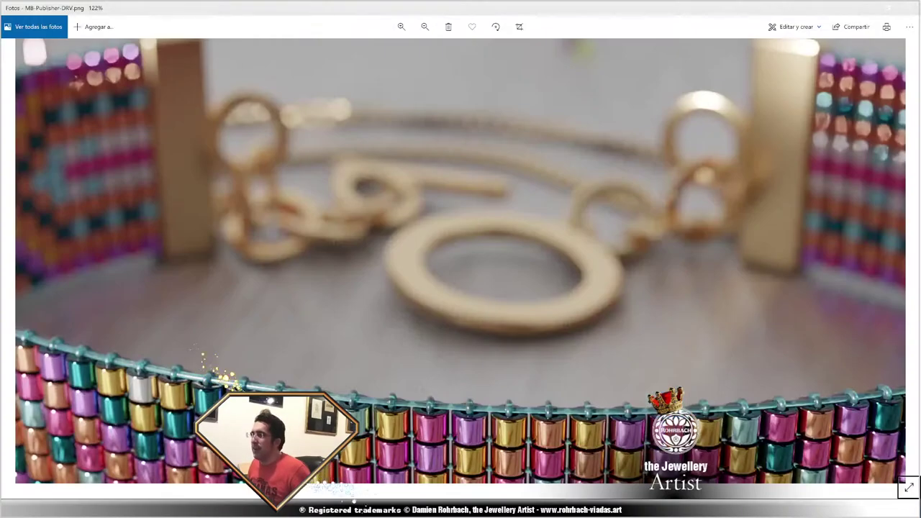
scroll(480, 277, down, 3)
scroll(481, 277, down, 1)
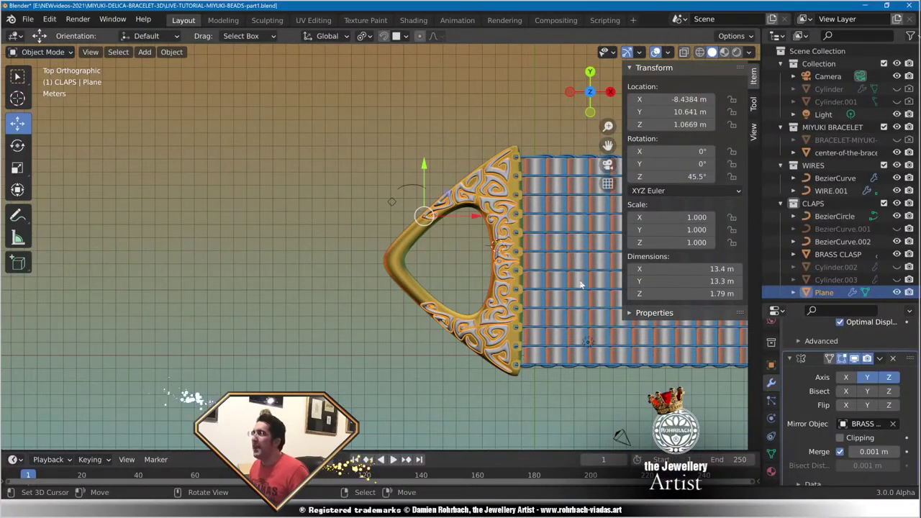
Inspect the clasp ornament in perspective and from above in Blender, and select the scrollwork plane.
scroll(581, 284, down, 4)
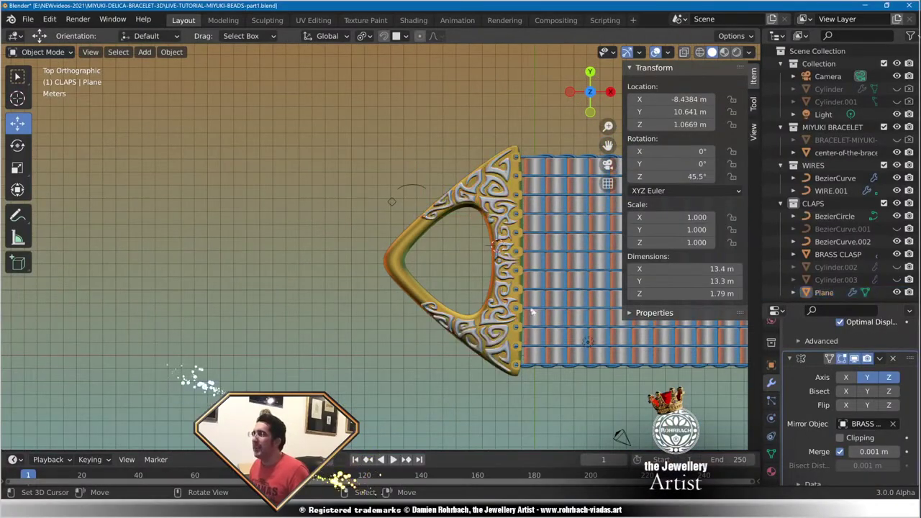
middle_drag(509, 349, 448, 217)
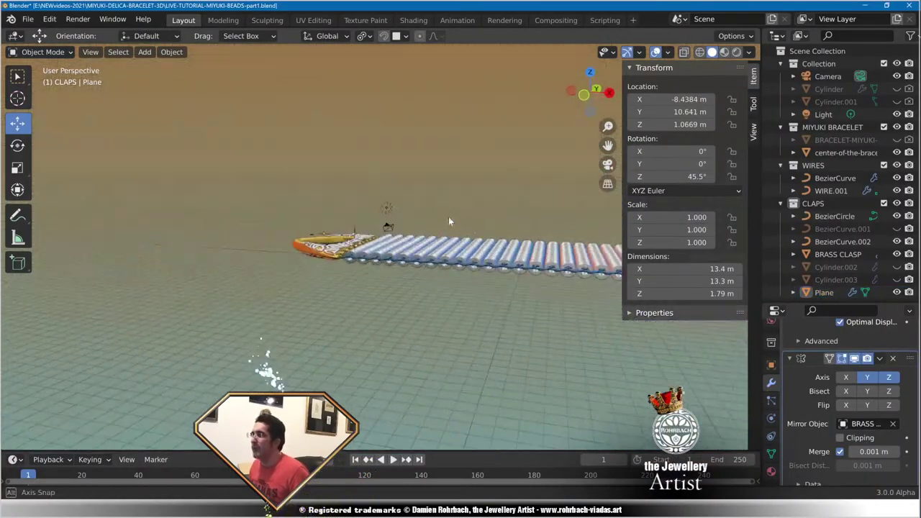
scroll(453, 287, up, 8)
scroll(461, 320, down, 8)
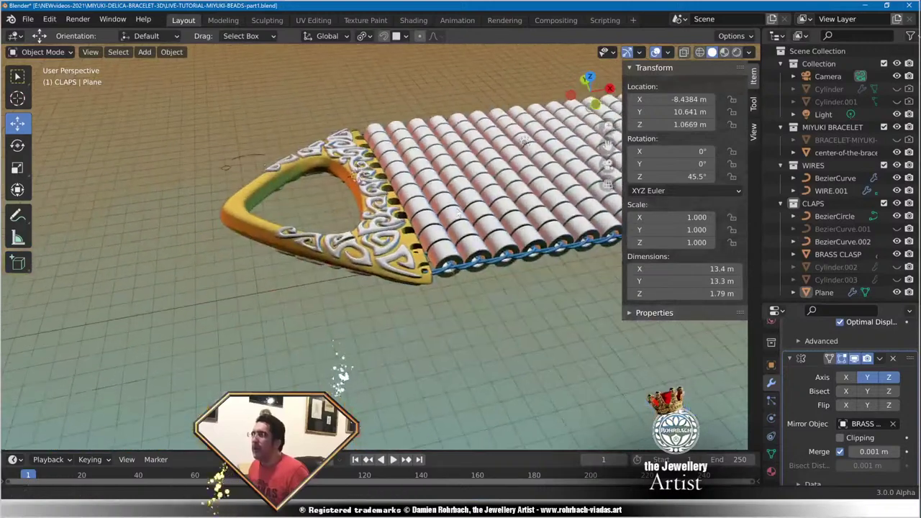
middle_drag(460, 194, 451, 288)
scroll(386, 245, up, 4)
scroll(386, 245, up, 4)
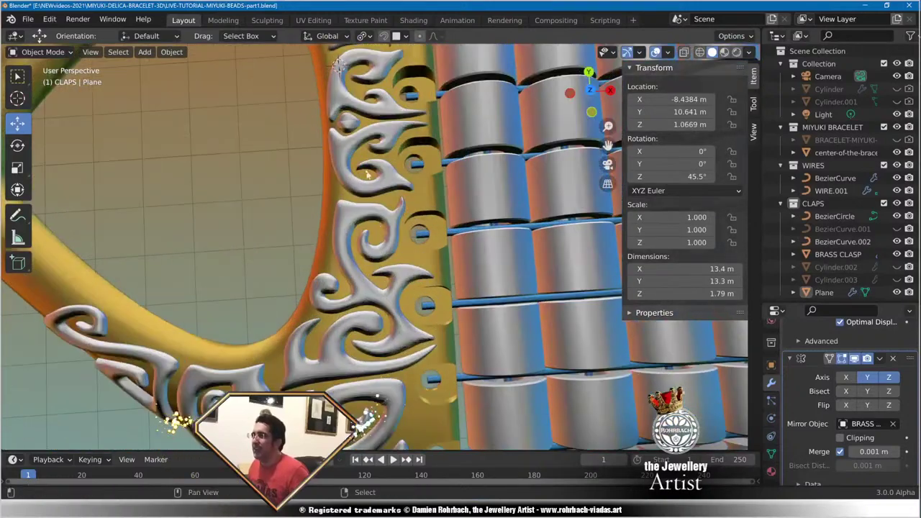
shift+middle_drag(315, 104, 502, 368)
click(398, 163)
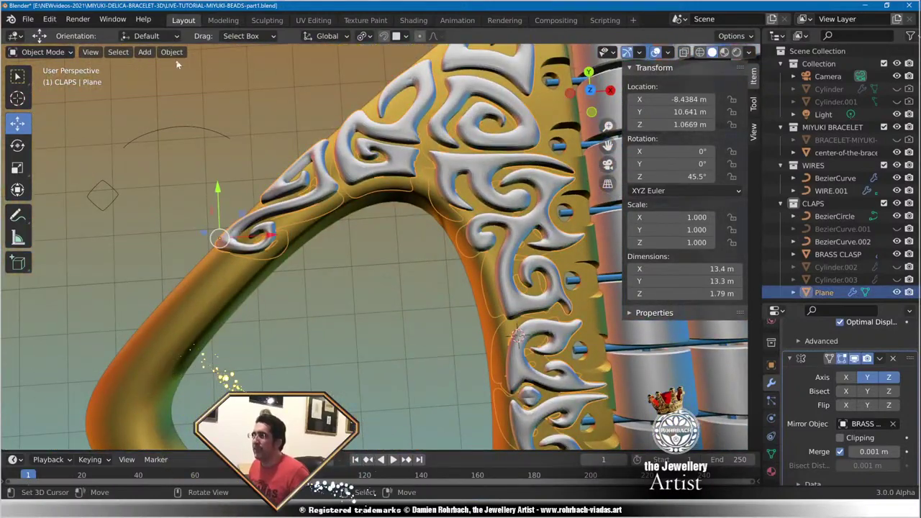
scroll(353, 199, down, 5)
key(KP_7)
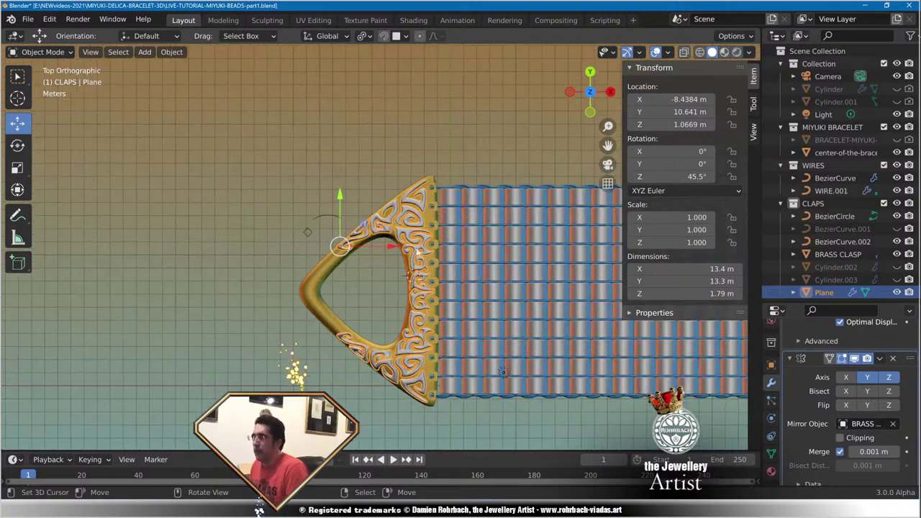
scroll(432, 248, up, 4)
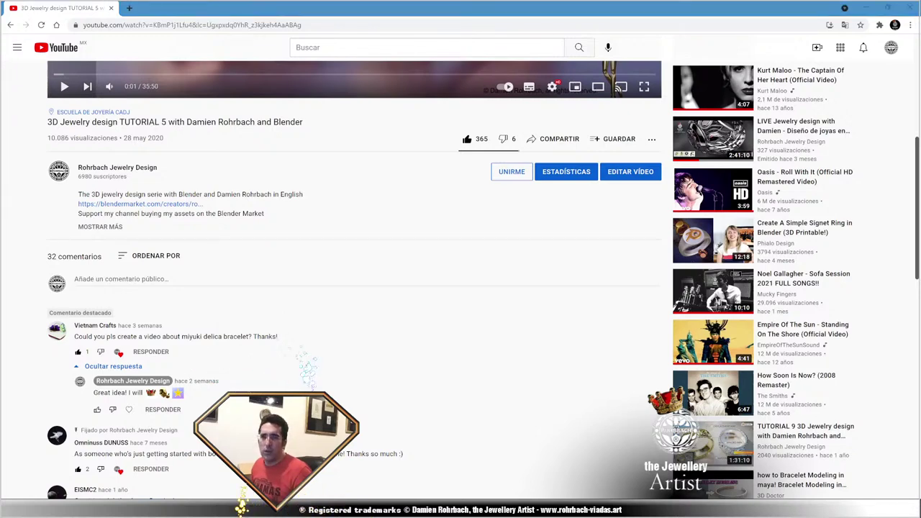
Switch to Chrome and review the metal clasp and brooch findings on page 2 of the MIYUKI metal parts PDF.
key(alt+Tab)
click(148, 8)
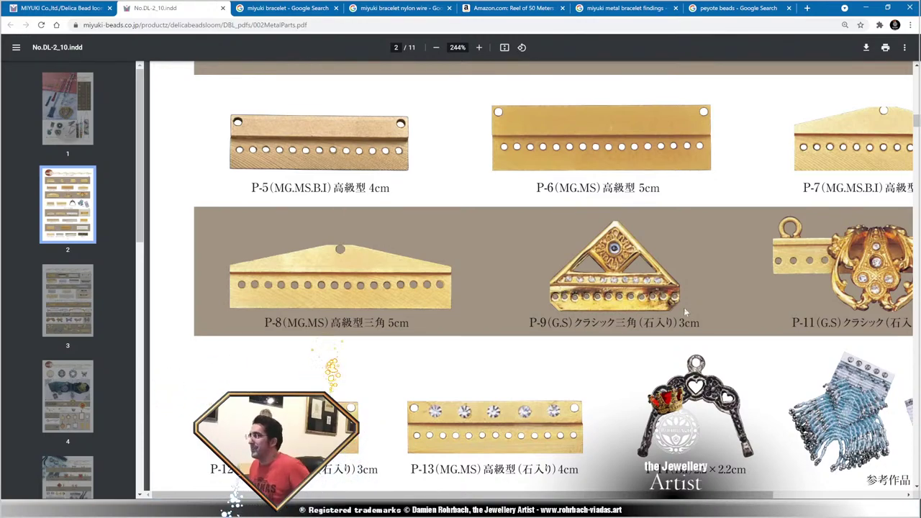
scroll(604, 339, down, 5)
scroll(658, 347, up, 10)
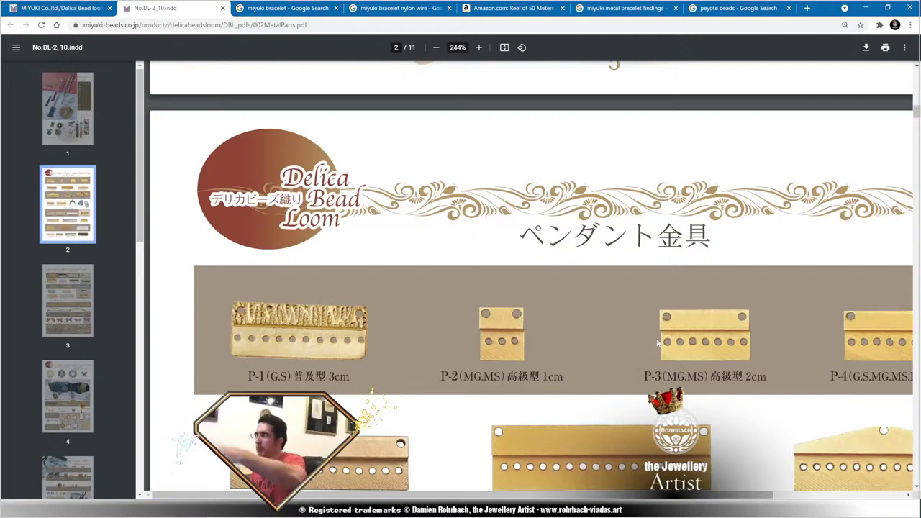
scroll(456, 269, down, 6)
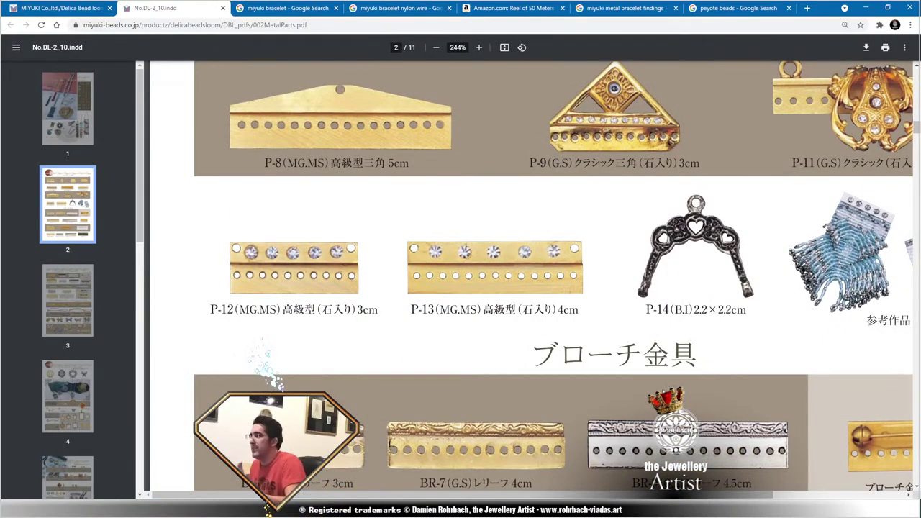
scroll(482, 250, down, 2)
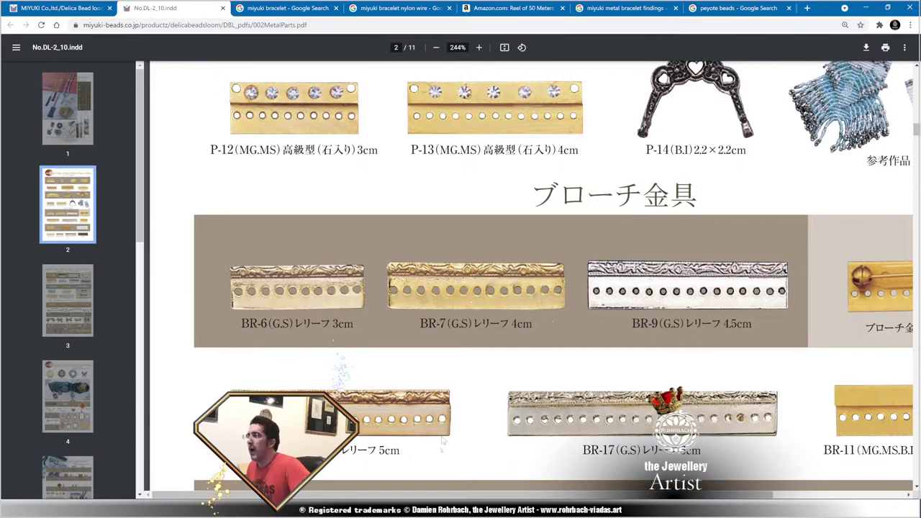
Return to Blender and examine the clasp's scrollwork in perspective and from above.
key(alt+Tab)
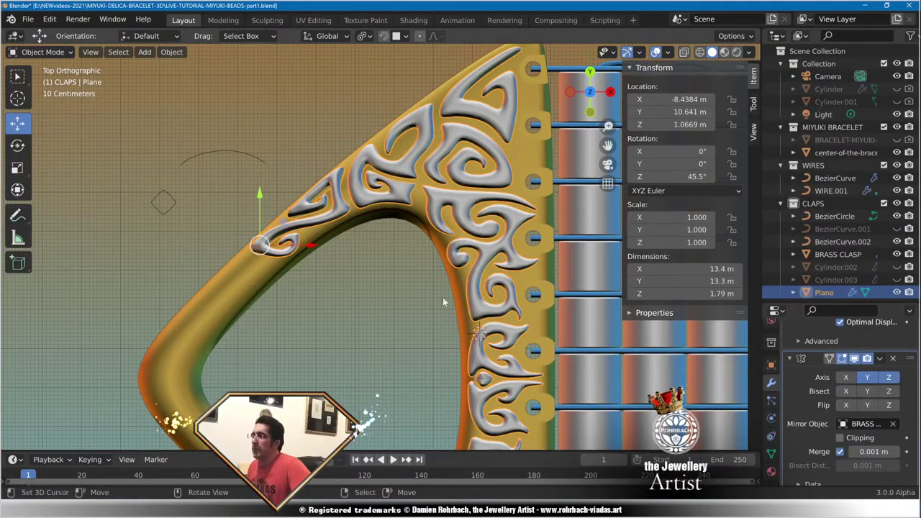
scroll(443, 306, down, 3)
middle_drag(444, 306, 450, 281)
scroll(366, 263, up, 3)
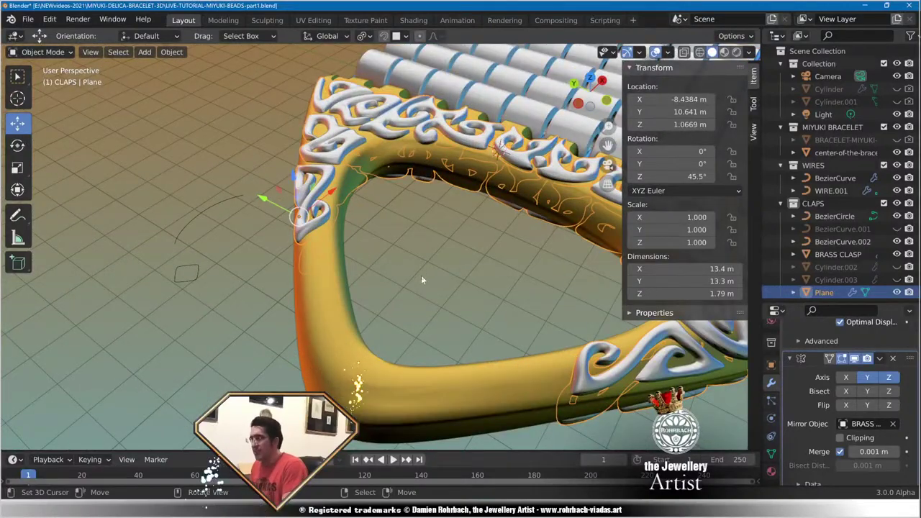
key(KP_7)
scroll(400, 291, up, 3)
middle_drag(380, 314, 410, 292)
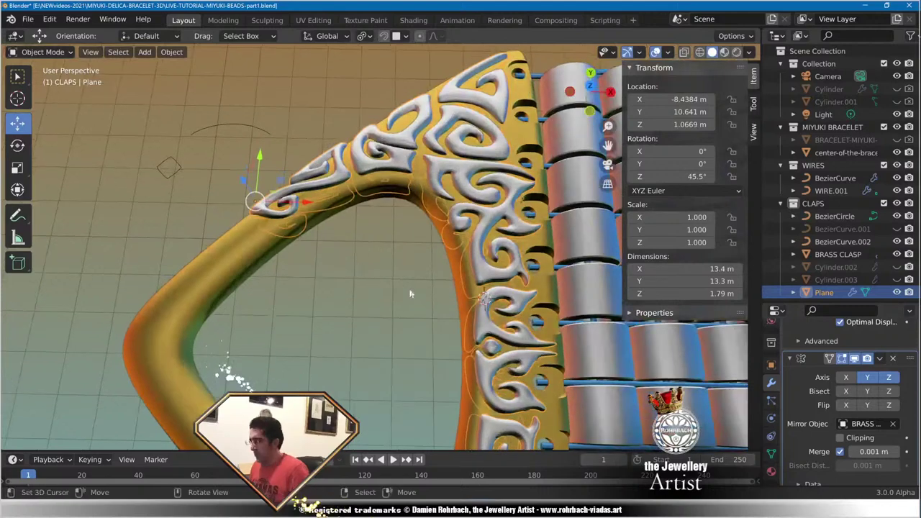
key(KP_7)
scroll(417, 290, up, 2)
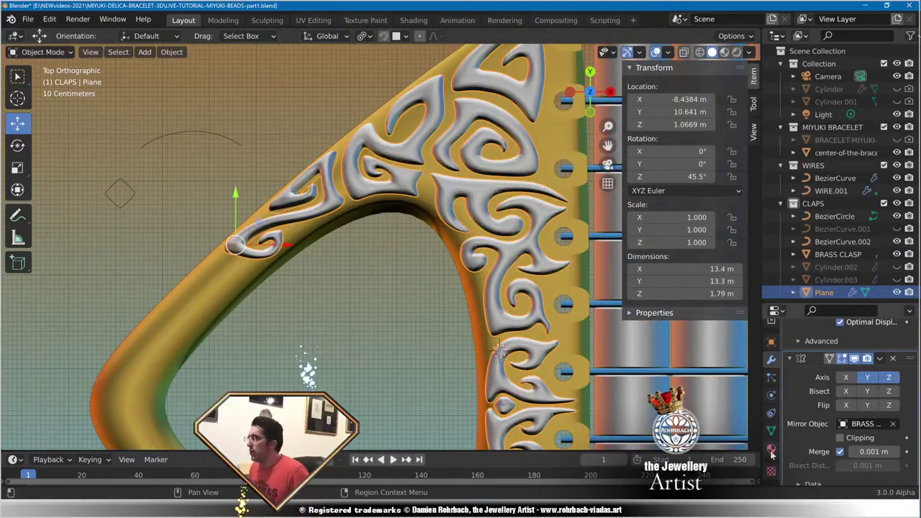
Assign the existing GOLD PLATED BRASS material to the scrollwork plane and shade it smooth.
click(771, 470)
click(793, 407)
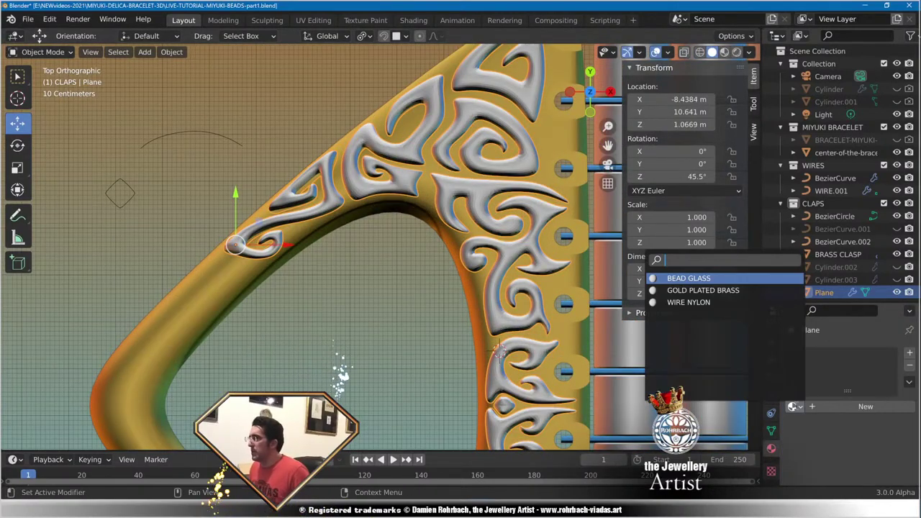
click(723, 293)
shift+middle_drag(306, 249, 330, 322)
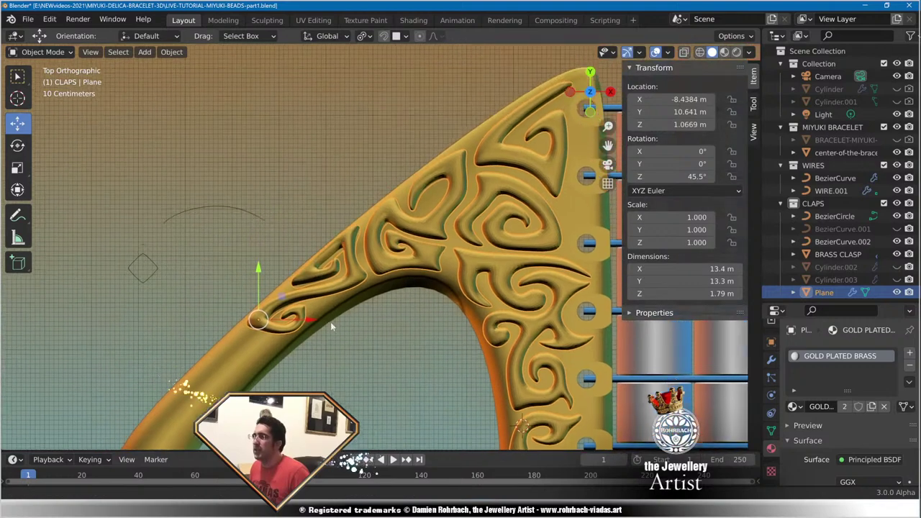
scroll(330, 321, up, 3)
click(171, 53)
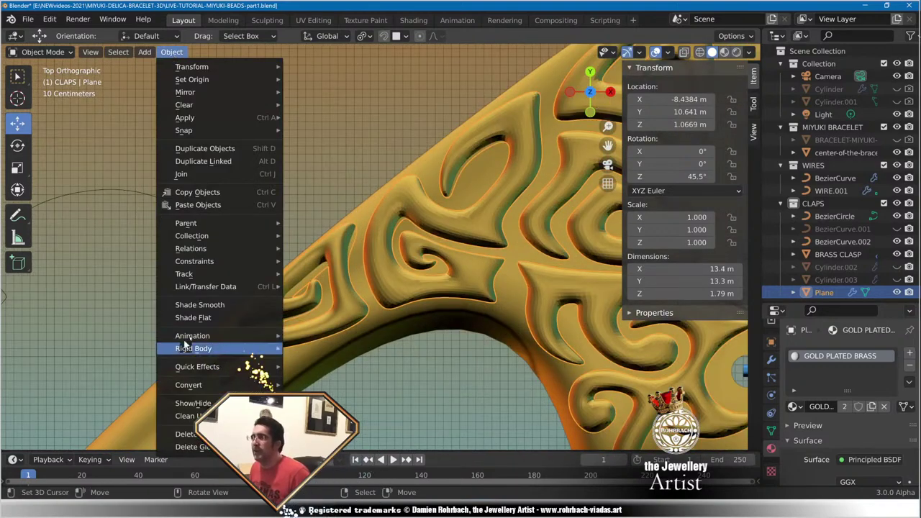
click(231, 305)
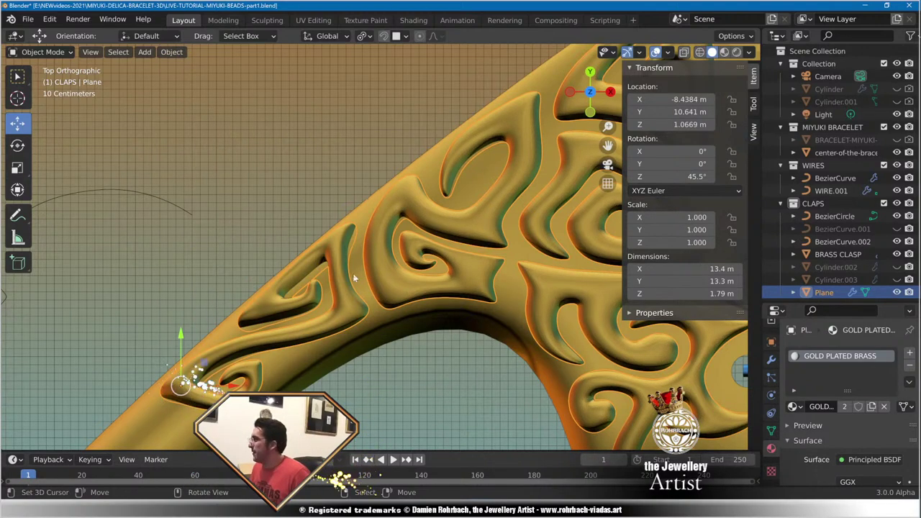
Deselect the scrollwork plane and examine the brass relief around the spirals from above.
scroll(373, 323, down, 2)
key(alt+a)
scroll(391, 305, down, 5)
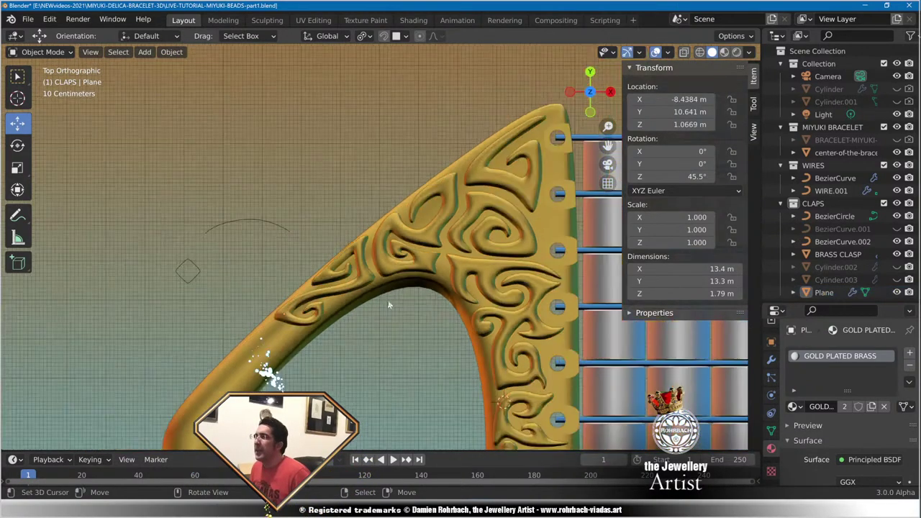
scroll(441, 318, up, 5)
shift+middle_drag(441, 318, 382, 297)
scroll(389, 277, up, 3)
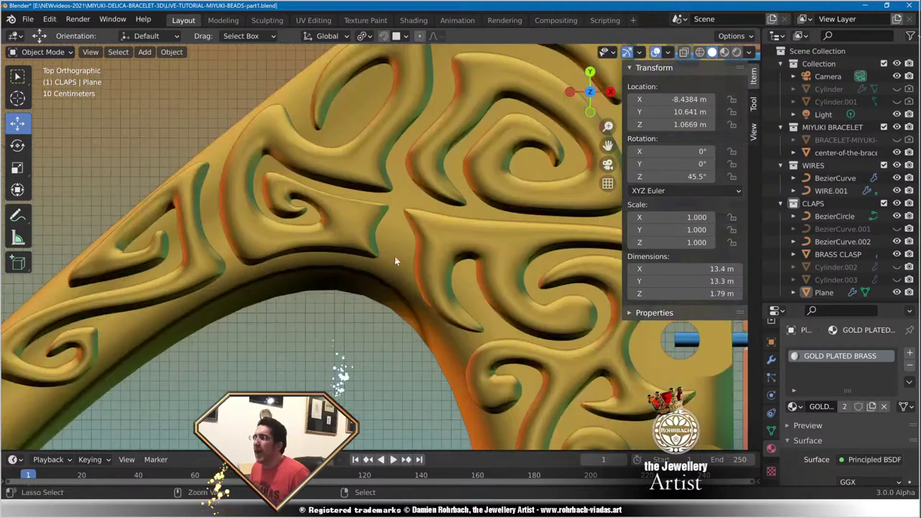
Save the file, then edit the scrollwork plane and move its vertices to broaden the pointed scroll end beside the small spiral and adjust its notch.
key(ctrl+s)
key(Tab)
scroll(439, 248, up, 3)
scroll(449, 257, down, 3)
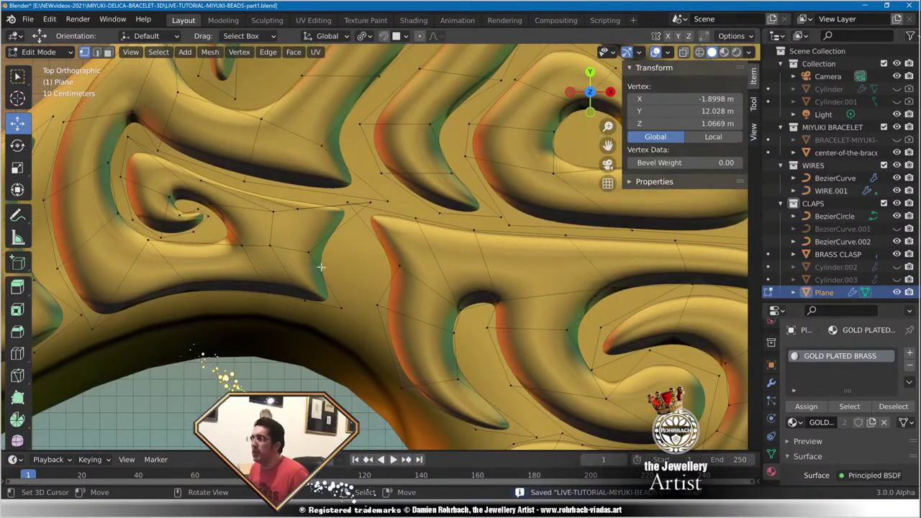
right_drag(409, 266, 358, 273)
right_drag(348, 203, 360, 203)
right_drag(363, 276, 373, 270)
right_drag(381, 305, 364, 315)
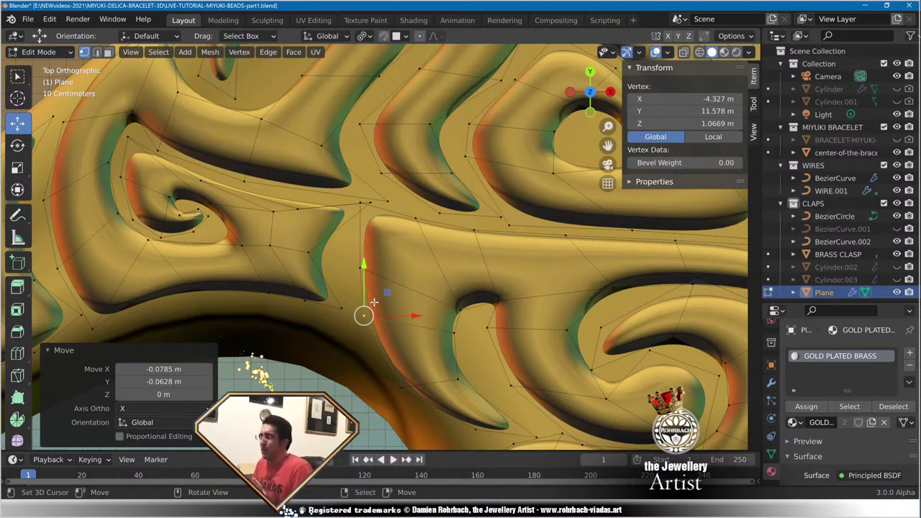
right_drag(472, 296, 490, 304)
drag(489, 305, 489, 308)
Move two vertices along the inner edge of the curve that wraps around the small spiral to smooth its bend.
scroll(433, 277, down, 3)
shift+middle_drag(336, 276, 427, 257)
scroll(338, 277, up, 4)
scroll(331, 277, down, 3)
scroll(427, 256, up, 2)
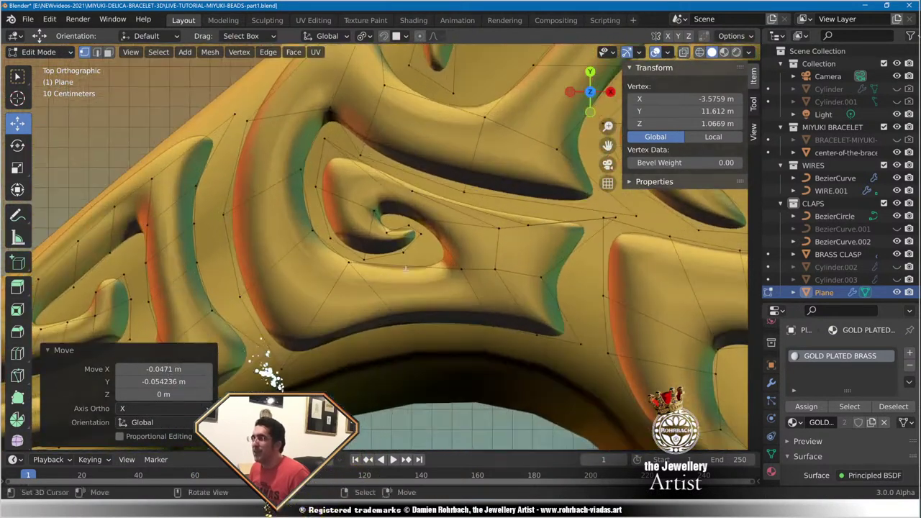
right_click(315, 232)
drag(314, 231, 313, 238)
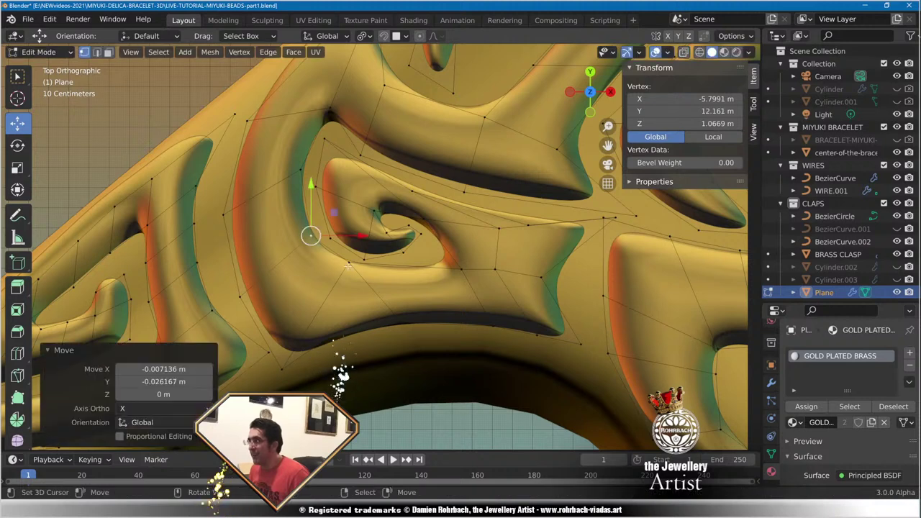
right_click(349, 266)
drag(348, 263, 352, 271)
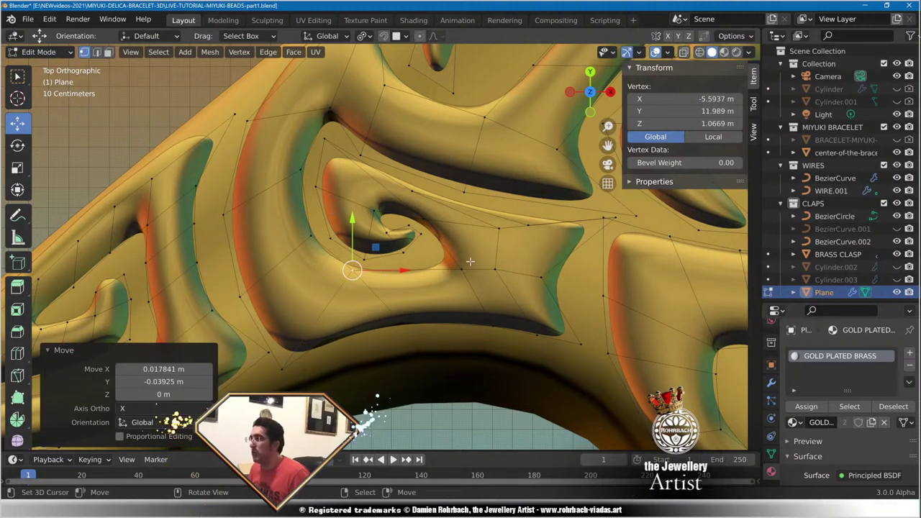
Reposition three outline vertices around the head of the small spiral to round it, and save the file.
click(324, 140)
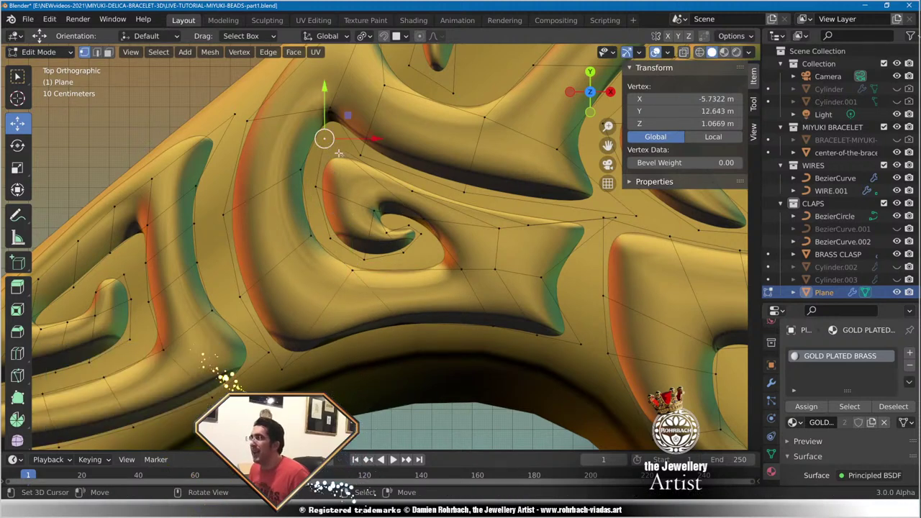
click(411, 190)
key(g)
click(379, 187)
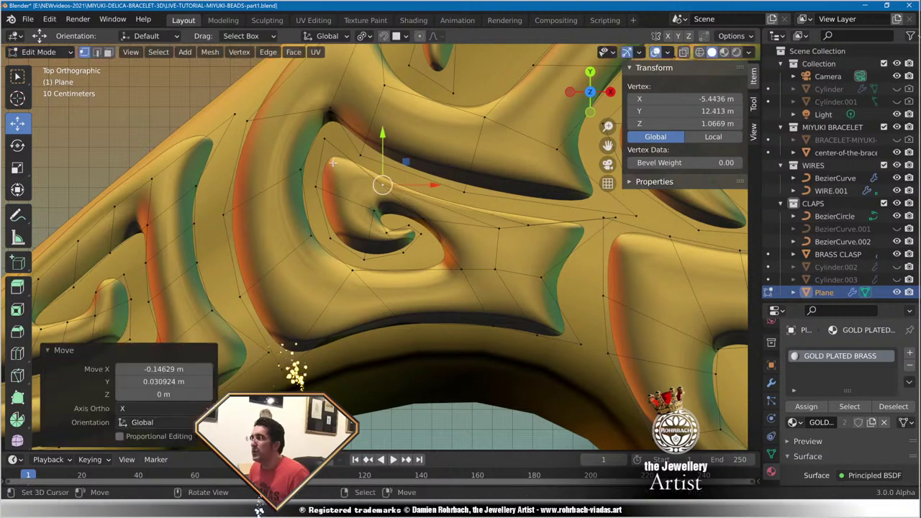
click(316, 187)
key(g)
click(326, 227)
key(g)
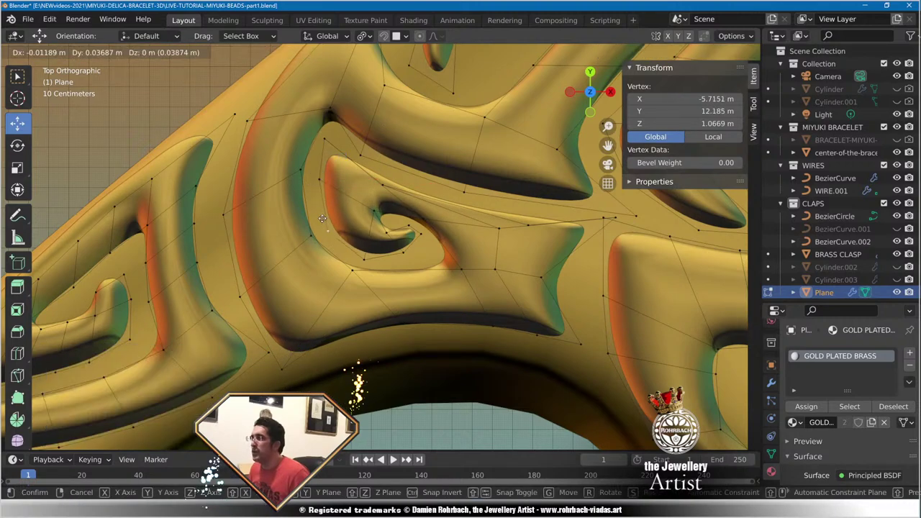
click(317, 215)
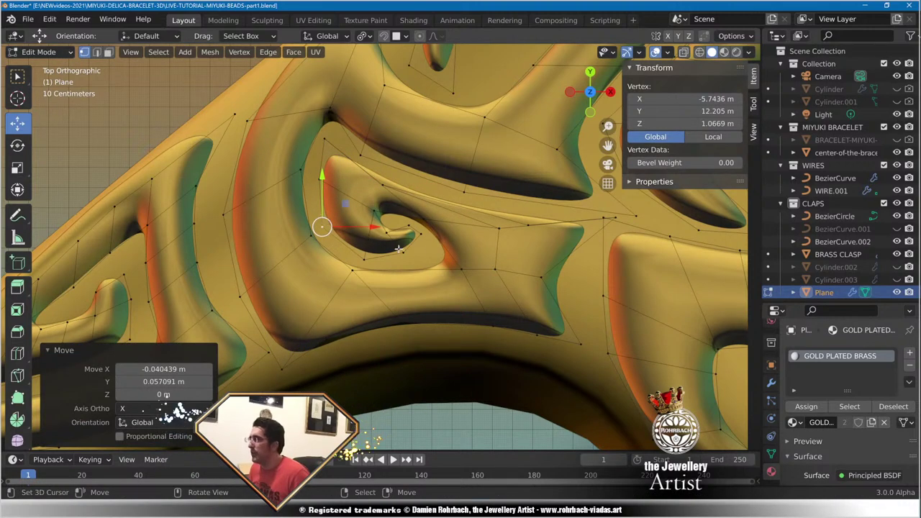
scroll(317, 216, down, 1)
key(ctrl+s)
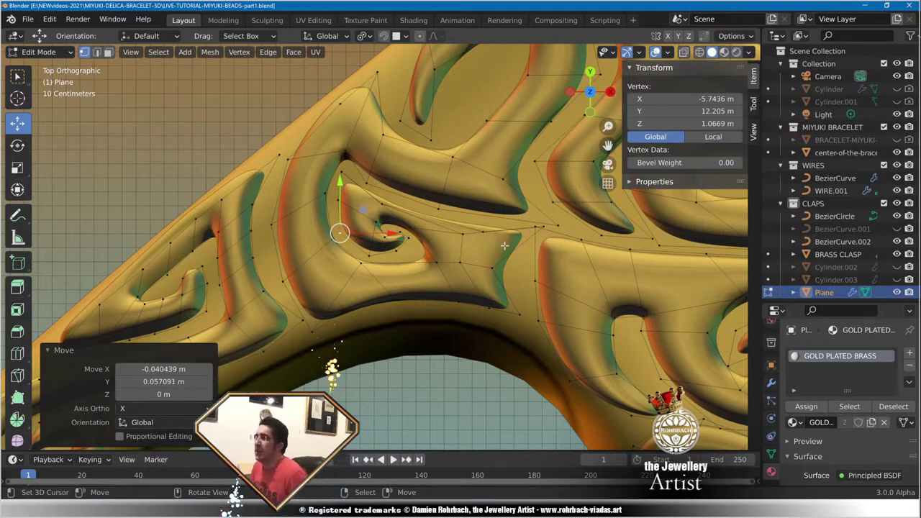
Move the vertices on the inner side of the hook in the triangular ornament to thin its upright end.
scroll(504, 245, down, 2)
shift+middle_drag(304, 305, 456, 228)
scroll(384, 278, up, 2)
shift+middle_drag(384, 278, 427, 255)
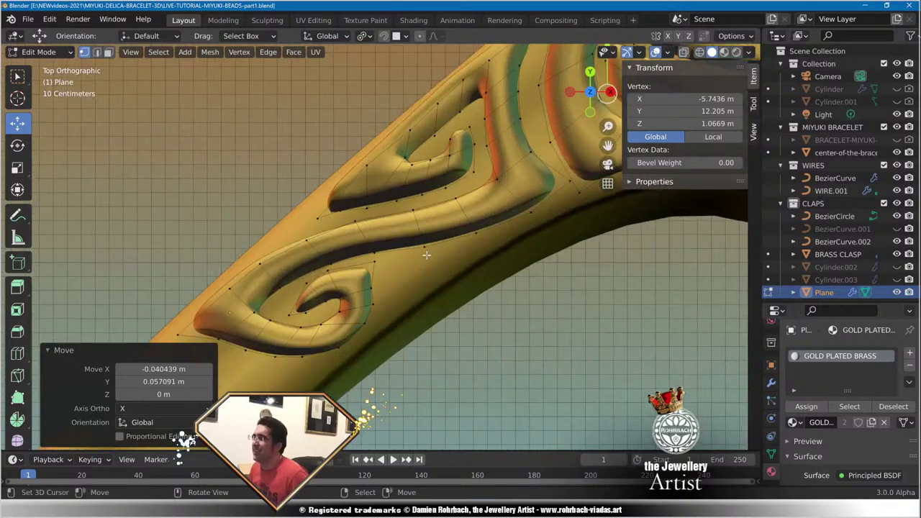
scroll(426, 254, up, 2)
scroll(425, 288, up, 4)
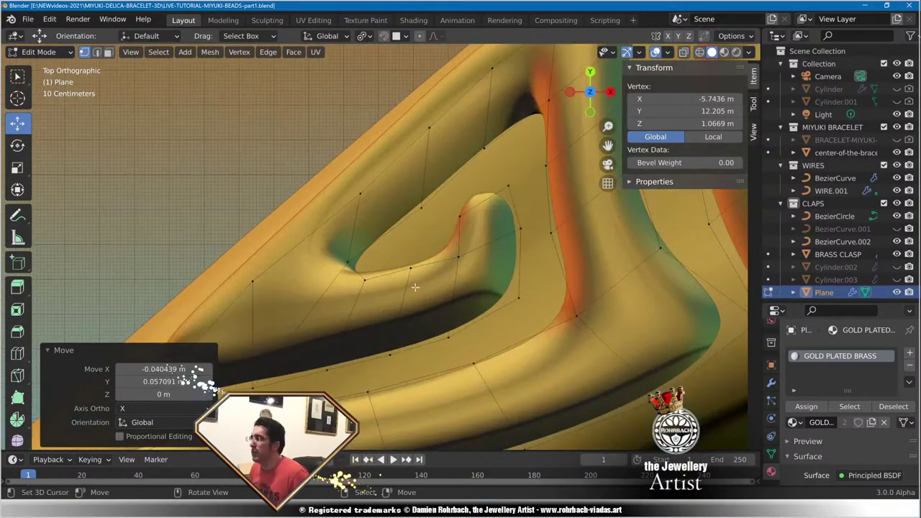
click(410, 269)
drag(416, 267, 421, 277)
click(461, 220)
right_drag(472, 231, 469, 268)
right_click(481, 224)
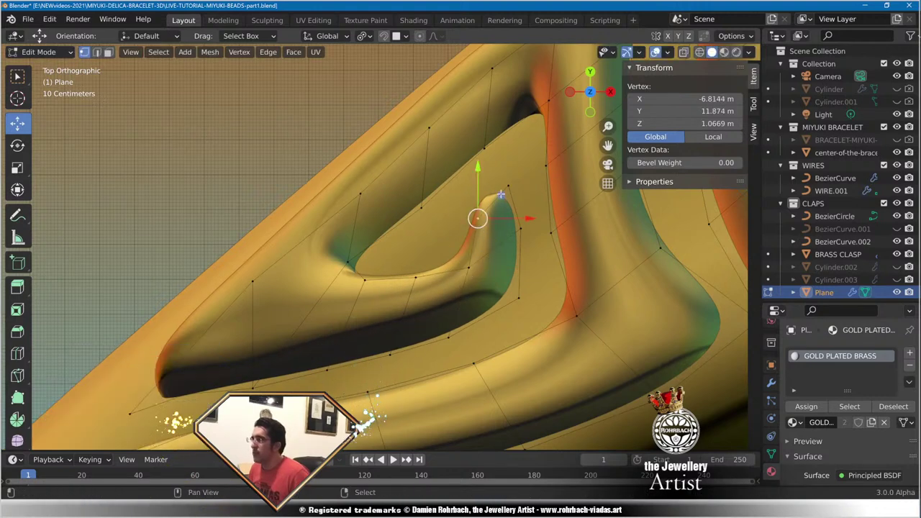
Extrude the hook's end edge inward into a curled tip, then raise the hook's outer corner vertex and pull the tip vertex downward.
shift+right_click(511, 189)
right_drag(516, 188, 464, 200)
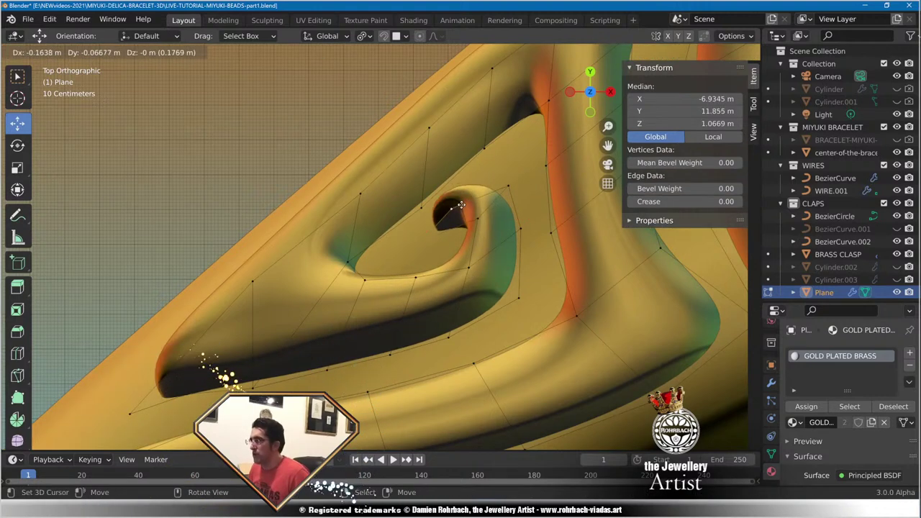
click(449, 208)
click(511, 184)
key(g)
click(521, 154)
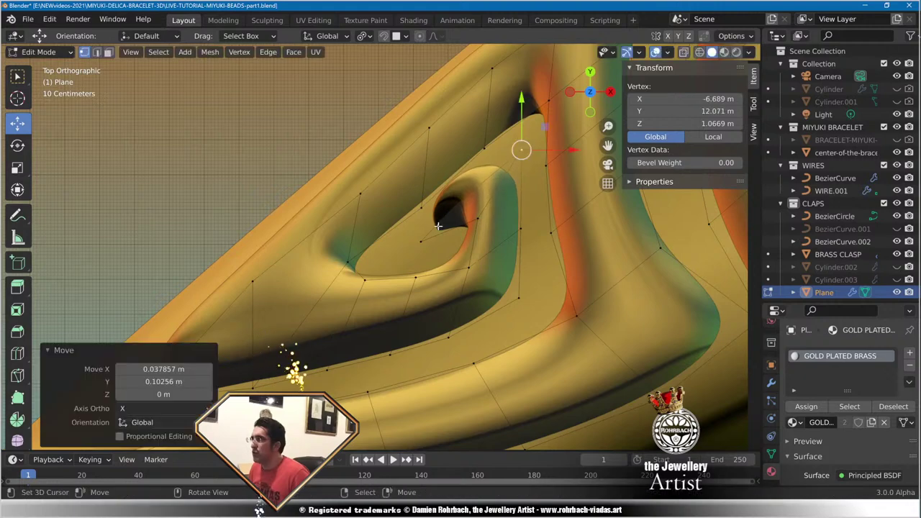
click(422, 240)
key(g)
click(403, 272)
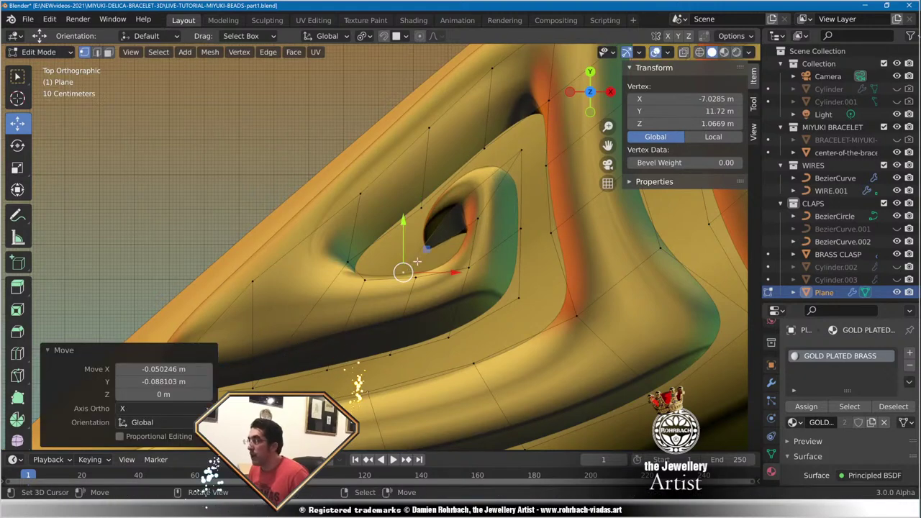
Nudge two vertices along the inner edge of the triangular ornament's hook to even out its curve below the curl.
scroll(418, 261, down, 3)
scroll(417, 261, up, 4)
right_click(441, 272)
key(g)
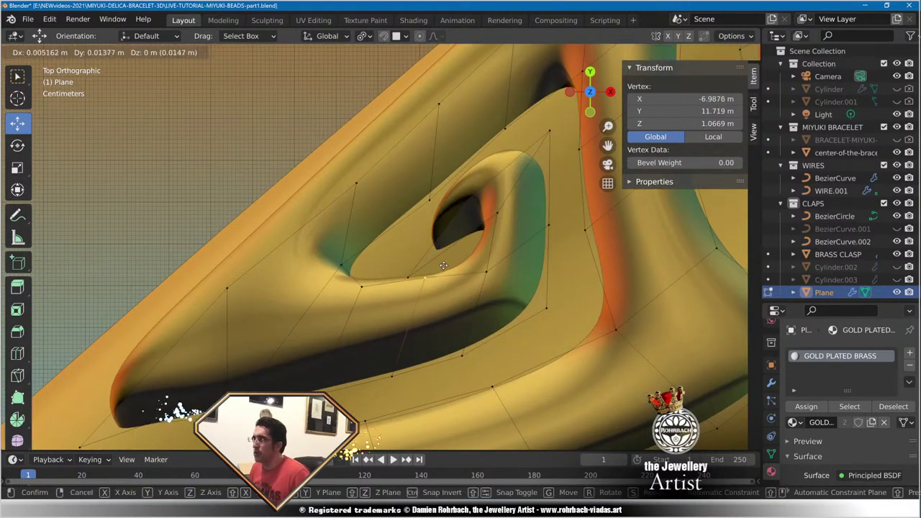
click(425, 275)
click(487, 271)
key(g)
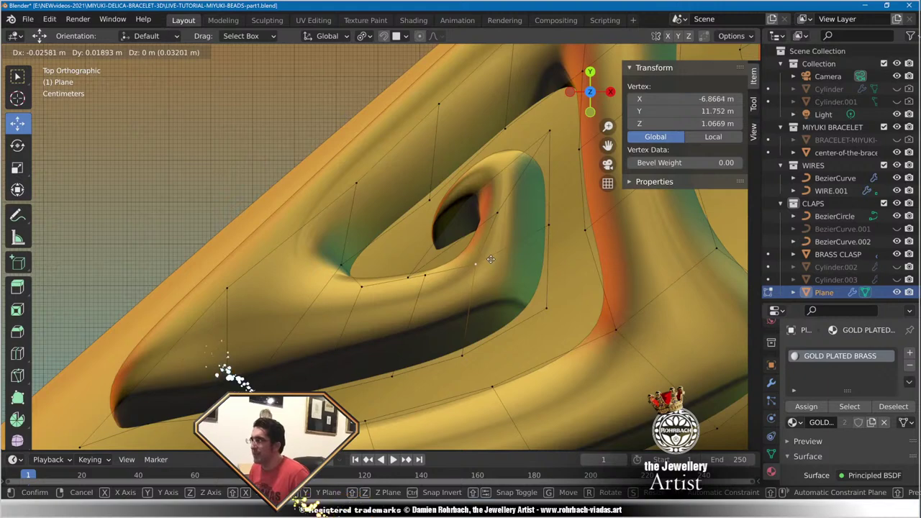
click(490, 259)
Move the two vertices at the triangular ornament's inner corner closer to the curl to reshape the corner.
right_click(349, 263)
key(g)
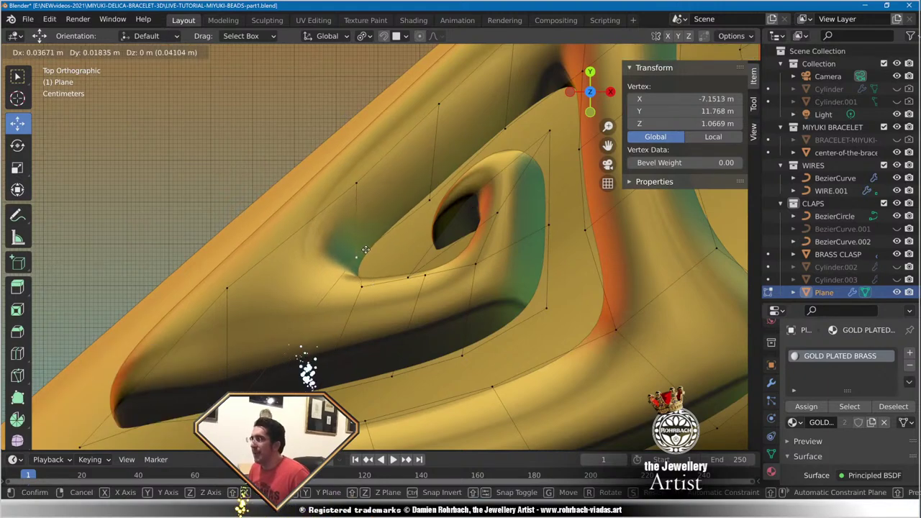
click(364, 255)
right_click(365, 285)
key(g)
click(365, 280)
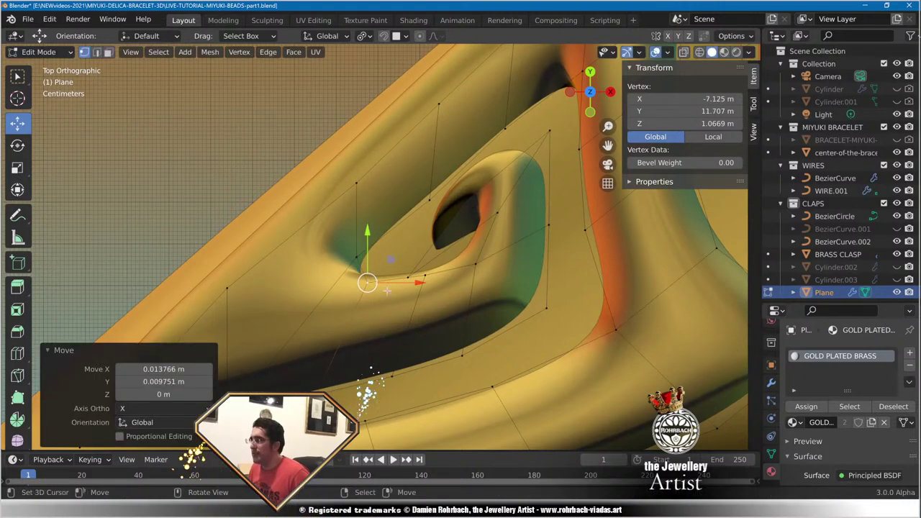
Reshape the triangular ornament's pointed lower end by raising the nearby lower-edge vertex and shifting the tip vertex inward.
scroll(382, 315, down, 2)
shift+middle_drag(317, 359, 444, 331)
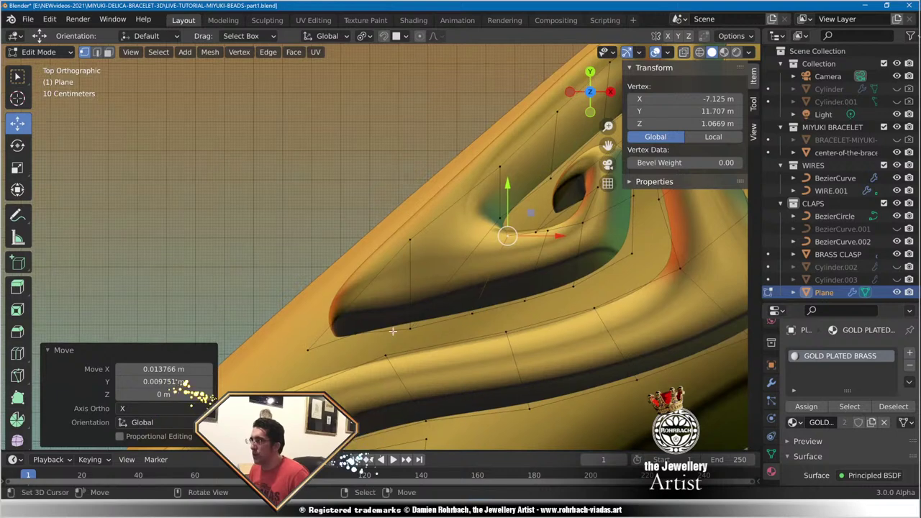
click(405, 334)
key(g)
click(404, 332)
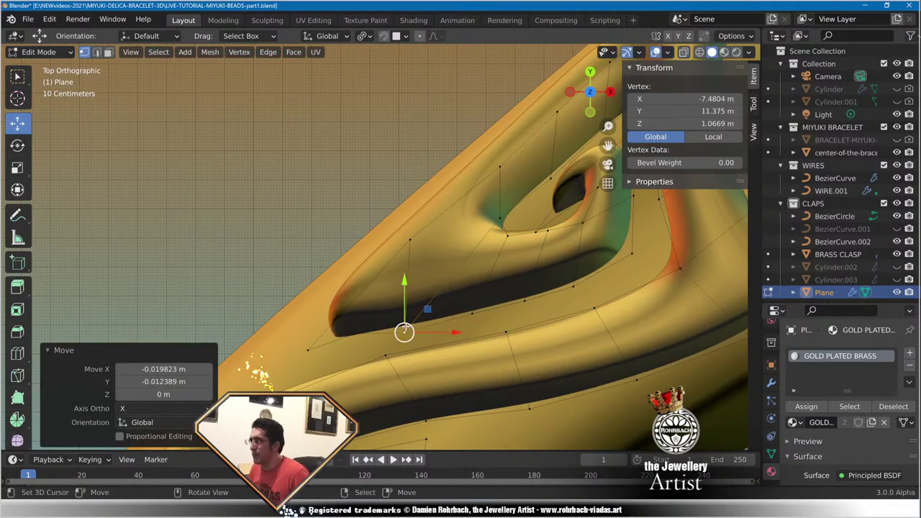
key(g)
click(413, 303)
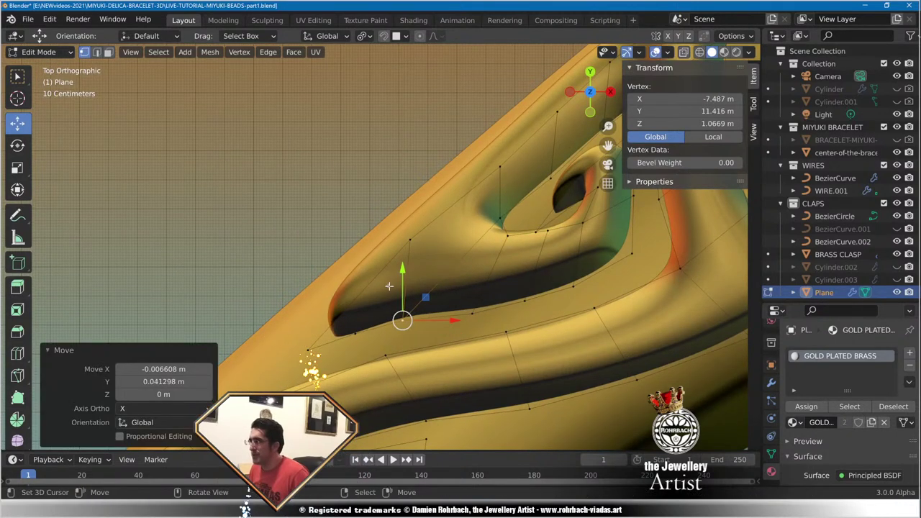
click(314, 348)
key(g)
click(326, 351)
Raise two upper-edge vertices of the long S-shaped scroll just below the triangular ornament's tip.
scroll(464, 297, down, 5)
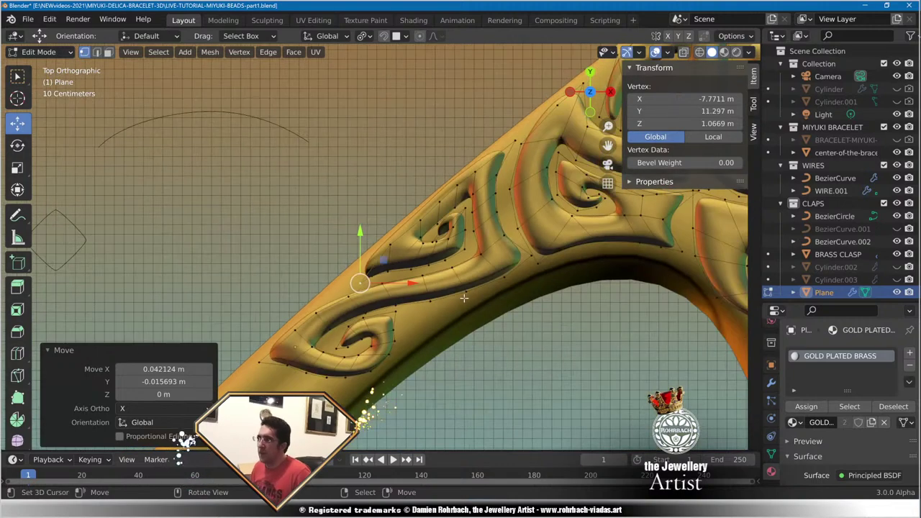
scroll(412, 326, up, 5)
shift+middle_drag(415, 331, 472, 227)
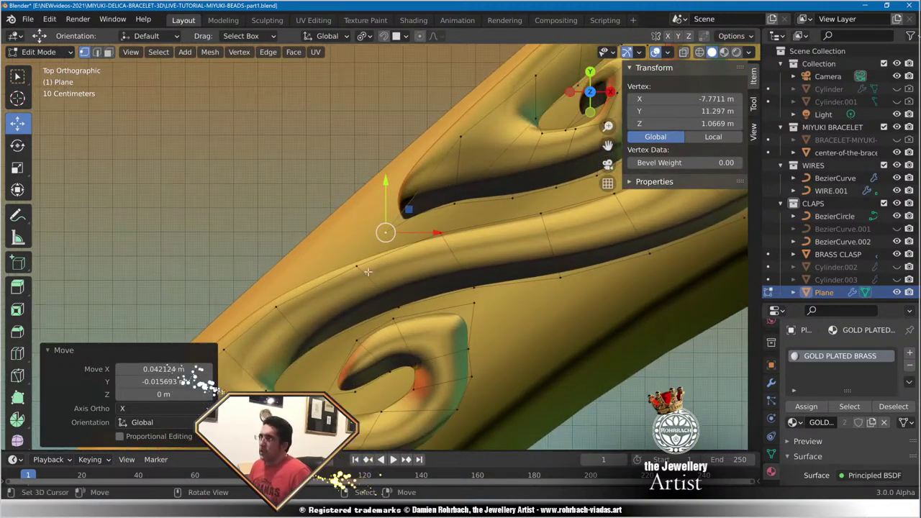
right_click(364, 267)
key(g)
click(372, 248)
right_click(444, 231)
key(g)
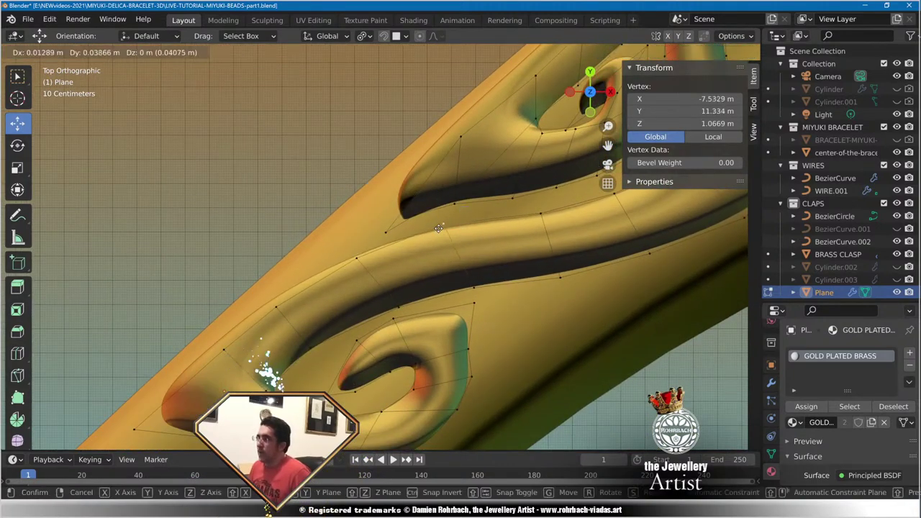
click(456, 199)
Move two more upper-edge vertices of the S-shaped scroll toward the triangular ornament to thicken the scroll's middle.
scroll(483, 242, down, 4)
scroll(483, 243, up, 3)
click(425, 245)
key(g)
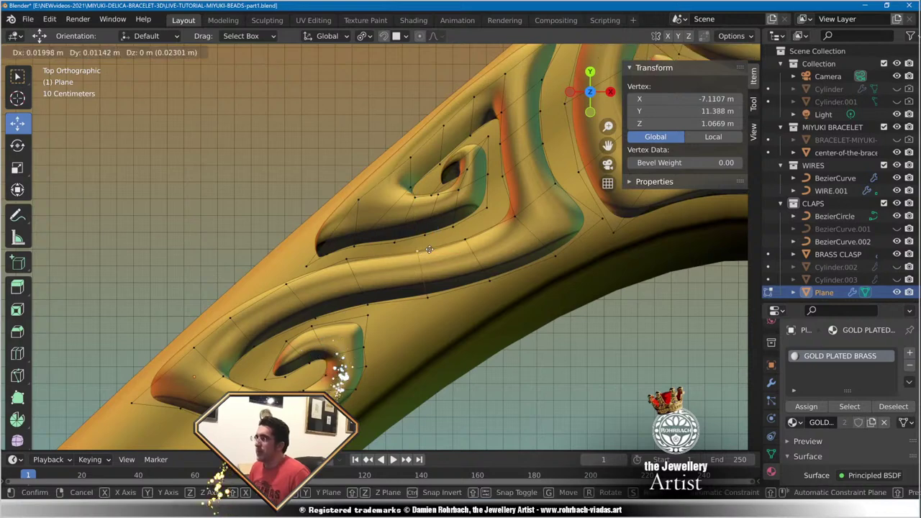
click(421, 247)
right_click(470, 241)
key(g)
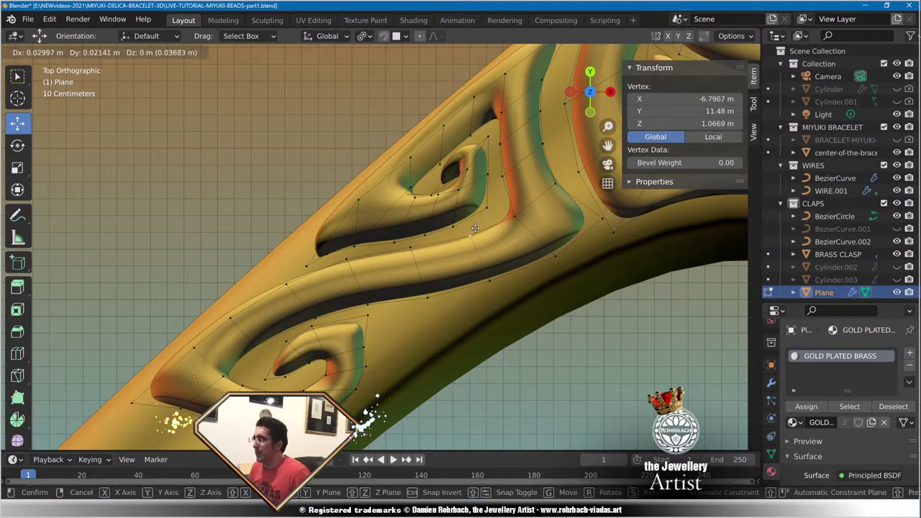
click(476, 234)
scroll(486, 280, down, 2)
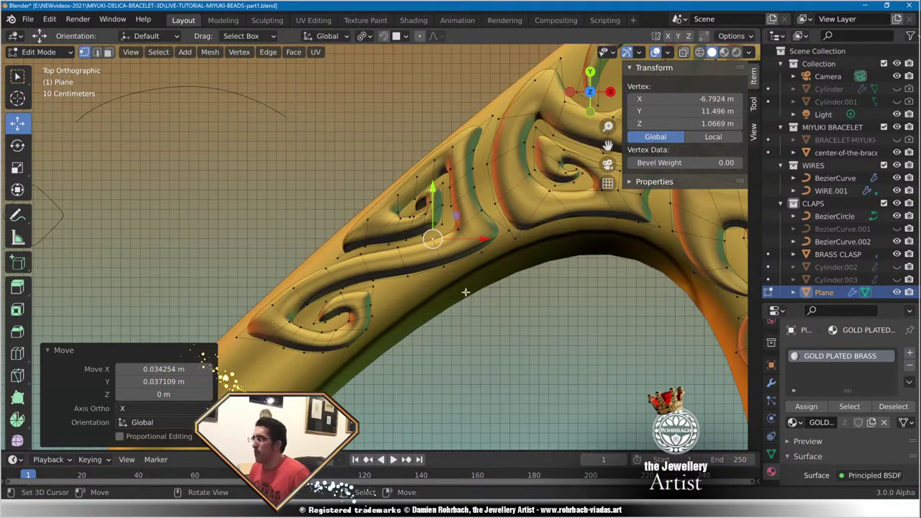
Pull two lower-edge vertices of the S-shaped scroll outward near its sharp bend, and save the file.
scroll(466, 292, up, 3)
click(514, 283)
key(g)
click(570, 264)
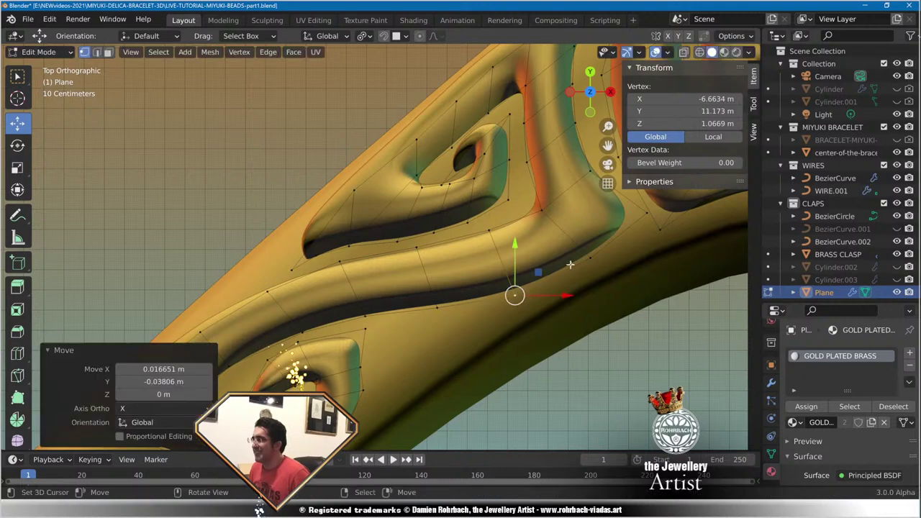
right_click(574, 261)
key(g)
click(595, 263)
scroll(595, 263, down, 5)
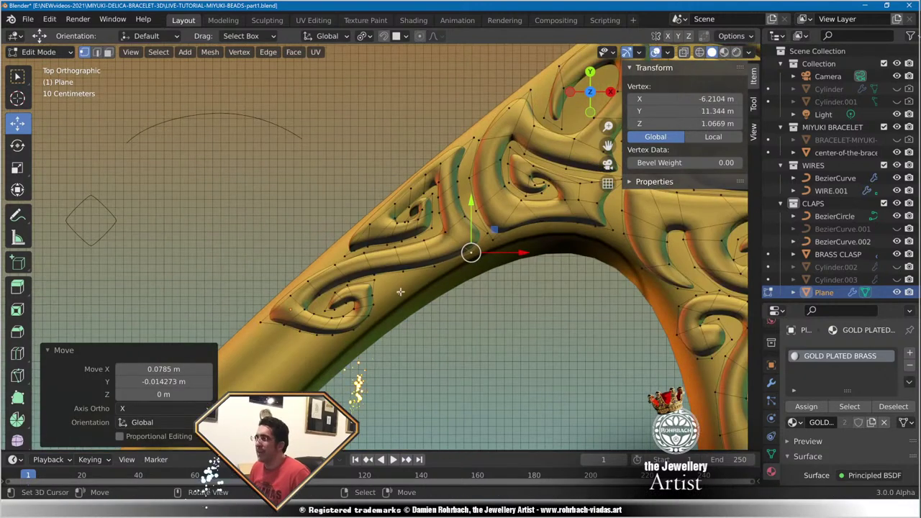
scroll(420, 300, up, 2)
scroll(419, 300, down, 5)
shift+middle_drag(565, 205, 396, 289)
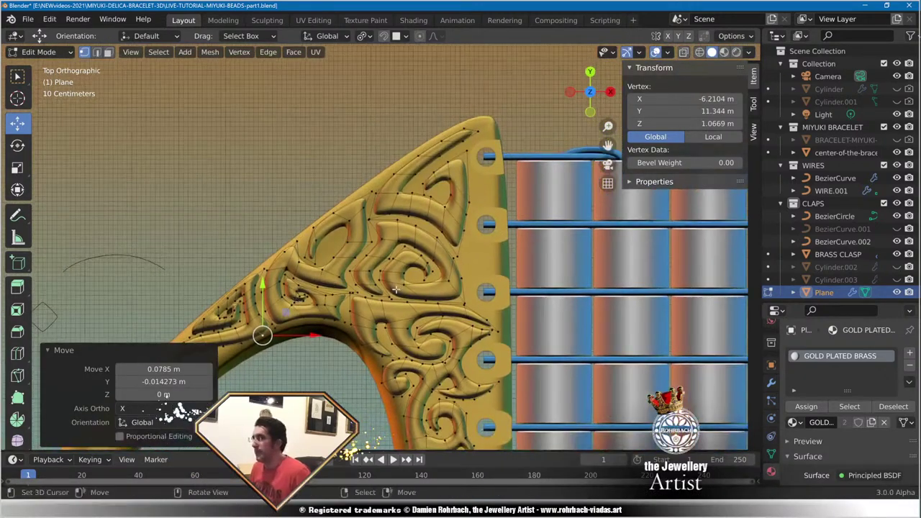
scroll(395, 289, up, 4)
key(ctrl+s)
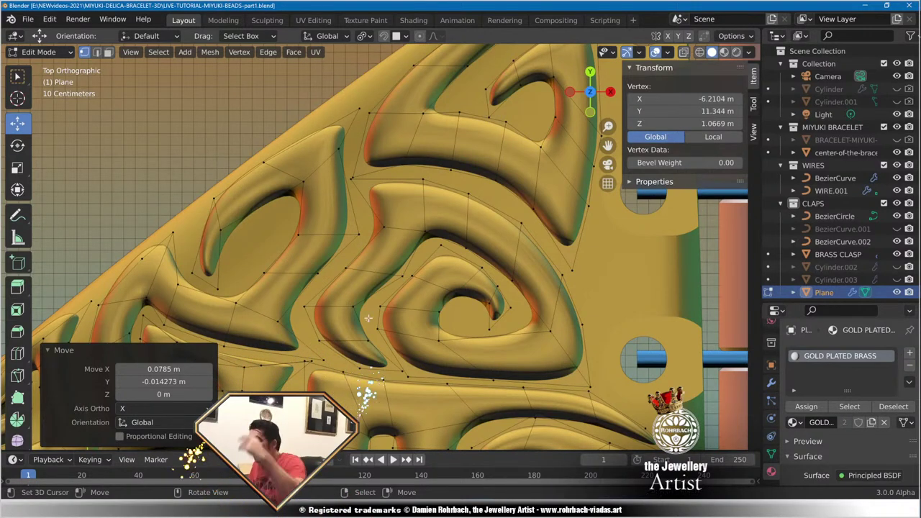
Move two outer-edge vertices of the spiral away from the neighbouring curved tail to widen the groove between them.
scroll(395, 345, up, 3)
click(350, 267)
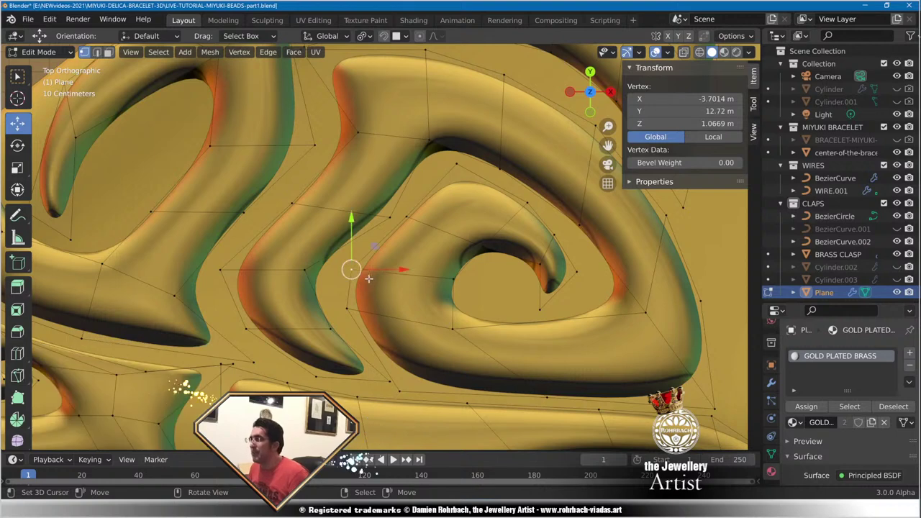
key(g)
click(412, 270)
click(349, 308)
key(g)
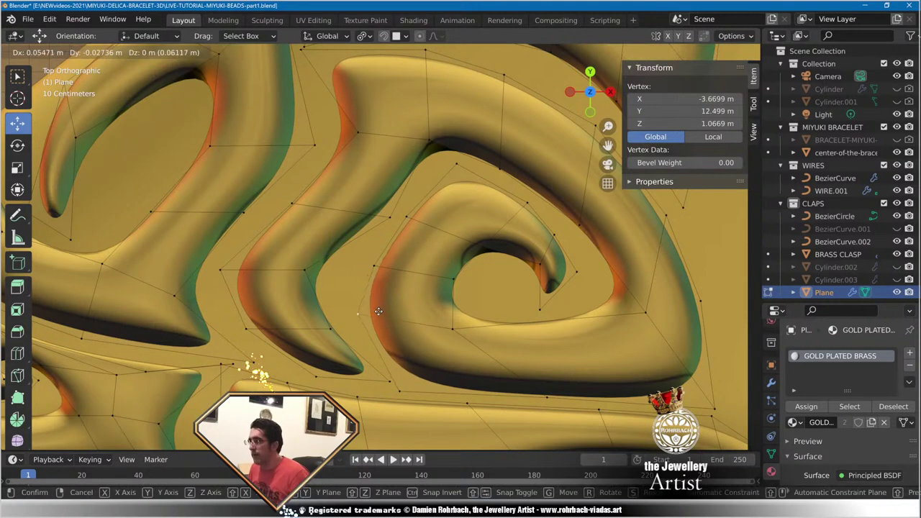
click(380, 313)
key(g)
click(385, 334)
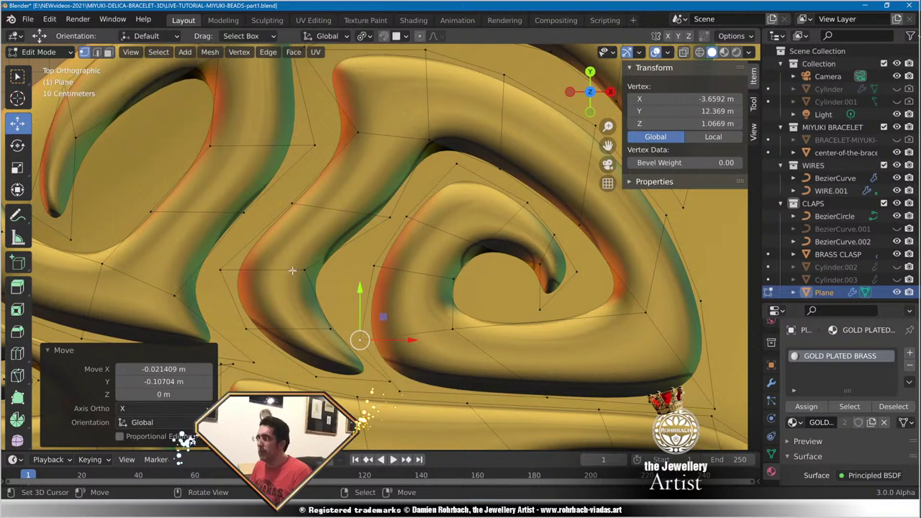
Move the vertex at the curved tail's bend about 0.14 m toward the spiral to thicken the tail.
key(g)
click(335, 265)
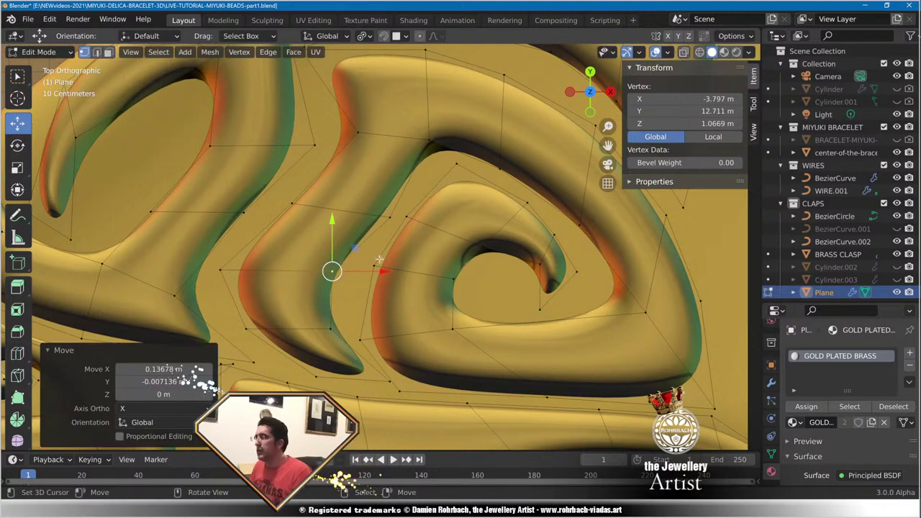
scroll(379, 252, down, 4)
Shift the inner-edge vertex of the band arching over the spiral by about 0.08 m in X and 0.03 m in Y.
scroll(530, 230, up, 4)
right_click(367, 189)
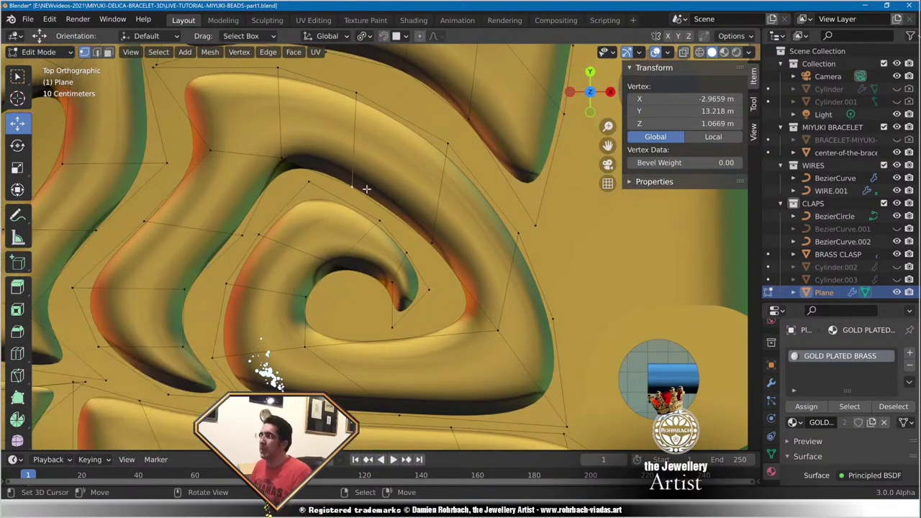
key(g)
click(389, 180)
Move two outer-edge vertices of the arching band outward toward the triangular ornament to thicken the arch.
scroll(391, 172, down, 3)
shift+middle_drag(391, 165, 416, 254)
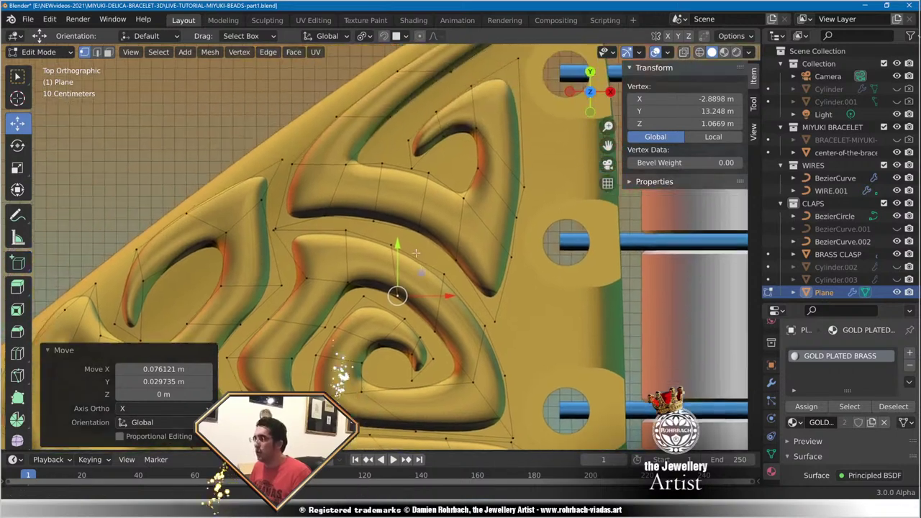
scroll(416, 254, up, 3)
right_click(411, 234)
key(g)
click(421, 221)
scroll(431, 252, down, 4)
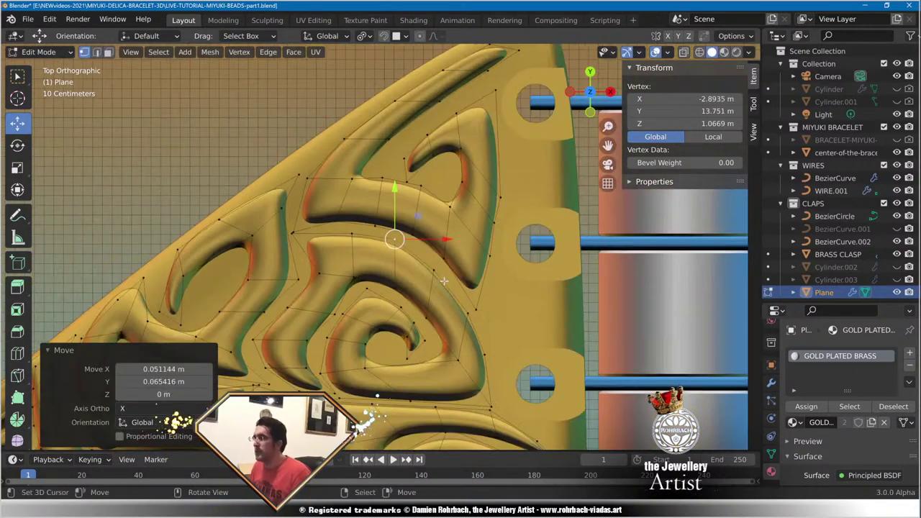
scroll(444, 281, up, 3)
key(g)
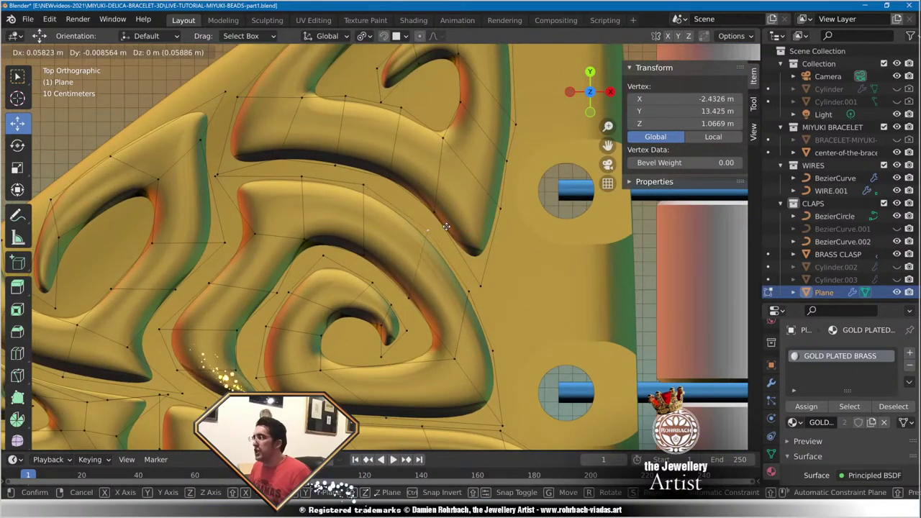
click(446, 234)
Smooth the arch's inner edge by lowering its bend vertex and shifting the vertices on both sides of it slightly.
scroll(349, 287, up, 4)
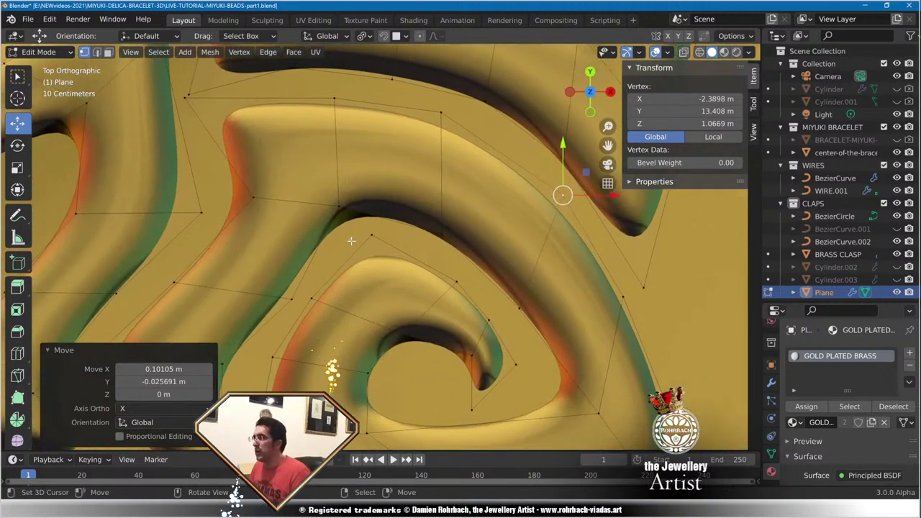
click(352, 209)
key(g)
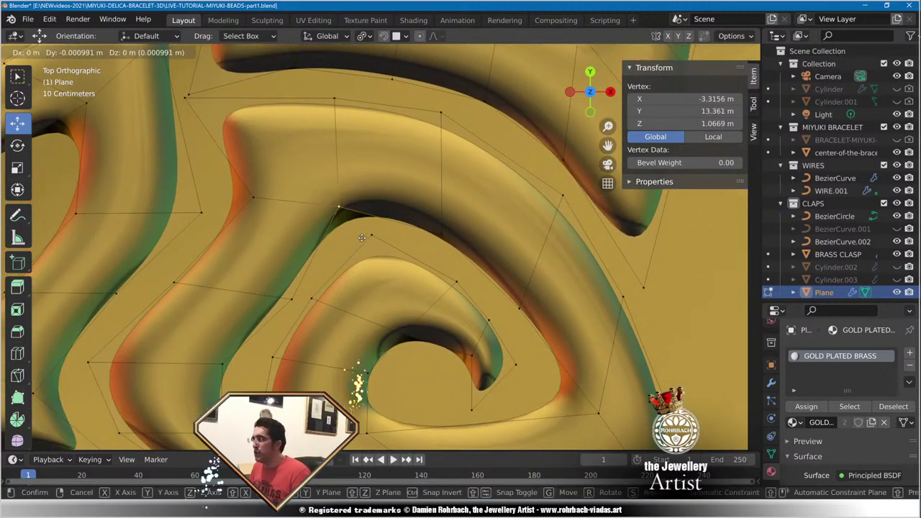
click(349, 259)
click(289, 294)
key(g)
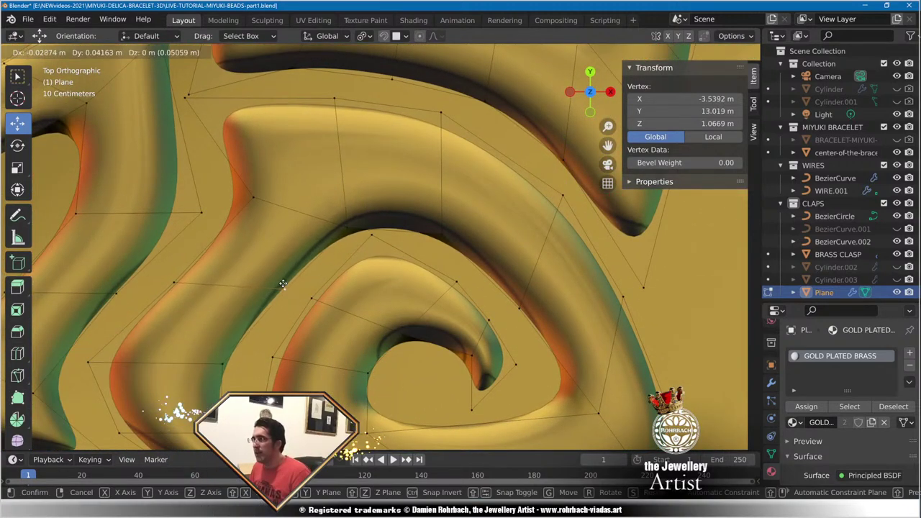
click(284, 287)
click(439, 227)
key(g)
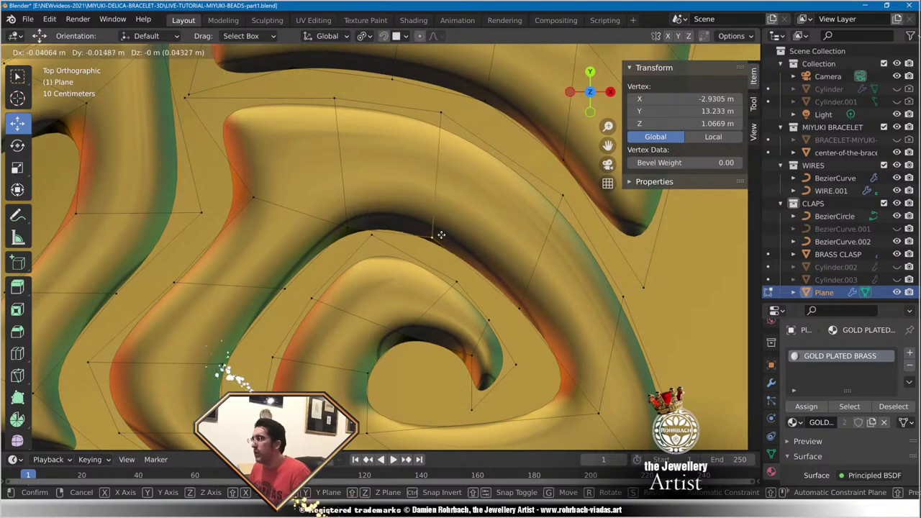
click(432, 237)
Adjust the next inner-edge vertex along the arch and pull the inner corner vertex about 0.13 m toward the coil.
scroll(462, 294, down, 2)
shift+middle_drag(486, 281, 430, 234)
scroll(432, 242, up, 2)
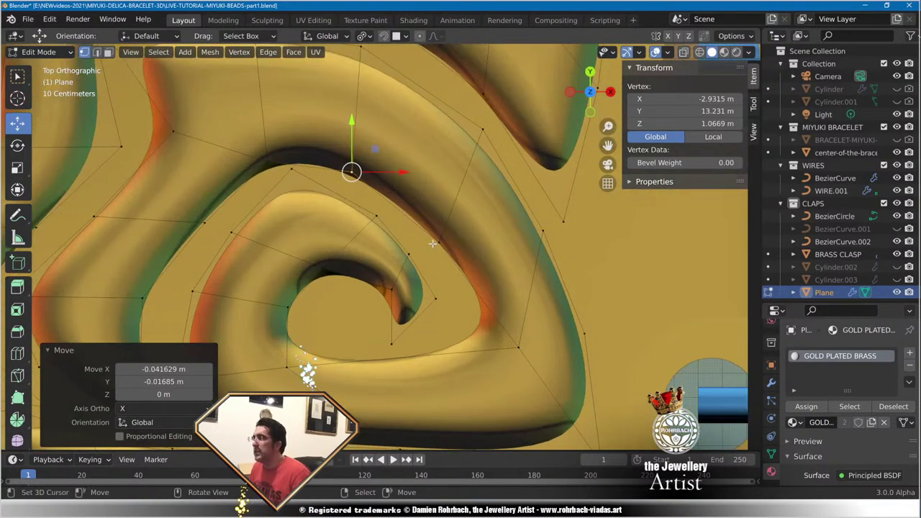
click(439, 242)
key(g)
click(464, 233)
click(494, 323)
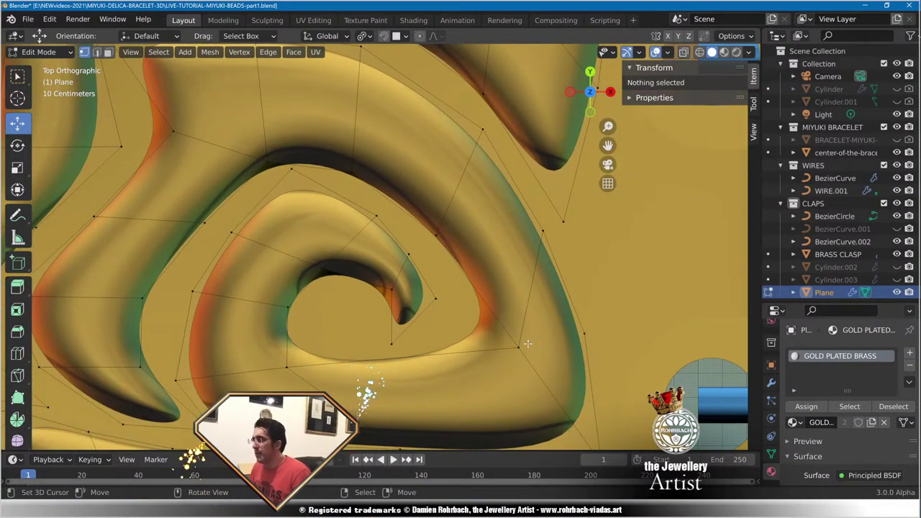
click(518, 345)
key(g)
click(511, 352)
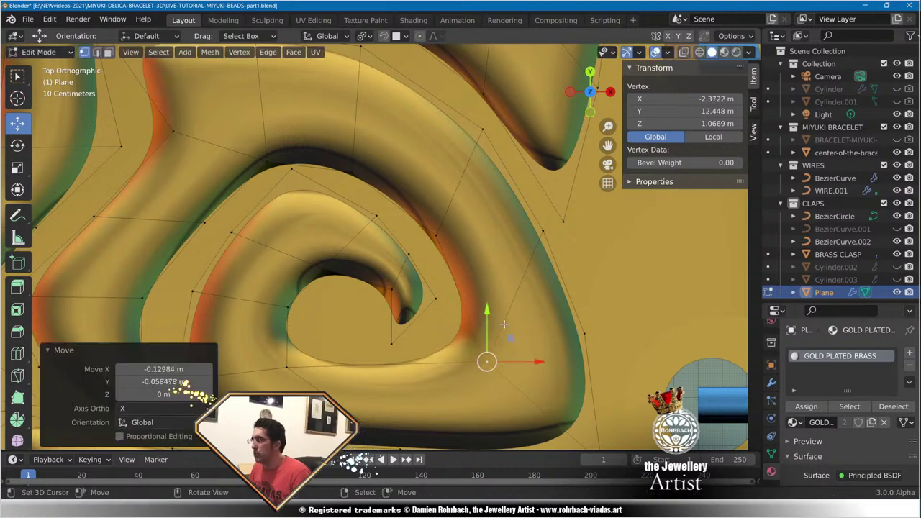
Lower the vertex at the top of the coil's inner edge toward the hollow centre.
scroll(504, 324, down, 2)
scroll(366, 305, up, 6)
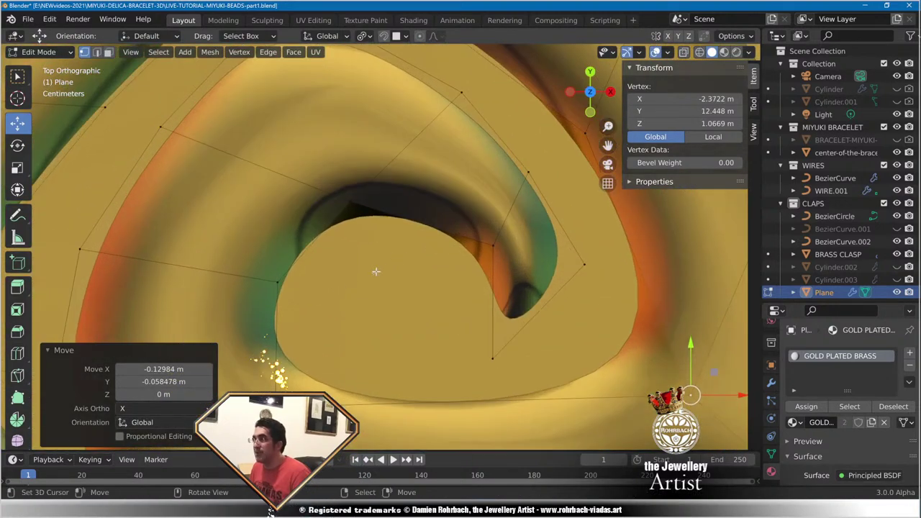
click(302, 286)
right_click(374, 223)
key(g)
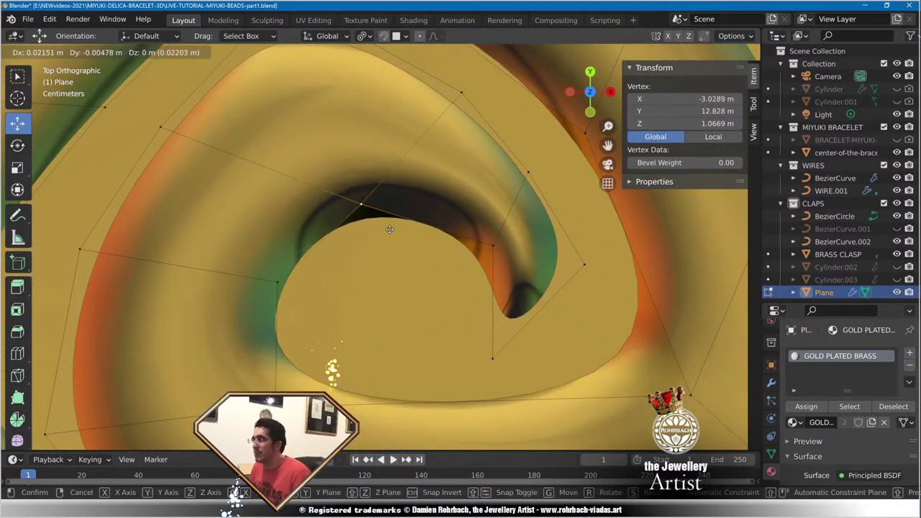
click(393, 235)
Move the two lower inner-edge vertices of the coil about 0.05 m and 0.09 m into the hollow, and save the file.
right_click(303, 290)
key(g)
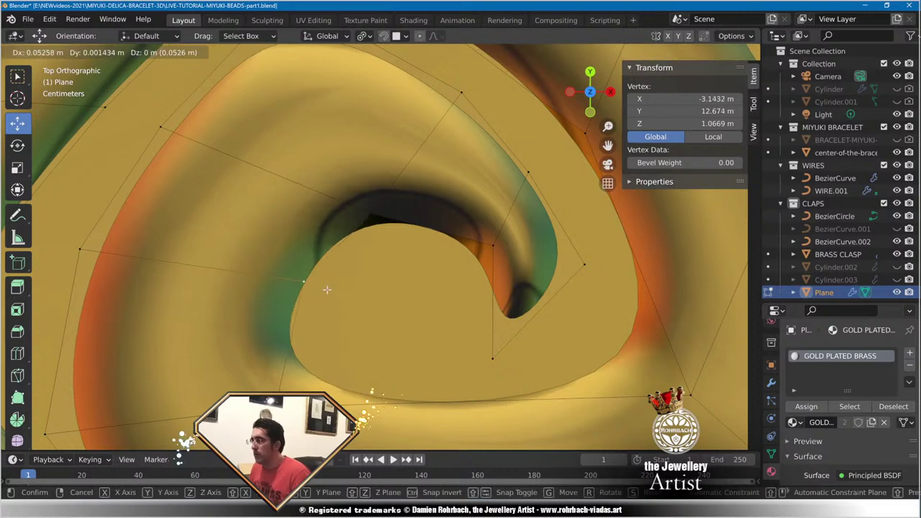
click(326, 290)
right_click(289, 392)
key(g)
click(325, 386)
scroll(399, 308, down, 5)
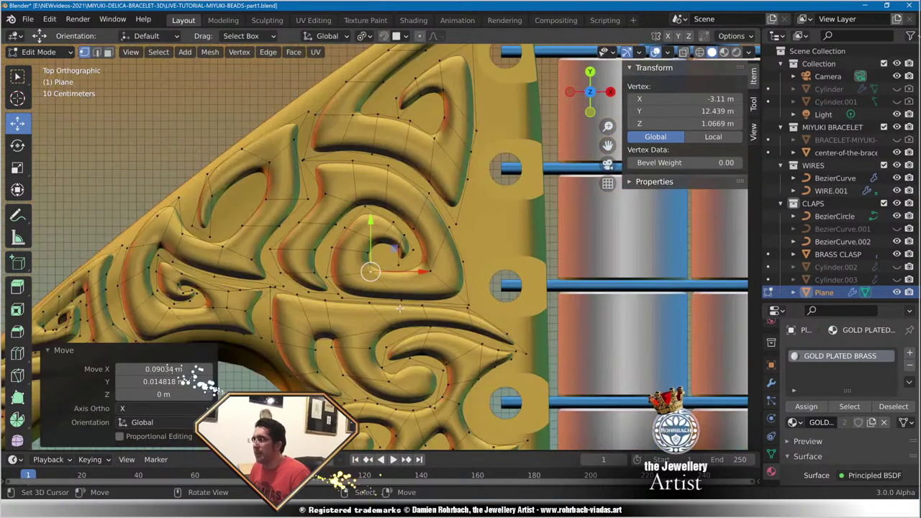
scroll(416, 317, up, 4)
key(ctrl+s)
Slim the coil's curled tip by moving its outer vertex inward and nudging its inner vertex slightly.
click(435, 246)
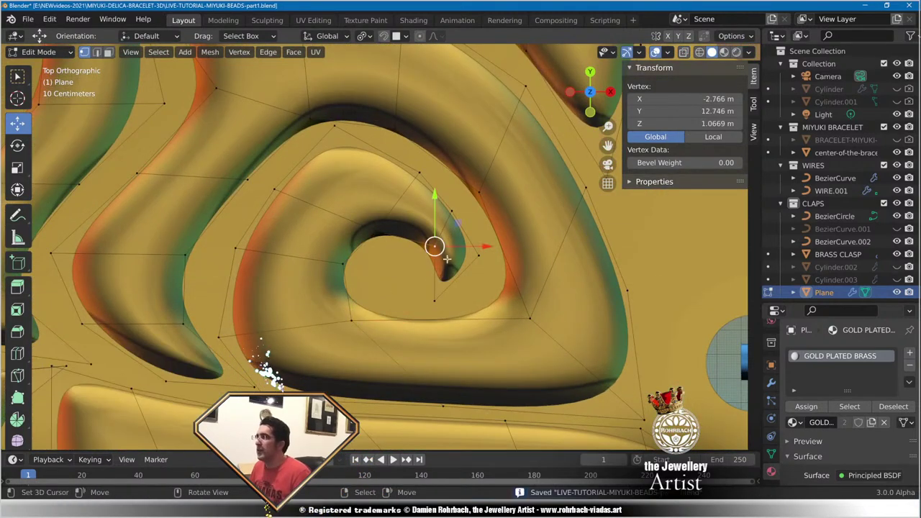
click(479, 255)
key(g)
click(447, 264)
click(435, 247)
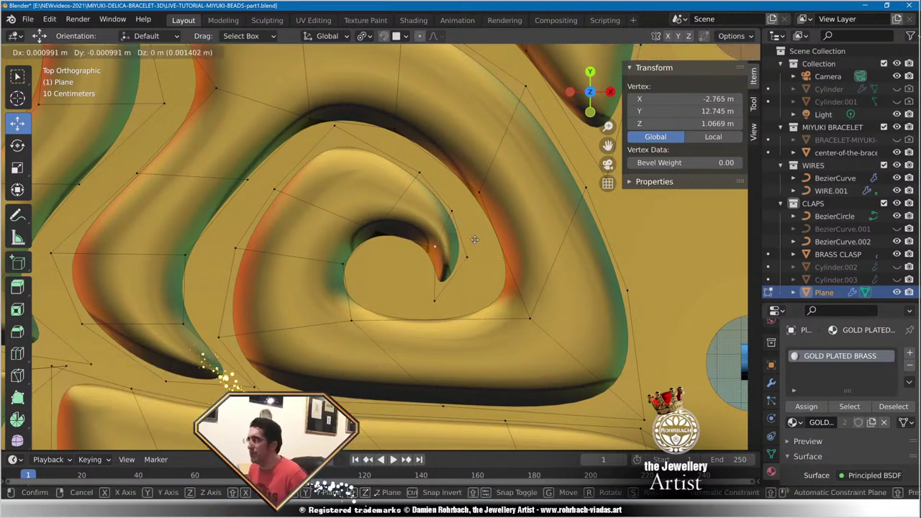
click(469, 234)
Move the spiral's lower outer vertex beside the tail inward by about 0.05 m in X and Y, and save the file.
shift+middle_drag(342, 183, 379, 232)
scroll(379, 224, up, 2)
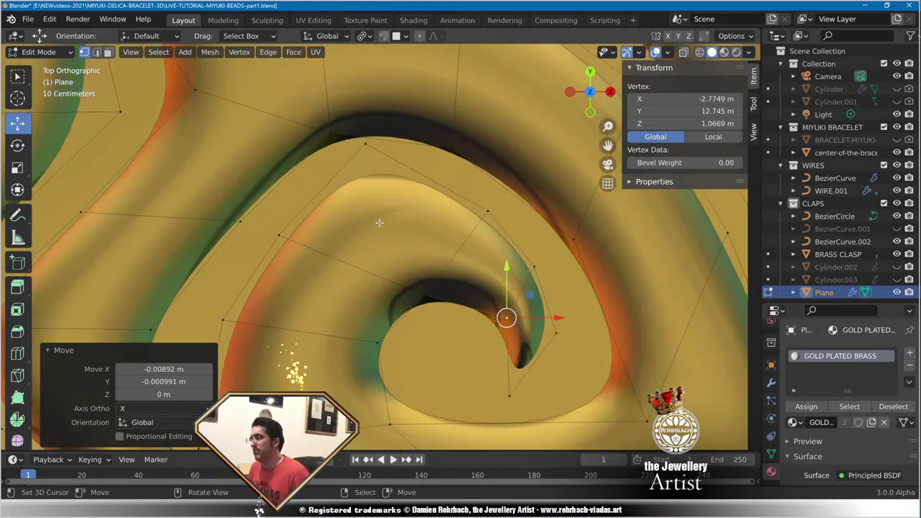
scroll(367, 251, down, 3)
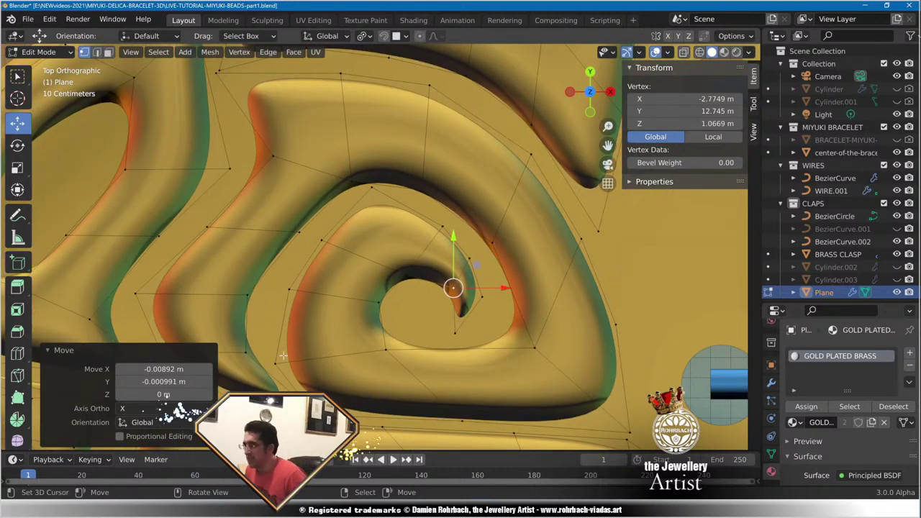
drag(283, 355, 299, 341)
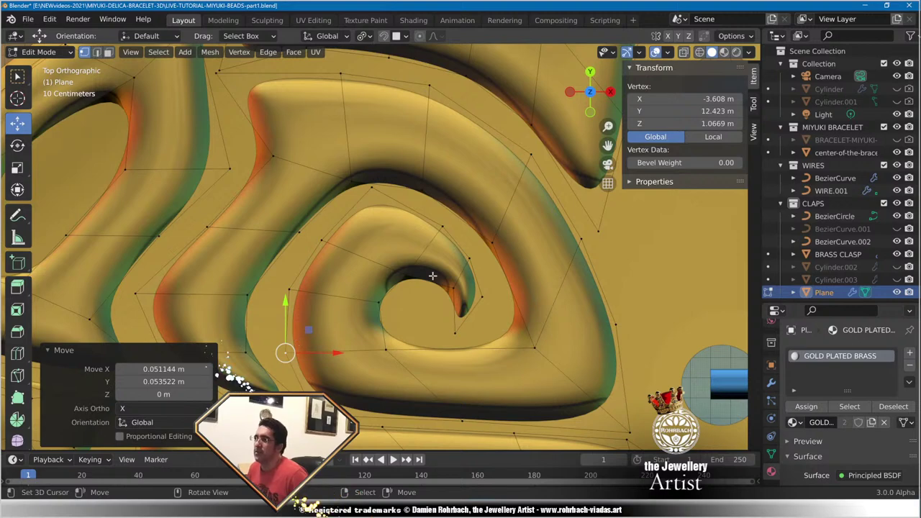
scroll(429, 280, down, 5)
scroll(423, 287, up, 5)
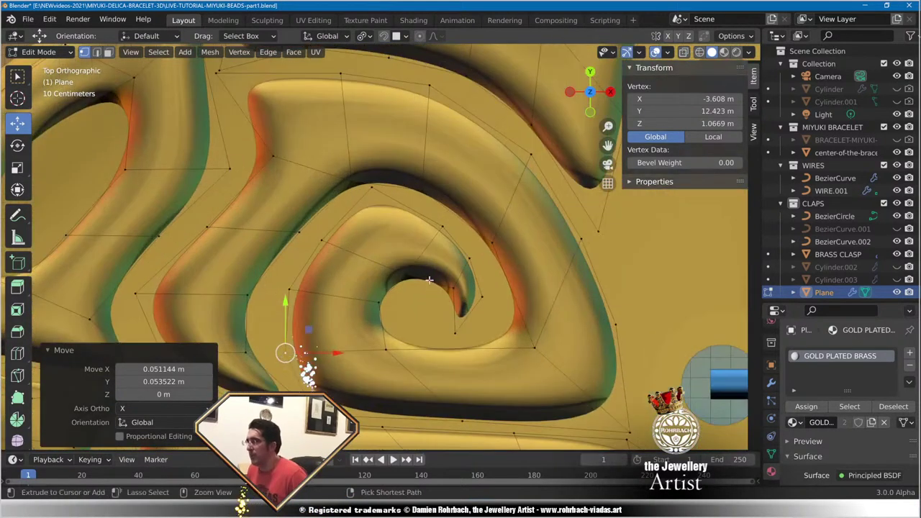
key(ctrl+s)
Thicken the lower part of the curved tail by moving its two vertices facing the spiral toward the spiral.
scroll(296, 255, down, 3)
shift+middle_drag(296, 255, 387, 195)
scroll(378, 285, up, 3)
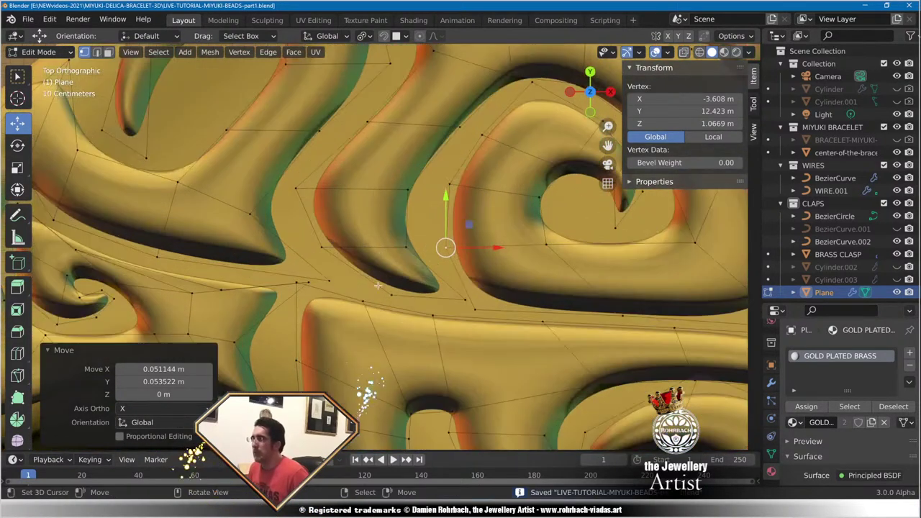
right_click(421, 247)
drag(431, 255, 422, 247)
right_click(418, 194)
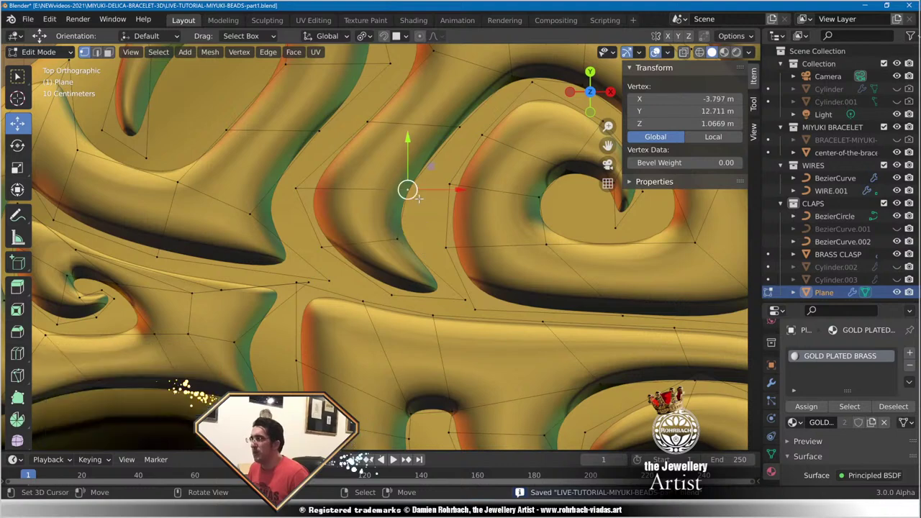
drag(426, 196, 444, 196)
right_click(399, 239)
drag(405, 241, 426, 240)
Examine the reshaped spiral scroll and the surrounding clasp relief from above and in perspective.
scroll(395, 202, down, 4)
scroll(383, 221, up, 3)
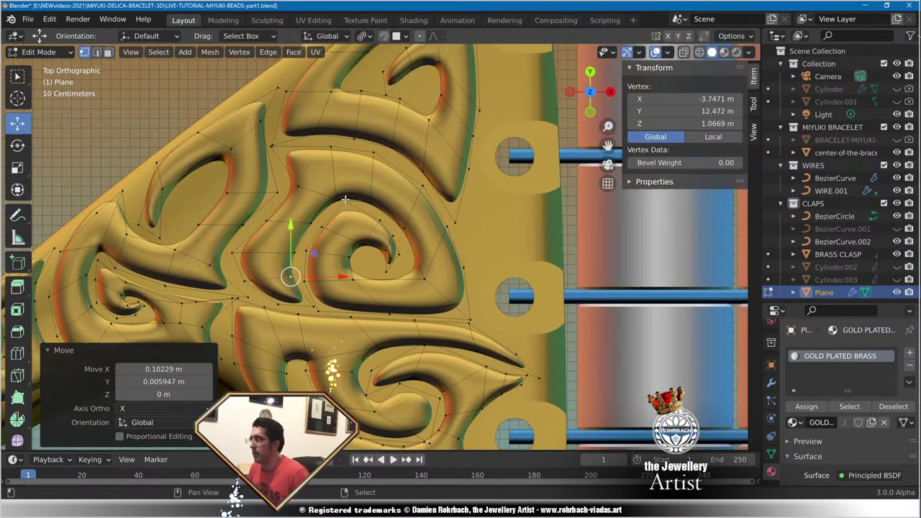
scroll(382, 221, up, 2)
scroll(389, 223, down, 3)
scroll(417, 226, up, 3)
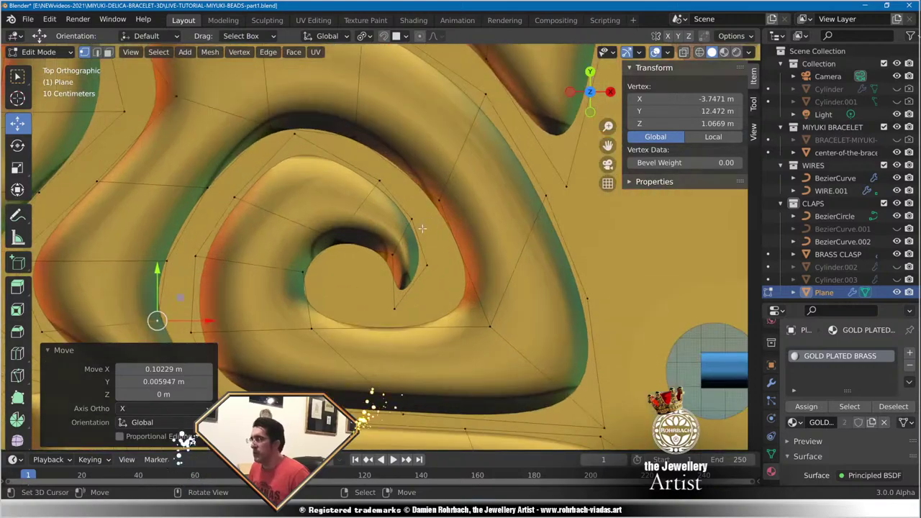
scroll(425, 214, down, 4)
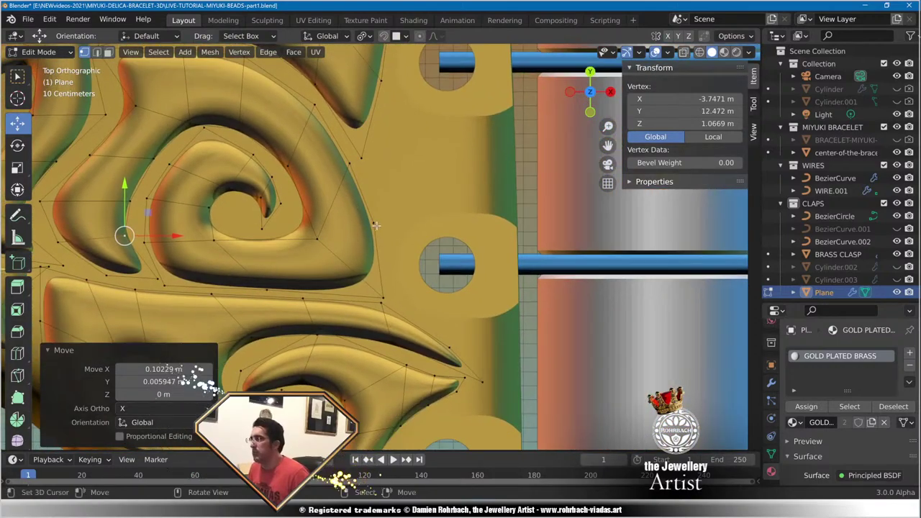
scroll(440, 330, down, 1)
middle_drag(440, 331, 379, 251)
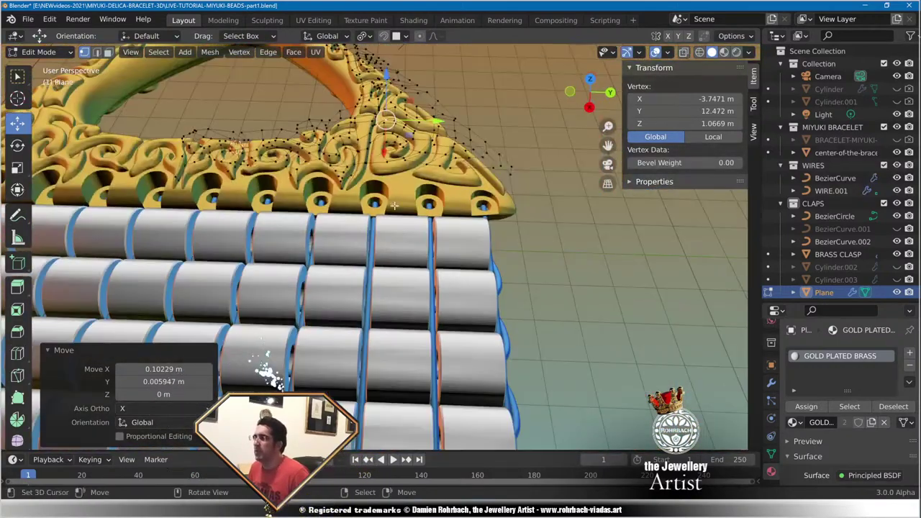
scroll(394, 206, up, 5)
middle_drag(395, 206, 418, 249)
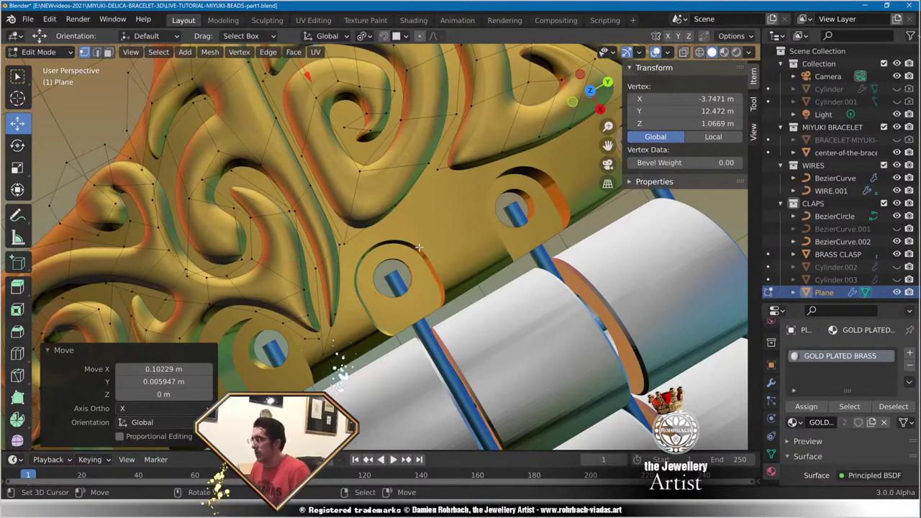
key(KP_7)
scroll(396, 244, up, 2)
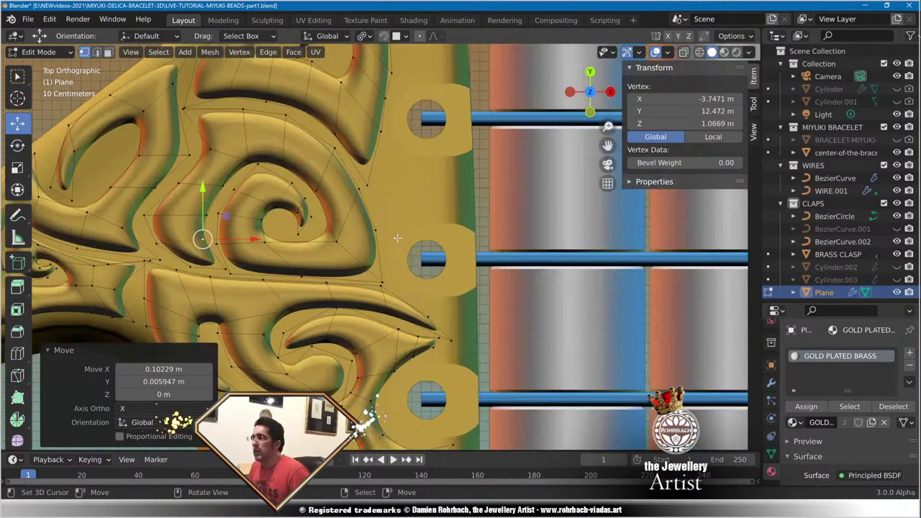
scroll(408, 235, down, 2)
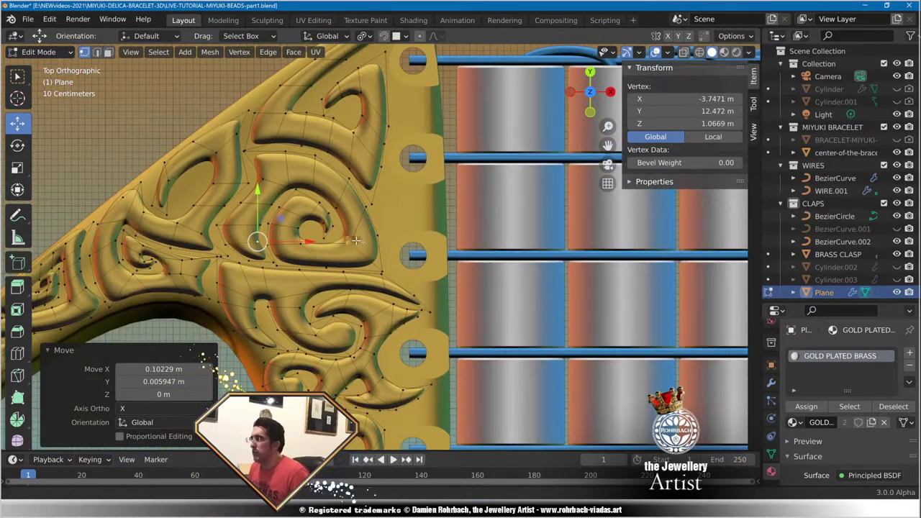
Move the vertex at the tail's upper outer edge outward by about 0.11 m in X and 0.04 m in Y.
shift+middle_drag(257, 207, 380, 244)
scroll(380, 244, up, 5)
right_click(415, 170)
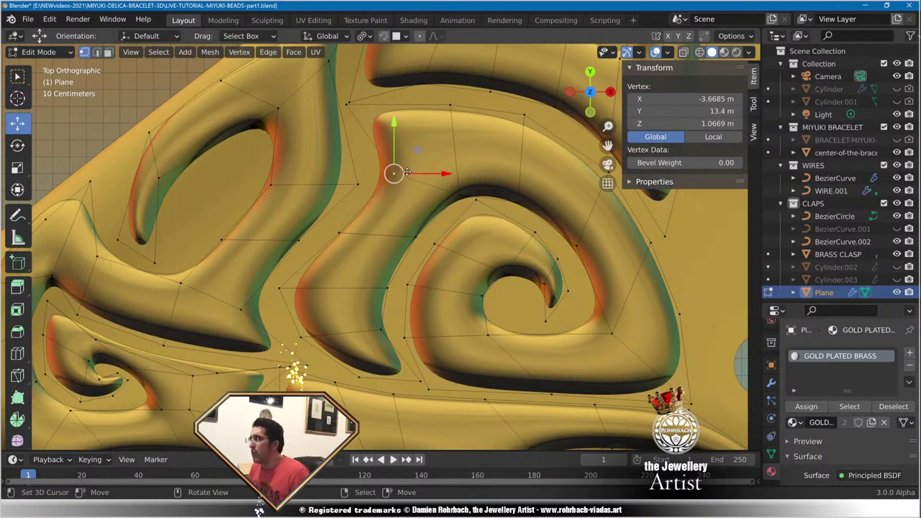
drag(407, 173, 395, 167)
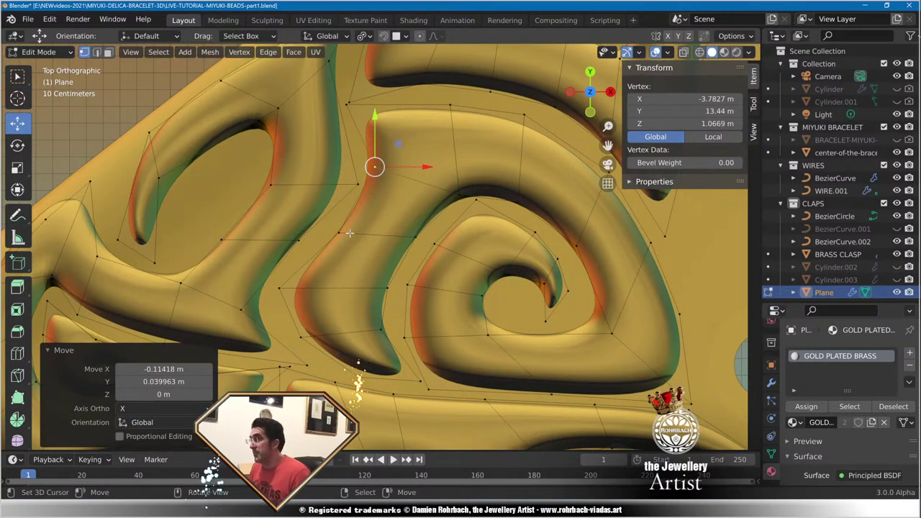
Reshape the lower tail by adjusting three outer-edge vertices and moving the lower inner vertex about 0.10 m toward the outer edge.
right_drag(347, 233, 335, 240)
right_drag(283, 291, 294, 292)
right_drag(304, 337, 297, 347)
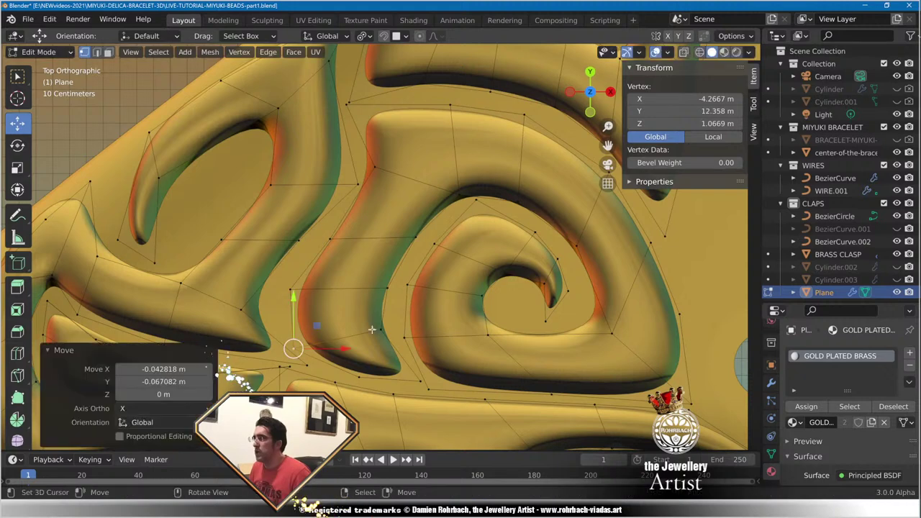
click(380, 325)
drag(380, 325, 363, 331)
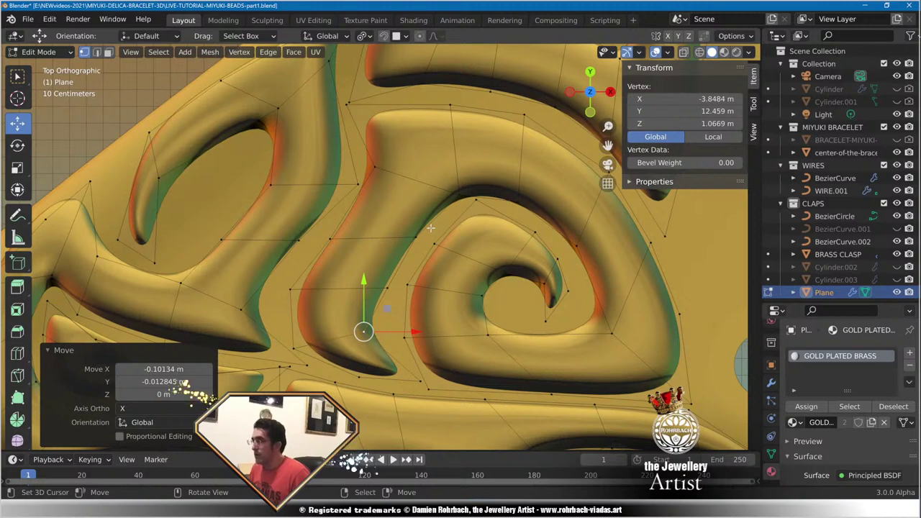
Smooth the underside of the spiral's upper arch by nudging its two inner-edge vertices.
scroll(430, 228, down, 5)
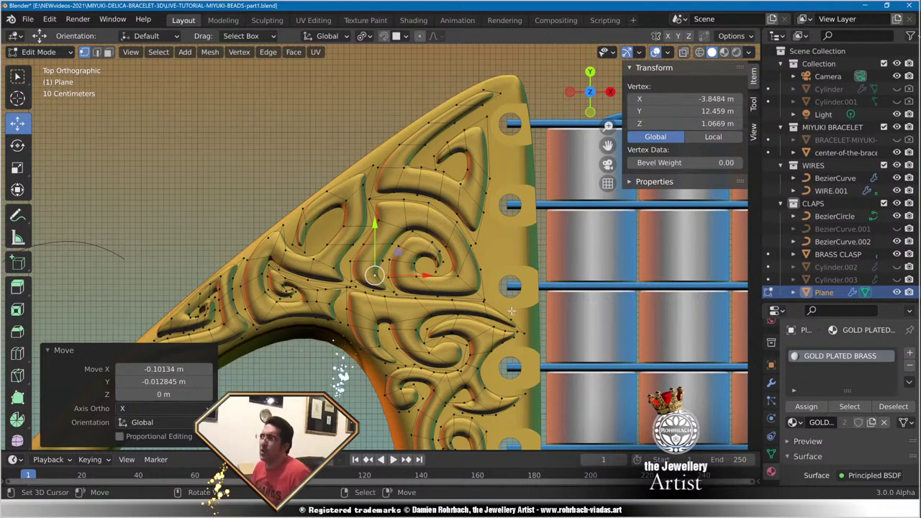
scroll(511, 311, up, 5)
scroll(497, 255, up, 5)
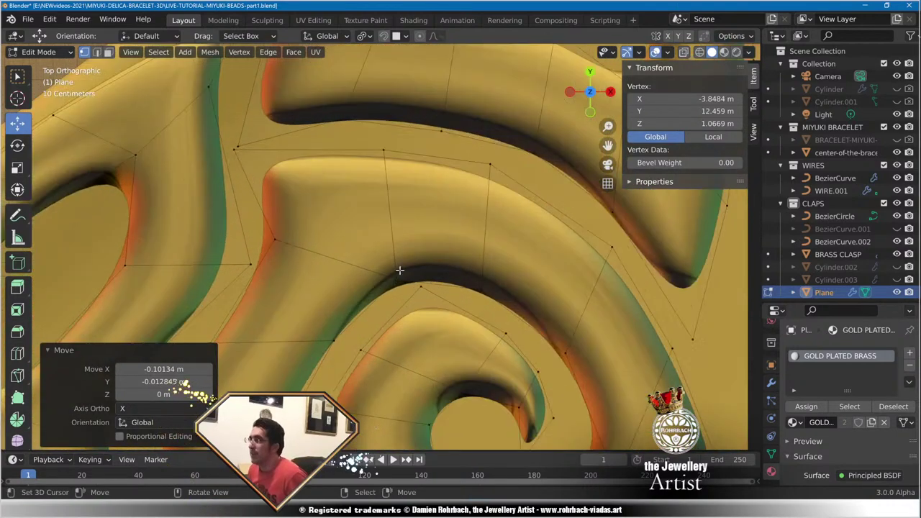
right_click(400, 271)
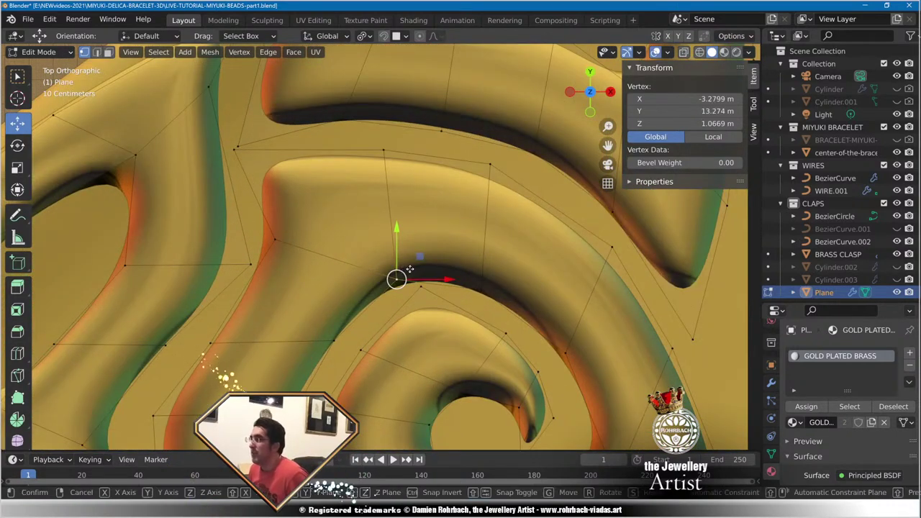
drag(411, 270, 406, 272)
click(498, 282)
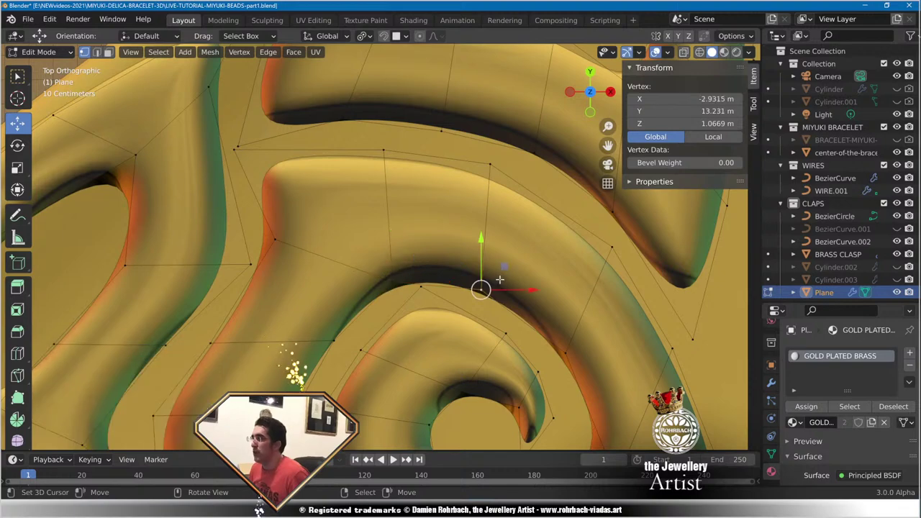
drag(498, 282, 498, 290)
scroll(442, 239, down, 4)
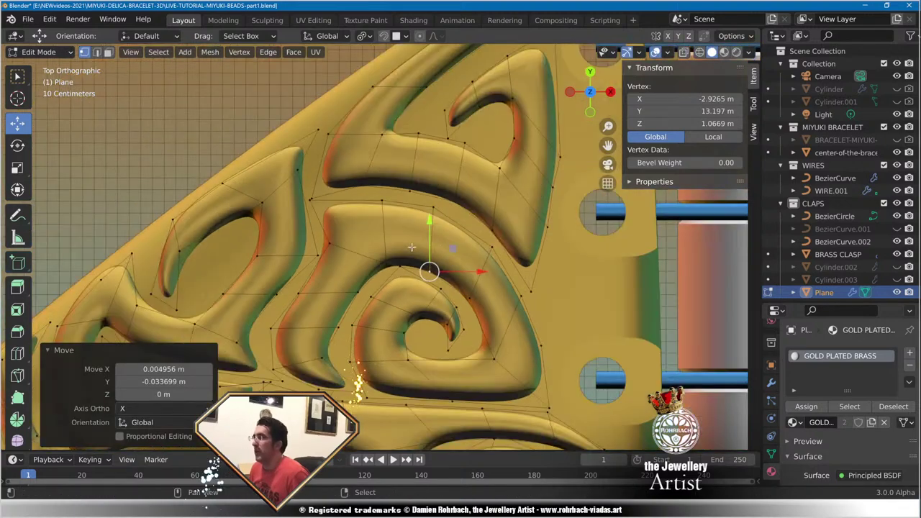
Round the spiral's upper outer contour by adjusting its top vertices, shifting the one toward the beads about 0.11 m in X.
shift+middle_drag(415, 251, 439, 305)
scroll(423, 261, up, 4)
right_click(436, 258)
right_drag(468, 260, 469, 245)
right_drag(563, 262, 574, 265)
drag(573, 266, 583, 264)
scroll(582, 263, down, 4)
shift+middle_drag(466, 329, 564, 304)
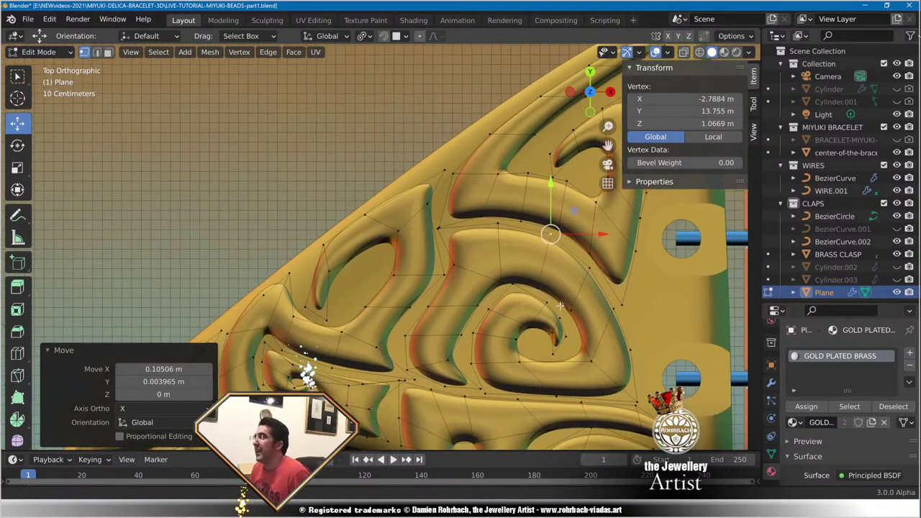
Move the vertex at the tail's upper outer edge back inward by about 0.05 m in X and 0.06 m in Y.
scroll(536, 301, up, 4)
scroll(512, 356, down, 4)
shift+middle_drag(500, 305, 488, 321)
scroll(495, 304, up, 4)
scroll(494, 305, down, 3)
scroll(424, 255, up, 2)
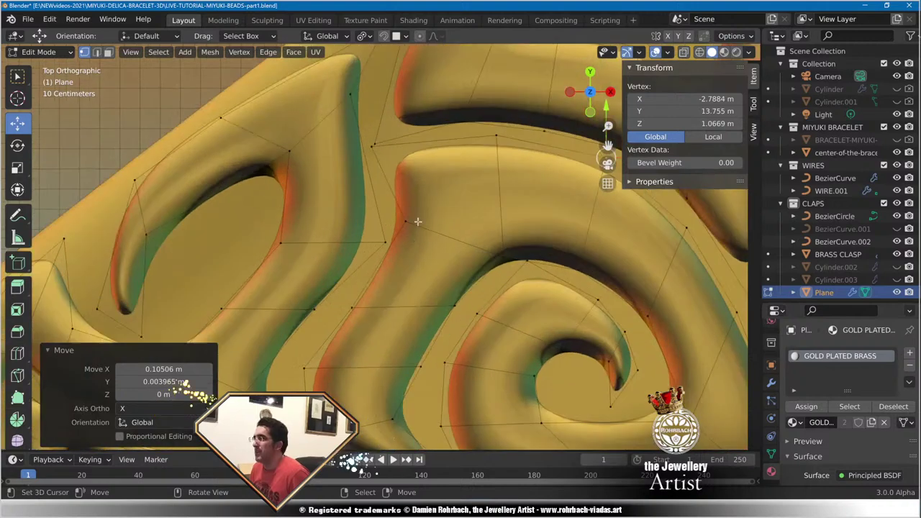
click(421, 234)
key(g)
click(430, 234)
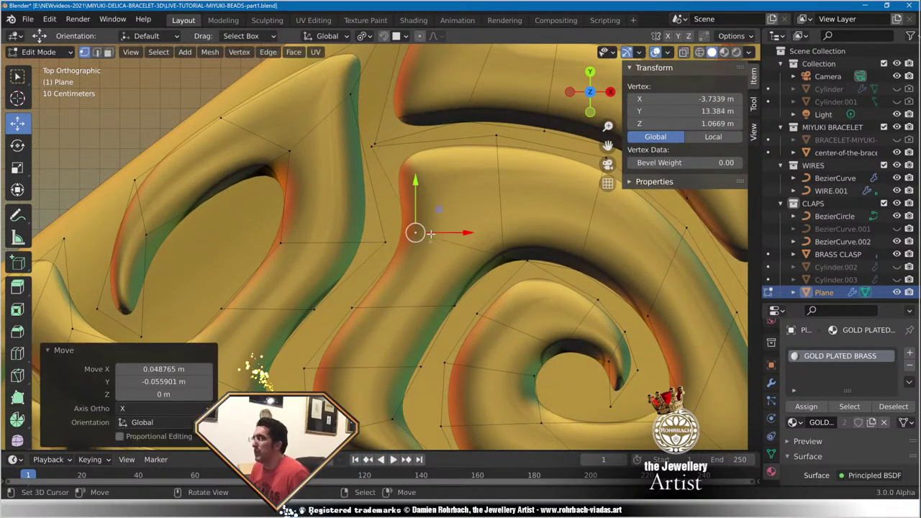
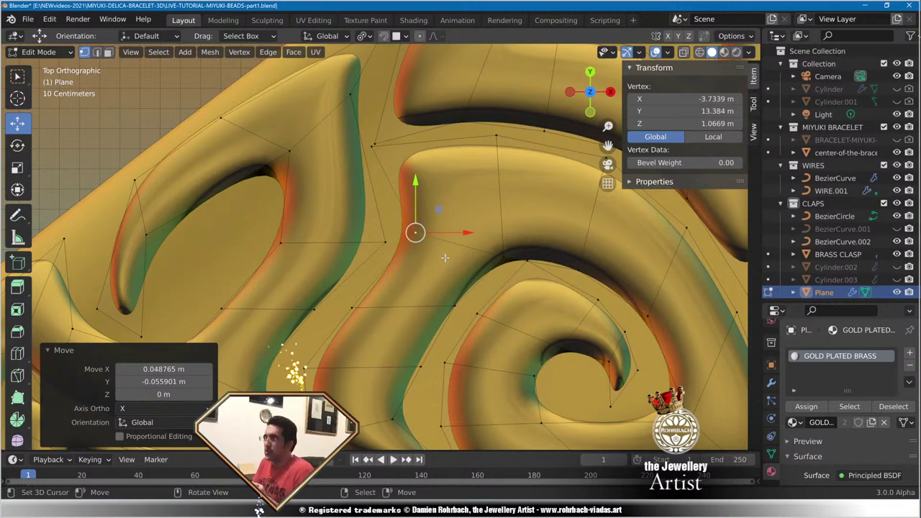
Refine the tail's lower curve by moving its inner vertex outward and adjusting two outer vertices, the upper by about 0.05 m in X and Y.
scroll(377, 241, down, 2)
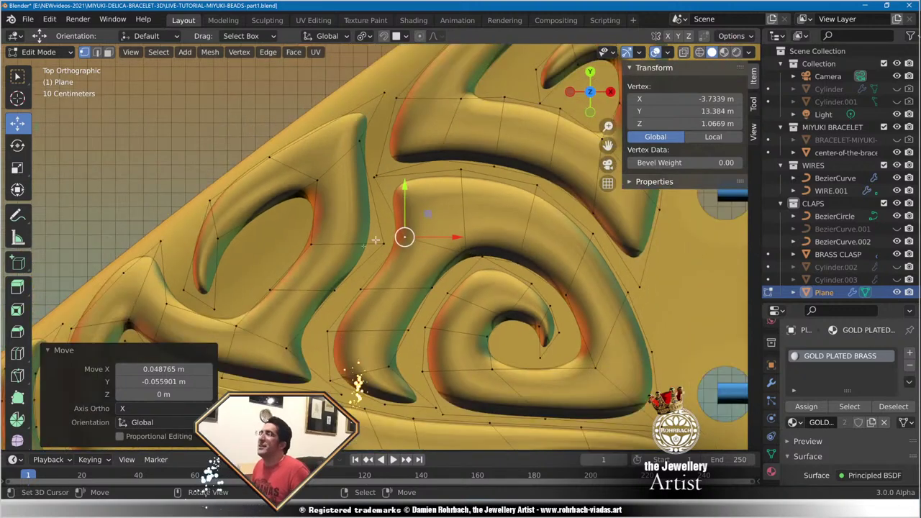
shift+middle_drag(360, 251, 353, 192)
scroll(391, 321, up, 2)
right_click(386, 330)
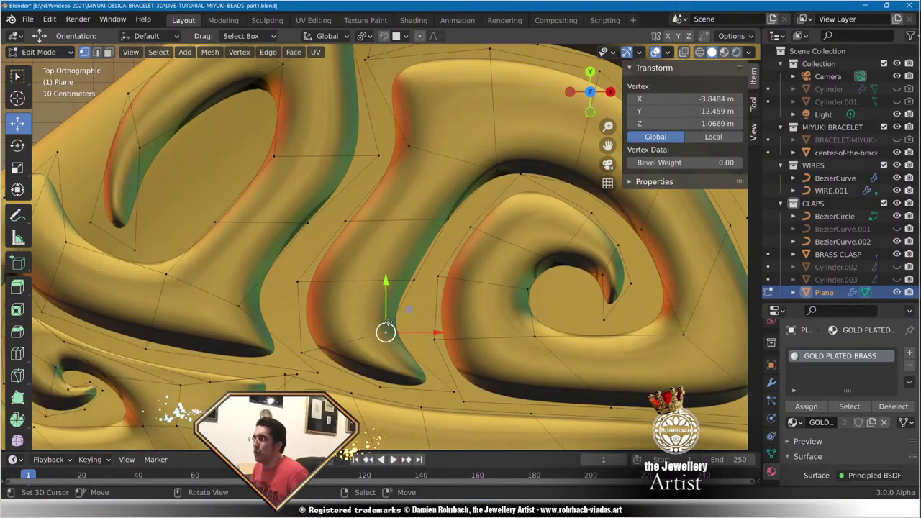
key(g)
click(374, 330)
right_drag(310, 340, 319, 335)
right_drag(310, 294, 300, 302)
click(300, 302)
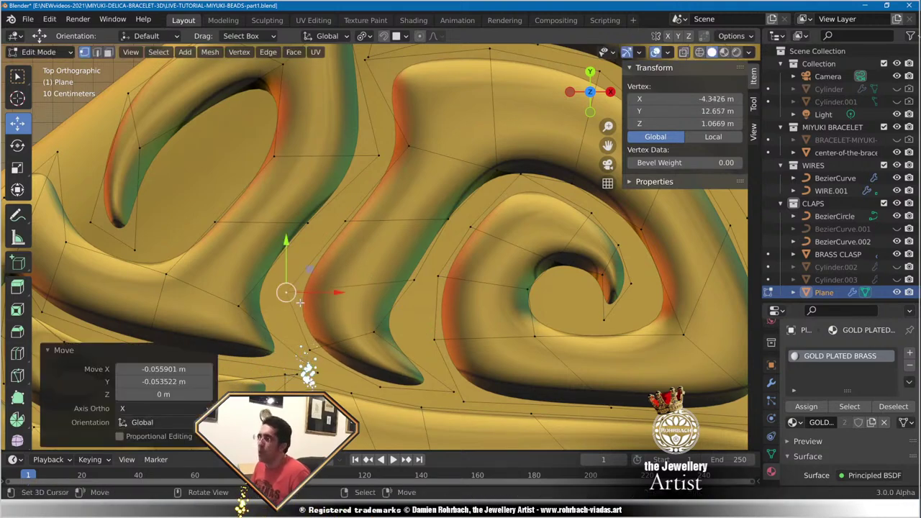
Refine the inner coil's outer contour by lowering its top vertex about 0.04 m in Y and moving the adjacent outer vertex 0.03 m in X.
scroll(359, 259, down, 5)
scroll(424, 245, up, 5)
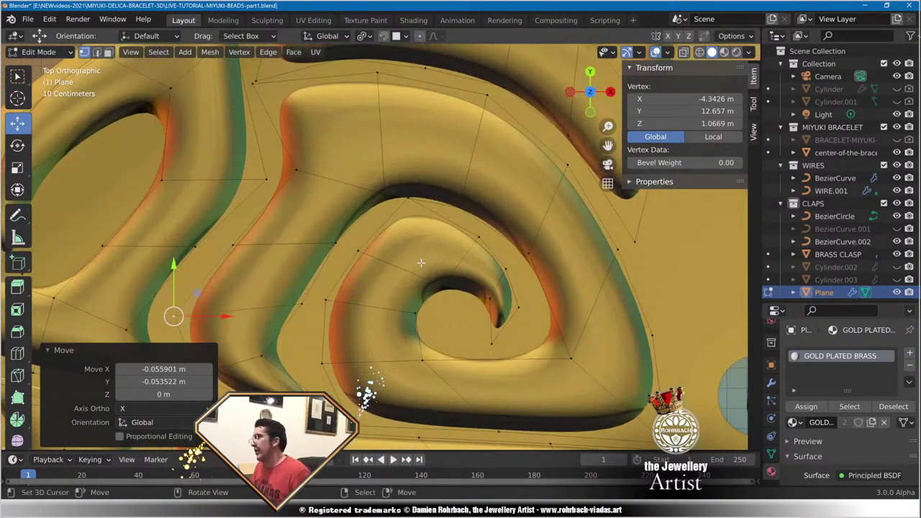
click(416, 207)
key(g)
click(416, 216)
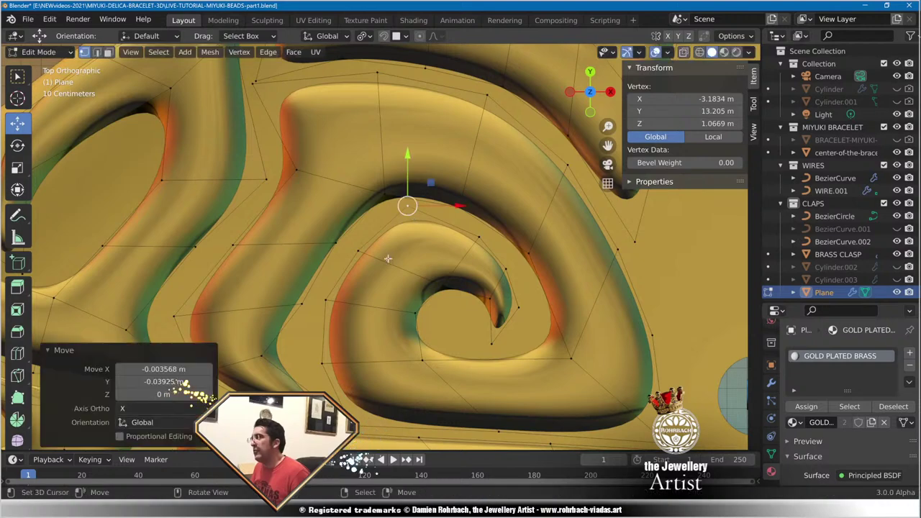
click(359, 252)
key(g)
click(368, 257)
scroll(367, 248, down, 4)
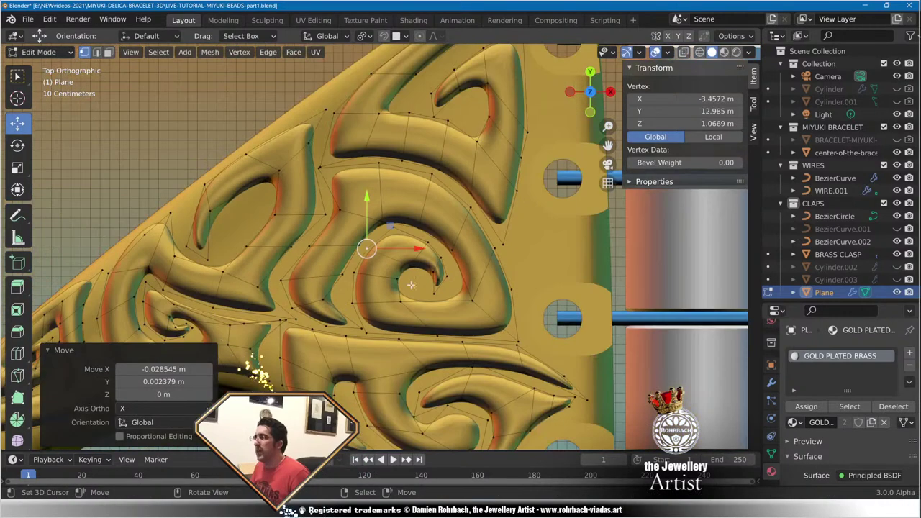
Check the spiral relief up close and in perspective, and save the file.
scroll(368, 244, up, 5)
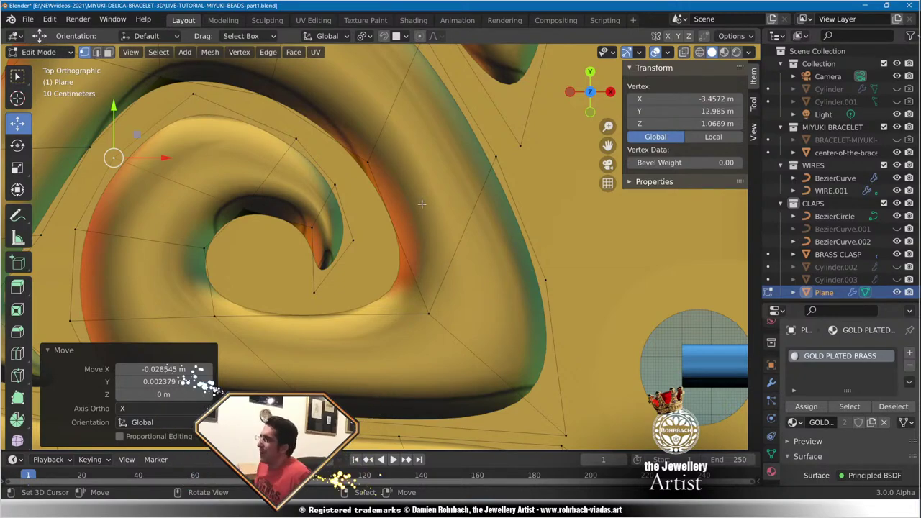
scroll(436, 293, down, 6)
middle_drag(437, 294, 400, 310)
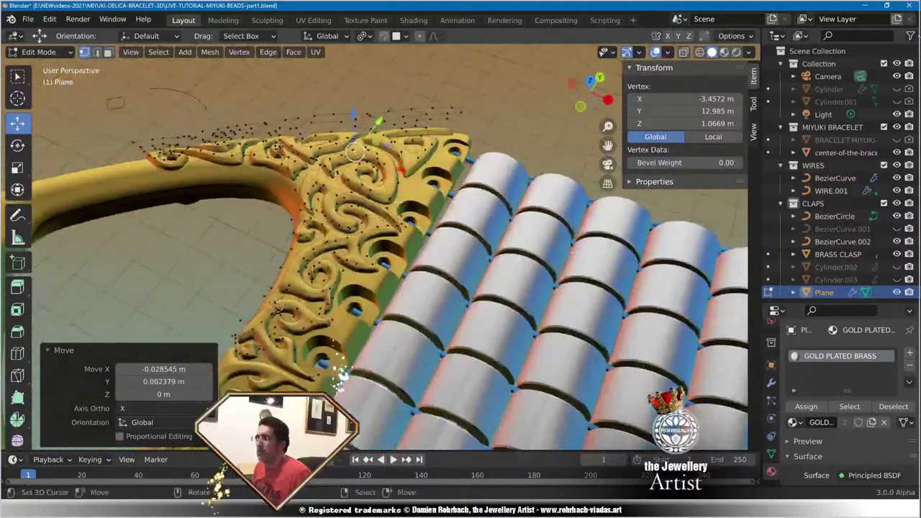
scroll(372, 206, up, 5)
key(ctrl+s)
scroll(371, 206, down, 6)
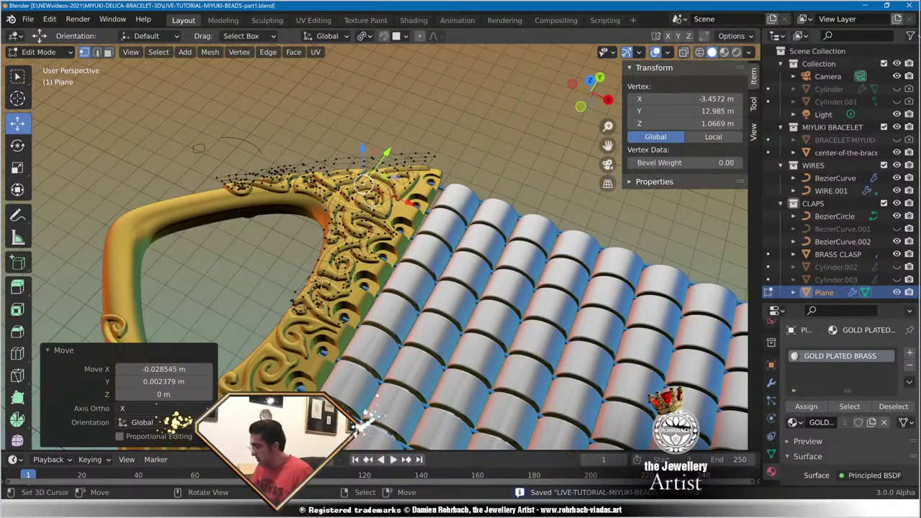
Return to Object Mode and examine the whole clasp relief from above, below and in perspective.
key(KP_7)
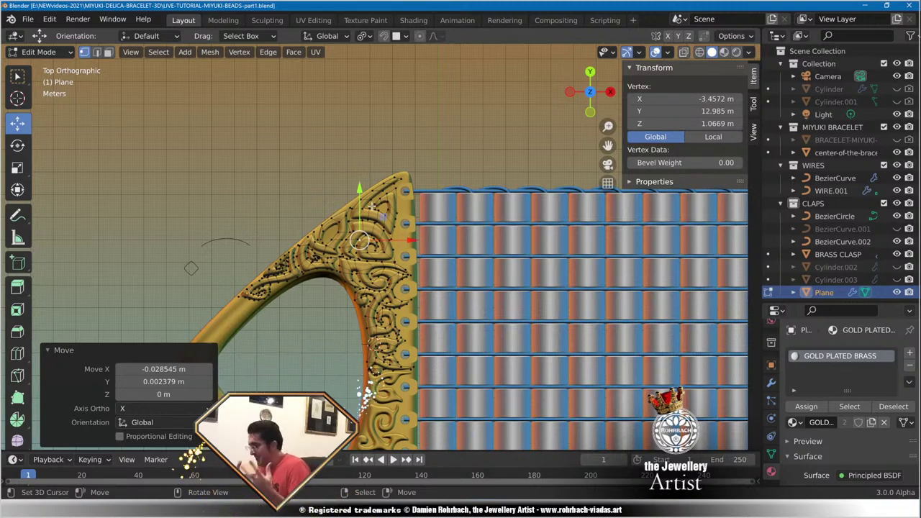
scroll(372, 206, up, 3)
scroll(426, 259, up, 2)
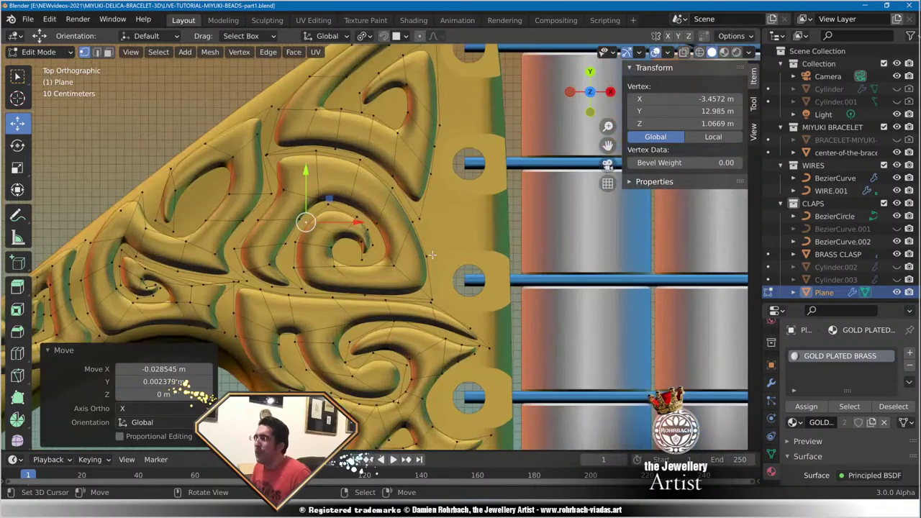
key(Tab)
scroll(456, 282, up, 2)
scroll(457, 282, down, 4)
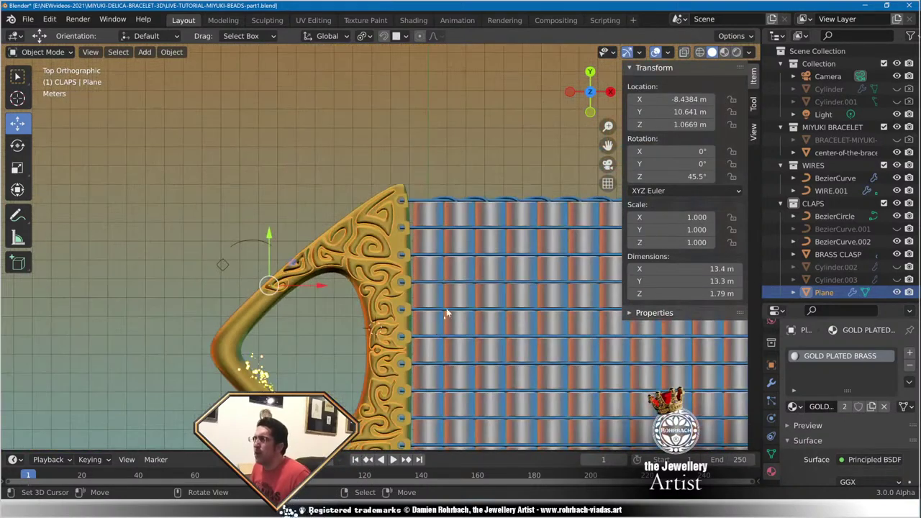
middle_drag(446, 308, 424, 108)
click(424, 262)
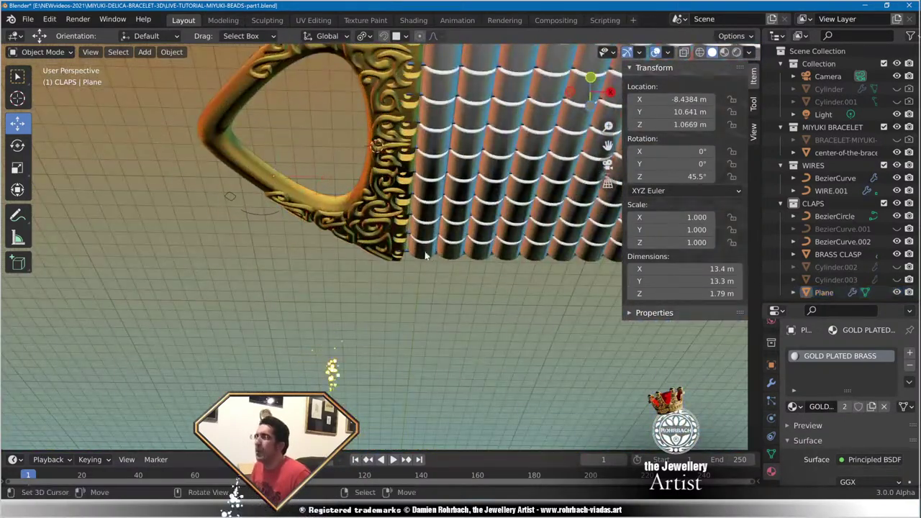
scroll(425, 293, down, 3)
middle_drag(425, 320, 403, 392)
Select the nylon wire and examine how the wires pass through the clasp's holes next to the beads.
scroll(402, 220, up, 4)
middle_drag(401, 219, 396, 276)
scroll(414, 309, up, 5)
click(441, 306)
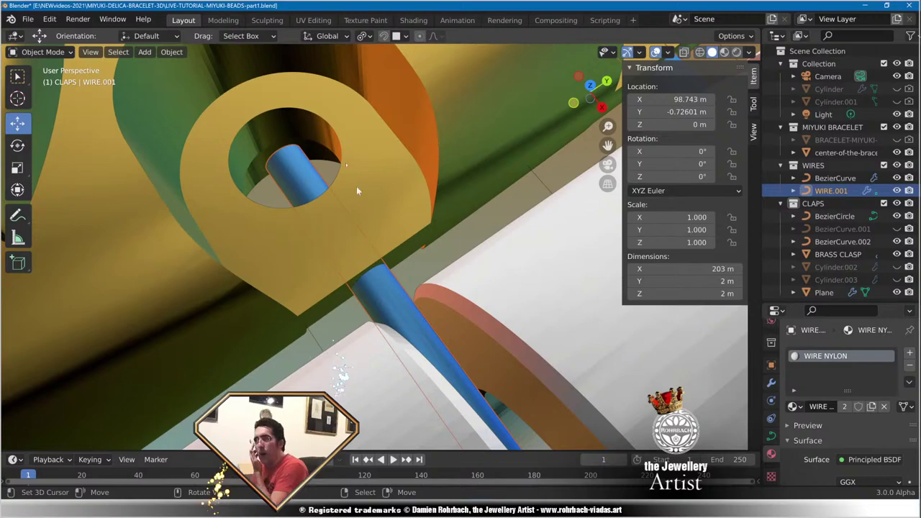
scroll(361, 196, down, 6)
middle_drag(401, 327, 451, 236)
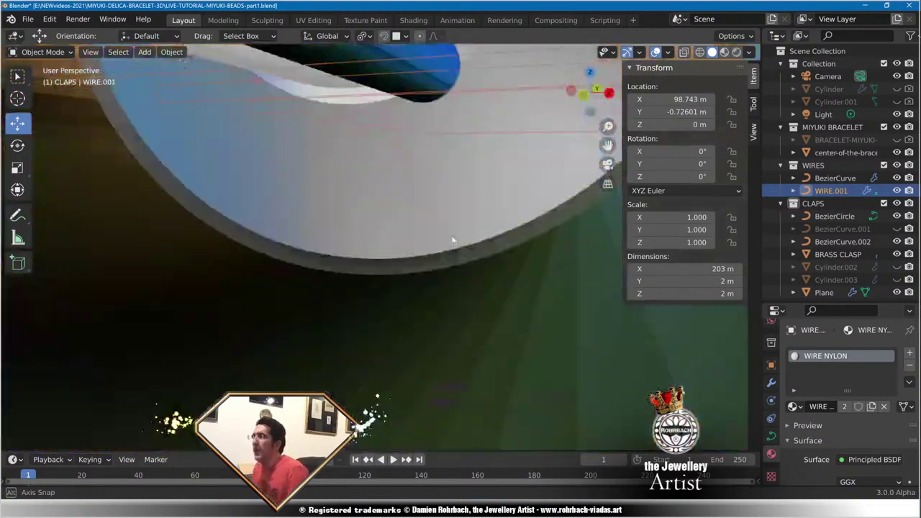
scroll(451, 236, down, 4)
mouse_move(396, 260)
middle_down()
mouse_move(434, 261)
mouse_move(403, 273)
middle_up()
scroll(403, 274, up, 4)
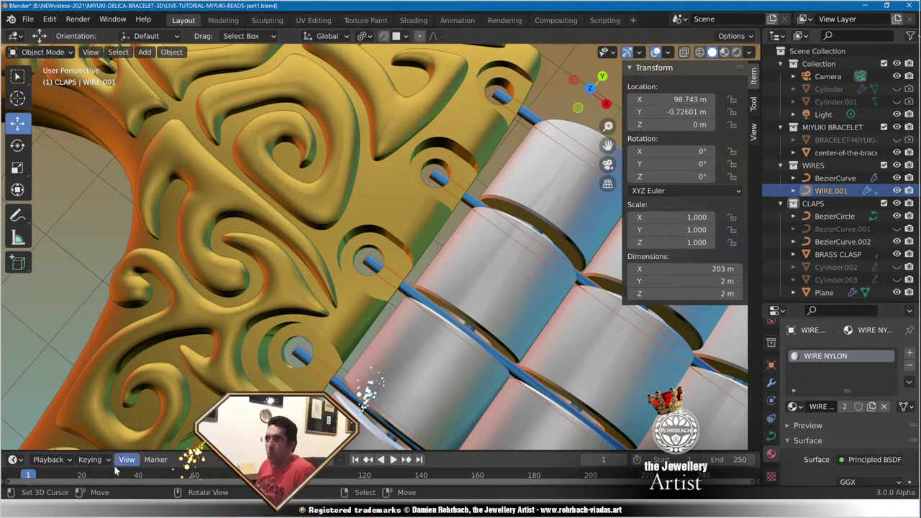
Switch to the Miyuki metal parts PDF in Chrome and examine the clasp, pendant and brooch findings across its pages.
click(130, 509)
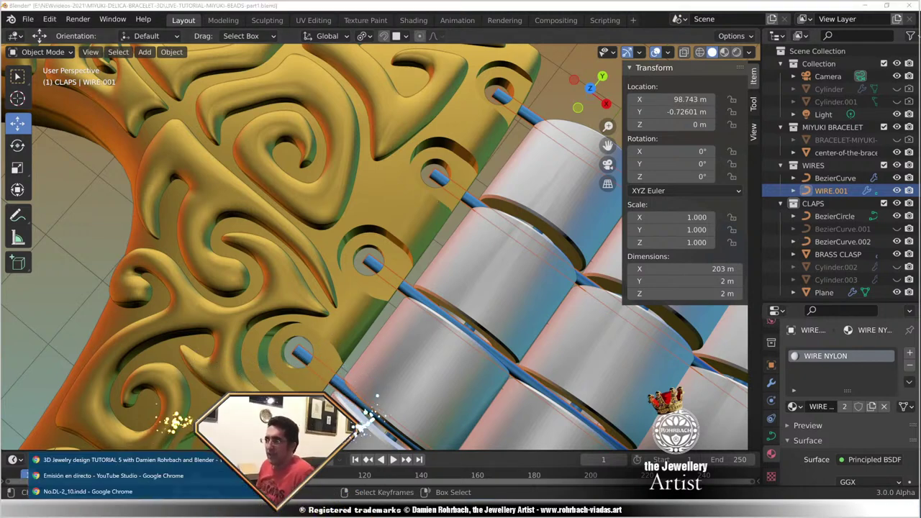
click(143, 490)
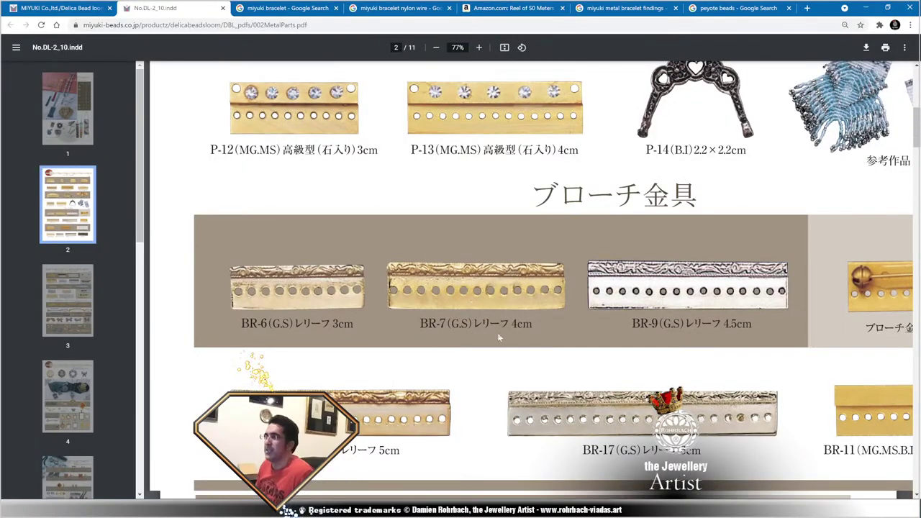
ctrl+scroll(500, 336, down, 5)
ctrl+scroll(519, 328, up, 4)
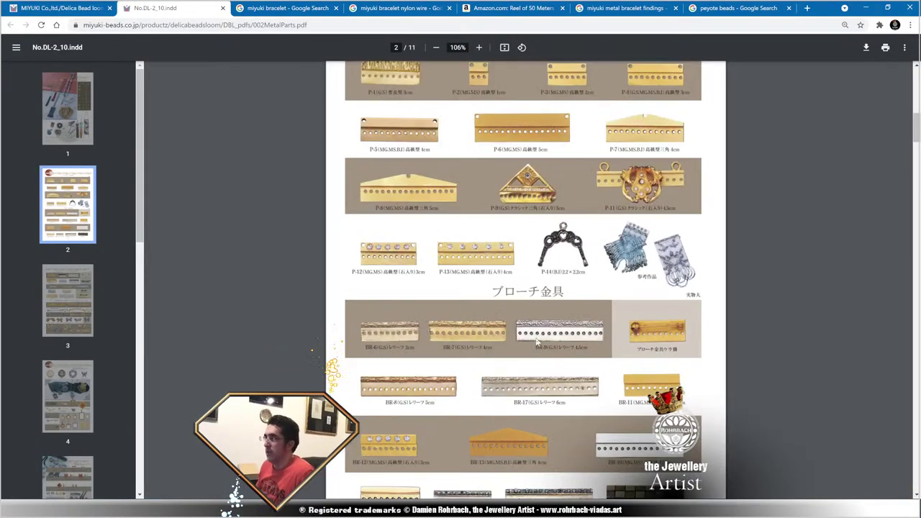
scroll(533, 352, up, 10)
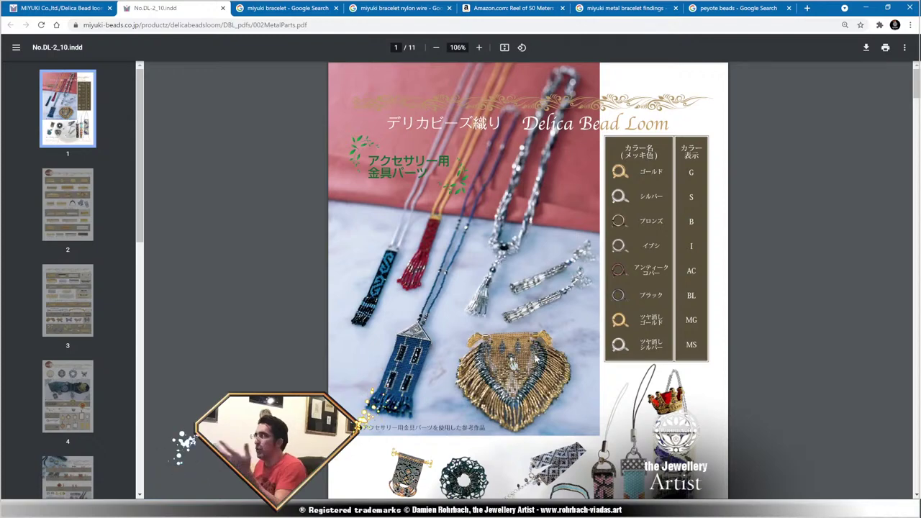
scroll(559, 155, down, 1)
scroll(559, 155, down, 12)
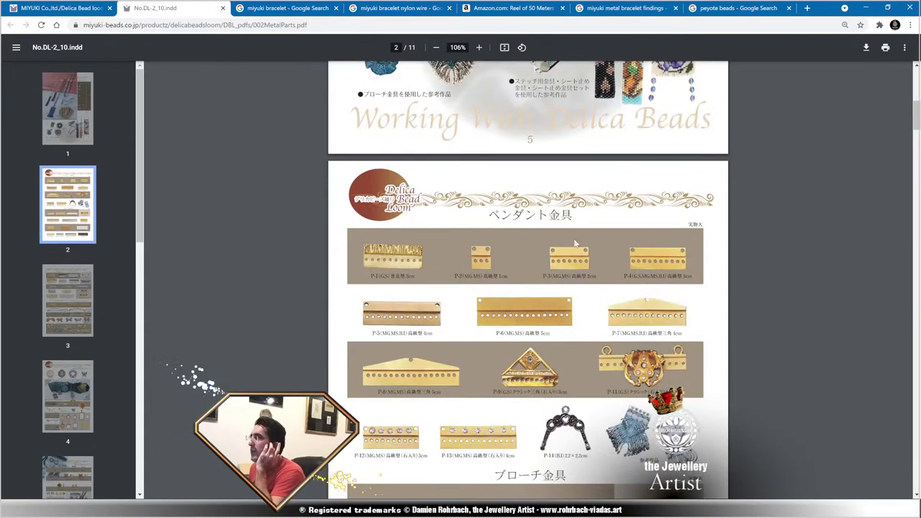
scroll(585, 274, down, 12)
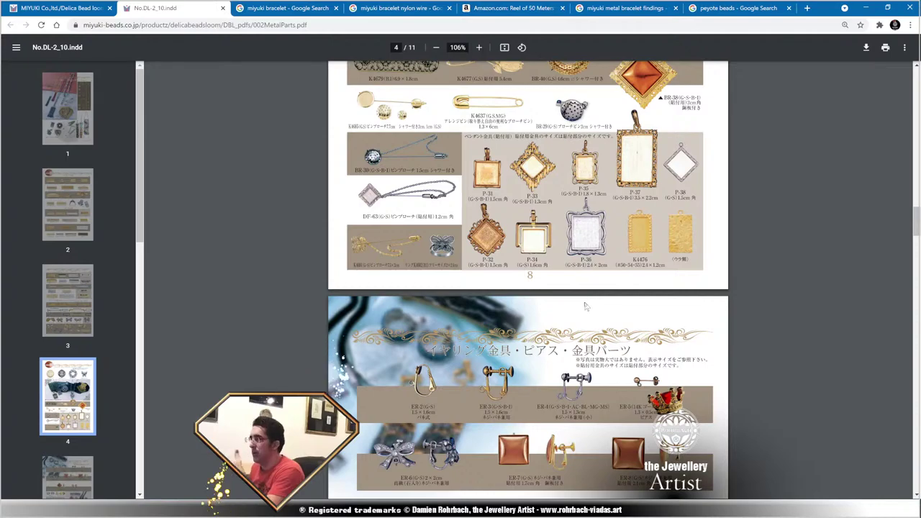
Browse the metal parts catalogue's earring, pendant and brooch pages and return to the pendant findings on page 2.
scroll(561, 330, up, 5)
scroll(562, 330, down, 7)
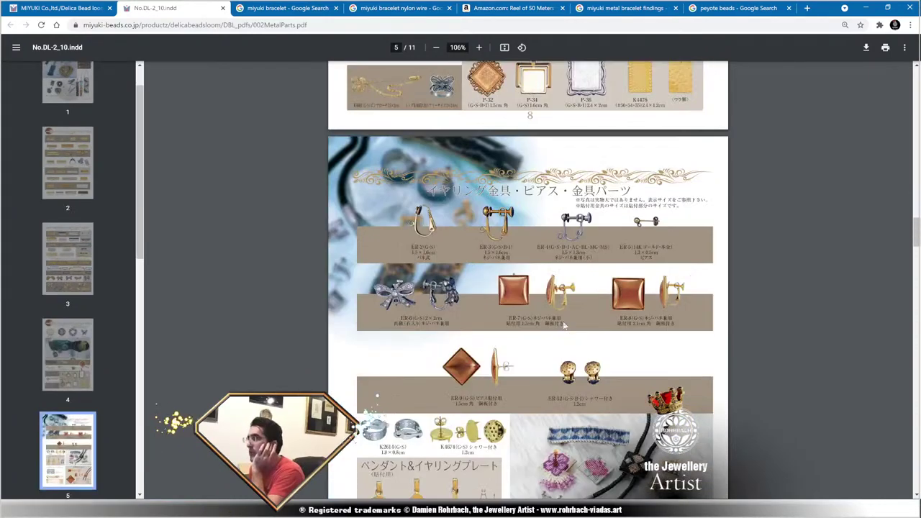
scroll(563, 330, up, 8)
scroll(567, 331, up, 12)
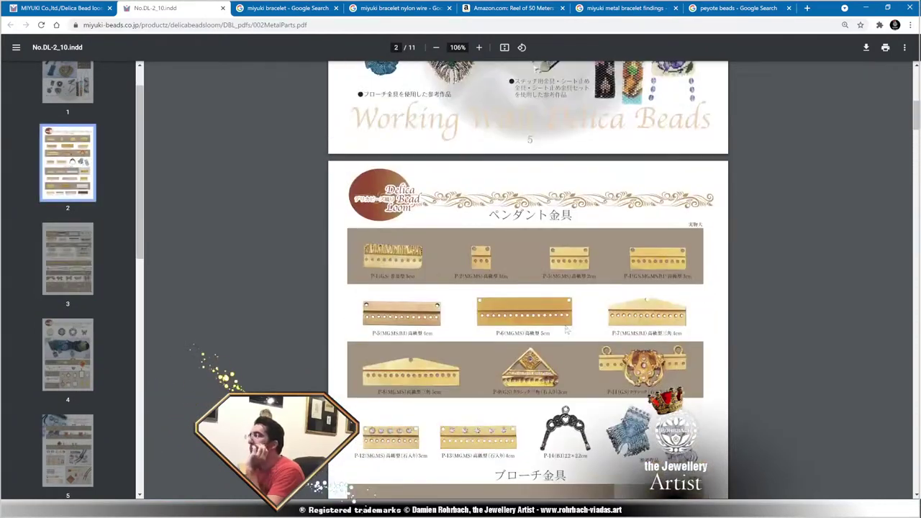
scroll(567, 334, down, 4)
scroll(567, 334, up, 6)
scroll(485, 313, down, 7)
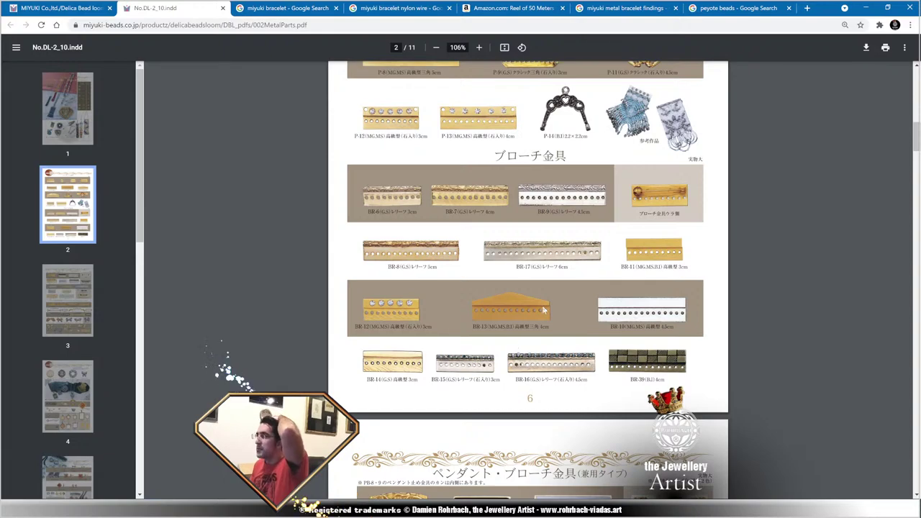
scroll(544, 310, up, 4)
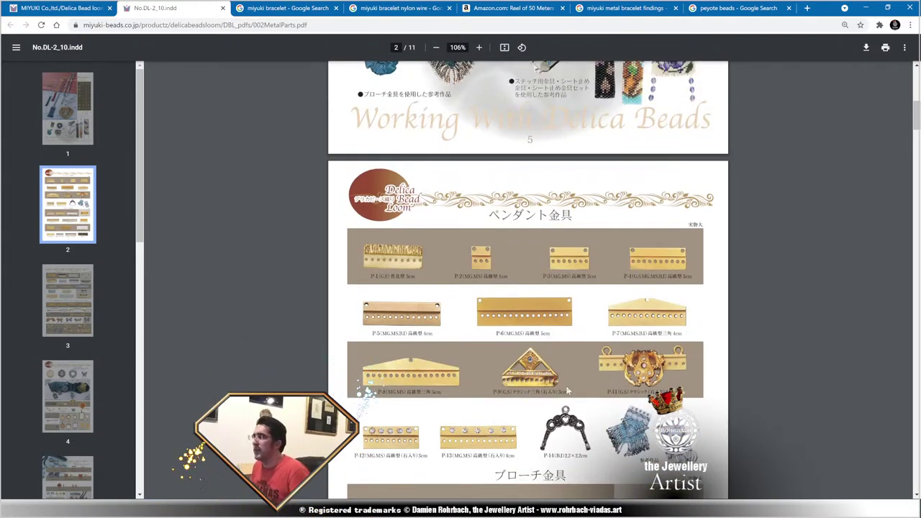
Enlarge the pendant findings to 500% and examine the ornate P-11 and triangular P-8 parts up close.
ctrl+scroll(567, 391, up, 9)
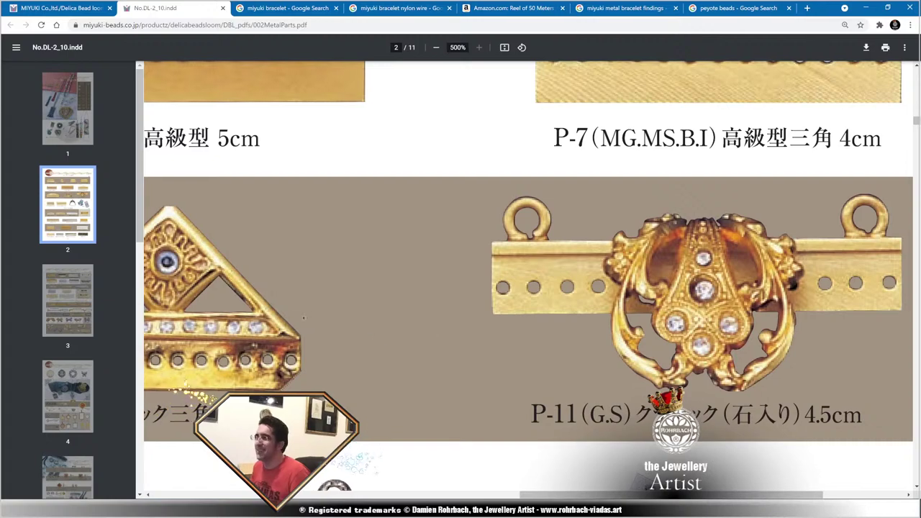
drag(303, 318, 808, 301)
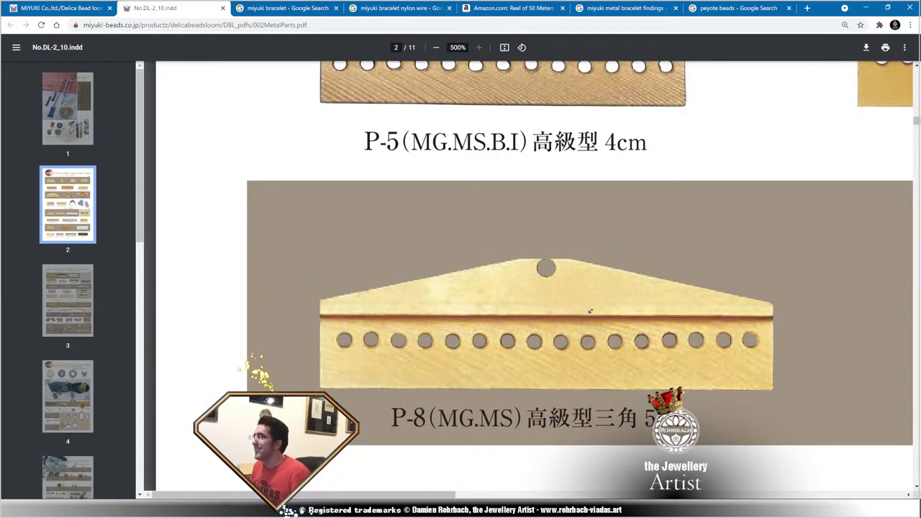
scroll(590, 310, down, 1)
scroll(590, 303, down, 3)
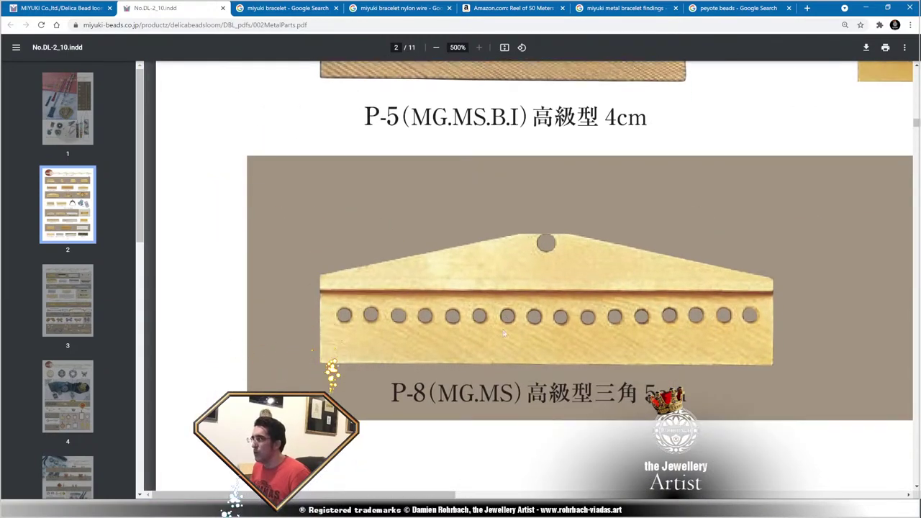
ctrl+scroll(635, 280, down, 3)
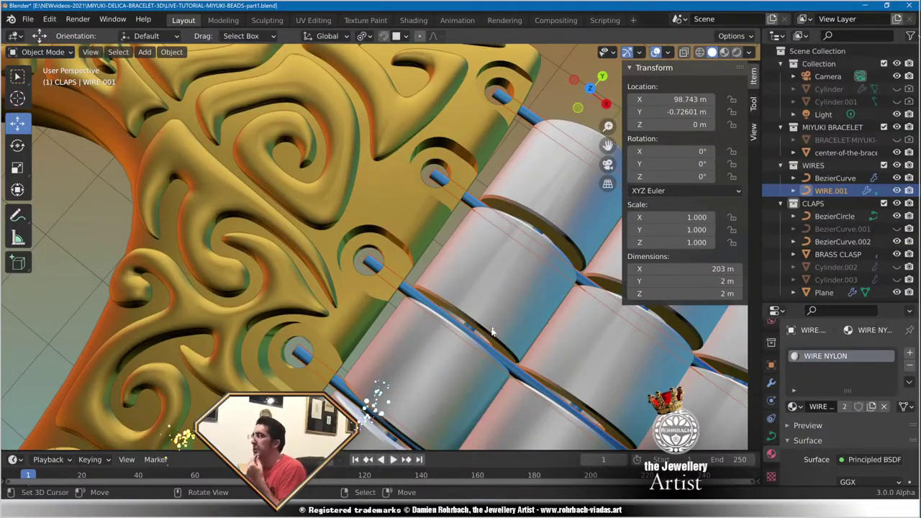
Switch to Blender and examine the decorated clasp and its join with the bead rows from above and in perspective.
scroll(517, 325, down, 5)
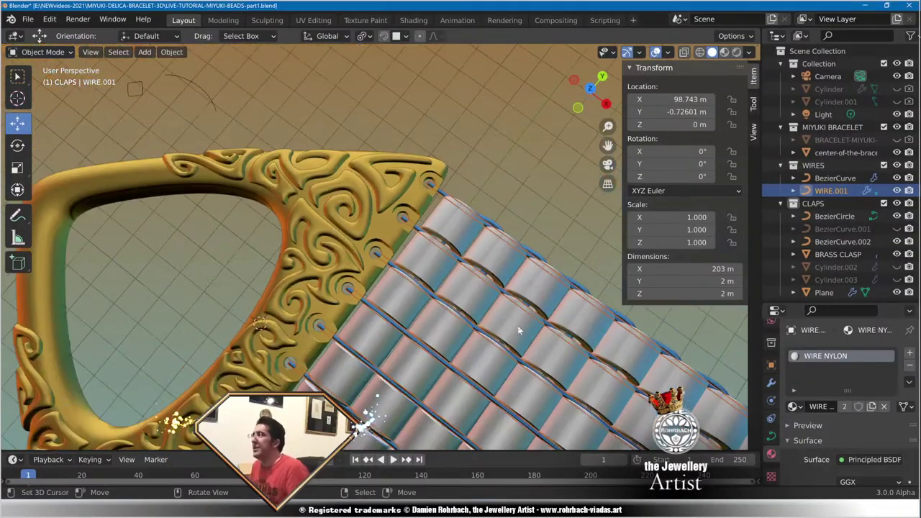
key(KP_7)
scroll(443, 241, up, 5)
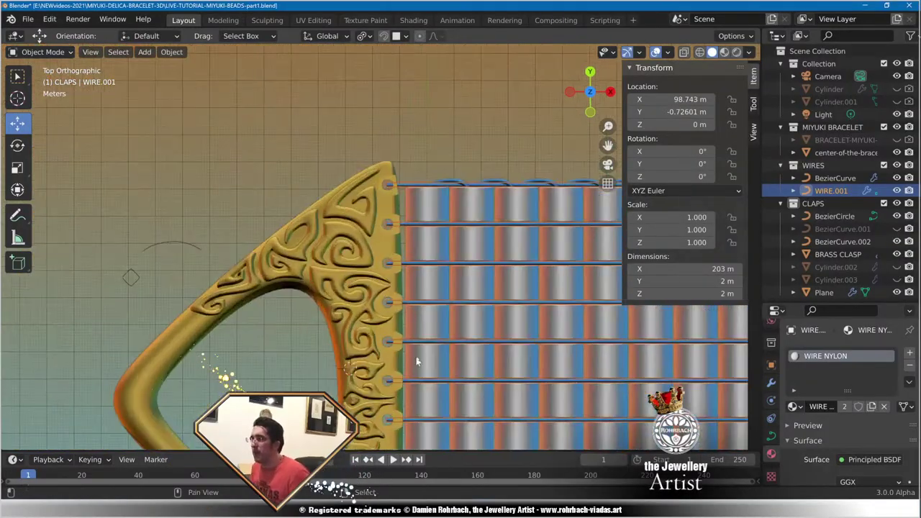
middle_drag(447, 246, 414, 311)
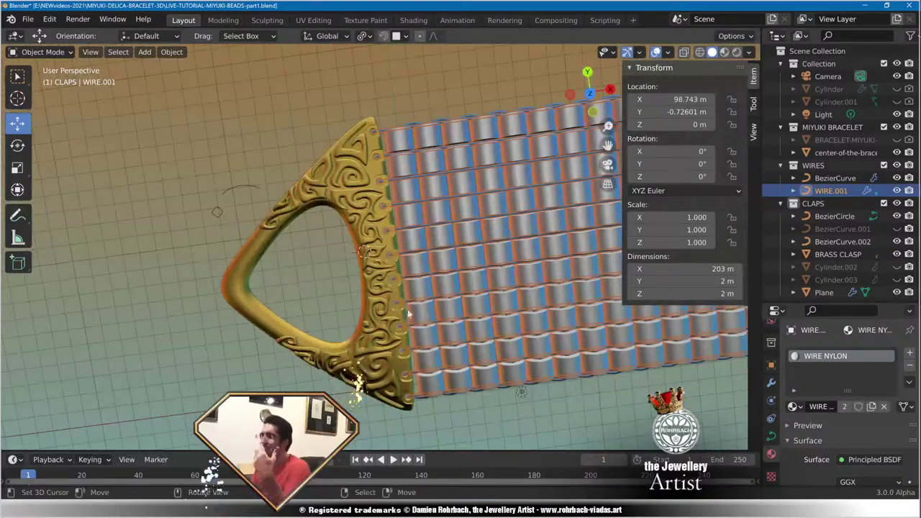
key(KP_7)
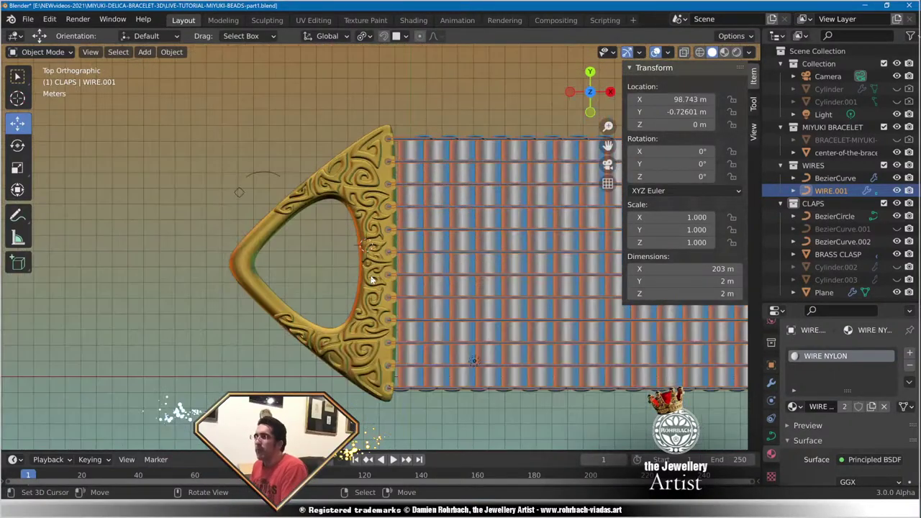
scroll(372, 279, up, 6)
scroll(384, 259, down, 10)
middle_drag(384, 260, 446, 296)
scroll(469, 294, up, 4)
scroll(455, 311, down, 6)
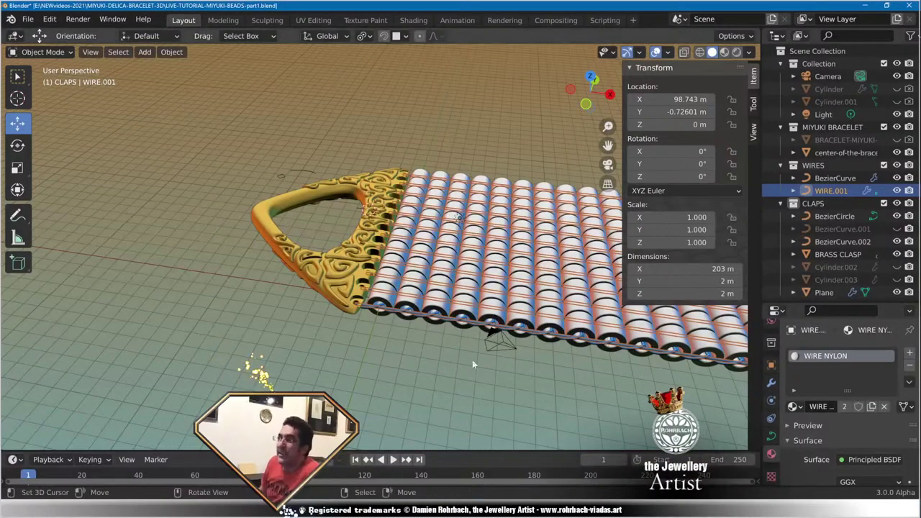
Examine the clasp, the nylon wires along the bracelet's edge and the long run of beads from above and at an angle.
scroll(477, 353, down, 3)
key(KP_7)
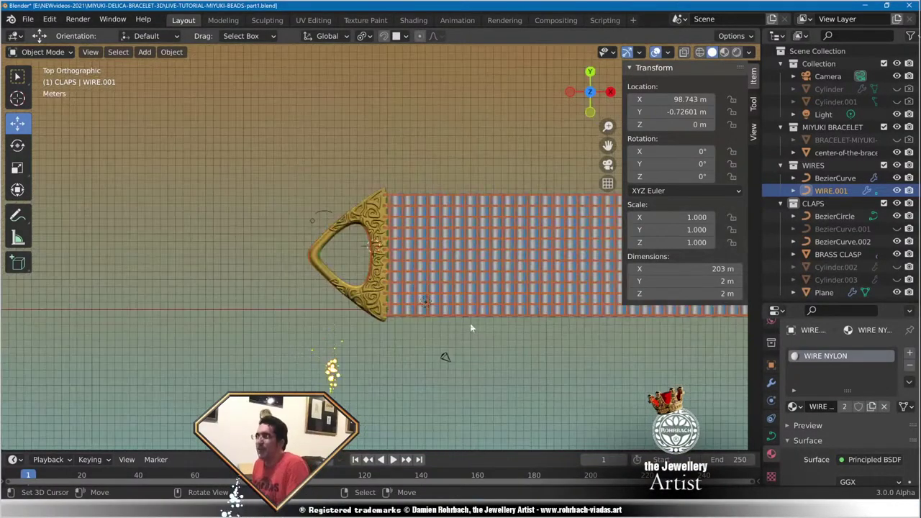
scroll(470, 323, up, 3)
middle_drag(459, 352, 470, 249)
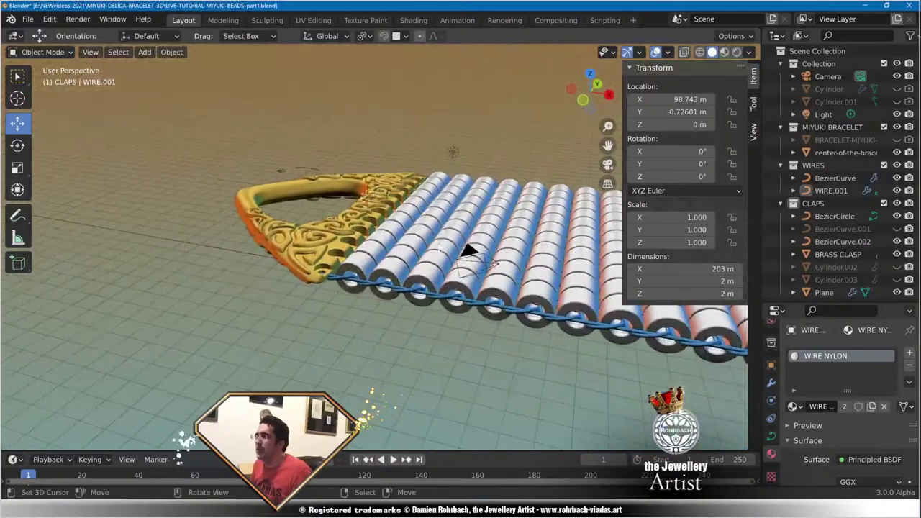
scroll(453, 255, up, 3)
middle_drag(434, 278, 396, 273)
scroll(484, 332, down, 9)
scroll(373, 277, up, 3)
scroll(396, 273, up, 3)
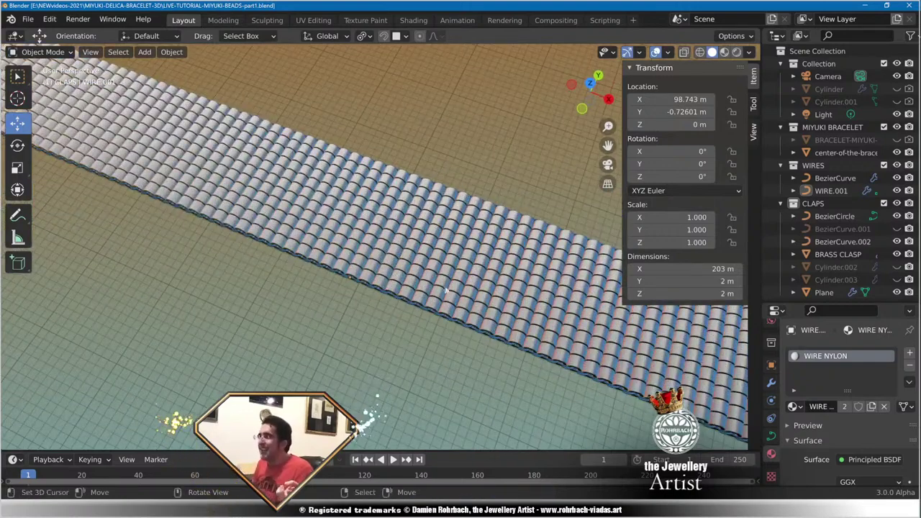